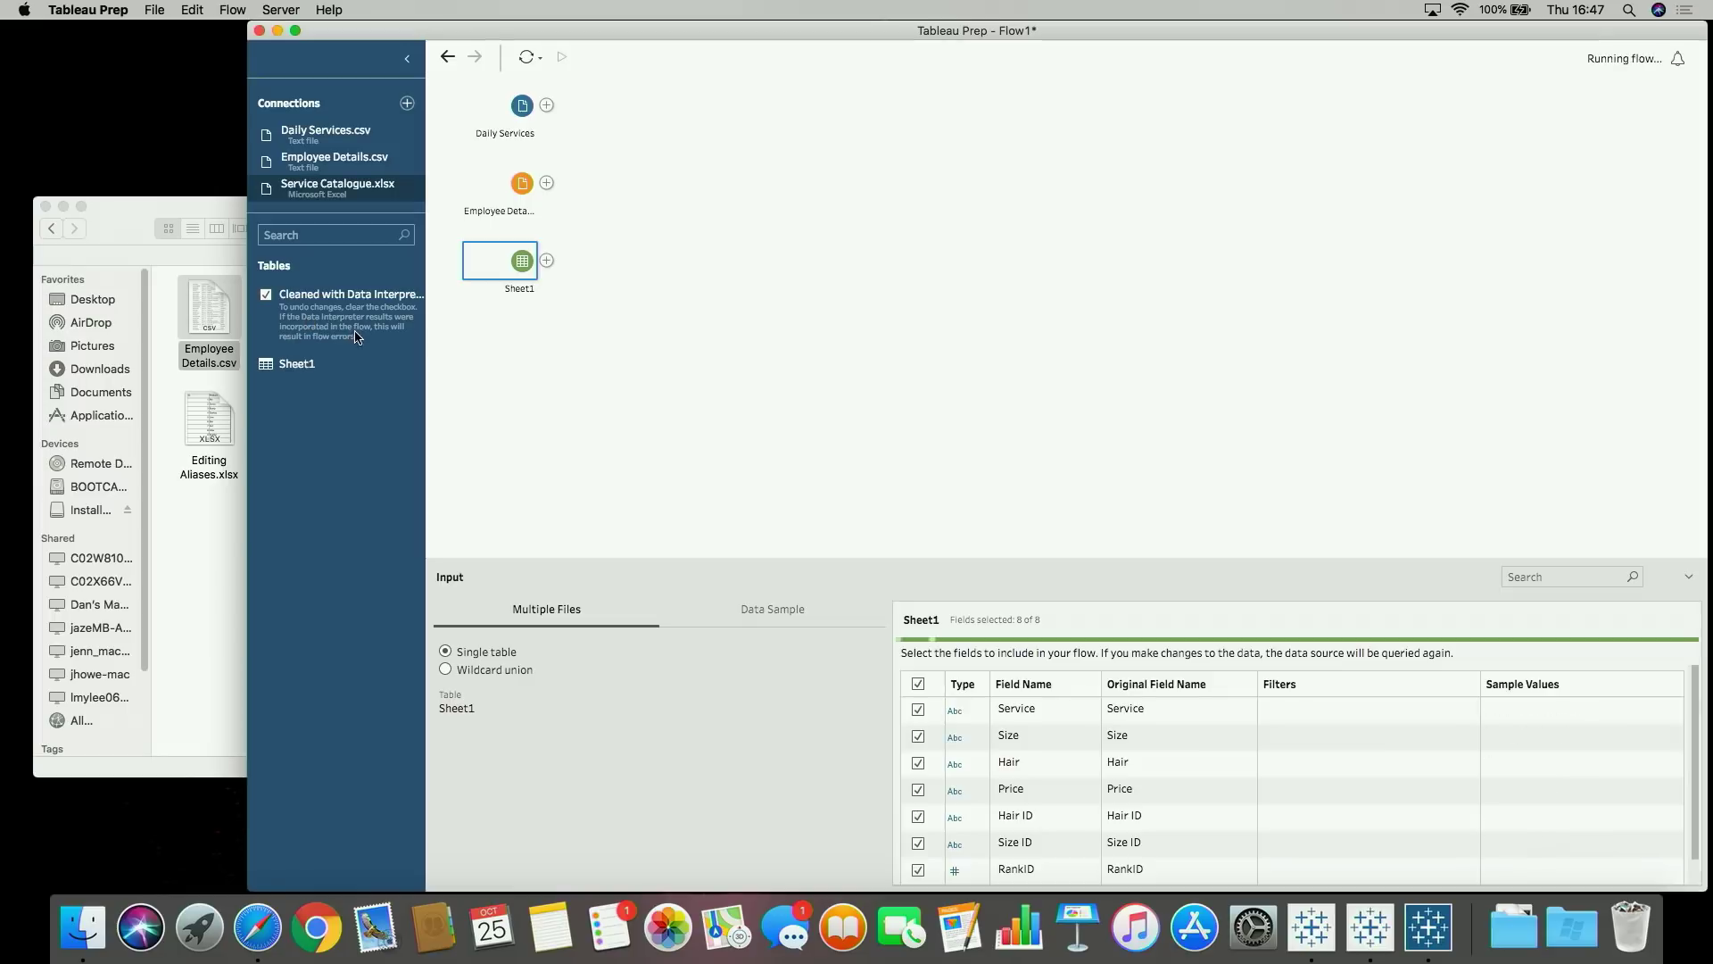
Rename the Sheet1 input step as Serbifce and give it the description "lwhioahsolas"
double_click(512, 287)
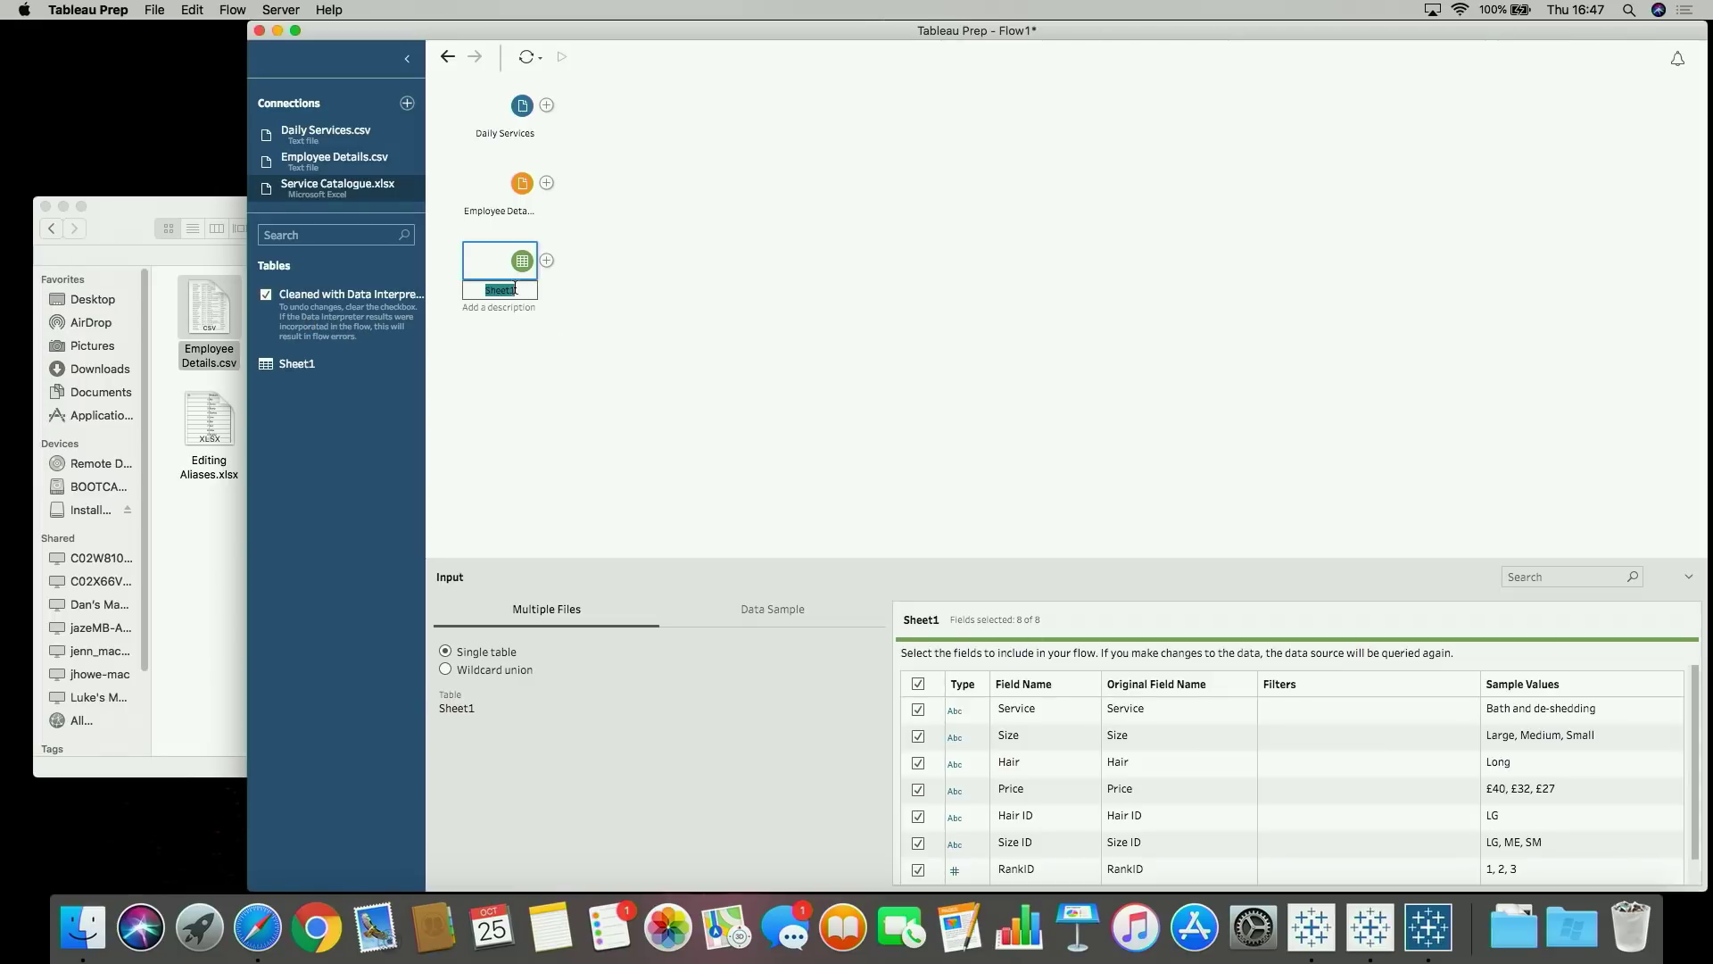
text(Serbifce)
click(520, 309)
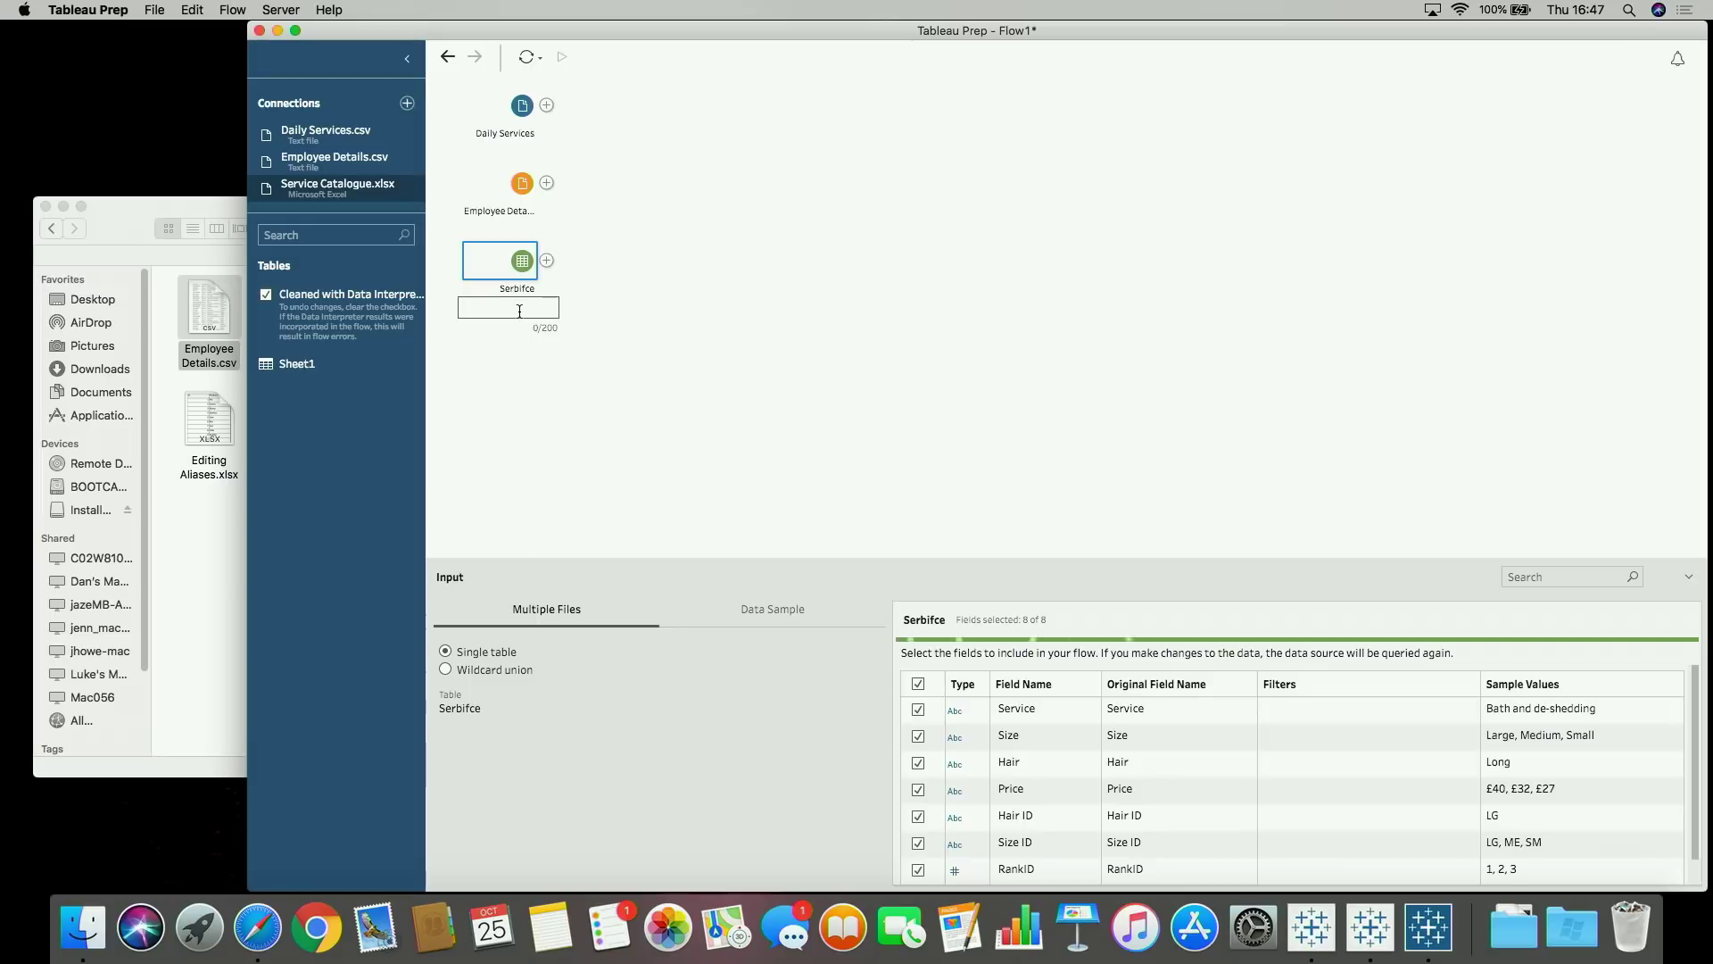
text(lwhioahsolas)
key(Return)
Try to join the Employee Details and Serbifce inputs and go to the reported join error from the notifications
drag(545, 181, 558, 259)
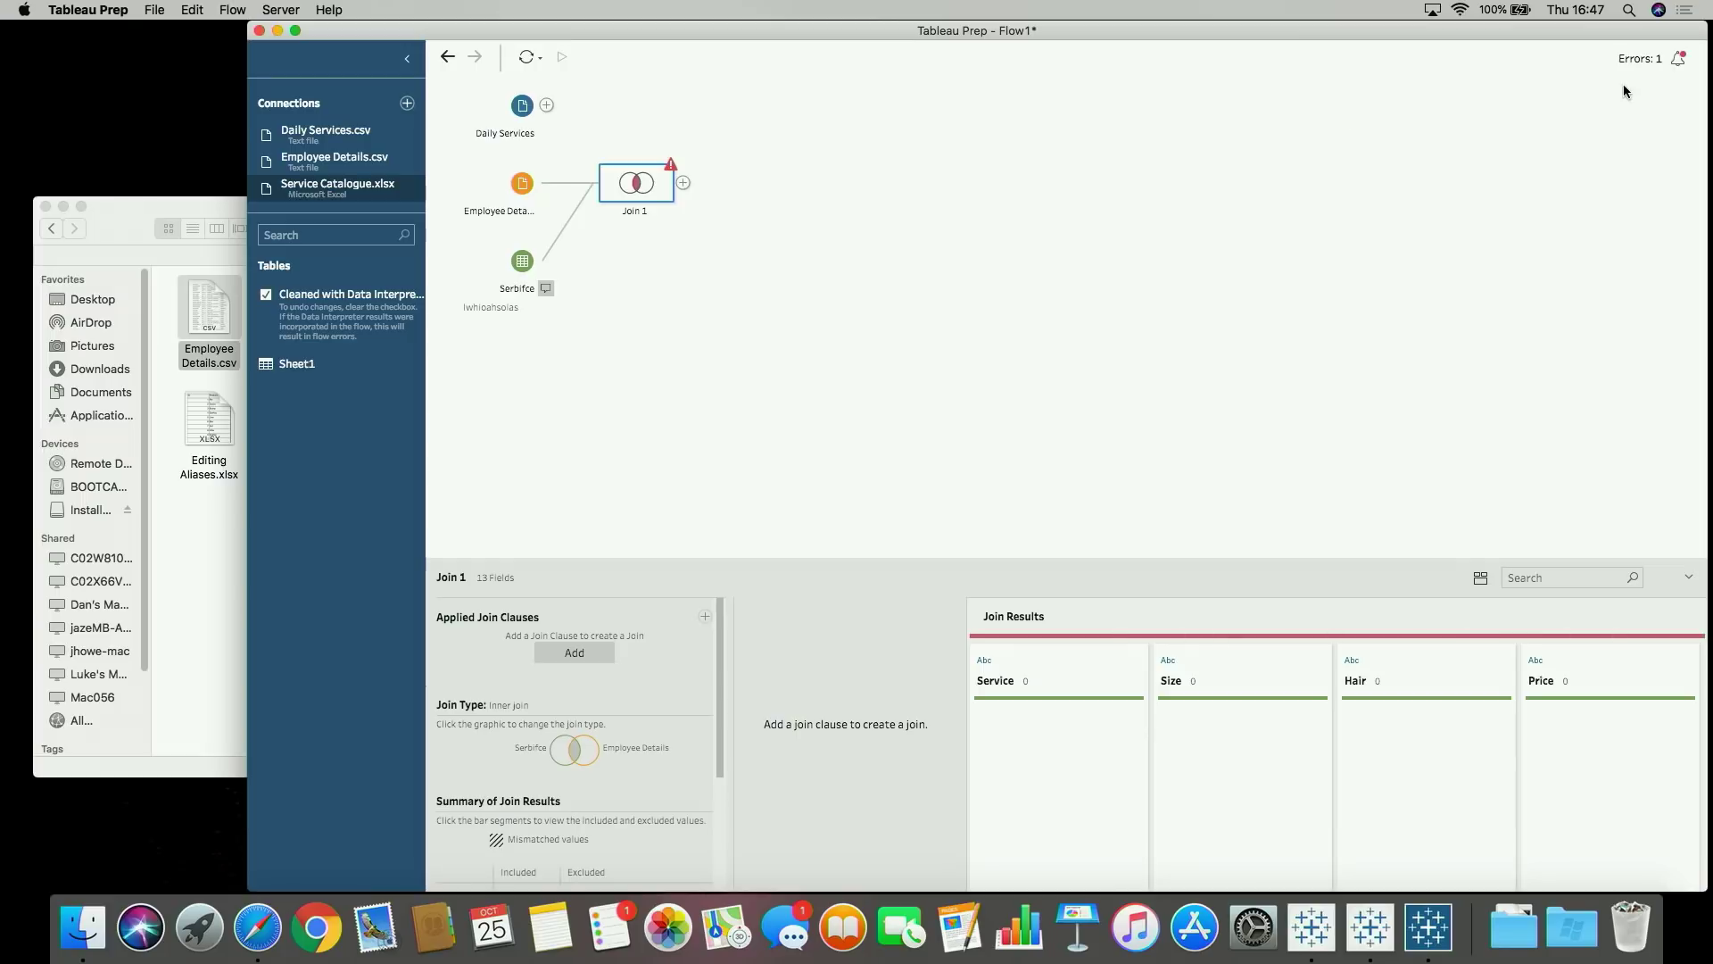
click(1672, 63)
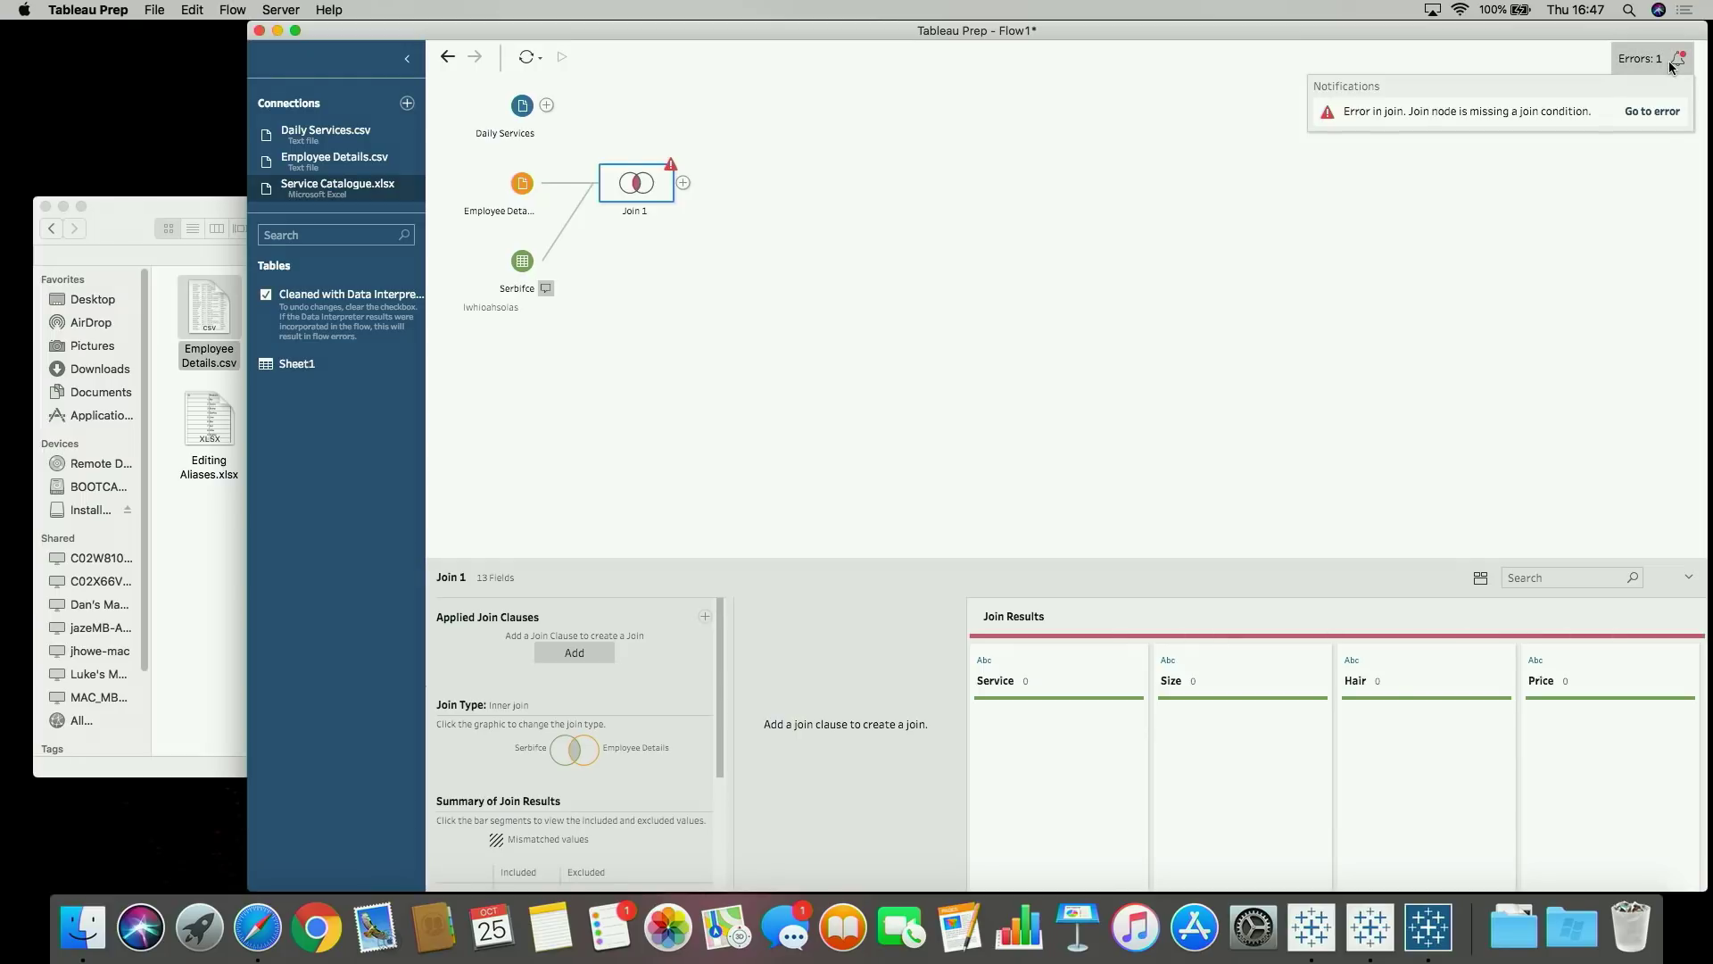
click(1653, 111)
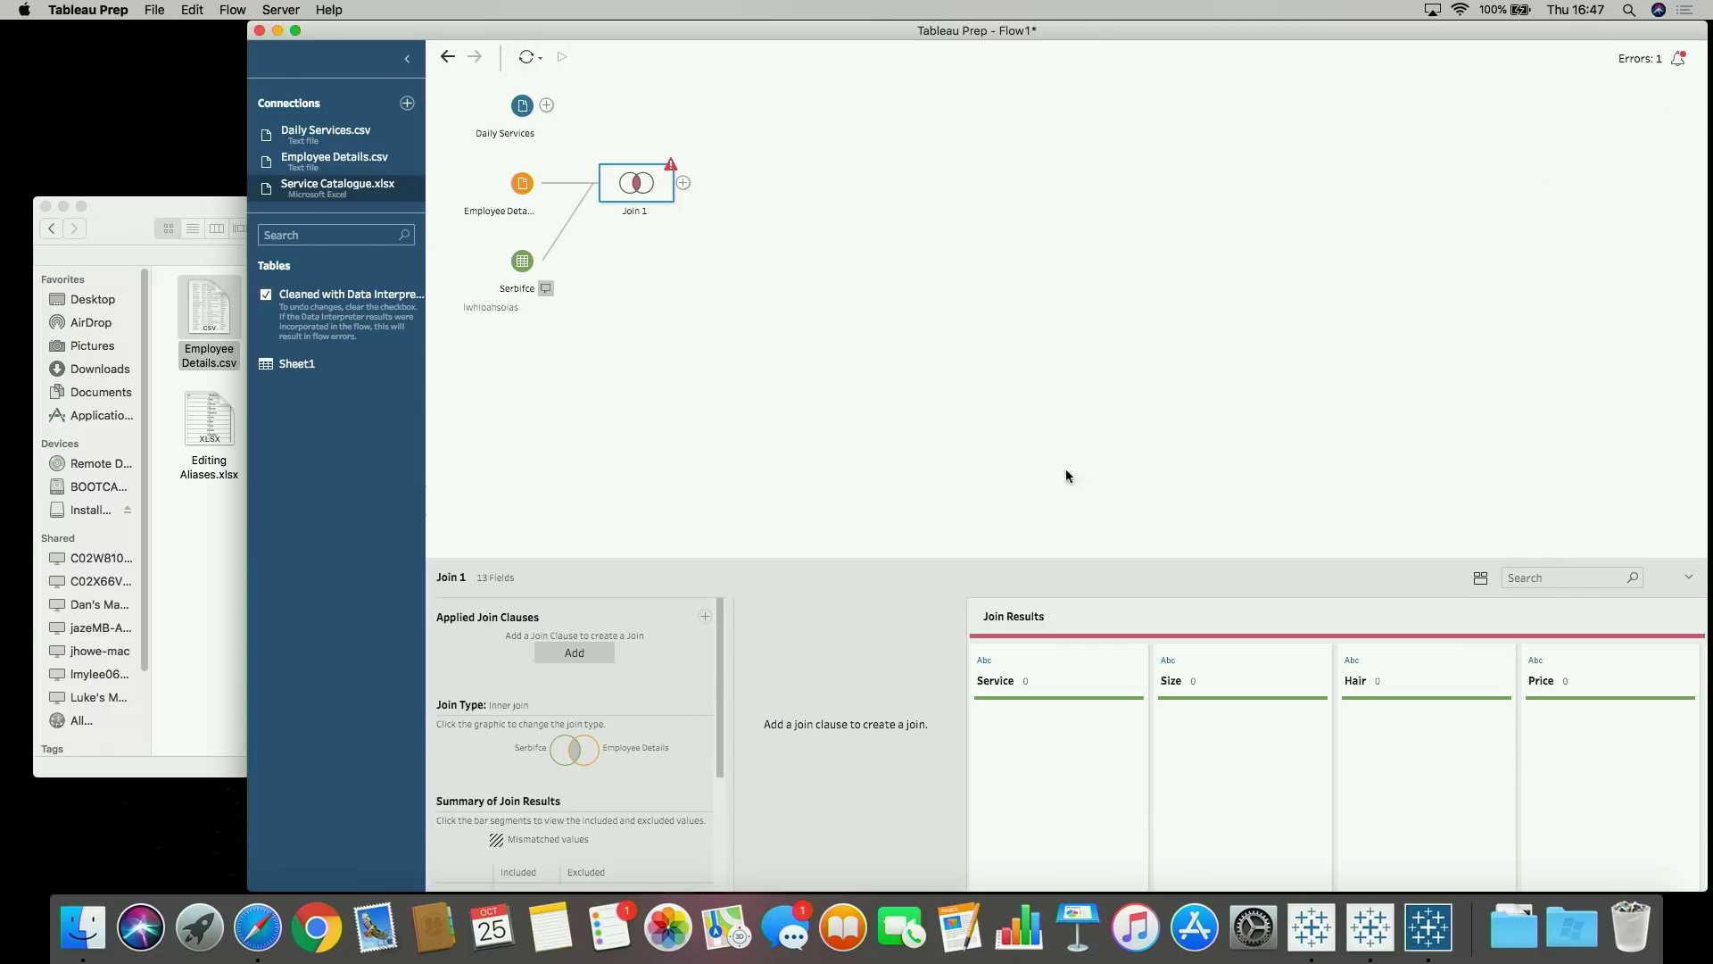
Replace the broken Join 1 with a join between the Daily Services and Serbifce inputs
right_click(624, 197)
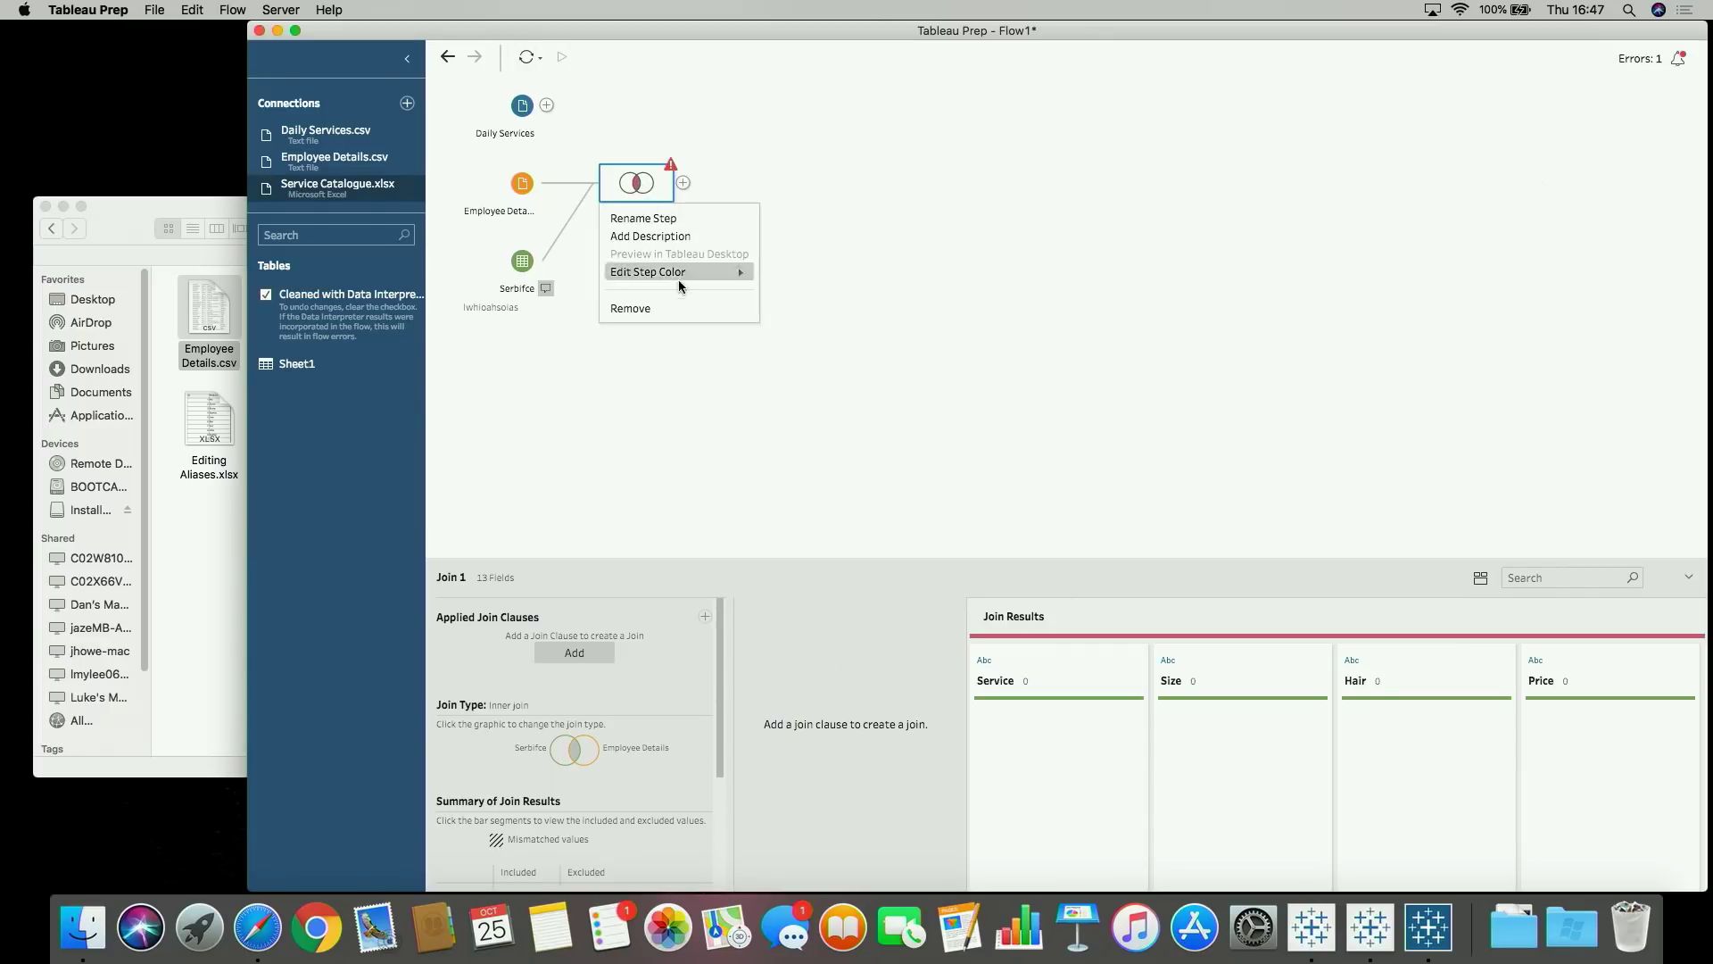
click(683, 307)
drag(525, 107, 555, 267)
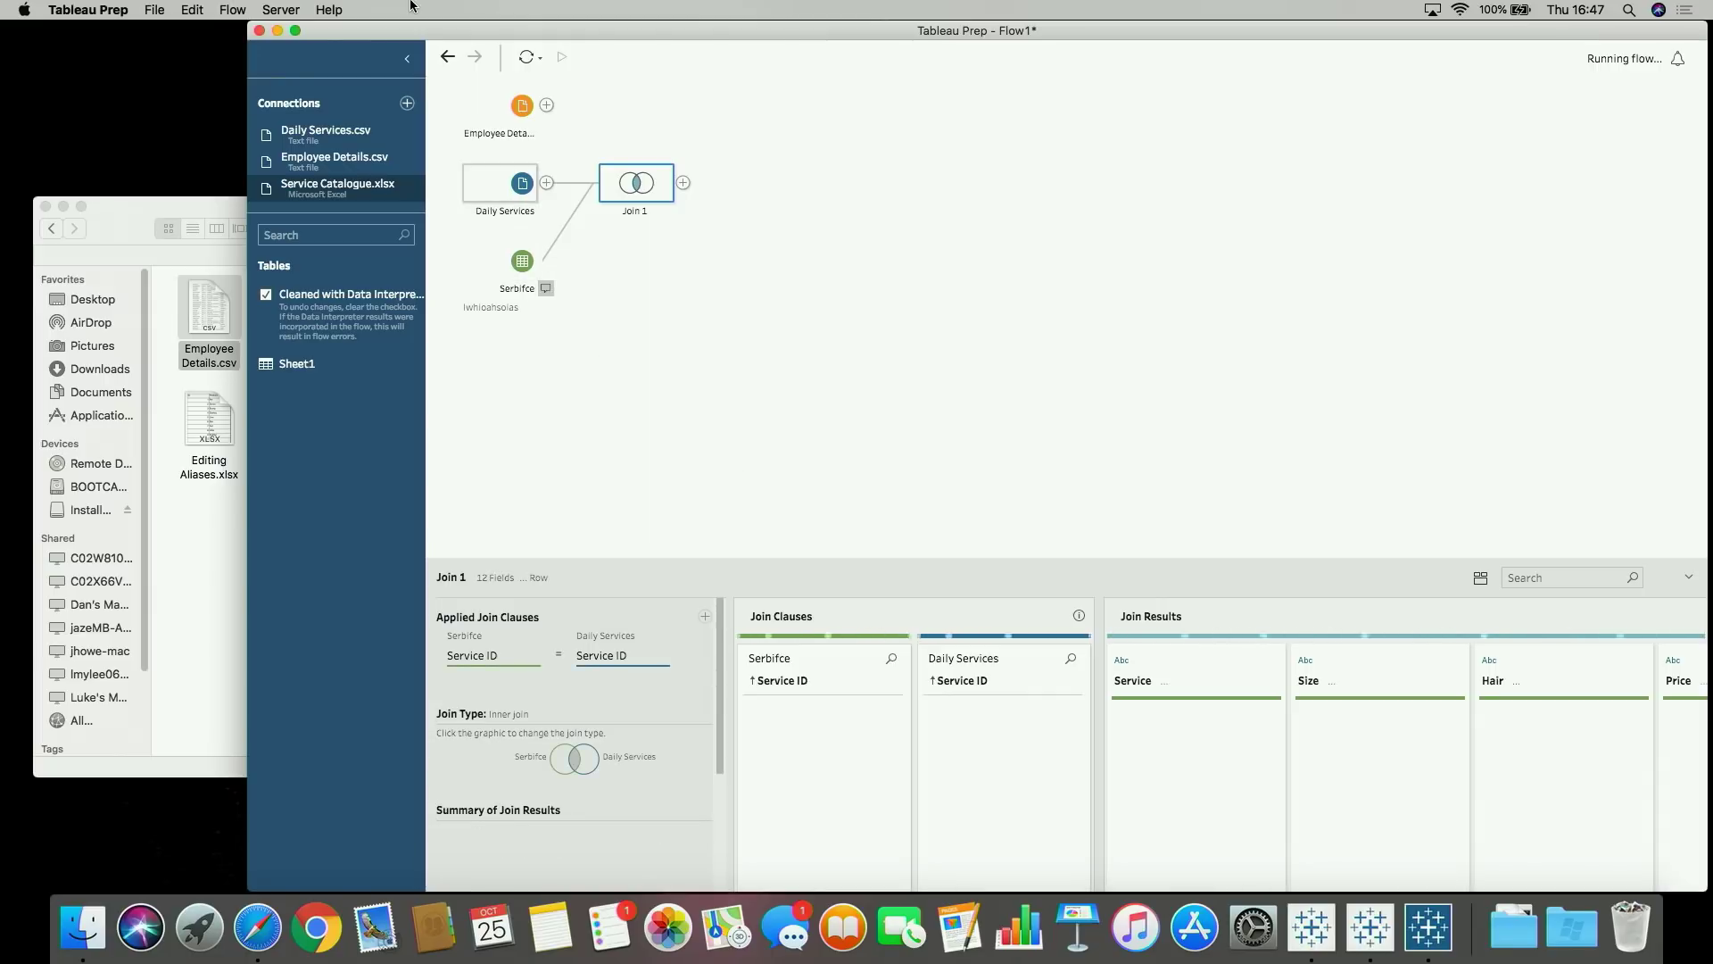
Insert a cleaning step between Daily Services and the join, and make the Service ID values uppercase
click(546, 183)
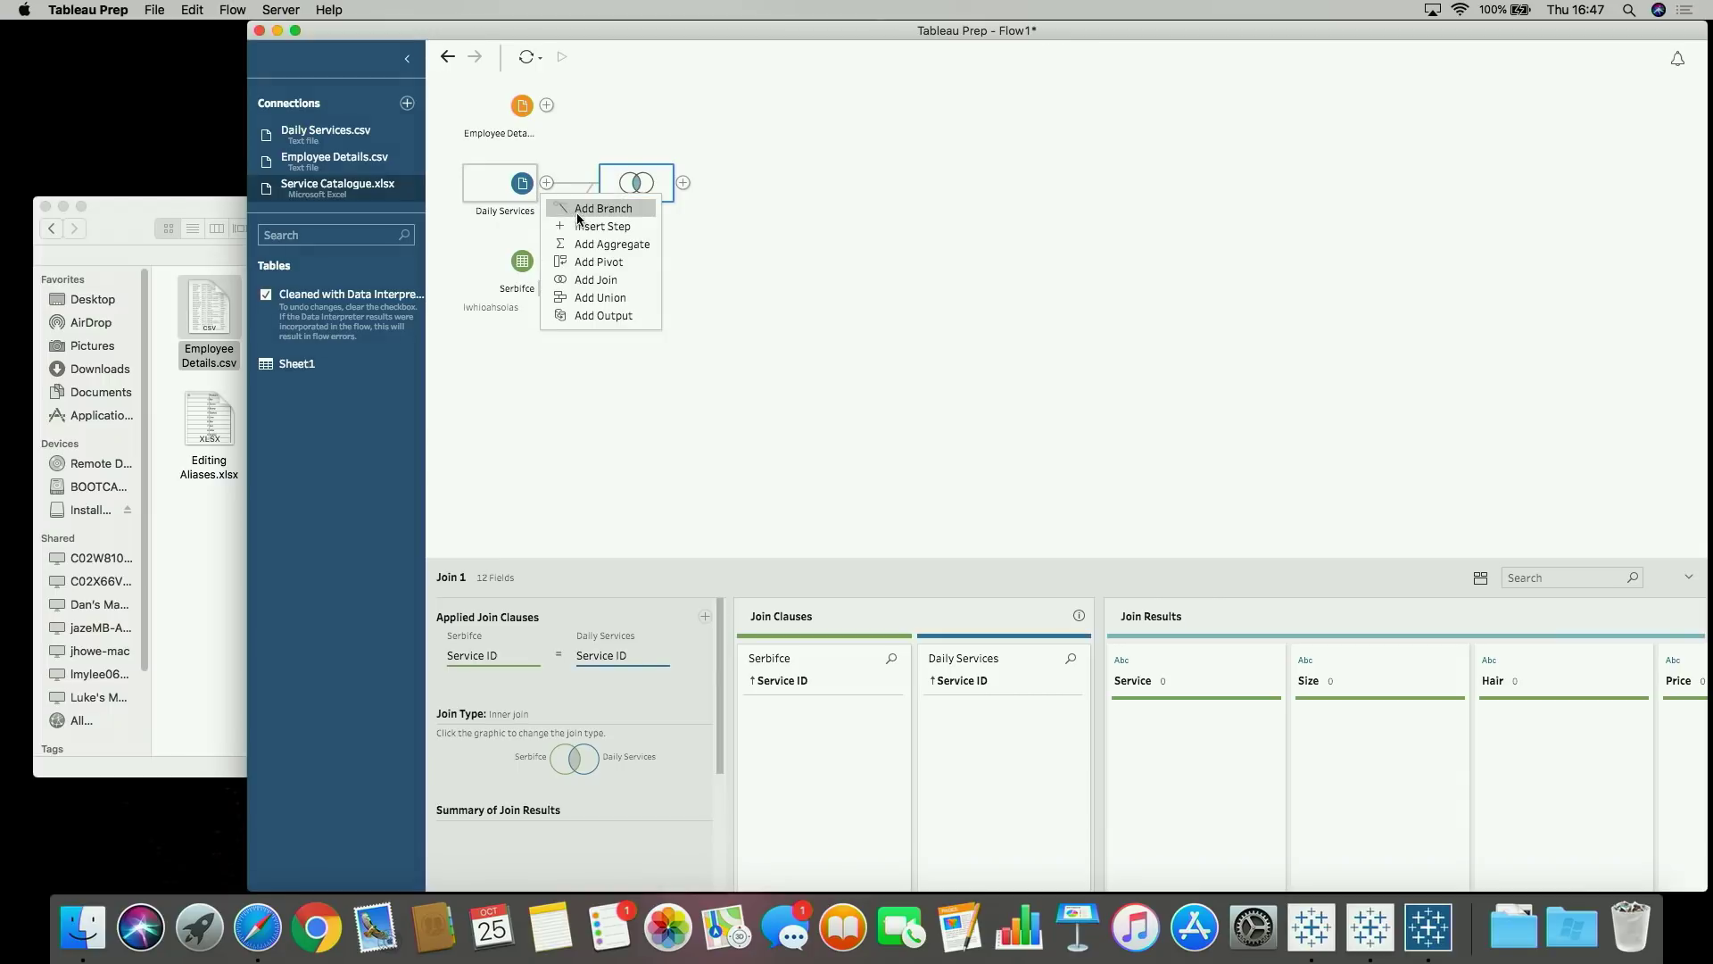
click(587, 226)
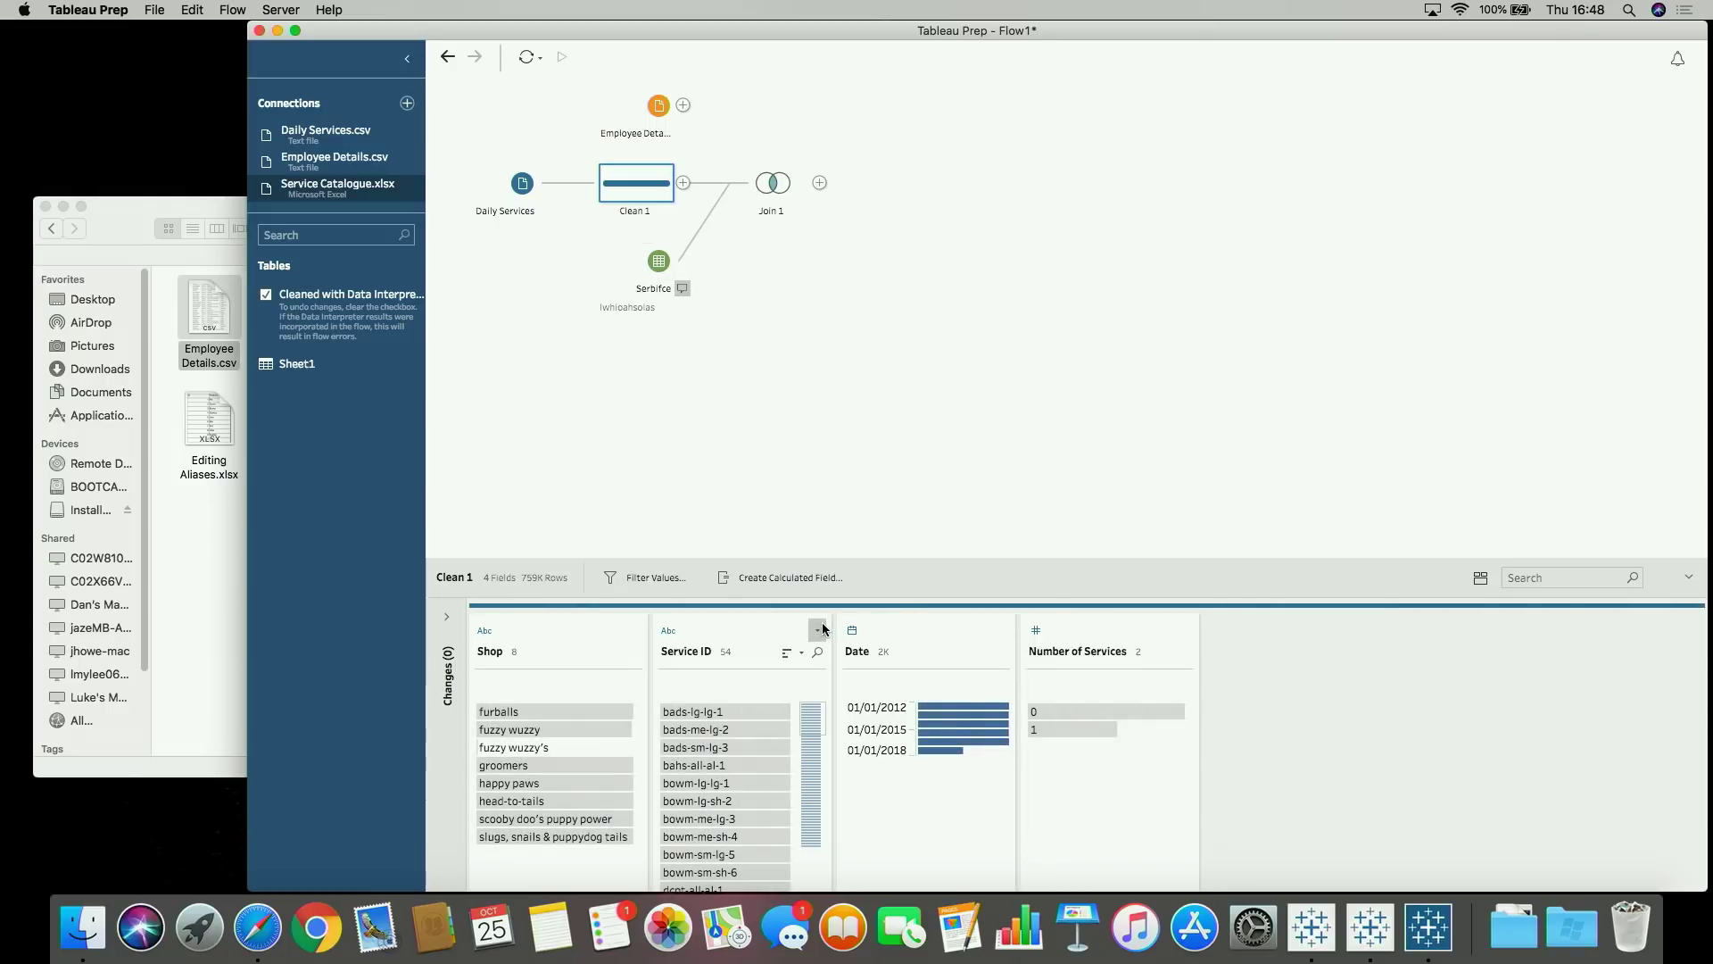
click(819, 630)
mouse_move(880, 694)
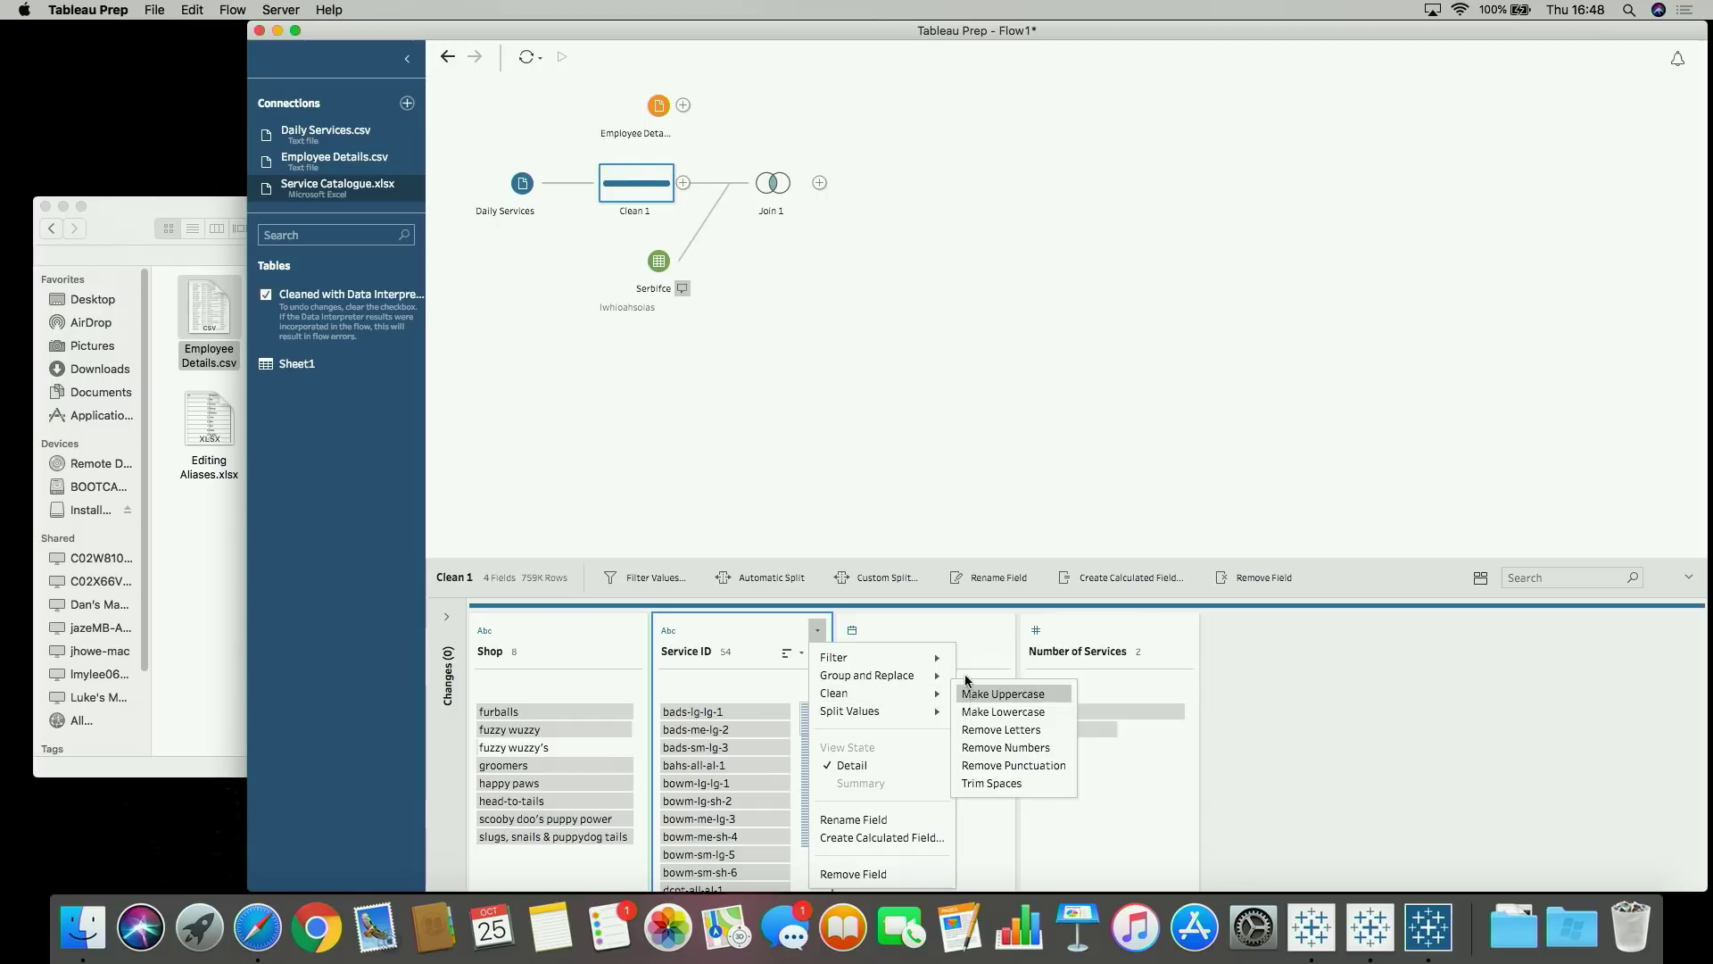
click(991, 693)
Change Join 1 to a left join that keeps all Serbifce rows, and add a cleaning step after it
click(761, 188)
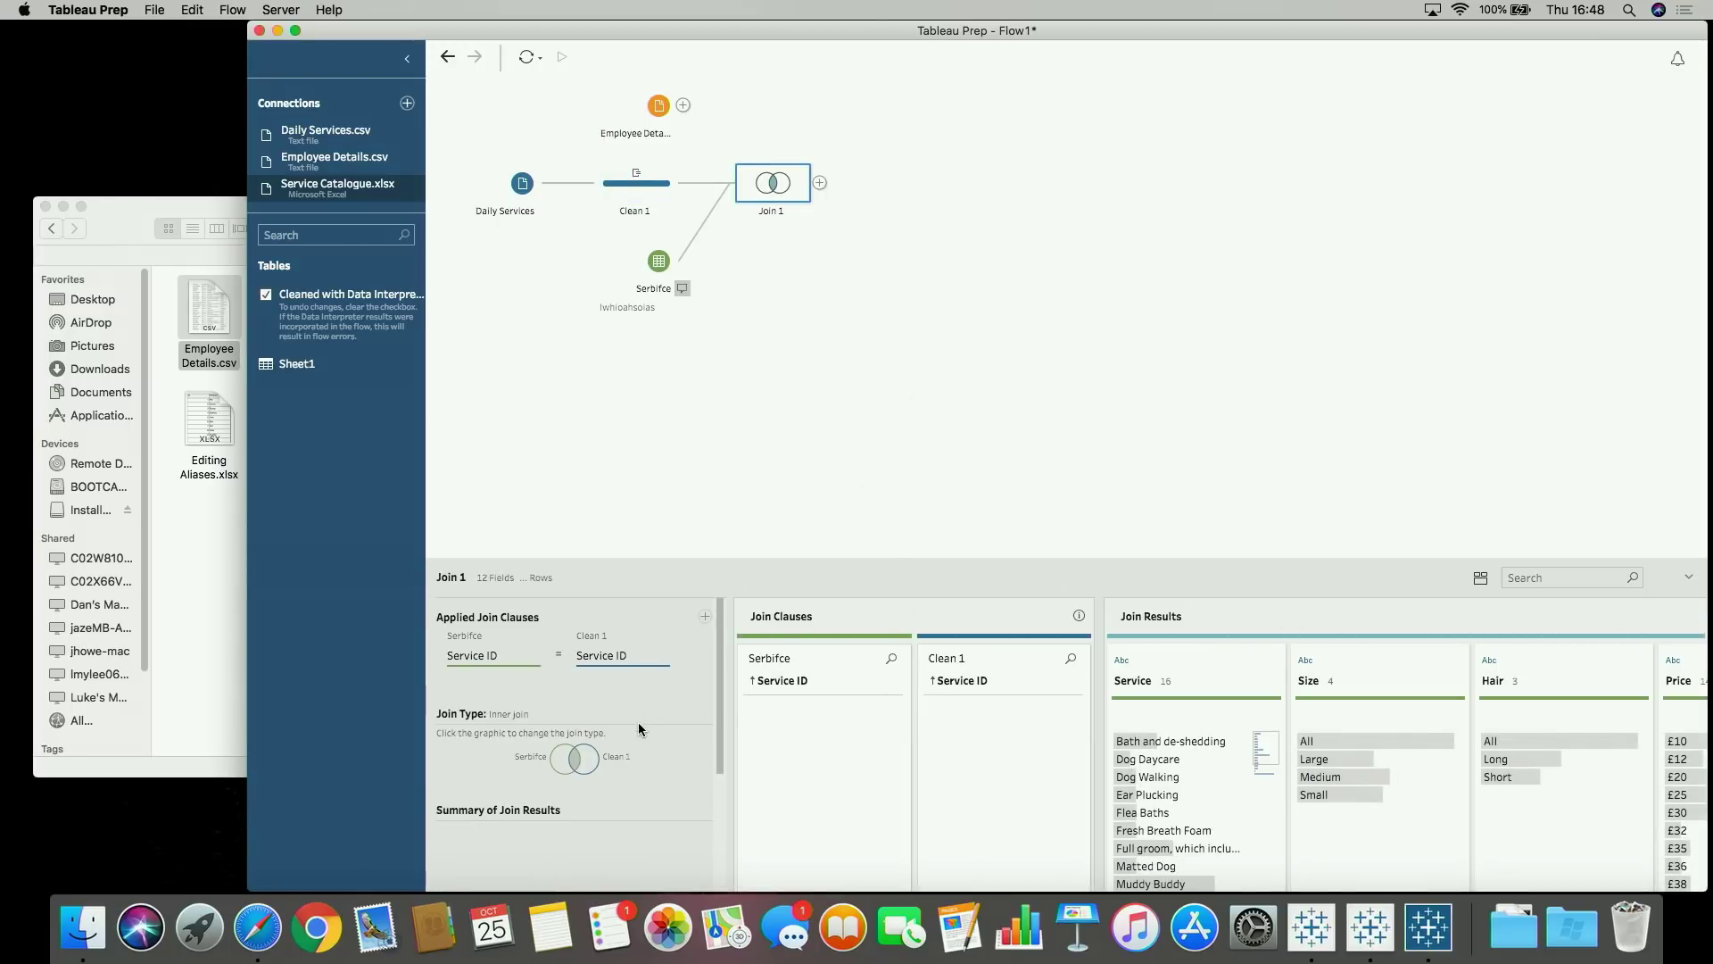
click(560, 762)
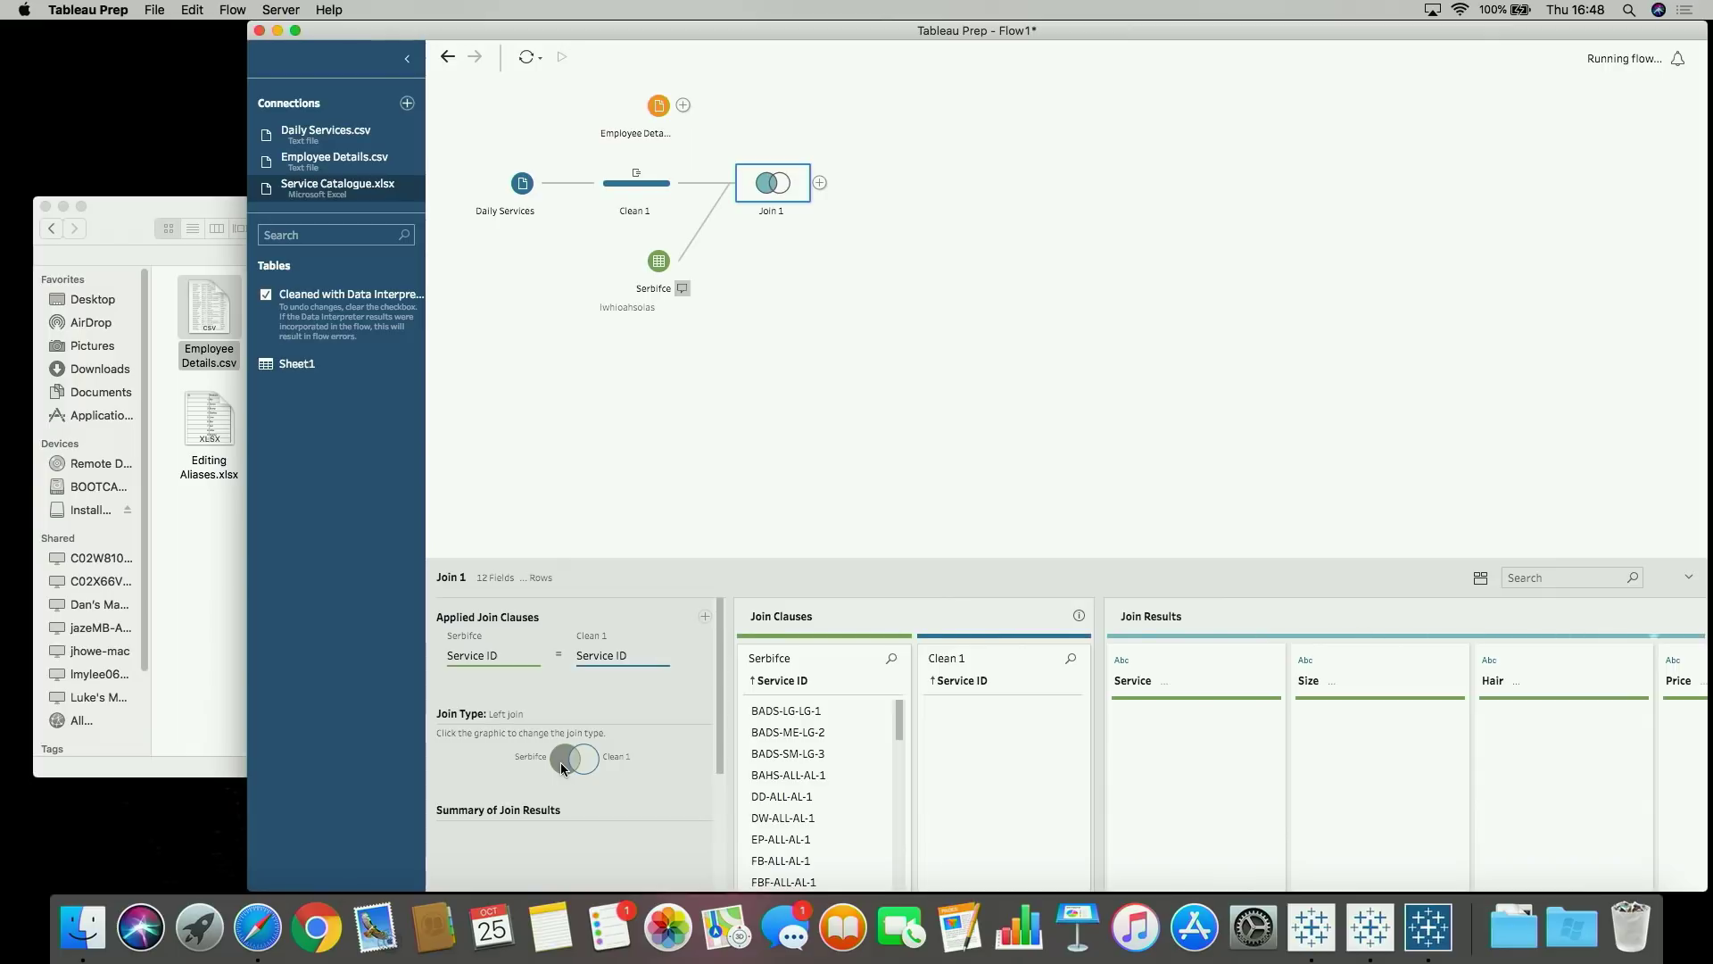
click(819, 182)
click(870, 207)
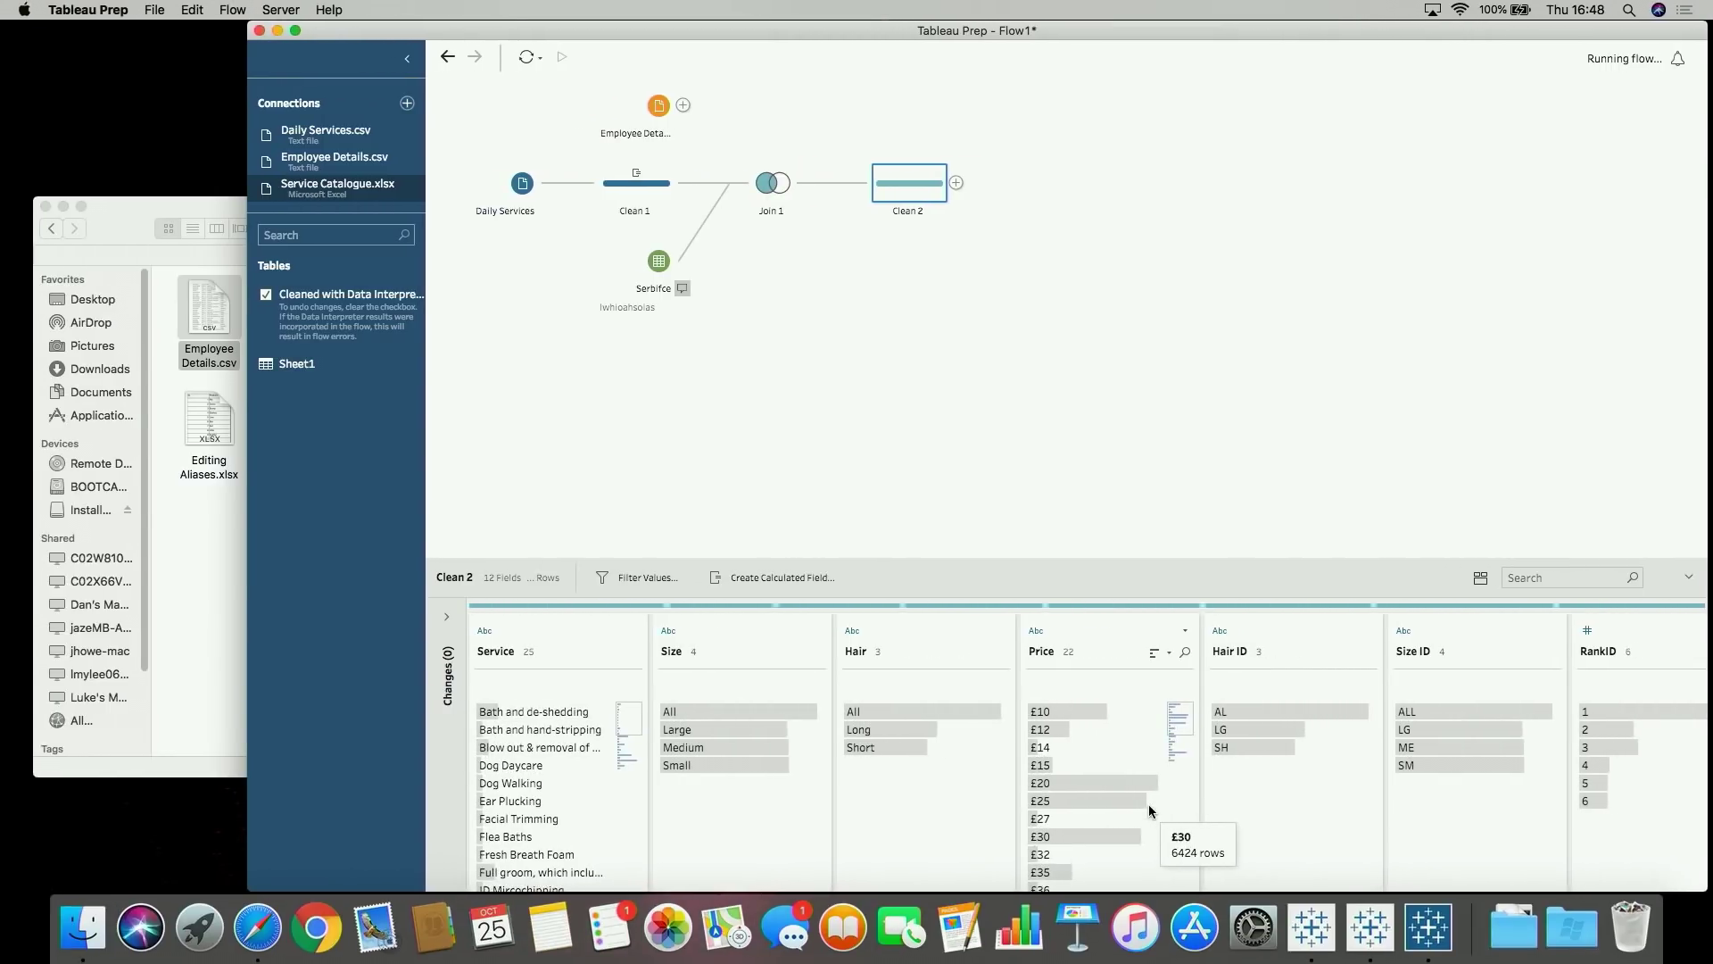
Group and replace the Shop field's values by spelling in the Clean 2 step
scroll(1150, 811, right, 10)
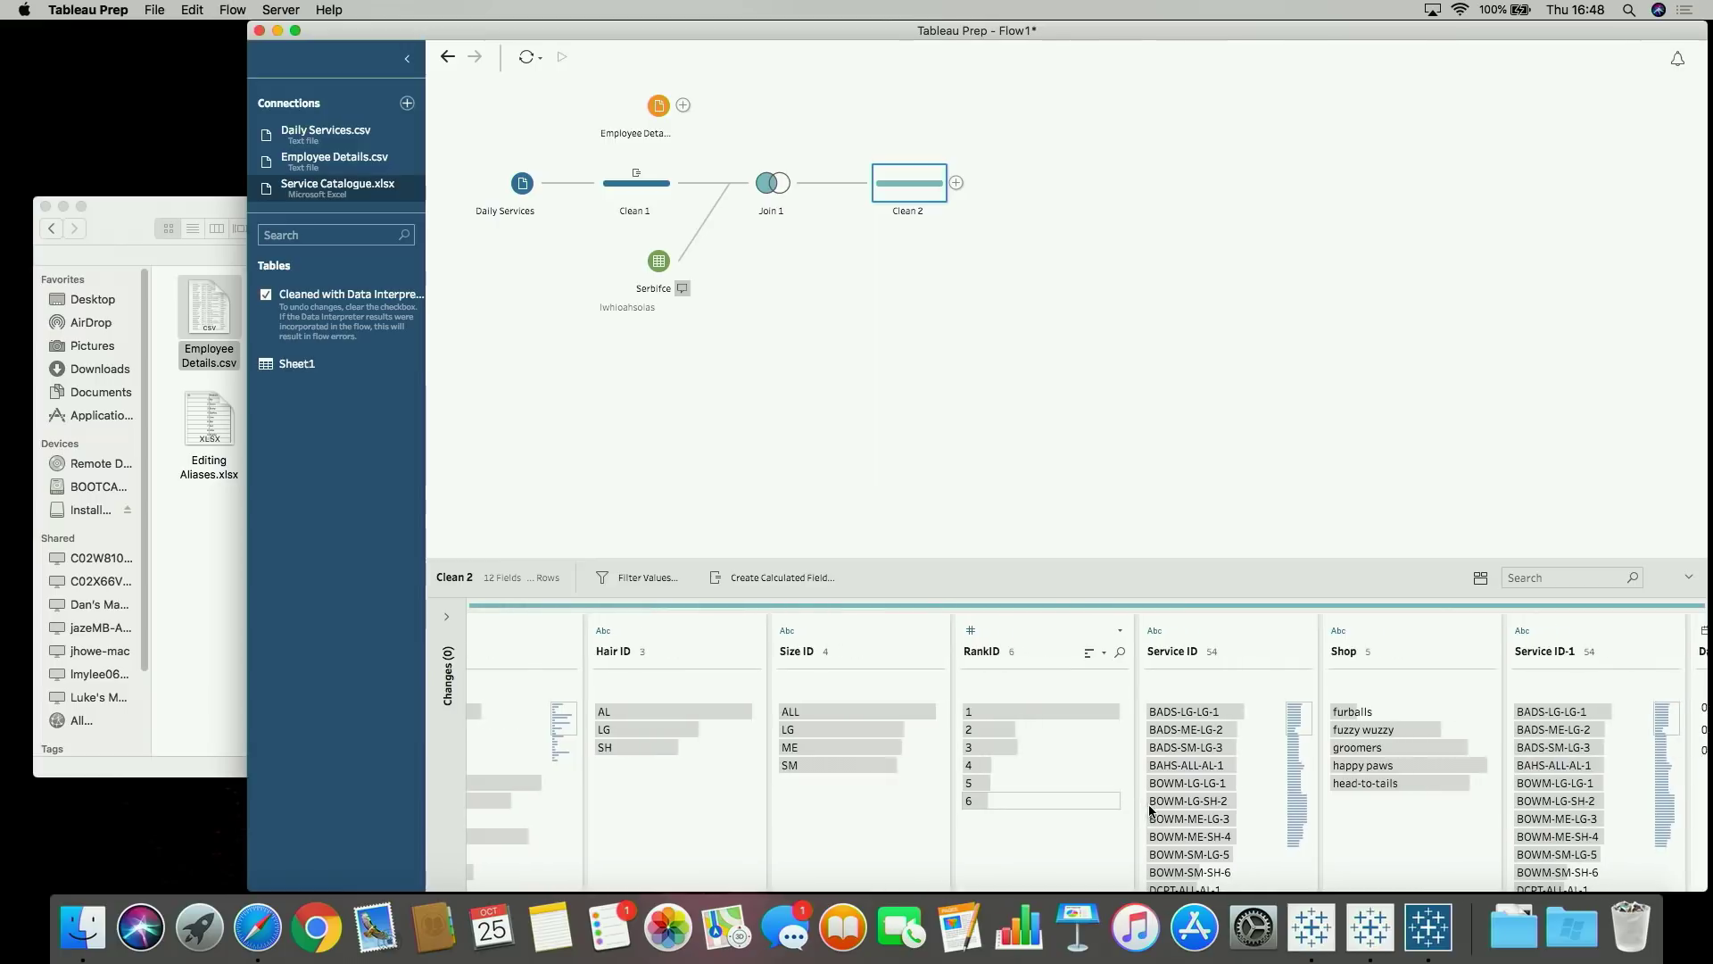
mouse_move(1365, 732)
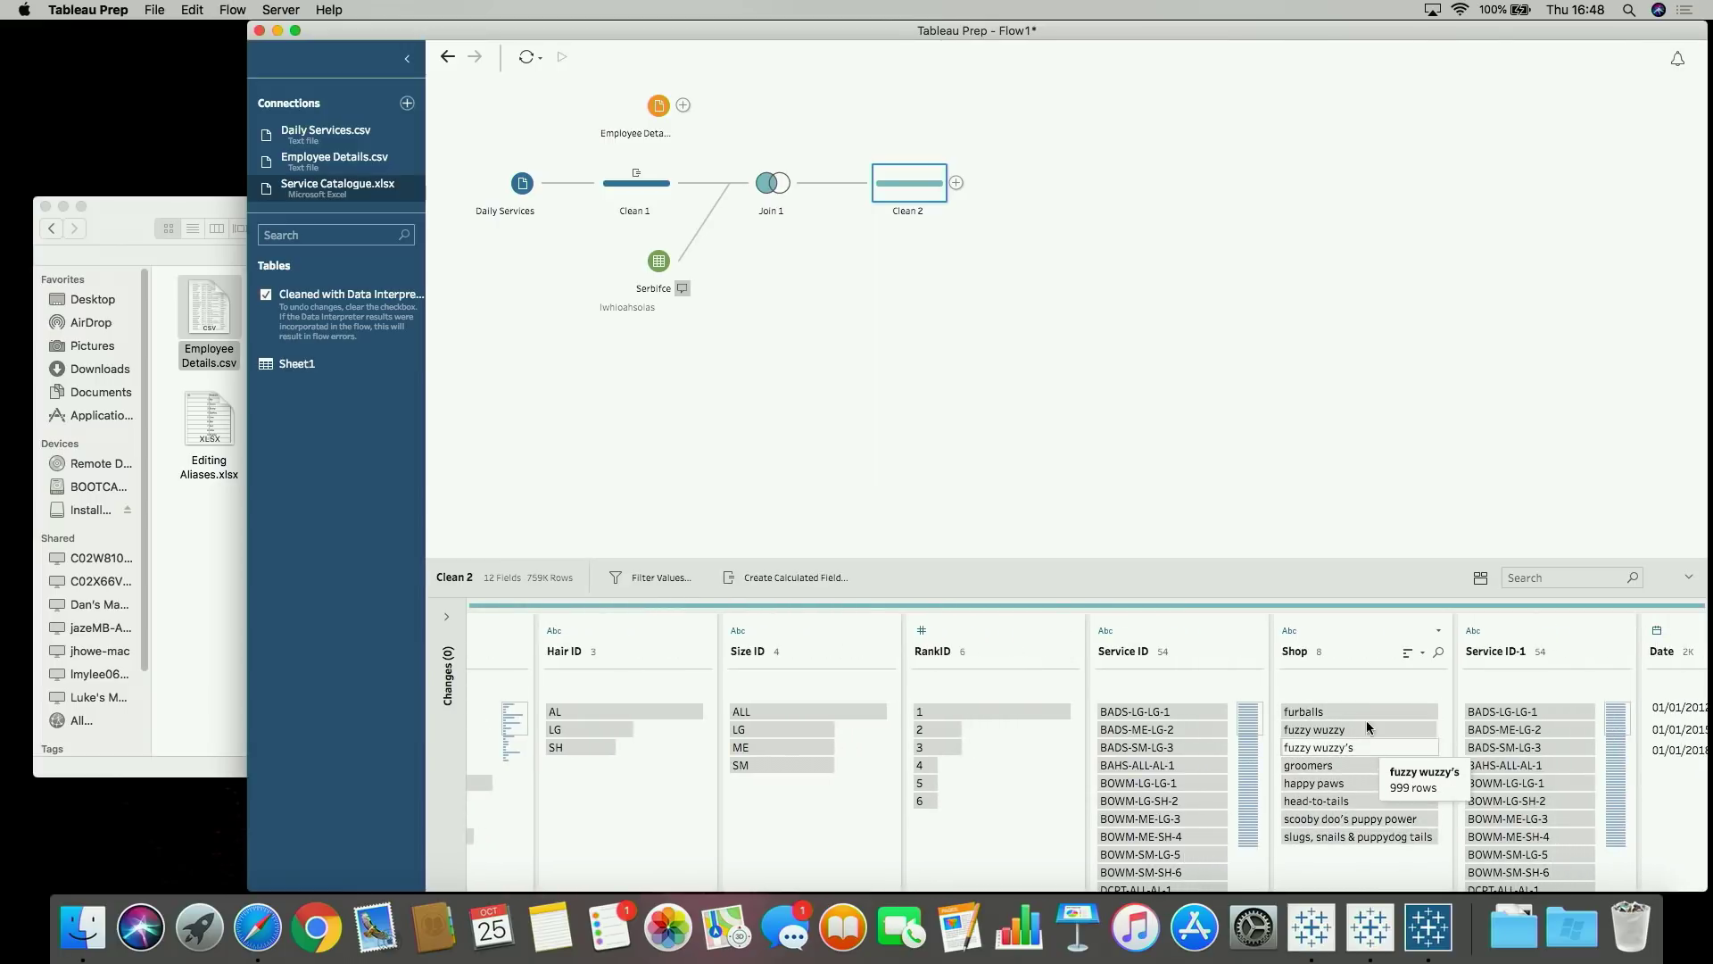
click(1438, 630)
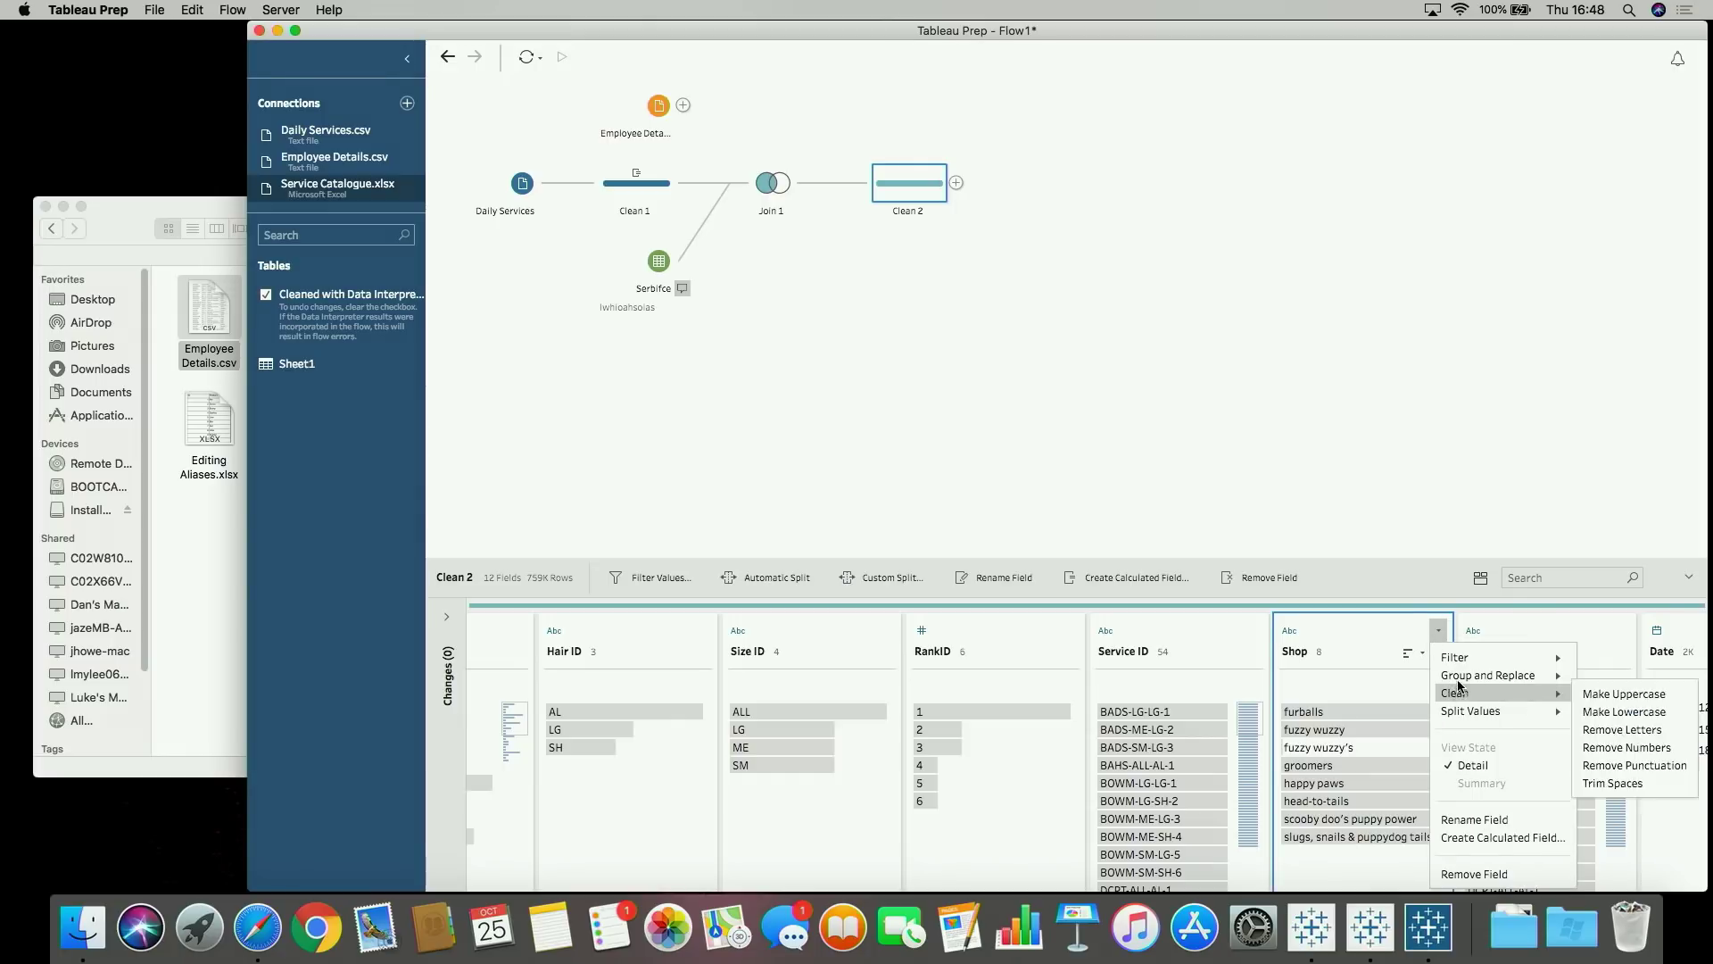
mouse_move(1558, 677)
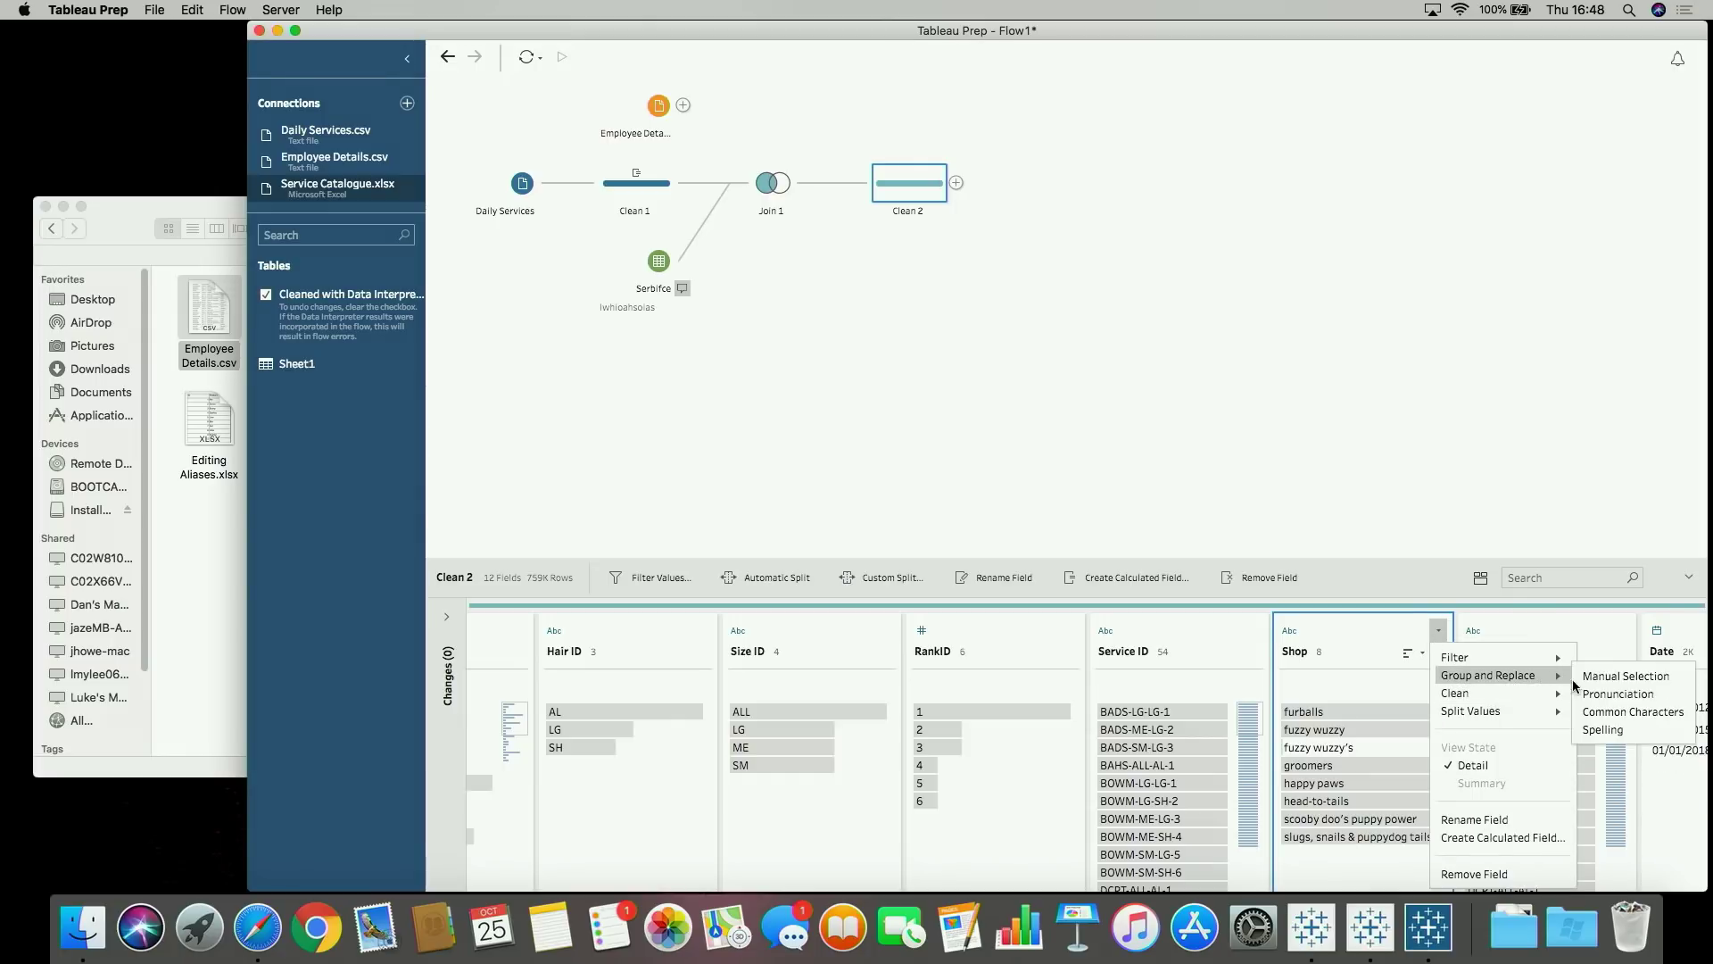
click(1603, 729)
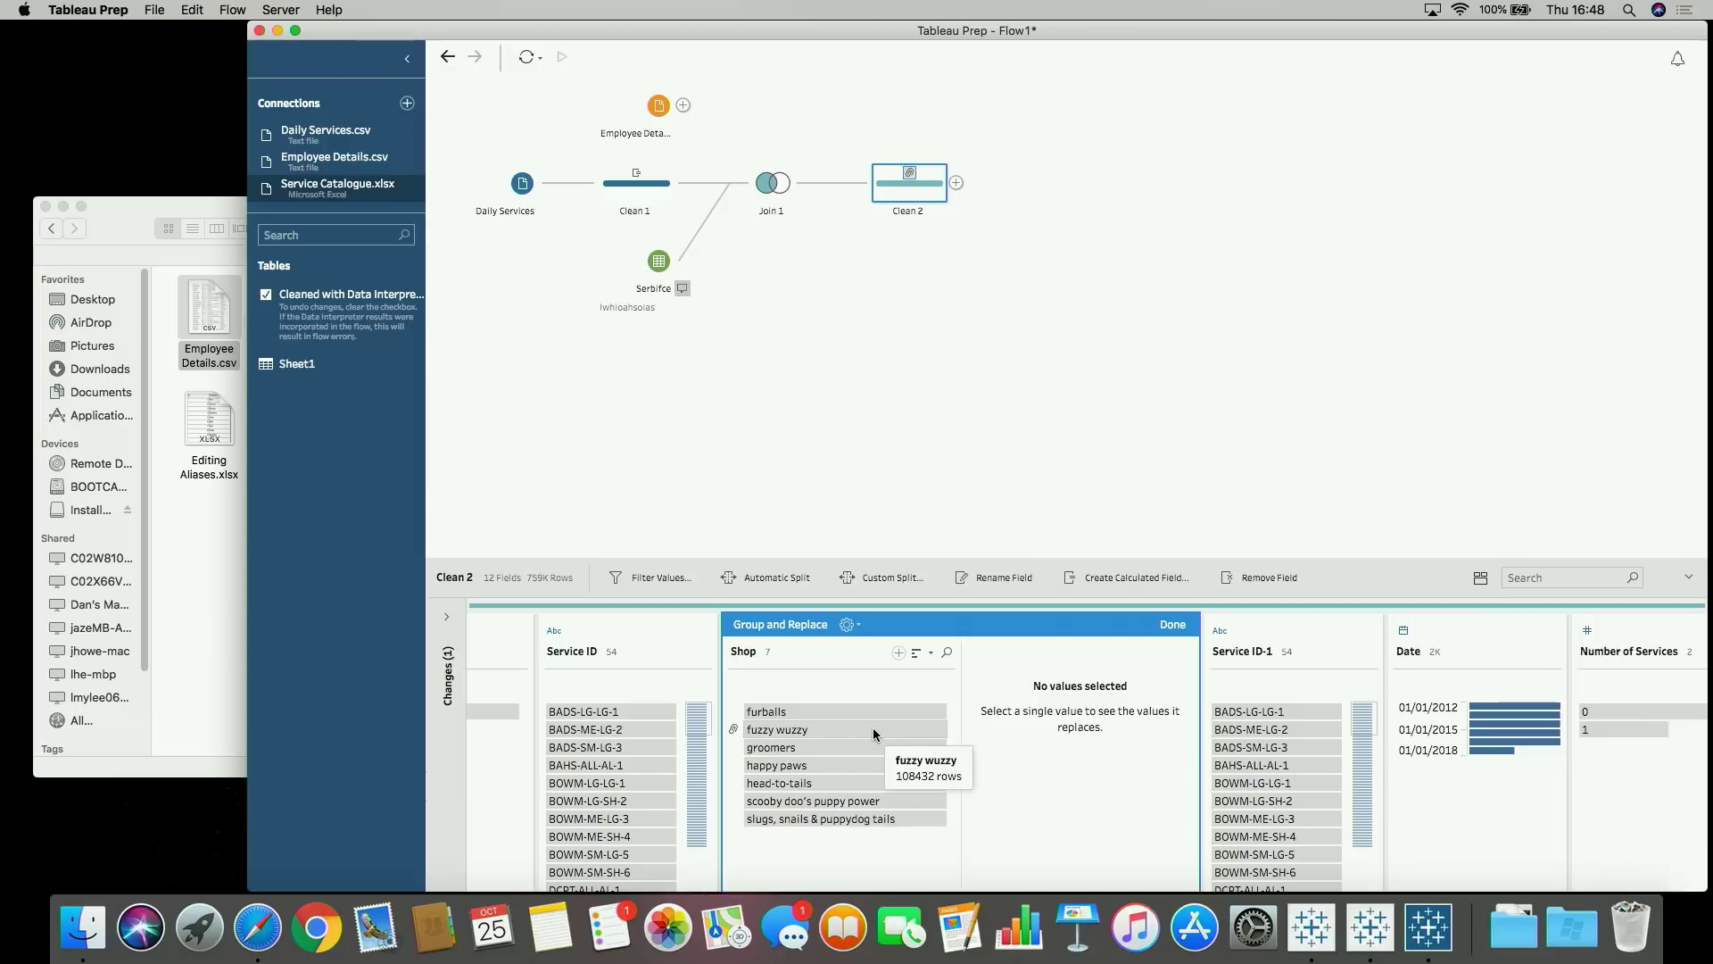
Add the new value "SHow Stoppers" to the Shop field's groups
click(899, 653)
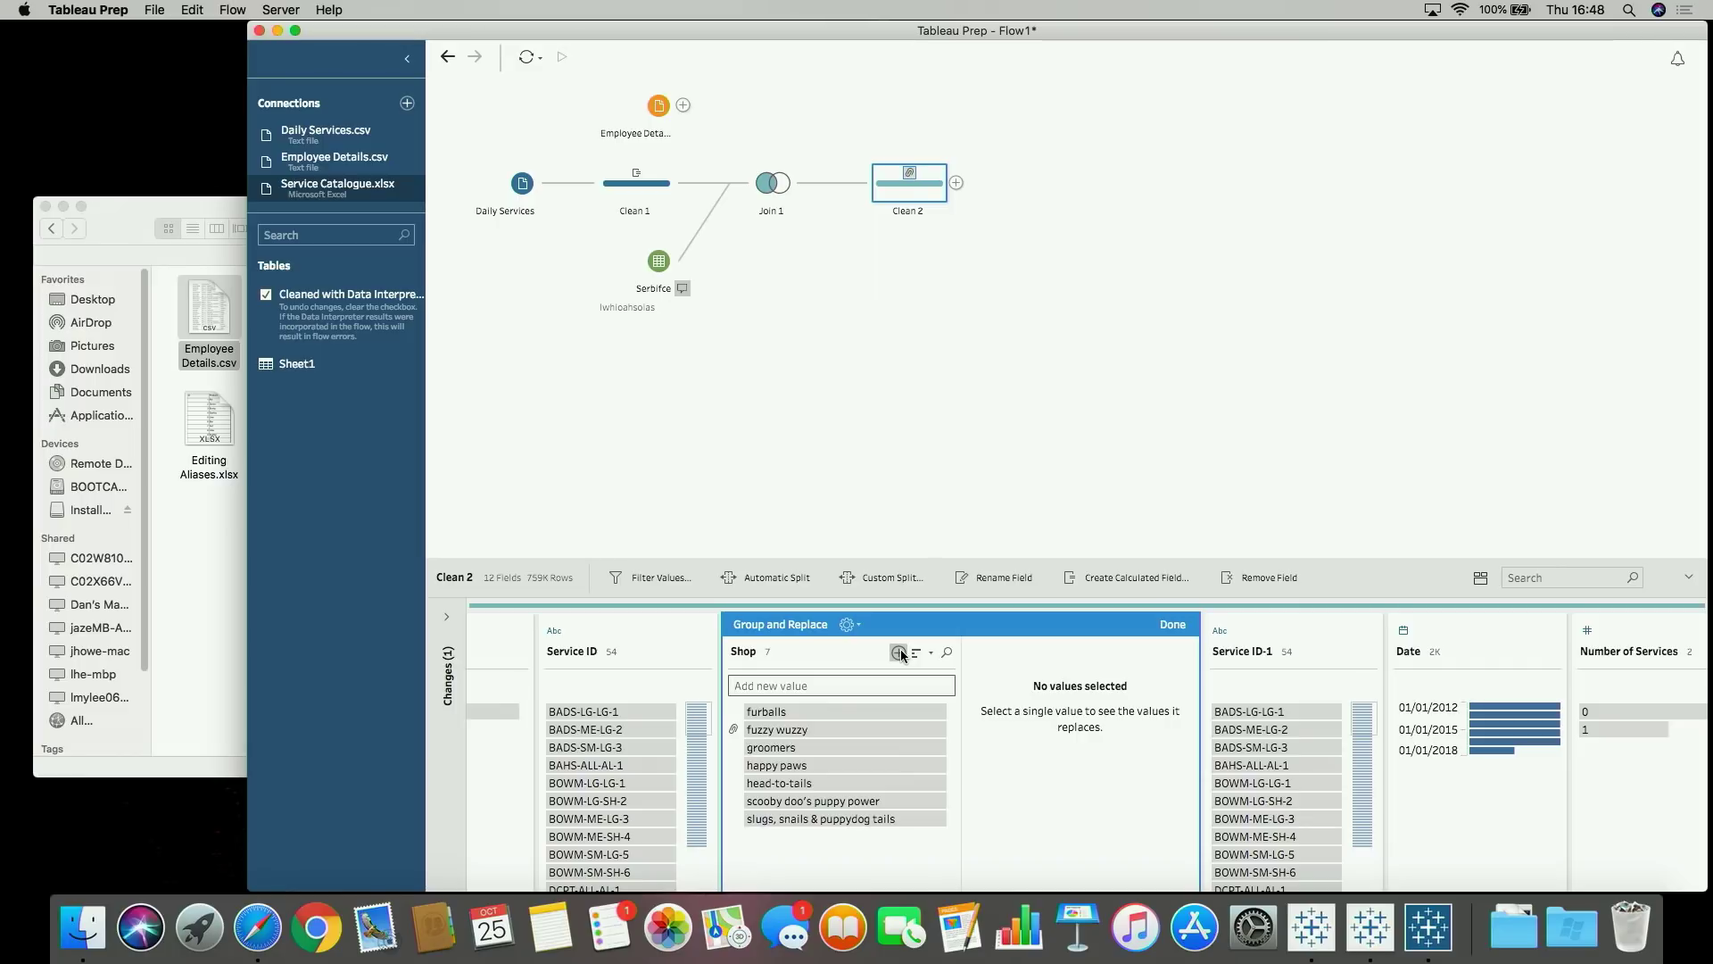
text(SHow Stoppers)
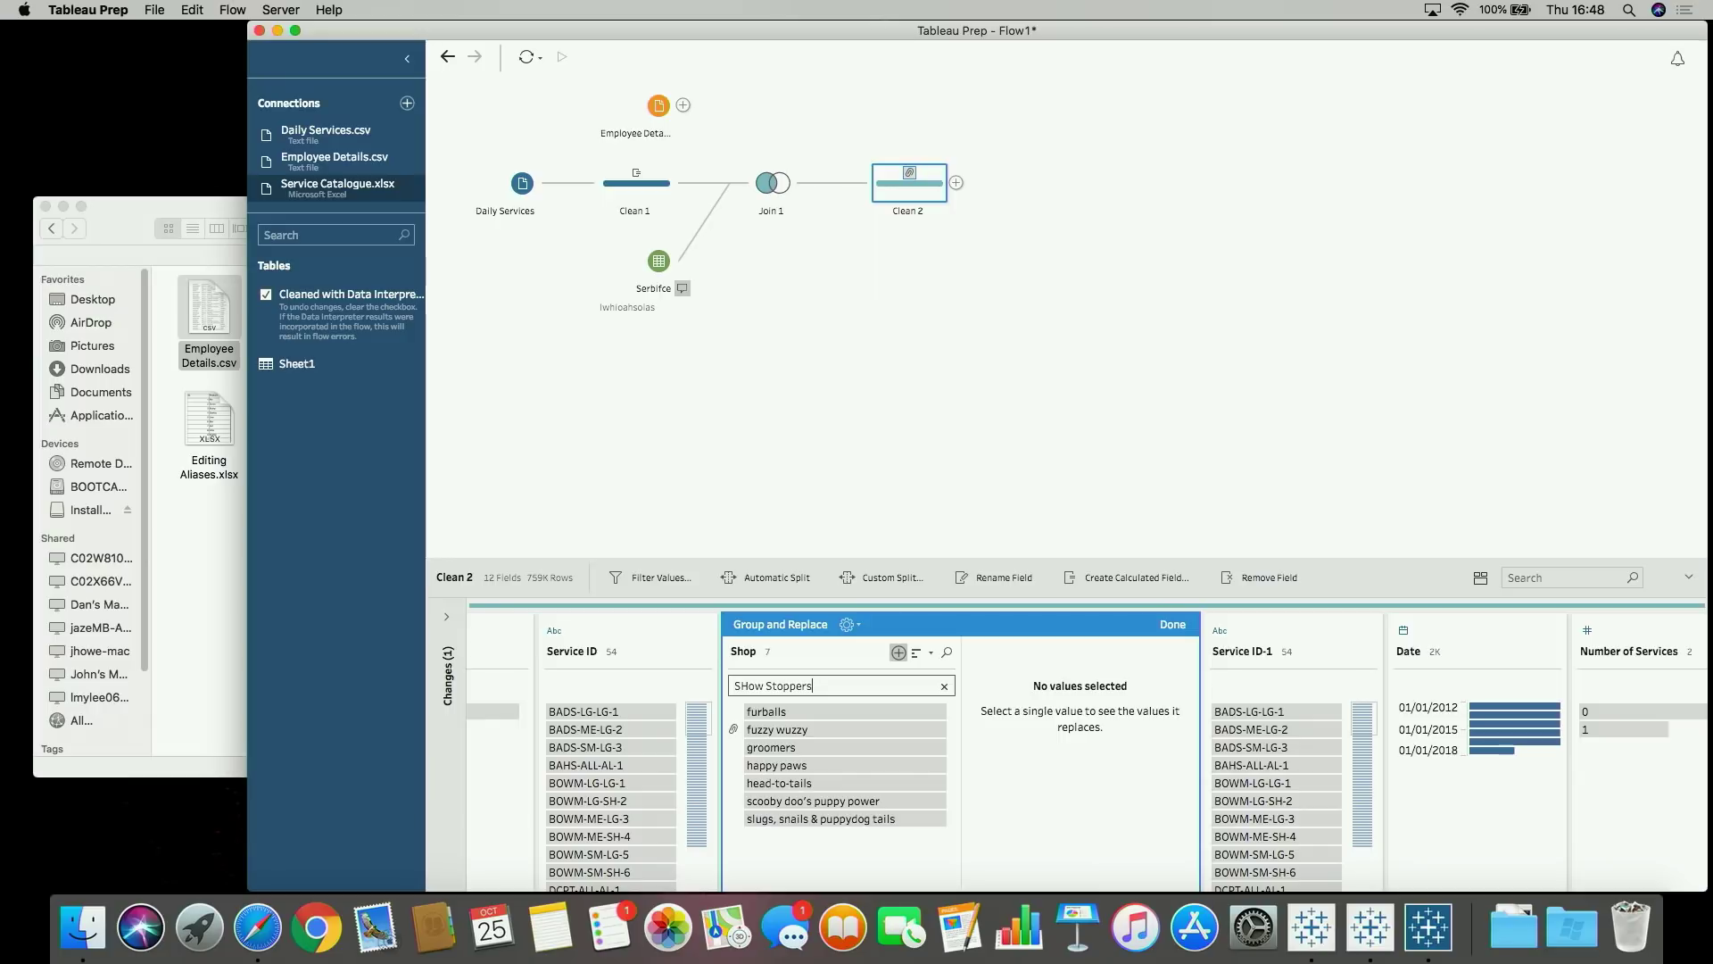
key(Return)
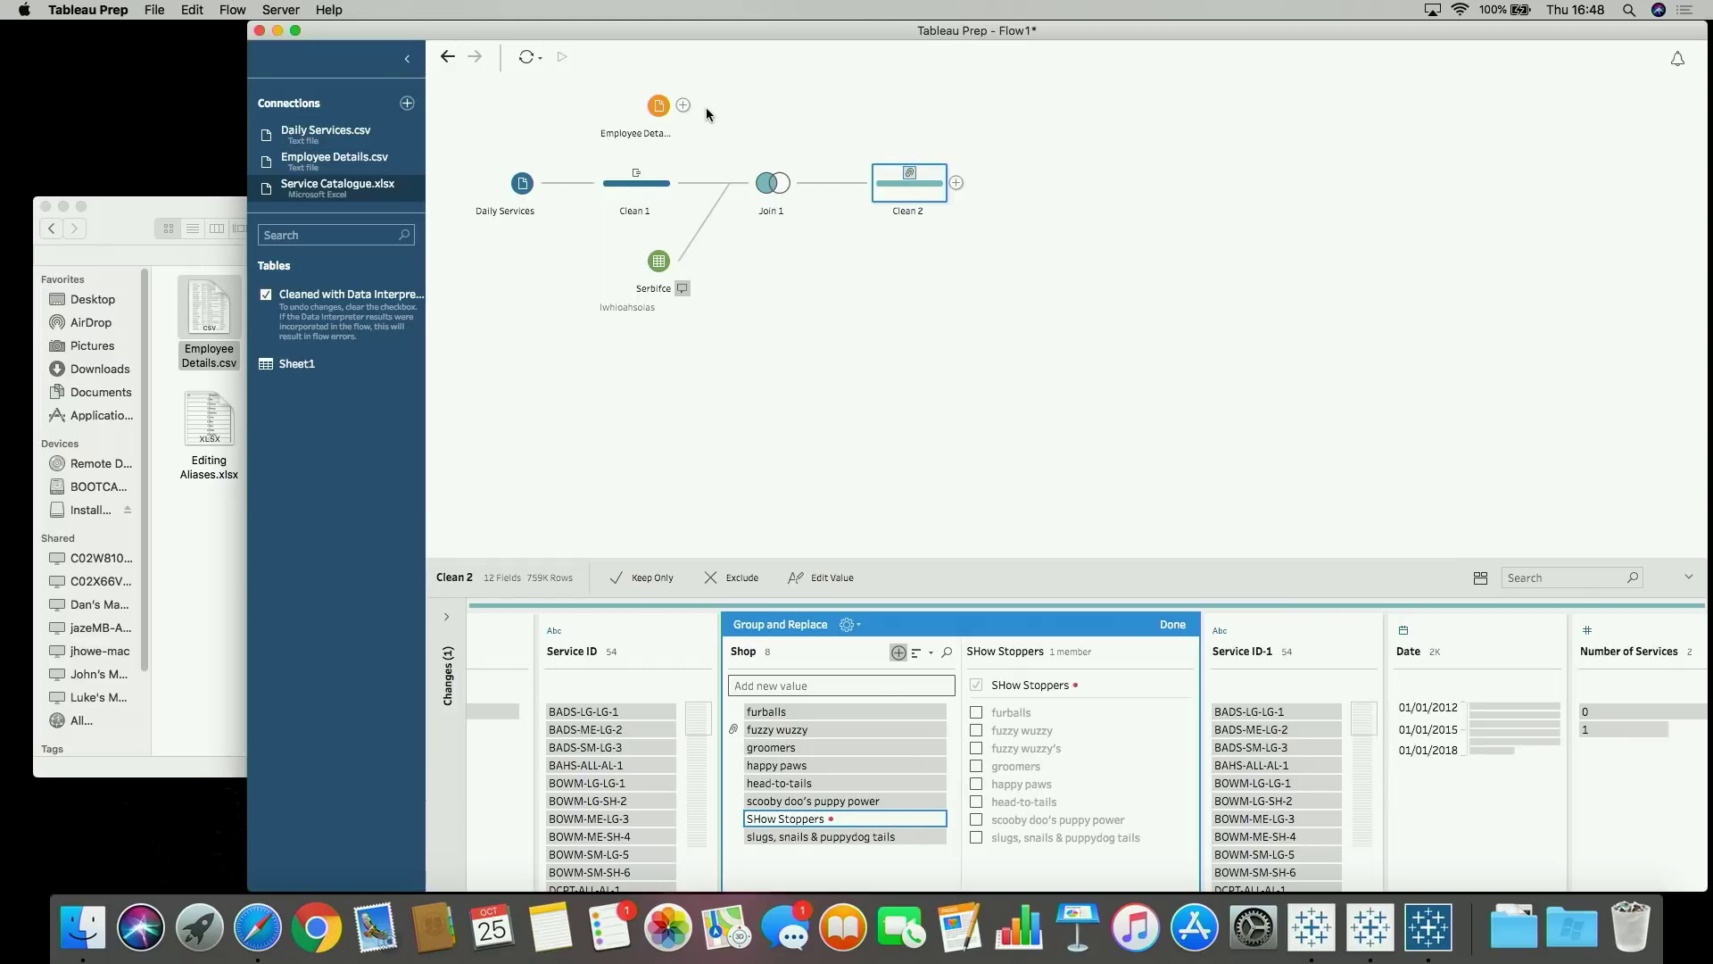
Add a cleaning step after Employee Details and assign the geographic data role City to the Location field
click(684, 105)
click(717, 132)
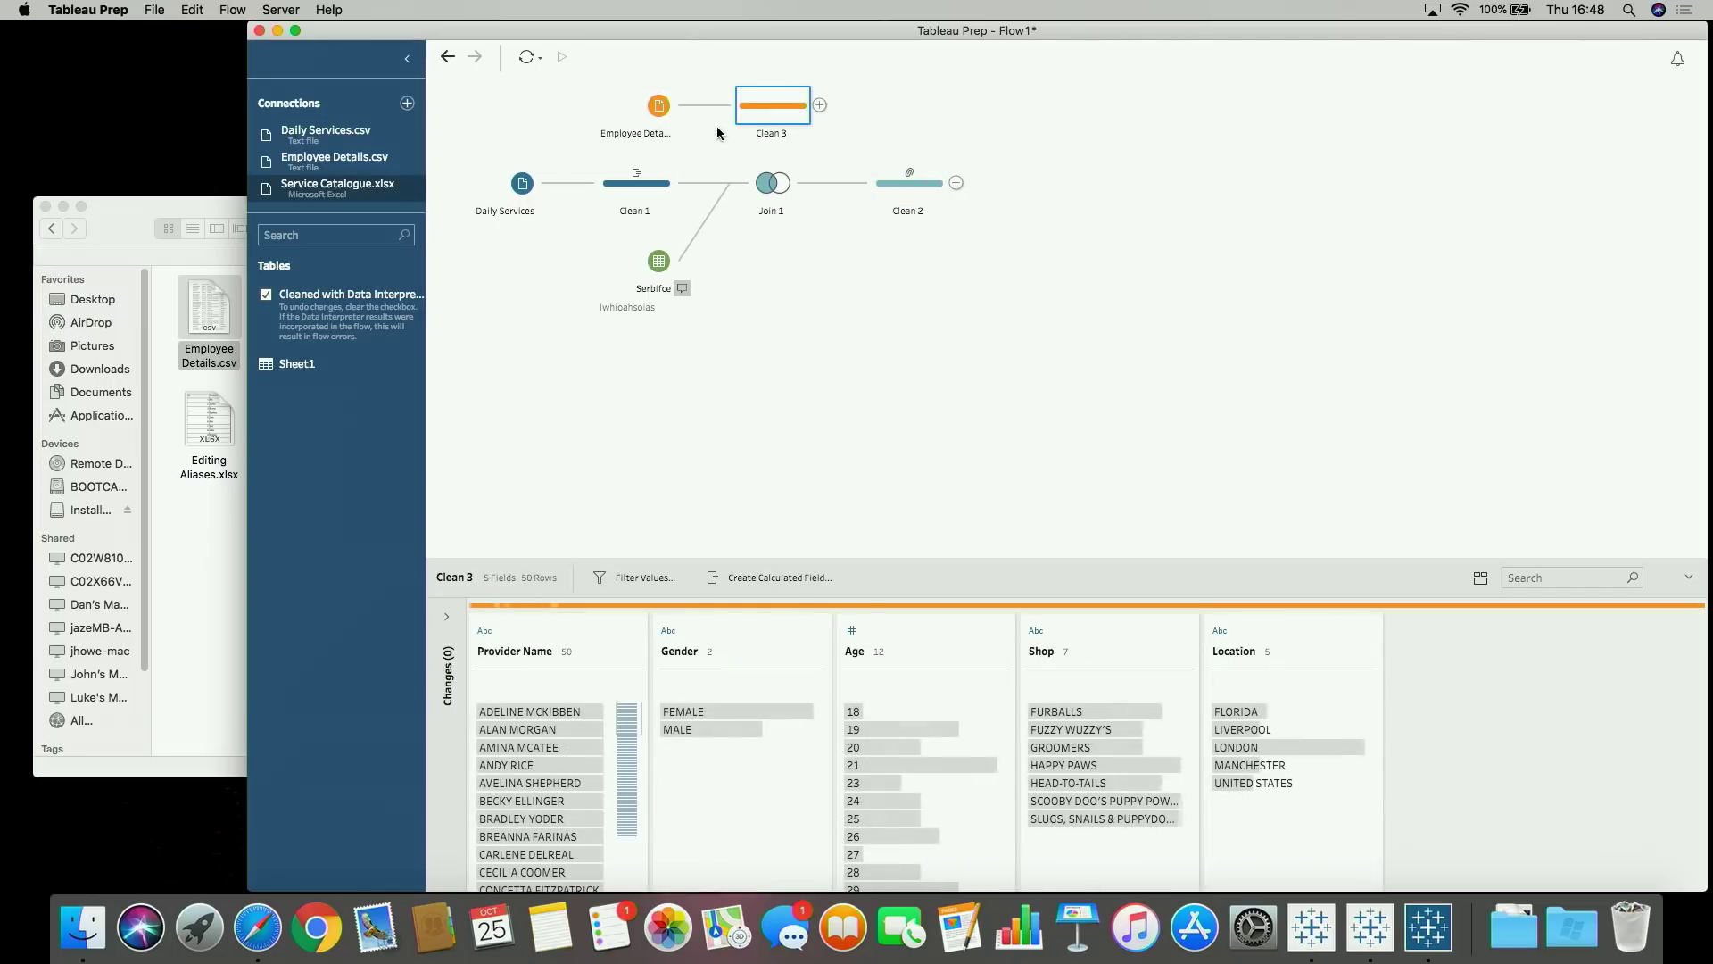
click(1220, 632)
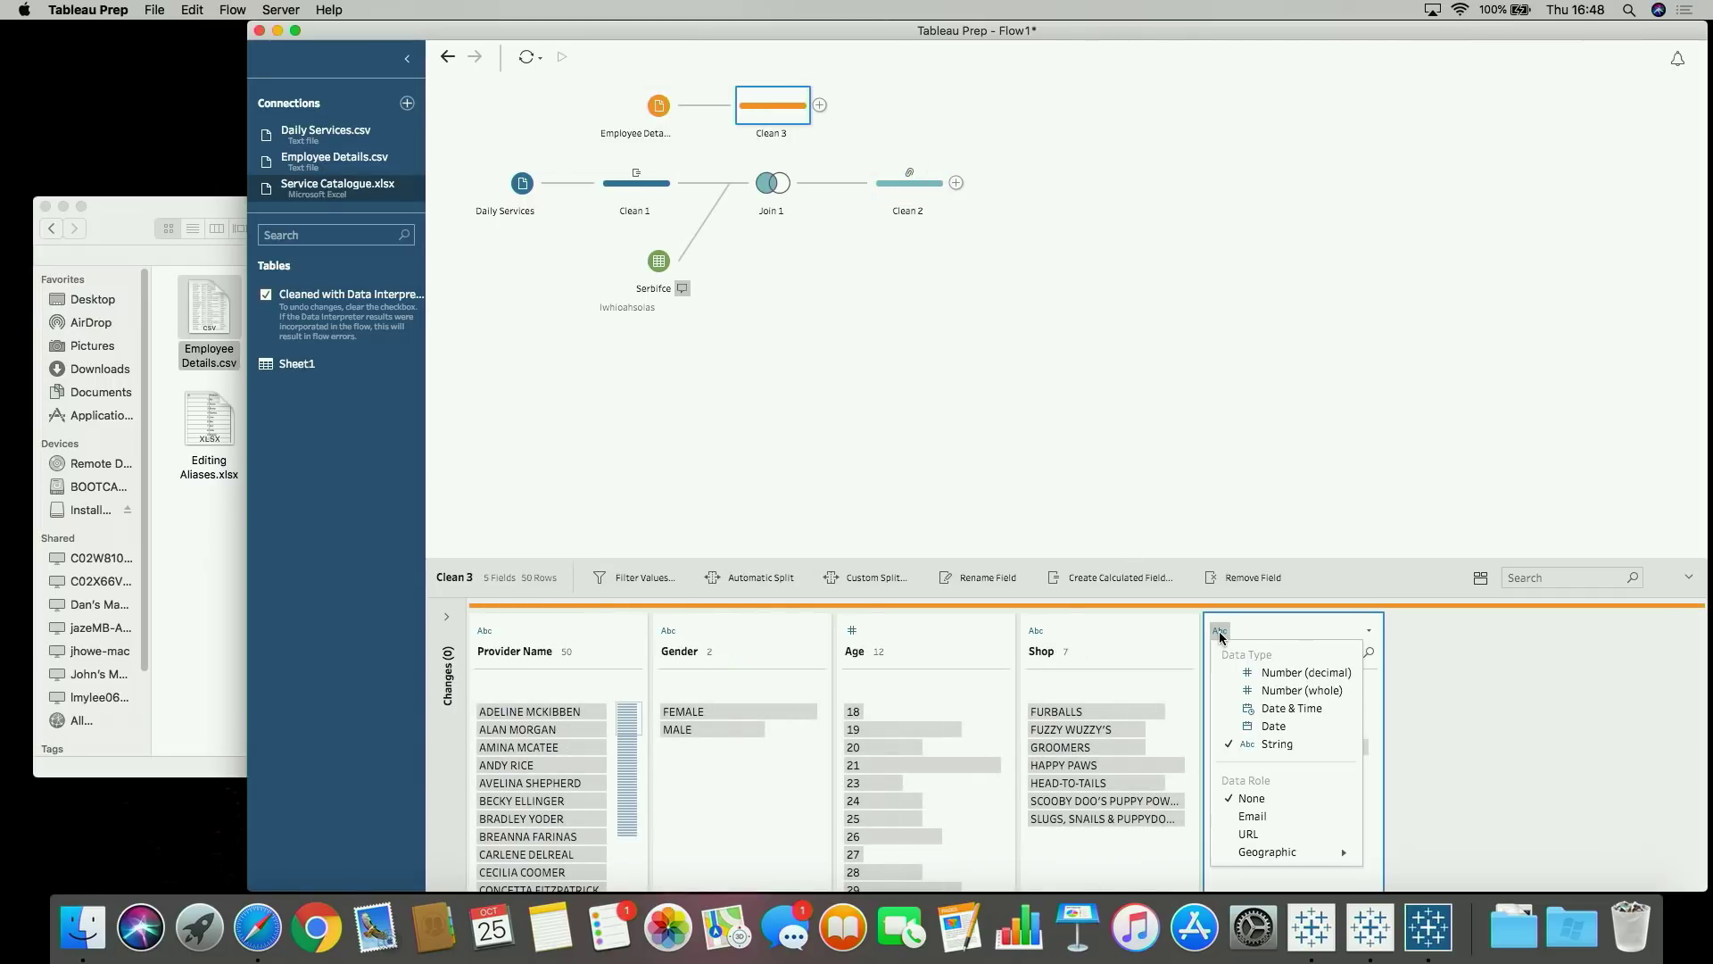
mouse_move(1332, 852)
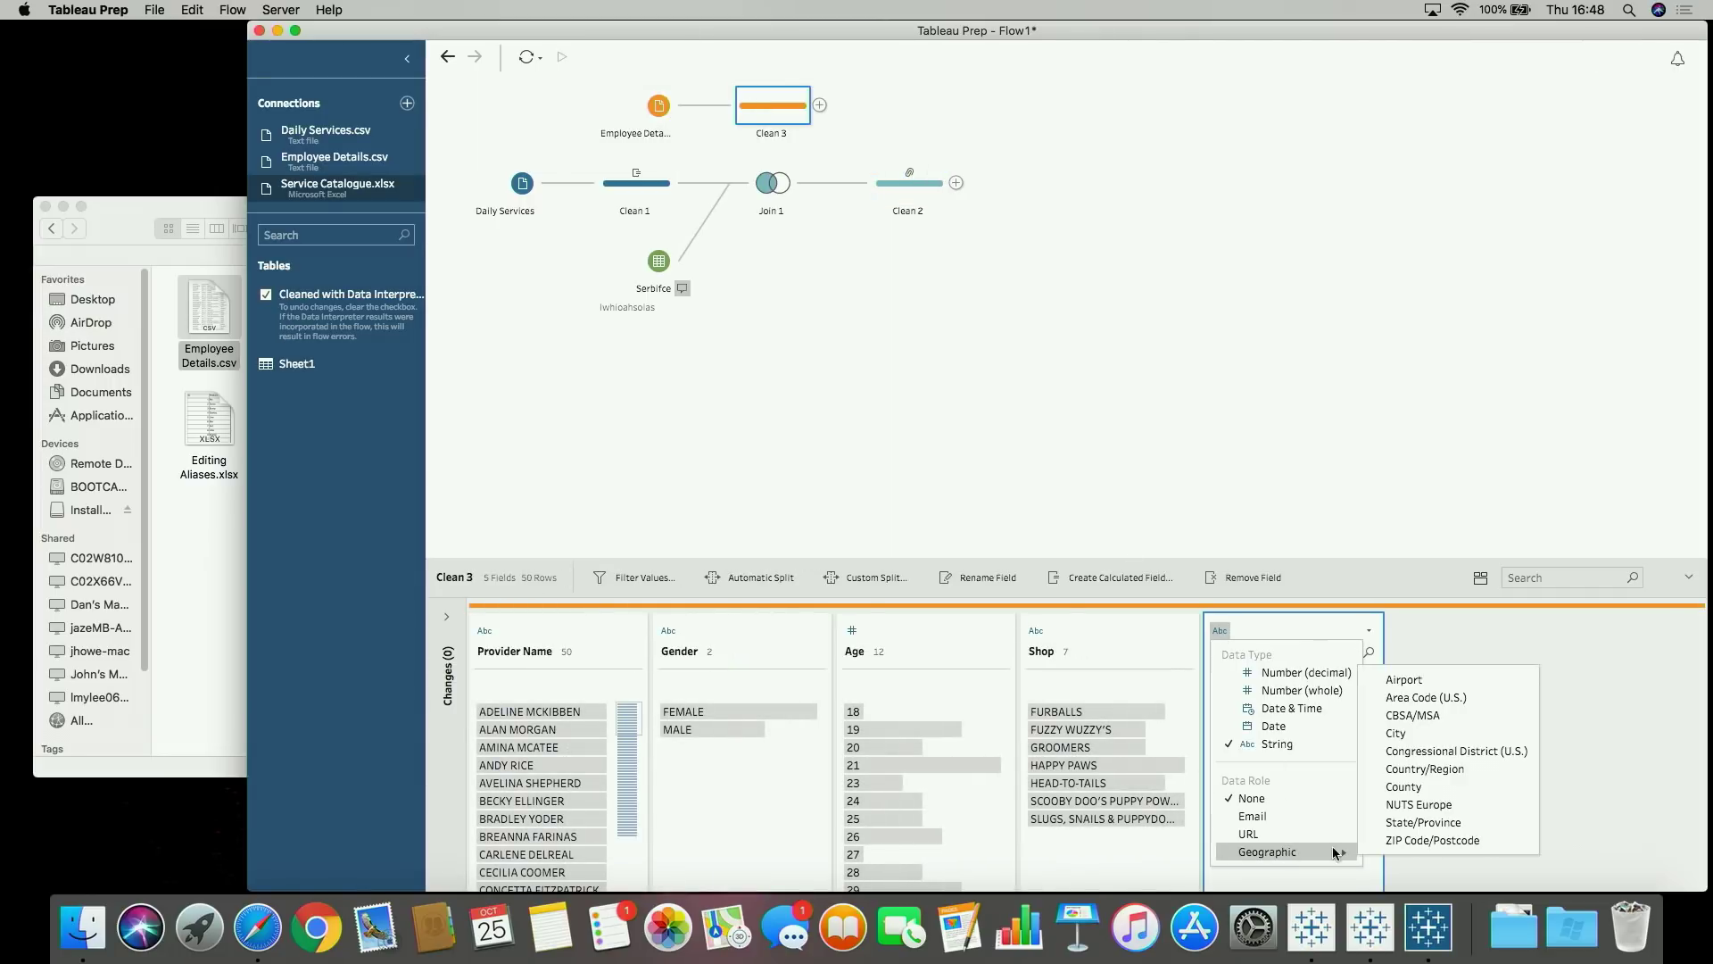
click(1397, 739)
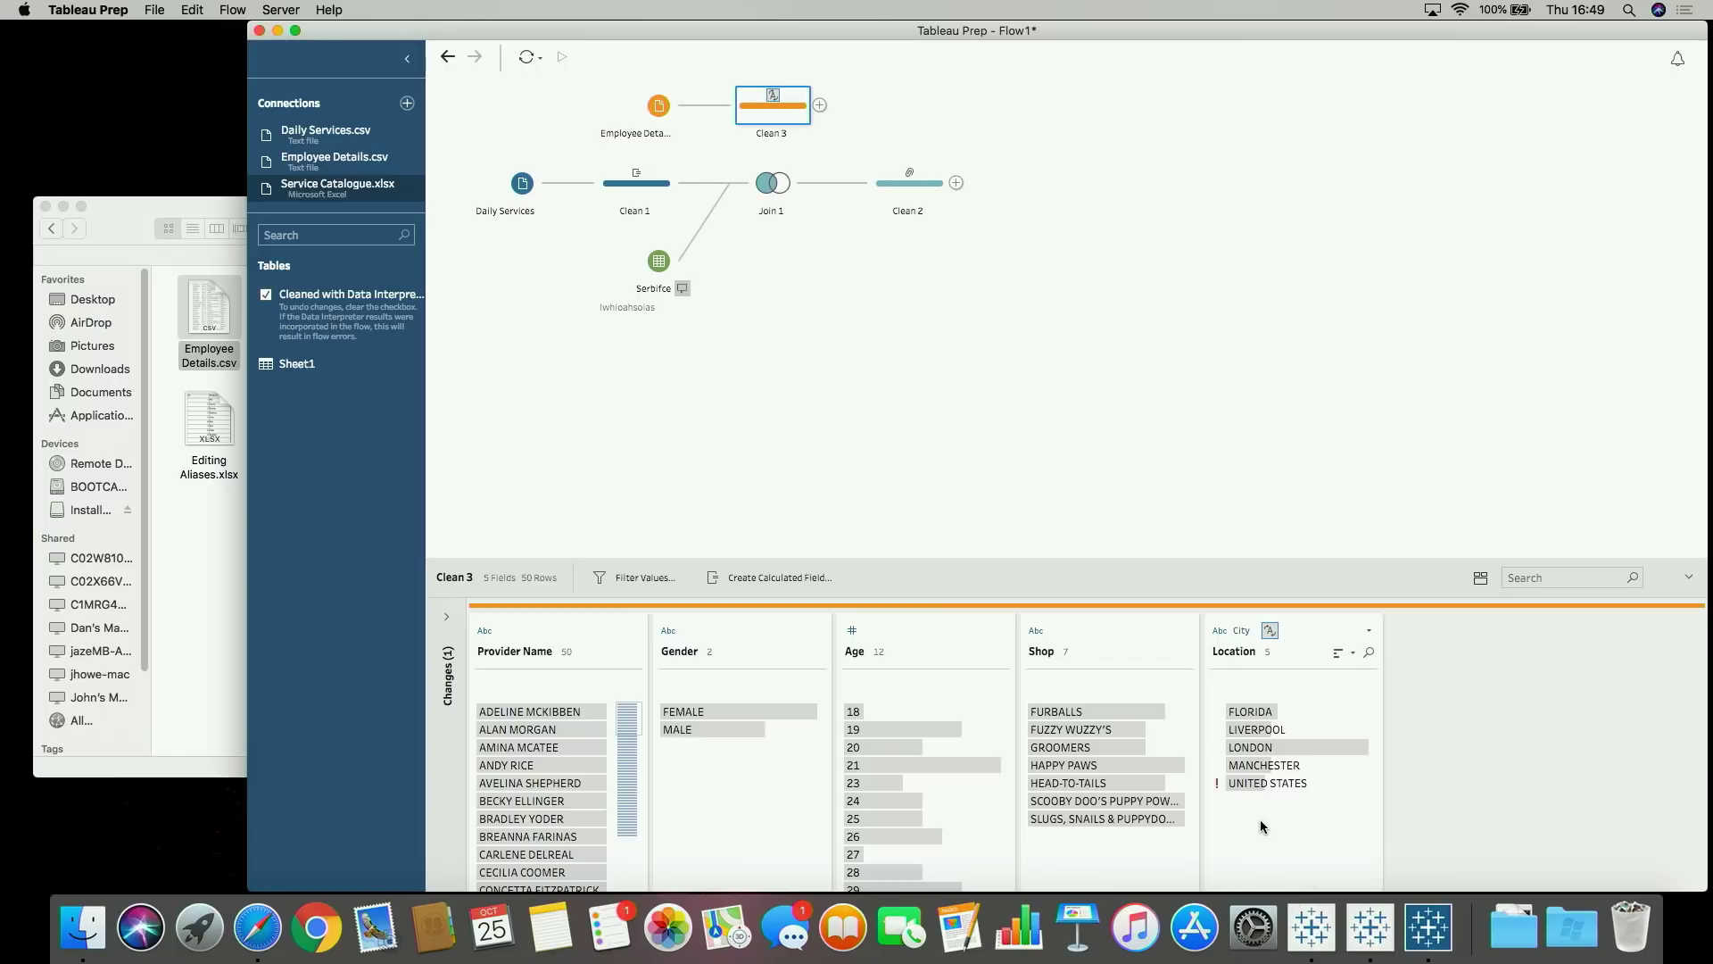
mouse_move(1262, 793)
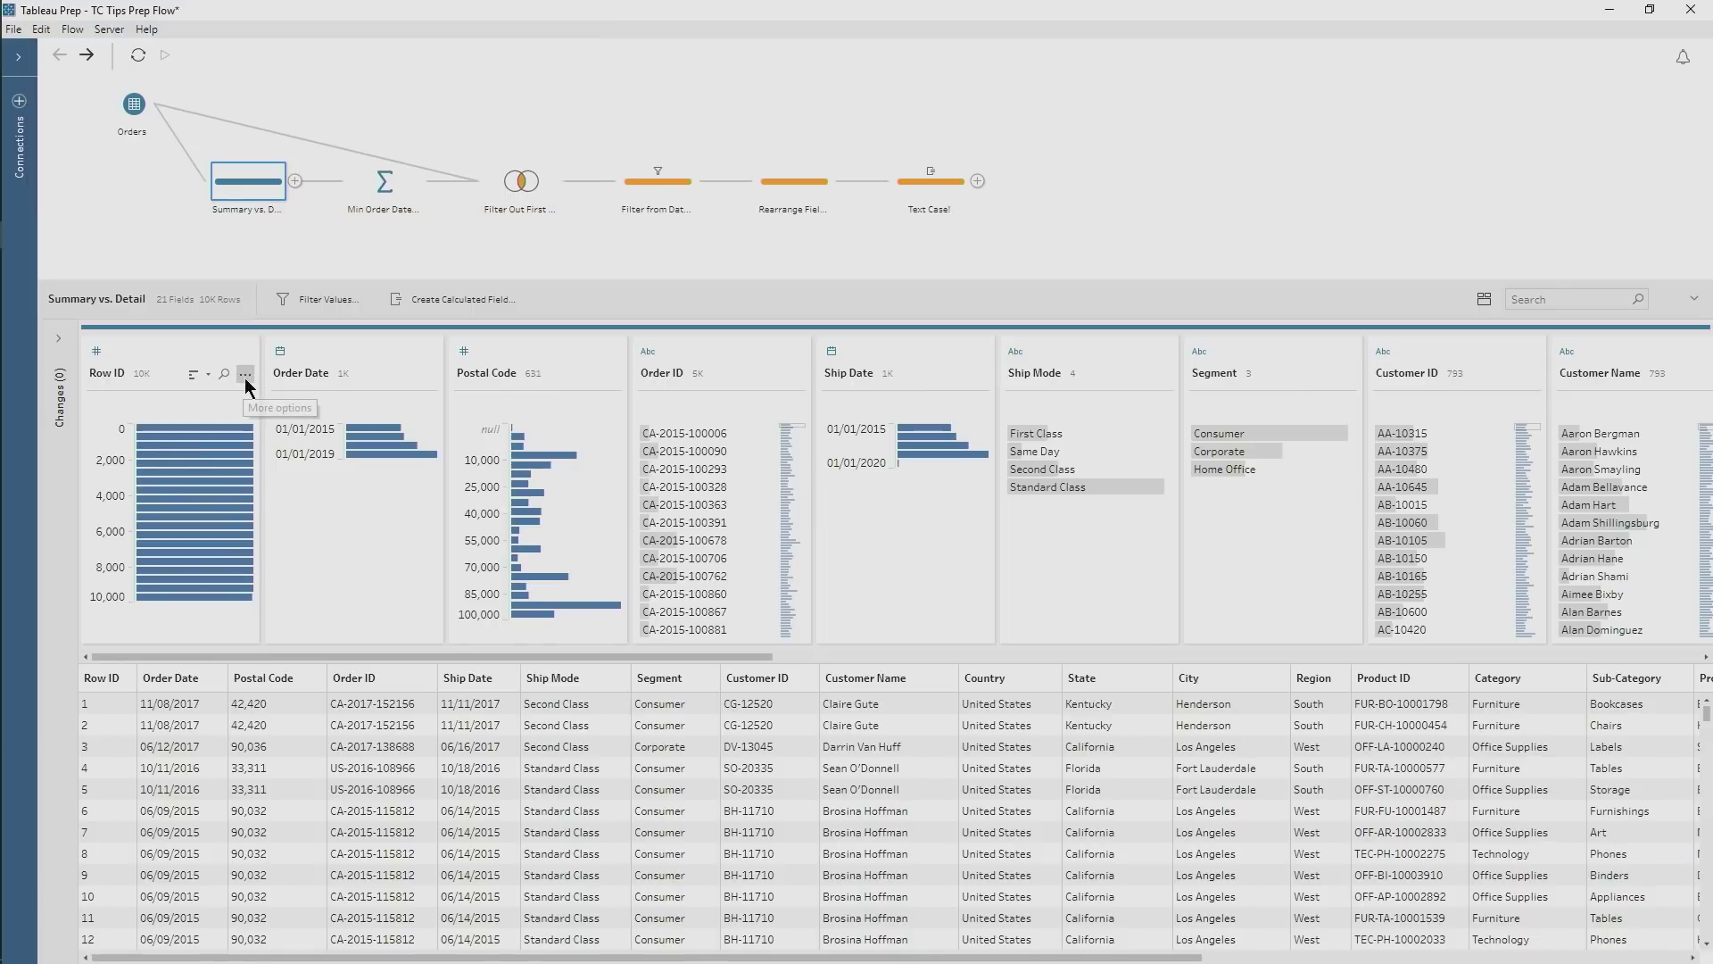
Switch the Row ID and Order Date fields from the summary view to the detail view
click(245, 375)
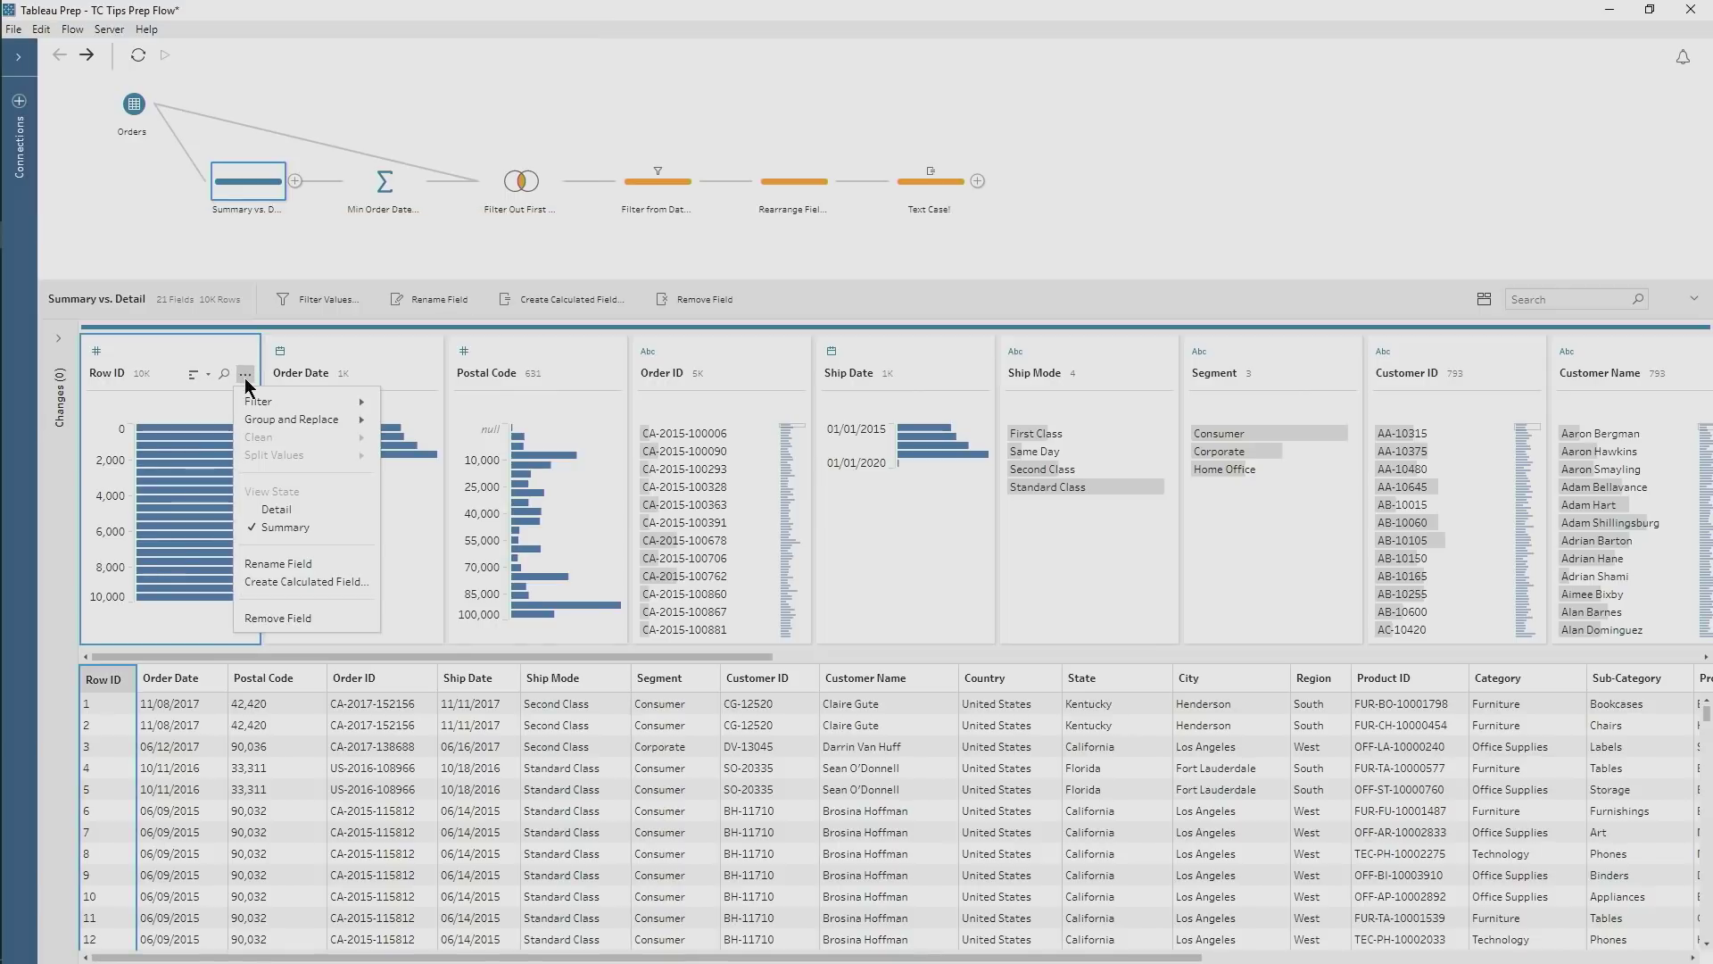
click(297, 508)
click(429, 375)
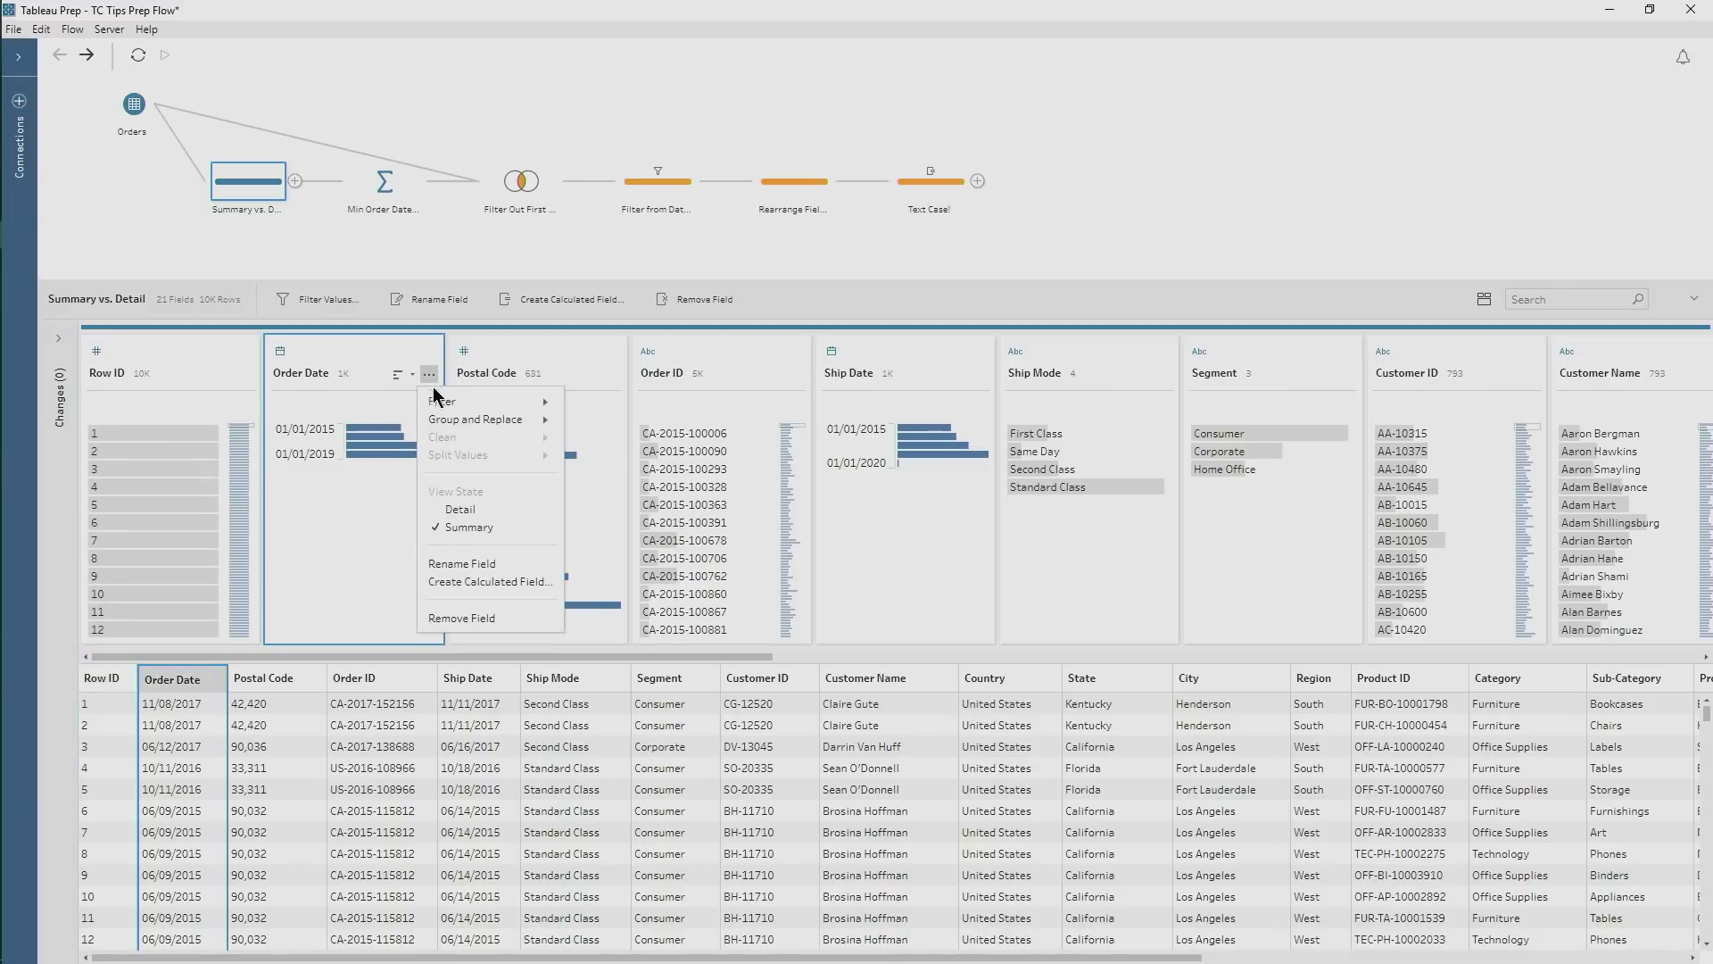
click(478, 508)
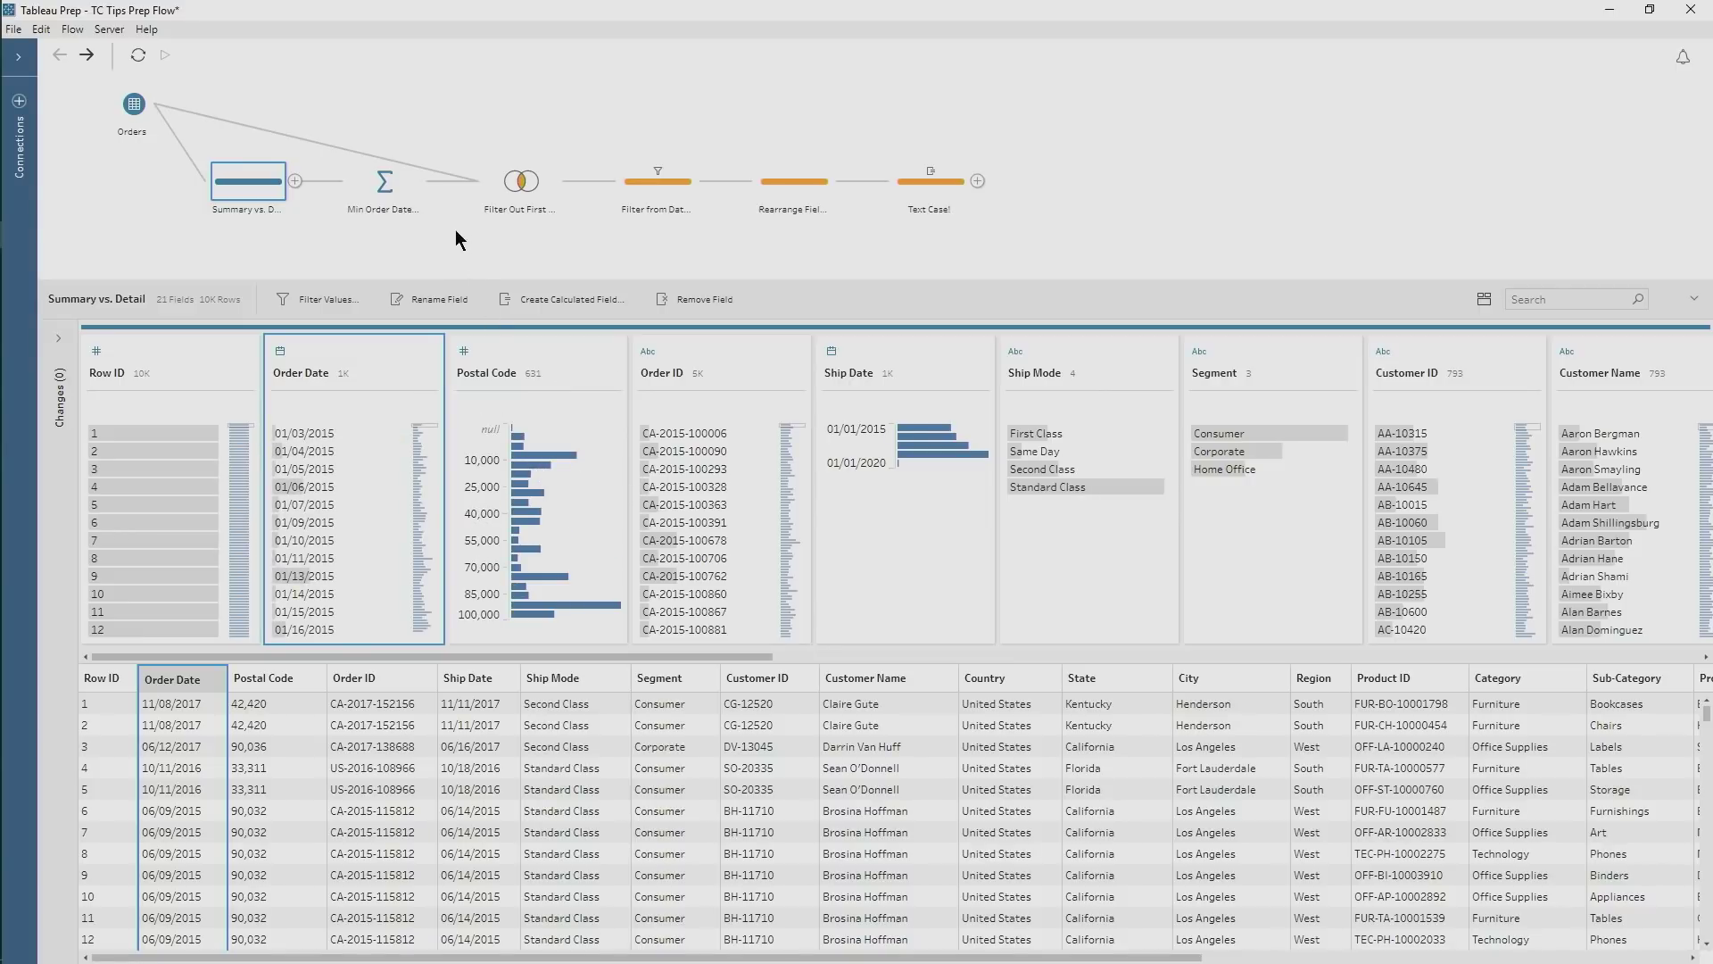
Examine the Min Order Date Per Customer aggregation and the Order Date clause of the Filter Out First Order Date join
click(388, 186)
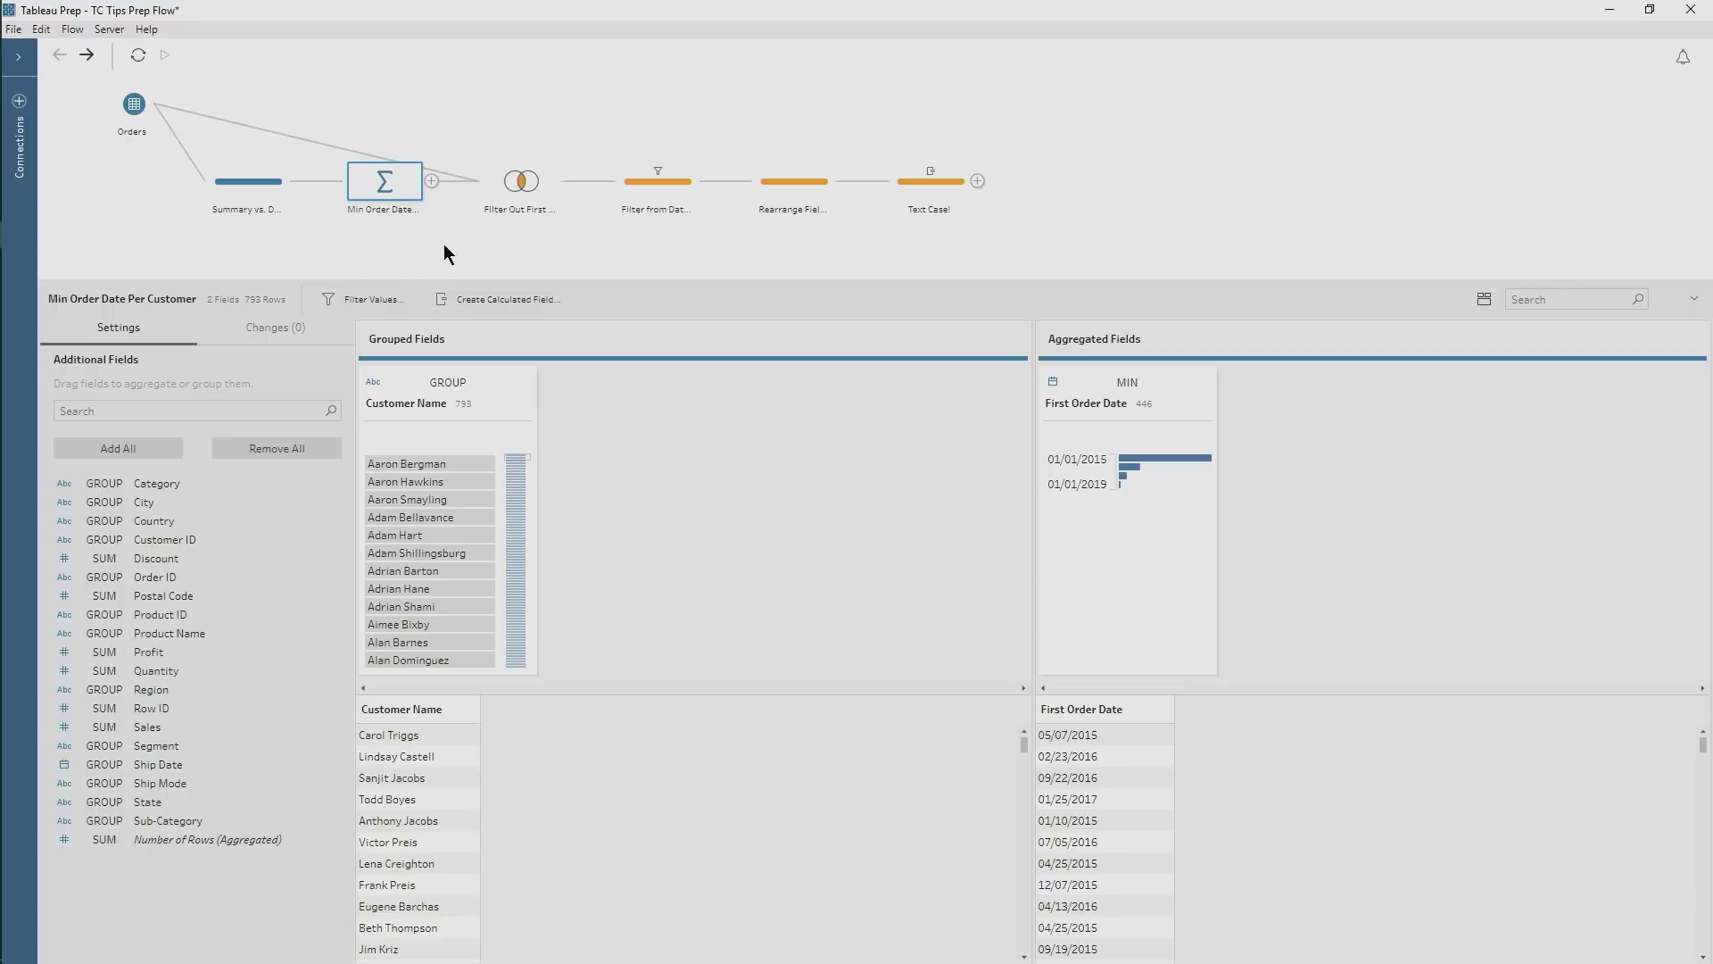
click(518, 183)
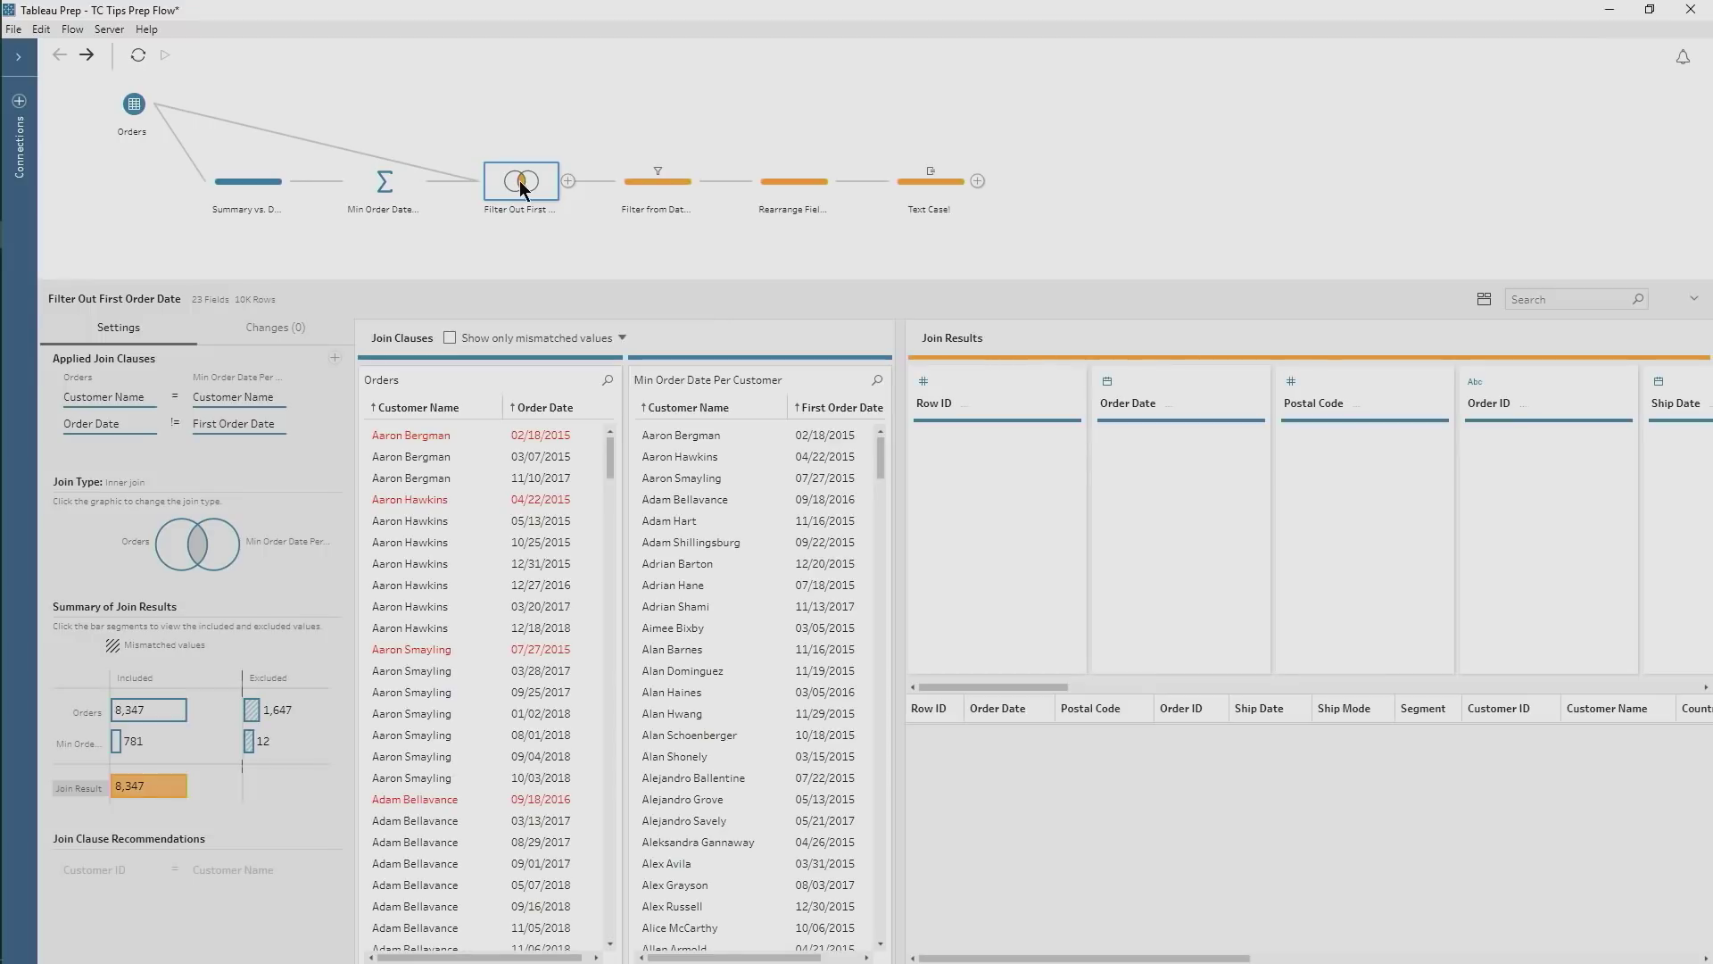
click(177, 421)
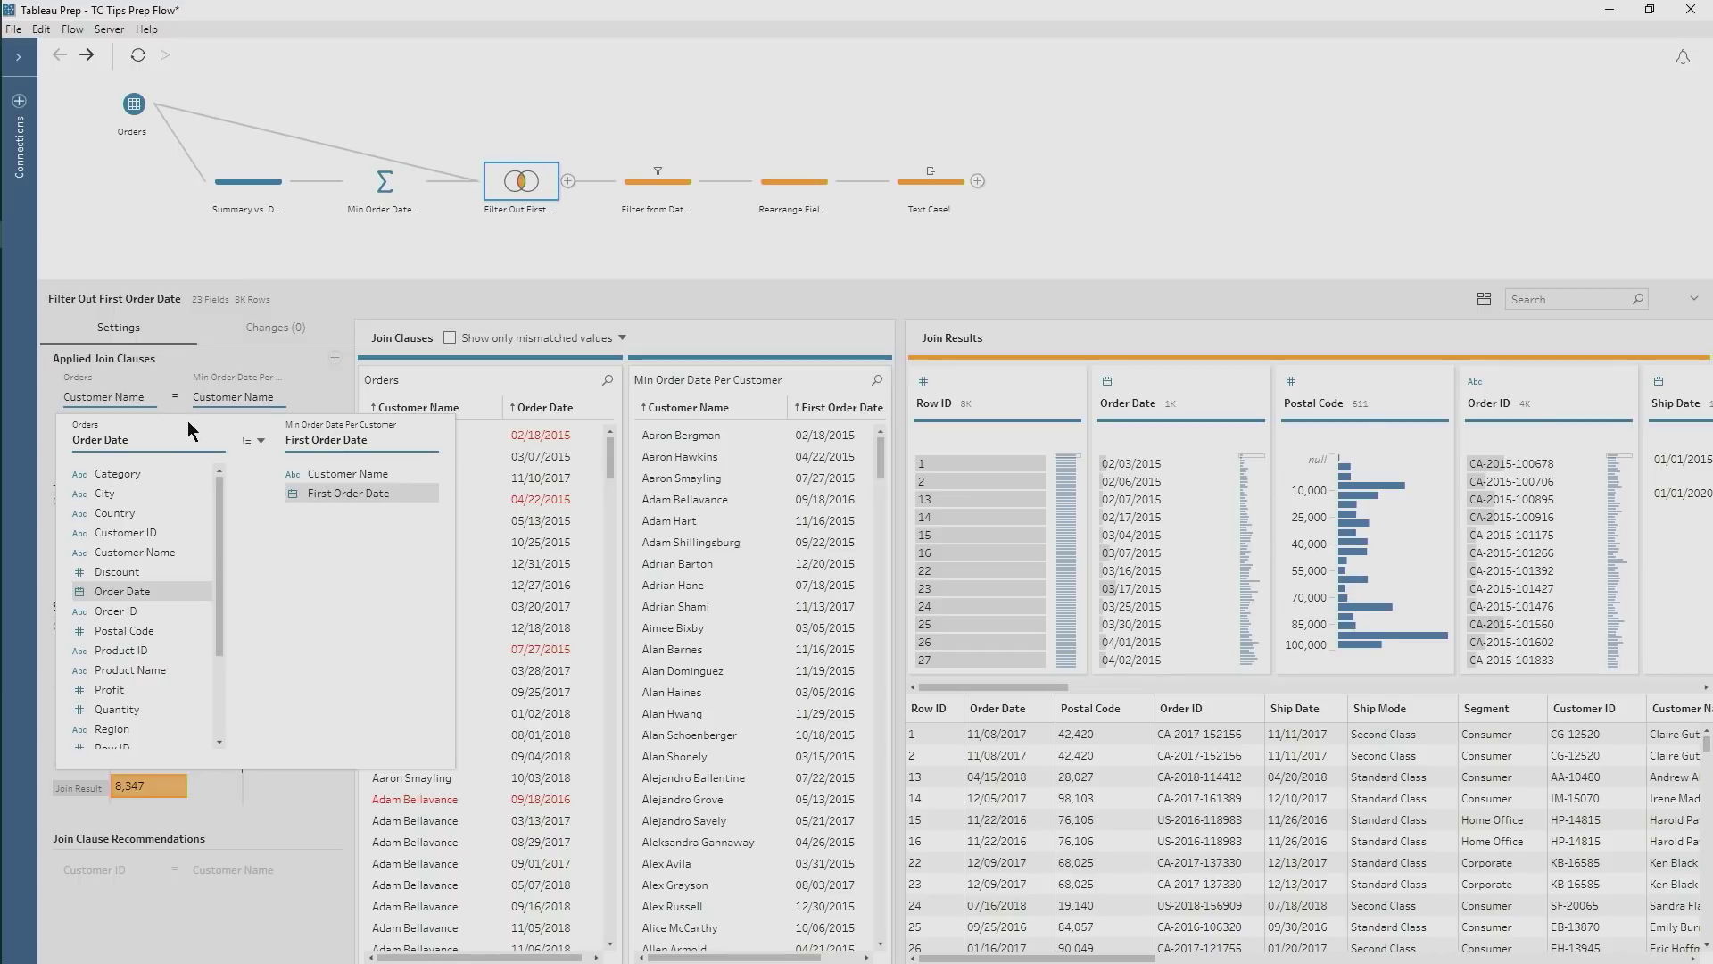
click(410, 240)
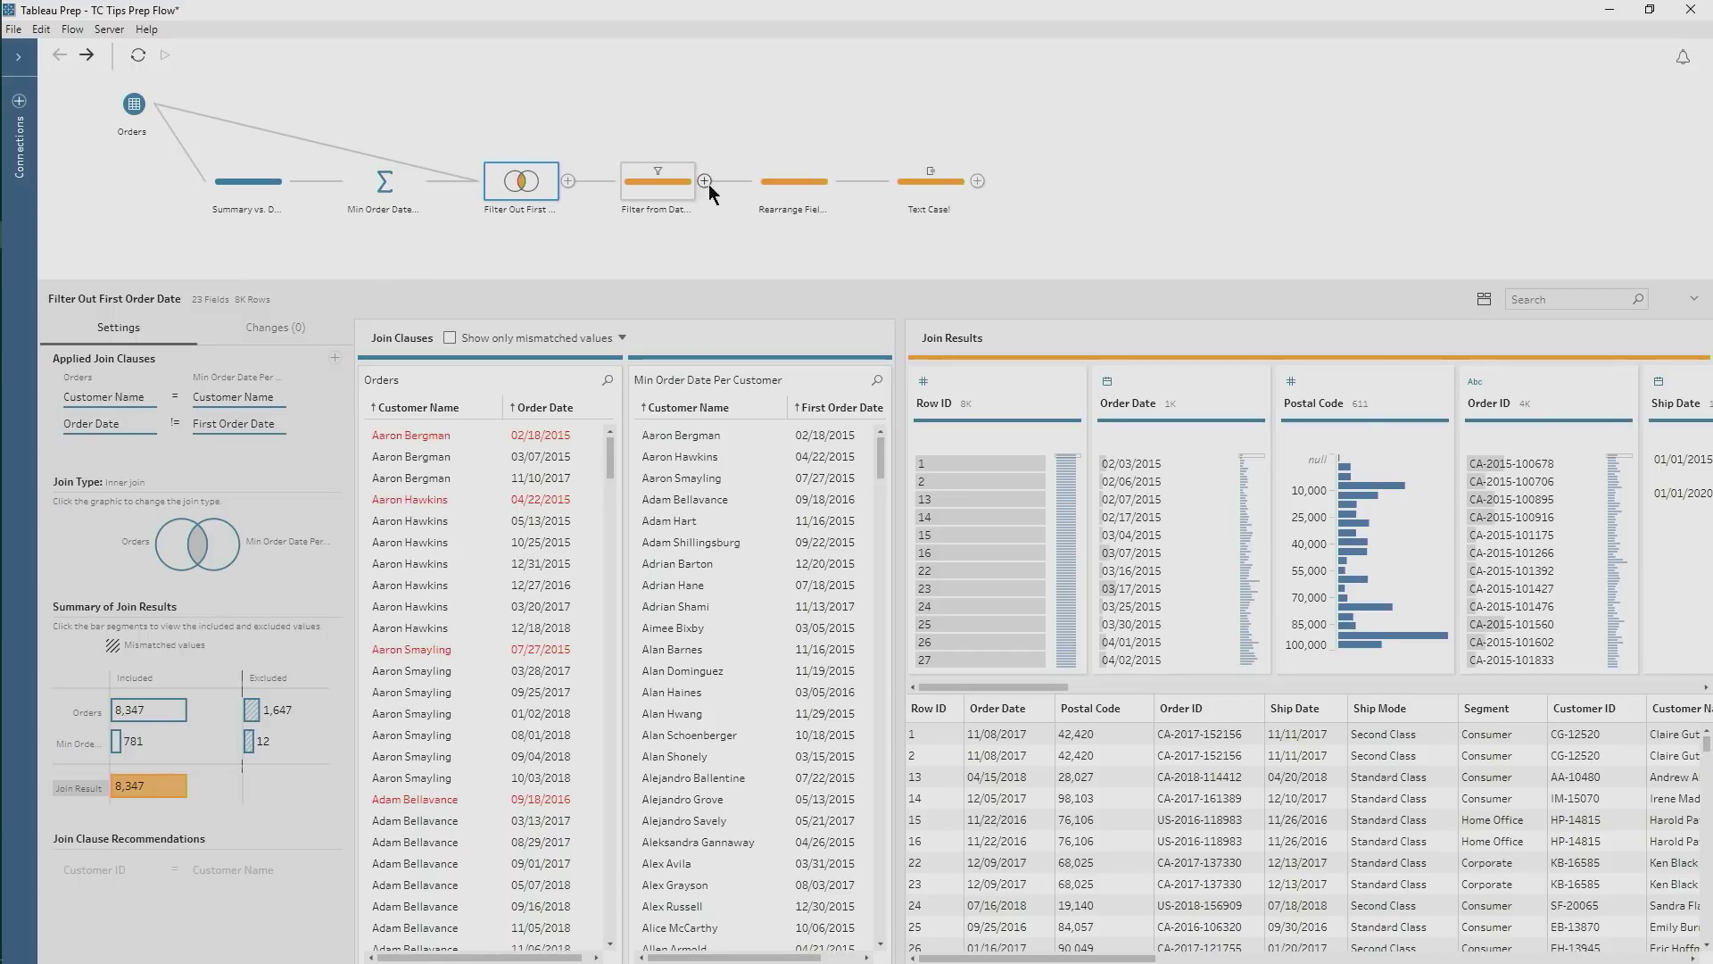
In the Filter from Data Preview step, exclude the City value Fort Worth directly from the data grid
click(650, 190)
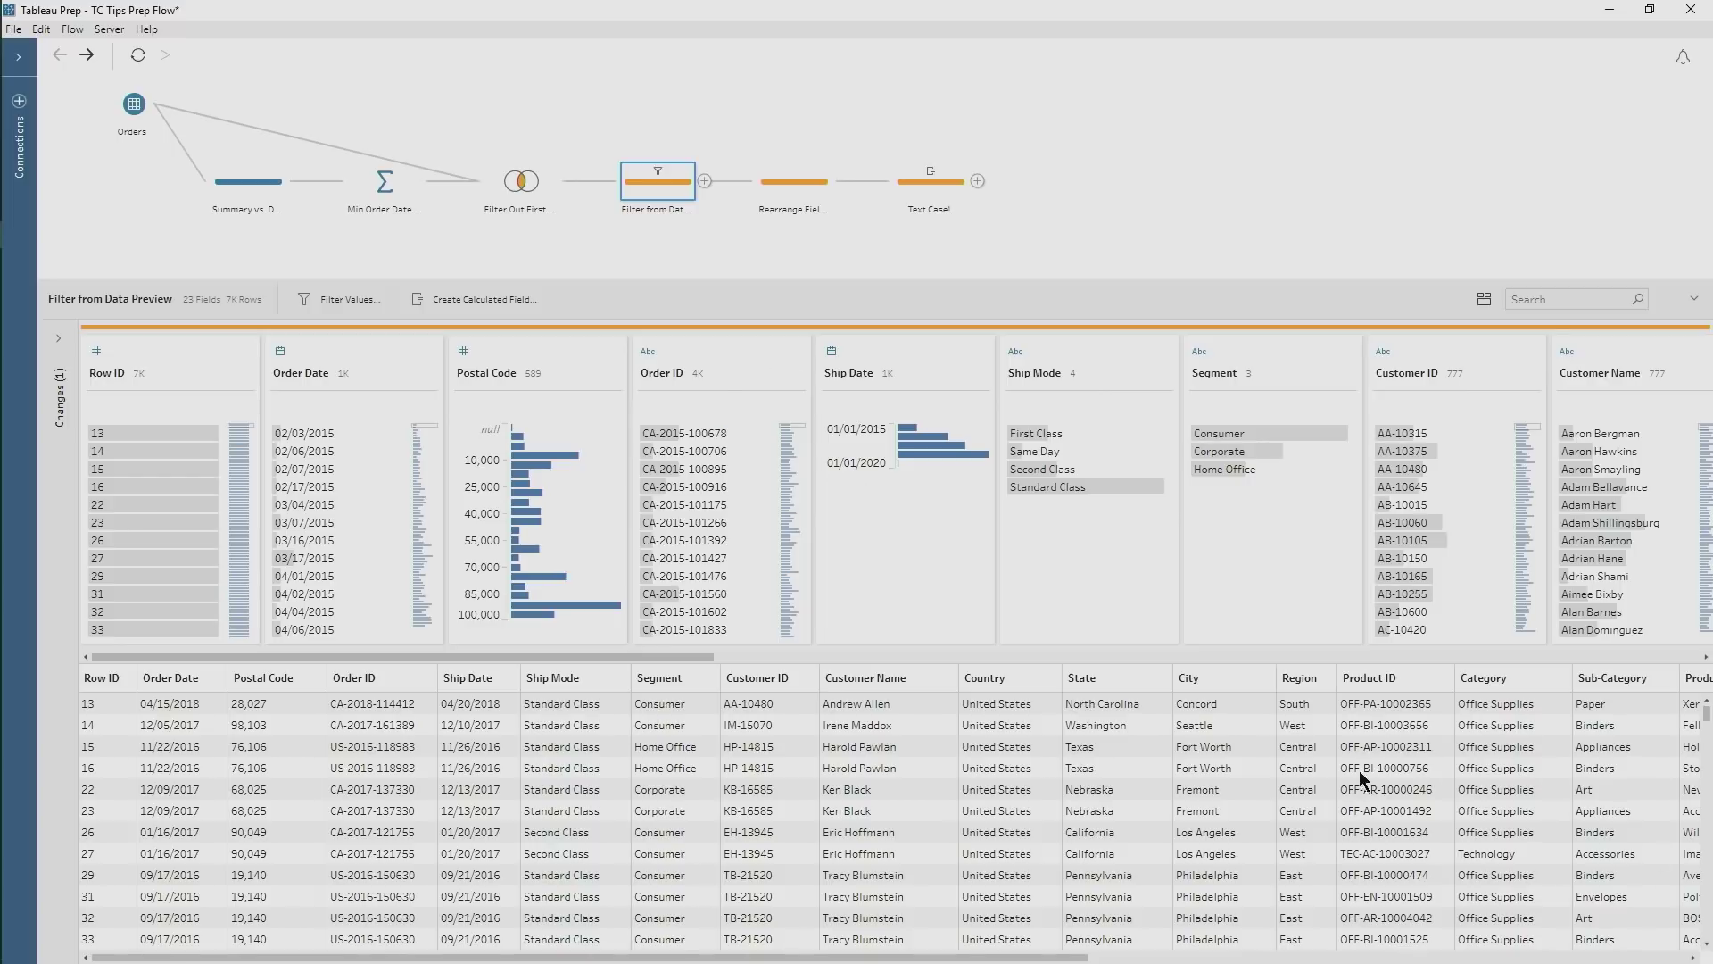
click(1242, 749)
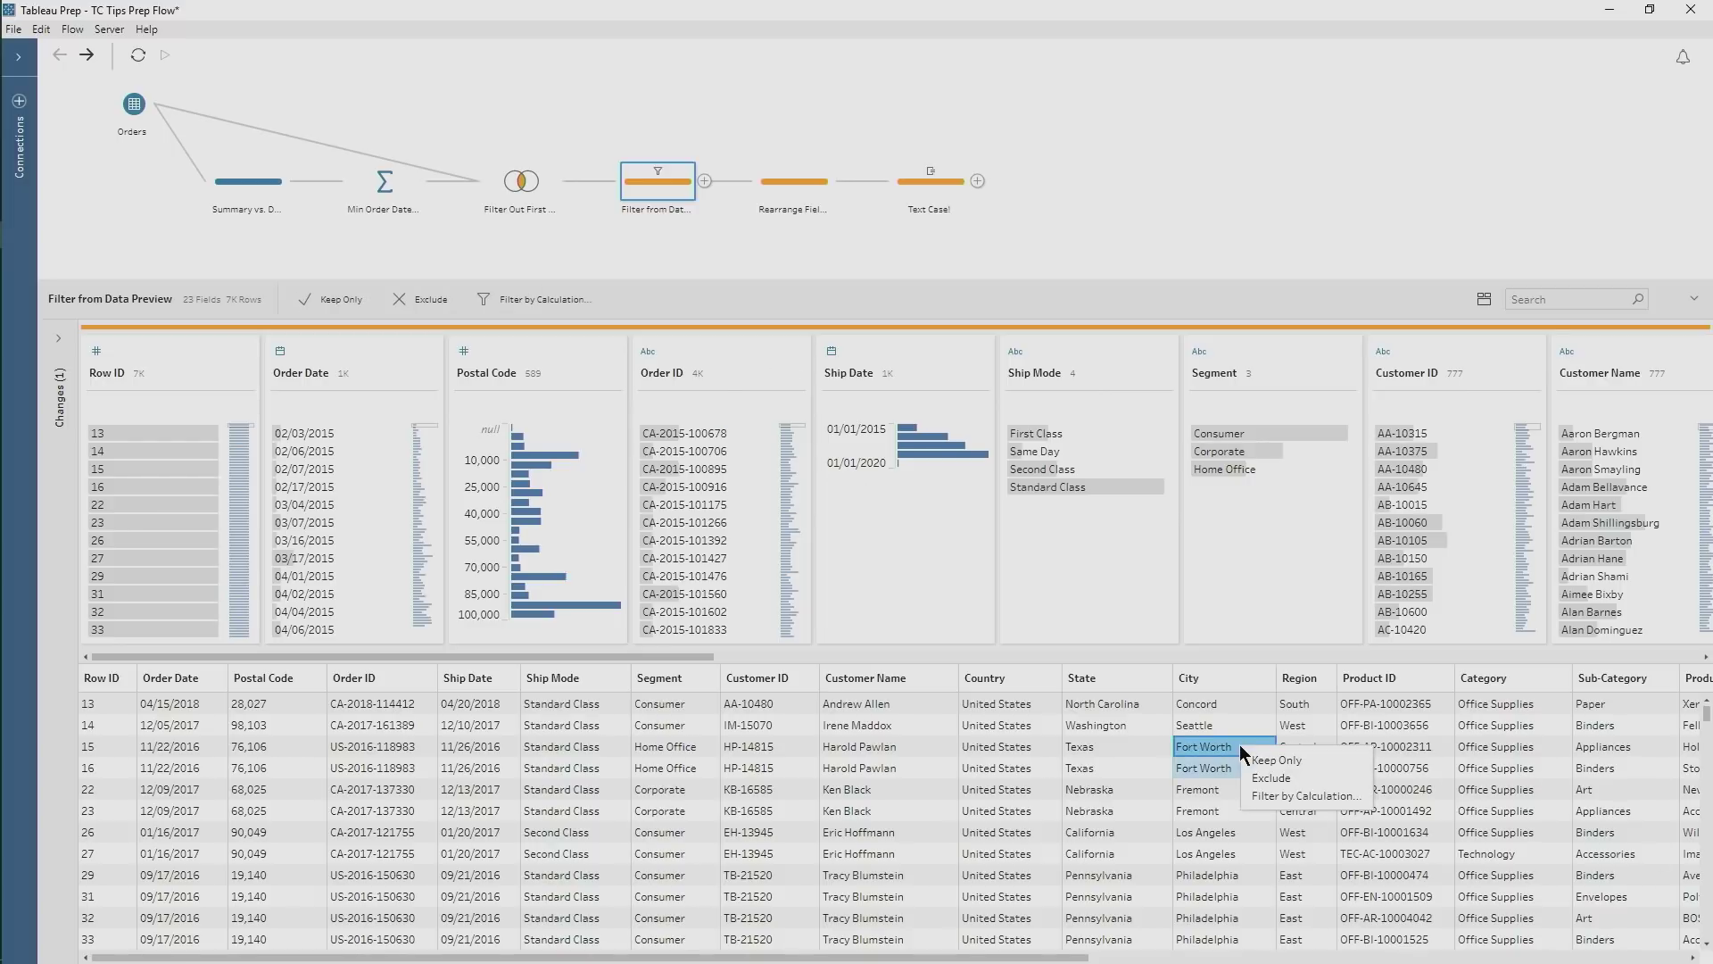
click(1286, 783)
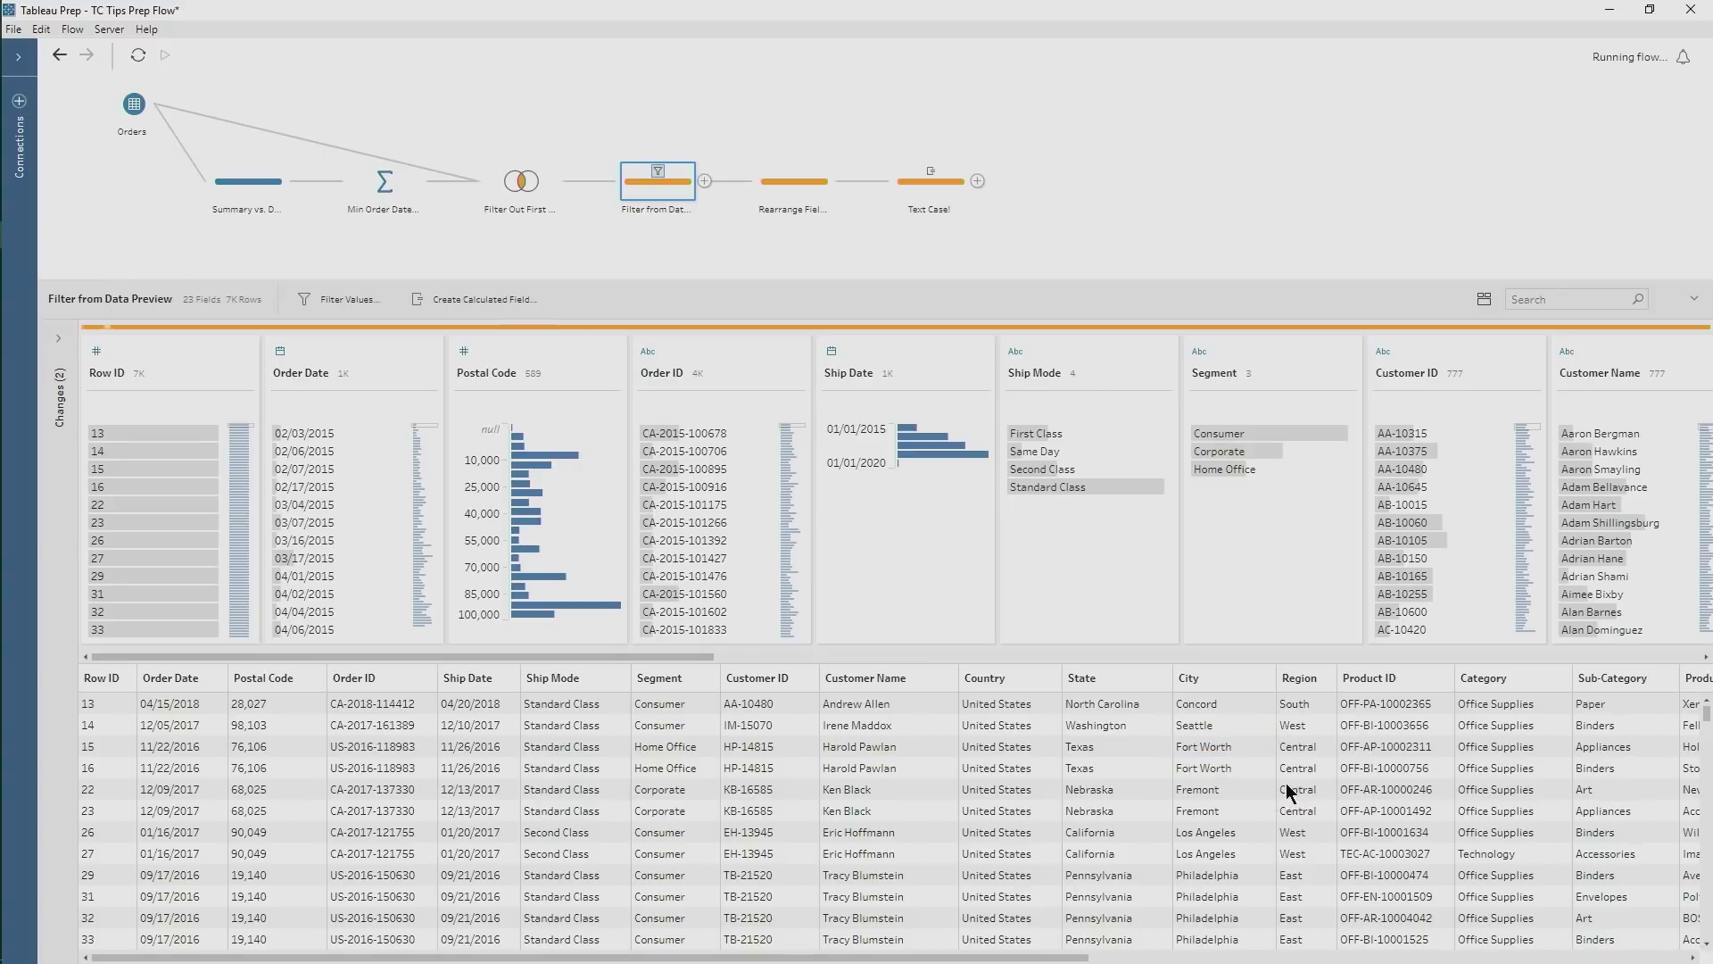
In the Rearrange Fields 2 Ways step, reorder the fields in the data grid so Segment comes directly after Customer ID
click(783, 184)
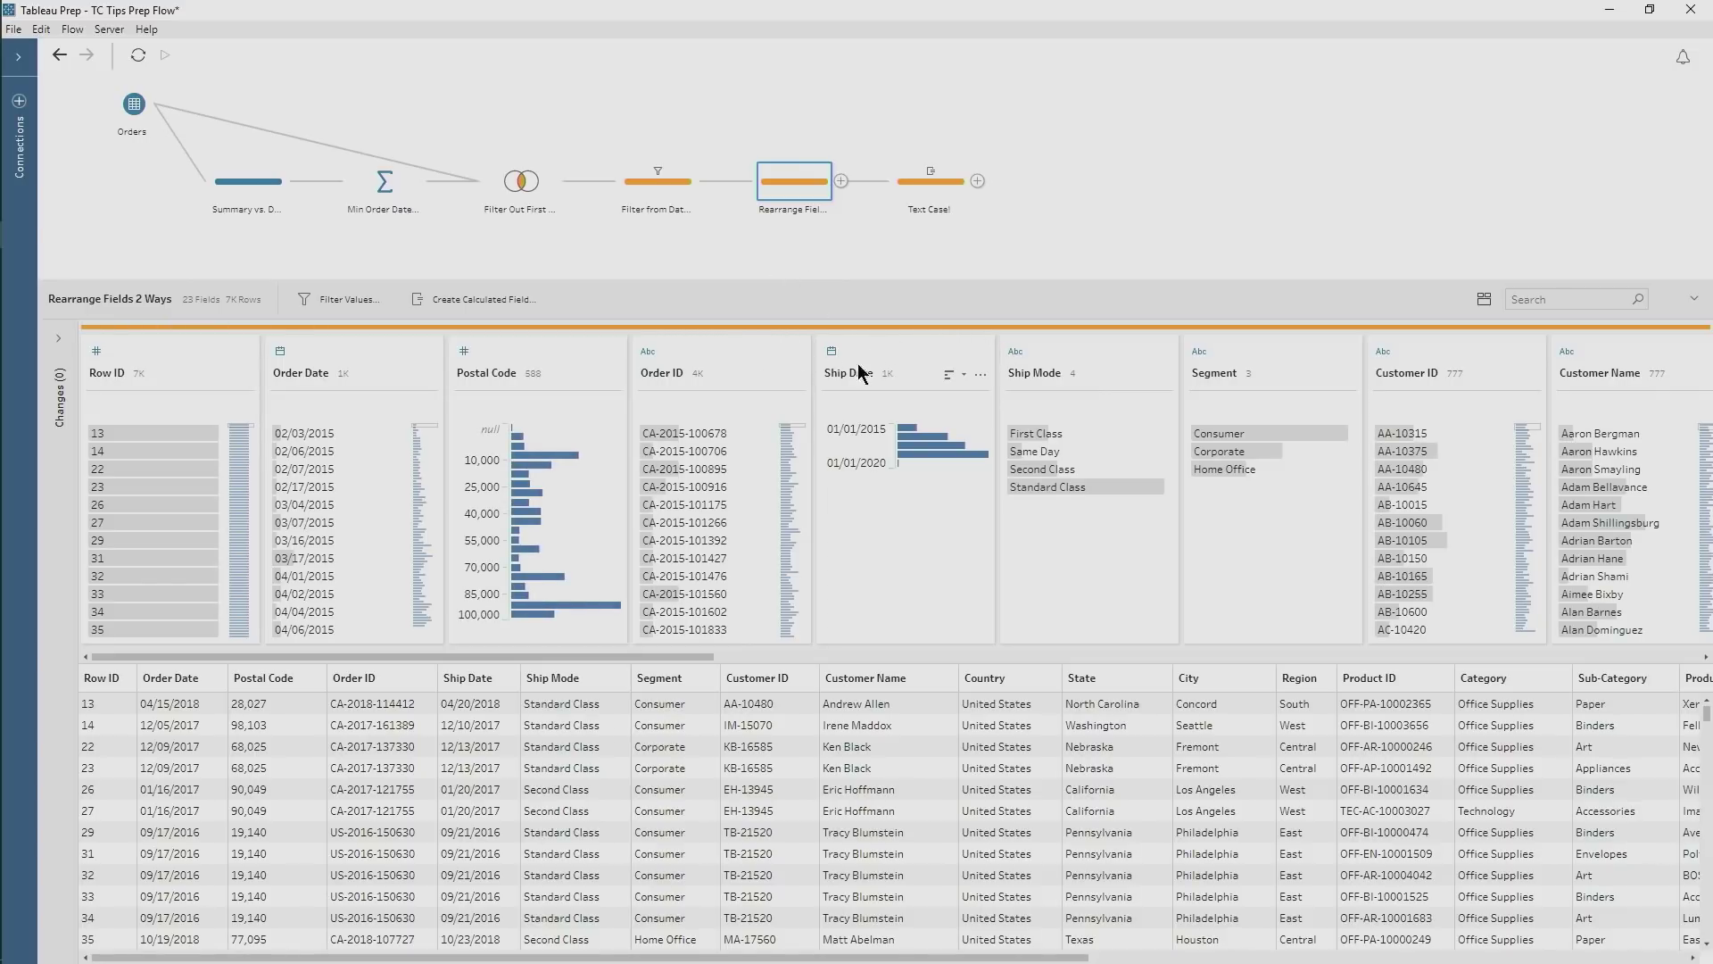
click(882, 350)
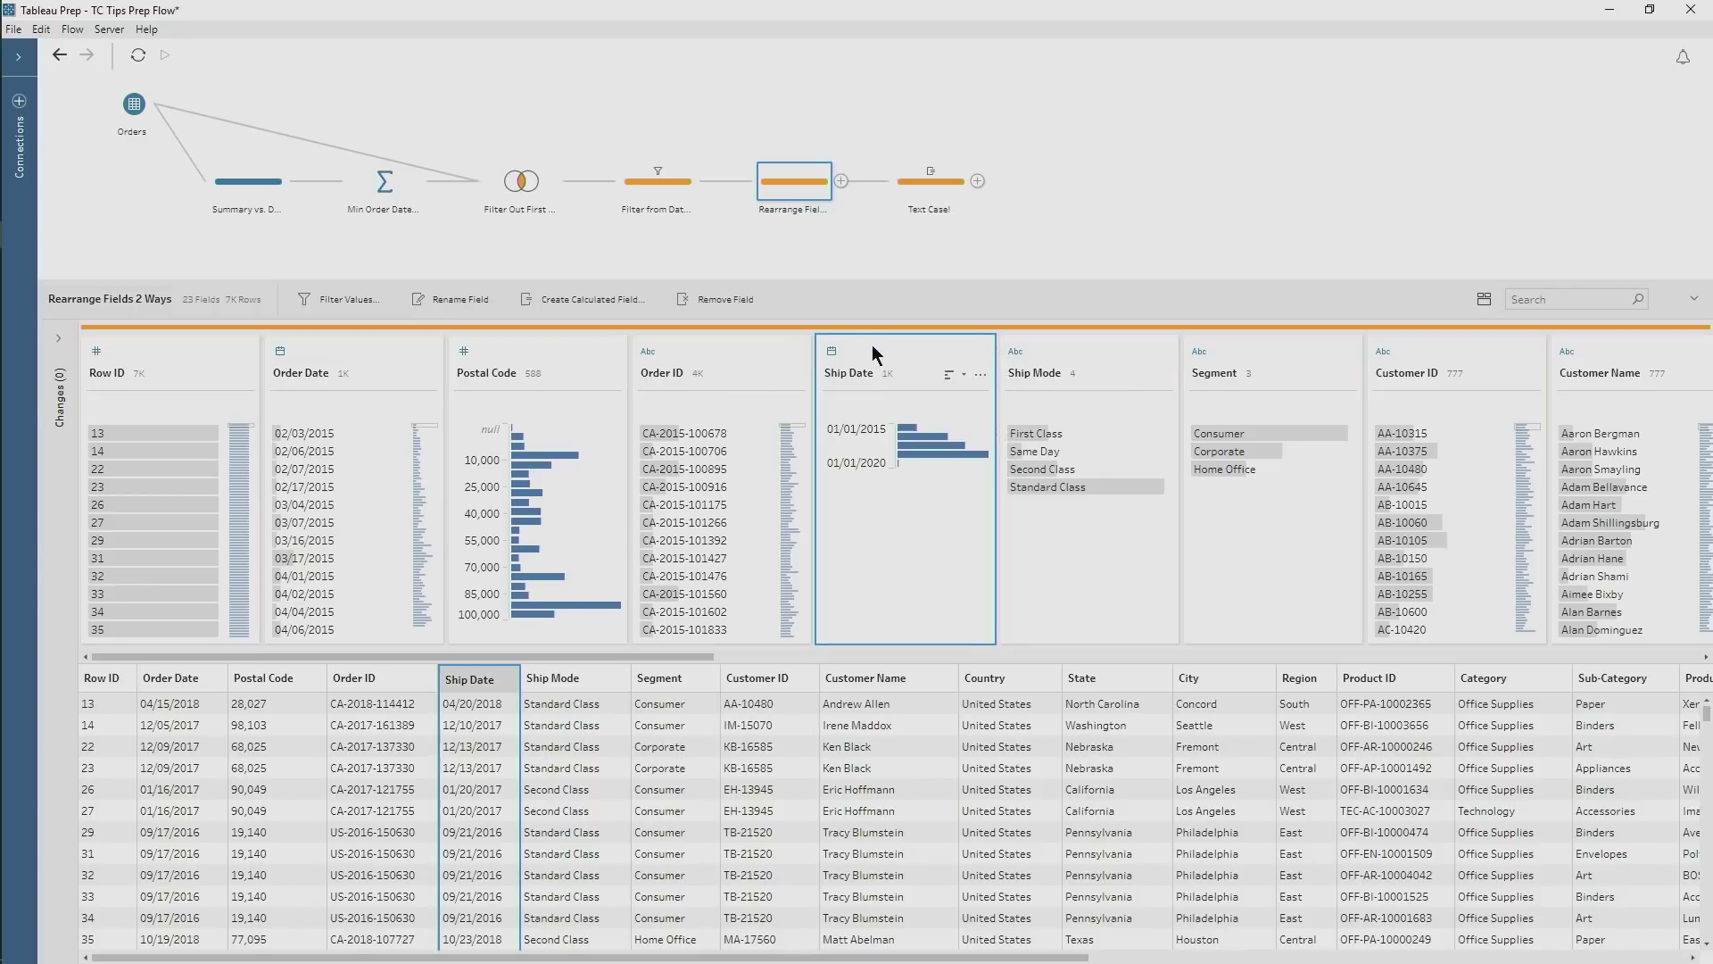
drag(874, 352, 631, 351)
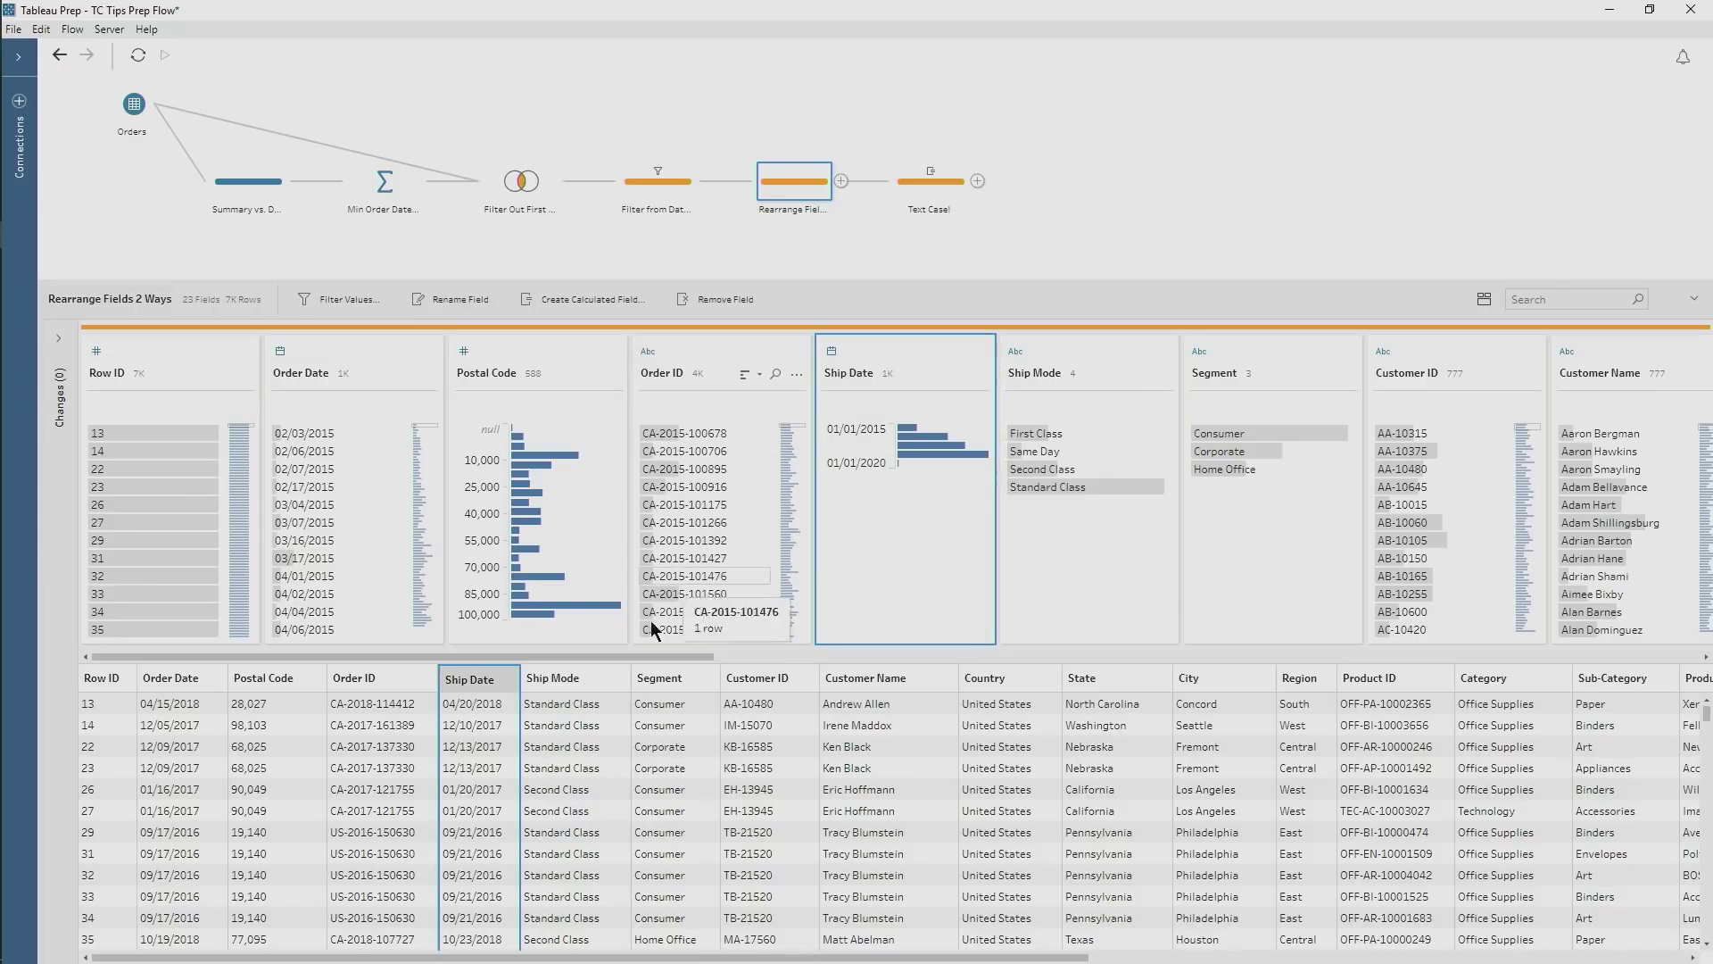
drag(645, 683, 814, 691)
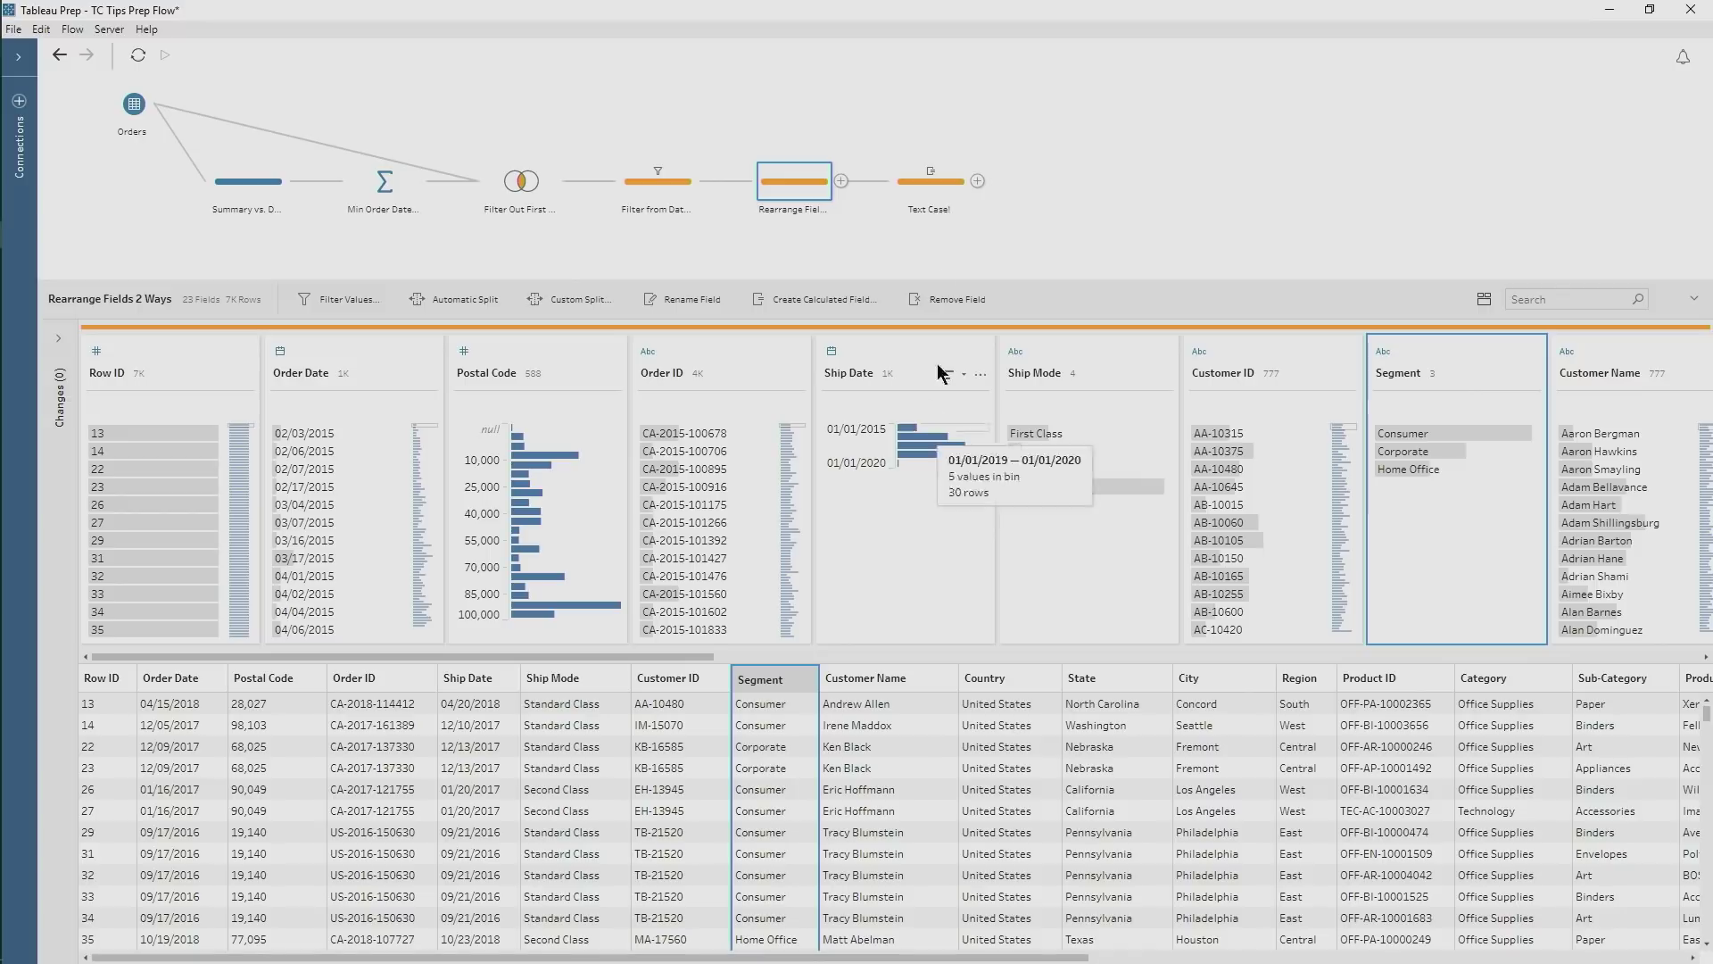
In the Text Case! step, clean the State field by making its values uppercase
click(927, 194)
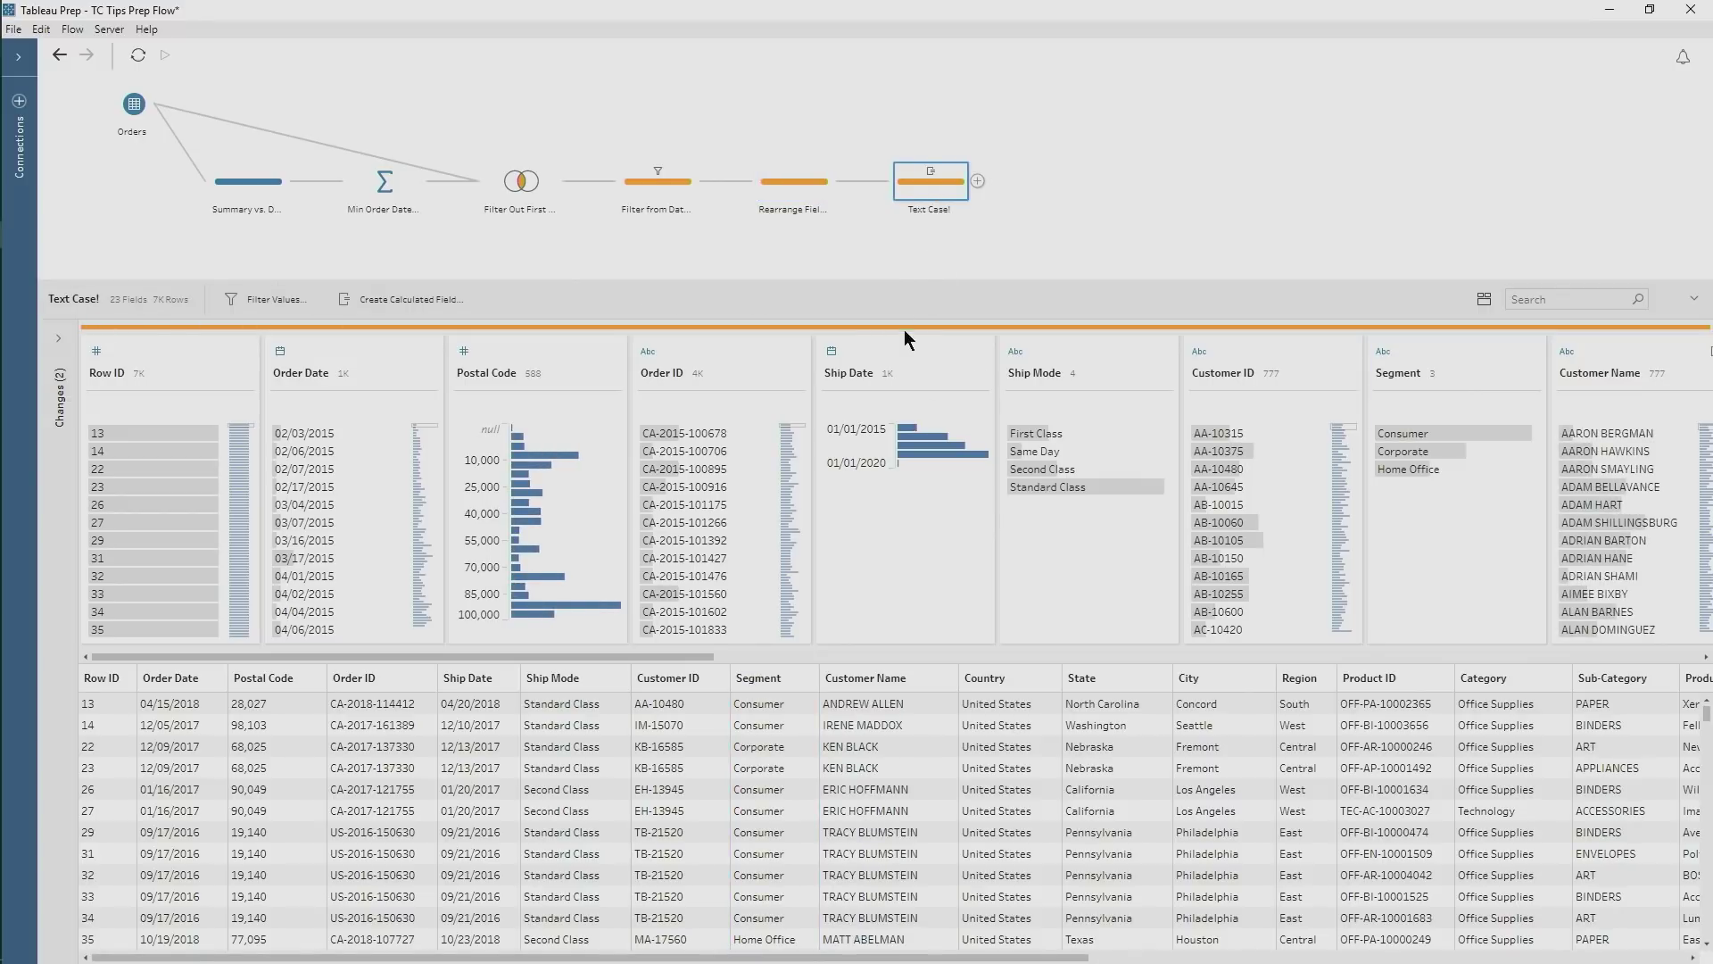
drag(622, 658, 947, 645)
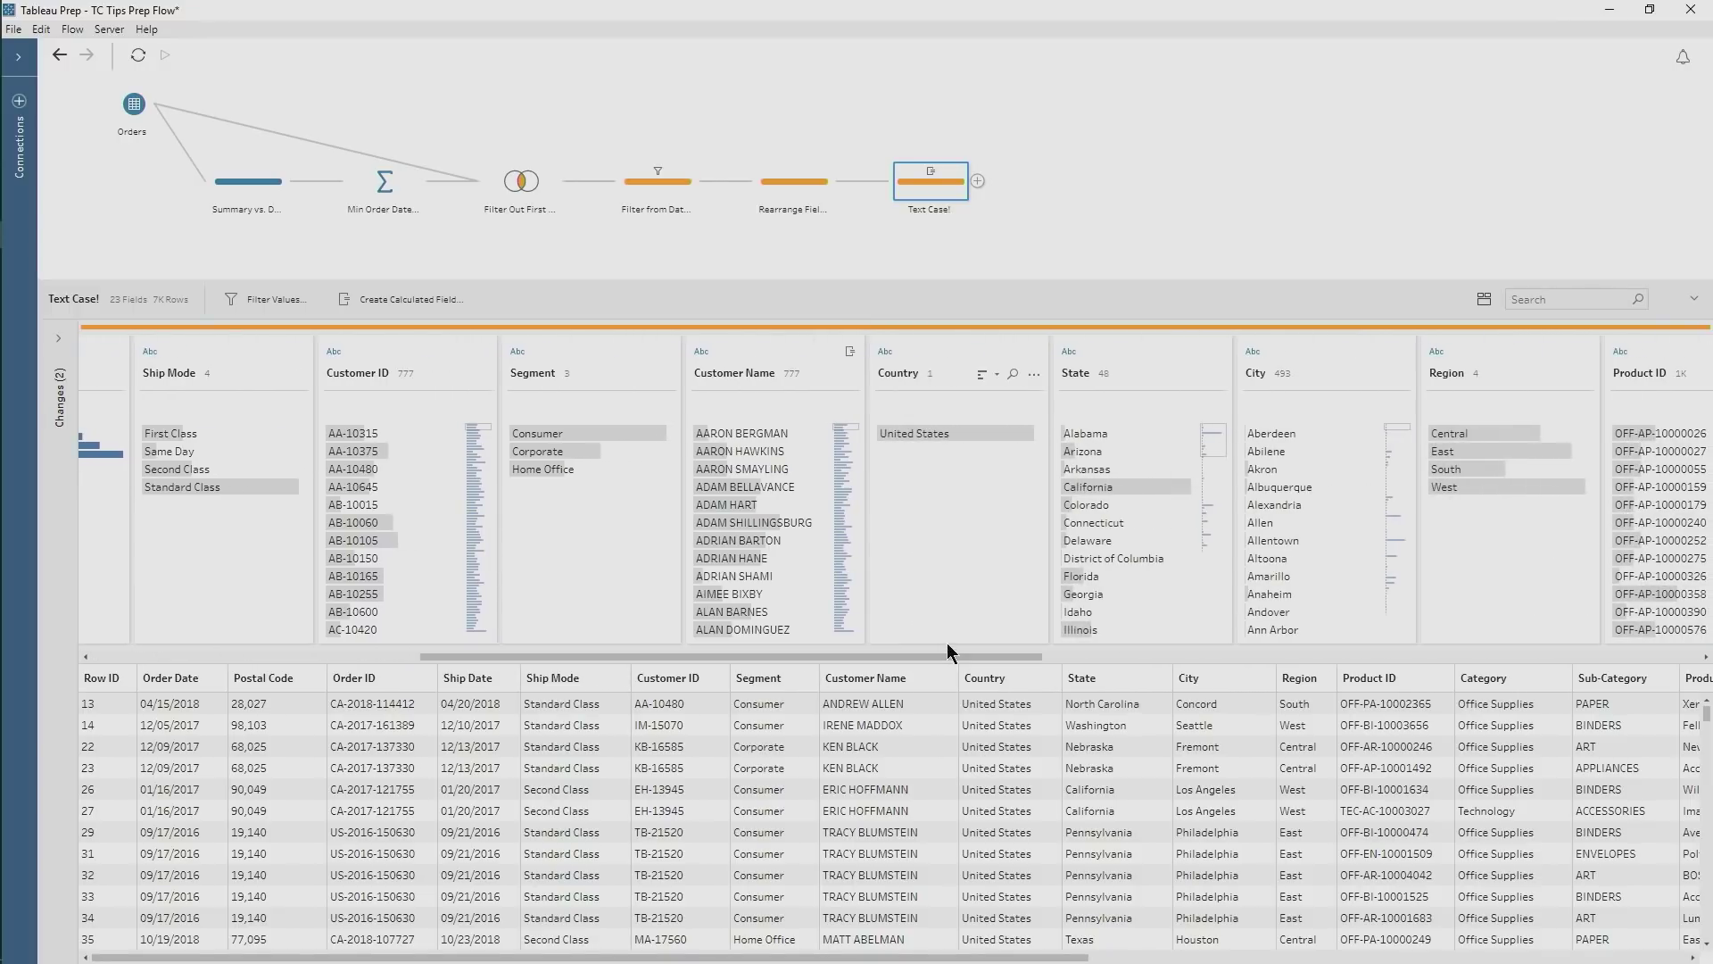
click(1217, 374)
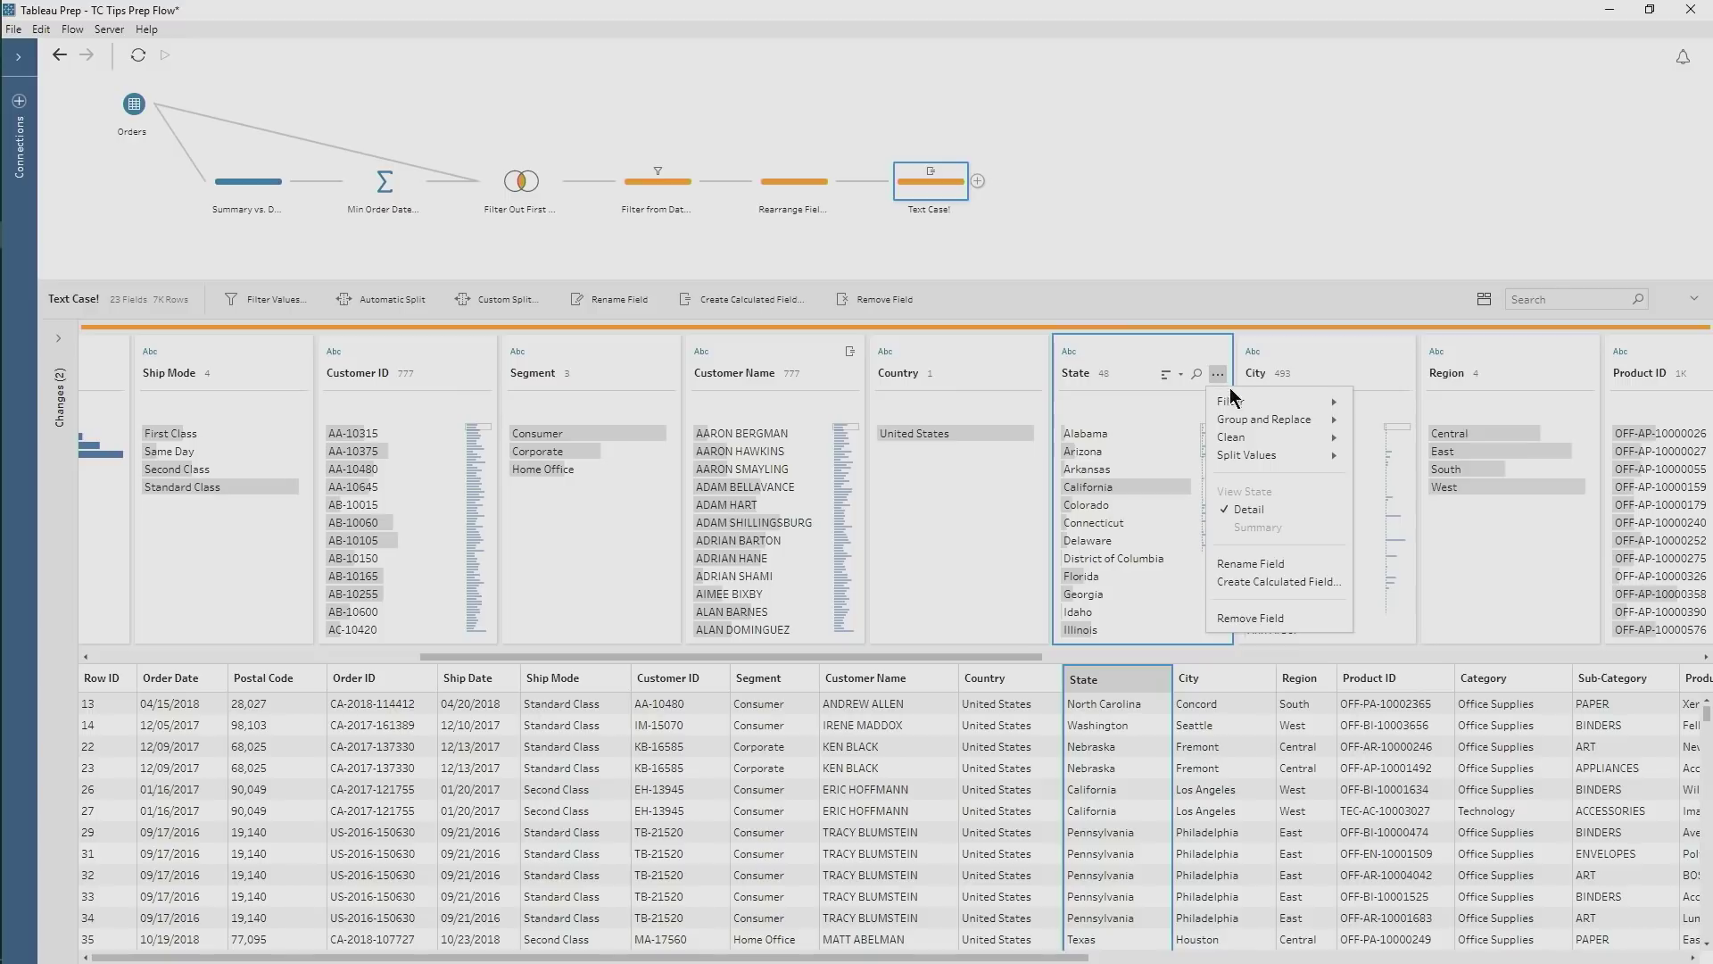
mouse_move(1294, 441)
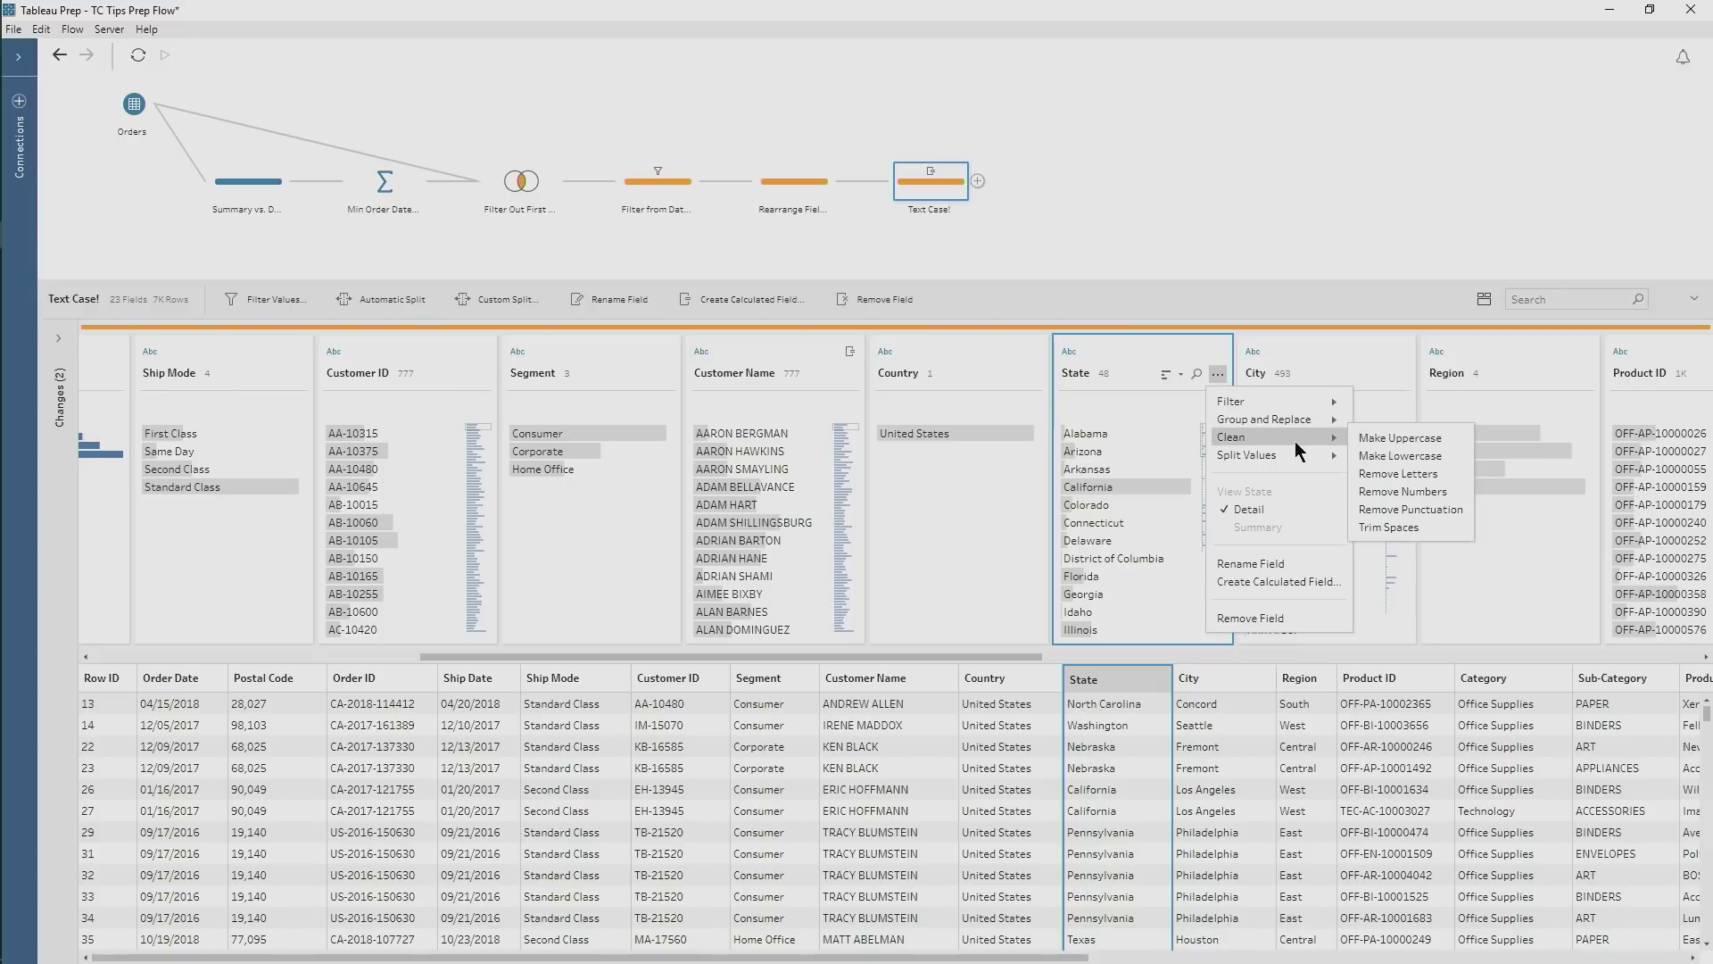
click(1410, 437)
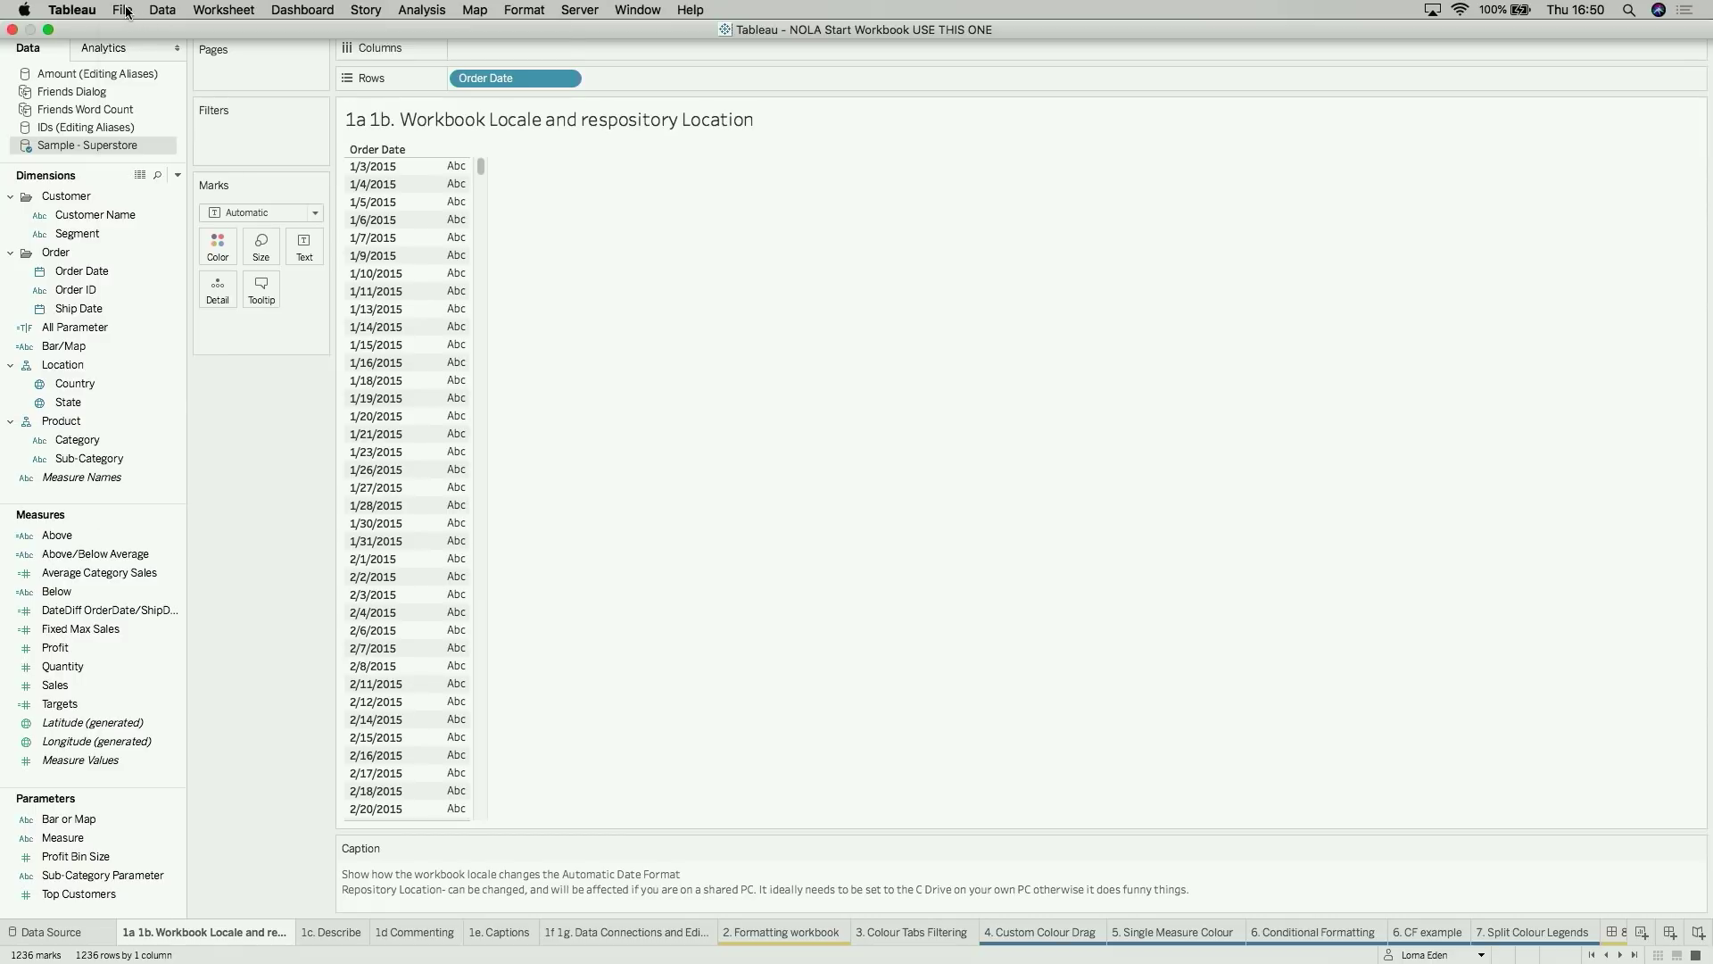
Switch to the Tableau Desktop workbook and change its workbook locale to one with day/month/year dates
click(122, 10)
mouse_move(223, 333)
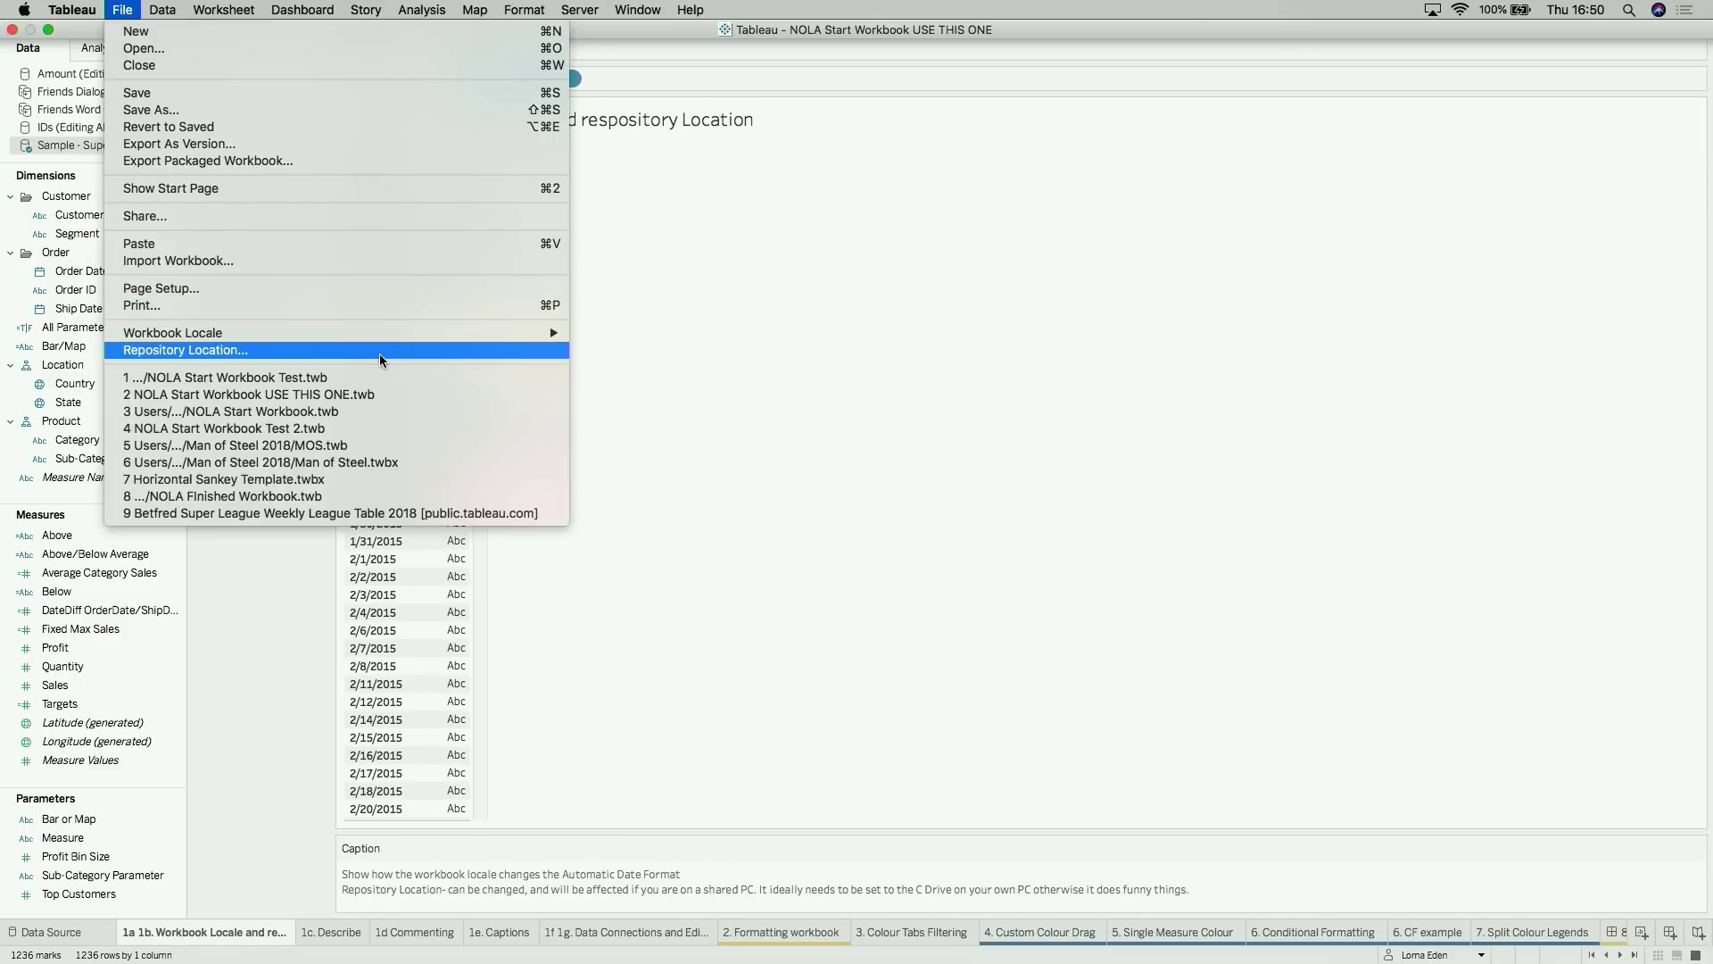
click(614, 345)
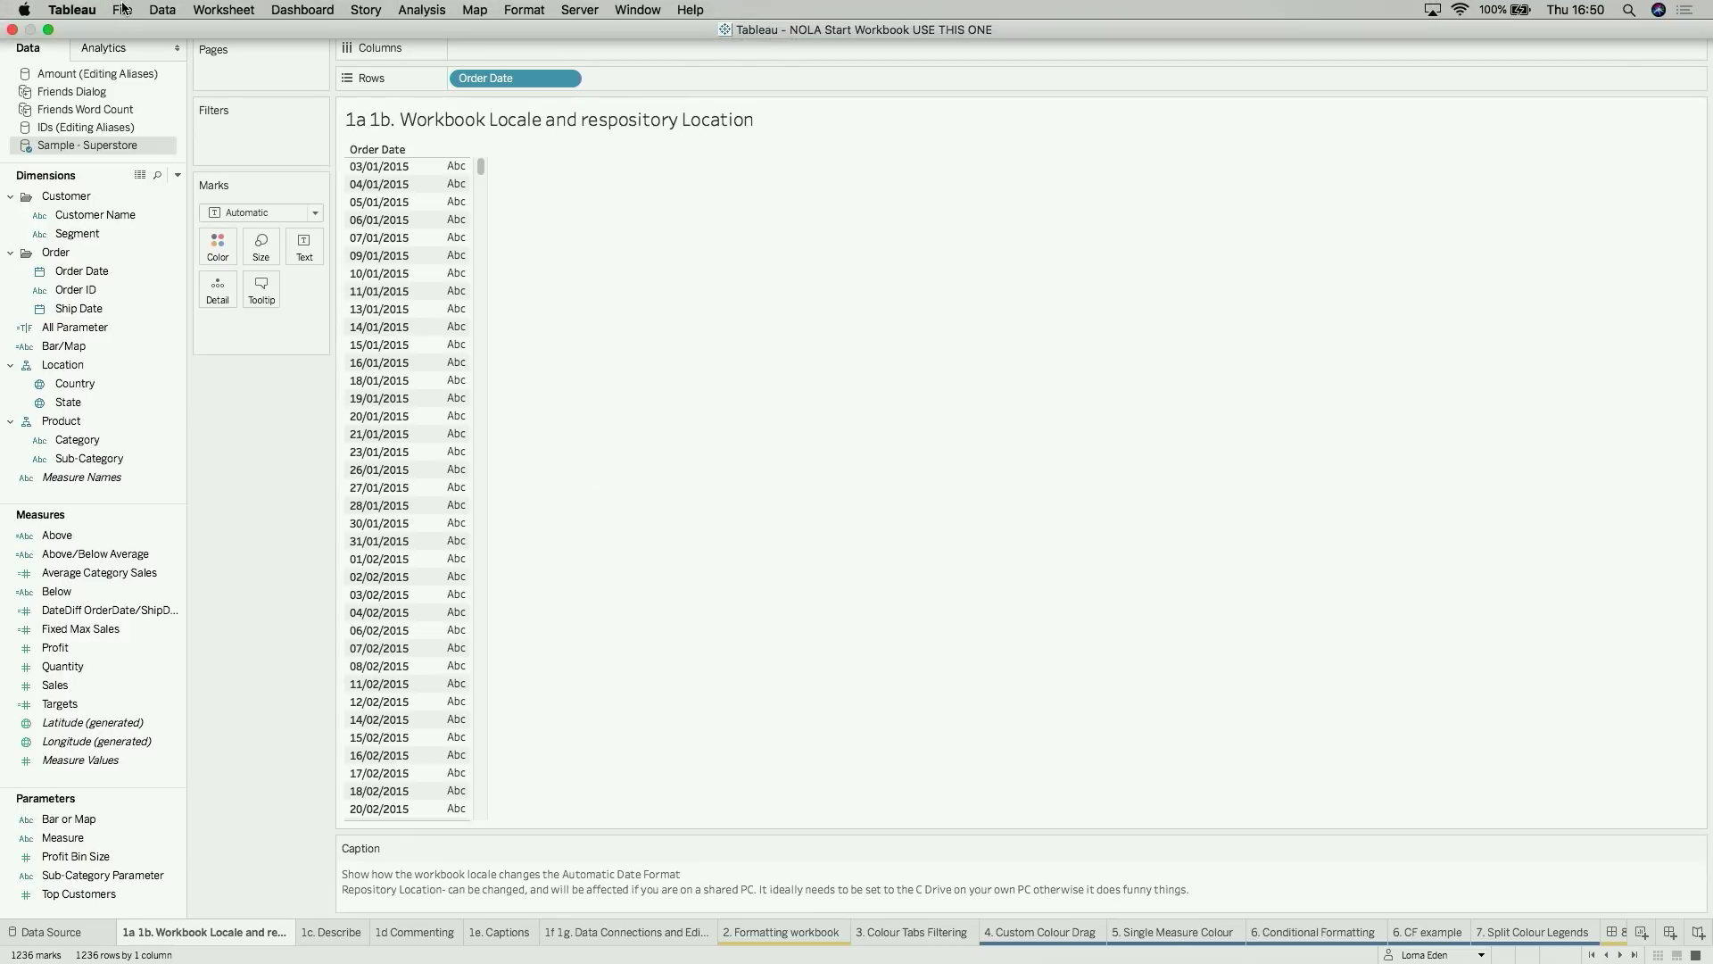
View the repository location and its folders, leaving the dialog without choosing a new one
click(122, 9)
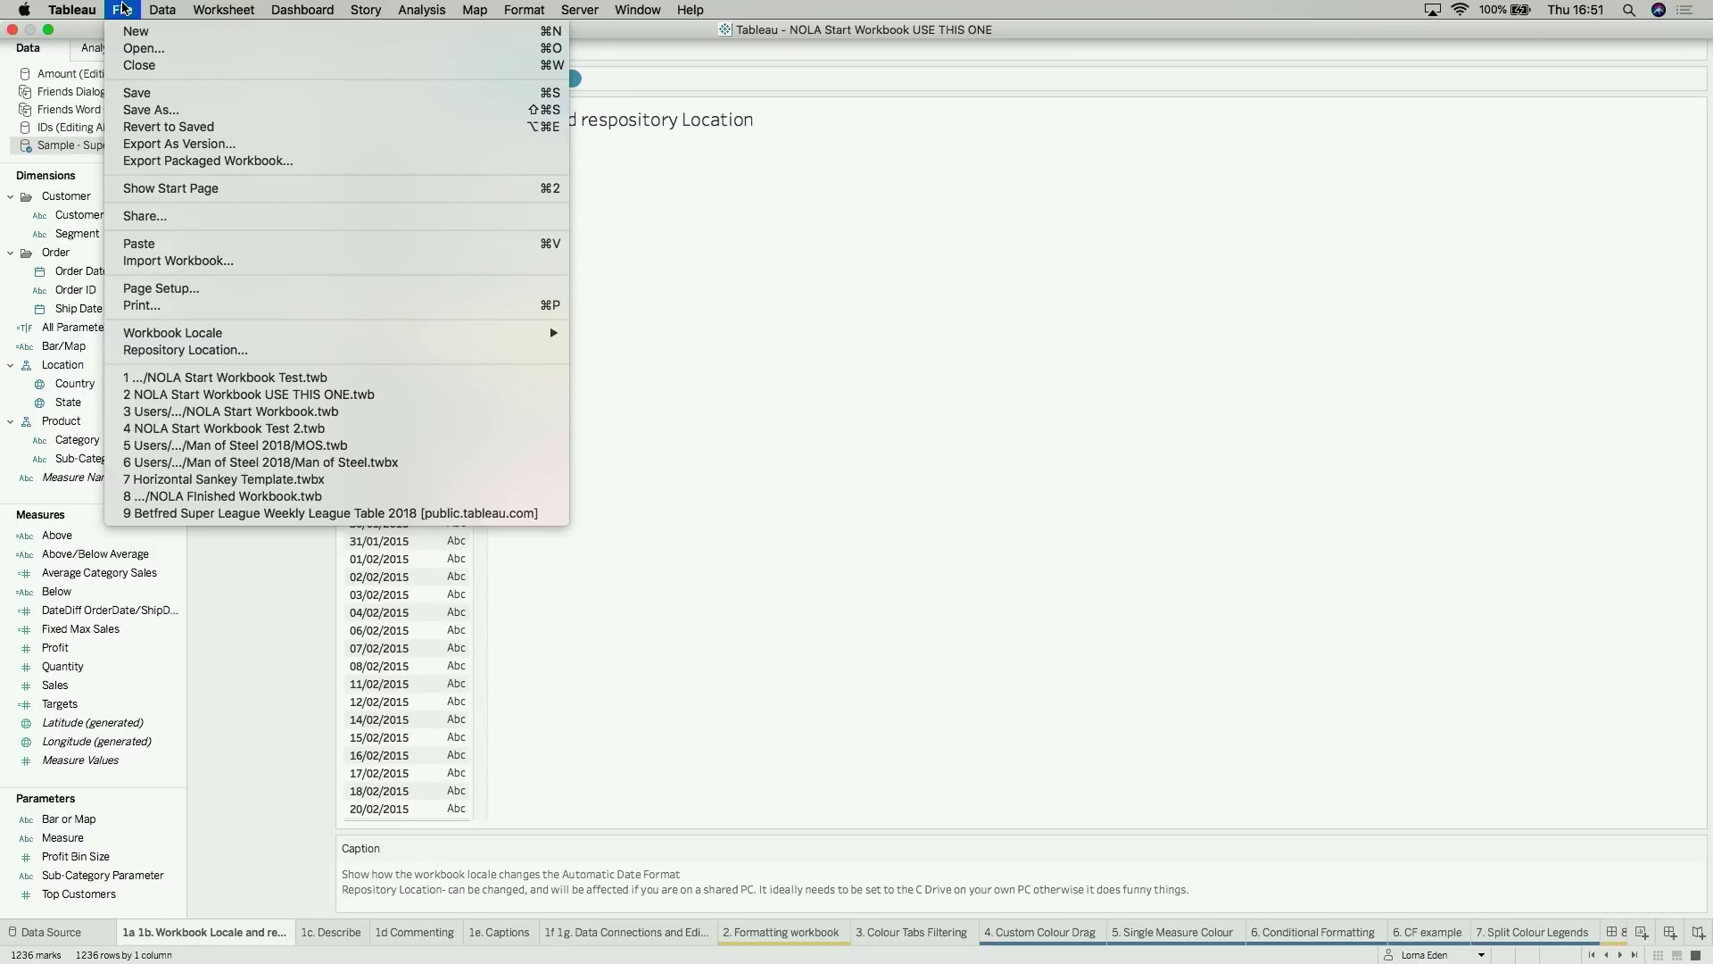
click(214, 350)
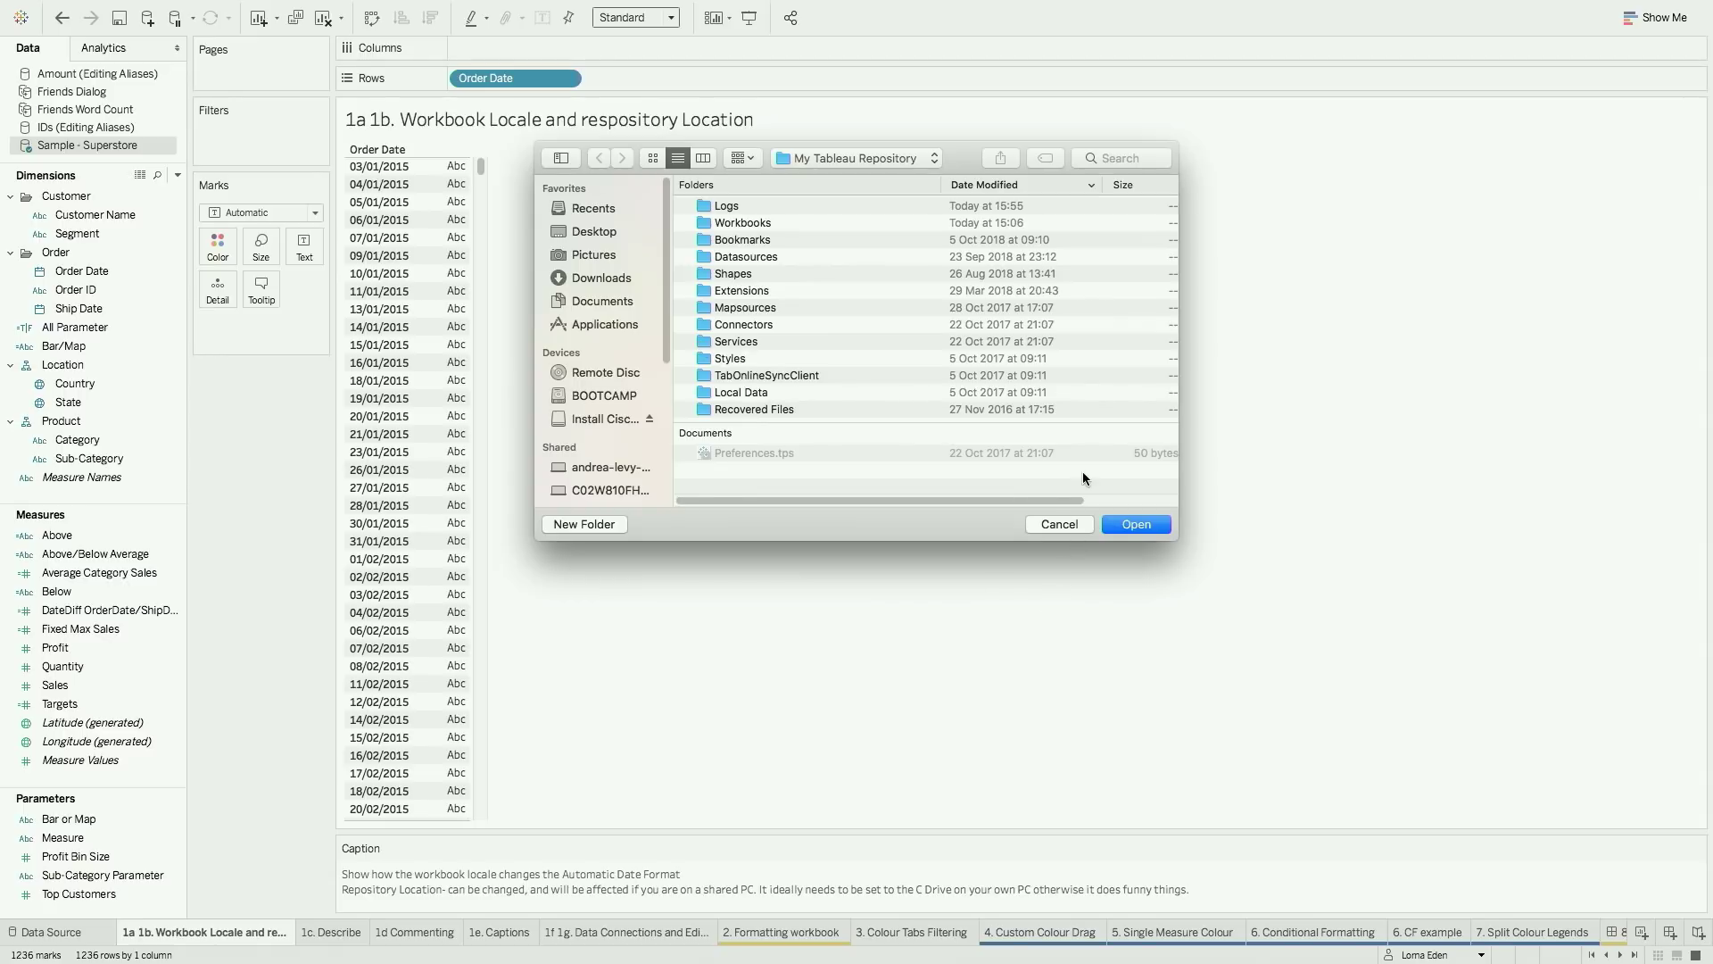
click(1066, 525)
On the 1c. Describe sheet, view the description of the Ship Date field and load its domain members
click(331, 931)
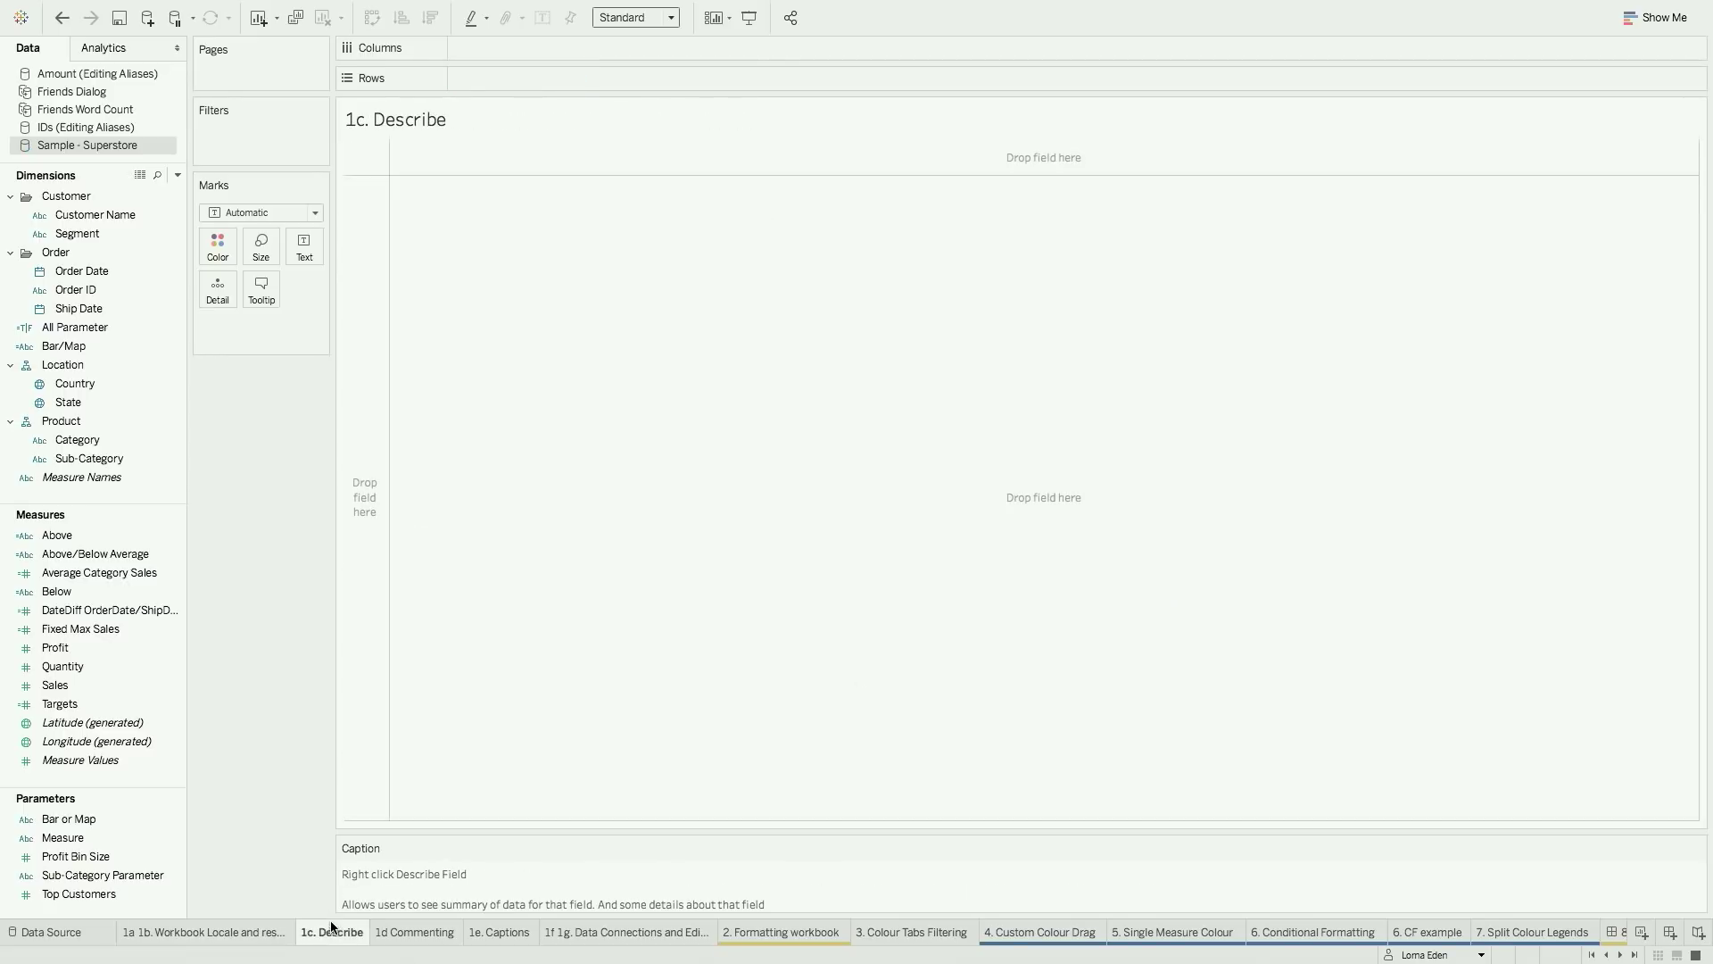
right_click(117, 306)
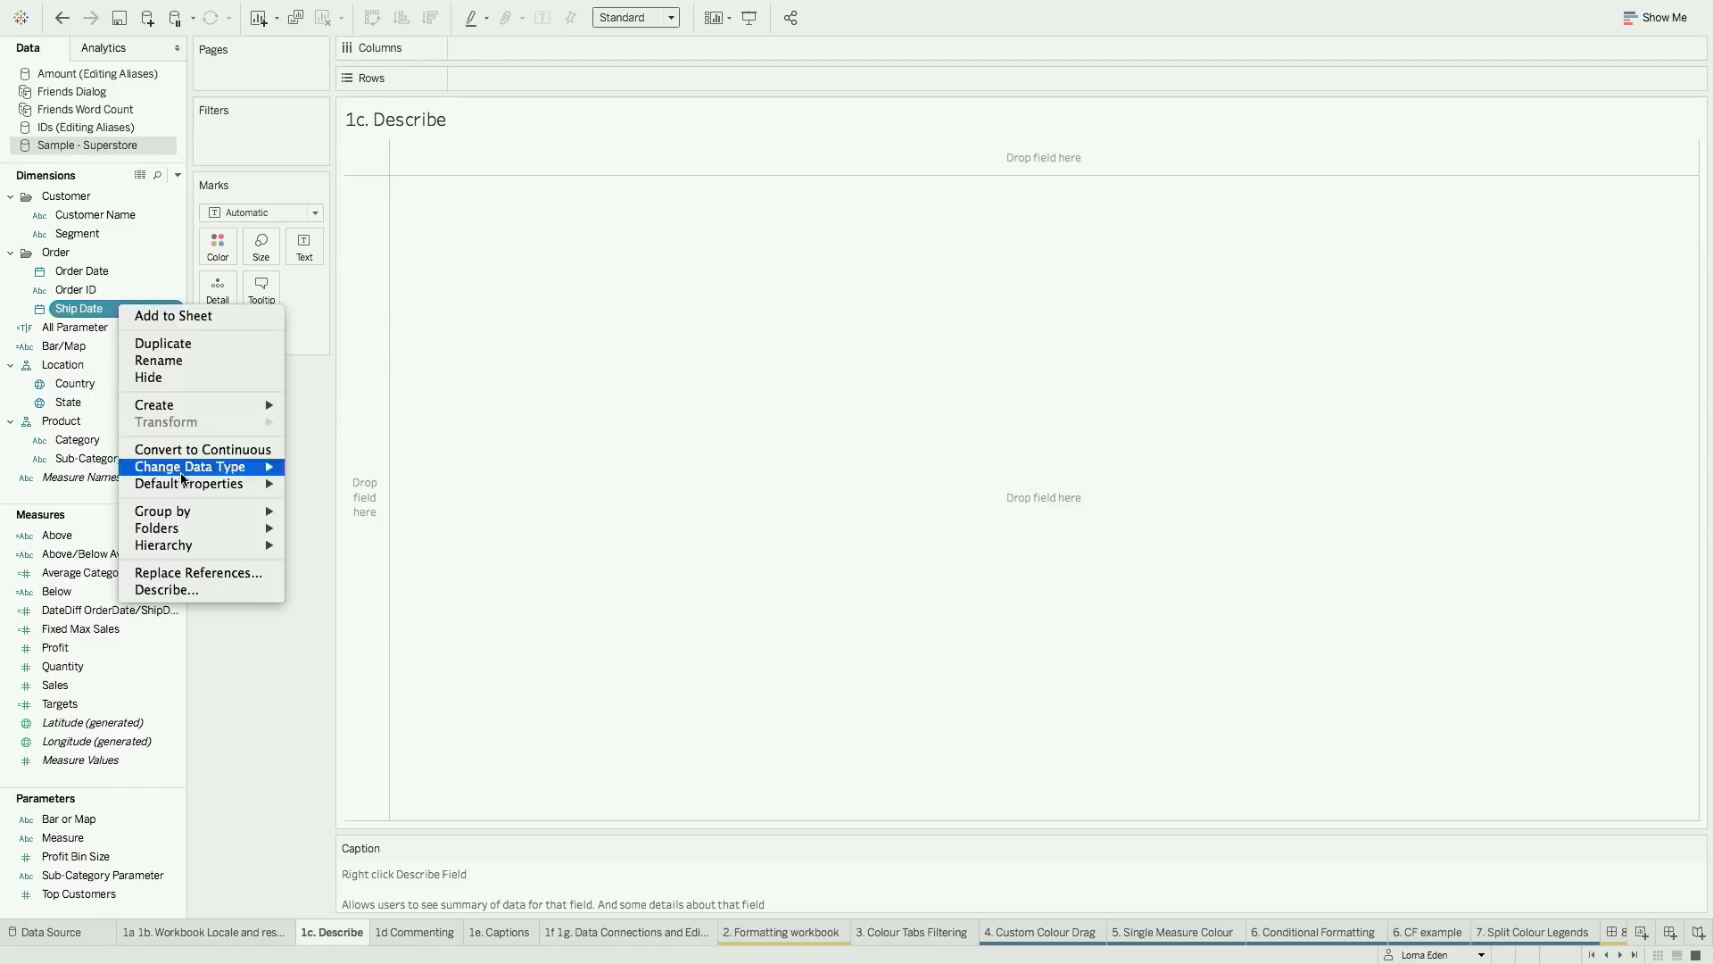
click(180, 590)
click(578, 599)
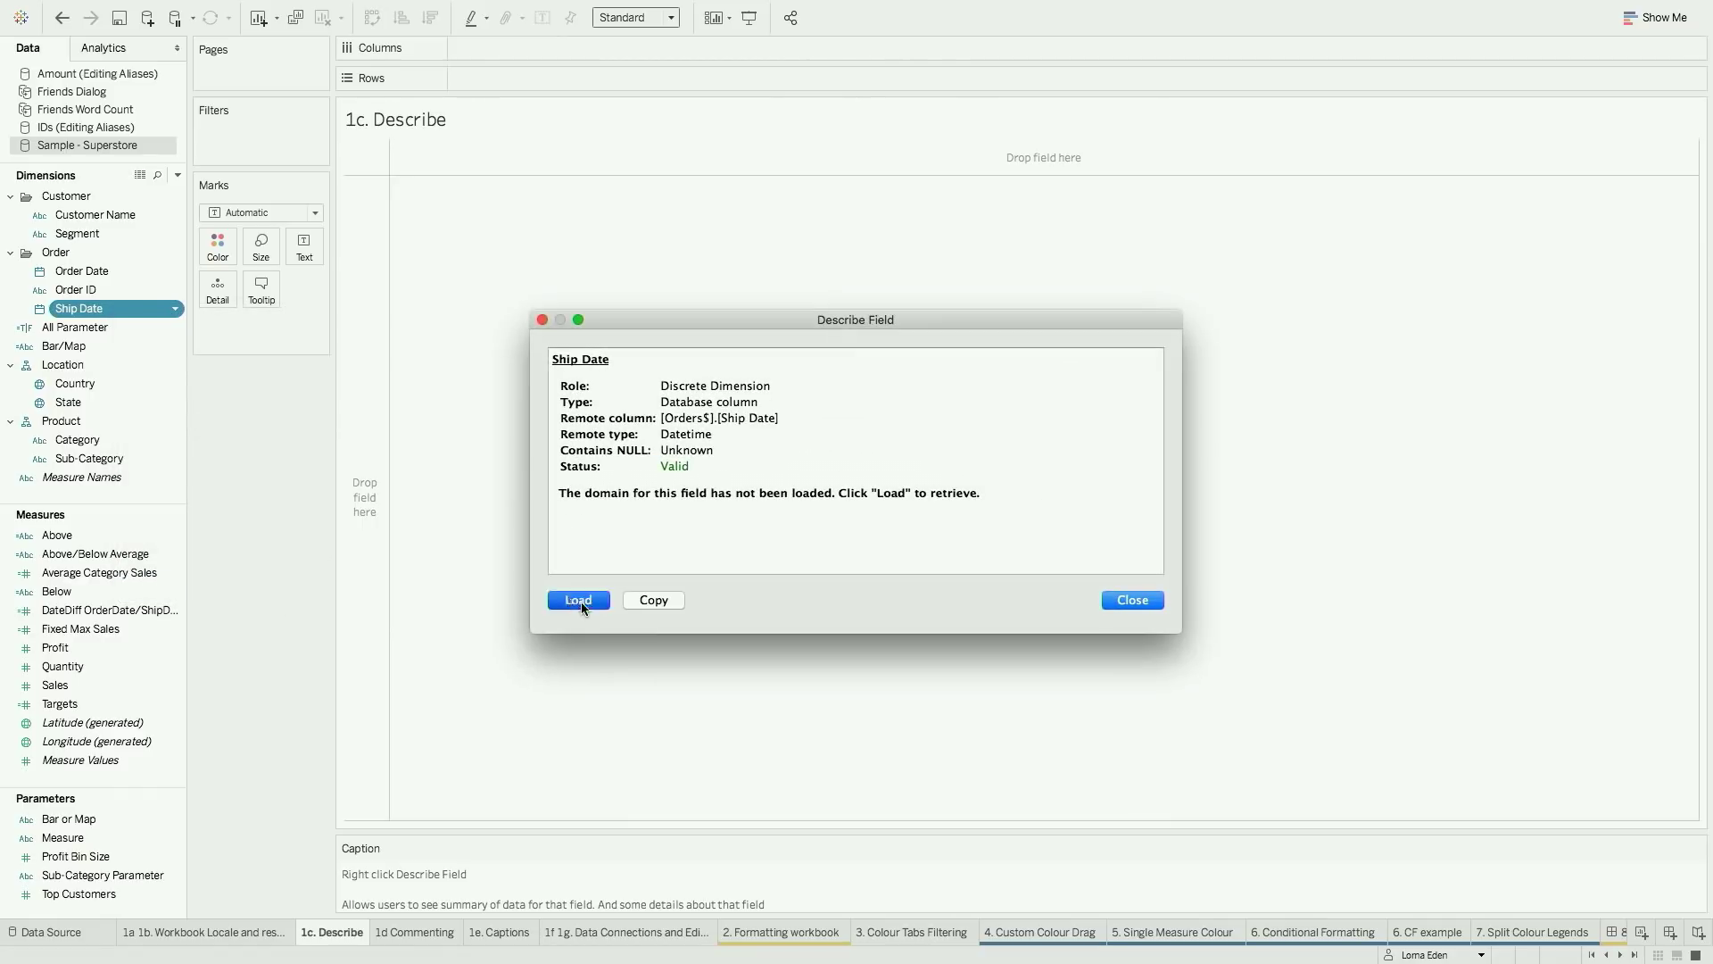
scroll(654, 538, down, 10)
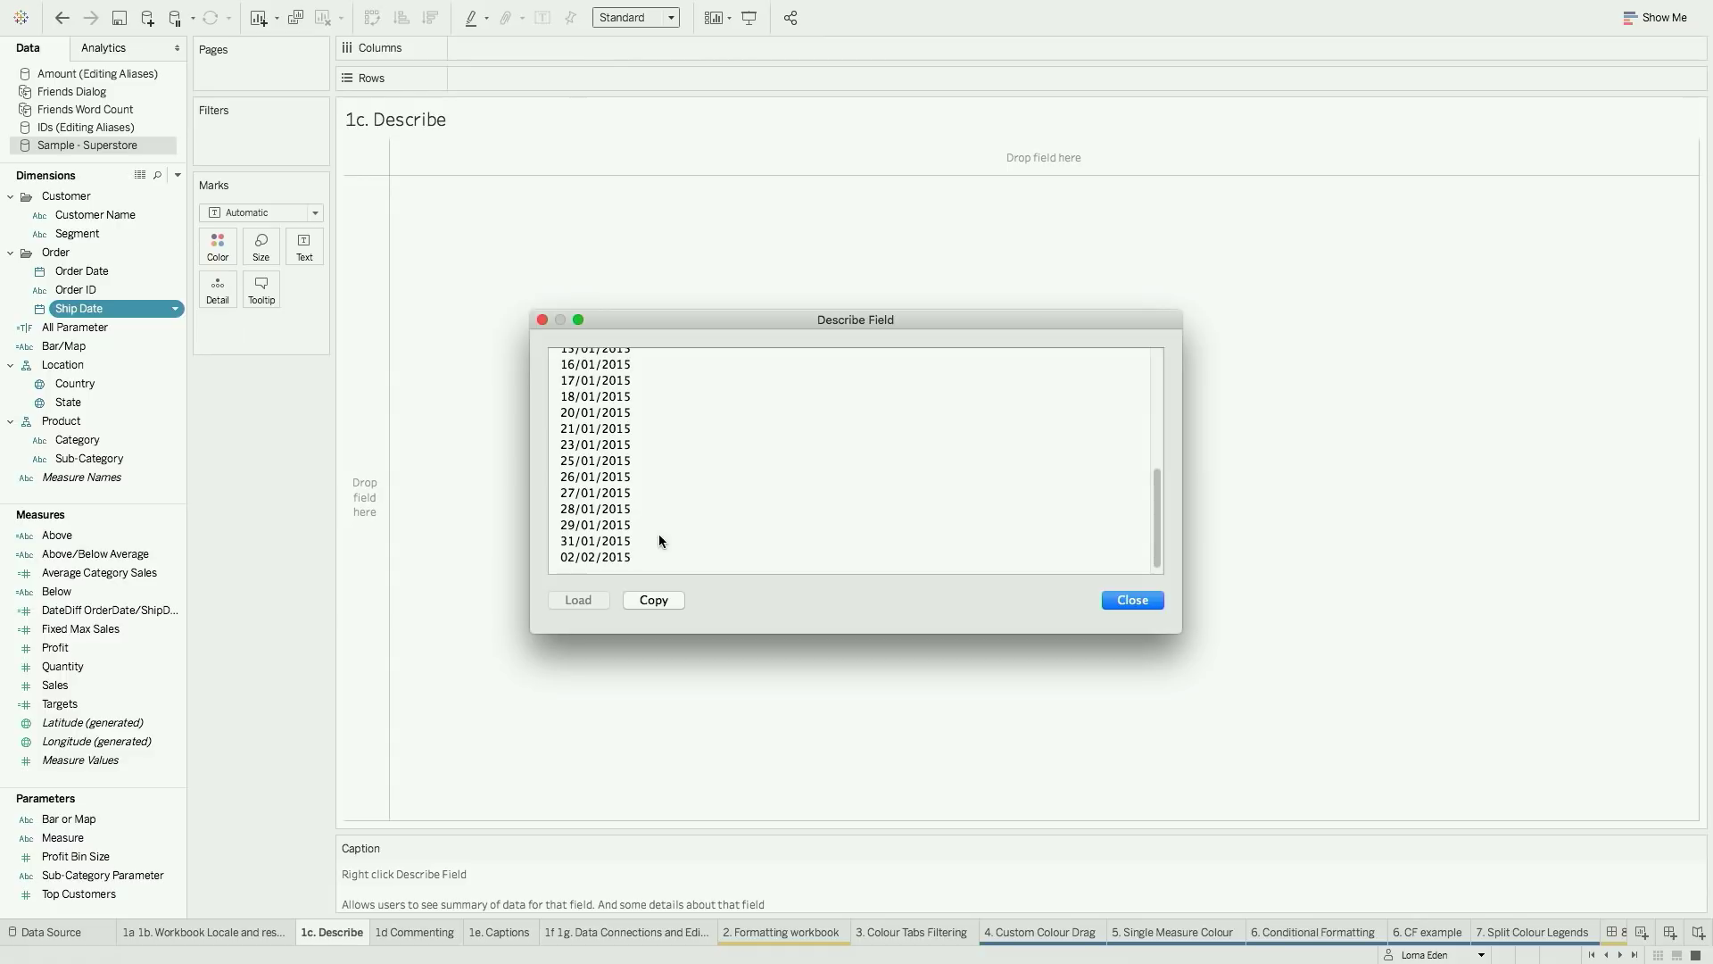
scroll(658, 533, up, 6)
scroll(658, 534, up, 3)
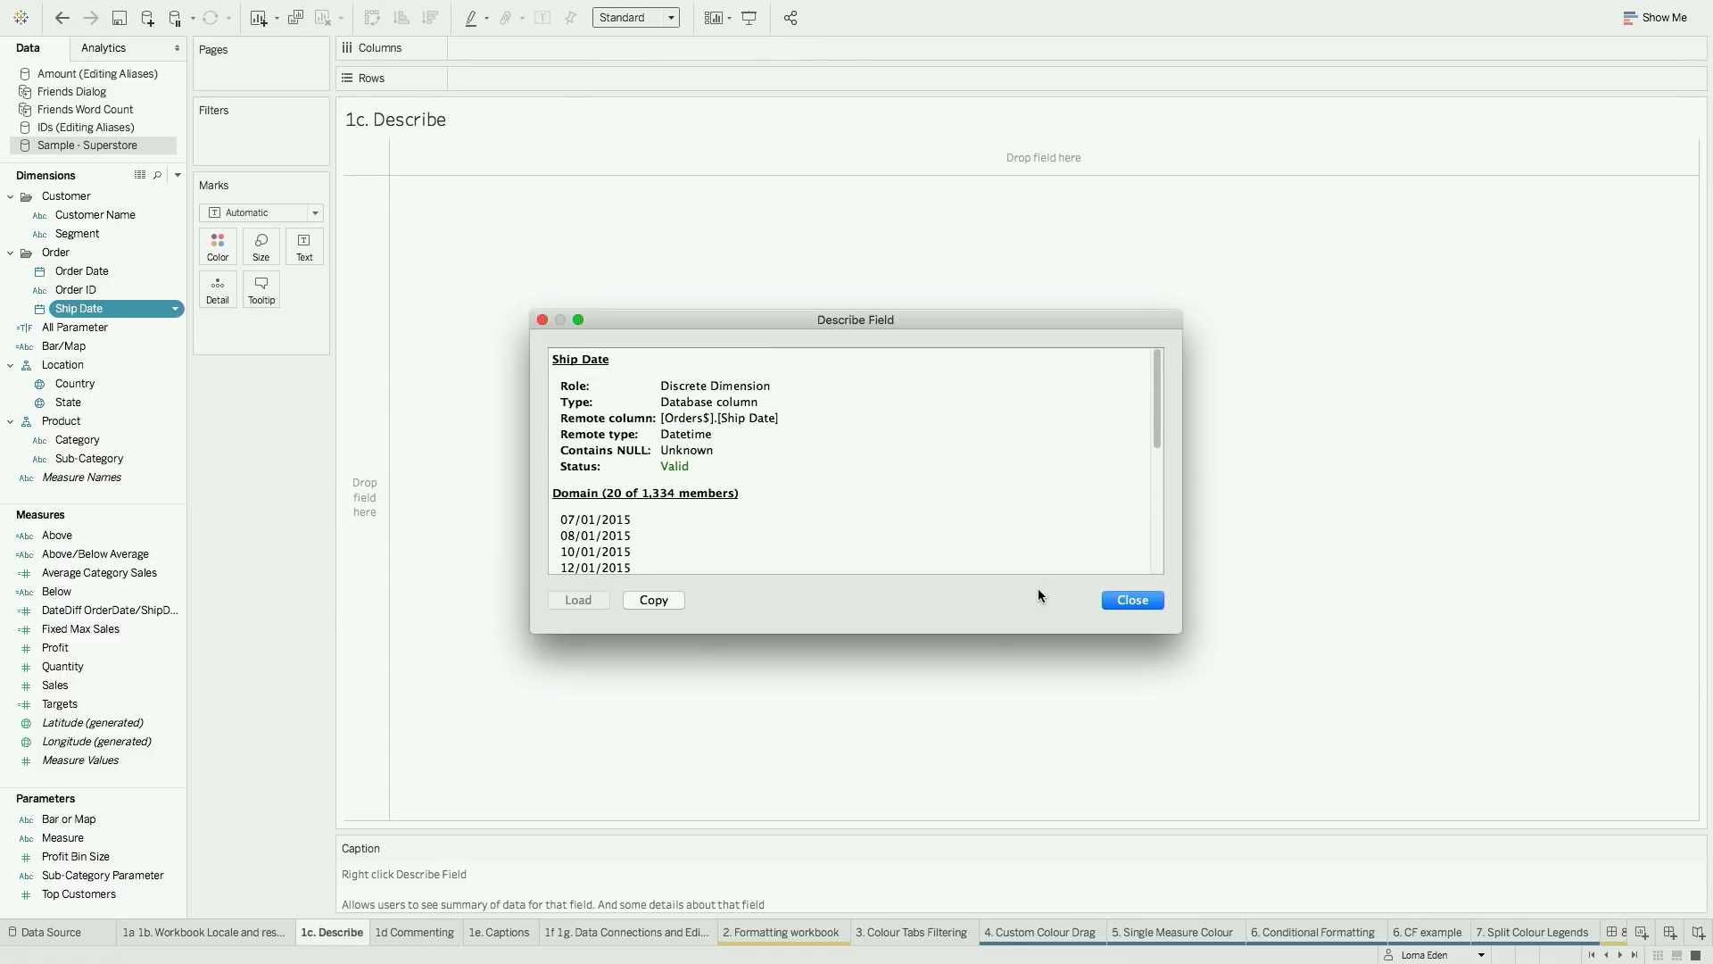
click(1133, 605)
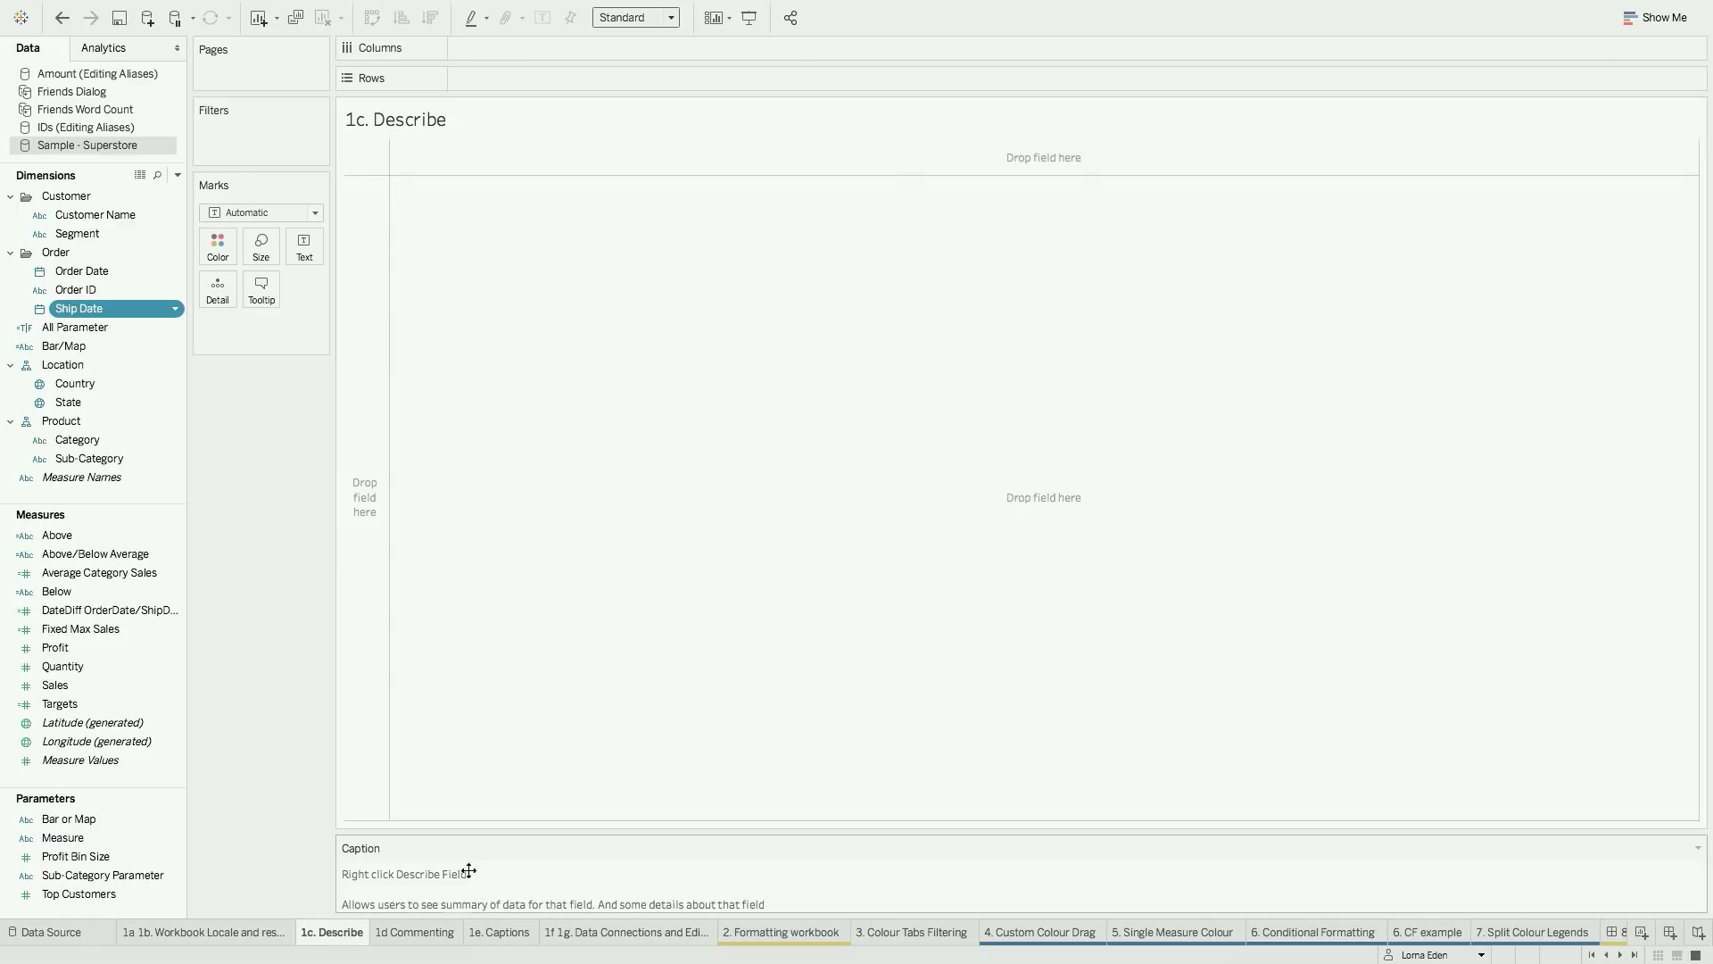
On the 1d Commenting sheet, add the default comment "iocoisdchosdihcsdnc" to the Ship Date field
click(430, 931)
right_click(125, 306)
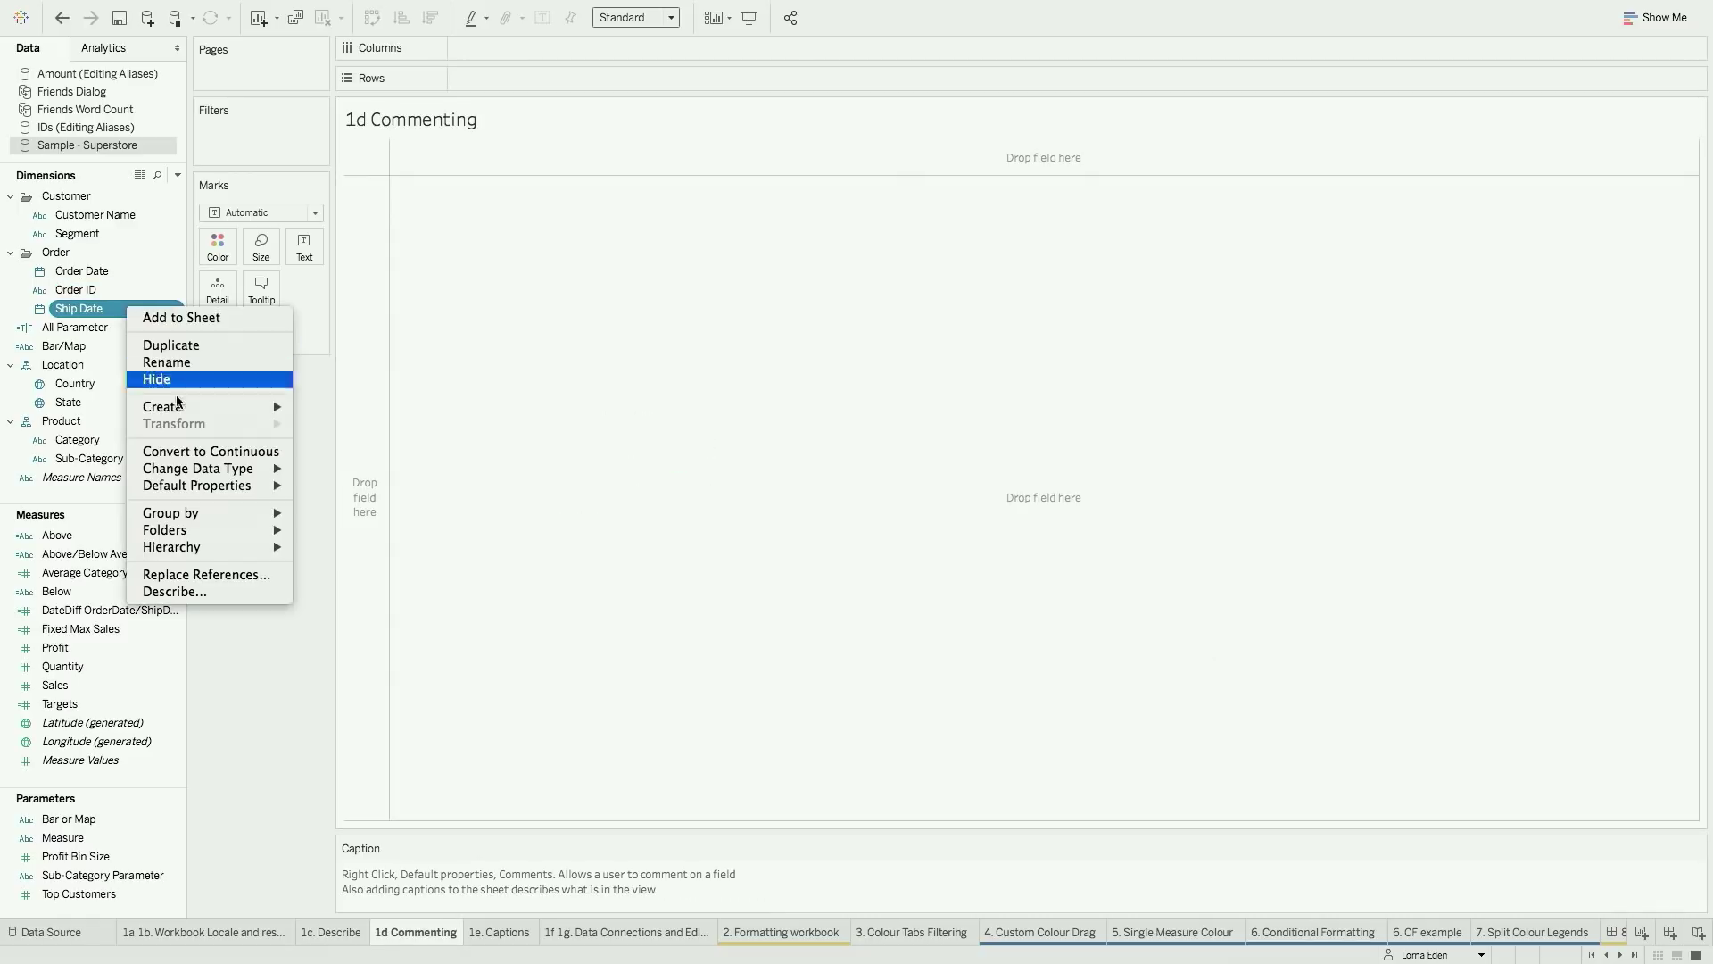
mouse_move(203, 471)
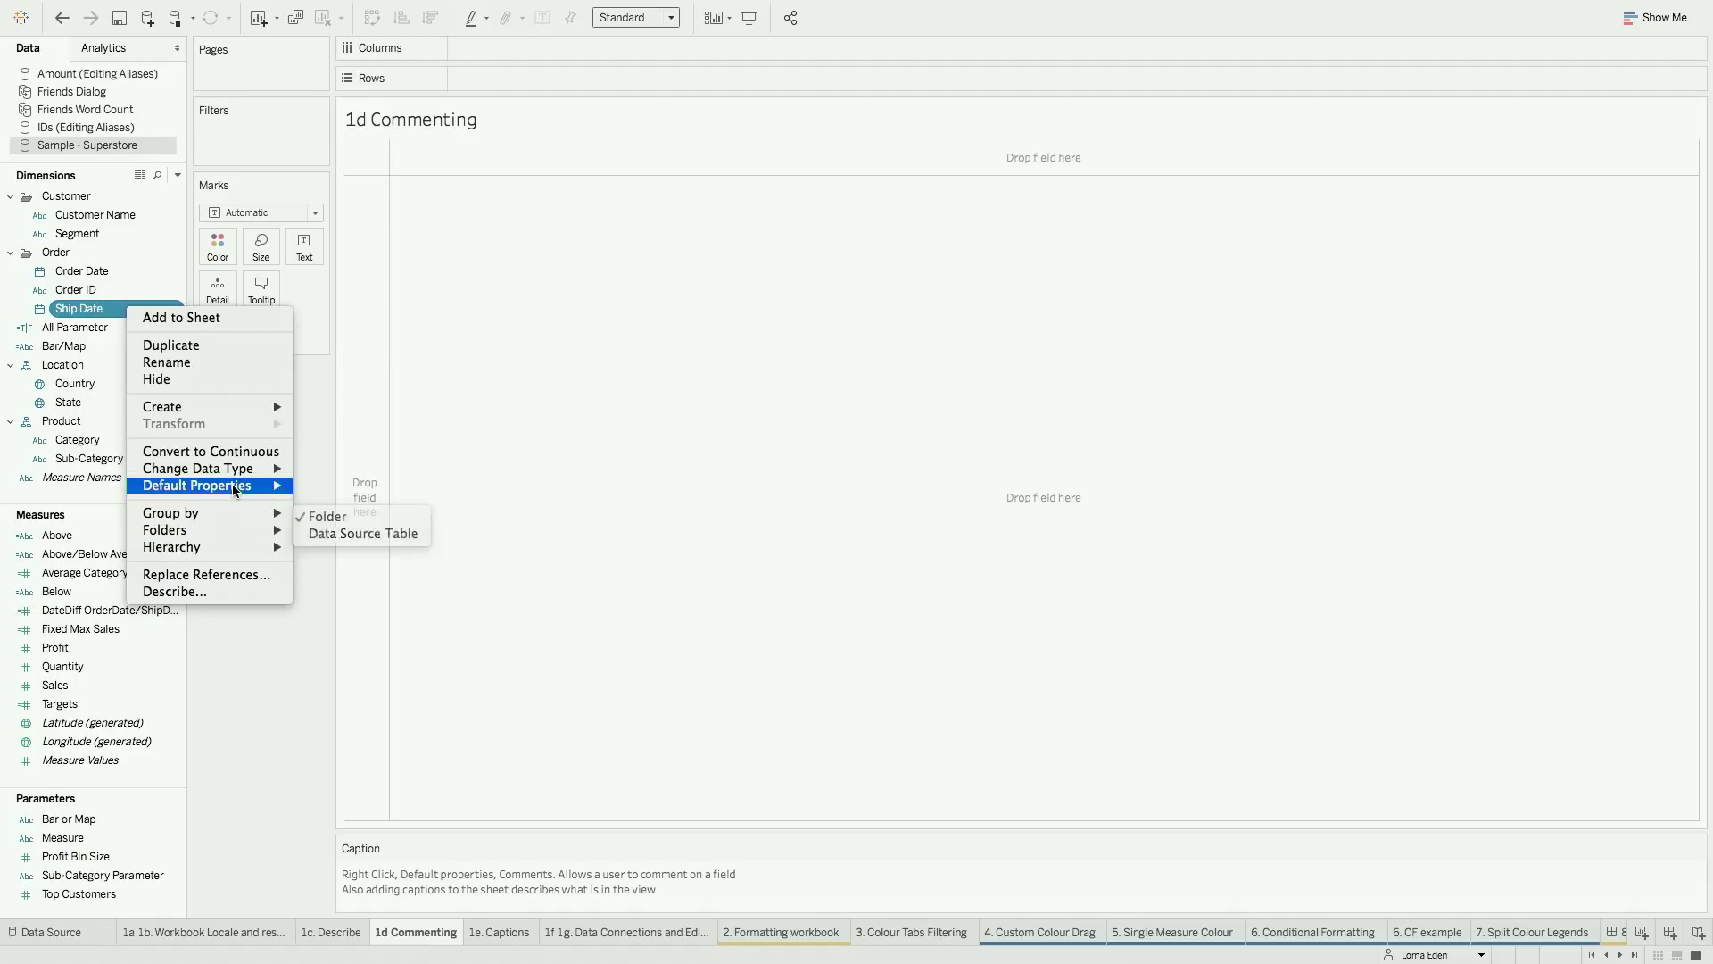
click(304, 489)
text(iocoisdchosdihcsdnc)
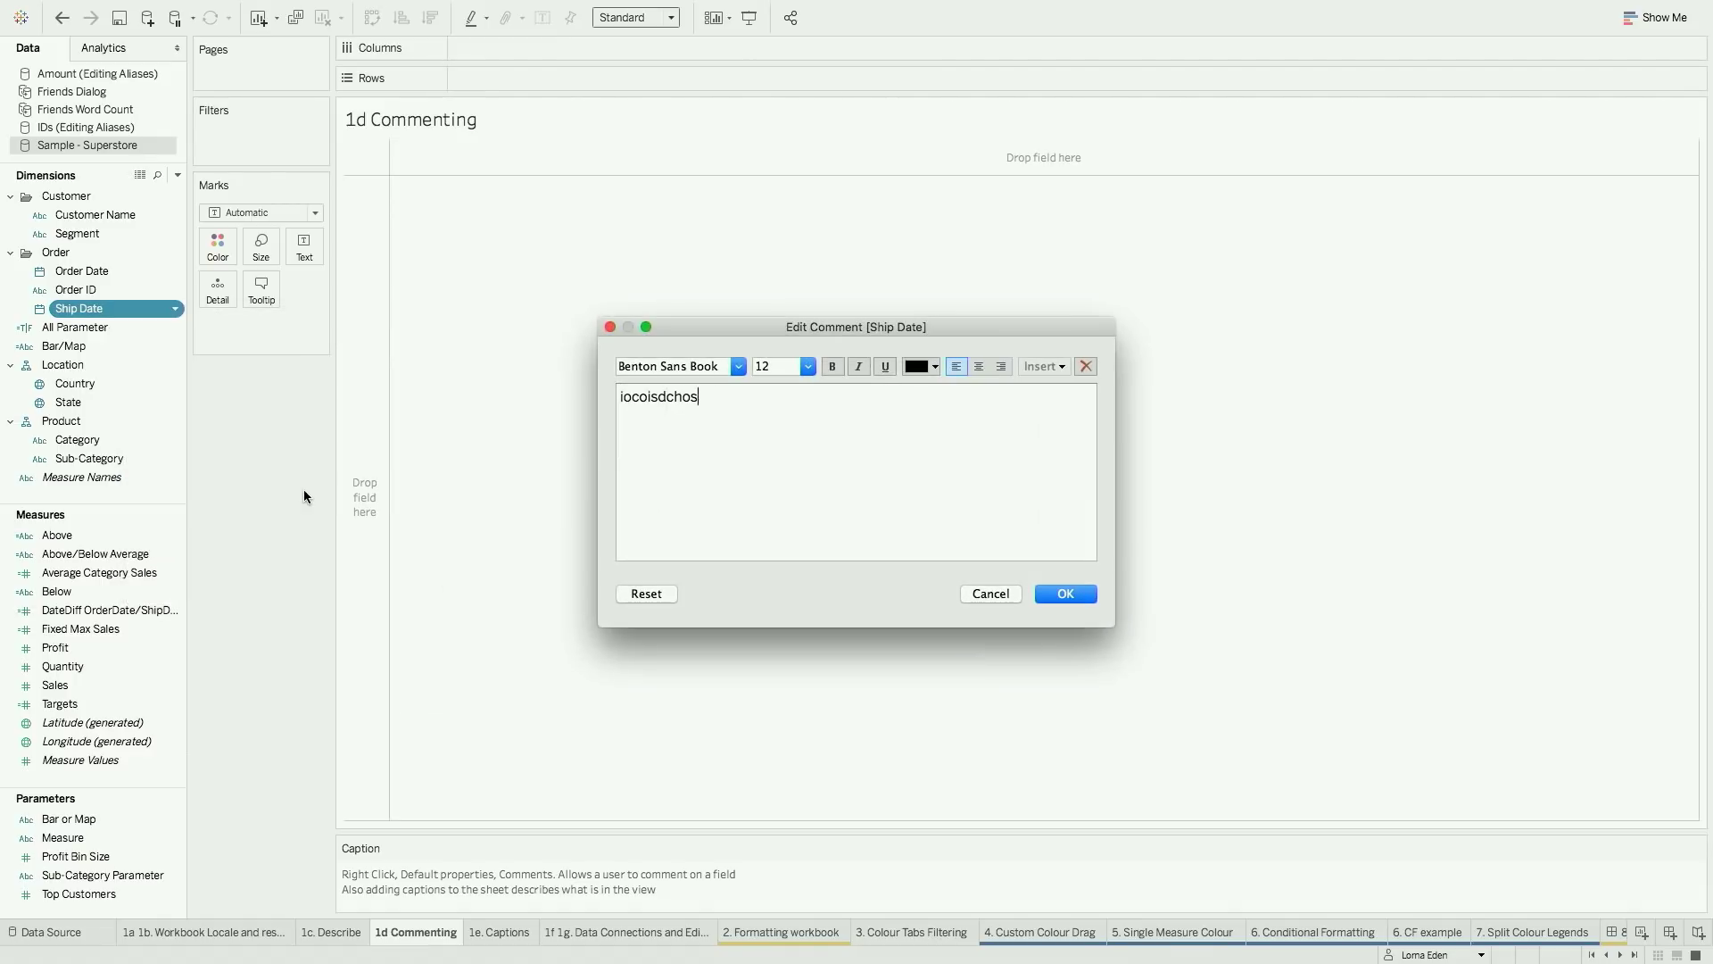
click(1071, 593)
mouse_move(111, 309)
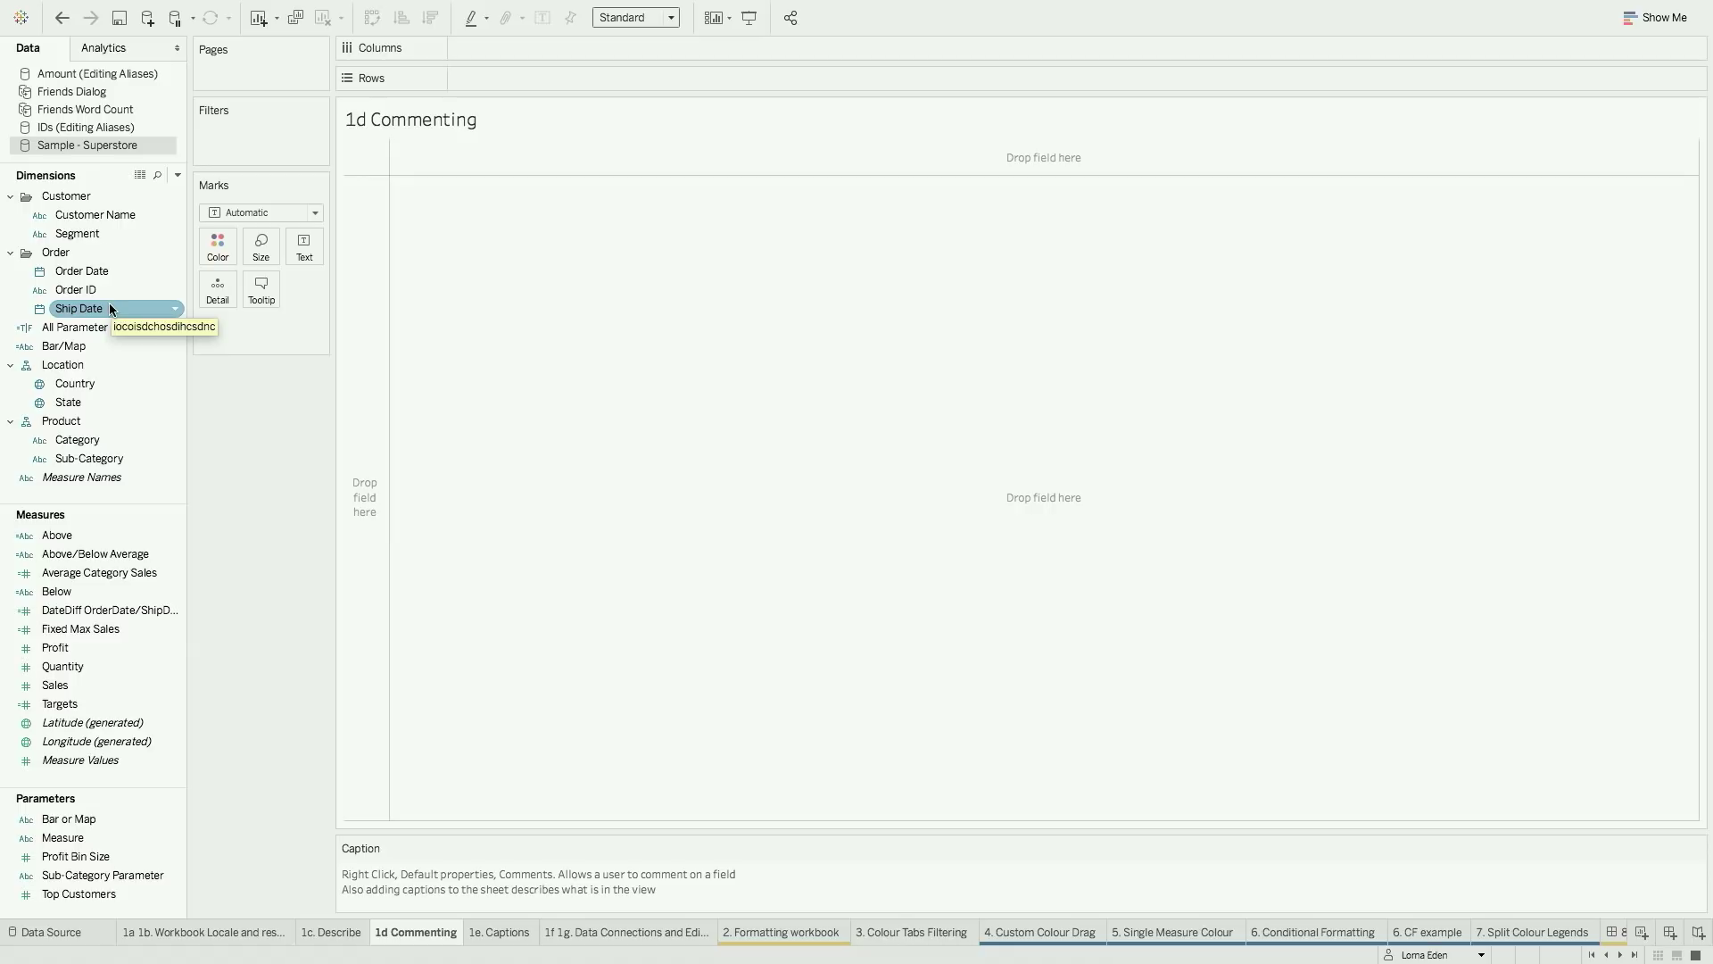
Show the caption on the 1e. Captions worksheet
click(493, 933)
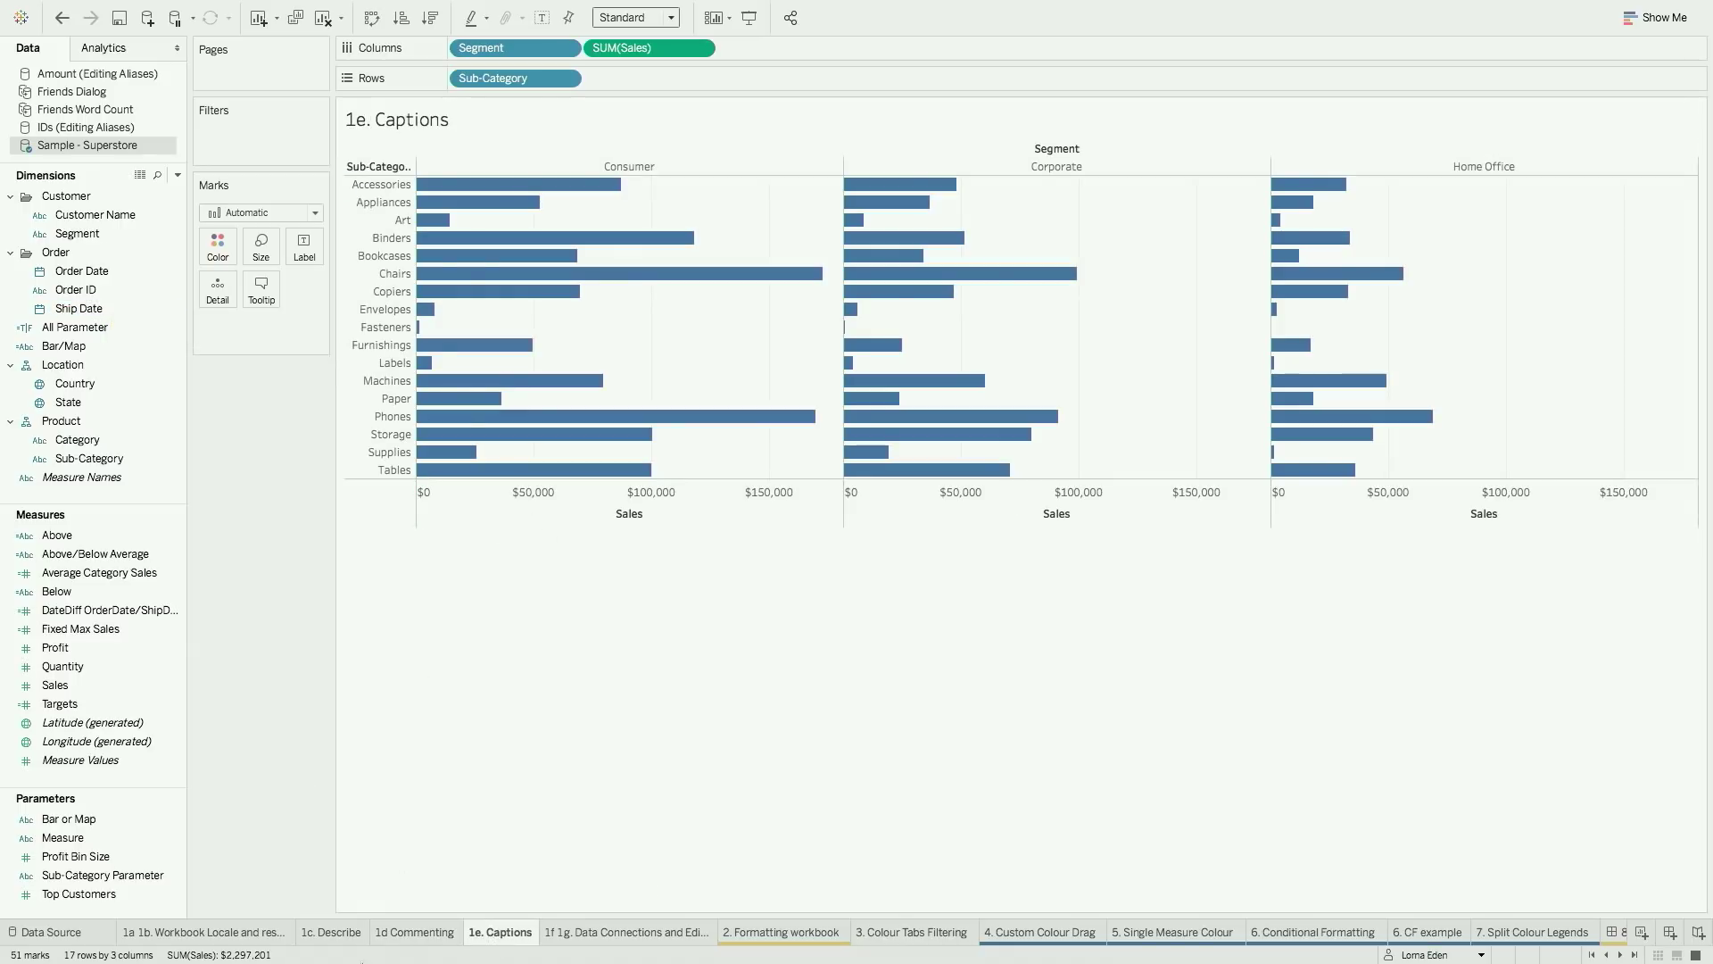
click(421, 933)
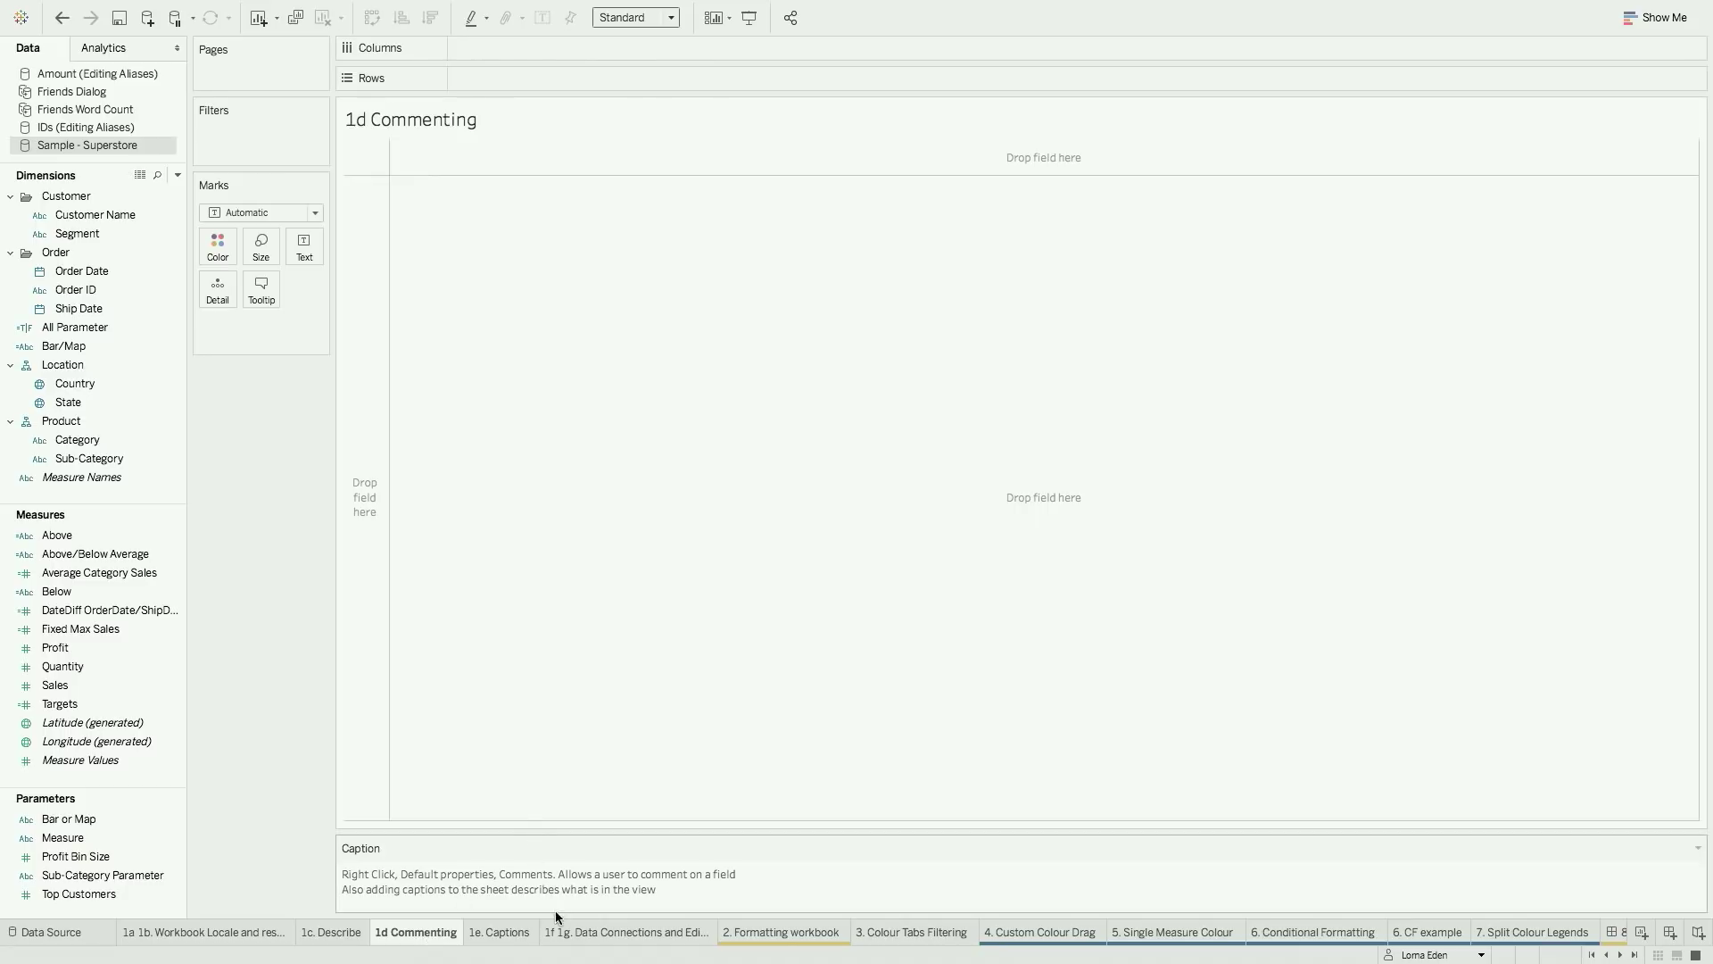
click(522, 941)
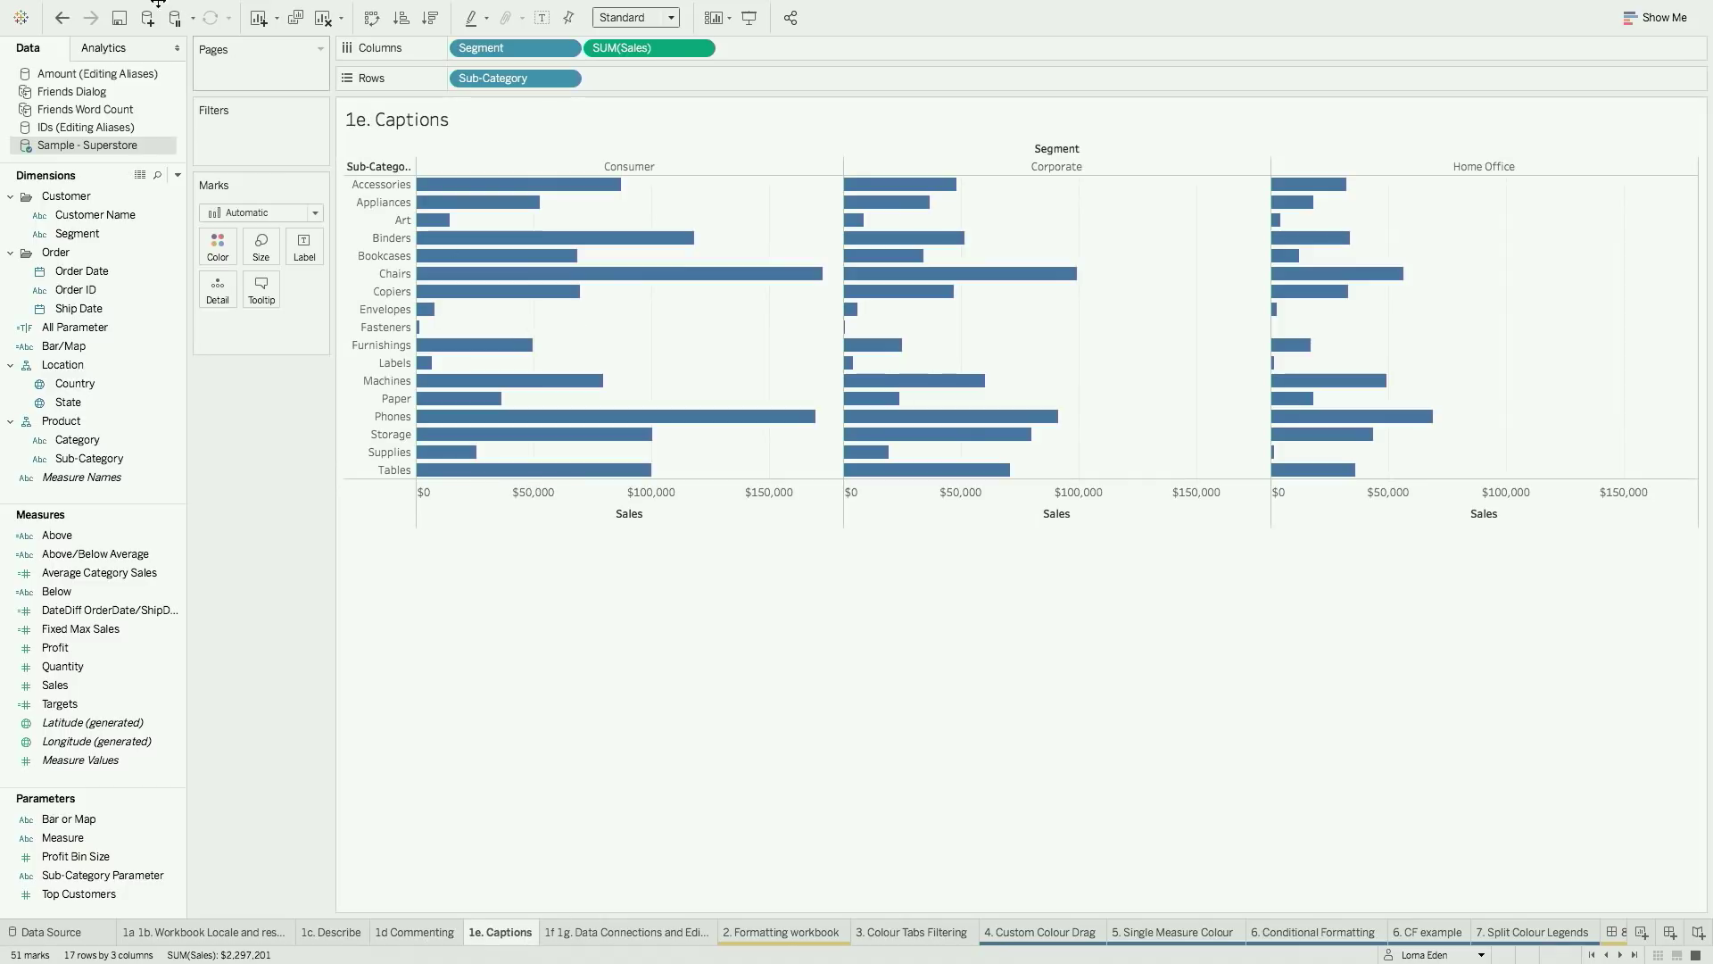
mouse_move(145, 6)
click(223, 10)
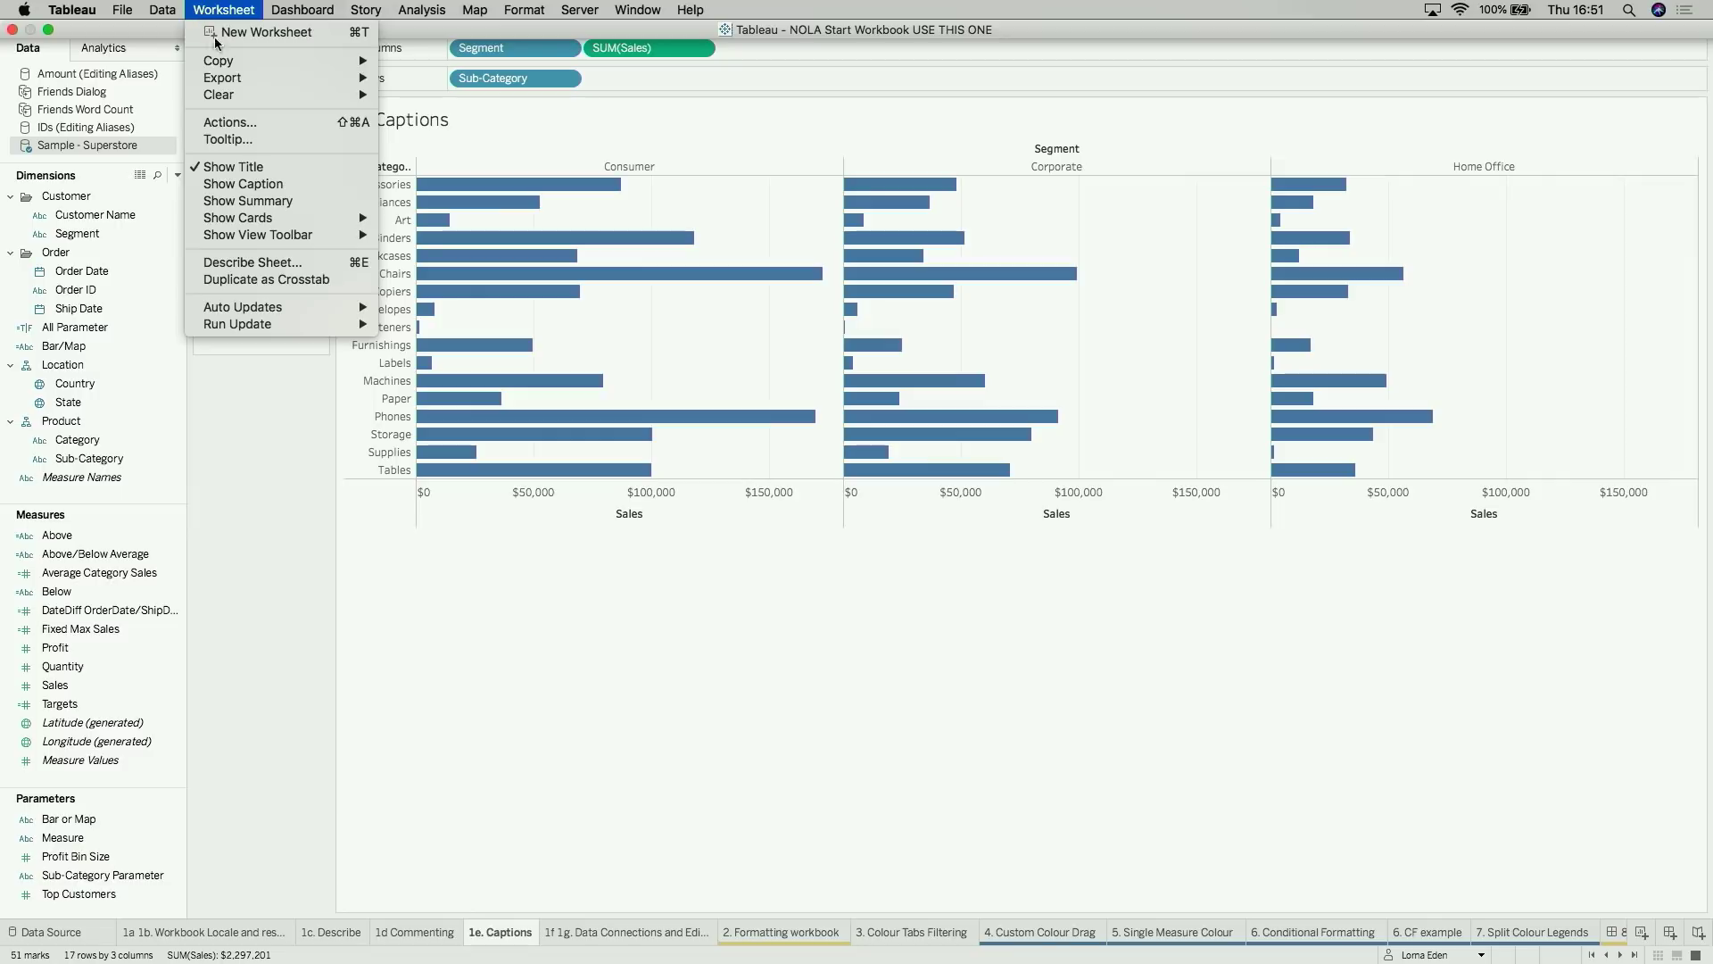
click(282, 188)
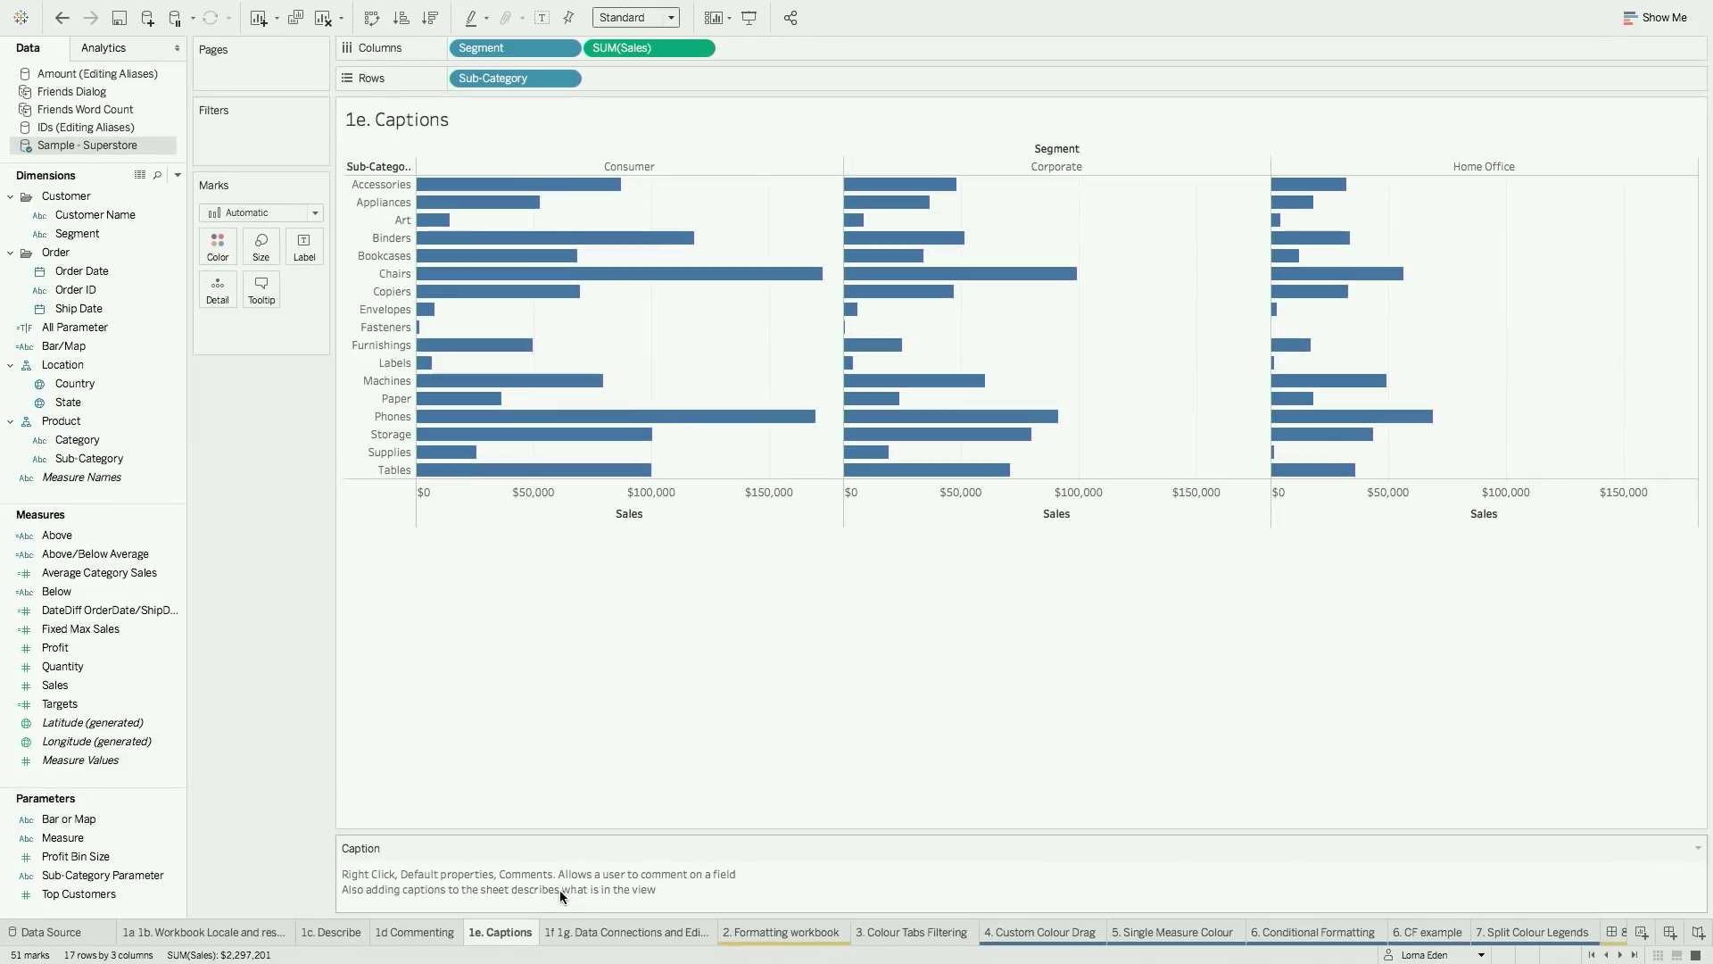
For the Amount data source, view the options for adding a connection and the command for creating a new data source
click(589, 933)
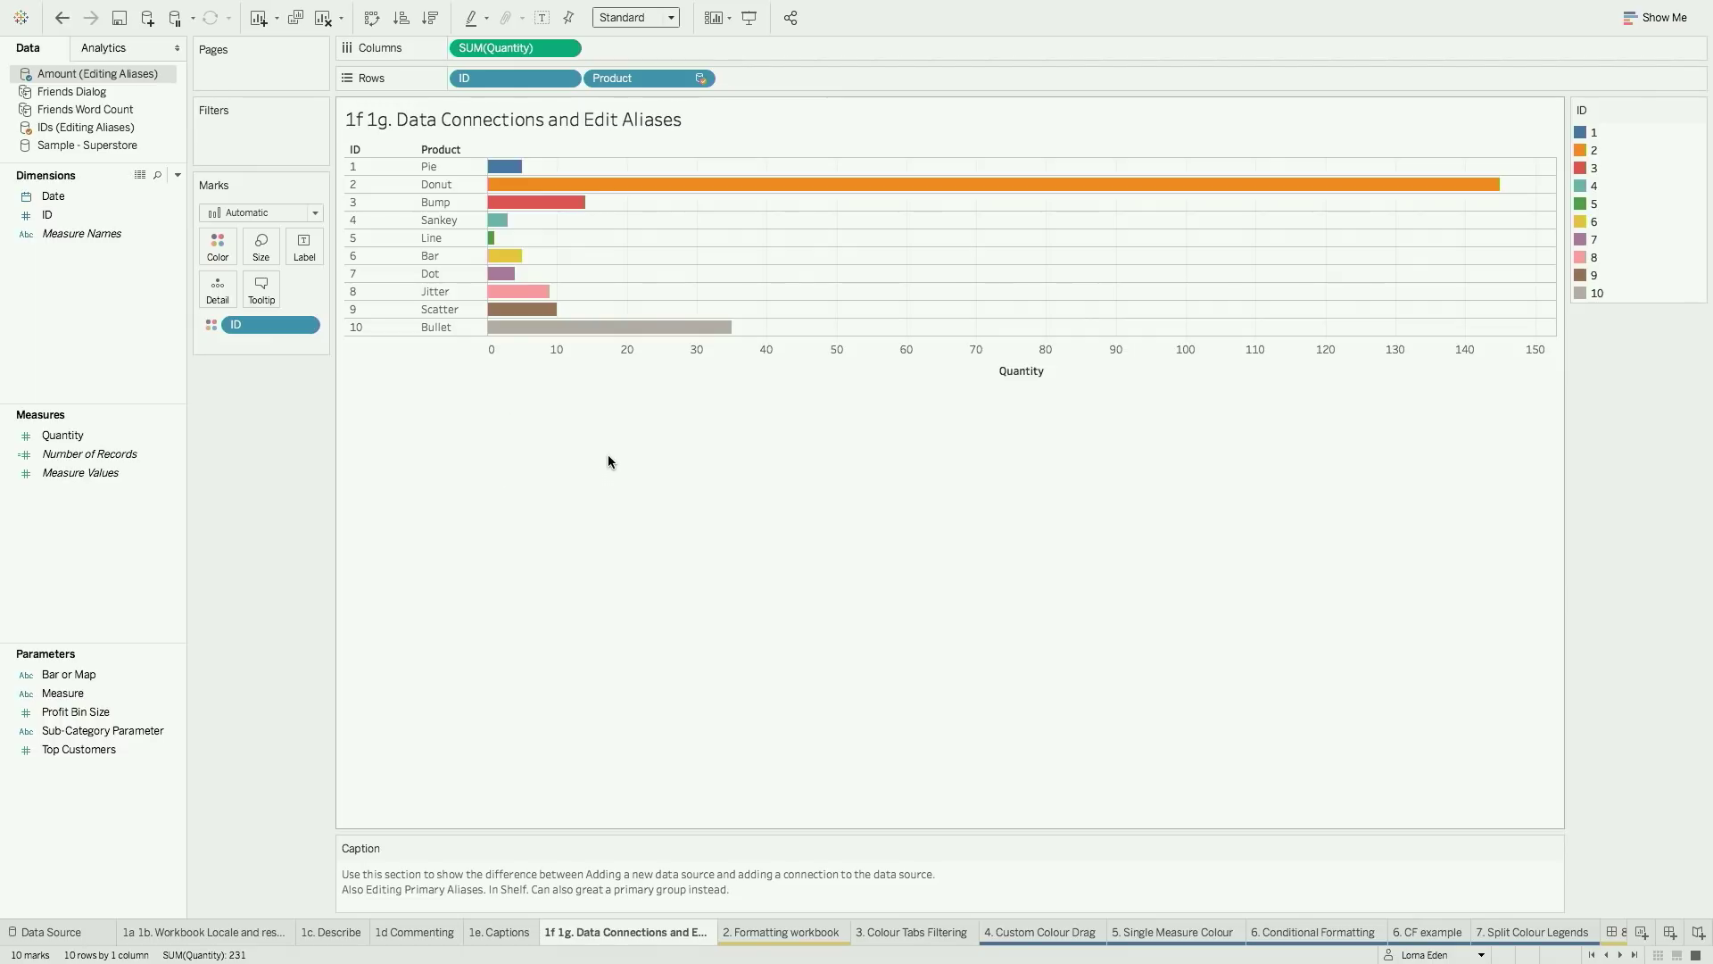
click(13, 933)
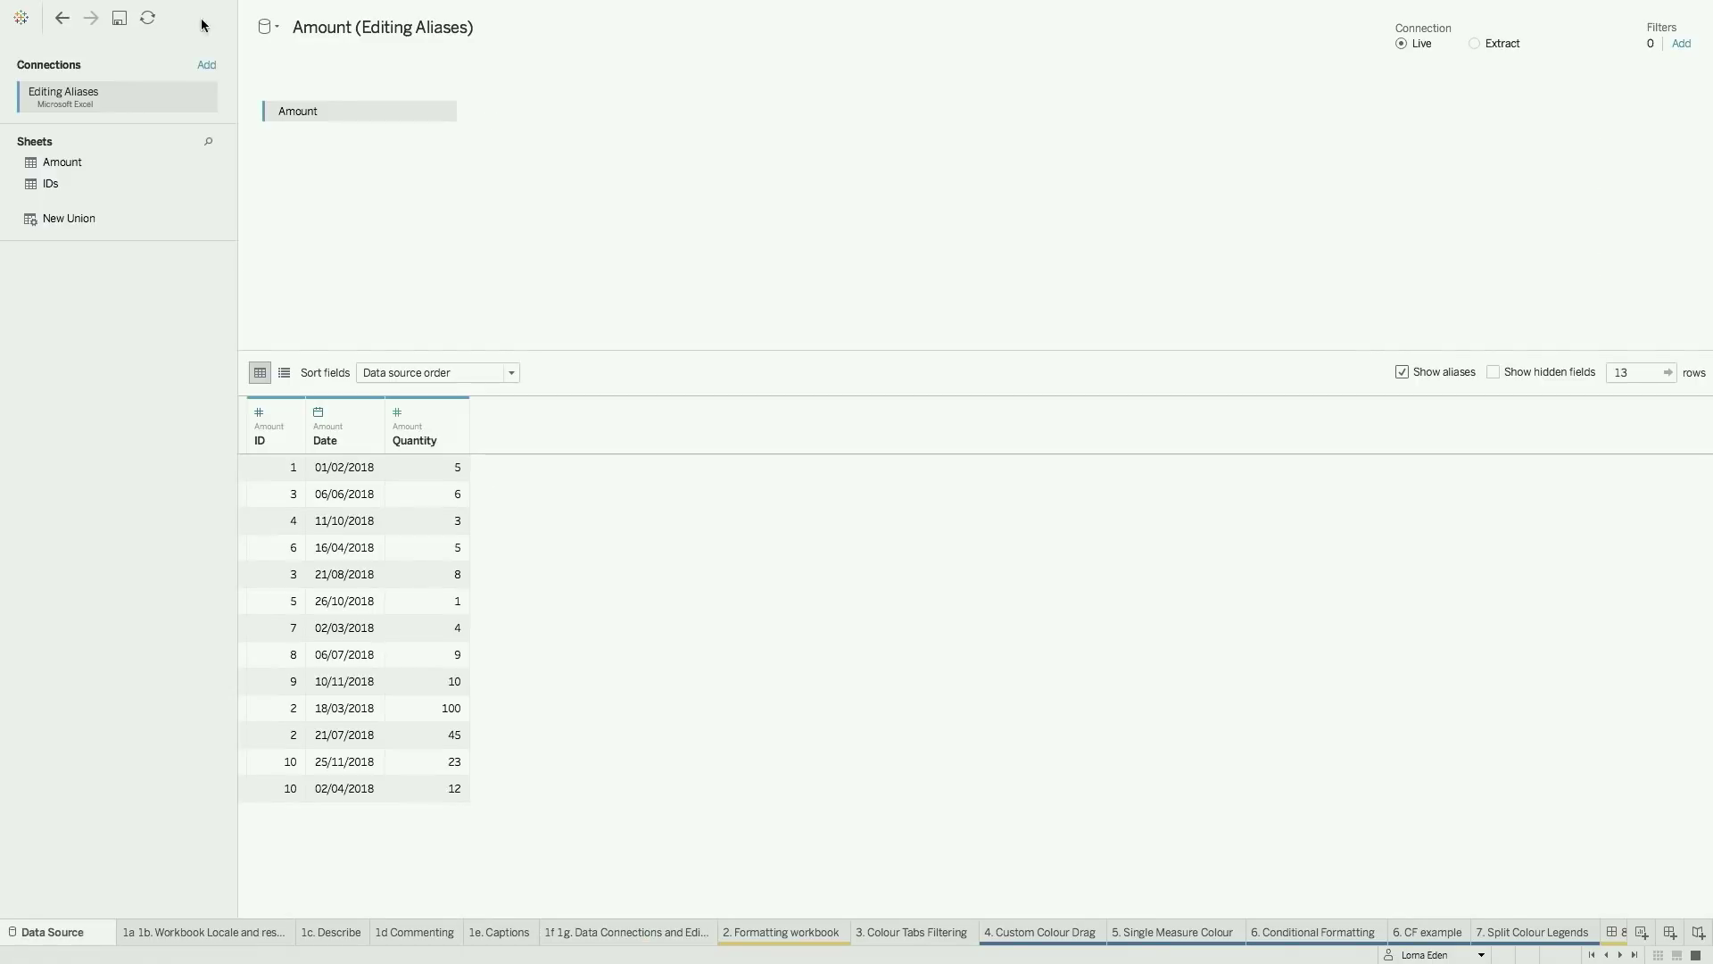
click(207, 66)
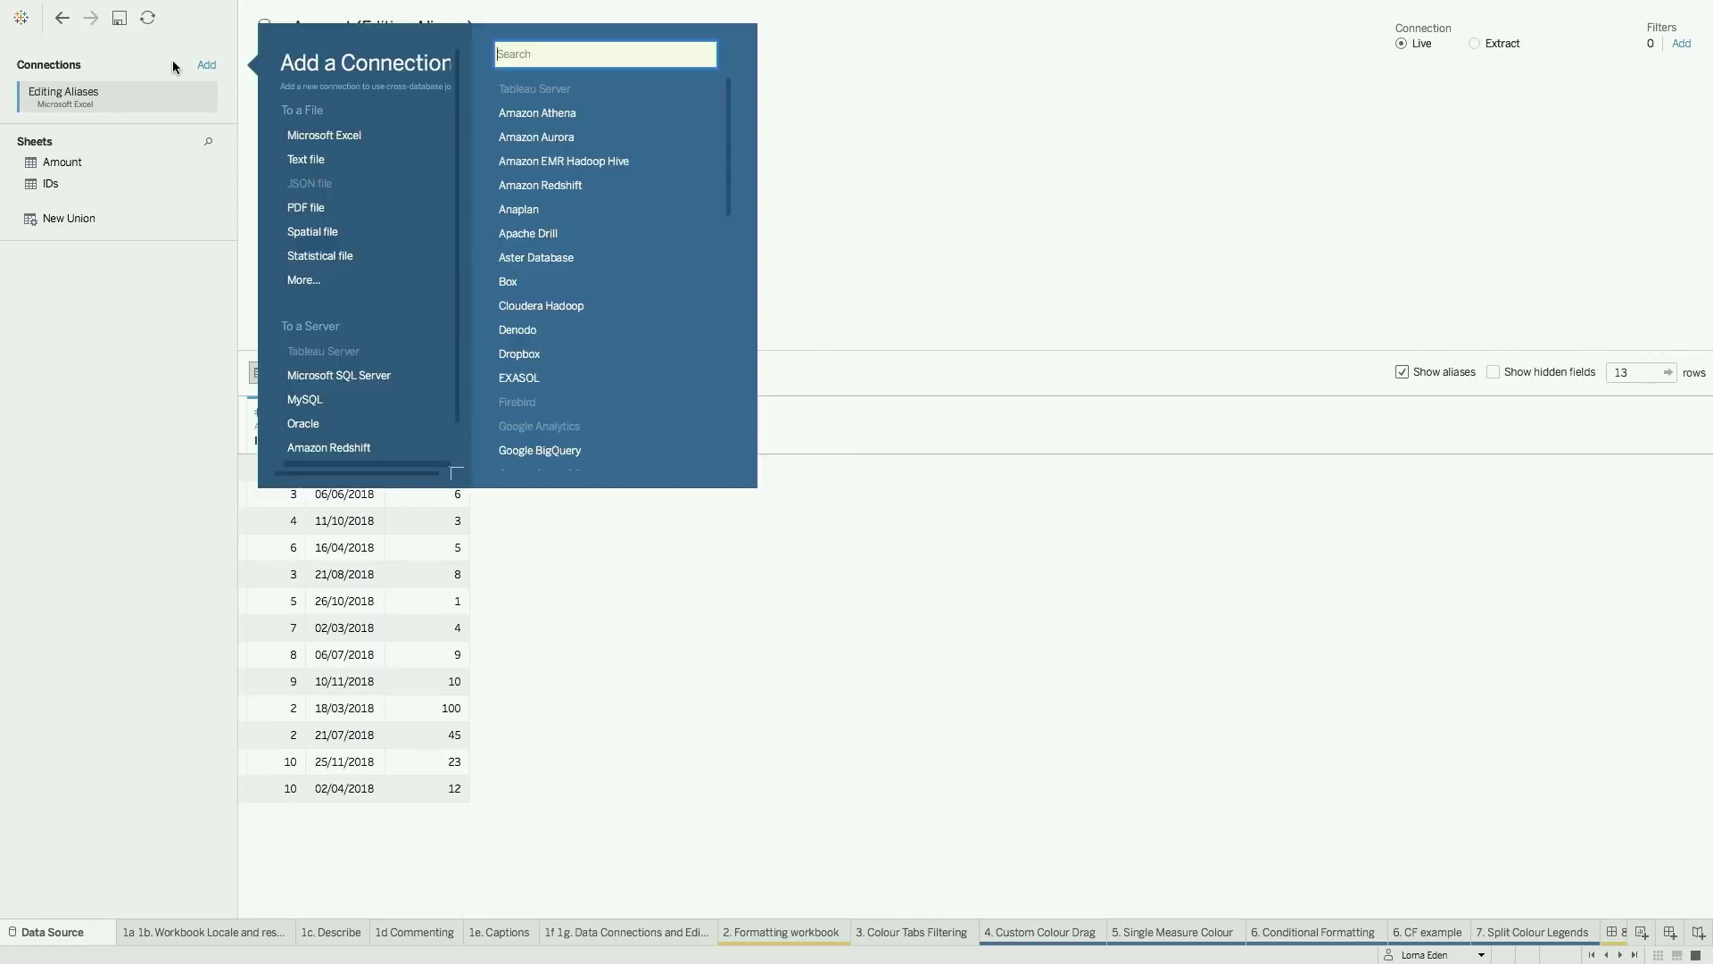
click(173, 60)
click(168, 11)
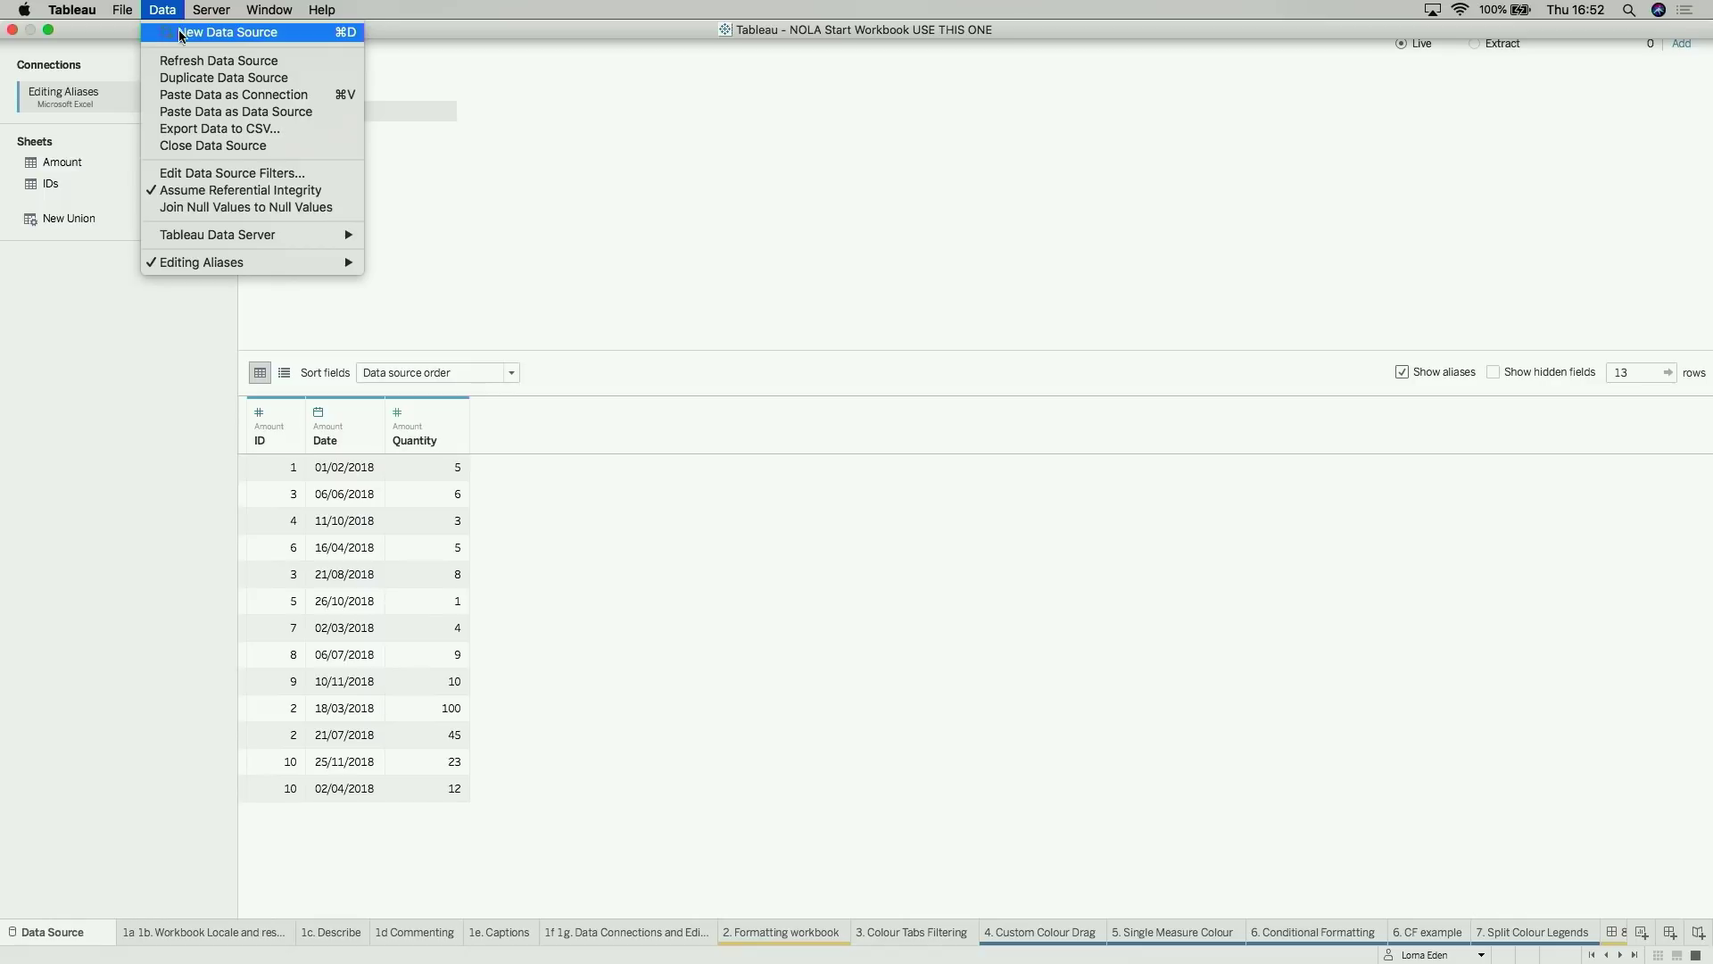
click(82, 489)
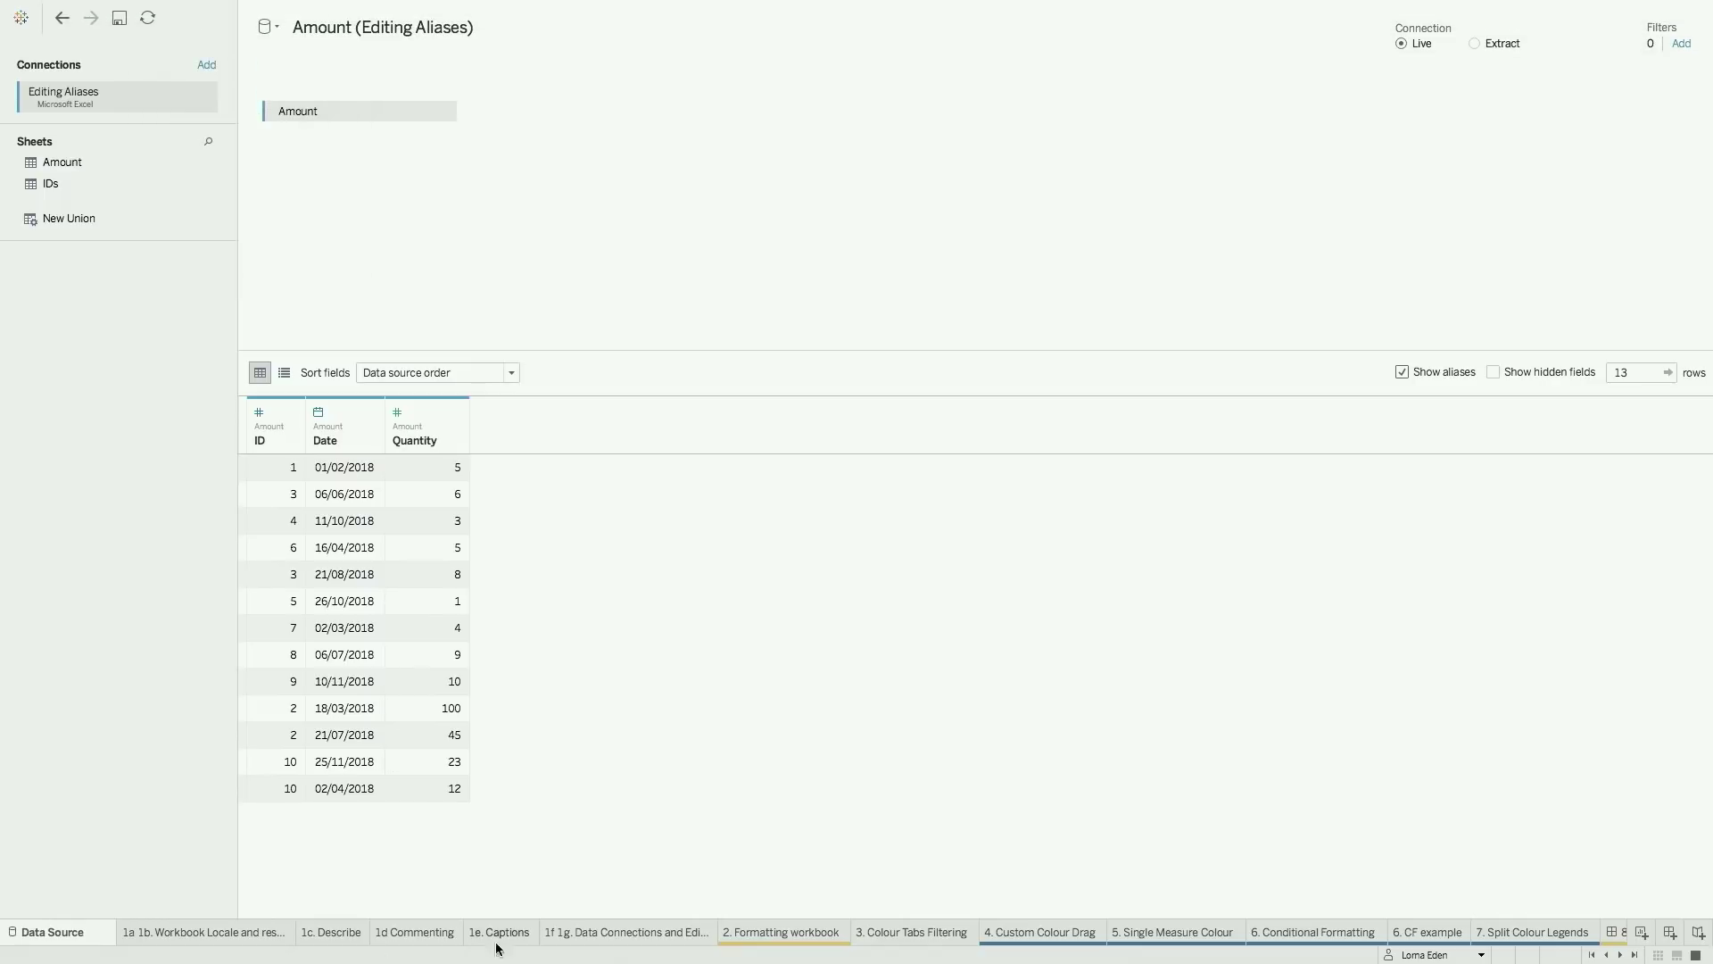
On the 1f 1g sheet, apply the Product names as primary aliases for ID and take Product off Rows
click(620, 928)
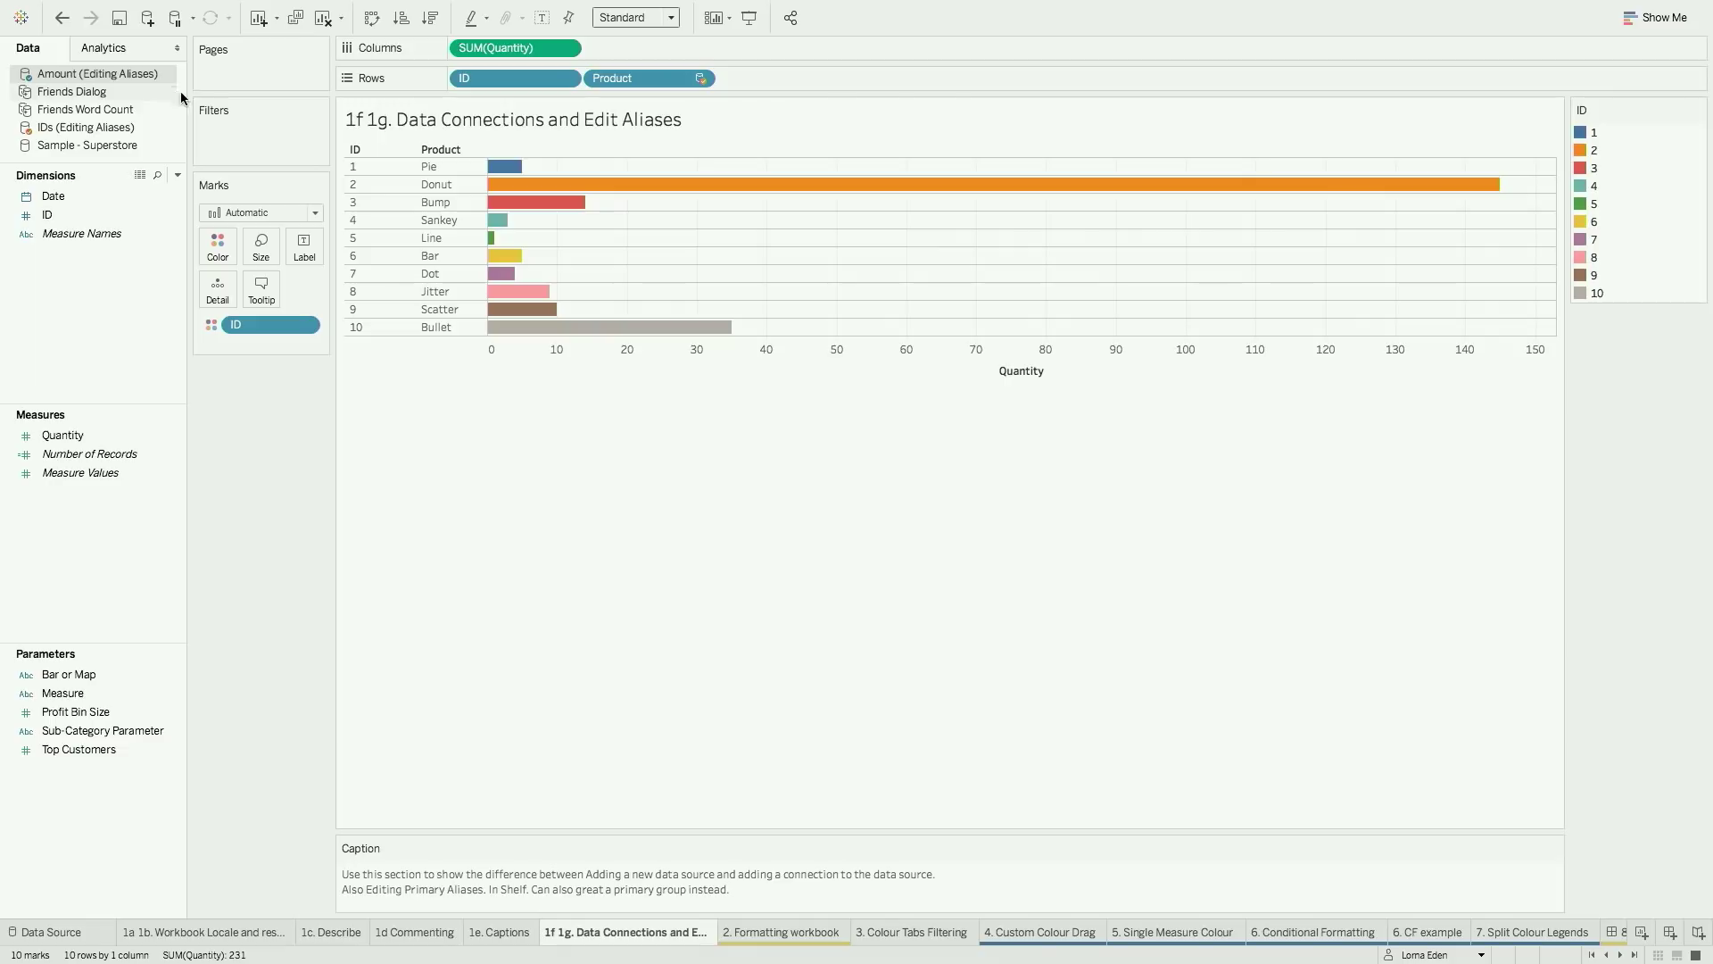
click(134, 127)
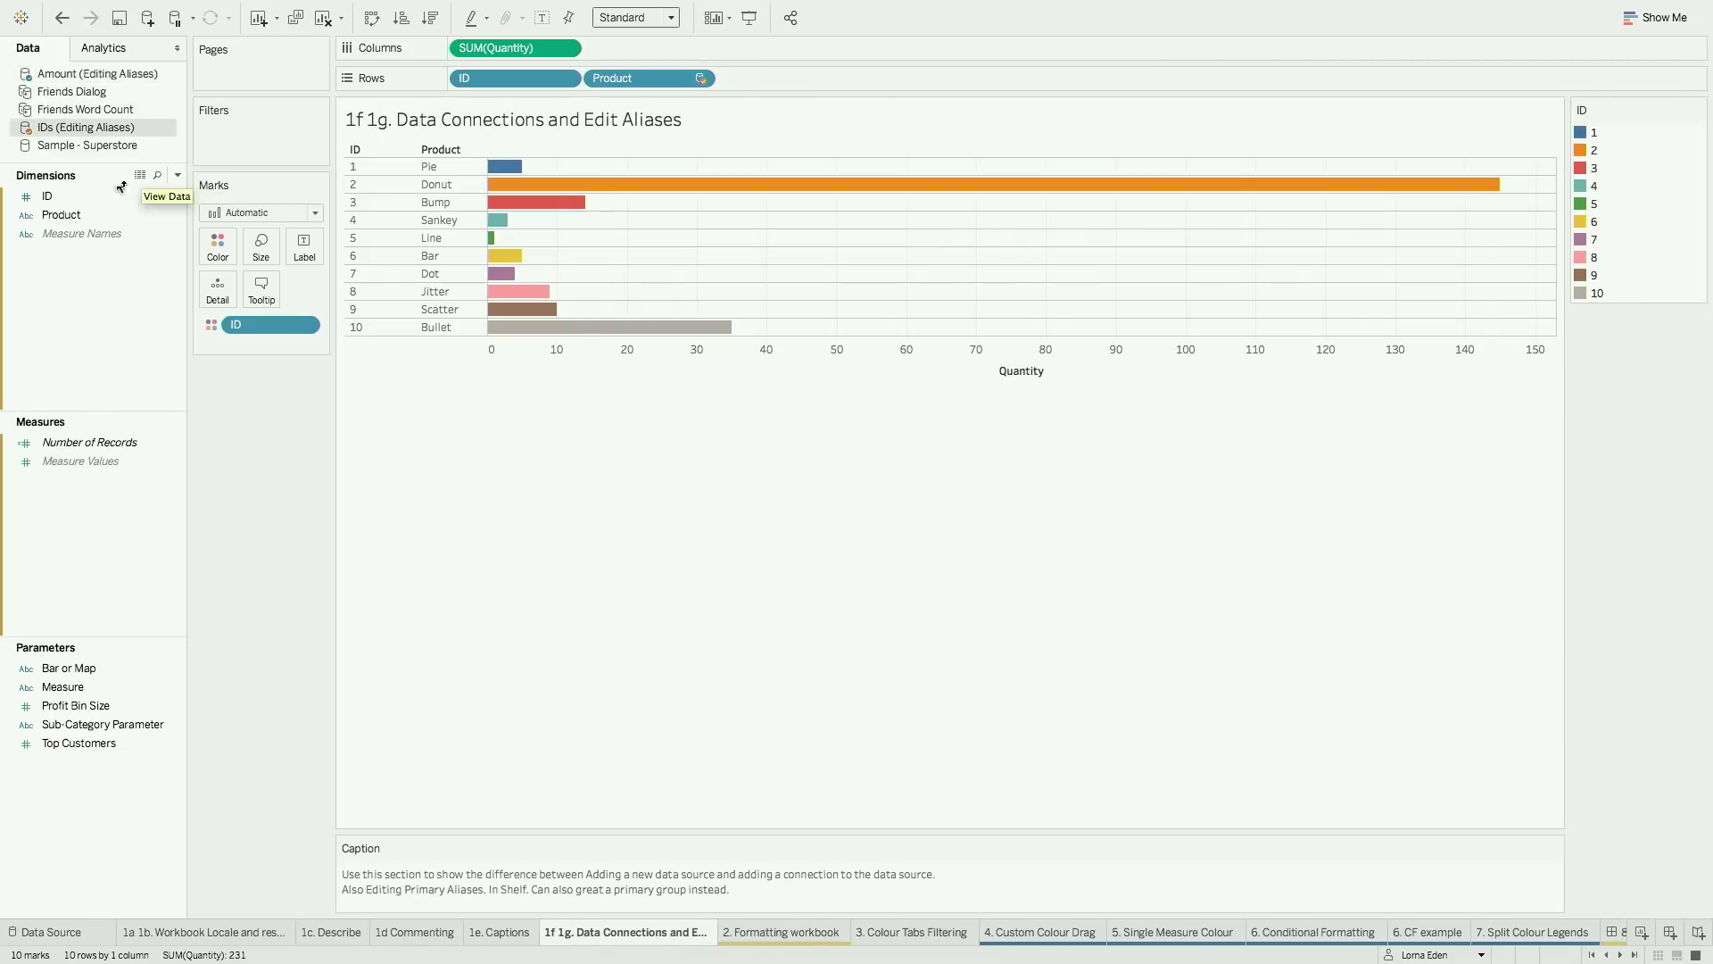
click(130, 73)
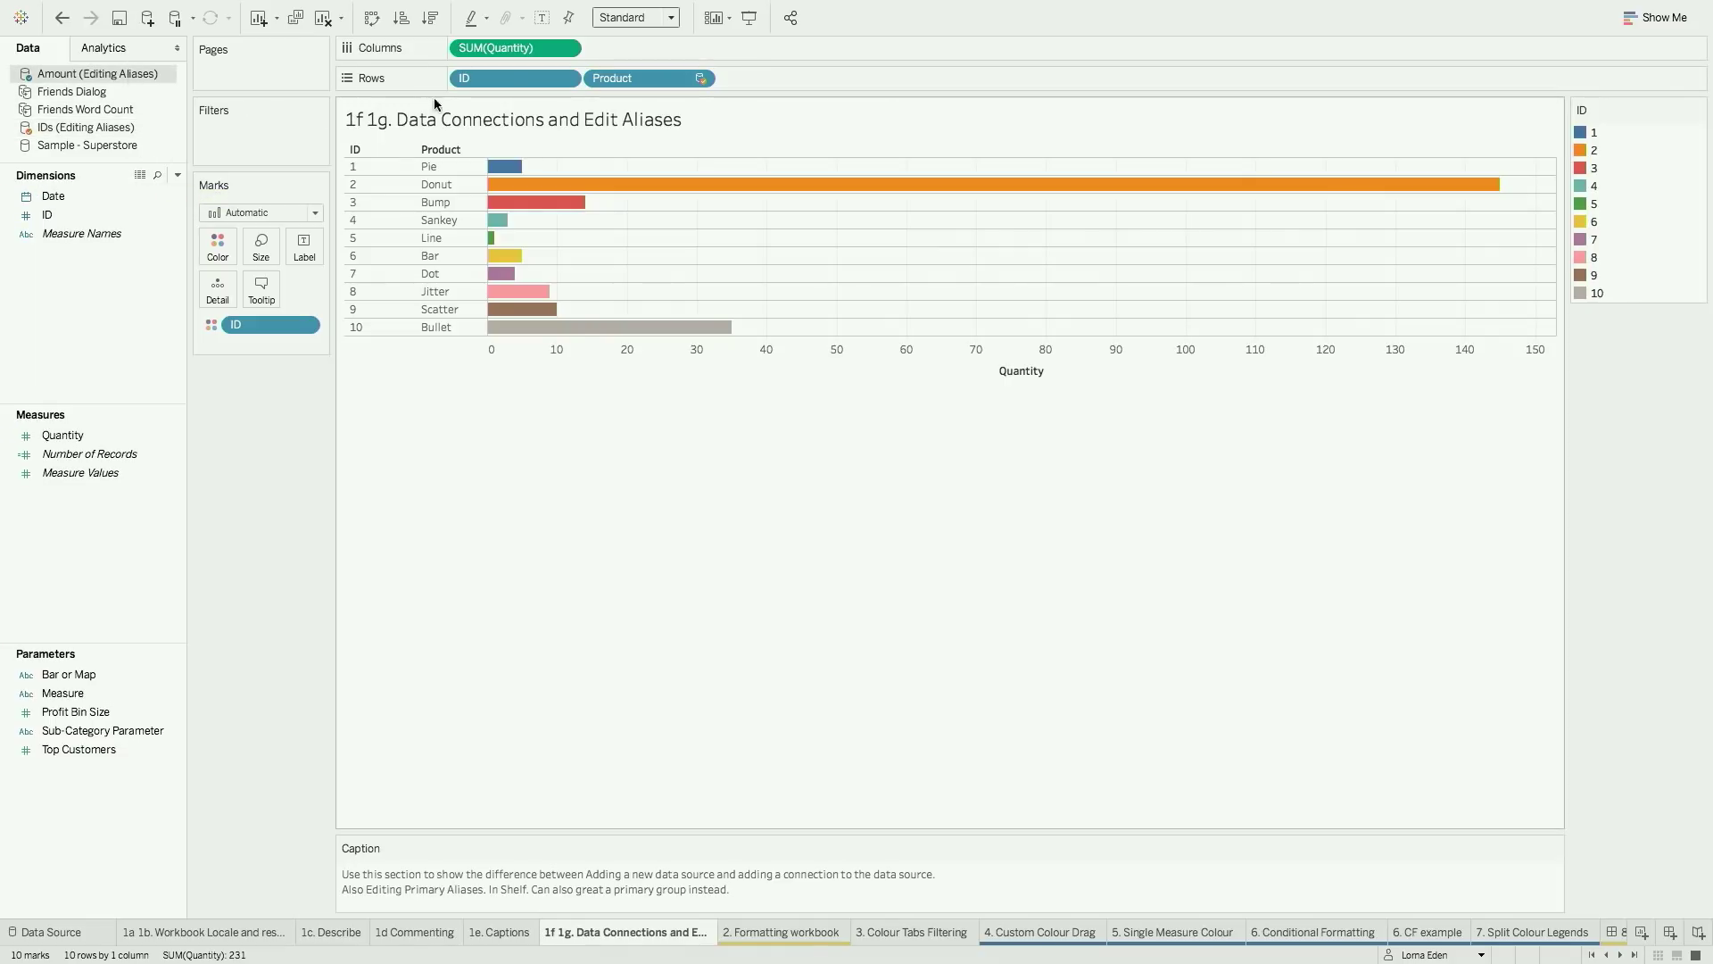
right_click(618, 81)
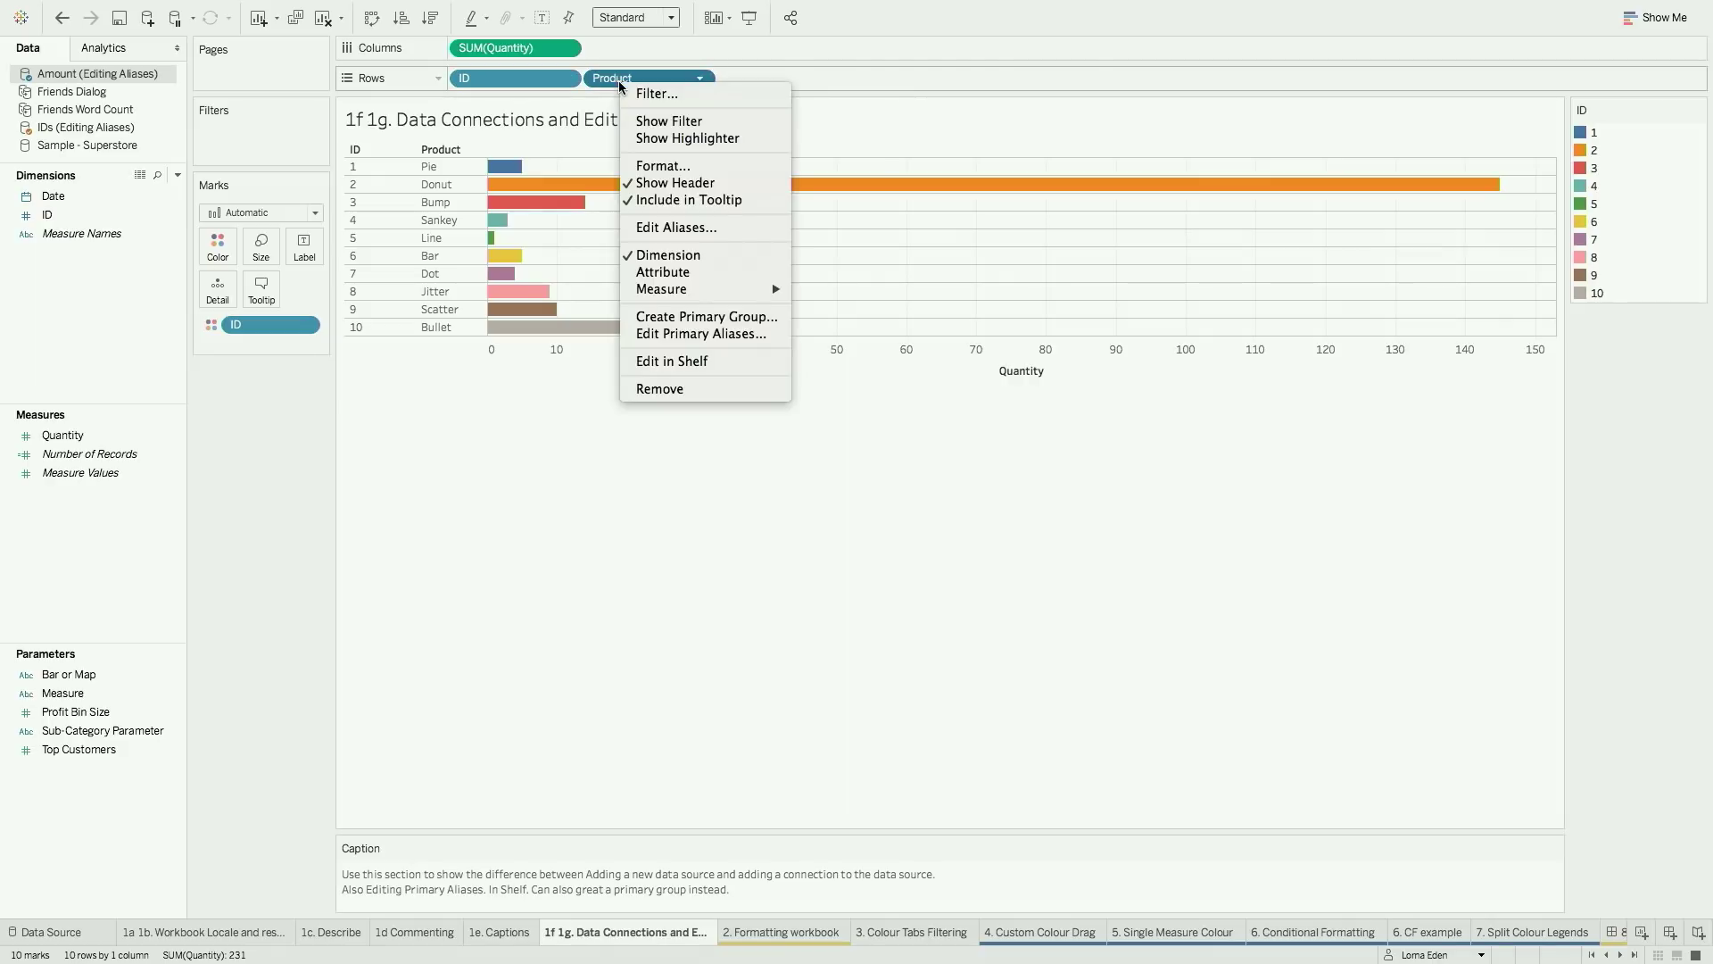
click(680, 334)
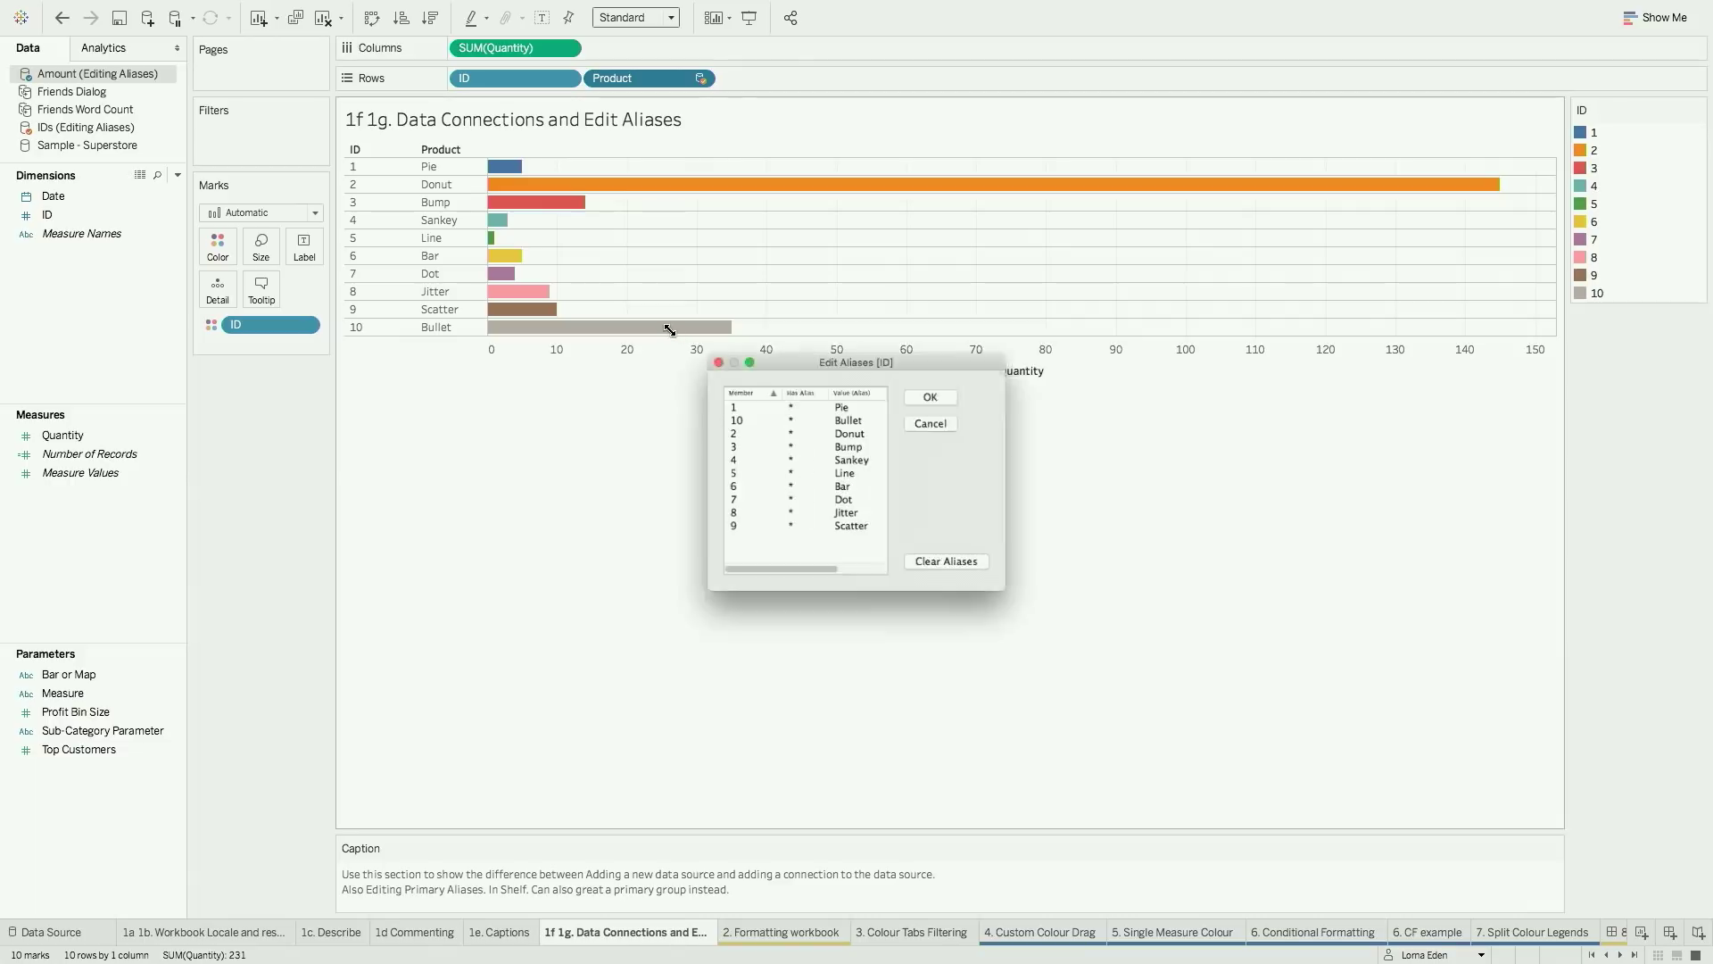
click(947, 385)
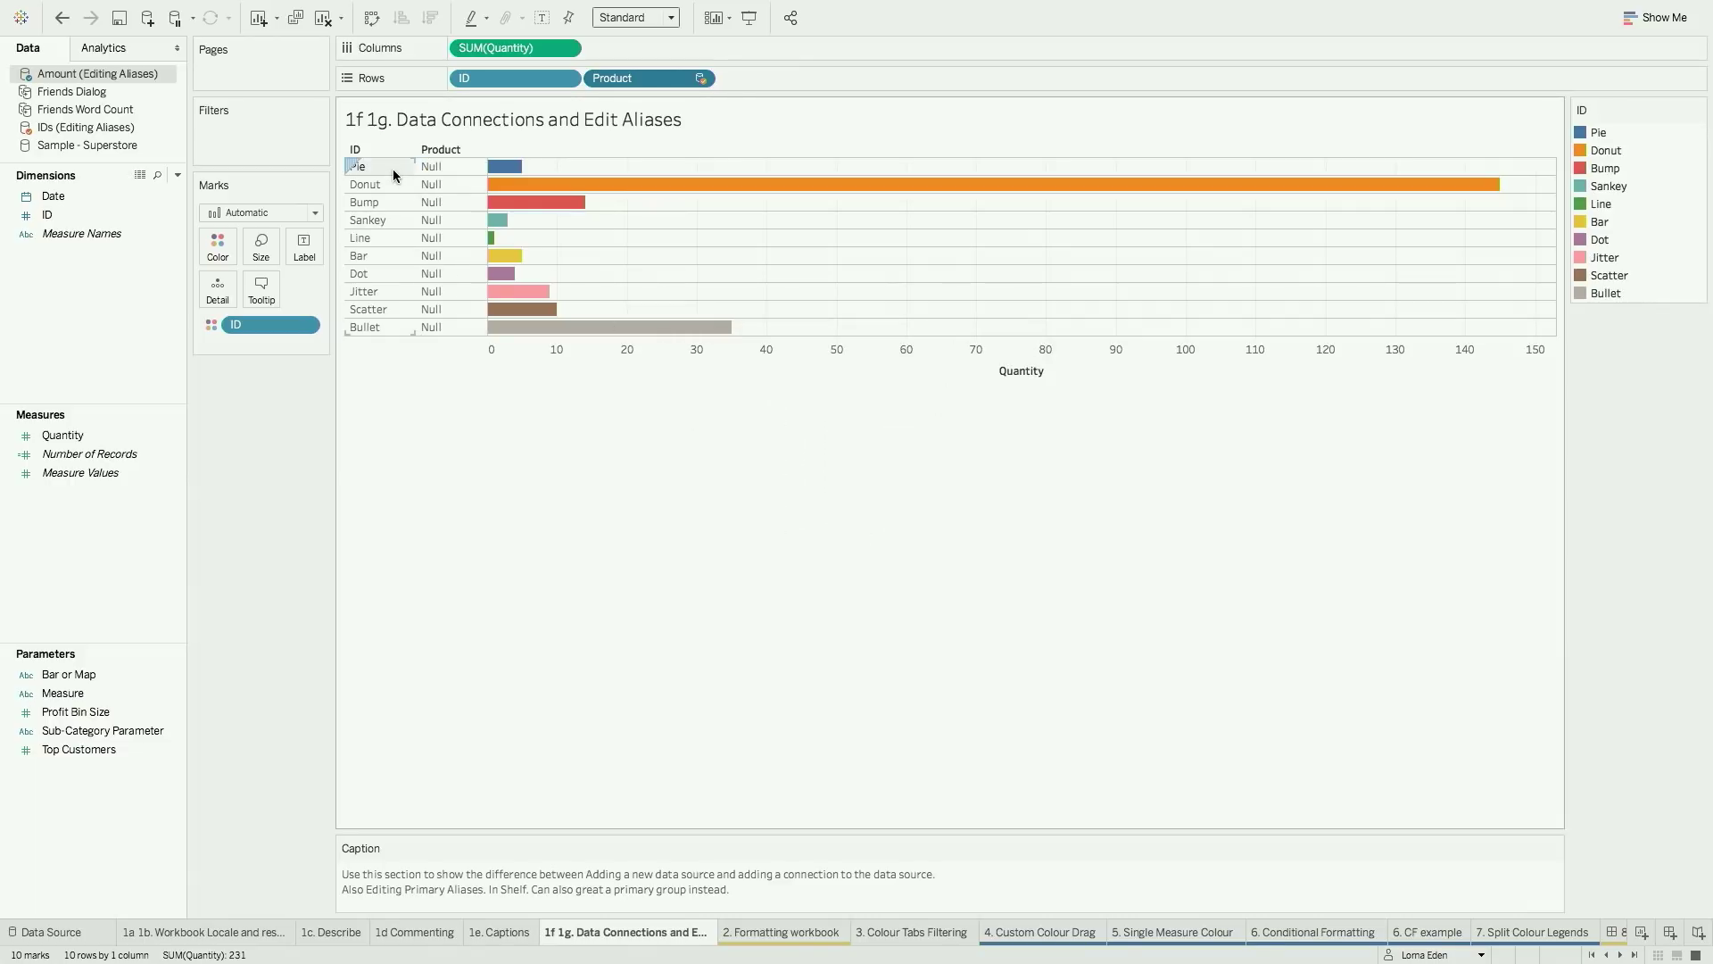
drag(670, 73, 727, 54)
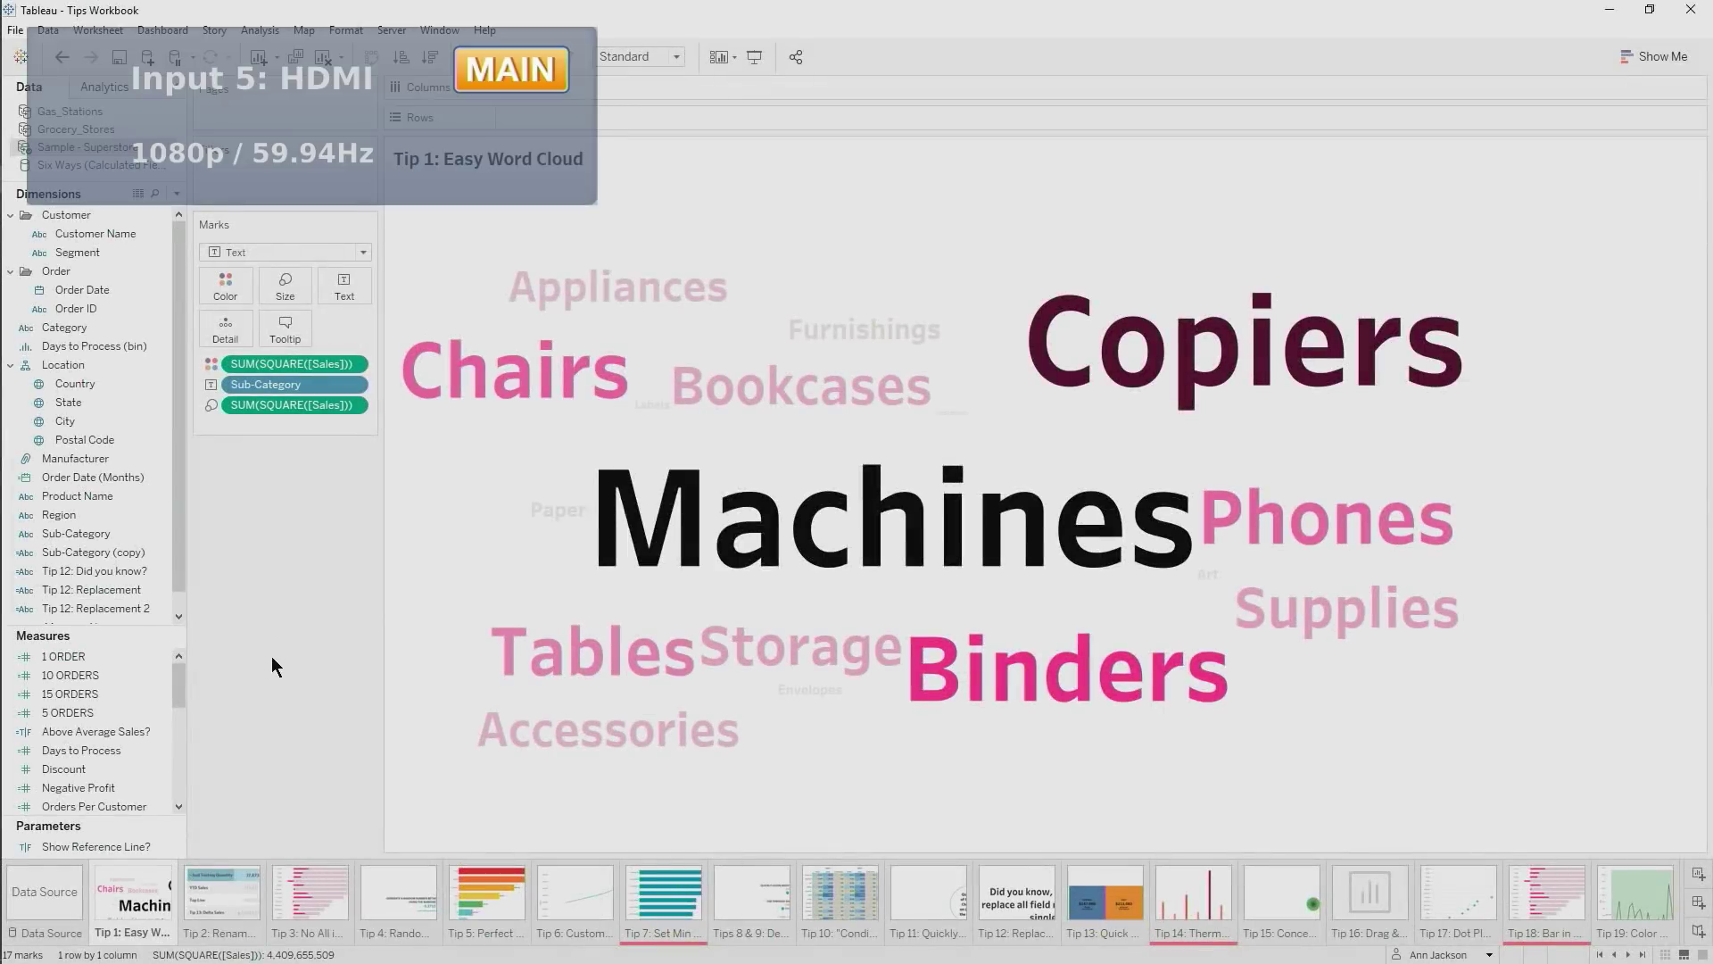
Create a new worksheet with Sub-Category on the marks and the mark type set to Text
key(ctrl+m)
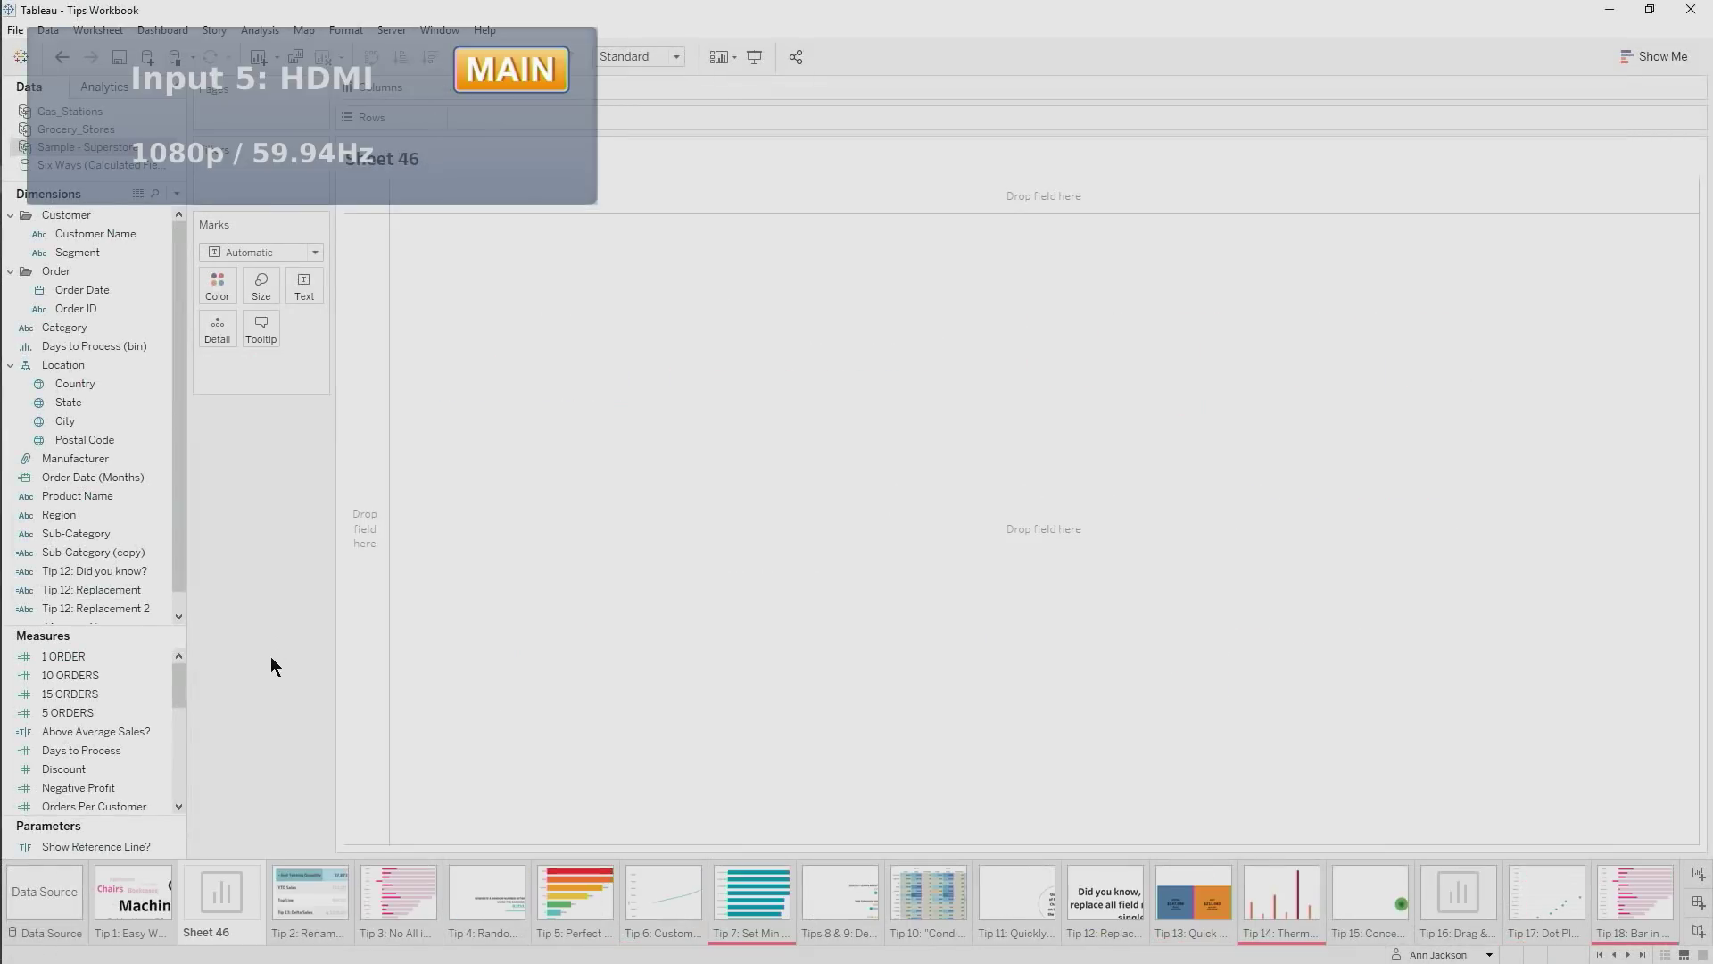
click(152, 195)
text(SUB)
drag(78, 253, 306, 284)
click(302, 254)
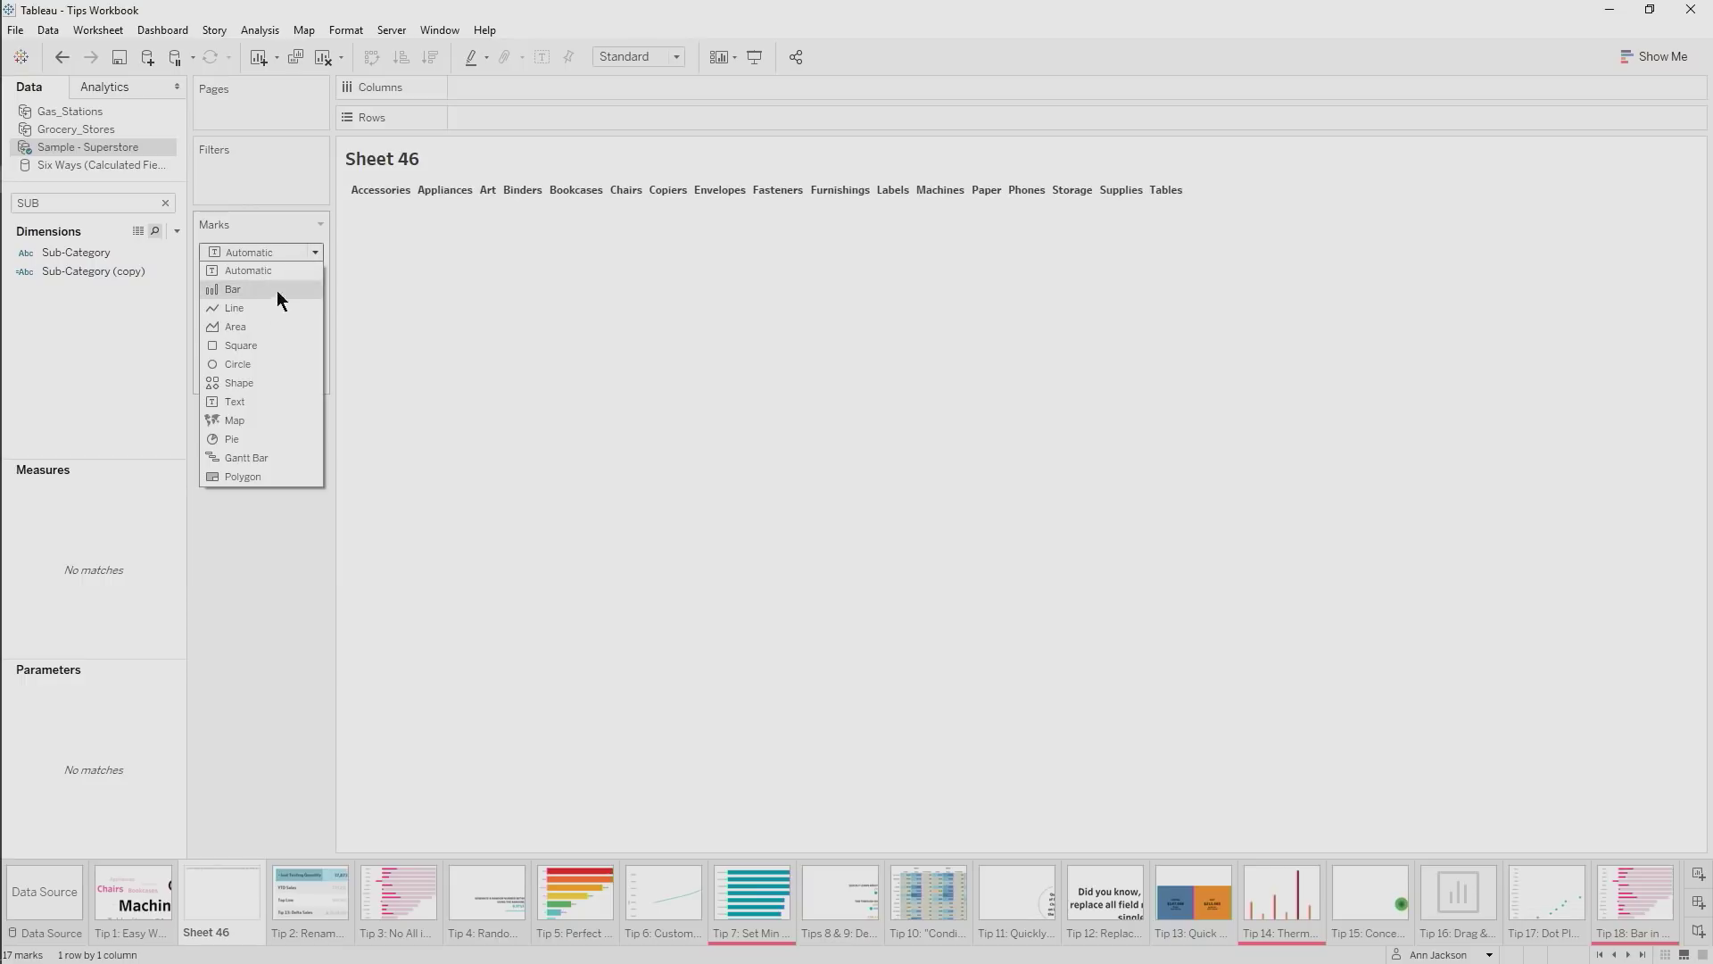
click(264, 403)
Find the Sales measure and assign it to both the color and size of the Sub-Category text marks
click(139, 204)
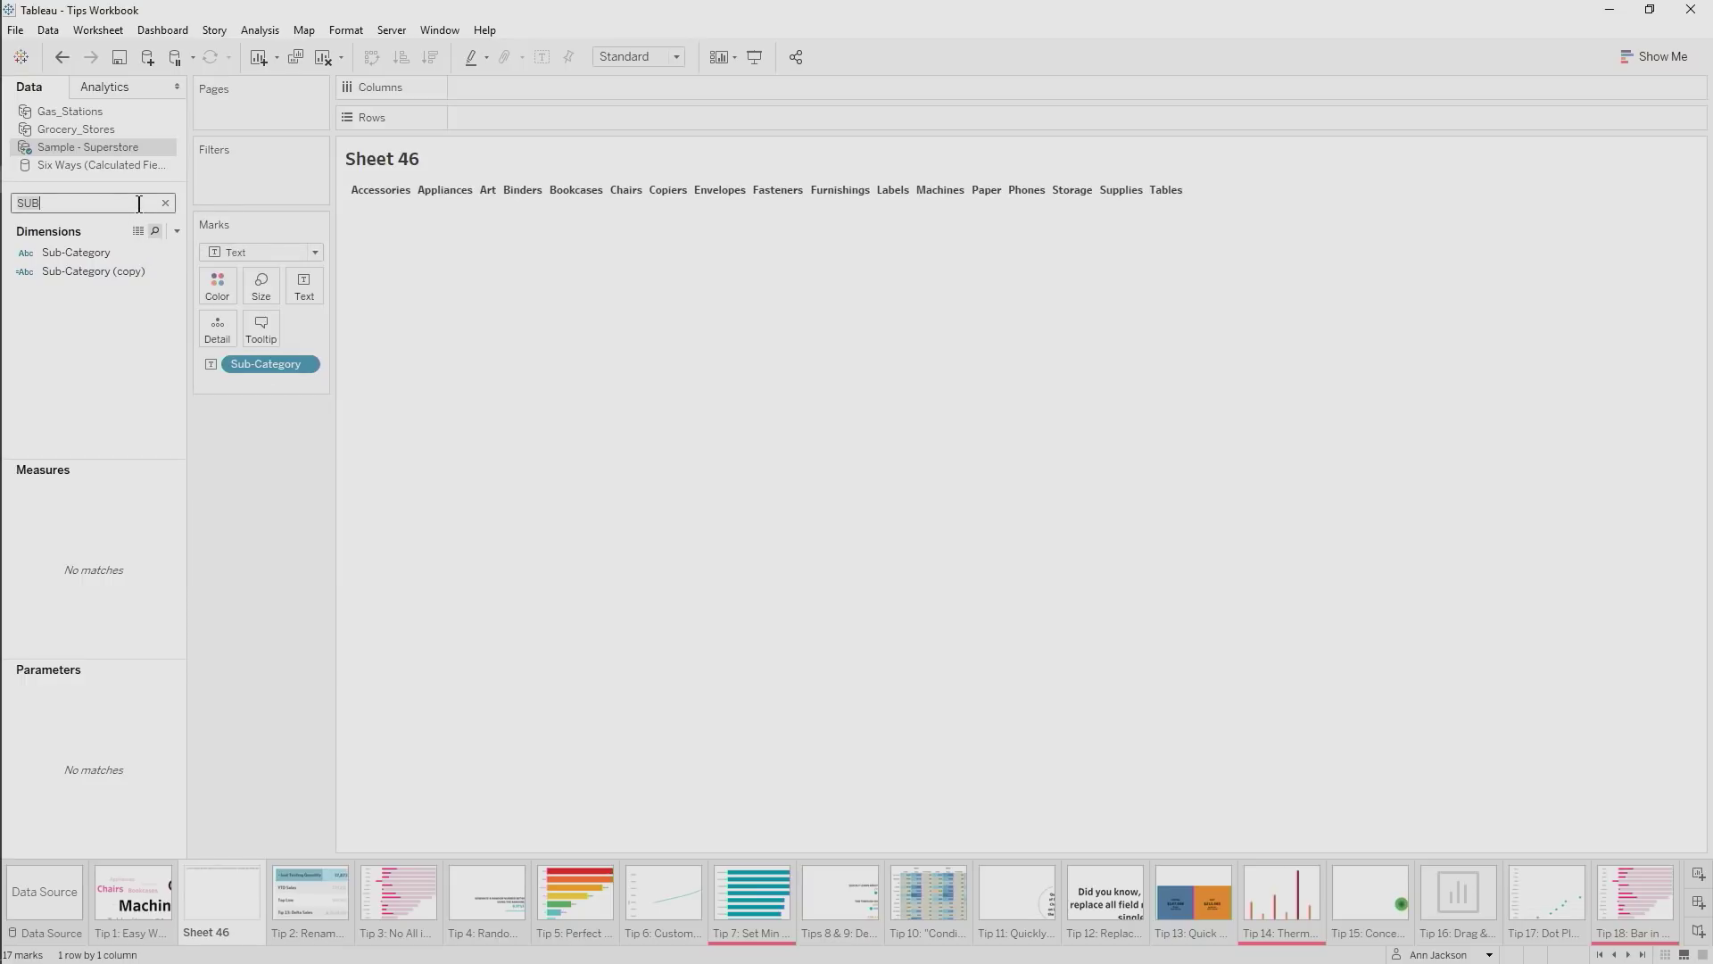
key(BackSpace)
key(BackSpace)
key(BackSpace)
text(SAL)
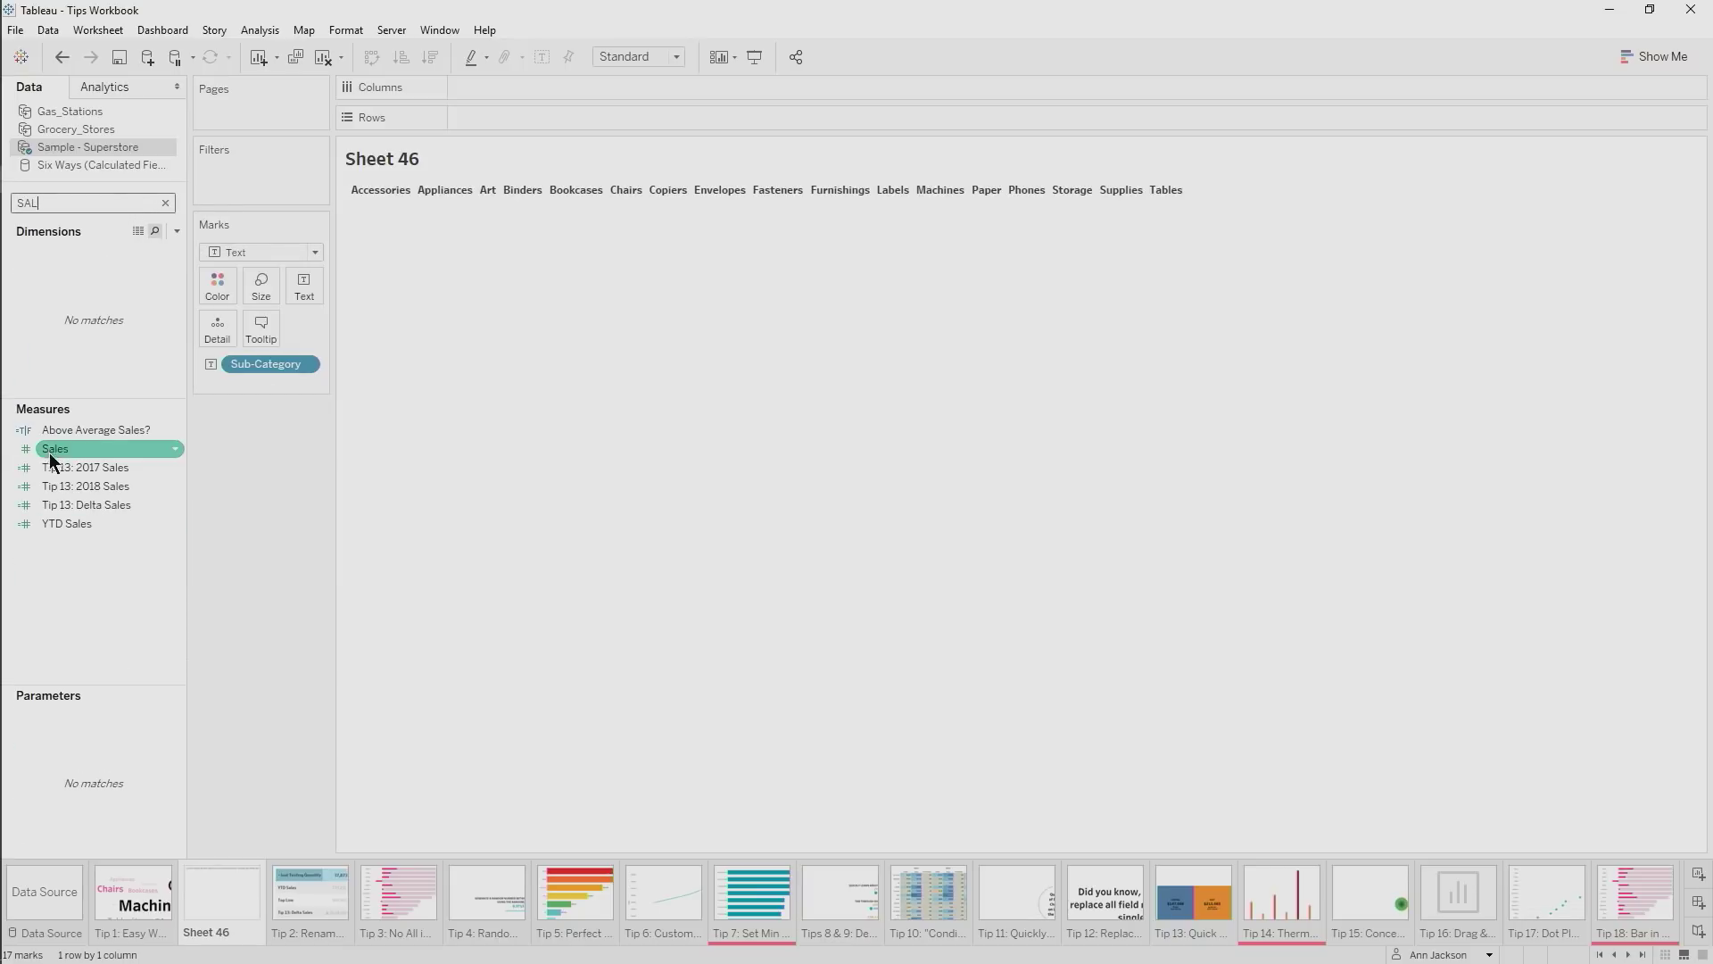
drag(50, 453, 182, 408)
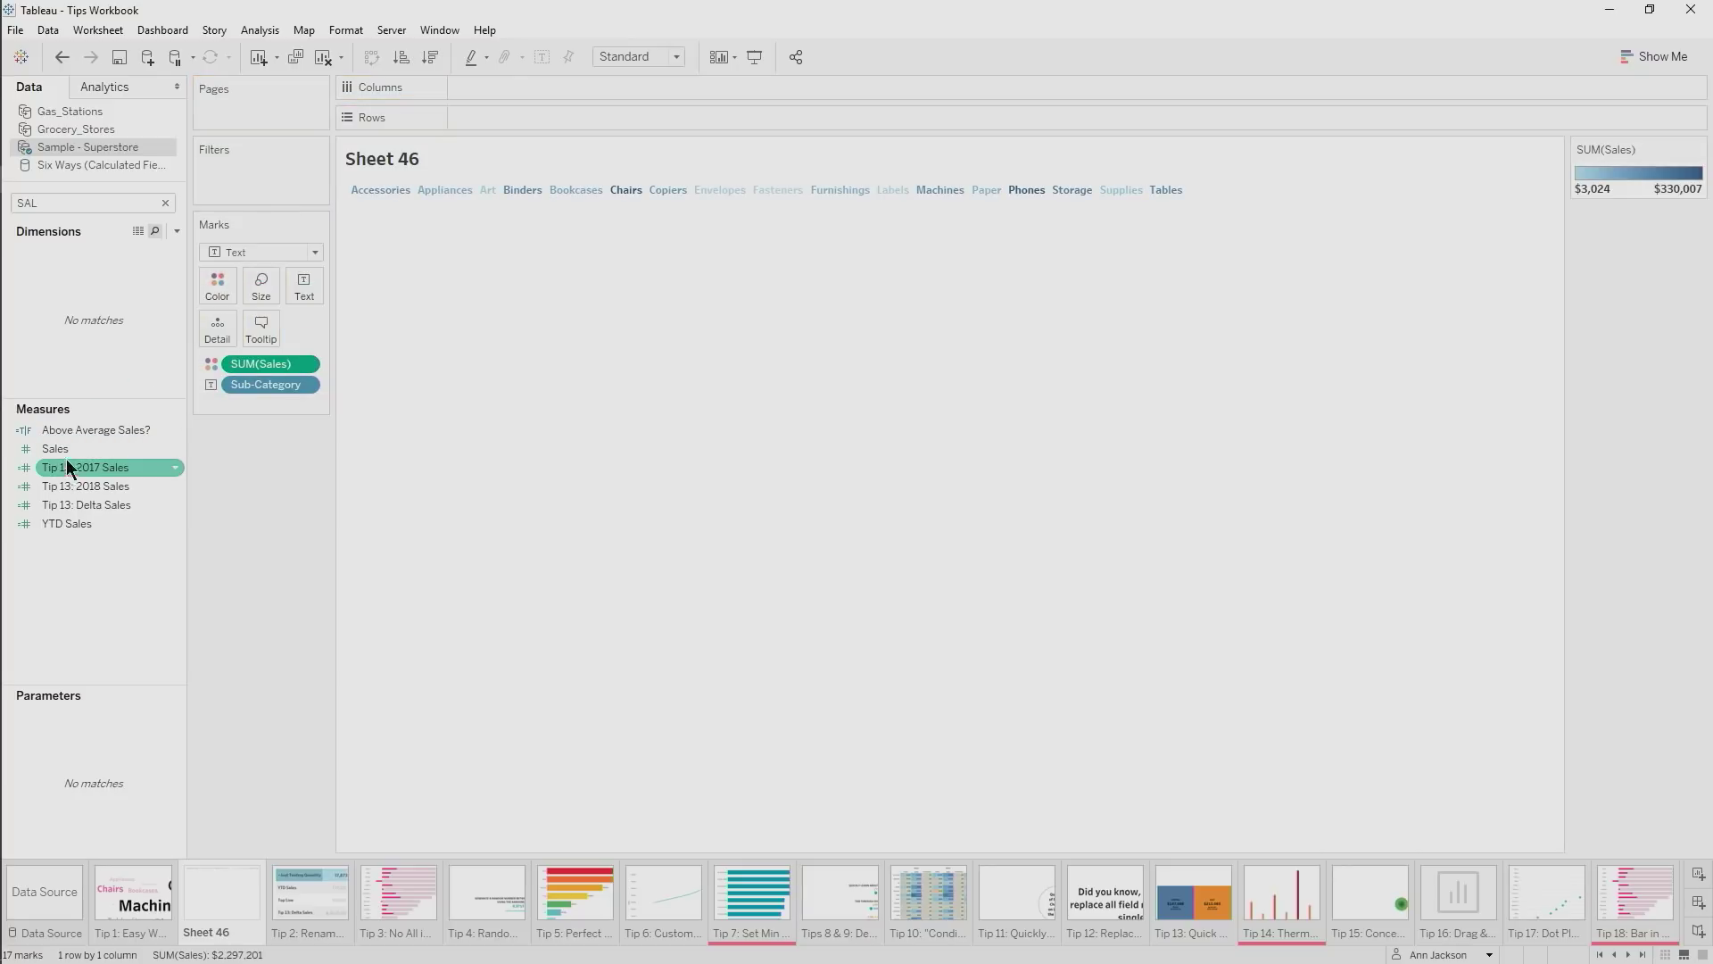
drag(55, 452, 217, 286)
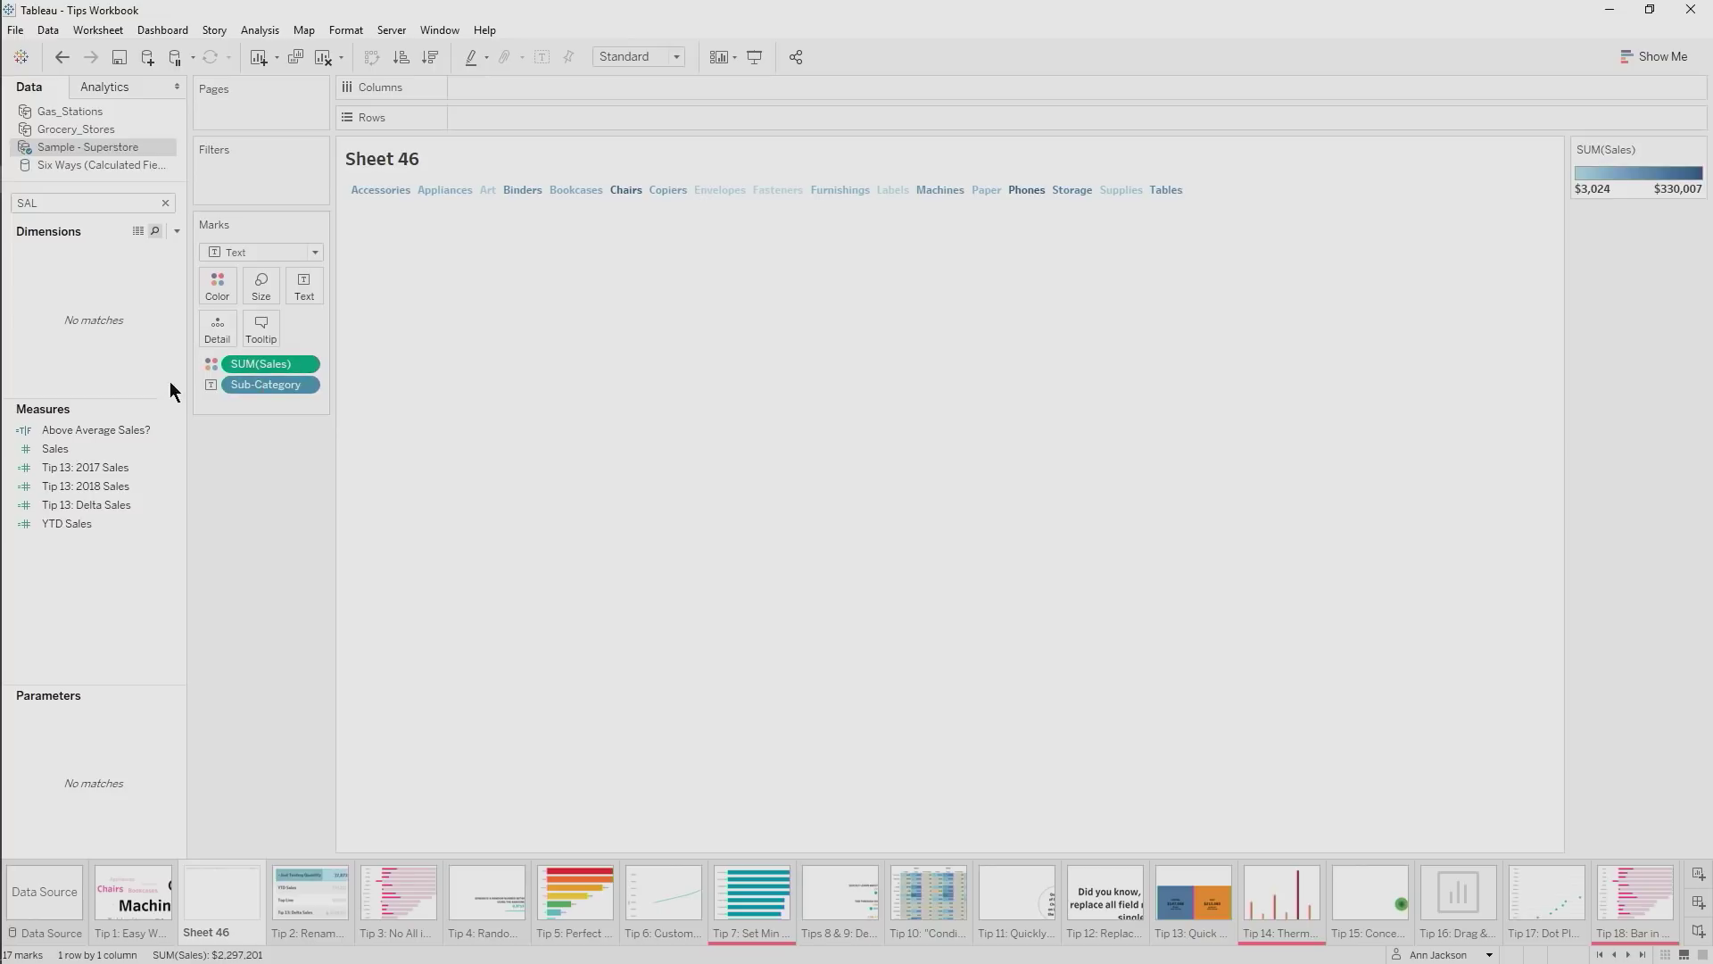
drag(259, 363, 250, 296)
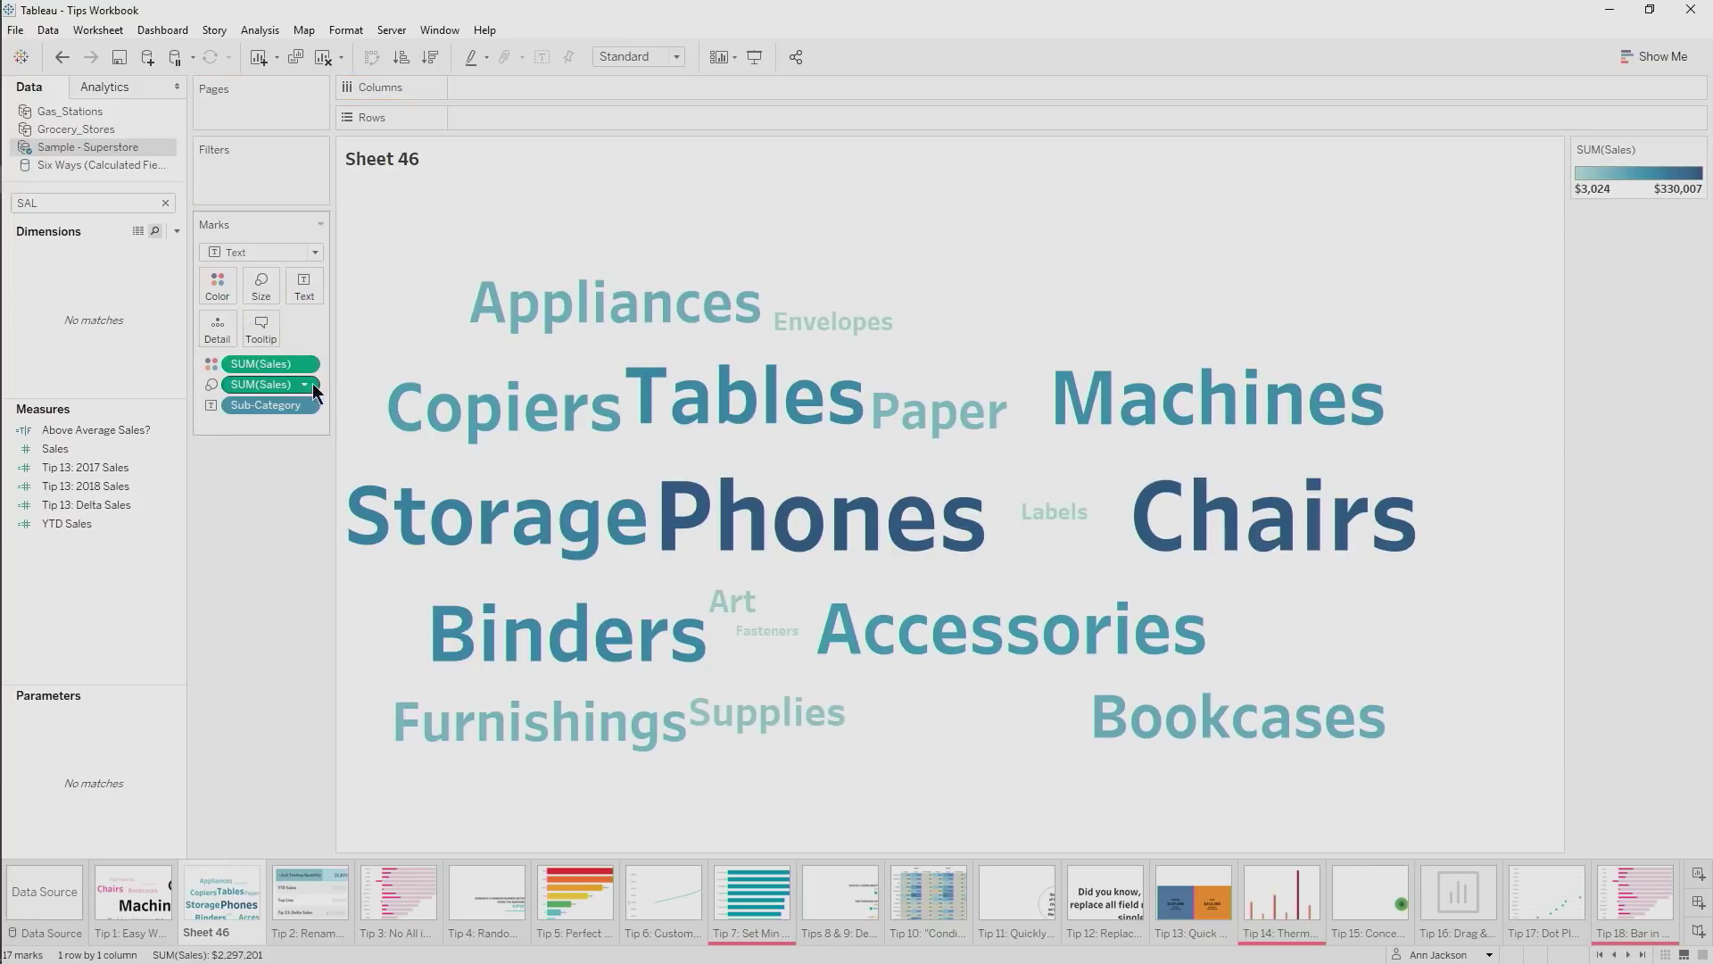
Square the Sales measure that controls text size by adding ^2 to its expression
double_click(292, 382)
text(^2)
key(Return)
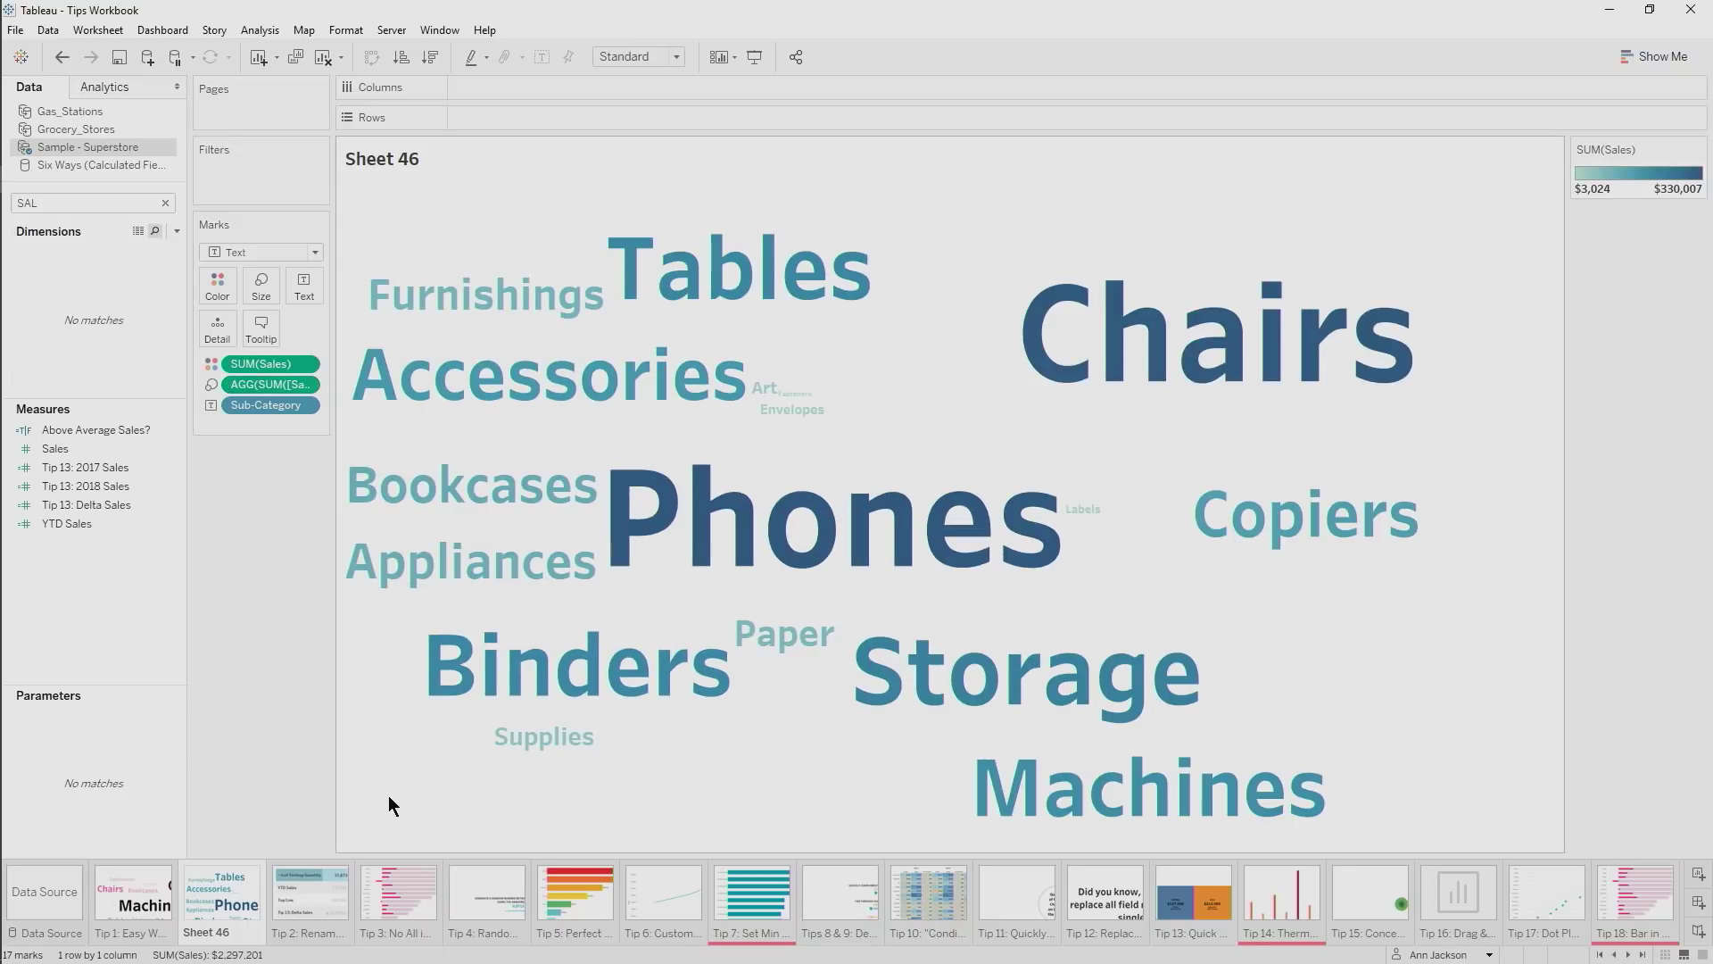
On the Tip 2 sheet, clear the alias of the ~Just Testing Quantity row to restore its original name
click(310, 893)
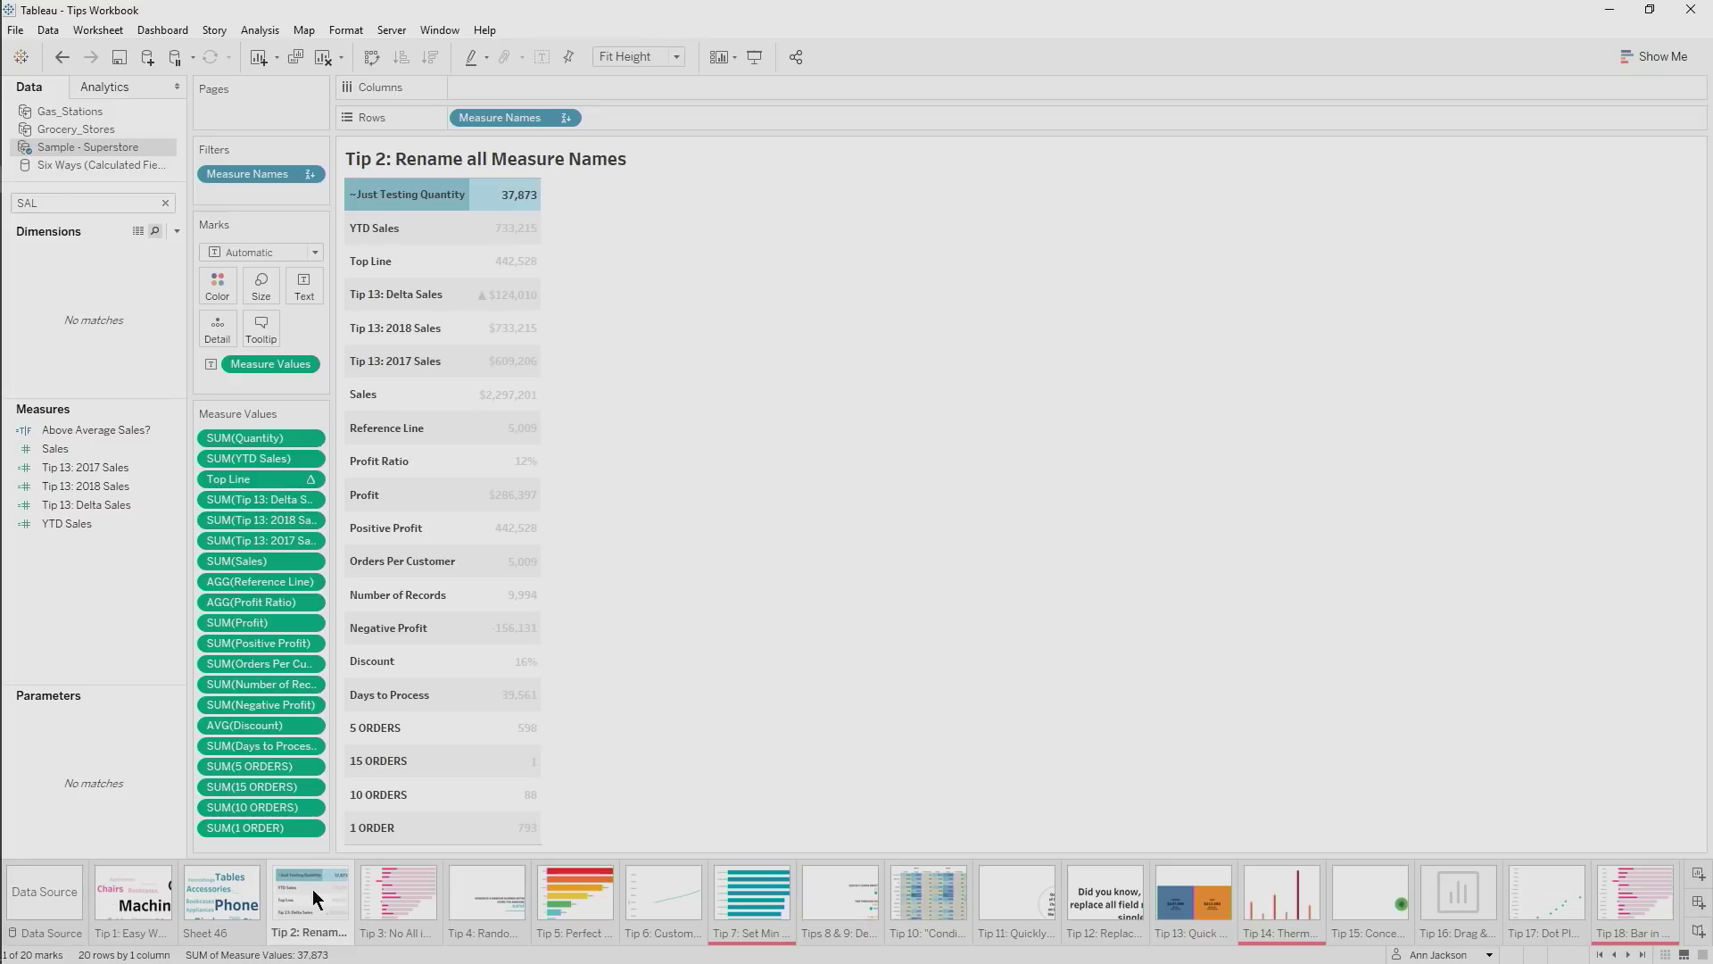
click(760, 478)
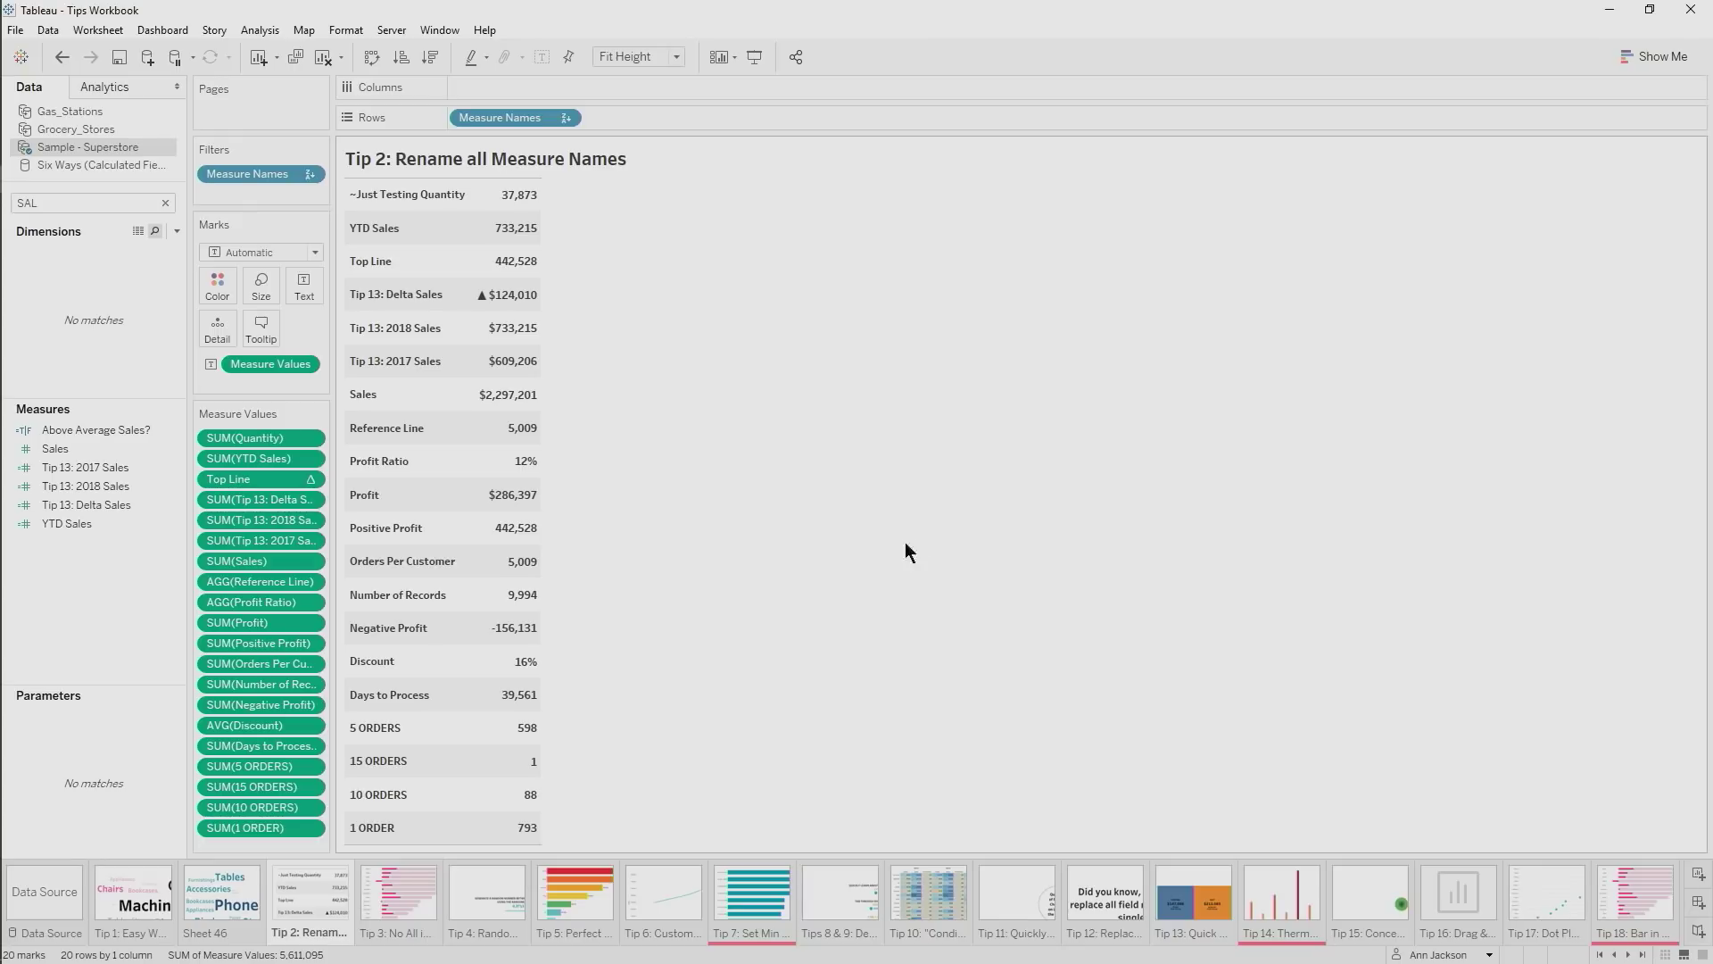
right_click(447, 201)
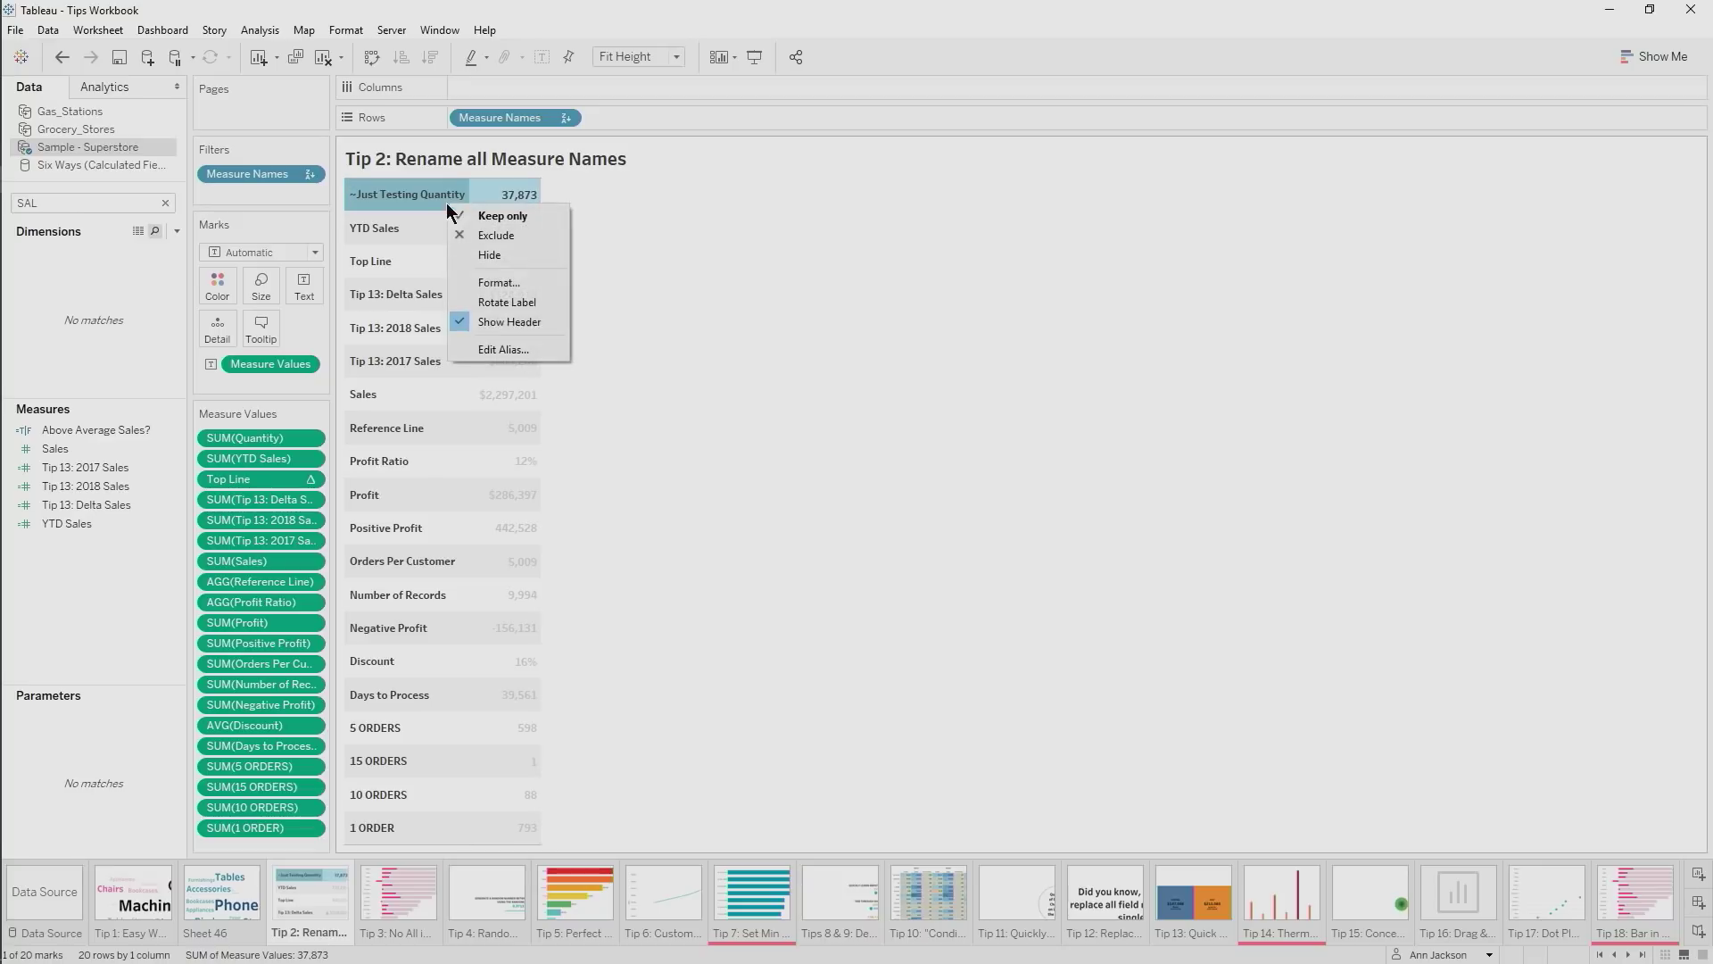
click(501, 349)
key(BackSpace)
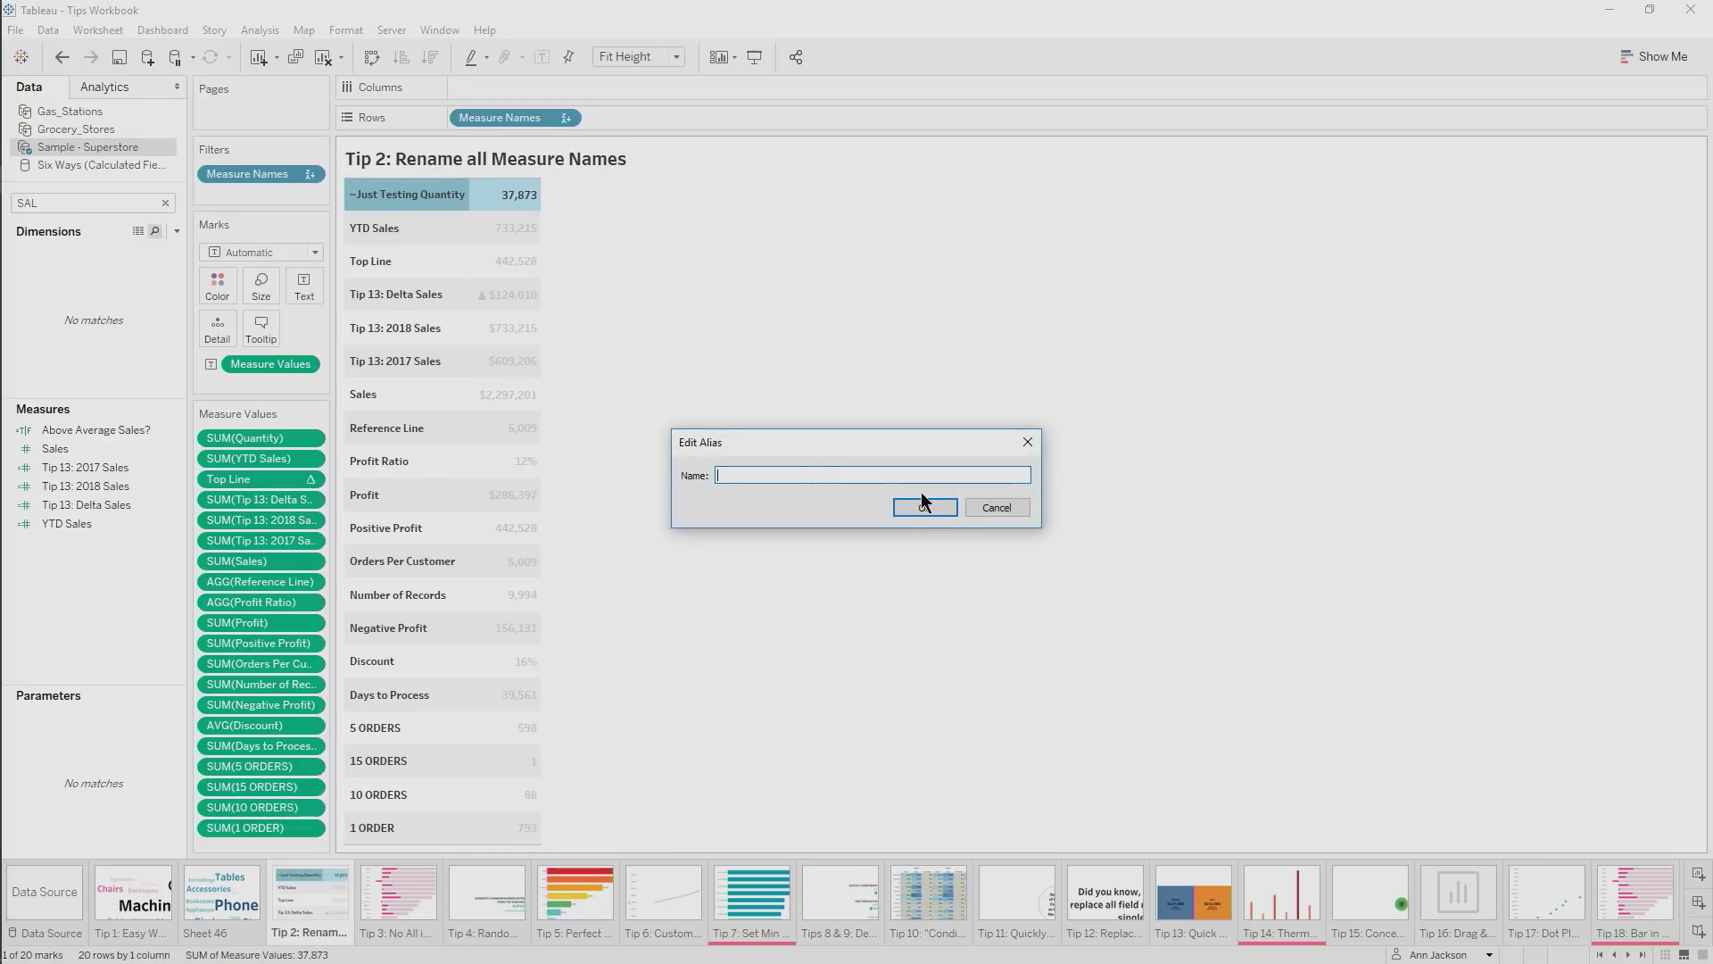
click(914, 501)
Clear the field search and view the alias list for all Measure Names, leaving it without changes
click(166, 203)
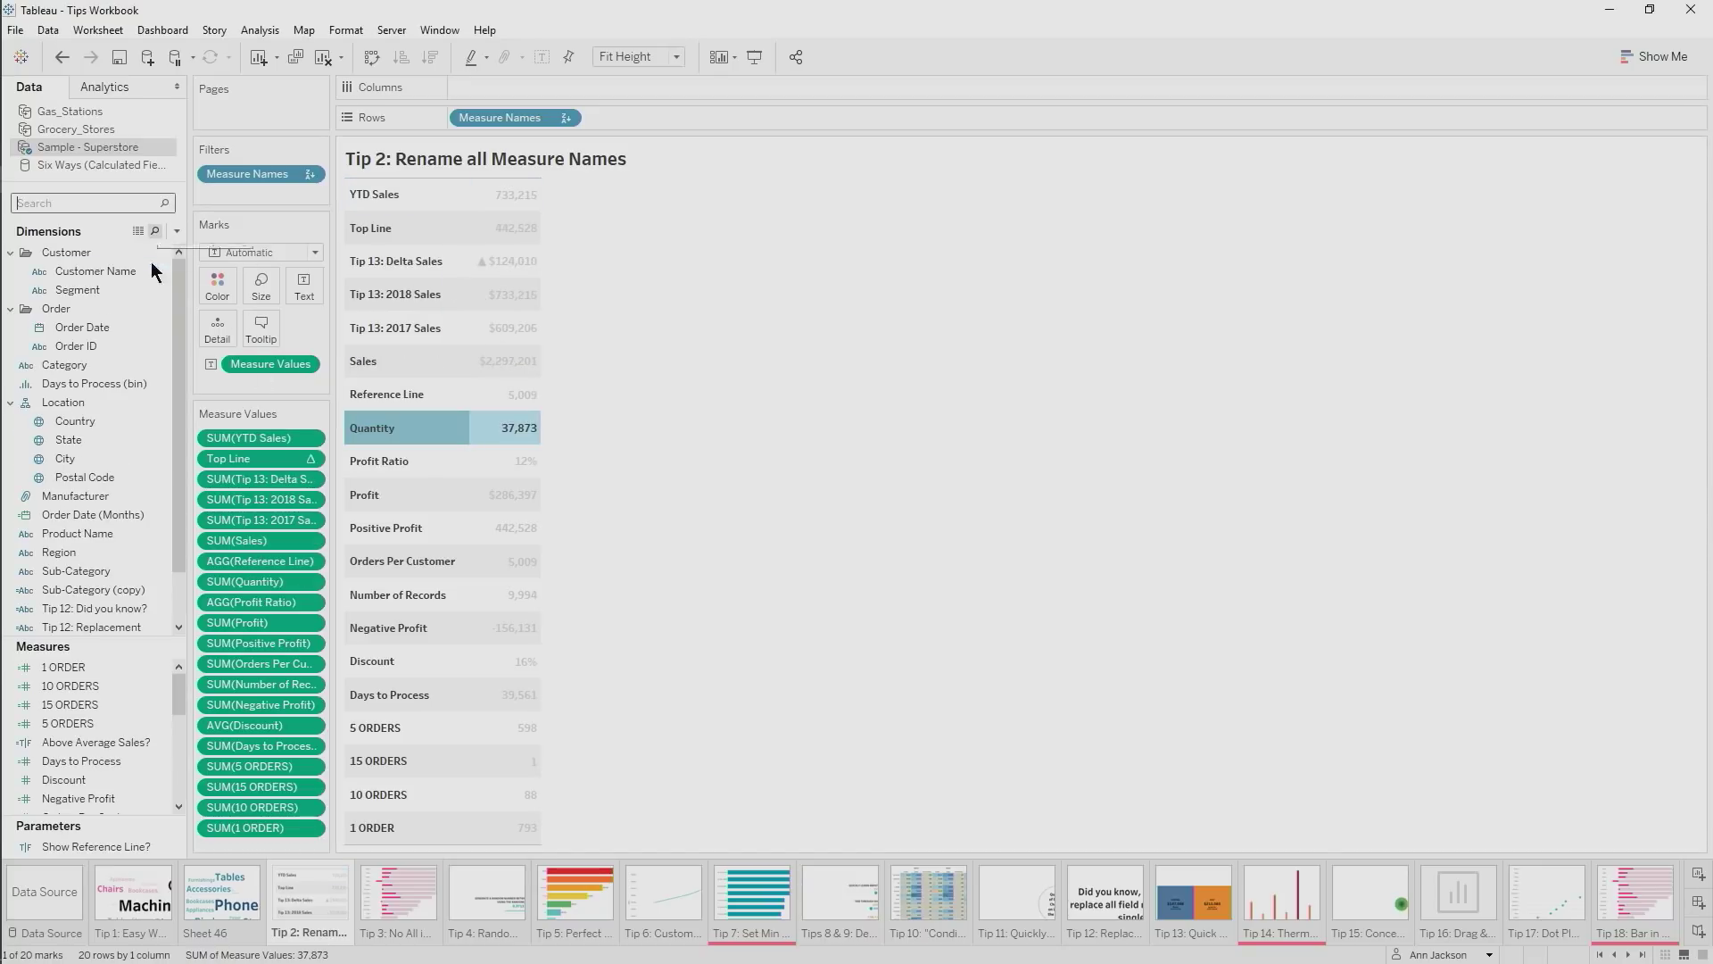
scroll(125, 428, down, 3)
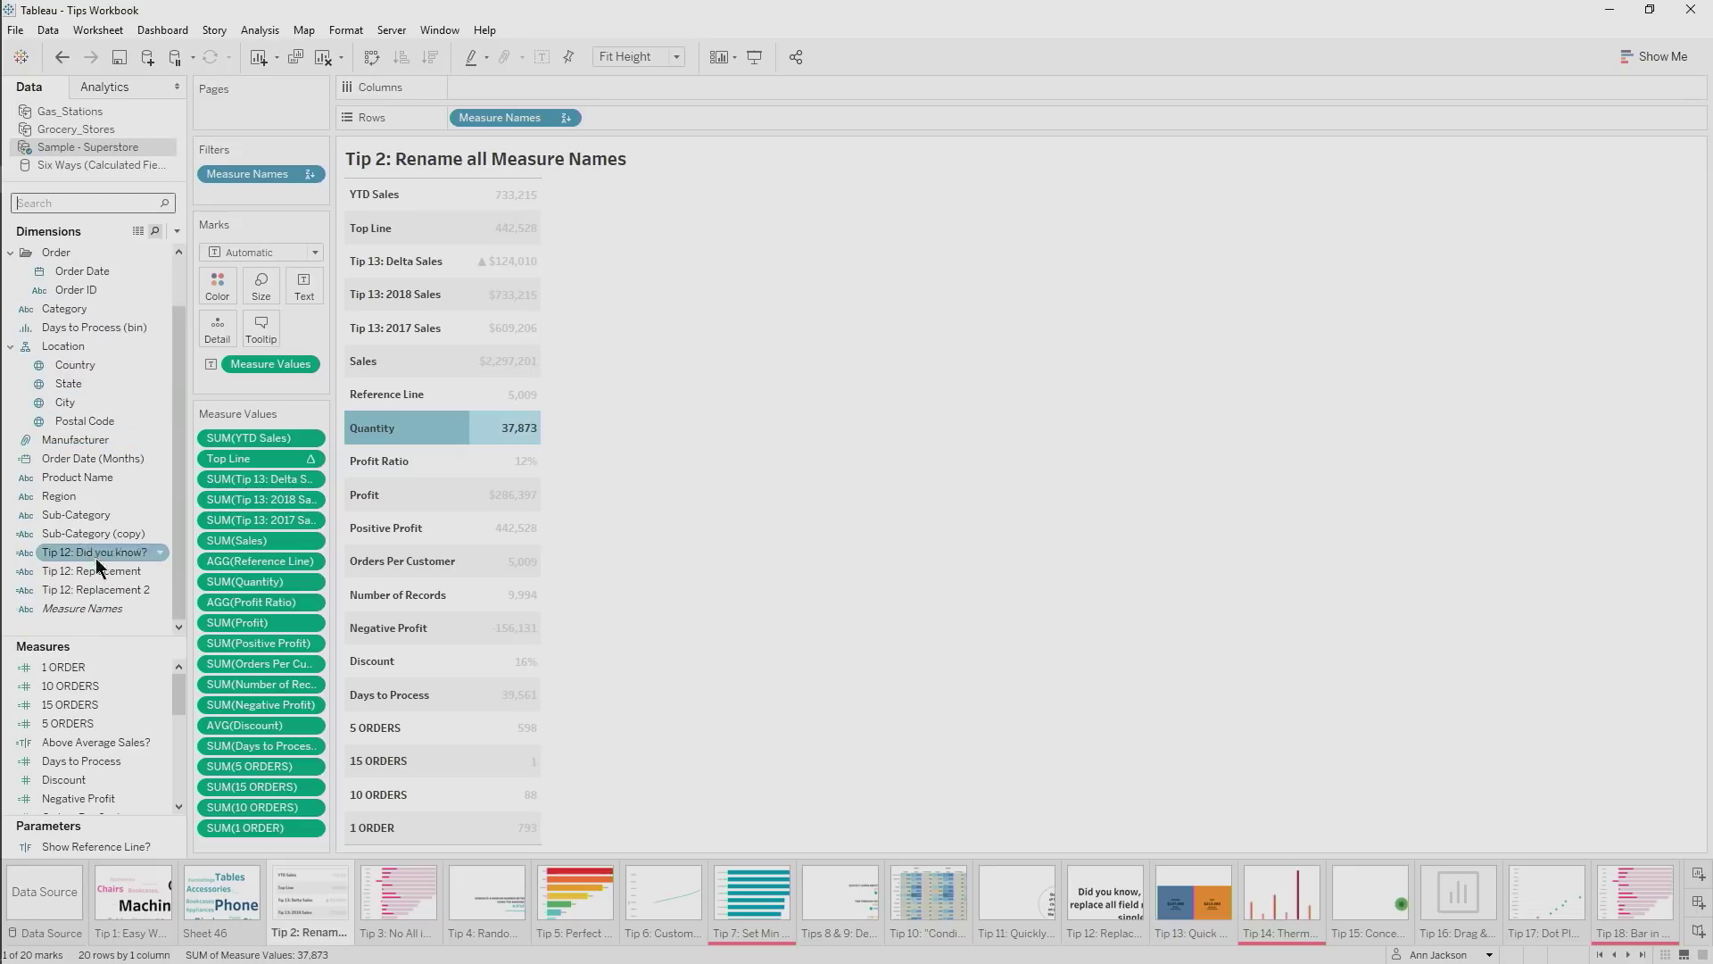
right_click(82, 607)
click(134, 690)
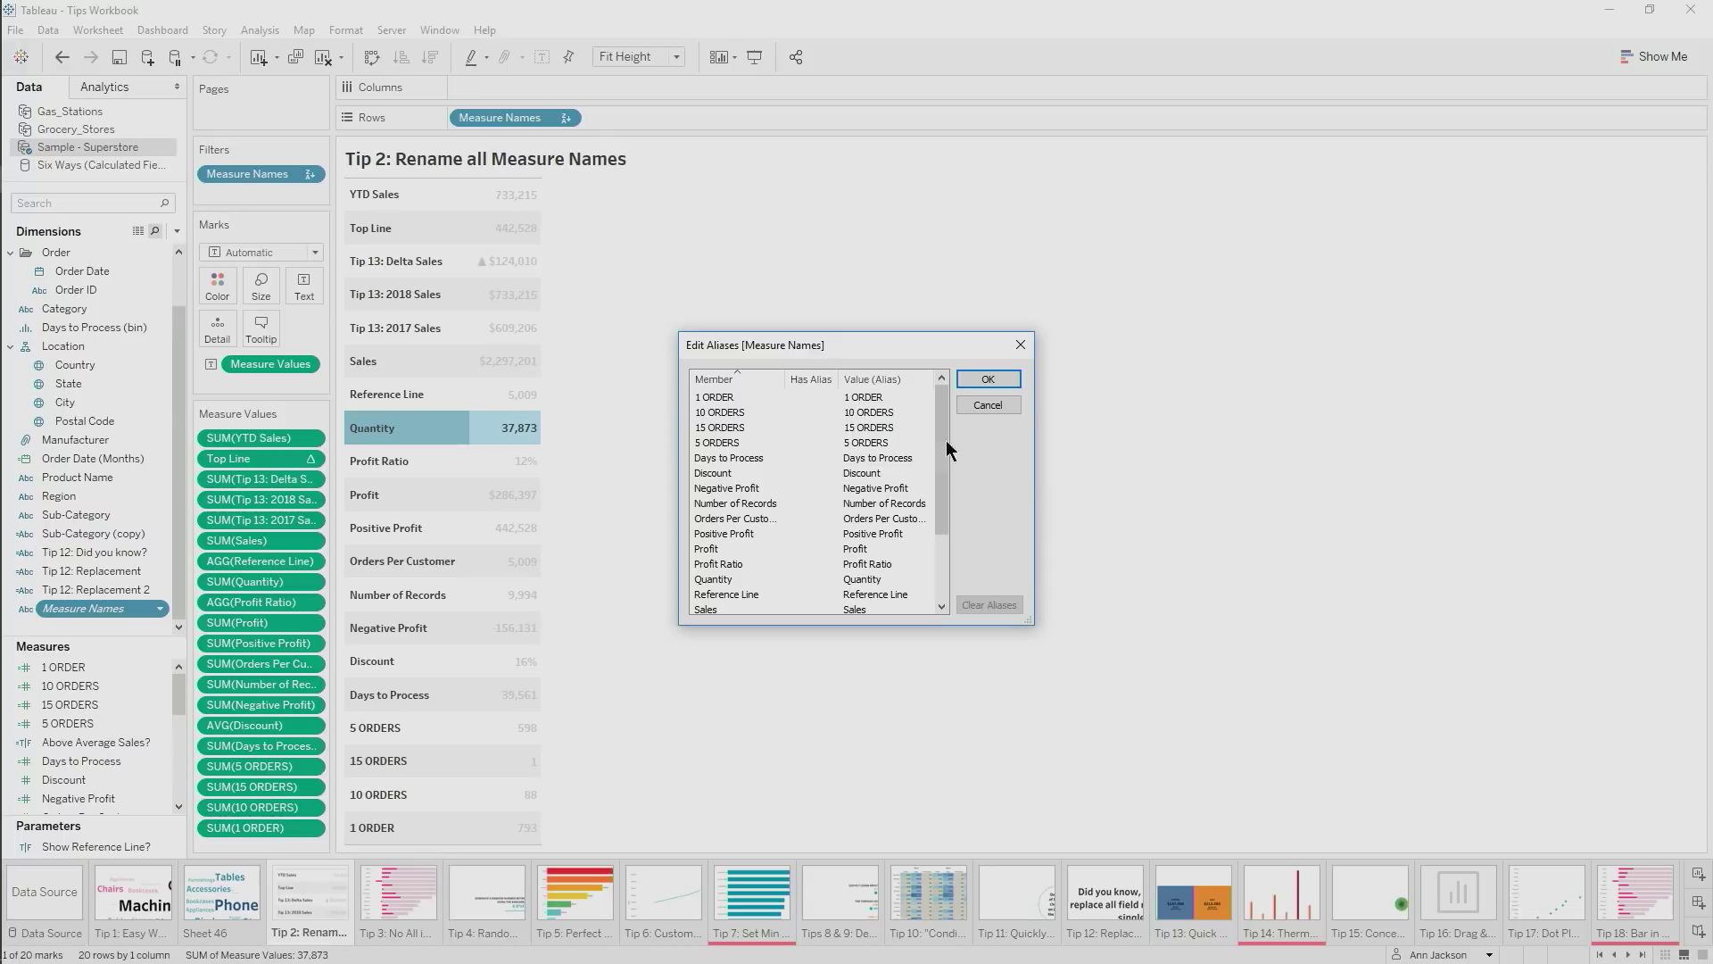
click(988, 404)
On the Tip 3 sheet, turn off the Show "All" Value option for the Region filter
click(416, 902)
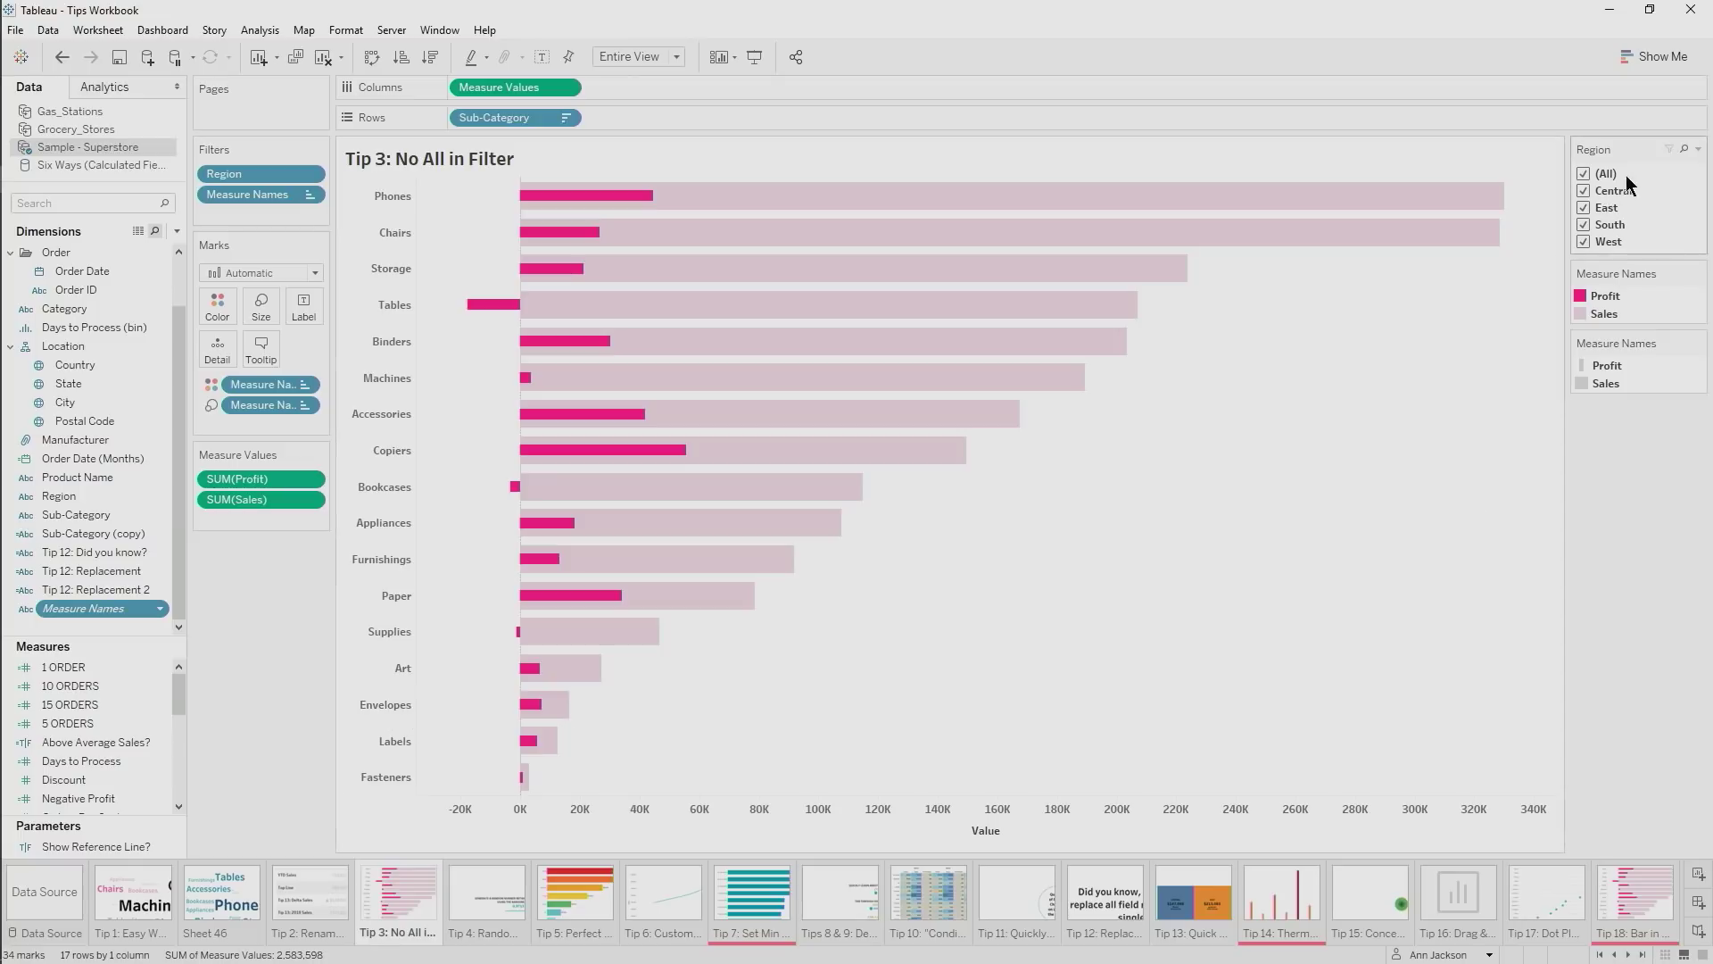
click(1698, 152)
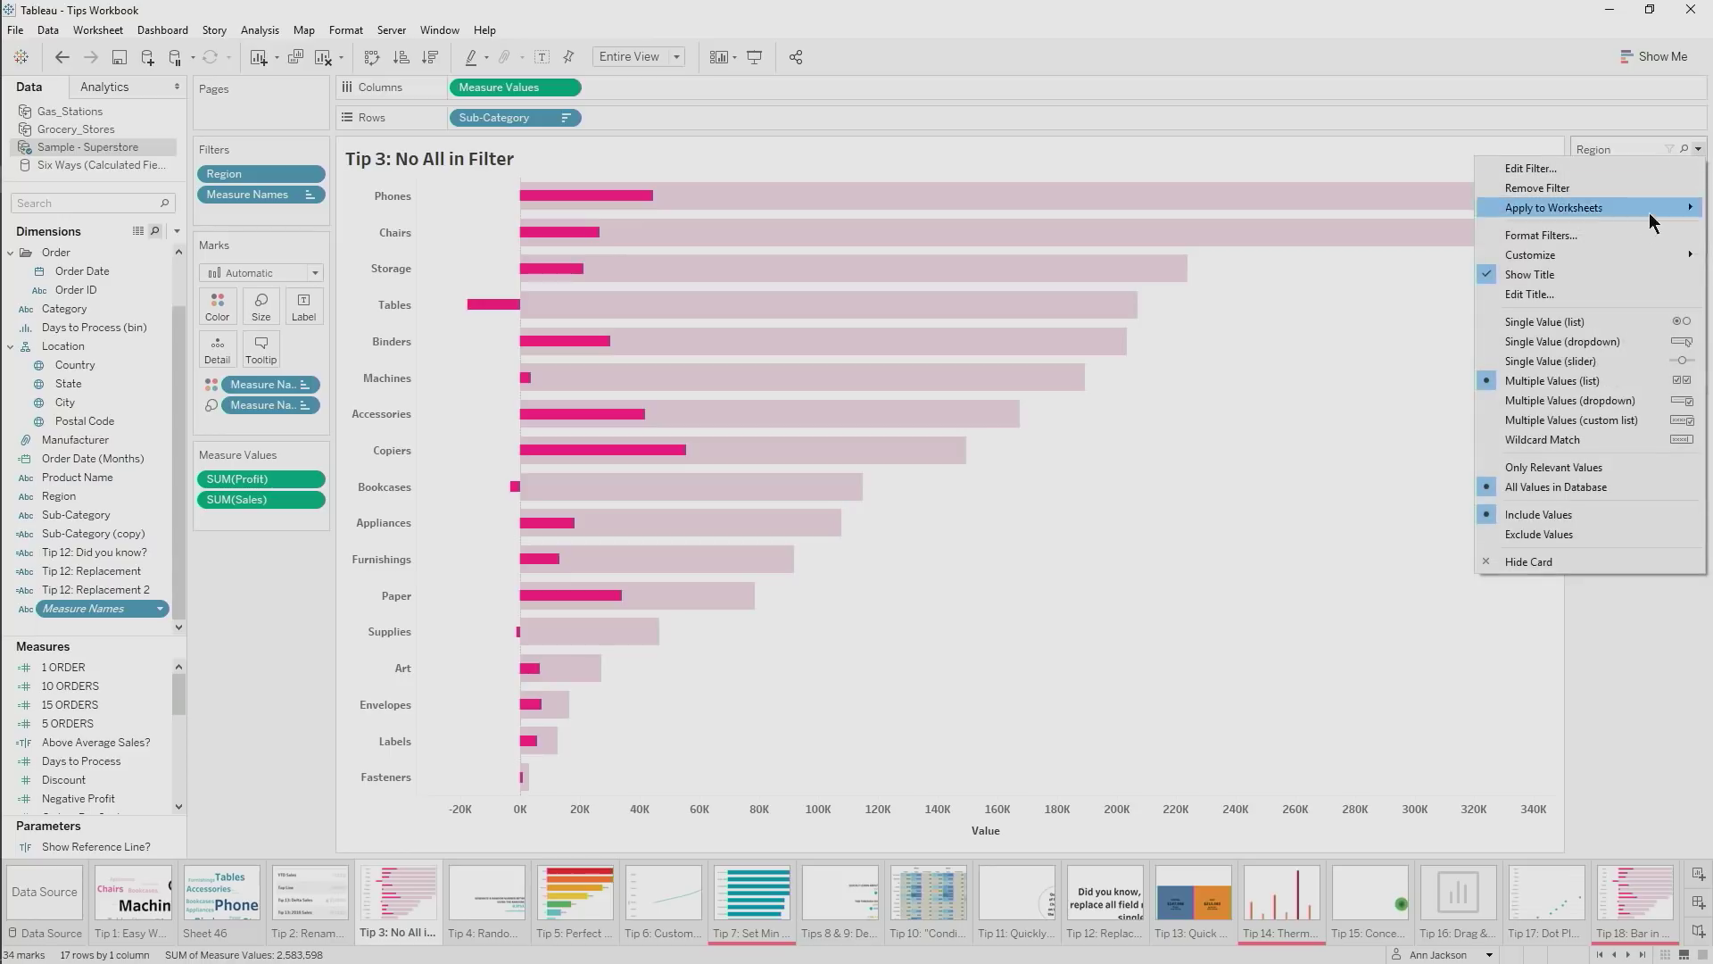
mouse_move(1615, 258)
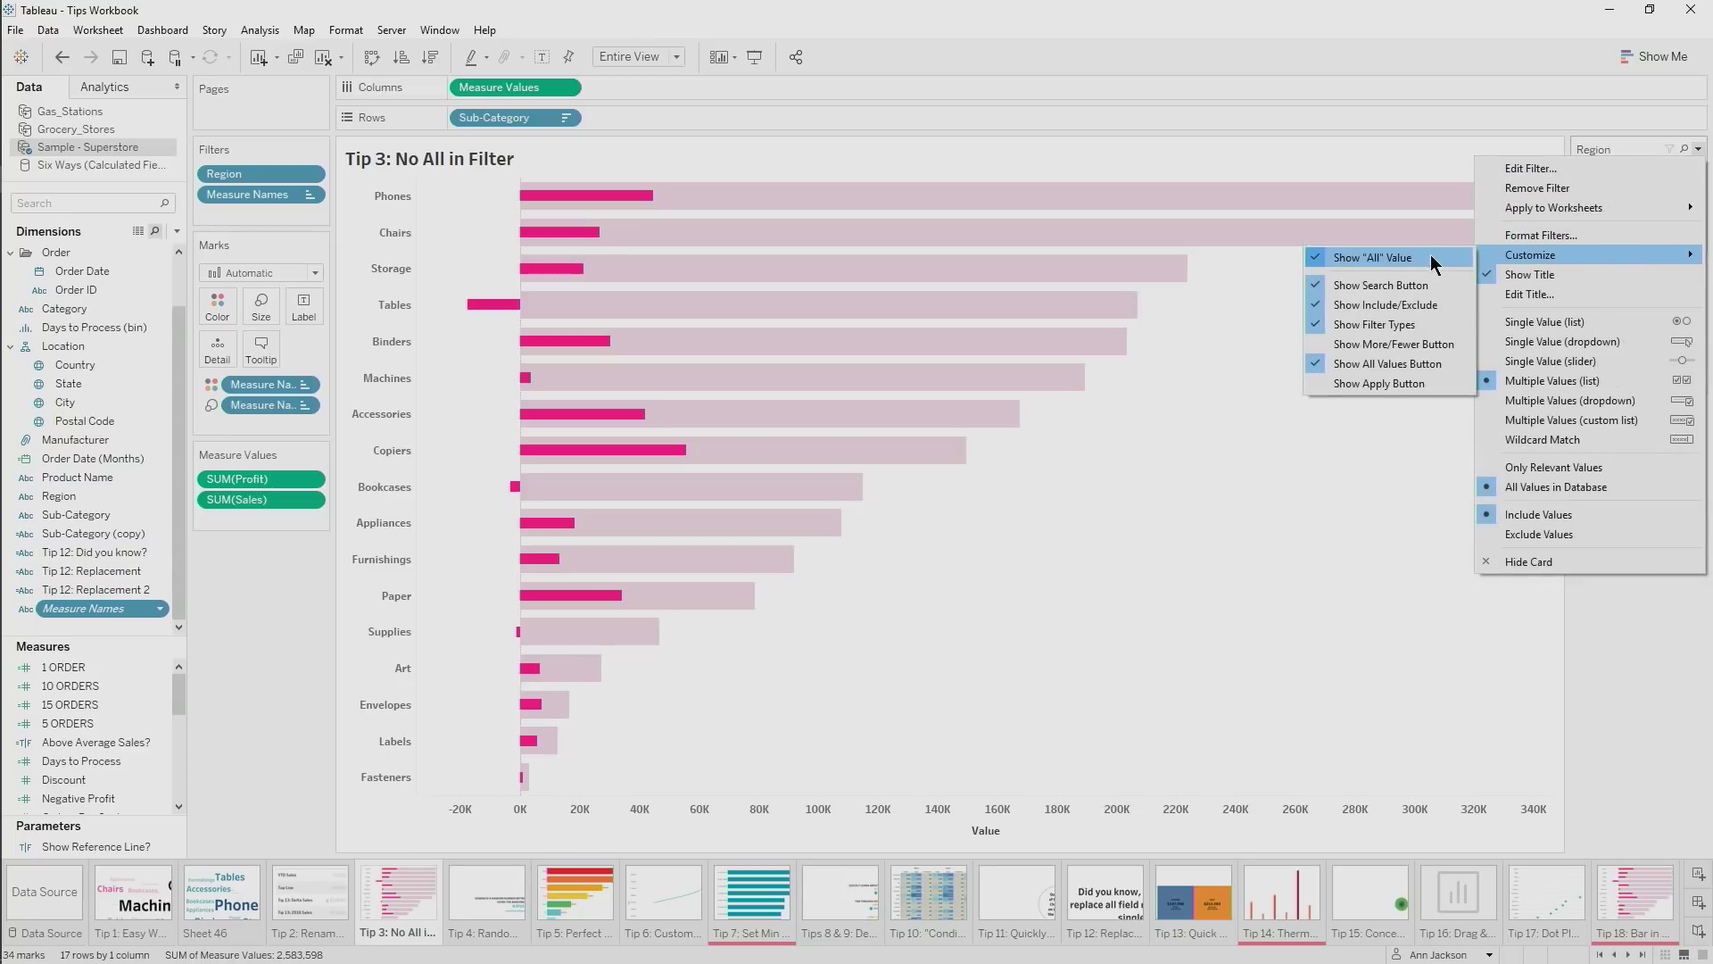
click(1438, 257)
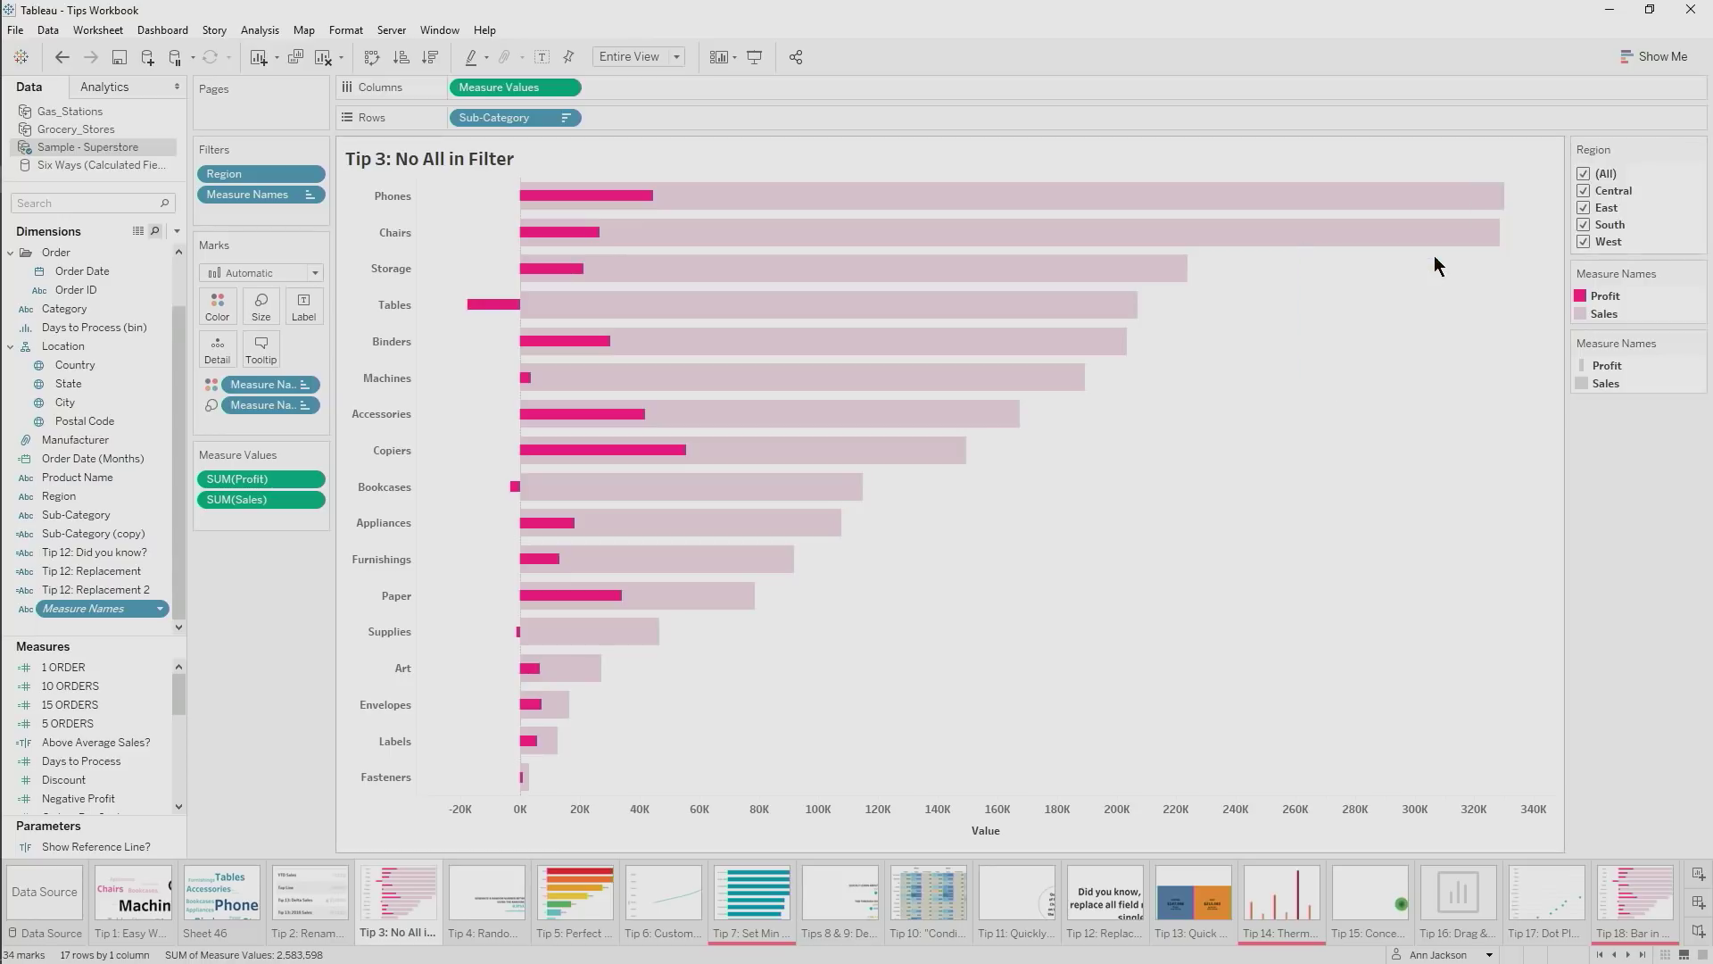
On the Tip 4 sheet, switch the Segment filter to Corporate and to Consumer to regenerate the random number
click(471, 887)
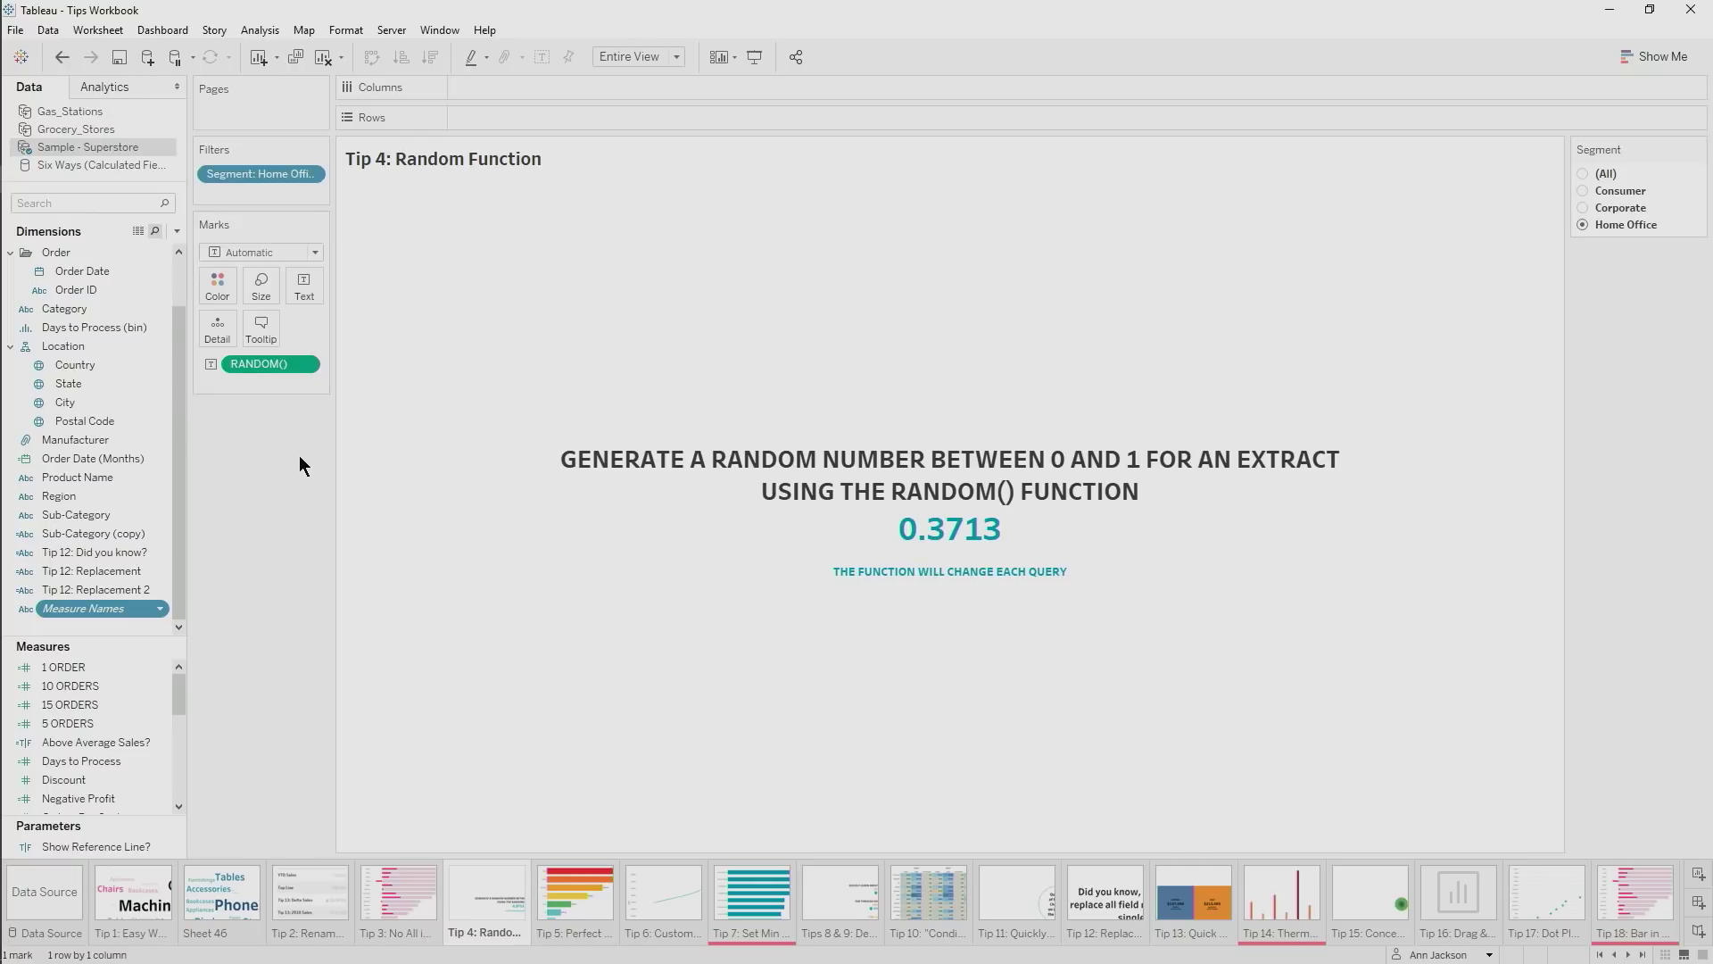
mouse_move(350, 466)
click(1585, 208)
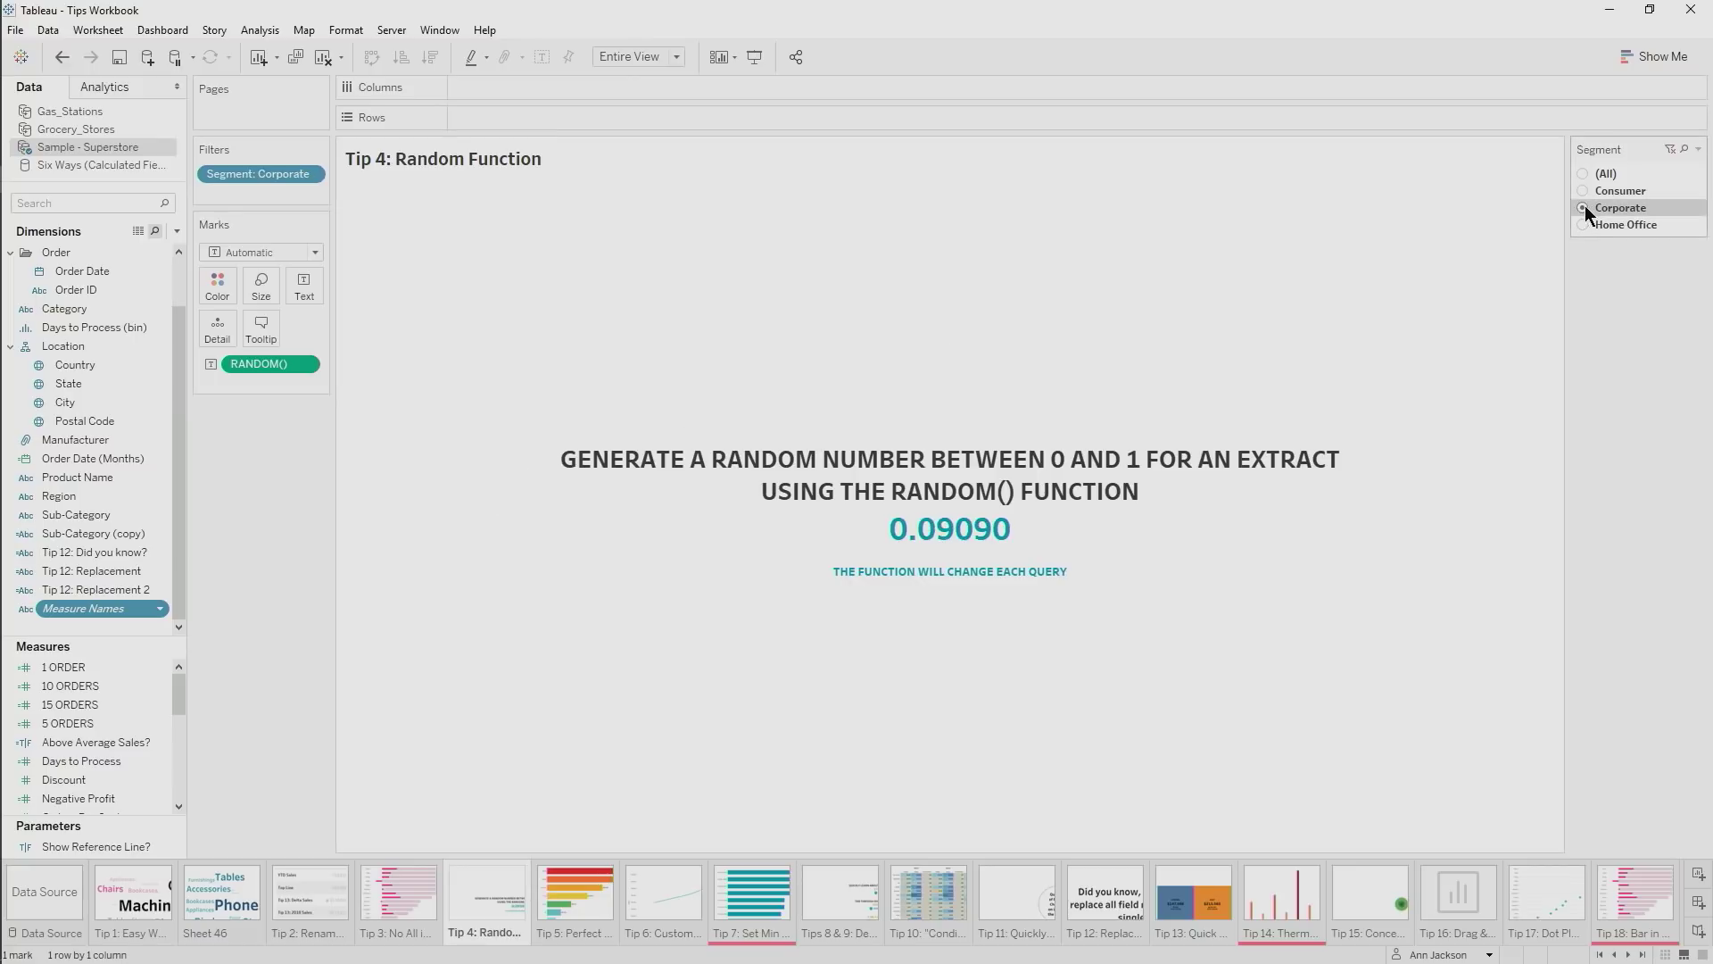
click(1583, 192)
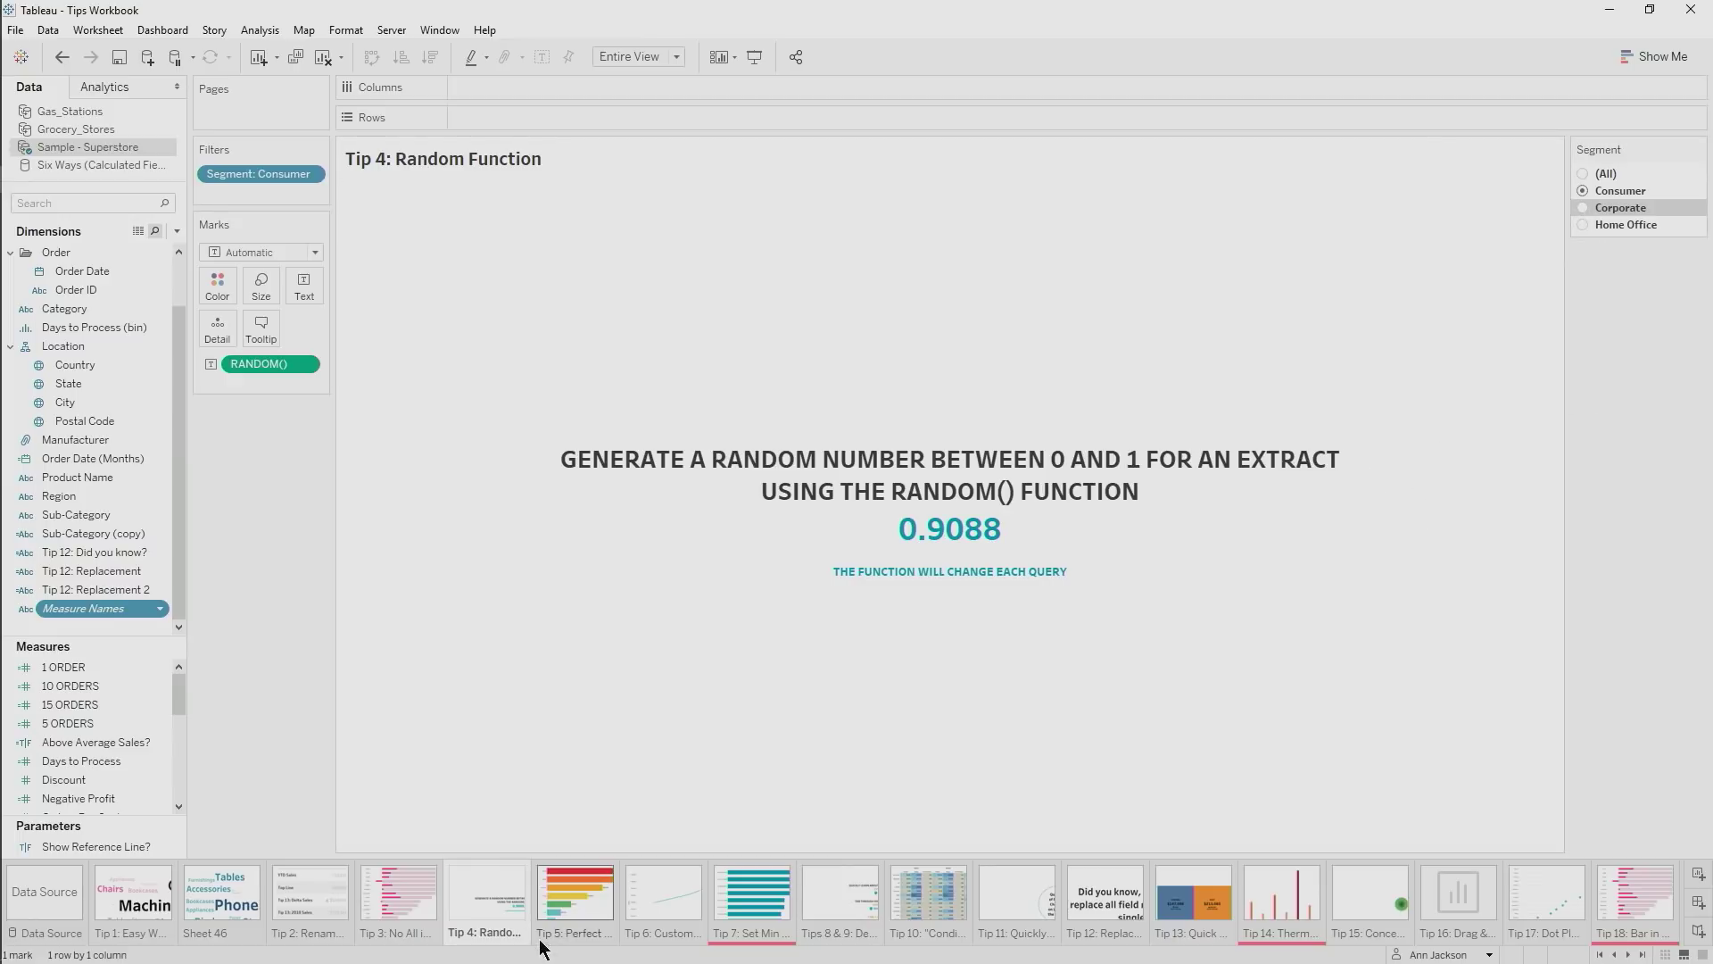
On the Tip 5 sheet, reduce the bars' color opacity to 56%
click(586, 888)
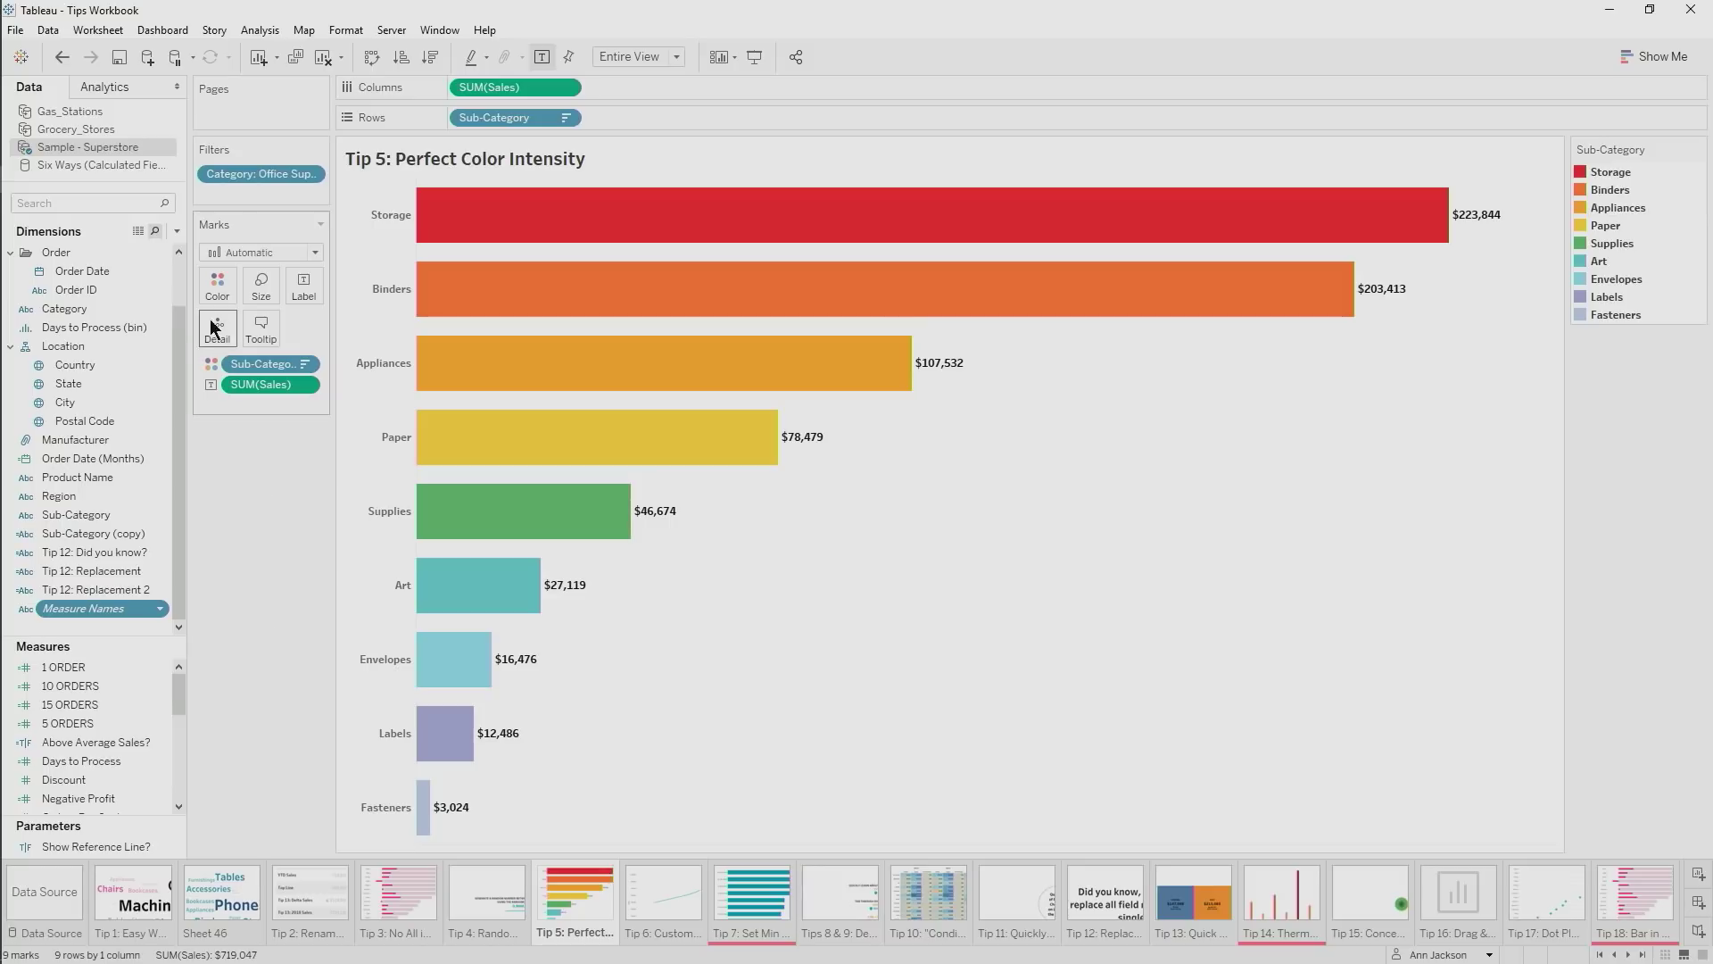
click(217, 286)
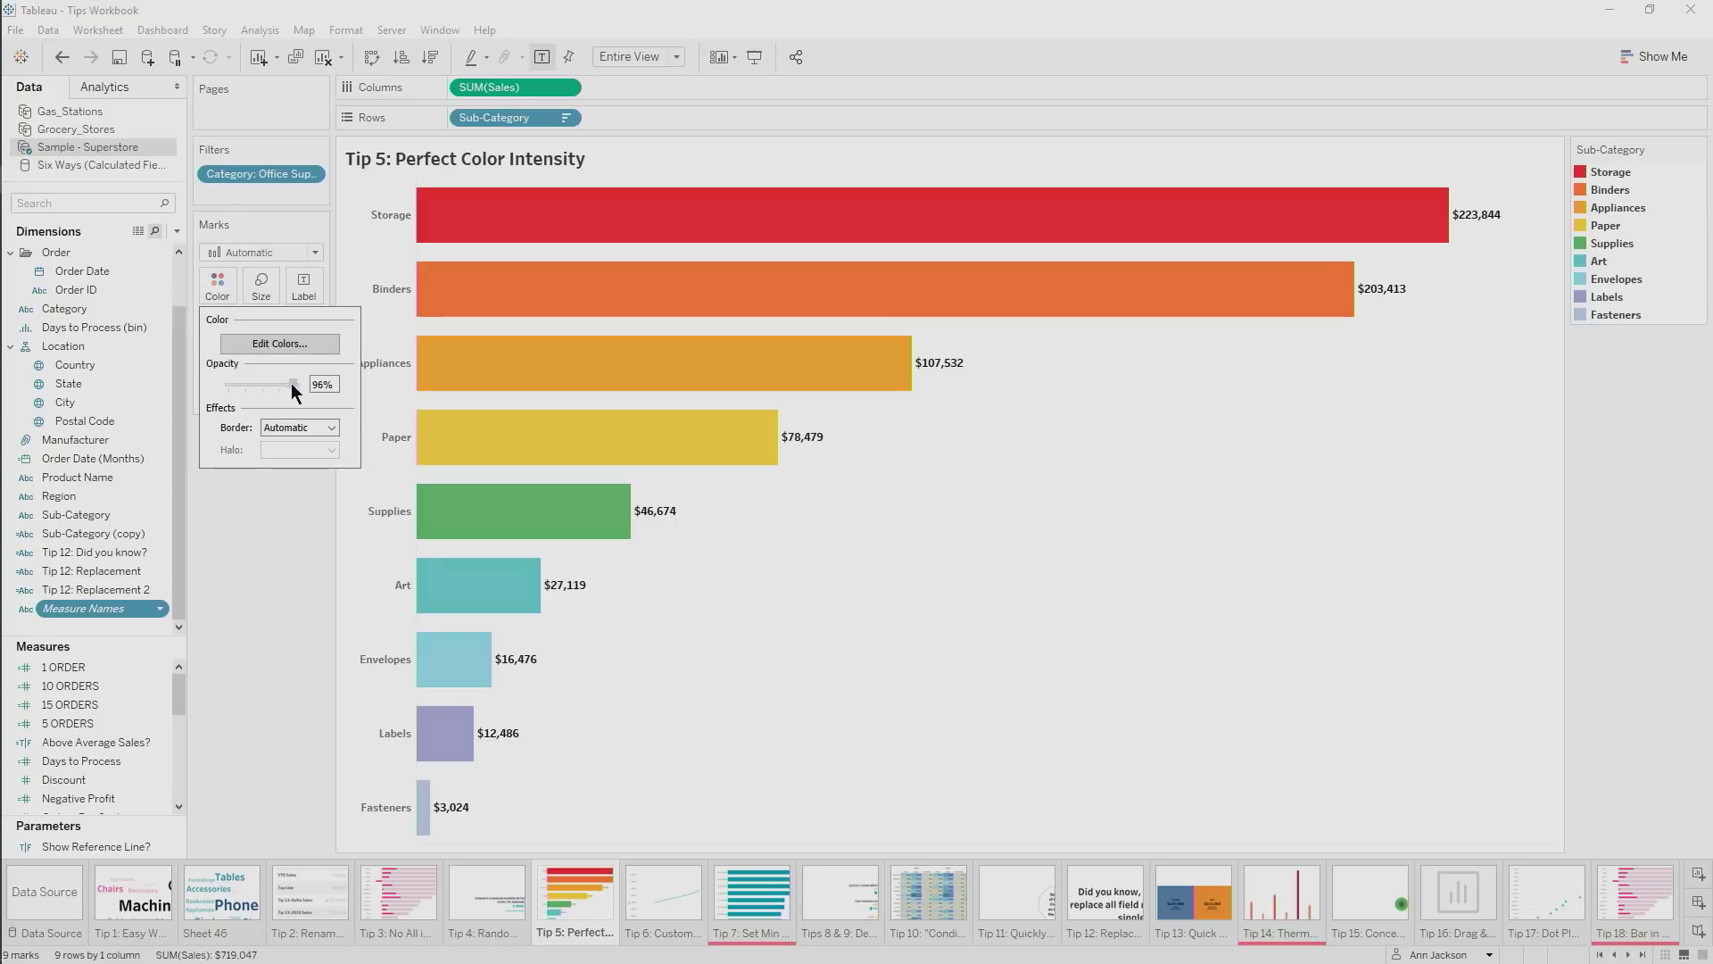
drag(266, 383, 266, 383)
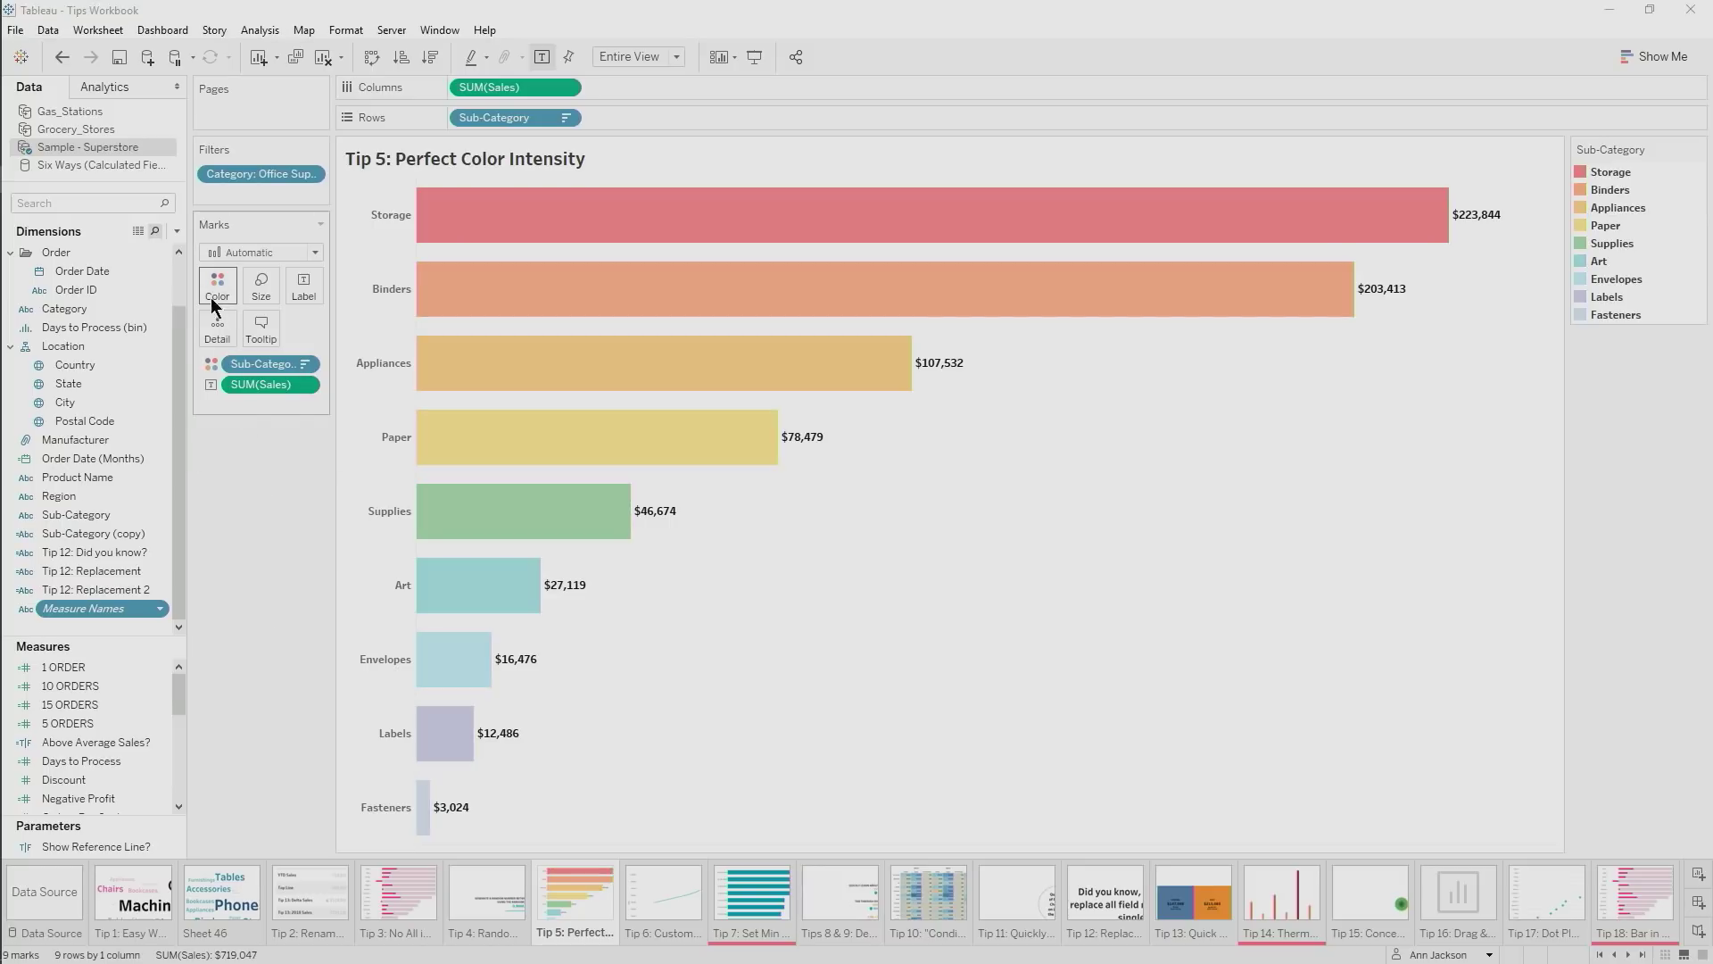
Edit the Storage color by sampling its faded bar from the screen, giving #f48088
click(280, 344)
double_click(674, 353)
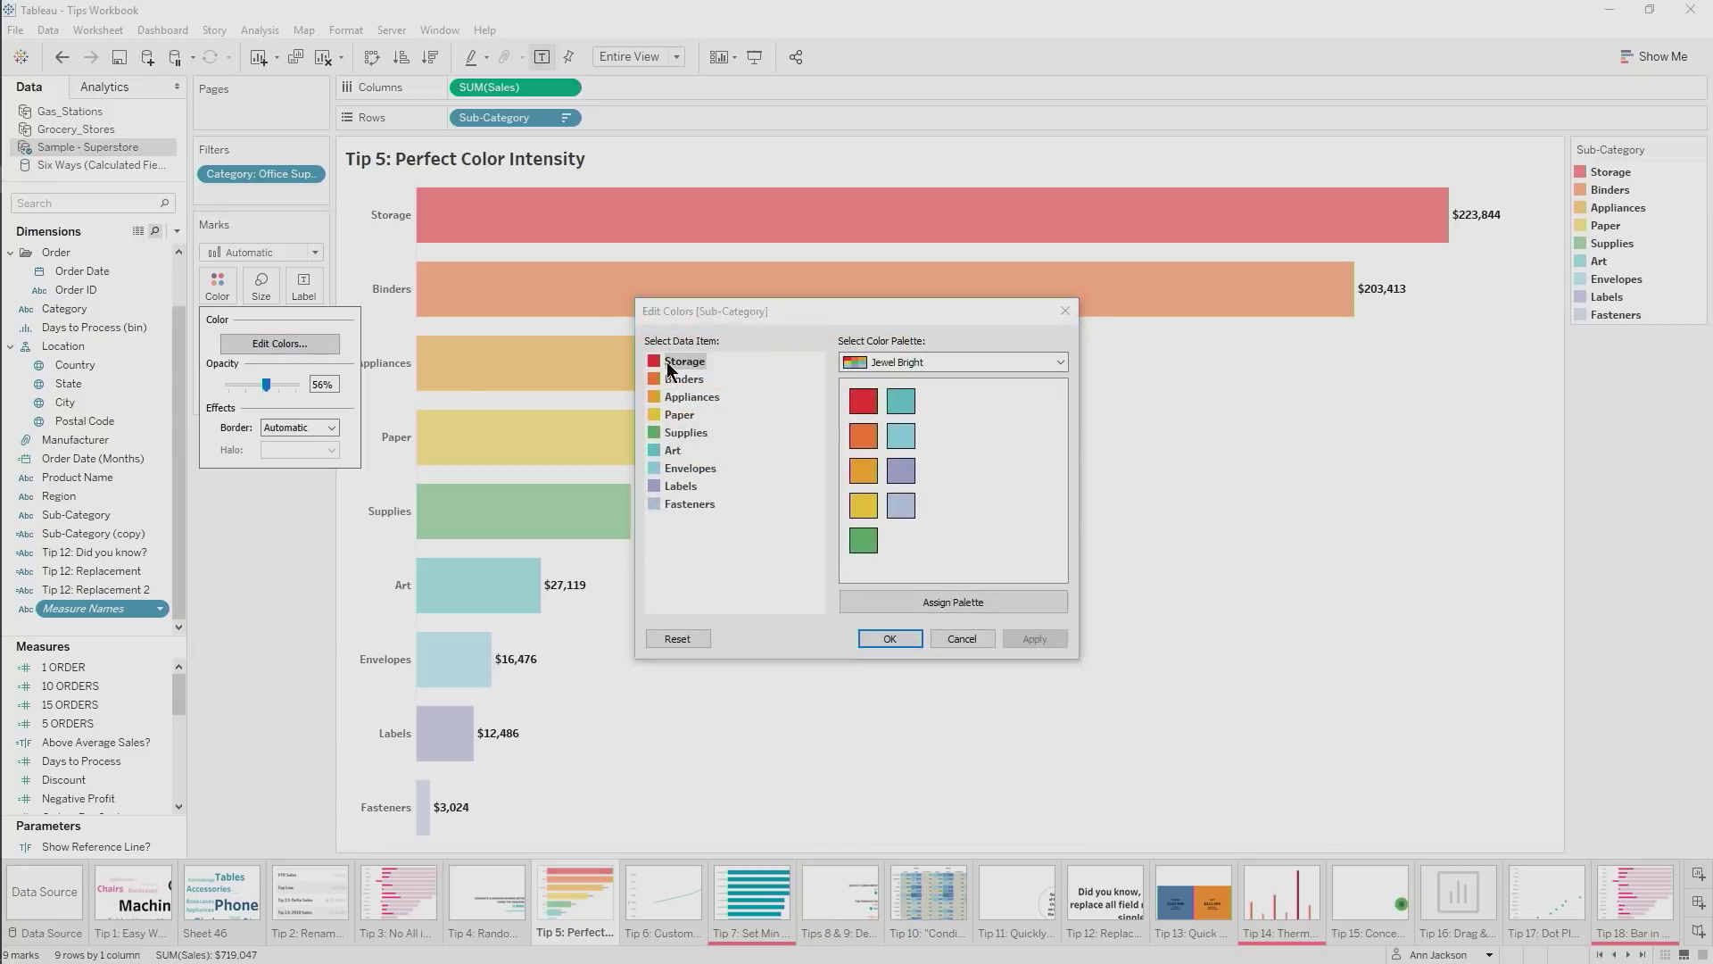
click(705, 486)
click(893, 215)
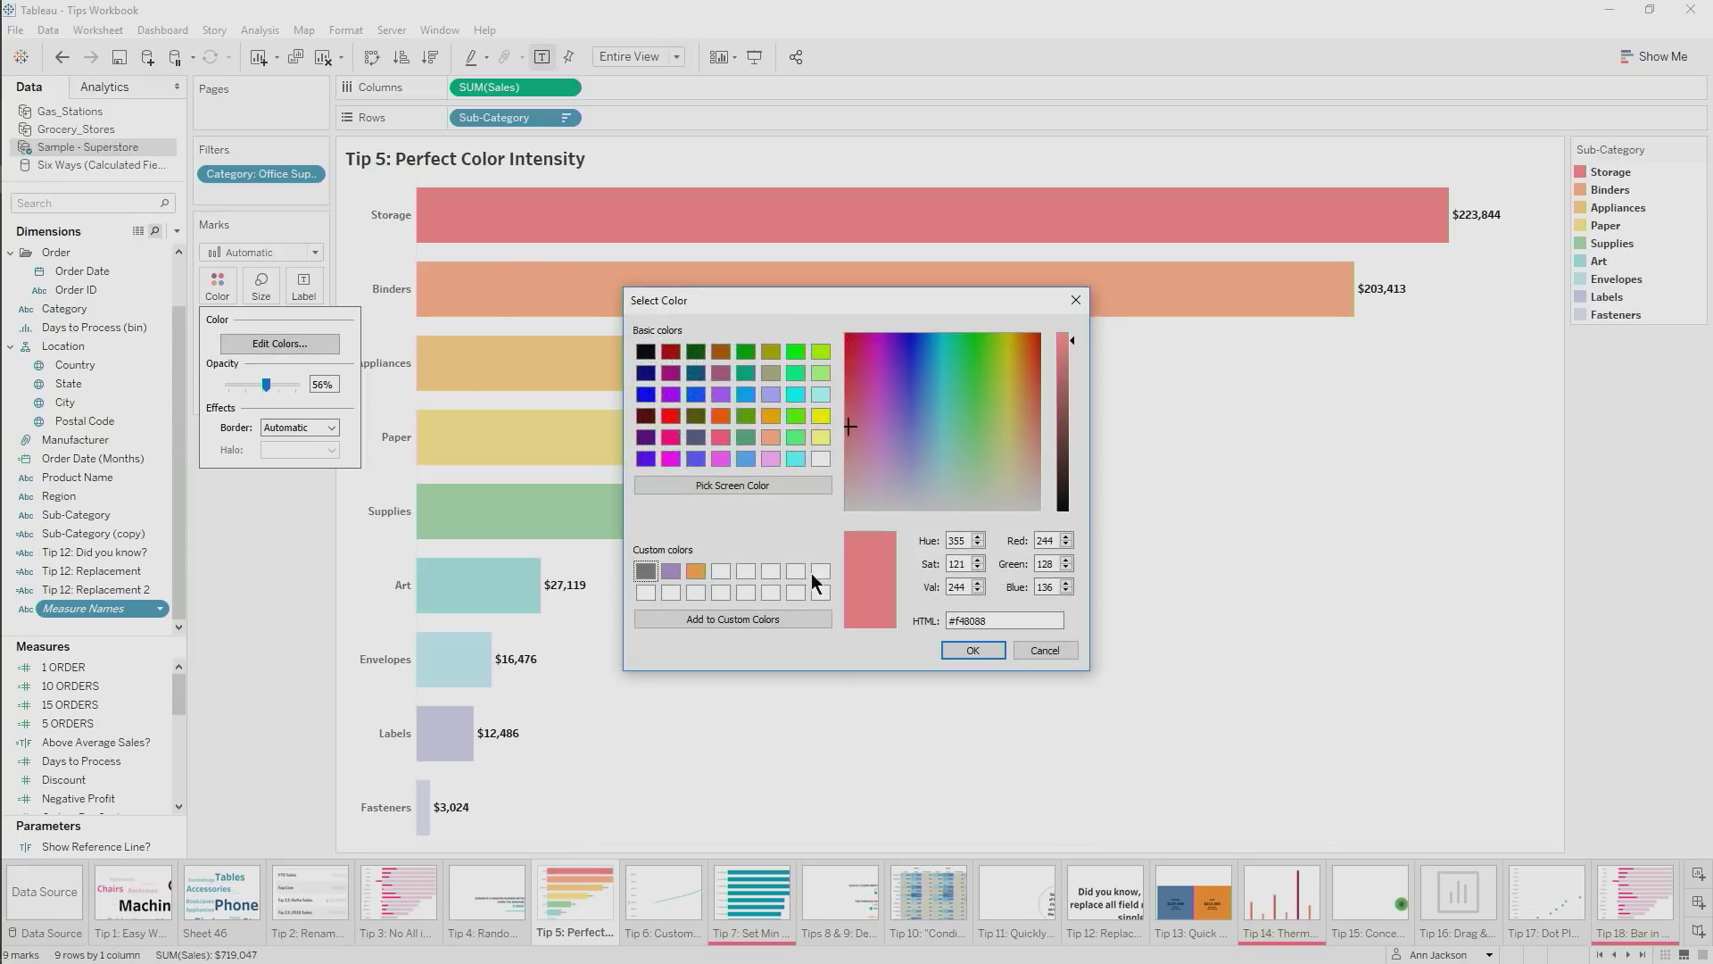
click(953, 658)
Set the Binders color to #feae8a by sampling its faded bar from the screen
double_click(666, 372)
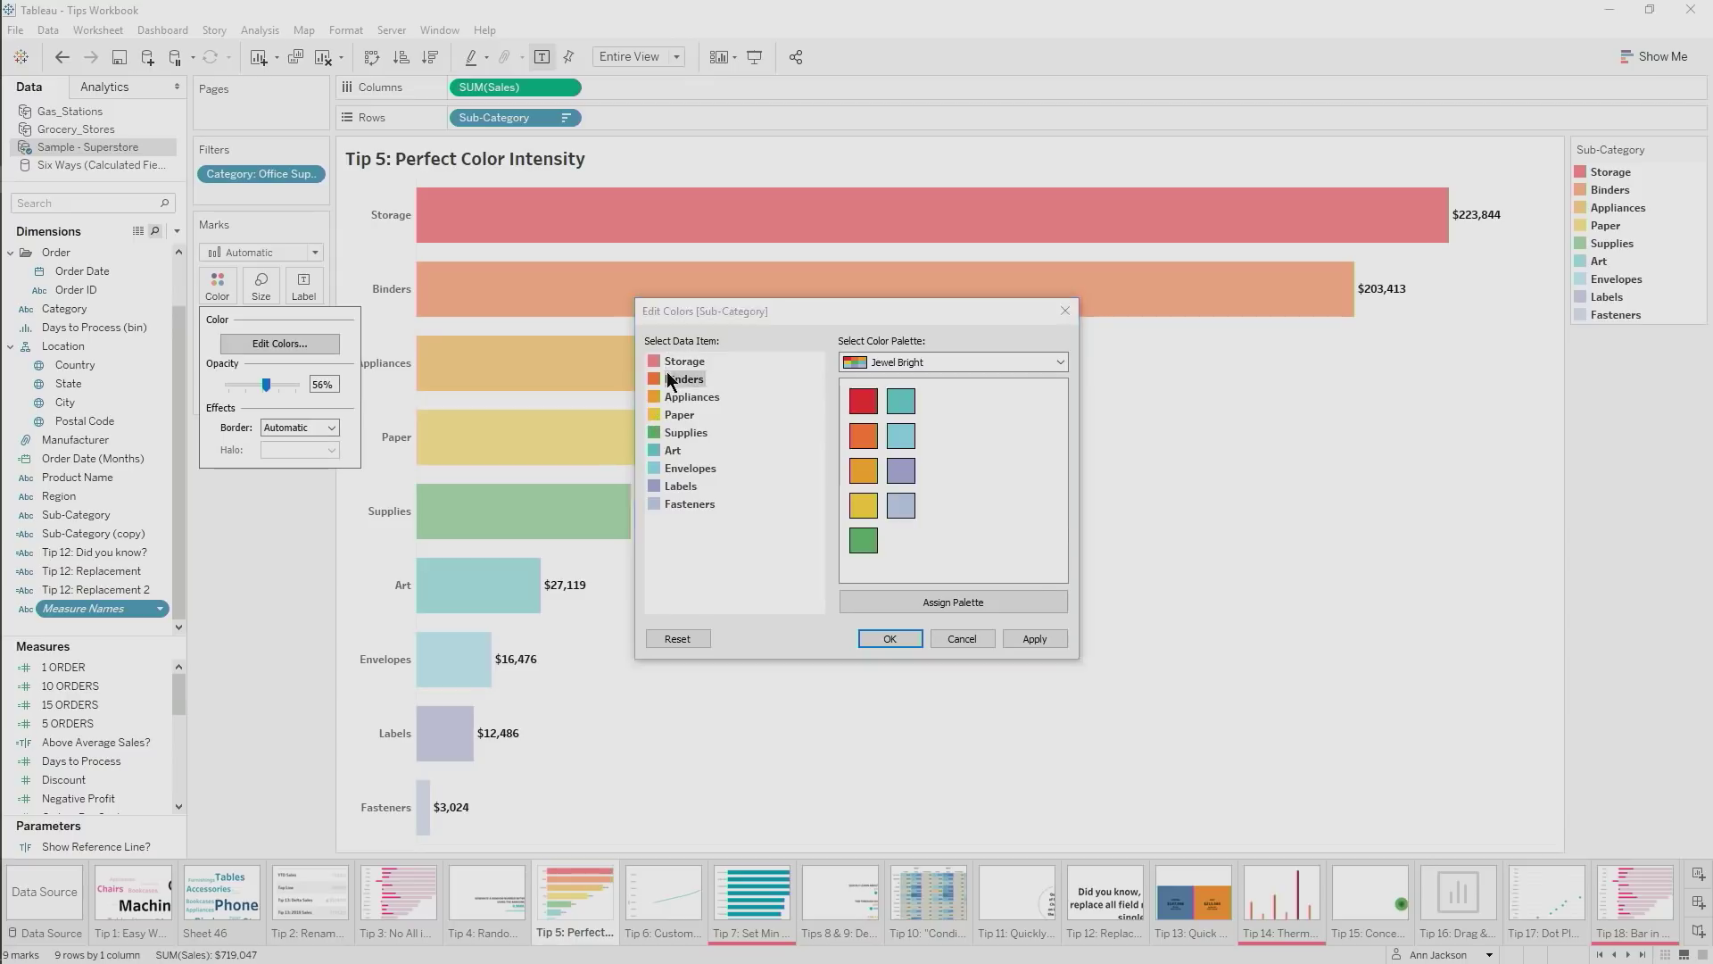
click(702, 488)
click(553, 301)
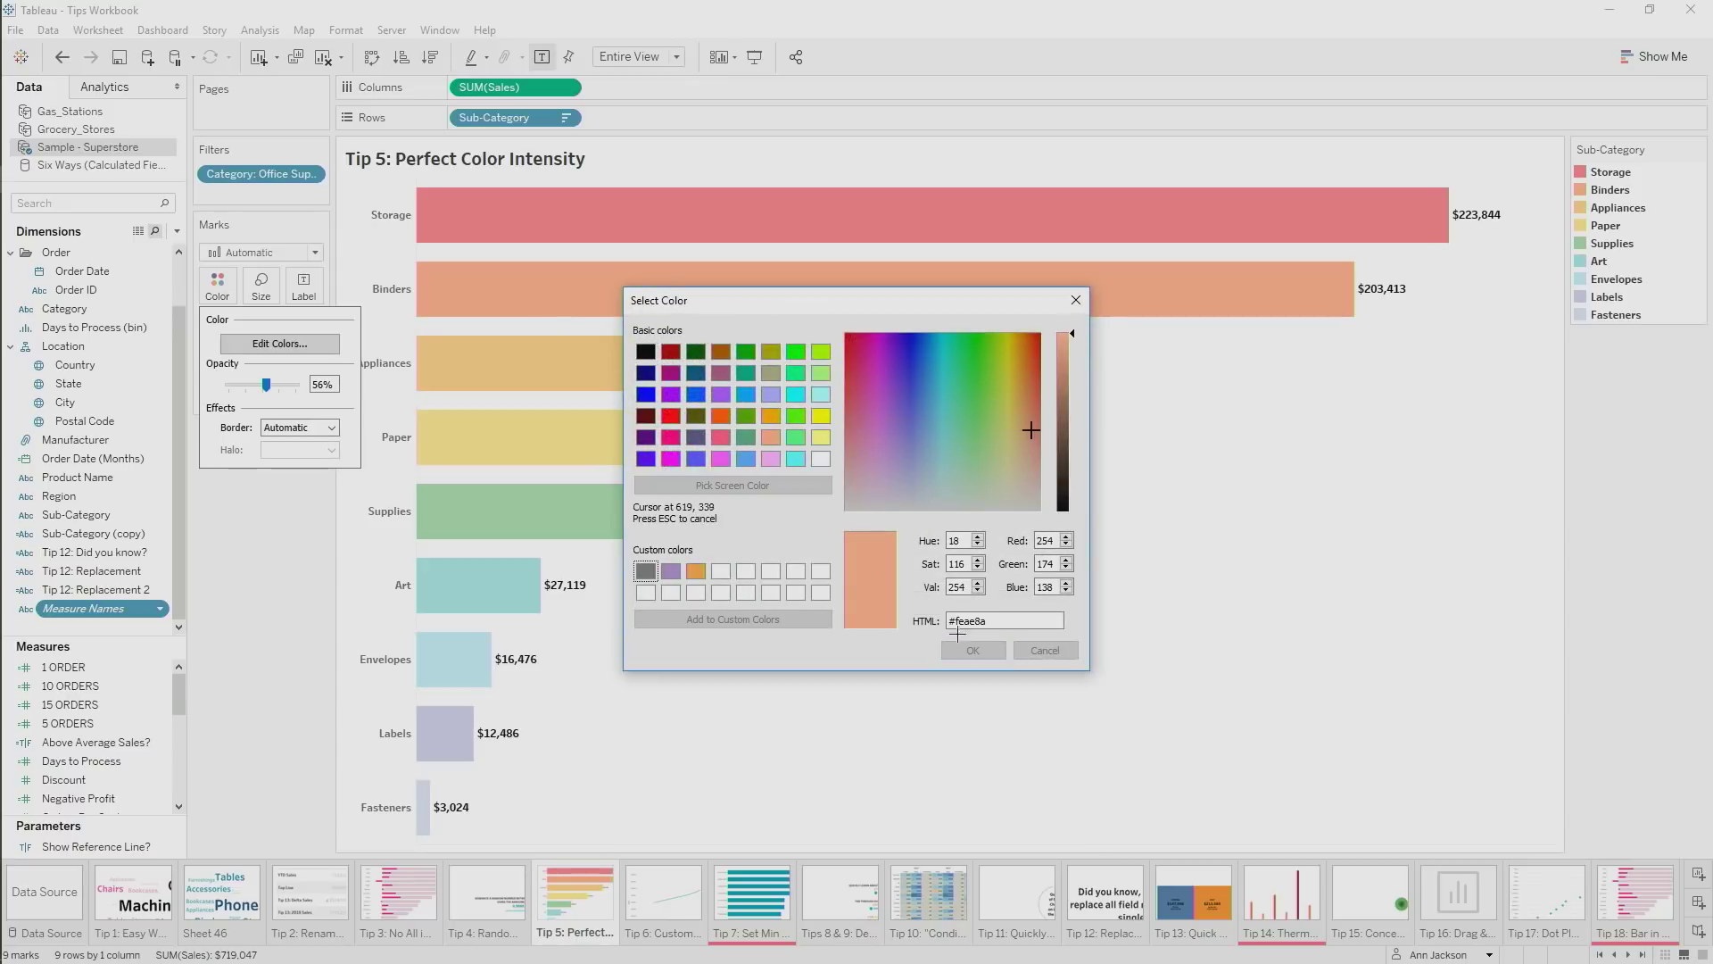
click(977, 653)
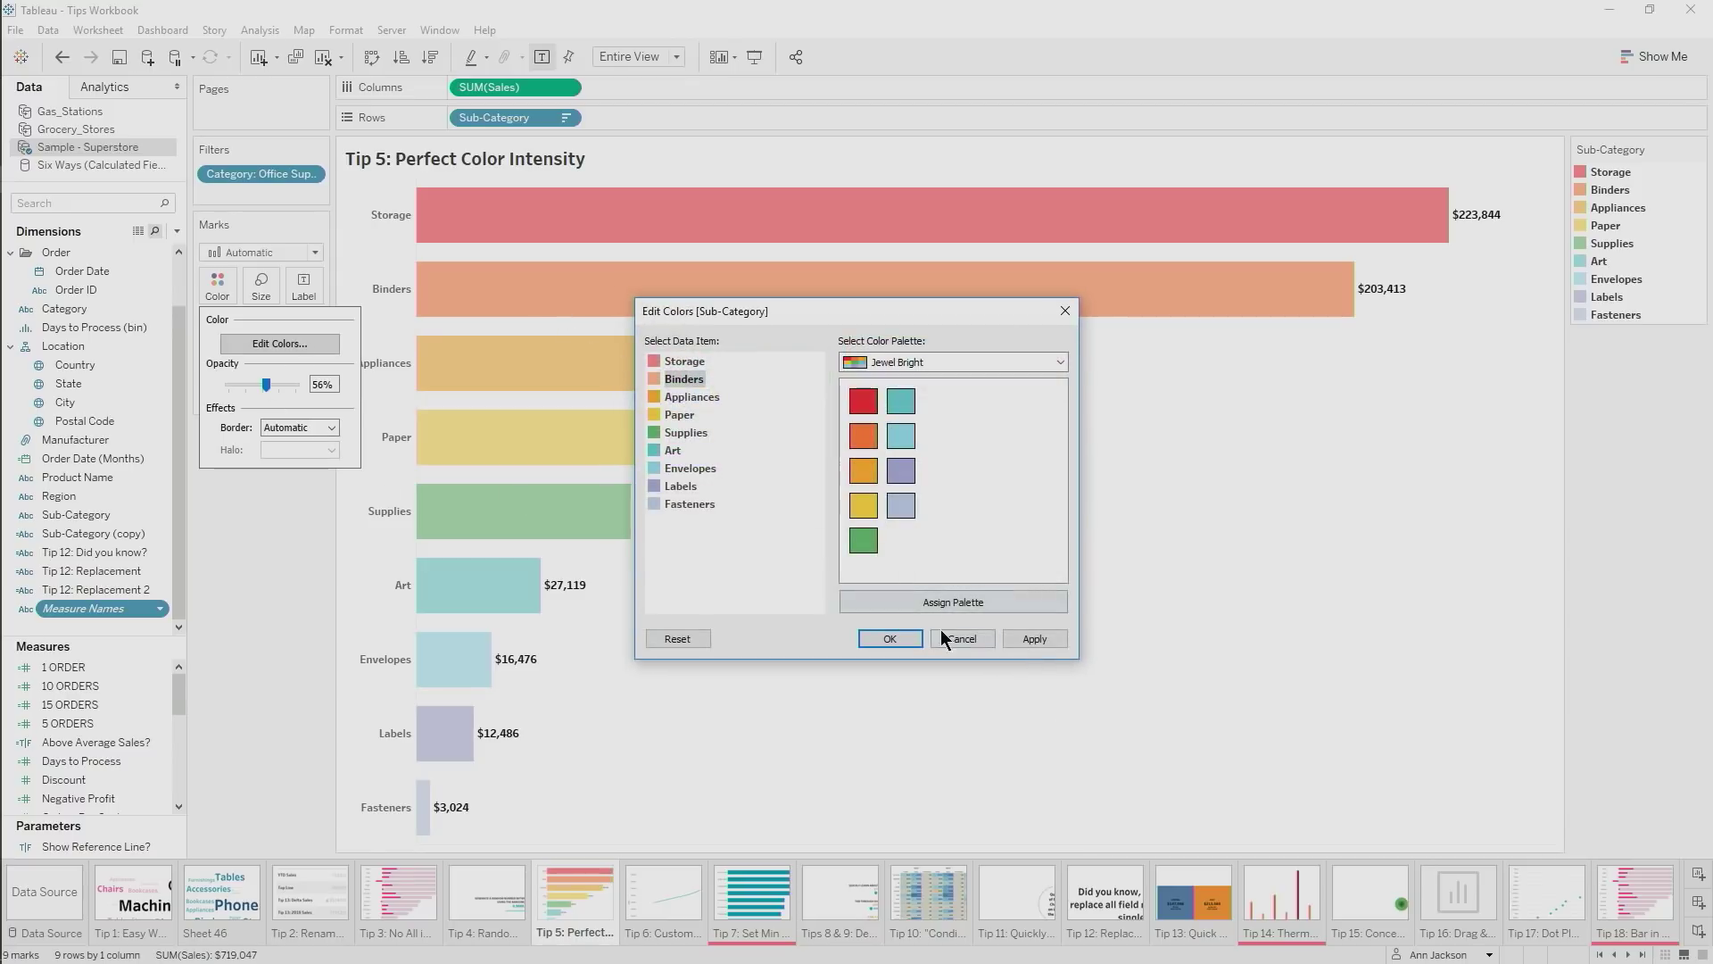
Apply the edited Sub-Category colors and raise the bars' opacity to its maximum
click(909, 641)
click(221, 284)
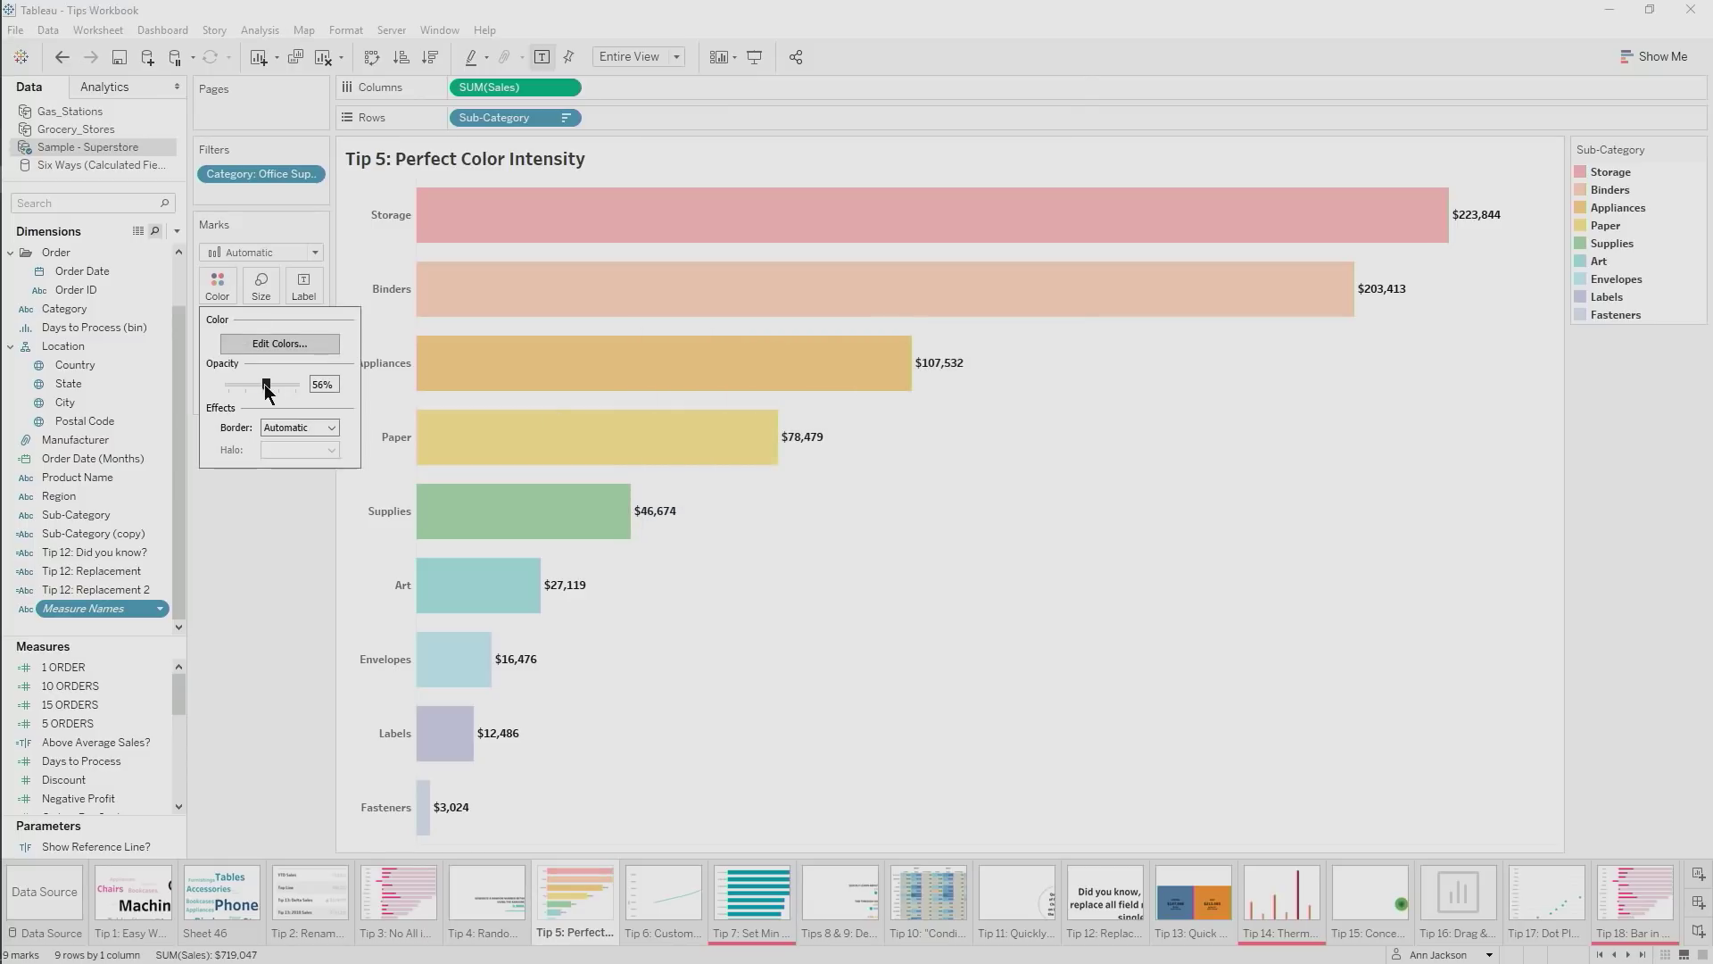
drag(267, 385, 324, 392)
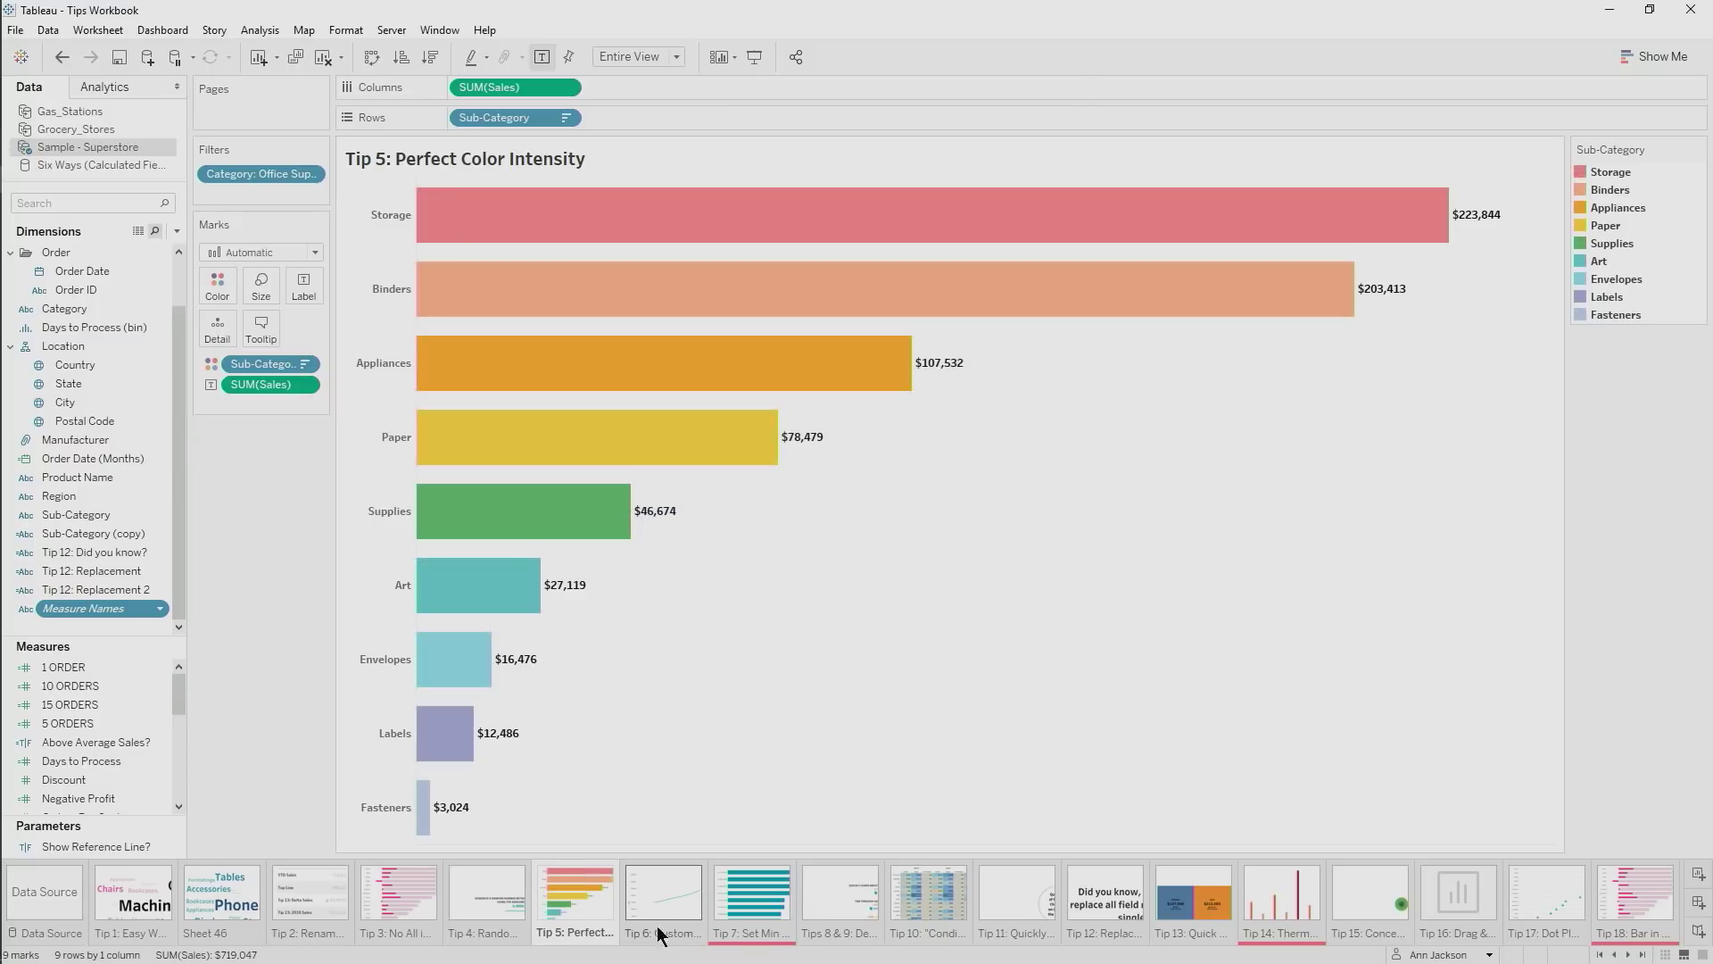
On the Tip 6 sheet, drill the Order Date axis down through quarter and month to day
click(675, 894)
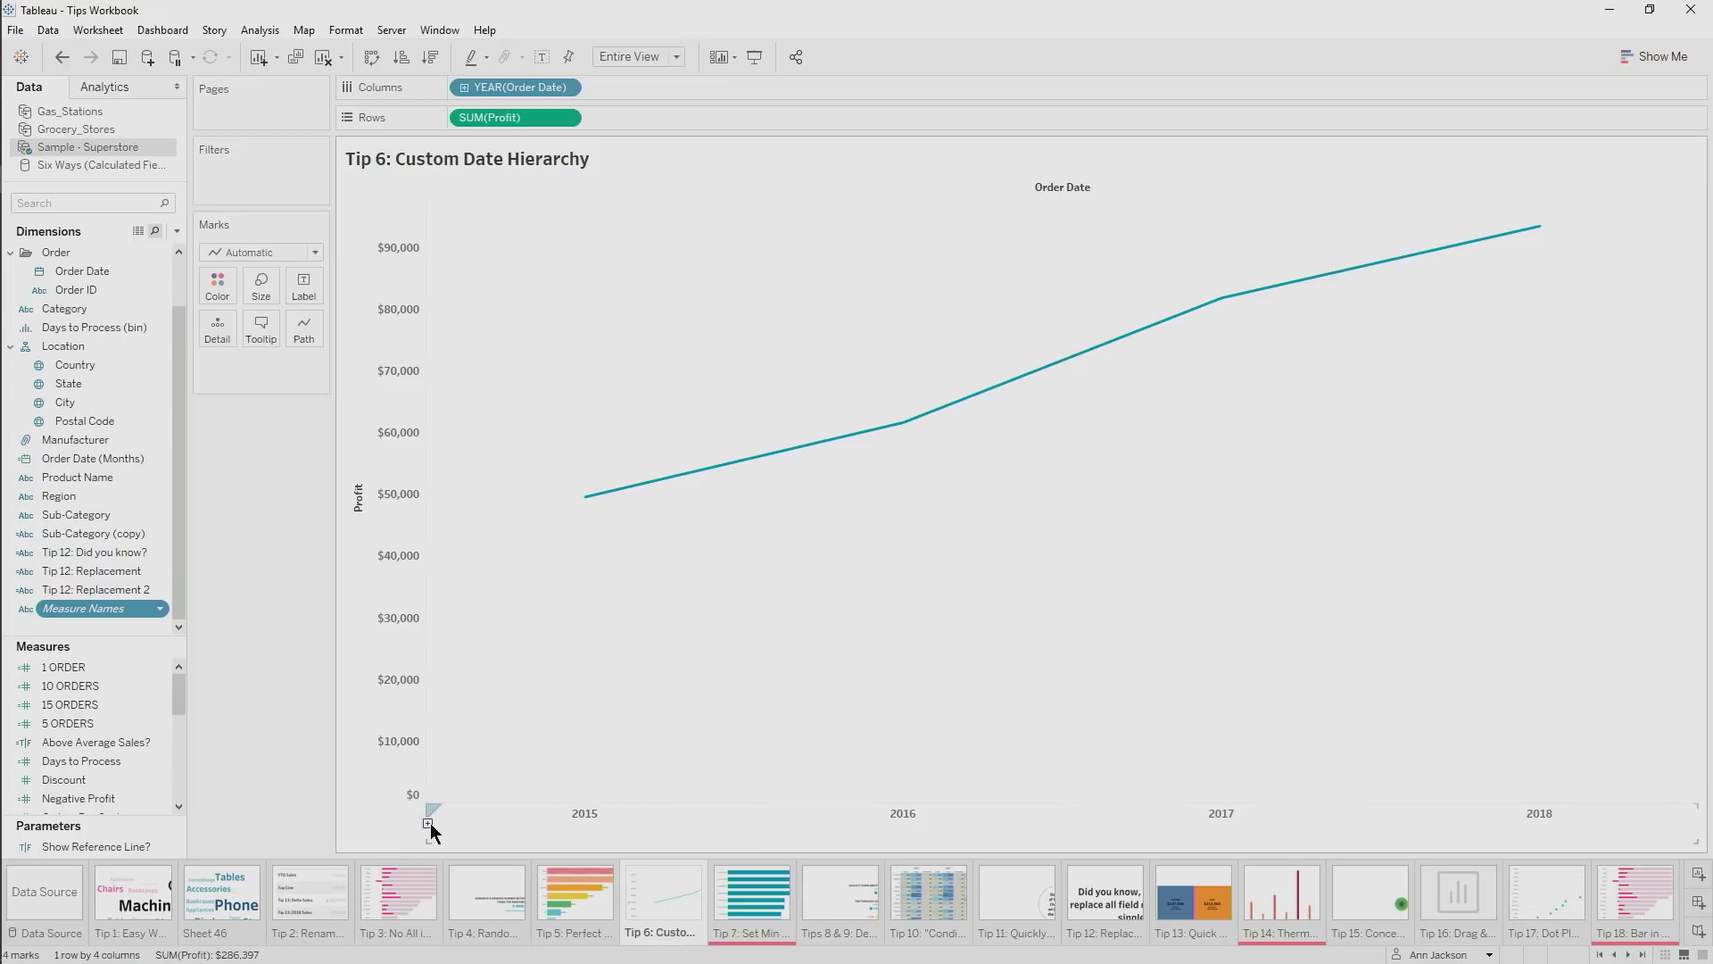
click(429, 822)
click(420, 821)
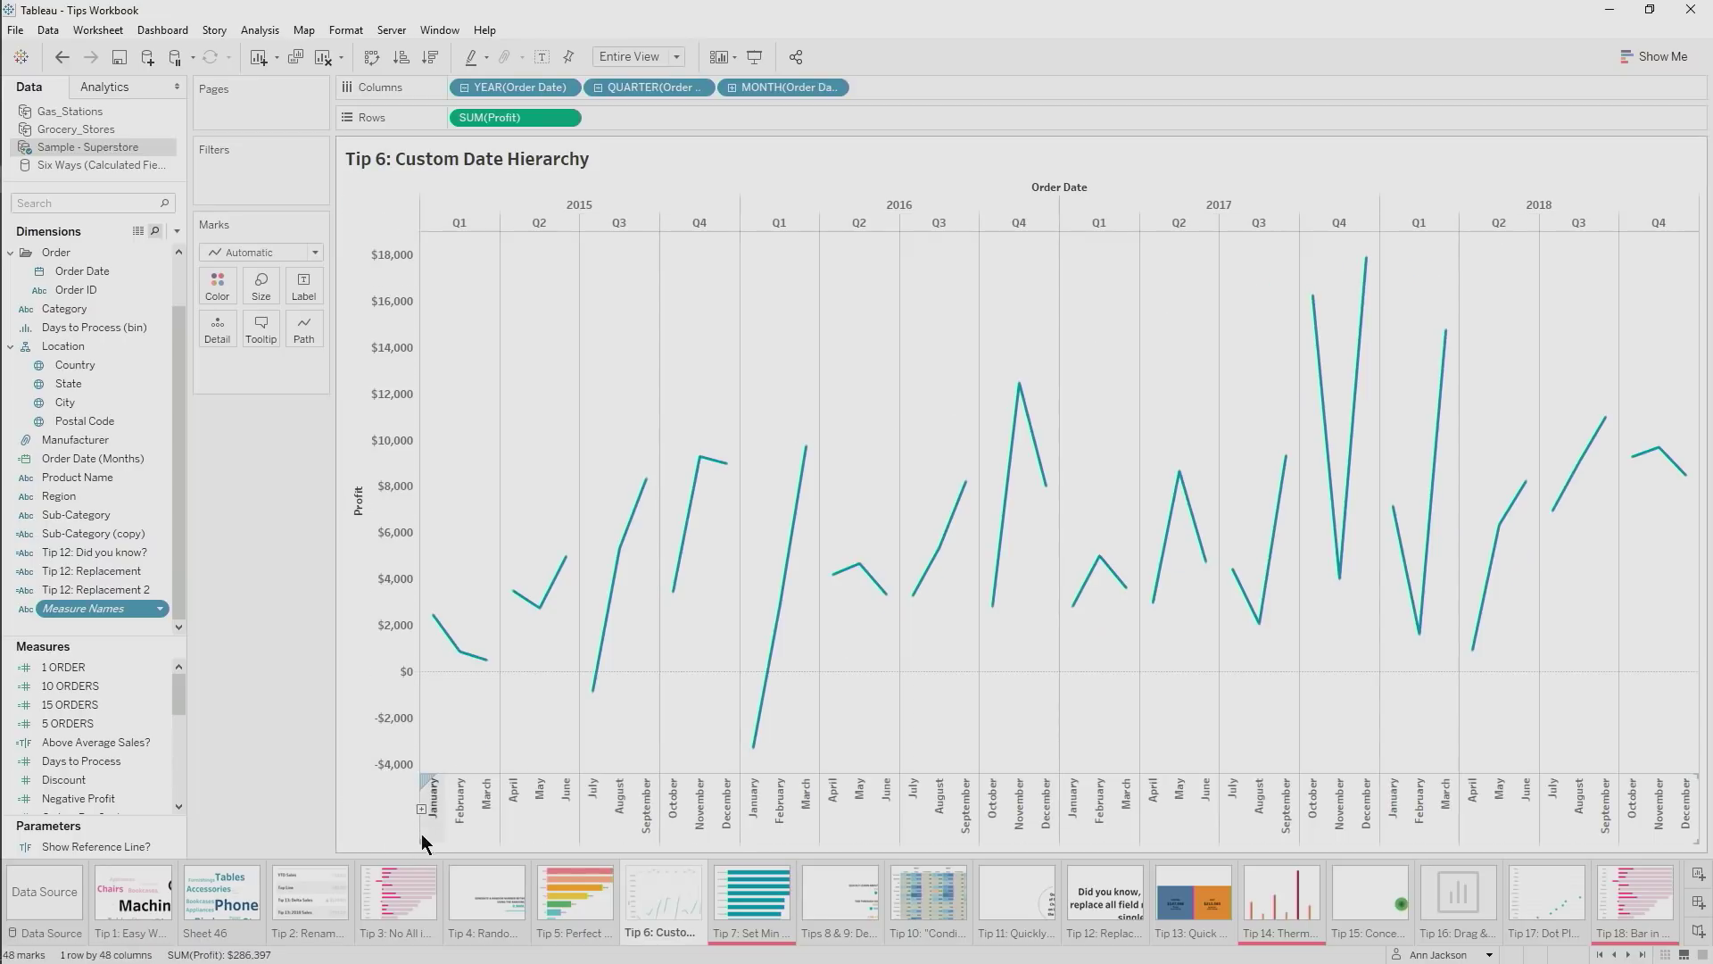
click(422, 809)
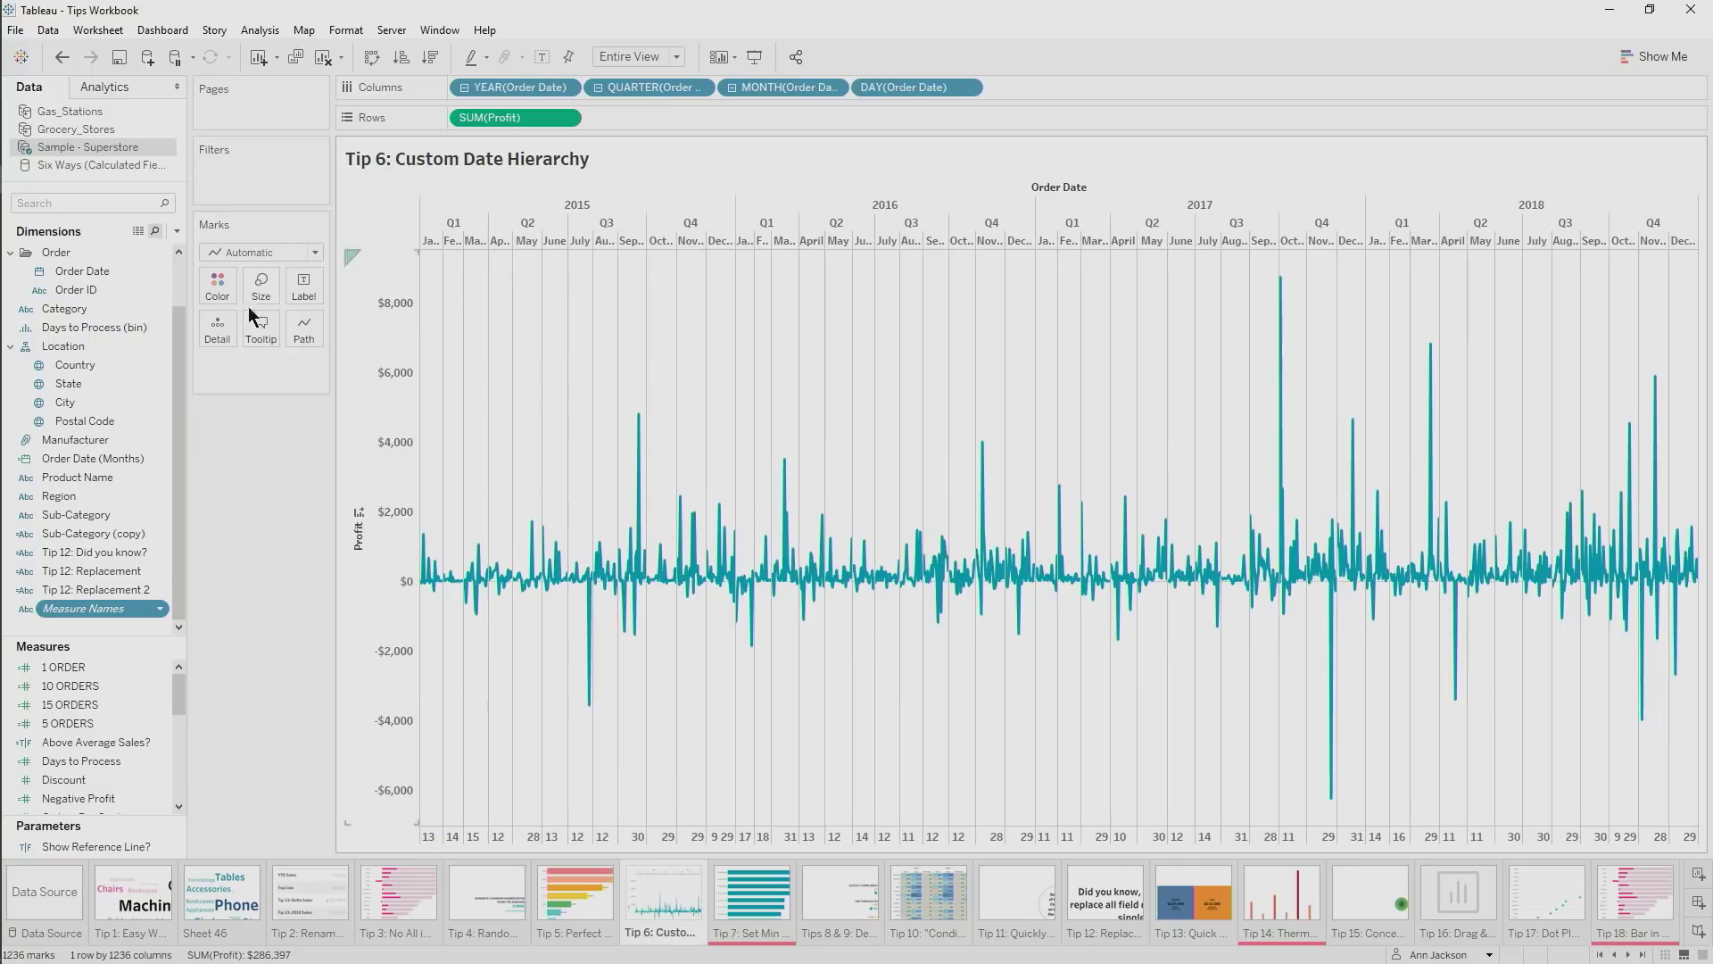
Undo the three Order Date drill-downs to return the chart to the year level
click(62, 58)
click(63, 58)
click(63, 58)
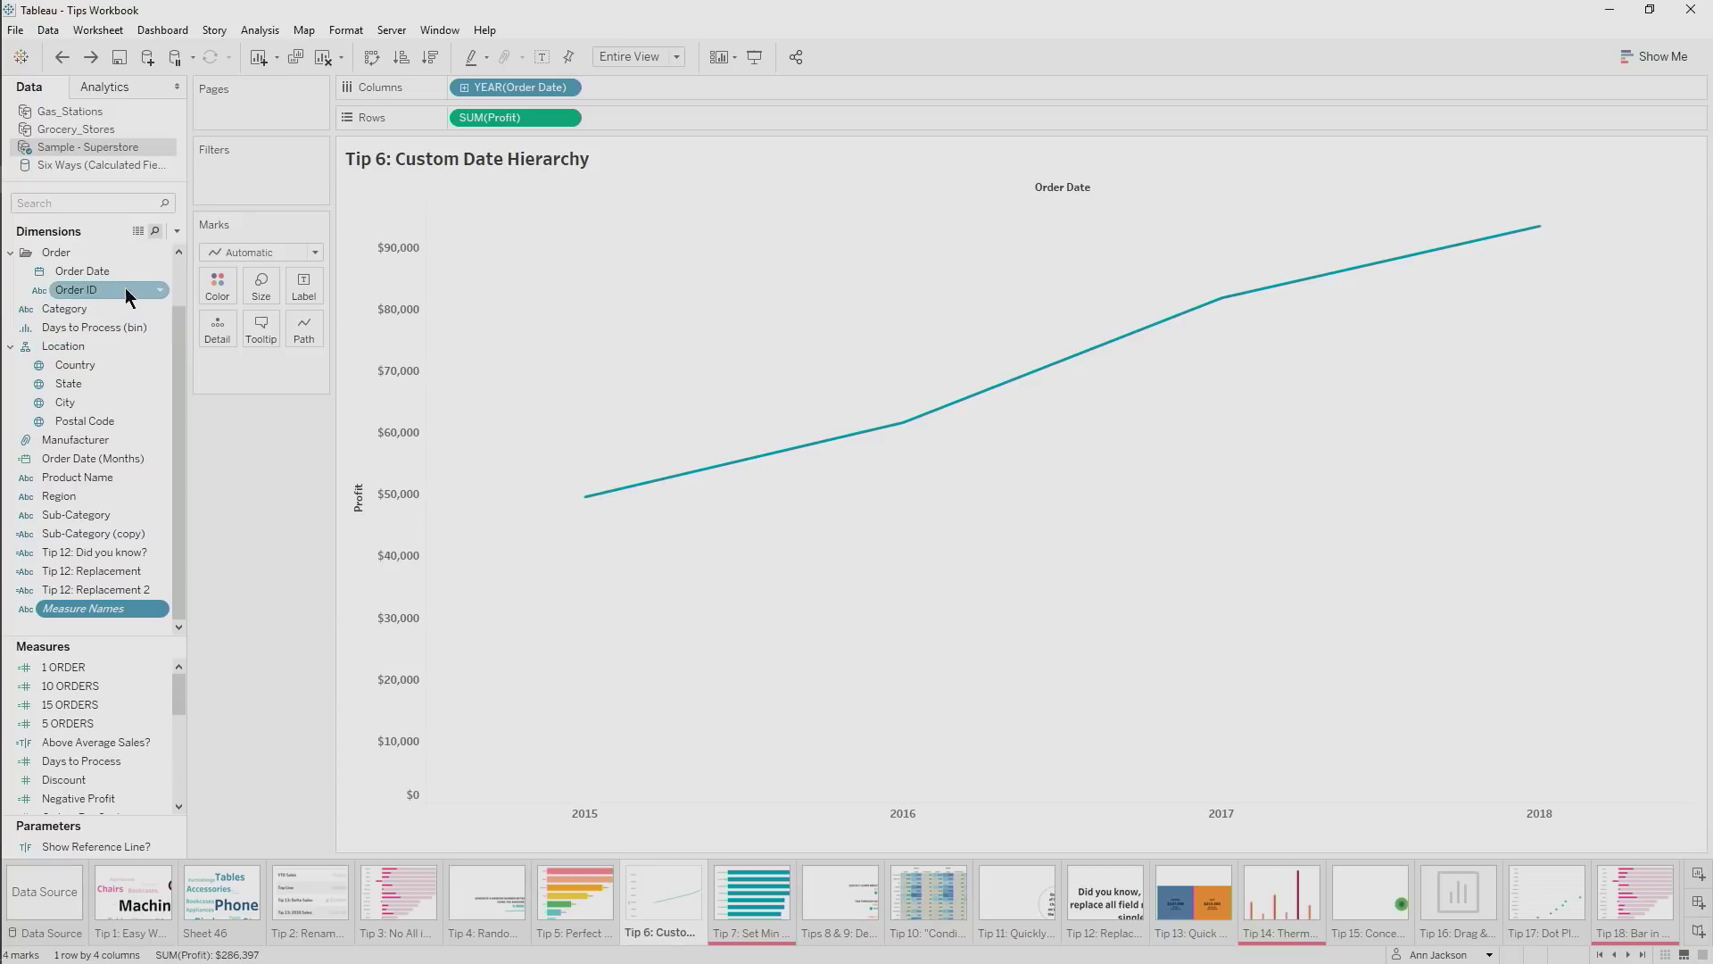
Create a custom date from Order Date with the Years detail
right_click(120, 271)
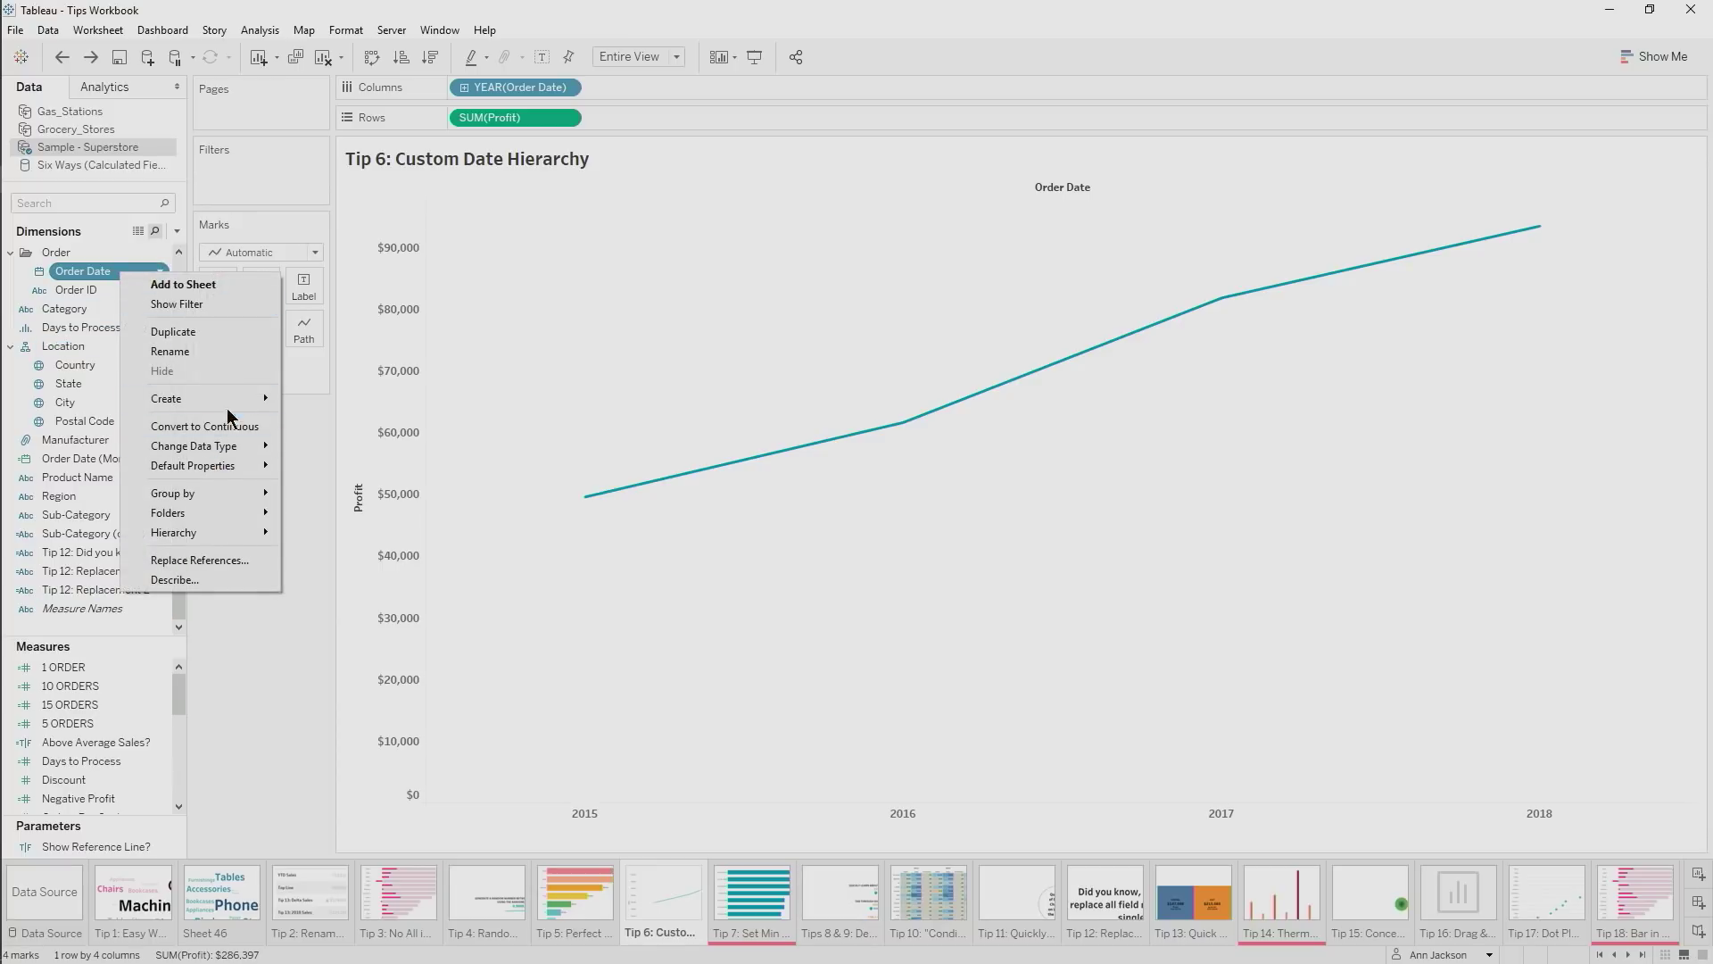
mouse_move(231, 399)
click(329, 478)
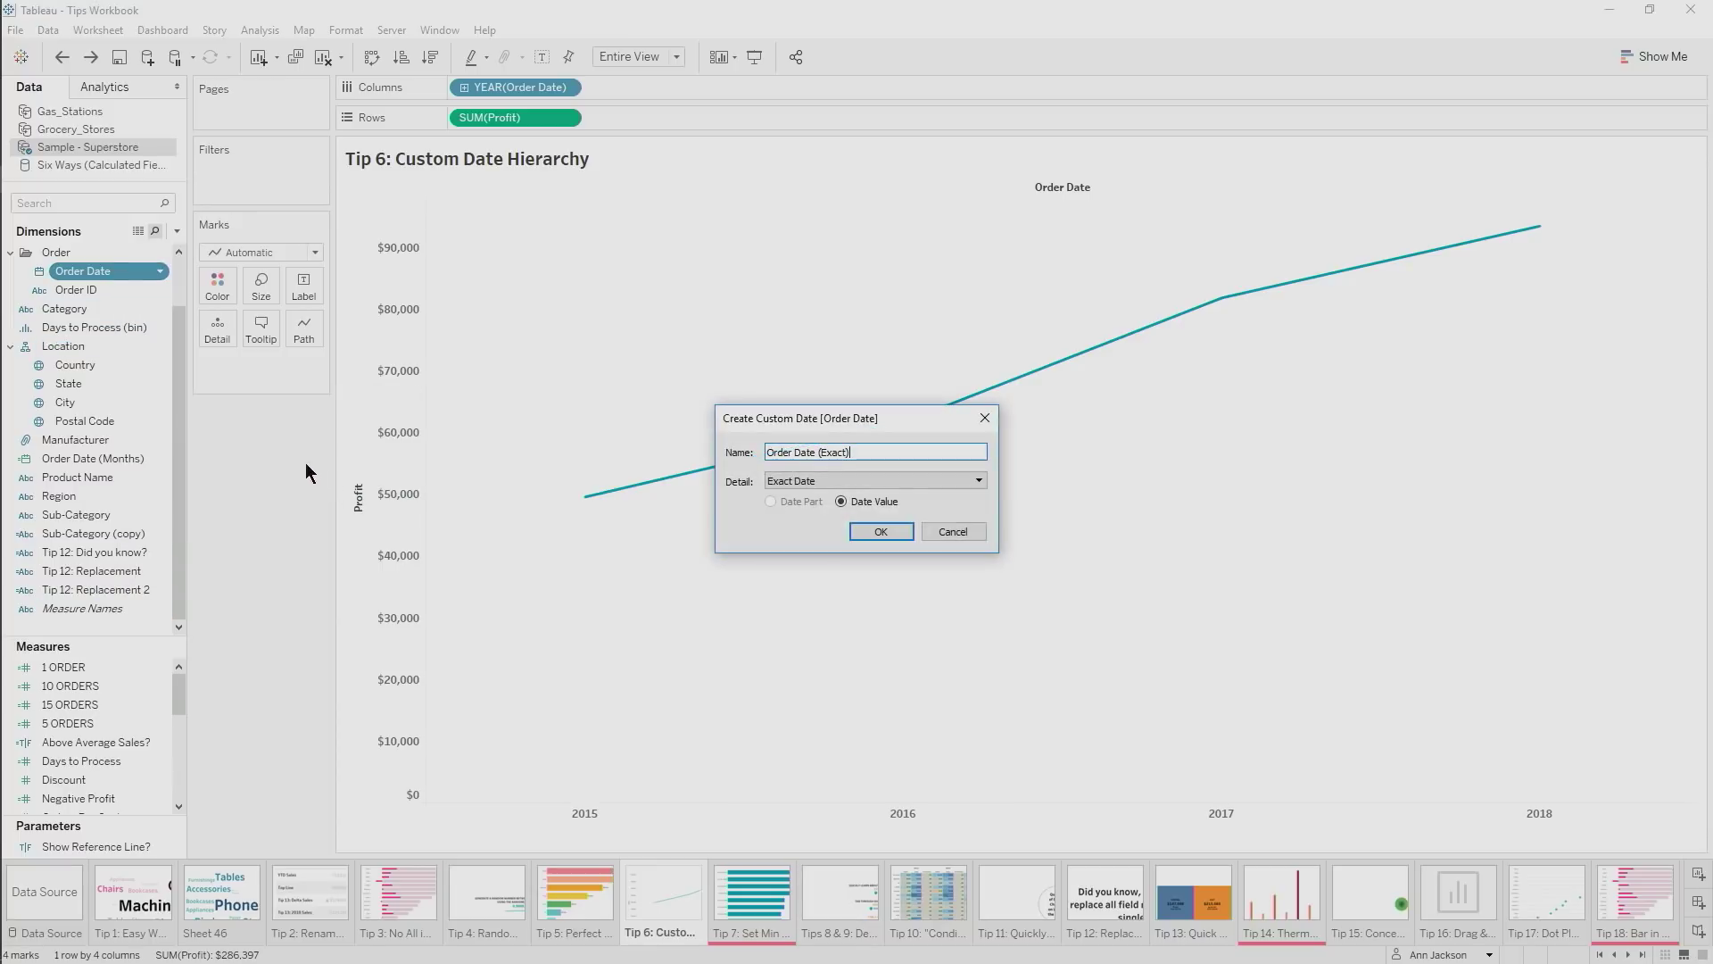
click(879, 481)
click(857, 496)
click(876, 531)
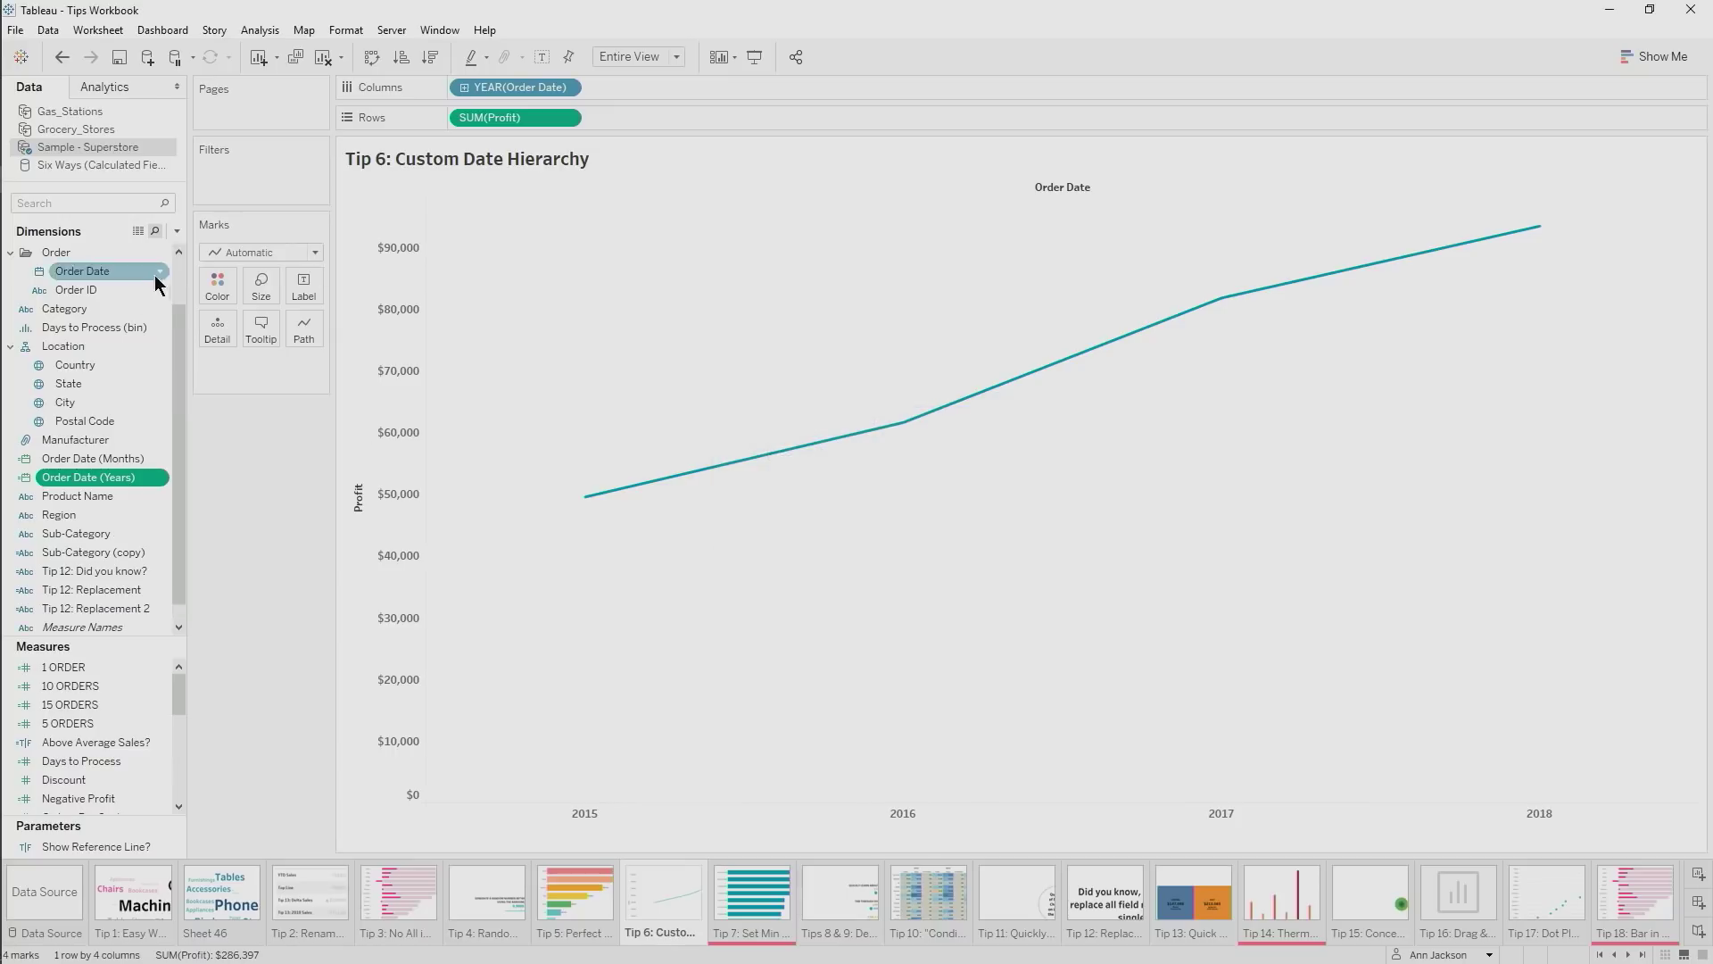
Create a custom date from Order Date with the Months detail as a date value, named Order Date (Months) 2
right_click(105, 282)
mouse_move(234, 402)
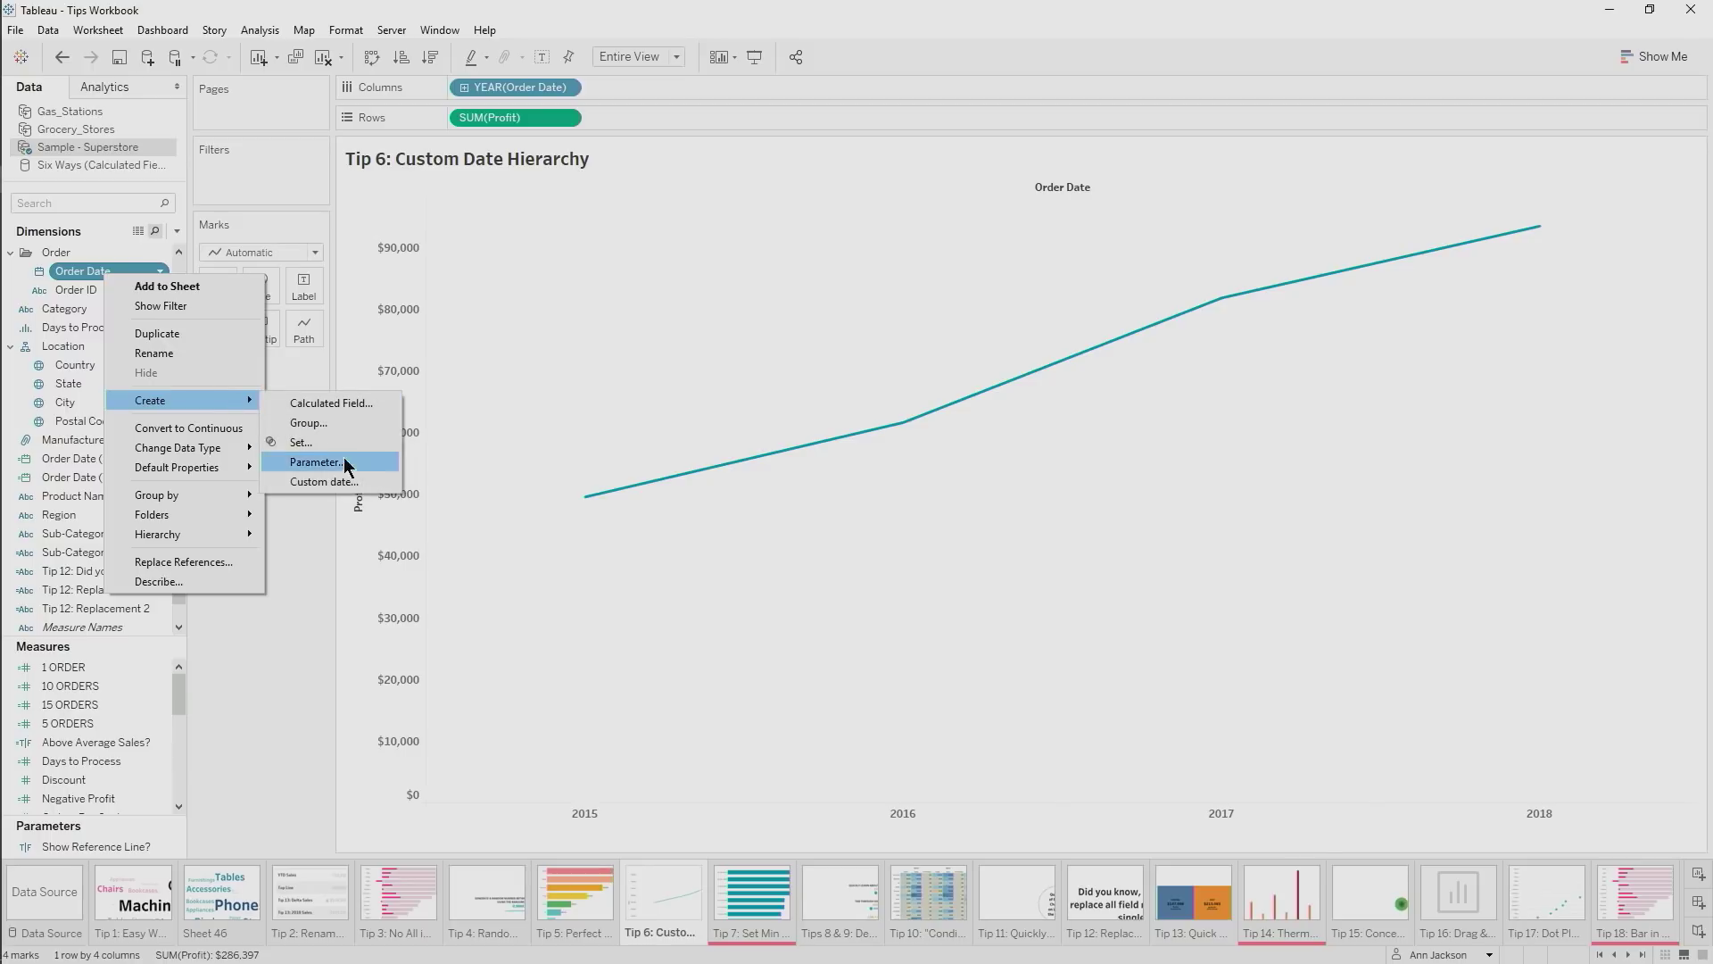
click(340, 481)
click(790, 482)
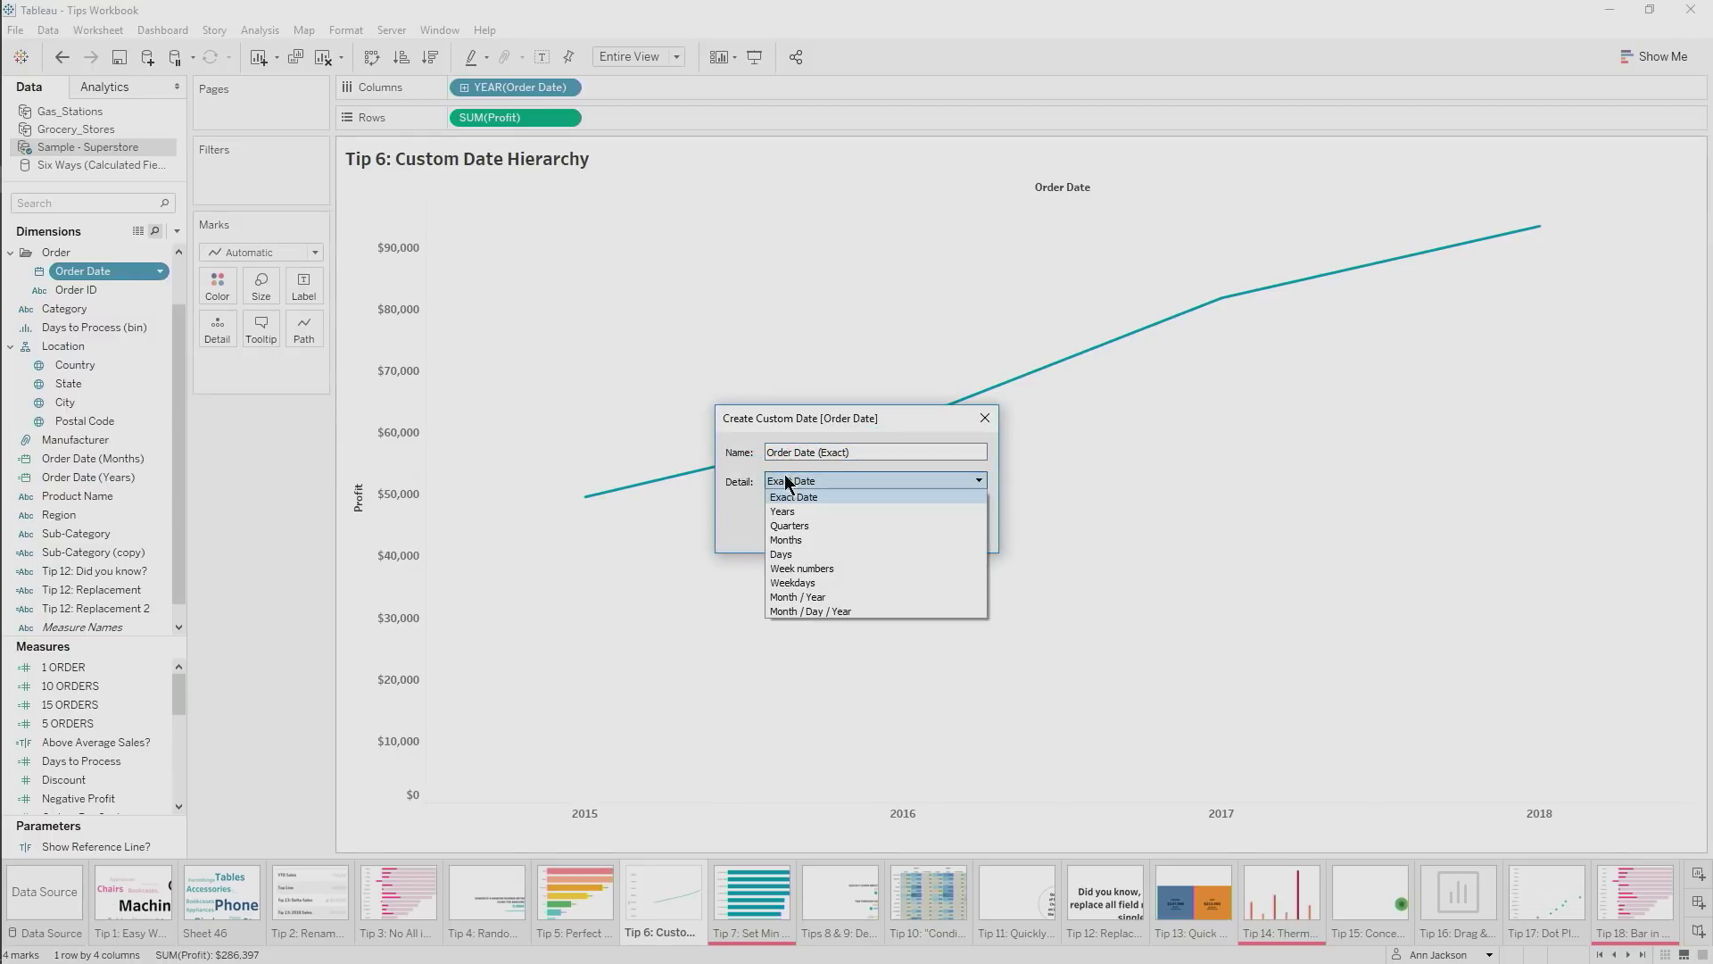
click(798, 540)
click(865, 451)
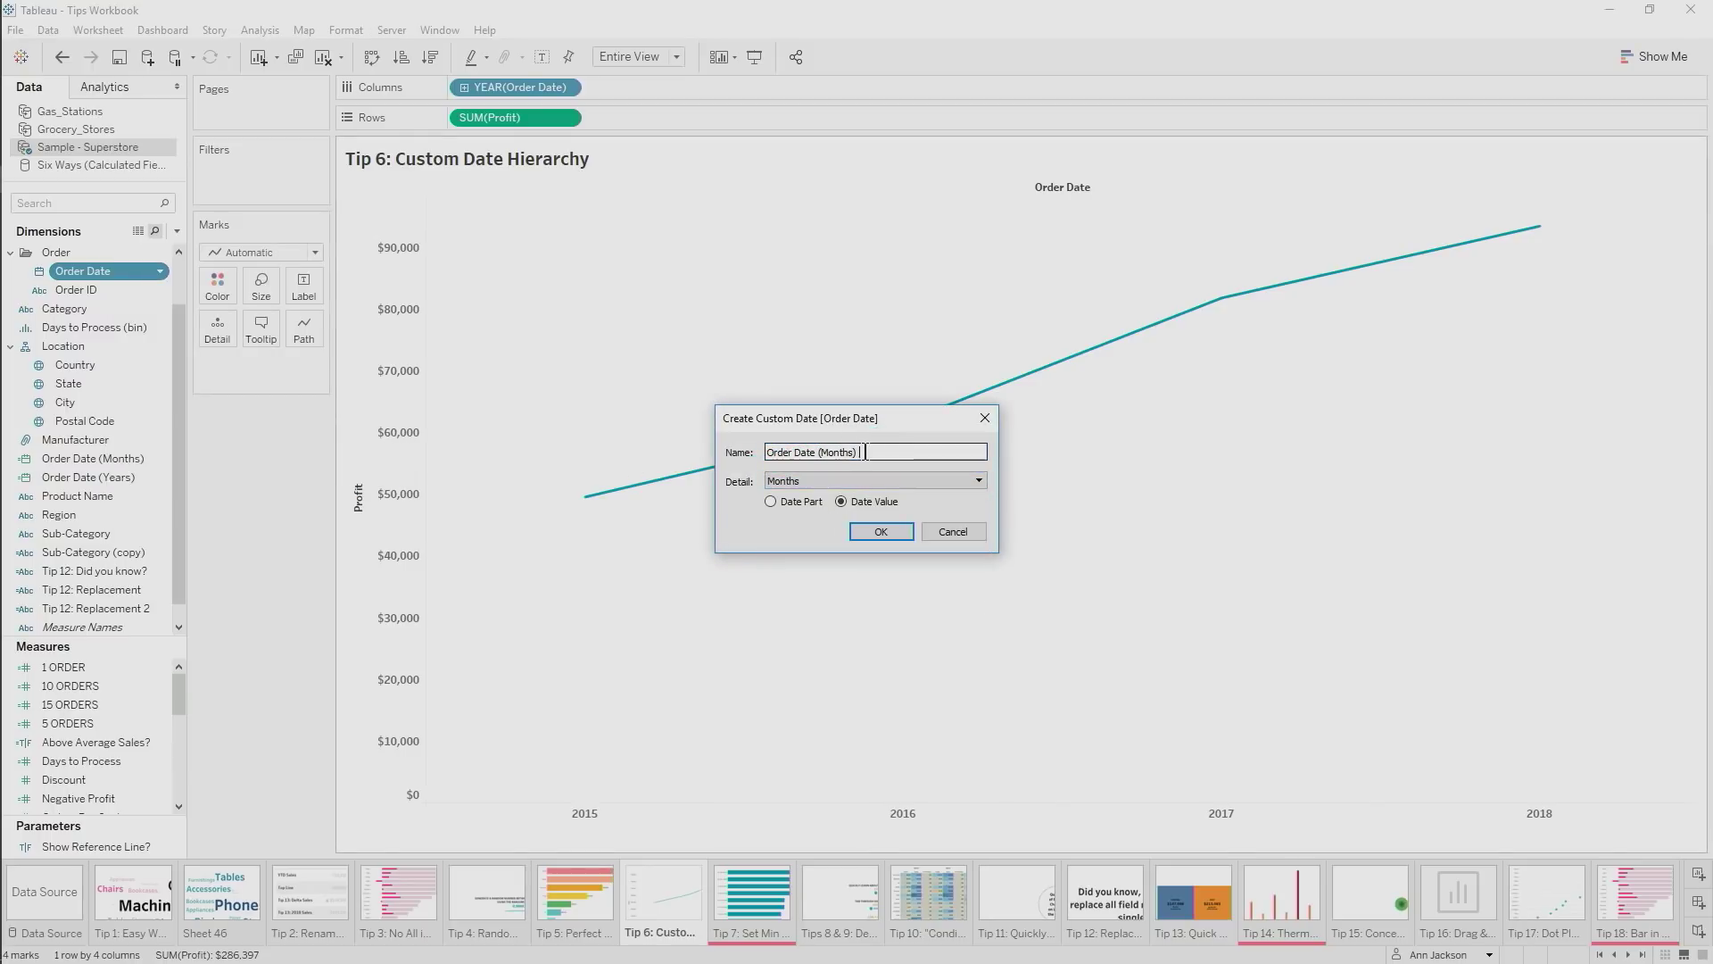
click(881, 531)
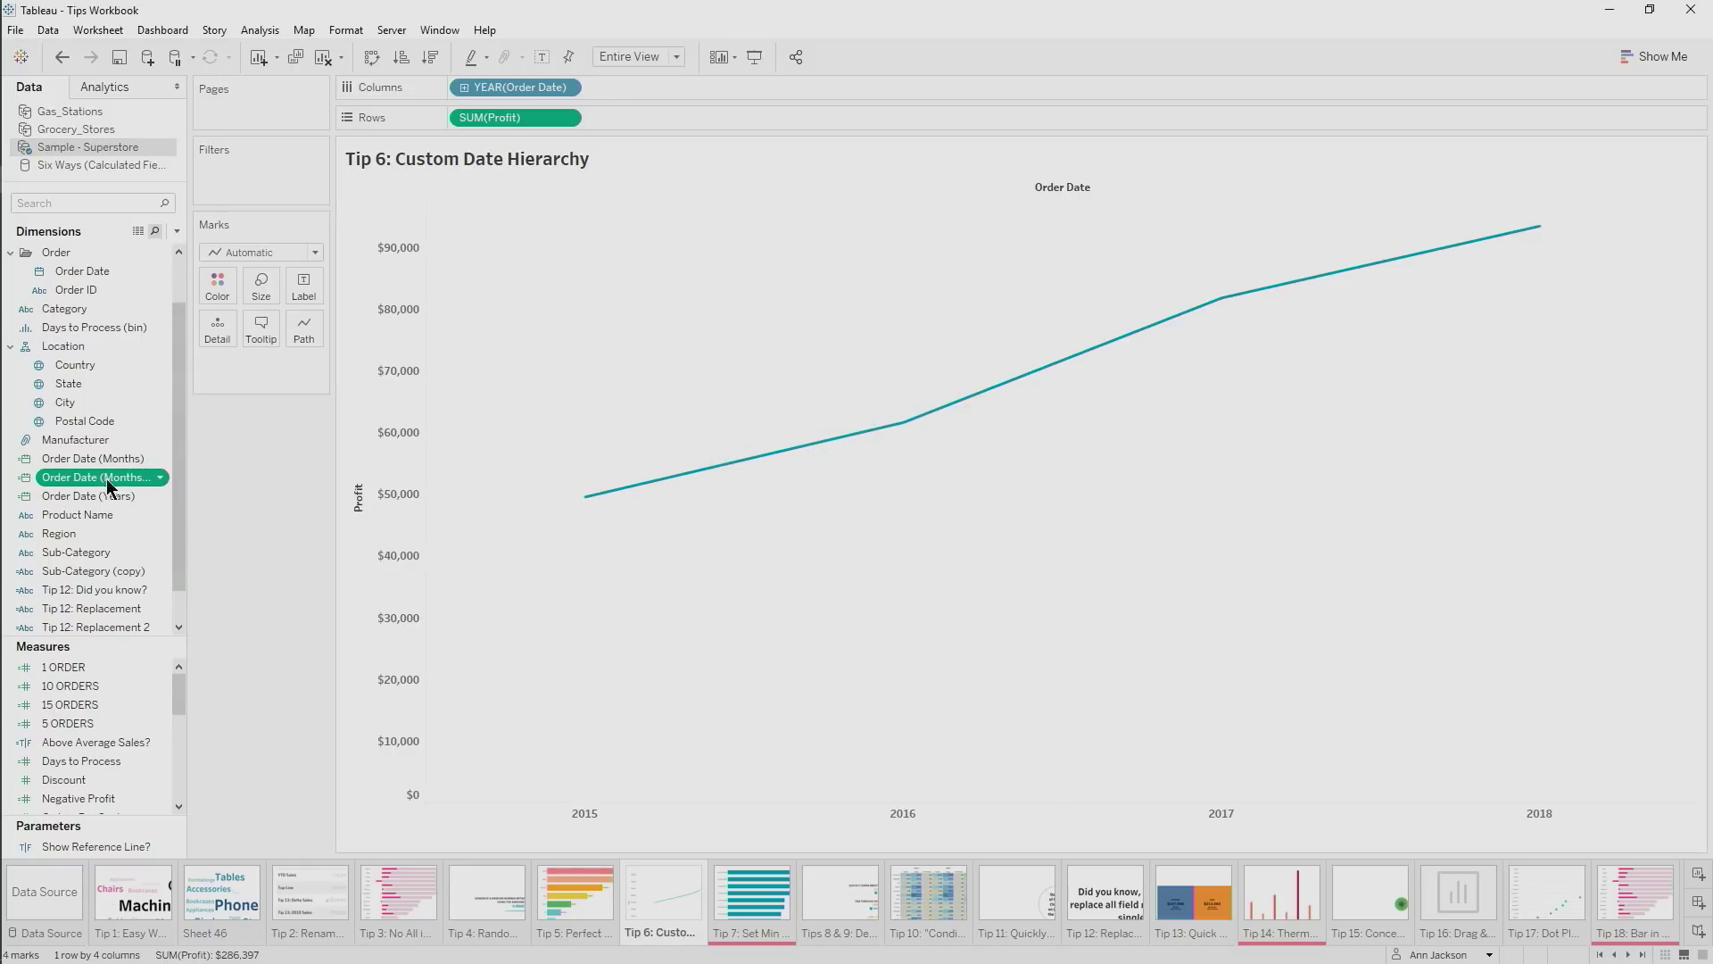
Combine Order Date (Years) and Order Date (Months) 2 into a hierarchy, keeping the suggested name
ctrl+click(128, 498)
right_click(121, 494)
click(210, 670)
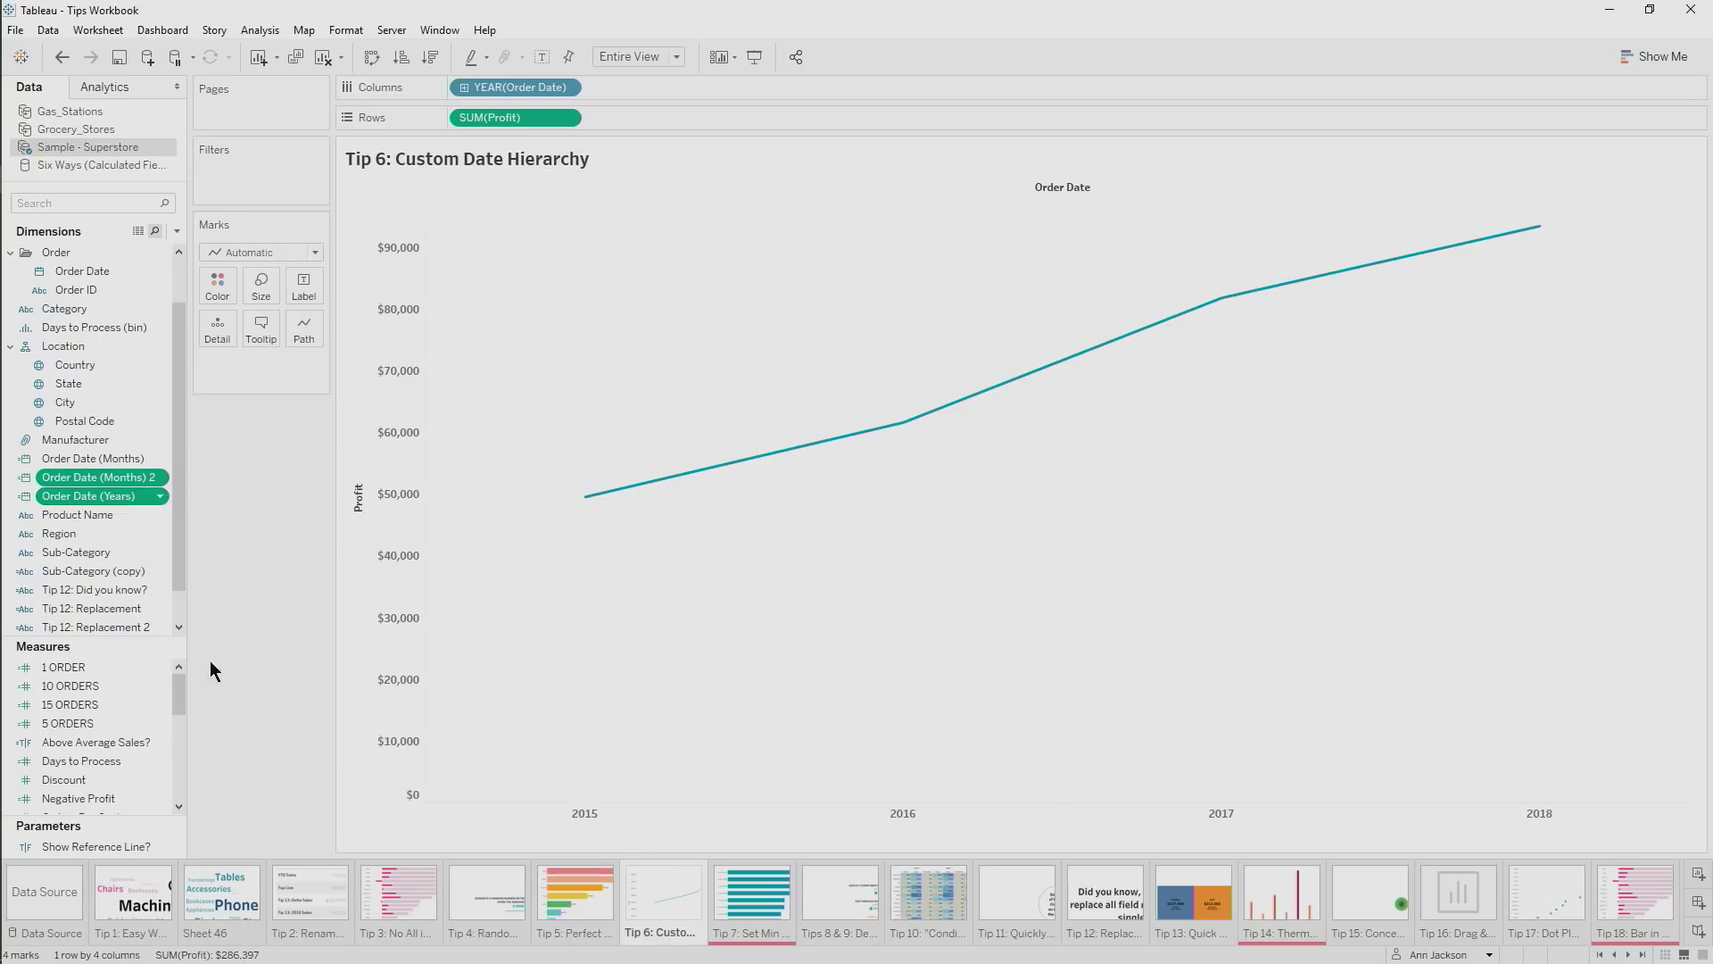
drag(123, 483, 109, 496)
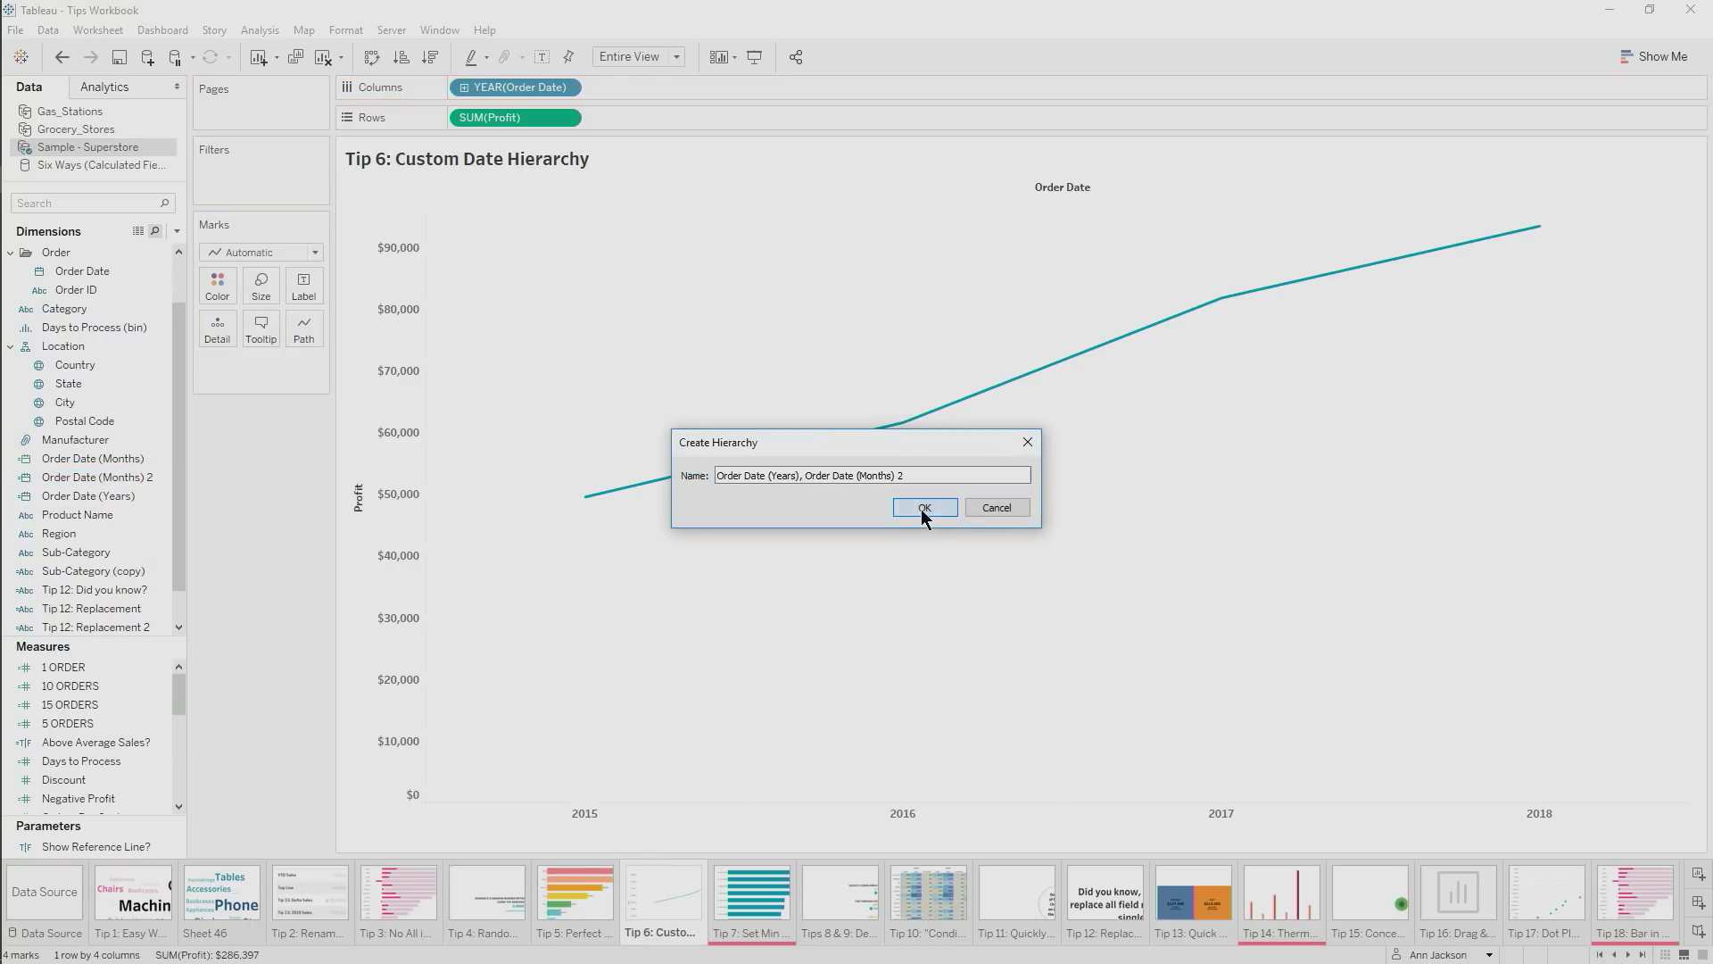
click(921, 508)
Replace YEAR(Order Date) on Columns with the new custom date hierarchy and drill it down to months
drag(100, 481, 496, 95)
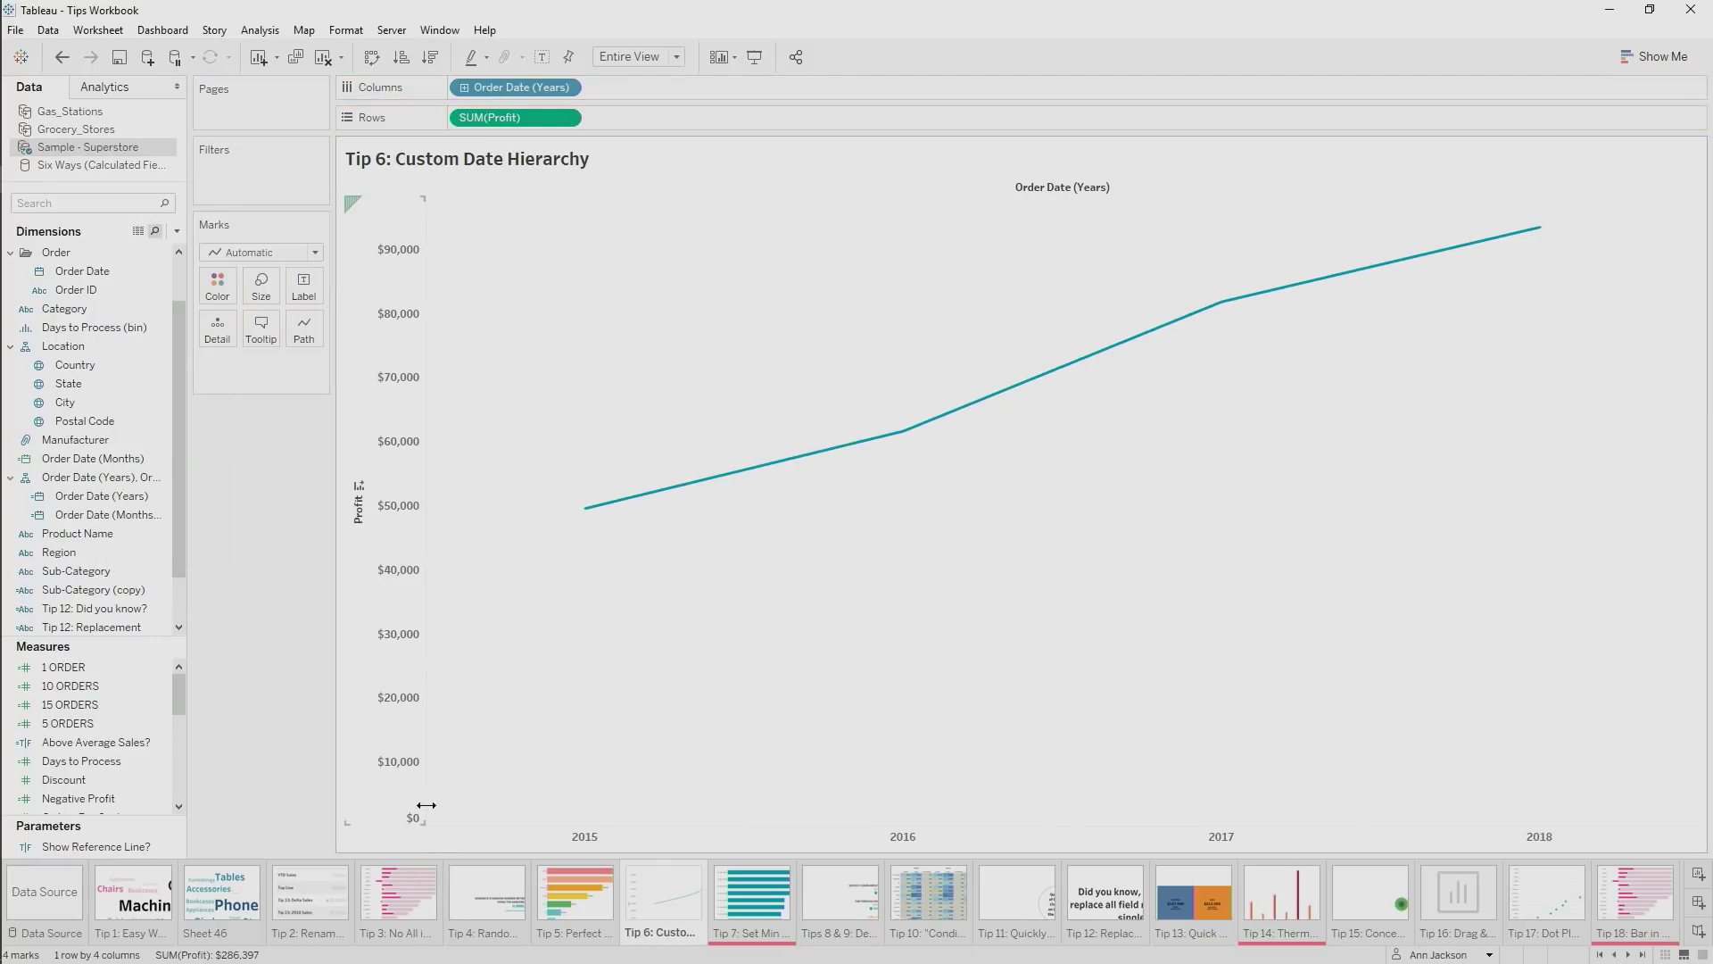
click(429, 833)
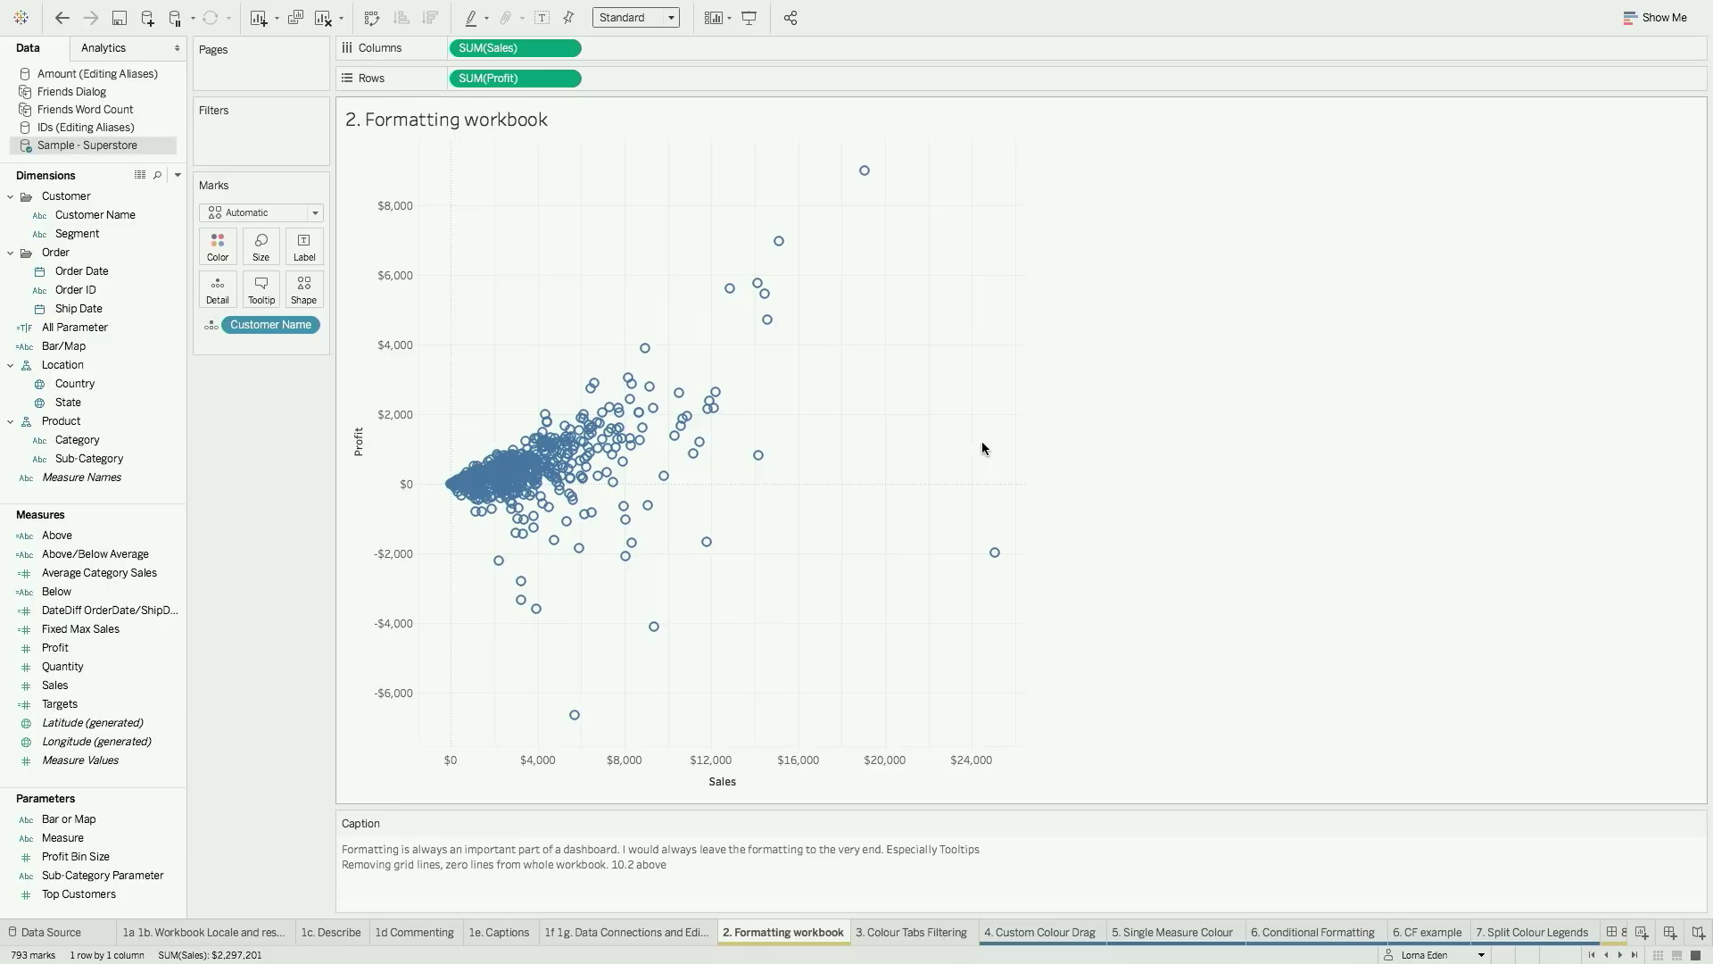
In the NOLA Start Workbook, turn grid lines off for the whole workbook and show the additional line formatting options
mouse_move(547, 11)
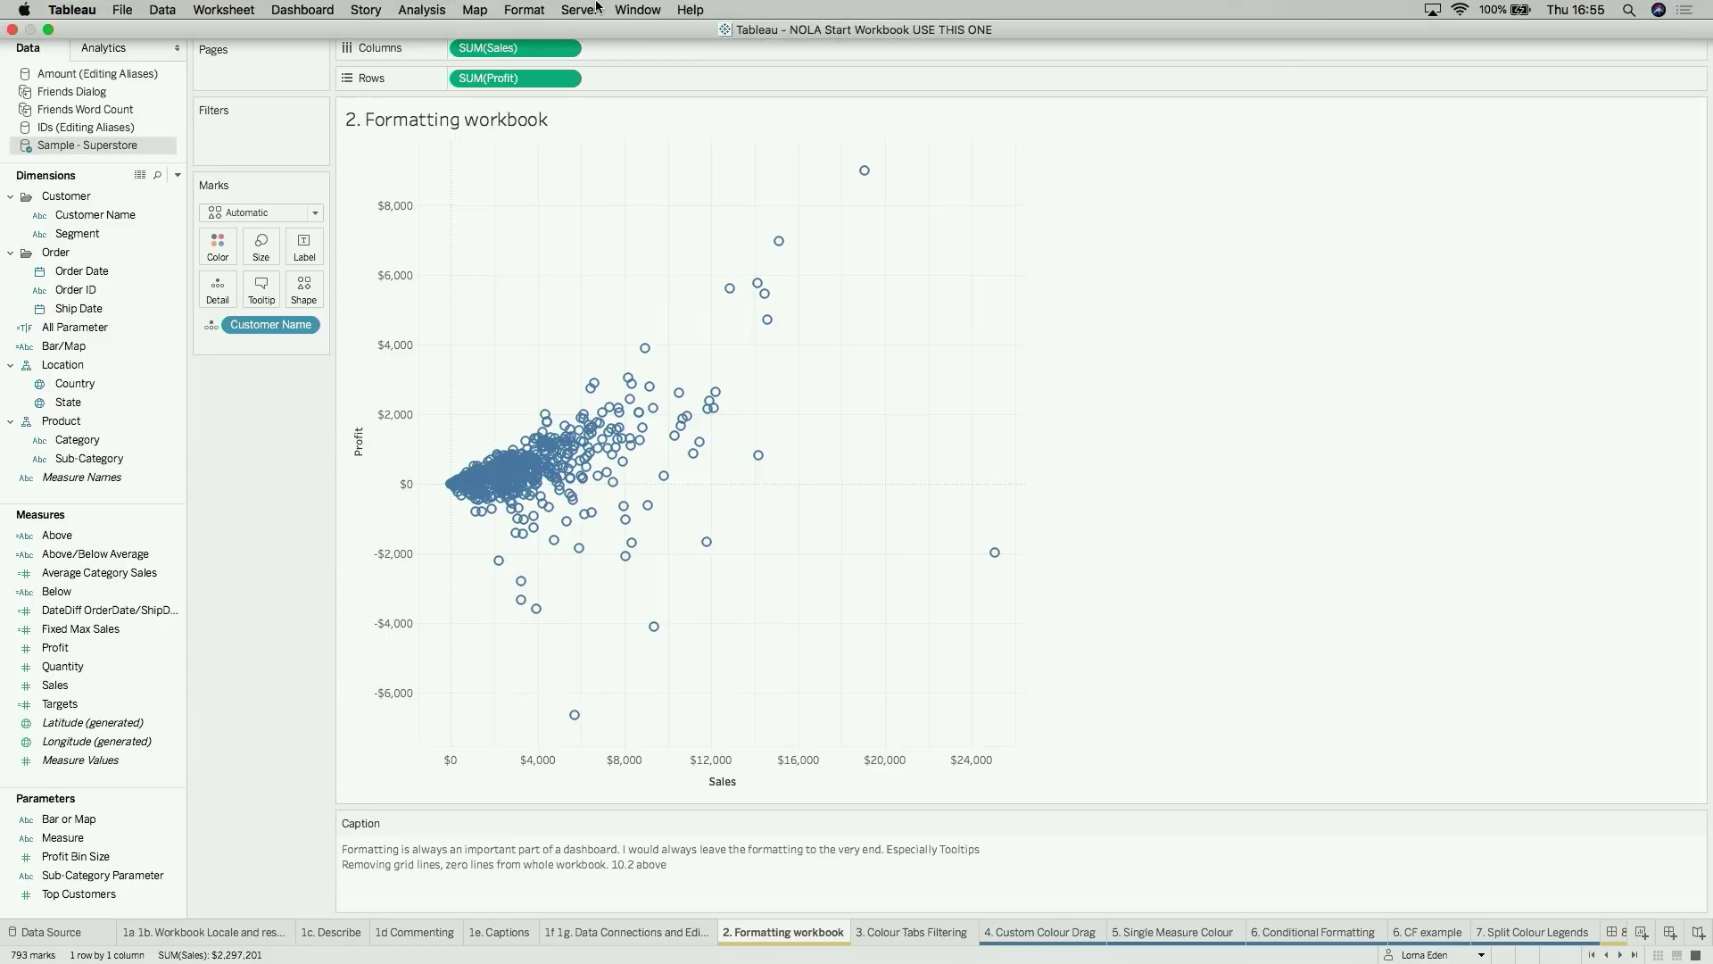
click(526, 10)
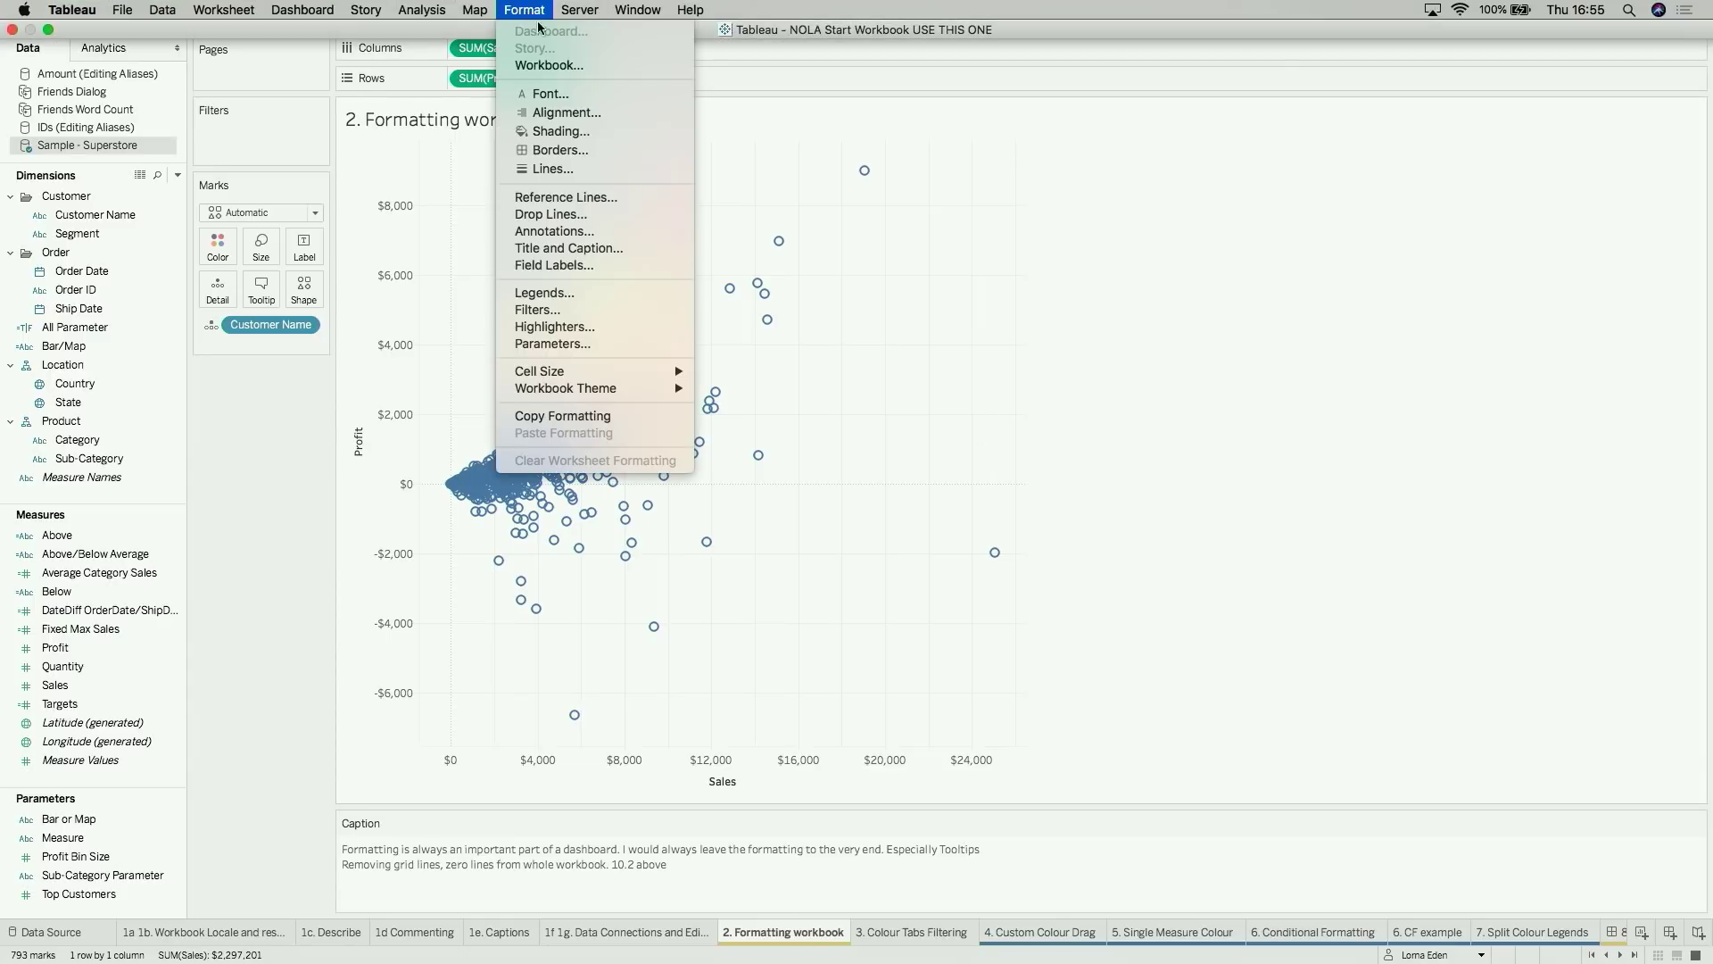
click(553, 64)
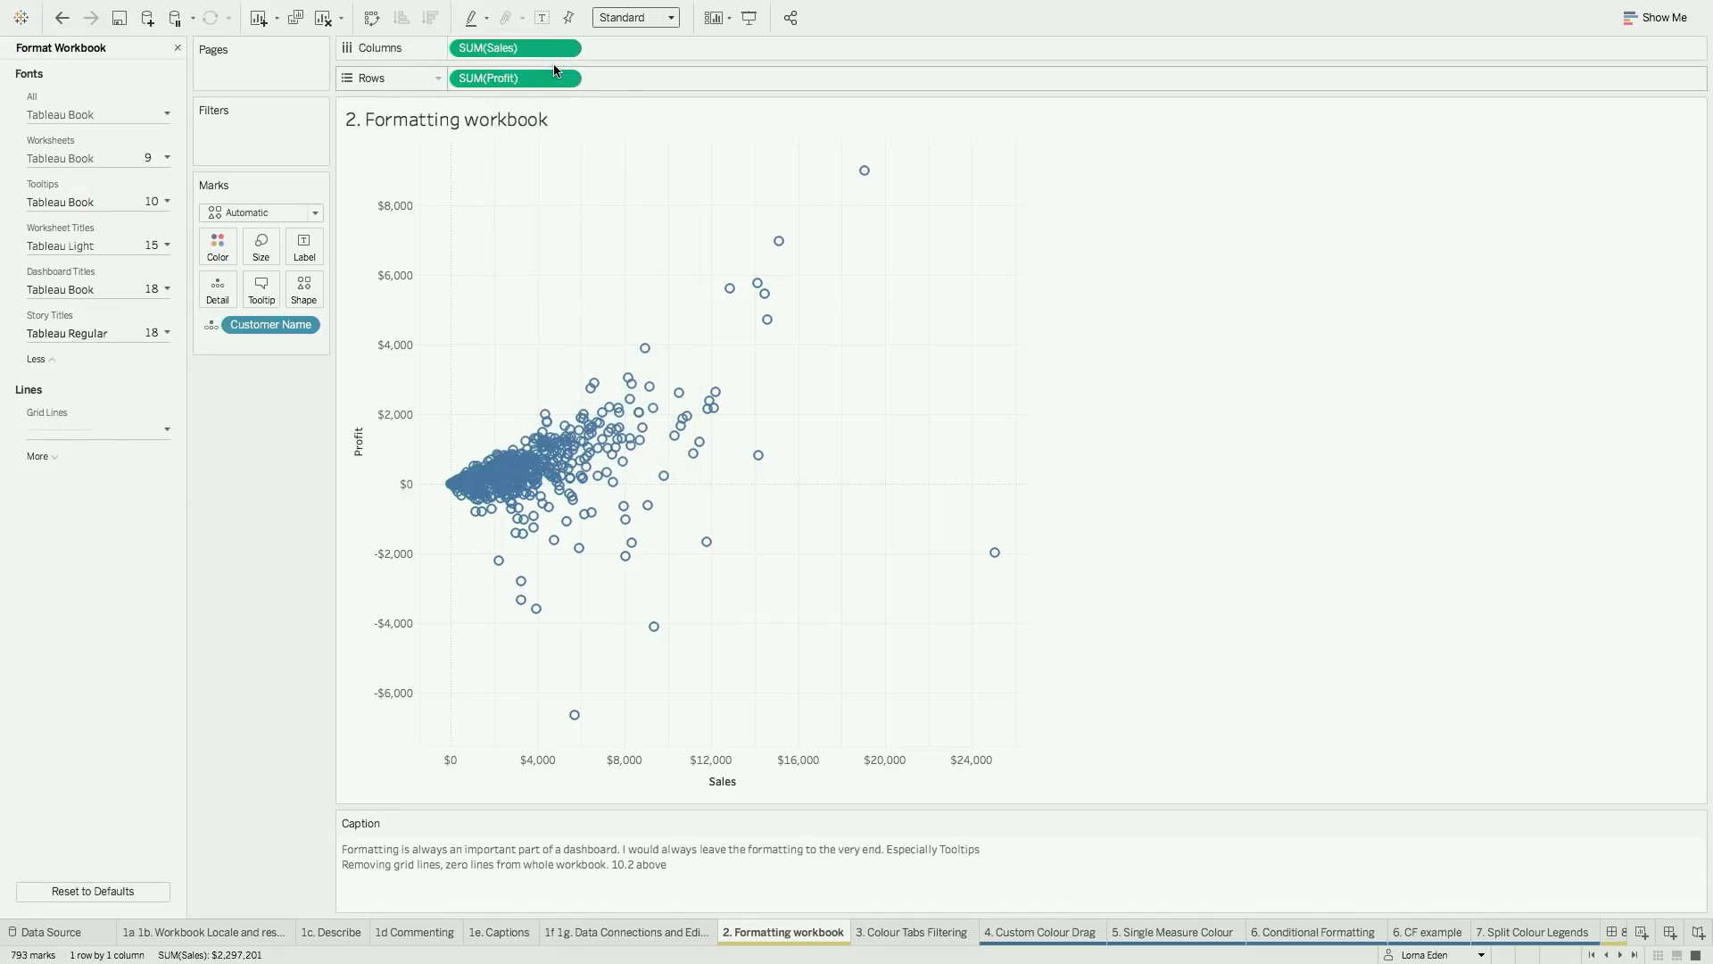
click(107, 429)
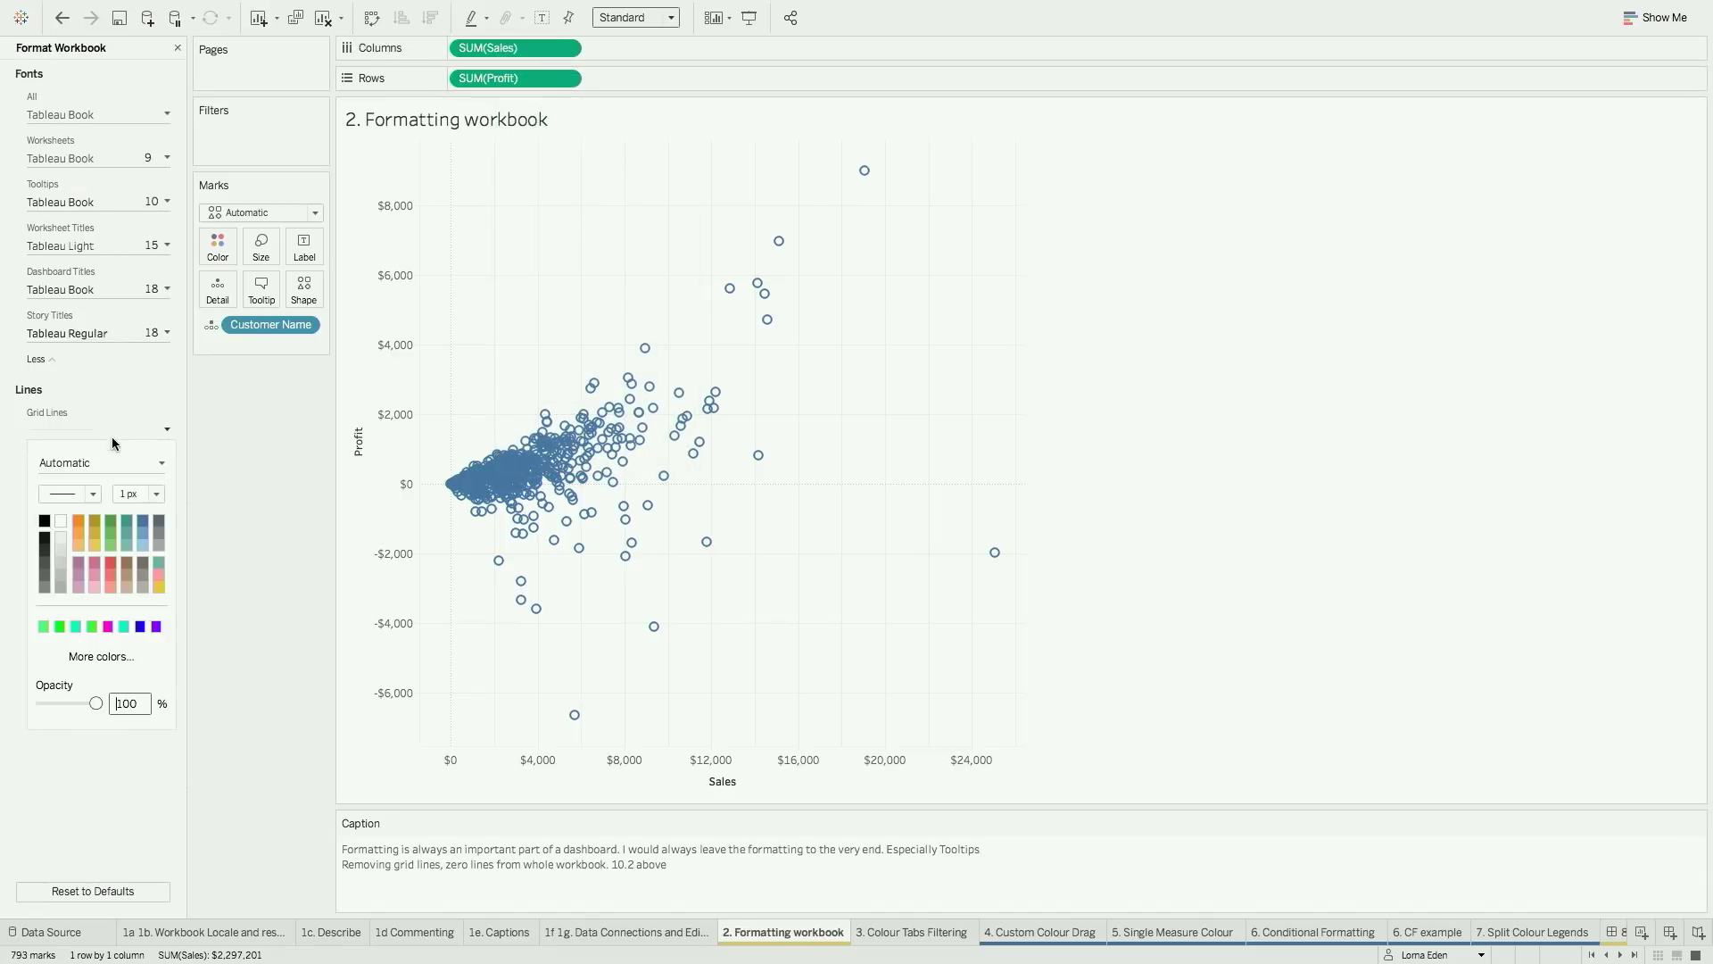
click(114, 462)
click(214, 482)
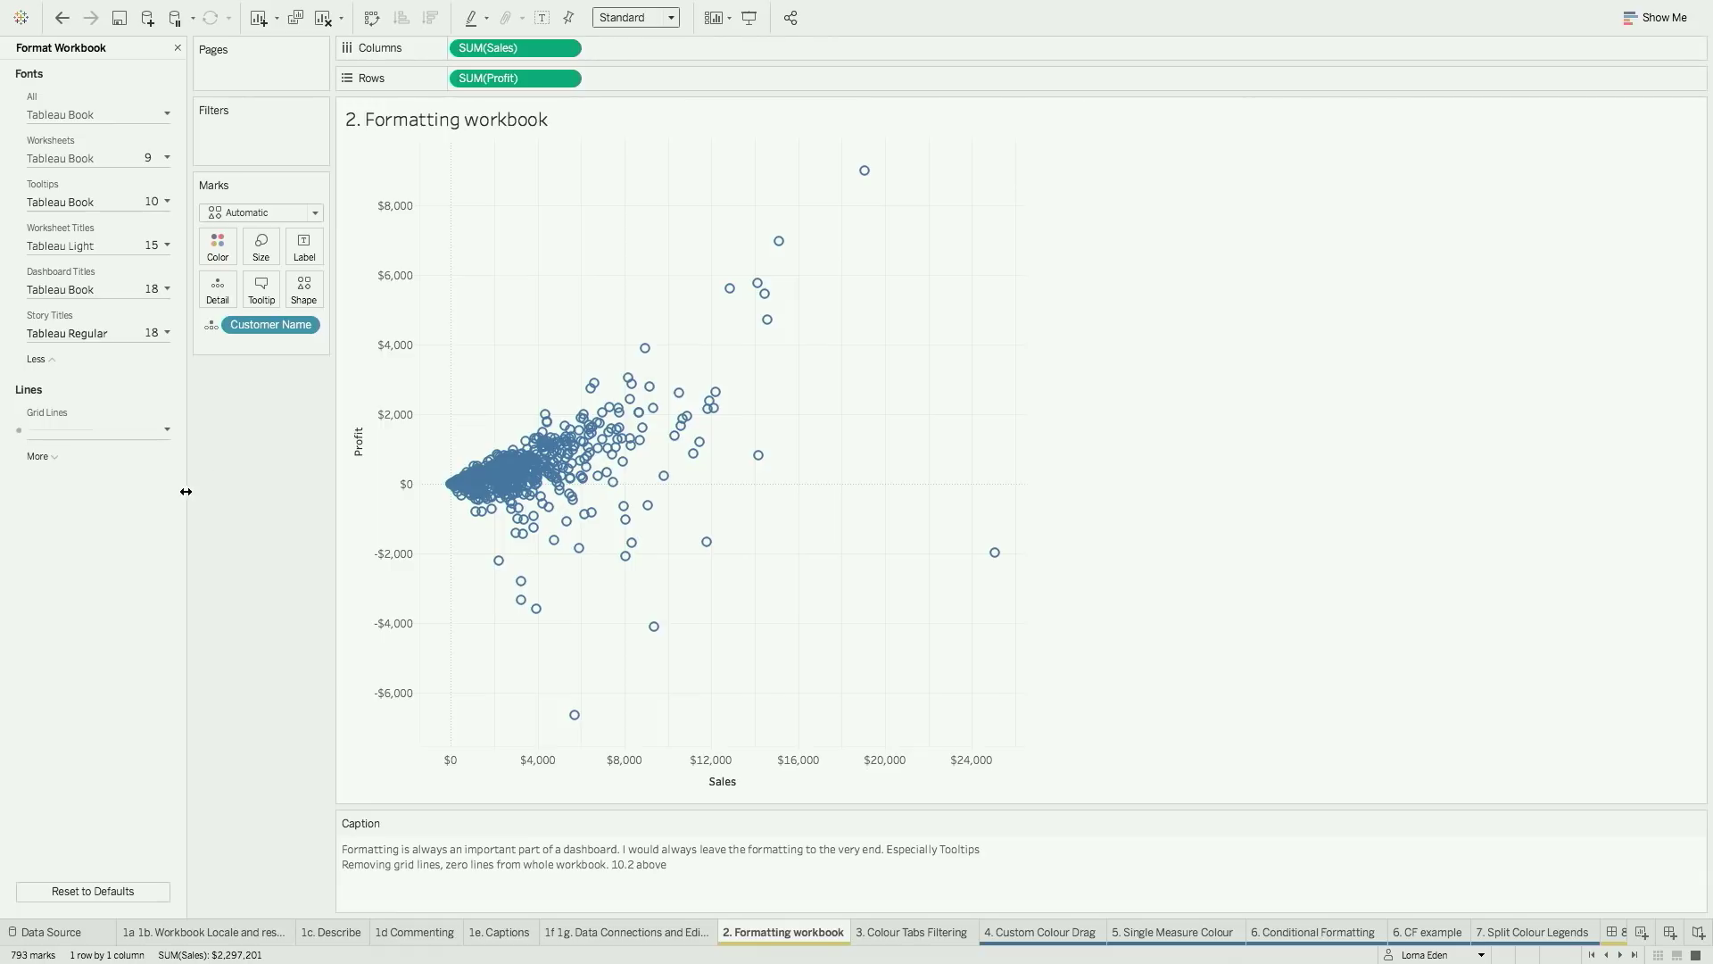
click(104, 429)
click(103, 462)
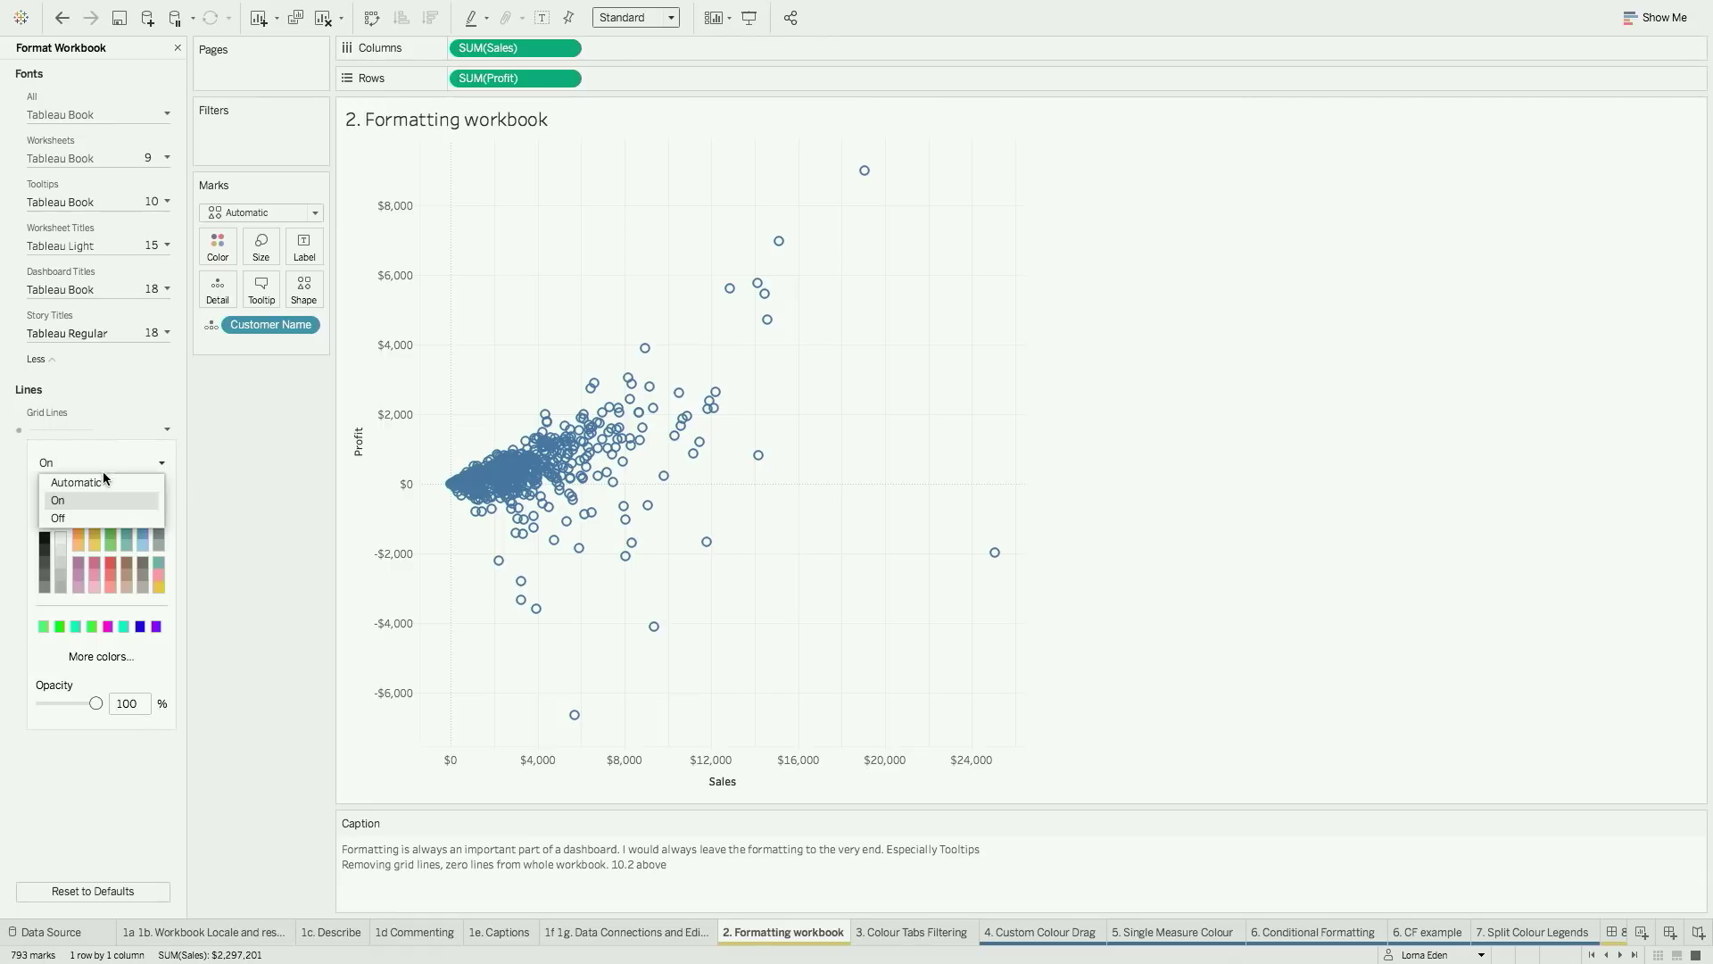
click(71, 518)
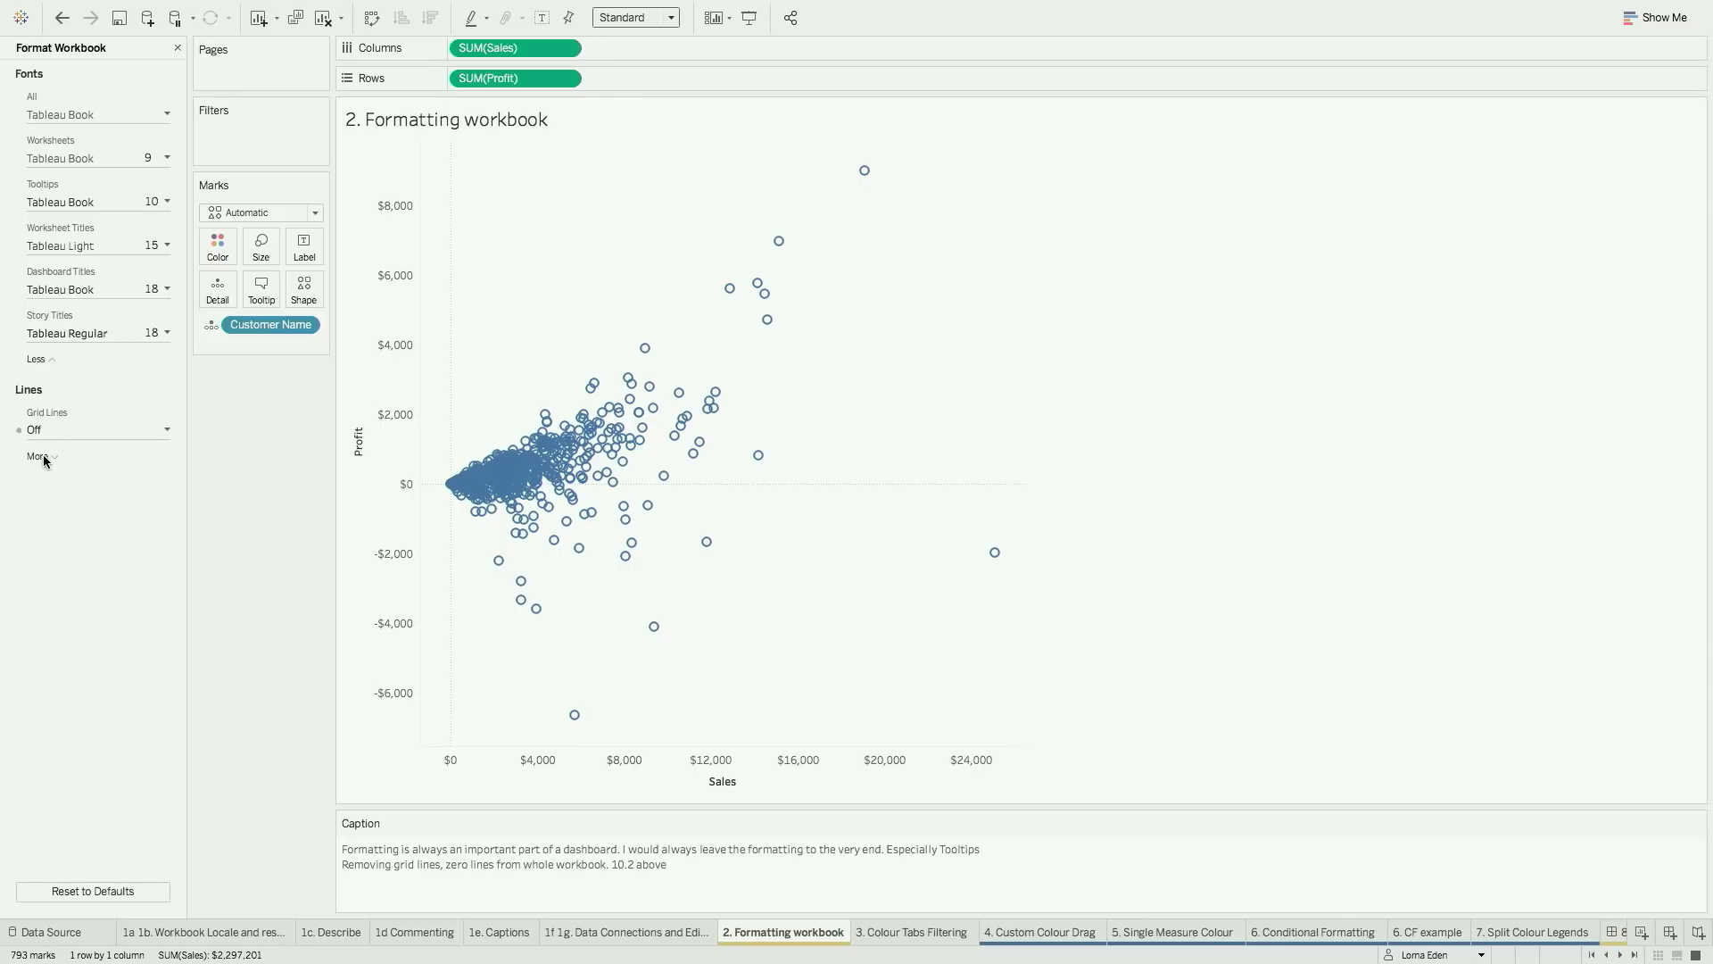
click(41, 455)
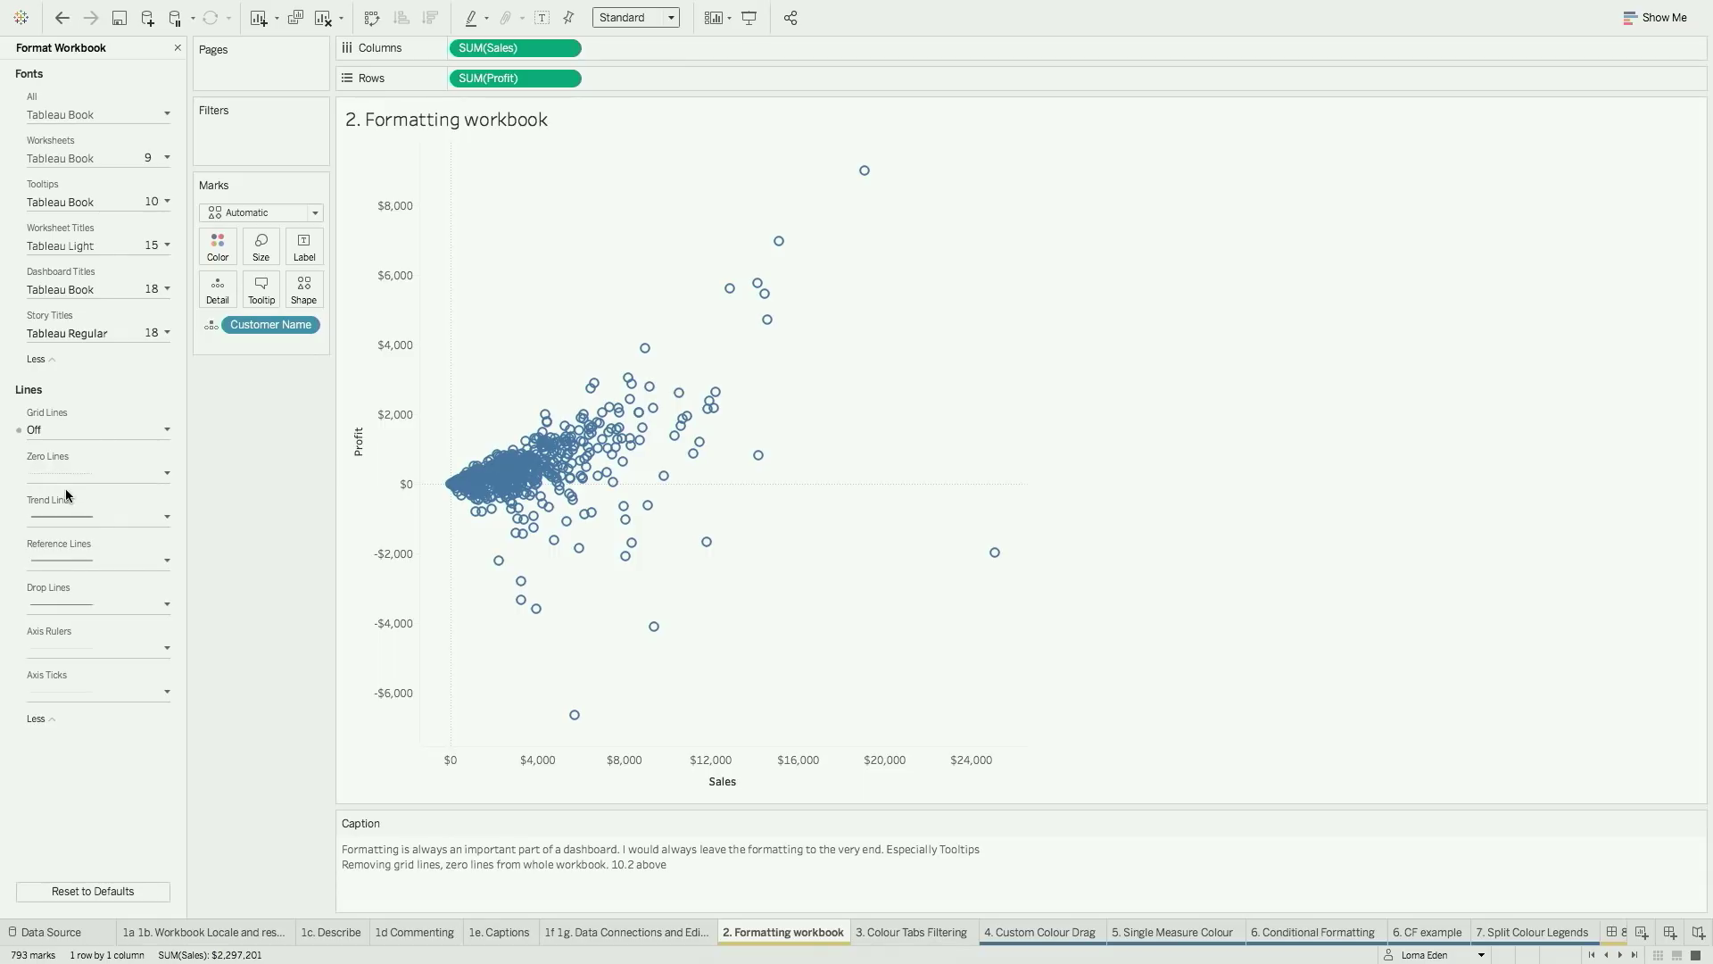
Open the 3. Colour Tabs Filtering sheet and close the workbook formatting options
click(941, 932)
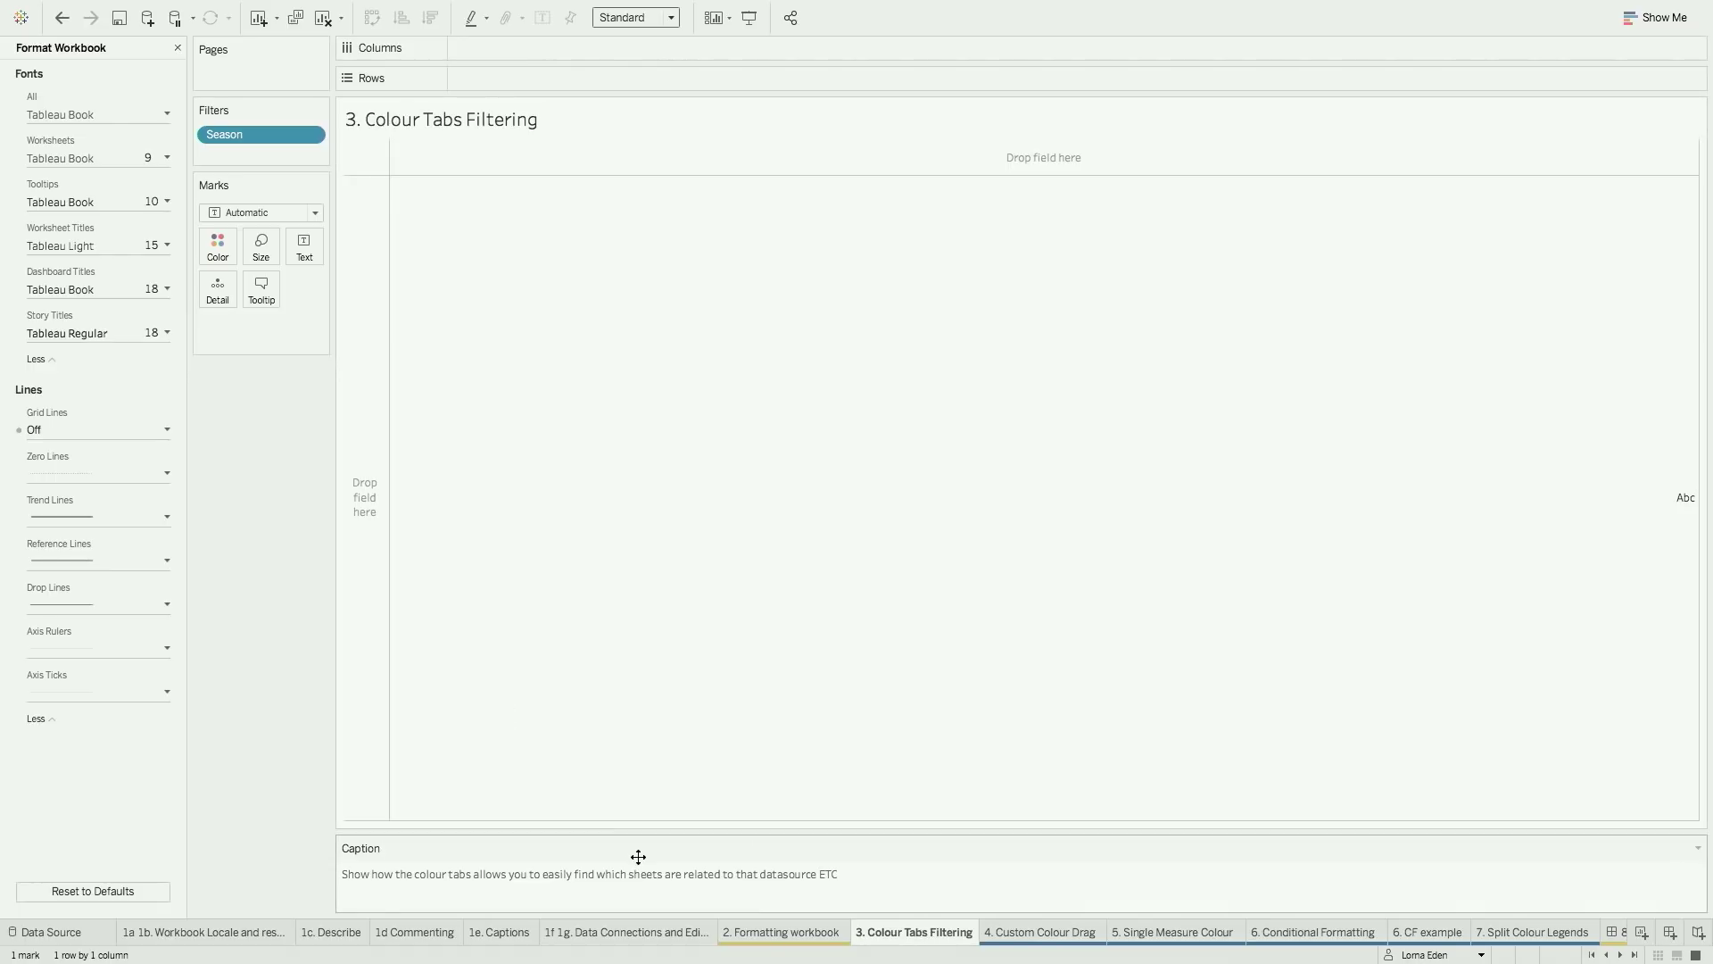
click(176, 47)
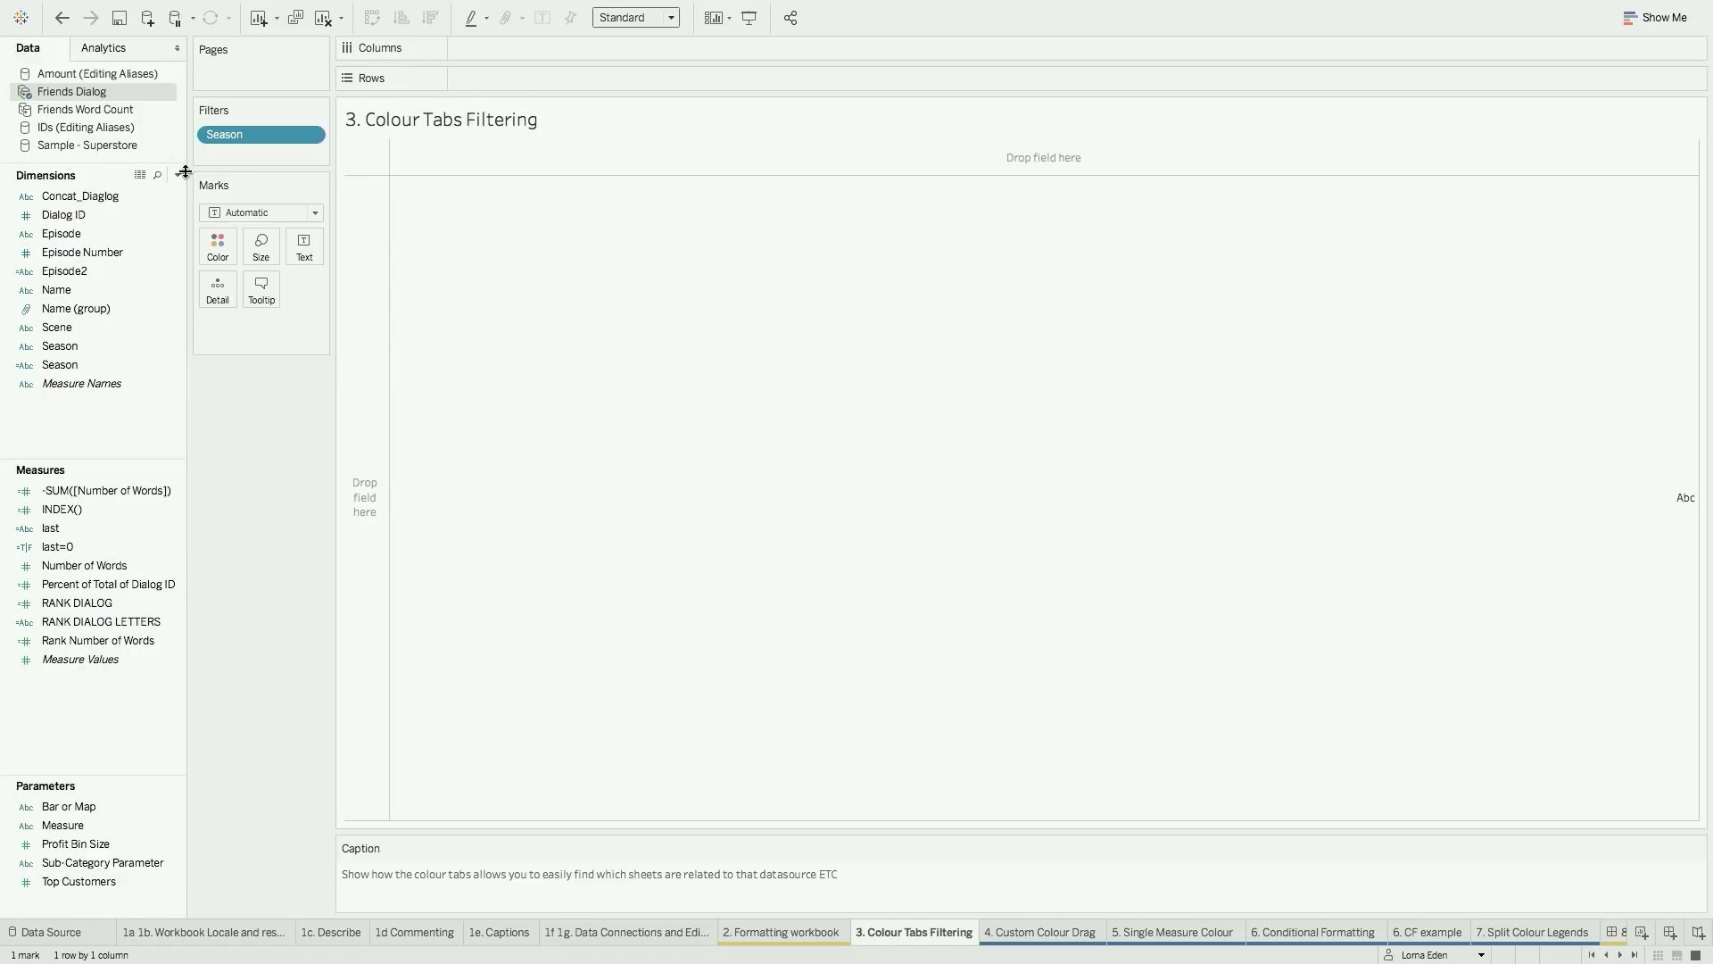
Review which worksheets the Season filter could be applied to, using their tab colours, and leave the selection without applying it
click(311, 141)
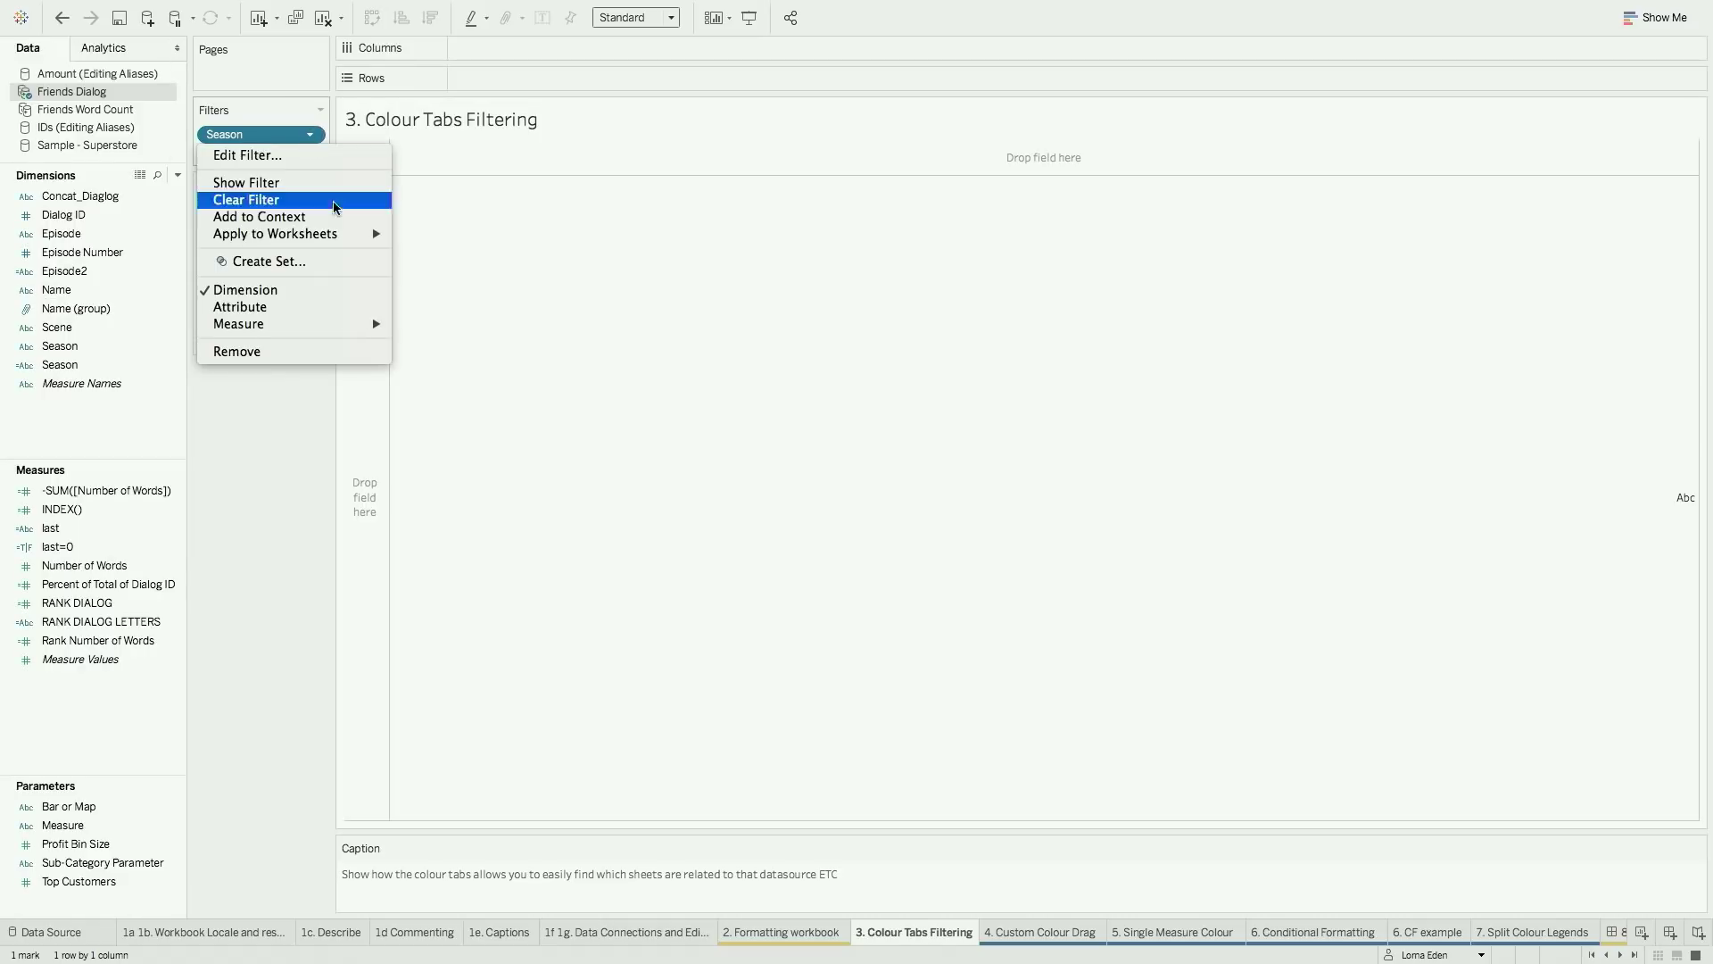
mouse_move(340, 241)
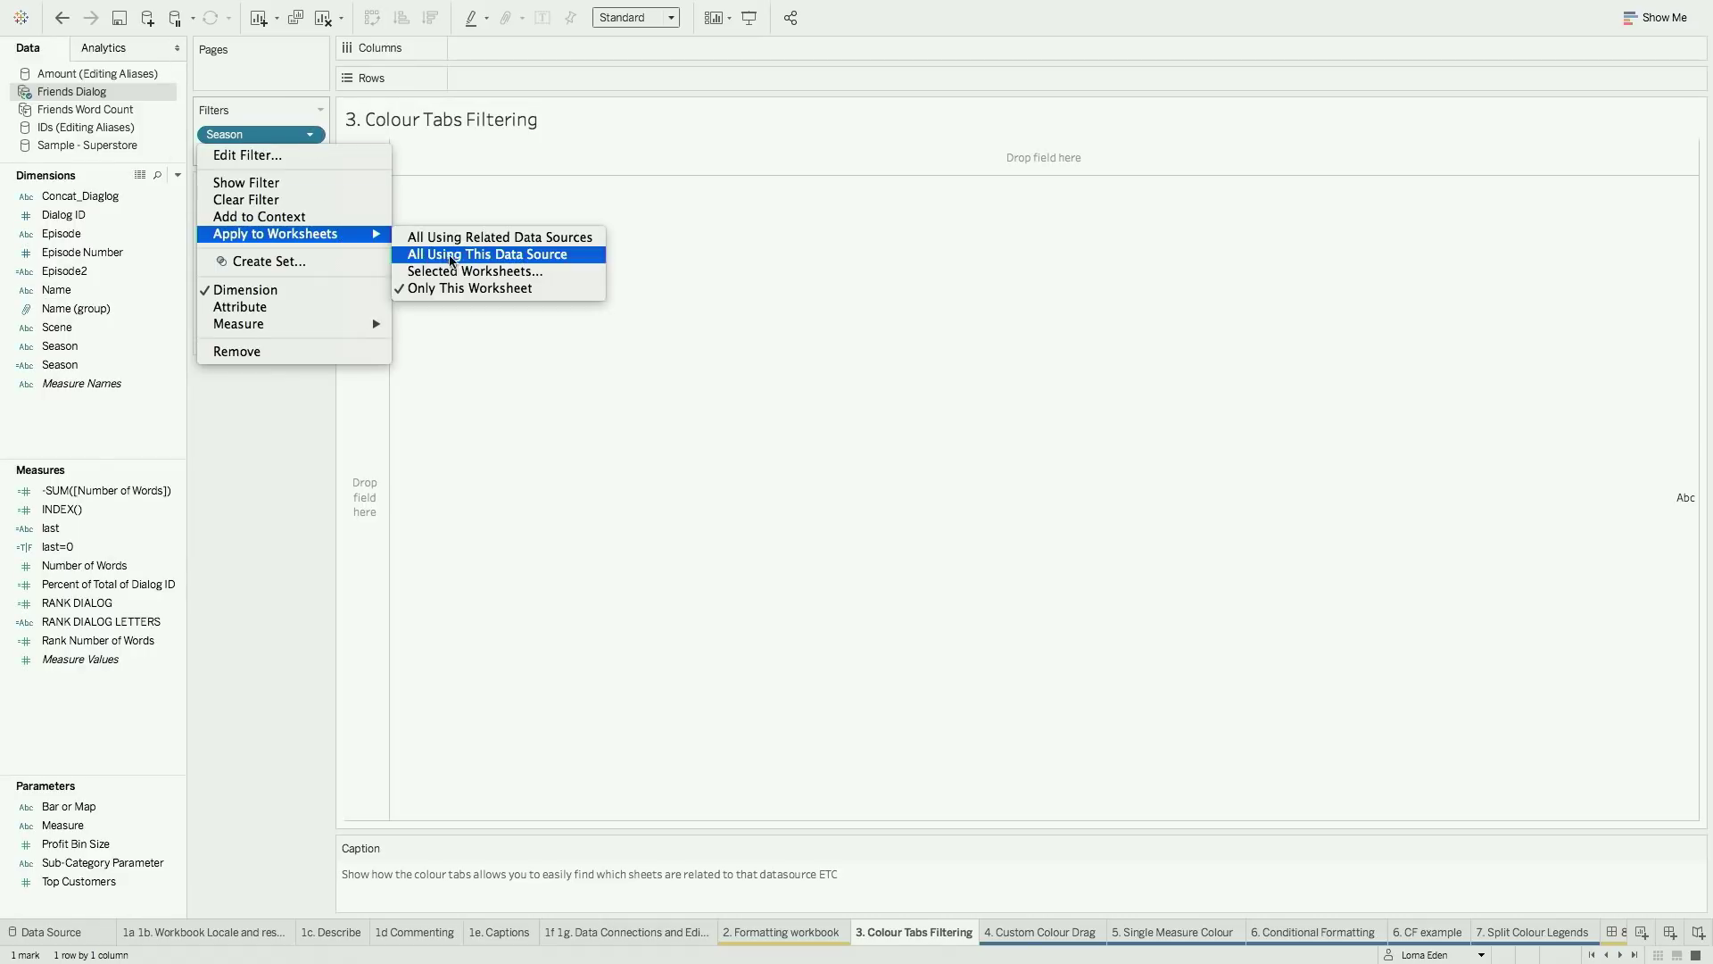
click(463, 272)
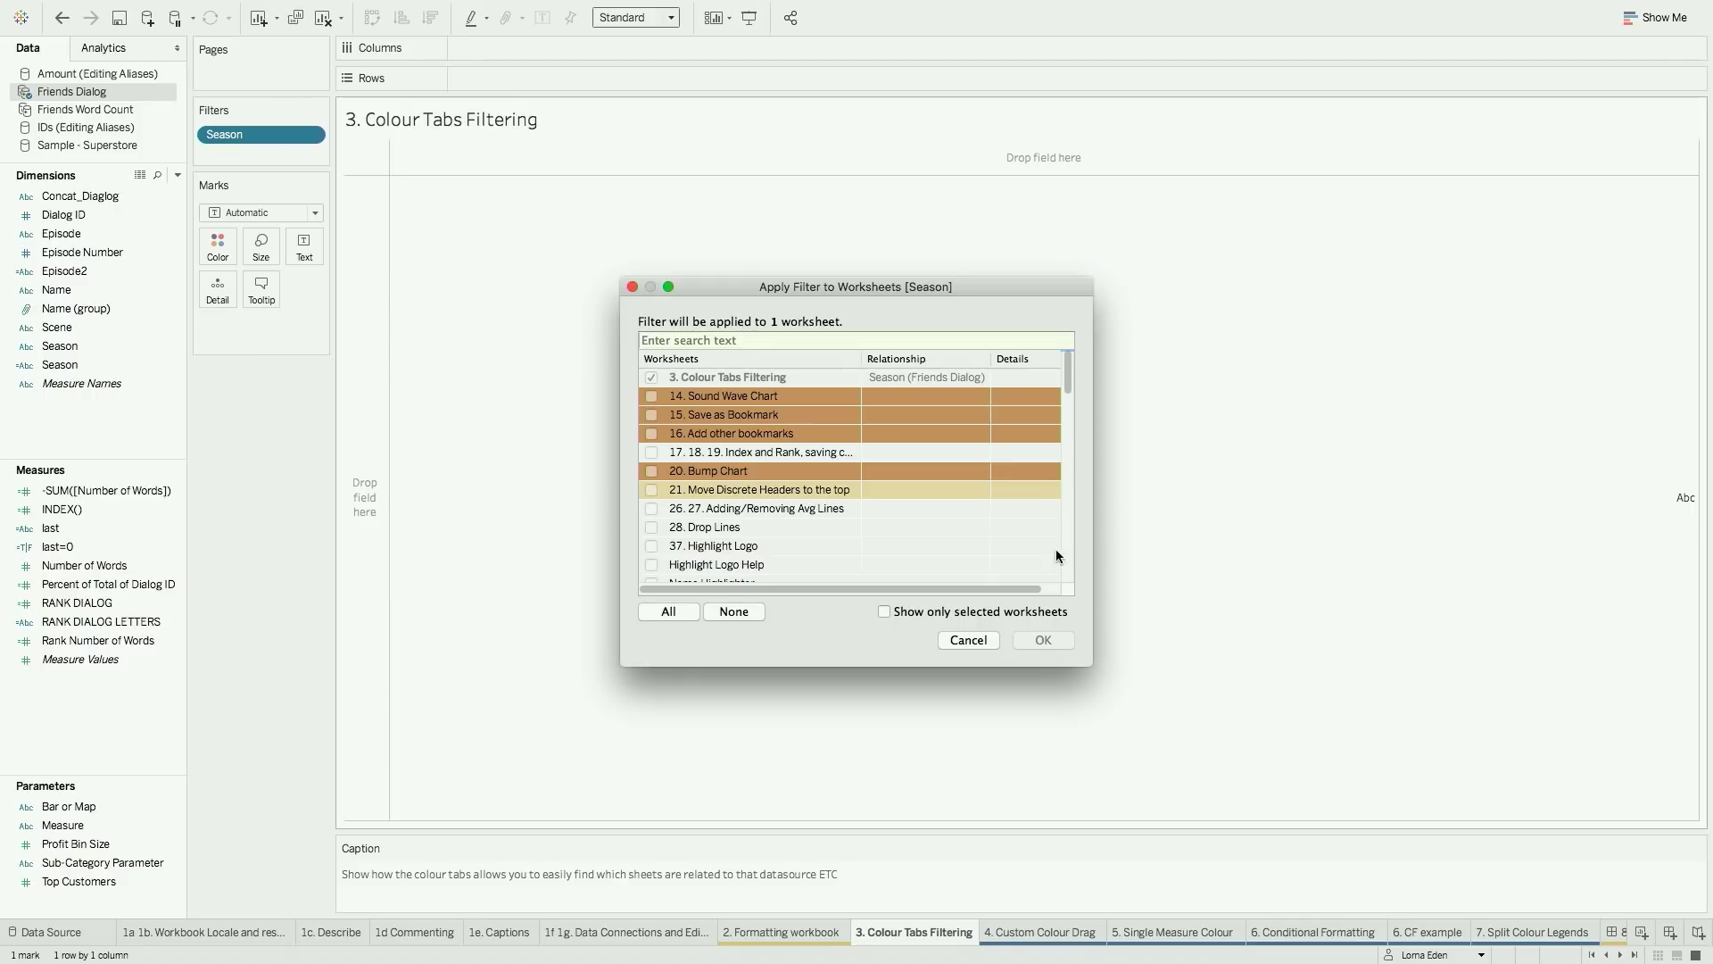
click(987, 641)
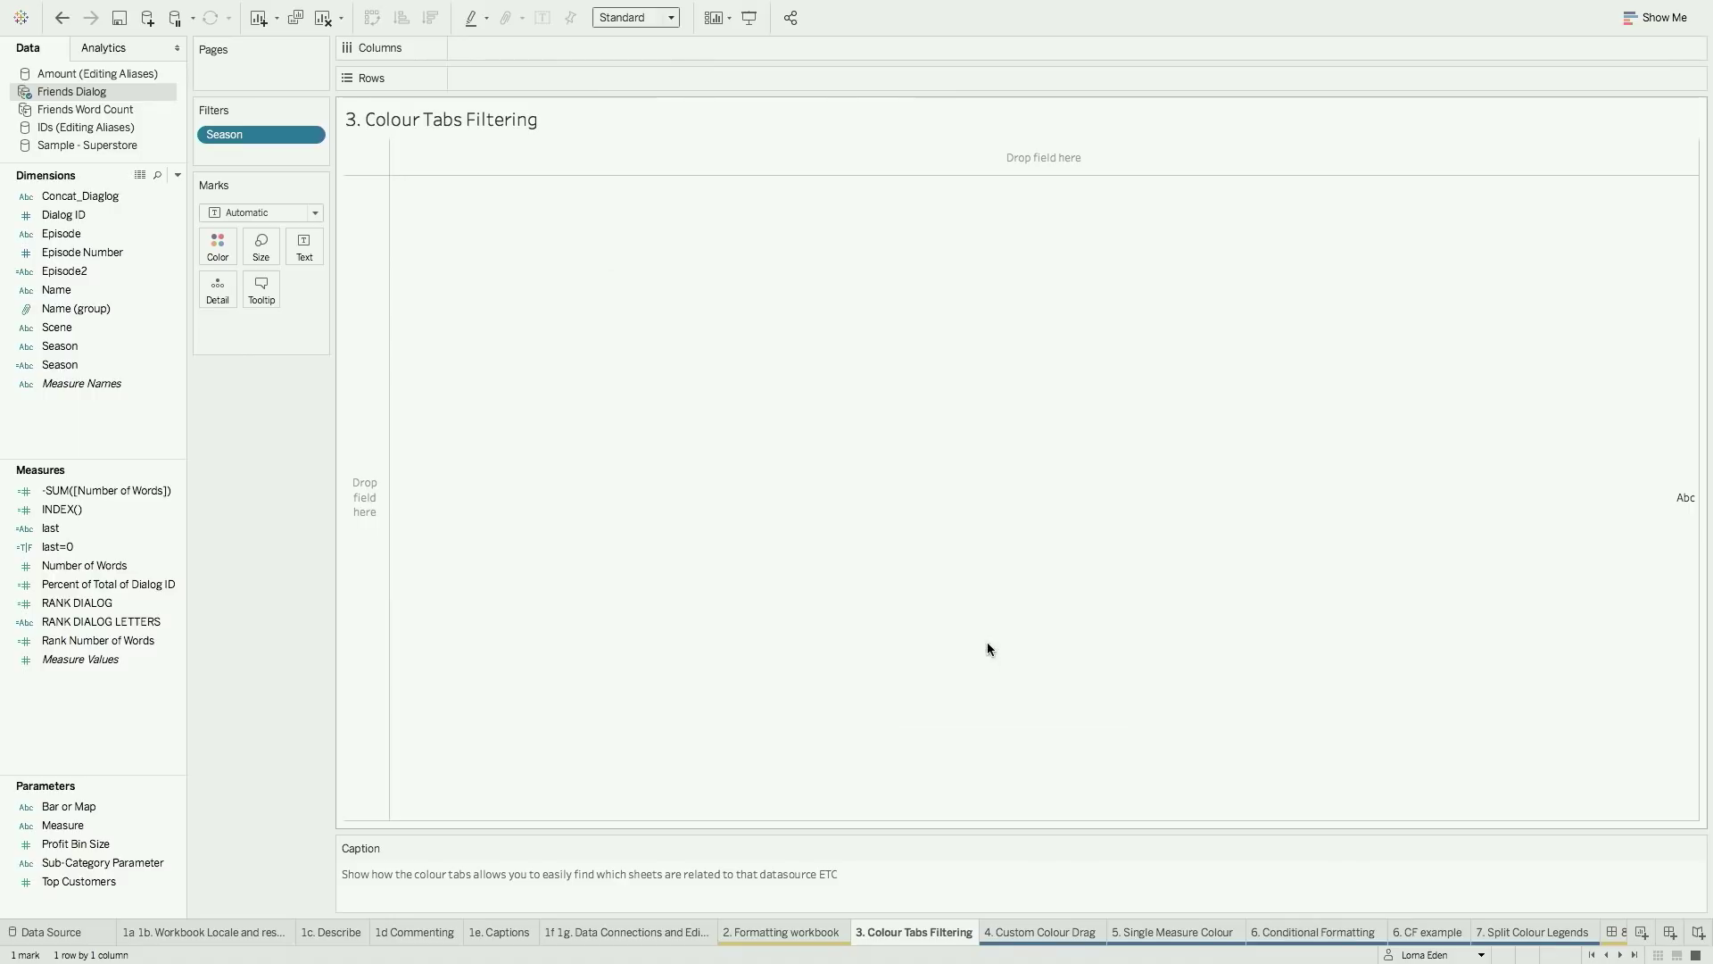
On the 4. Custom Colour Drag sheet, pick a bright green for the mark, save it as a custom swatch and apply it
click(1046, 932)
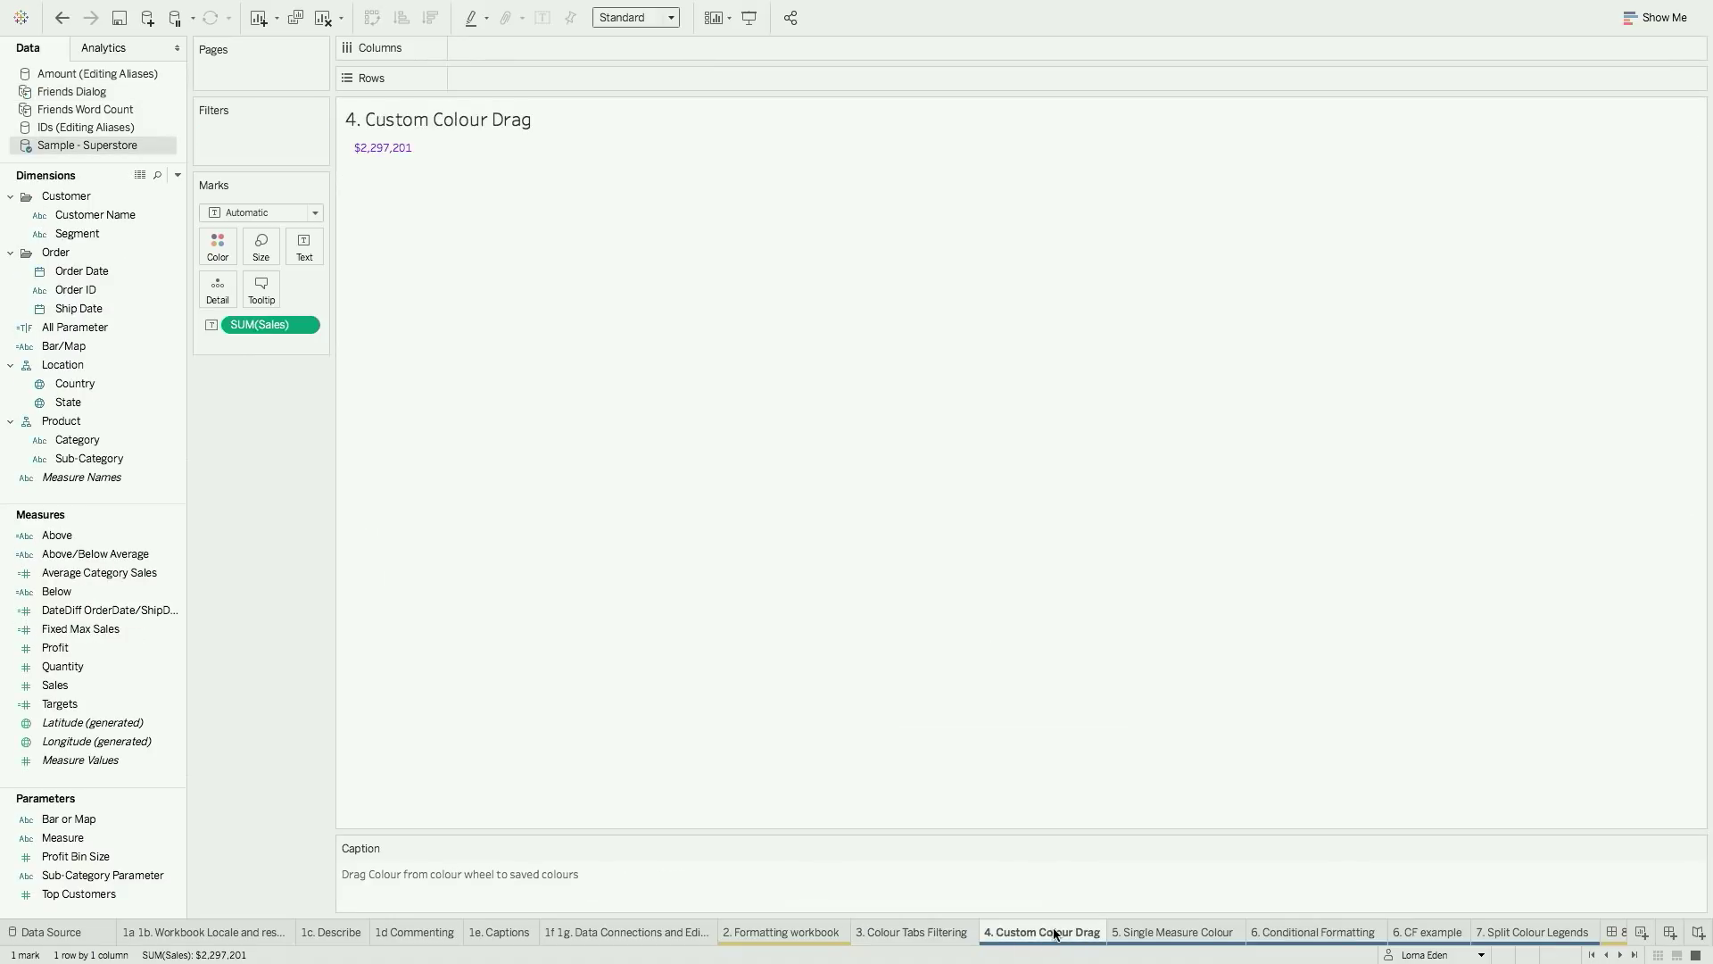
click(223, 259)
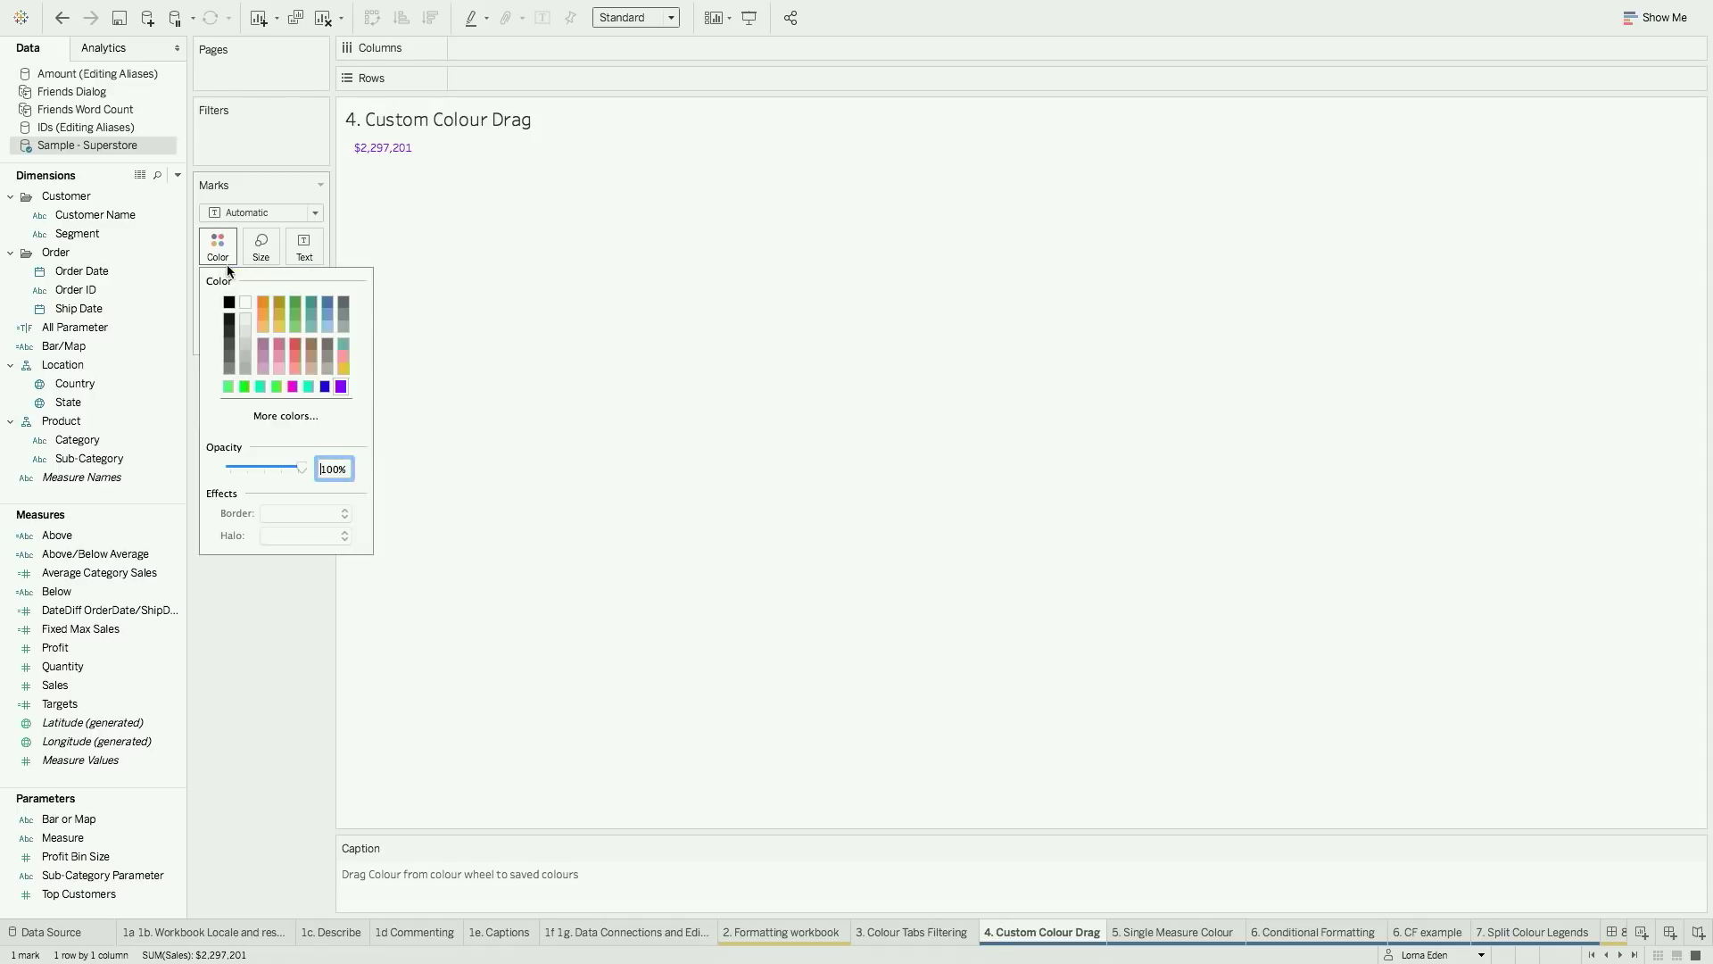
click(275, 414)
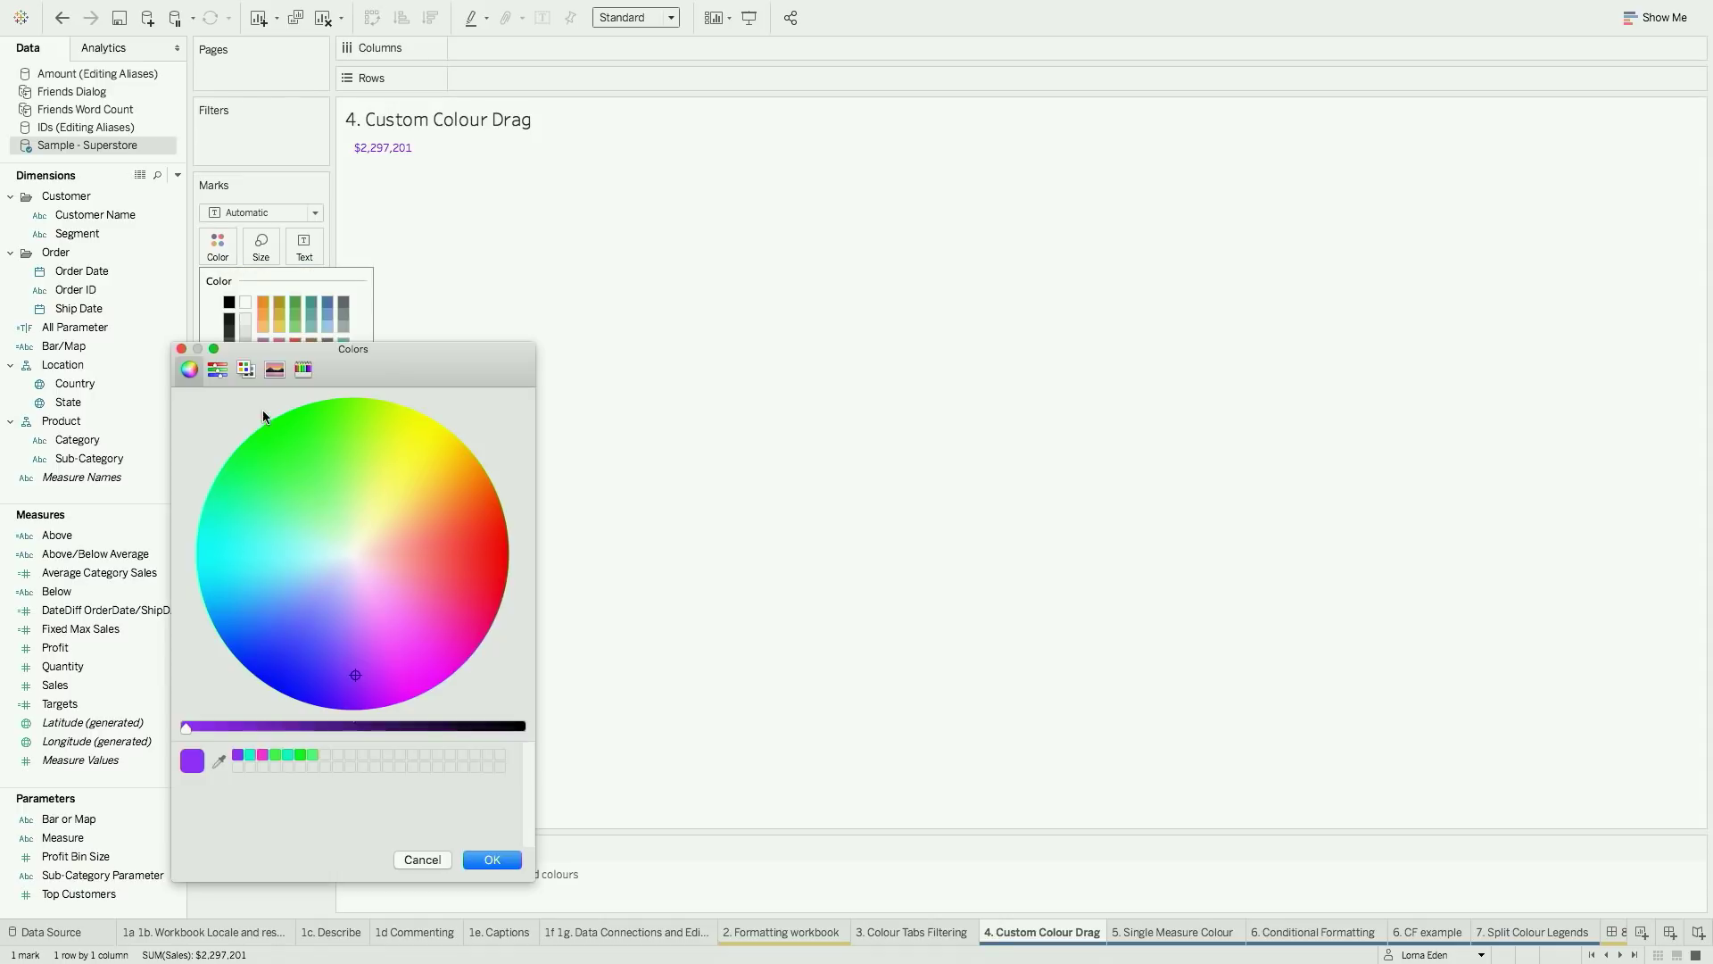
click(301, 465)
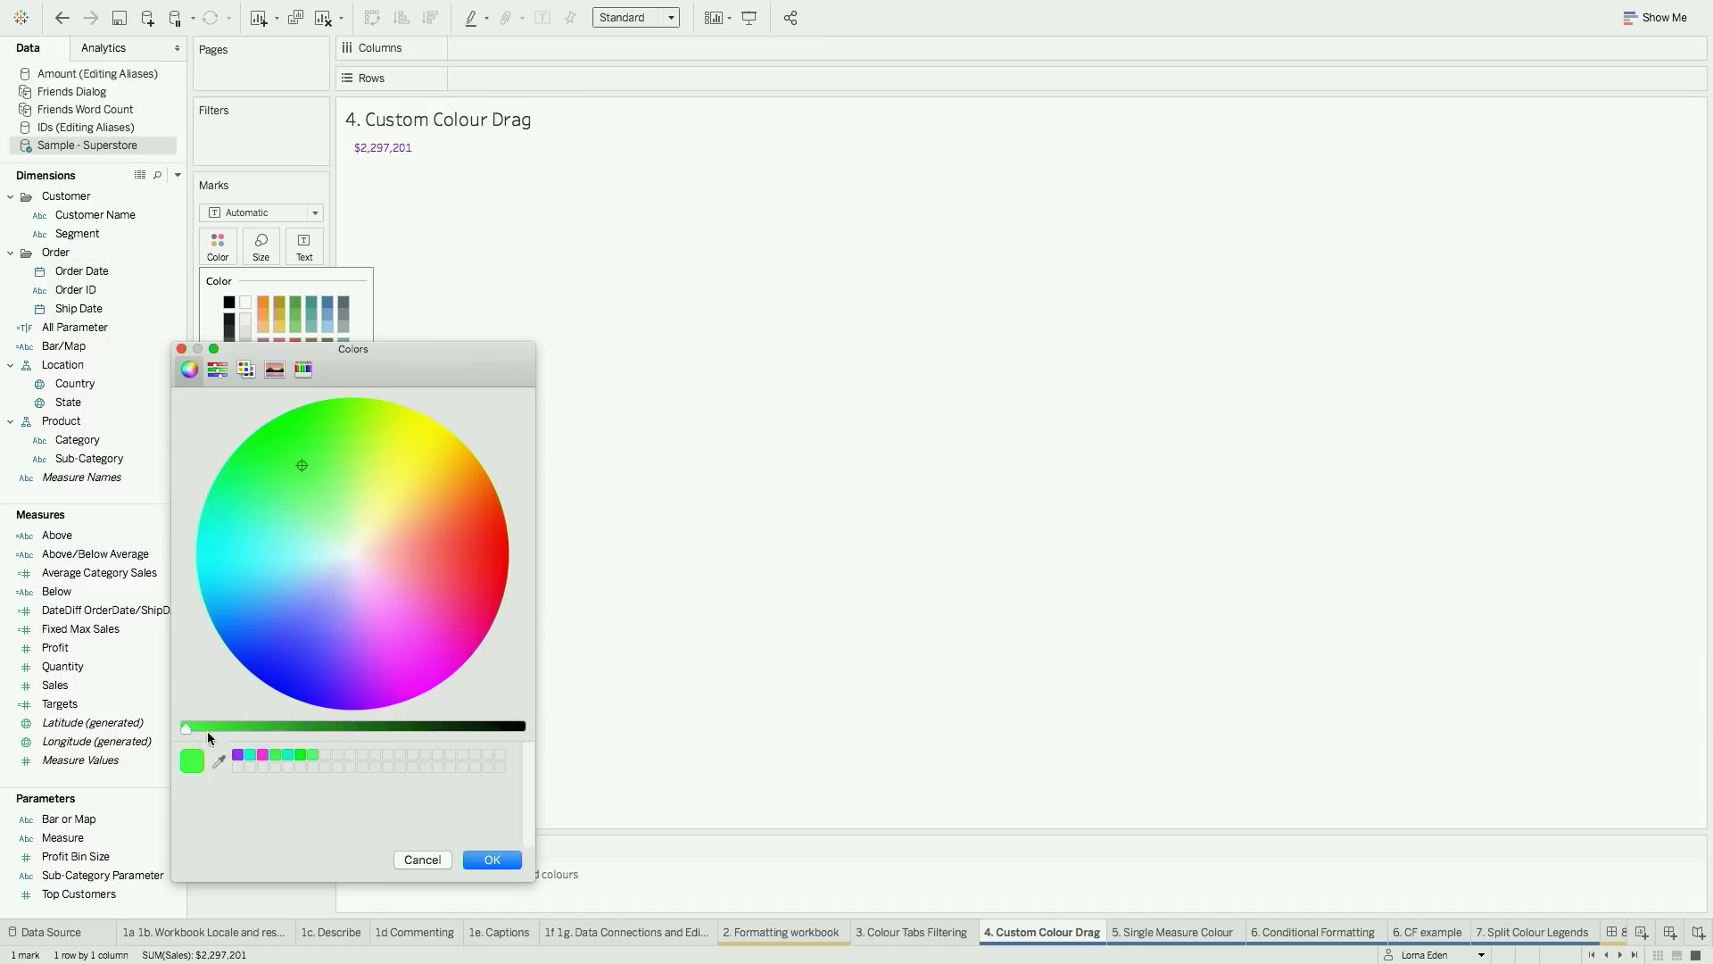
drag(192, 760, 337, 759)
click(489, 860)
Open the 5. Single Measure Colour sheet and inspect the custom colour choices for its mark without changing the colour
click(1151, 931)
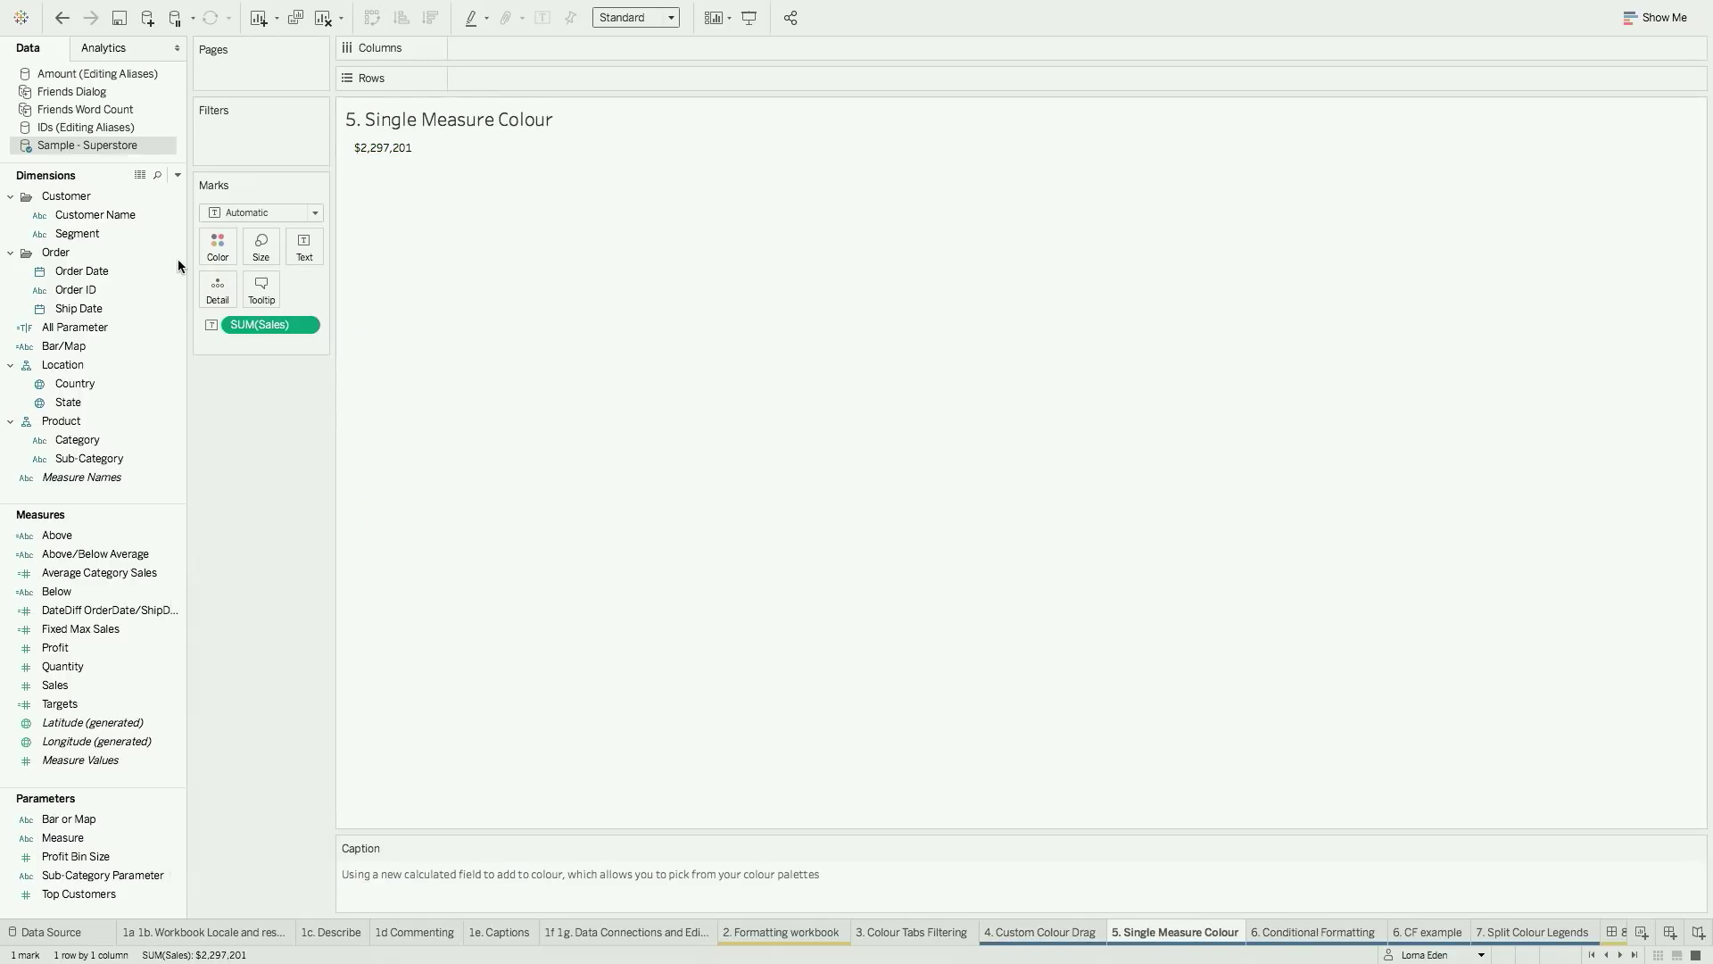
click(217, 246)
click(265, 416)
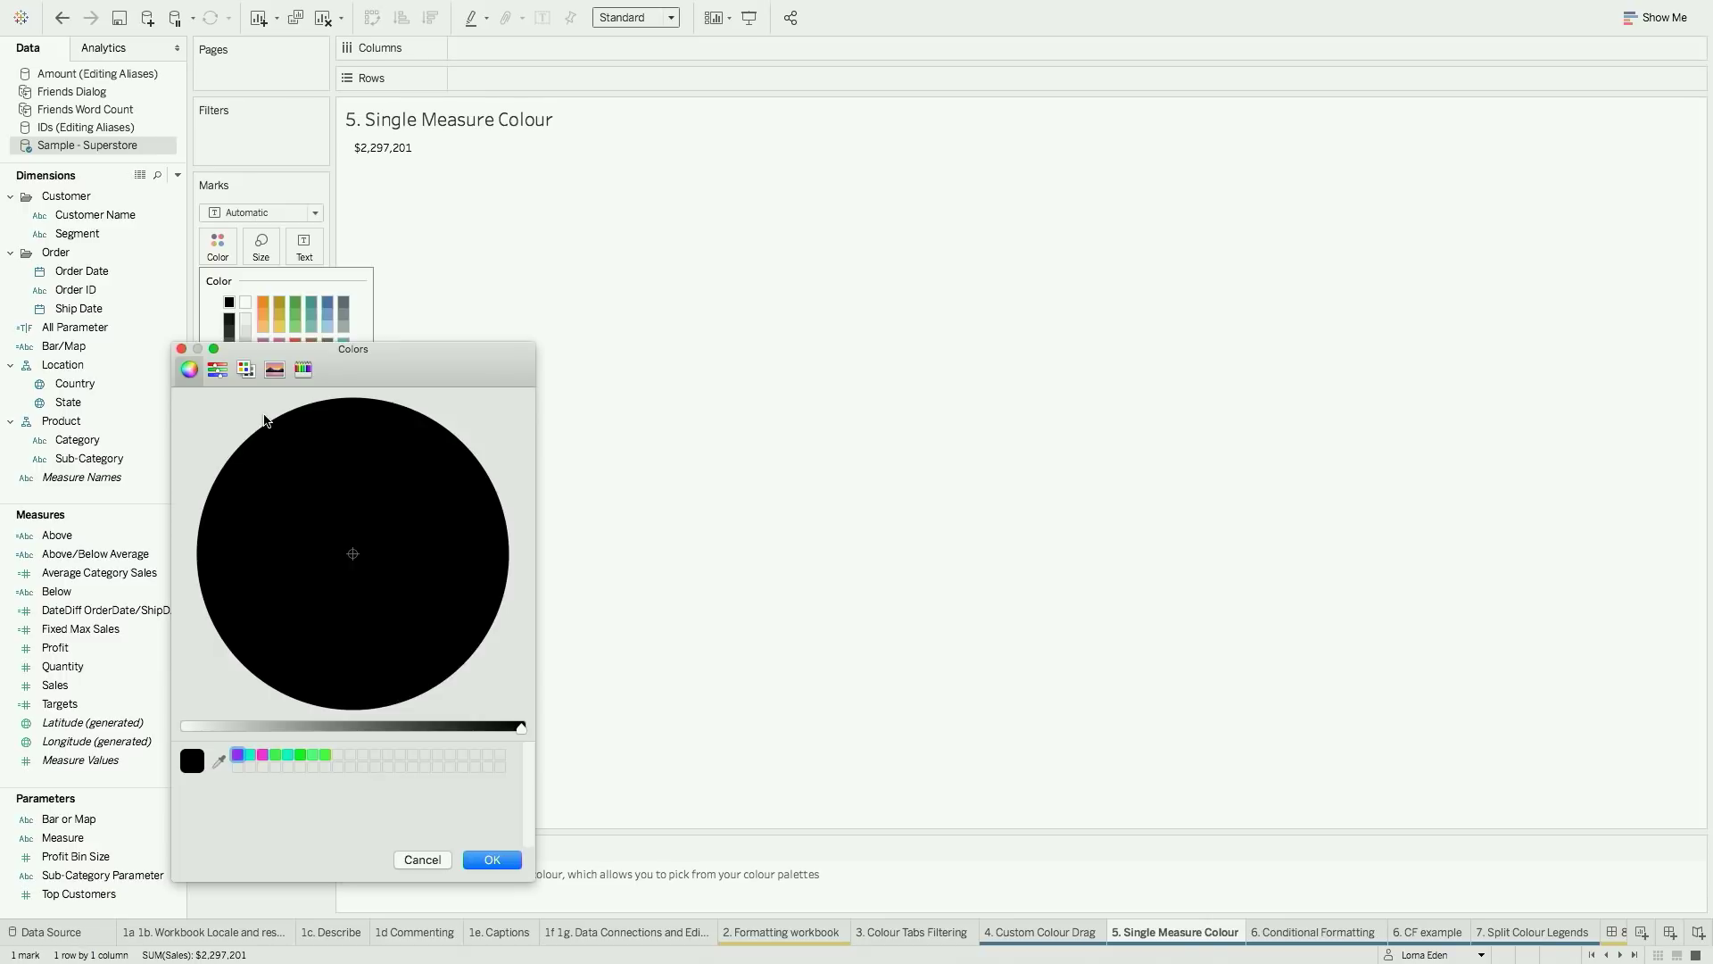
click(181, 349)
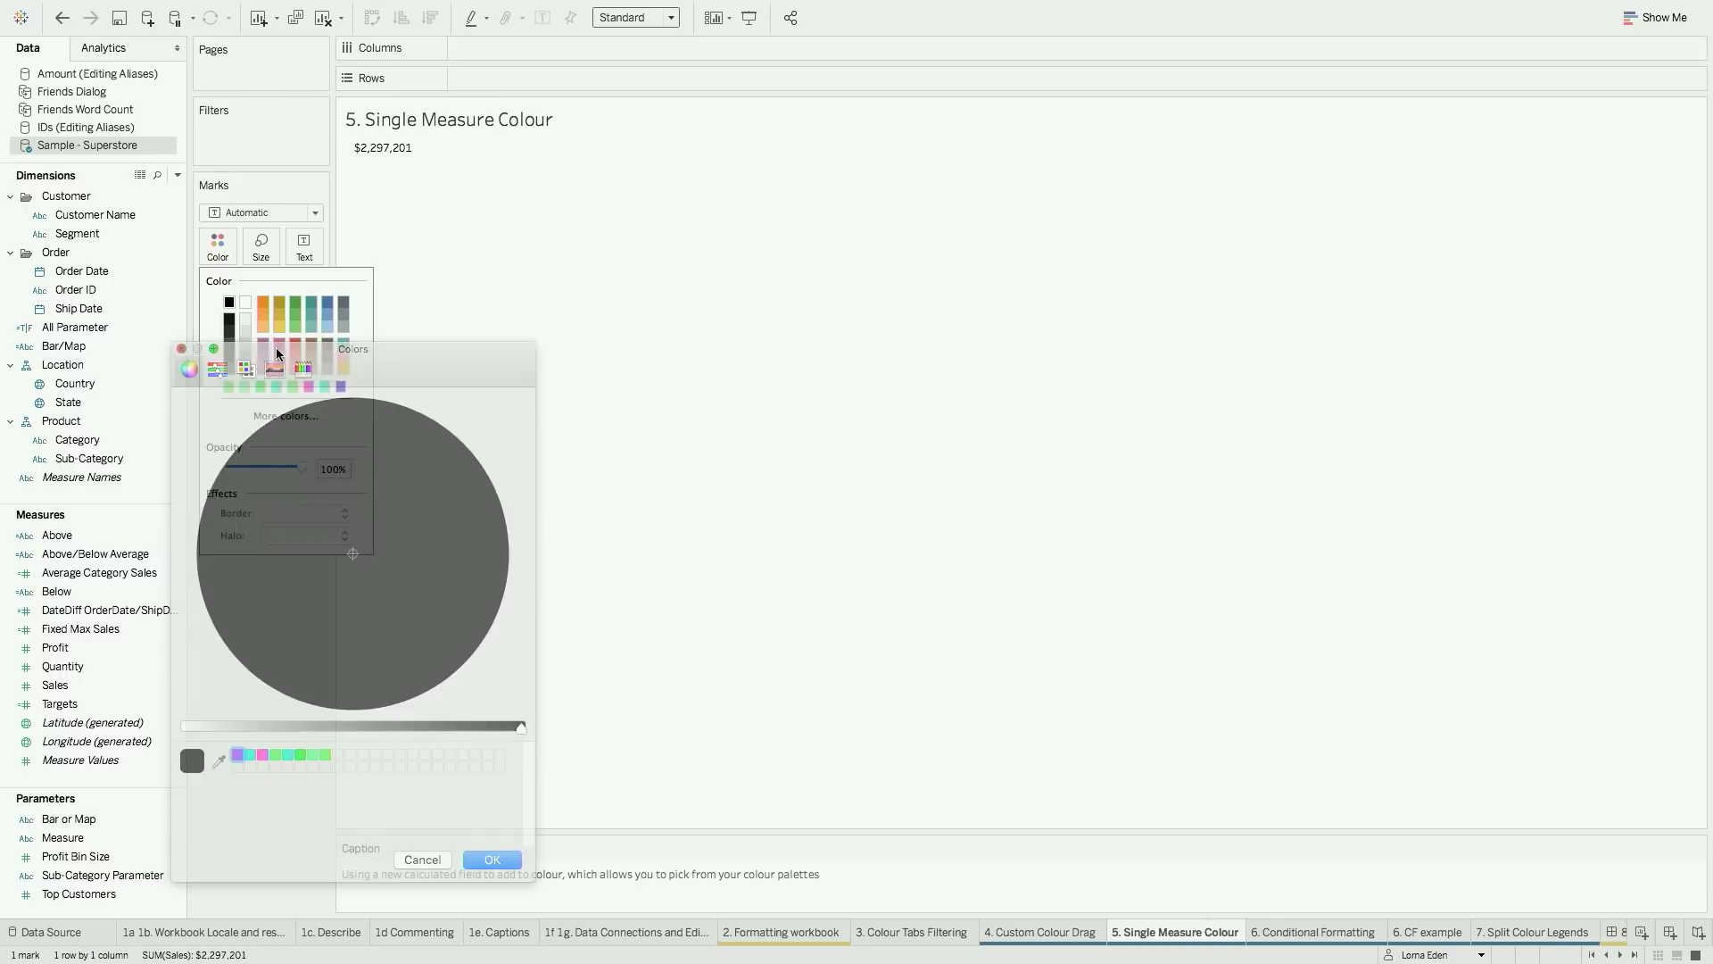
Create an ad hoc calculation 'Dummy' on the Marks card and assign it to Color
double_click(312, 350)
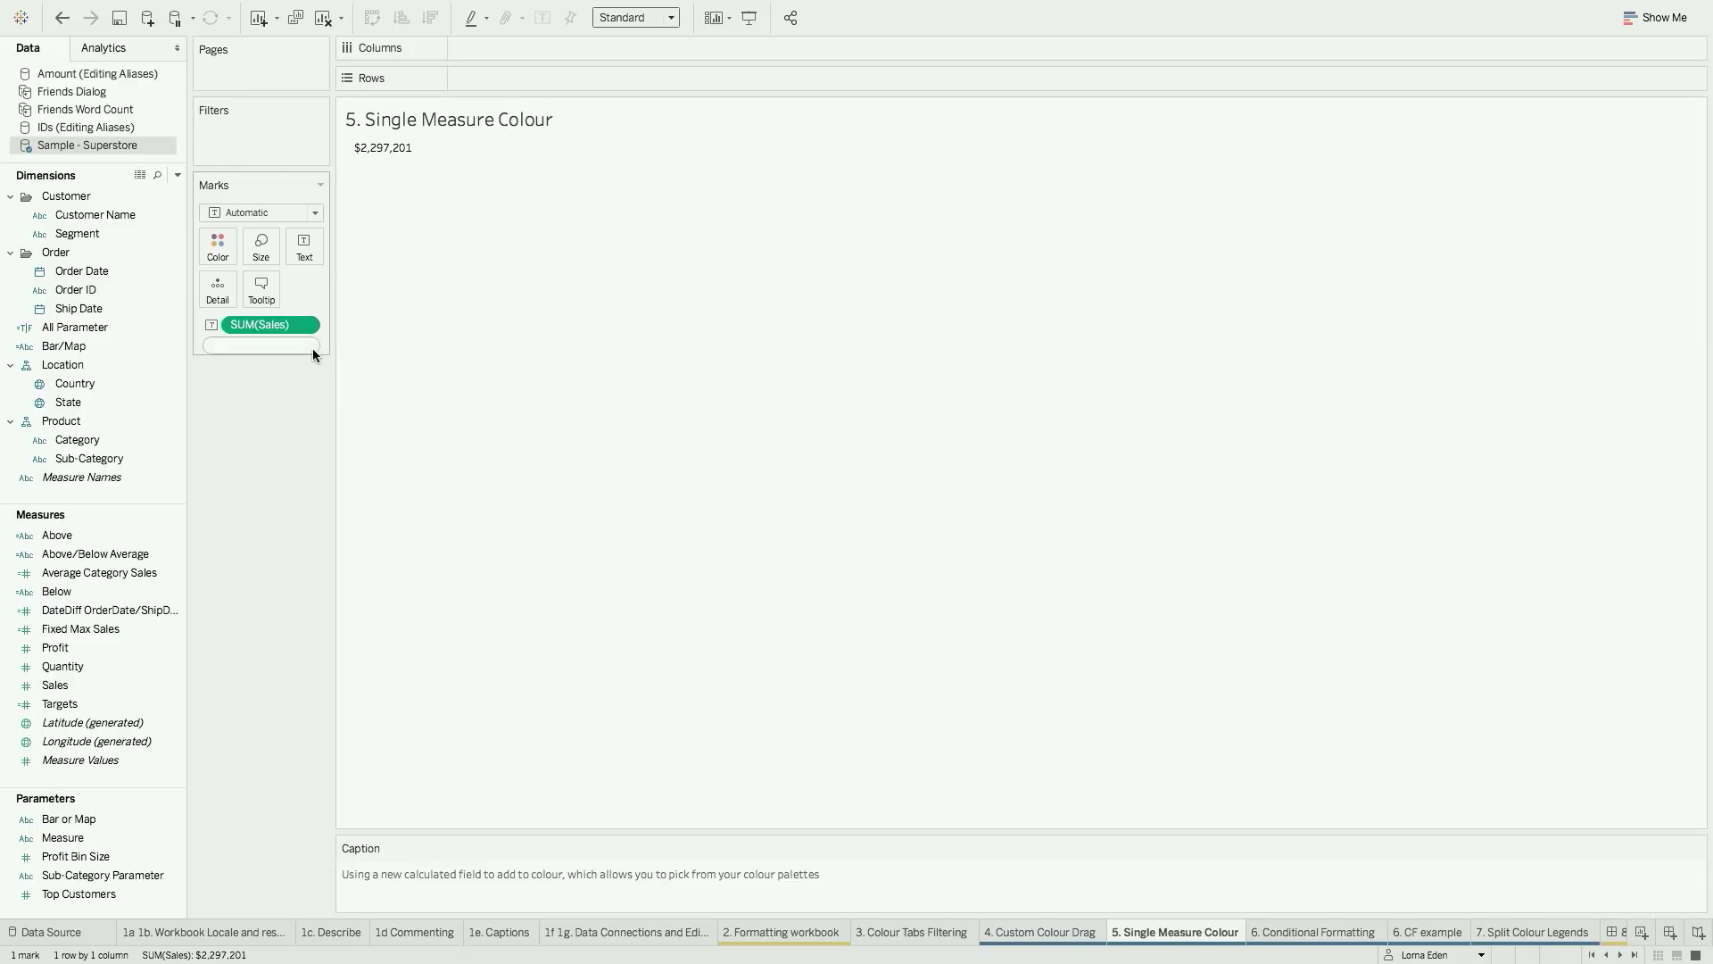
text('Dummy')
key(Return)
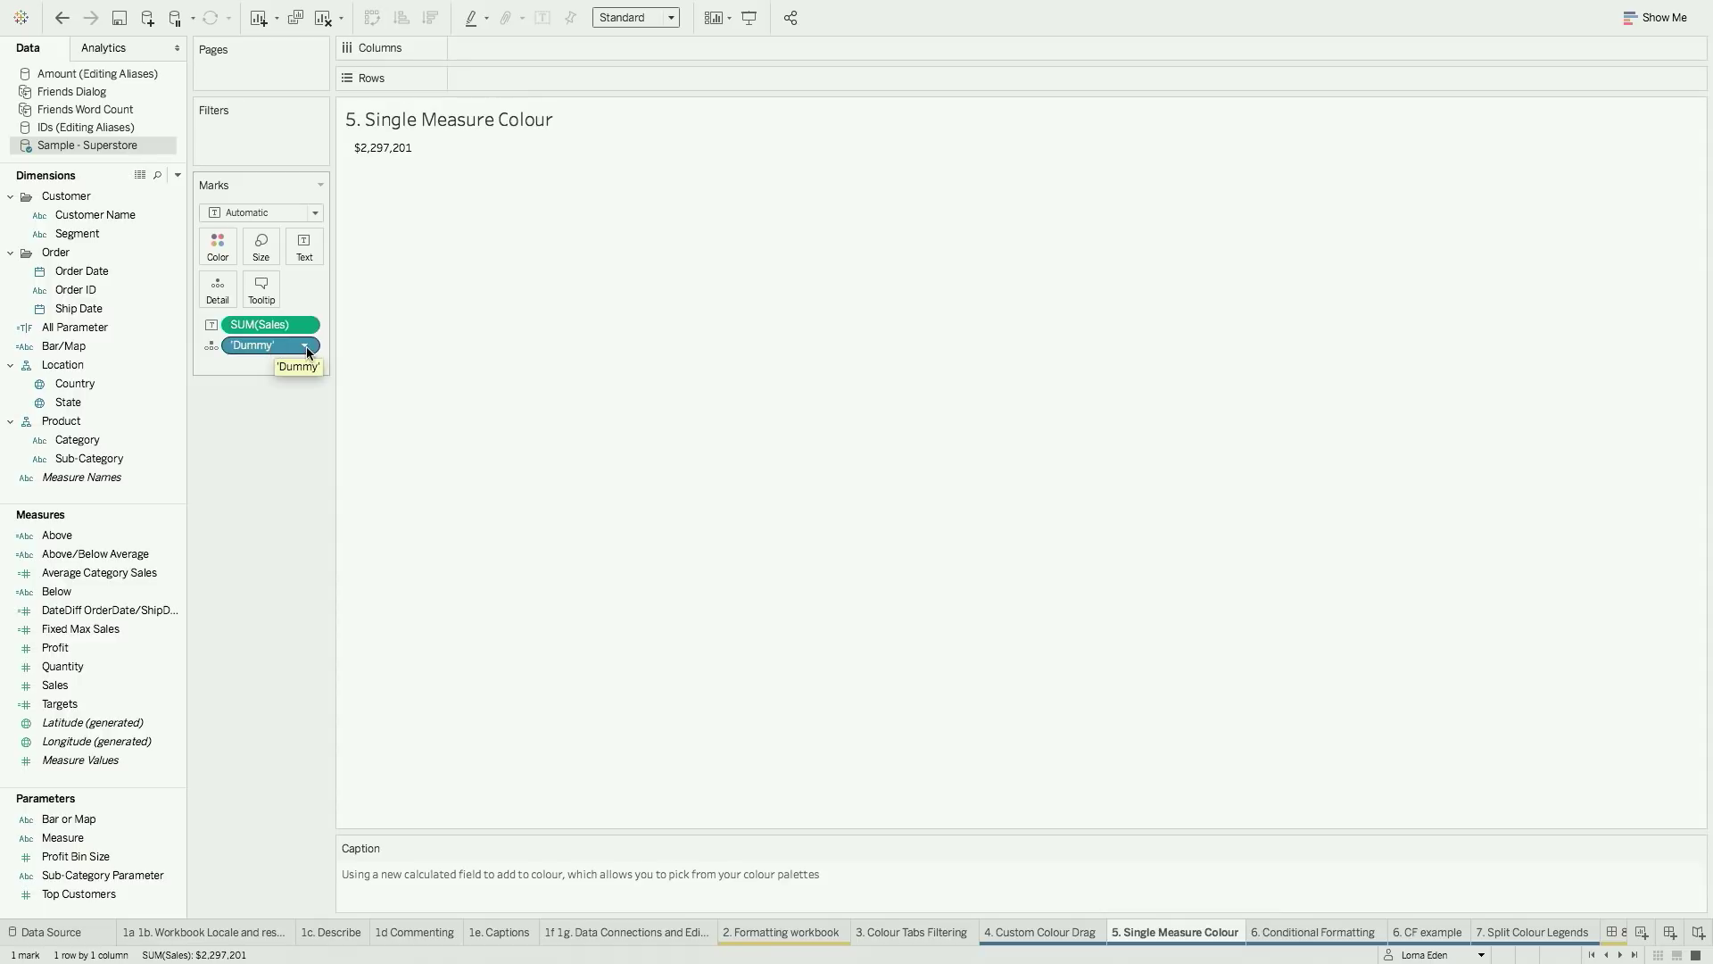
drag(306, 350, 218, 248)
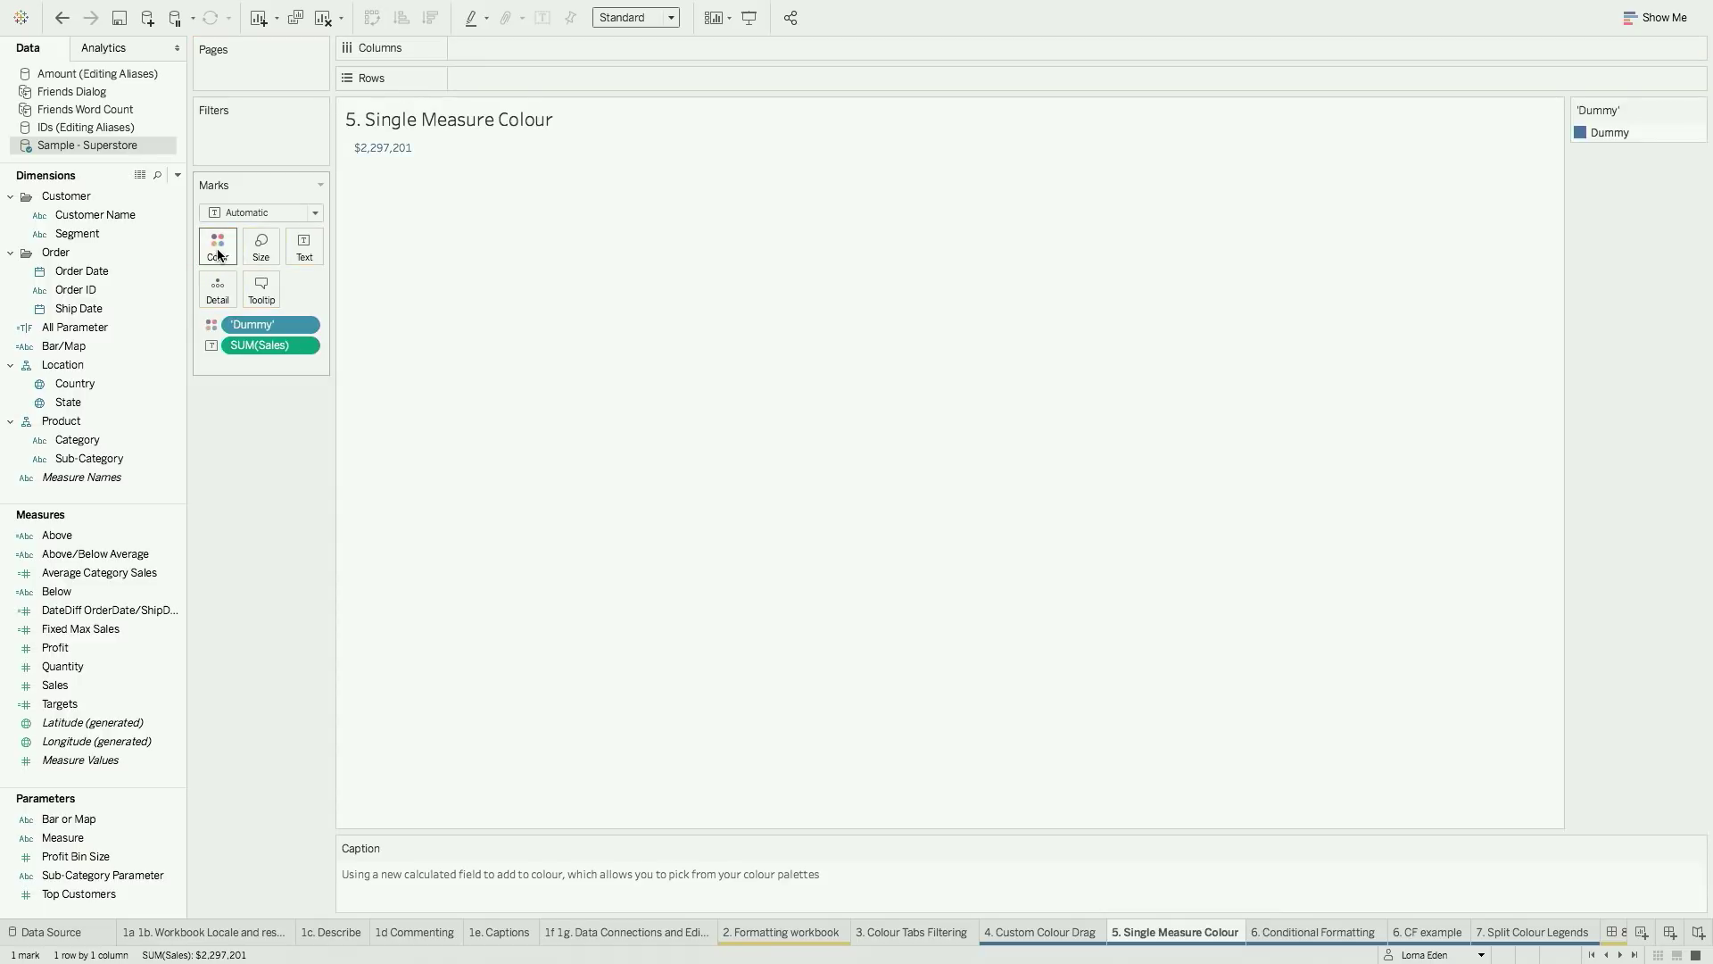
Examine the colour palettes available for the 'Dummy' field and leave its colours unedited
click(222, 255)
click(257, 303)
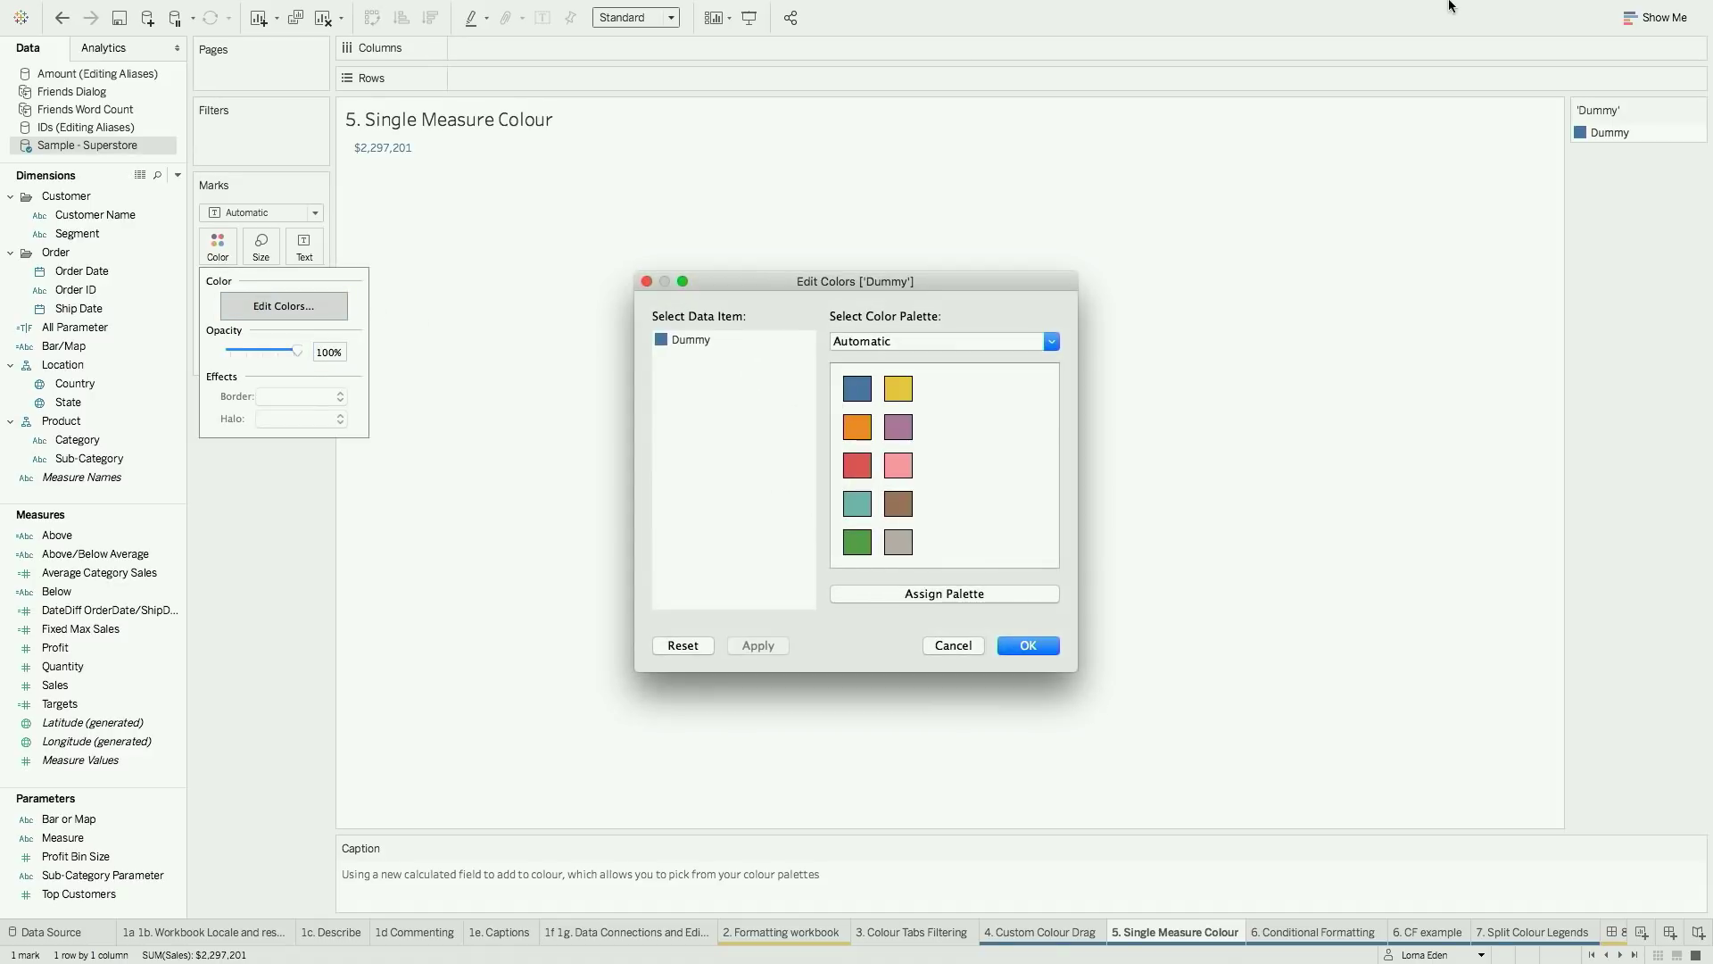
click(1048, 343)
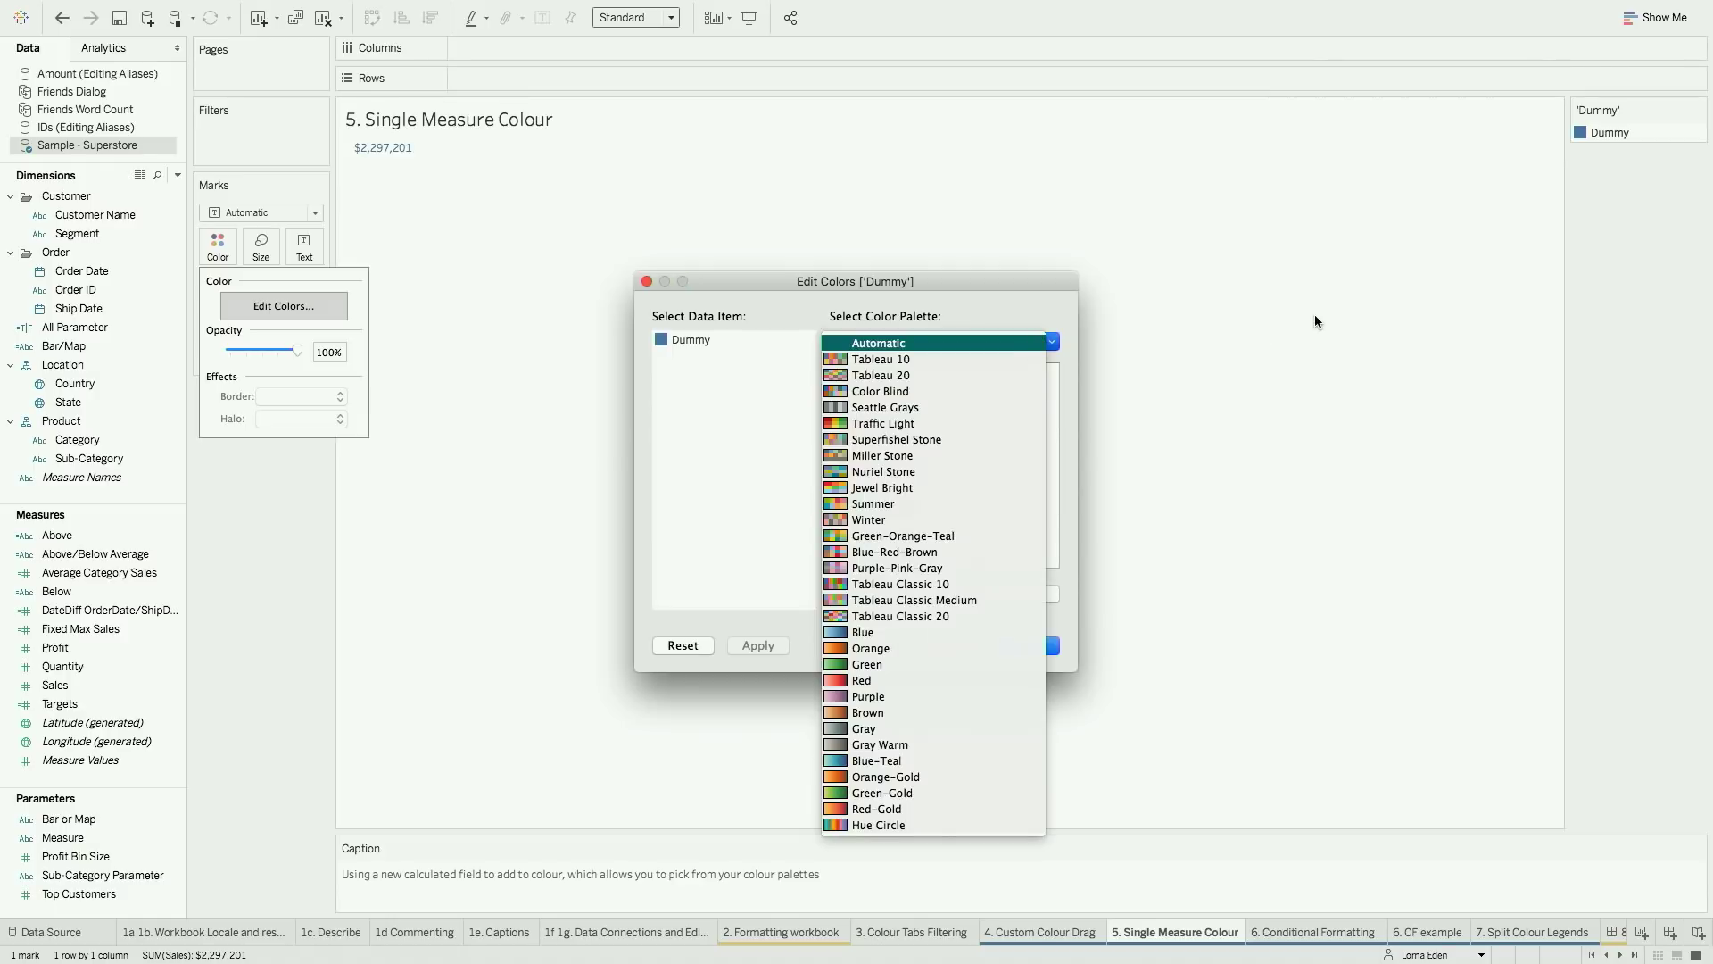
click(655, 282)
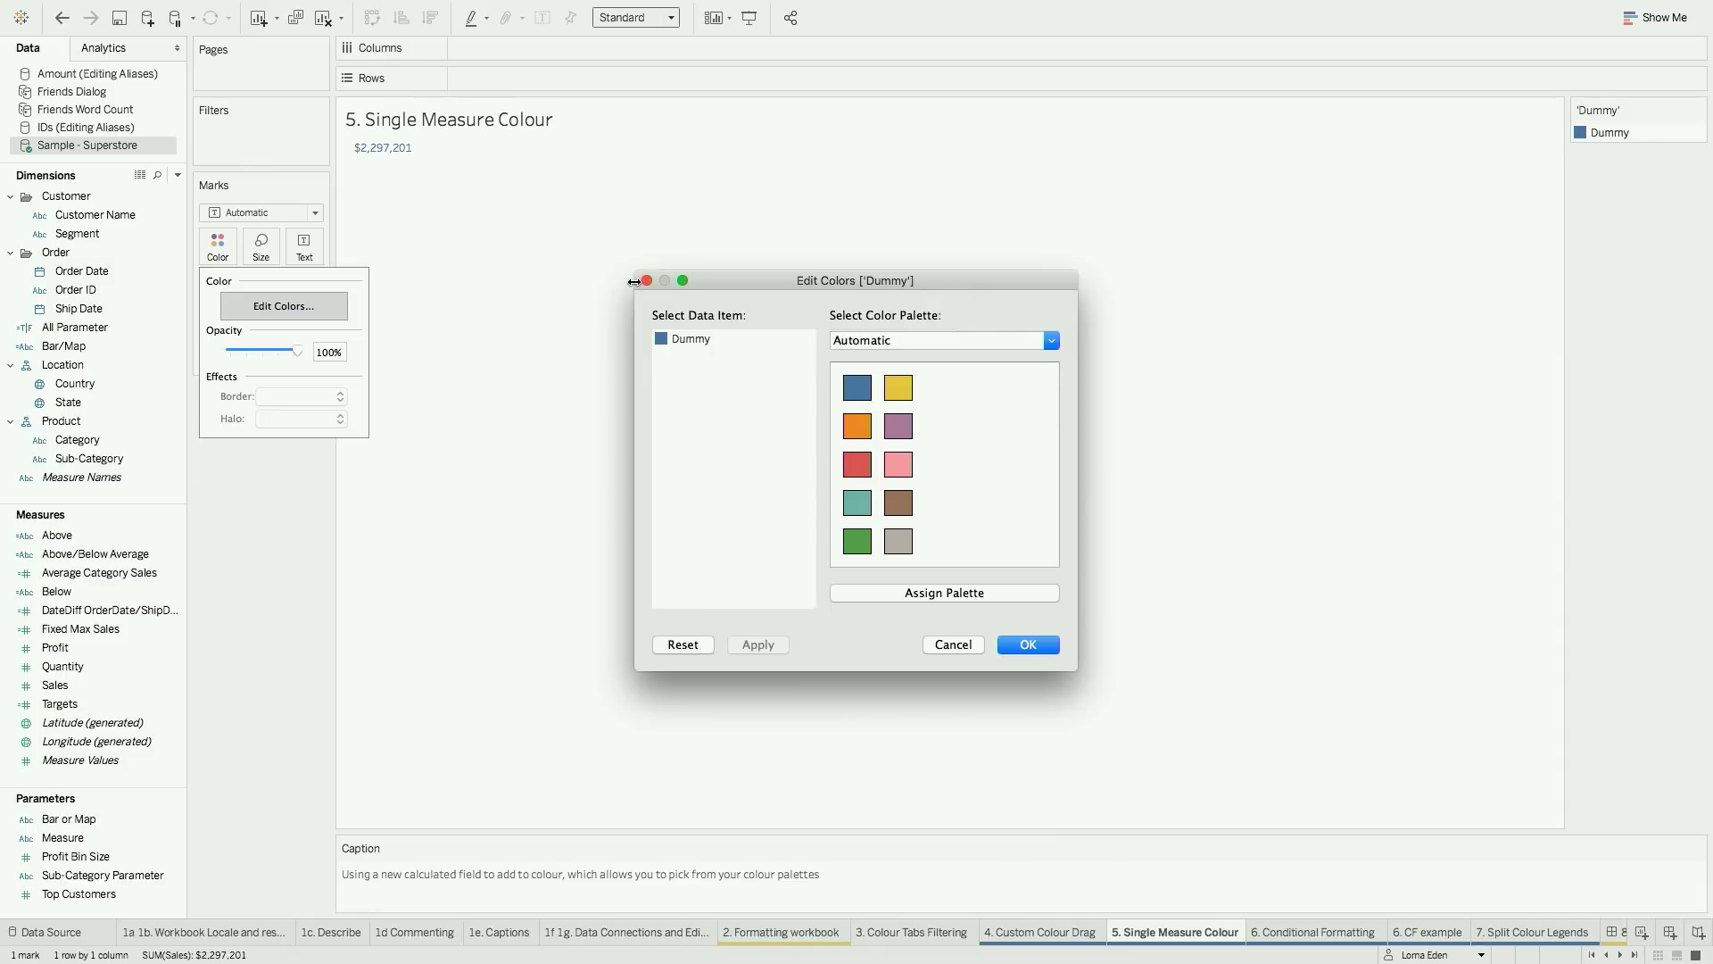
click(647, 281)
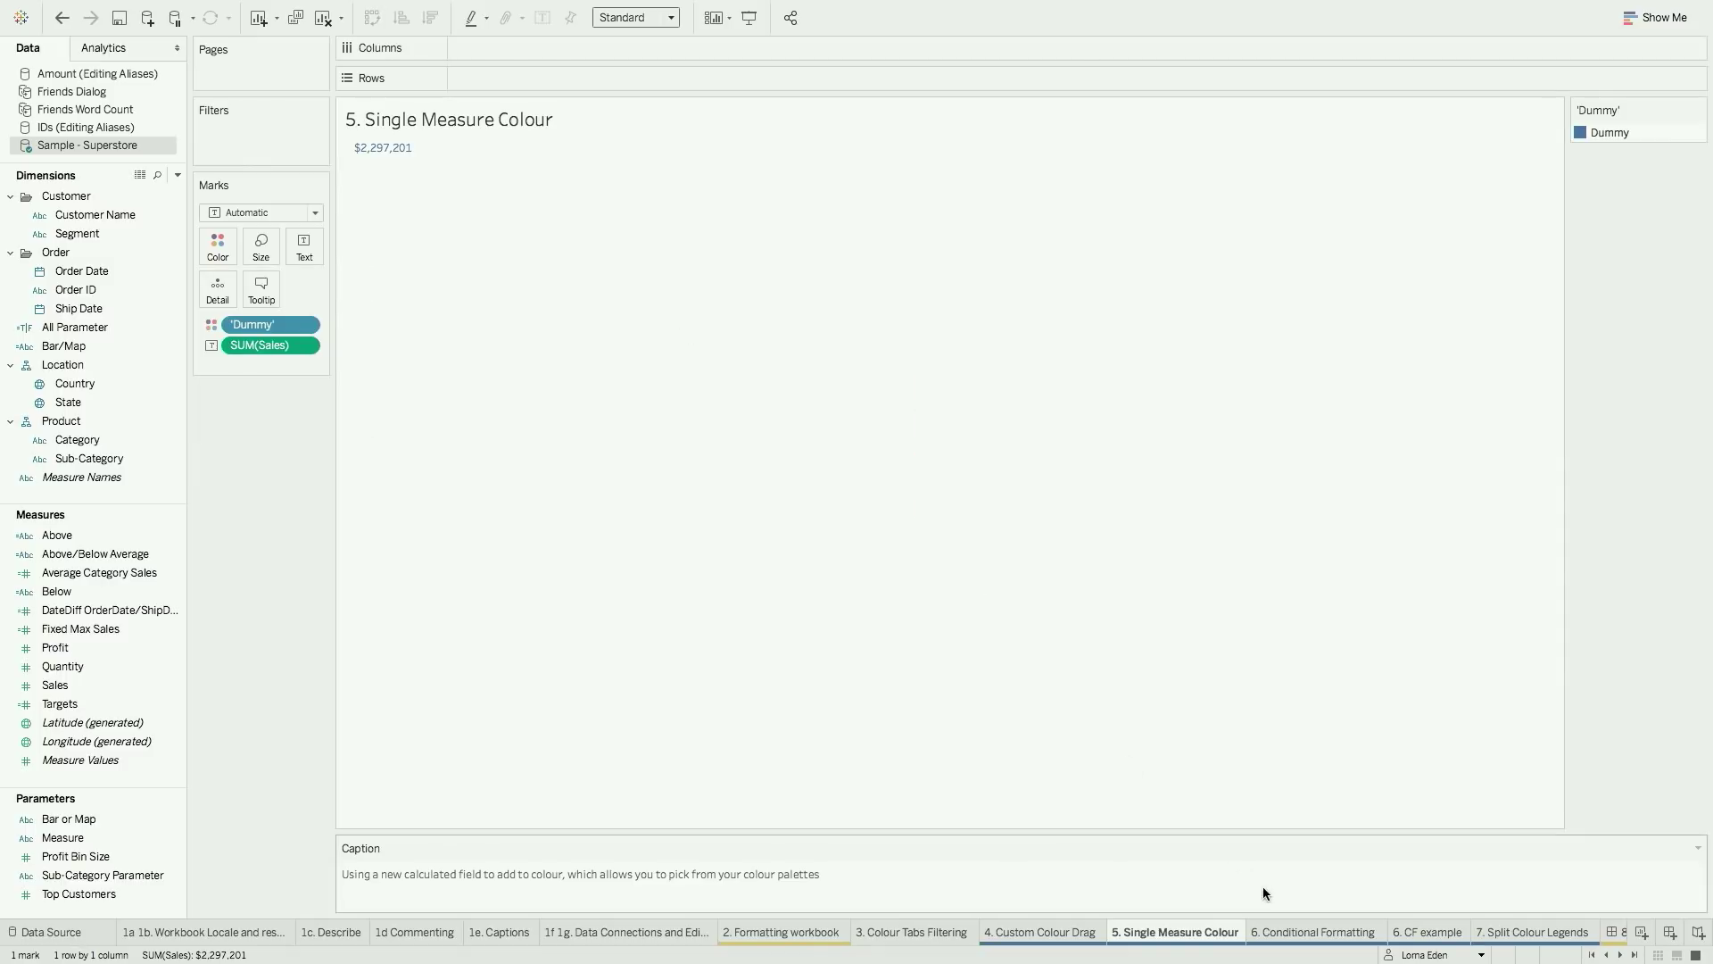
Open the 6. Conditional Formatting sheet and examine the tooltips on the Office Supplies sub-category bars
click(1280, 933)
mouse_move(858, 351)
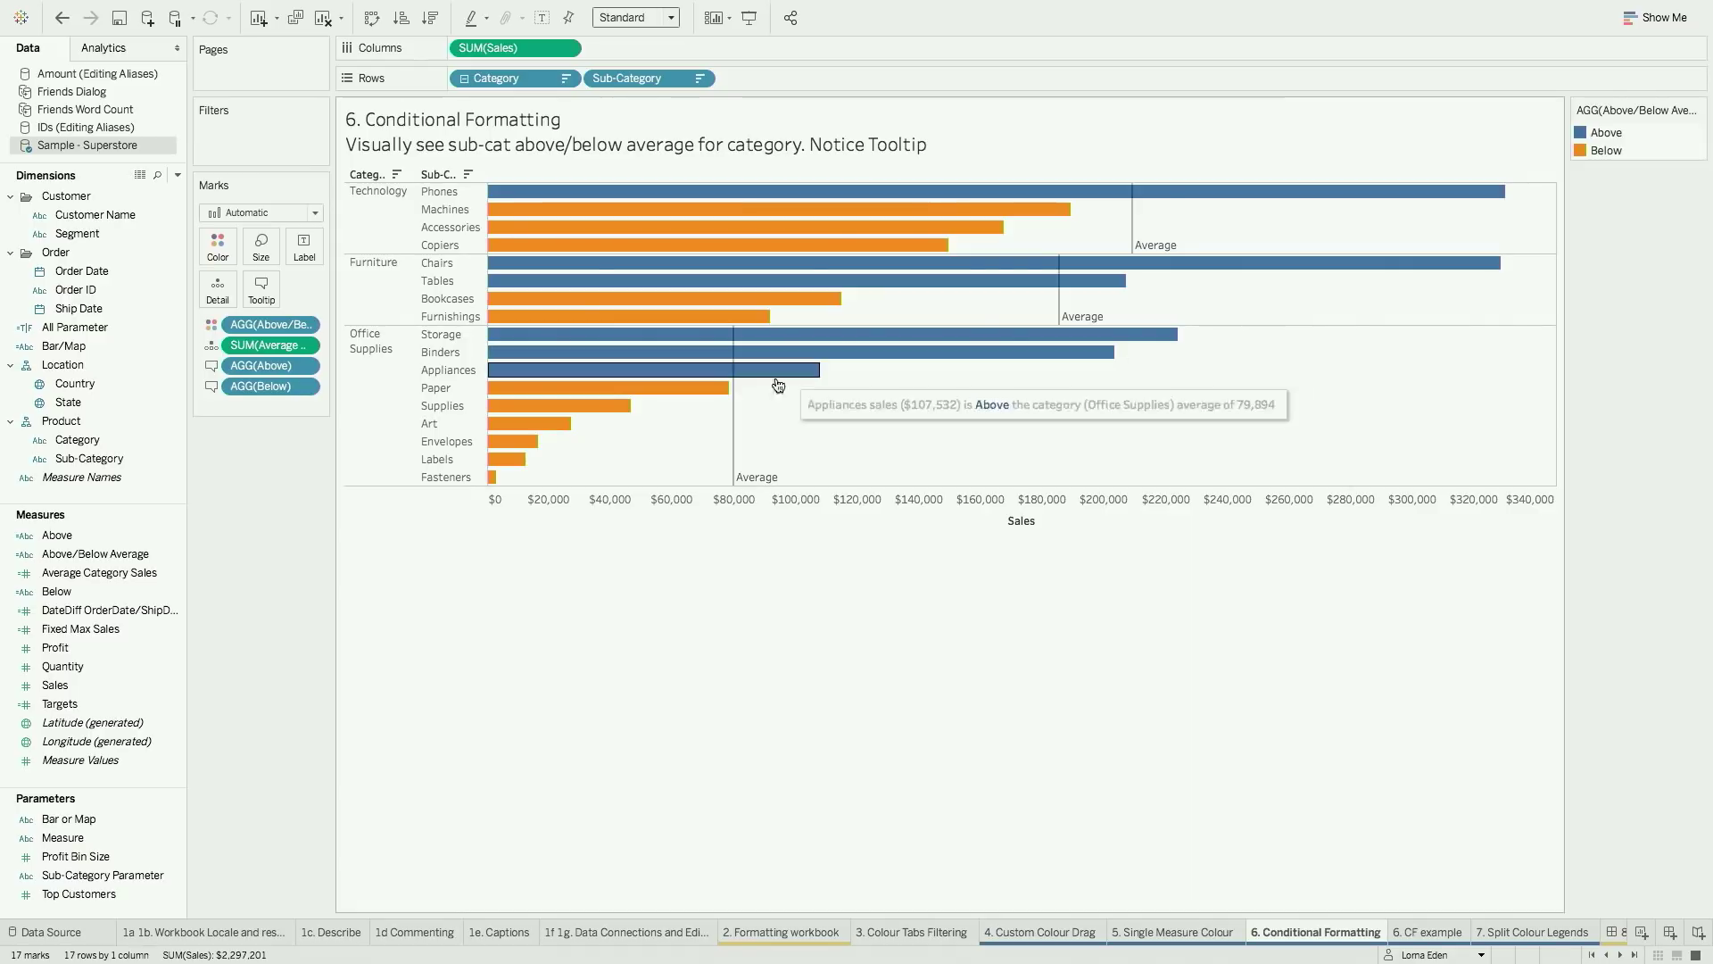
mouse_move(726, 393)
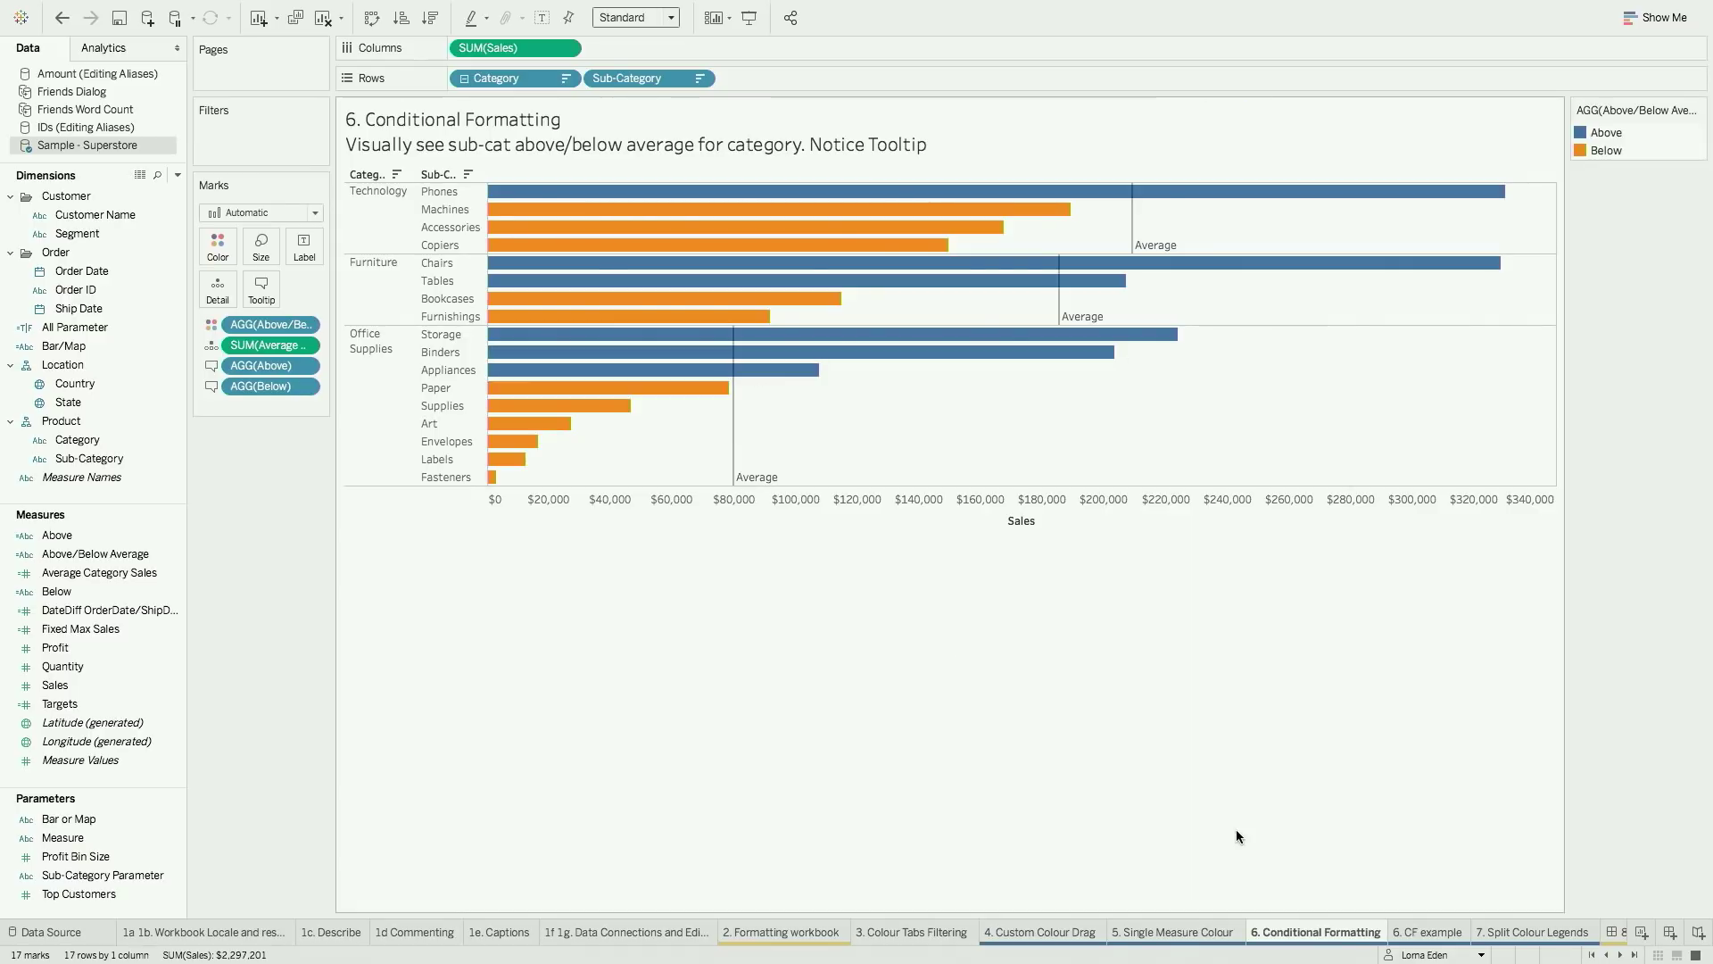
On the 6. CF example sheet, read the Average Category Sales formula at an enlarged text size and close it
click(1428, 932)
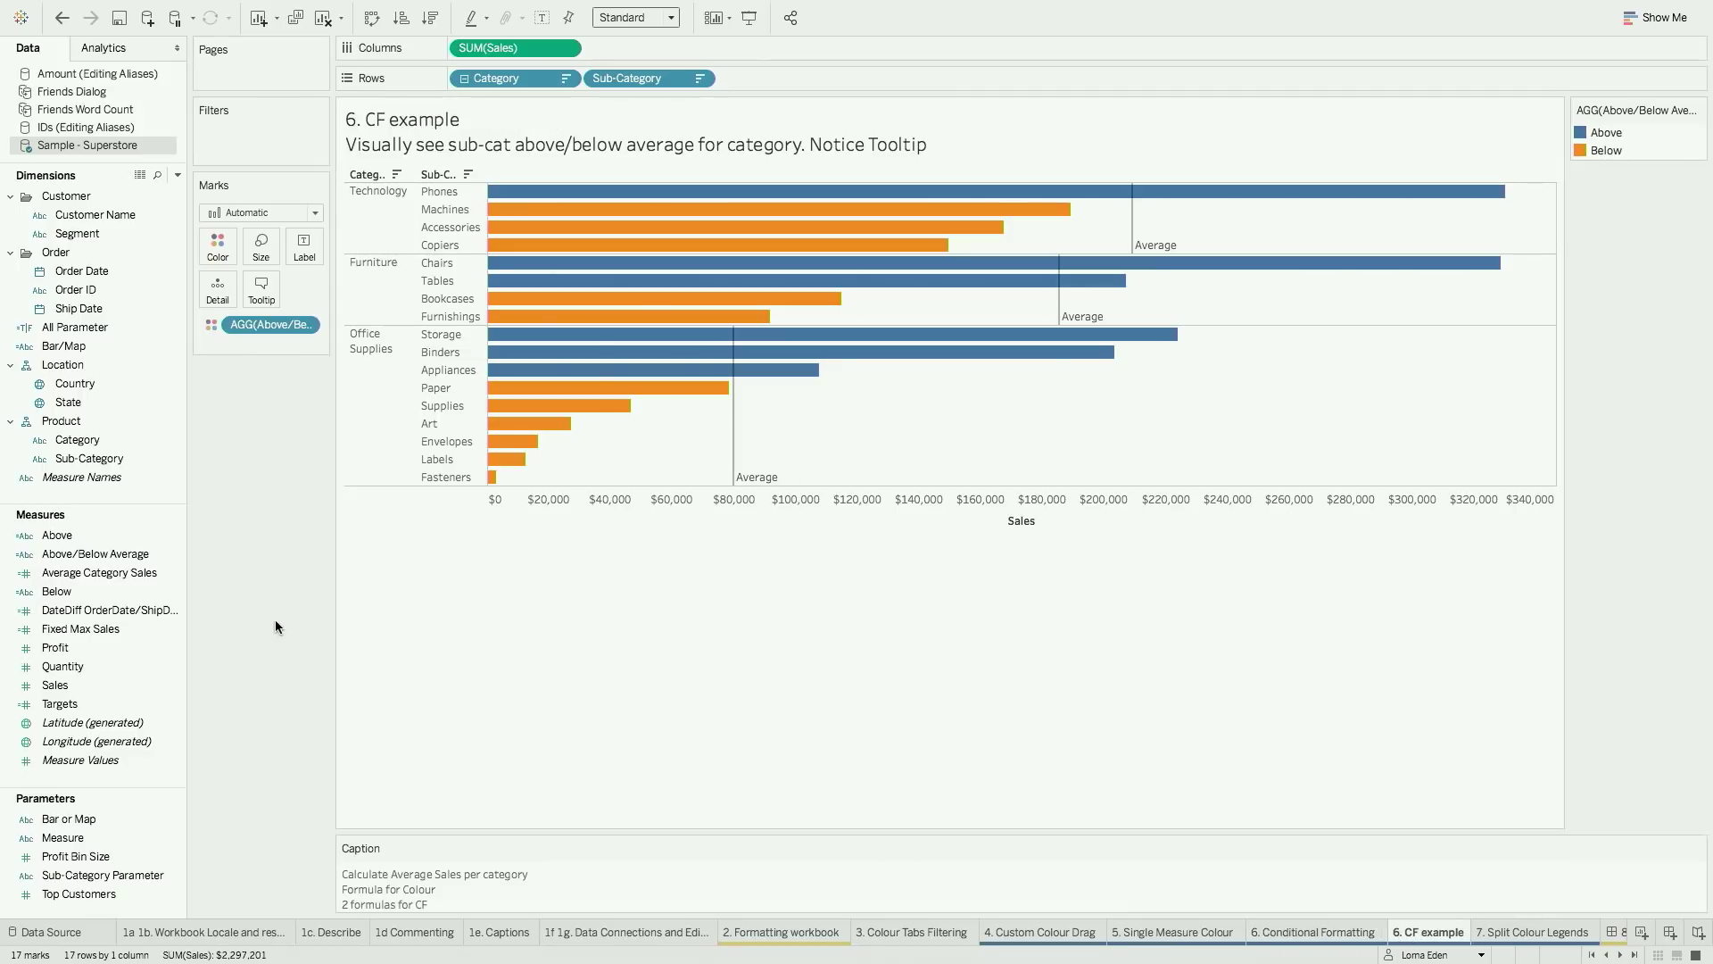
right_click(176, 574)
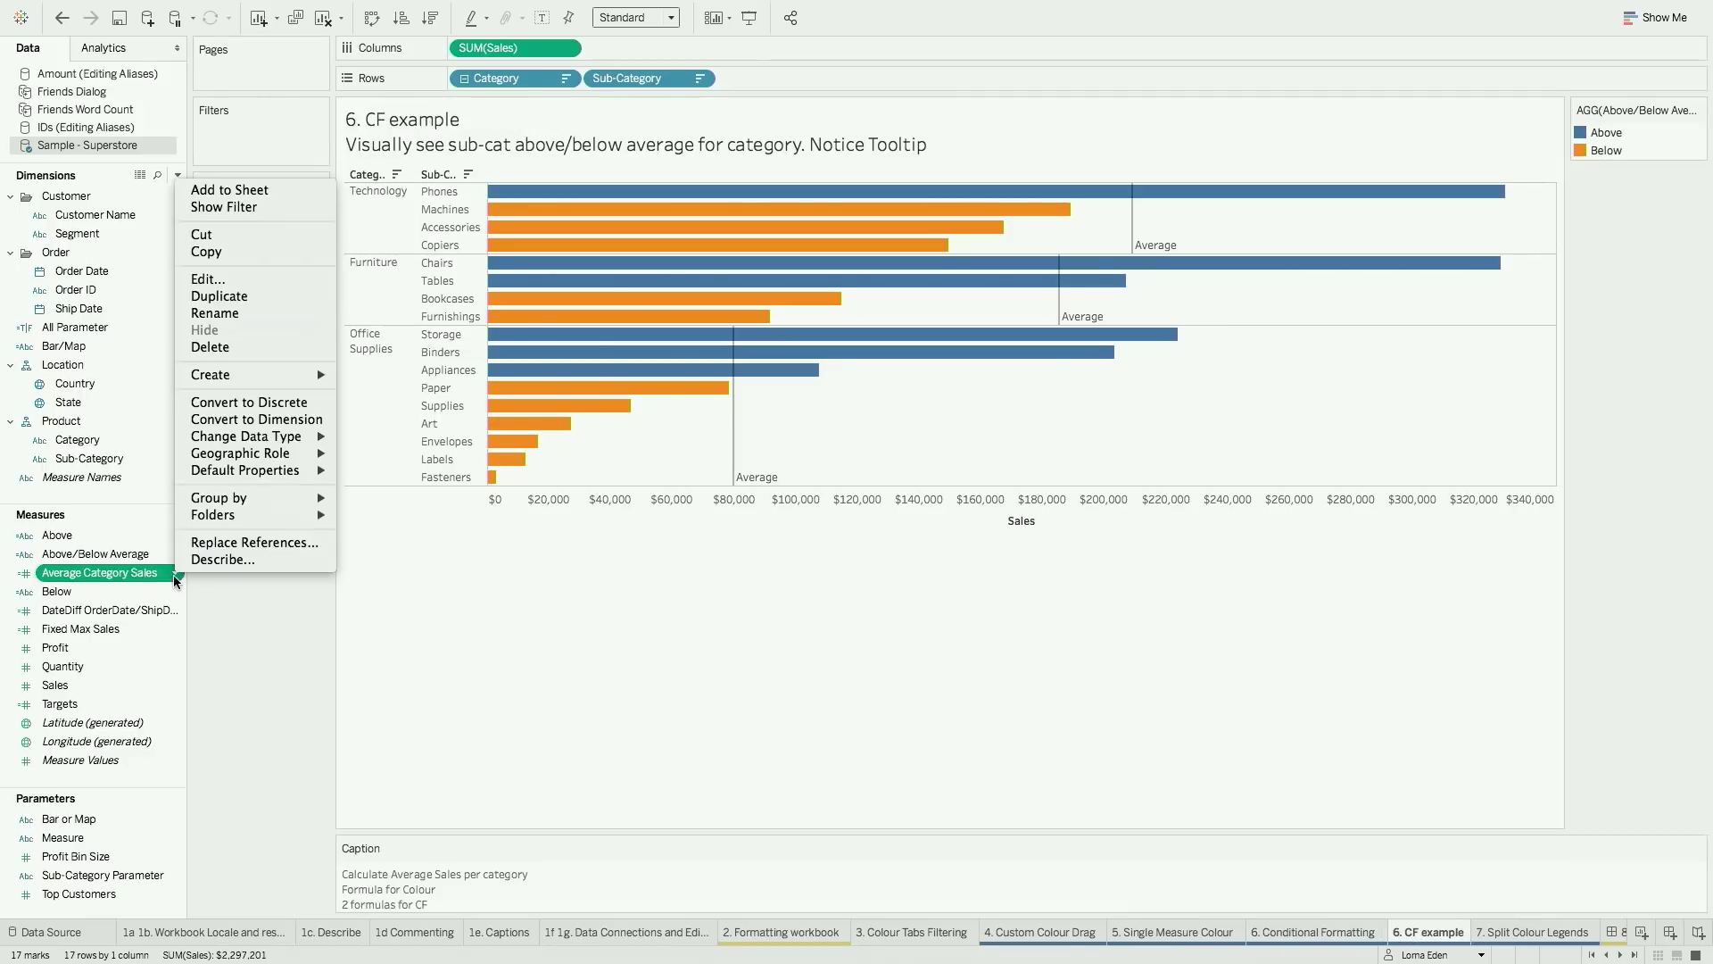
click(307, 282)
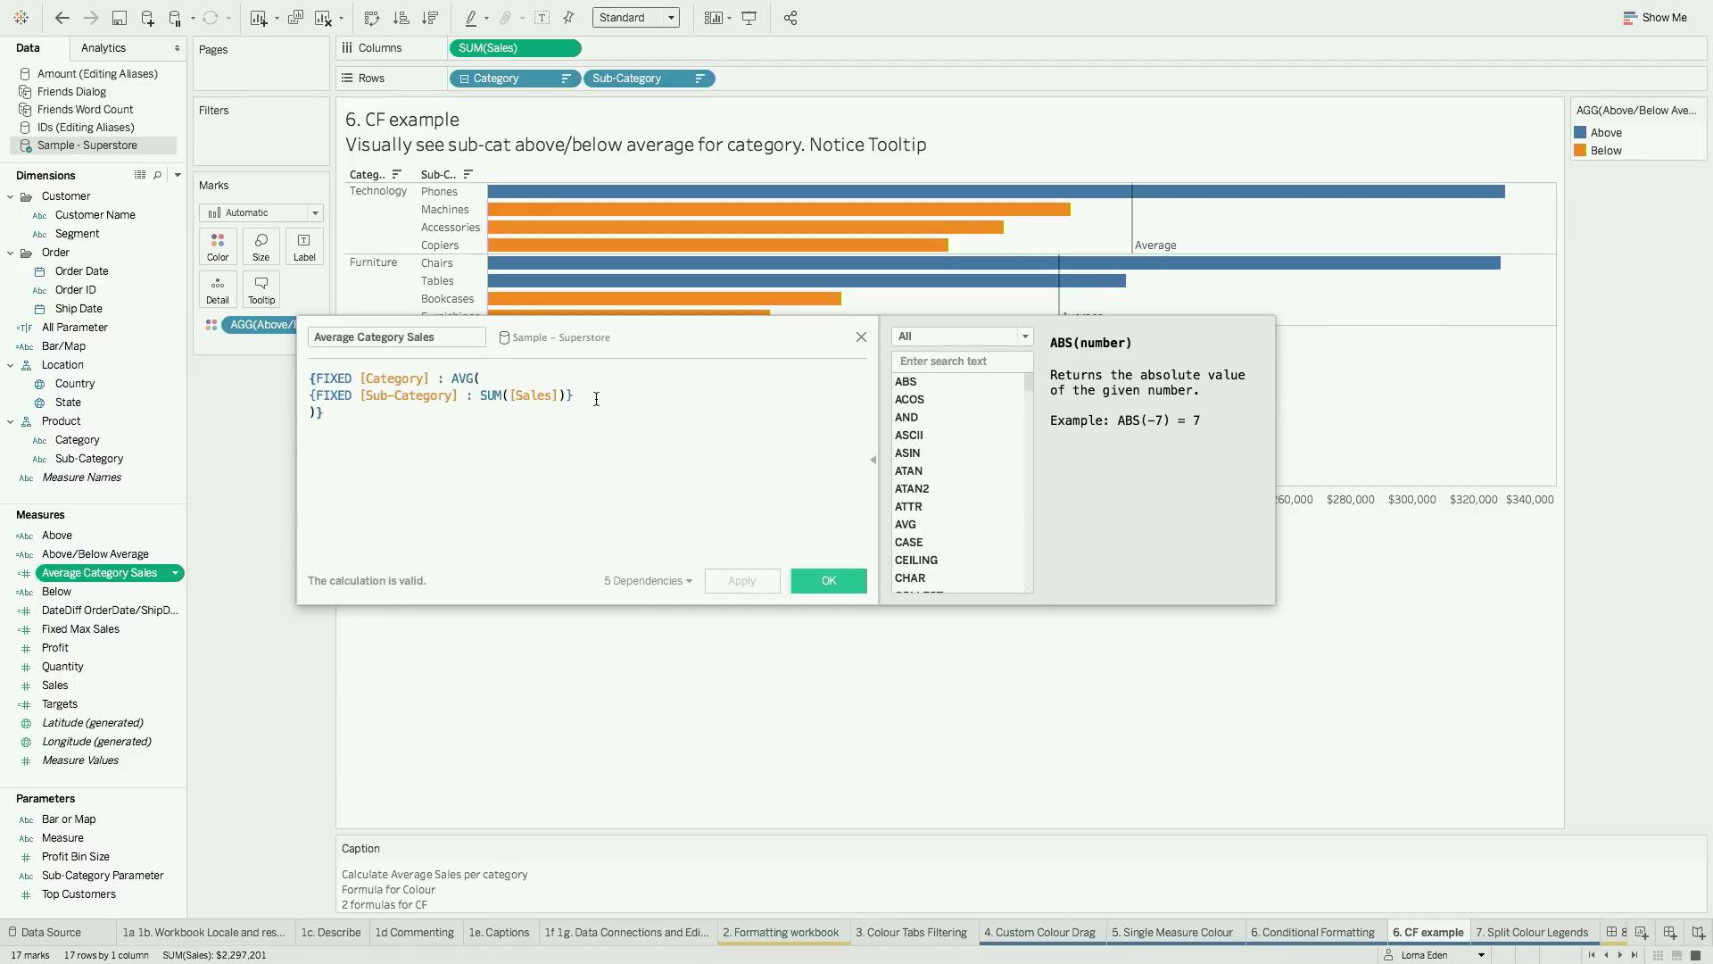
scroll(597, 399, up, 3)
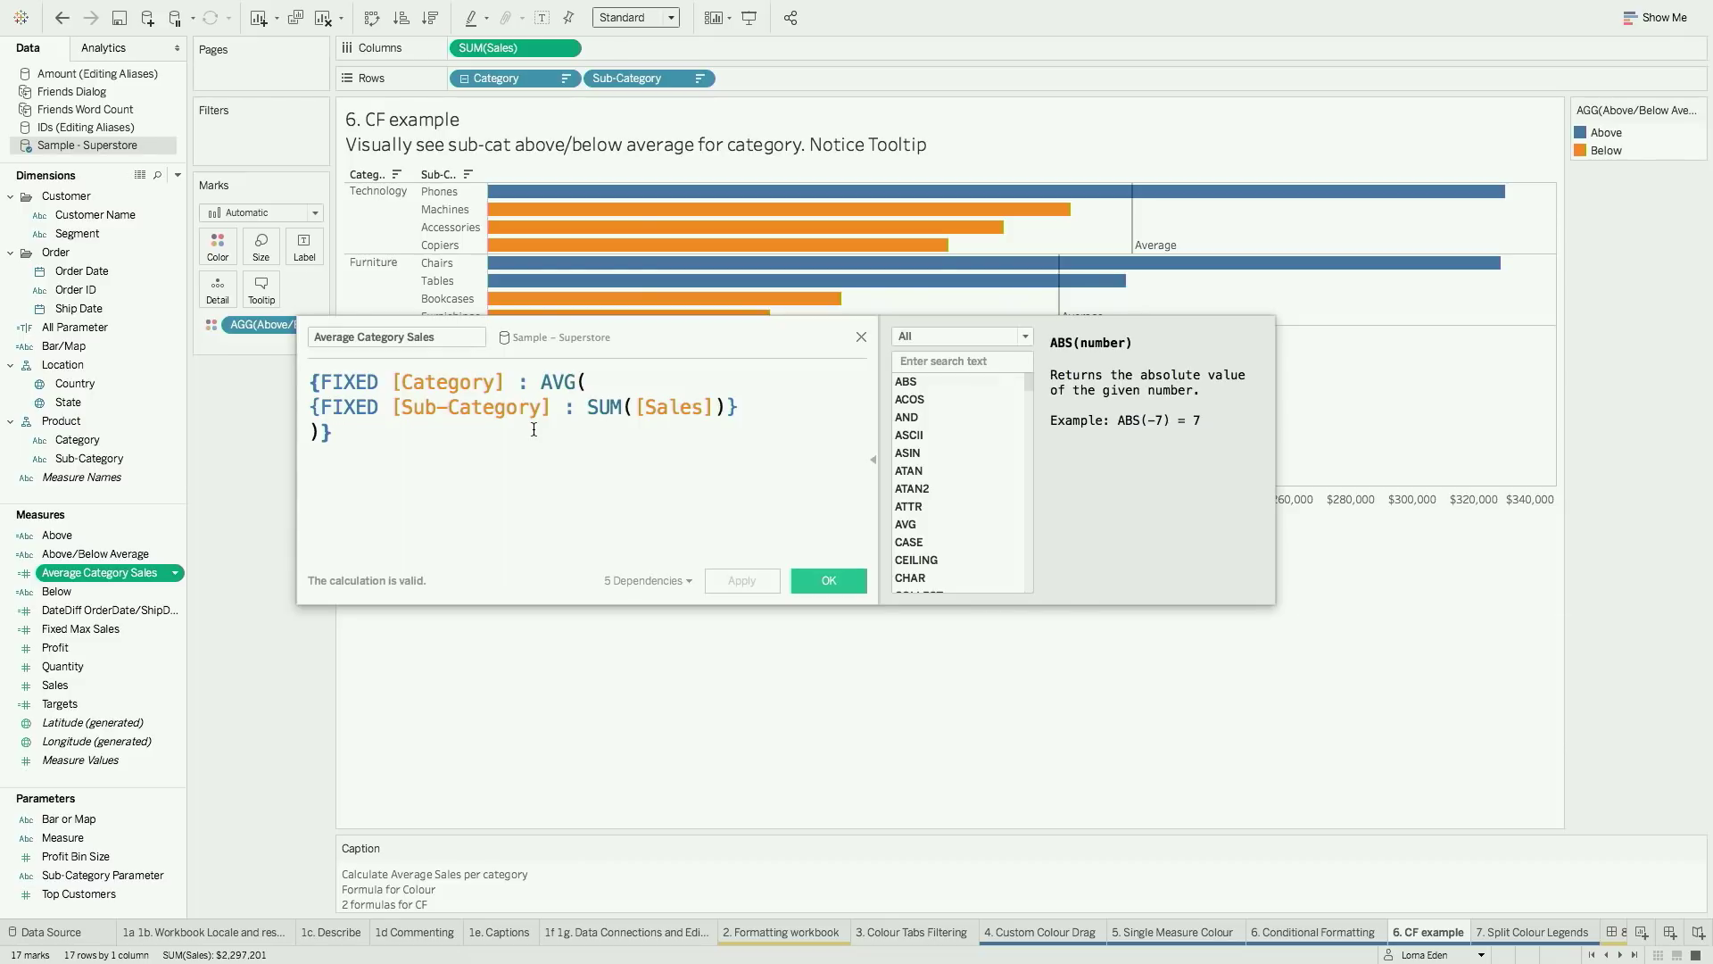
drag(839, 330, 866, 332)
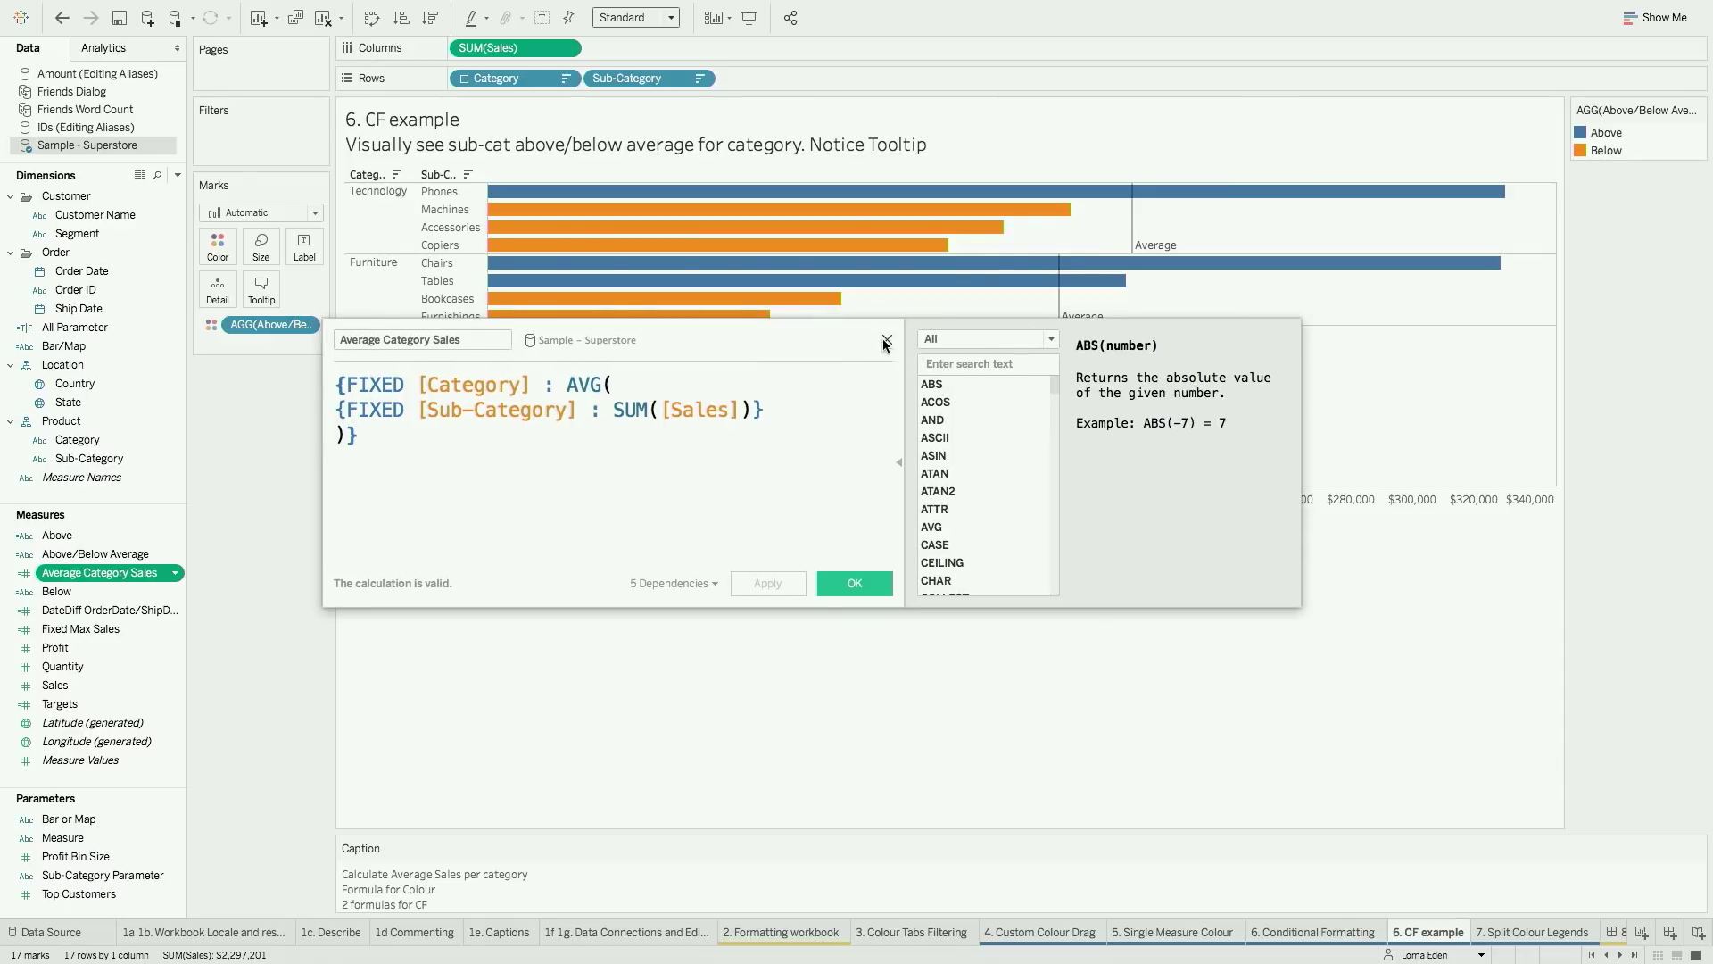
click(886, 341)
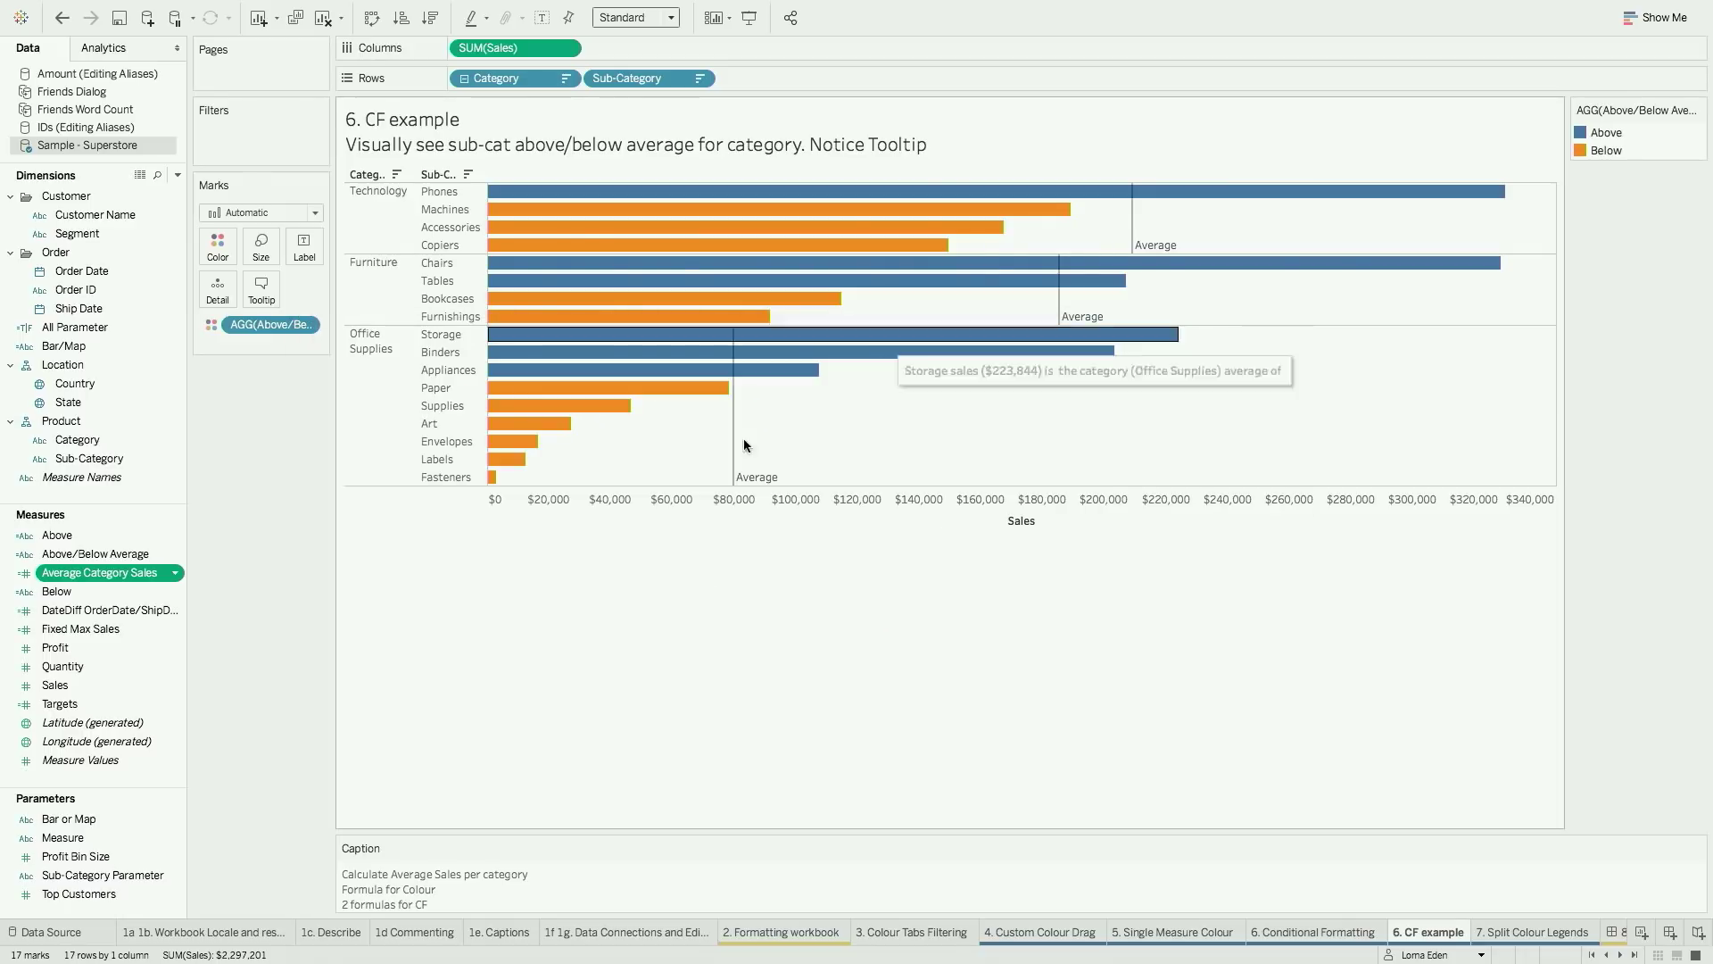
Read the formula of the Above/Below Average calculation and close it unchanged
click(176, 556)
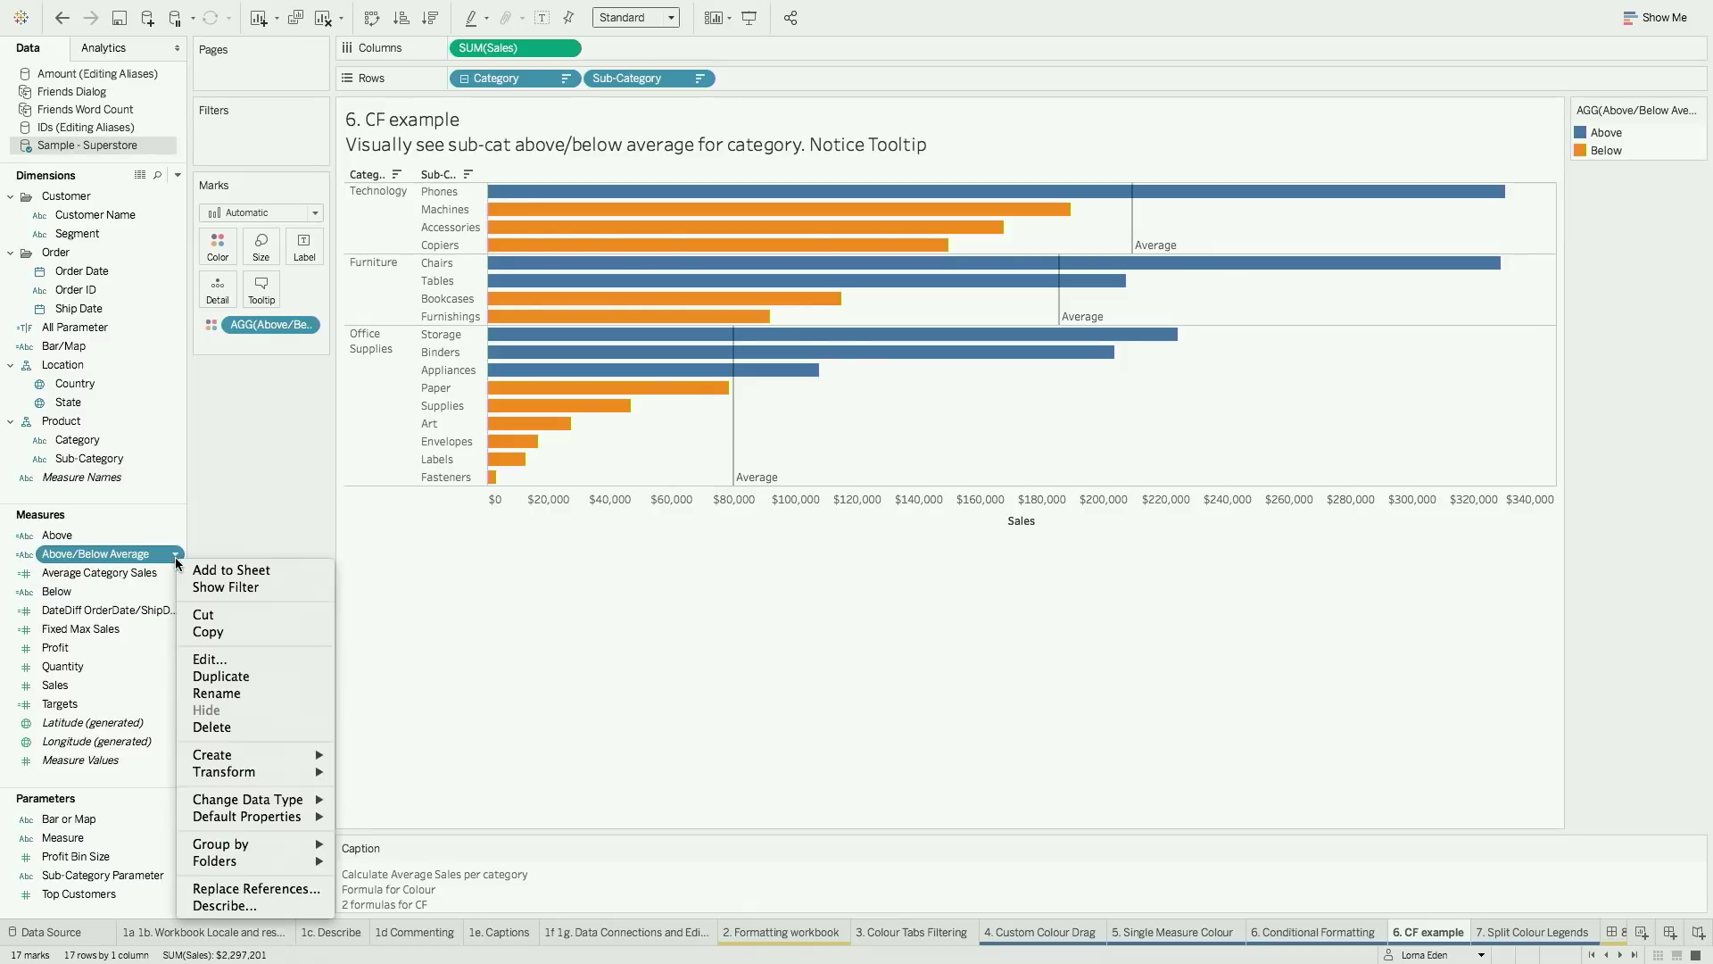
click(211, 659)
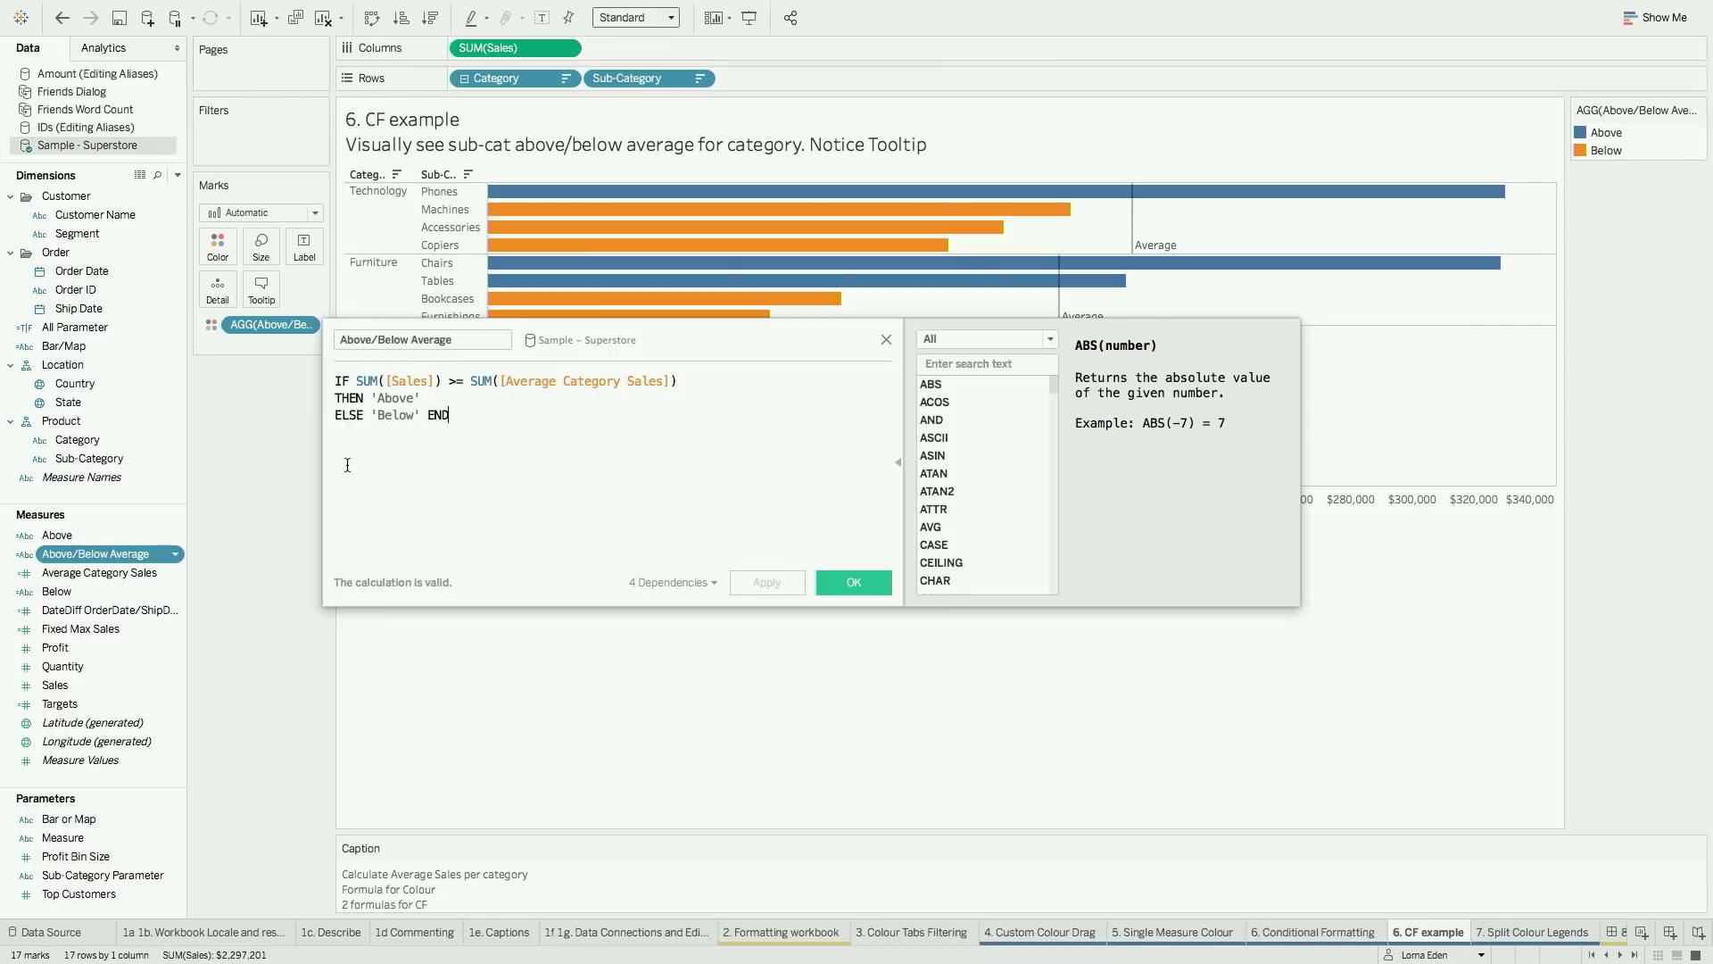
click(883, 342)
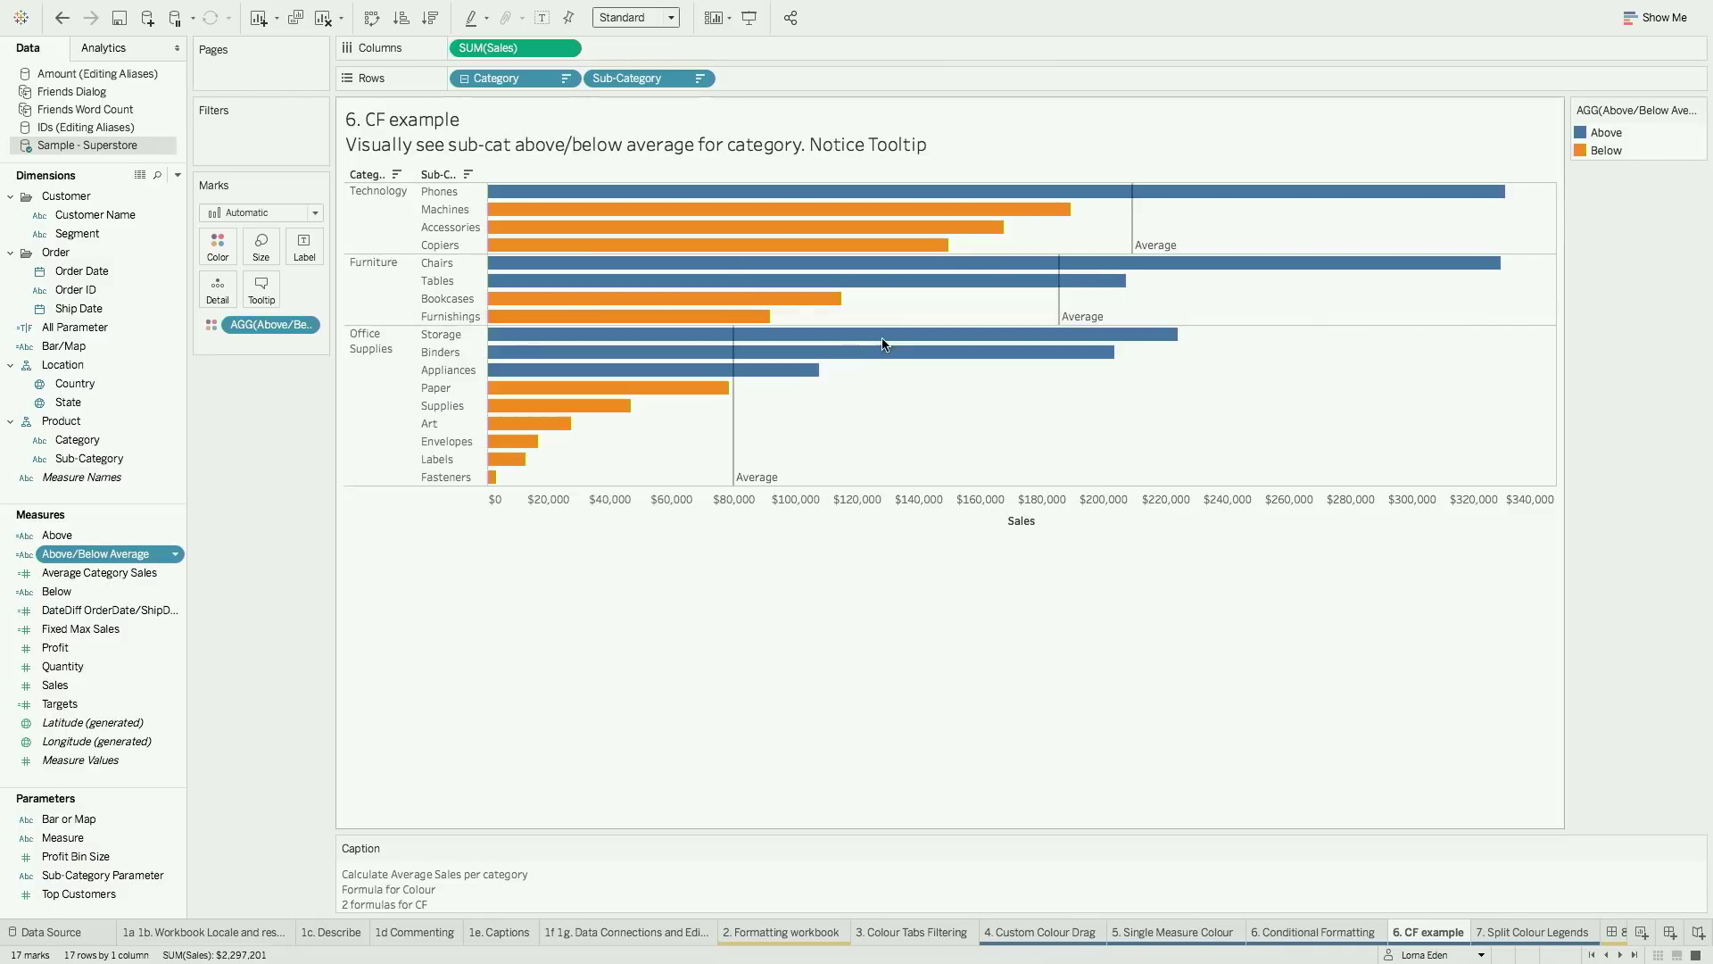
Add the Above and Below measures together to Detail on the Marks card
click(93, 539)
ctrl+click(84, 589)
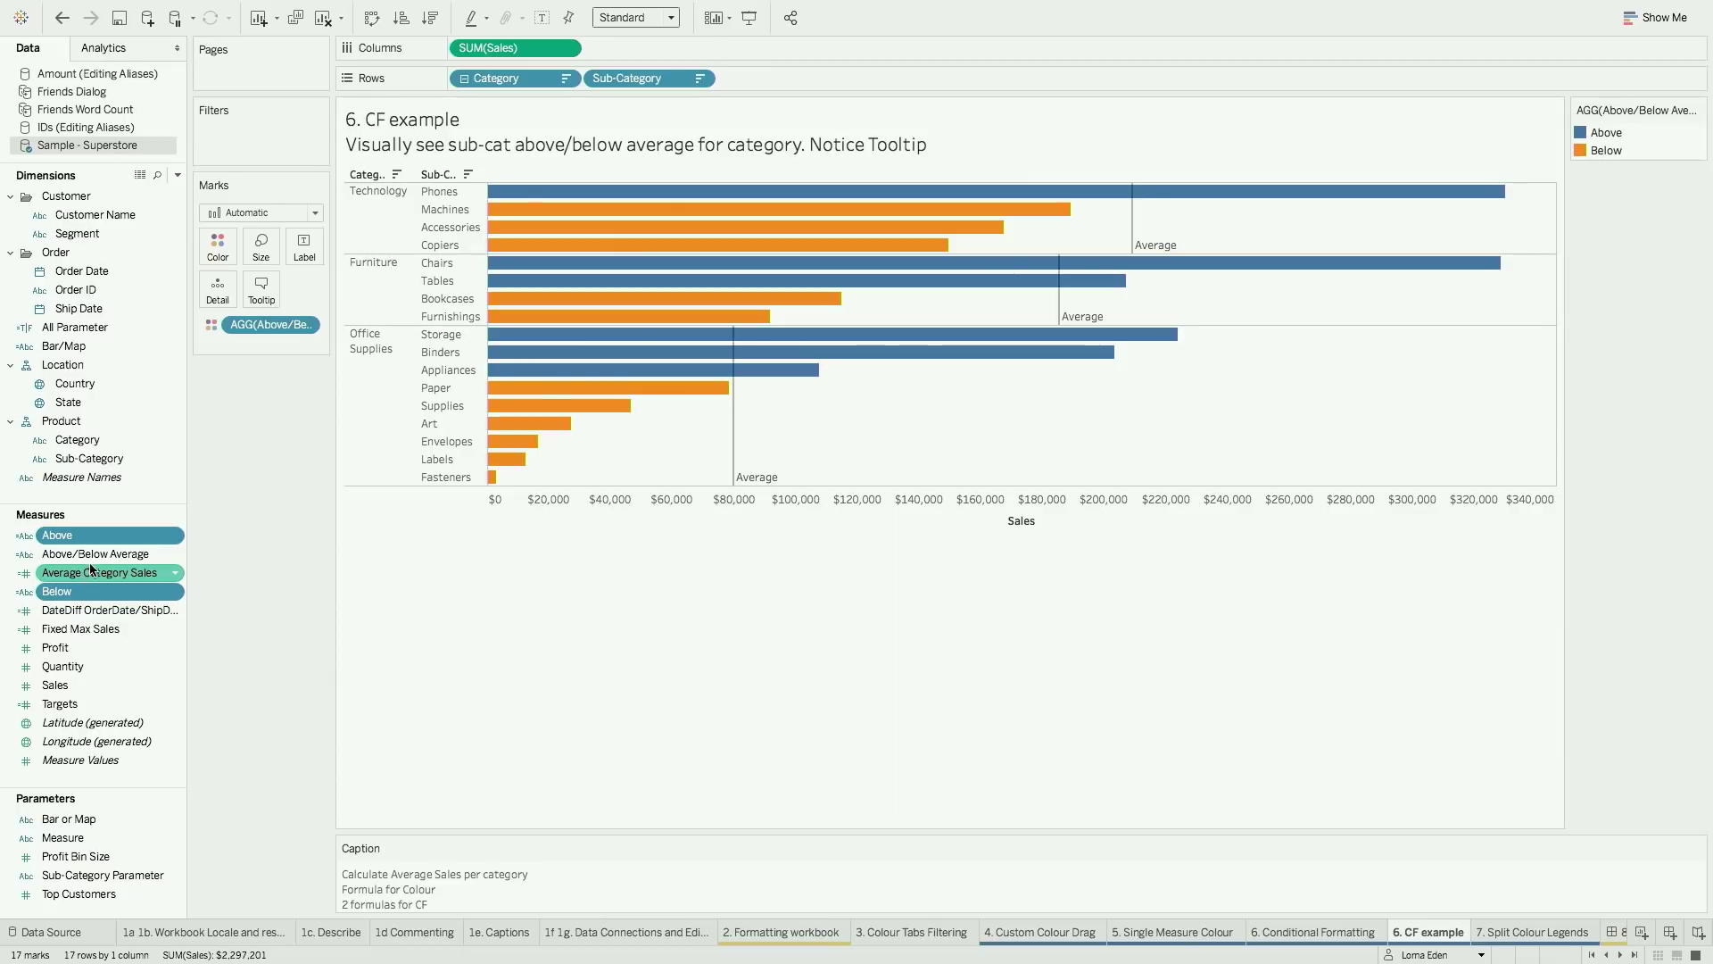
drag(106, 539, 226, 297)
In the tooltip text, insert the AGG(Above) and AGG(Below) fields side by side after the word "is"
click(259, 282)
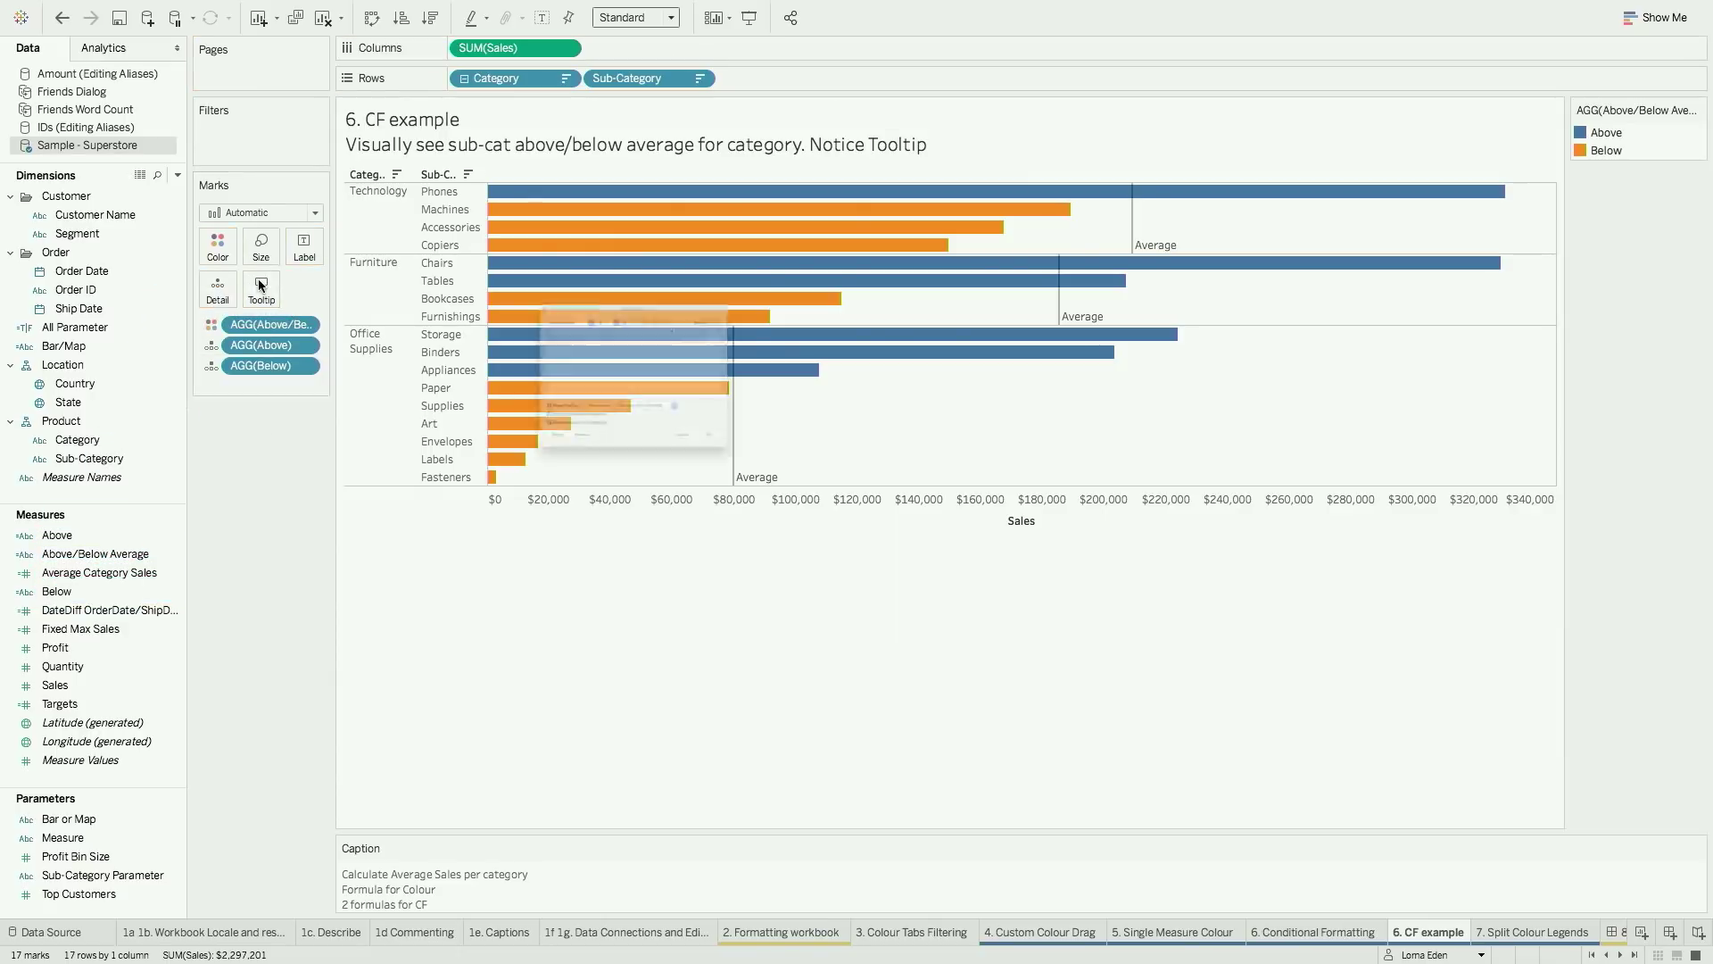
click(619, 282)
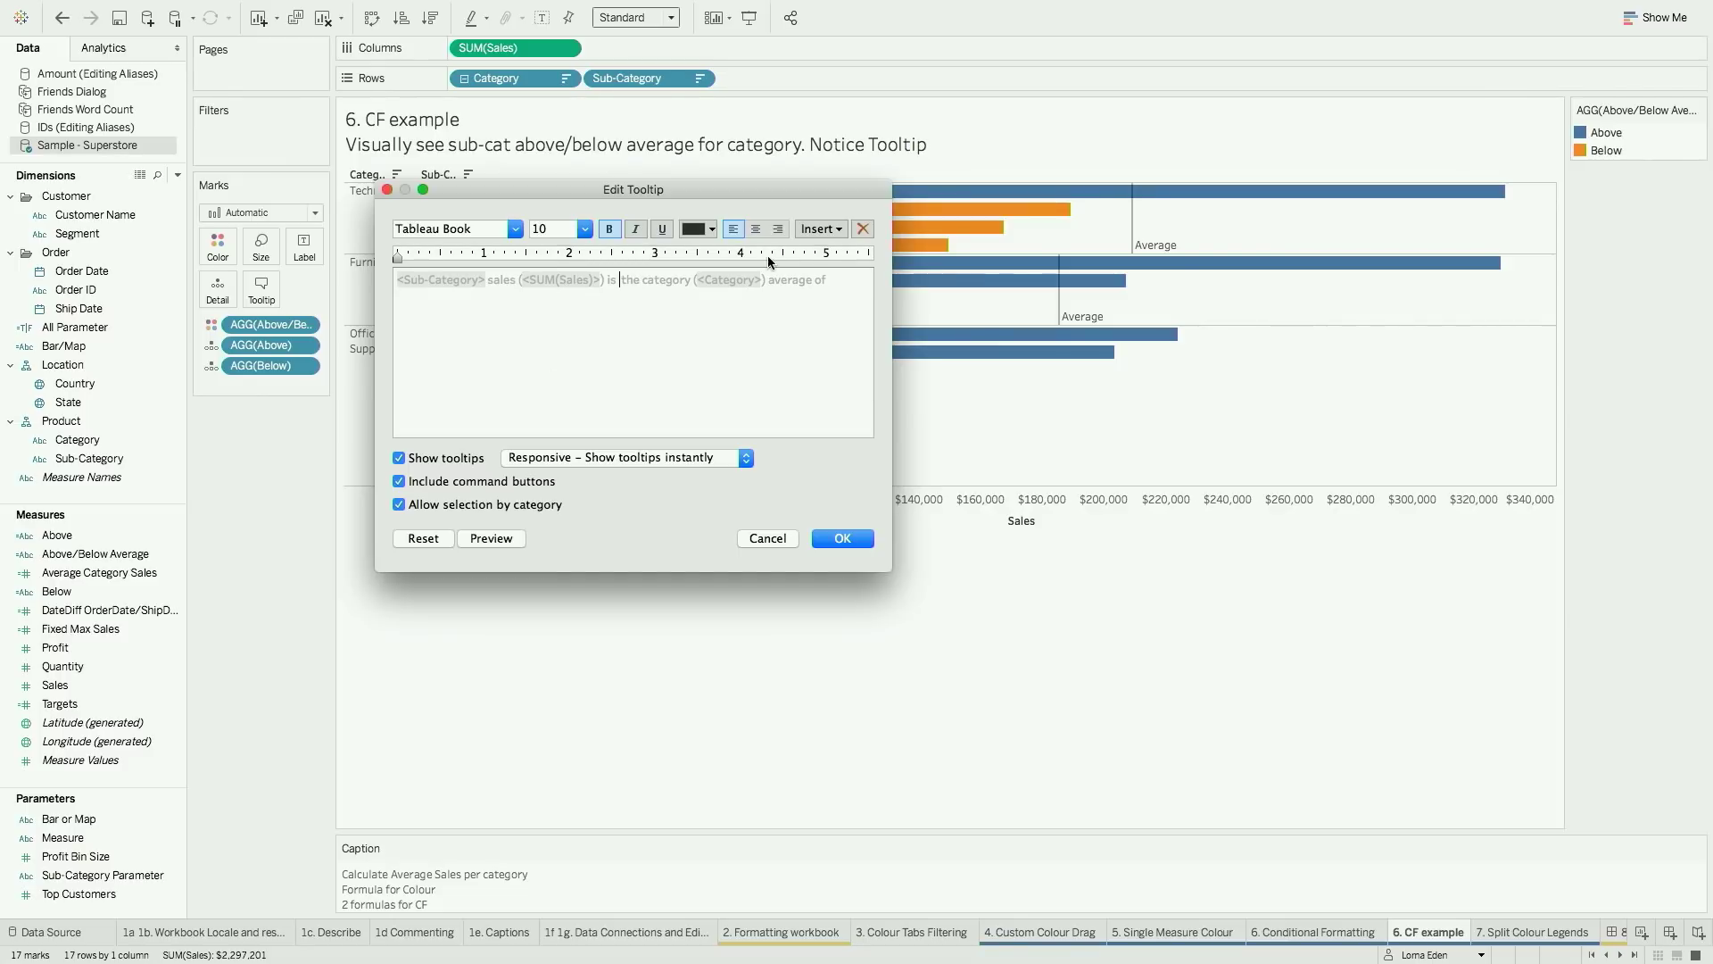
click(801, 228)
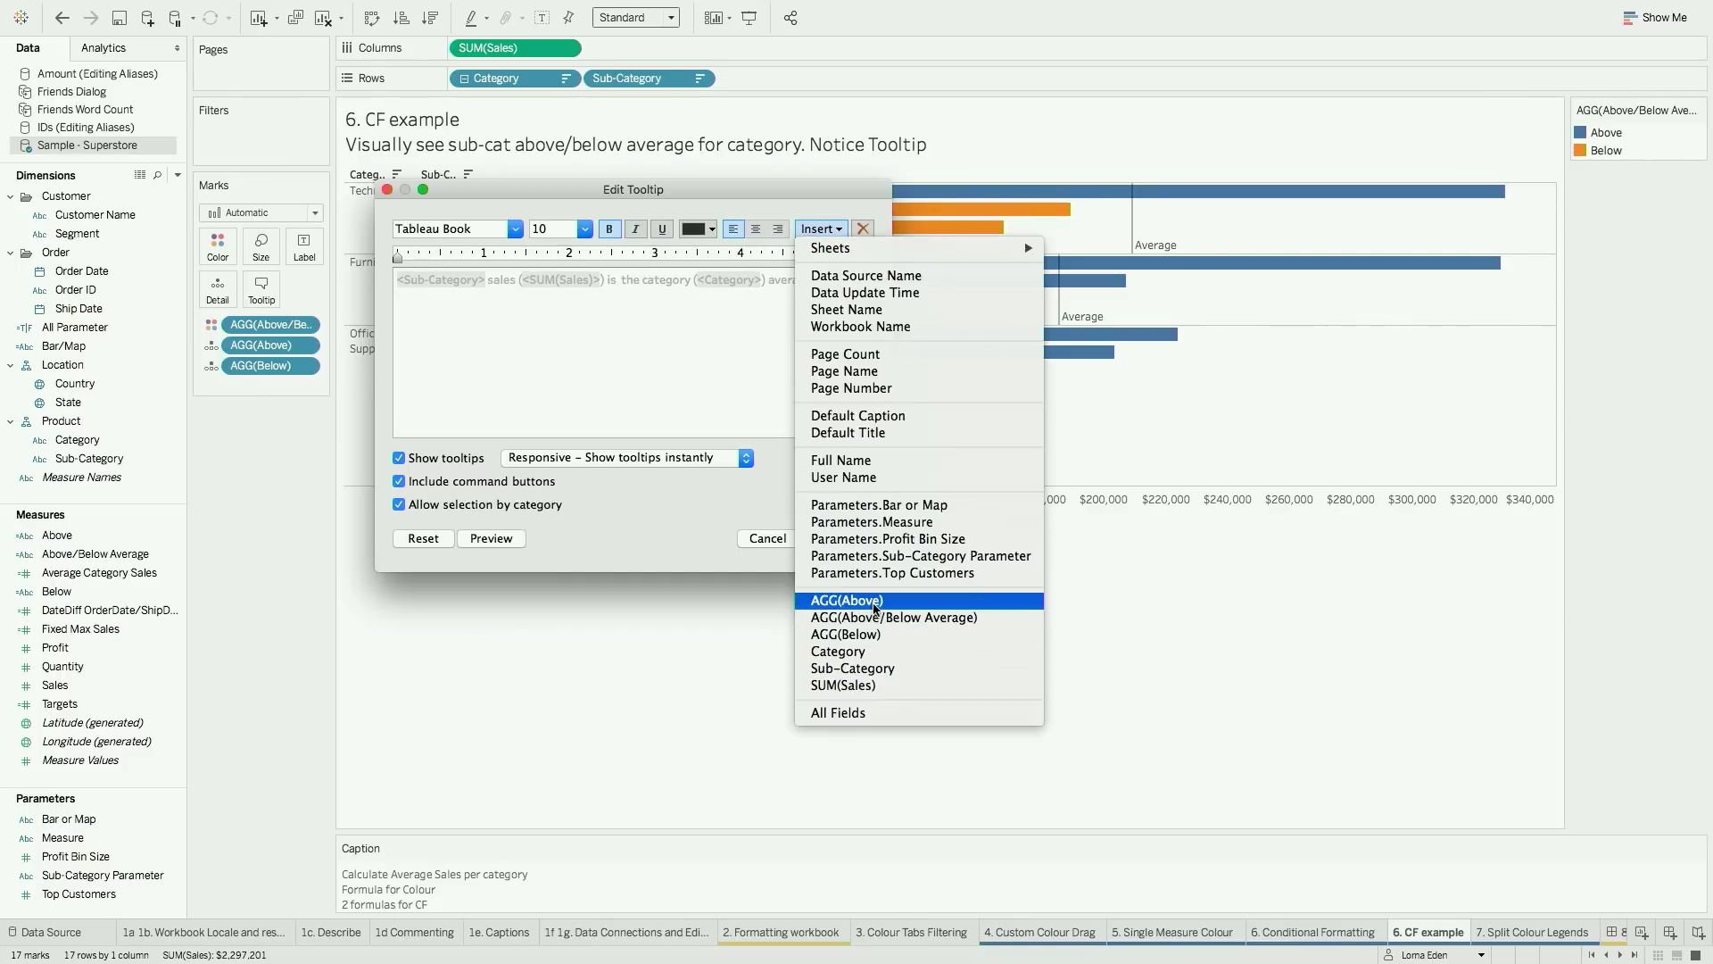
click(830, 598)
click(818, 228)
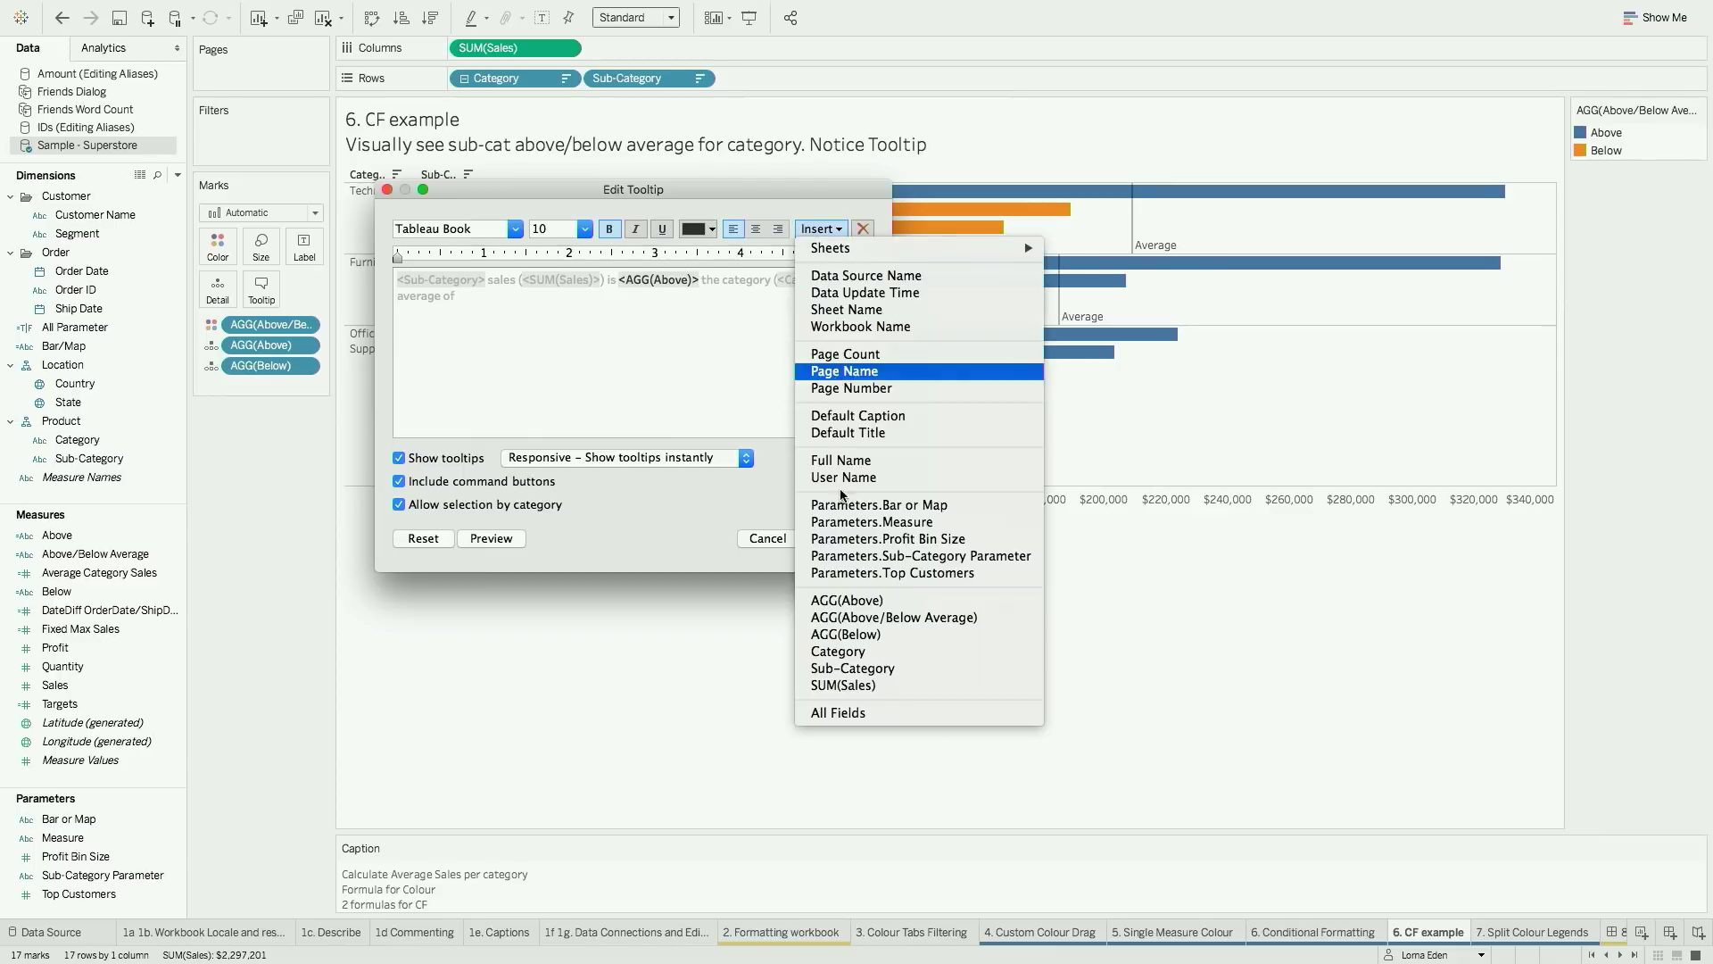
click(848, 635)
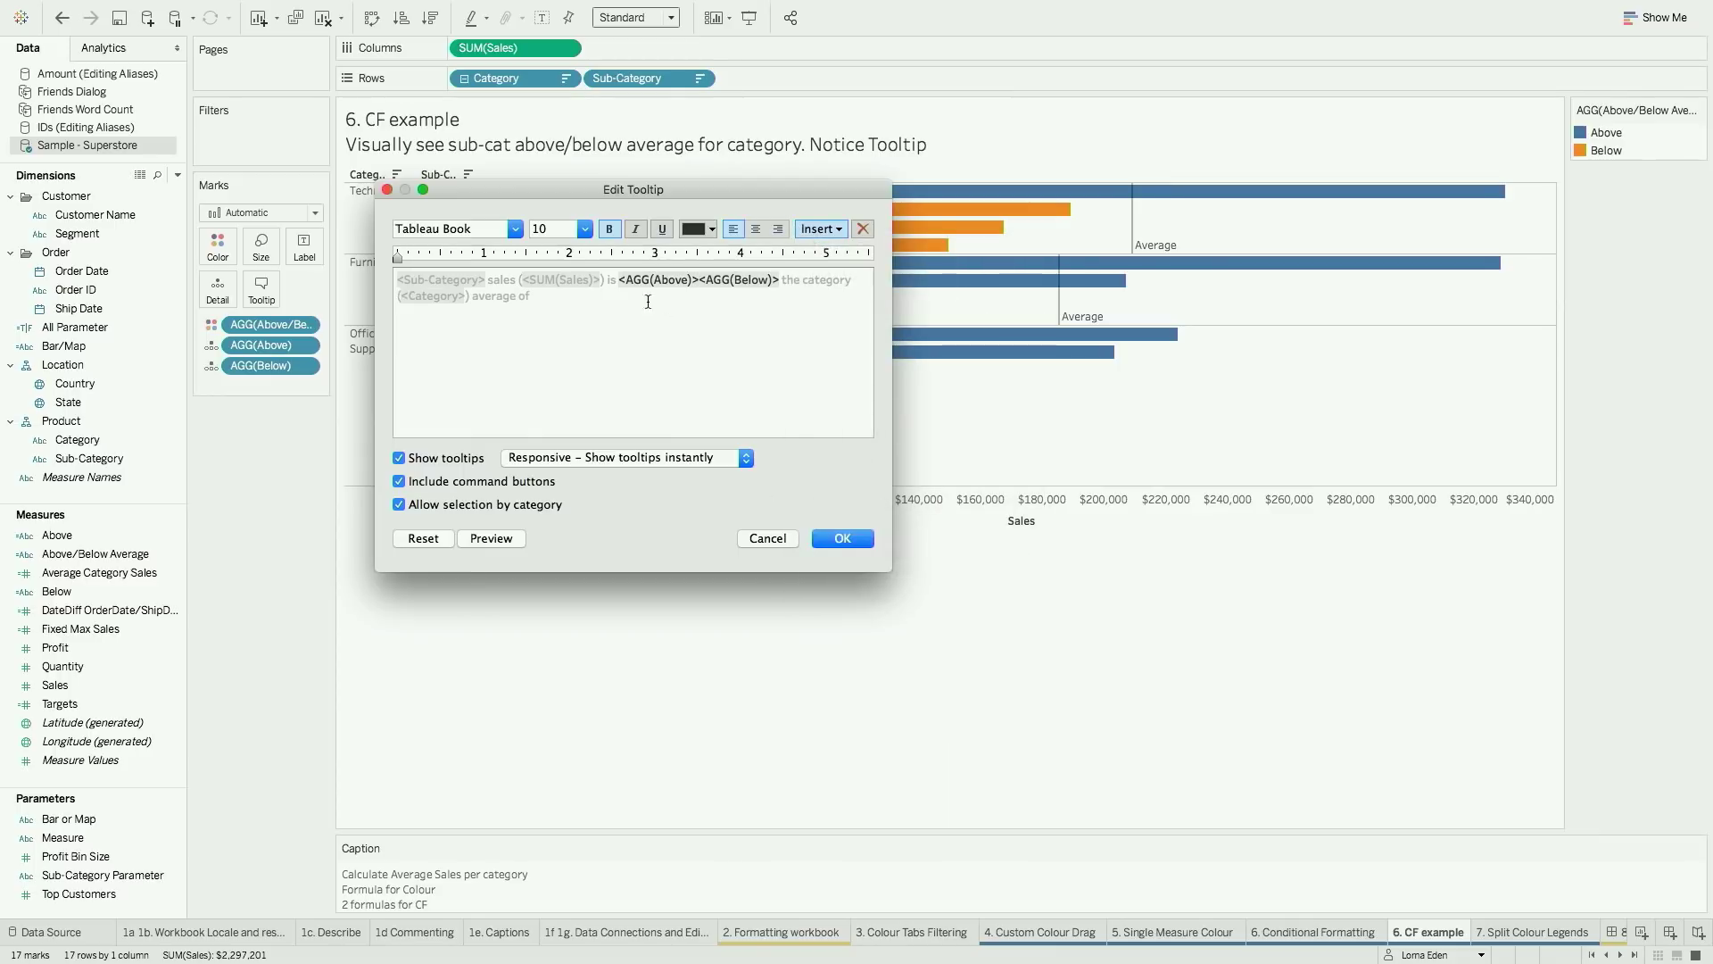
In the tooltip text, colour the AGG(Above) field blue and the AGG(Below) field orange, and apply the tooltip
drag(622, 282, 696, 280)
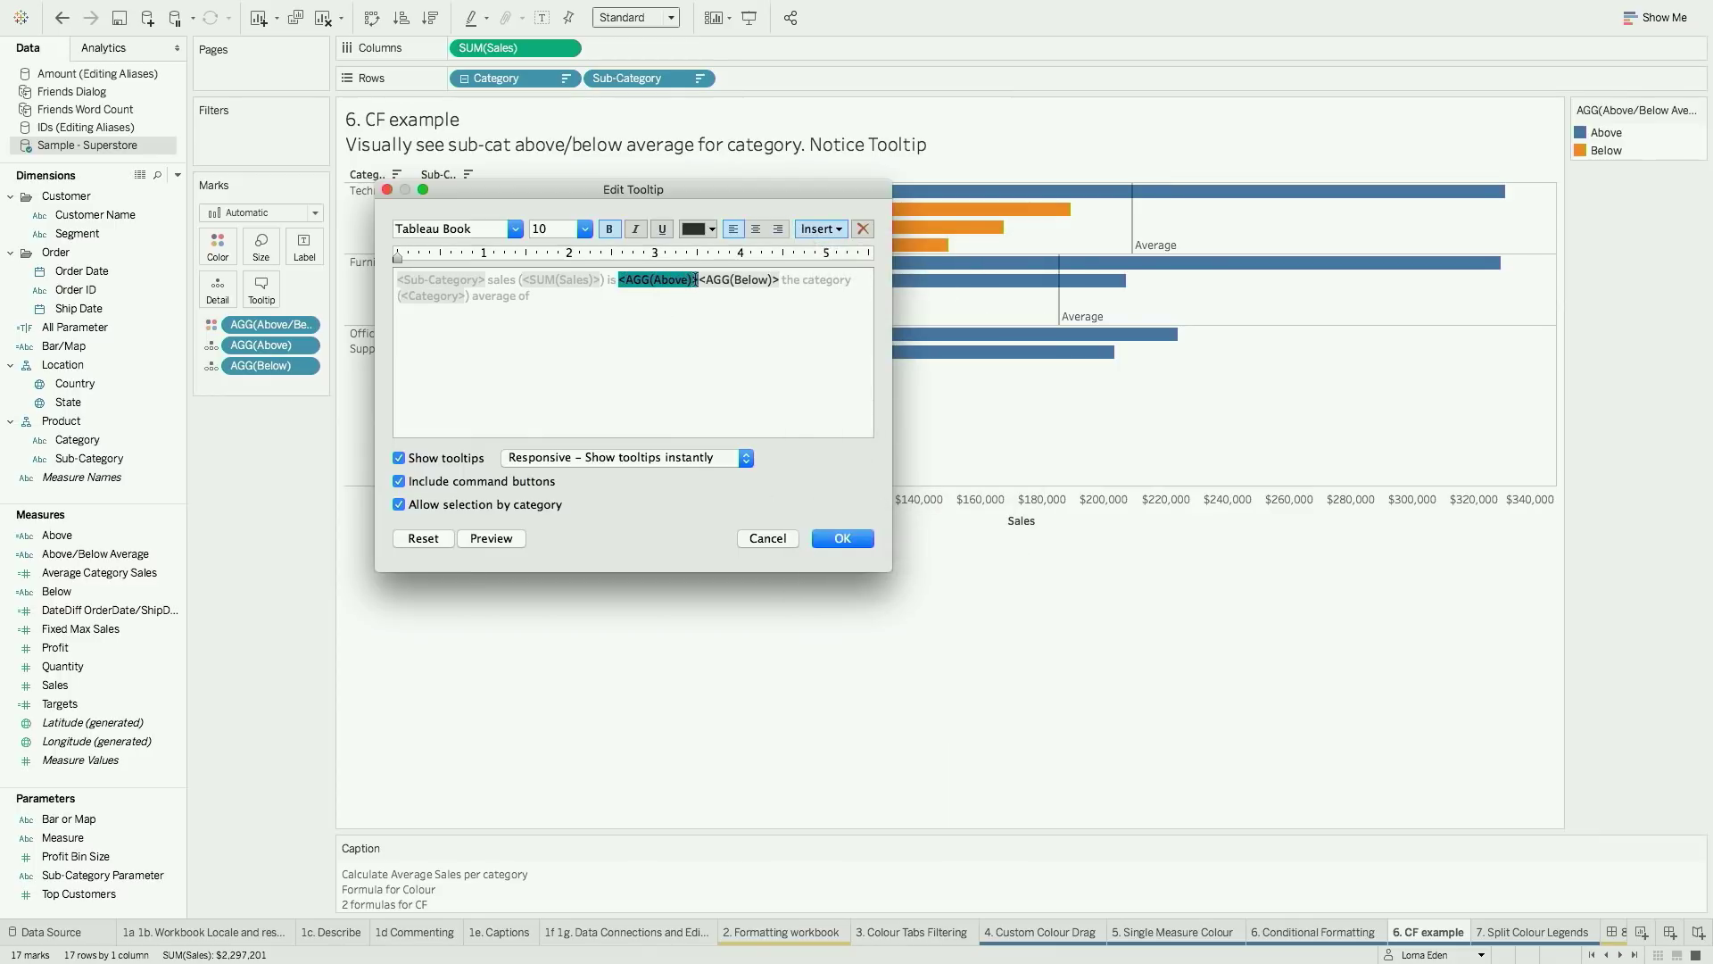
click(696, 231)
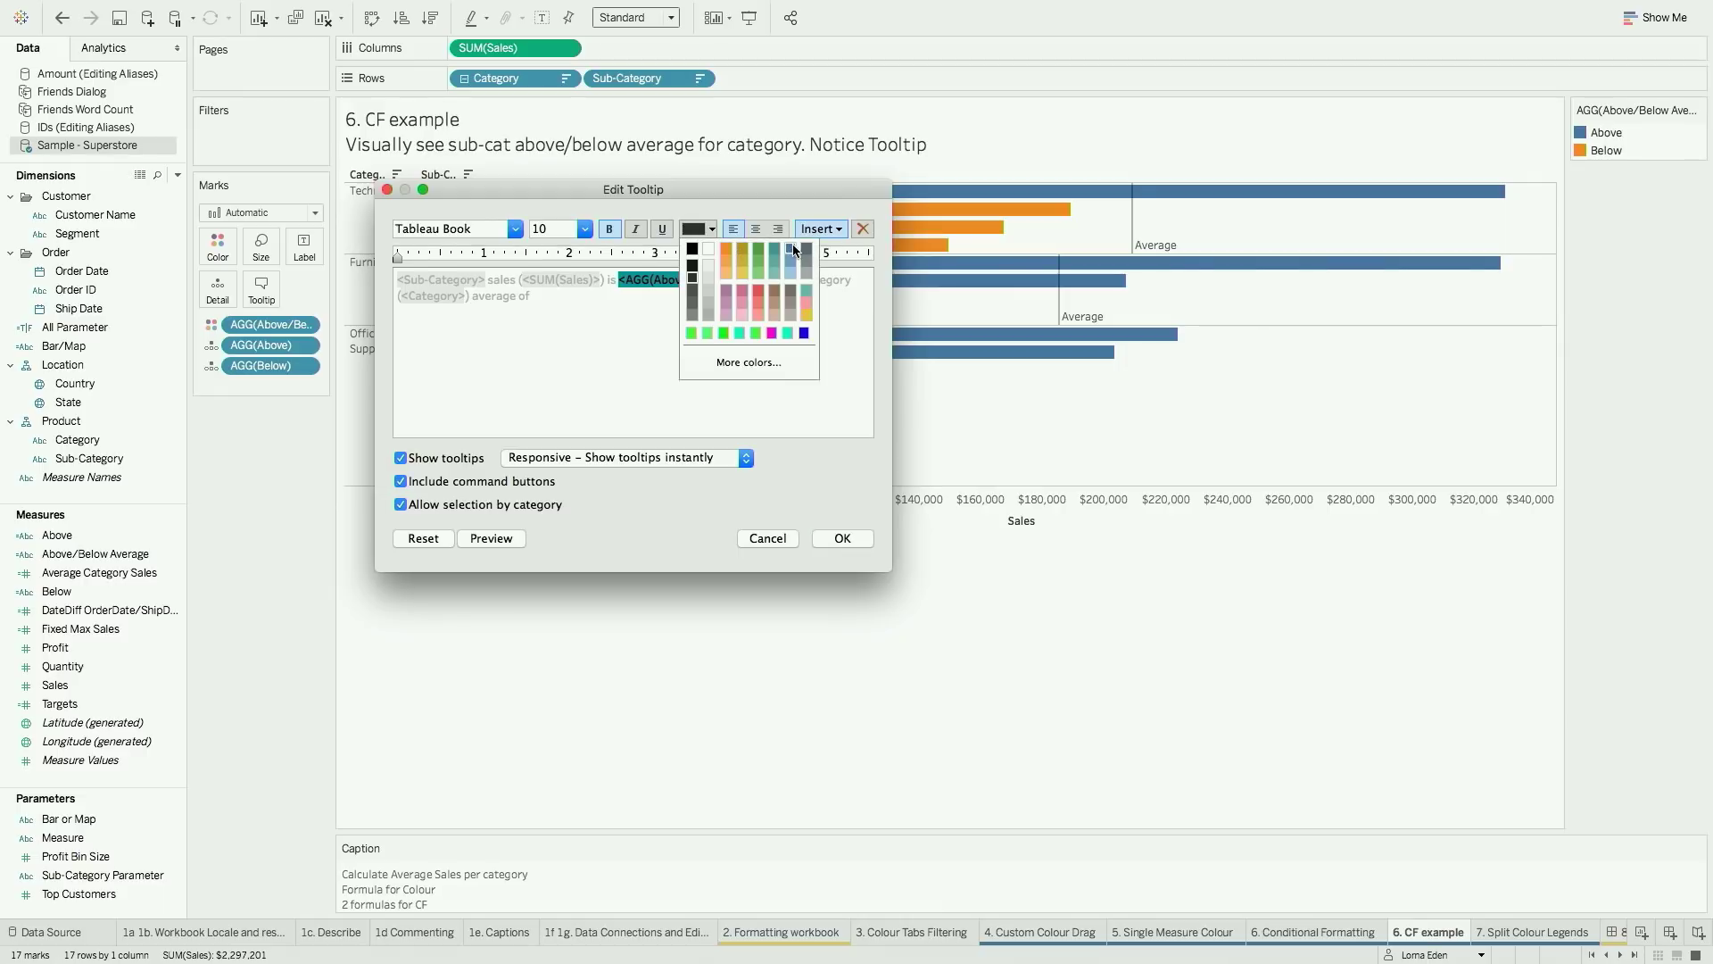
click(791, 250)
drag(697, 279, 780, 278)
click(701, 228)
click(725, 245)
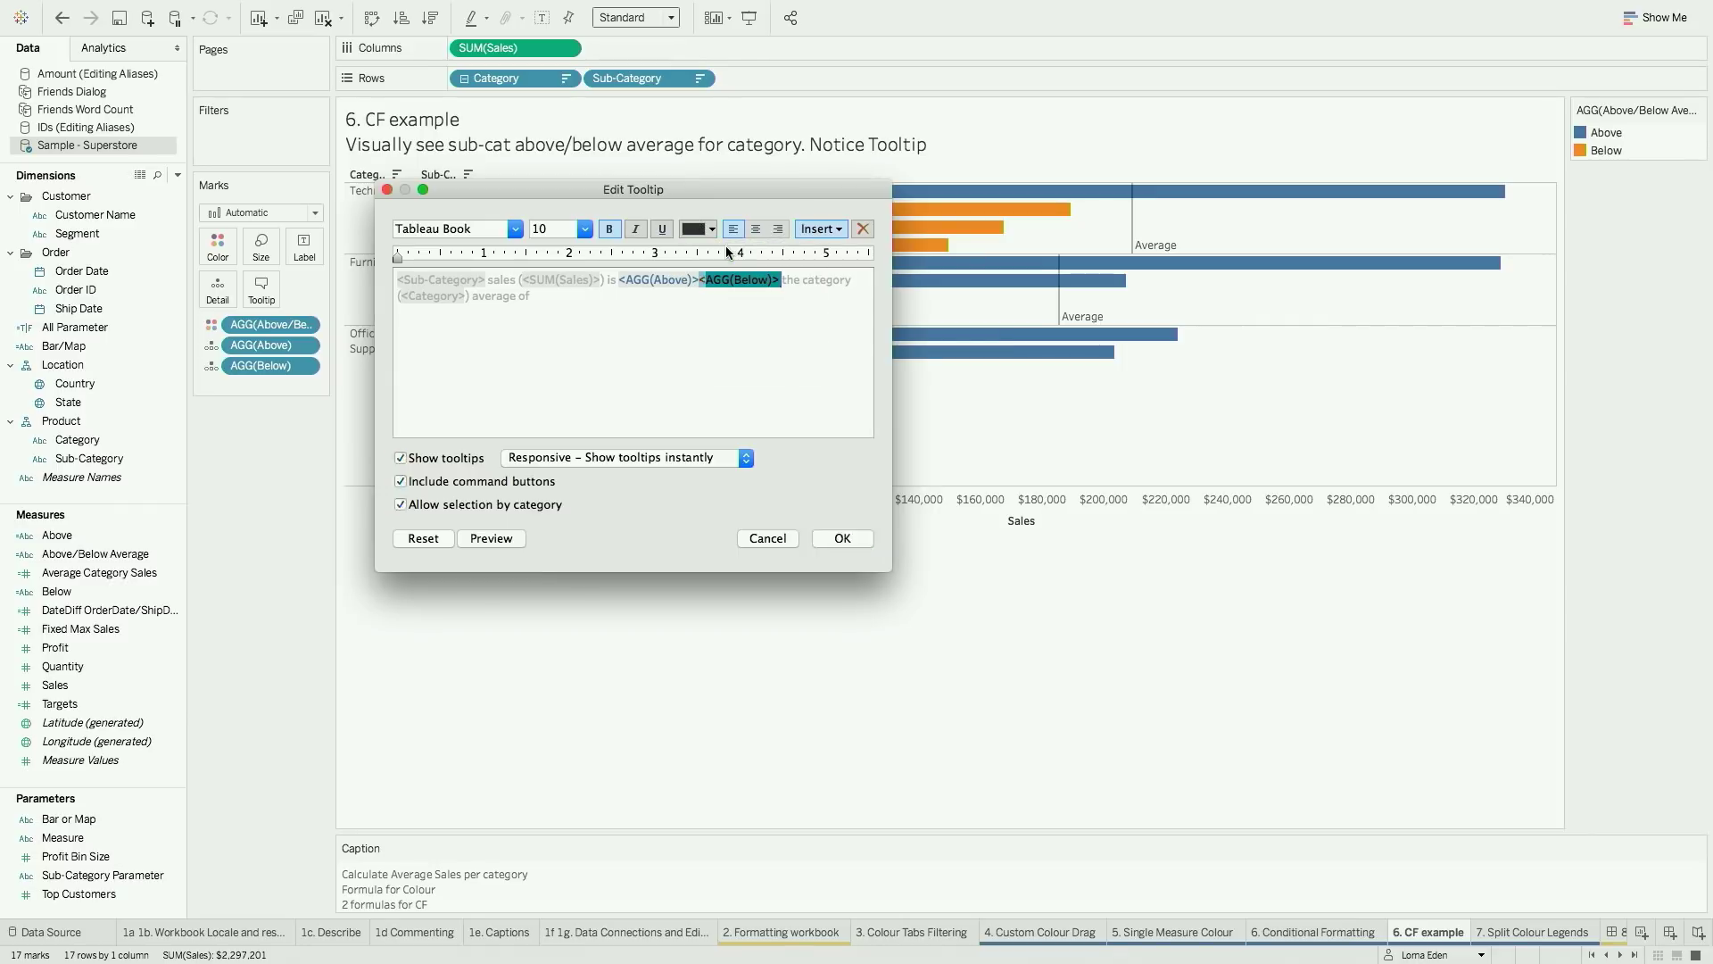
click(832, 539)
mouse_move(854, 362)
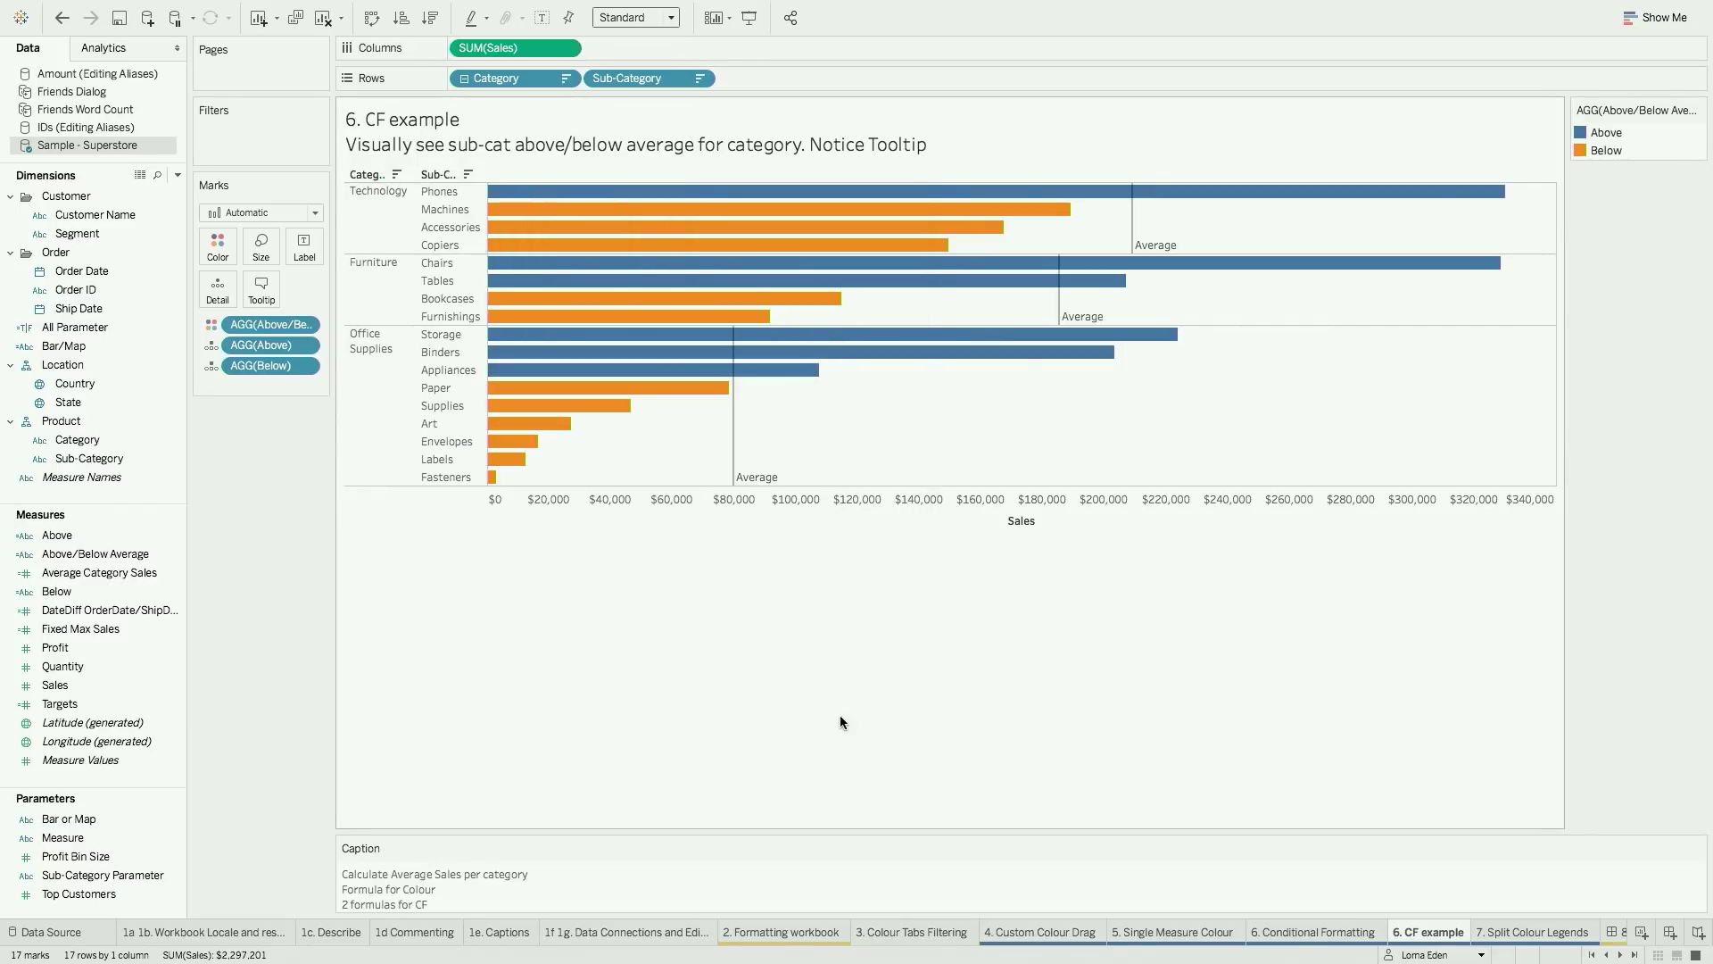
On the 7. Split Colour Legends sheet, use separate colour legends for Measure Values on the Marks card
click(1531, 932)
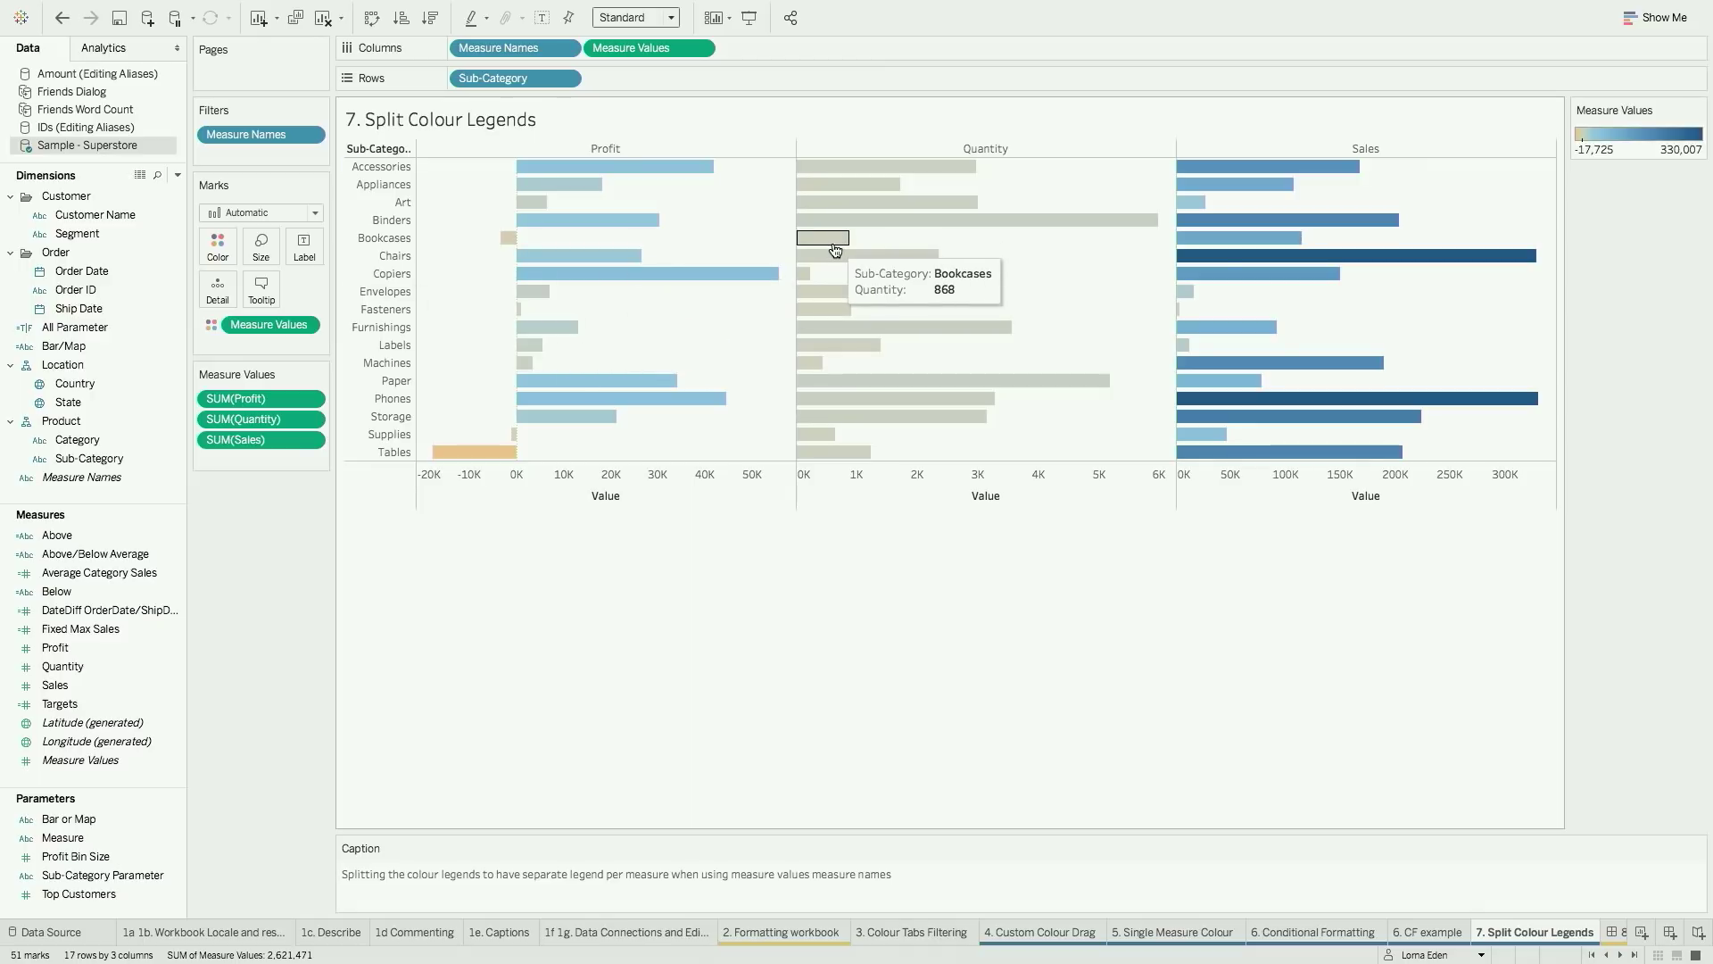
click(308, 327)
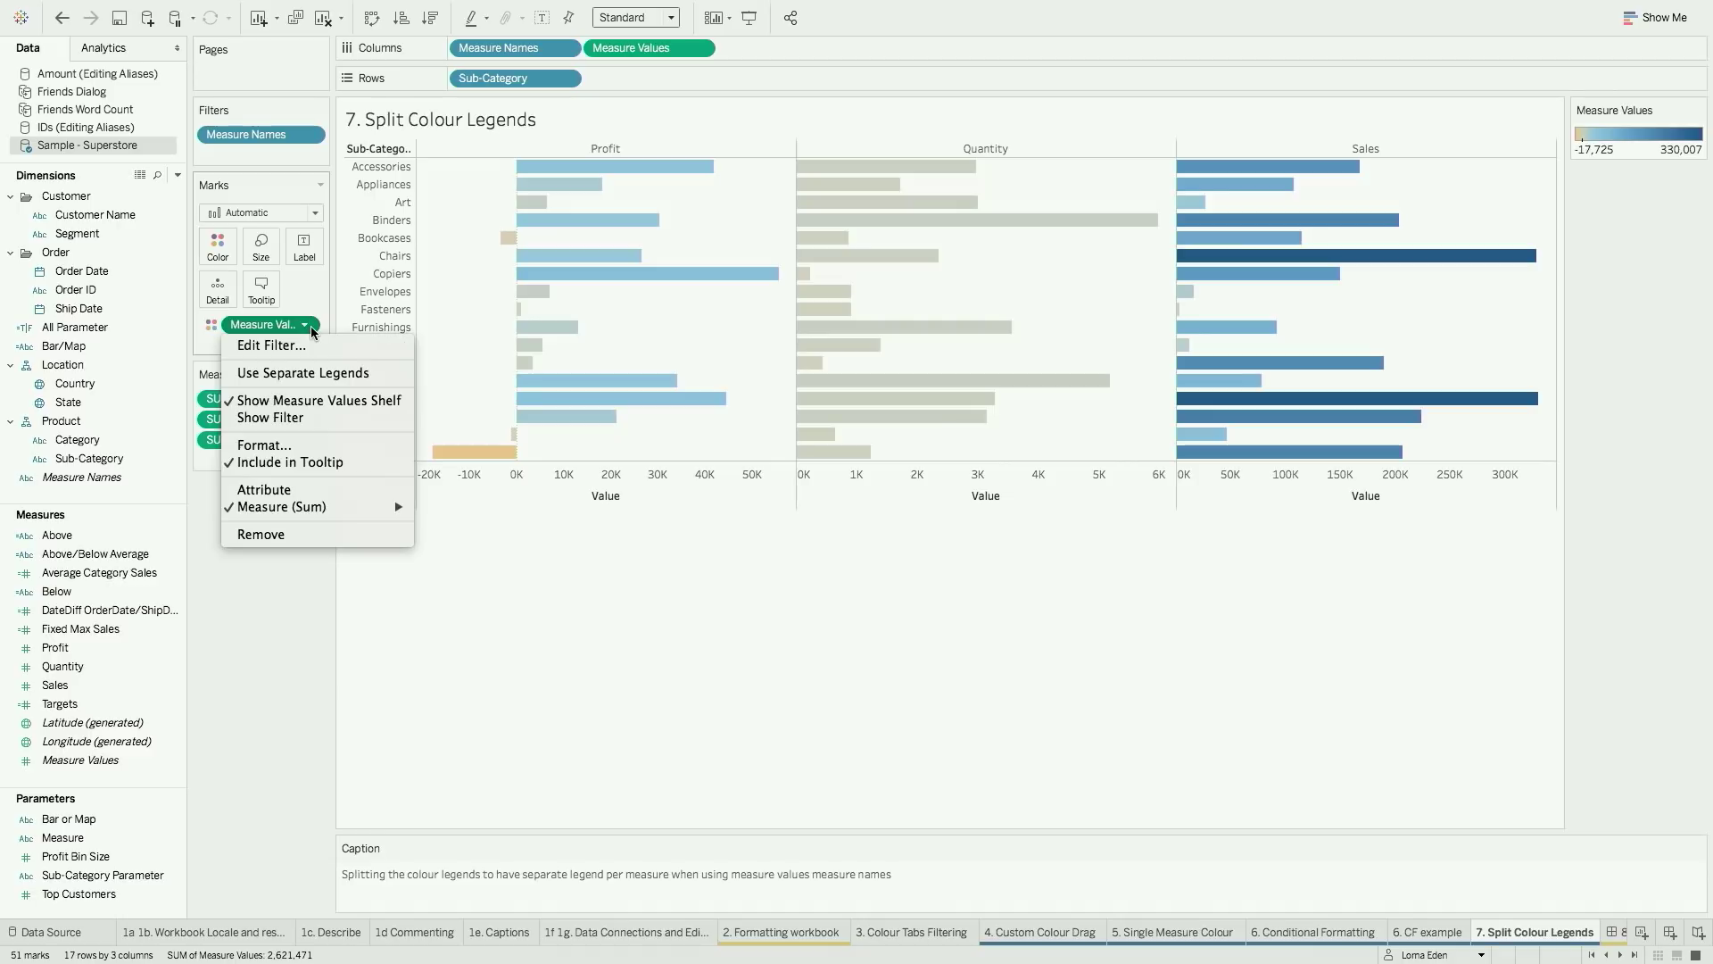
click(300, 374)
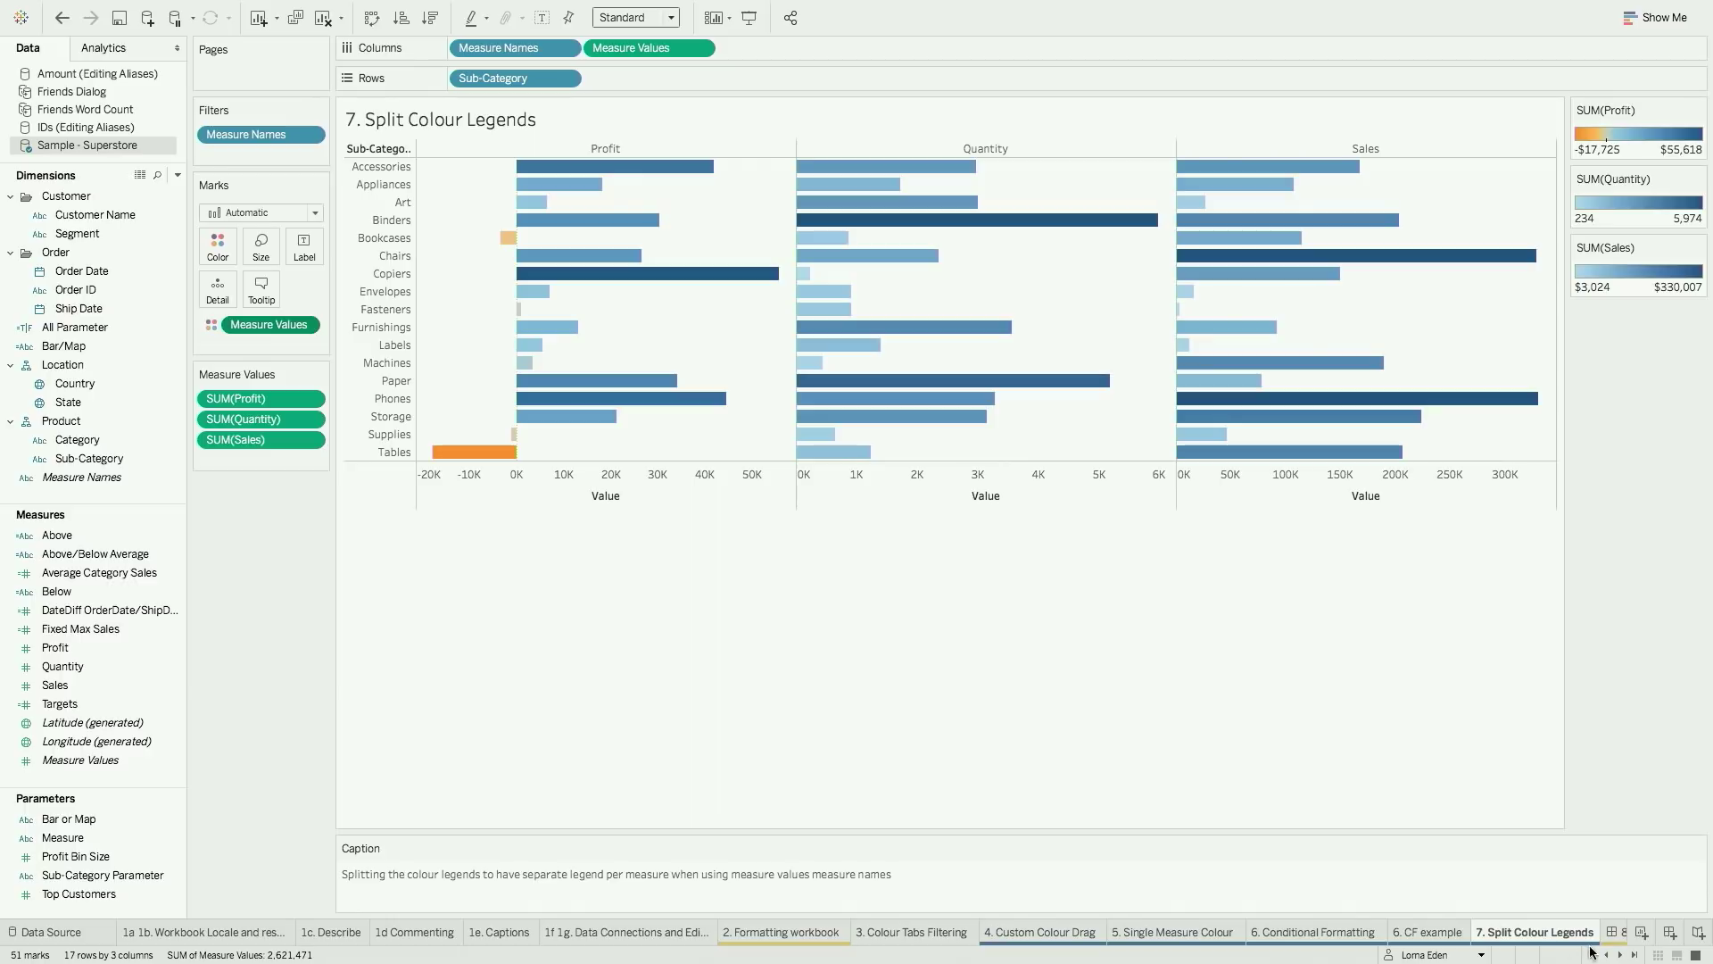
On the 8. DynamicColour Legend dashboard, compare the Profit legend with Bar or Map set to Bar and back to Map
click(1616, 955)
click(1616, 955)
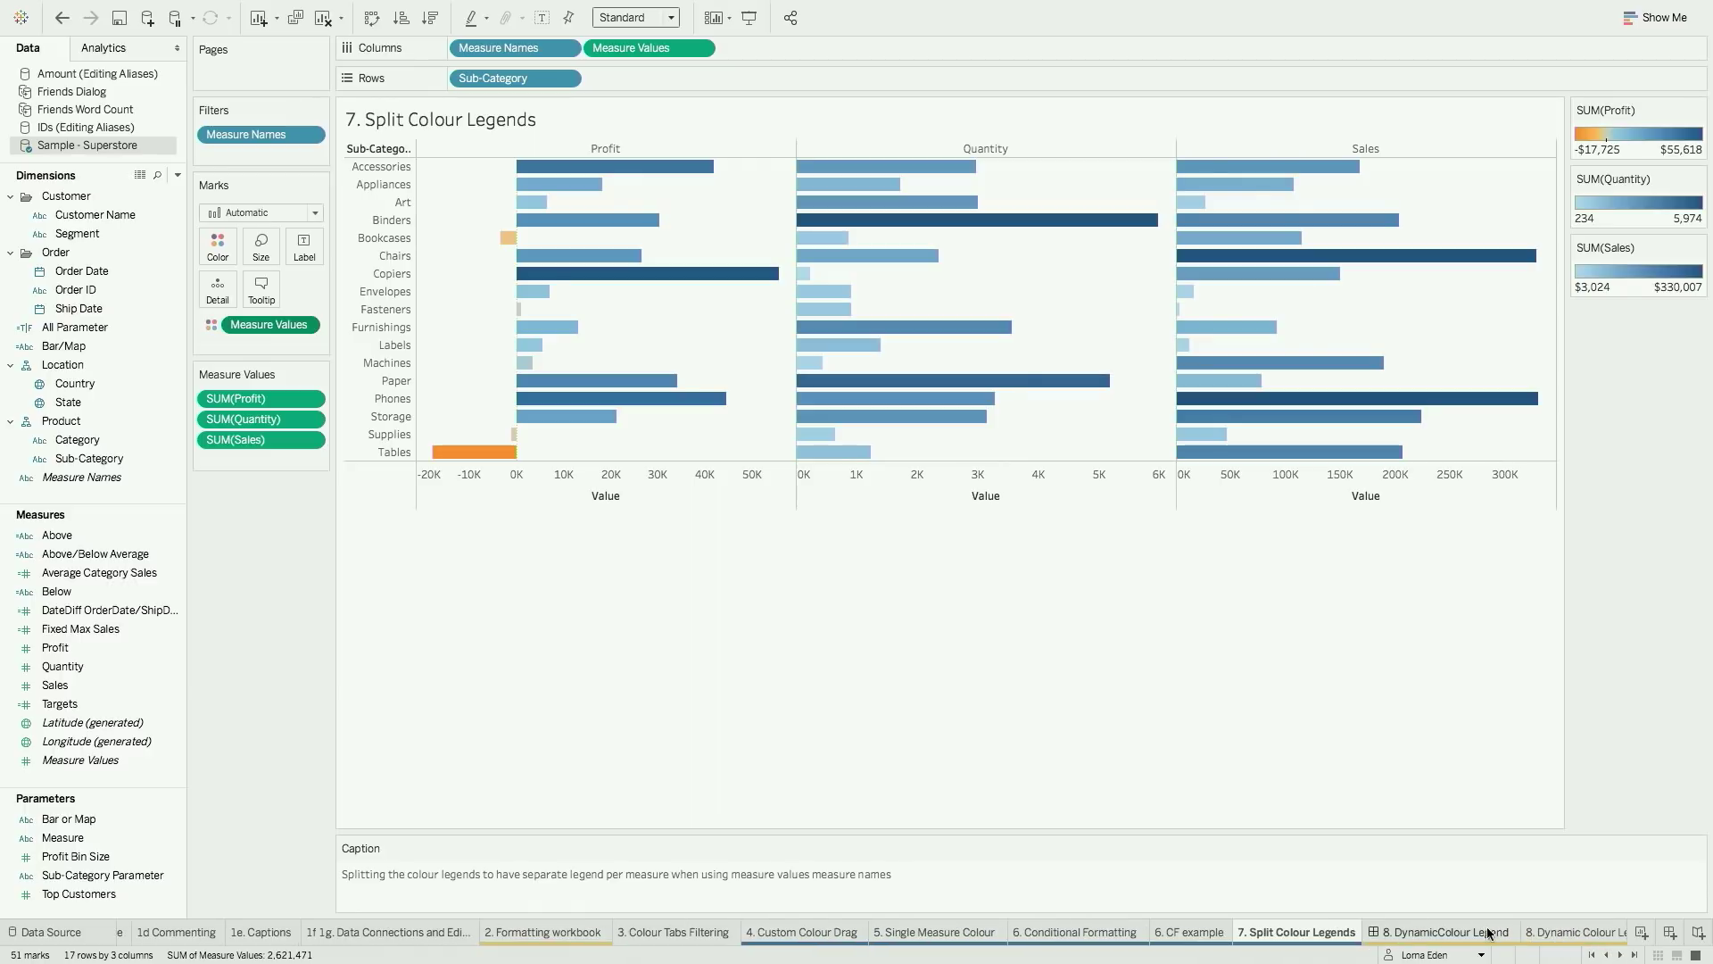
click(1454, 932)
click(1189, 68)
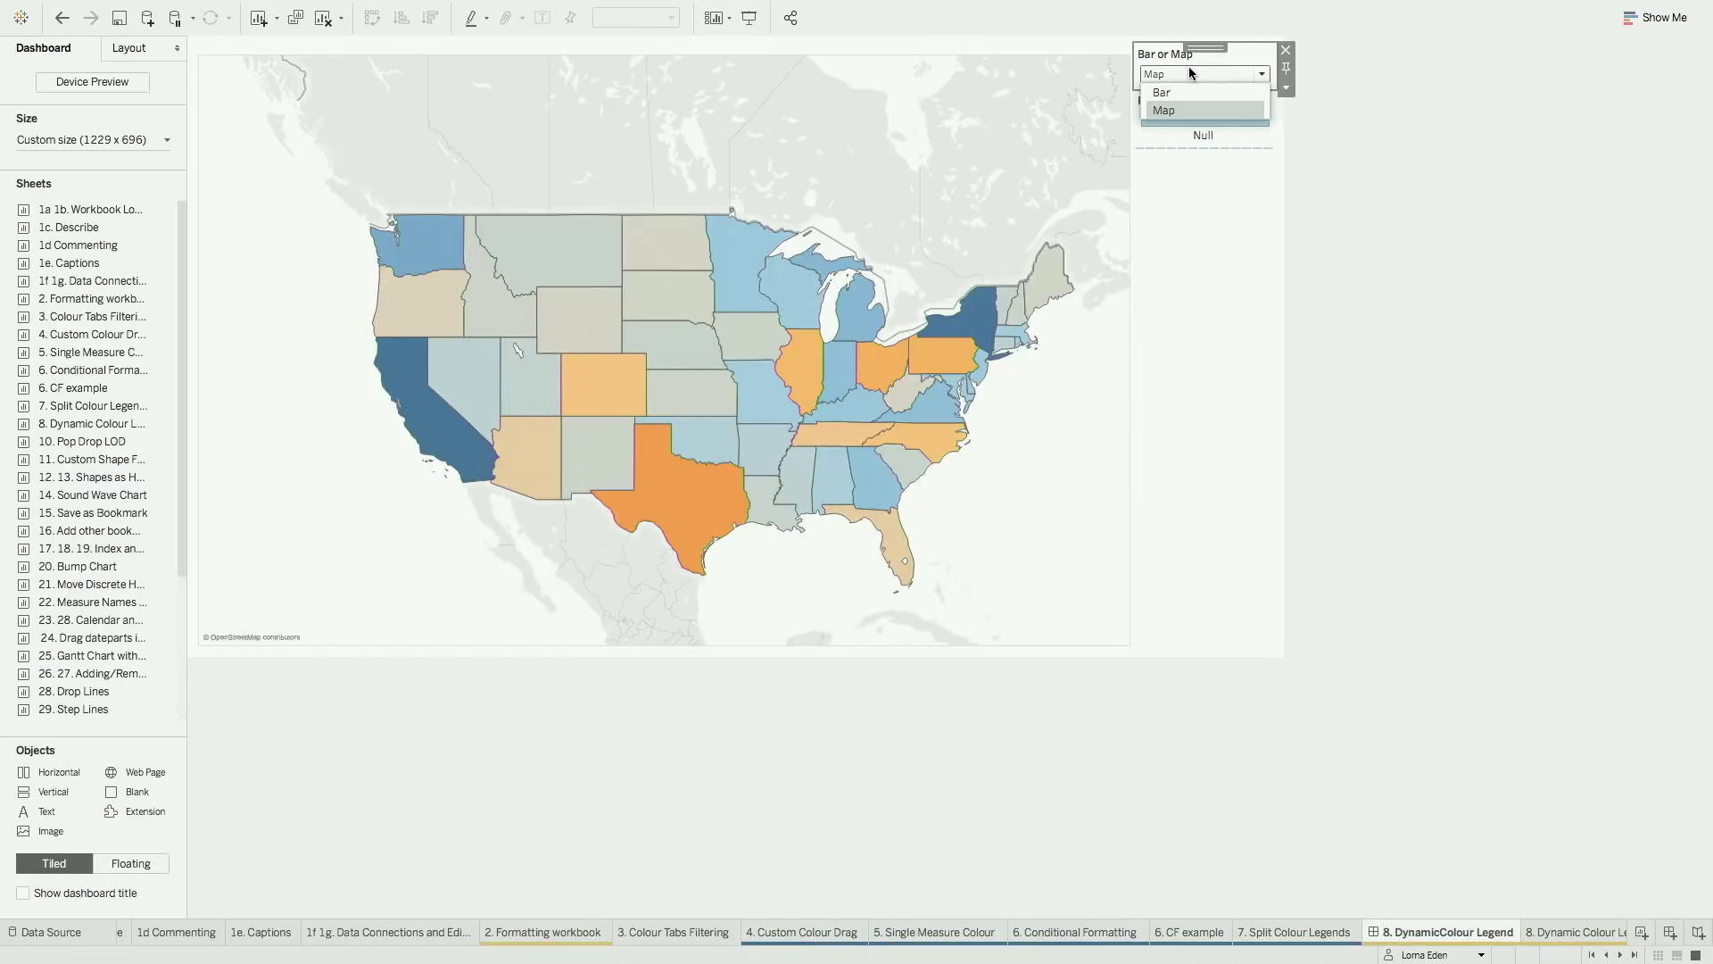
click(1187, 89)
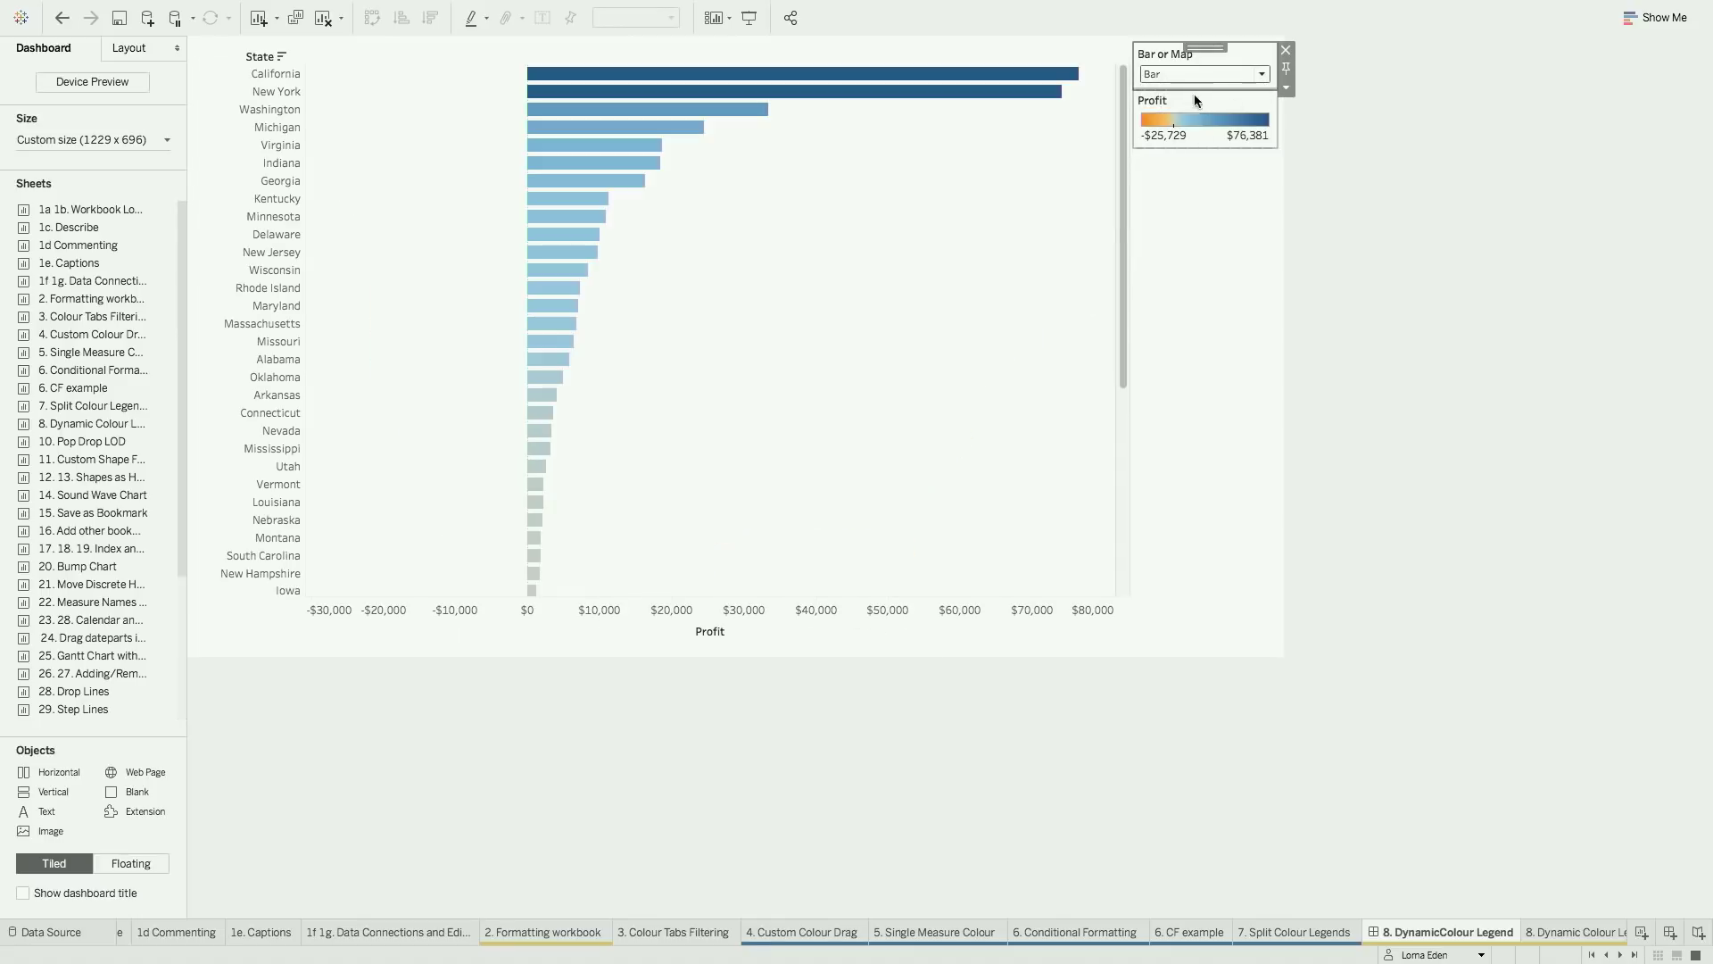
click(1188, 73)
click(1191, 105)
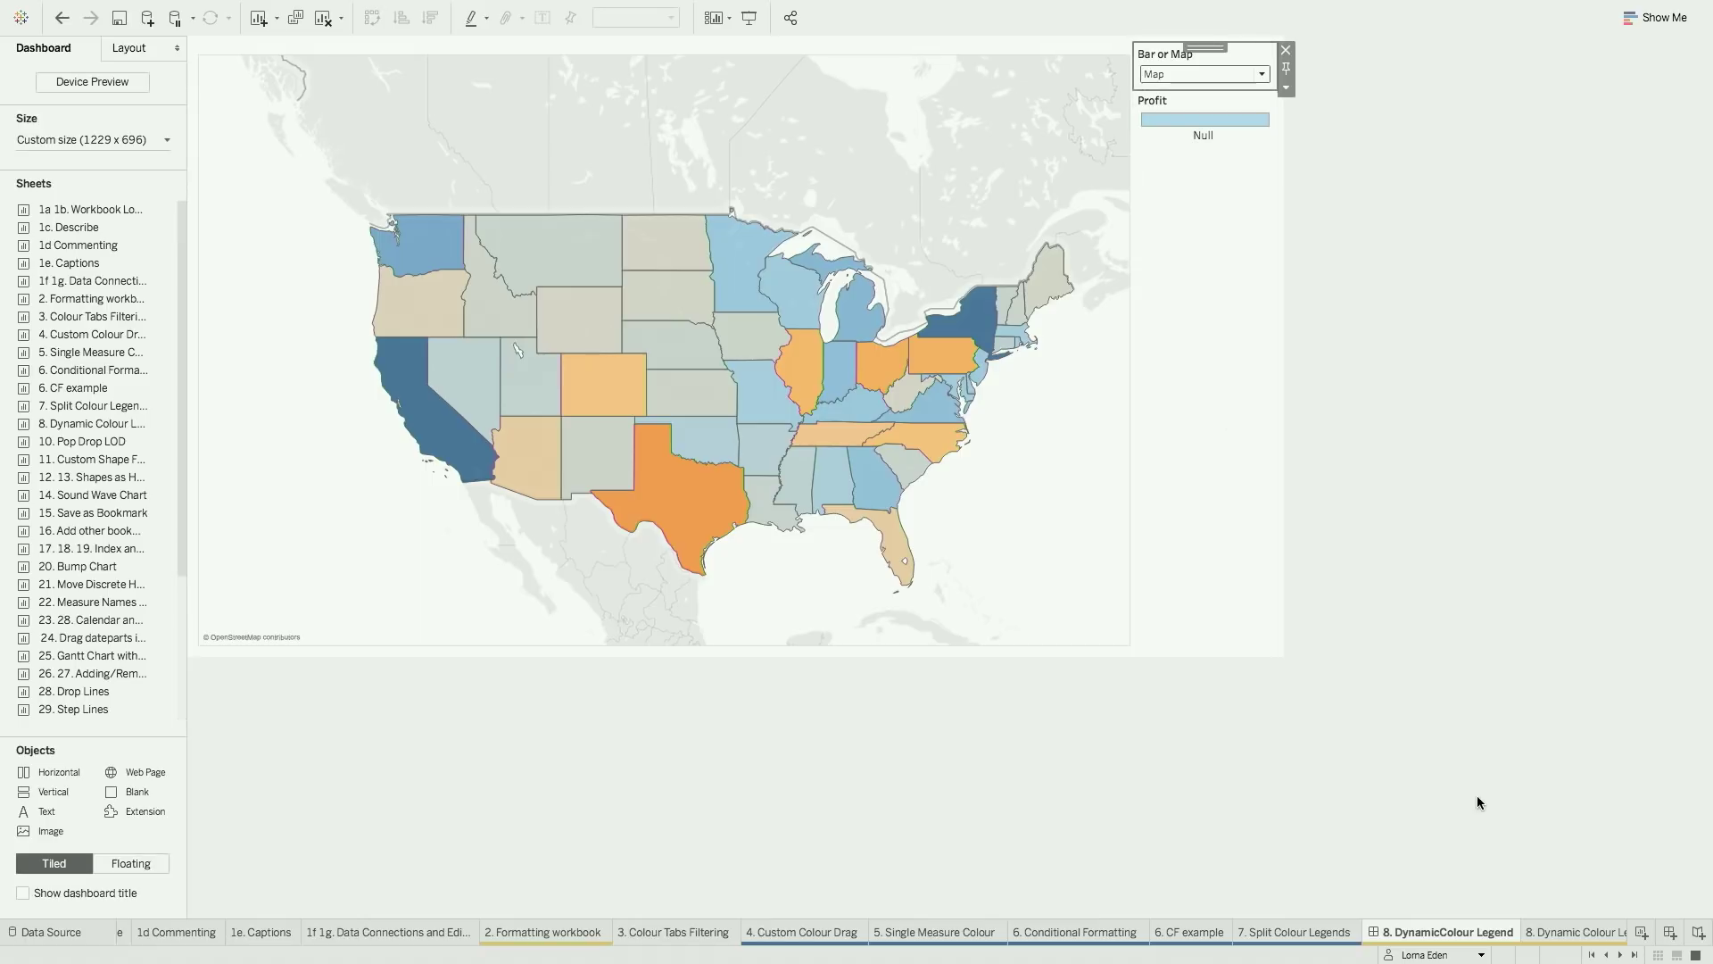
Examine the dummy 8. Dynamic Colour Legend worksheet and return to the 8. DynamicColour Legend dashboard
click(1553, 932)
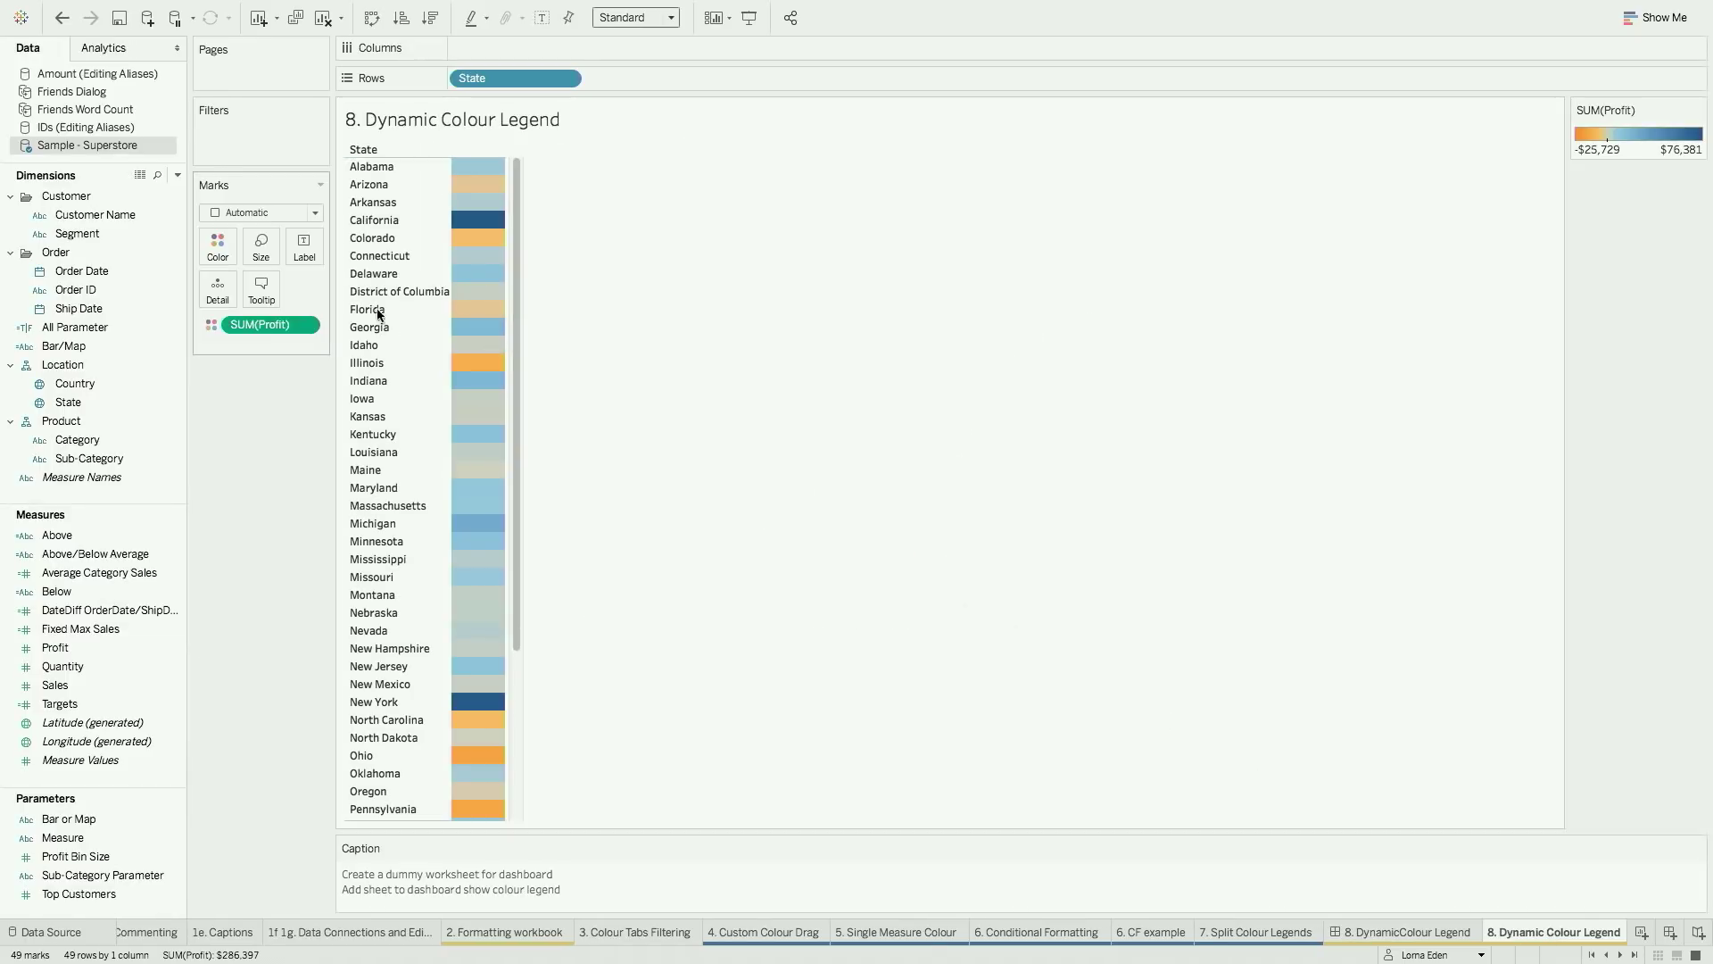
mouse_move(466, 300)
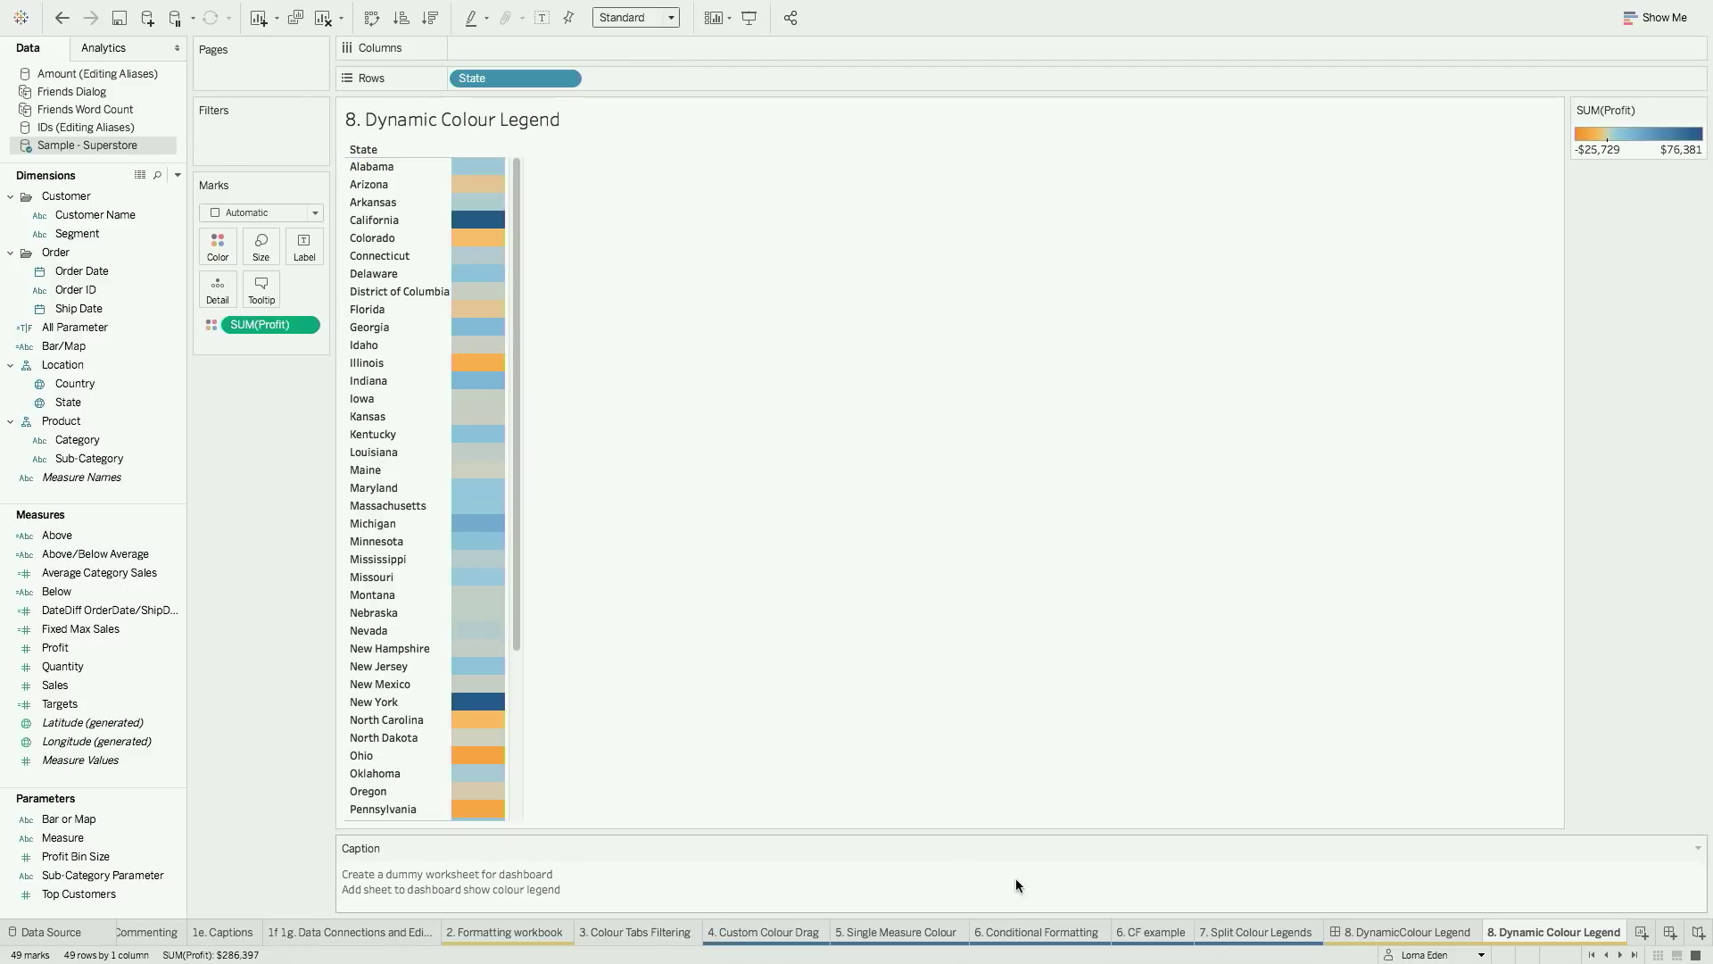
click(1360, 929)
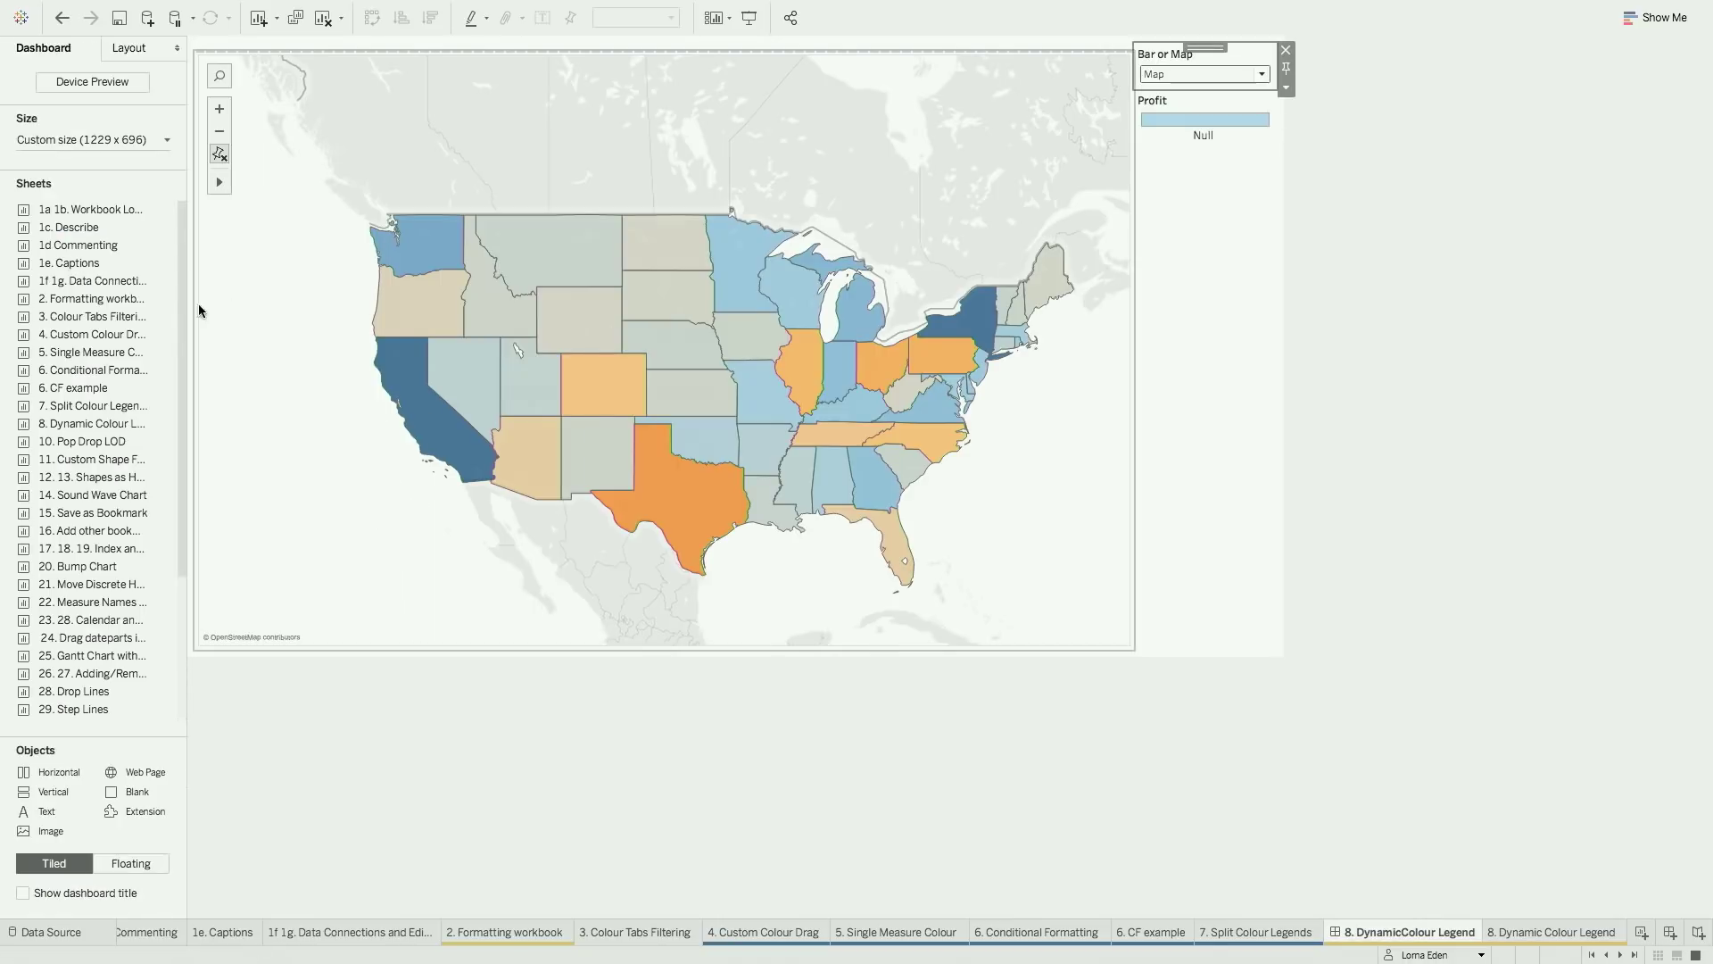
Place the 8. Dynamic Colour Legend sheet floating over the map, show its Profit colour legend and move that below the existing Profit legend
mouse_move(70, 398)
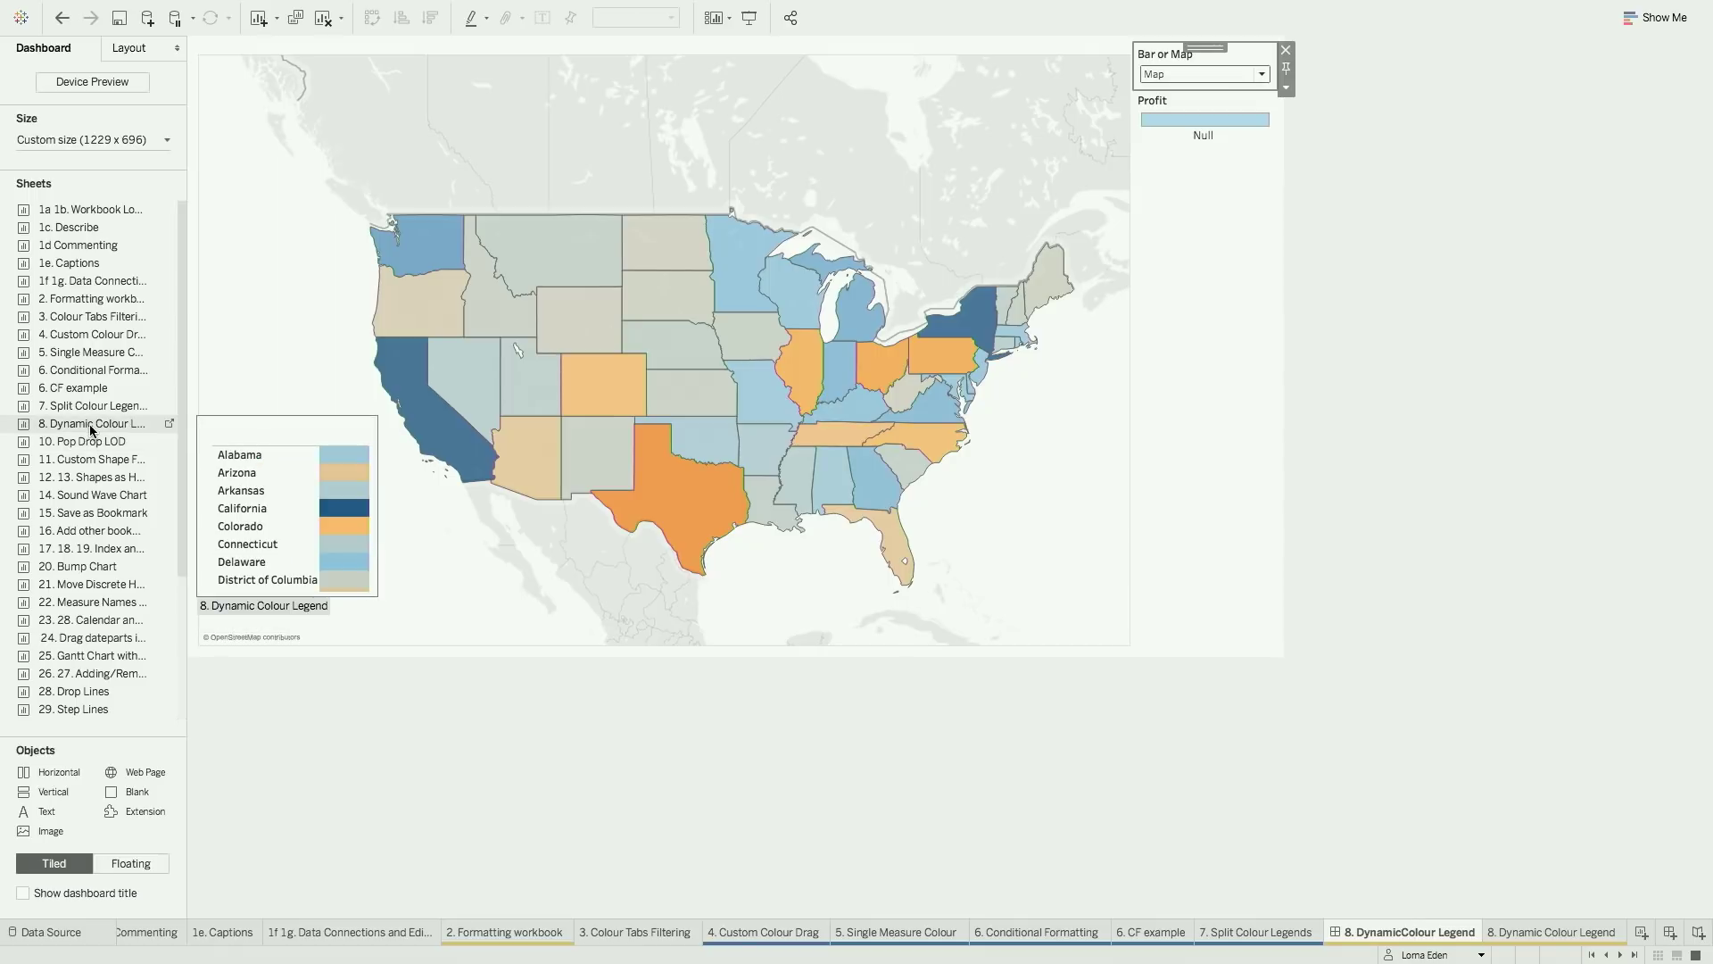
drag(94, 423, 290, 123)
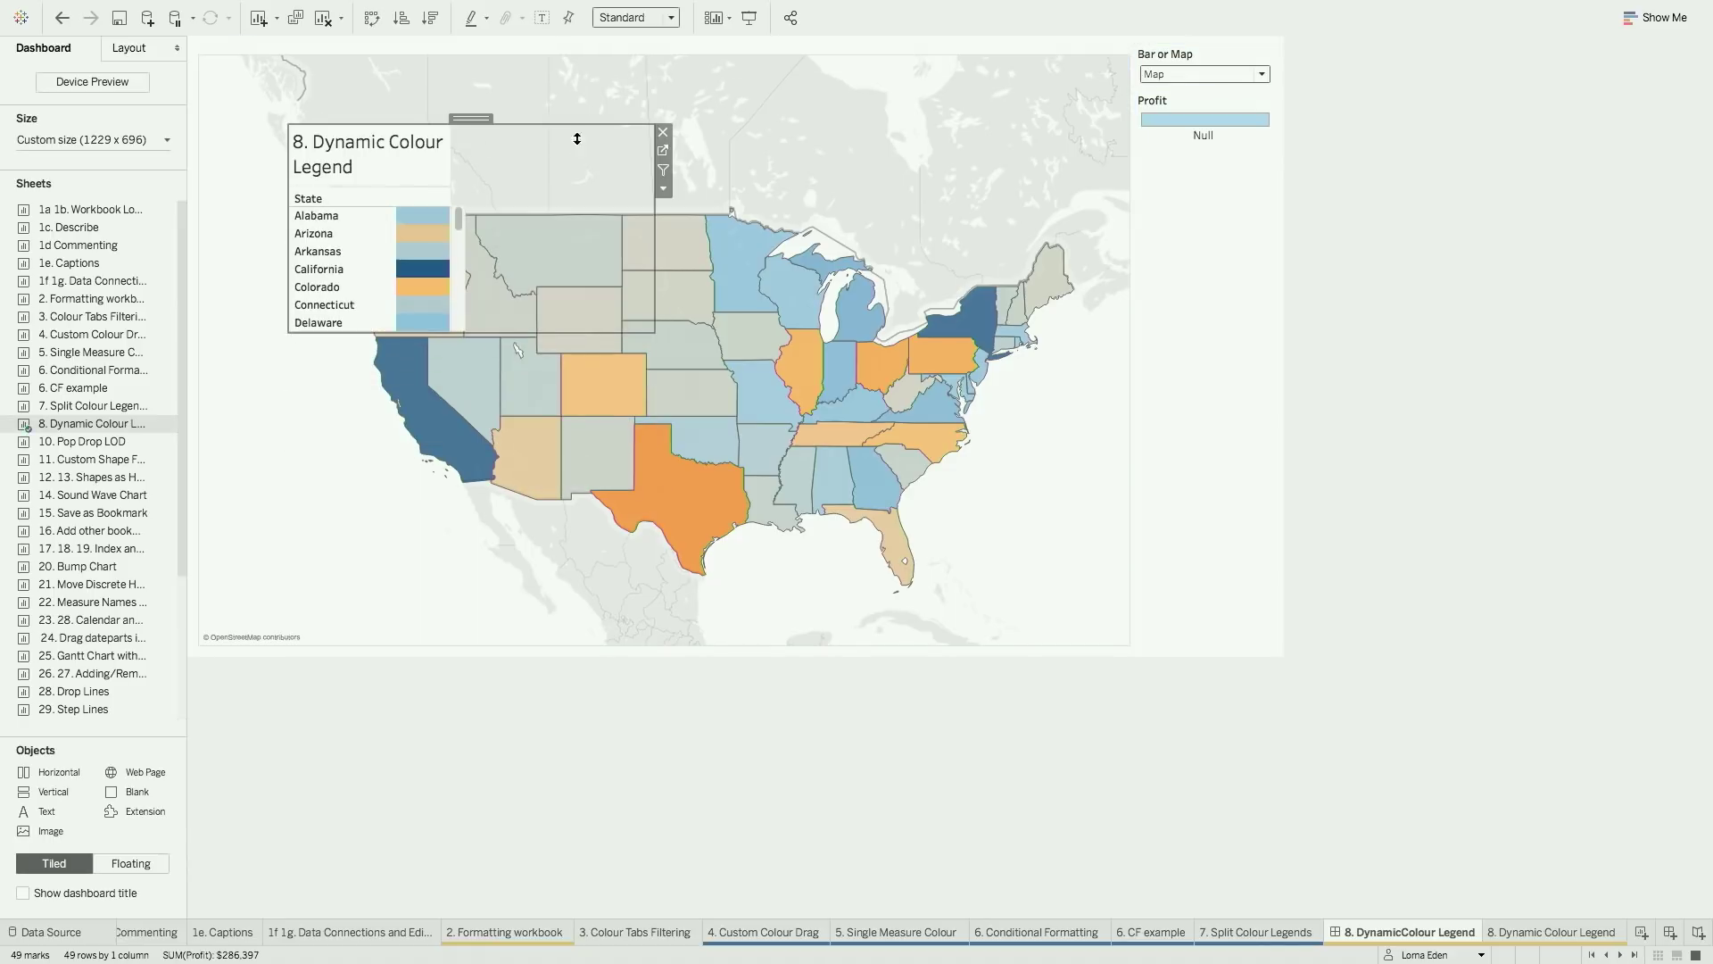
click(663, 188)
mouse_move(758, 306)
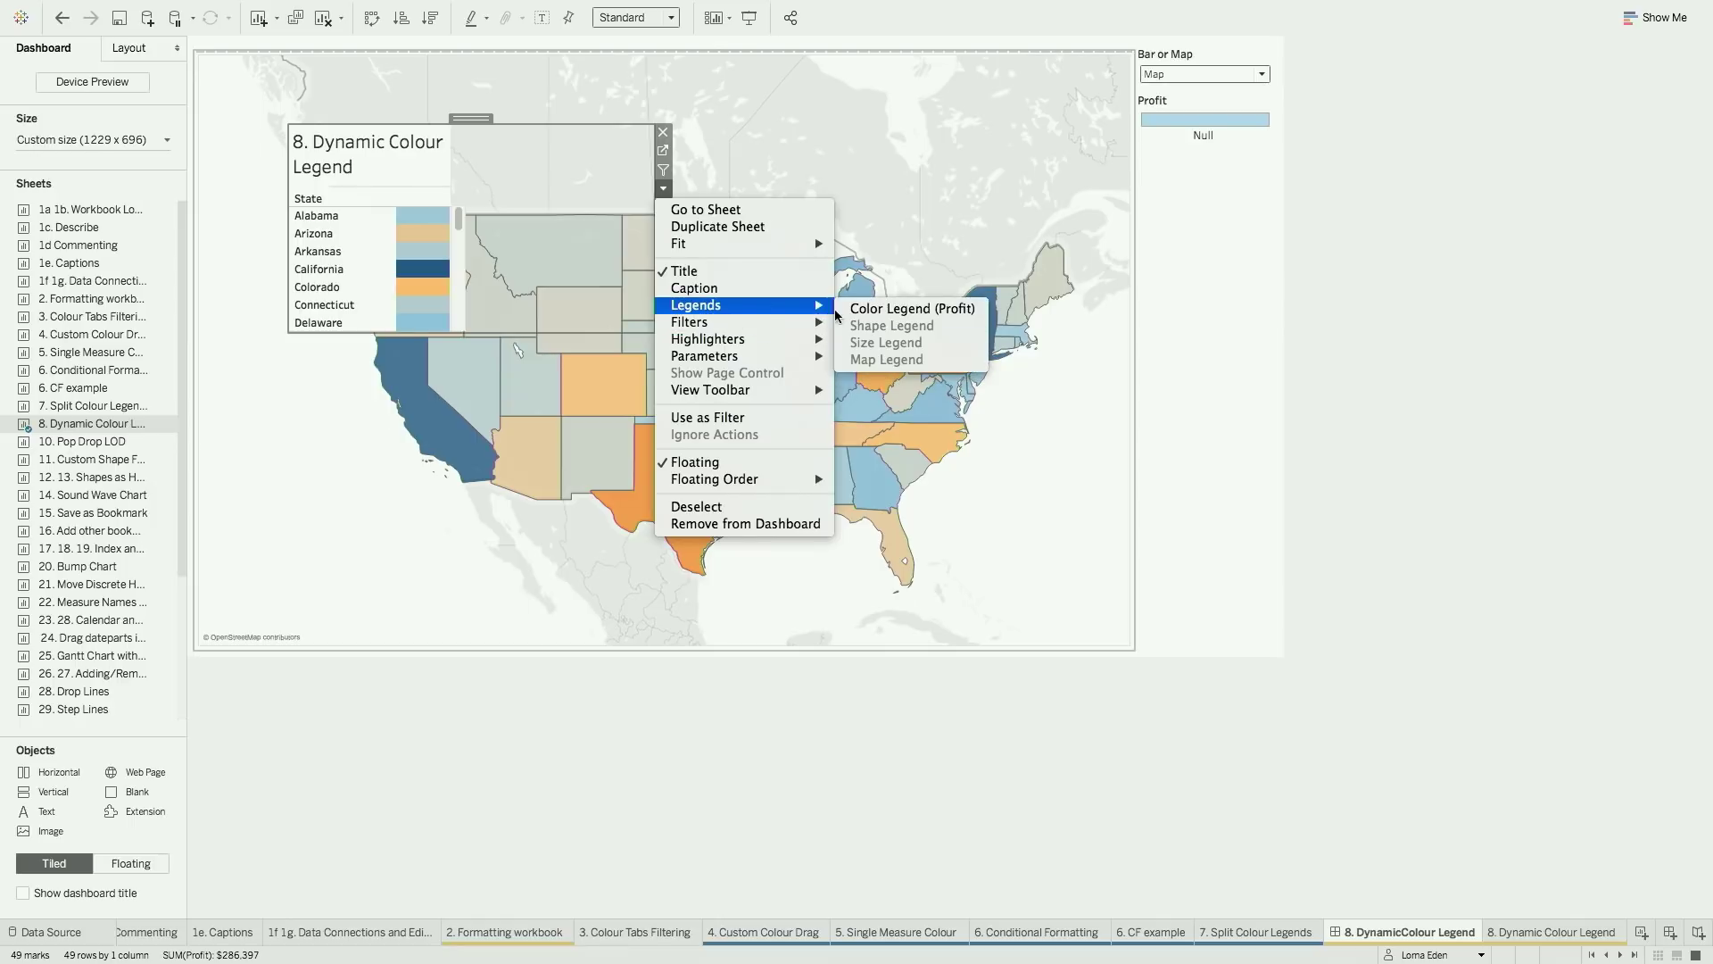
click(888, 315)
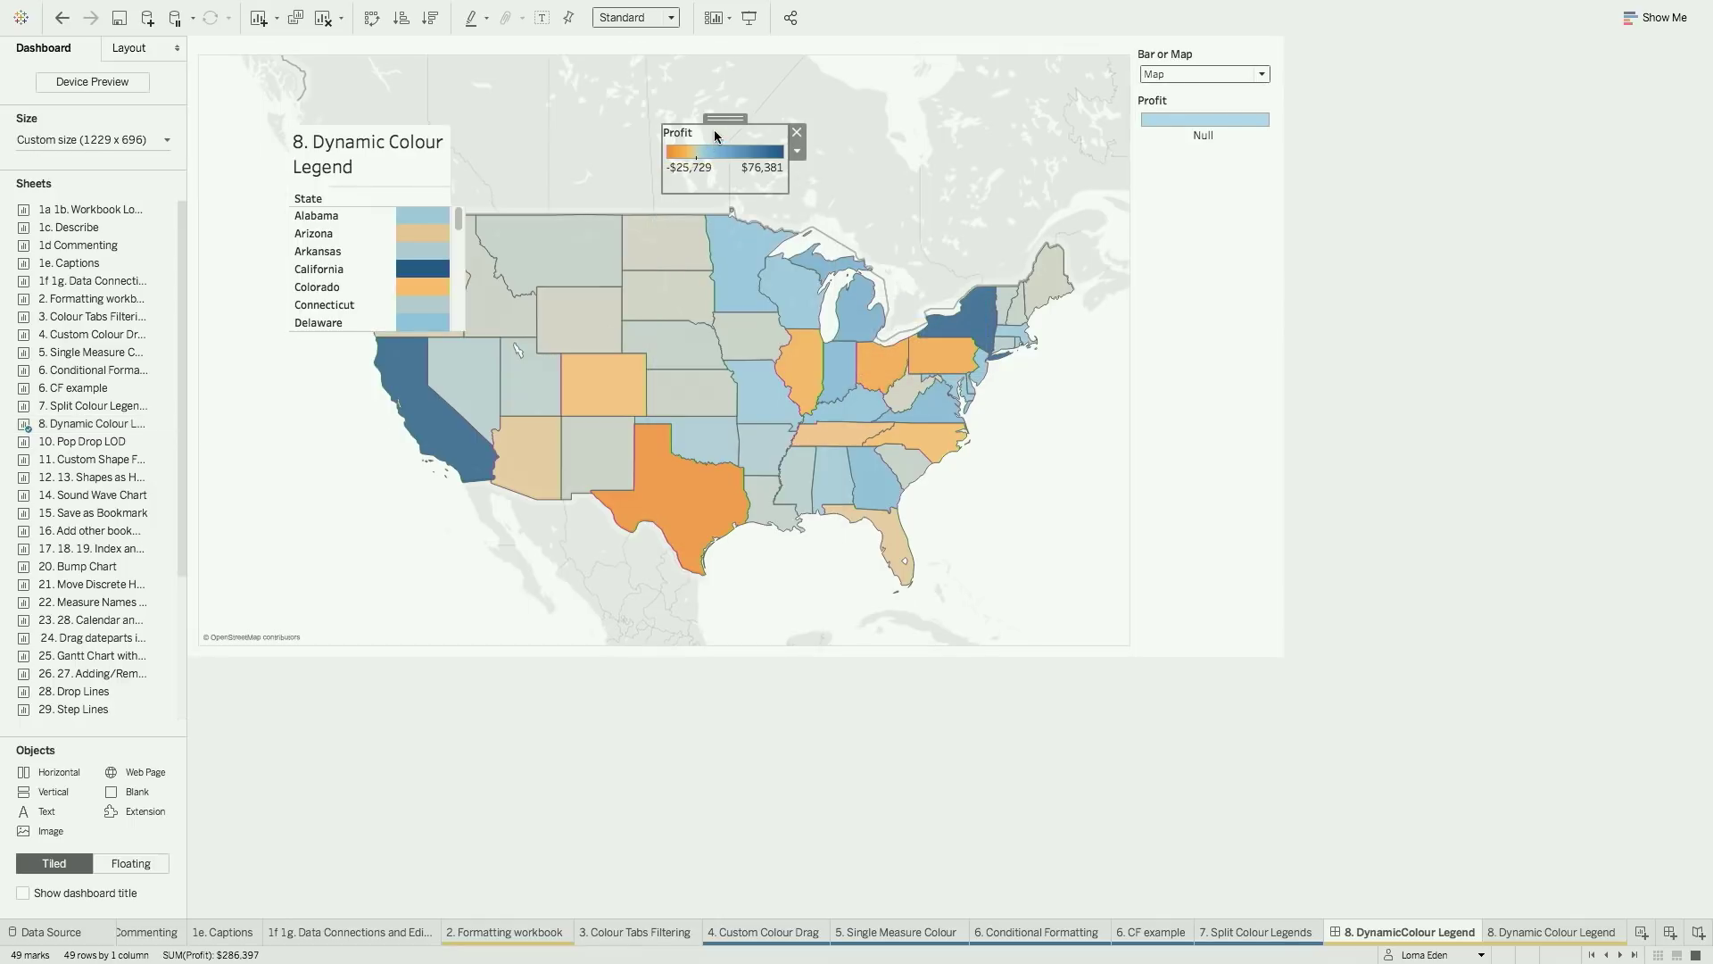
drag(723, 120, 1167, 159)
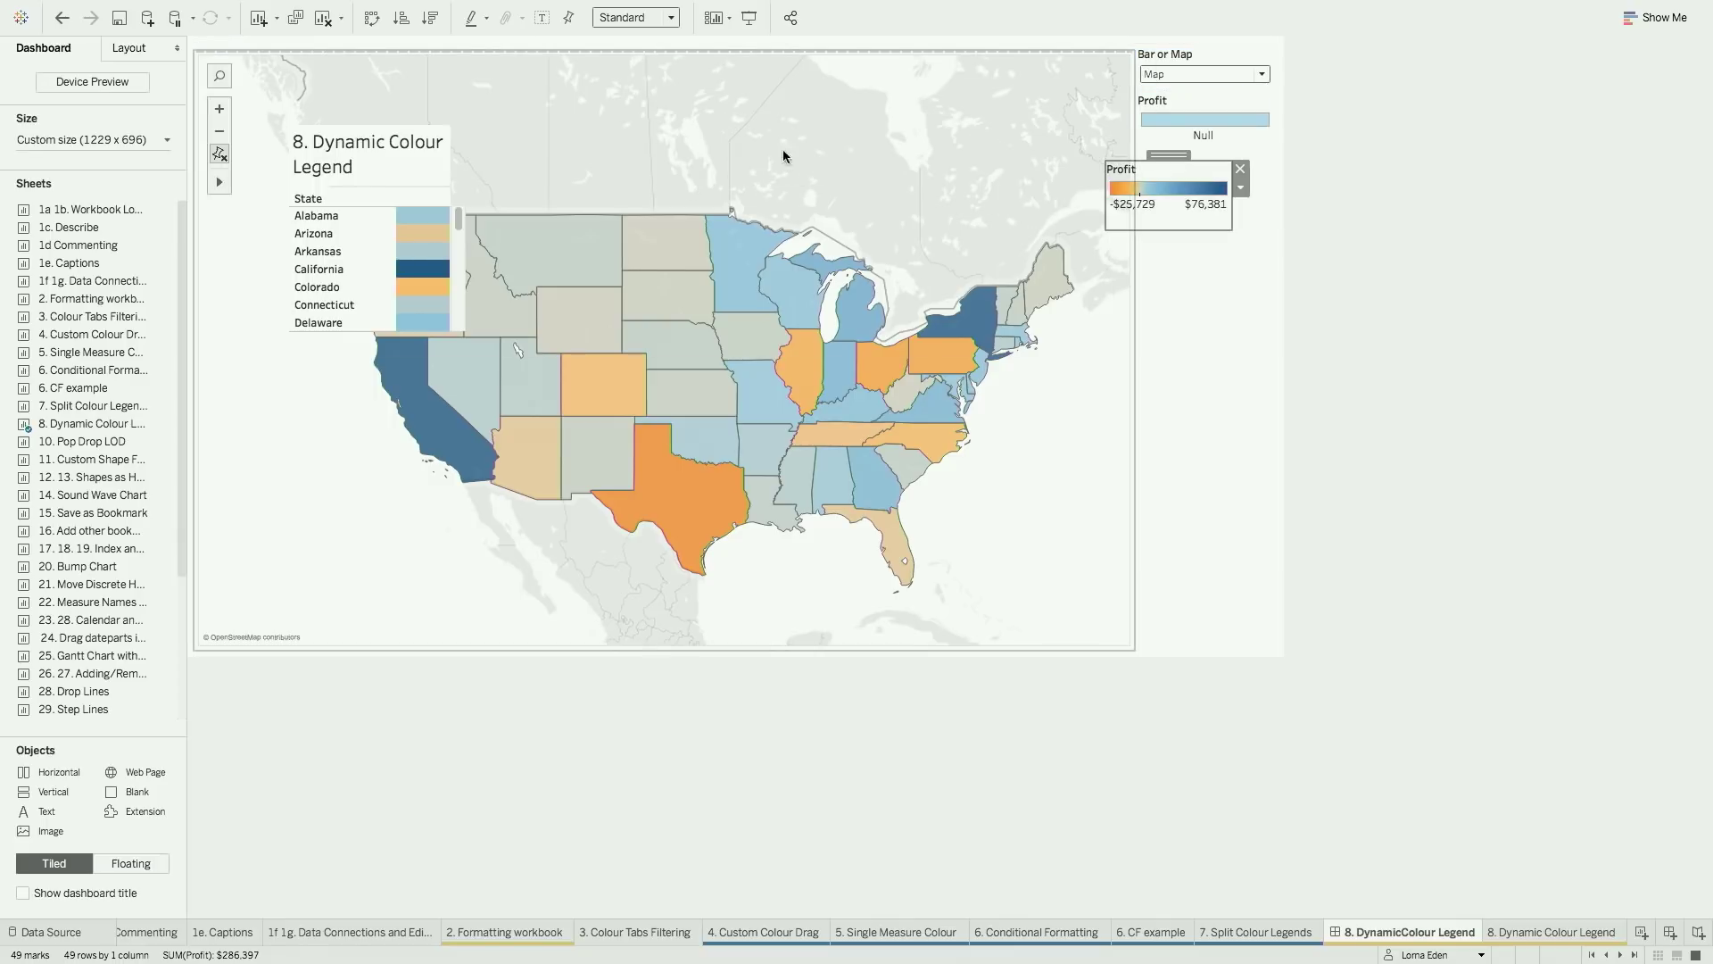
Shrink the floating 8. Dynamic Colour Legend sheet out of sight by setting its size to 1
click(396, 161)
click(140, 50)
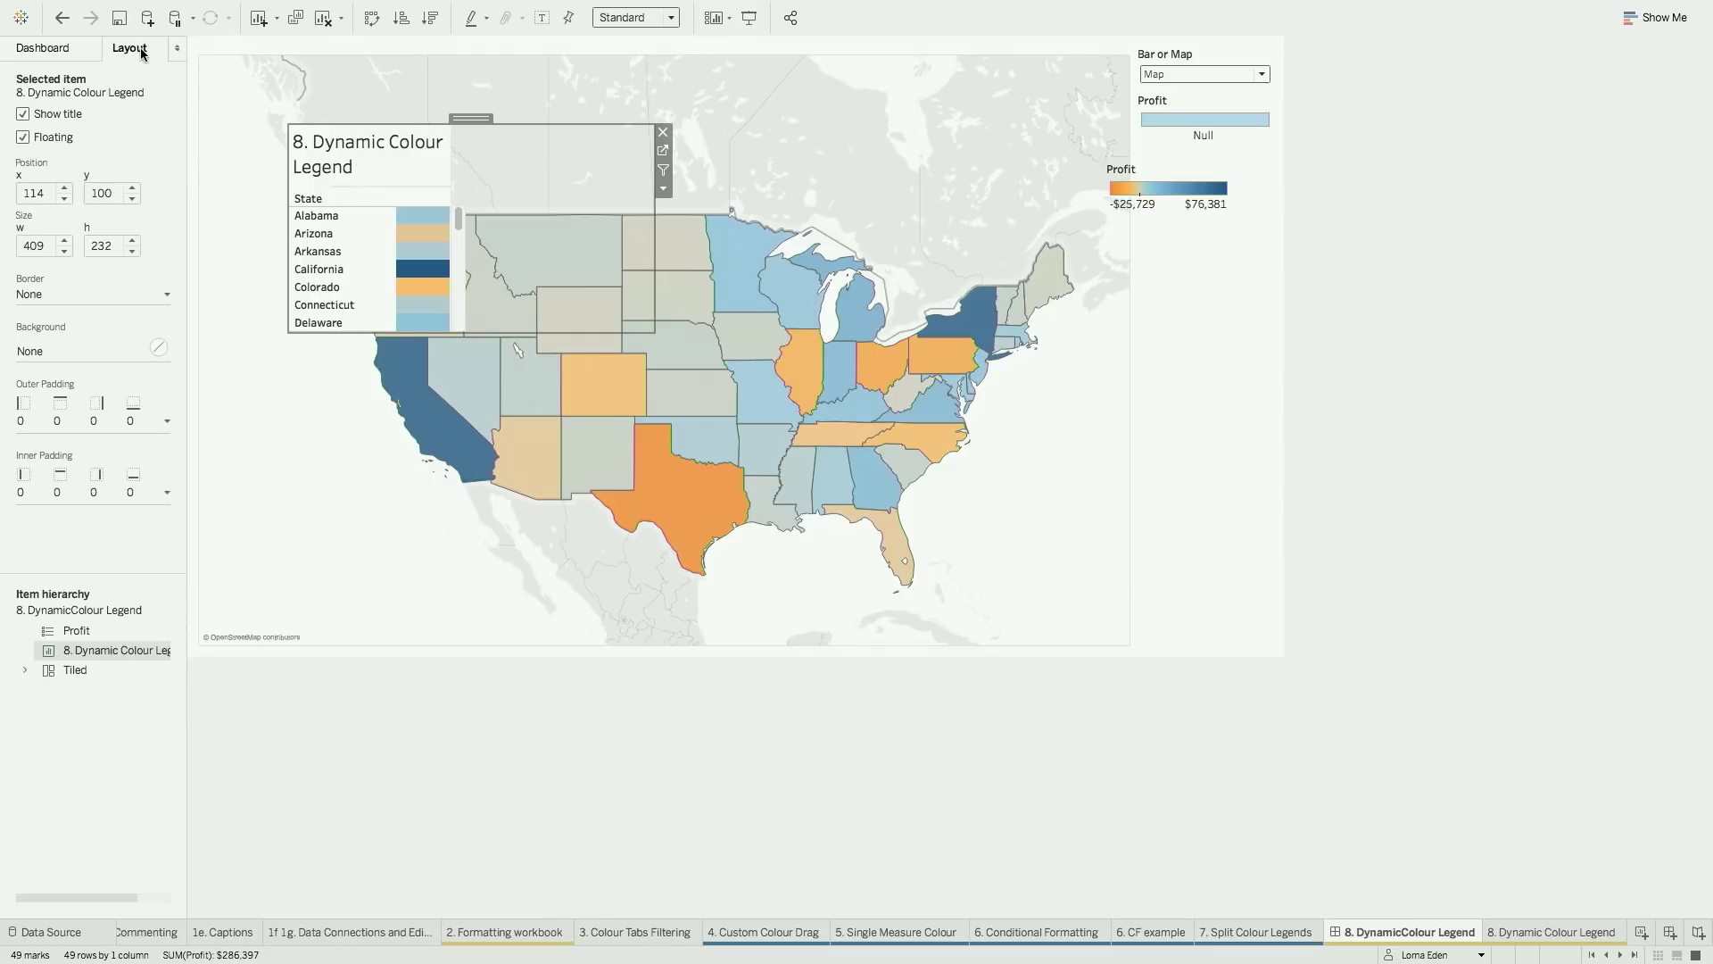
click(43, 245)
key(Tab)
text(1)
key(Return)
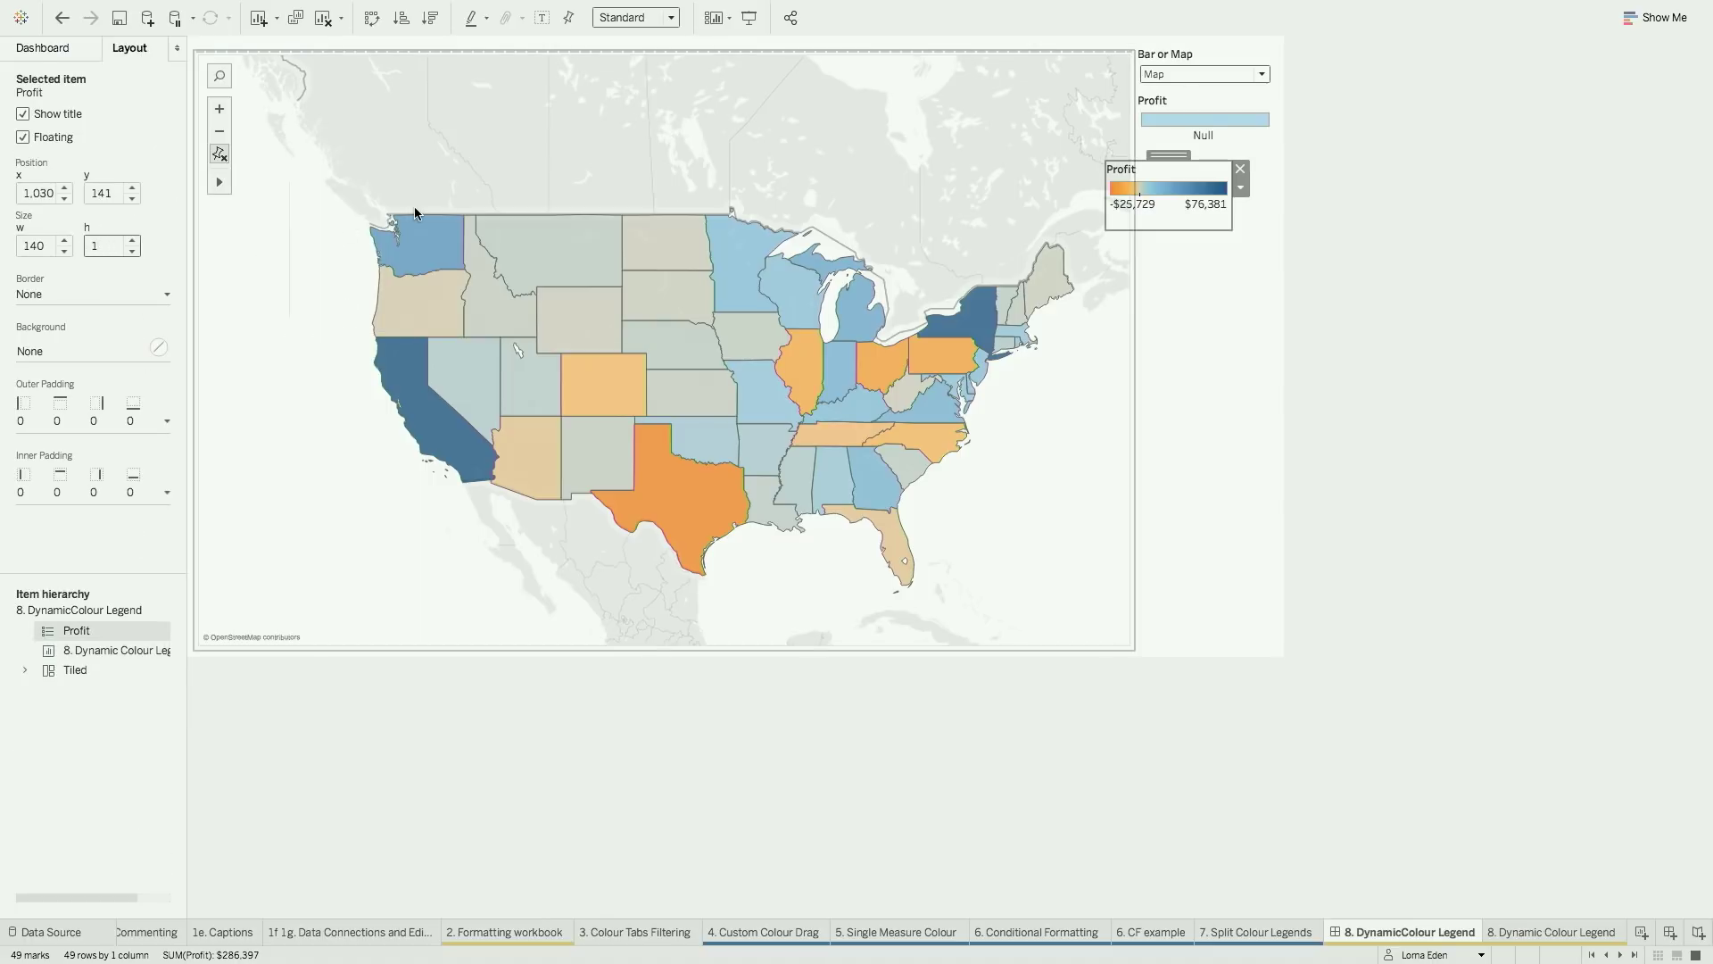
Set the Bar or Map parameter to Bar and stretch the floating Profit legend to a height of 96
click(1201, 74)
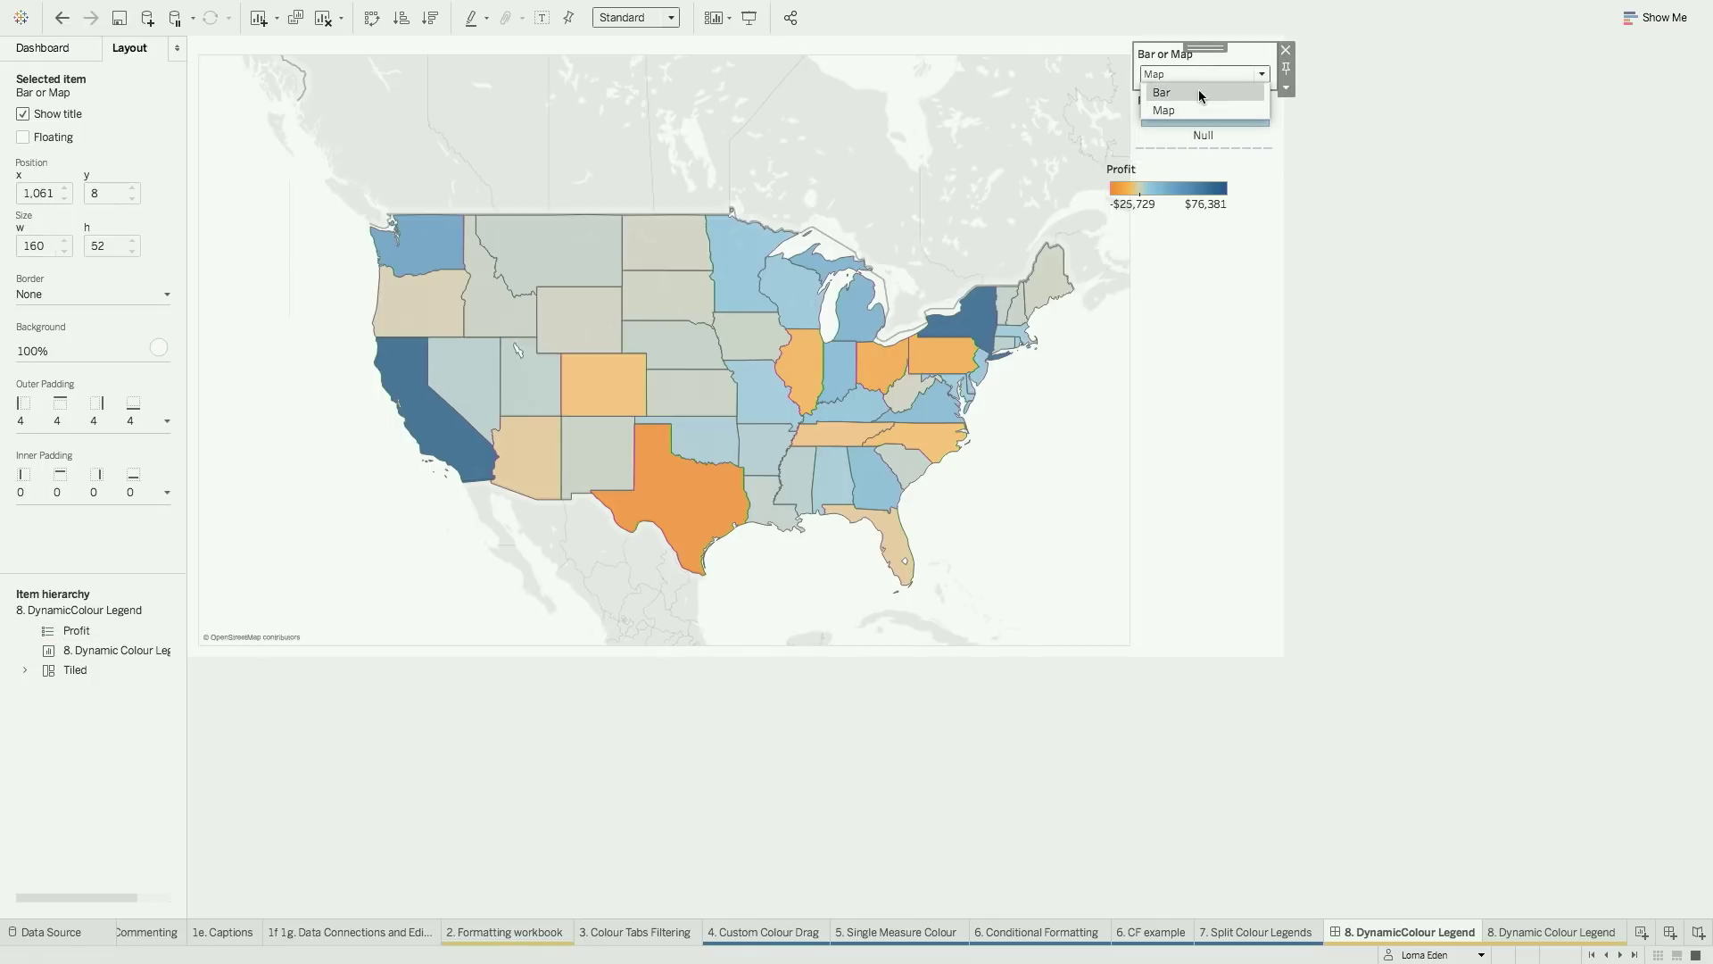
click(1198, 91)
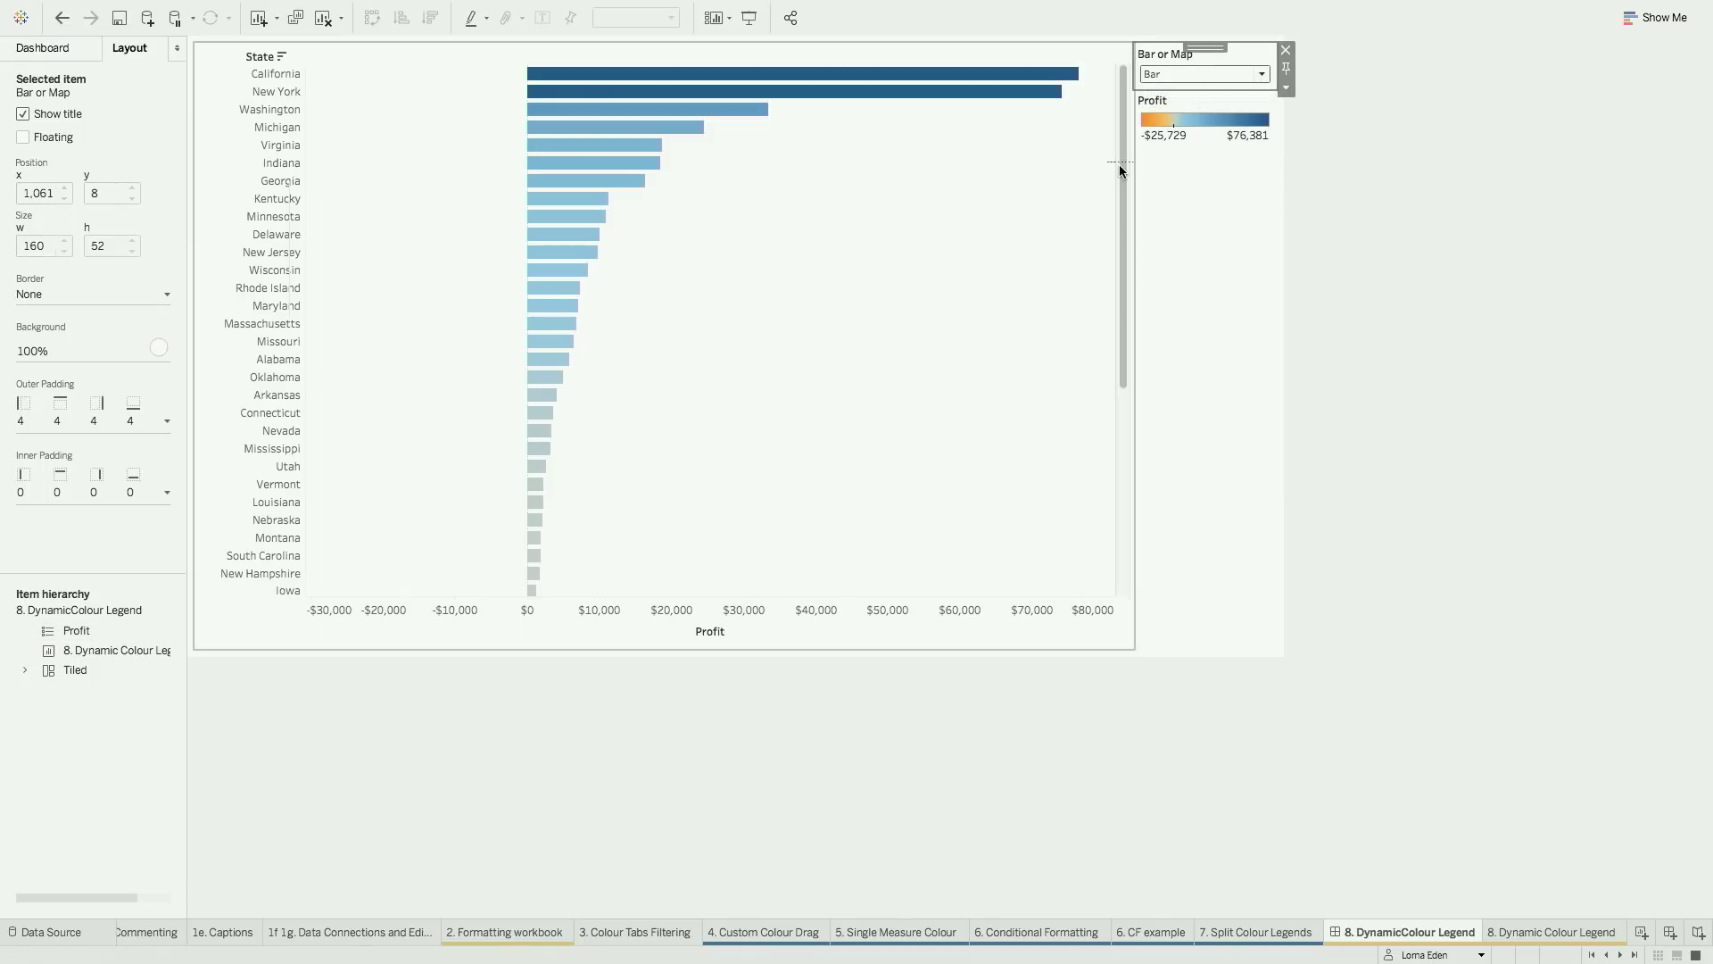
drag(1141, 166, 1150, 247)
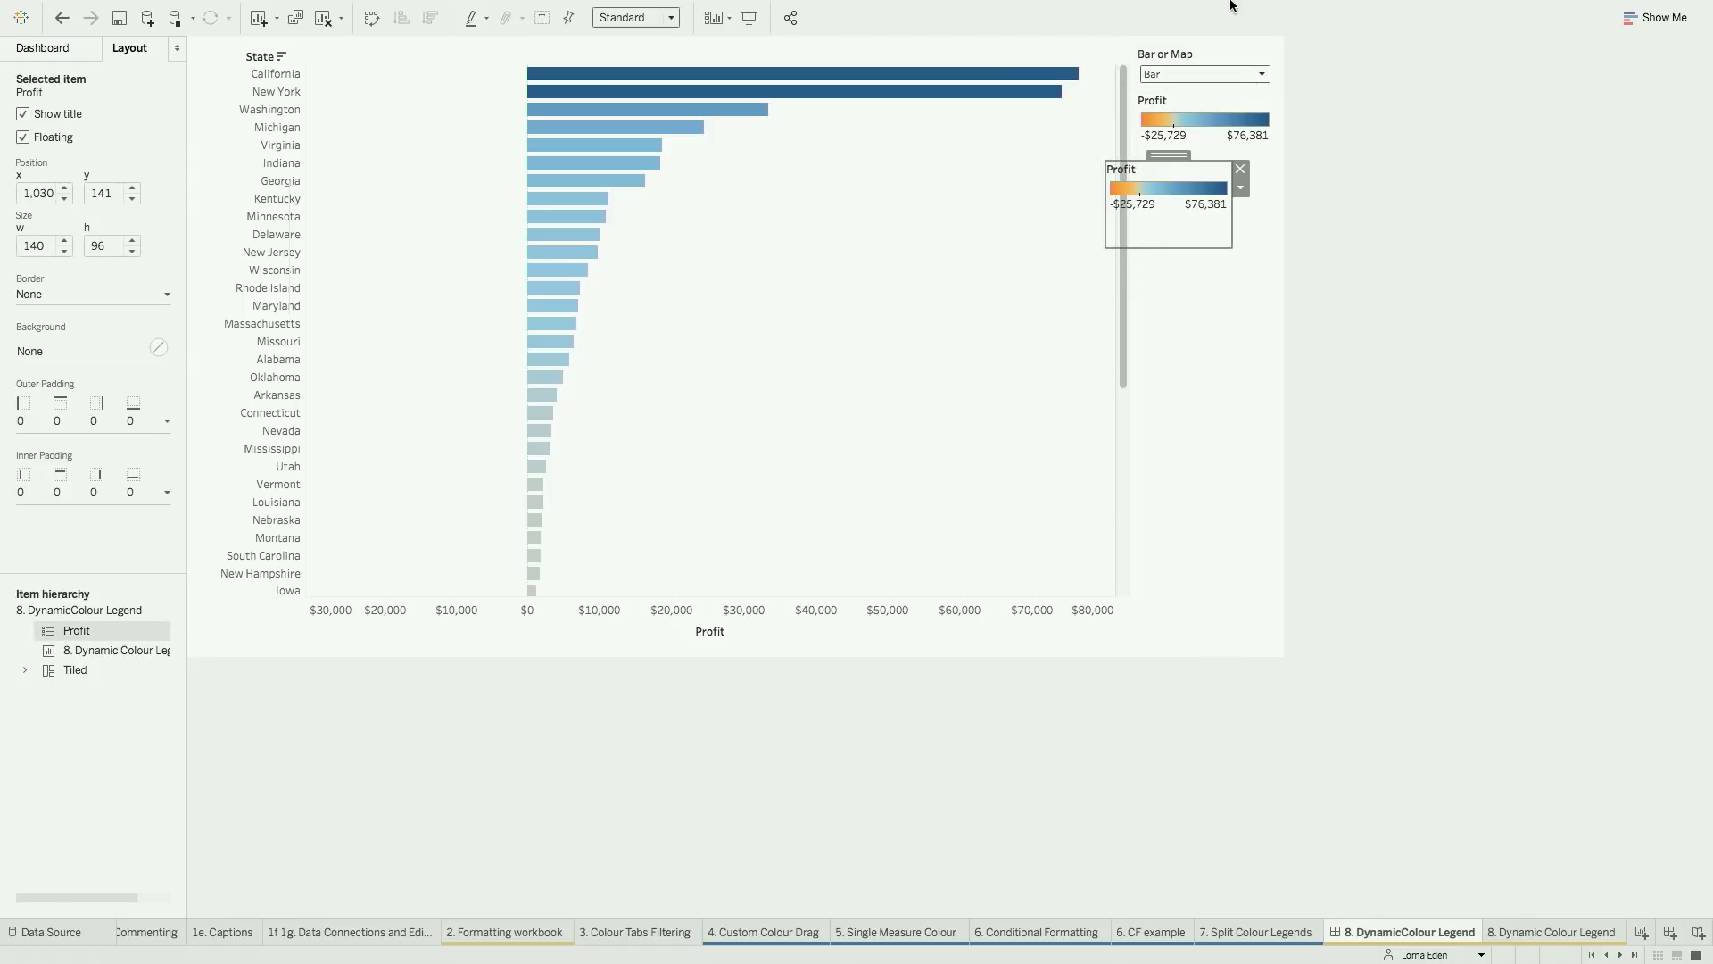
scroll(1454, 933, down, 5)
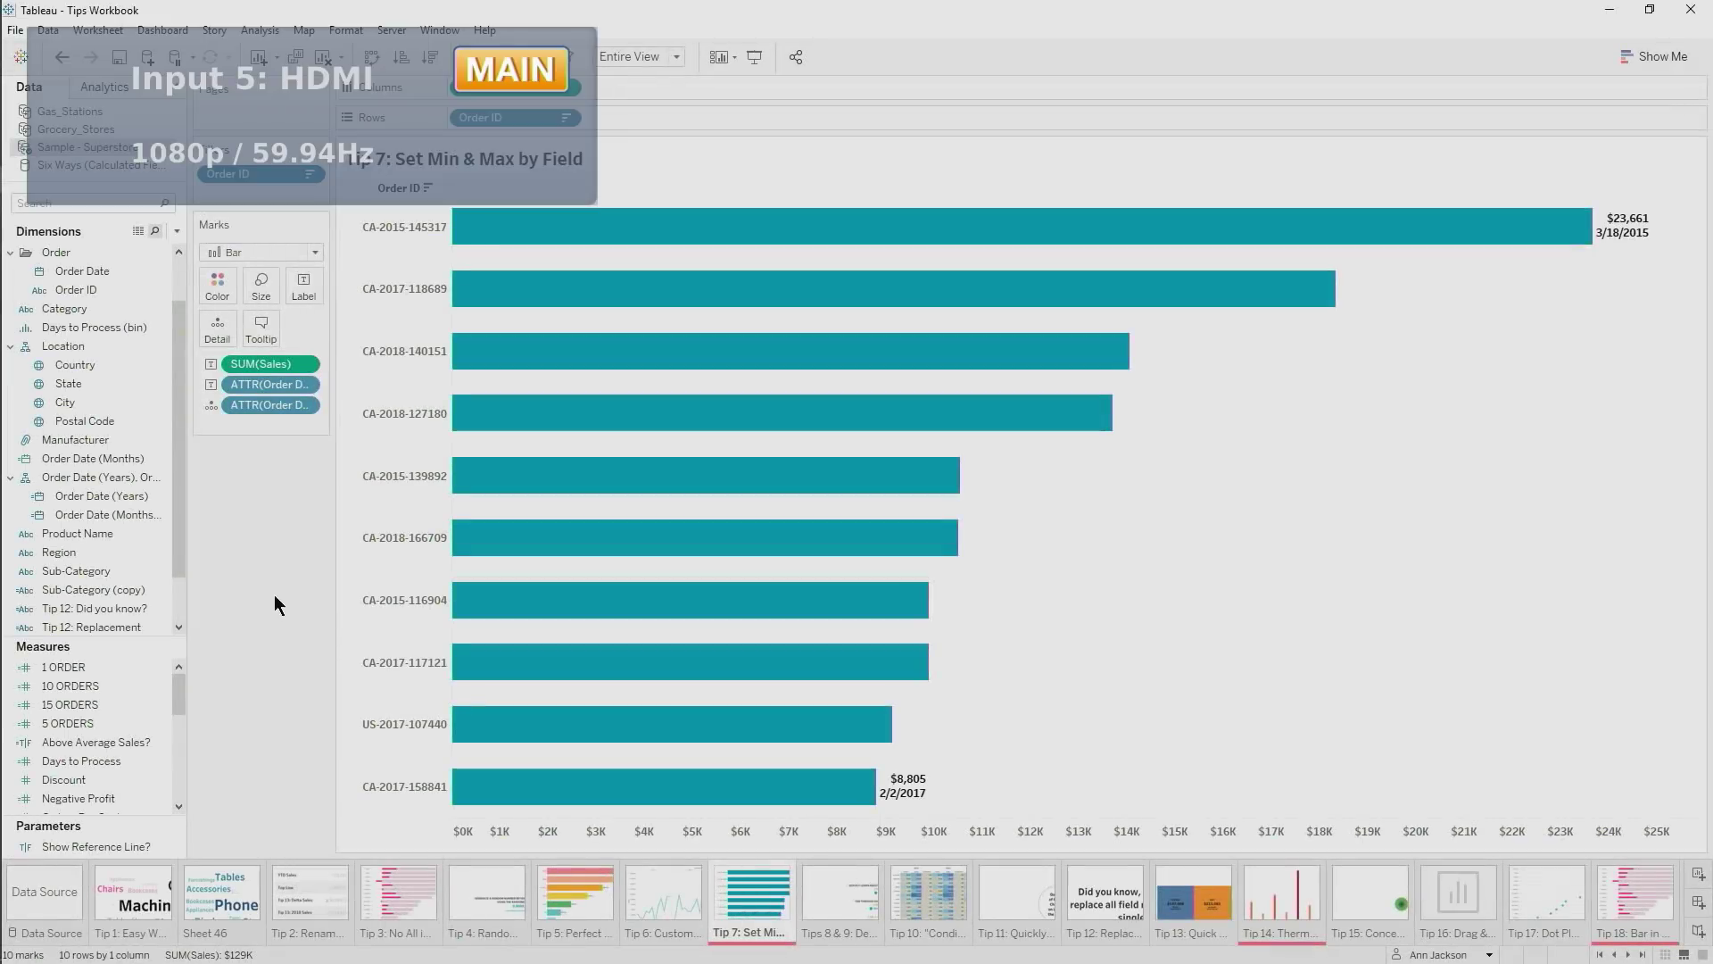
On the Tip 7 sheet, base the Min/Max mark labels on the ATTR(Order Date) field
click(303, 288)
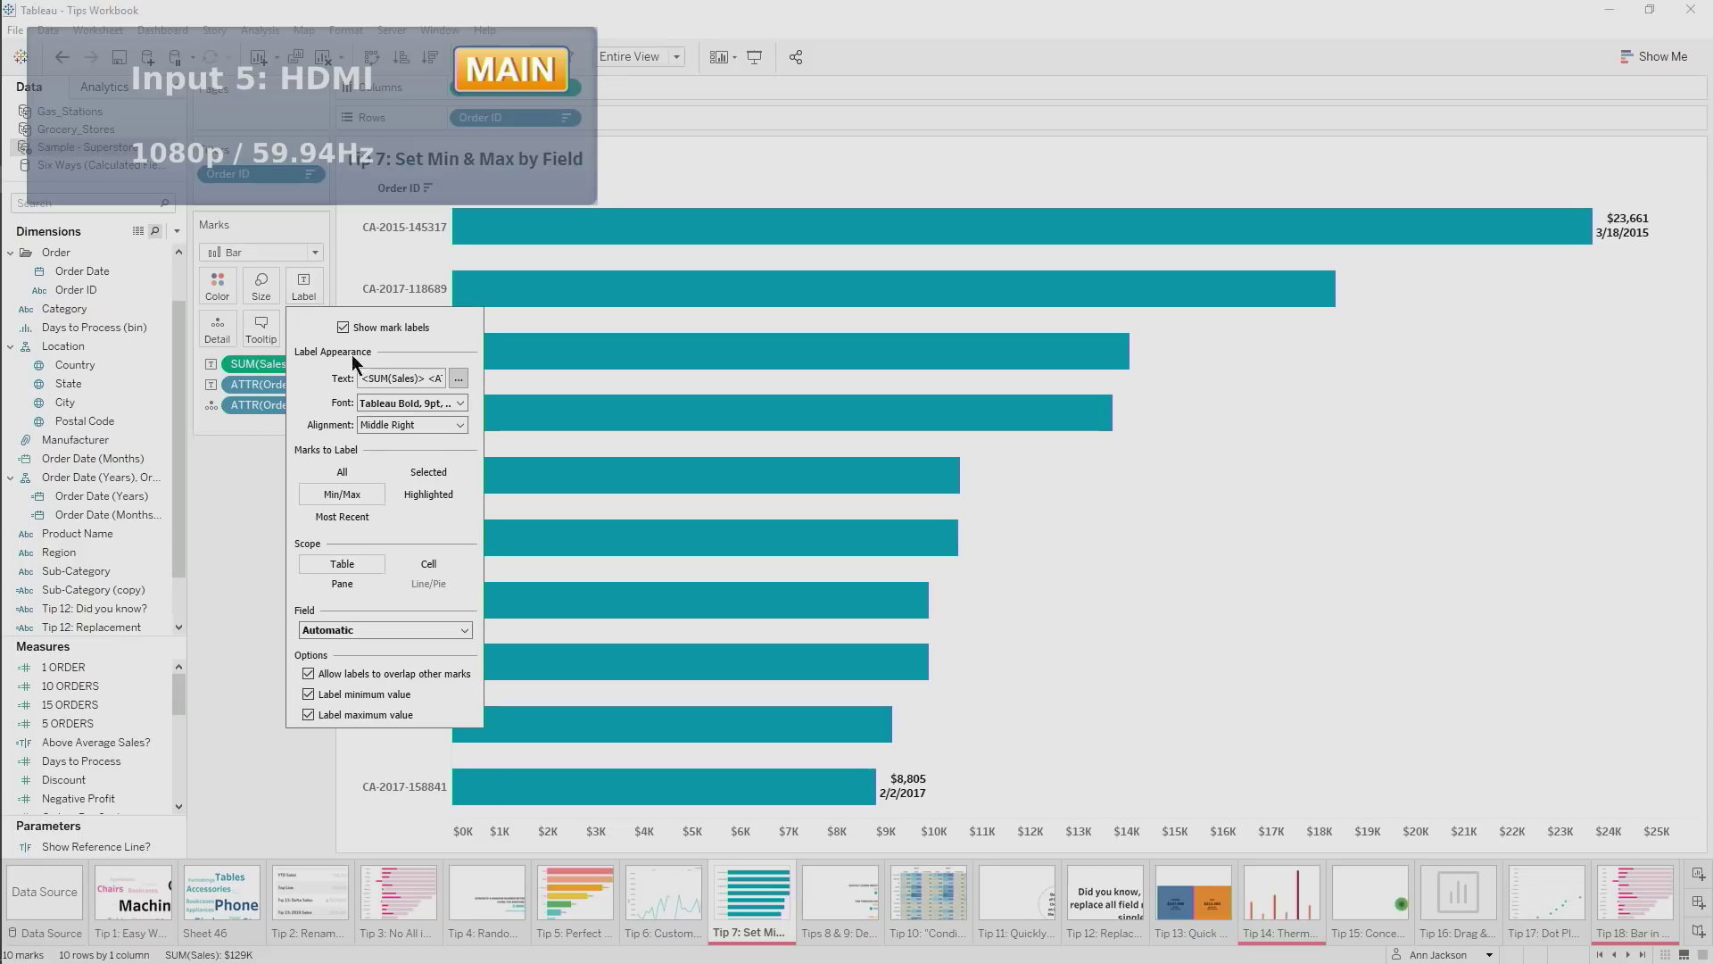
click(365, 626)
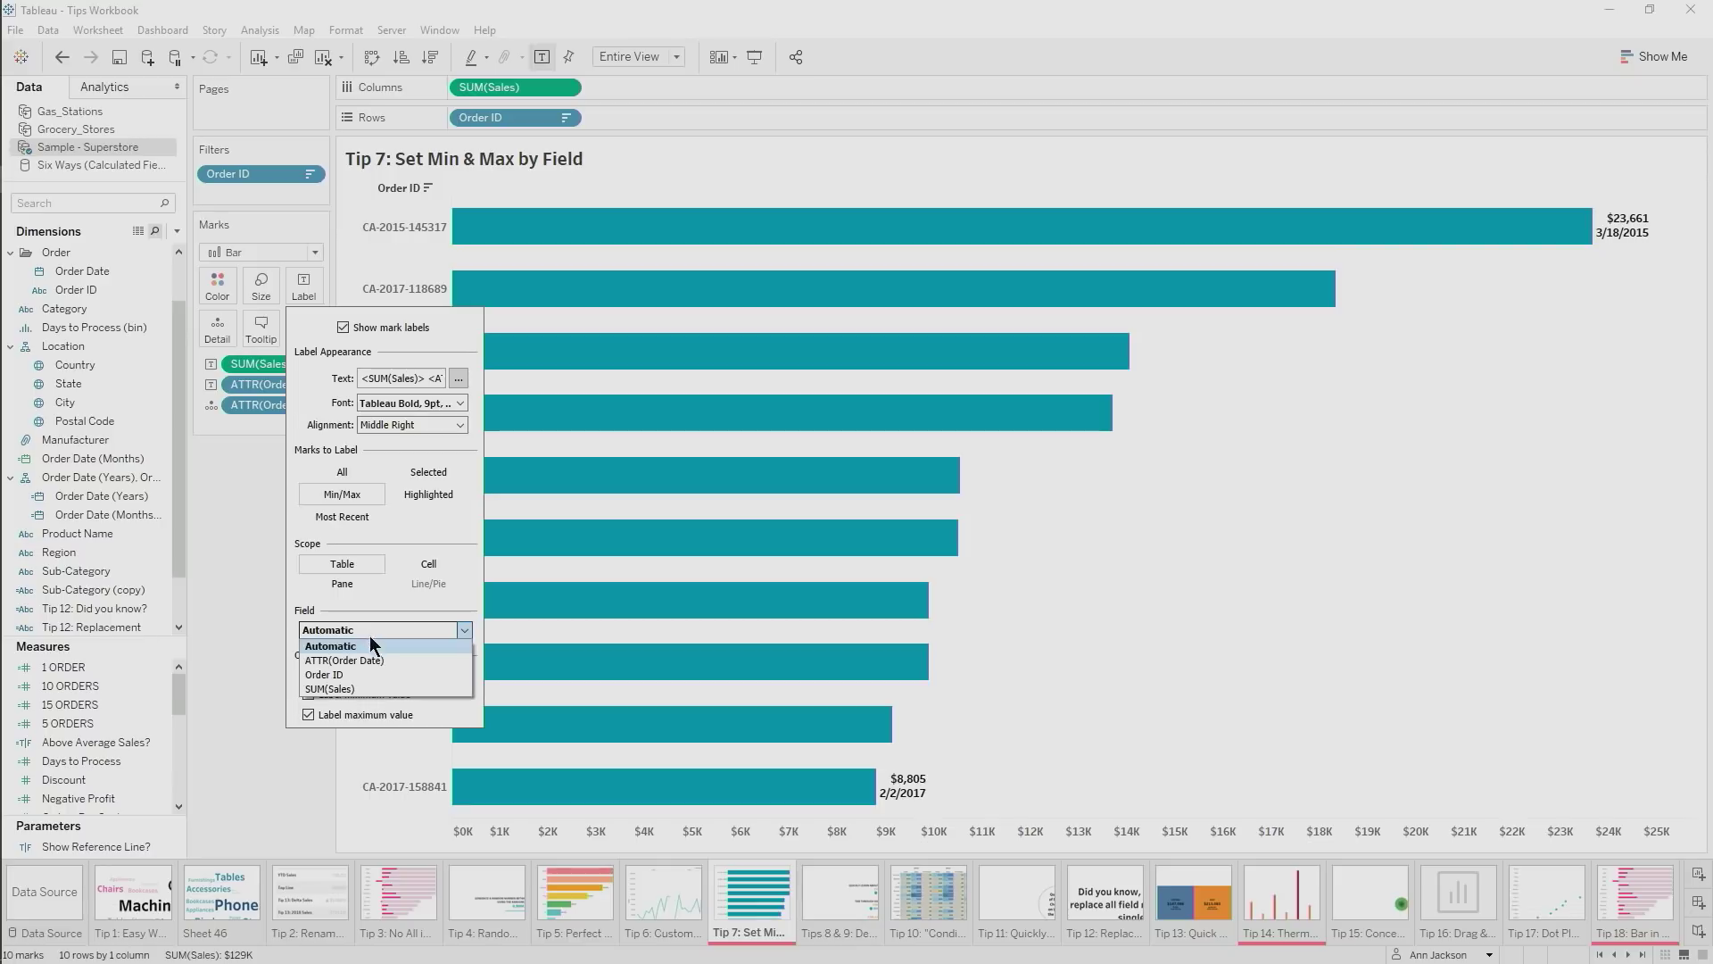
click(364, 662)
click(249, 529)
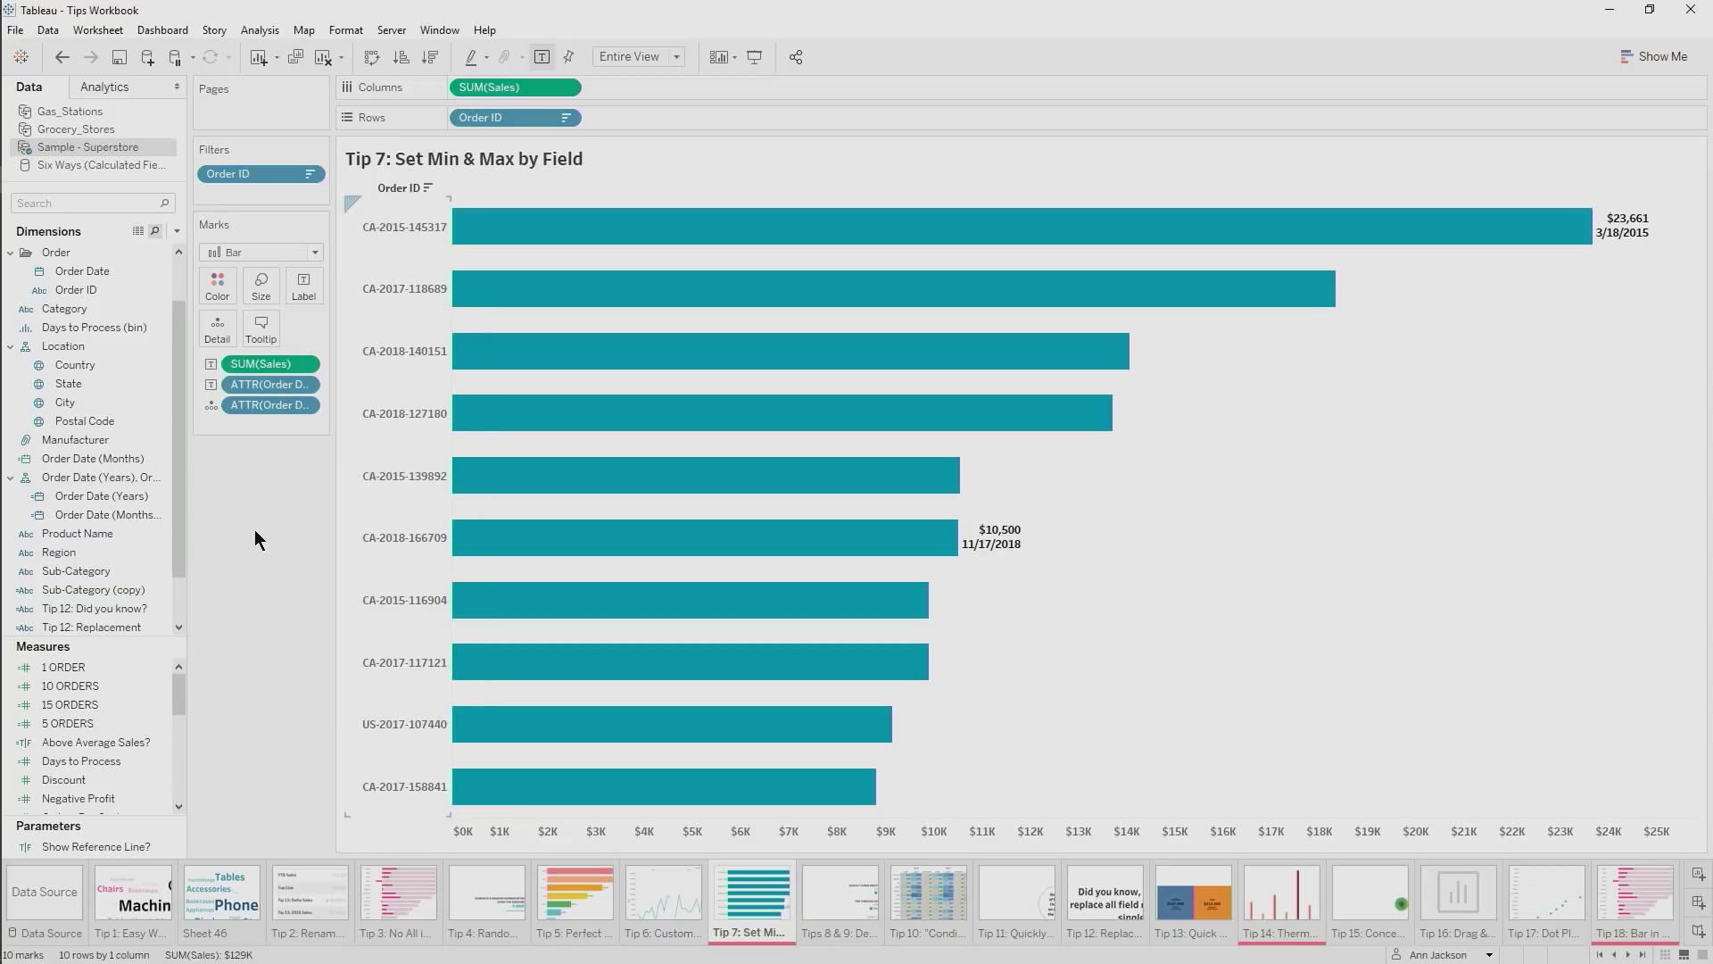
Change the field that determines the Min/Max mark labels to Order ID
click(305, 289)
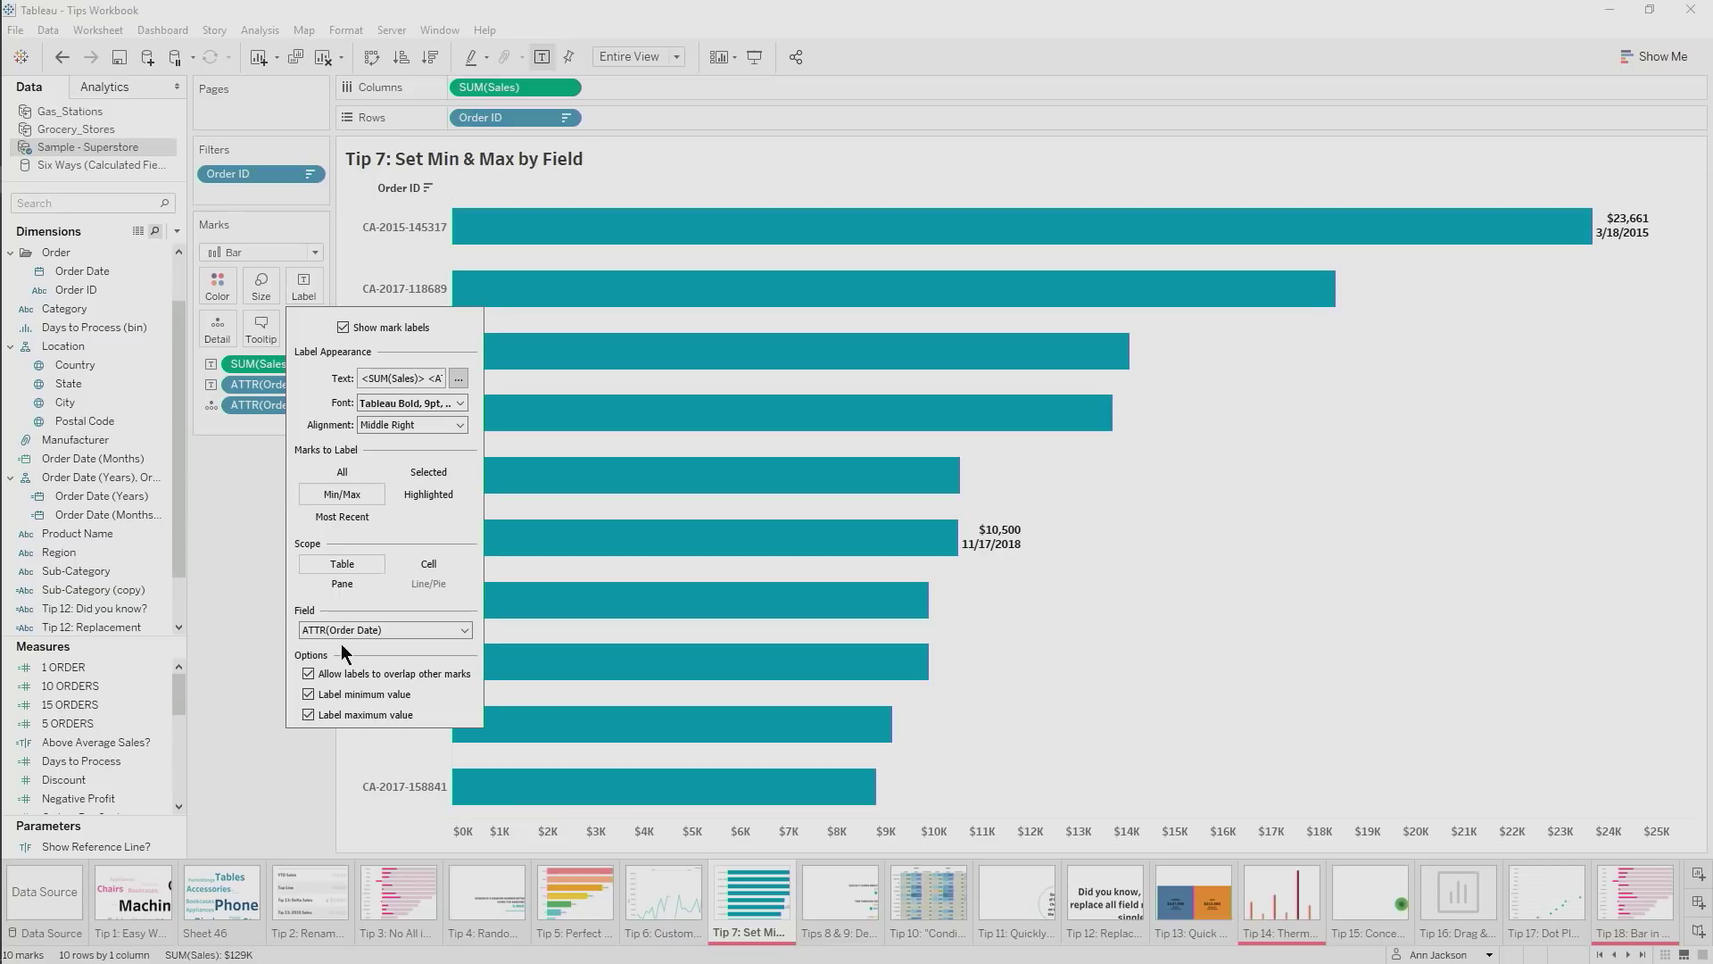
click(393, 629)
click(347, 676)
click(250, 712)
Open the Tips 8 & 9 sheet, read its sheet description and close it
click(847, 917)
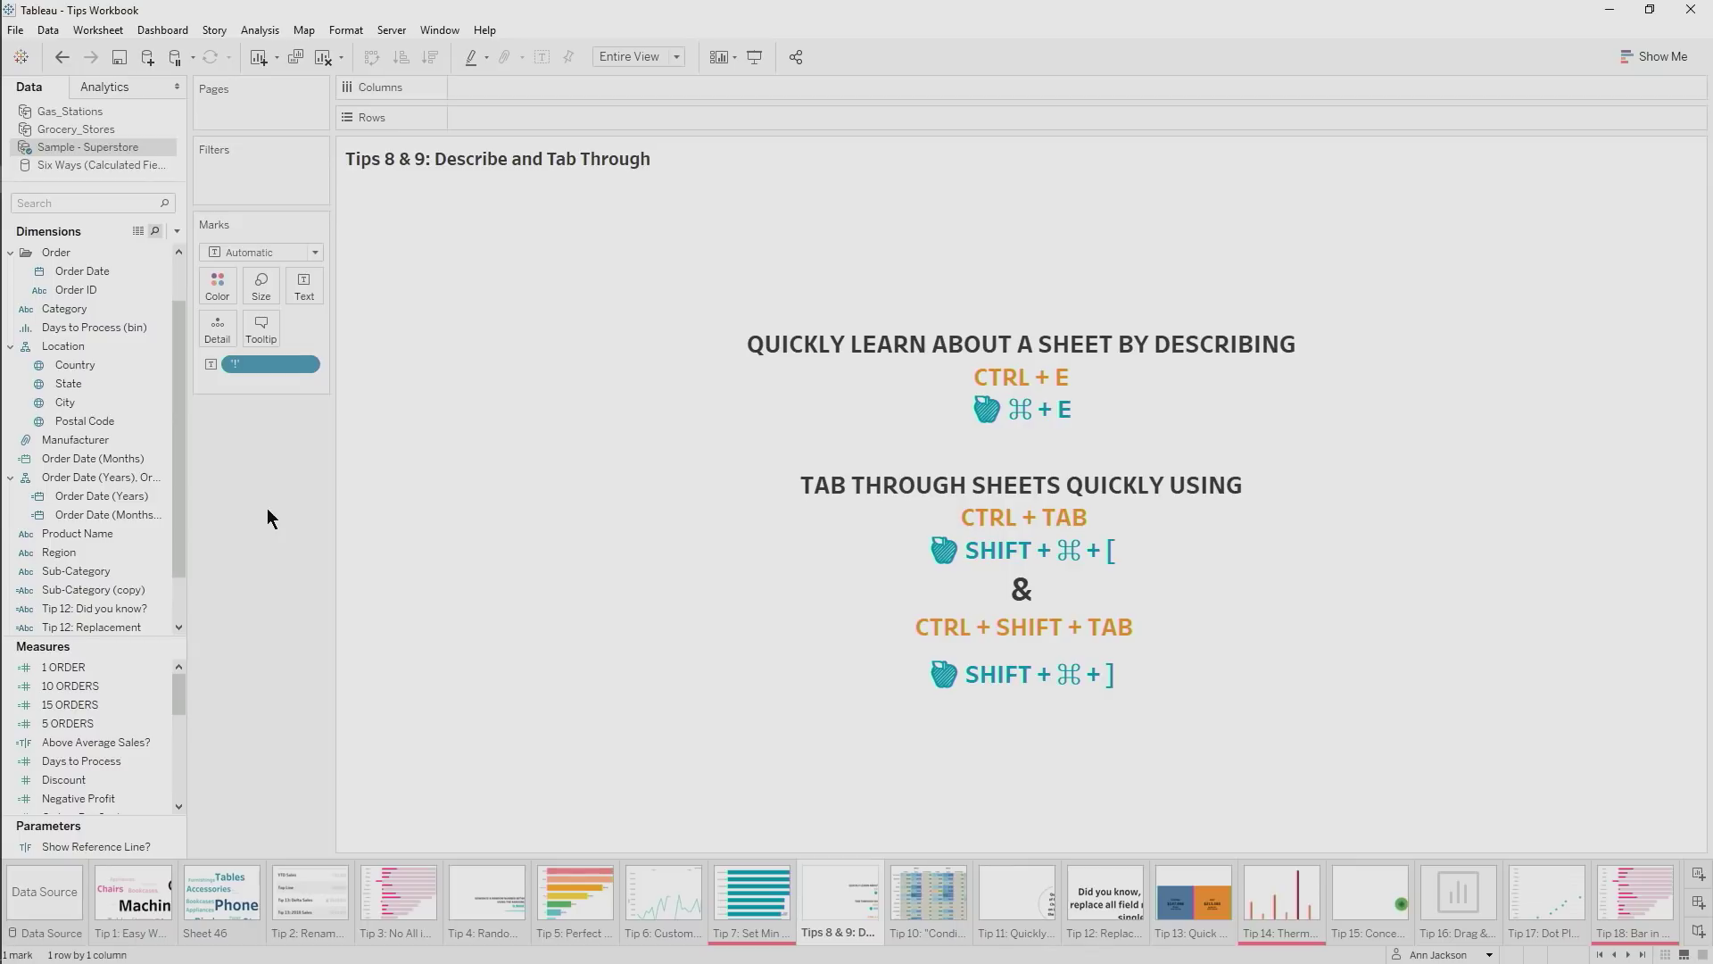
key(ctrl+e)
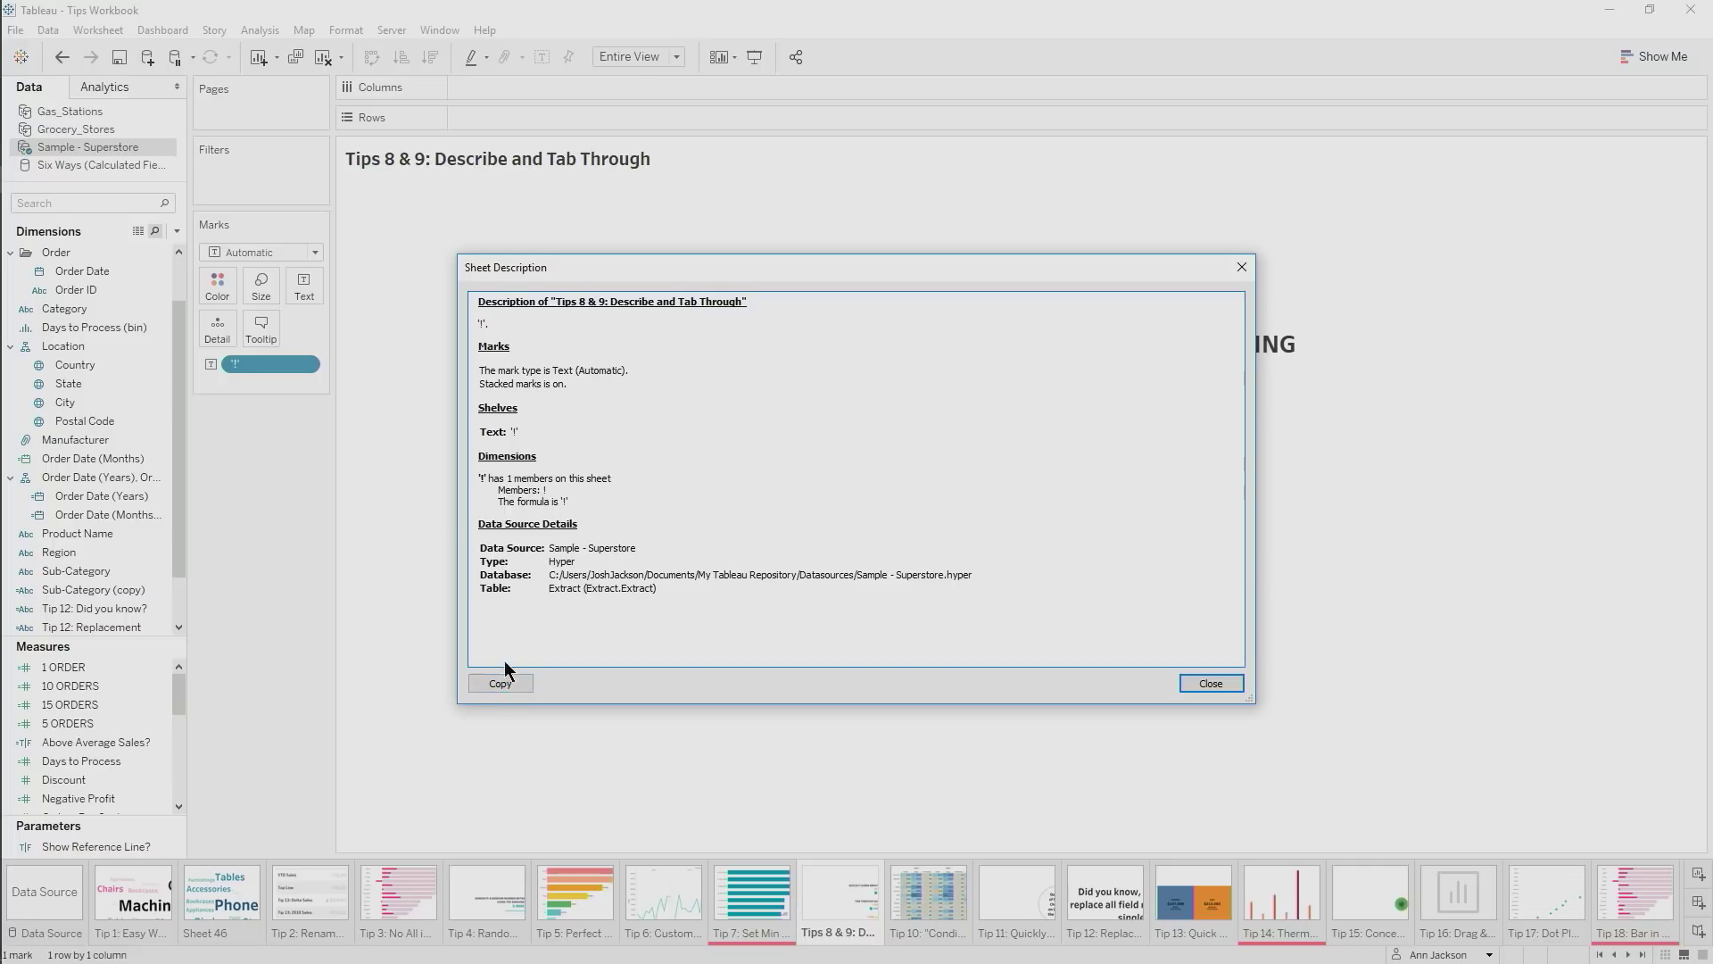
click(1183, 682)
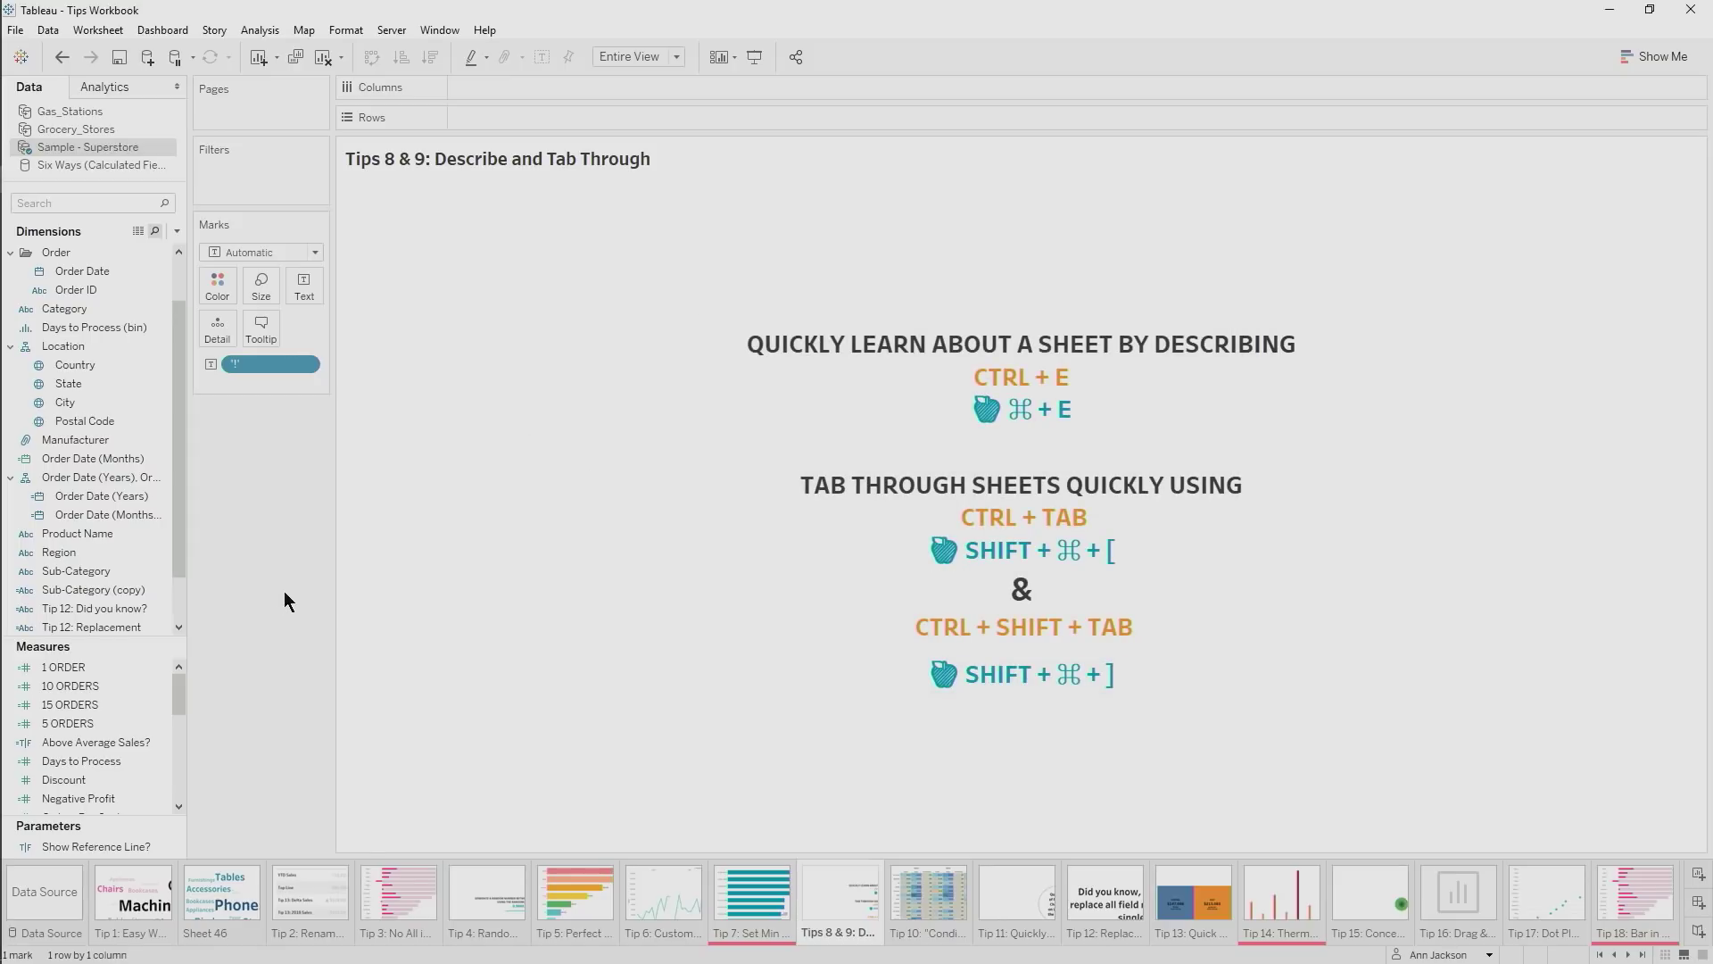
Step forward through the sheets to Tip 13: Quick KPI Formatting, and back to Tip 10: "Conditional Formatting"
key(ctrl+Tab)
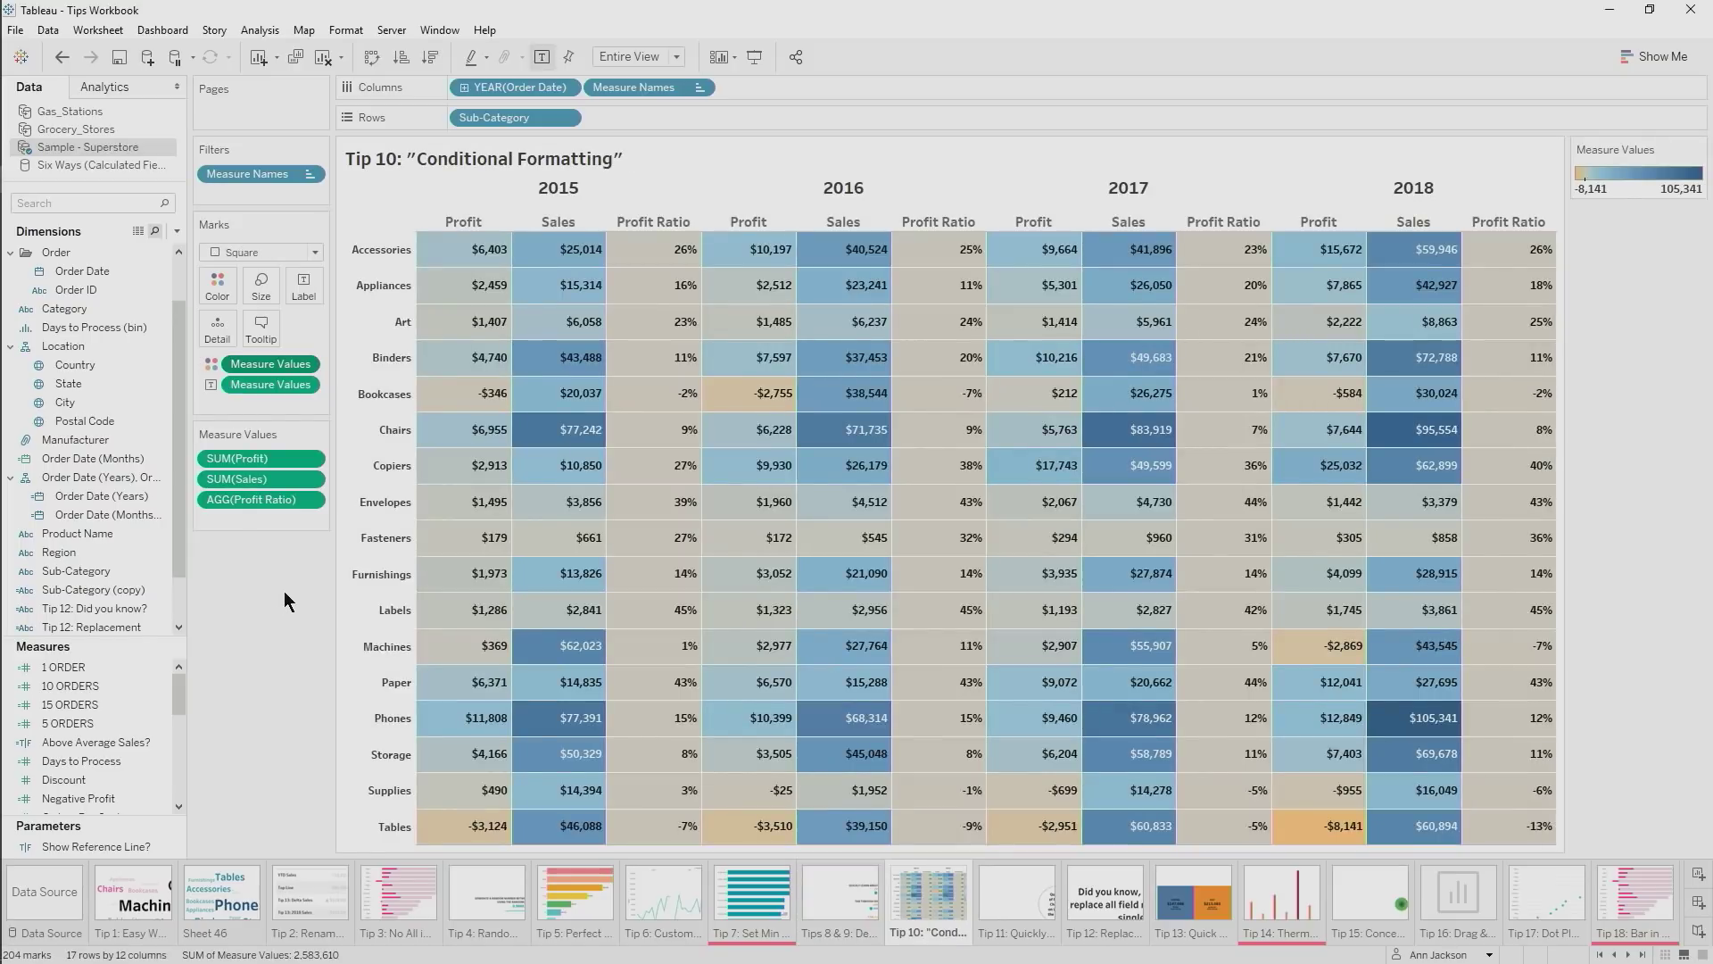
key(ctrl+Tab)
key(ctrl+Tab)
key(ctrl+Tab)
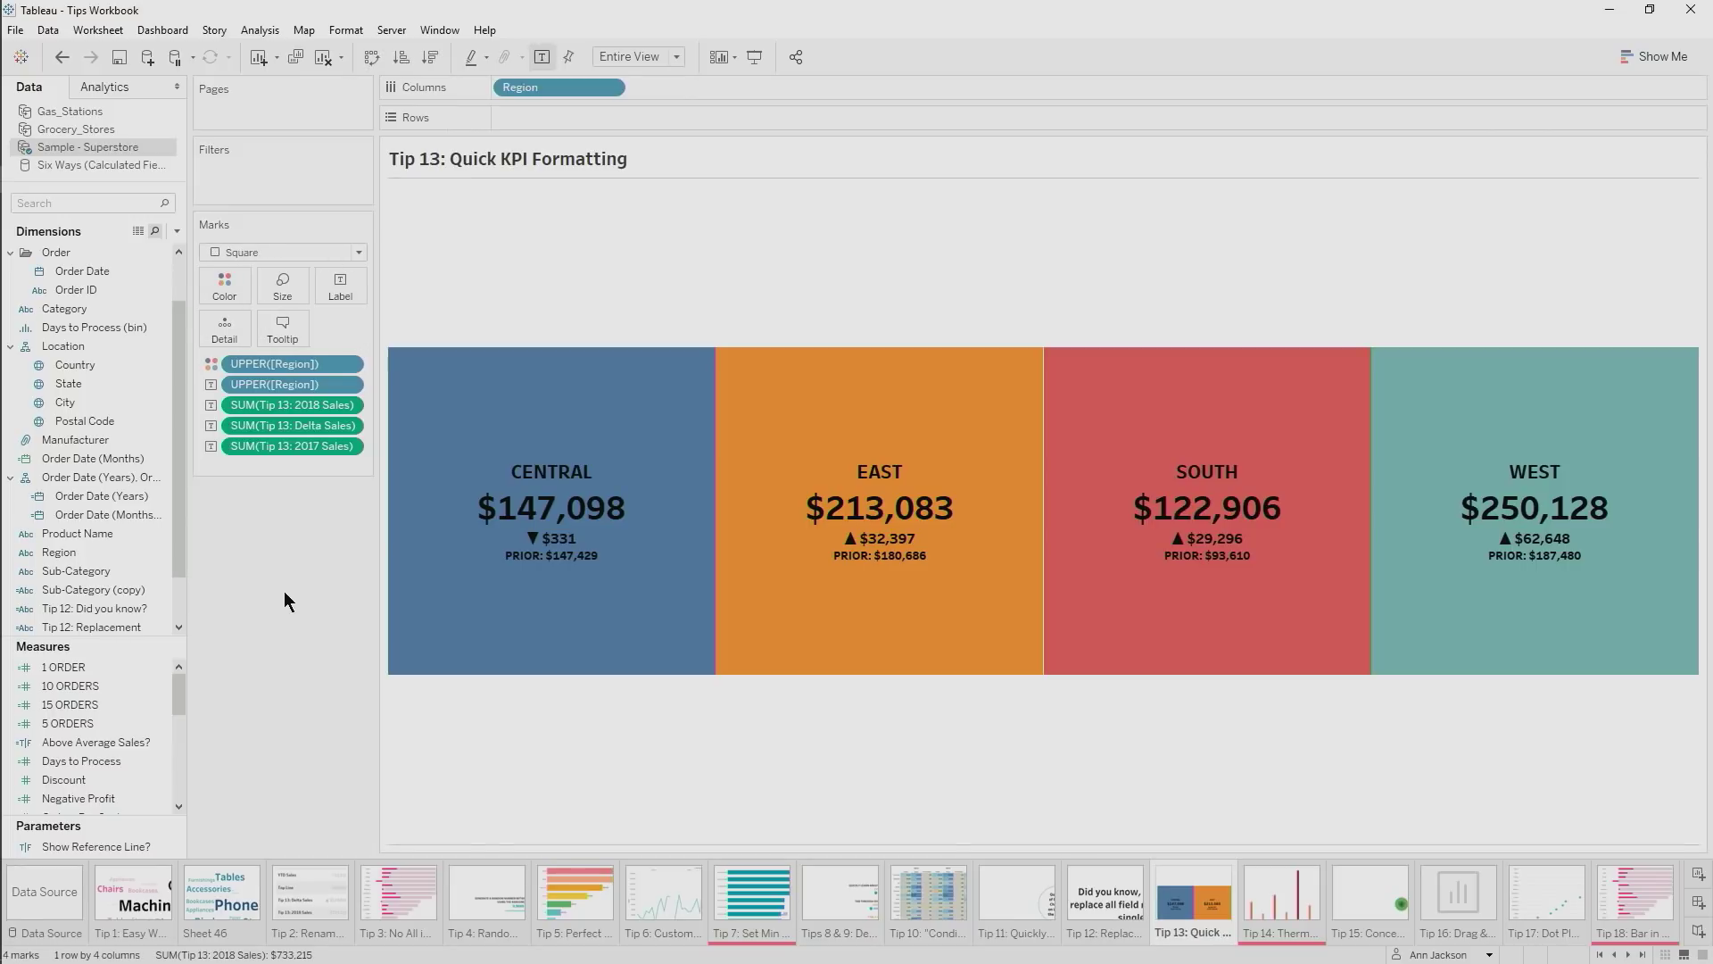
key(ctrl+shift+Tab)
key(ctrl+shift+Tab)
key(ctrl+shift+Tab)
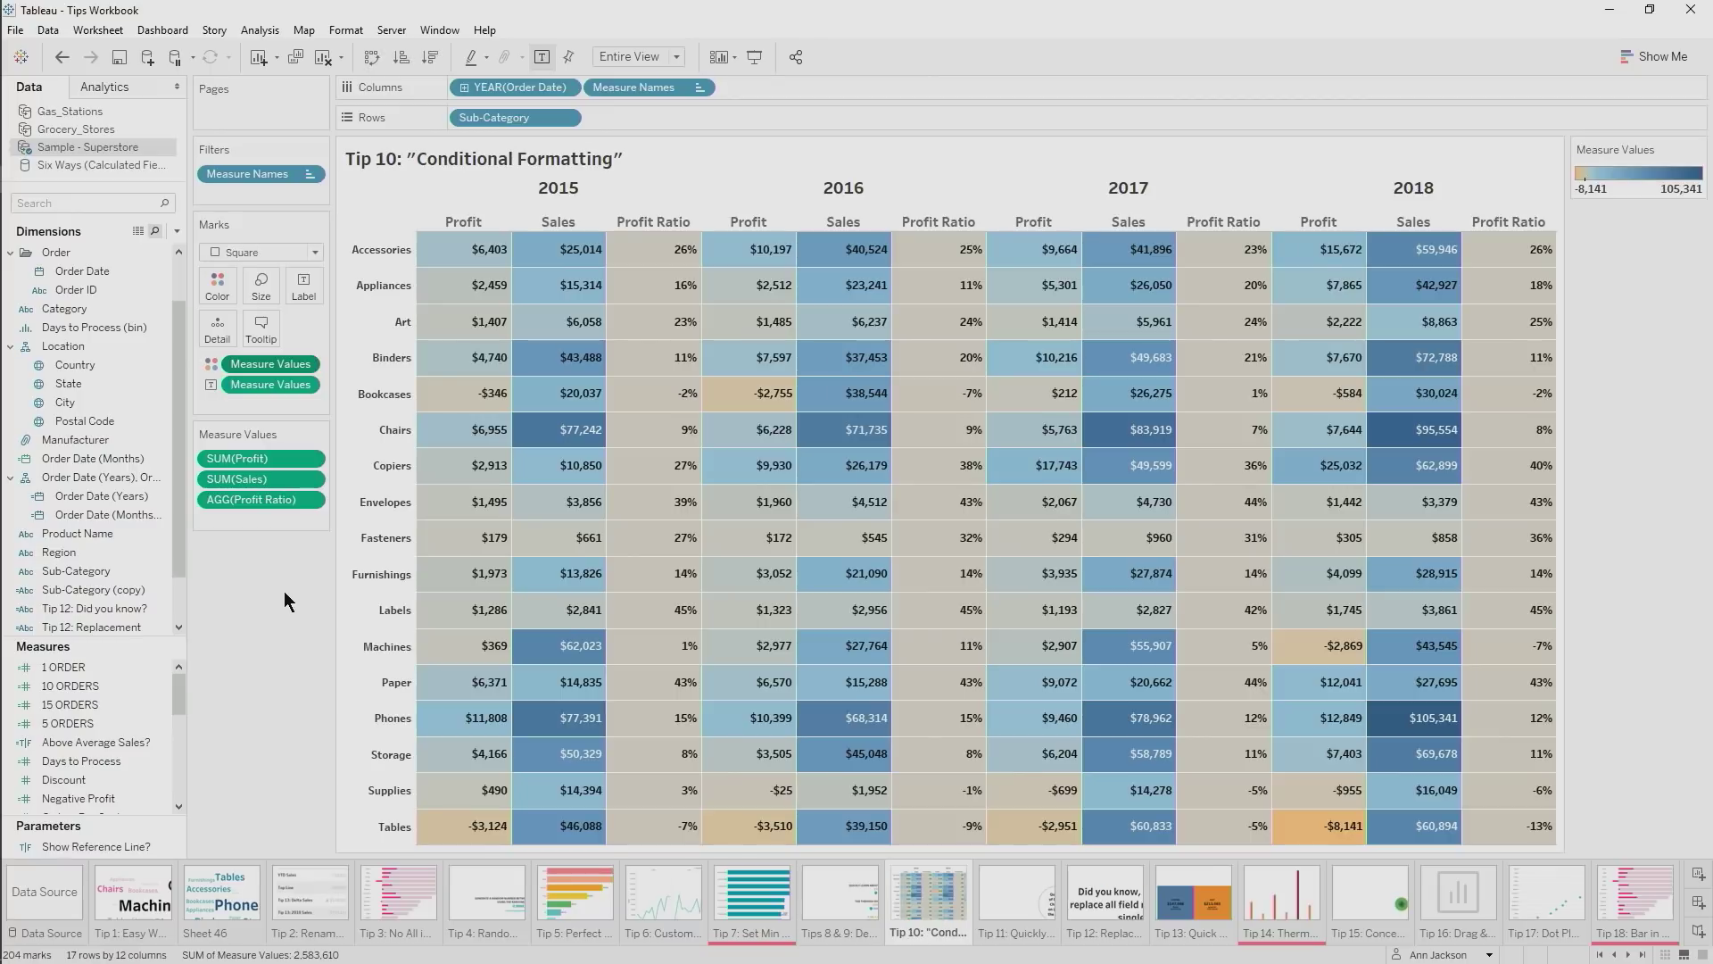
On the Tip 10: "Conditional Formatting" sheet, give the coloured Measure Values separate legends for each measure
key(ctrl+shift+Tab)
click(960, 879)
right_click(267, 365)
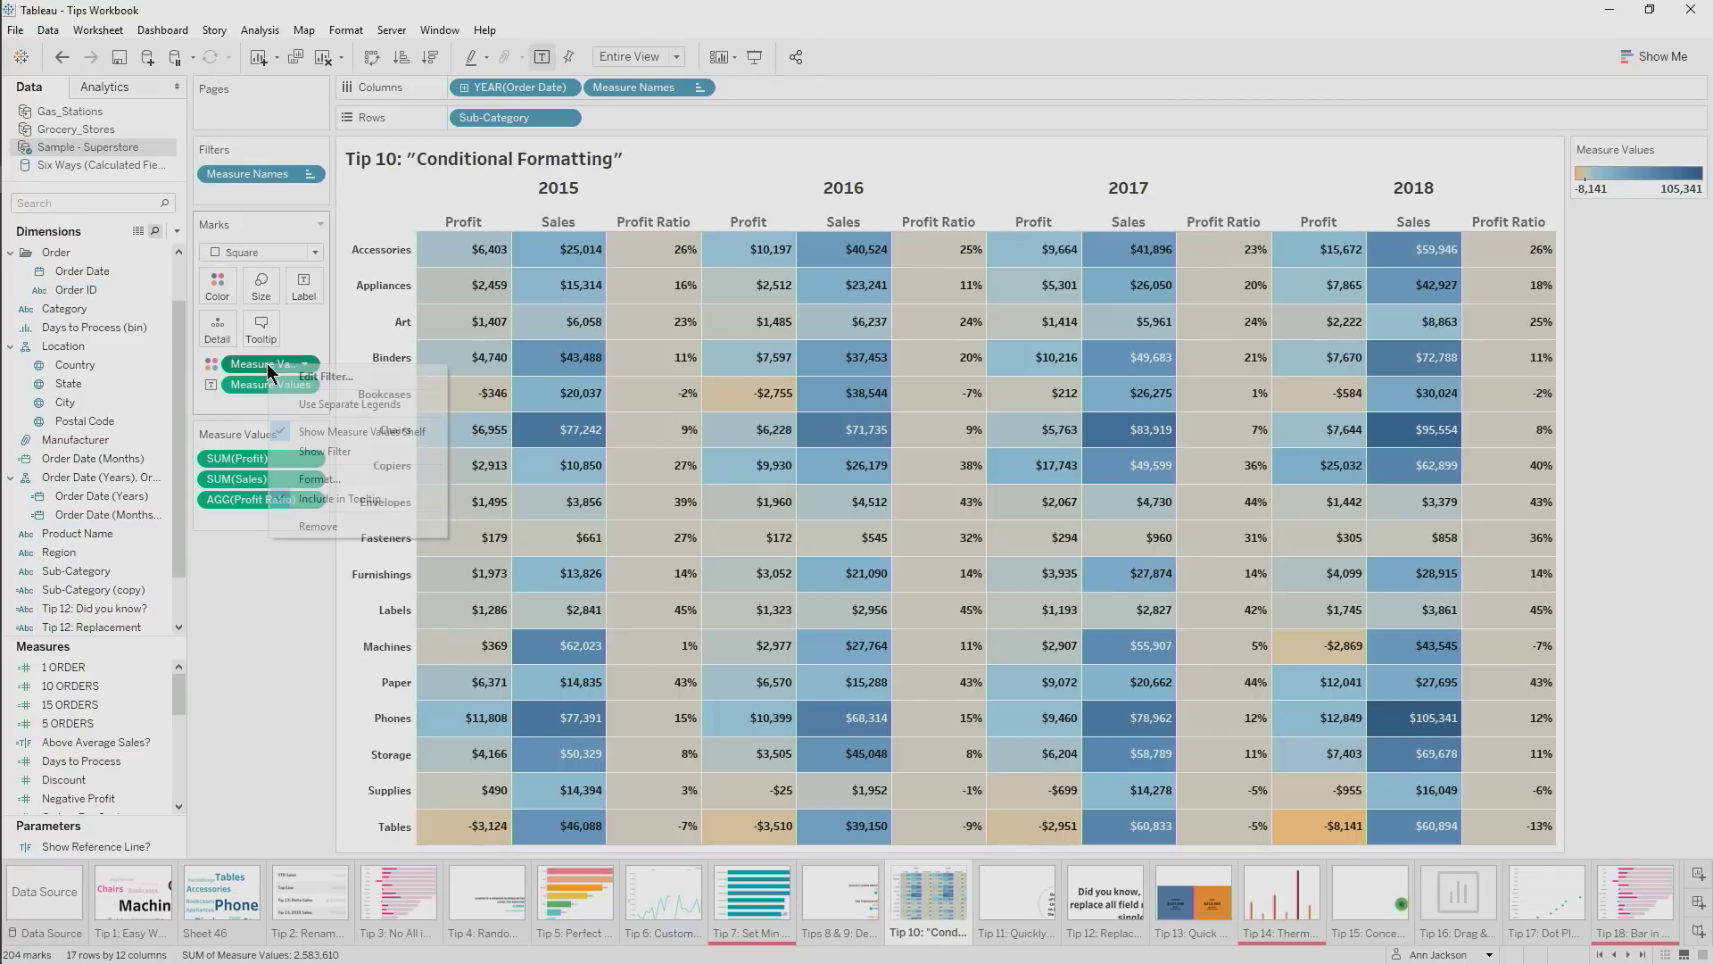
click(378, 407)
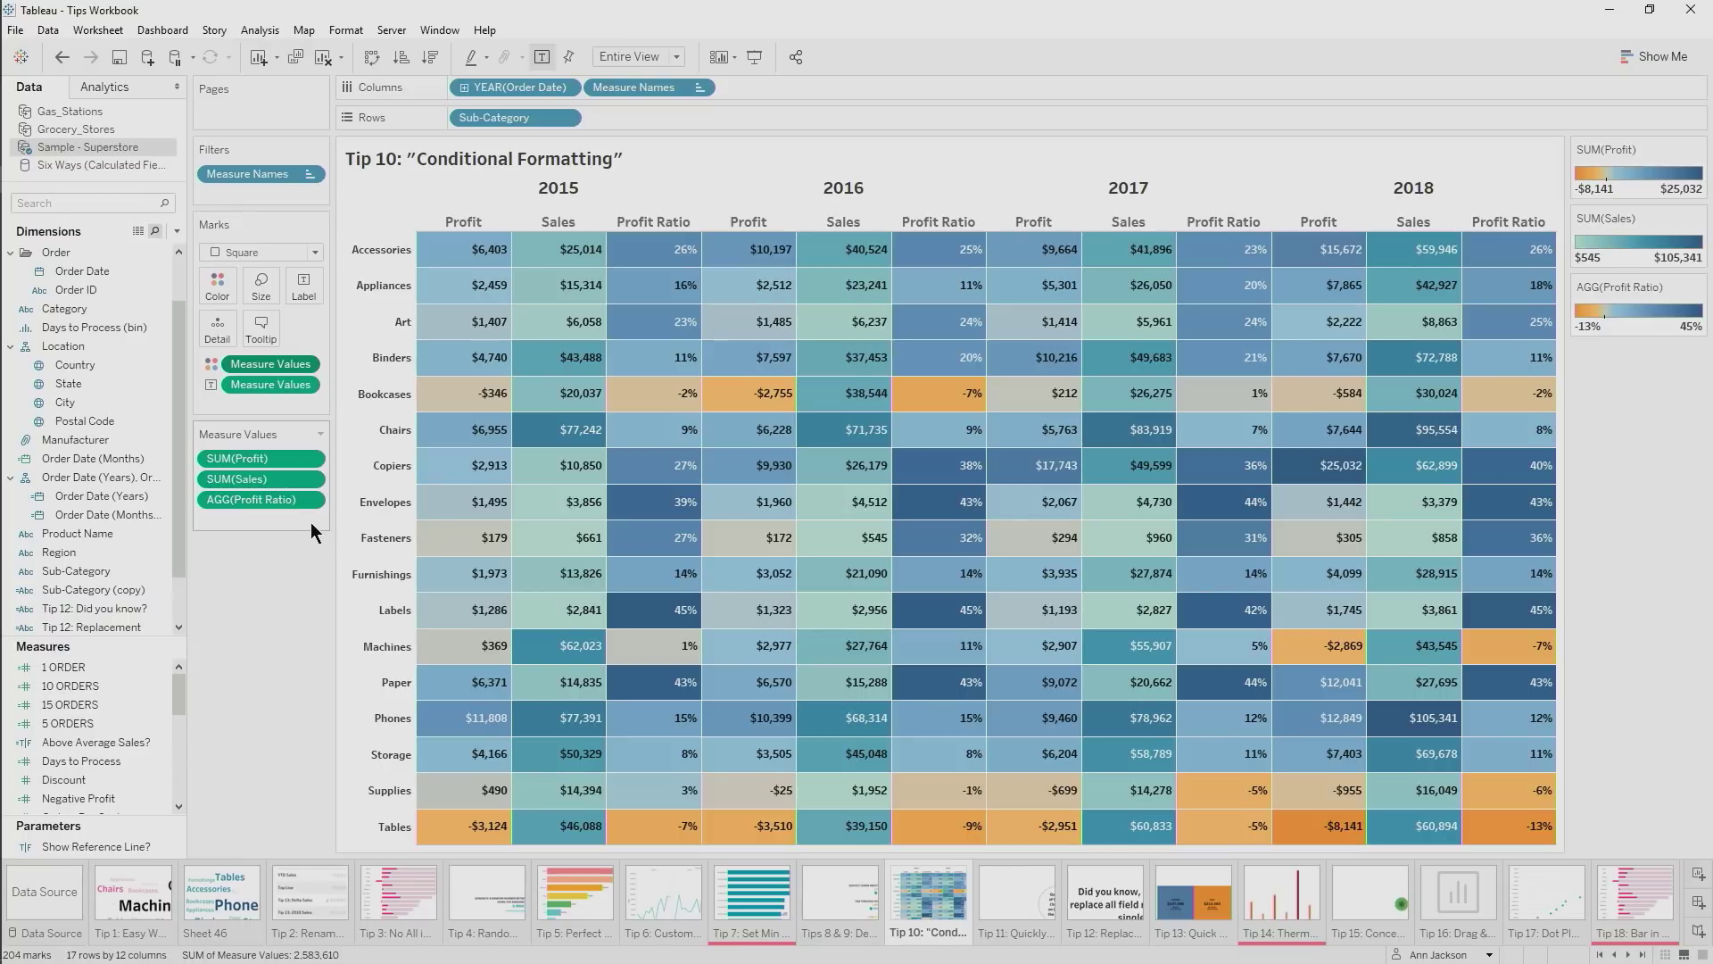
Edit the SUM(Profit) colour legend and set both end colours of its diverging palette to white
click(1698, 149)
click(1629, 170)
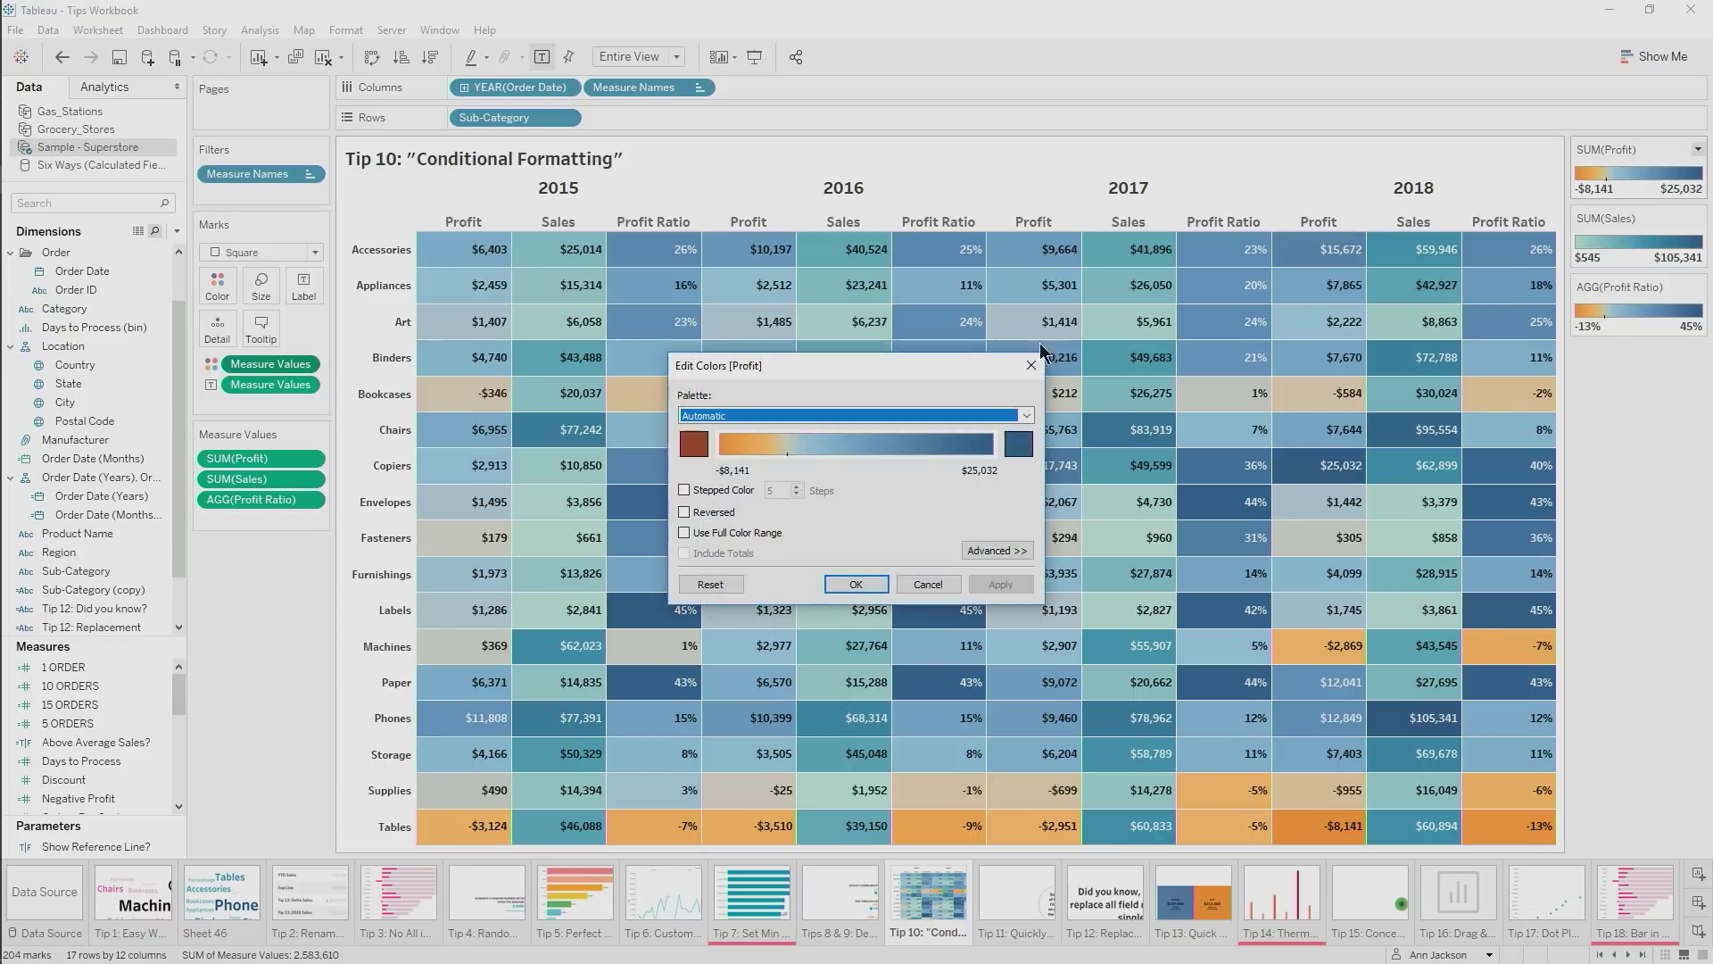
click(707, 444)
click(815, 463)
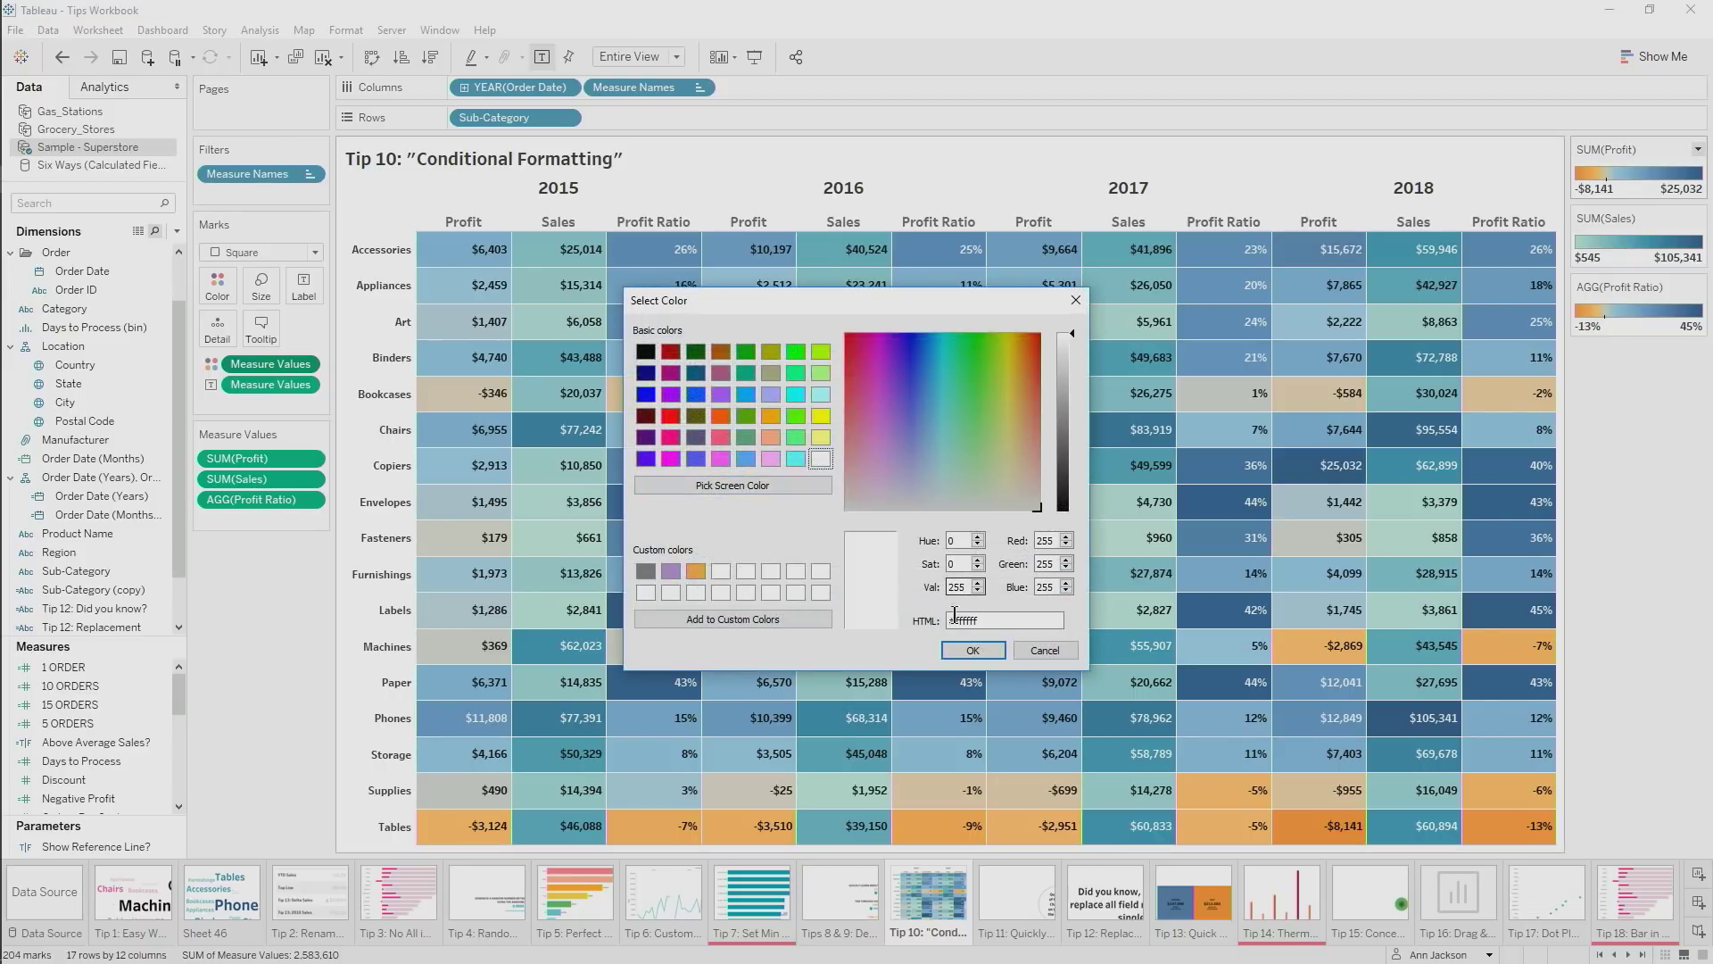
click(968, 646)
click(1020, 444)
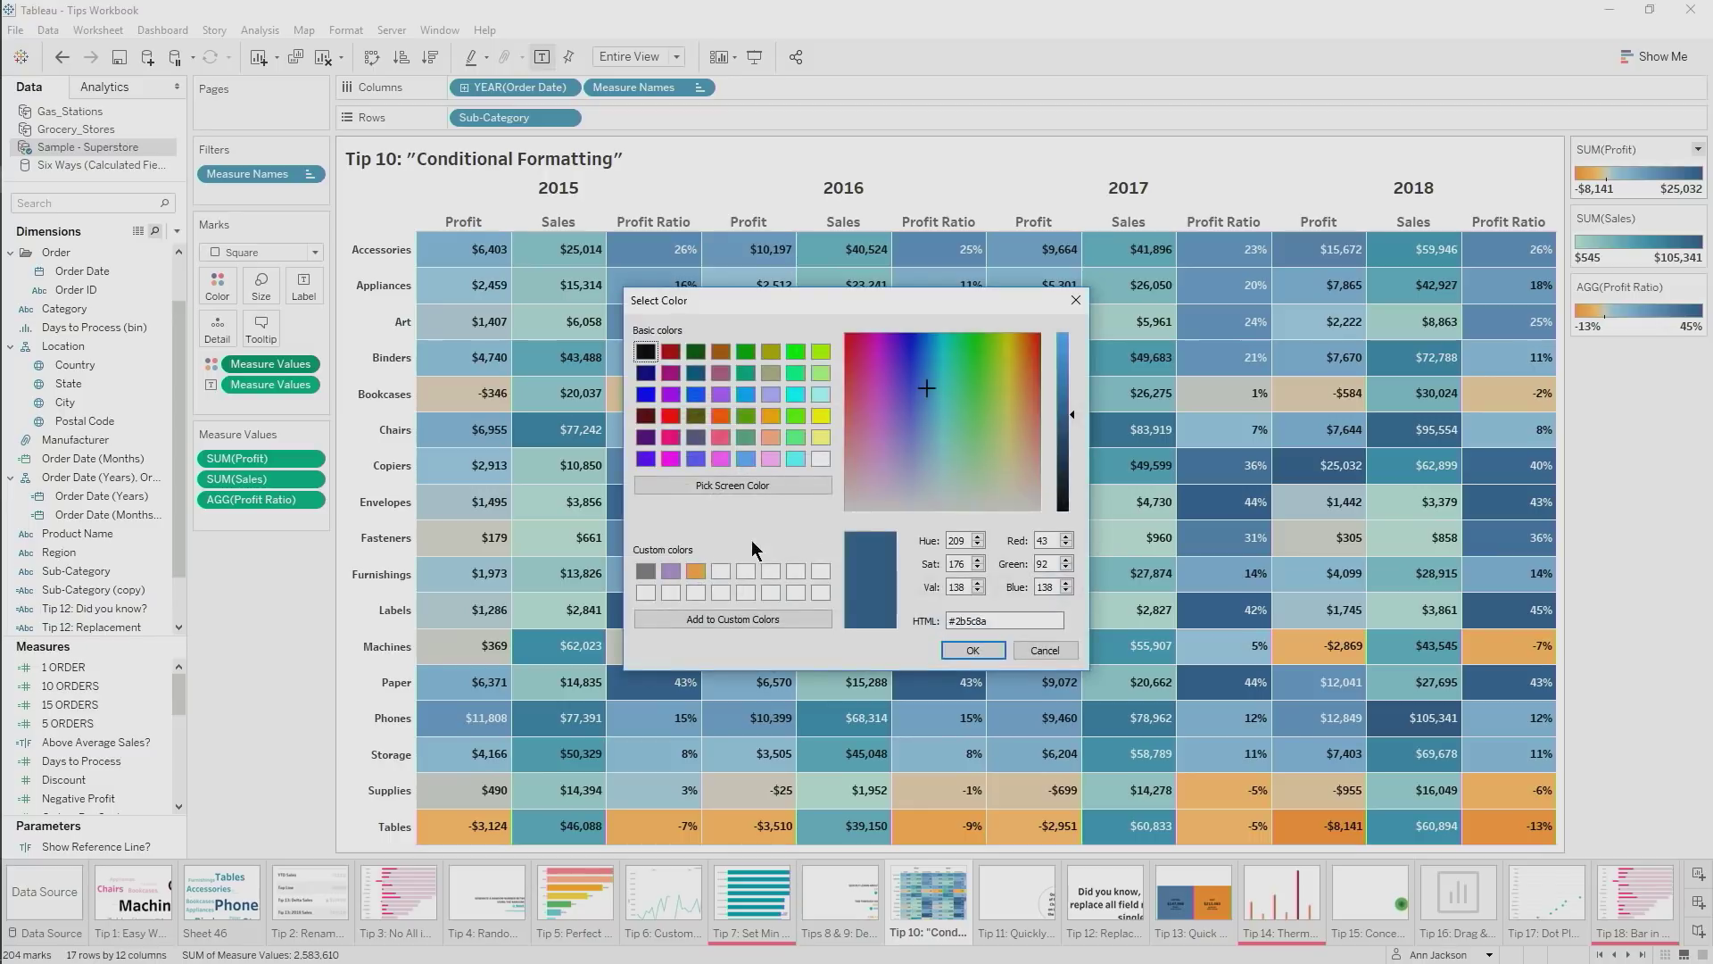
click(746, 571)
click(972, 650)
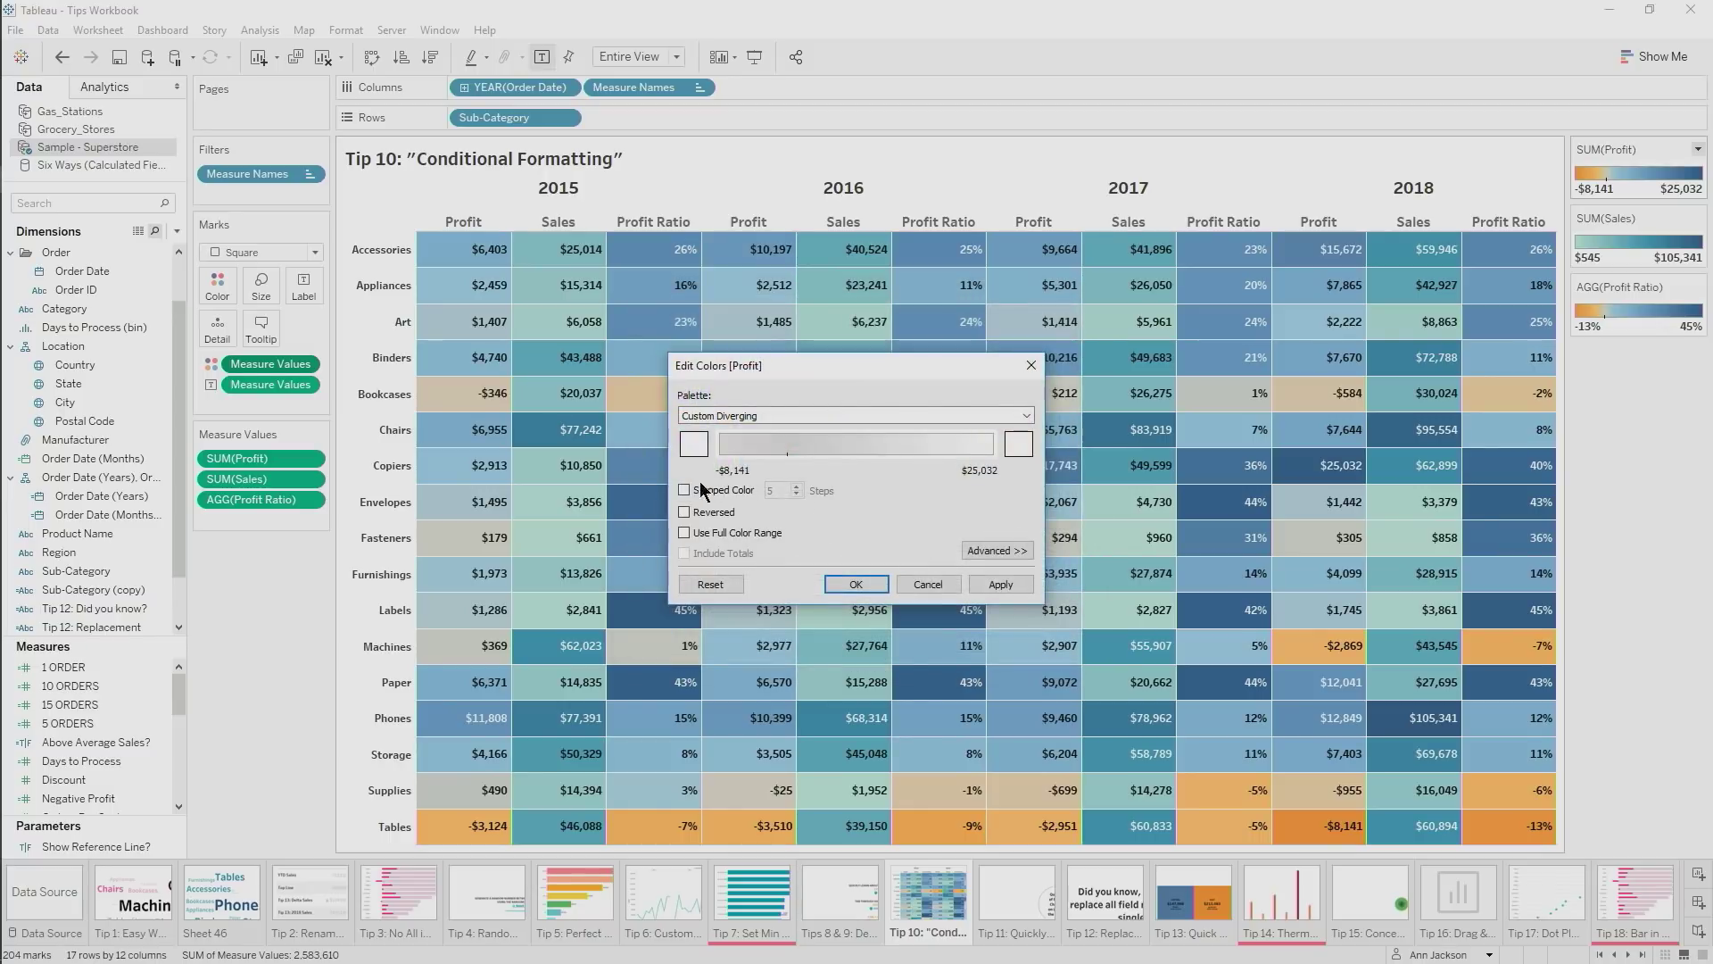
Make the Profit palette a stepped colour with 2 steps and apply it
click(685, 490)
click(796, 494)
click(796, 494)
click(796, 495)
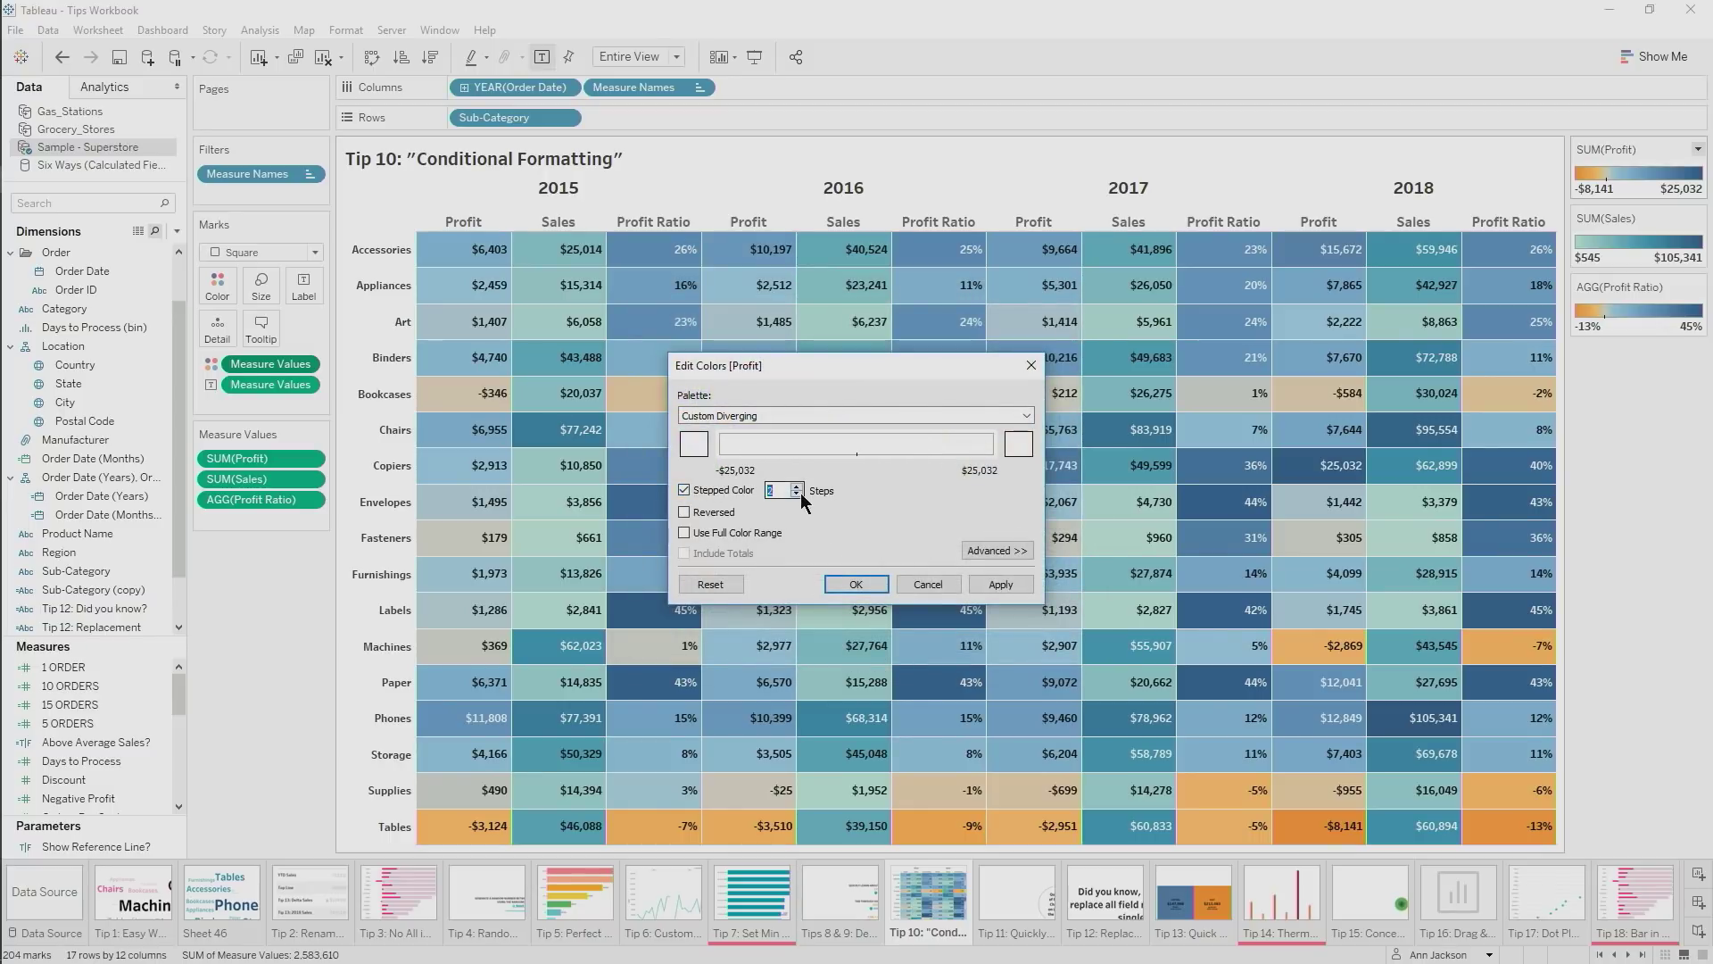
click(853, 584)
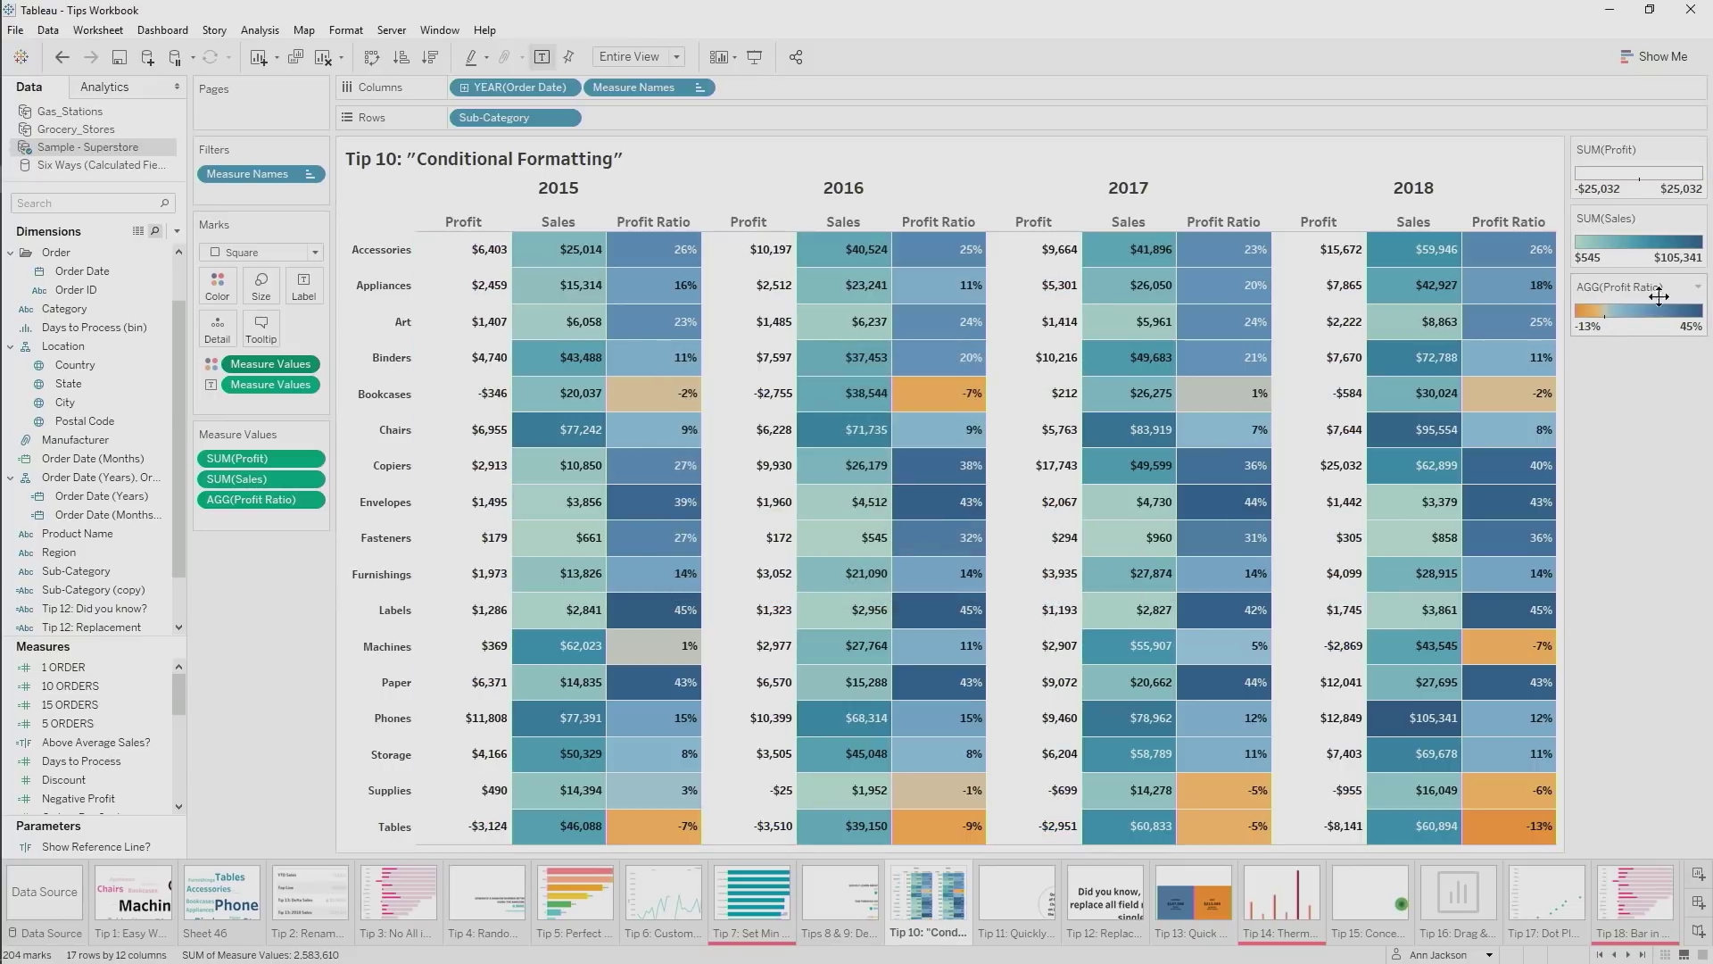
Switch the SUM(Sales) colours to the Orange-Blue Diverging palette and set both of its end colours to white
click(1698, 219)
click(1615, 242)
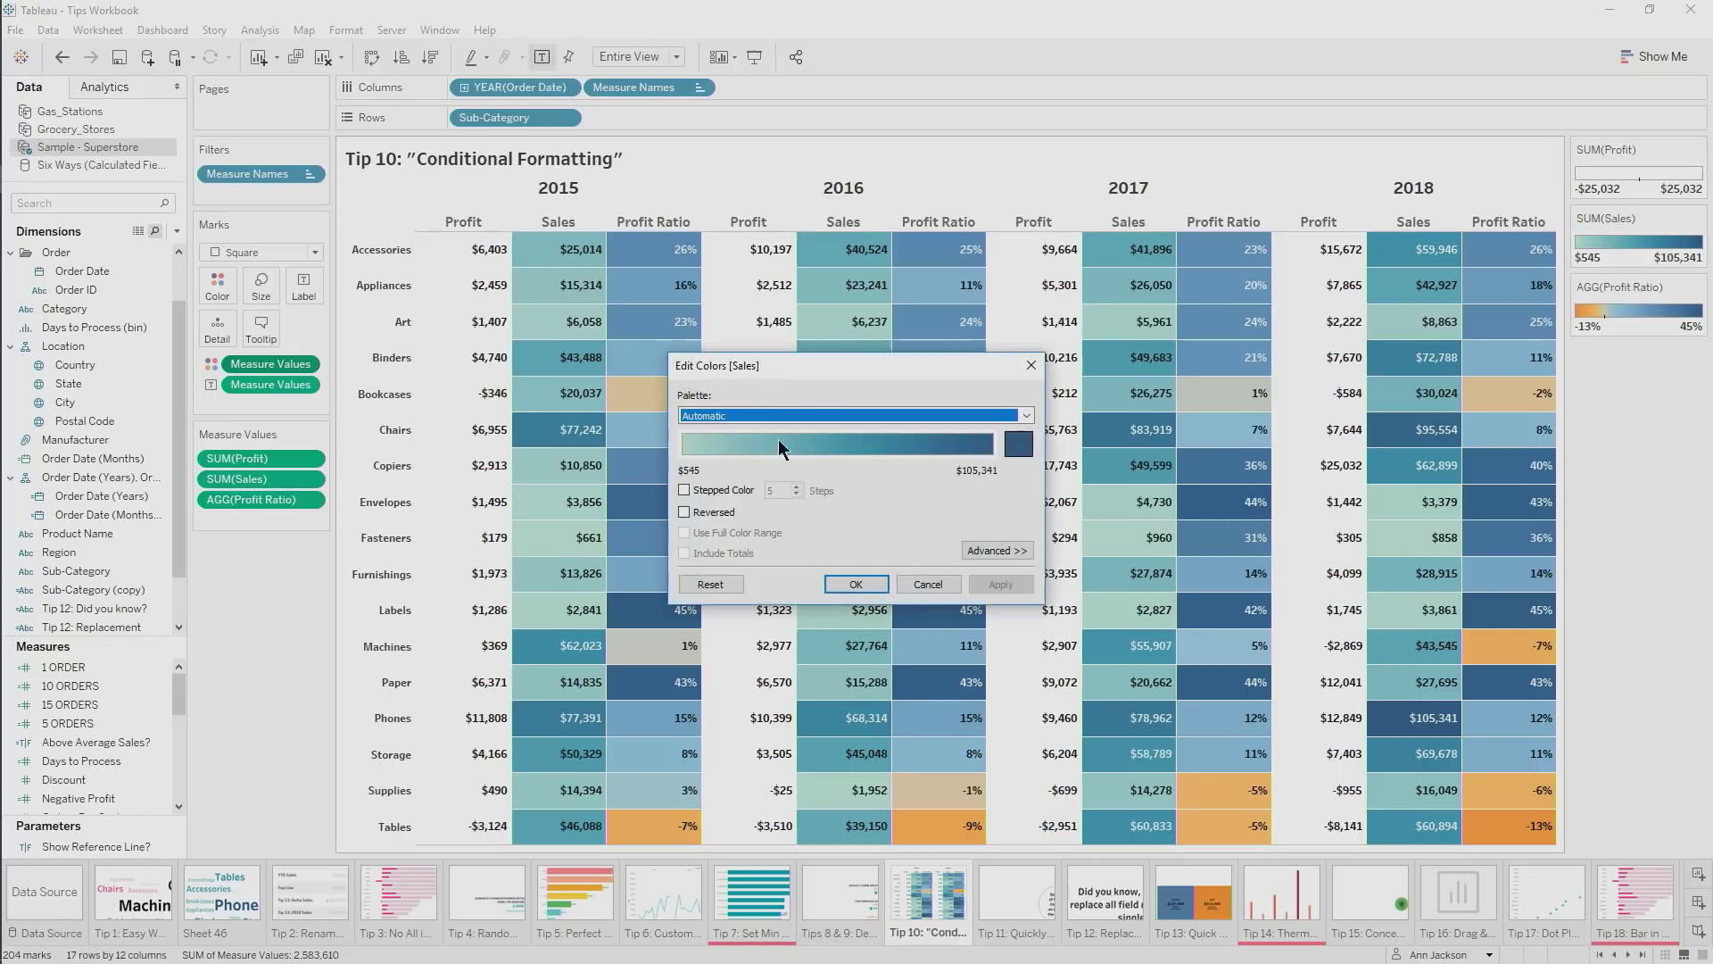
click(752, 416)
click(776, 616)
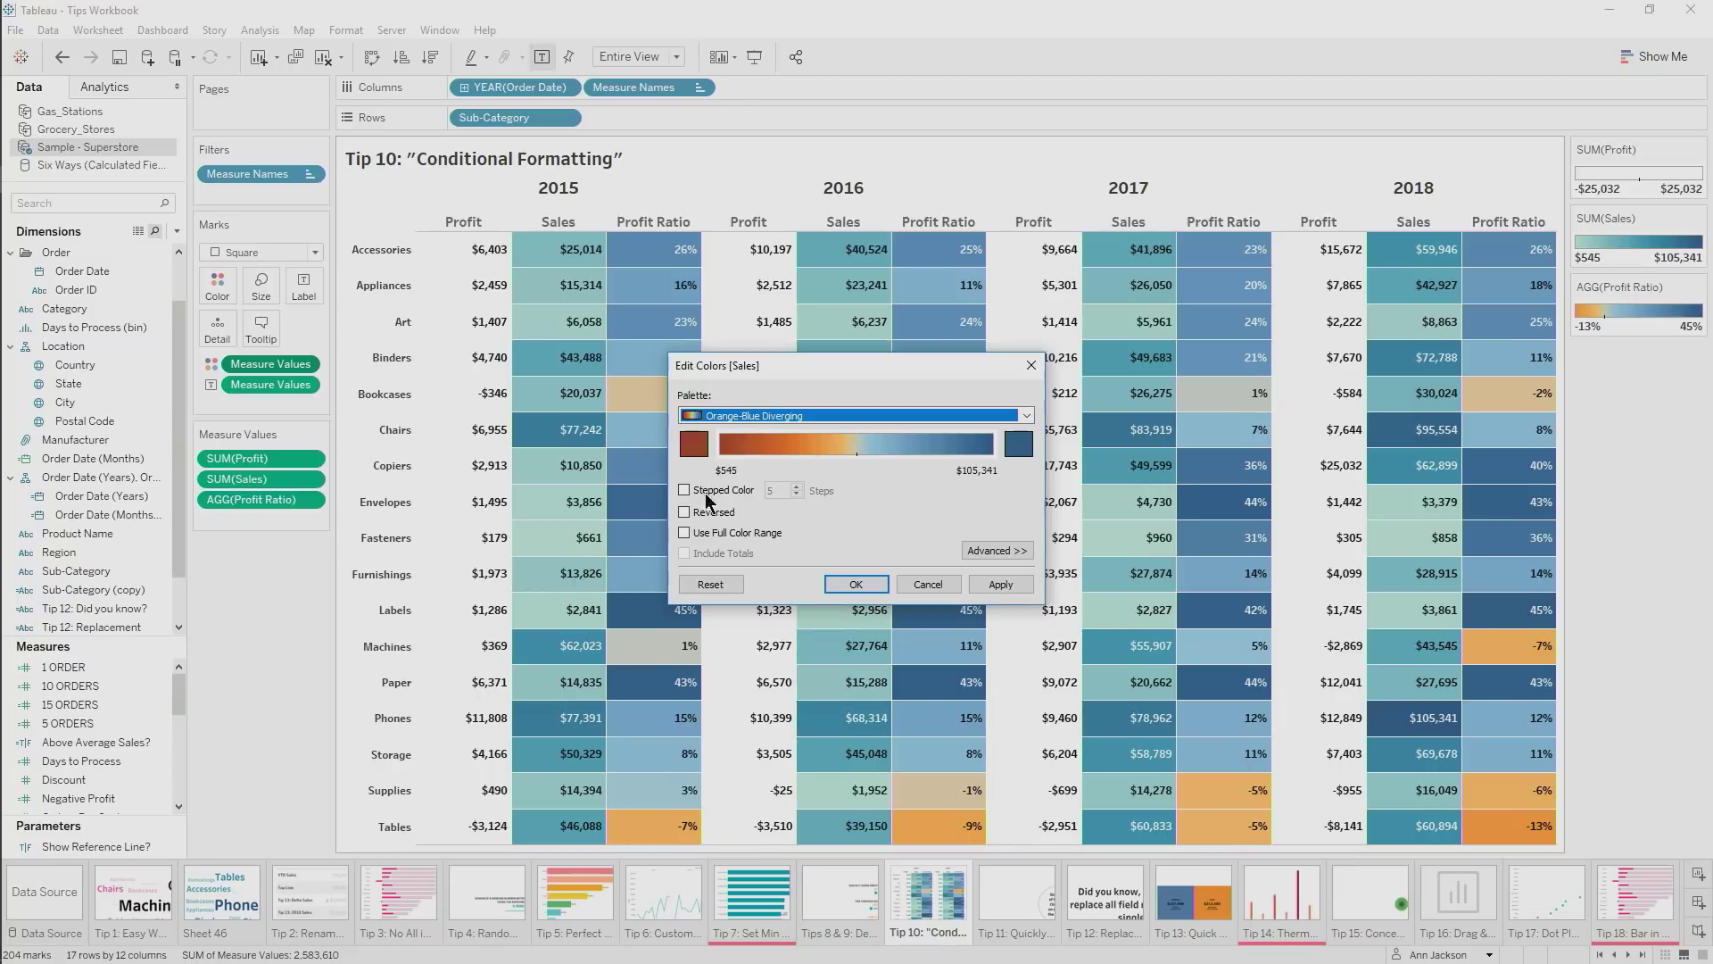
click(694, 447)
click(746, 571)
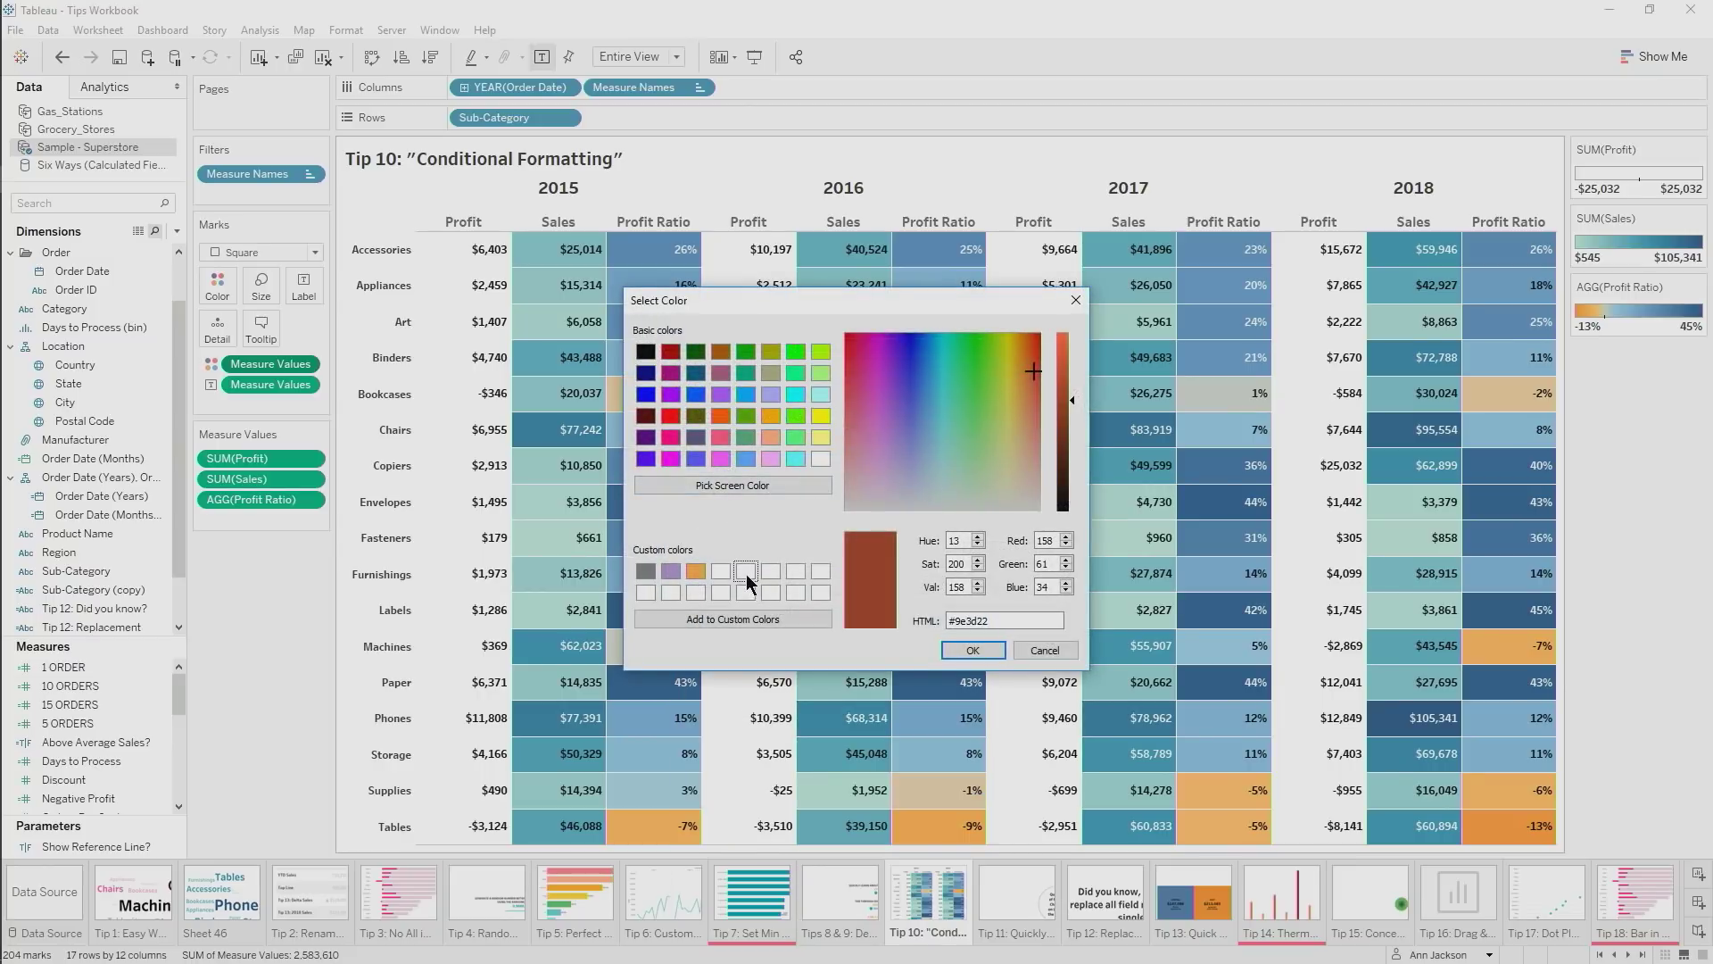
click(953, 649)
click(1017, 446)
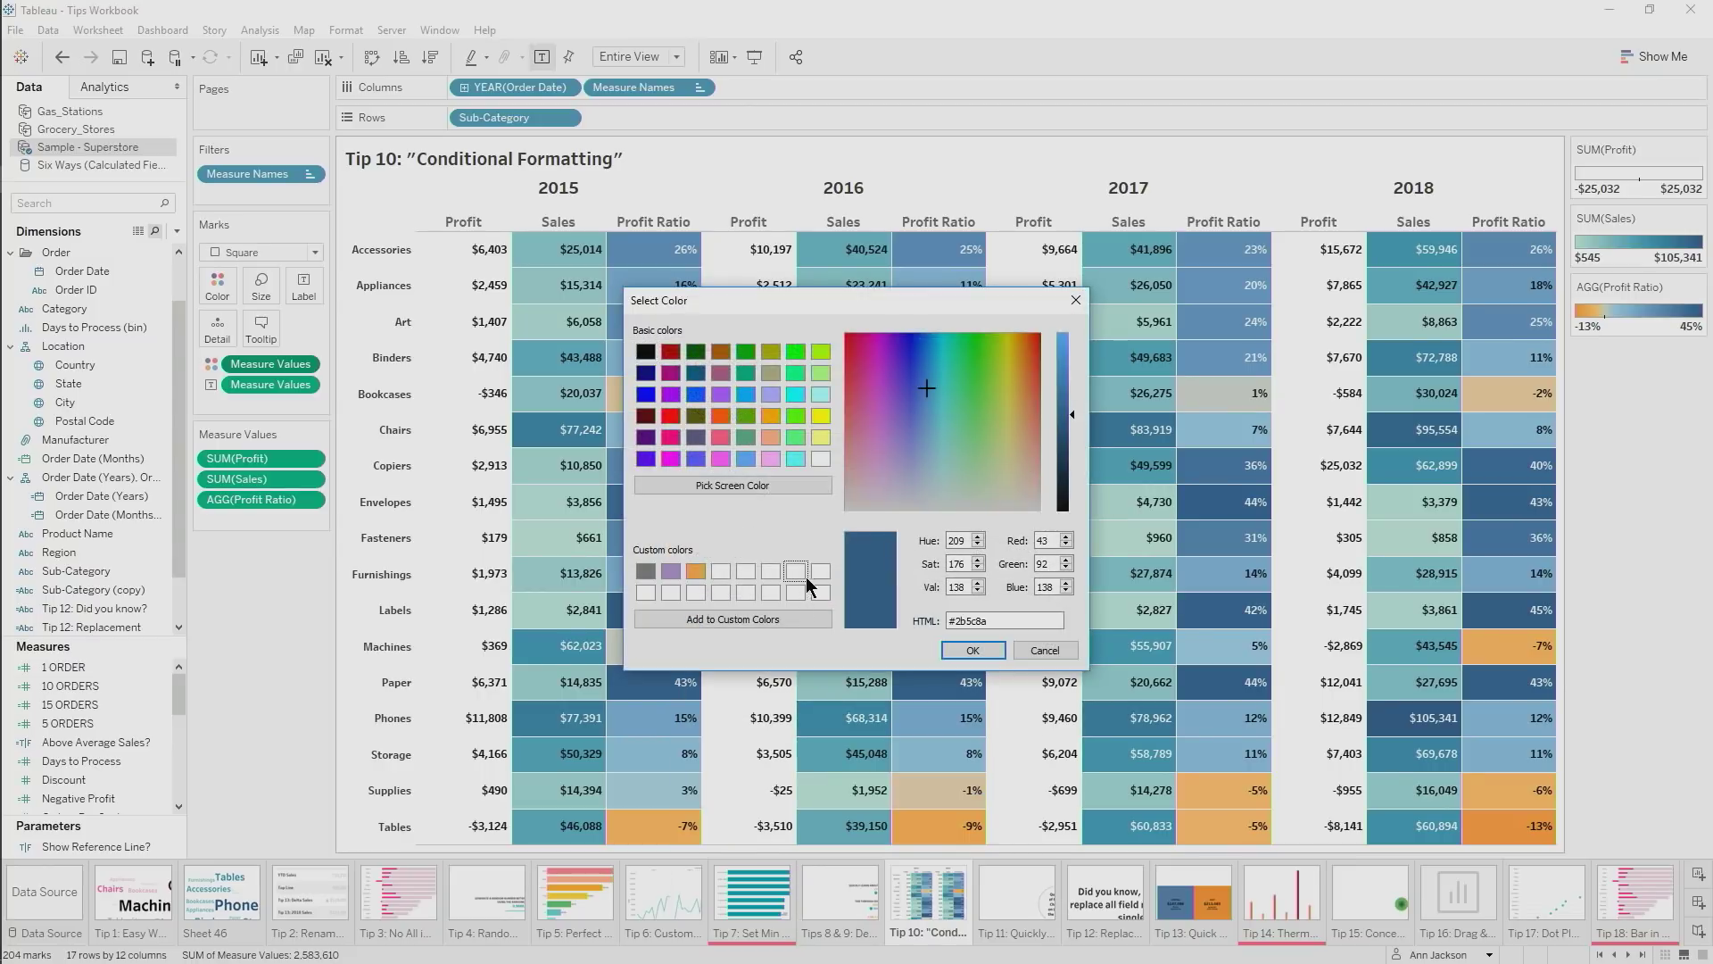
click(807, 579)
click(971, 650)
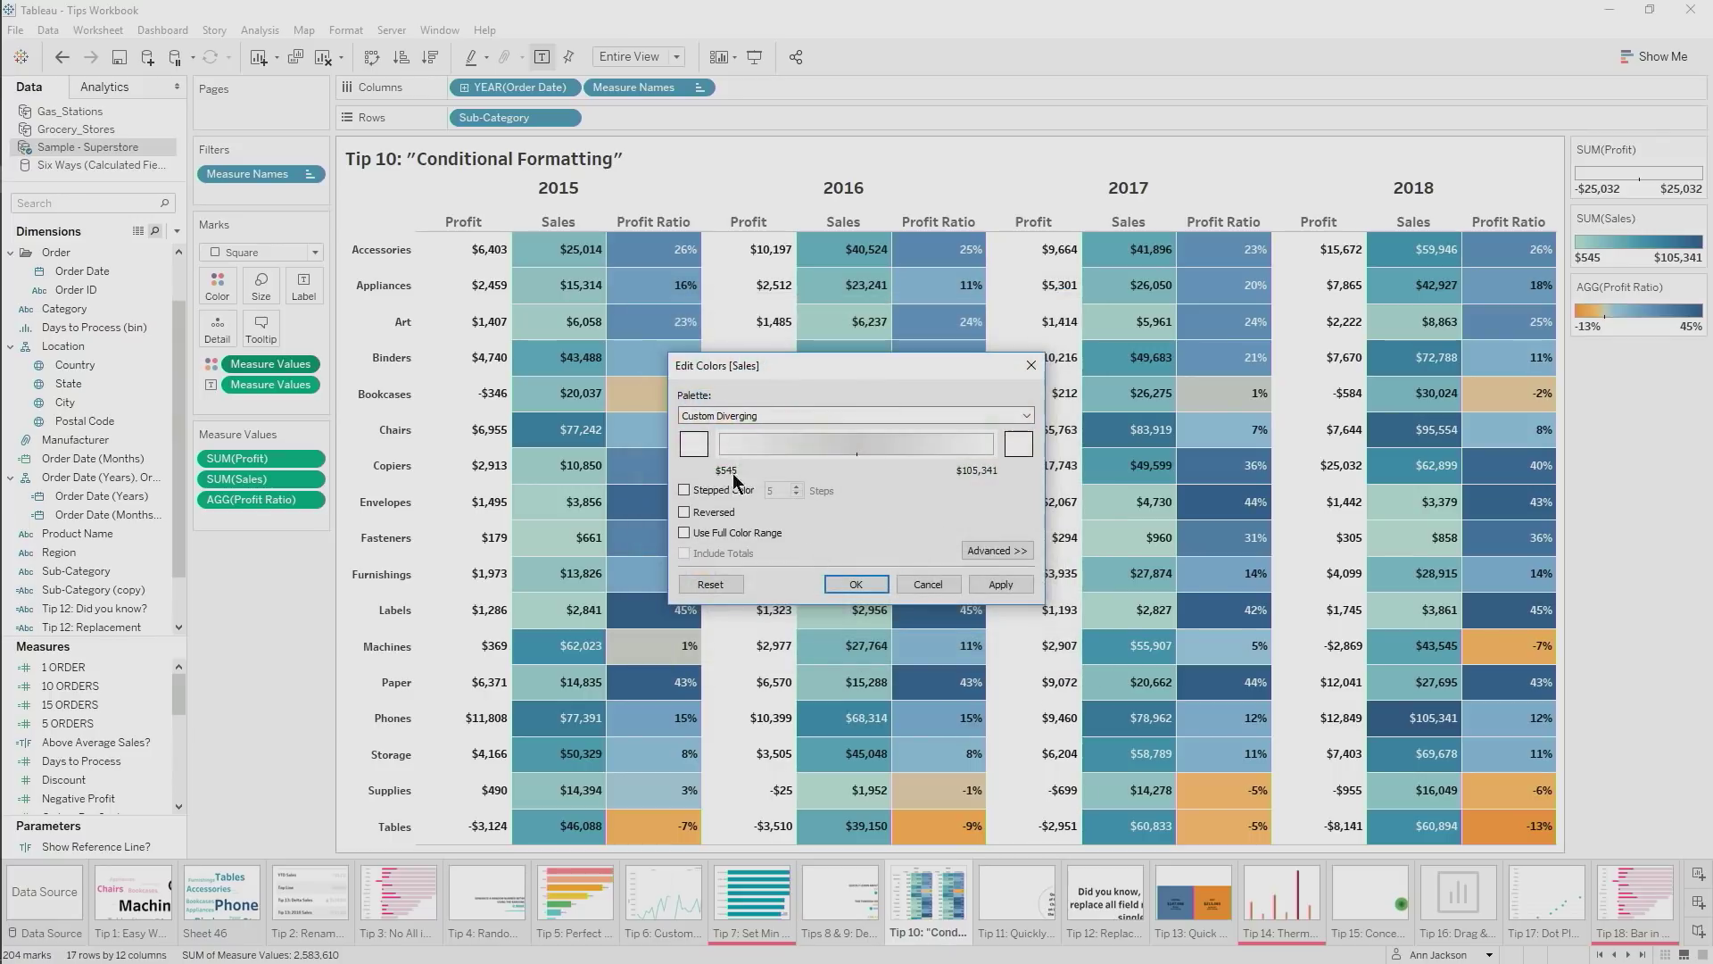
Make the Sales palette a stepped colour with 2 steps and apply it
click(685, 490)
click(796, 495)
click(796, 494)
click(796, 494)
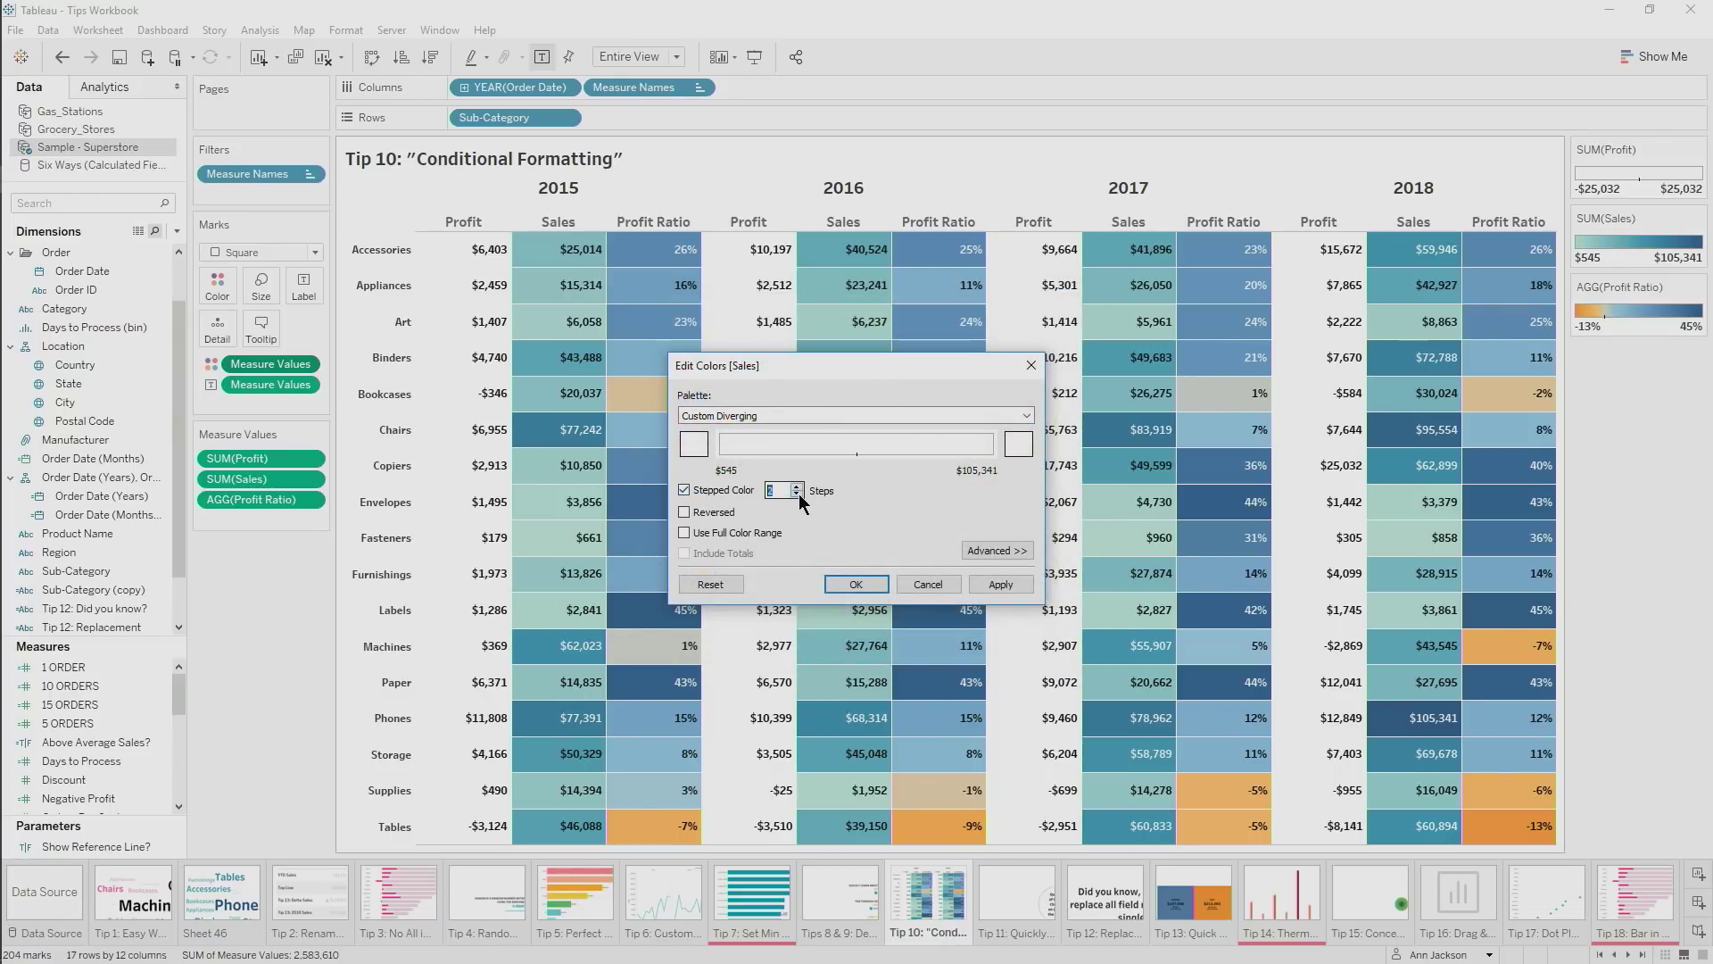
click(856, 585)
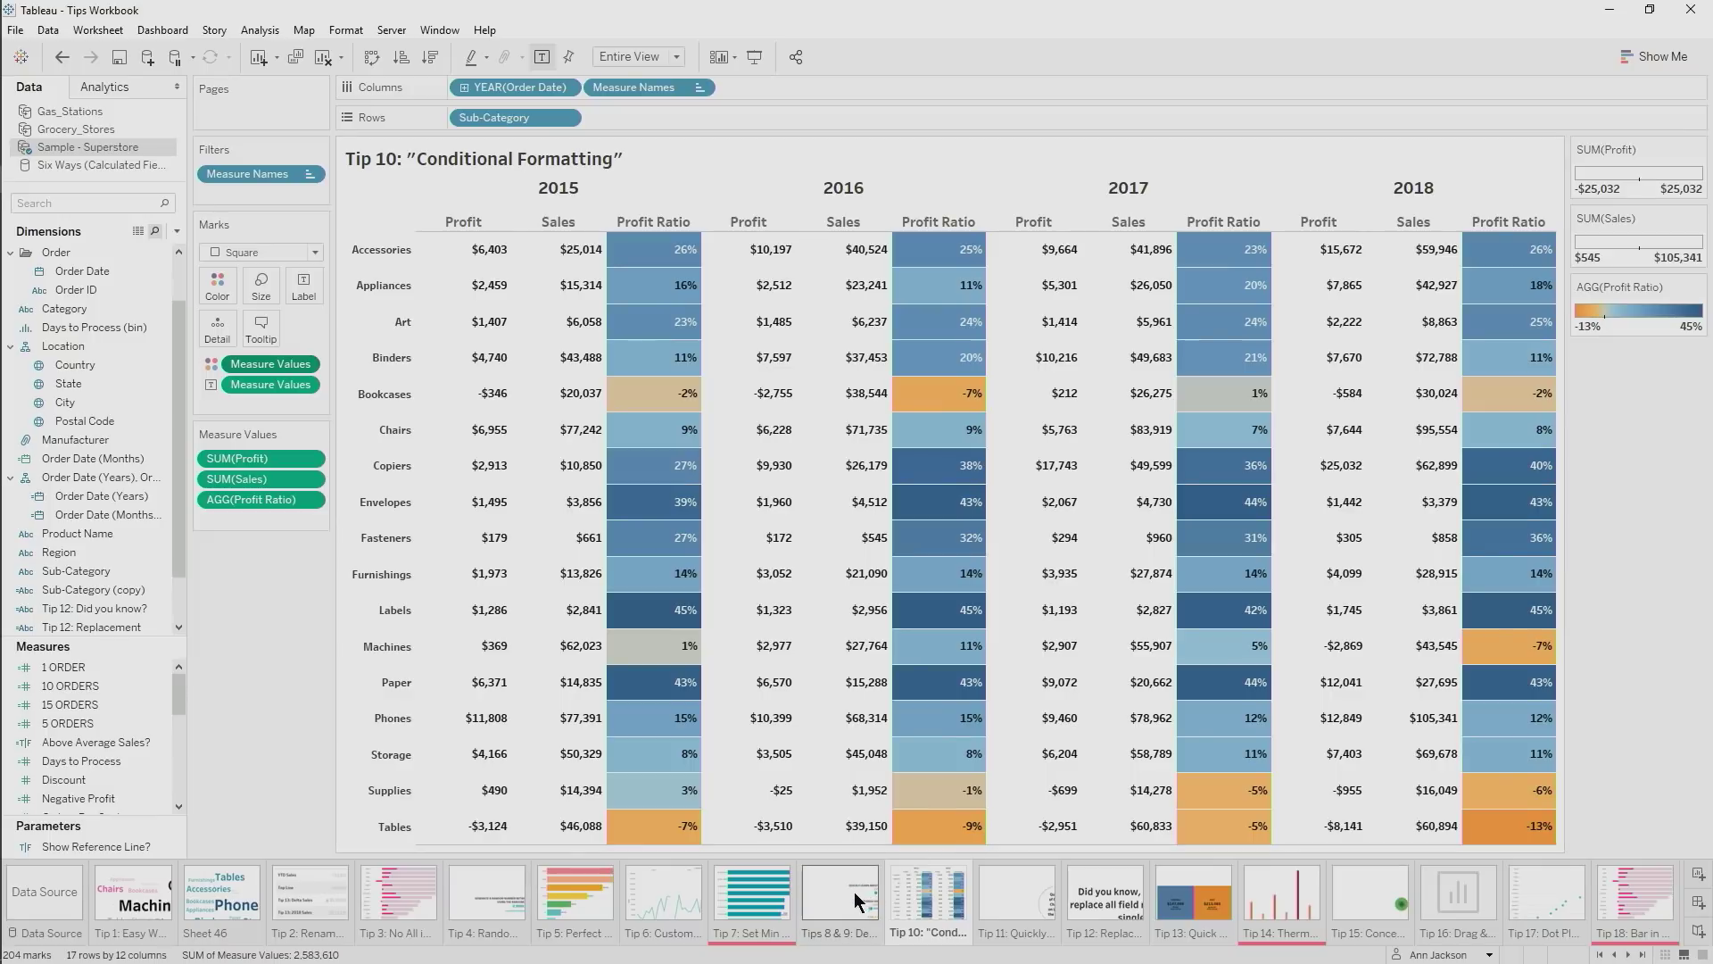
On the Tip 11: Quickly Change Text Order sheet, reorder the label fields to Quickly, Change, the Order, of Fields, on Labels
click(852, 890)
click(913, 889)
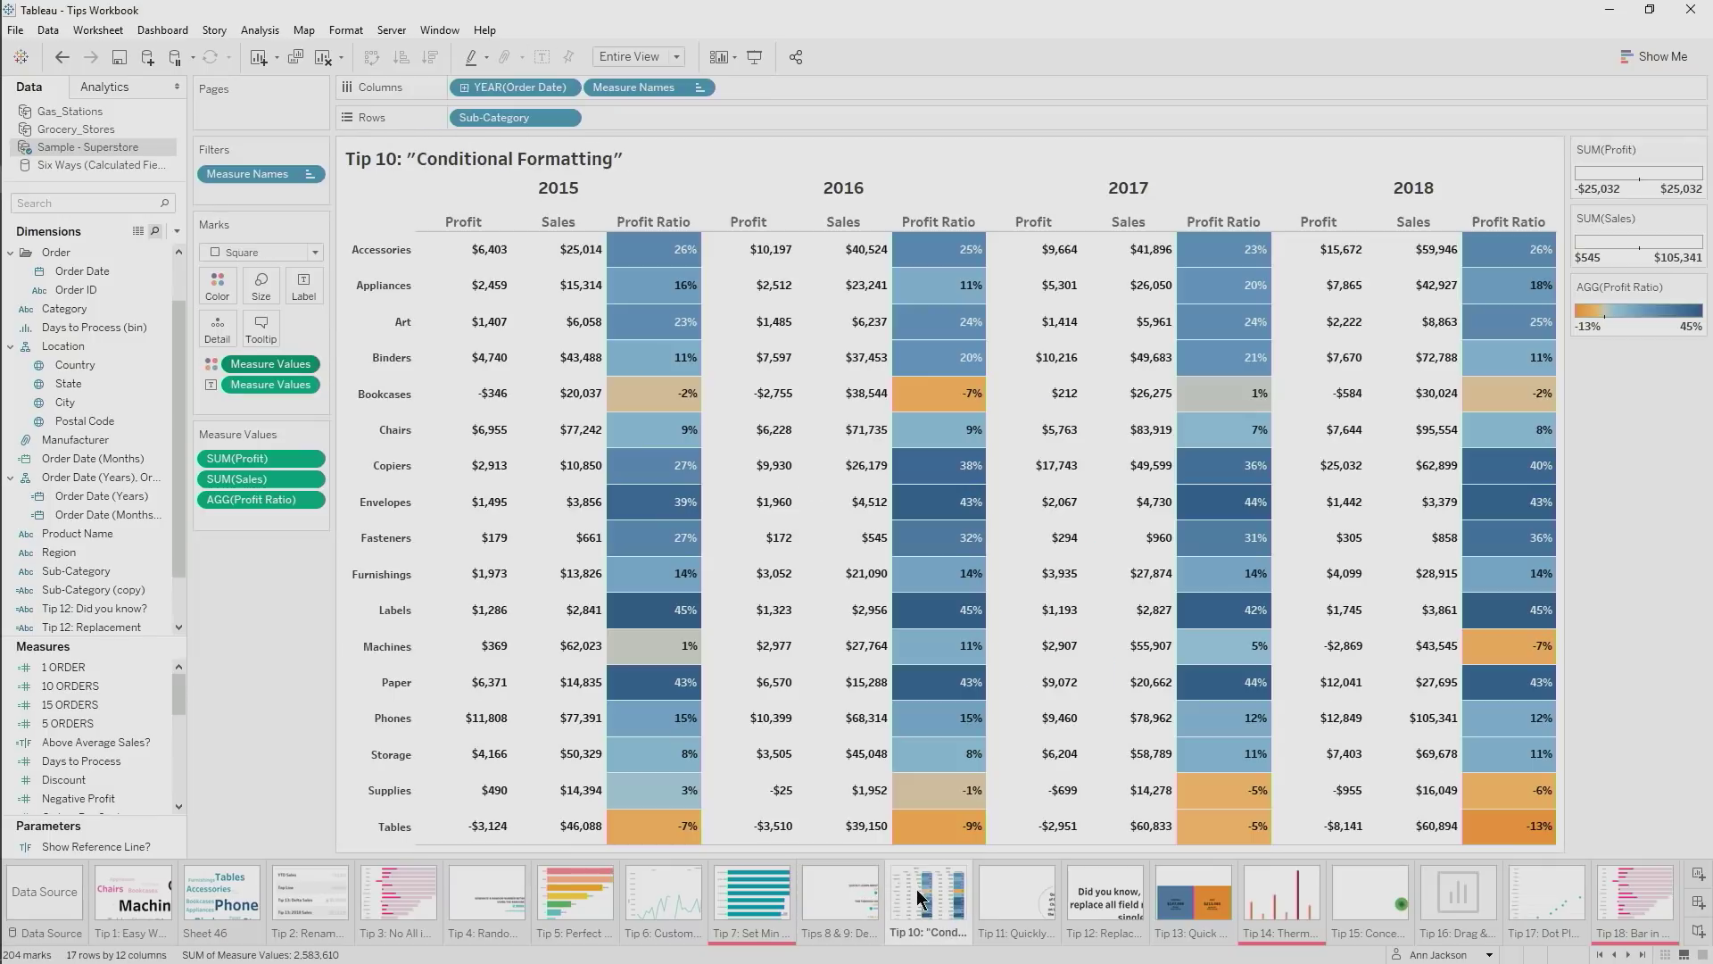
click(991, 881)
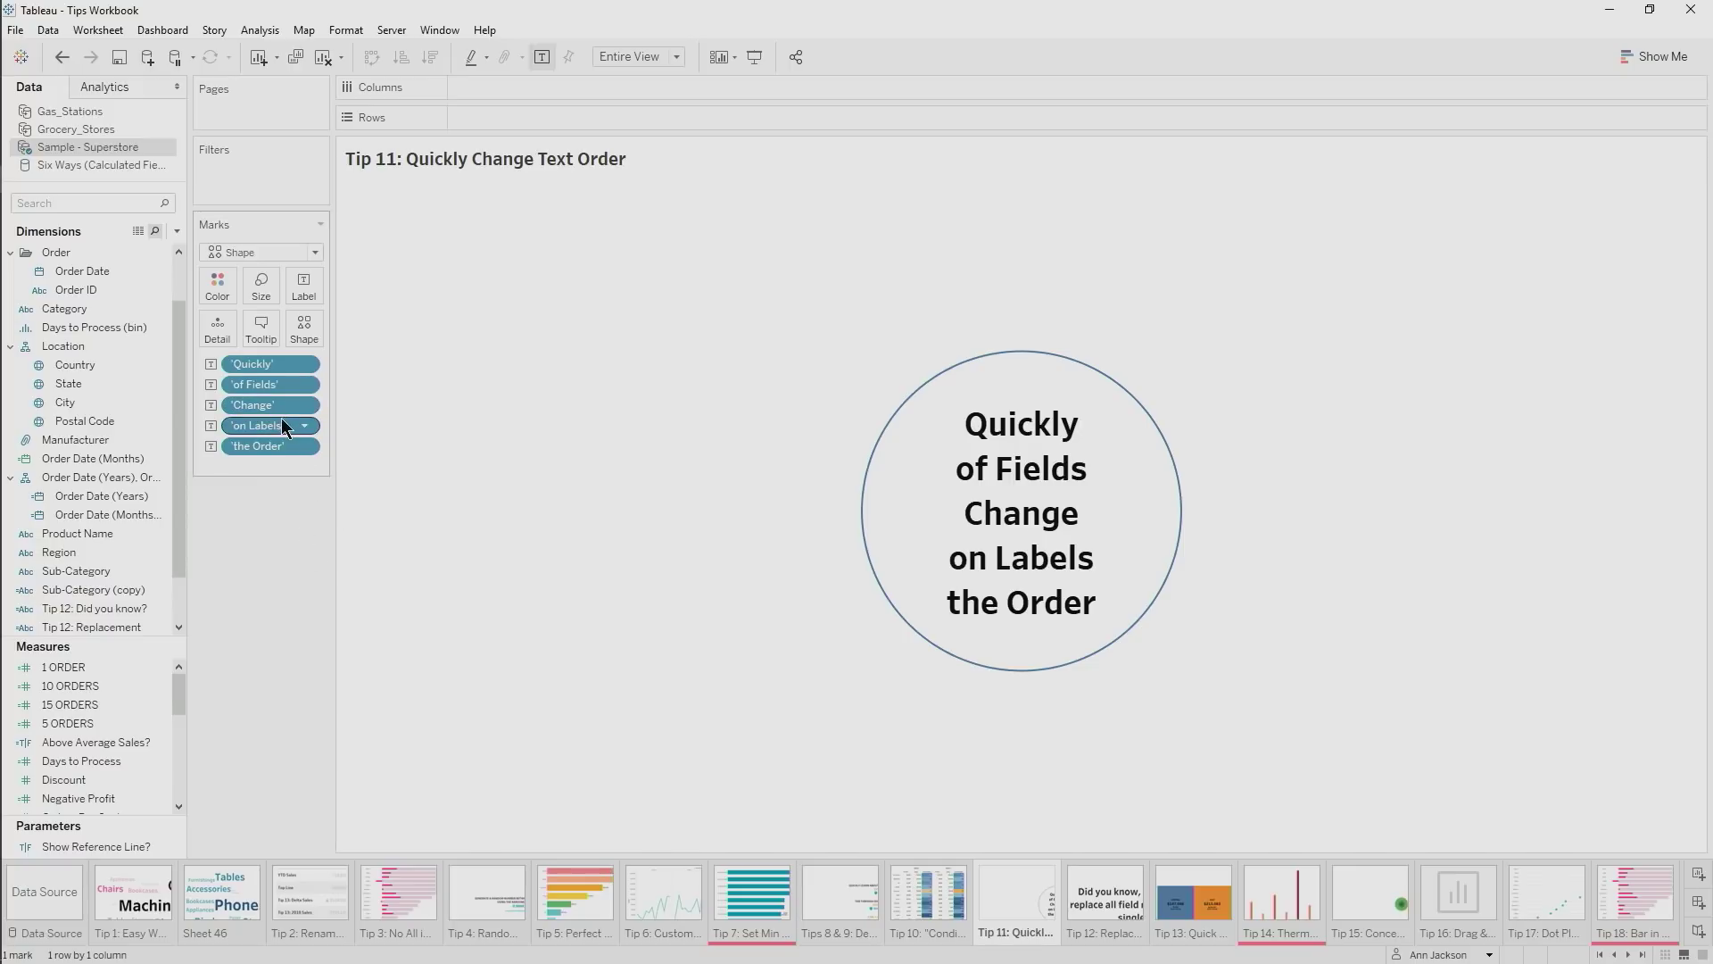
drag(277, 428, 265, 382)
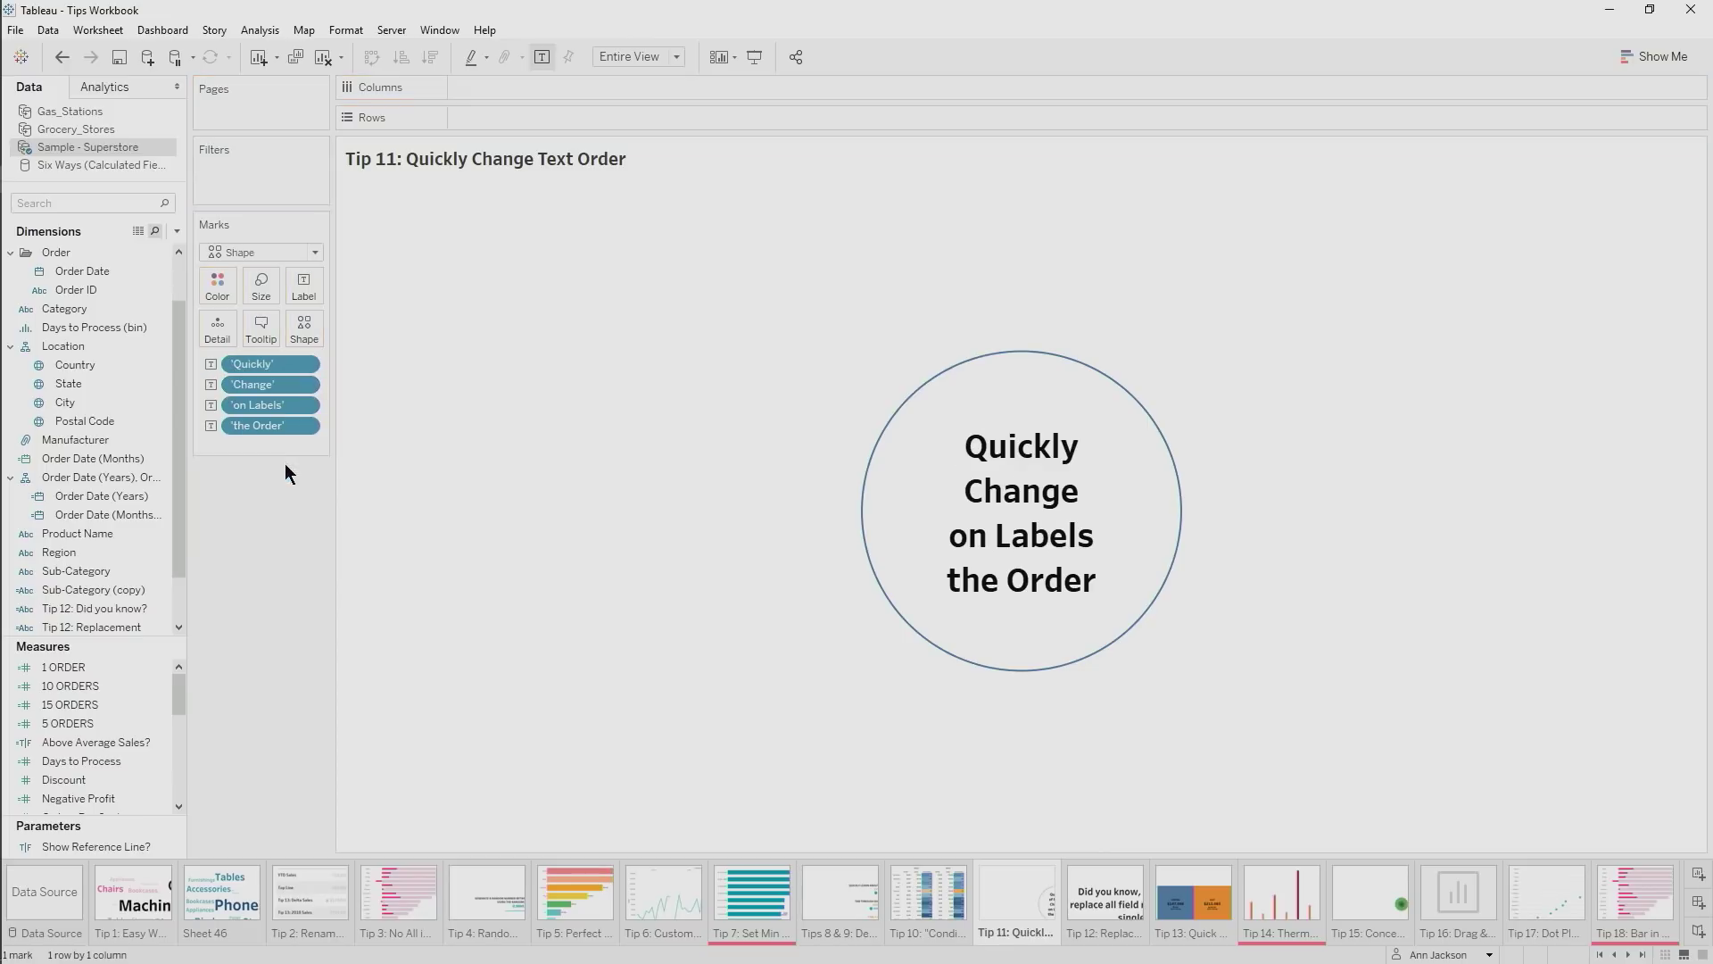
click(62, 56)
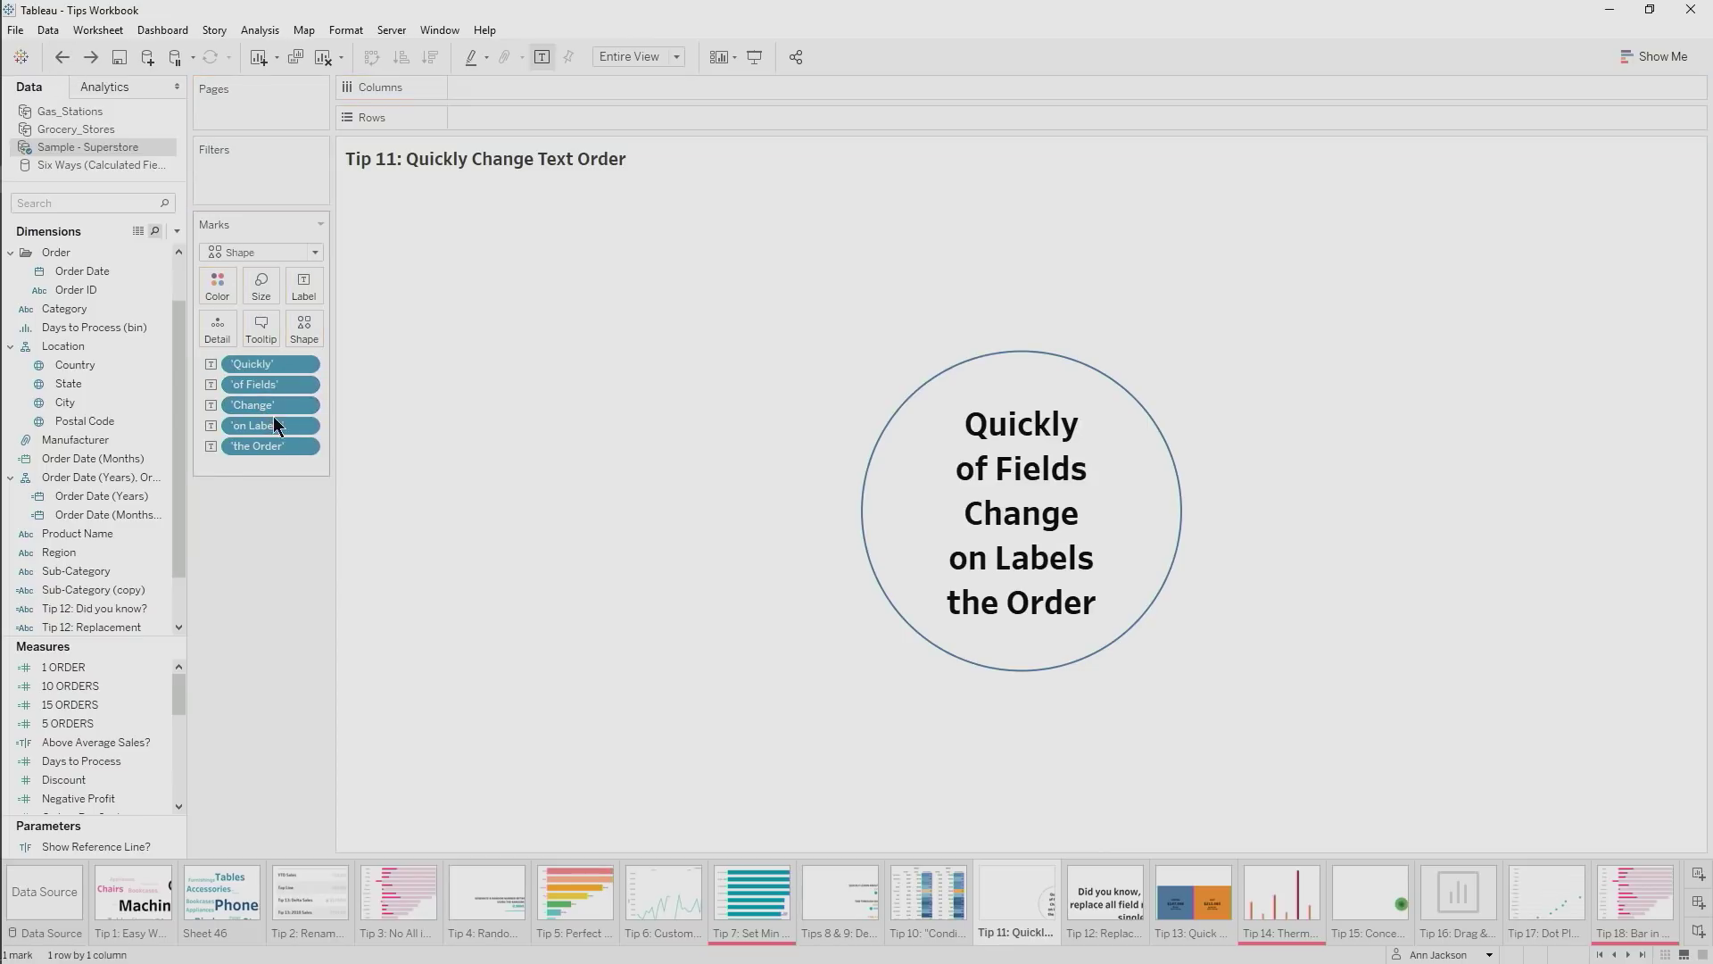
drag(271, 407, 272, 373)
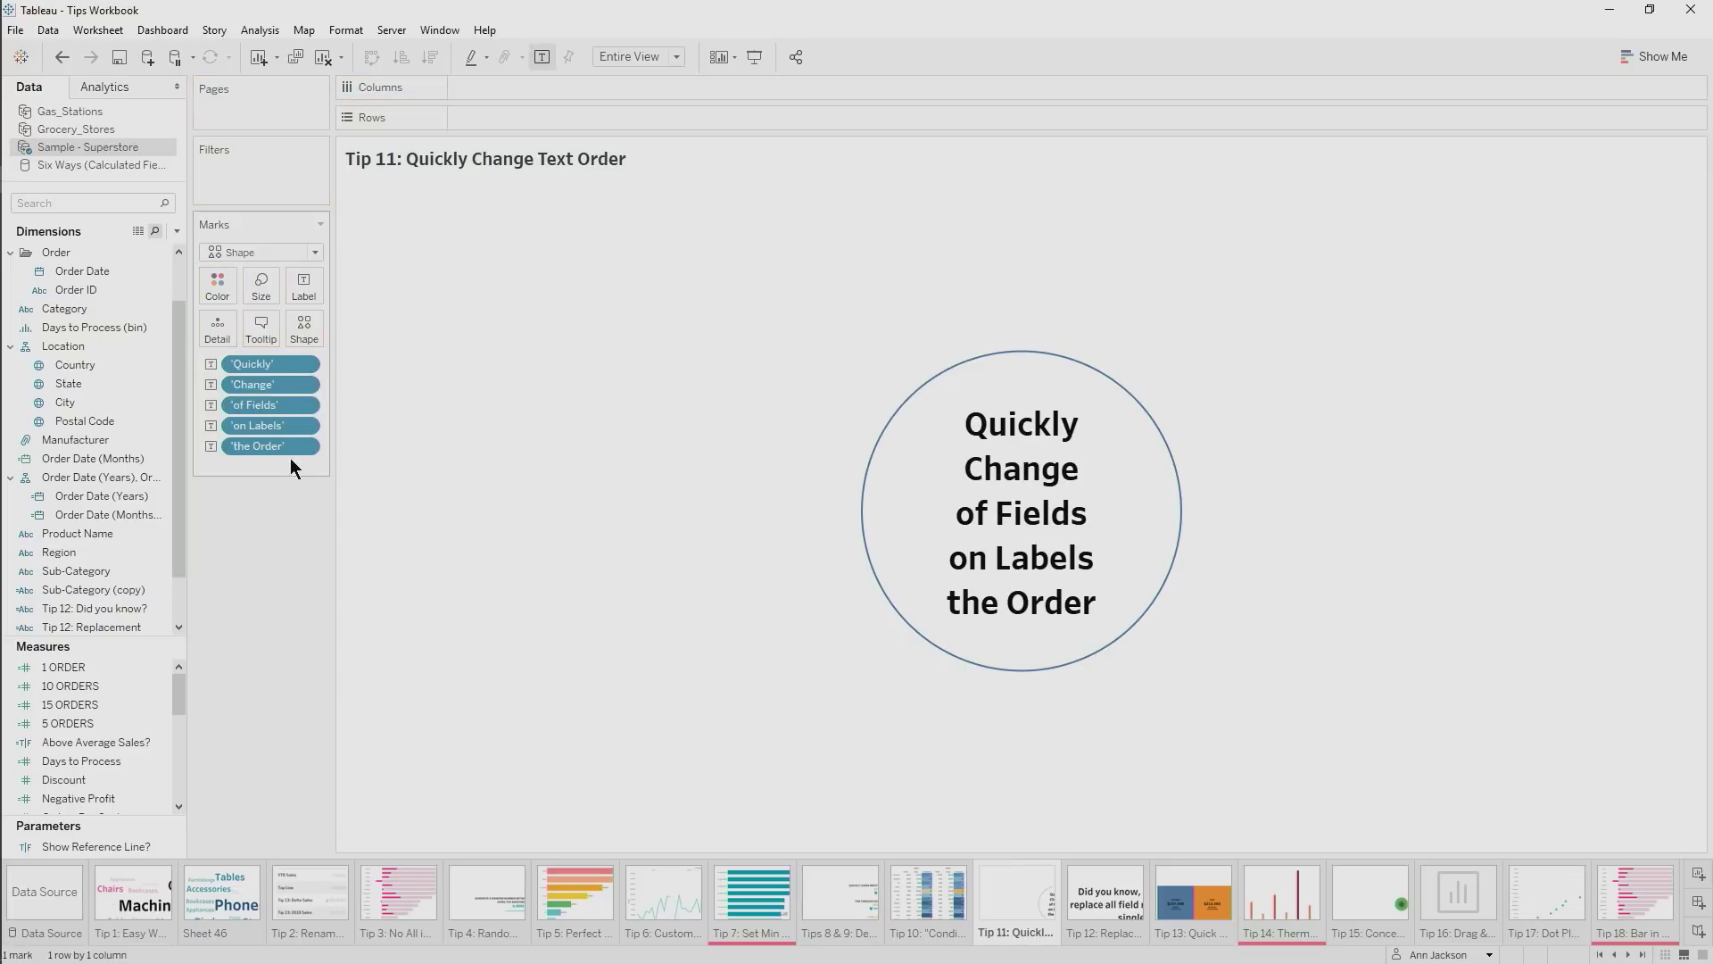
drag(291, 453, 281, 394)
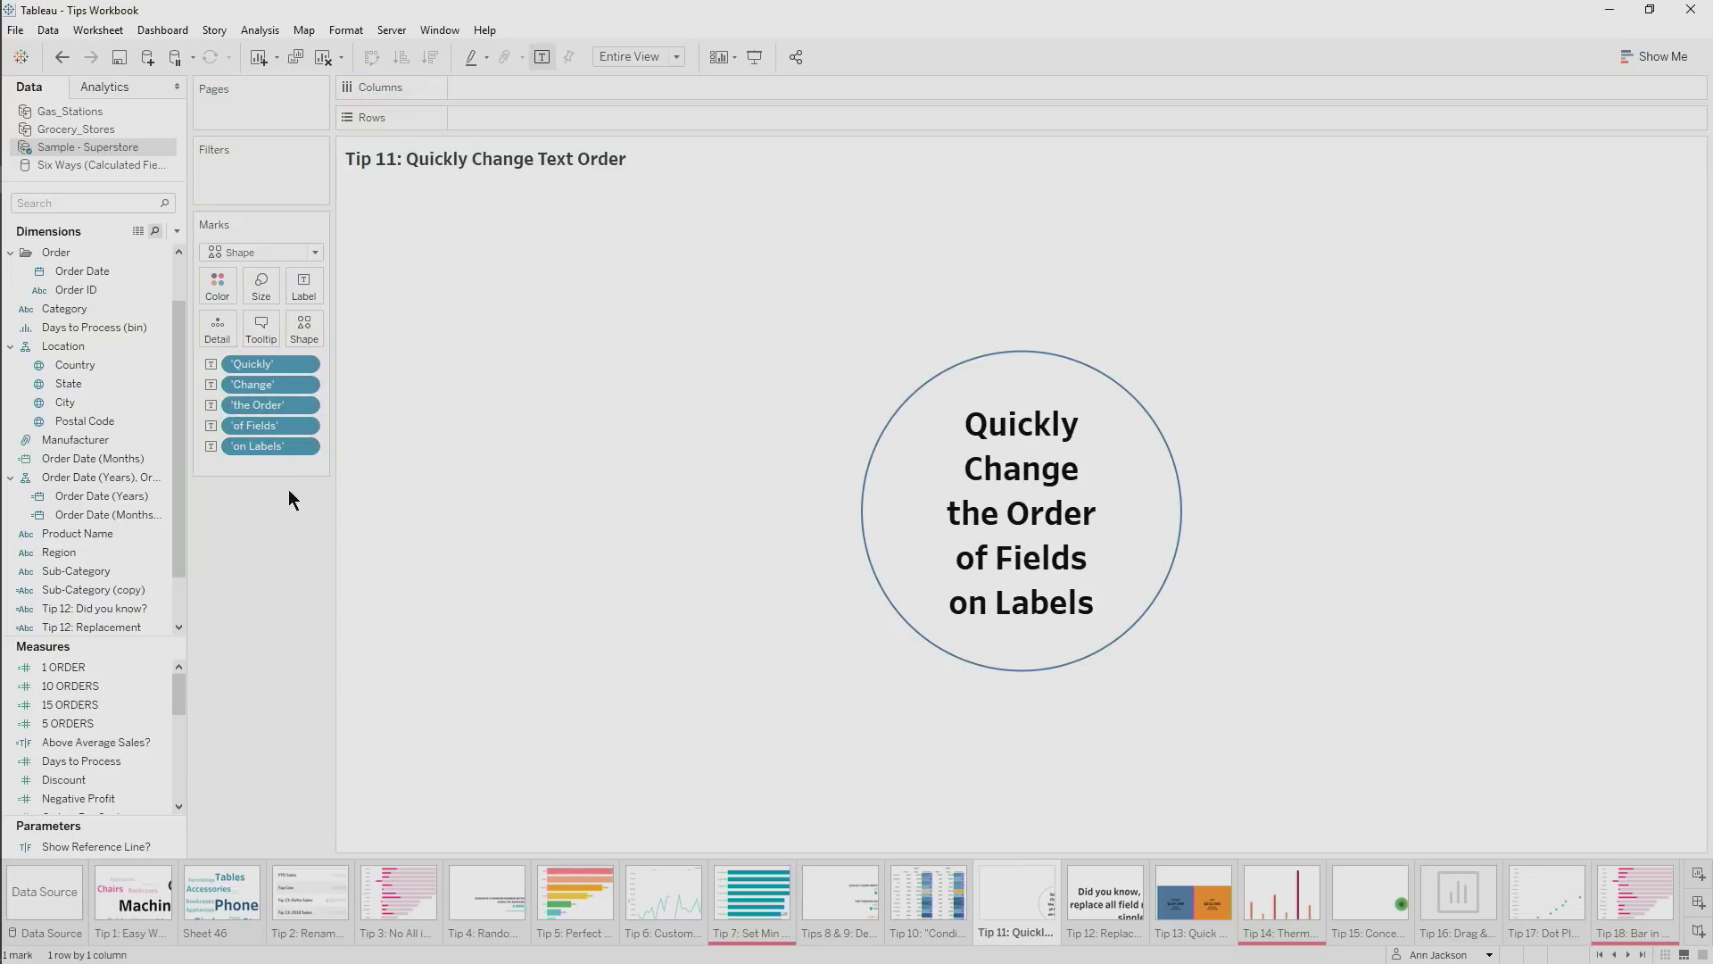
On the Tip 12: Replace Fields sheet, replace all references to "Tip 12: Did you know?" with "Tip 12: Replacement" and undo the replacement
click(1107, 897)
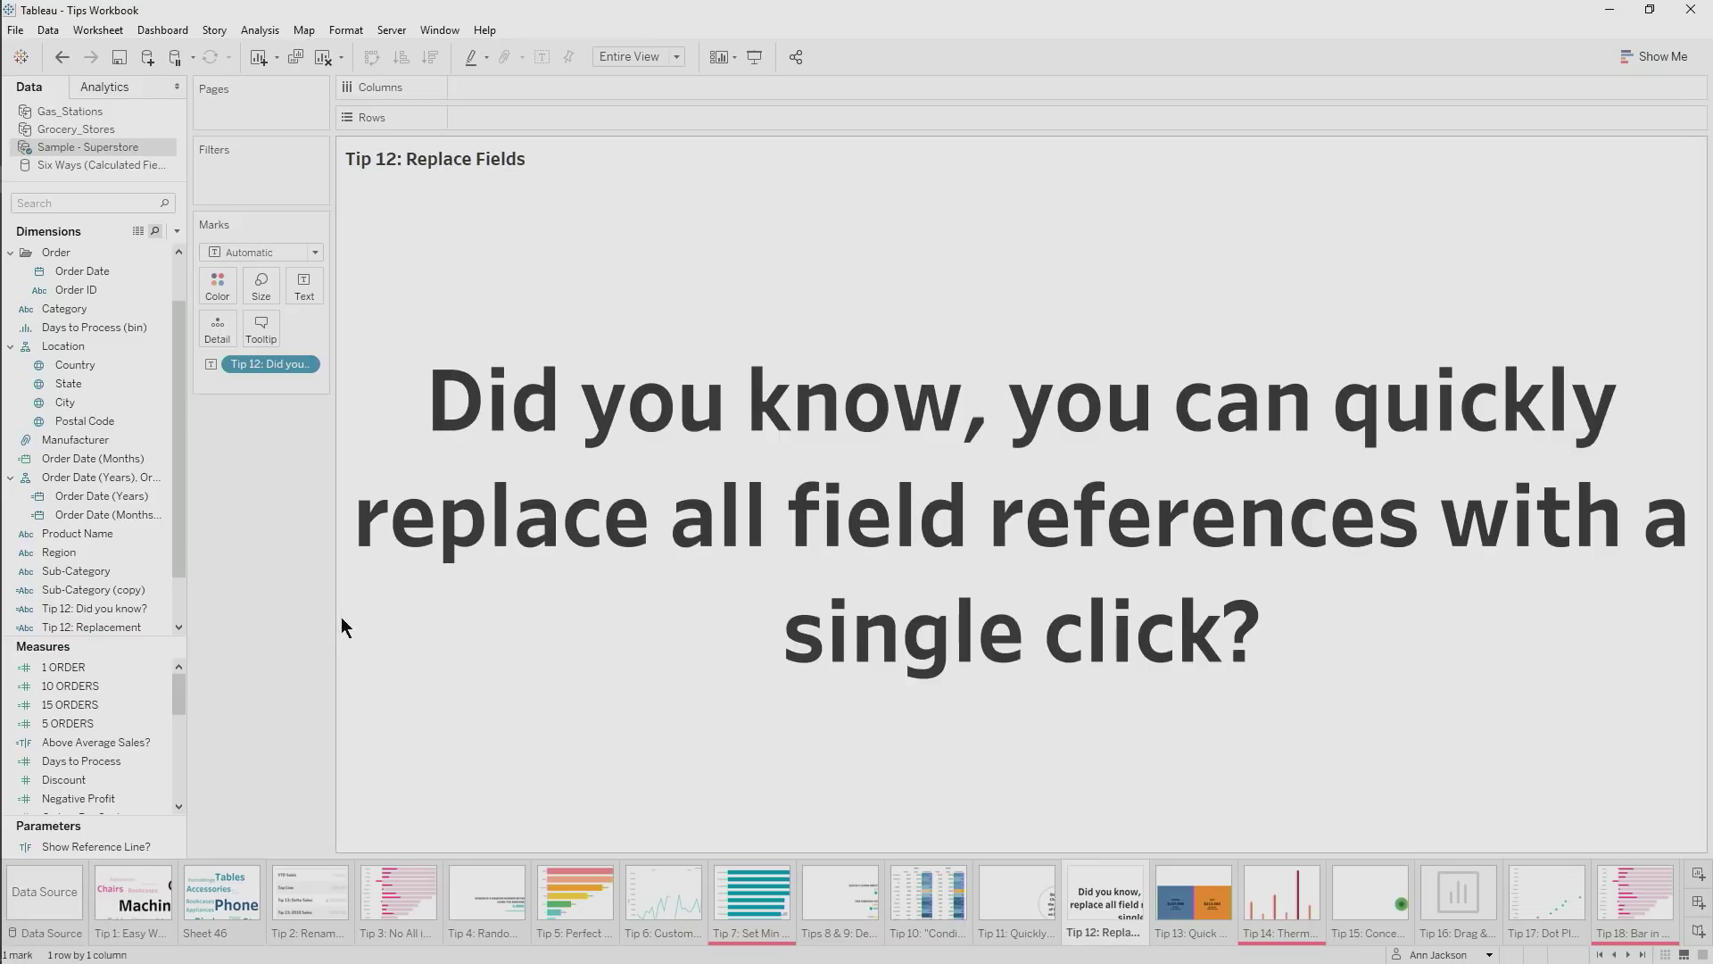
scroll(156, 542, down, 2)
right_click(100, 552)
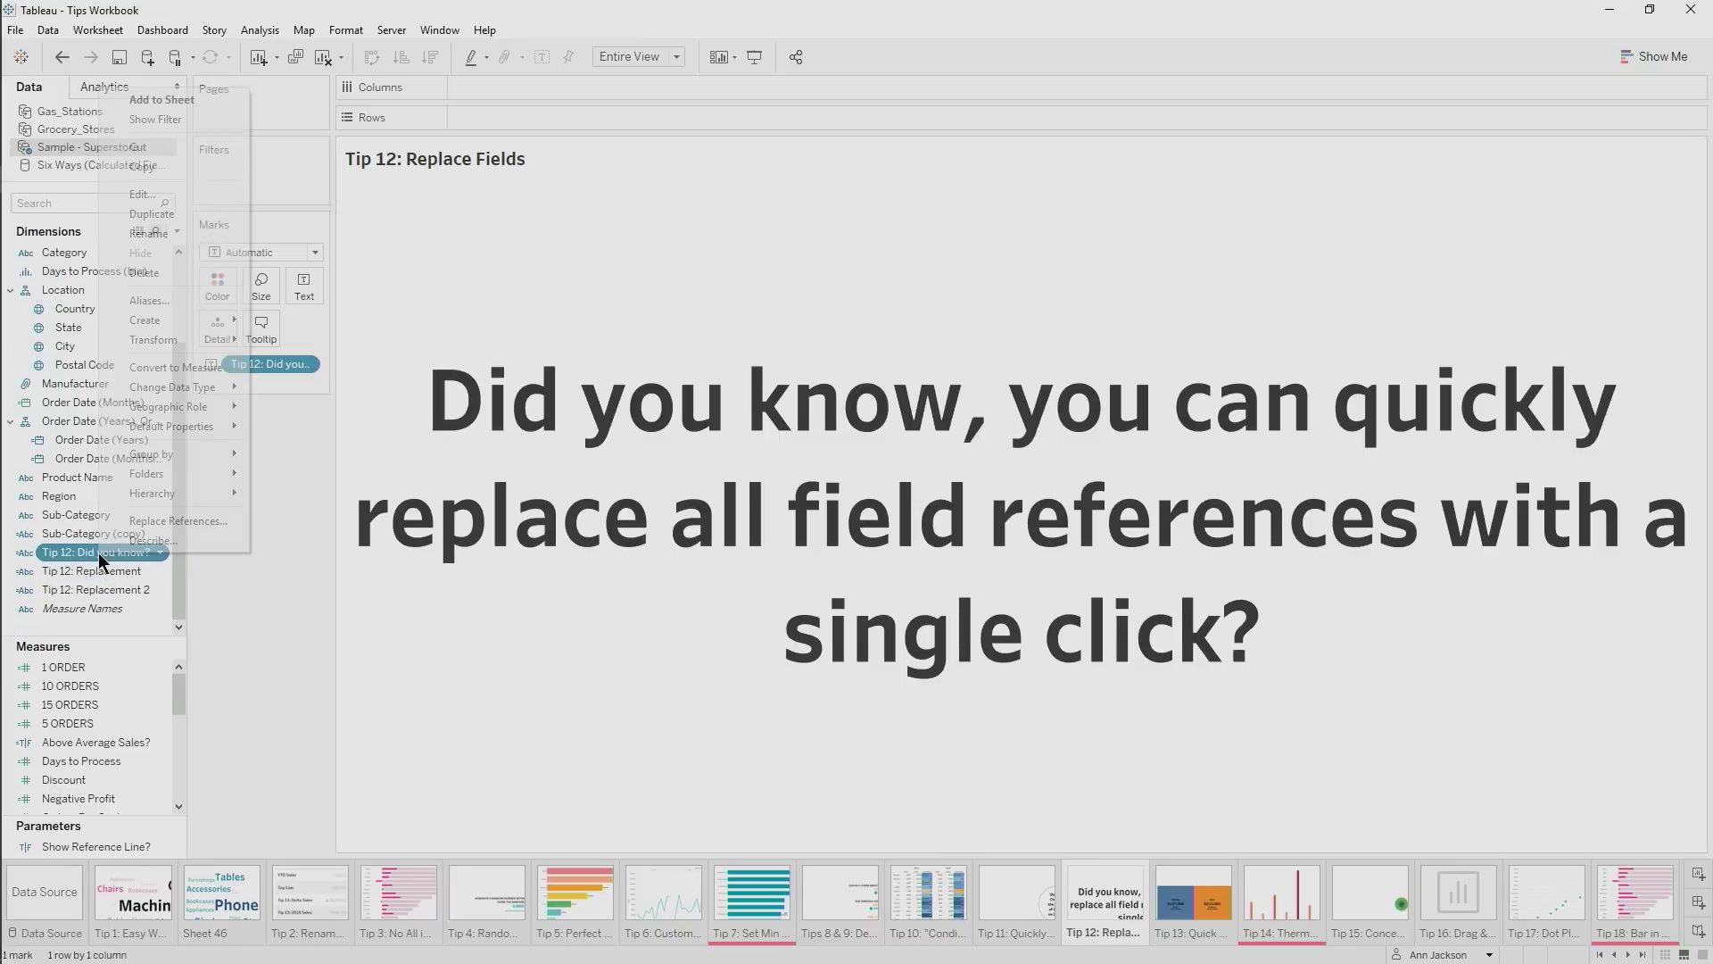
click(194, 513)
scroll(848, 460, down, 5)
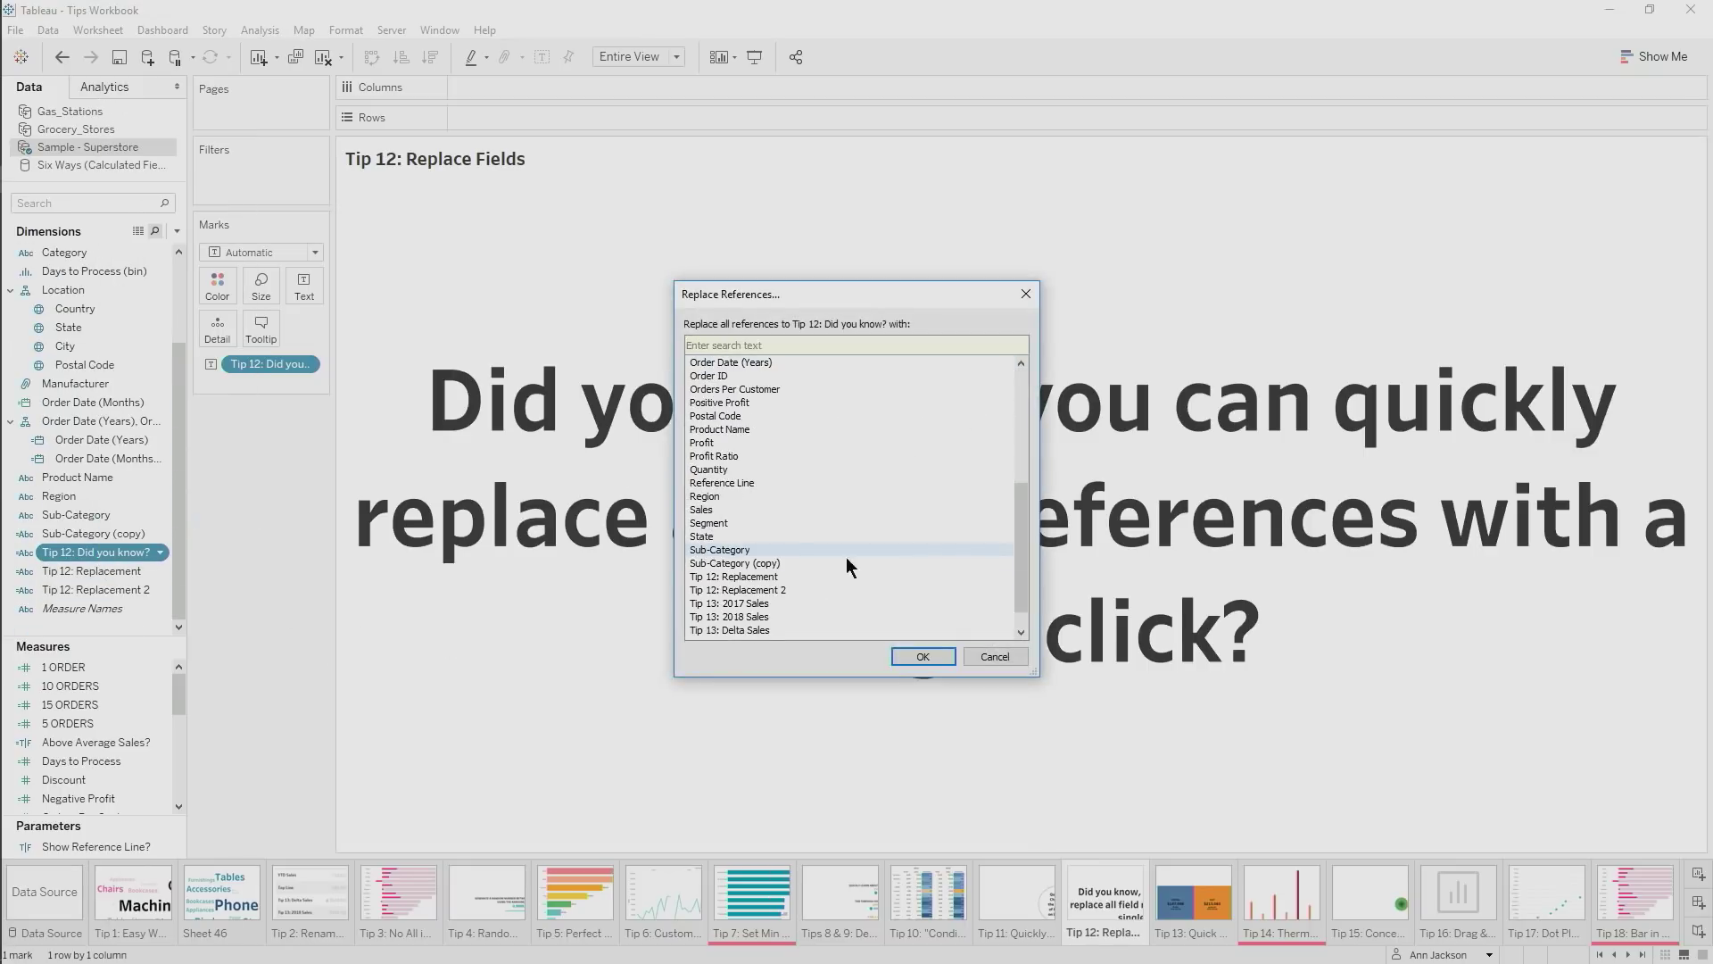
click(732, 577)
click(924, 657)
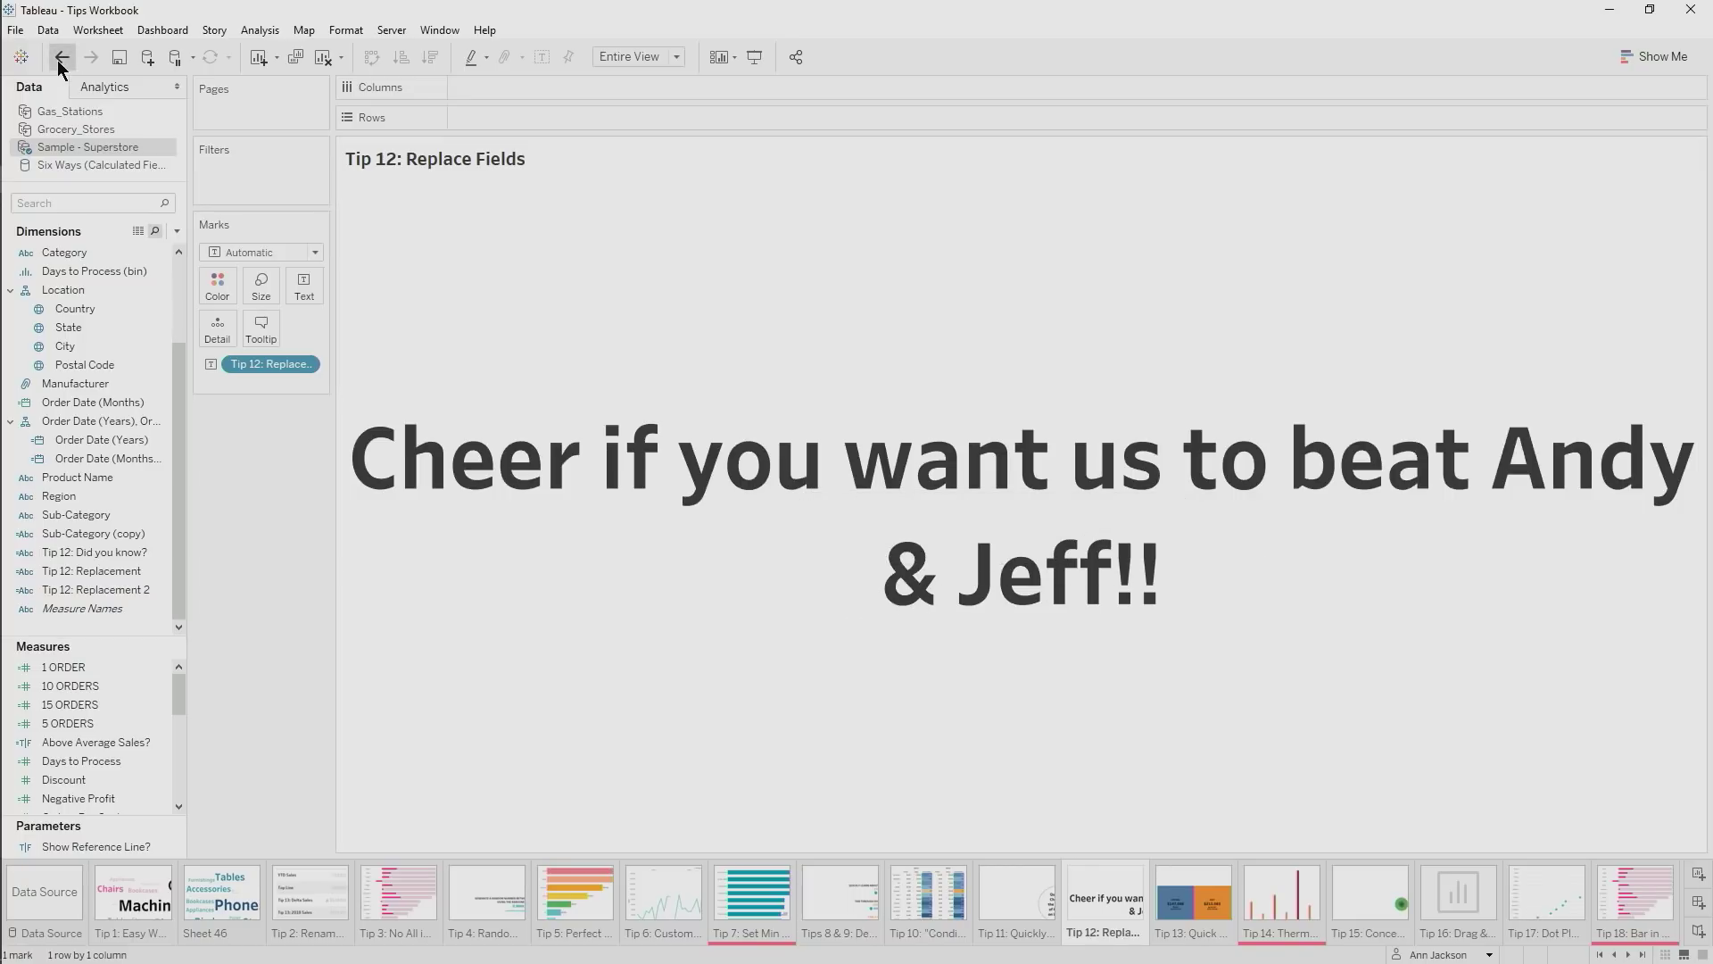
key(ctrl+z)
Open the calculation of the "Tip 12: Replacement 2" field, enlarge its formula for reading and close it
right_click(92, 591)
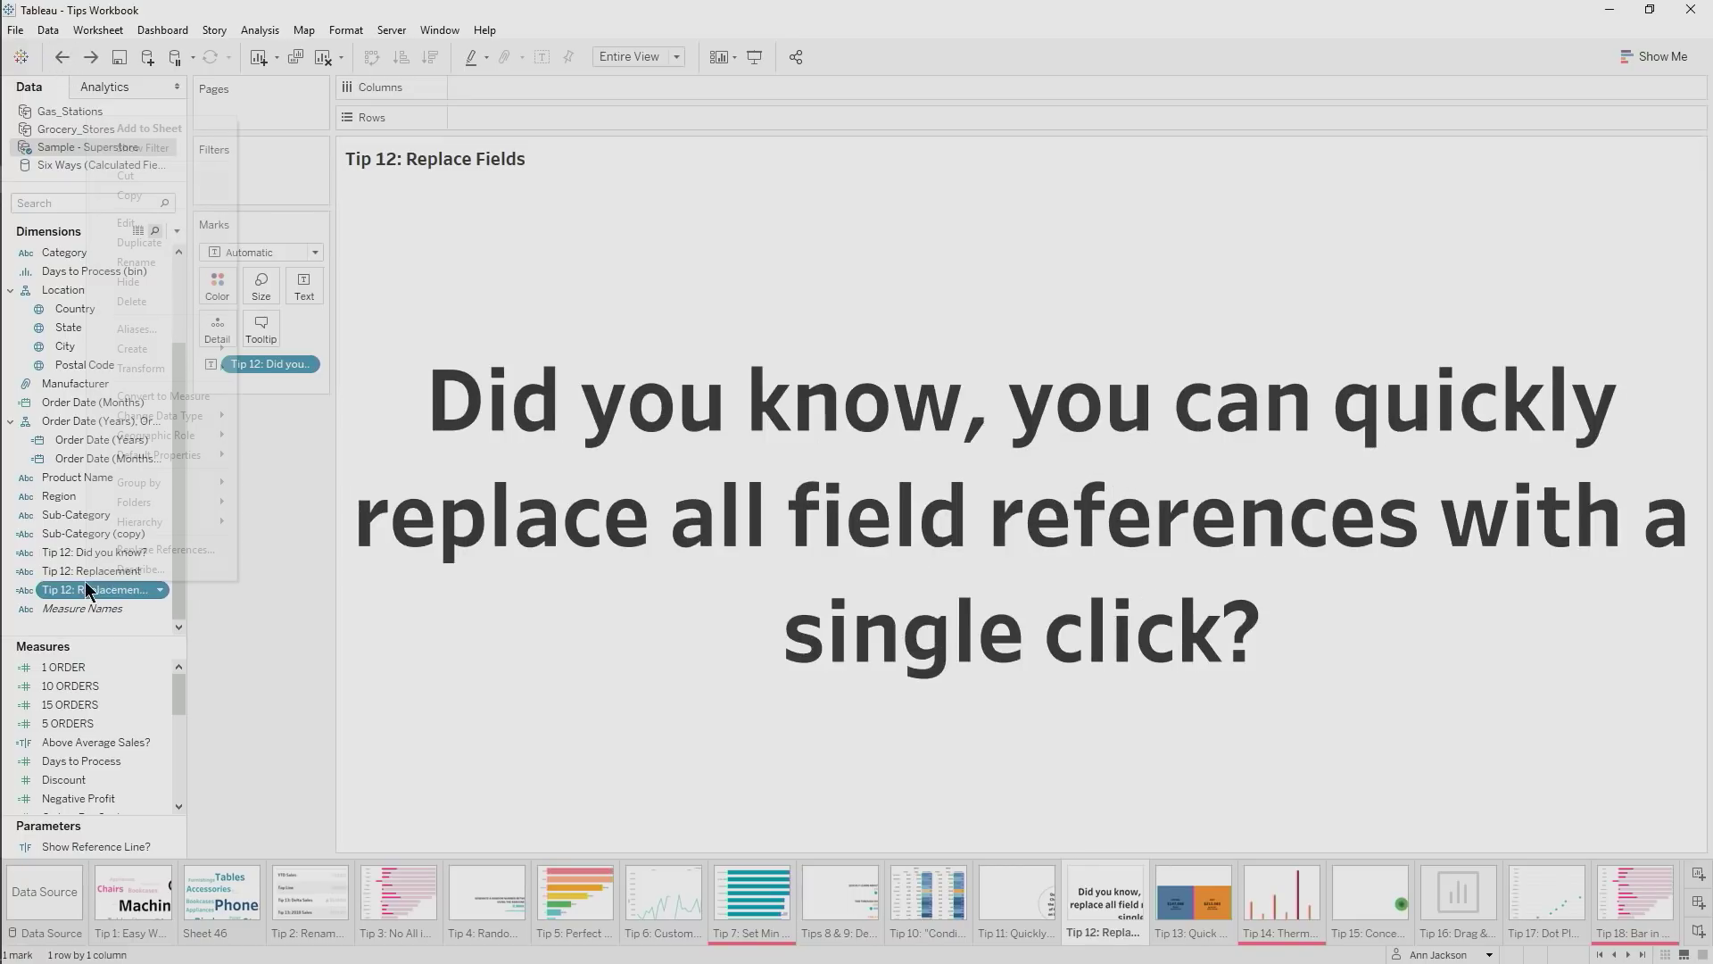
click(169, 223)
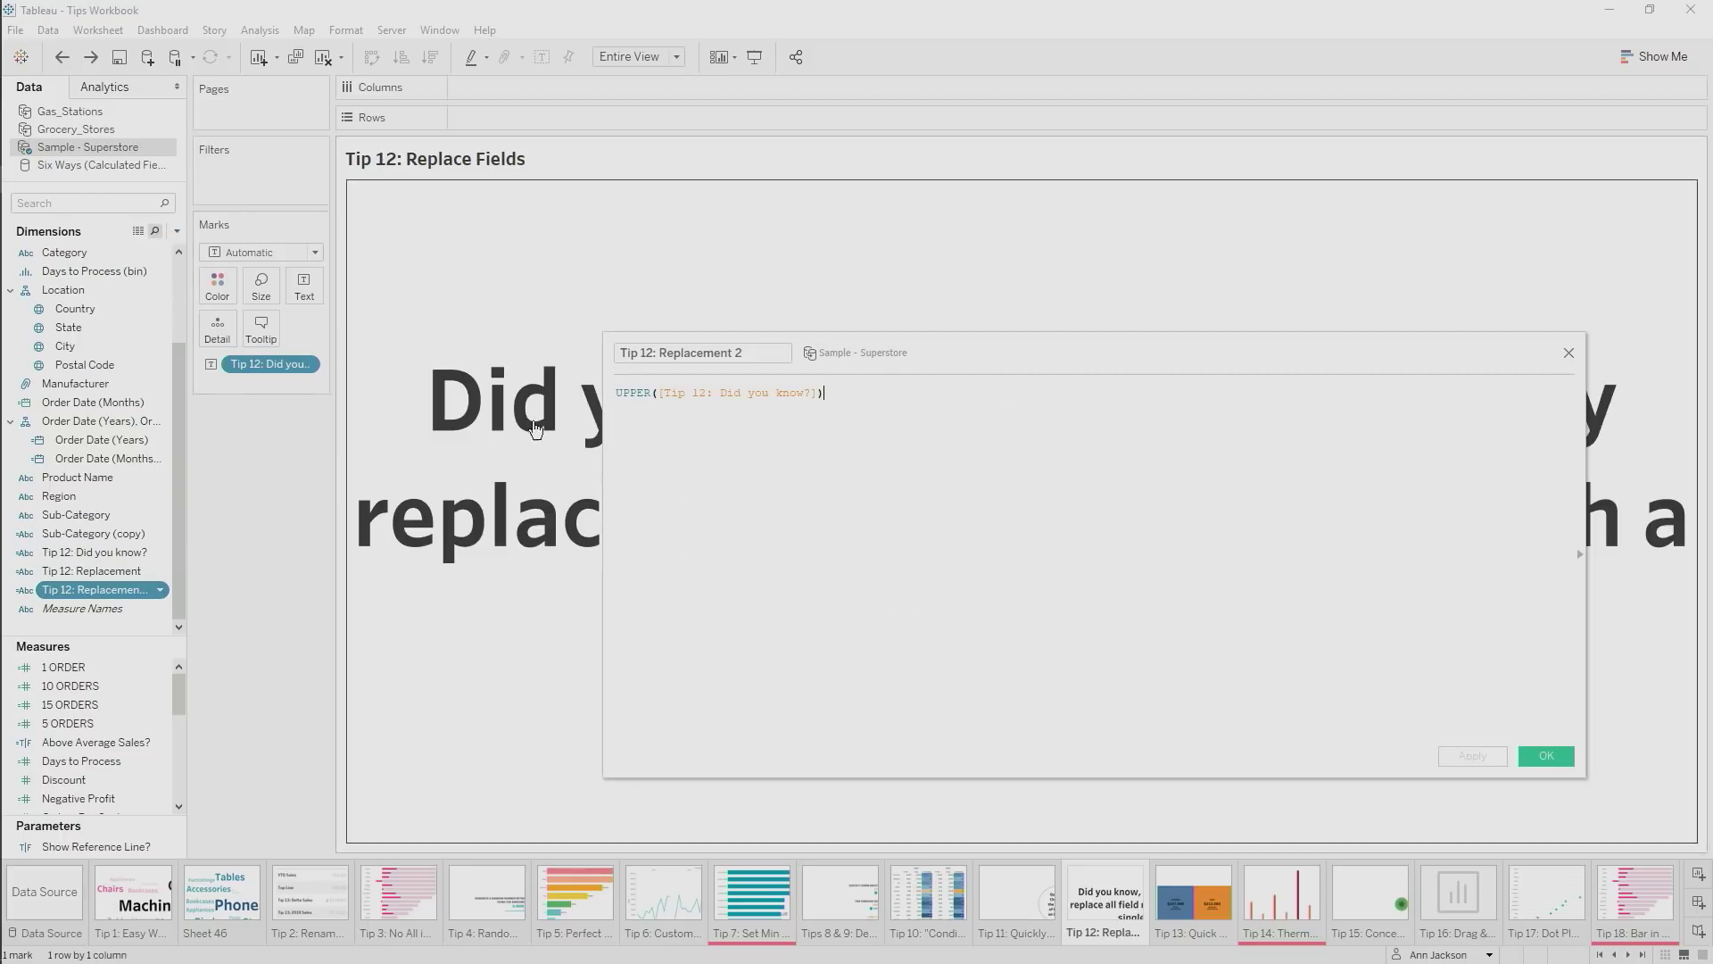
scroll(1211, 479, up, 6)
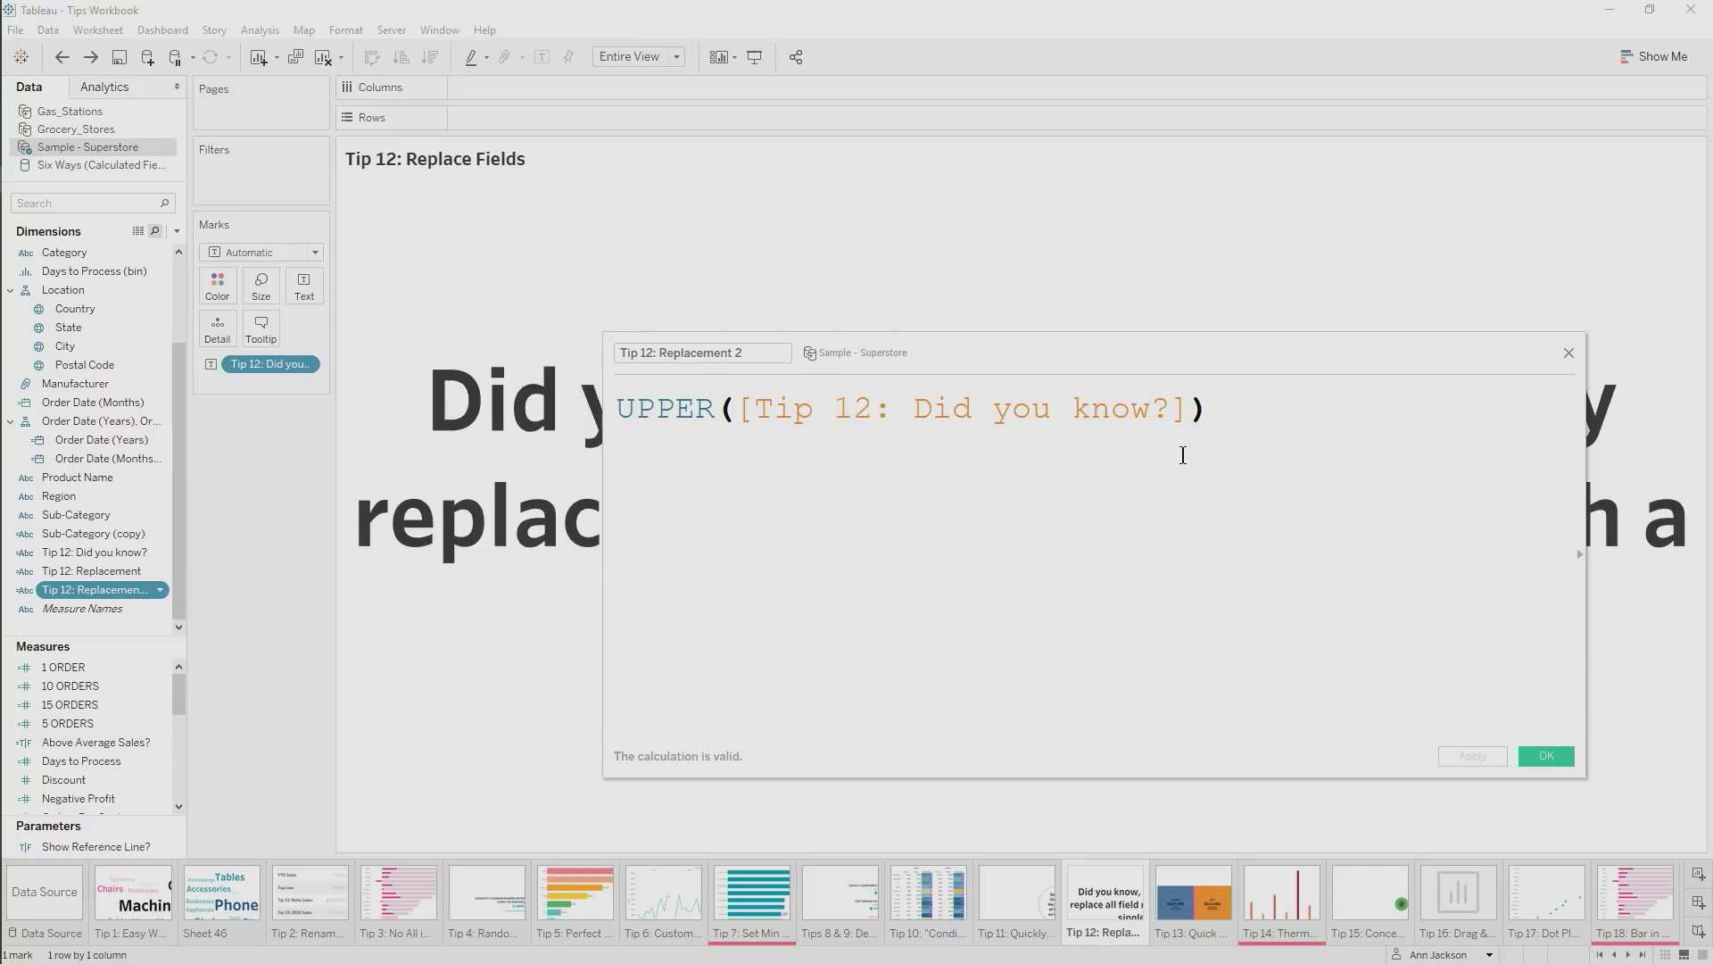
click(1569, 354)
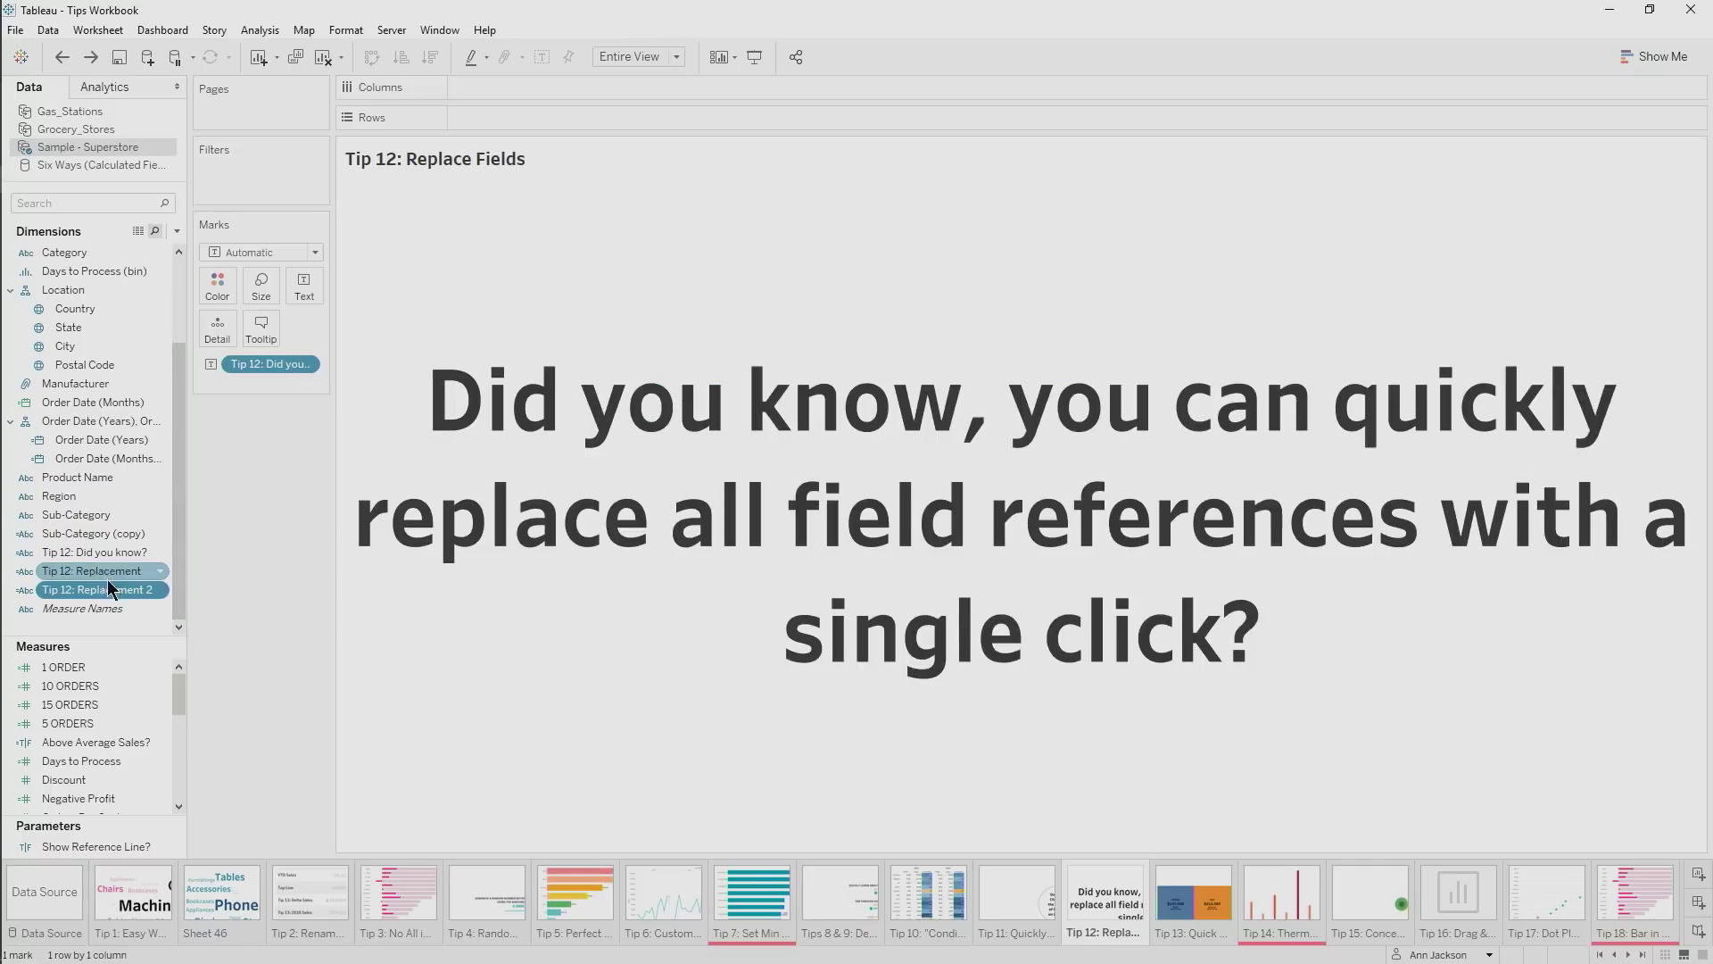
Display "Tip 12: Replacement 2" as the text mark and replace all references to "Tip 12: Did you know?" with "Tip 12: Replacement"
drag(95, 589, 297, 364)
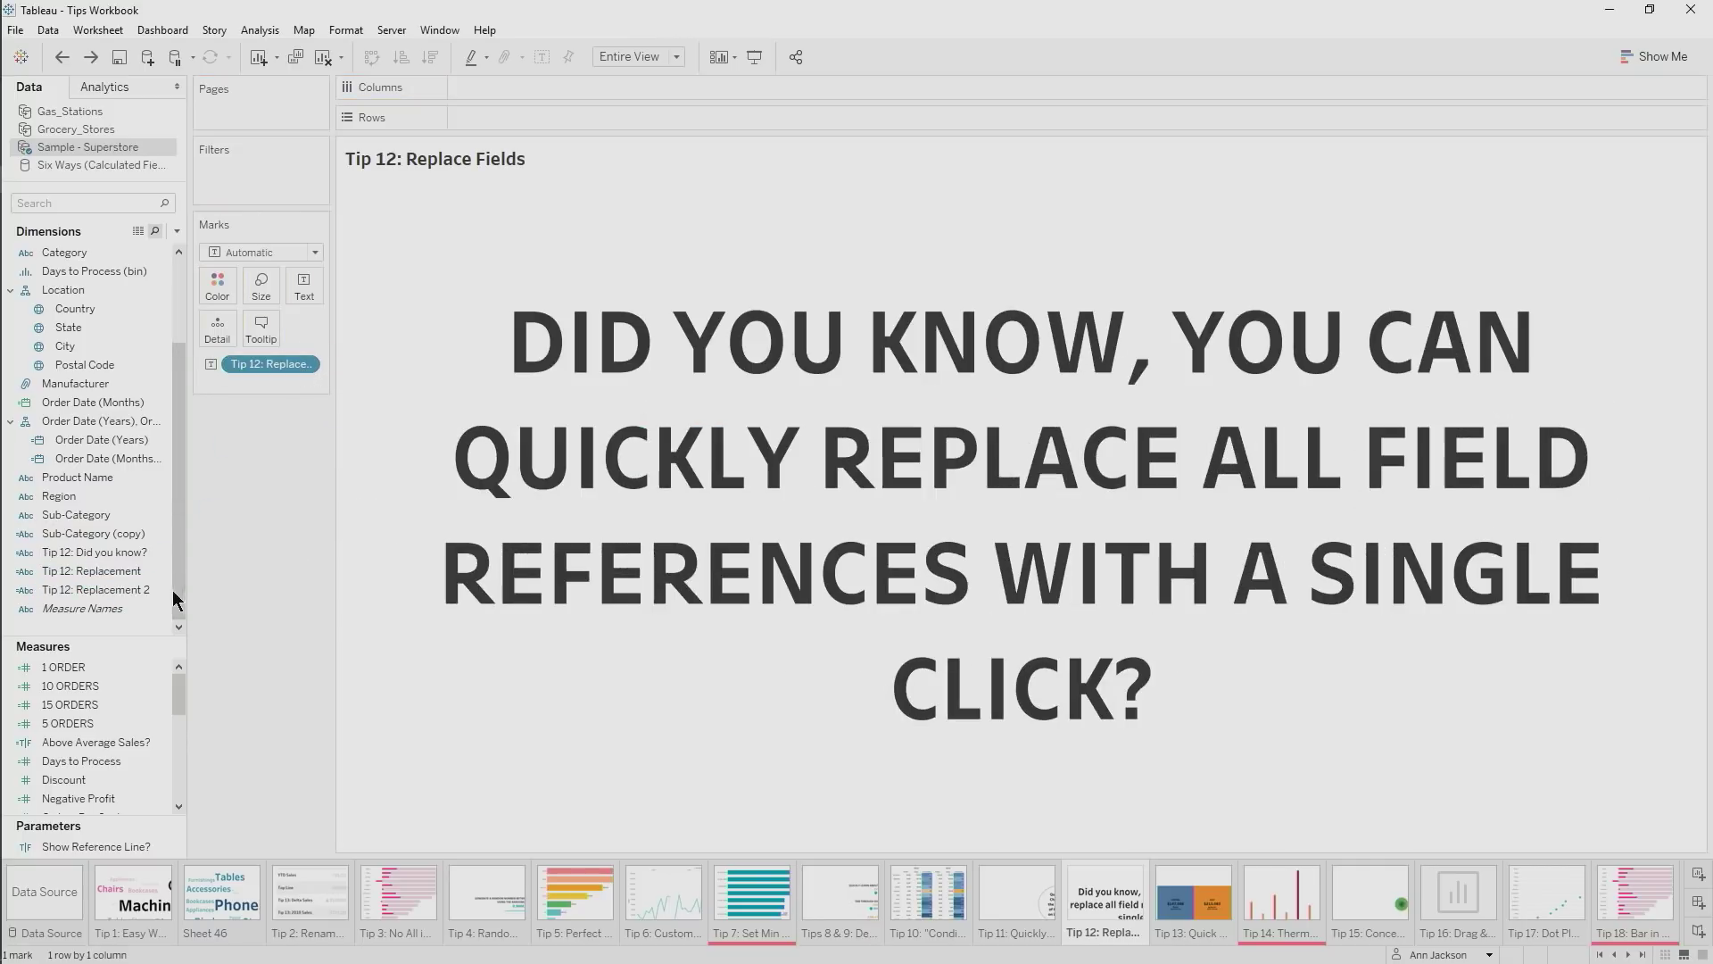
right_click(138, 558)
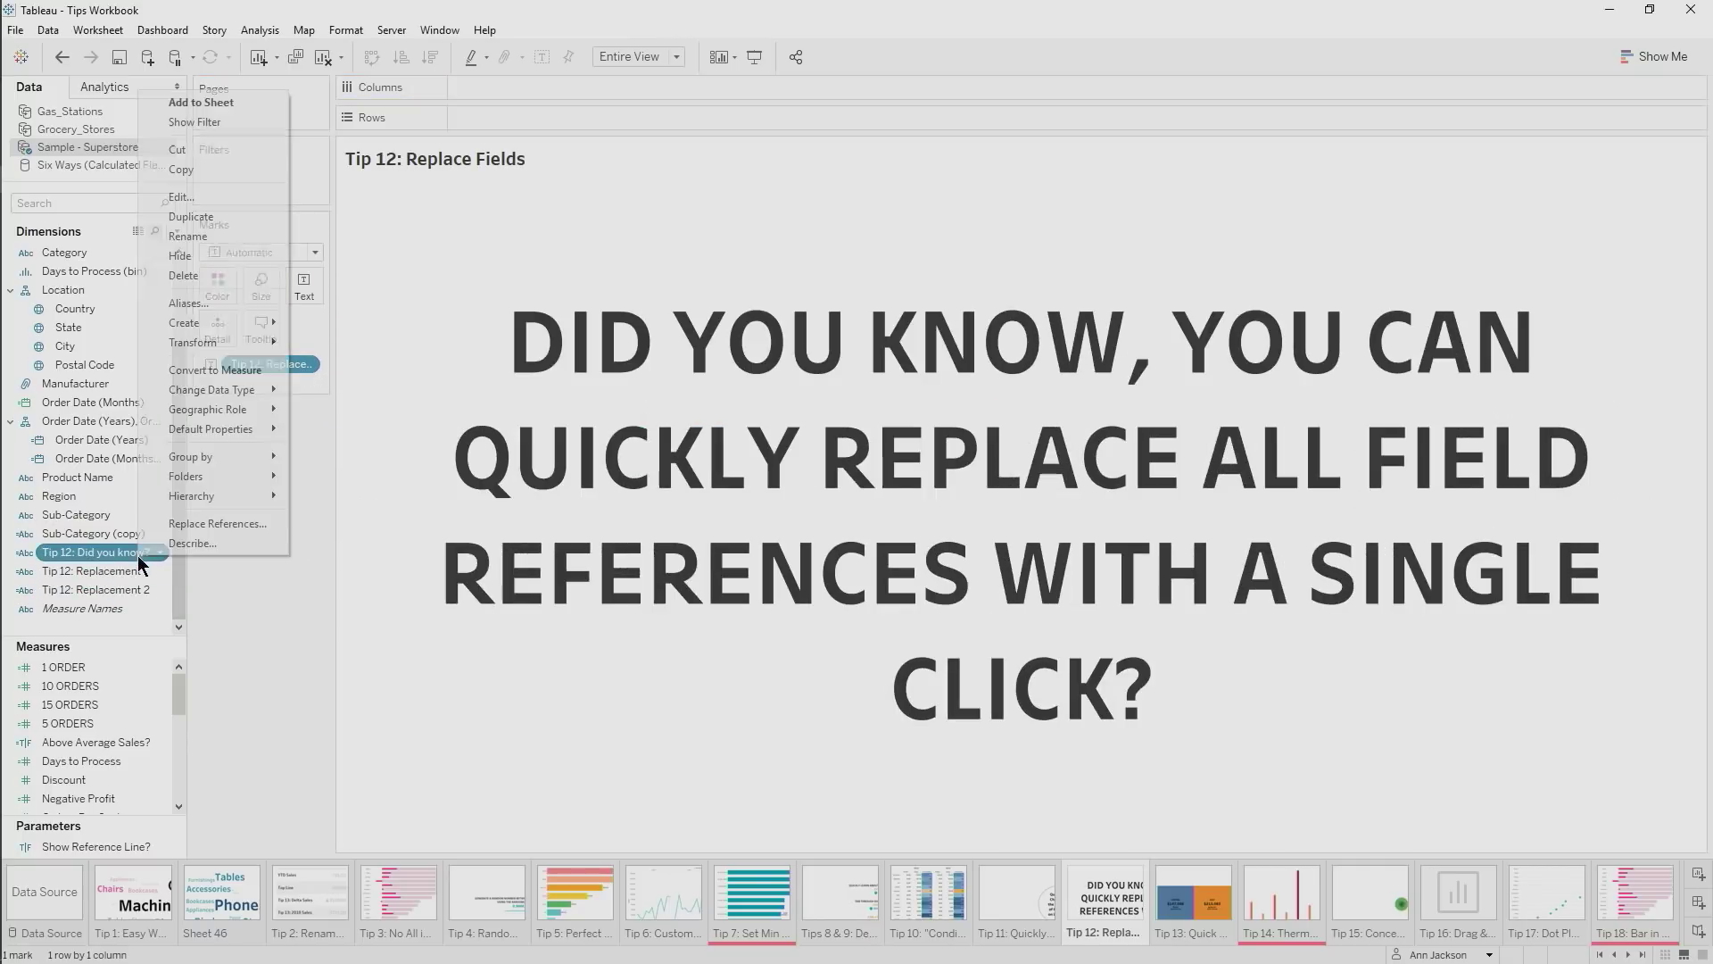
click(234, 517)
scroll(750, 553, down, 5)
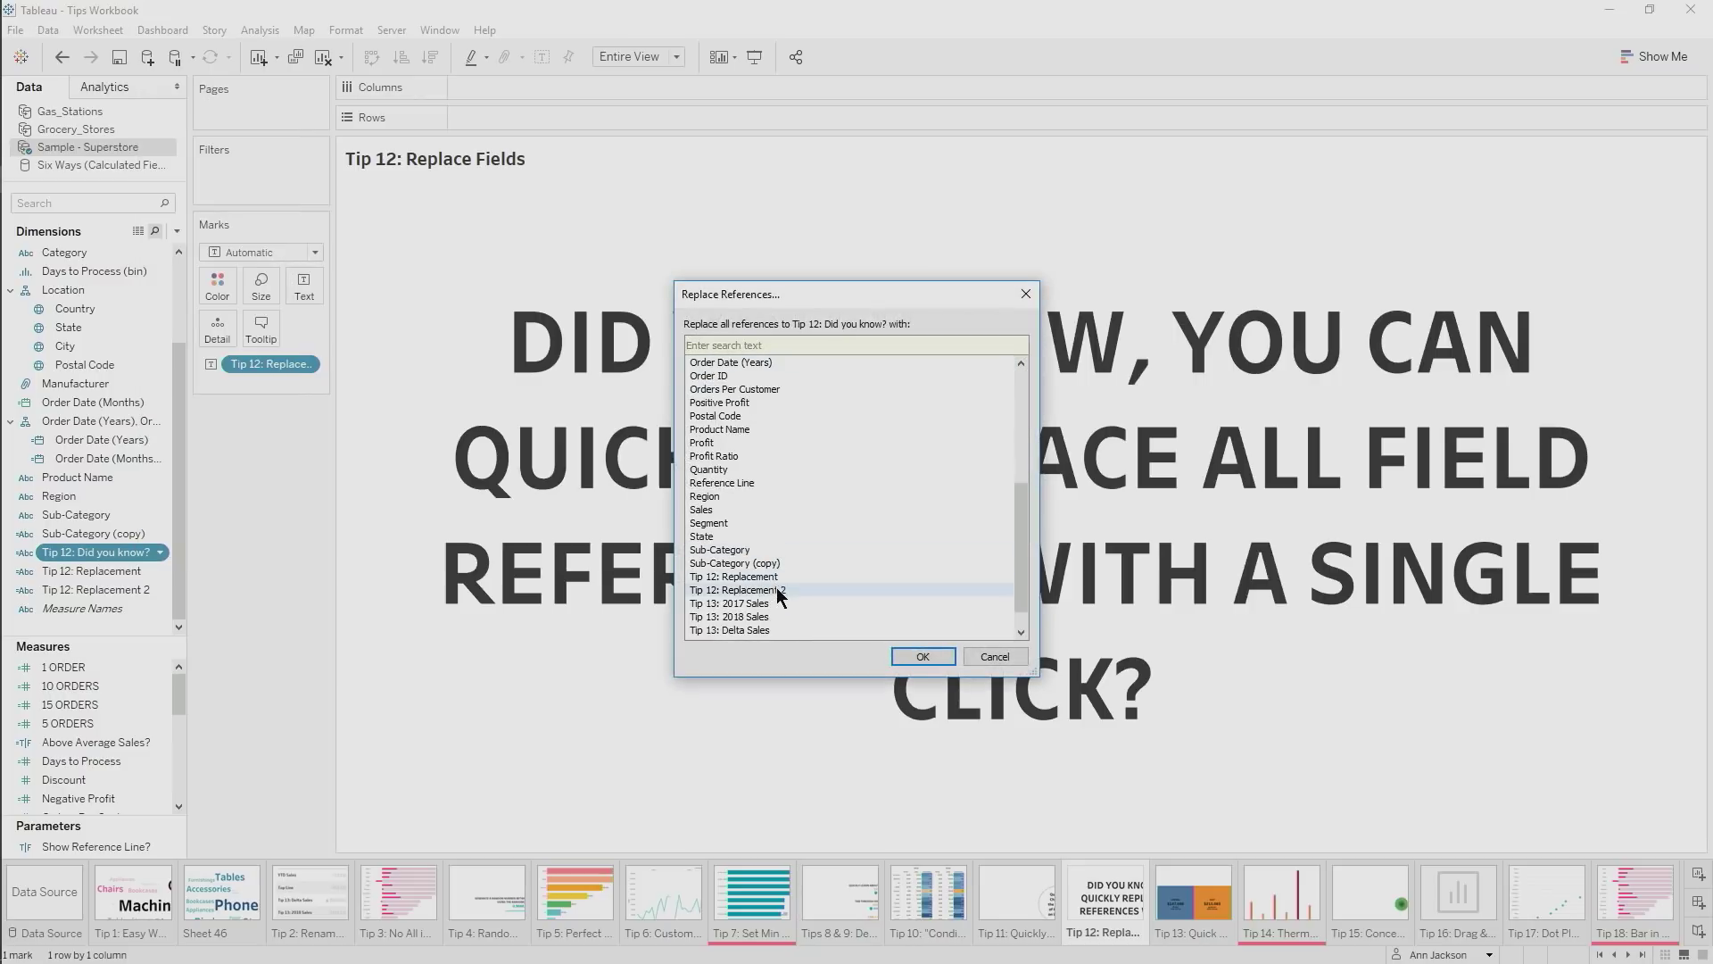
click(777, 576)
click(919, 656)
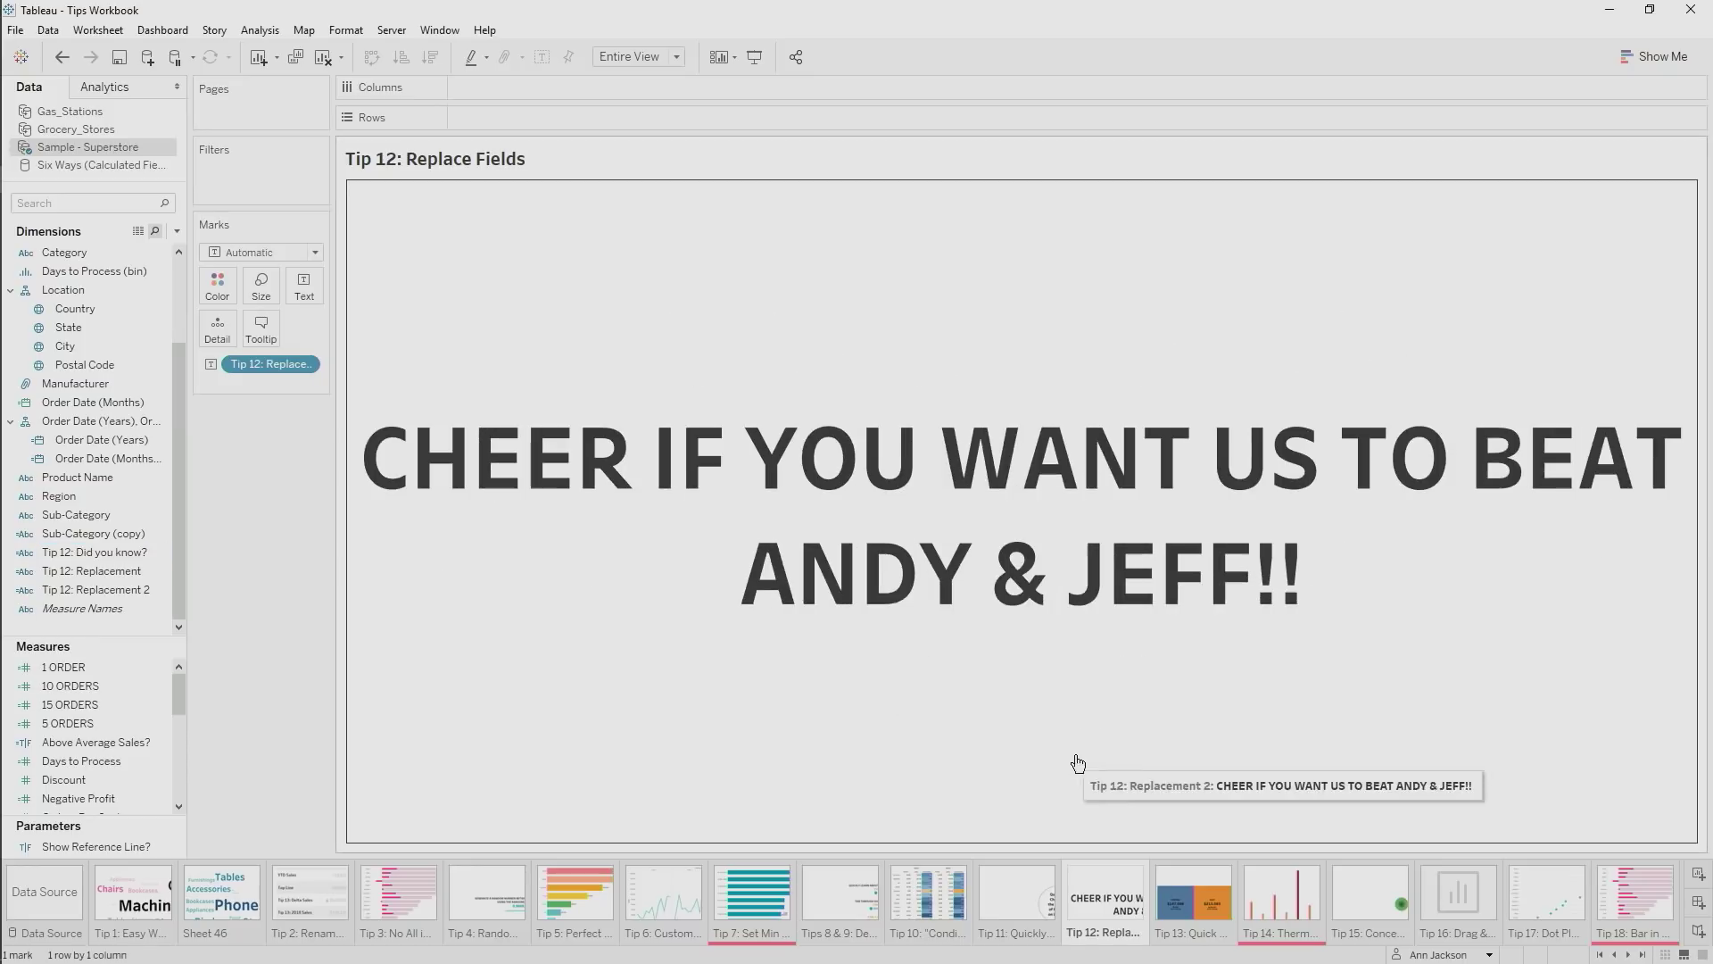
On the Tip 13: Quick KPI Formatting sheet, inspect the custom default number format of "Tip 13: Delta Sales" and close it without changes
click(1189, 899)
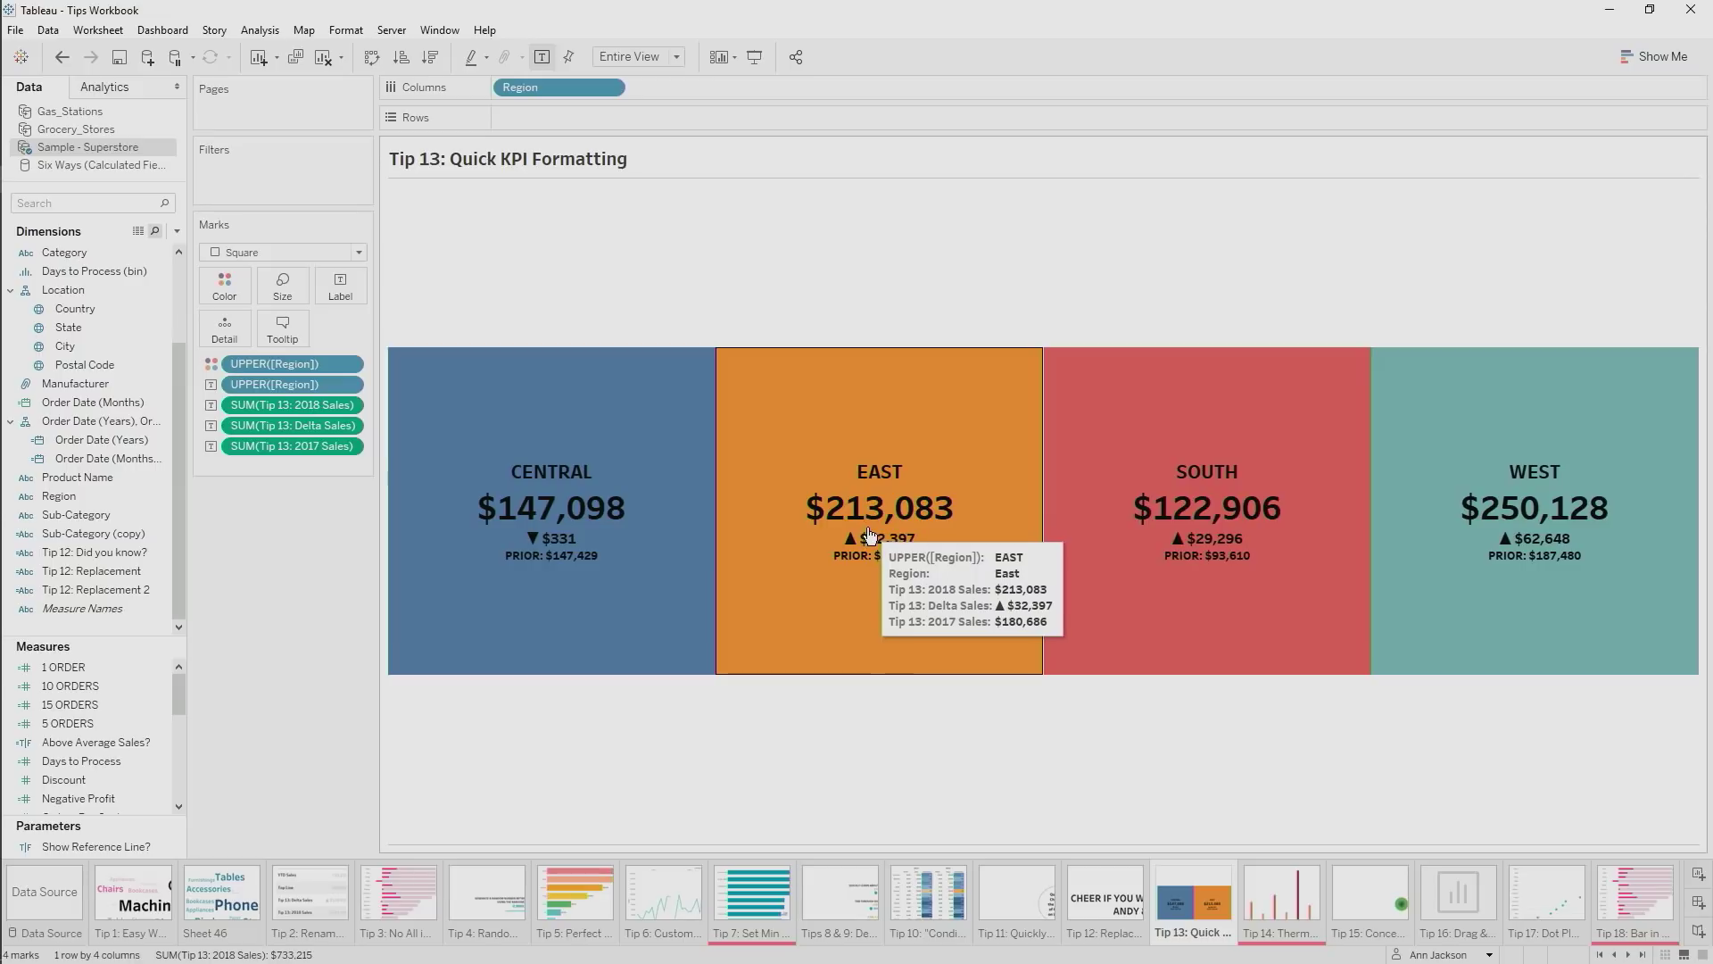
scroll(127, 719, down, 8)
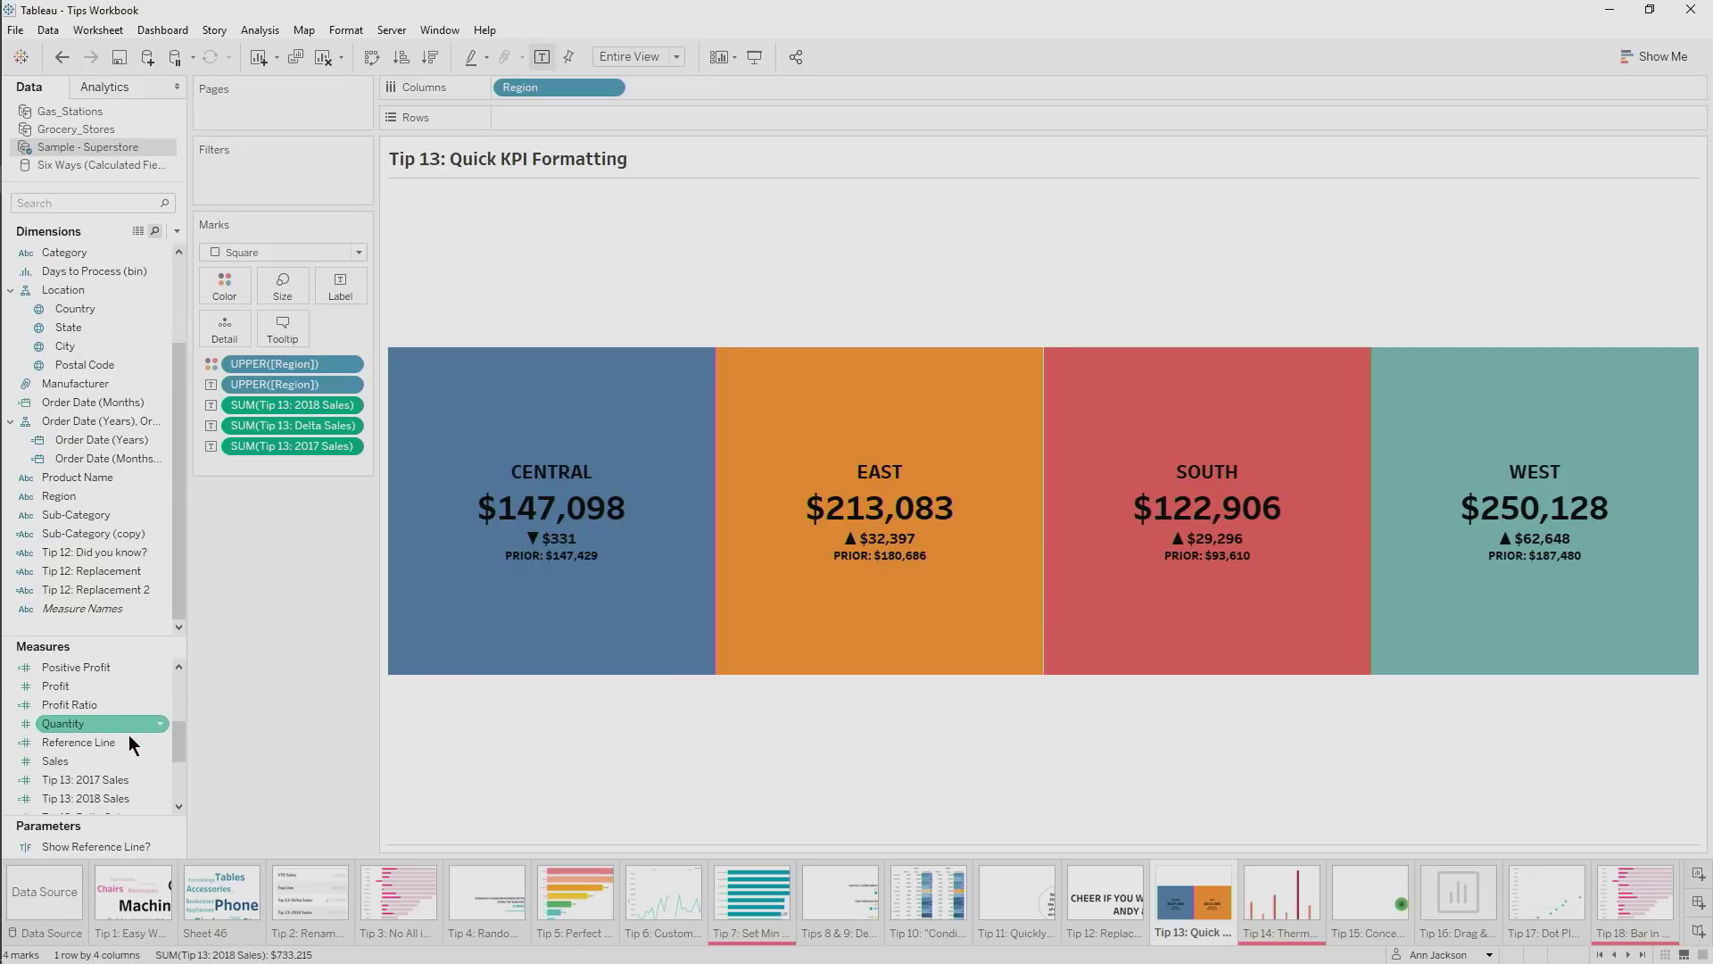
right_click(111, 764)
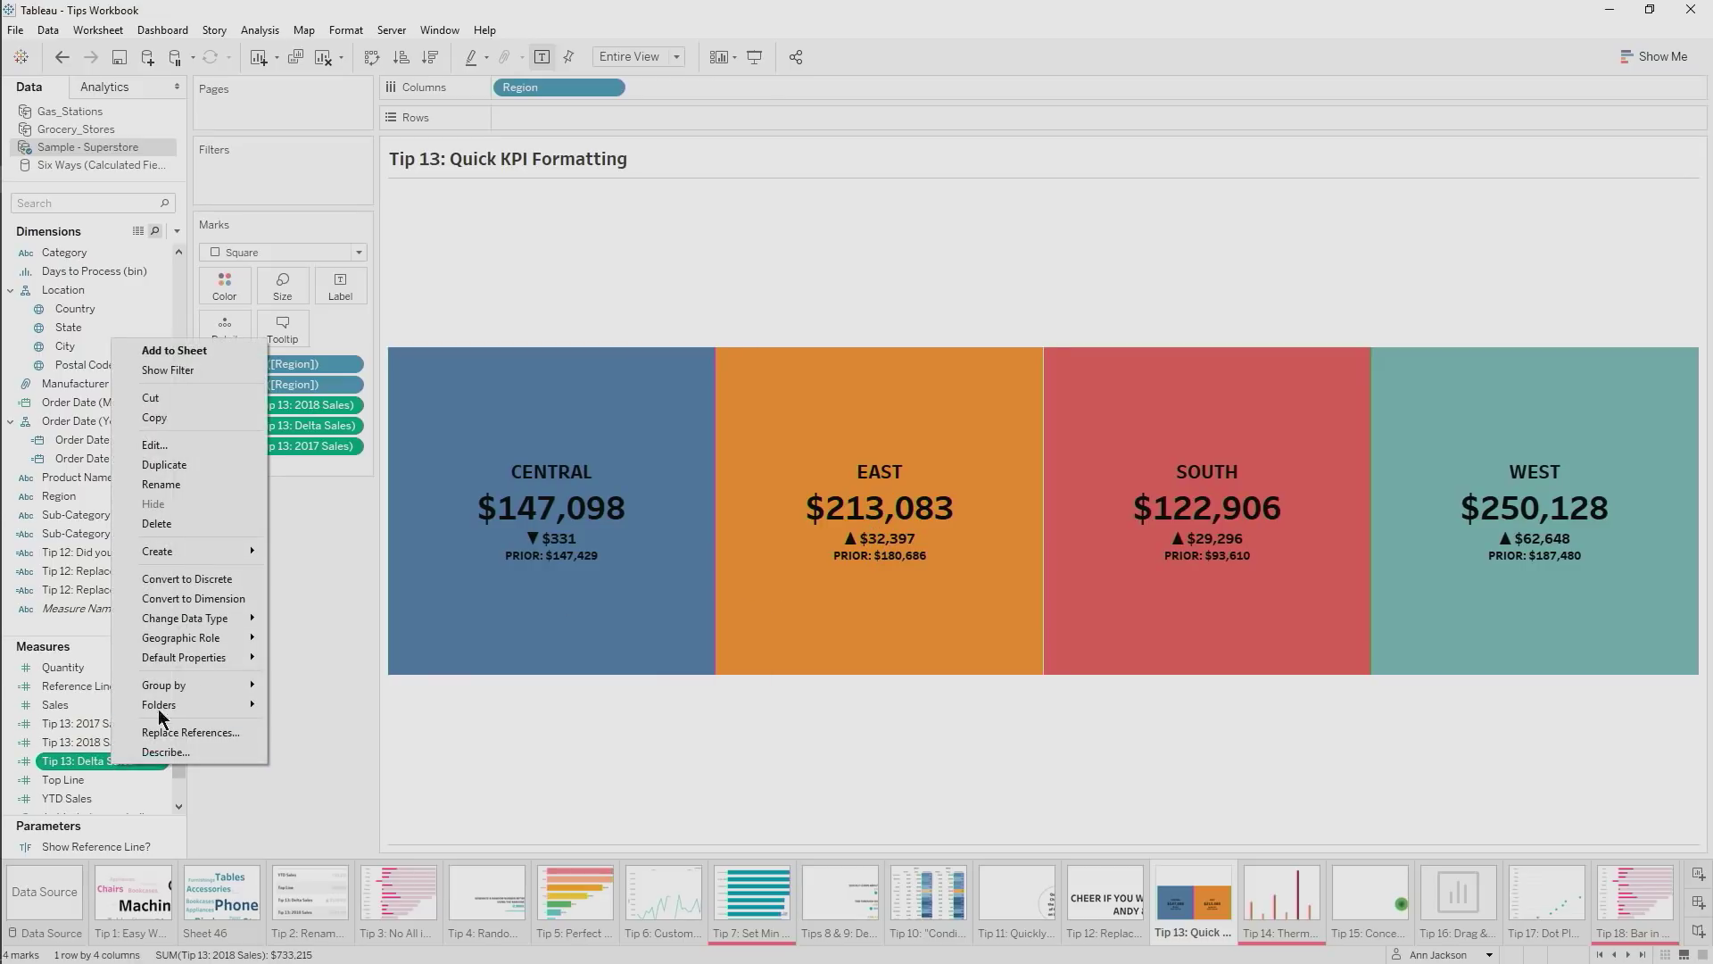
mouse_move(200, 664)
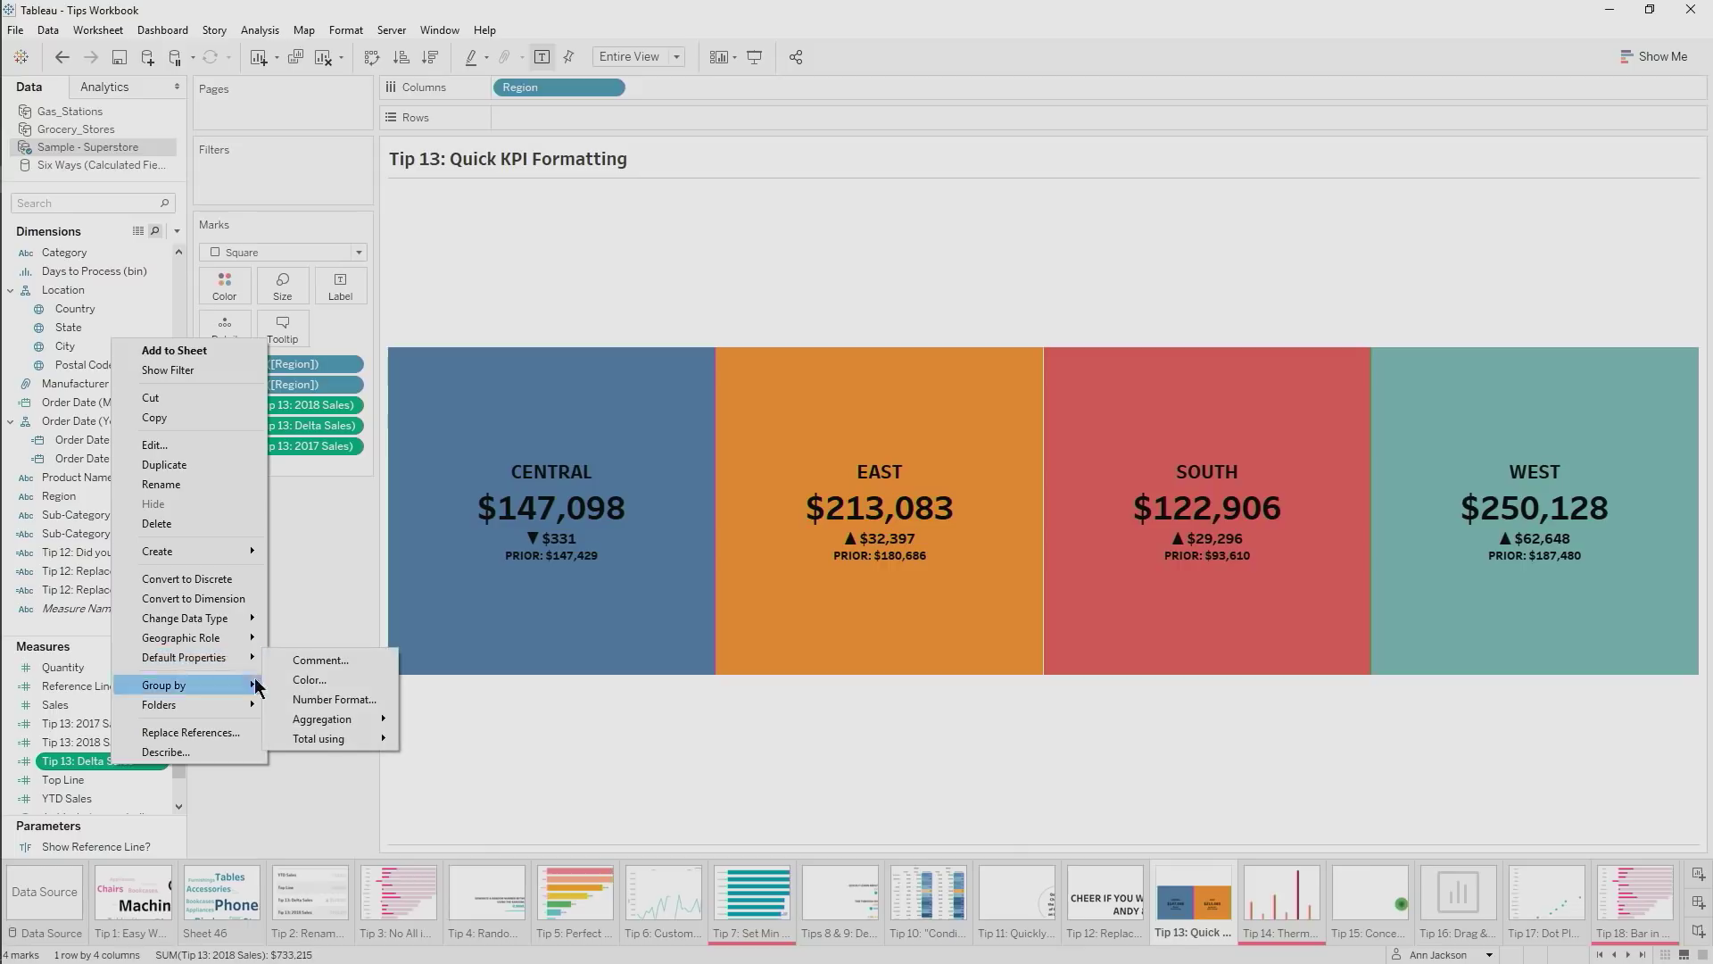
click(319, 700)
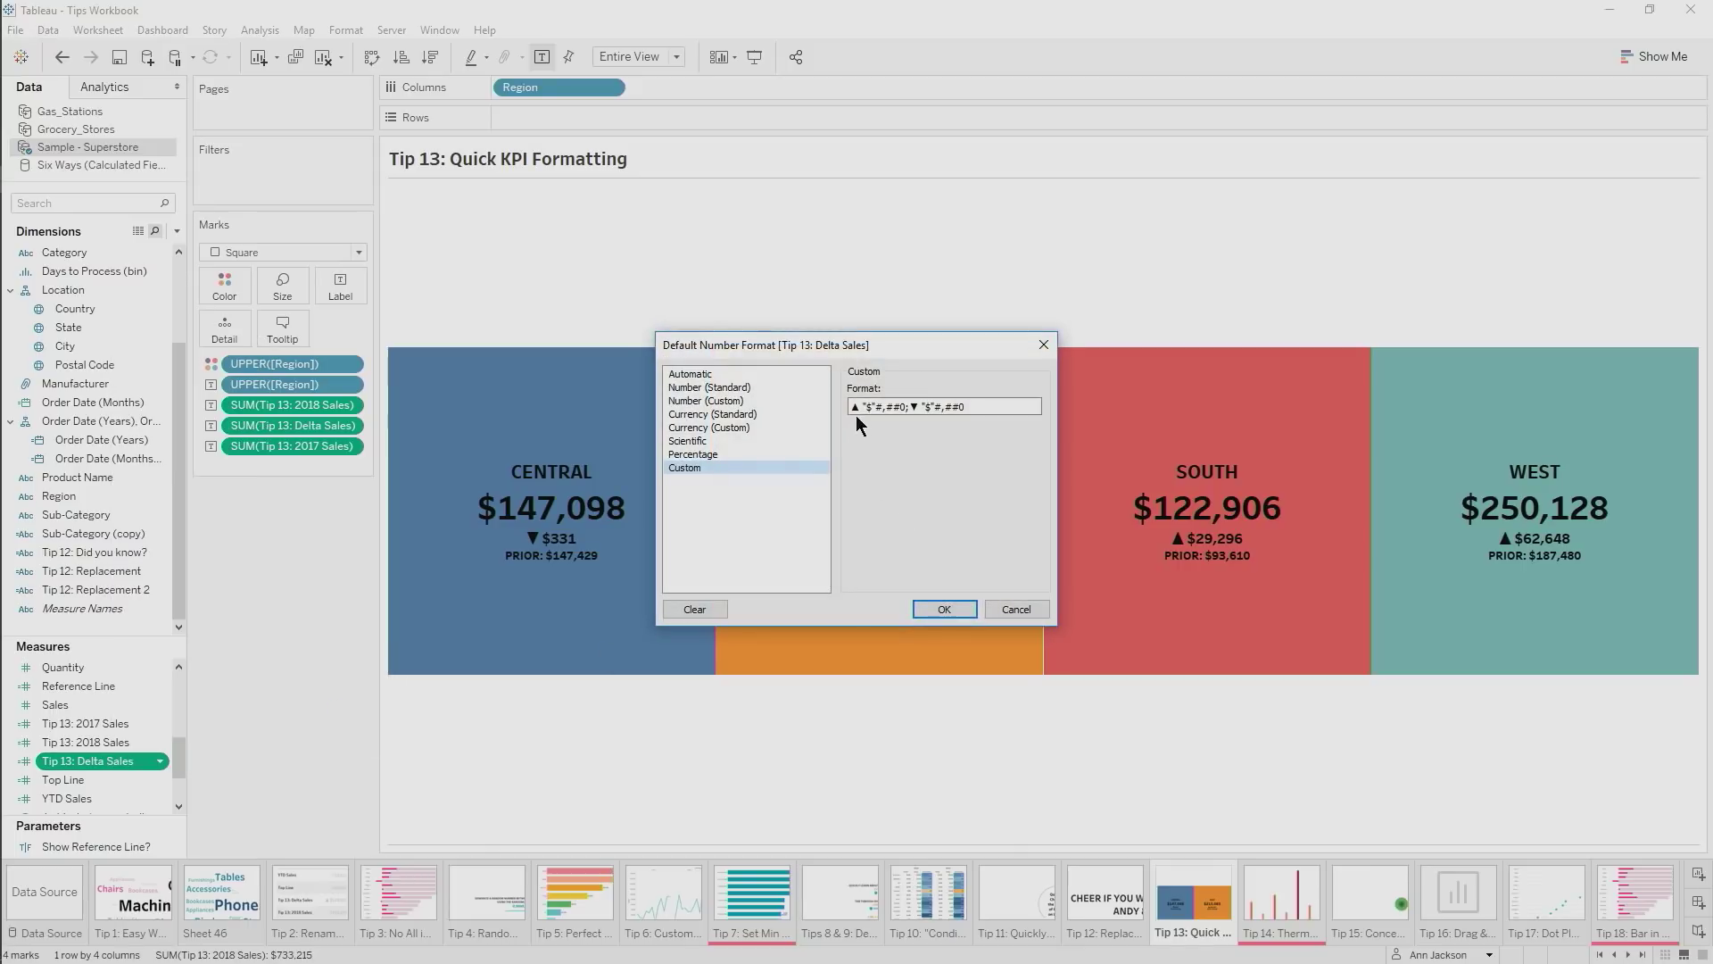
click(920, 409)
click(1003, 607)
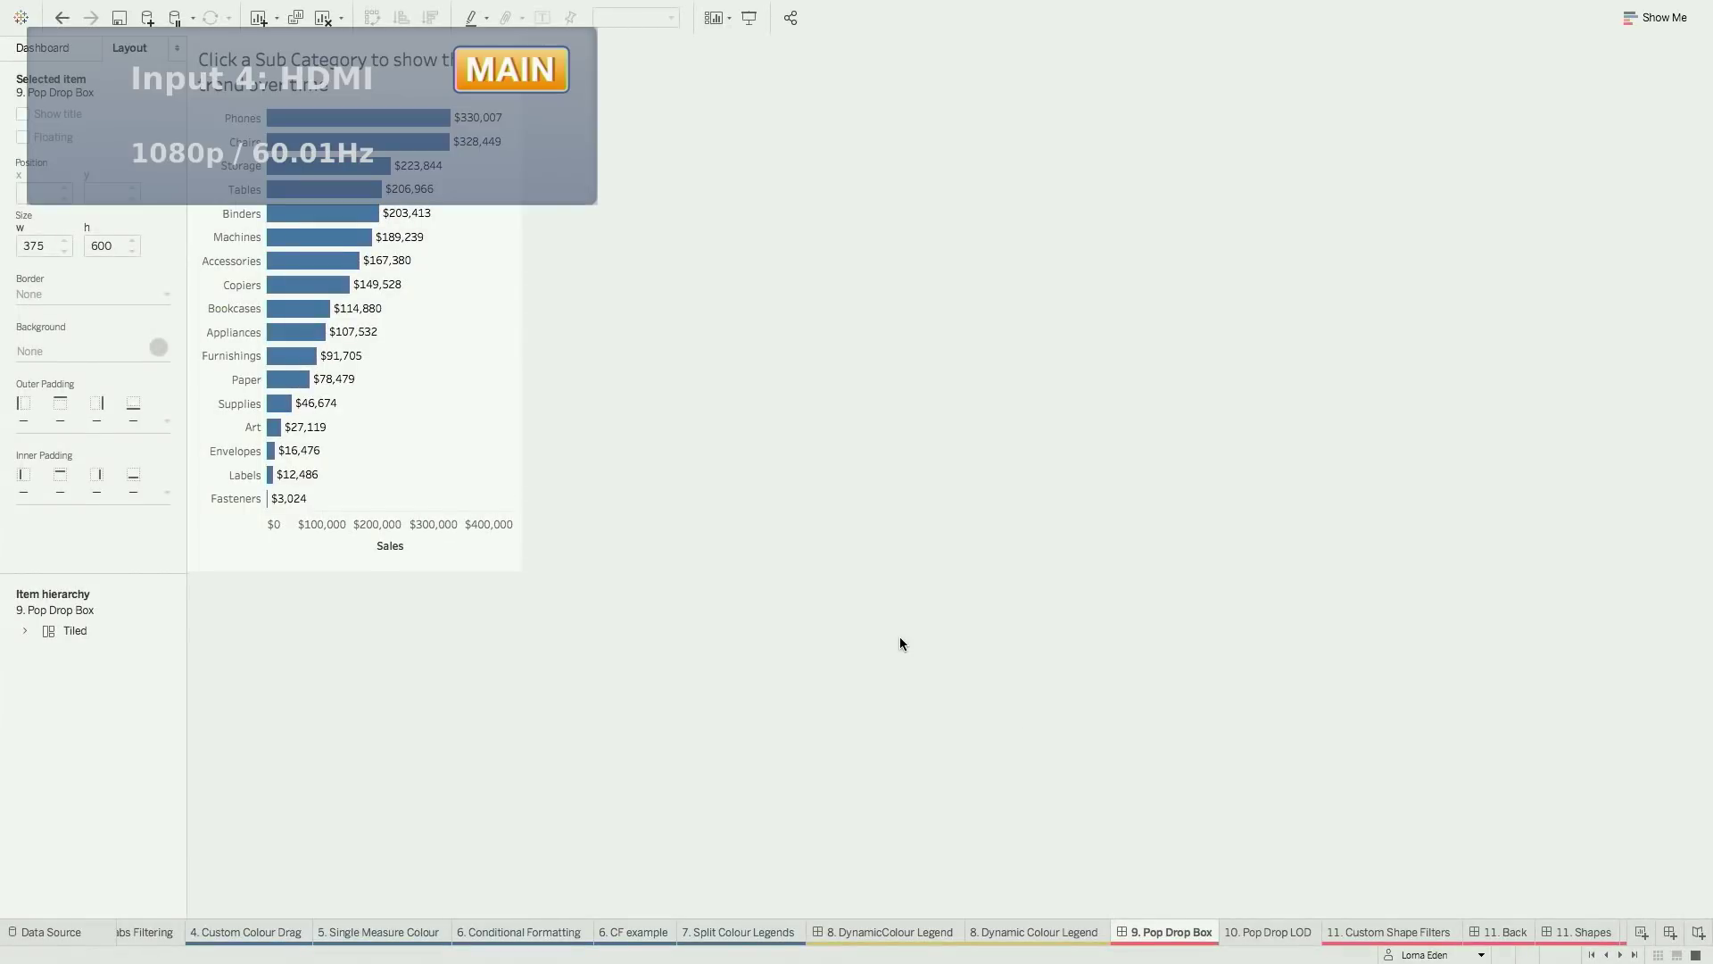
On the 9. Pop Drop Box dashboard, show the trend for Chairs and then for Furnishings, clearing each selection to restore the full bar chart
click(346, 143)
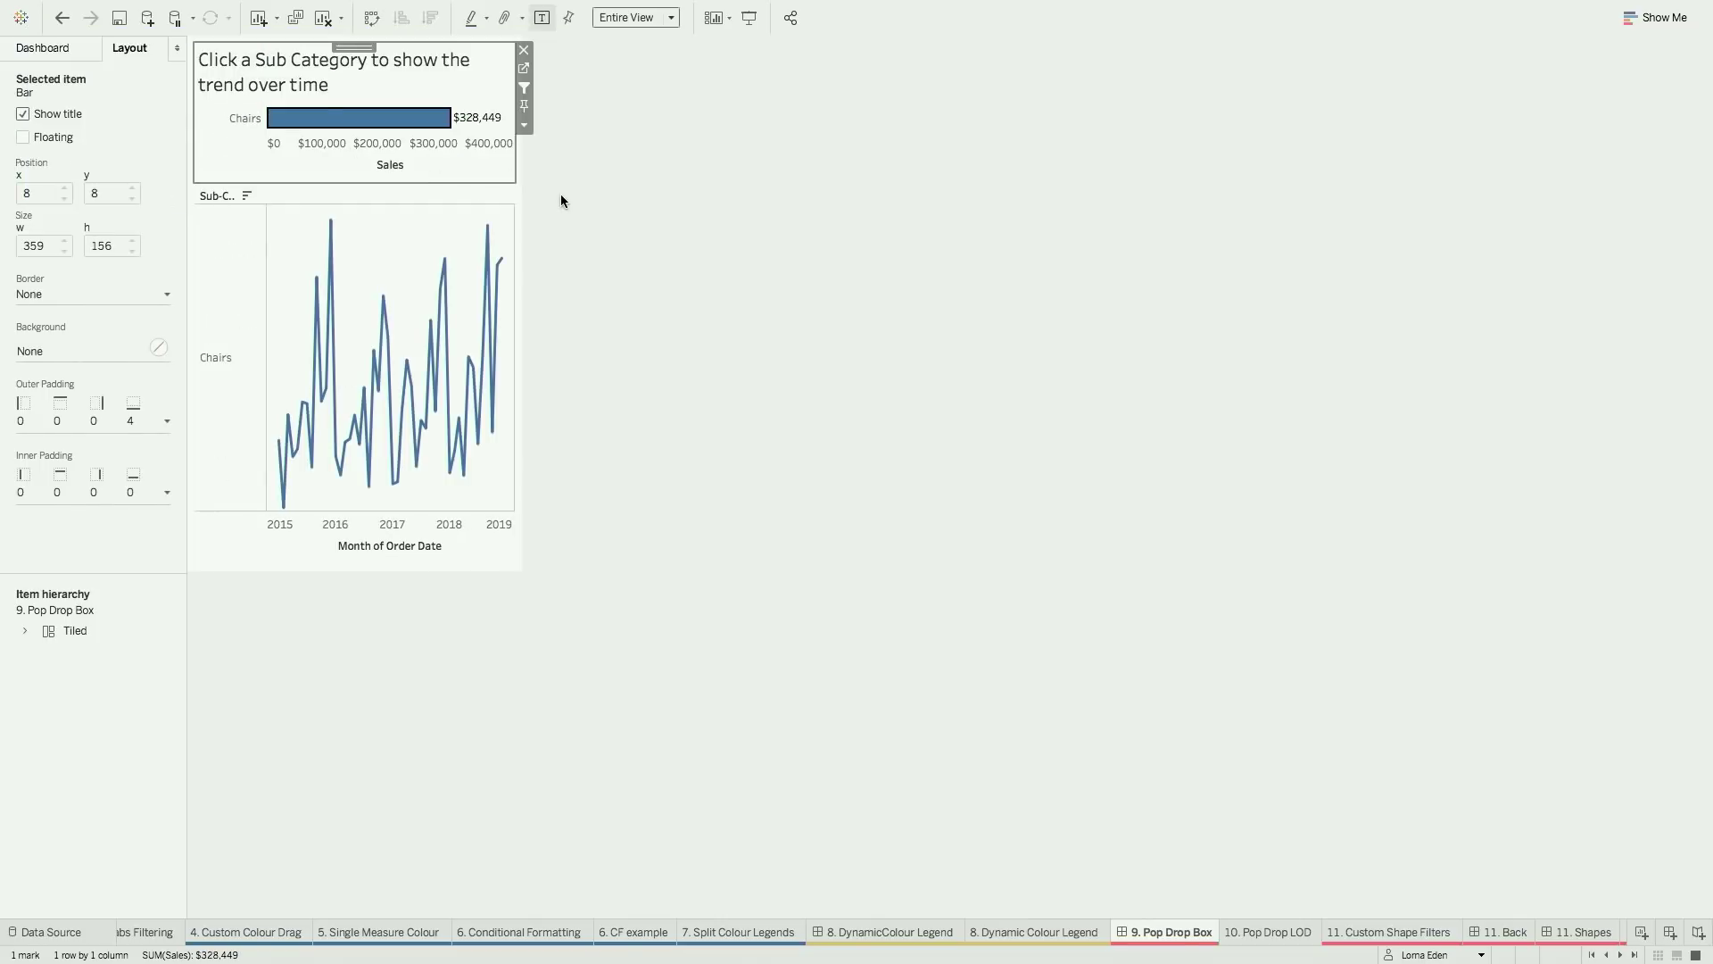
click(381, 120)
click(285, 356)
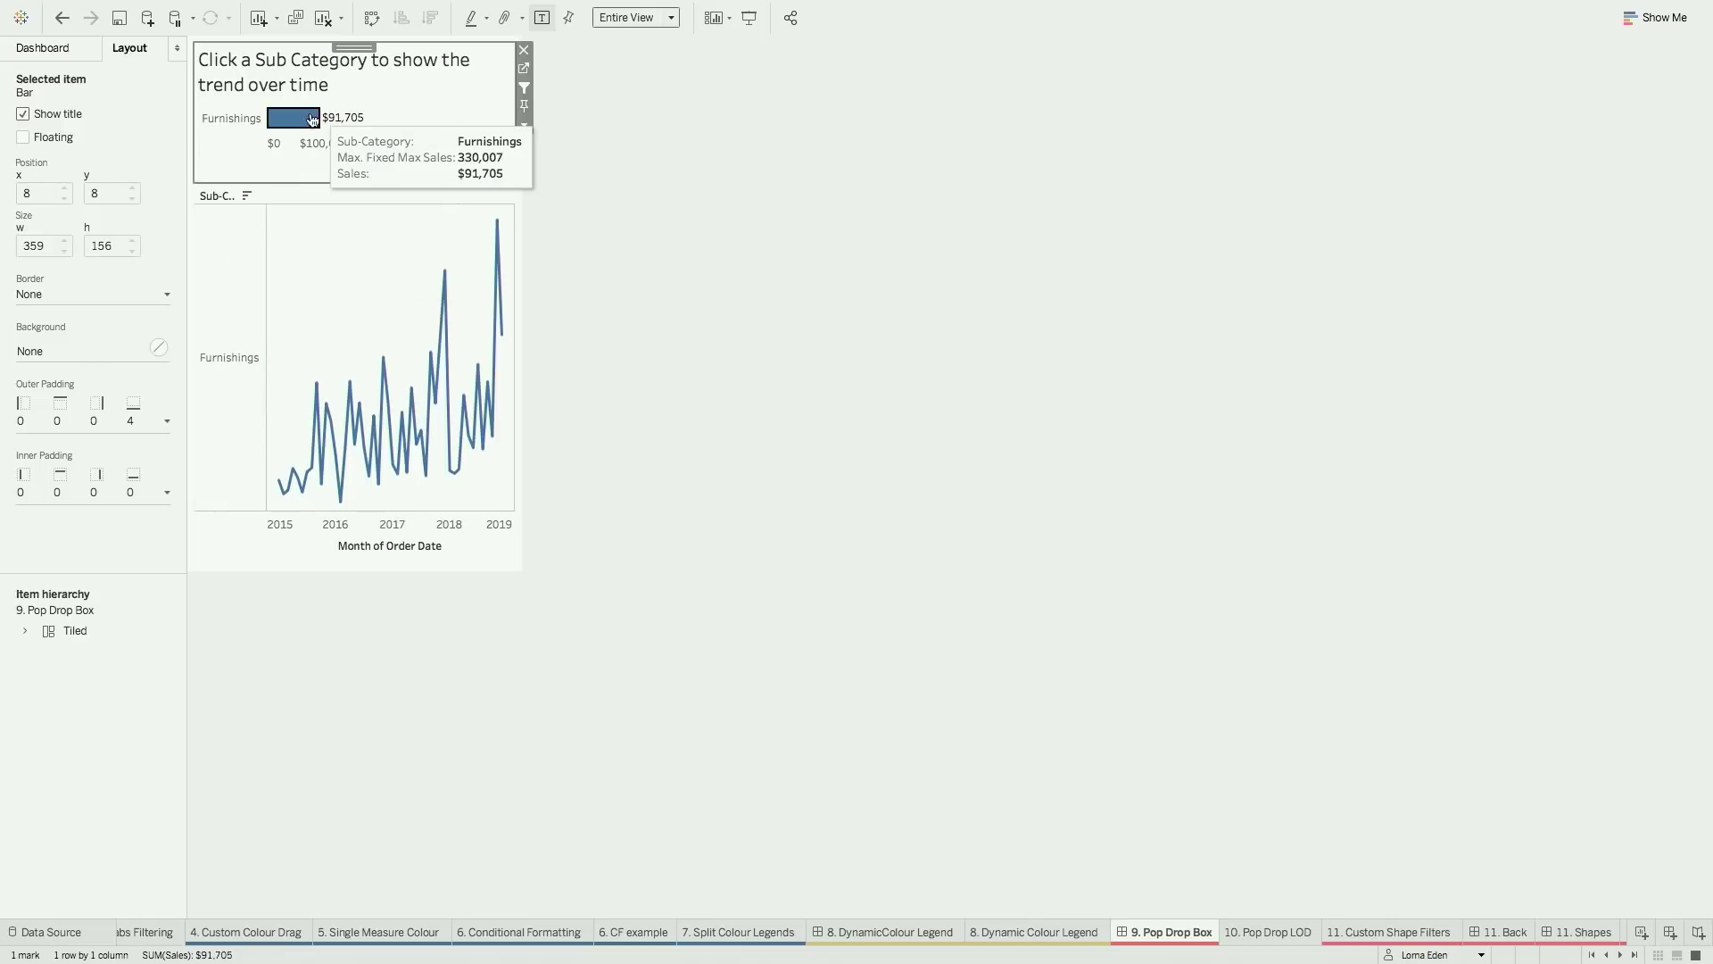
click(343, 118)
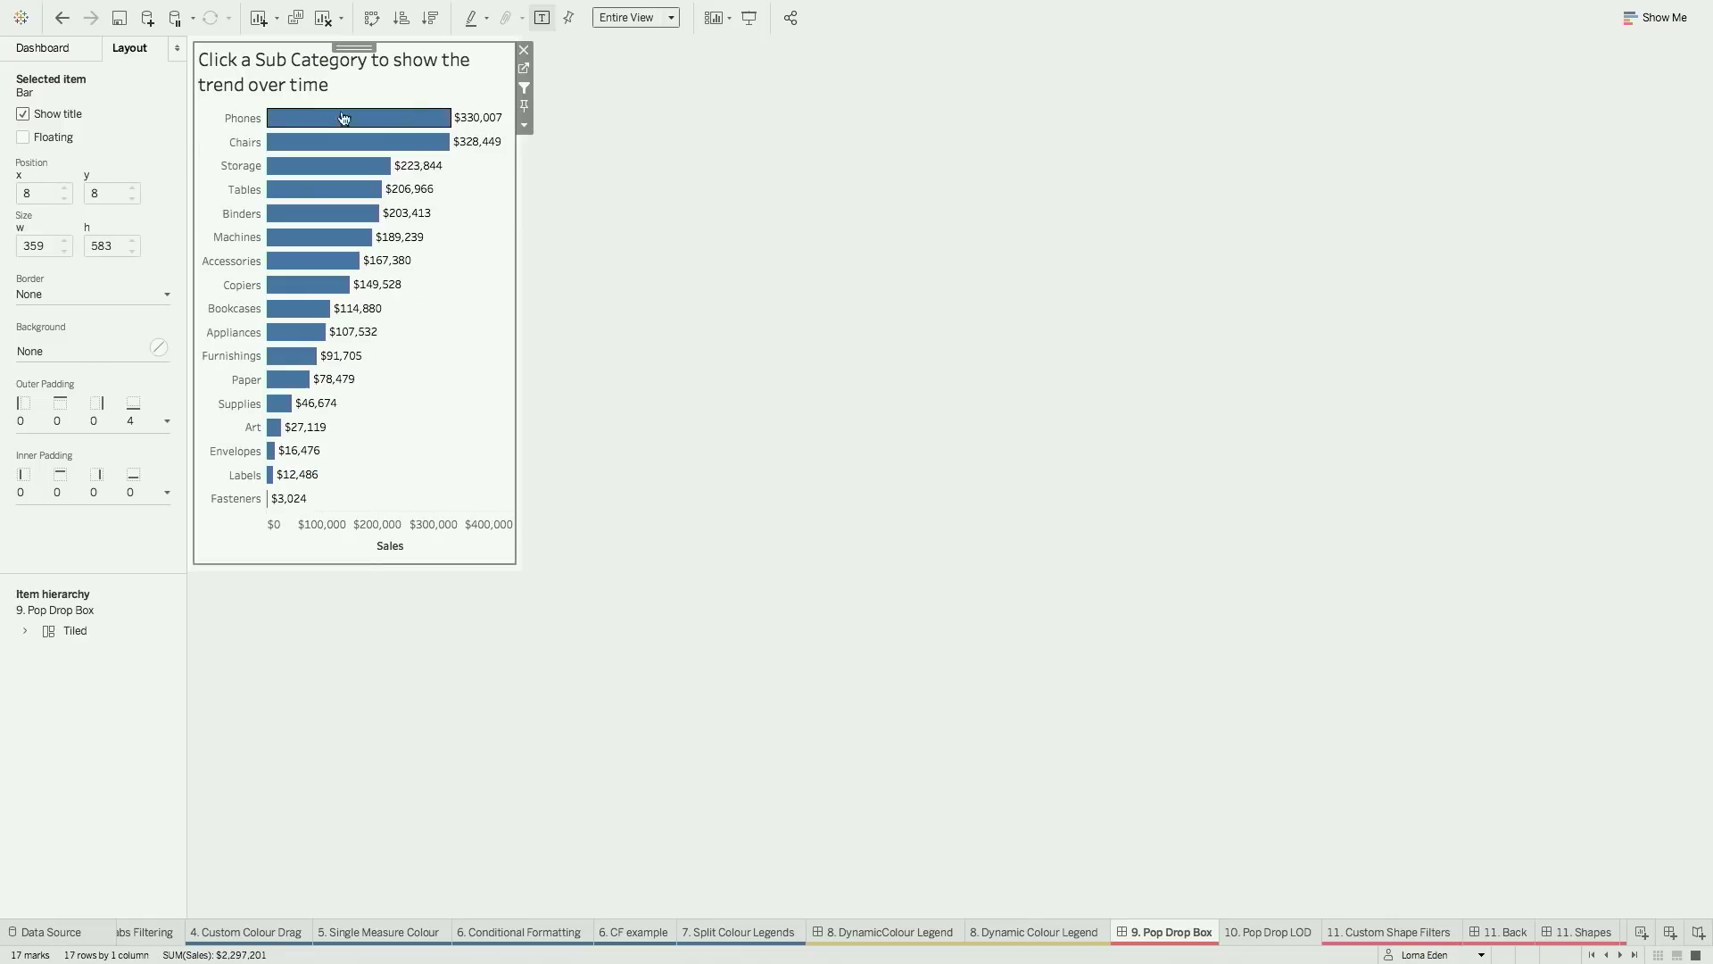
On the 10. Pop Drop LOD sheet, review the Fixed Max Sales calculation, close it and check the chart's reference line
click(1277, 935)
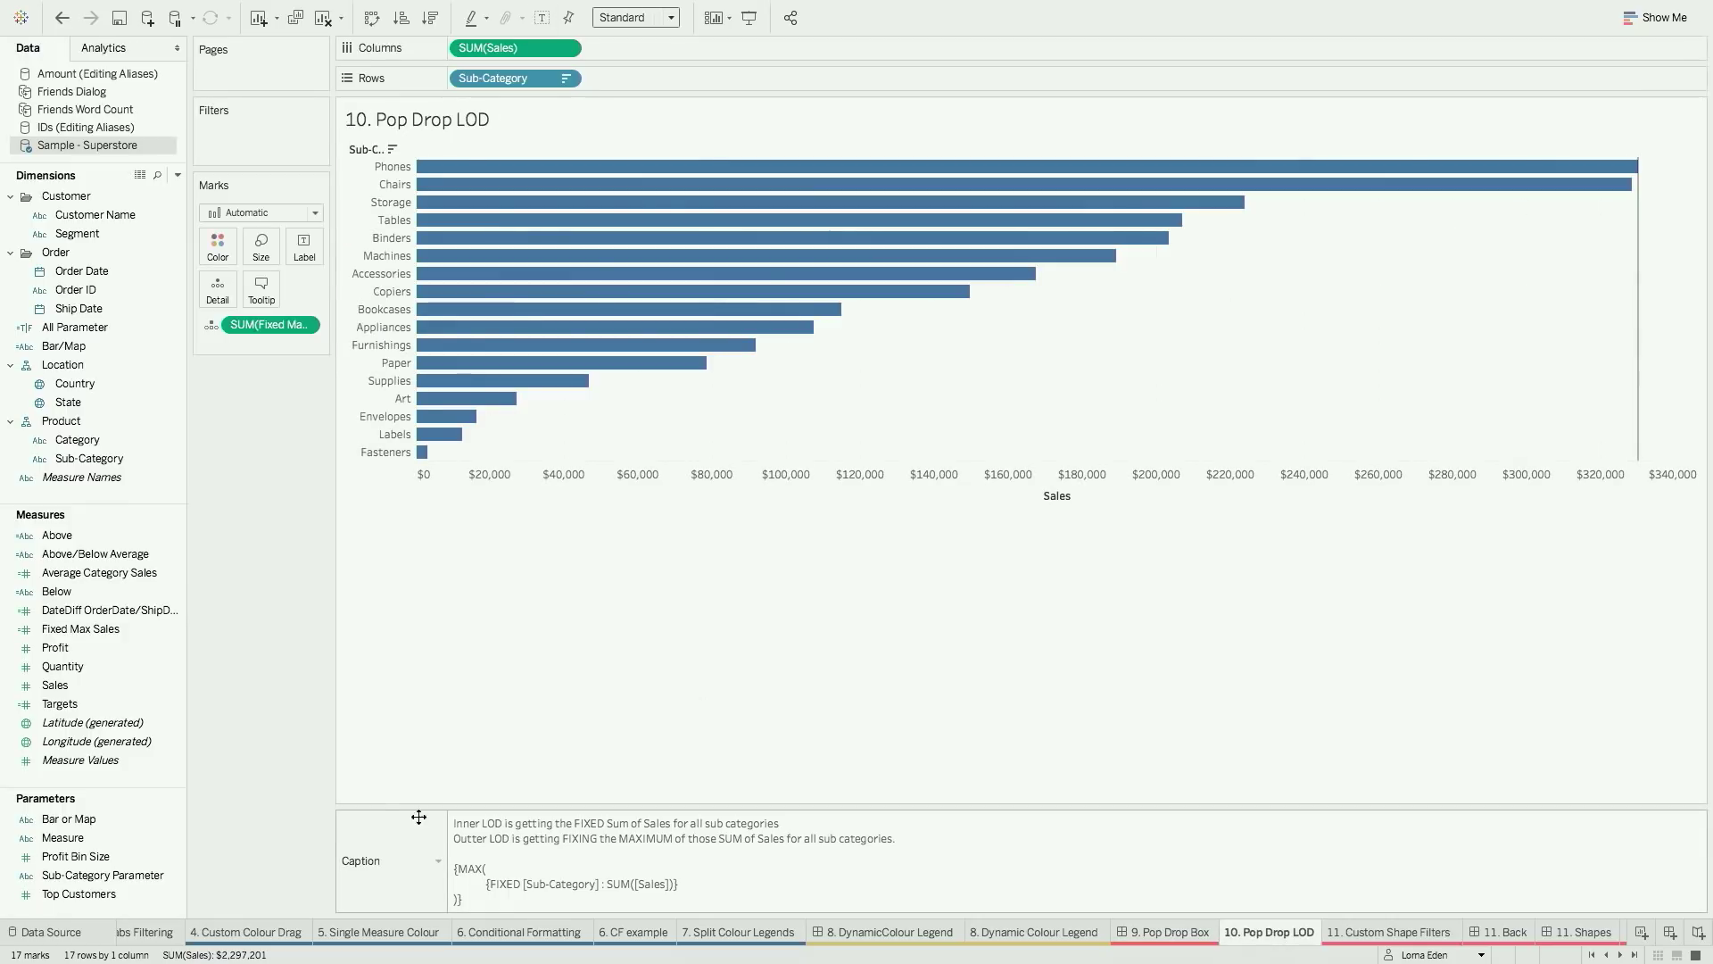
click(174, 630)
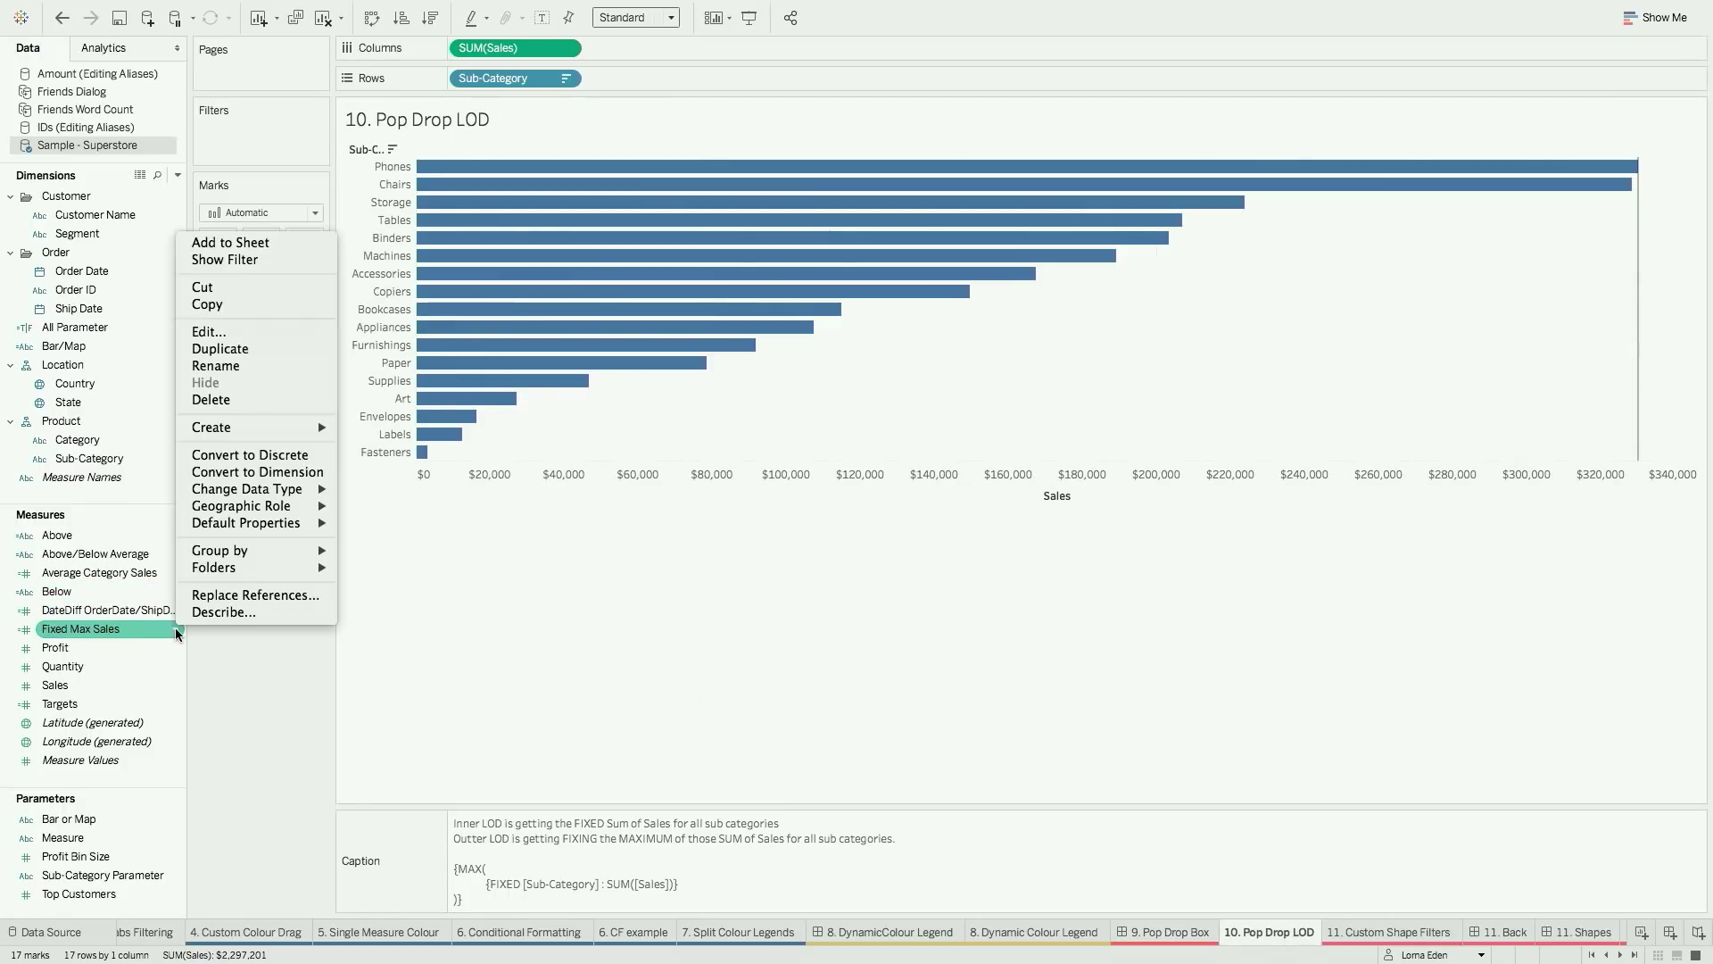
click(248, 331)
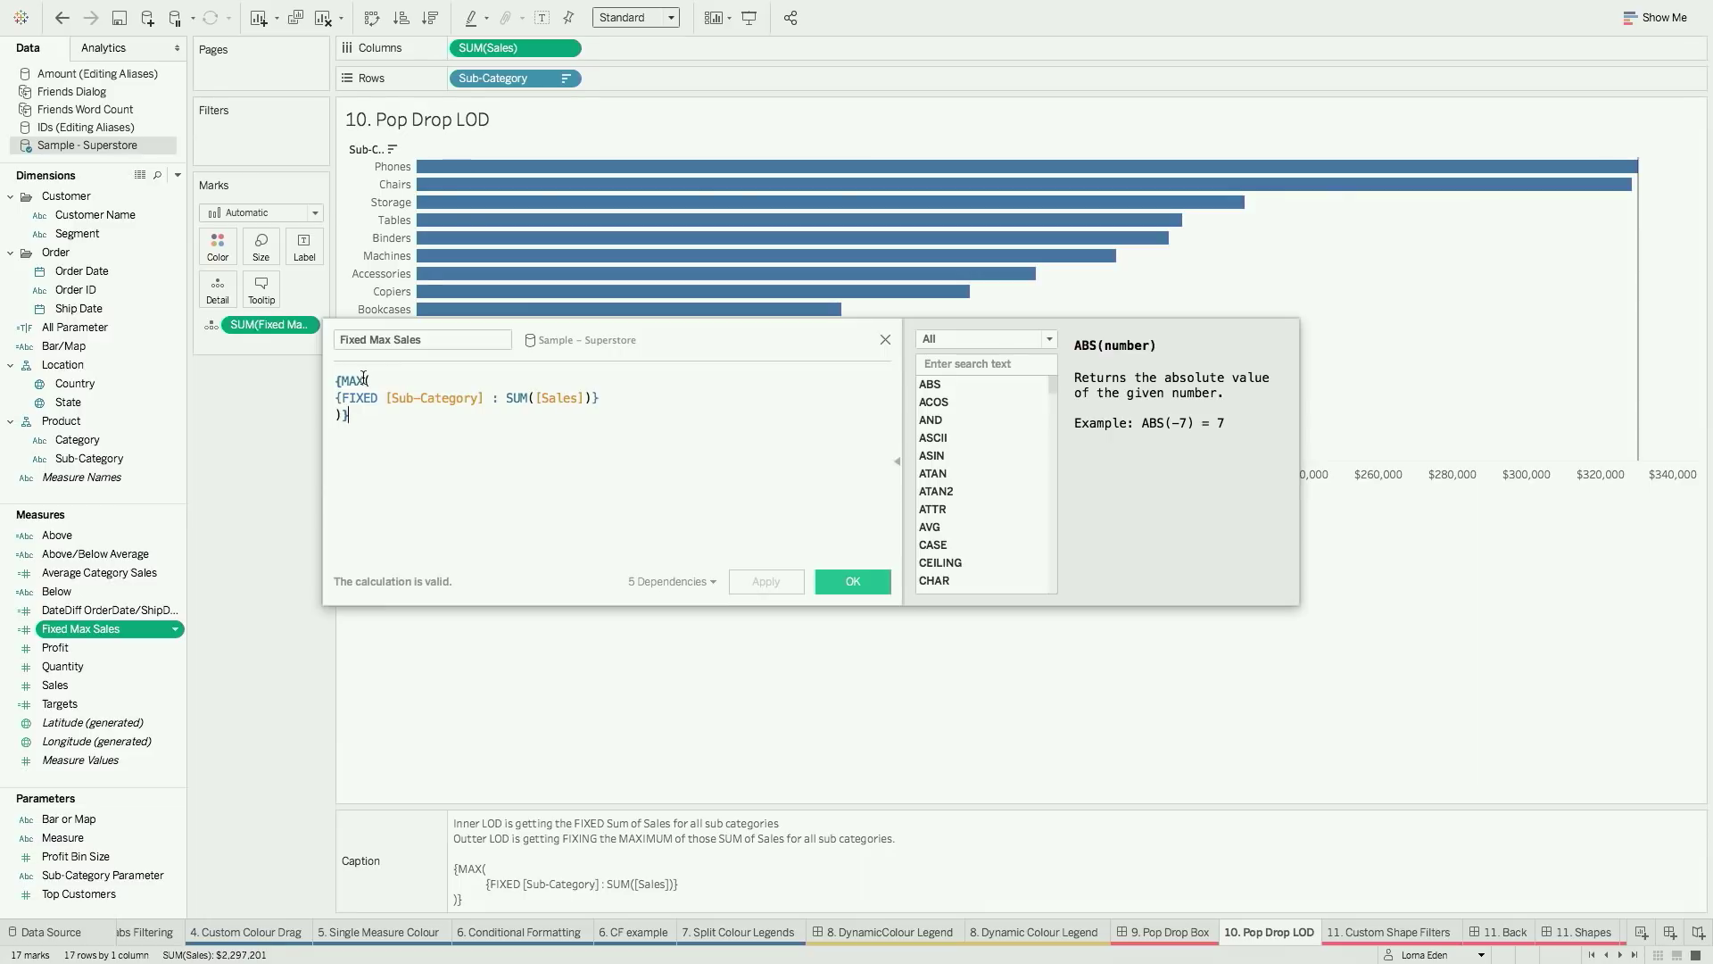
click(843, 584)
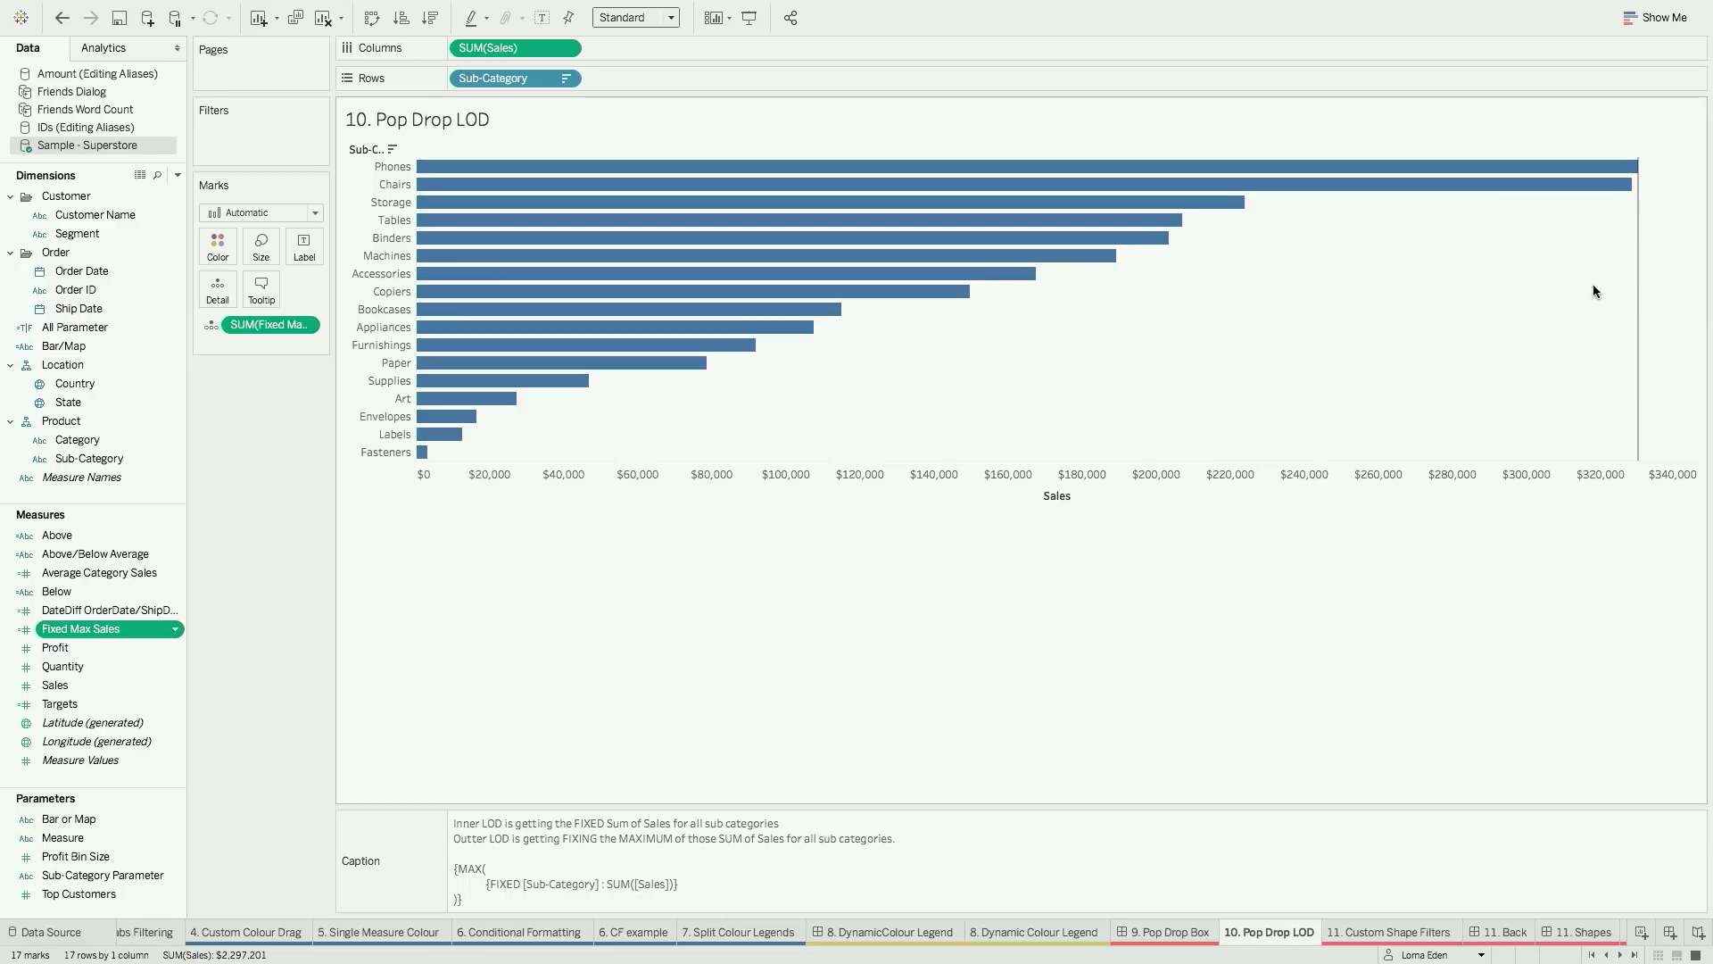
mouse_move(1643, 277)
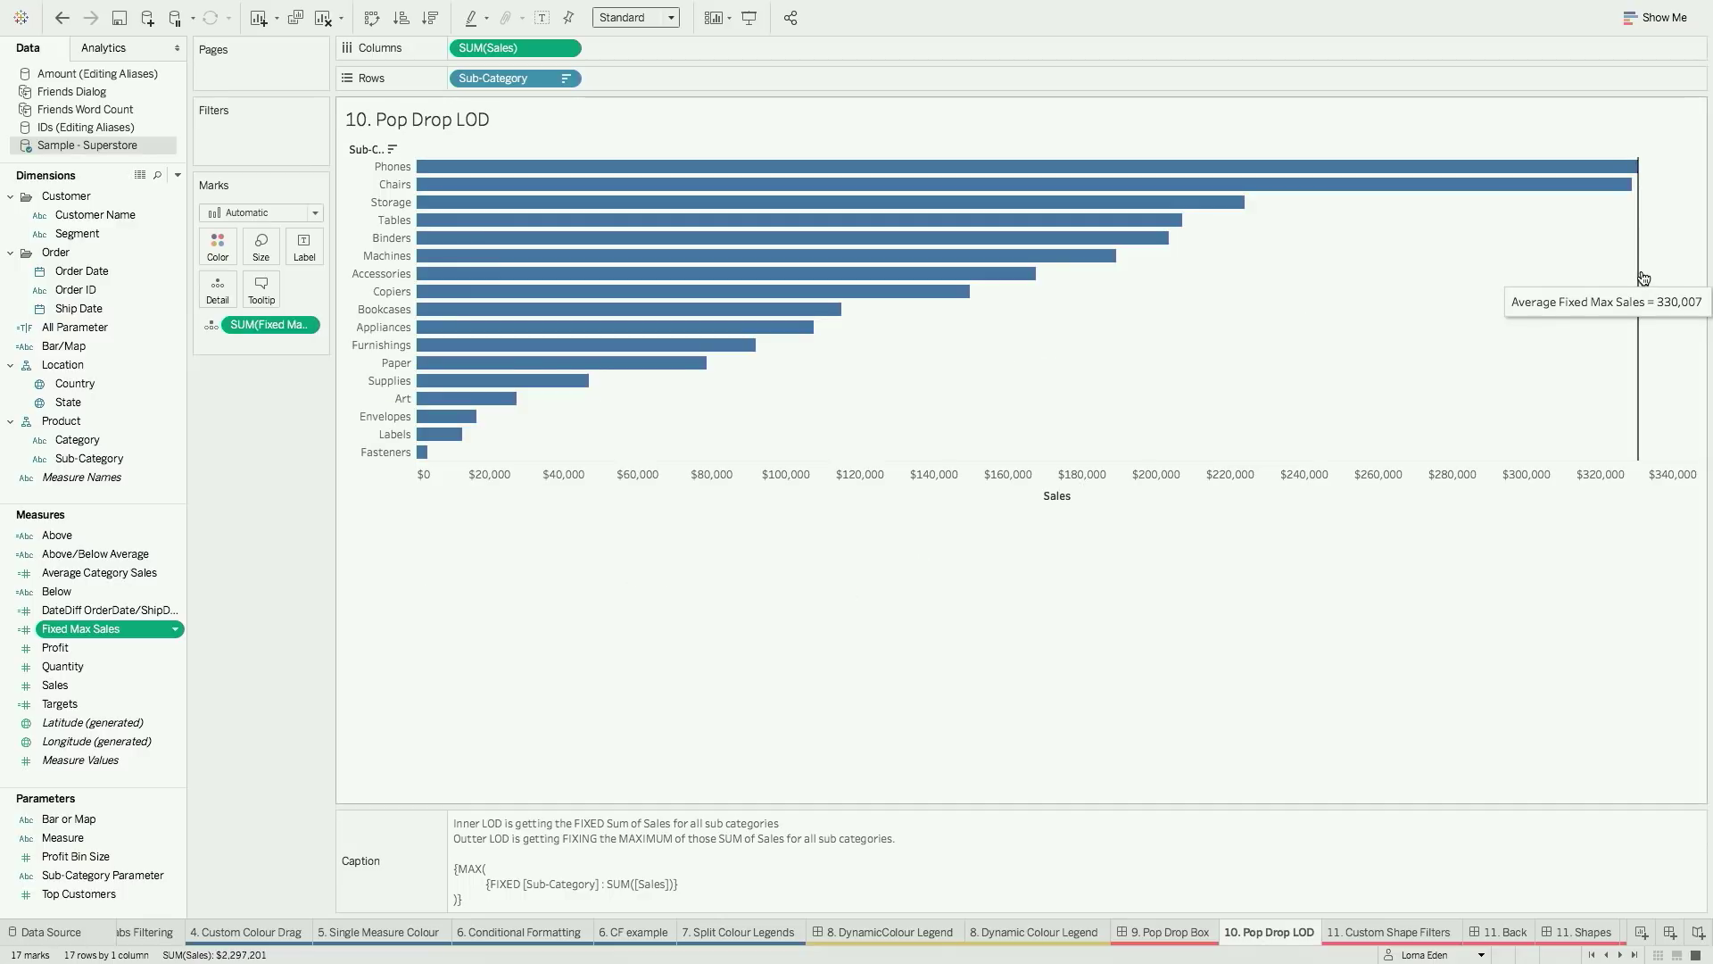
mouse_move(1629, 173)
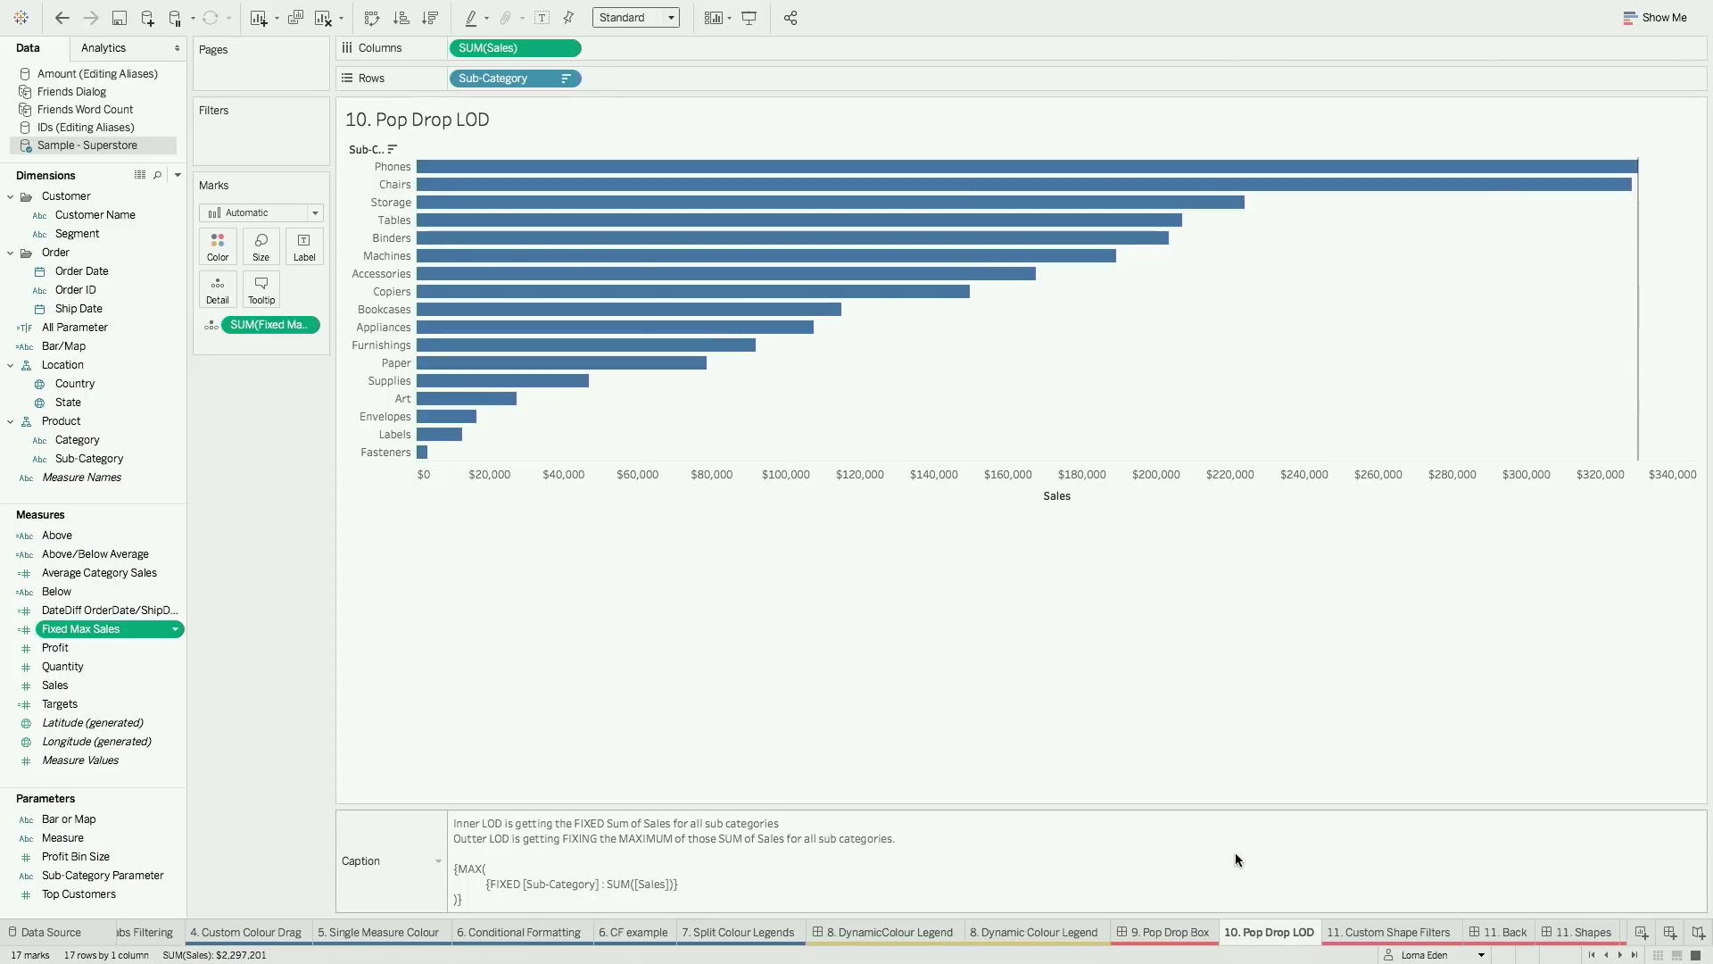
Open the actions of the 9. Pop Drop Box dashboard and review the settings of the "Filter 1 (generated)" filter action
click(1169, 931)
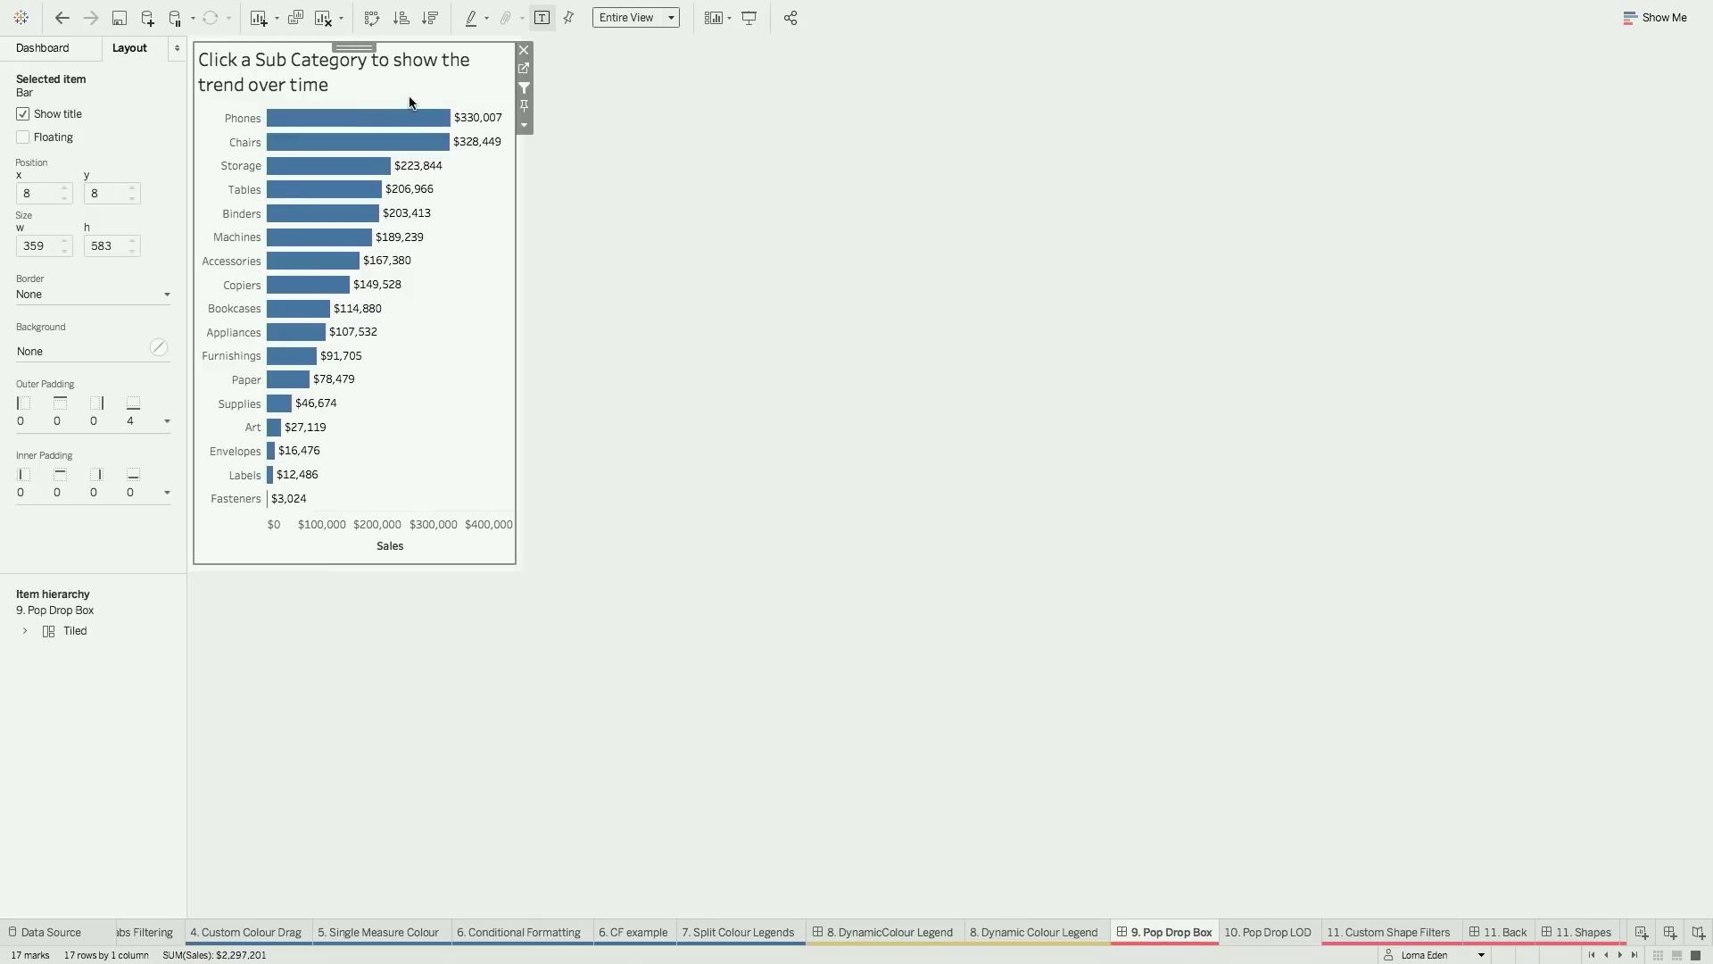
mouse_move(221, 11)
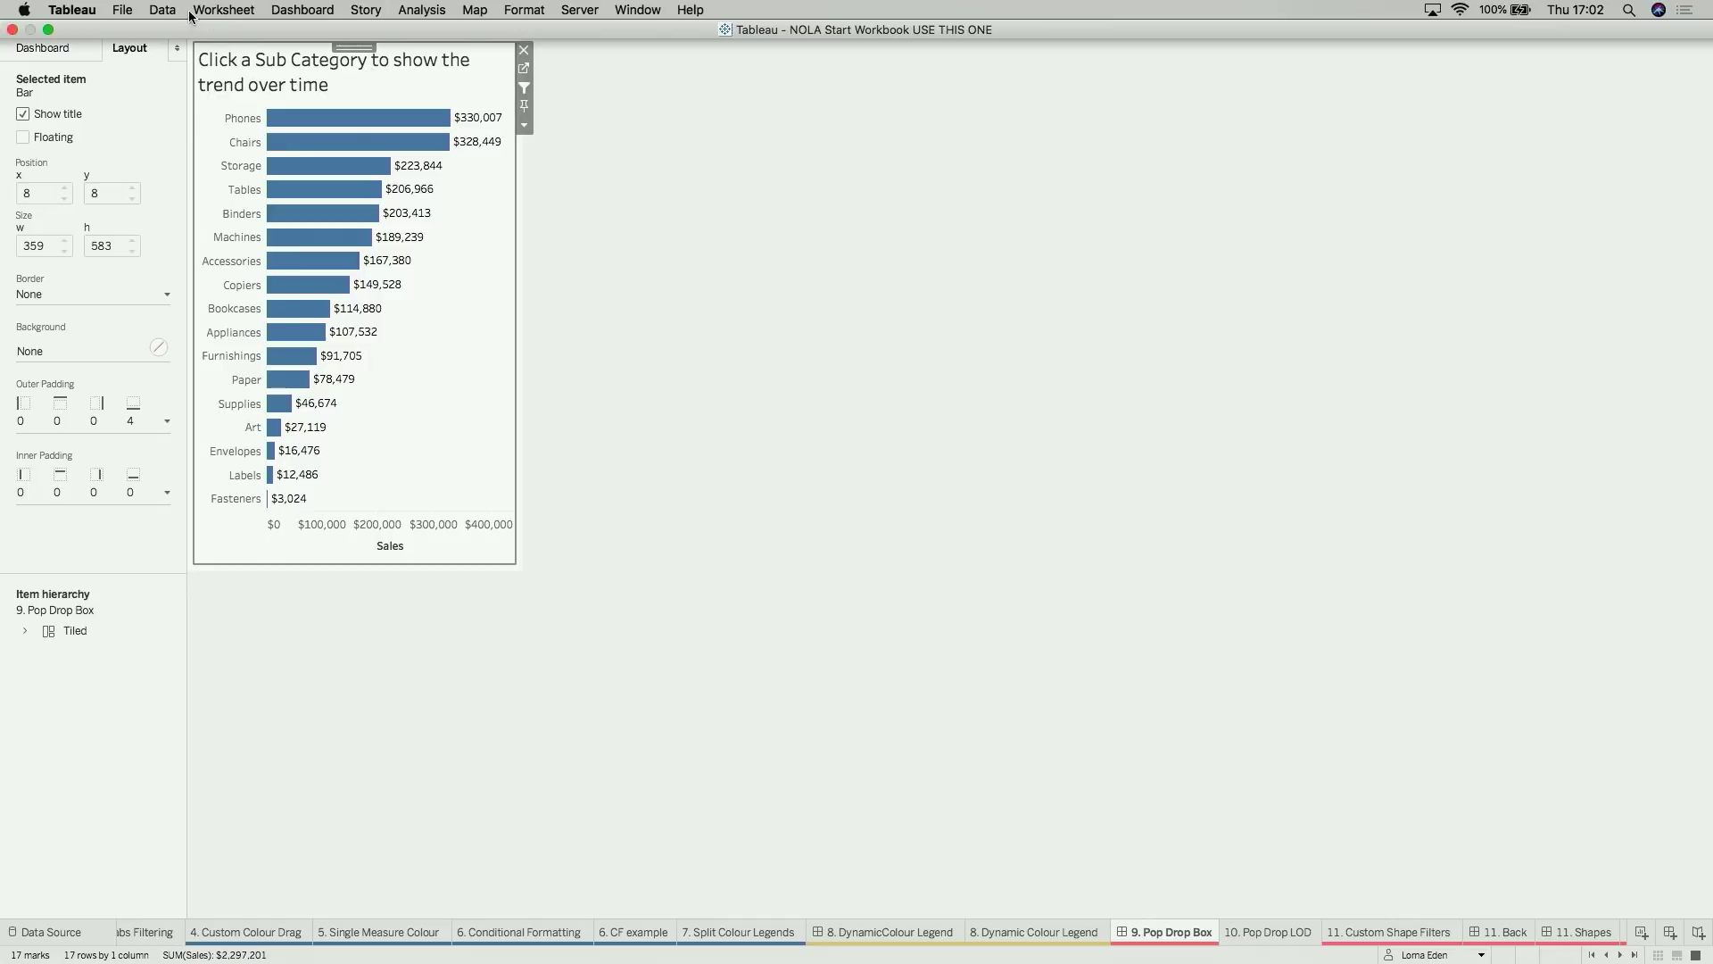
click(299, 12)
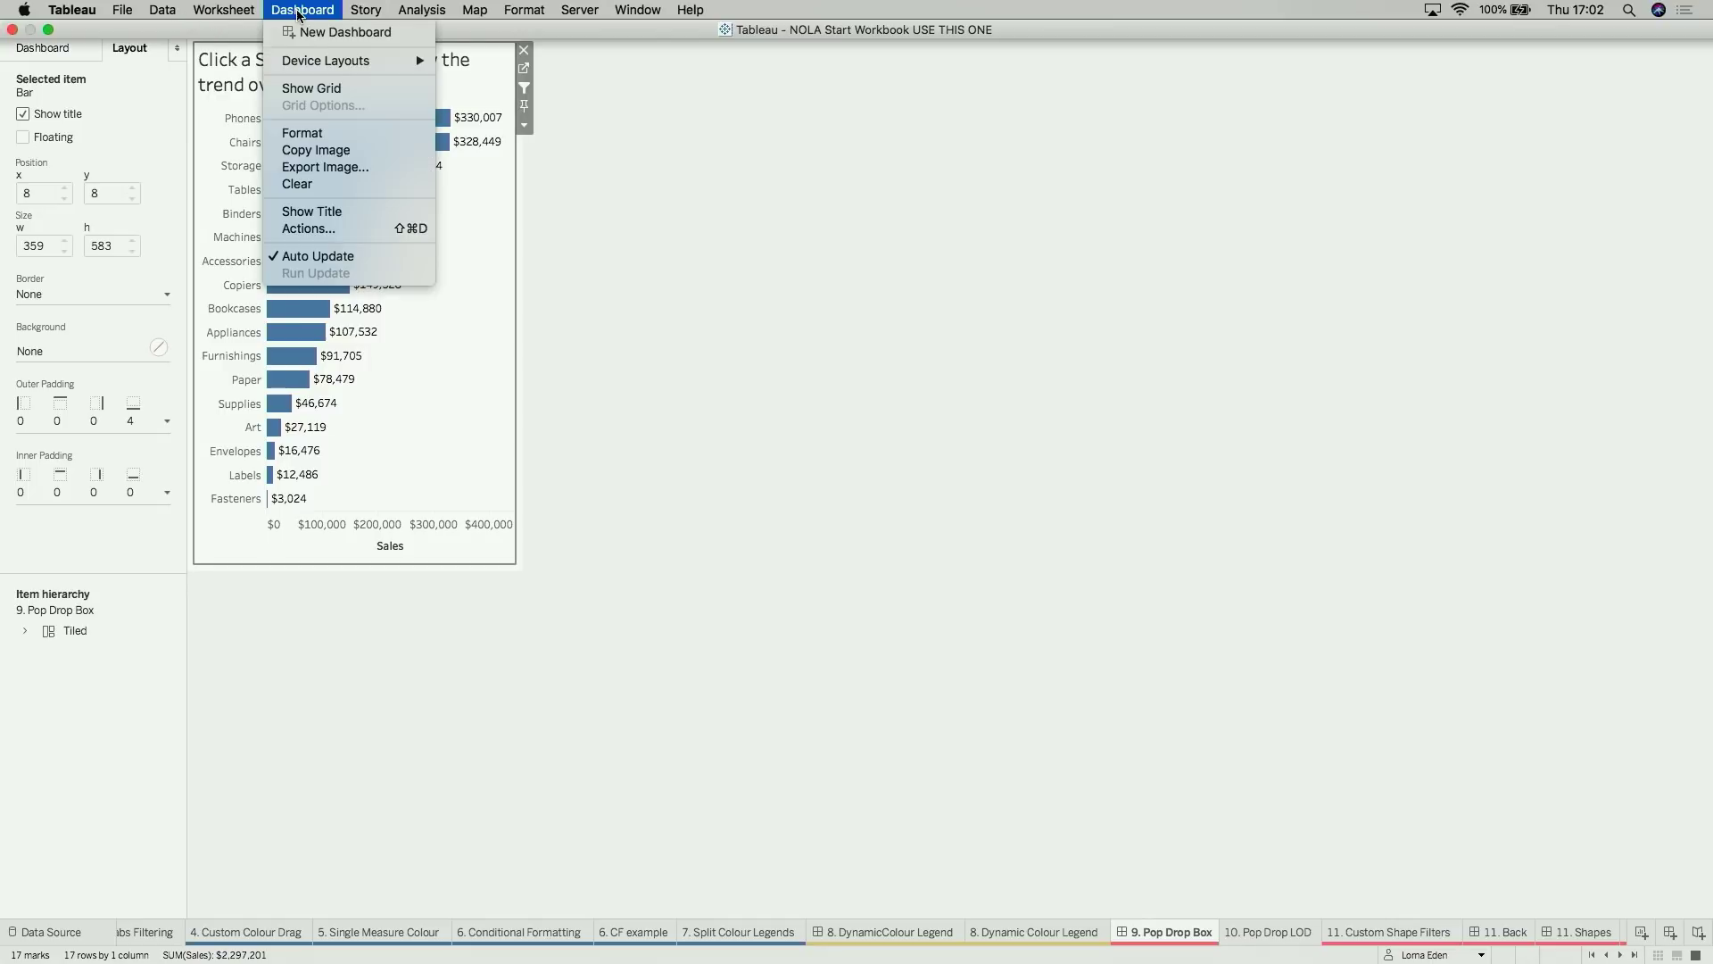
click(321, 229)
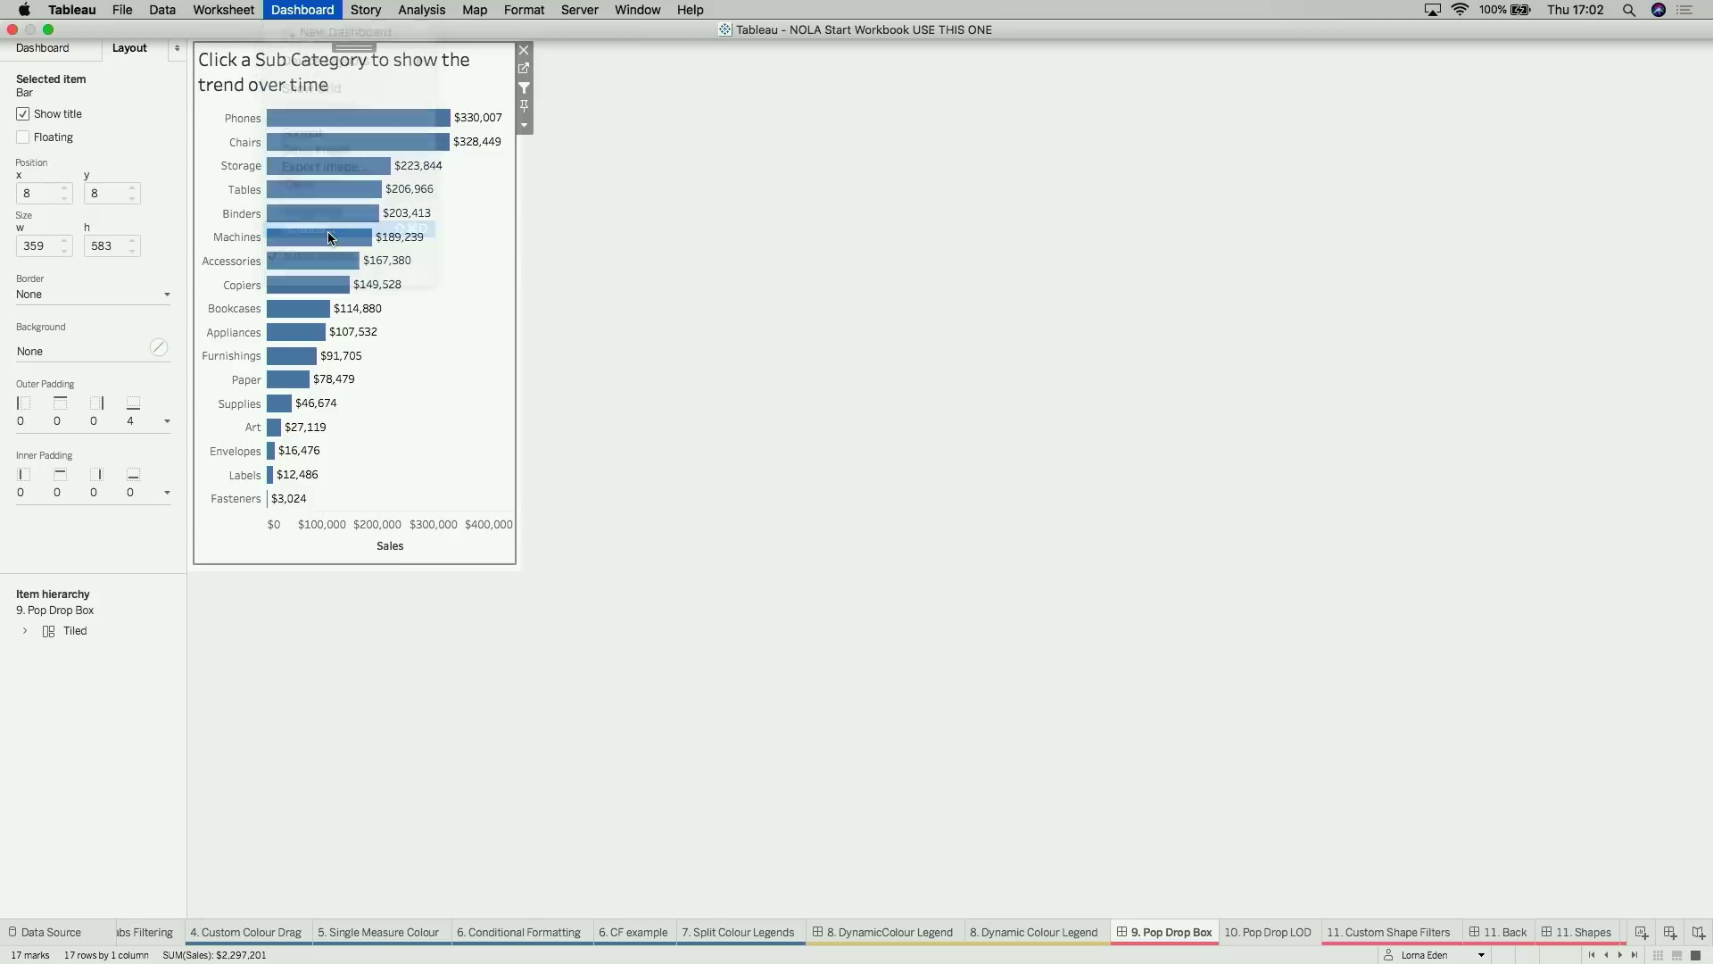
click(704, 435)
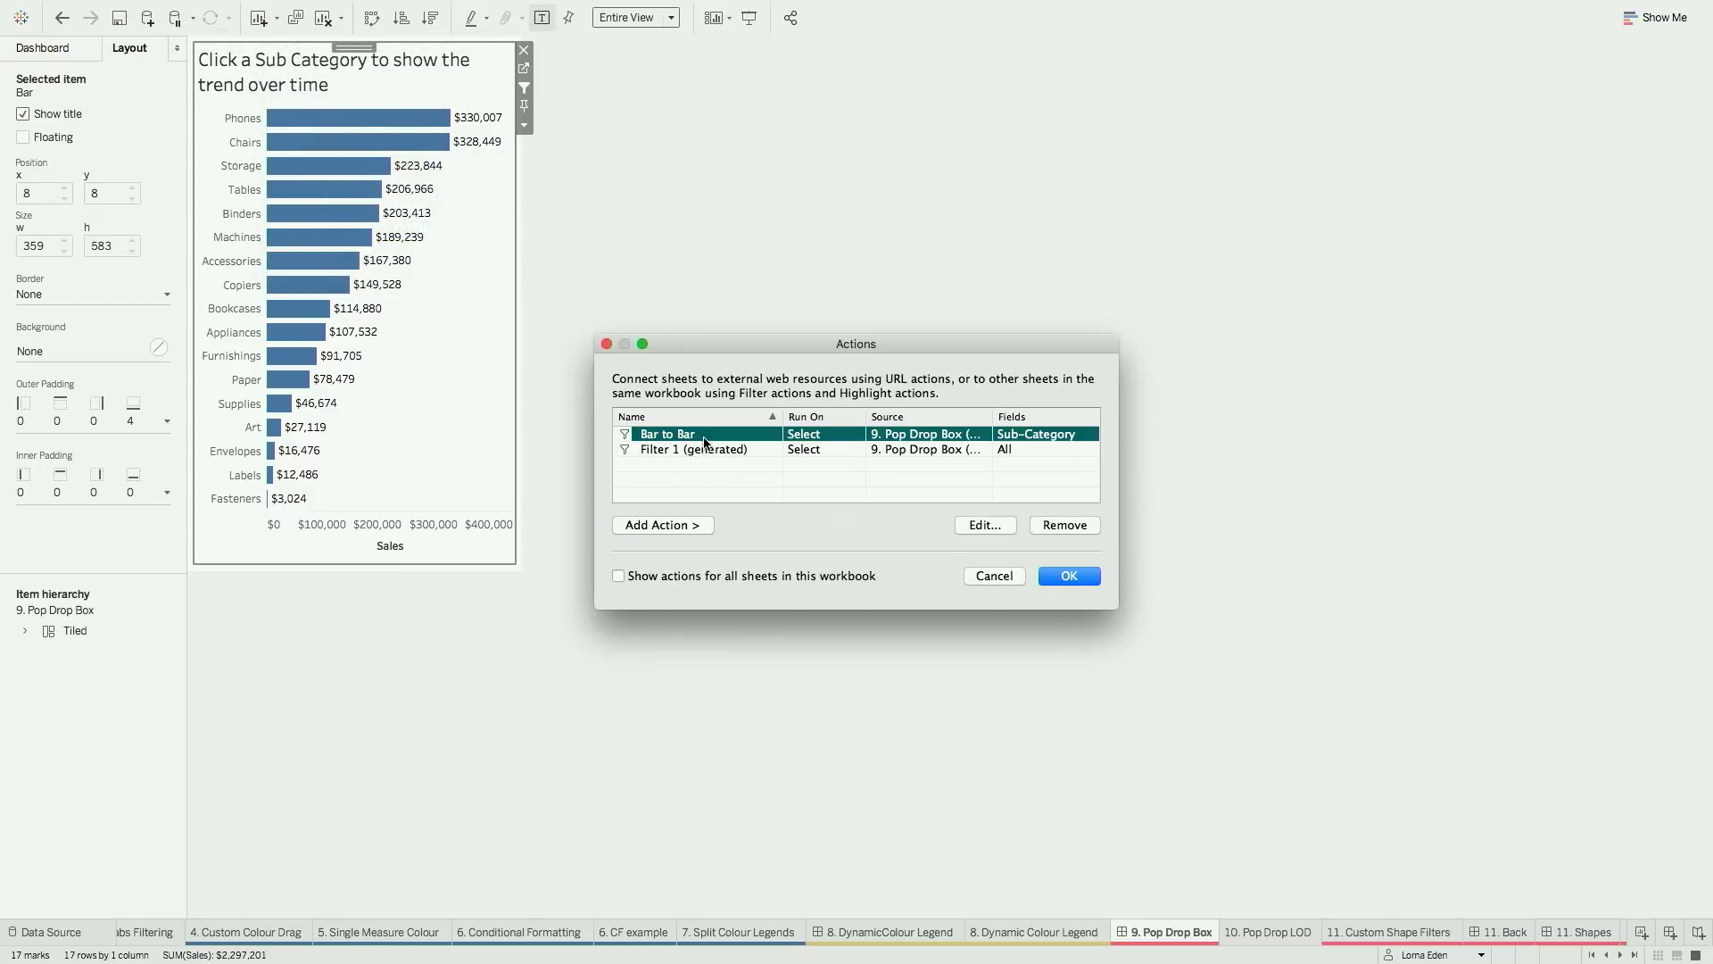
click(700, 449)
click(998, 526)
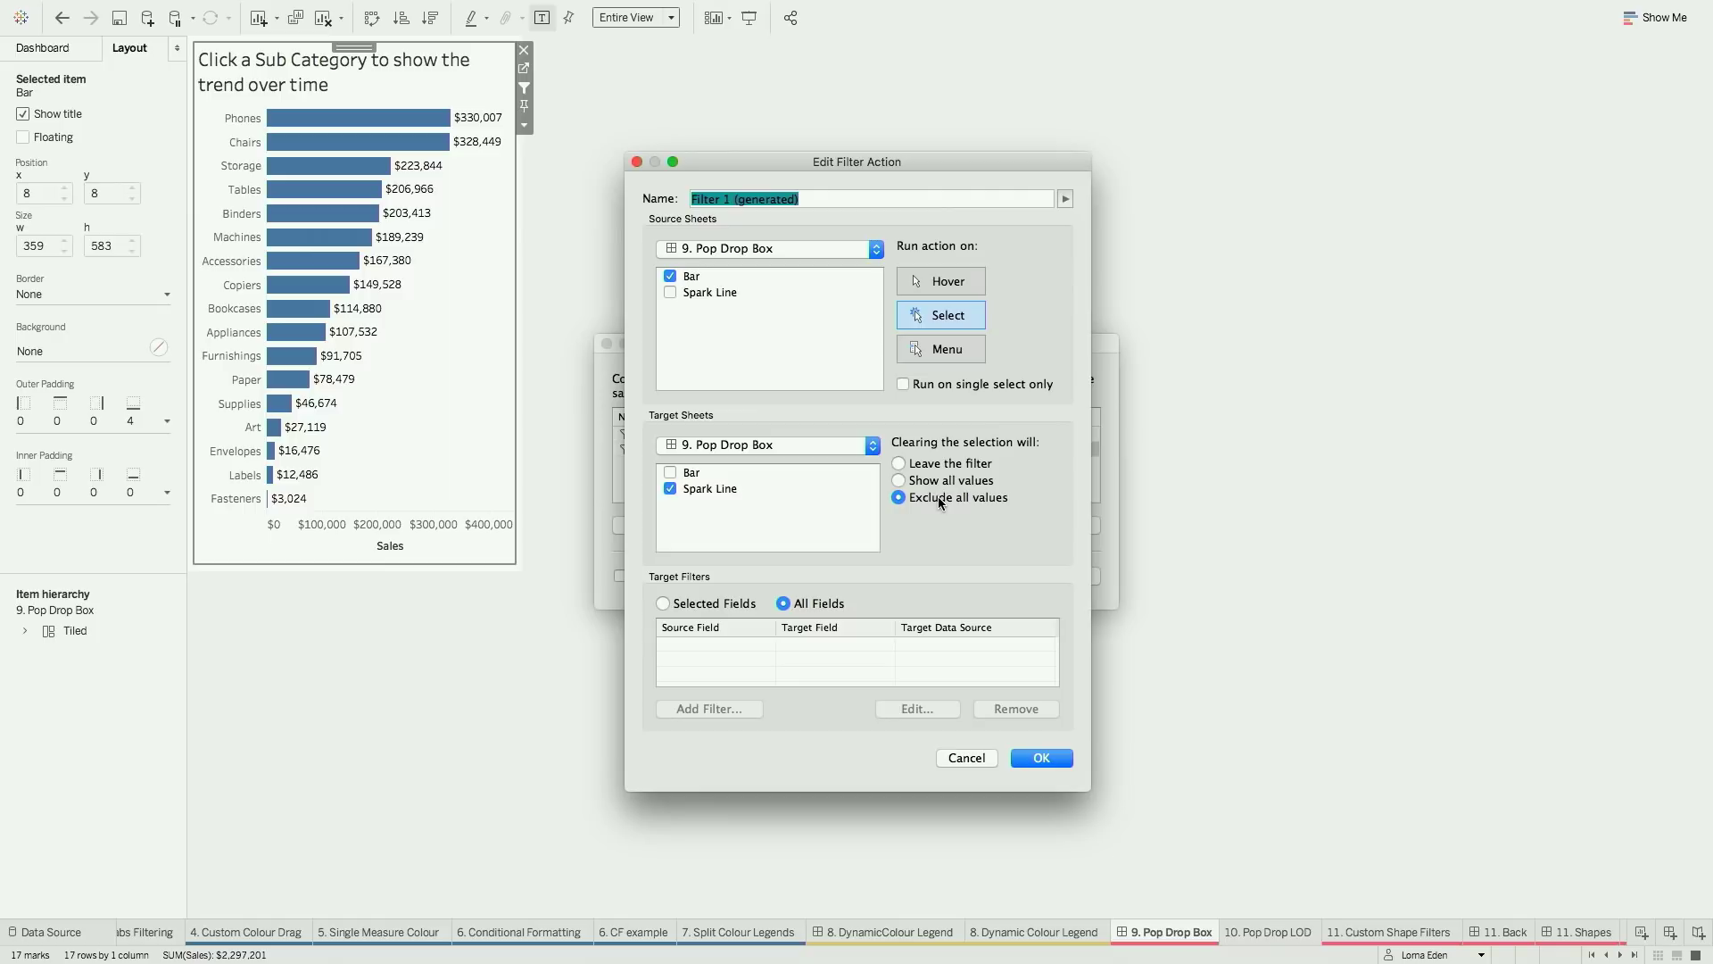
click(1036, 758)
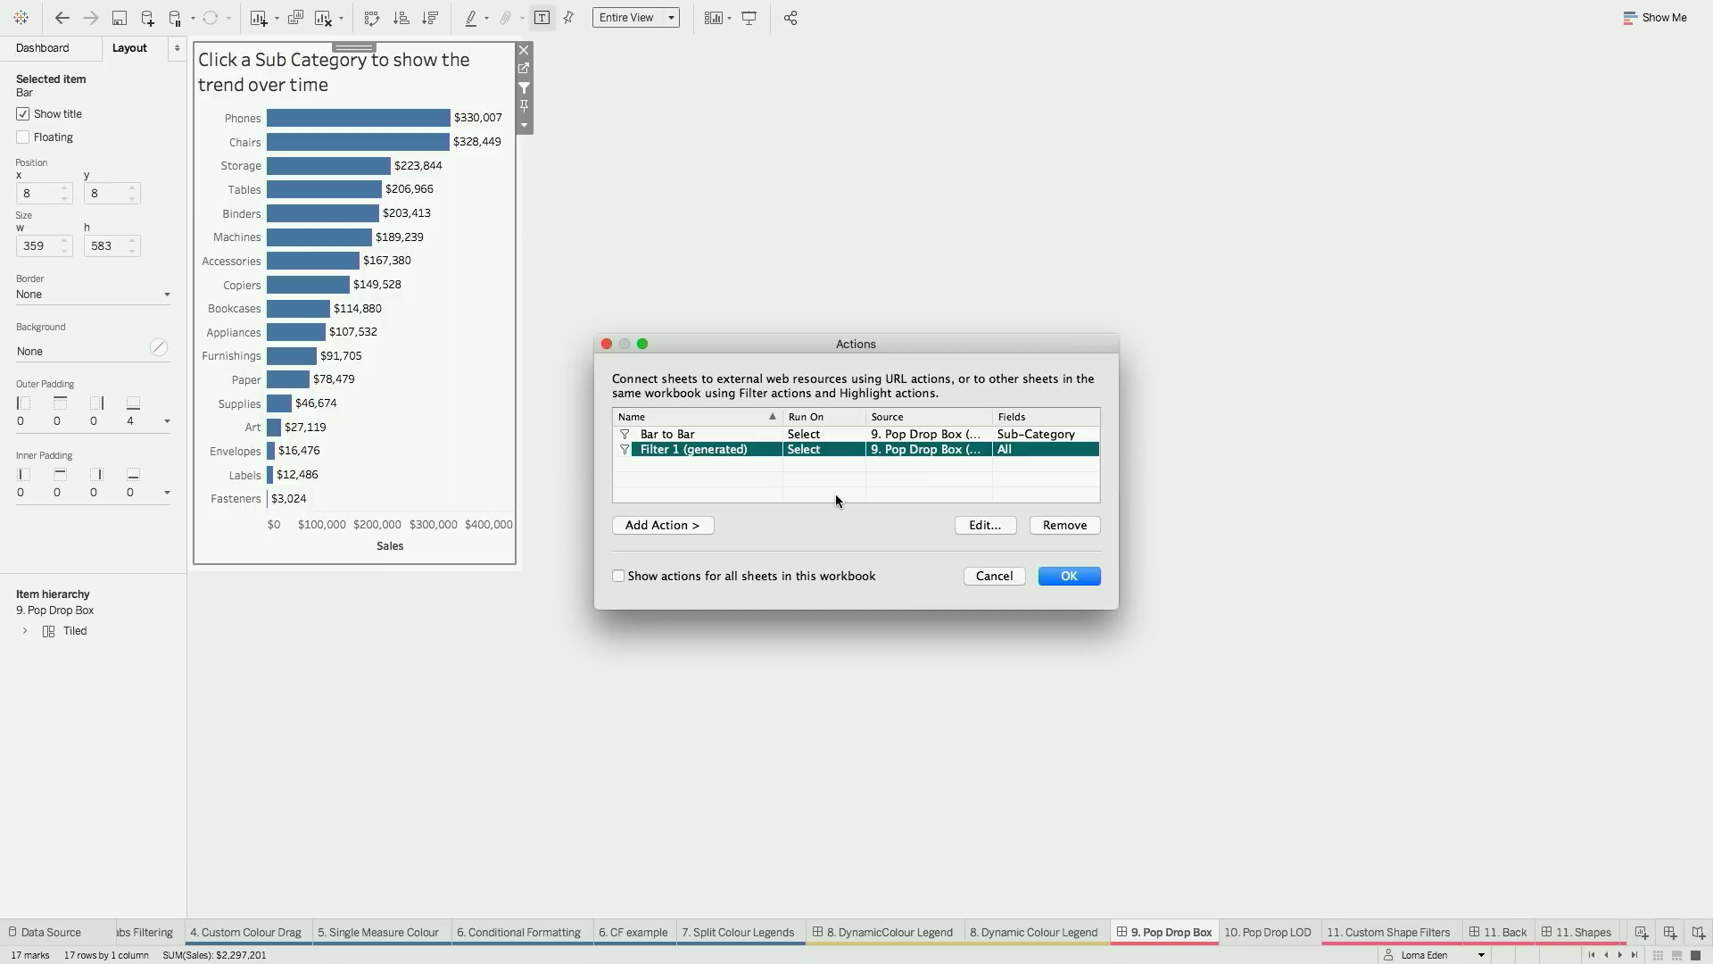
Review the settings of the "Bar to Bar" filter action and close the dashboard's actions list without changes
click(752, 435)
click(966, 522)
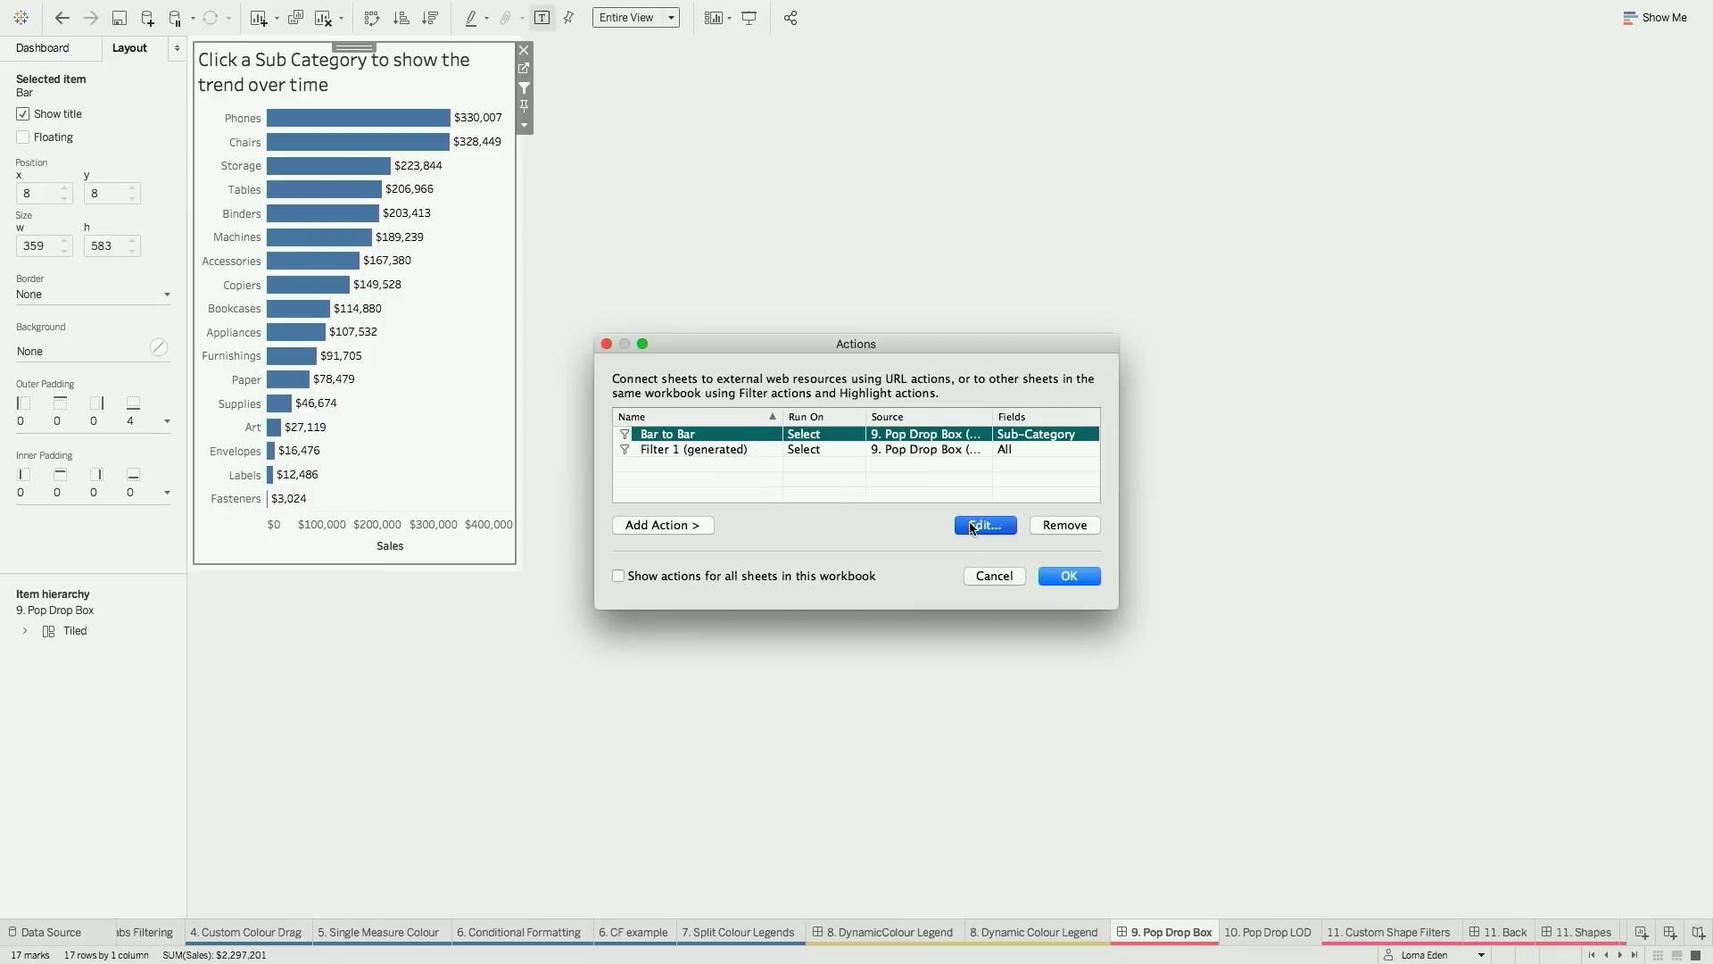
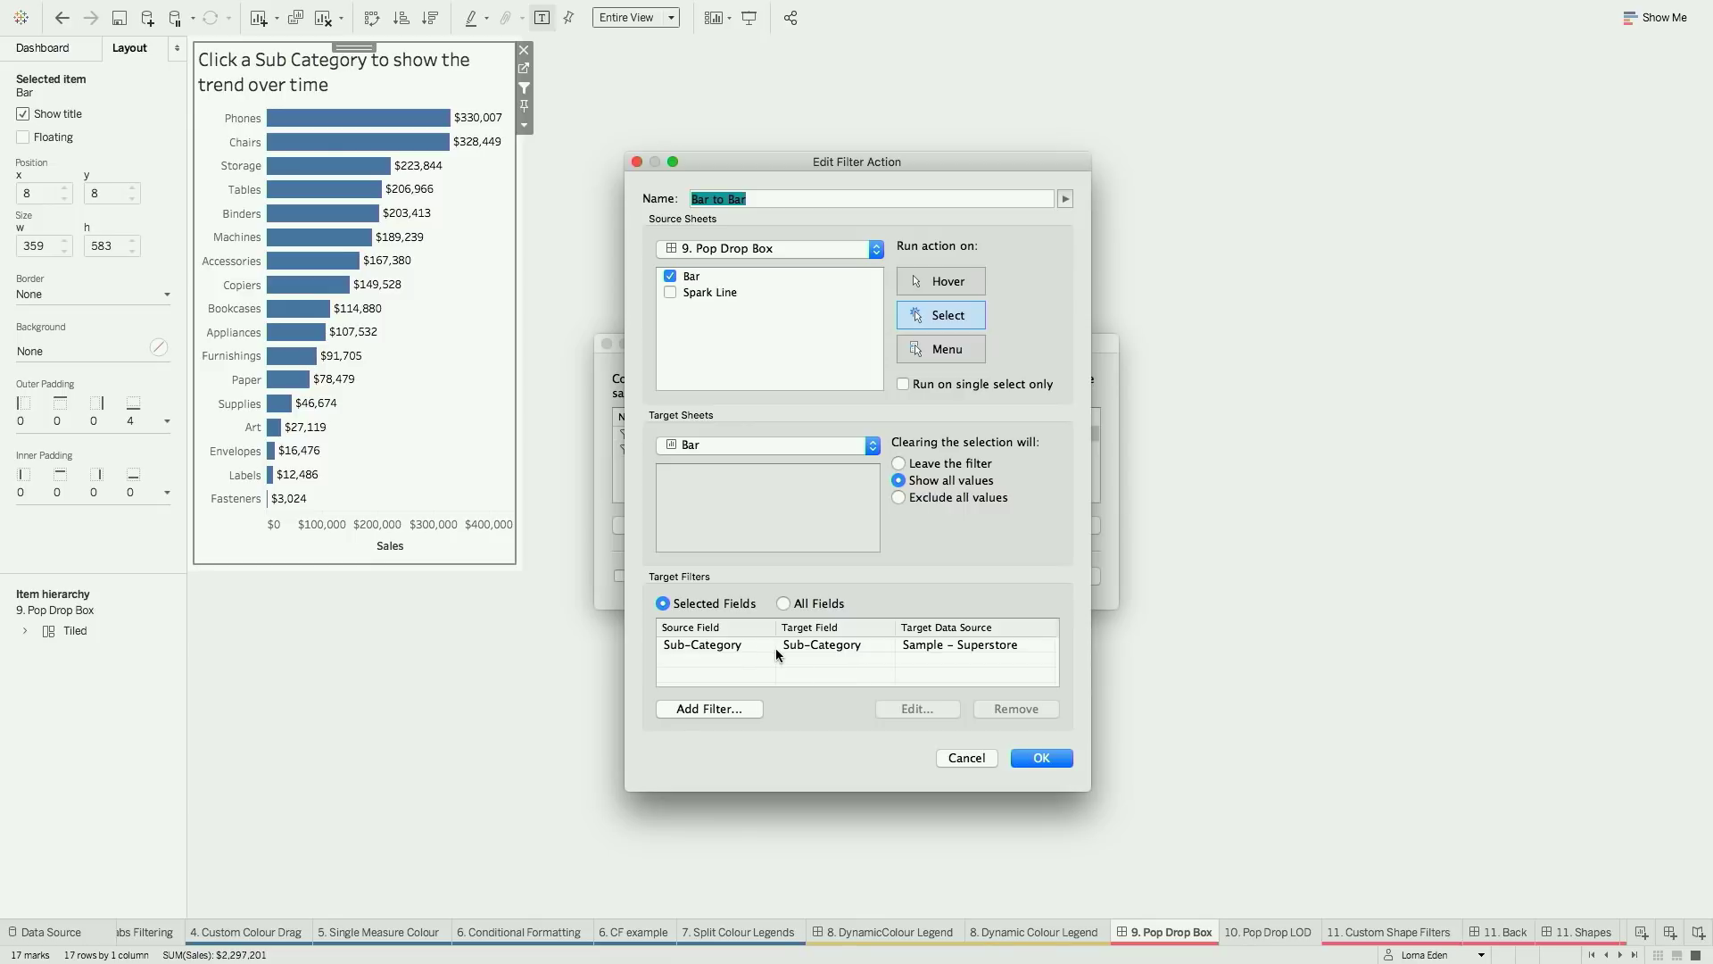
click(1039, 755)
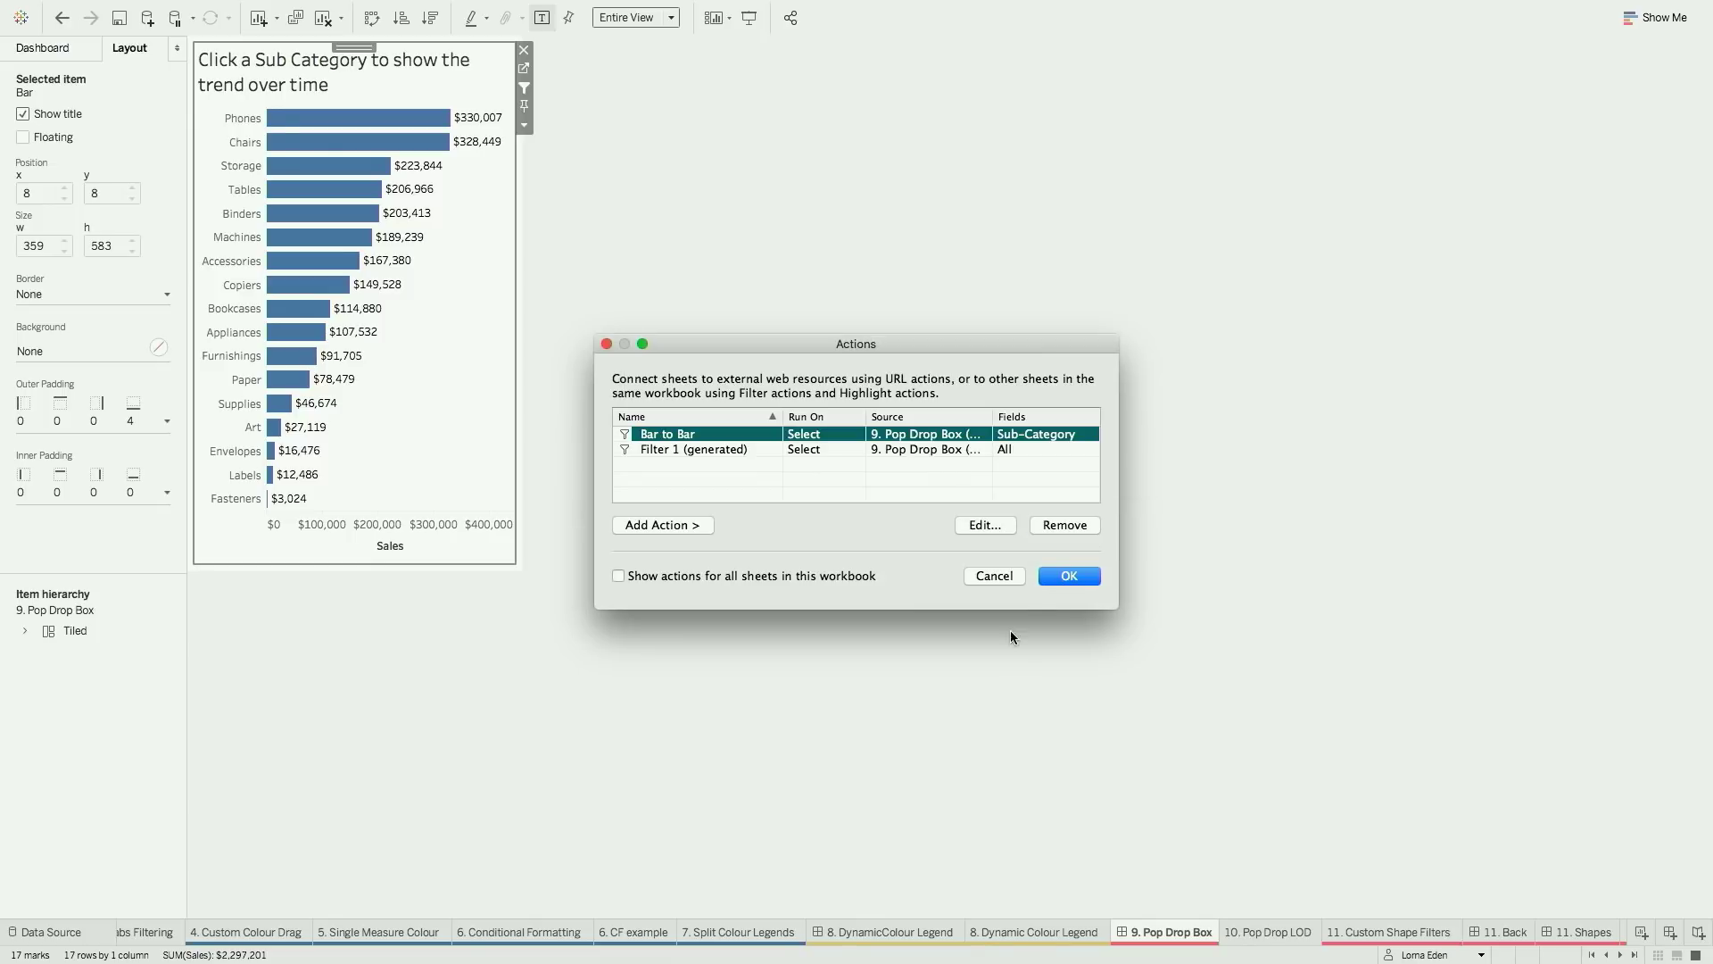
click(1001, 578)
On the 11. Custom Shape Filters sheet, change the mark type to Shape and assign the Name field to the marks' shape
click(1374, 930)
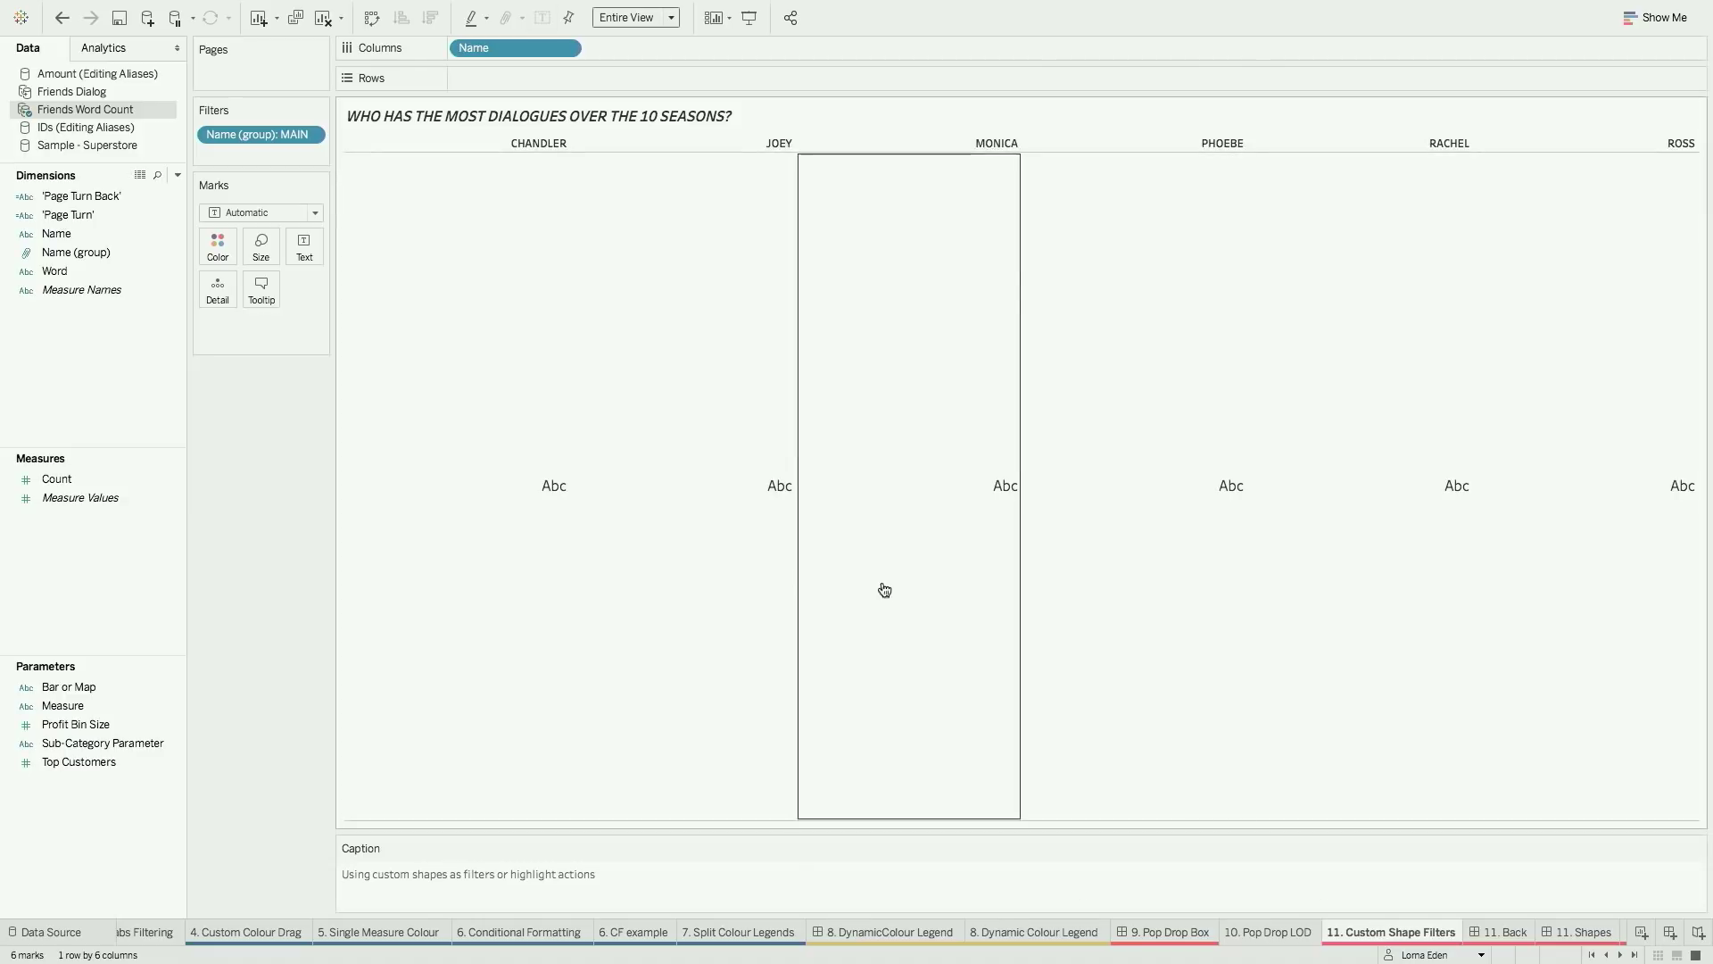
click(130, 194)
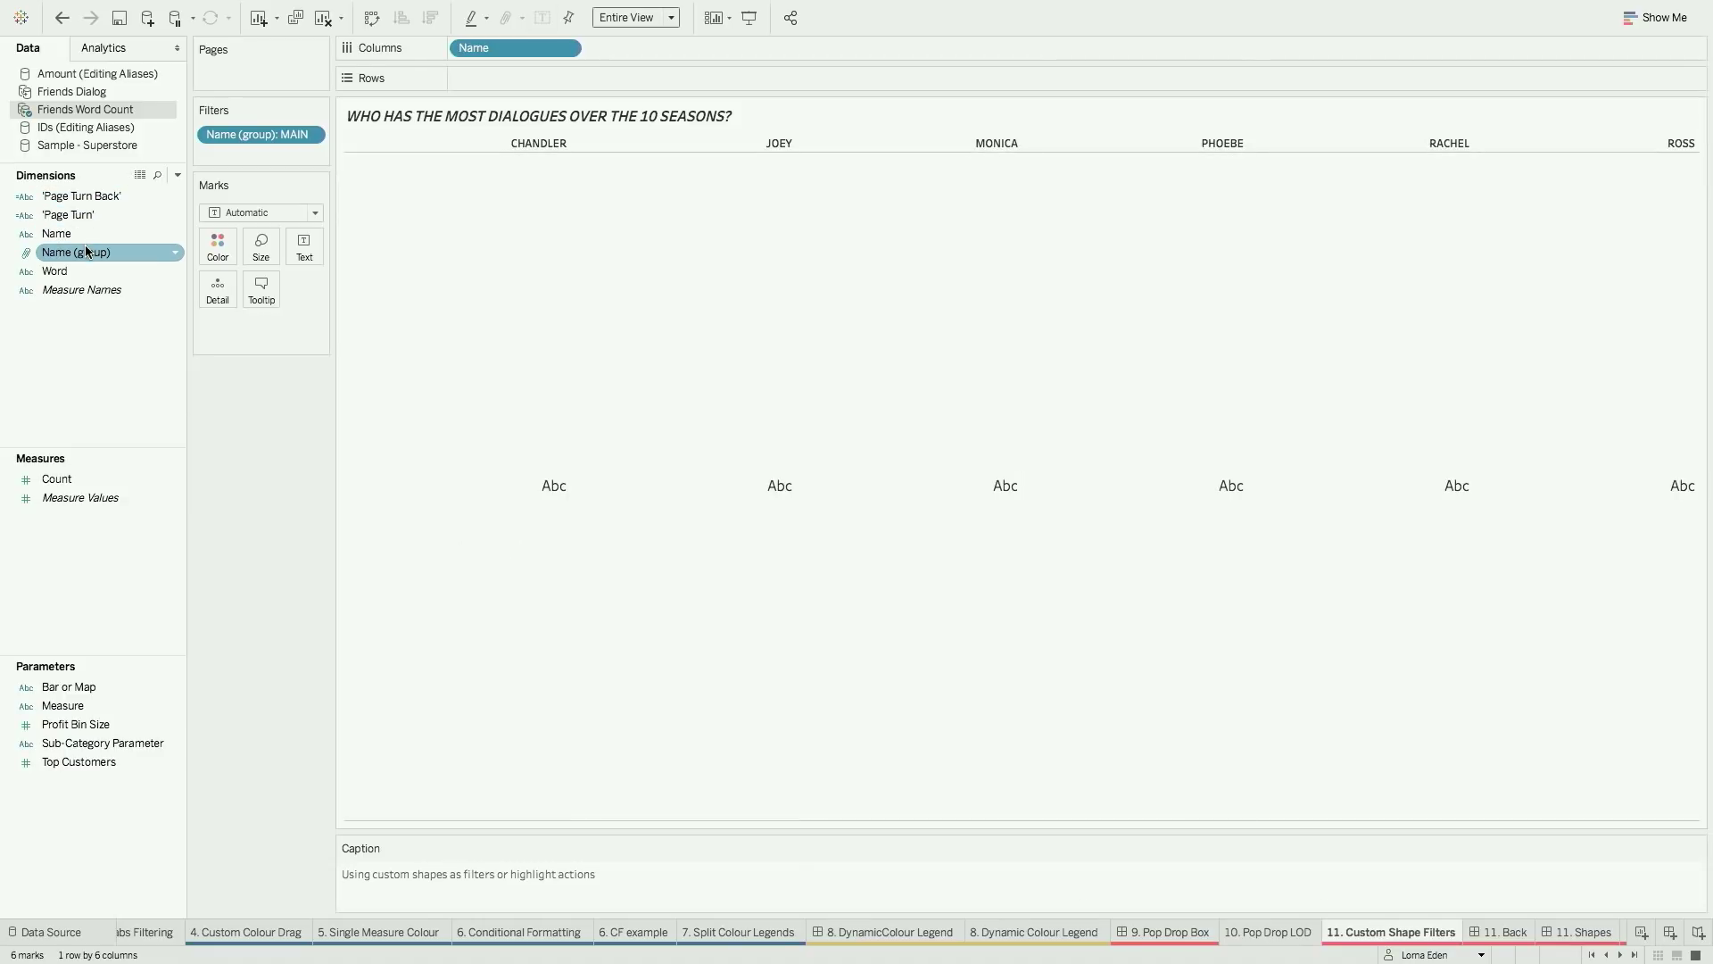
click(228, 214)
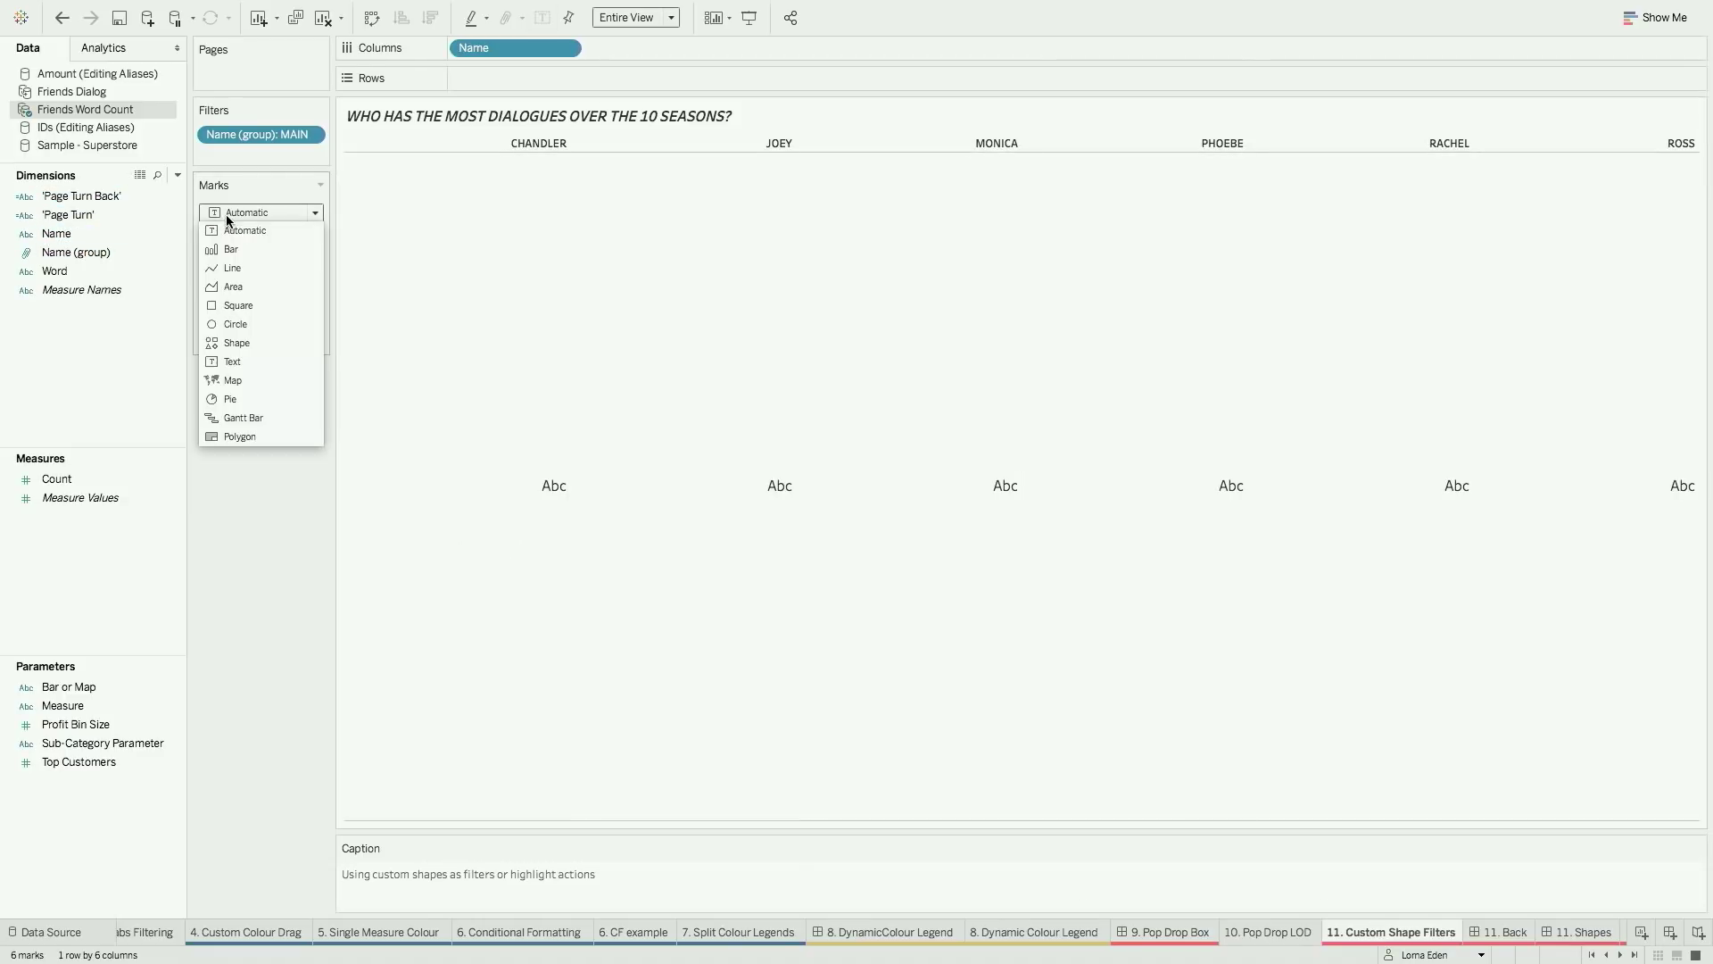
click(255, 342)
drag(88, 251, 302, 290)
click(105, 234)
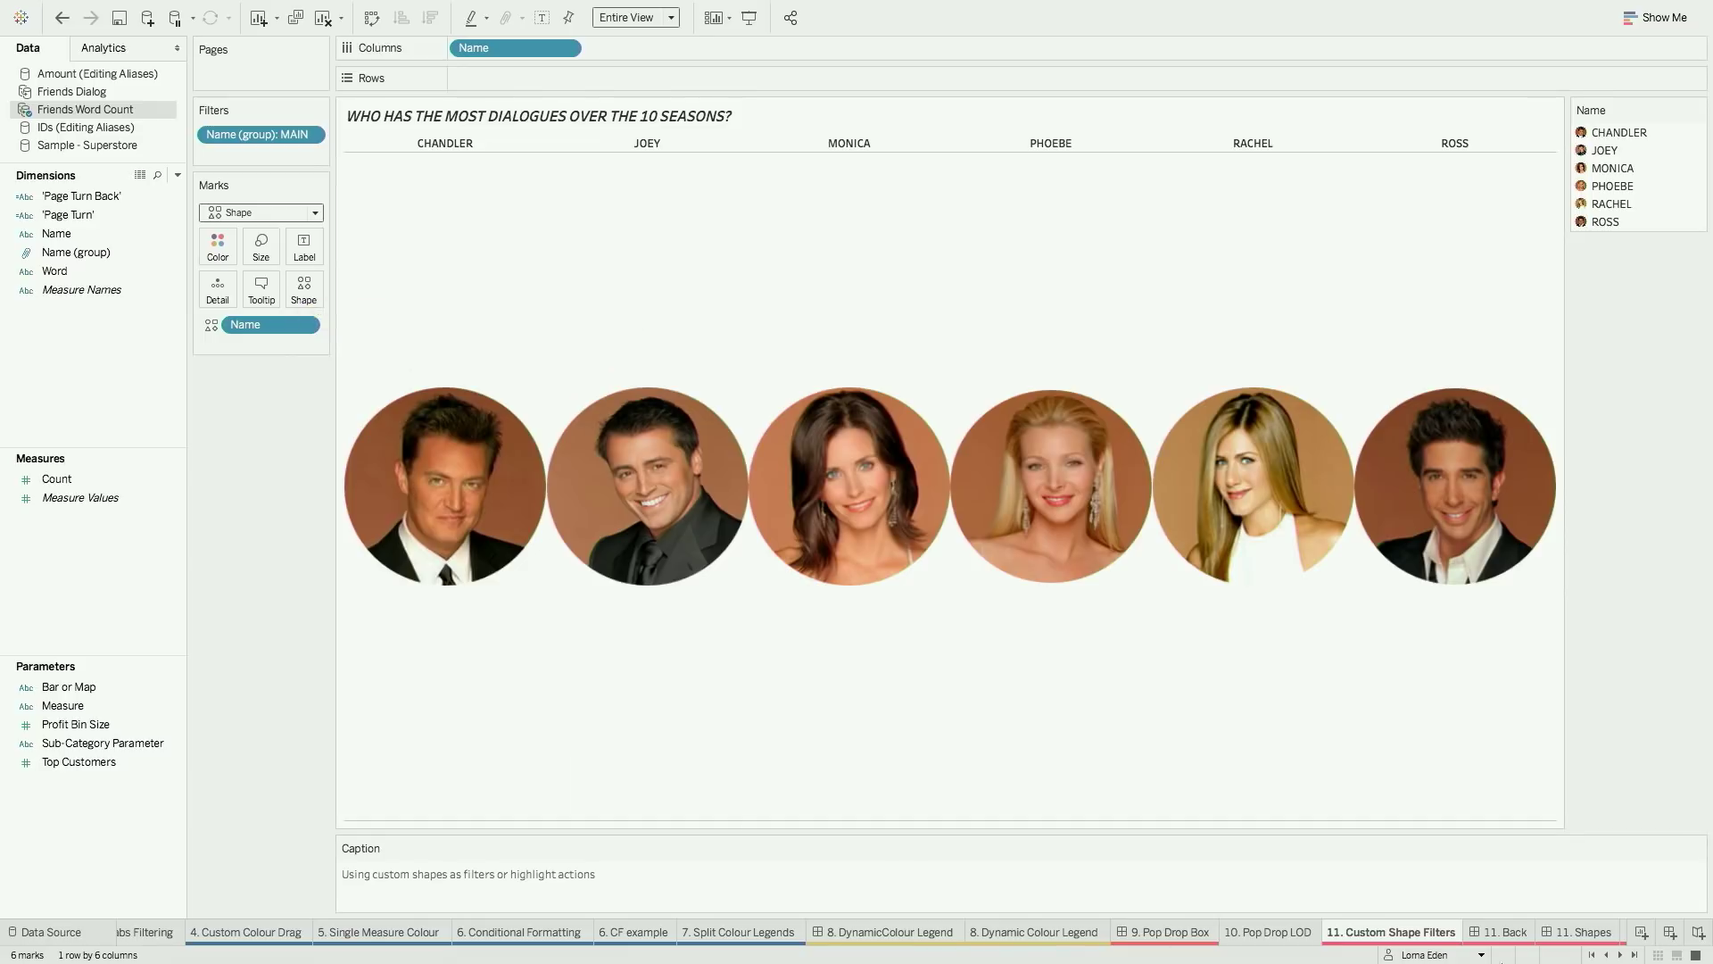
On the 11. Shapes dashboard, highlight Rachel and Ross in the character selector, select Ross and clear the selection
click(1581, 932)
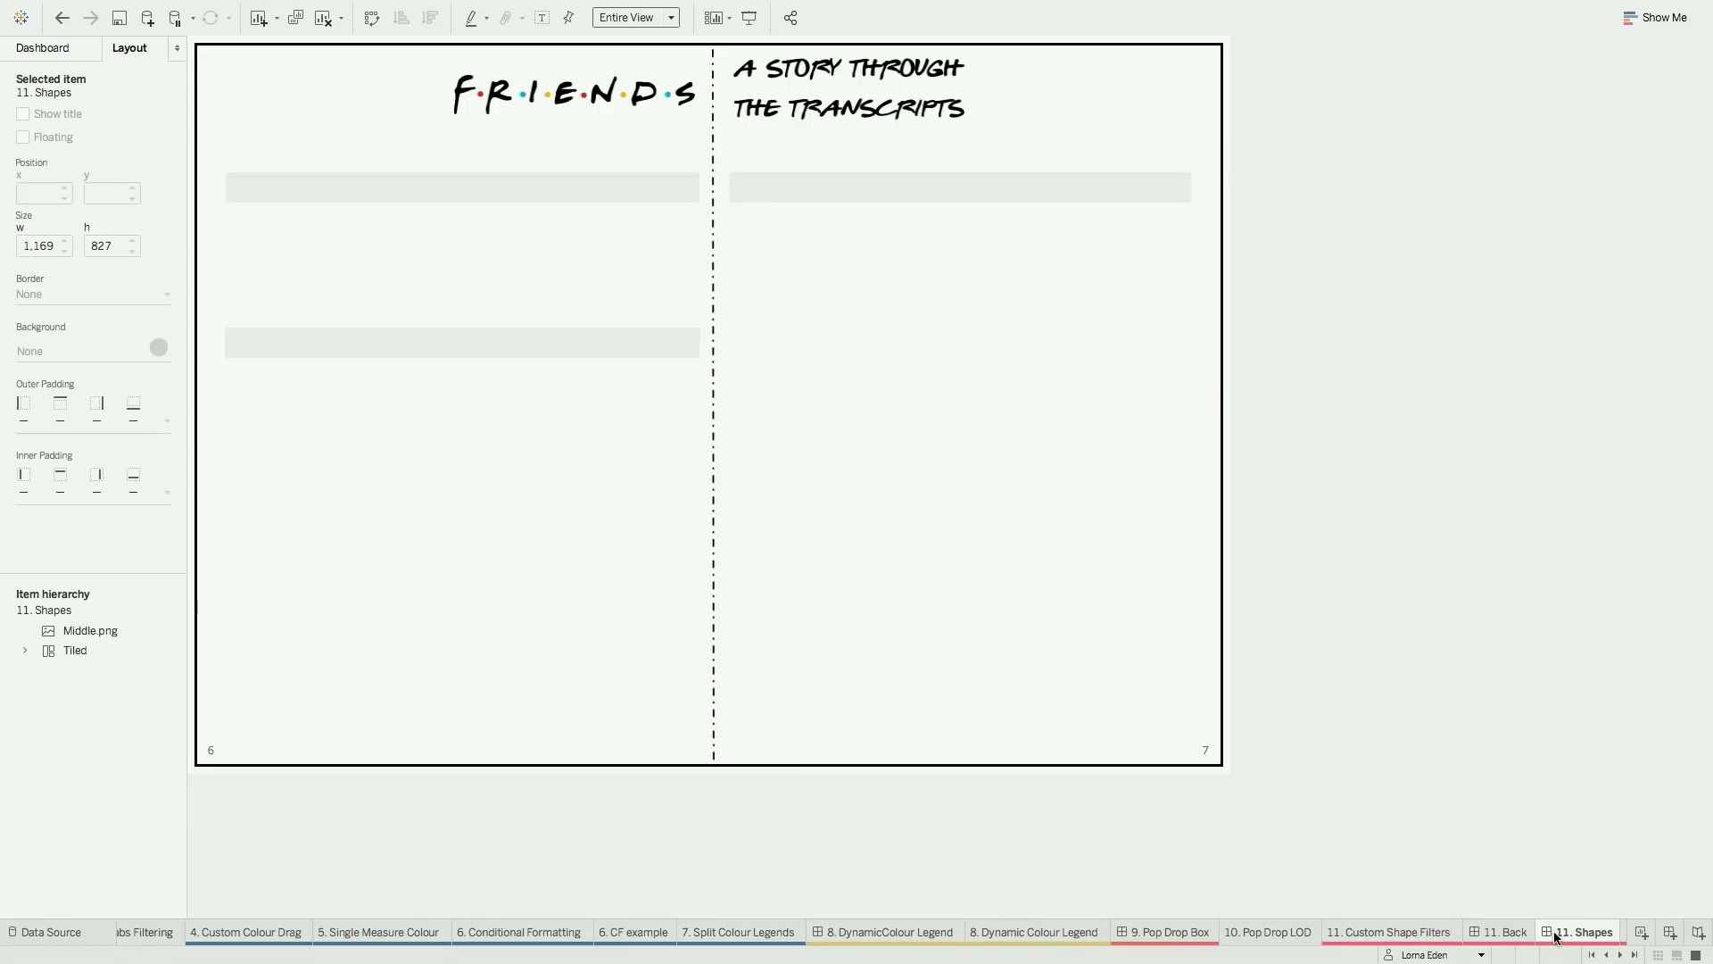
click(606, 277)
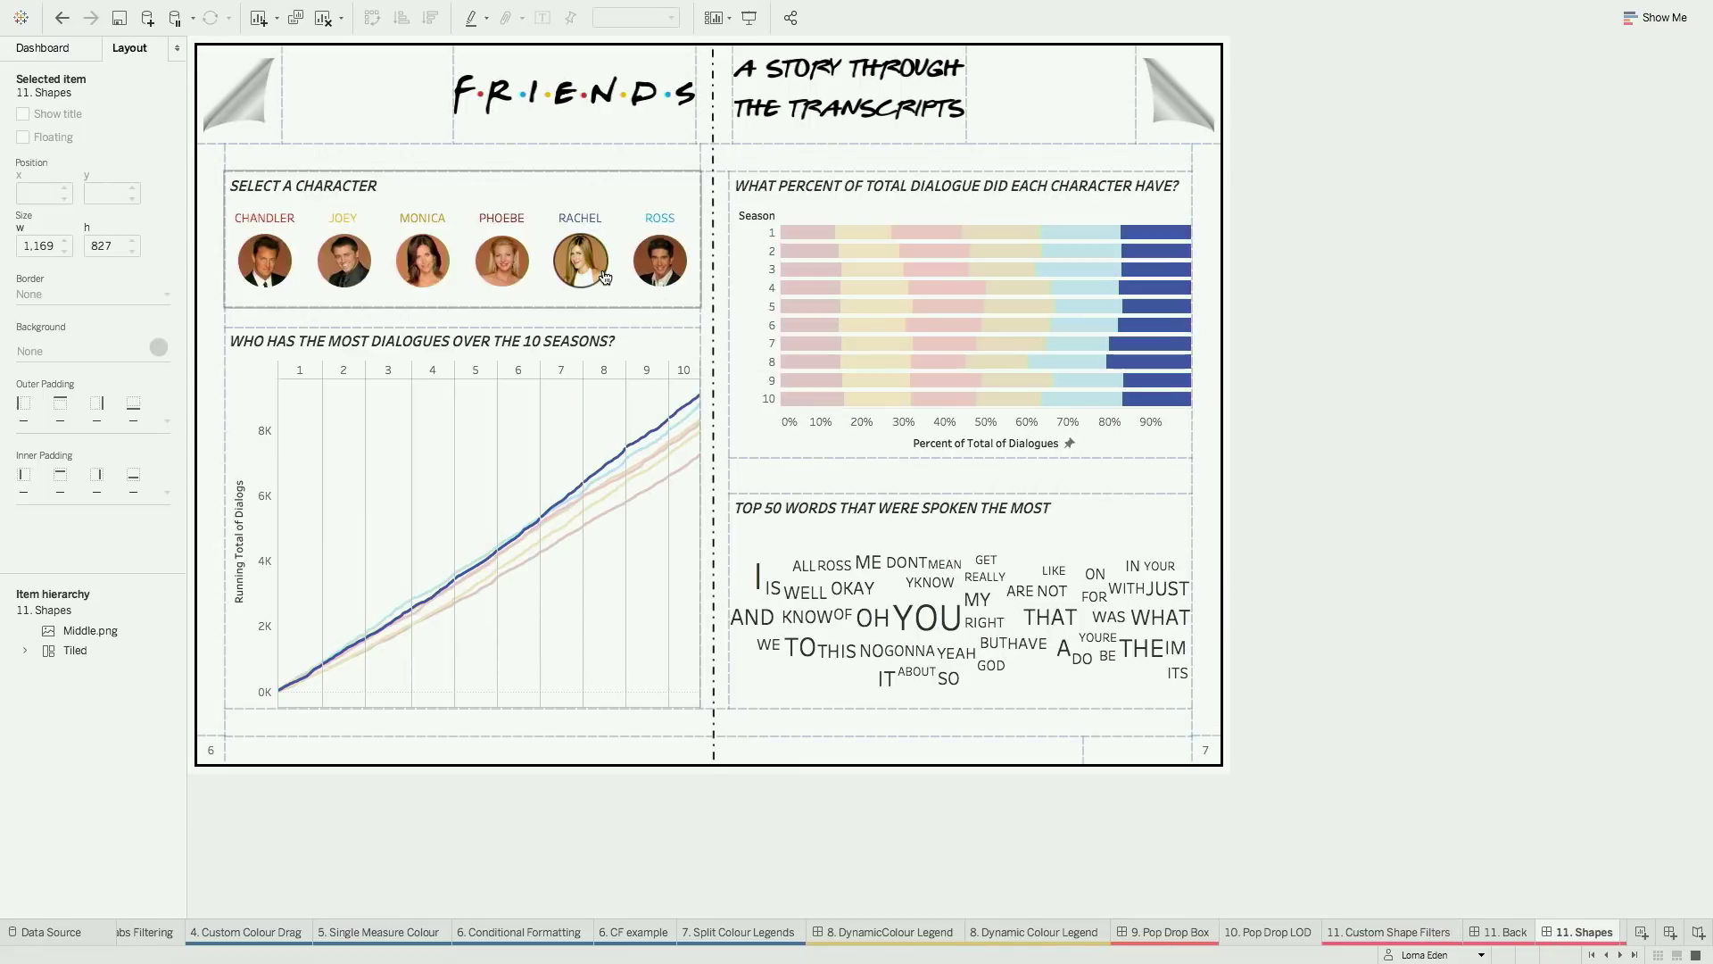
click(641, 277)
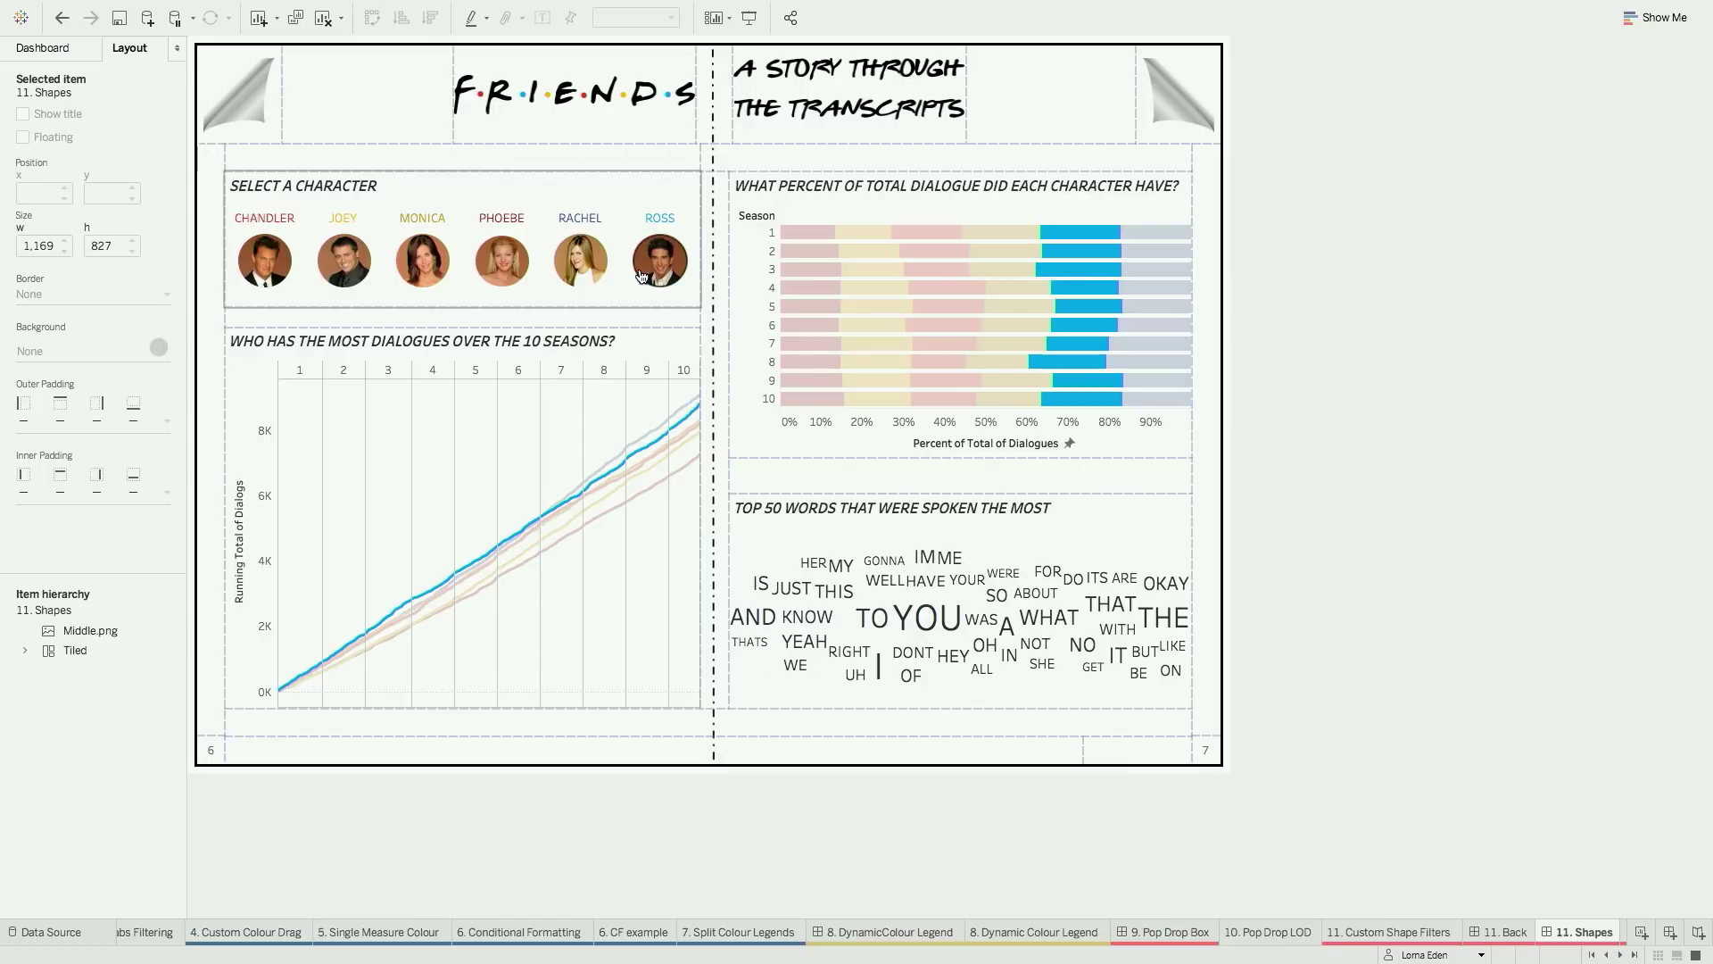
click(640, 276)
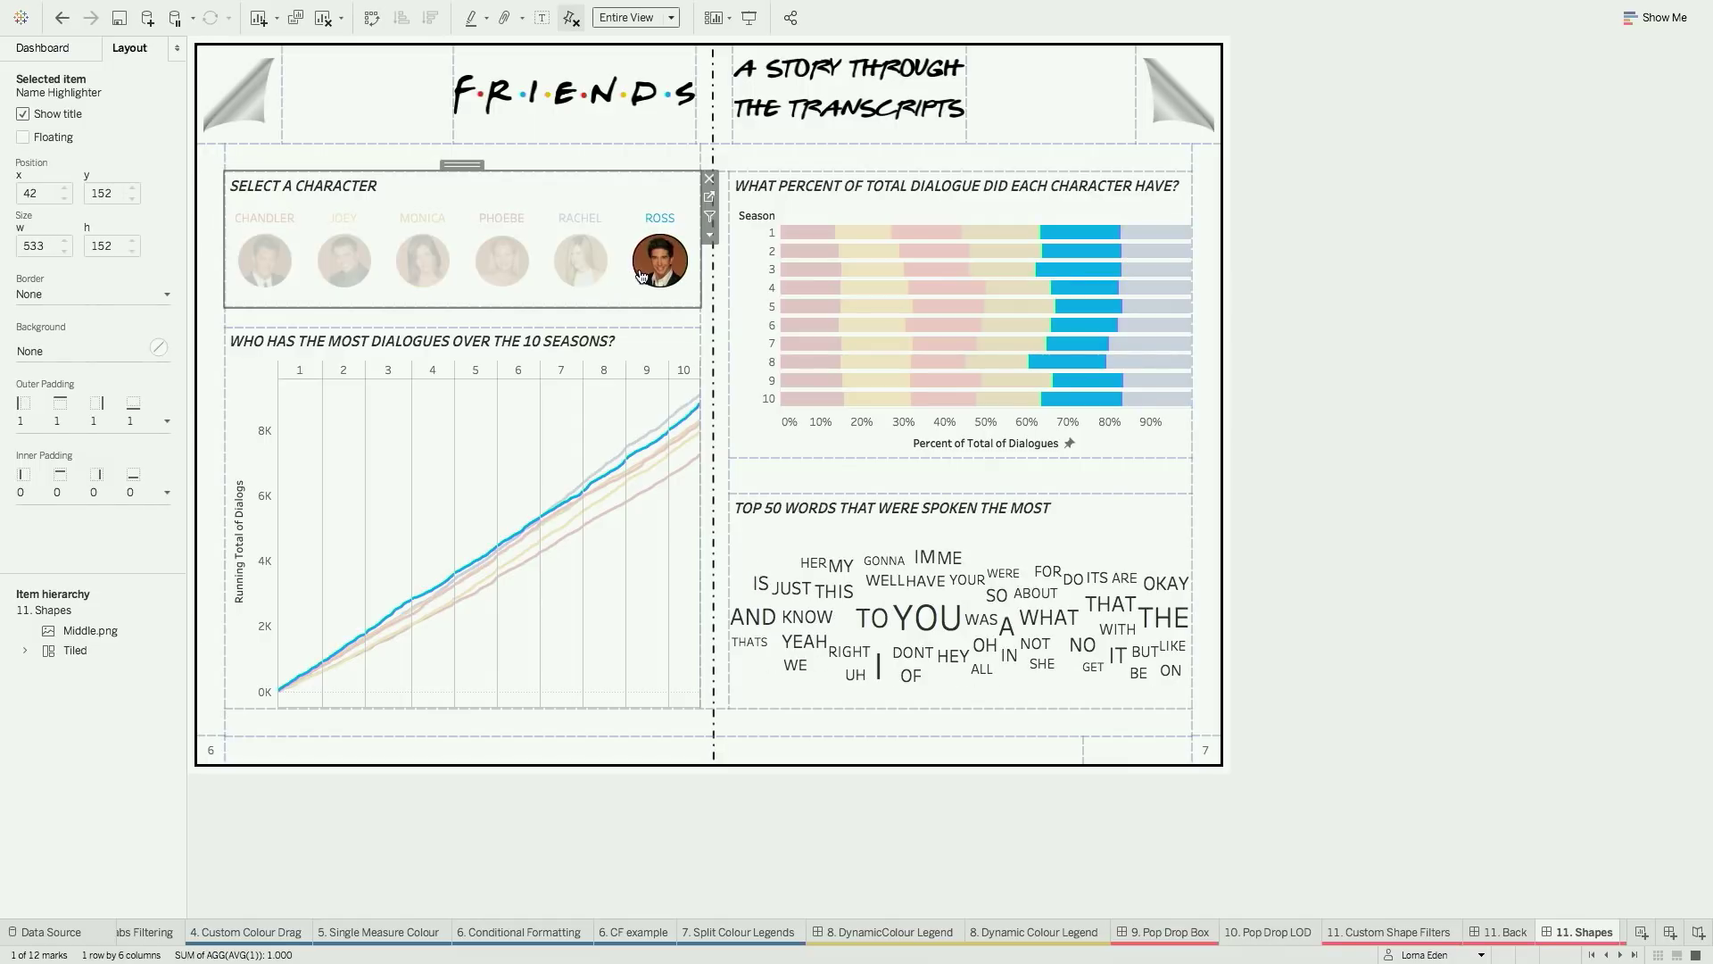
click(640, 276)
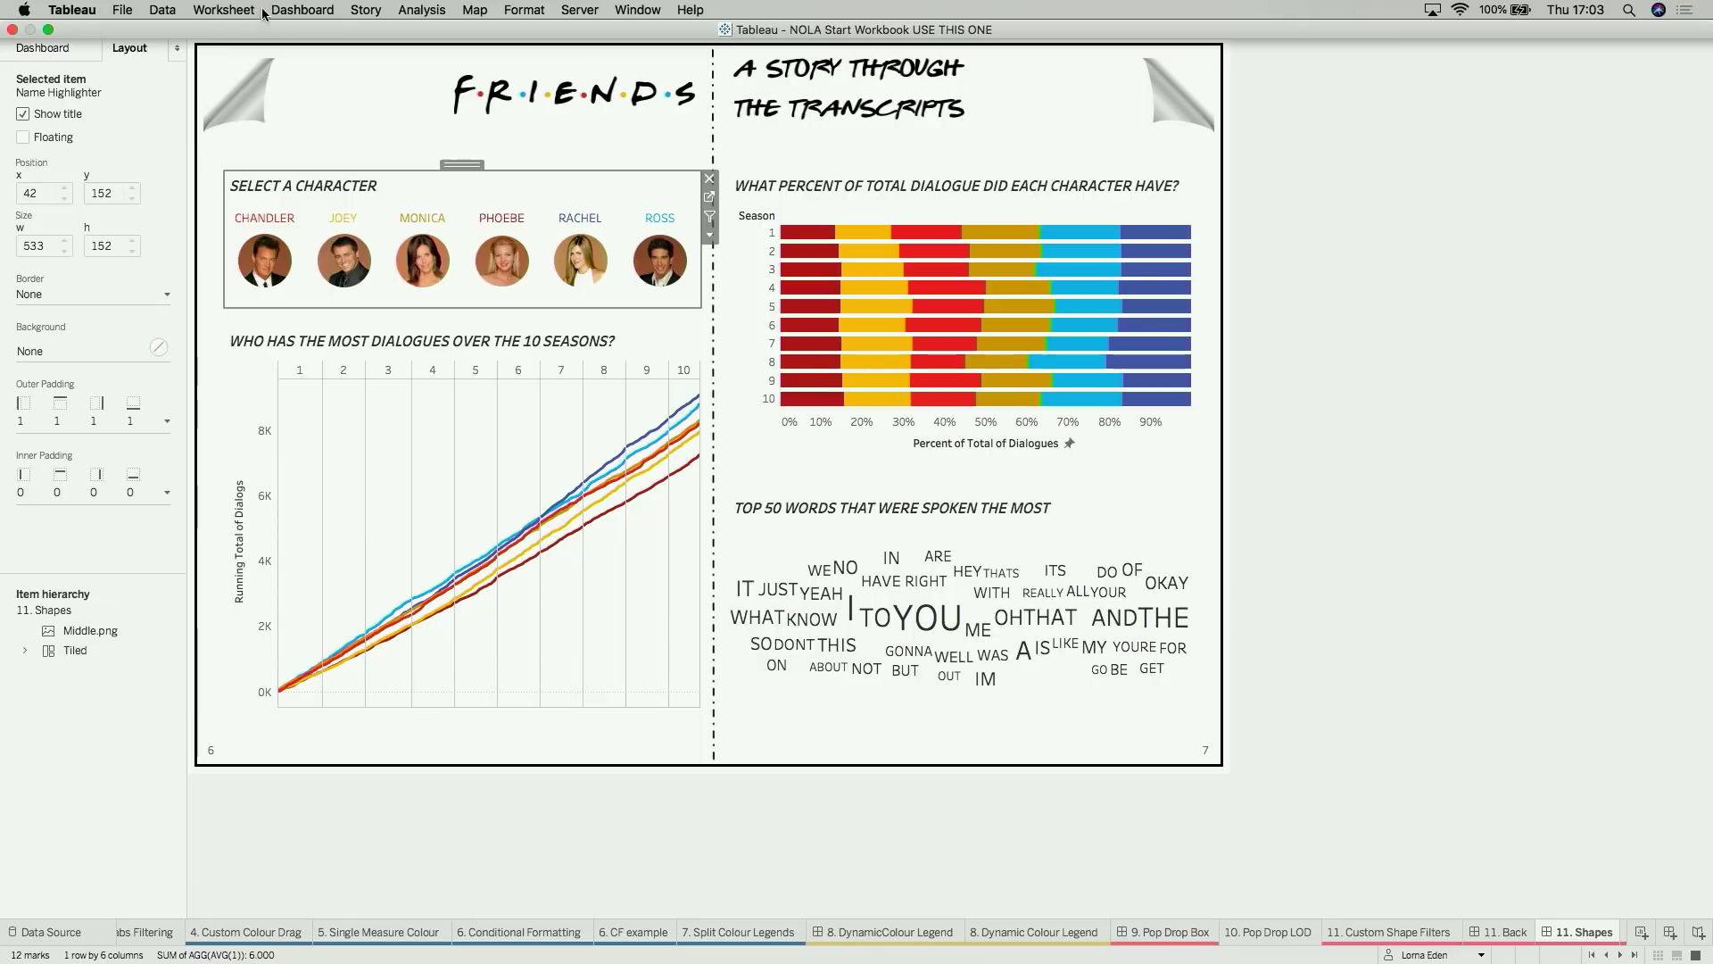
Open the actions of the 11. Shapes dashboard, review the "HIGHLIGHT CHARACTER" highlight action's settings and close the dialogs without changes
click(288, 11)
click(340, 230)
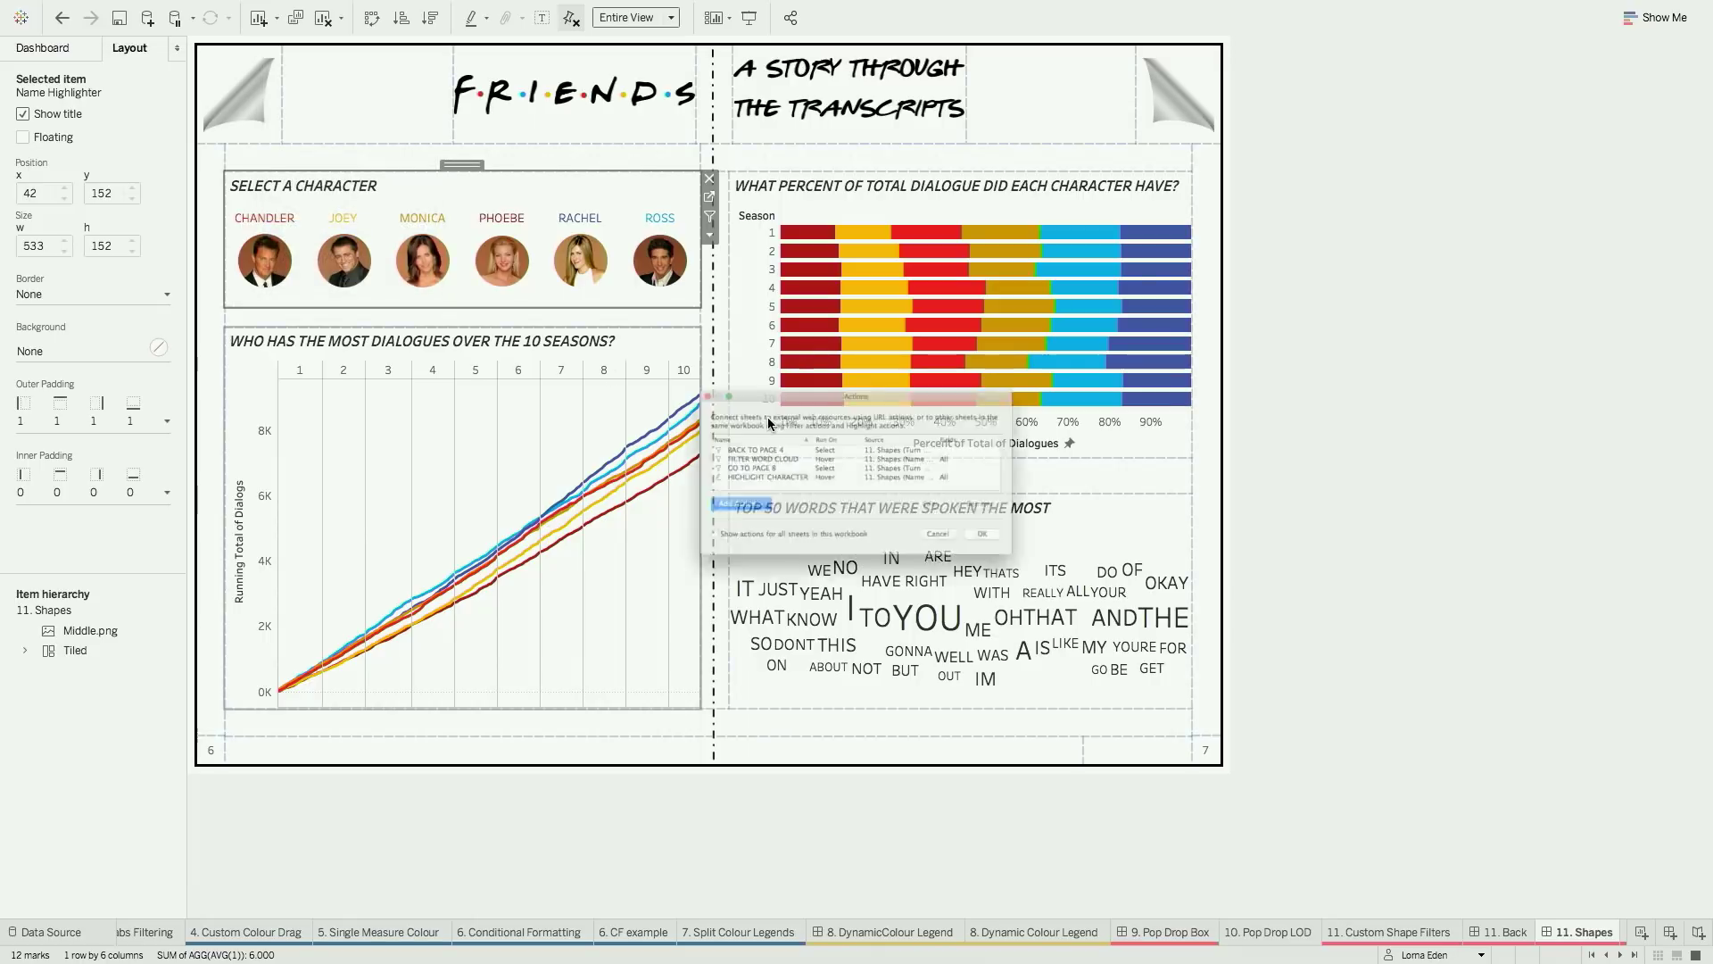
click(701, 483)
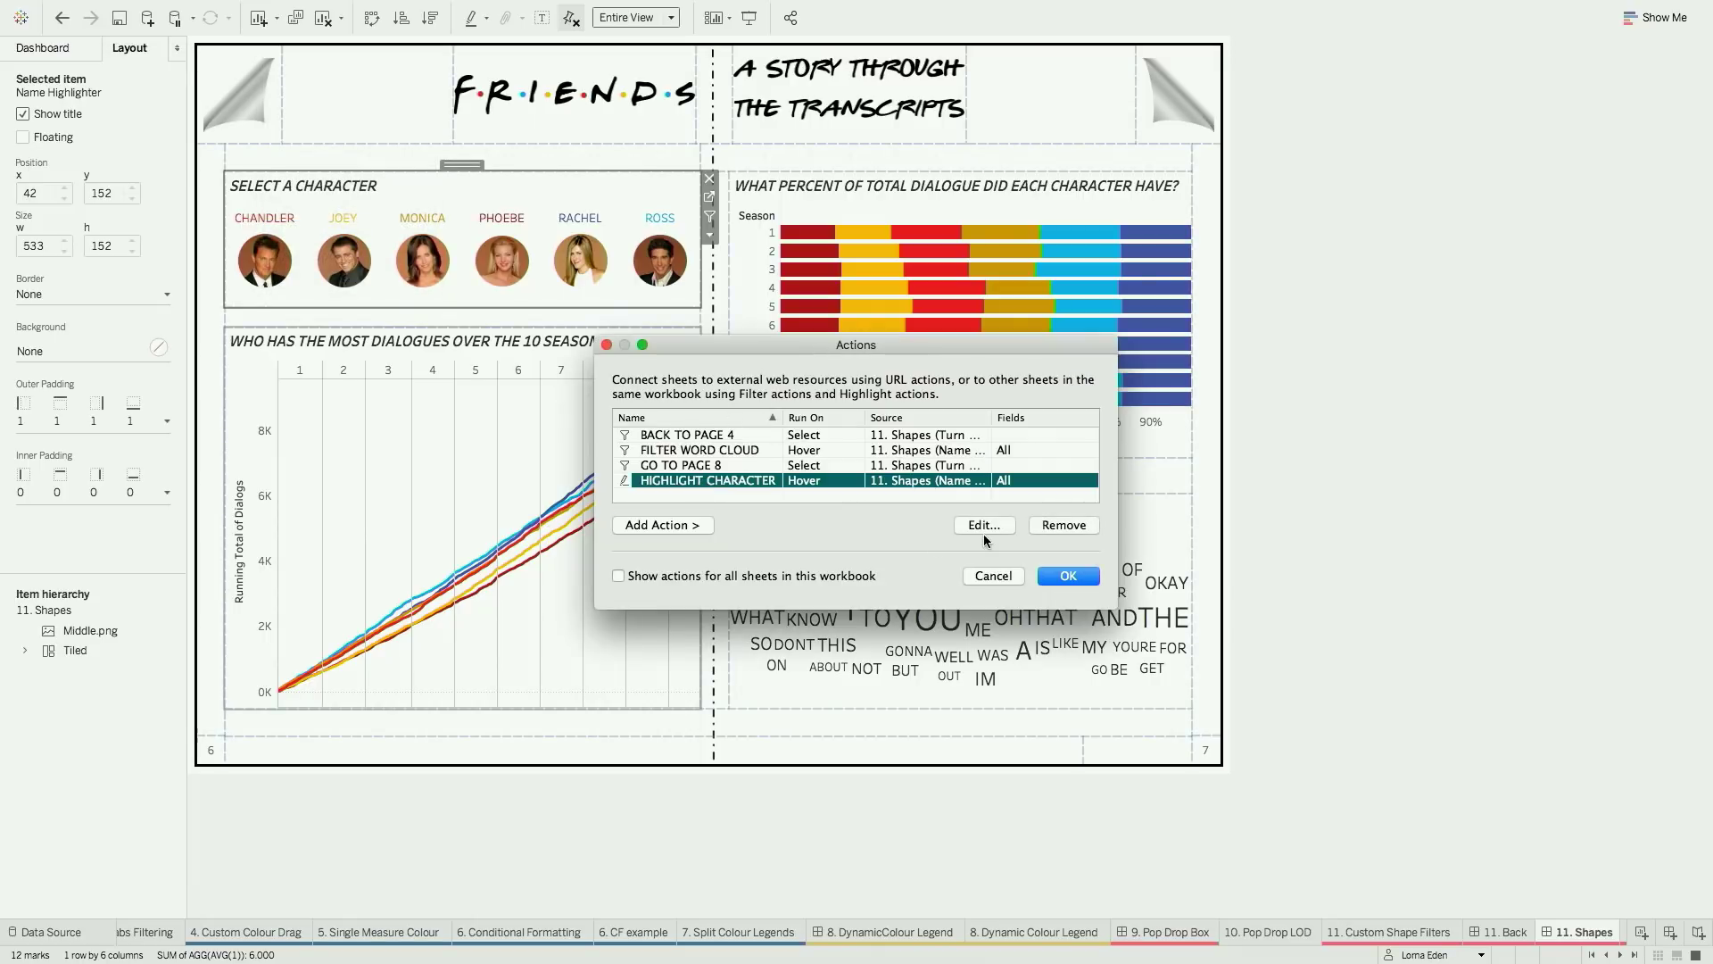
click(691, 529)
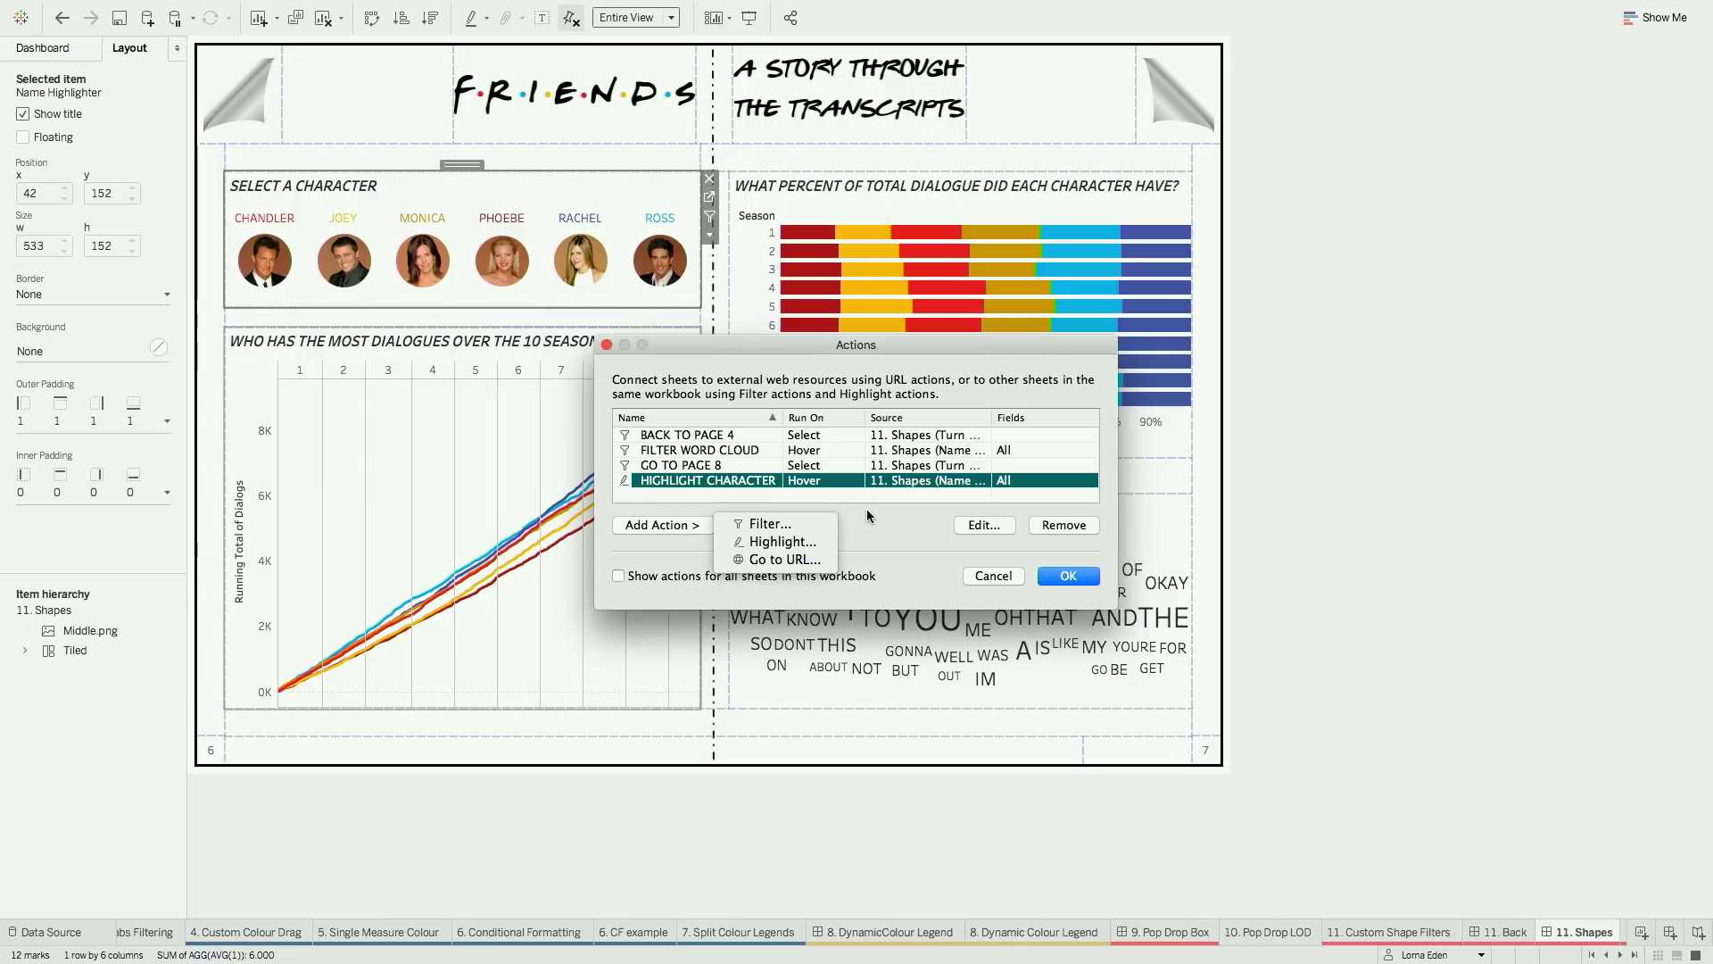
click(979, 526)
click(979, 526)
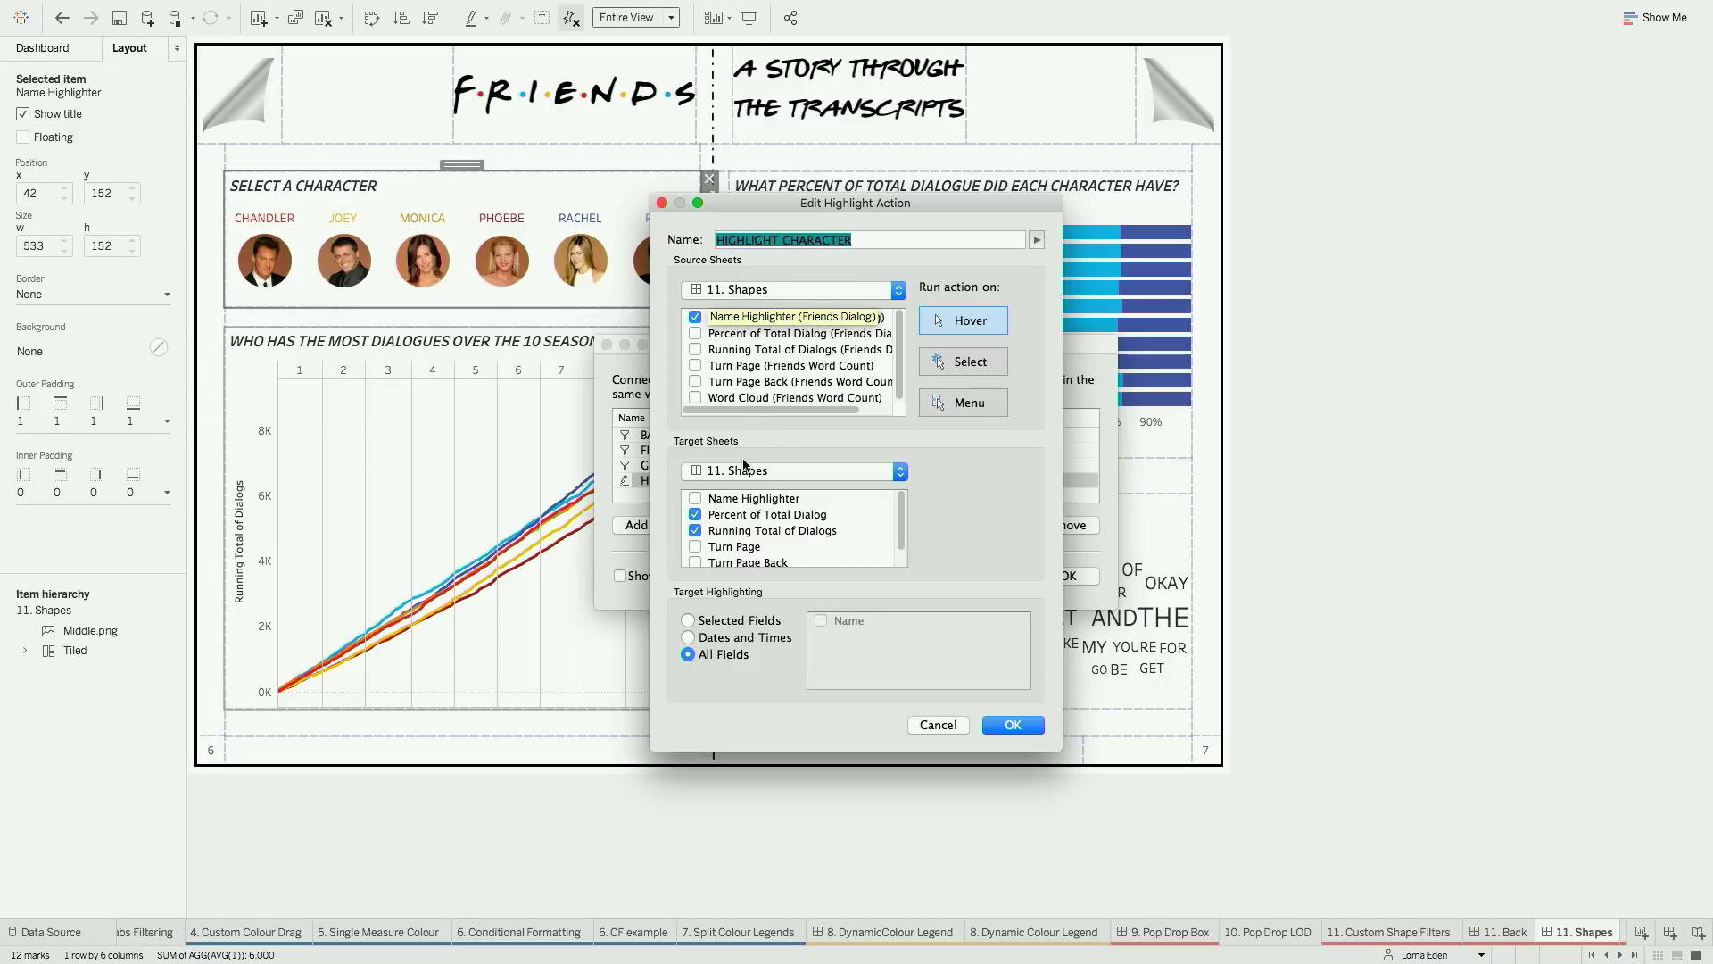
click(1011, 725)
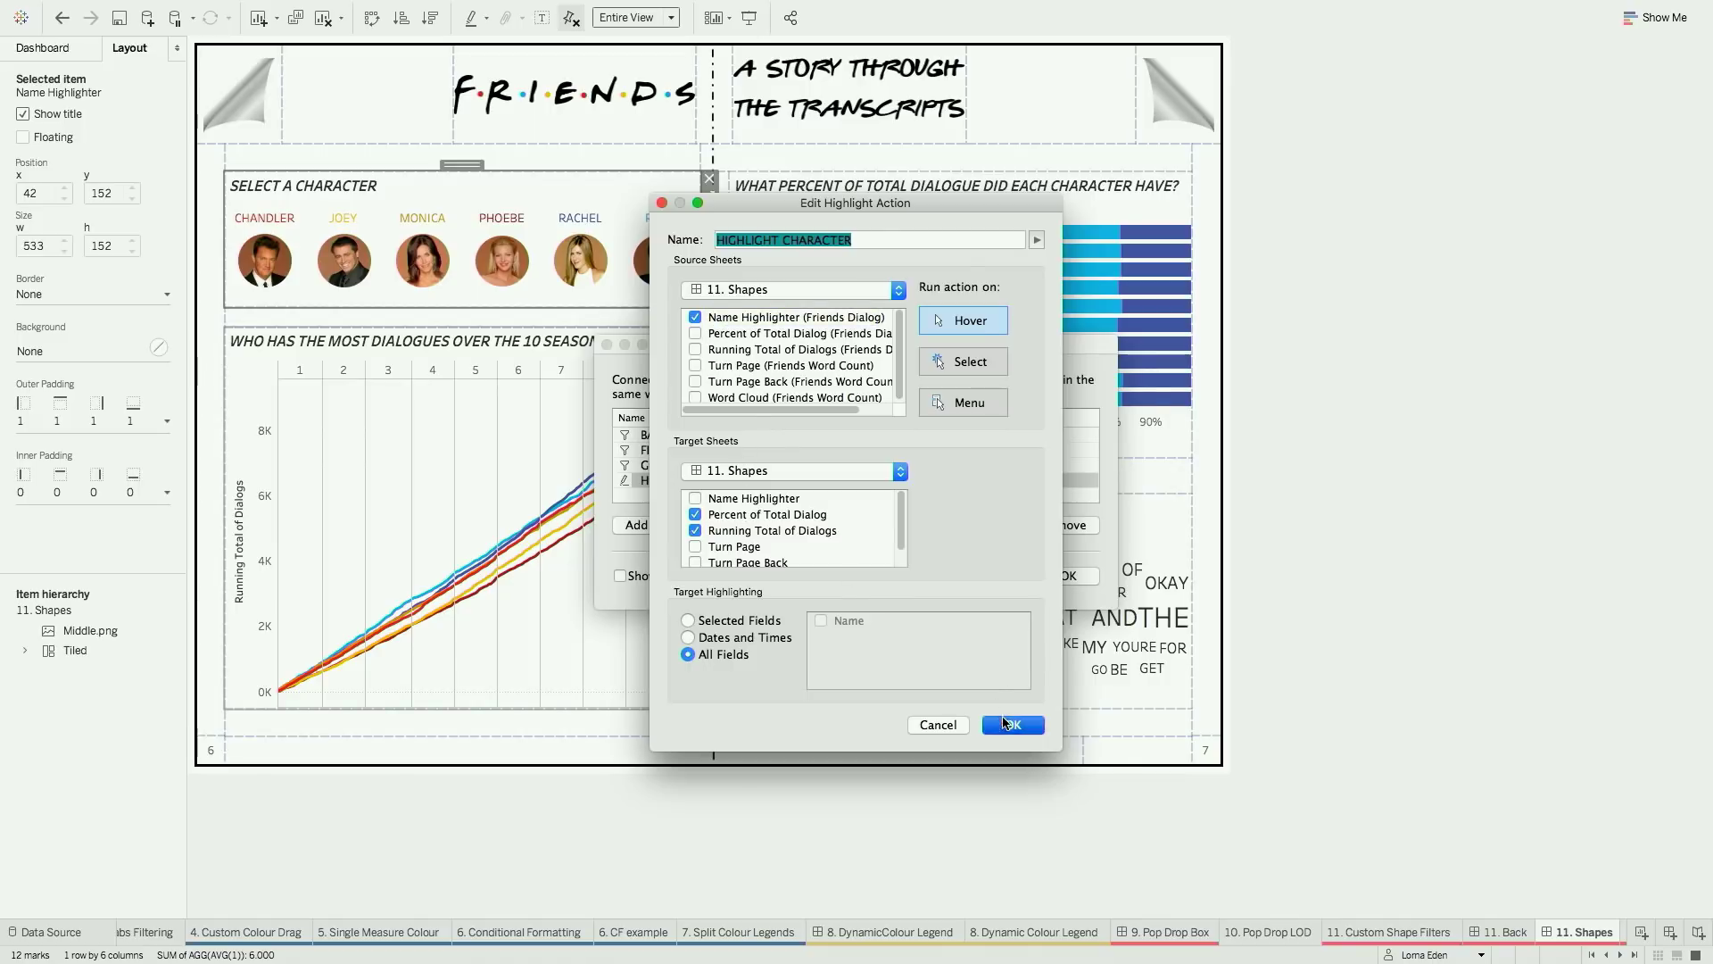
click(1069, 576)
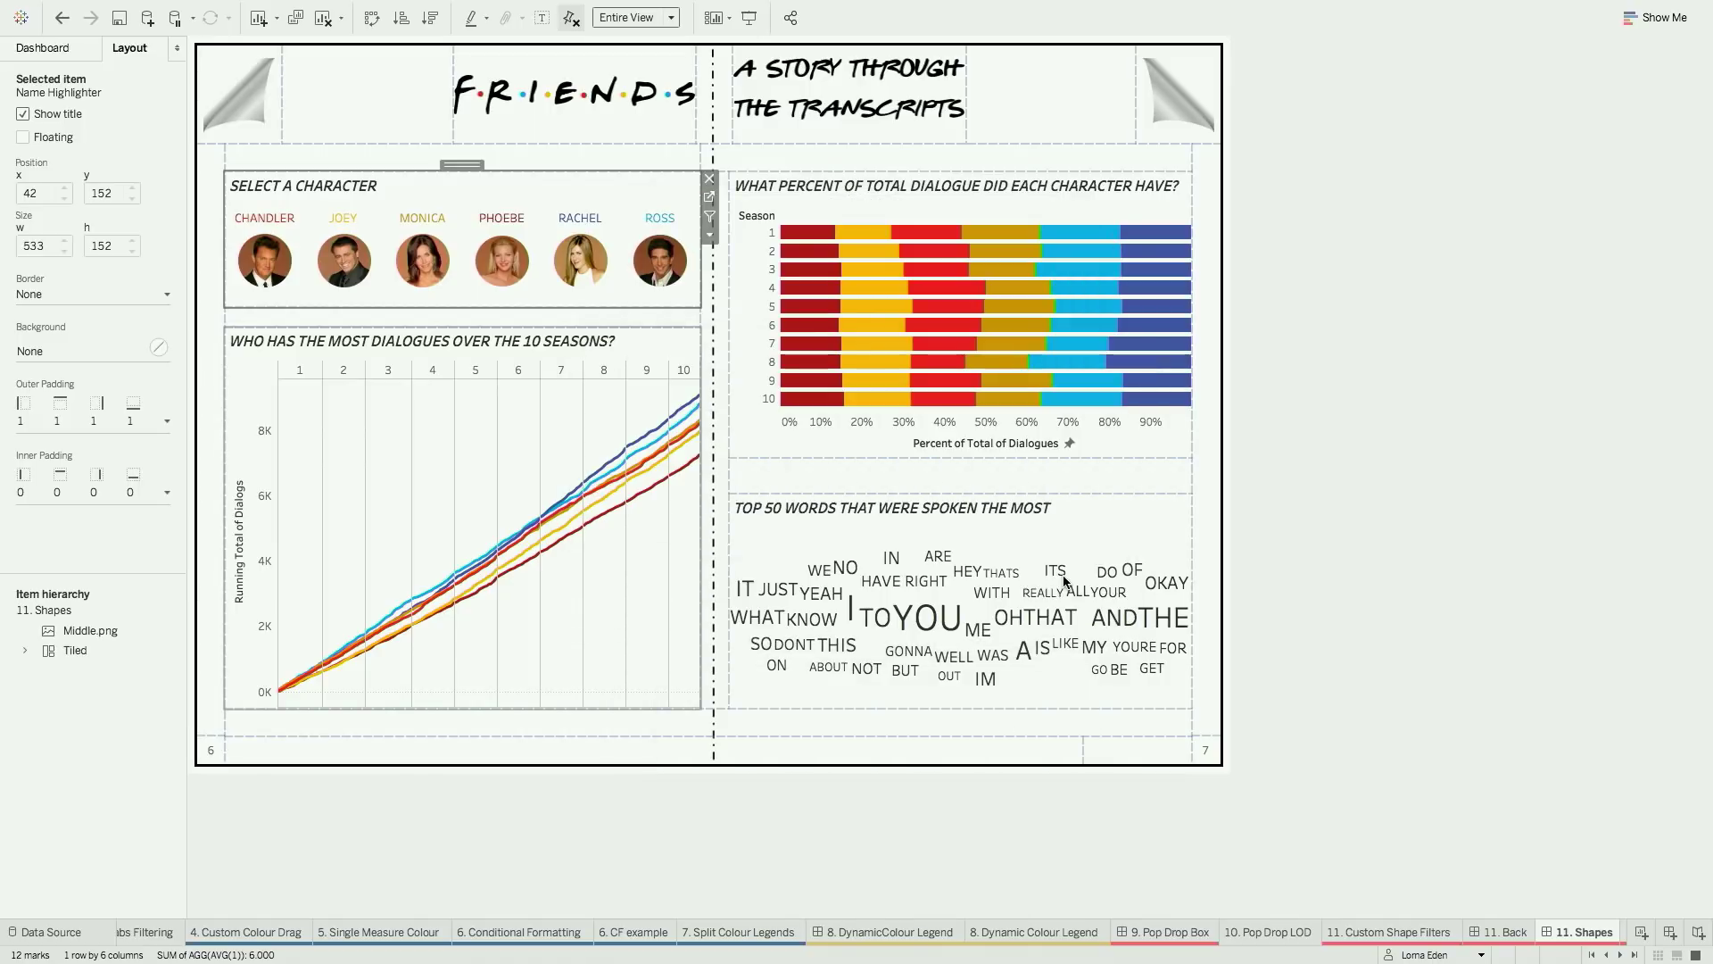
Turn the page back to the 11. Back dashboard, then page forward to the 11. Forward dashboard with the page-corner images
click(266, 113)
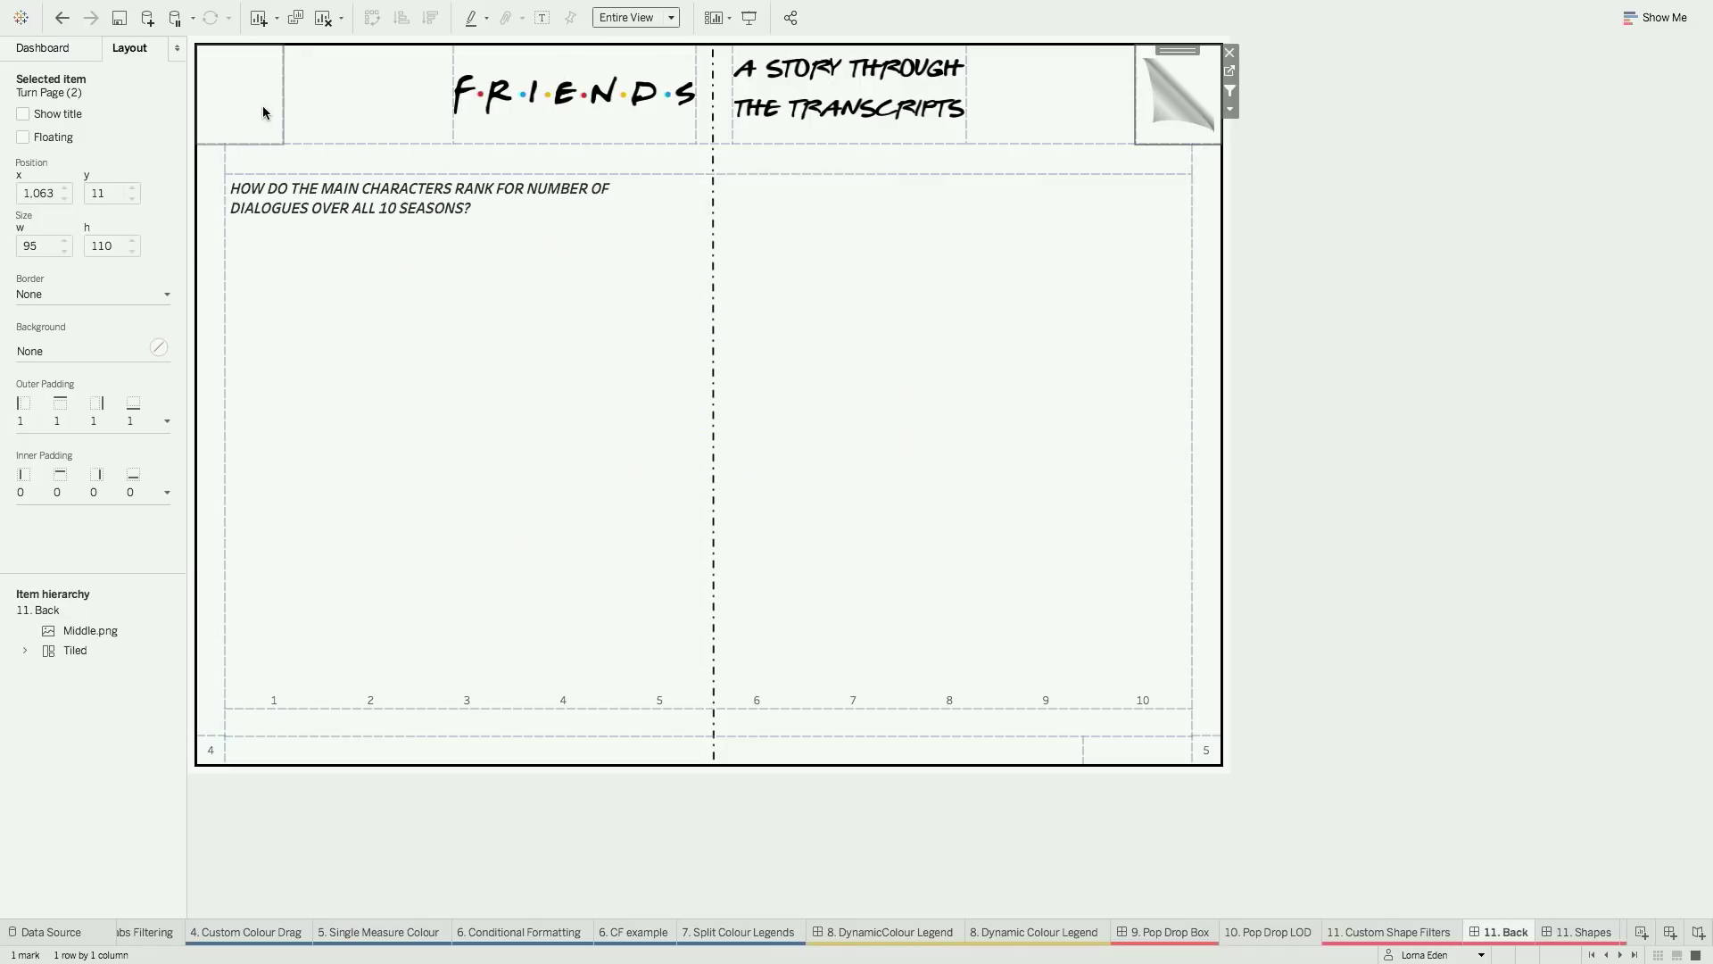
click(1160, 114)
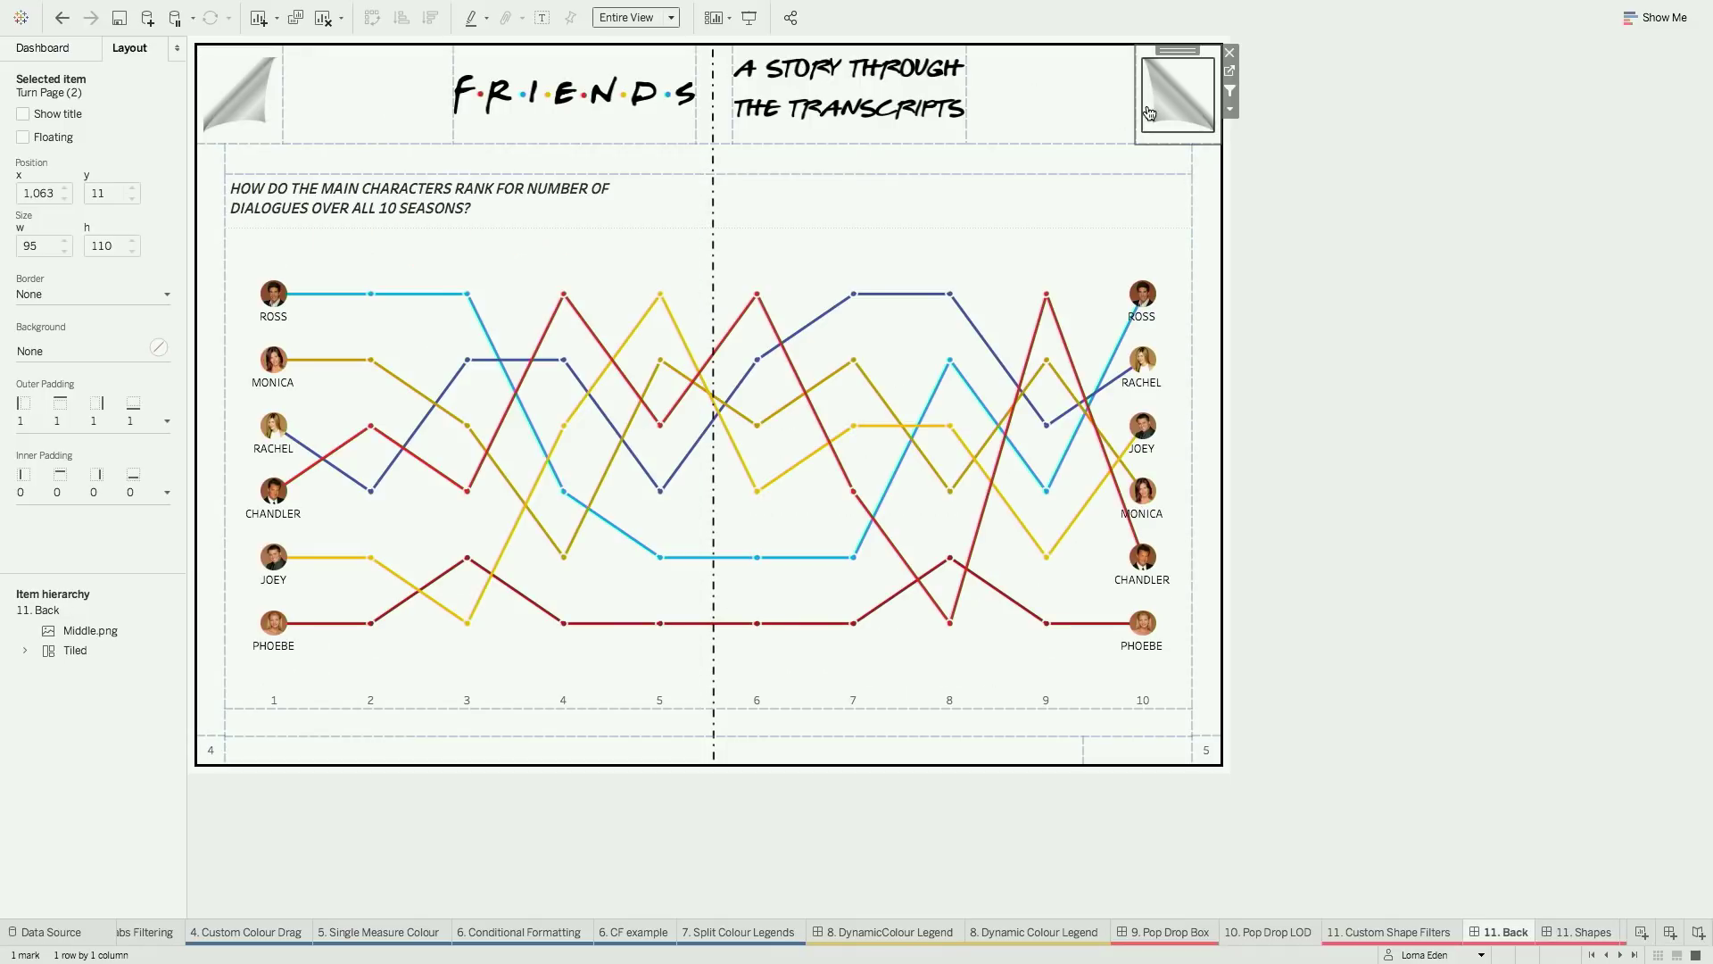
click(1160, 113)
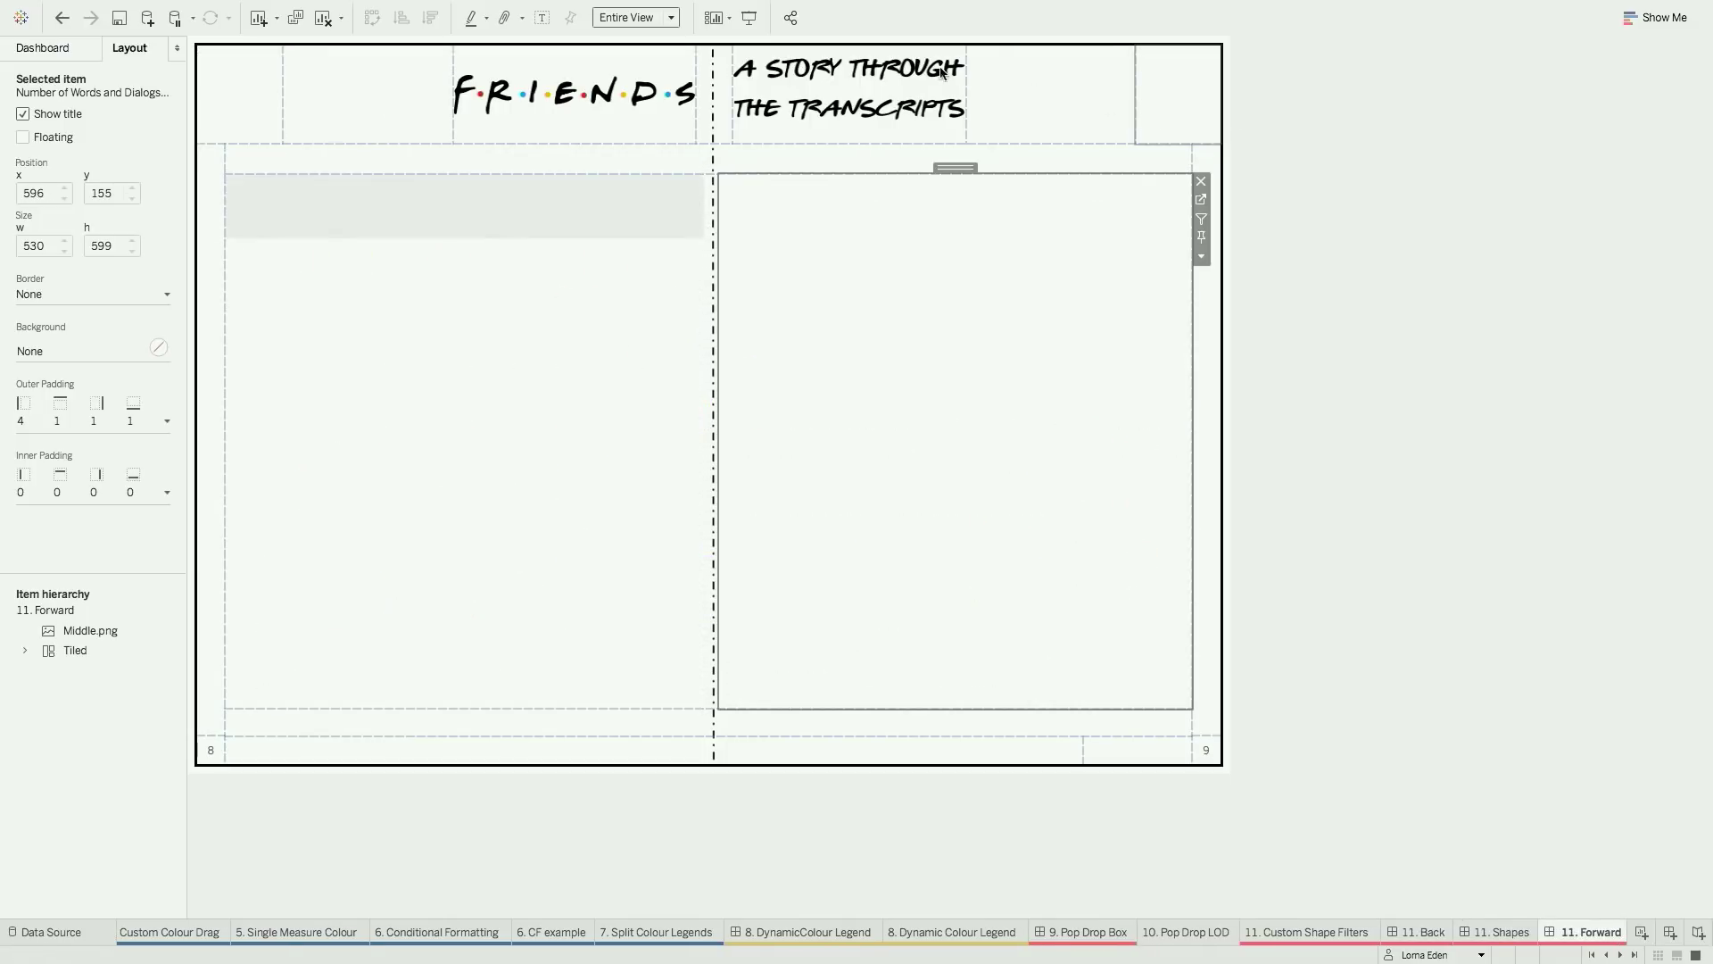
Open the list of actions for the 11. Forward dashboard
click(285, 11)
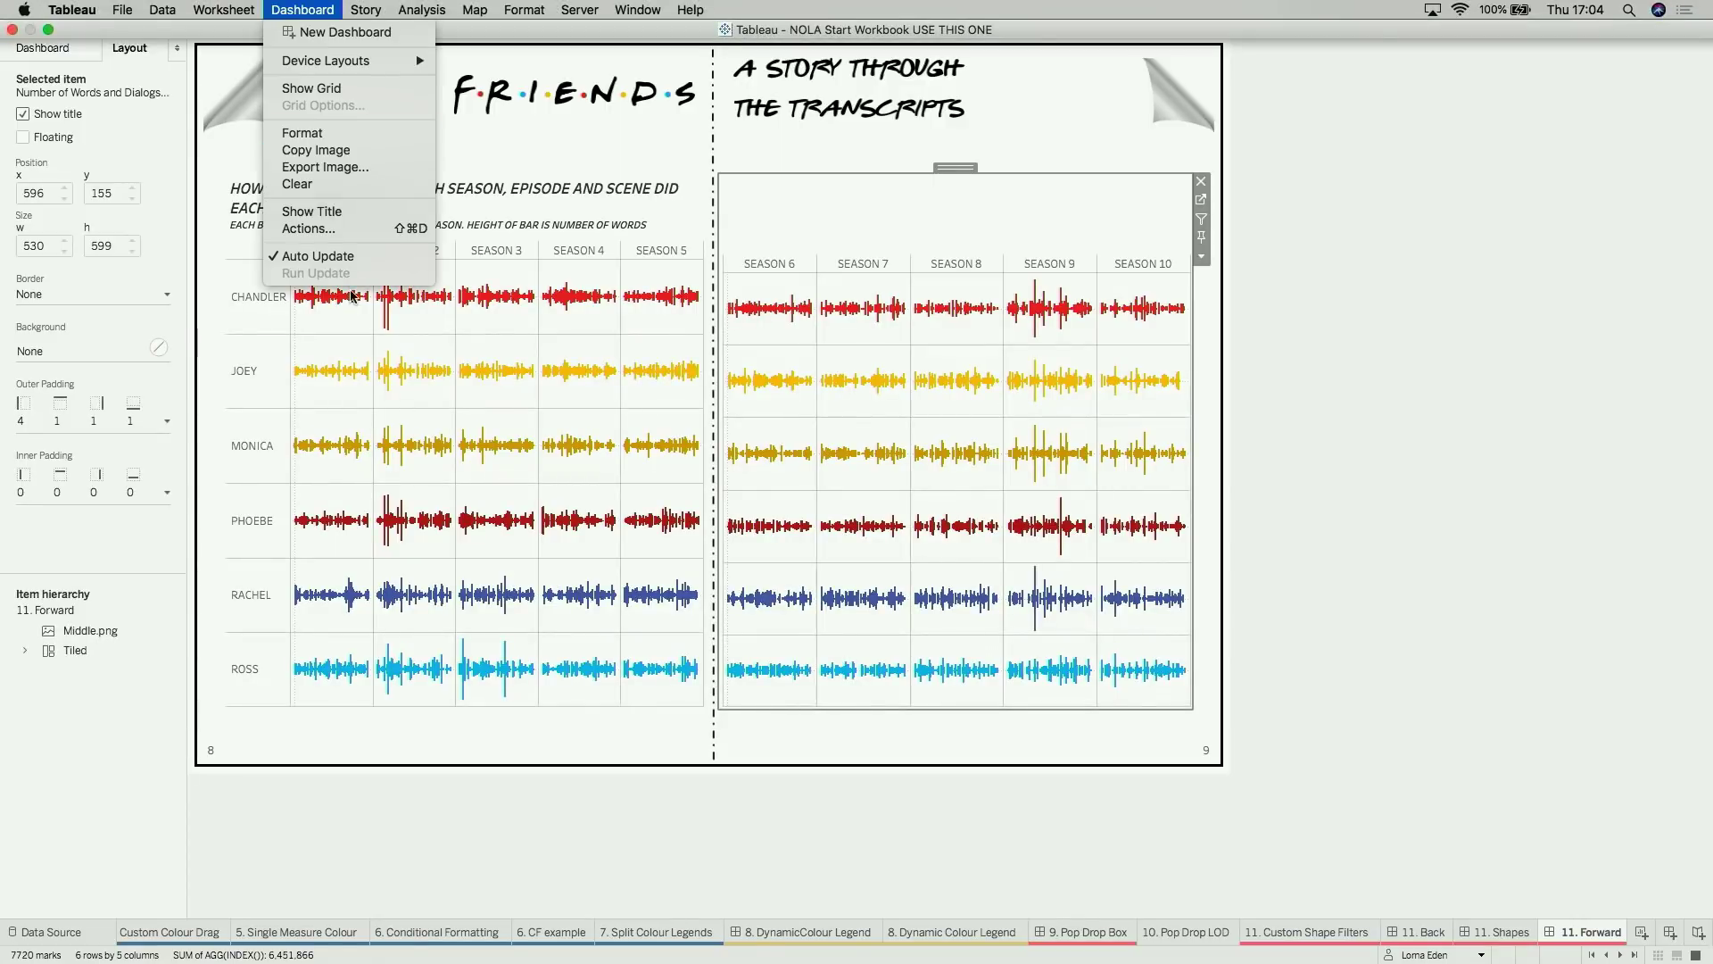
Review the settings of the BACK TO PAGE 6 filter action on the 11. Forward dashboard
click(317, 229)
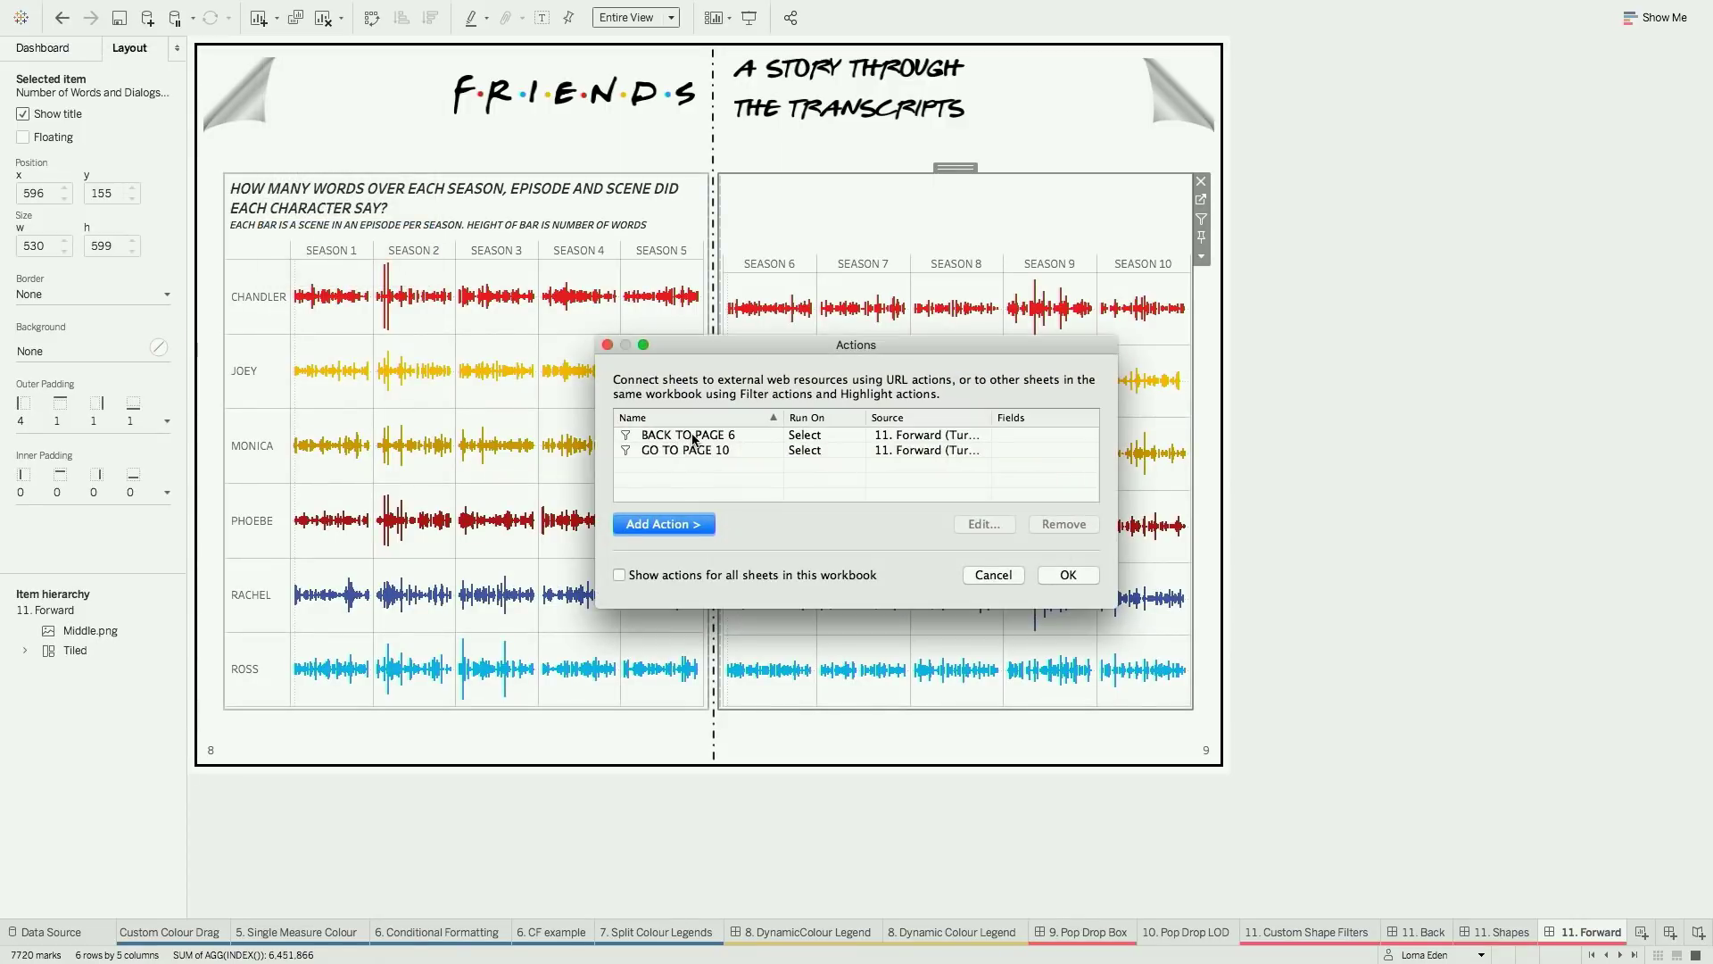
click(695, 438)
click(984, 524)
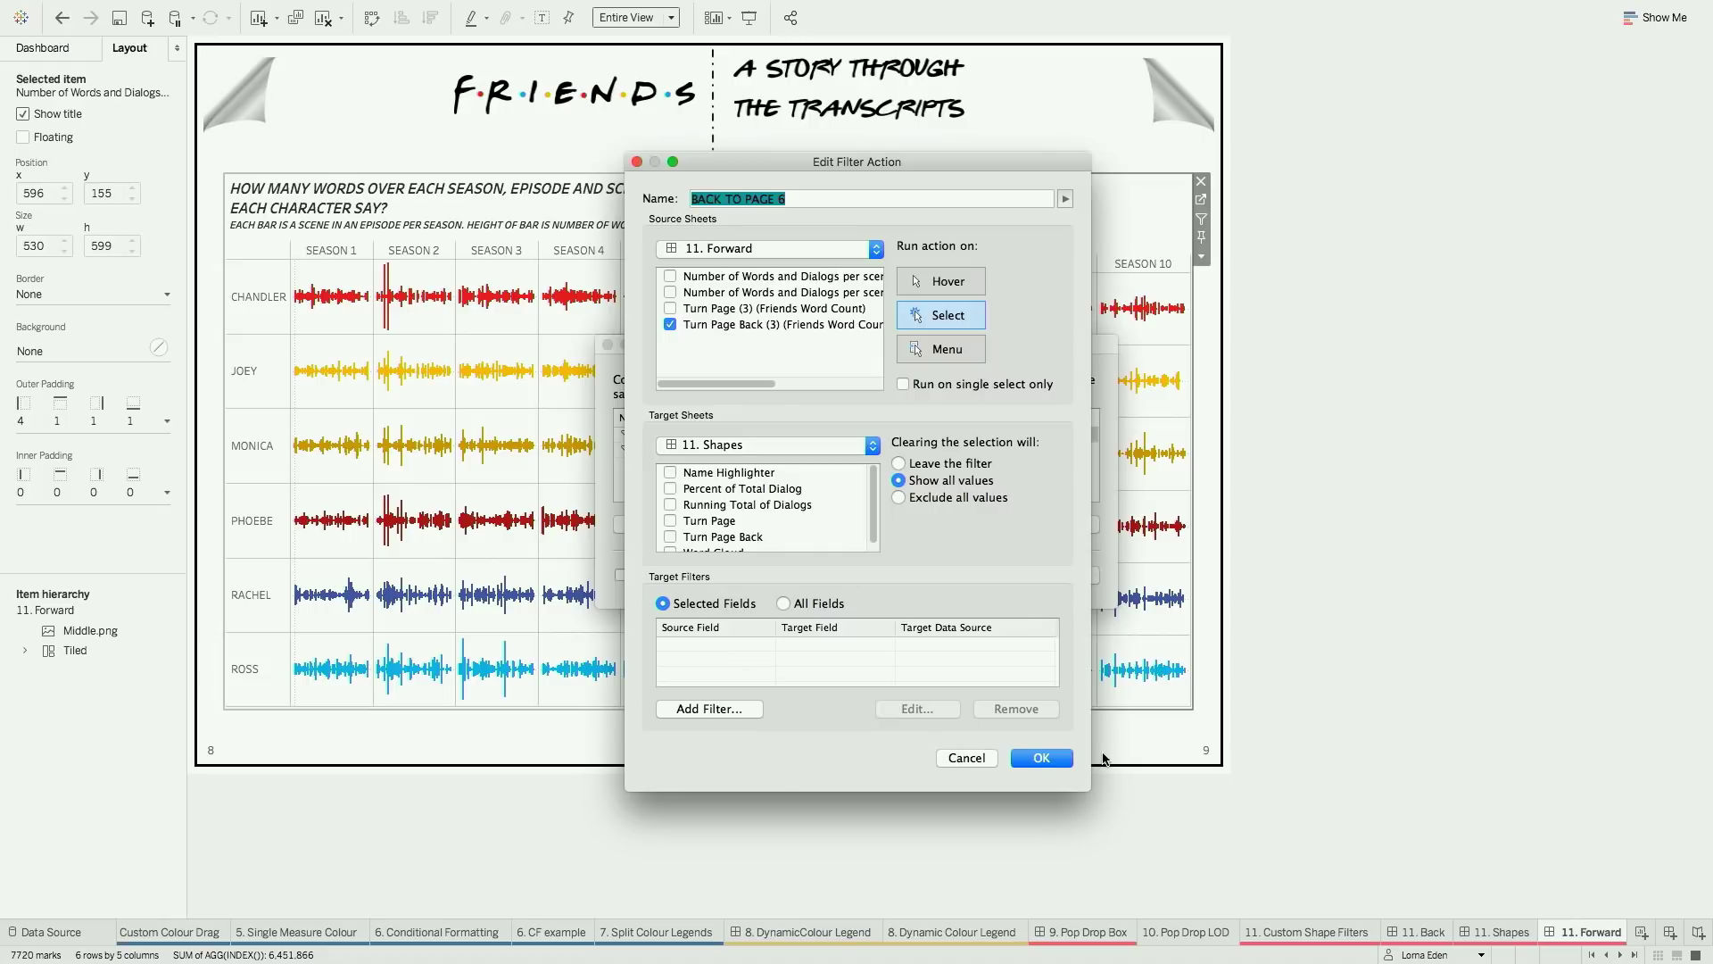
click(1042, 758)
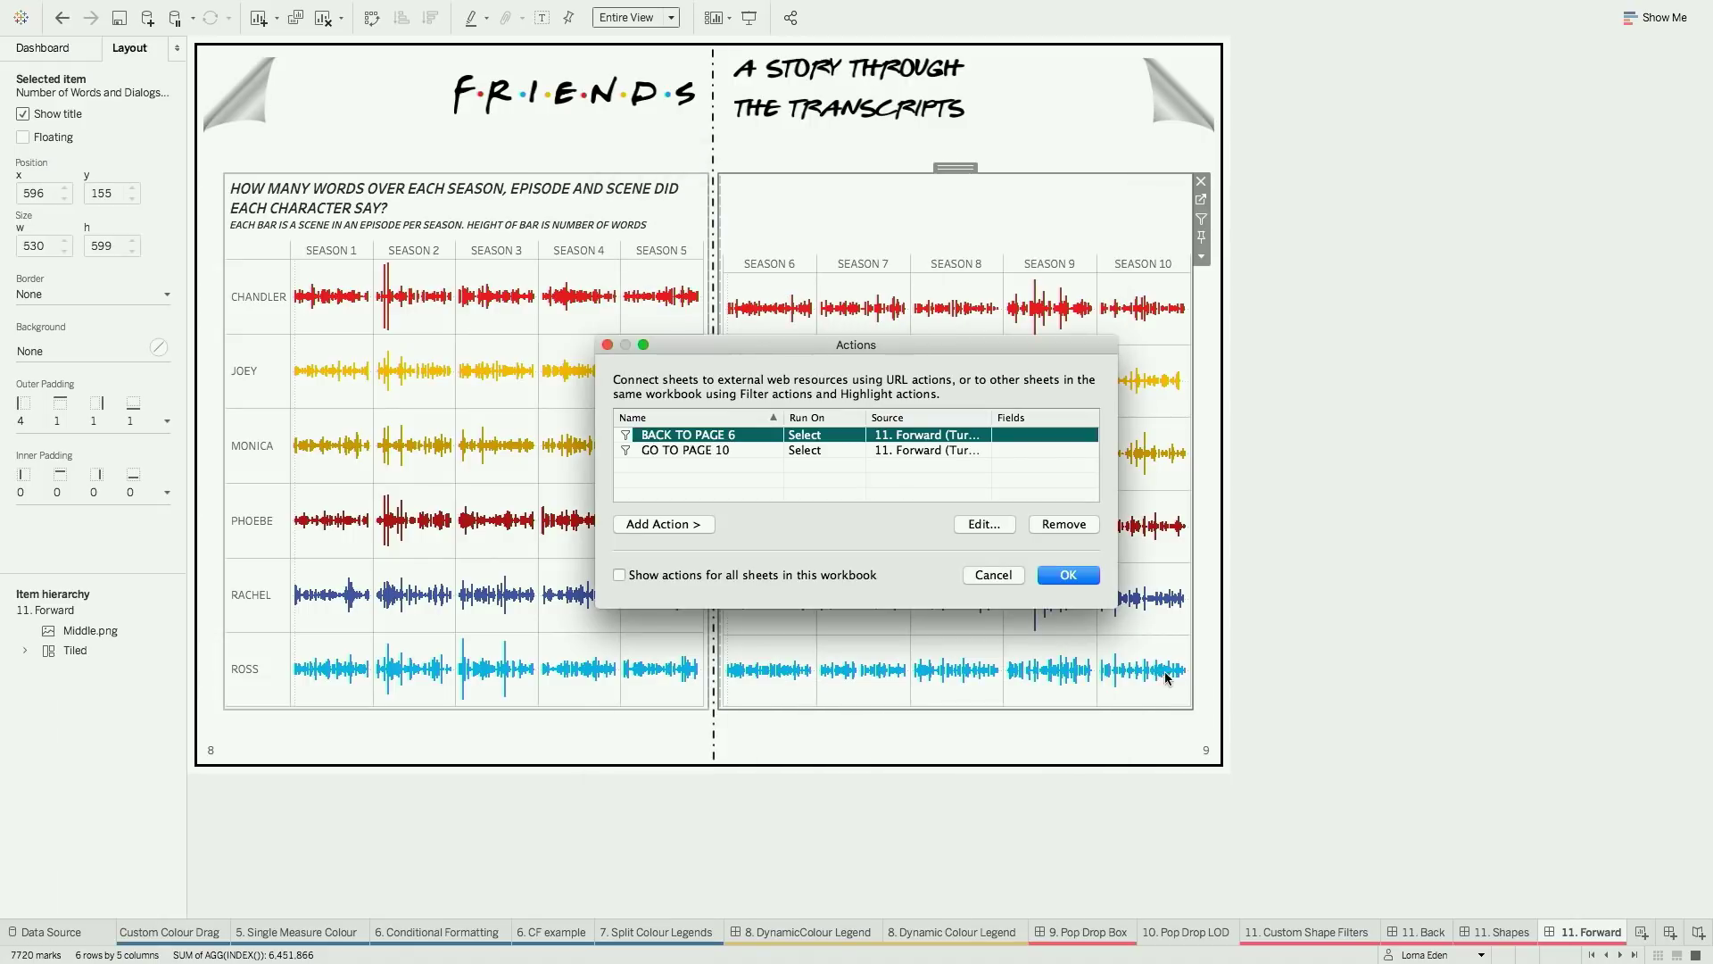
click(1052, 578)
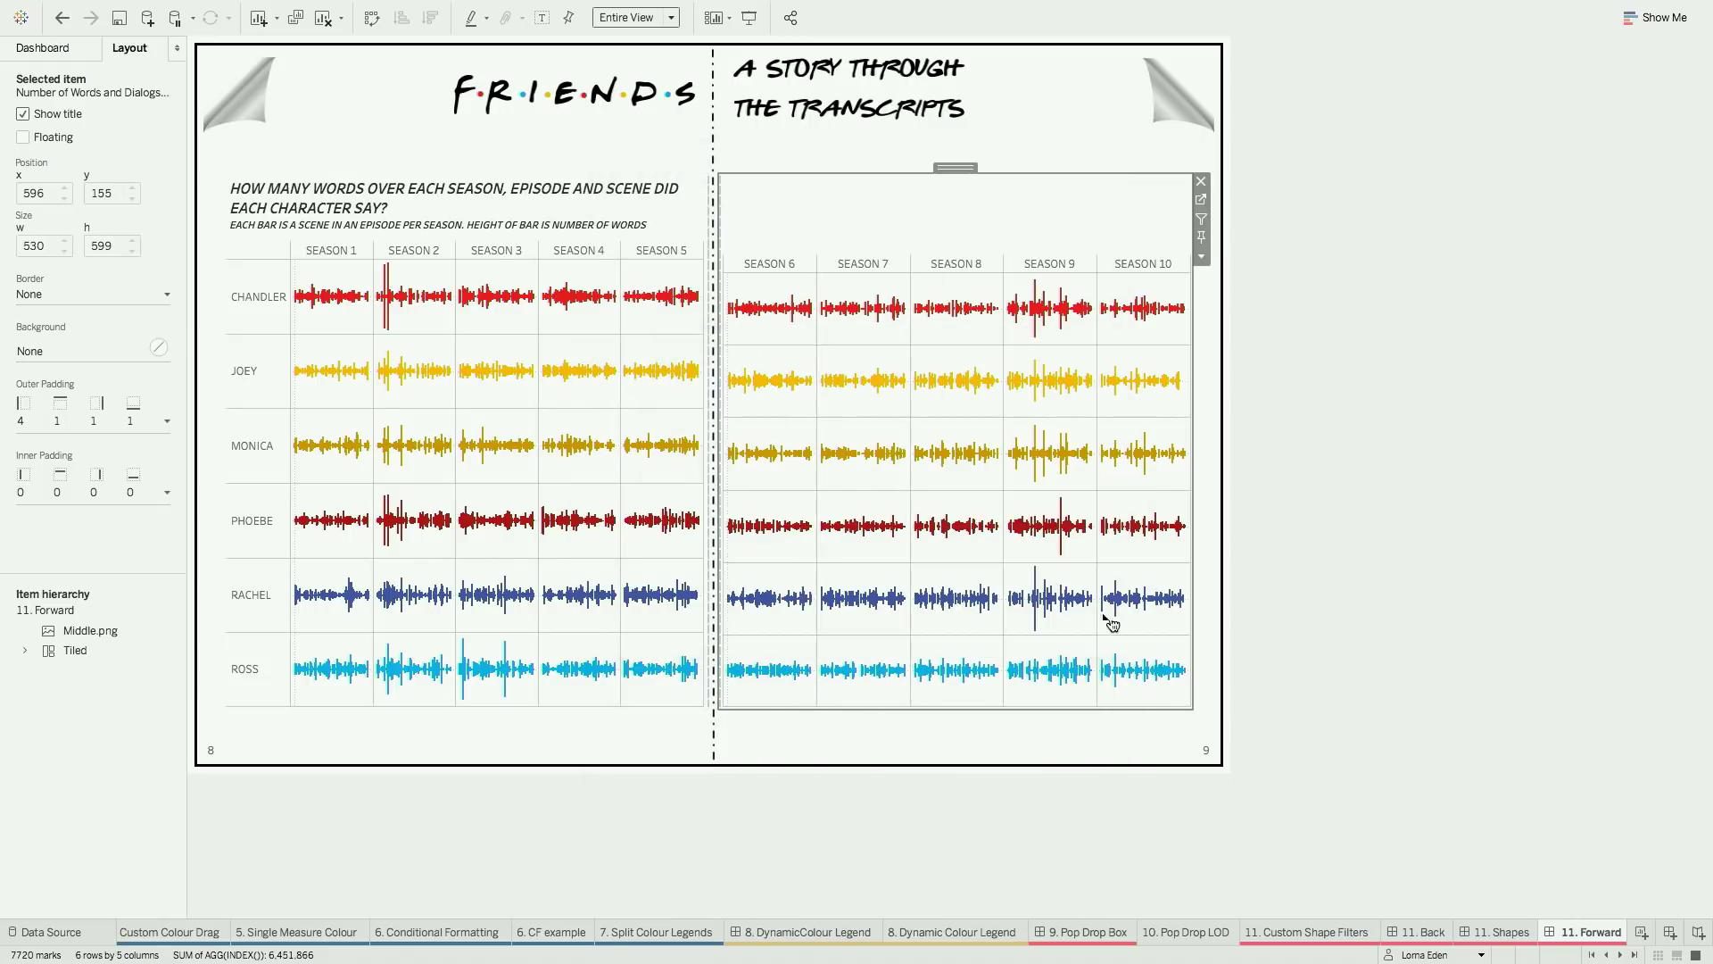
On the 12. 13. Shapes as Headers sheet, add AVG(-100000) to Columns and make it a dual axis with SUM(Count)
click(1619, 955)
click(1620, 955)
click(1228, 933)
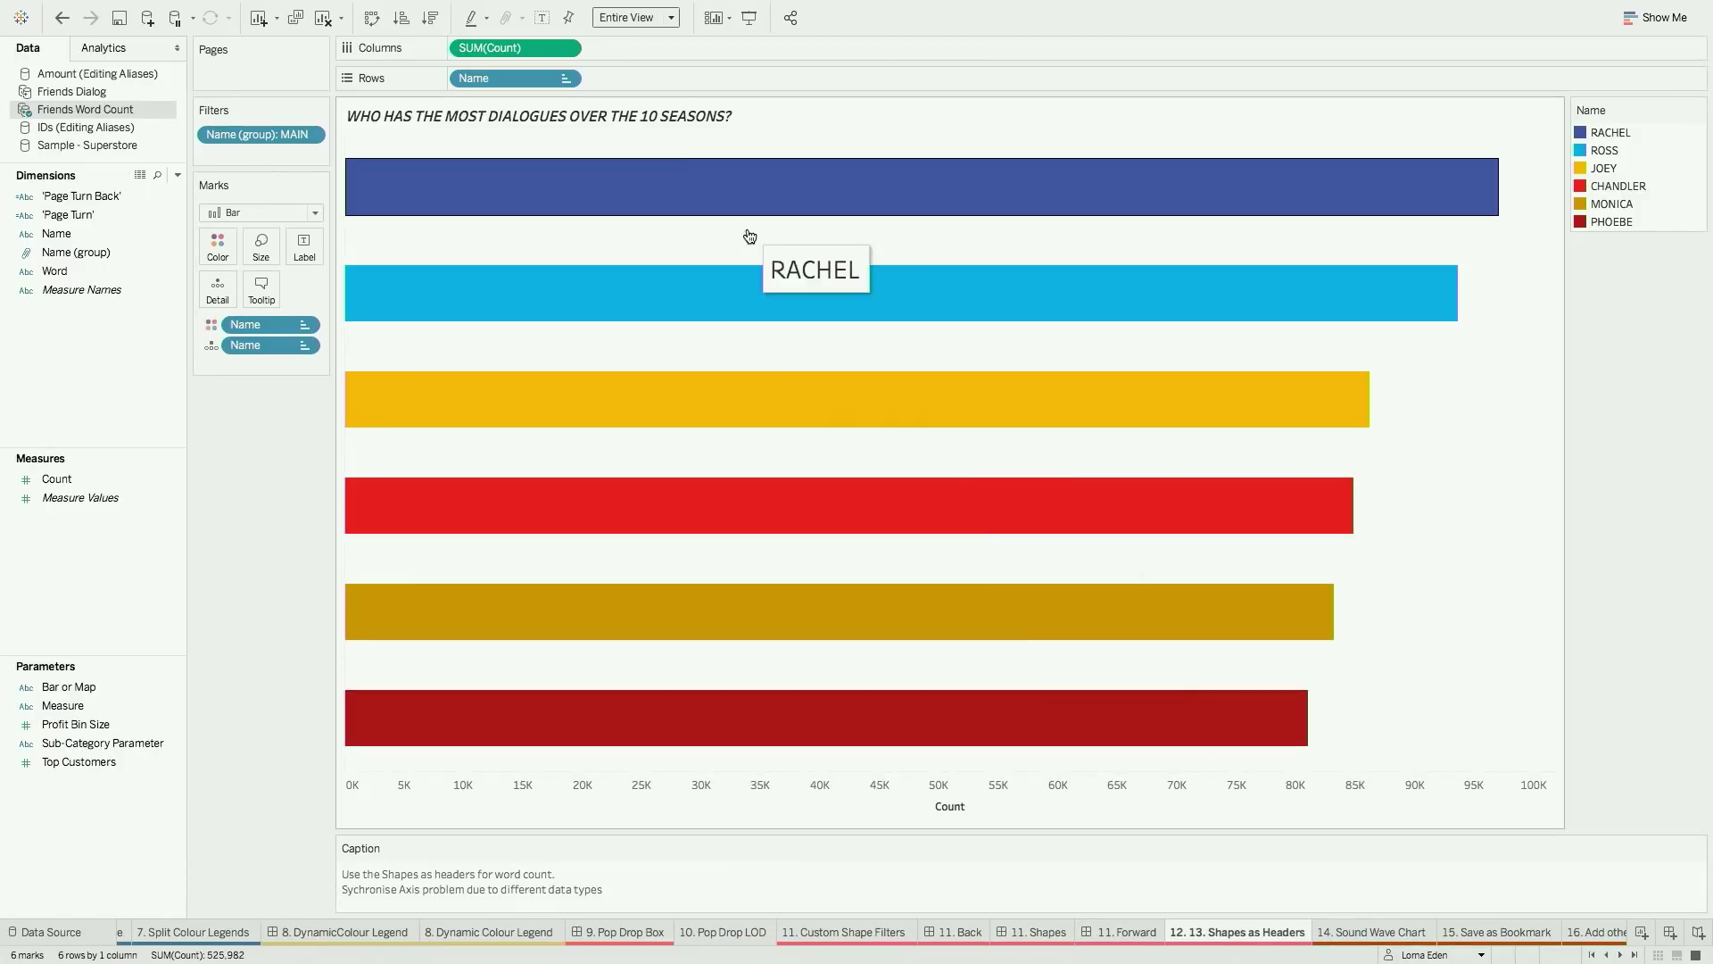
double_click(618, 49)
text(avg)
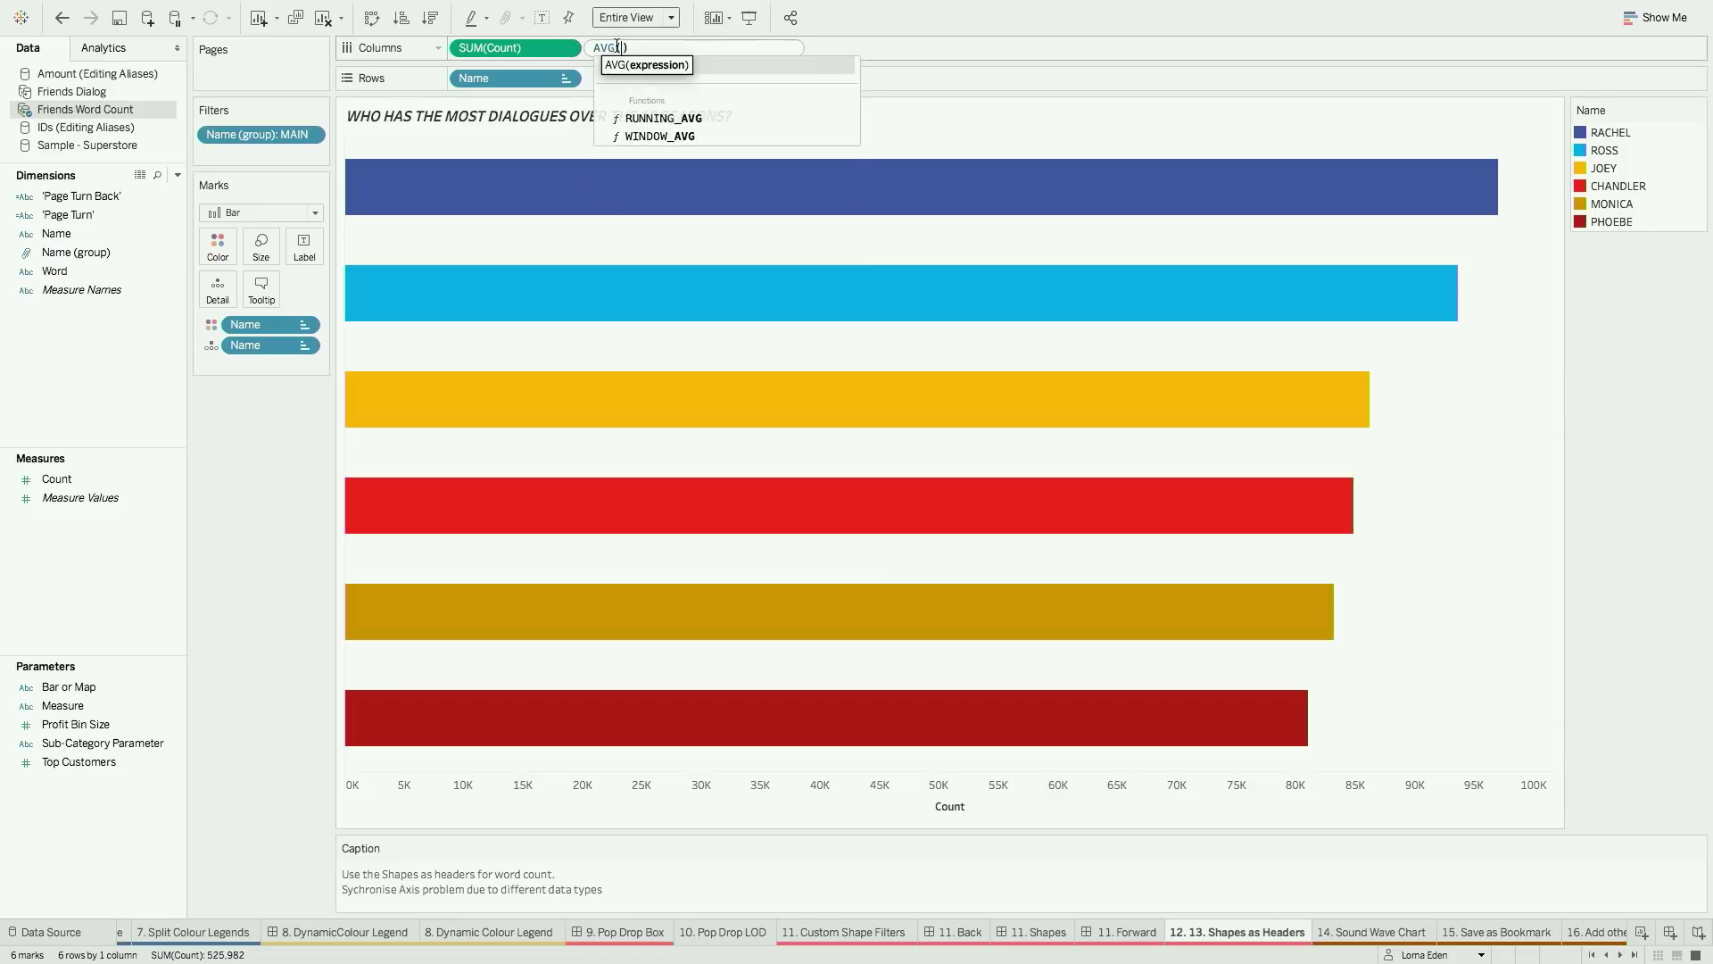
key(Return)
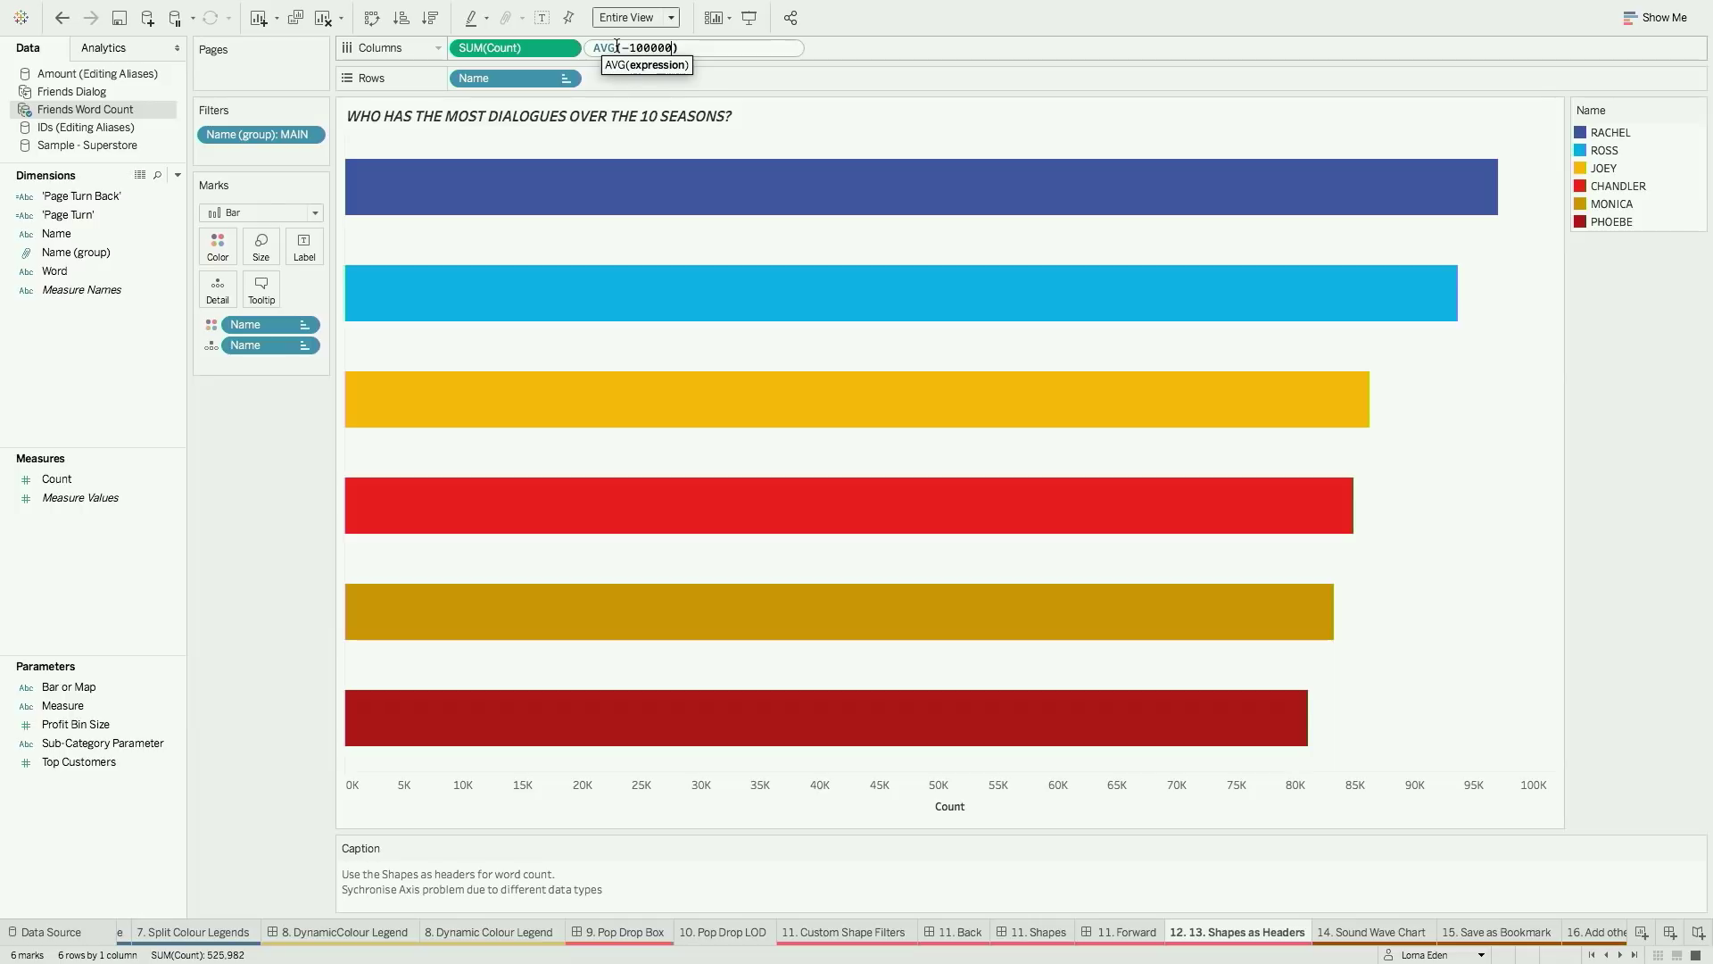
key(Return)
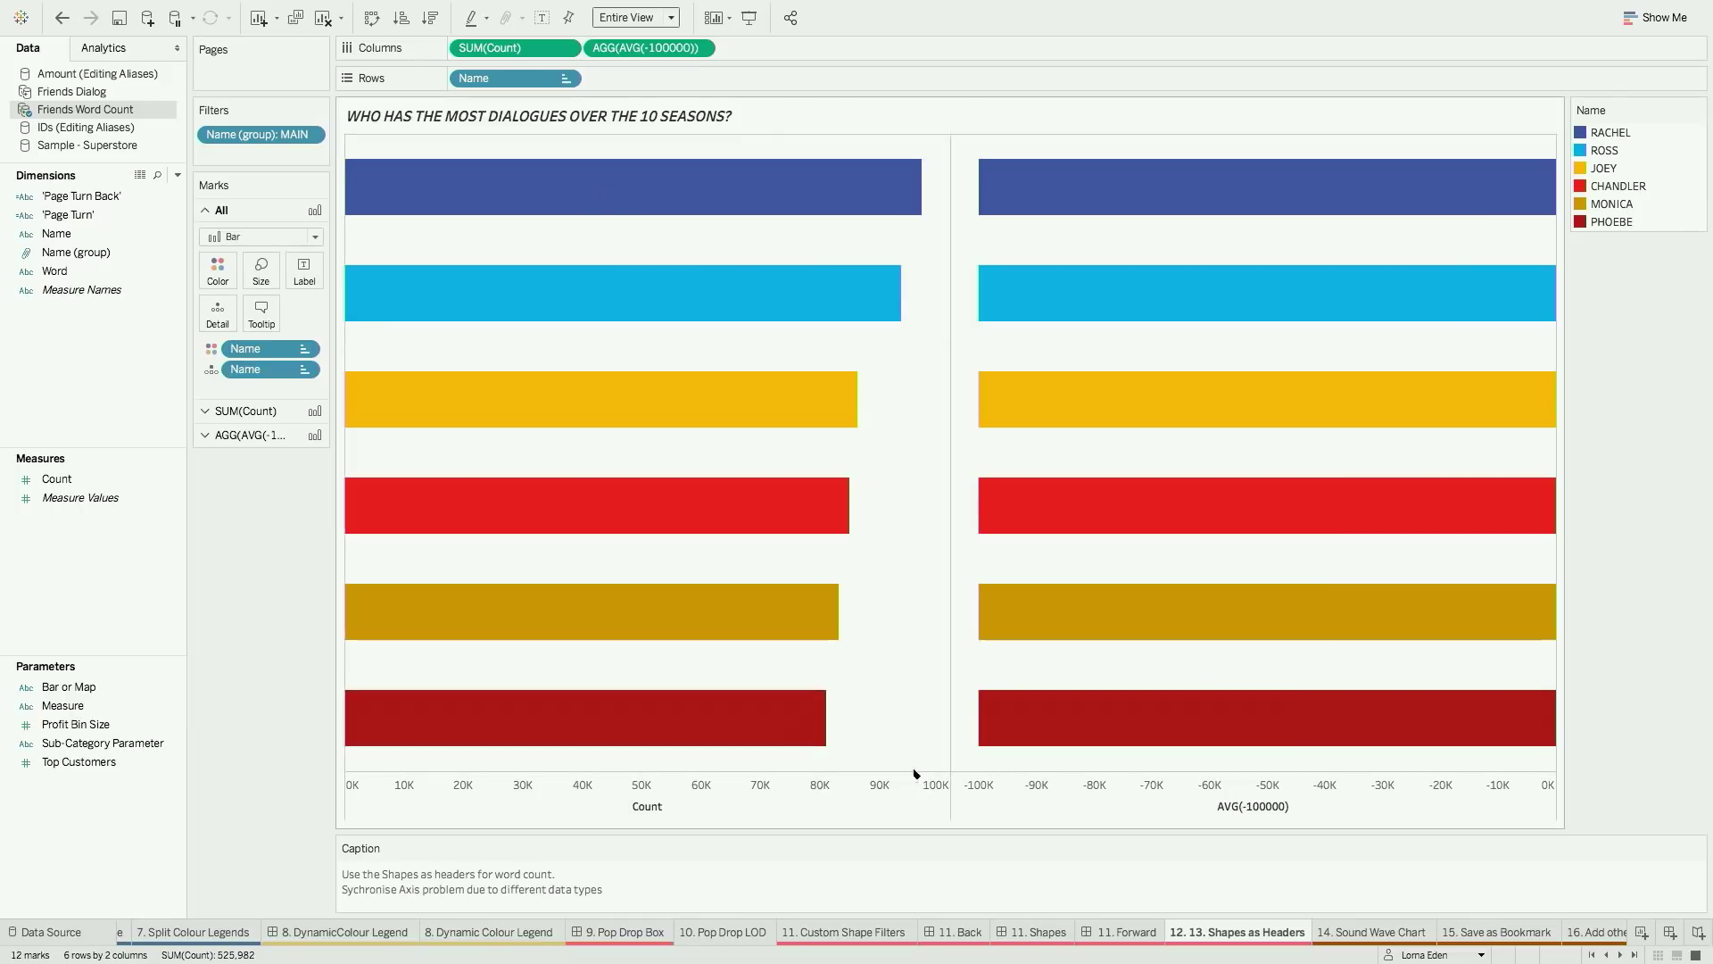
right_click(985, 793)
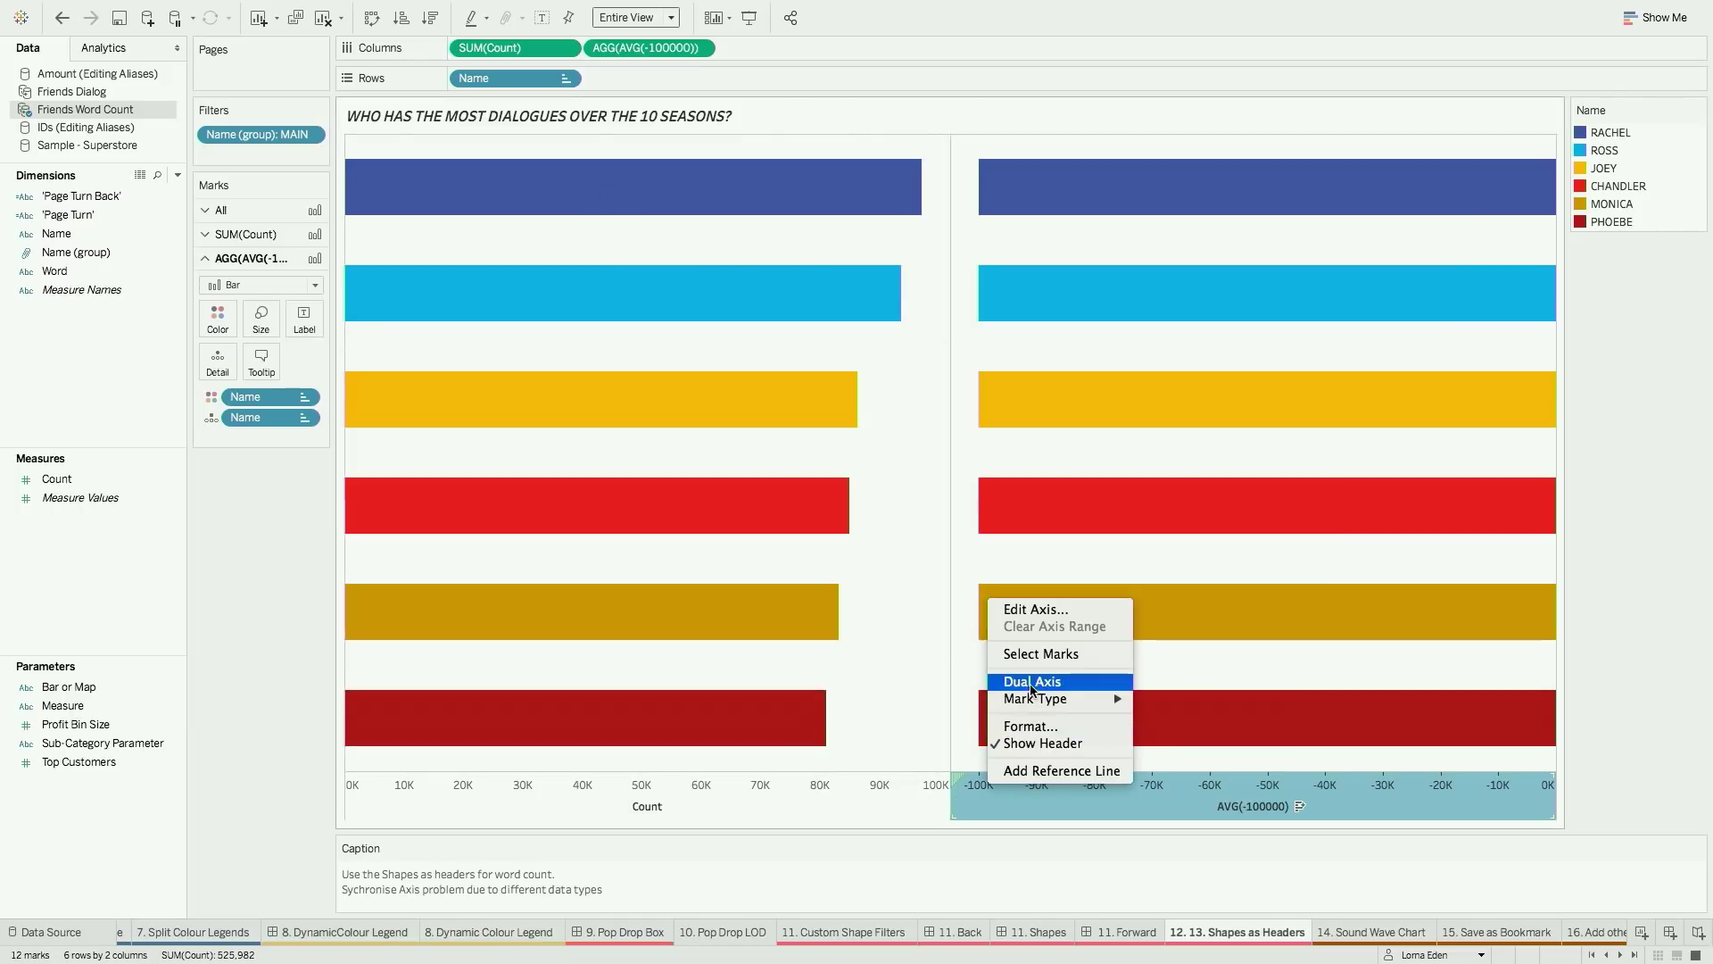
click(1014, 678)
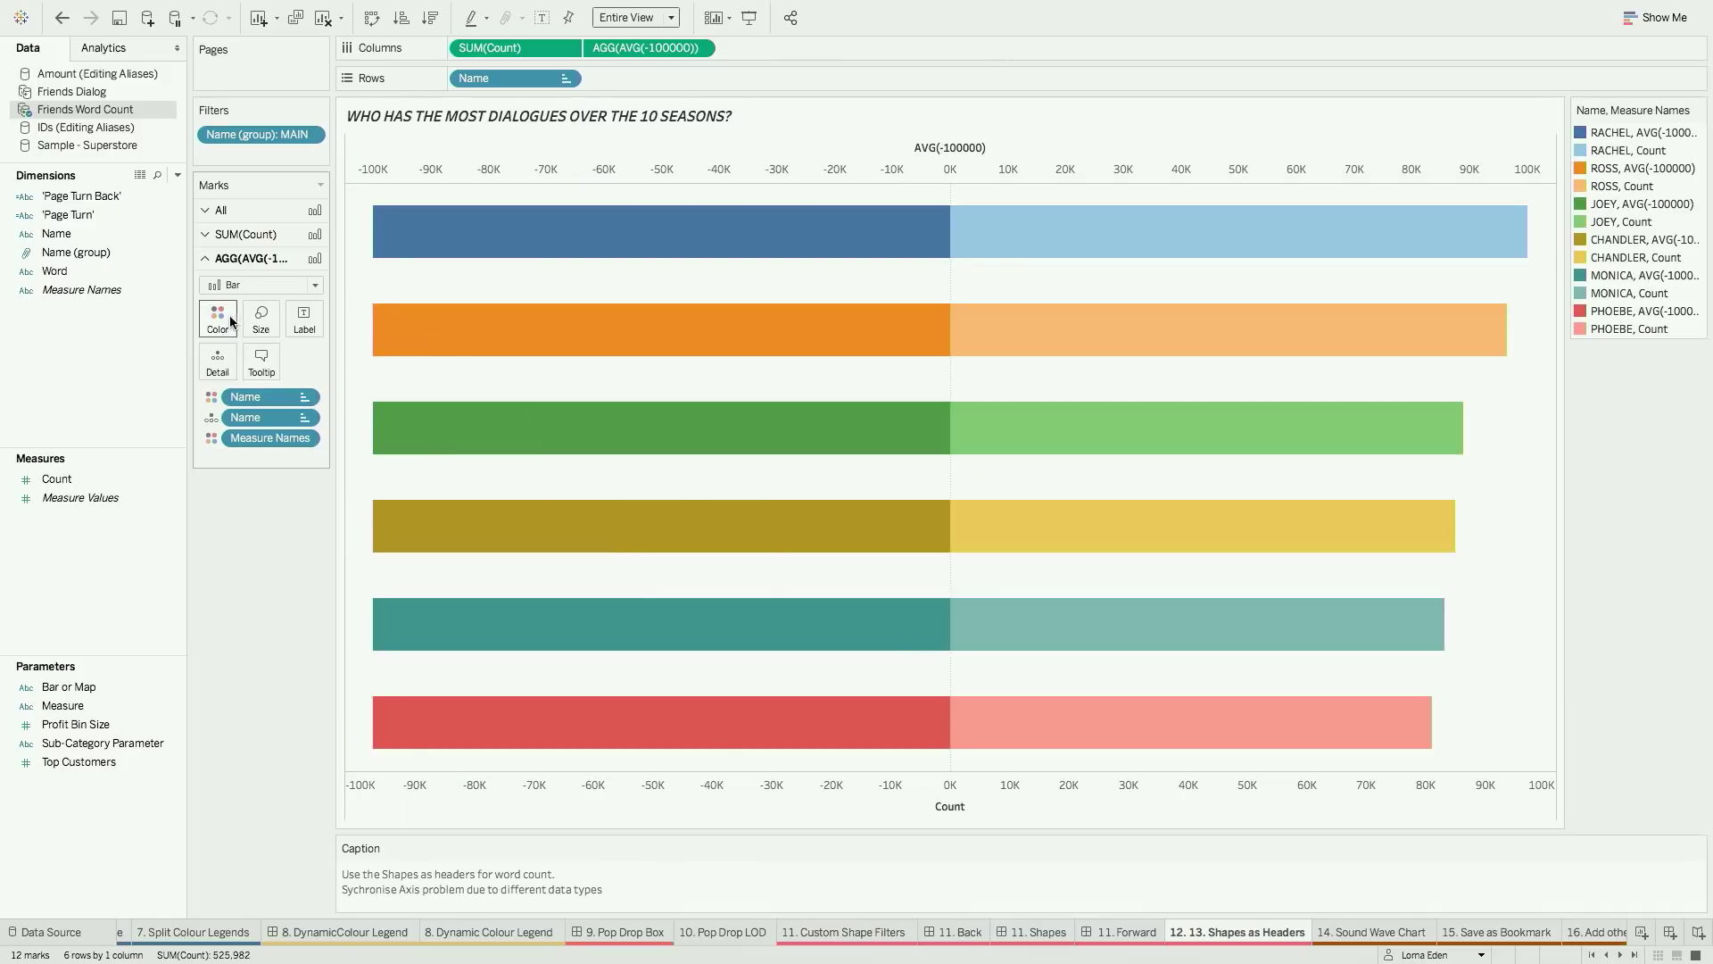
Change the AVG(-100000) marks to Shape, assign Name to the shape, and remove the extra Name and Measure Names fields
click(249, 288)
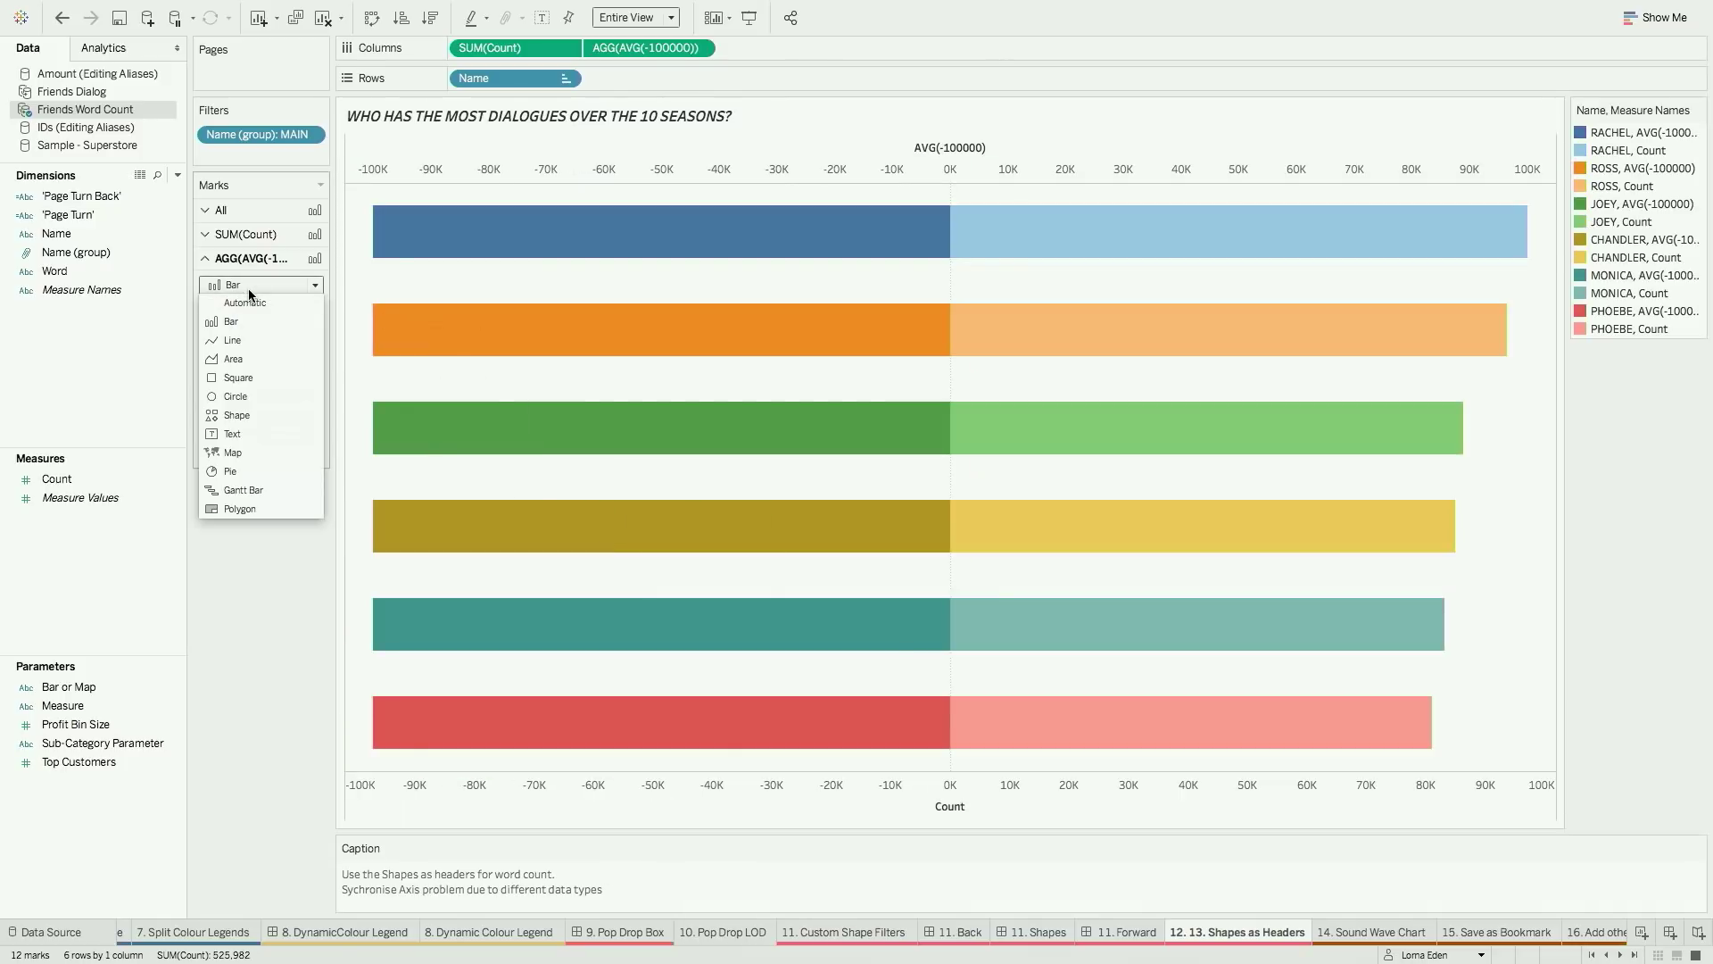
click(246, 409)
drag(269, 408, 260, 535)
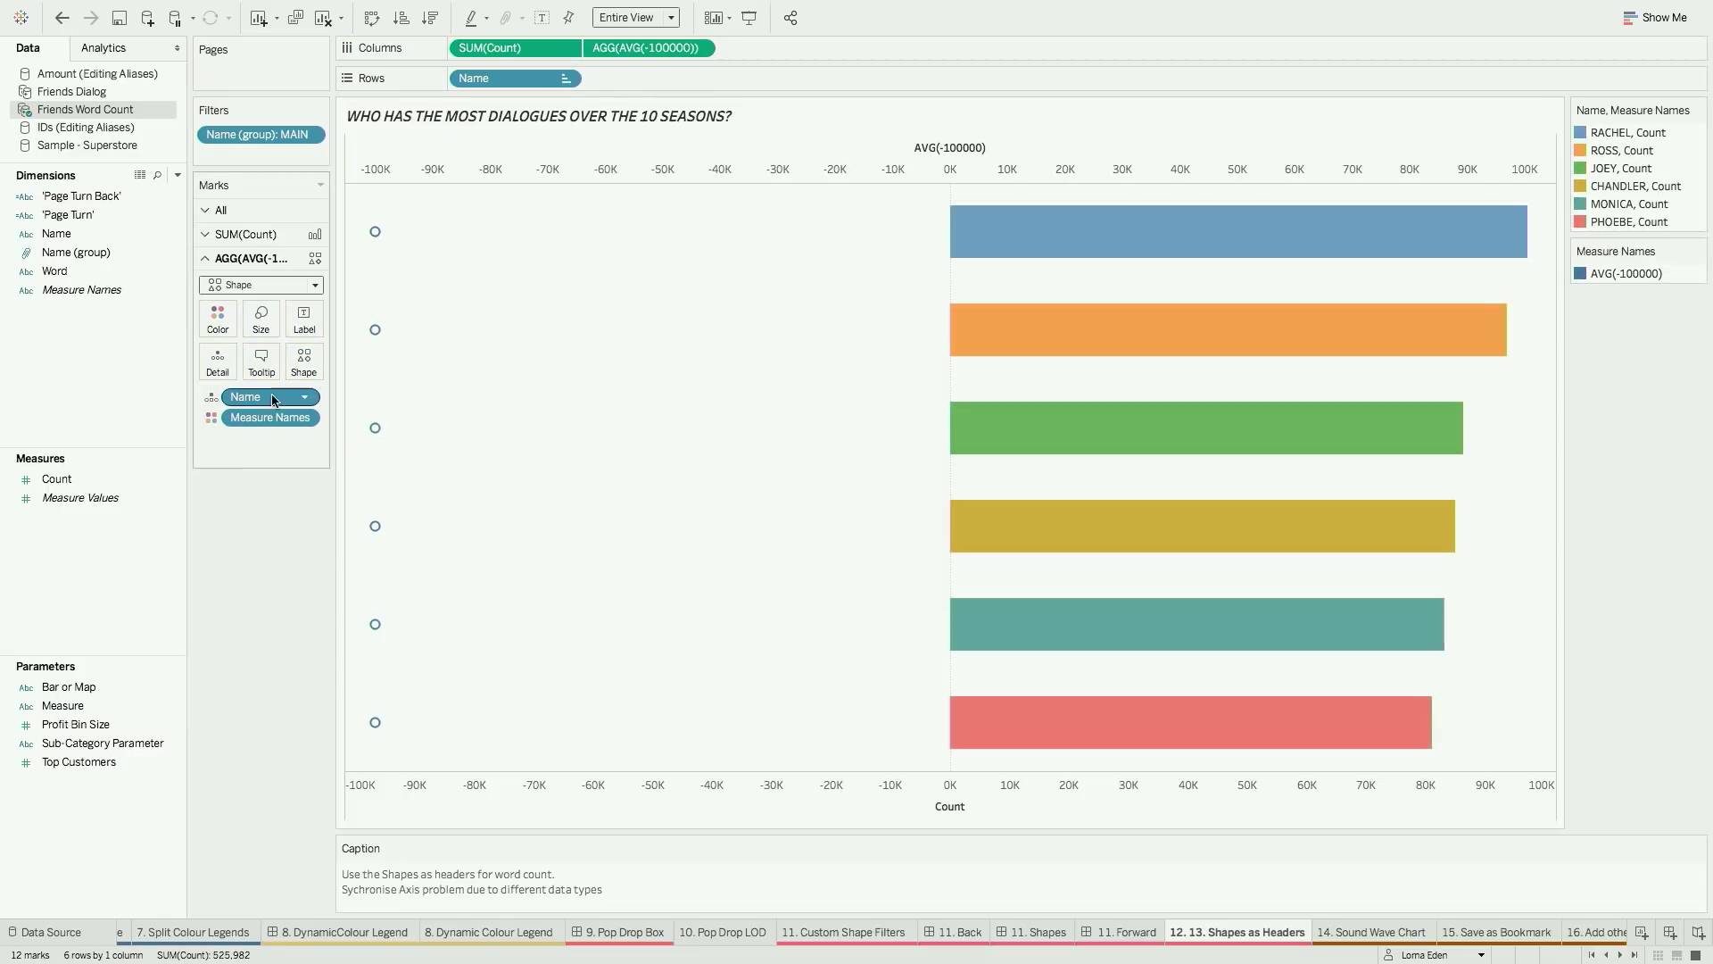
drag(279, 395, 303, 362)
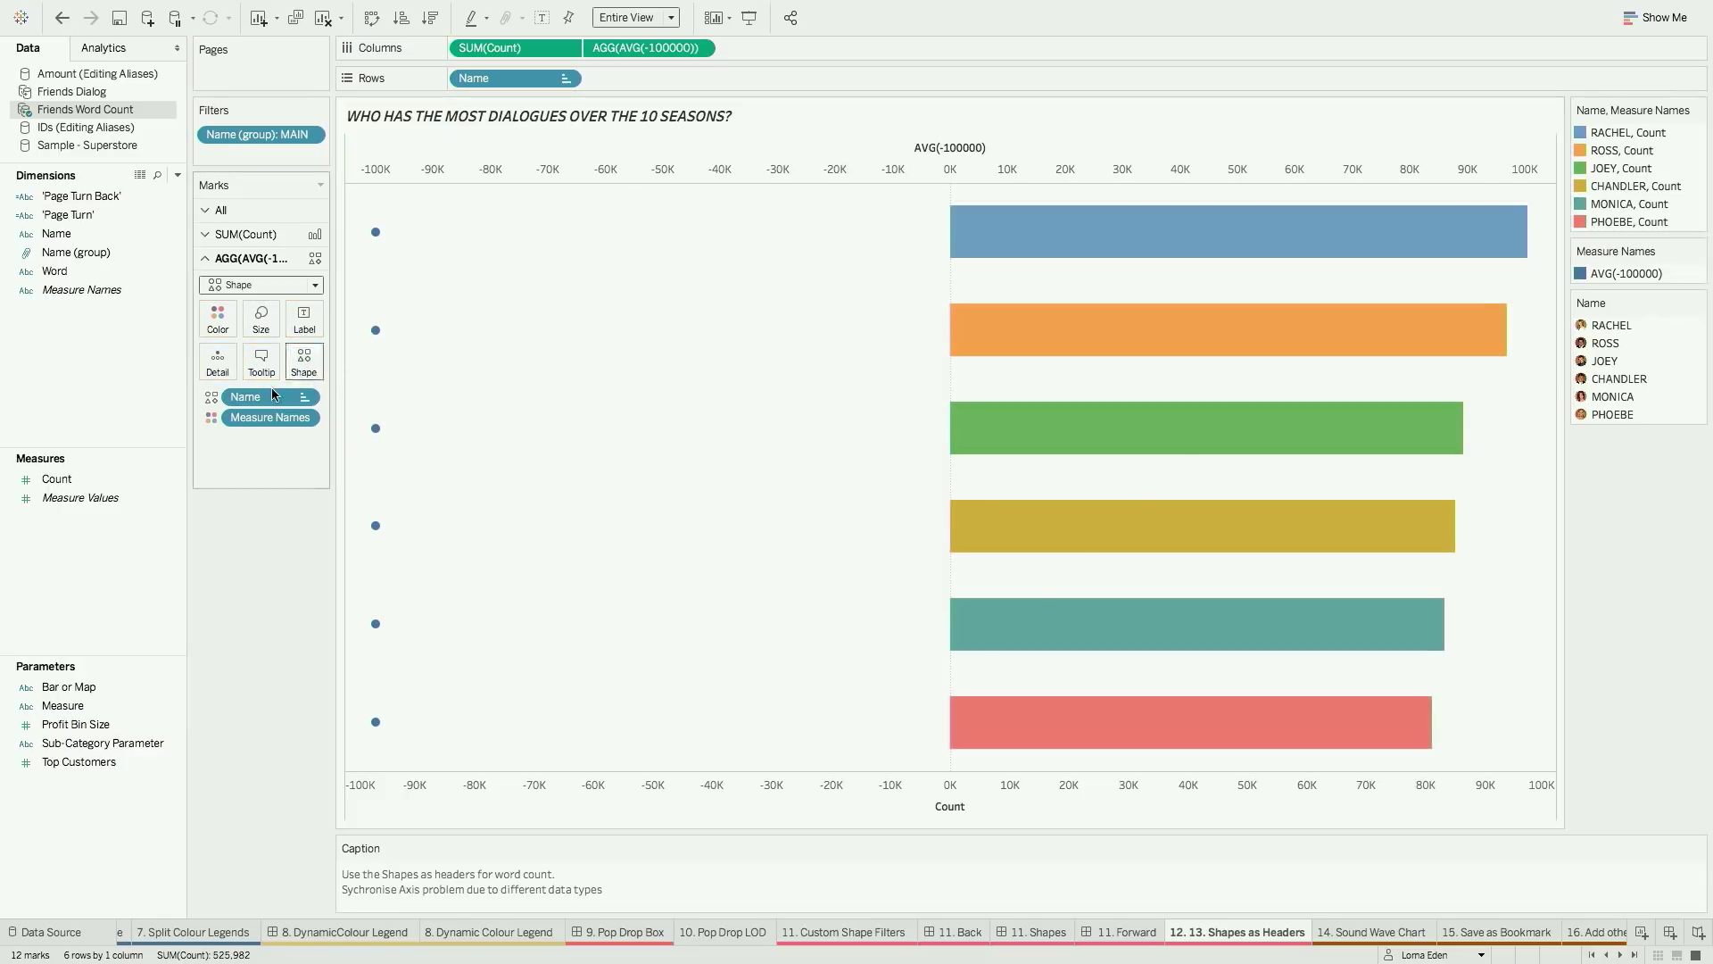
drag(255, 419, 266, 583)
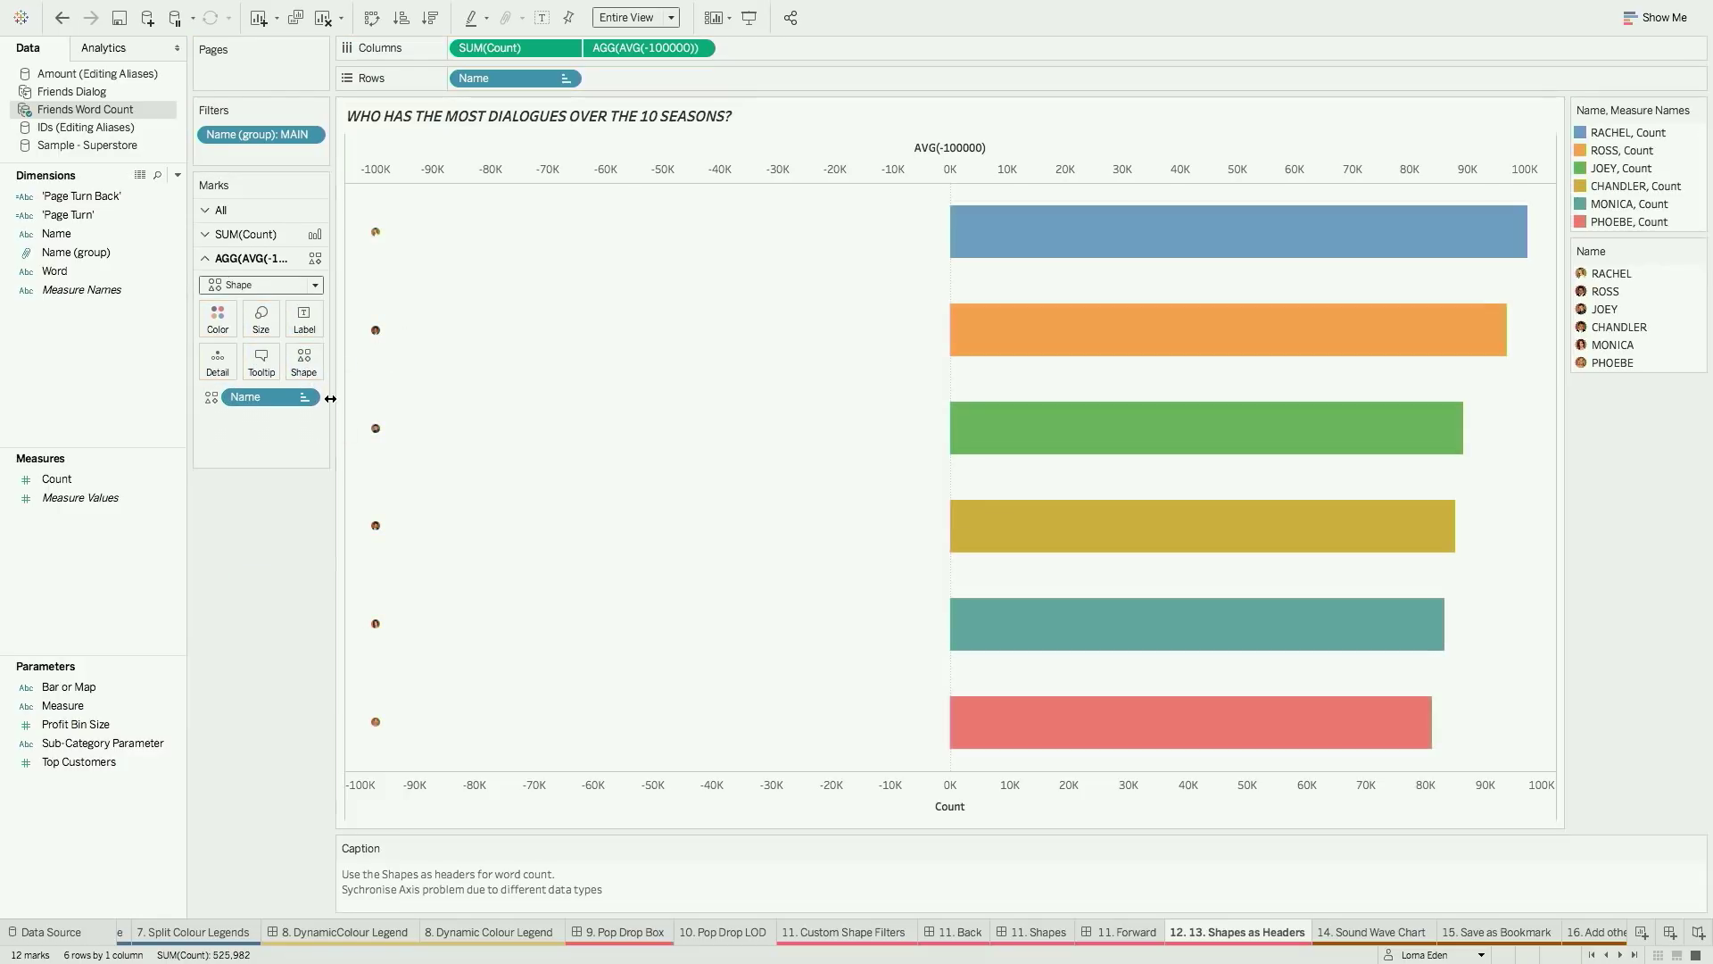
Enlarge the character image shapes so they work as row headers beside the bars
click(262, 317)
drag(294, 364, 375, 363)
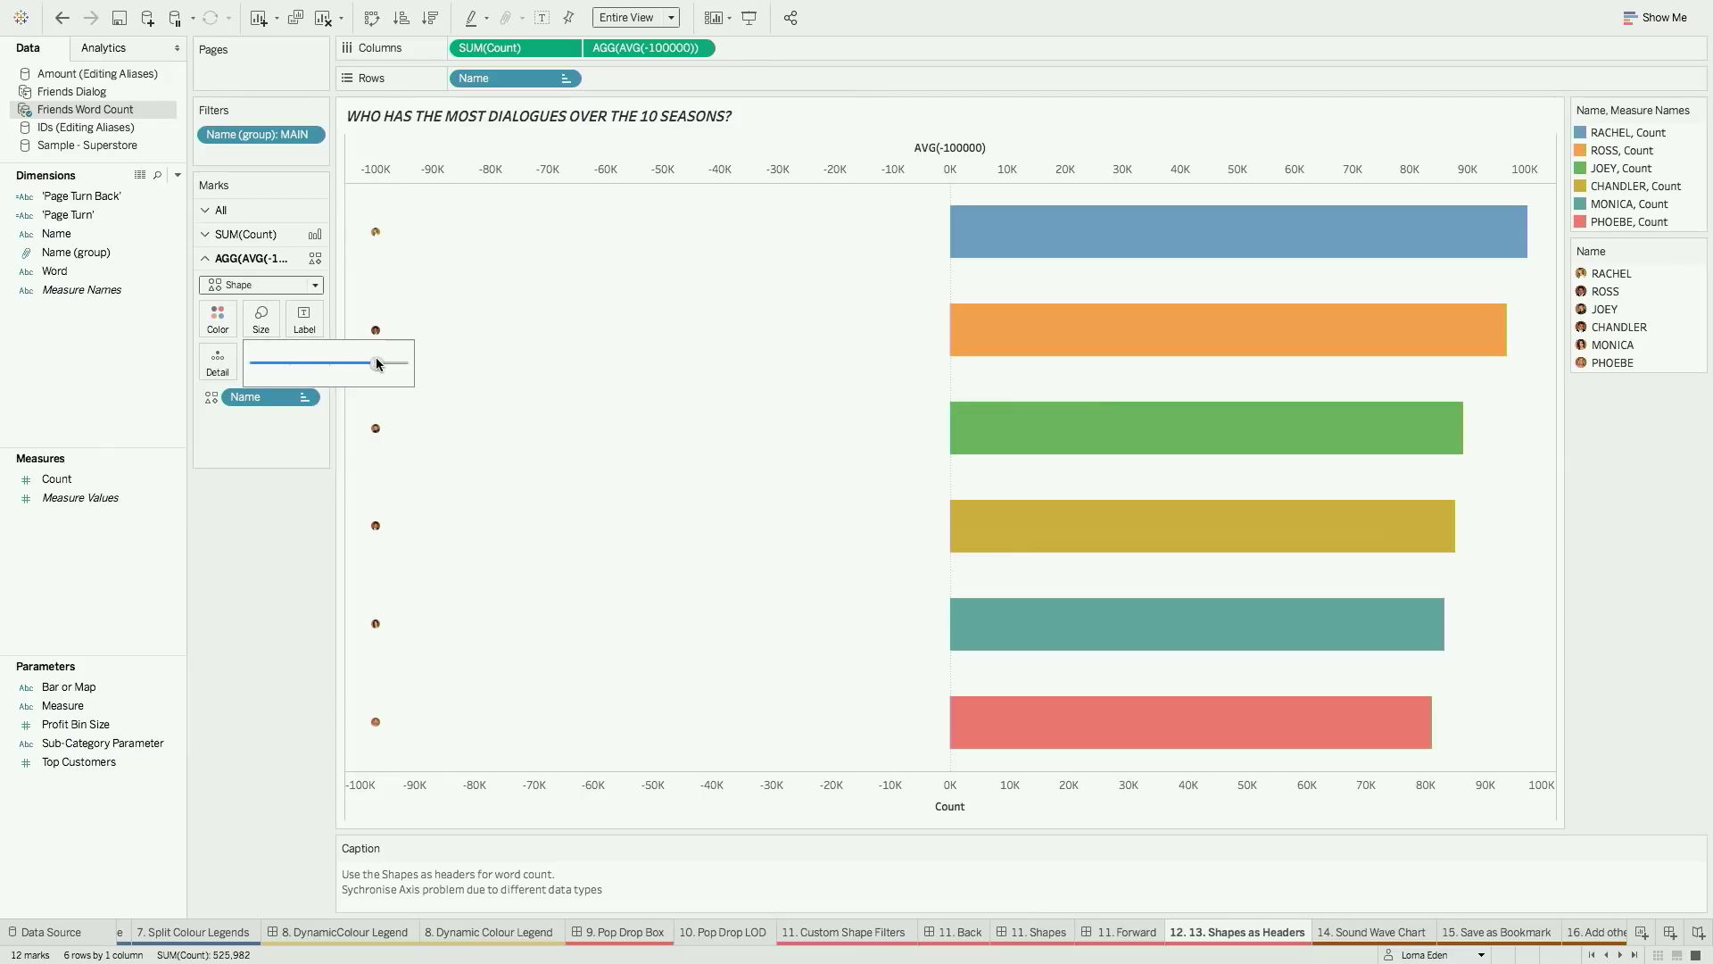
click(553, 395)
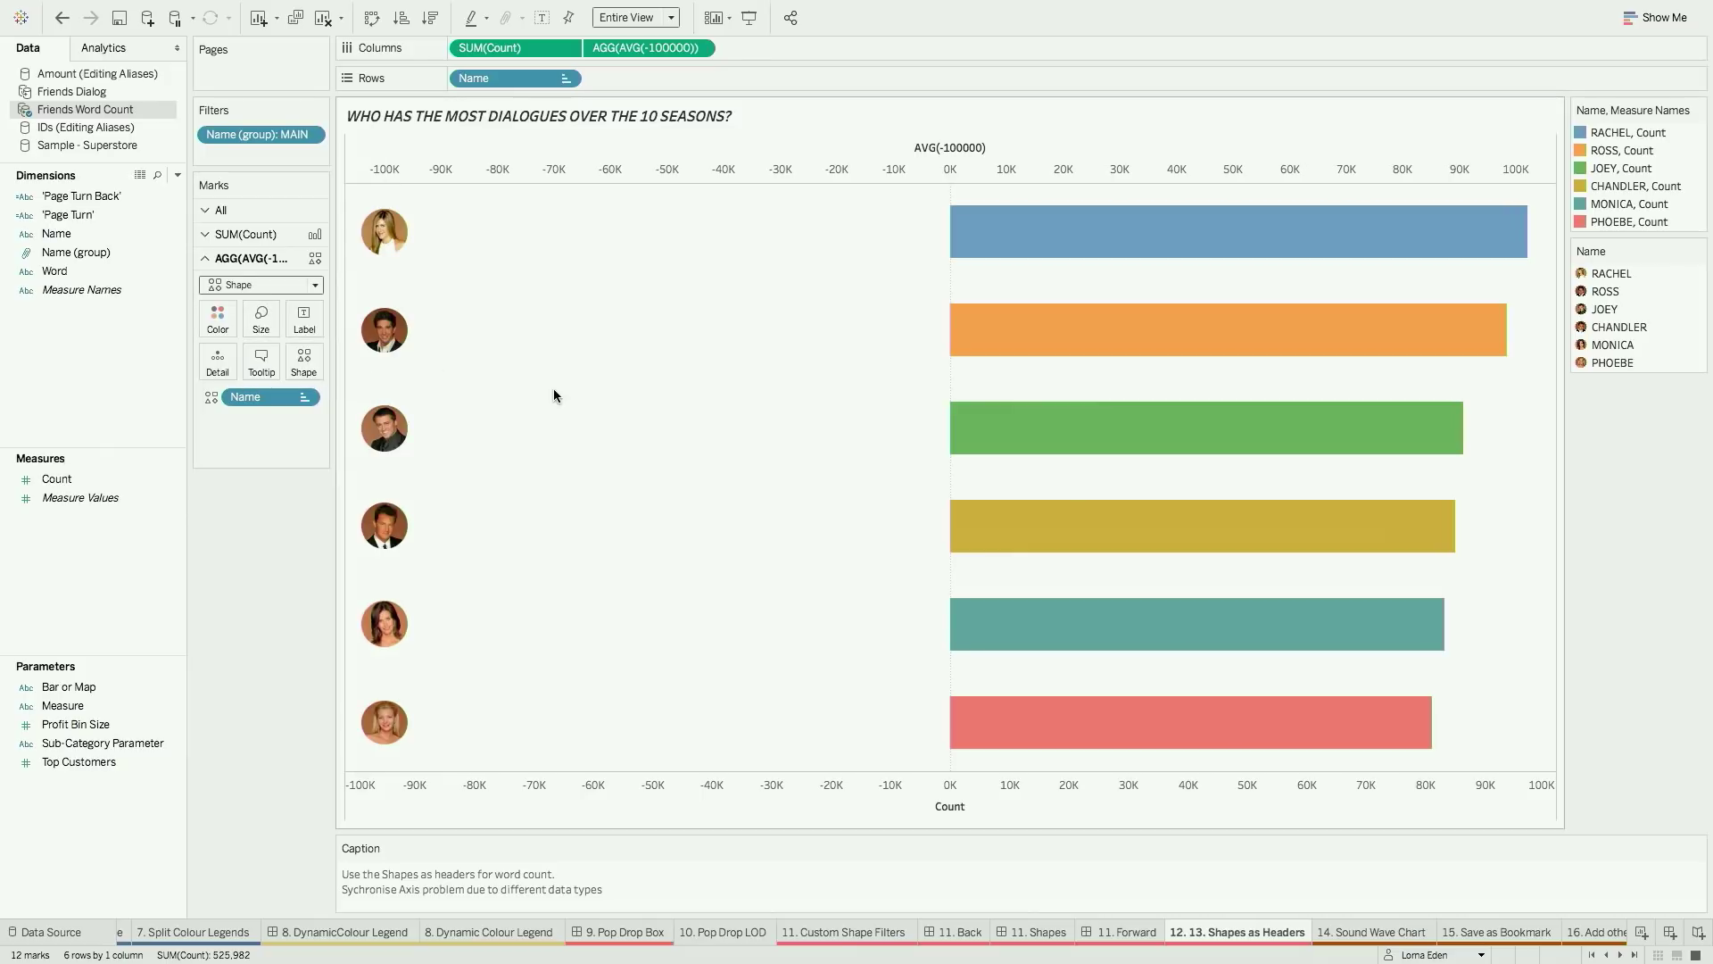
Synchronize the two axes and change the second measure on Columns to AVG(-10000)
click(826, 788)
right_click(828, 791)
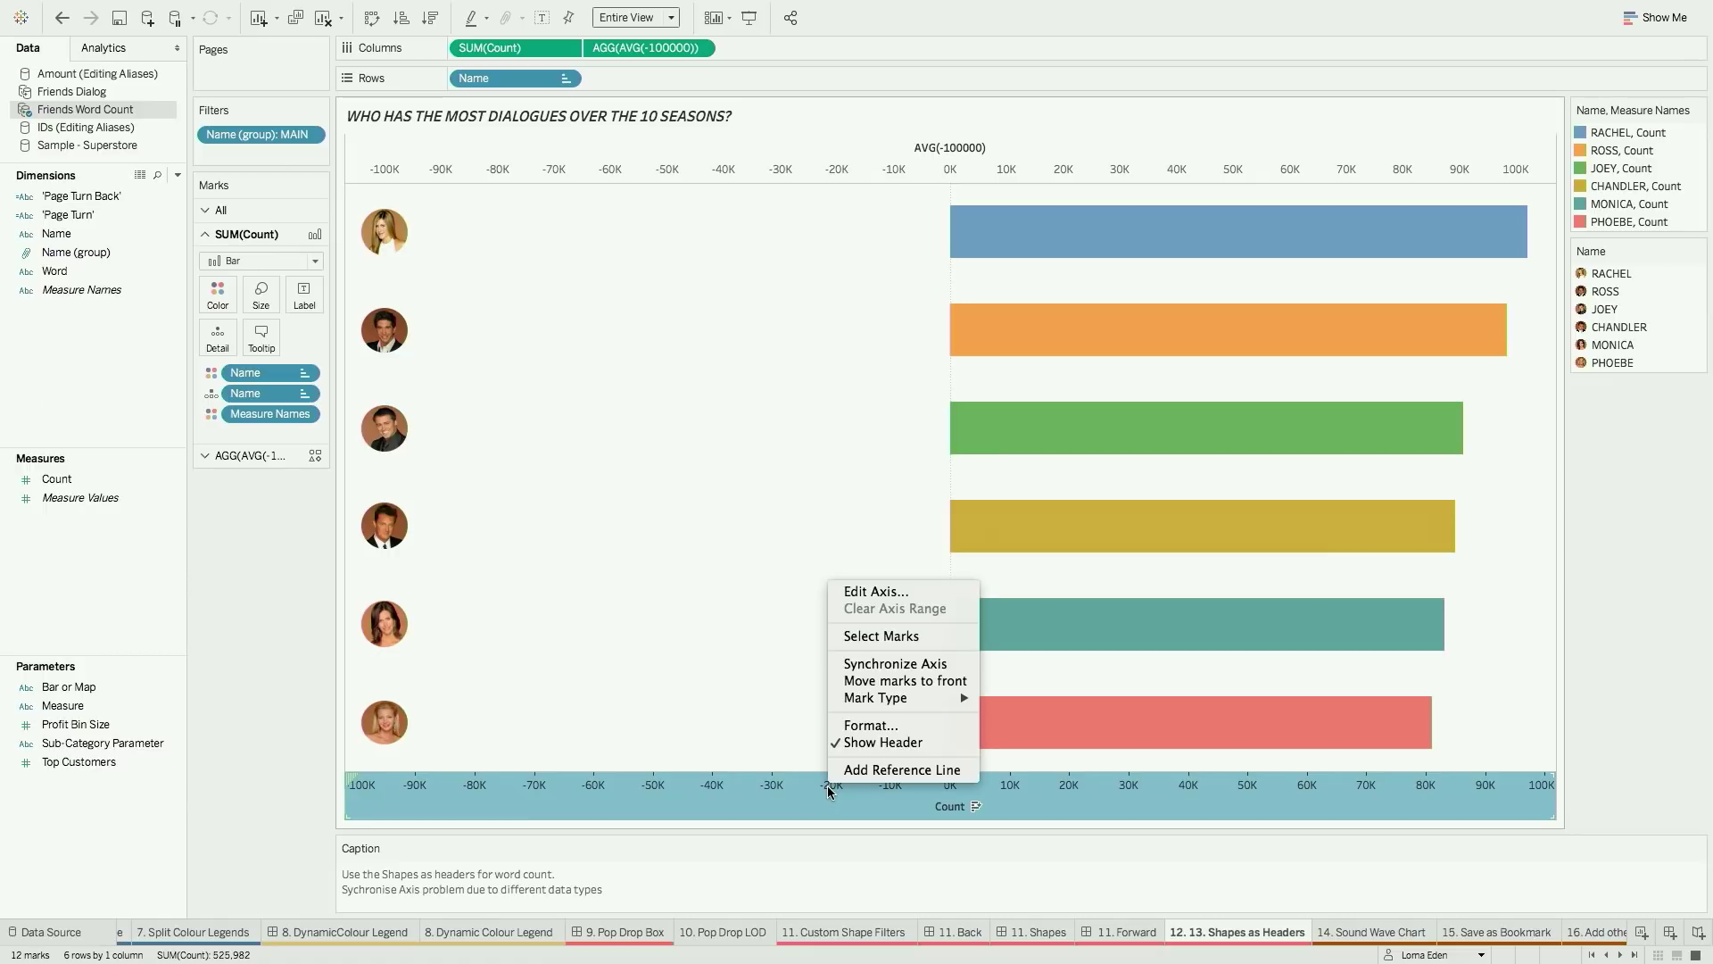
click(864, 671)
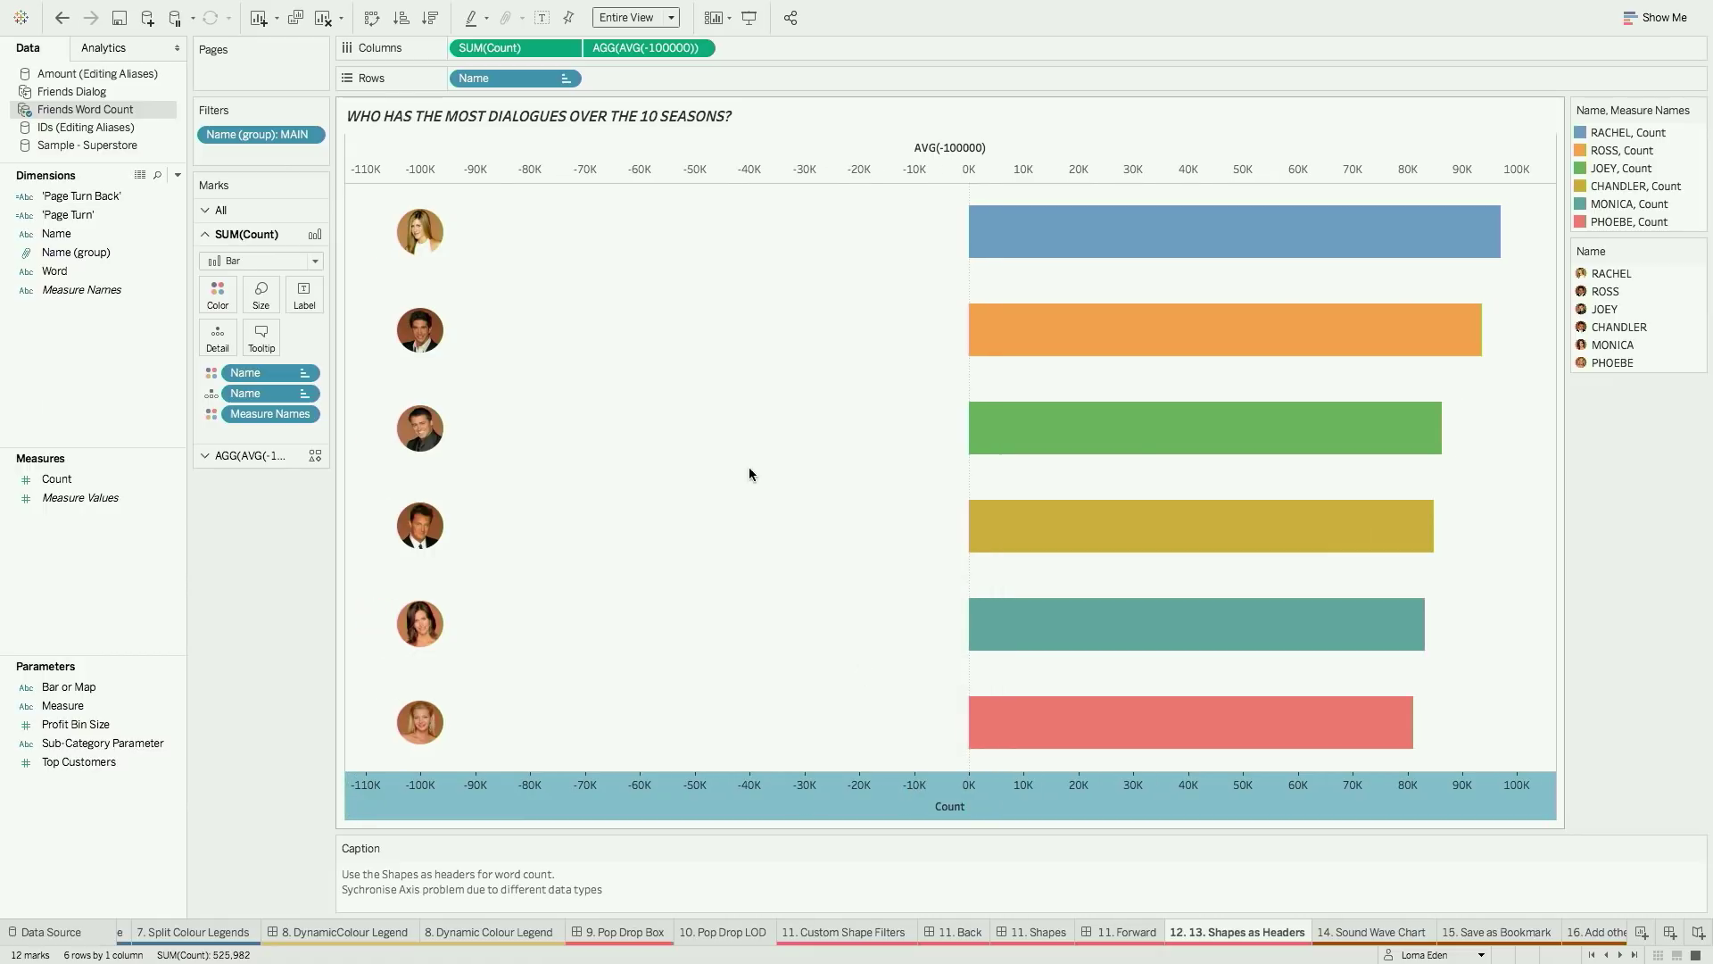
double_click(662, 48)
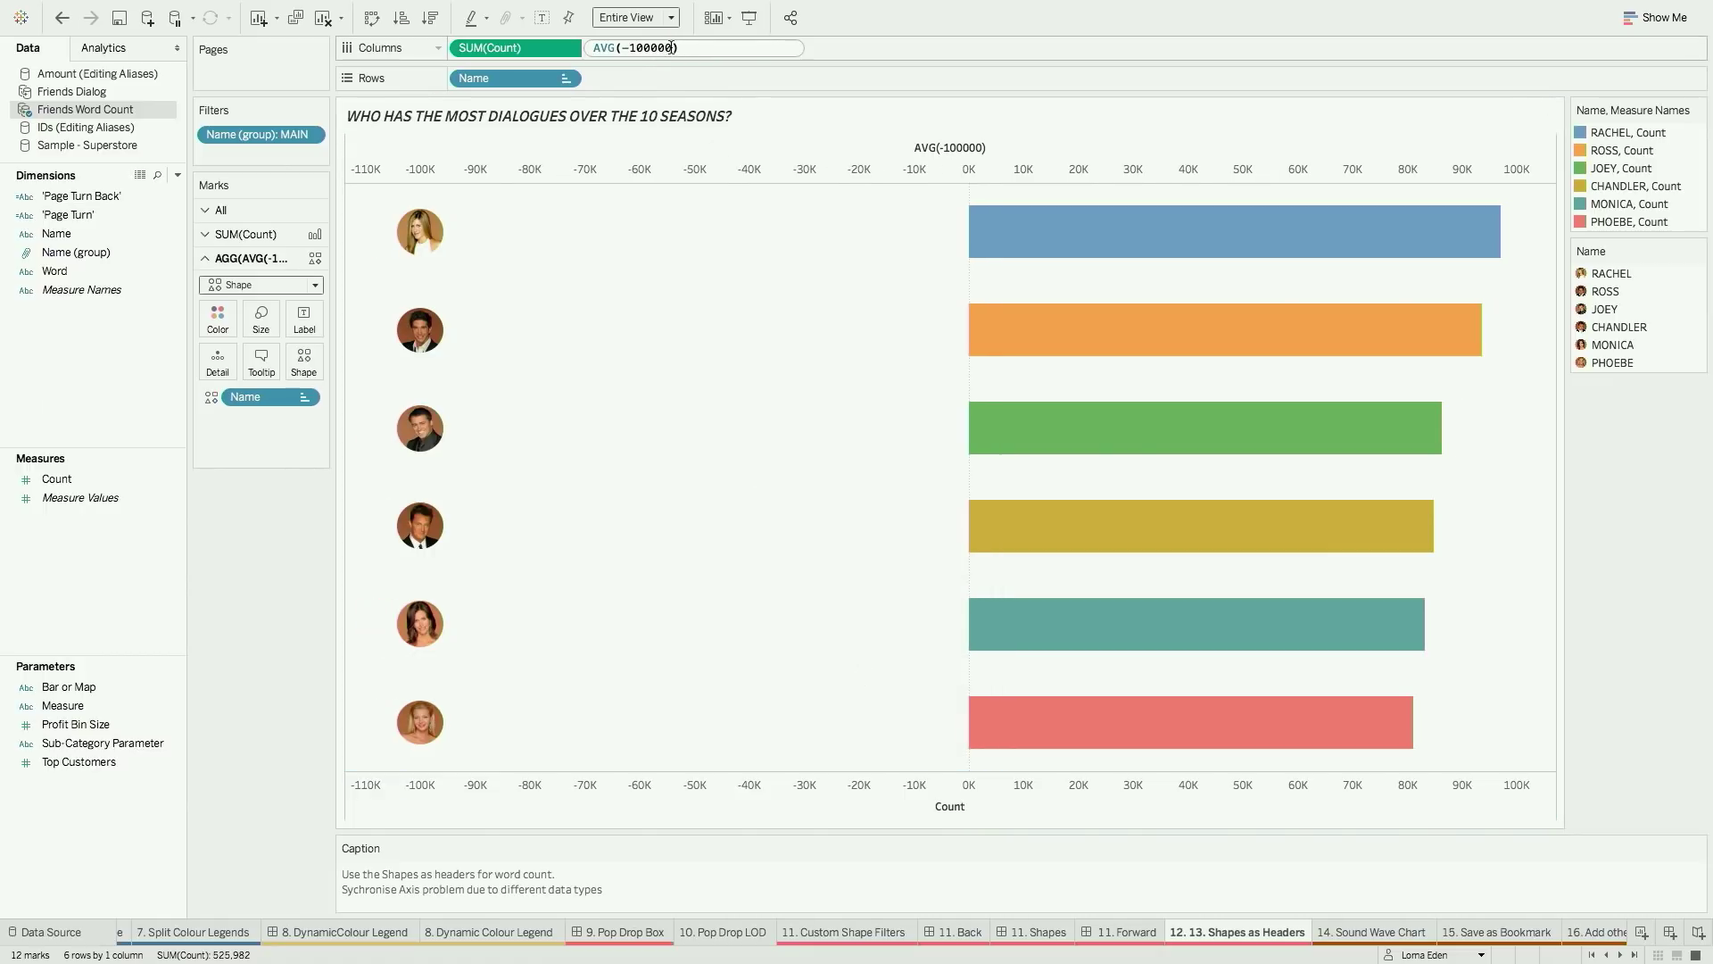
key(Return)
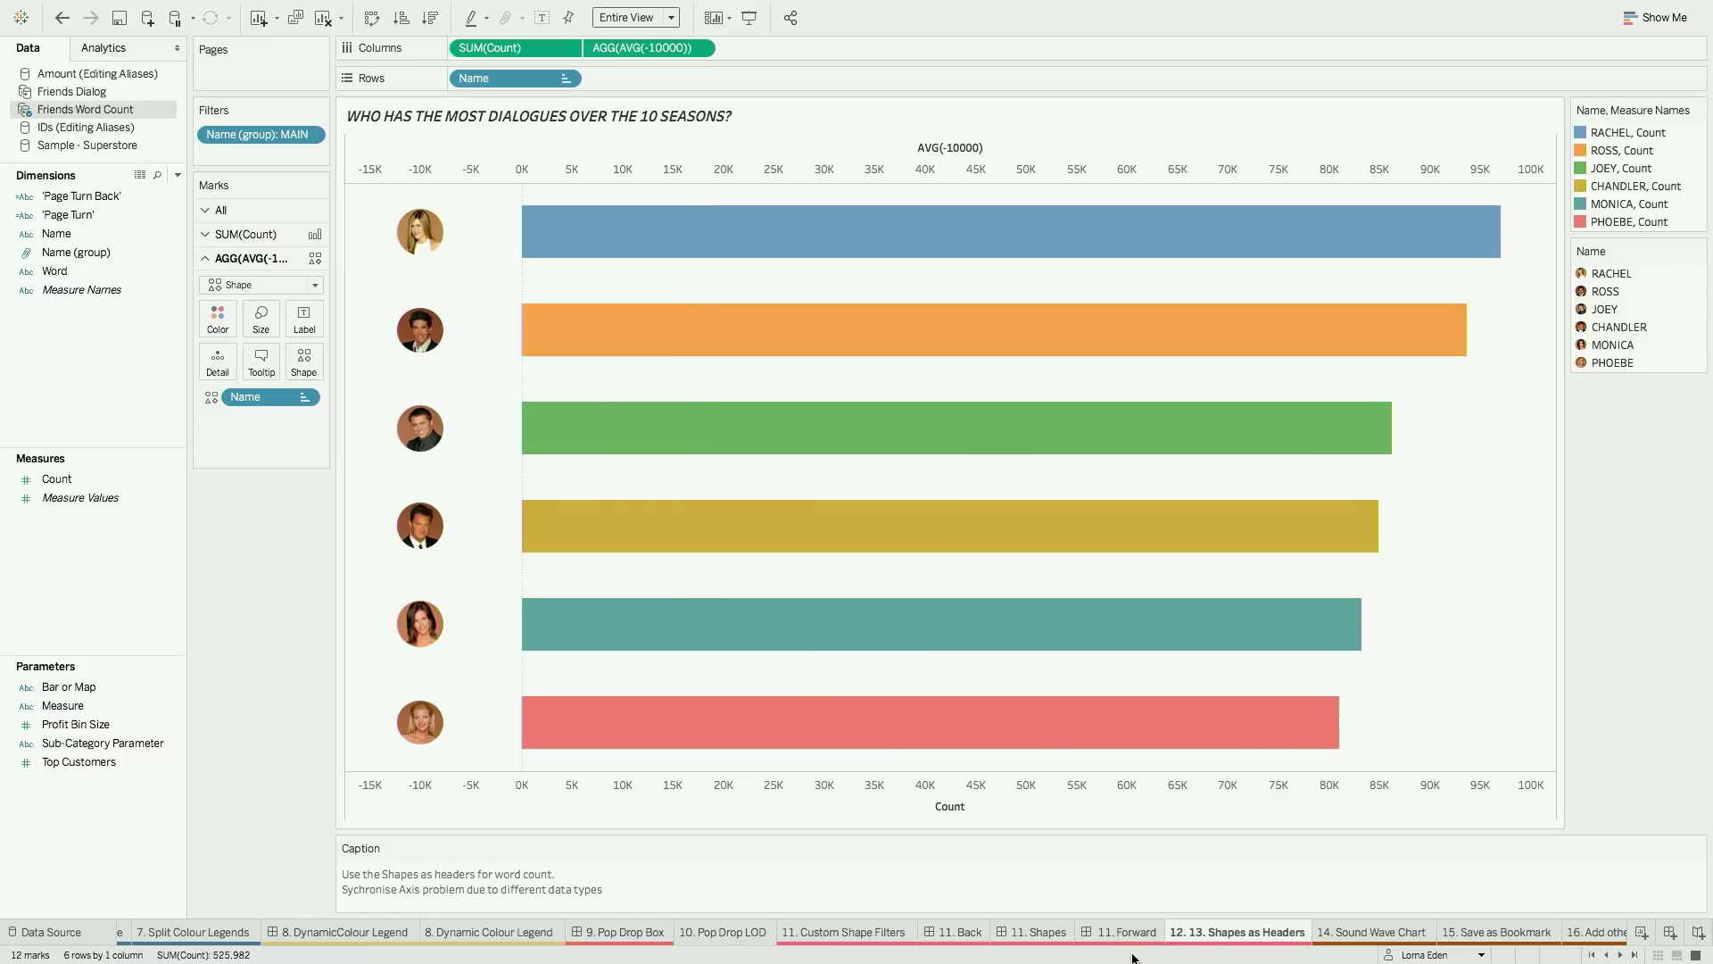
mouse_move(1353, 940)
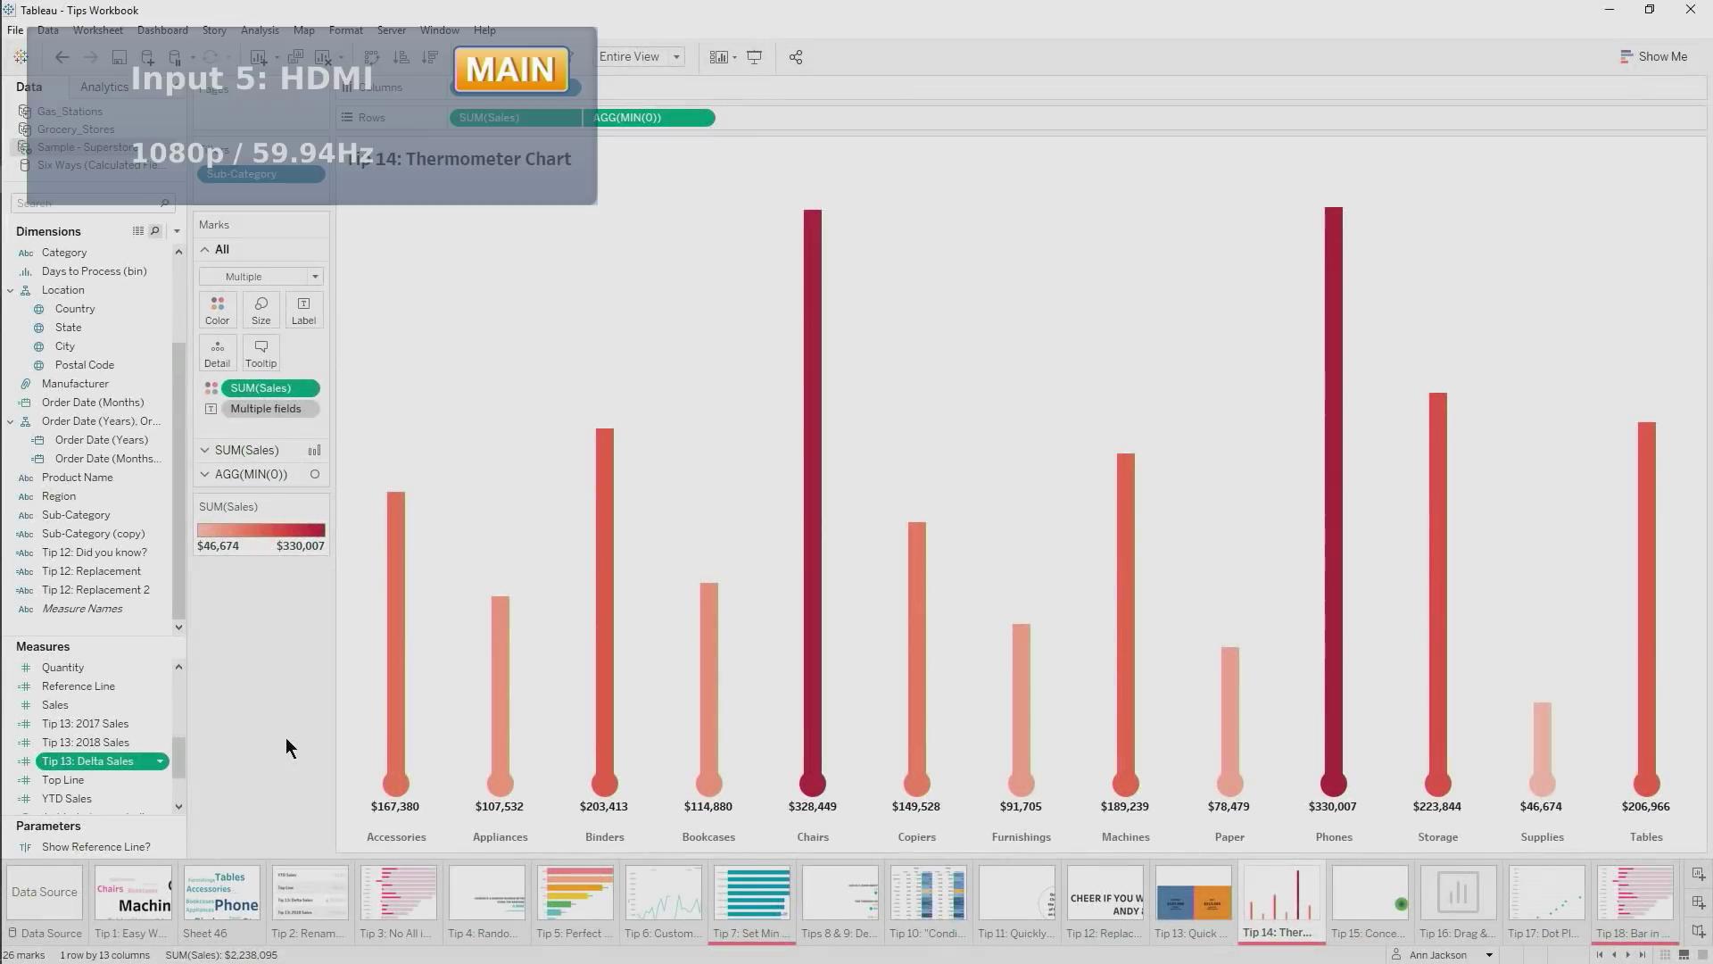
Create a new worksheet in the Tips Workbook with Sub-Category on Columns and Sales on Rows
click(257, 58)
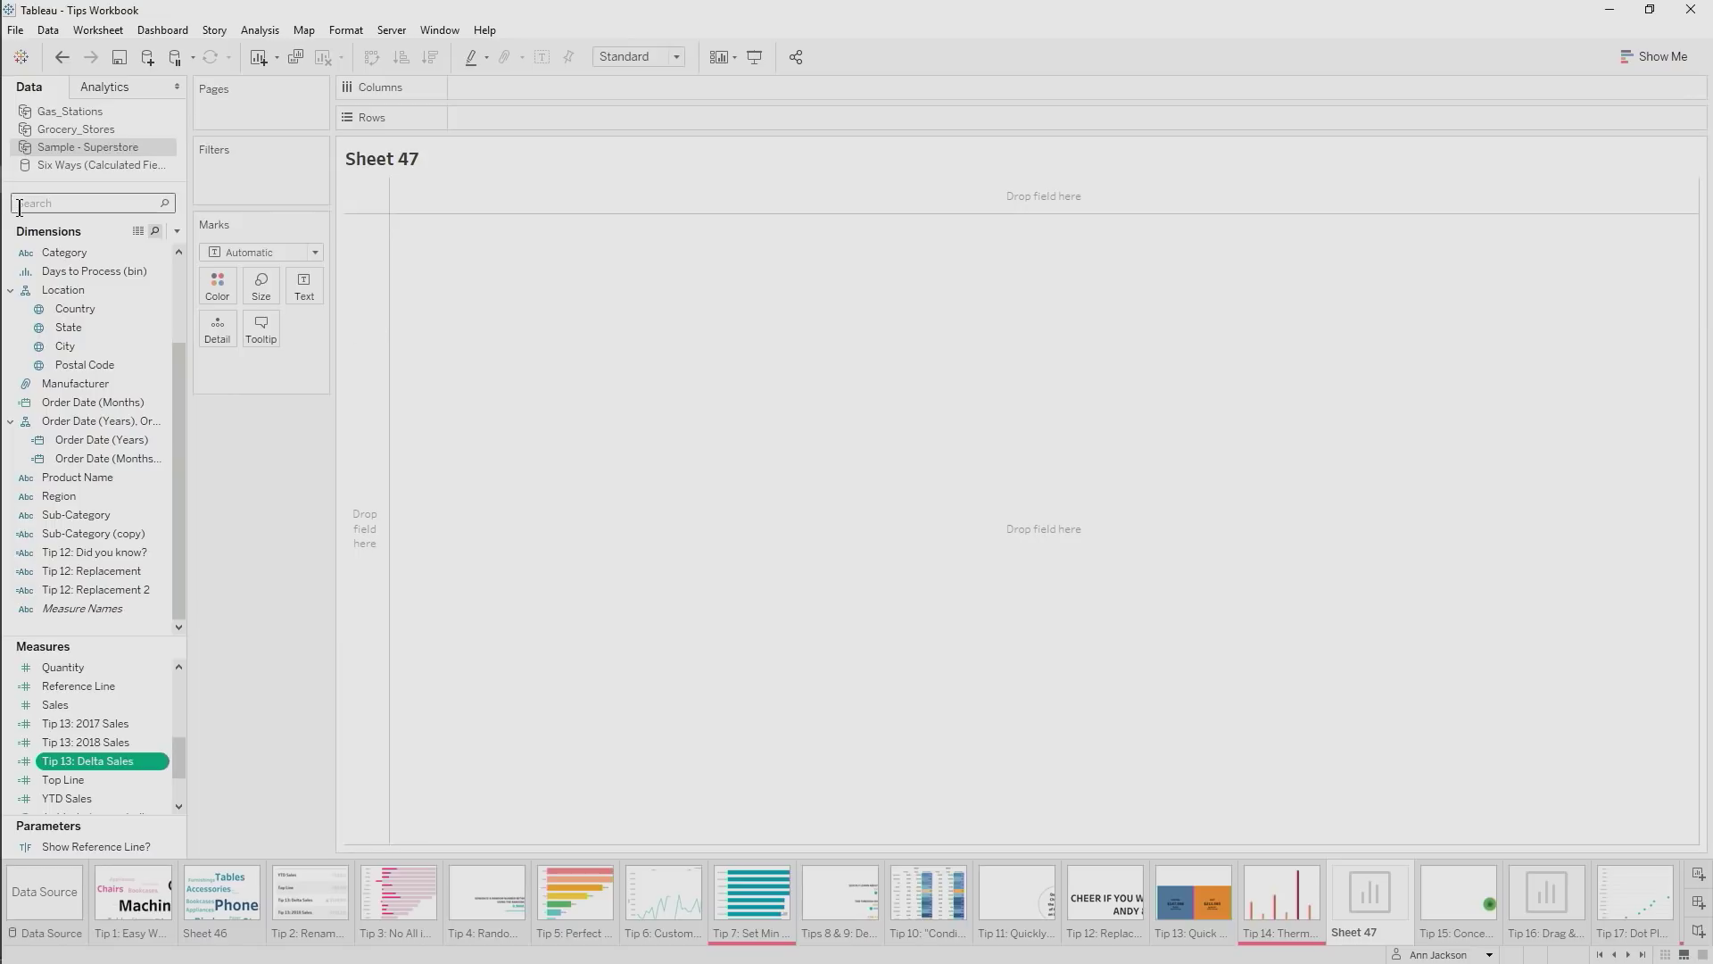
text(su)
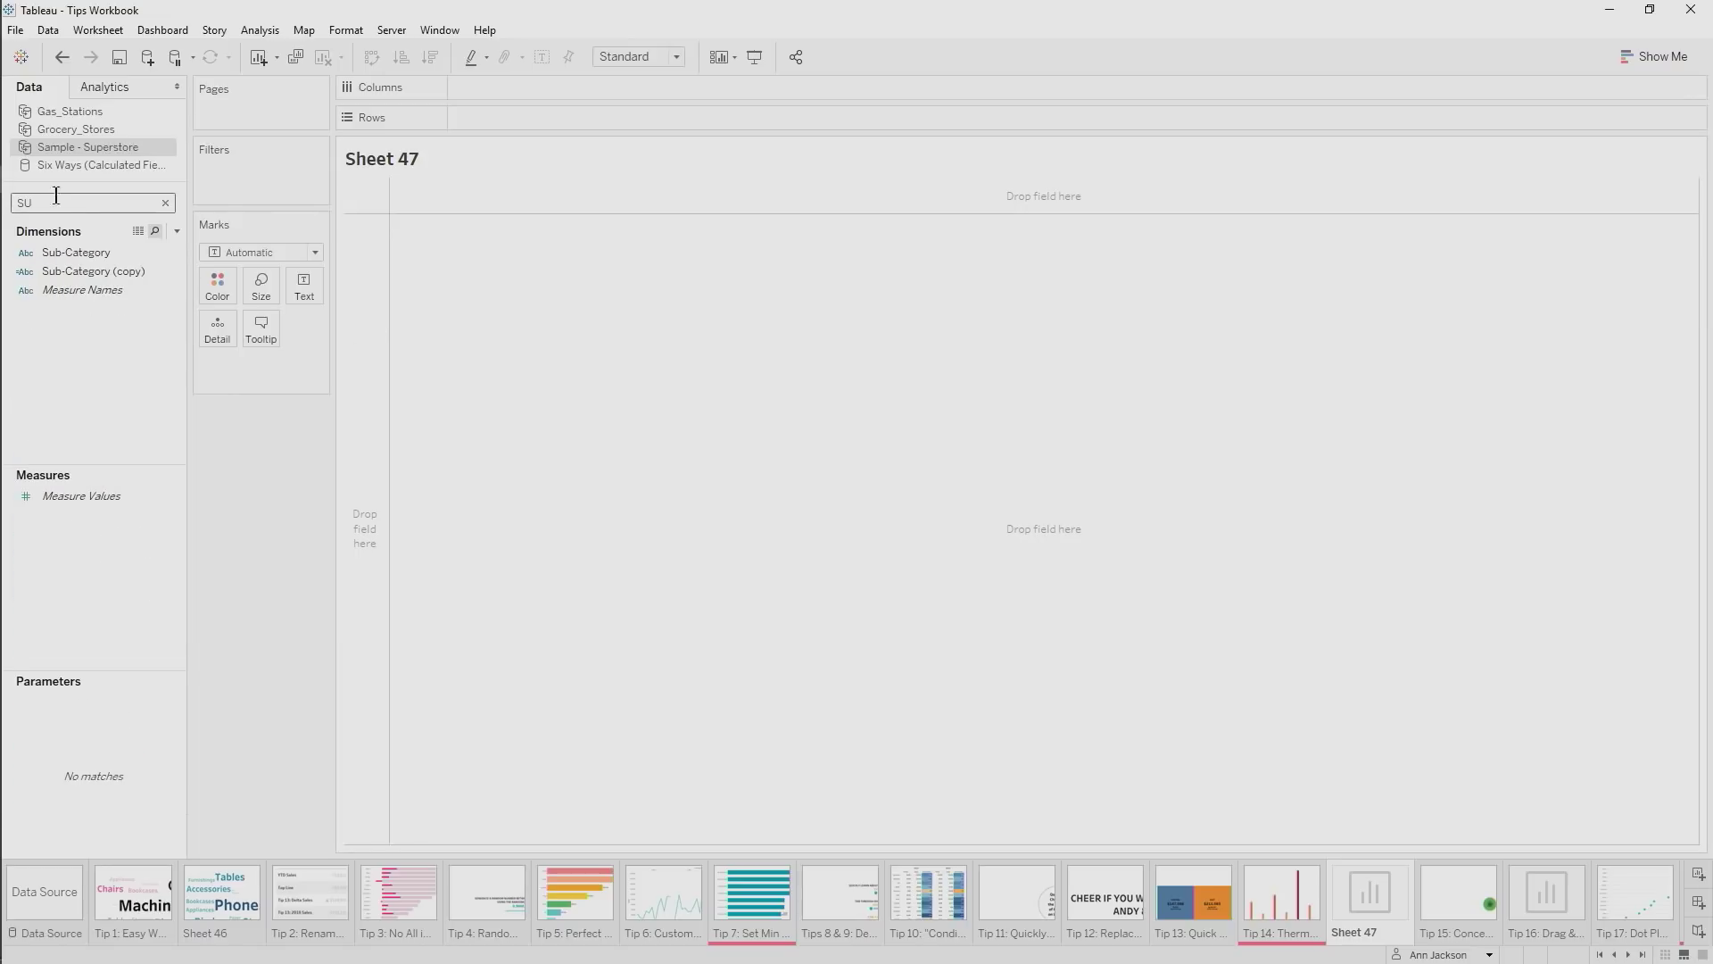
drag(75, 253, 517, 86)
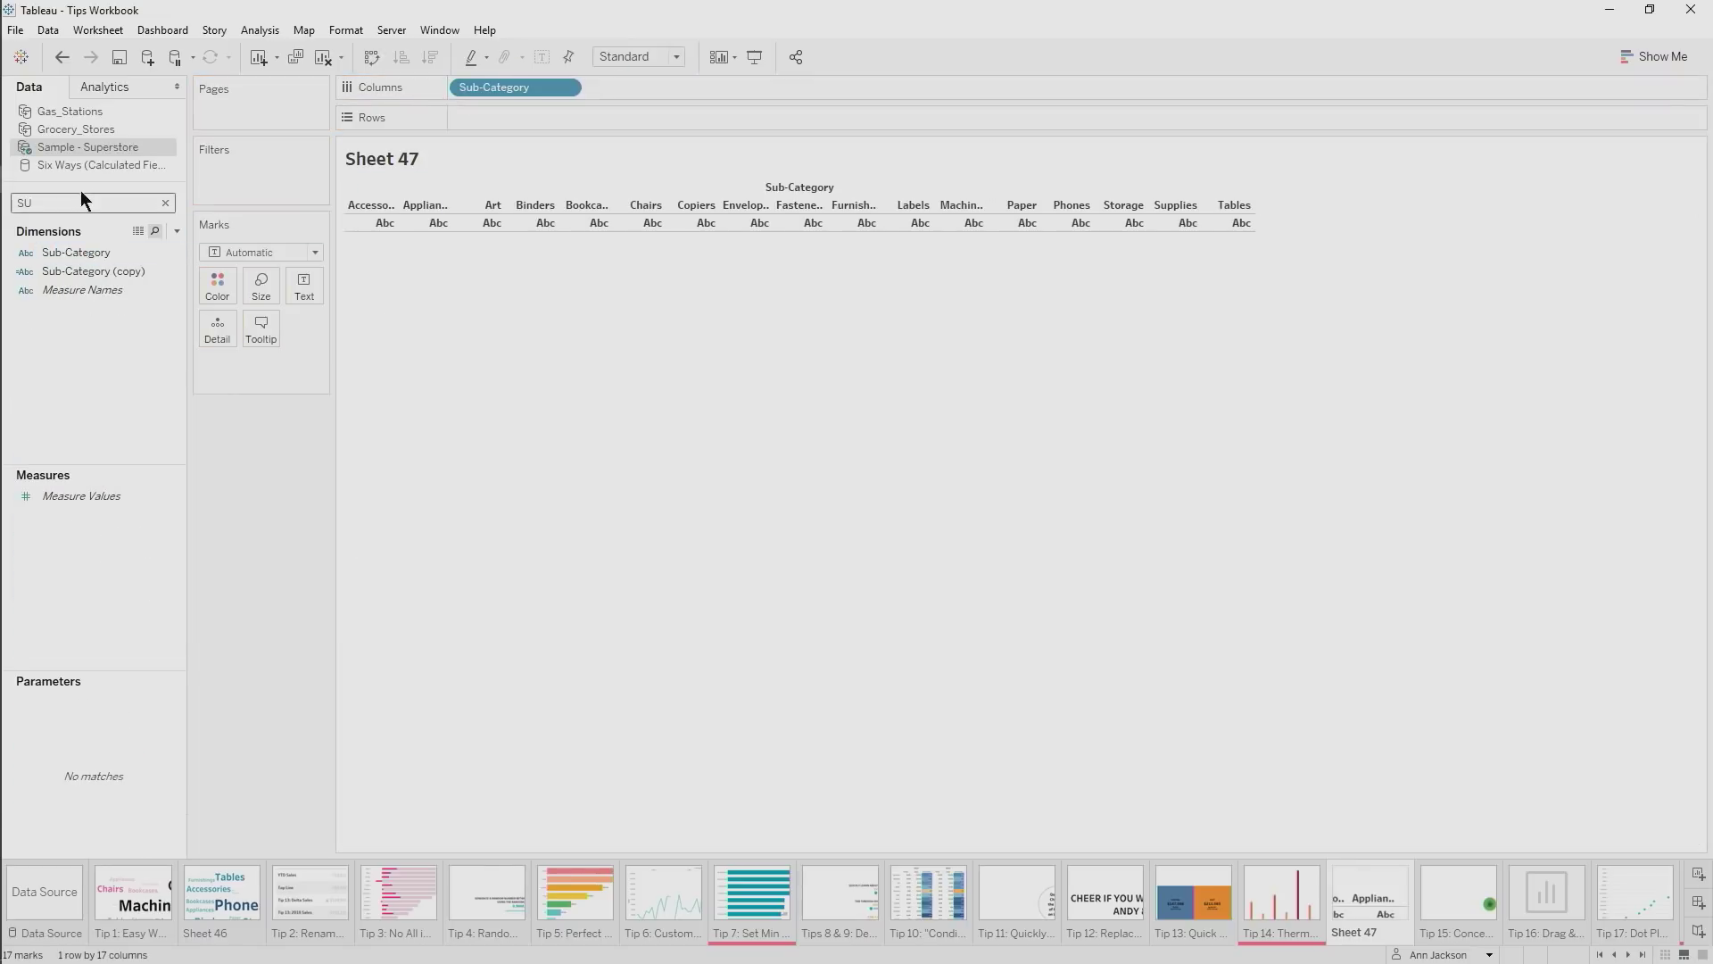
key(BackSpace)
key(BackSpace)
text(sa)
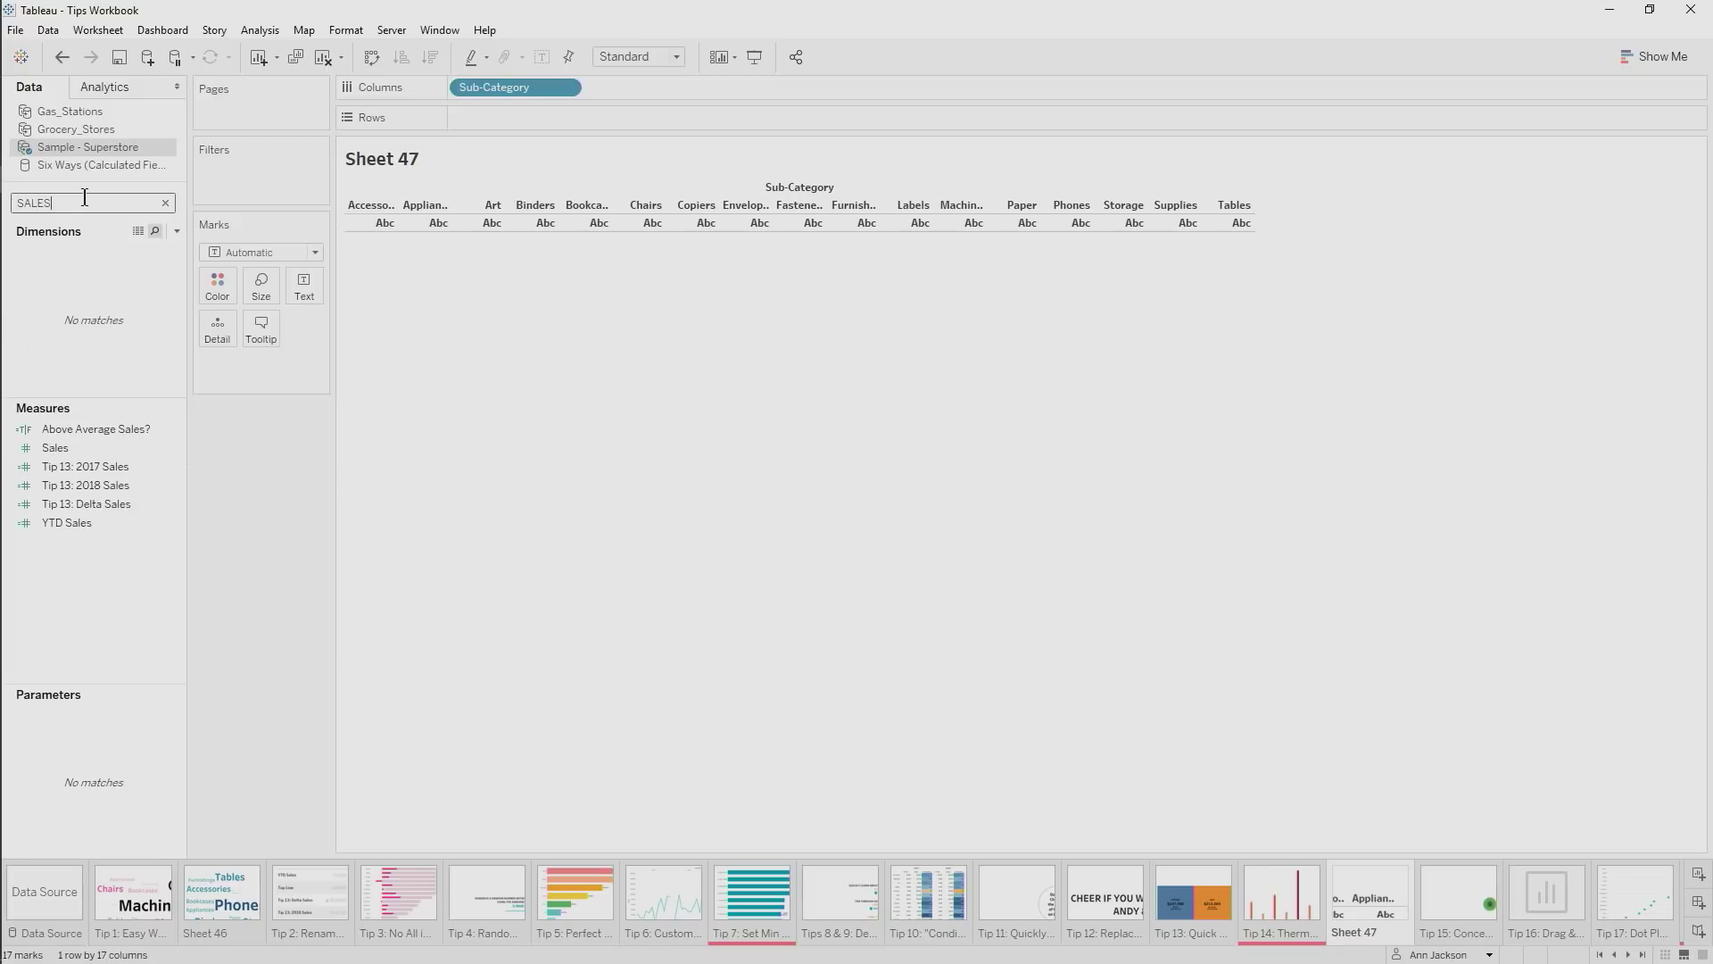
drag(56, 447, 528, 120)
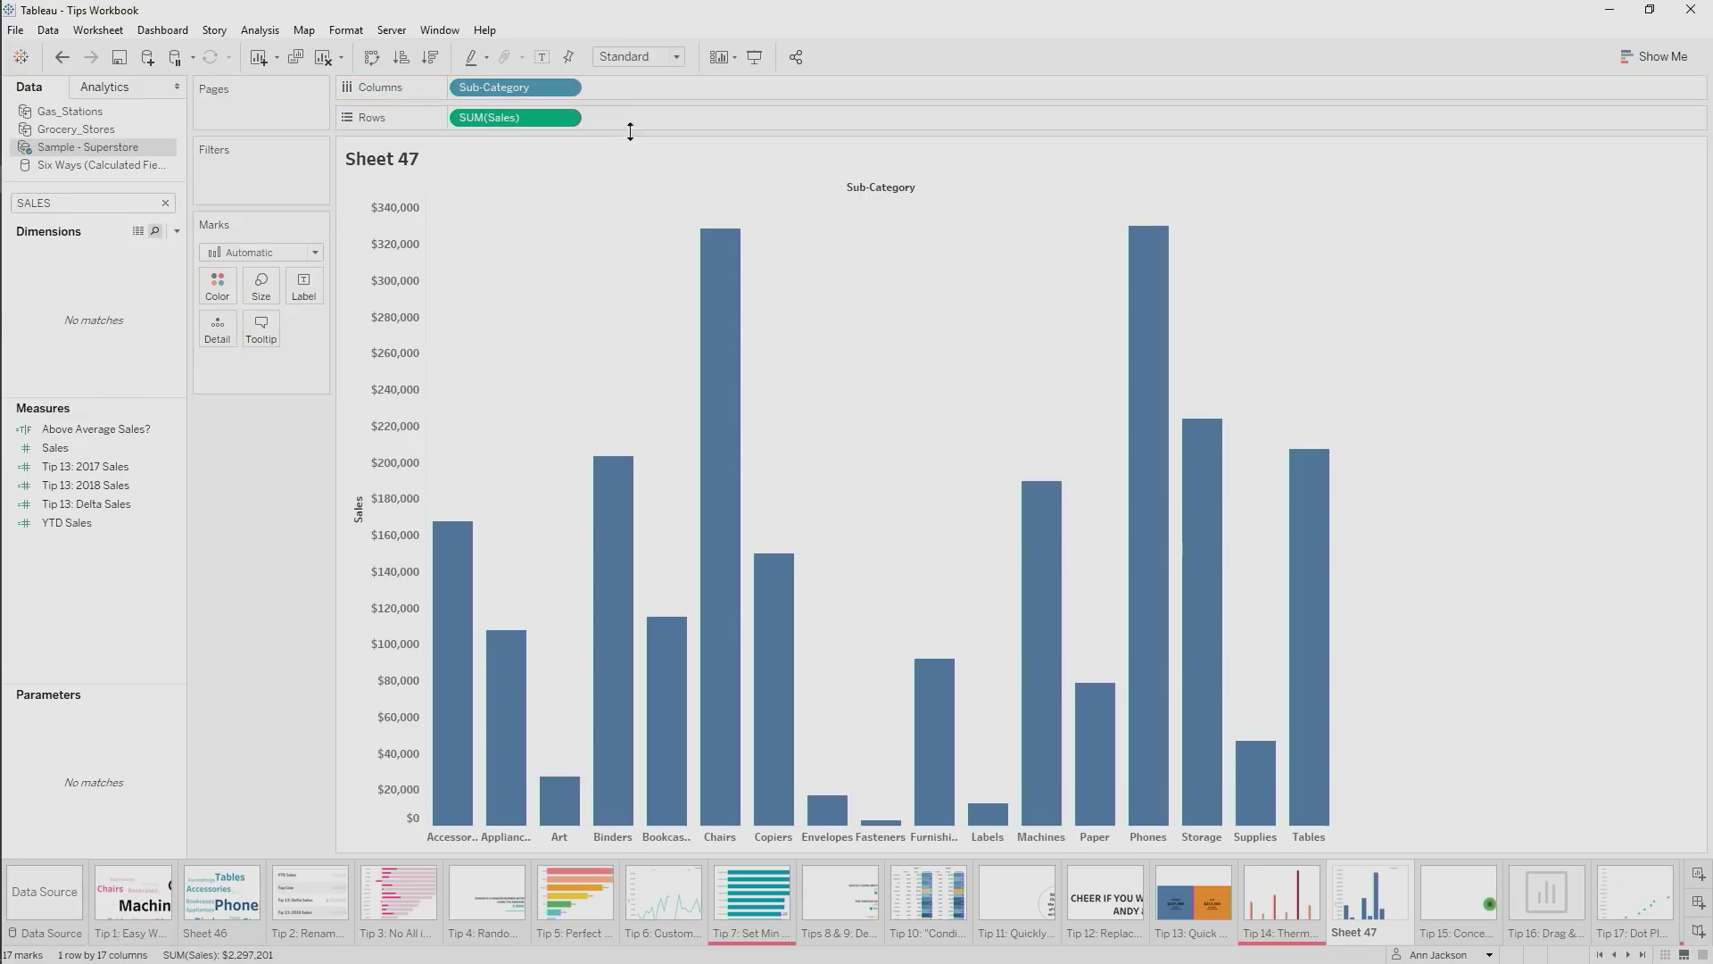
Add a MIN(0) calculation to Rows after SUM(Sales)
double_click(642, 121)
text(MIN)
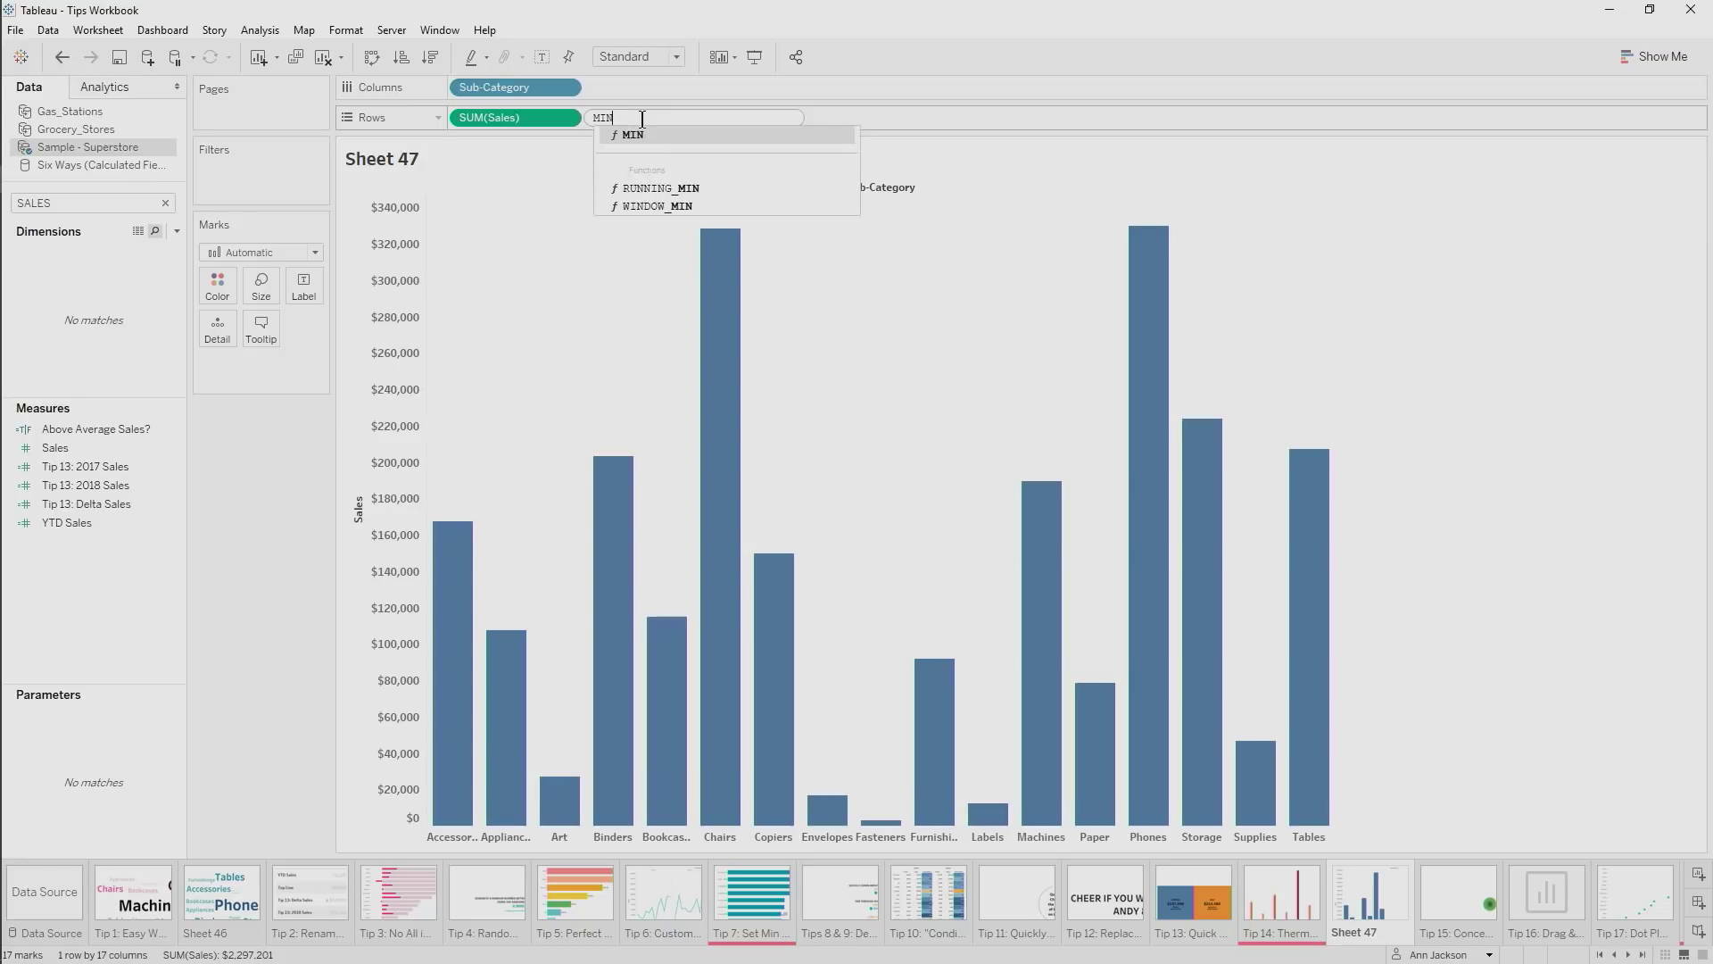
text((1).0)
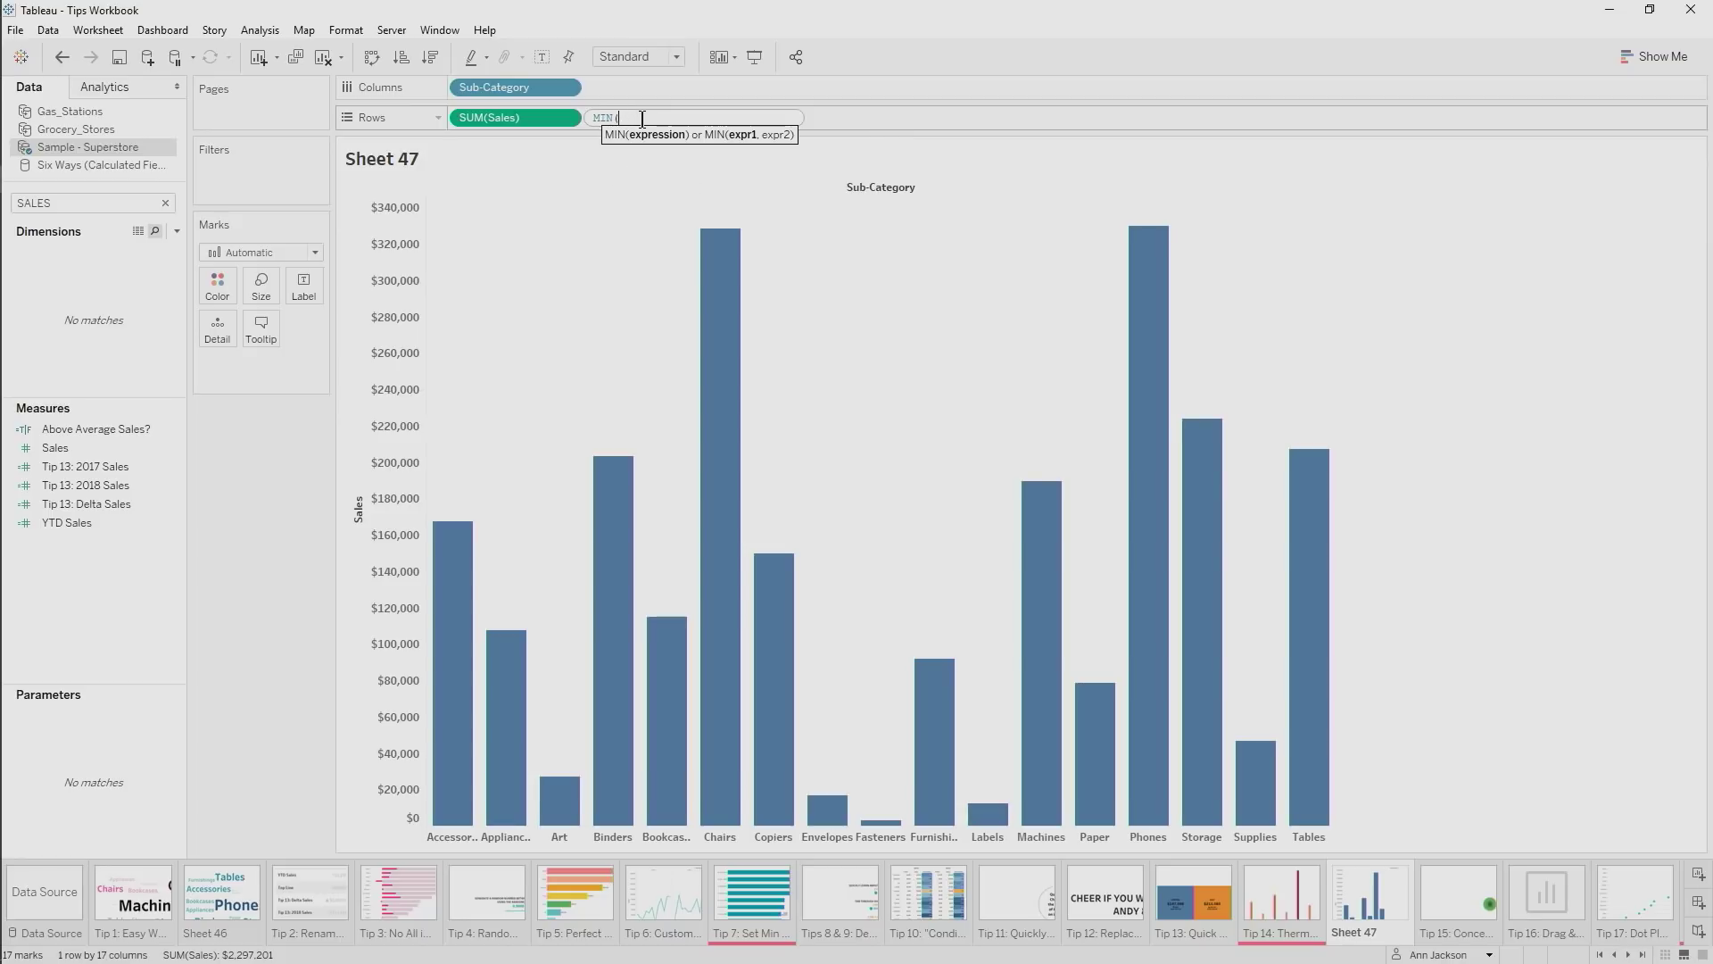
key(Return)
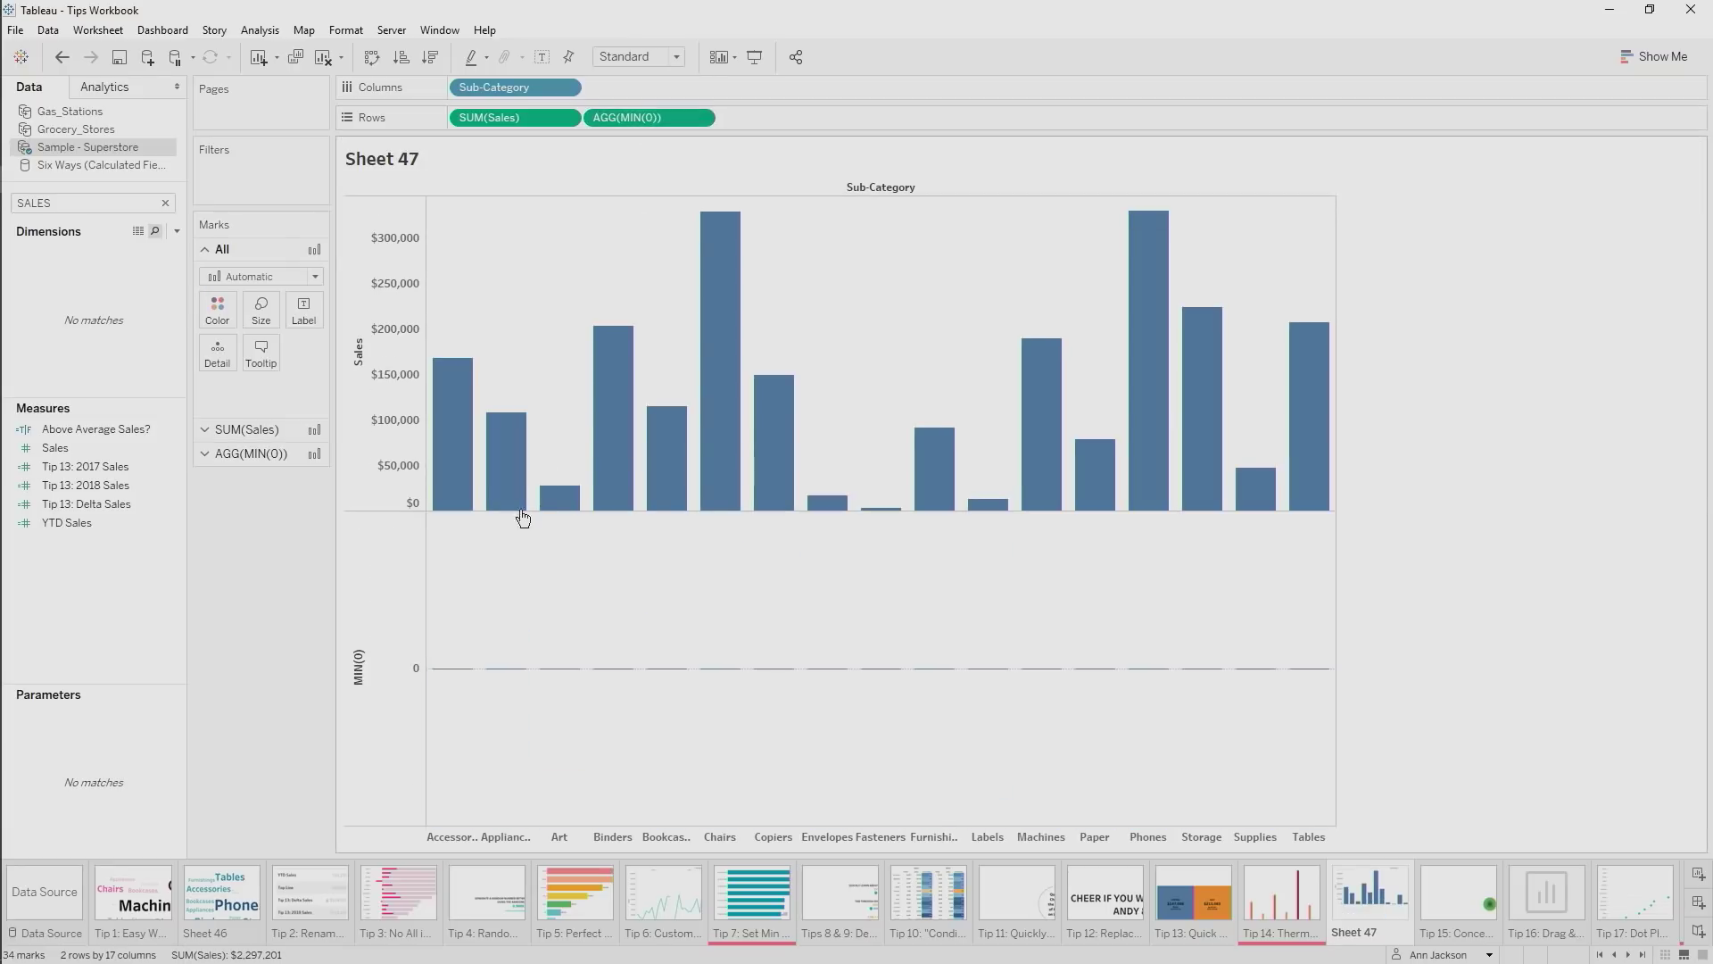
Make MIN(0) a dual axis with Sales and synchronize the two axes
right_click(420, 591)
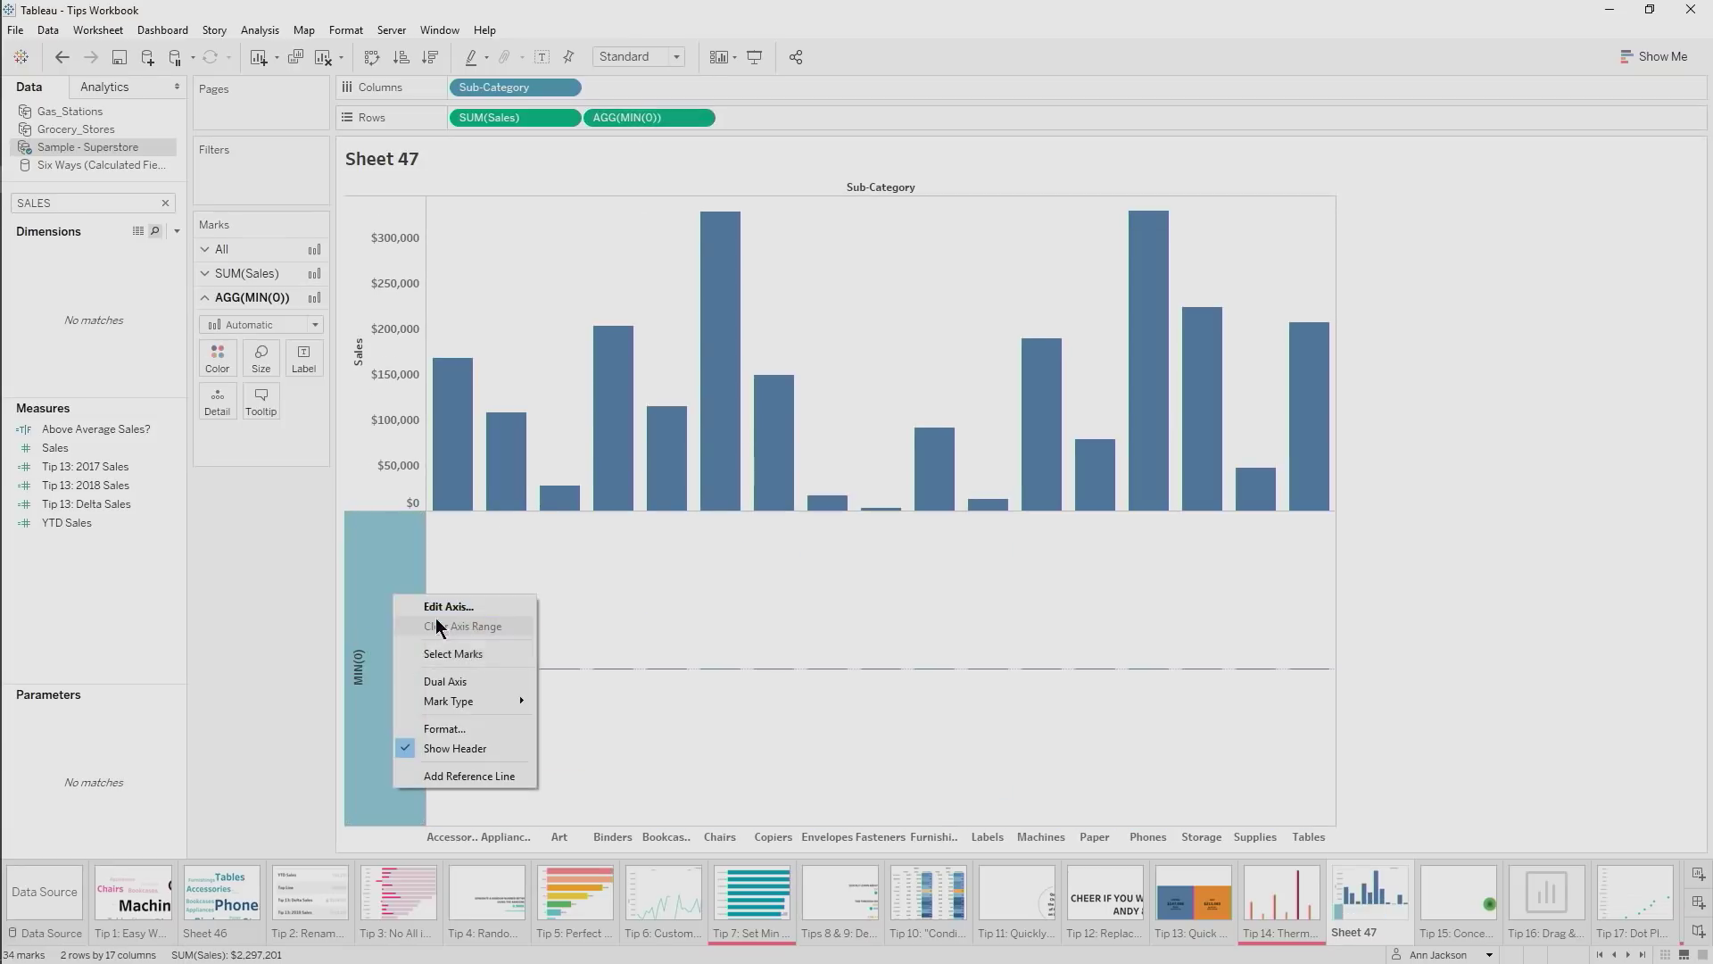
click(489, 680)
right_click(1389, 440)
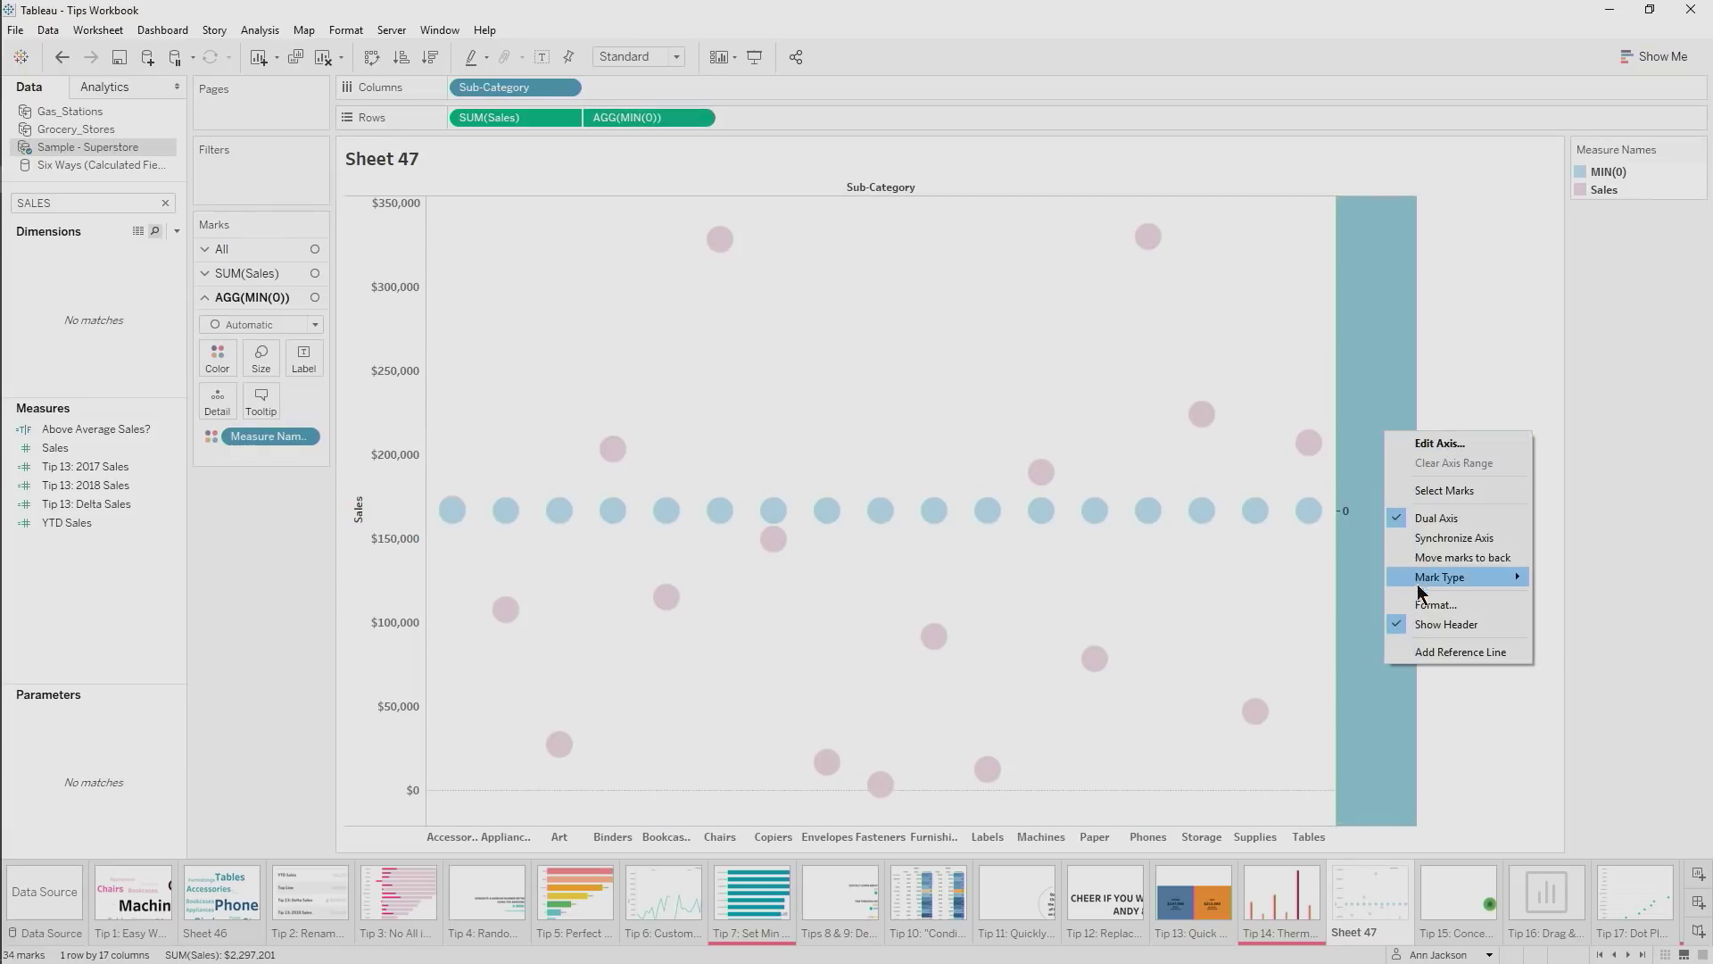
click(1459, 540)
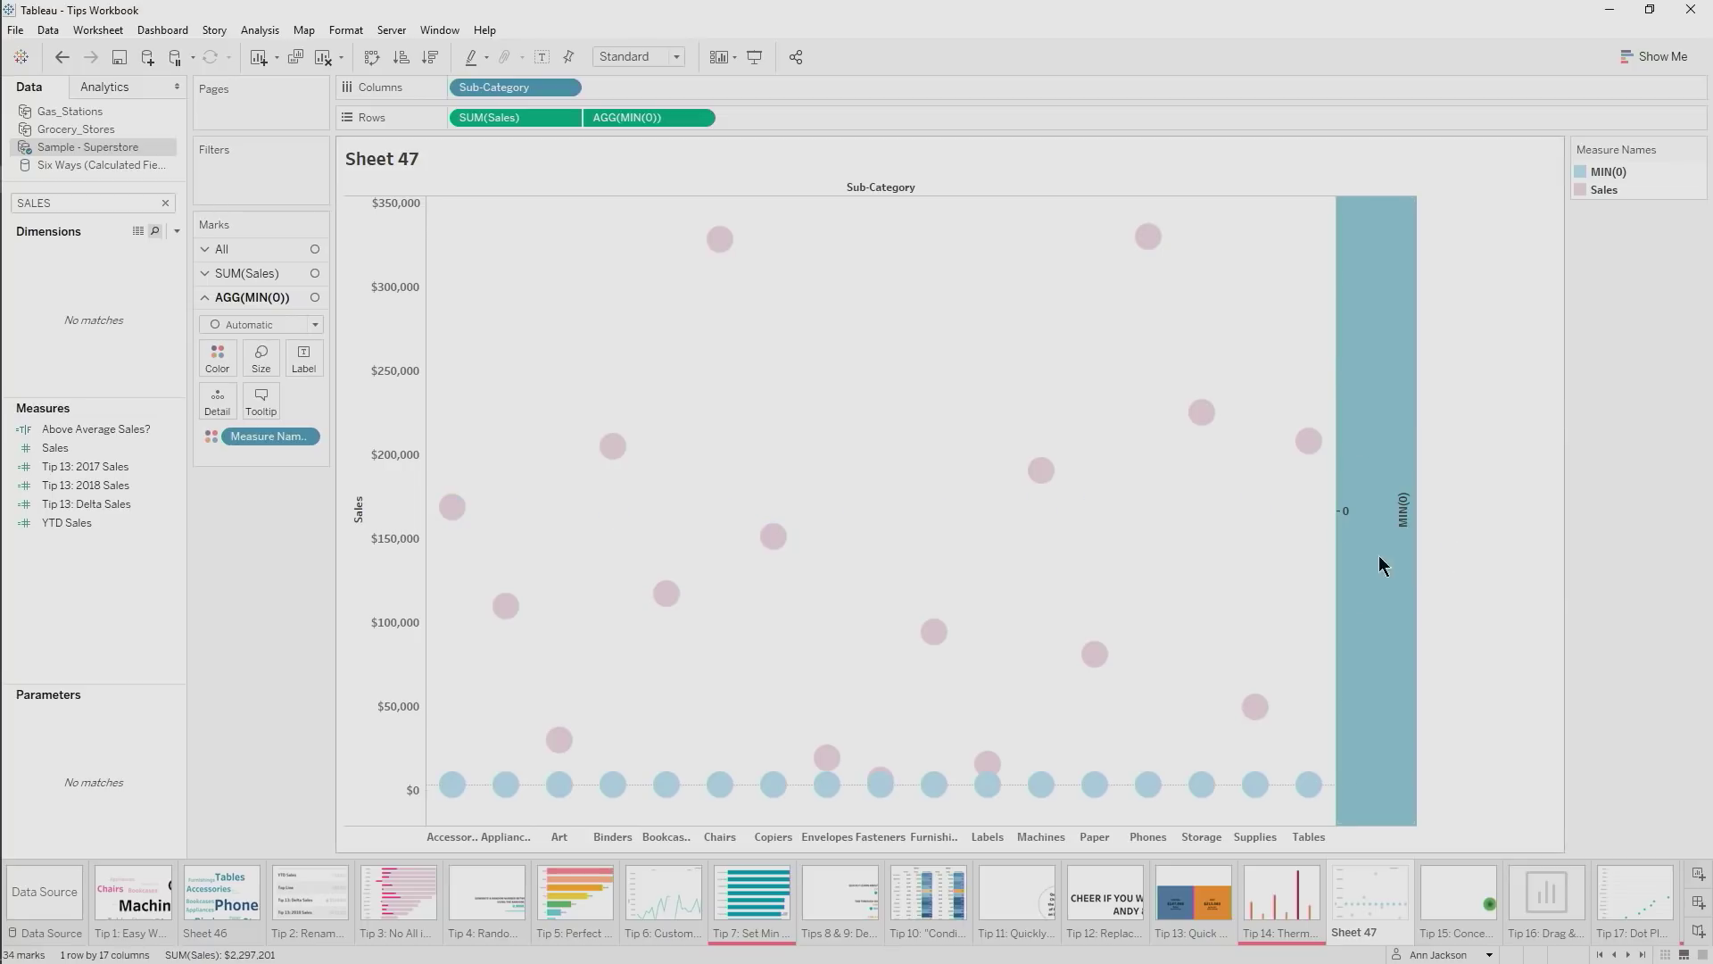
Change the SUM(Sales) marks to Bar and remove Measure Names from both the SUM(Sales) and MIN(0) marks
click(529, 118)
click(261, 303)
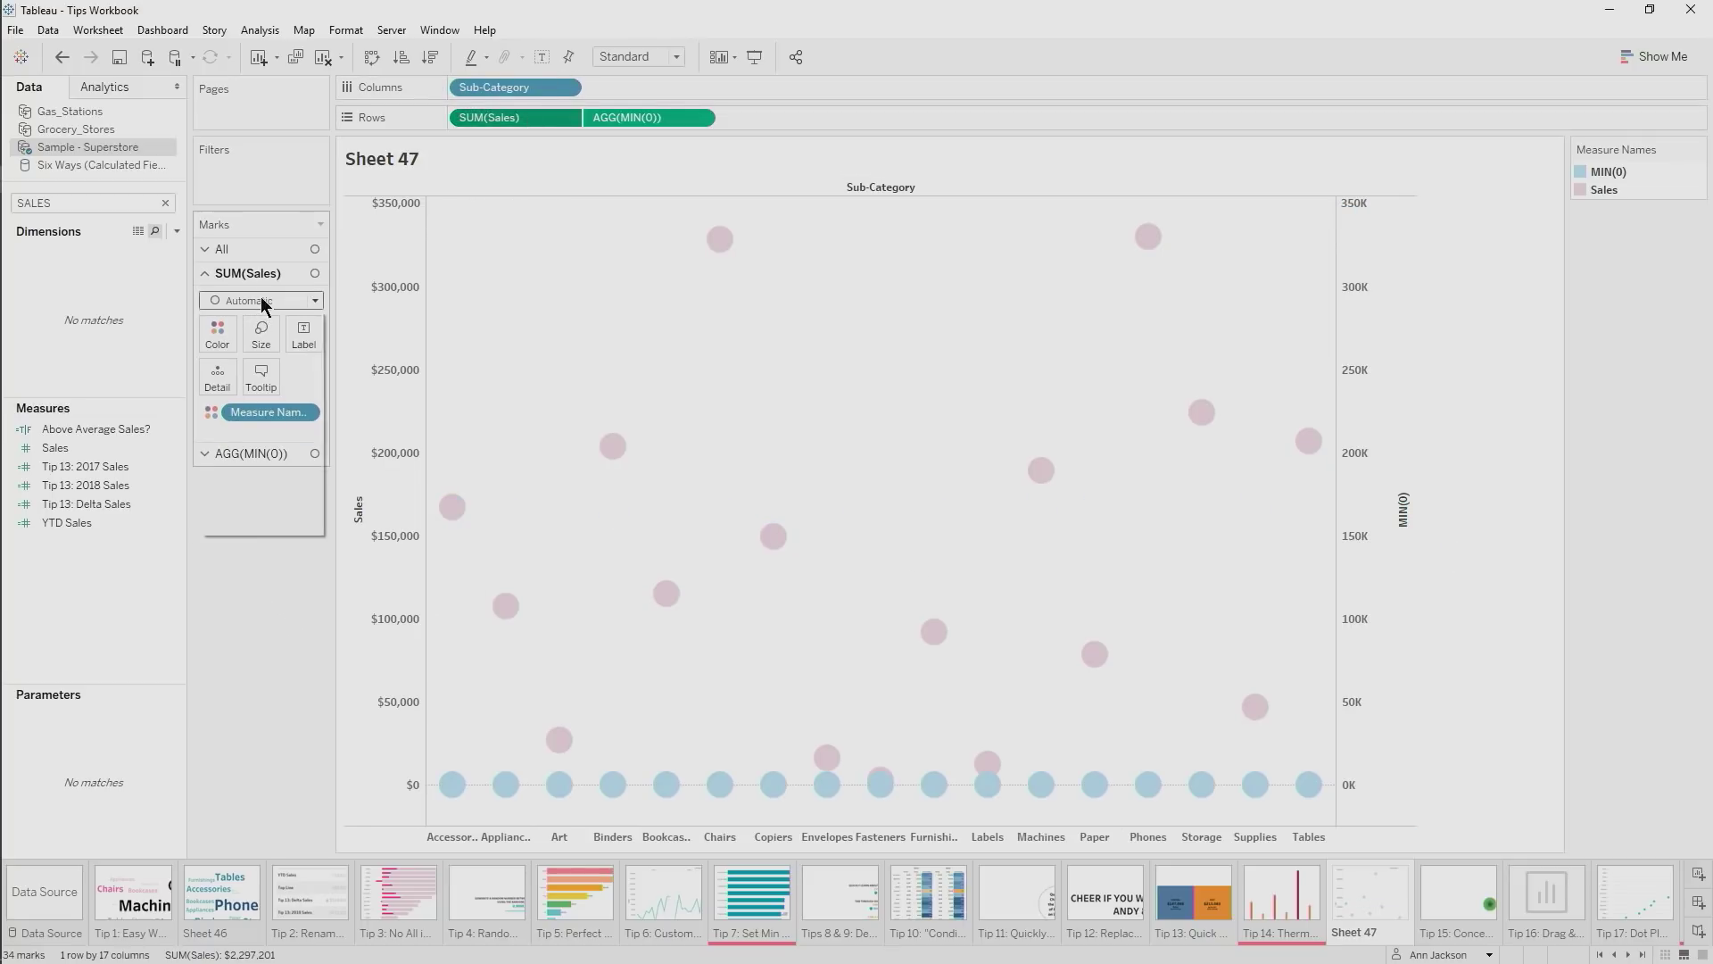
click(252, 341)
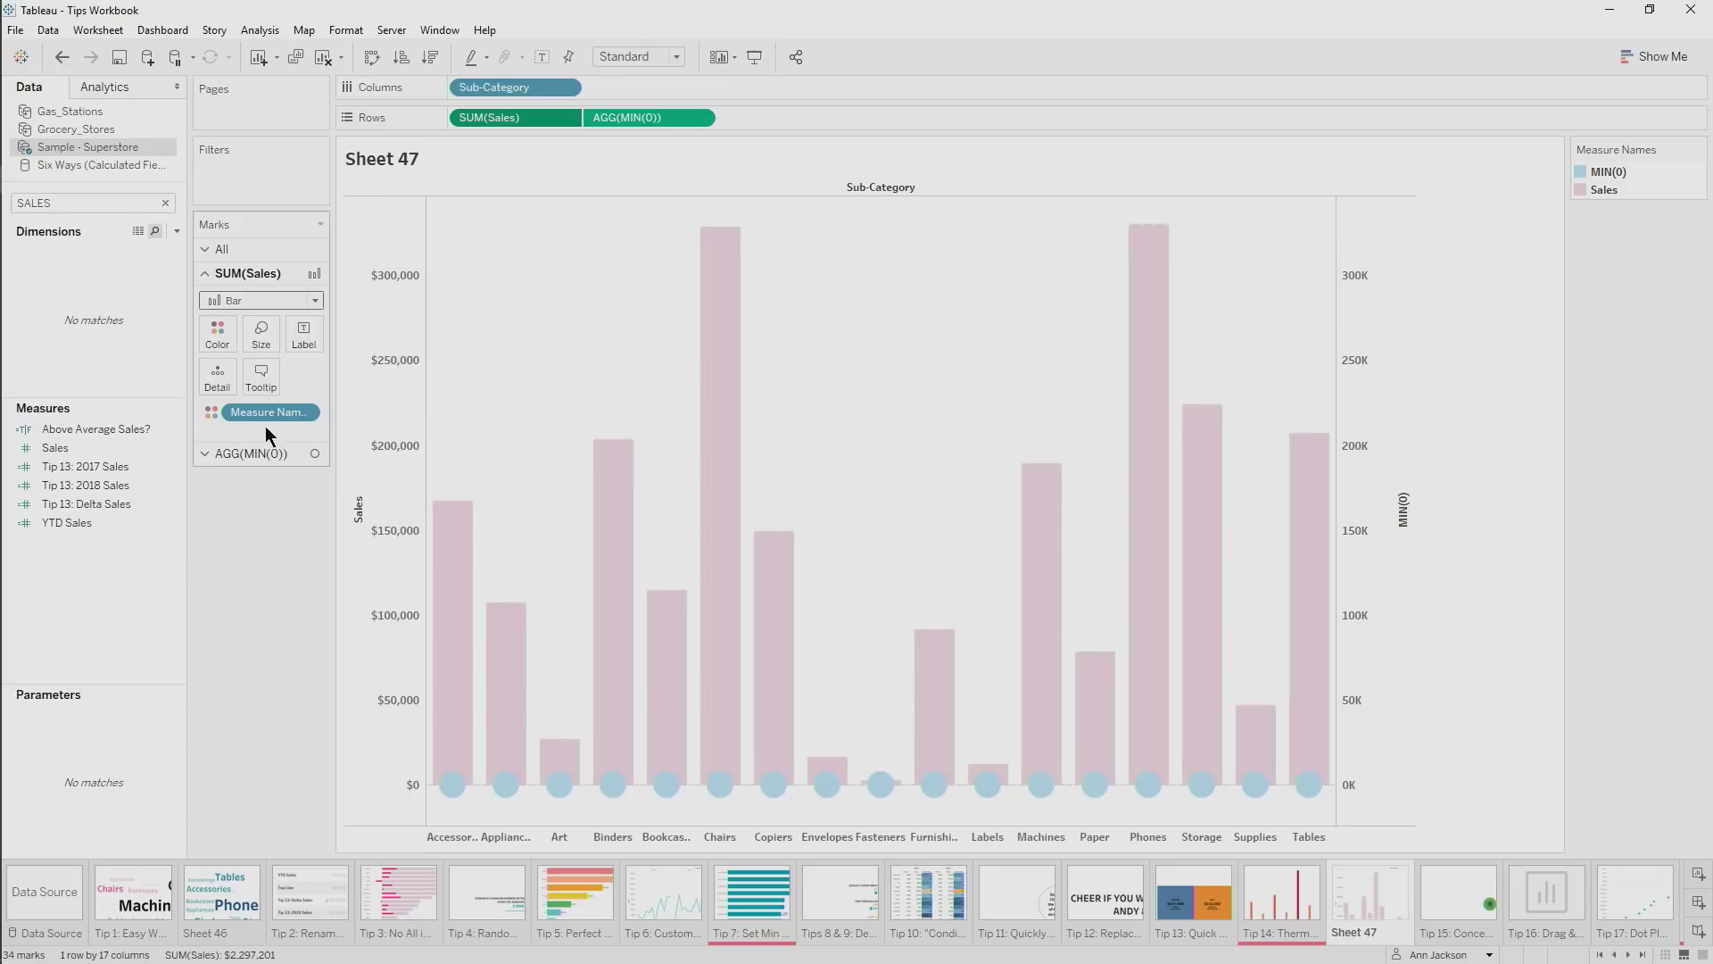
drag(265, 415, 270, 546)
click(259, 451)
drag(264, 440, 271, 577)
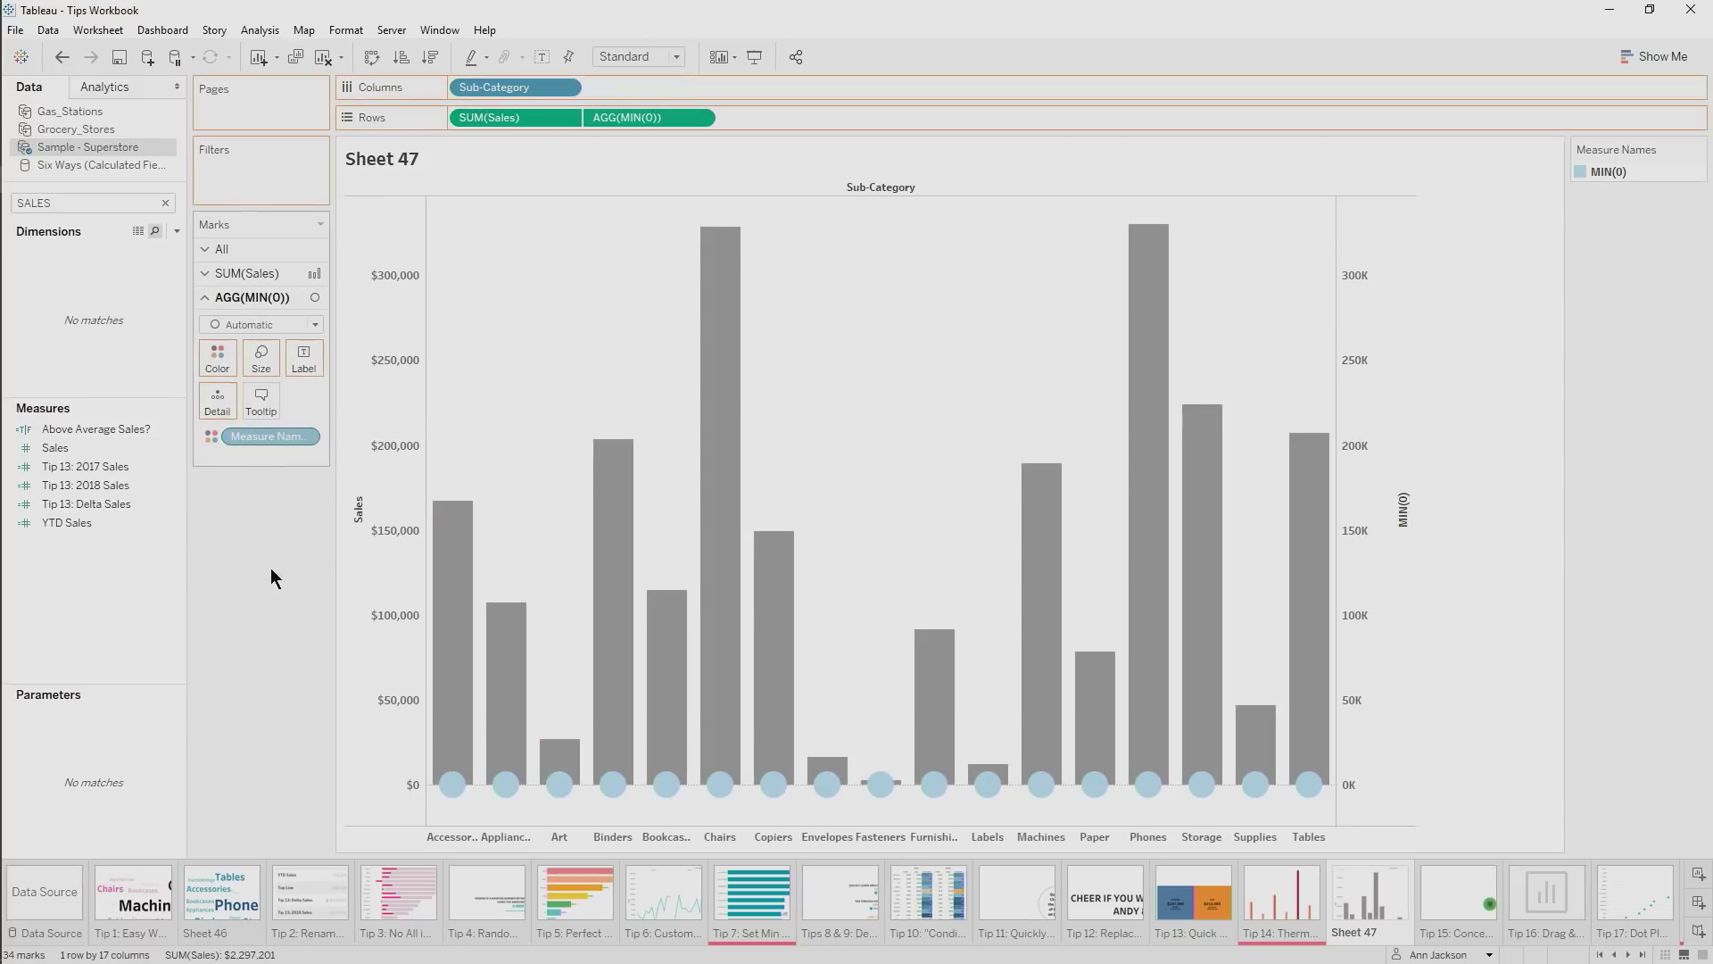
Narrow the SUM(Sales) bars into thin thermometer columns that are slimmer than the MIN(0) circles
click(259, 273)
click(260, 335)
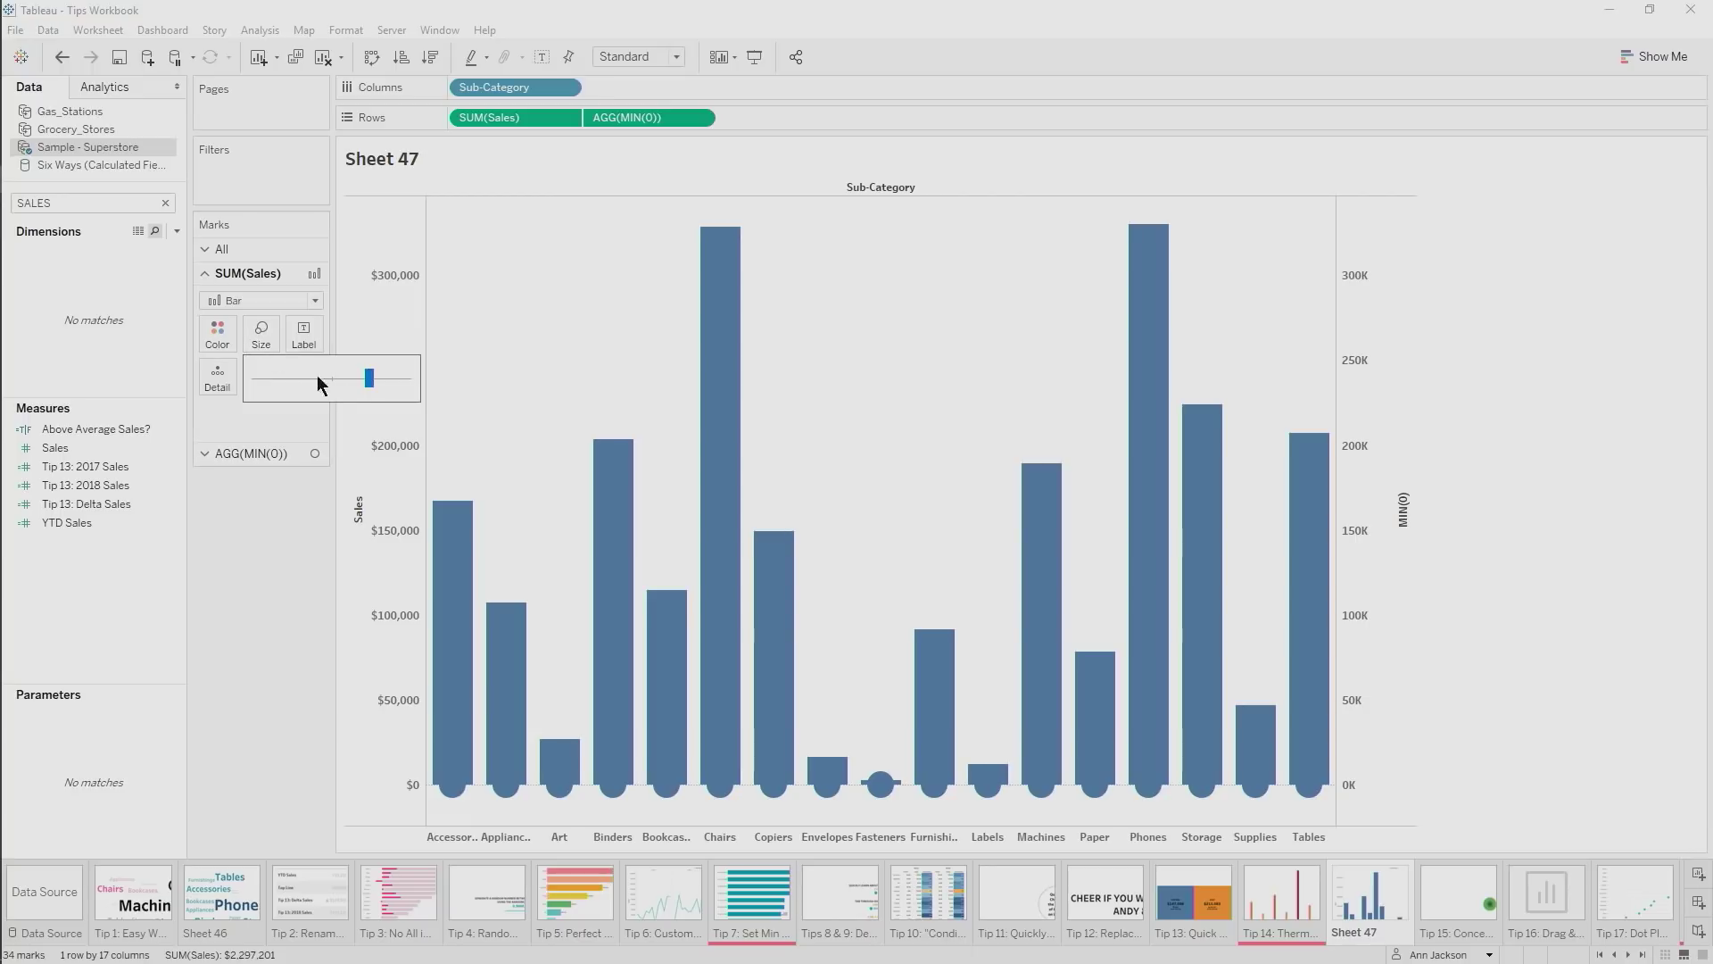
drag(371, 378, 306, 378)
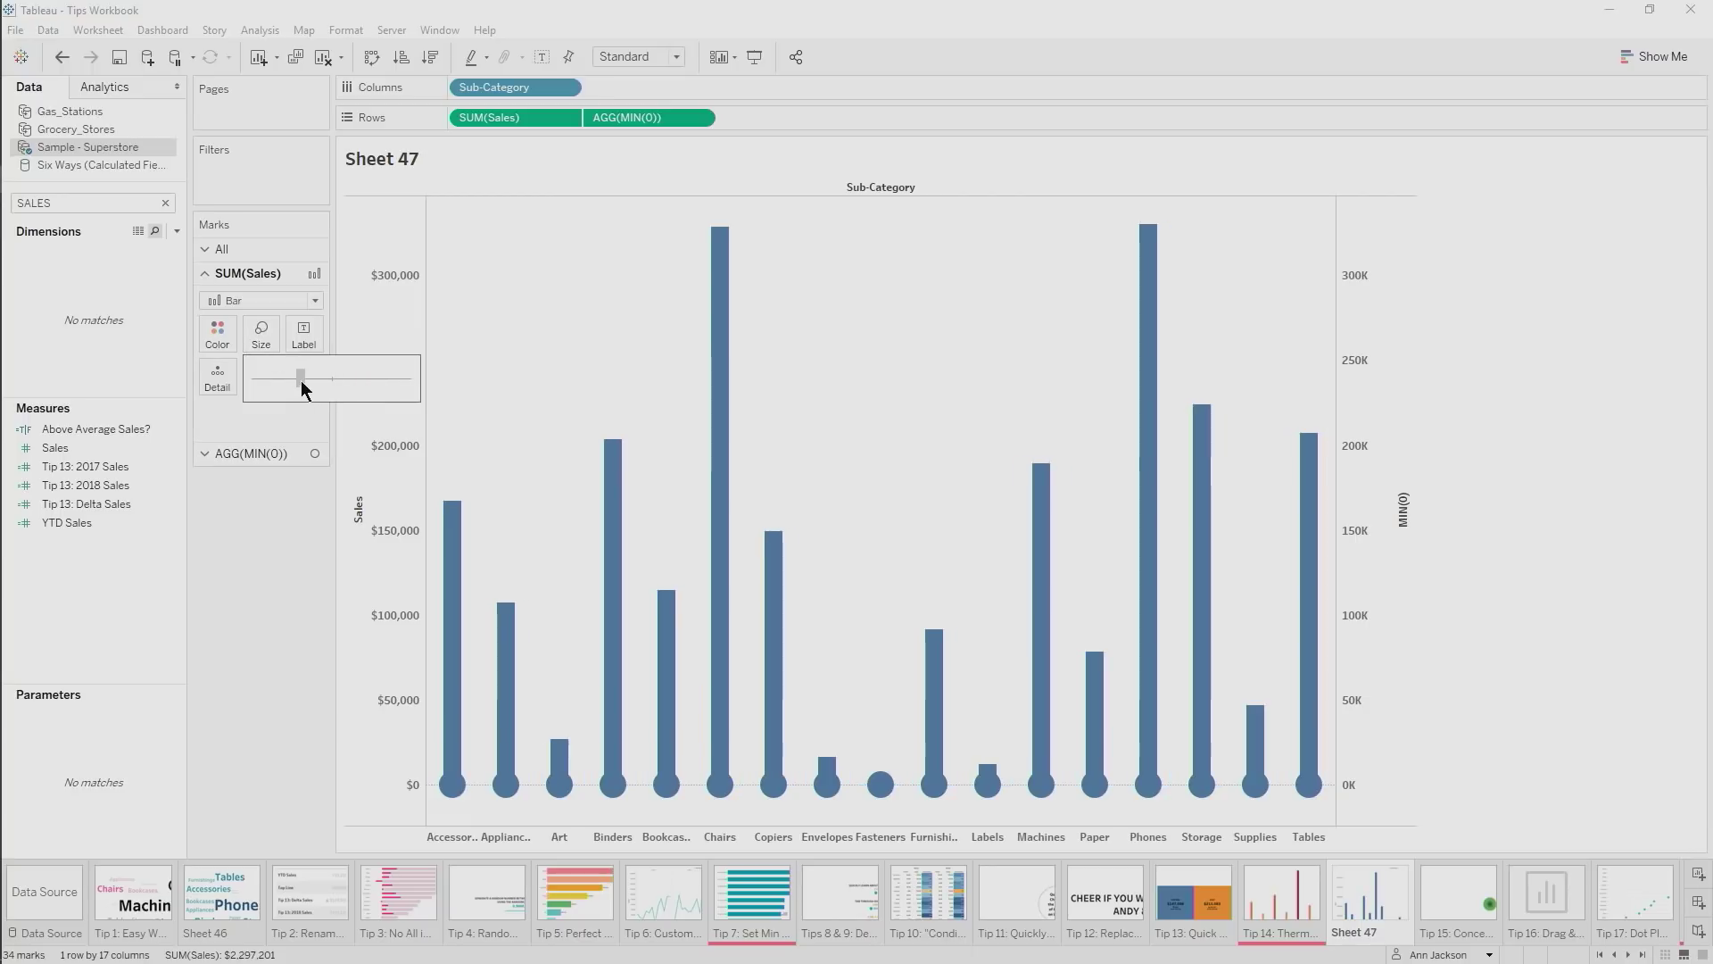
click(307, 554)
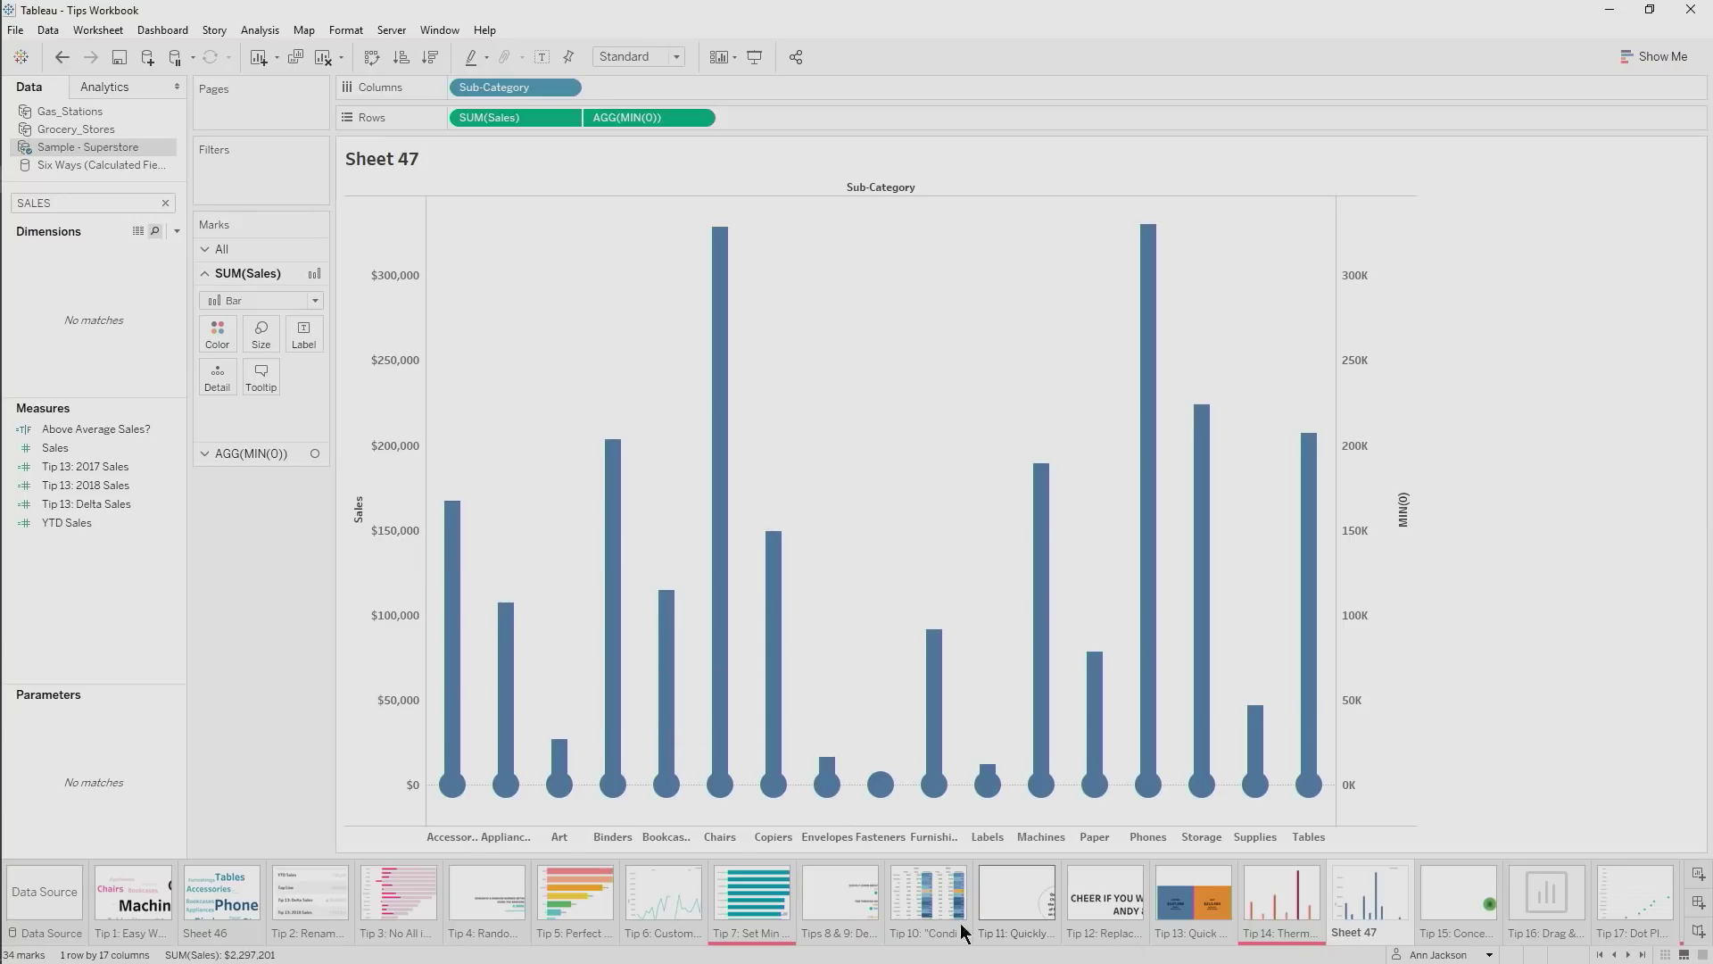
From the Tip 15: Concentric Circles sheet, create a new worksheet and place the 1 ORDER measure on Text
click(1455, 877)
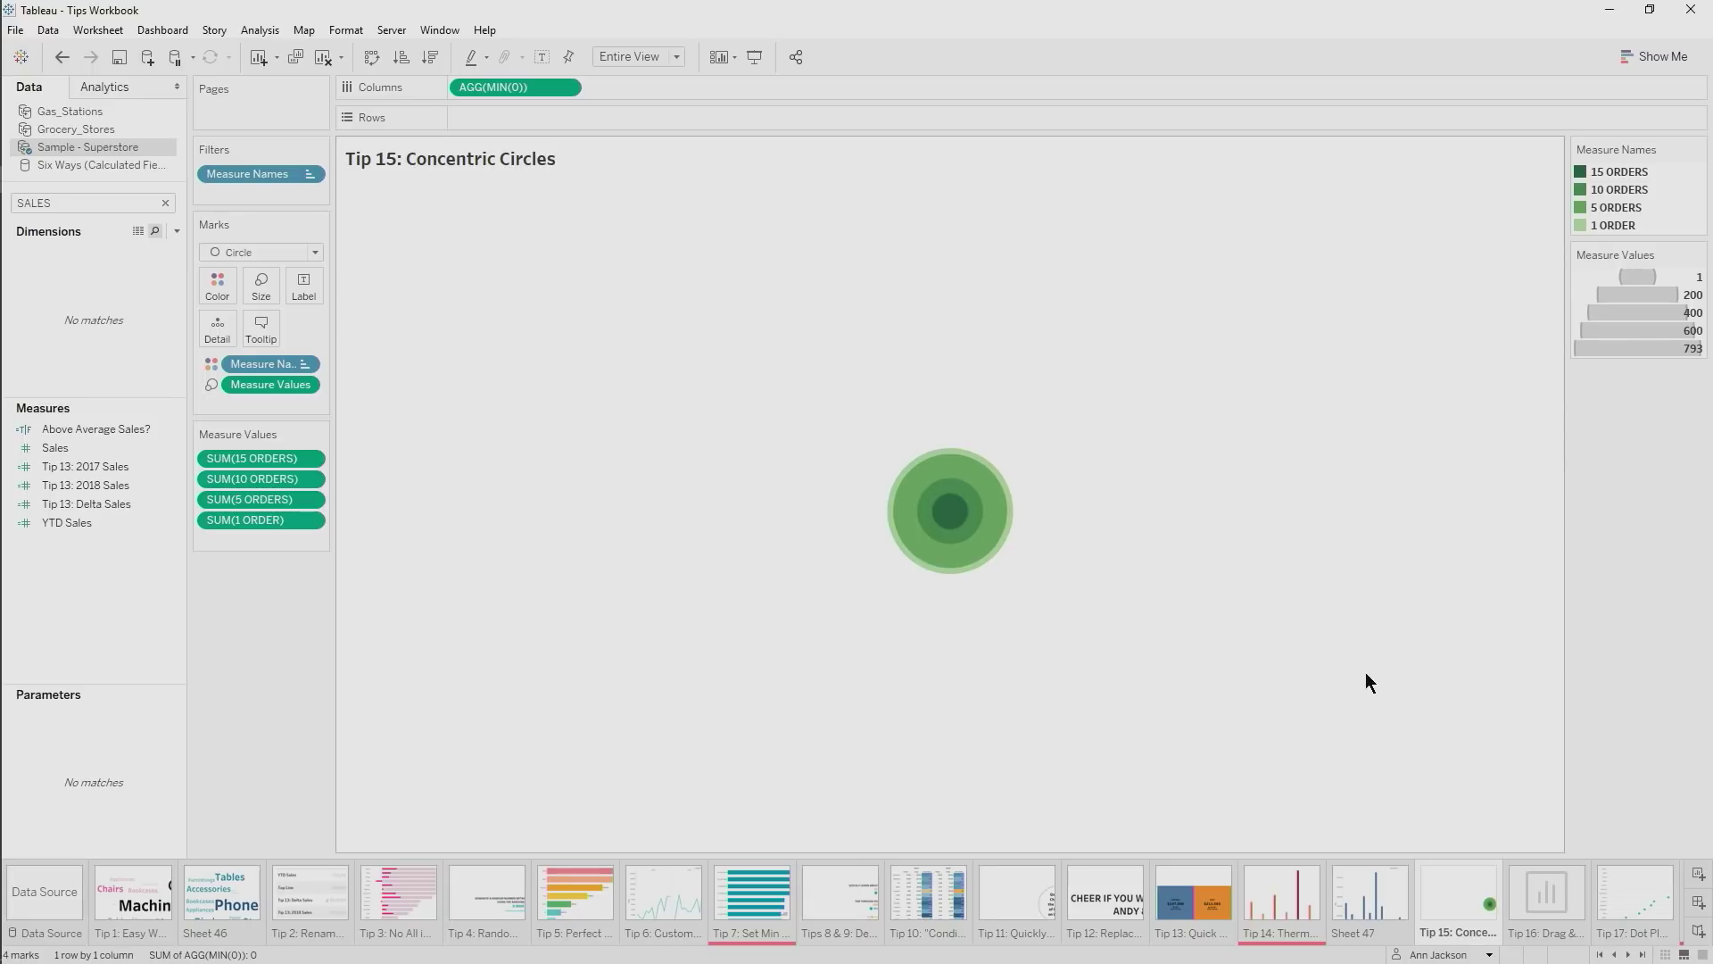
key(ctrl+m)
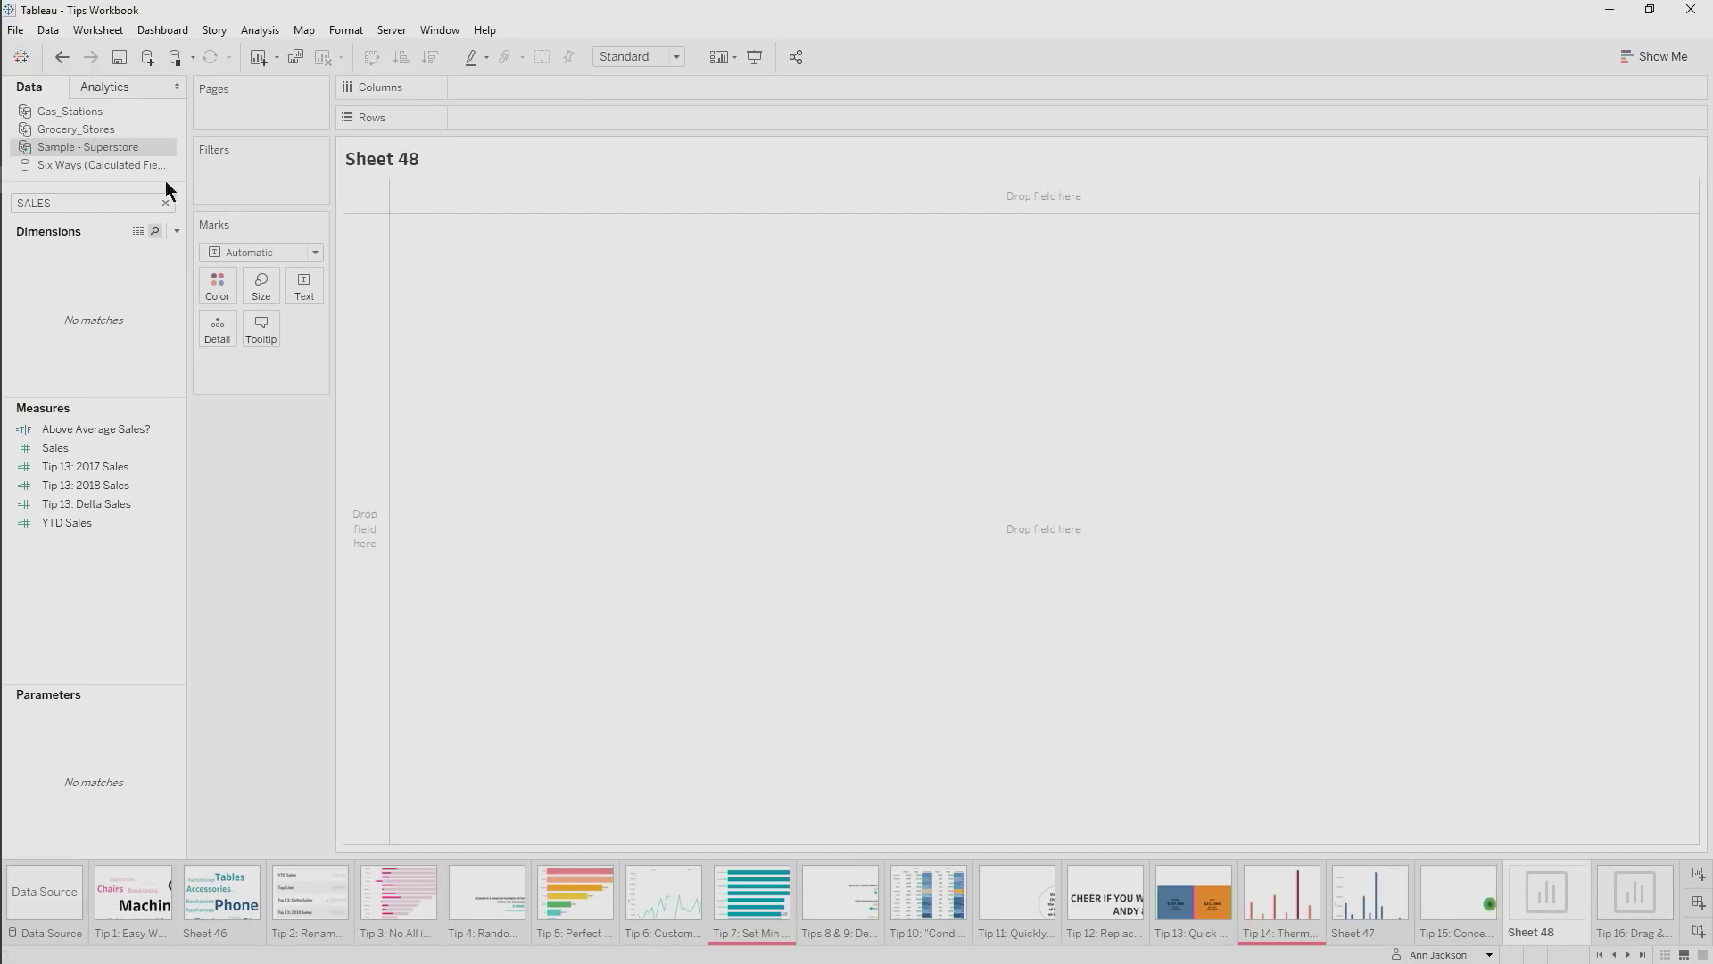
click(165, 203)
text(1)
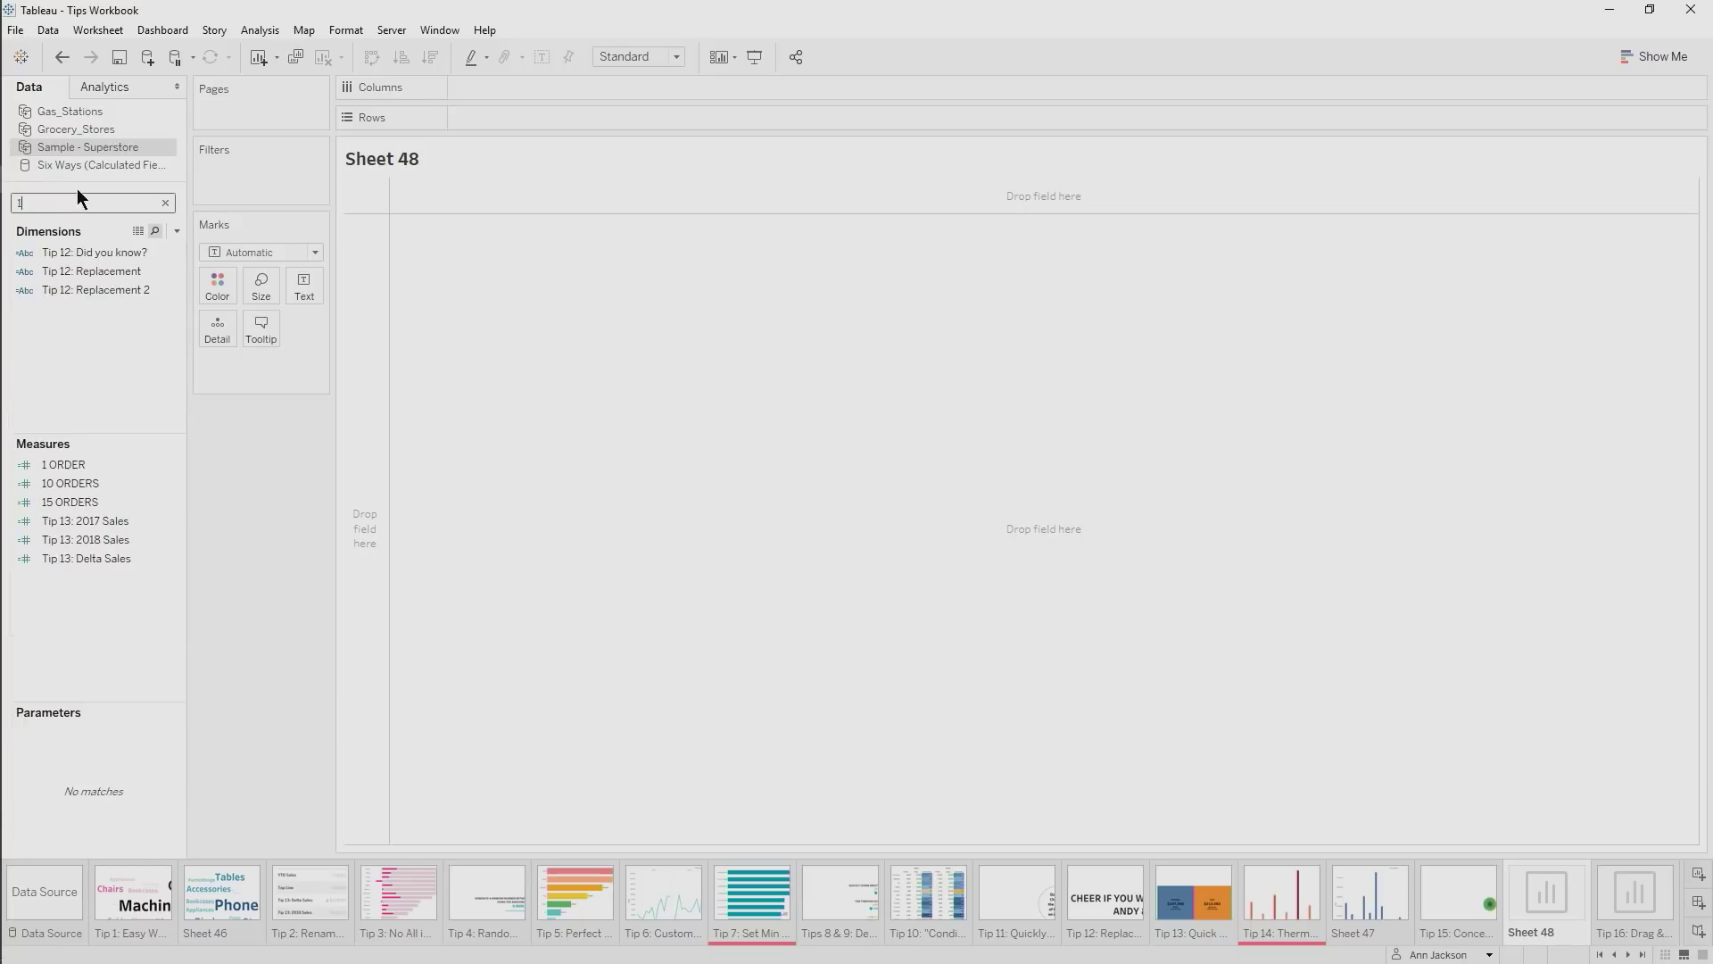
drag(57, 460, 302, 286)
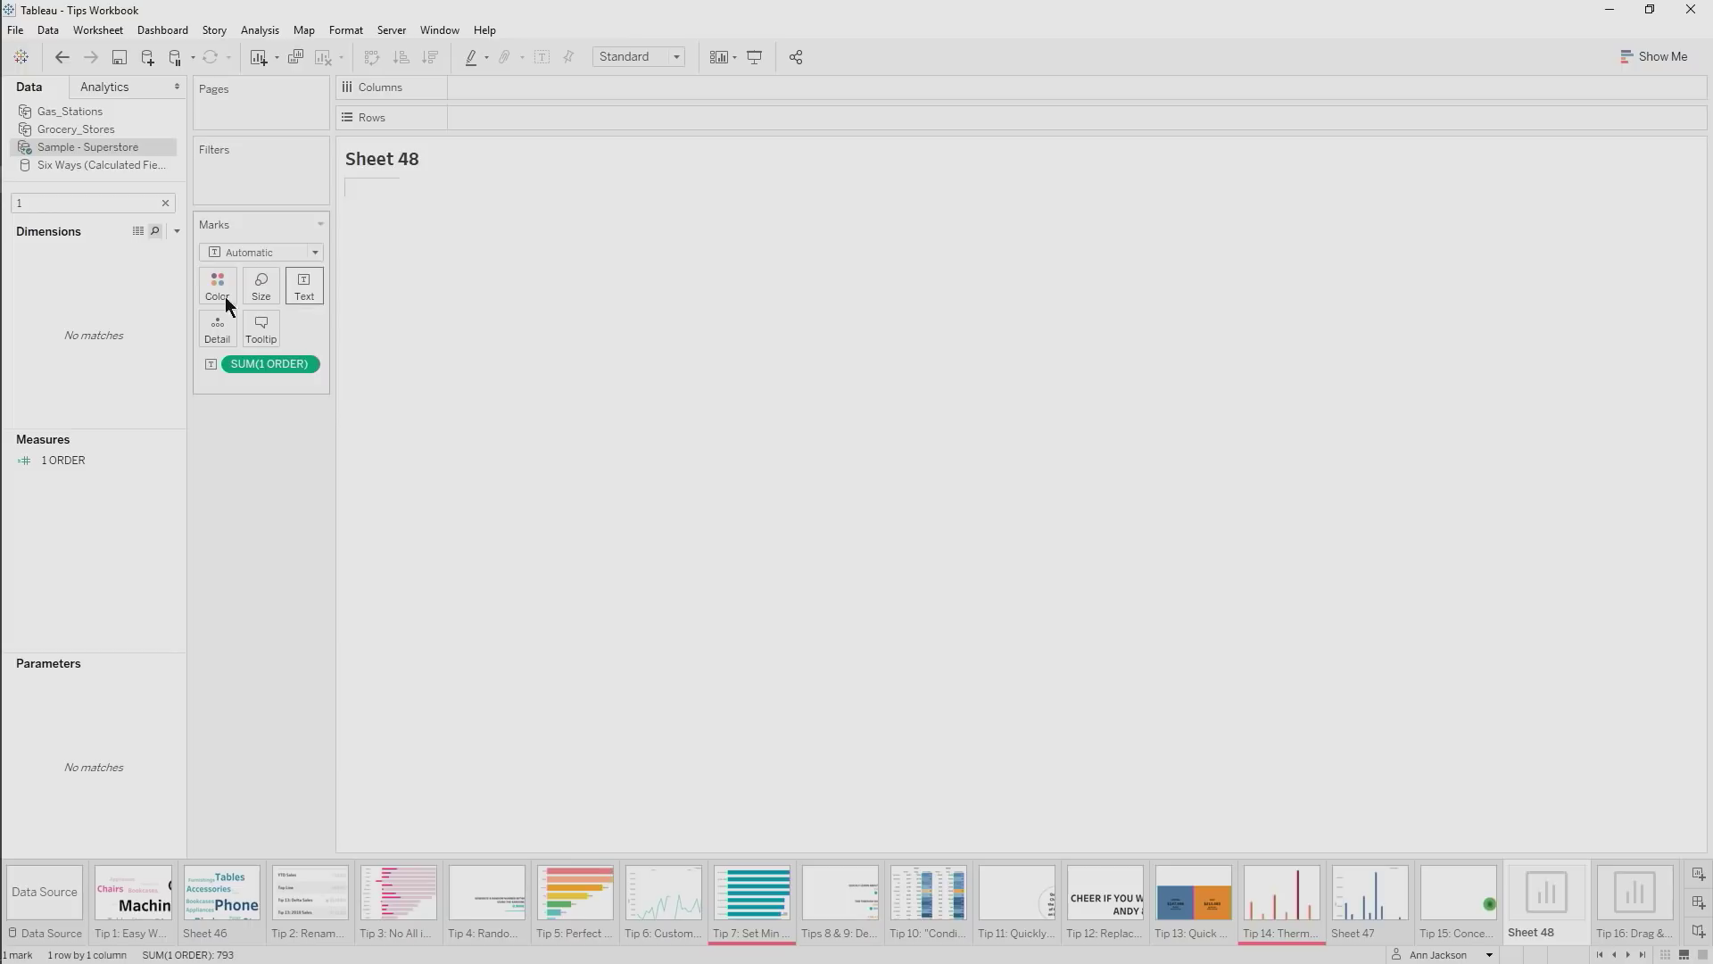
Add the 10 ORDERS, 15 ORDERS and 5 ORDERS measures to the view alongside 1 ORDER as Measure Values
key(BackSpace)
text(ORD)
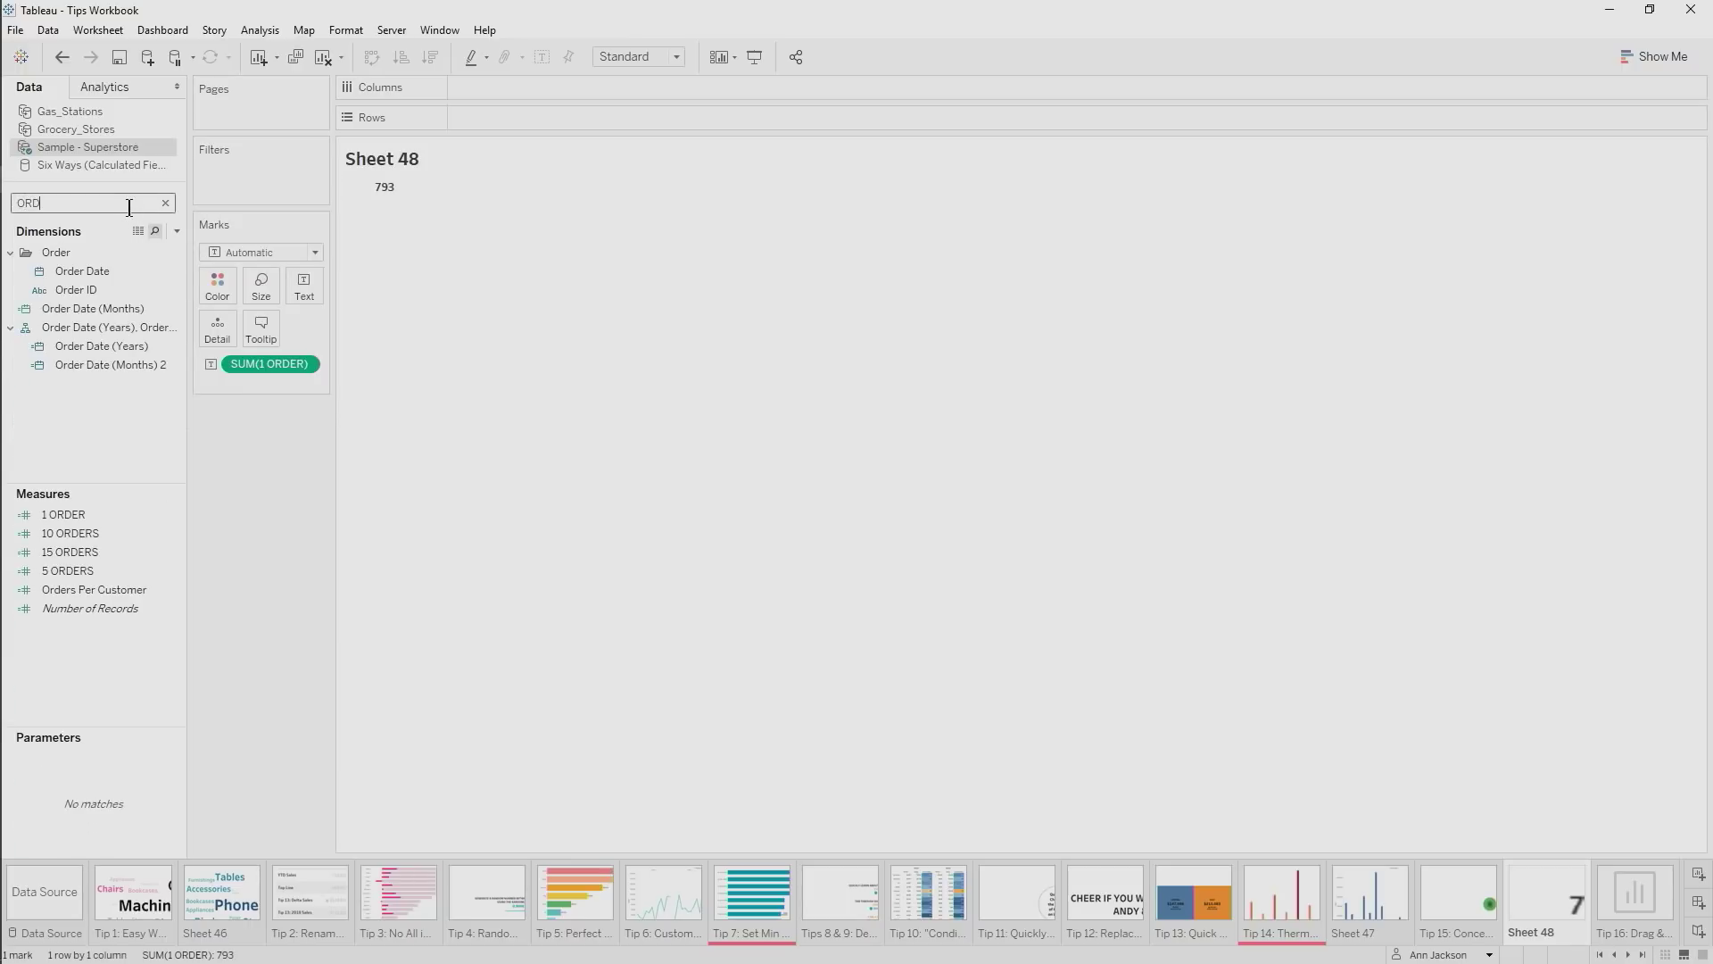
click(63, 532)
shift+click(71, 569)
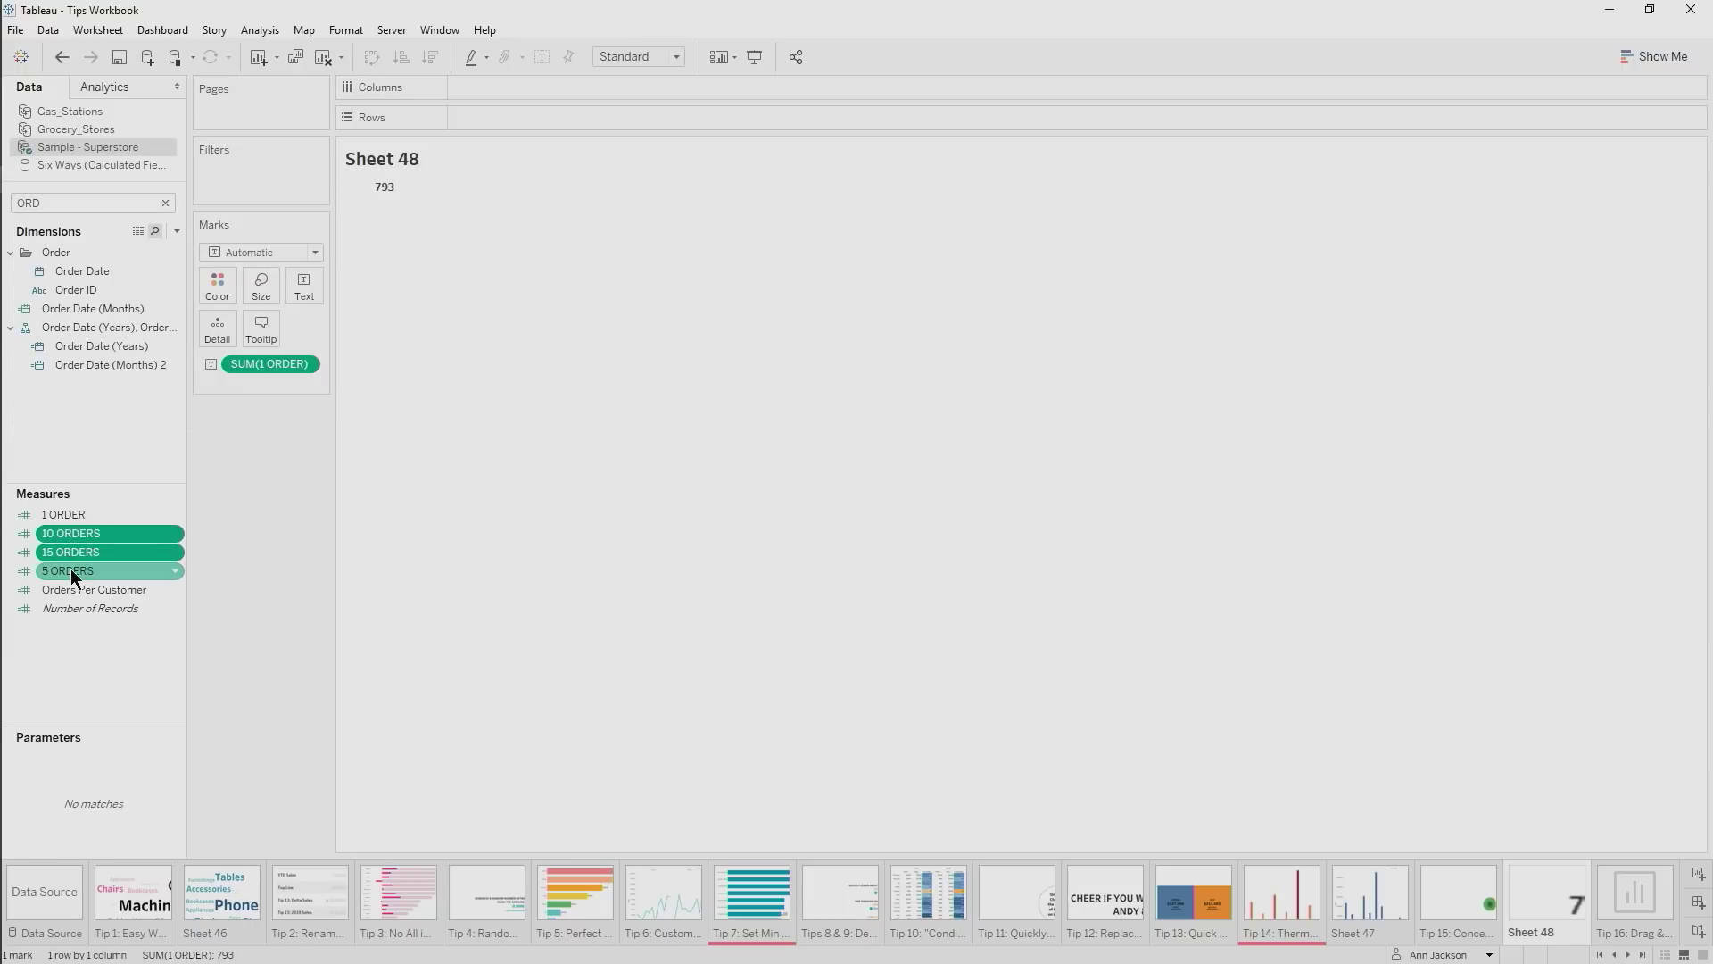
drag(79, 560, 361, 184)
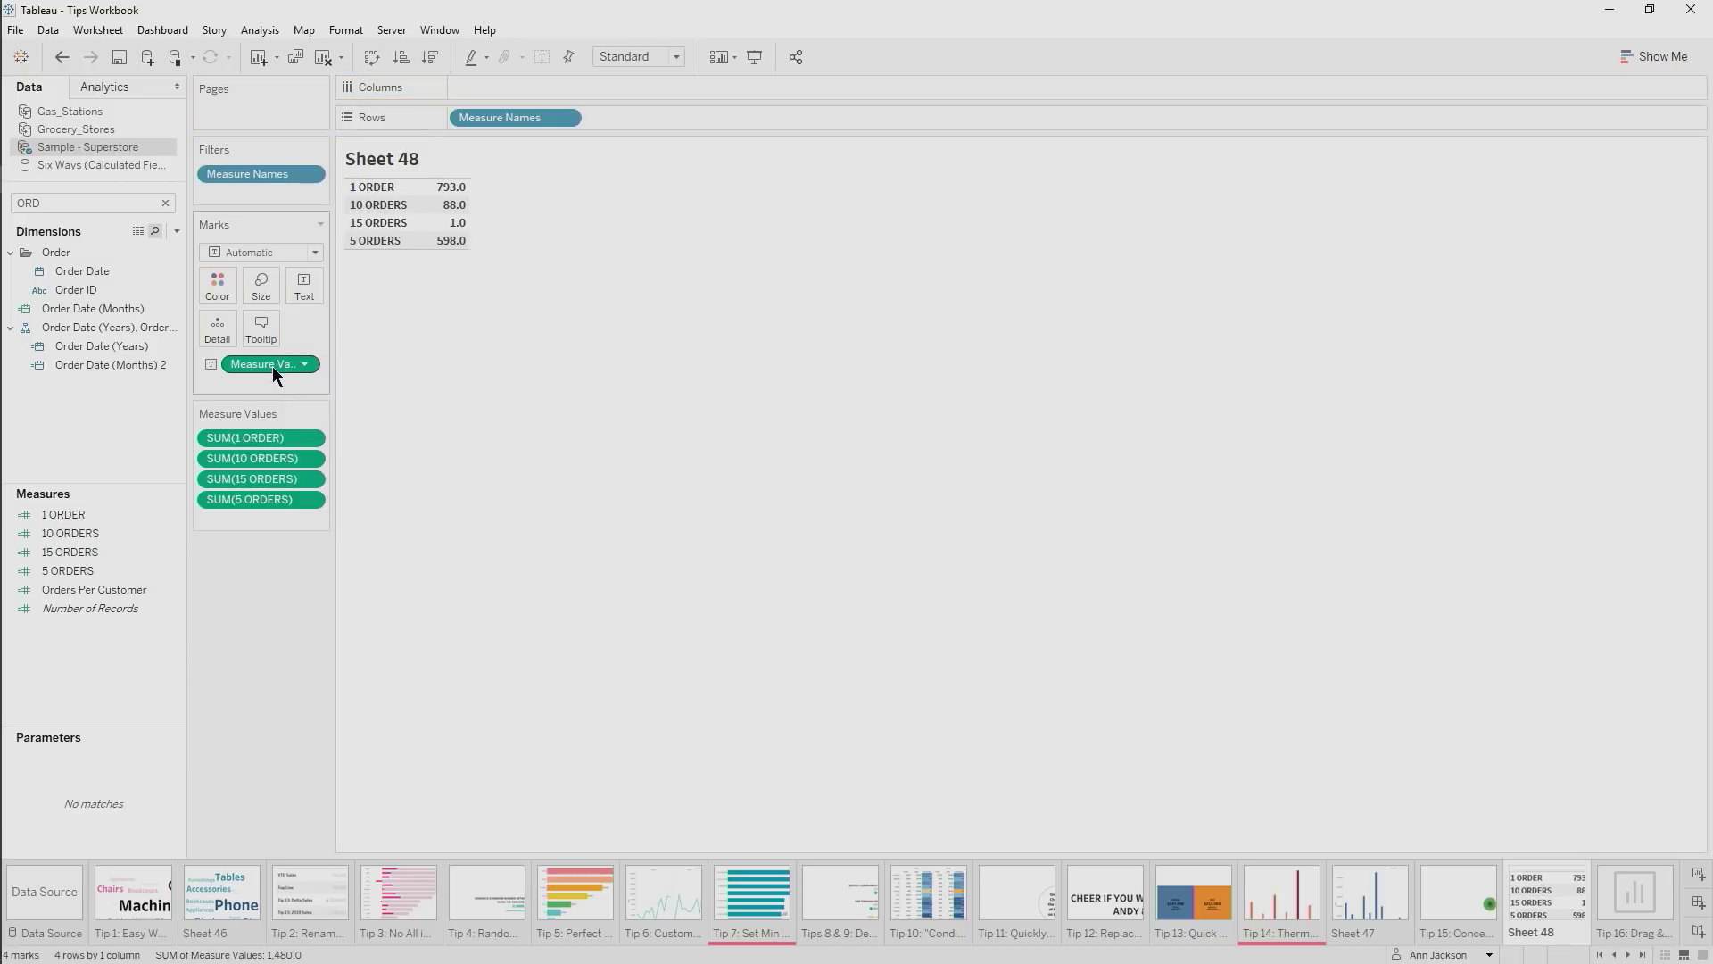
Find the Measure Names field and place it on Color
click(124, 203)
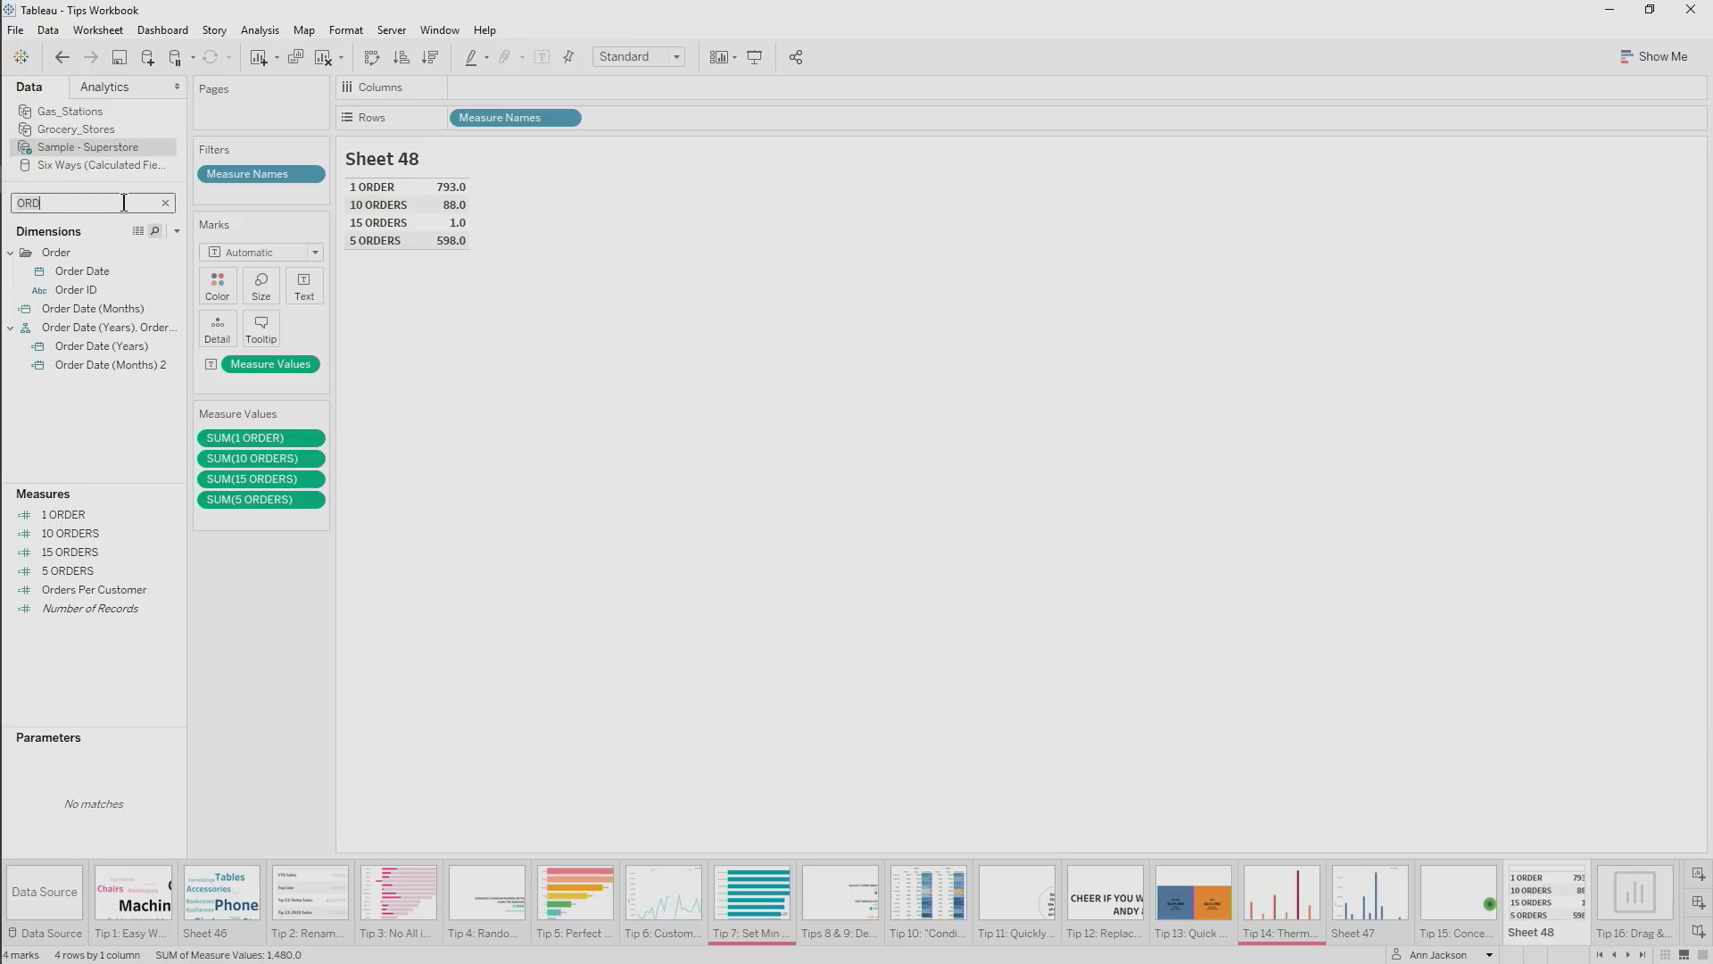
key(BackSpace)
key(BackSpace)
key(BackSpace)
text(MEA)
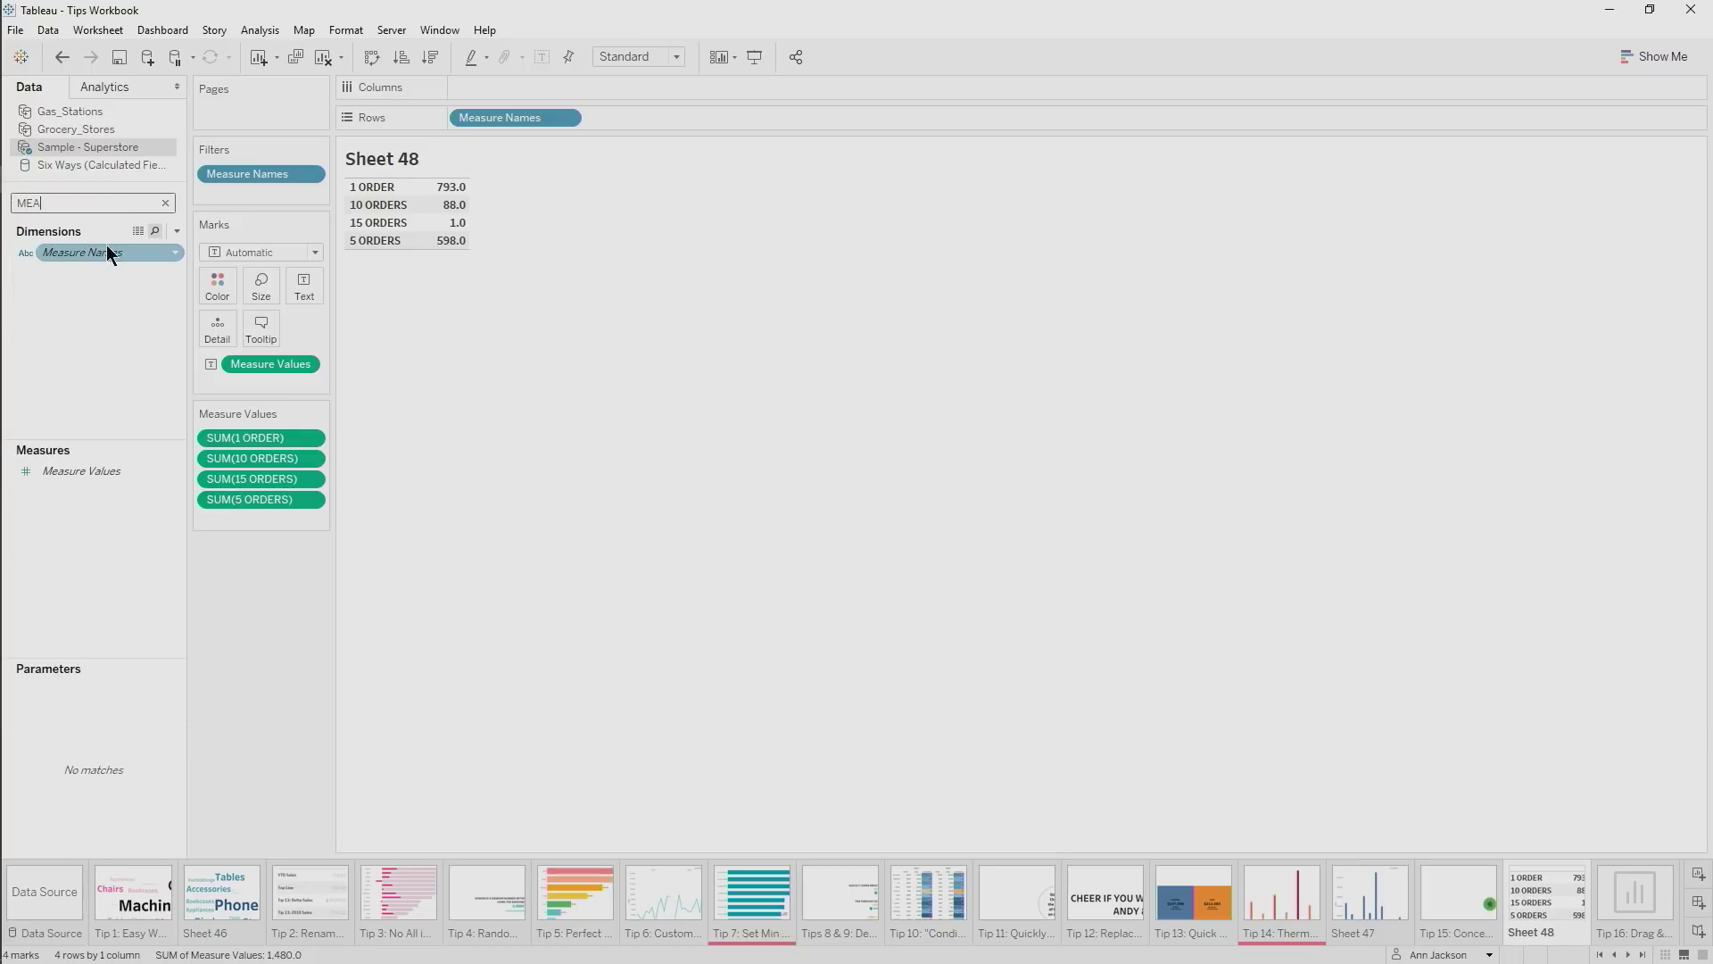
drag(105, 250, 222, 273)
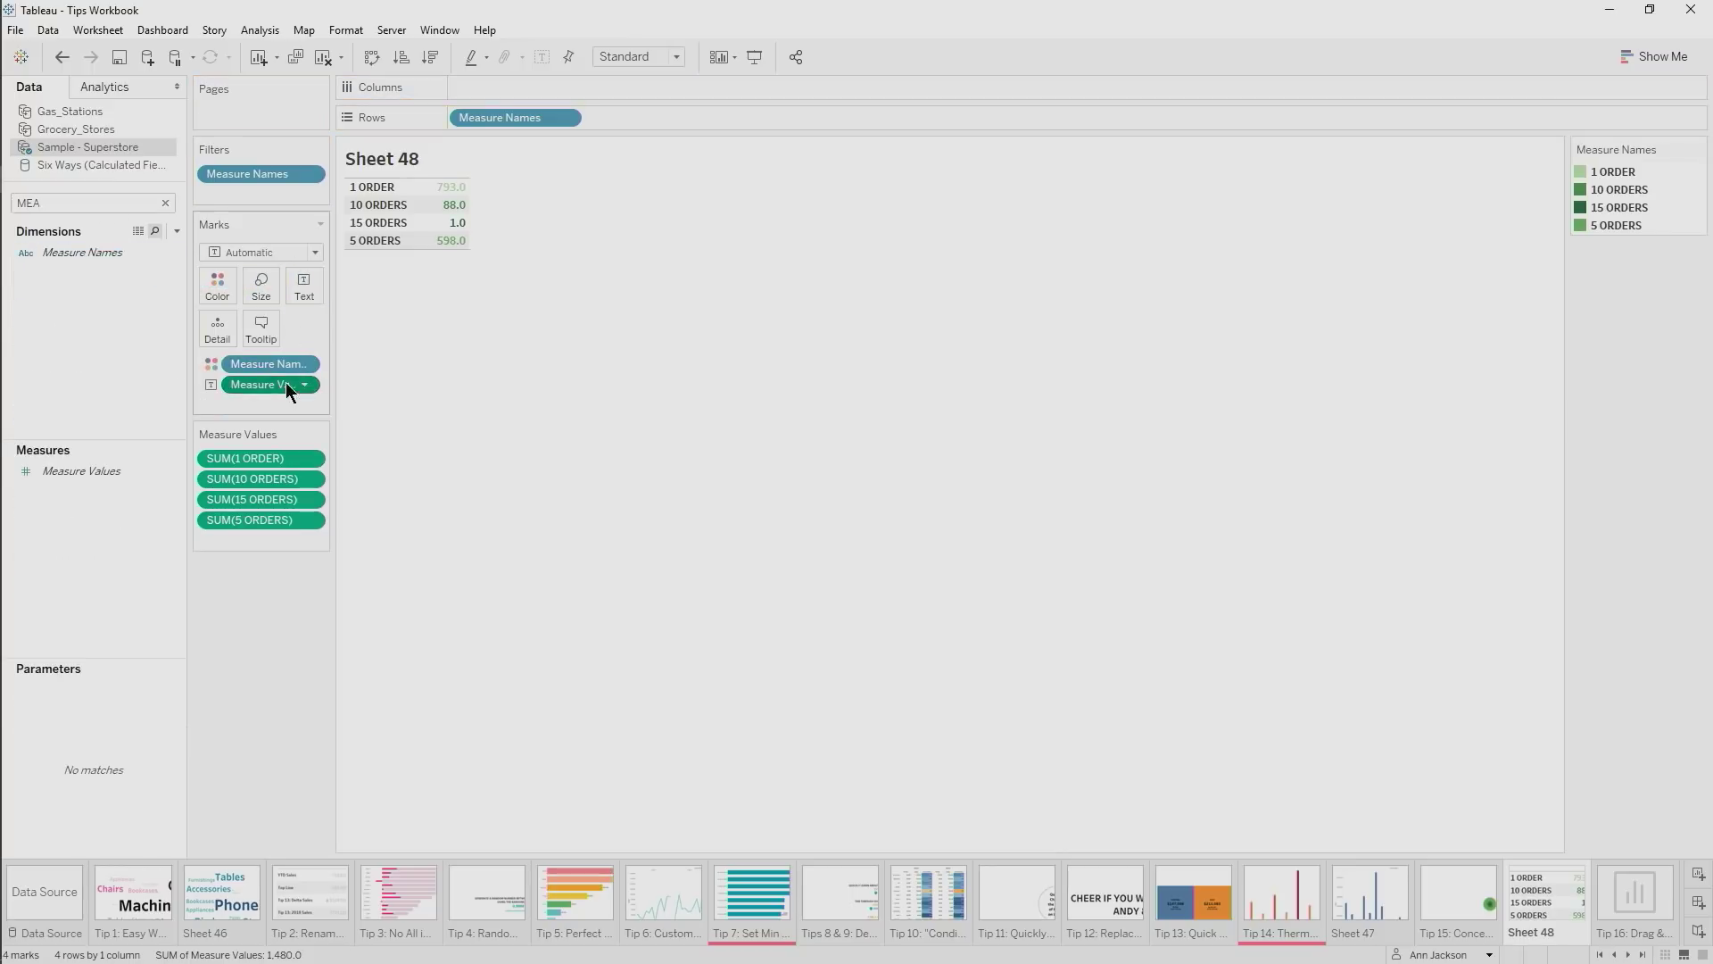
Move Measure Values from Text to Size and change the mark type to Circle
drag(286, 382, 264, 281)
click(265, 253)
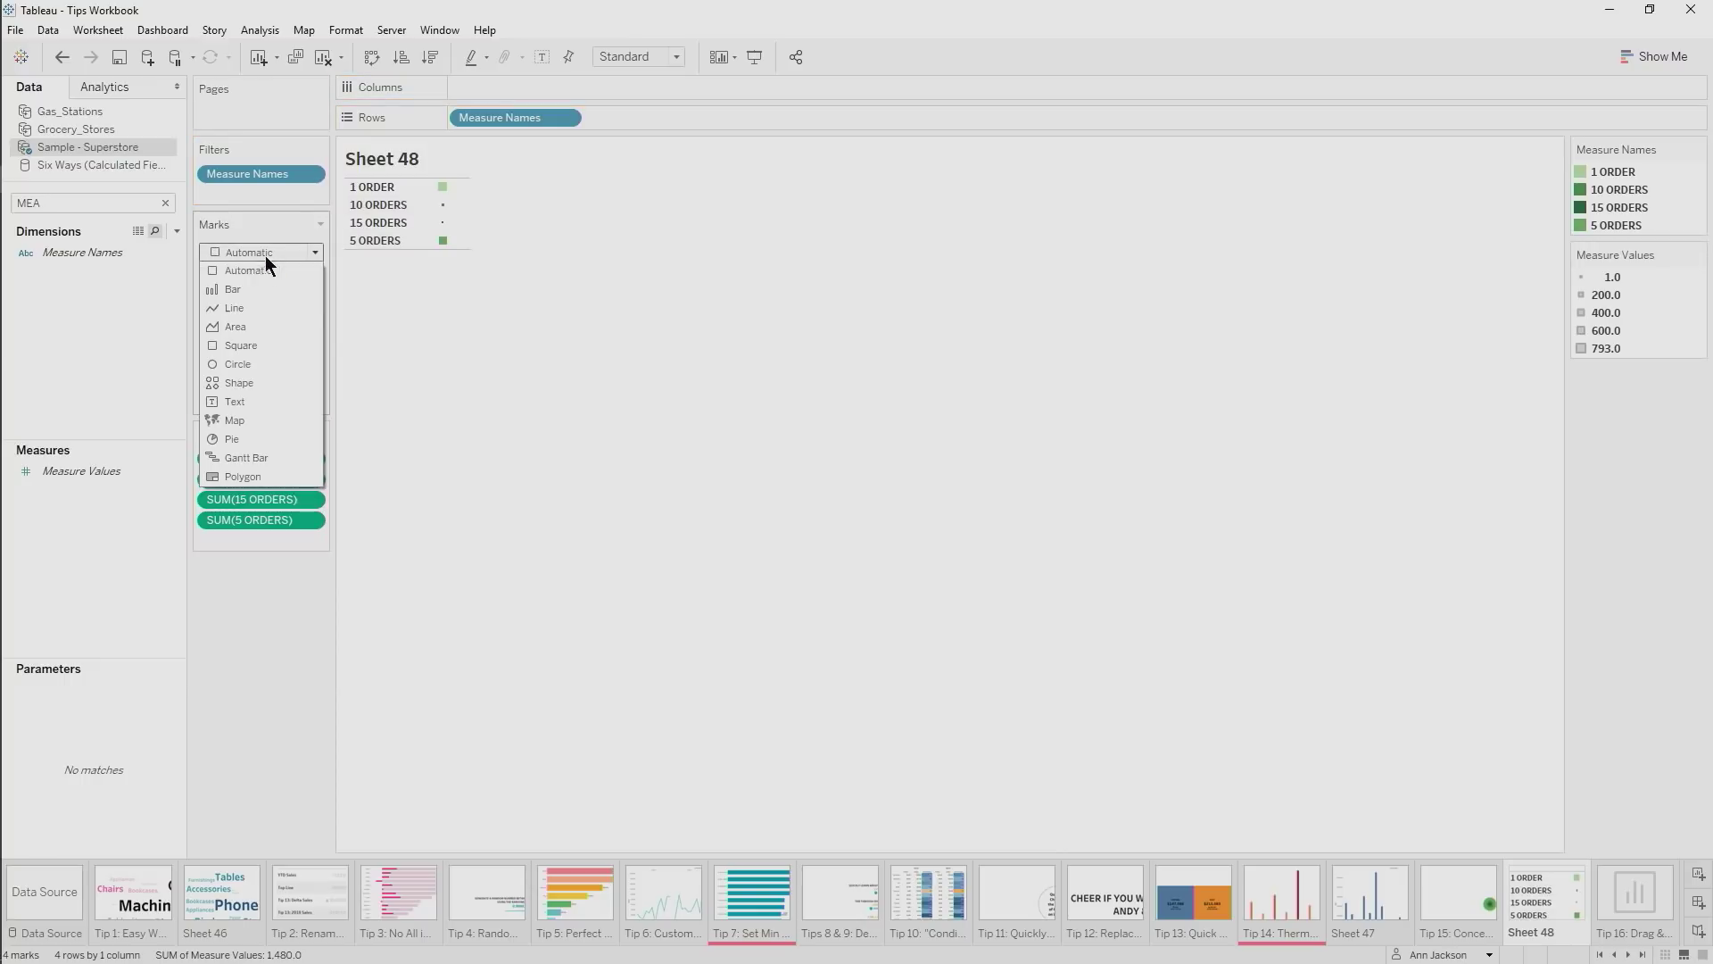
click(262, 366)
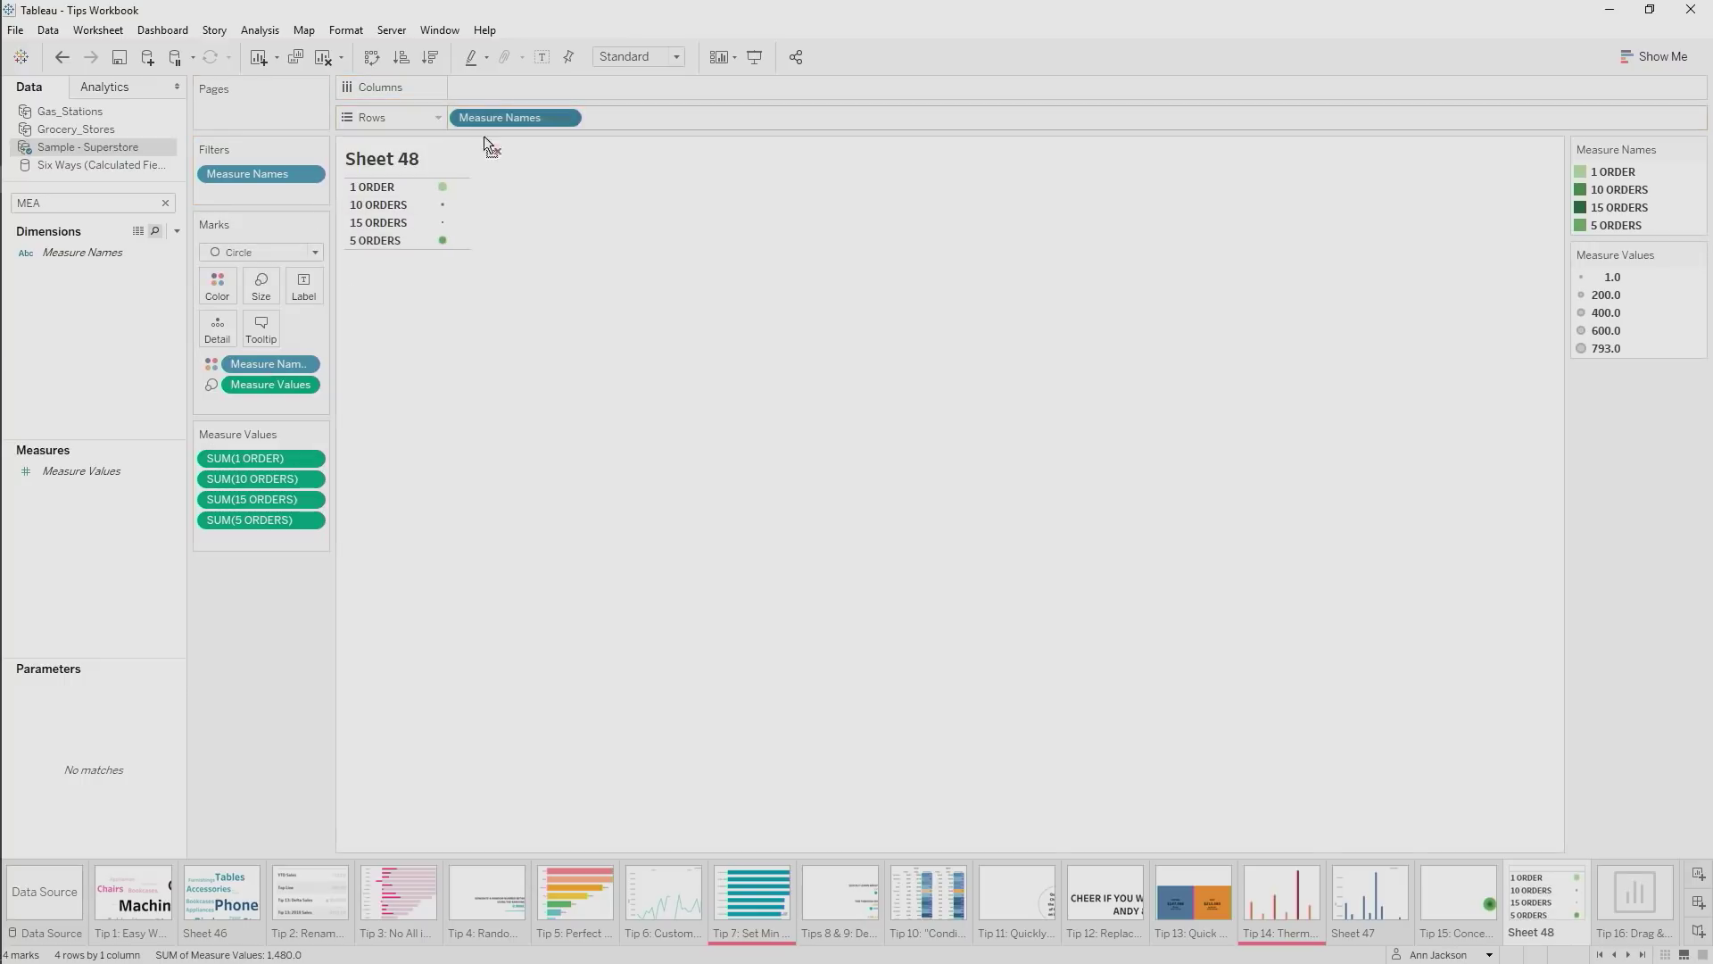
Remove Measure Names from Rows and turn Stack Marks off so the circles overlap
drag(484, 125, 245, 662)
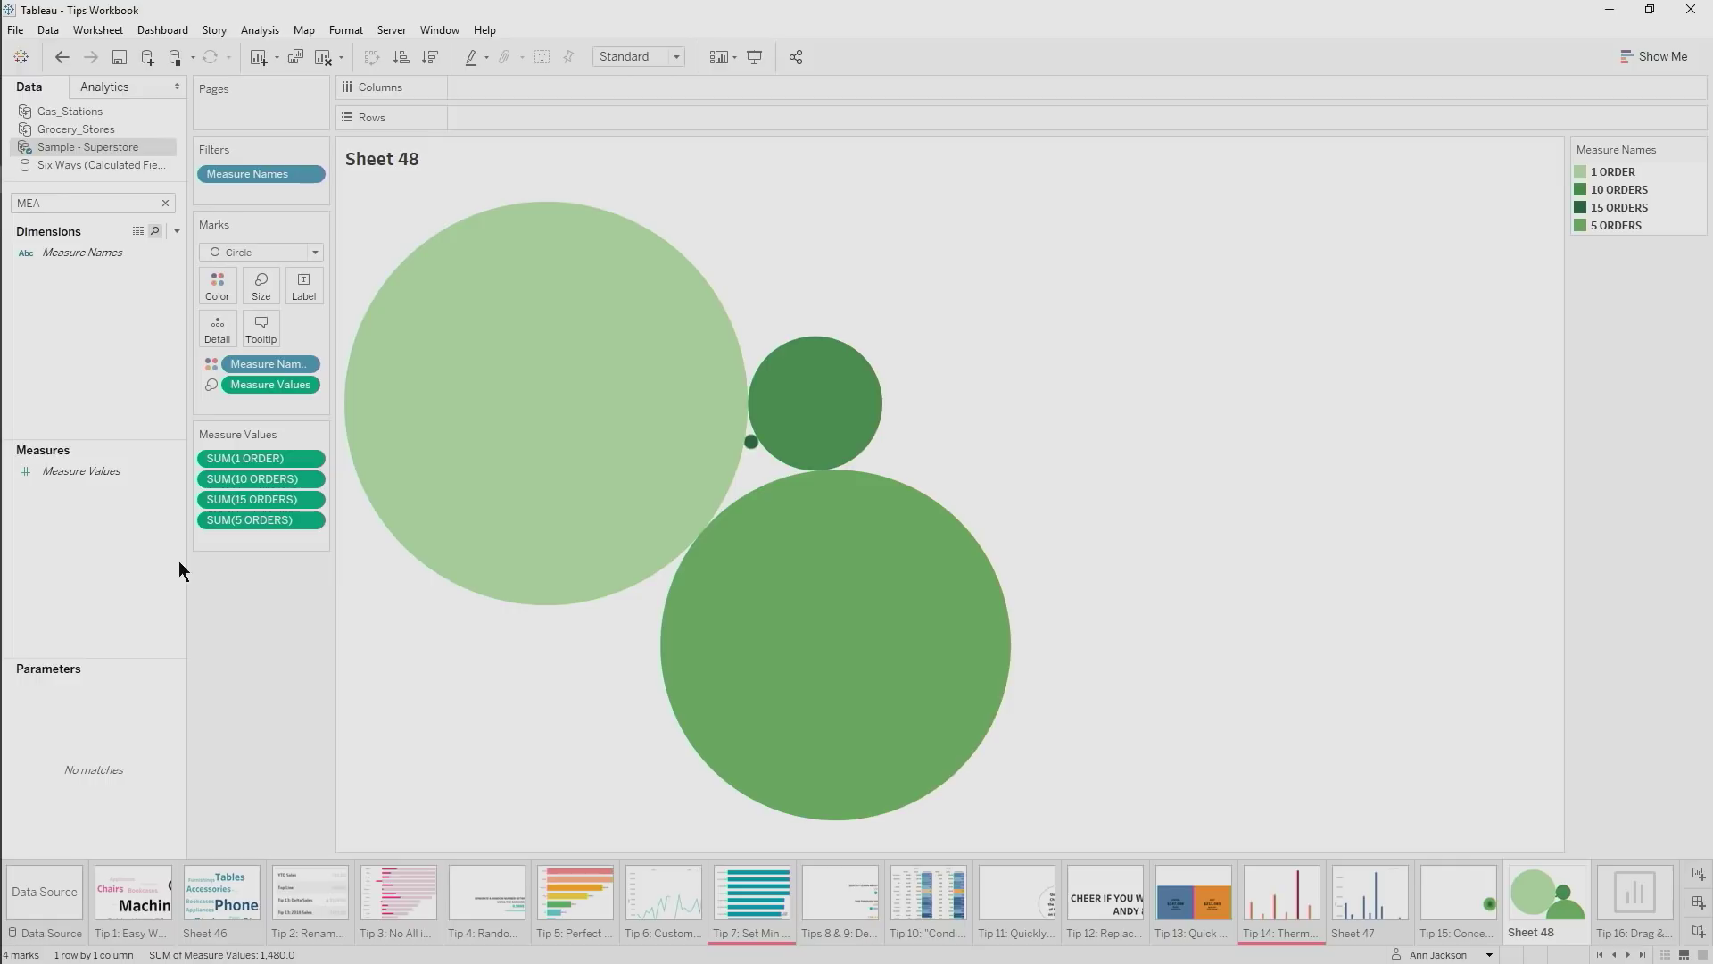
click(260, 30)
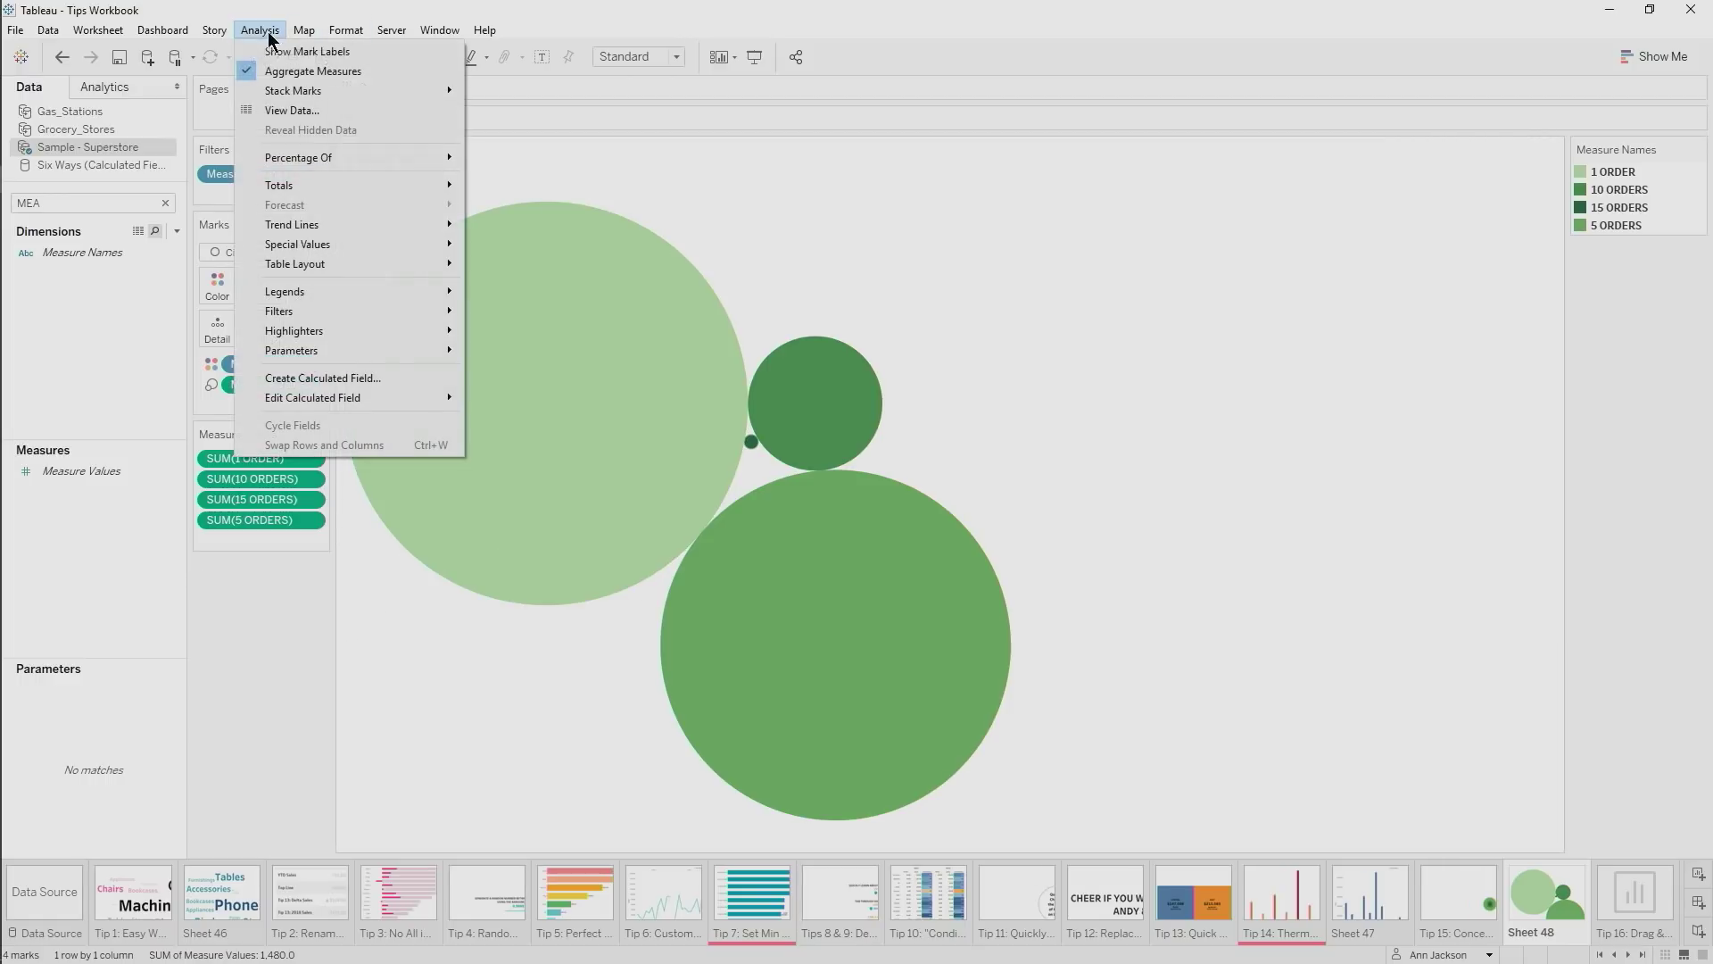
mouse_move(334, 92)
click(489, 140)
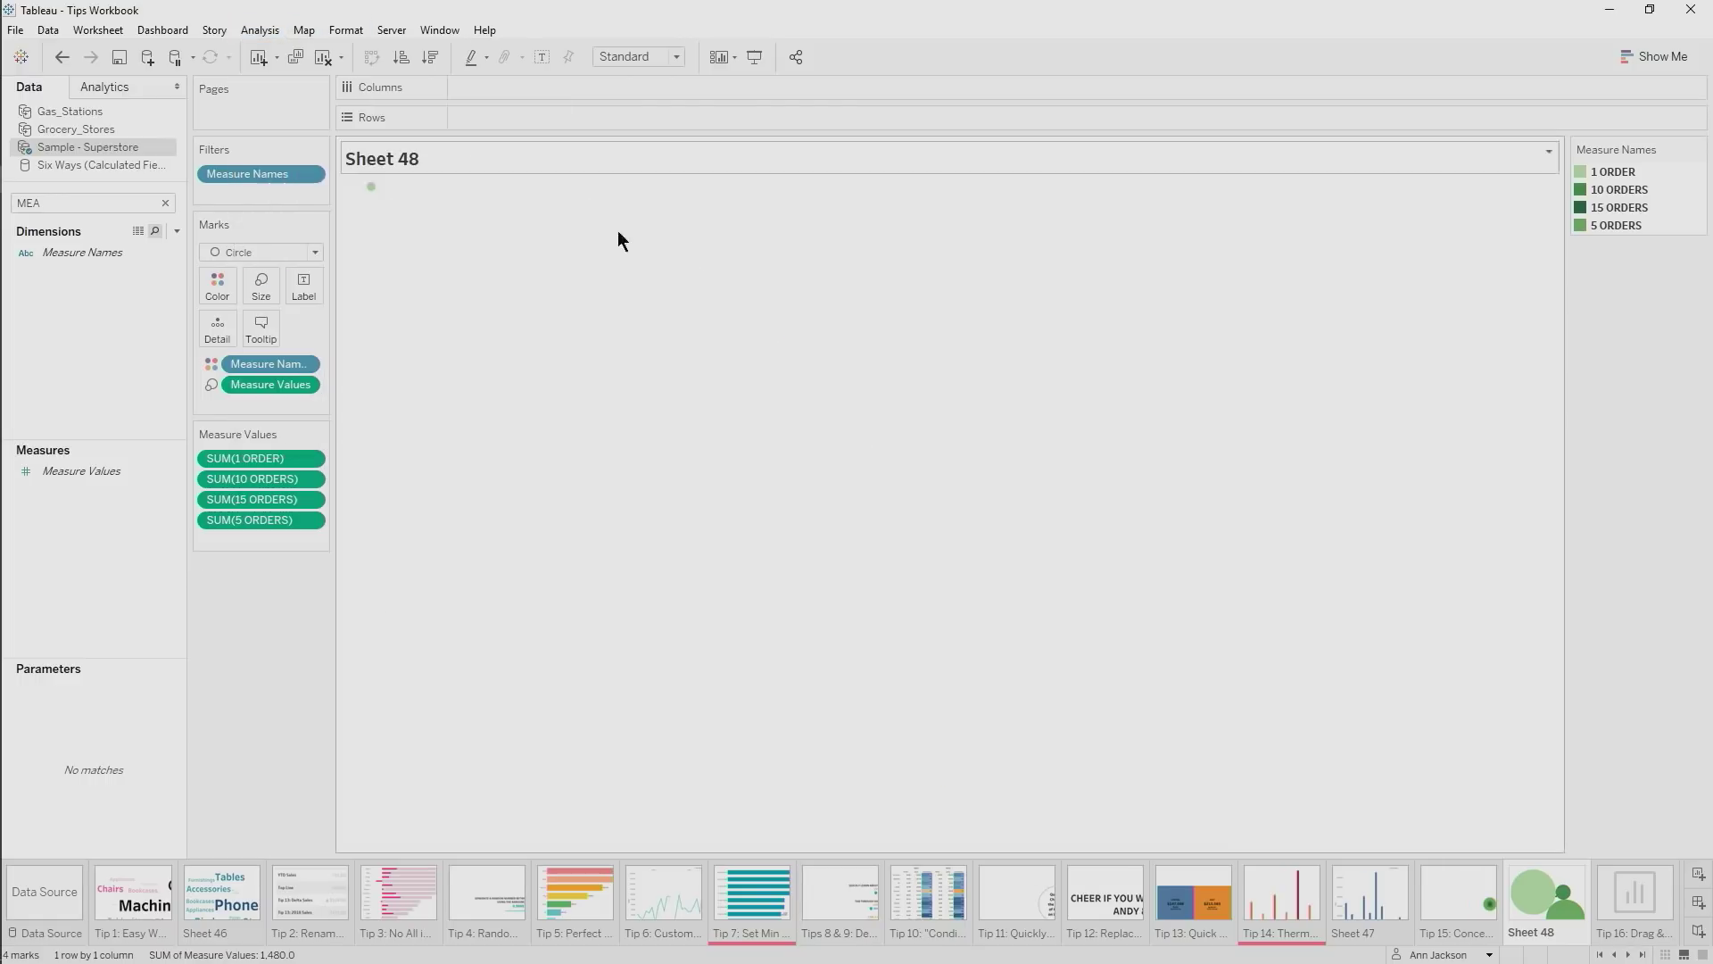
Fit the sheet to Entire View and enlarge the circles until they fill most of the view
click(635, 56)
click(643, 129)
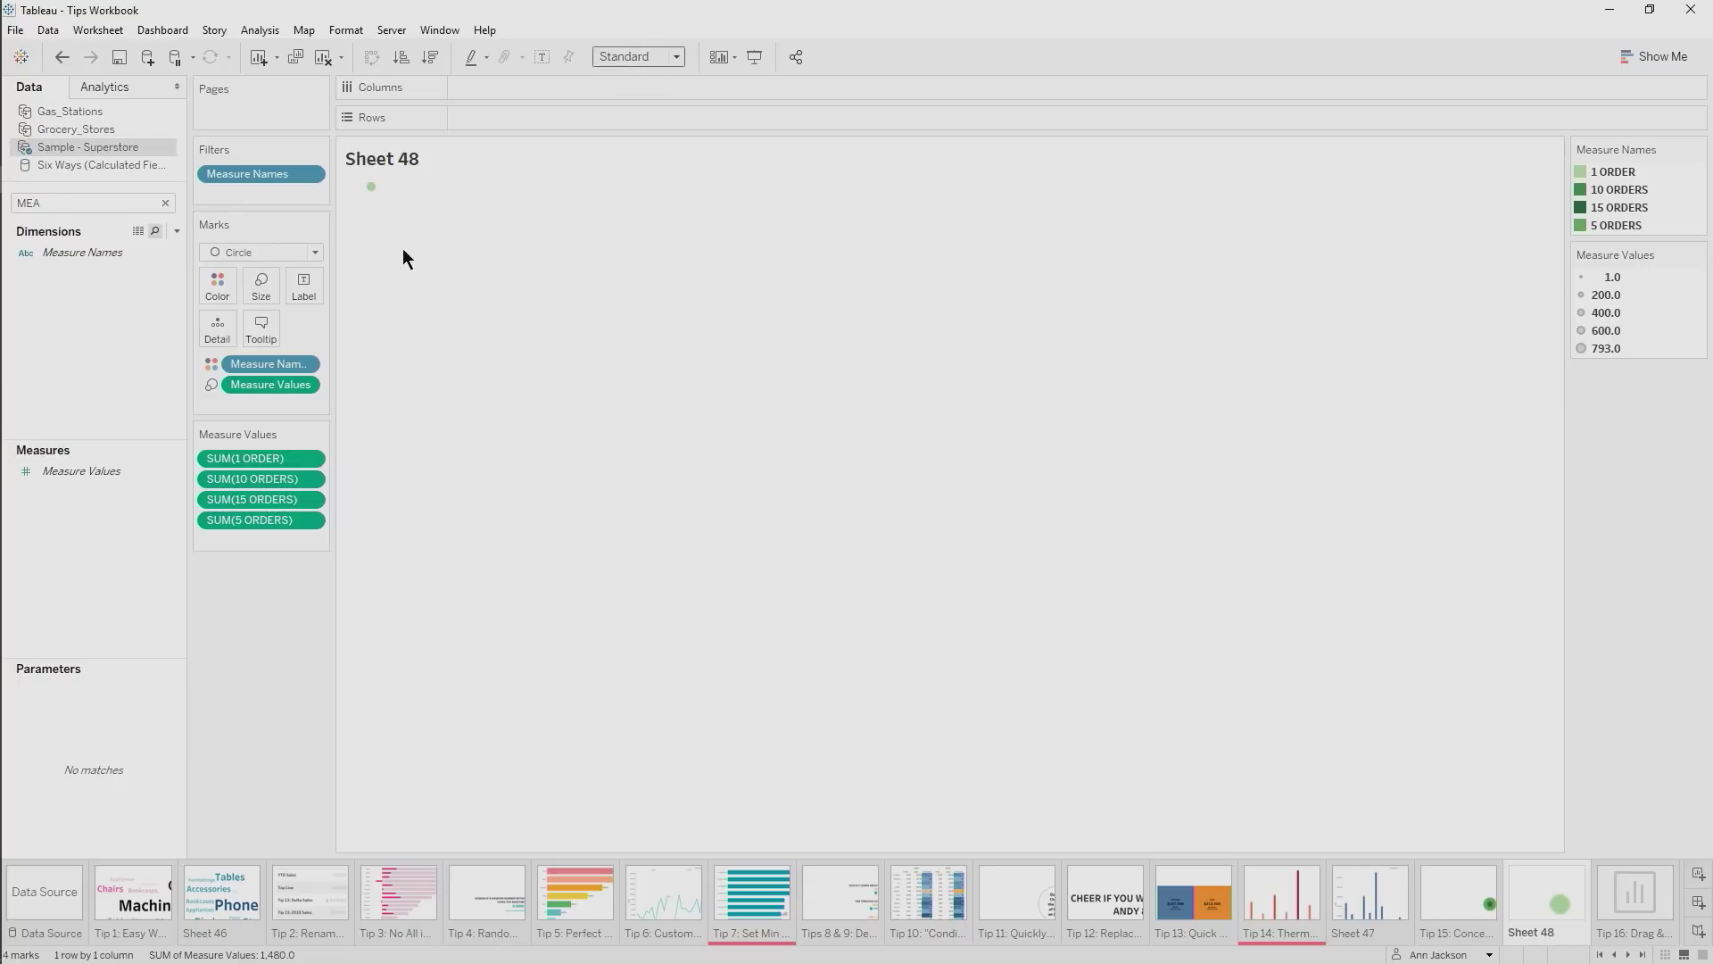
click(262, 284)
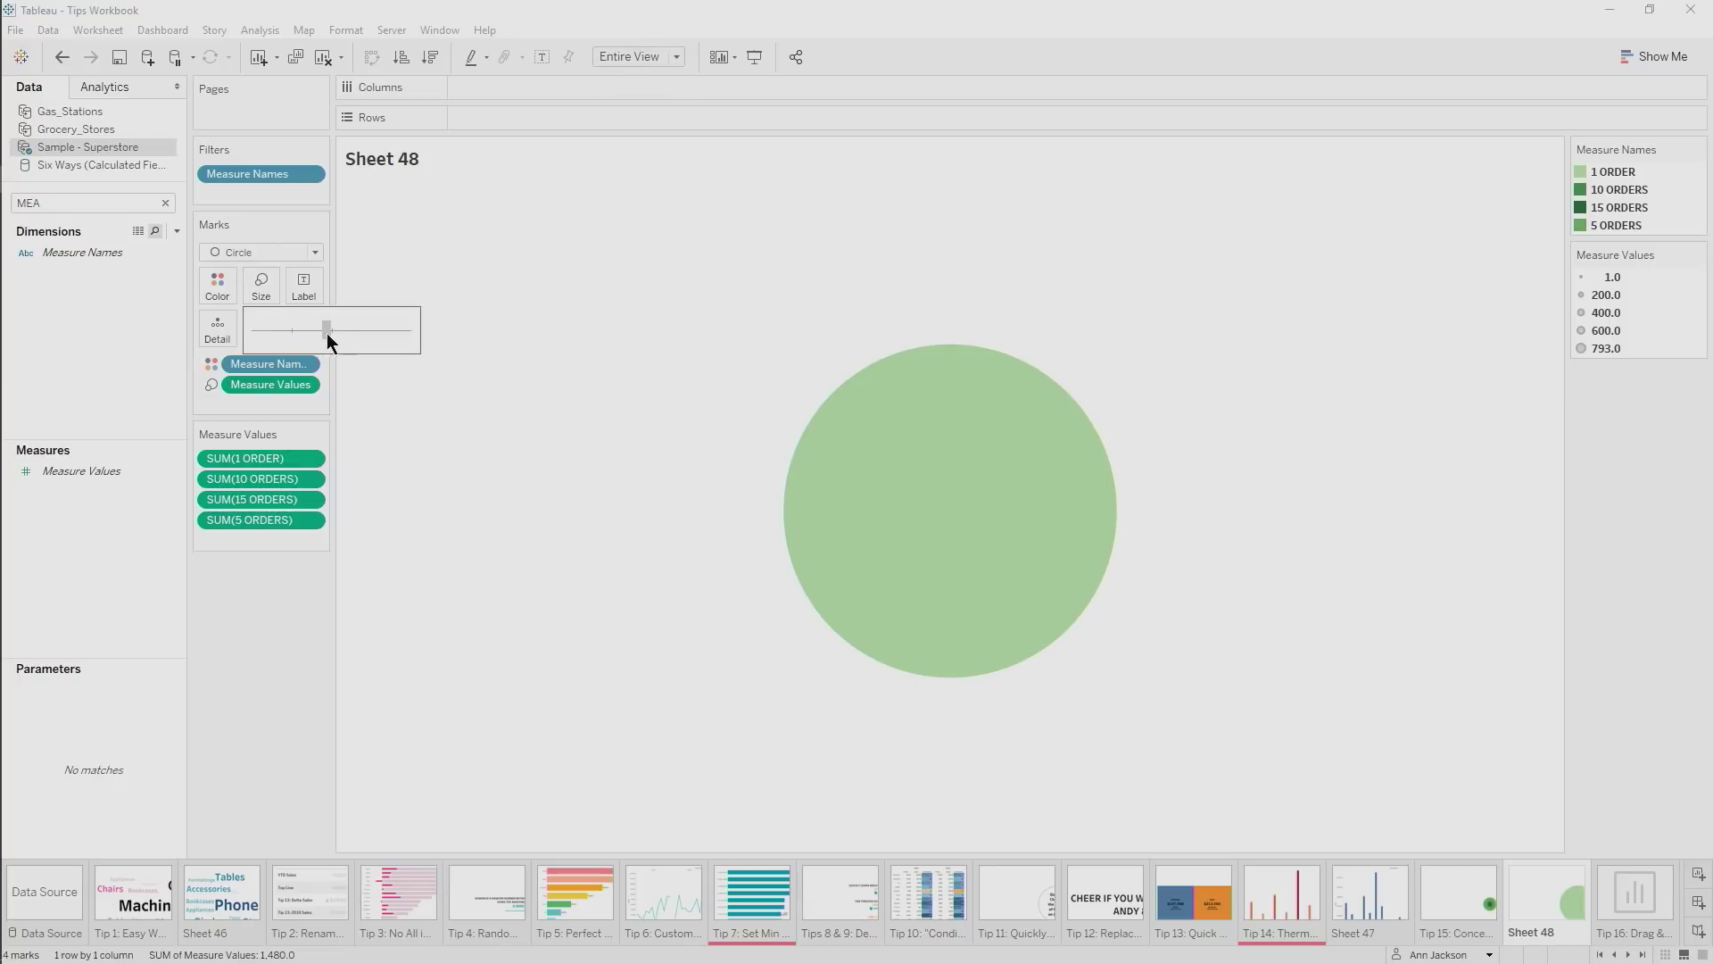
drag(327, 334, 337, 332)
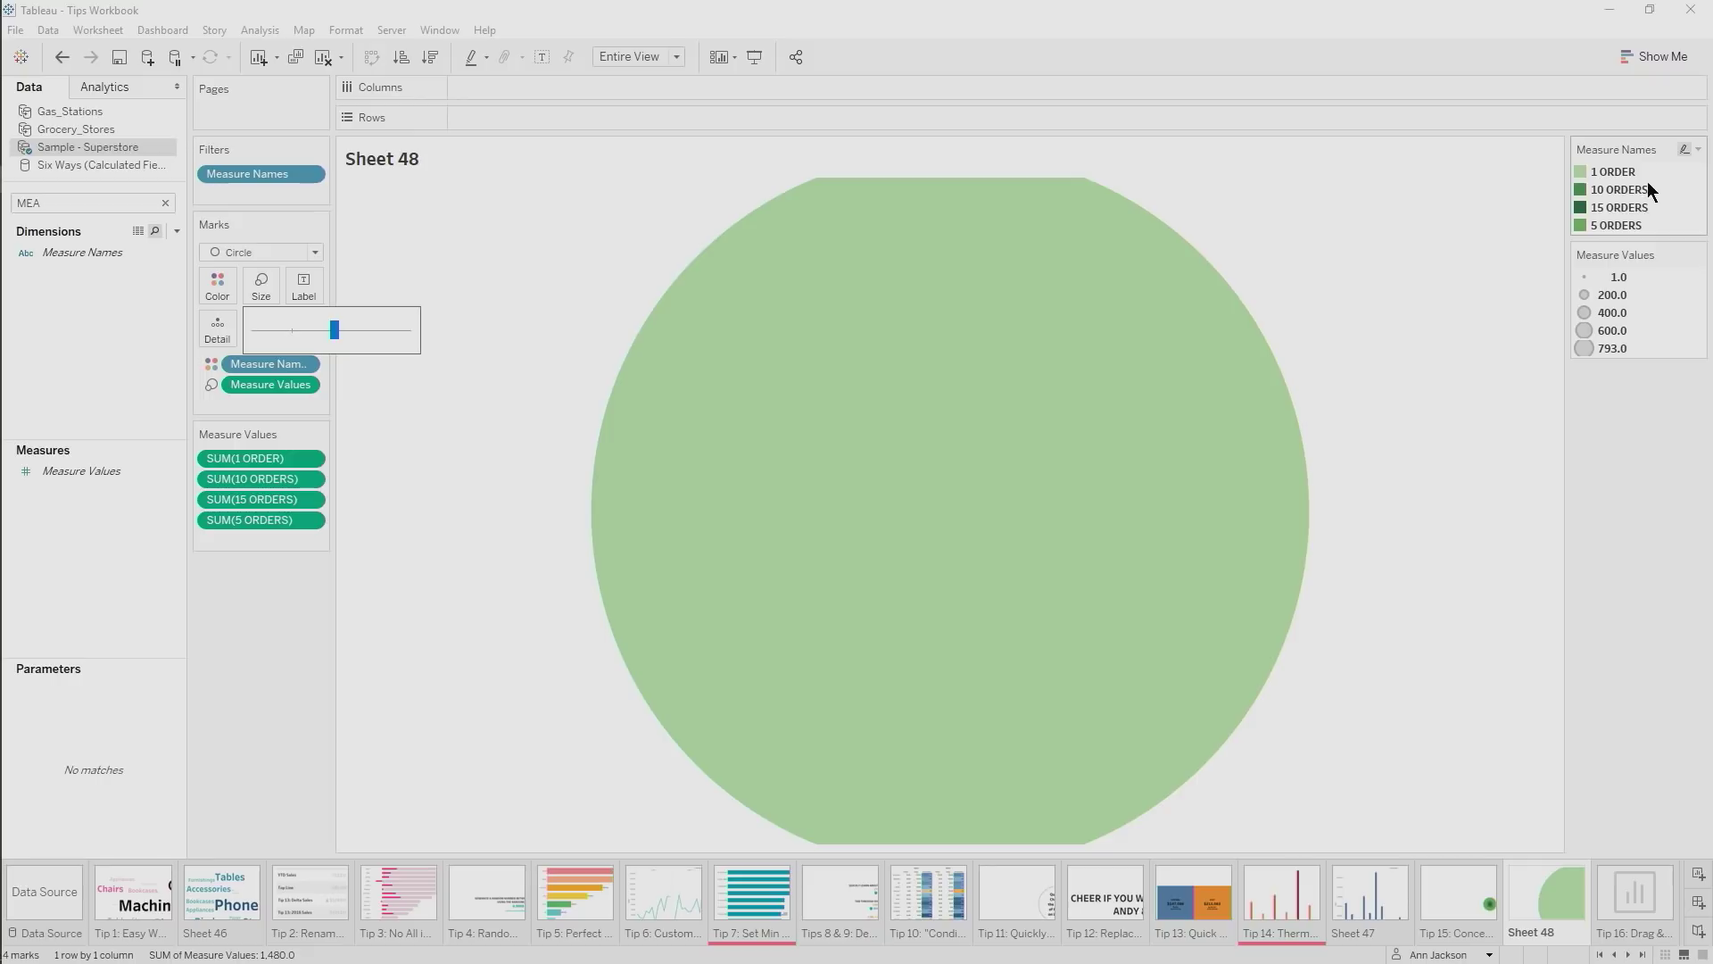
Reorder the Measure Names color legend to 15 ORDERS, 10 ORDERS, 5 ORDERS, 1 ORDER
click(1633, 207)
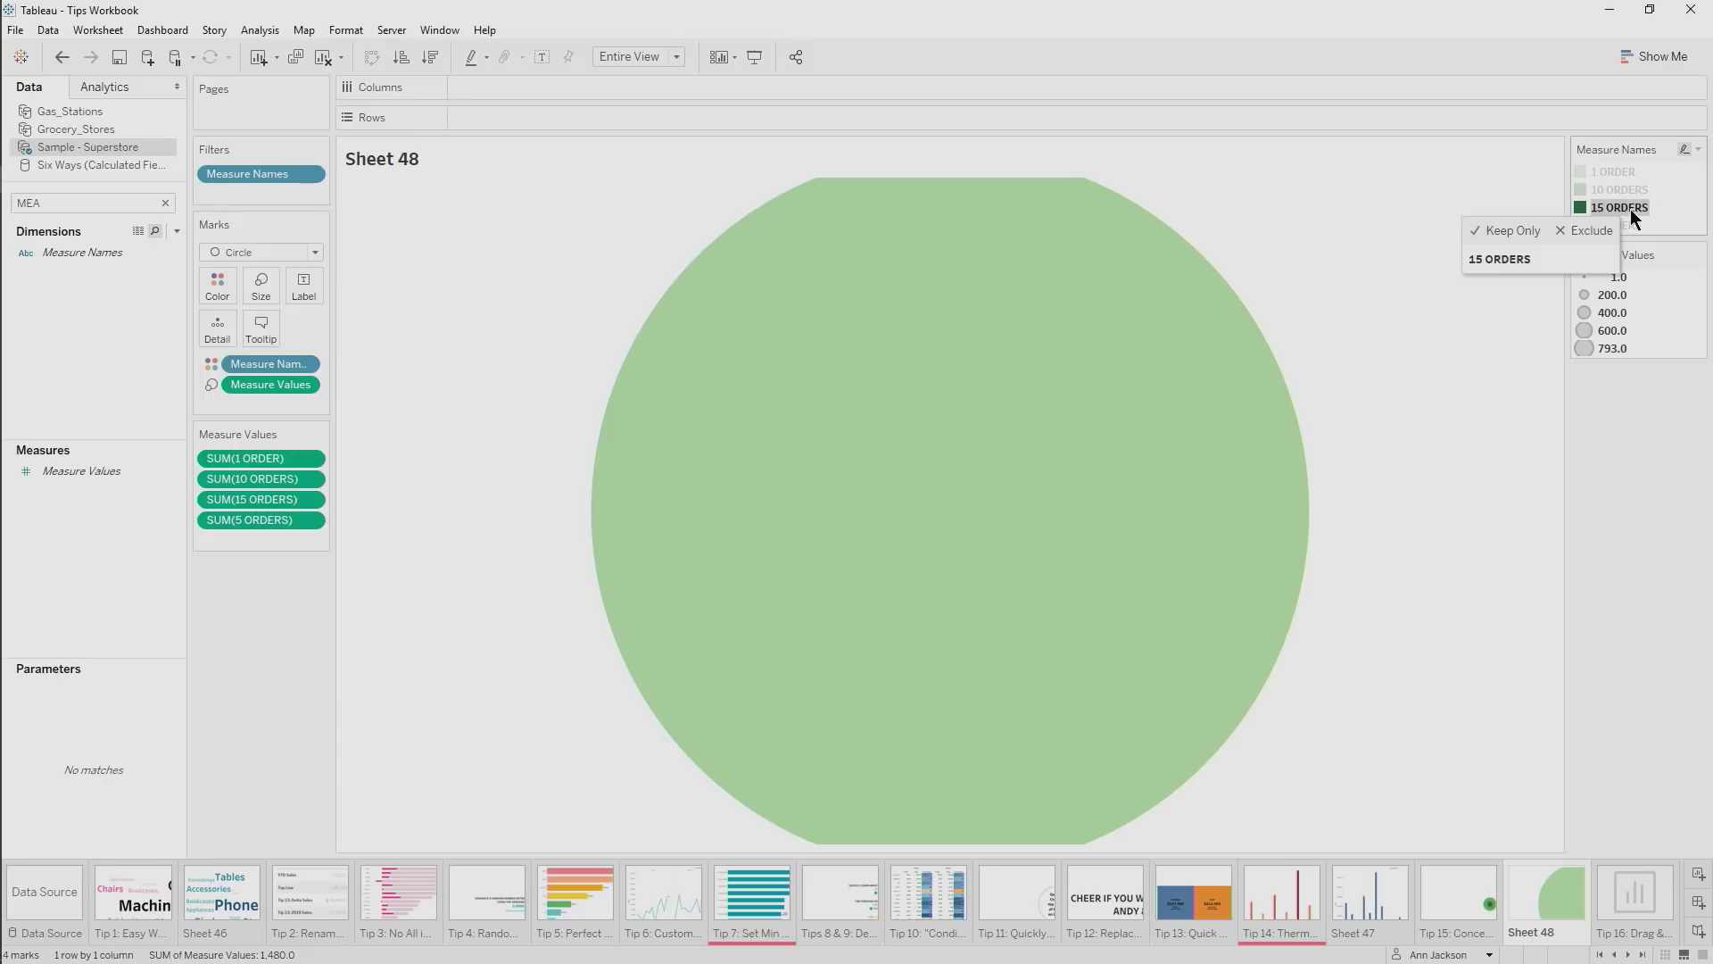
mouse_move(1630, 208)
mouse_down()
mouse_move(1628, 170)
mouse_move(1628, 233)
mouse_up()
click(1622, 211)
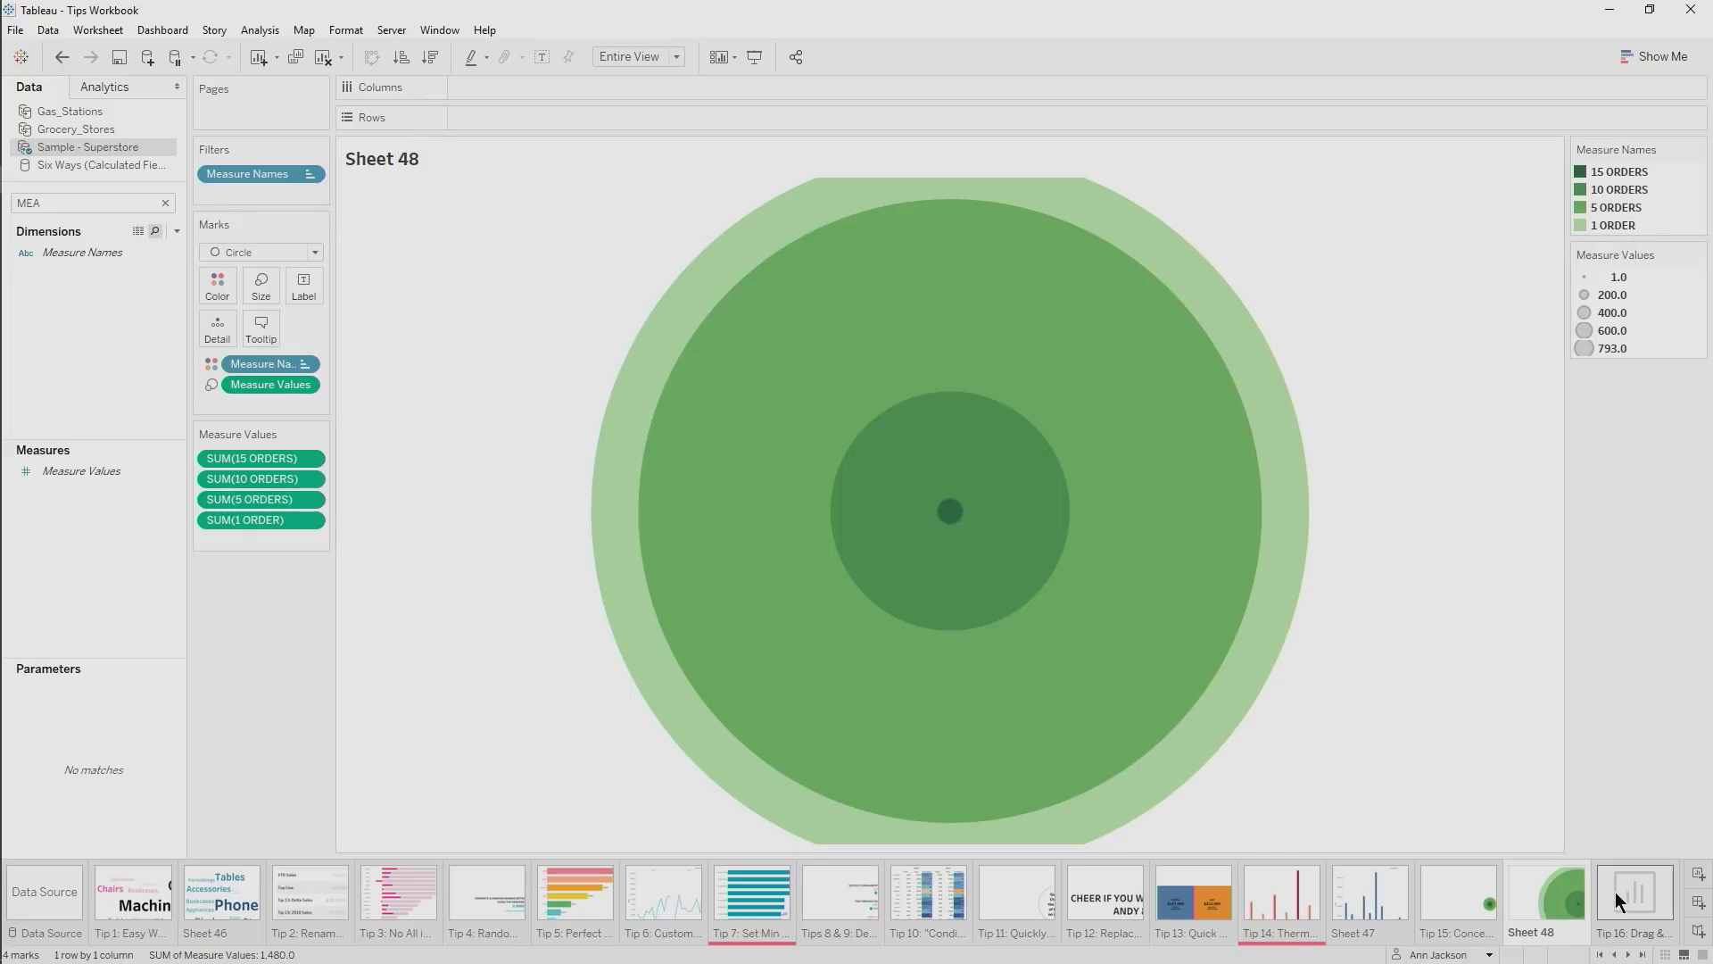
On the Tip 16: Drag & Drop Data sheet, add the More Data Excel file from File Explorer as a data source
click(1615, 892)
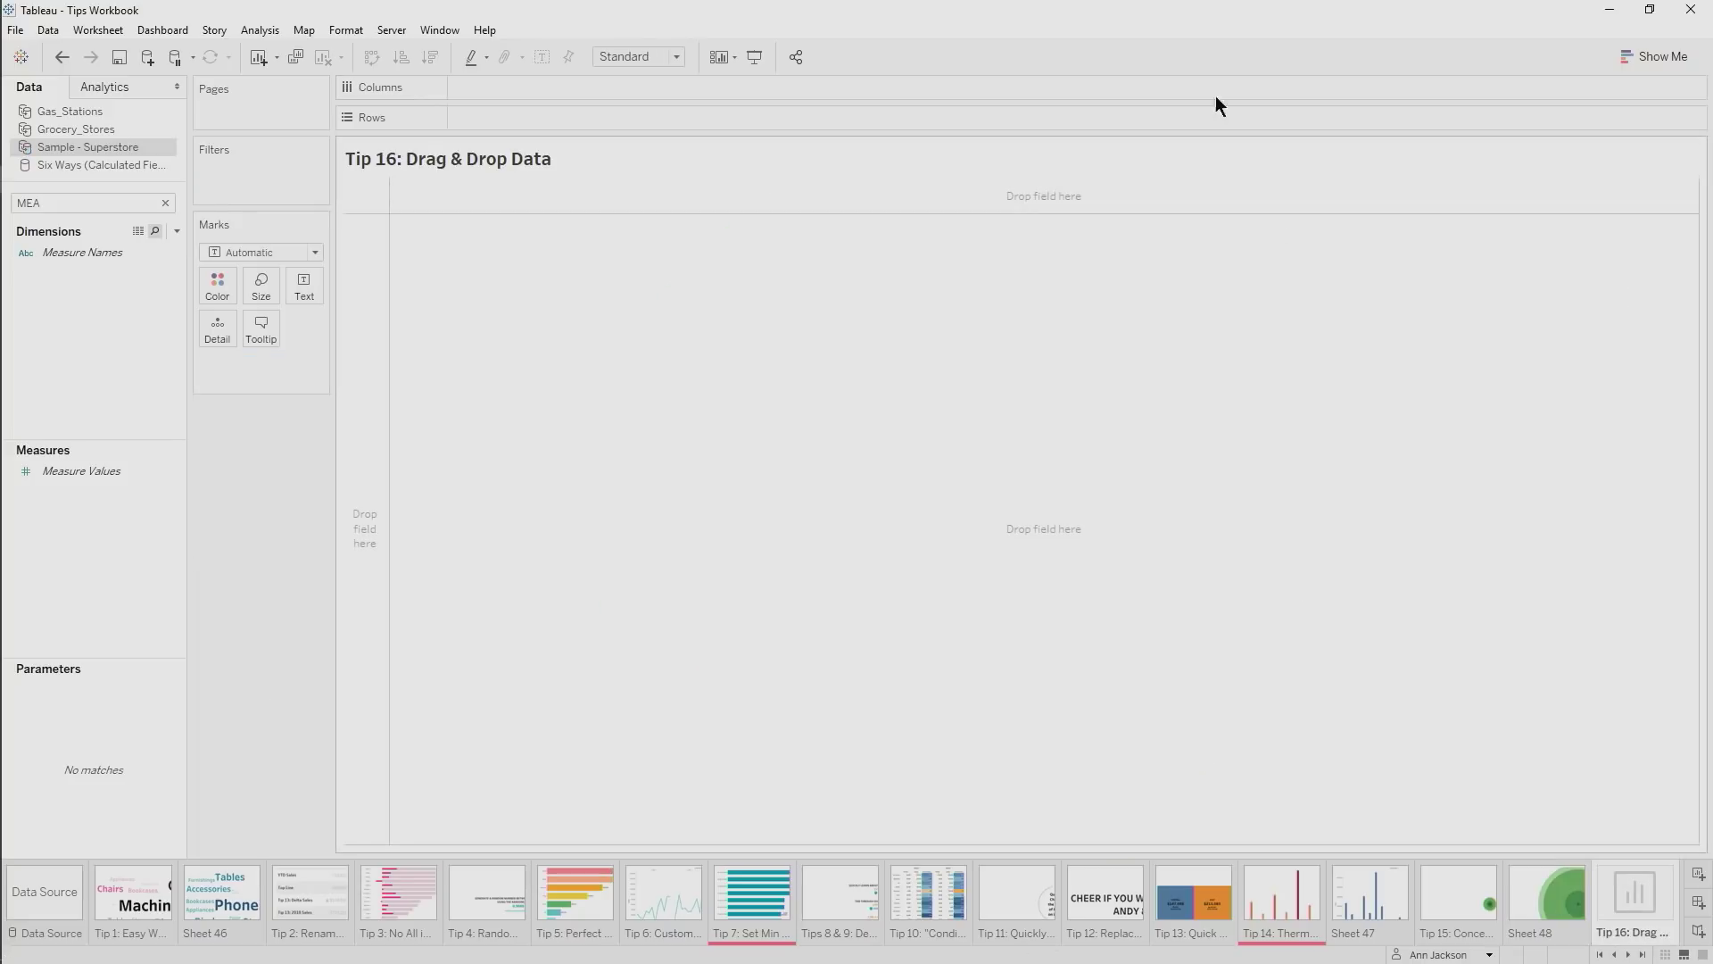
double_click(1135, 17)
click(737, 40)
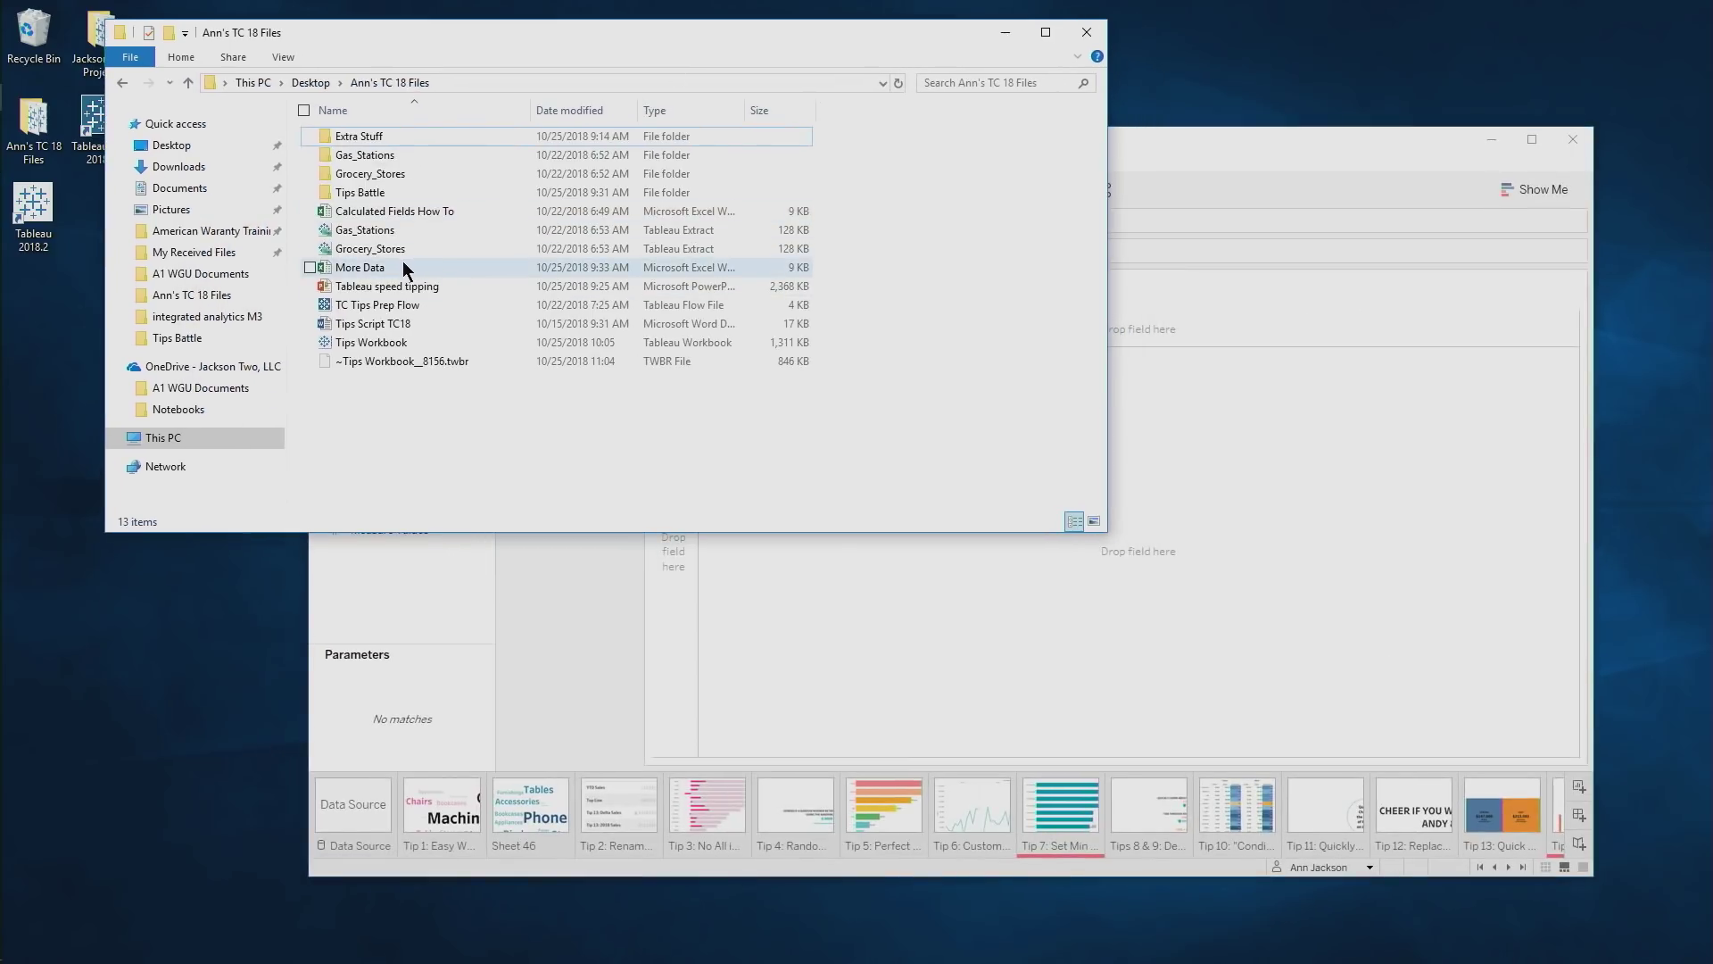
drag(404, 267, 1089, 509)
click(540, 482)
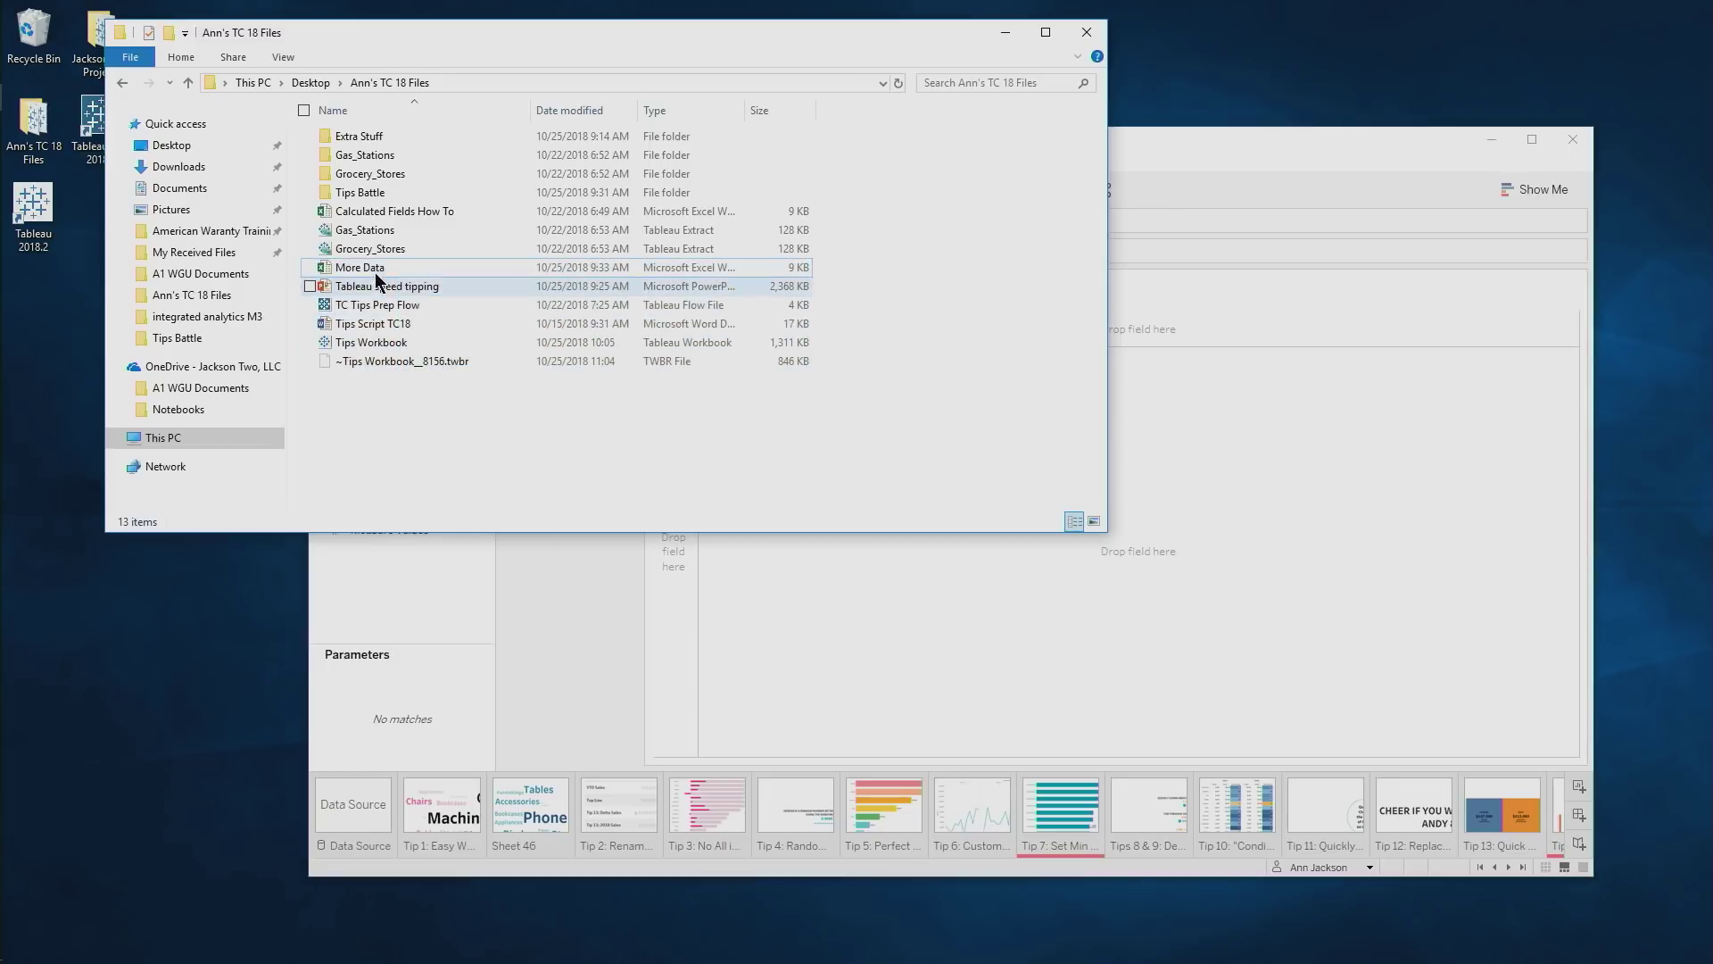
drag(376, 275, 1275, 519)
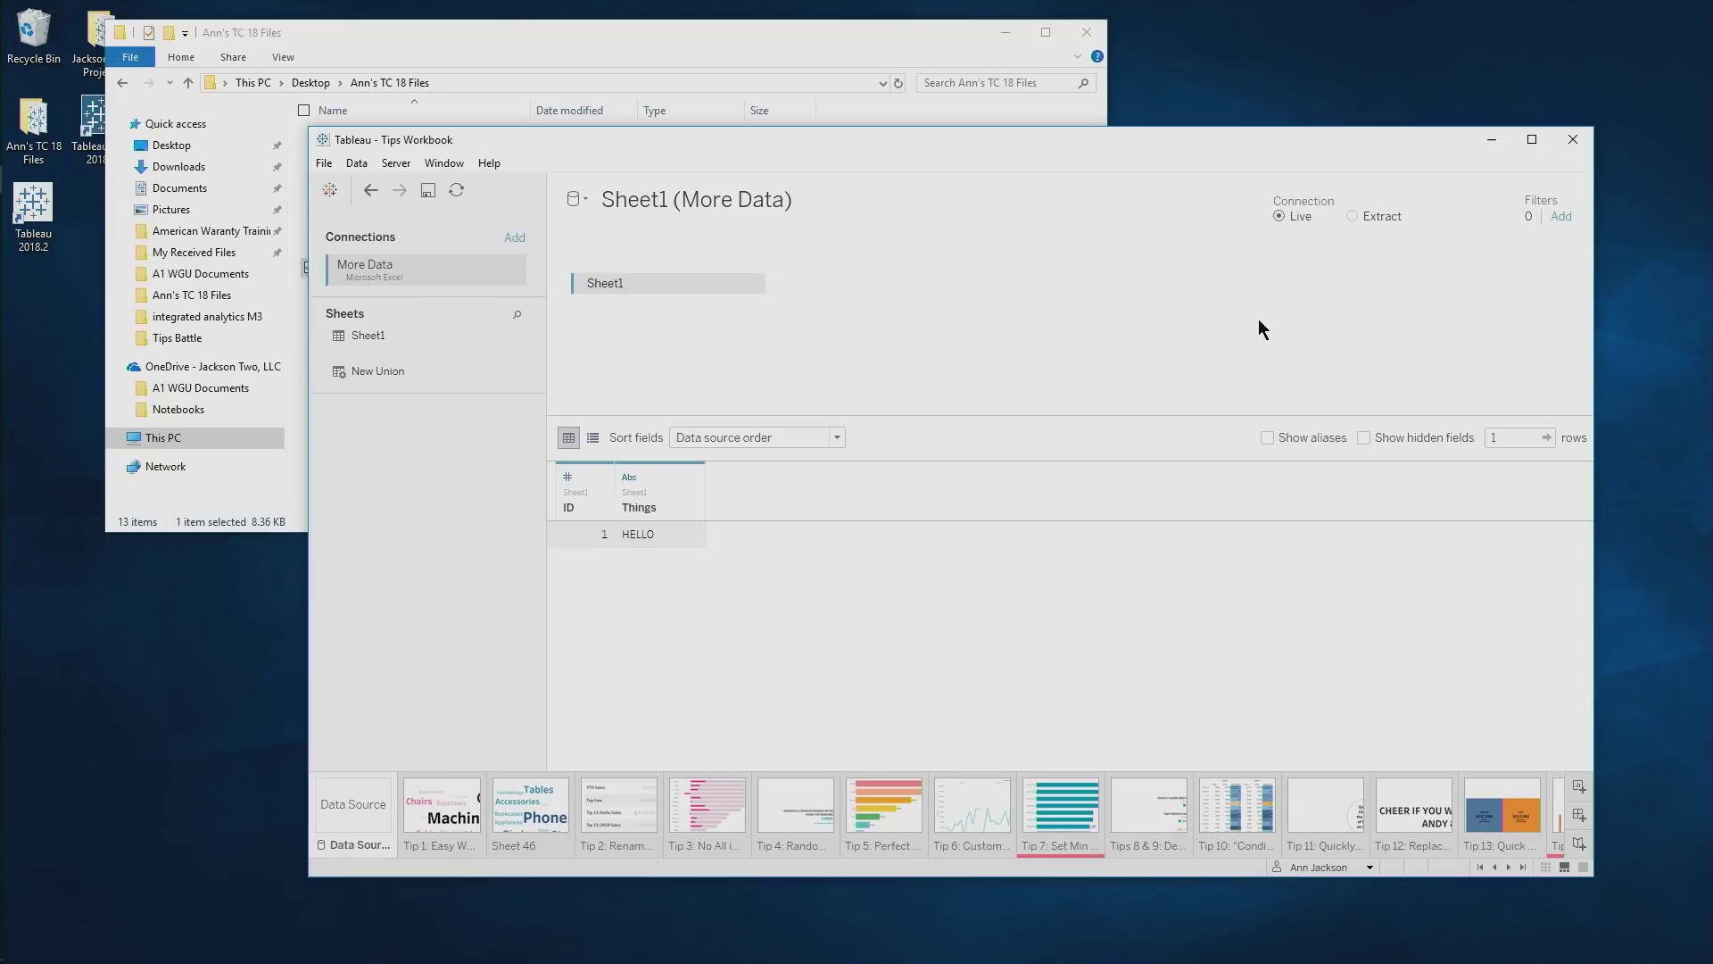
Open the Tip 17: Dot Plot with Line sheet and maximize the workbook window
click(1508, 865)
click(1509, 865)
click(1508, 866)
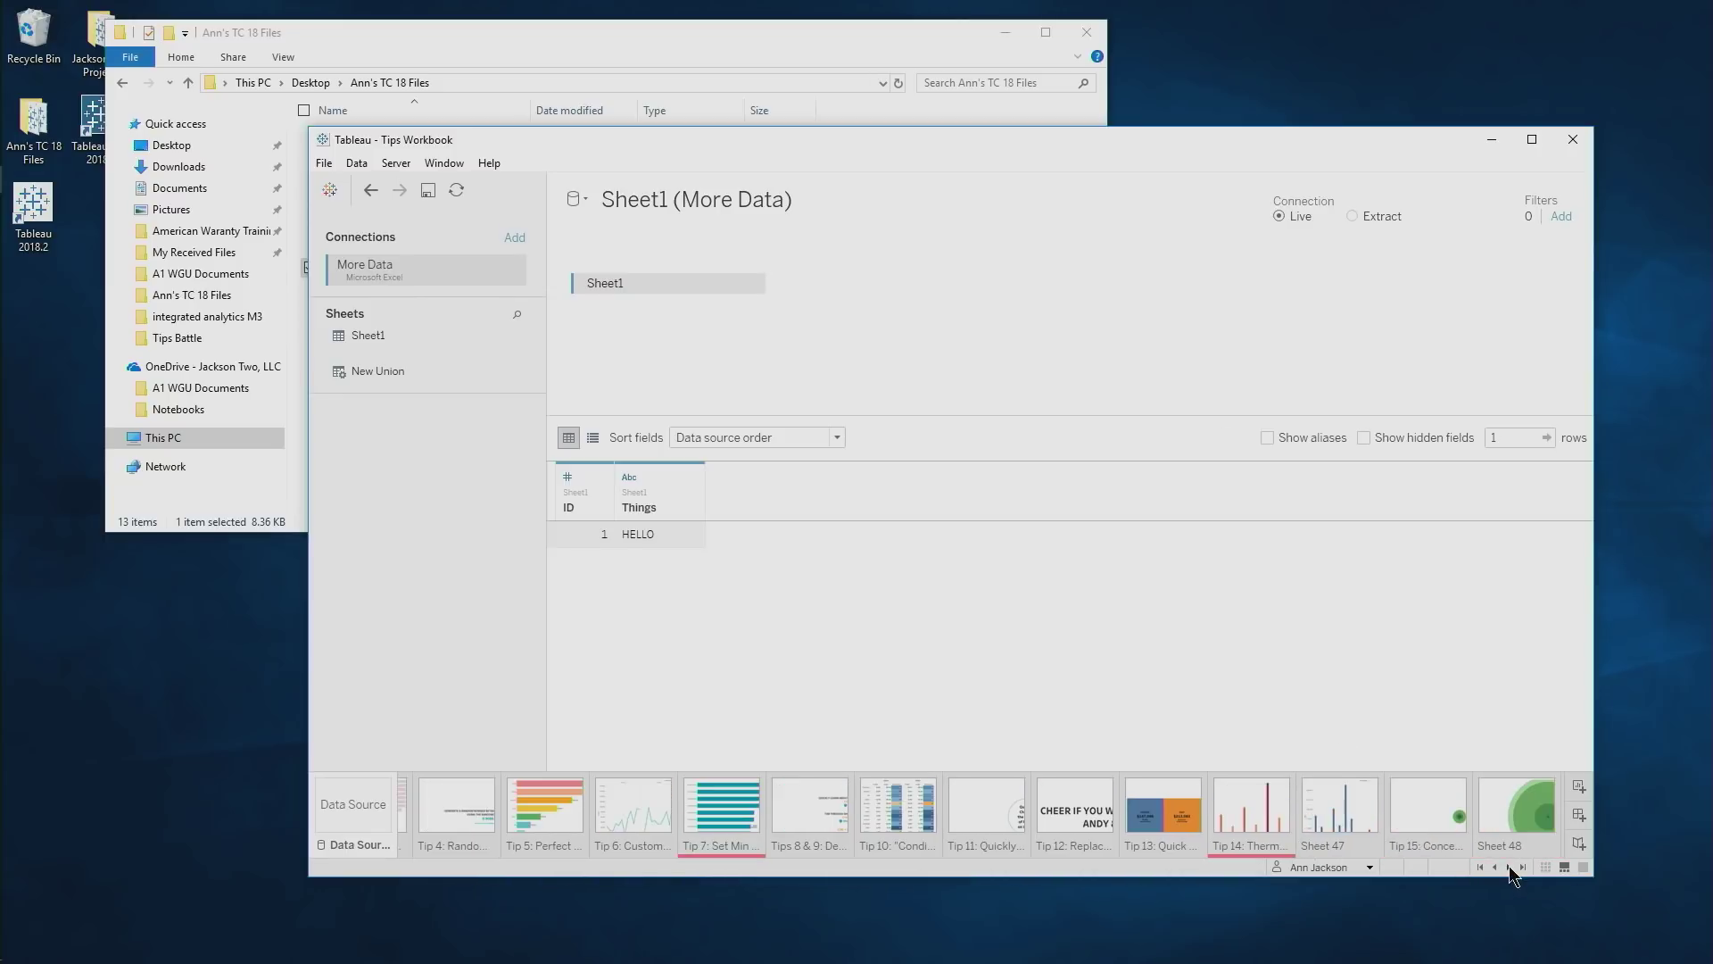
click(1508, 865)
click(1509, 867)
click(1510, 867)
click(1445, 816)
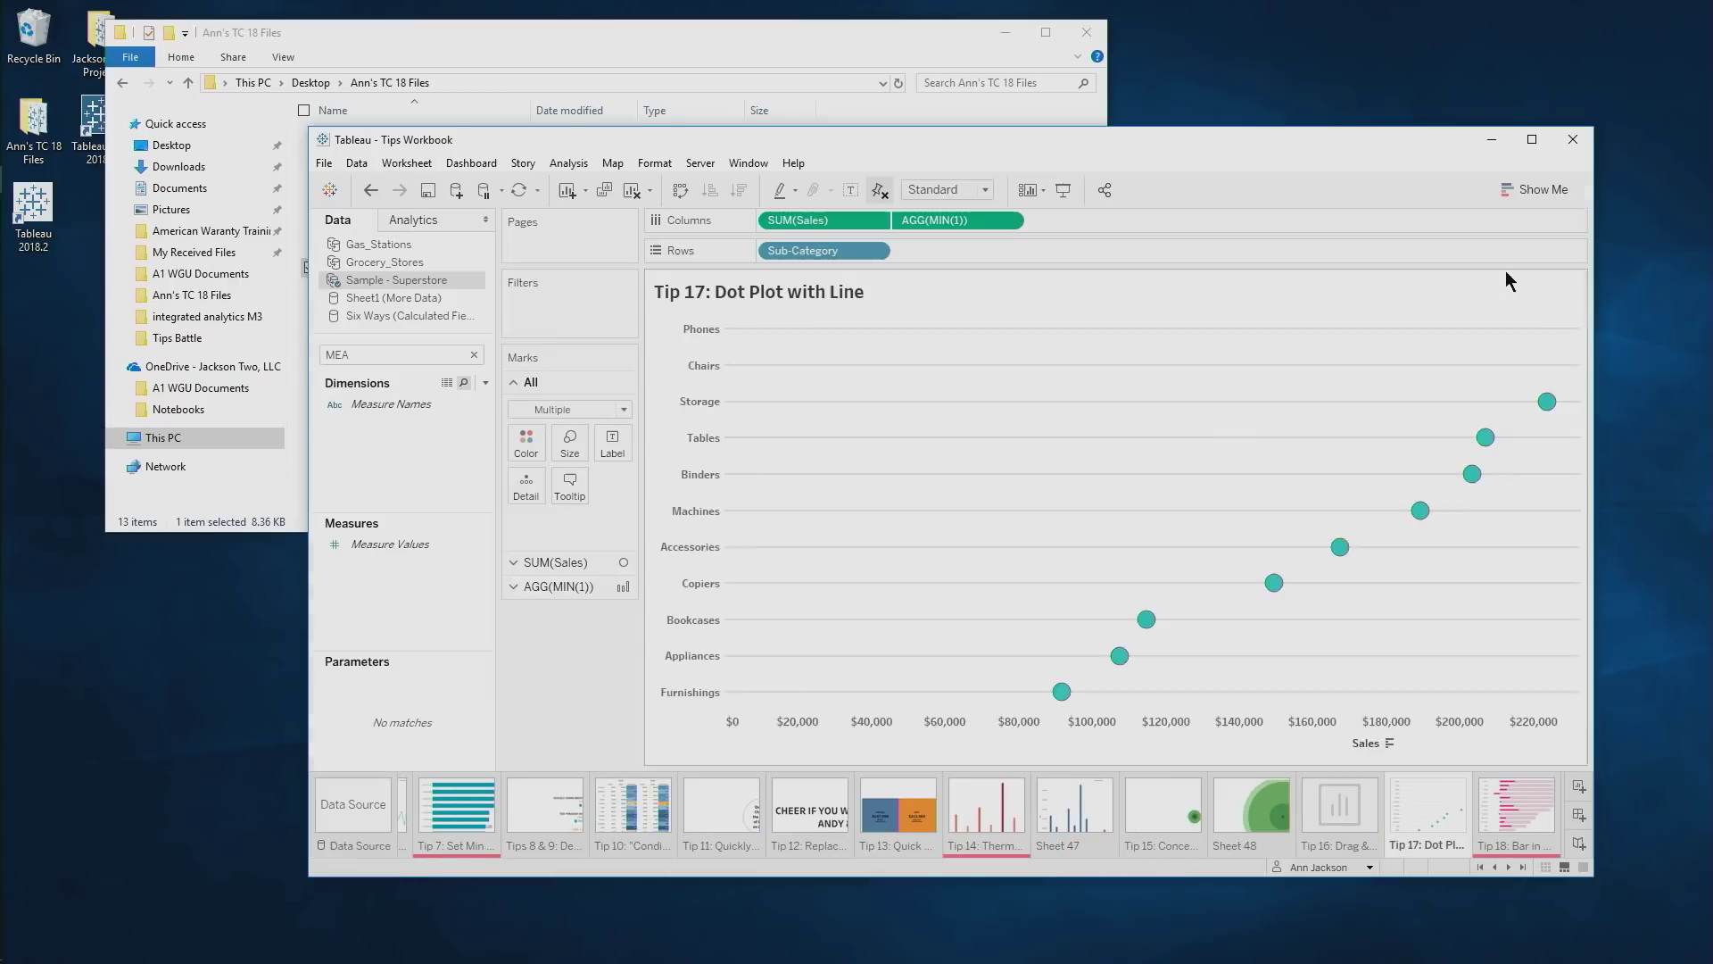
click(1533, 140)
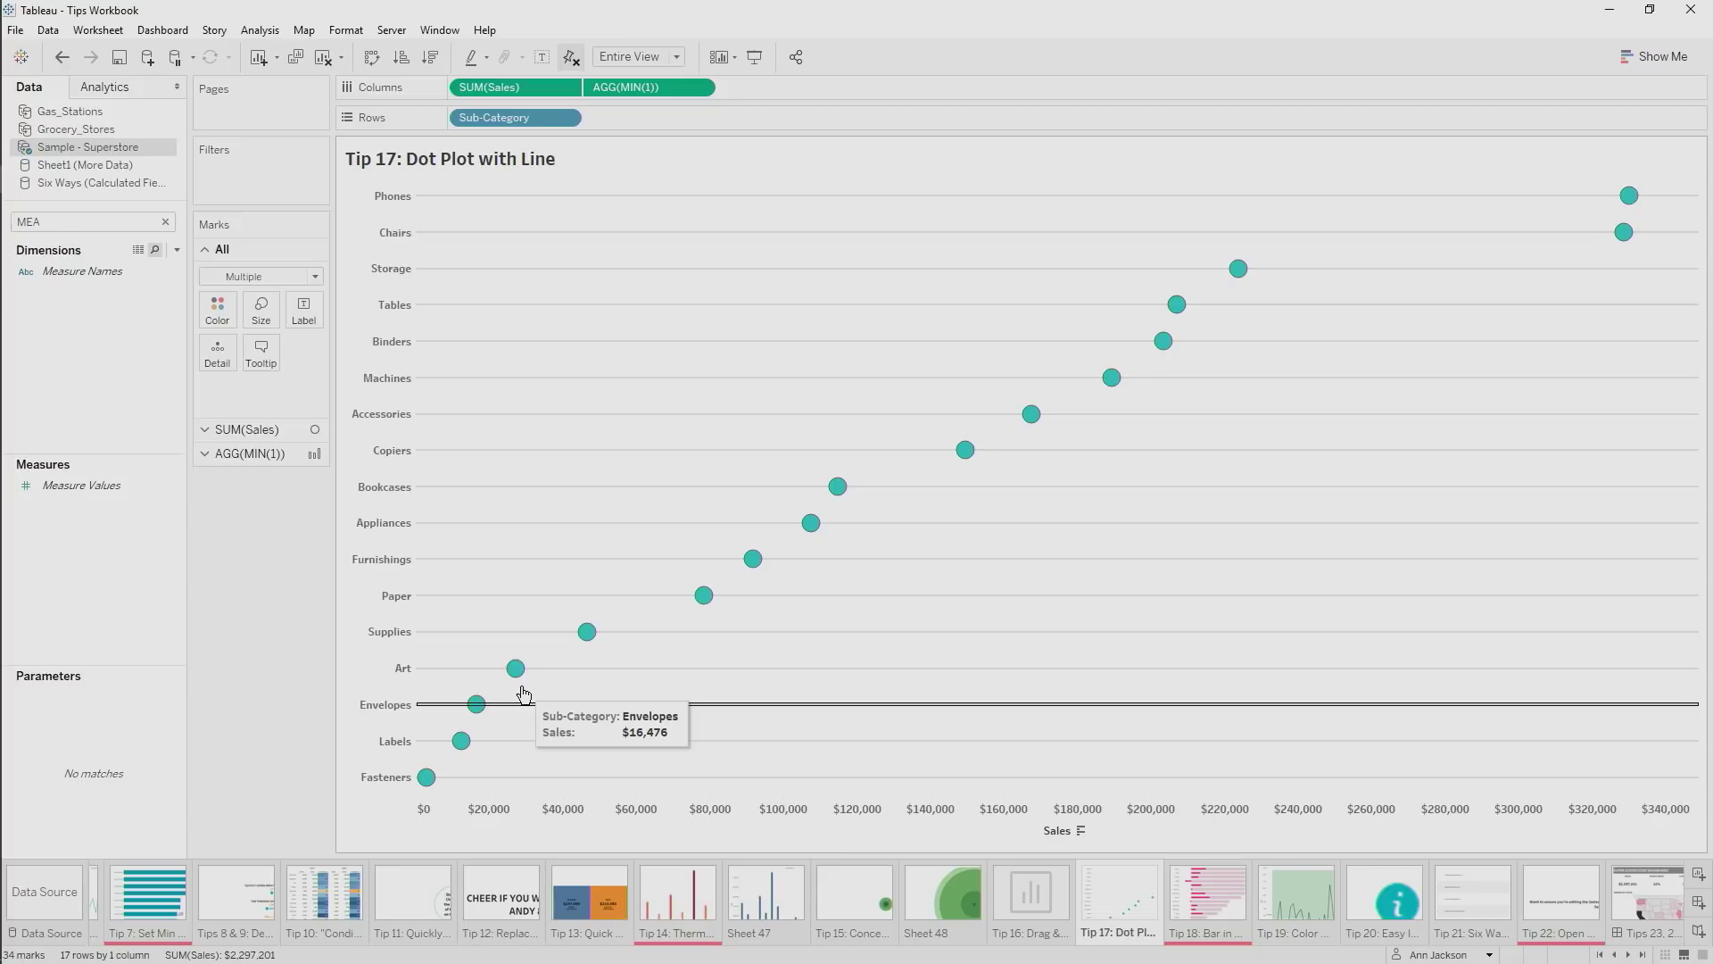
Create a new worksheet and place Sub-Category on Rows
key(ctrl+m)
click(112, 221)
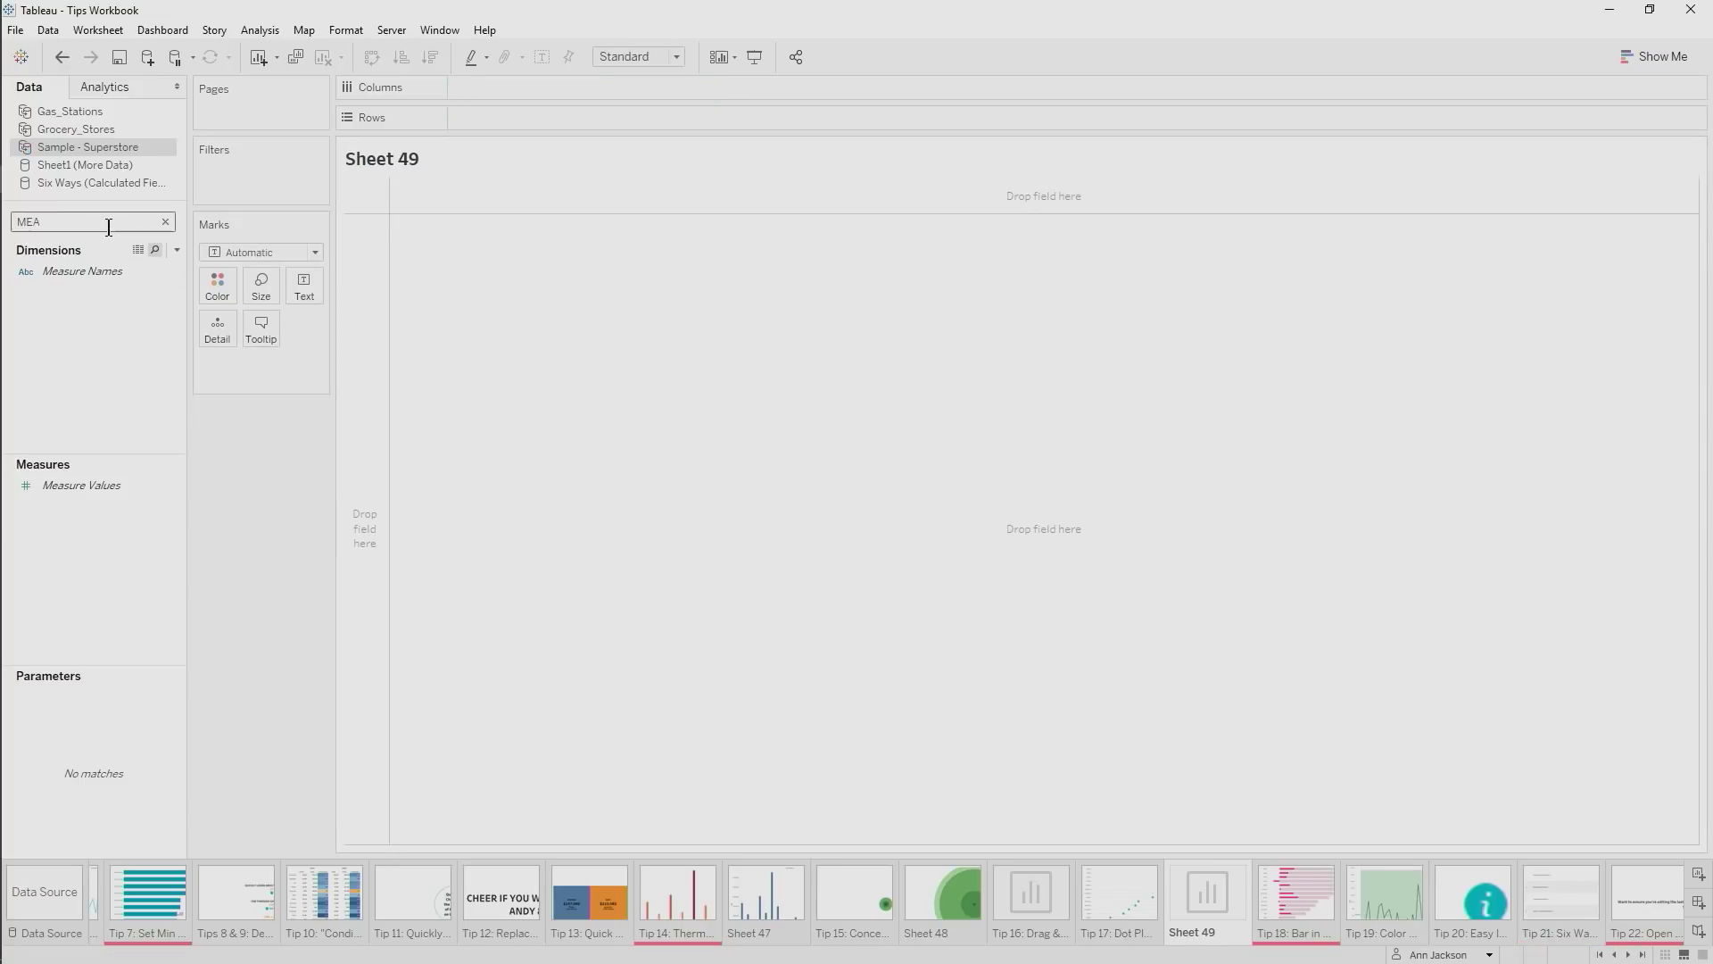
key(BackSpace)
key(BackSpace)
key(BackSpace)
text(SUB)
drag(51, 286, 368, 333)
Find the Sales measure and place it on Columns
click(71, 221)
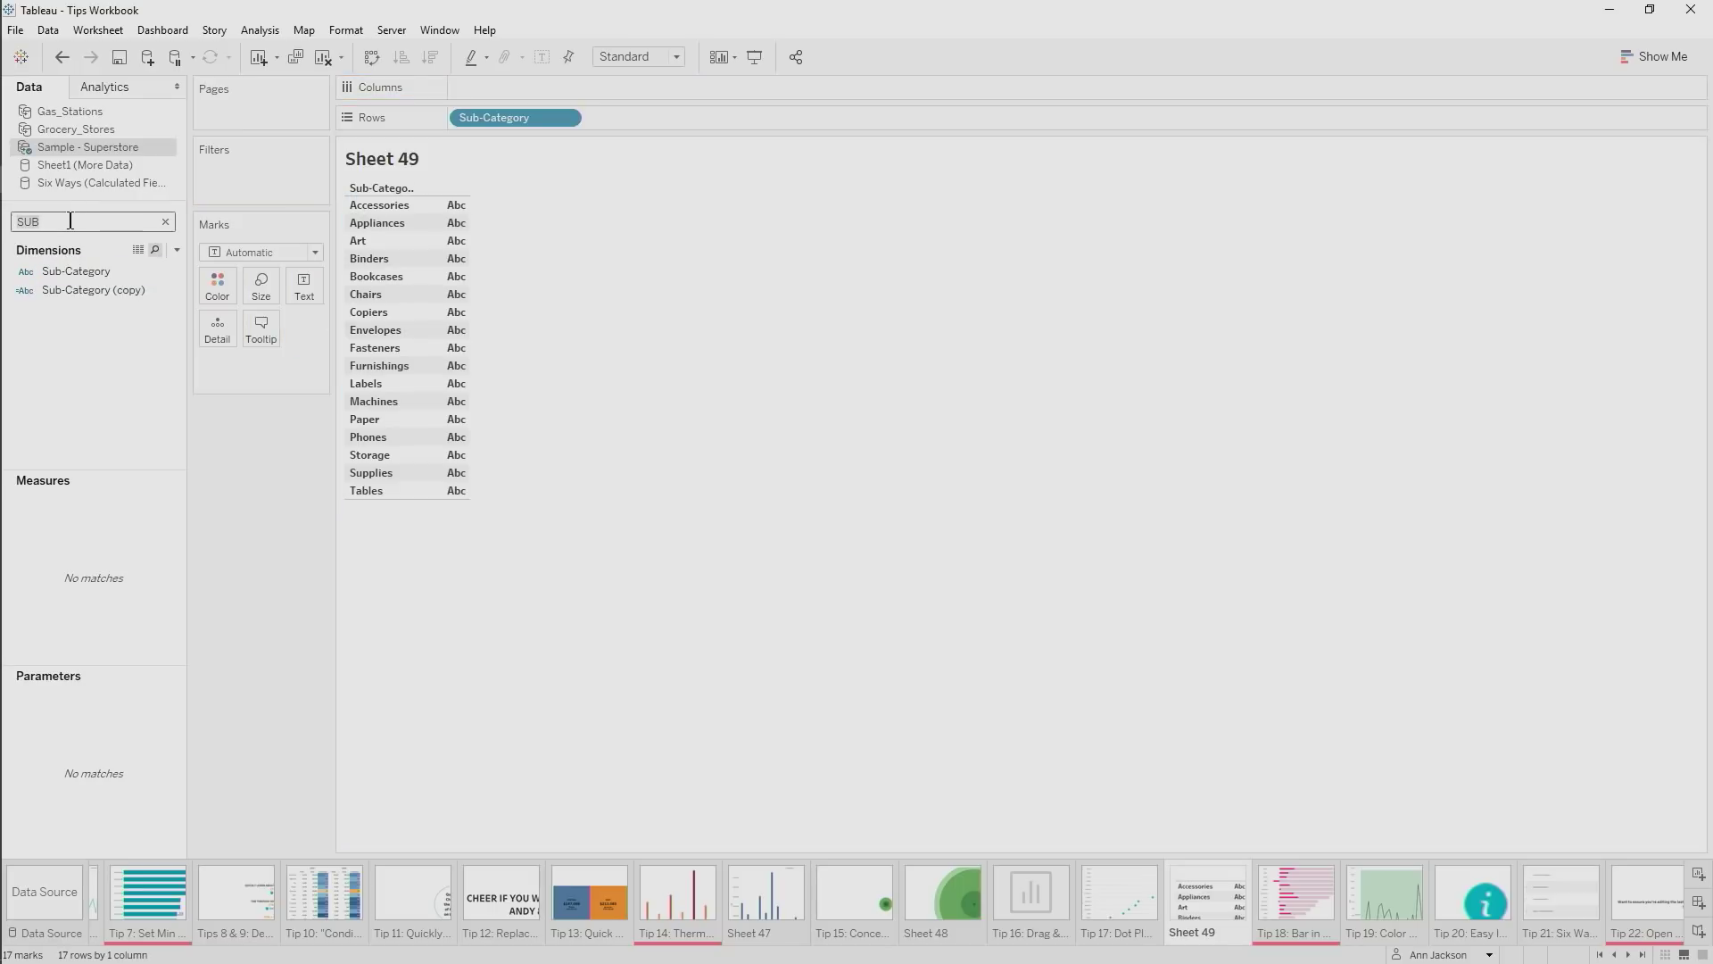
key(BackSpace)
key(BackSpace)
key(BackSpace)
text(SAL)
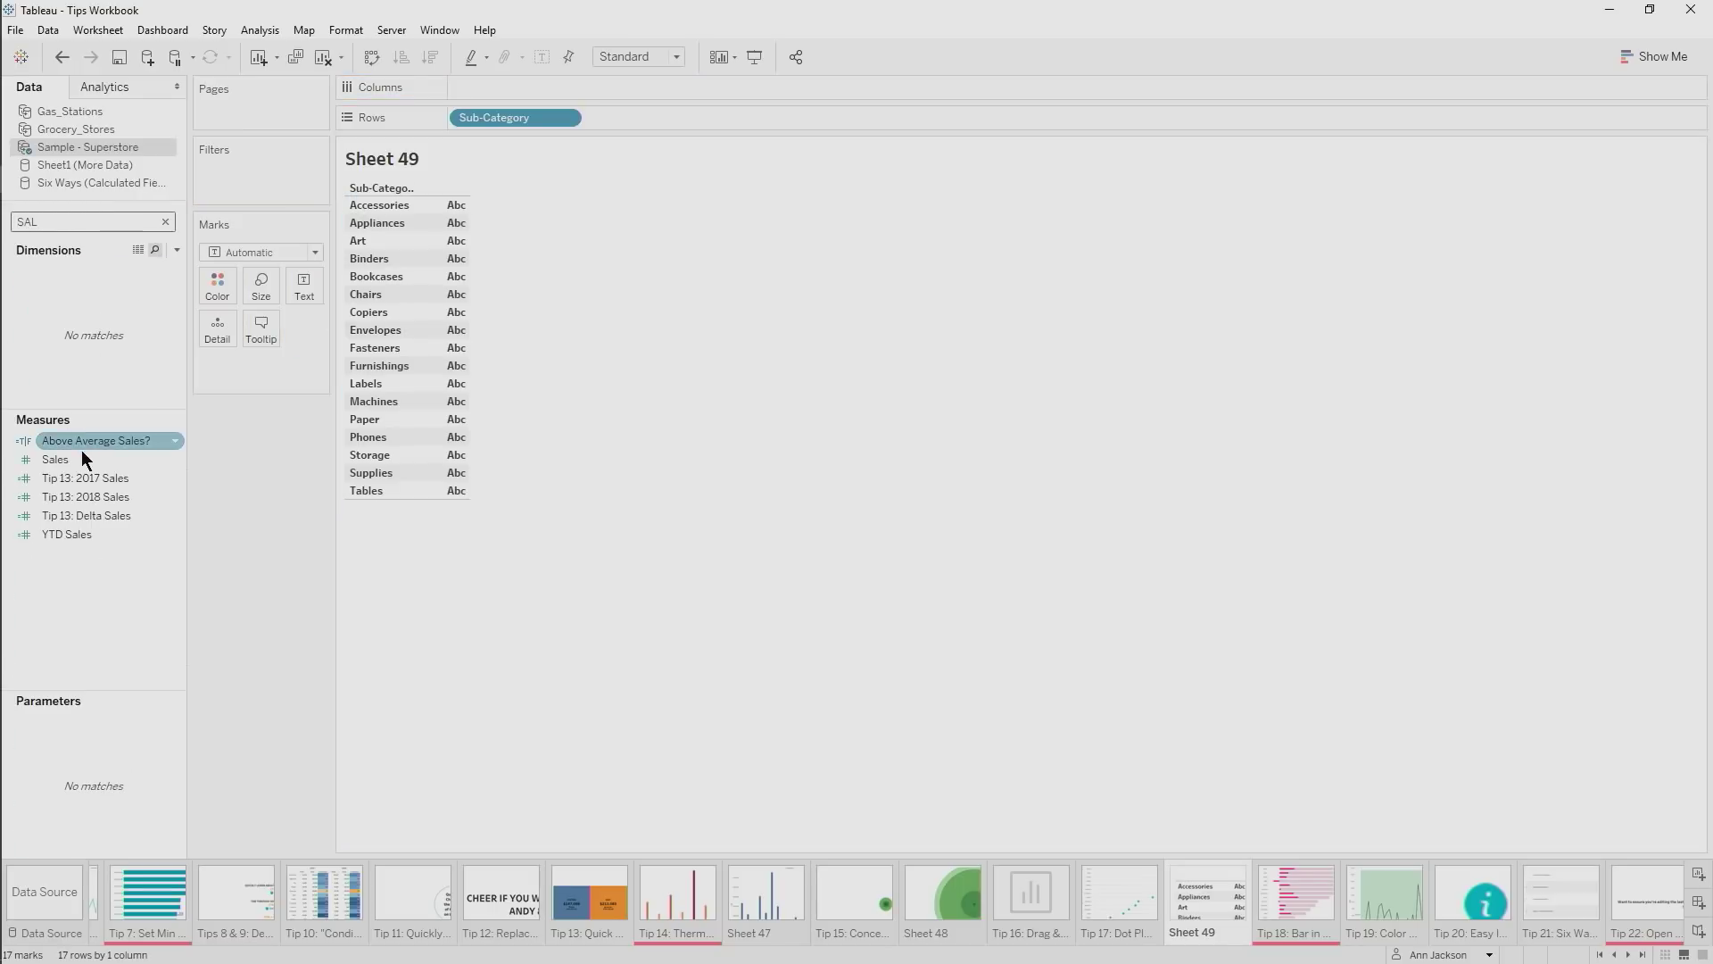
drag(56, 459, 507, 85)
Change the mark type to Circle and fit the sheet to Entire View
click(271, 250)
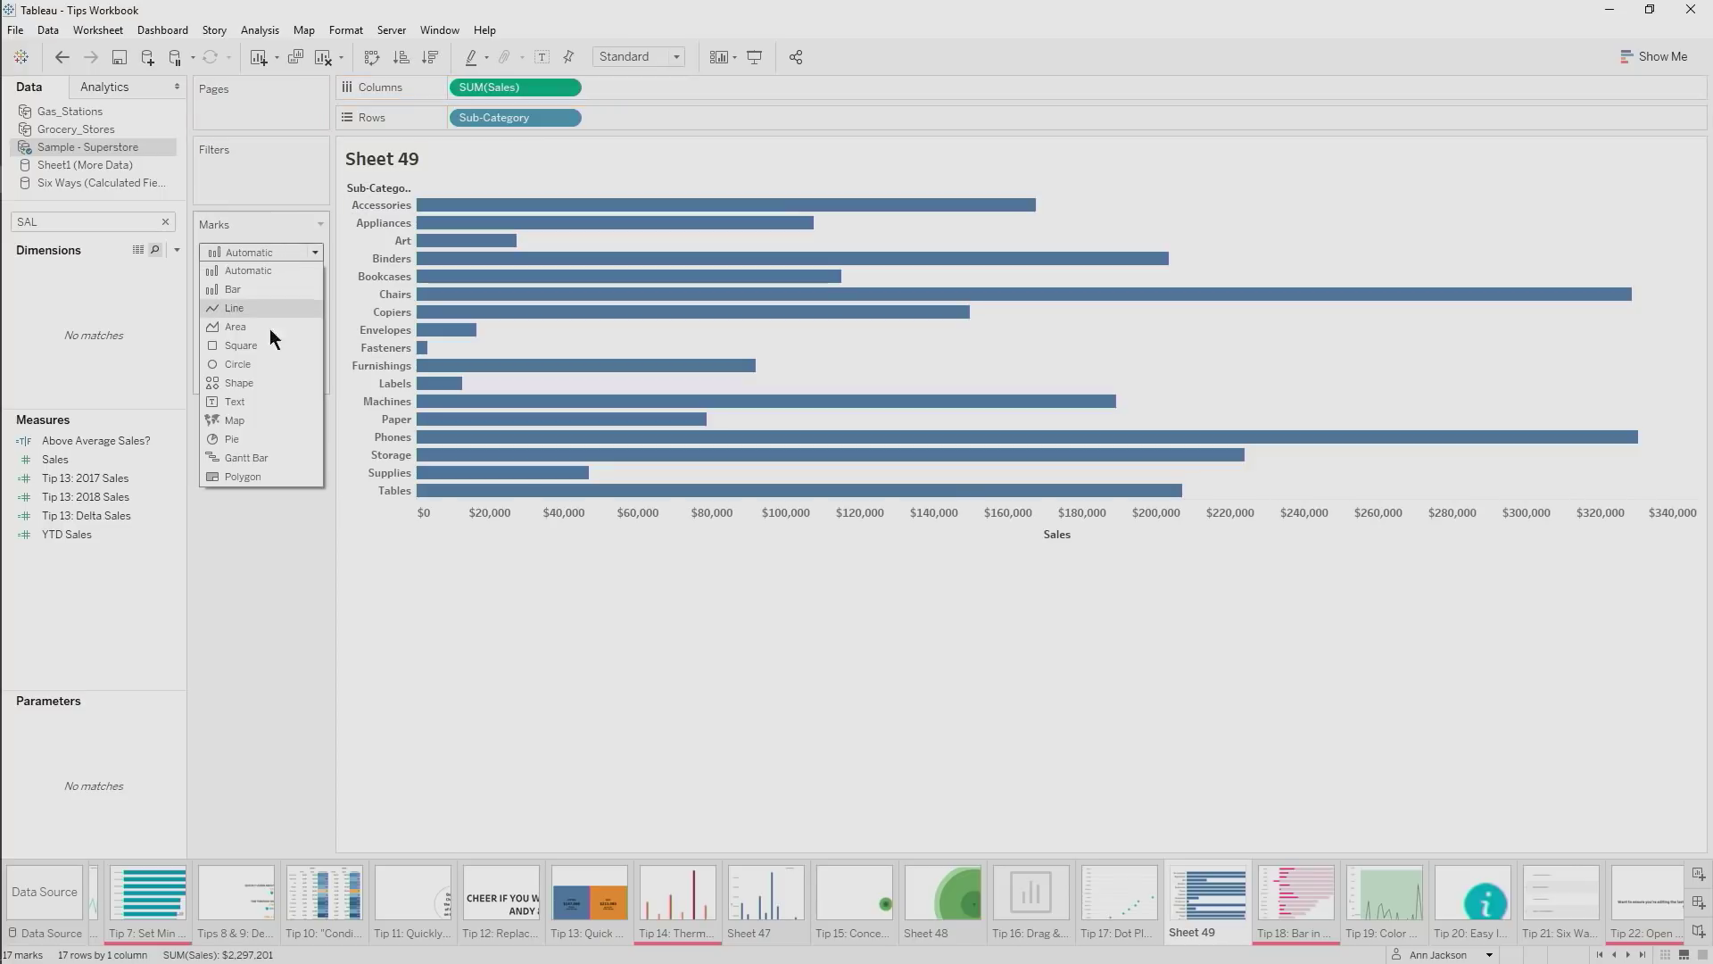
click(270, 361)
click(665, 56)
click(651, 131)
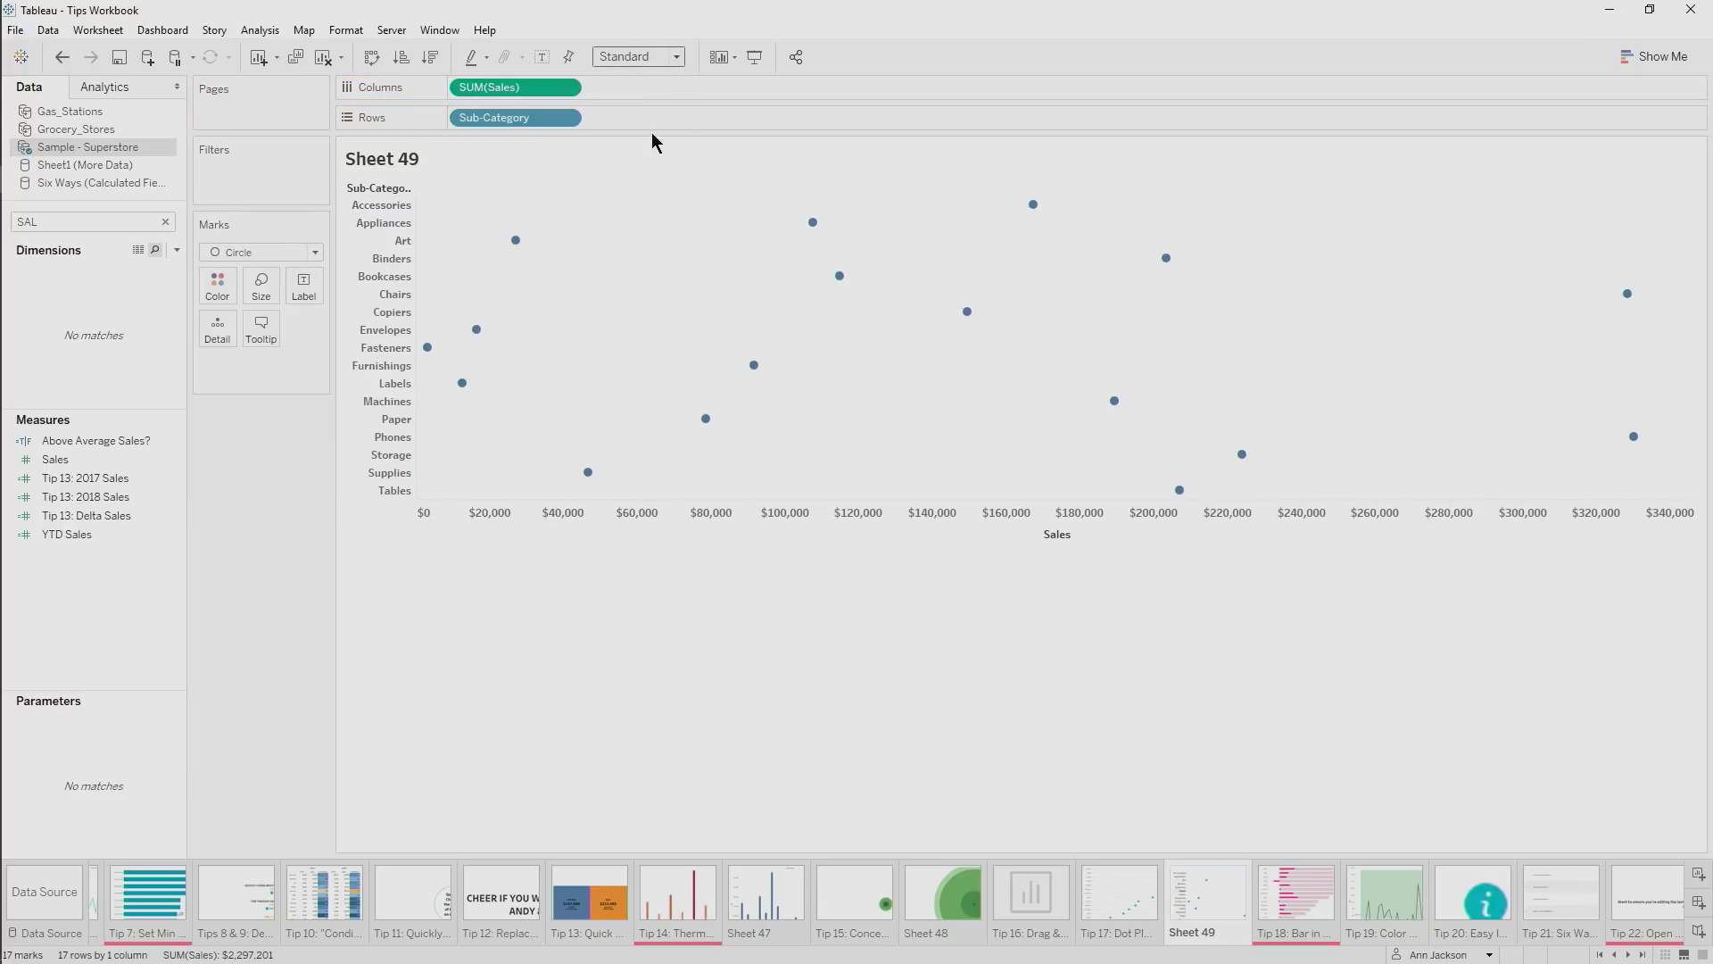
Add an ad hoc MIN(1) calculation to Columns beside the Sales measure
double_click(650, 87)
text(MIN(1))
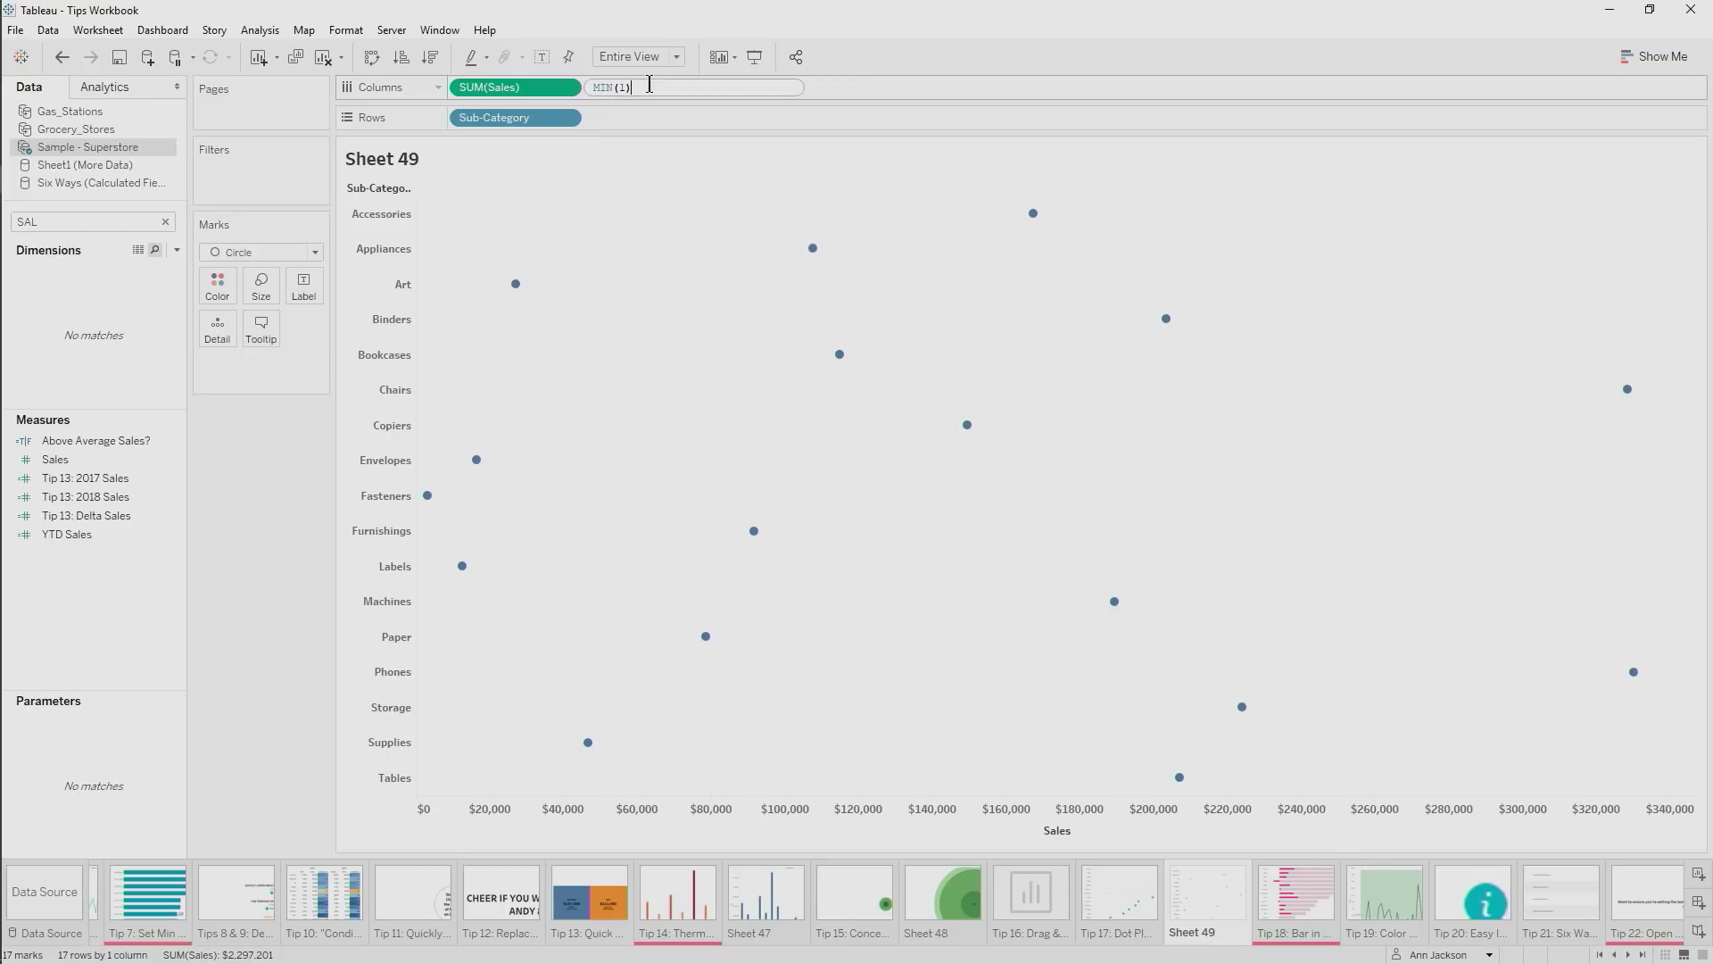
key(Return)
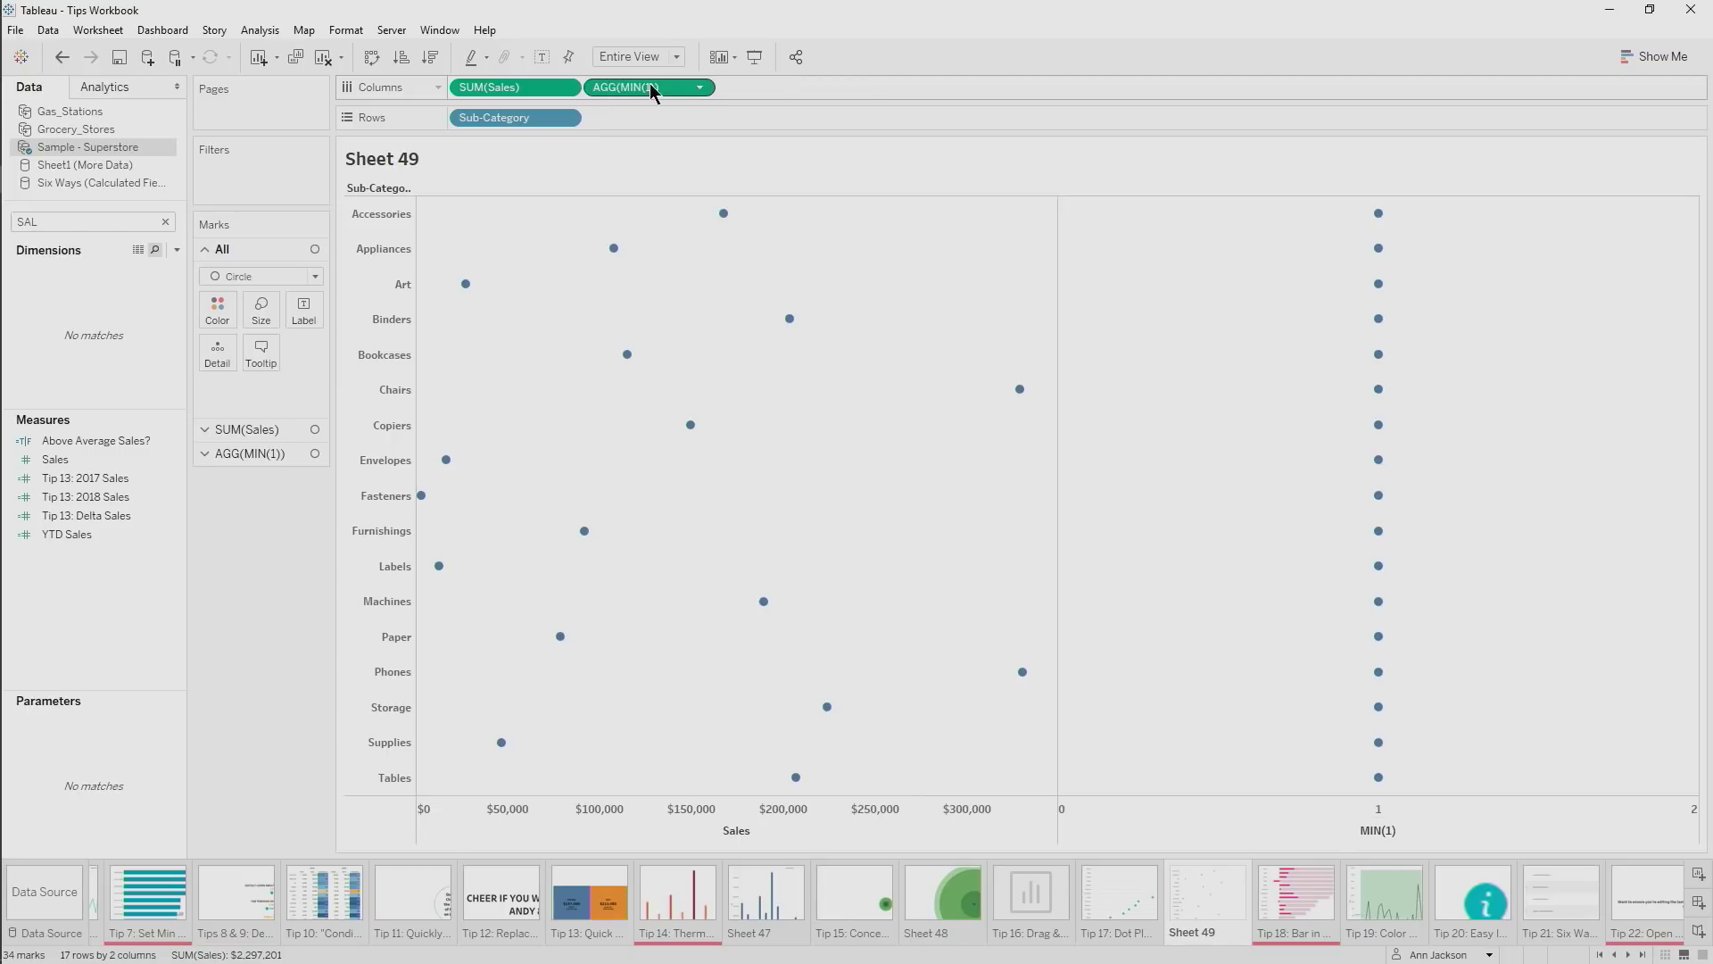
Combine MIN(1) with Sales as a dual axis and remove Measure Names from the marks' color
right_click(668, 89)
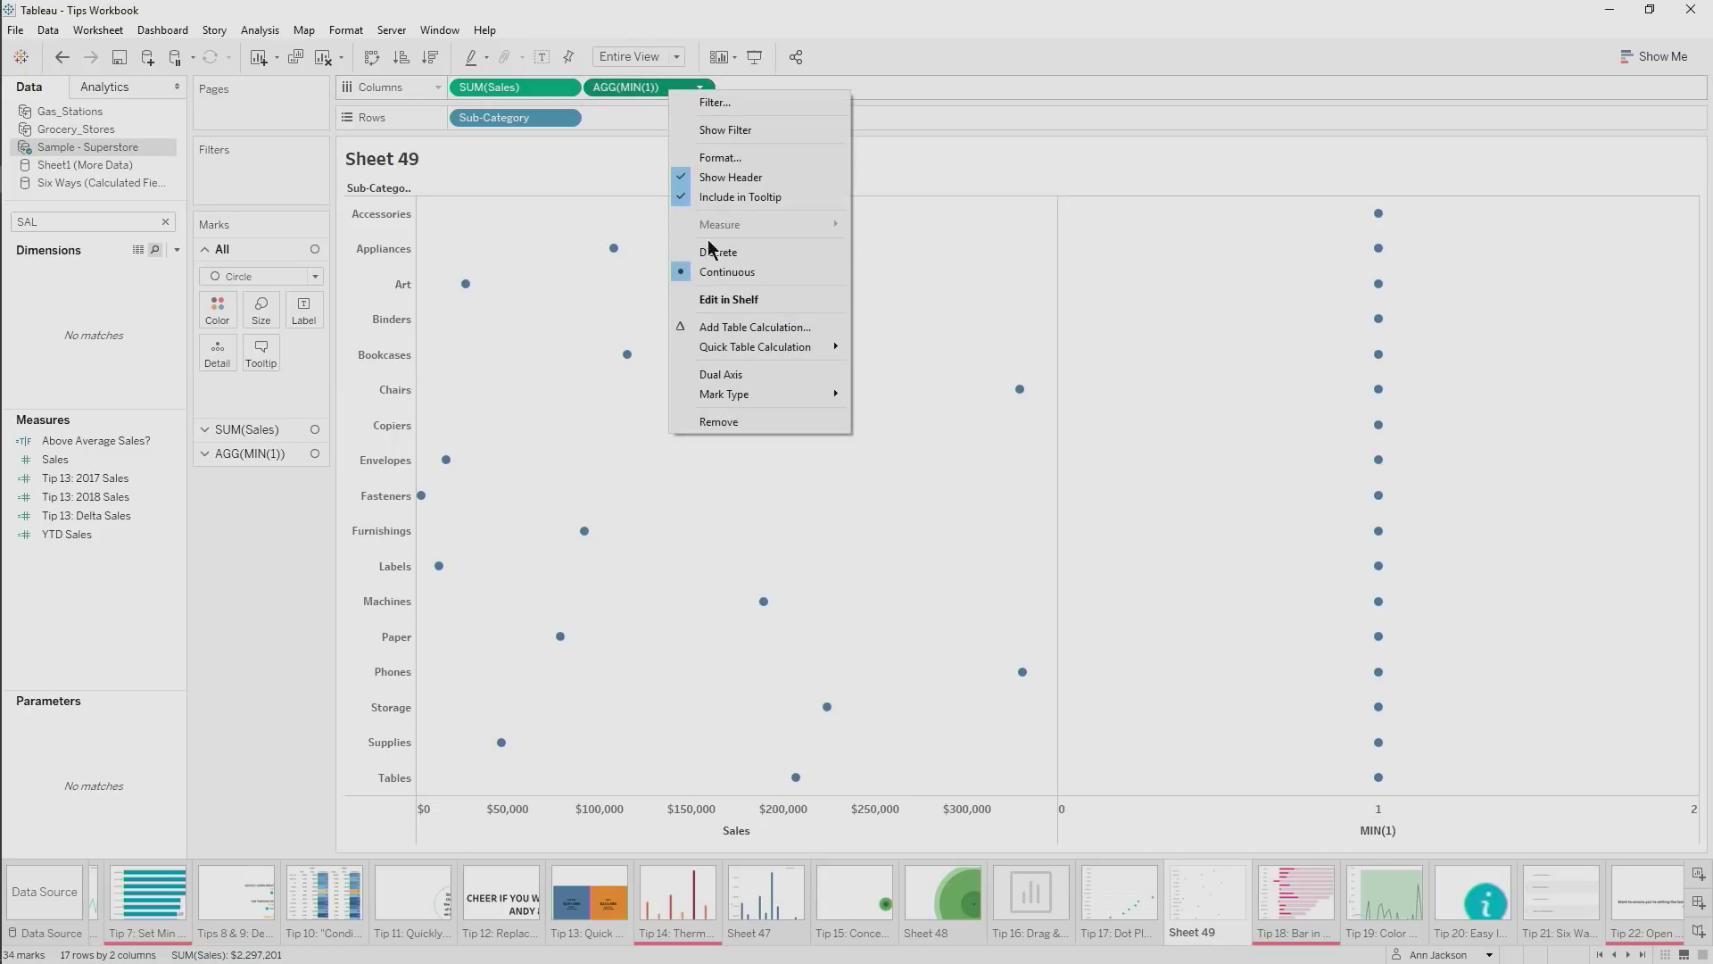
click(732, 376)
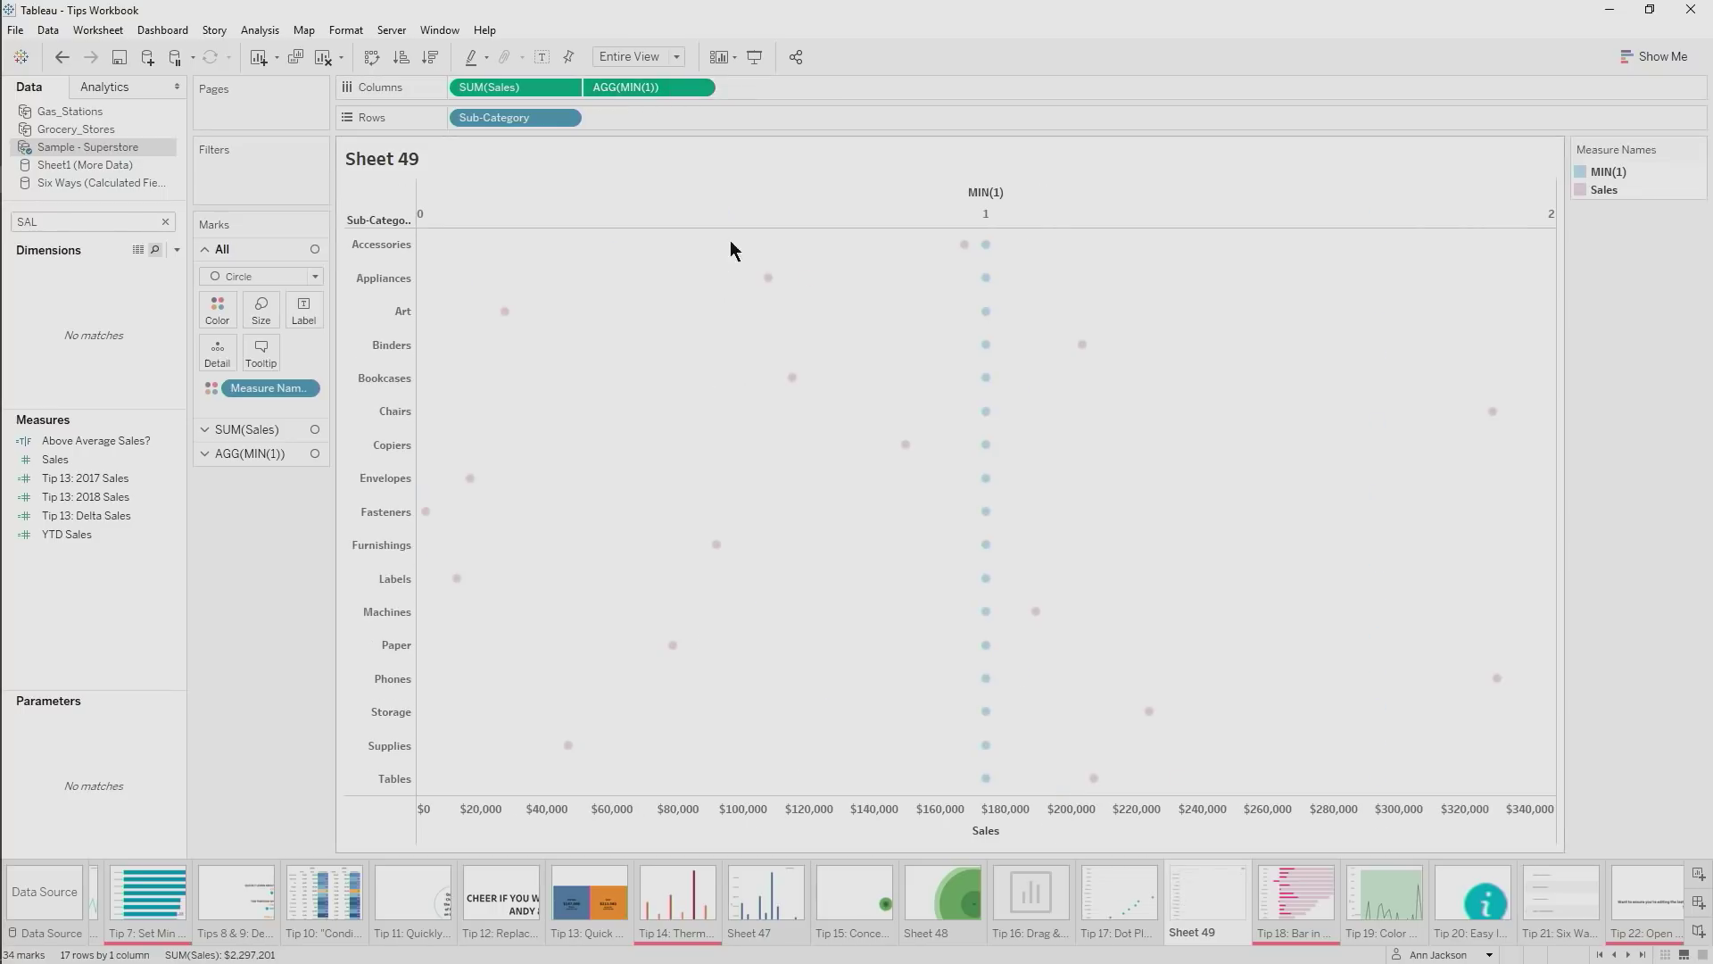
drag(288, 396, 271, 447)
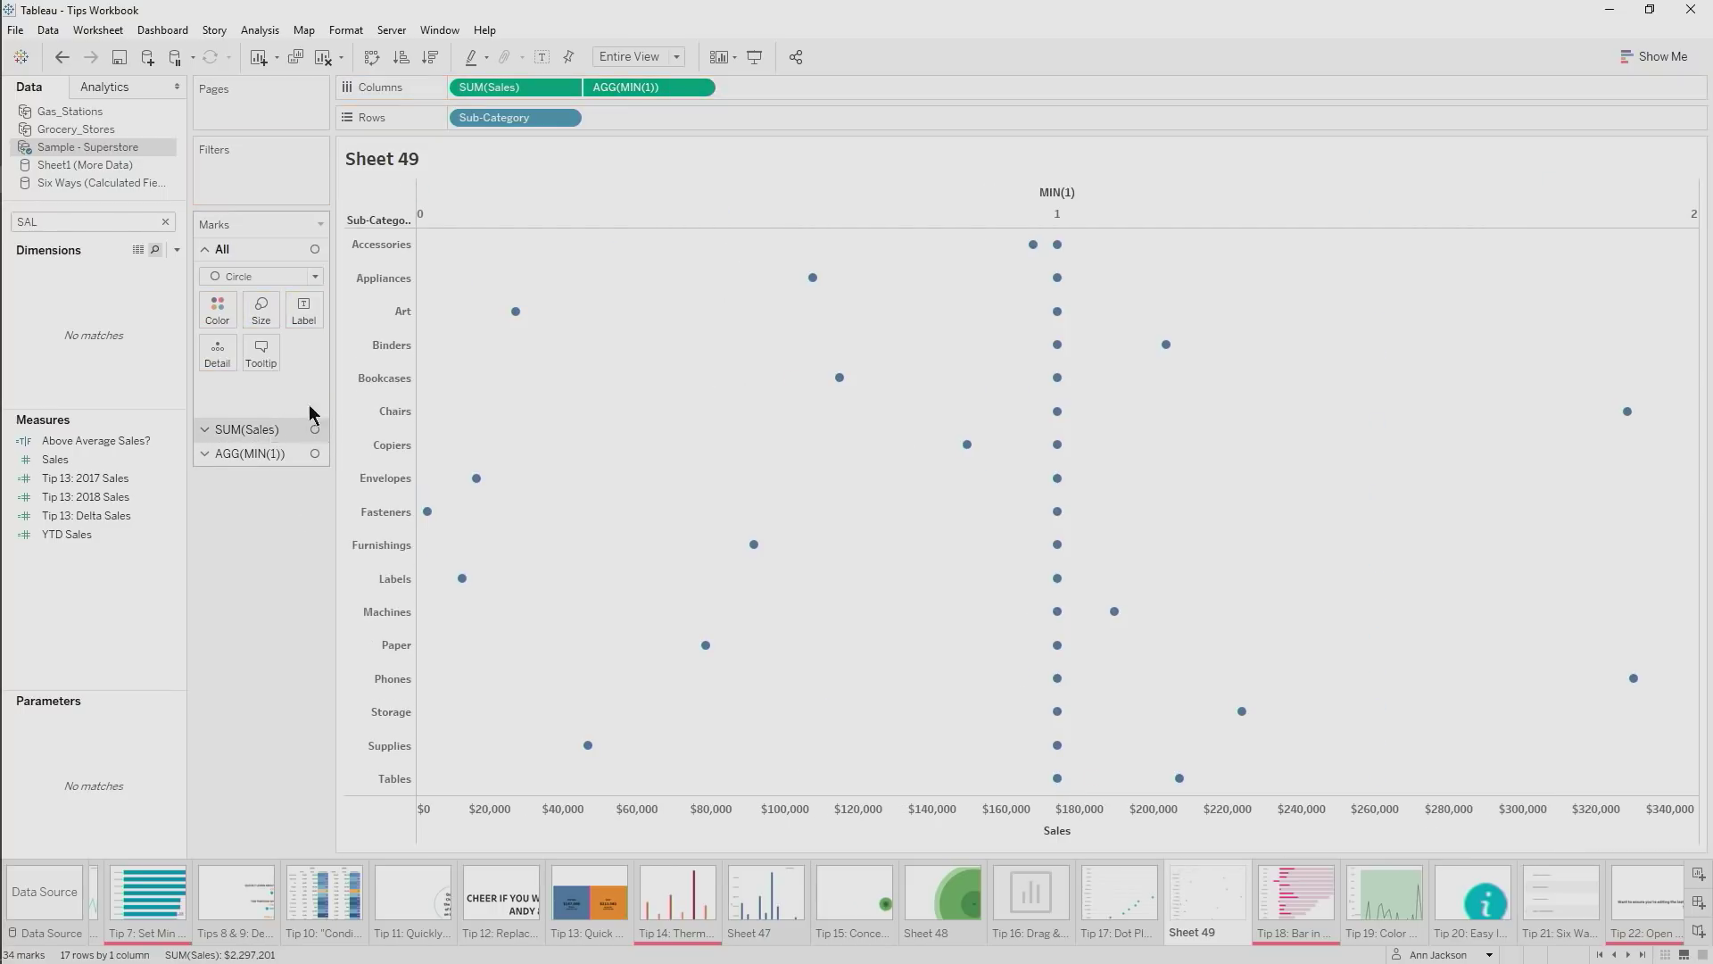
Change the MIN(1) marks to Bar and color them light gray
click(252, 453)
click(257, 326)
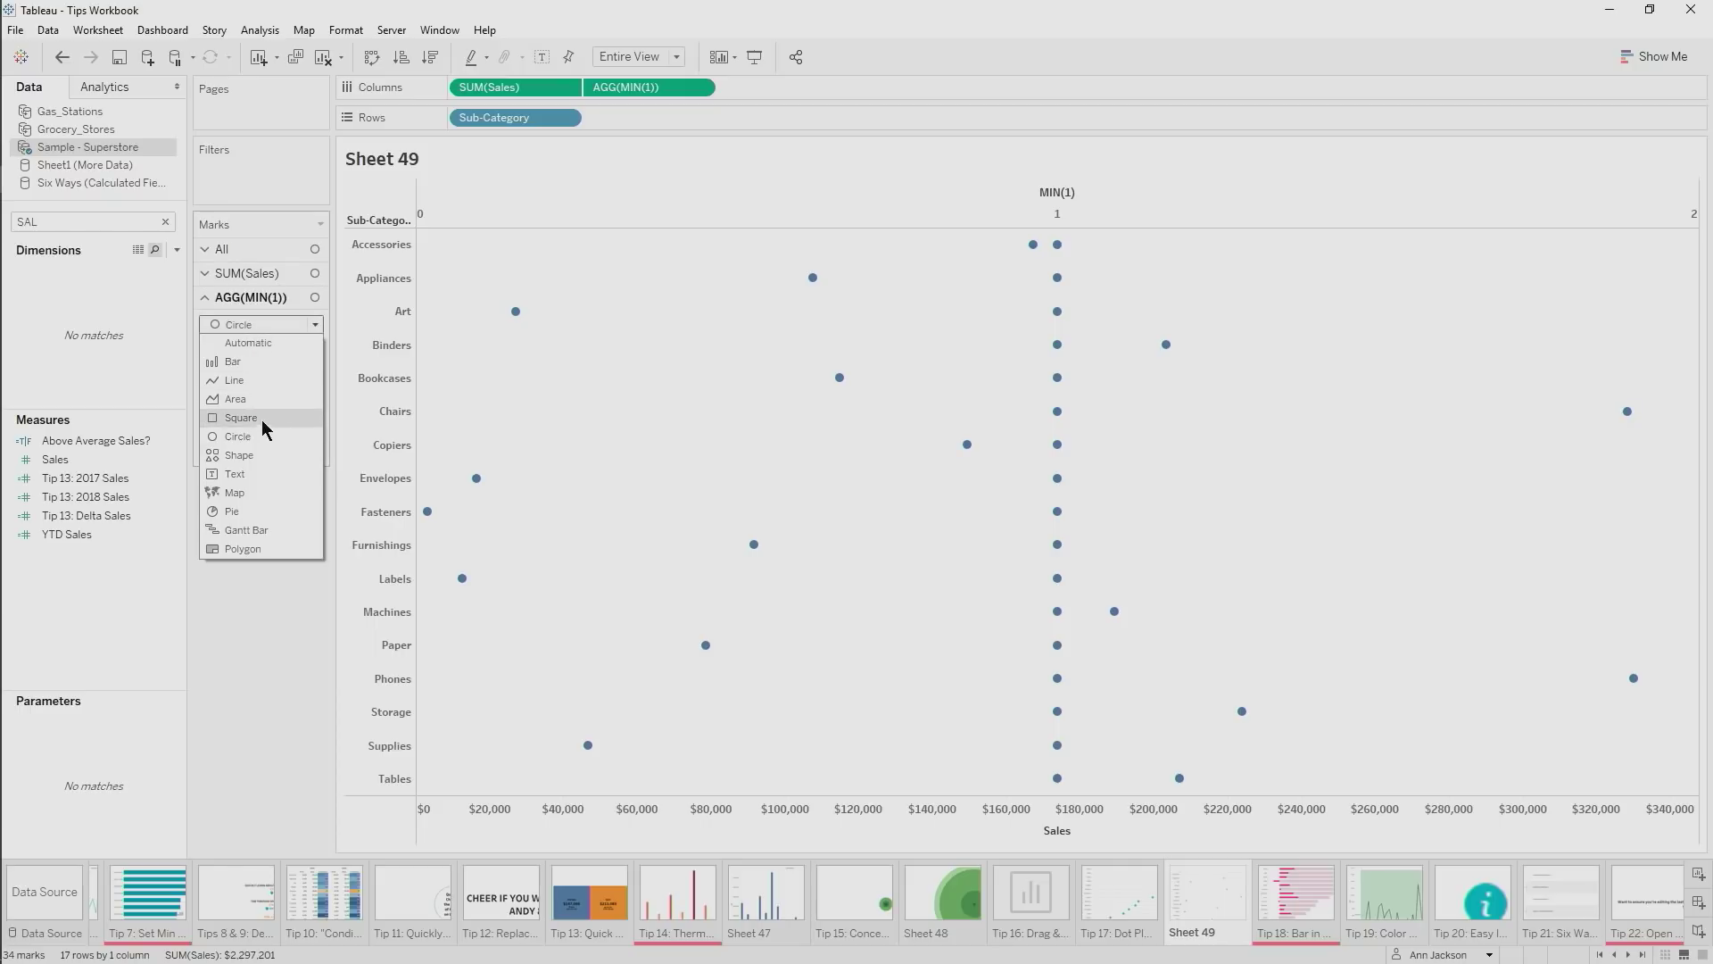
key(Escape)
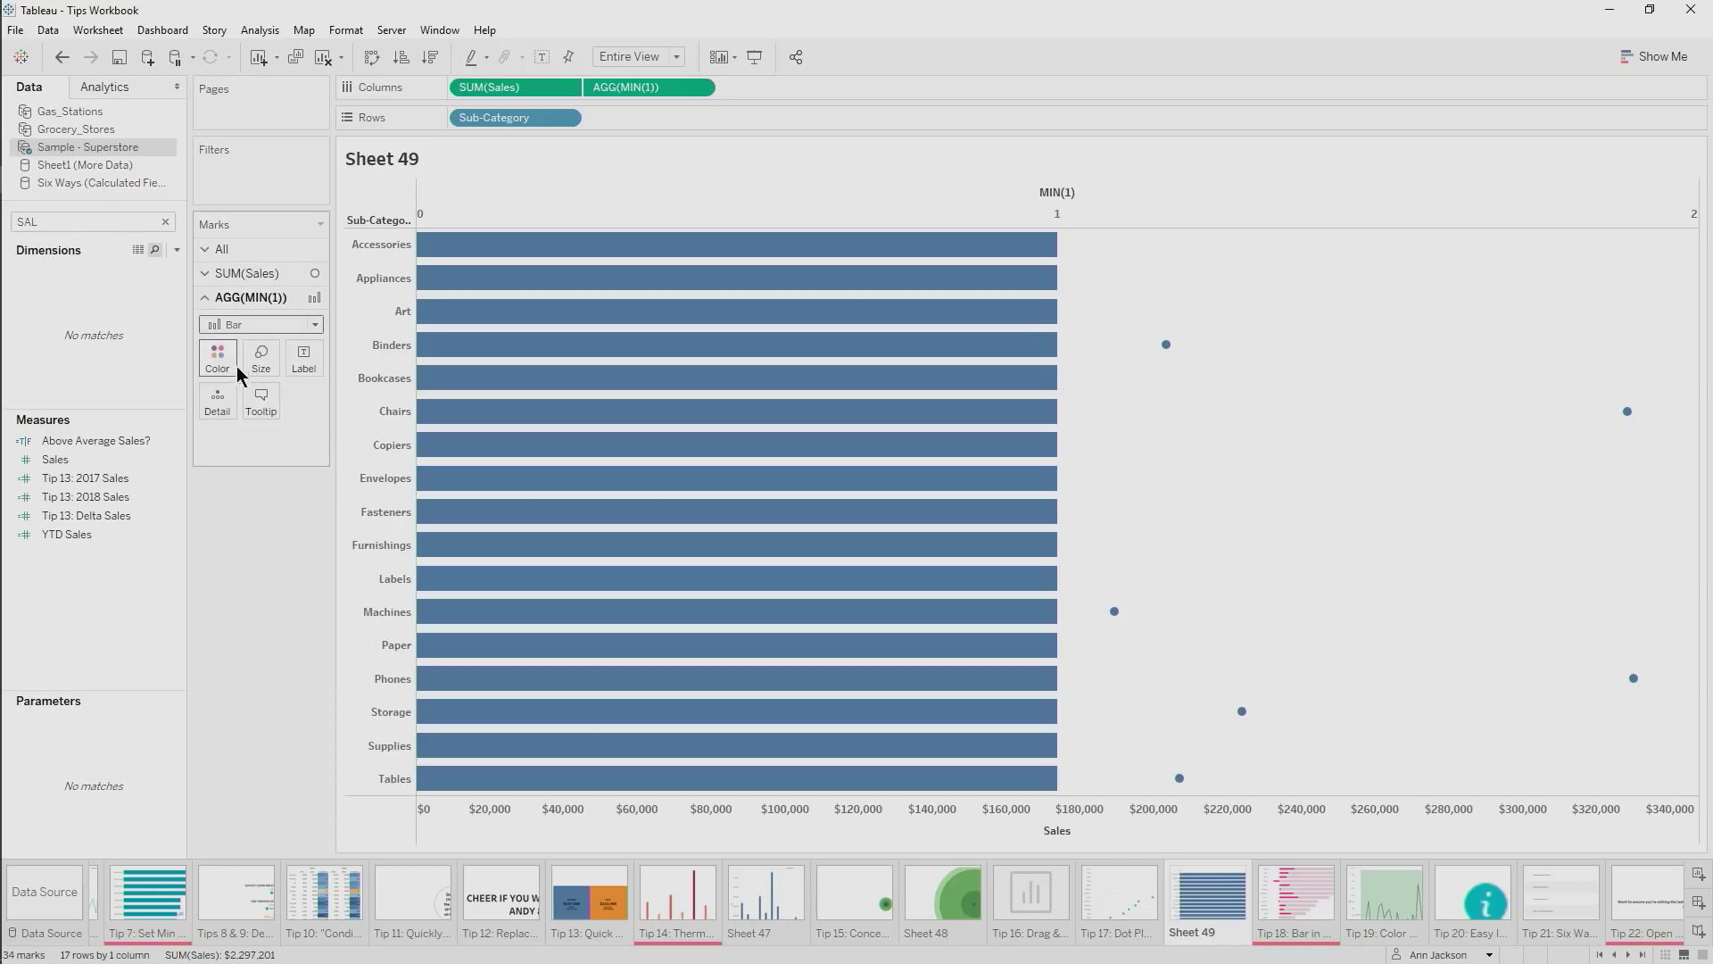
click(234, 364)
click(248, 428)
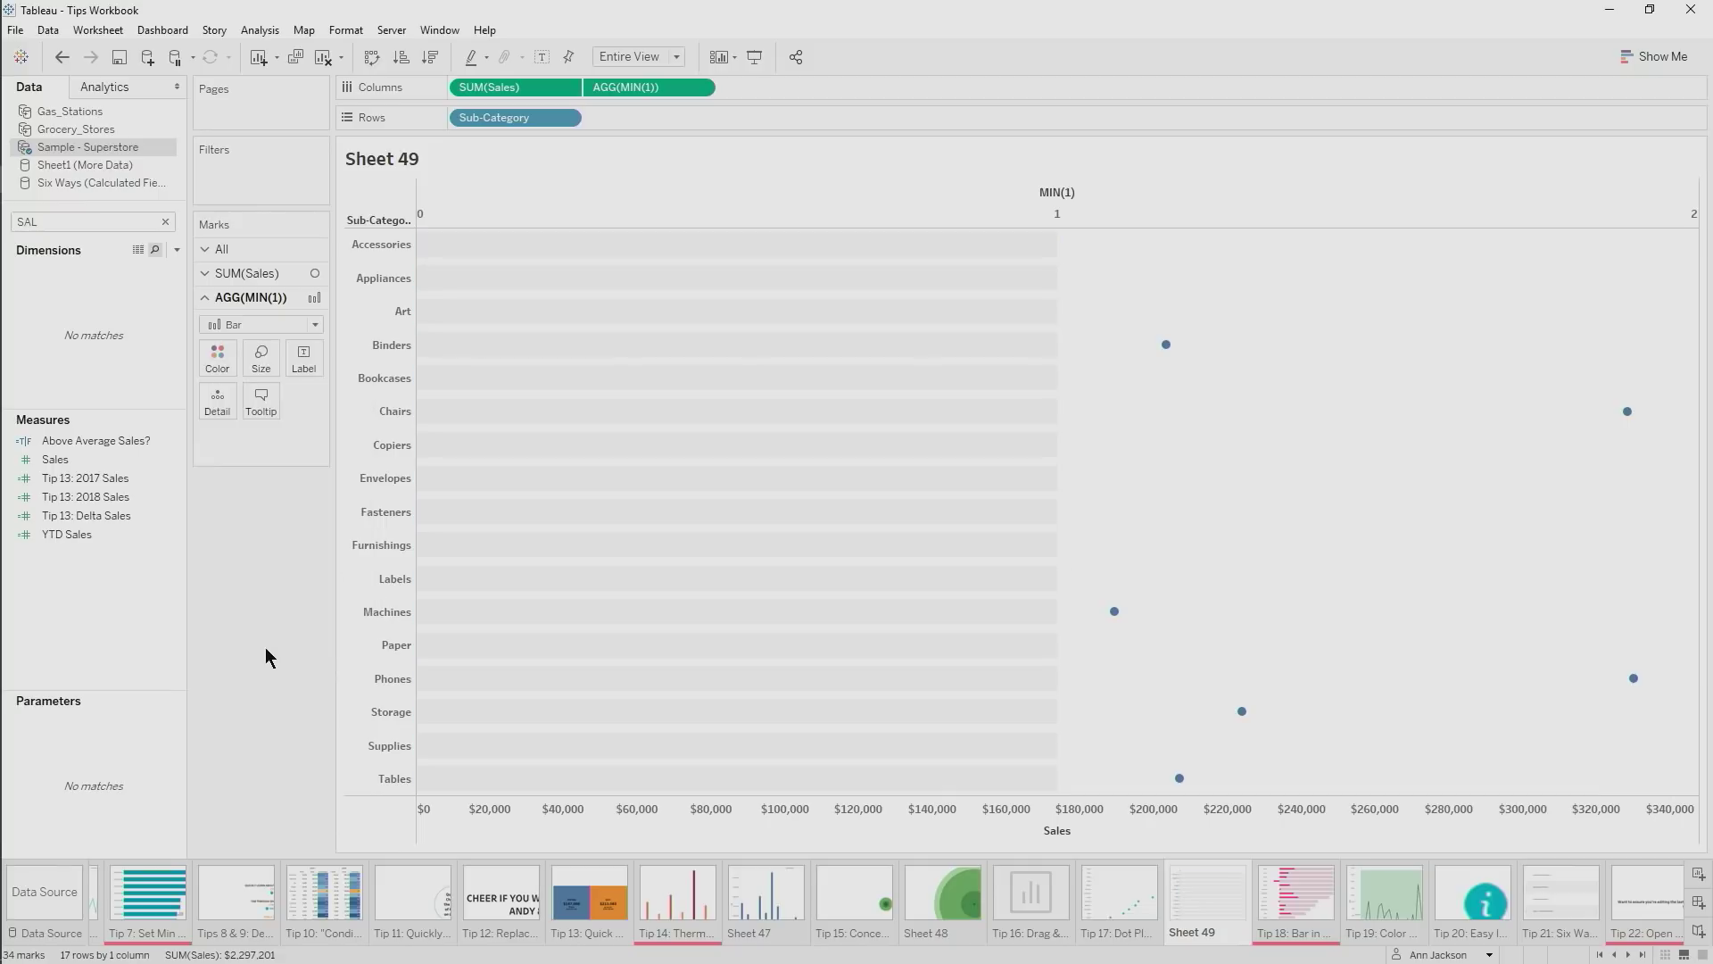
Fix the MIN(1) axis range with an end value of 1
right_click(800, 220)
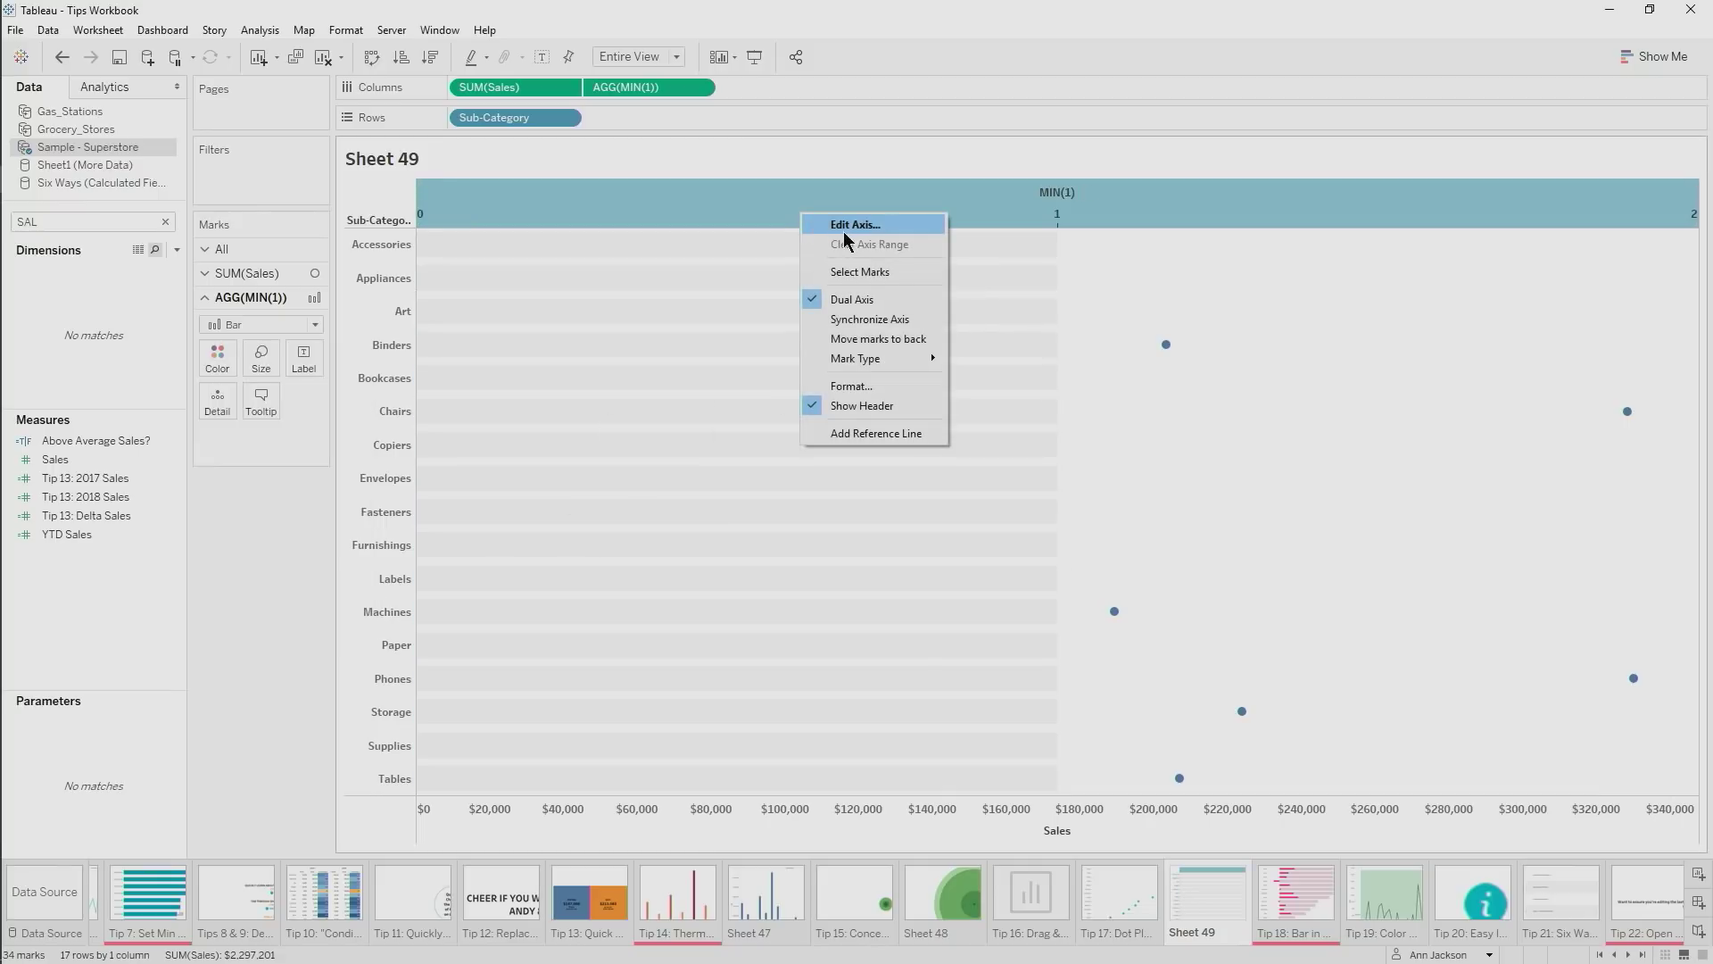
key(Escape)
double_click(868, 218)
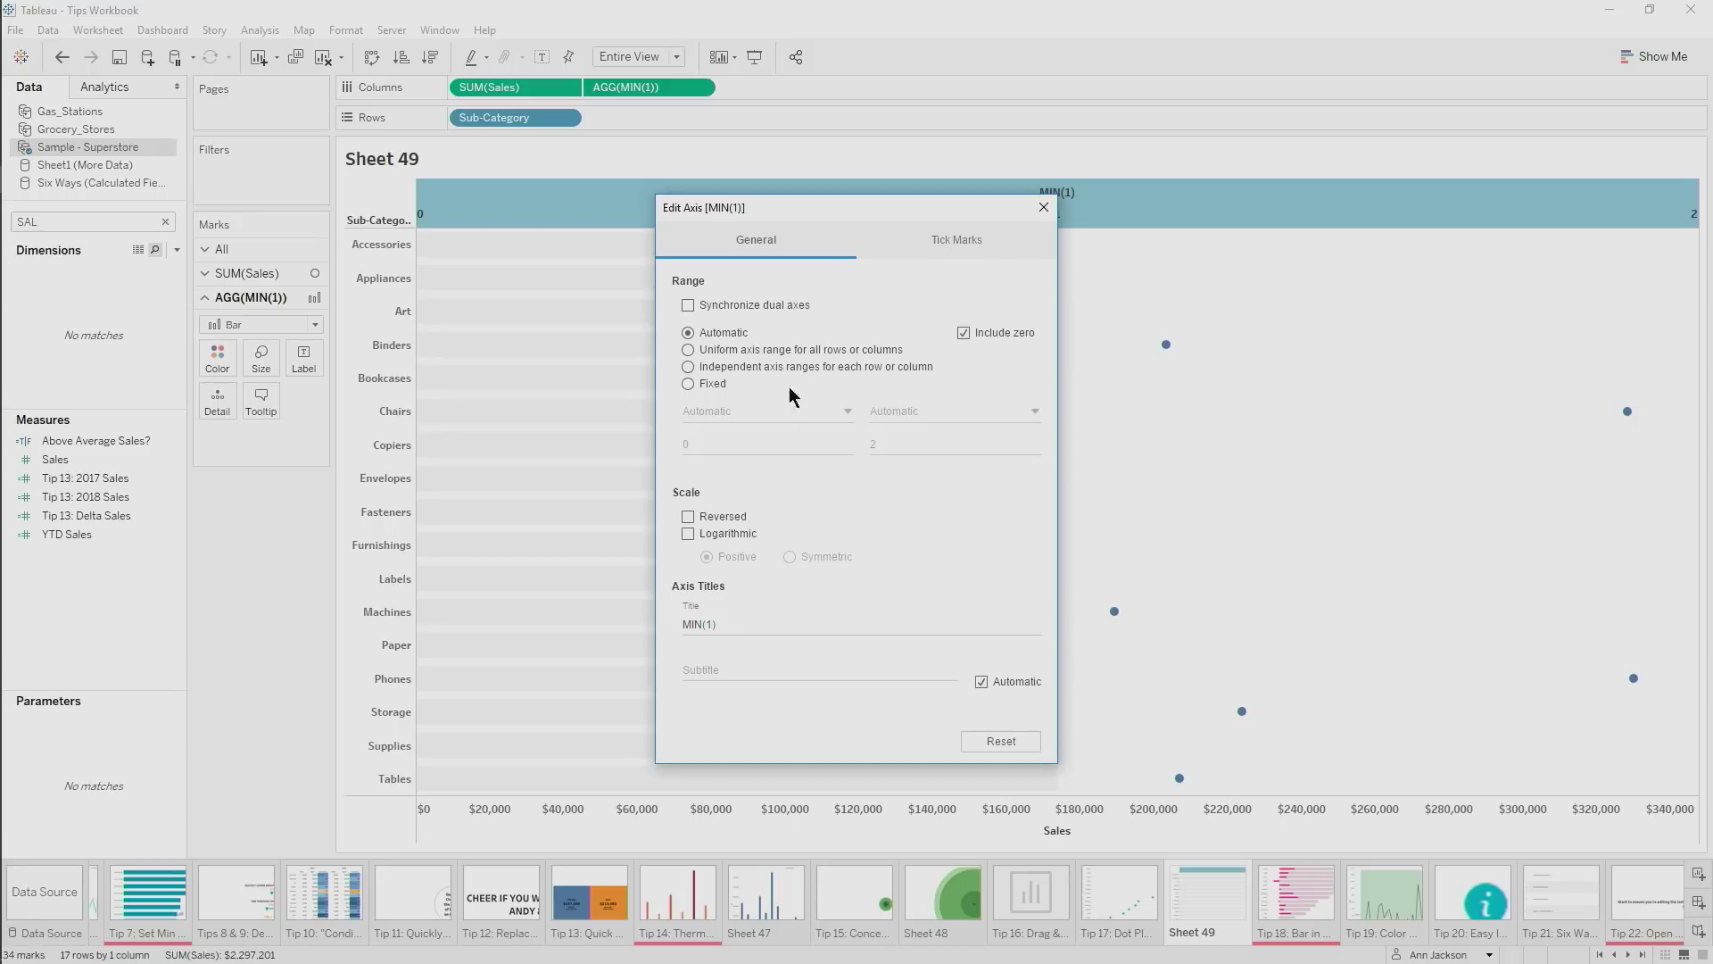
click(690, 387)
click(901, 438)
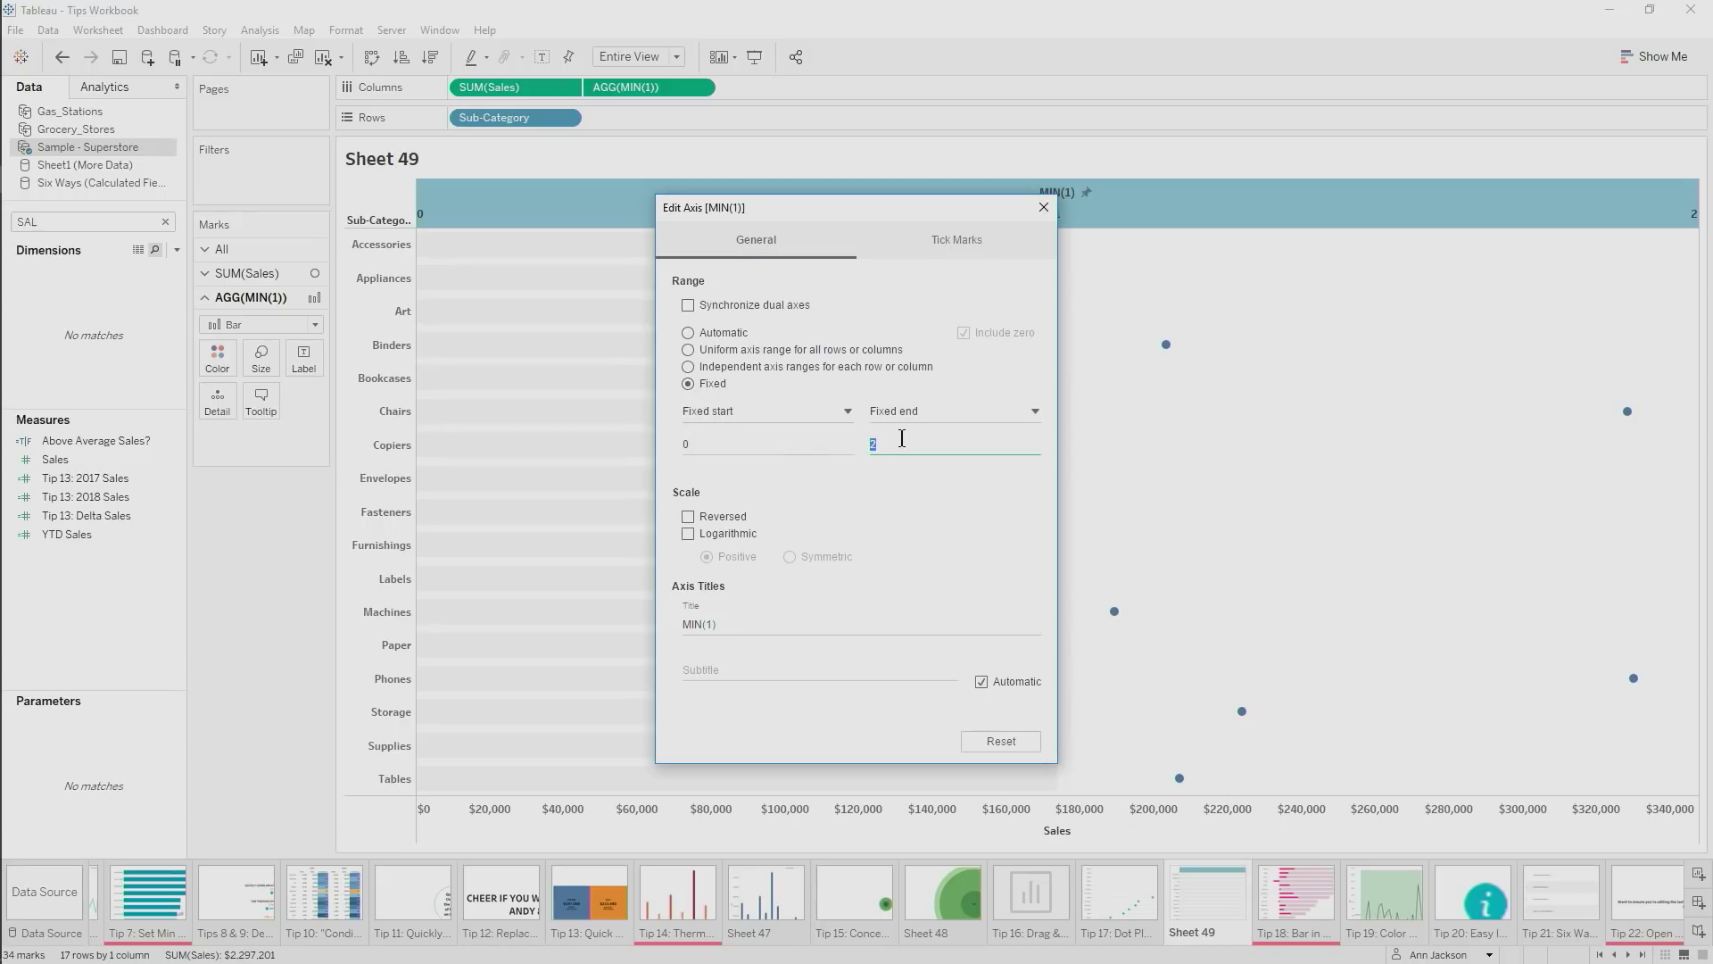
text(1)
click(1043, 207)
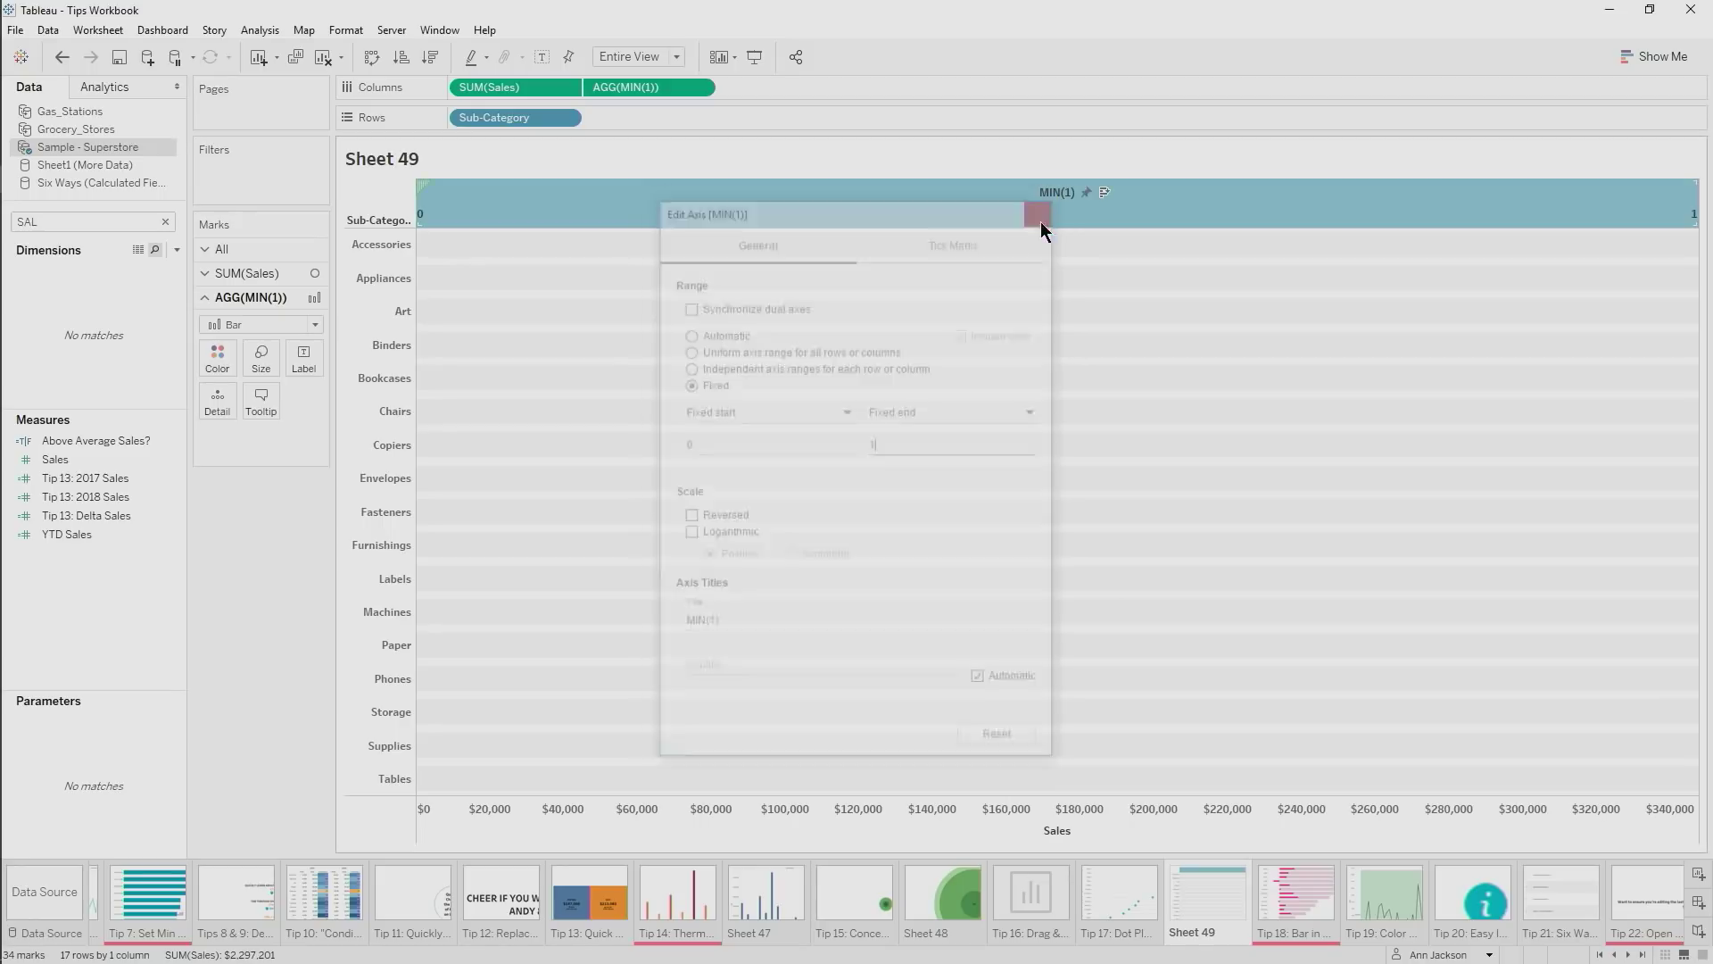
Make the MIN(1) bars thinner and move them behind the Sales circles
click(264, 361)
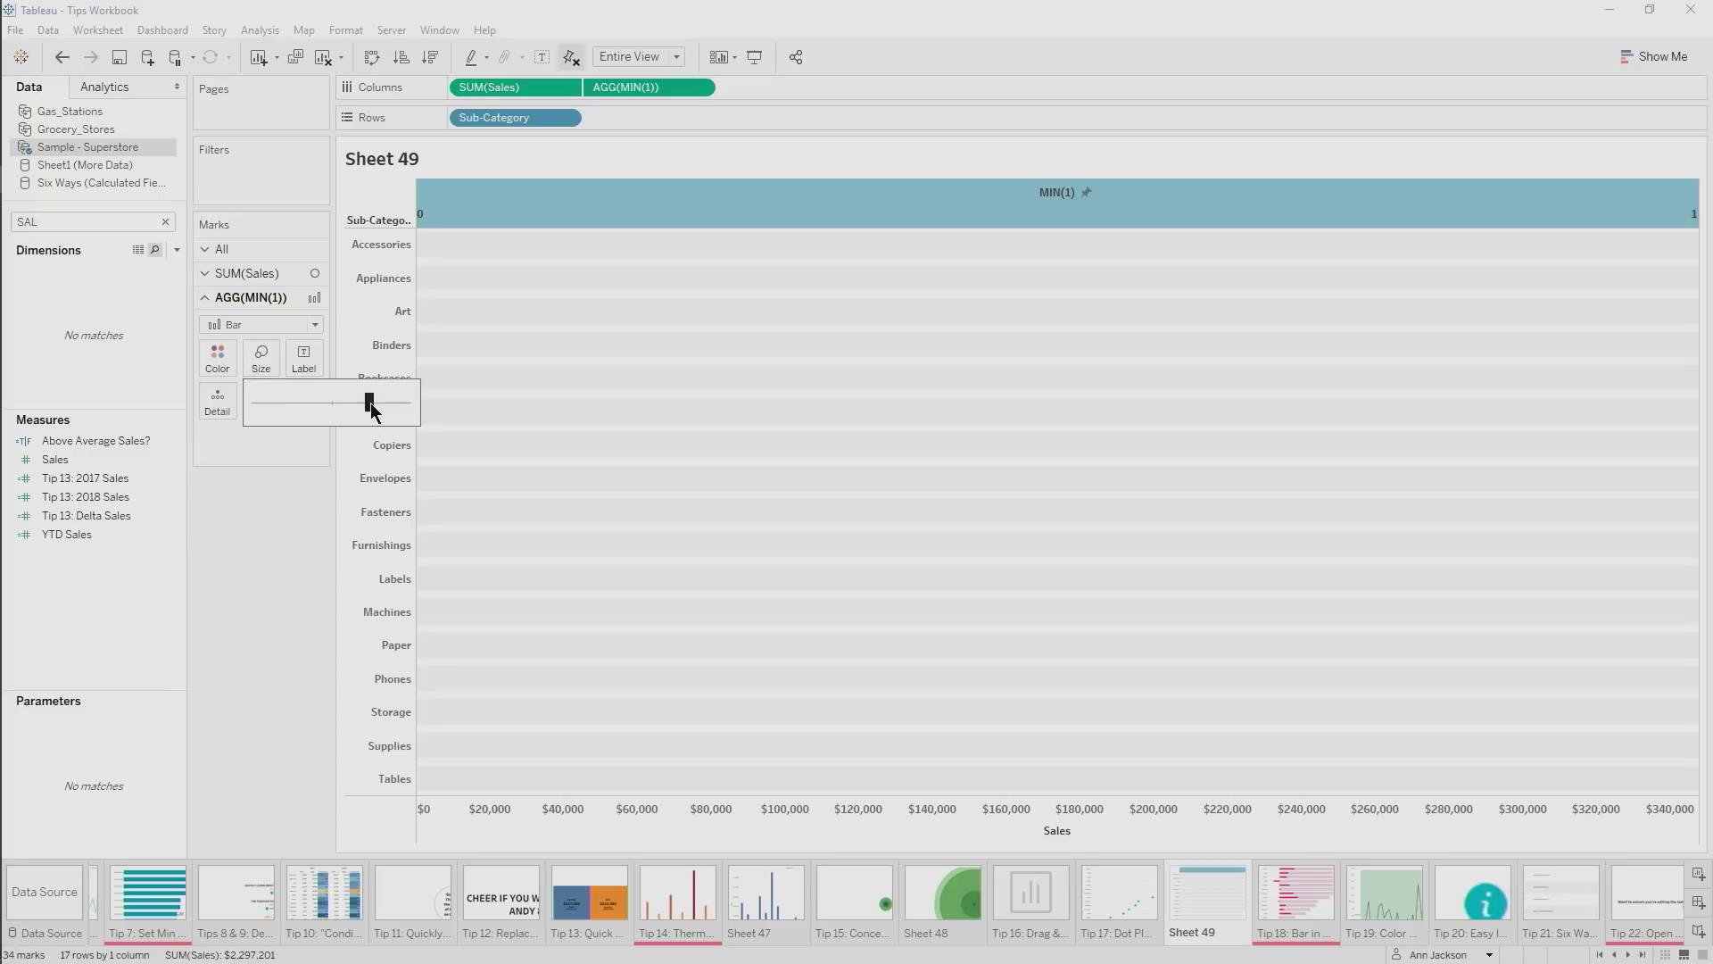
right_click(598, 211)
click(671, 337)
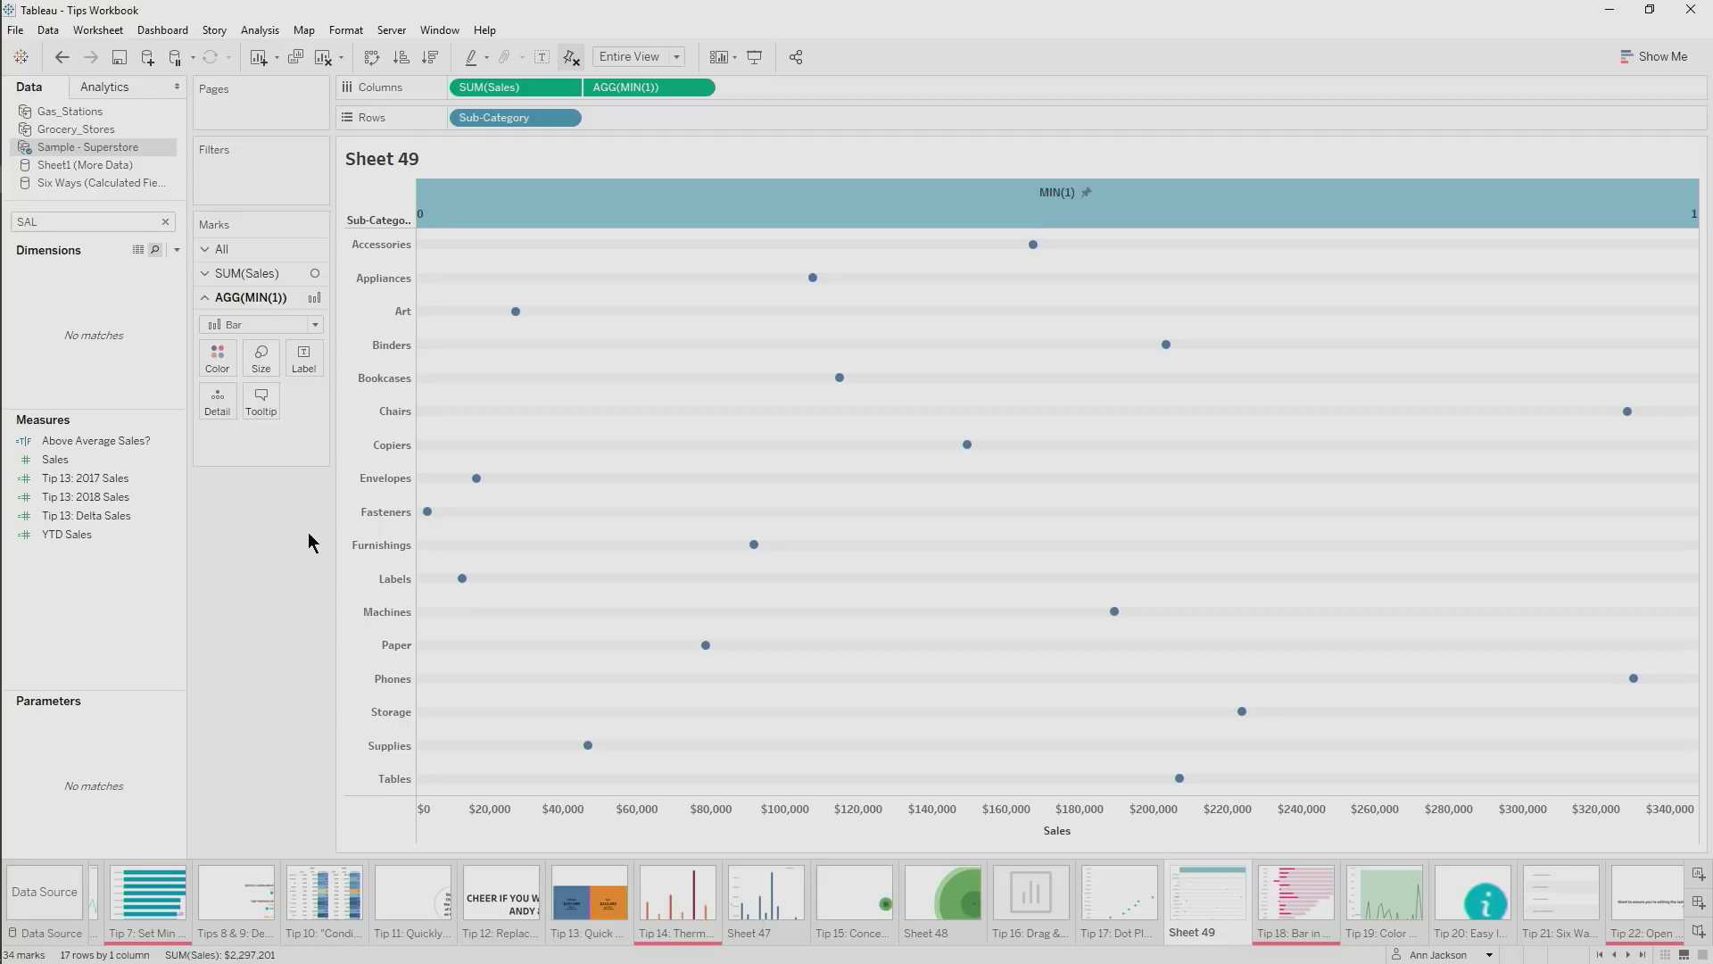
Sort the sub-categories in descending order
click(431, 56)
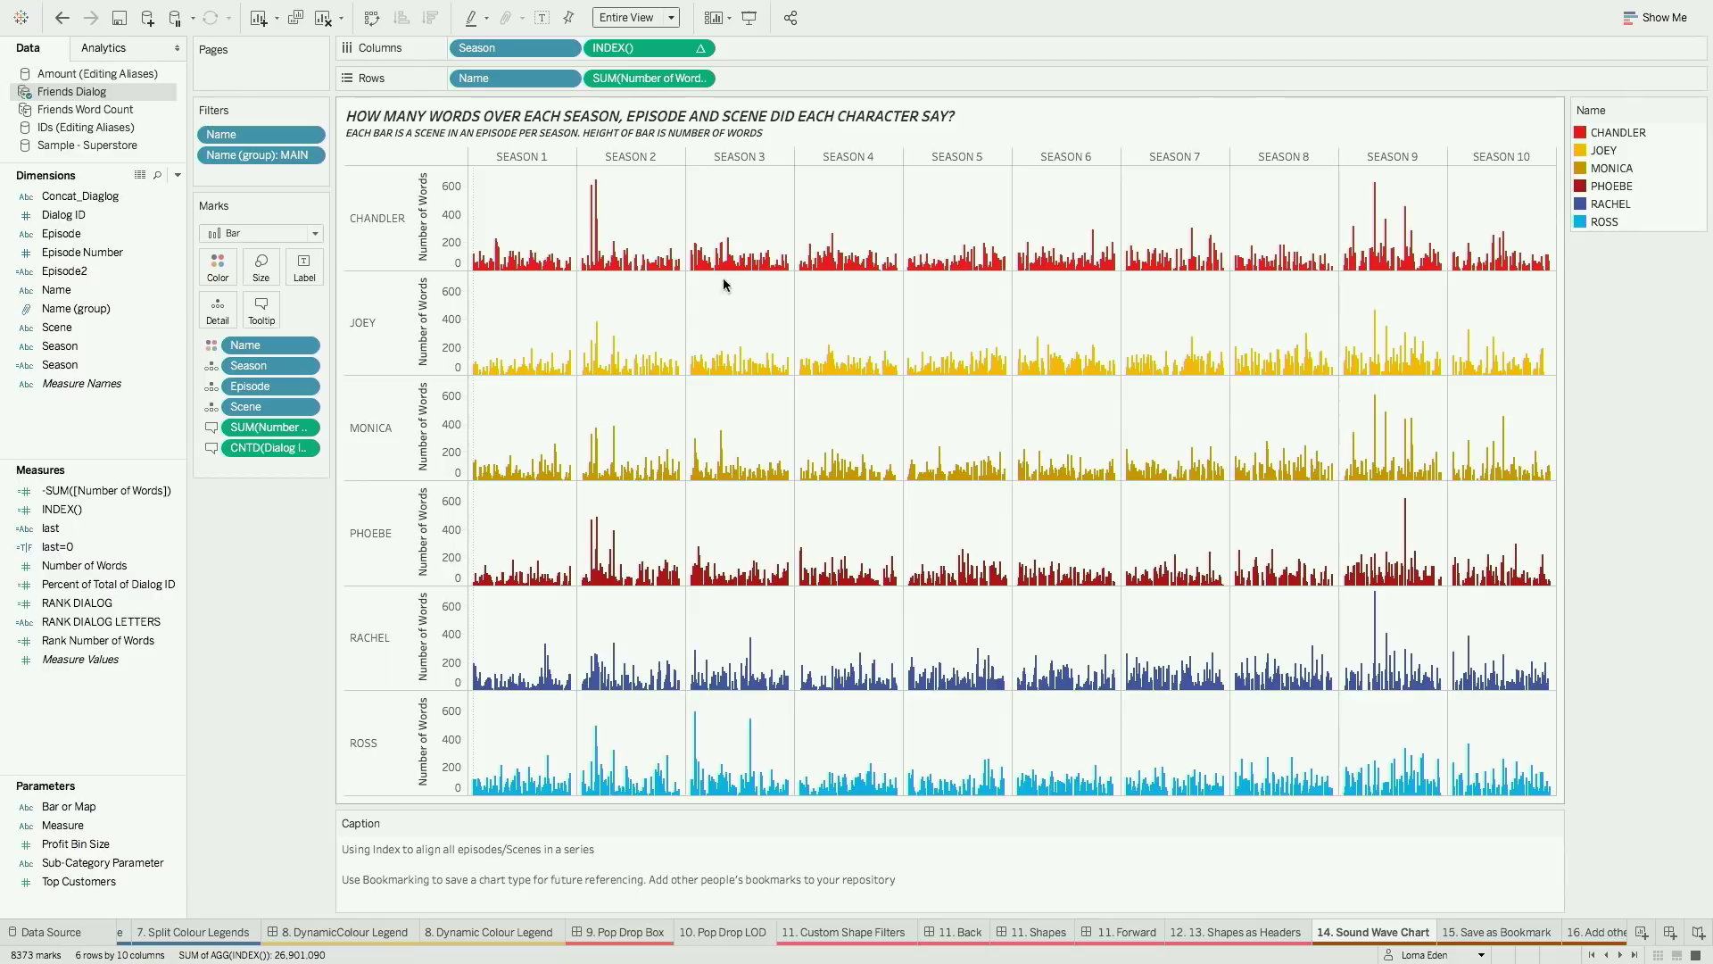
Duplicate the Number of Words measure on Rows and change the copy to -SUM([Number of Words])
mouse_move(656, 60)
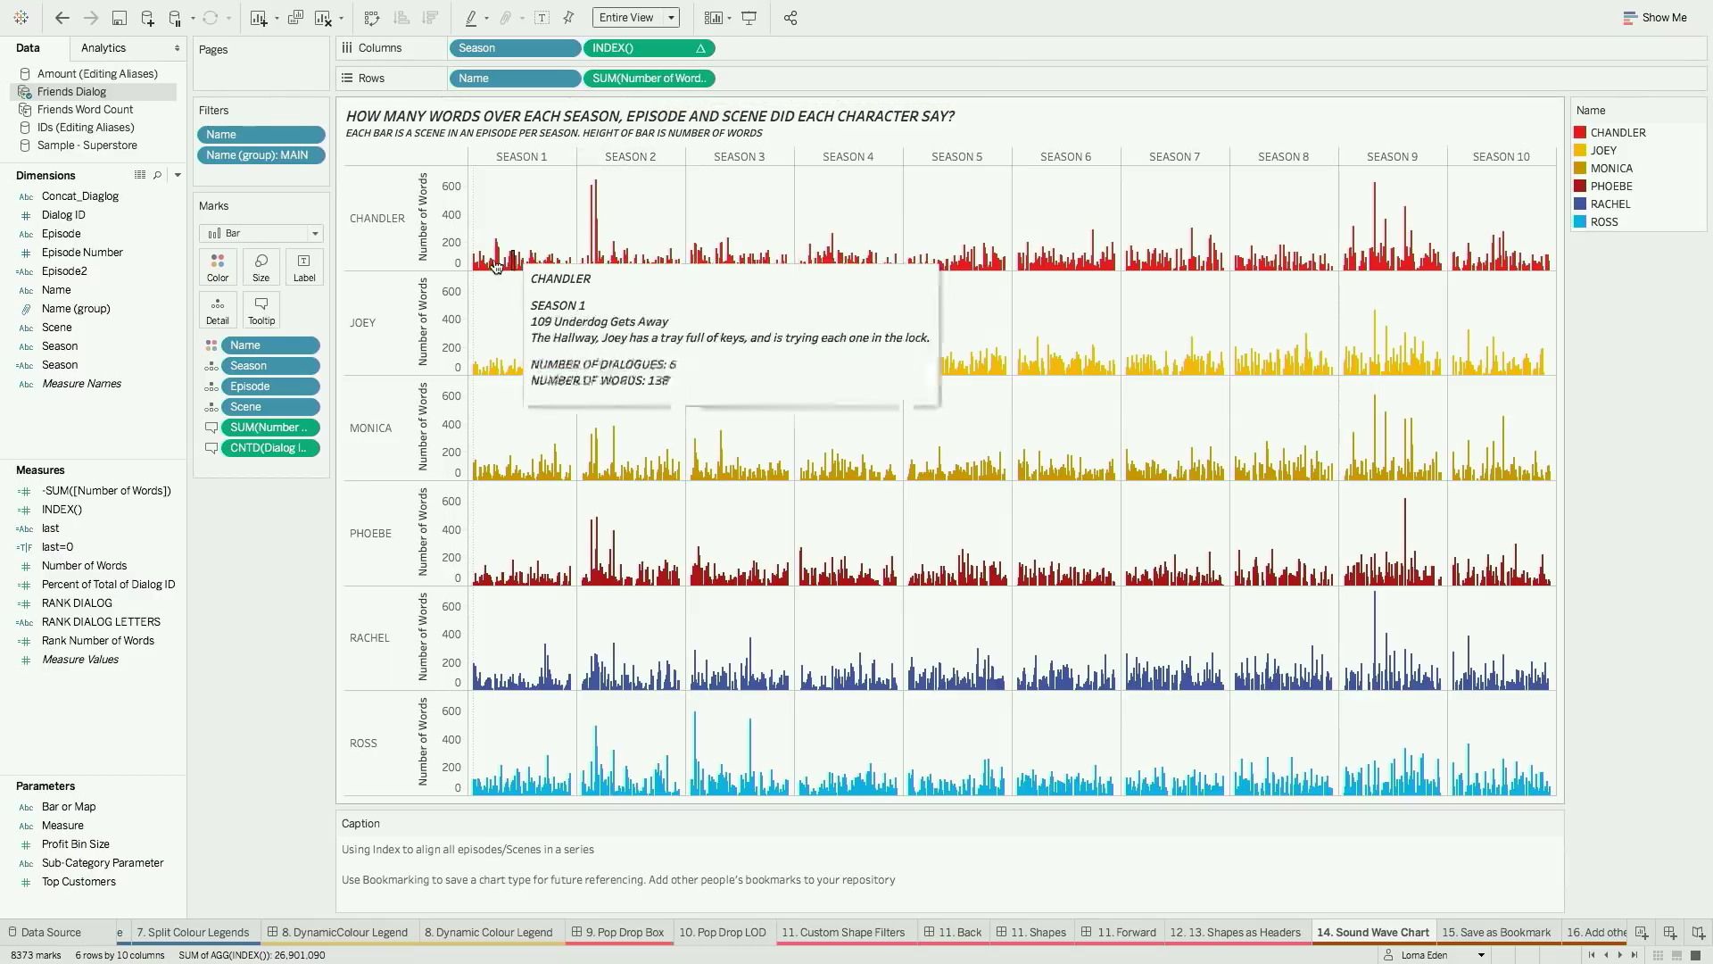
mouse_move(533, 264)
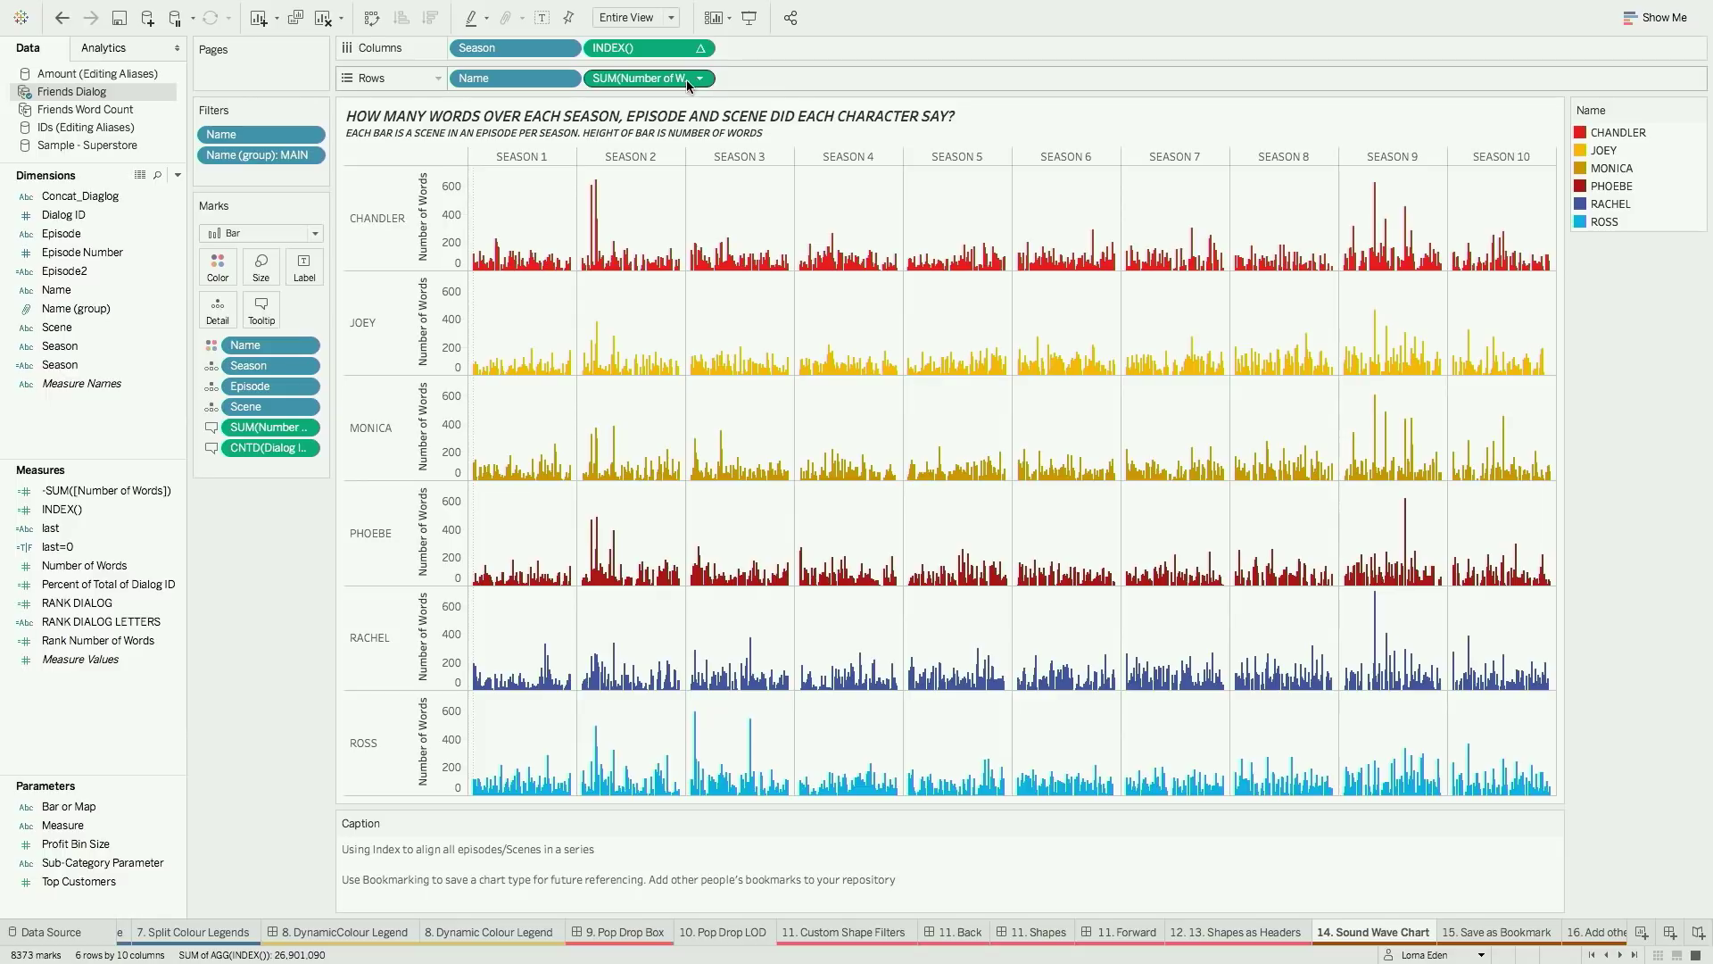
drag(688, 85, 785, 85)
drag(785, 85, 784, 78)
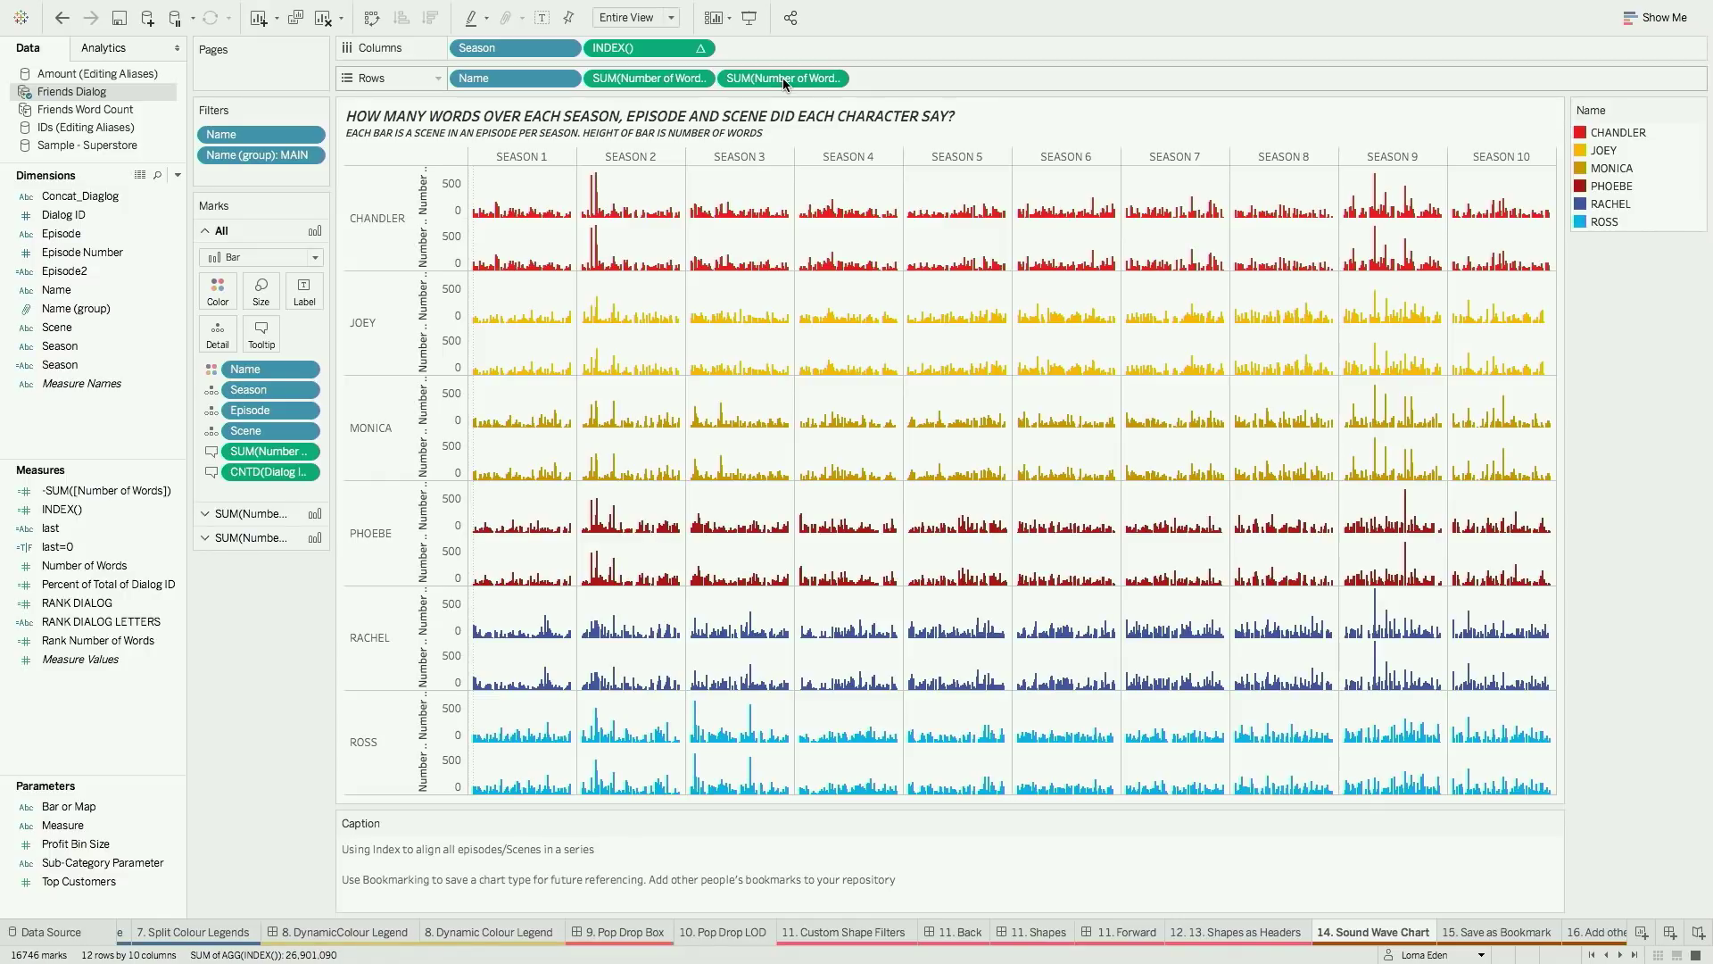
double_click(740, 77)
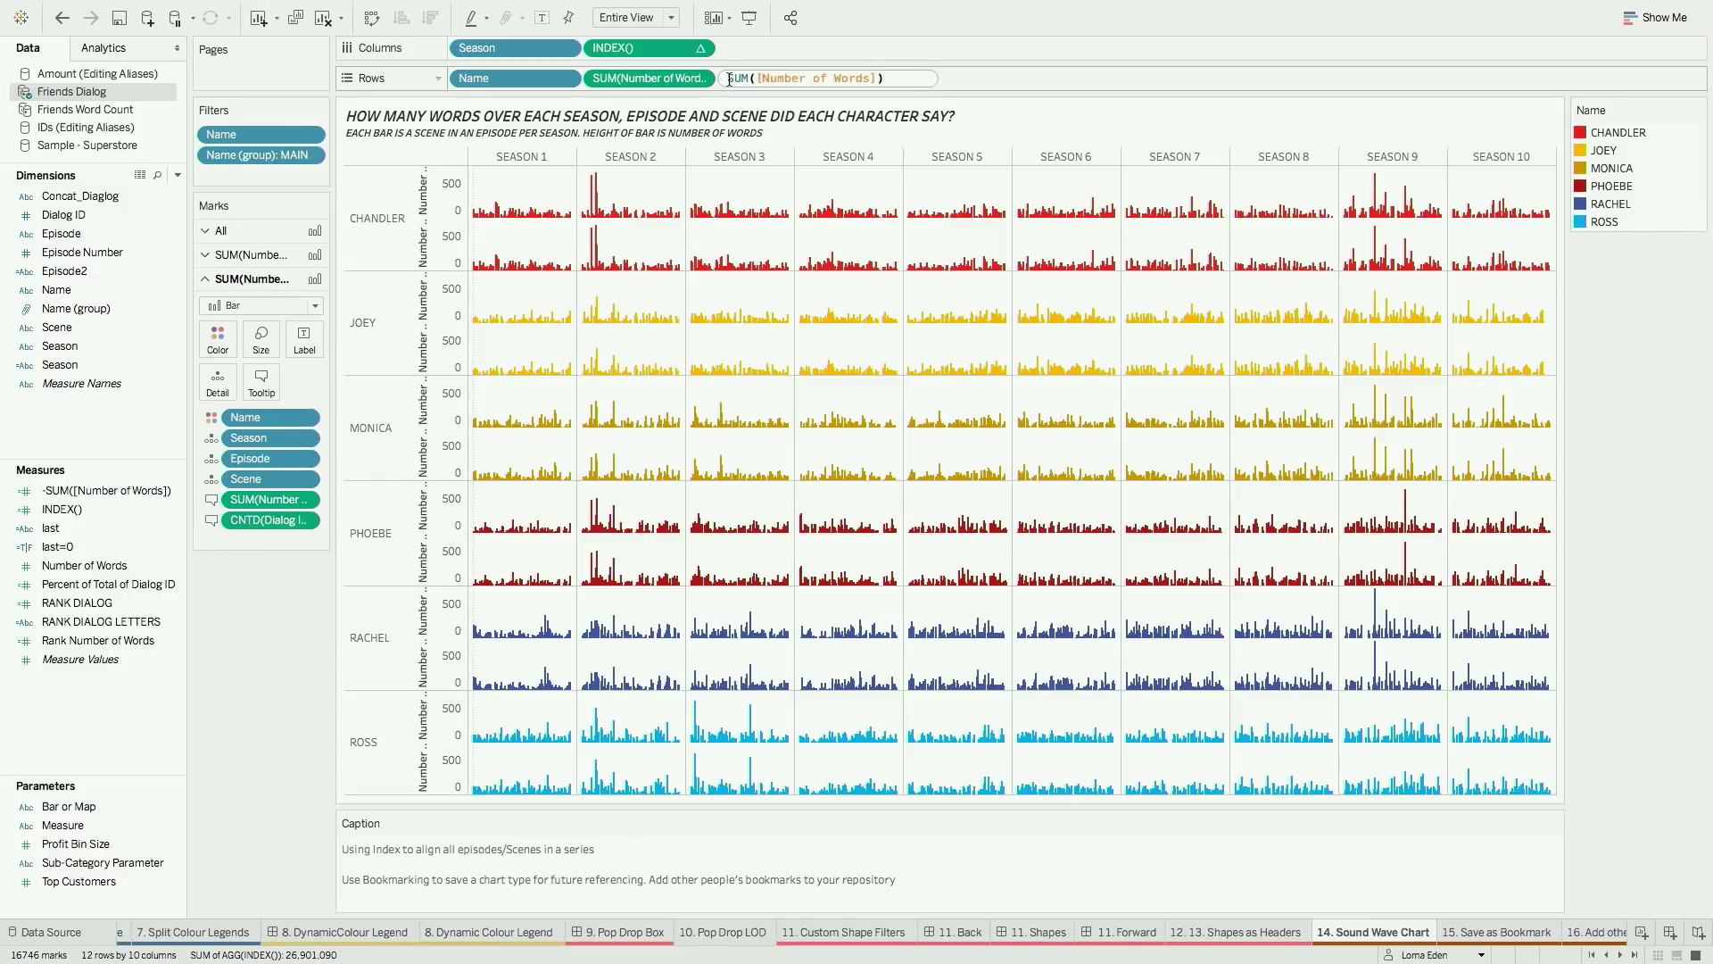
text(-)
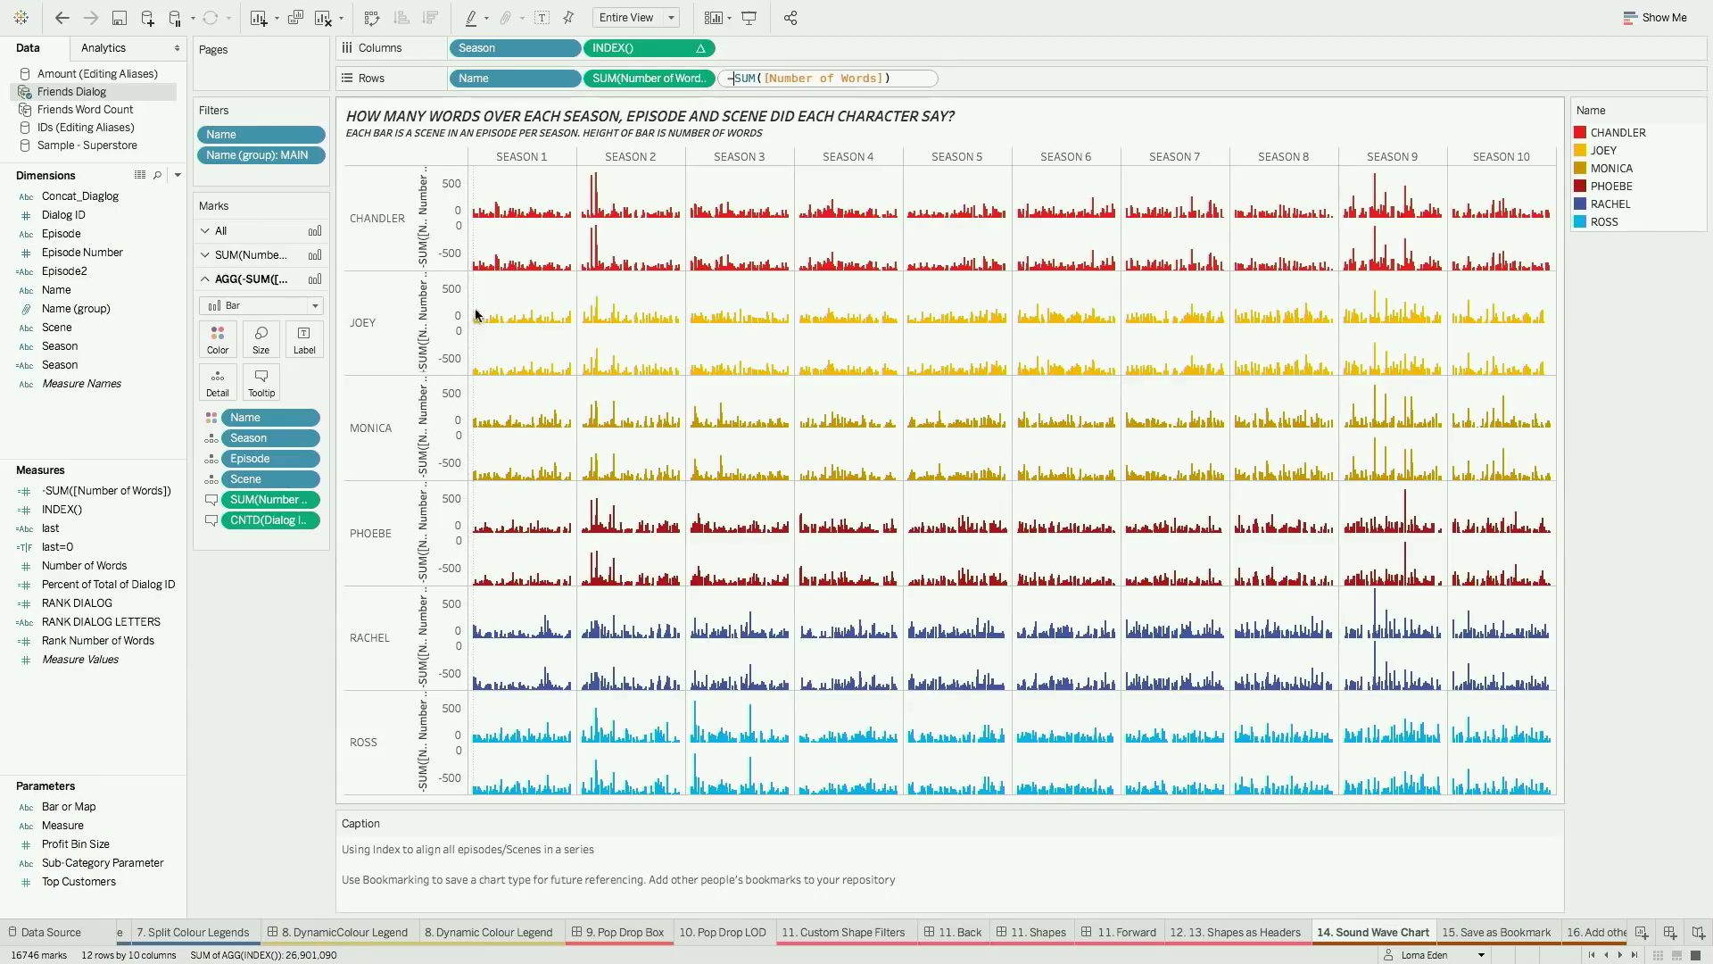
key(Return)
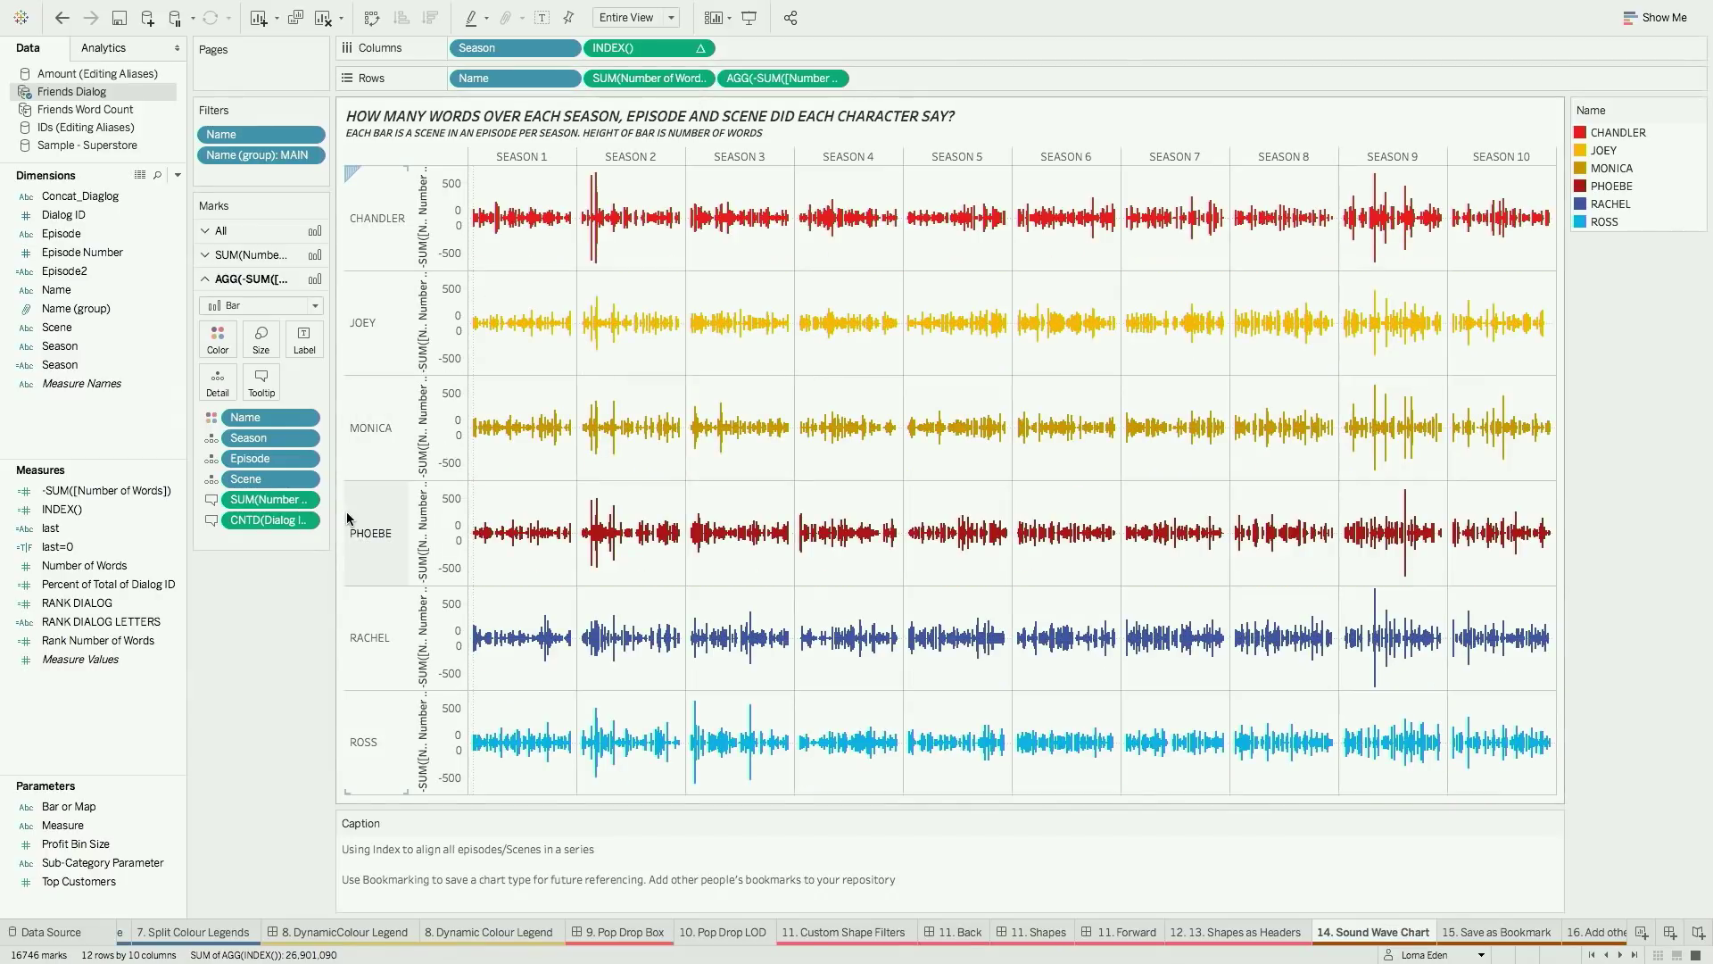
Hide the header of the negative Number of Words axis
right_click(461, 255)
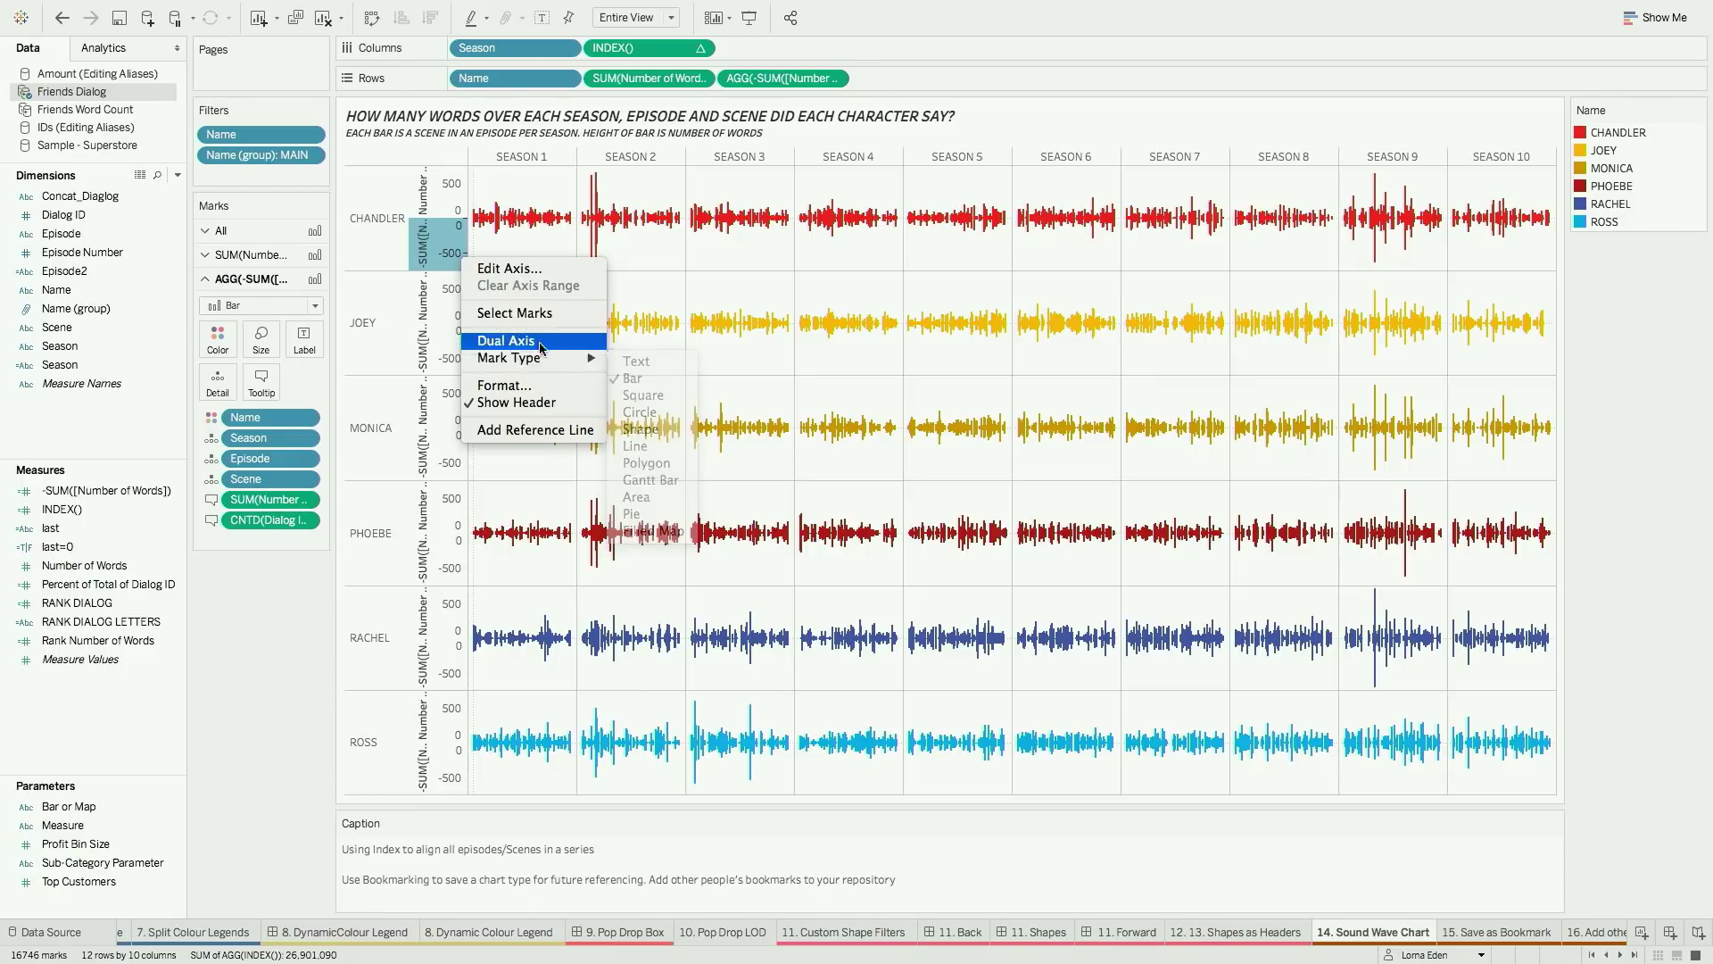
click(525, 401)
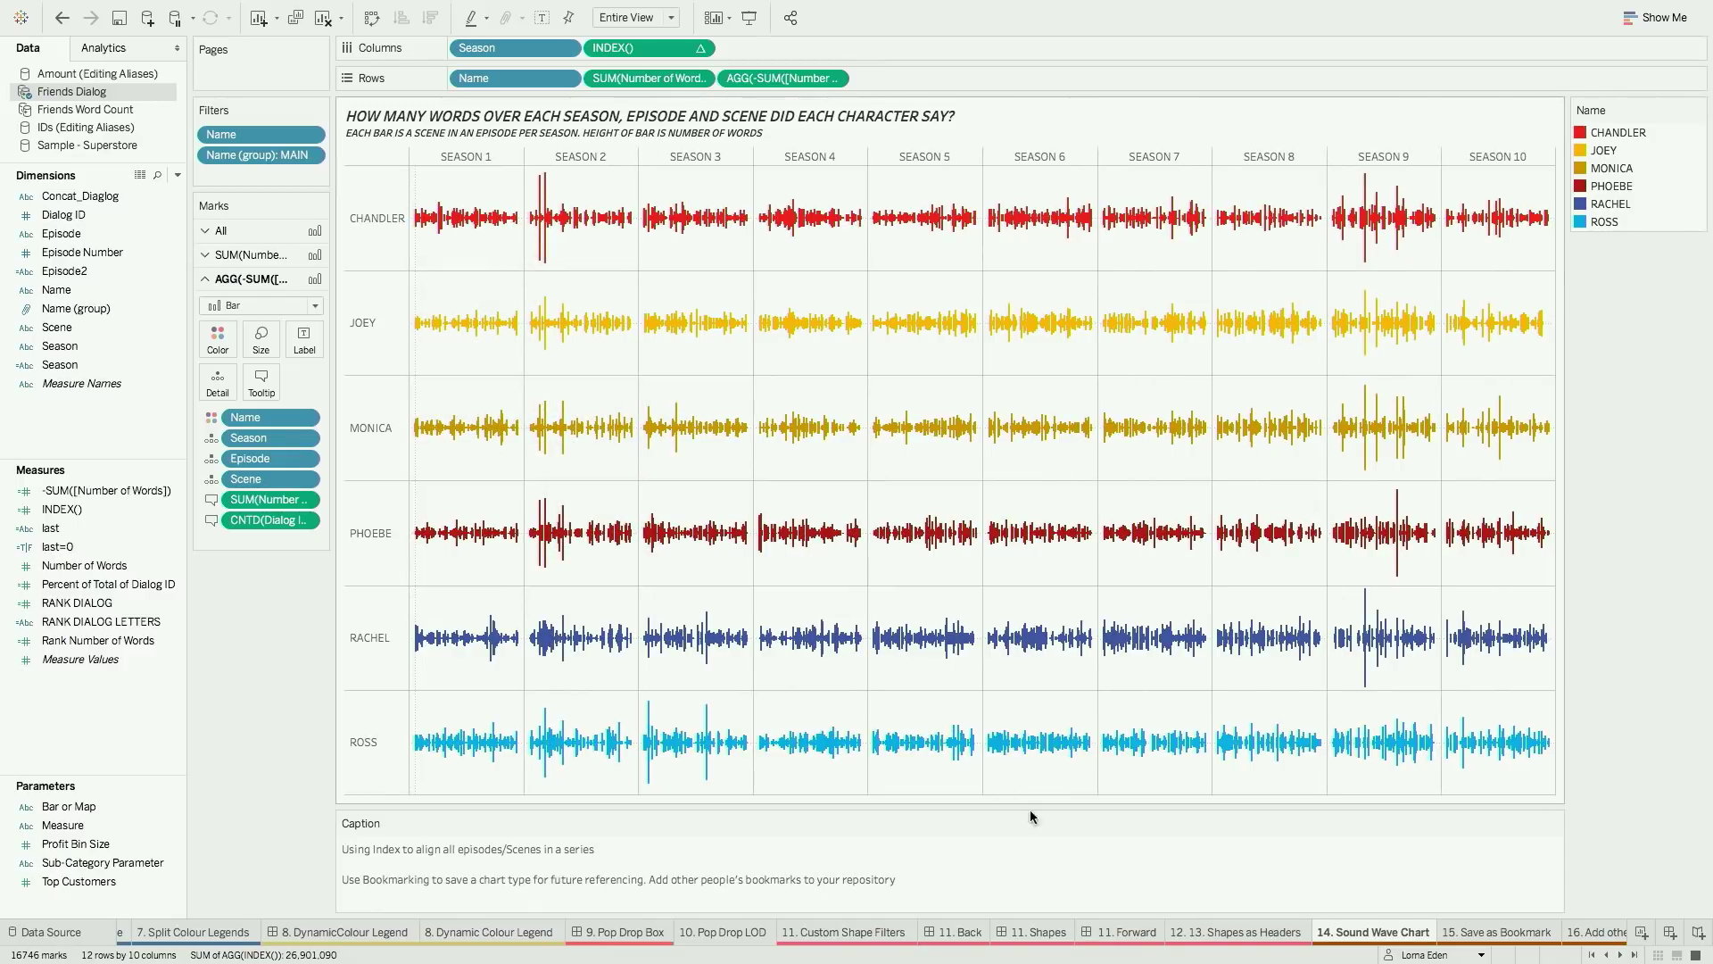
On the 15. Save as Bookmark sheet, open the dialog for creating a bookmark and close it without saving
click(1491, 932)
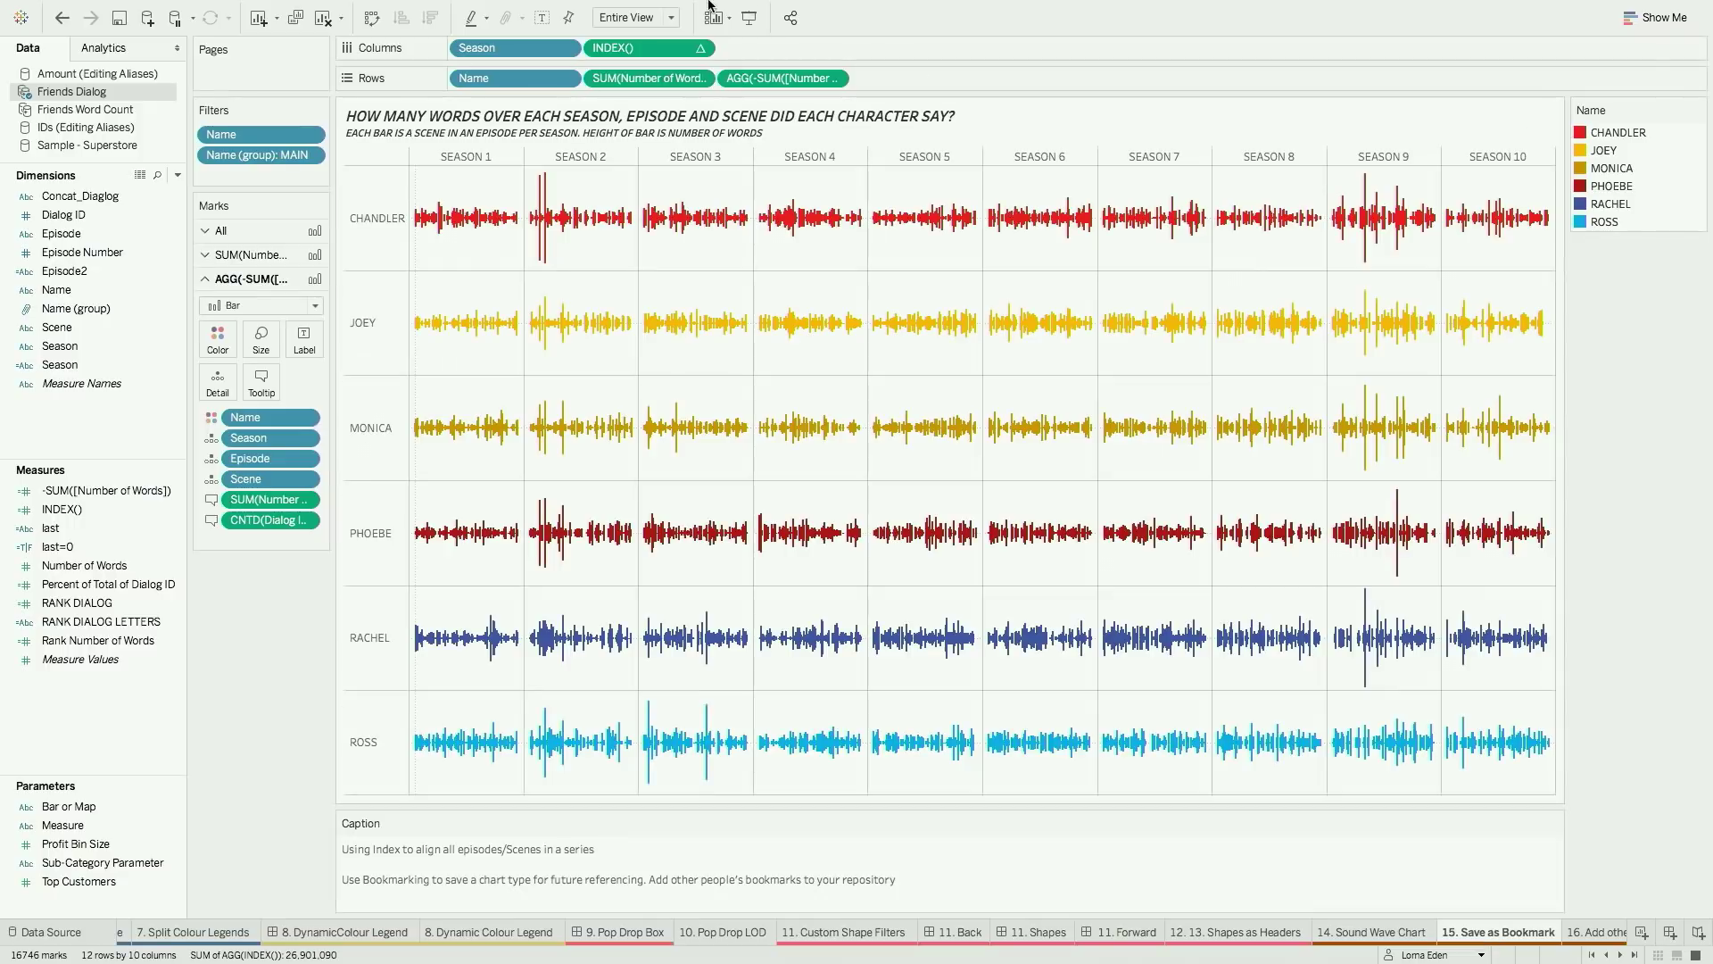
mouse_move(655, 8)
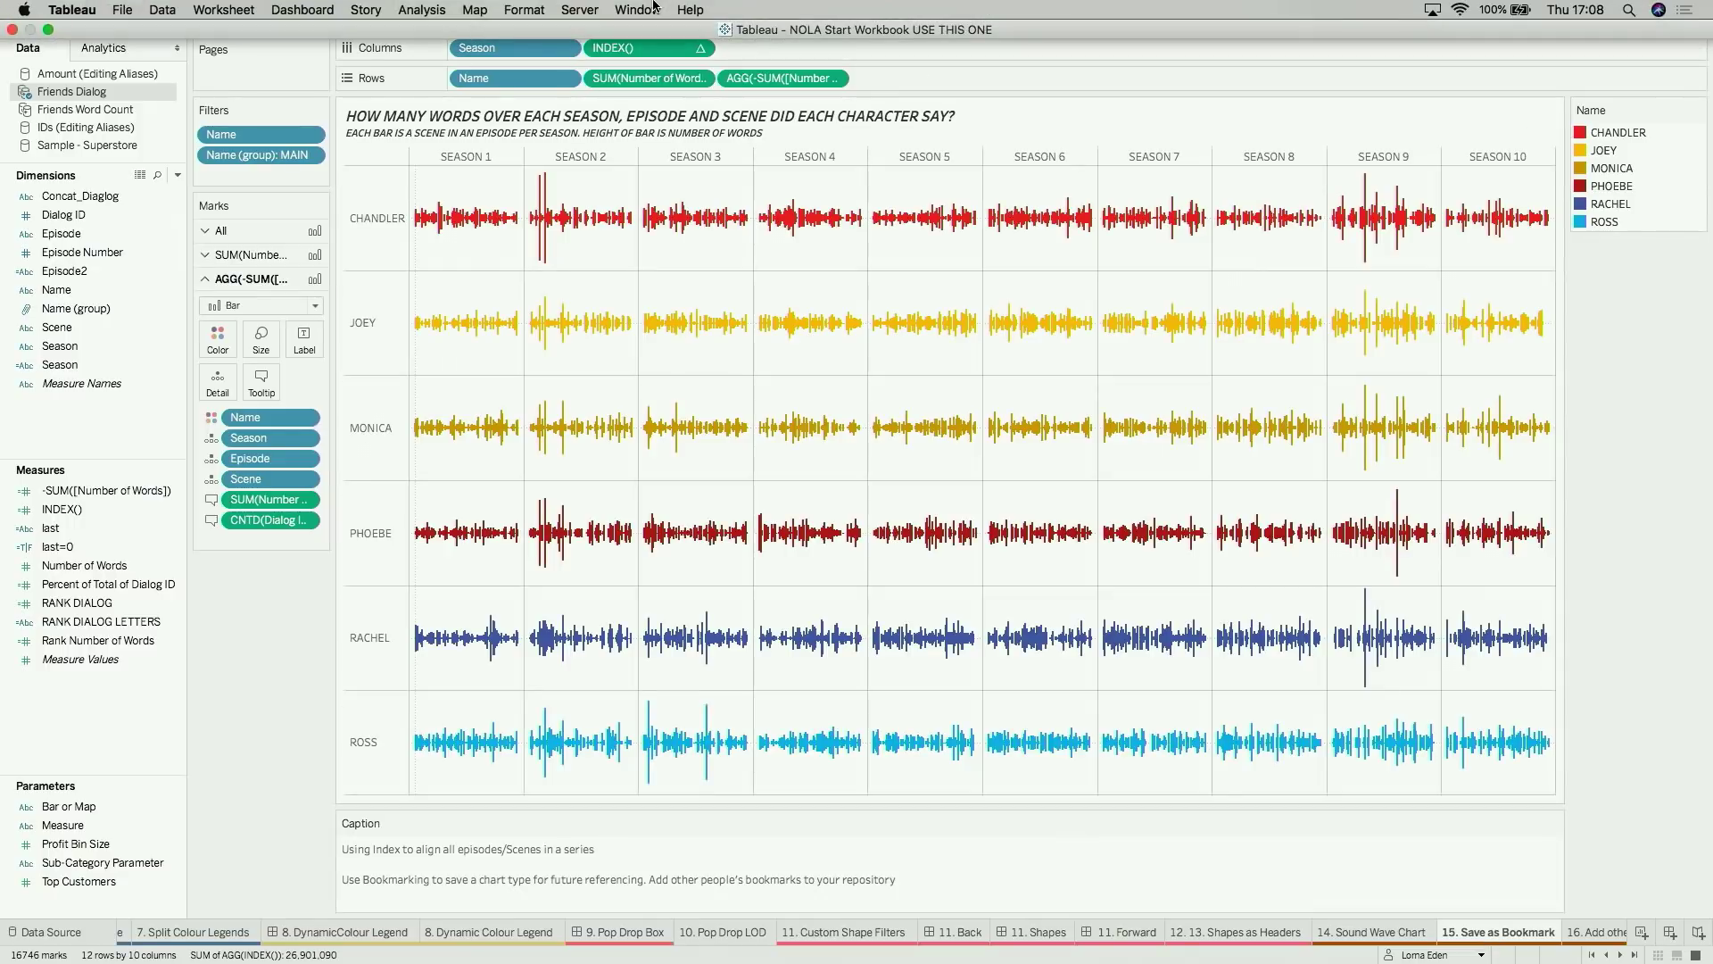
click(625, 9)
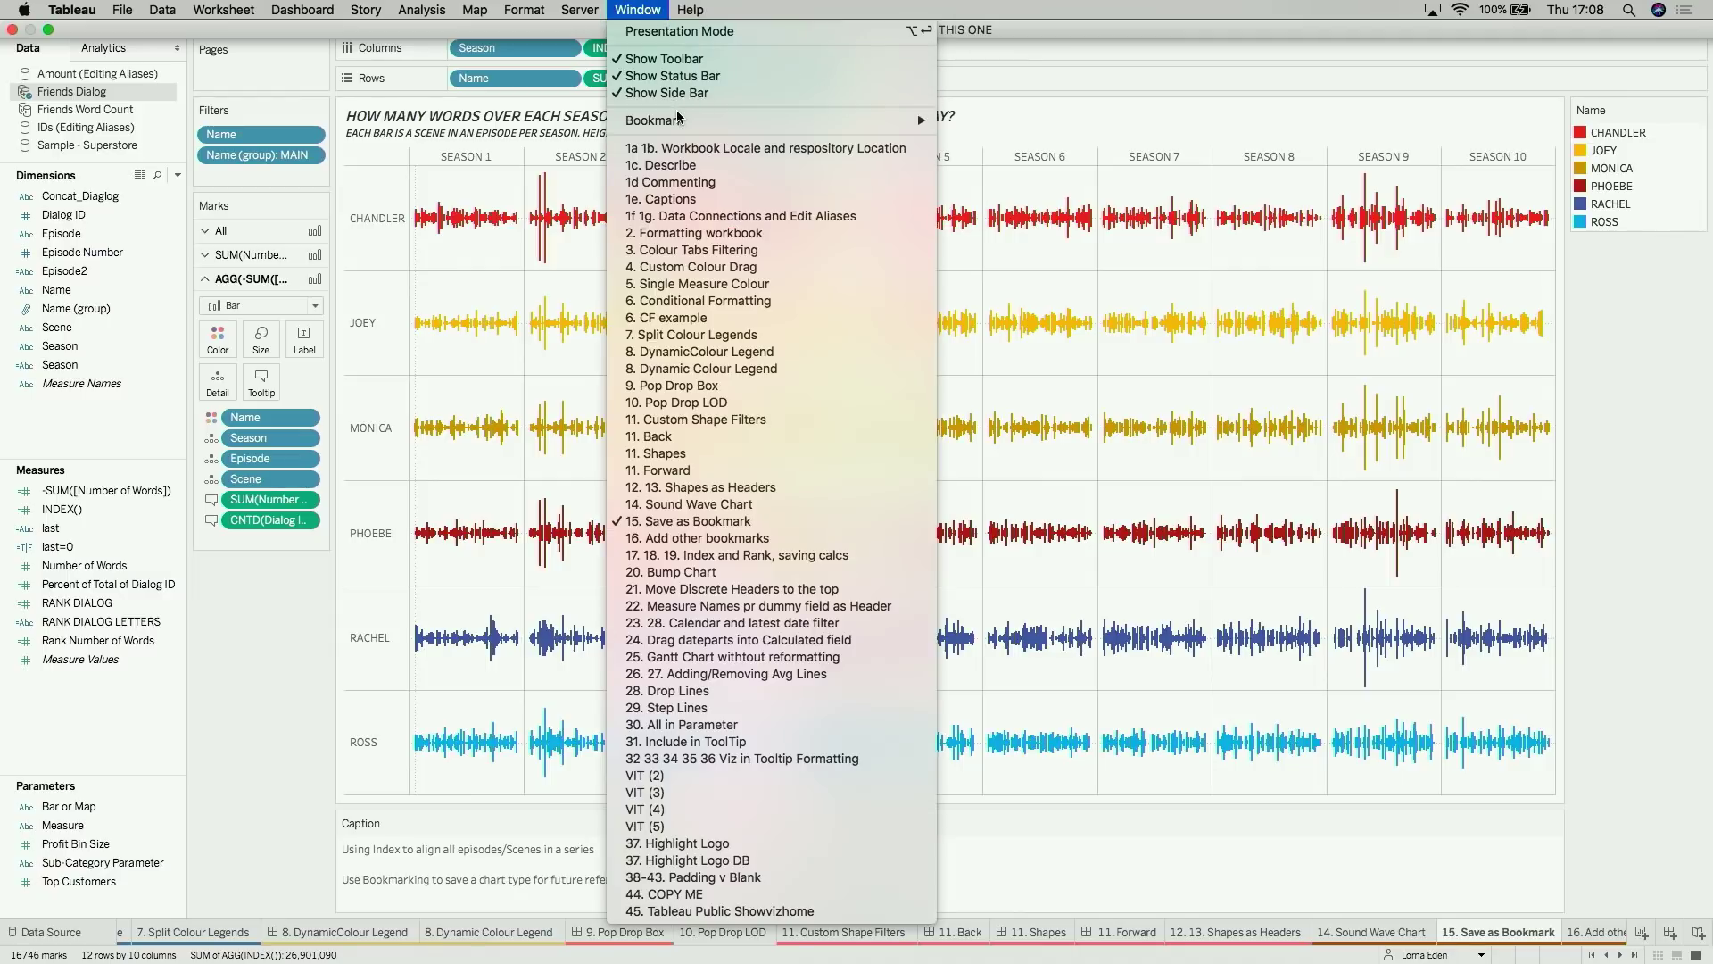
mouse_move(681, 120)
click(959, 116)
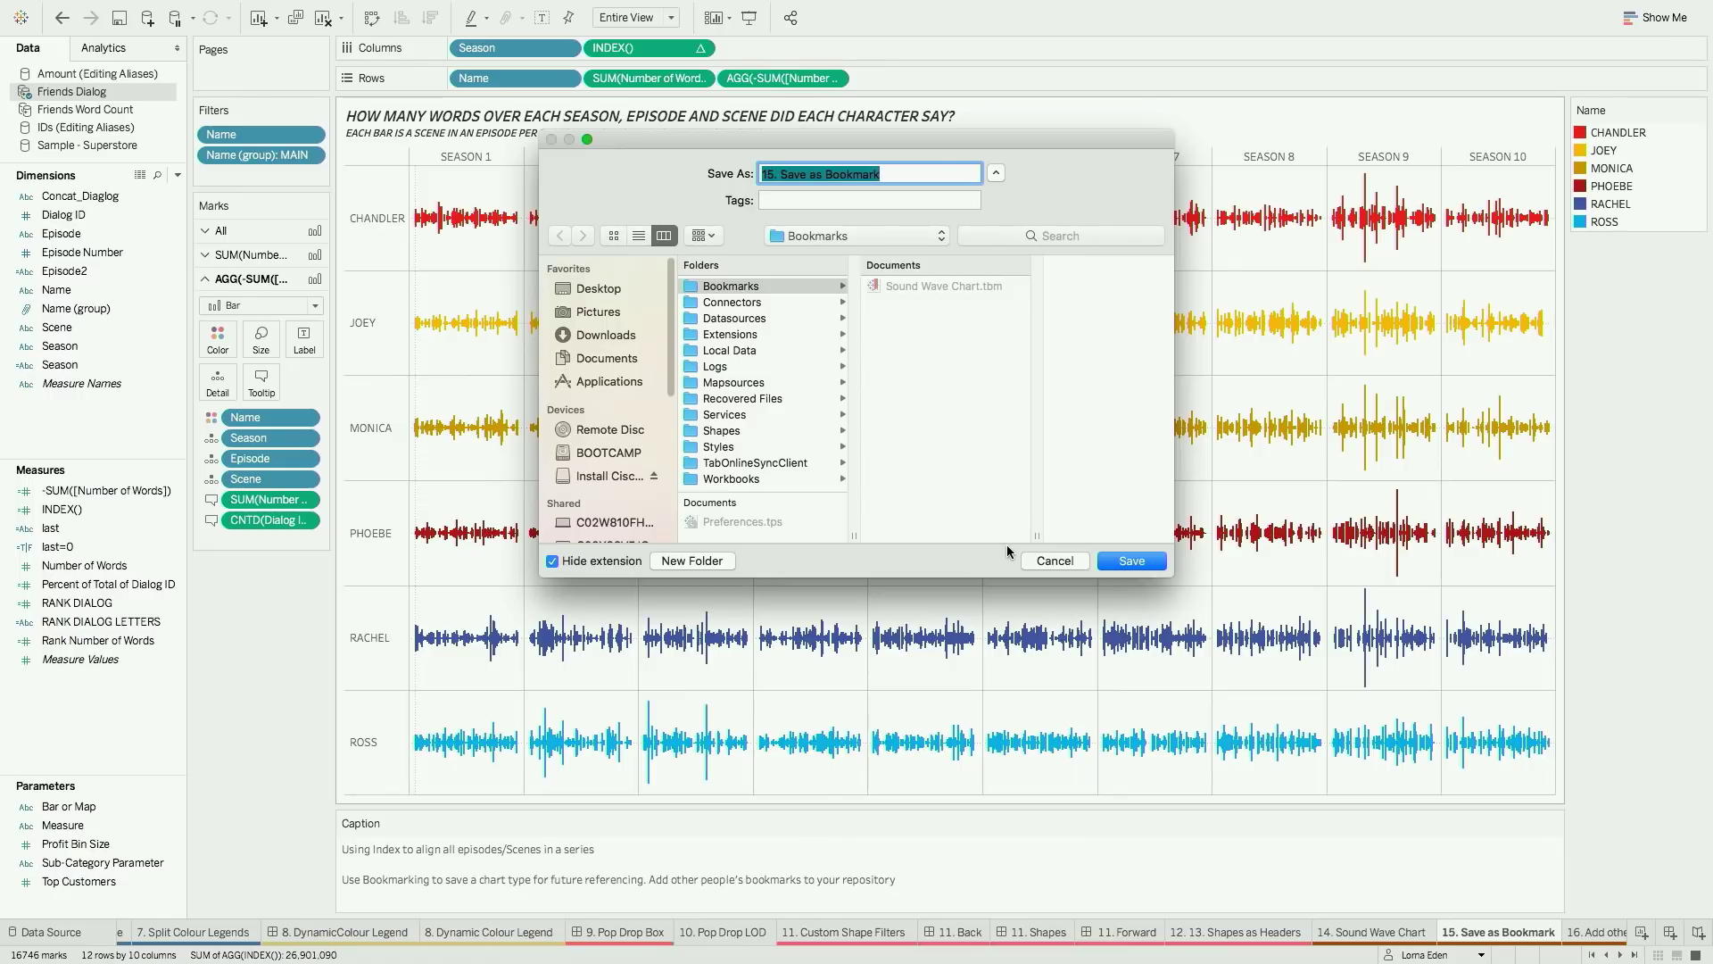
click(1055, 561)
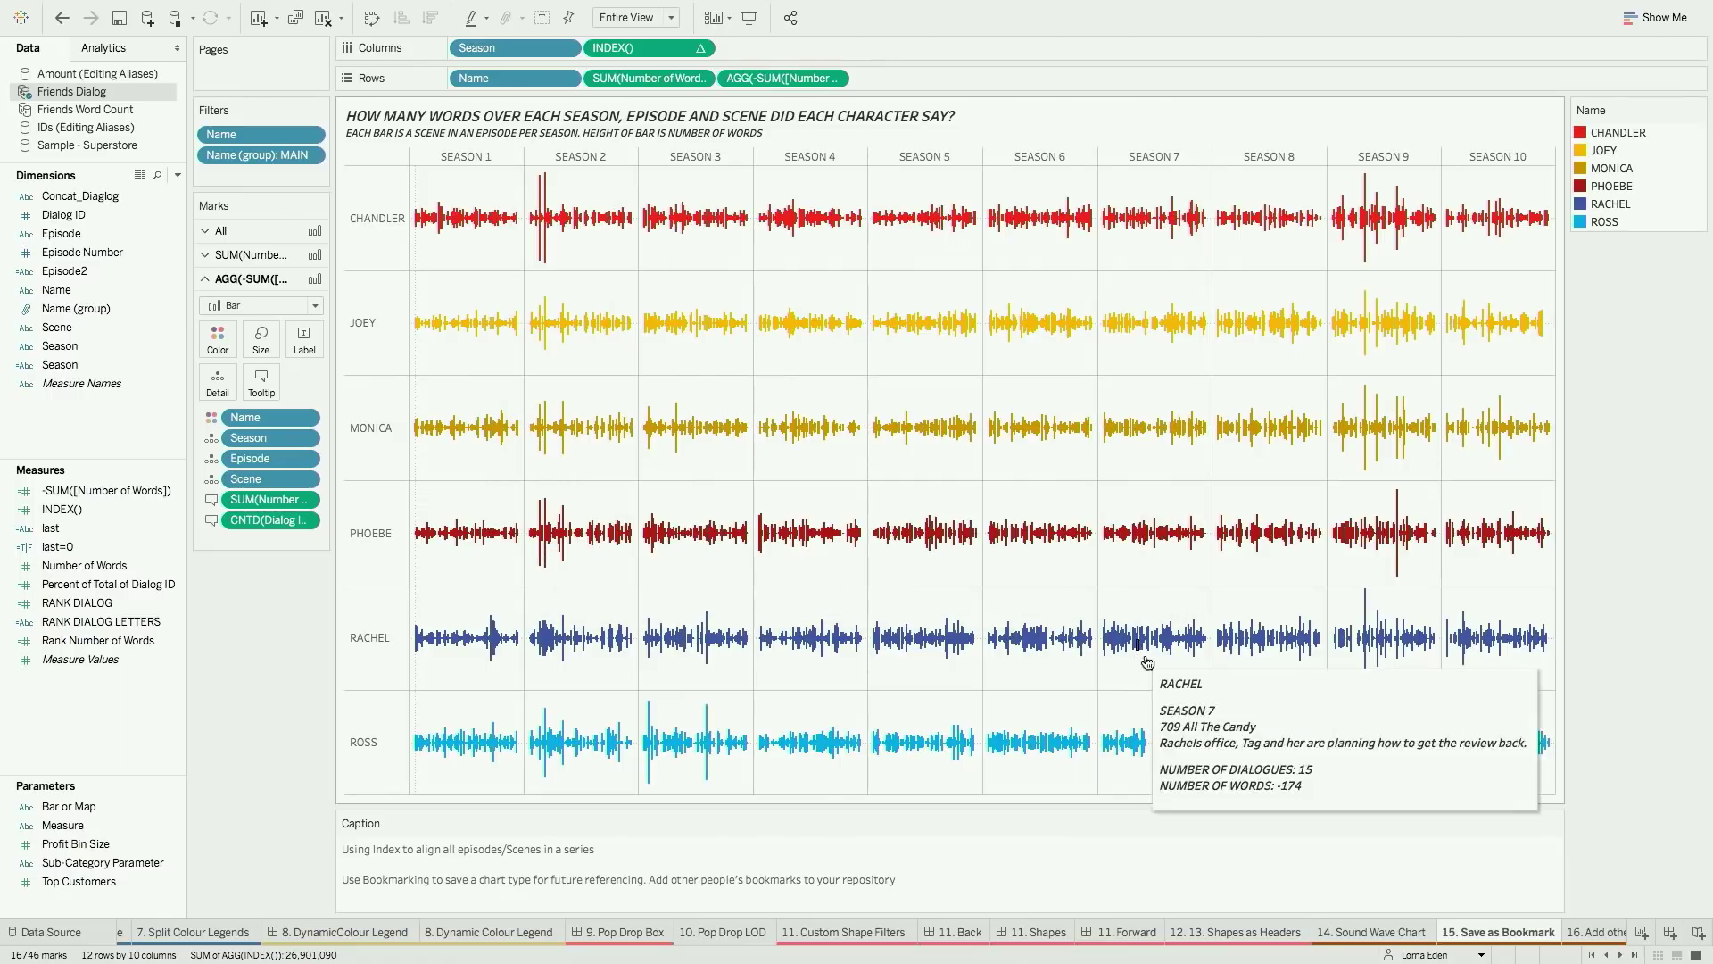
On the 17. 18. 19. Index and Rank, saving calcs sheet, add INDEX() to Rows and make it discrete
click(1618, 934)
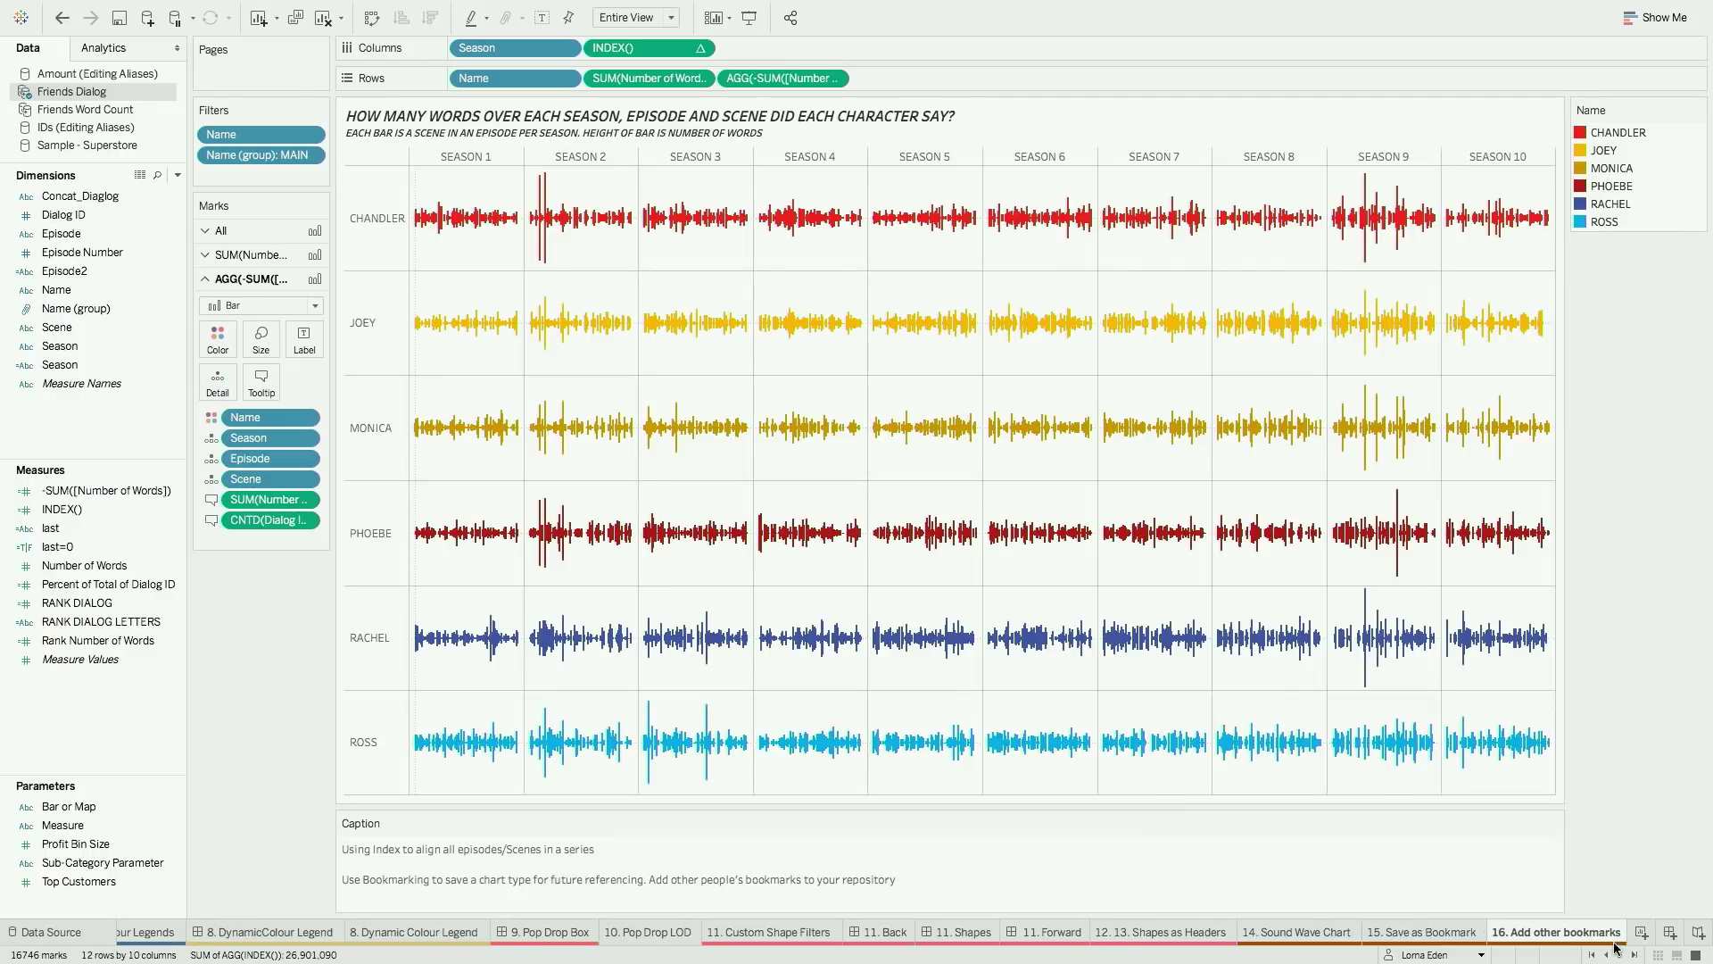
click(1621, 955)
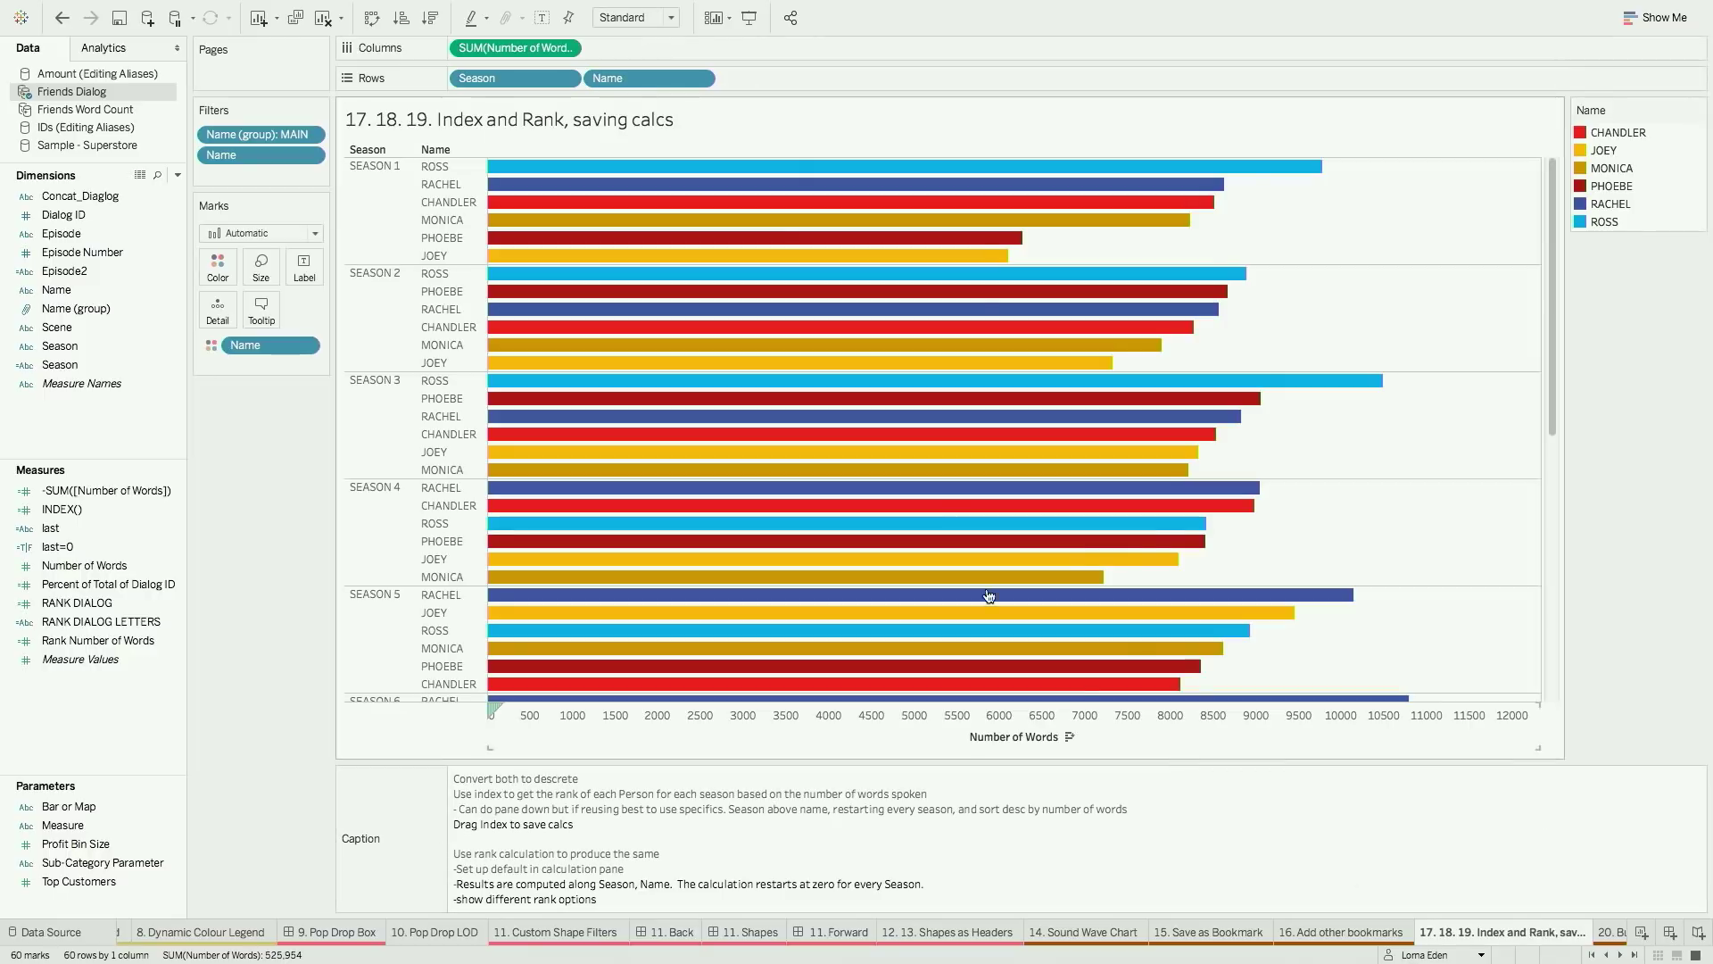
double_click(751, 75)
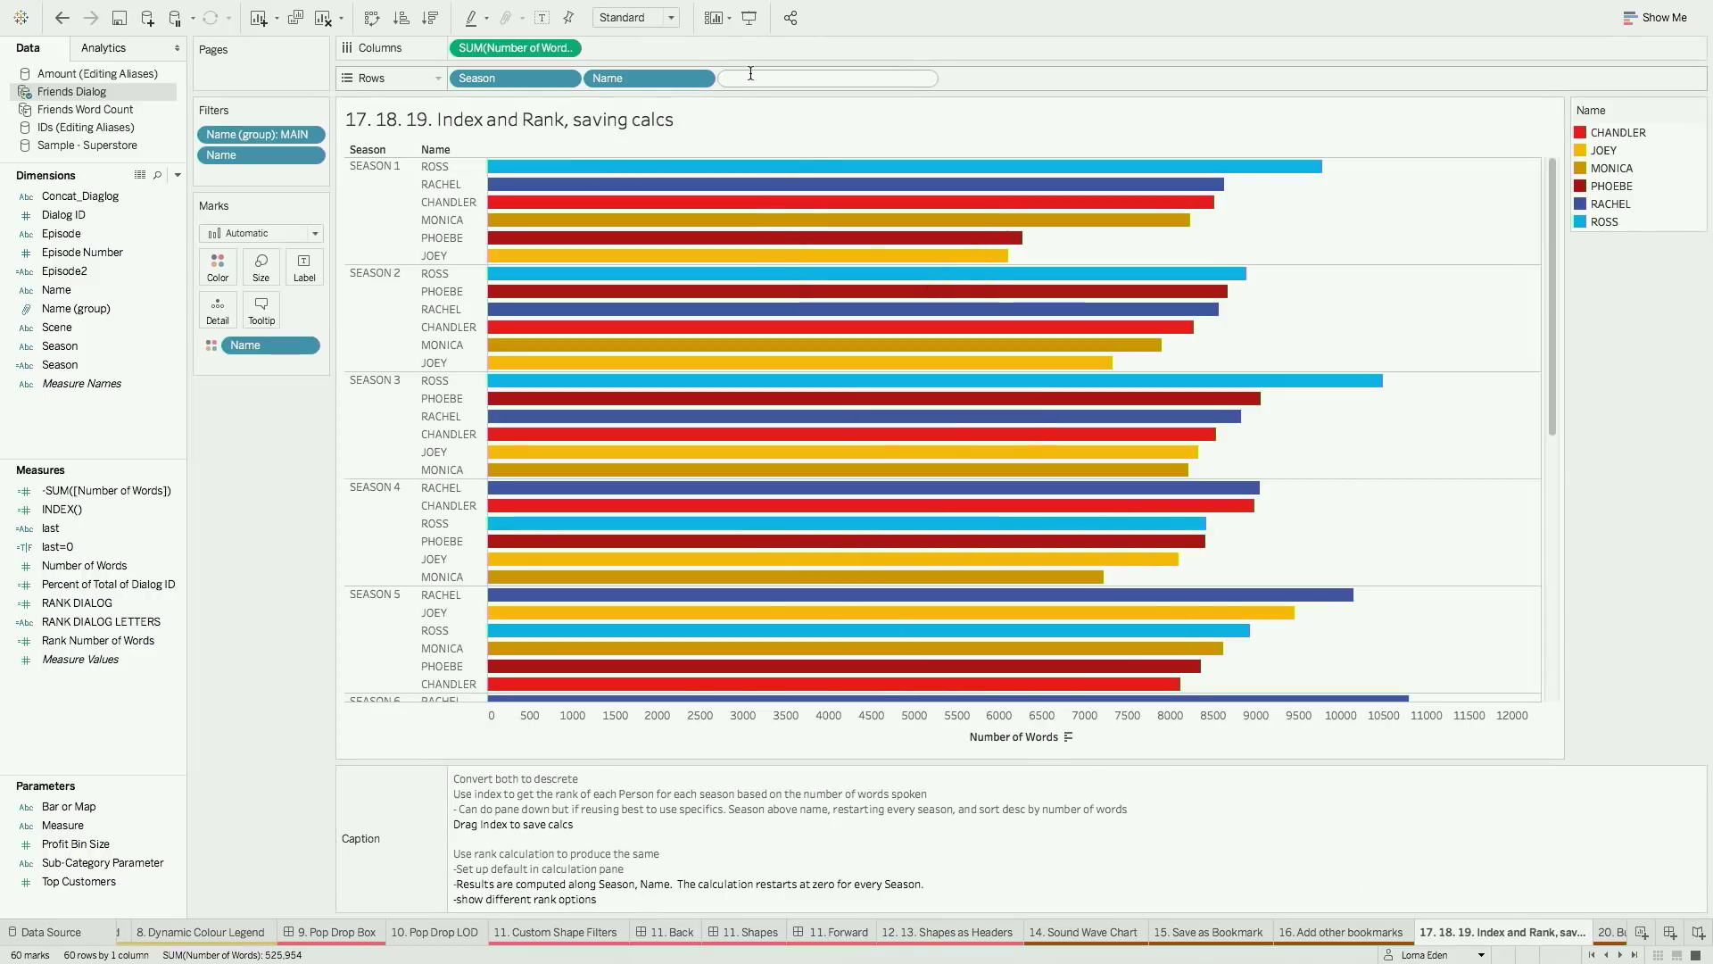
text(Inde)
key(Return)
key(Return)
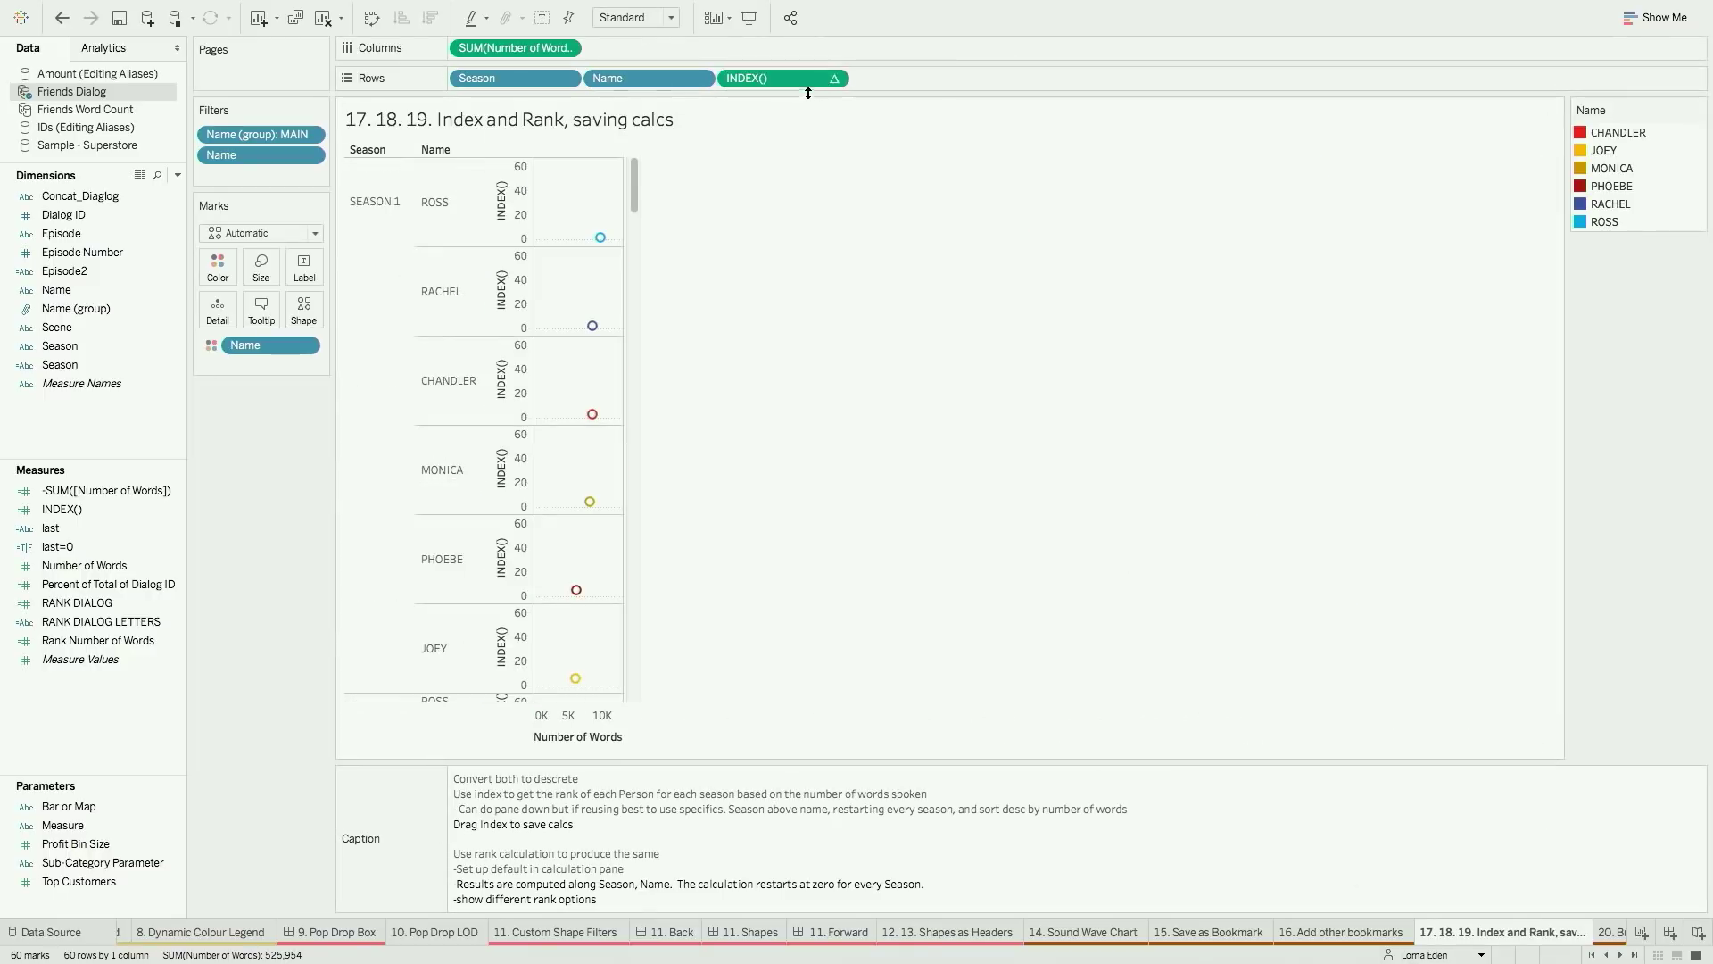
click(832, 80)
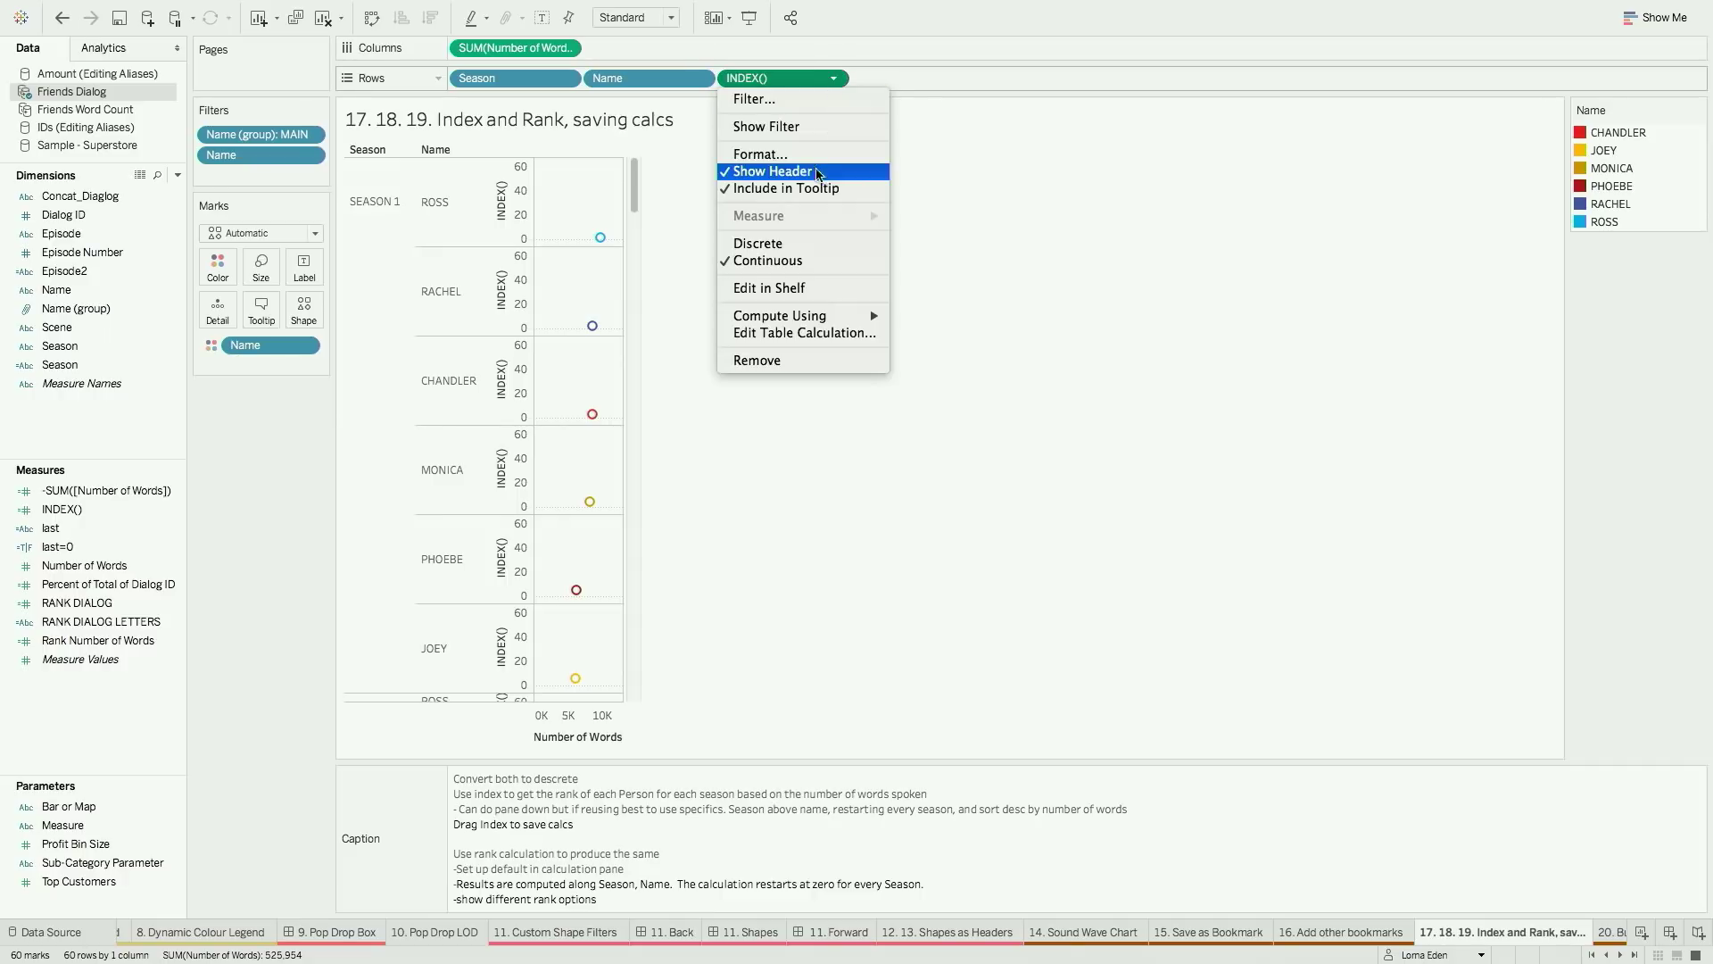
click(785, 235)
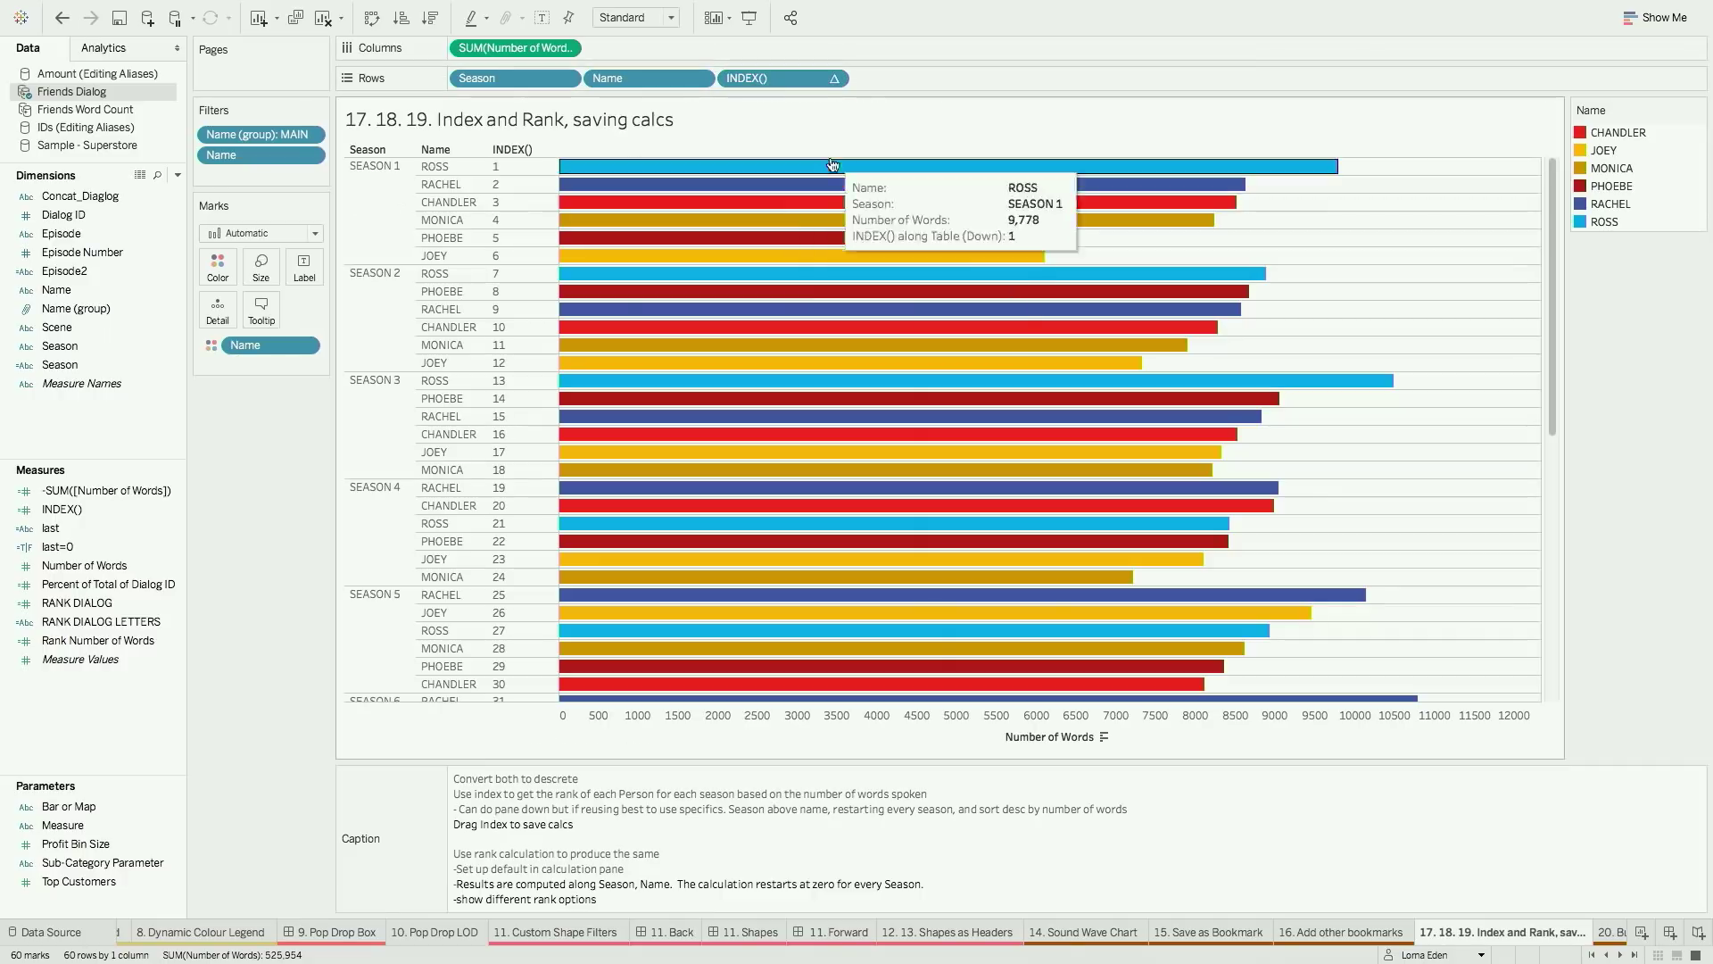
Compute INDEX() along the specific dimensions Season and Name, restarting every Season
click(834, 78)
click(816, 367)
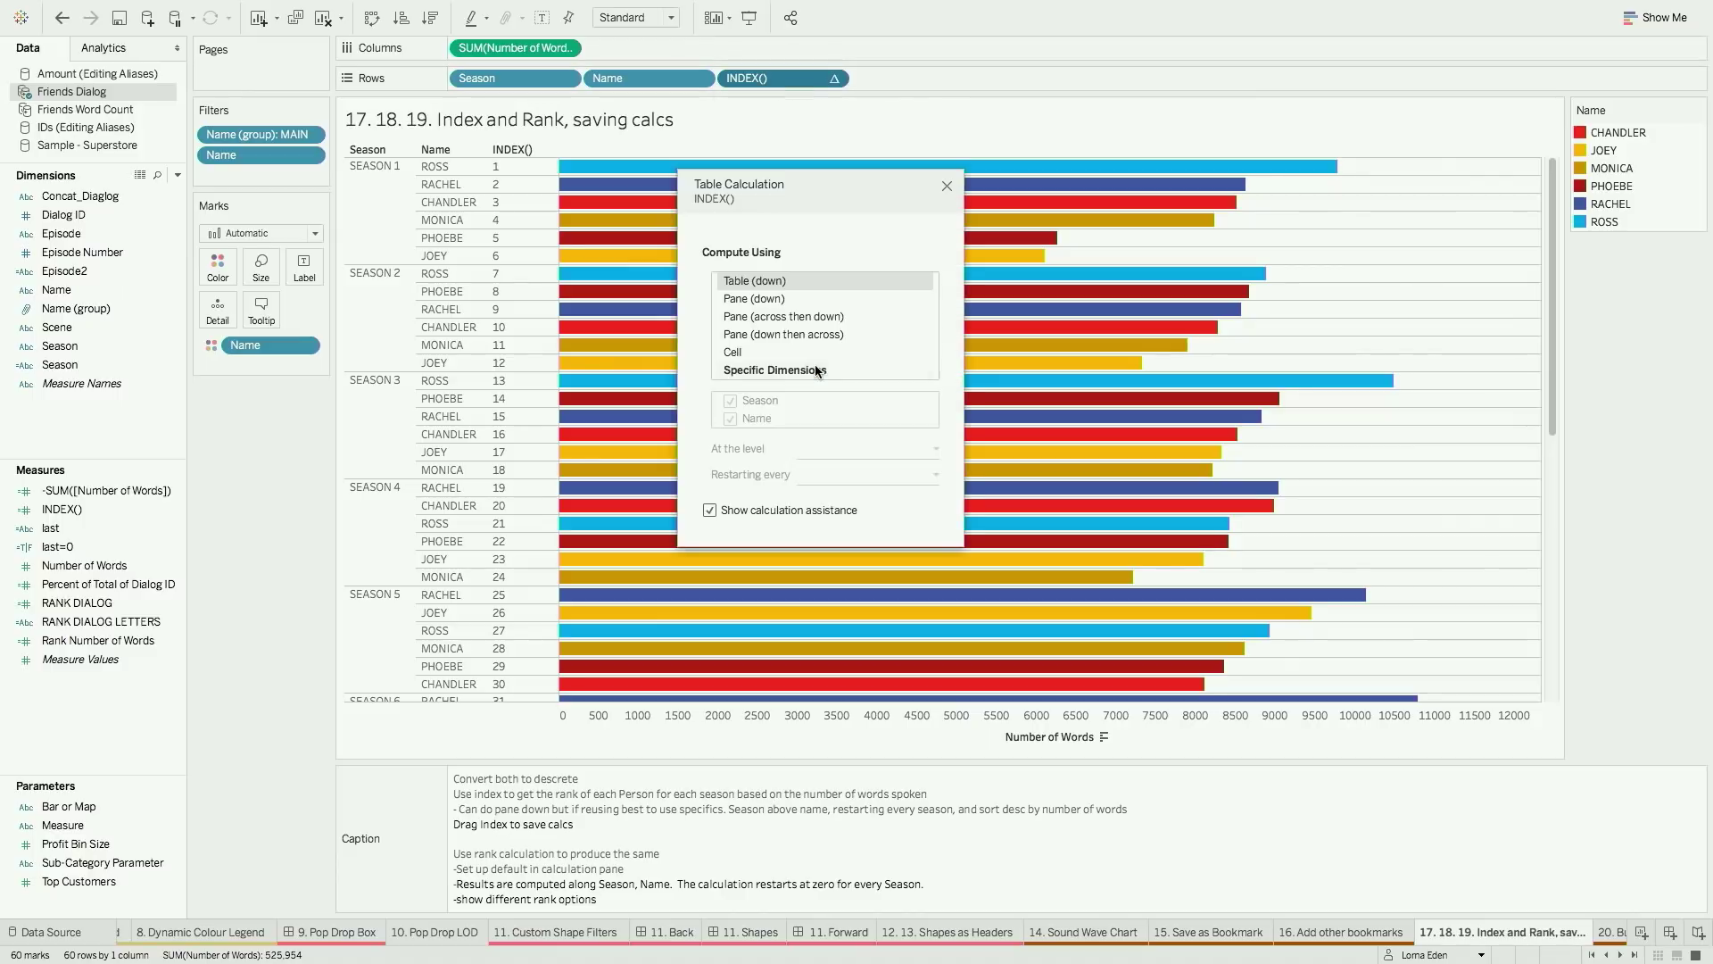
click(788, 369)
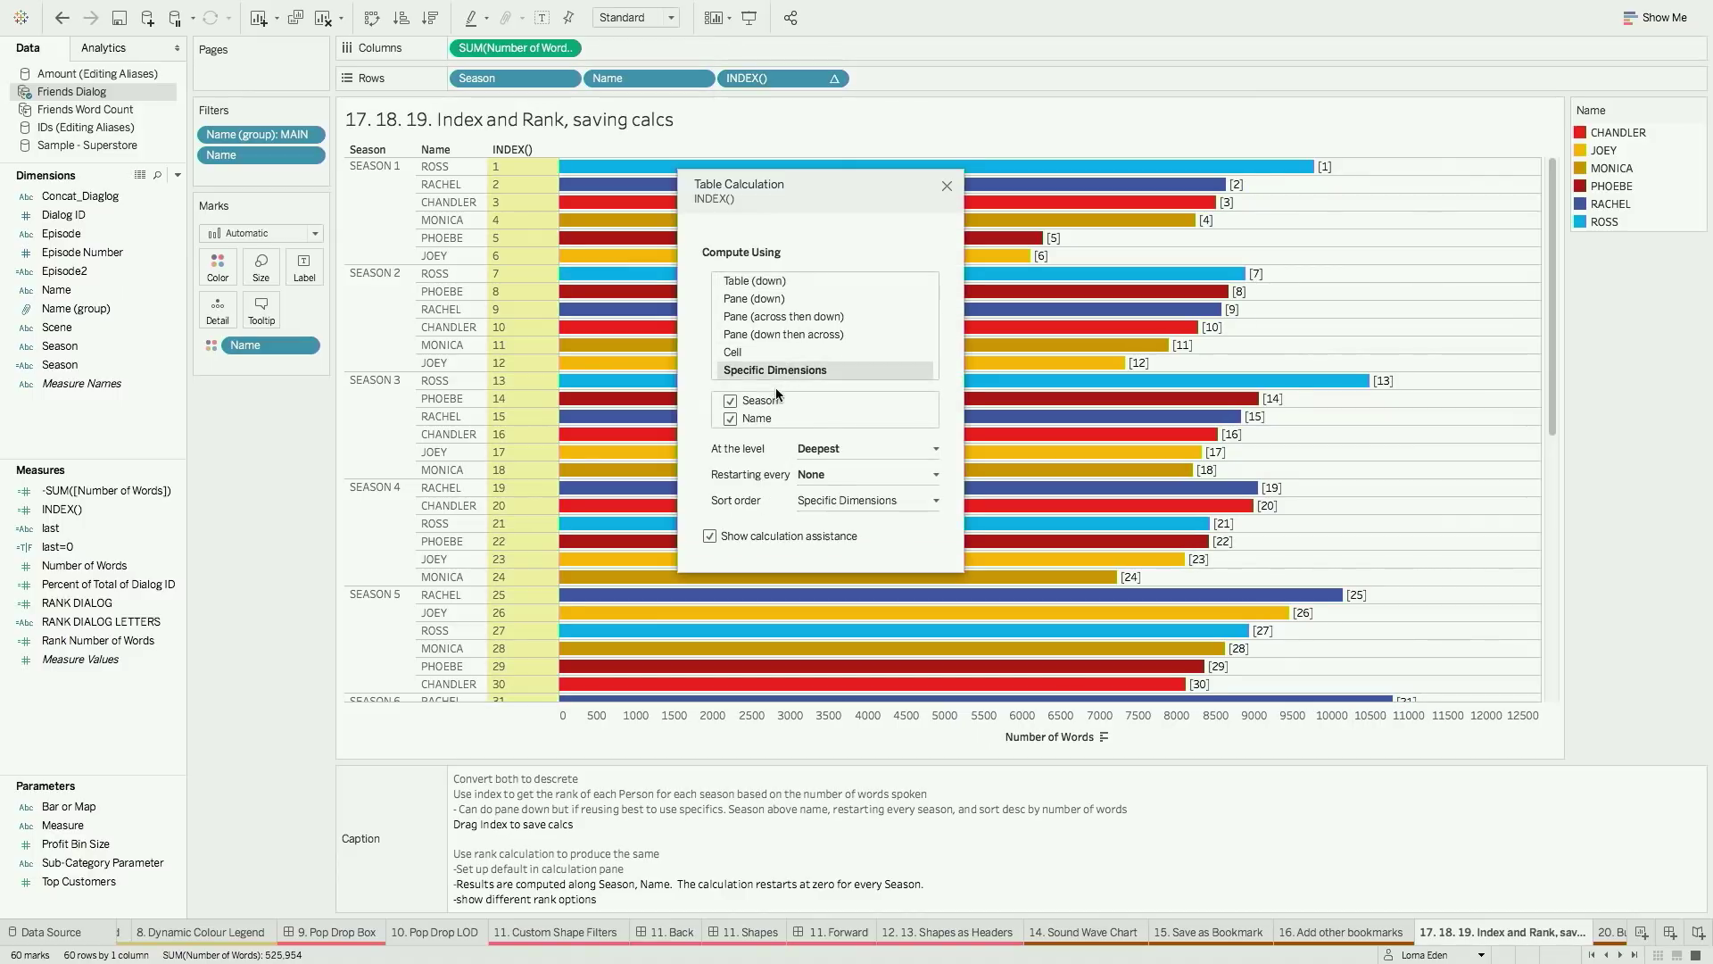
drag(772, 400, 778, 416)
click(860, 473)
click(855, 513)
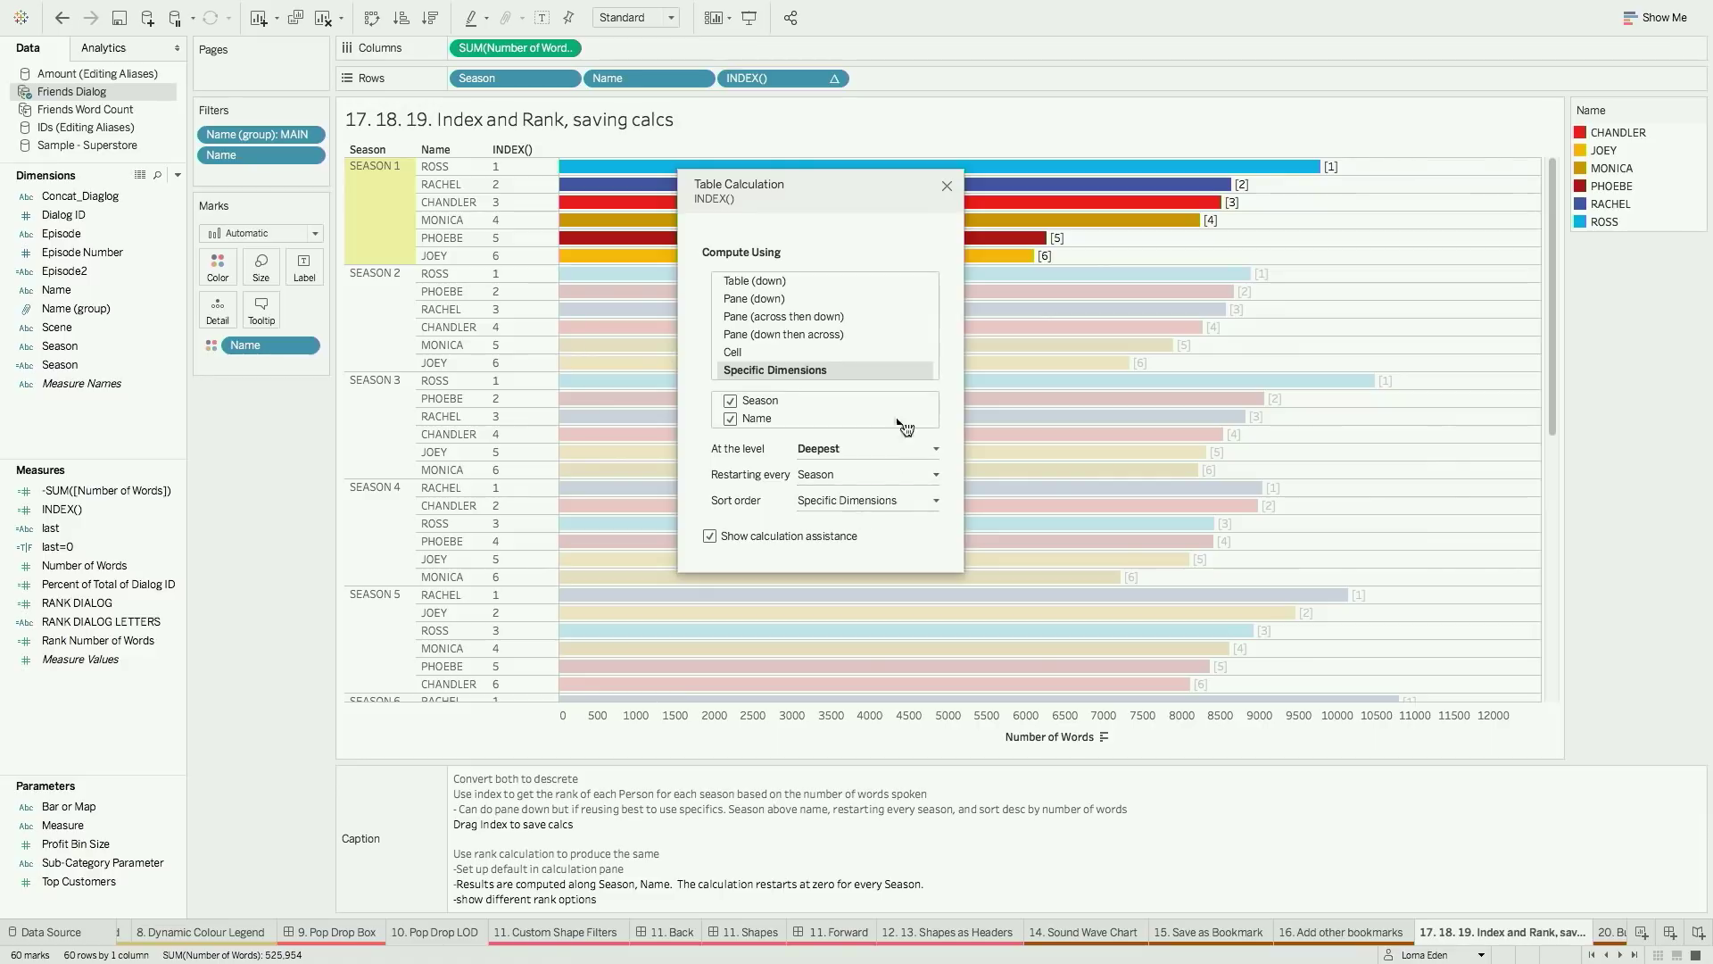
click(944, 185)
Add the calculation RANK(SUM([Number of Words]),'desc') to Rows after INDEX() and make it discrete
double_click(890, 81)
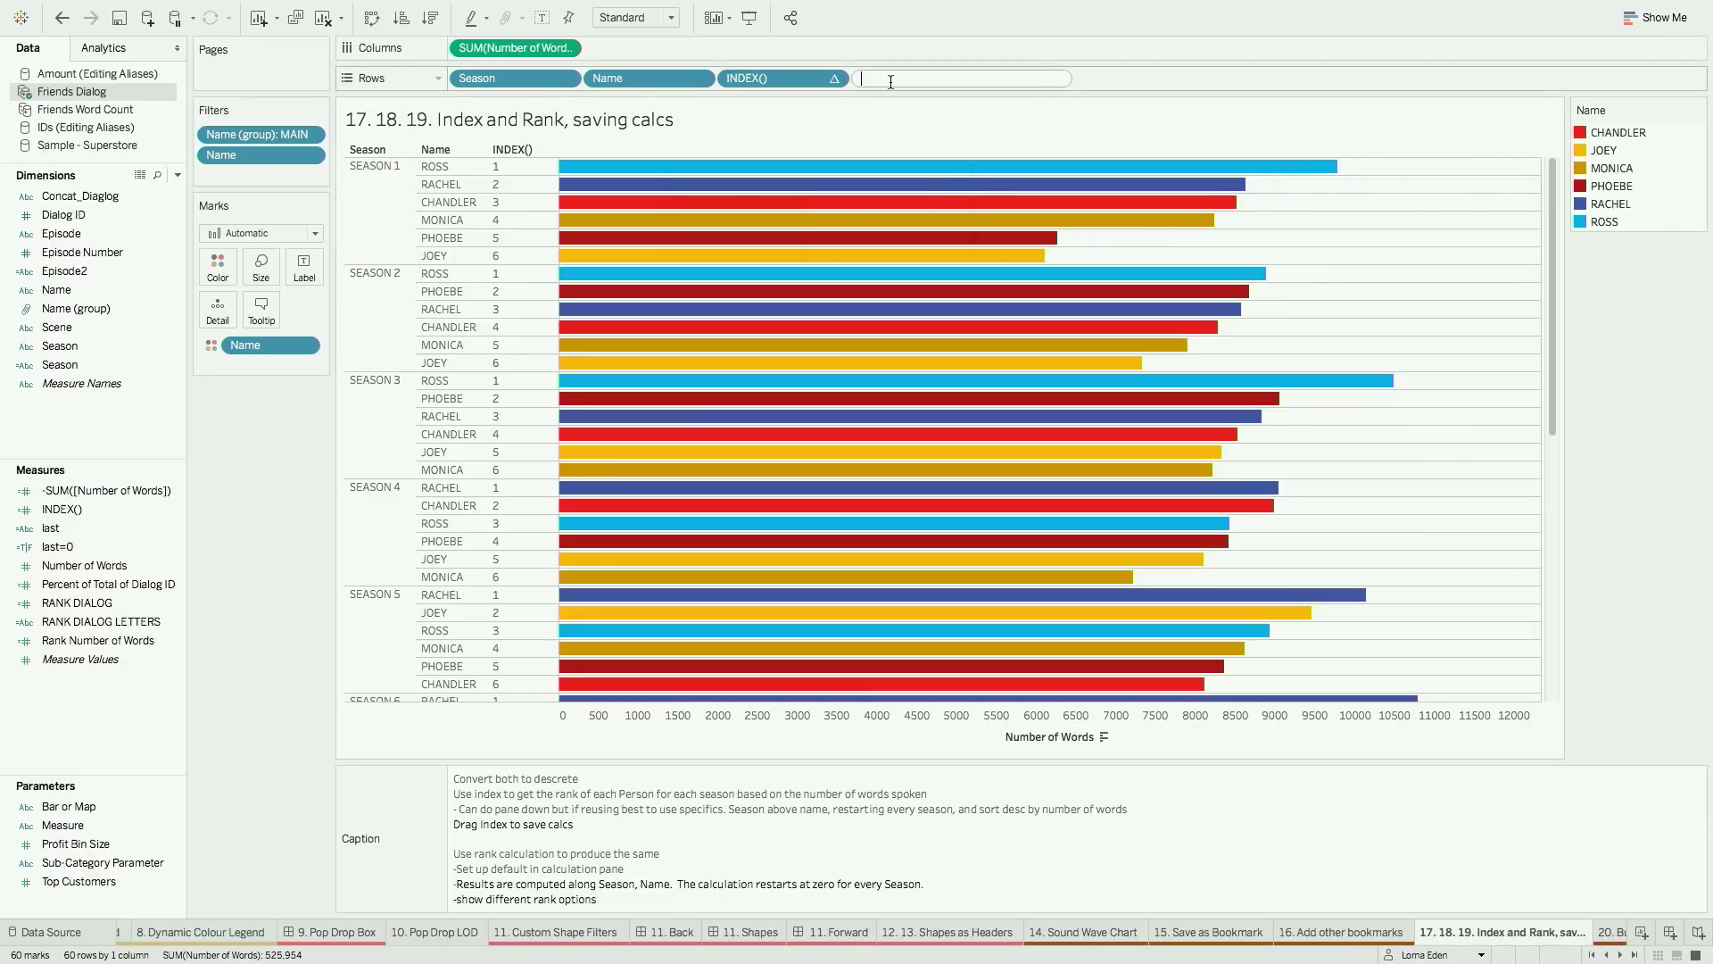
text(RANK)
key(Return)
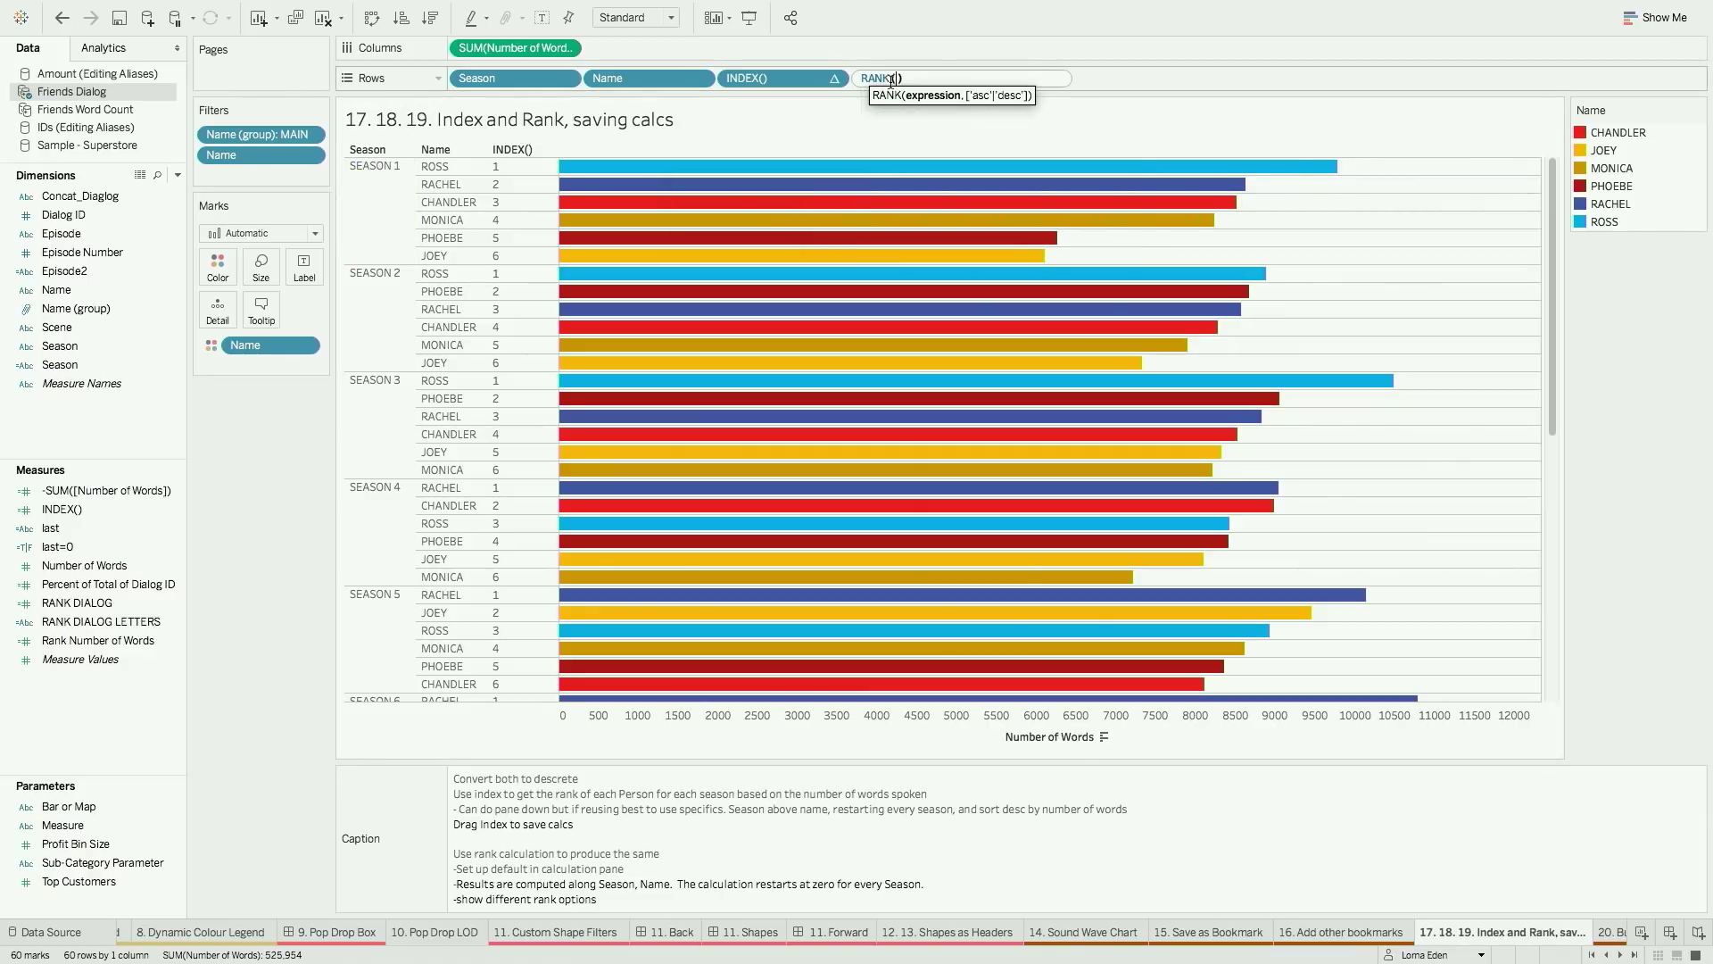
text(SUM([Number of Words]))
text(,'a)
text(desc)
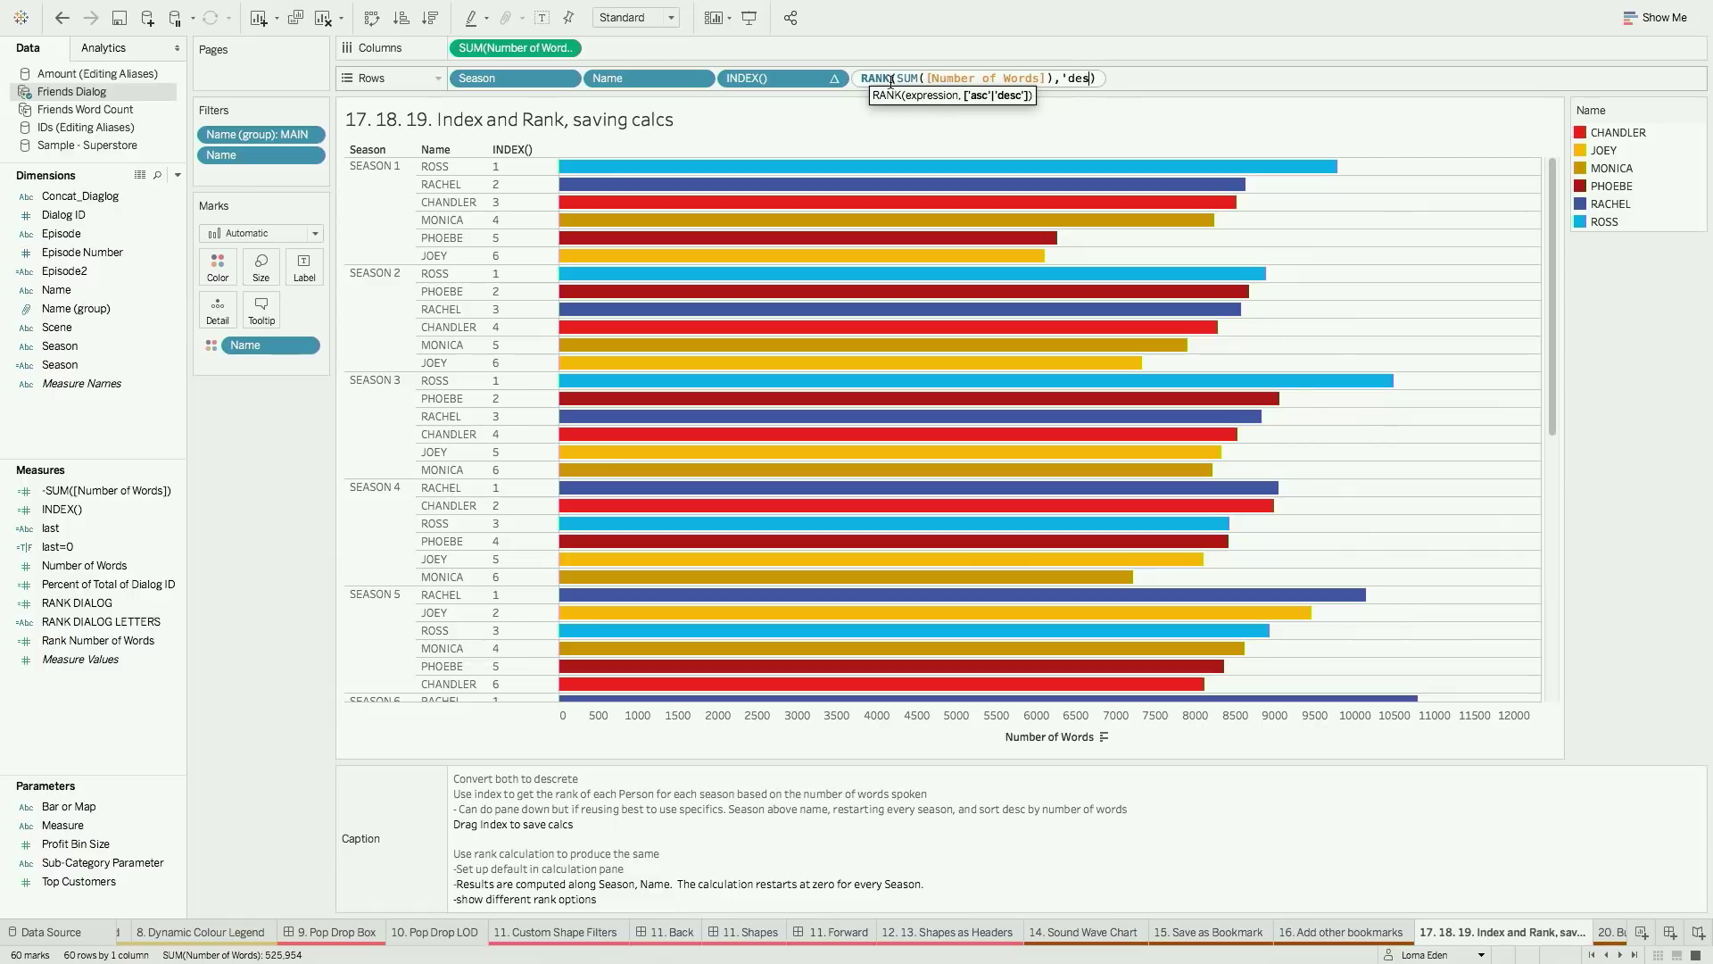
text(')
key(Return)
click(968, 78)
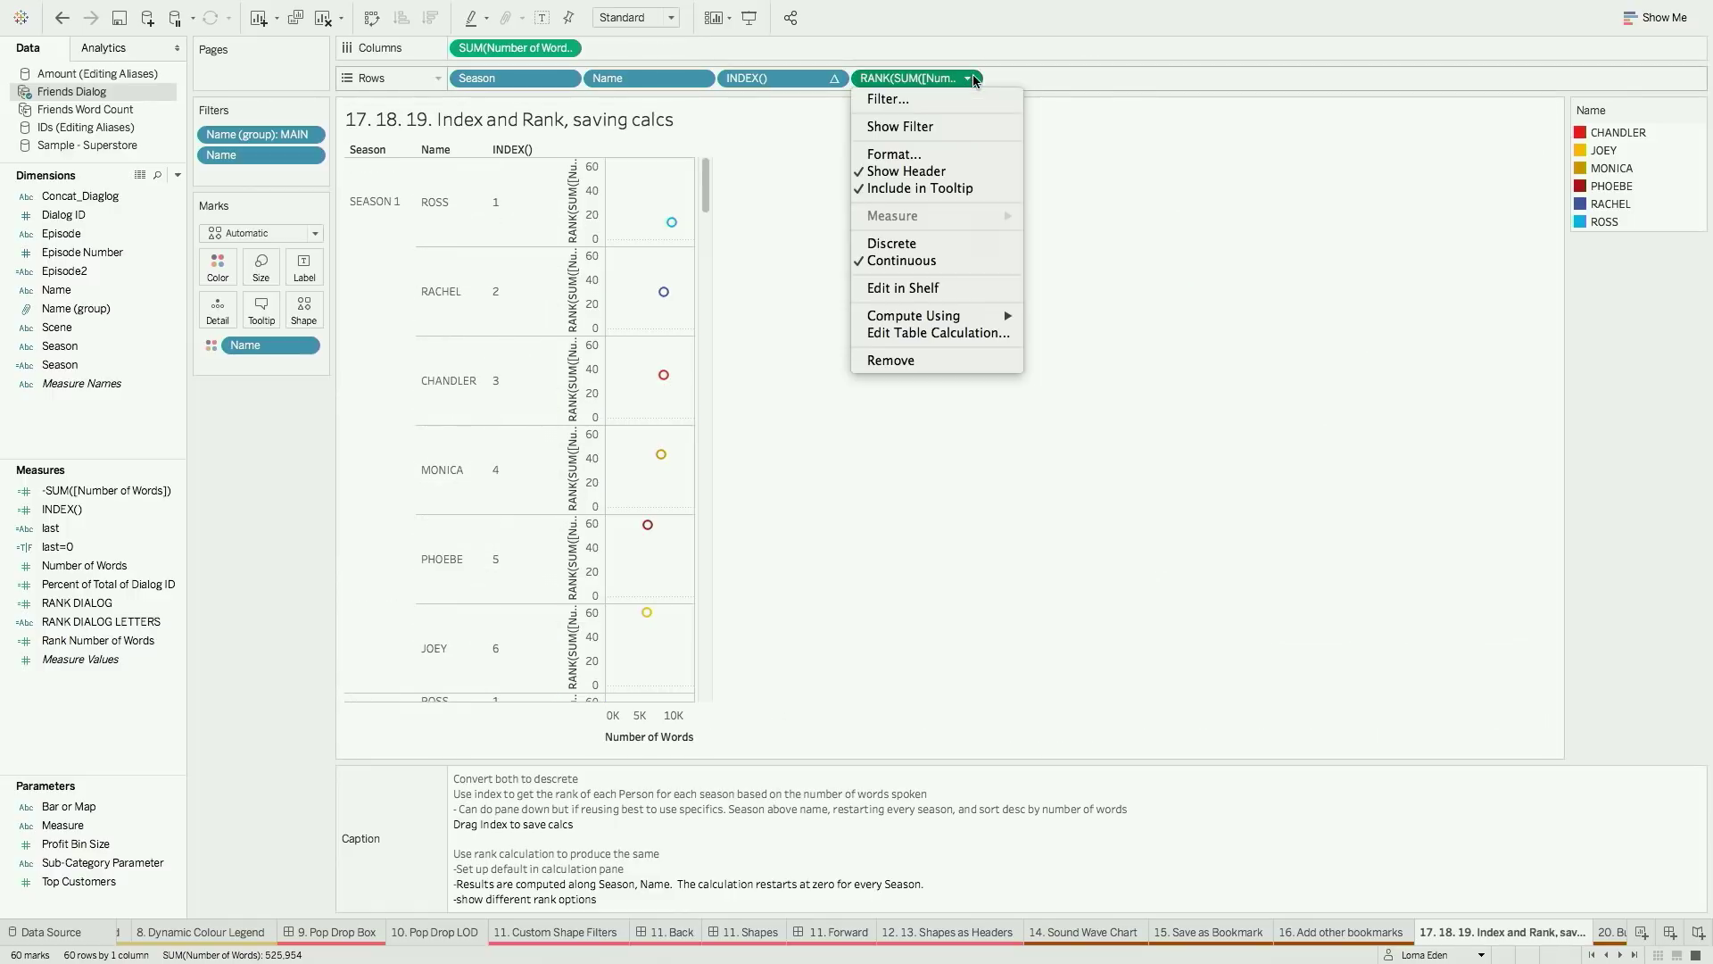
click(930, 249)
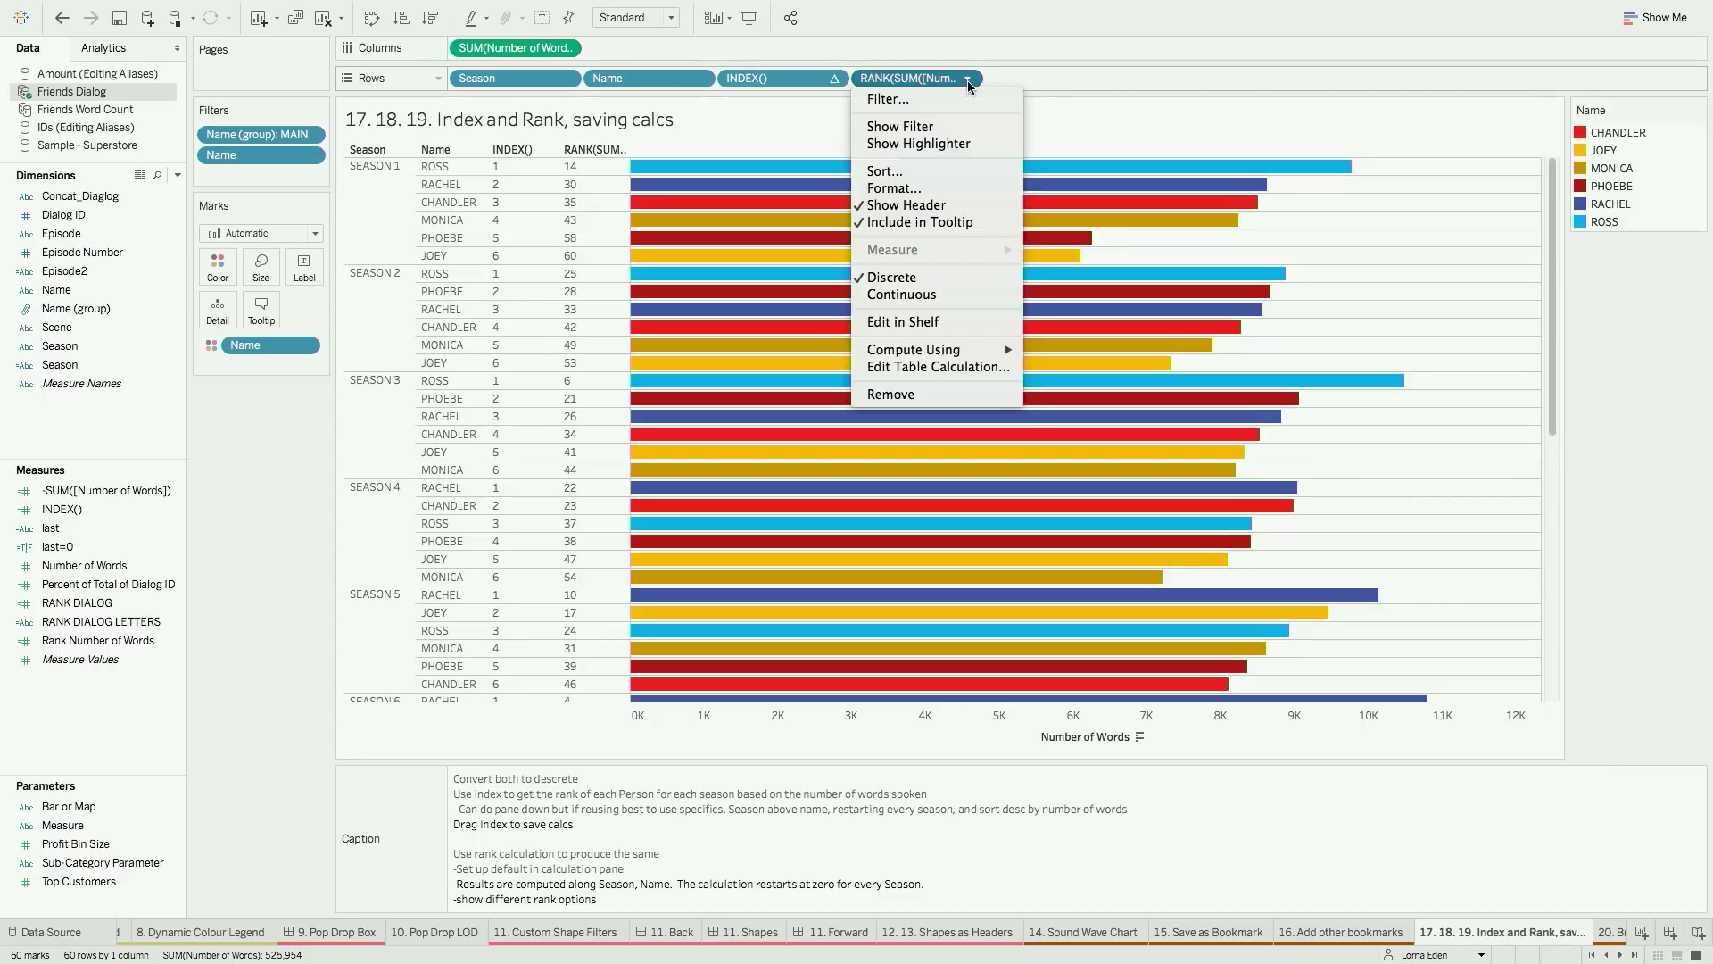
Compute the RANK calculation along the specific dimensions Season and Name, restarting every Season
click(968, 78)
click(937, 367)
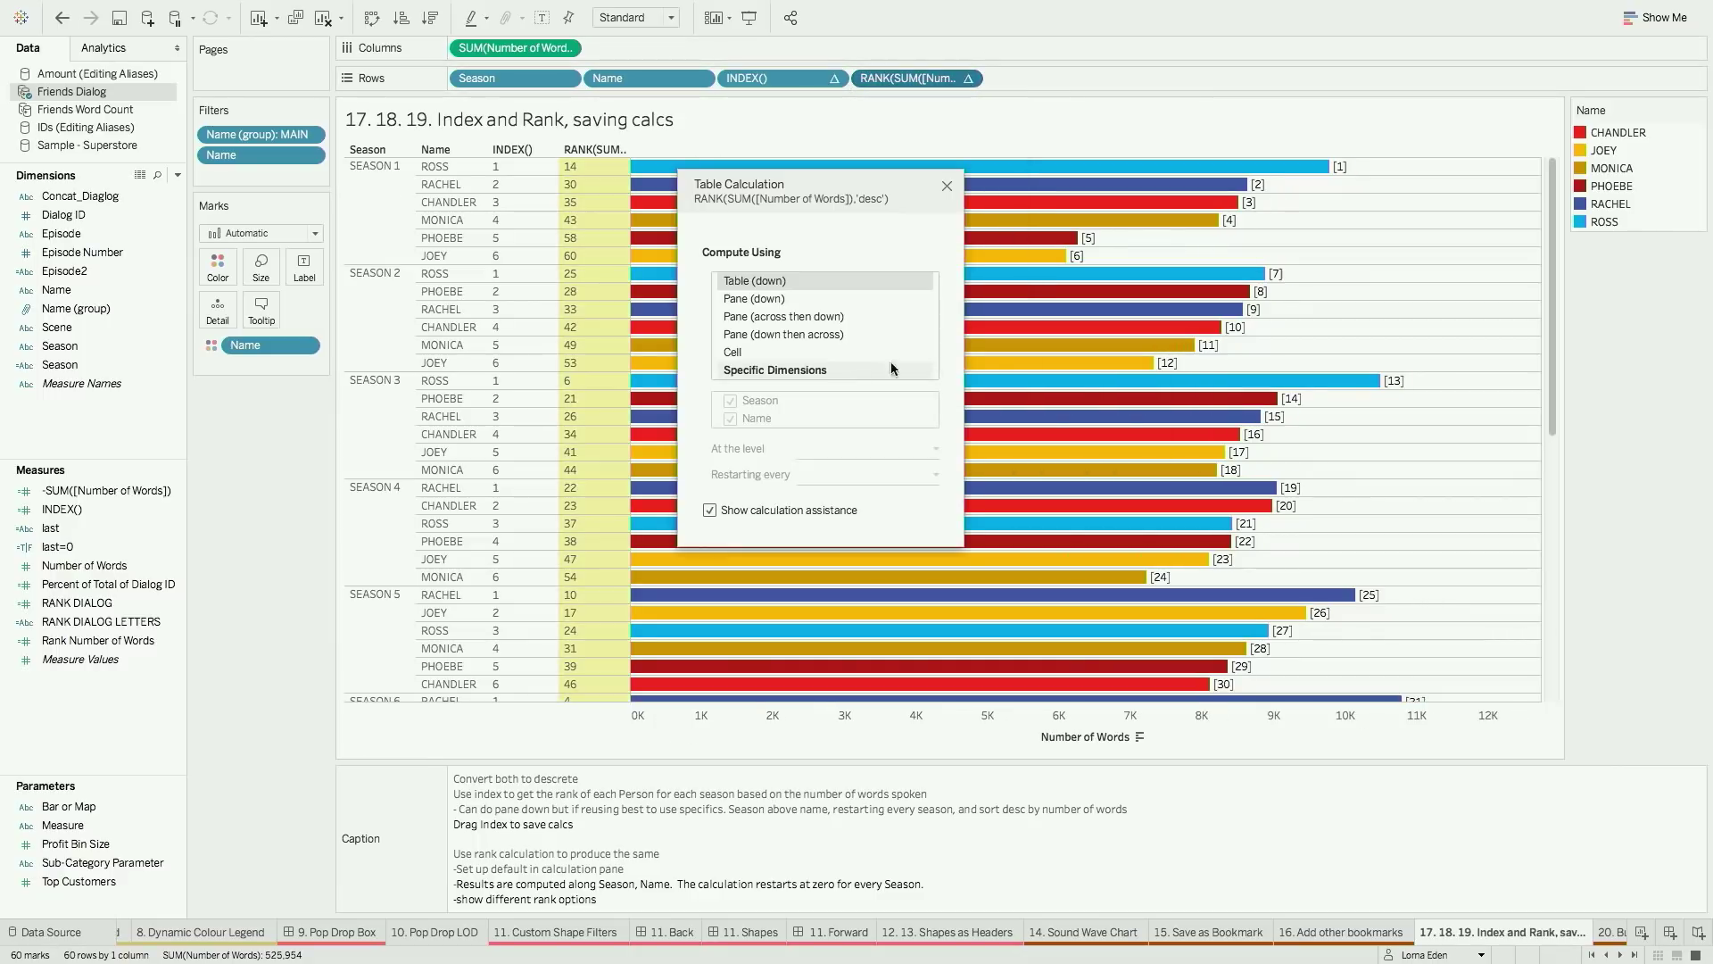
click(774, 369)
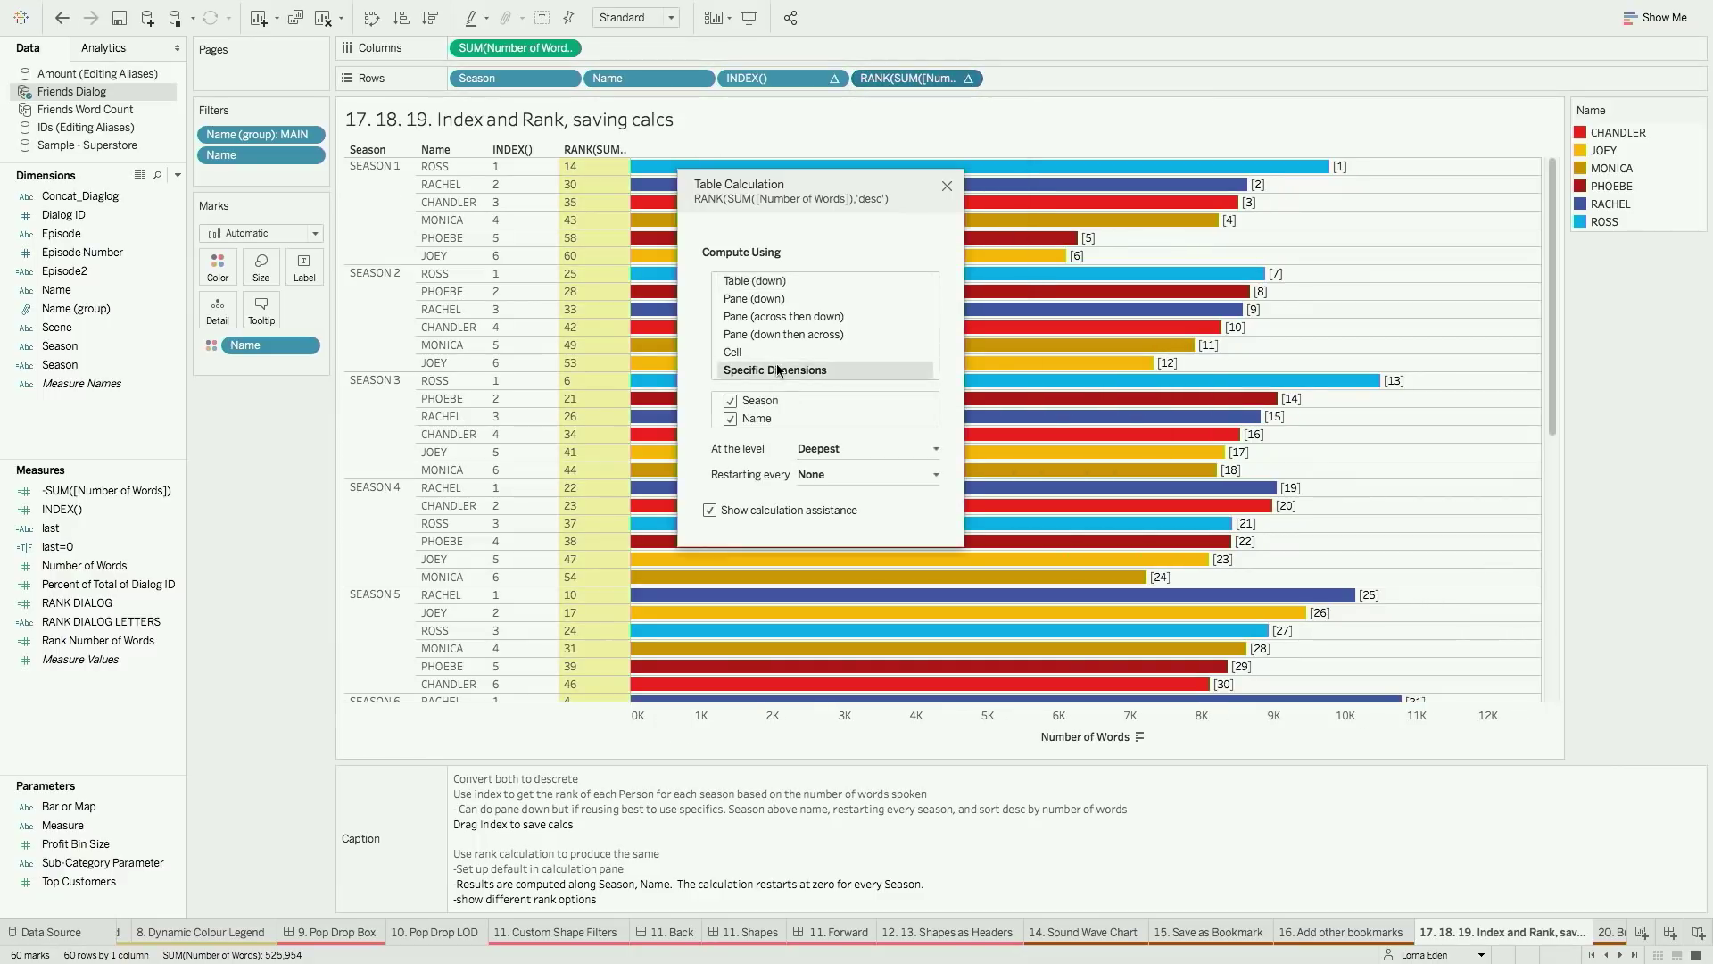
click(822, 474)
click(821, 506)
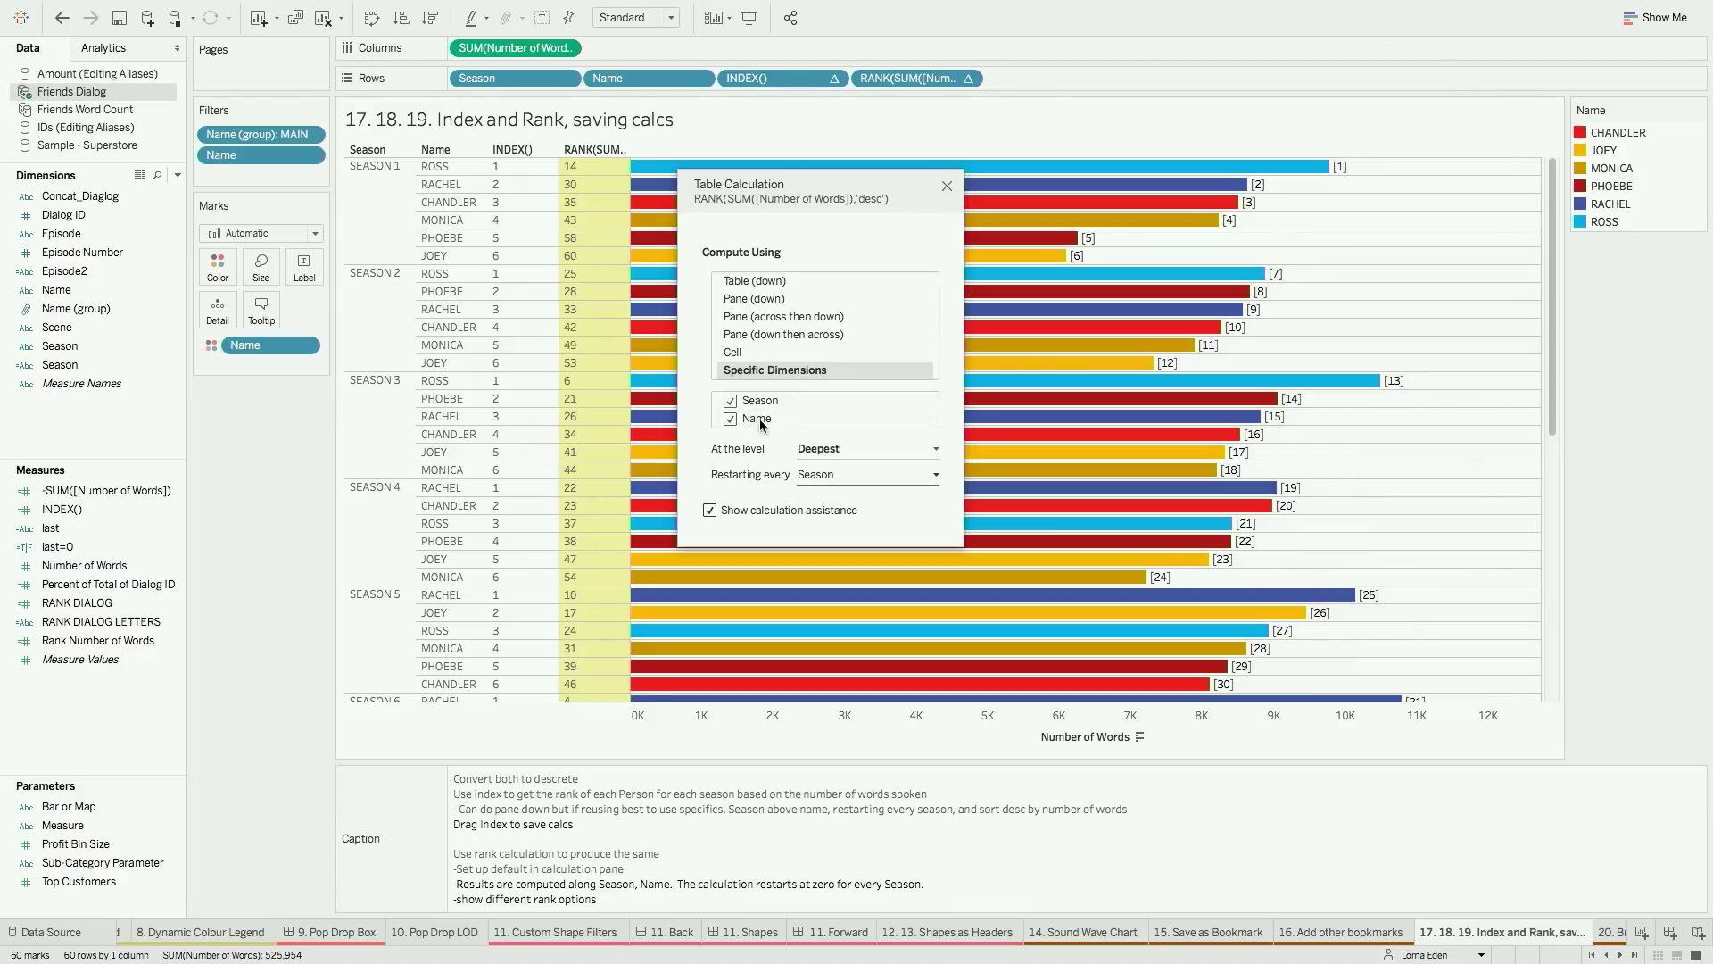
click(947, 188)
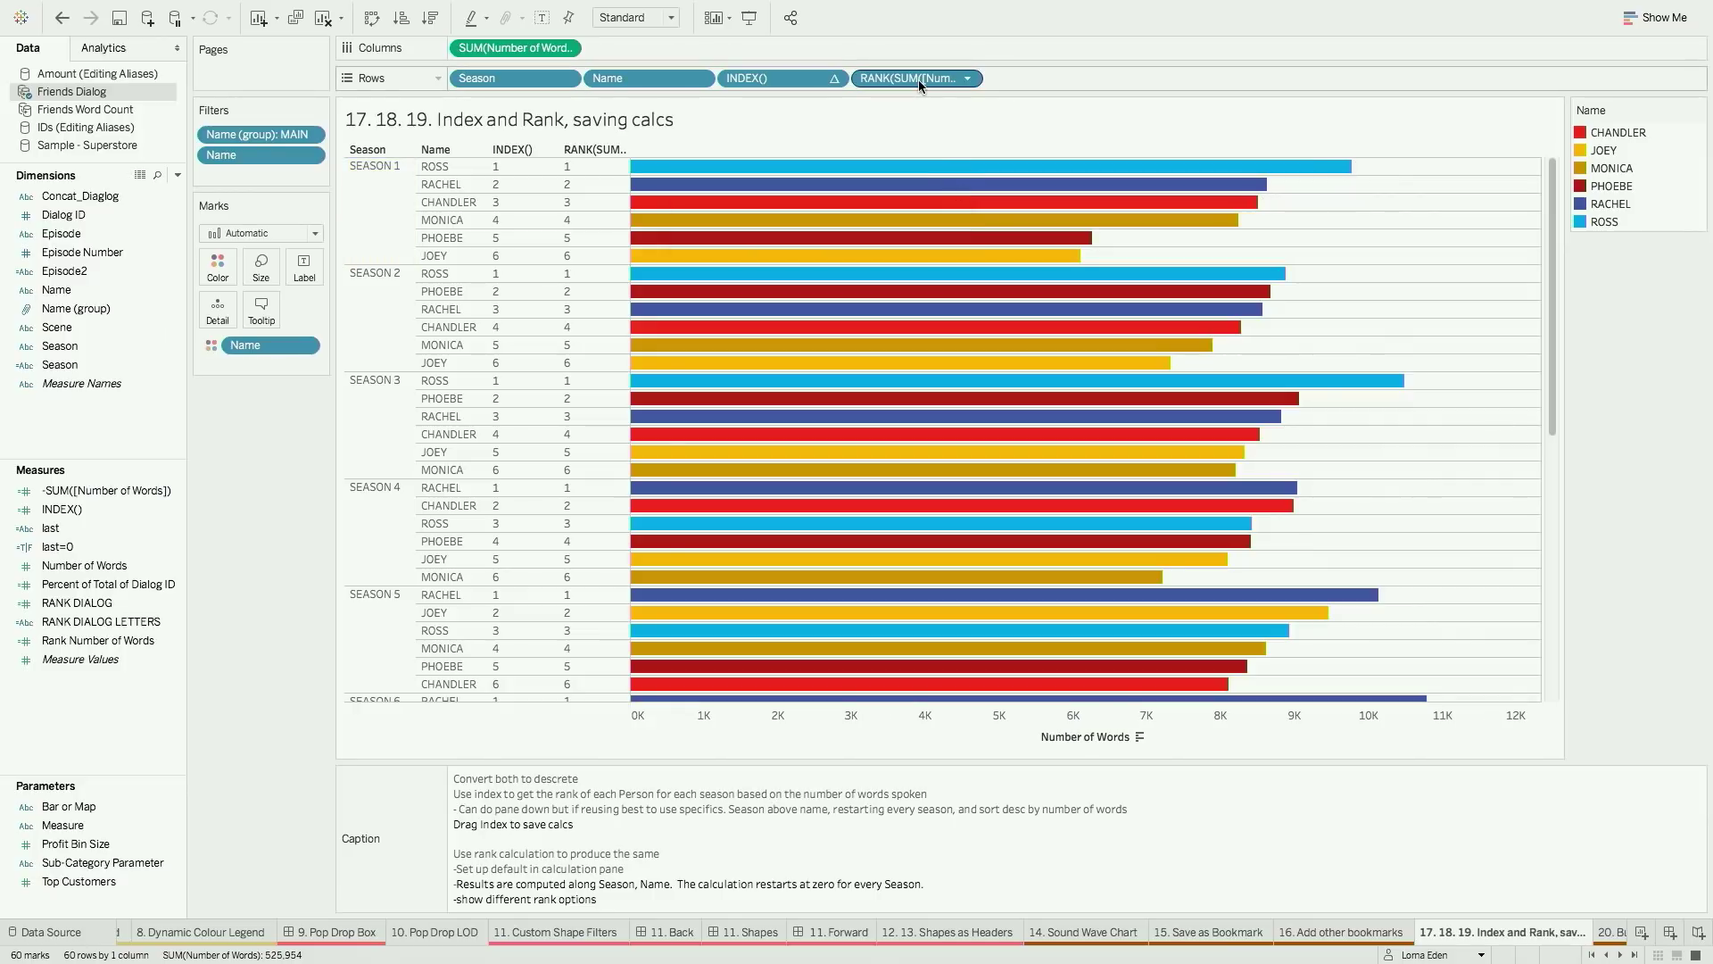
Save the RANK calculation from Rows as a reusable measure named Rank1
drag(918, 78, 86, 643)
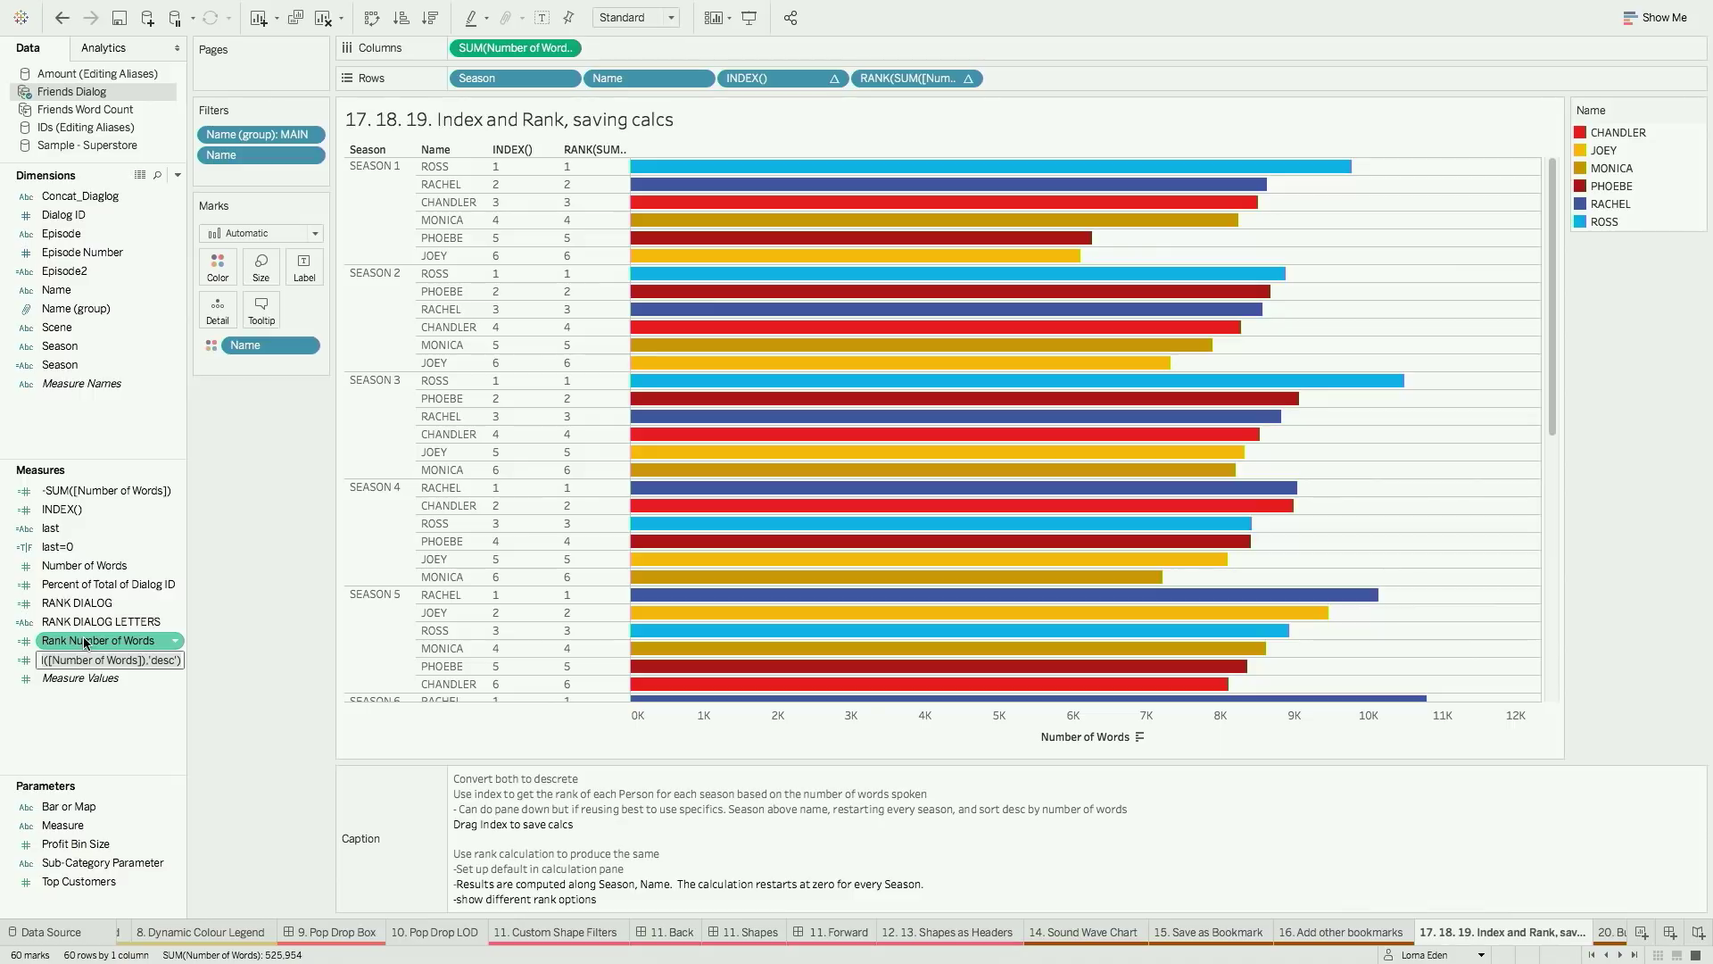
text(Rank1)
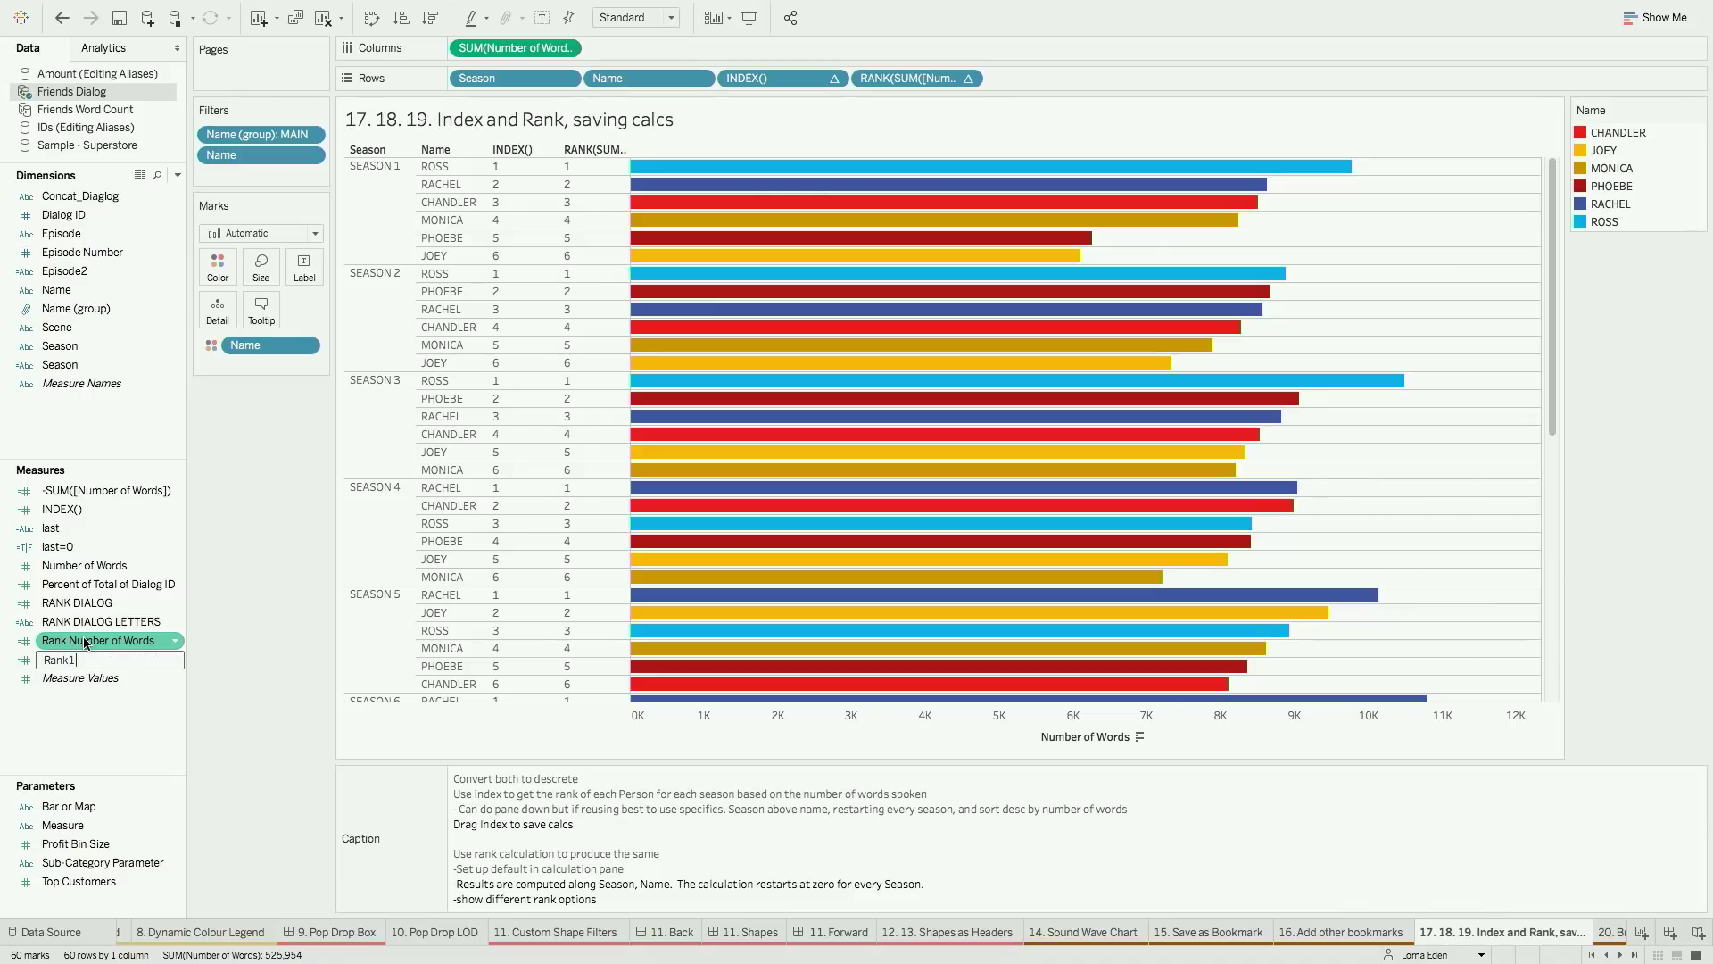
key(Return)
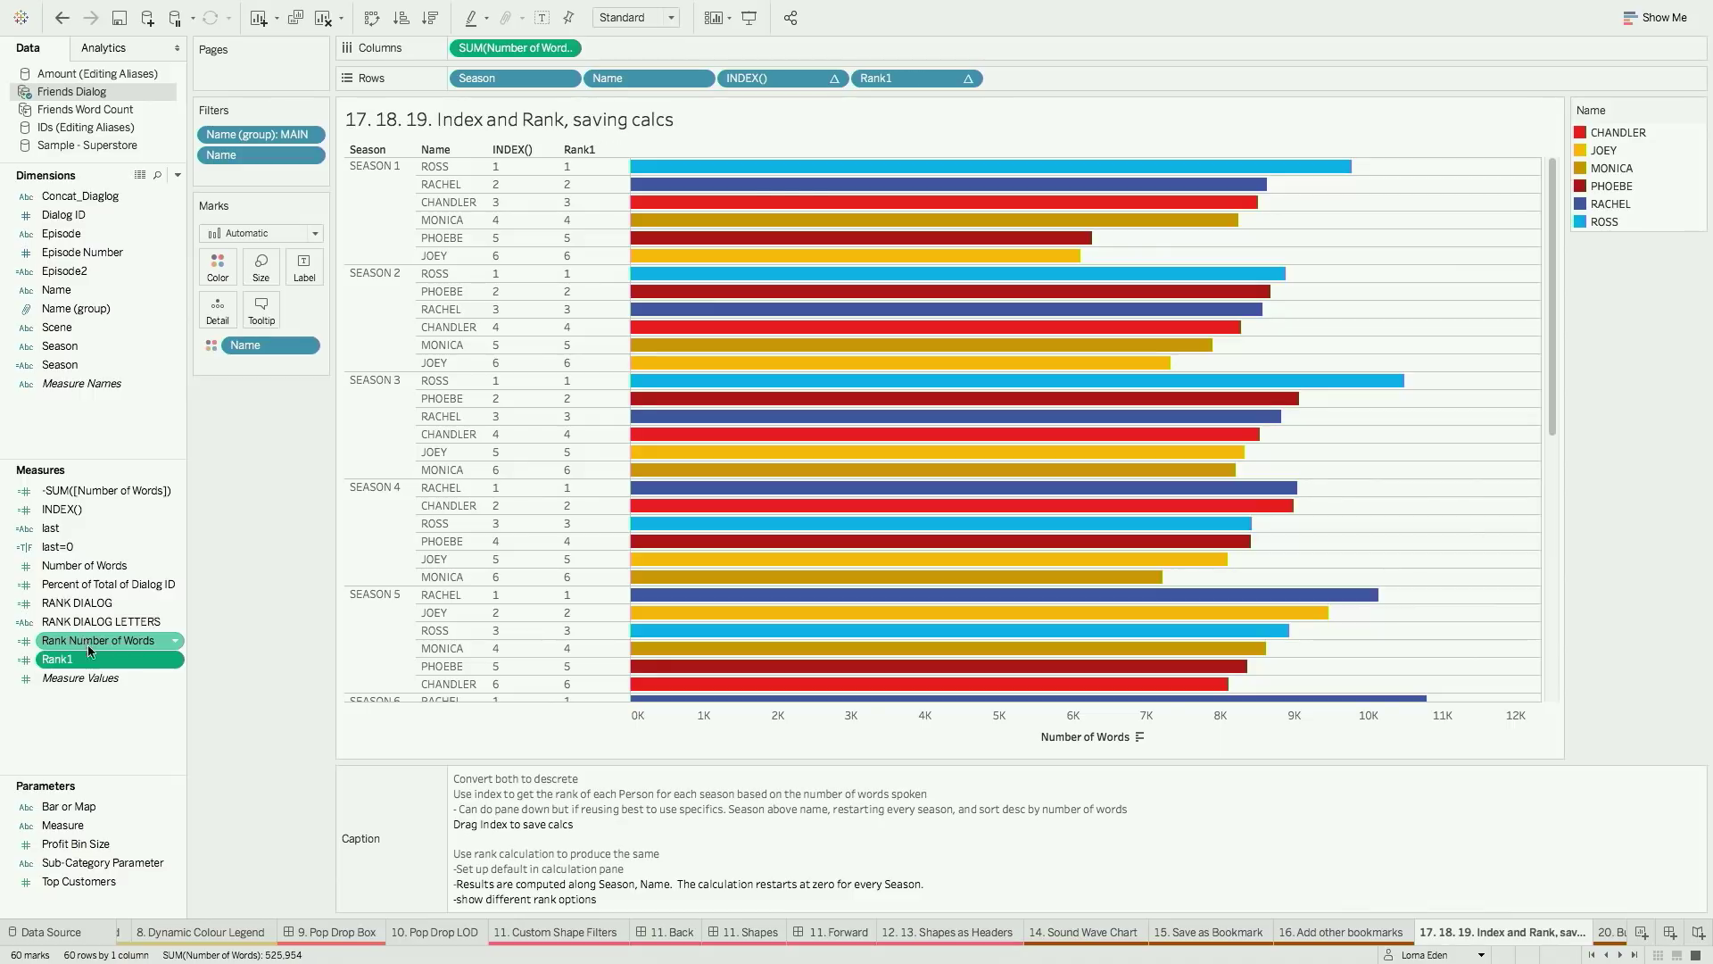
Open the Rank1 calculation, search the function list for "rank" to review the ranking variants, and close the editor unchanged
click(174, 660)
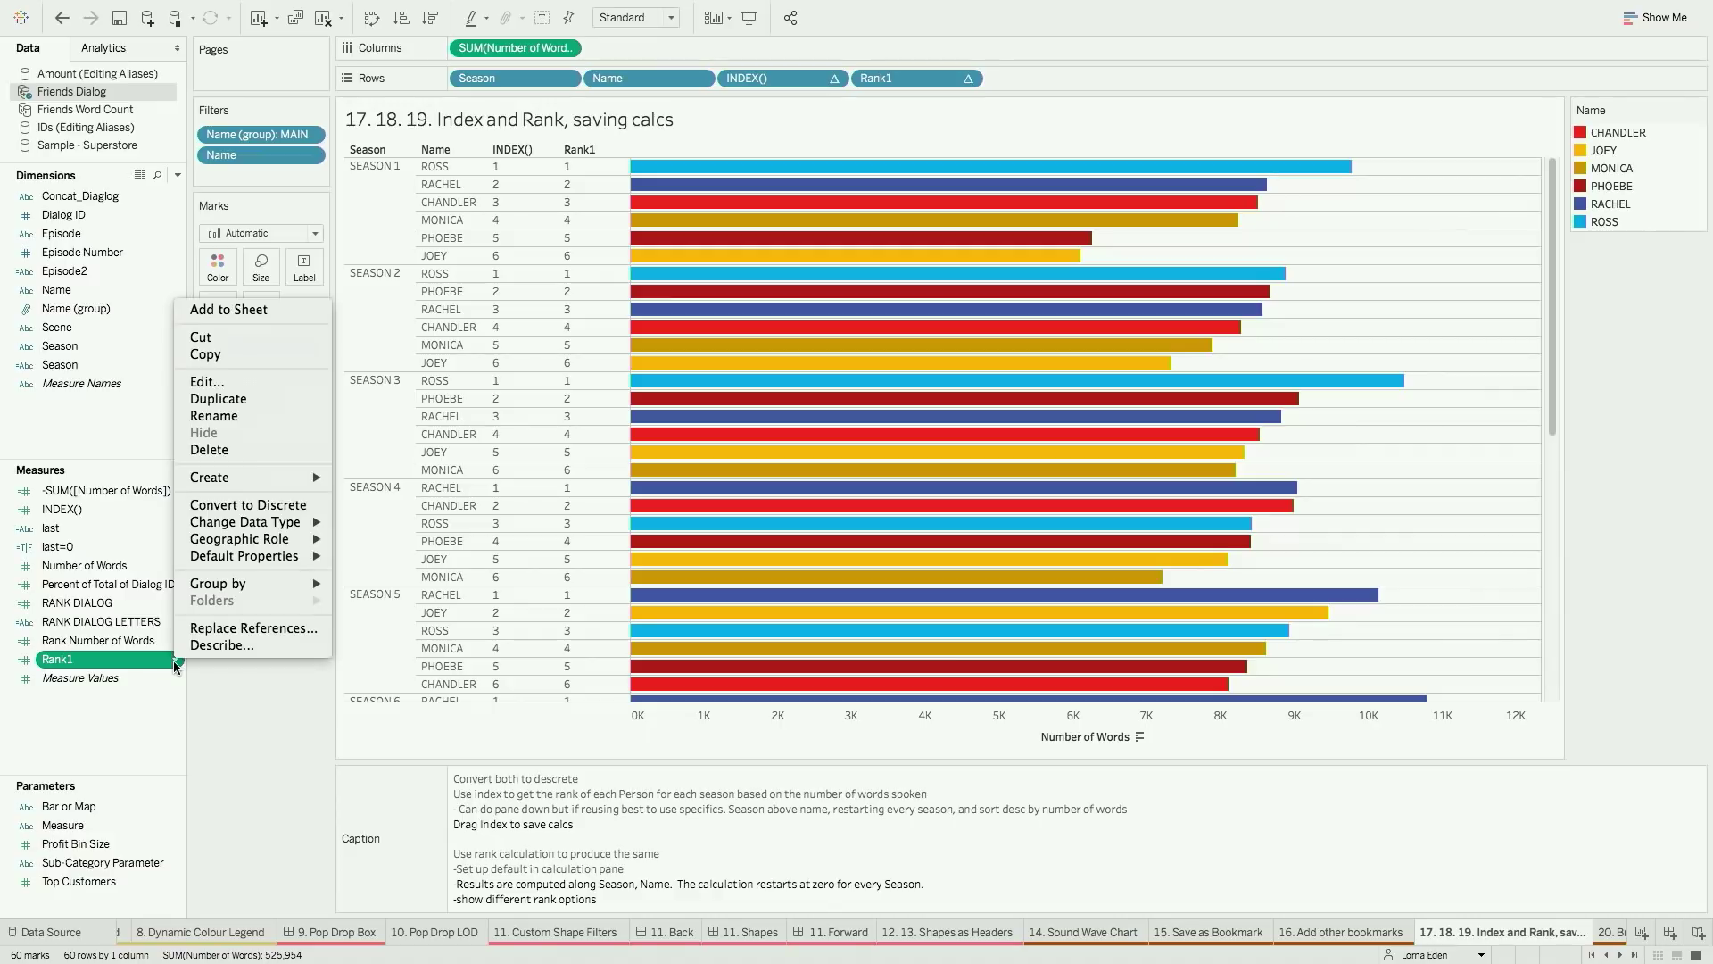
click(267, 382)
click(972, 363)
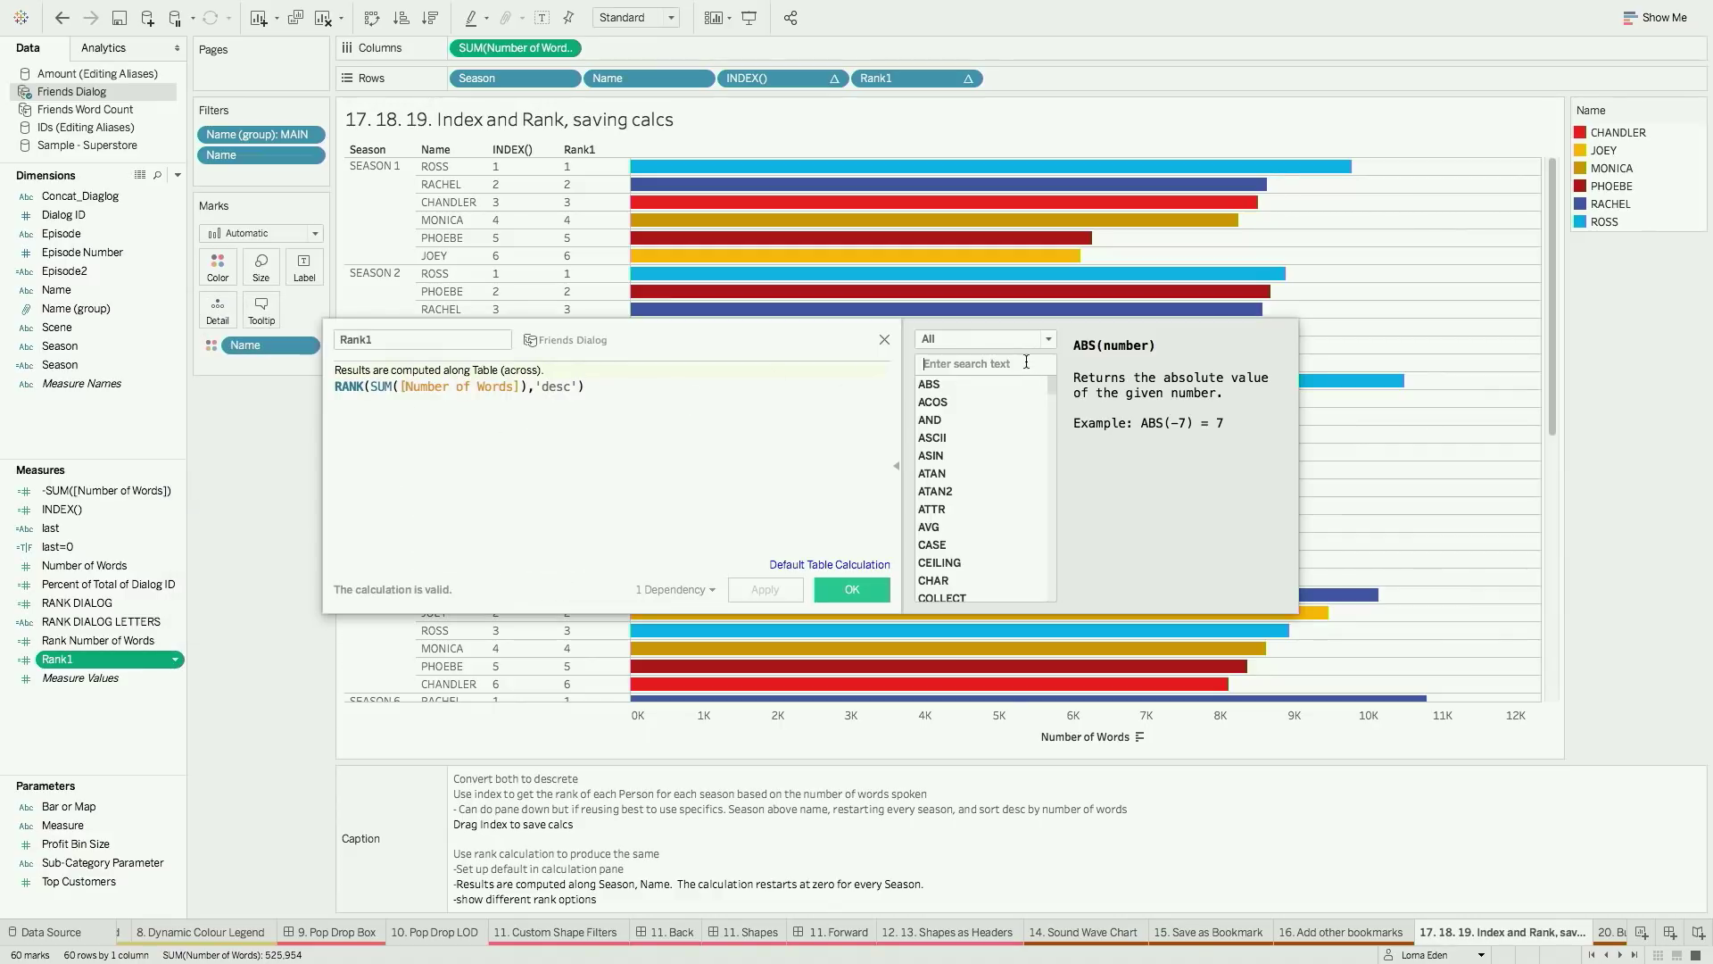
text(rank)
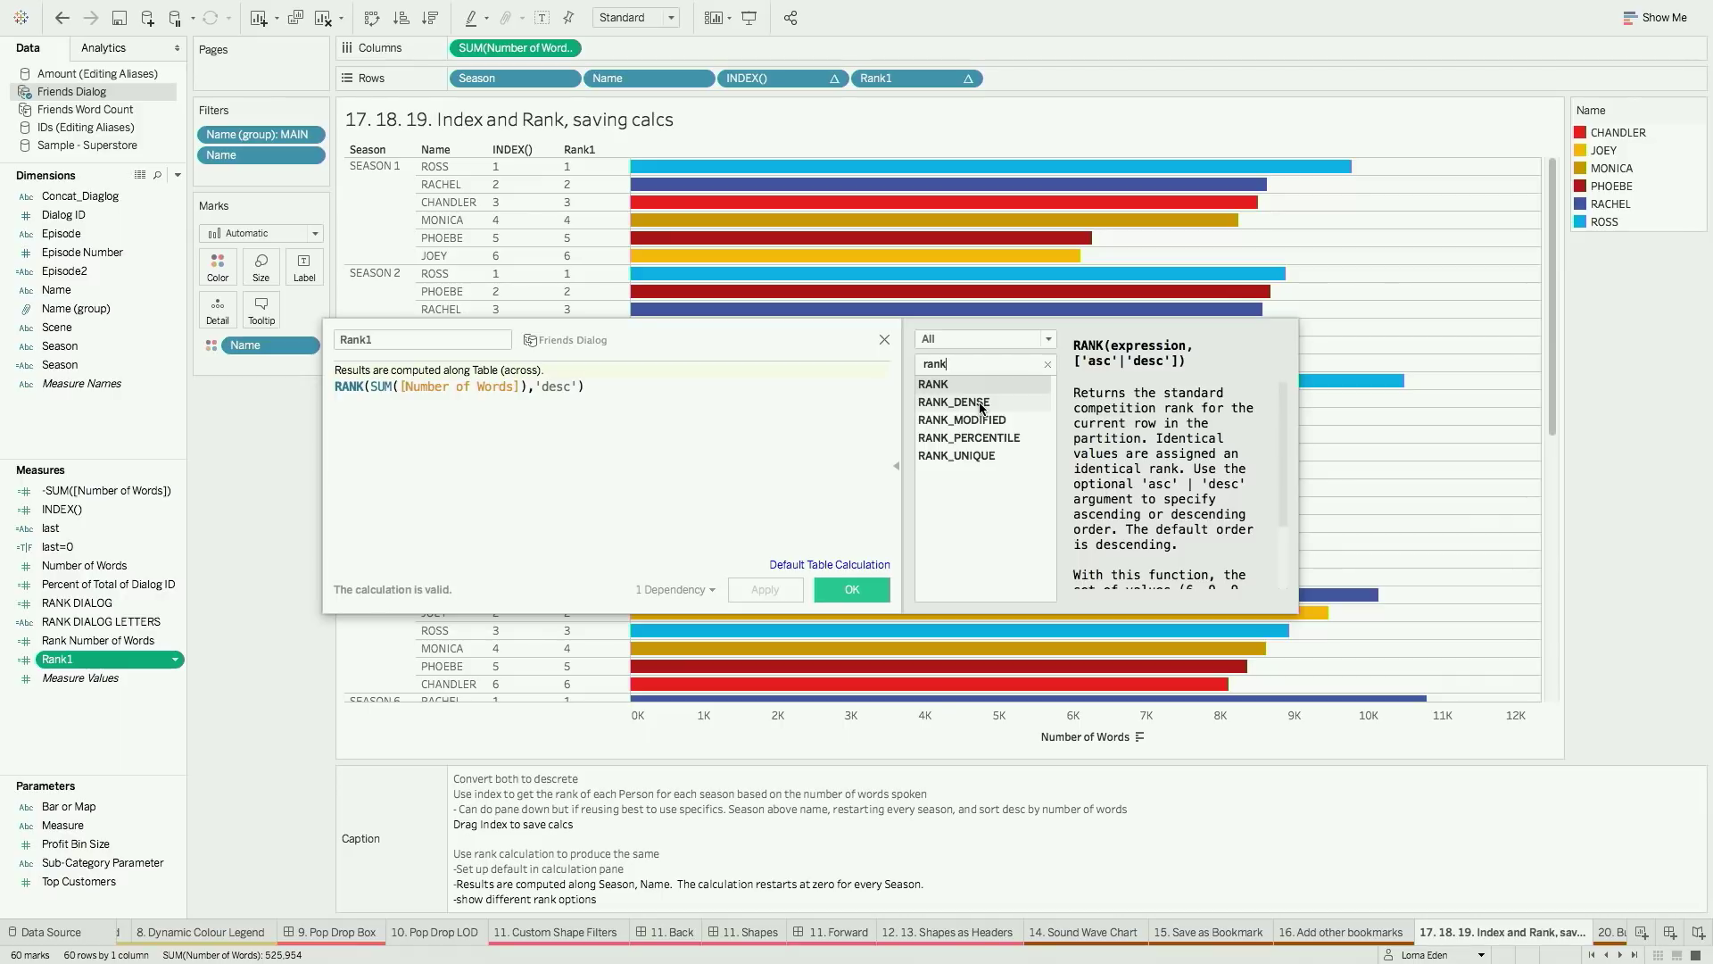
click(884, 339)
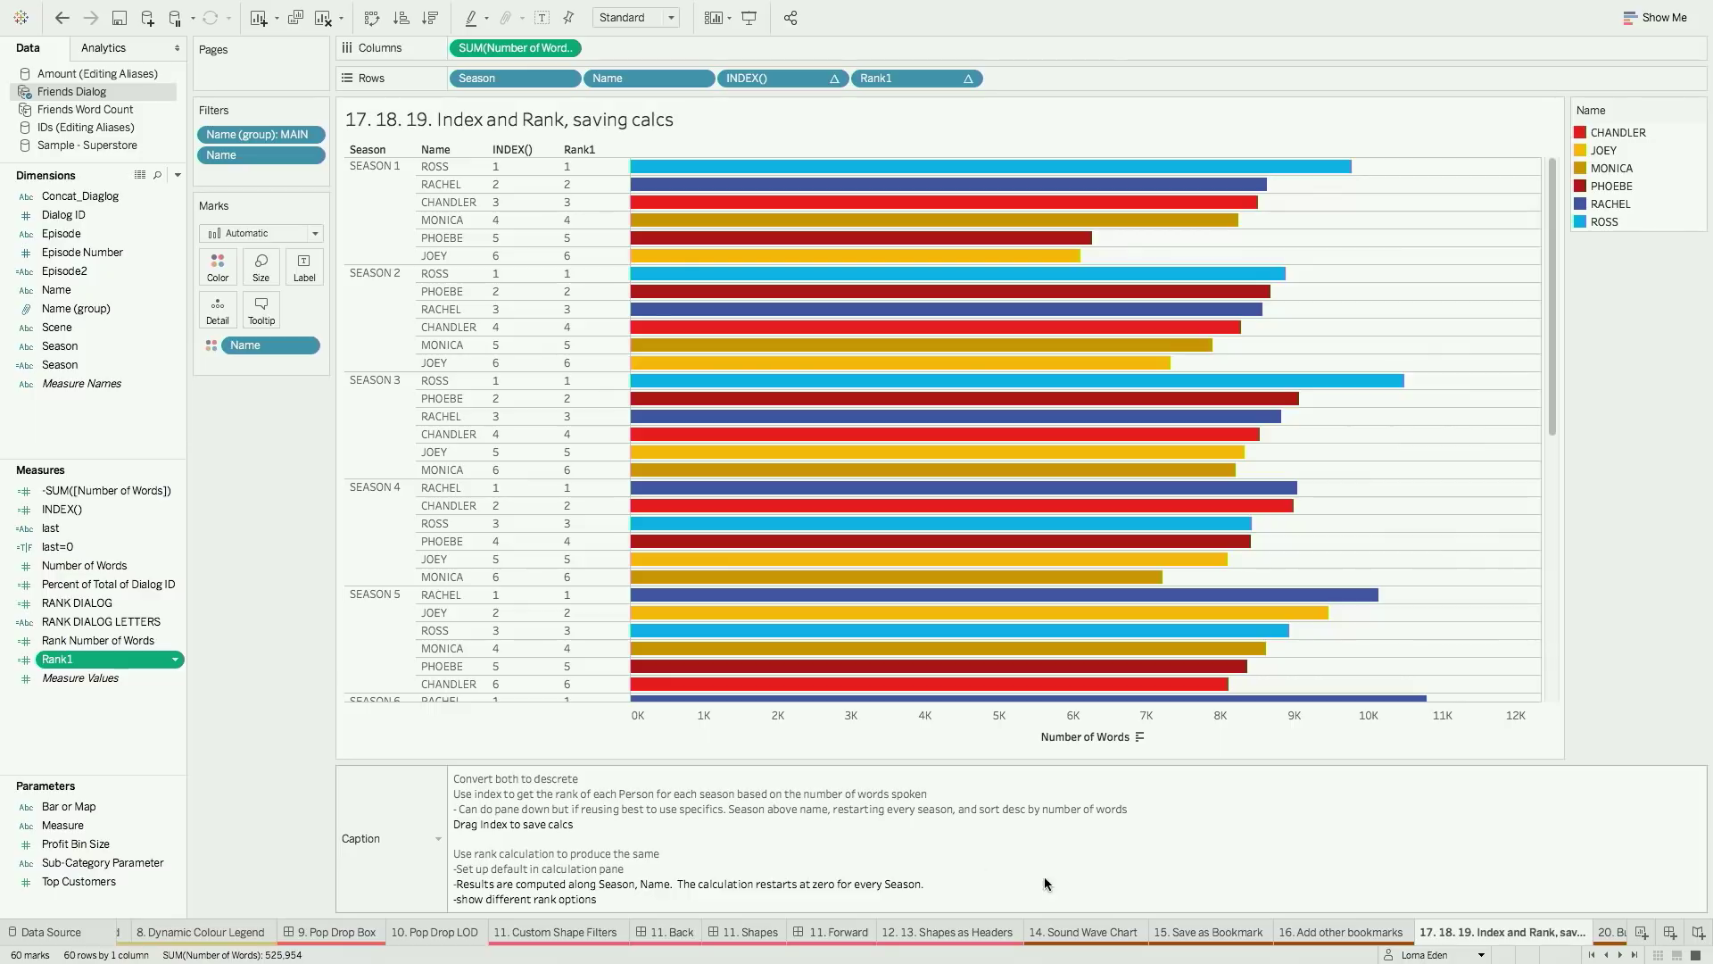
Go to the 20. Bump Chart sheet and add the Rank1 measure to Rows
click(1632, 956)
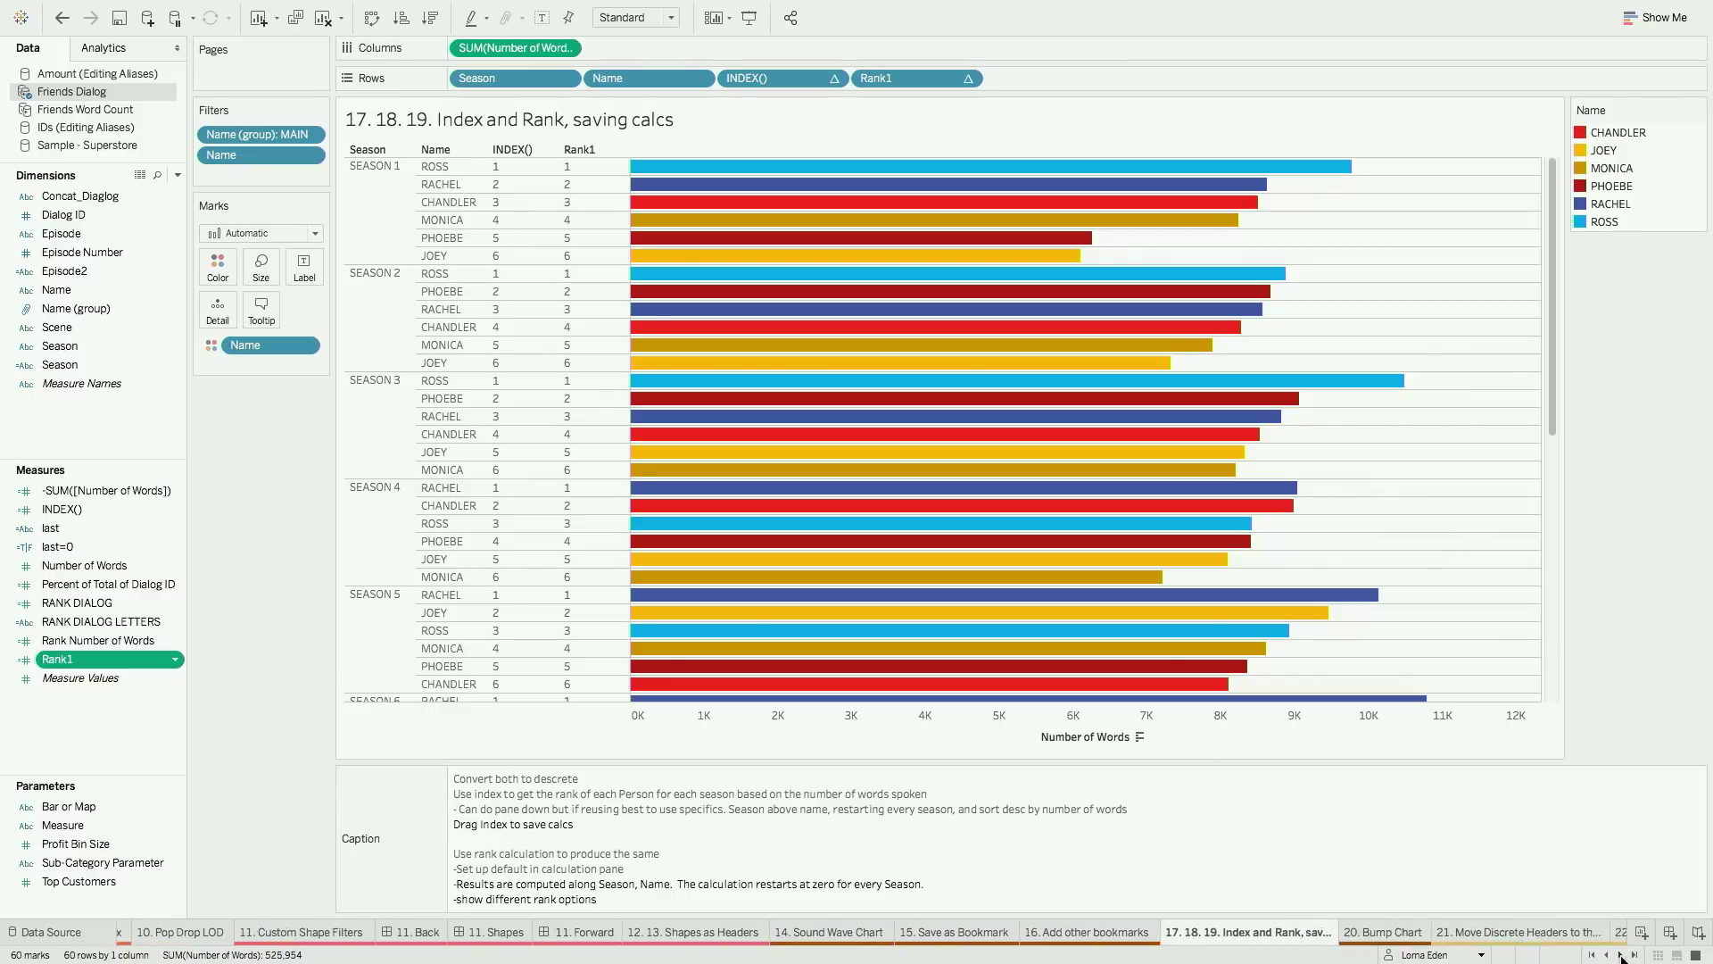
click(1299, 934)
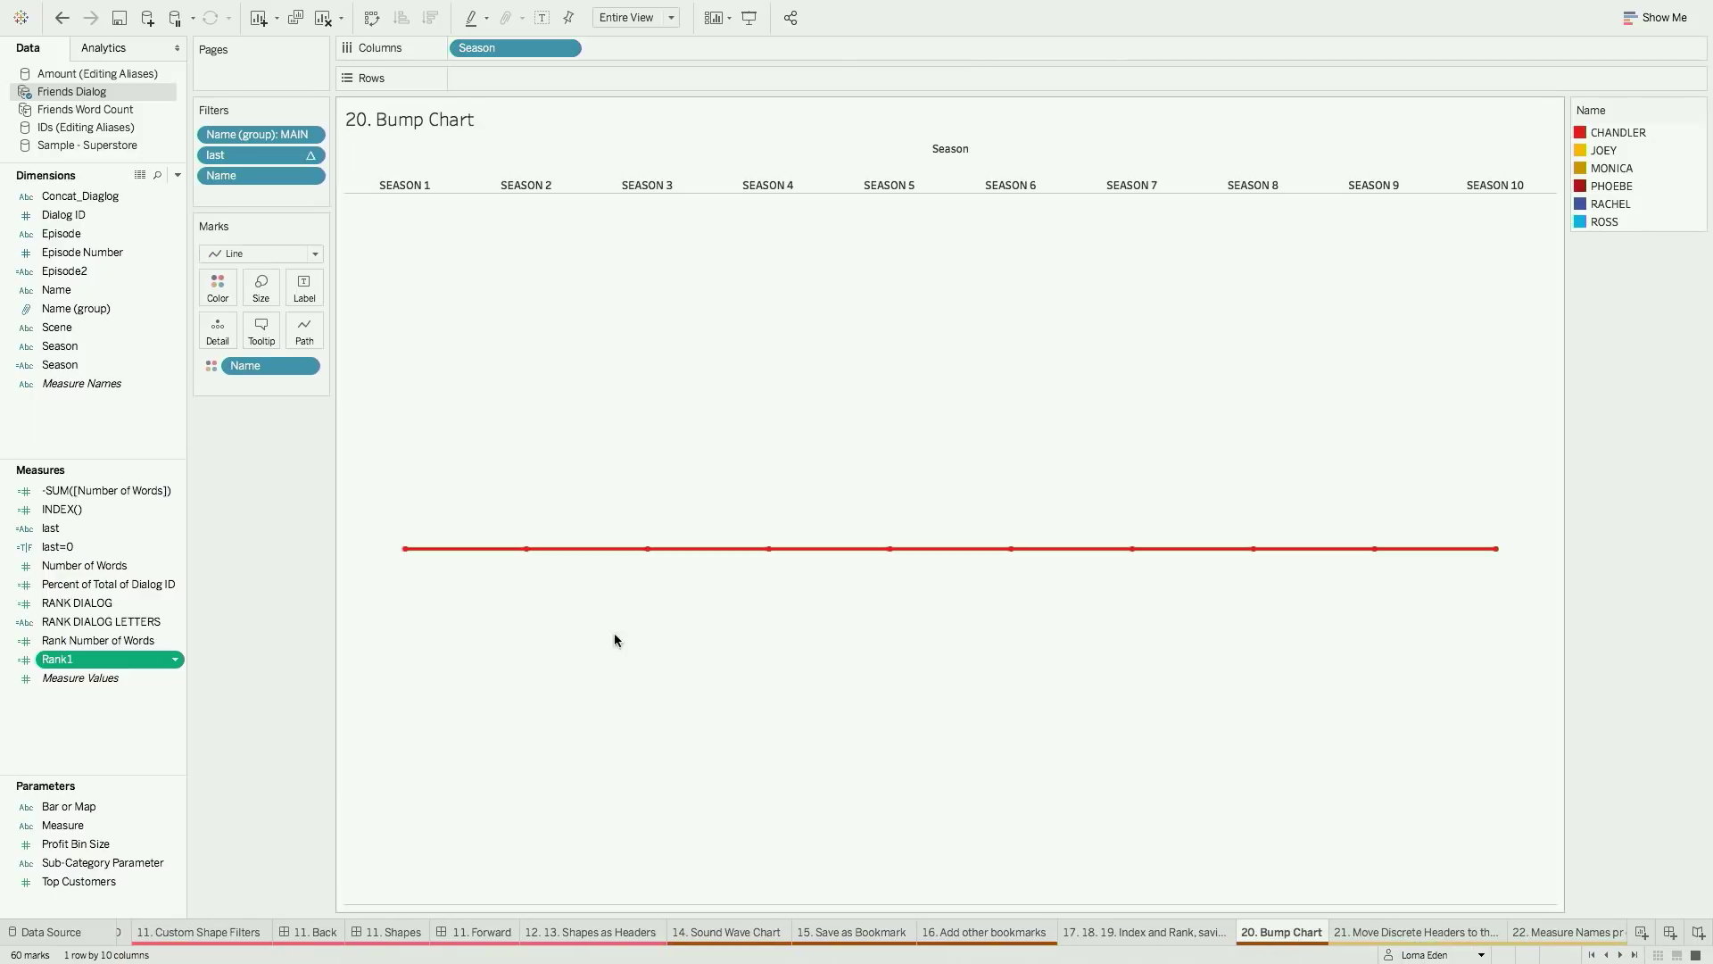
drag(98, 660, 519, 82)
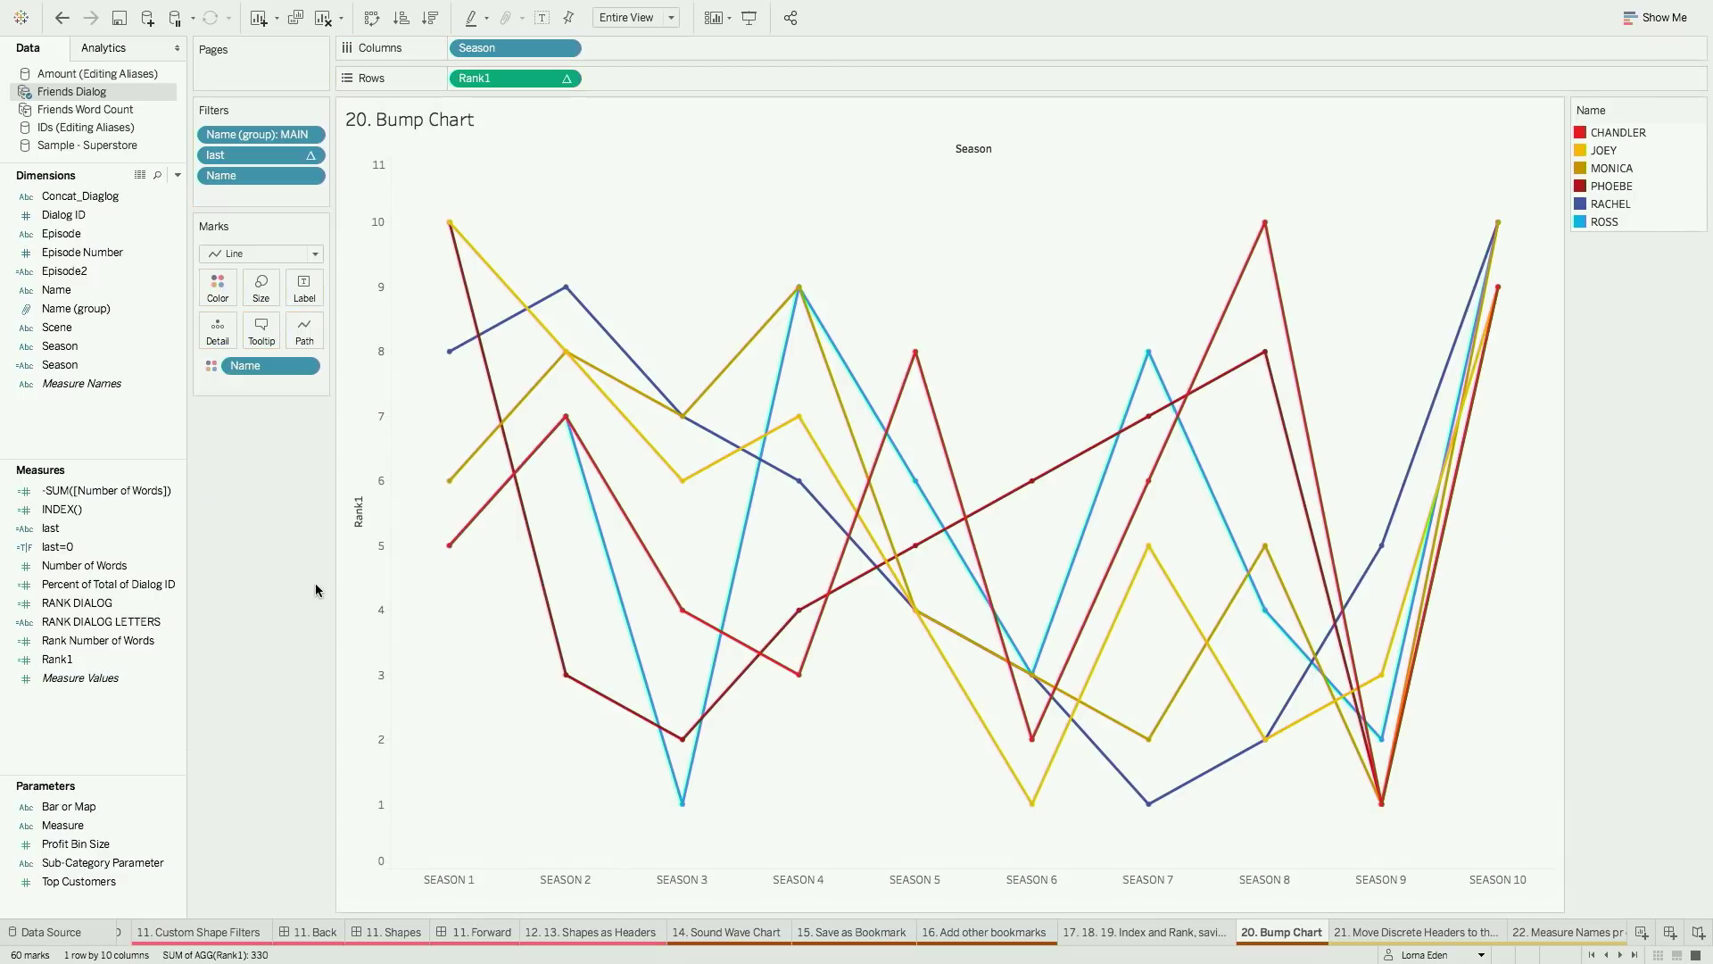
Compute Rank1 on the bump chart along the specific dimensions Season and Name, restarting every Season
click(567, 80)
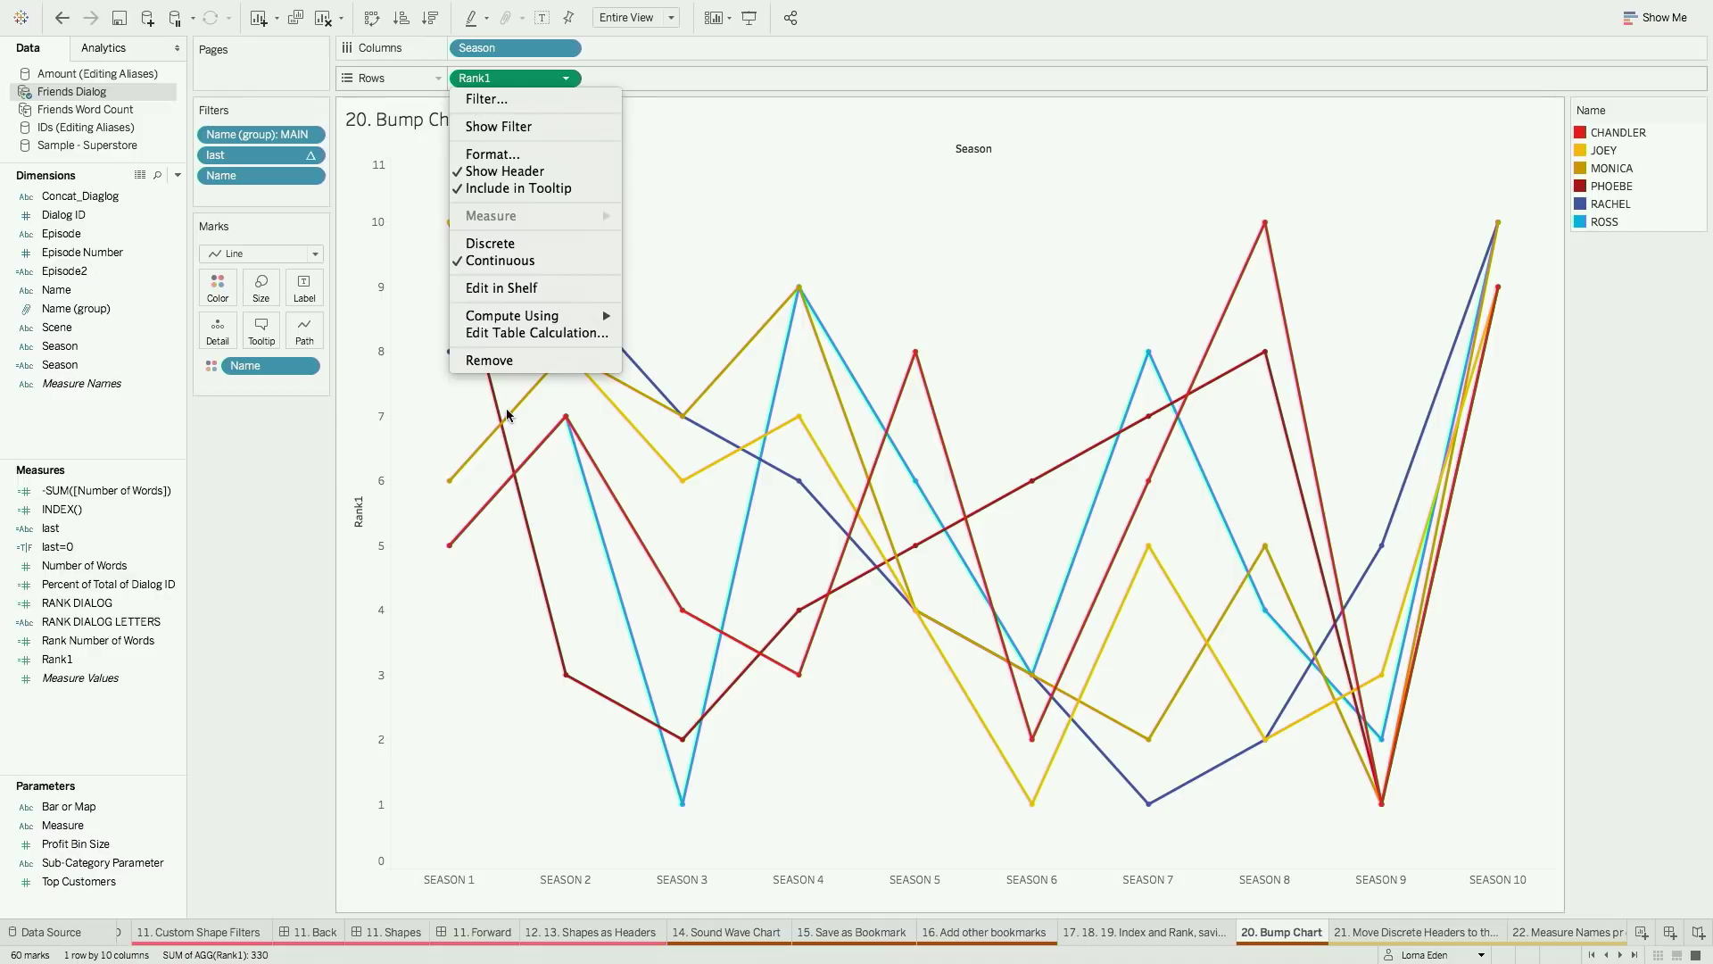
click(528, 334)
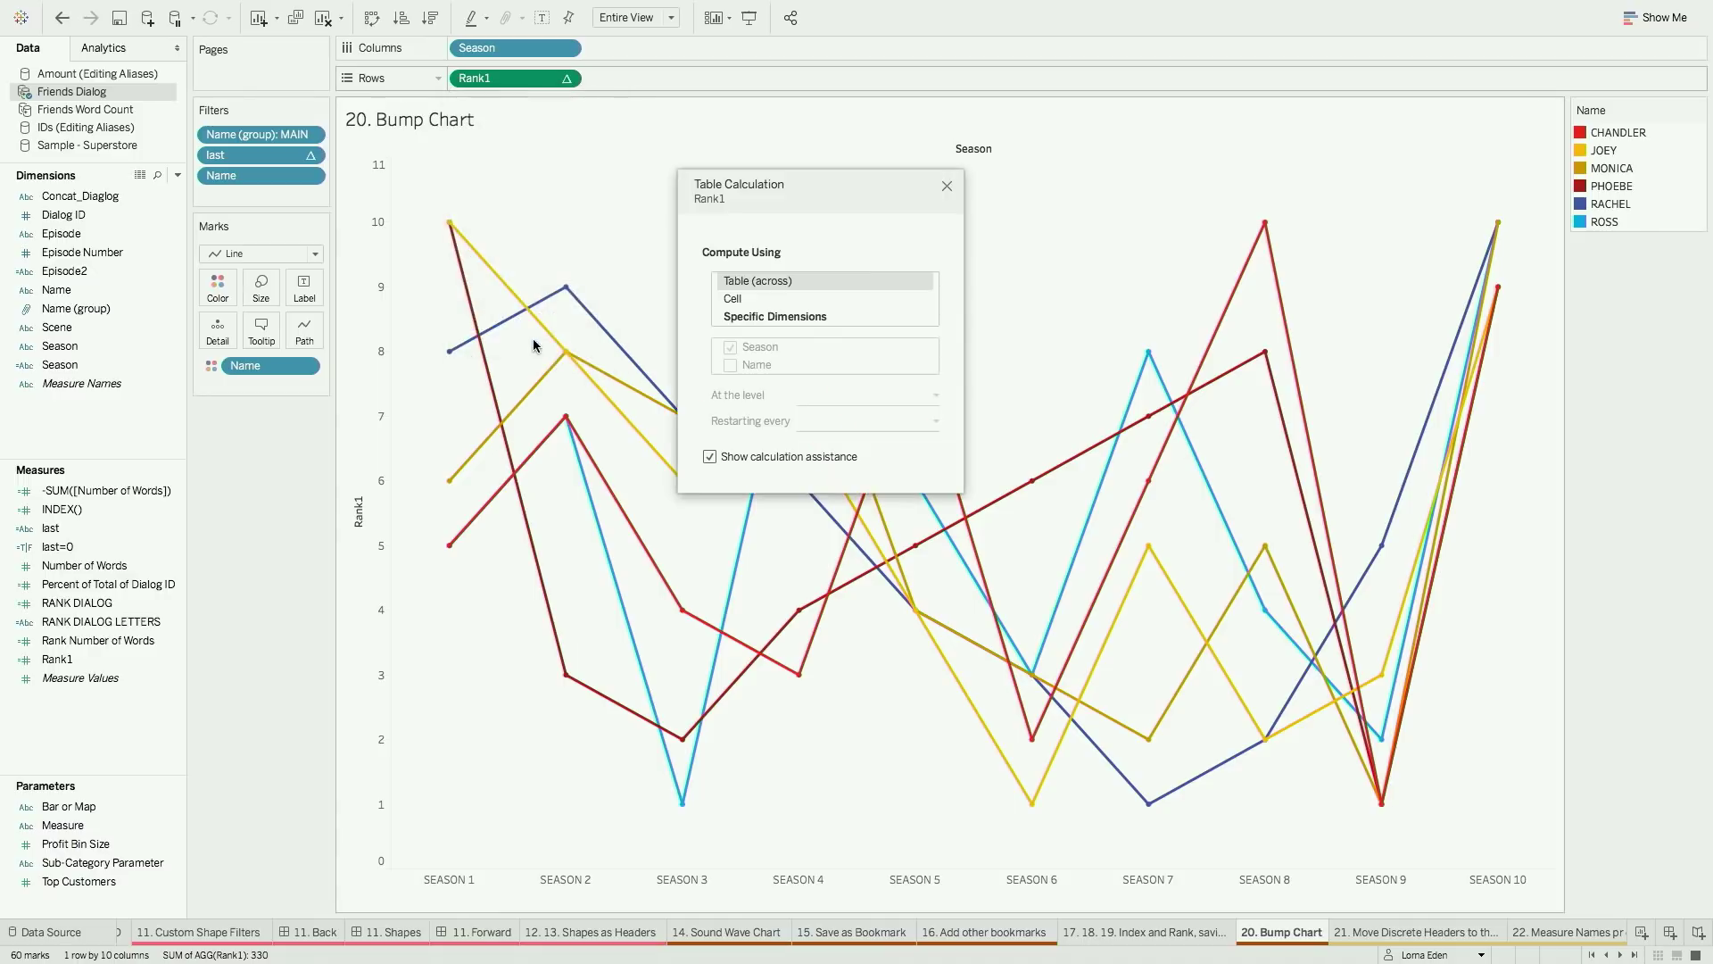
click(750, 318)
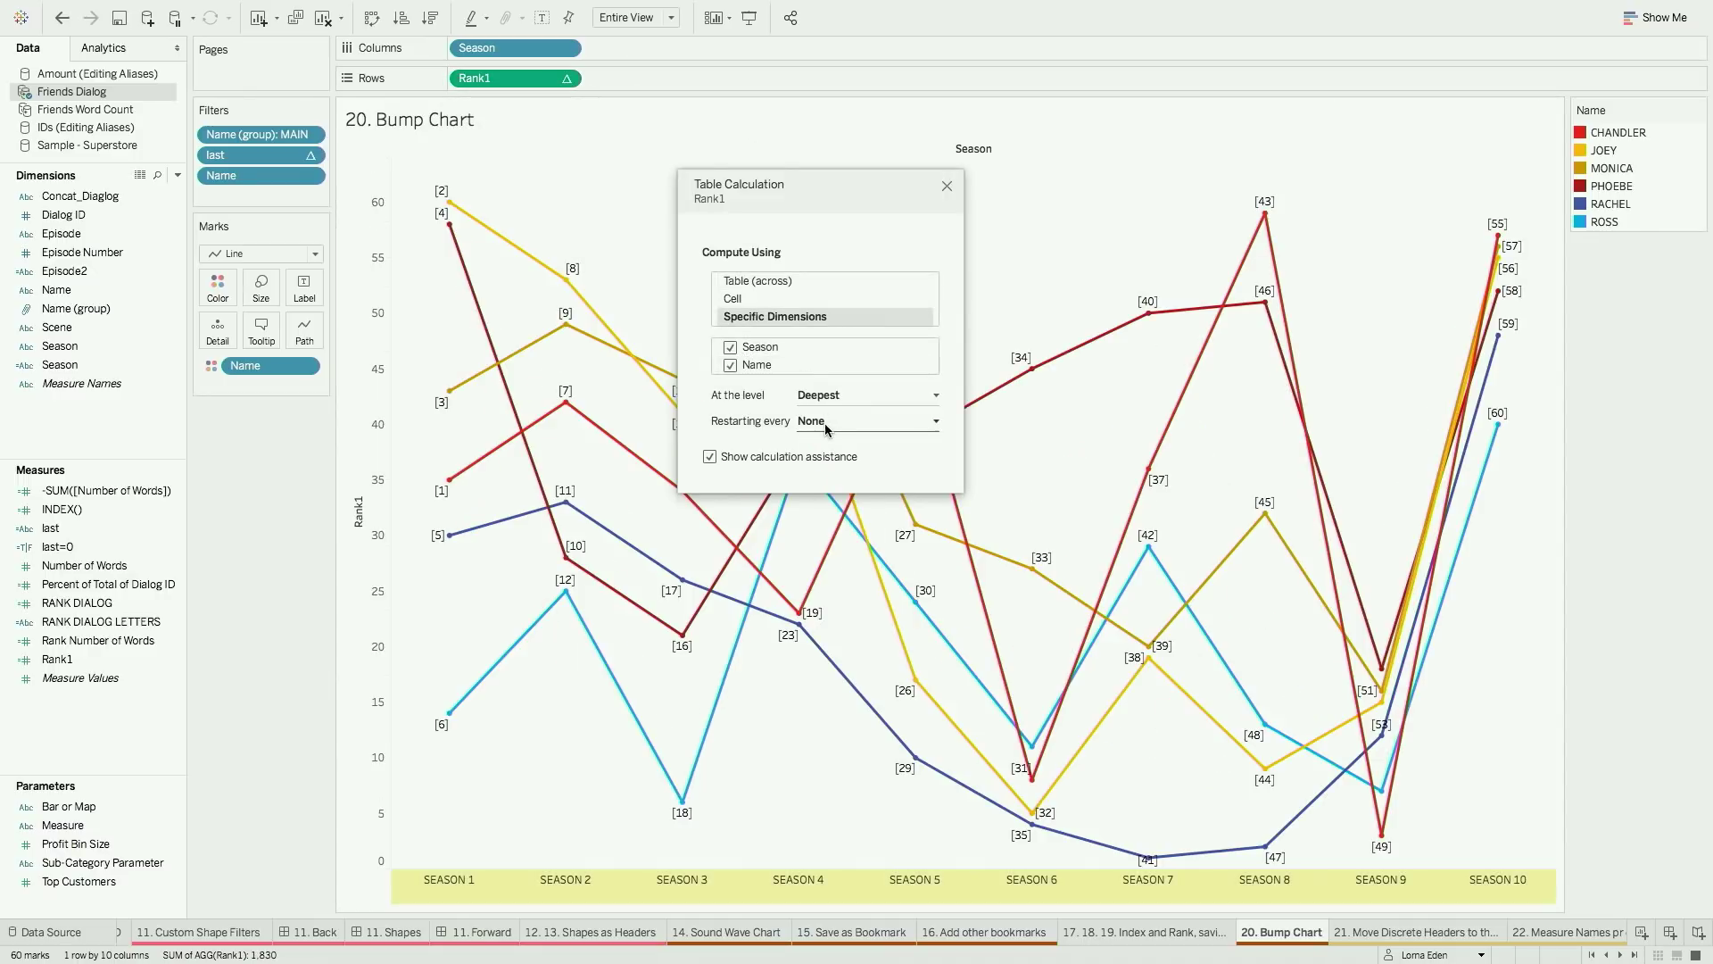
click(826, 420)
click(837, 458)
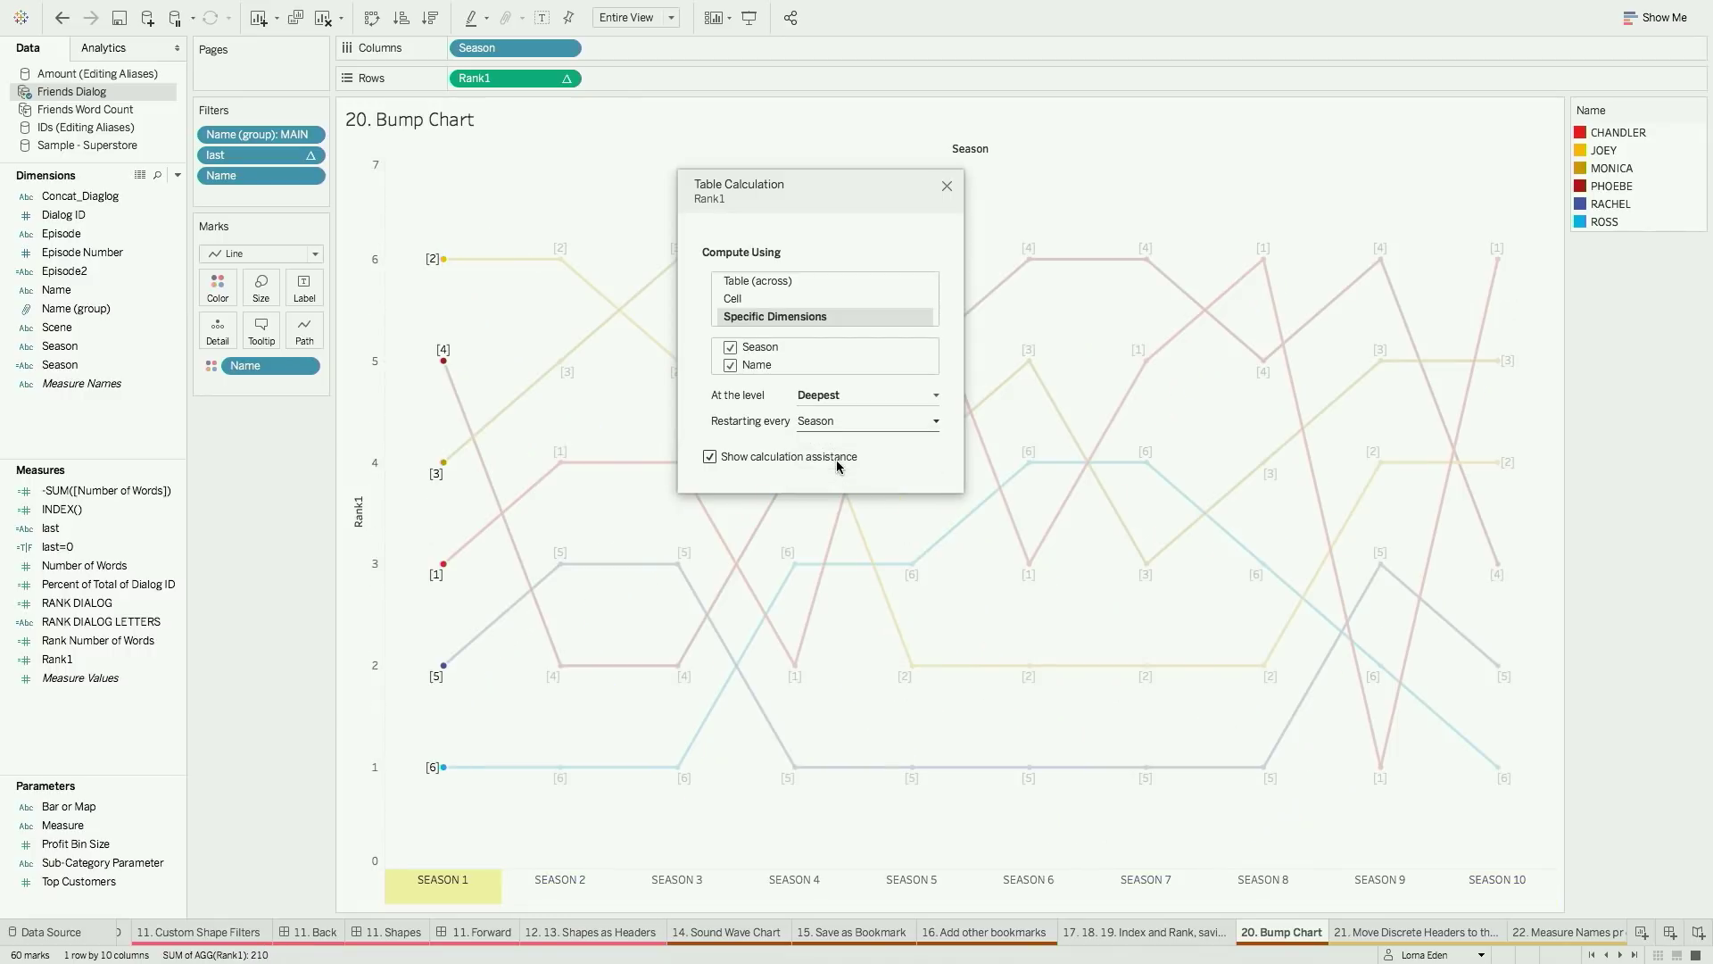
click(947, 187)
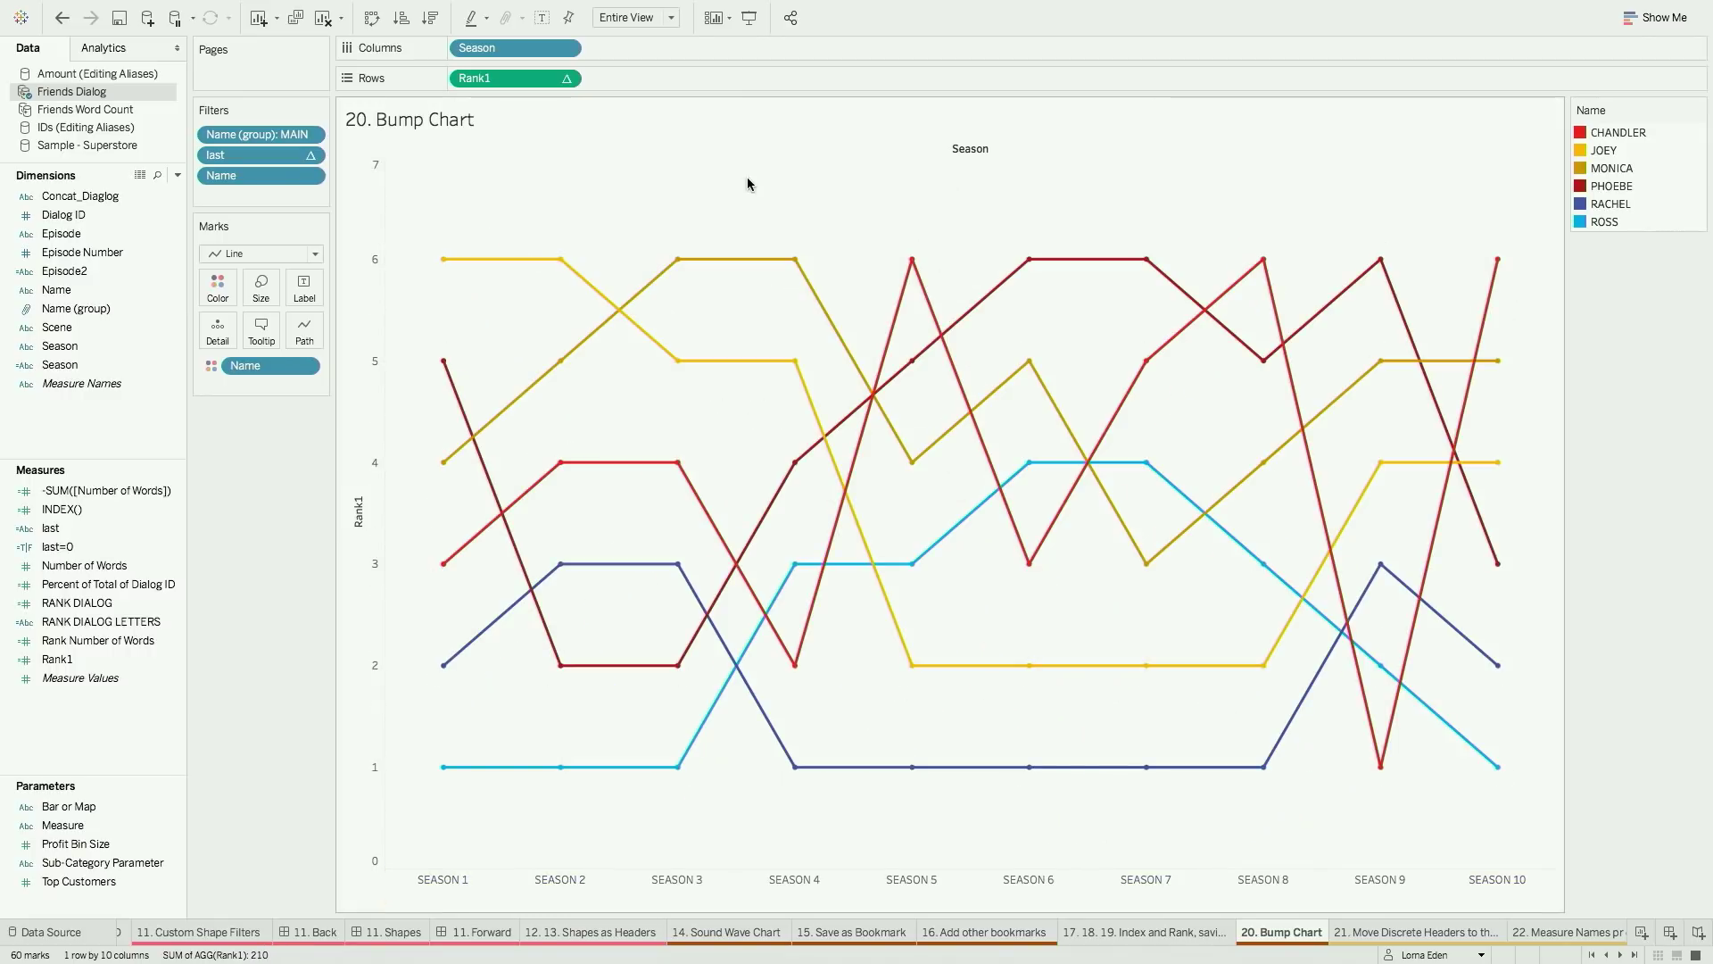
Reverse the scale of the bump chart's Rank1 axis
right_click(362, 223)
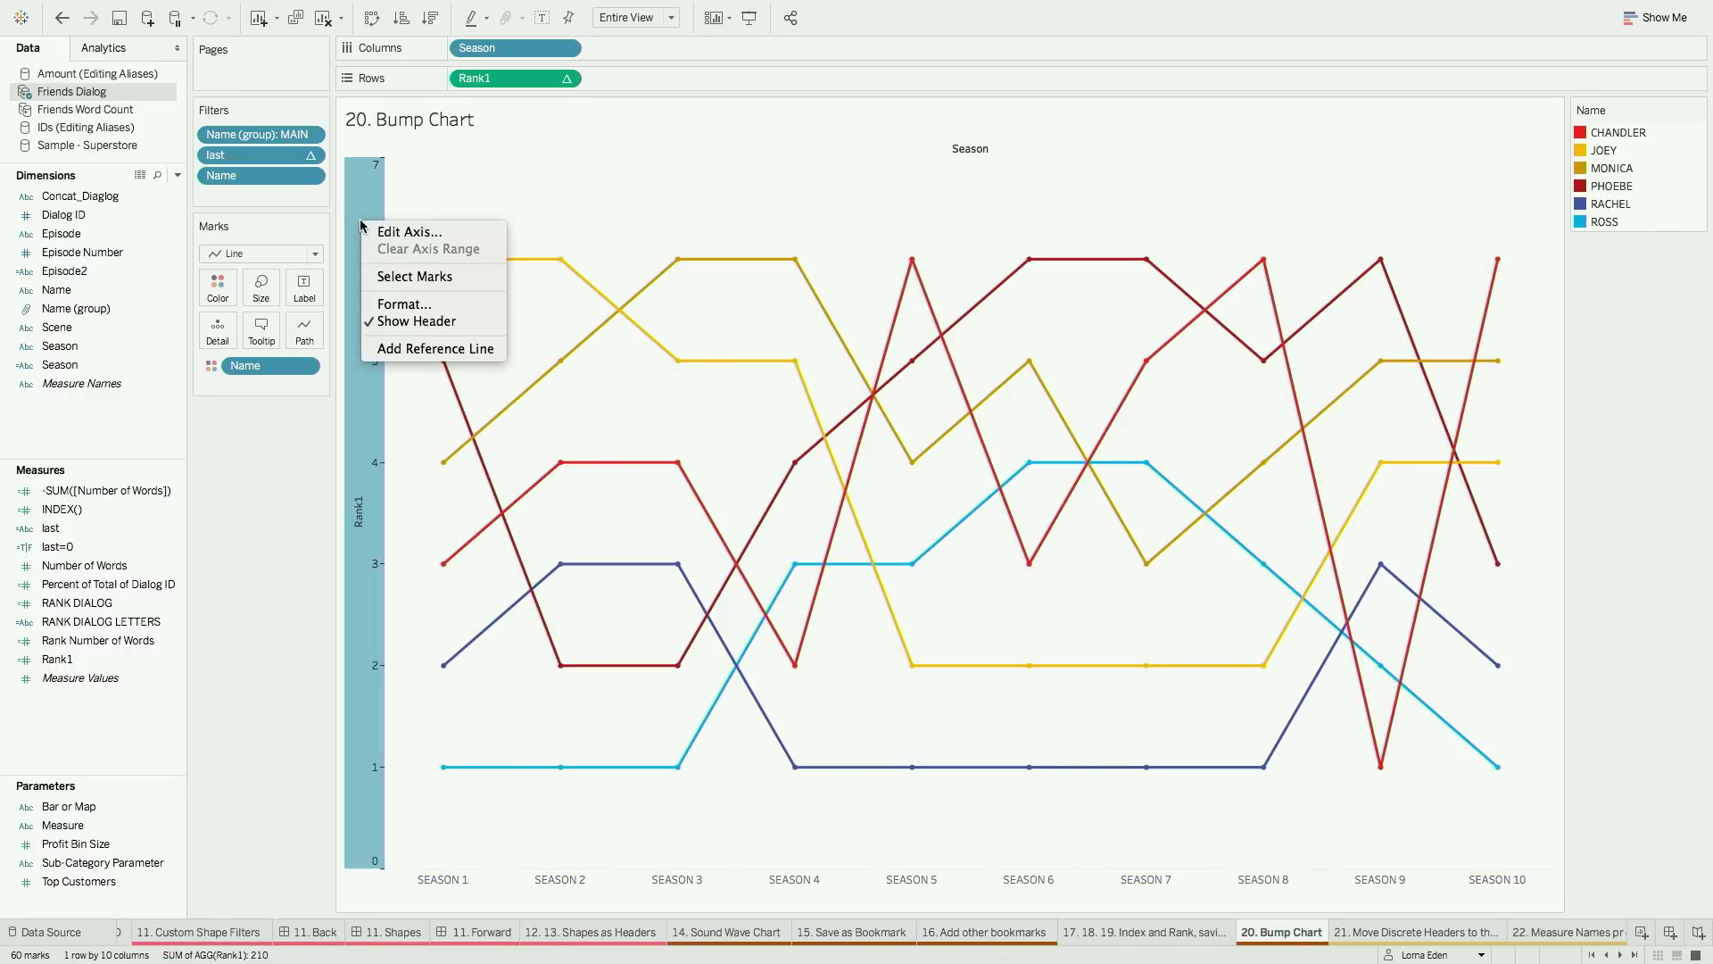
click(411, 232)
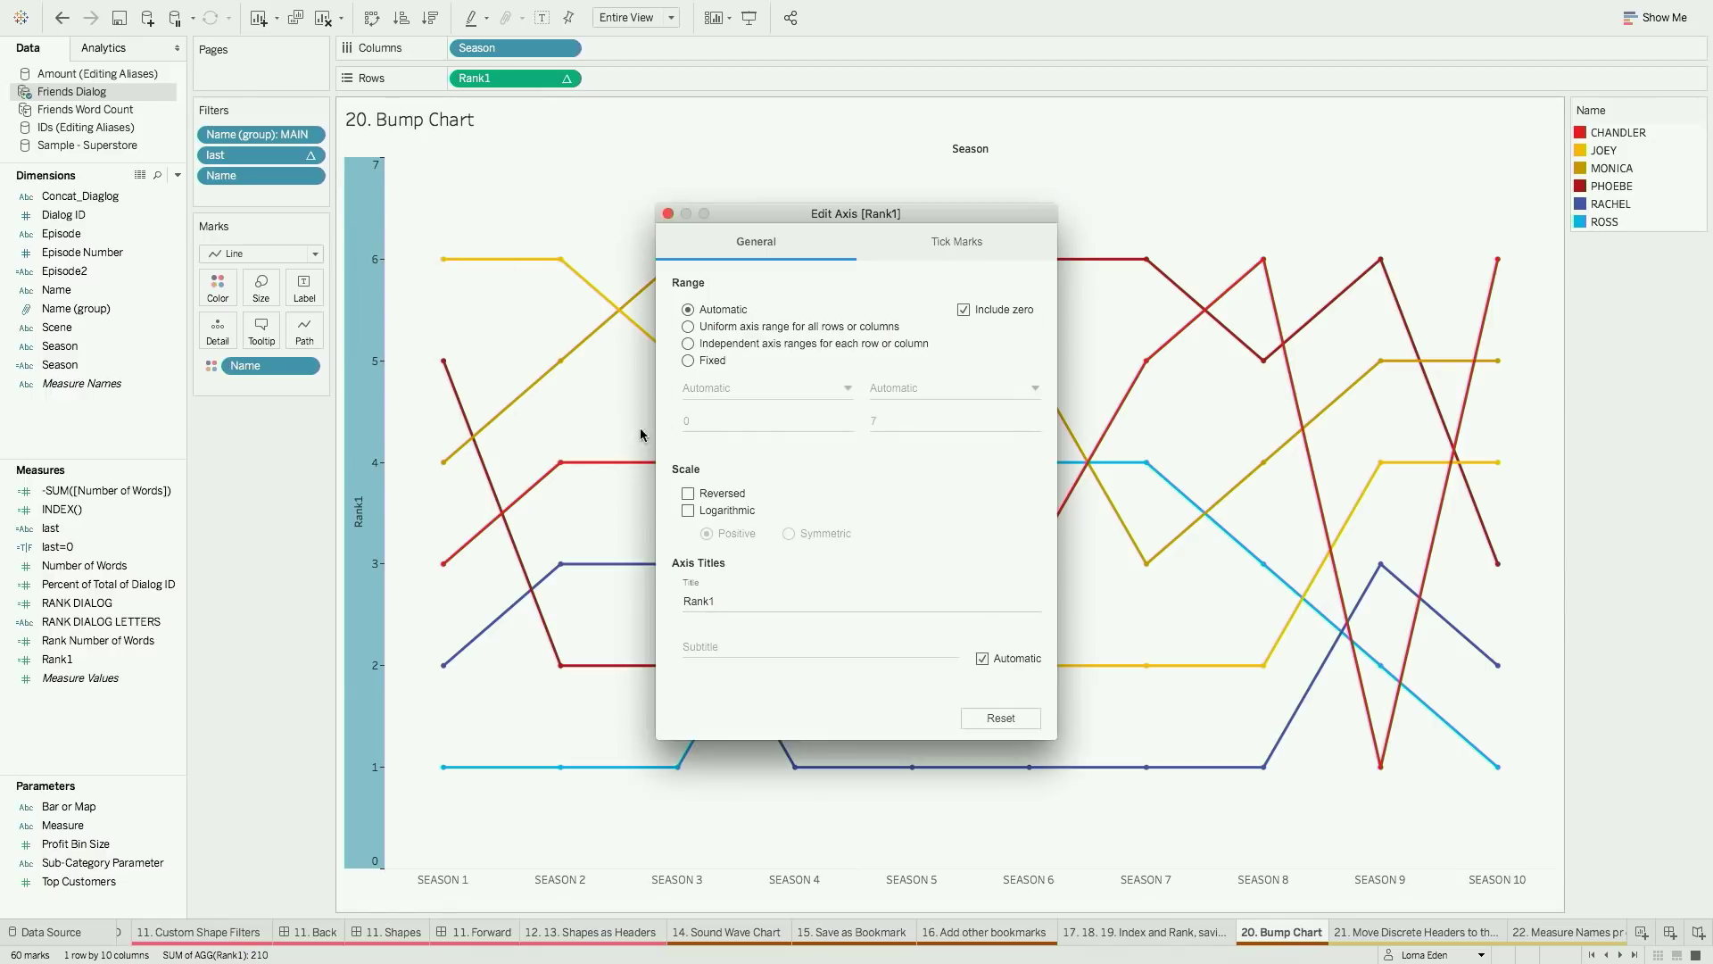
click(688, 494)
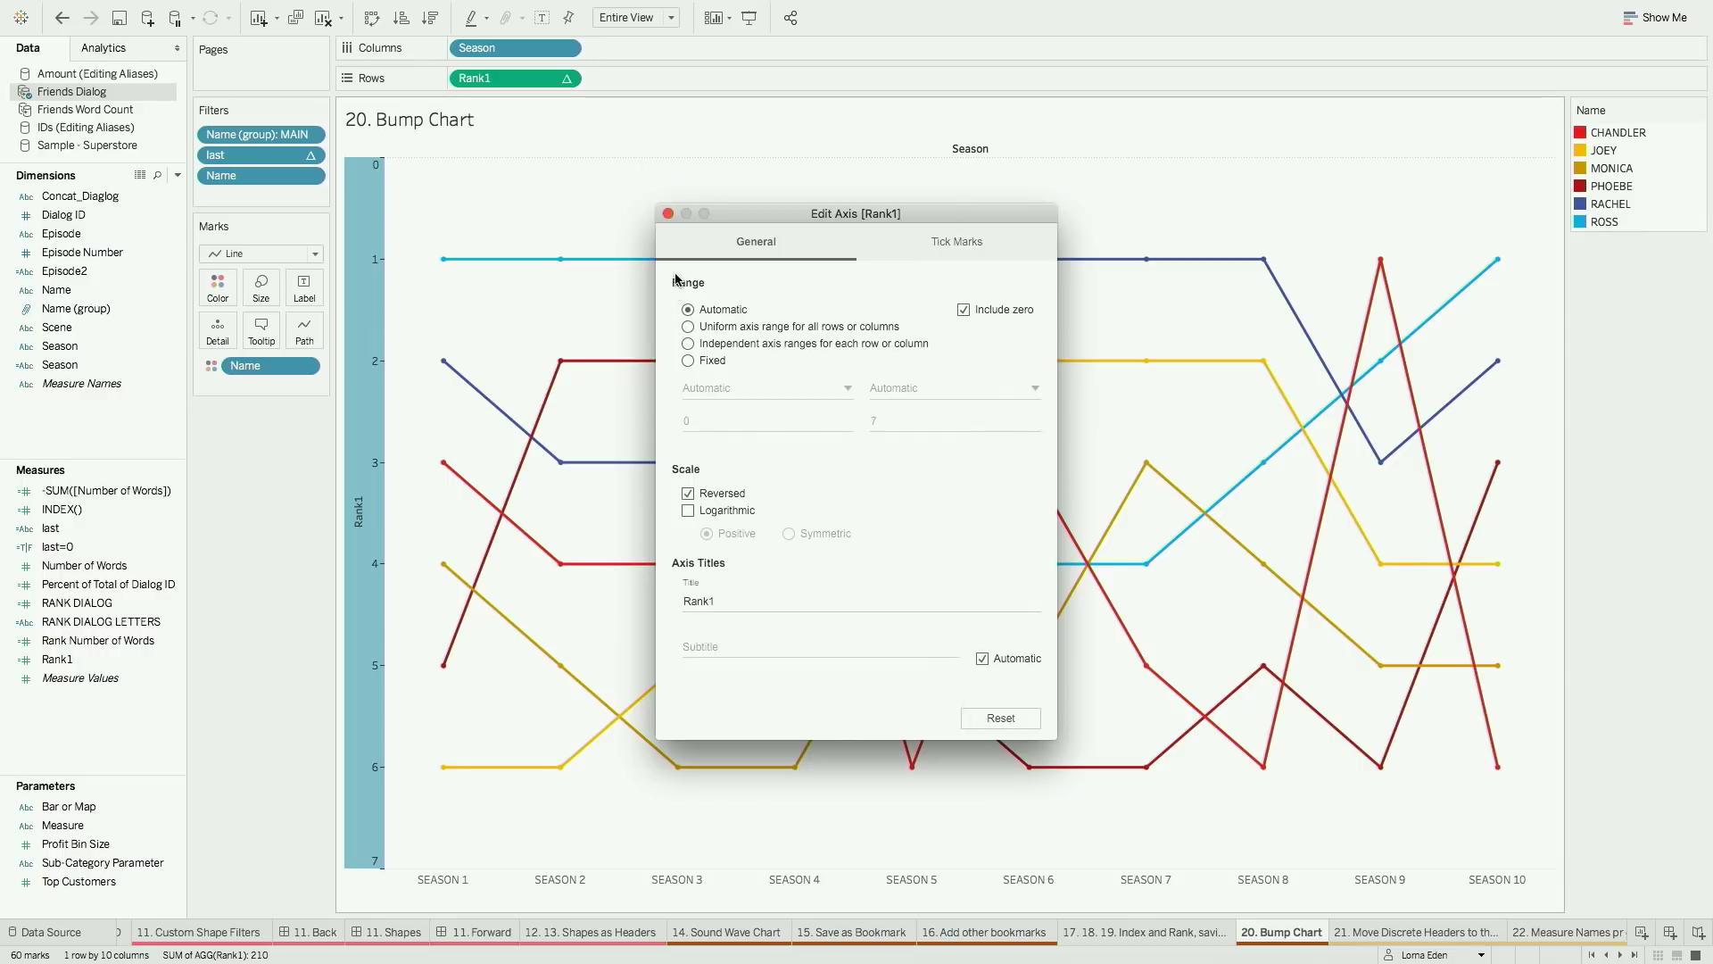
click(667, 214)
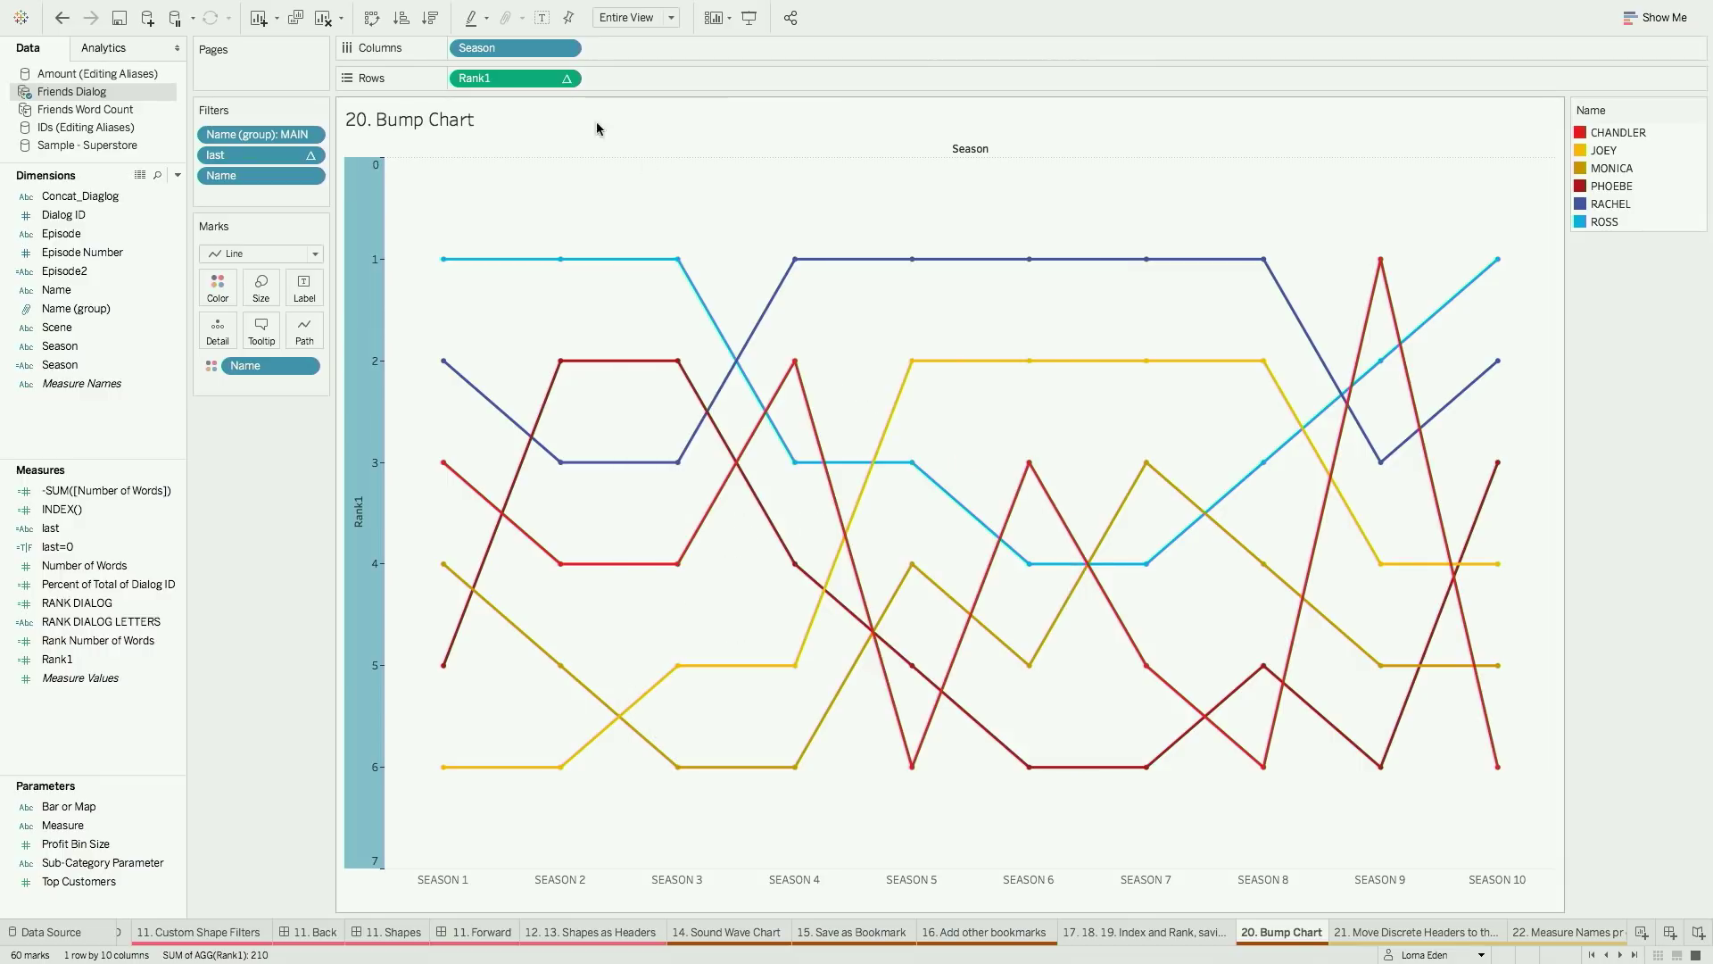
Duplicate Rank1 on Rows and change the copy's marks to Shape, with Name assigned to the shapes
click(525, 78)
drag(525, 77, 627, 71)
click(263, 455)
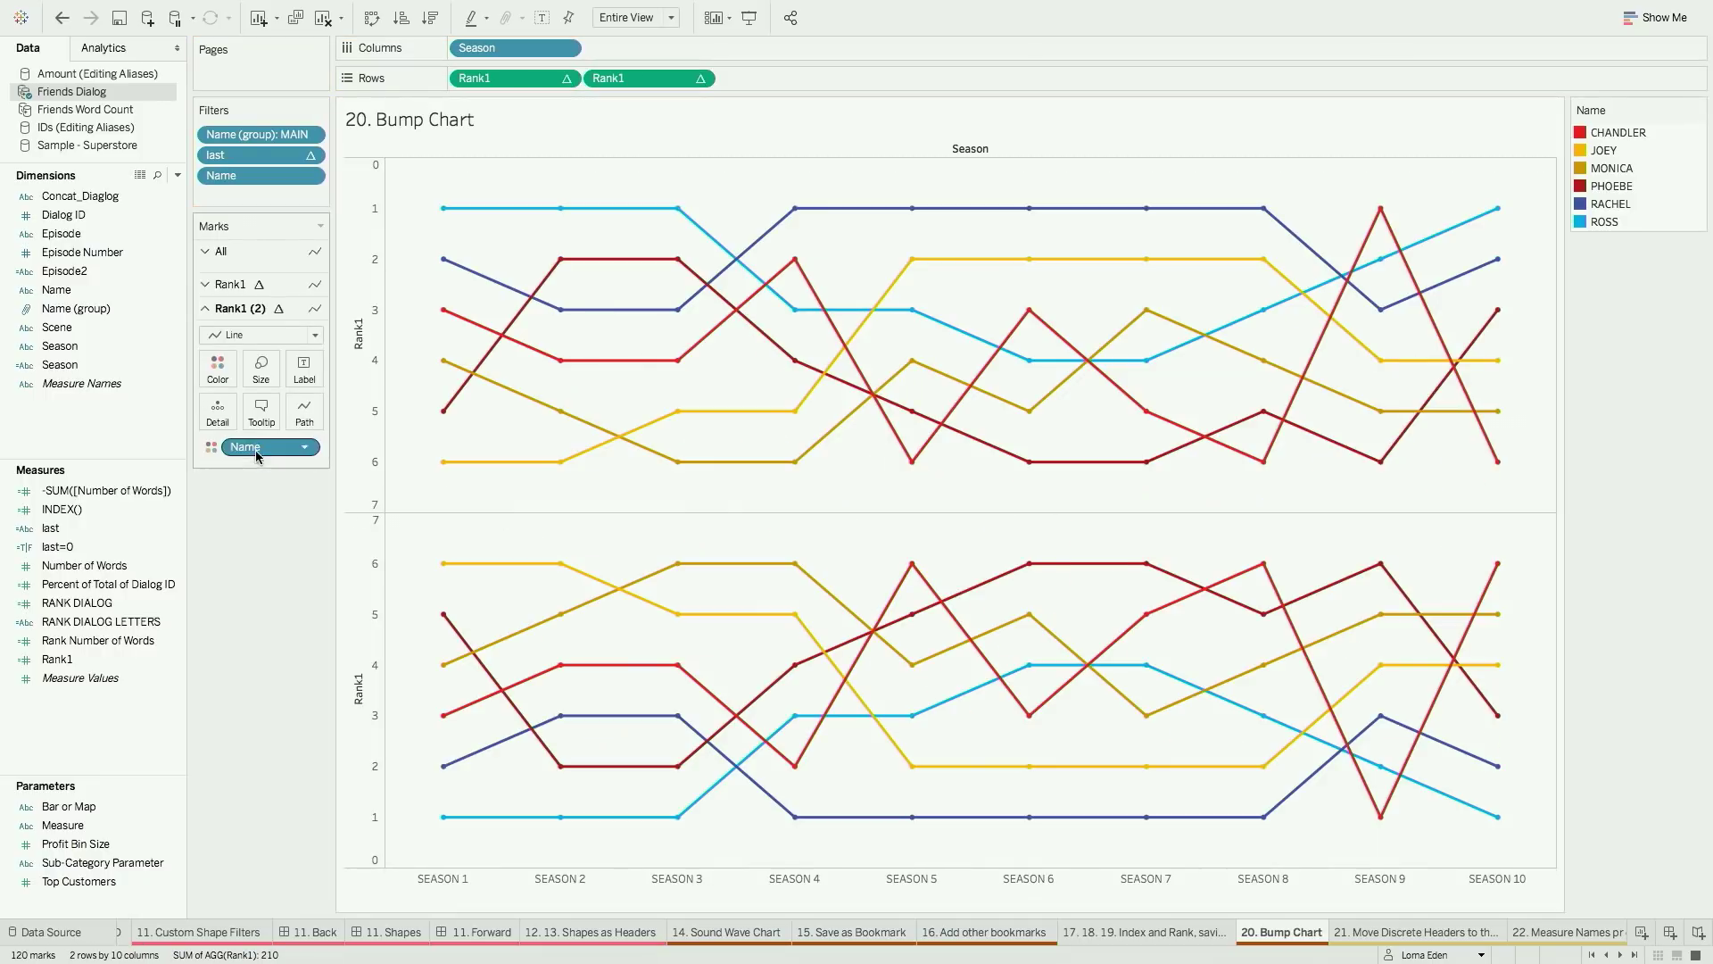
click(259, 327)
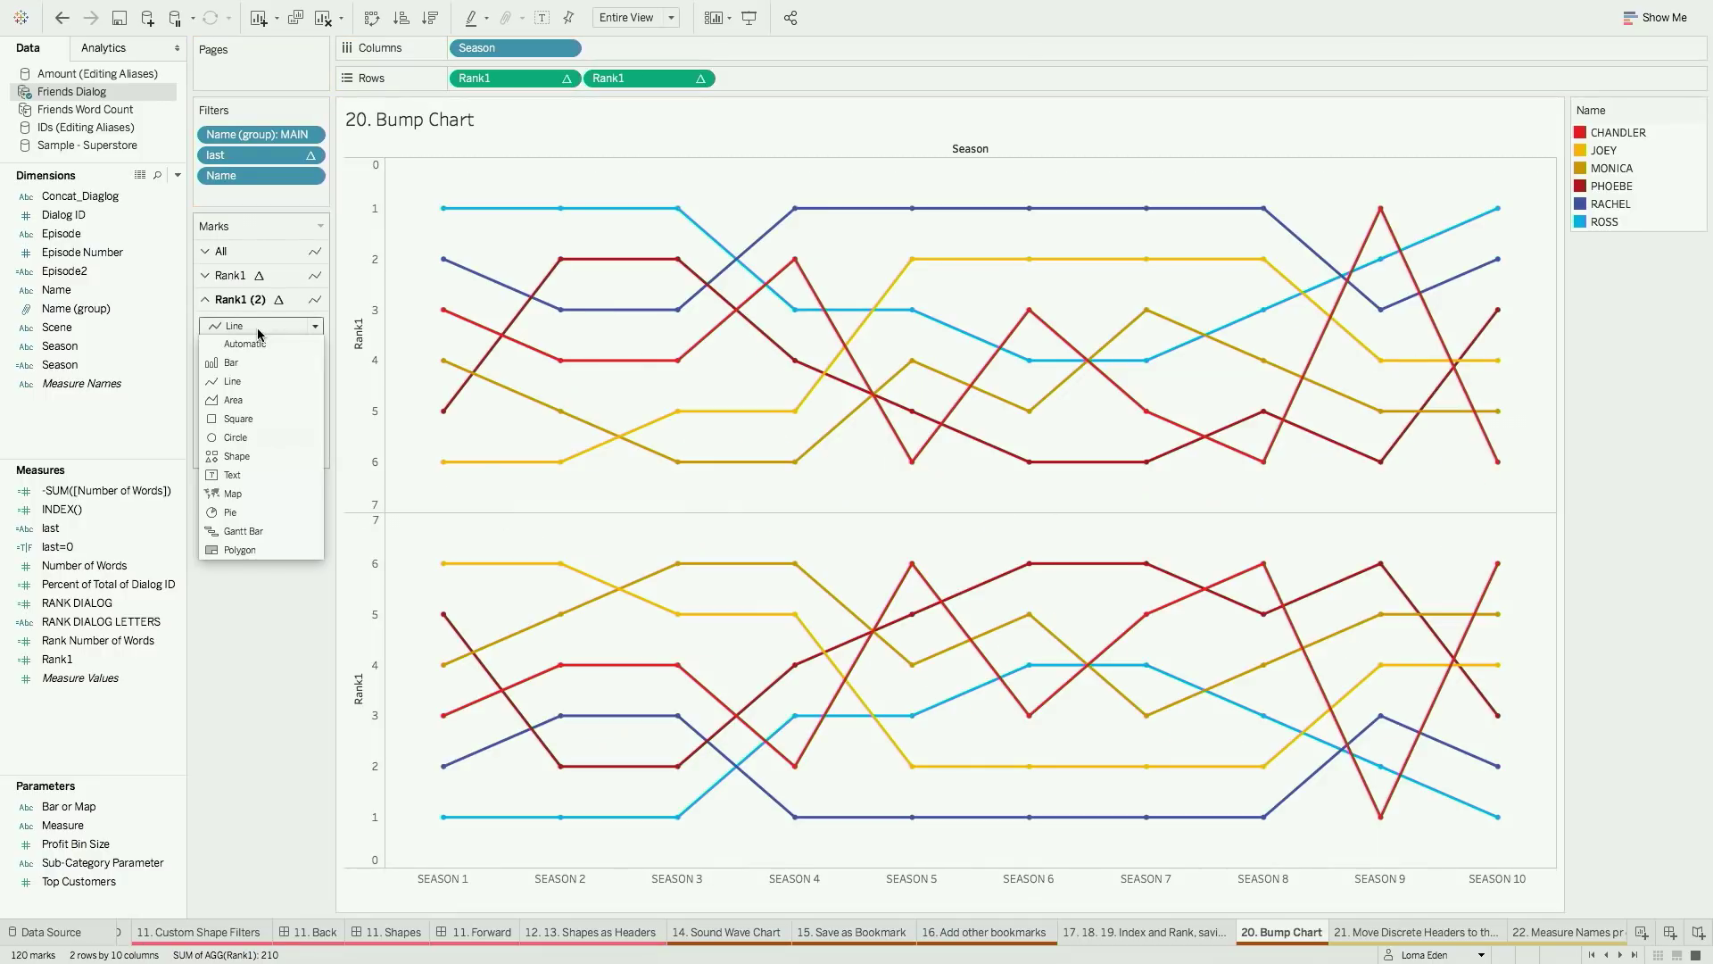
click(255, 452)
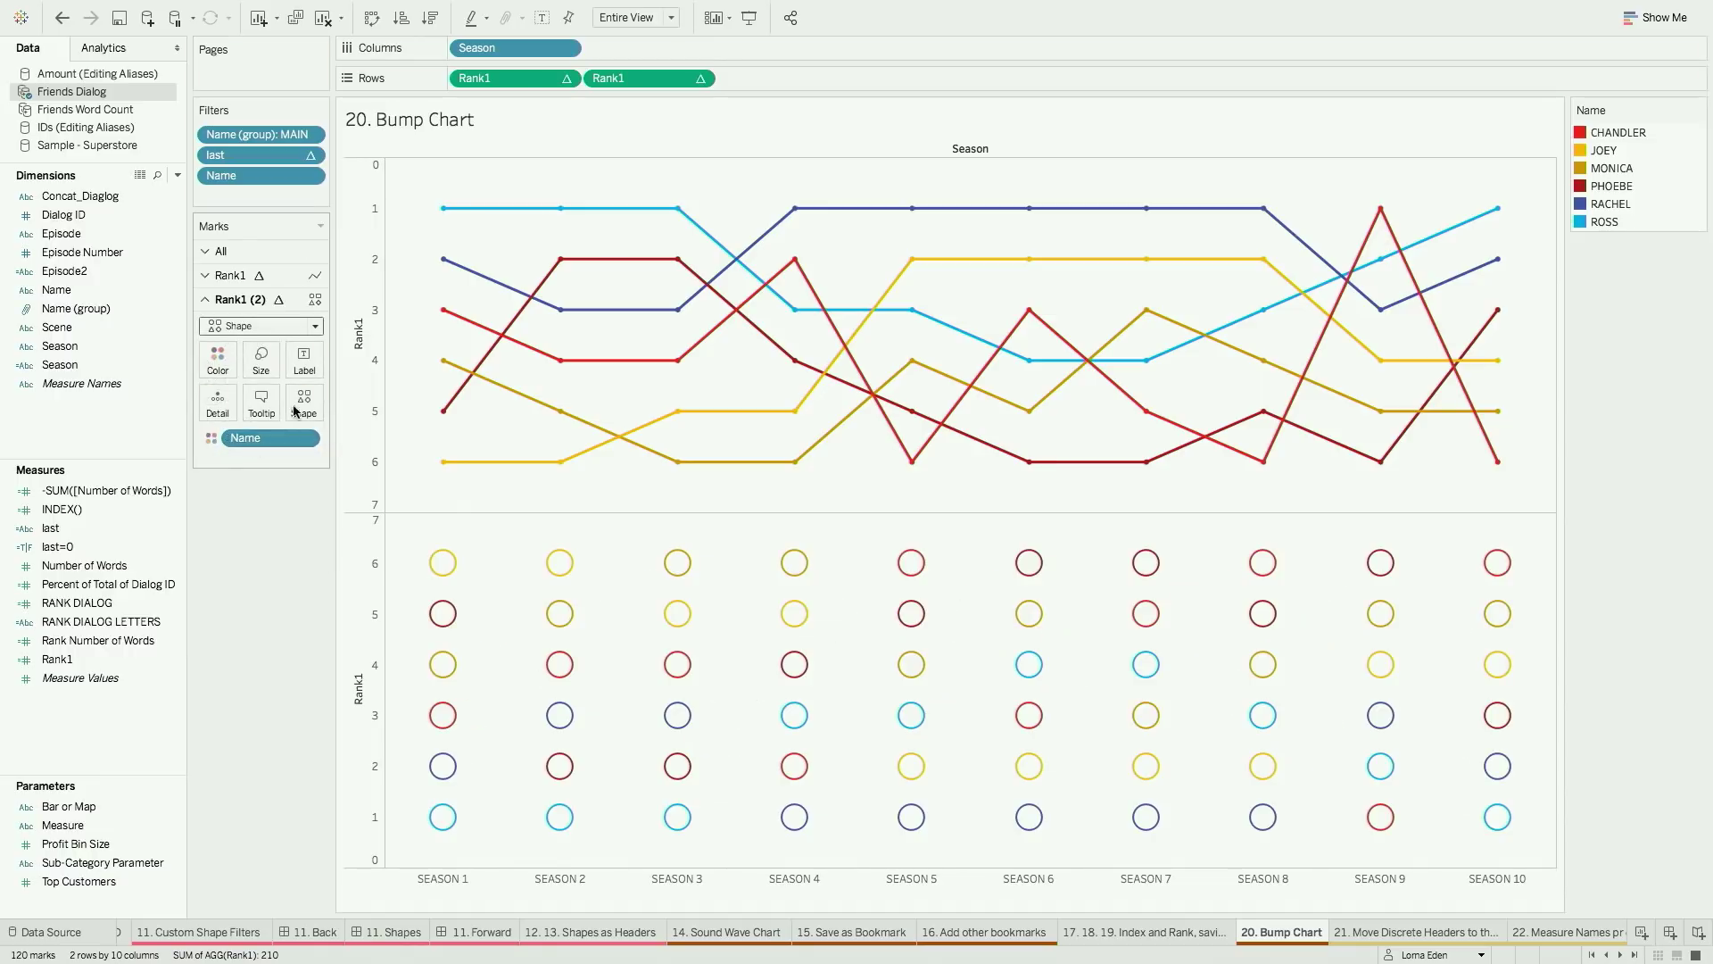
drag(272, 438, 303, 404)
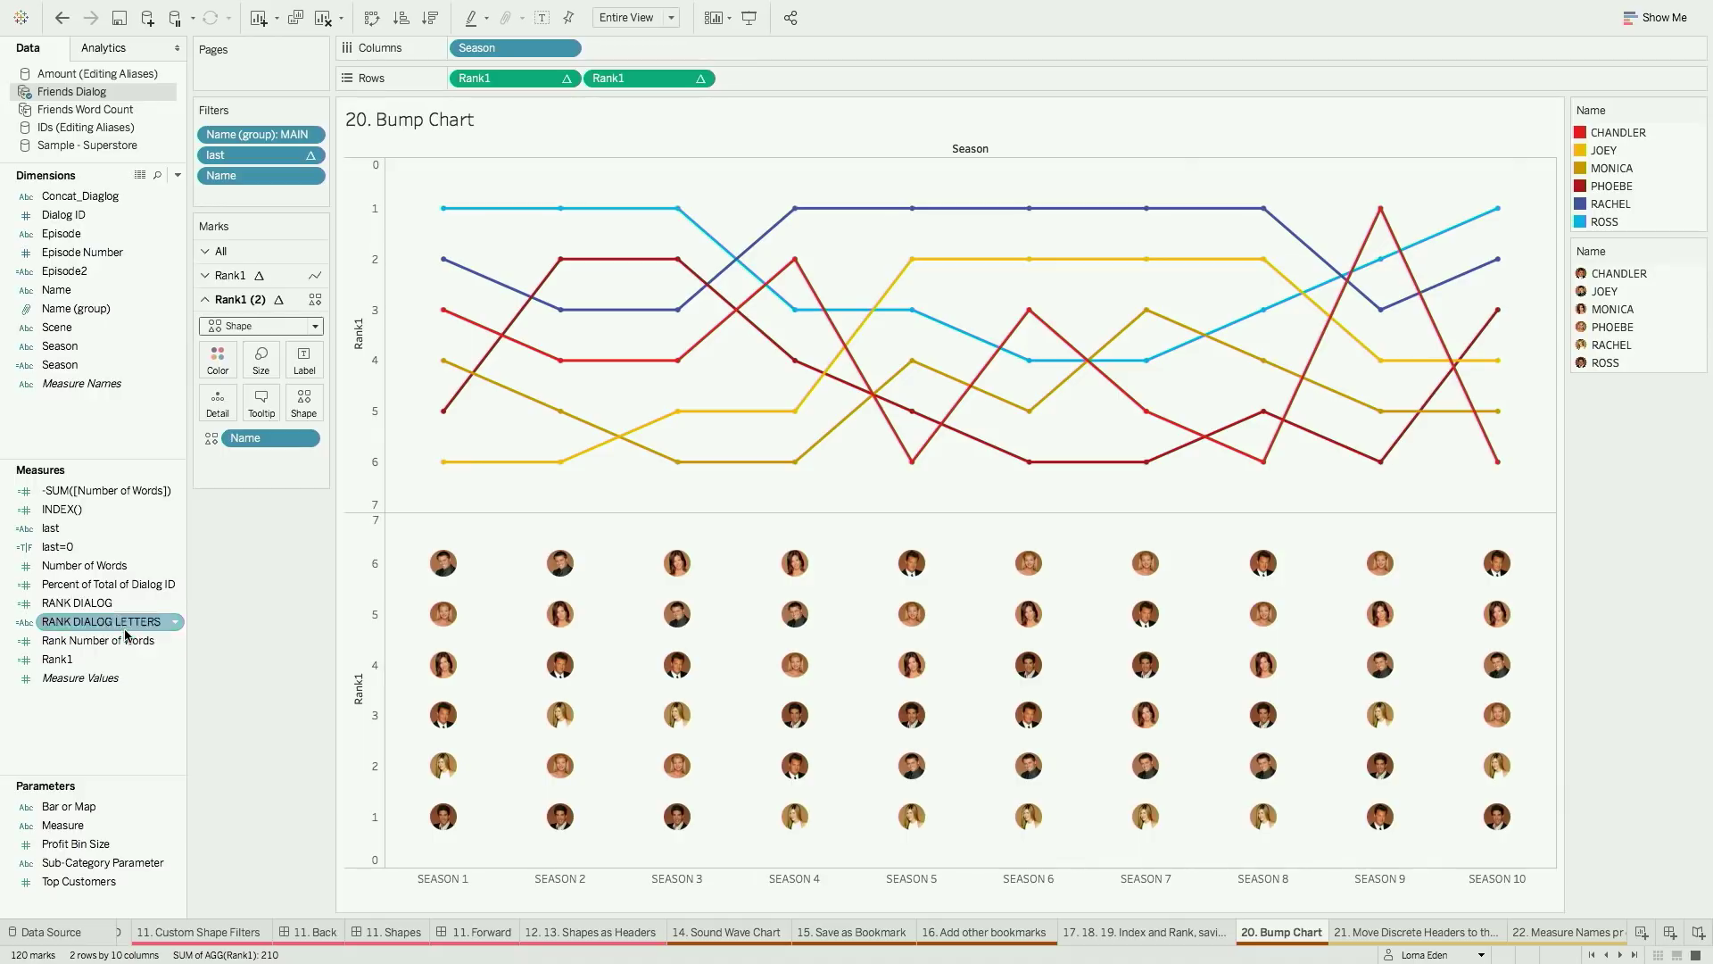
Review the formula of the last=0 calculation and assign last=0 to Size on the second Rank1 marks
right_click(78, 548)
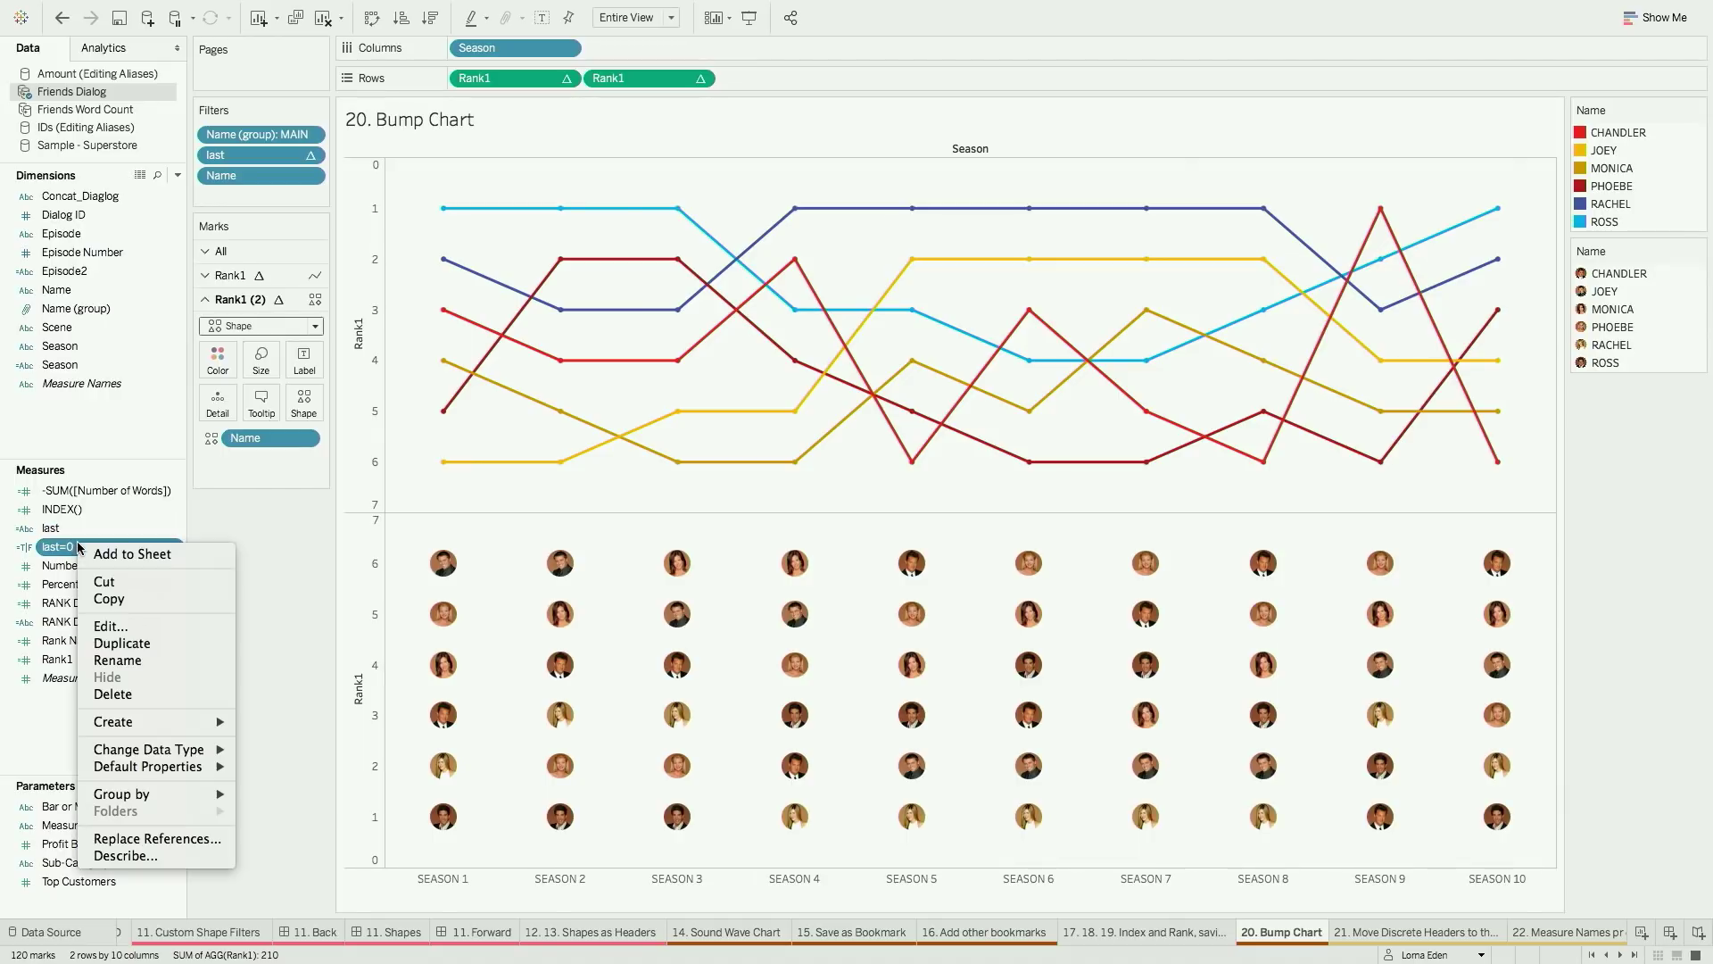
click(155, 625)
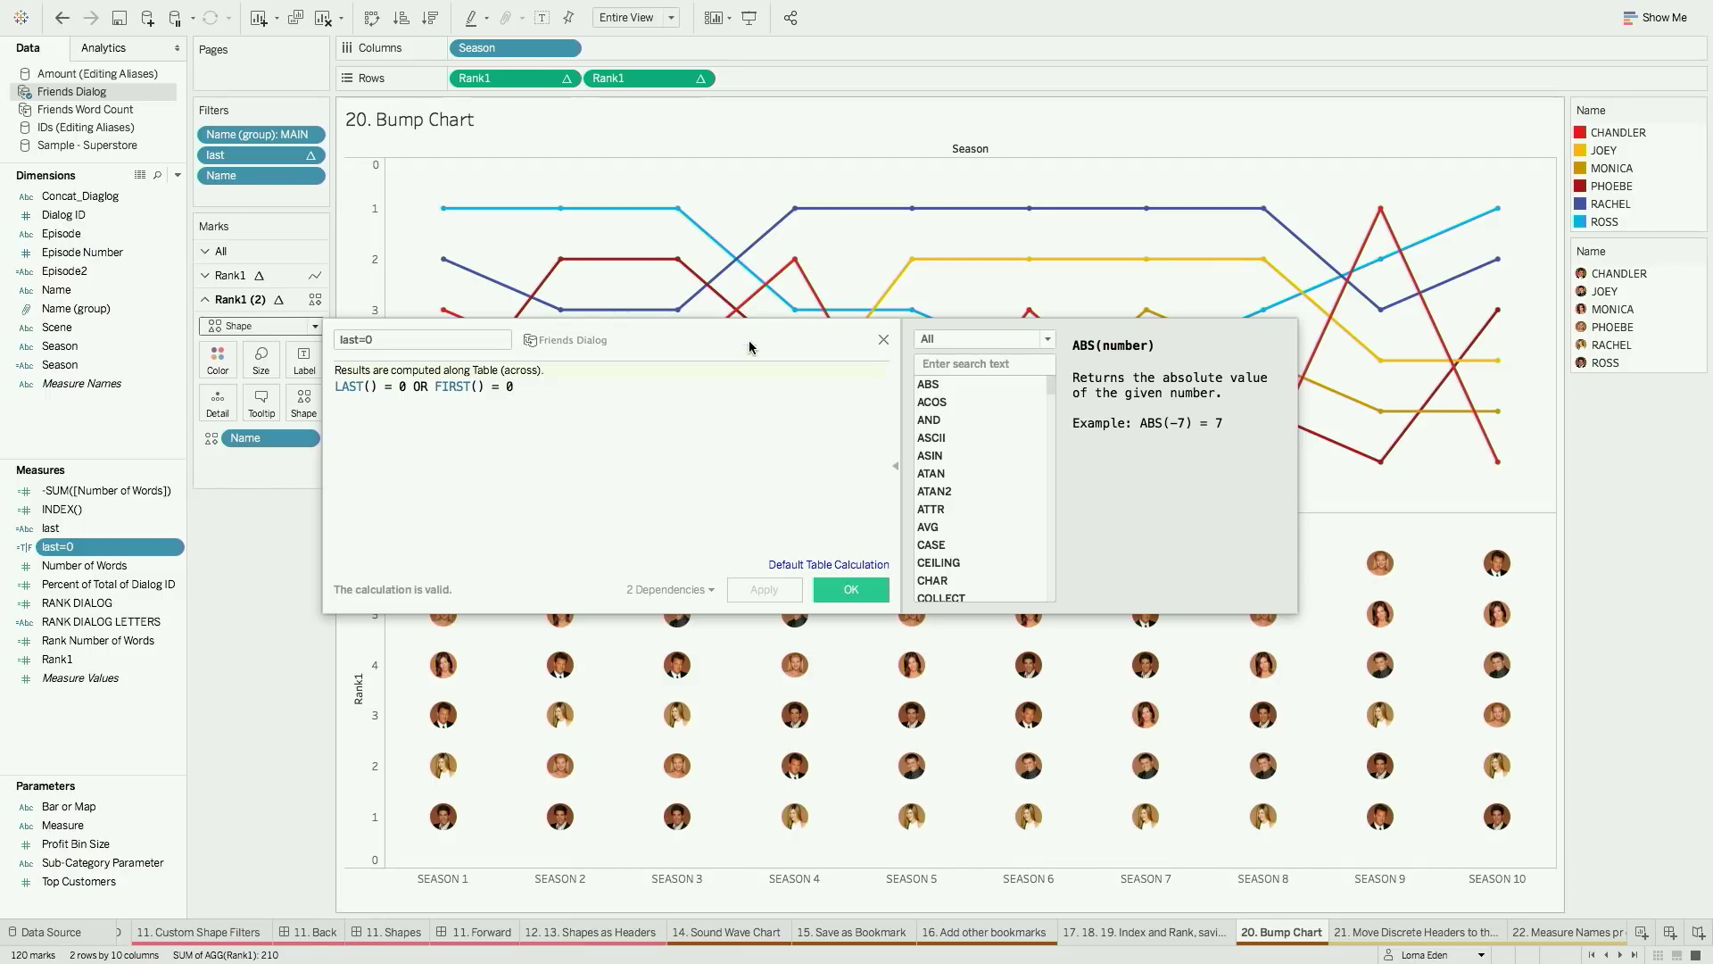
click(884, 340)
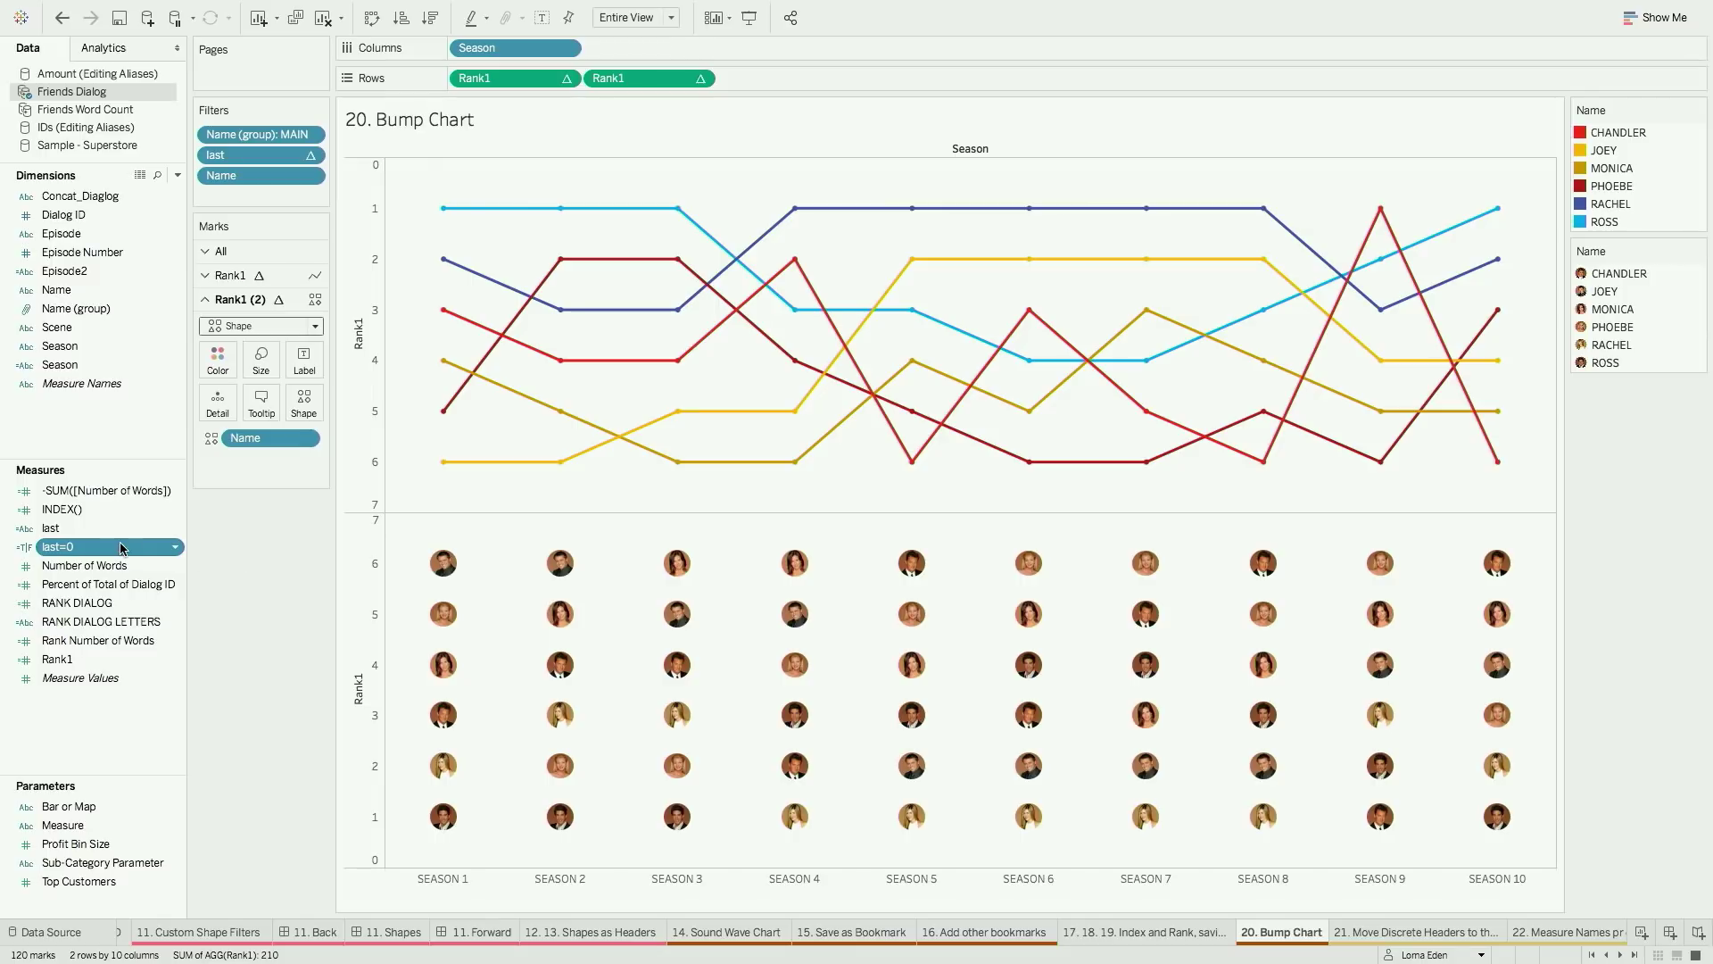
drag(123, 549, 301, 401)
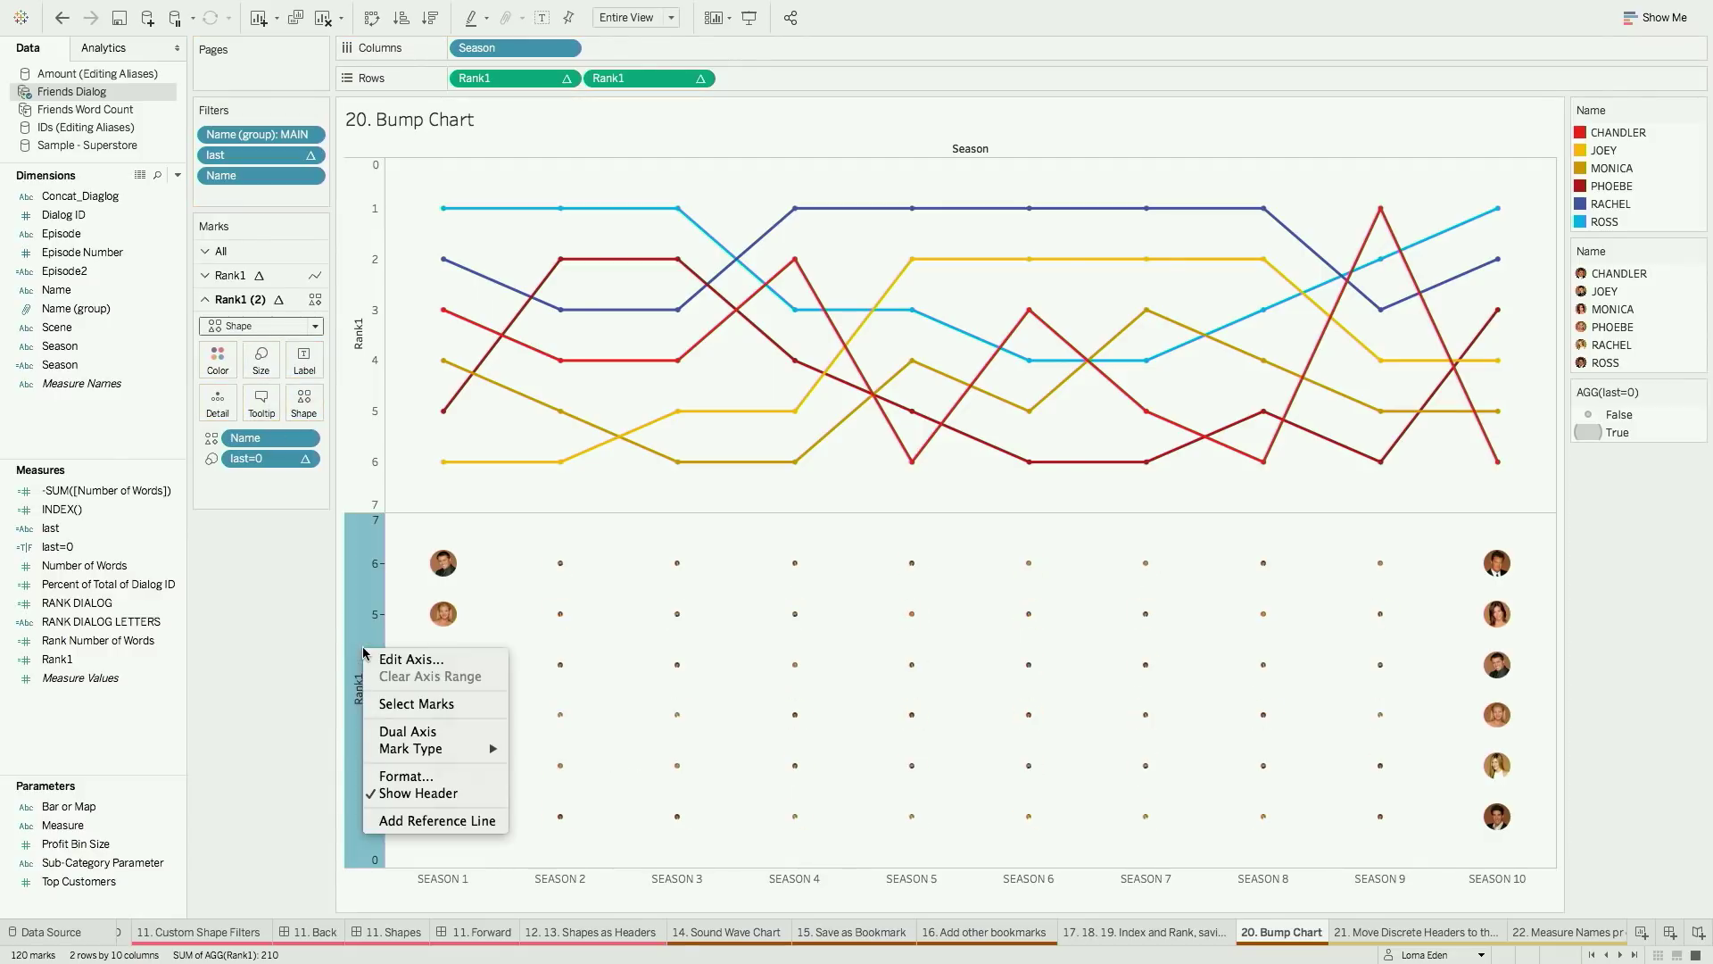
Combine the two Rank1 charts as a dual axis and synchronize the axes
right_click(366, 651)
click(411, 732)
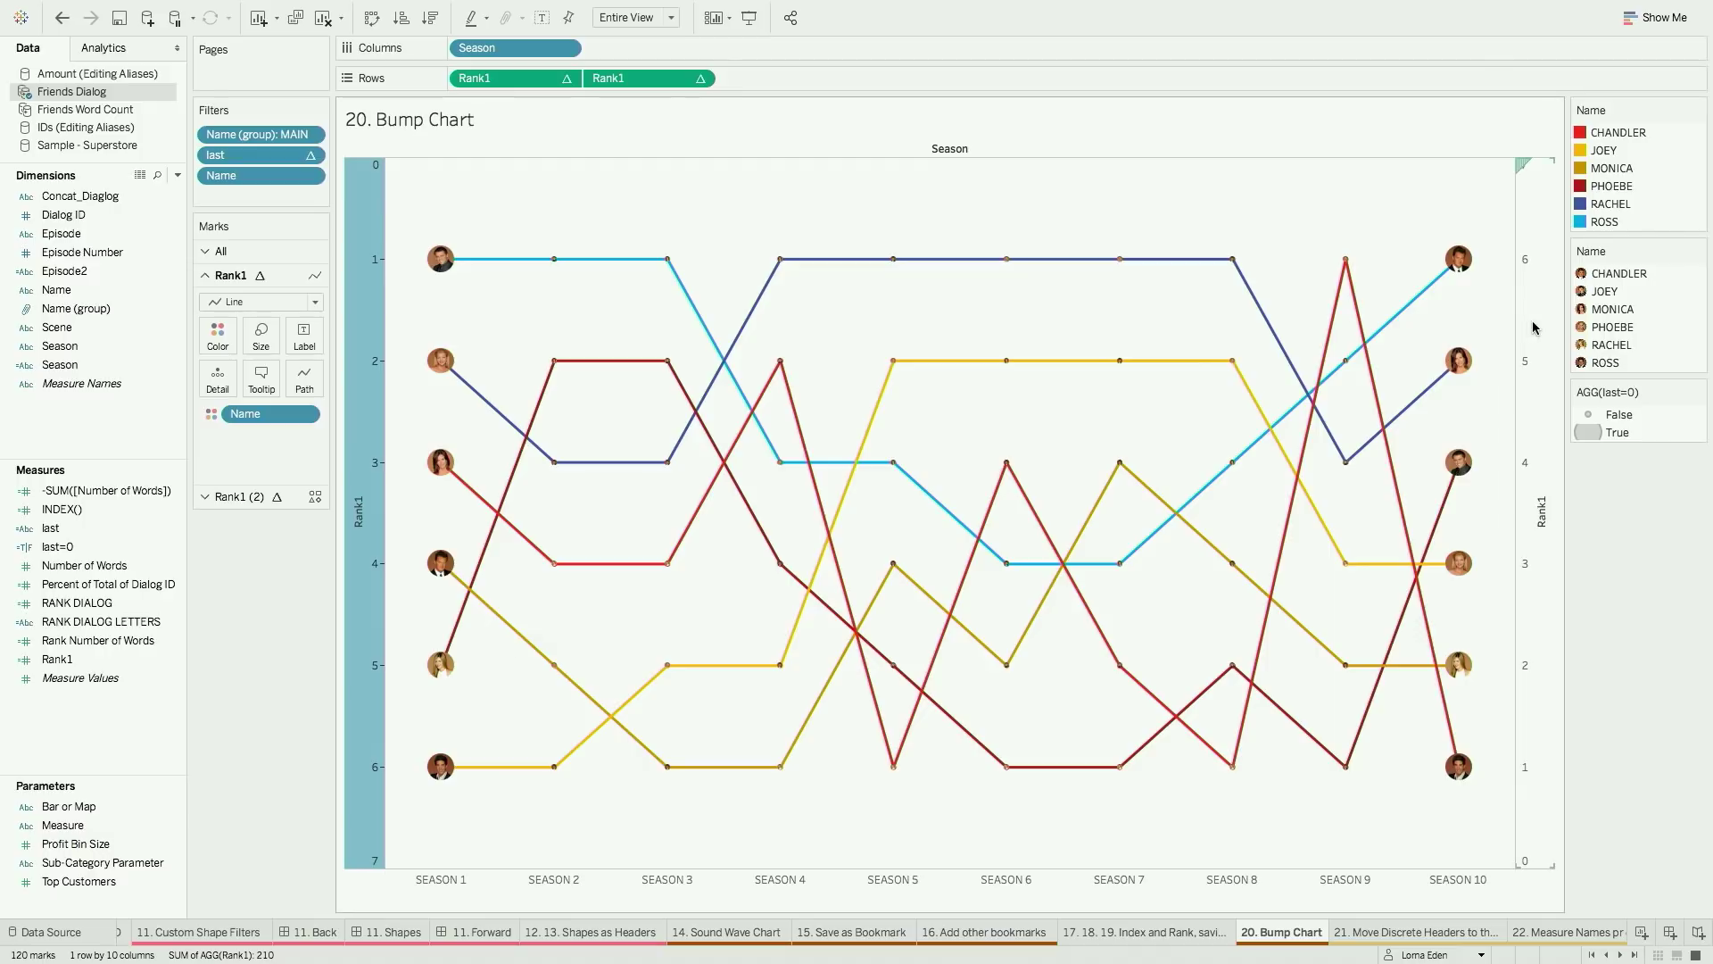
right_click(1535, 327)
click(1551, 423)
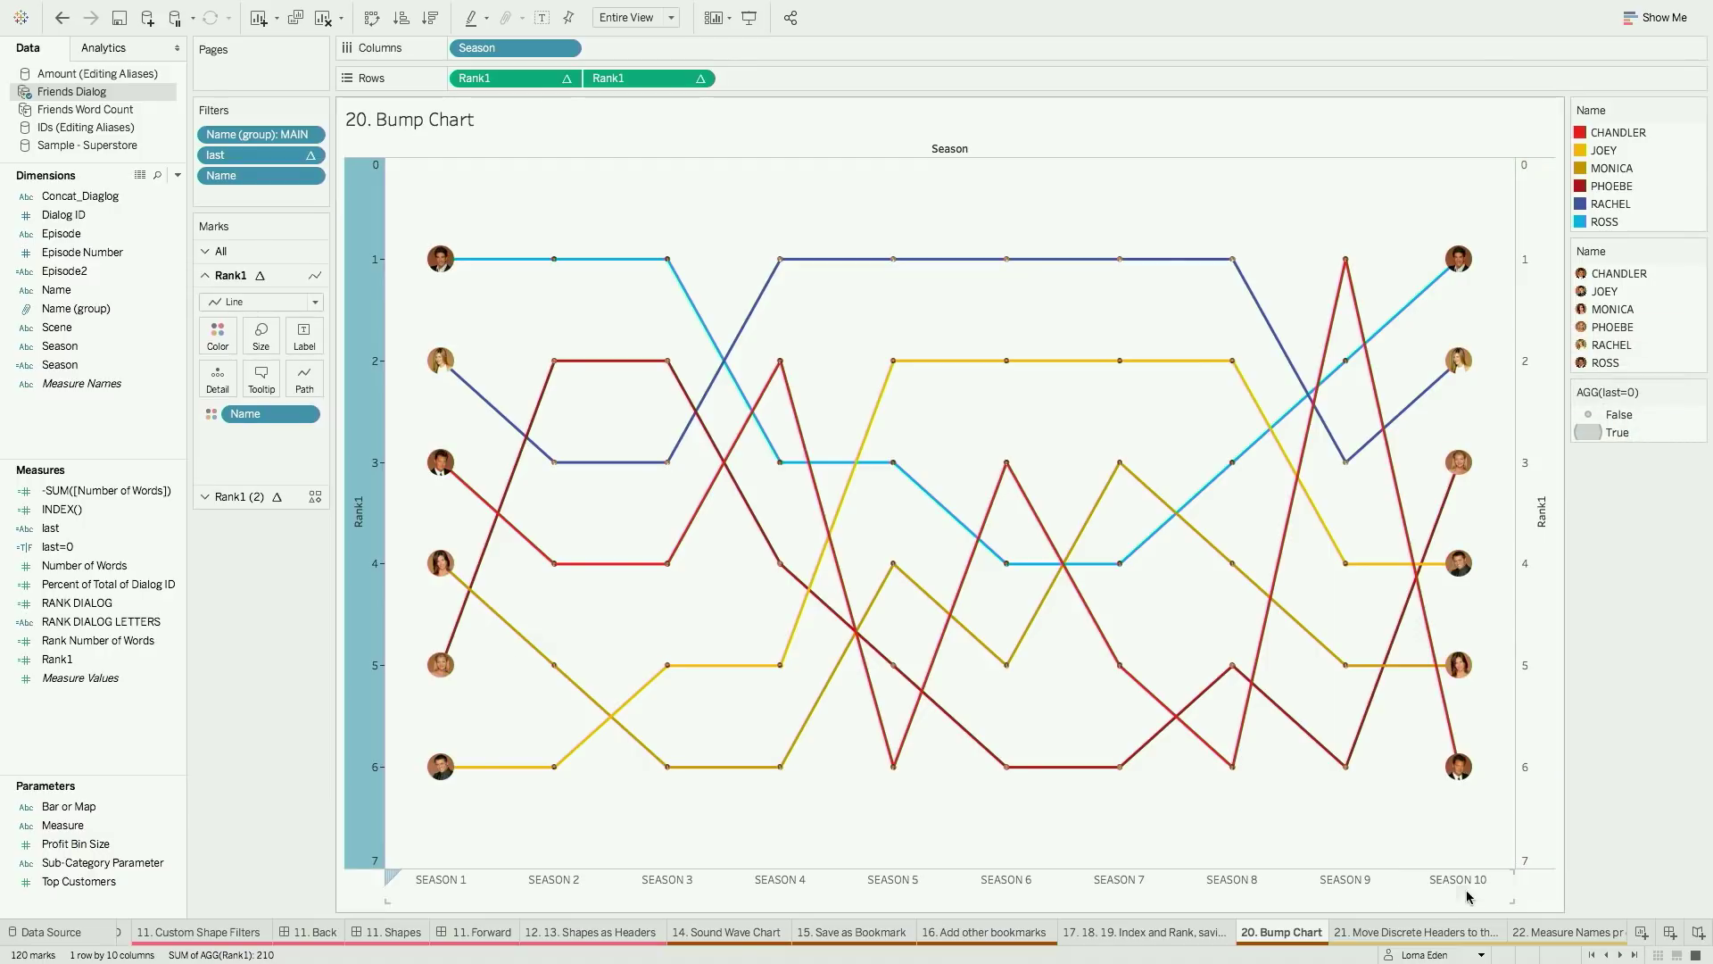
On sheet 21, turn off showing the innermost level at the bottom of the view when there is a vertical axis and apply it
click(1422, 934)
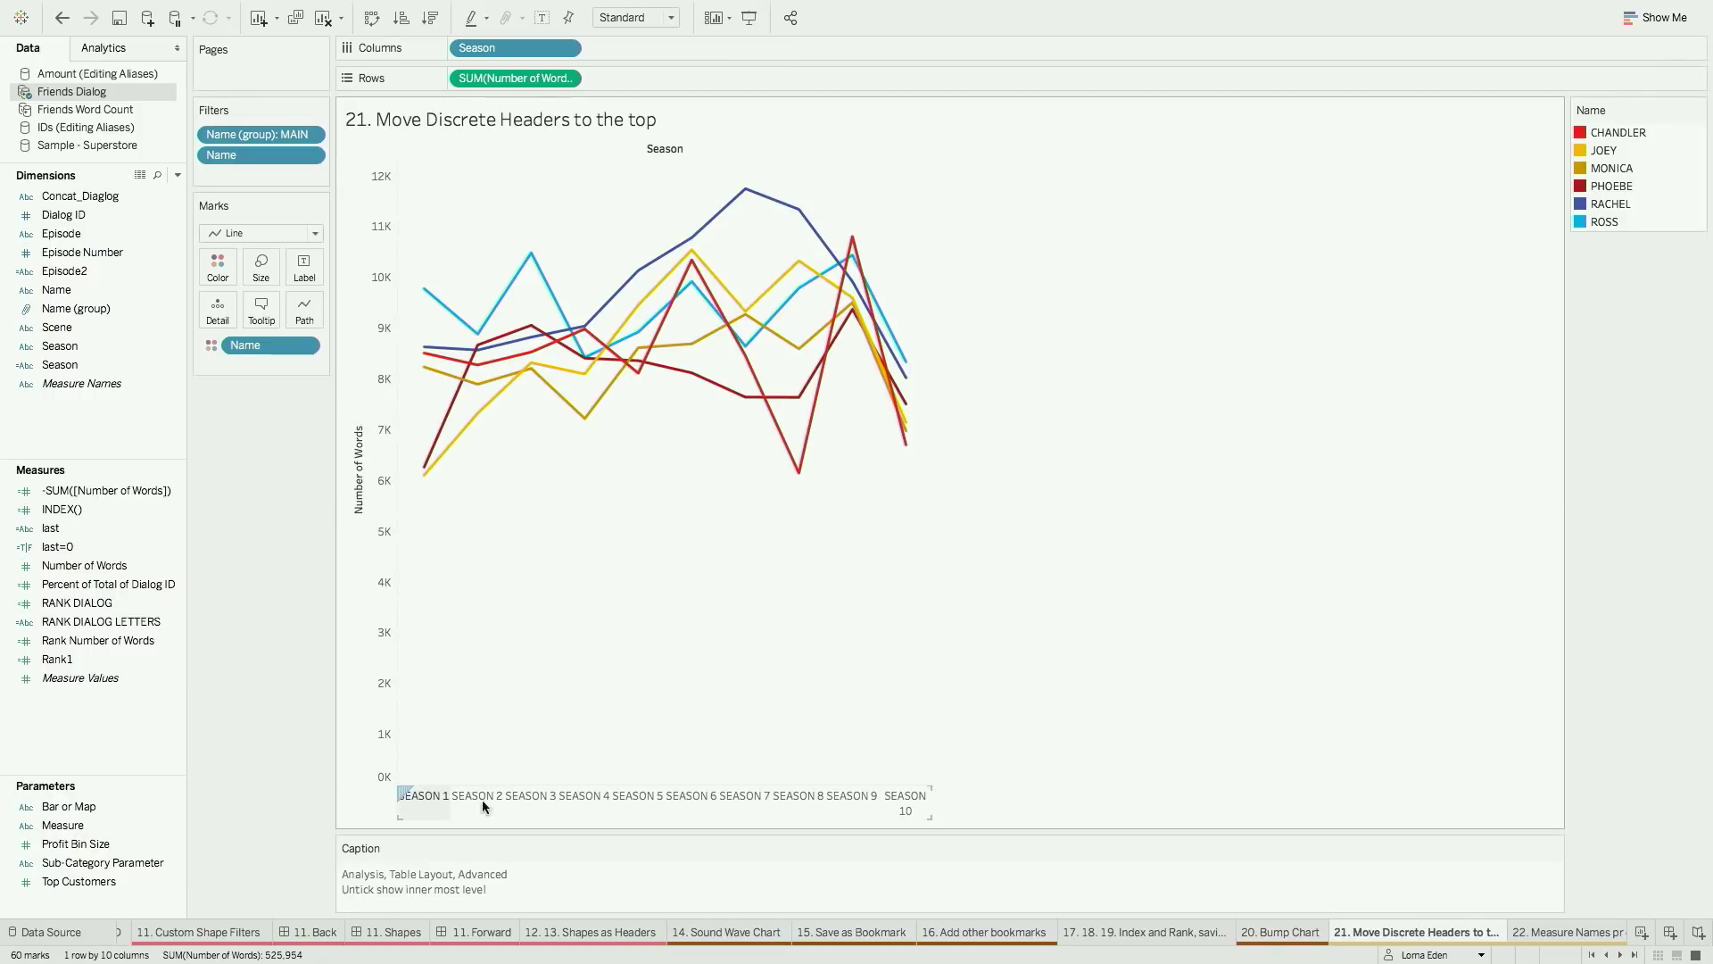
mouse_move(500, 5)
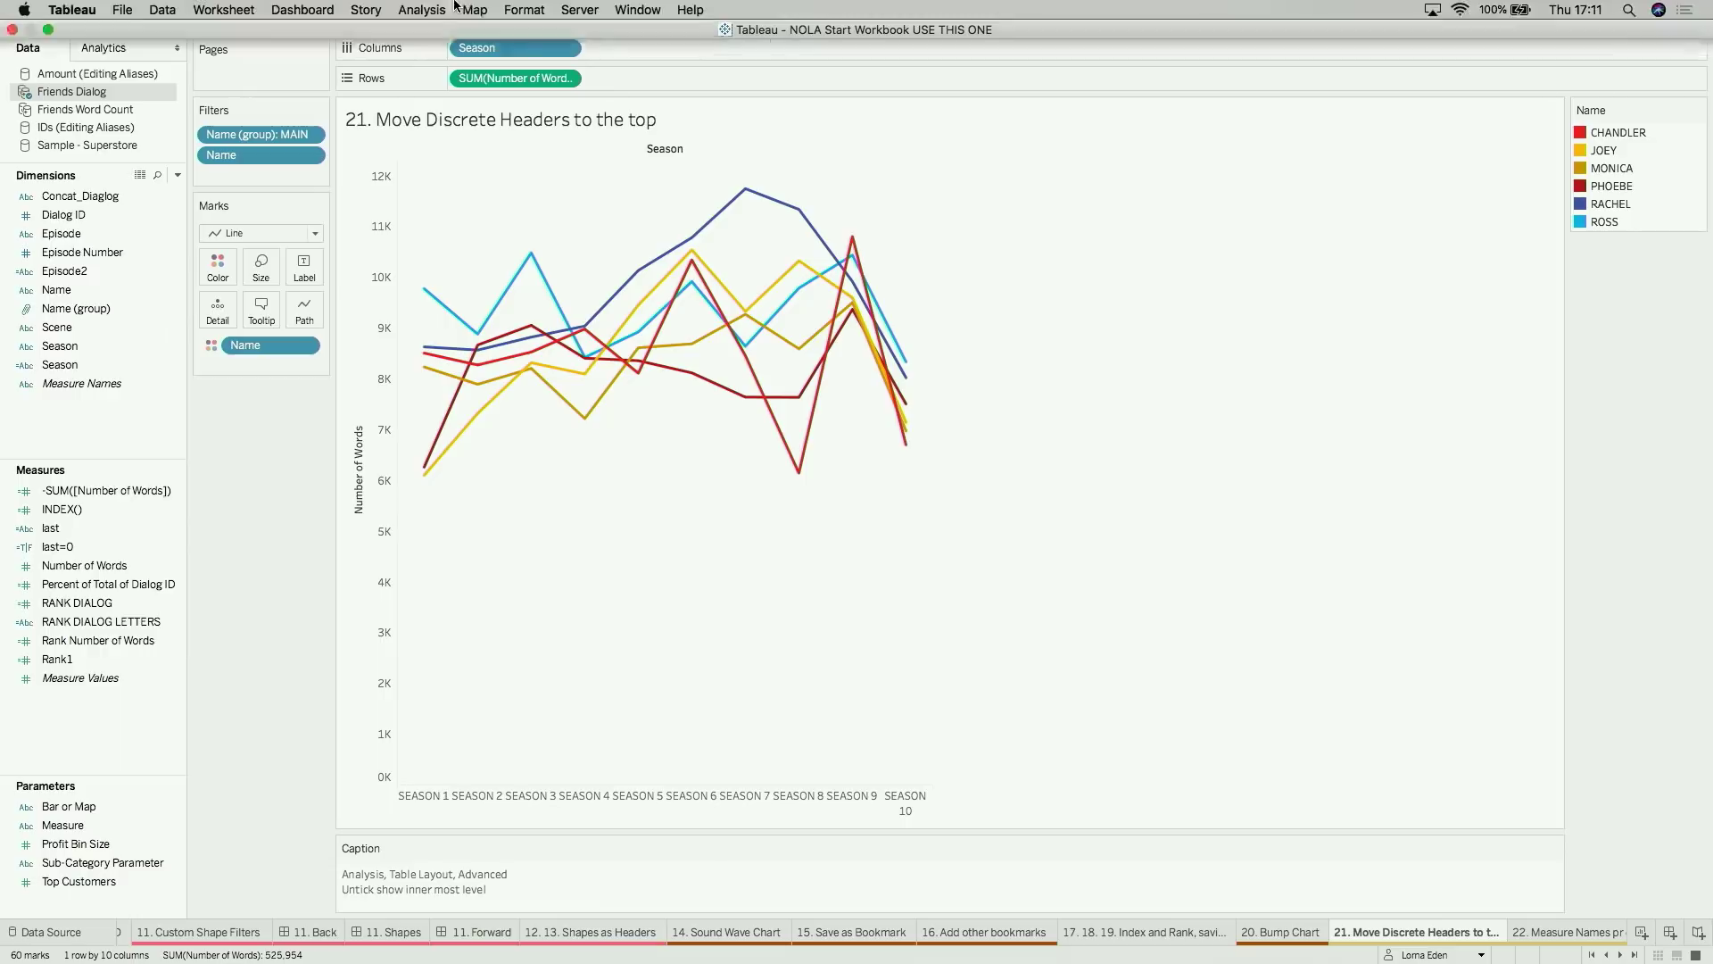
click(422, 10)
mouse_move(460, 230)
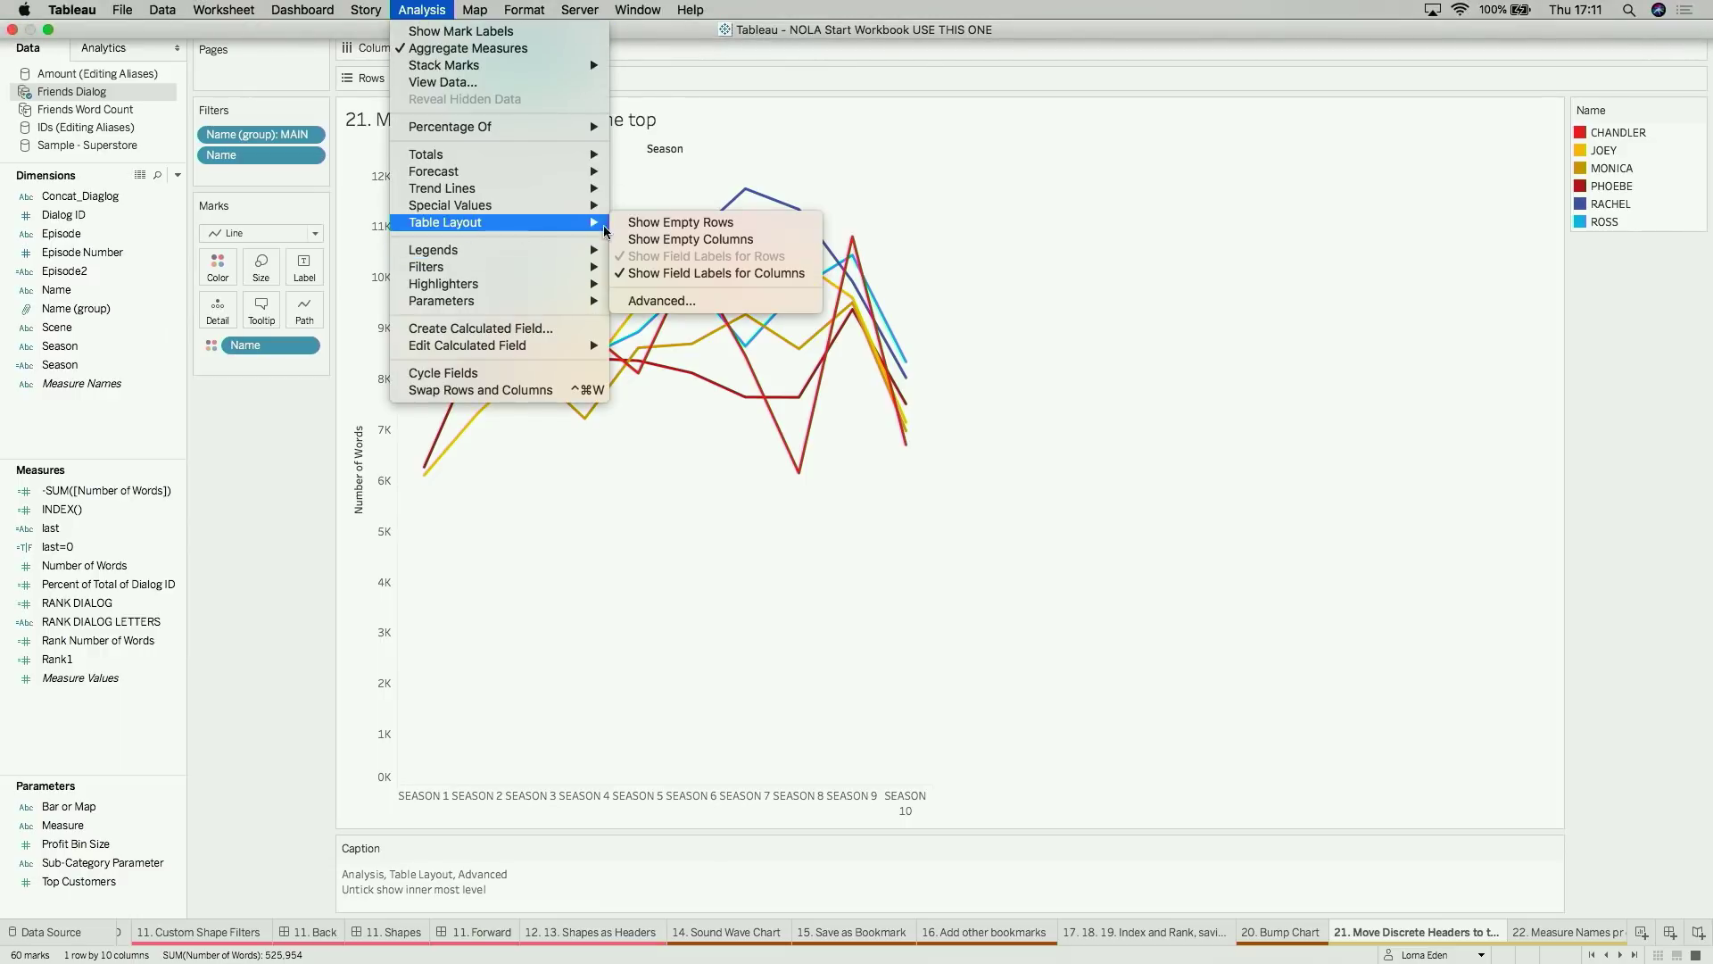
click(635, 302)
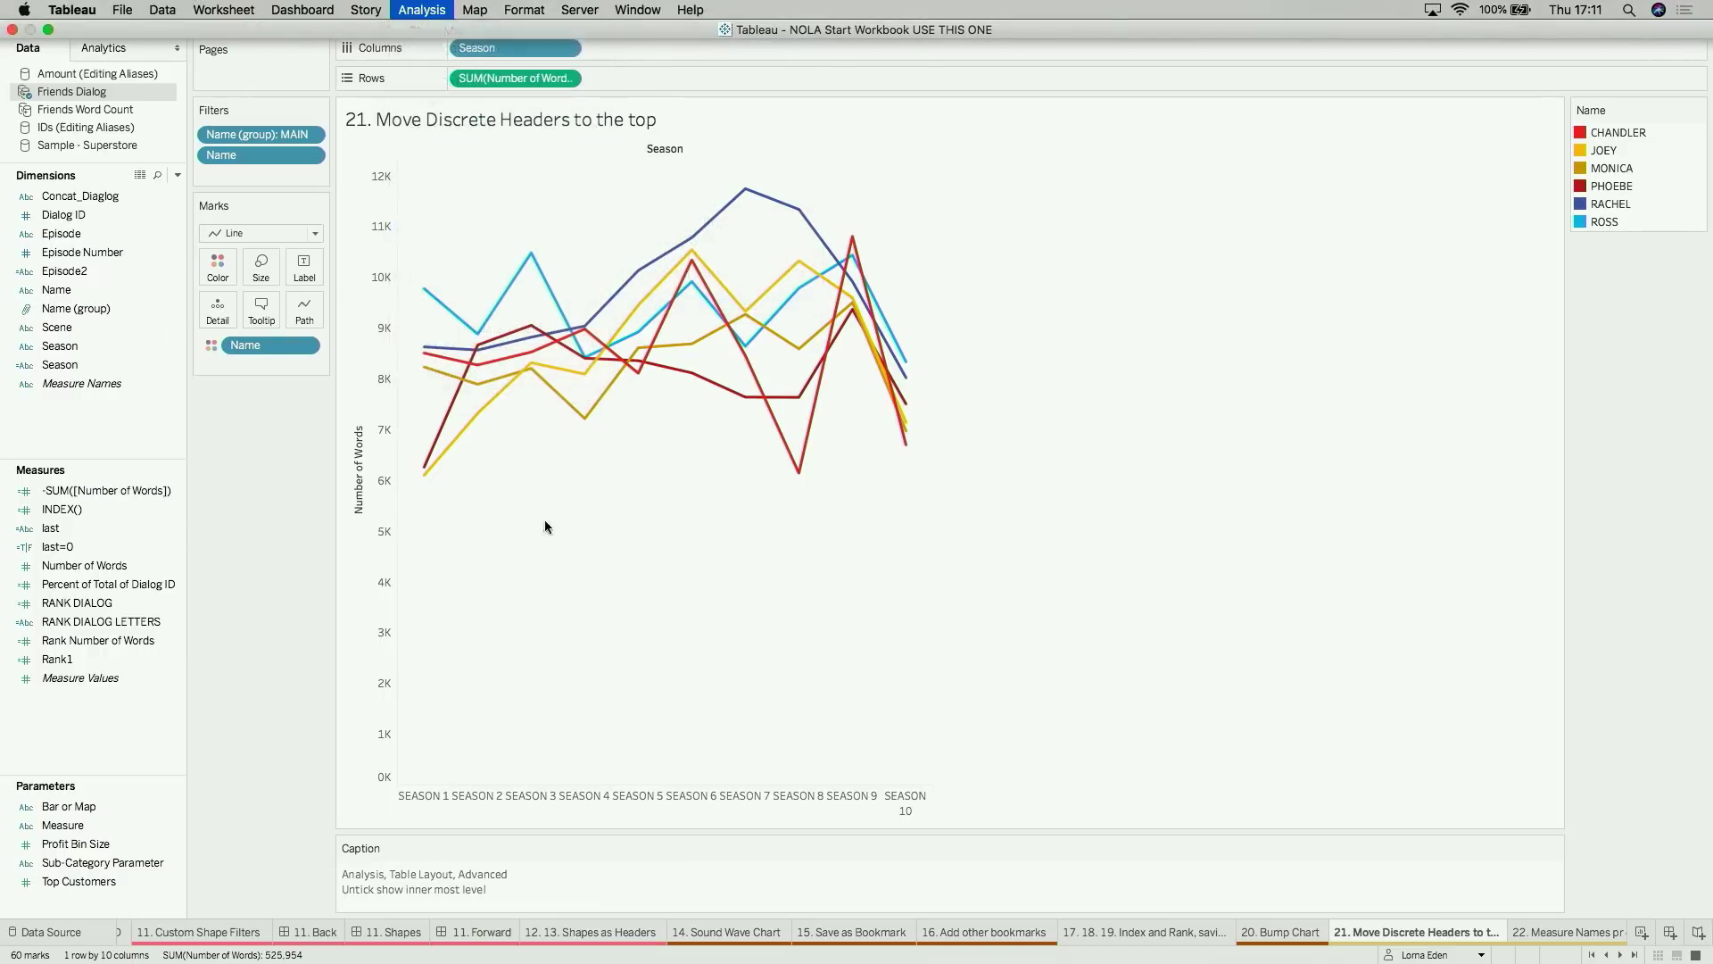
click(689, 564)
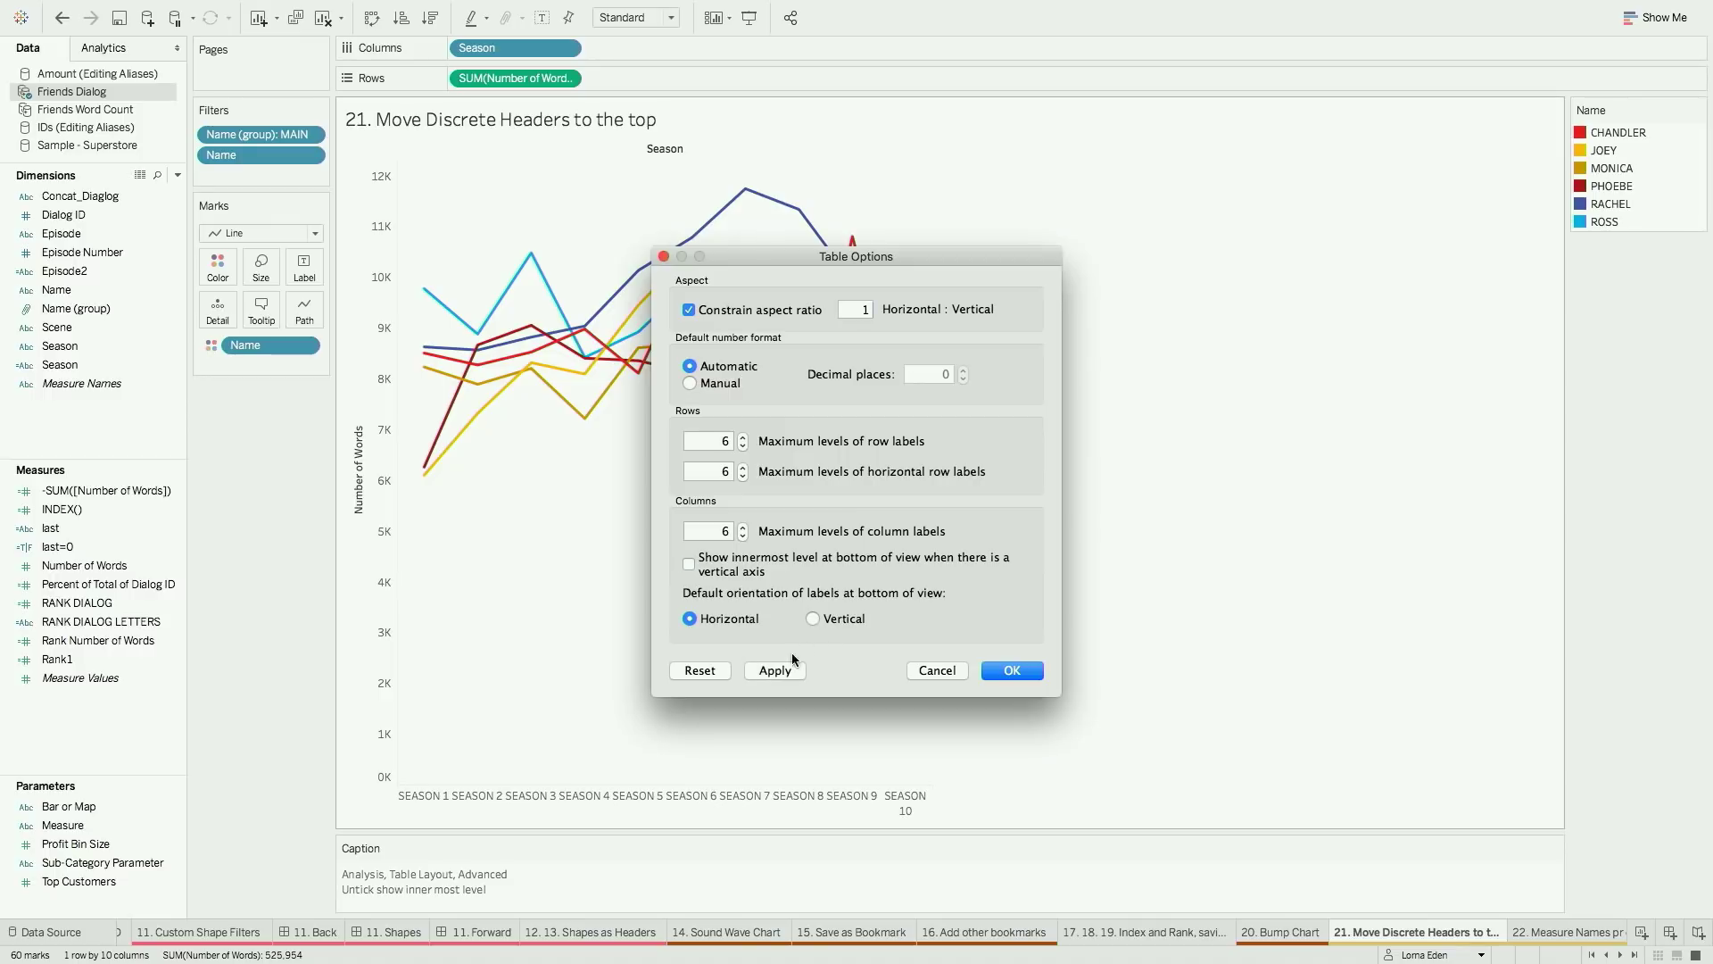
click(779, 673)
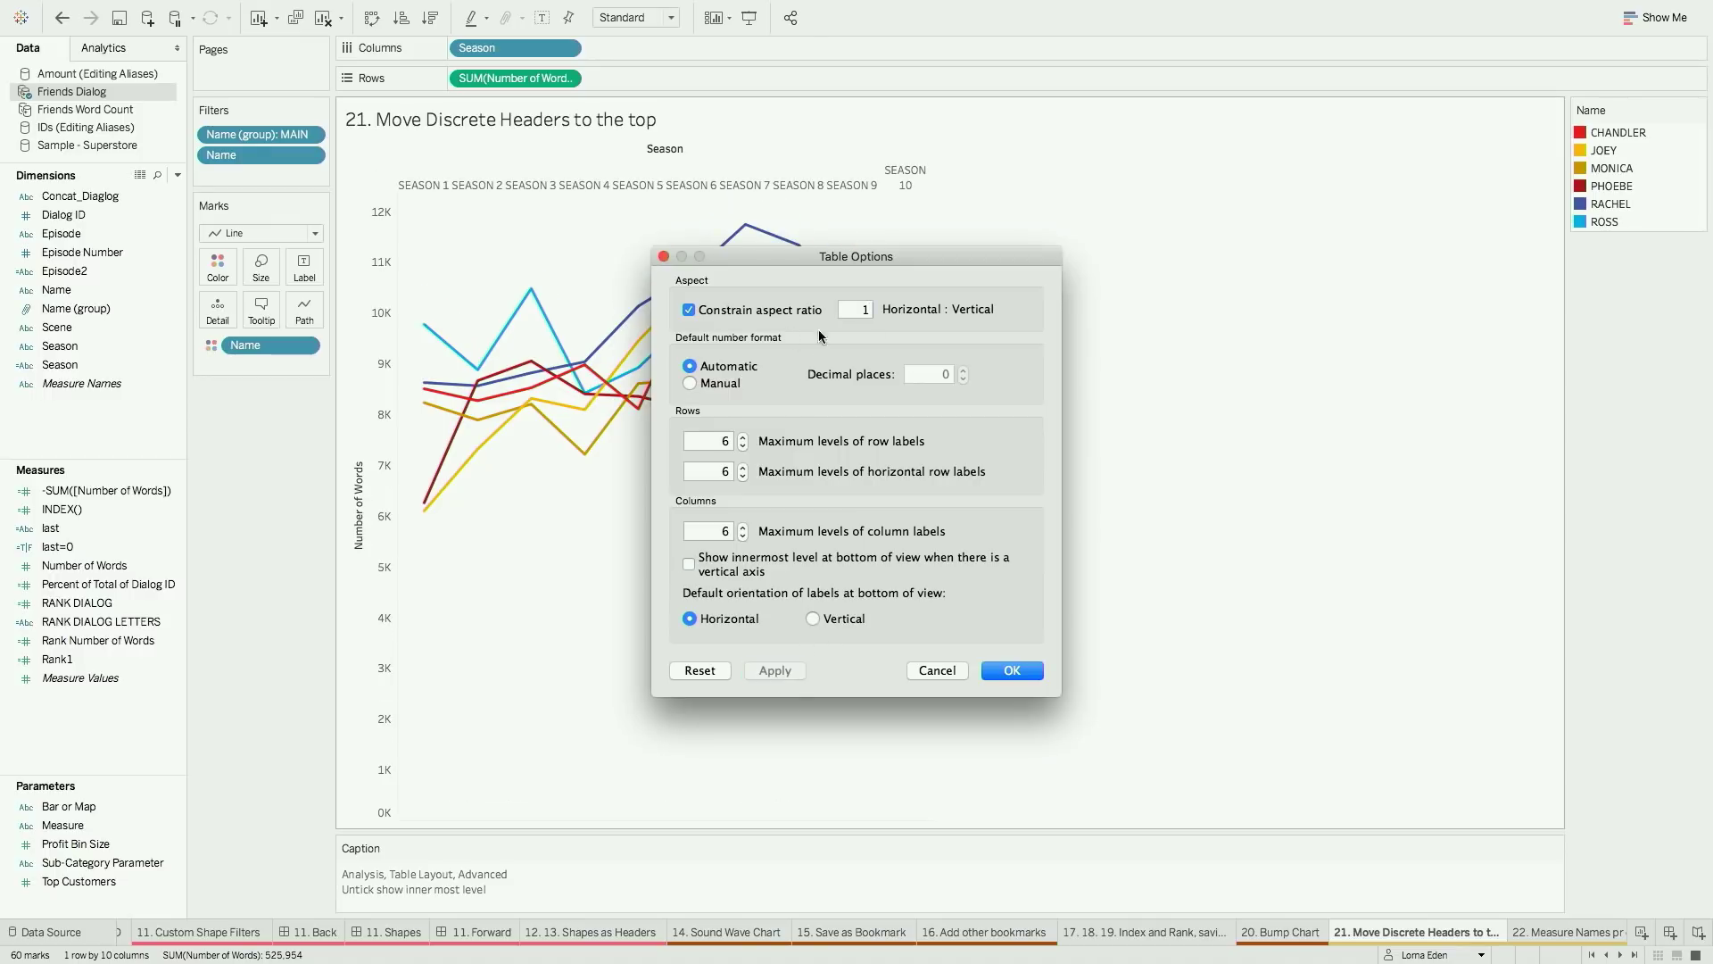
Try setting the maximum levels of row, horizontal row and column labels to 16, and close the table options without applying
click(714, 440)
text(1)
click(716, 470)
click(712, 528)
text(1)
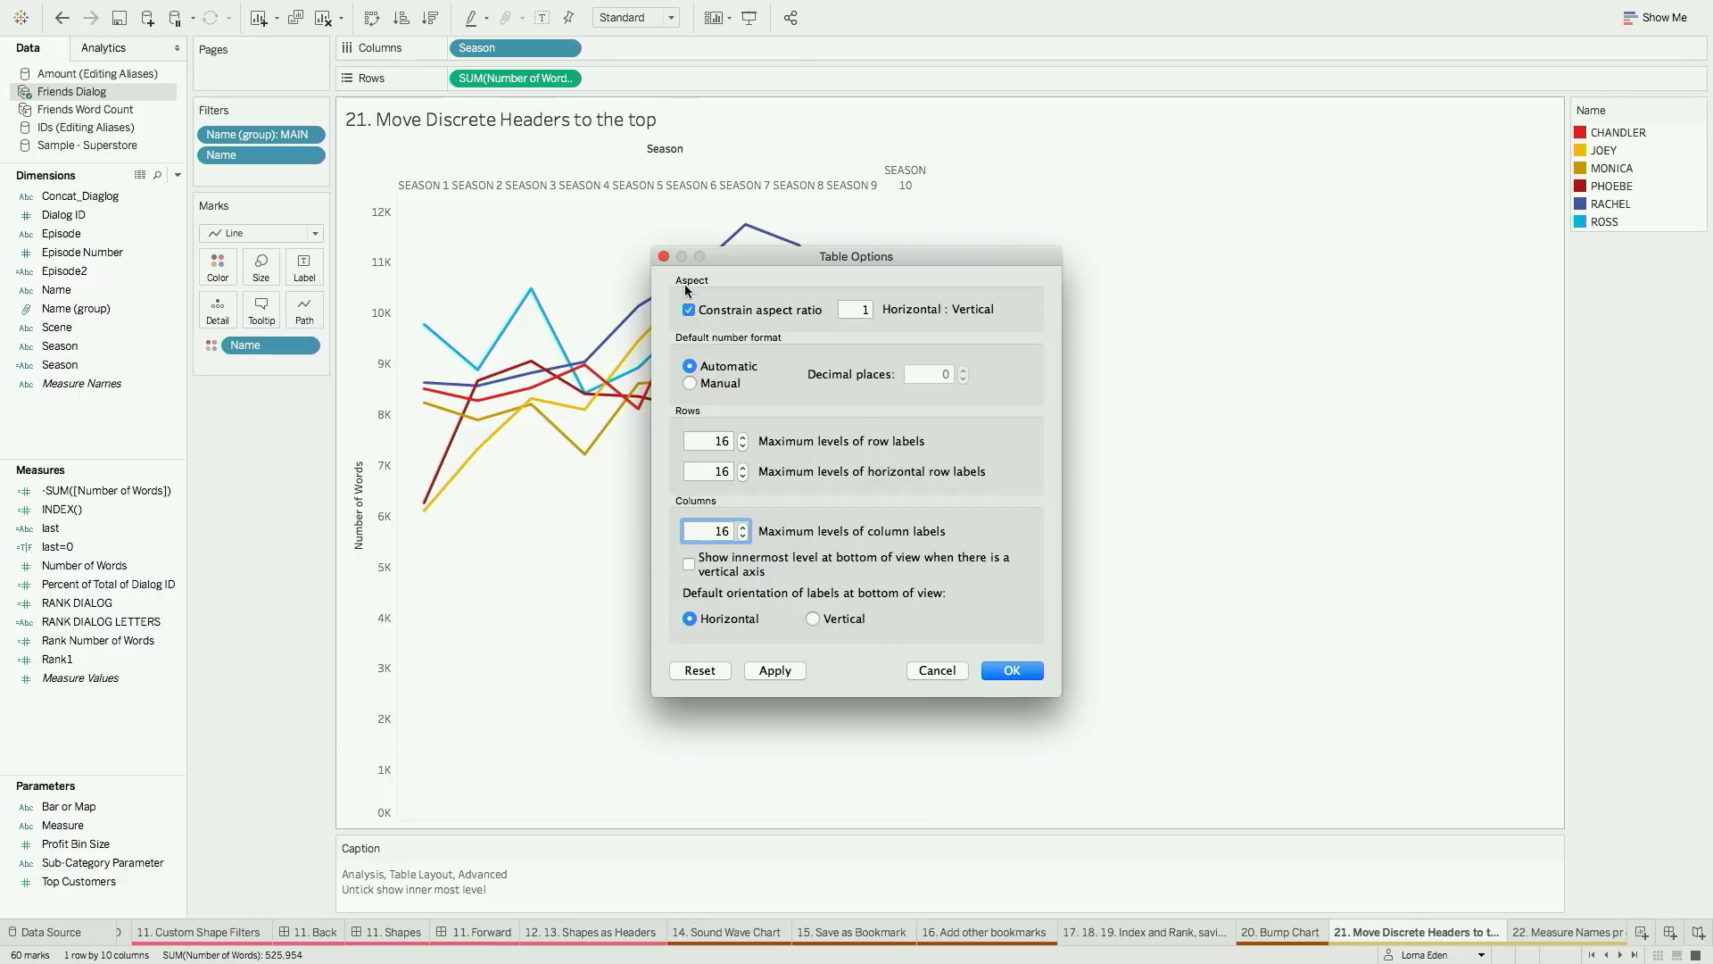
click(664, 257)
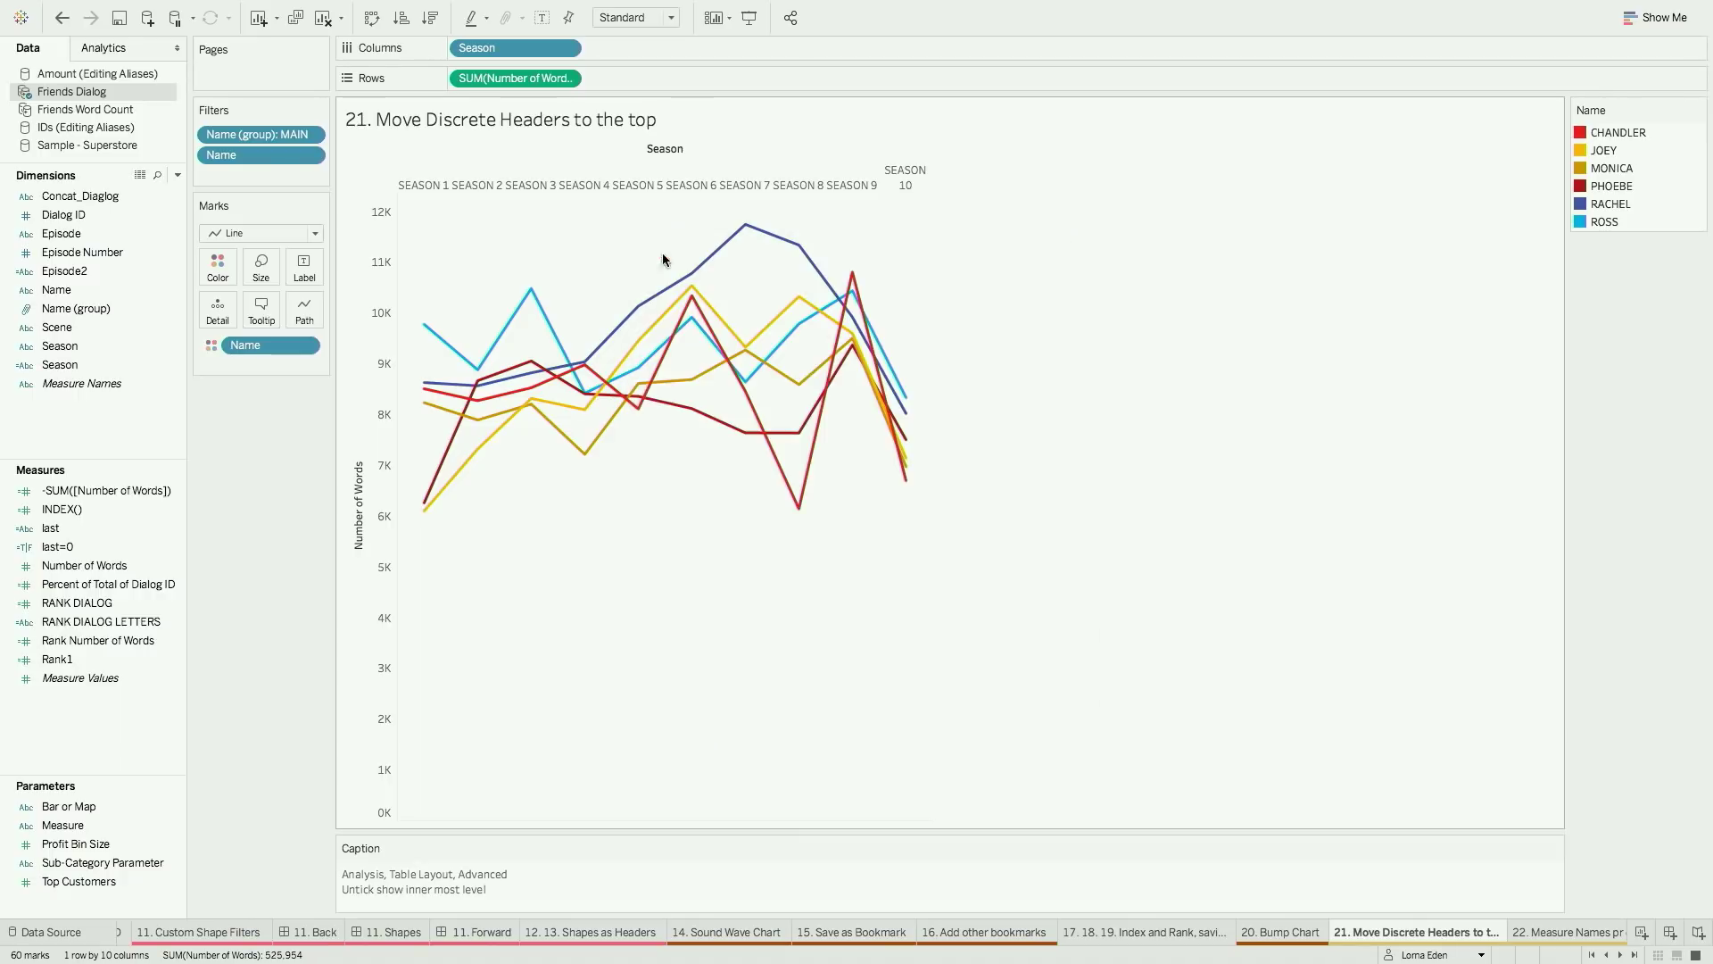
On sheet 22, add Measure Names to Columns and change the No Measure Value header's alias to olcoscj
click(1568, 932)
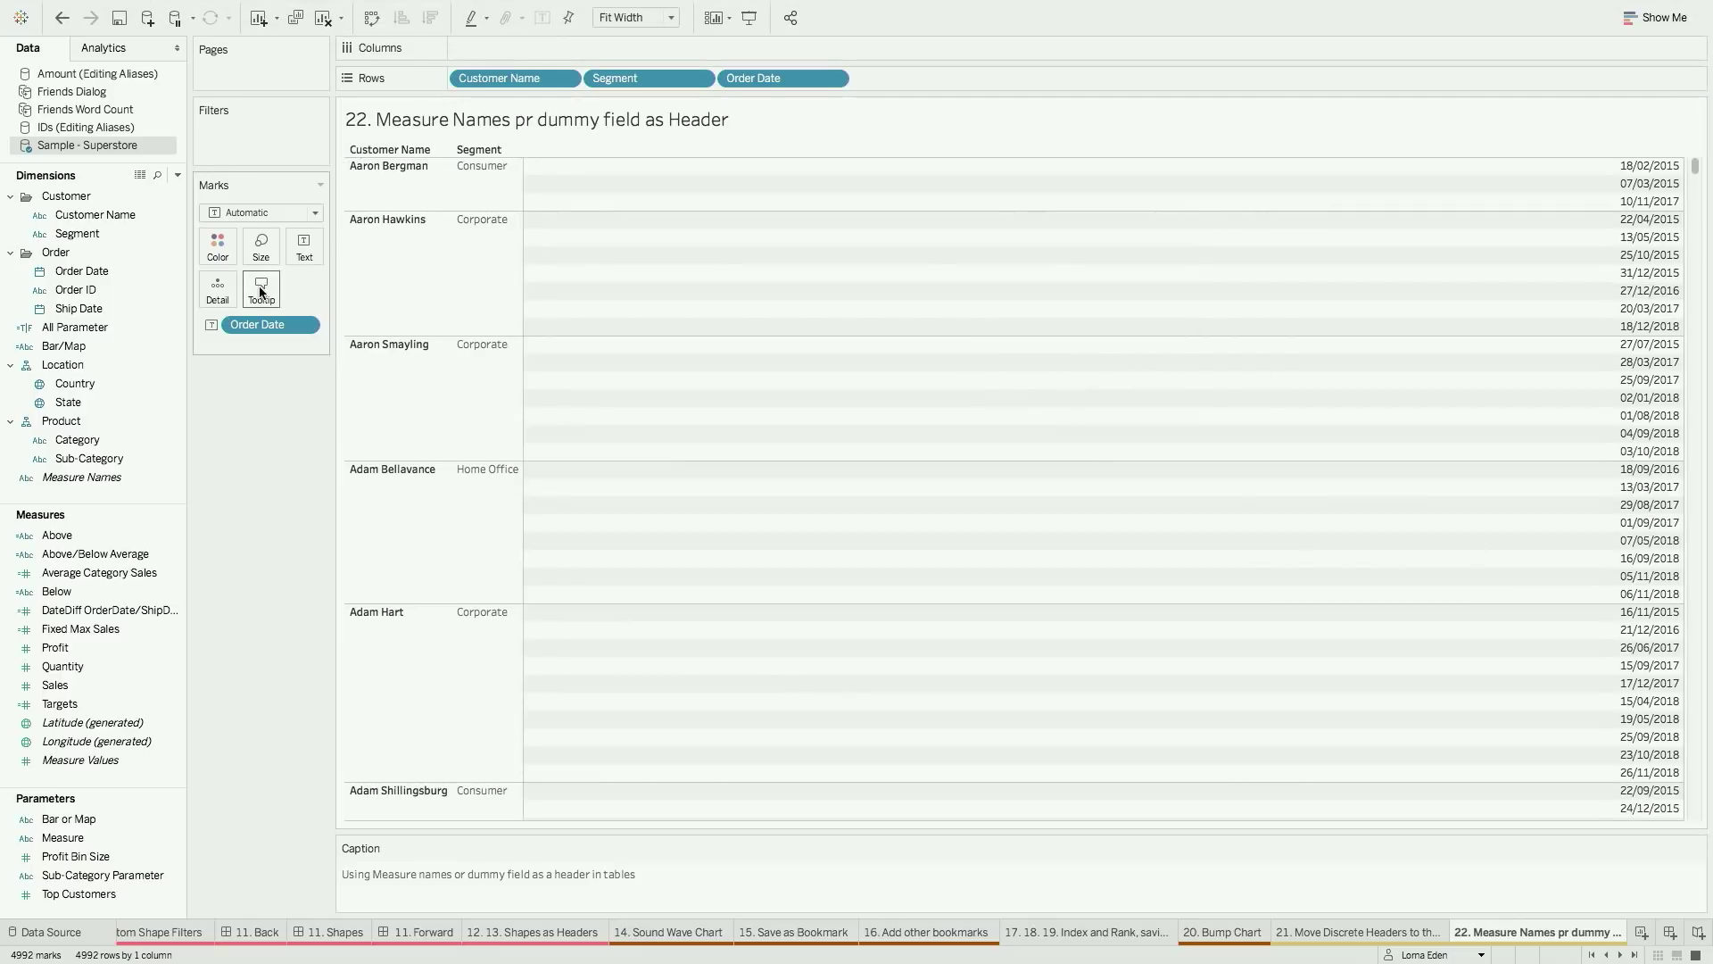
drag(81, 476, 491, 47)
right_click(1351, 143)
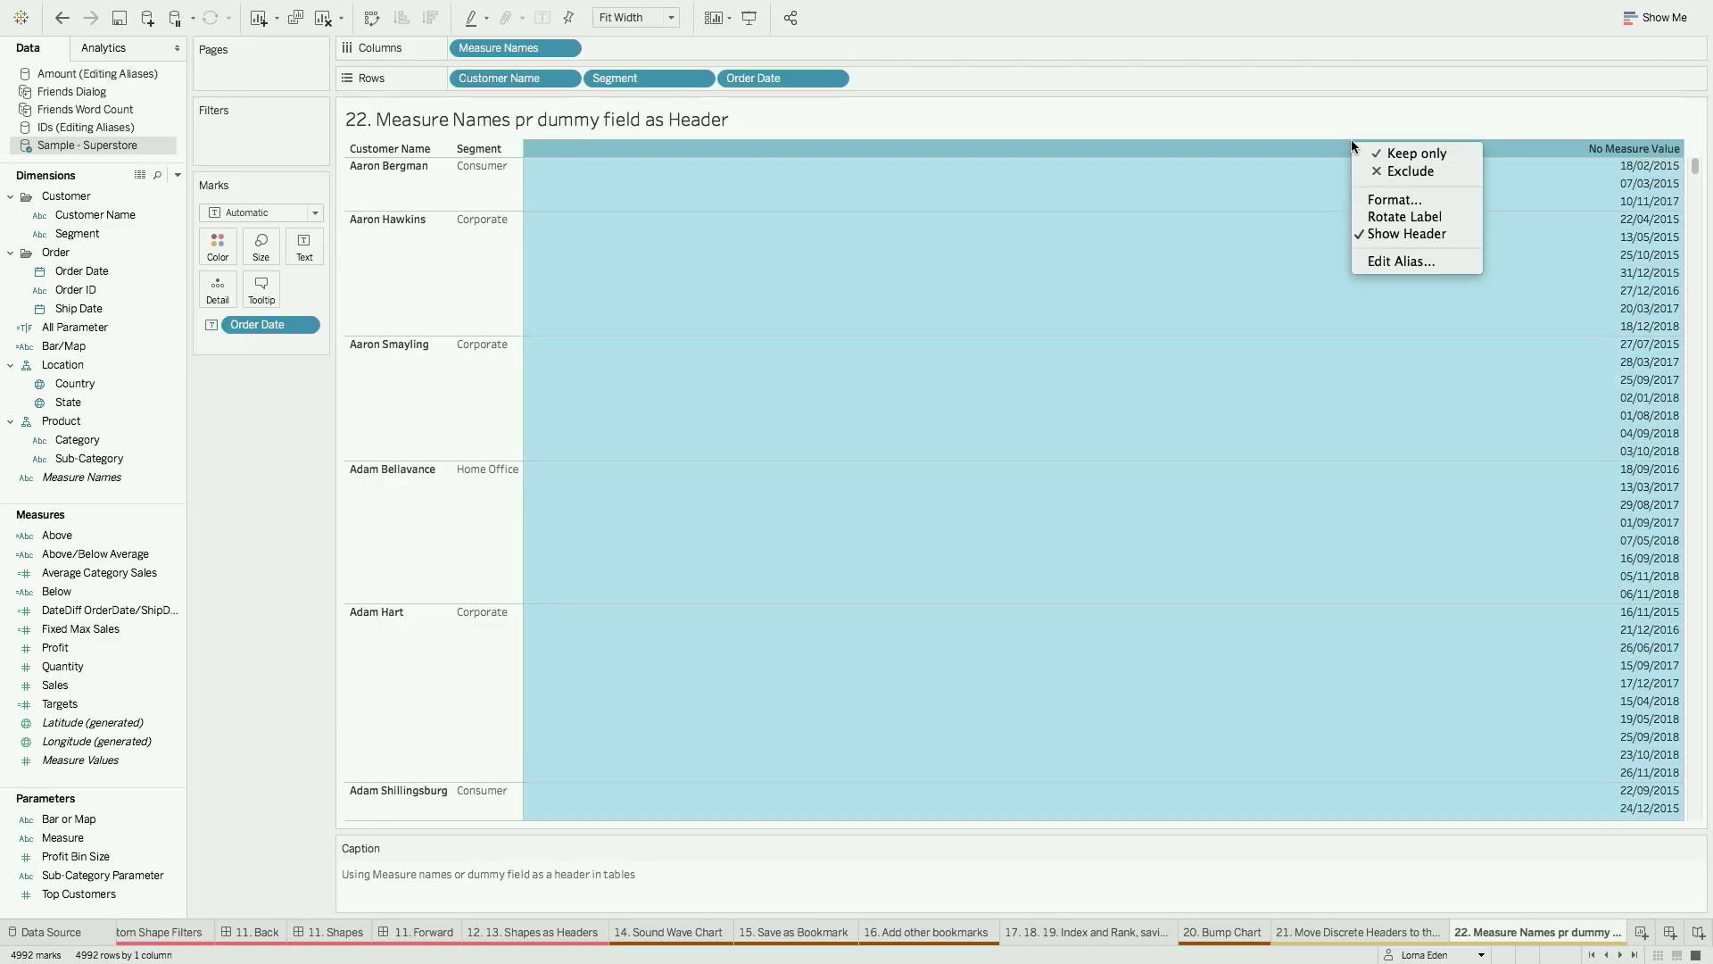
click(1369, 261)
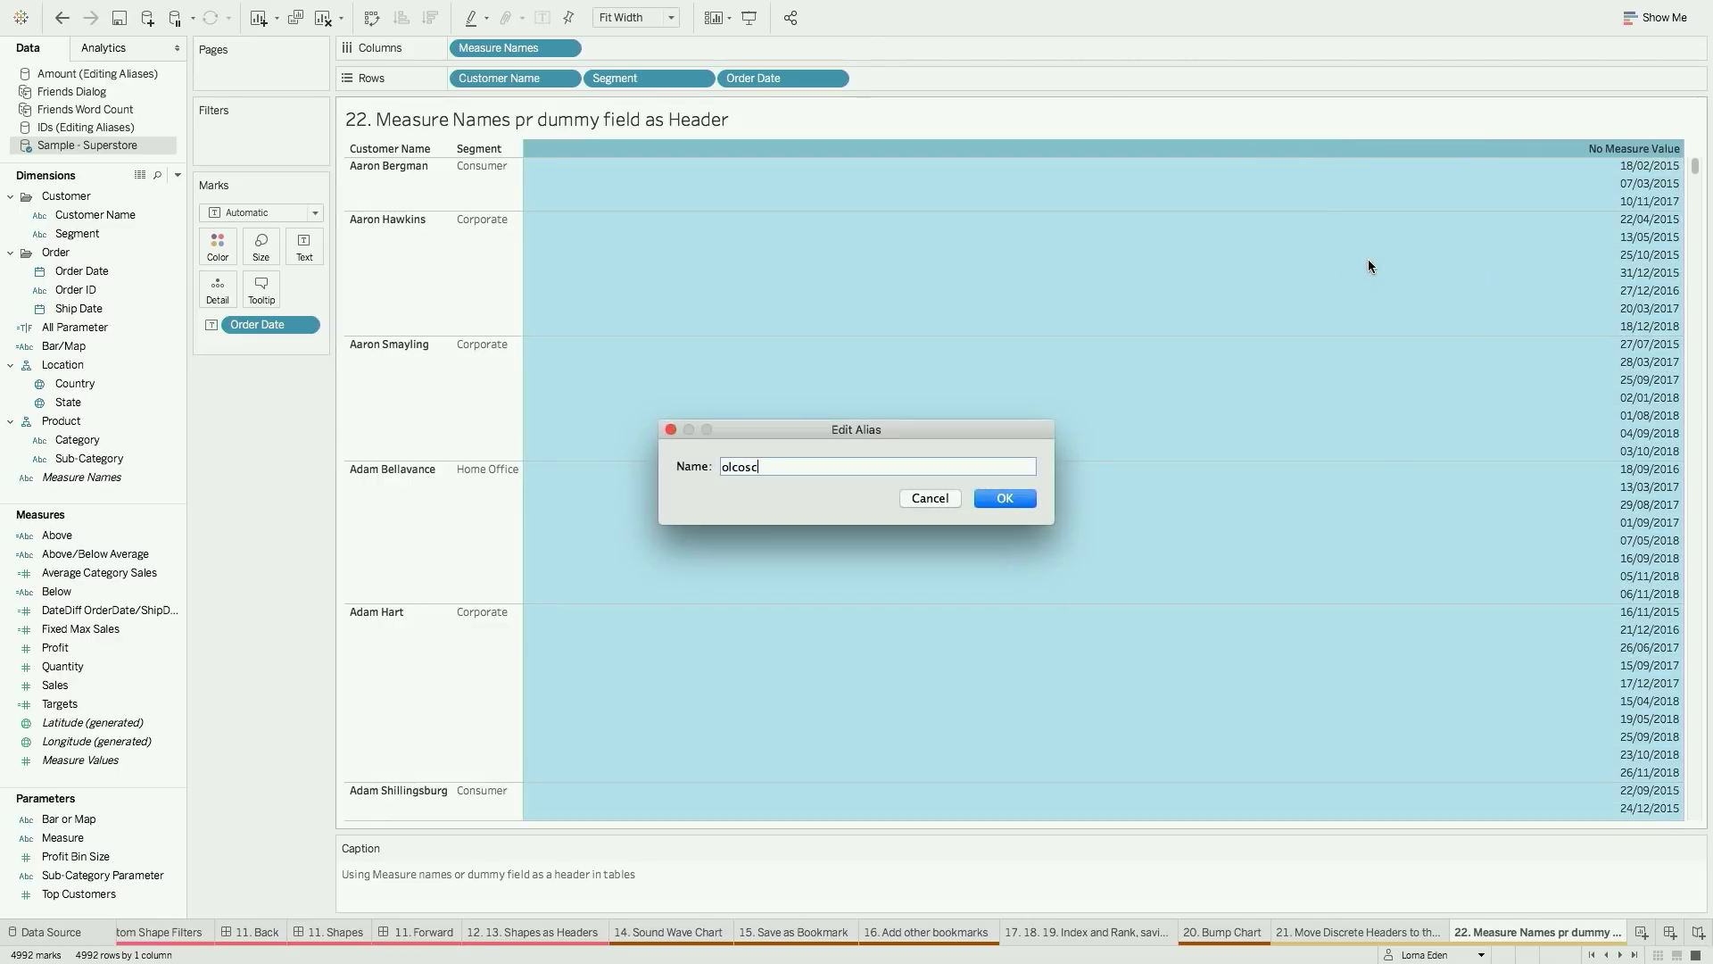
key(Escape)
Add an ad hoc text field 'Dummy' to Columns beside Measure Names
double_click(1170, 49)
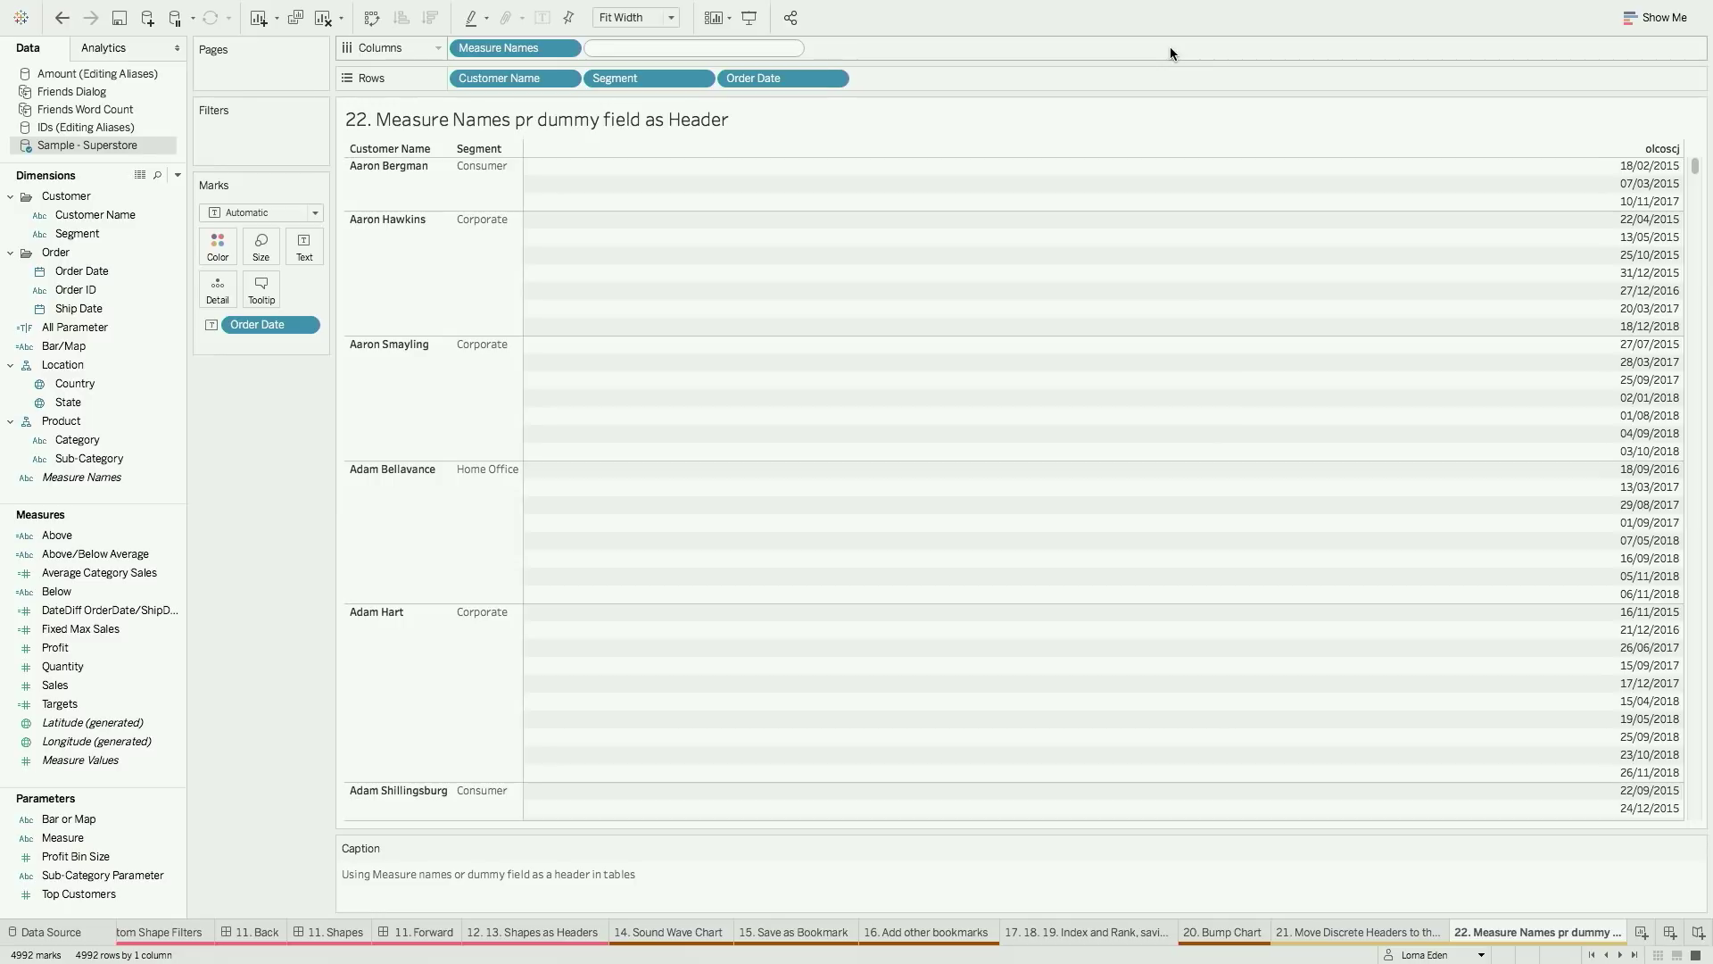
text('Dummy')
key(Return)
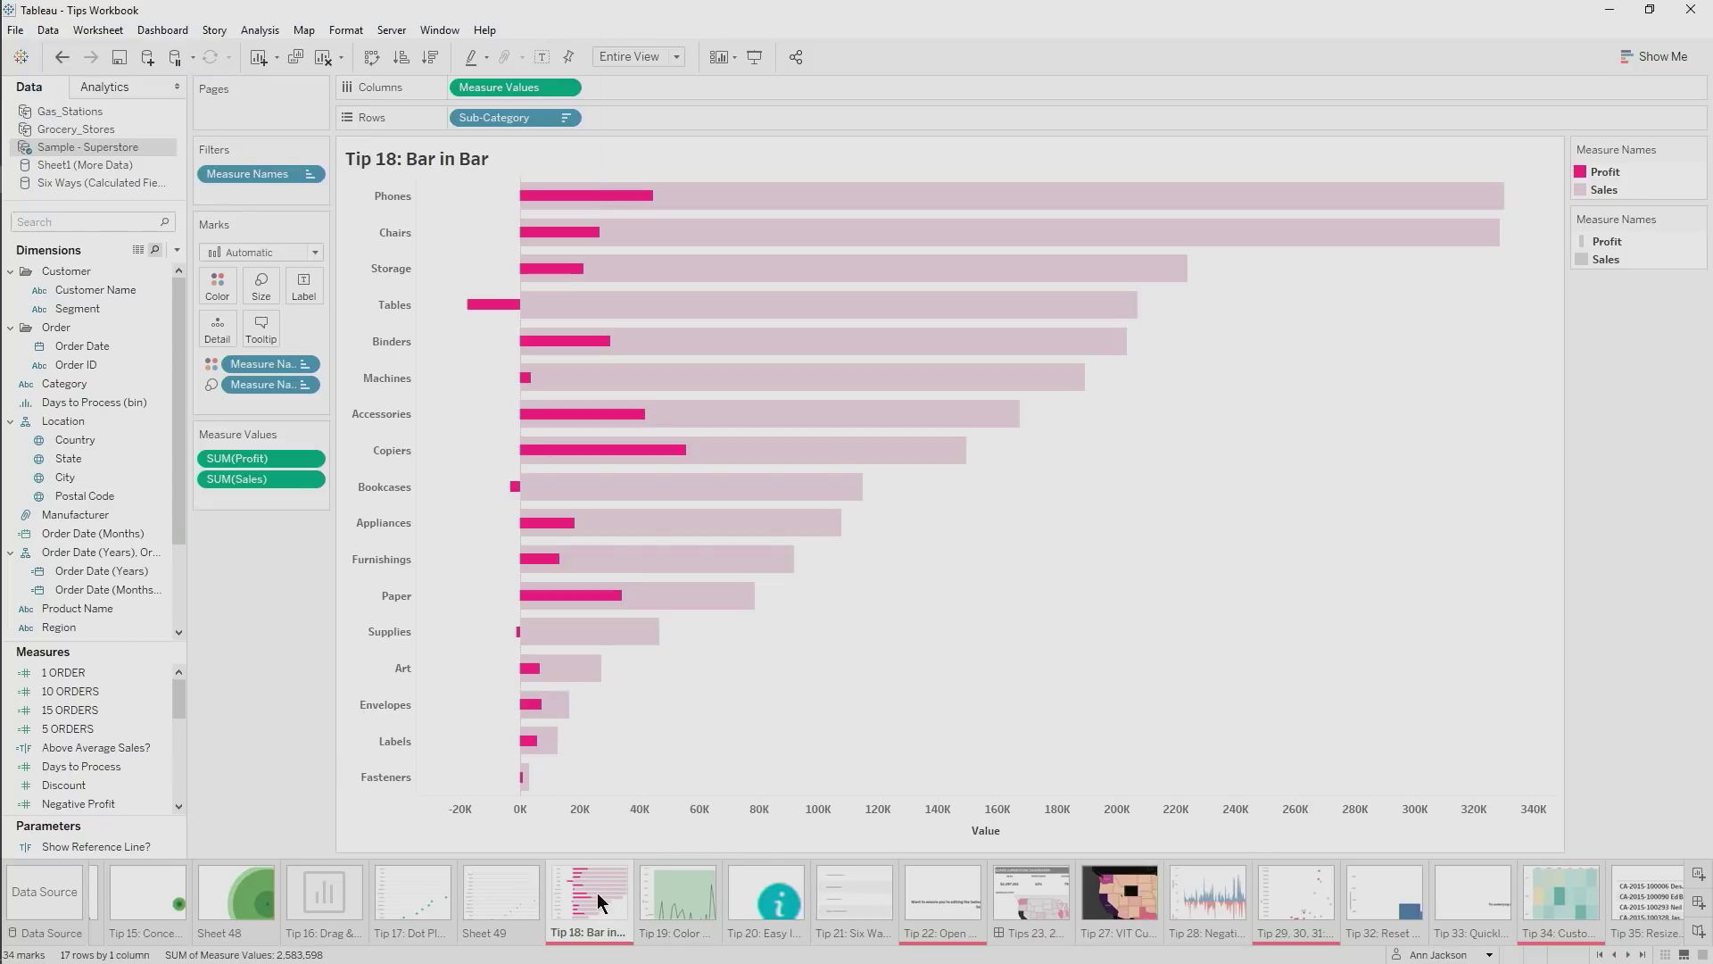
In the Tips Workbook, insert a new worksheet after Tip 18: Bar in Bar and add Sales to Columns
right_click(600, 903)
click(689, 535)
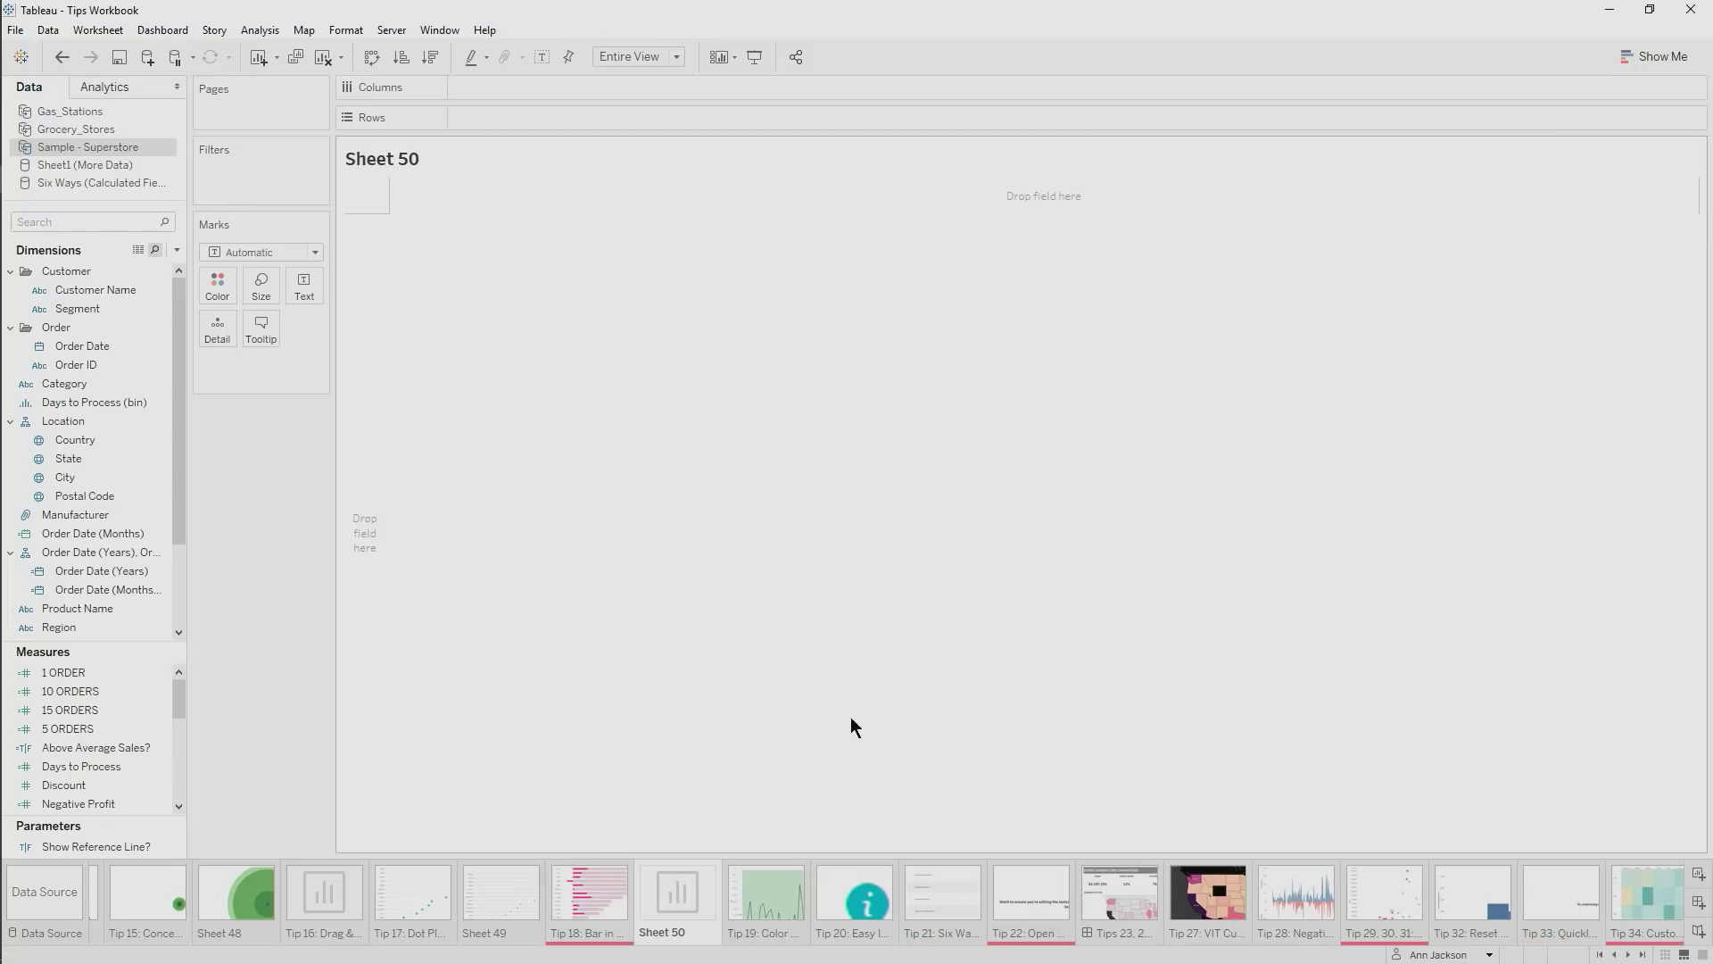
click(126, 222)
text(SAL)
drag(51, 460, 494, 93)
Move Sales from Columns to Text and combine it with Profit in a Measure Values text table
click(79, 214)
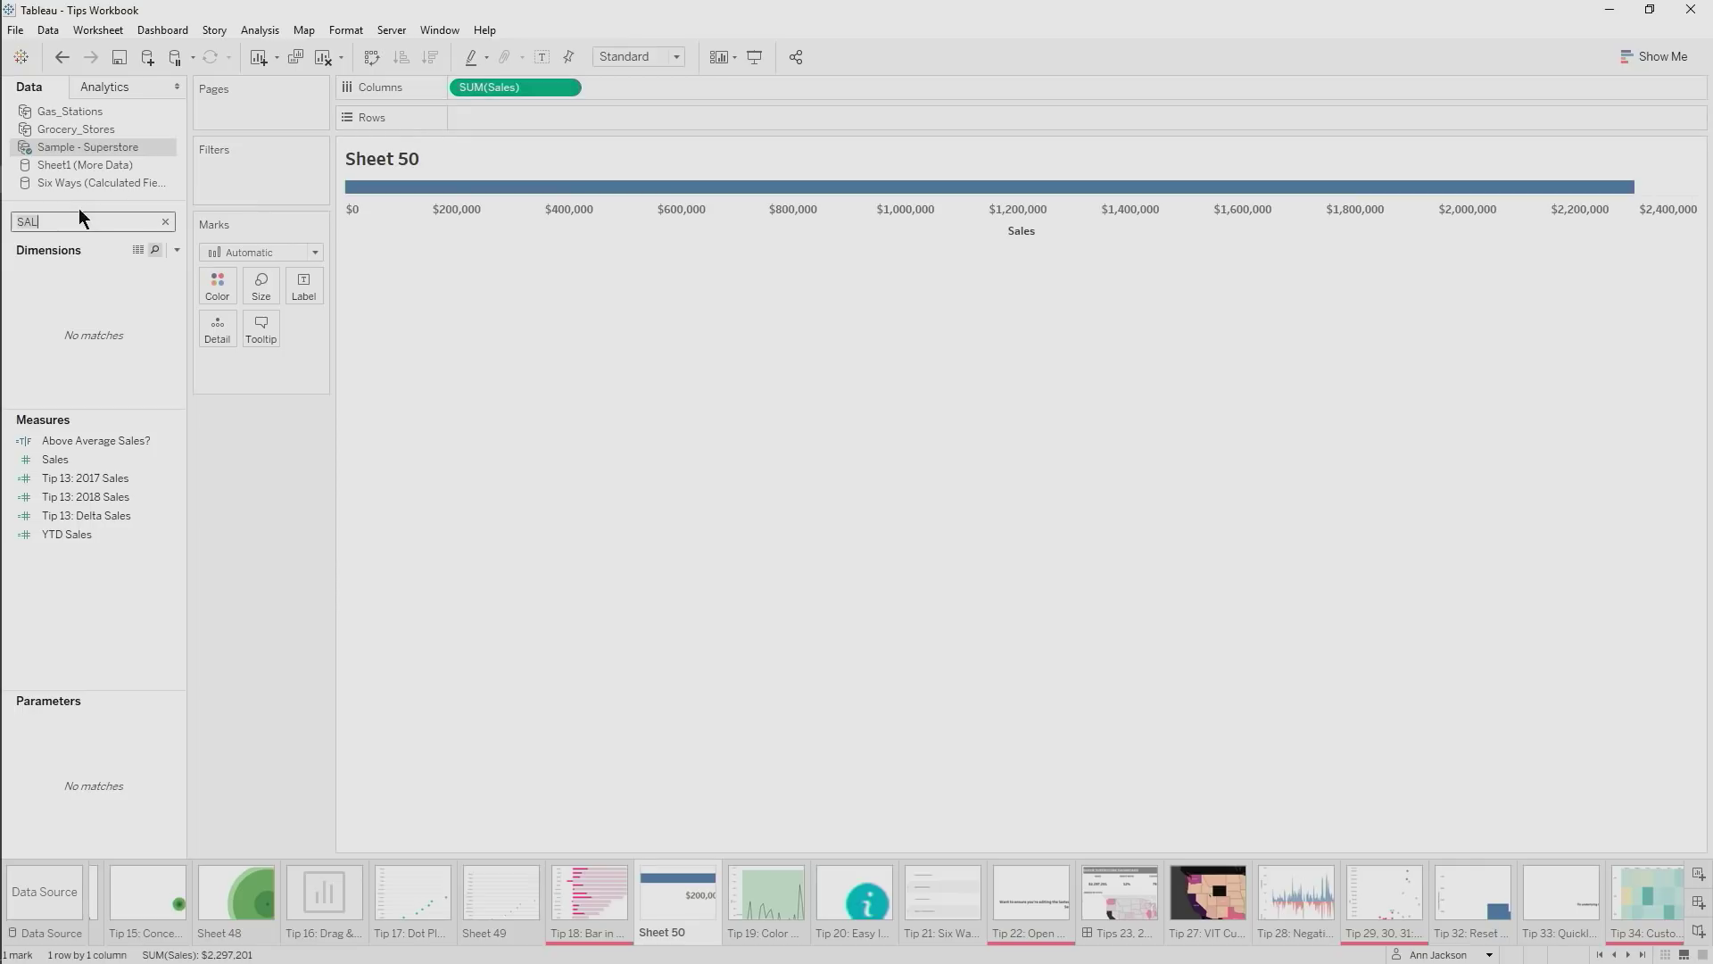
text(PROF)
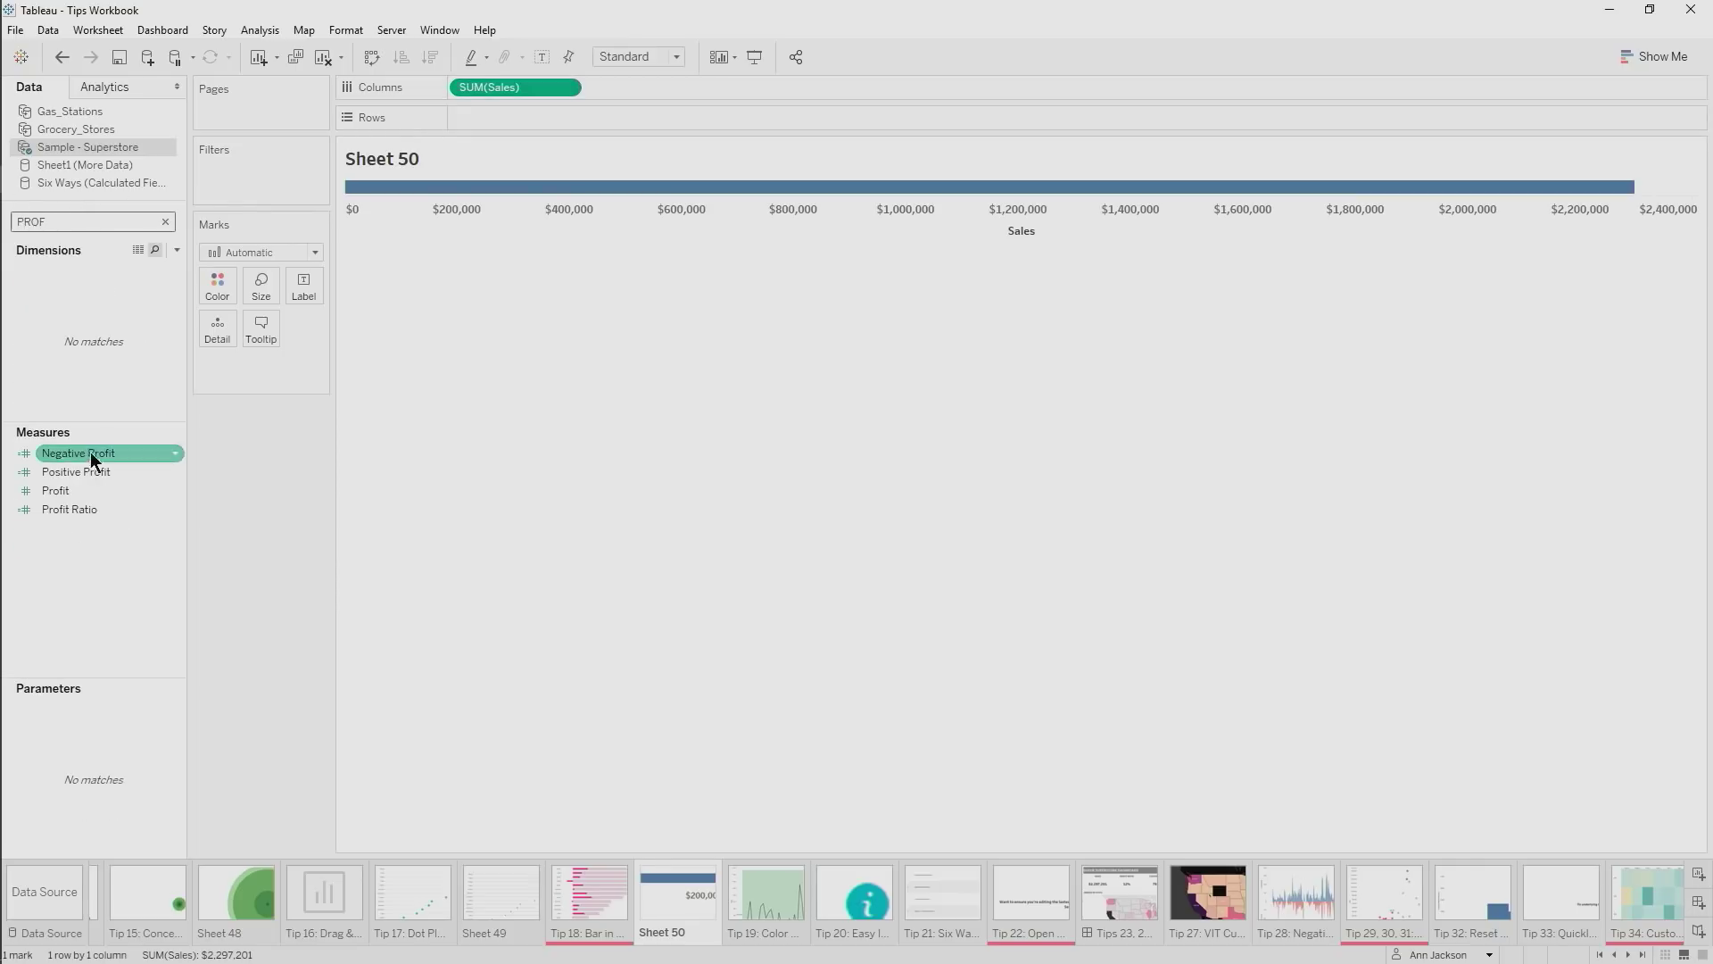
drag(59, 493, 475, 183)
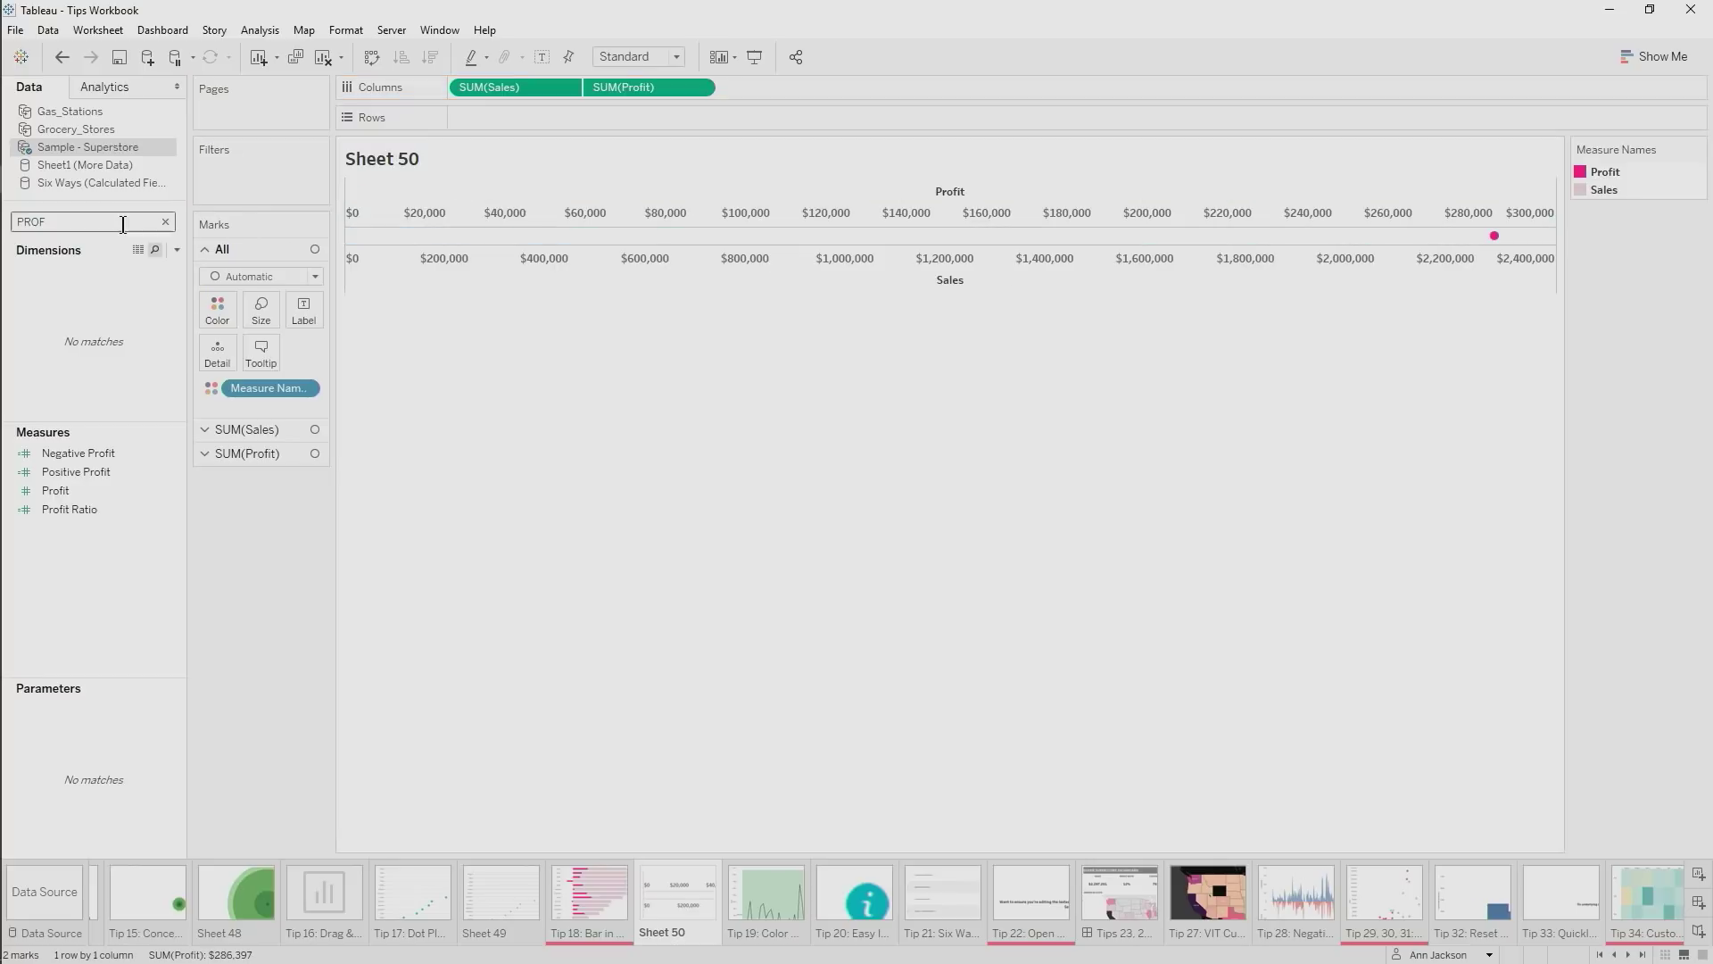
click(61, 57)
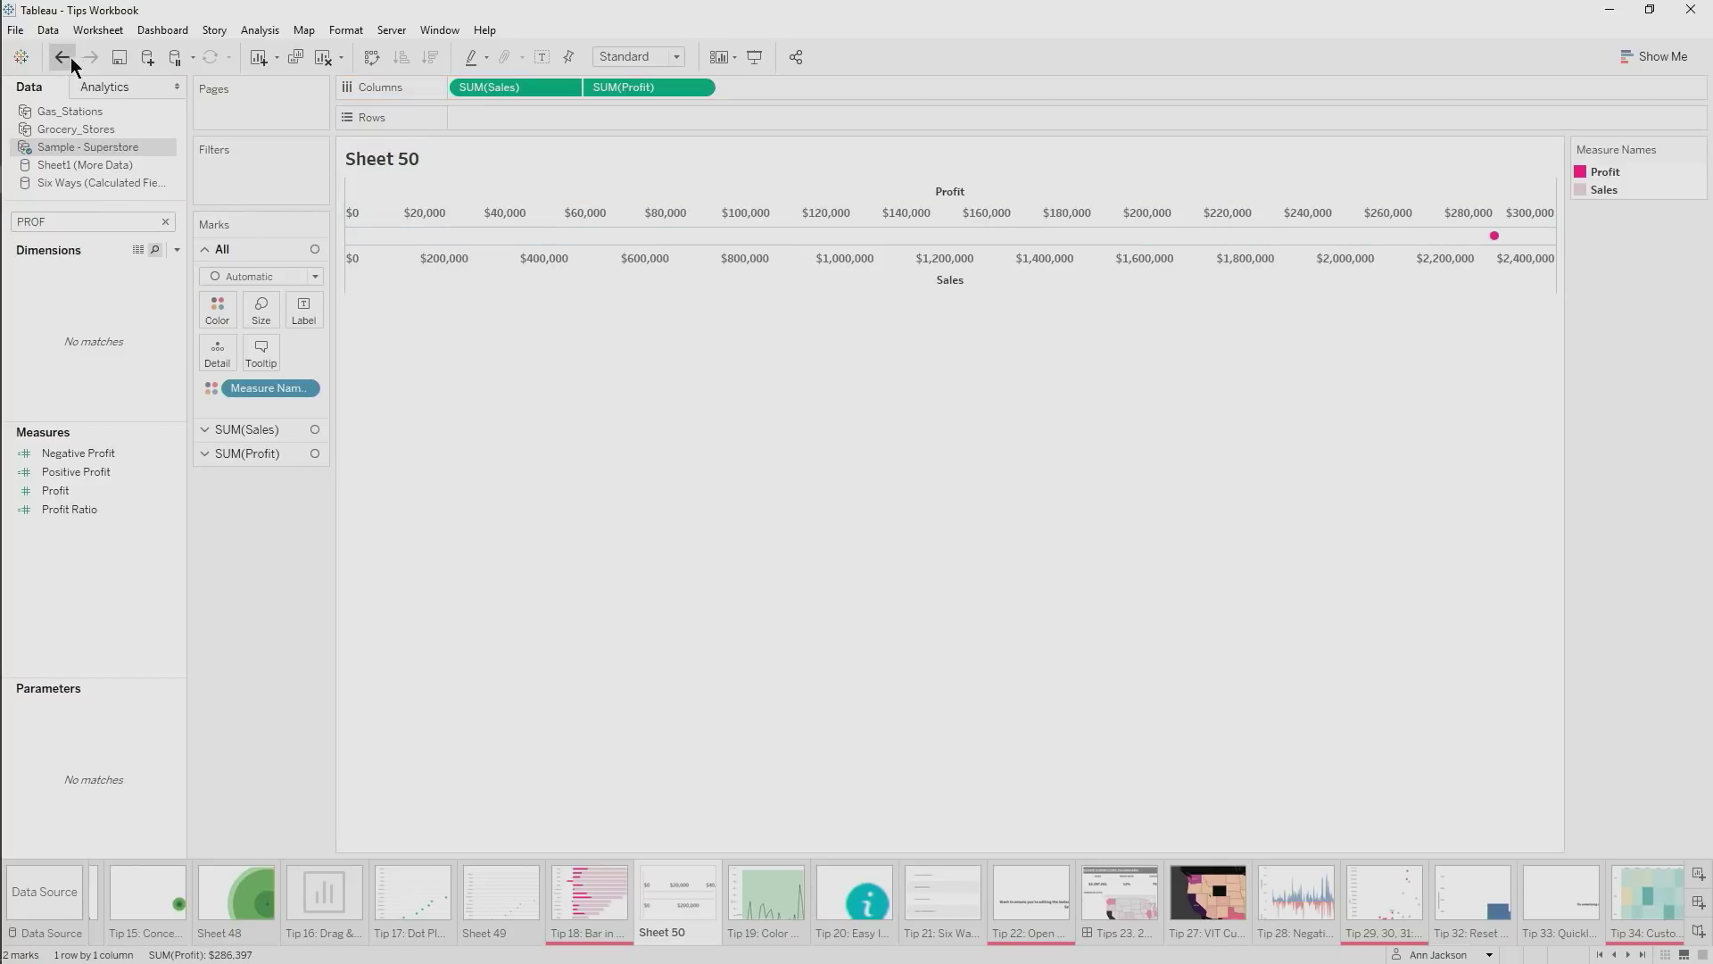
drag(538, 86, 312, 286)
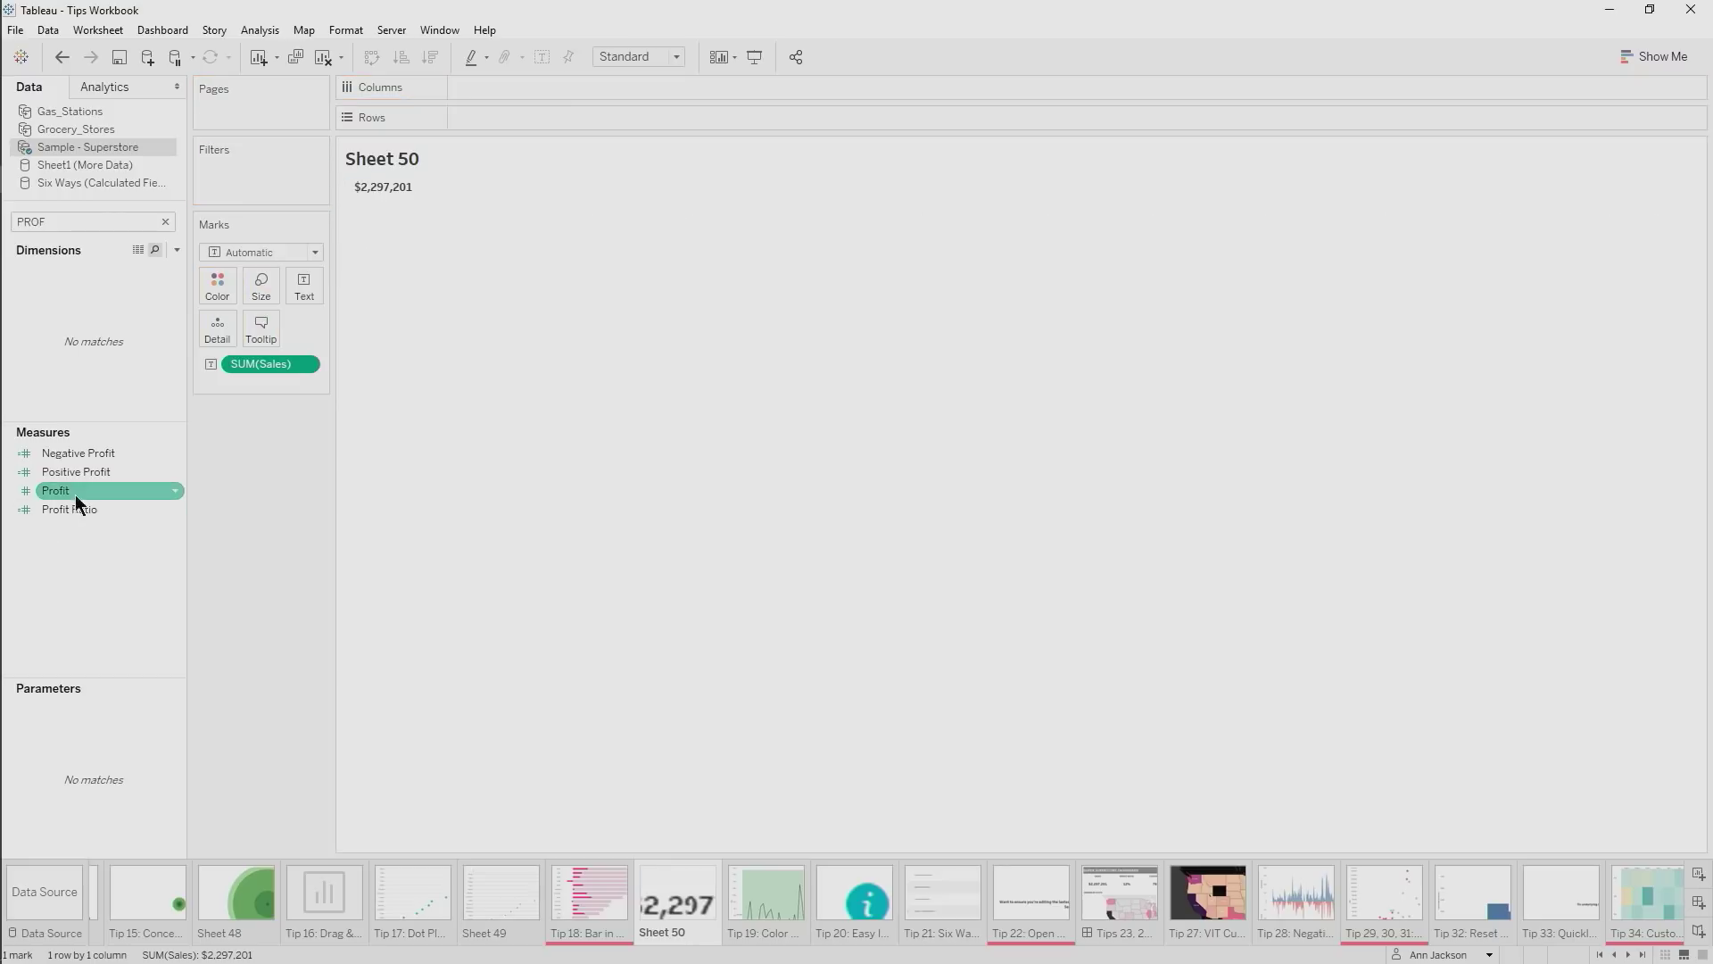
drag(75, 494, 373, 198)
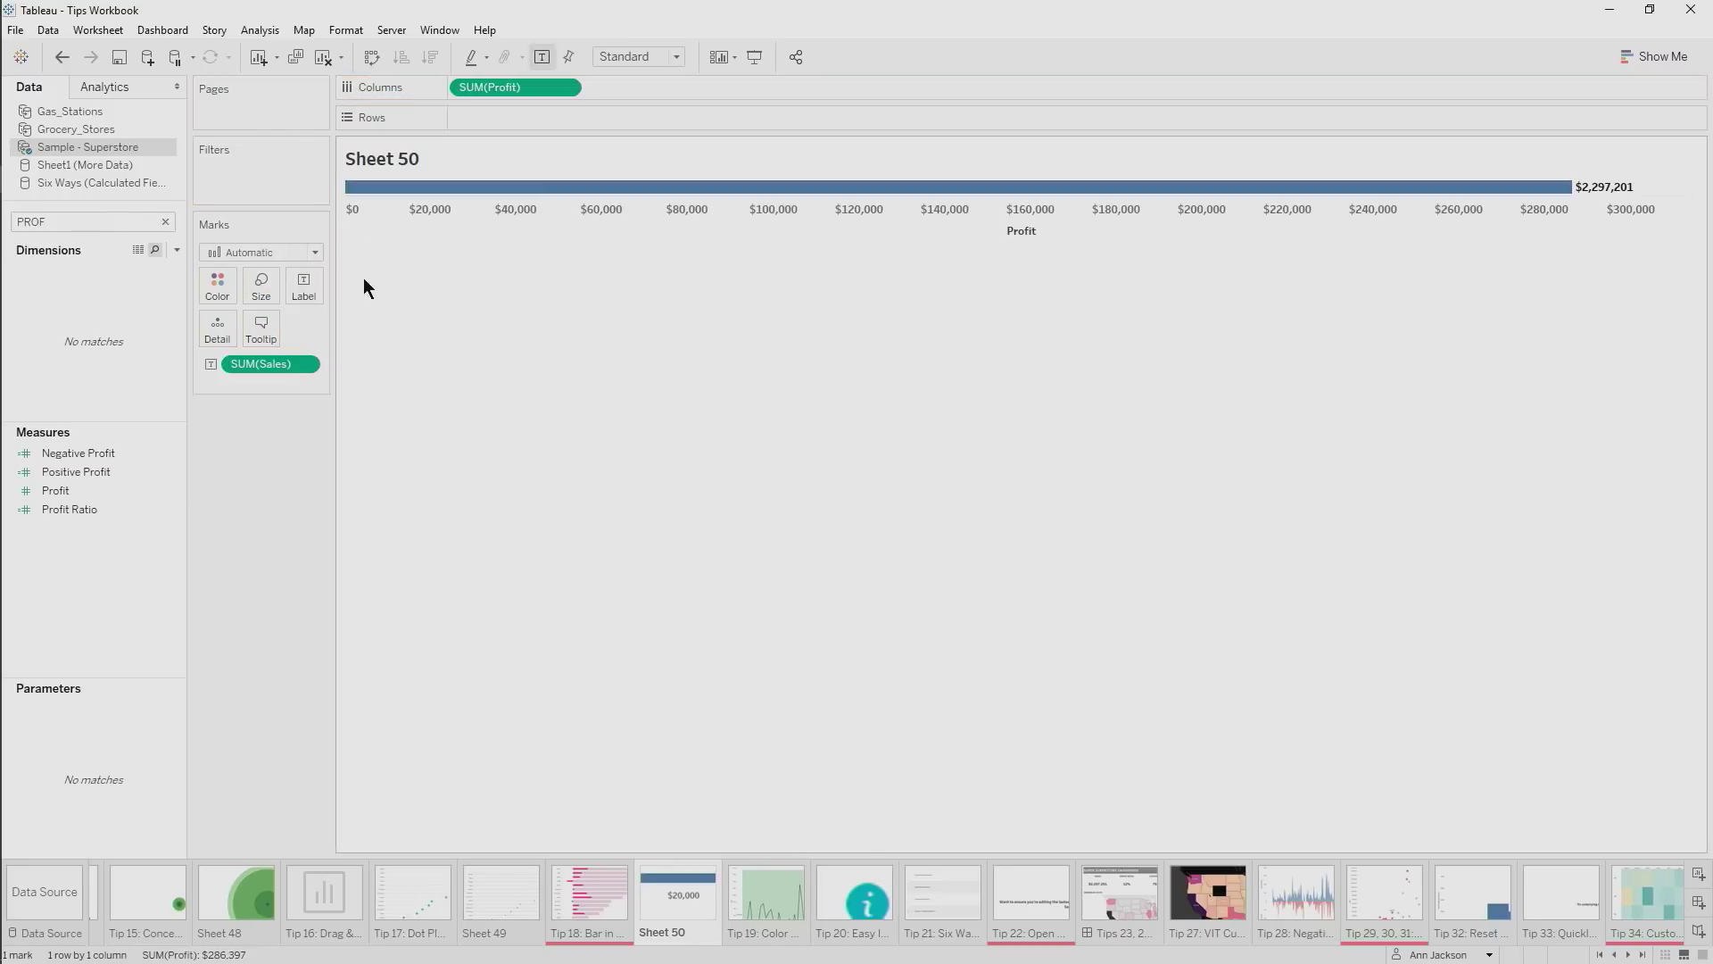
click(62, 57)
drag(55, 490, 361, 182)
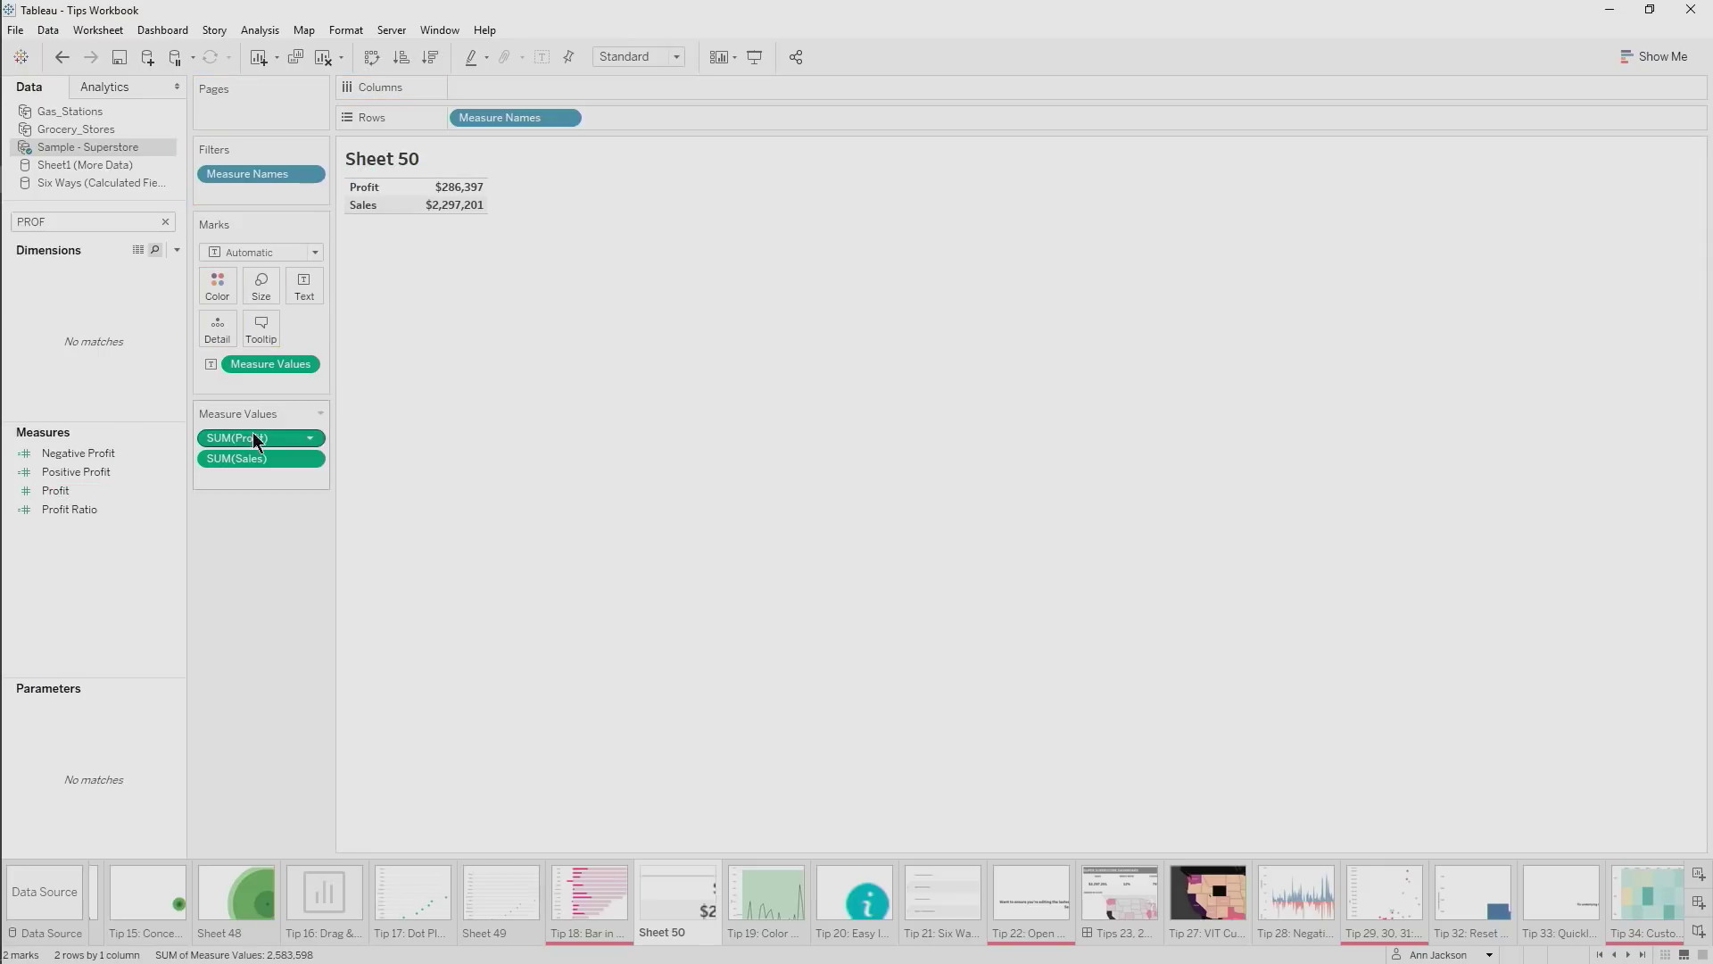
Search the fields for SUB and add Sub-Category to Columns
click(129, 221)
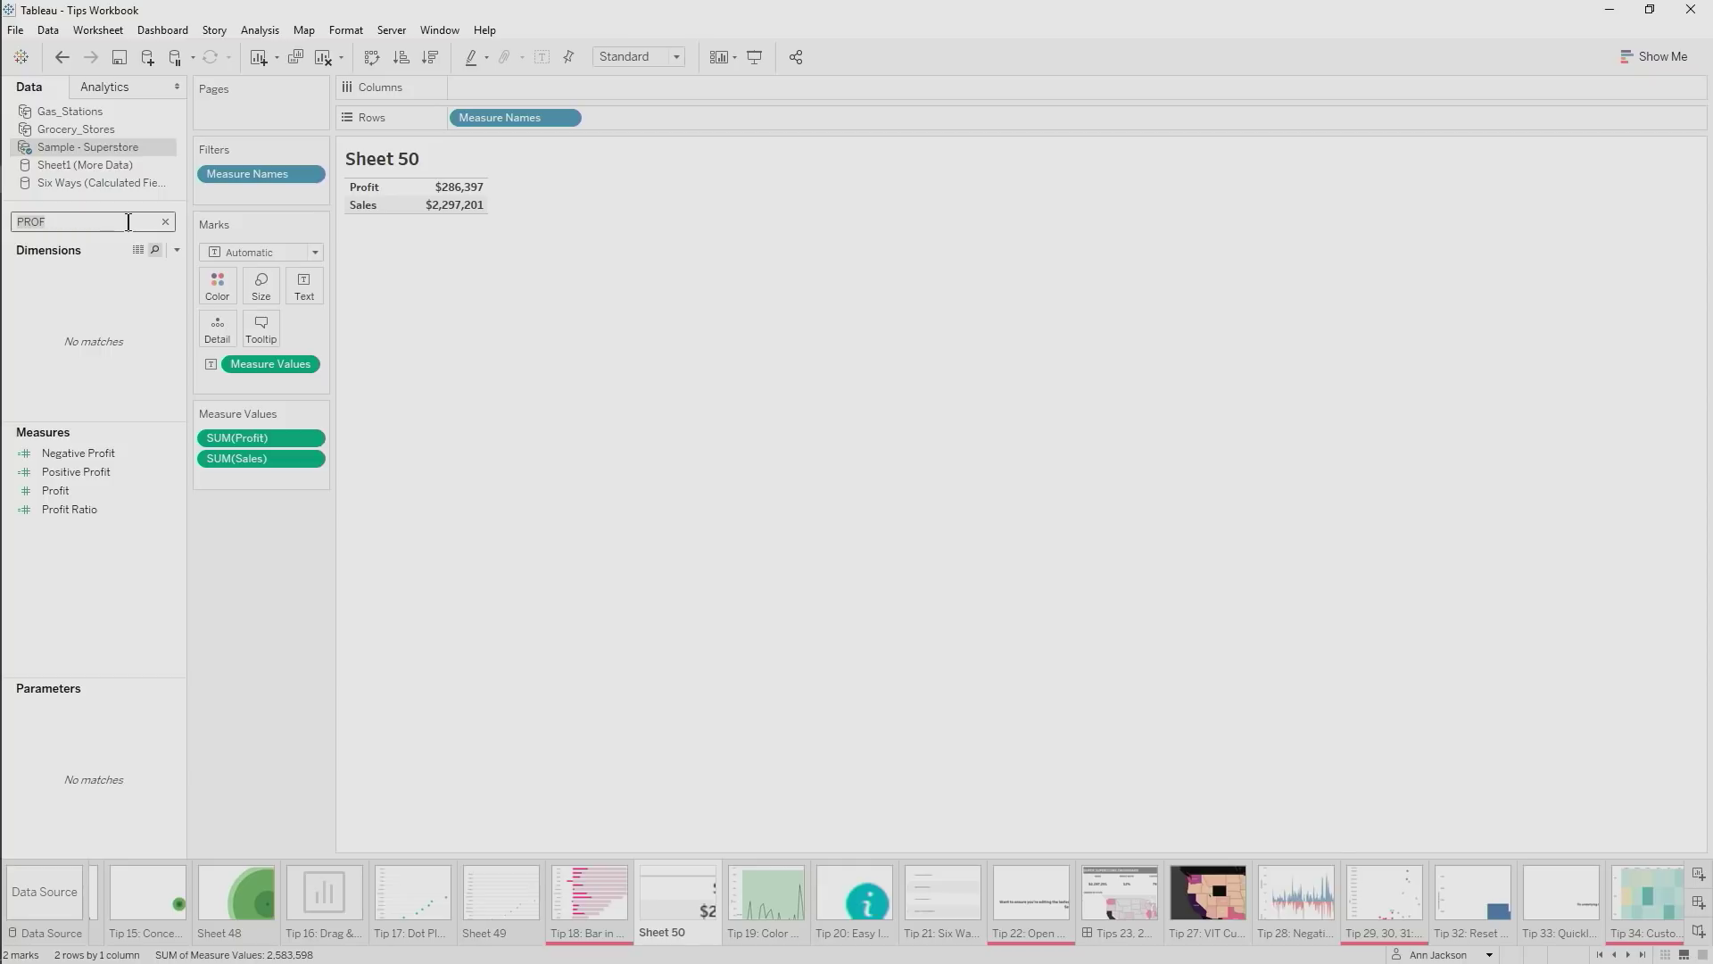
key(BackSpace)
text(SUB)
click(61, 271)
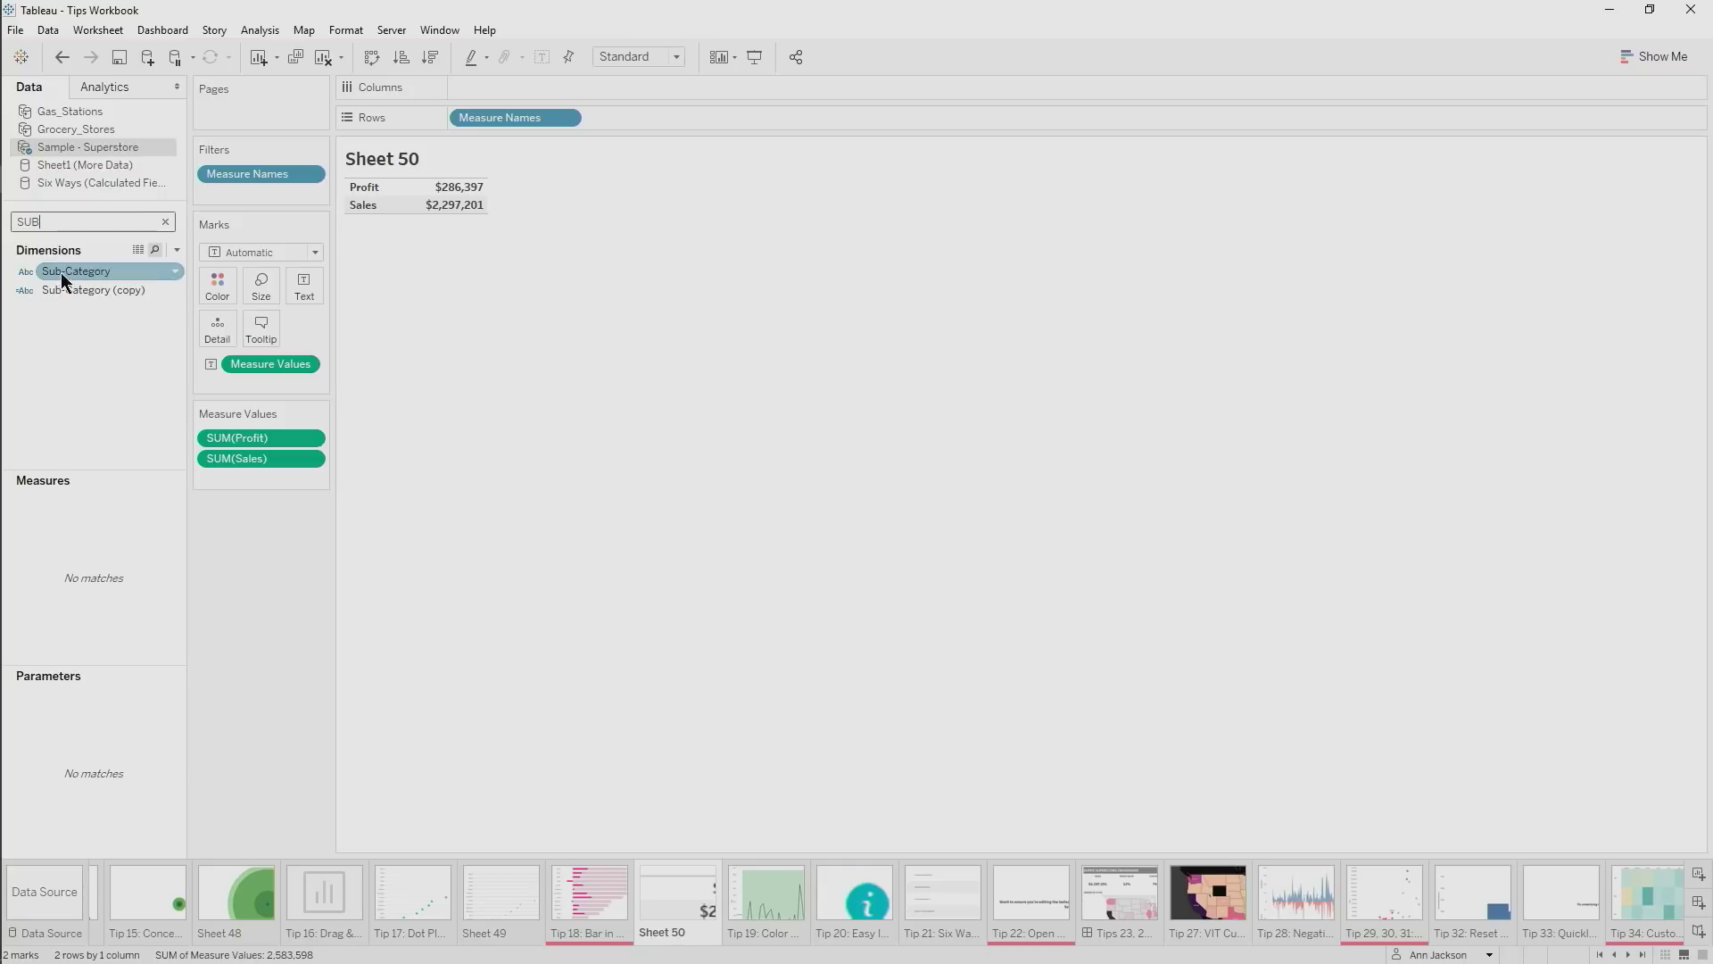
drag(61, 271, 548, 89)
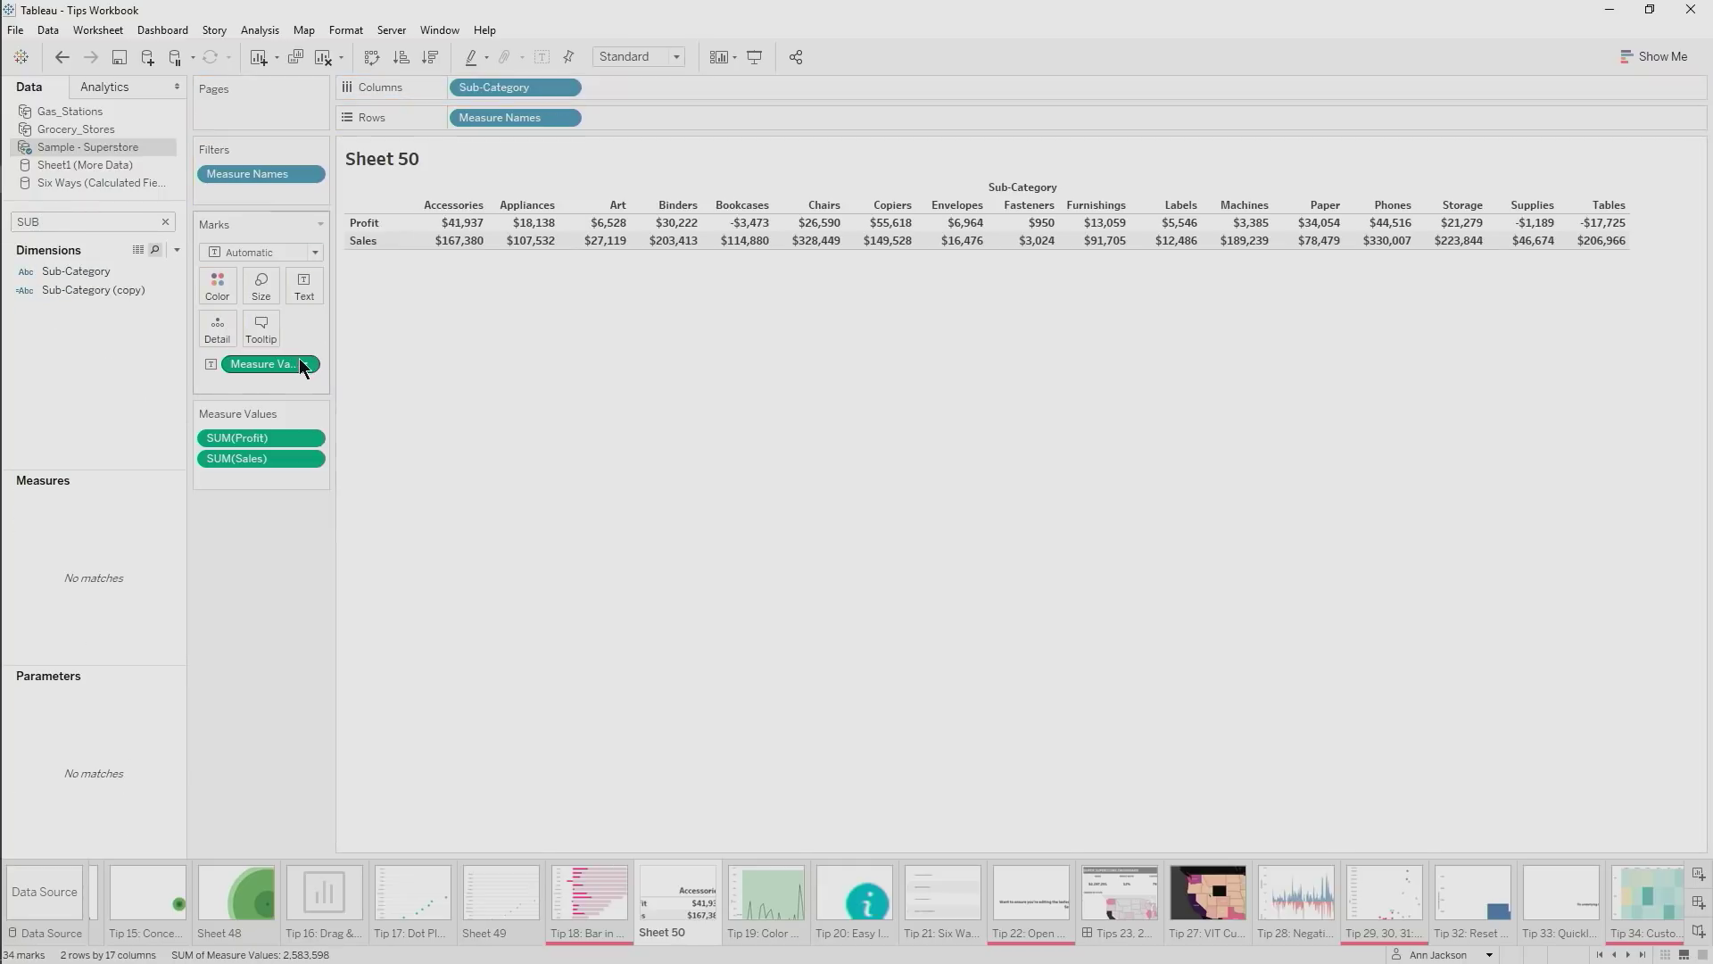
Chart Measure Values as horizontal bars by Sub-Category, colored by Measure Names, and fit the chart to Entire View
drag(255, 364, 655, 86)
drag(517, 104, 217, 286)
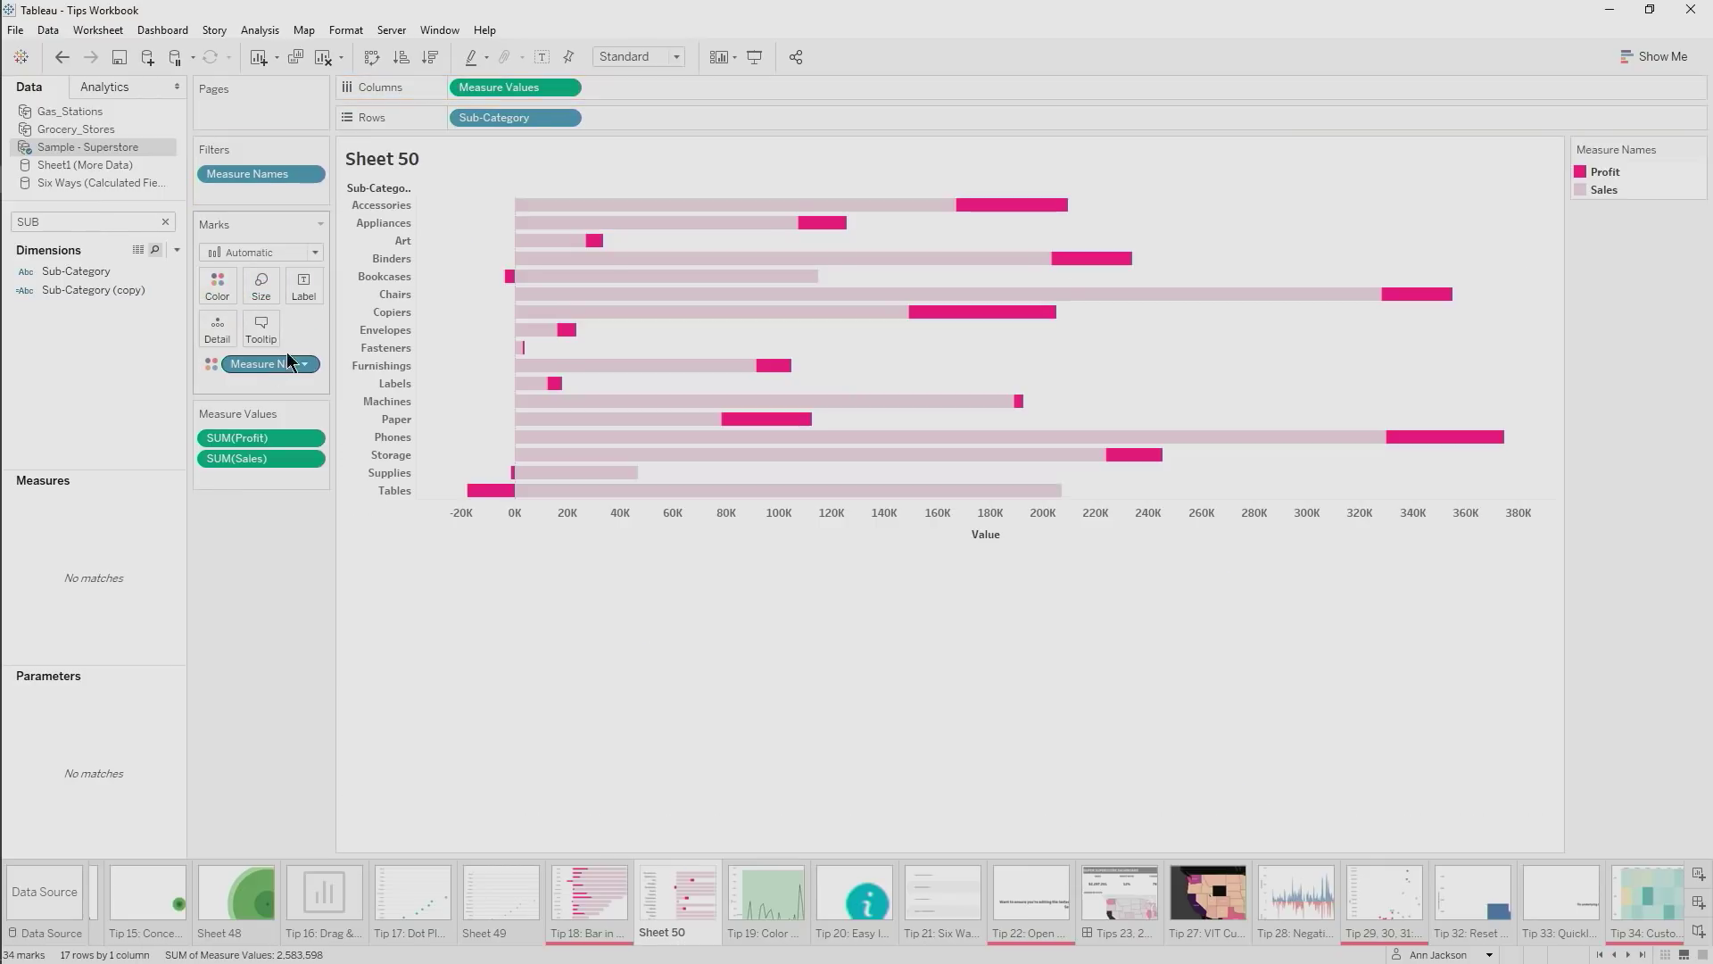
click(649, 57)
click(655, 131)
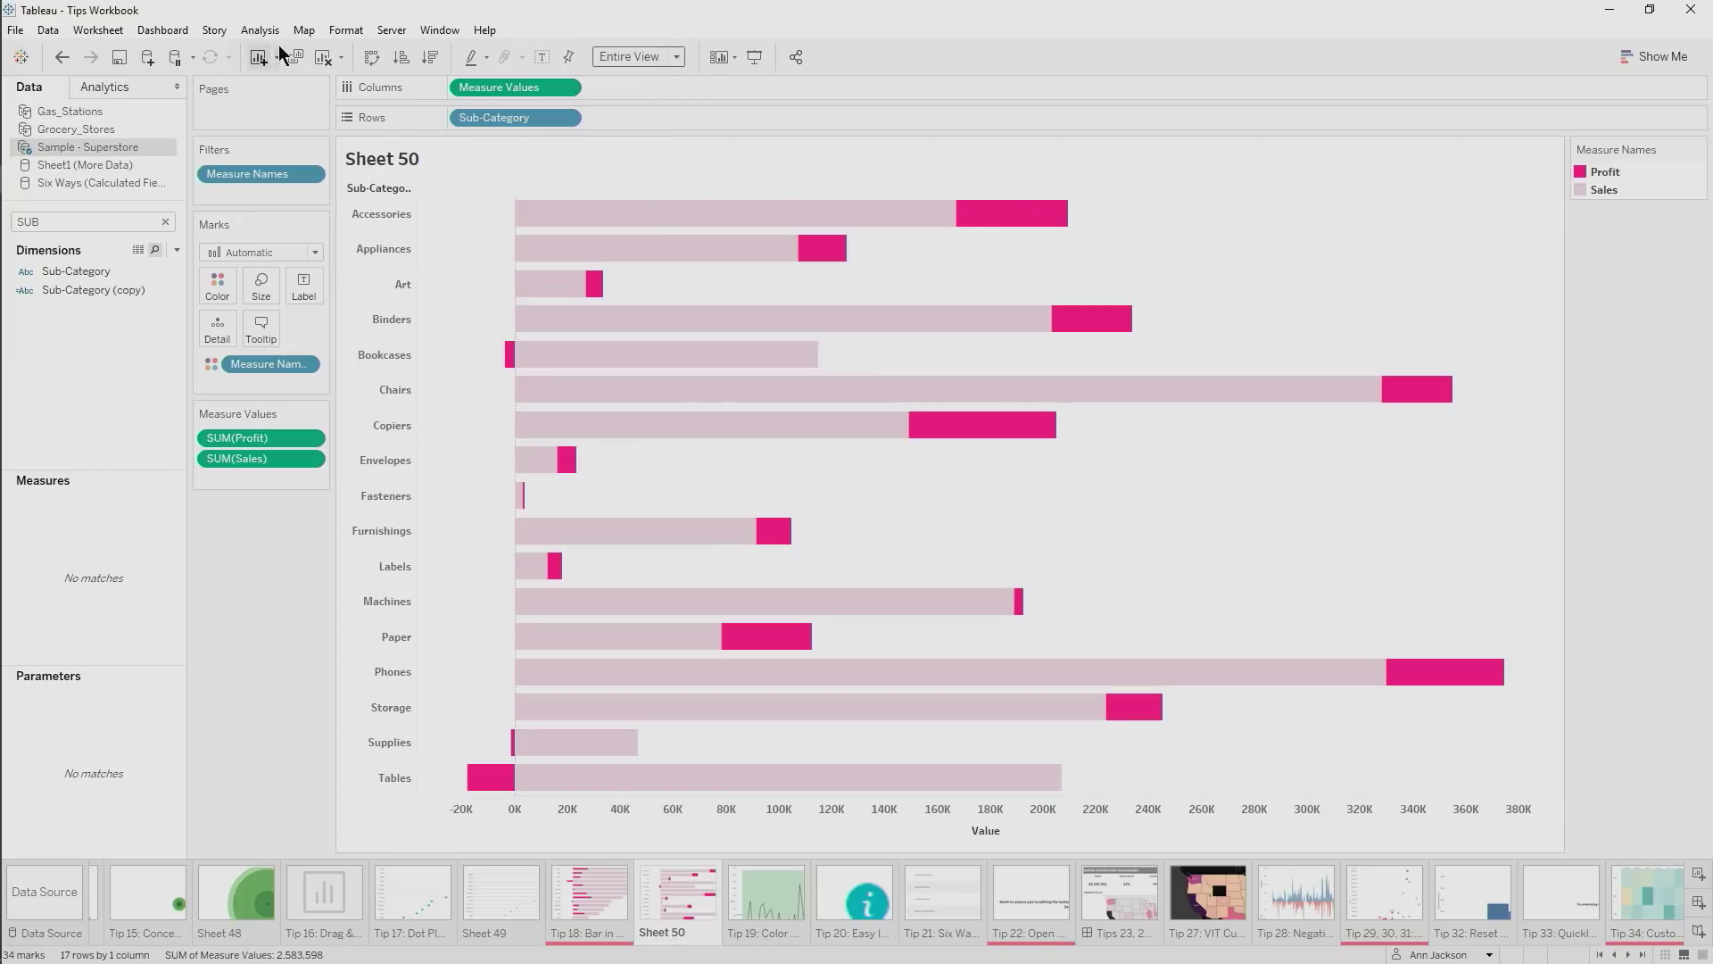
Turn off mark stacking for the bars and assign a copy of Measure Names to Size
click(259, 29)
mouse_move(394, 98)
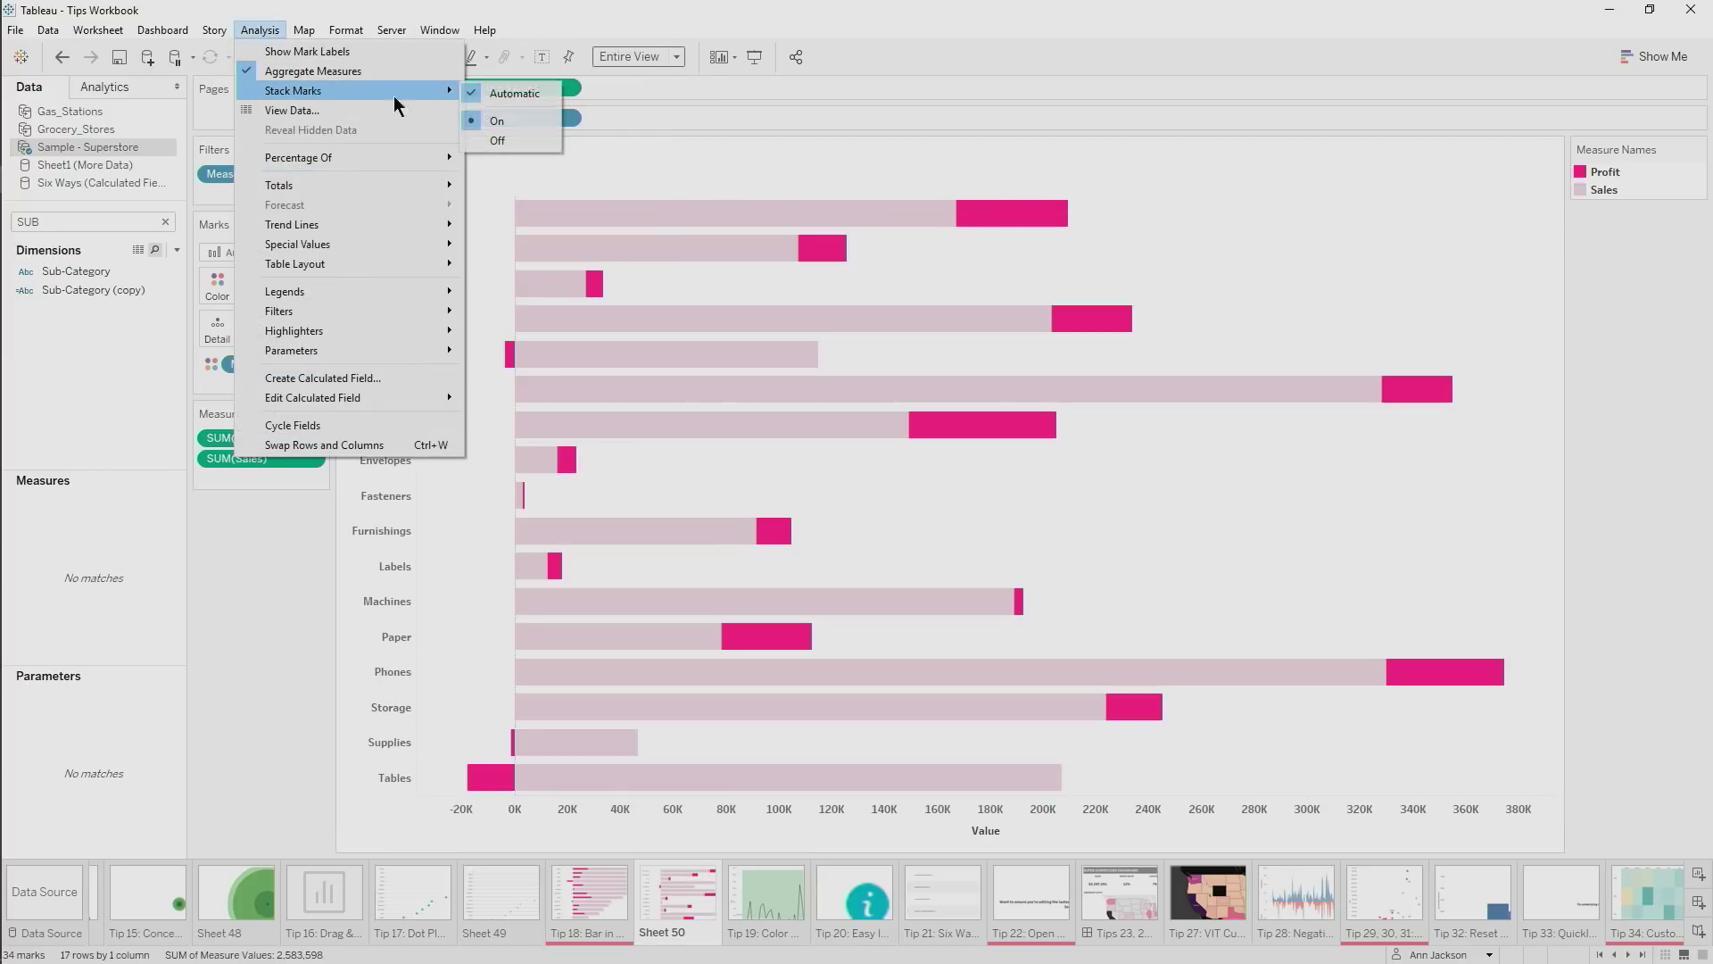
click(498, 140)
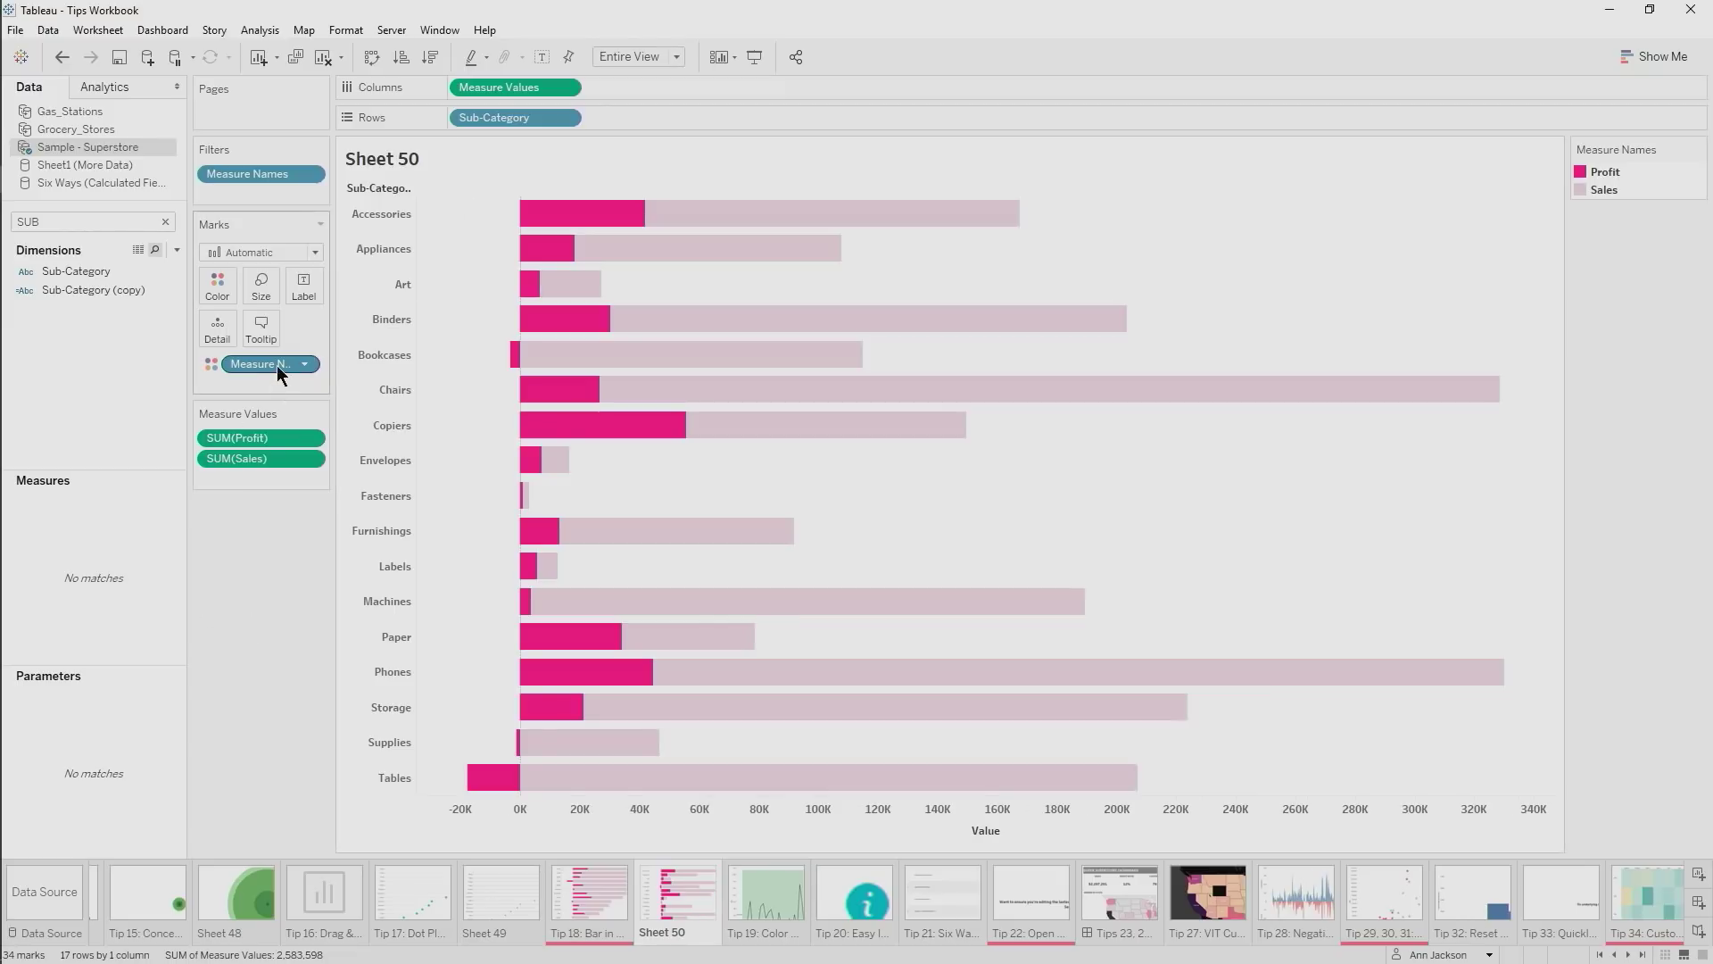
drag(279, 370, 280, 366)
drag(266, 291, 266, 291)
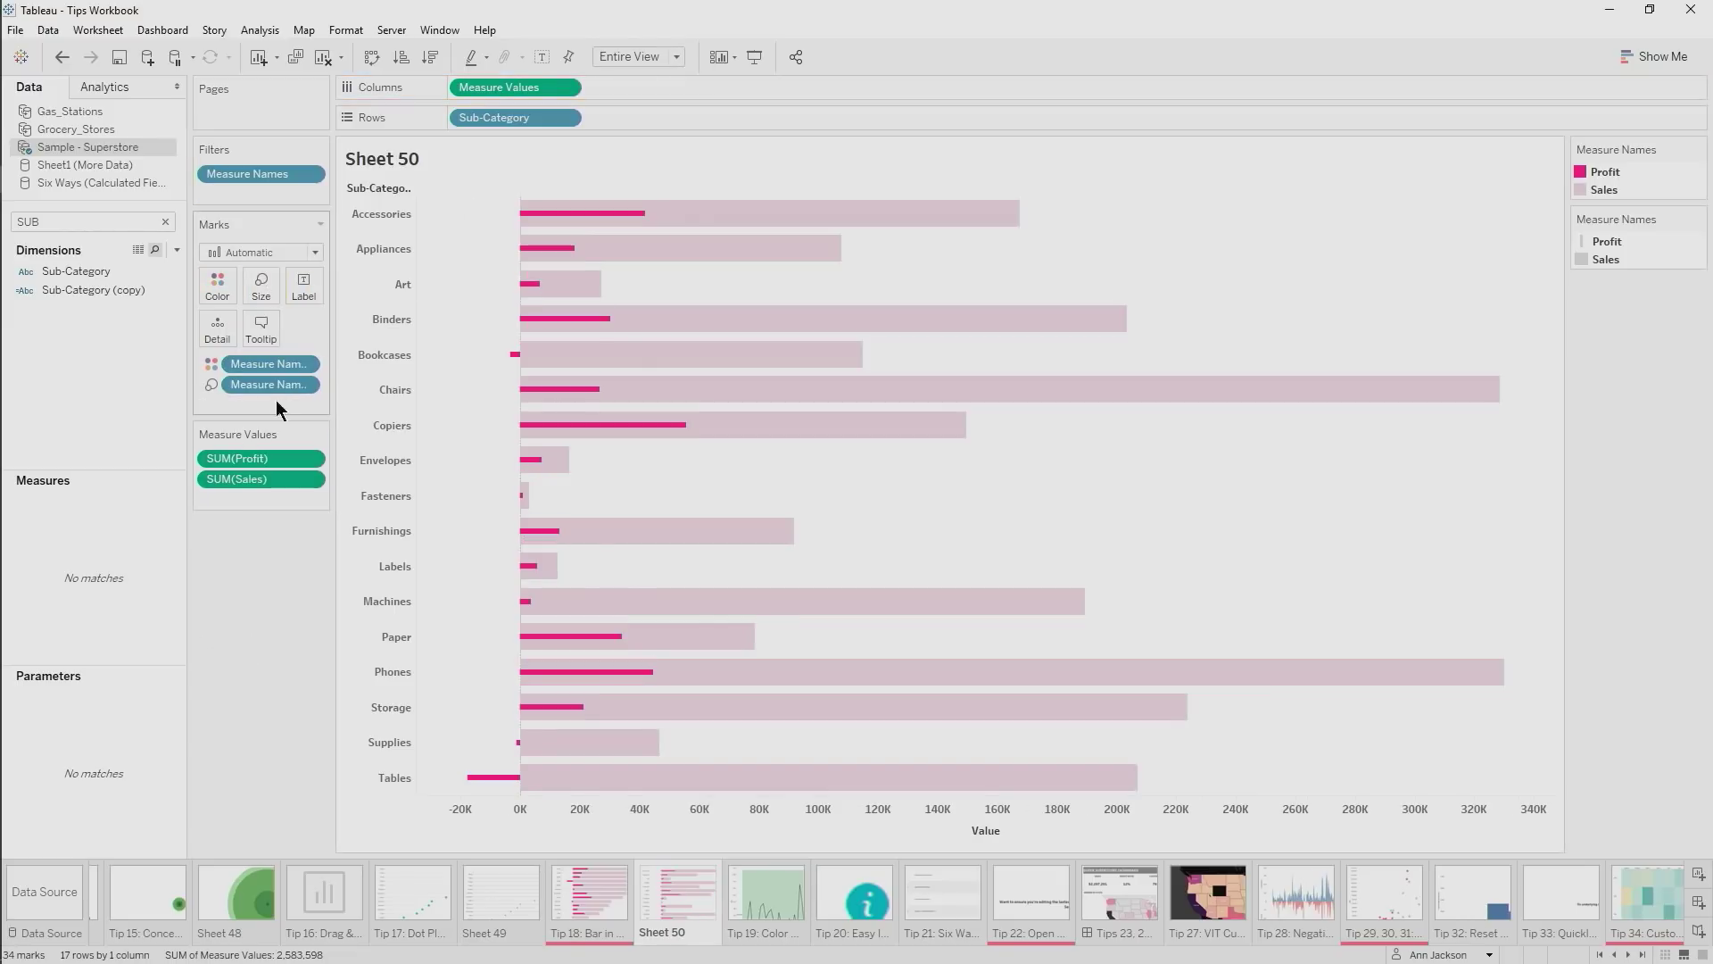
Open the Tip 19 sheet, search the fields for ABO, and review the formula of the Above Average Sales? calculation
click(769, 890)
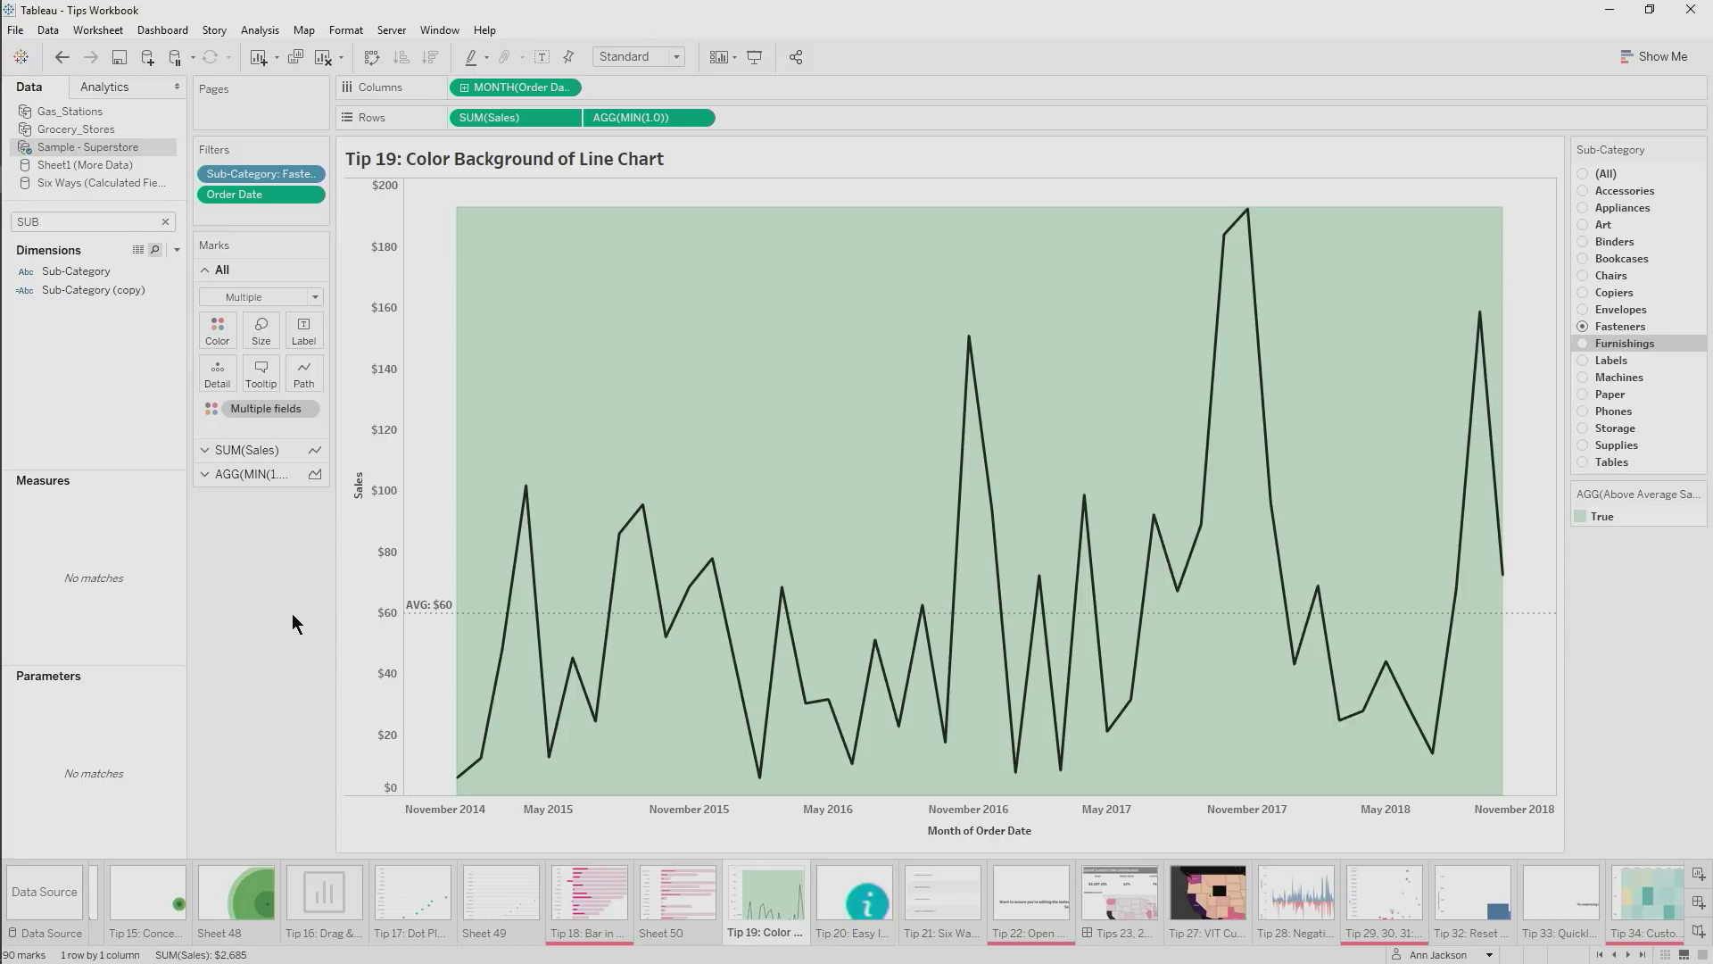
click(244, 473)
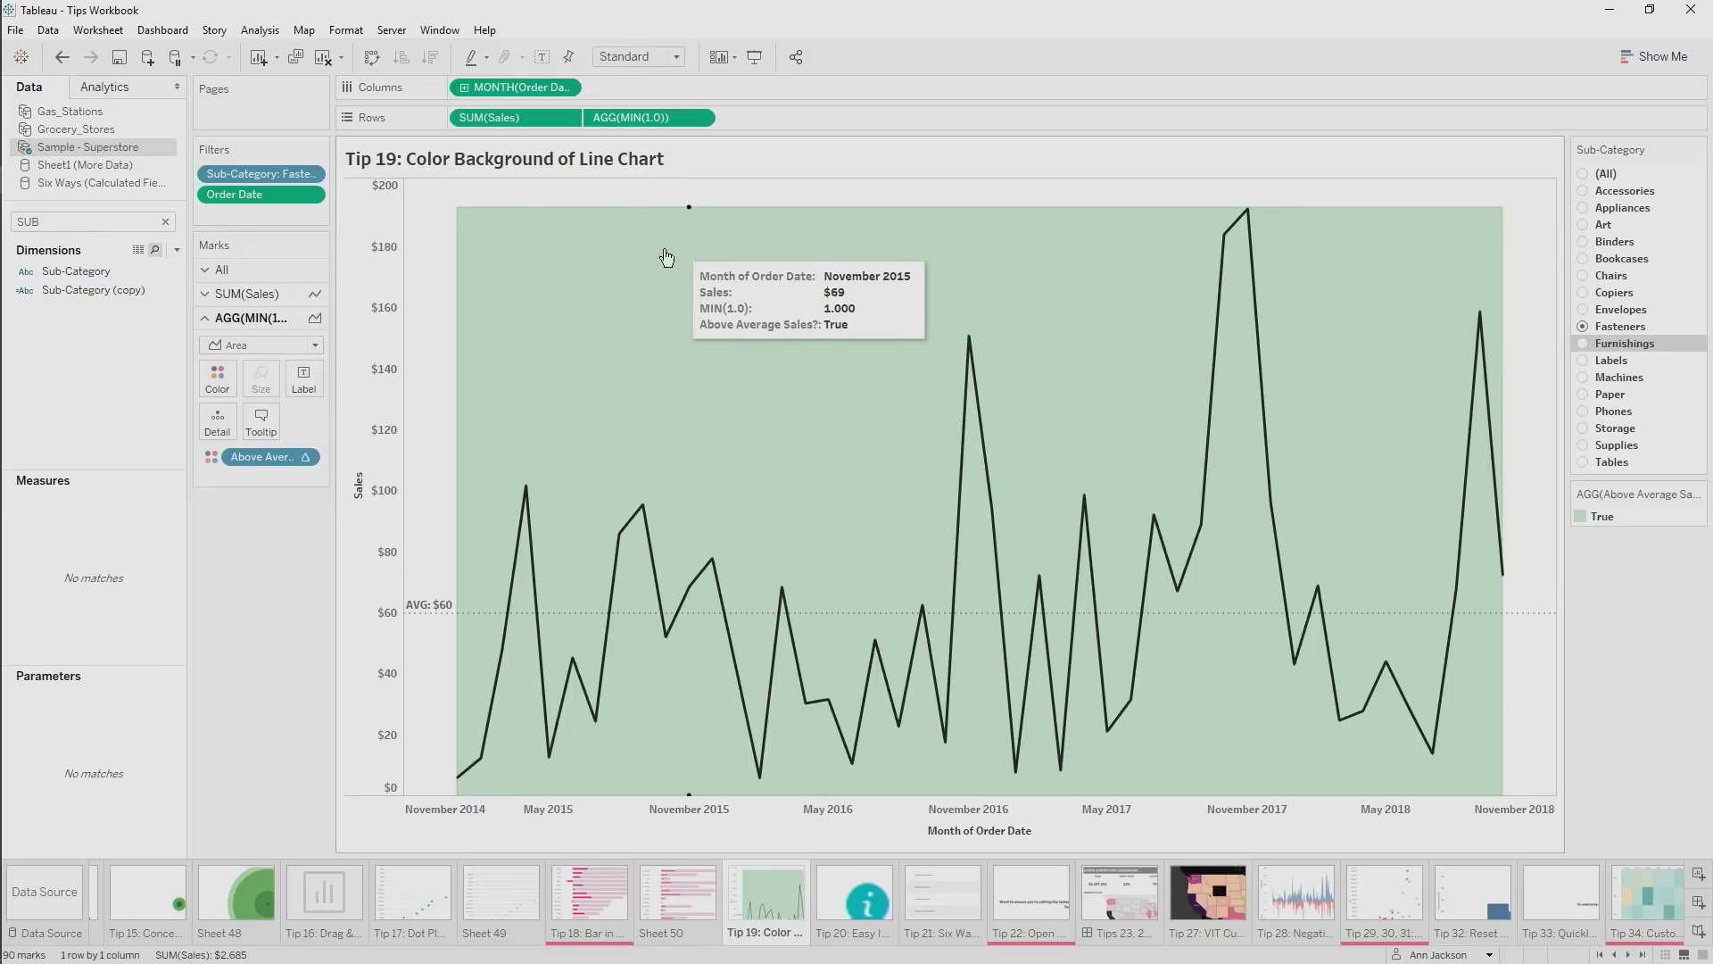
click(174, 220)
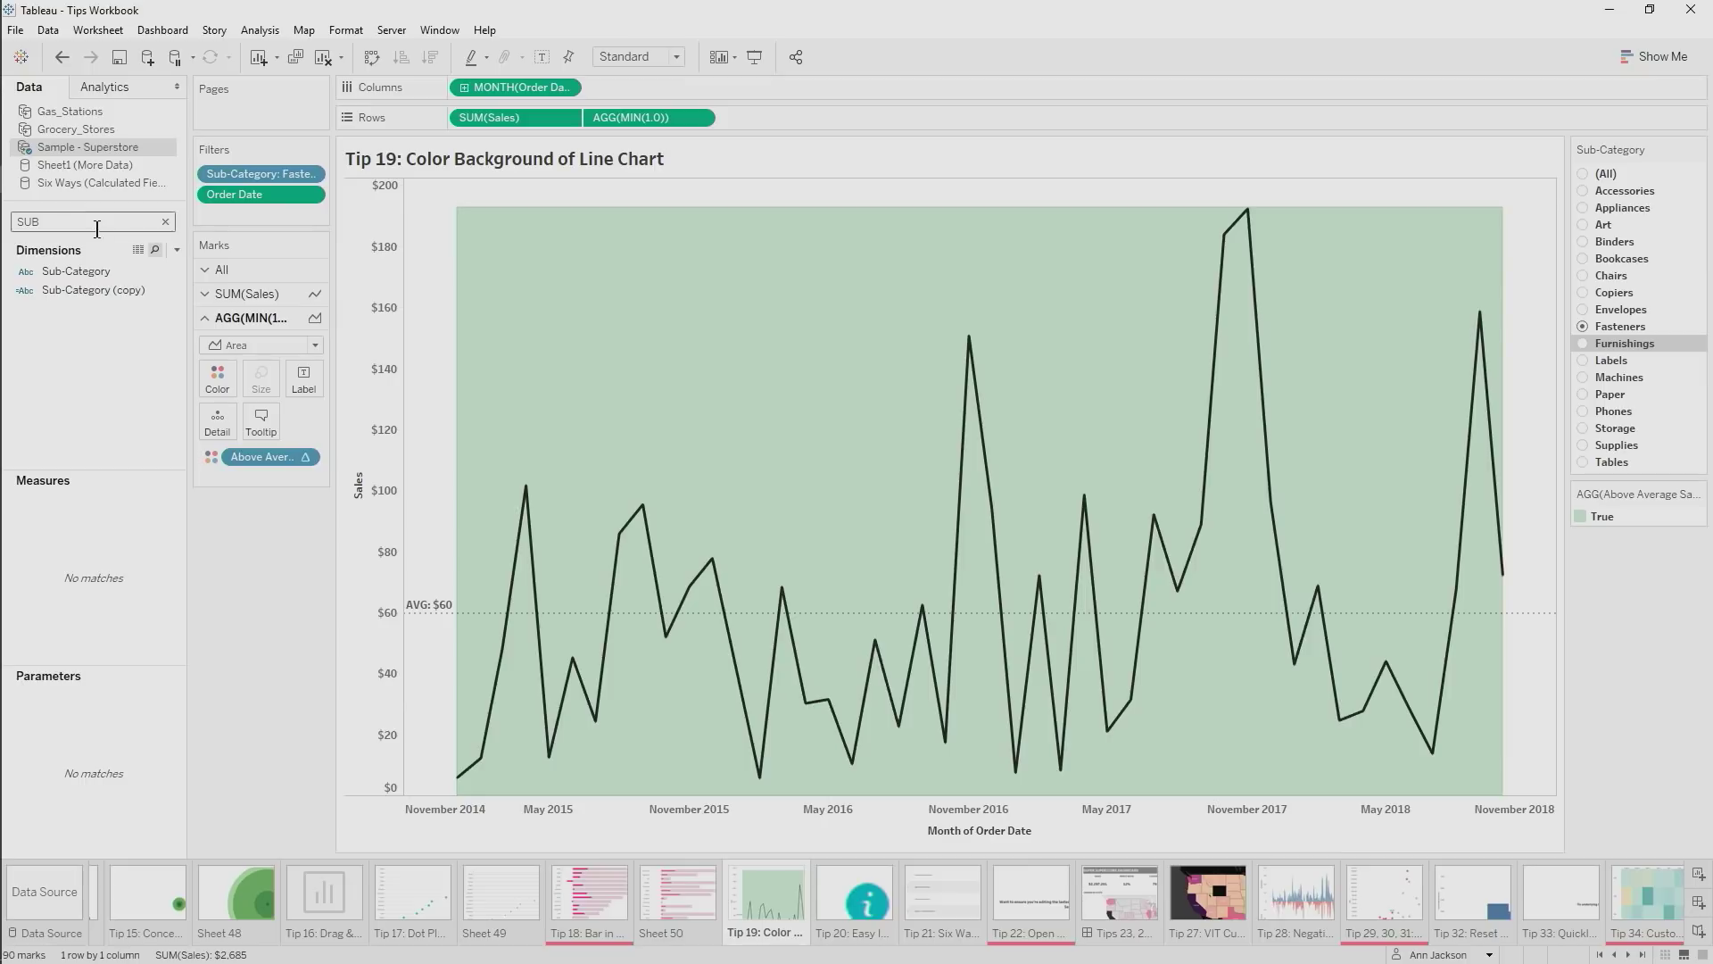
click(166, 221)
text(ABO)
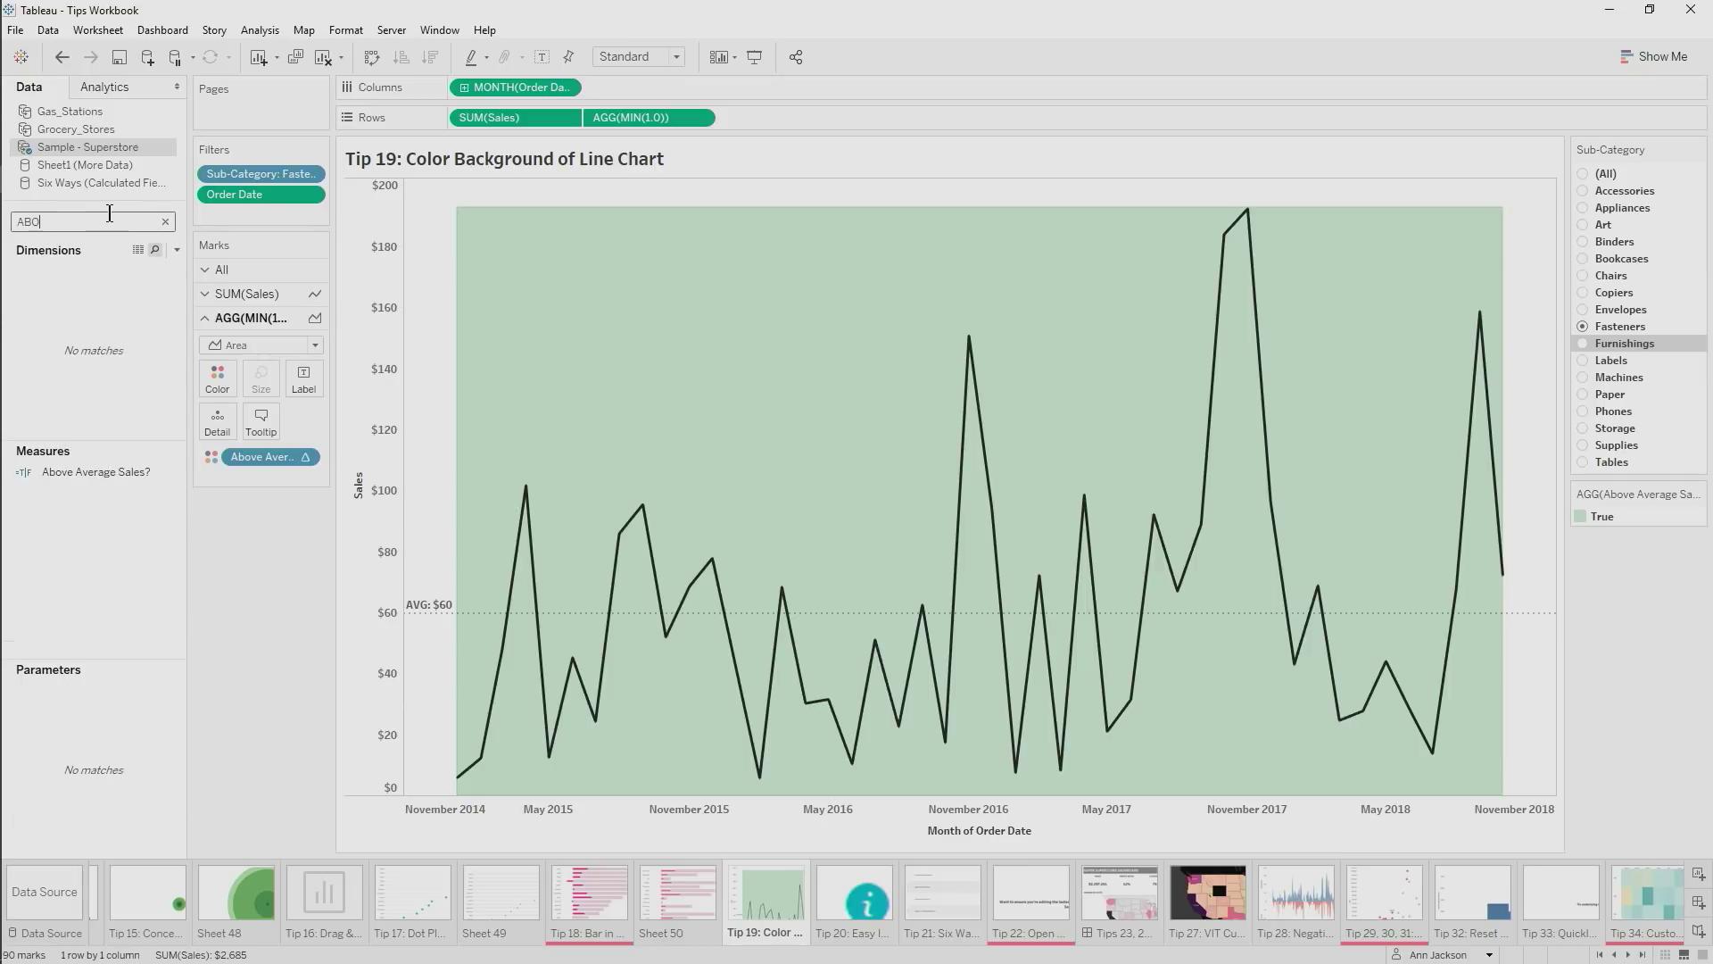
right_click(127, 468)
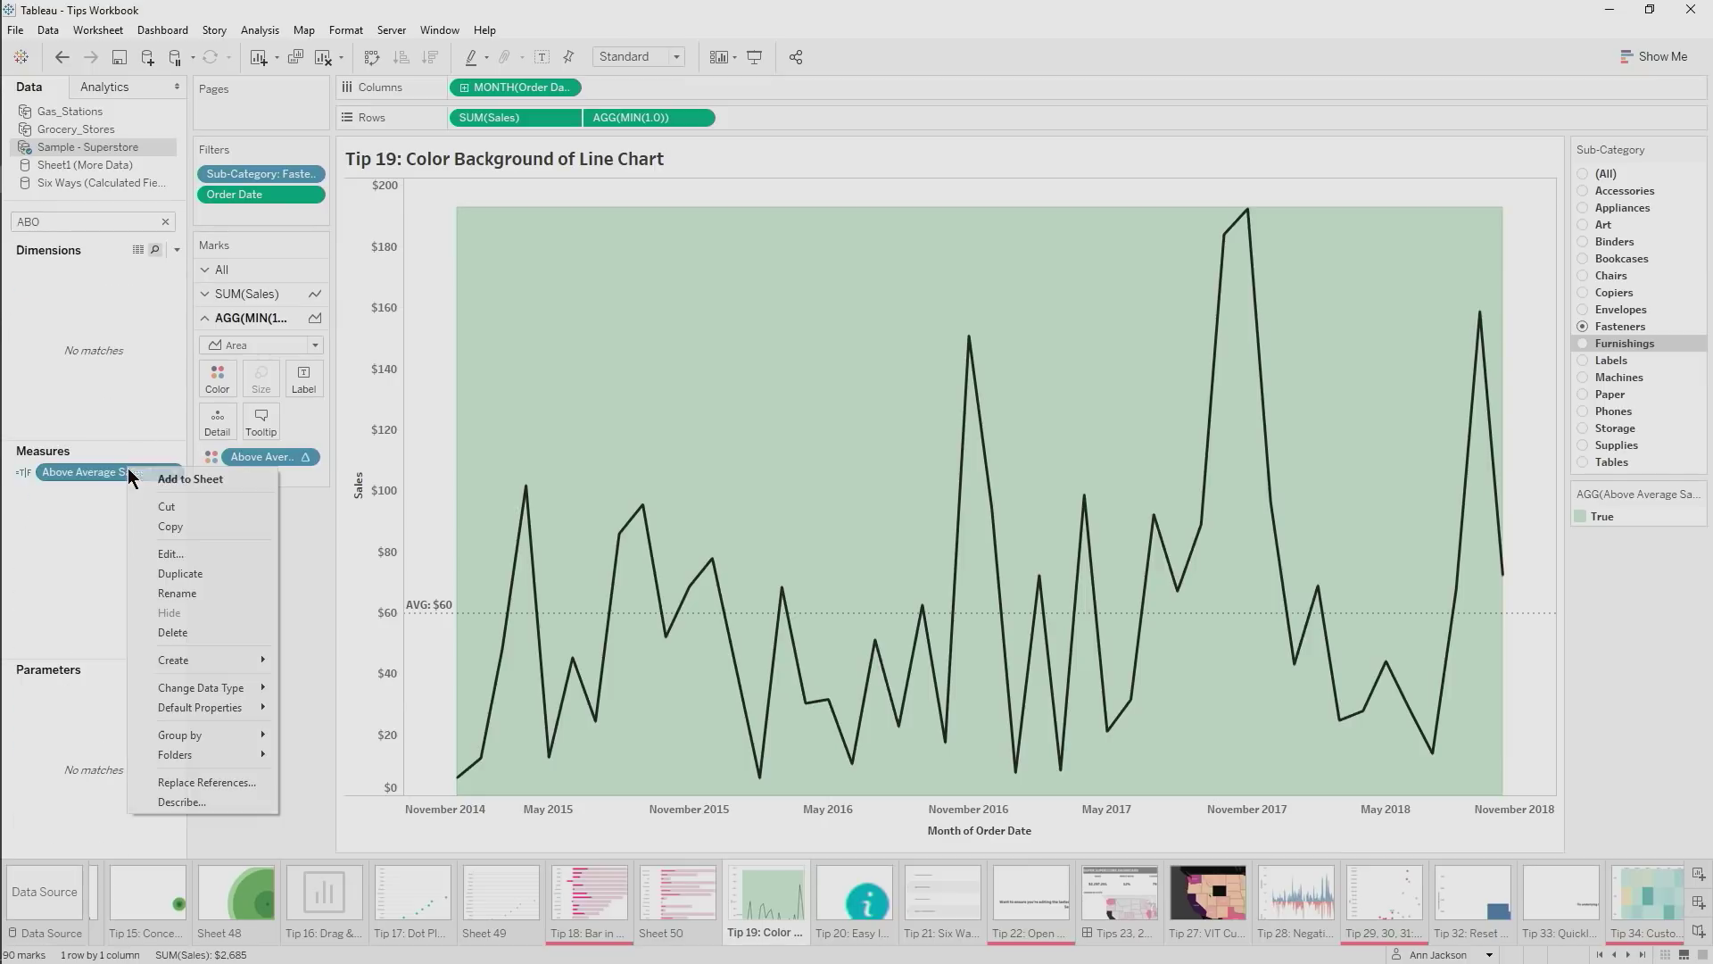
click(205, 542)
scroll(1191, 500, up, 3)
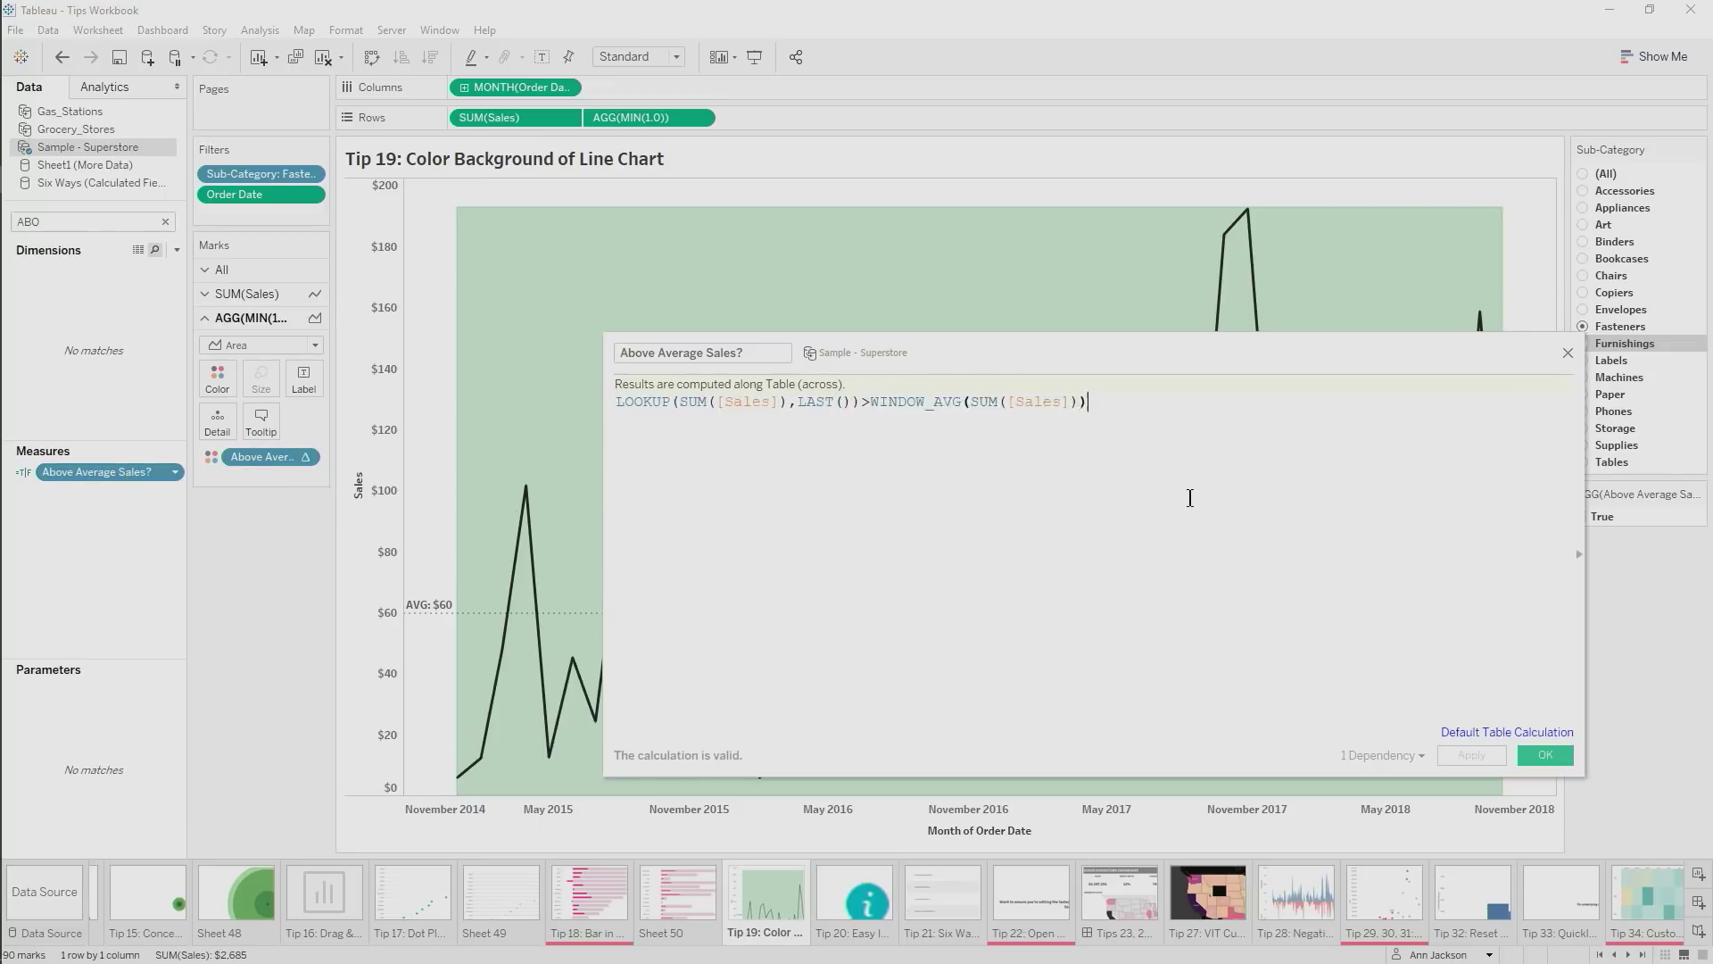
drag(1214, 364, 1001, 133)
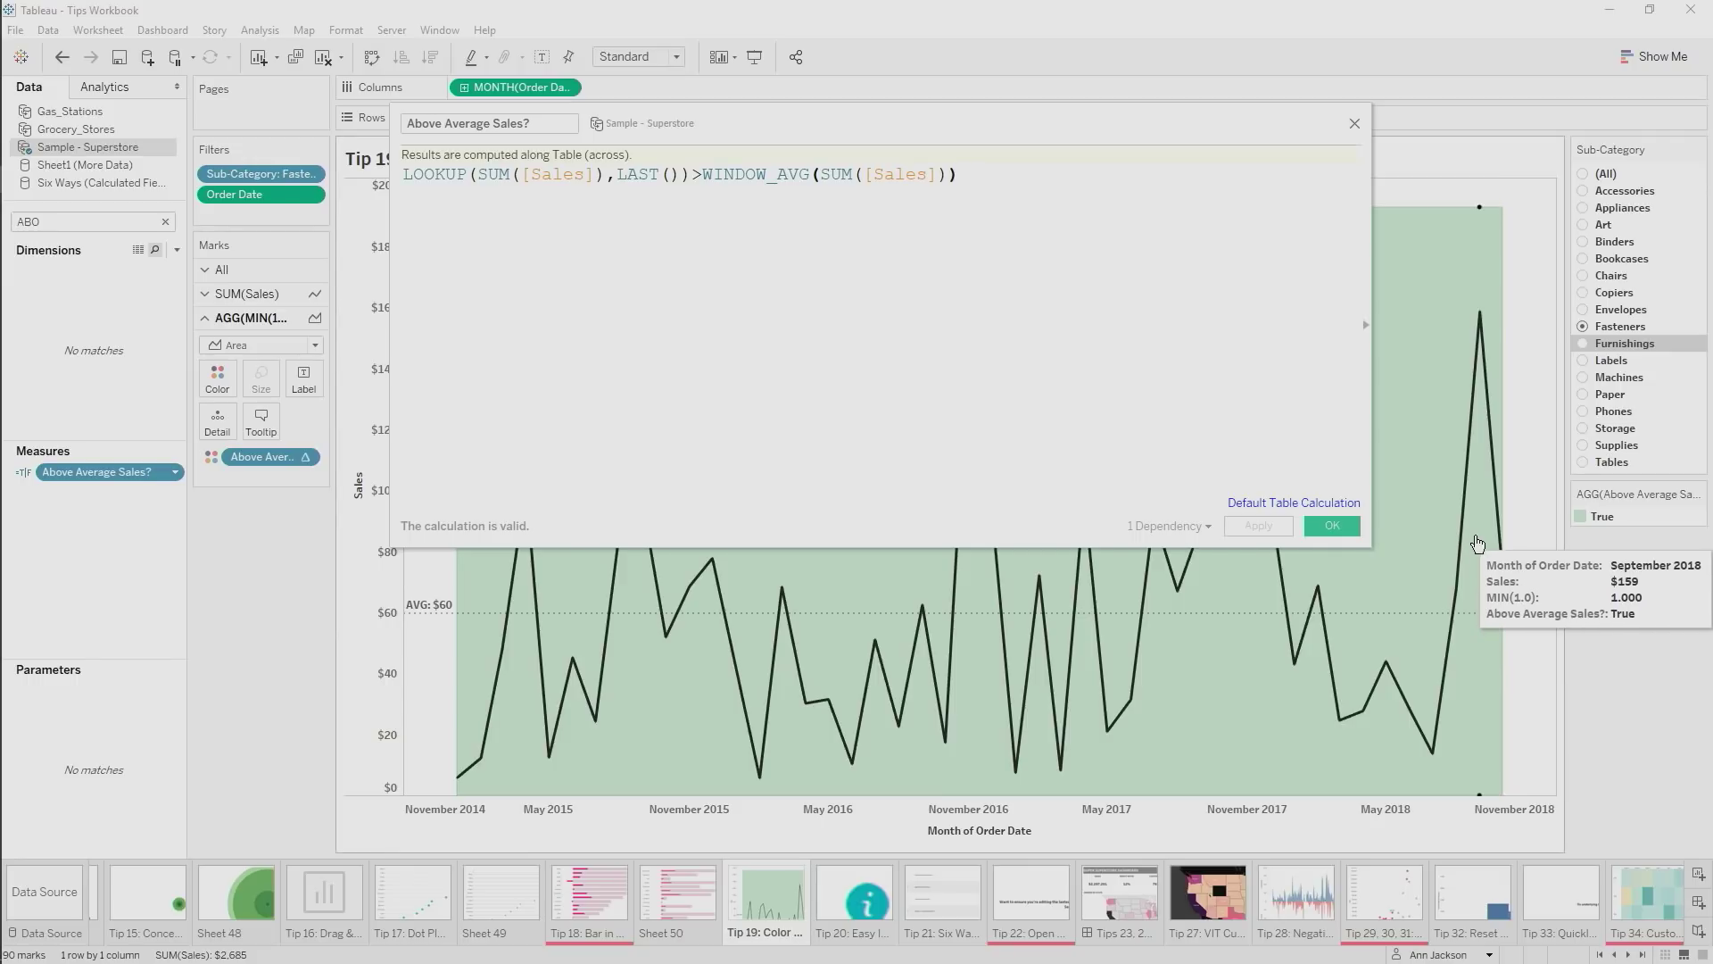
click(1354, 124)
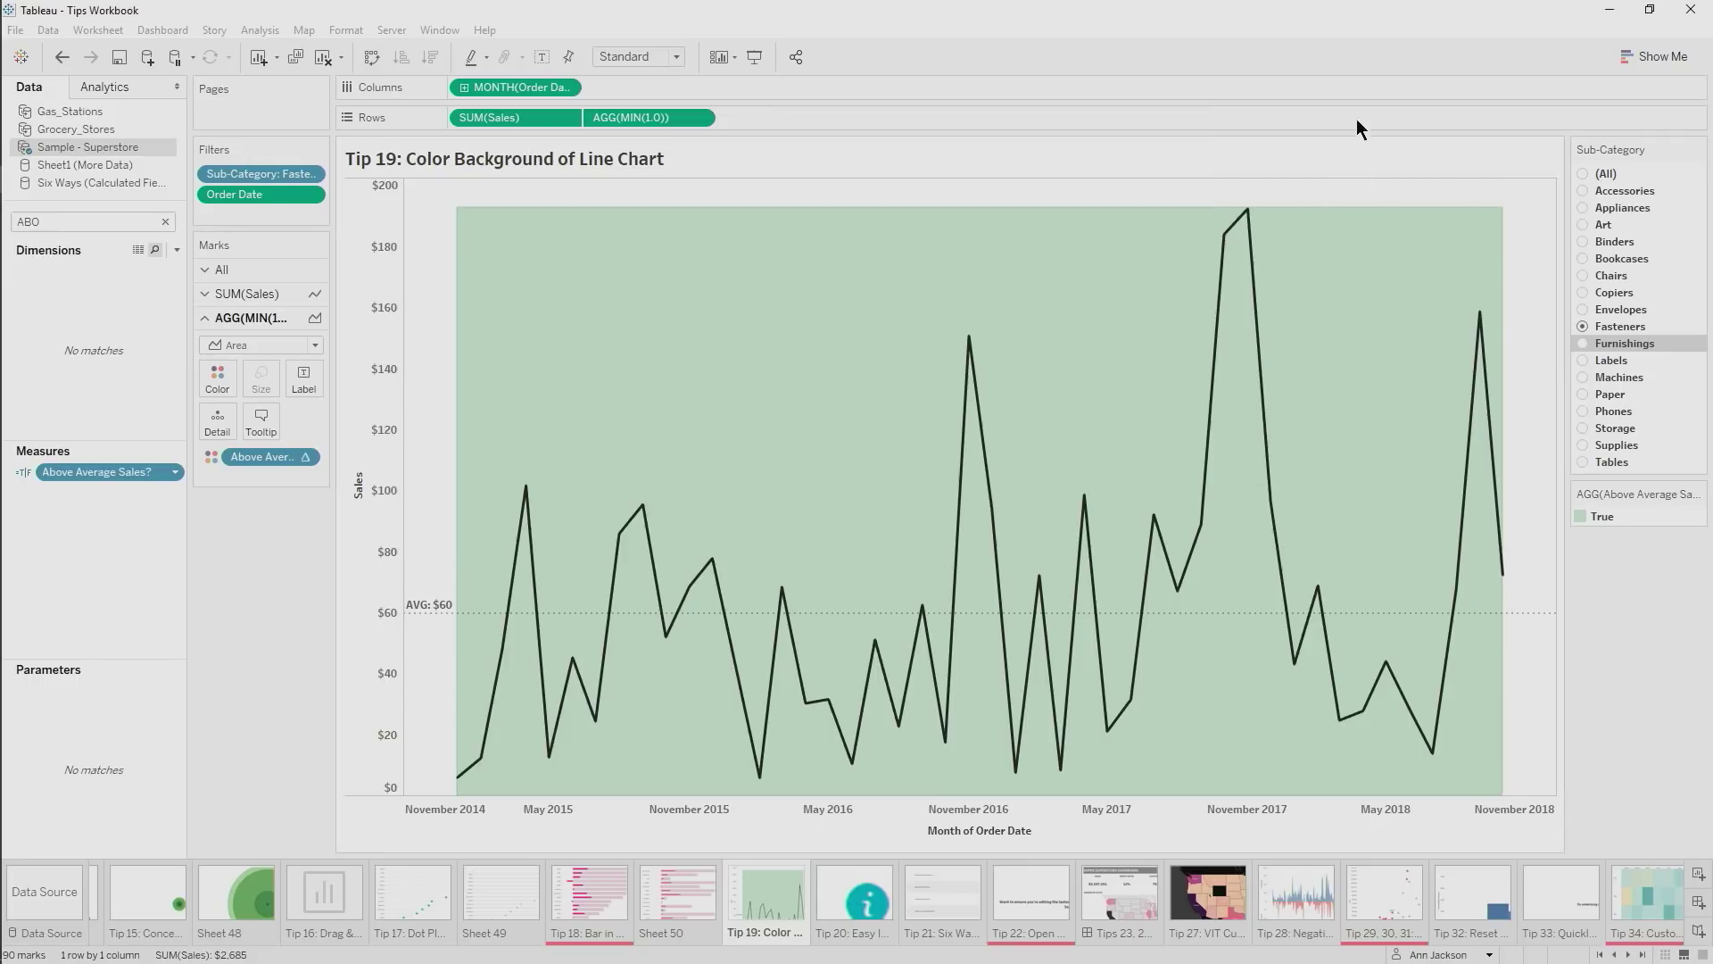
Cycle the Sub-Category filter through Labels, Machines, Paper and Furnishings, ending on Labels
click(1583, 360)
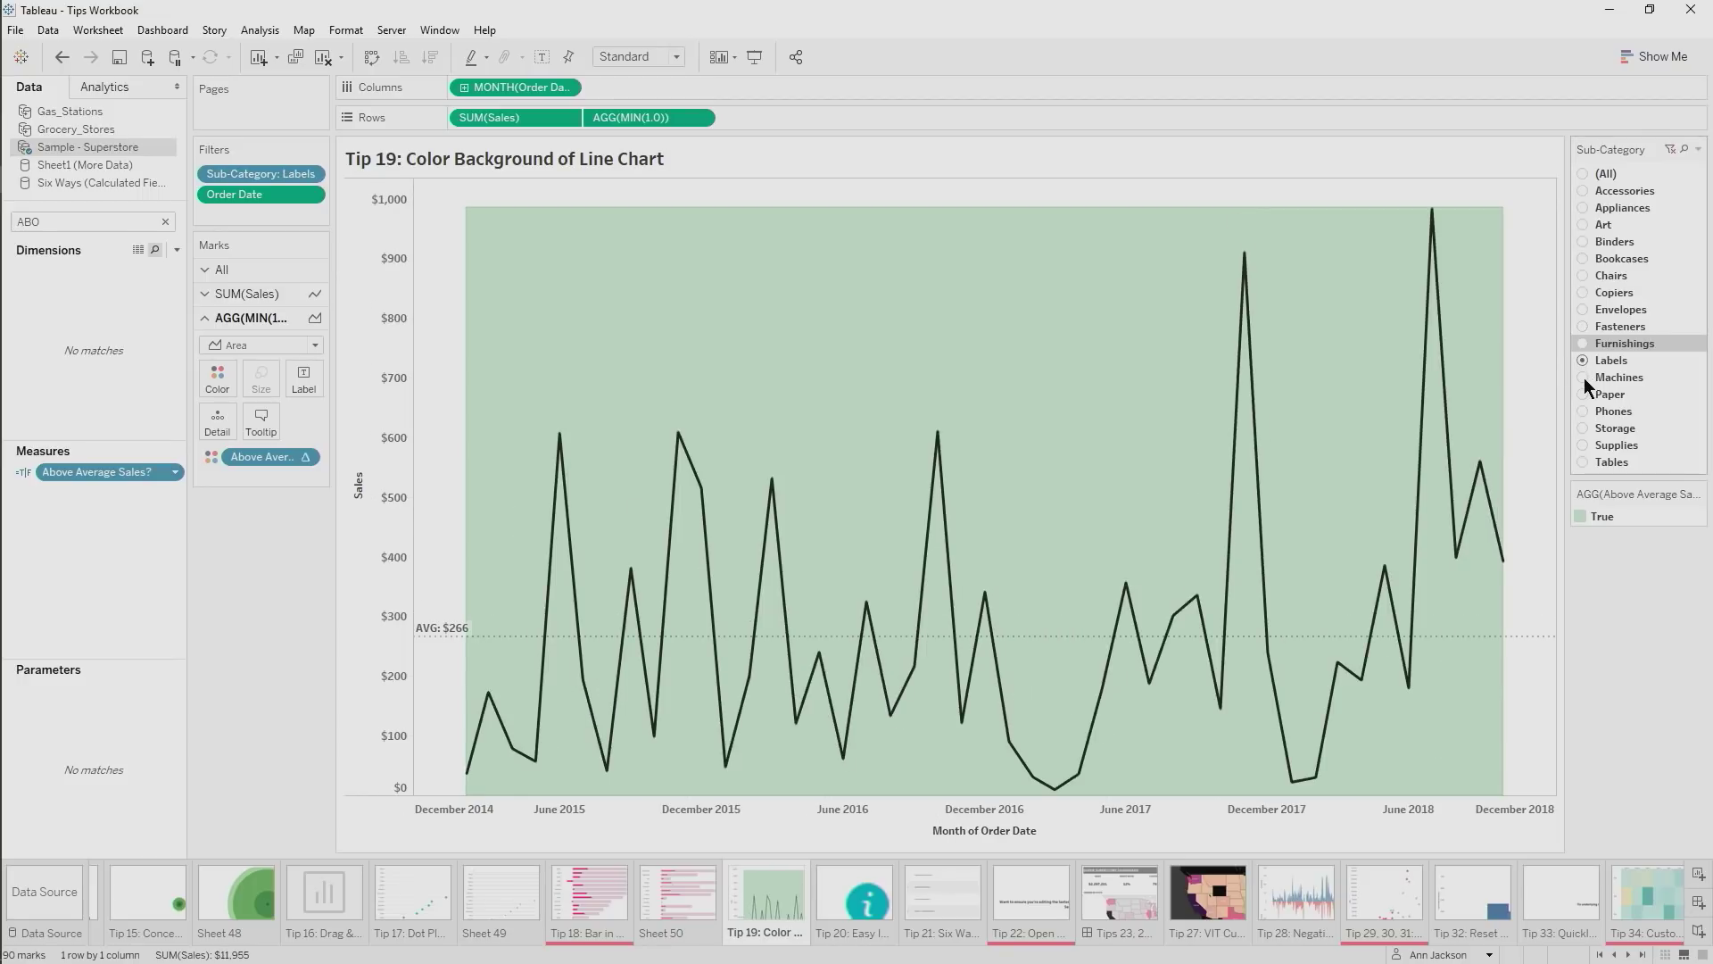
click(1584, 378)
click(1583, 395)
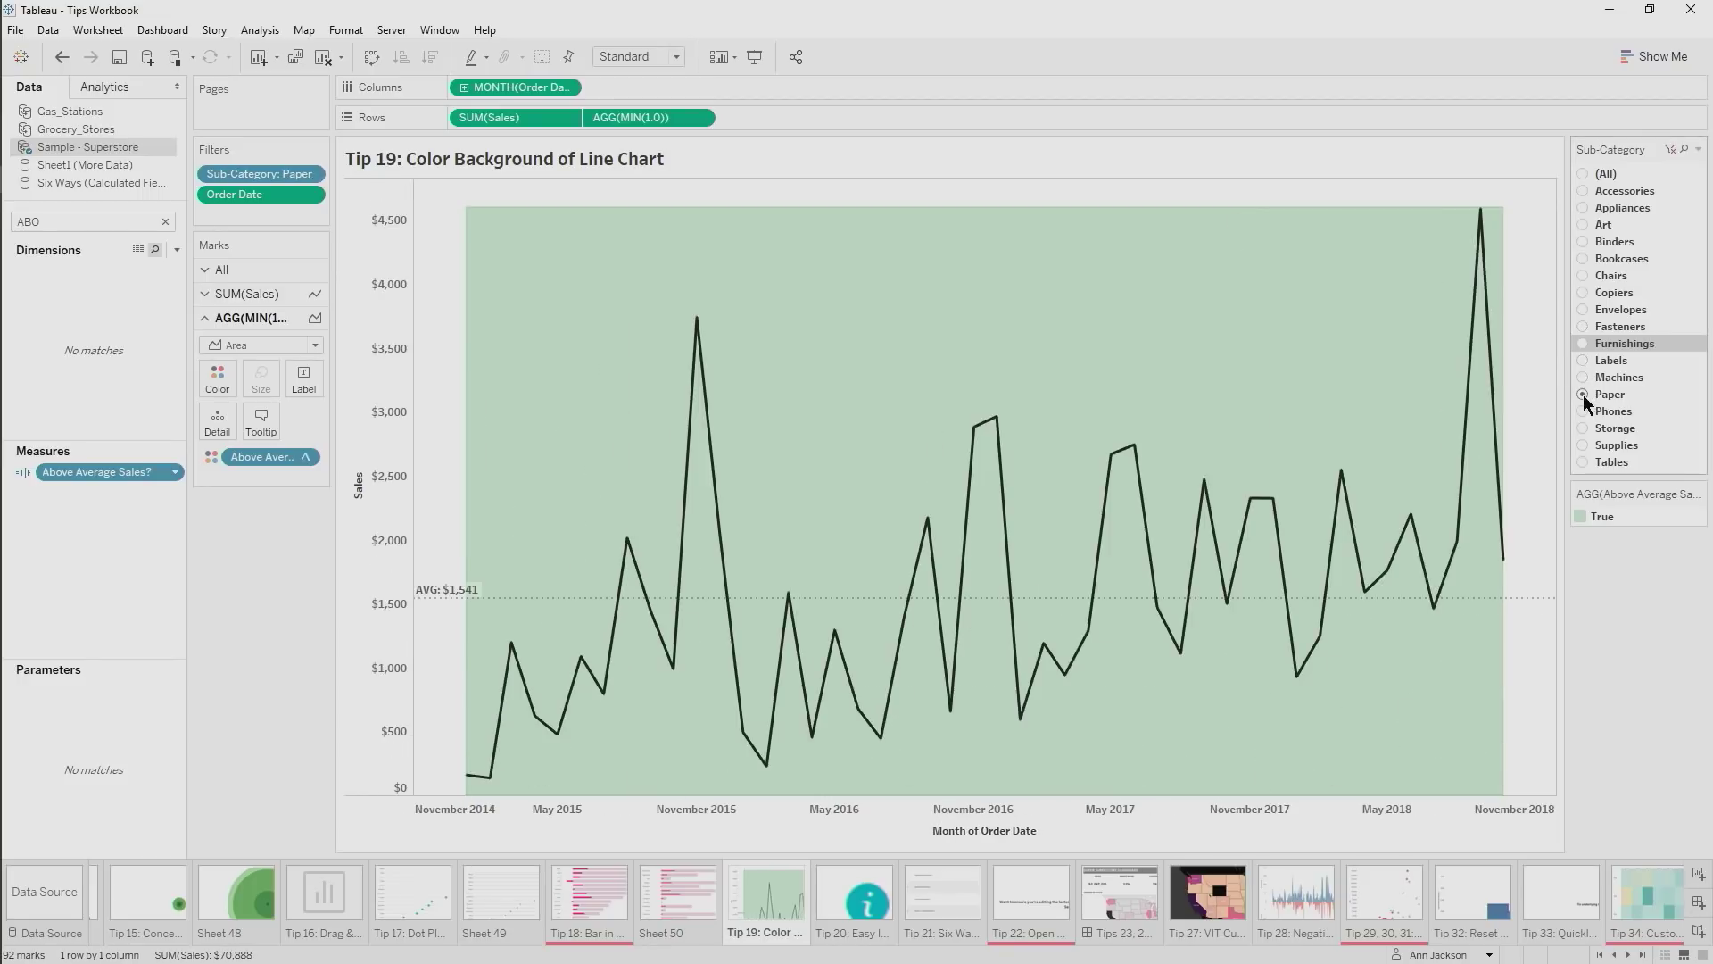
click(1583, 343)
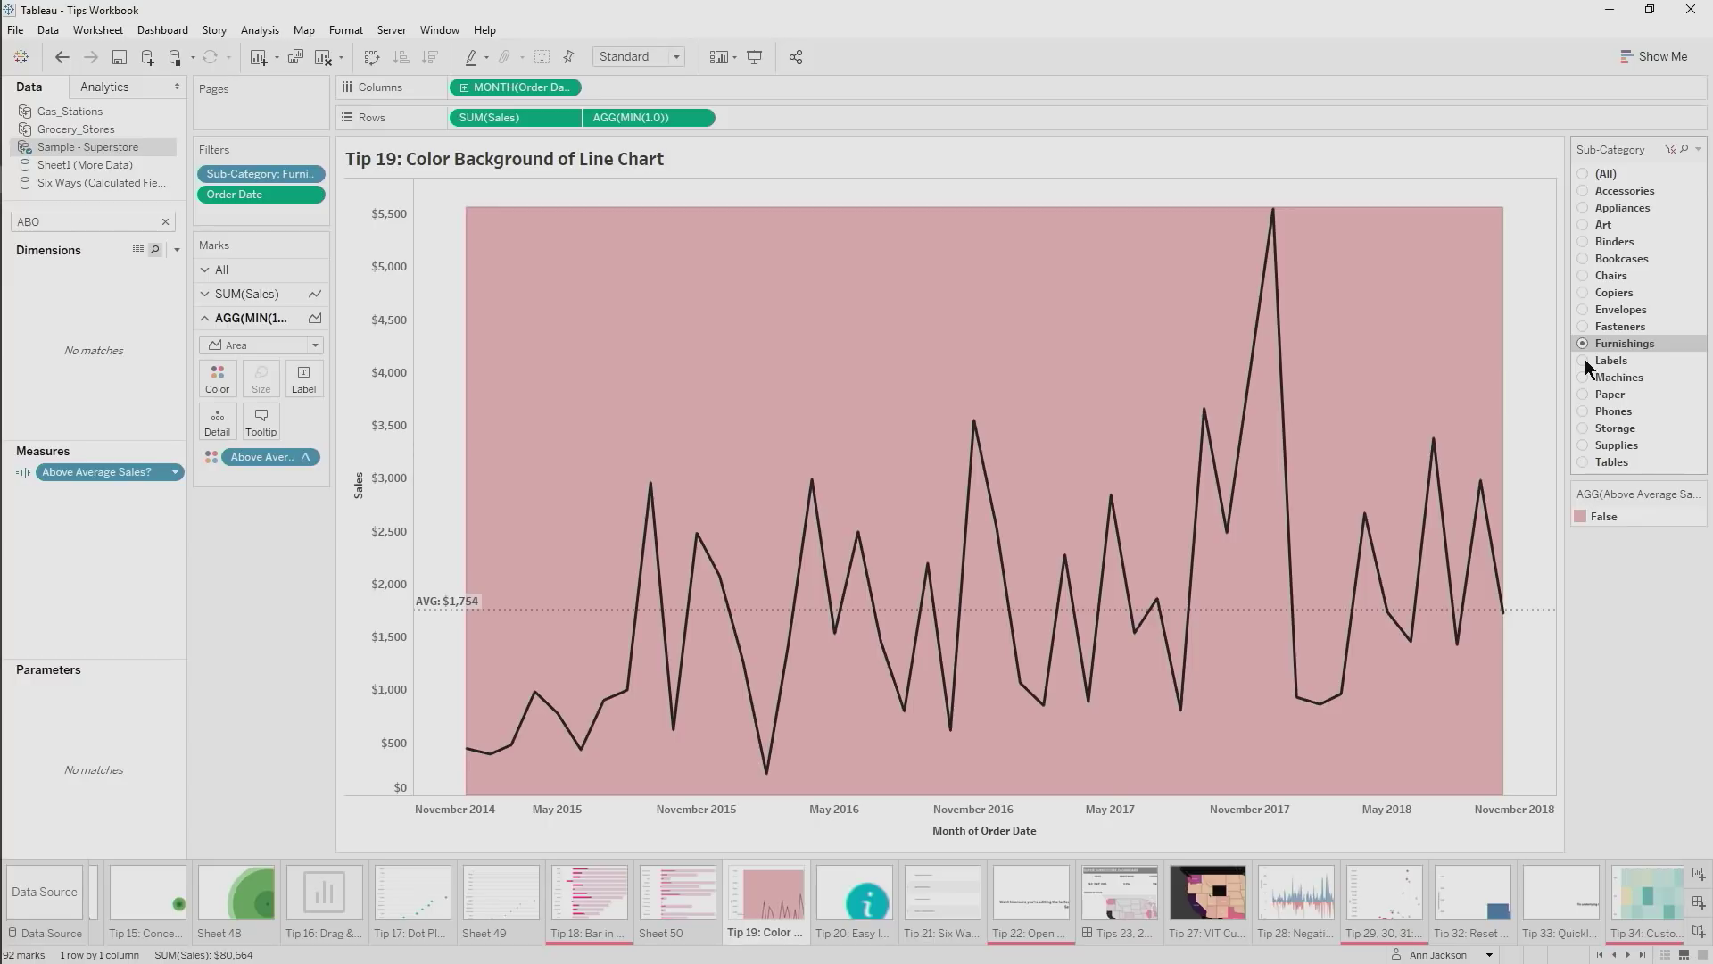
click(1585, 358)
Add a new worksheet after the Tip 20 sheet and place an ad hoc text calculation 'i' on Label
click(887, 899)
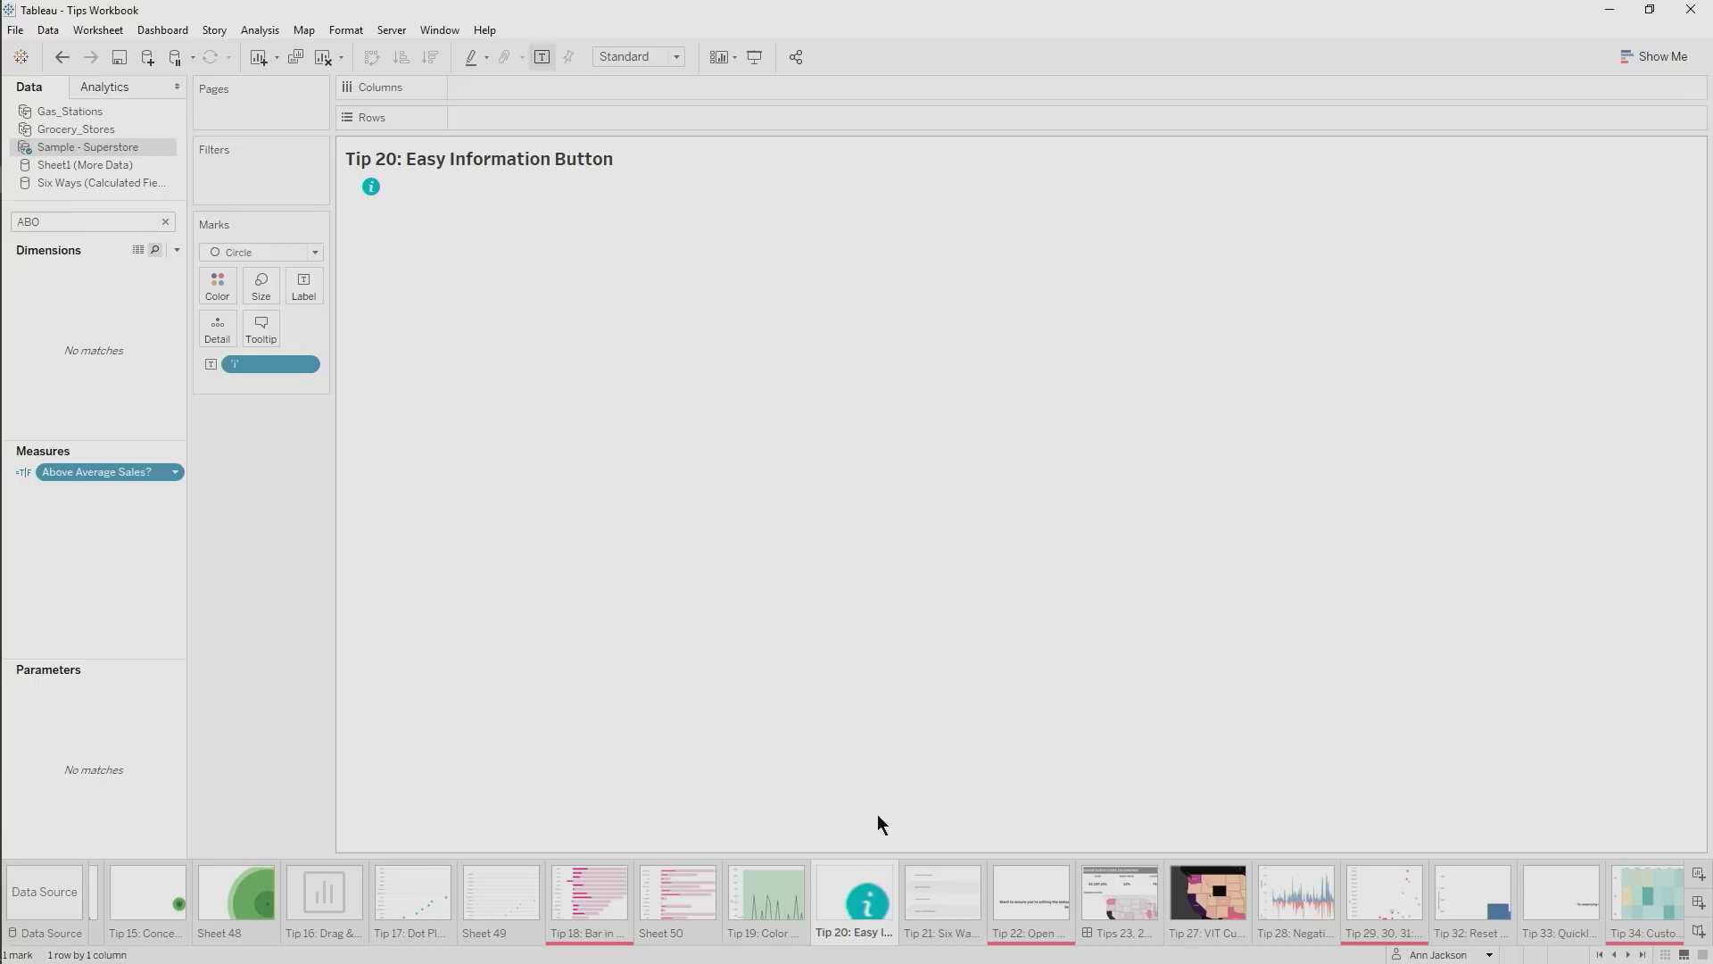
key(ctrl+m)
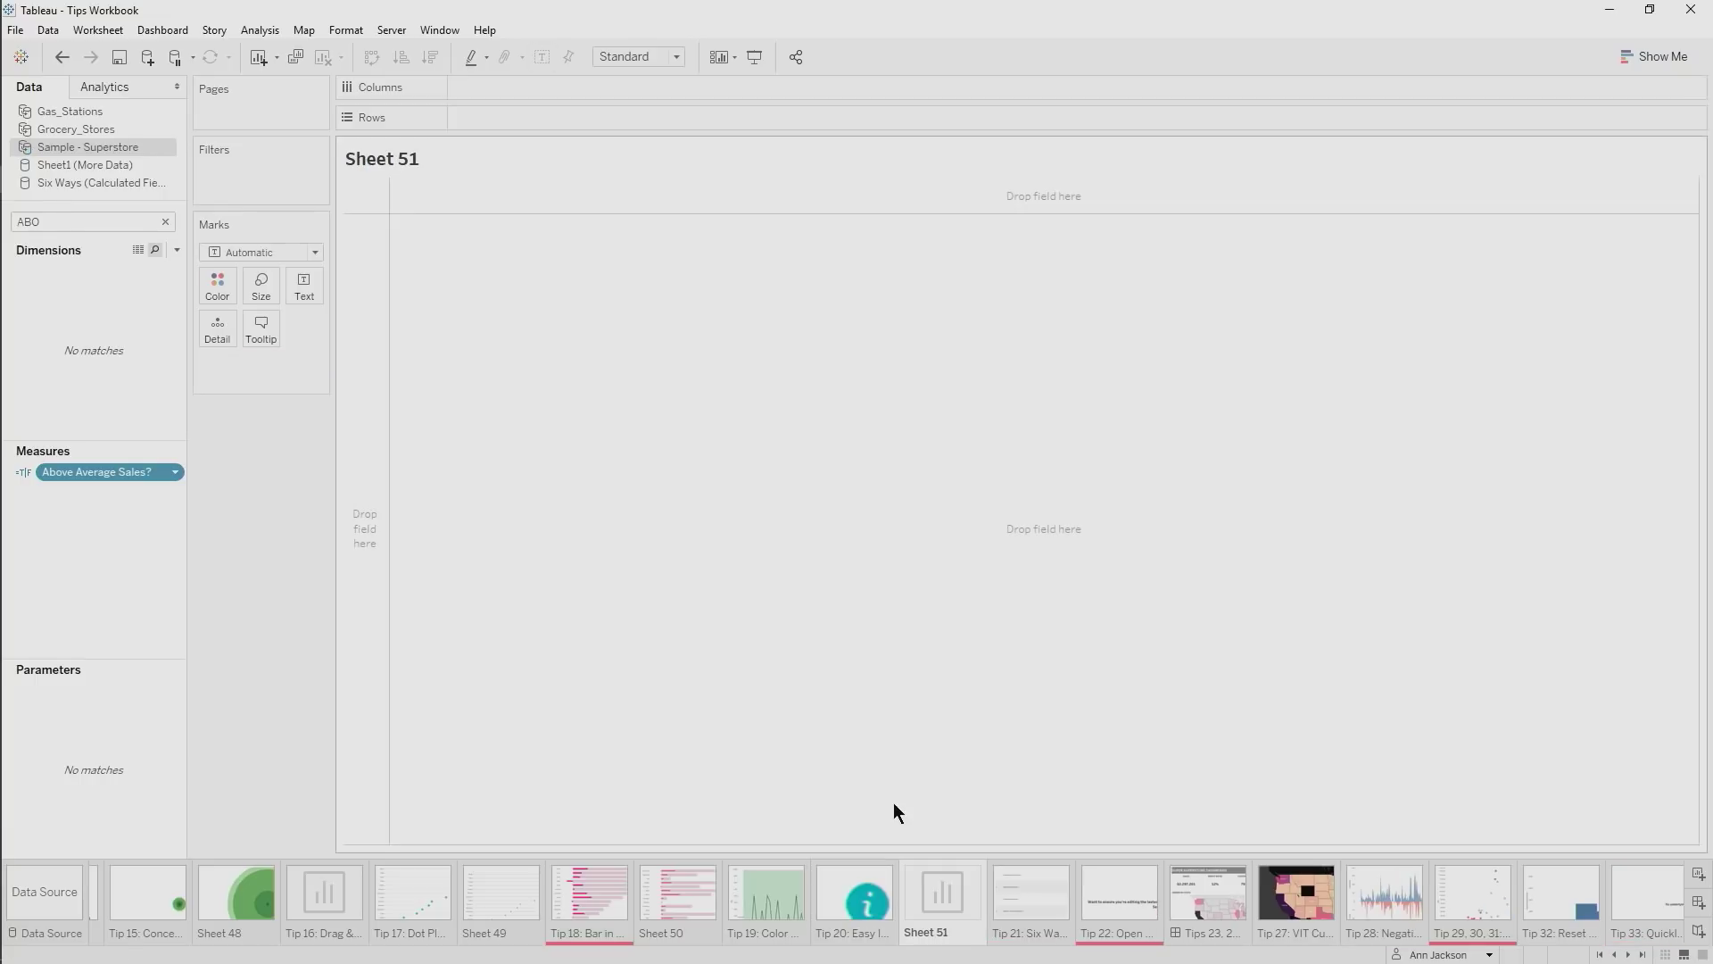
double_click(266, 369)
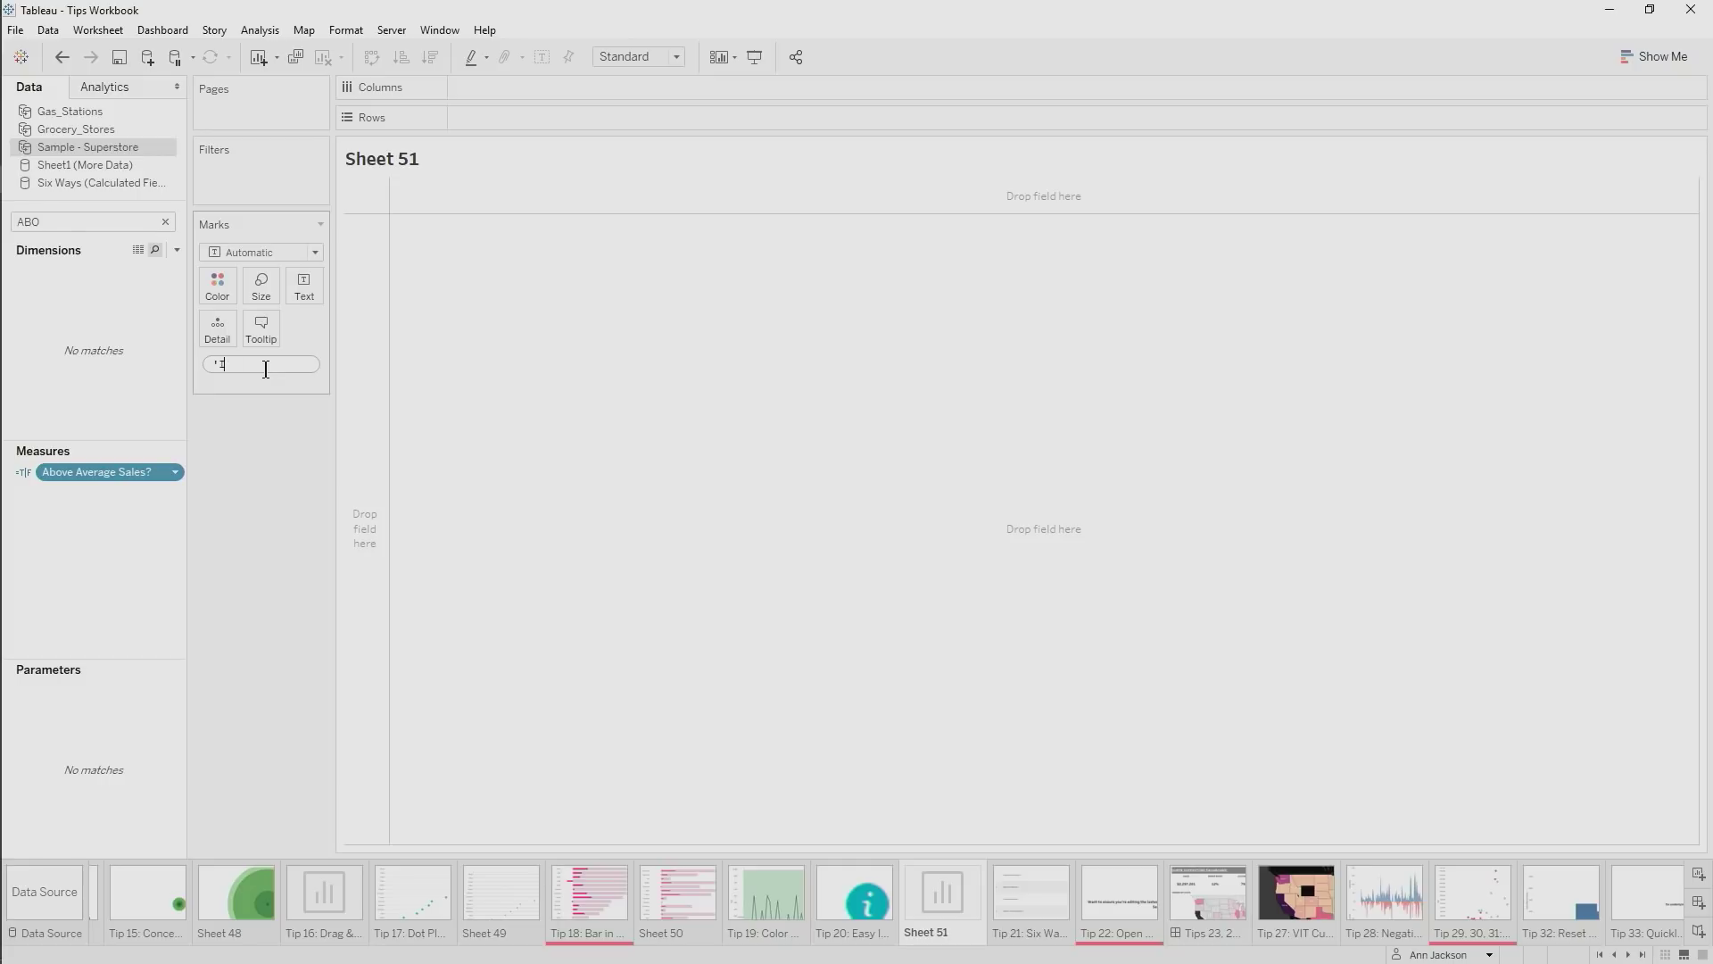
key(Return)
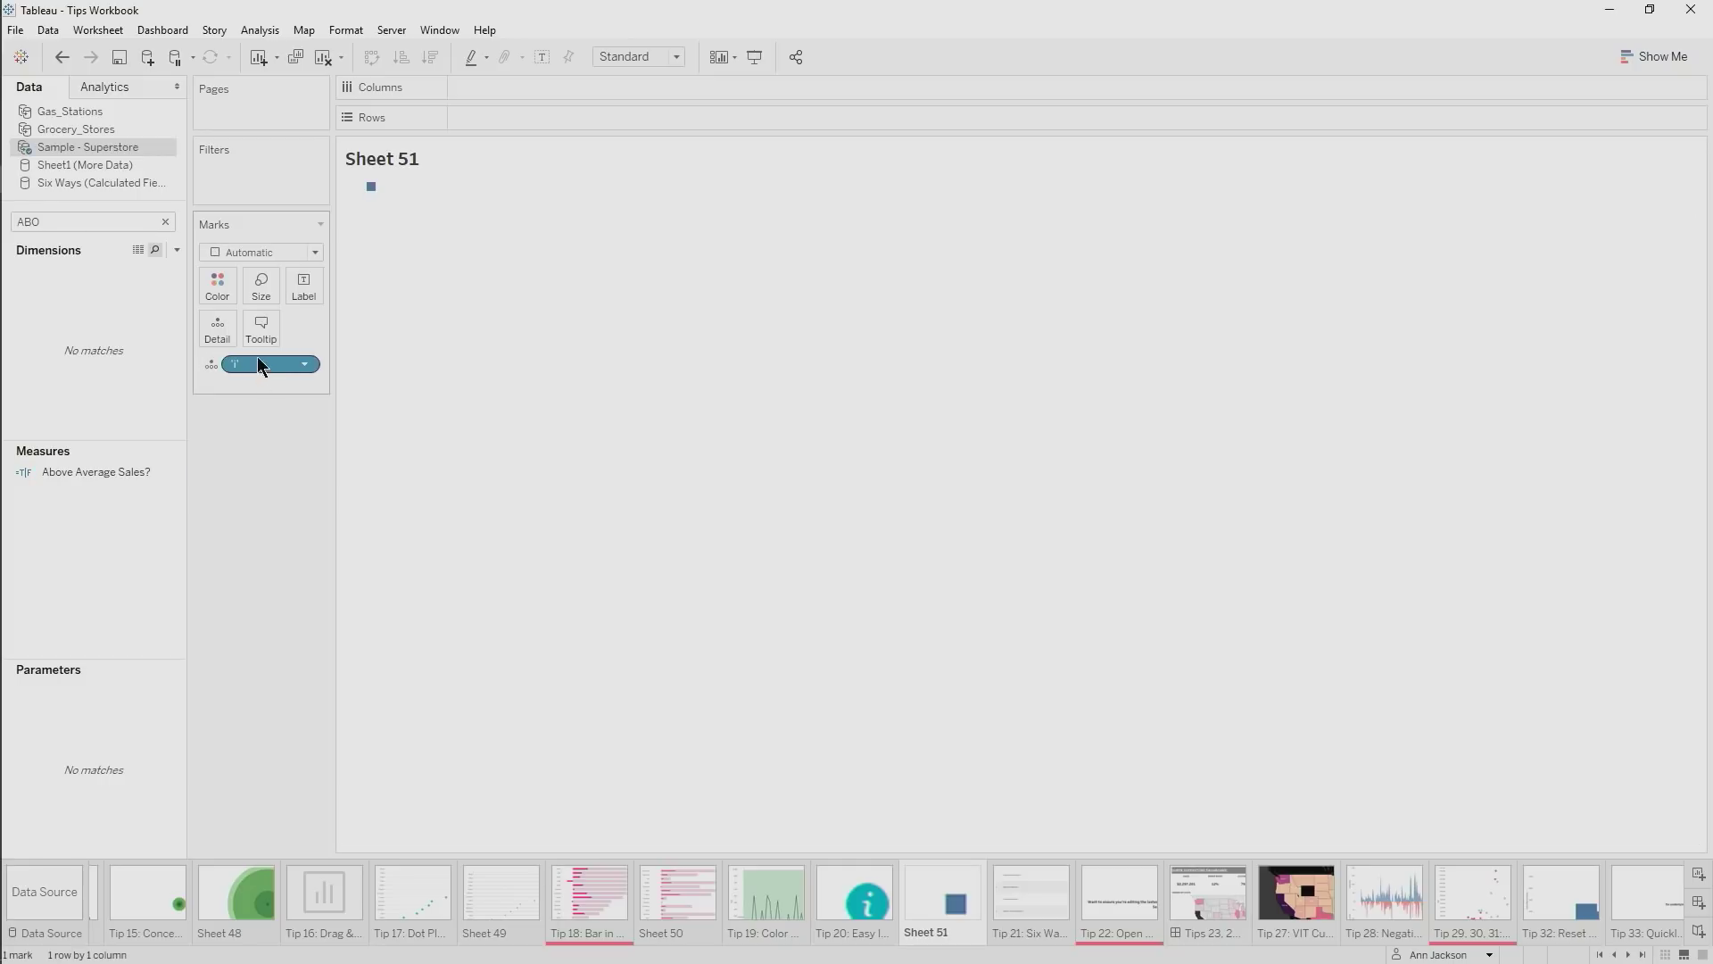
drag(257, 364, 303, 286)
Change the mark type to Circle and enlarge the circle slightly
click(296, 249)
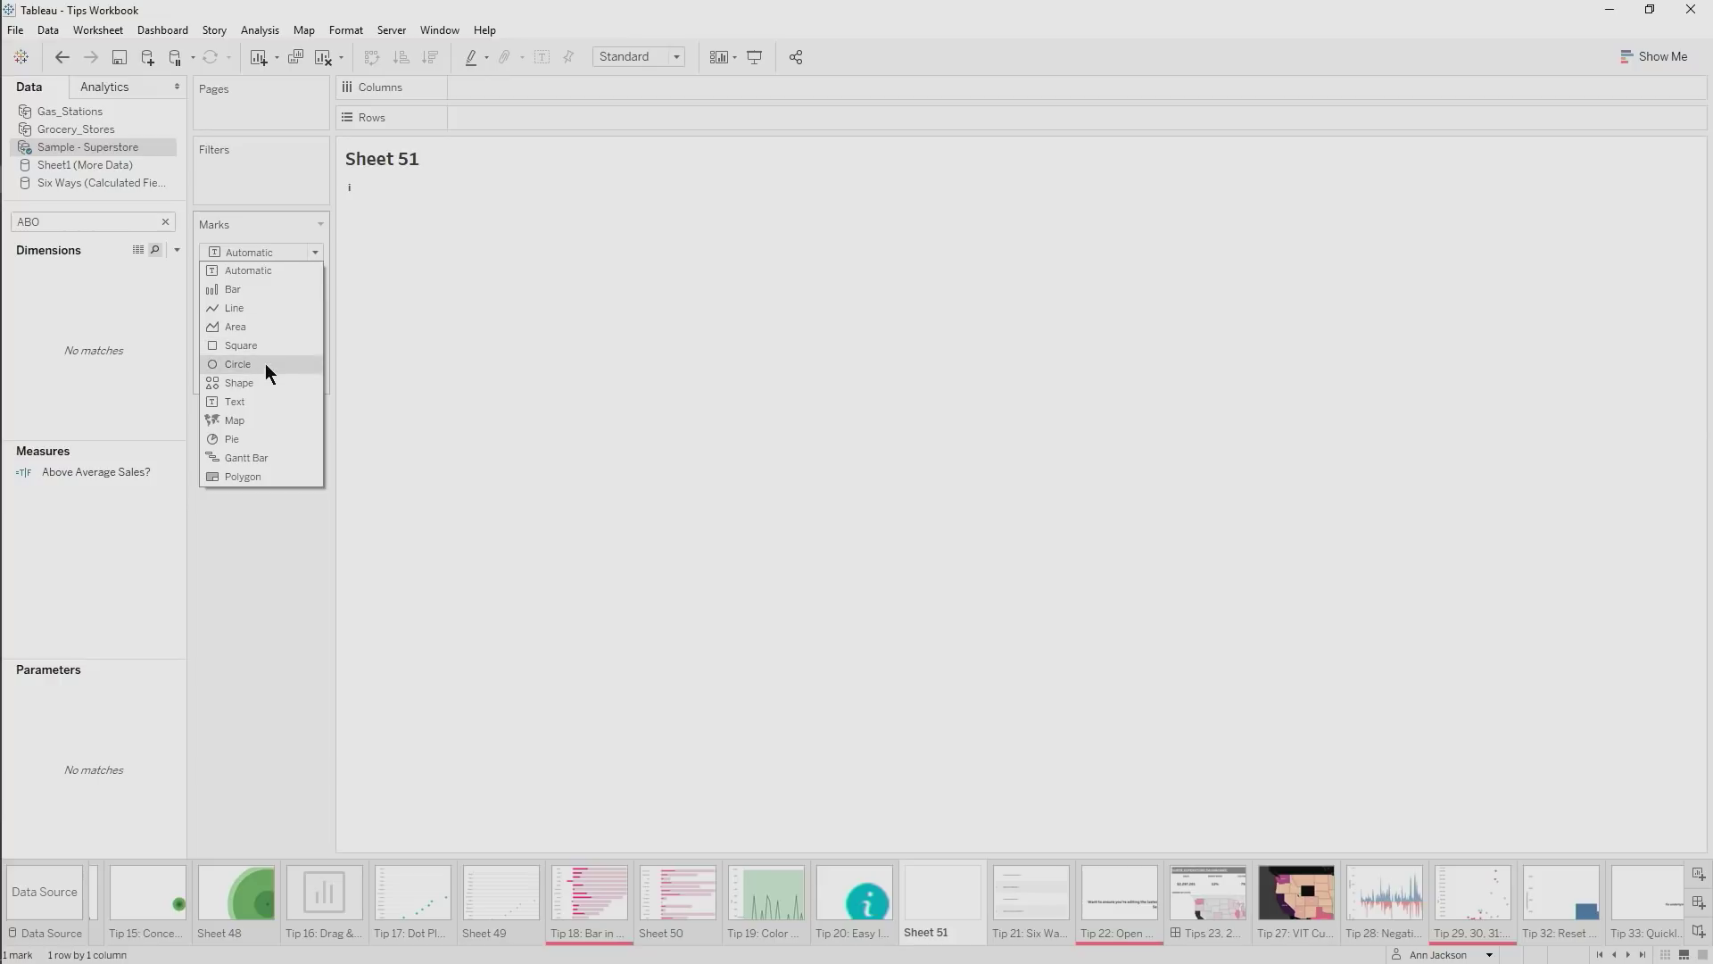
click(265, 362)
click(637, 56)
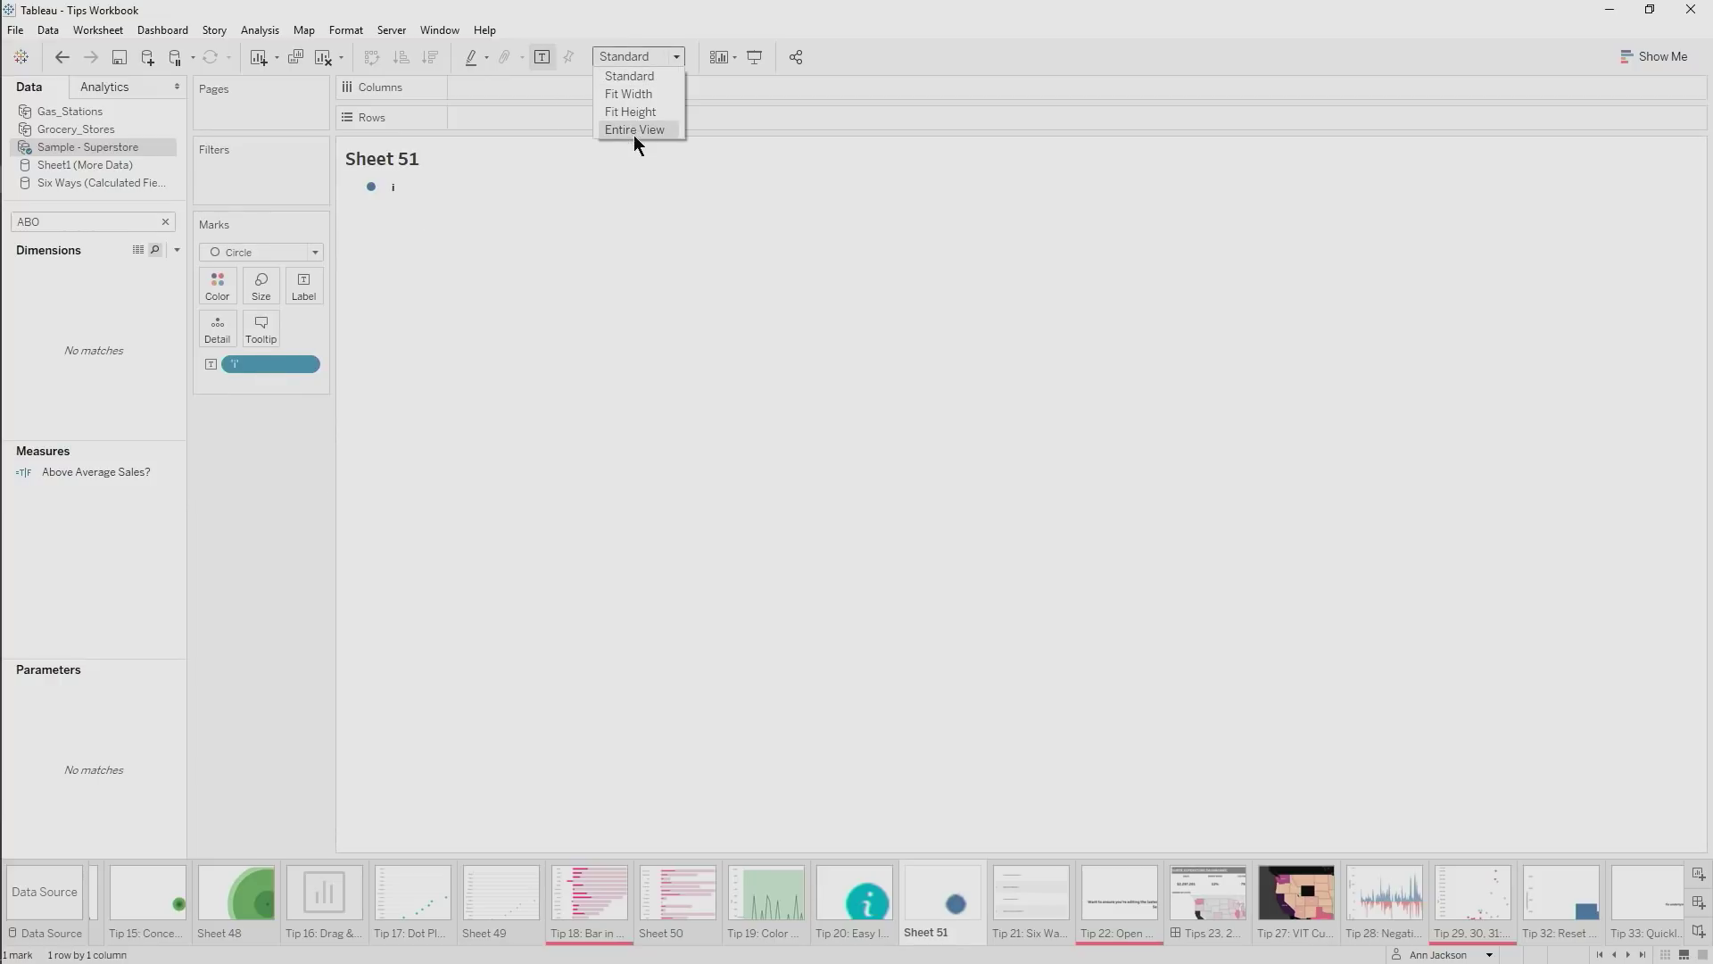
click(262, 286)
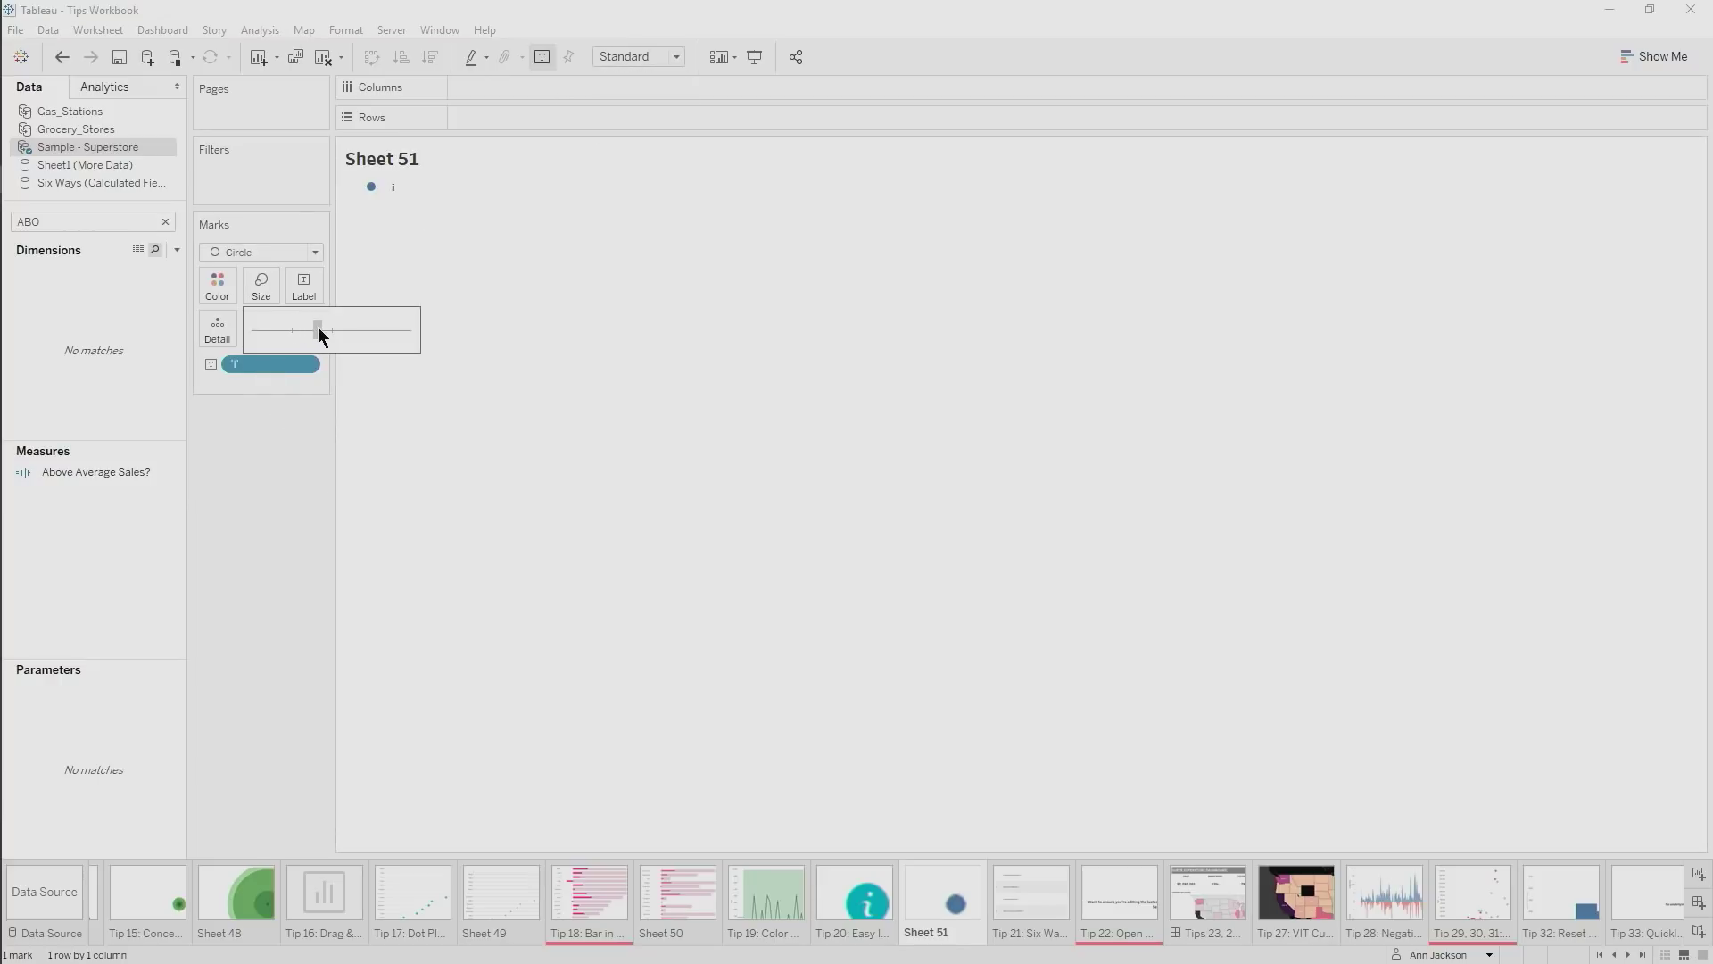
Set the mark label's alignment to Middle Center so the 'i' sits inside the circle
click(302, 293)
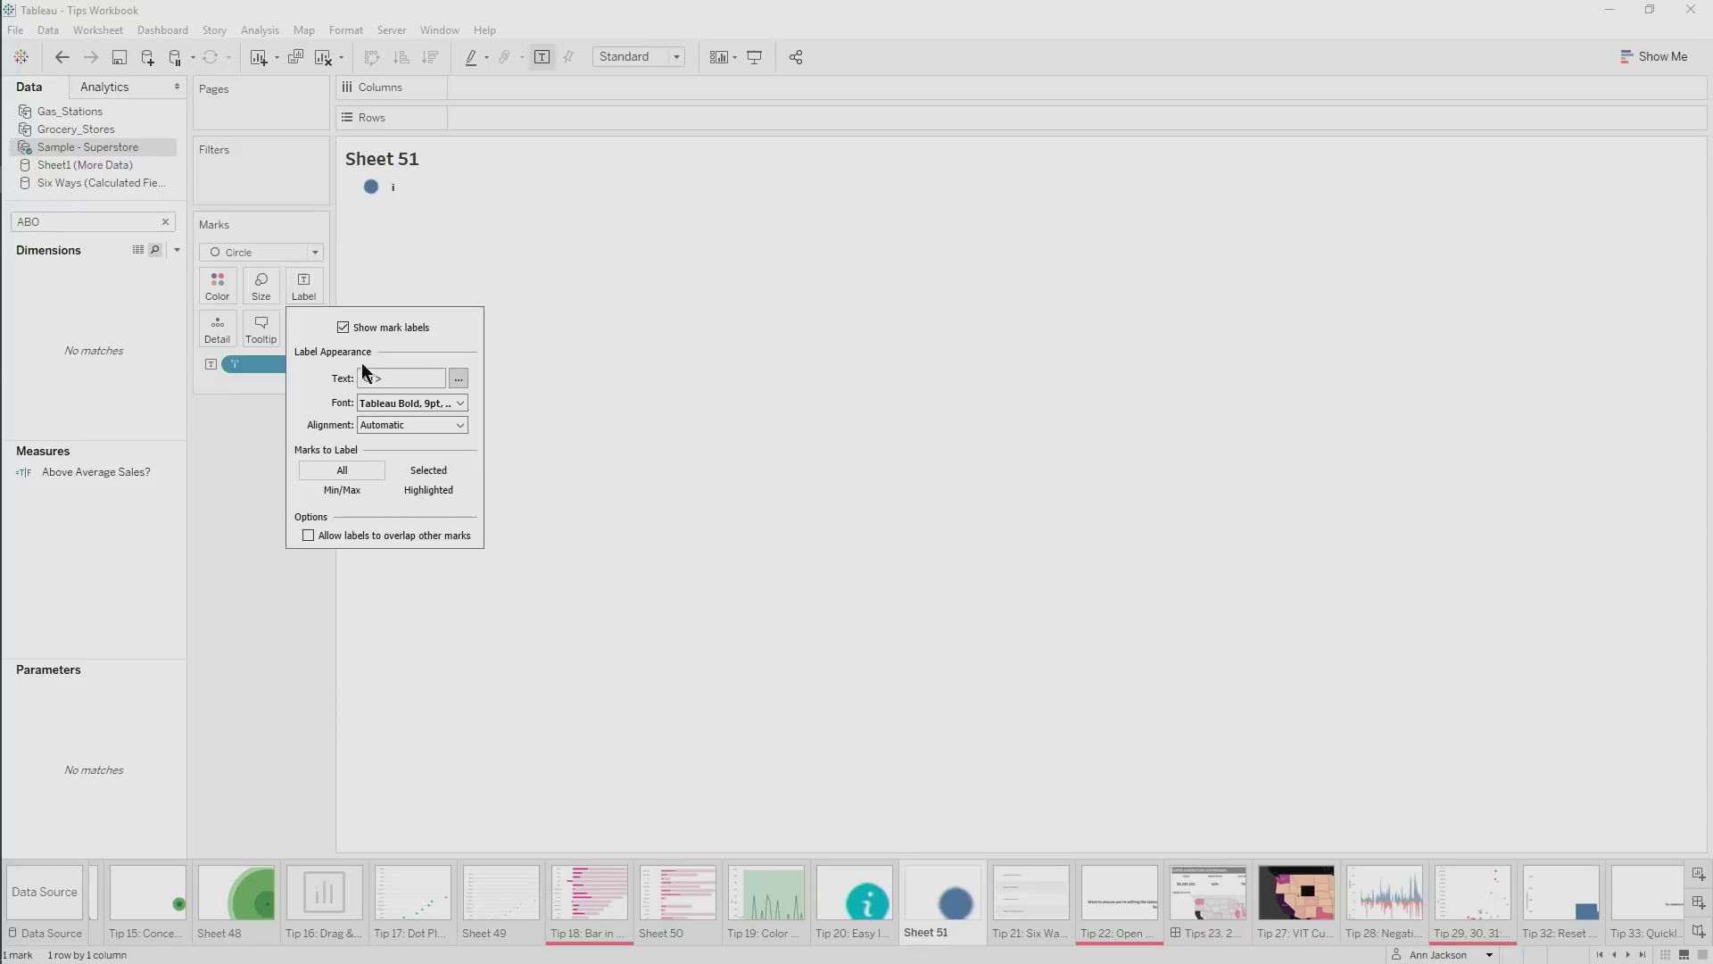
click(388, 427)
click(404, 495)
click(403, 572)
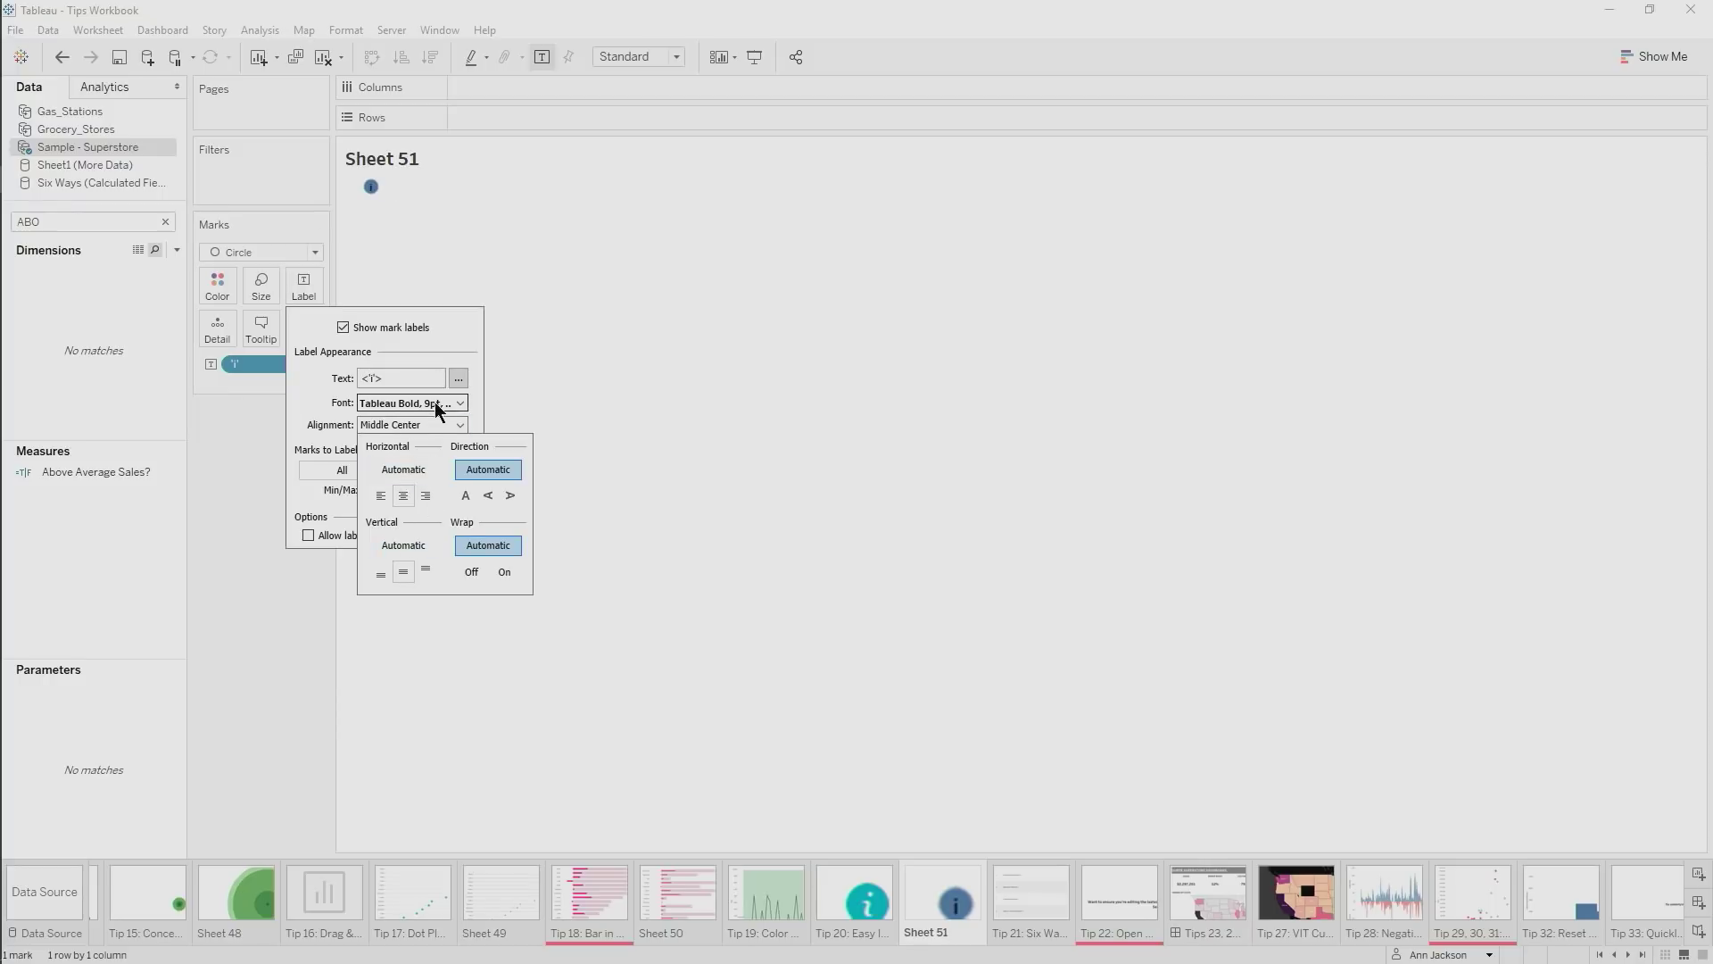
Format the label in italic Georgia and color the circle orange
click(435, 402)
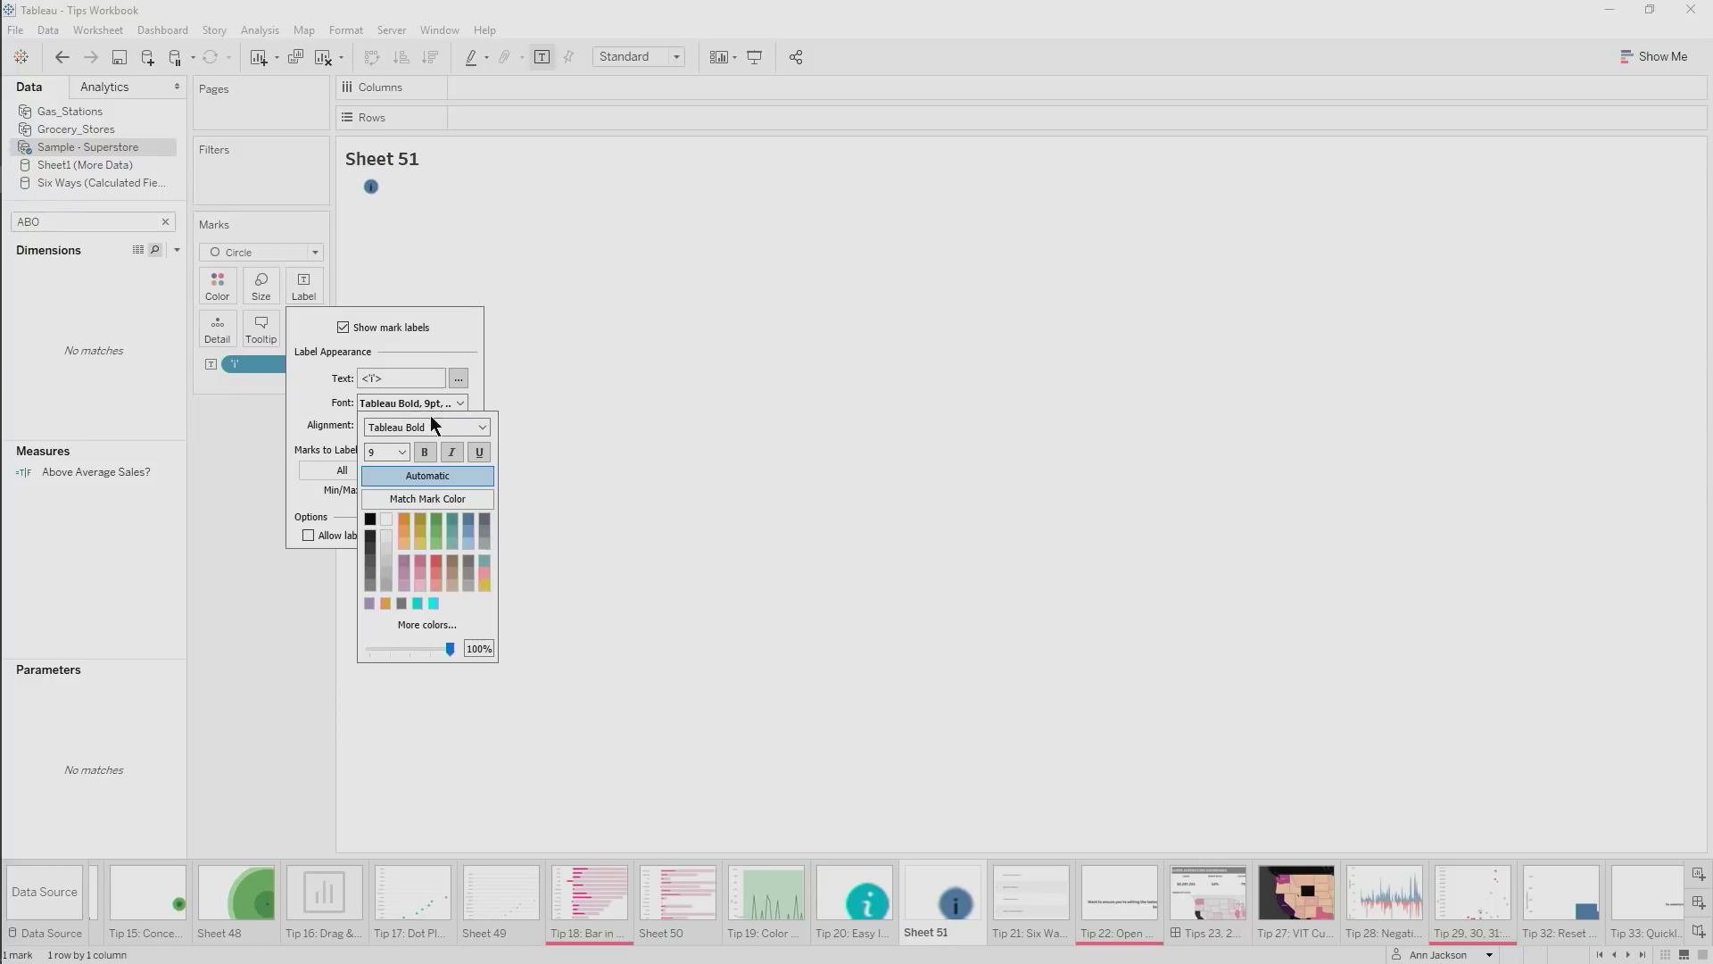
click(482, 428)
text(ge)
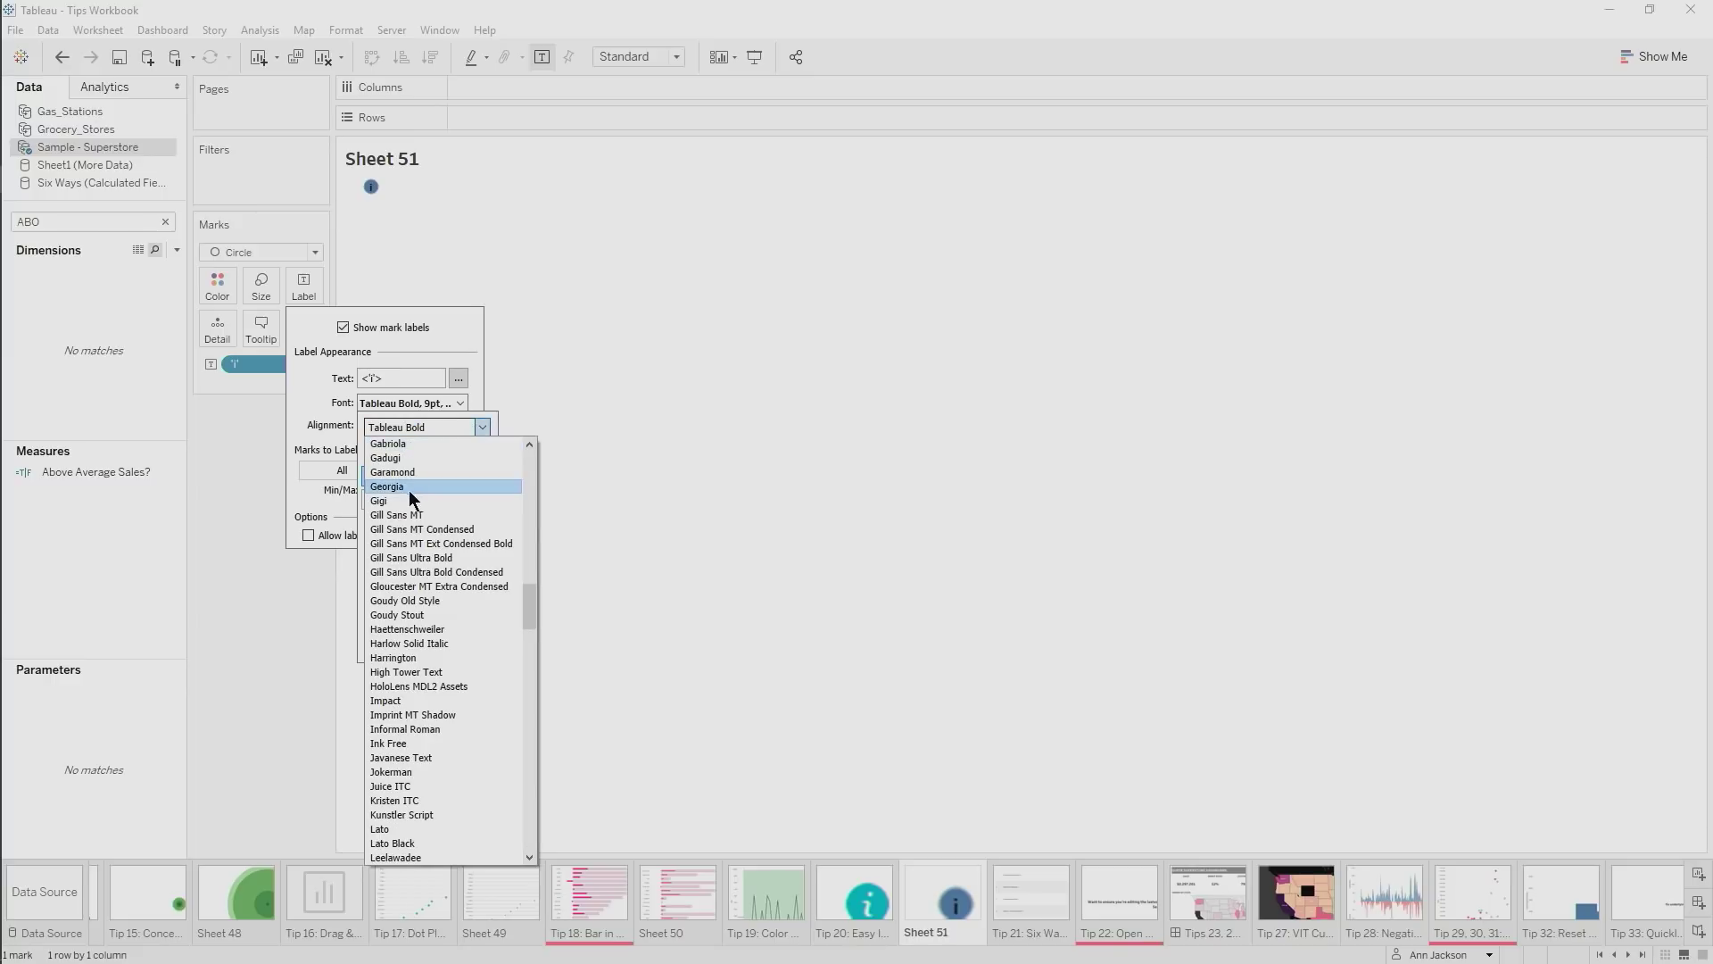
click(409, 490)
click(452, 452)
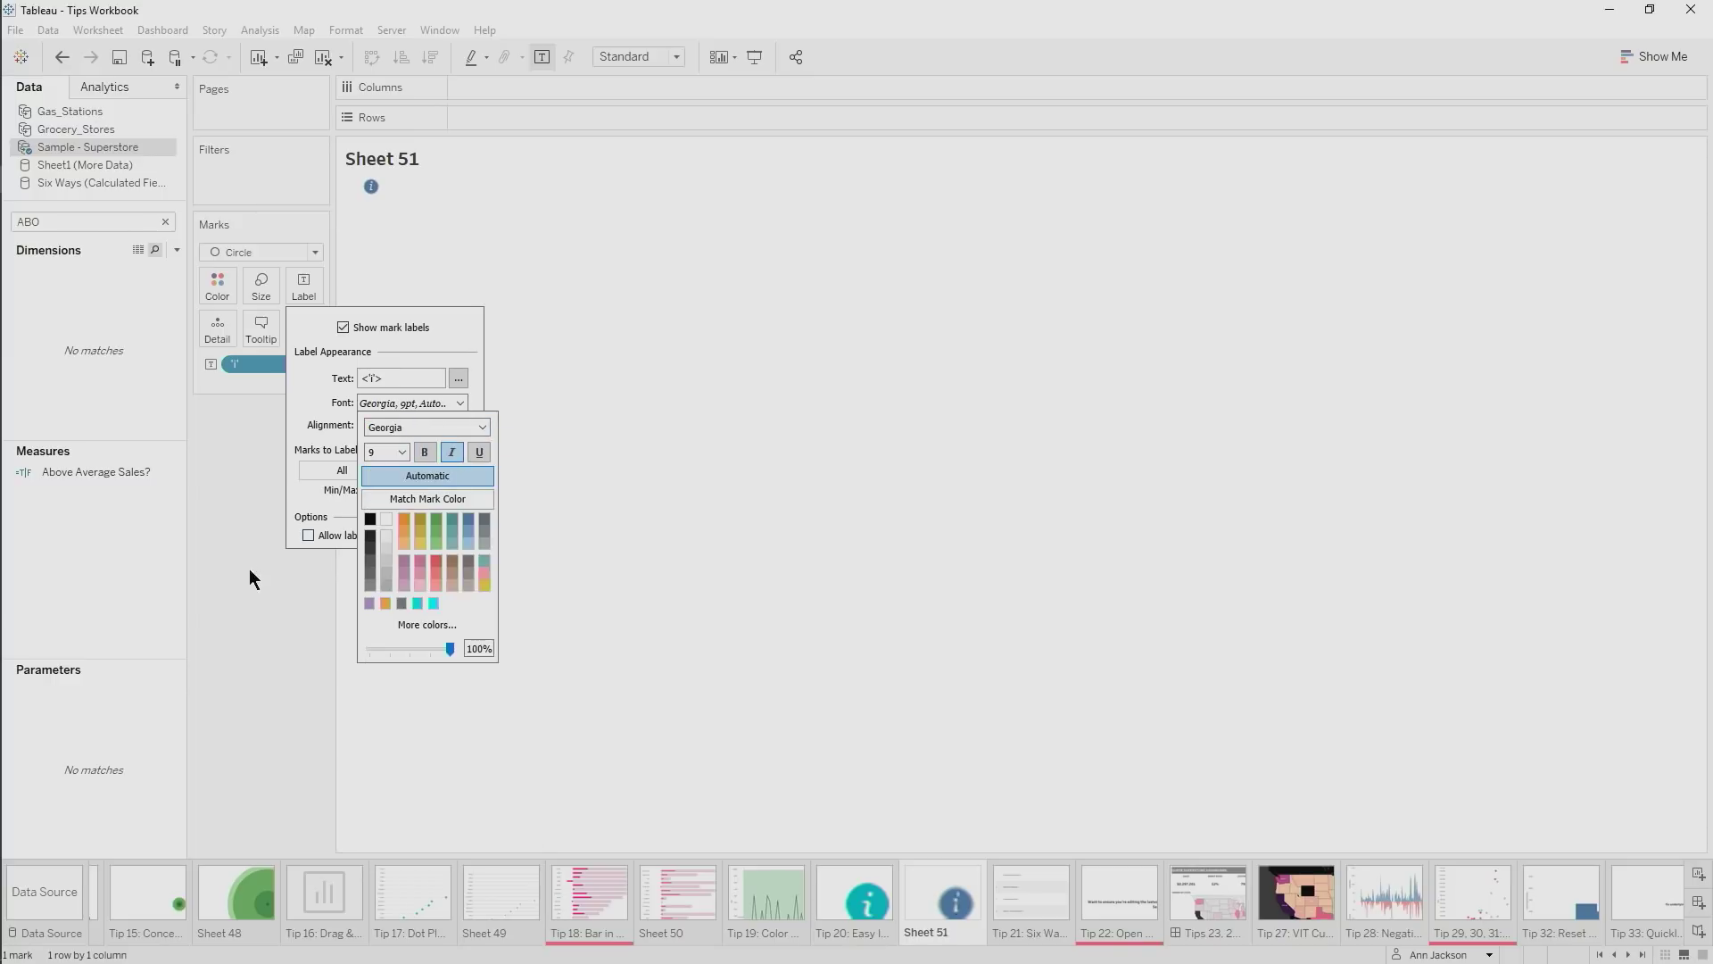
click(217, 283)
click(263, 343)
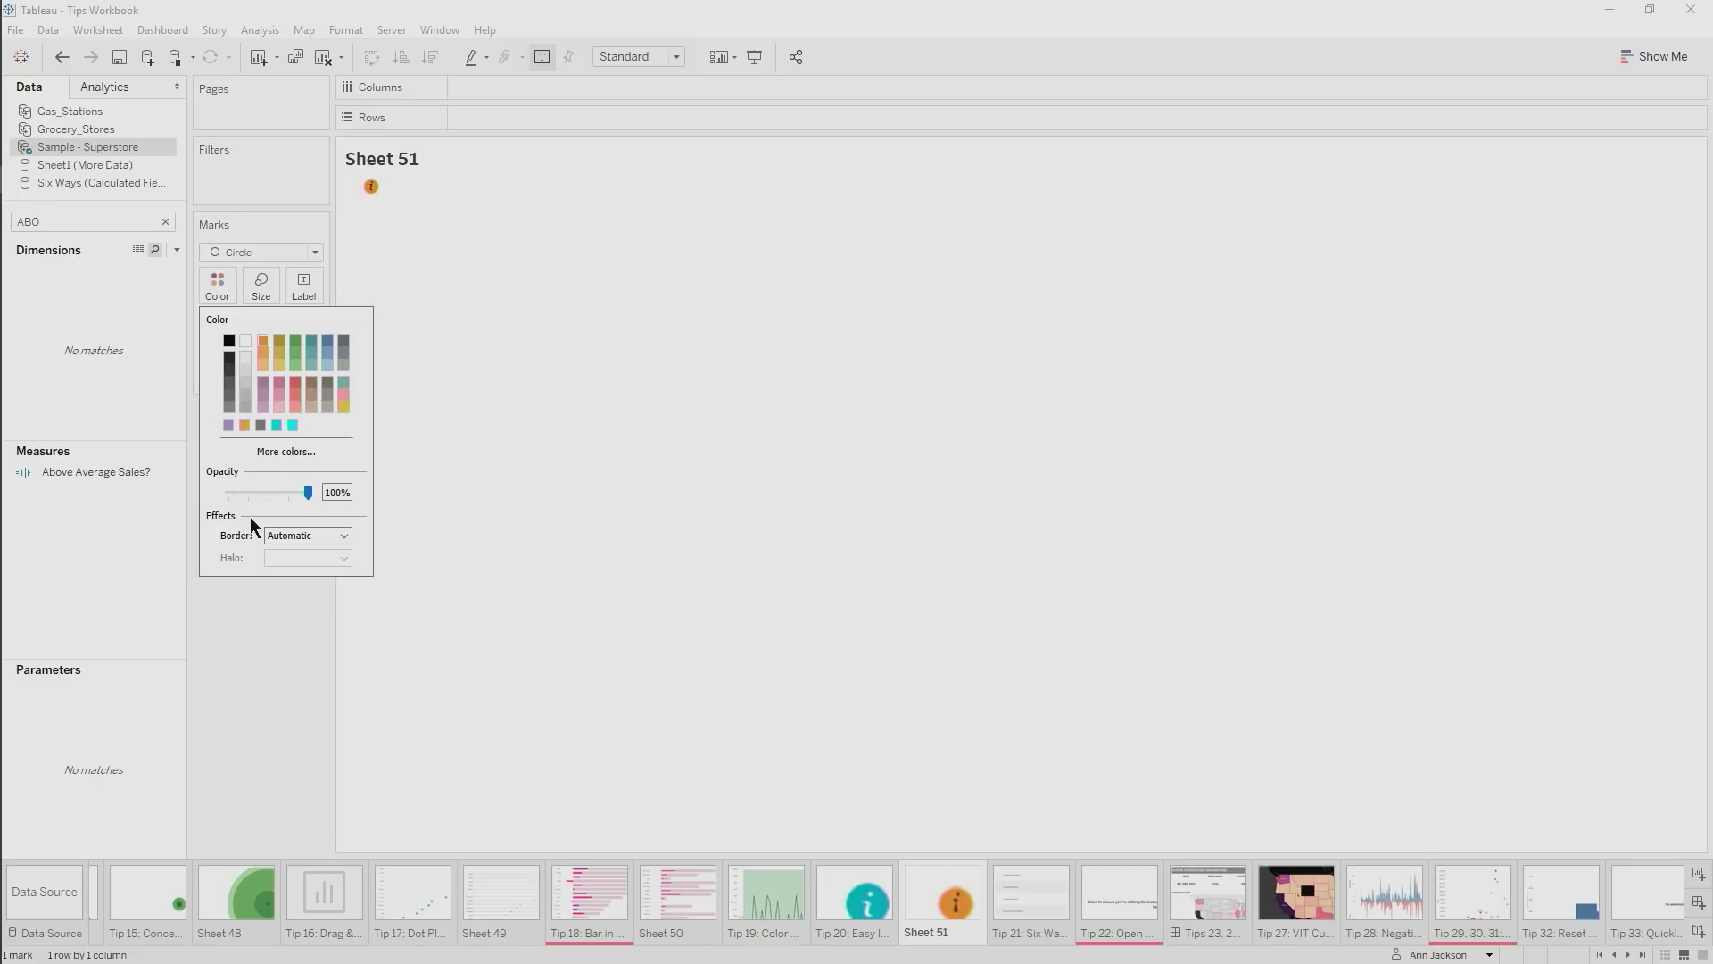
Open the Tip 21 sheet, clear the field search, and open and close a new calculated field from the Dimensions options
click(1035, 896)
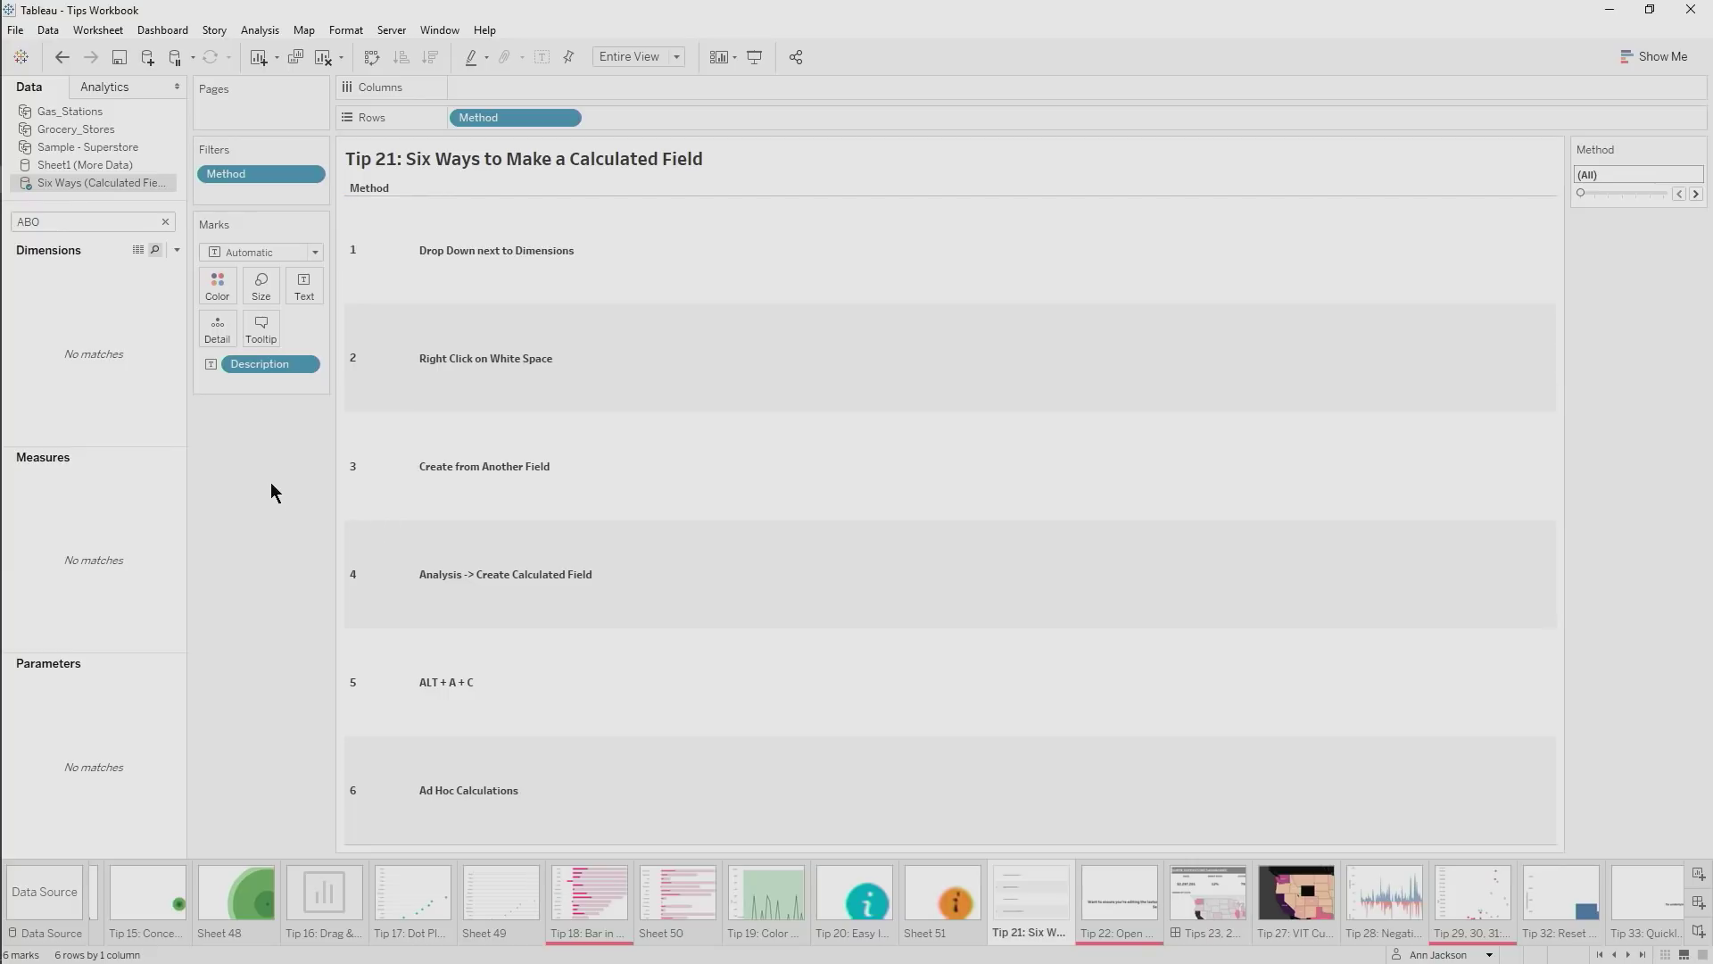
click(166, 221)
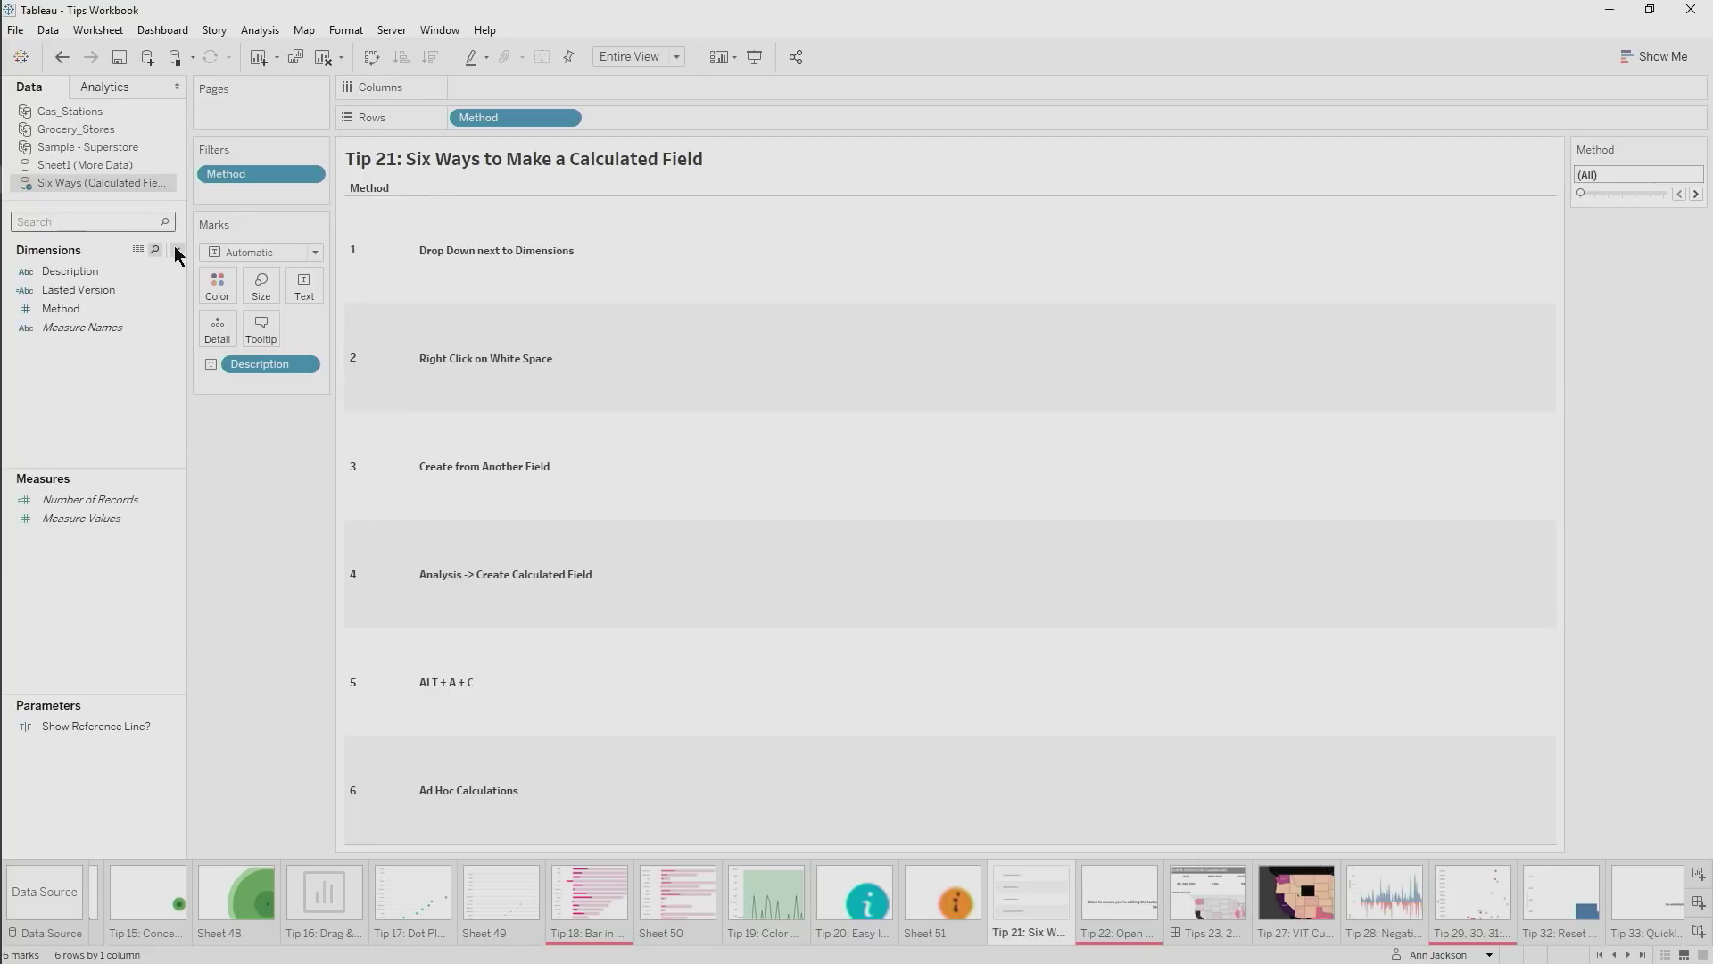
click(177, 251)
click(166, 269)
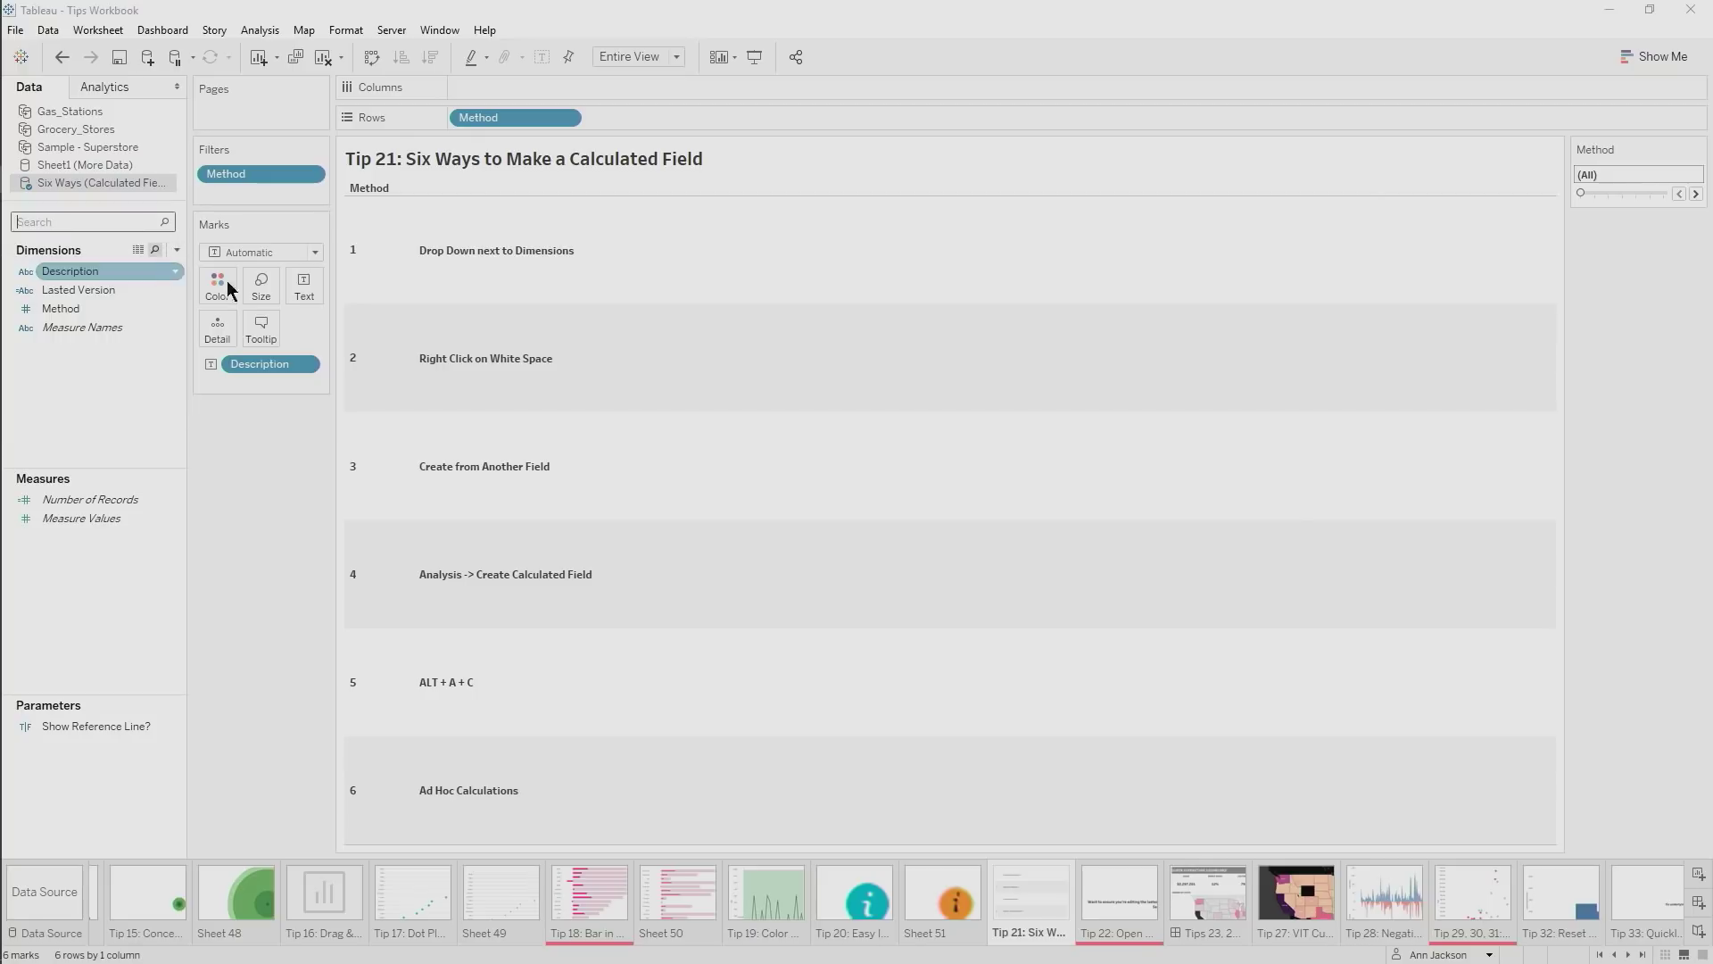
click(1356, 127)
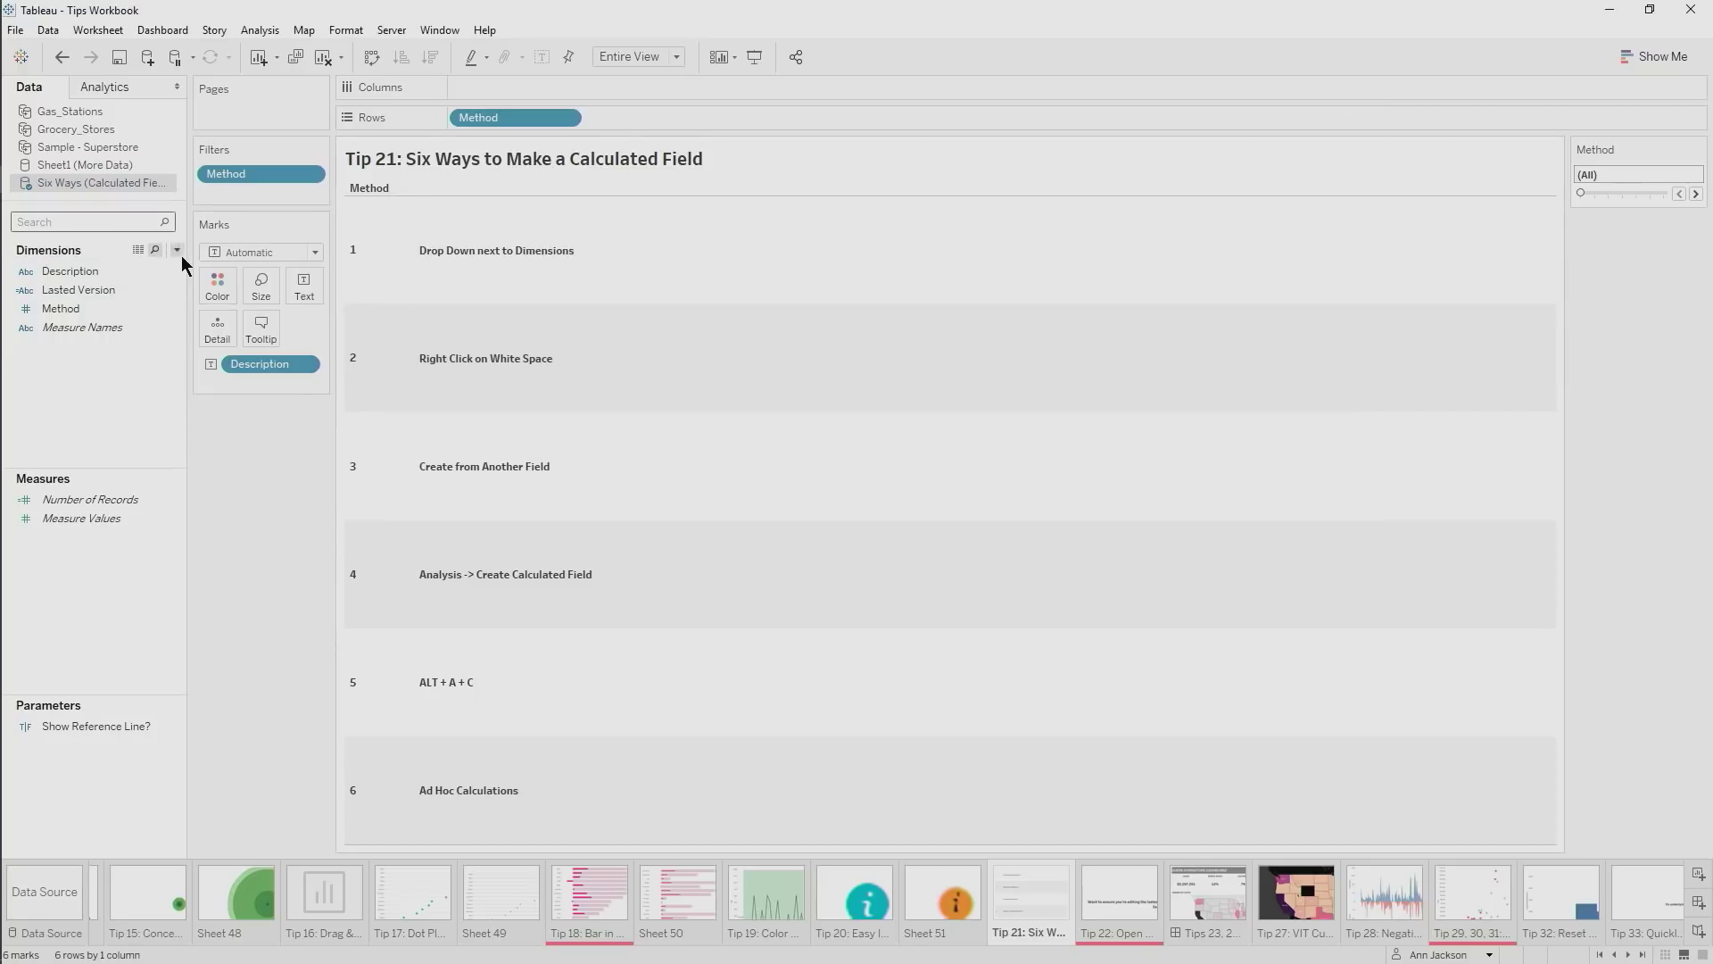
Start a calculated field from the empty space in the Dimensions list and close the editor without saving
right_click(105, 412)
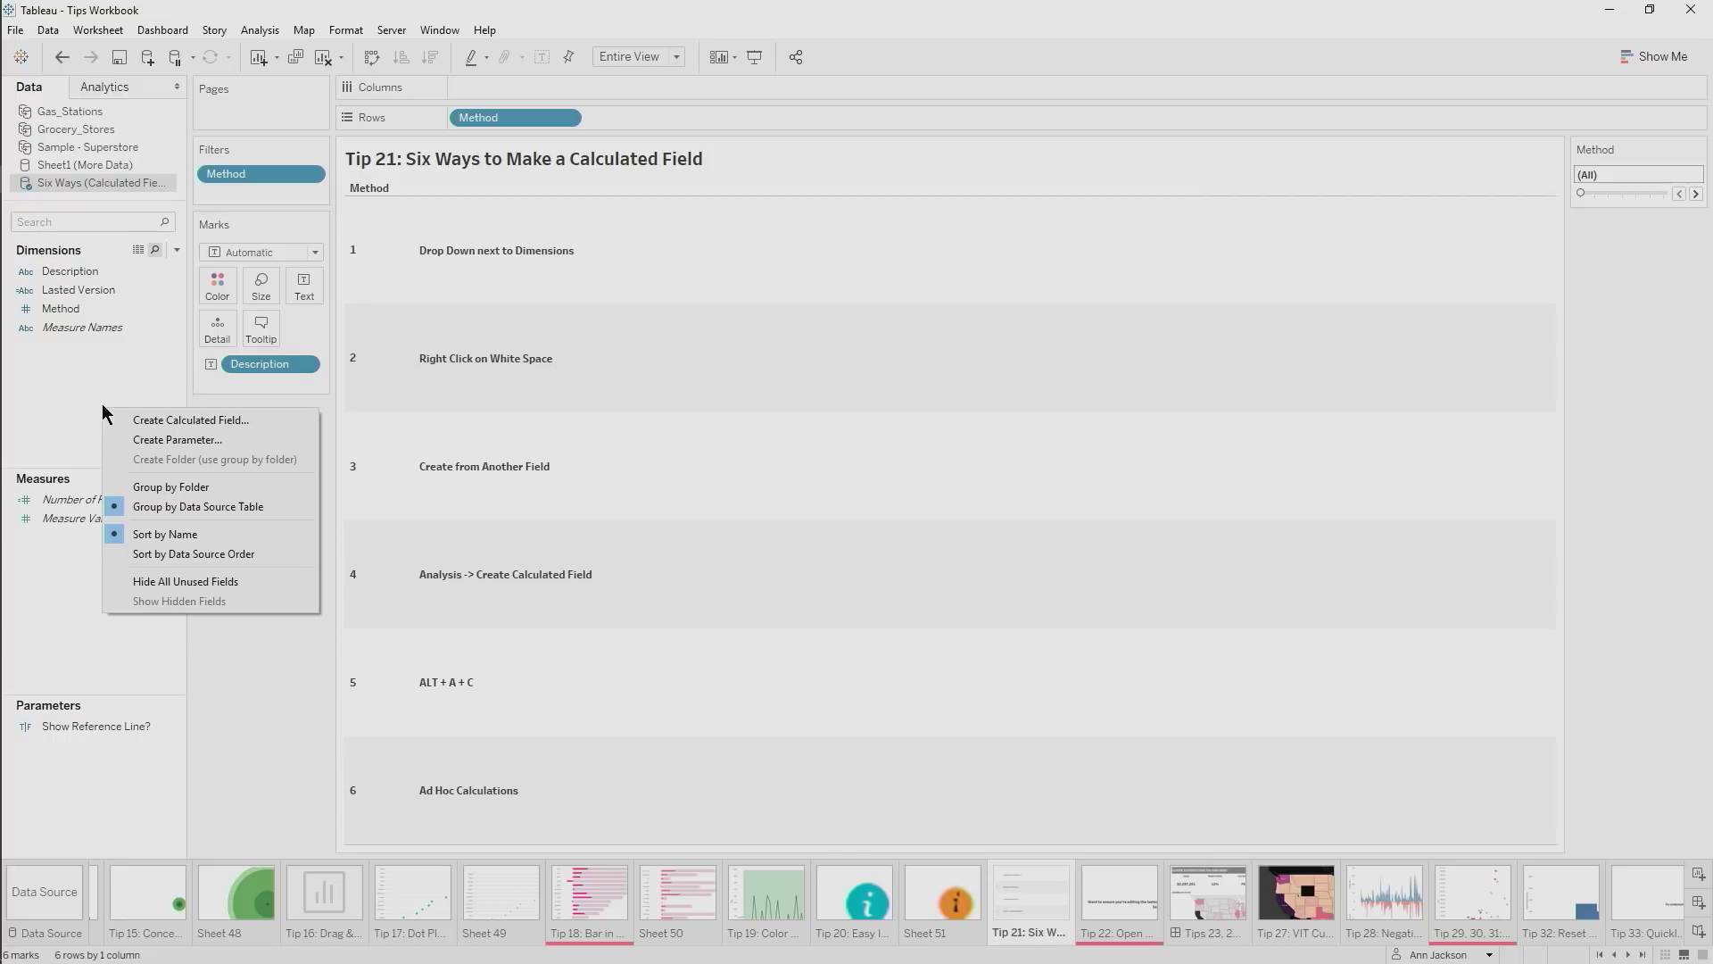
click(148, 419)
click(1352, 128)
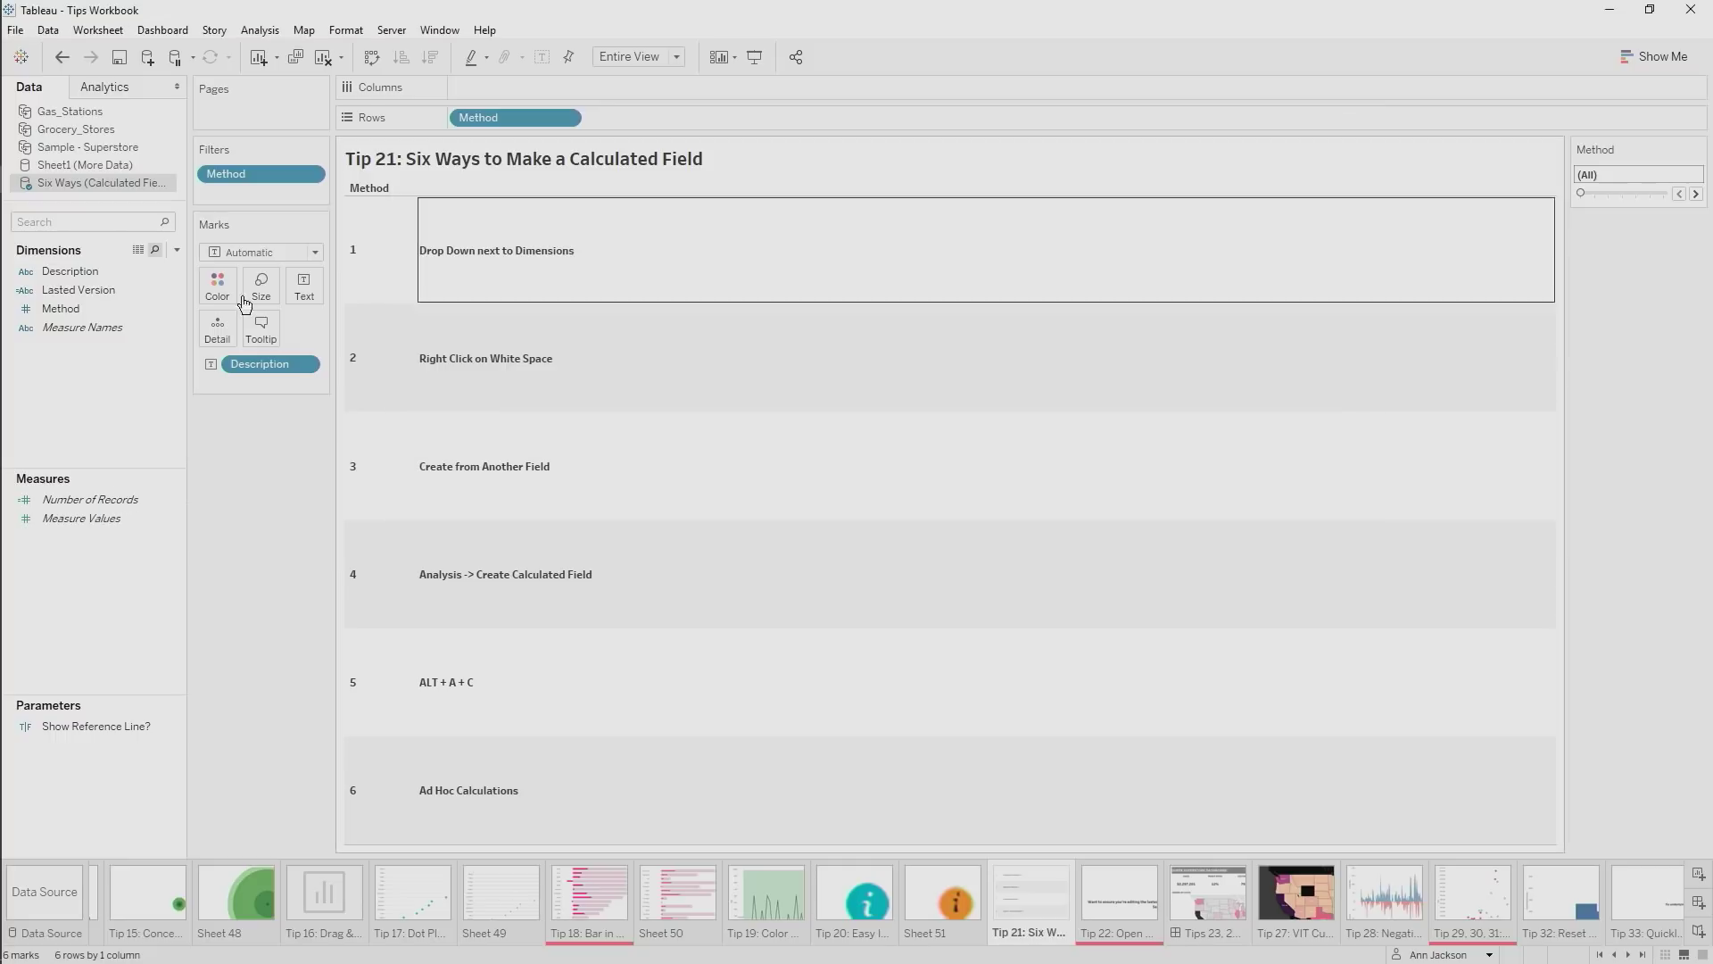
Start a calculated field based on the Lasted Version field and close the editor without saving
right_click(80, 292)
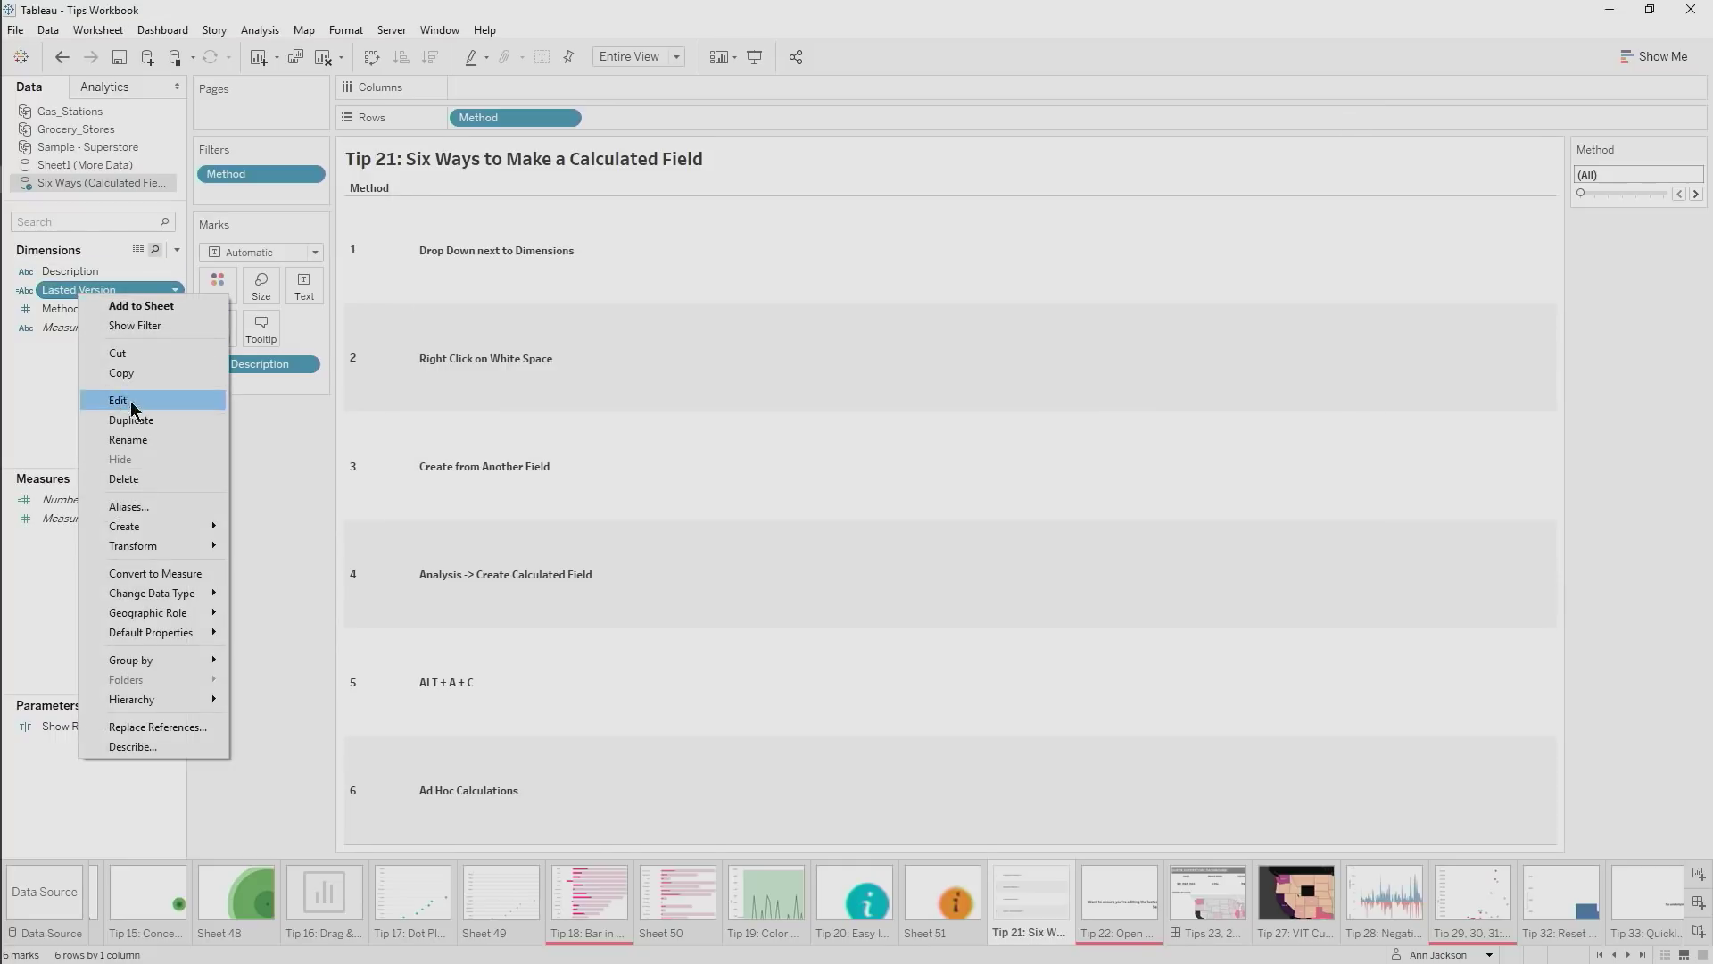
mouse_move(169, 525)
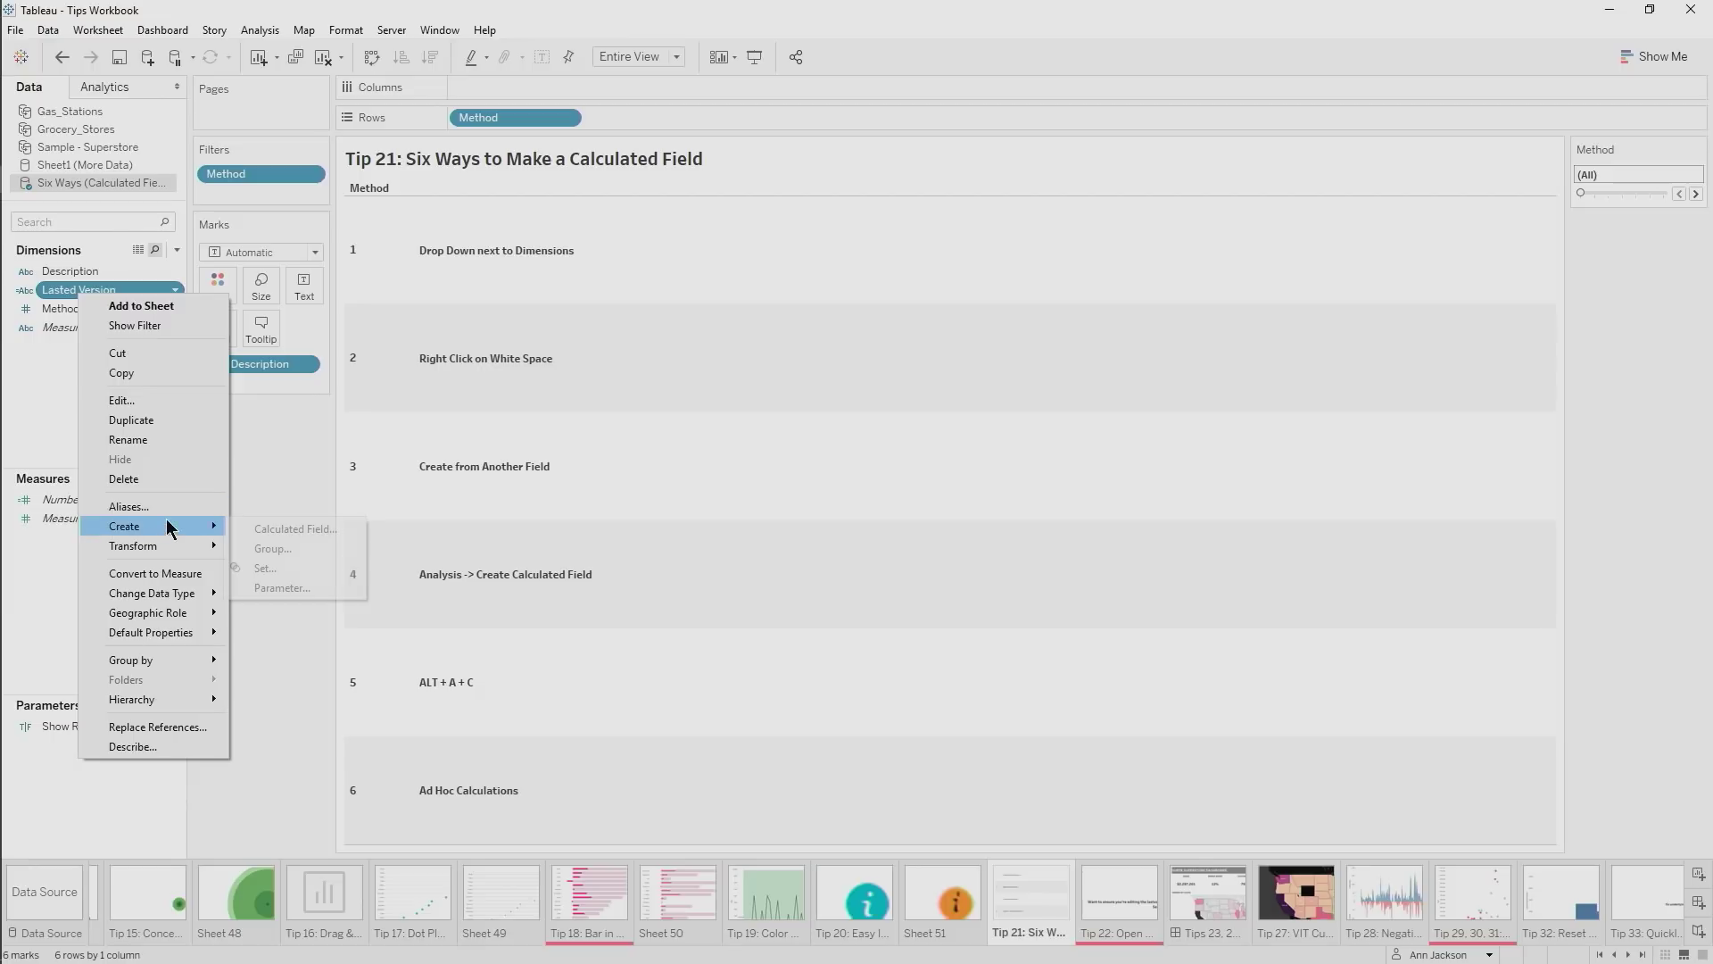
click(294, 529)
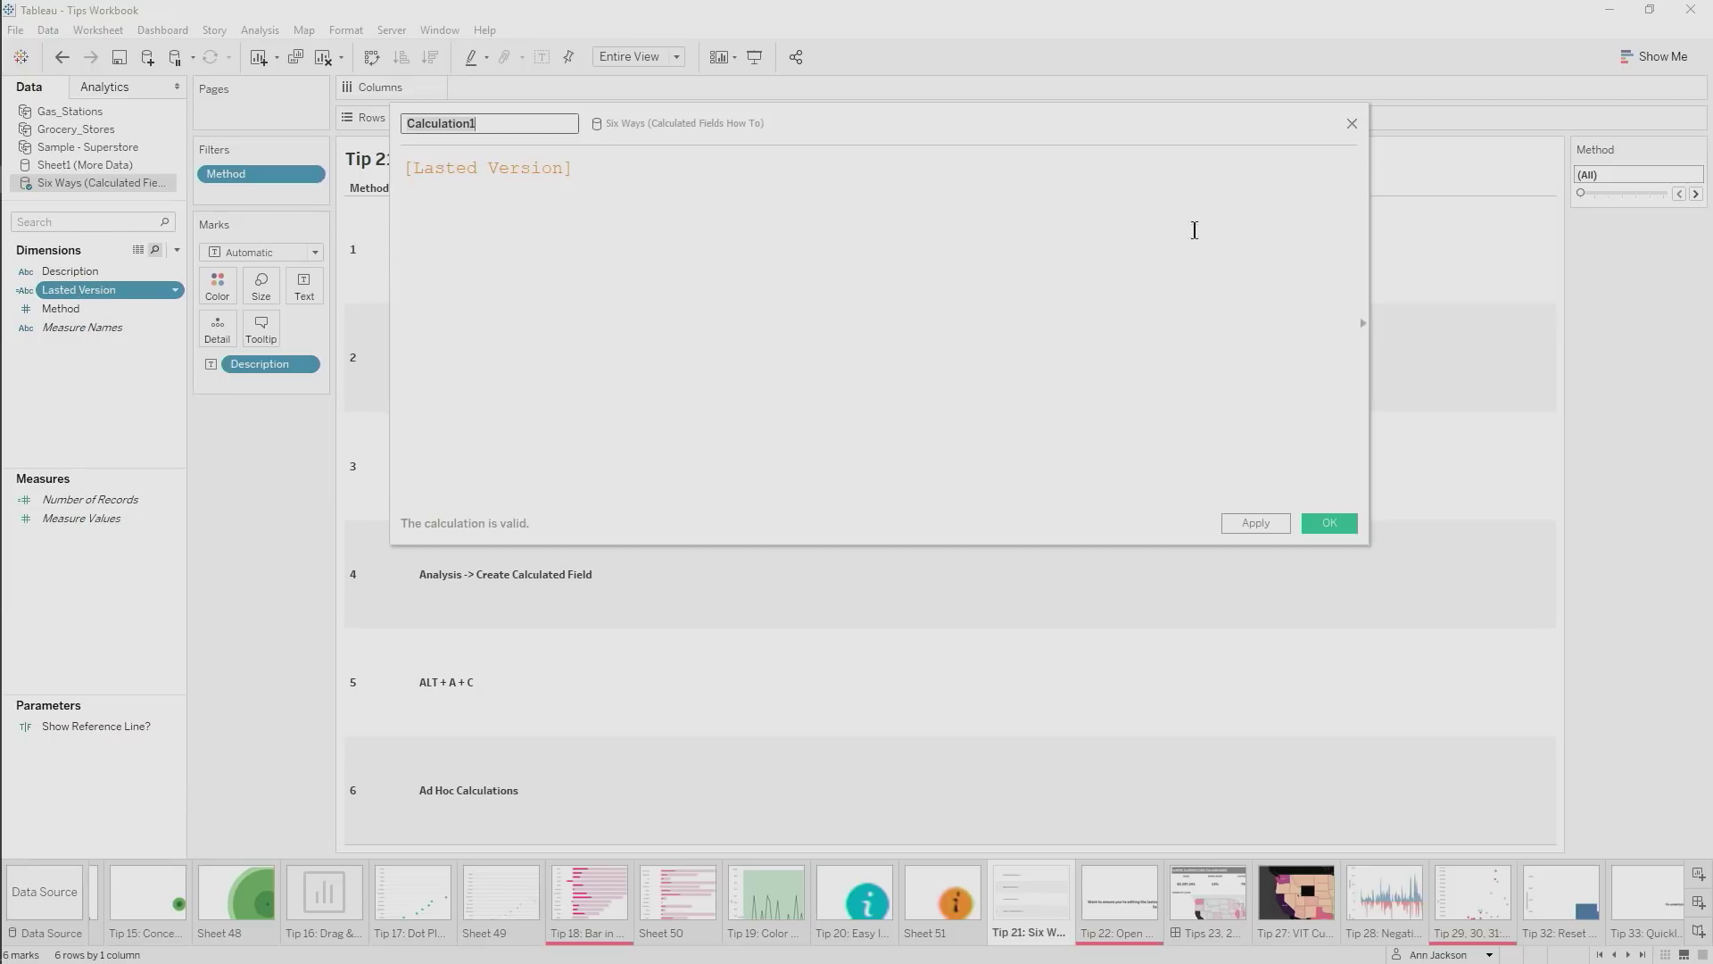
click(1350, 123)
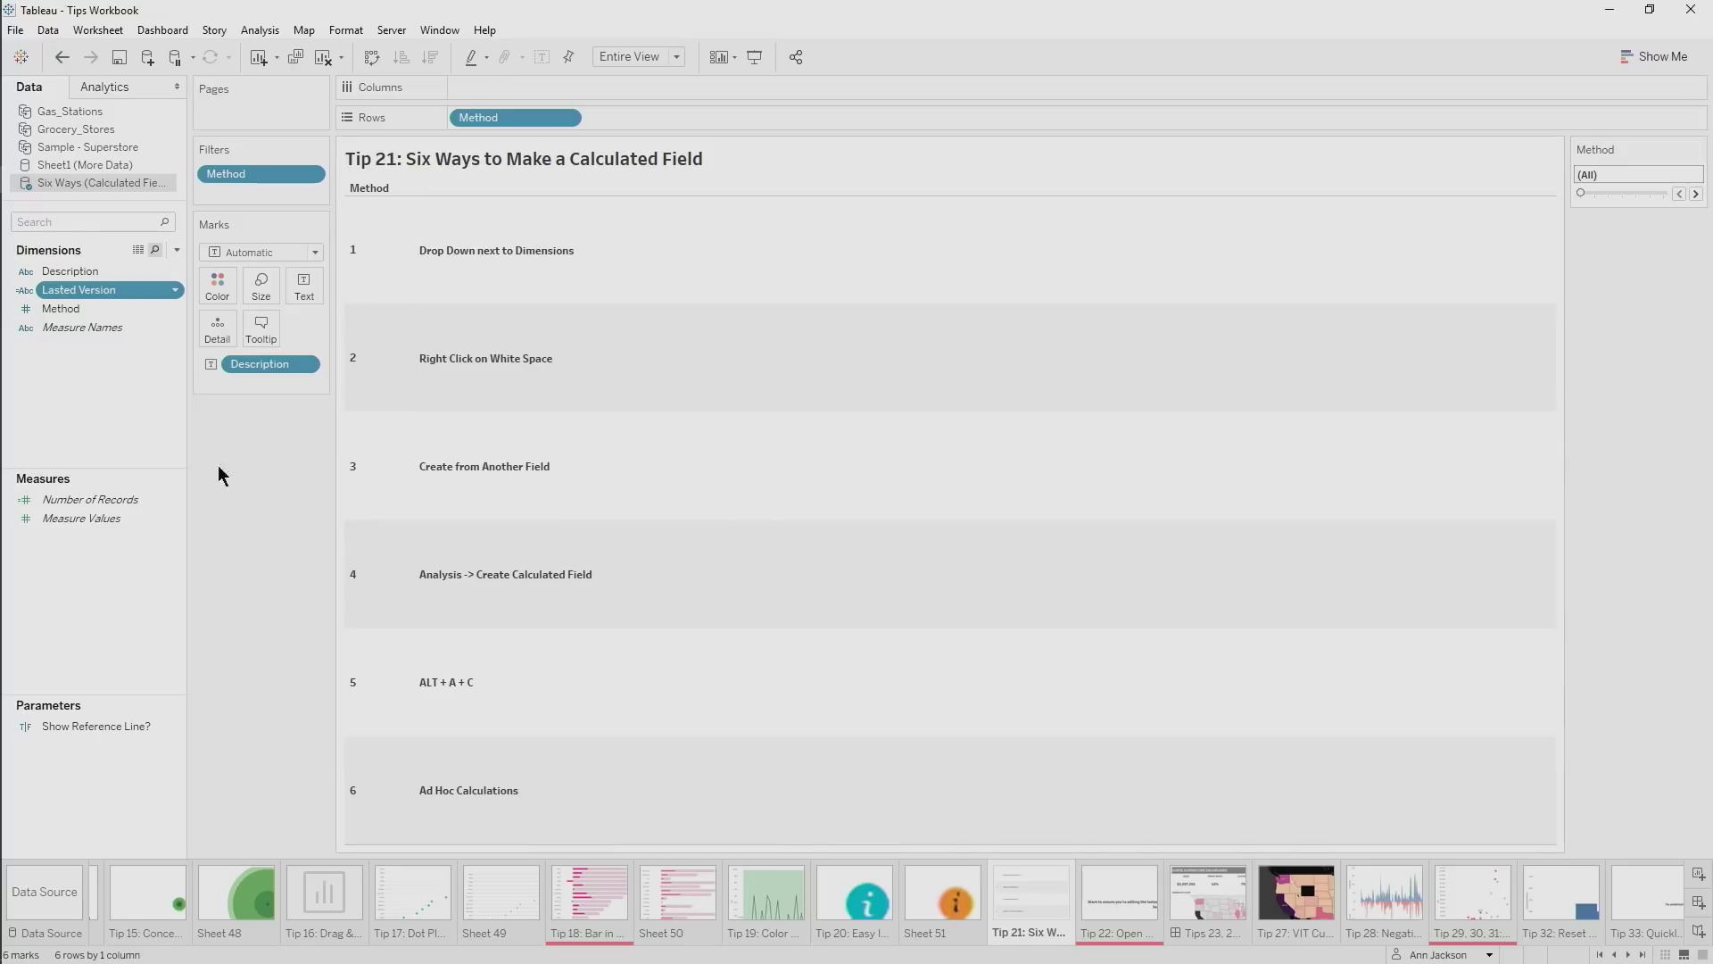
Start a blank calculated field twice, closing the editor each time without saving
click(262, 32)
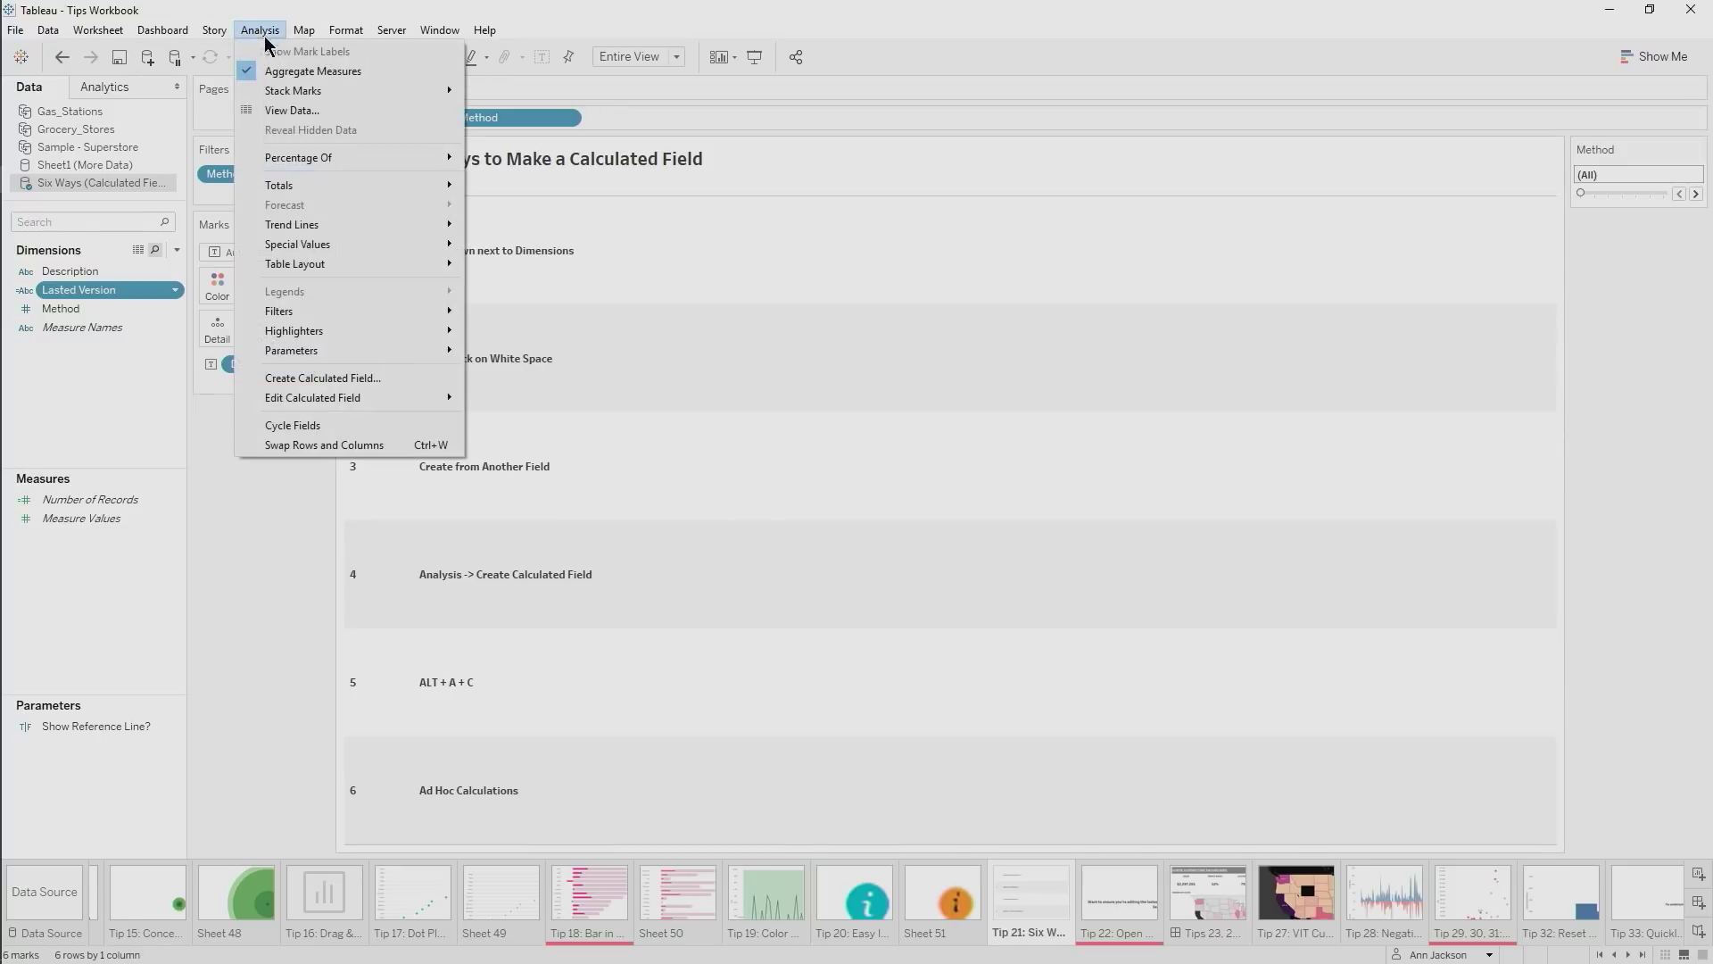
click(307, 378)
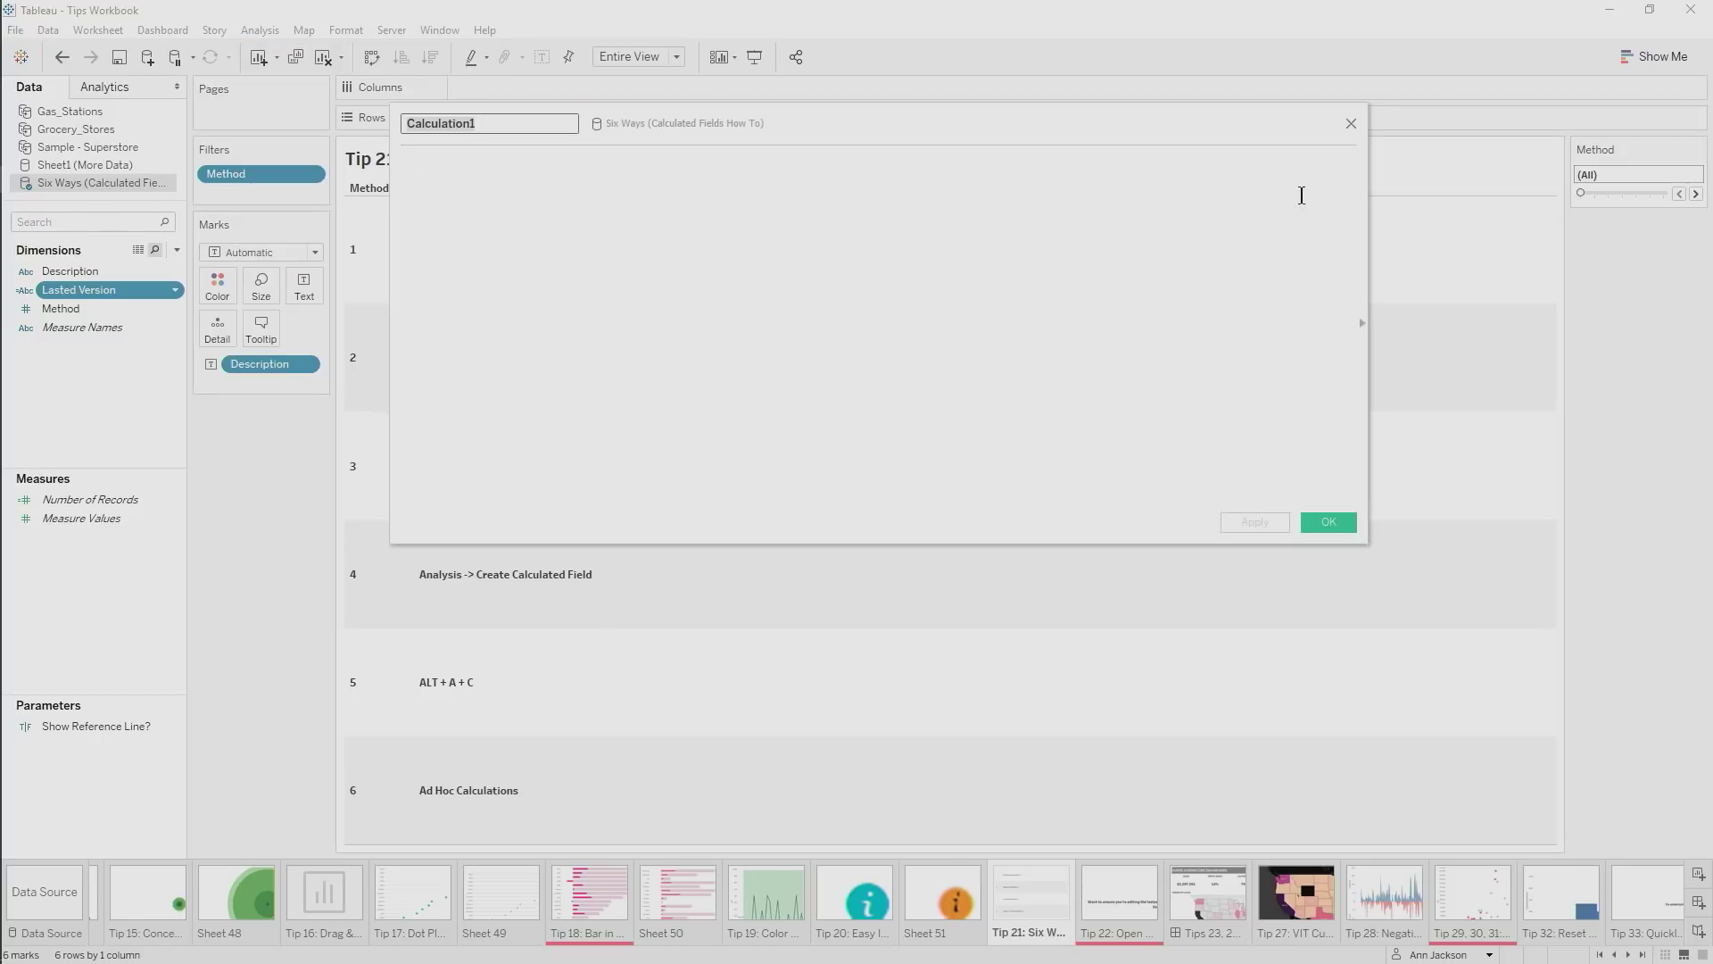
click(1351, 123)
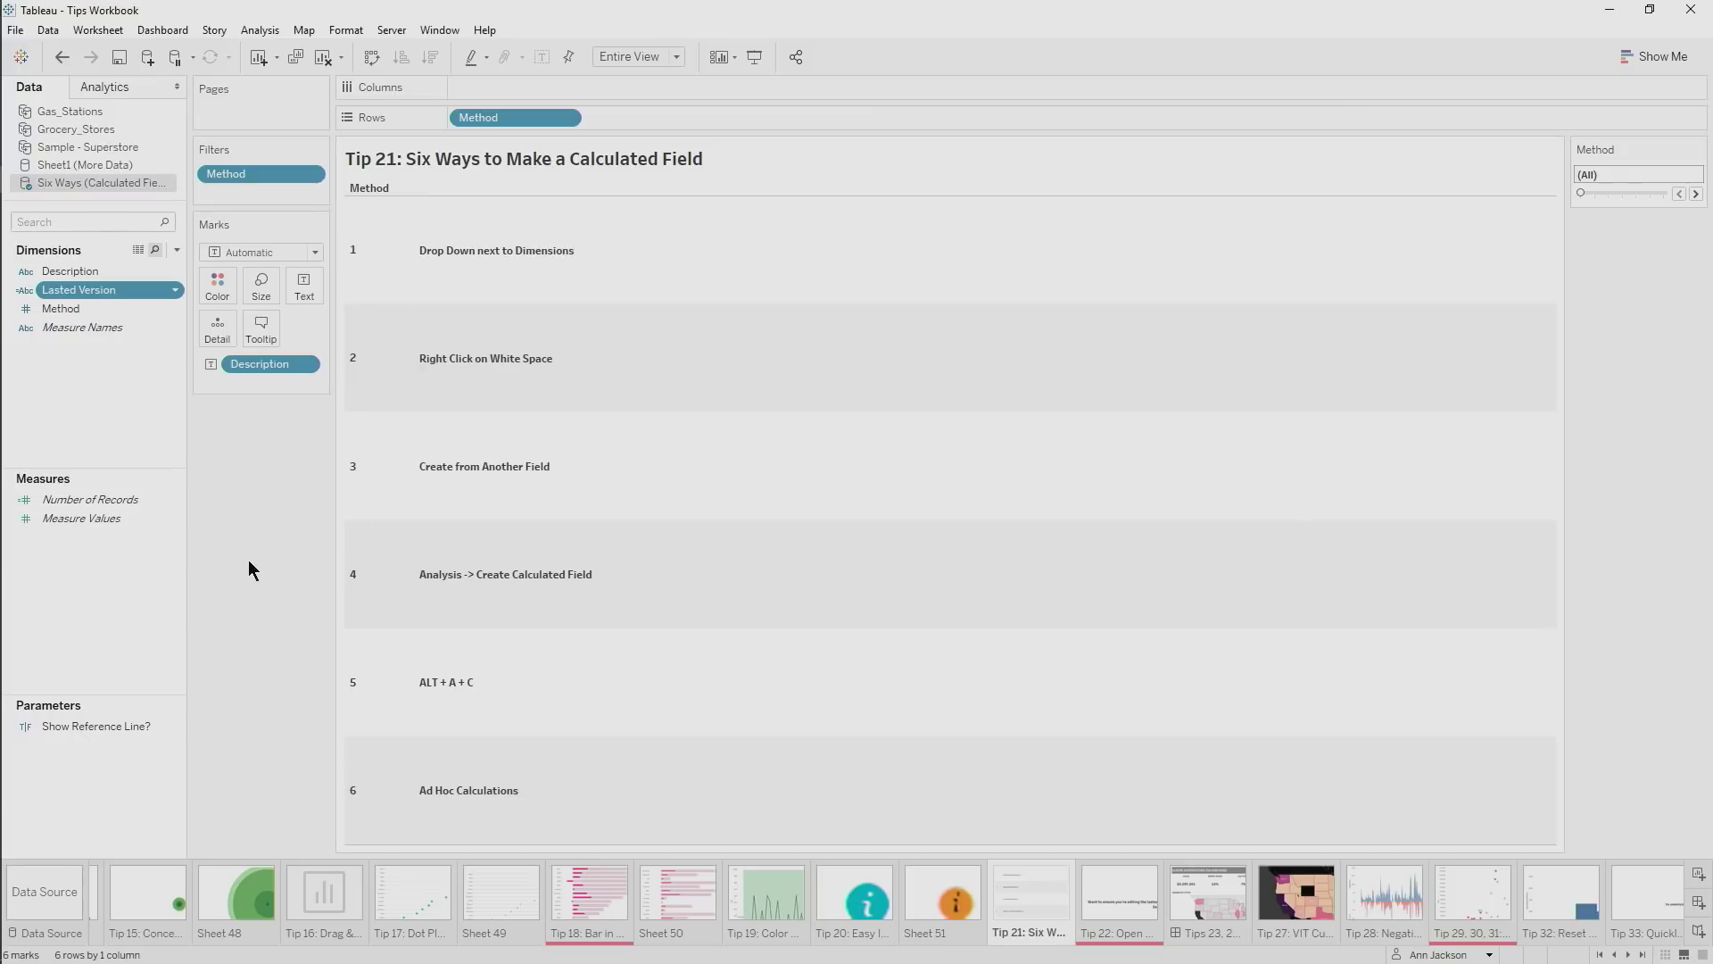
key(alt+a)
key(c)
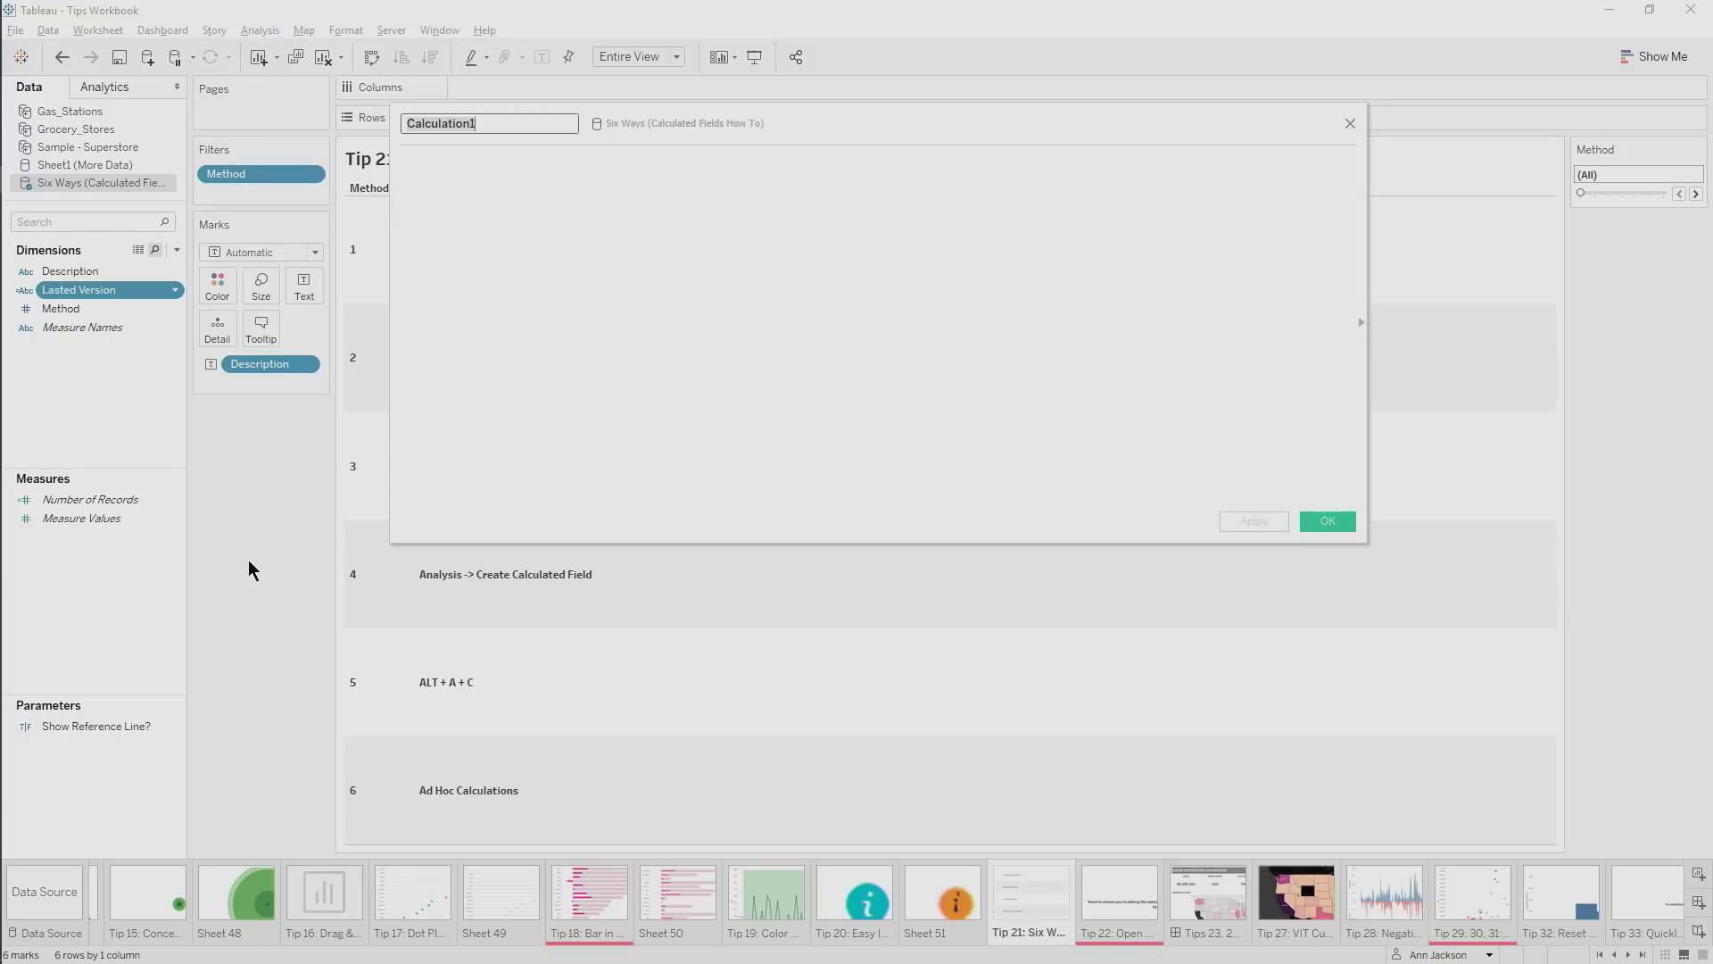
click(1349, 124)
Add the ad hoc calculation 'hello' to Rows after Method, and cancel a further empty ad hoc entry
double_click(800, 121)
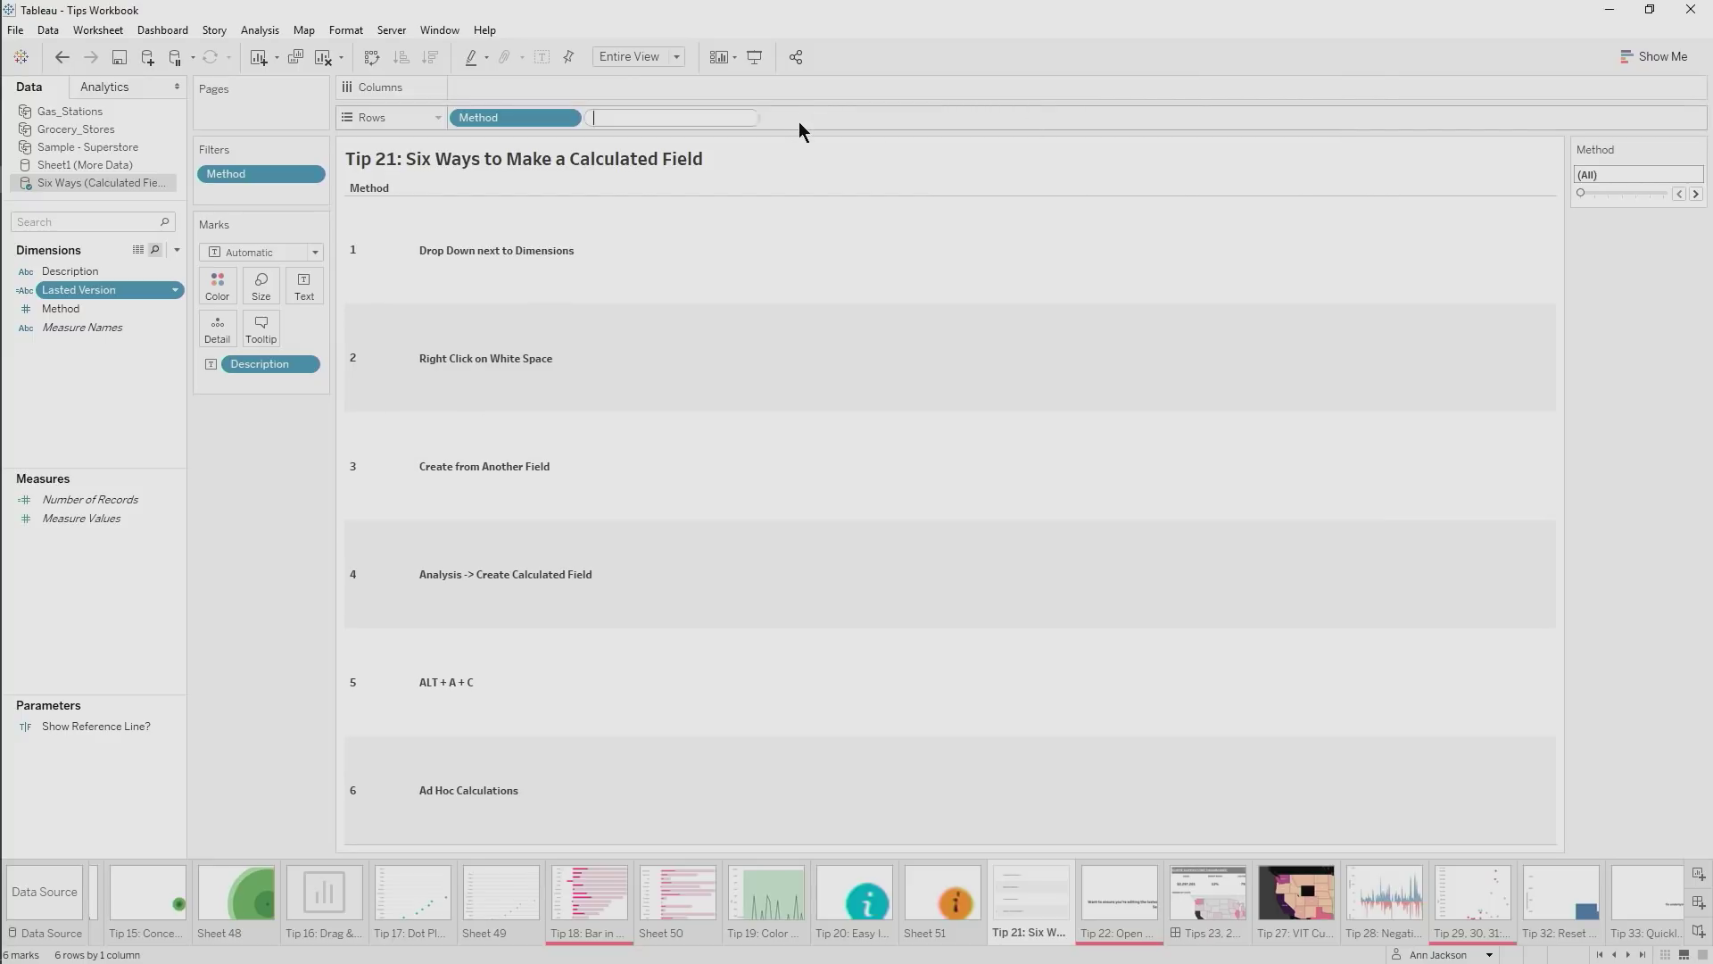
text('hello')
key(Return)
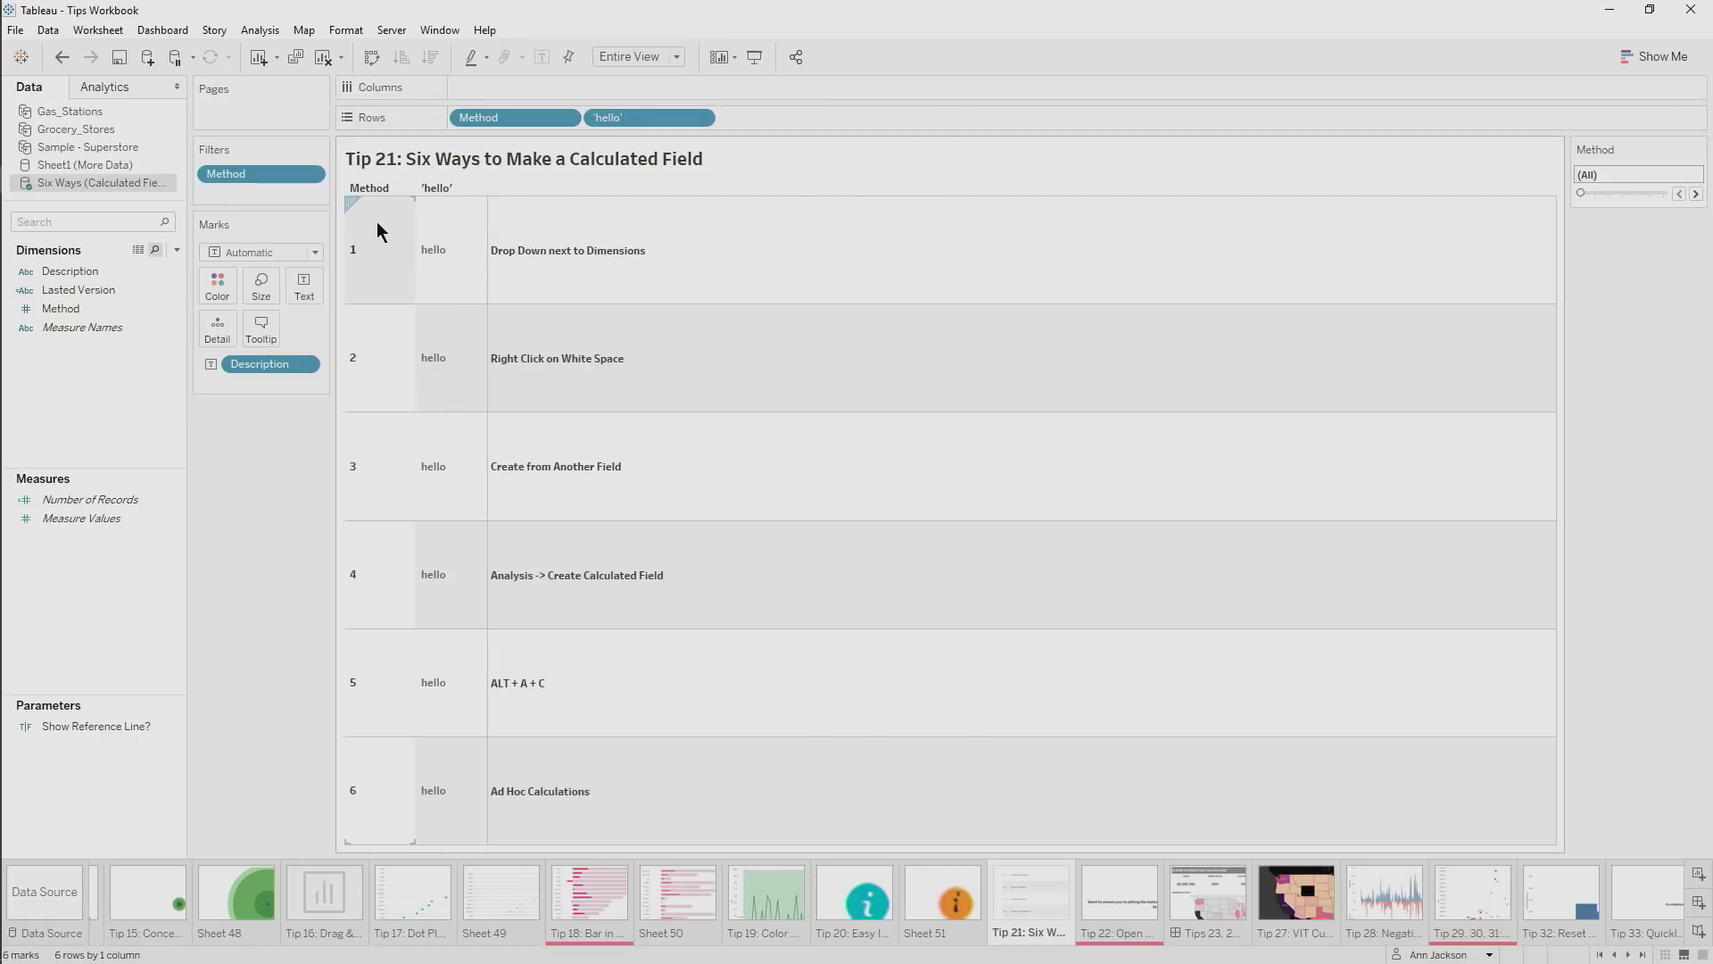
click(437, 118)
click(419, 143)
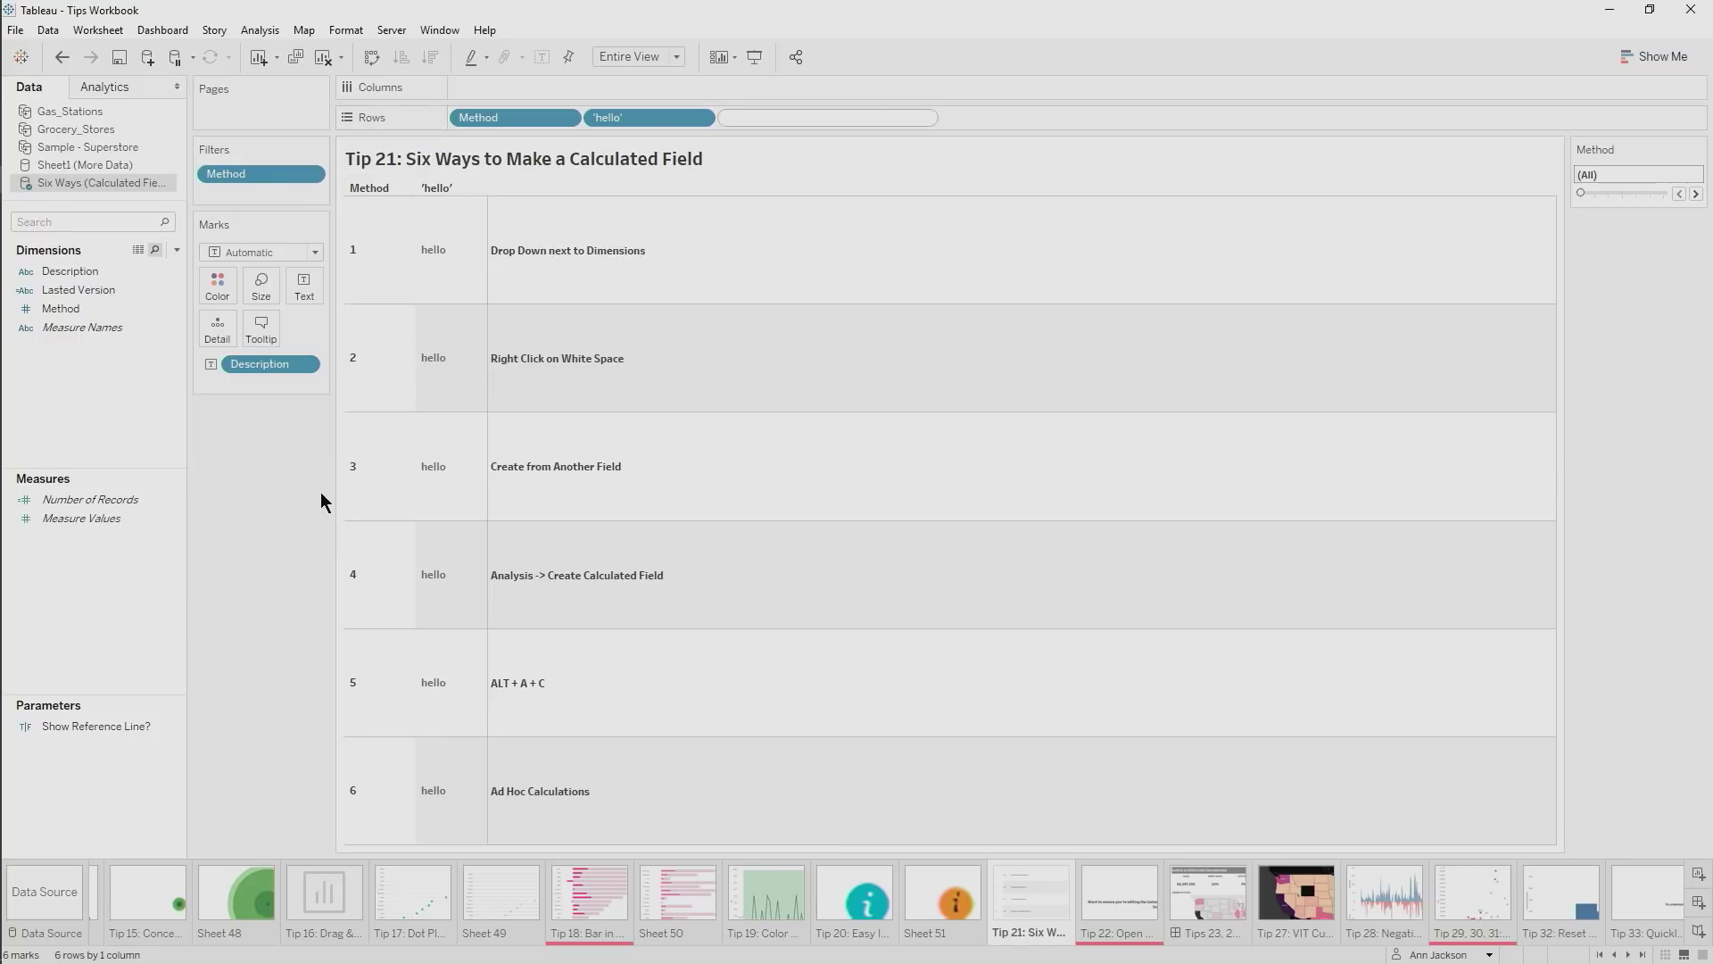
key(Escape)
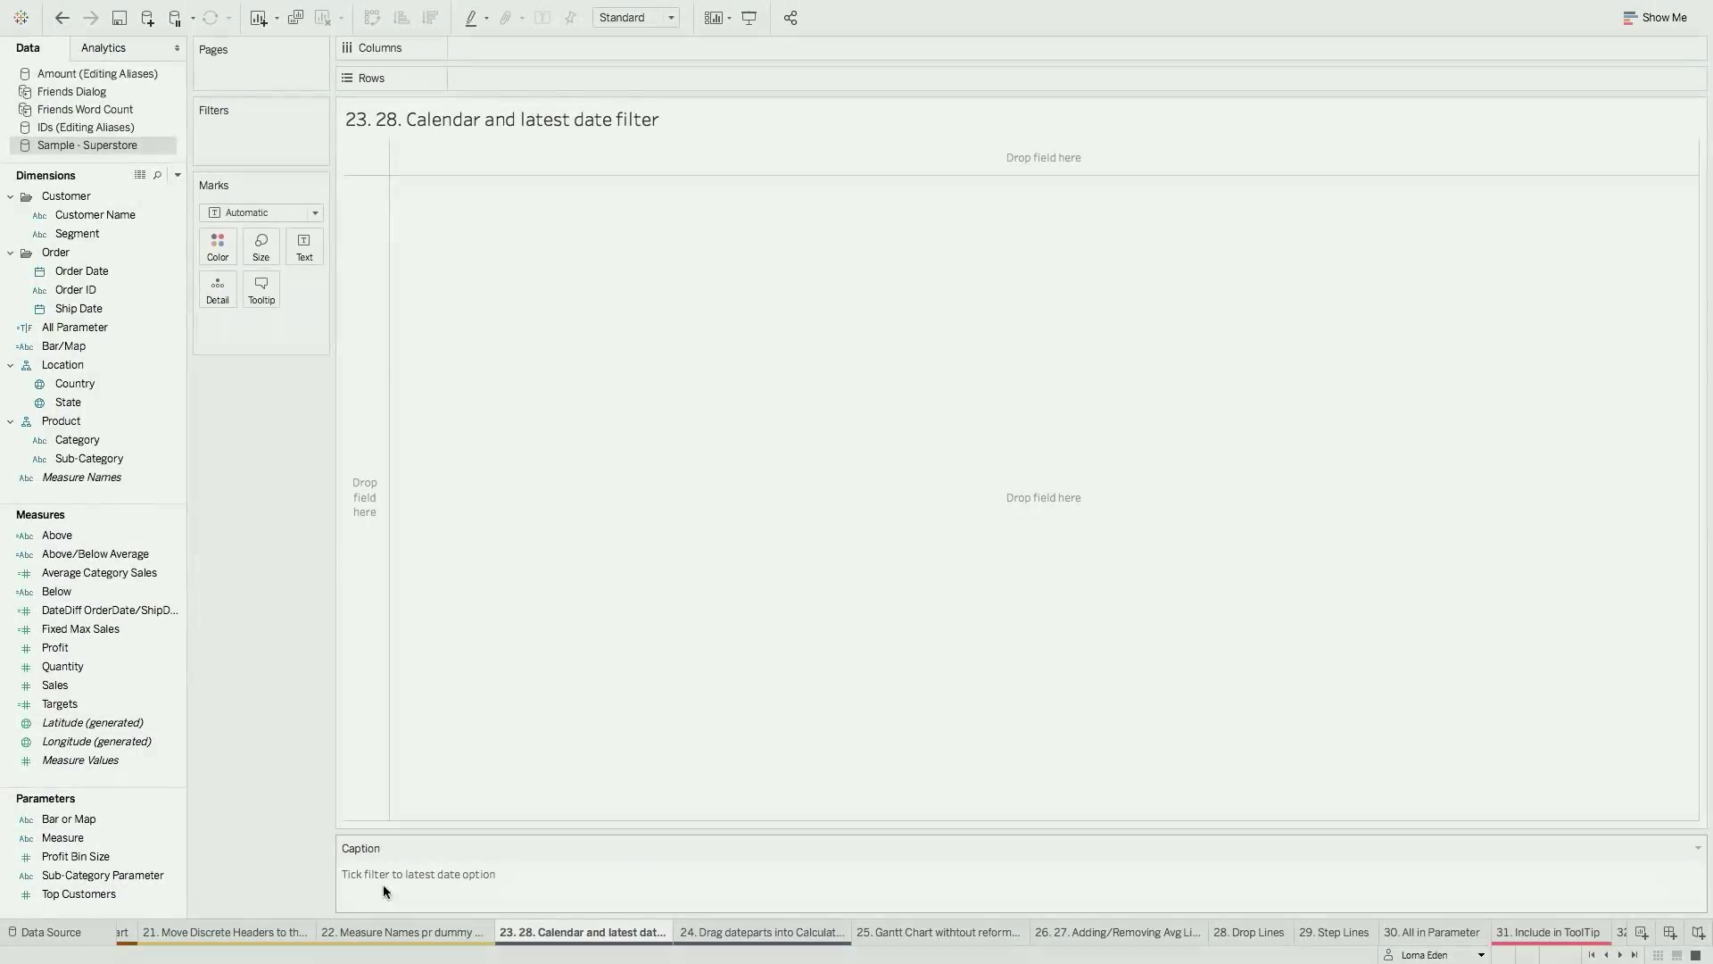
Build a calendar grid with WEEKDAY(Order Date) on Columns and WEEK(Order Date) on Rows
drag(137, 270, 523, 46)
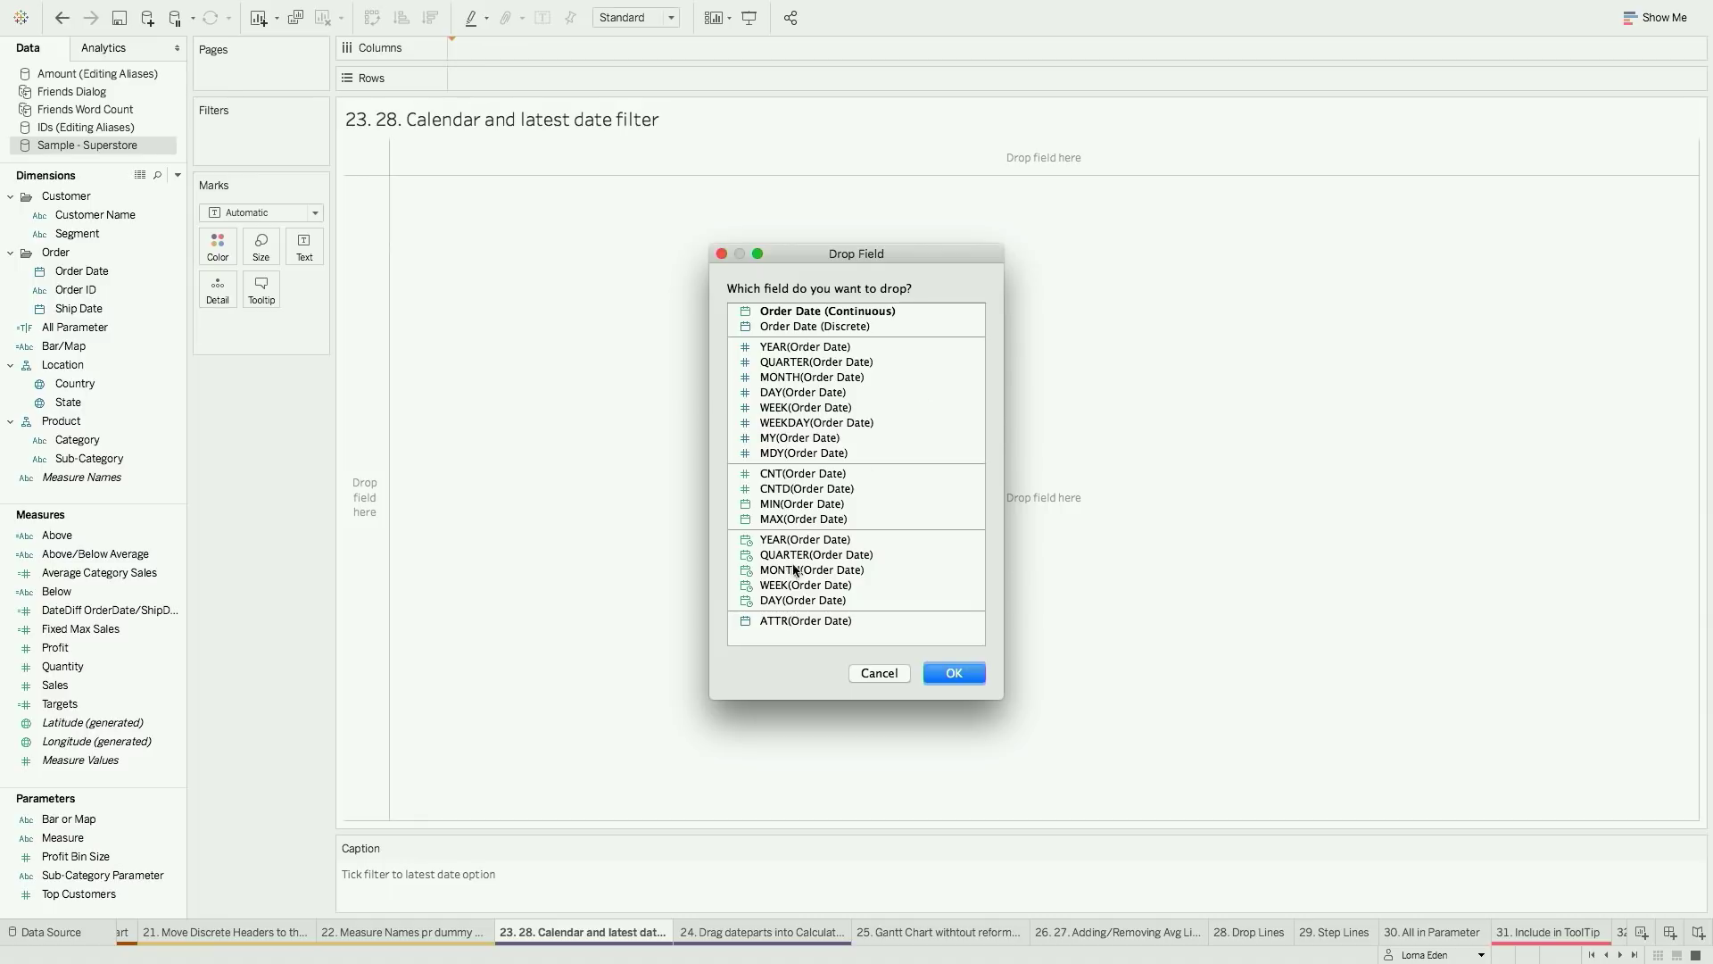
click(788, 425)
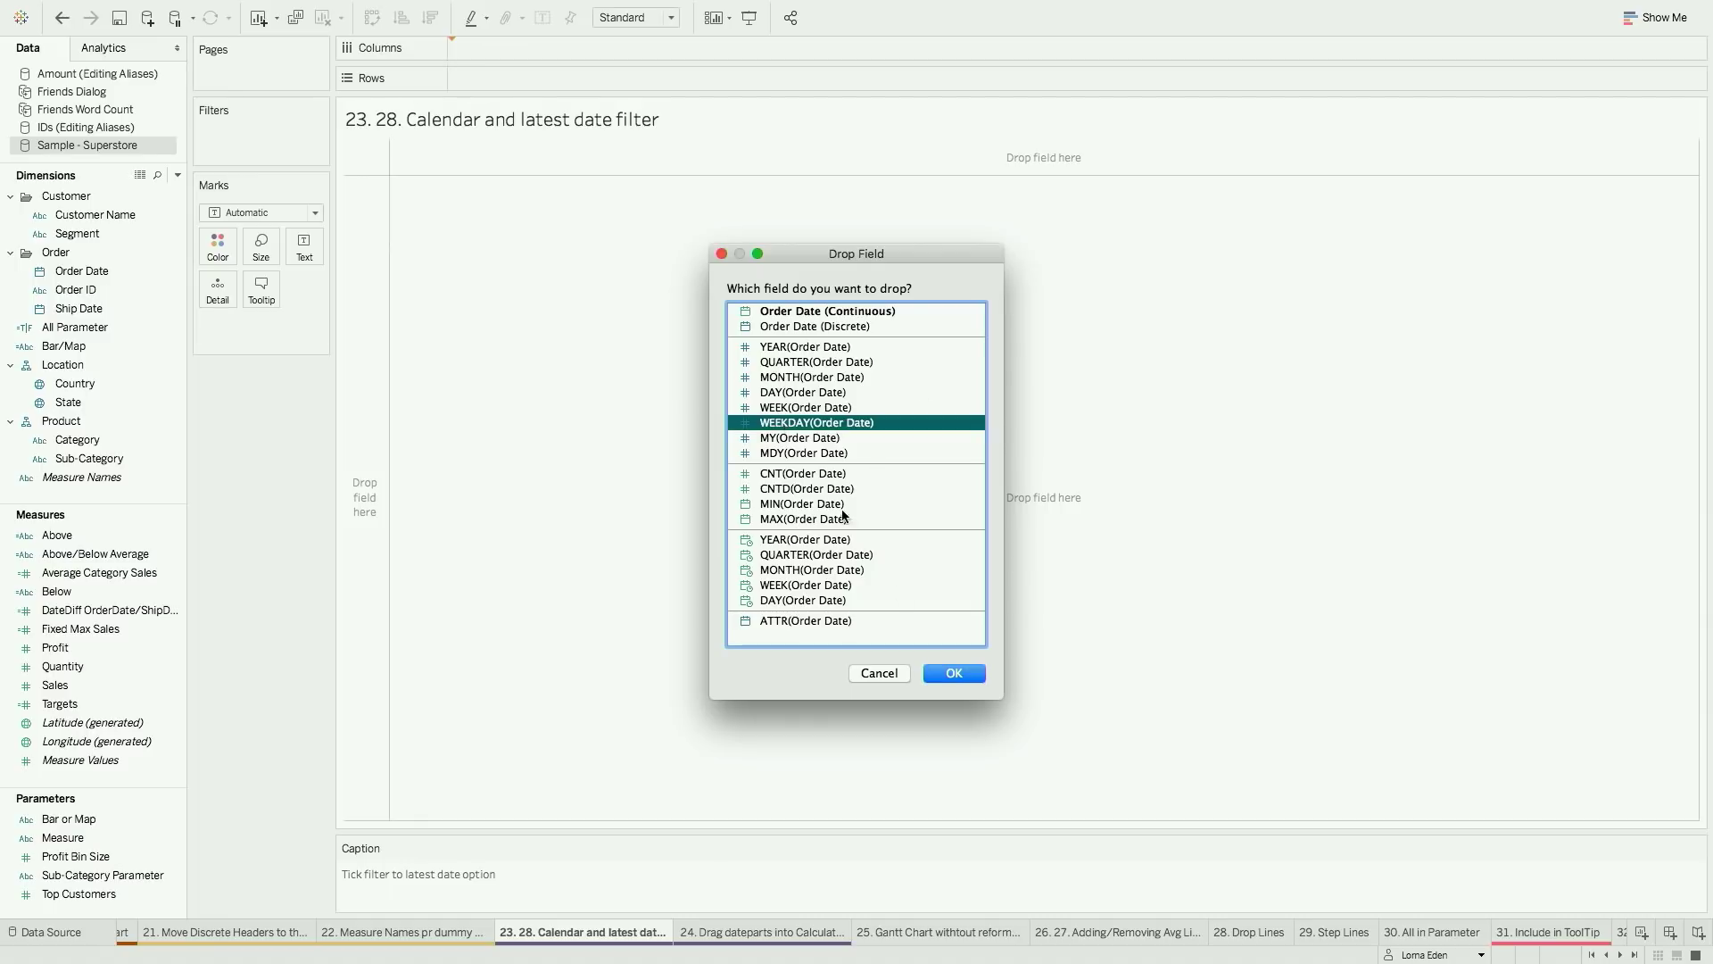
click(950, 673)
click(74, 275)
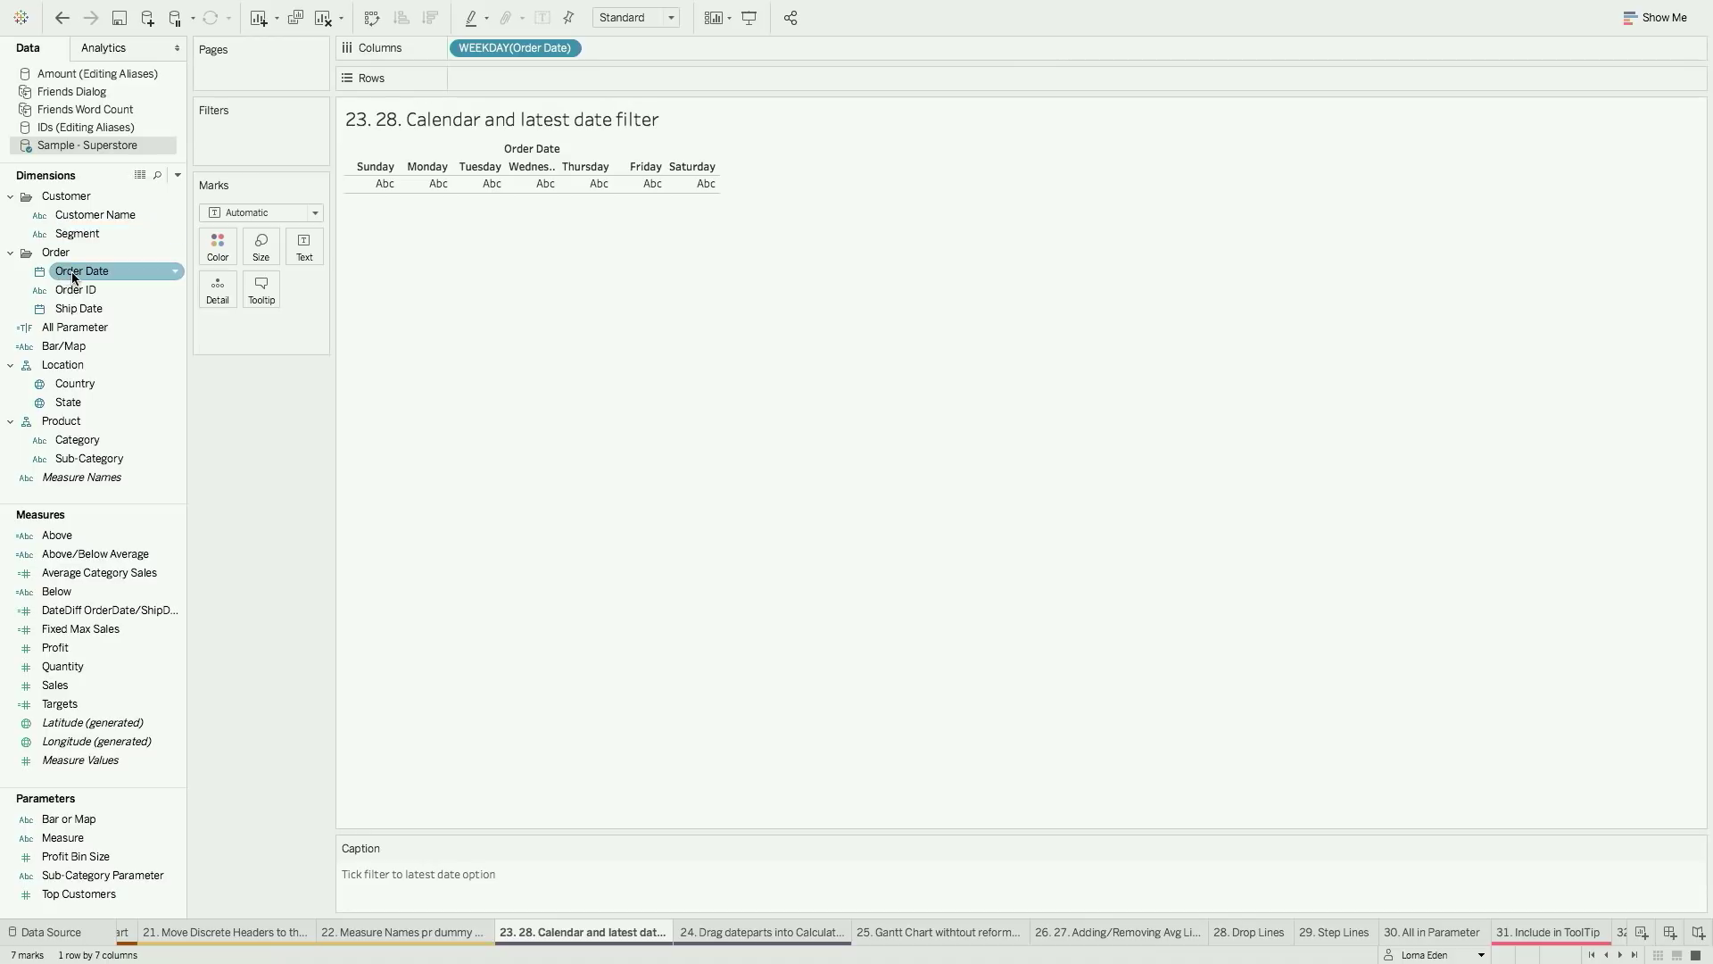
drag(72, 271, 468, 86)
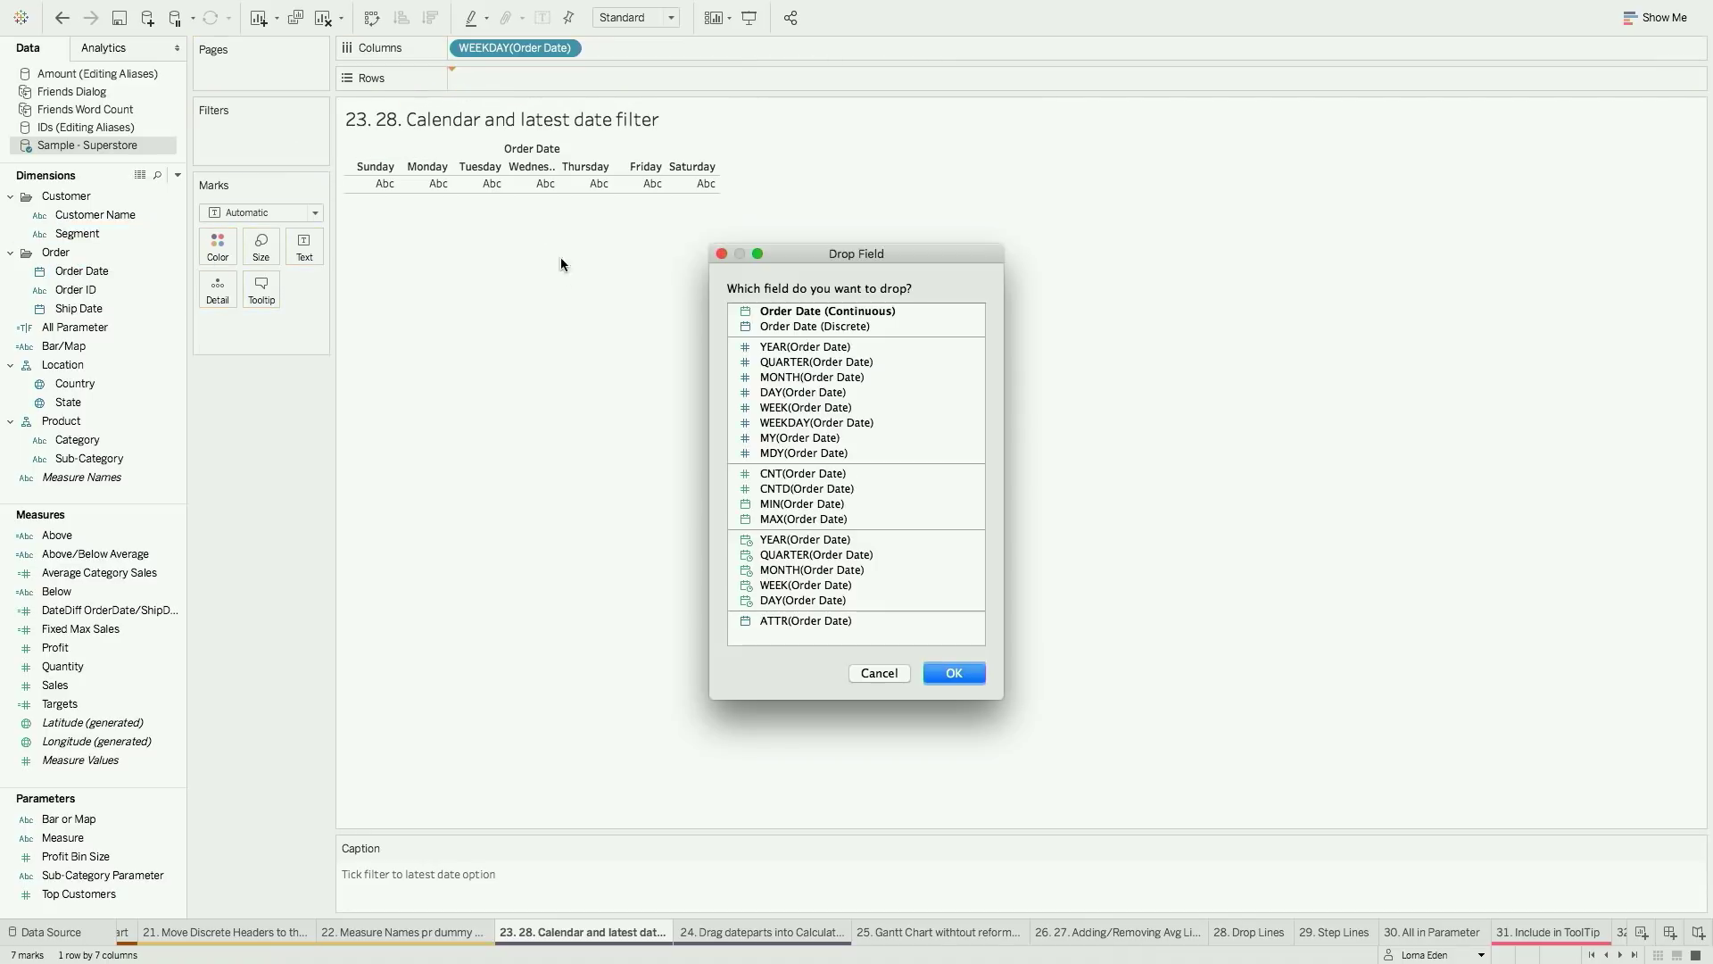
click(808, 409)
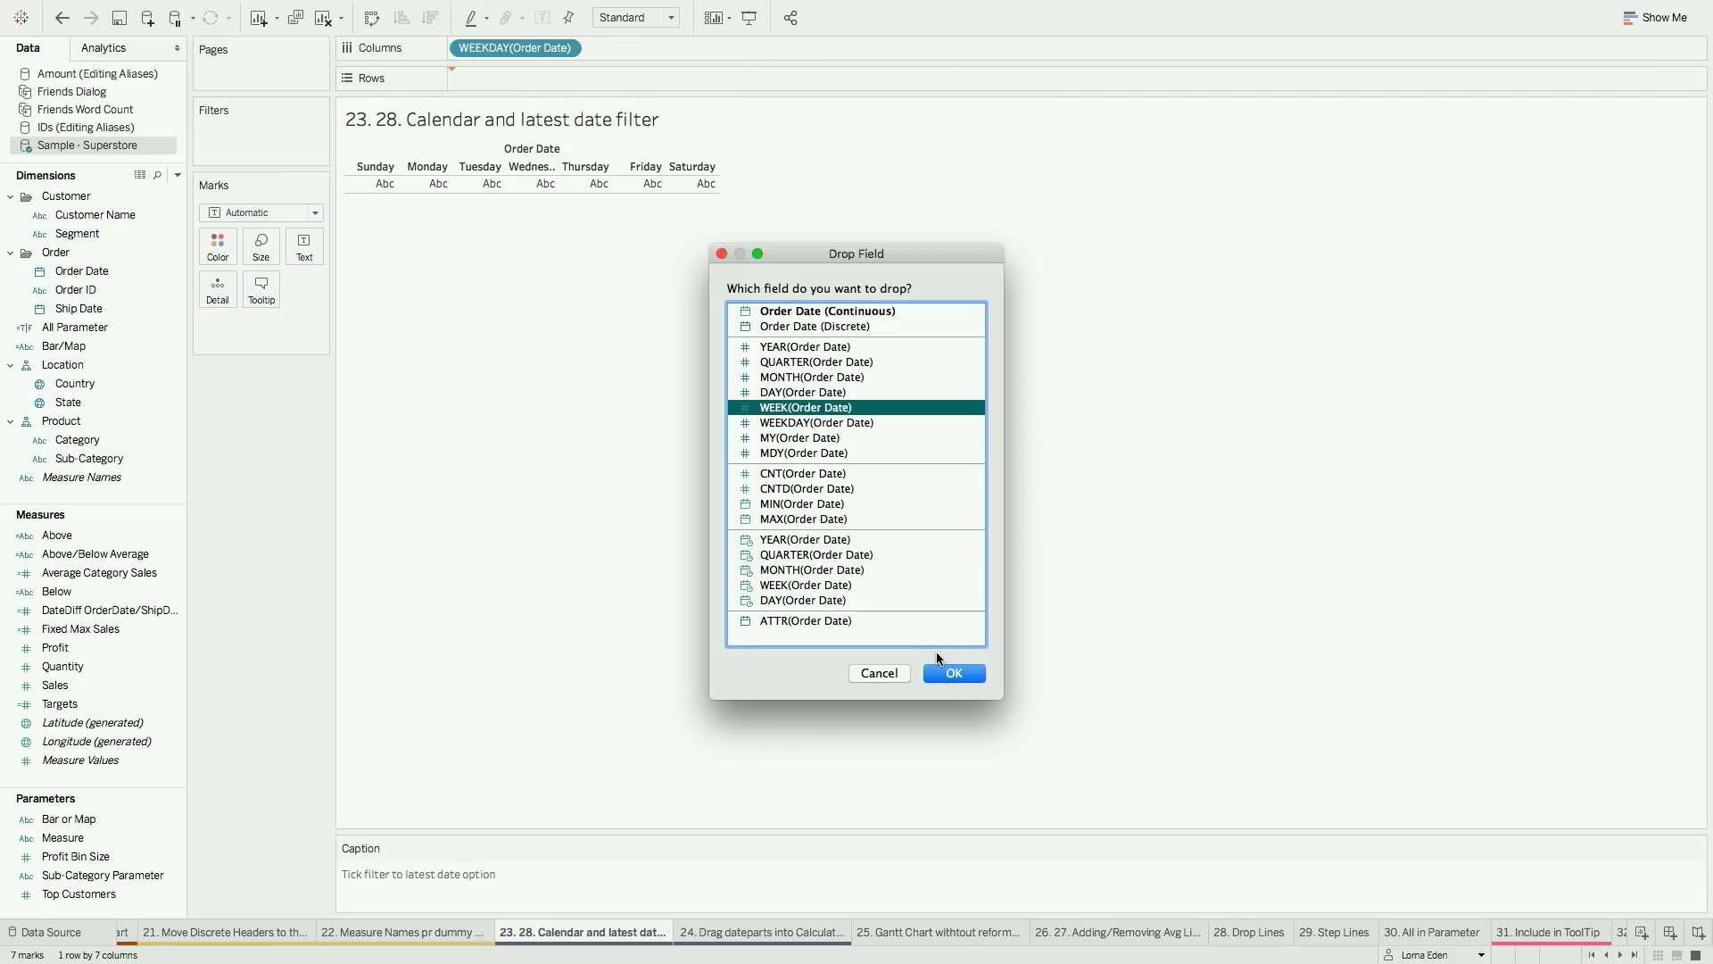
click(944, 672)
Filter the calendar by Month / Year of Order Date, set to the latest date value when the workbook is opened
click(74, 273)
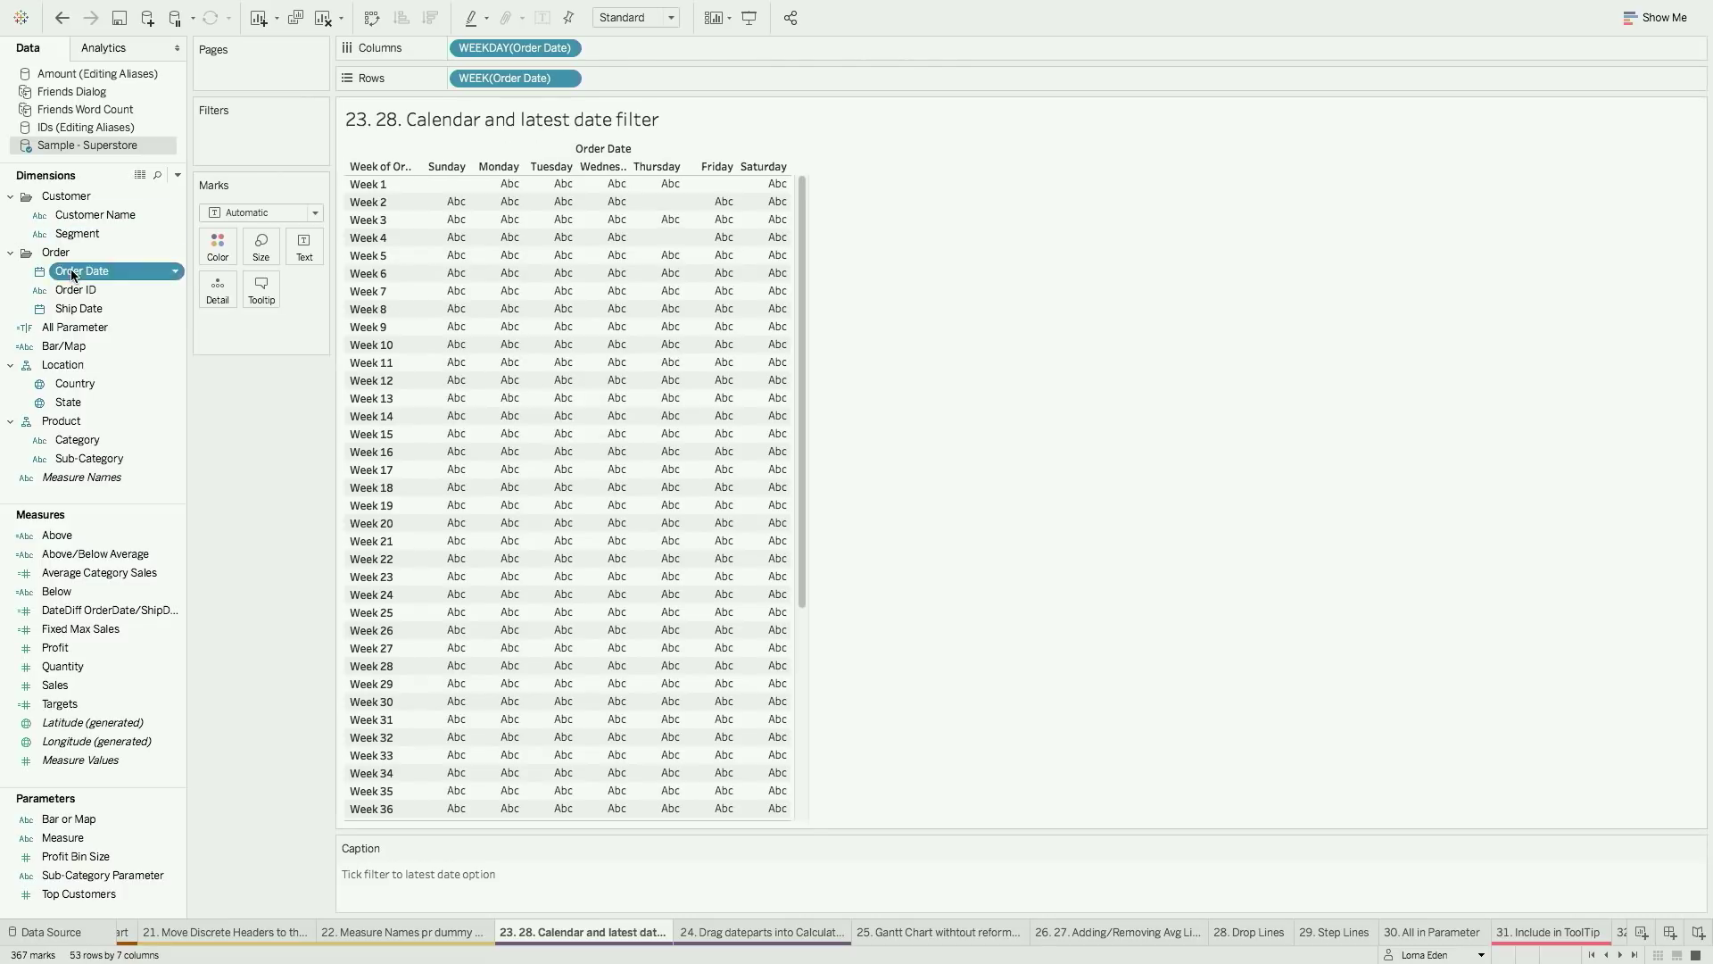
drag(74, 273, 257, 133)
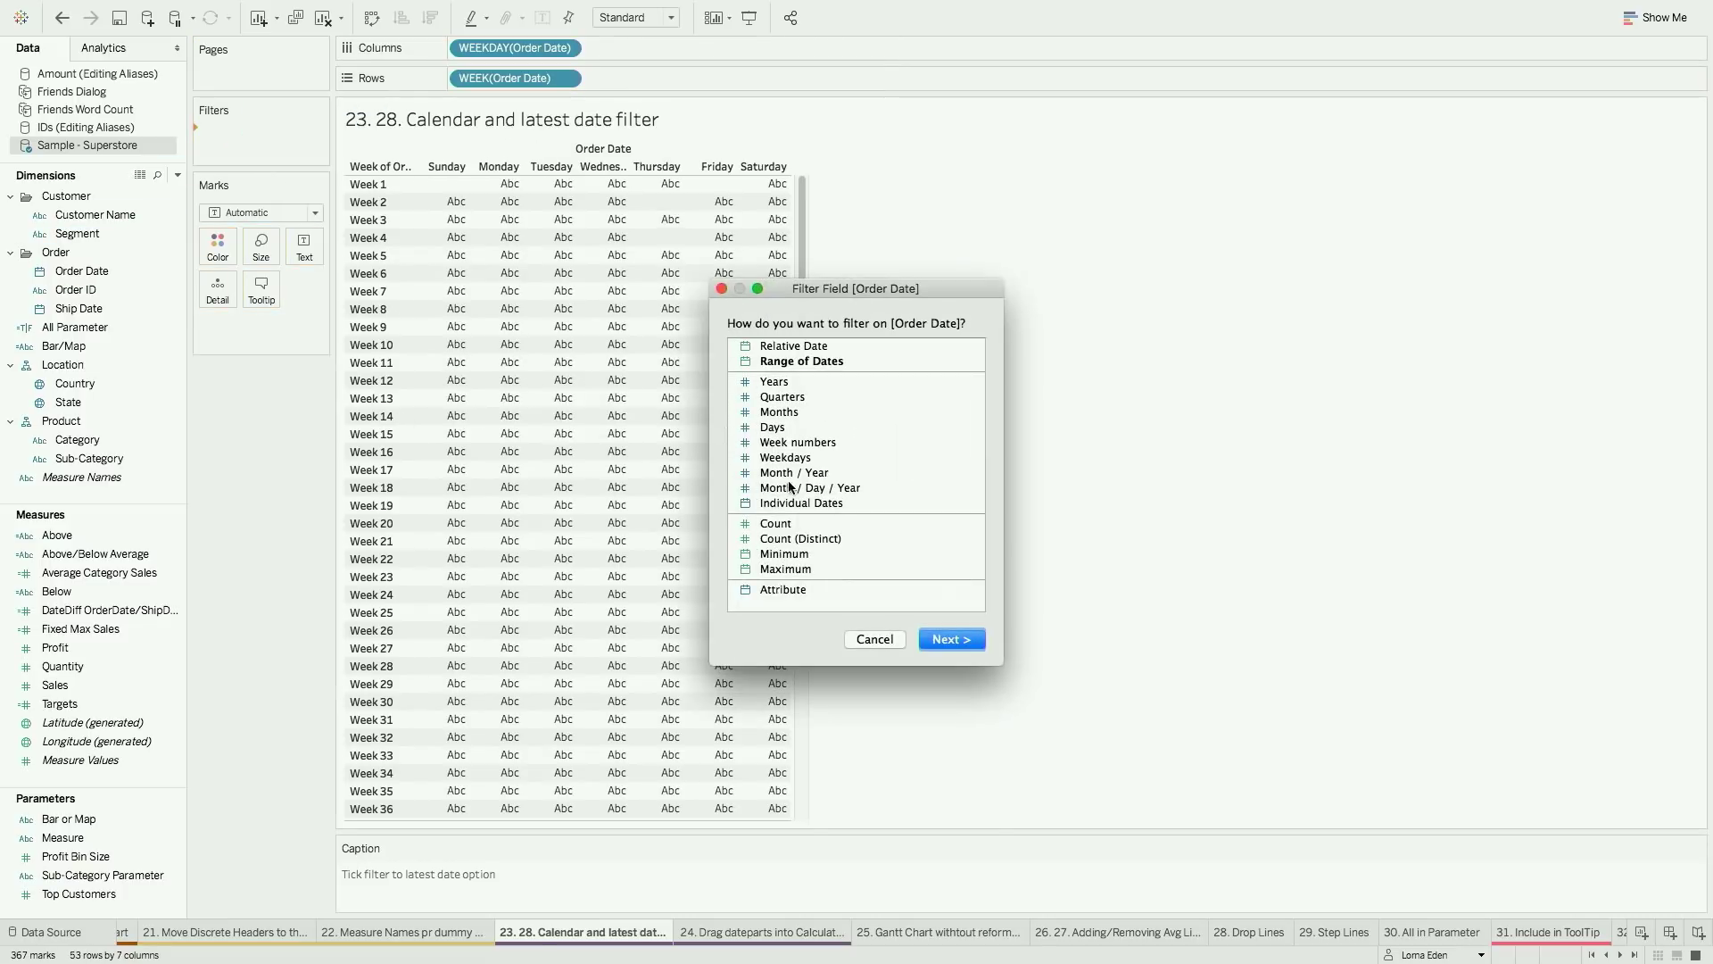
click(788, 475)
click(950, 640)
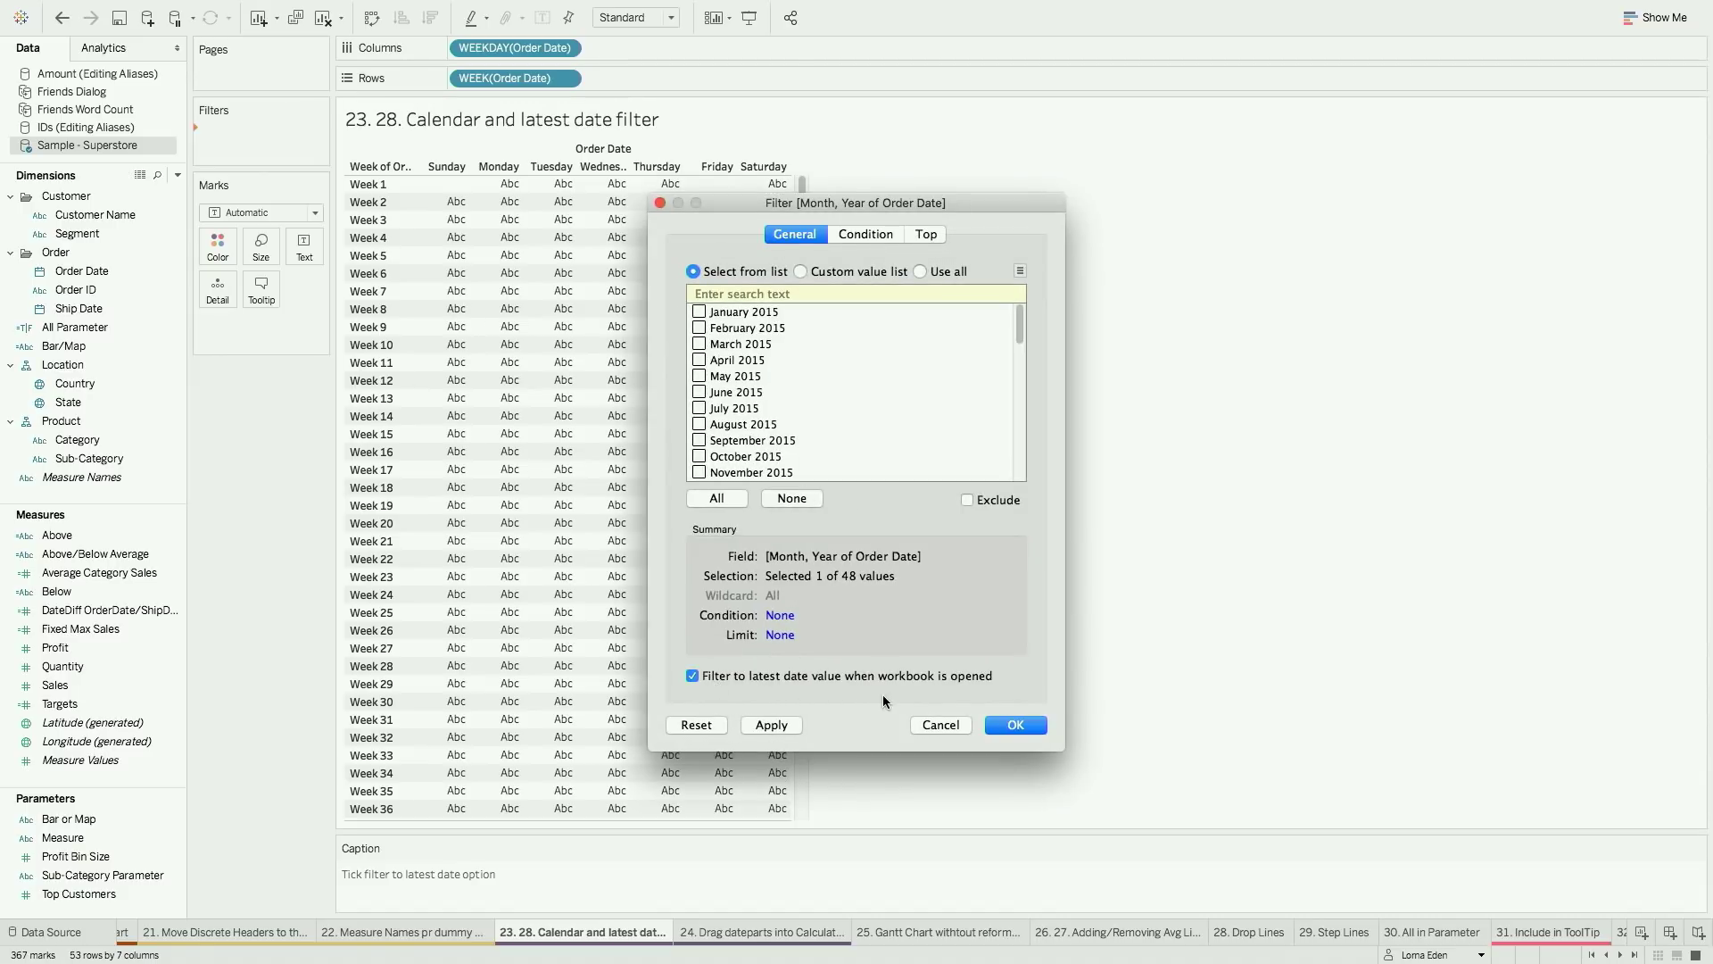
click(1017, 726)
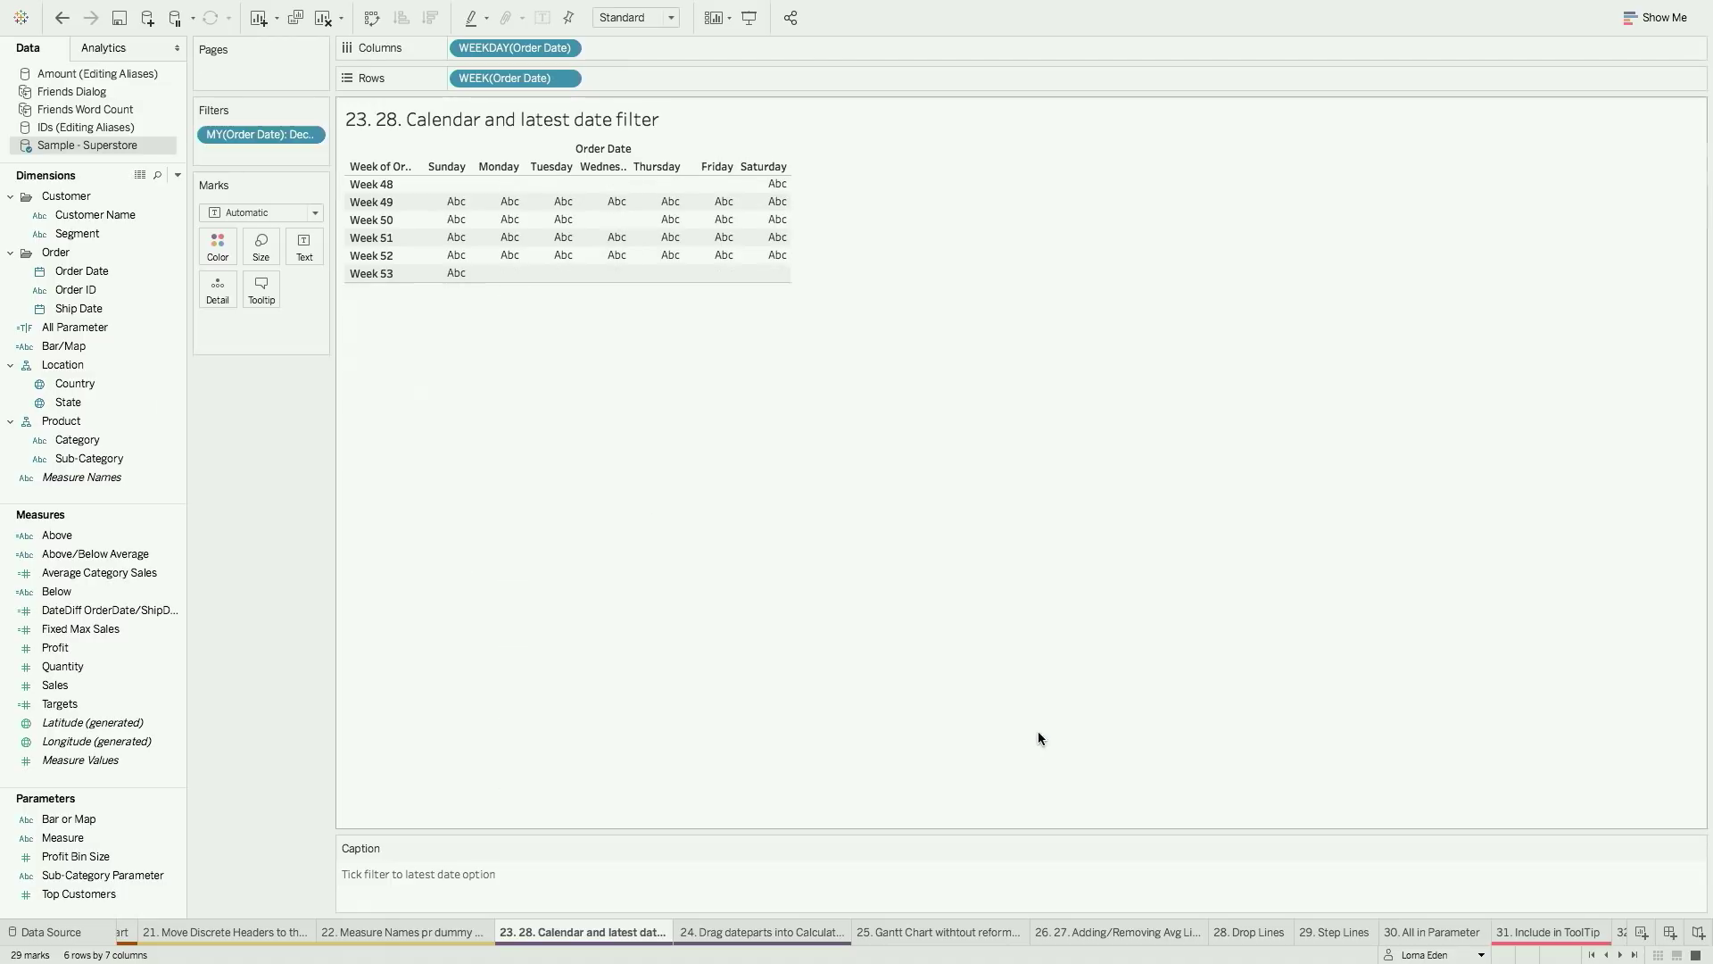
Show the day number in each calendar cell by placing DAY(Order Date) on Text
click(128, 289)
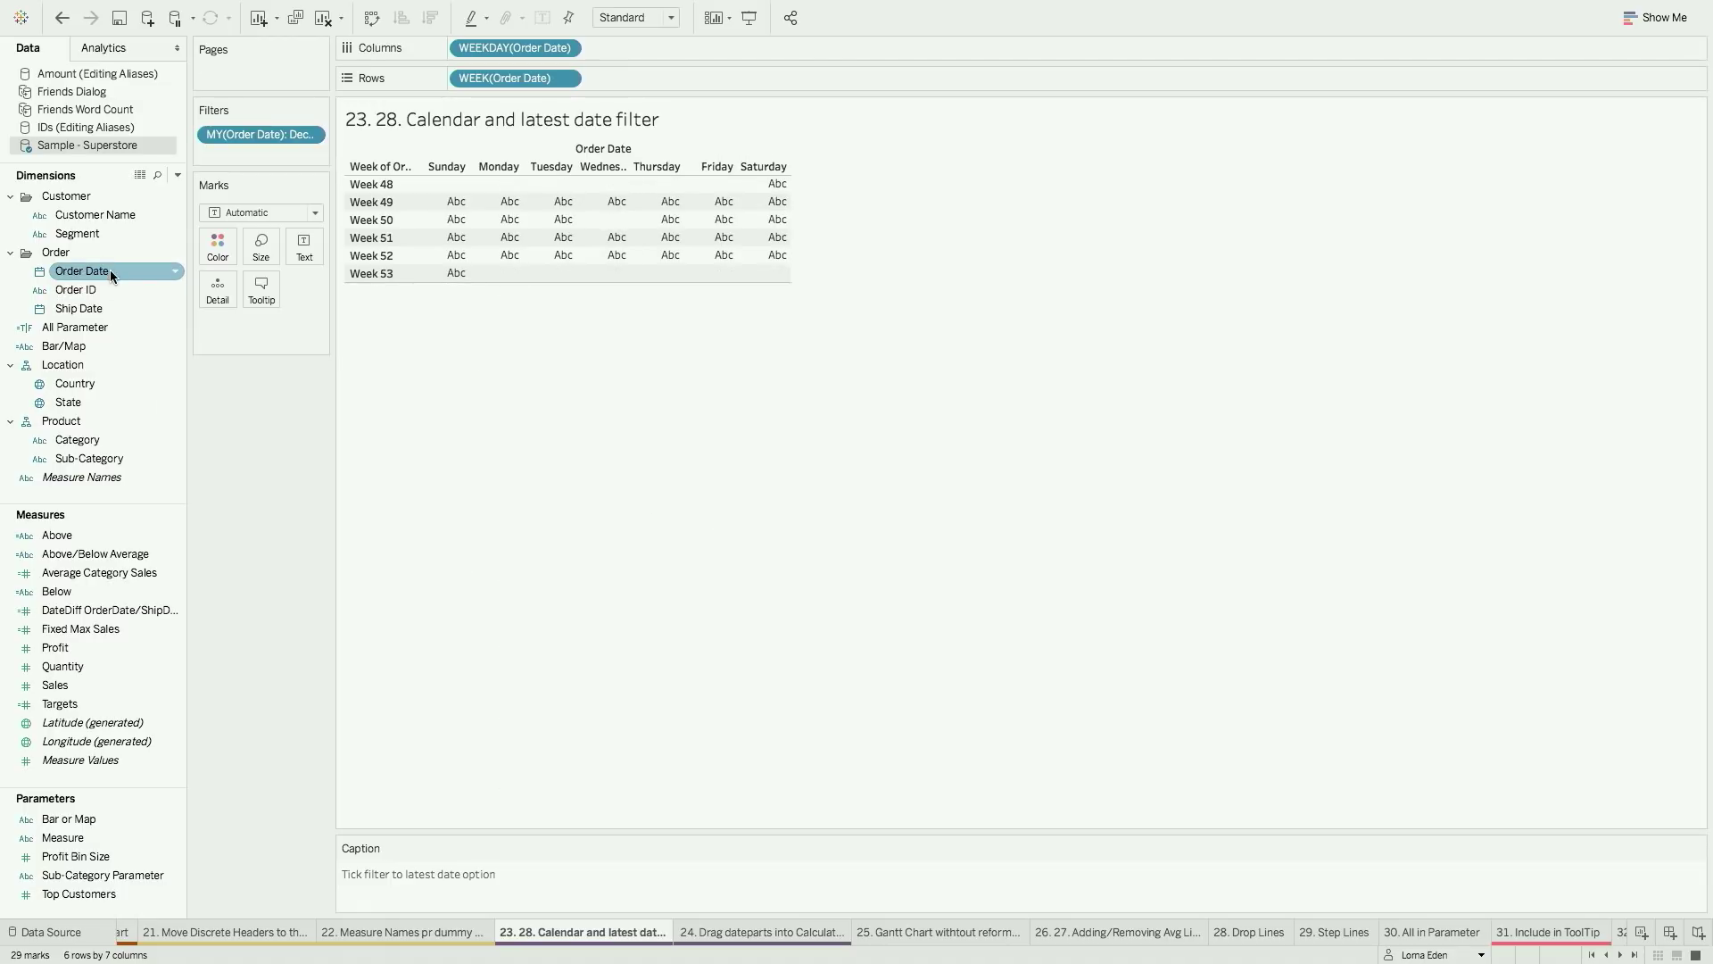
drag(110, 270, 320, 261)
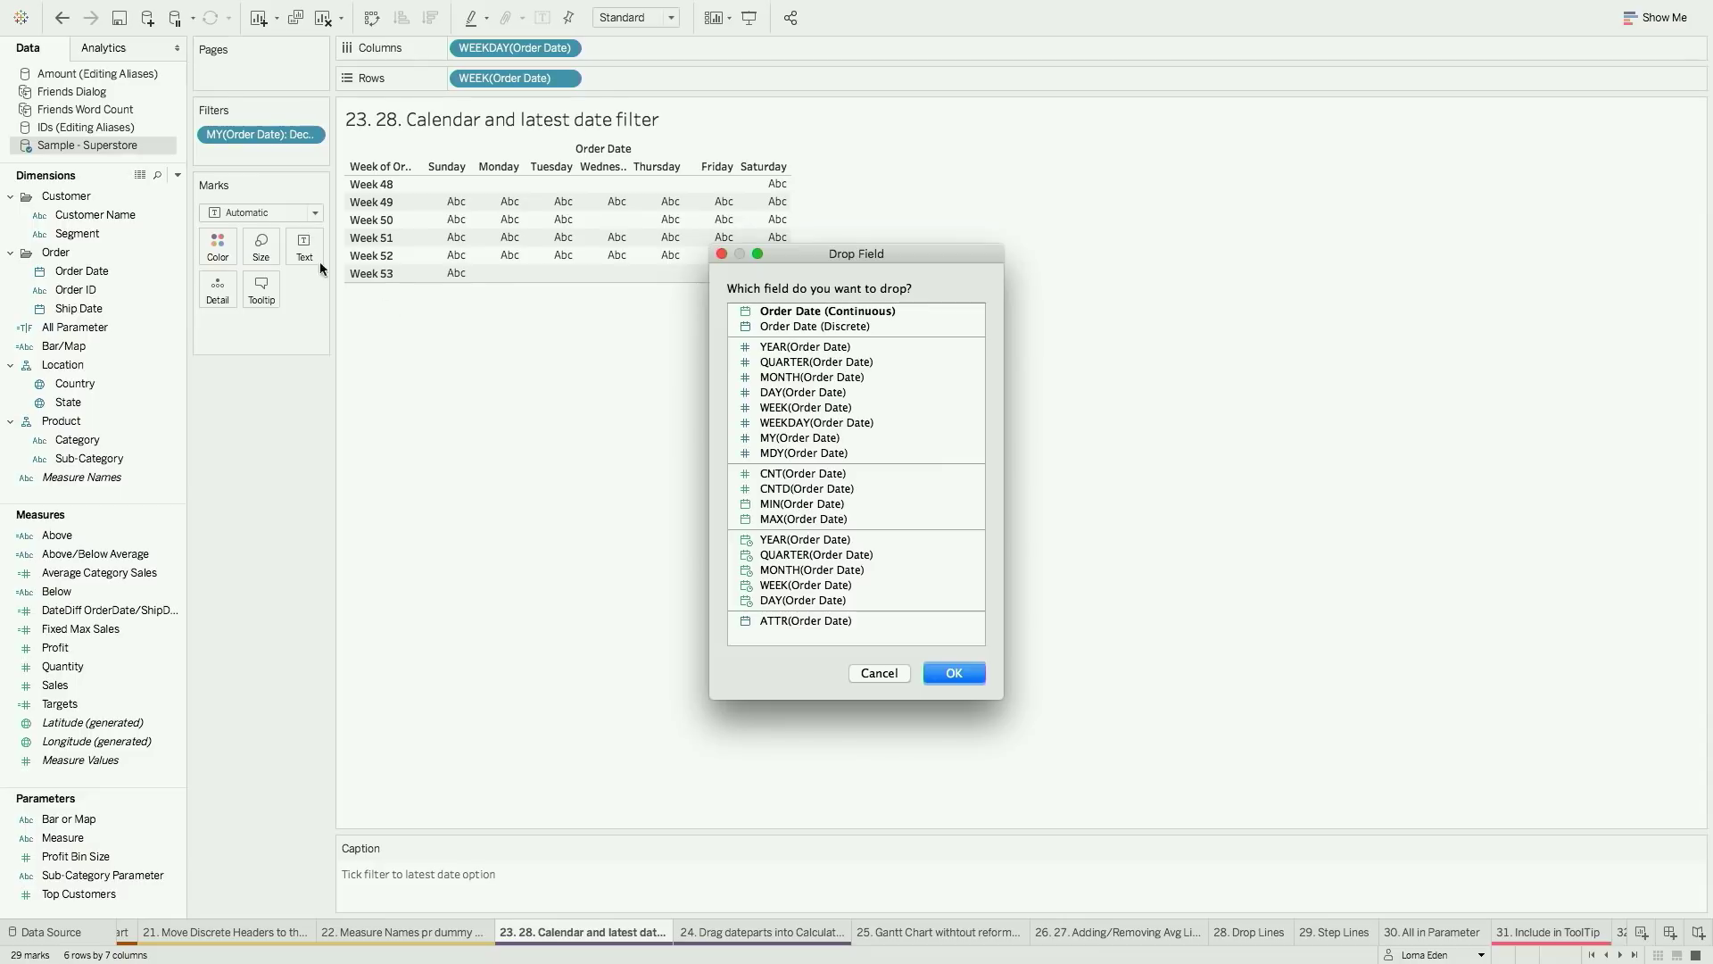
click(822, 392)
click(932, 672)
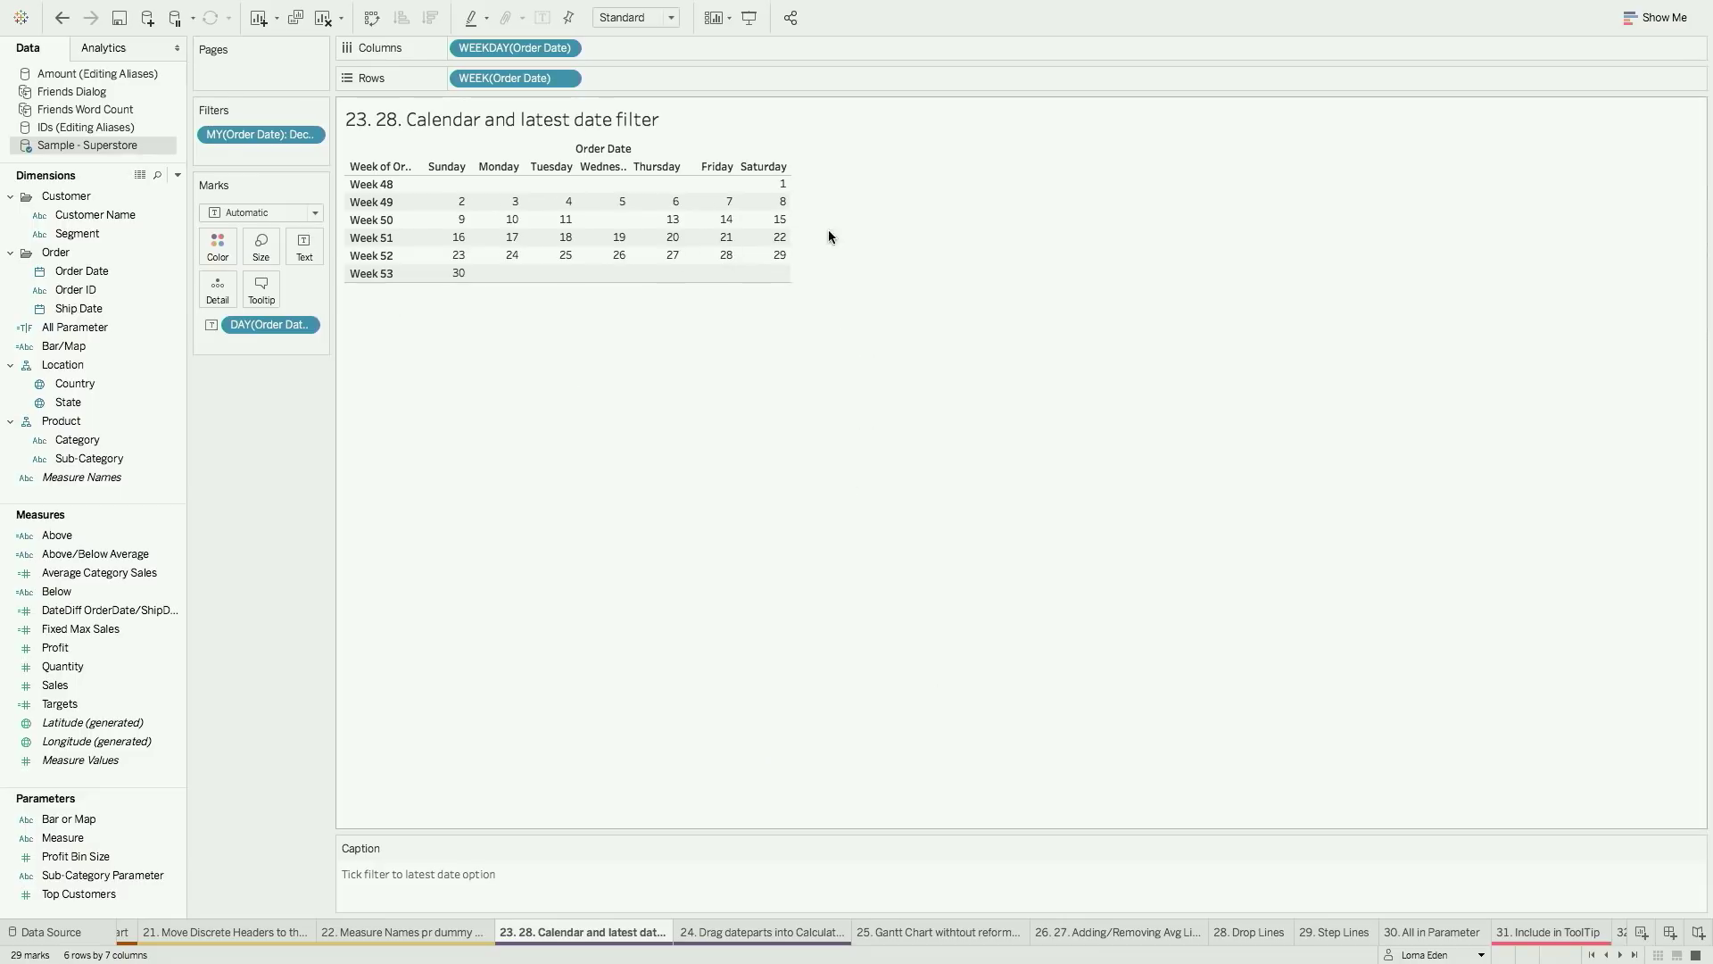
Fit the calendar to Entire View
click(637, 9)
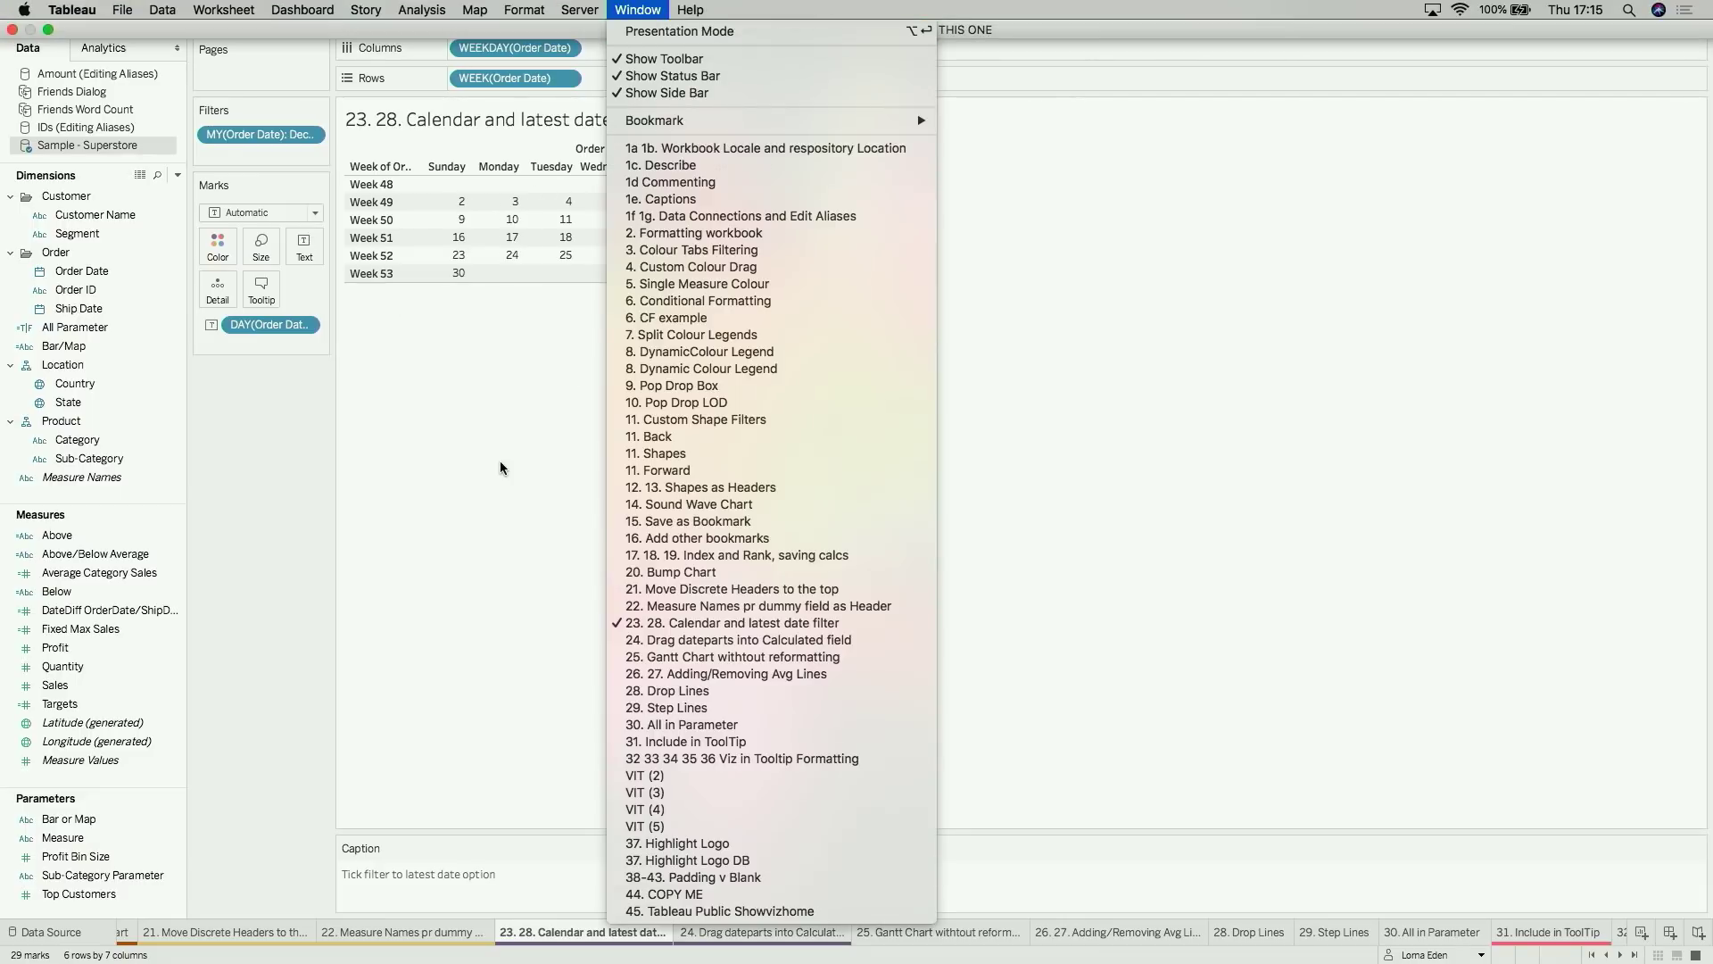
click(603, 28)
click(625, 18)
click(614, 89)
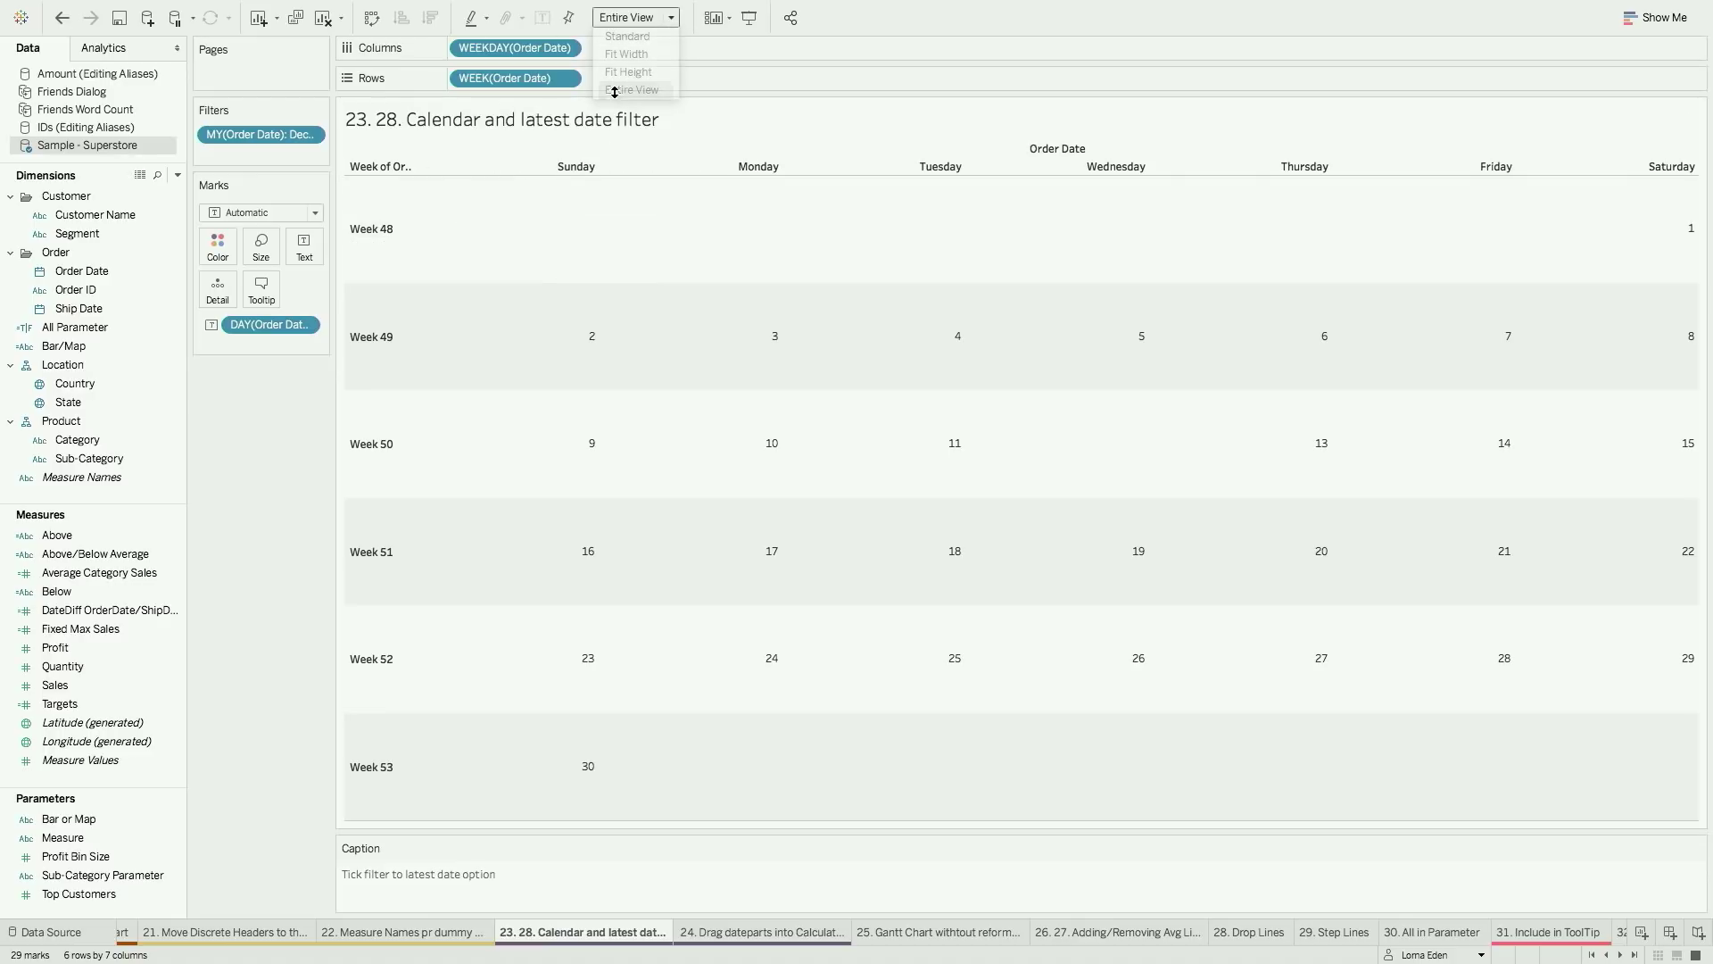
Color the calendar cells by Sales and change the mark type to Square
drag(54, 684, 220, 247)
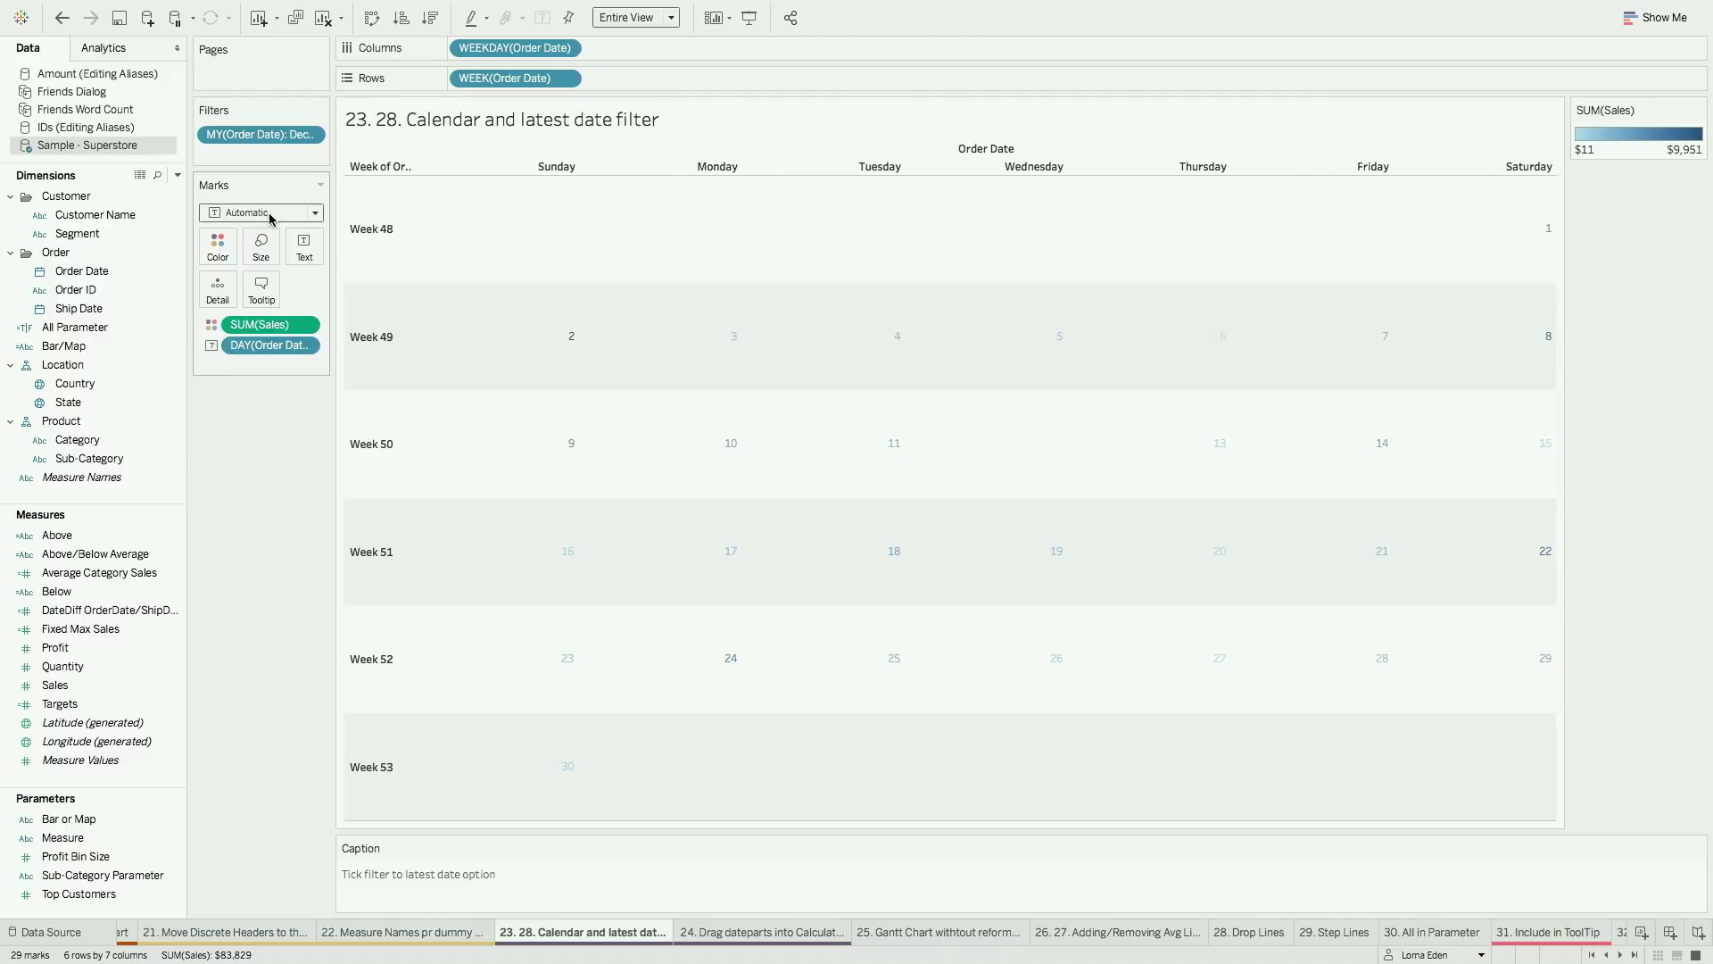
click(271, 218)
click(252, 307)
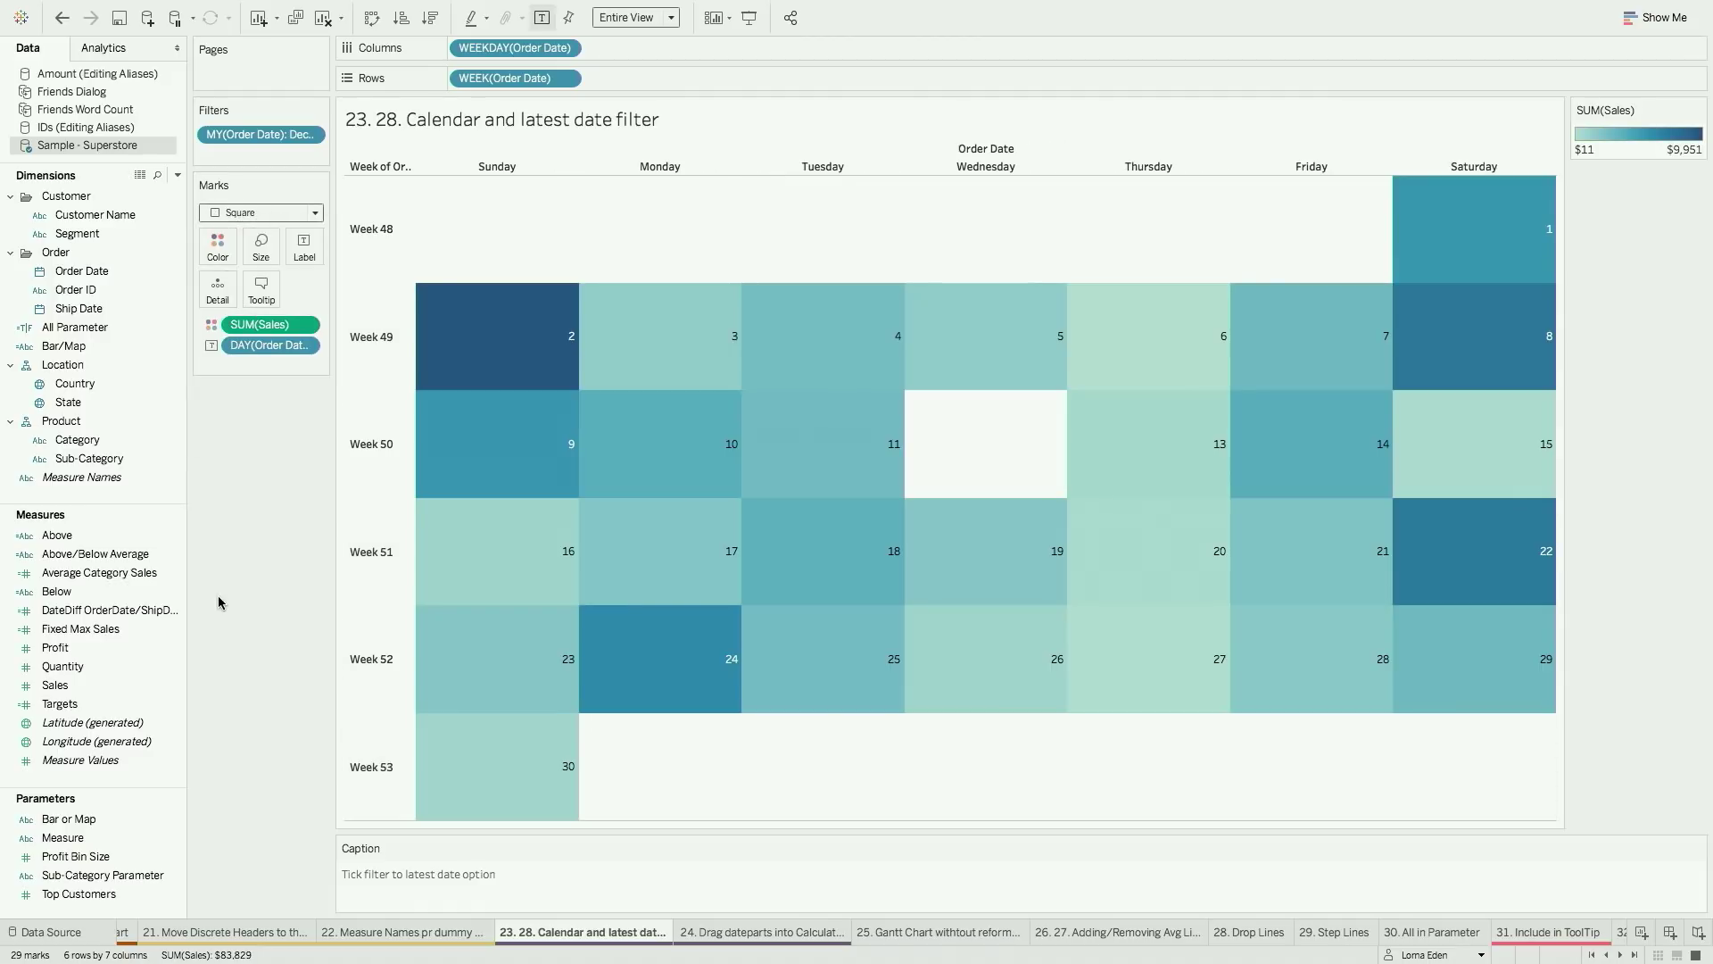
On sheet 24, start a calculated field from the WEEKDAY(Order Date) pill on Columns, and close the editor without saving
click(730, 933)
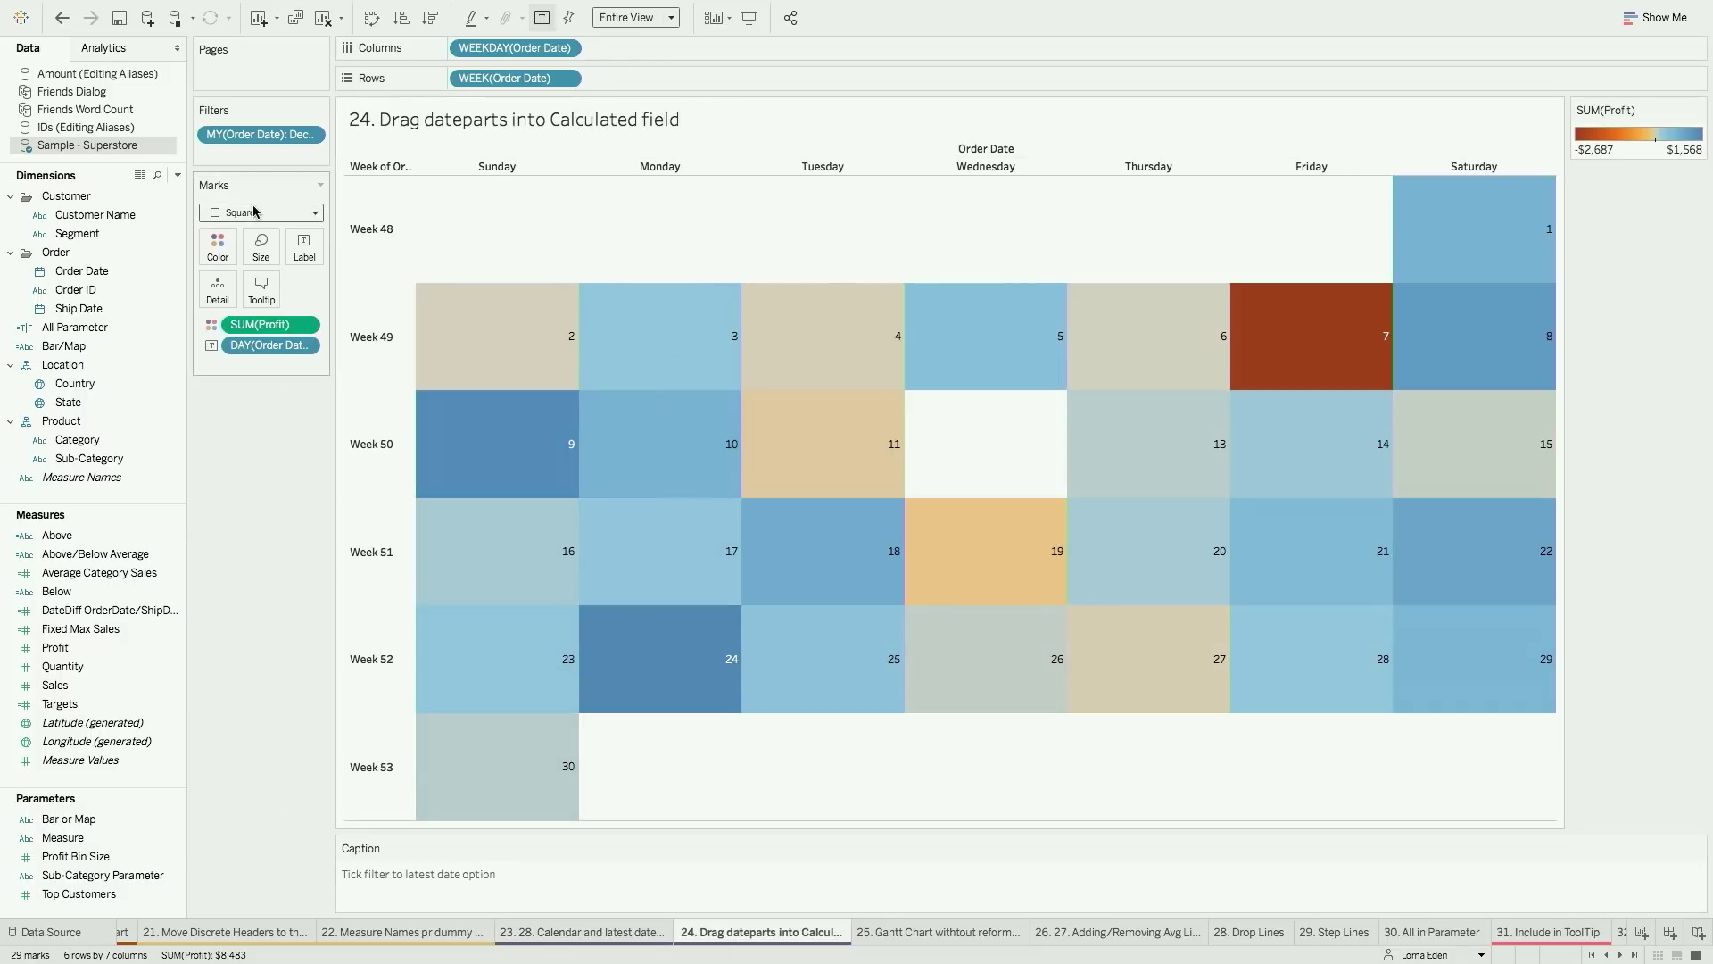
click(179, 176)
click(183, 191)
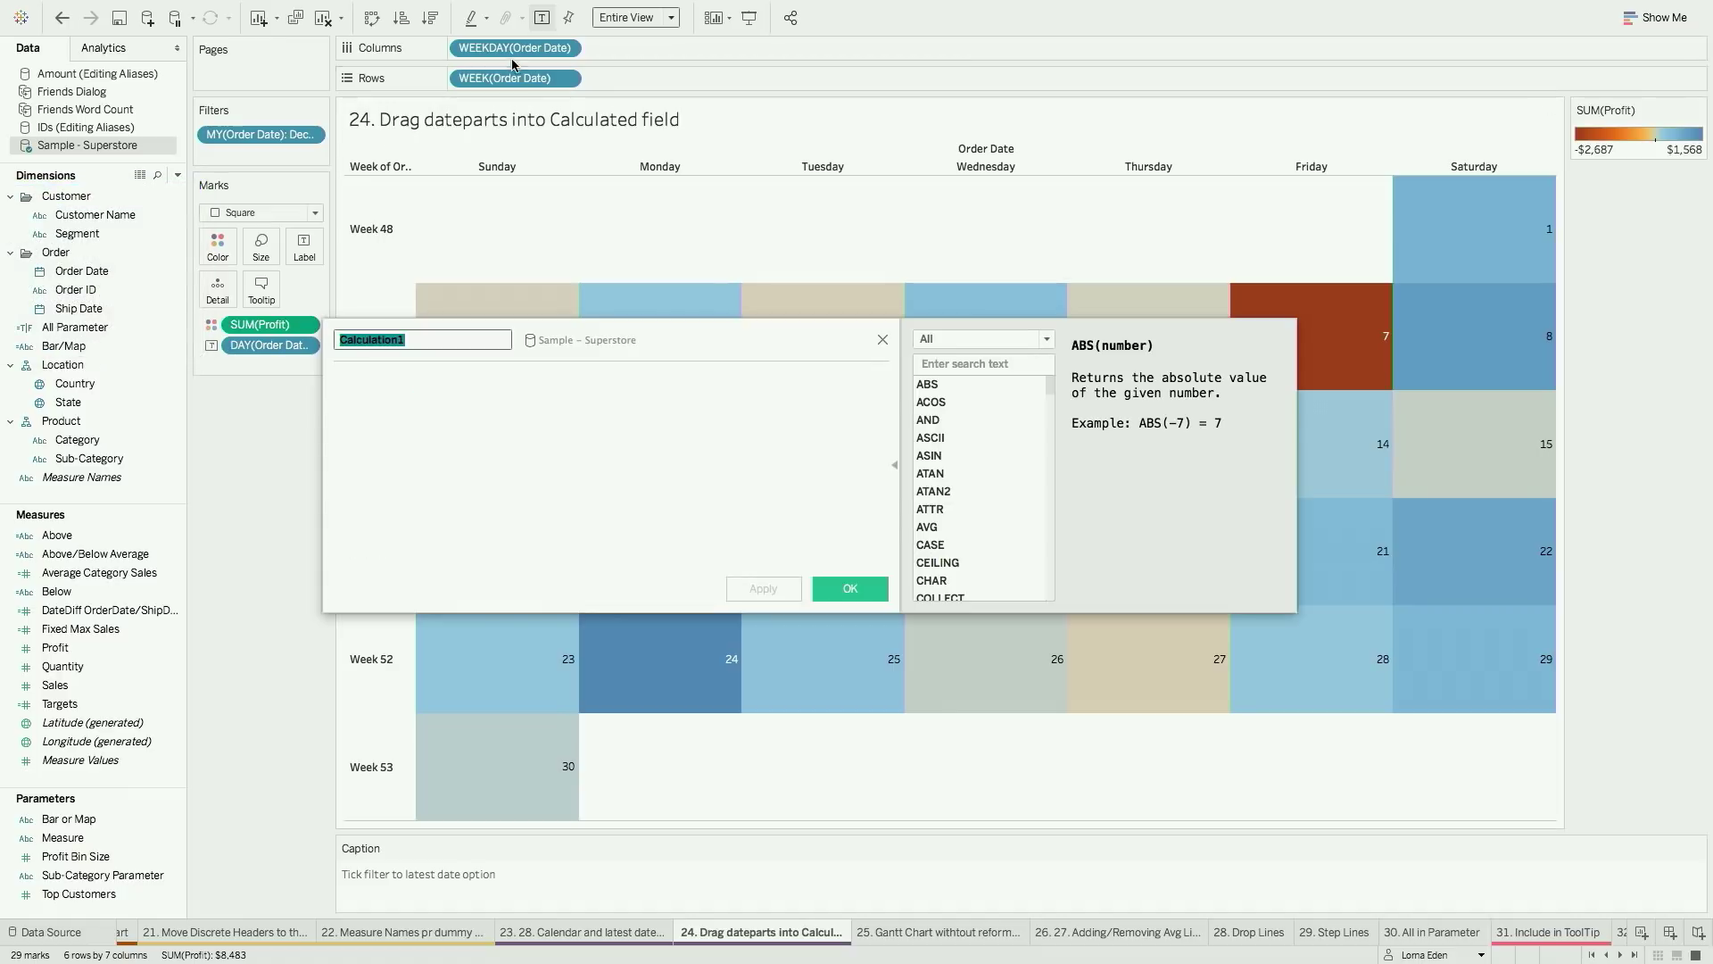
click(516, 50)
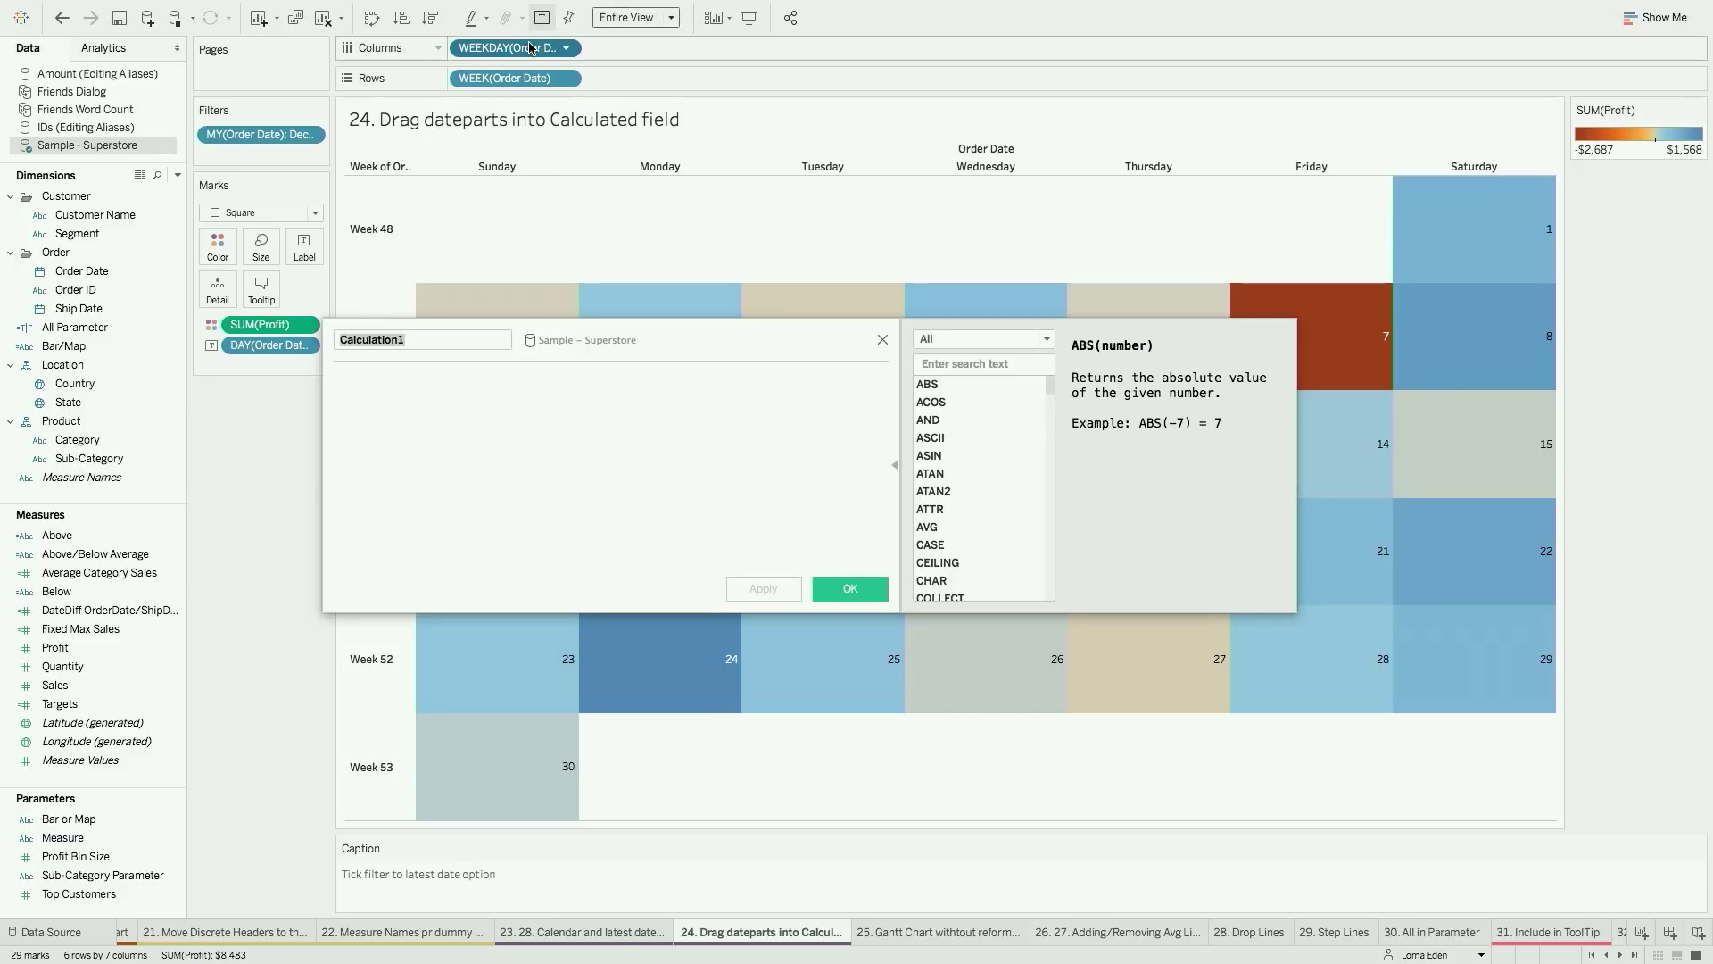
drag(528, 49, 500, 392)
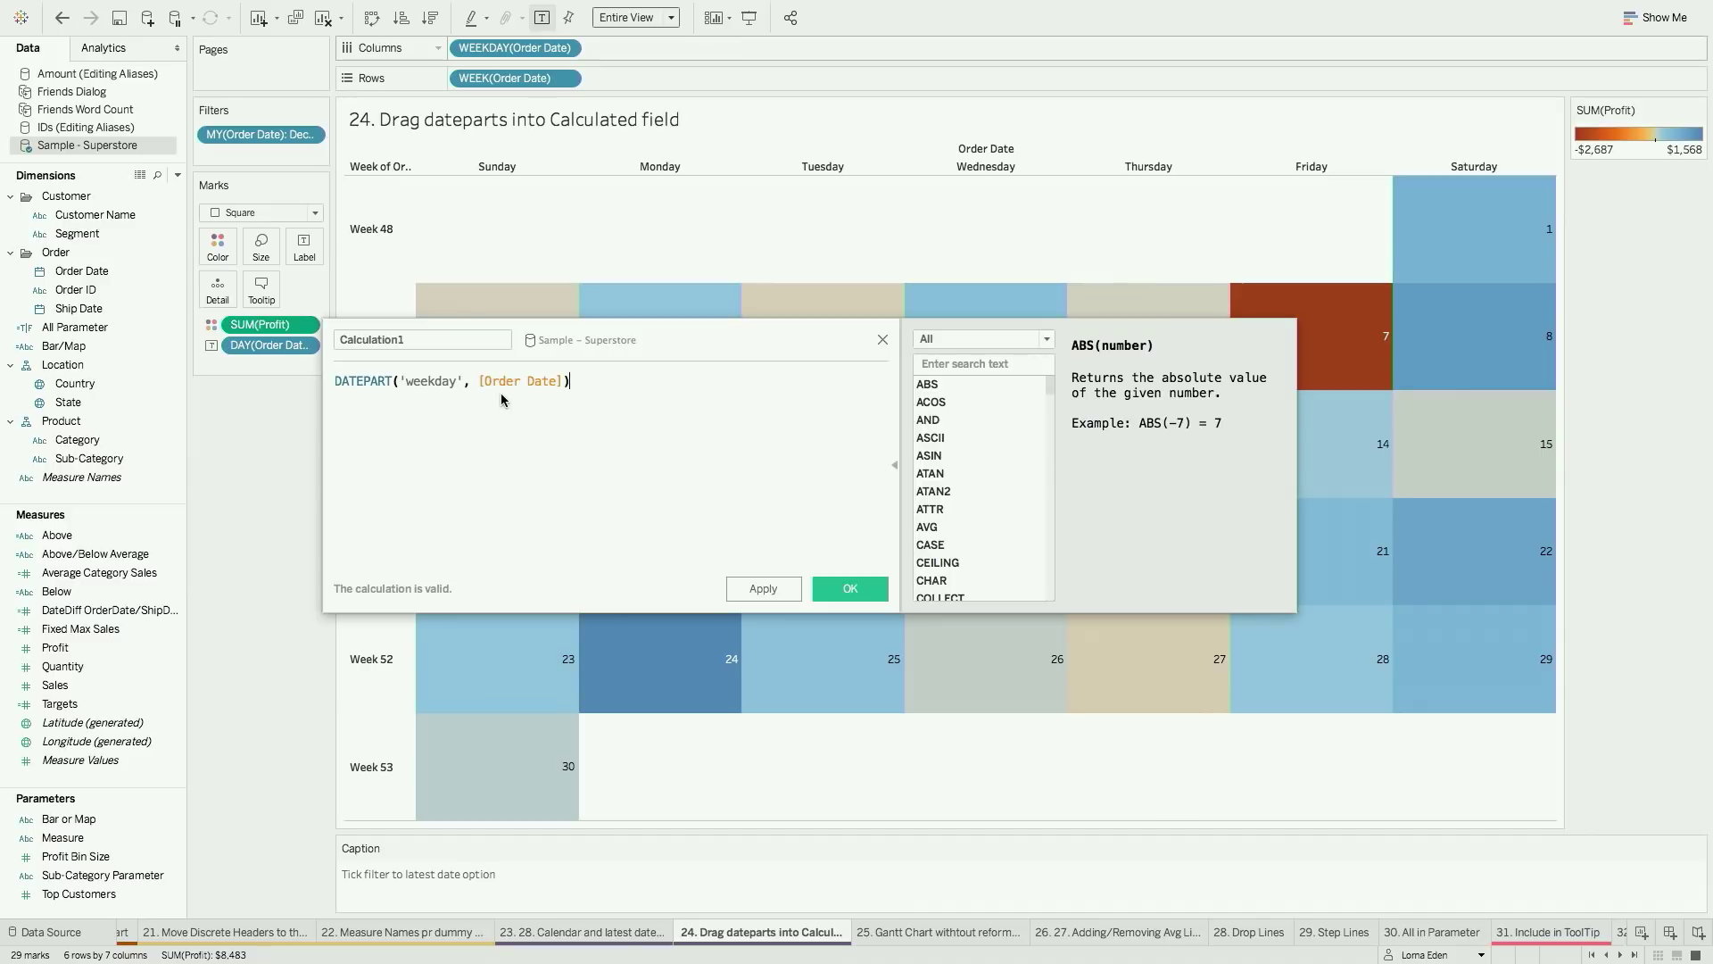
click(882, 339)
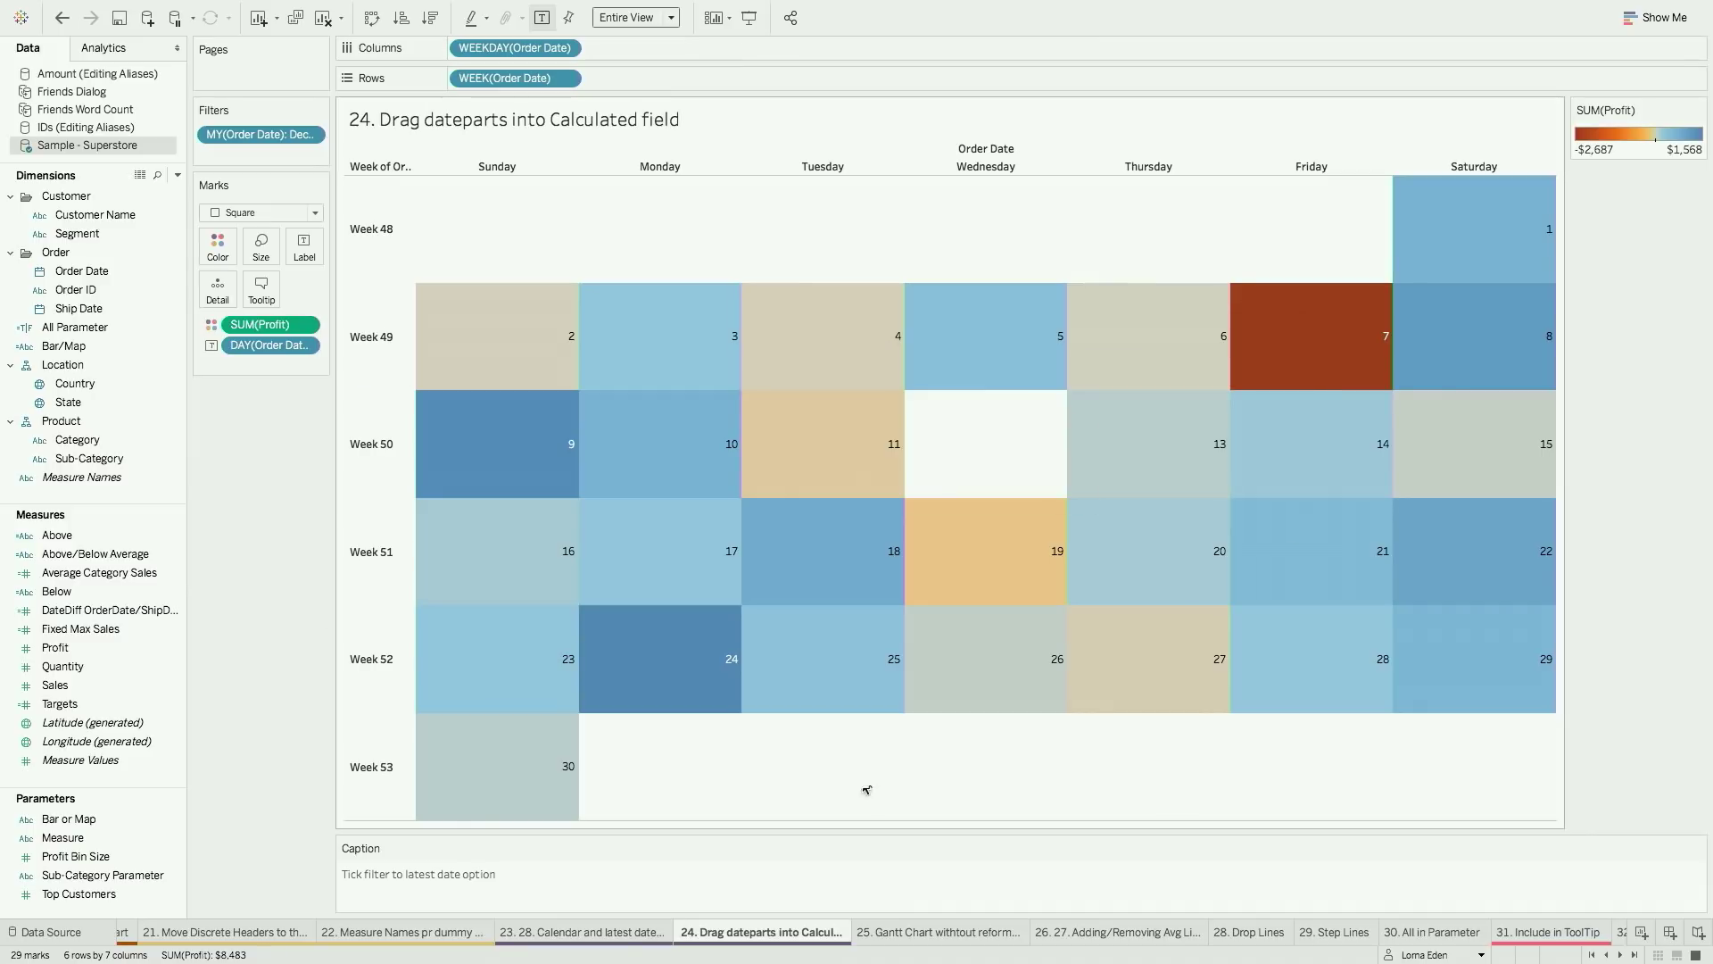
Open the sheet 25 Gantt chart and examine the formula of the DateDiff OrderDate/ShipDate field
click(918, 932)
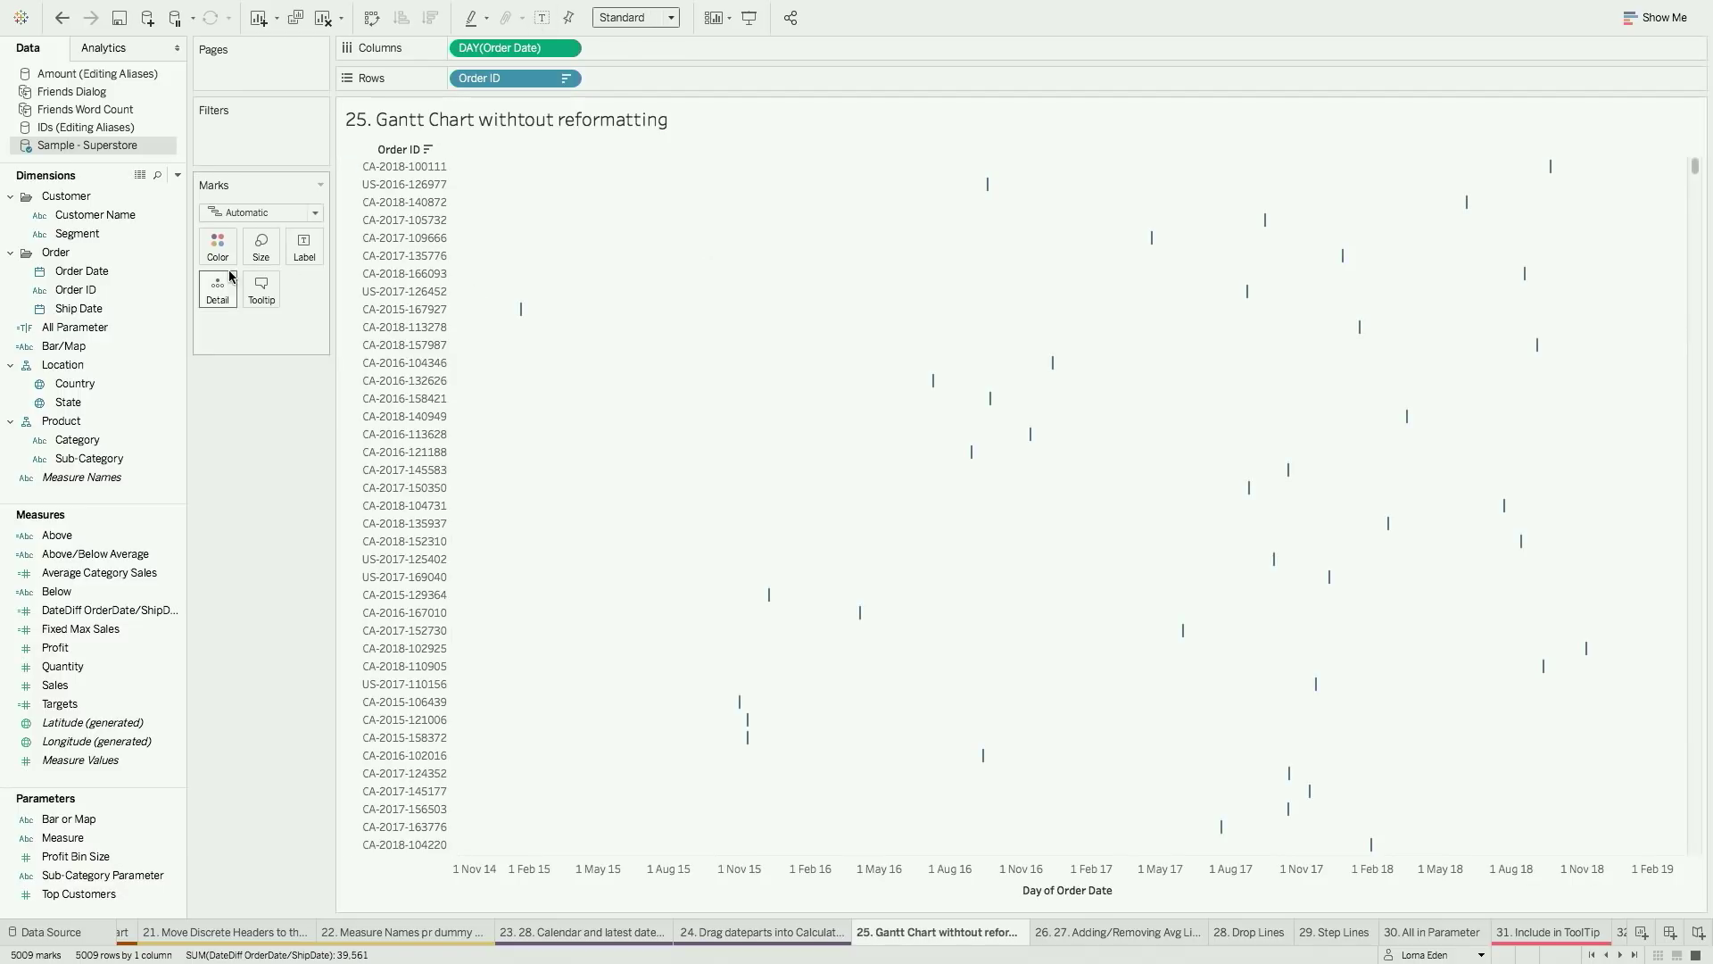
click(175, 611)
click(244, 314)
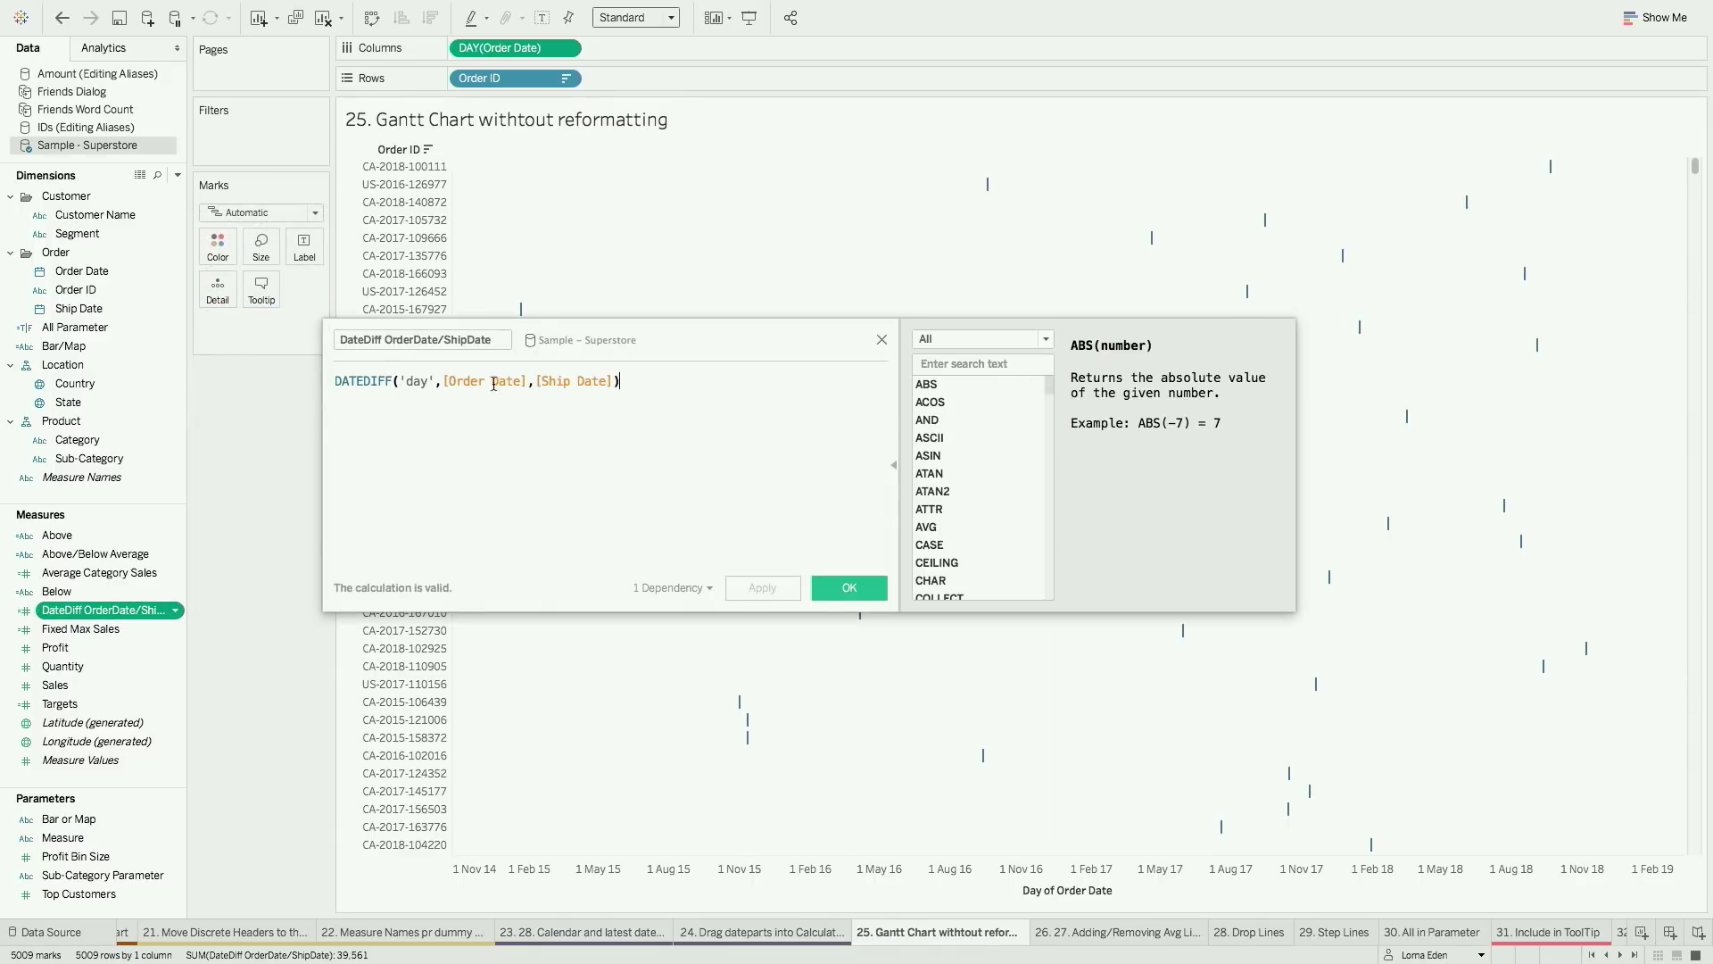
click(882, 340)
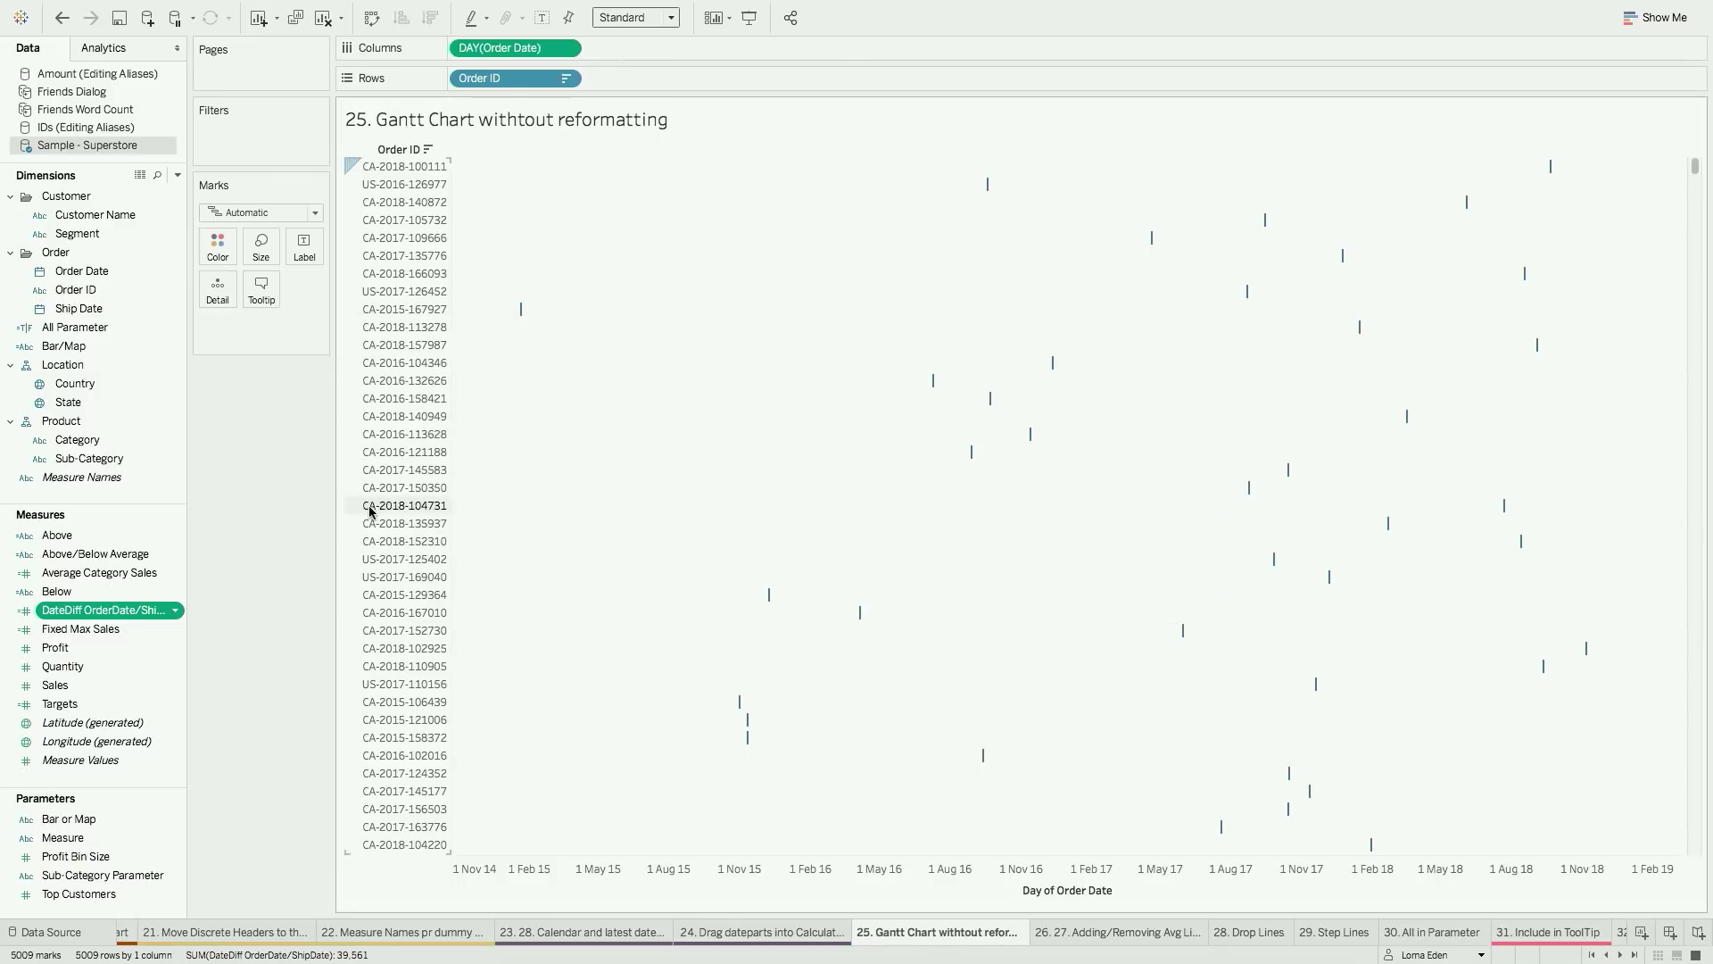
Size the Gantt marks by the DateDiff OrderDate/ShipDate measure
drag(132, 612, 250, 286)
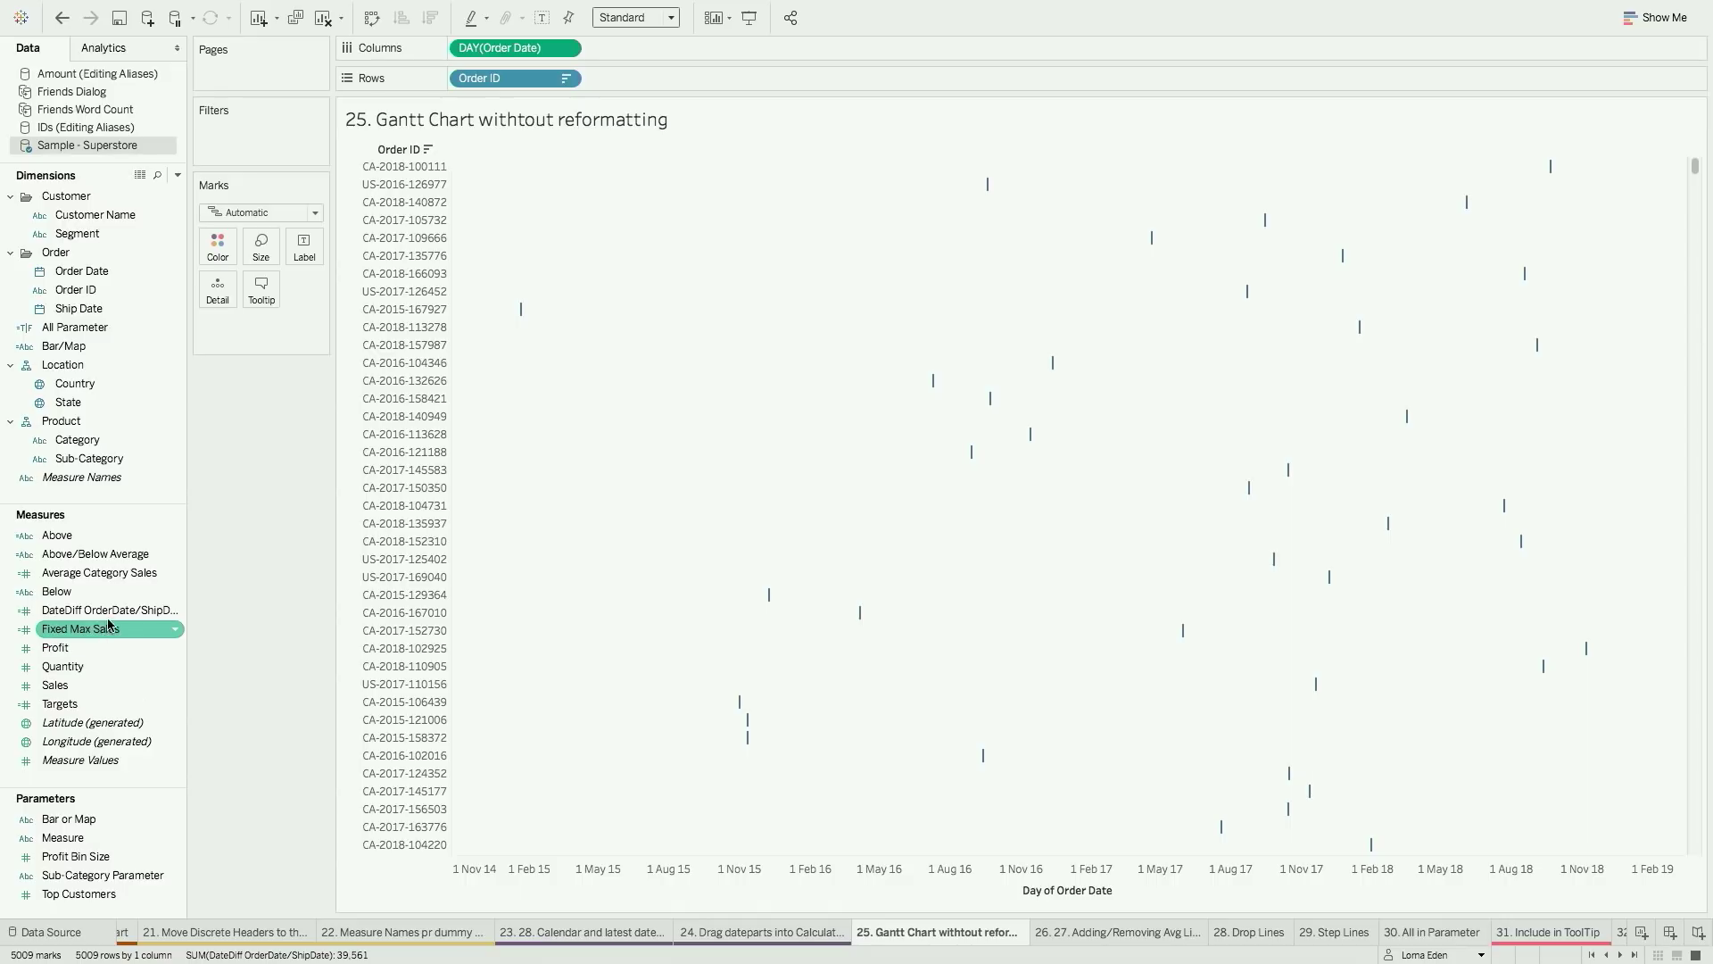
drag(106, 613, 357, 270)
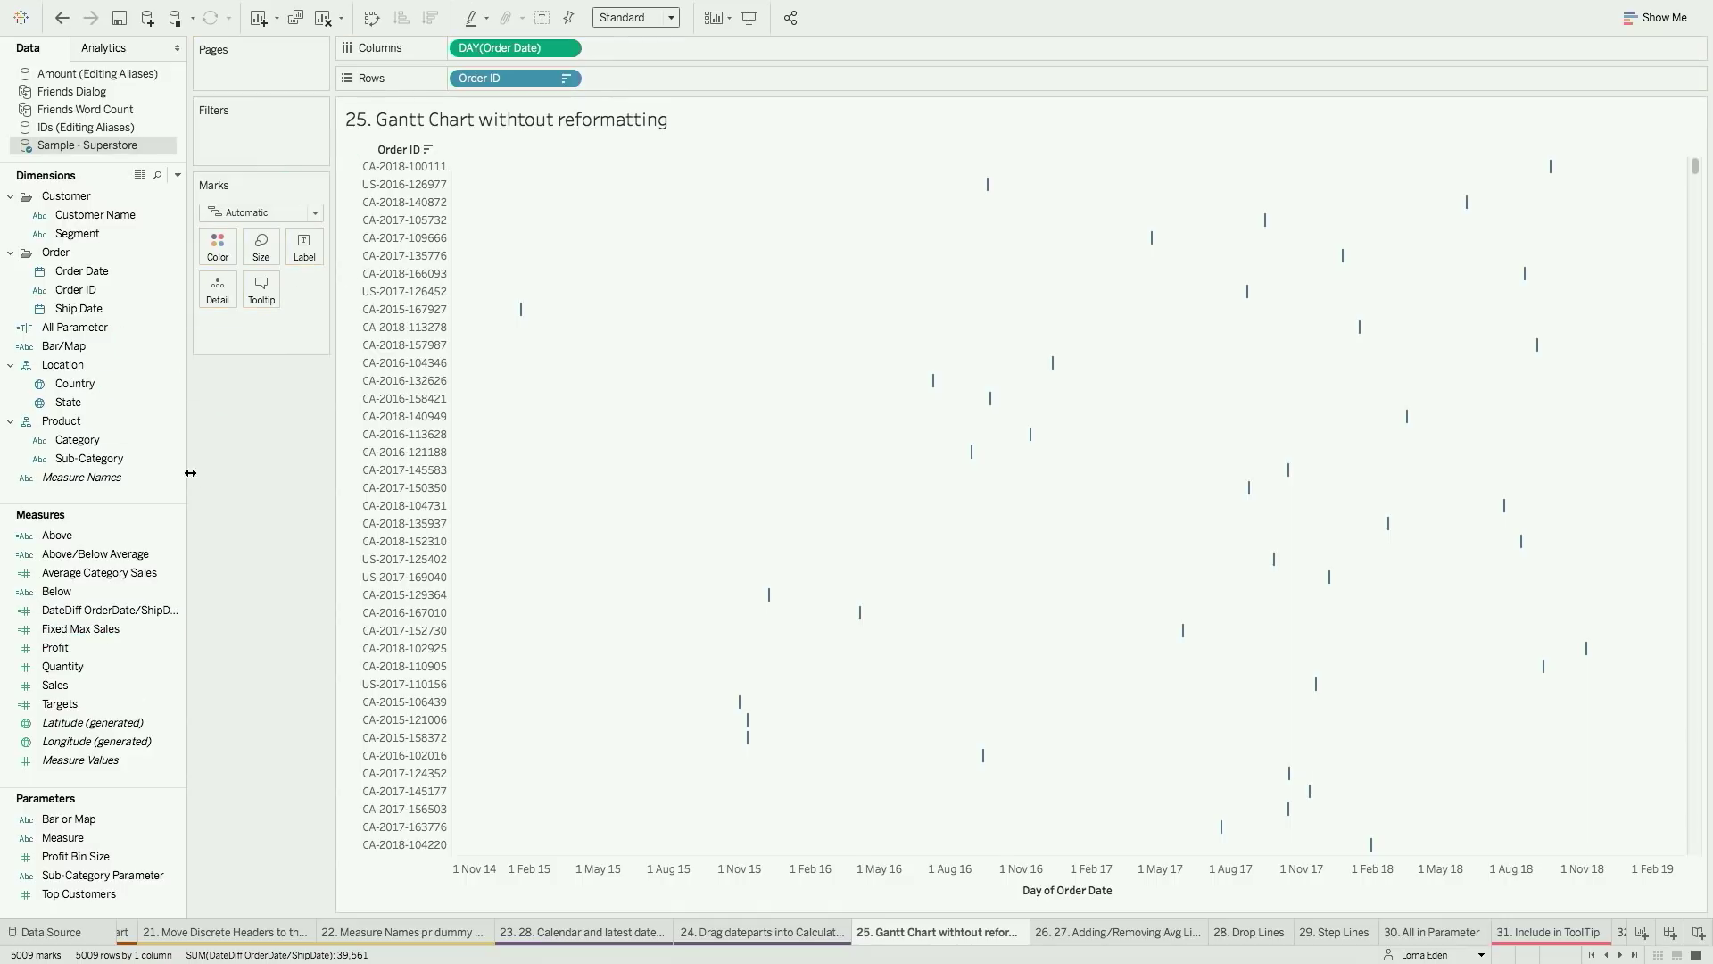
drag(132, 610, 261, 248)
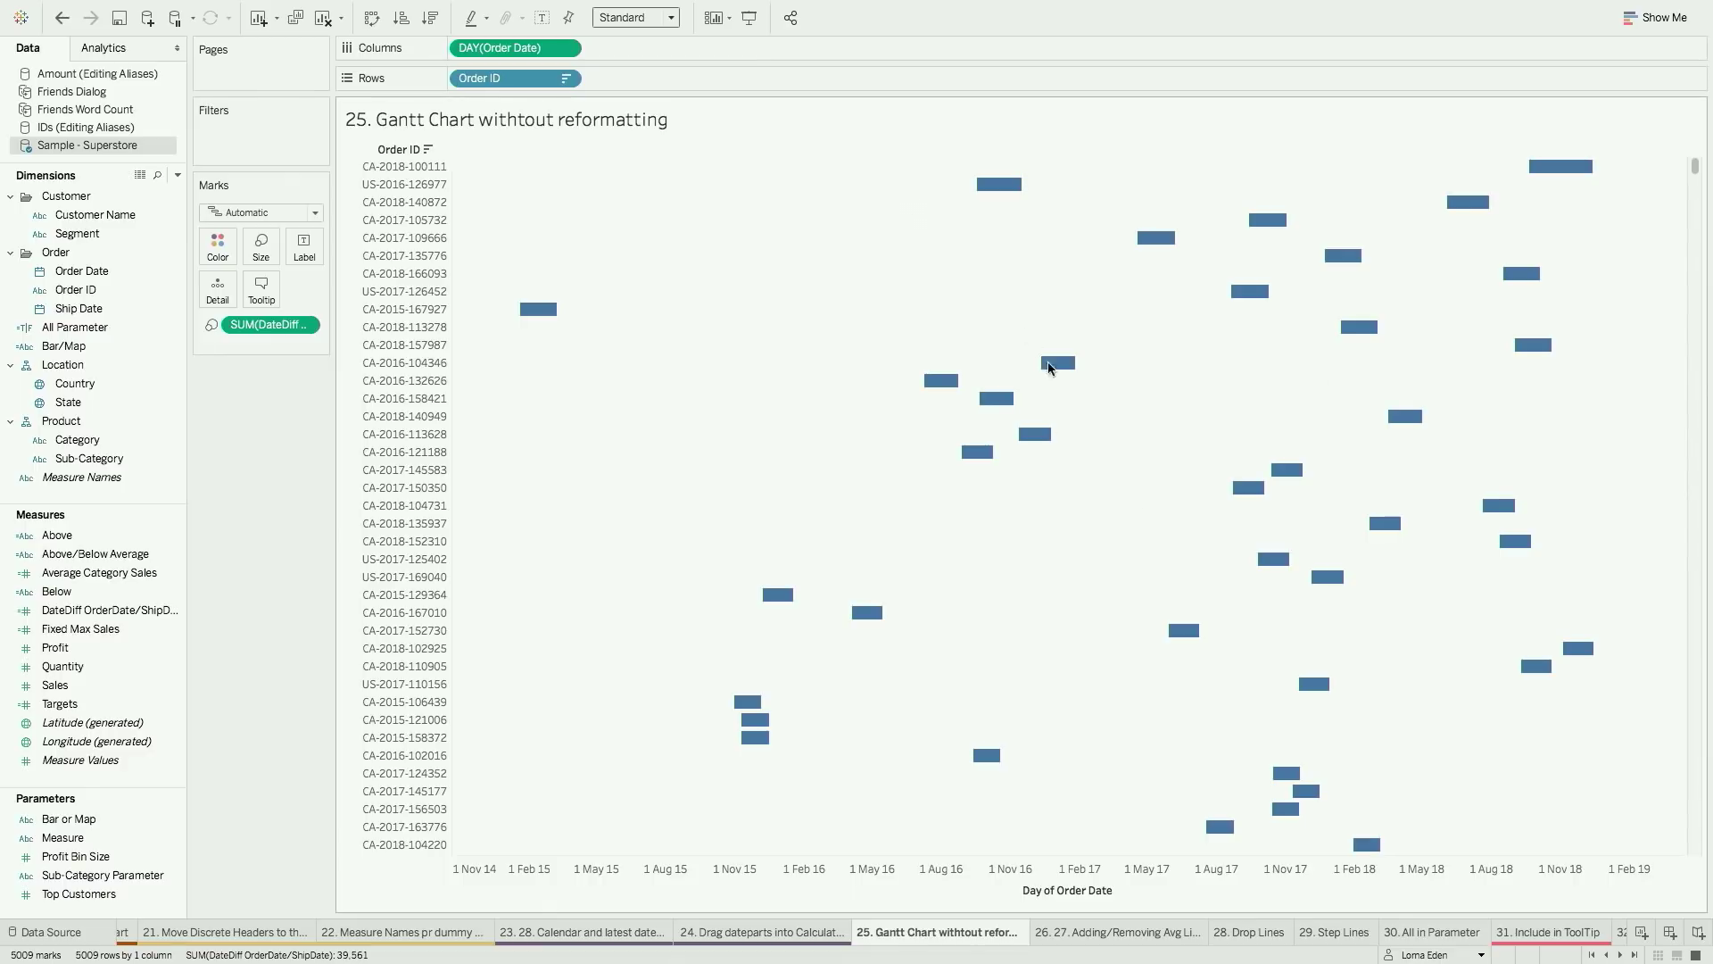
On sheet 26. 27., add three average lines to the Number of Words chart: one per table, one per pane and one per cell
click(1101, 933)
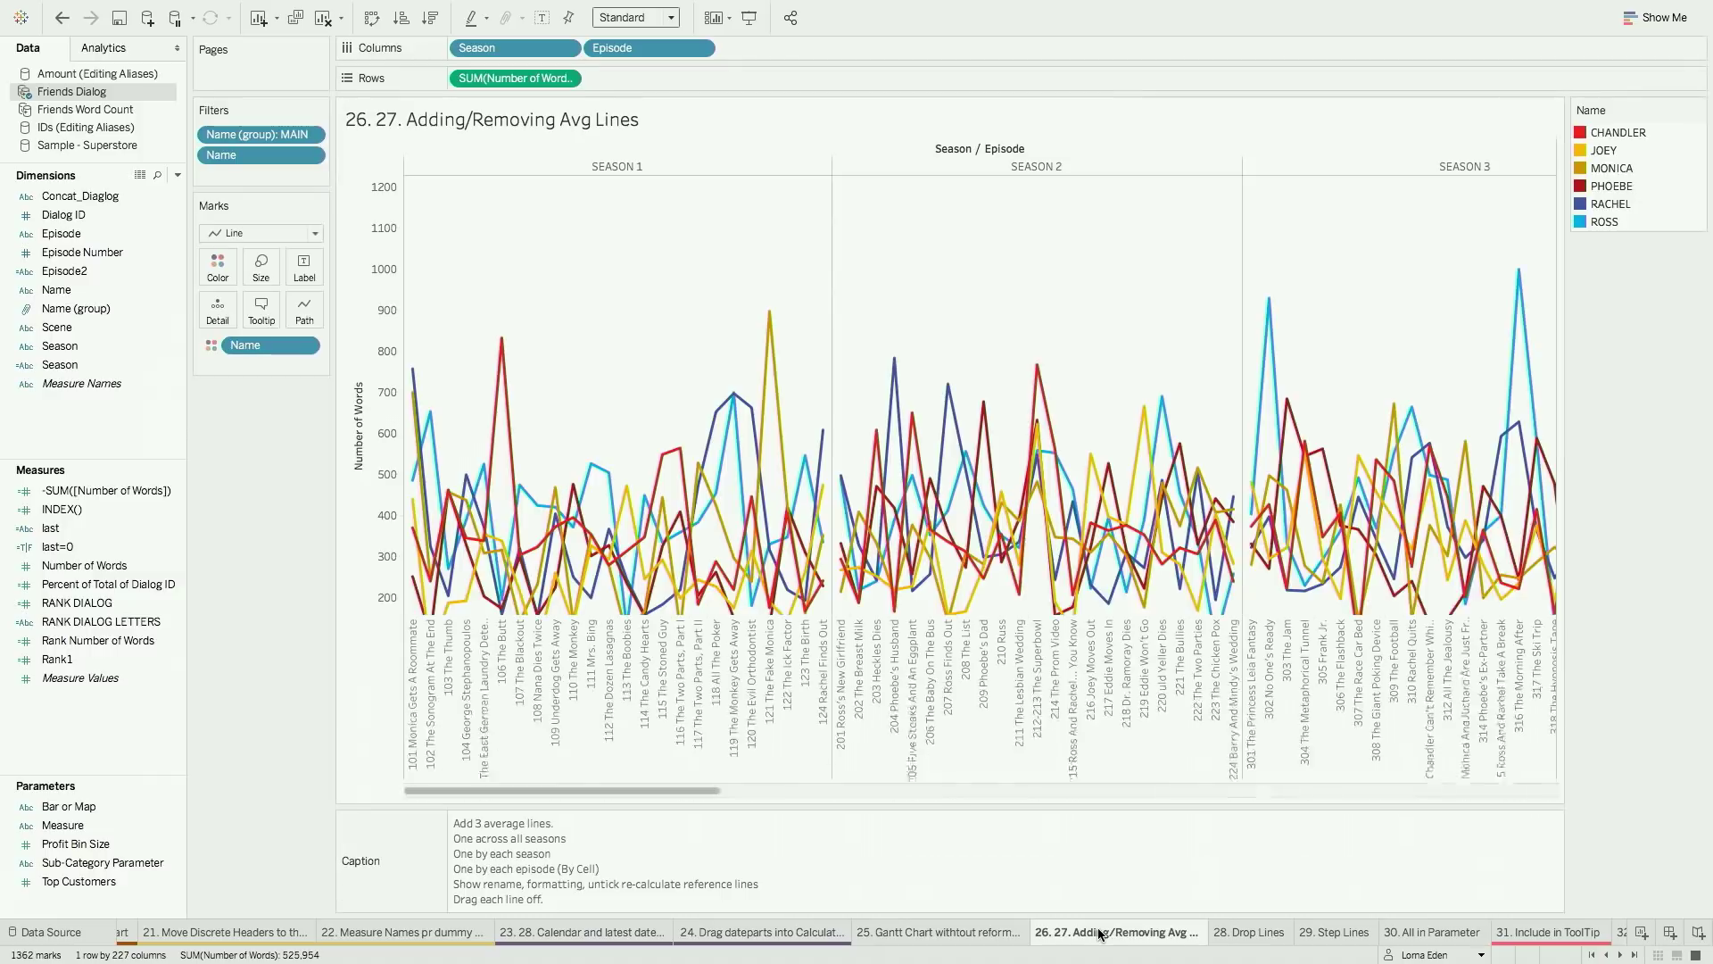
click(152, 54)
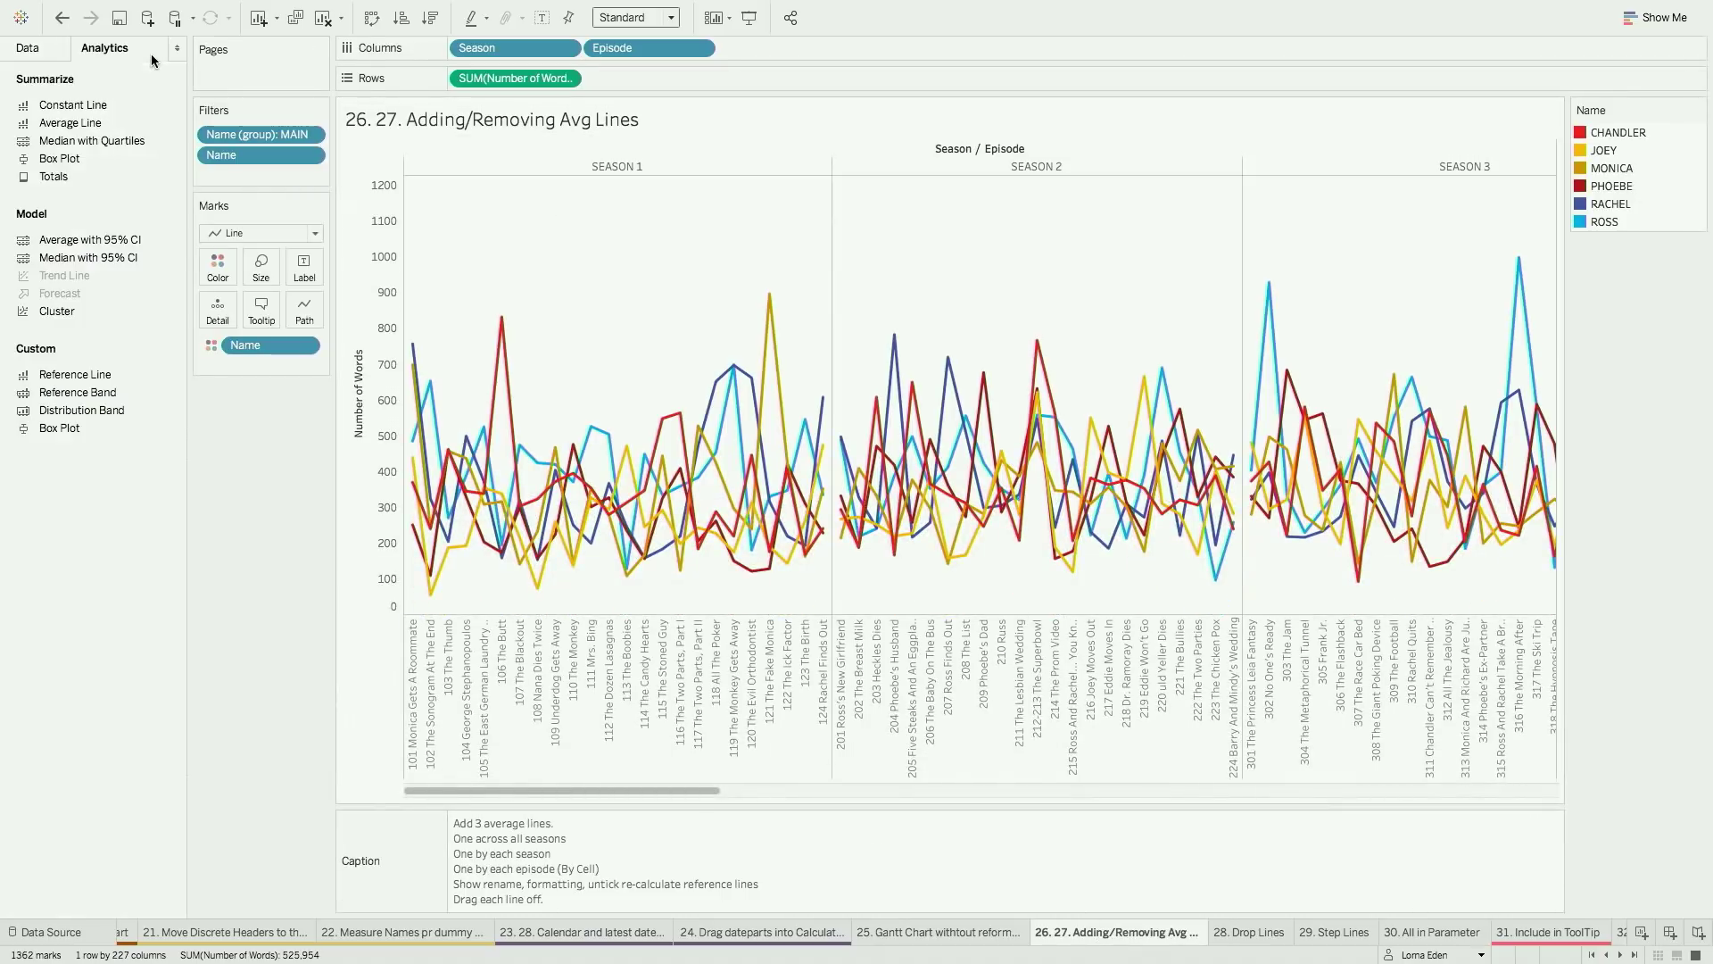
drag(66, 130, 497, 174)
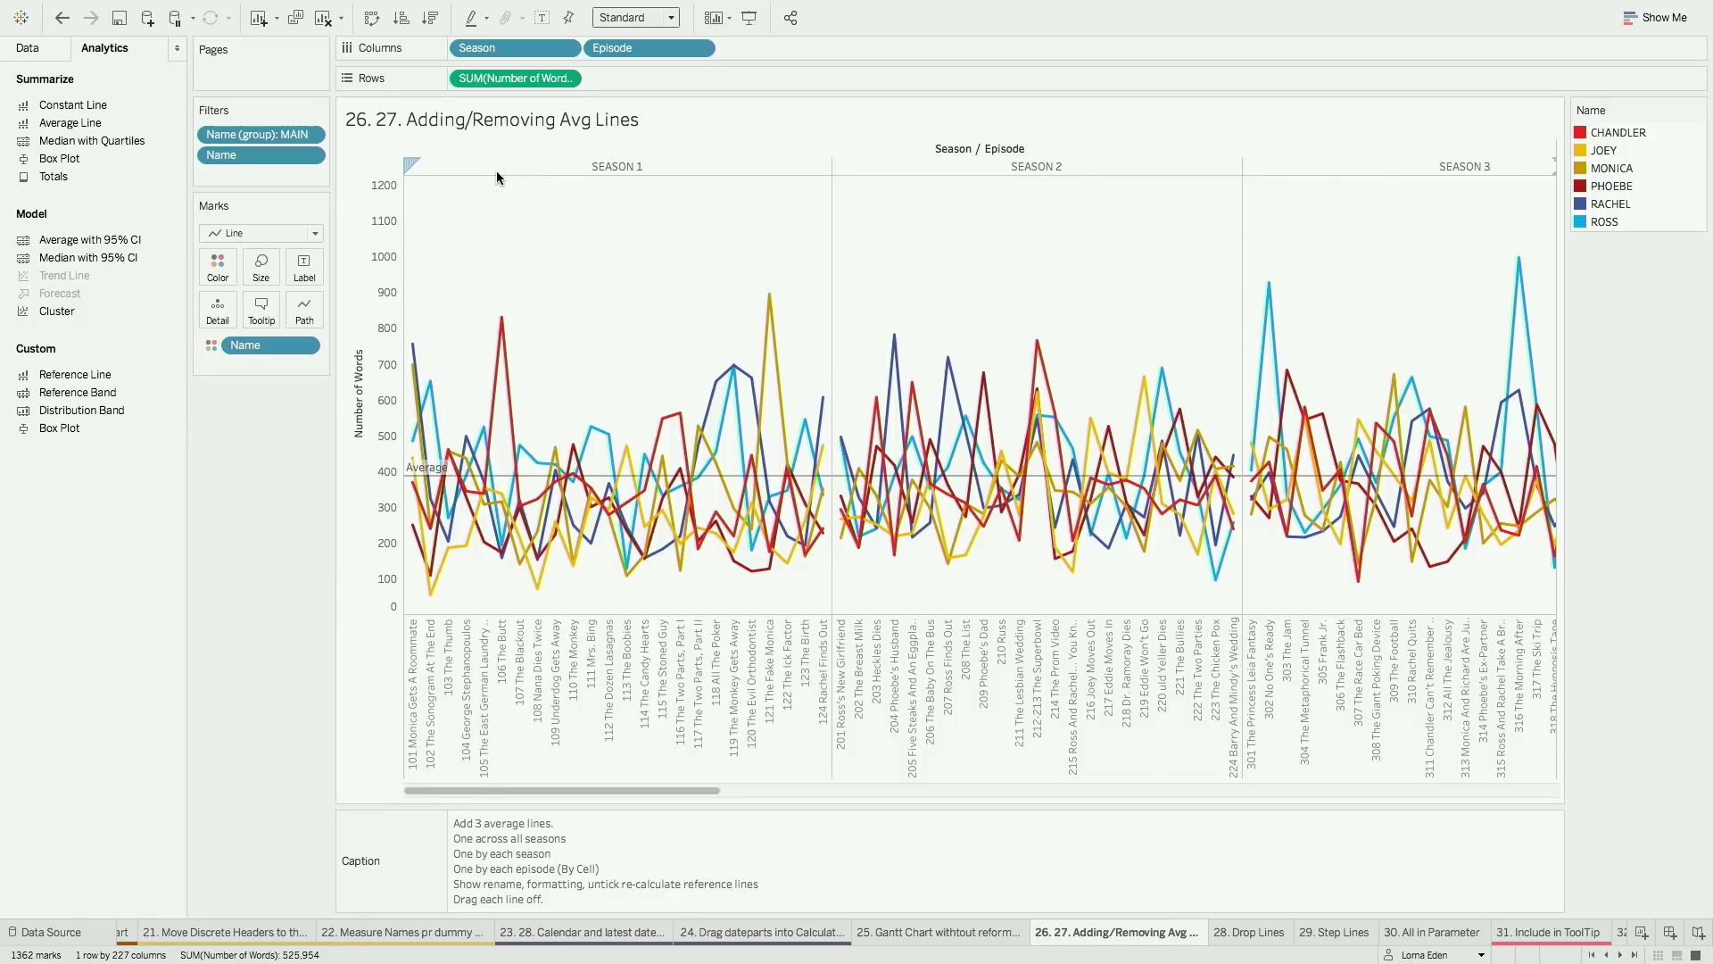
drag(90, 125, 548, 172)
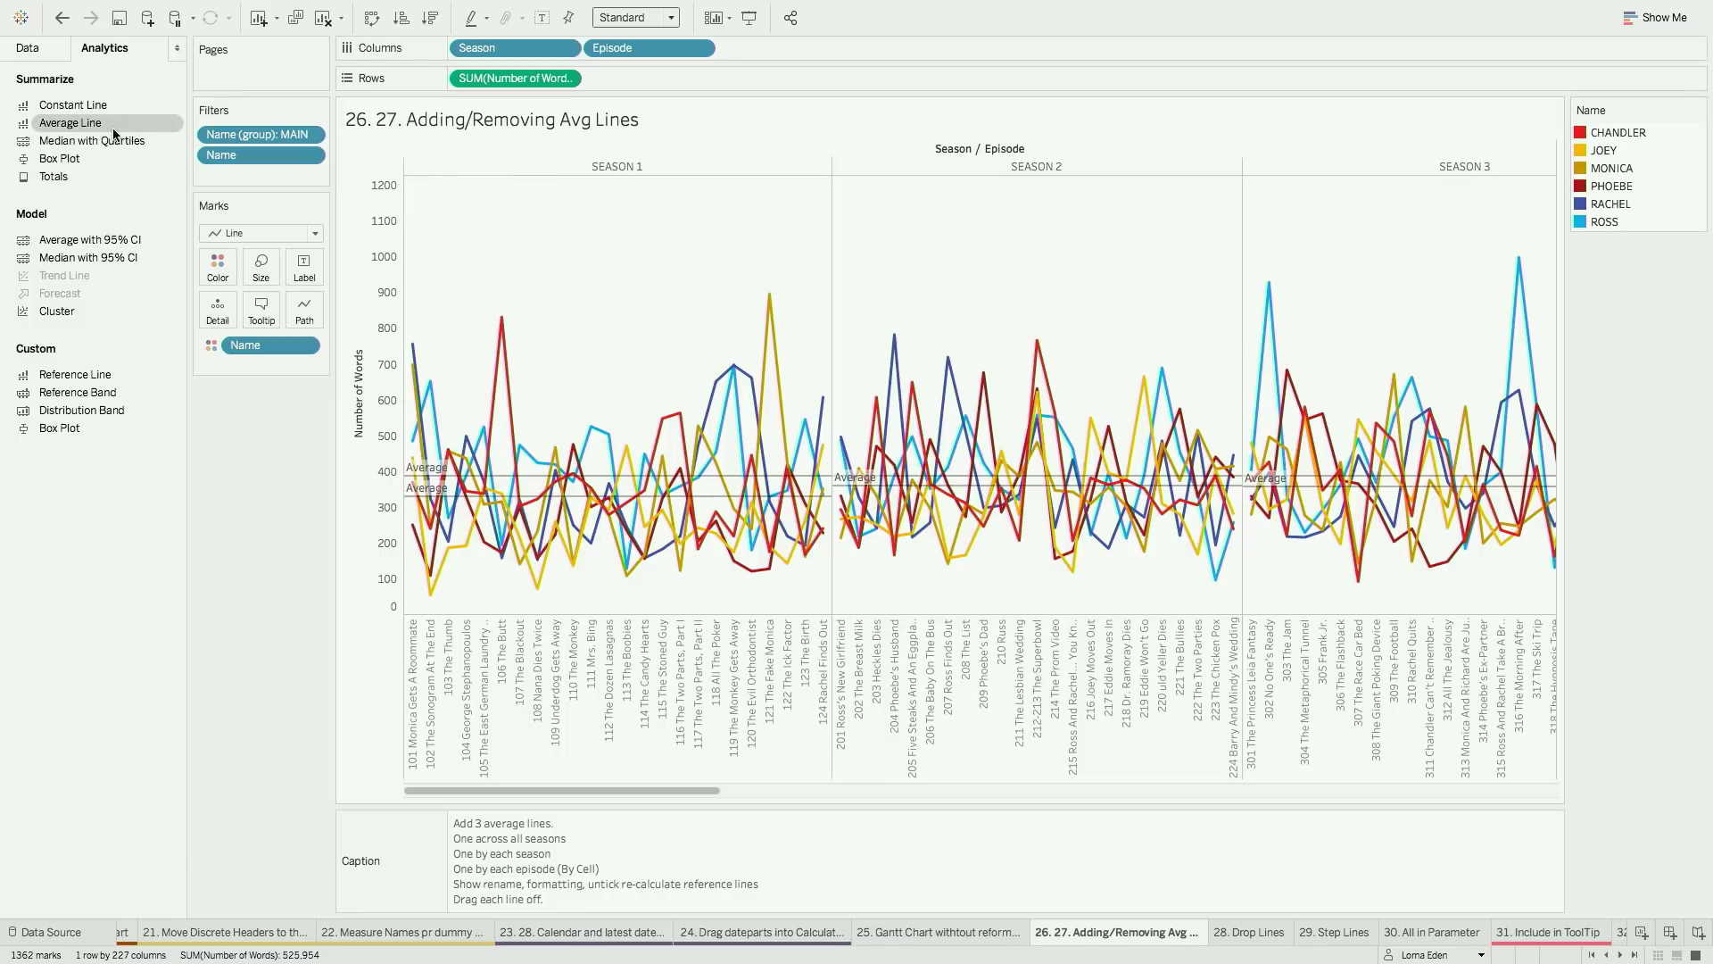
drag(114, 133, 624, 166)
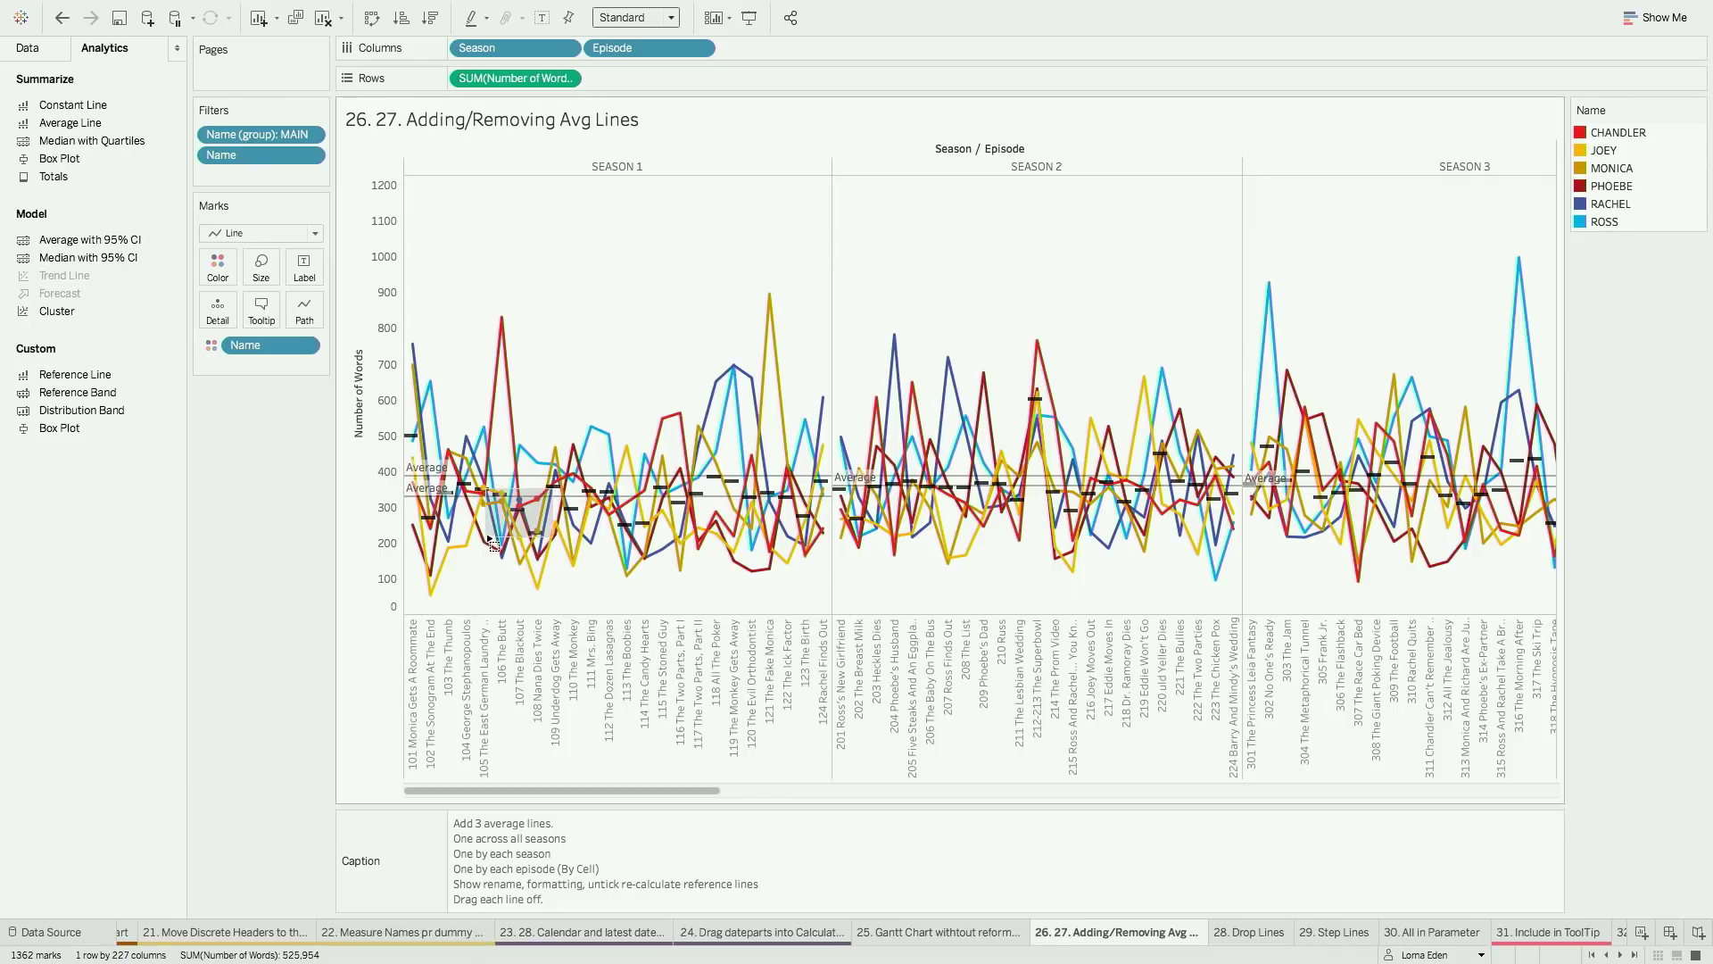
Remove the table-wide average line and the per-season average line from the chart, keeping the per-cell averages
click(533, 486)
drag(529, 483, 318, 533)
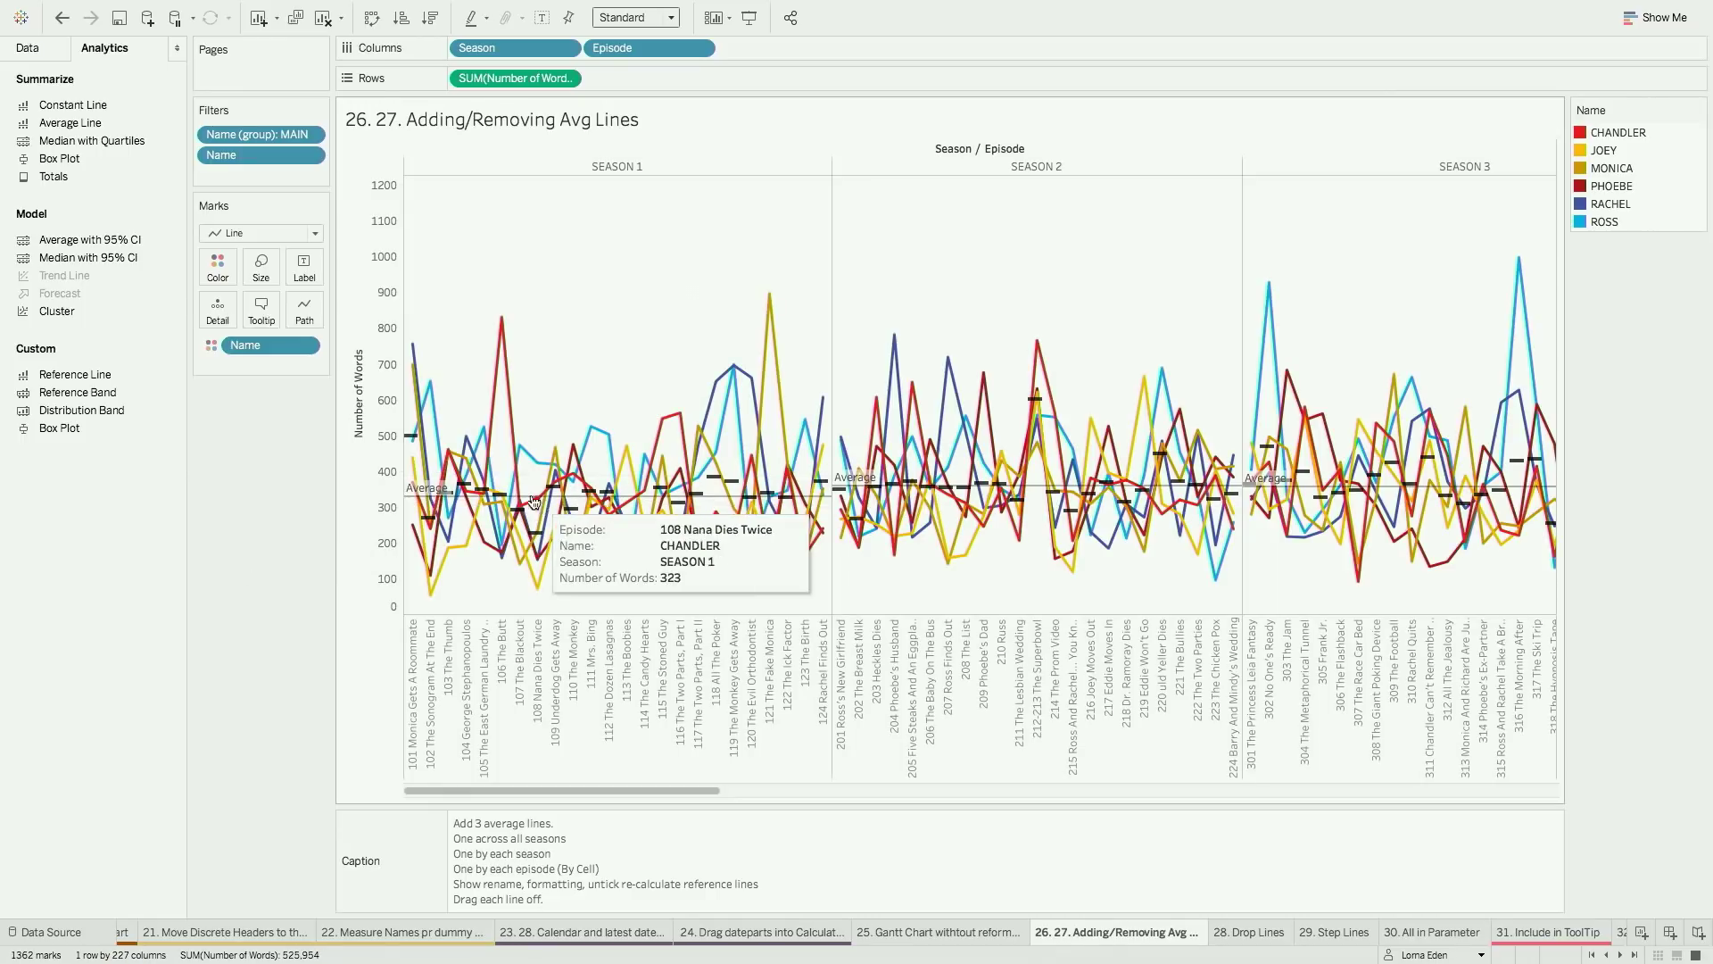
drag(537, 497, 301, 574)
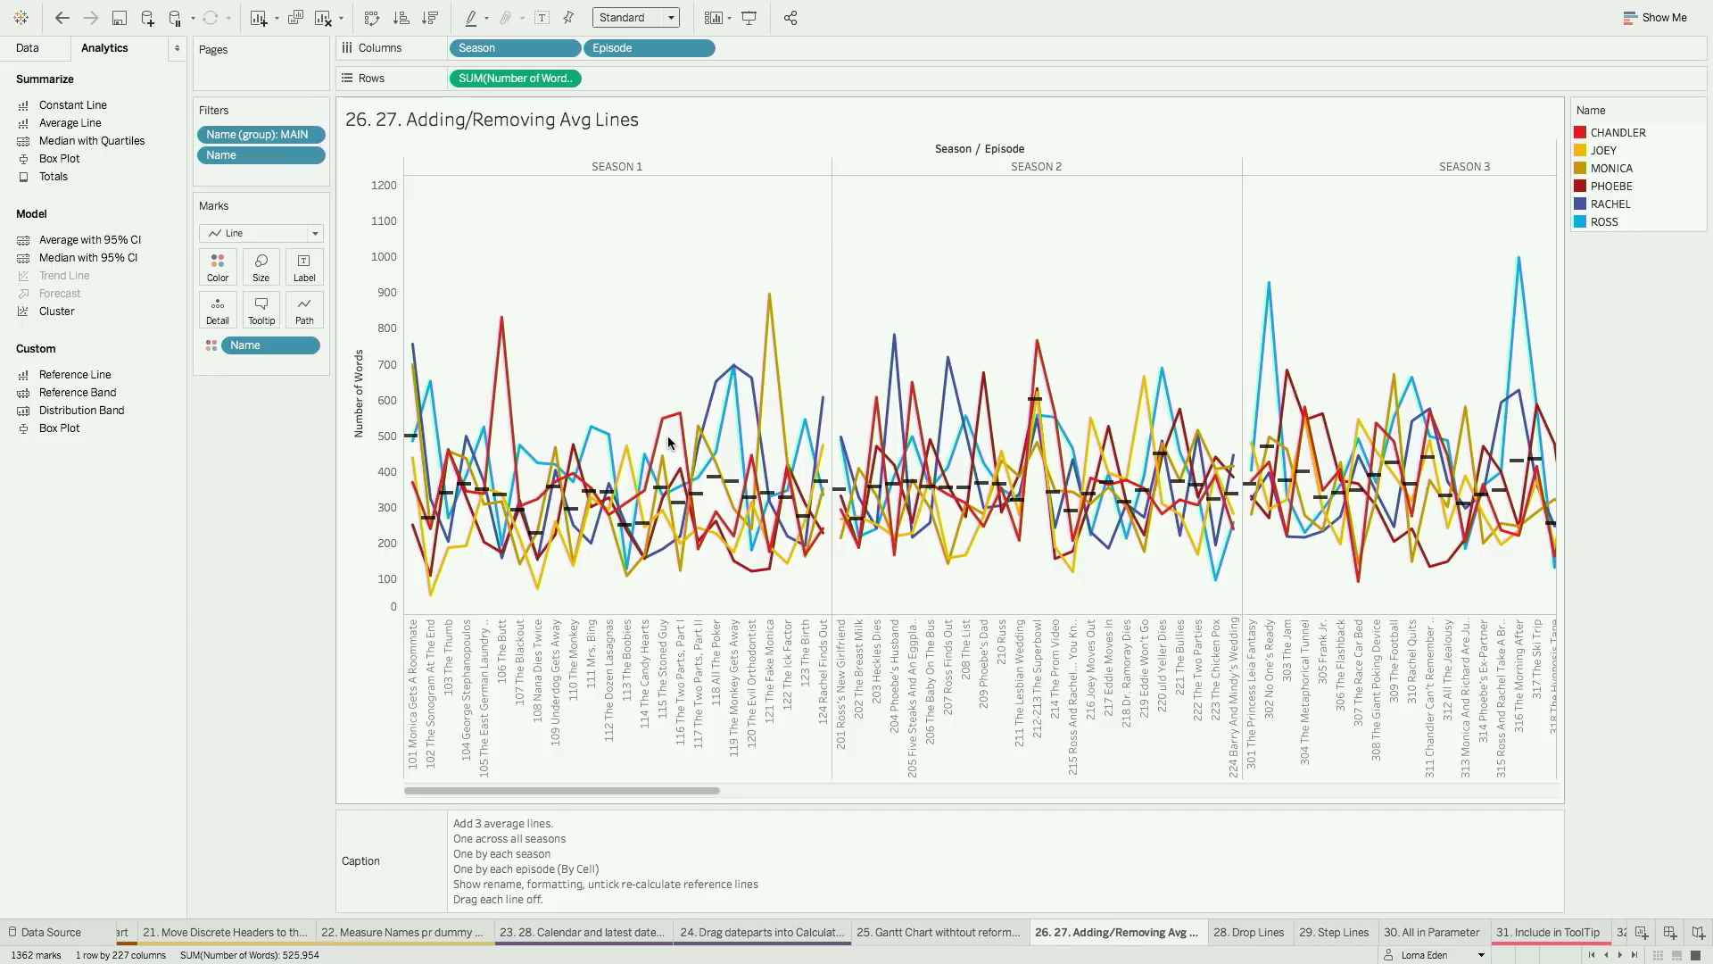
On sheet 28, show drop lines for the scatter plot mark at 455 words and 35 dialog IDs
click(1242, 931)
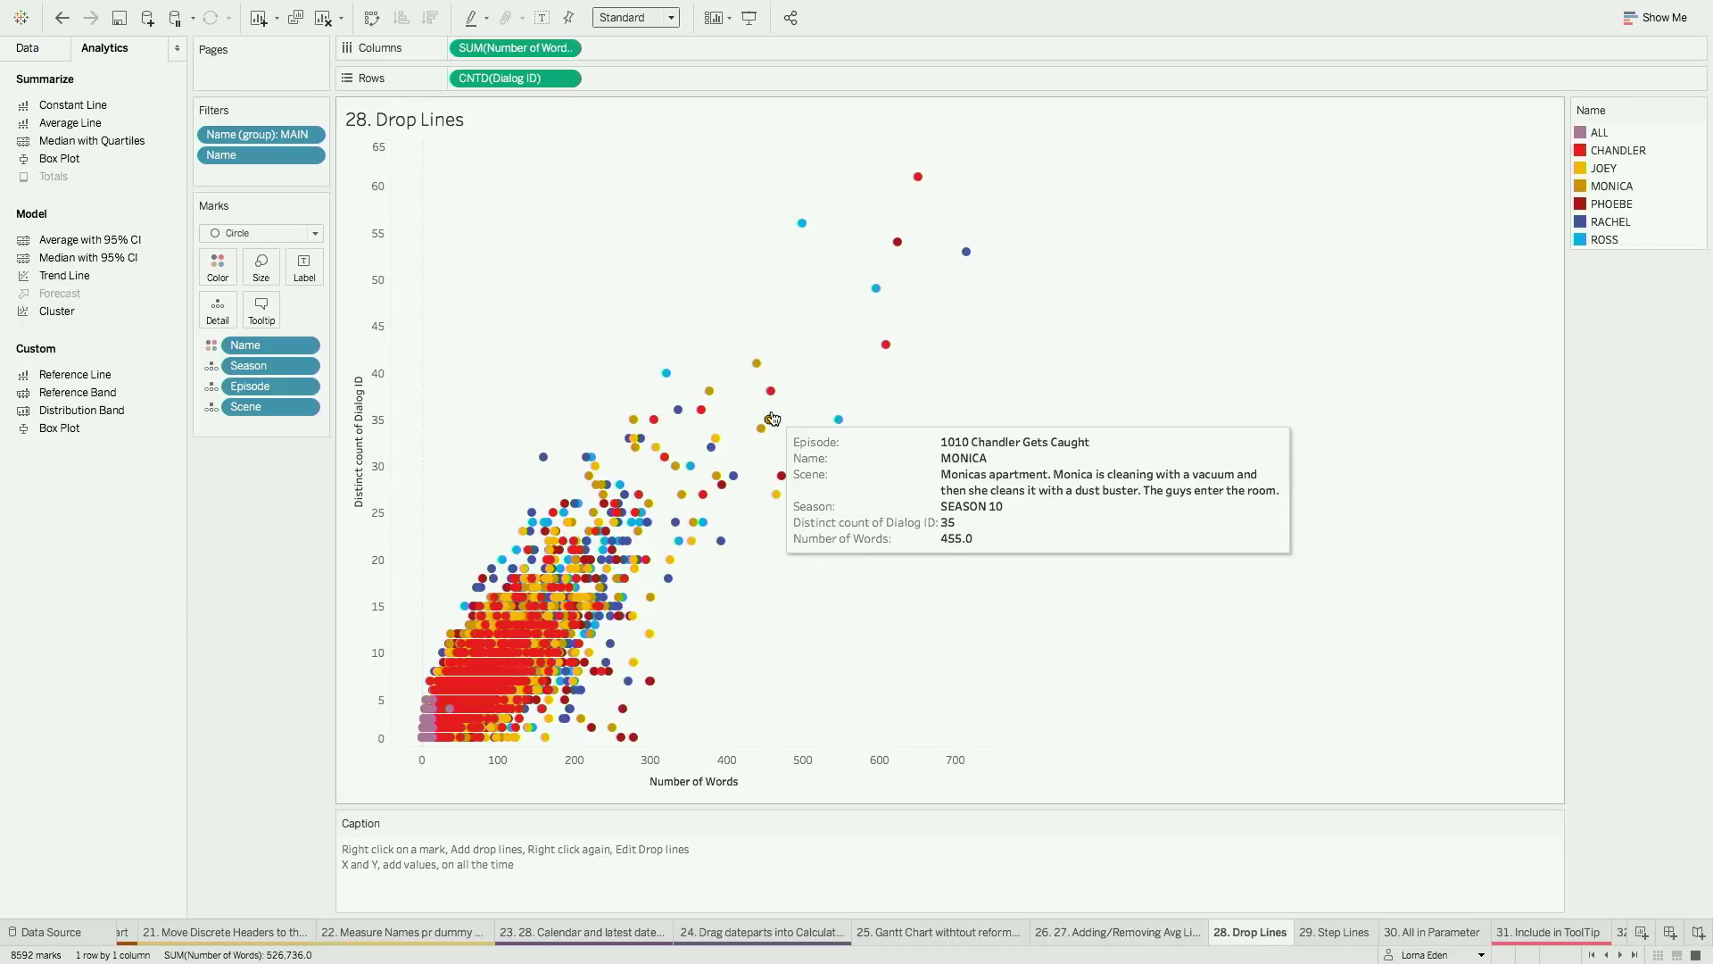
click(772, 419)
right_click(769, 419)
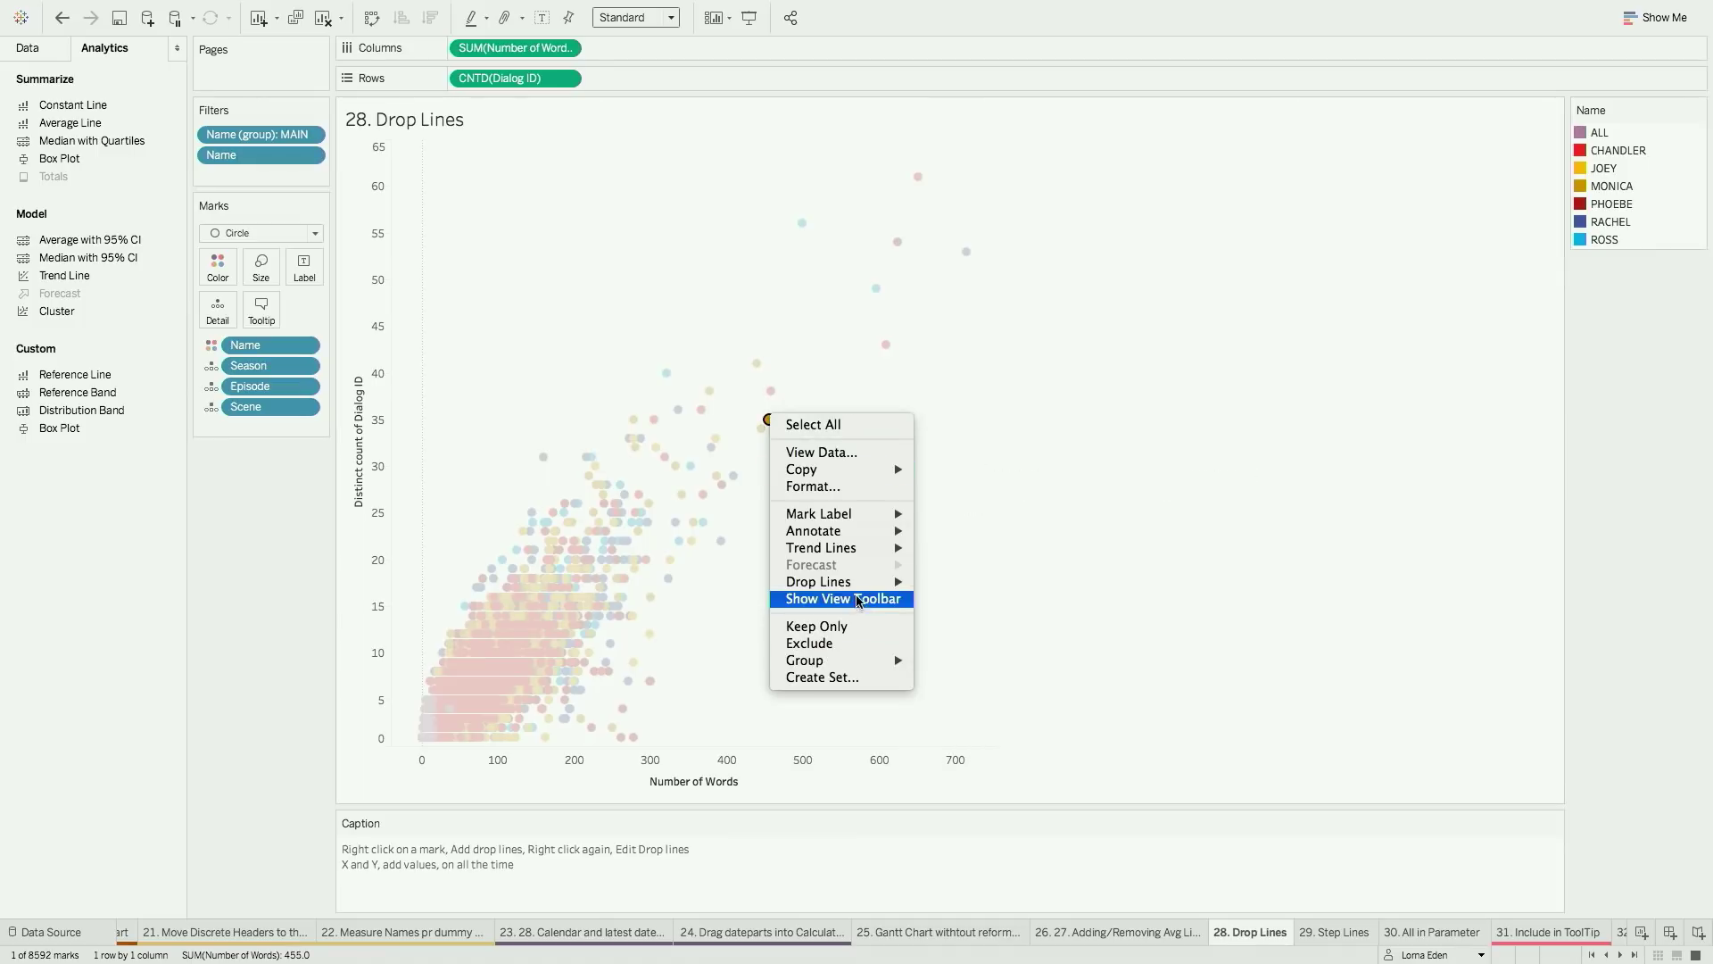
mouse_move(848, 581)
click(932, 584)
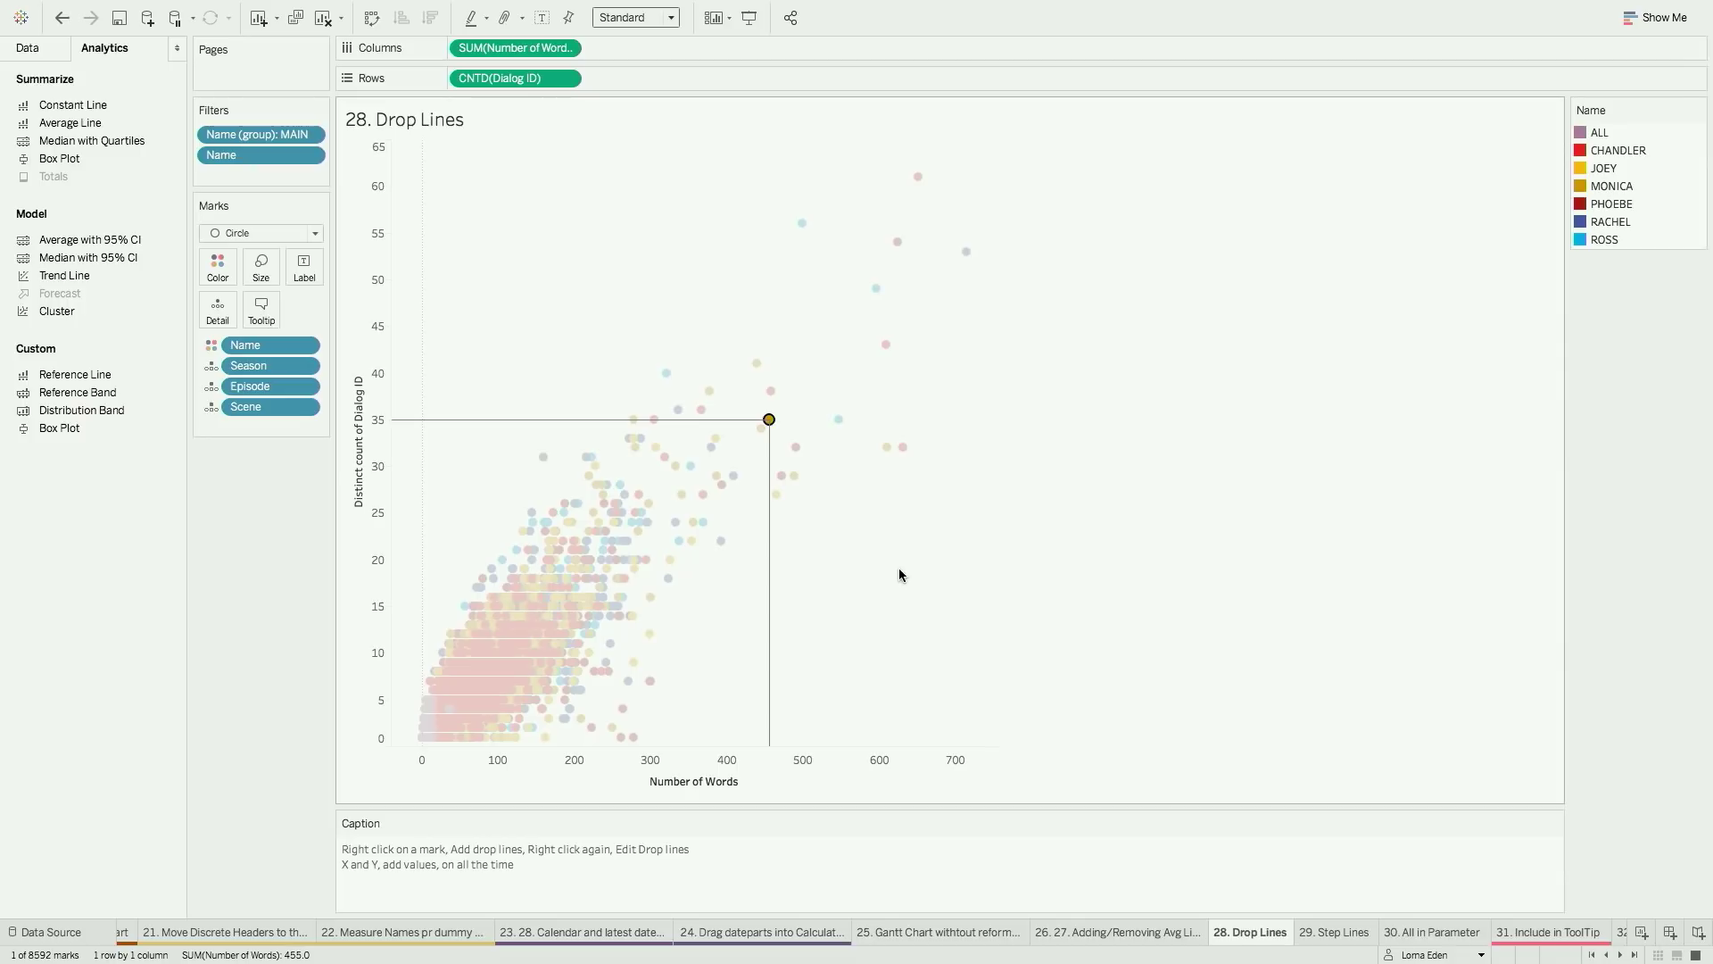
Edit the drop lines so that their labels are set to Automatic
right_click(769, 420)
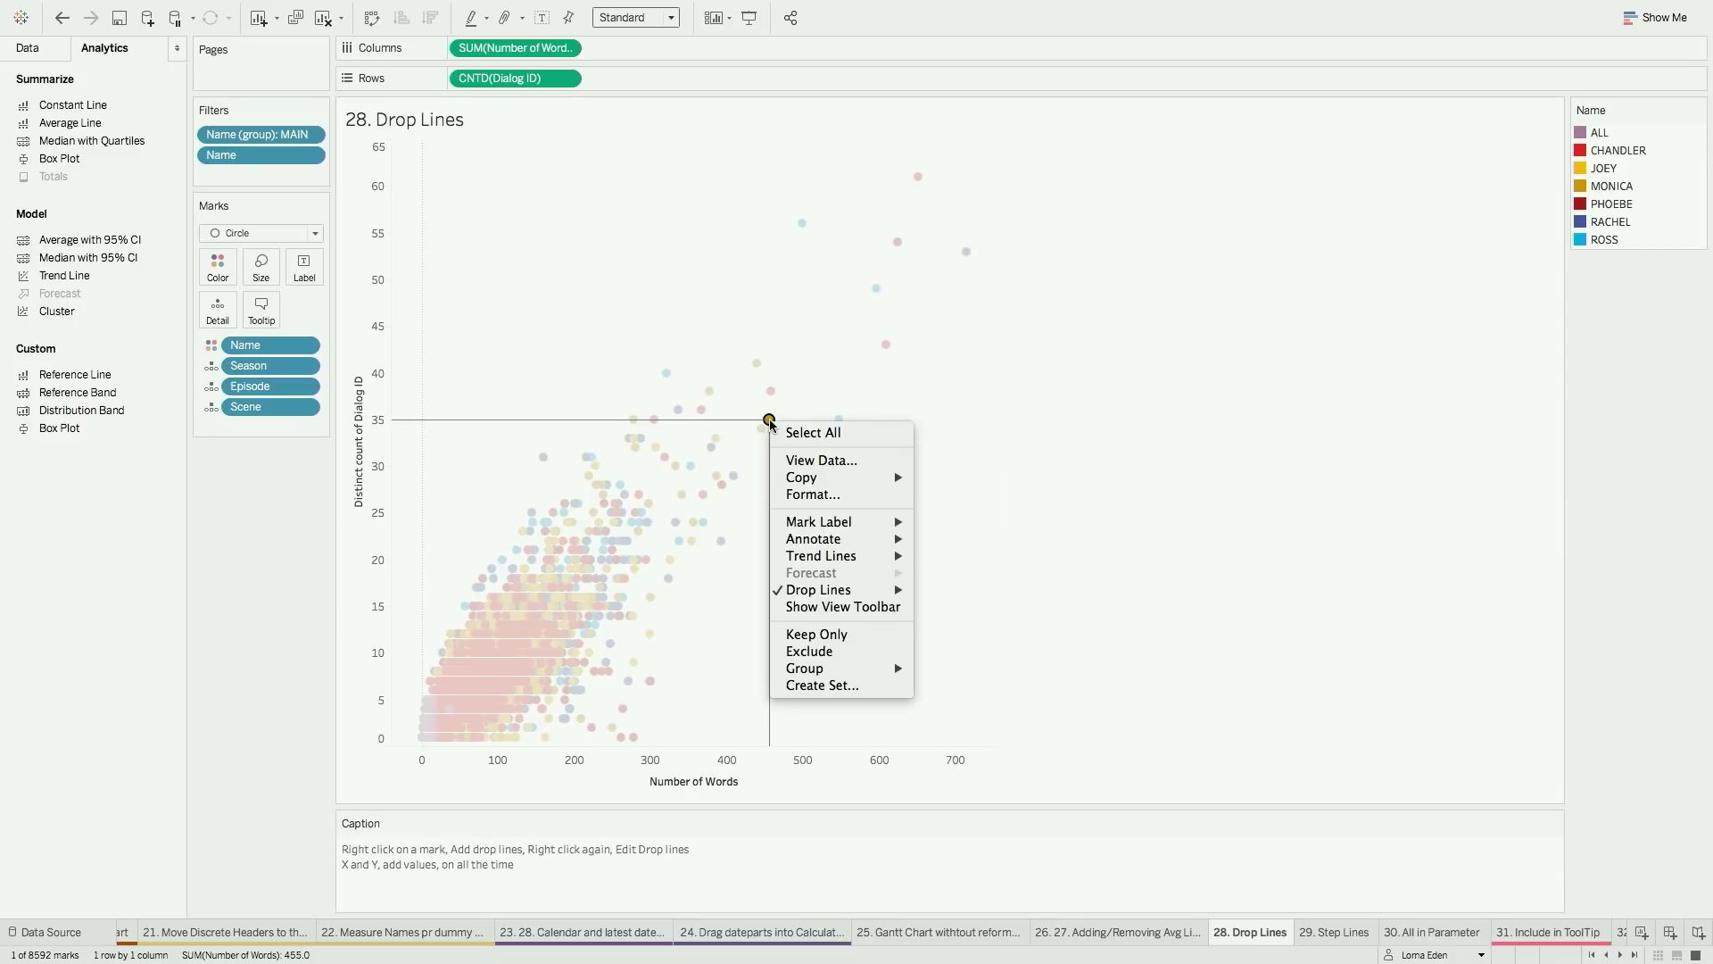
mouse_move(864, 582)
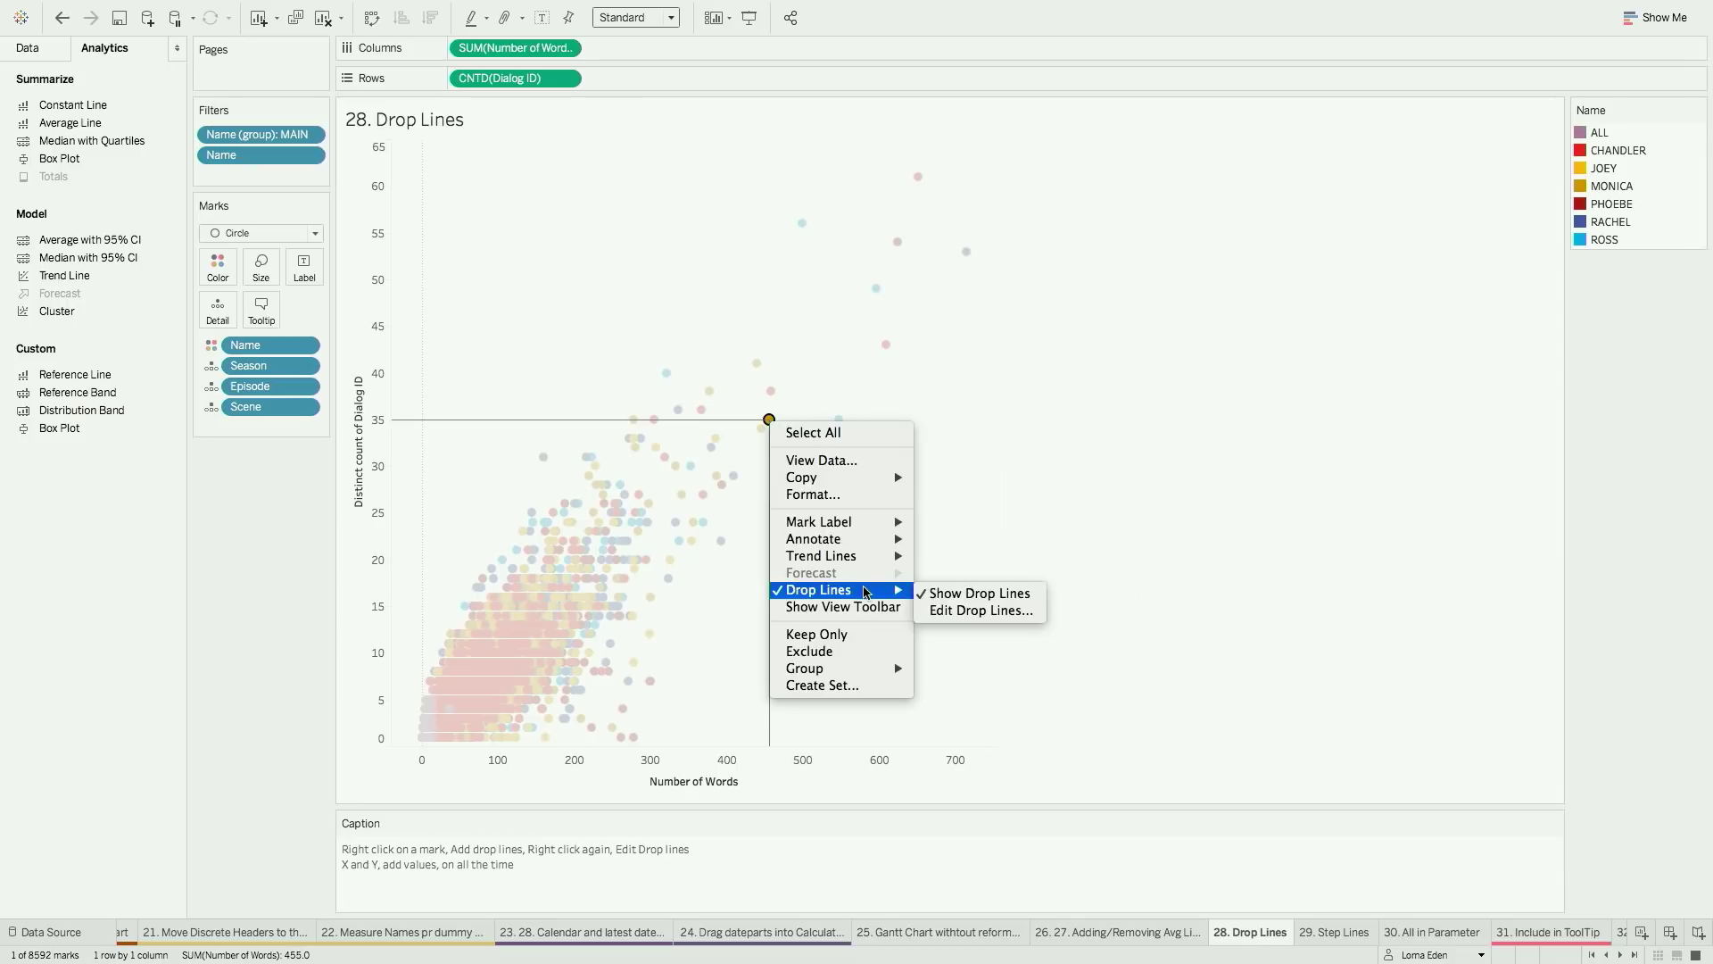
click(955, 613)
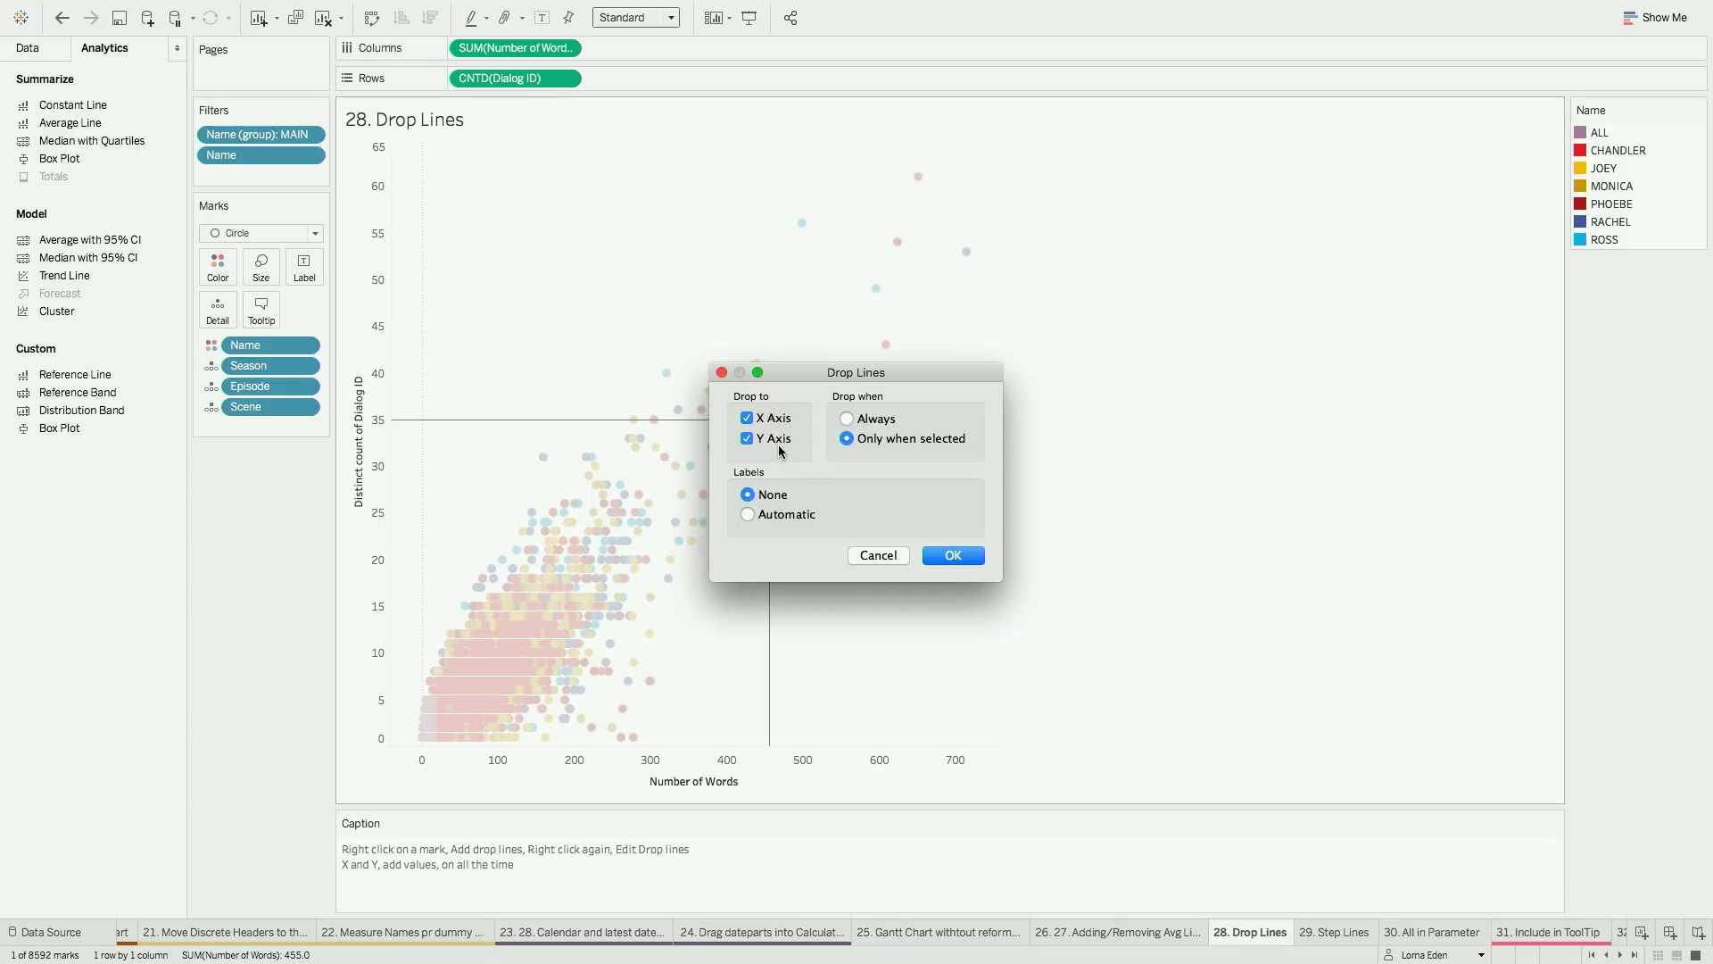
click(775, 514)
click(952, 554)
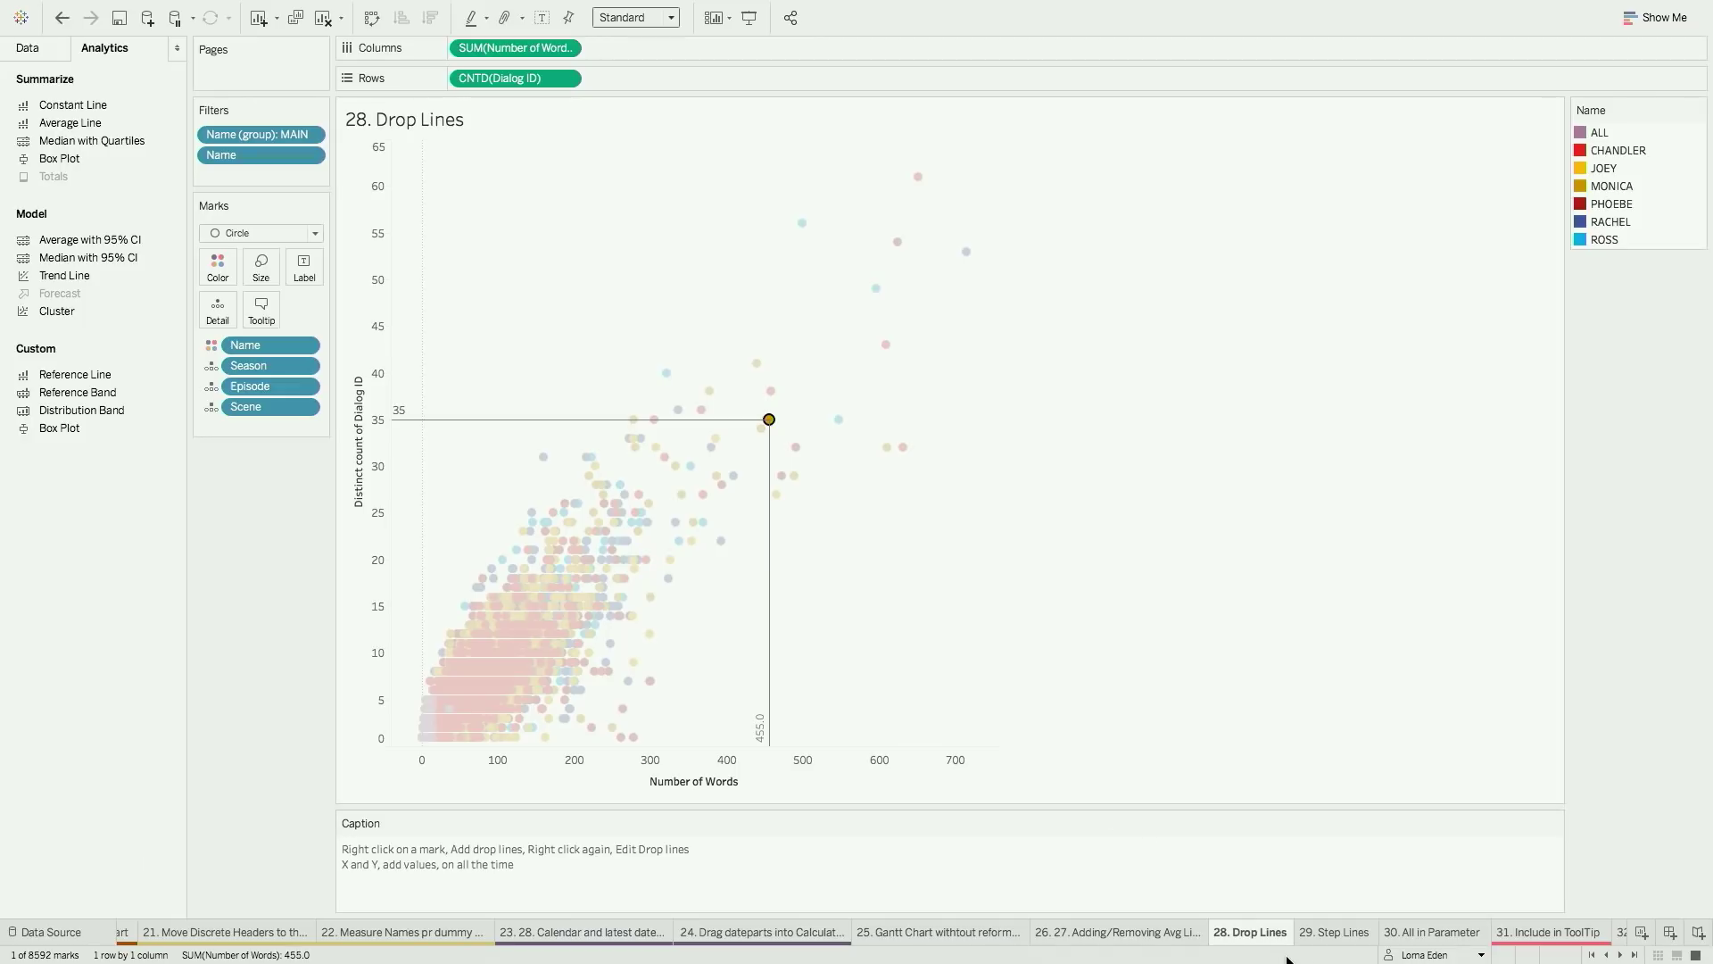
On sheet 29, change the Sales line type to step, and switch it to jump
click(1329, 932)
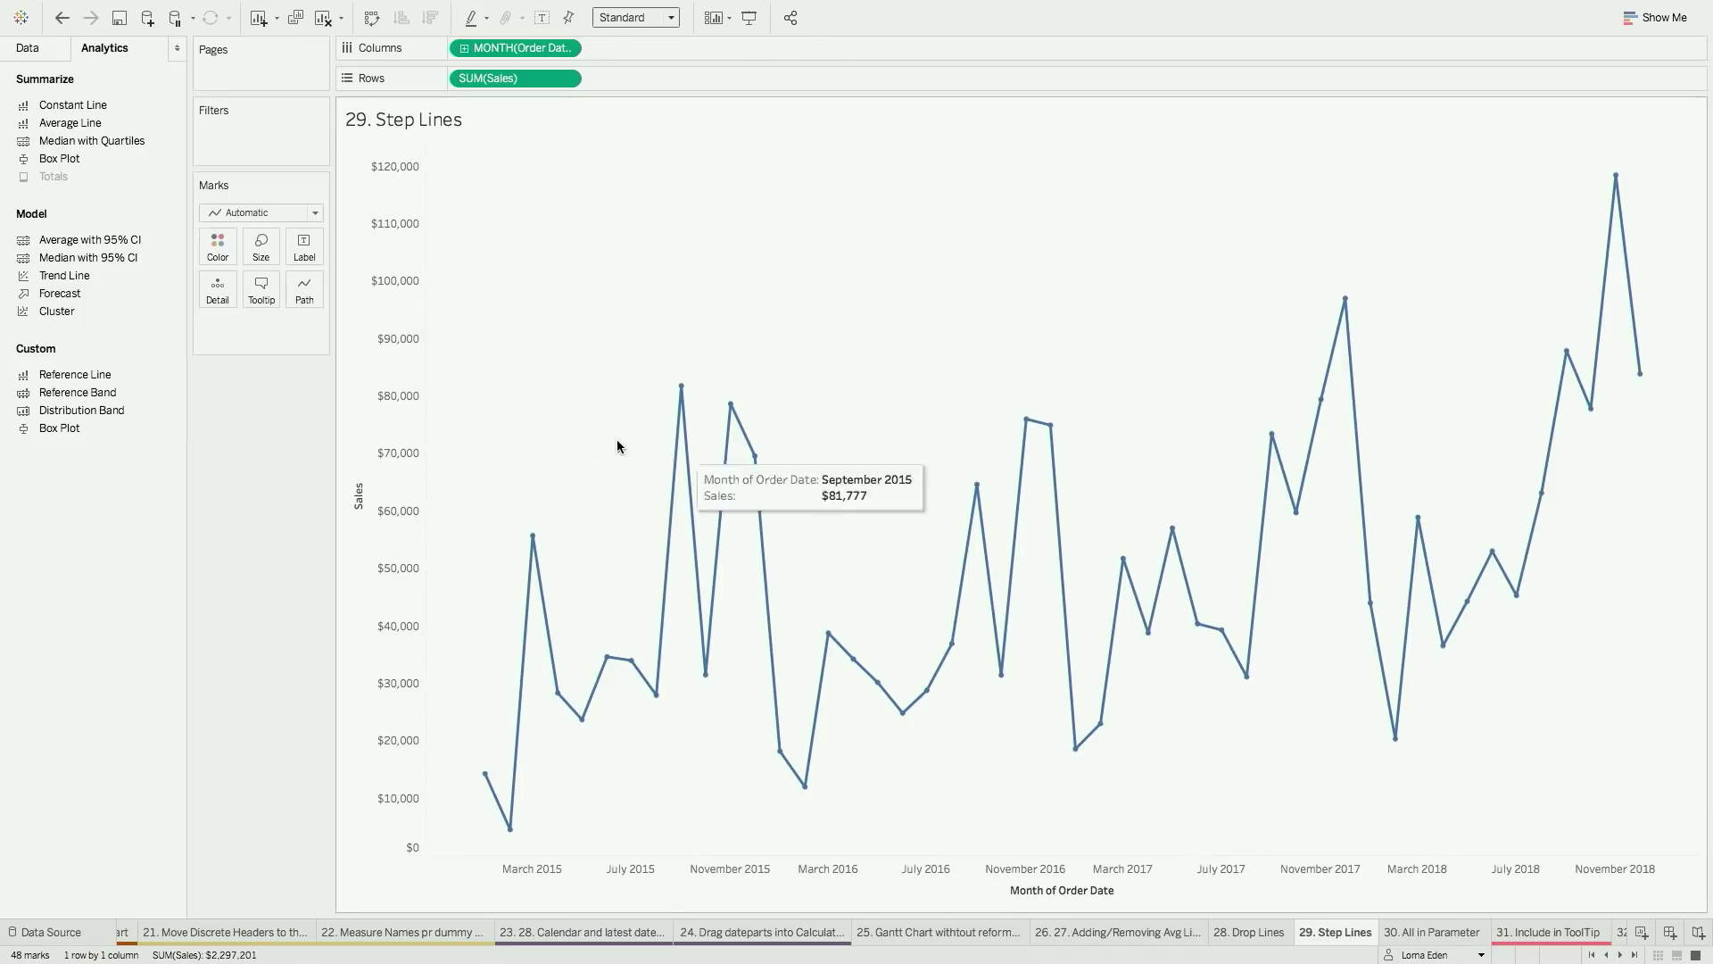
click(307, 299)
click(335, 345)
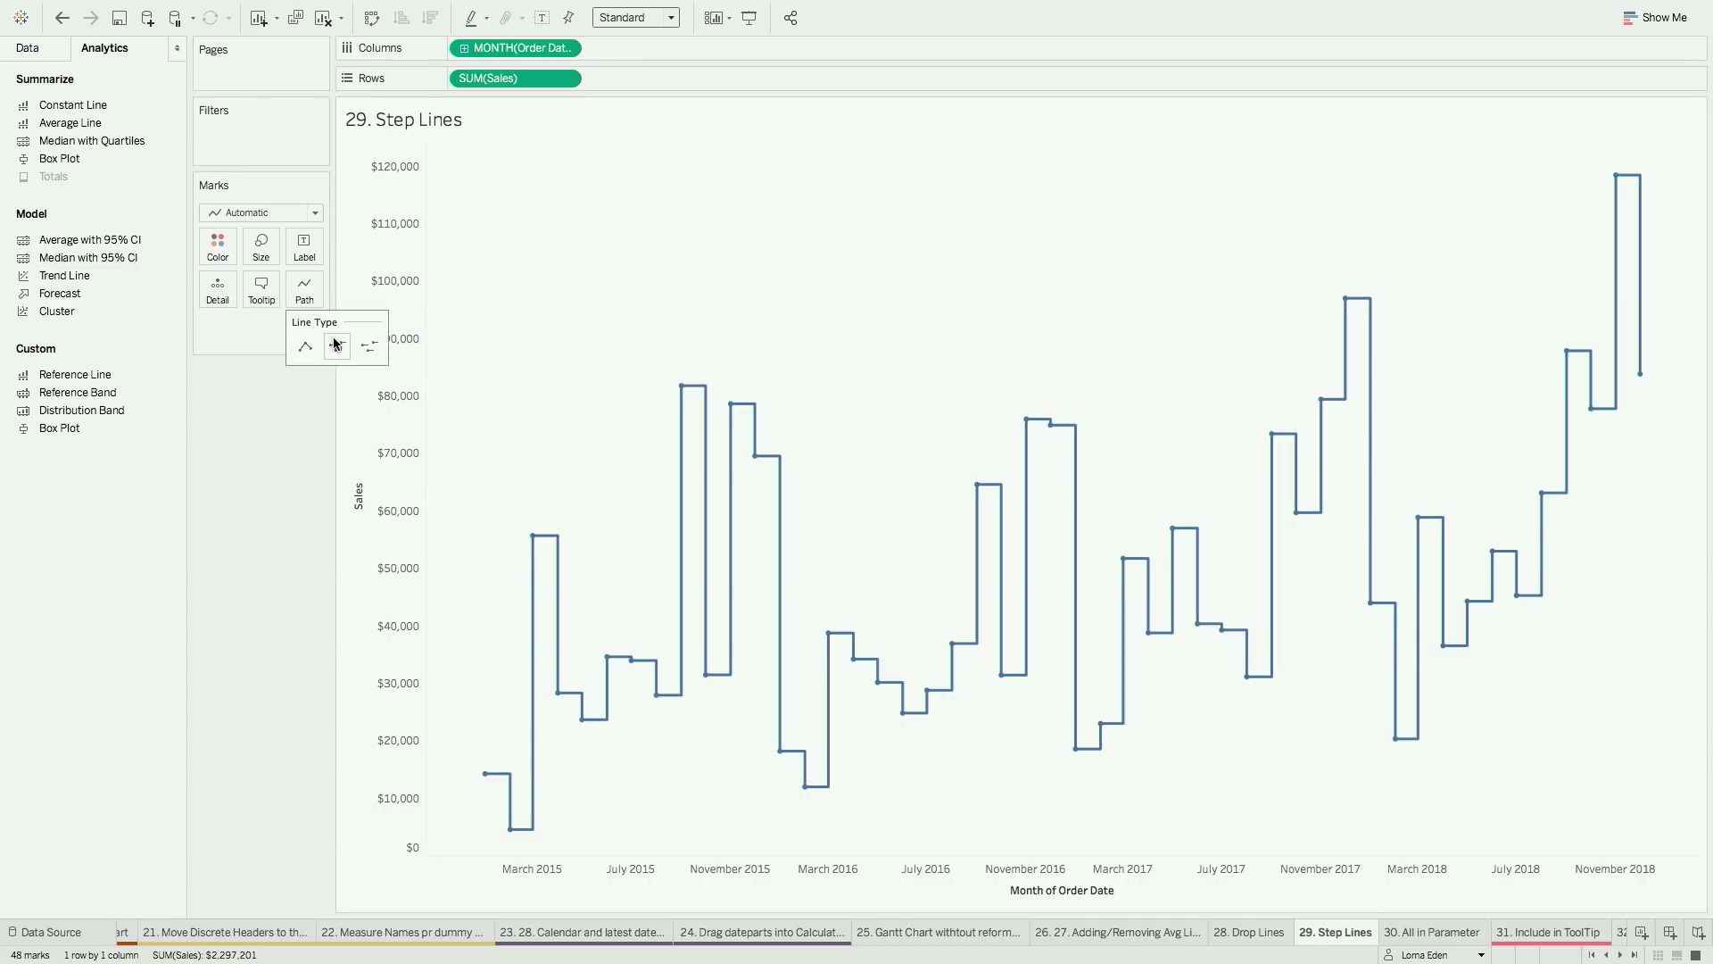
click(368, 347)
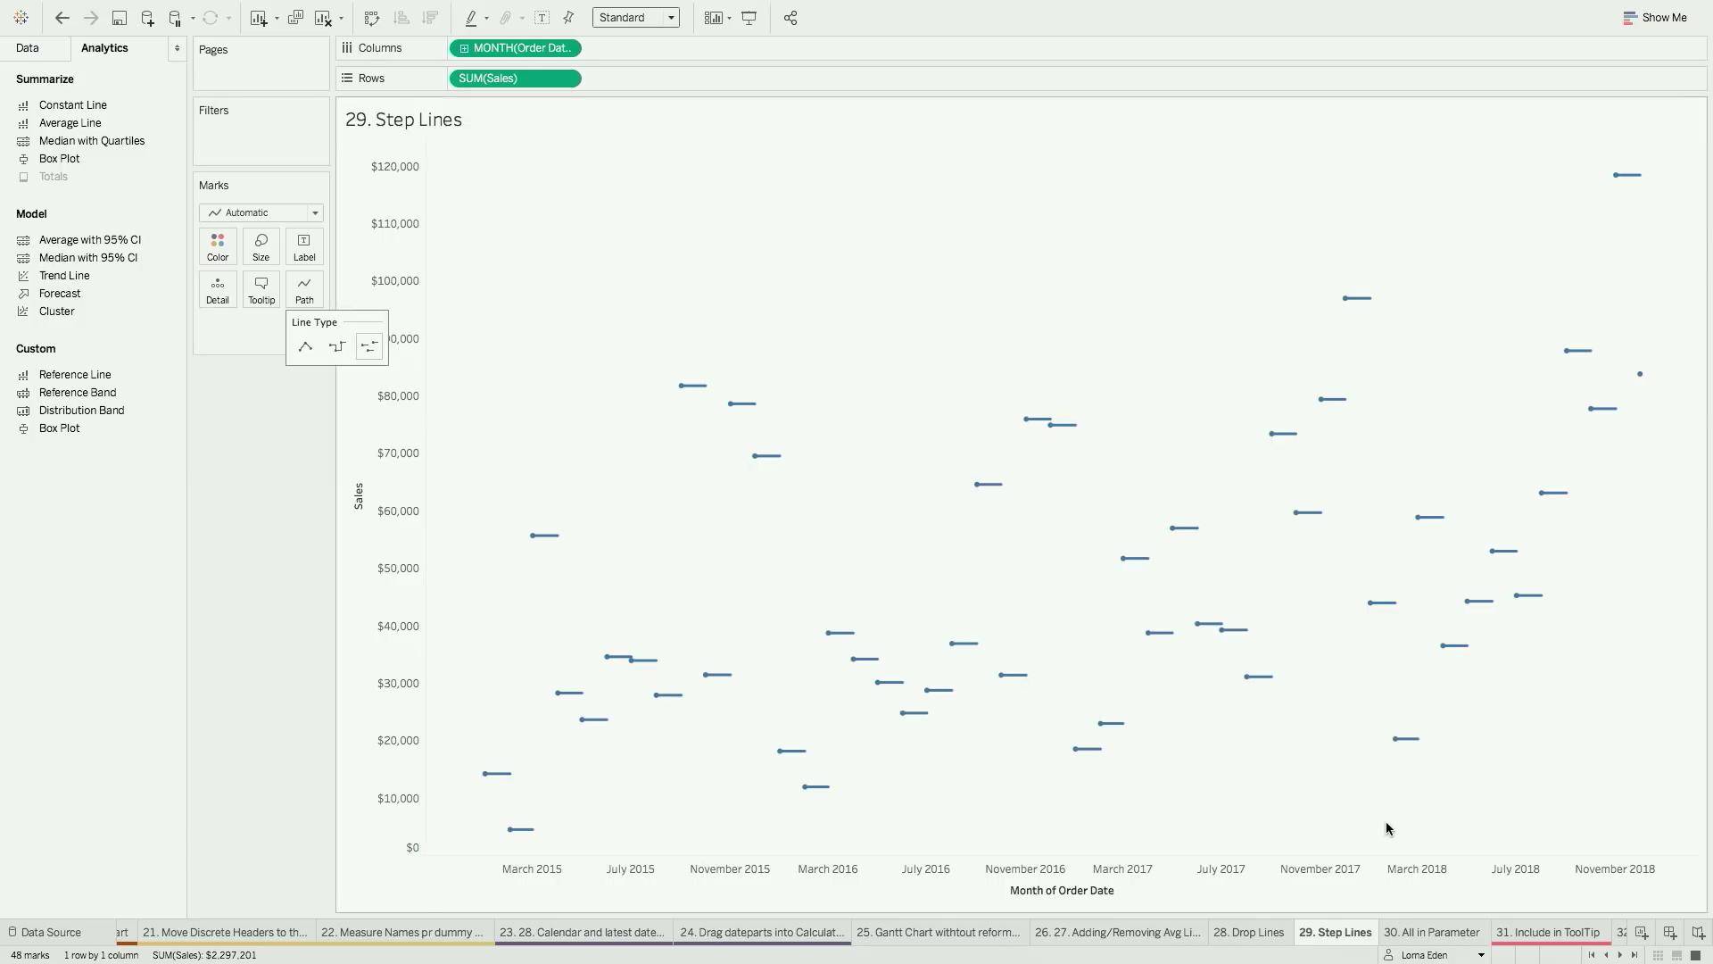
On sheet 30, set the Sub-Category Parameter to Art
click(1414, 932)
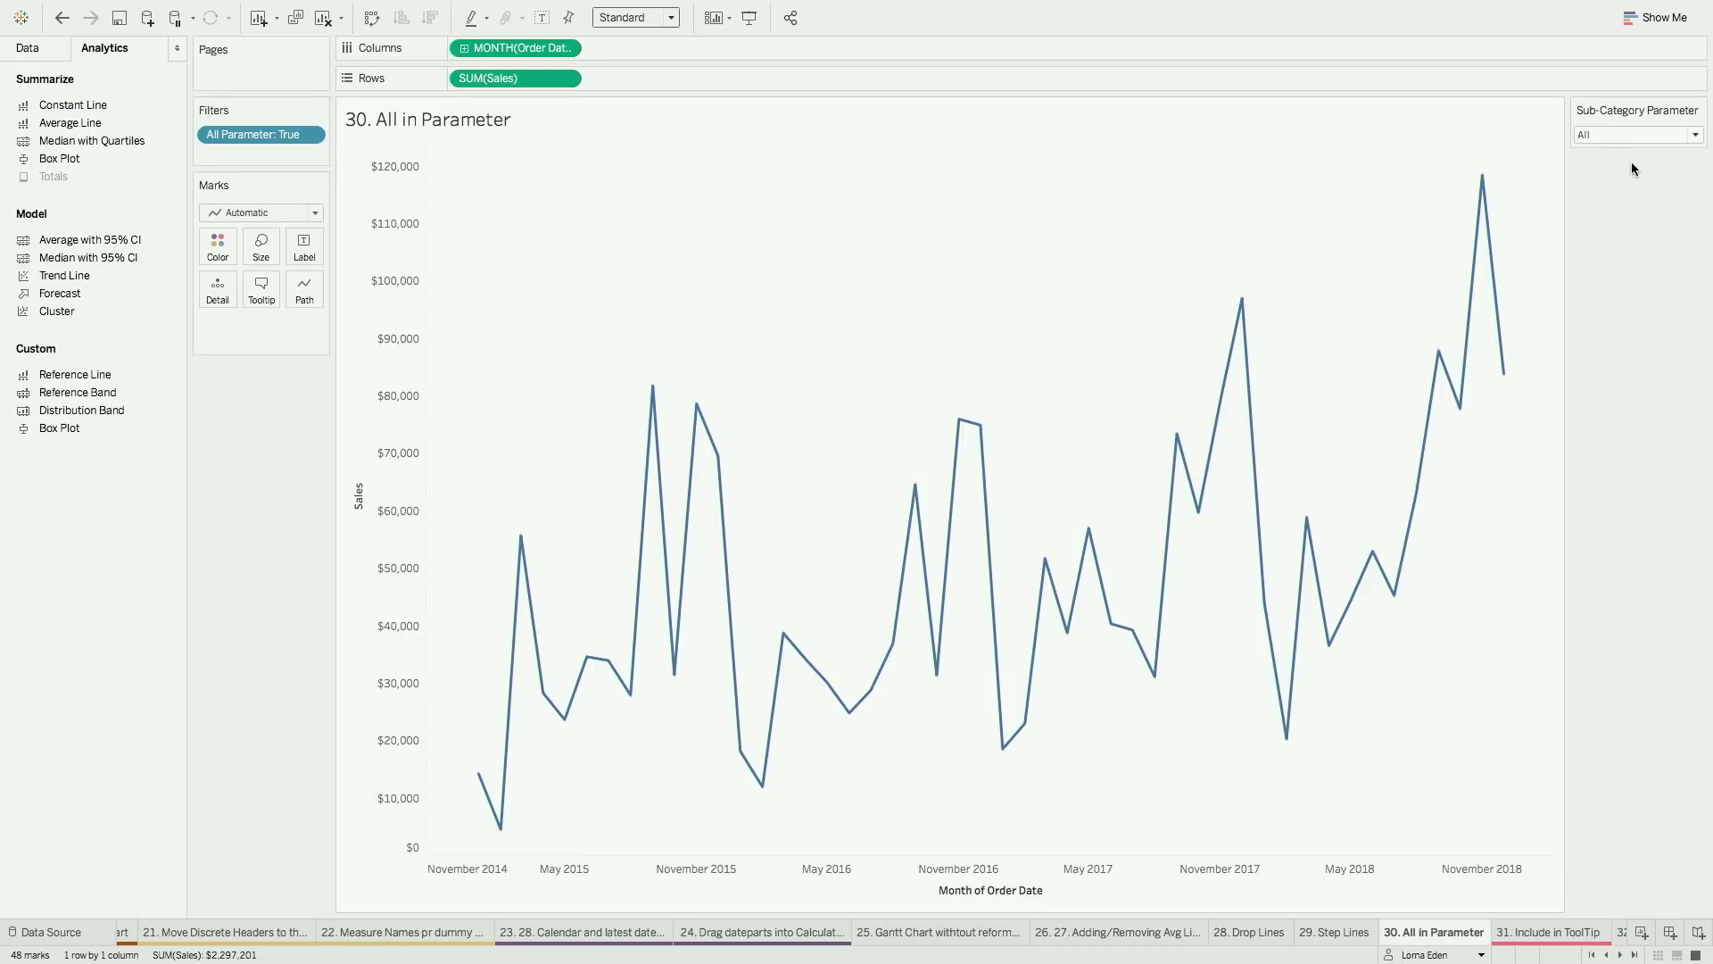
click(1640, 141)
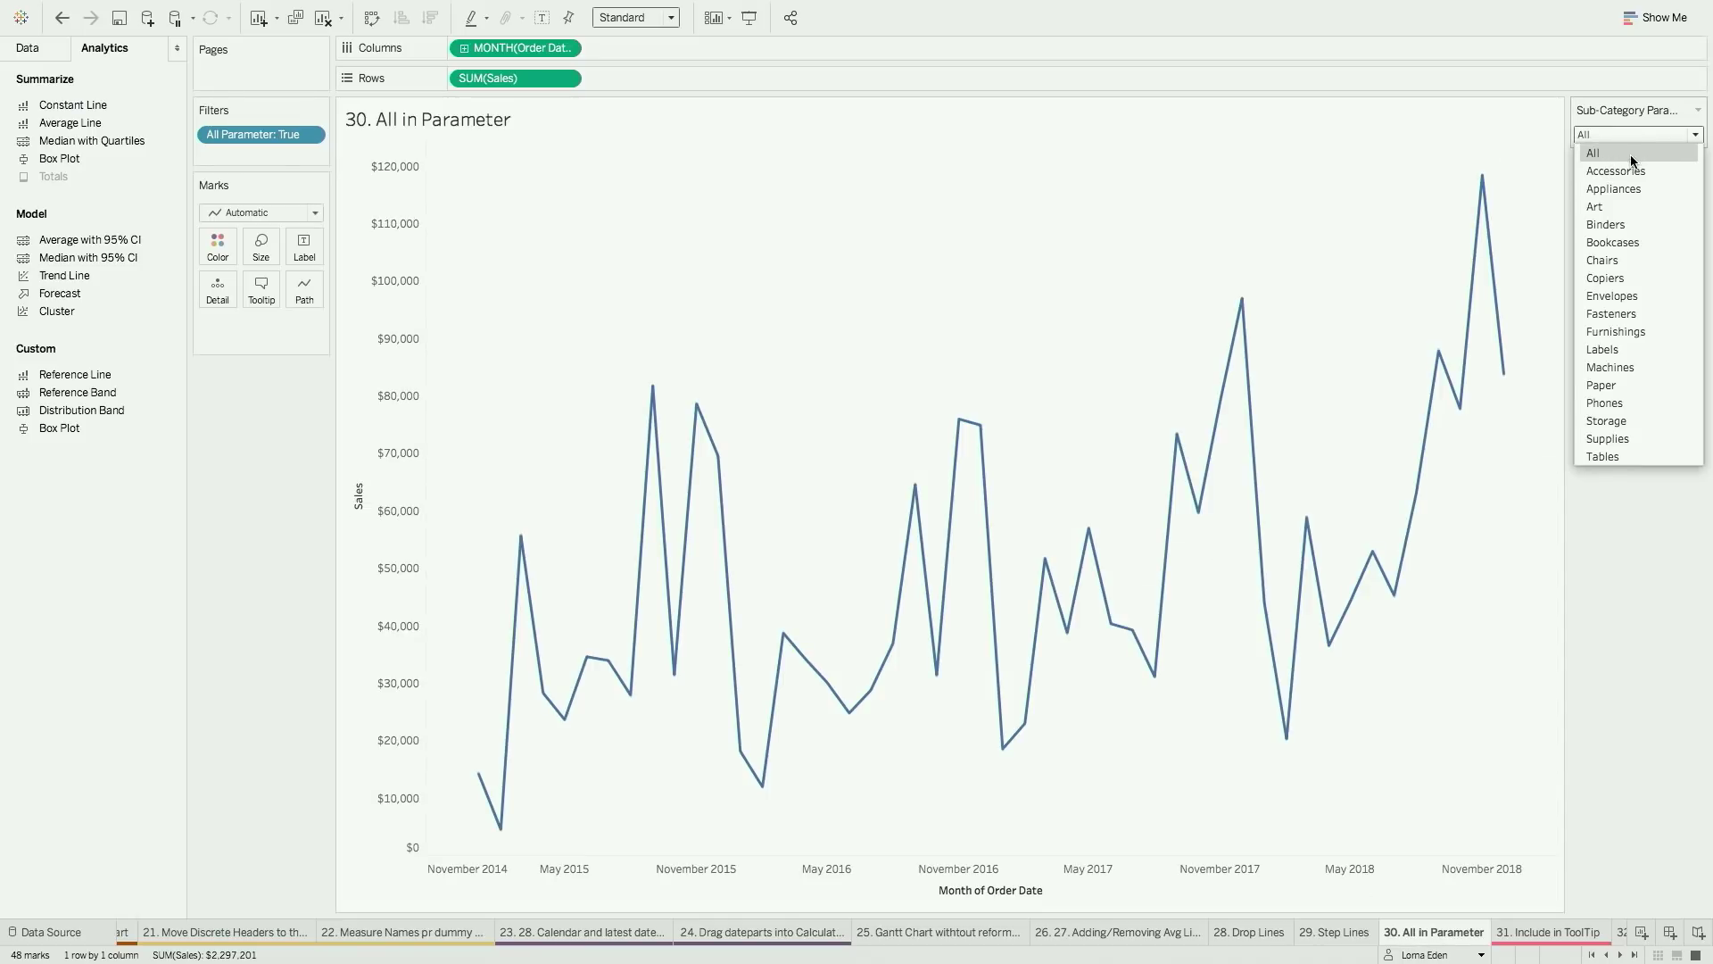
click(1633, 204)
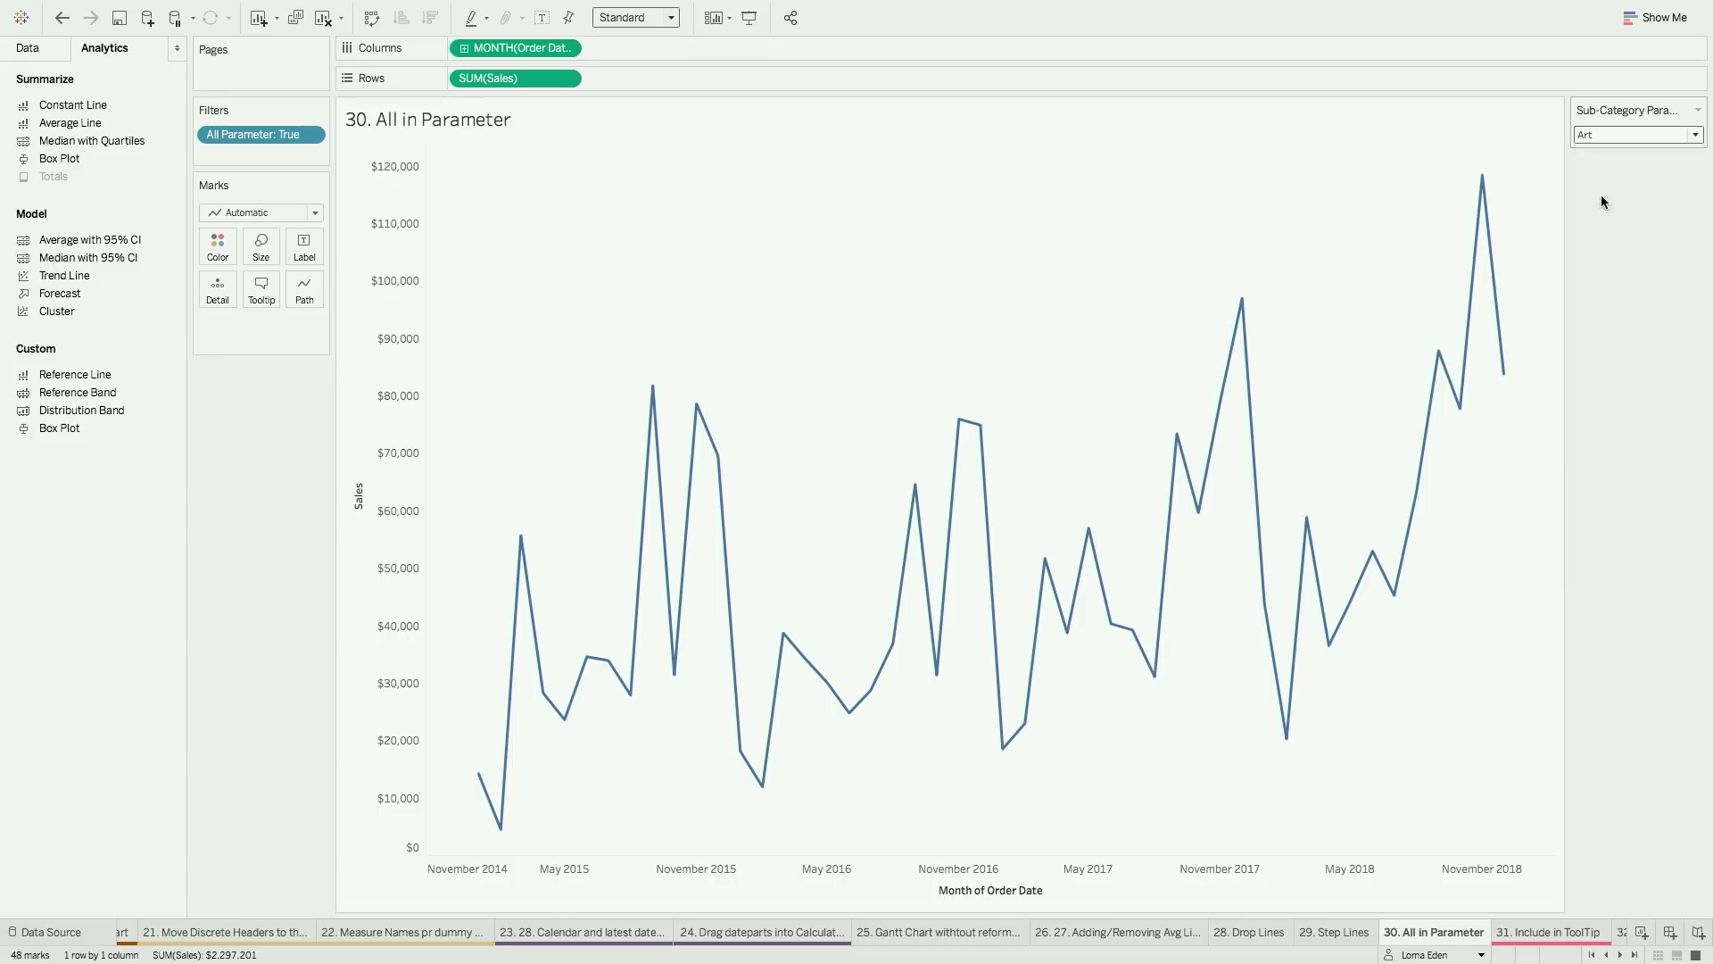
Examine the formula of the All Parameter calculated field and close the editor without changes
click(66, 49)
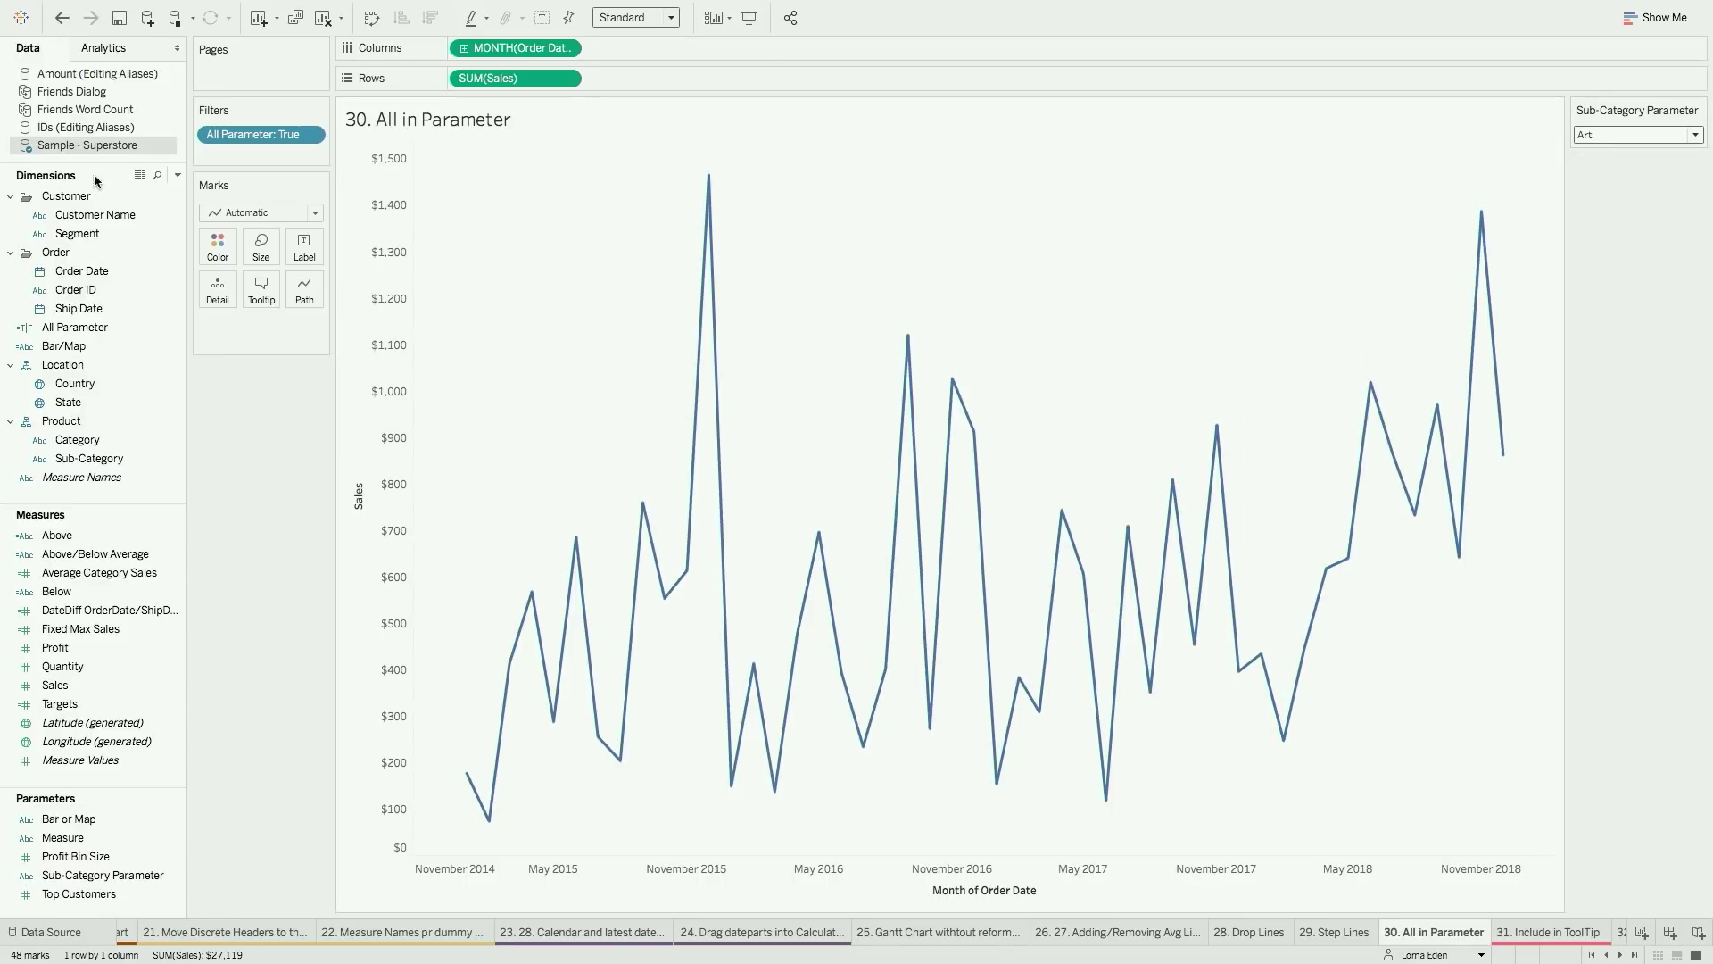
click(166, 330)
right_click(166, 330)
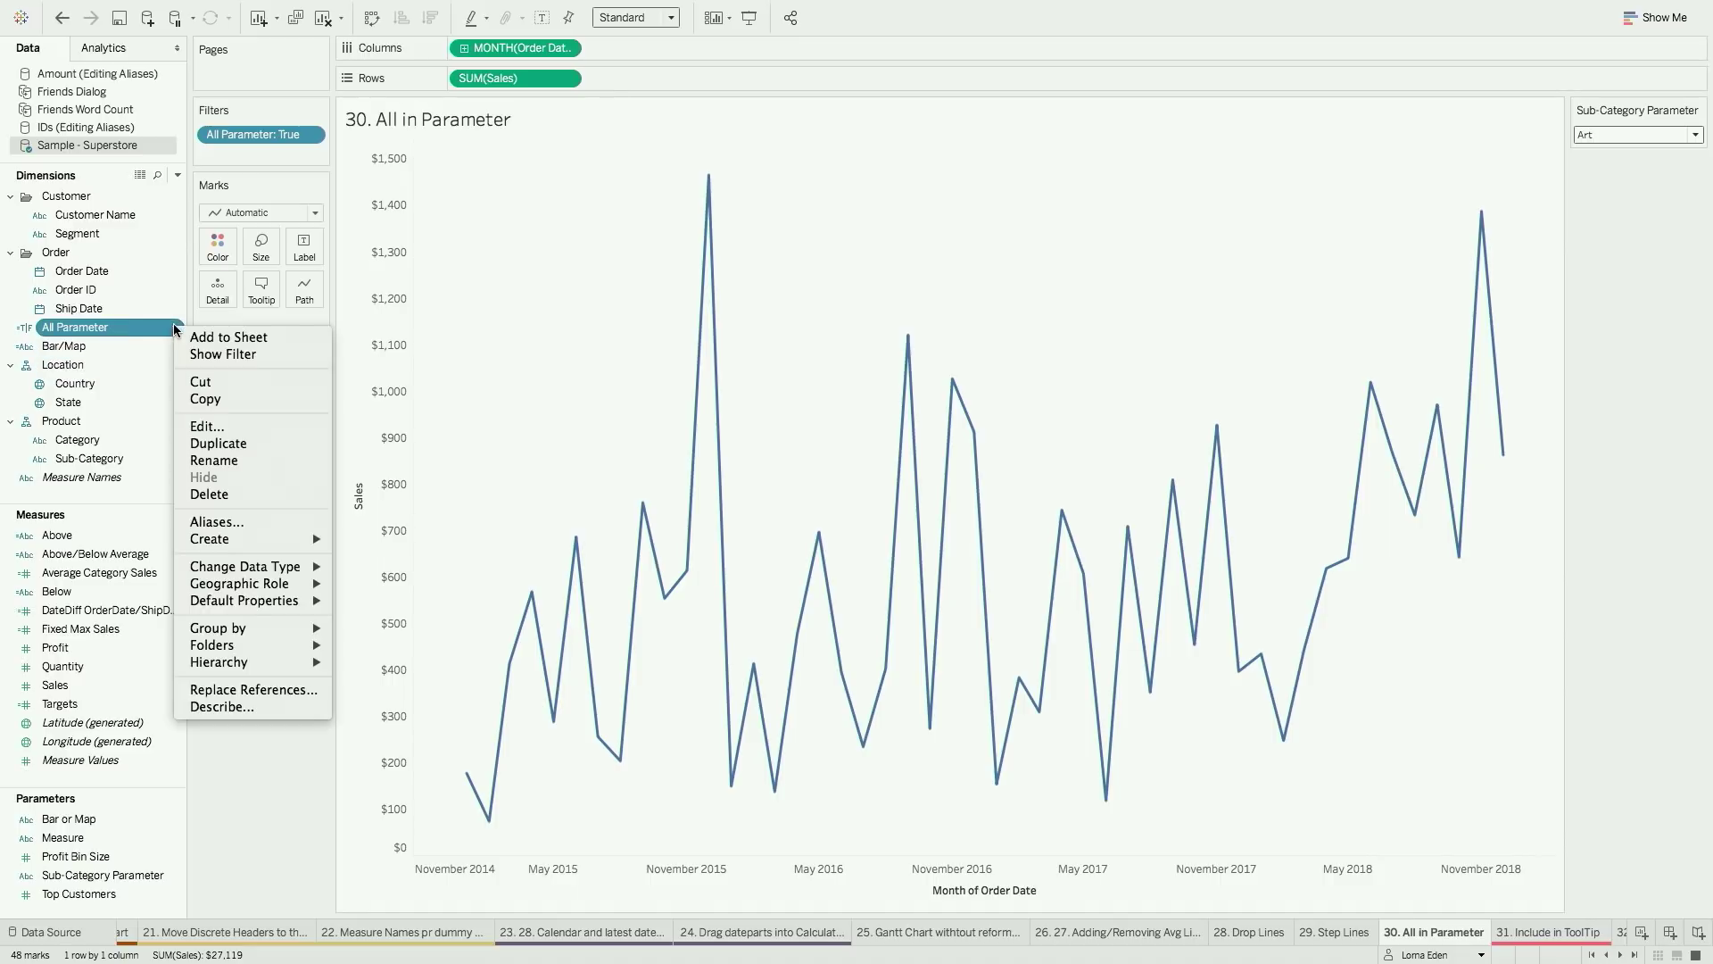
click(198, 425)
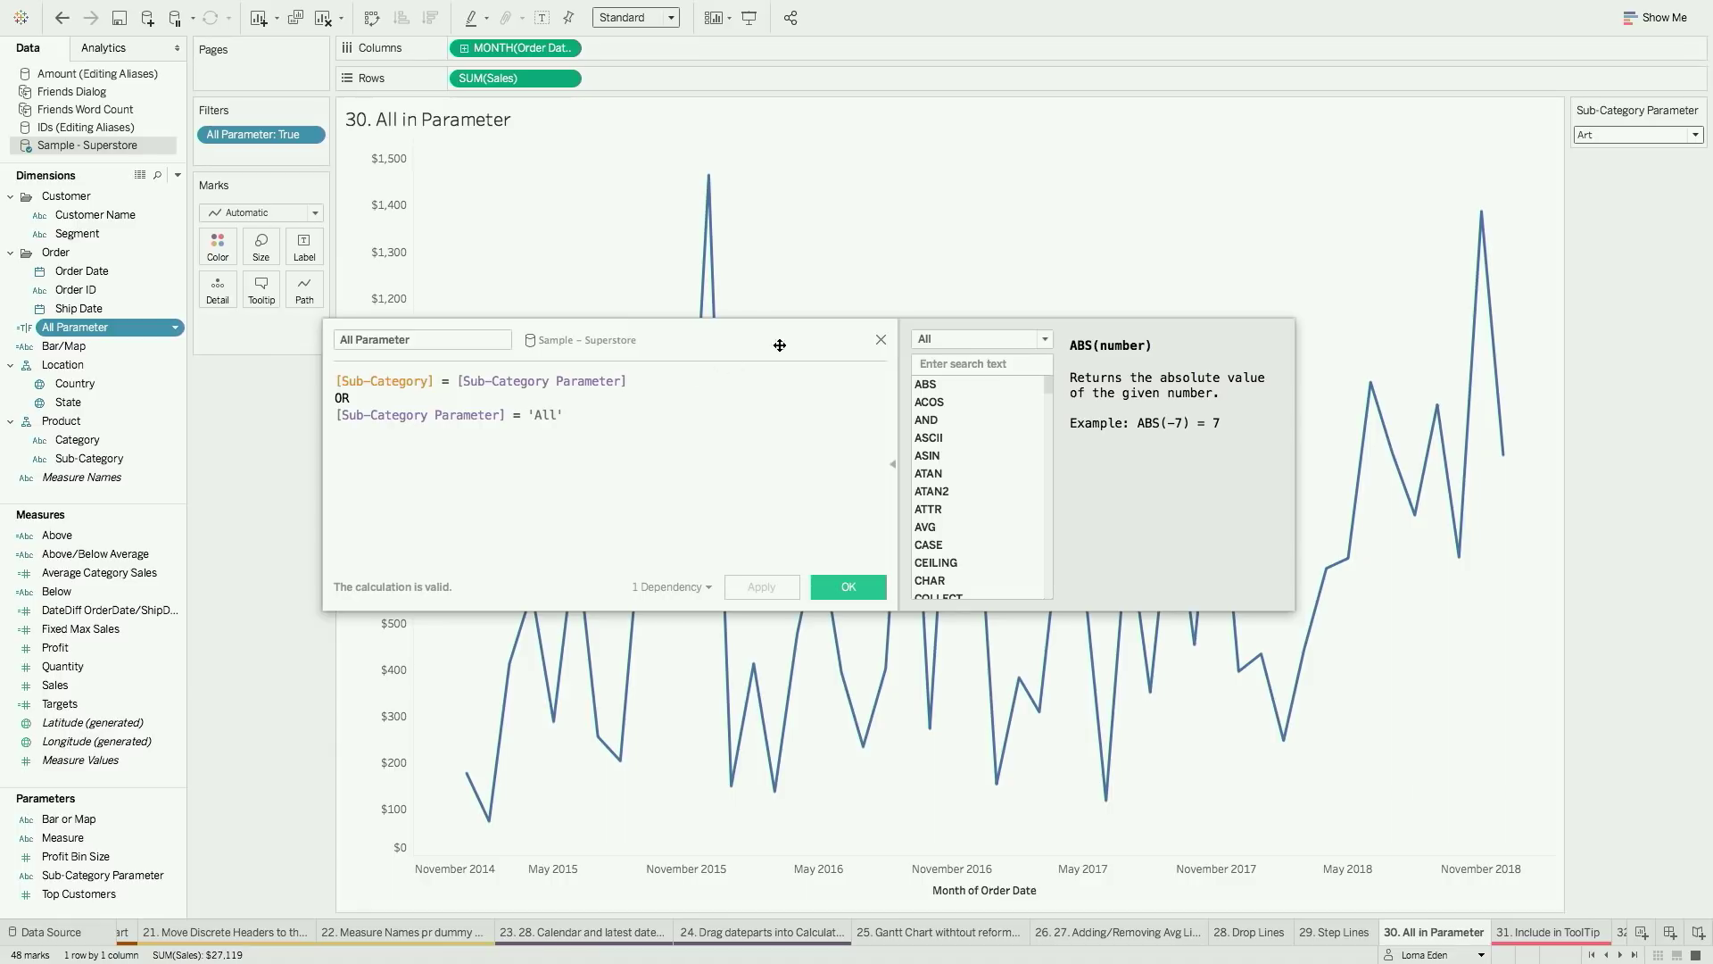
click(880, 339)
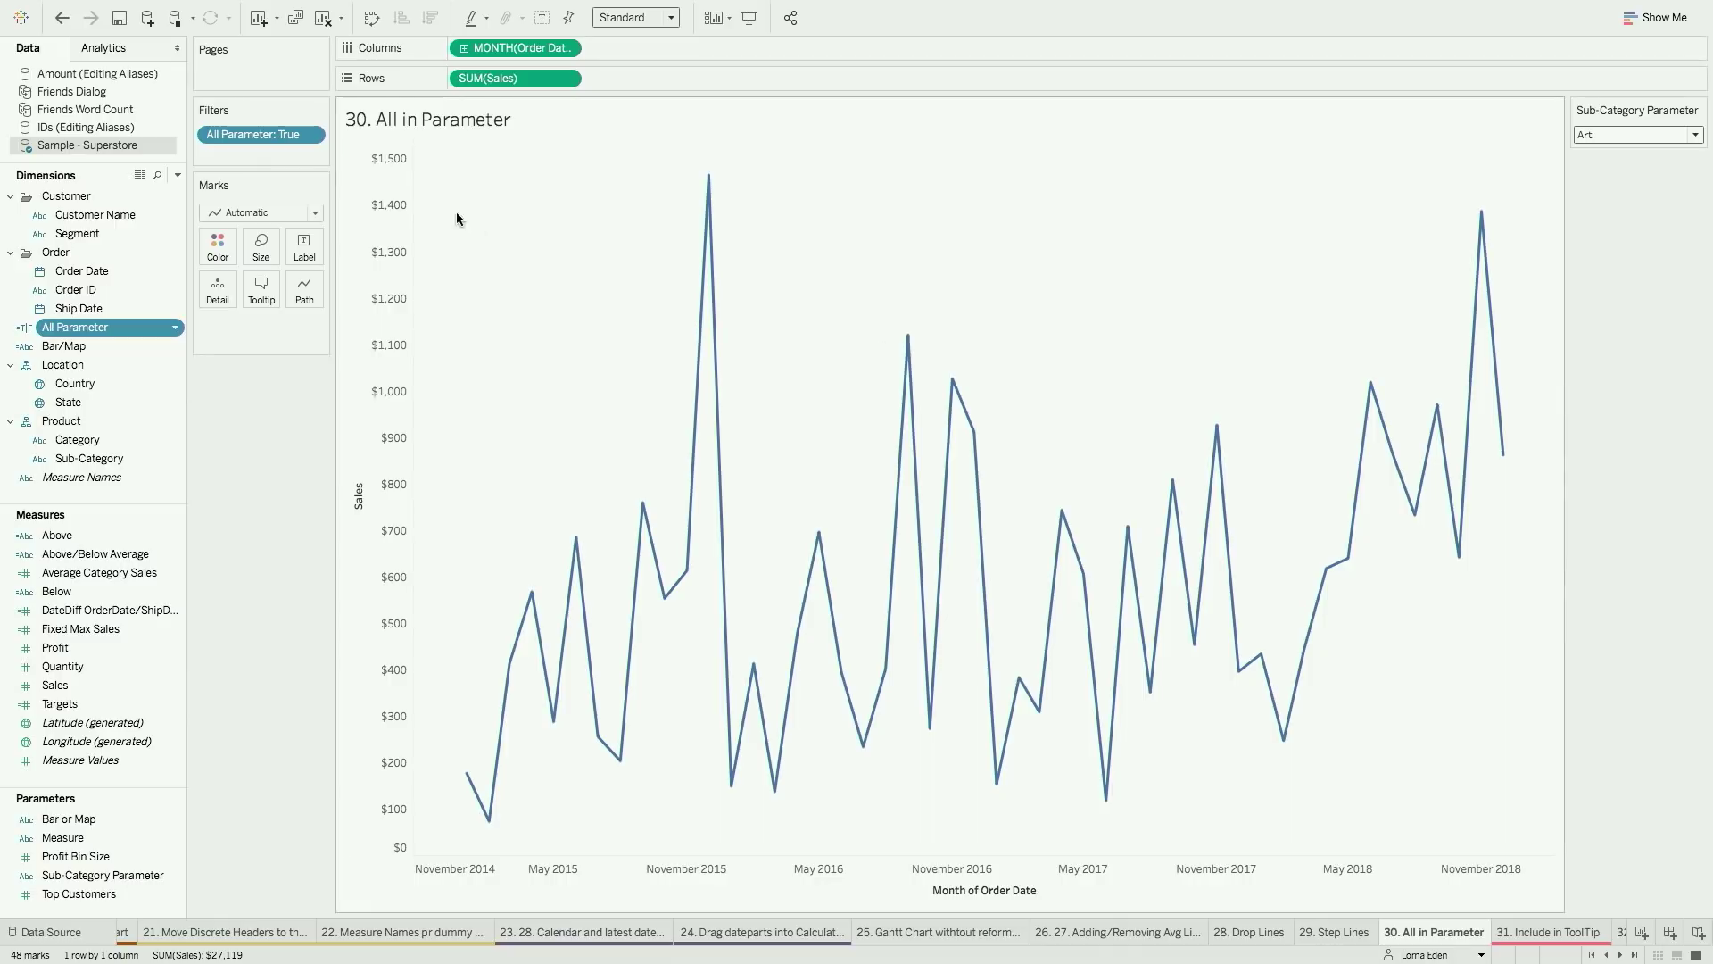
Check which values are selected in the All Parameter filter and close its settings
click(315, 134)
click(317, 153)
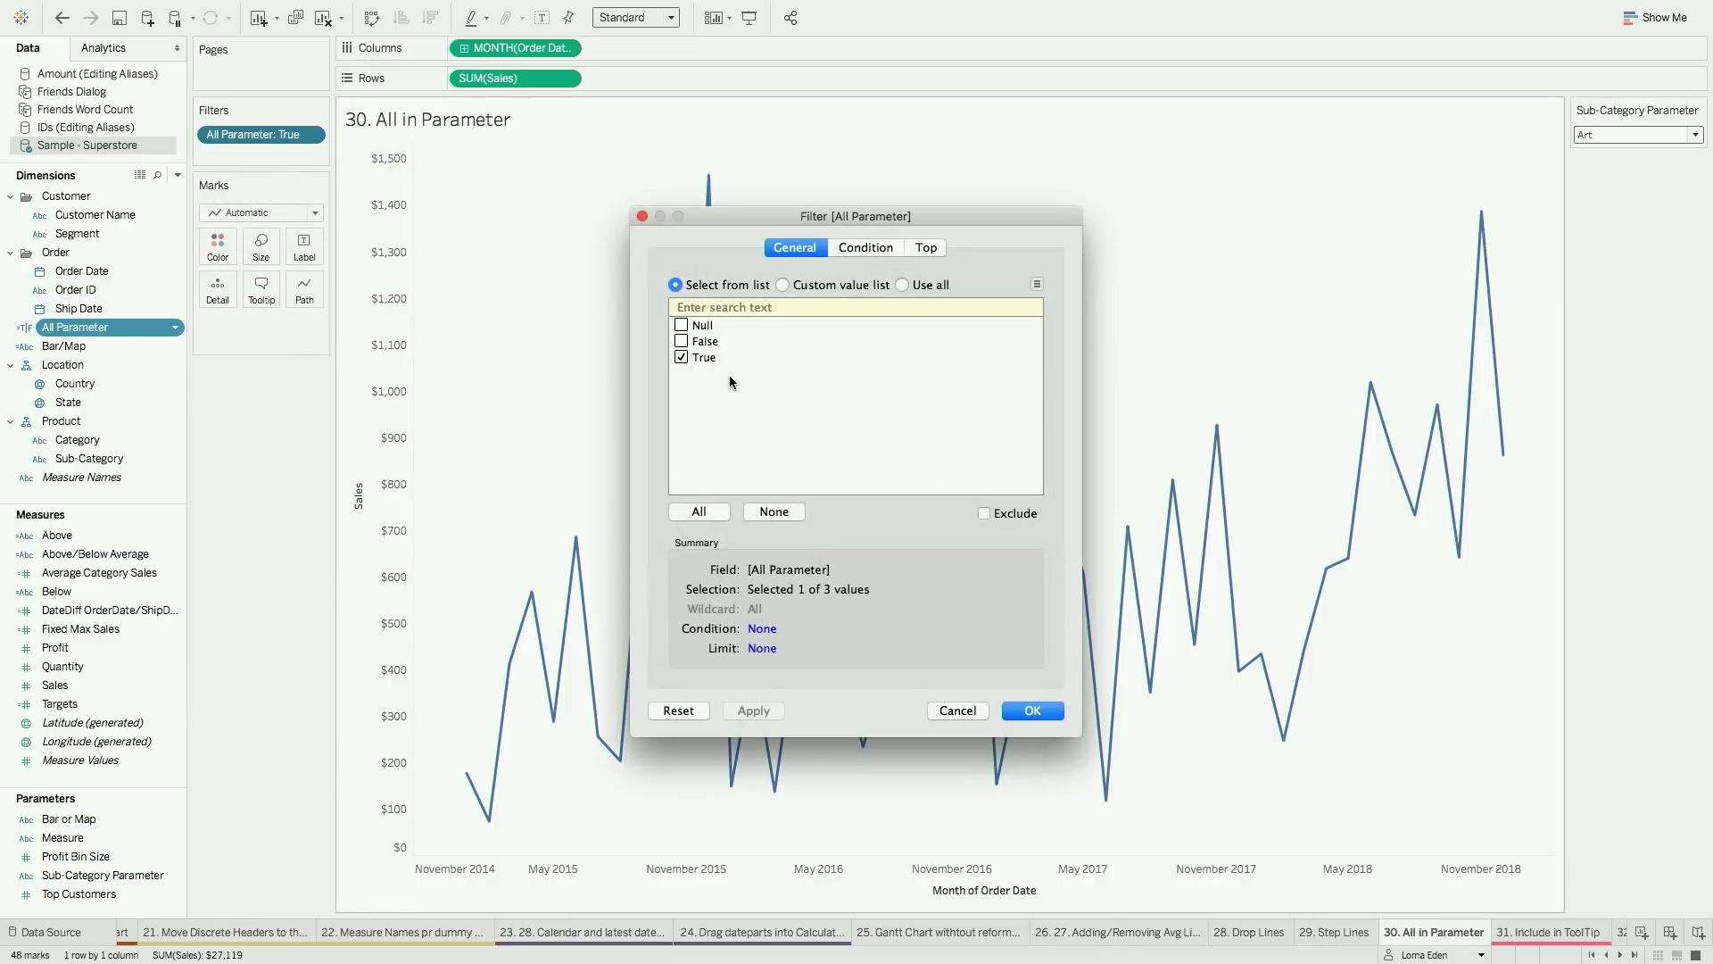
click(1014, 707)
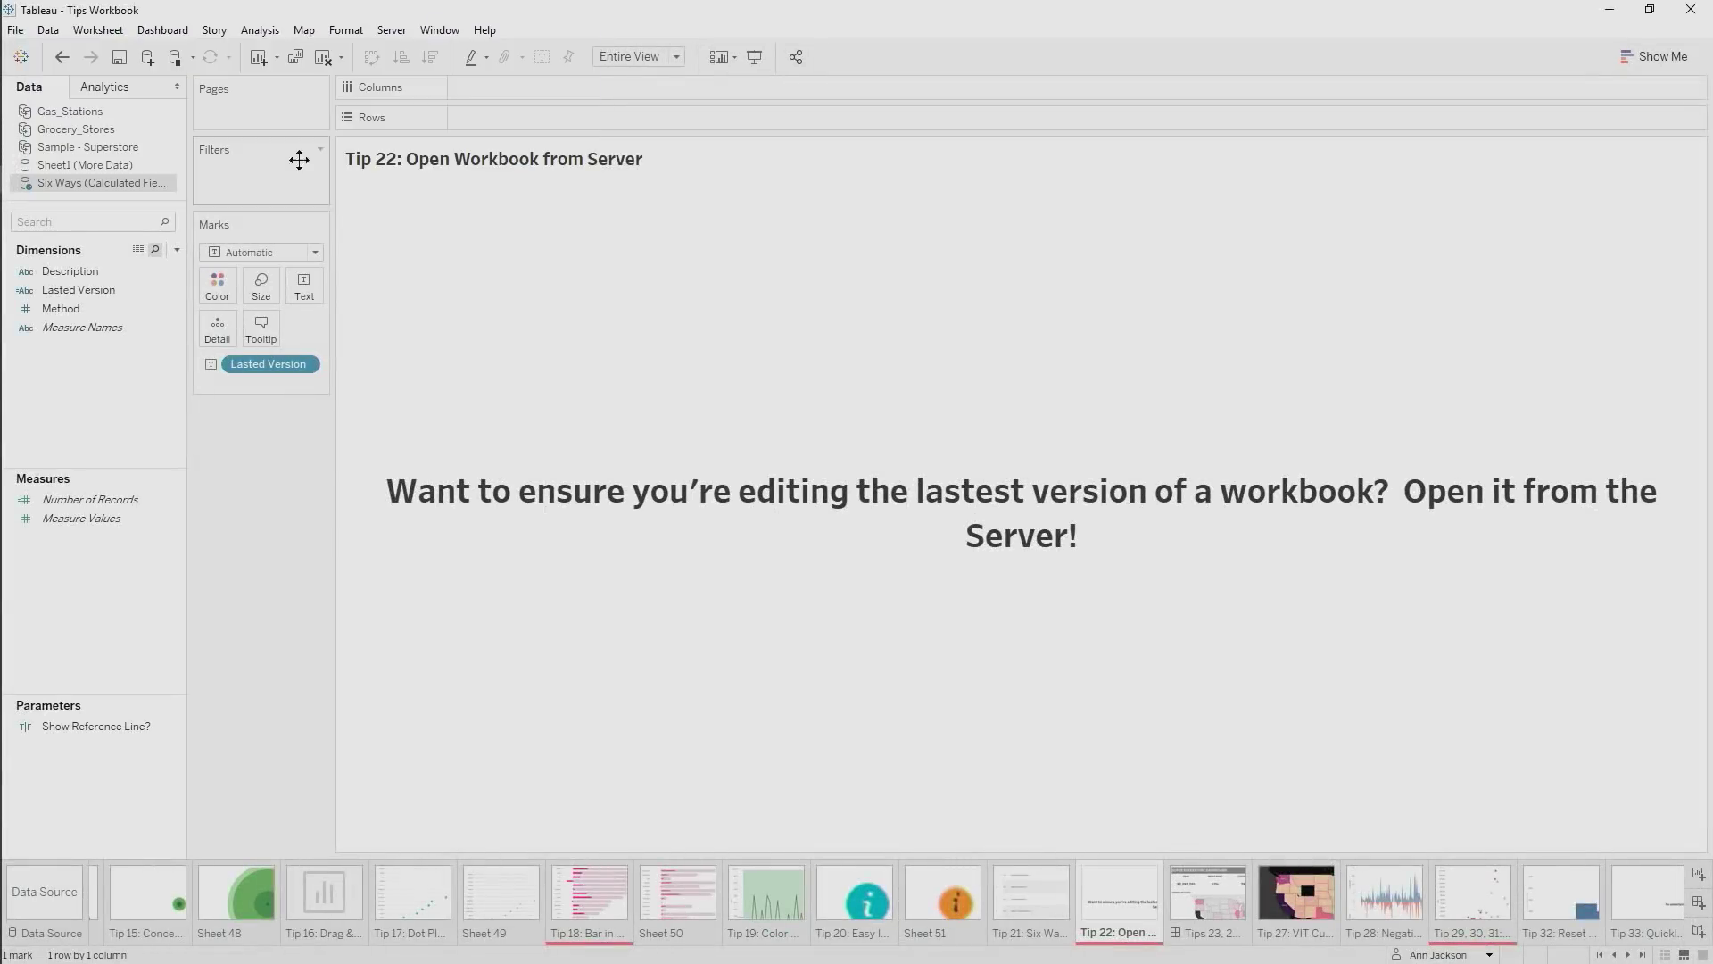
In the Tips Workbook, view the list of workbooks that can be opened from Tableau Public, and close it
click(390, 30)
click(400, 80)
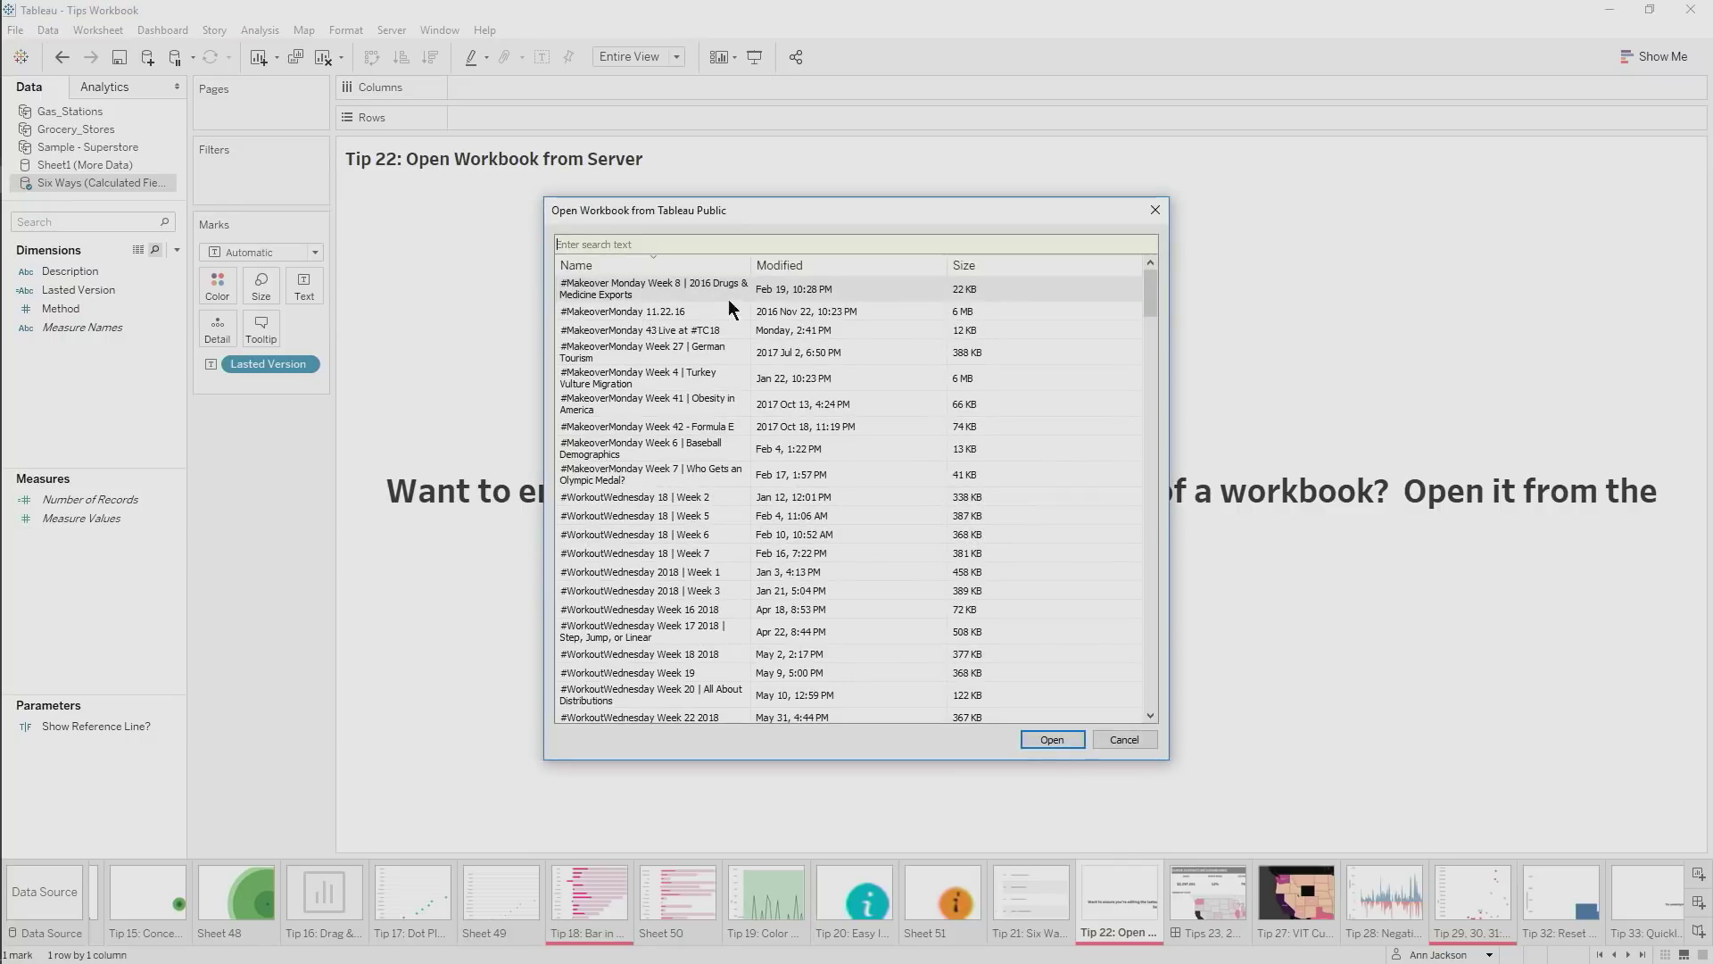
click(1058, 738)
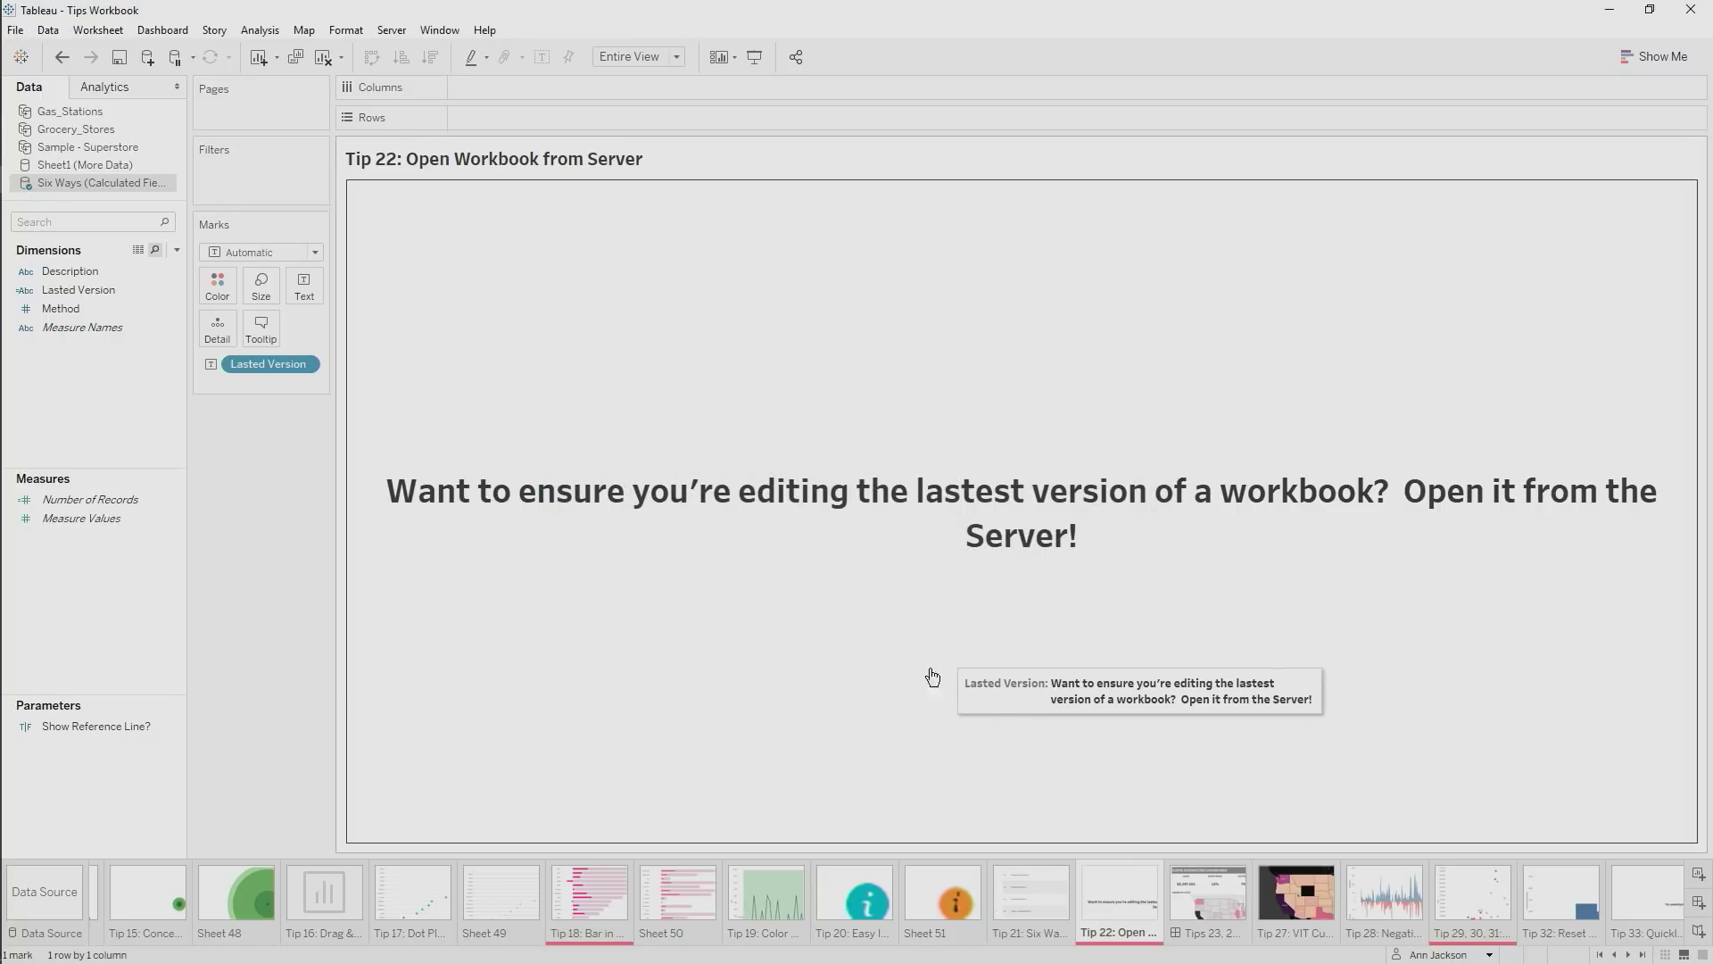
Open the Tips 23 dashboard and select the horizontal container that holds the dashboard title and the logo
click(1219, 886)
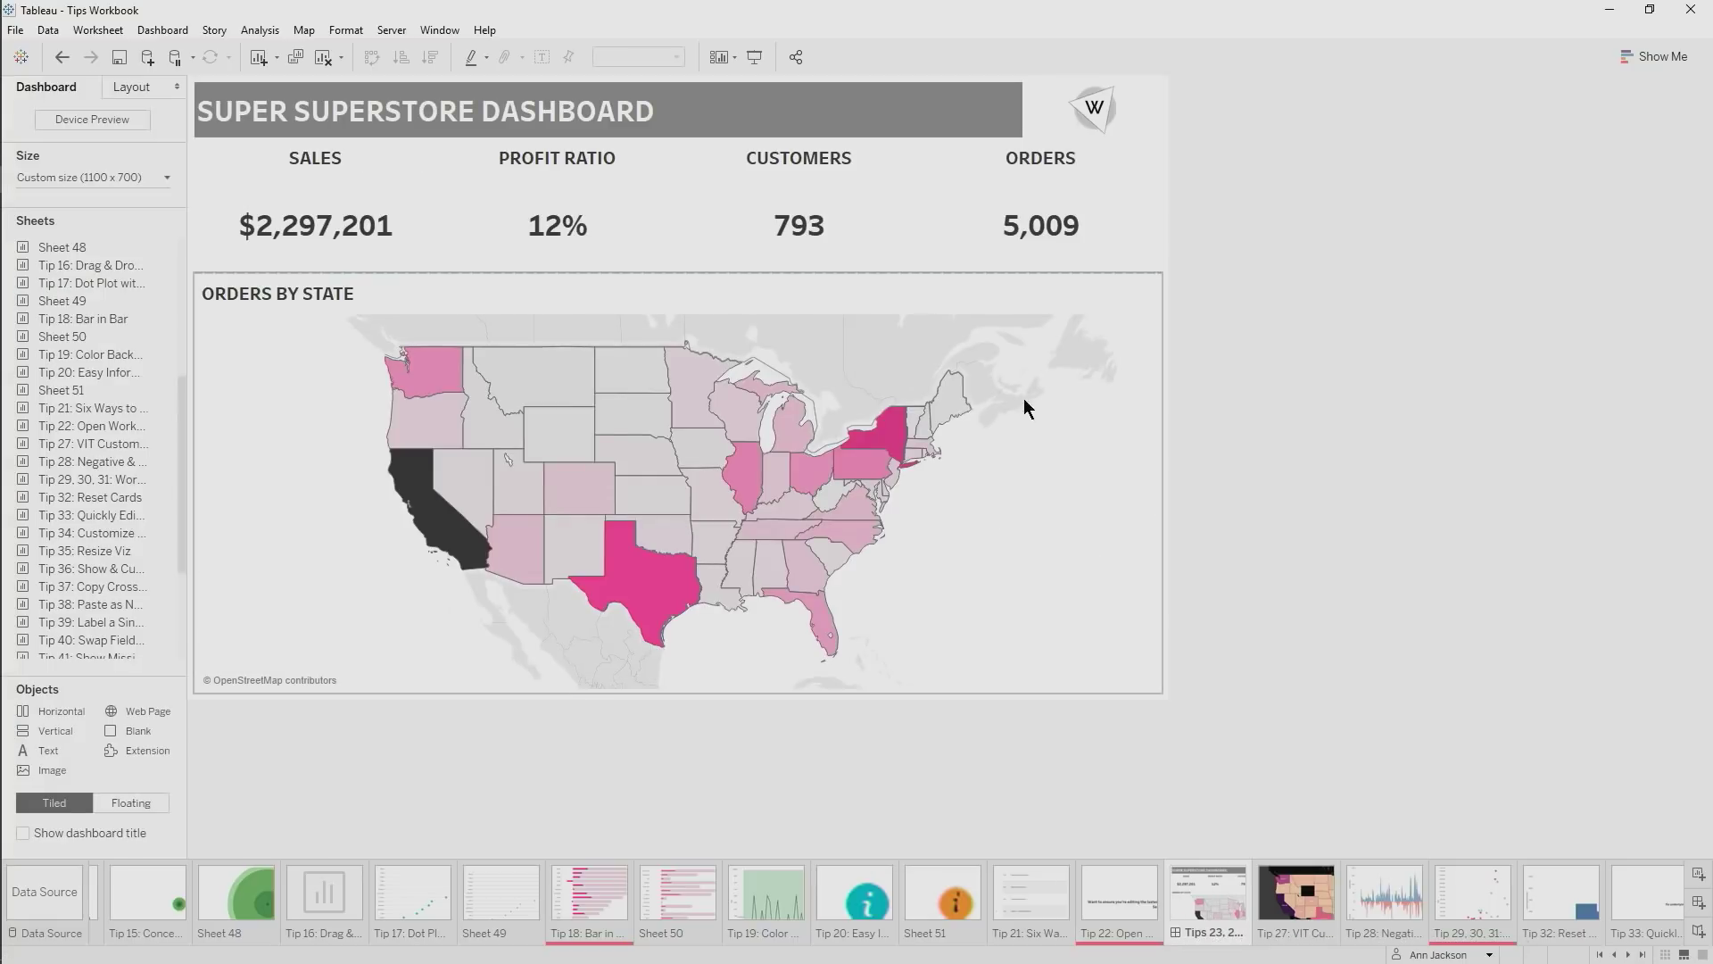
click(813, 114)
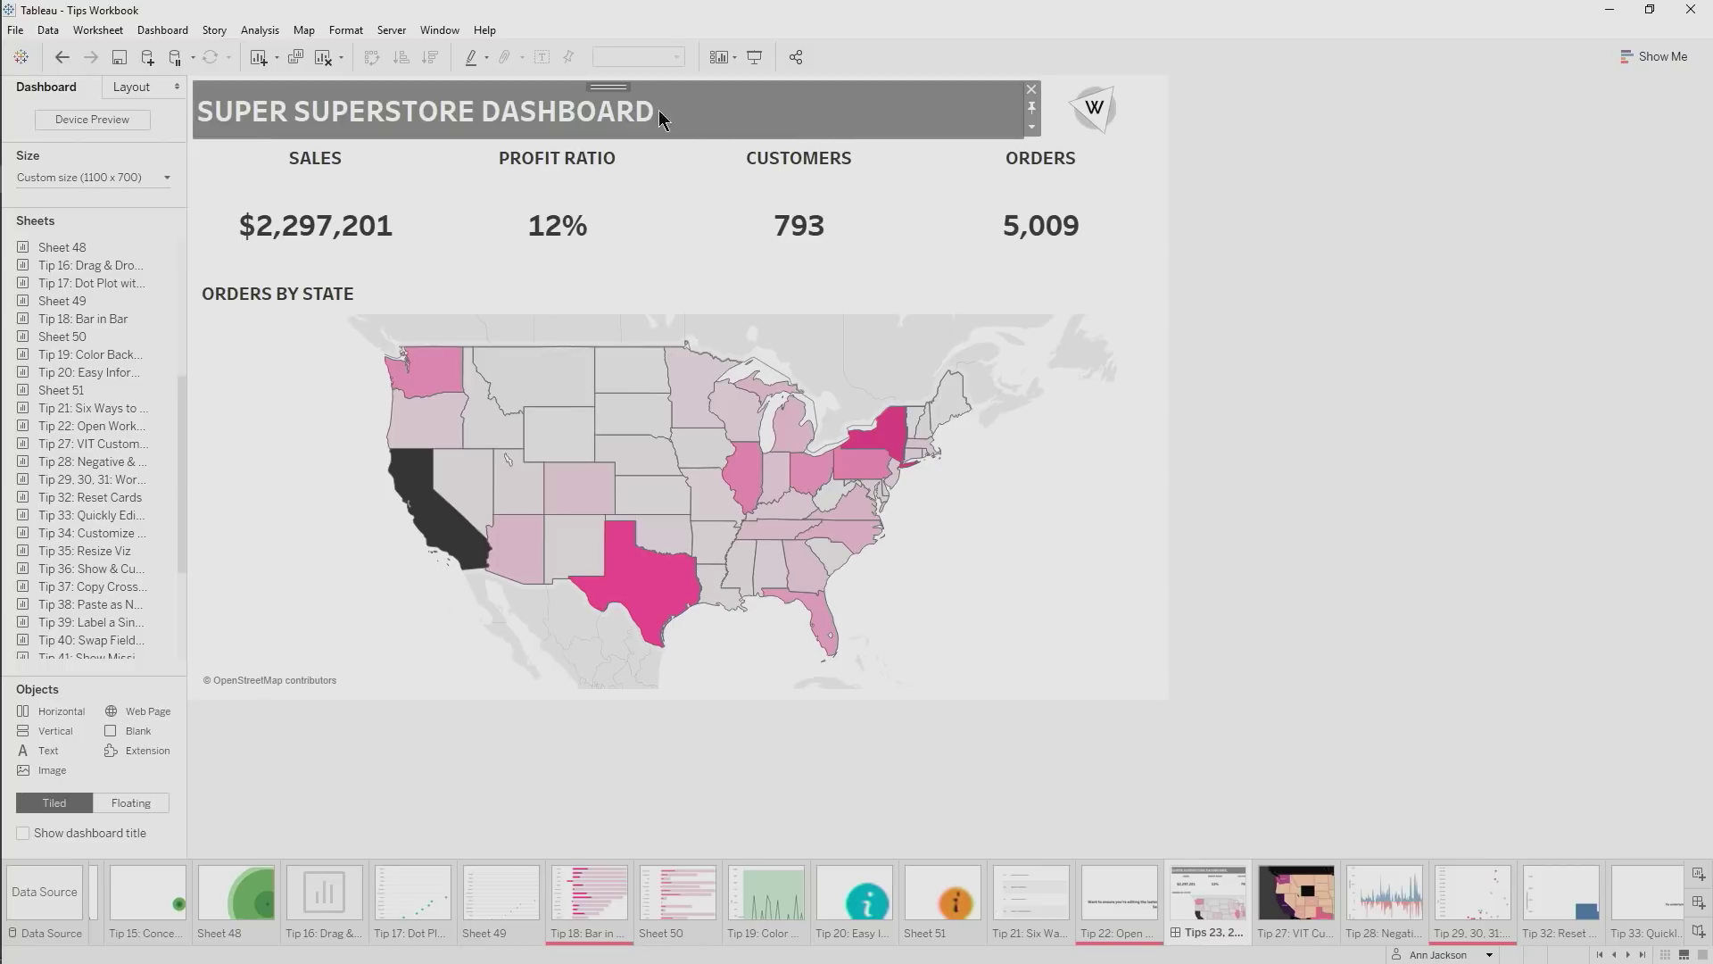
double_click(606, 86)
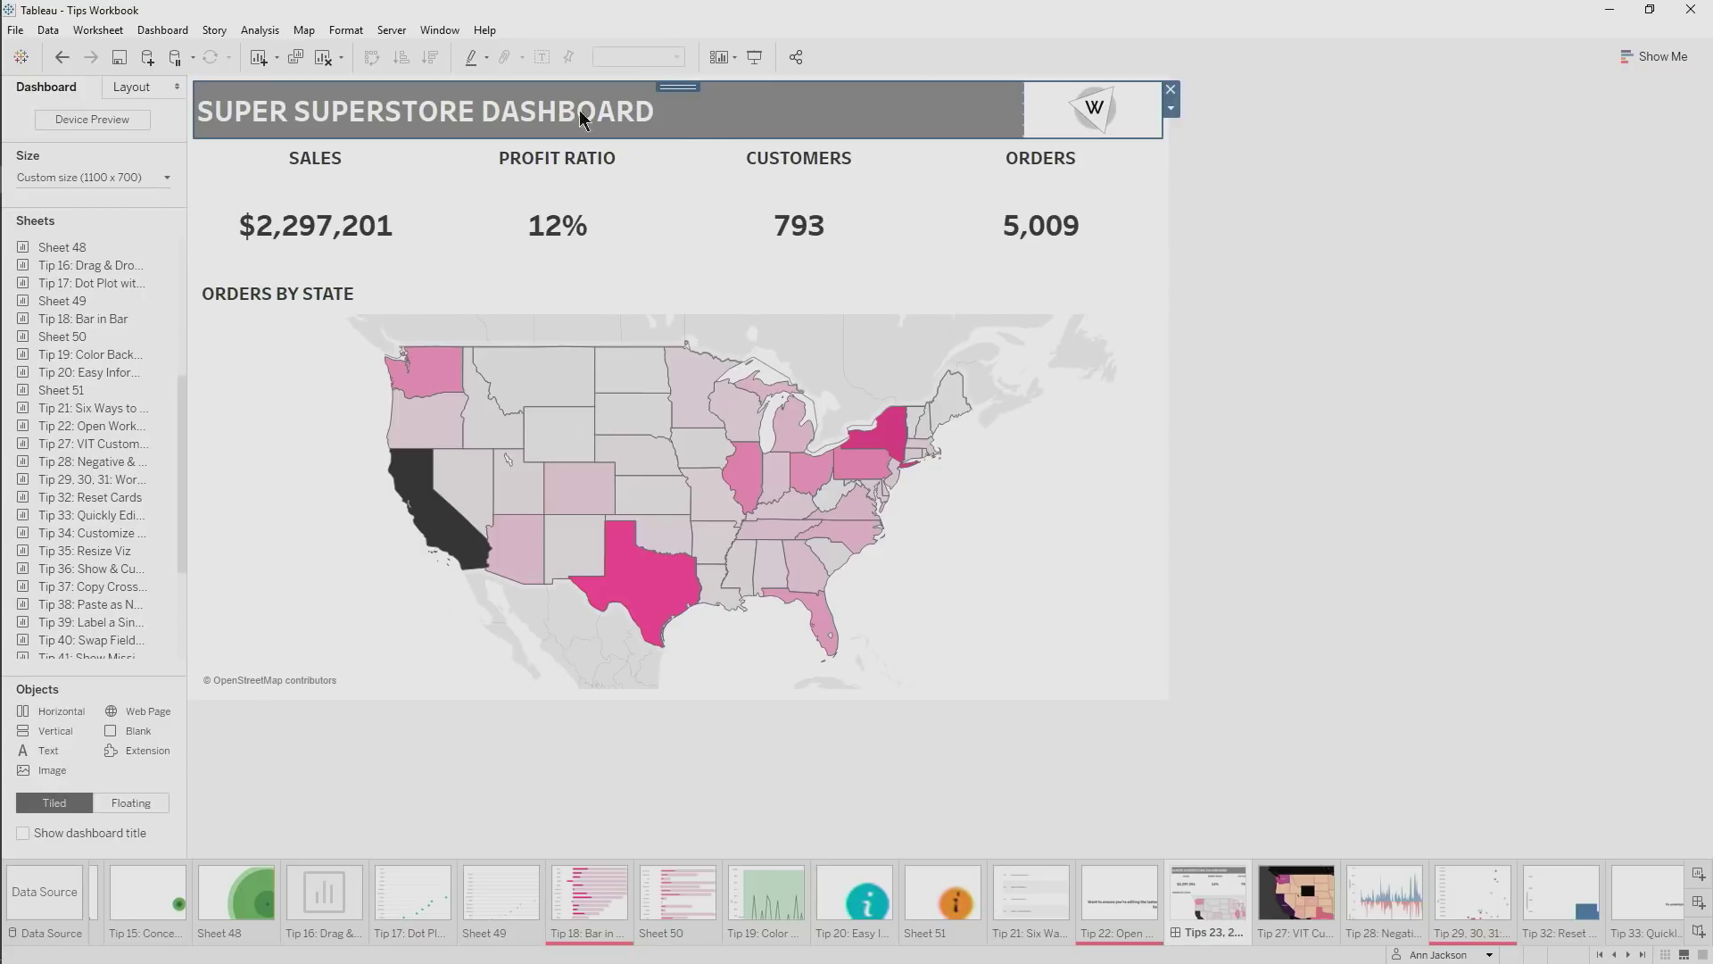
Give the header container a solid gray border in the thickest width, and deselect it
click(141, 89)
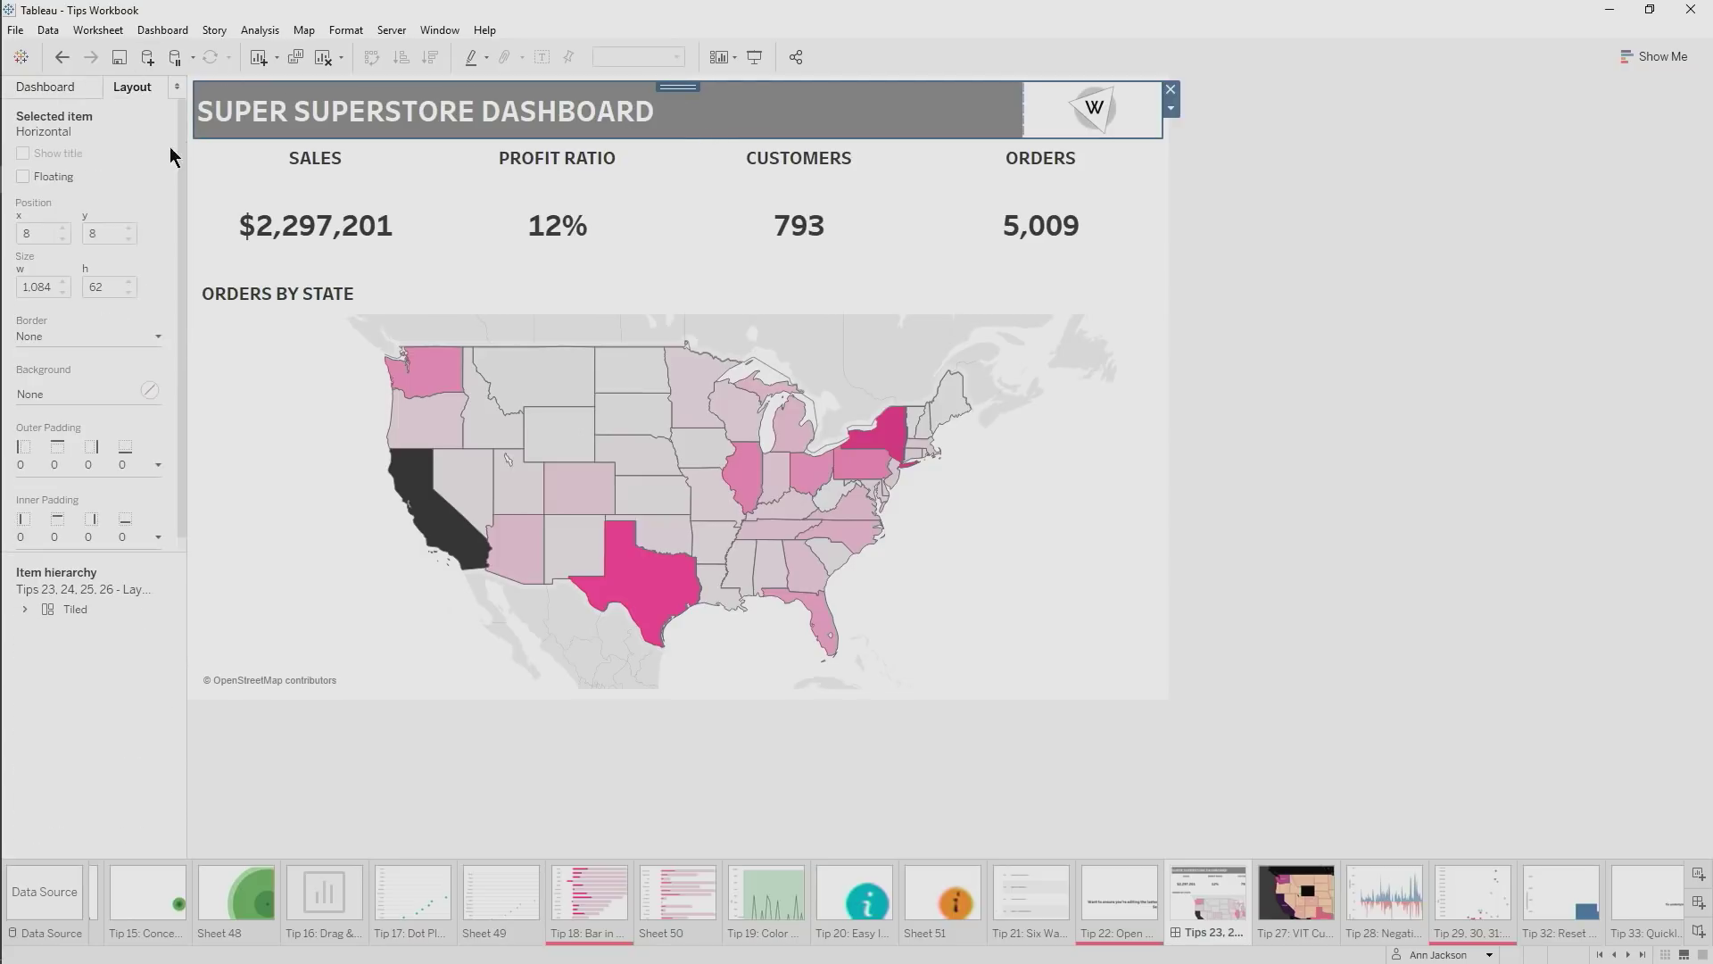
click(65, 336)
click(91, 393)
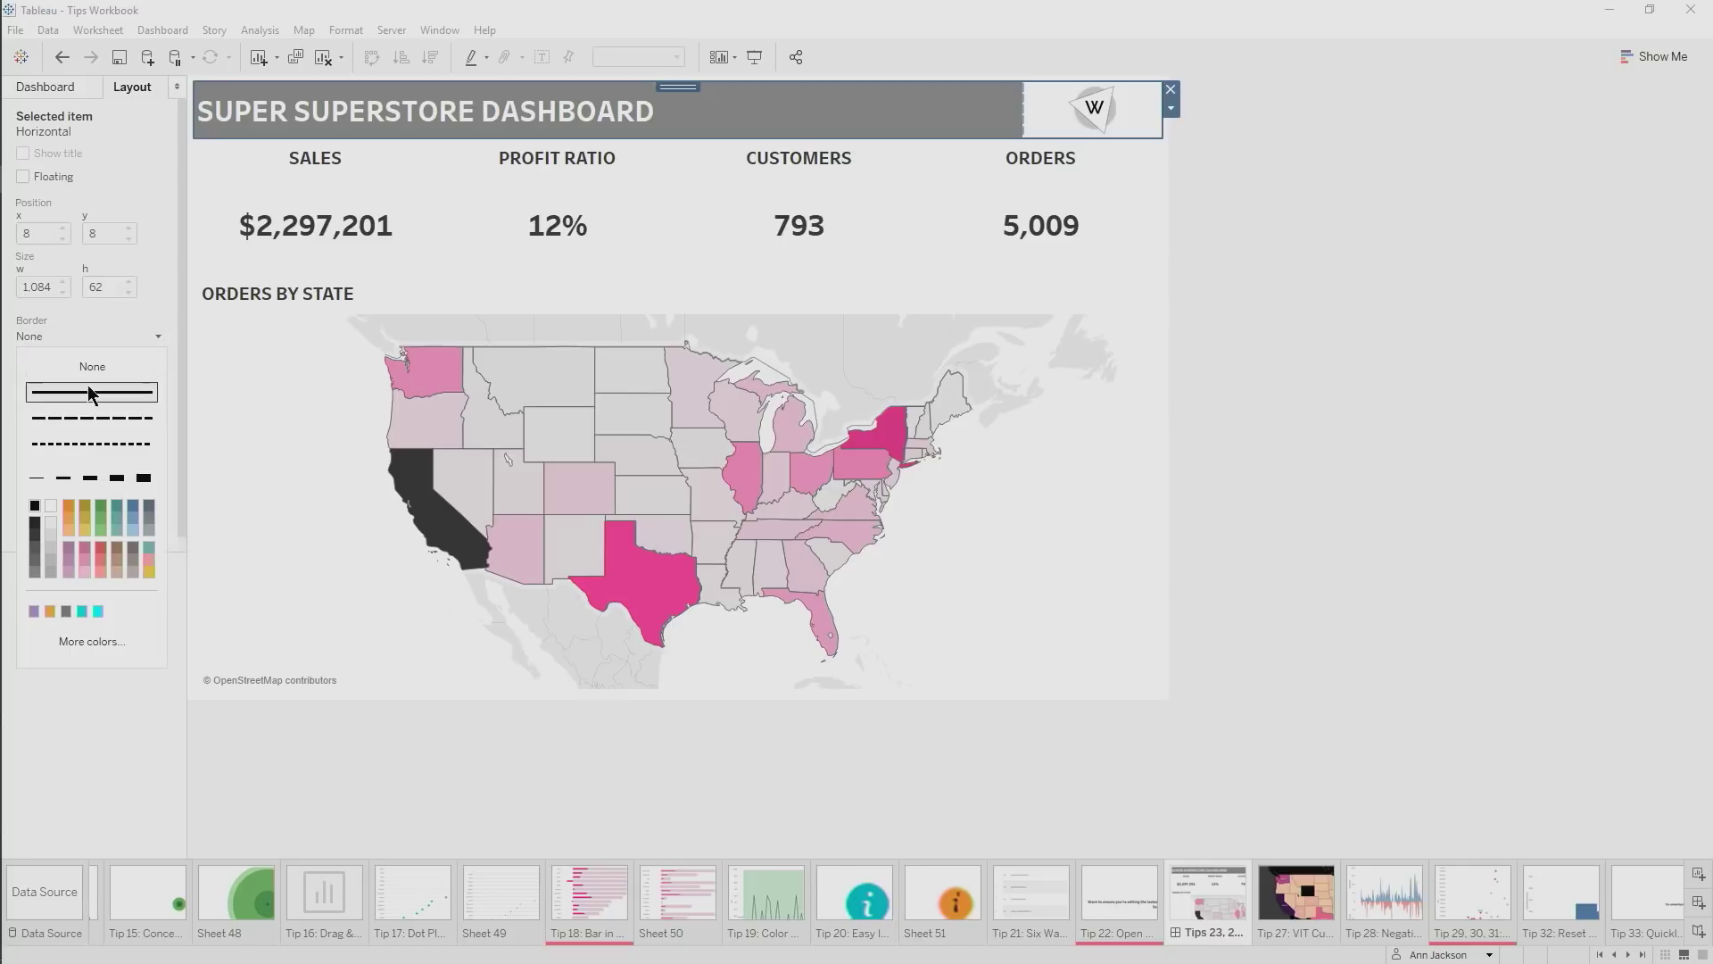
click(144, 478)
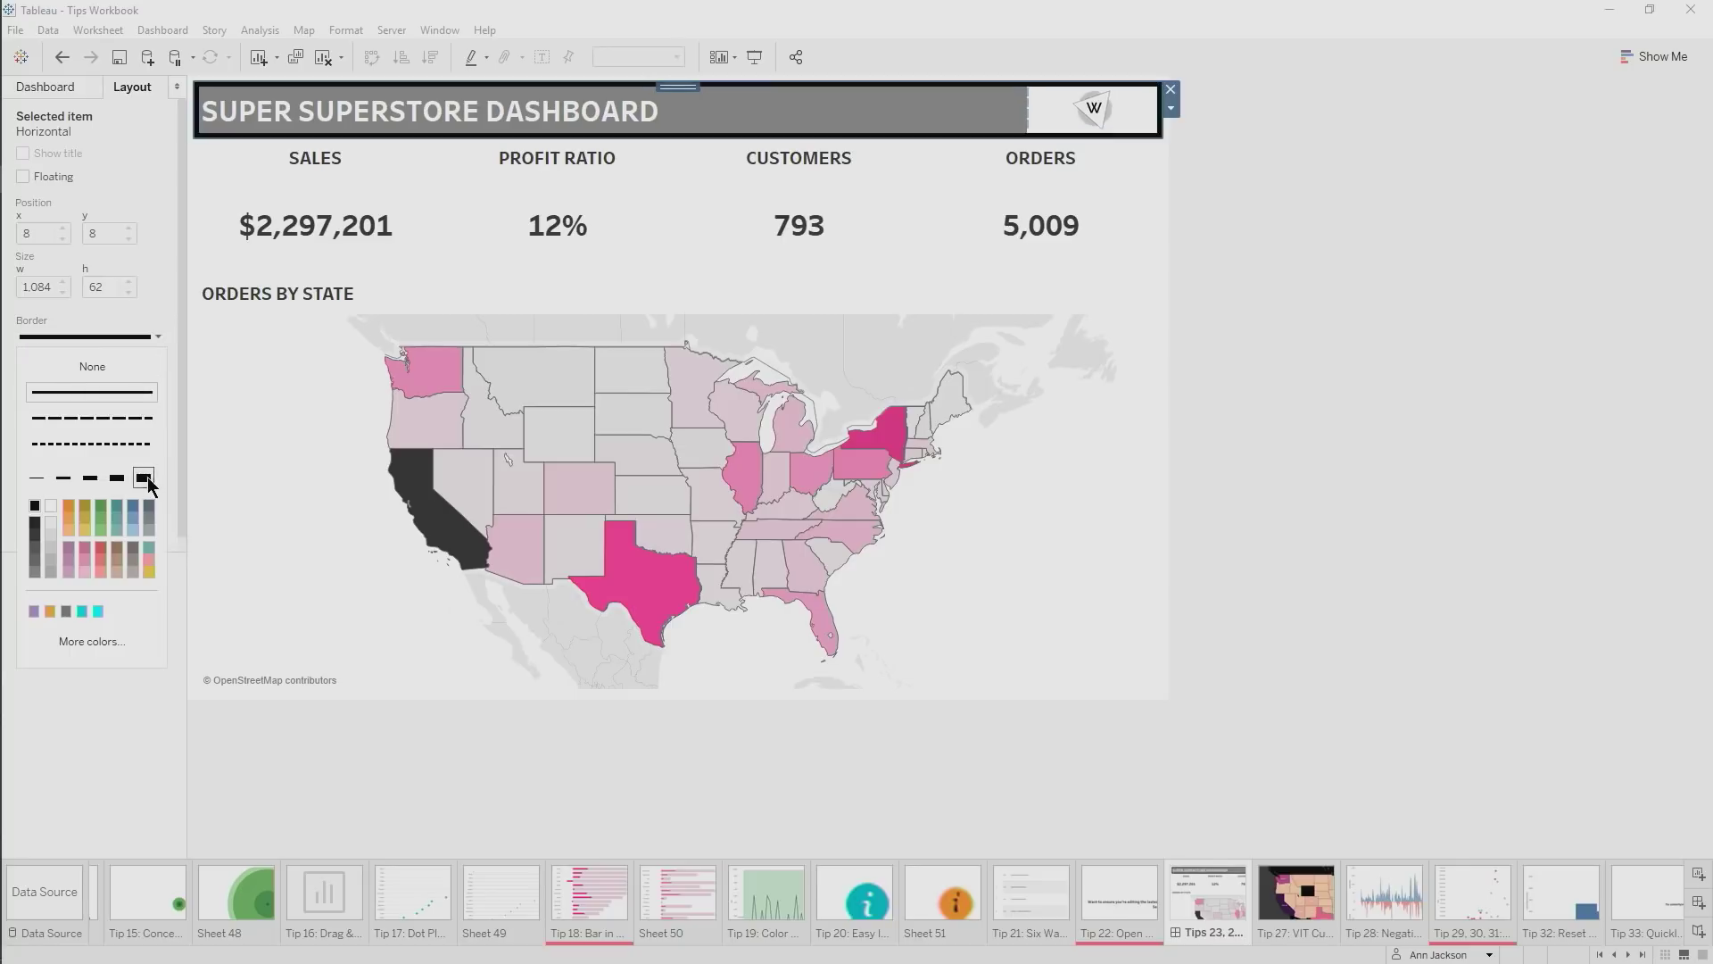
click(40, 569)
click(1293, 277)
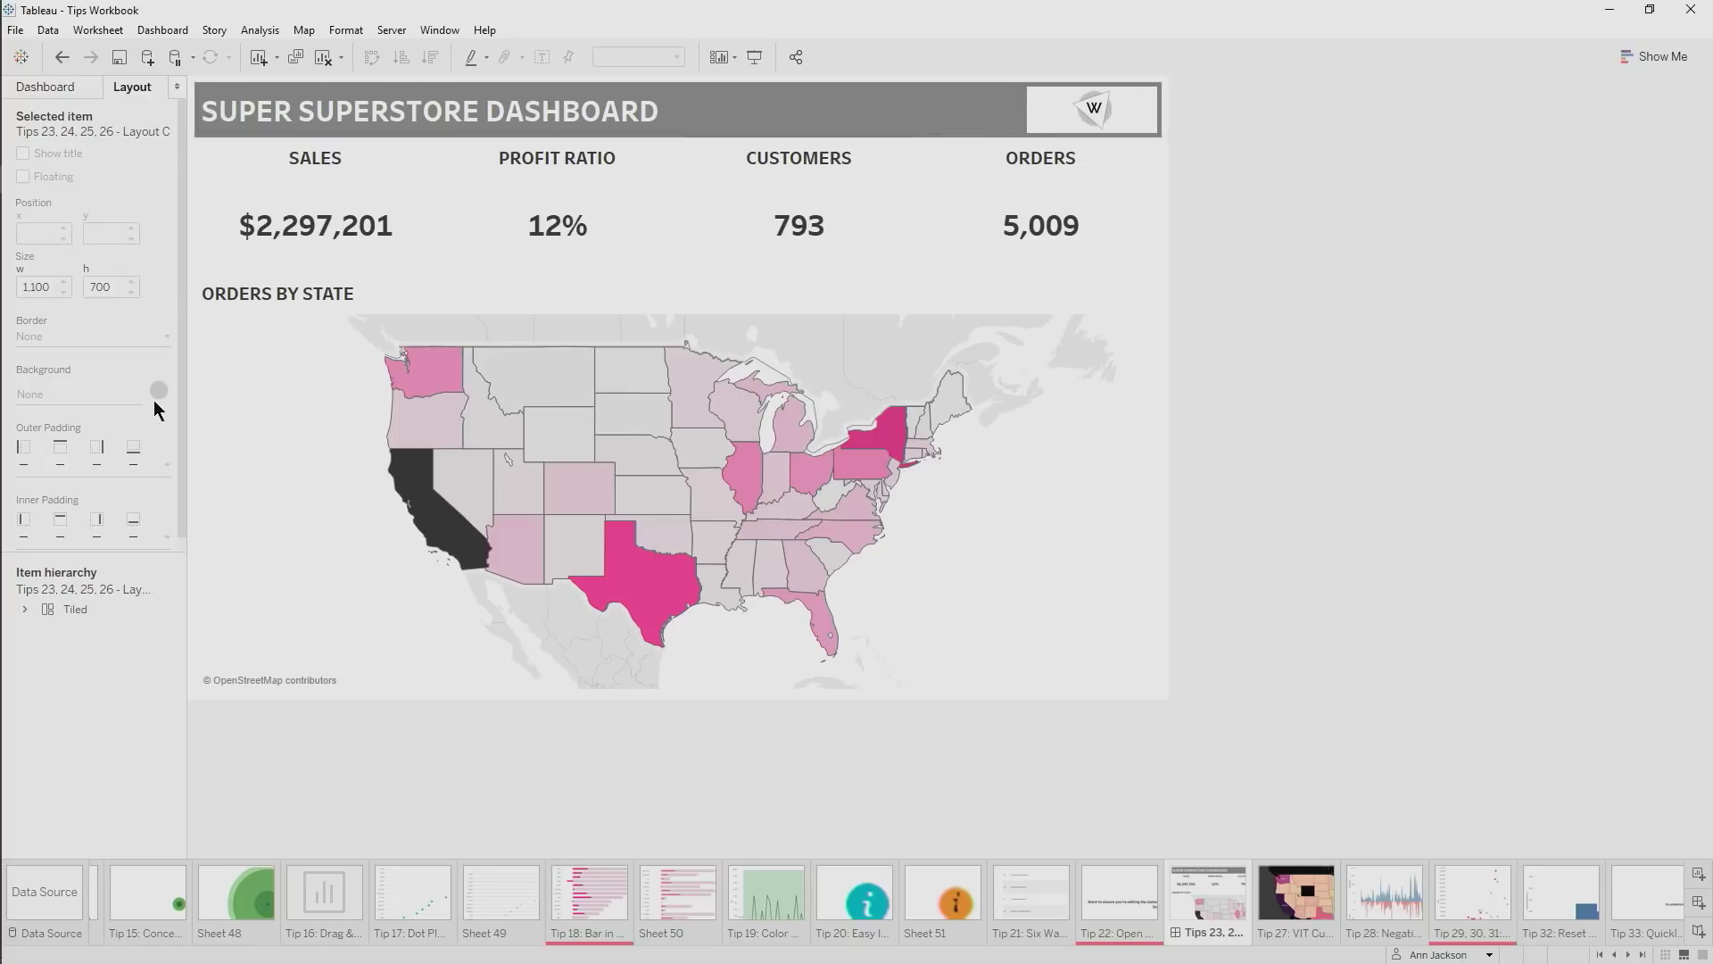
Open the tooltip editor of the Orders by State map from within the dashboard
click(286, 349)
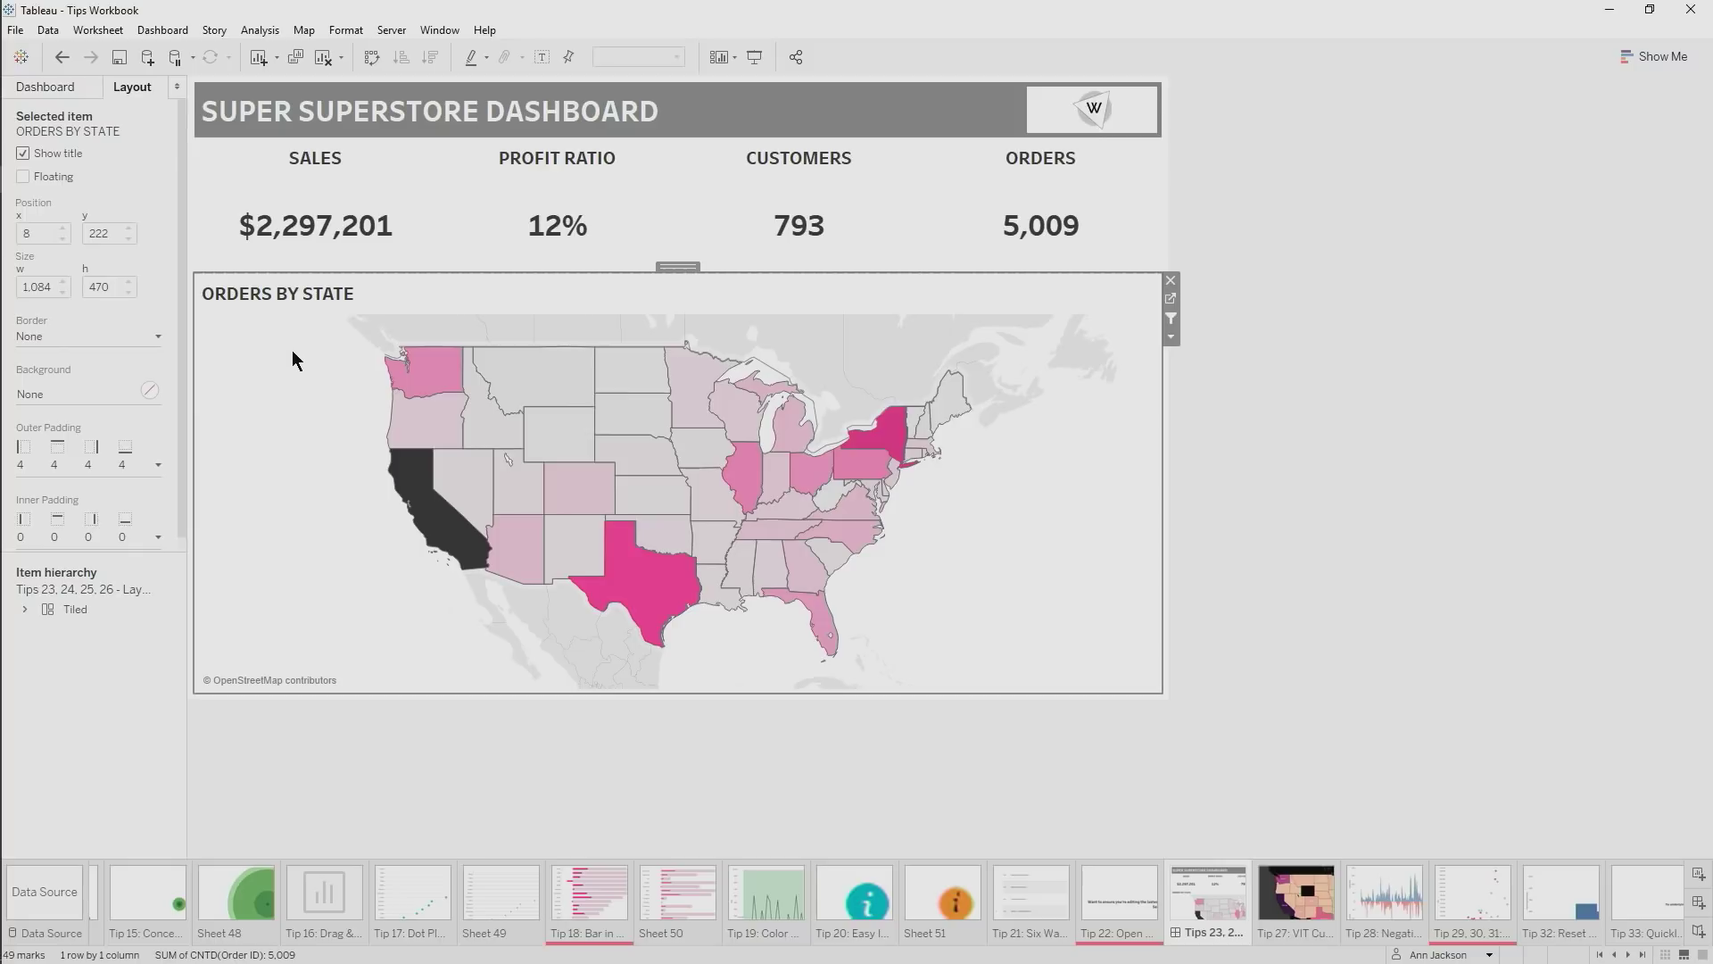
click(98, 30)
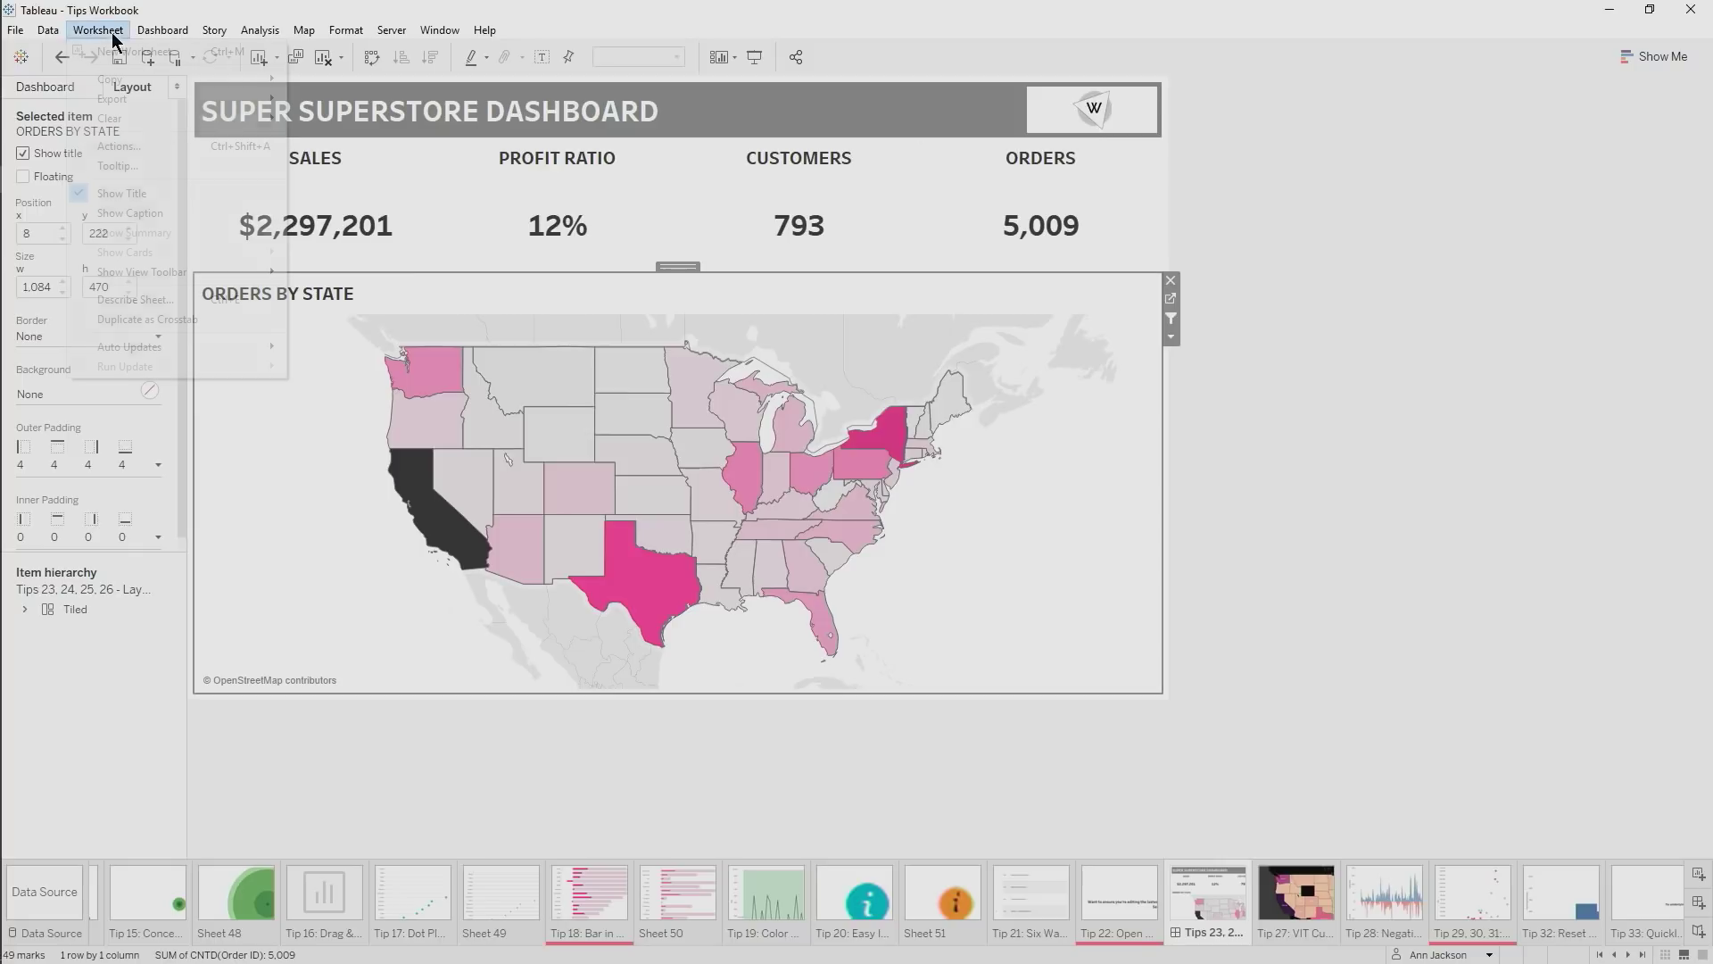
click(140, 166)
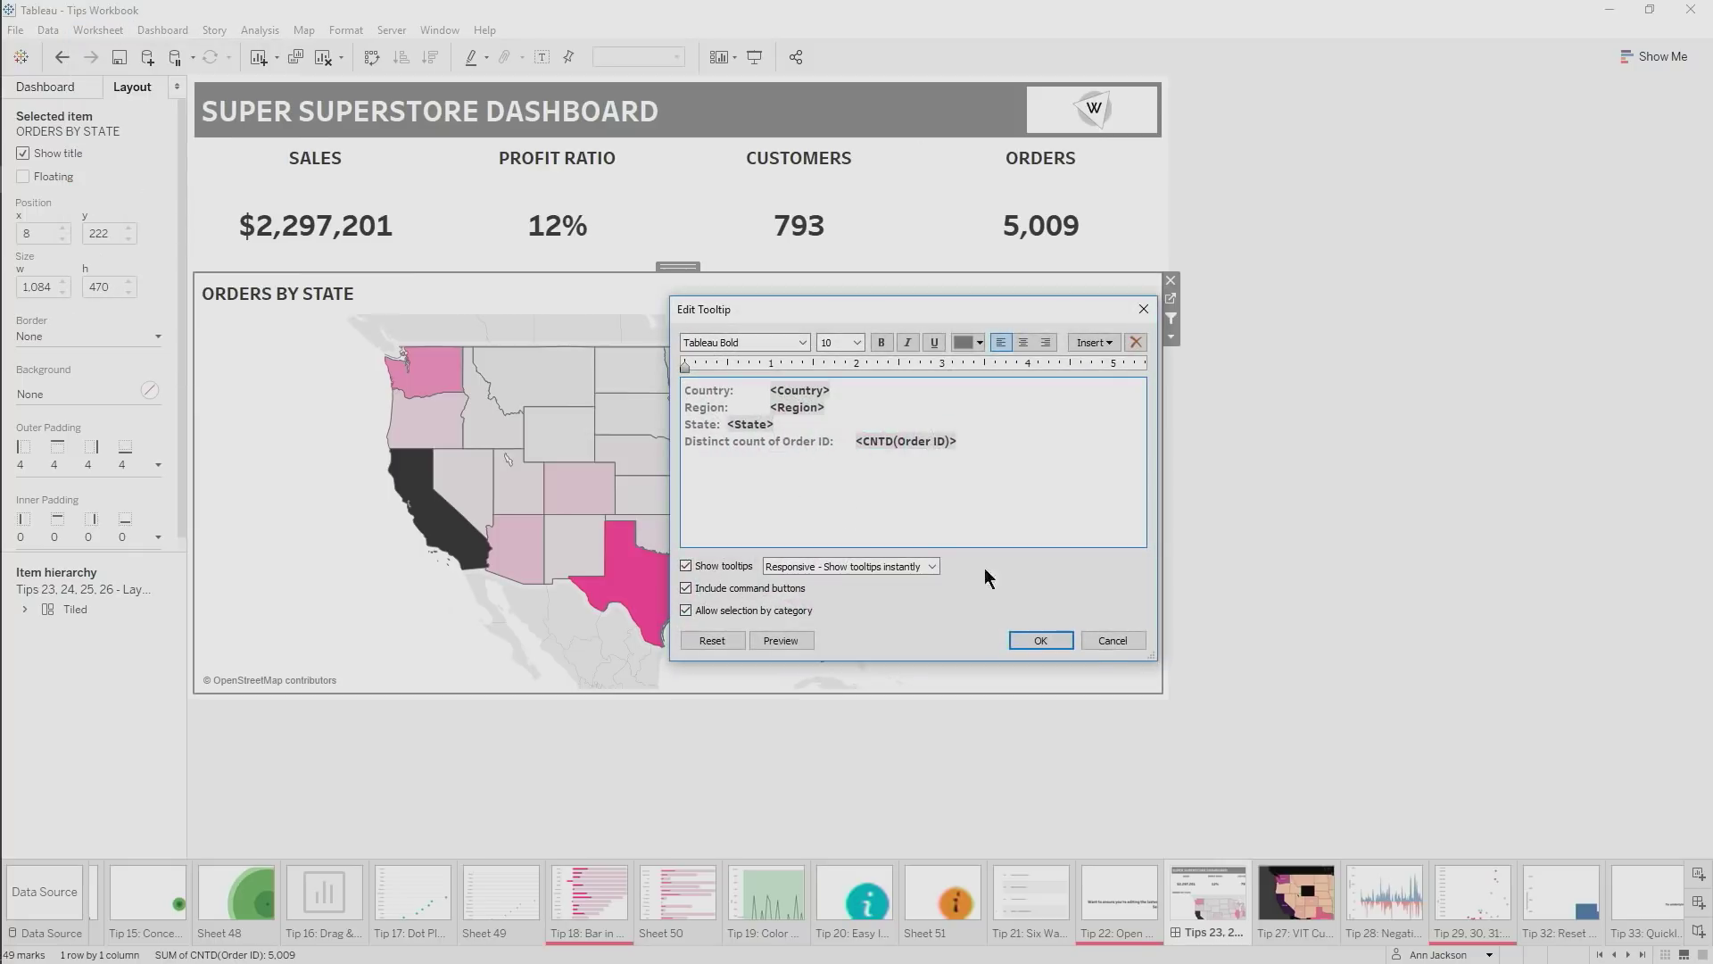
Cancel the tooltip editor, select California on the Orders by State map and test category selection on United States in its tooltip
click(1112, 640)
click(1337, 553)
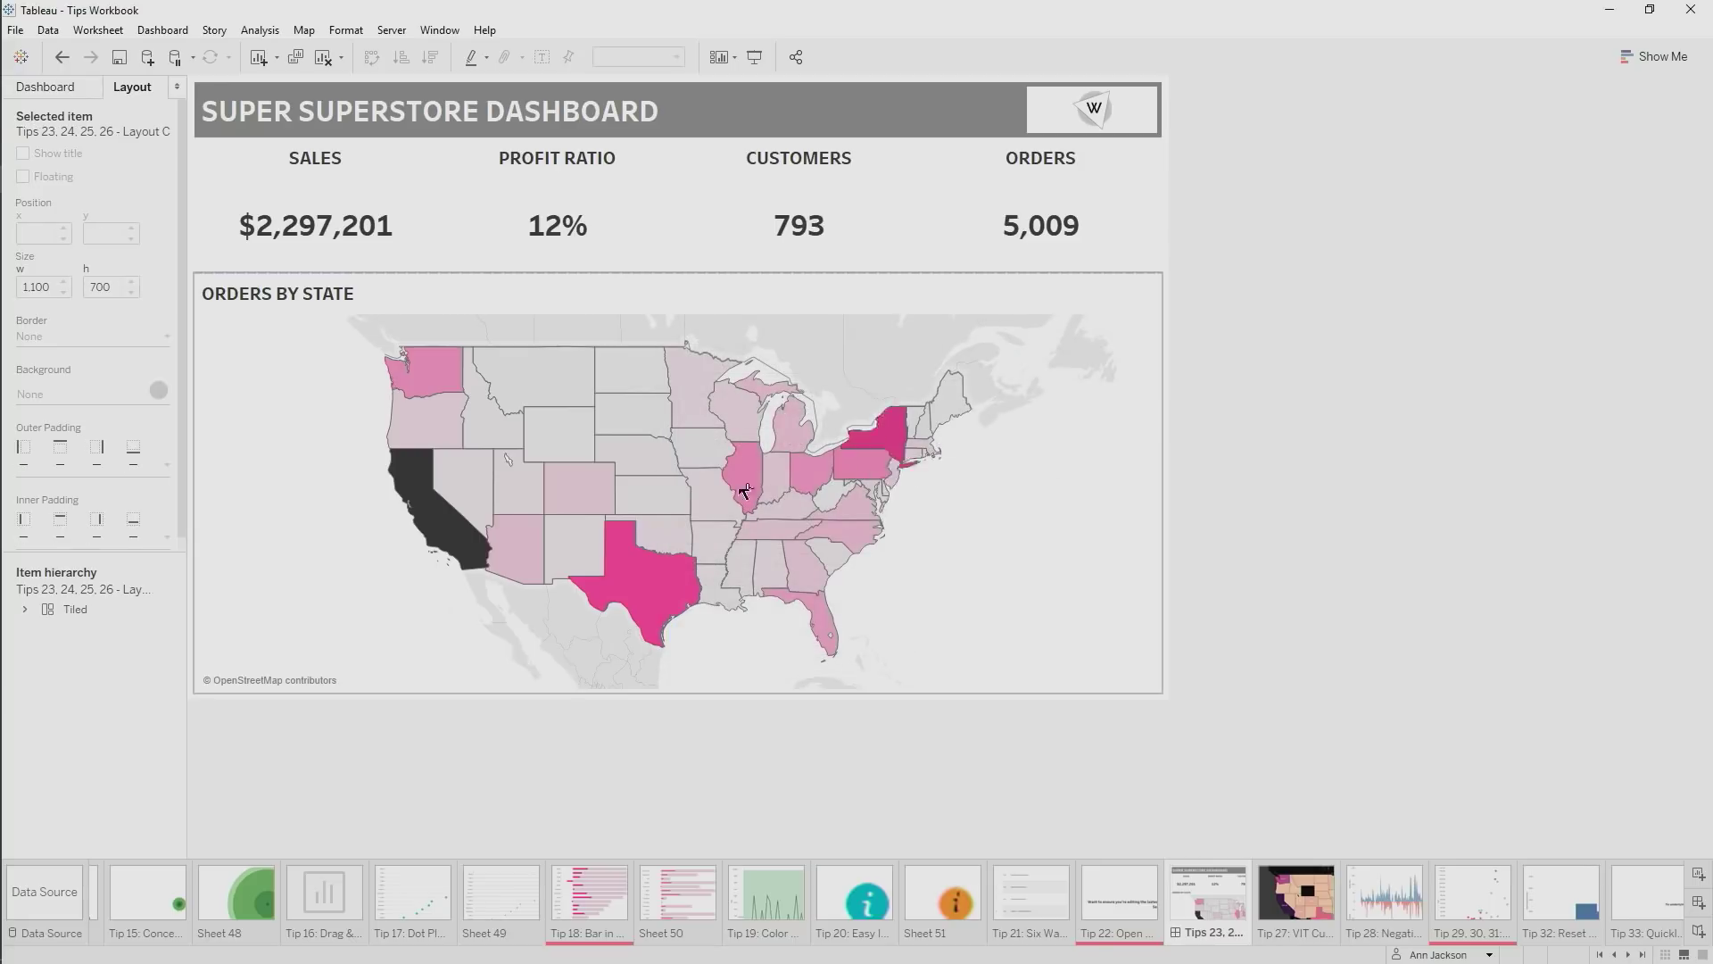
click(424, 516)
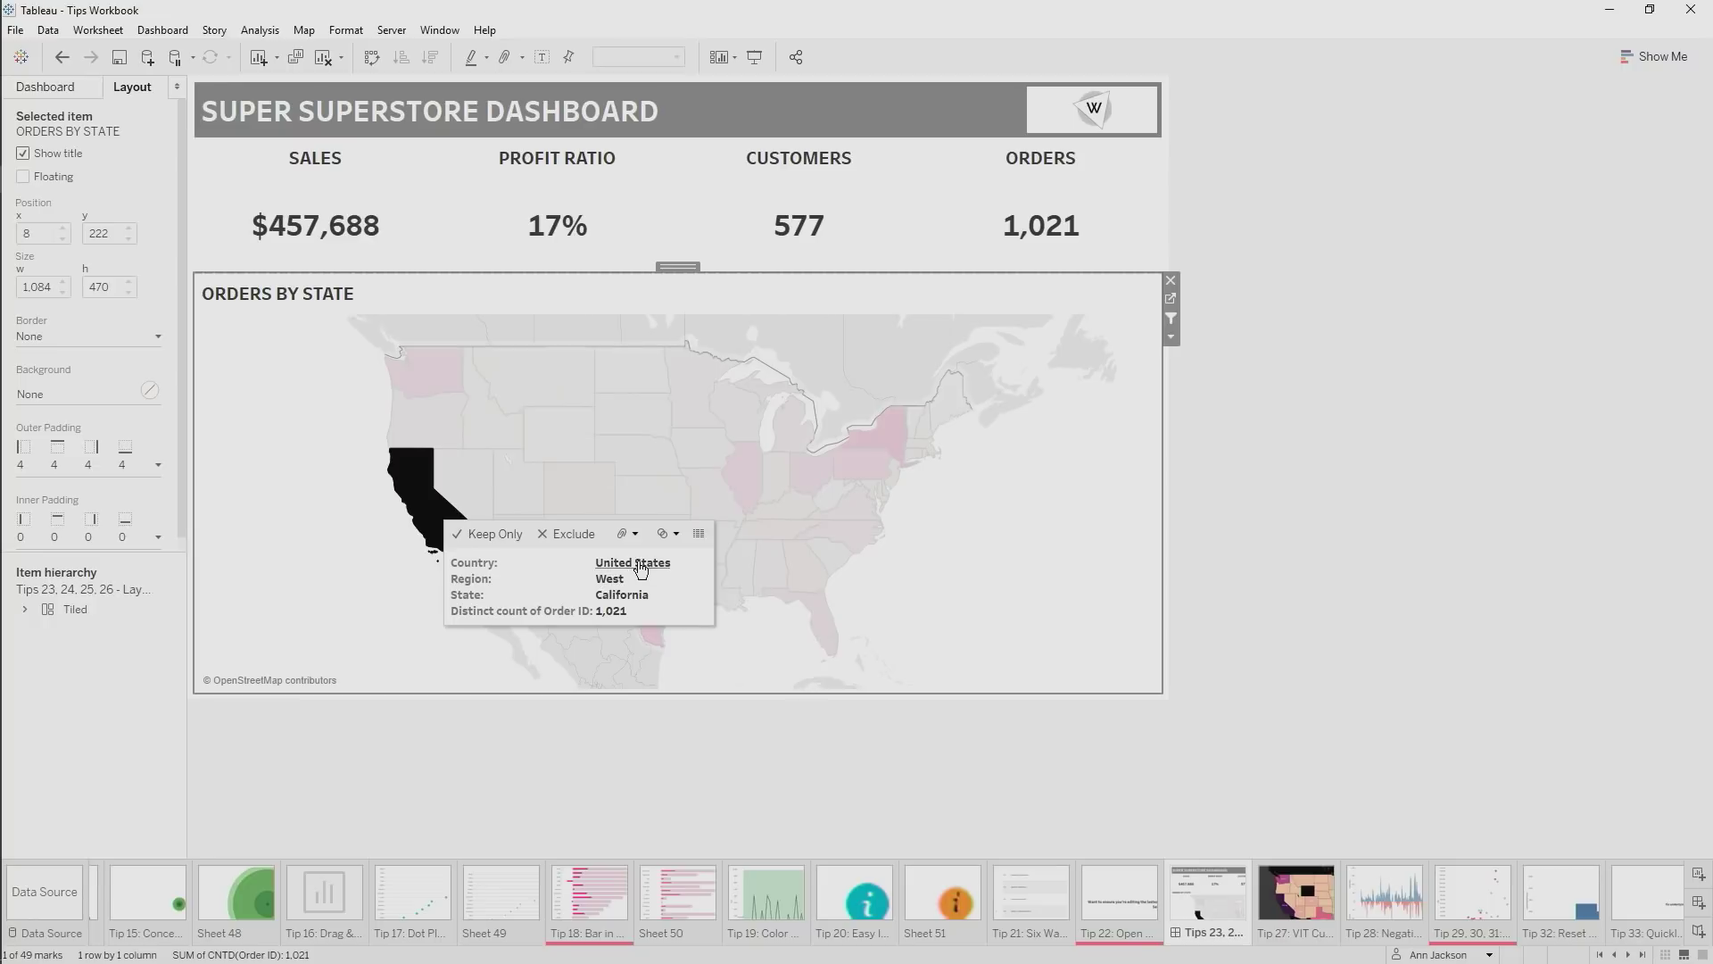
click(661, 565)
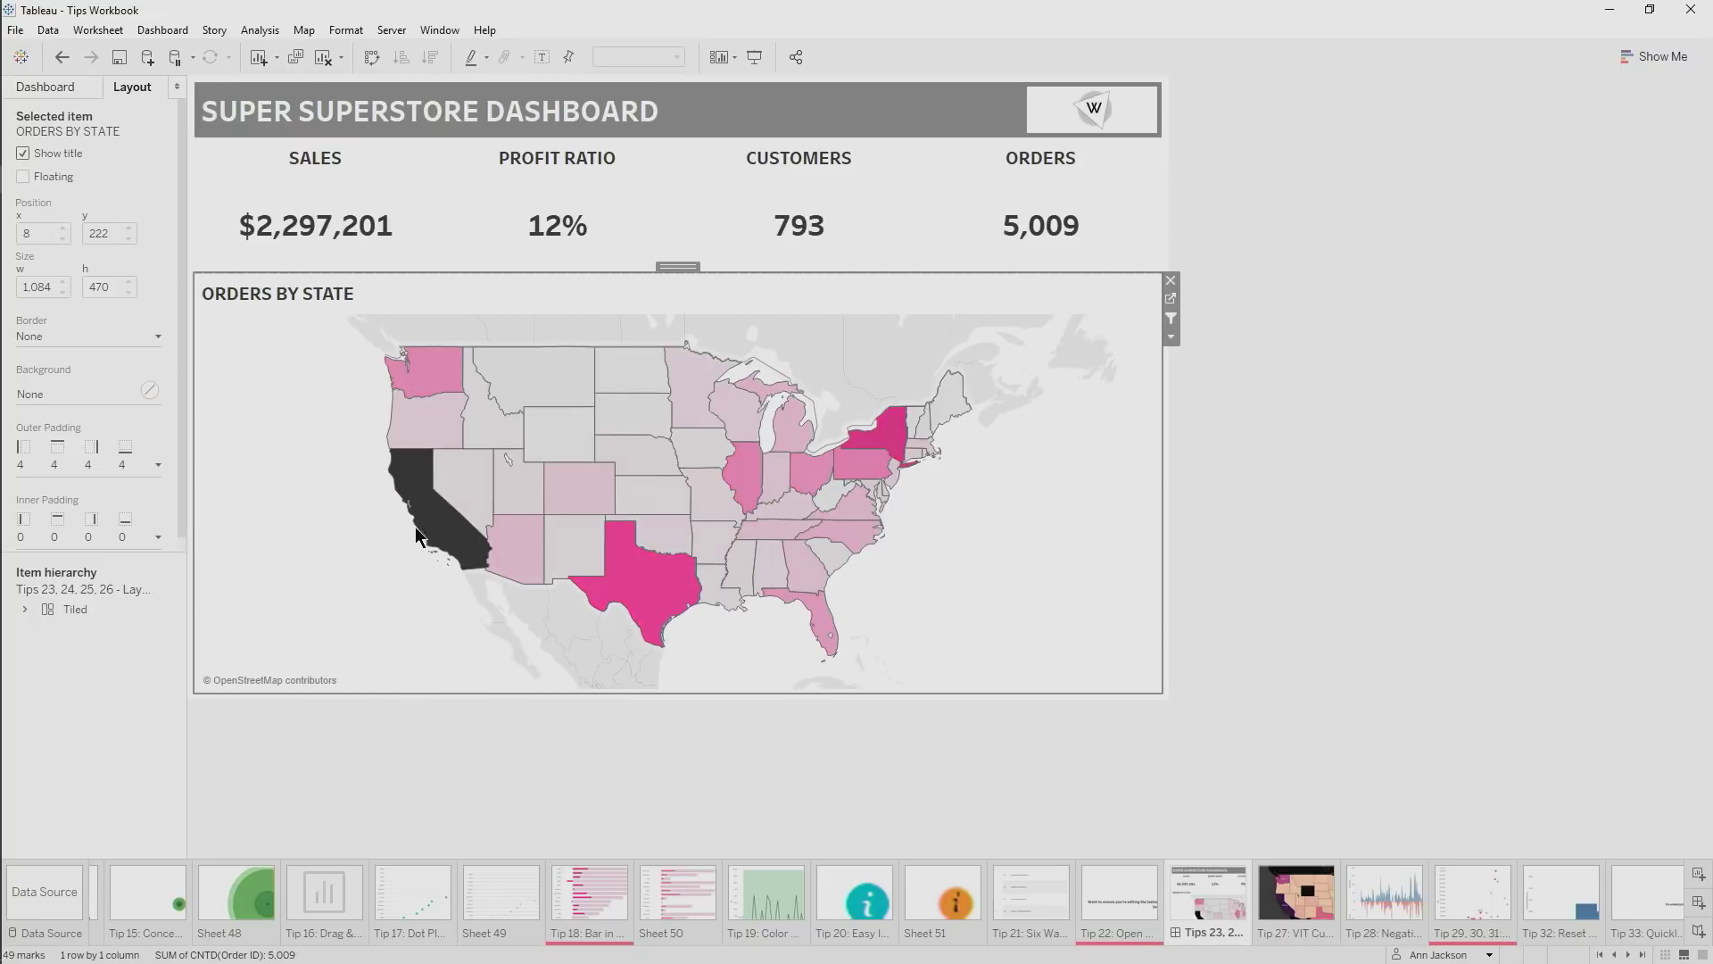
click(99, 29)
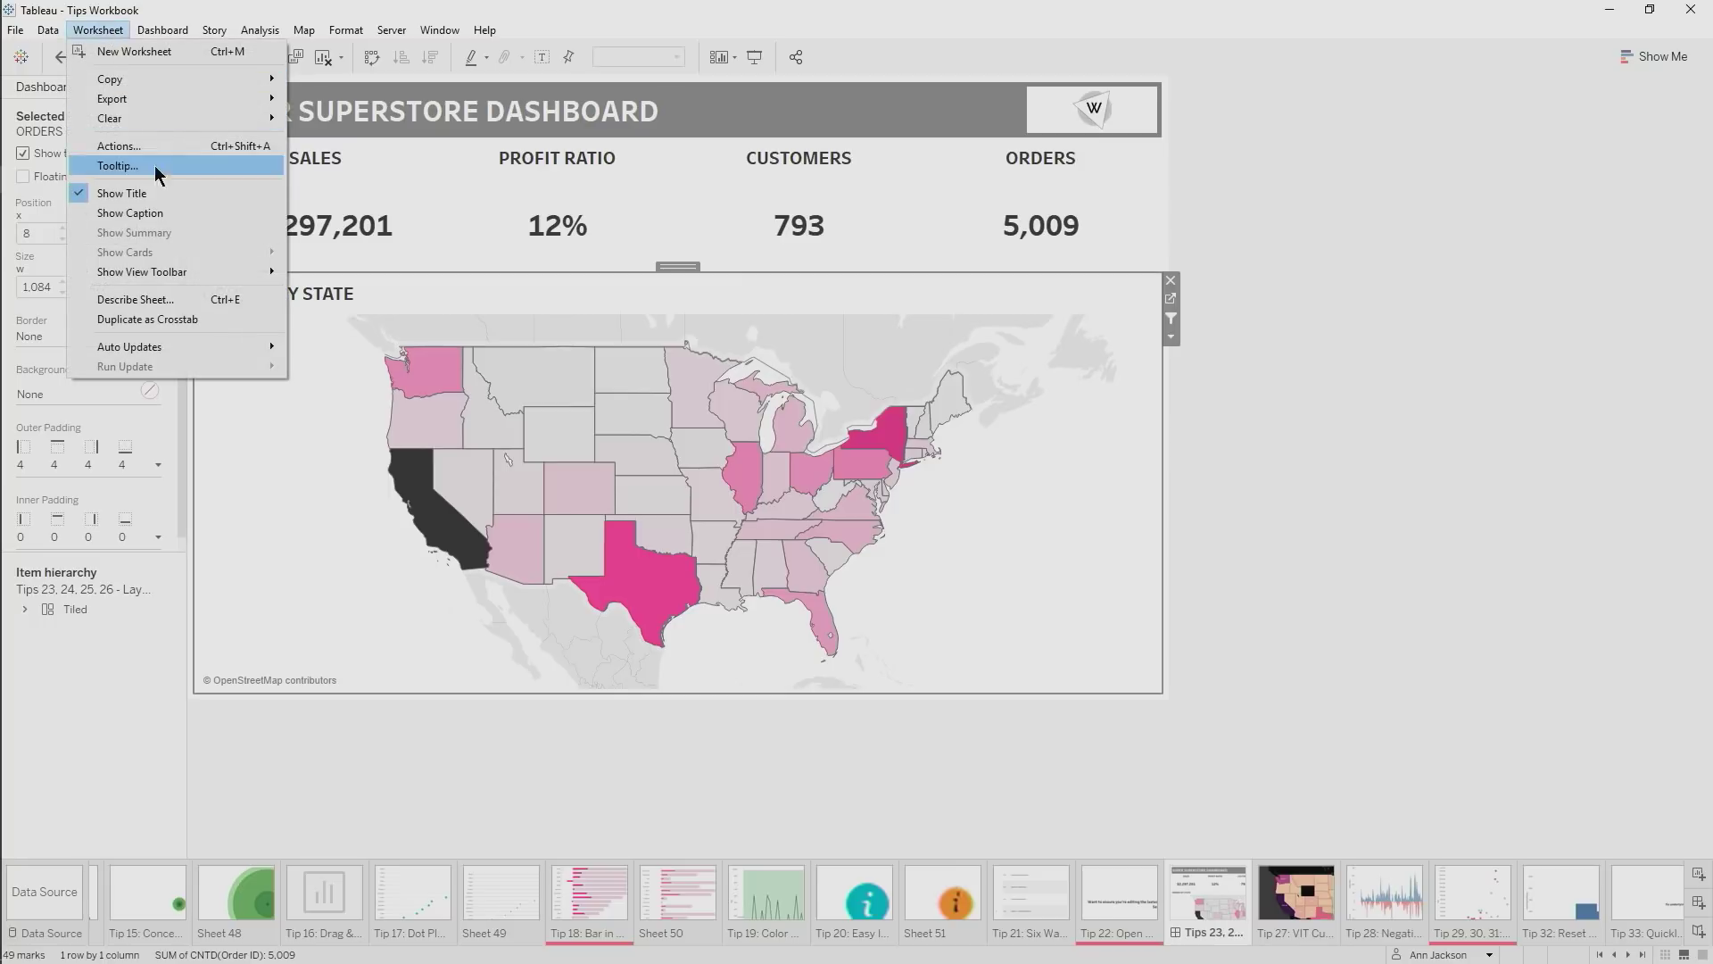
key(Escape)
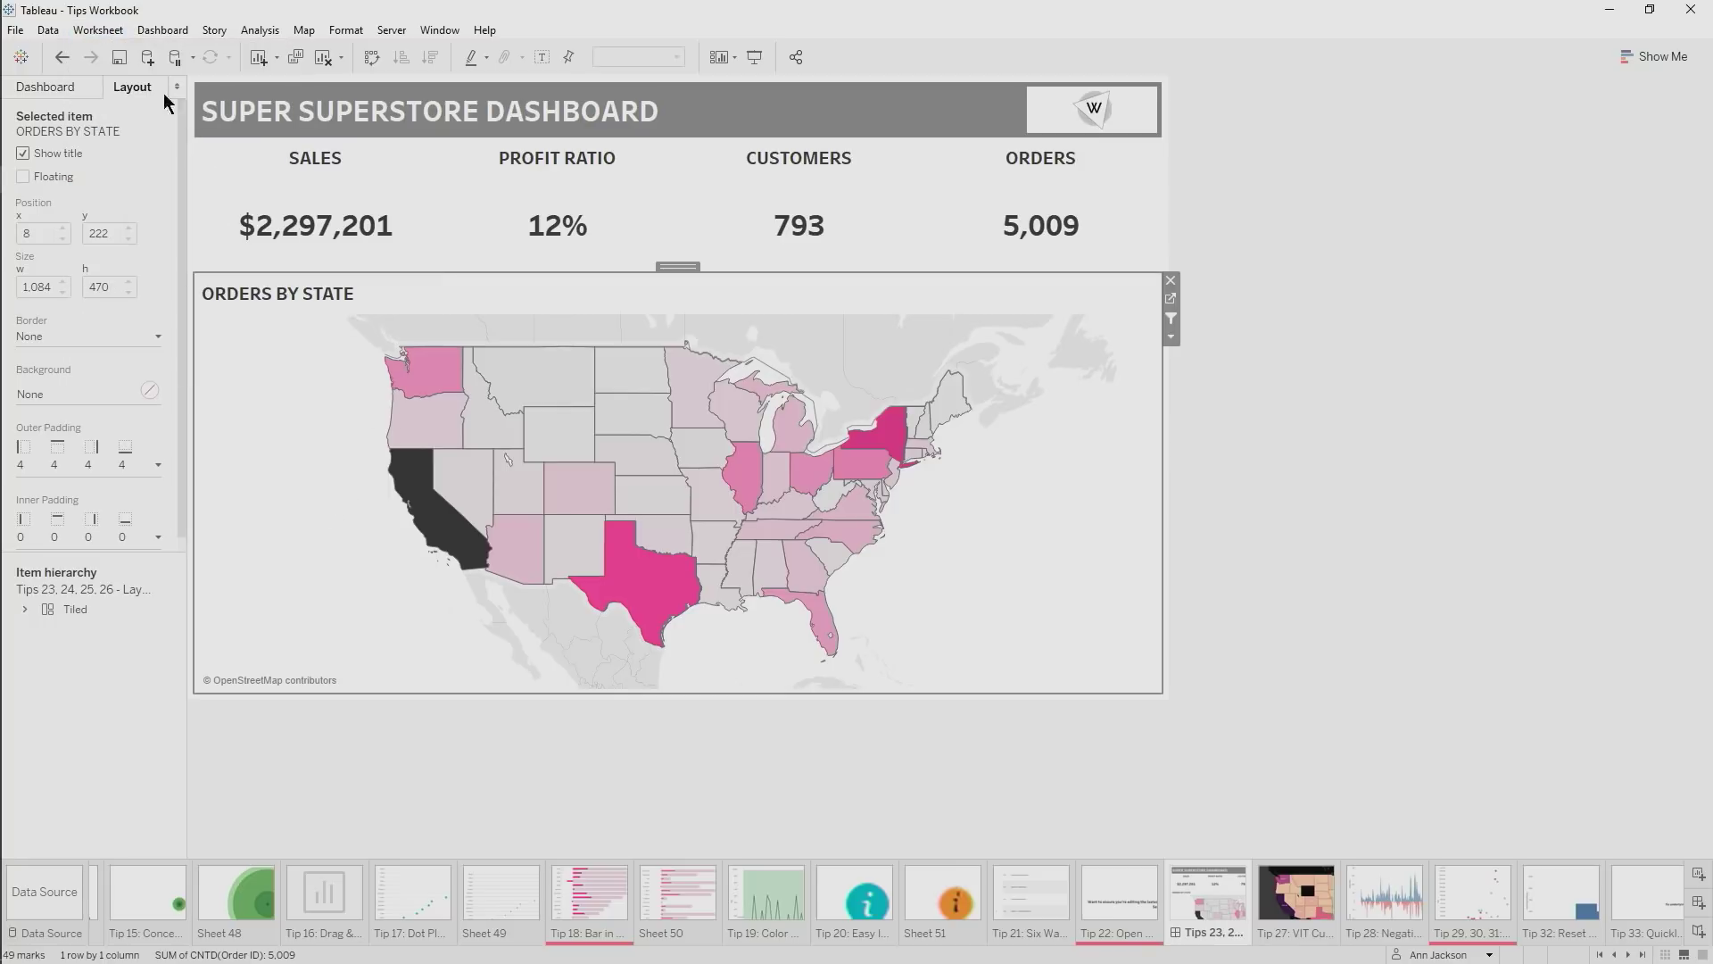
click(114, 34)
click(163, 166)
click(686, 611)
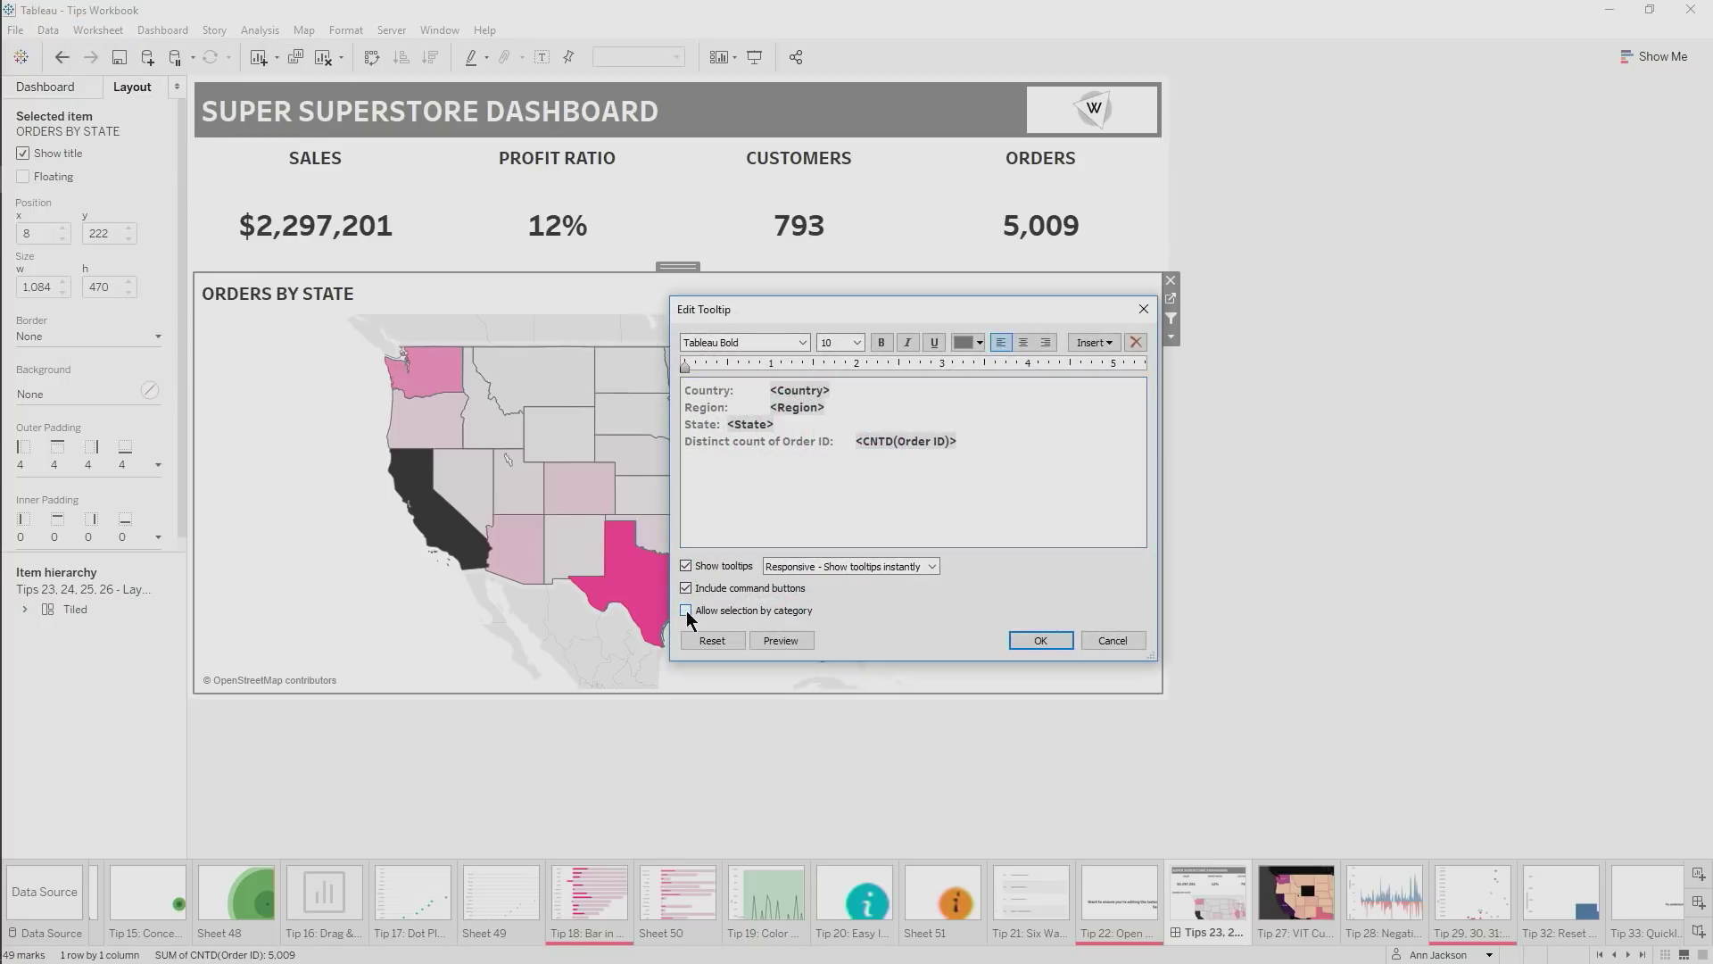
click(1115, 641)
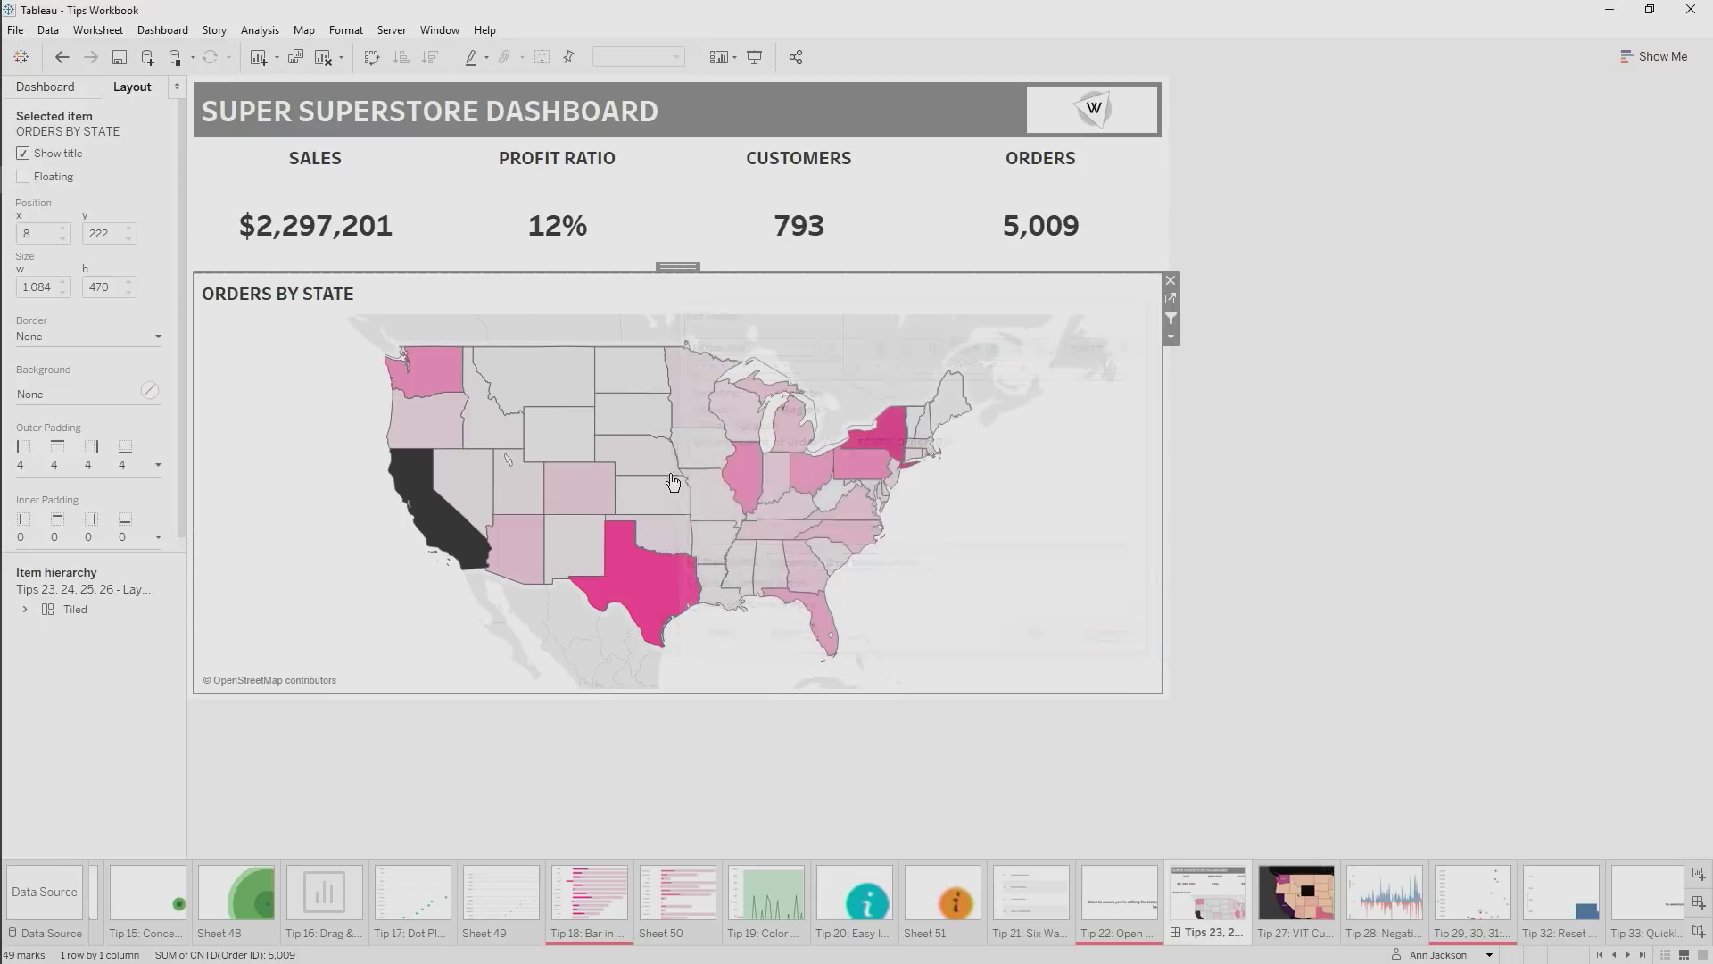
Turn off command buttons and selection by category in the Orders by State tooltip, and check the tooltip on California
click(421, 493)
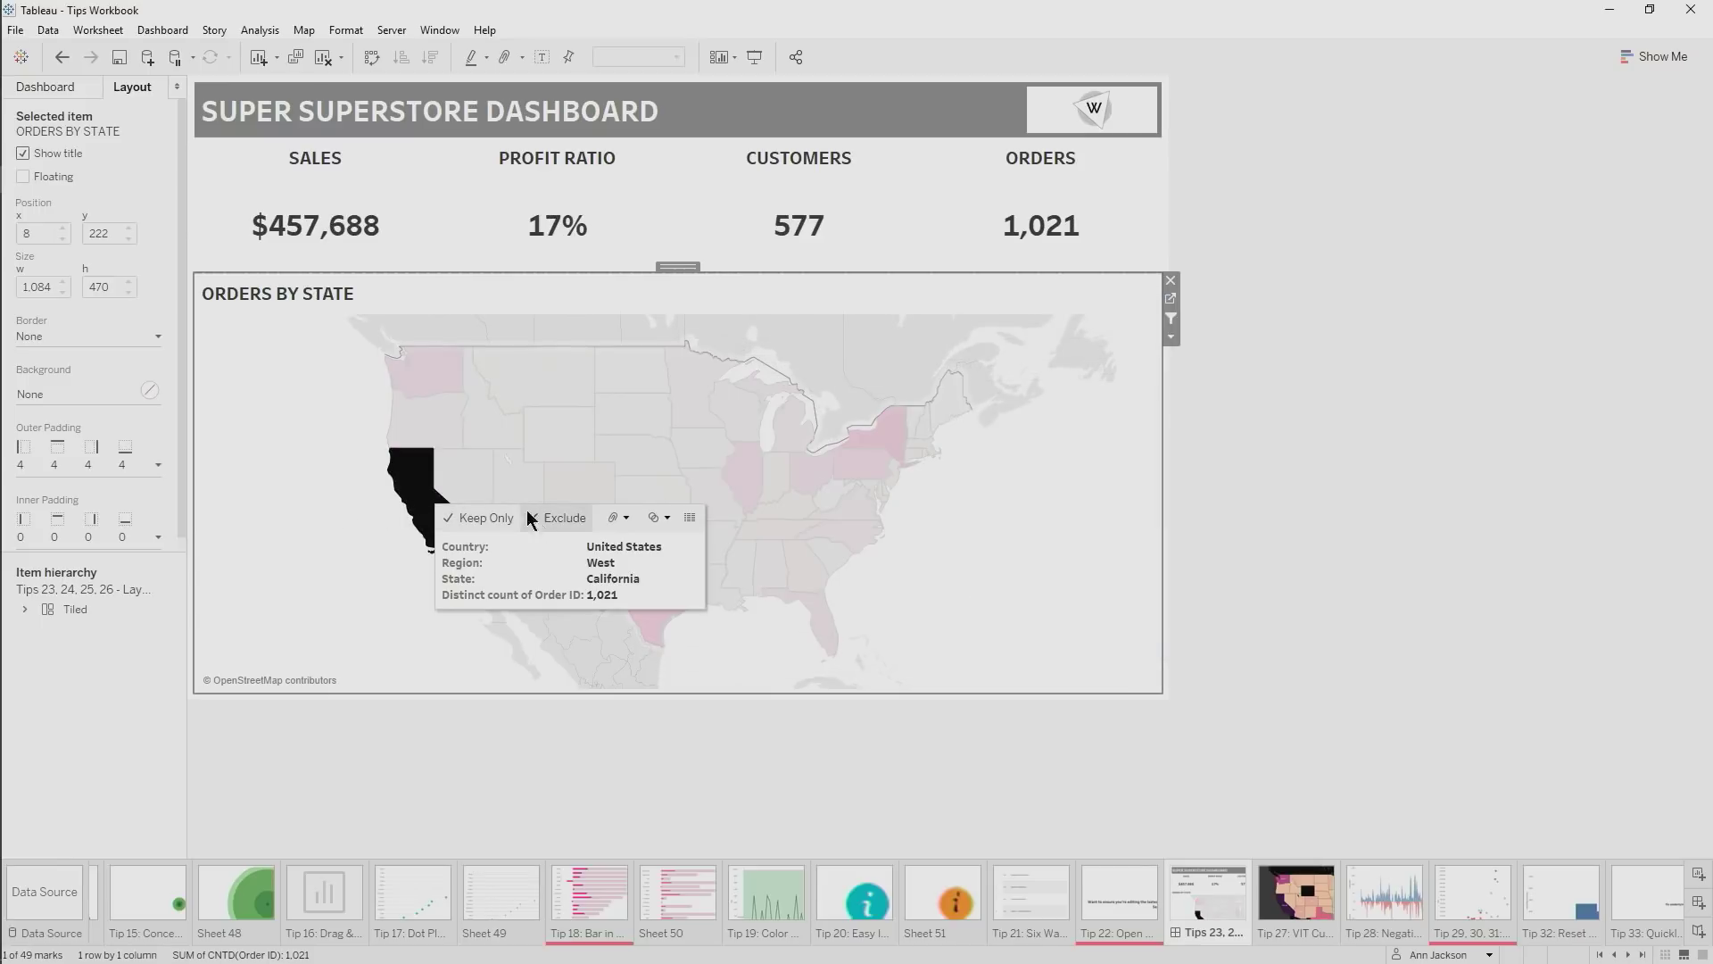
click(250, 324)
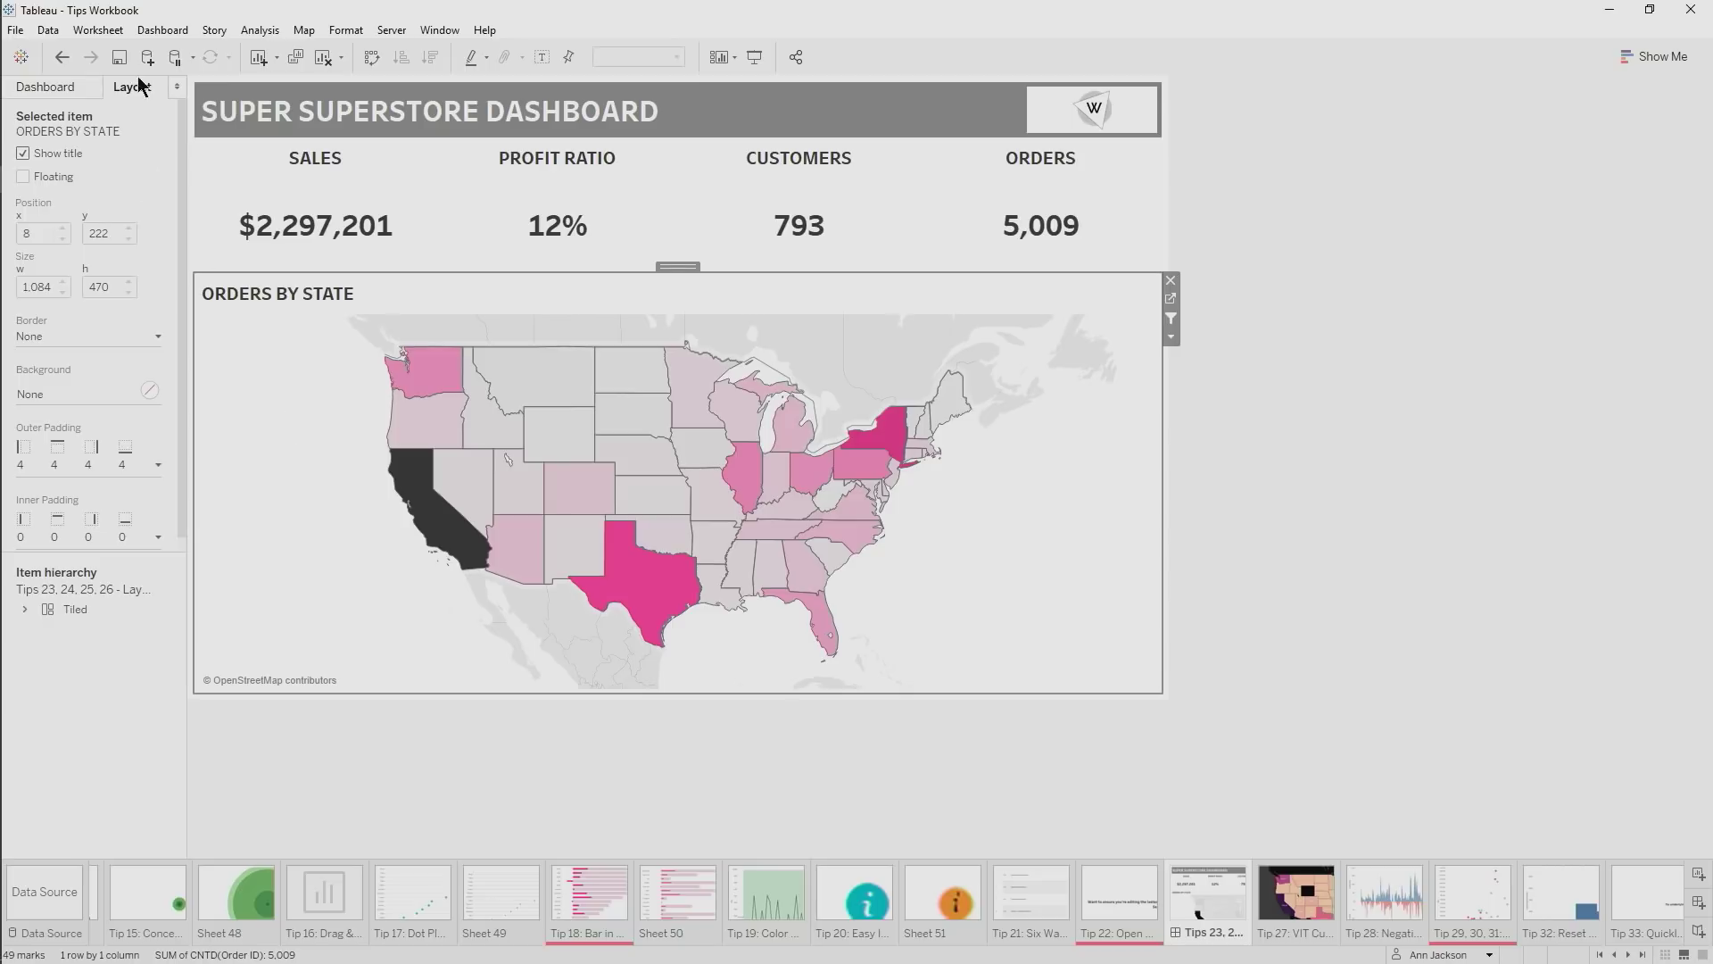
click(98, 29)
click(152, 169)
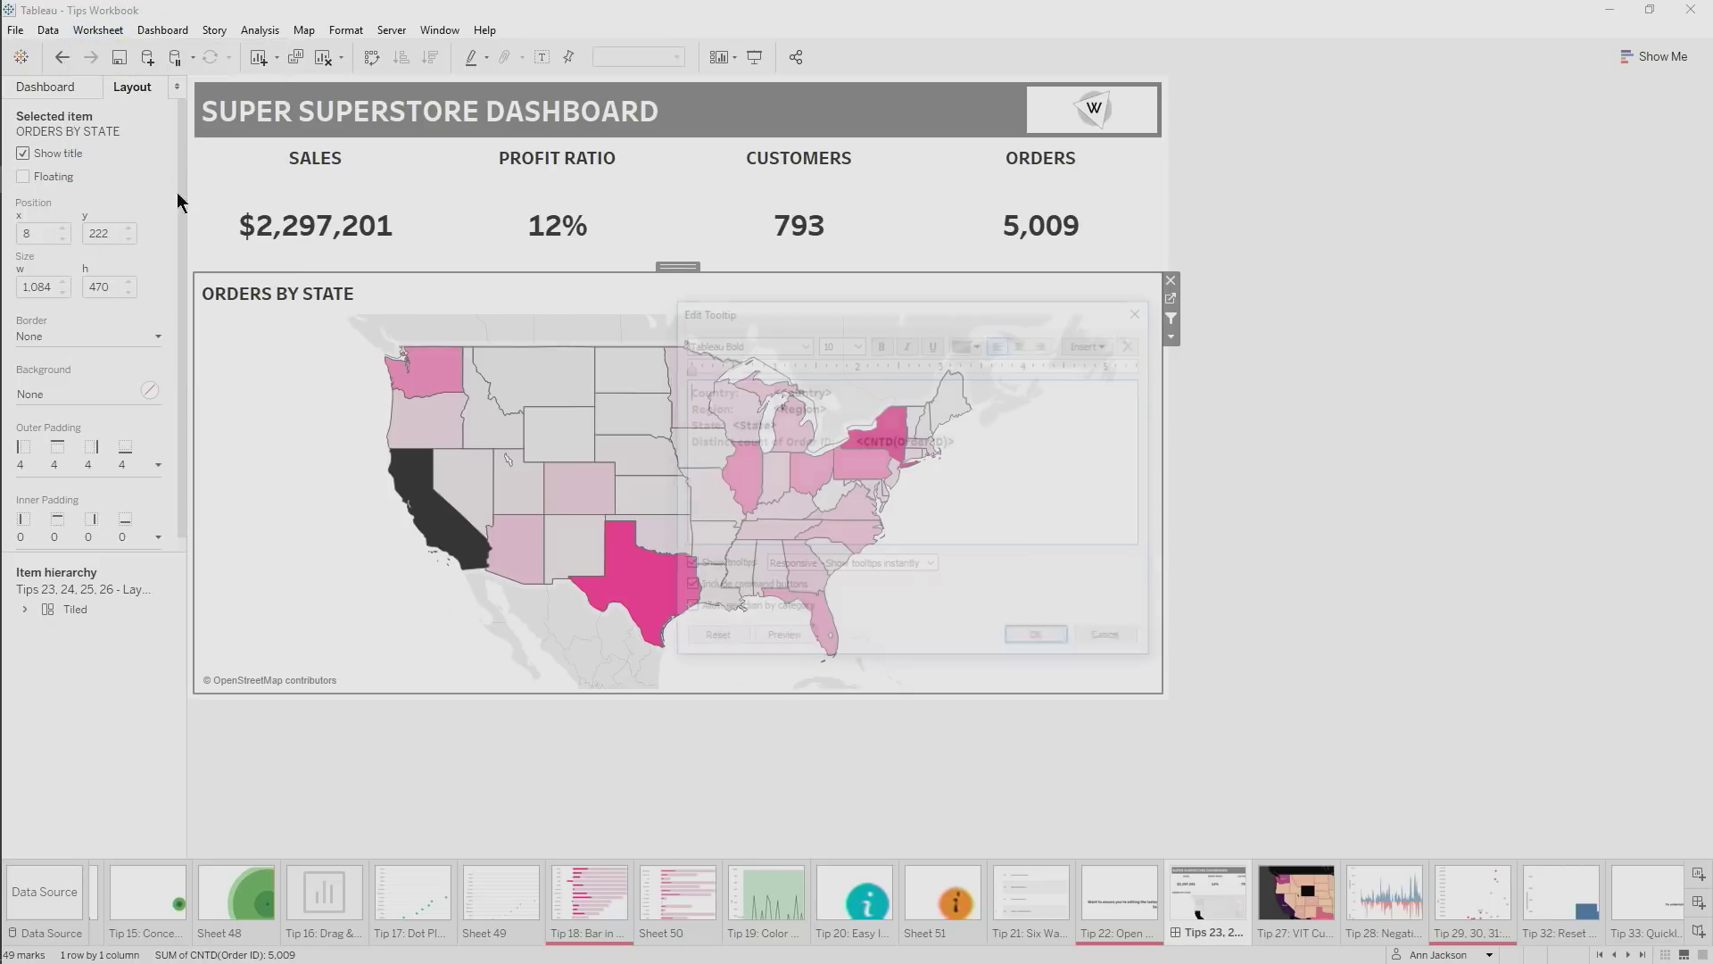
click(686, 588)
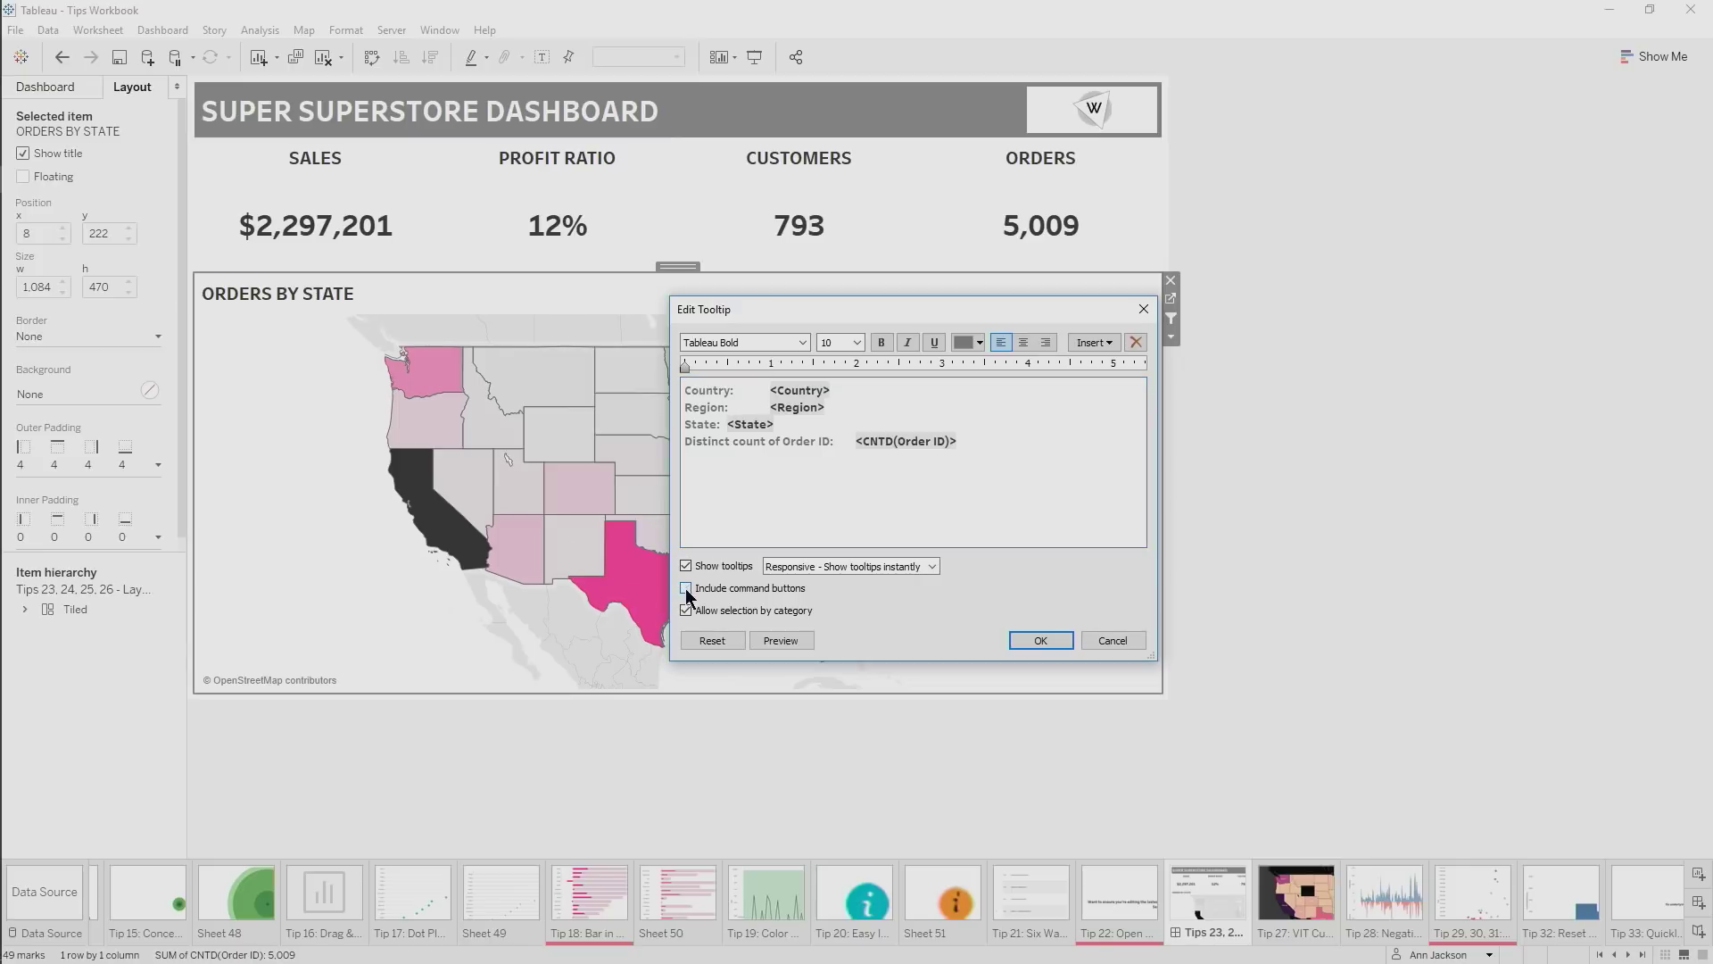
click(686, 610)
click(1040, 641)
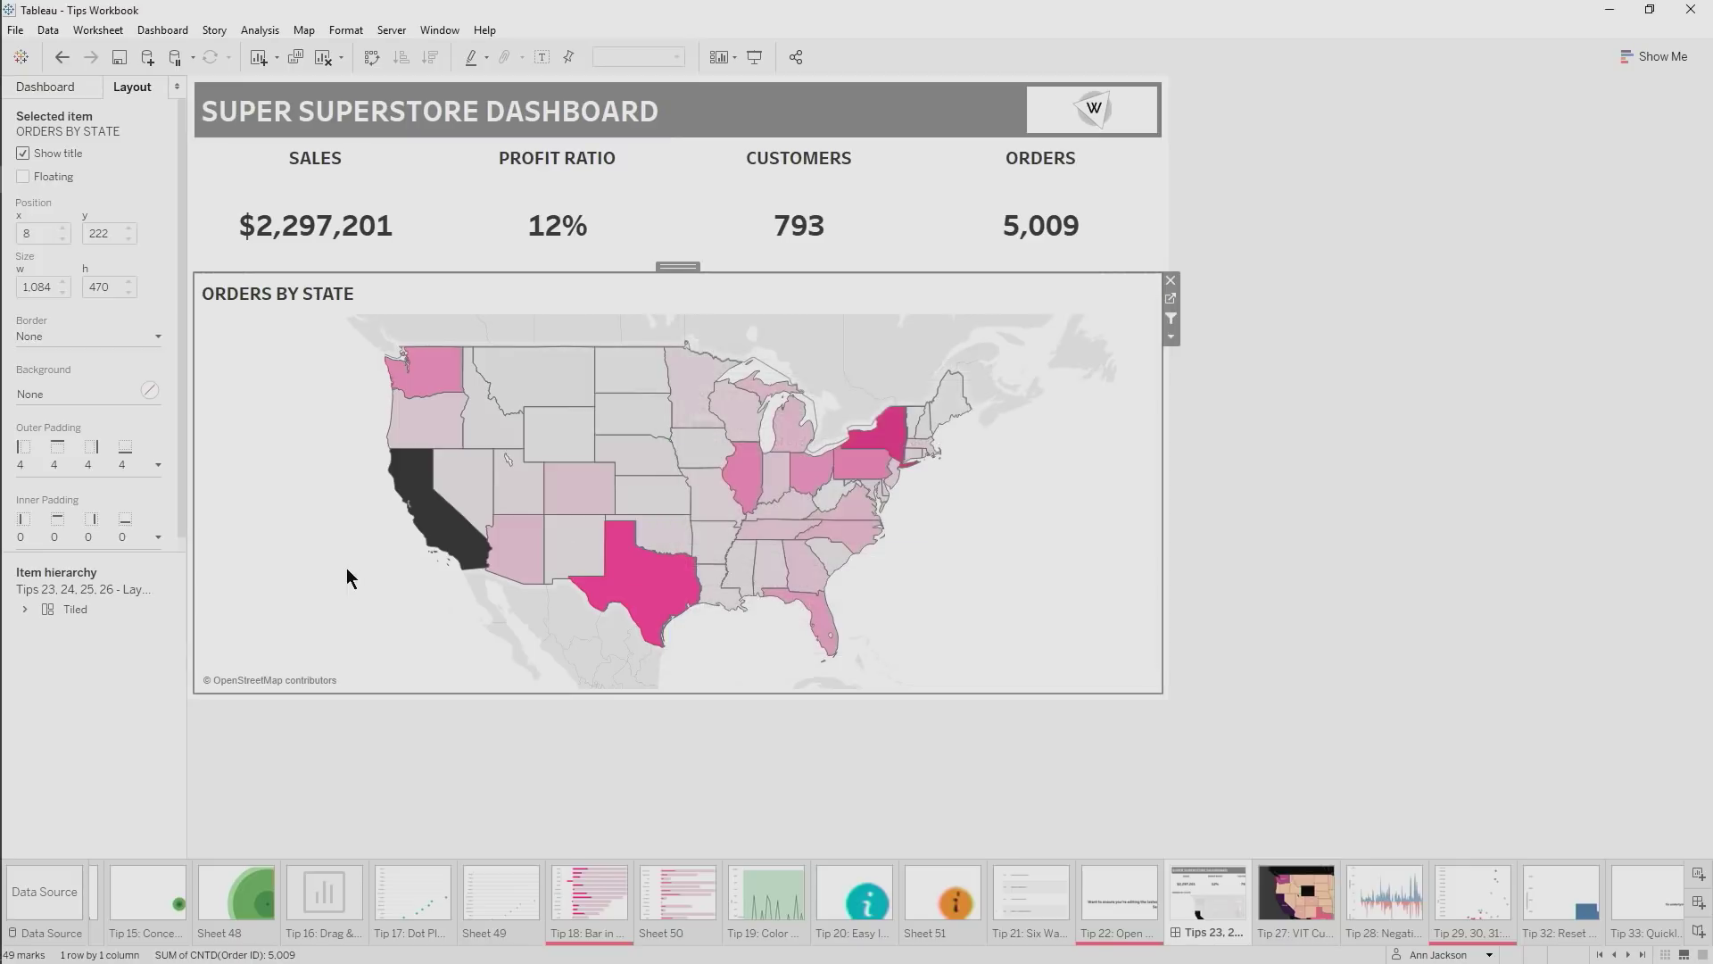
click(427, 524)
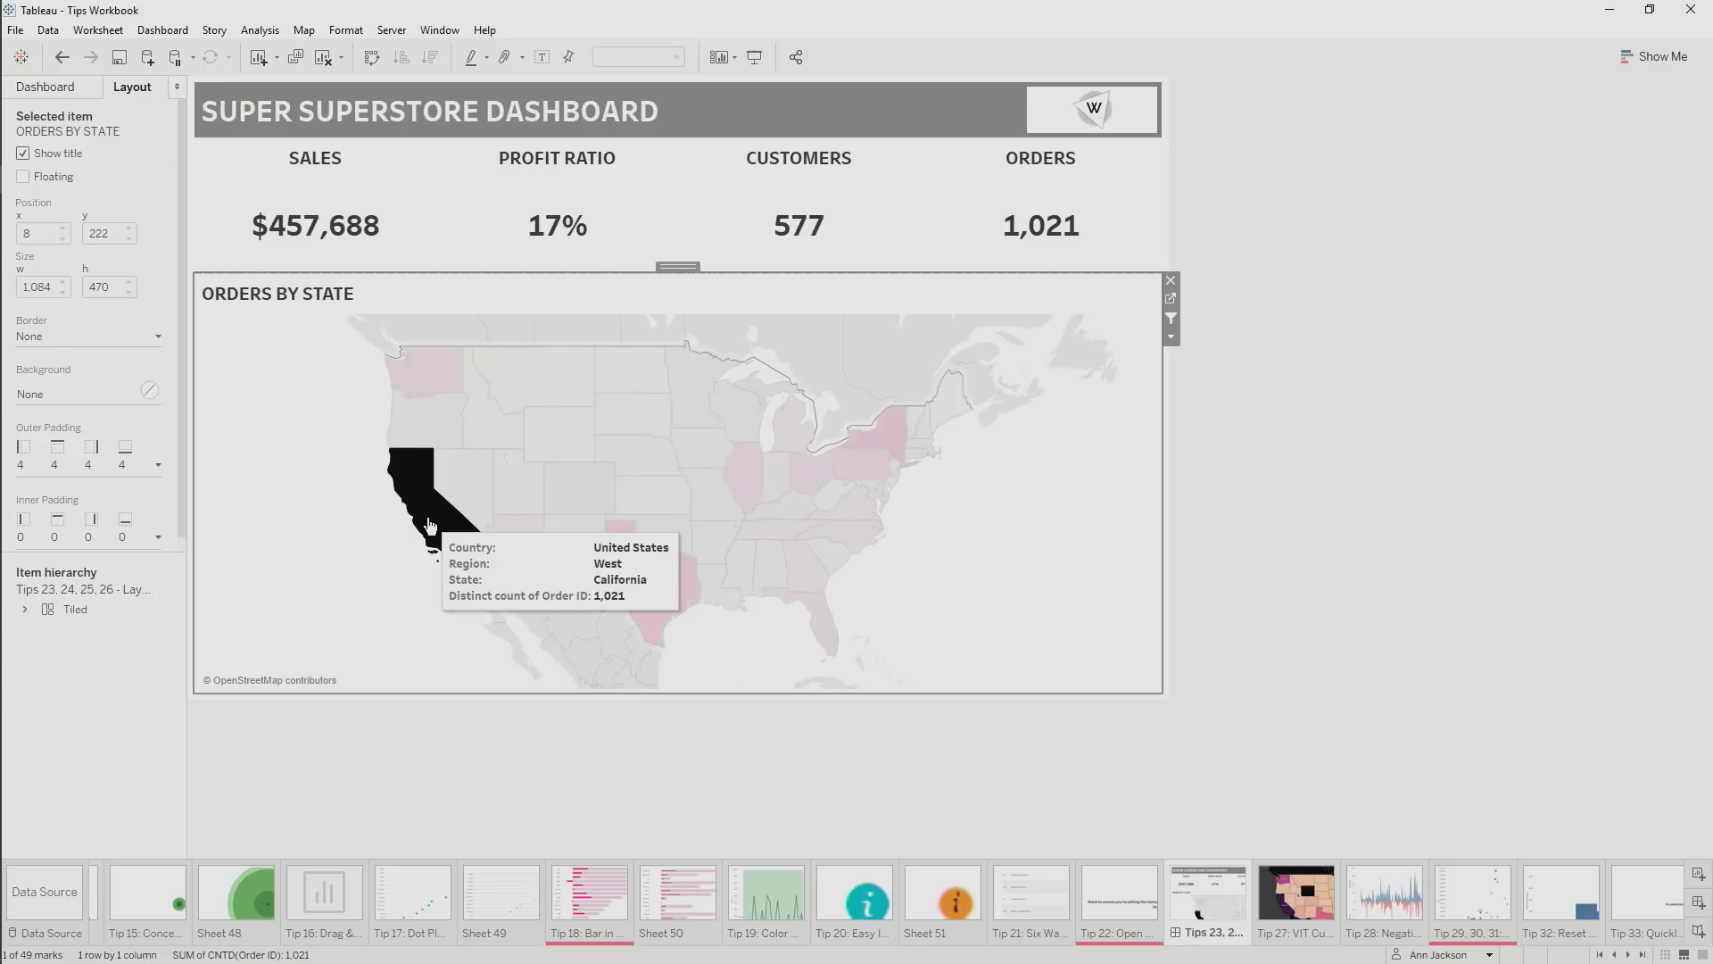
click(353, 598)
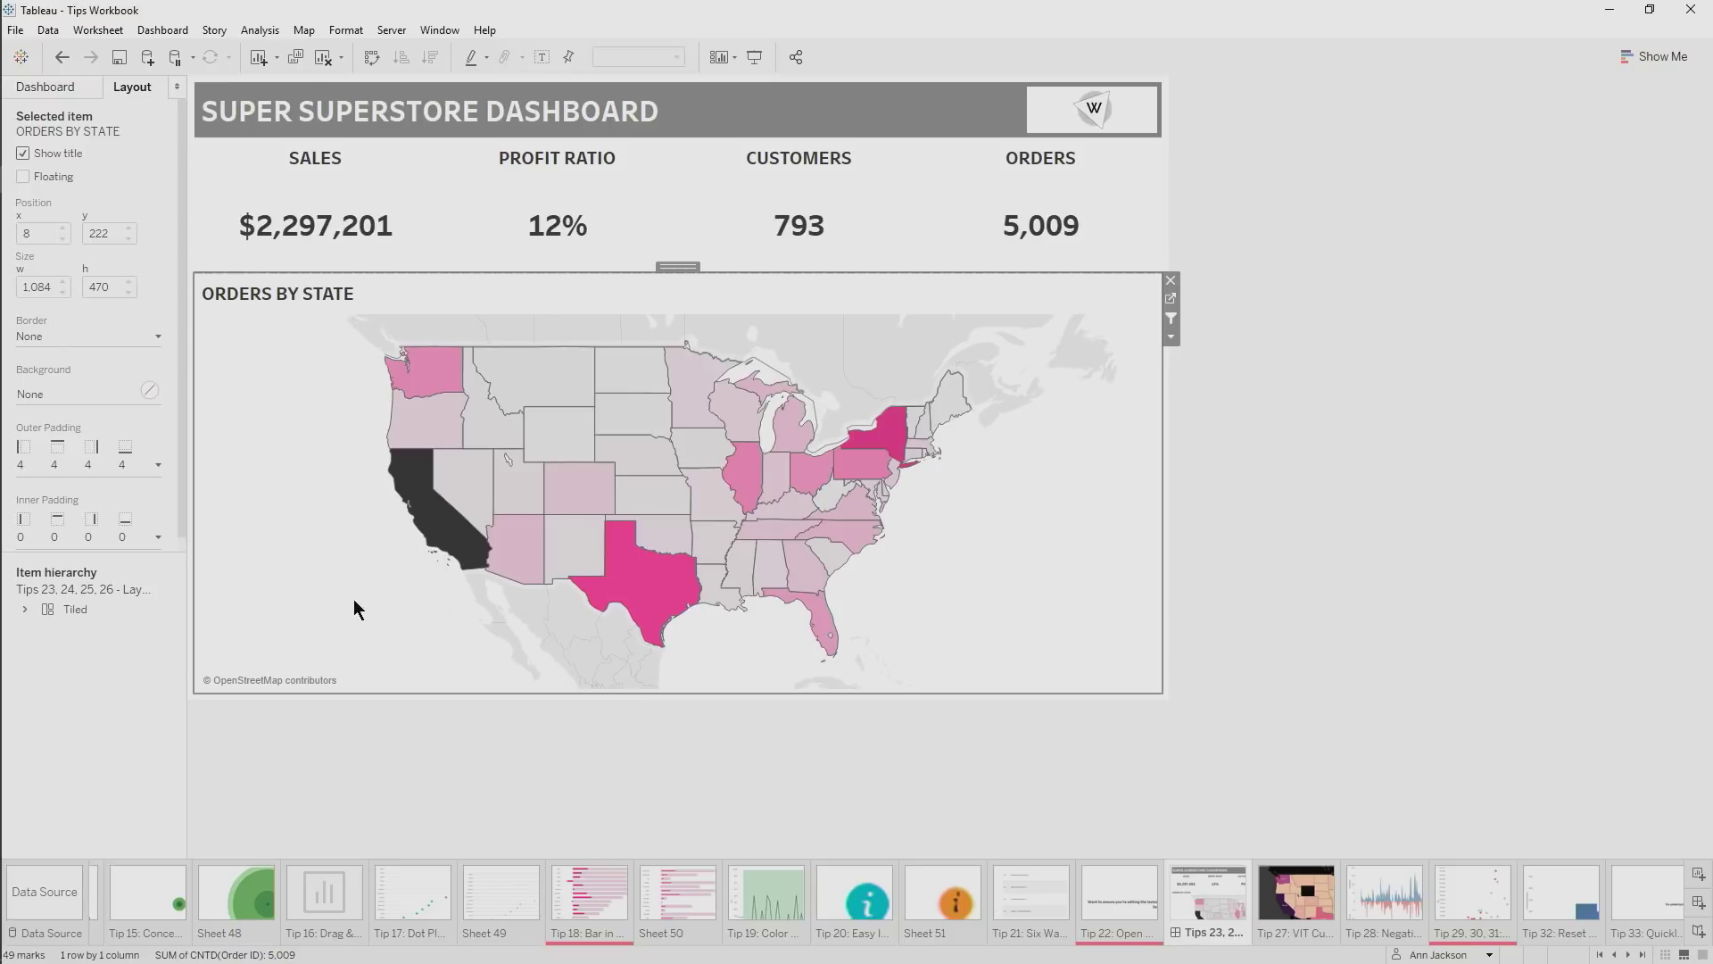
On the Tip 27 sheet, replace the All Fields filter of the tooltip's embedded trend line with State and check the map tooltip
click(1332, 889)
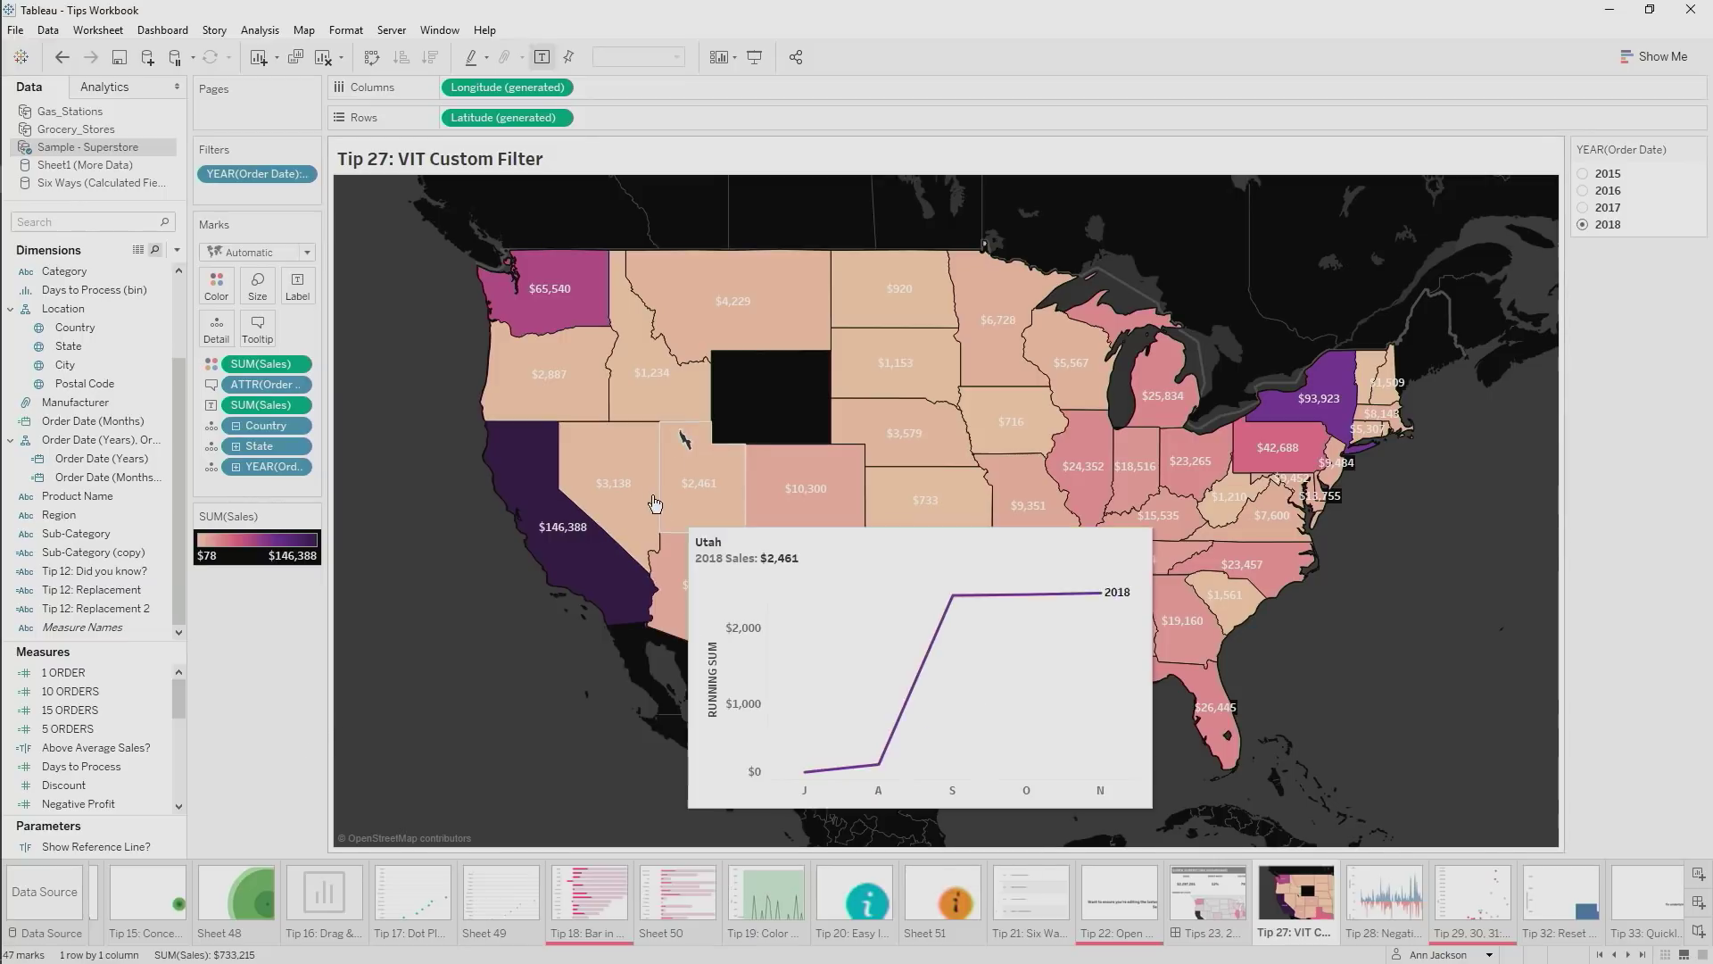
mouse_move(634, 498)
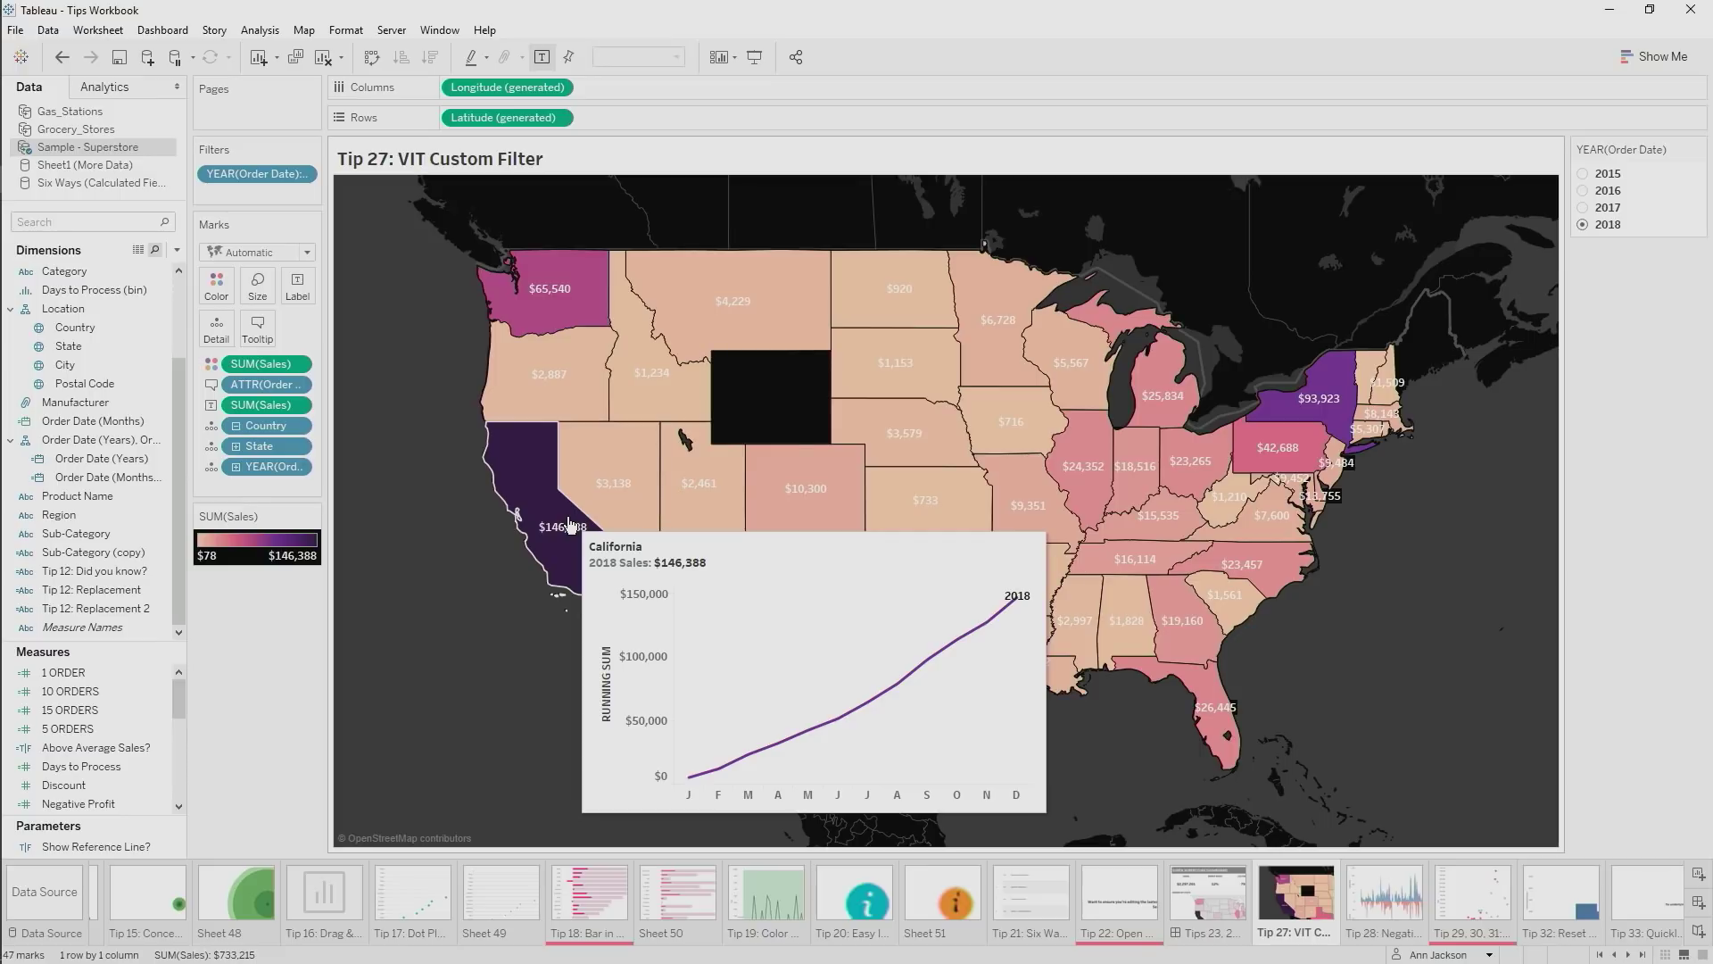
click(257, 327)
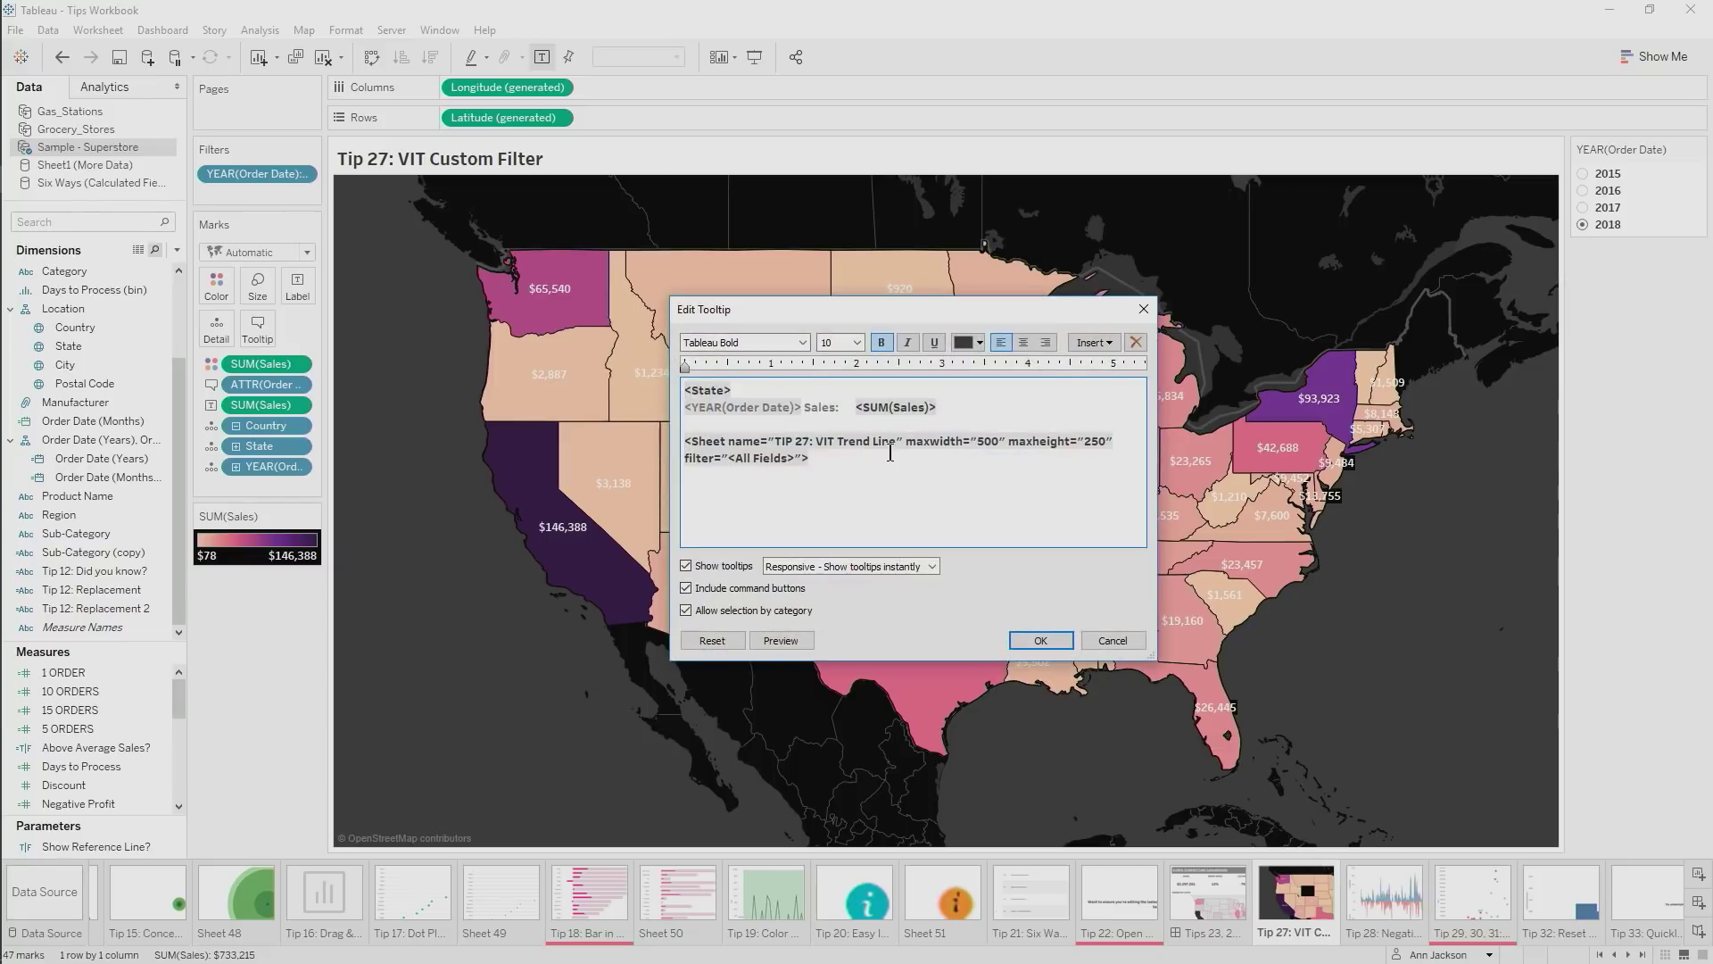
triple_click(813, 473)
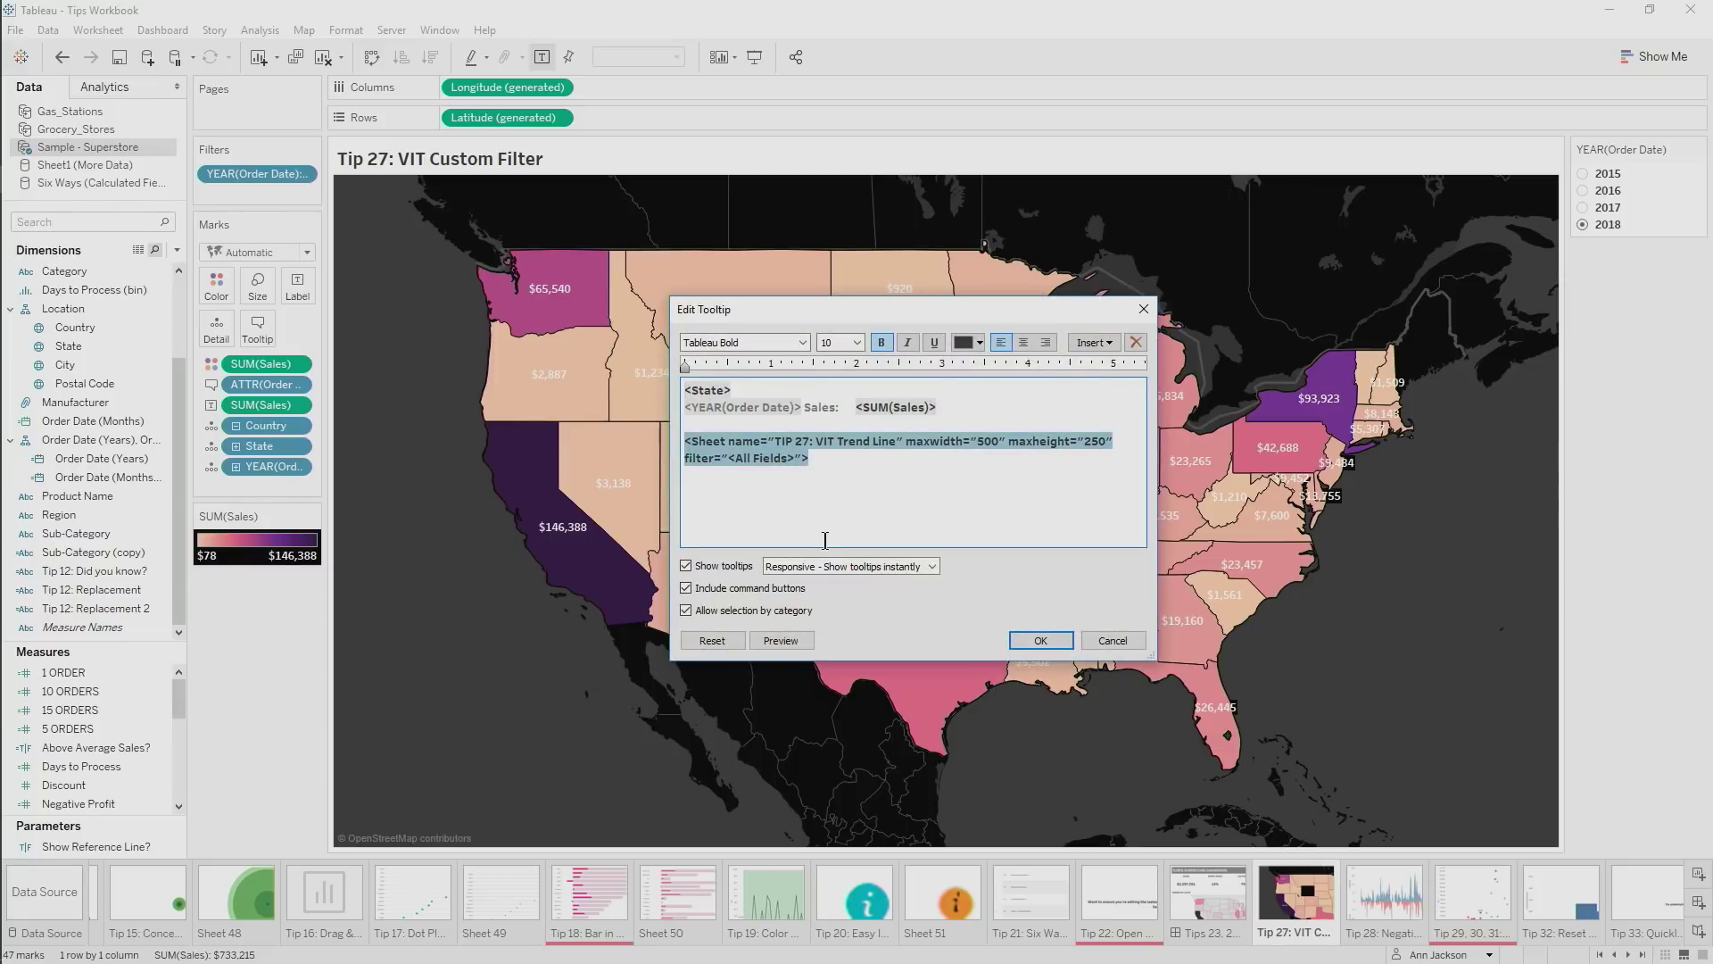
key(BackSpace)
key(BackSpace)
key(BackSpace)
key(BackSpace)
key(BackSpace)
key(BackSpace)
key(BackSpace)
key(BackSpace)
key(BackSpace)
key(BackSpace)
text(State)
click(1040, 640)
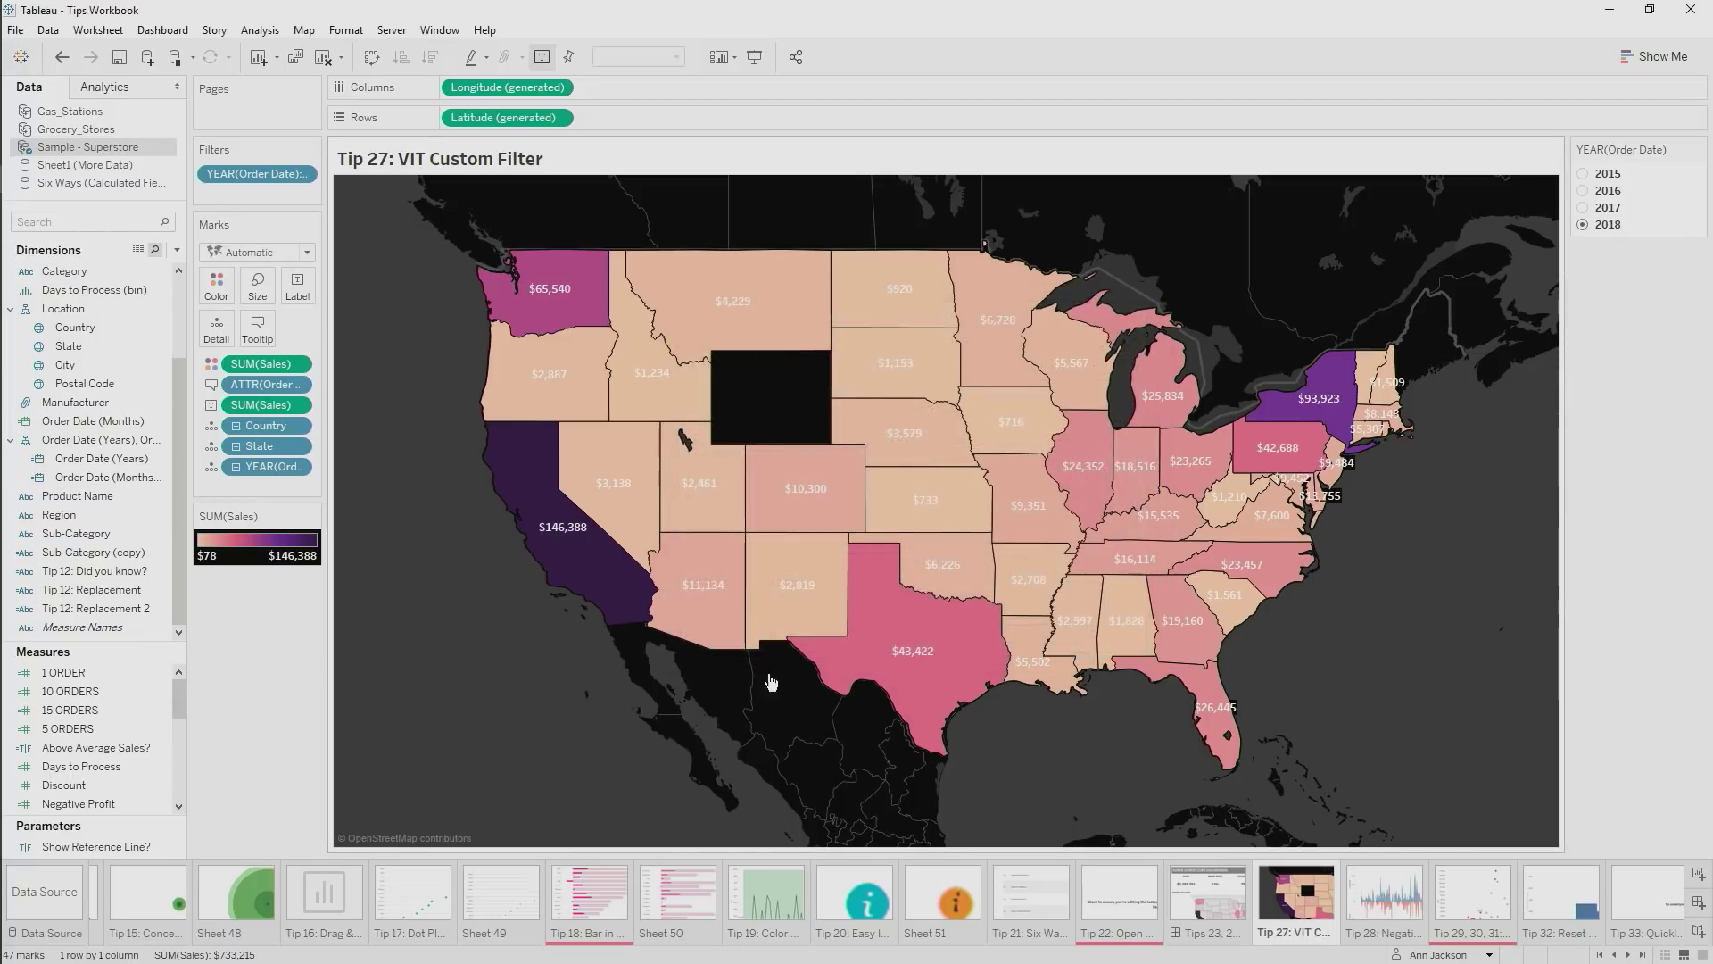
mouse_move(611, 587)
On the Tip 28 sheet, search the fields for "prof" and examine the Negative Profit calculation
click(1388, 892)
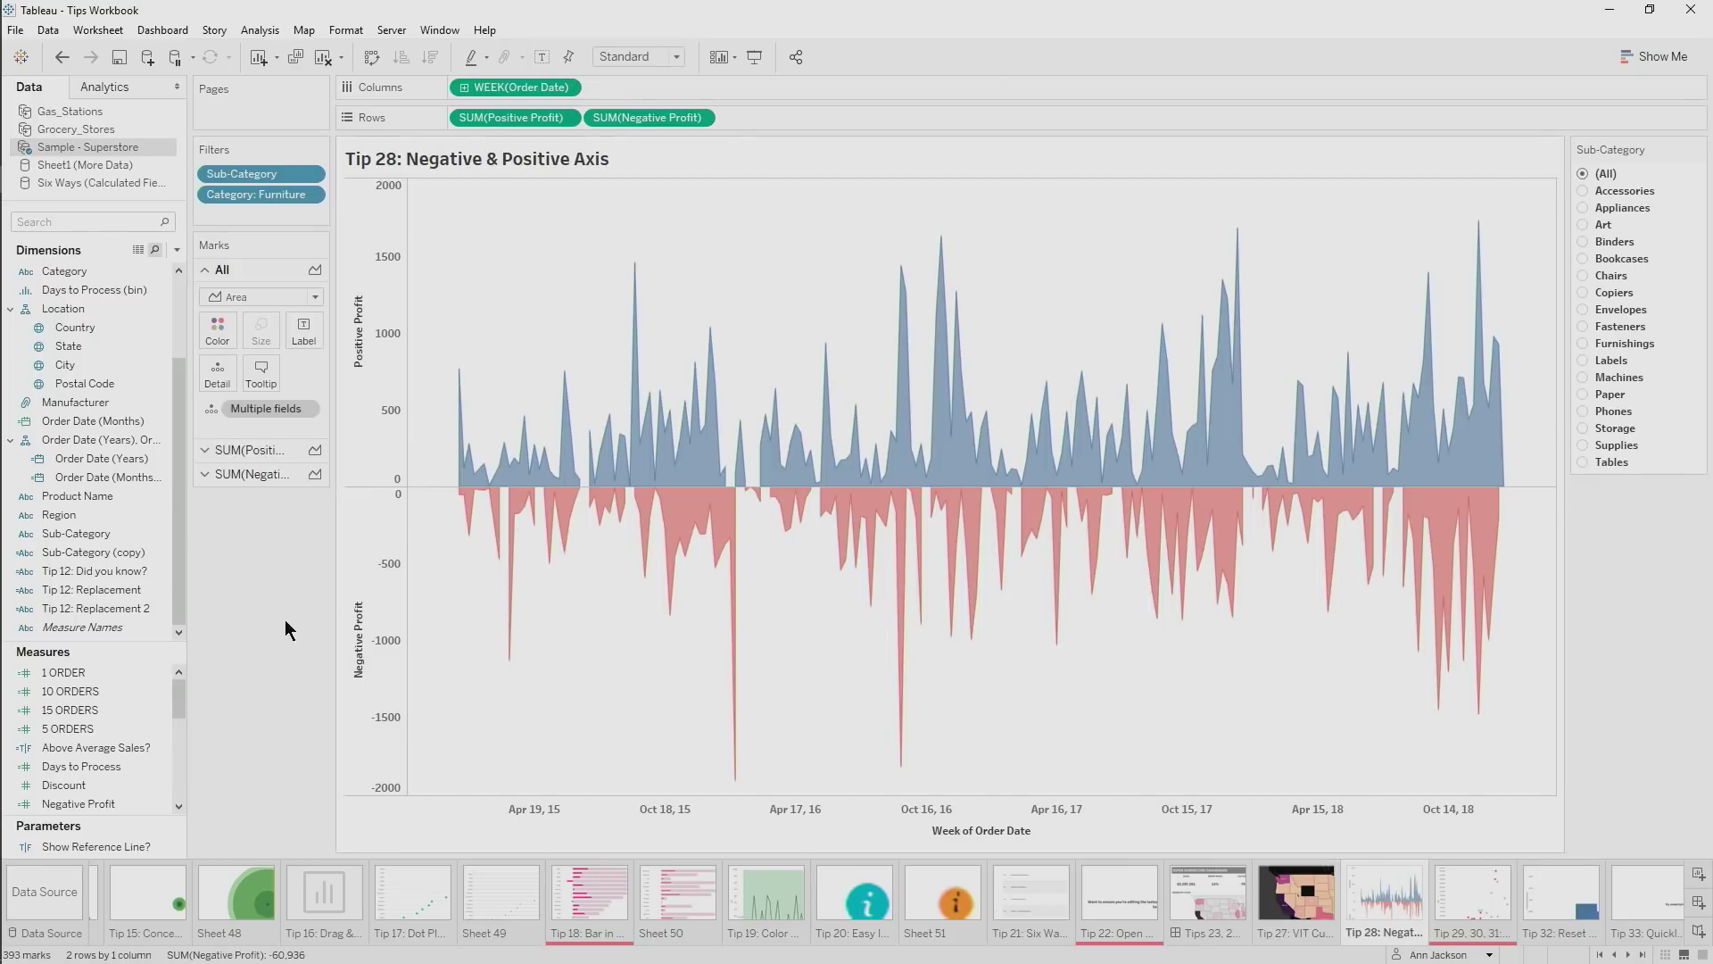
click(123, 219)
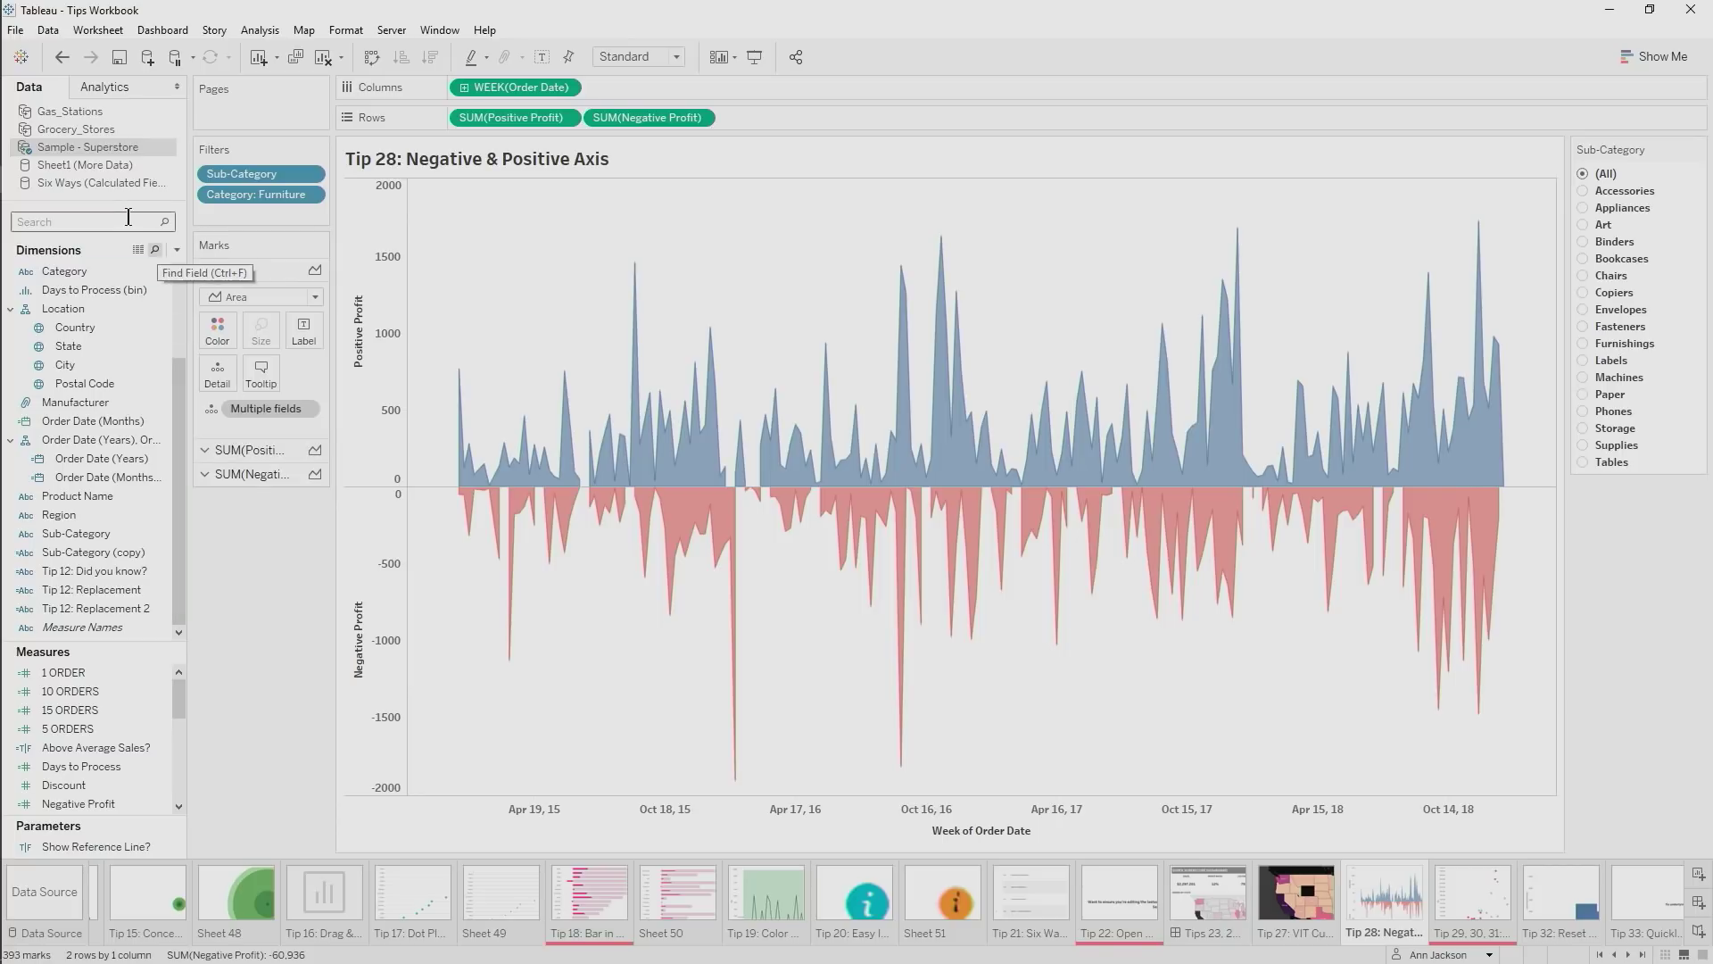
text(prof)
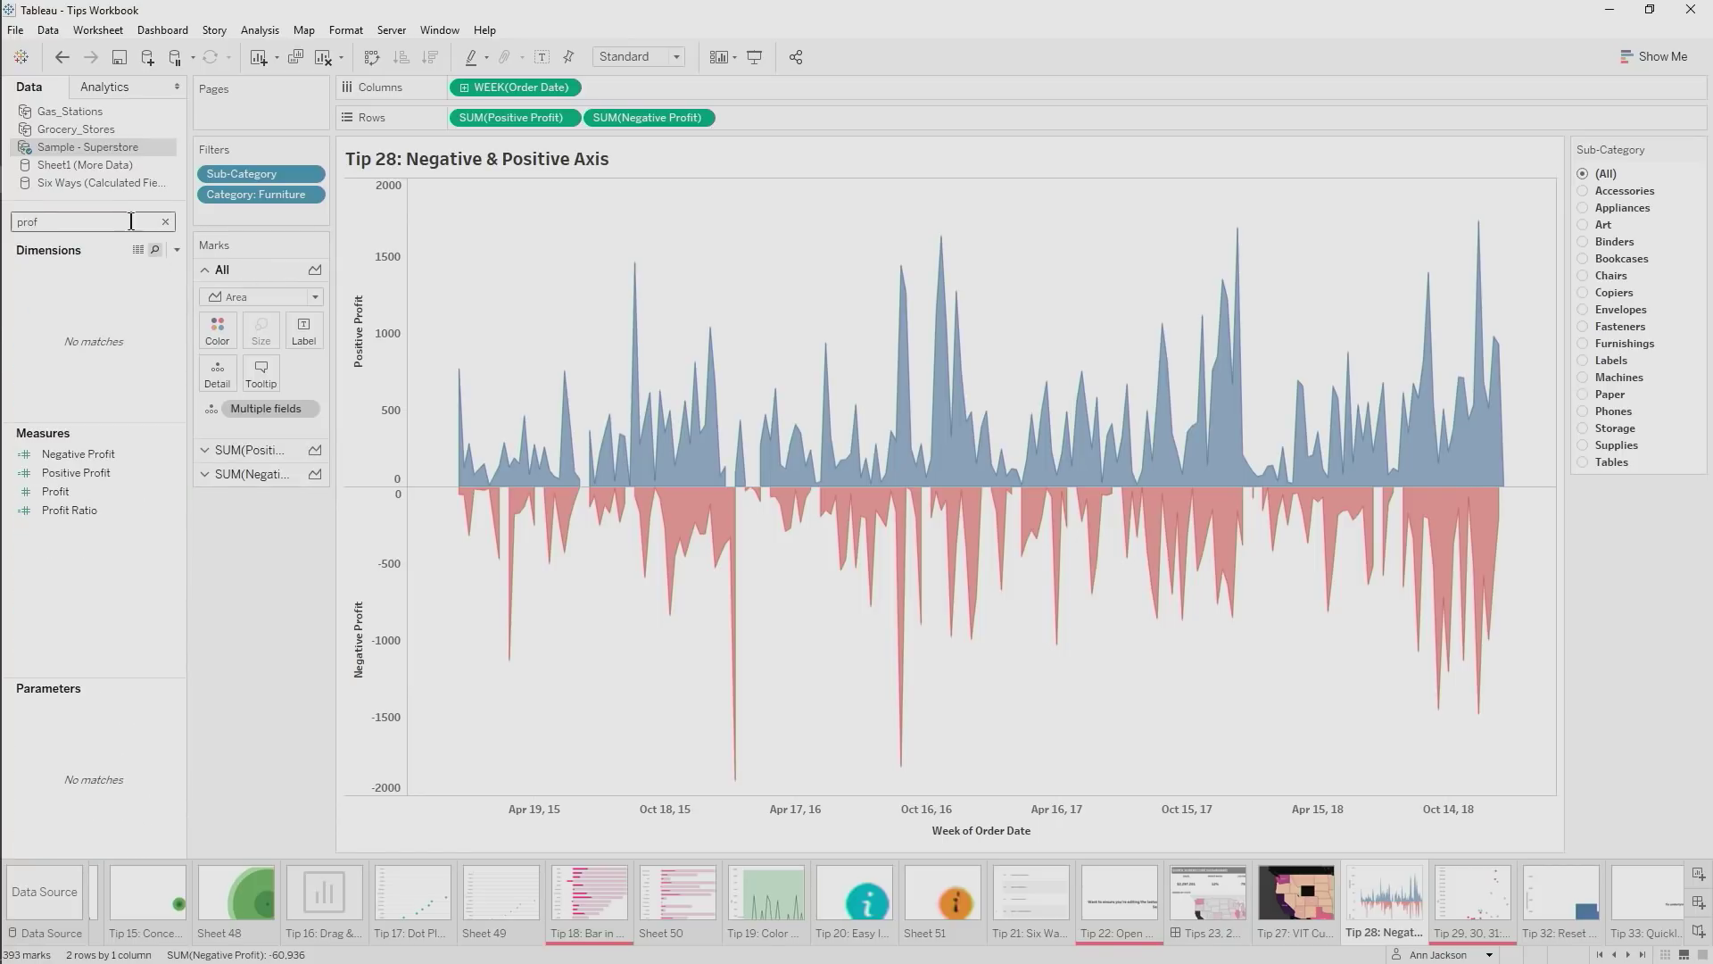
right_click(112, 457)
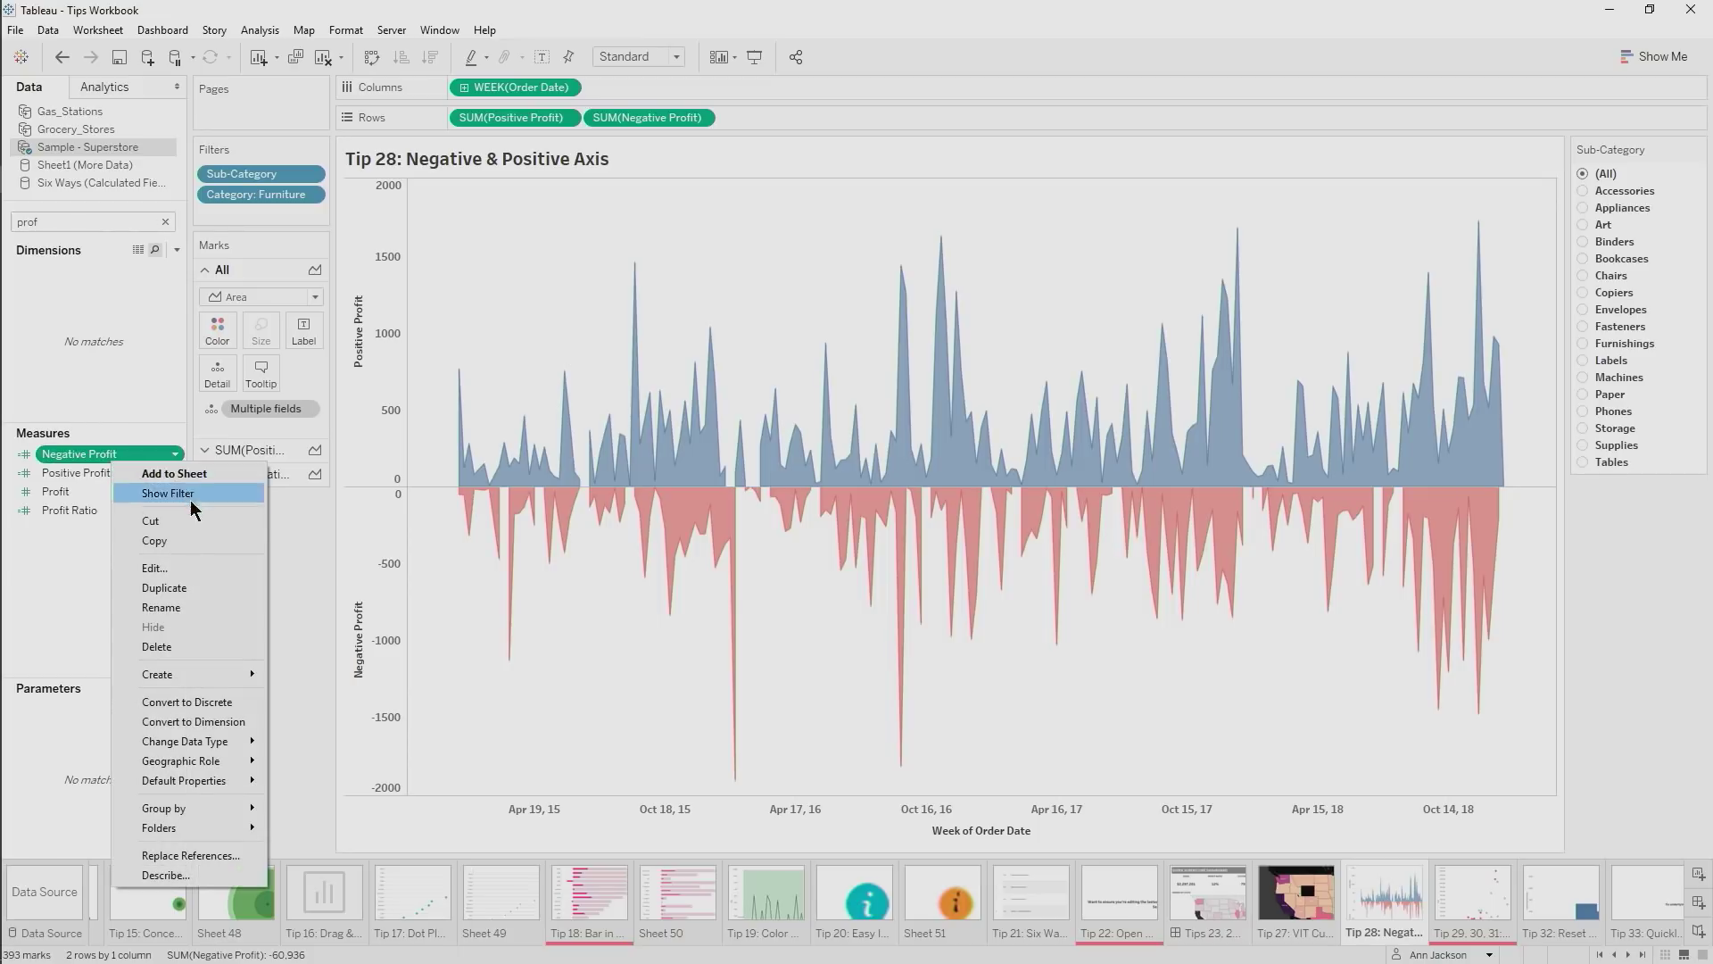
click(191, 573)
ctrl+scroll(779, 303, up, 3)
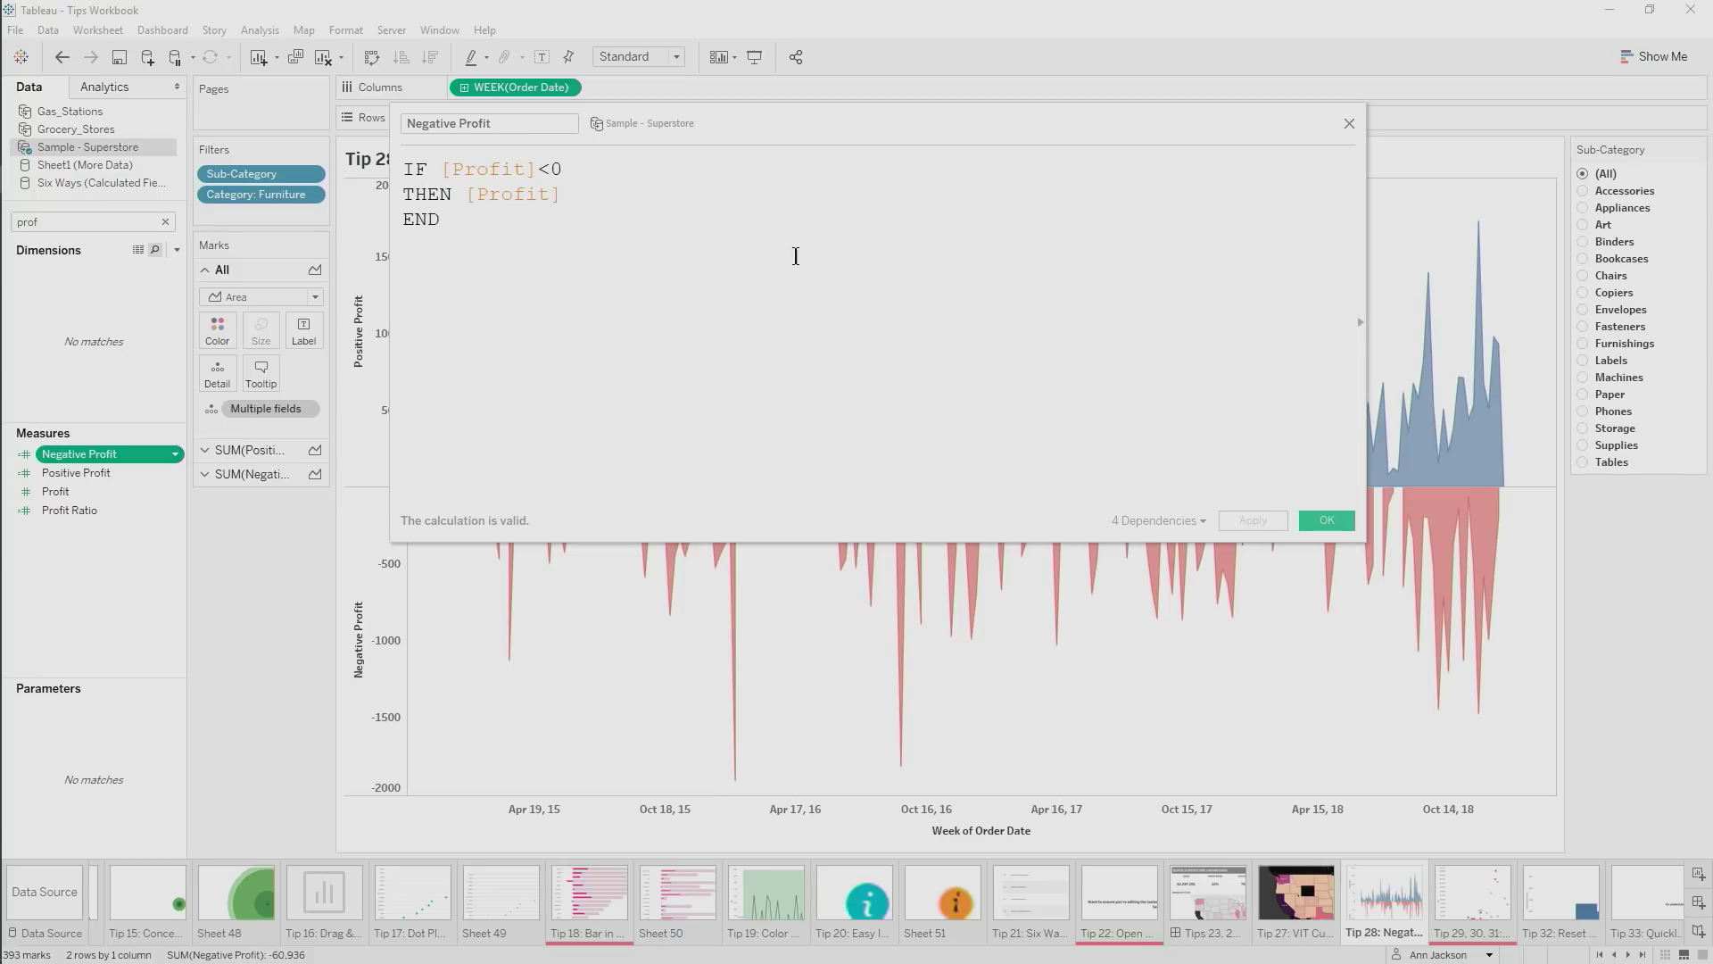
click(1349, 123)
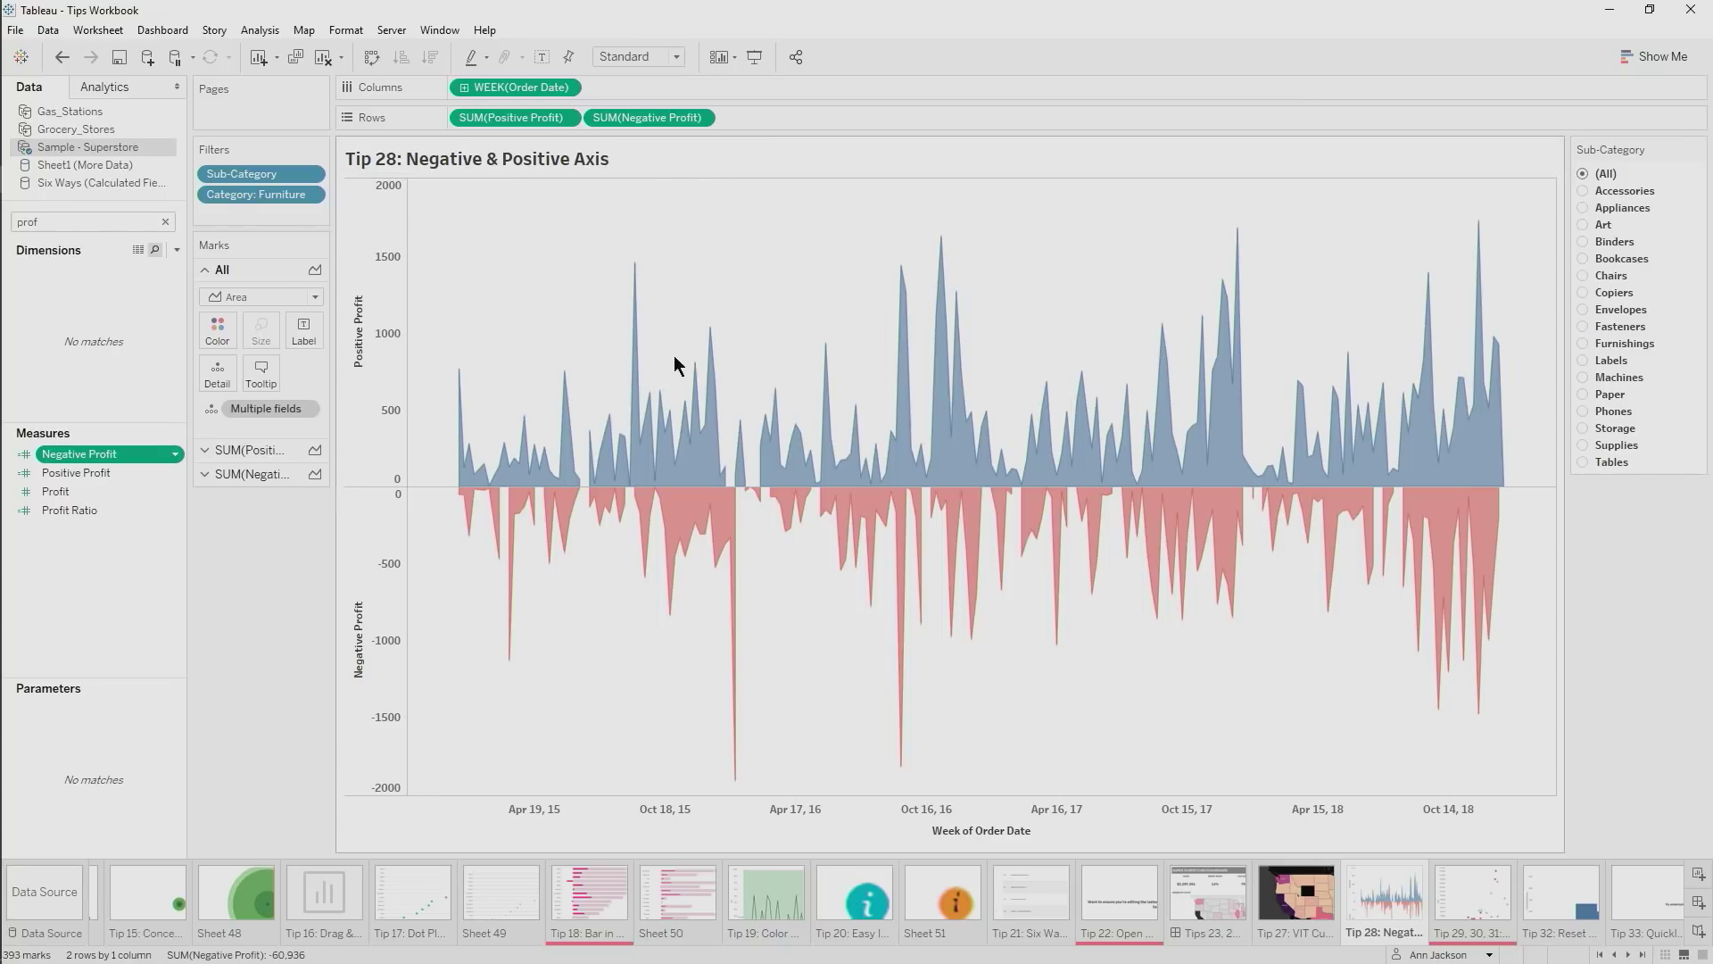
Search the fields for "top" and examine the Top Line calculation alongside the chart
mouse_move(712, 516)
click(165, 221)
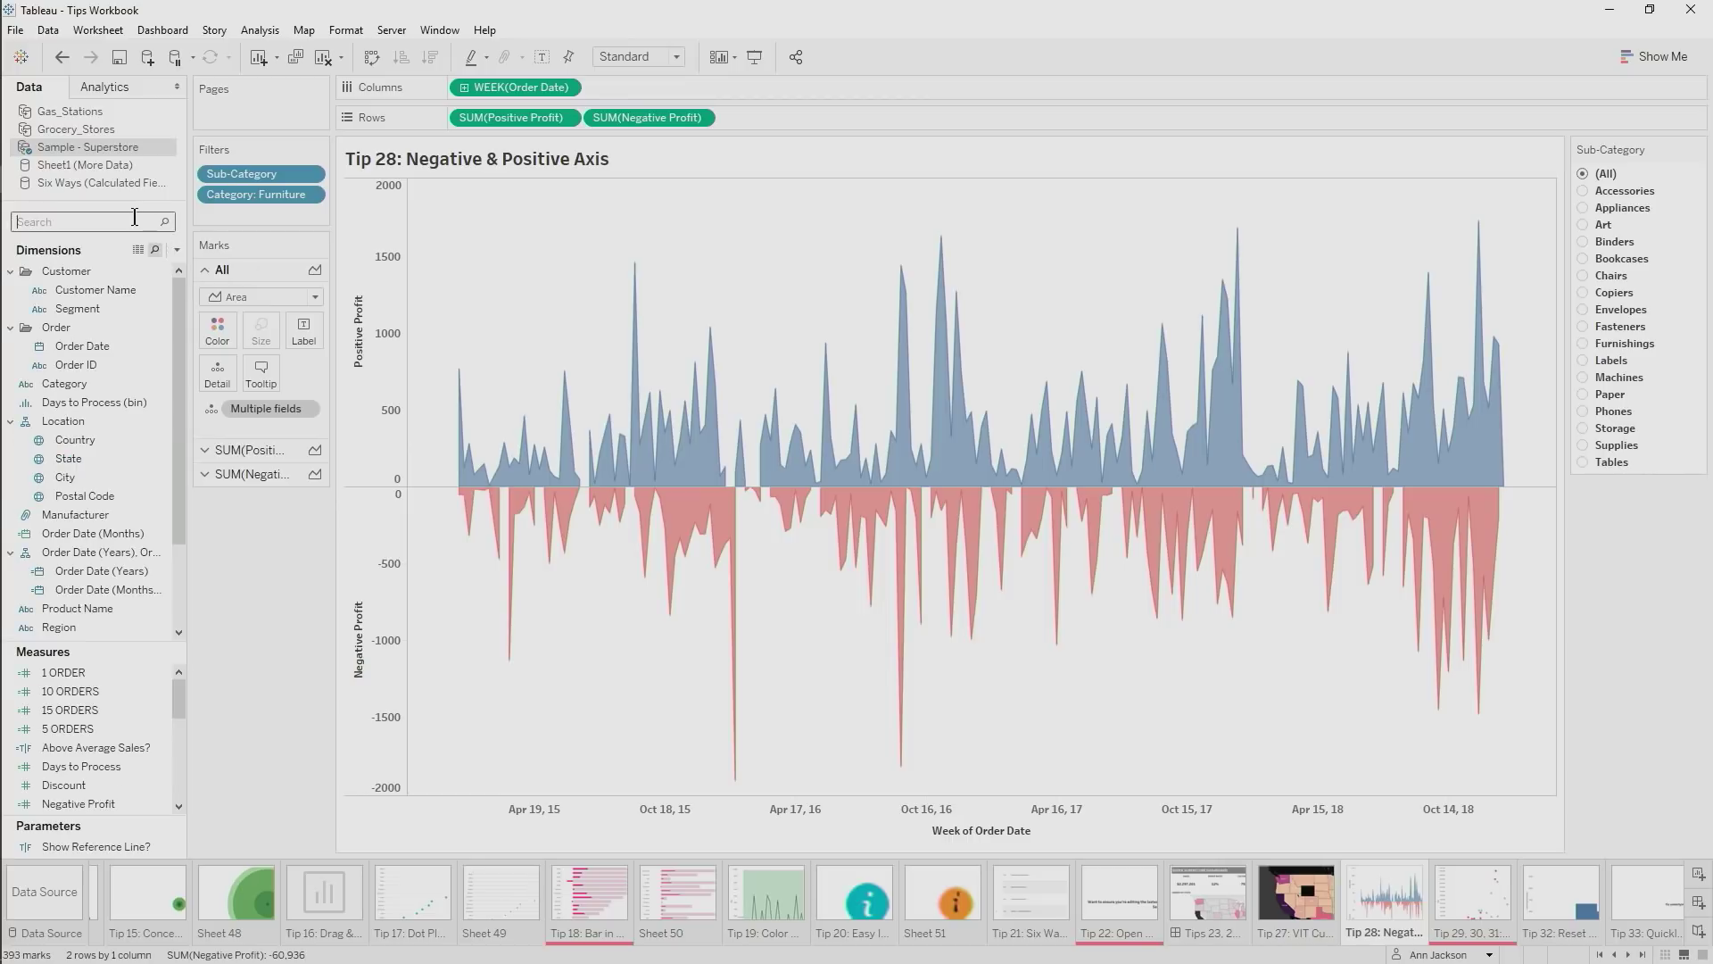
text(top)
right_click(99, 473)
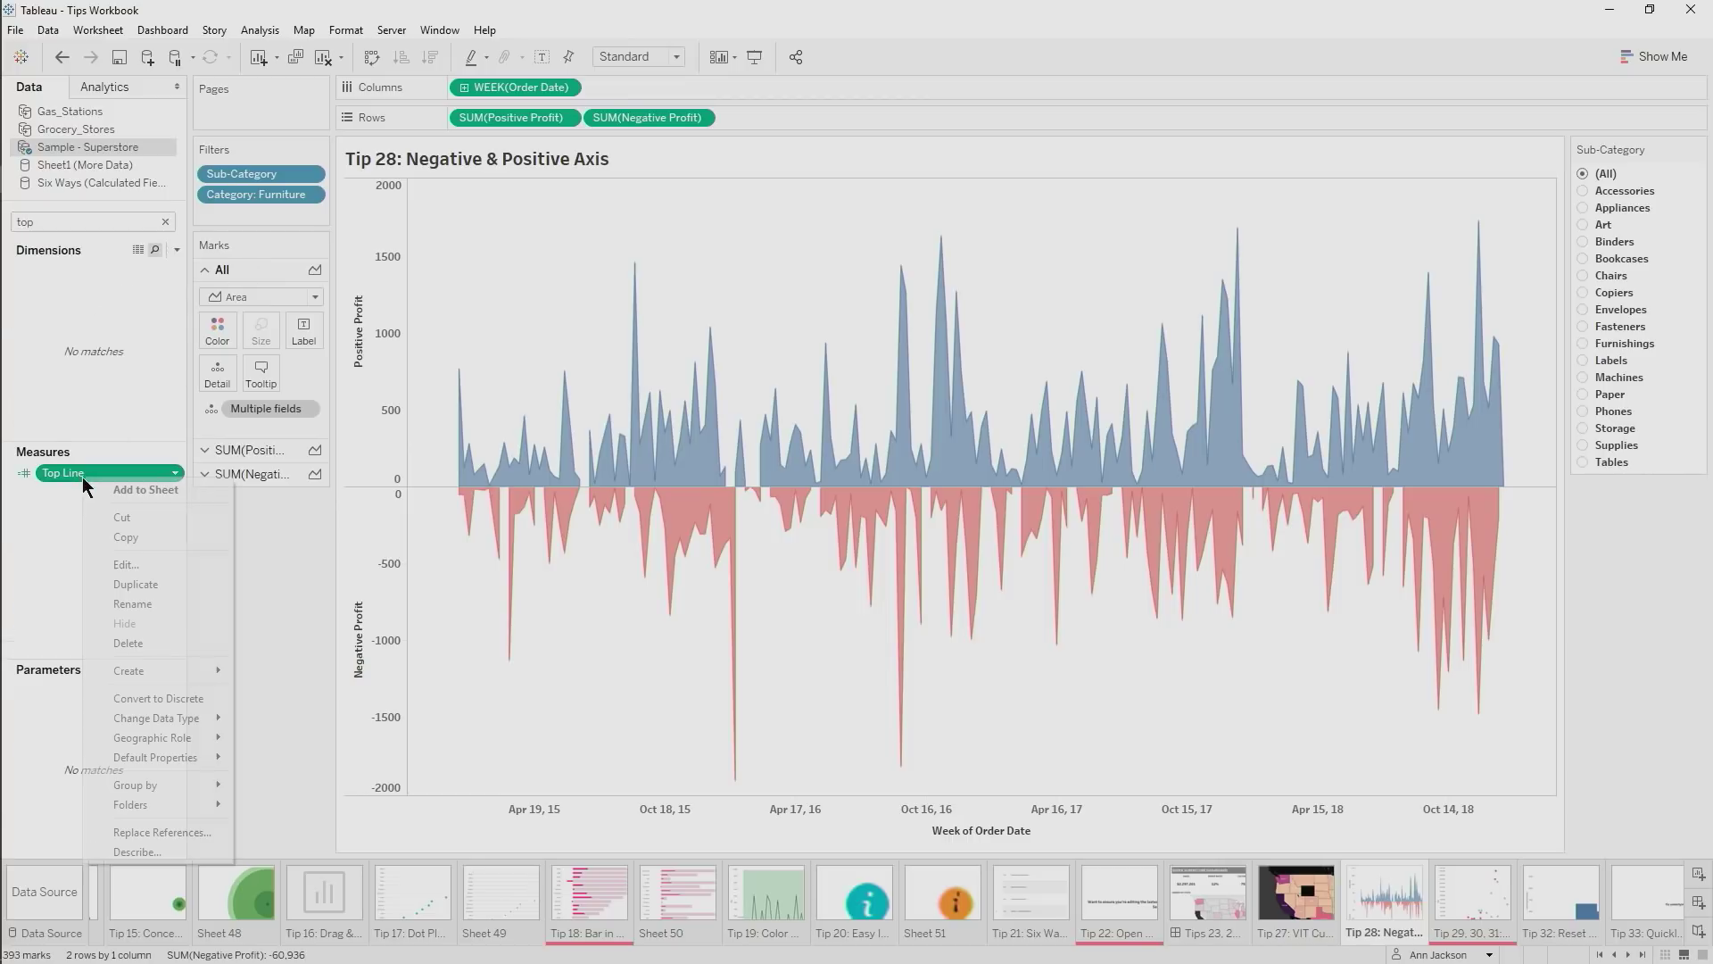
click(143, 565)
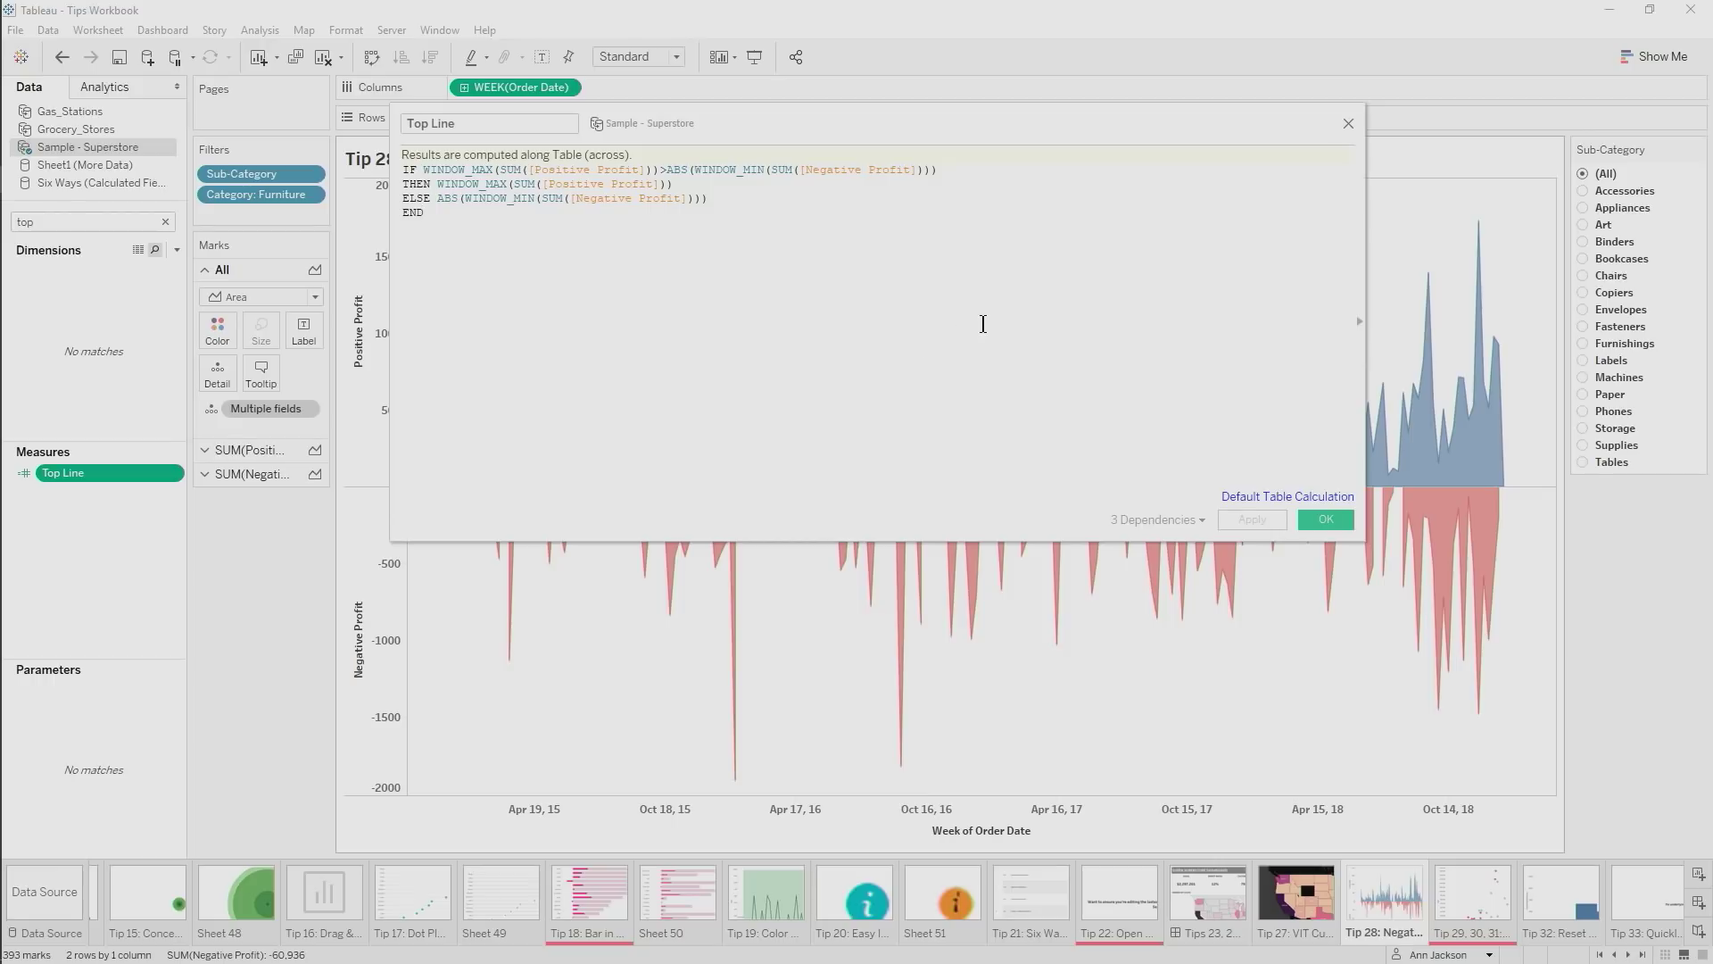
ctrl+scroll(983, 323, up, 3)
drag(944, 118, 765, 336)
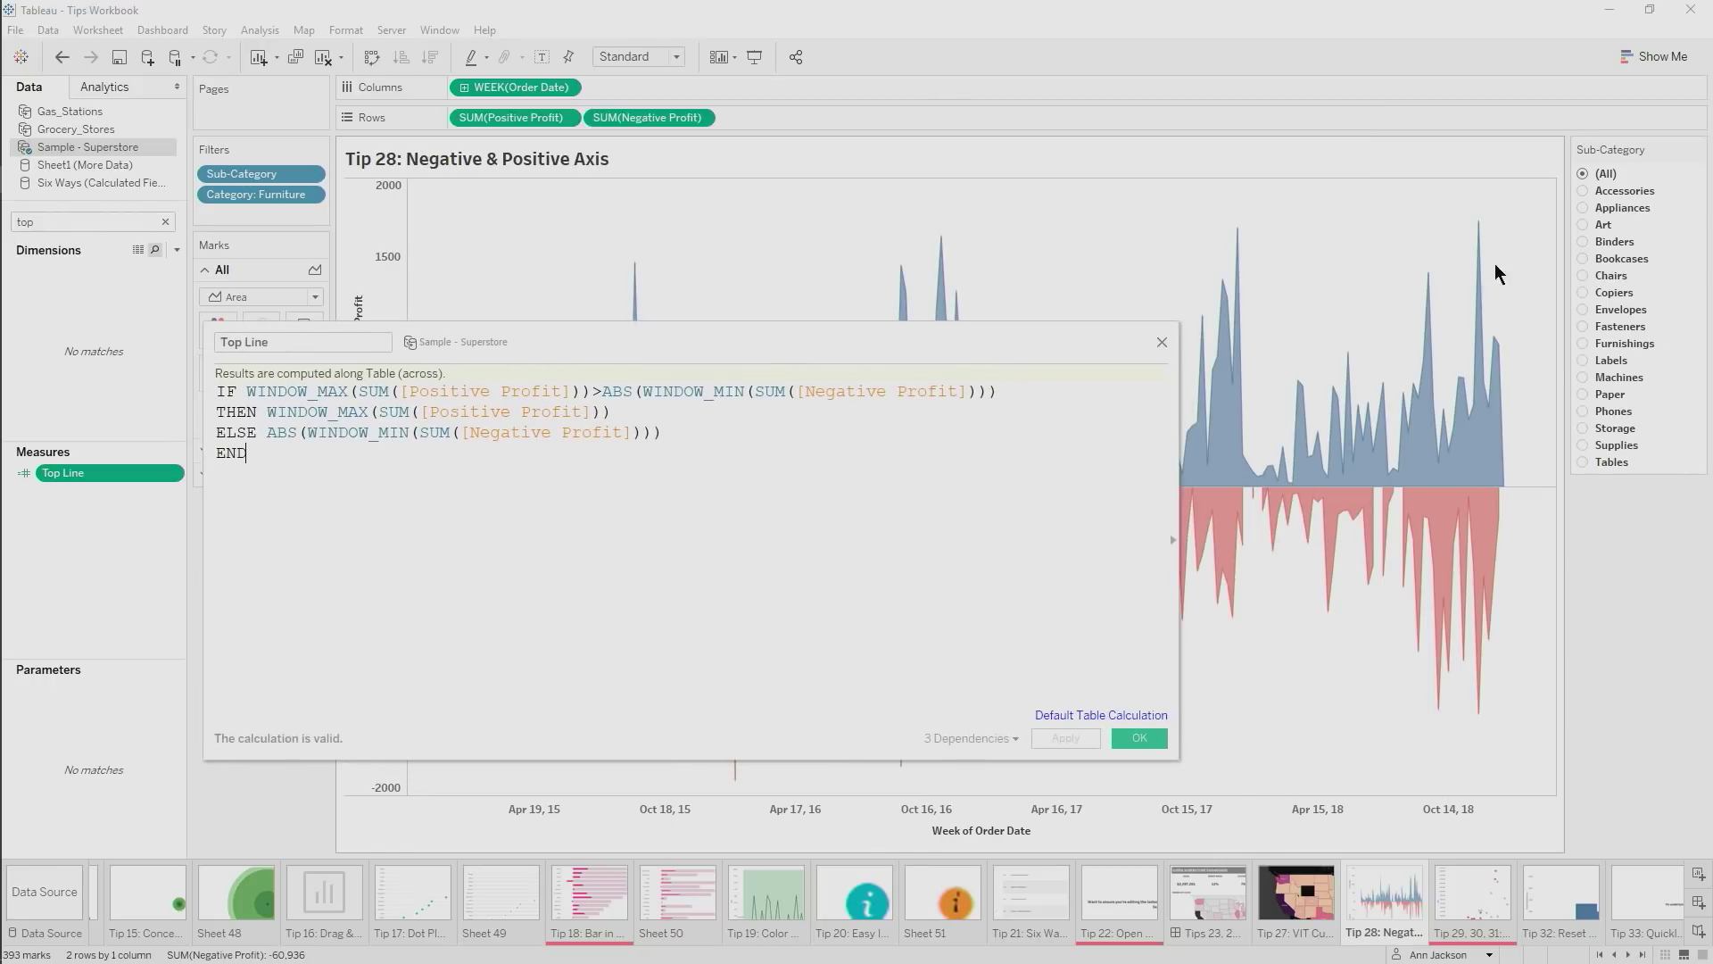
drag(984, 342, 1074, 106)
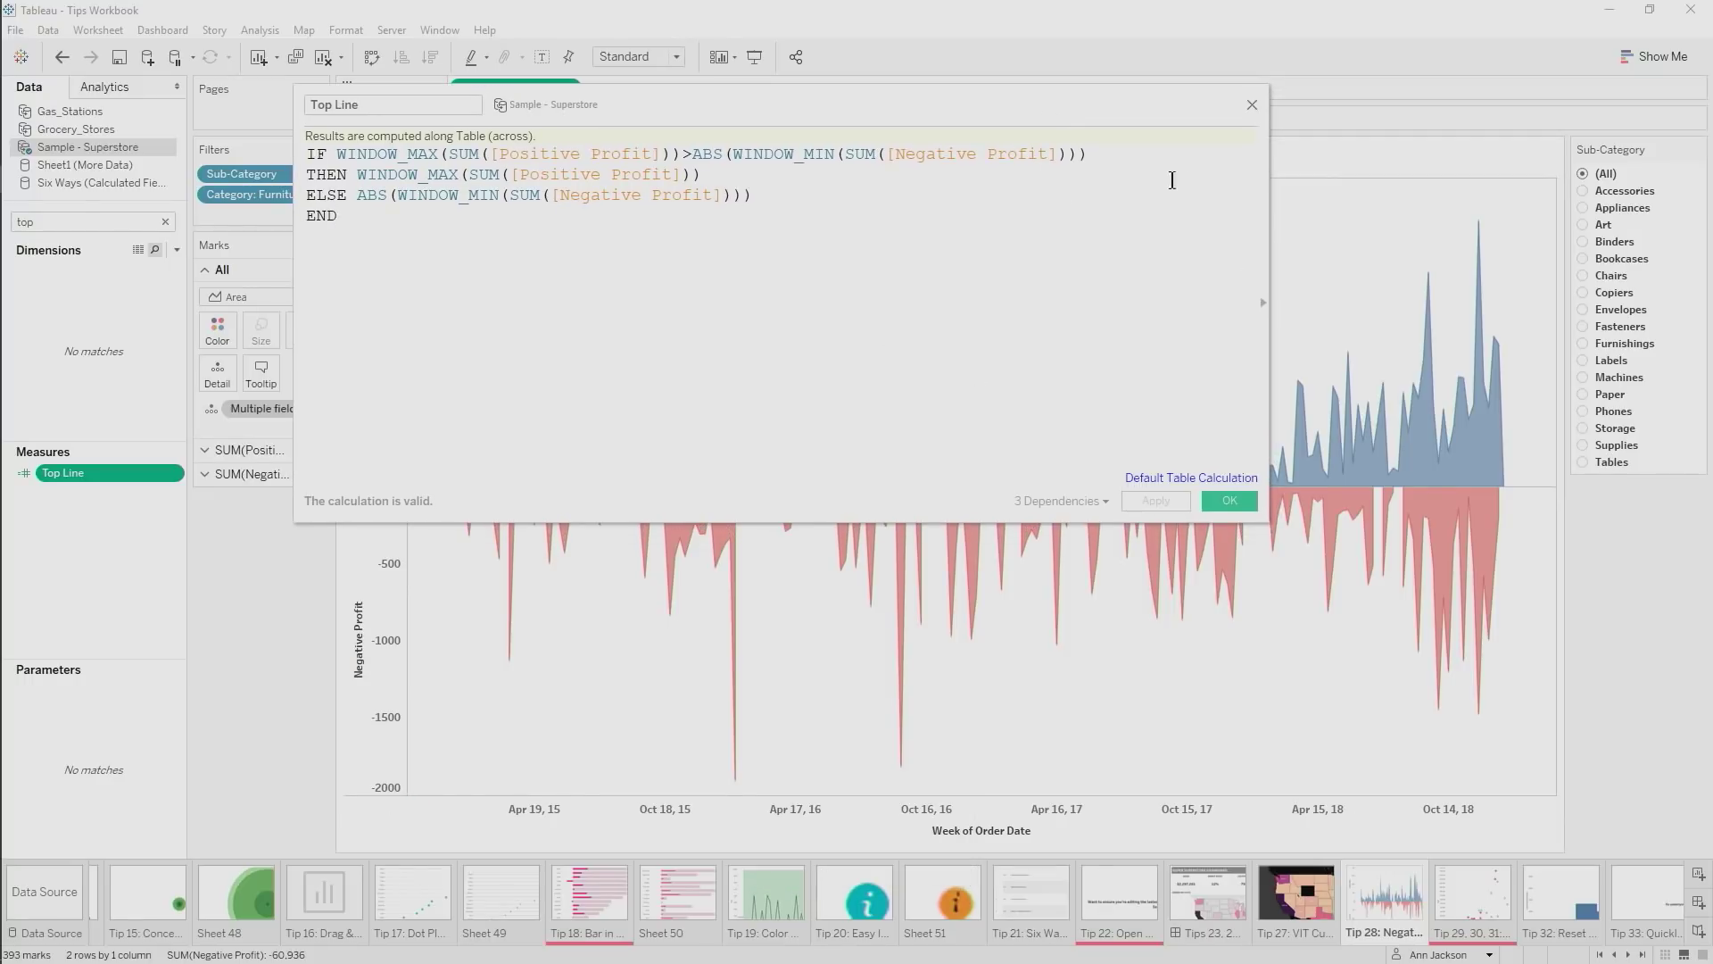
click(1254, 105)
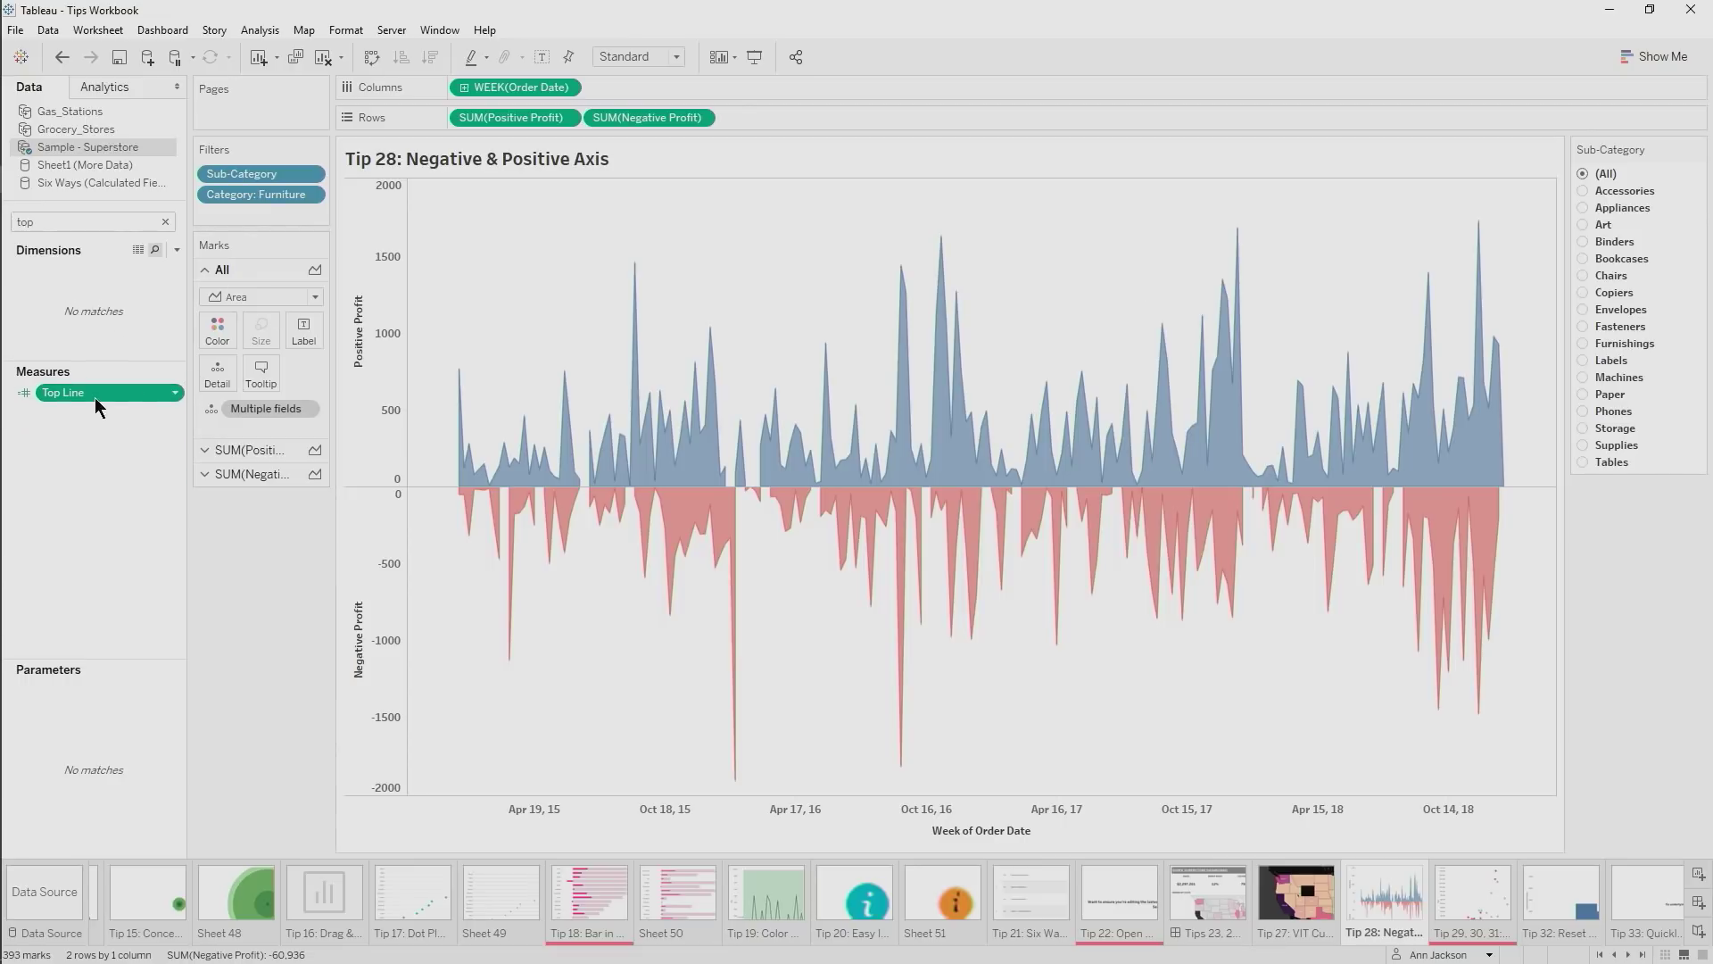
Add Top Line to the Positive Profit marks' detail and put its average as a reference line on the Positive Profit axis, without label or line
drag(104, 394, 217, 385)
right_click(392, 313)
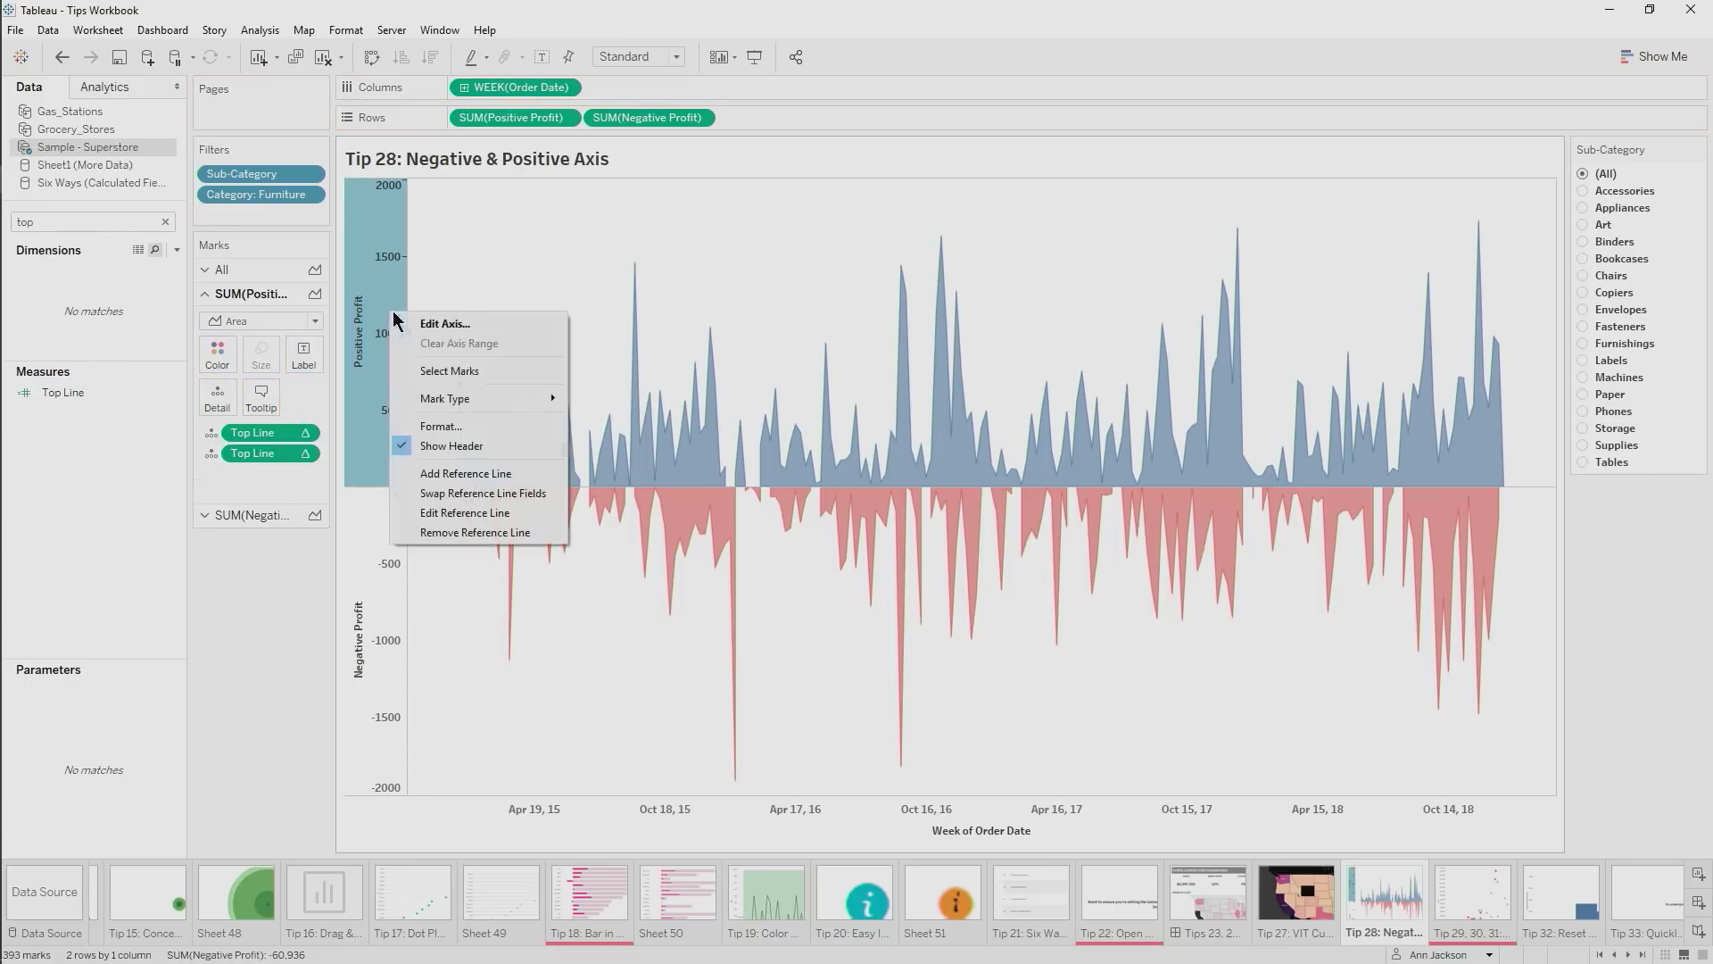
click(486, 475)
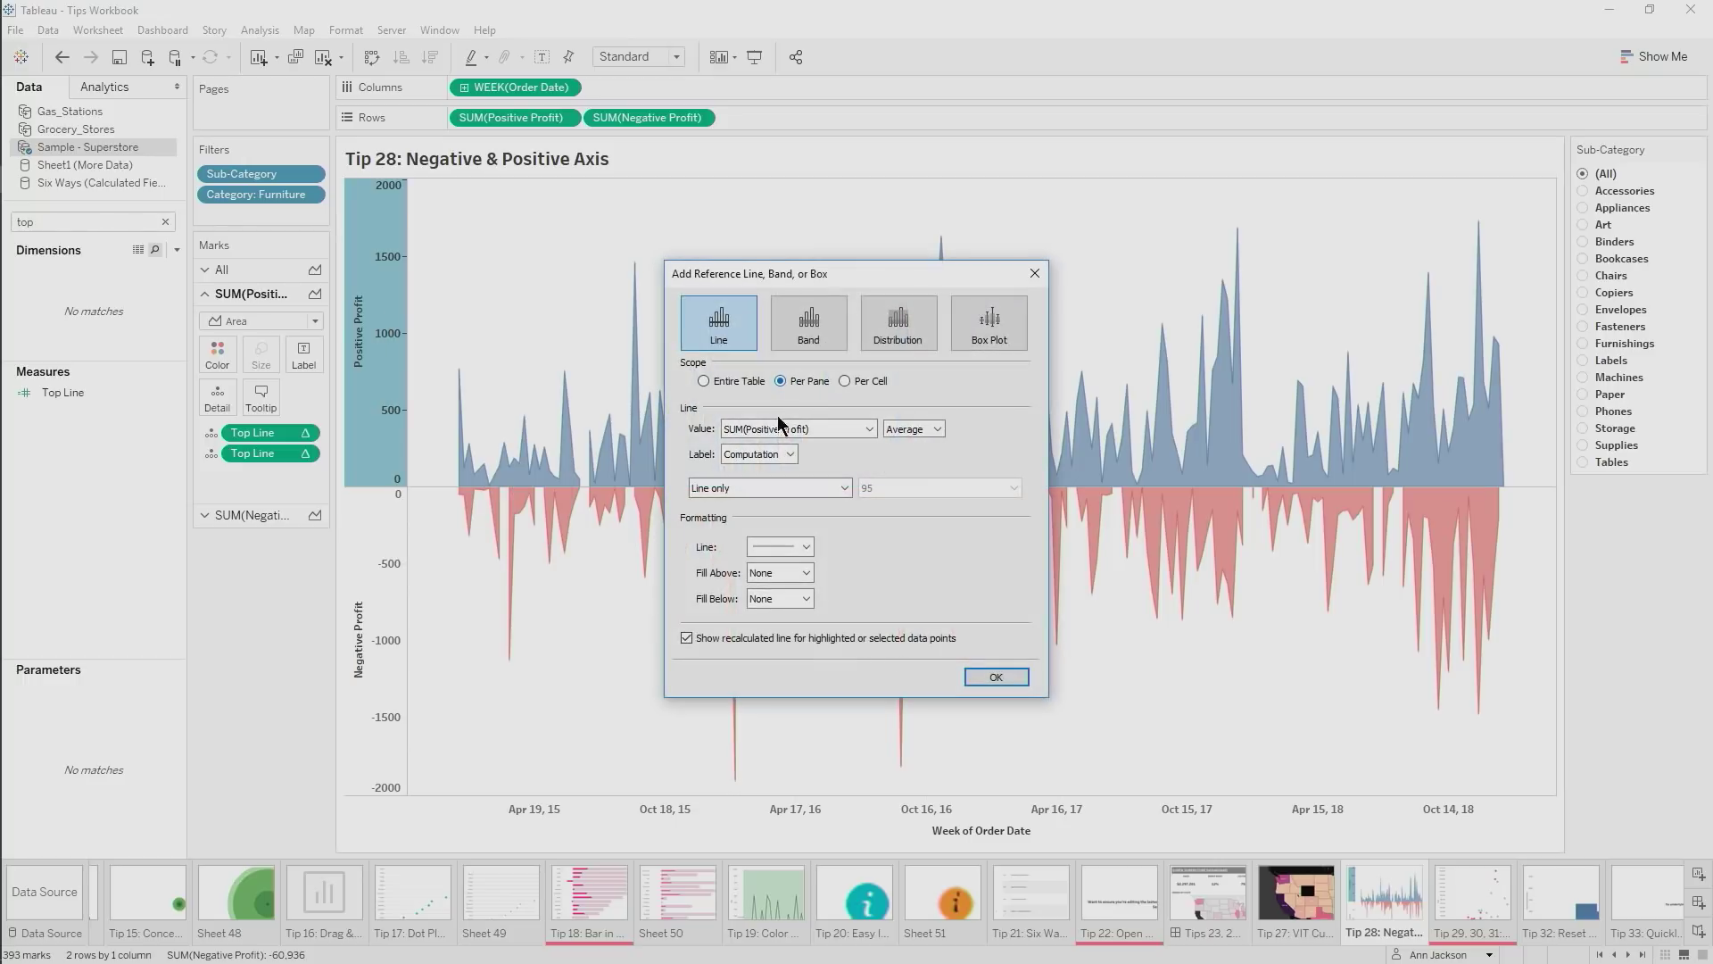
click(781, 430)
click(764, 463)
click(754, 456)
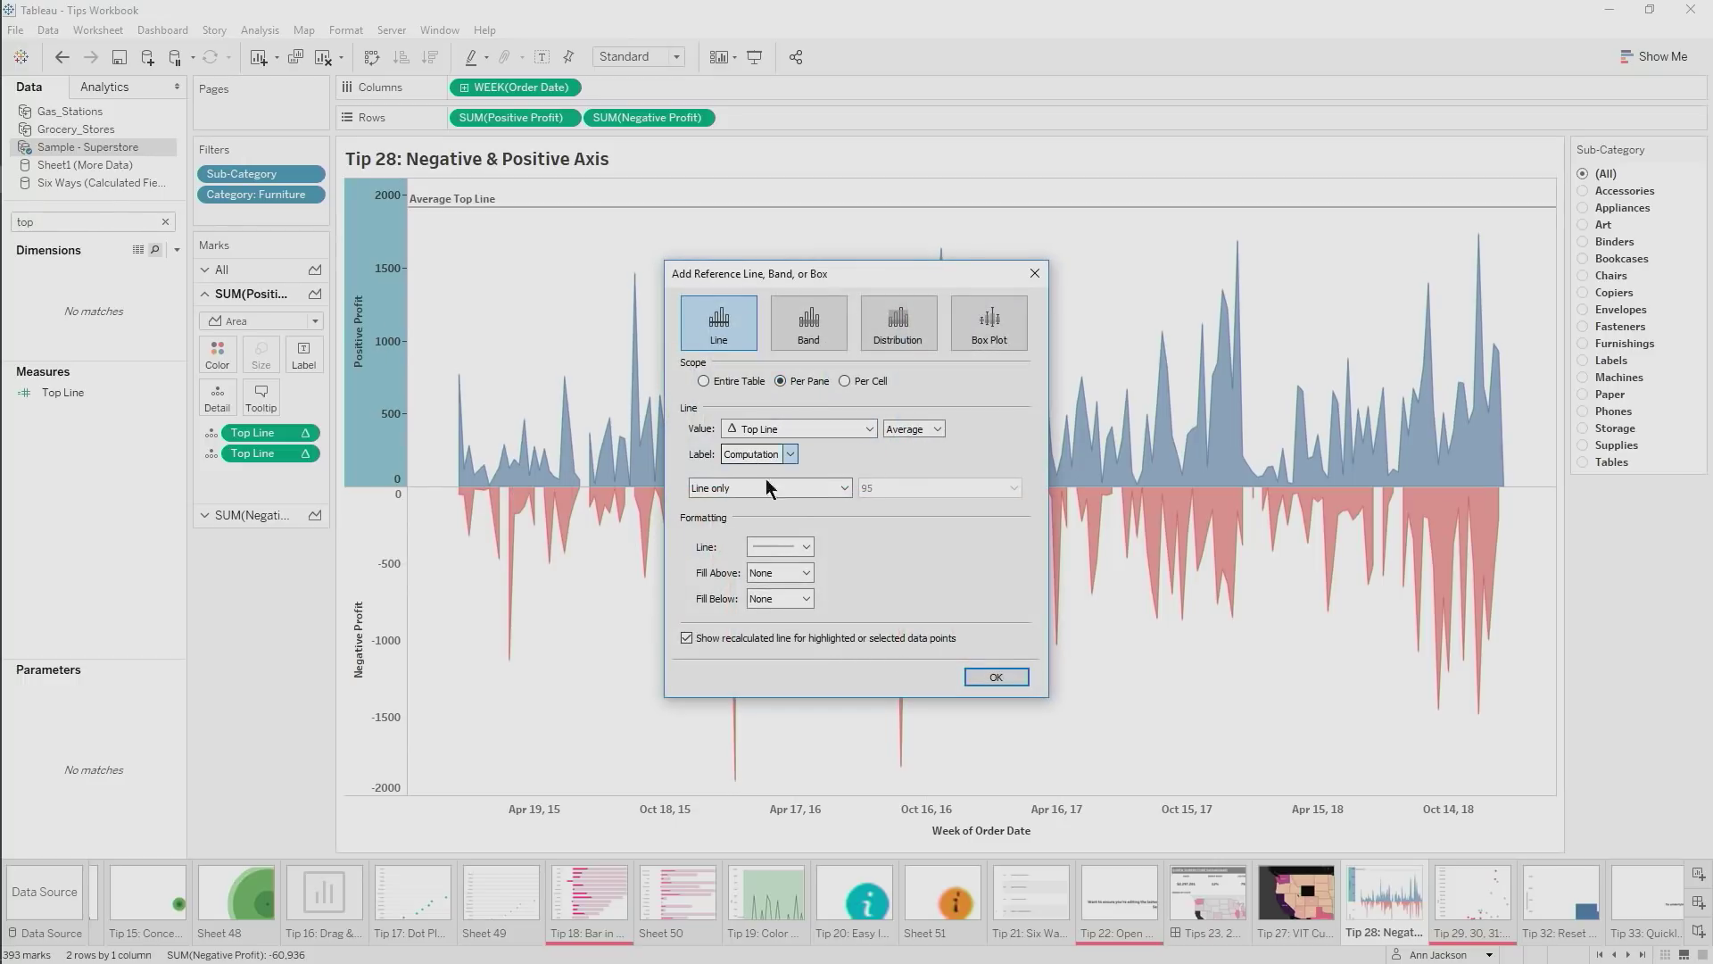
click(780, 546)
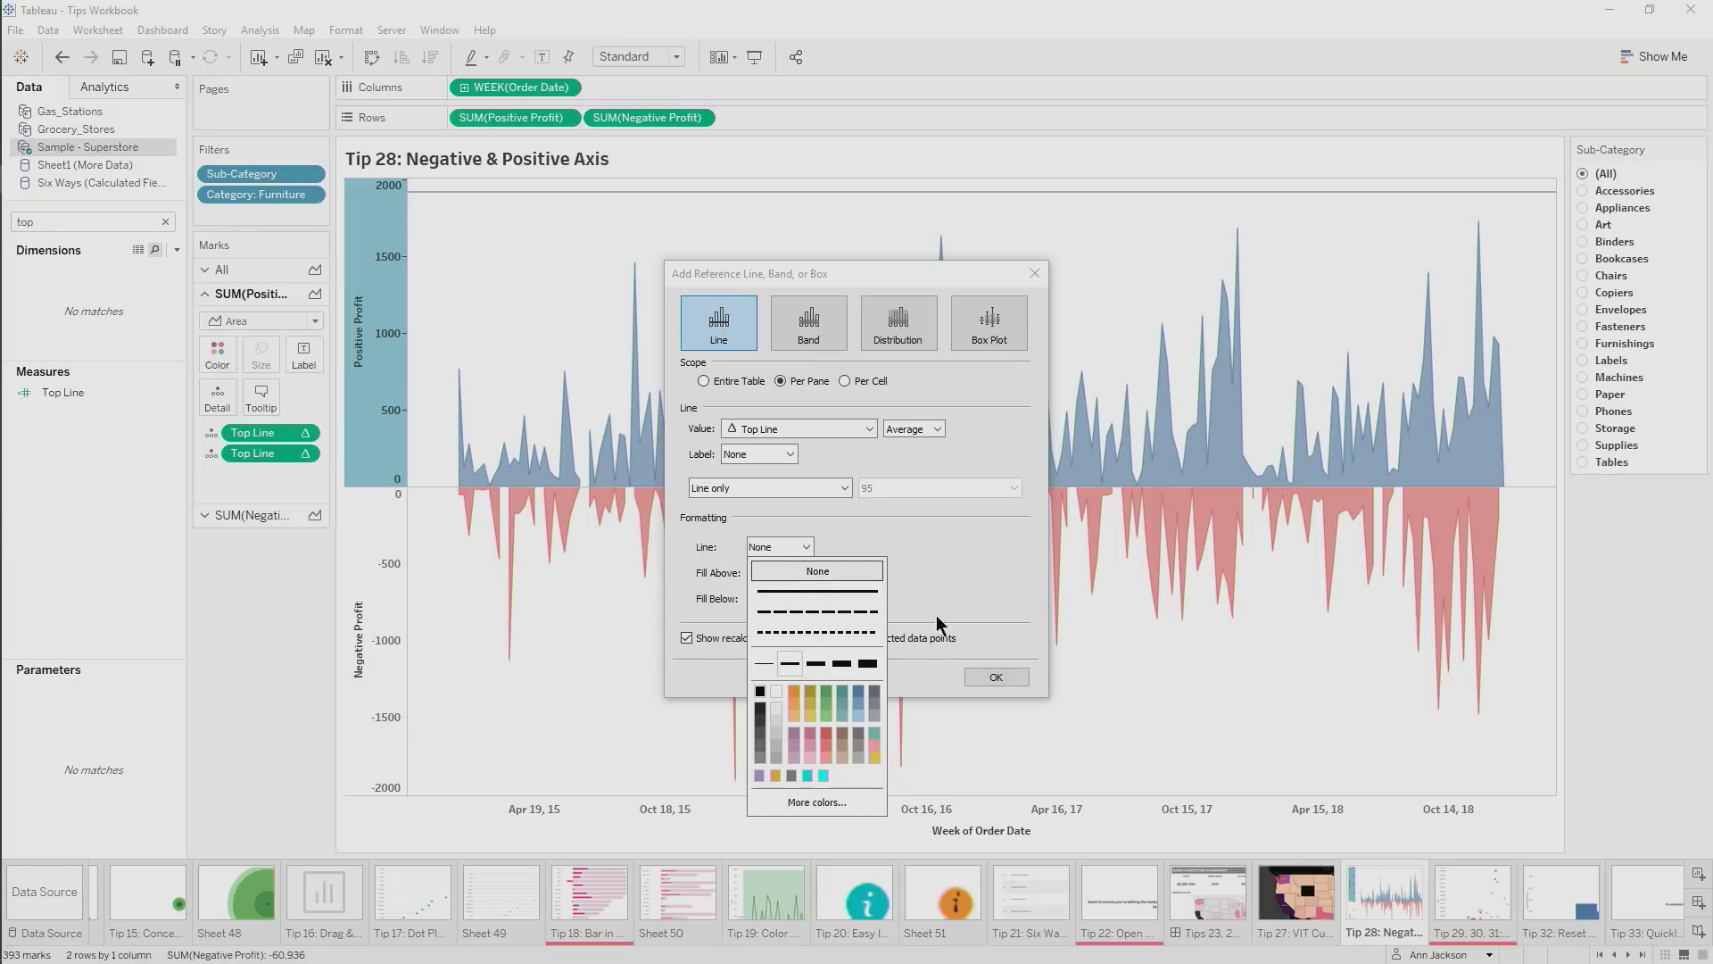
click(998, 678)
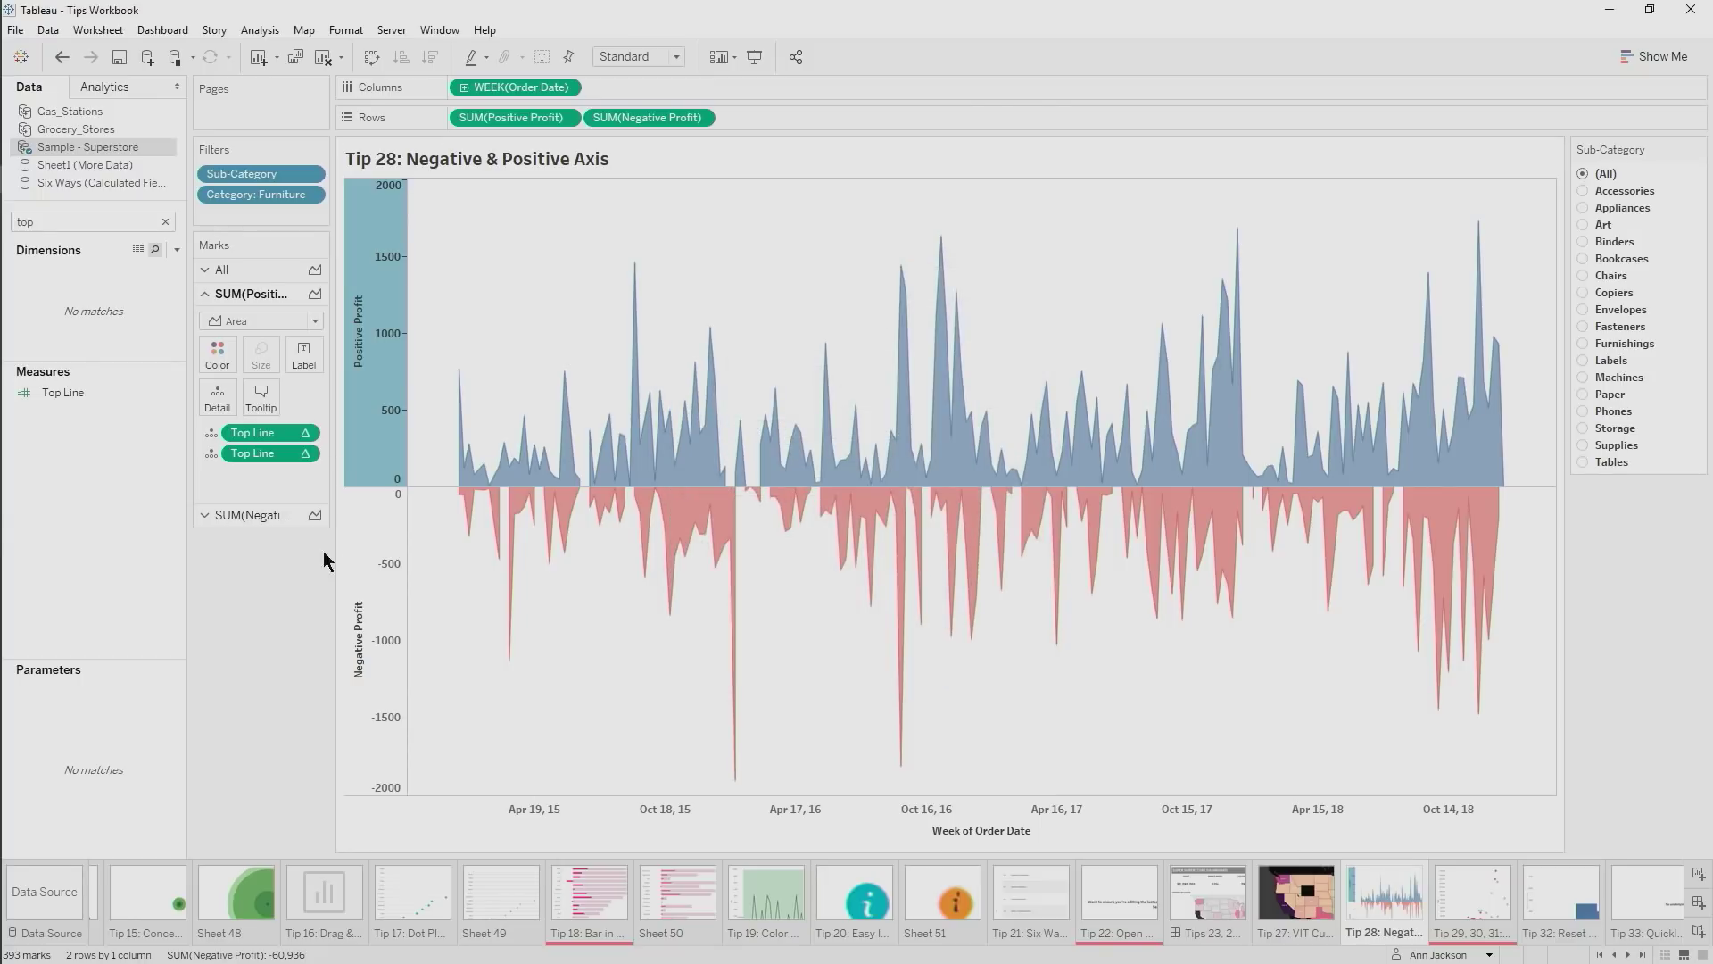
Inspect the Top Line fields on the Negative Profit marks and clear the field search
click(268, 526)
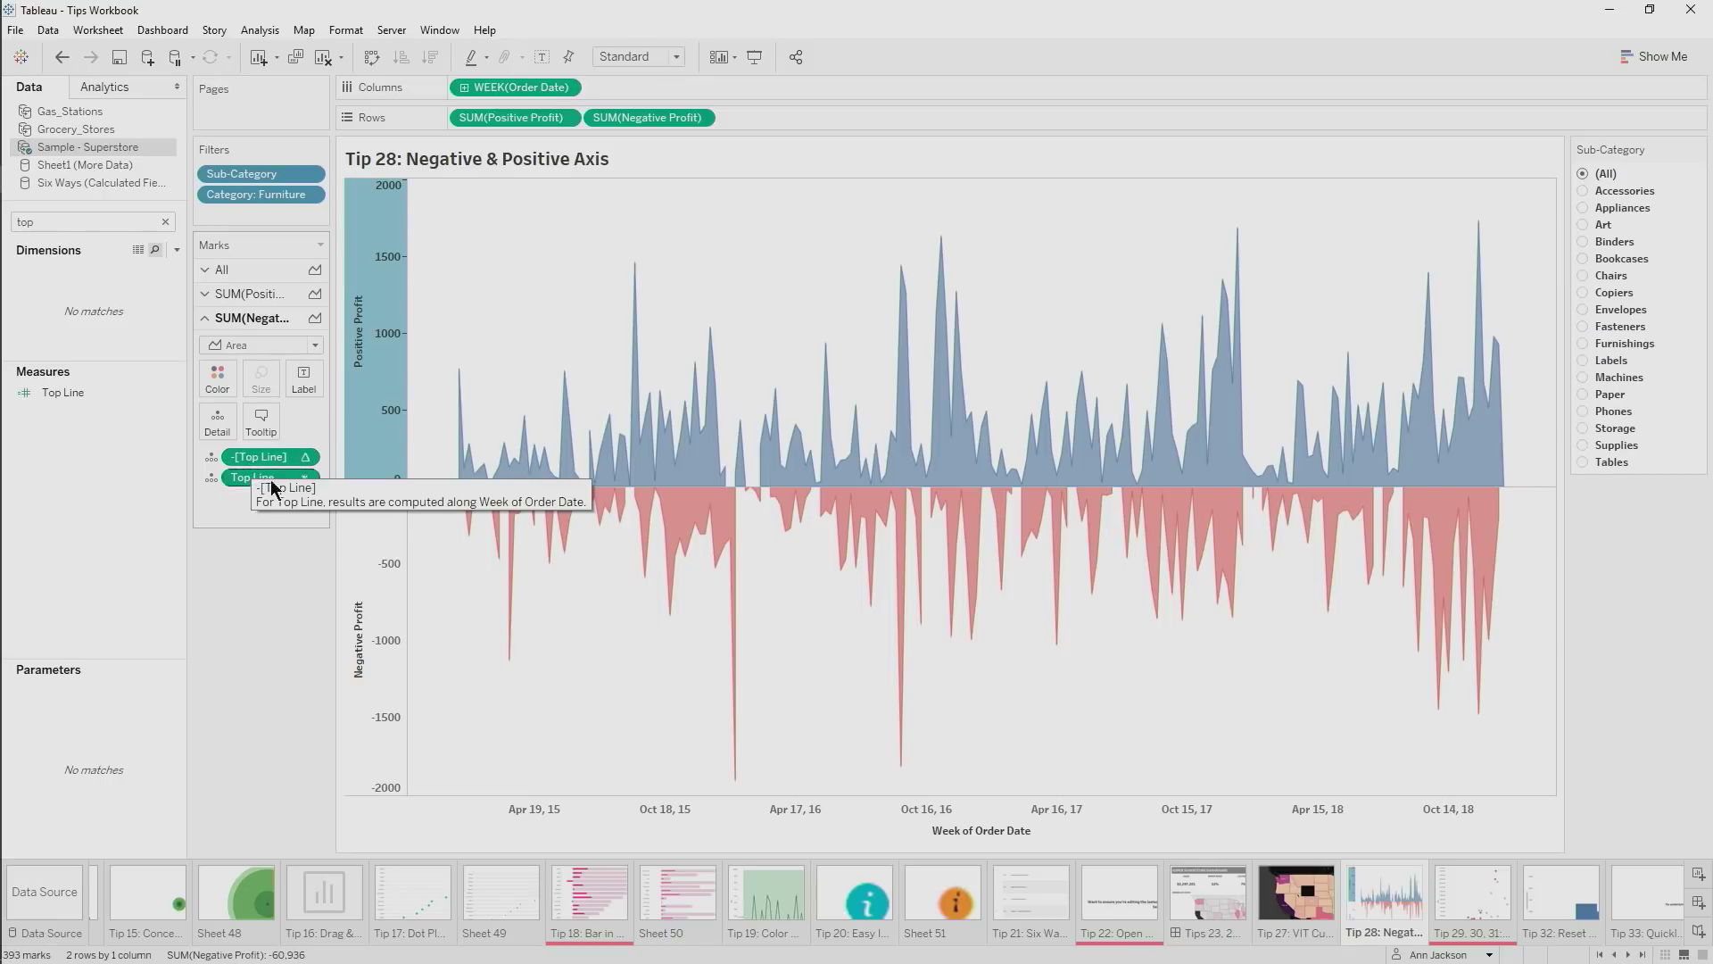
click(165, 222)
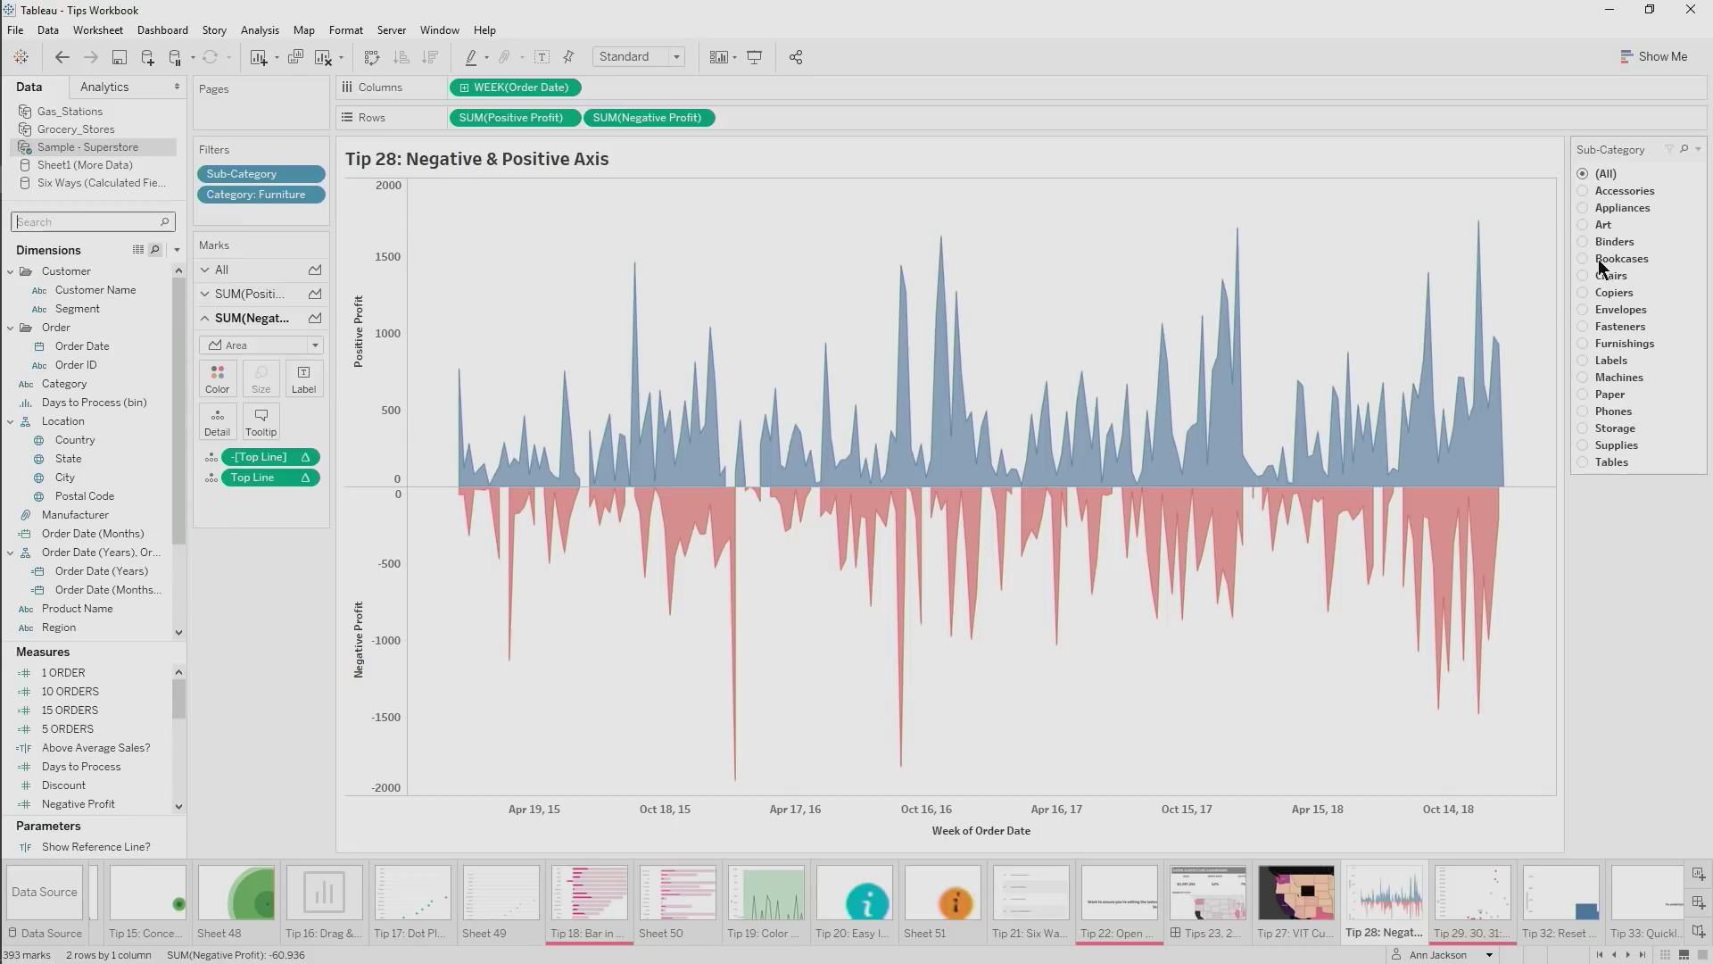
With all sub-categories kept, show the Category filter and include Office Supplies and Technology along with Furniture
click(1584, 242)
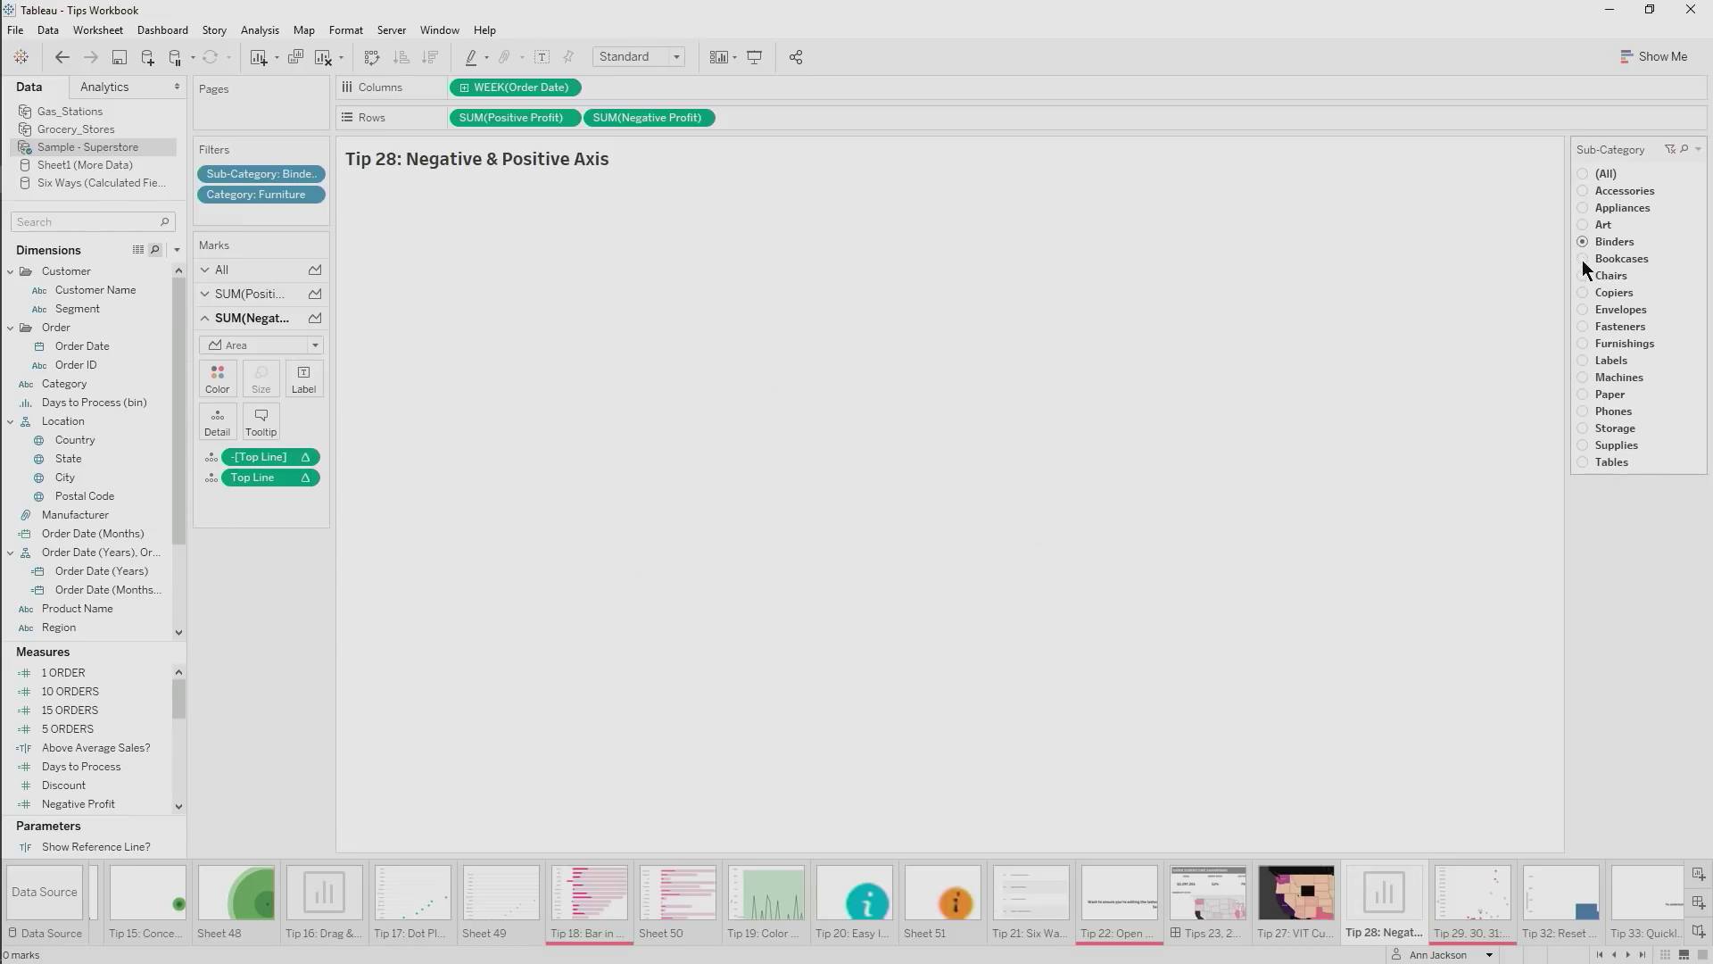
click(1584, 174)
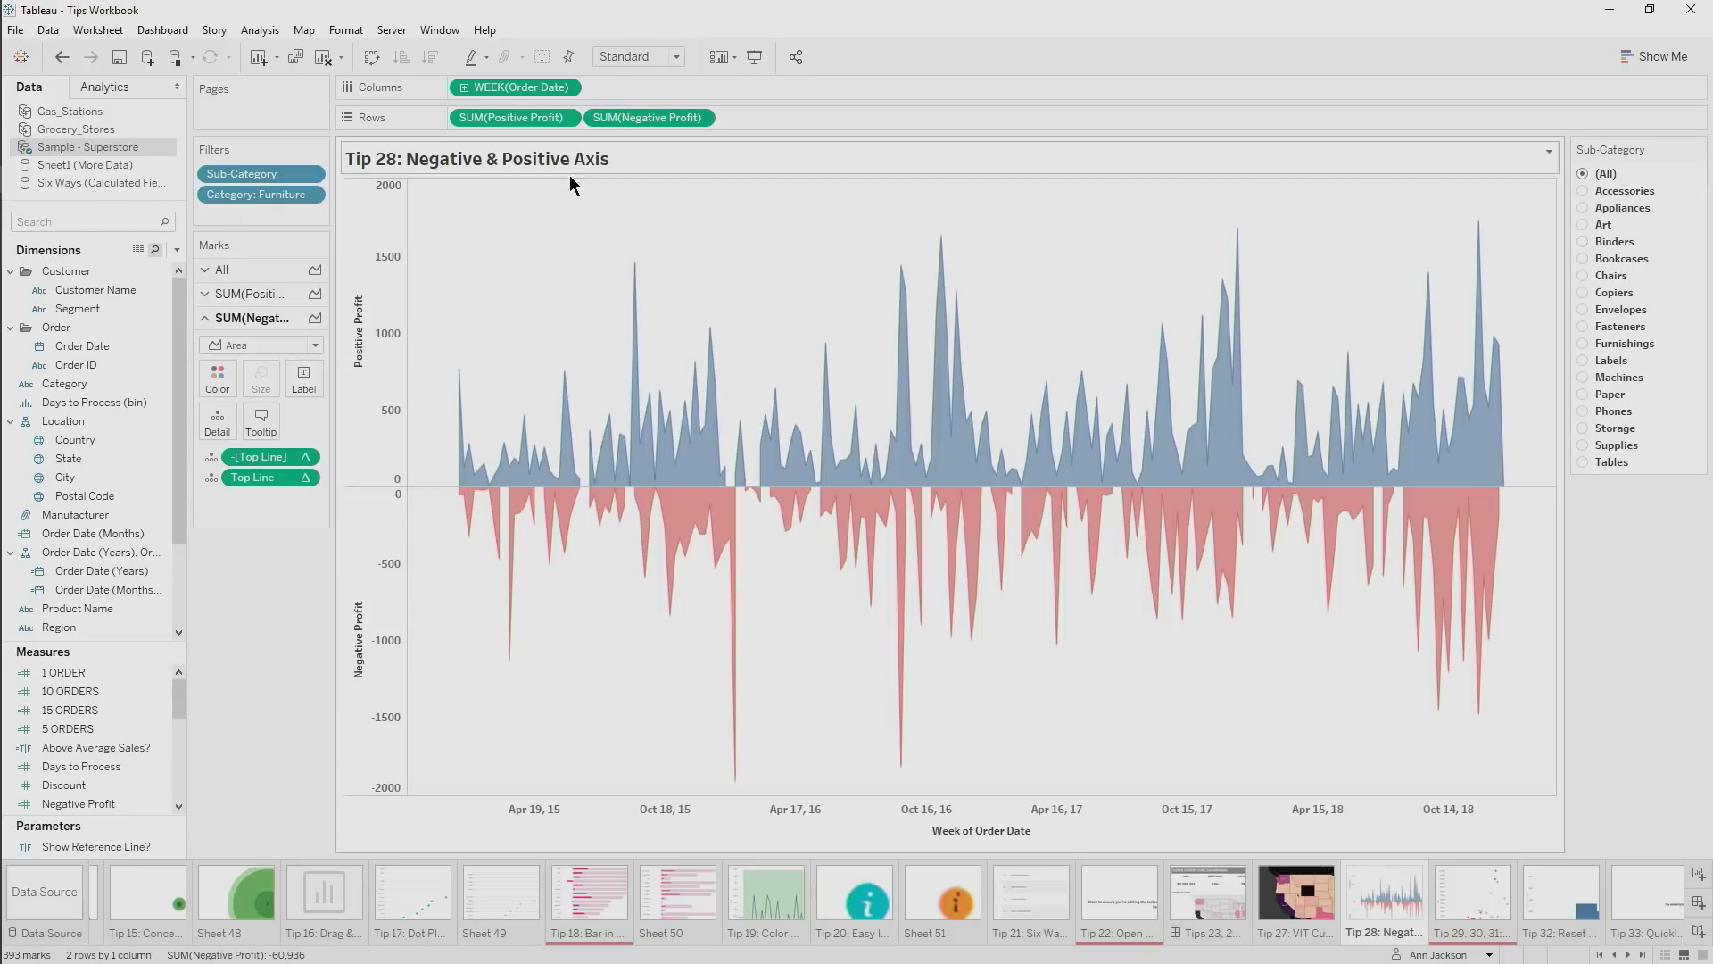
right_click(234, 195)
click(287, 231)
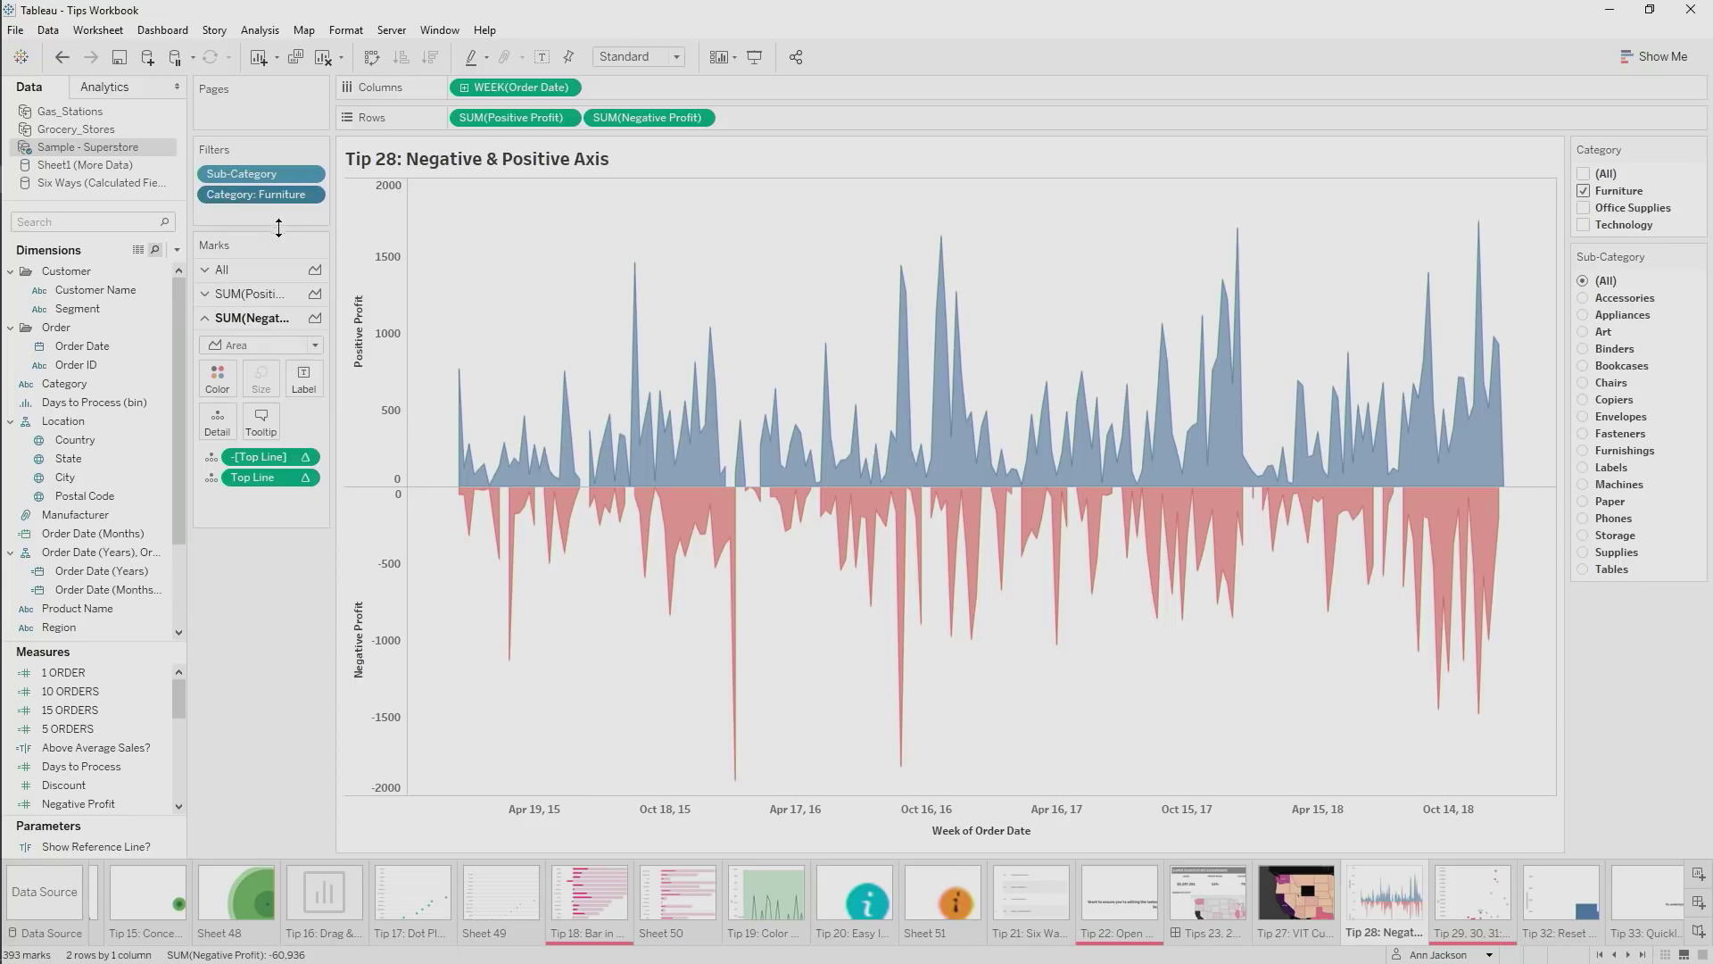
click(1584, 208)
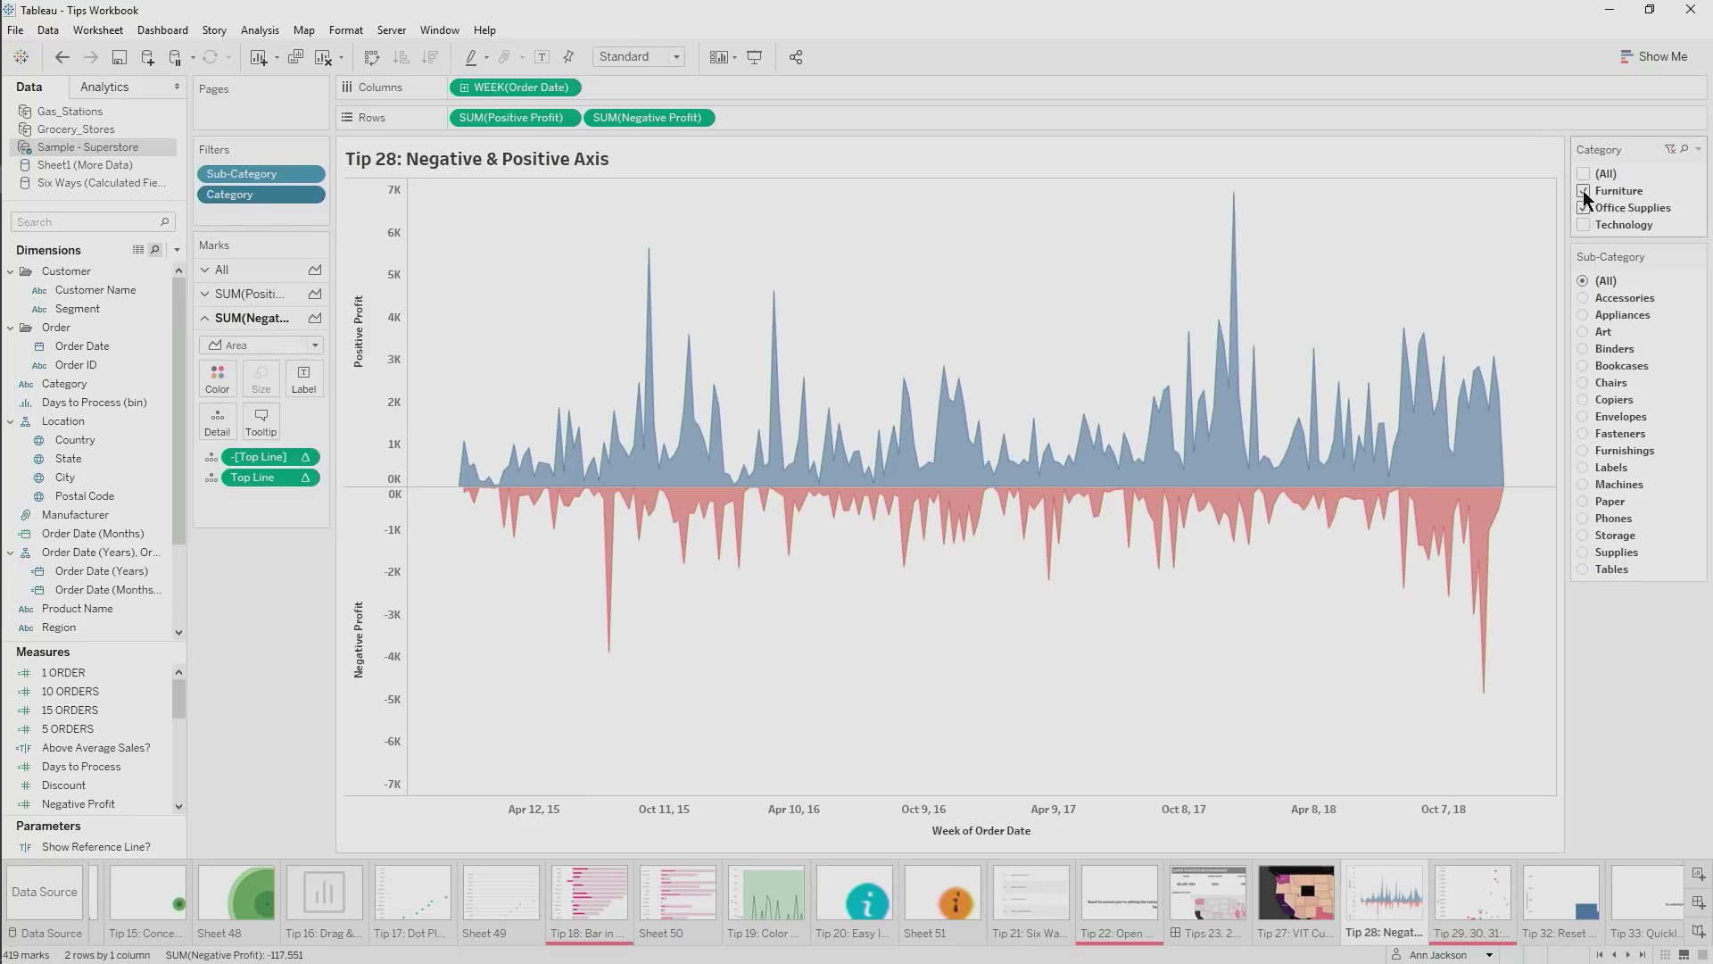
click(1584, 225)
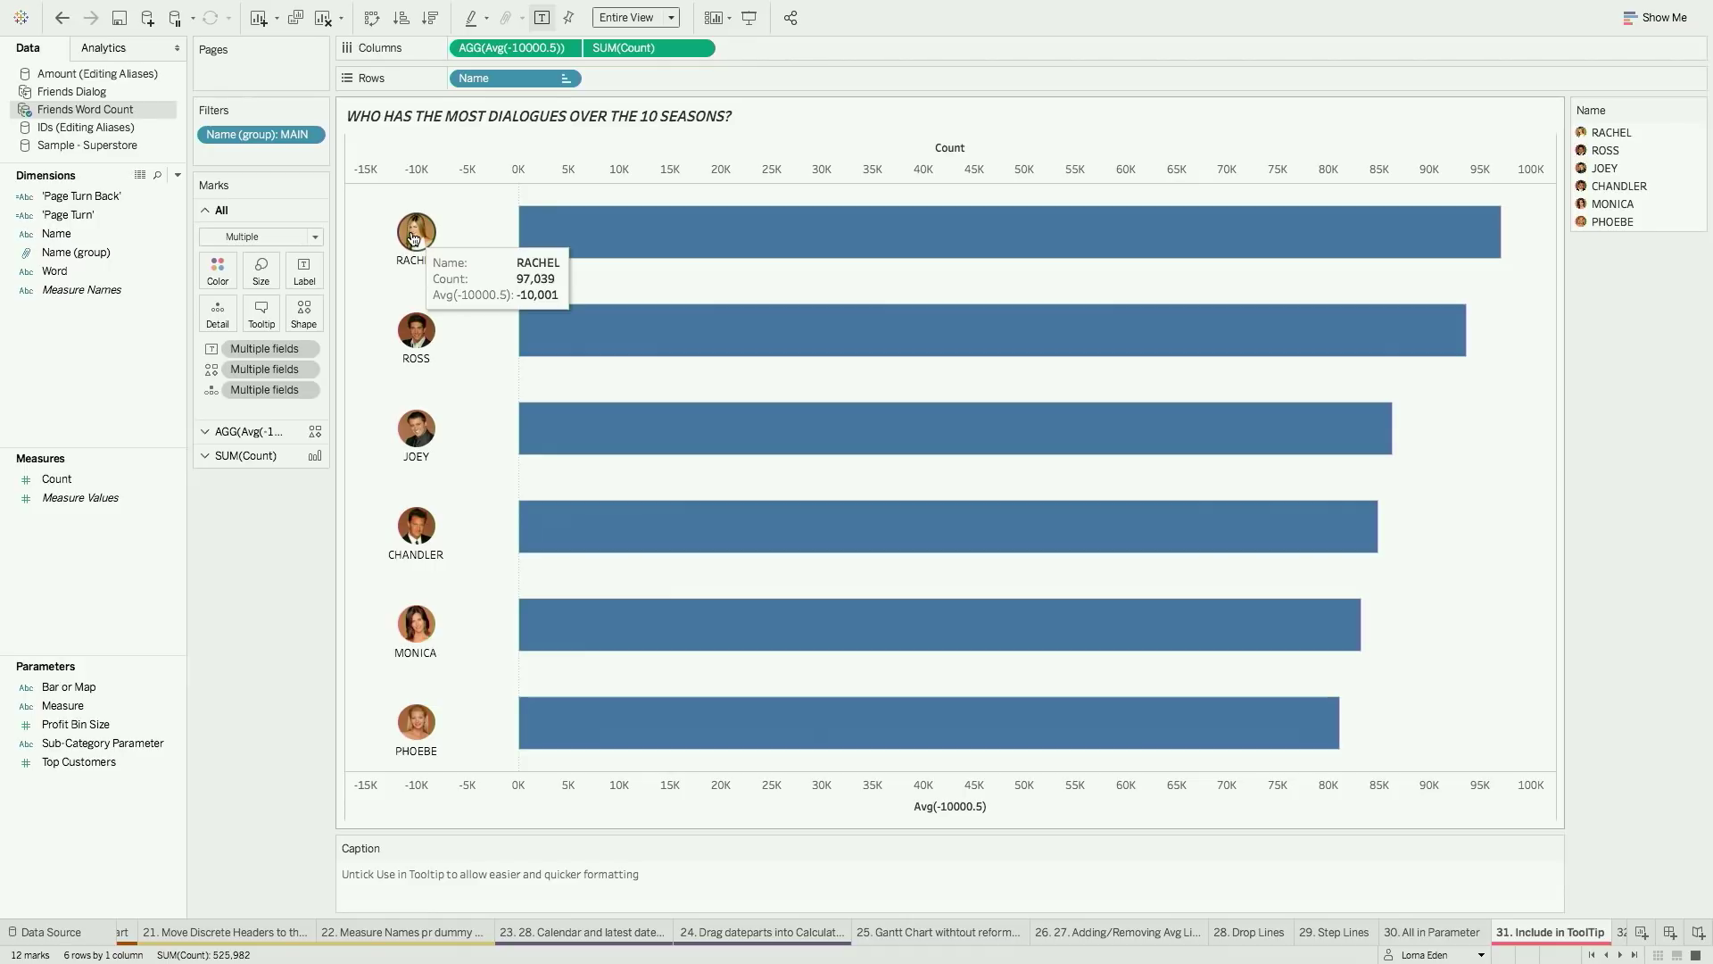
On the Include in ToolTip sheet, exclude the Avg(-10000.5) measure from the tooltip and hide the Name shape legend
click(569, 49)
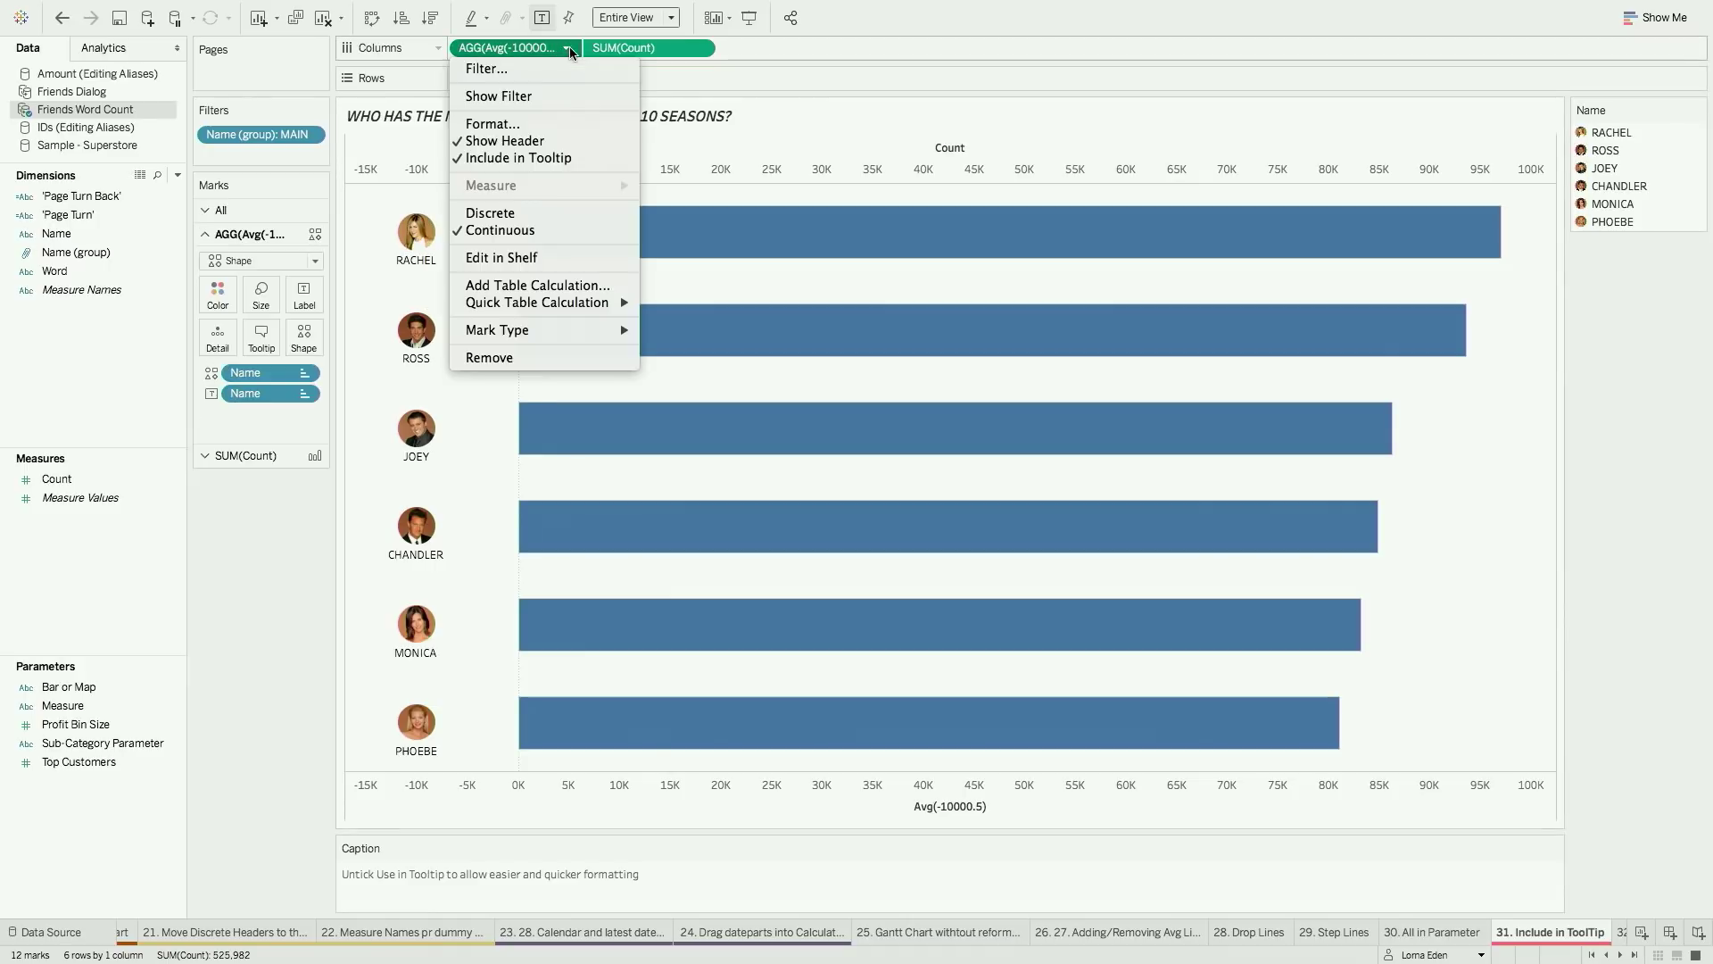
click(555, 159)
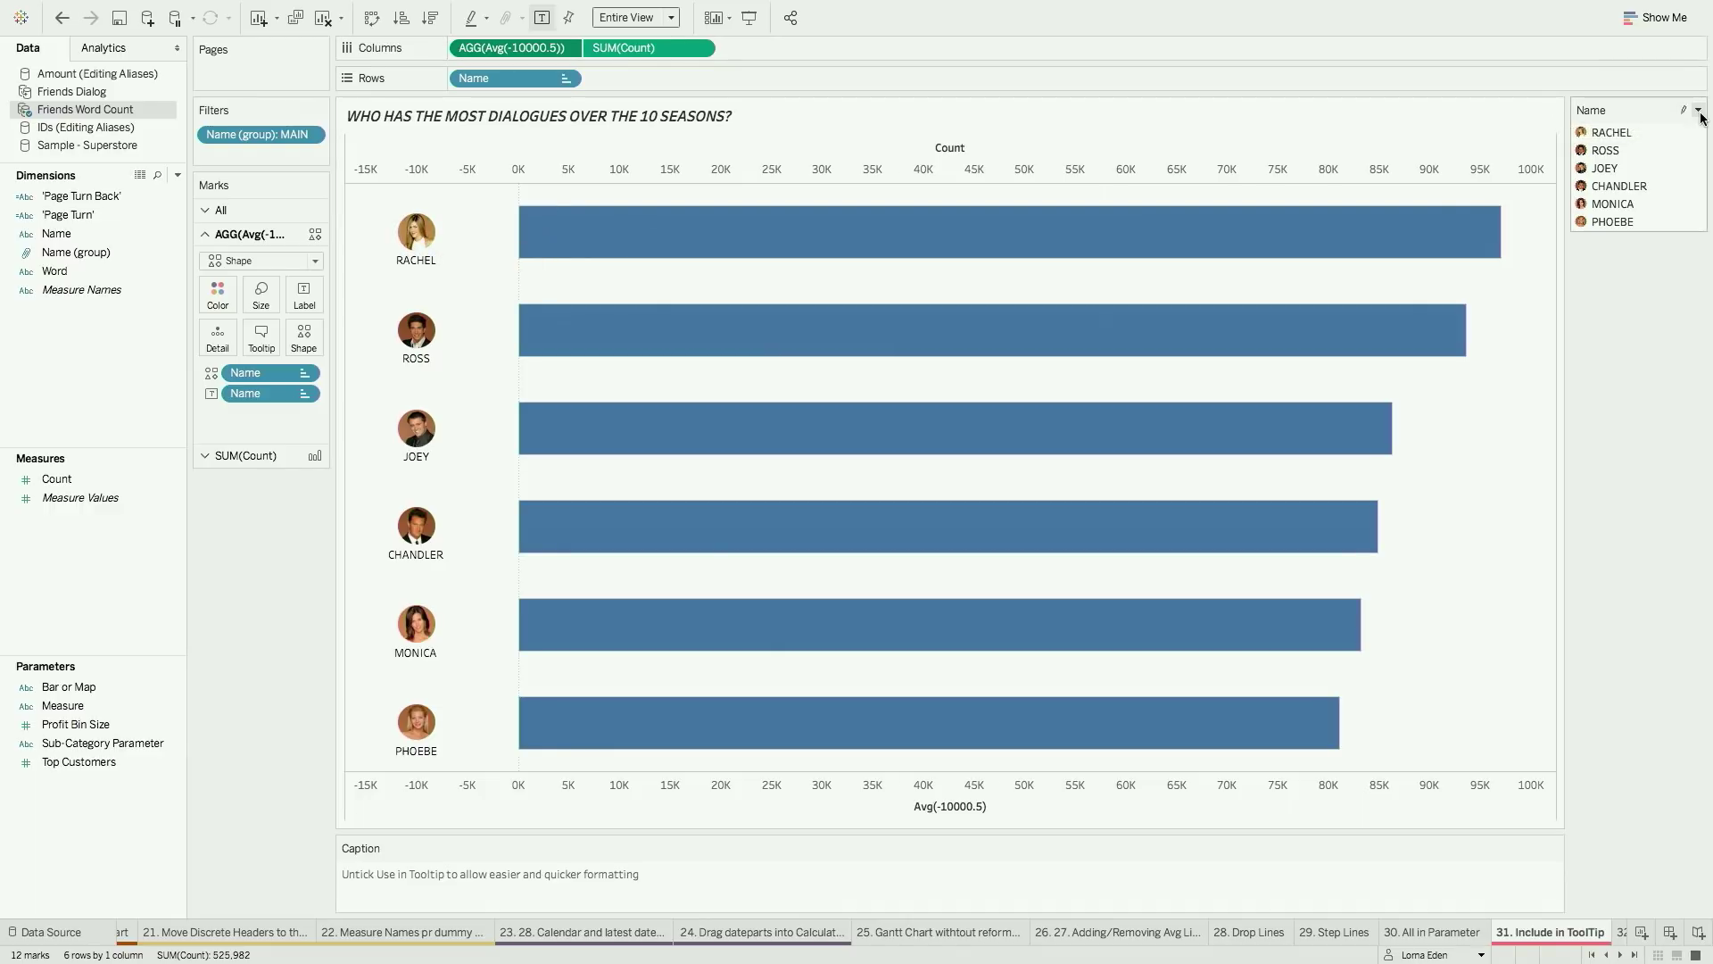
click(1700, 112)
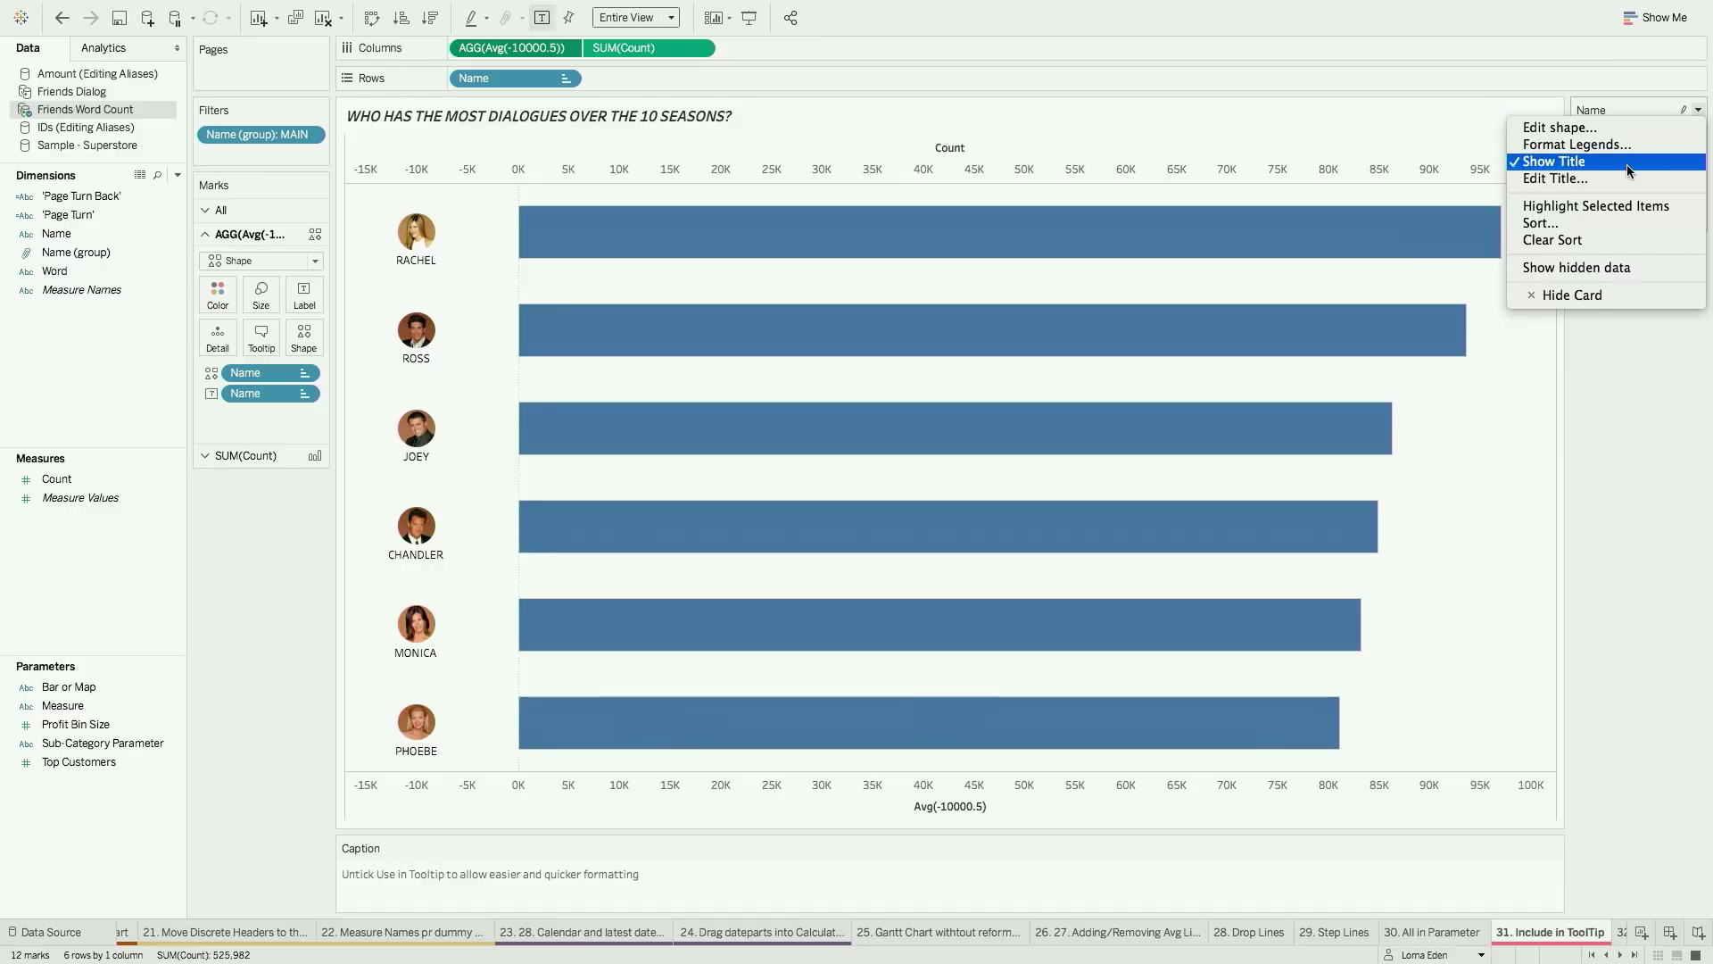
click(1590, 295)
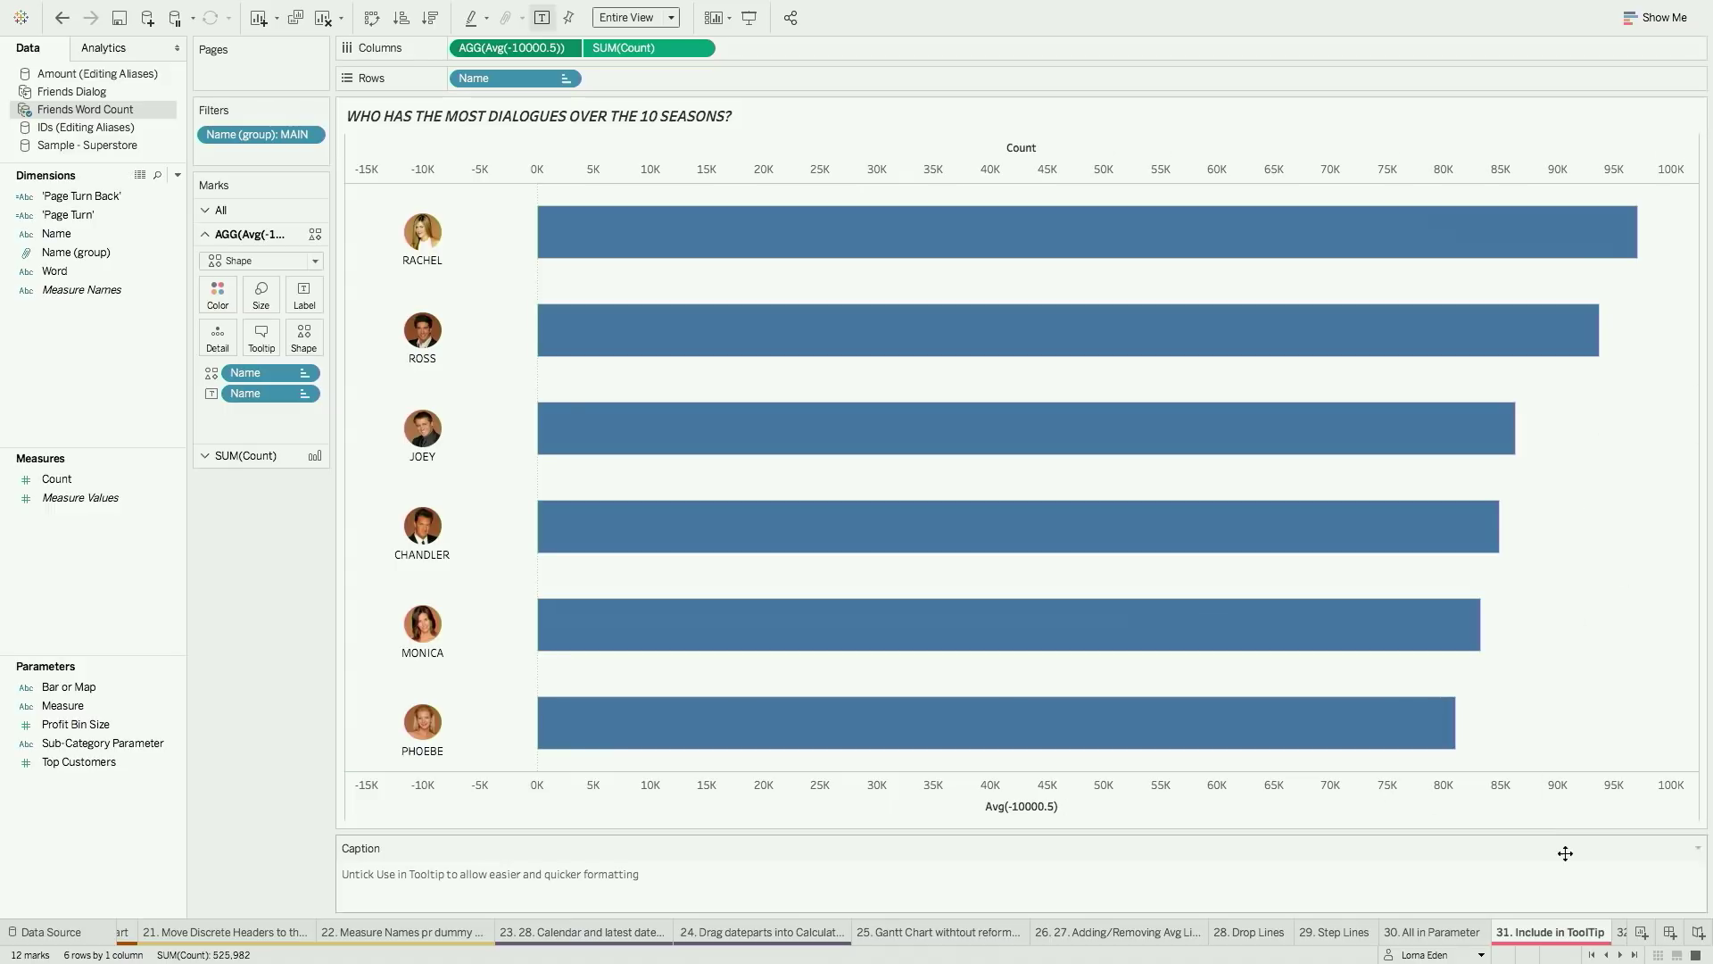
click(1621, 955)
click(1621, 955)
click(1622, 955)
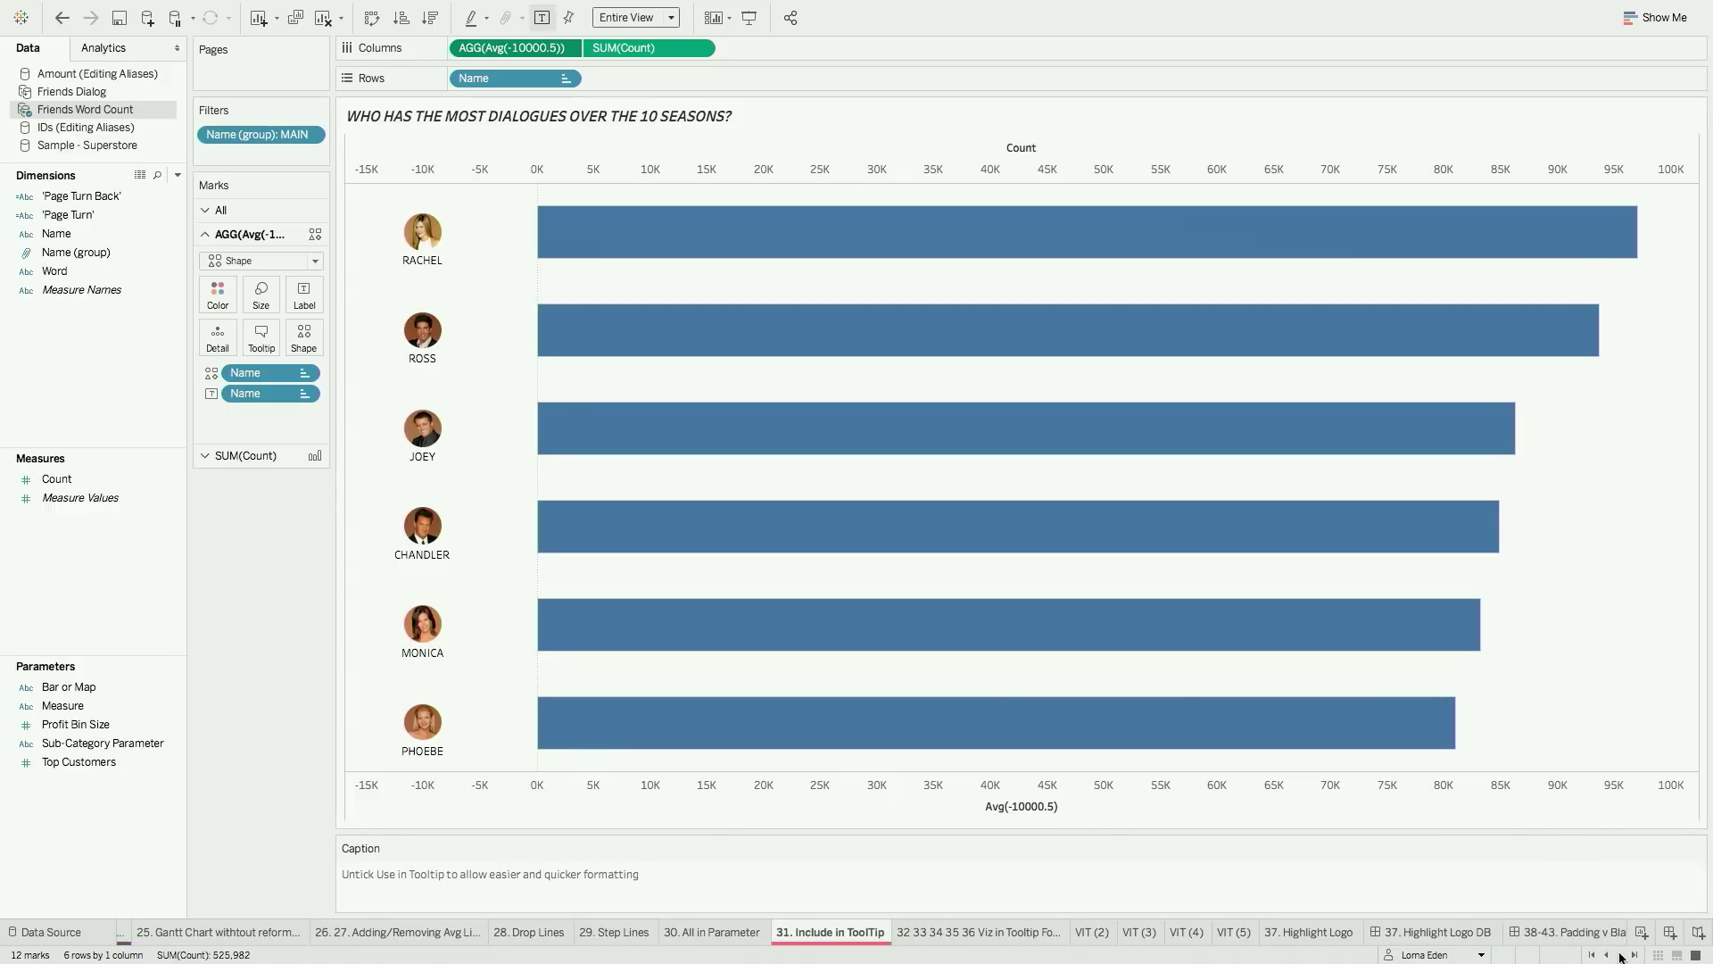
click(977, 933)
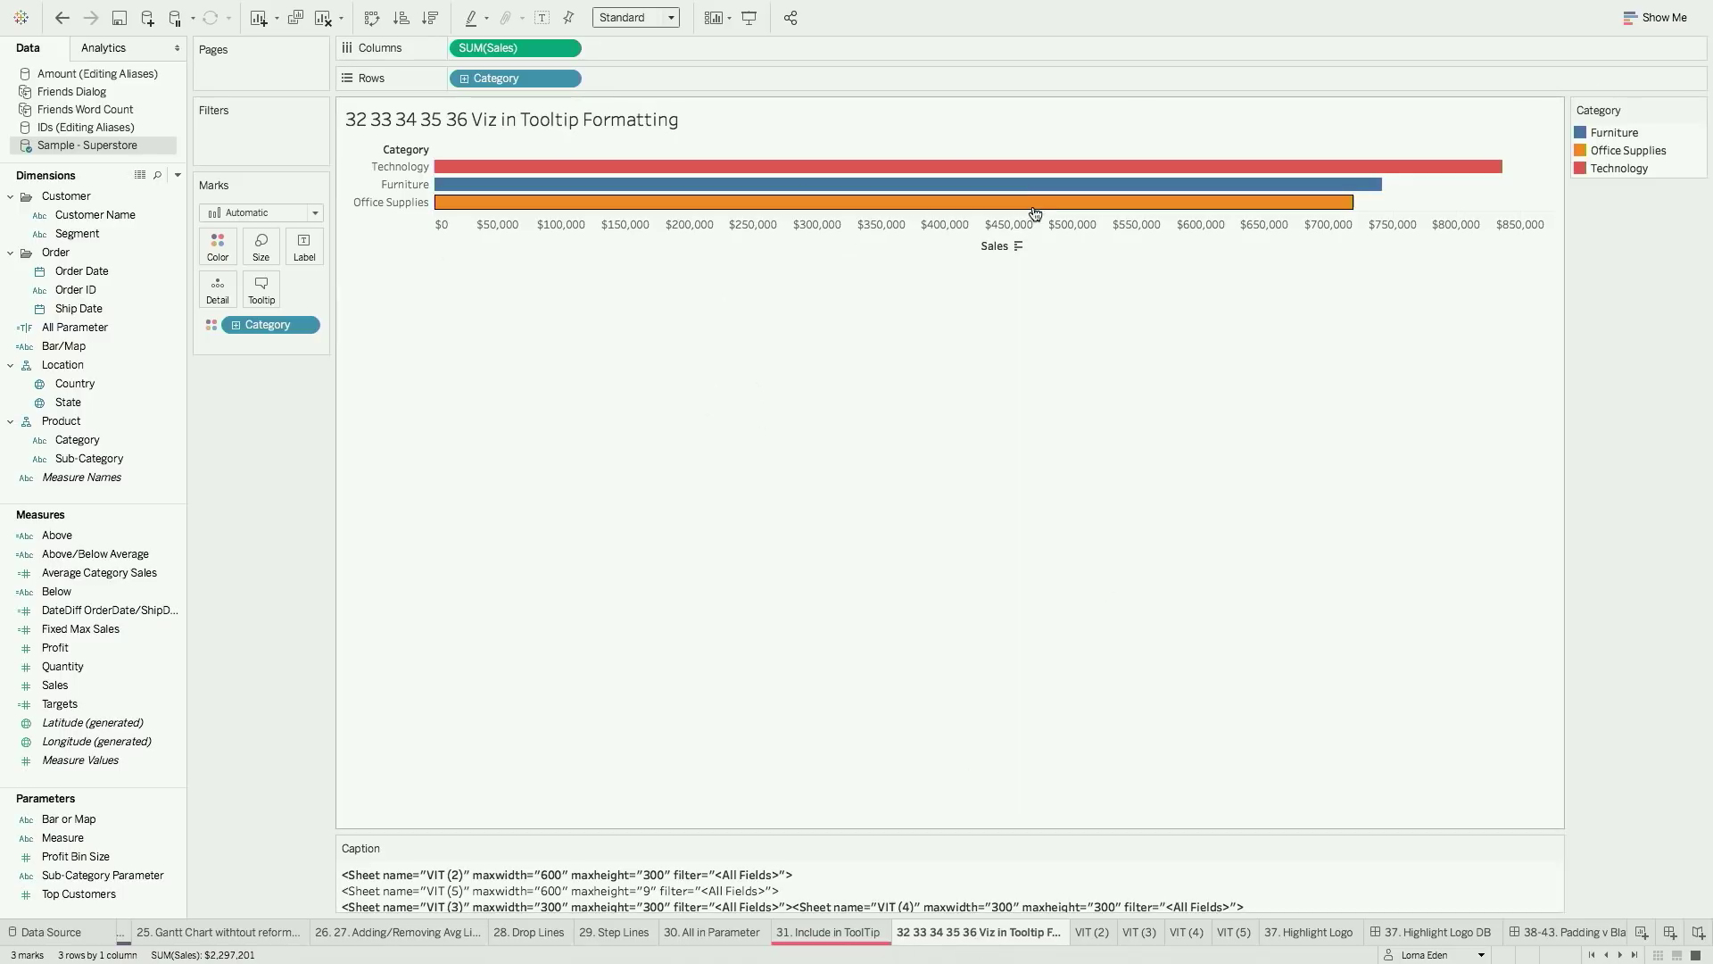
mouse_move(1006, 169)
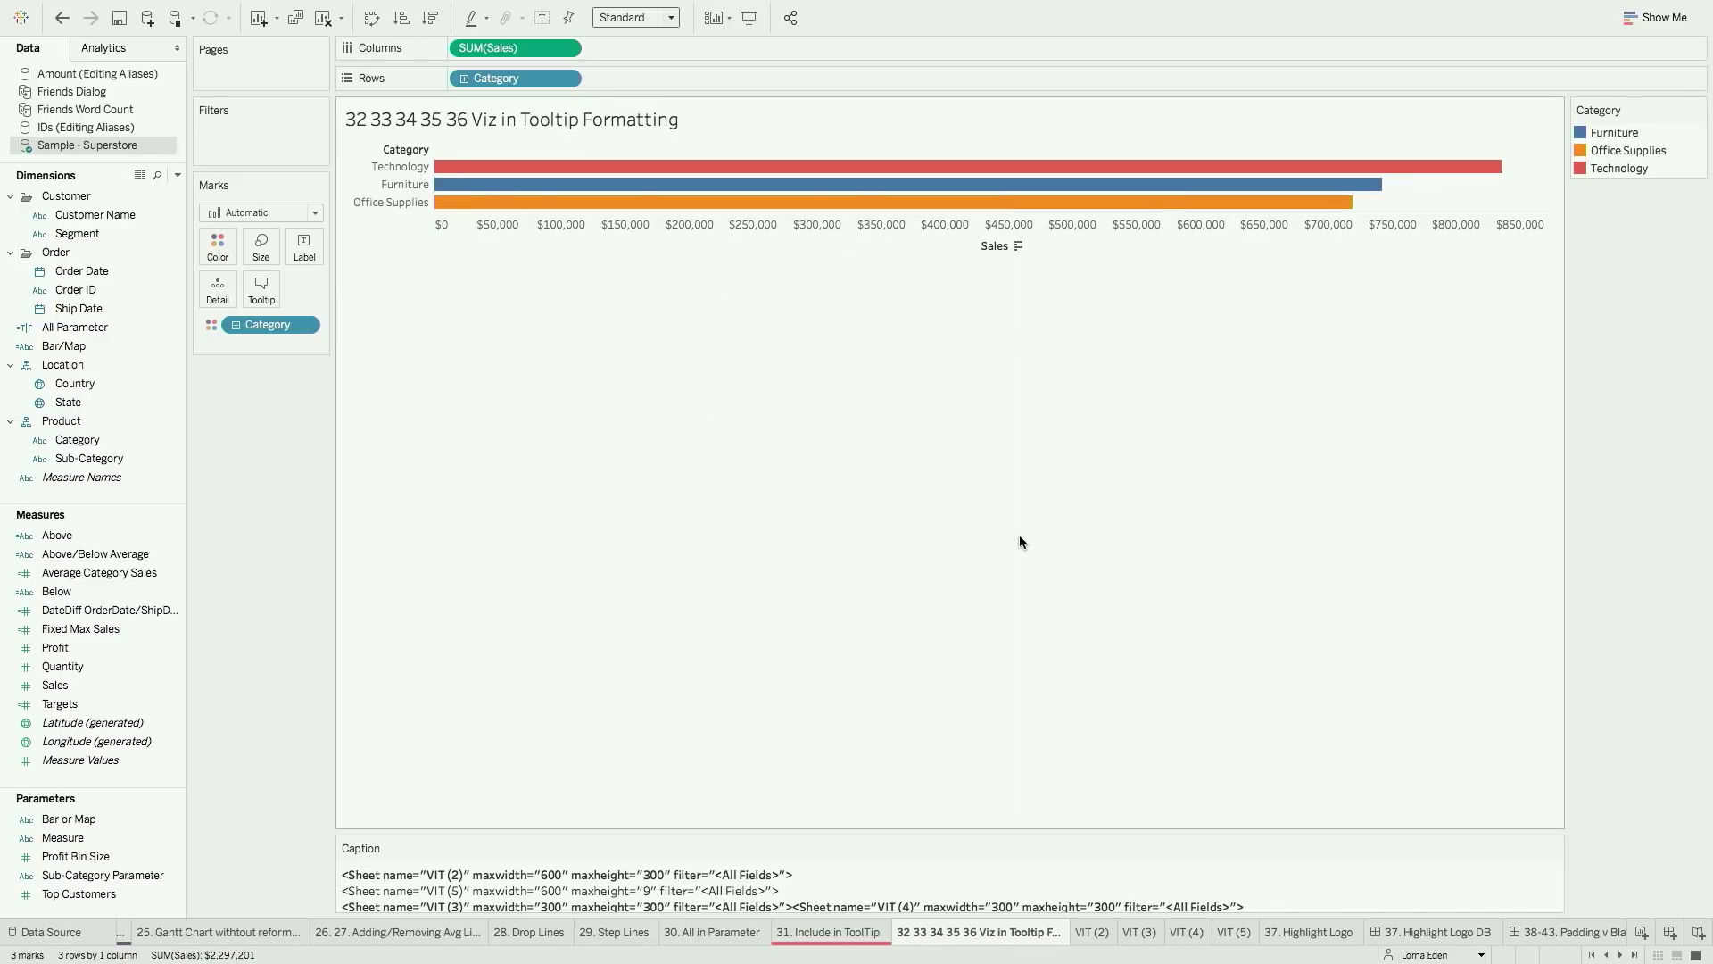
click(1091, 932)
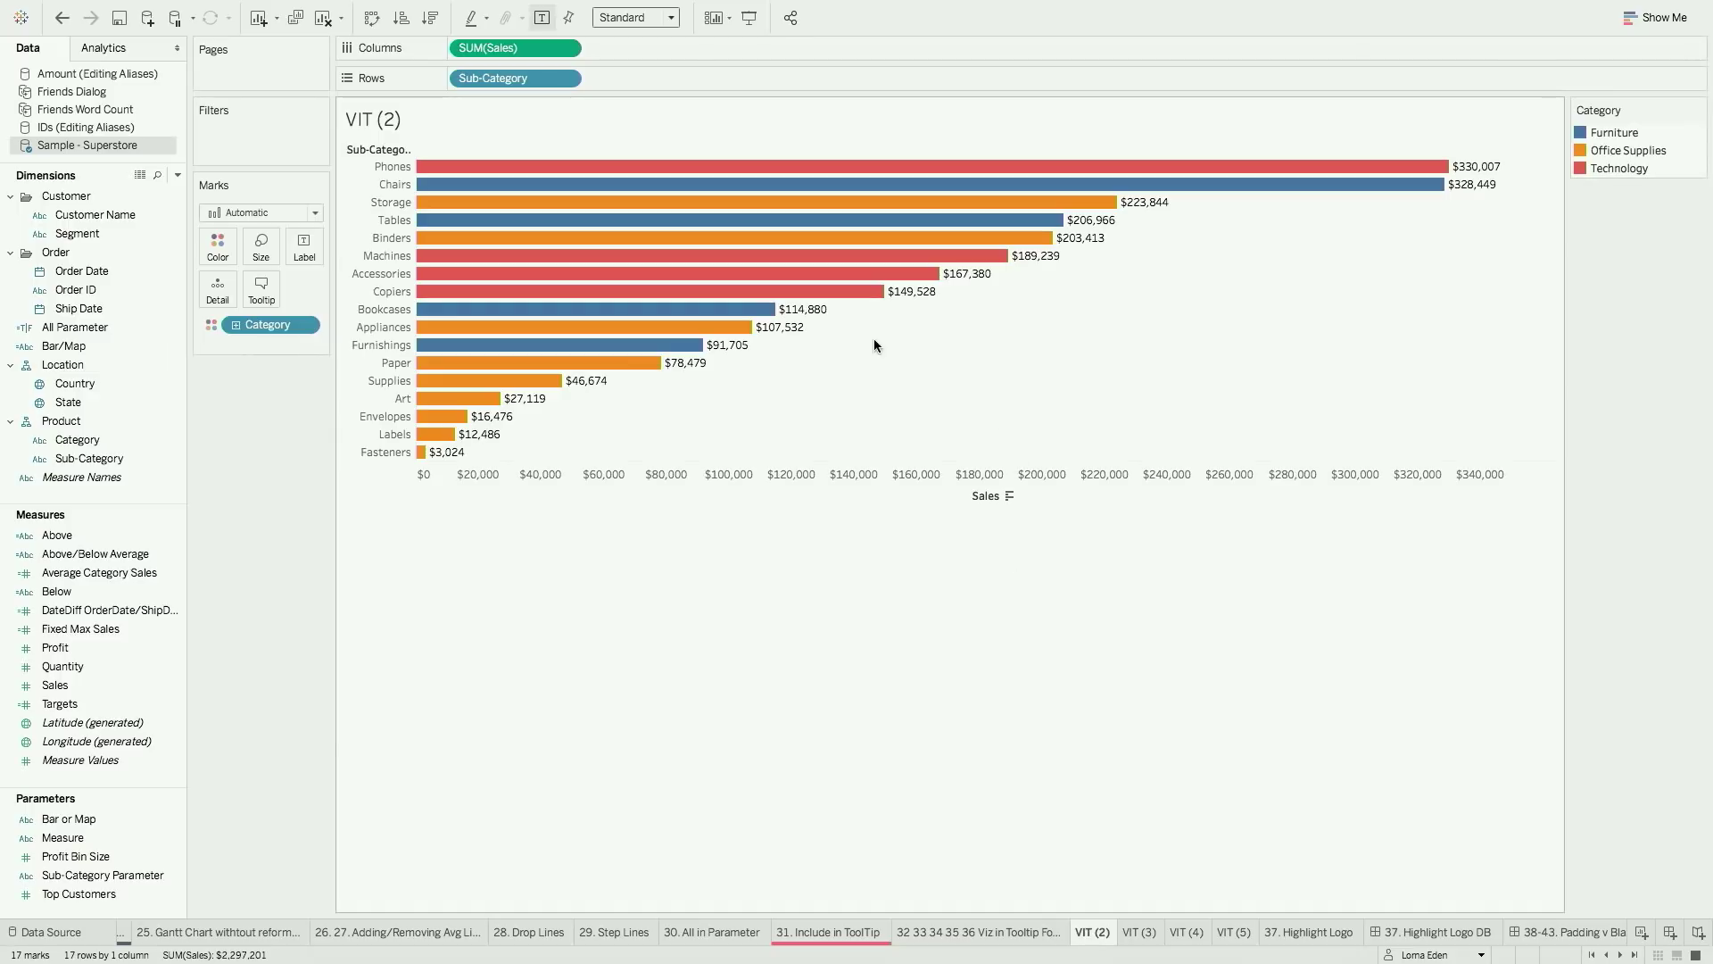
click(903, 935)
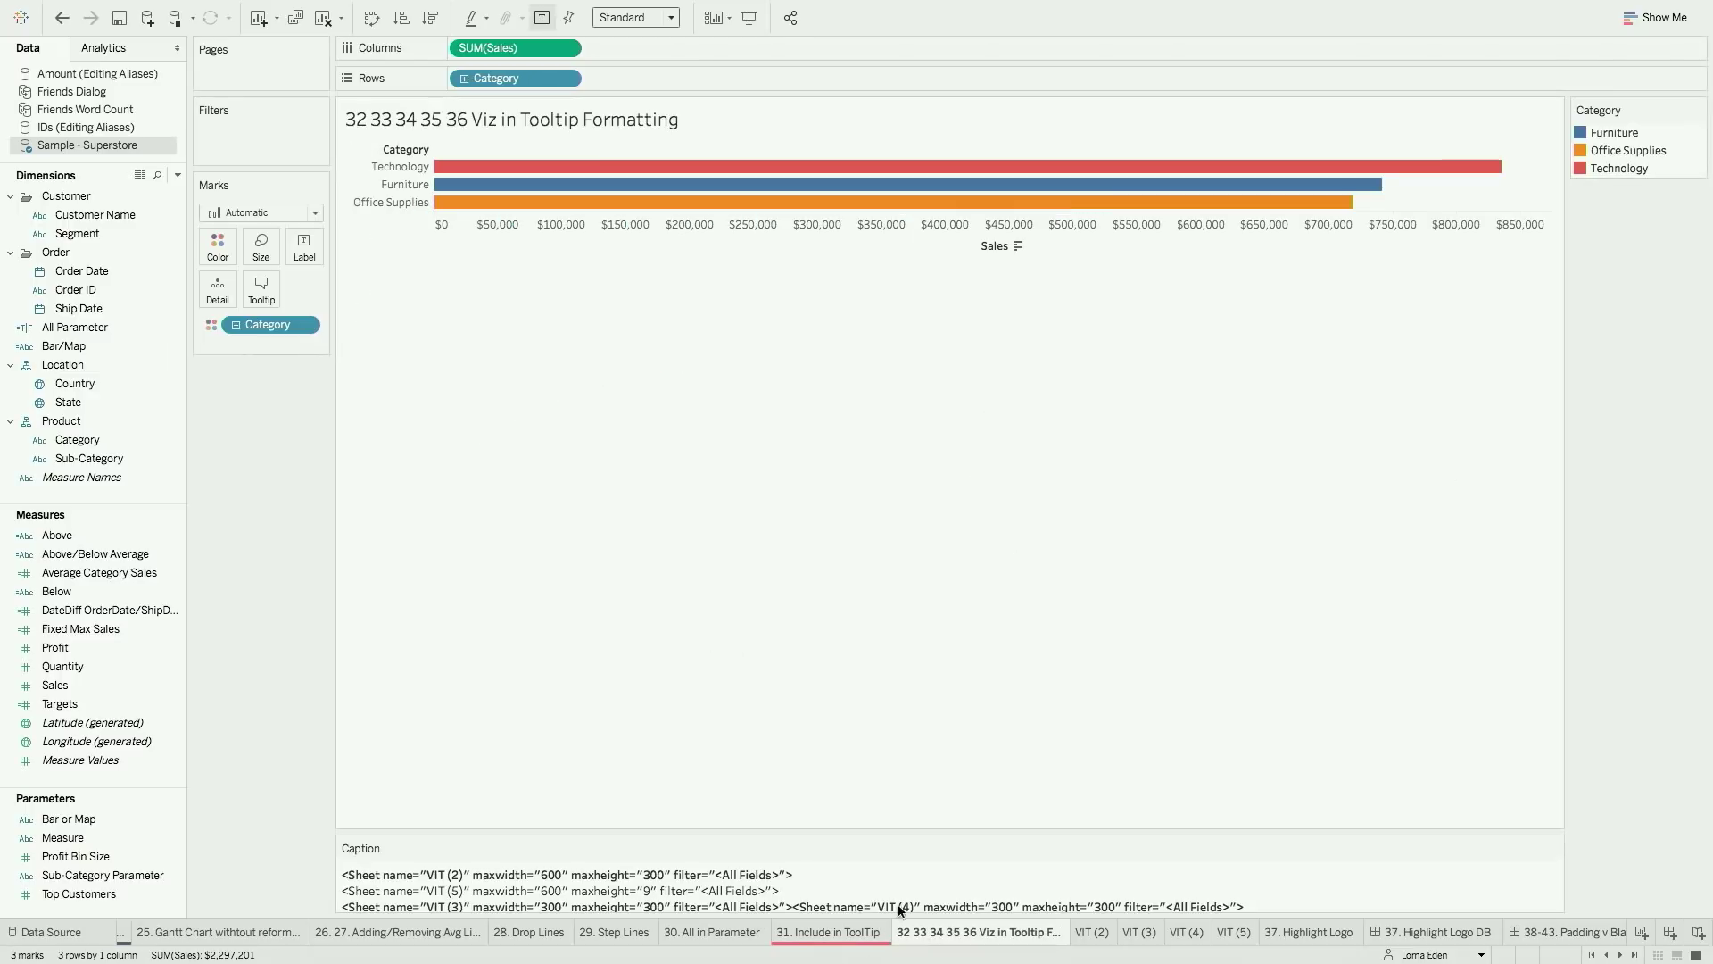
Copy the VIT (2) sheet reference with maxwidth 600 and maxheight 300 from the caption into the tooltip, and check it on the category bars
double_click(585, 872)
drag(855, 303, 399, 303)
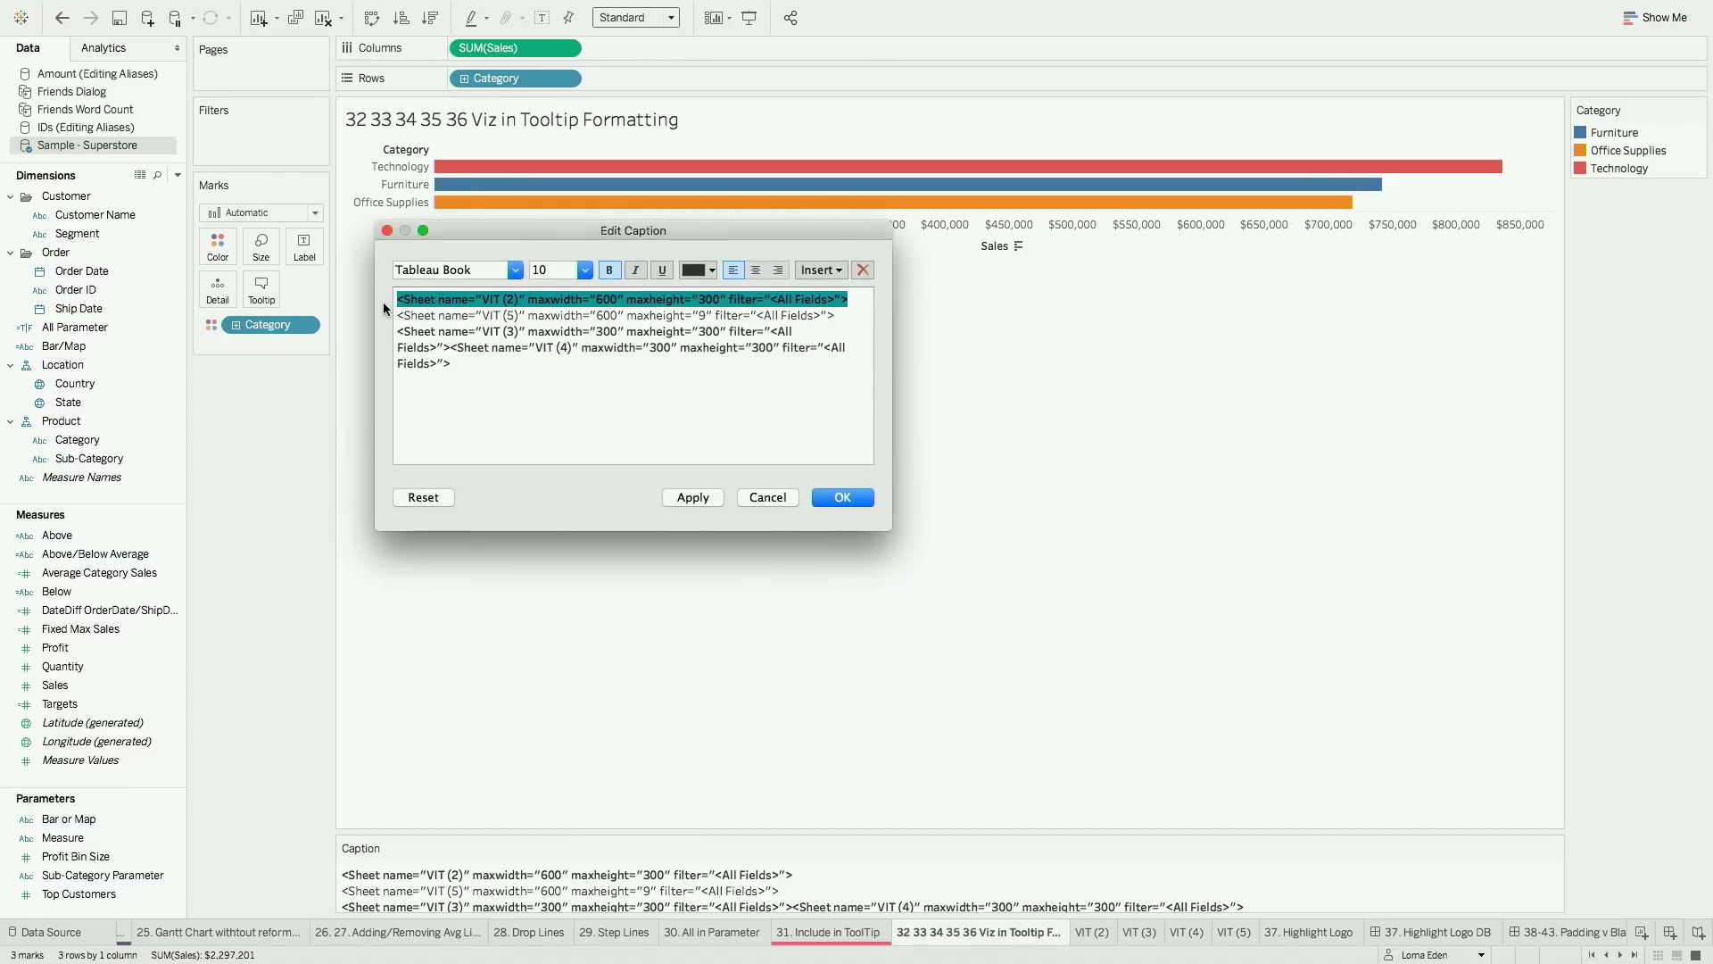
click(854, 500)
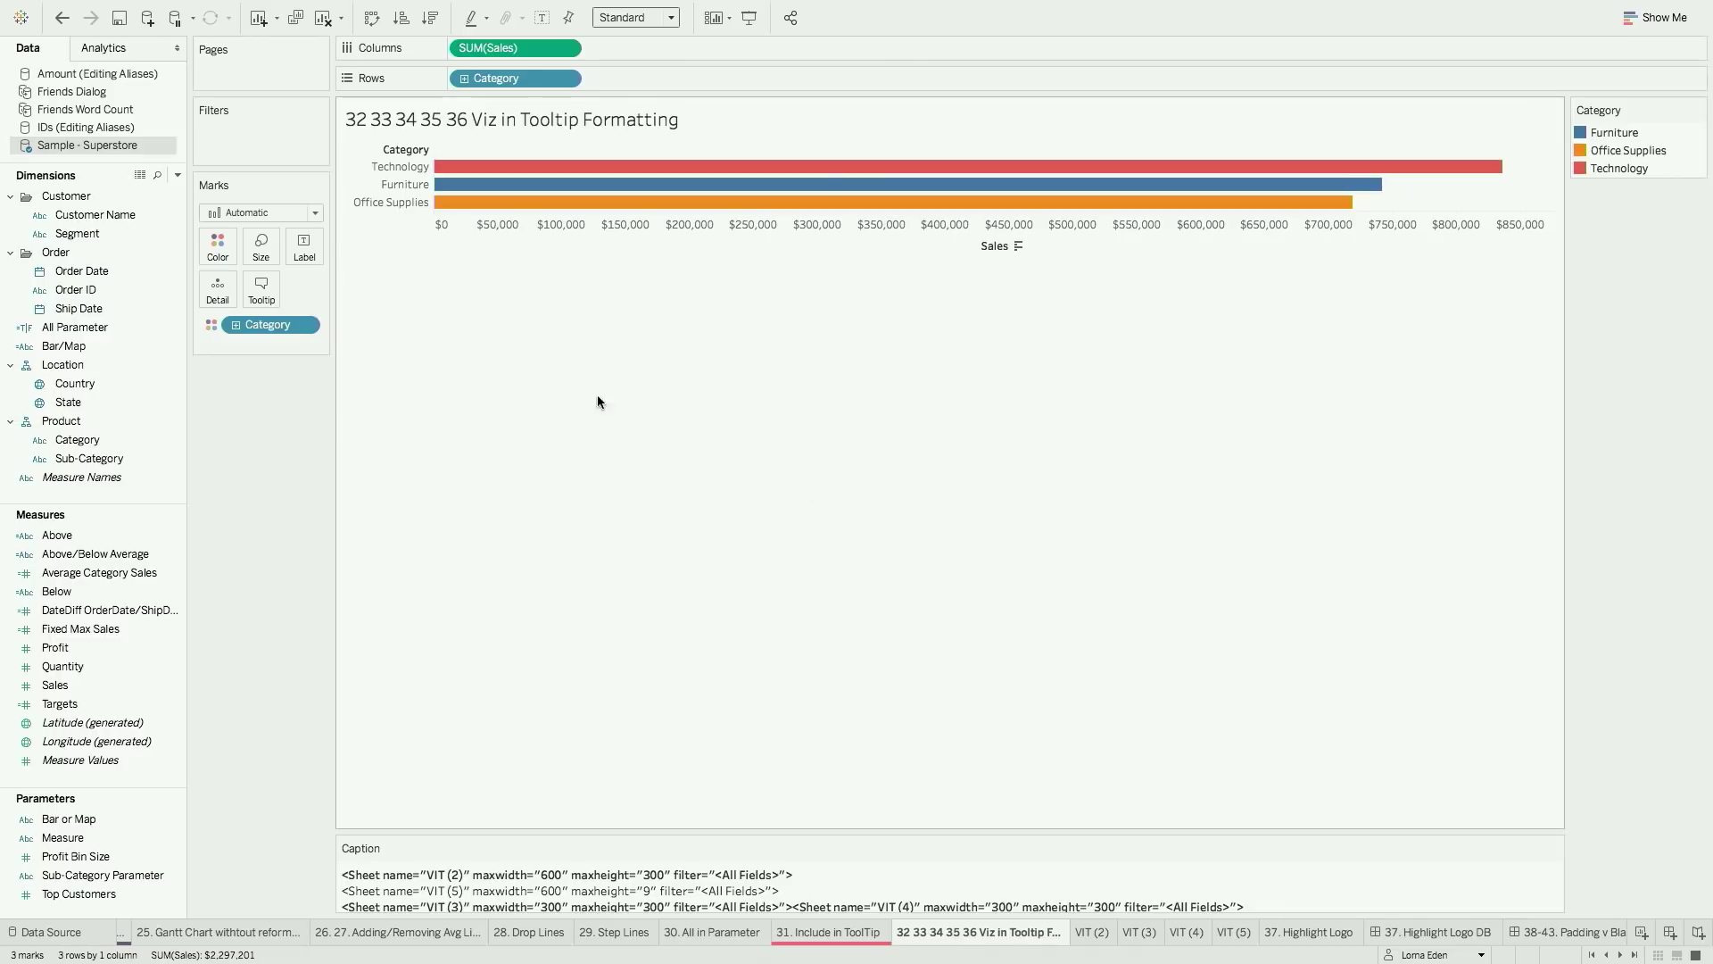
click(261, 288)
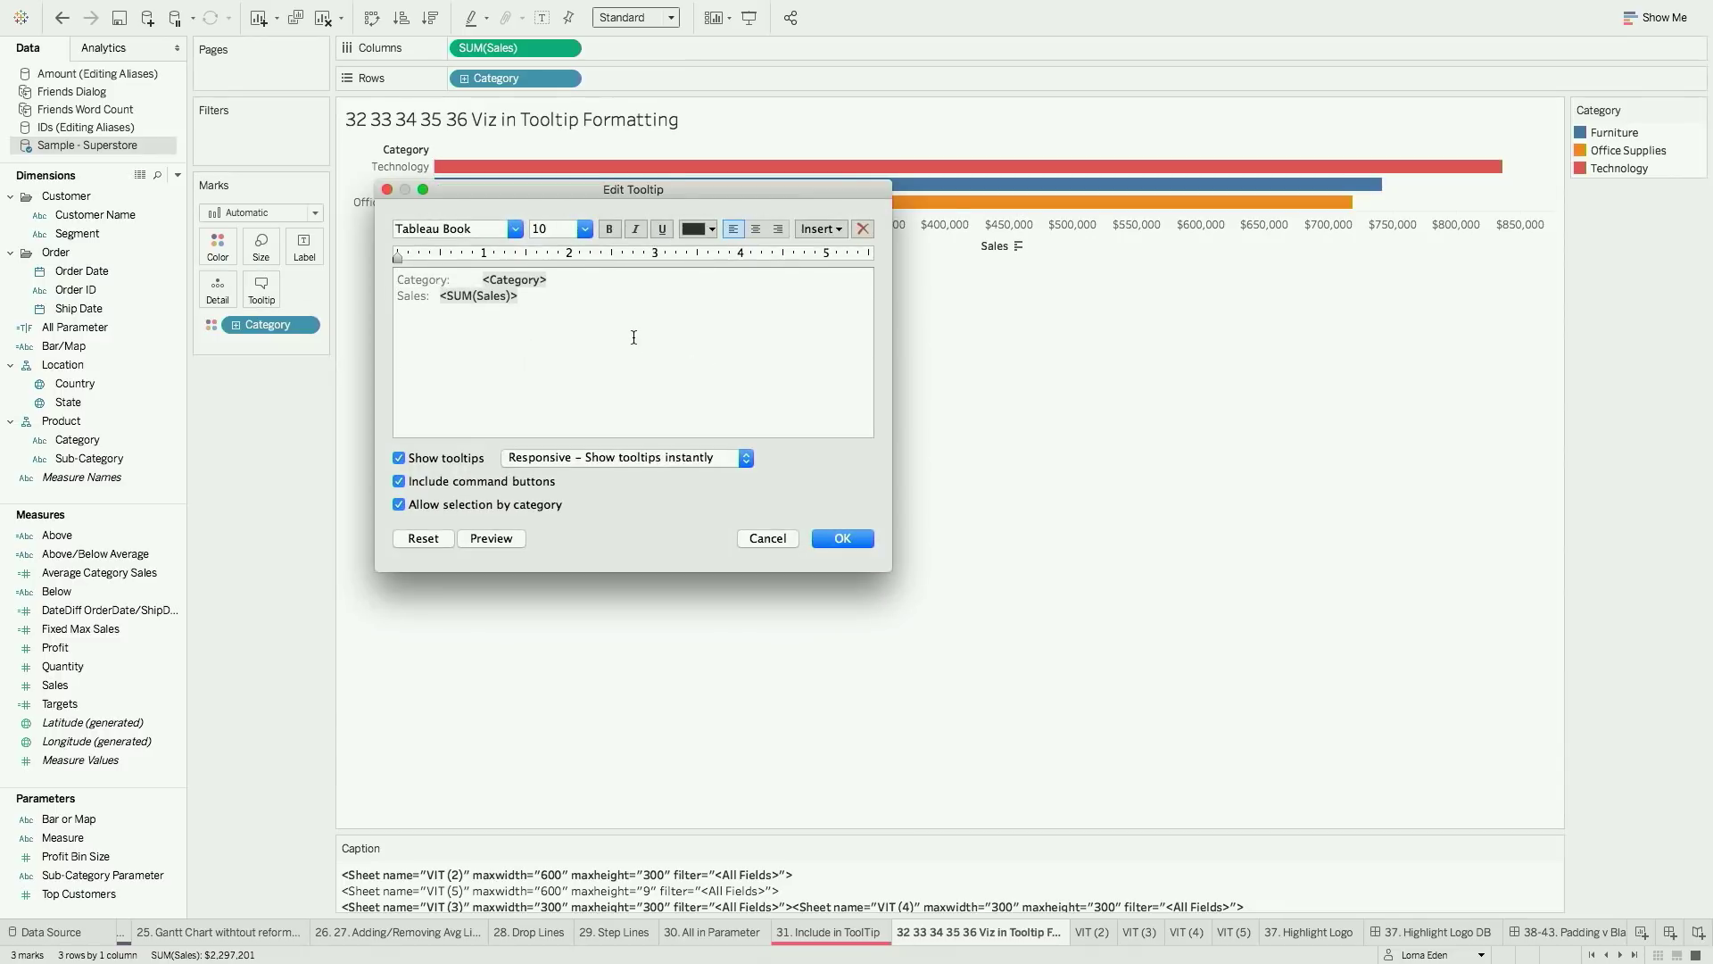
text(<Sheet name="VIT (2)" maxwidth="600" maxheight="300" filter="<All Fields>">)
triple_click(604, 361)
key(super+c)
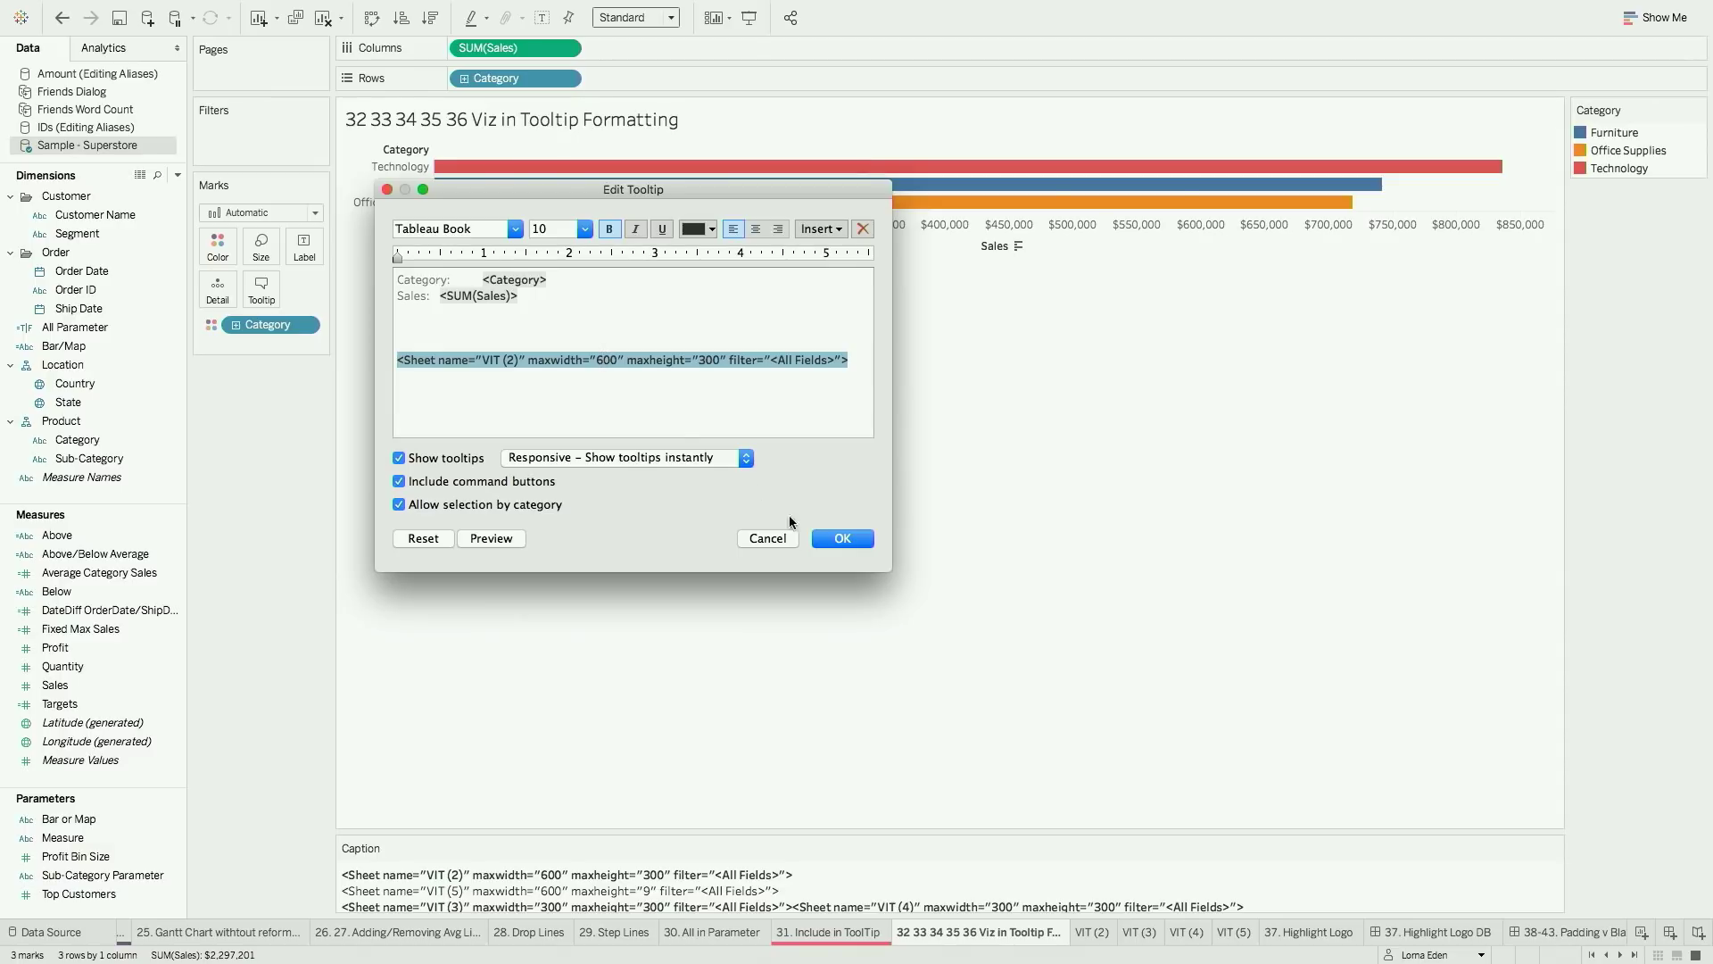
click(842, 538)
mouse_move(796, 174)
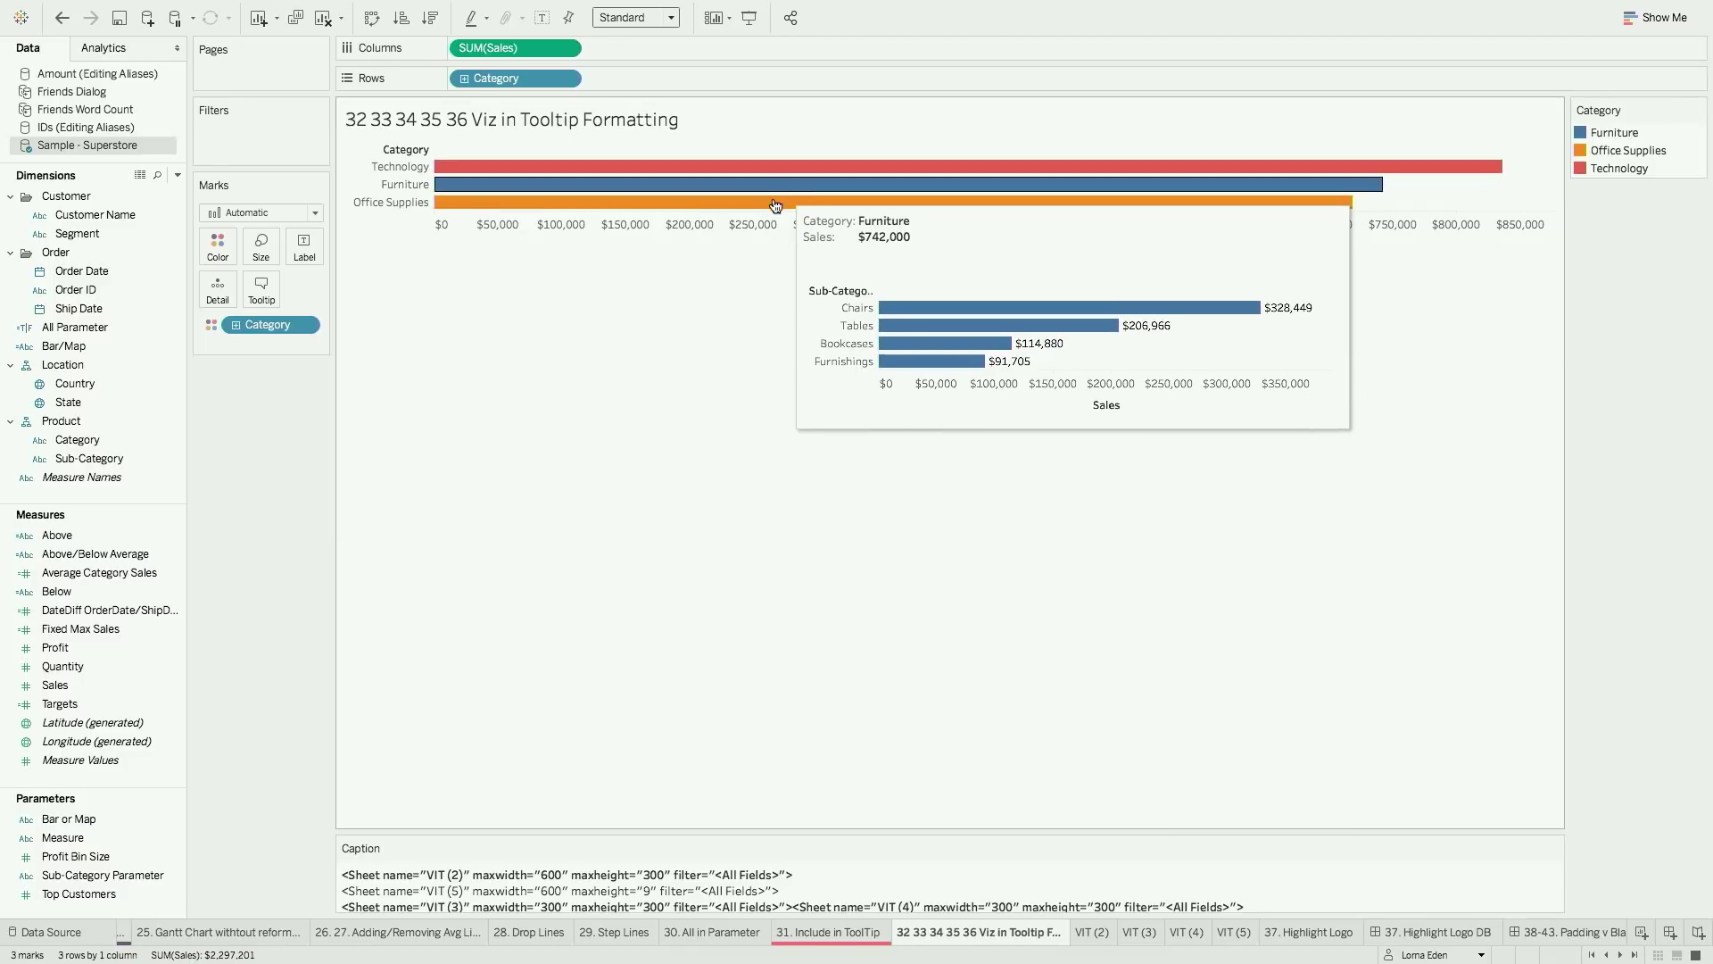
mouse_move(773, 211)
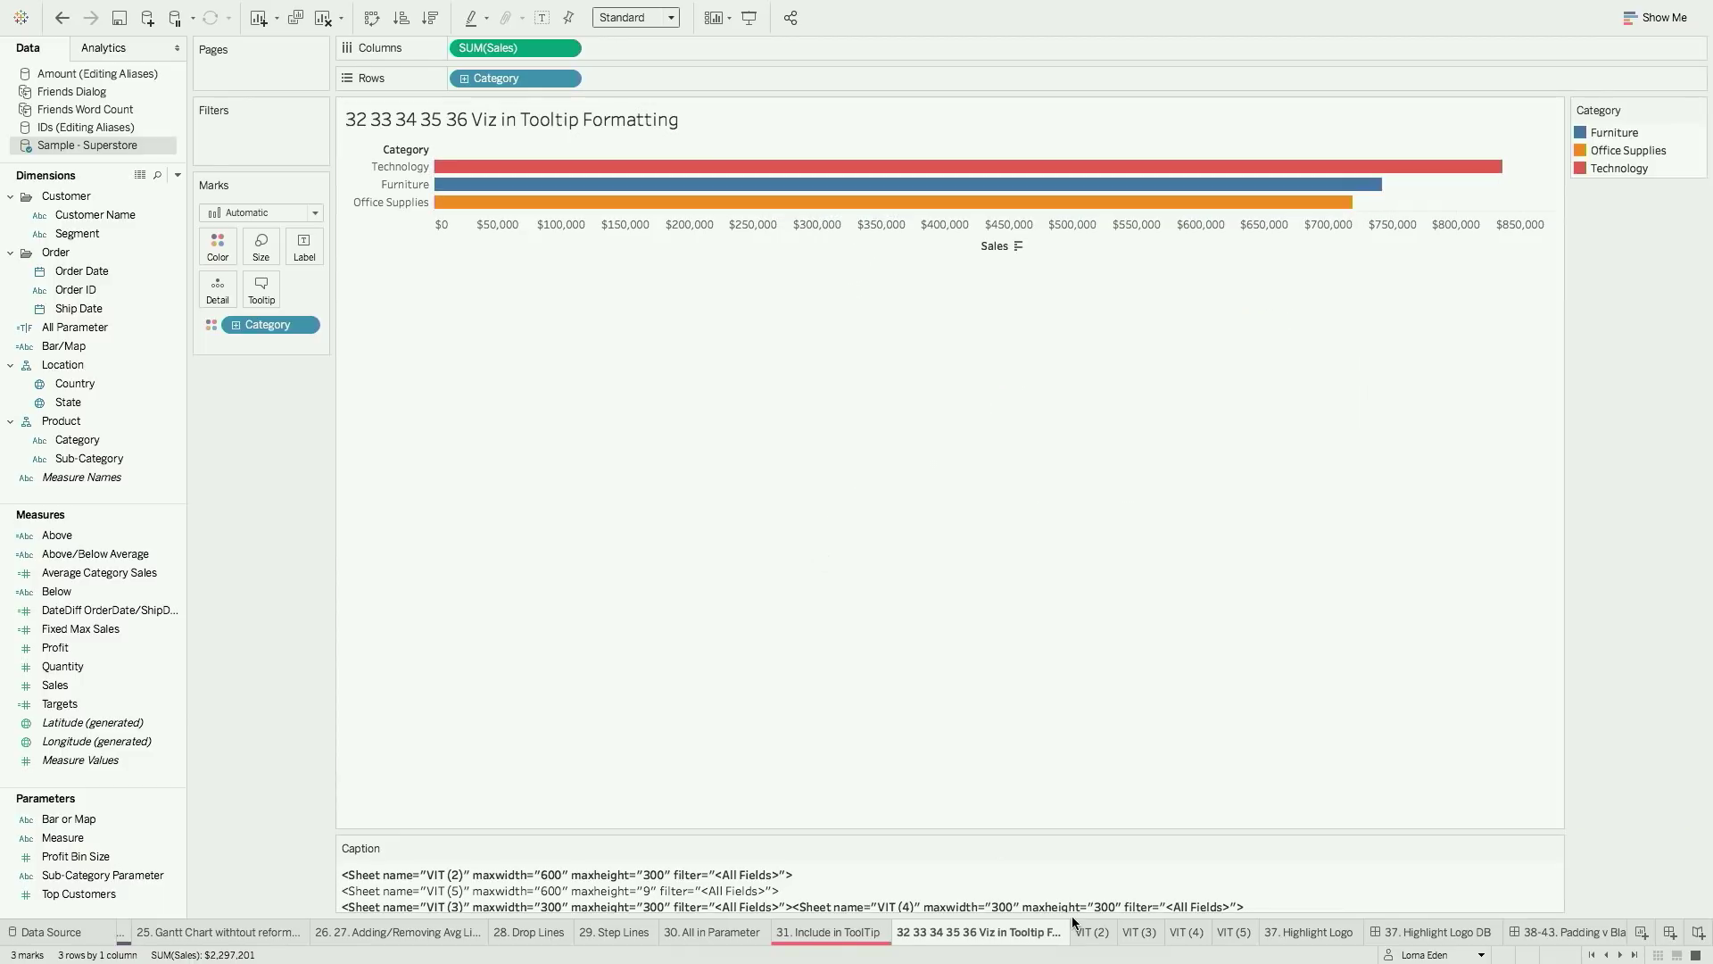
Look at the state charts on VIT (3) and VIT (4), returning to the Viz in Tooltip Formatting sheet
click(1133, 932)
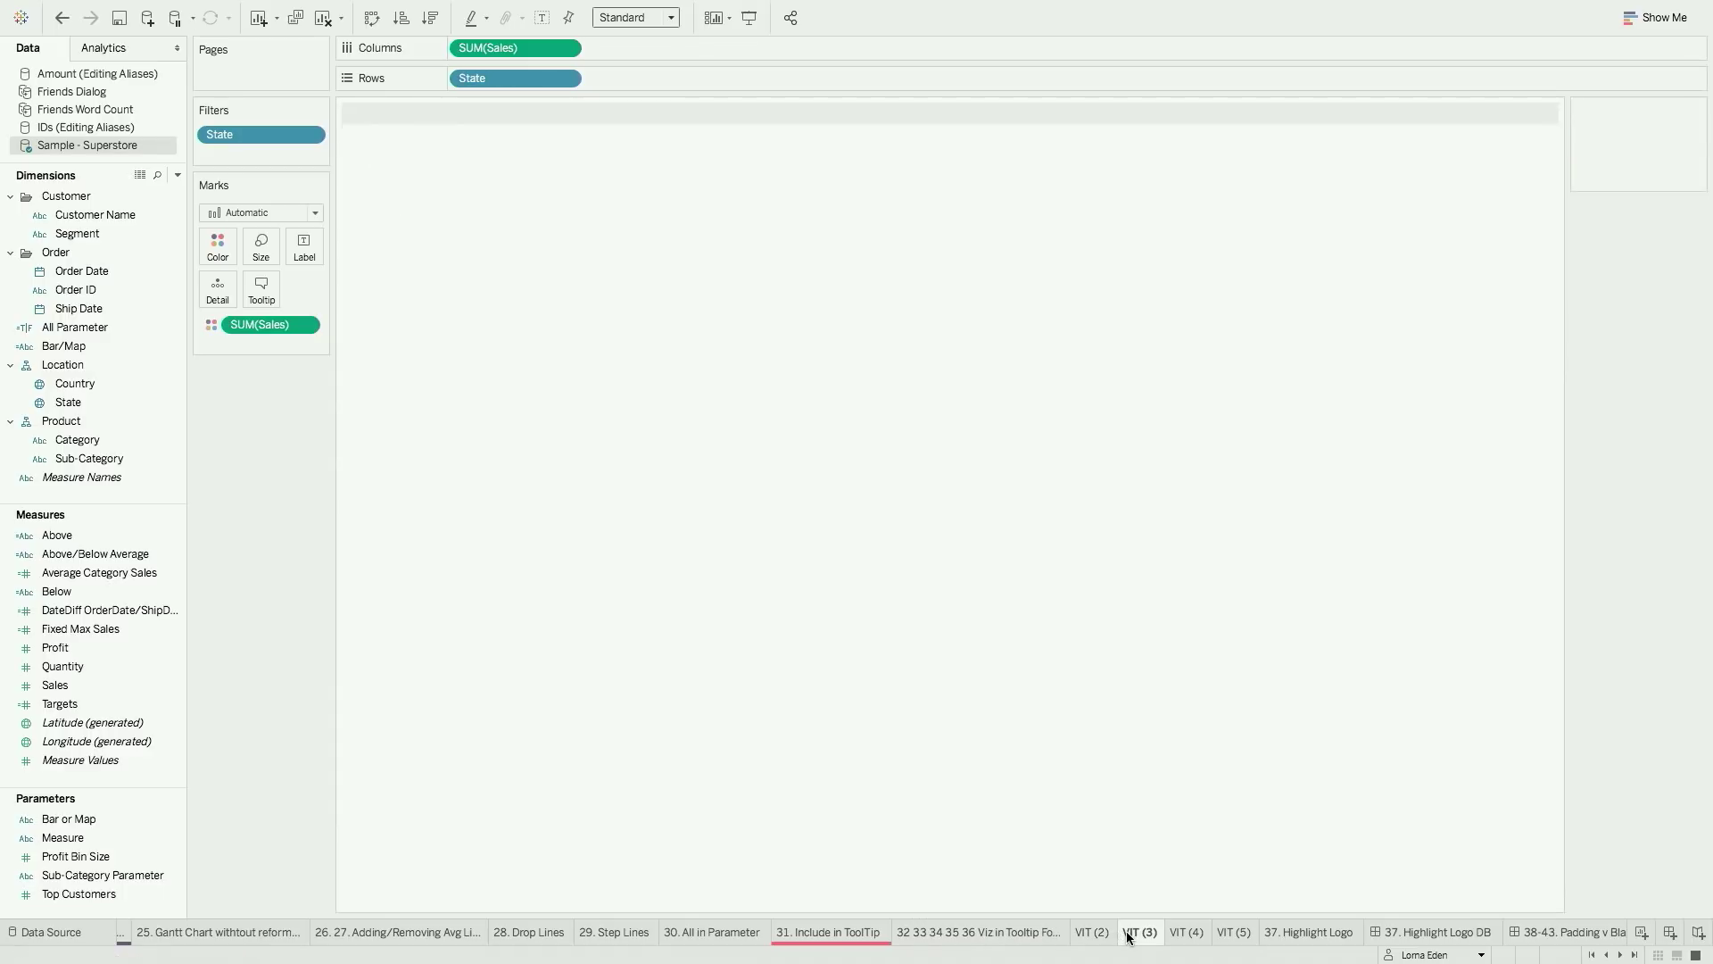
click(1187, 933)
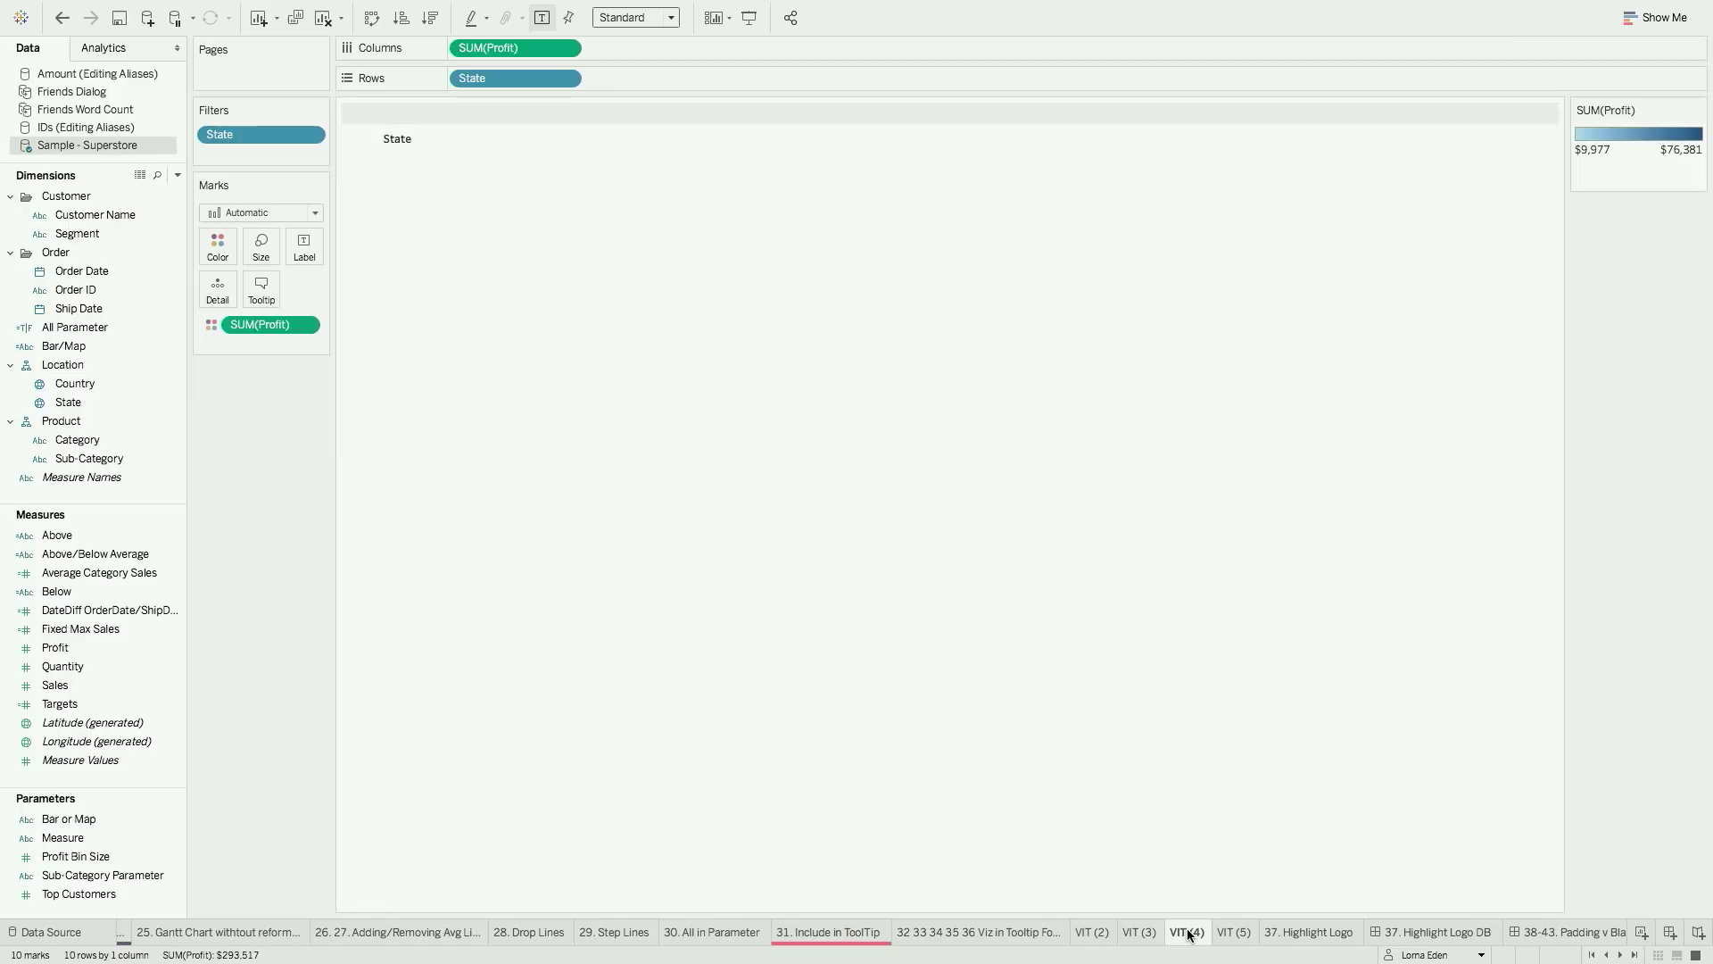
click(915, 942)
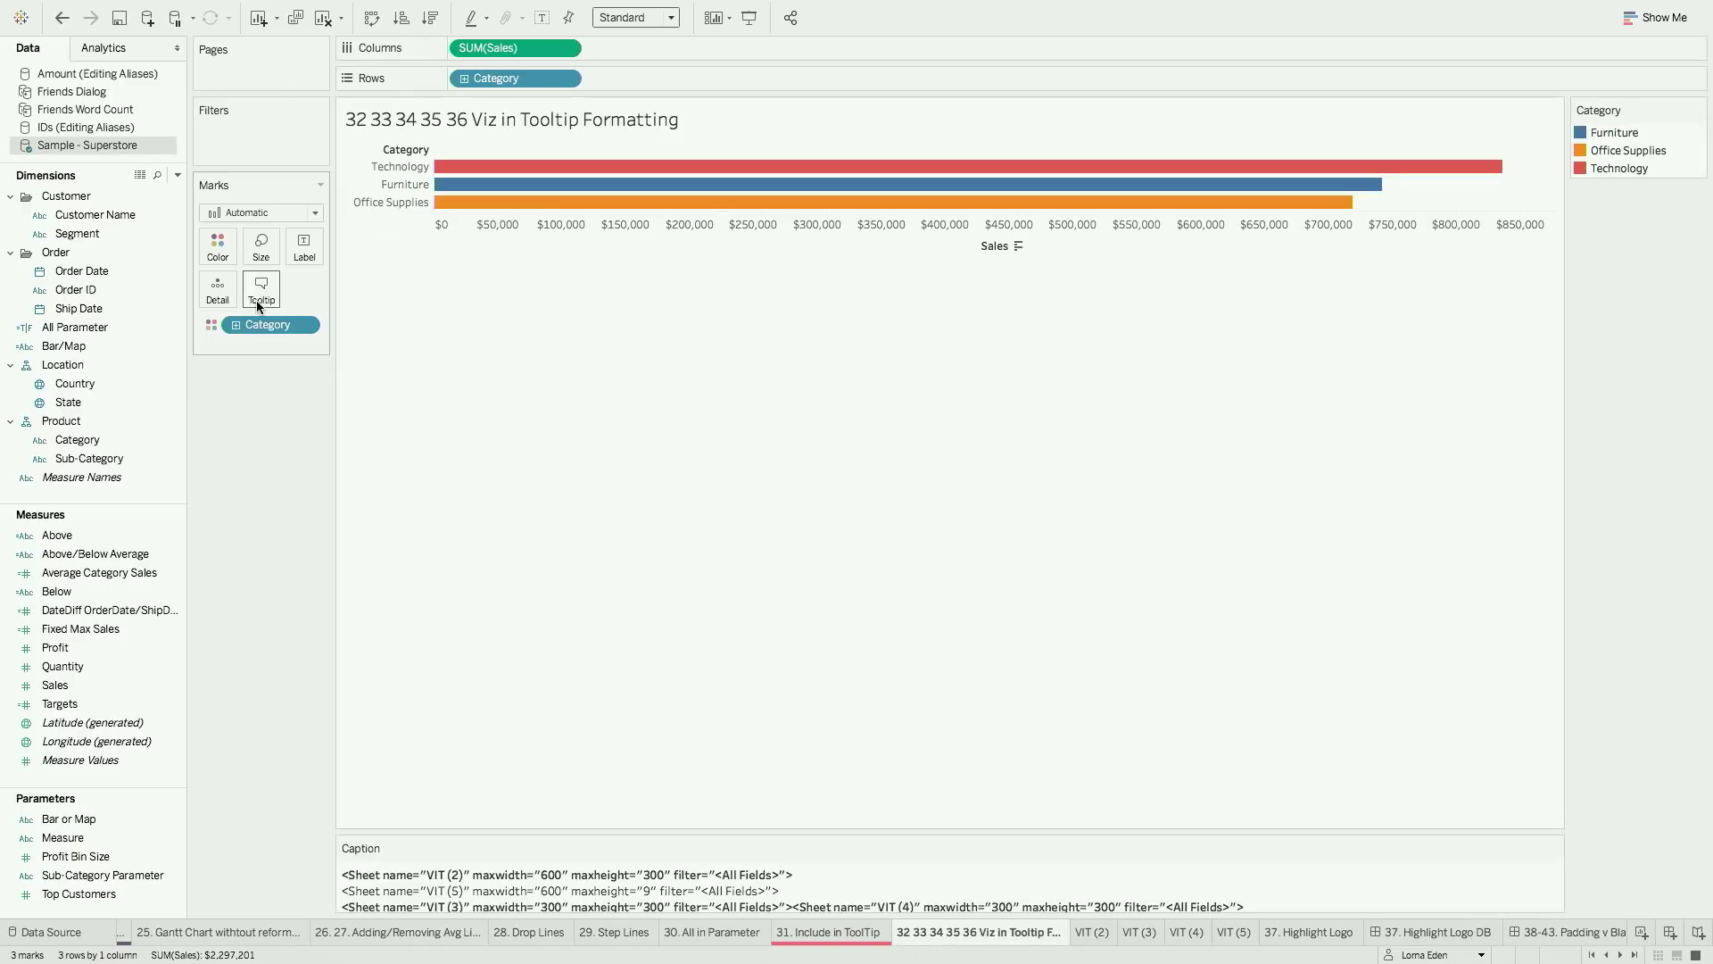
Duplicate the VIT (2) sheet reference on a new line of the category bars' tooltip
click(261, 292)
click(859, 360)
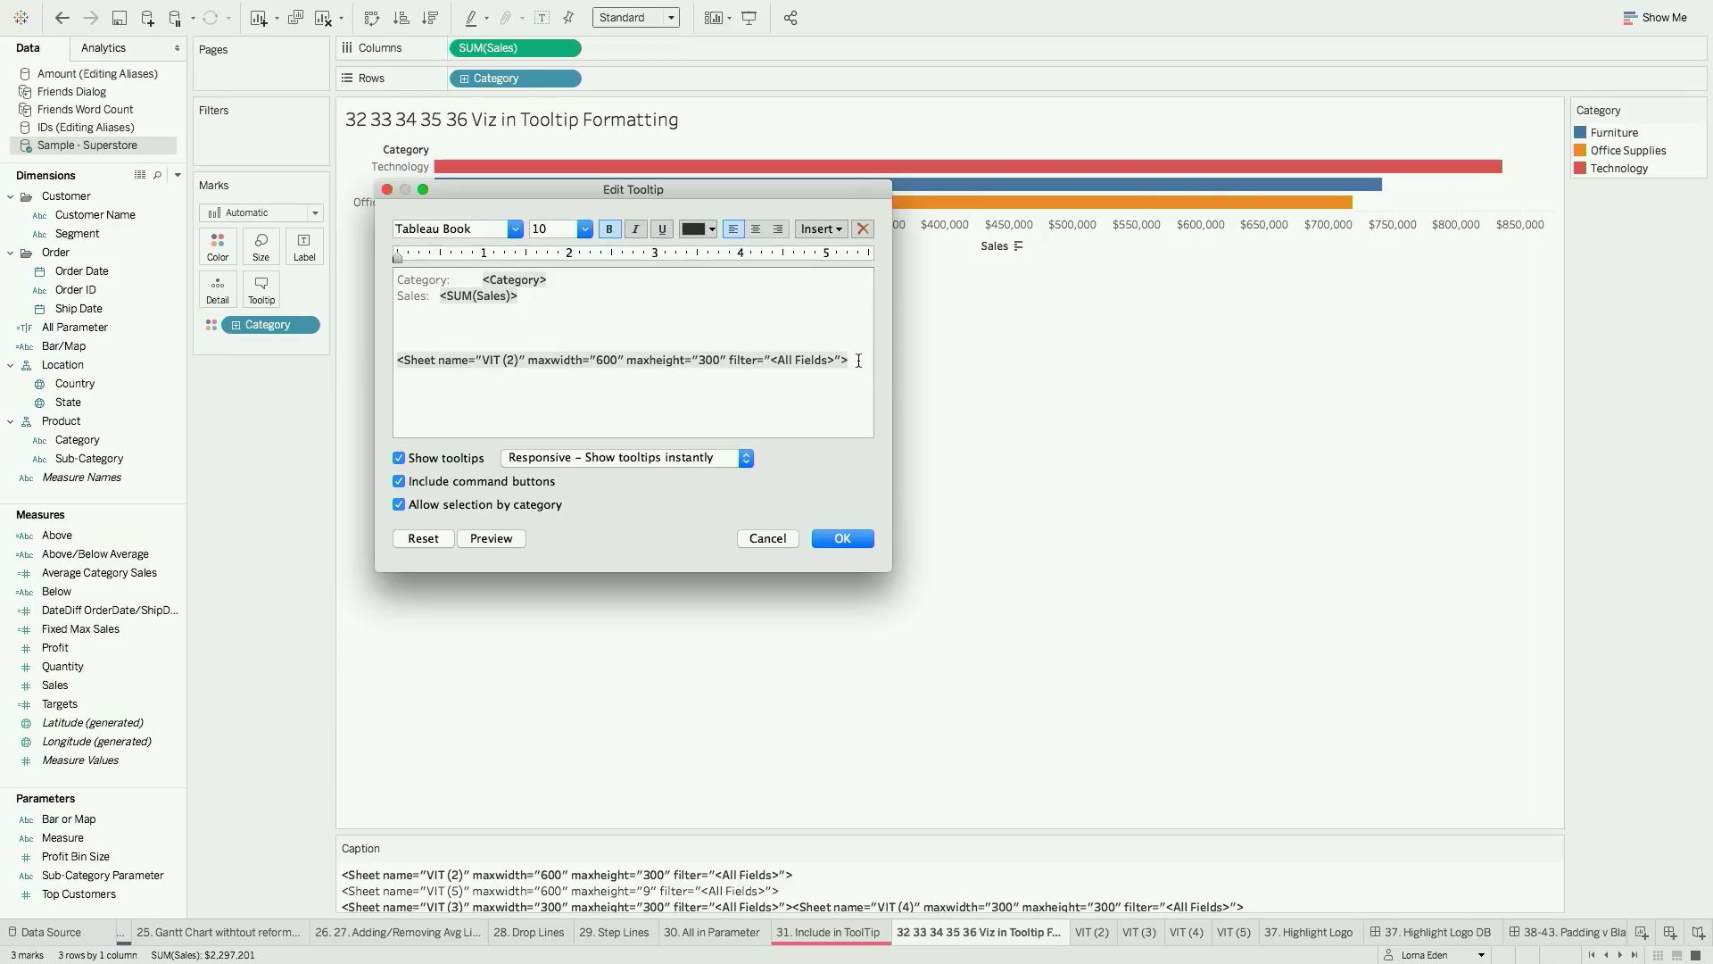
key(Return)
key(super+v)
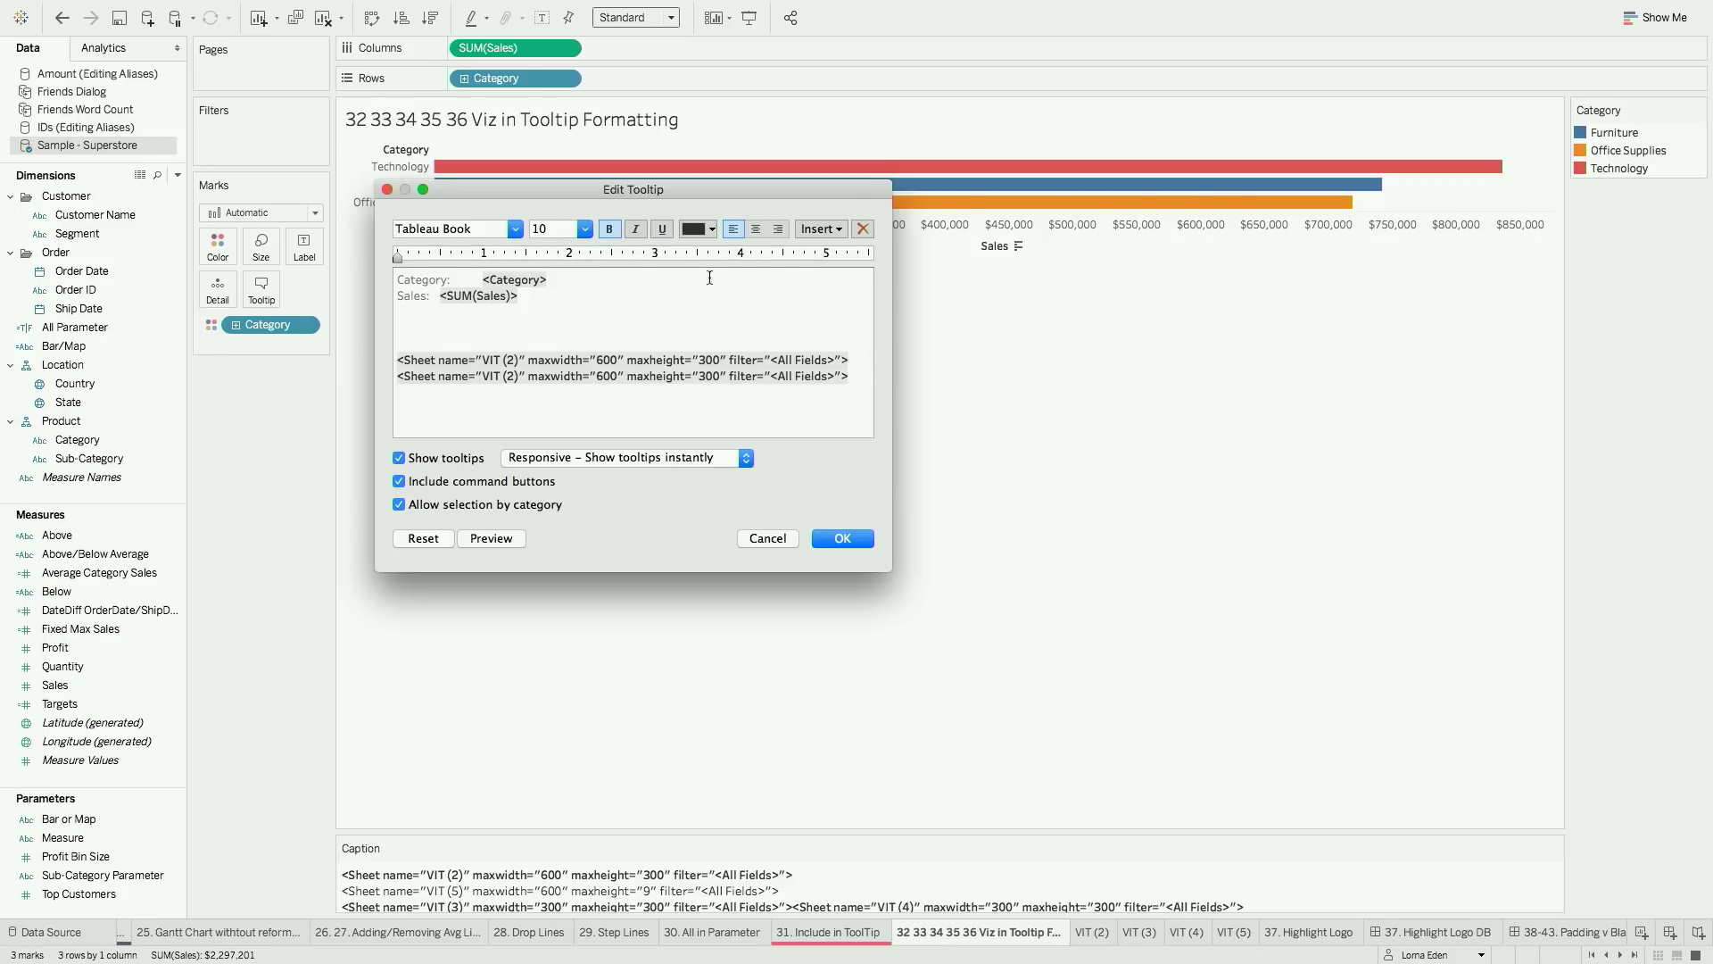
Change the second sheet reference in the tooltip to VIT (3) with a maxwidth of 300
triple_click(518, 377)
key(super+c)
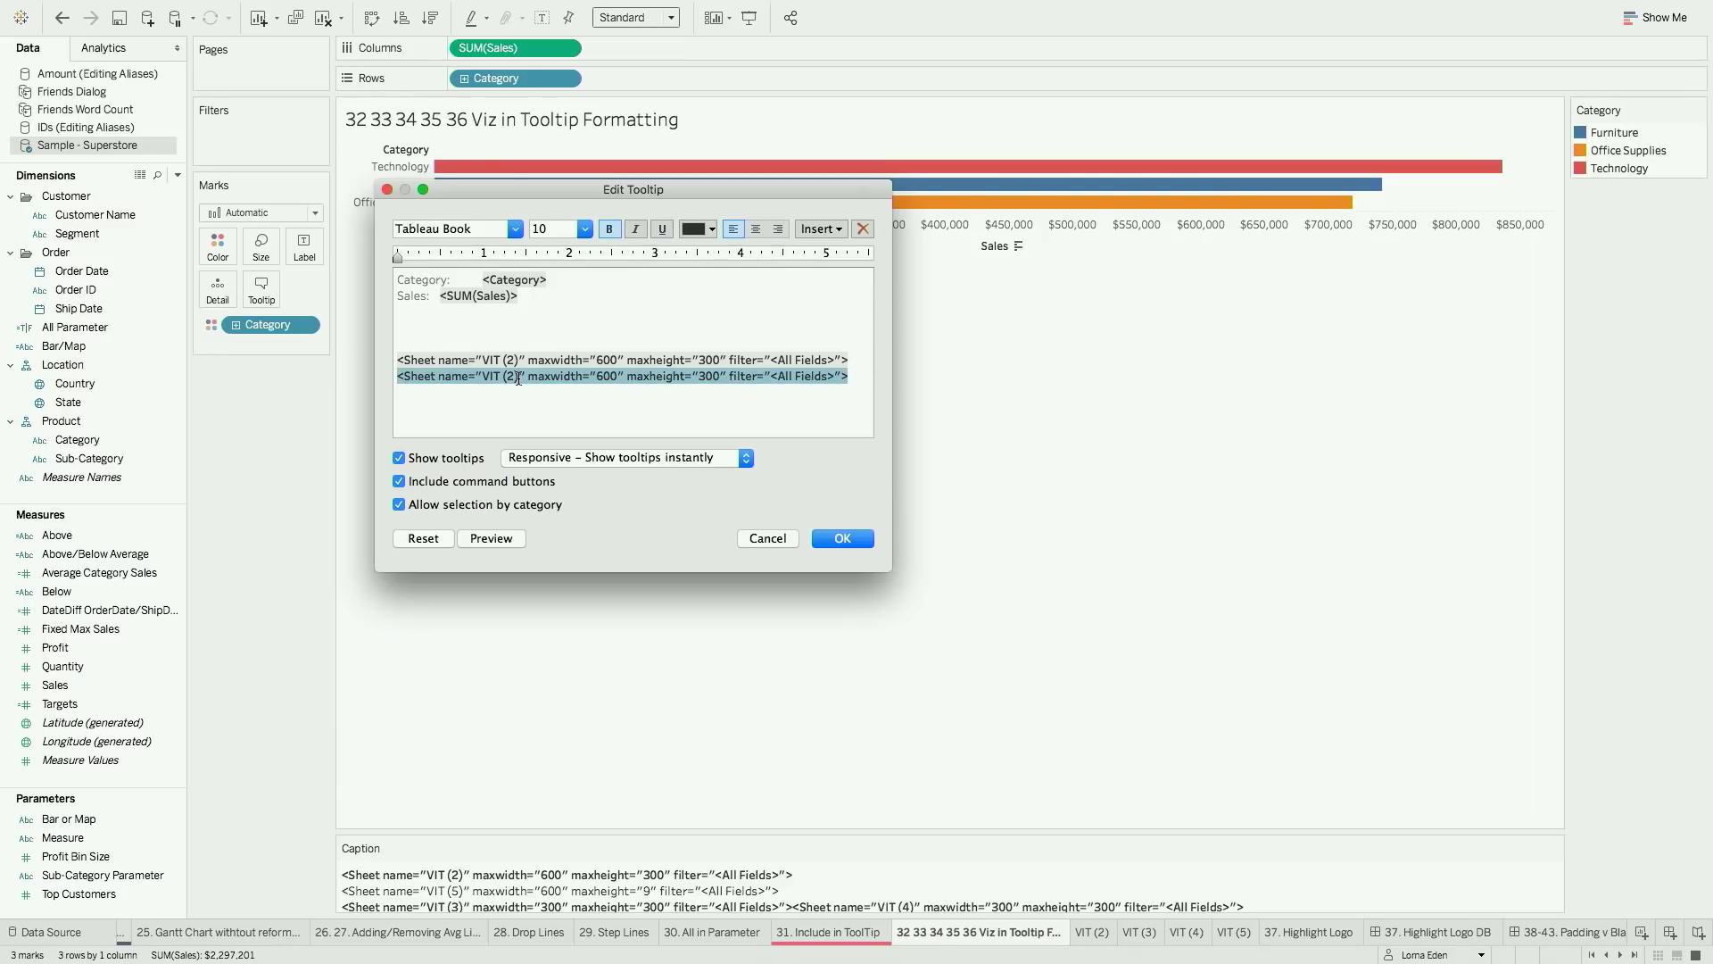
double_click(518, 378)
text(3)
triple_click(519, 378)
double_click(605, 377)
text(300)
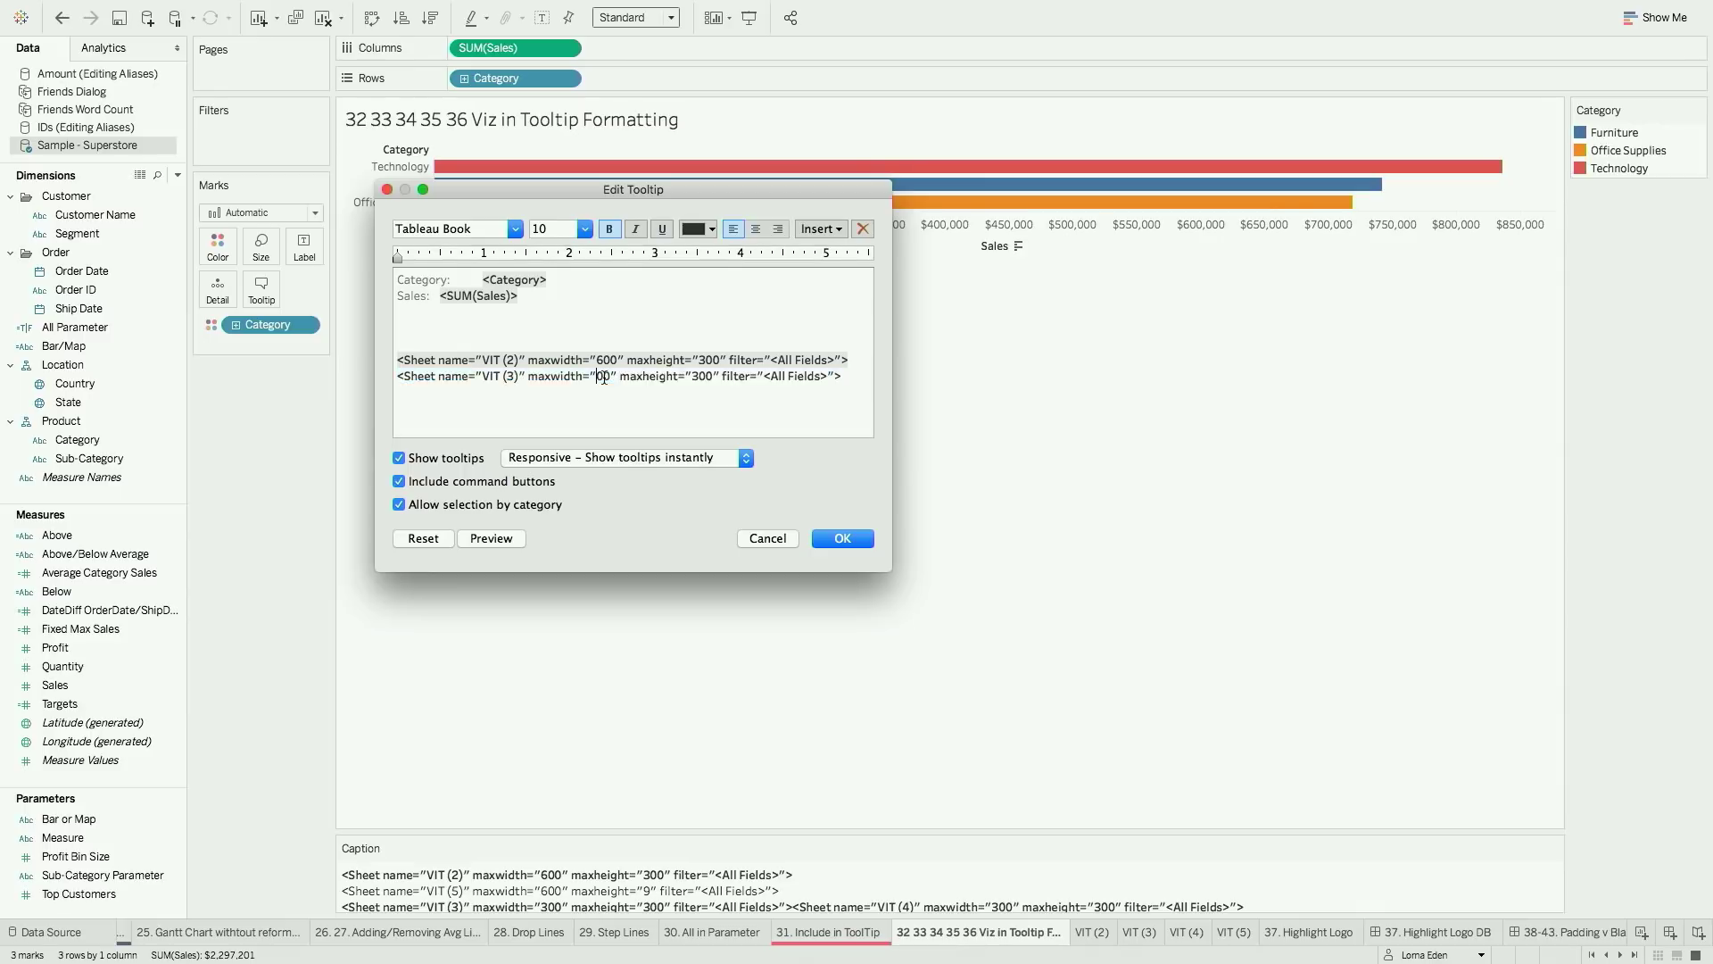
triple_click(830, 383)
click(853, 381)
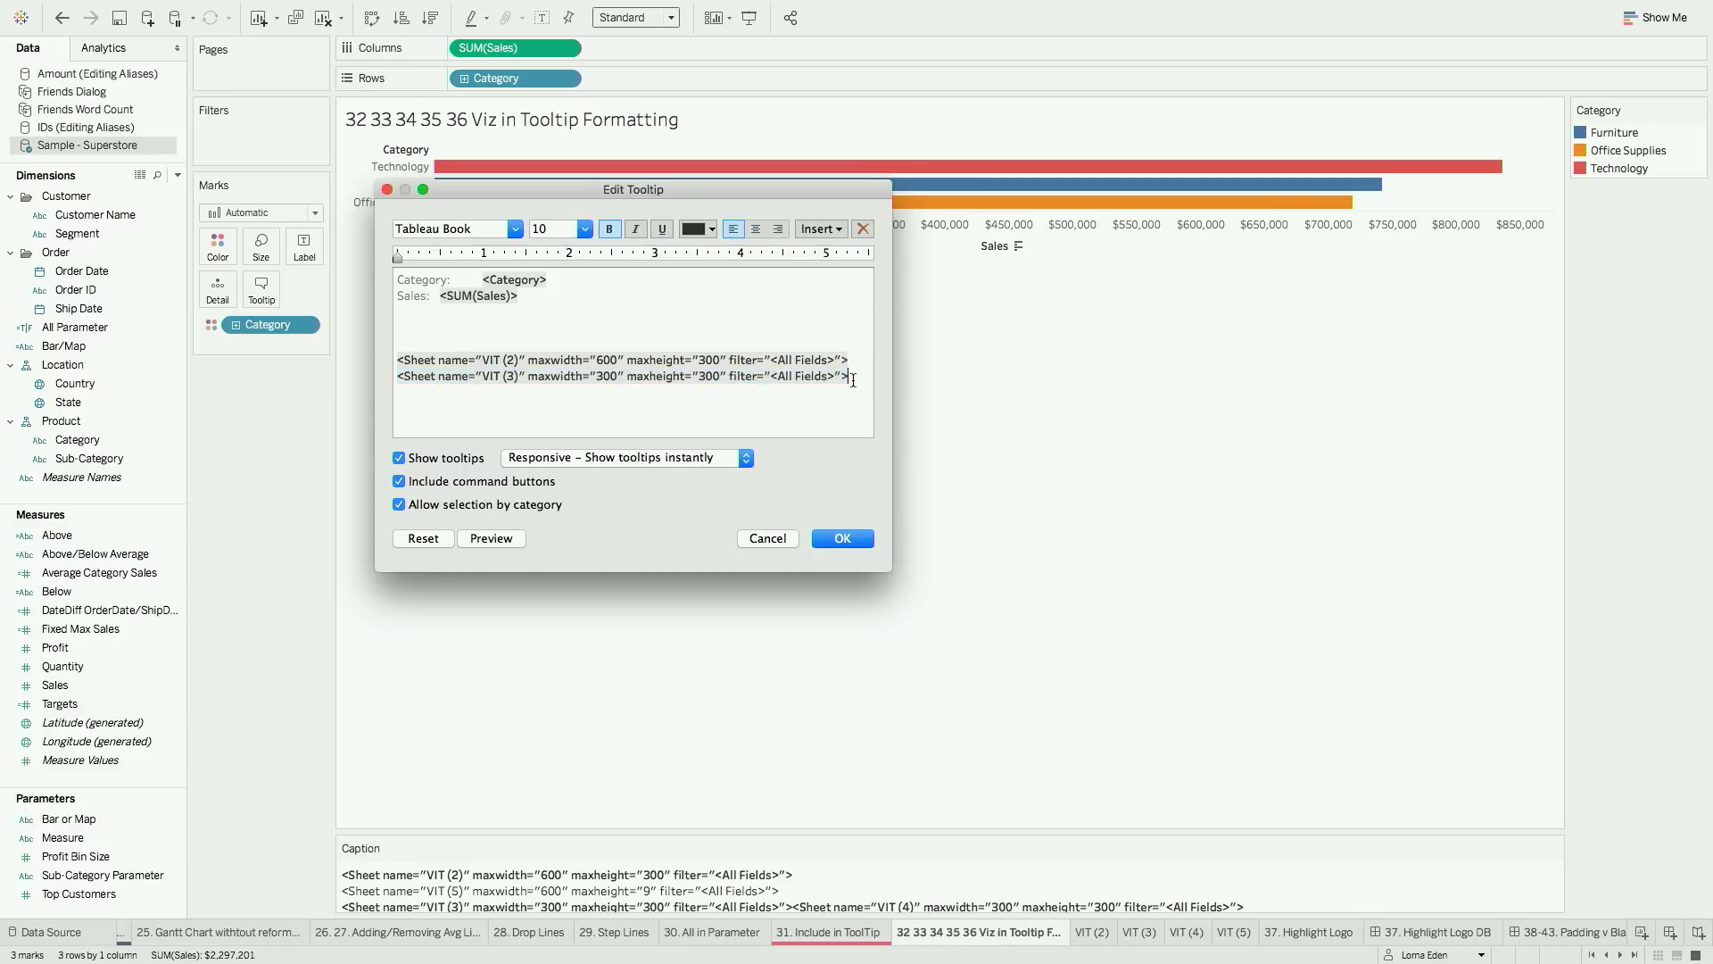
Add a VIT (4) sheet reference with maxwidth 300 directly after the VIT (3) reference, apply the tooltip and check it on the category bars
key(super+v)
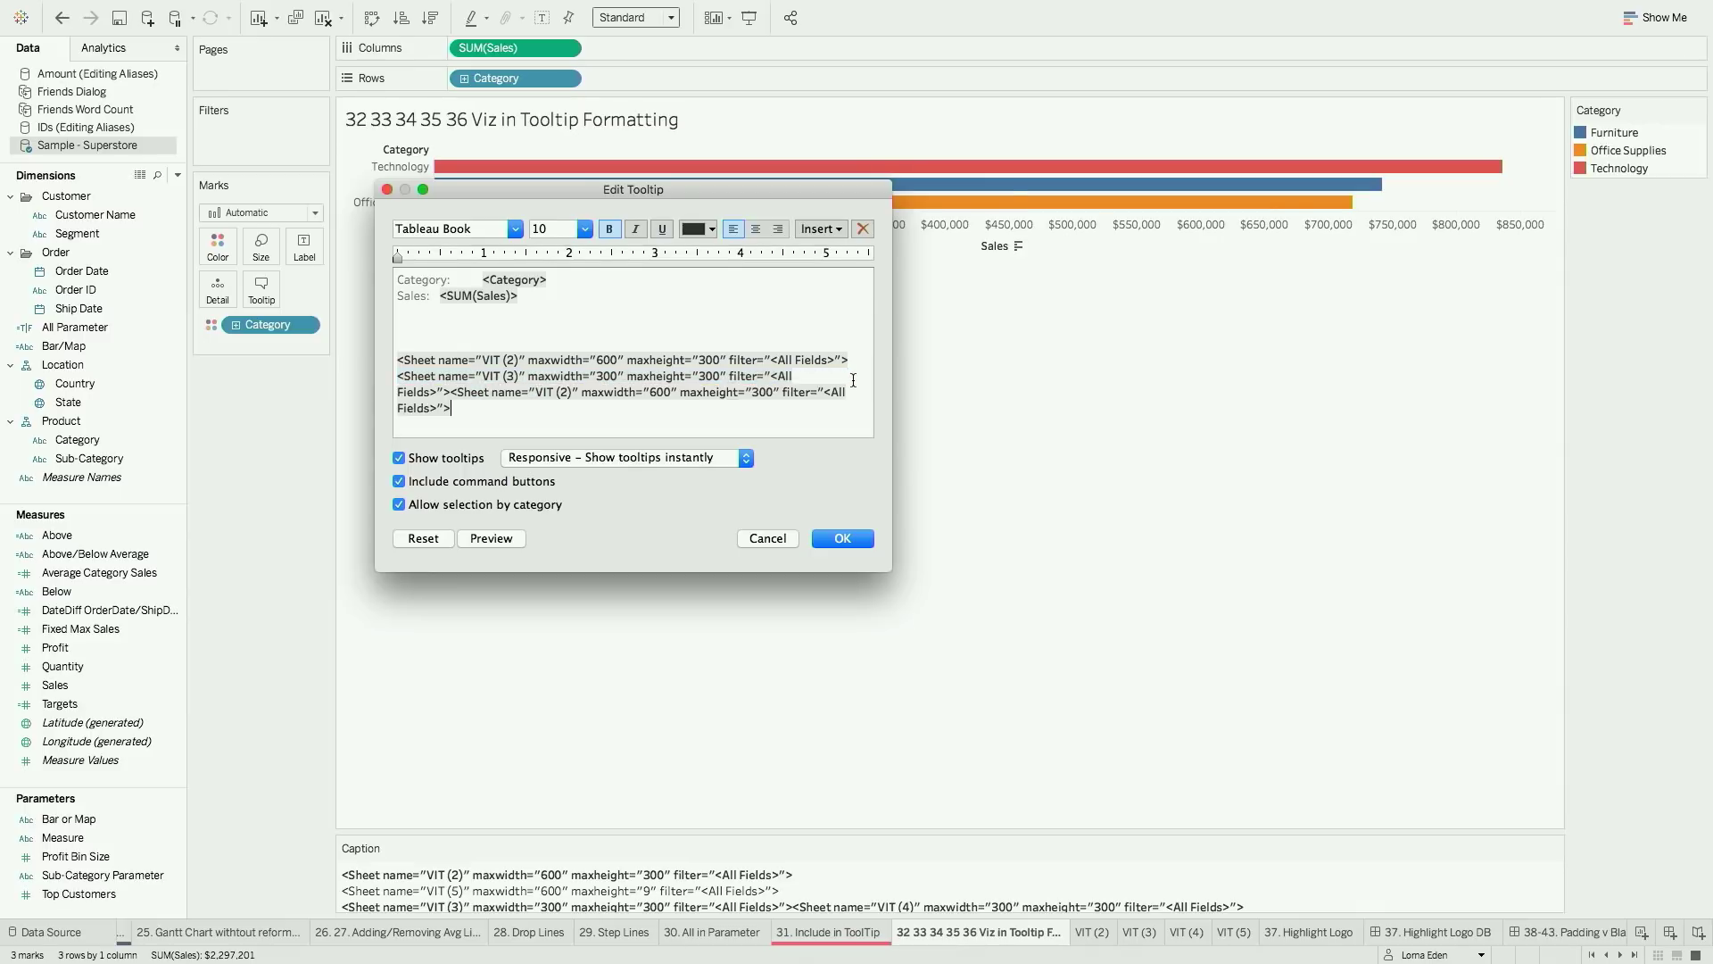
double_click(569, 393)
text(4)
triple_click(569, 394)
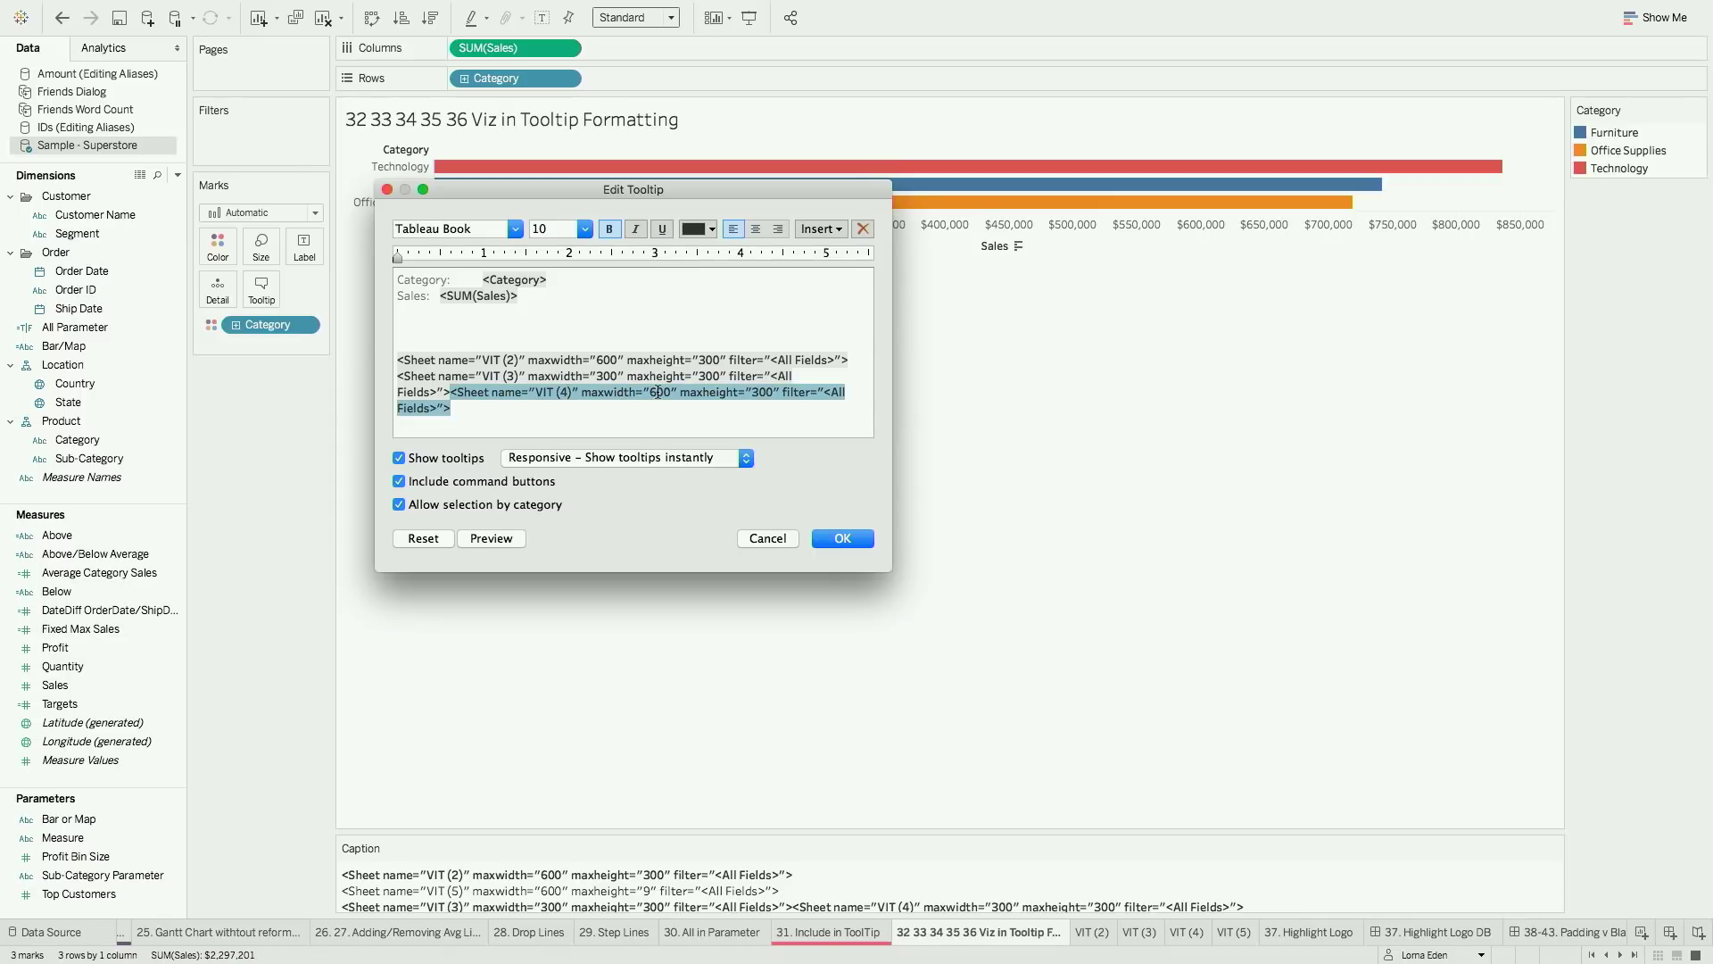
double_click(658, 394)
text(300)
click(843, 539)
mouse_move(826, 209)
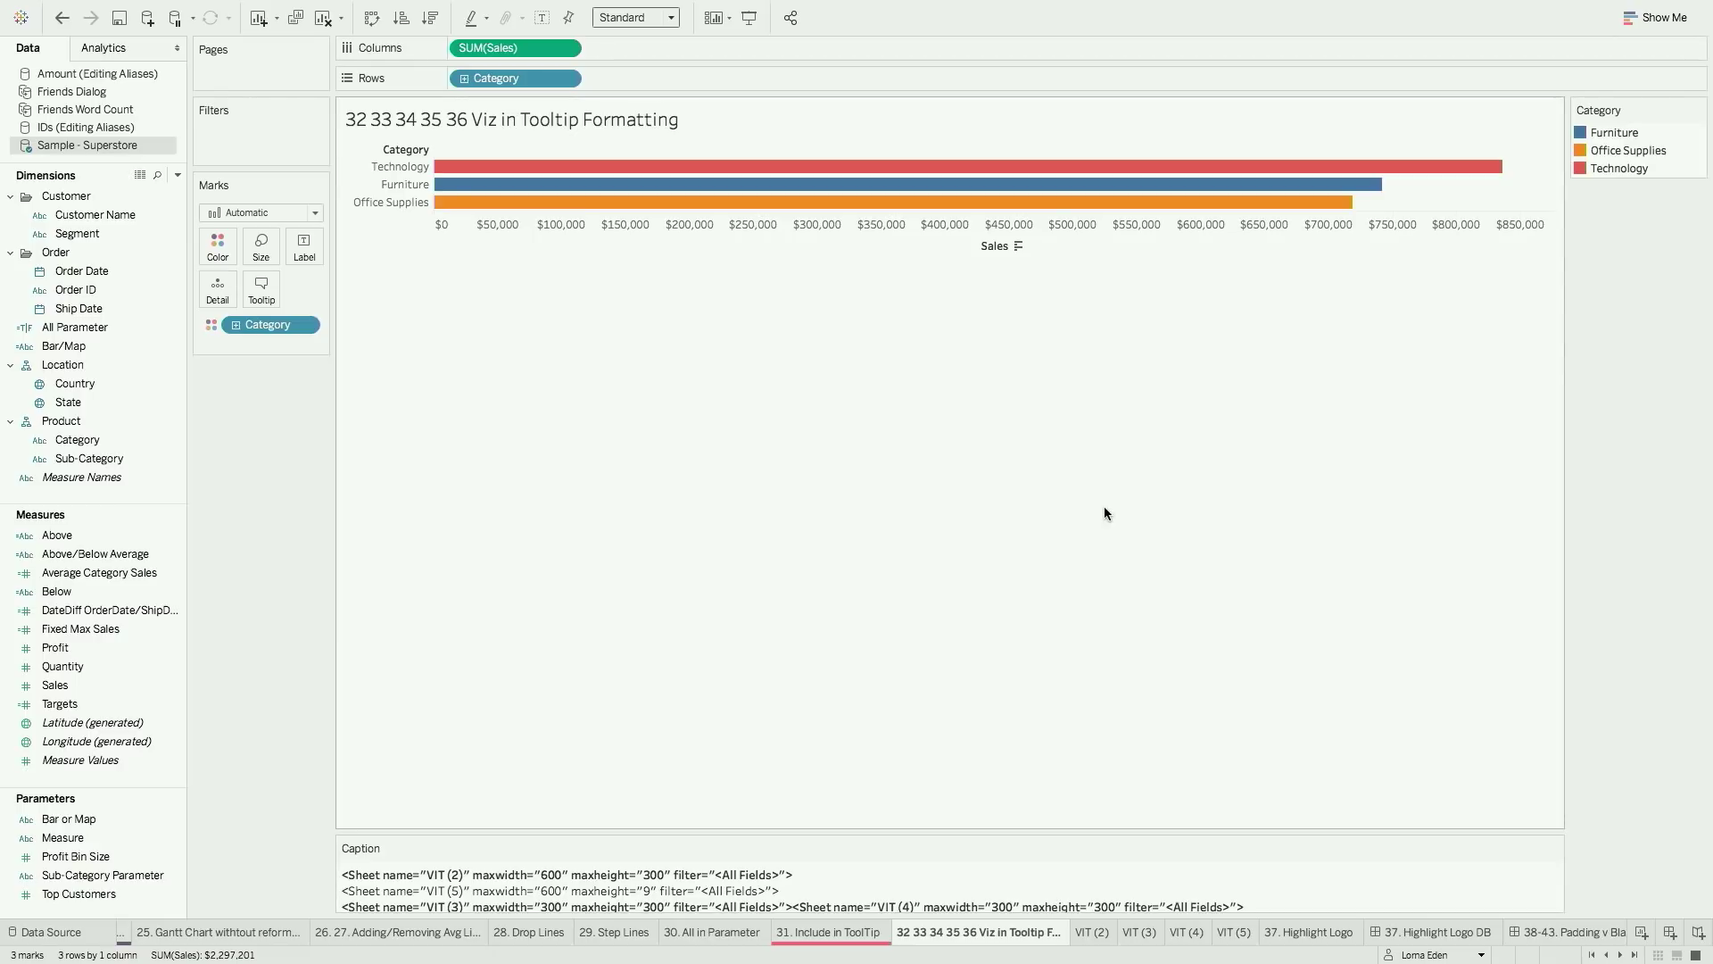
mouse_move(1055, 213)
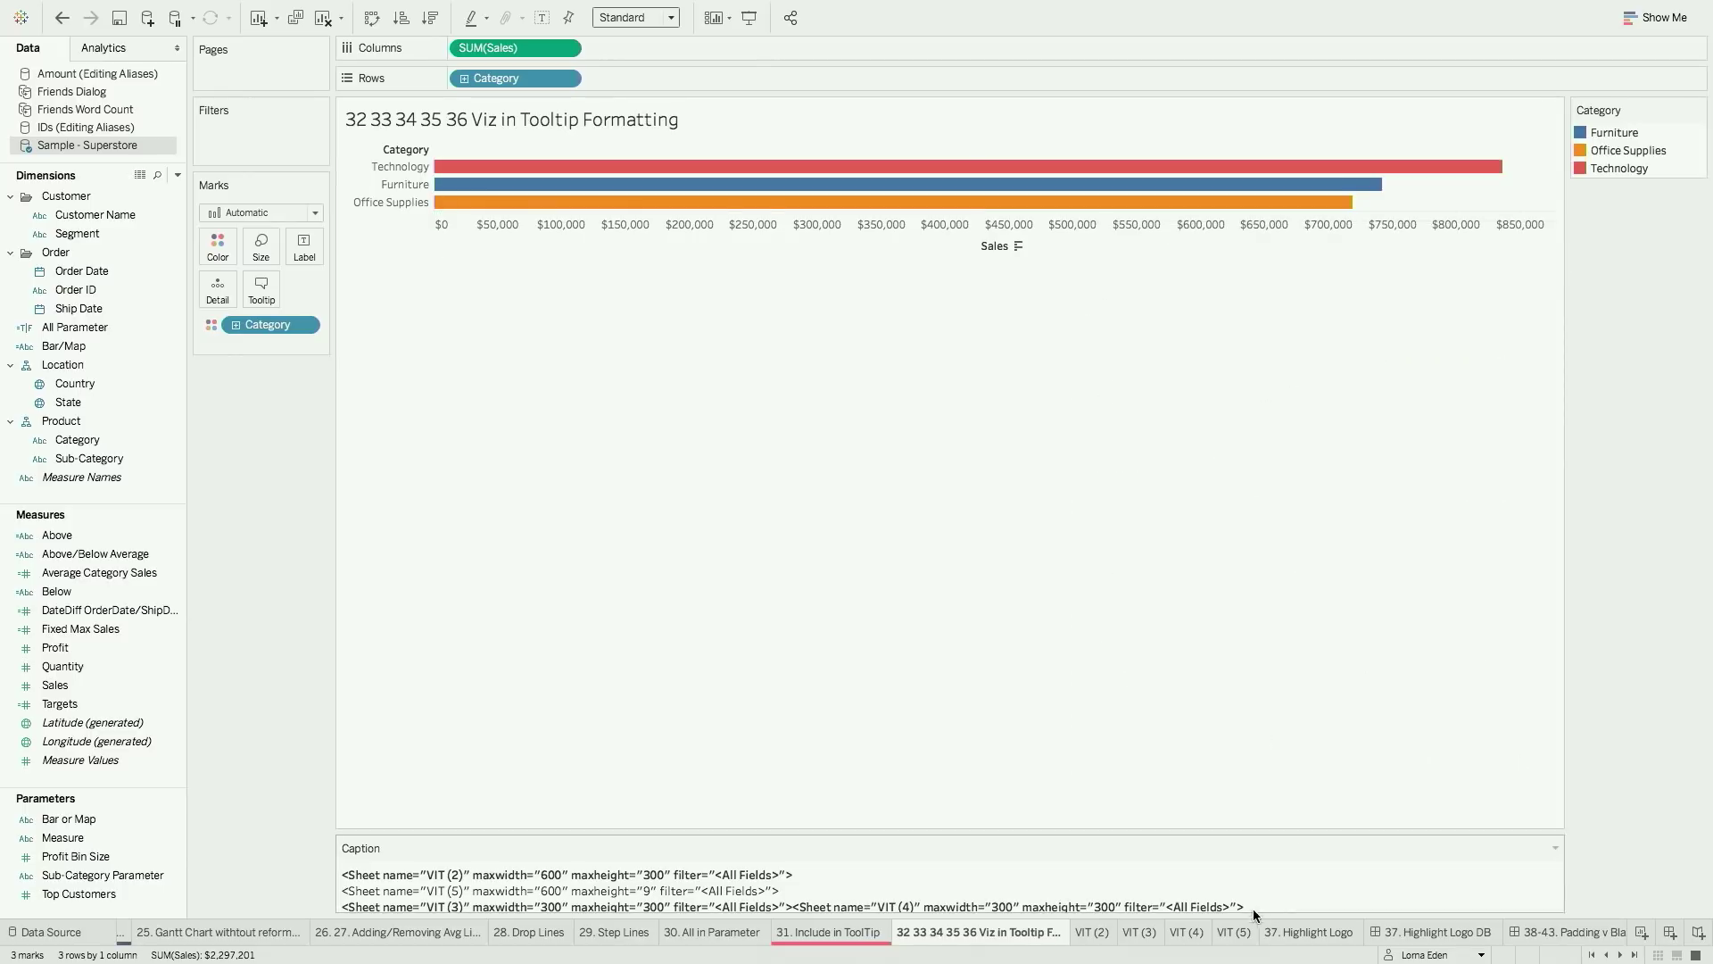
After viewing the blank VIT (5) sheet, insert another VIT (2) reference with maxheight 9 above the VIT (3) reference in the category bars' tooltip
click(1234, 931)
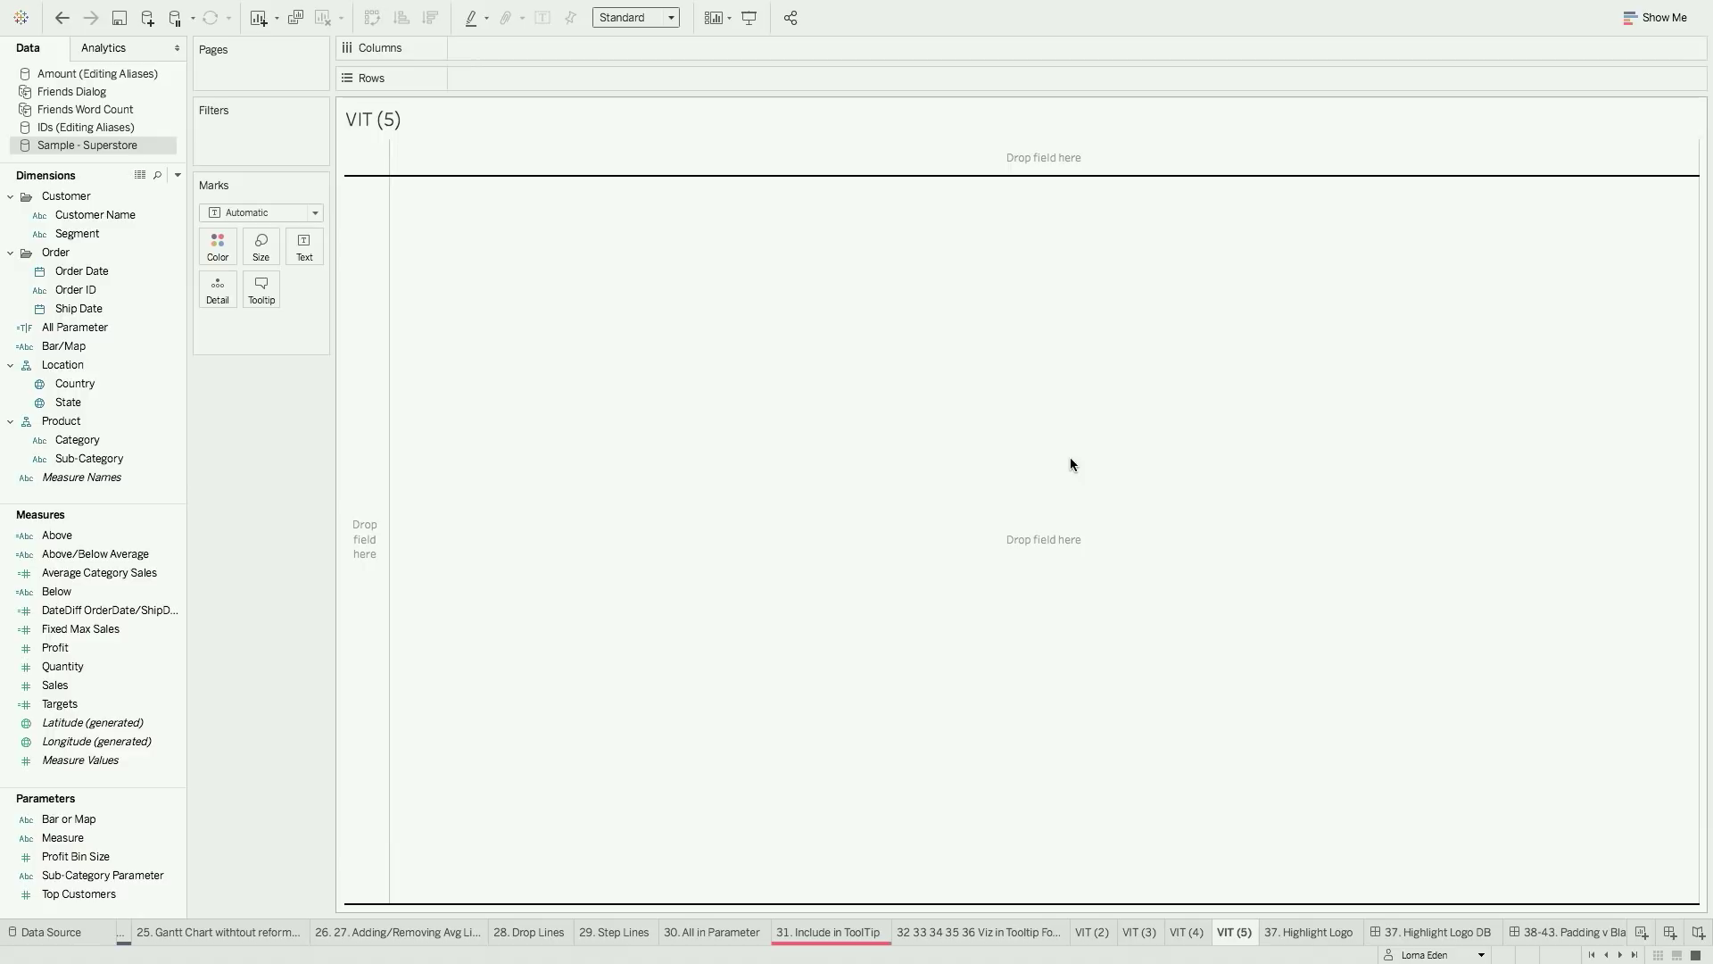
click(941, 932)
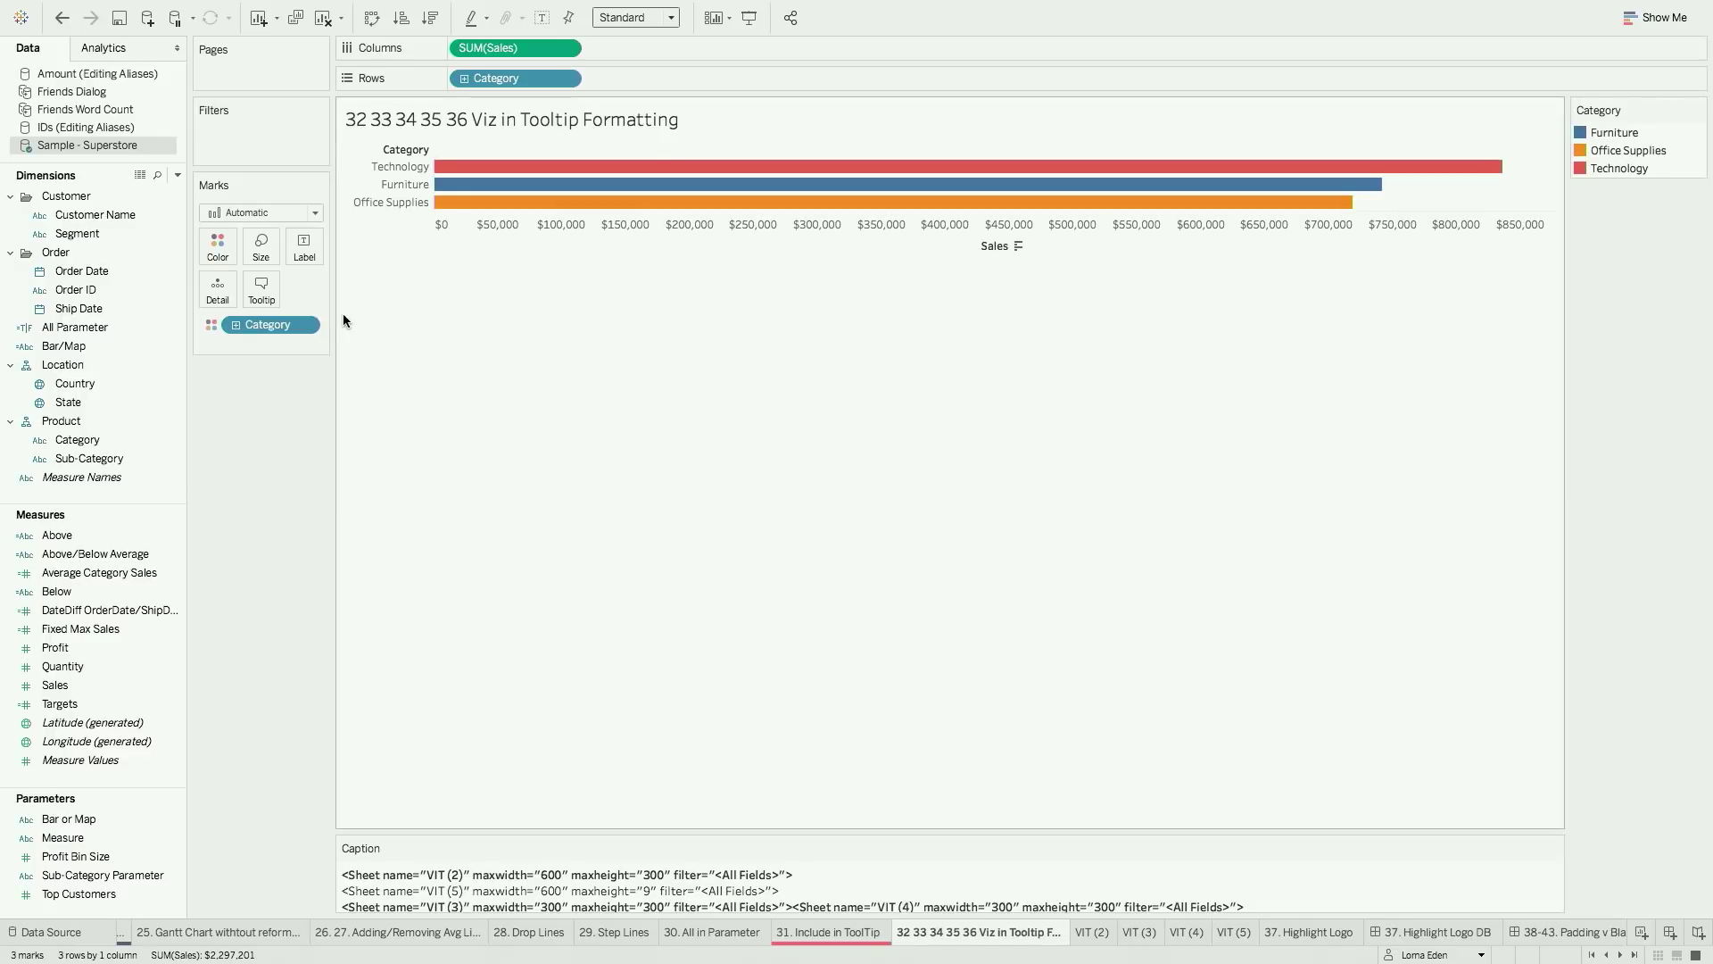
click(262, 290)
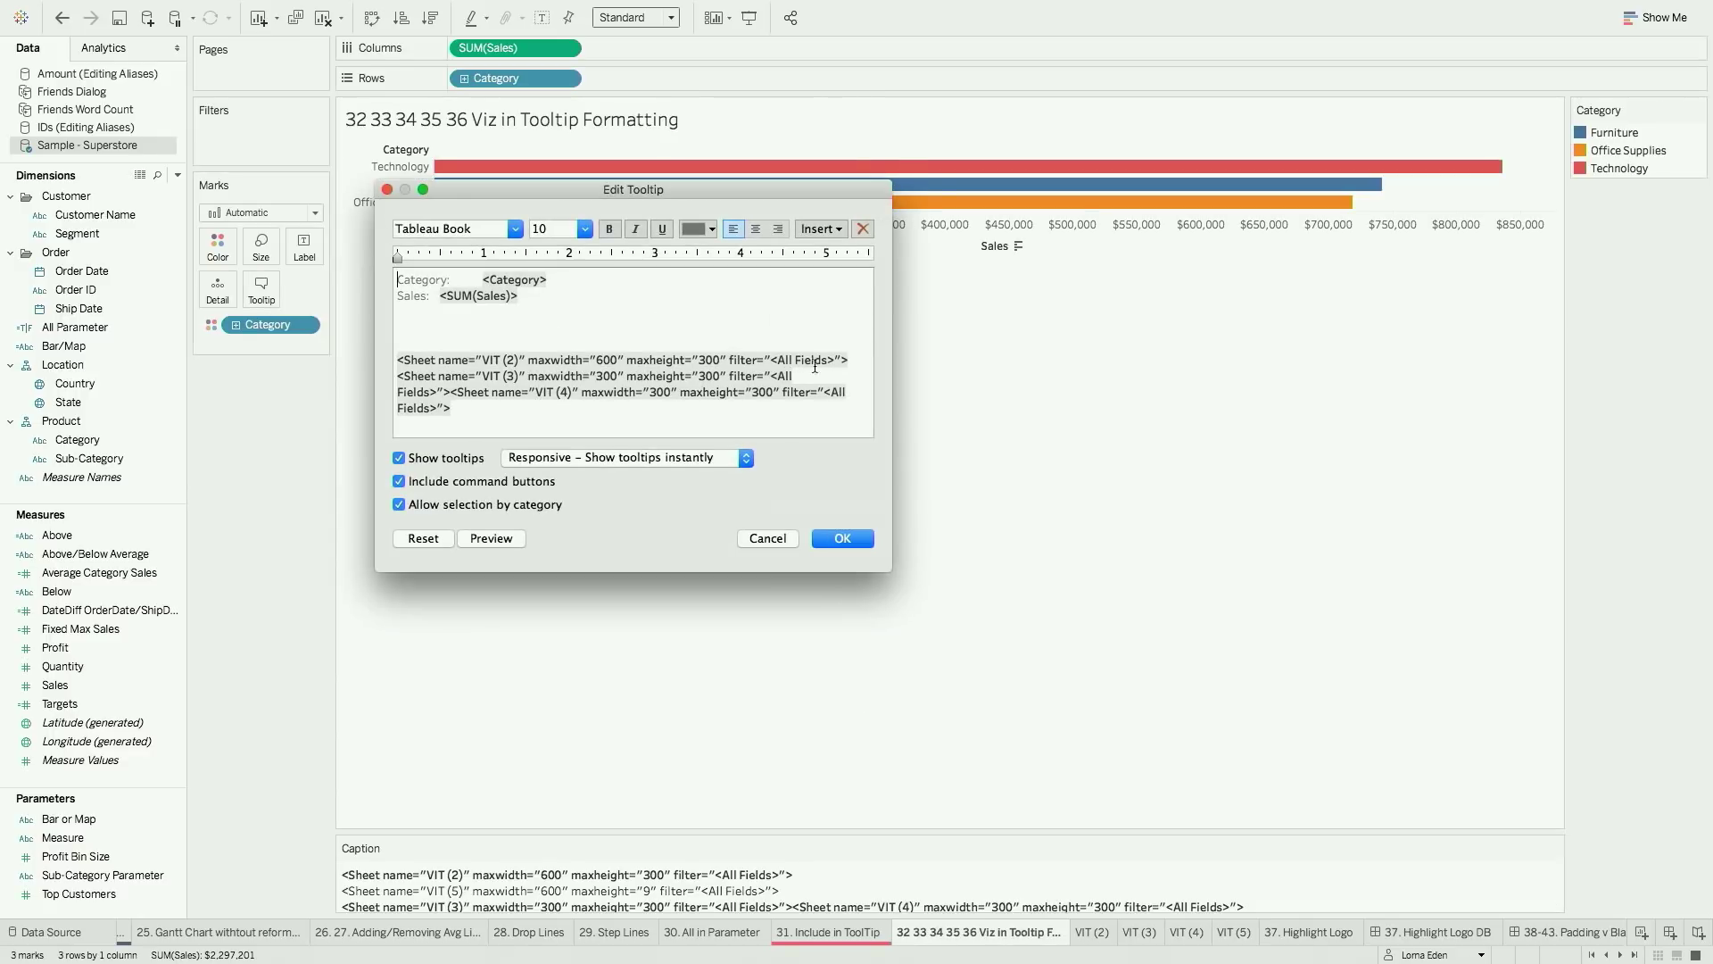
click(856, 357)
key(ctrl+v)
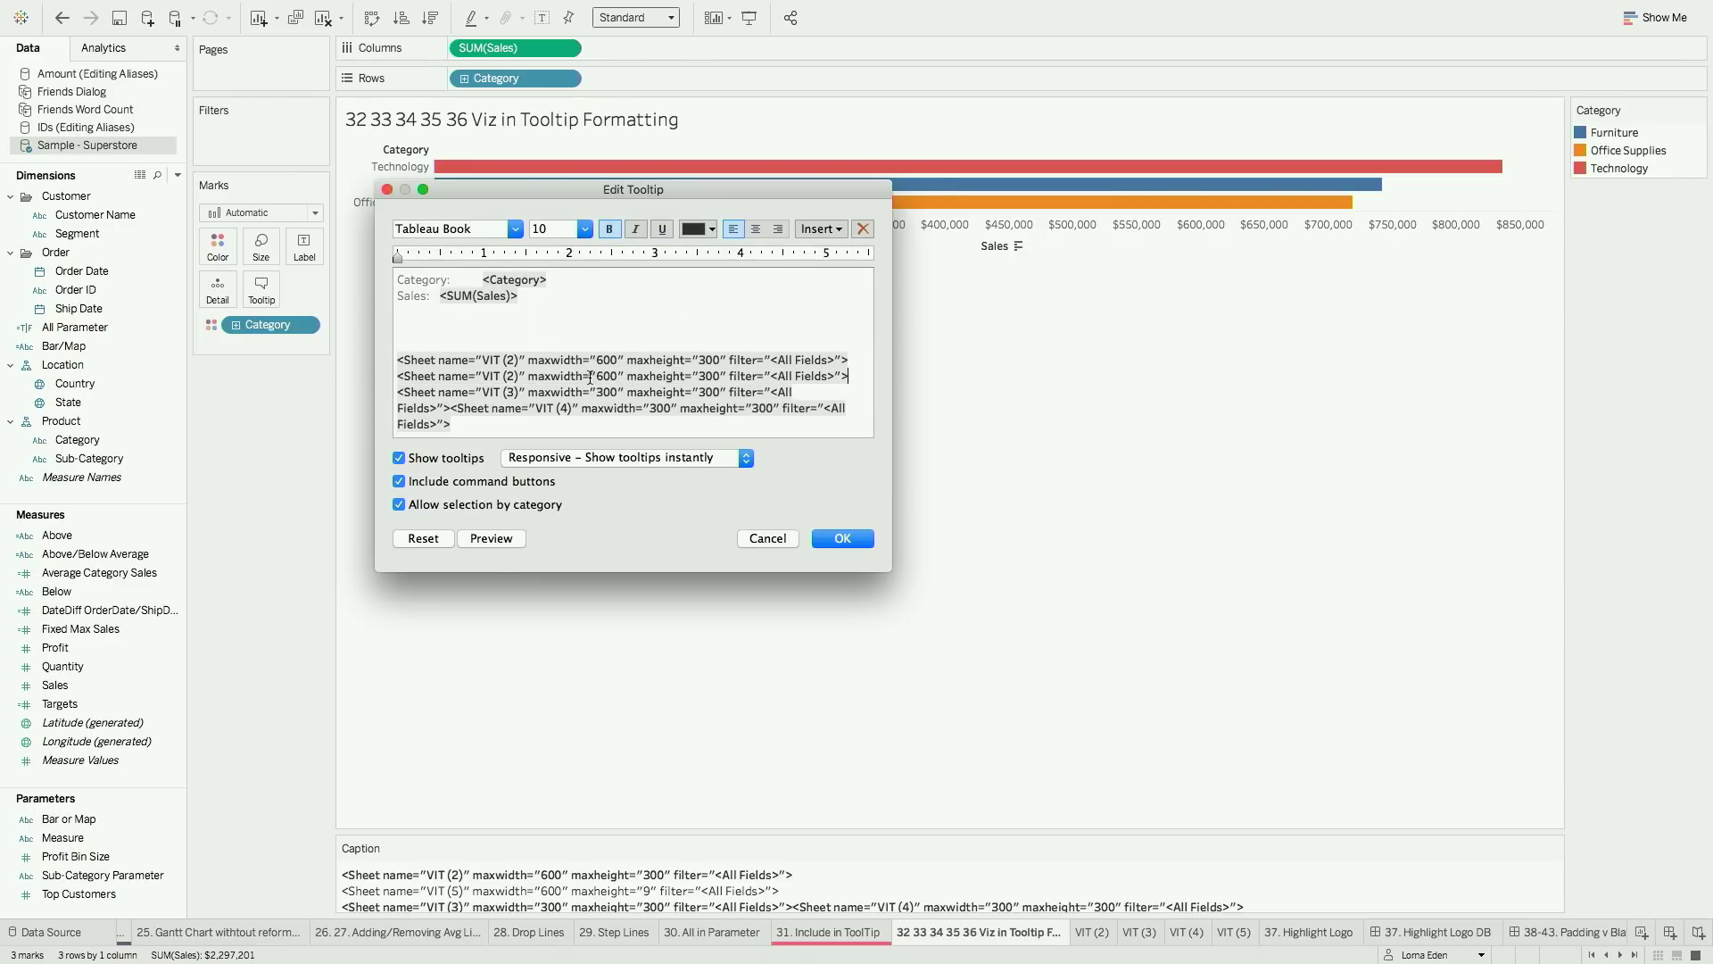
triple_click(717, 375)
text(<Sheet name="VIT (2)" maxwidth="600" maxheight="9" filter="<All Fields>">)
triple_click(716, 376)
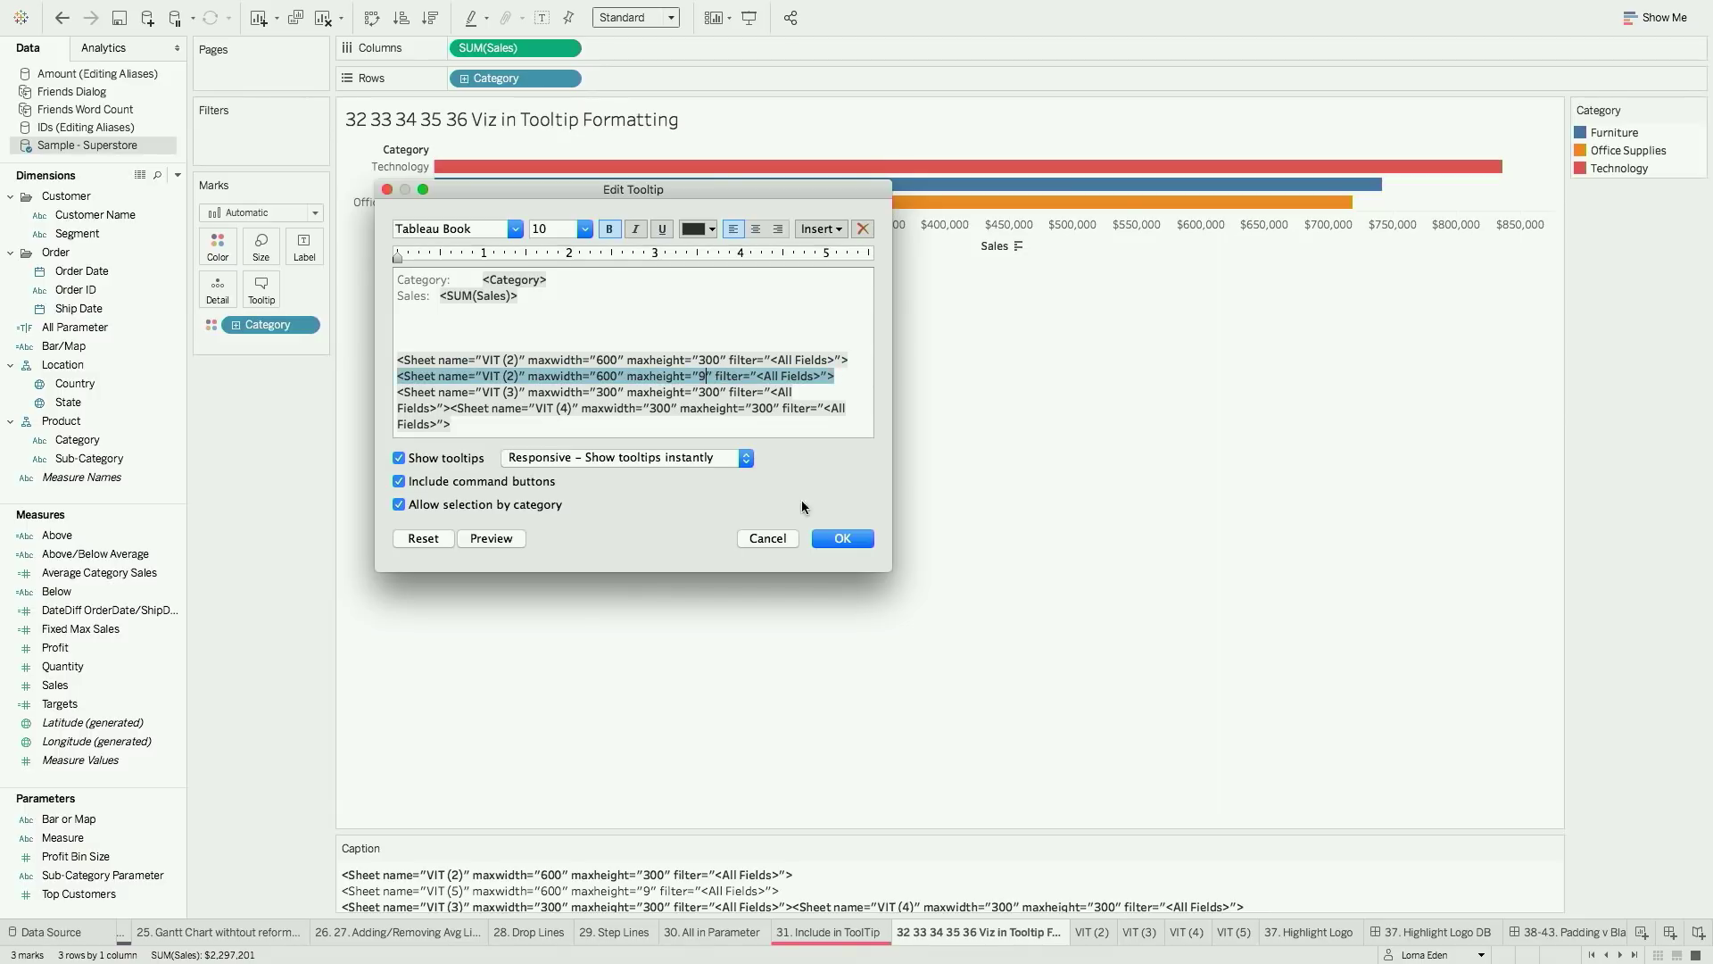
click(841, 538)
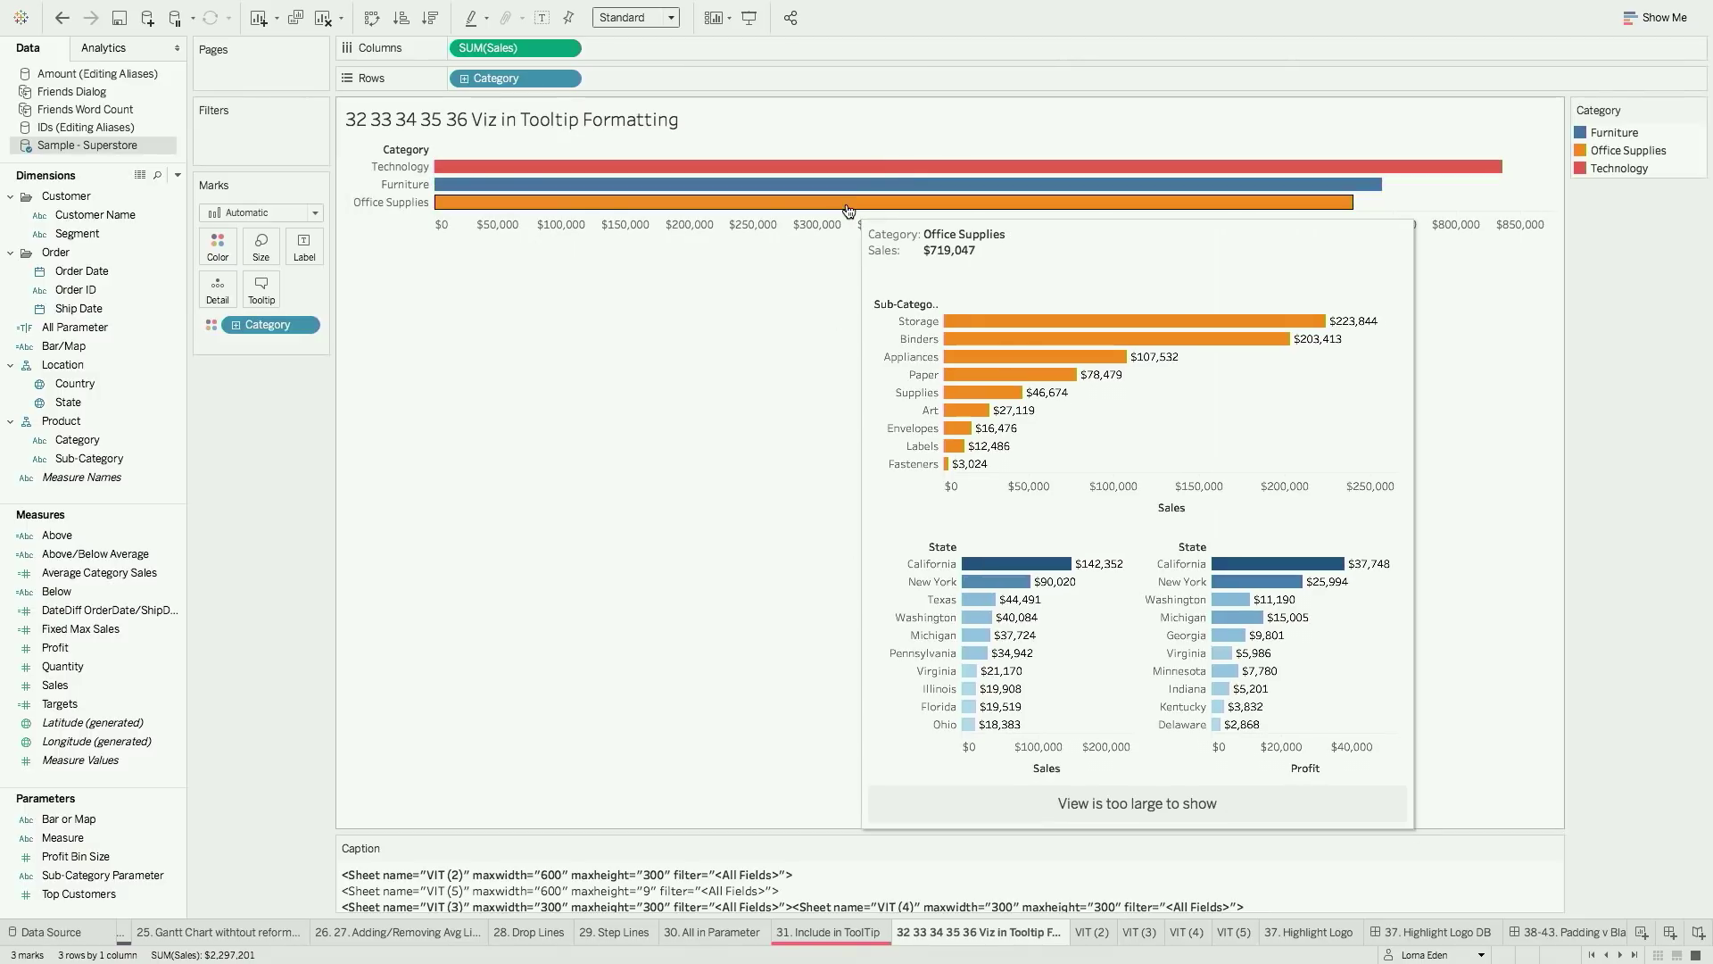
Change the maxheight 9 reference in the tooltip to sheet VIT (5) and check the tooltip on the Technology bar
click(278, 296)
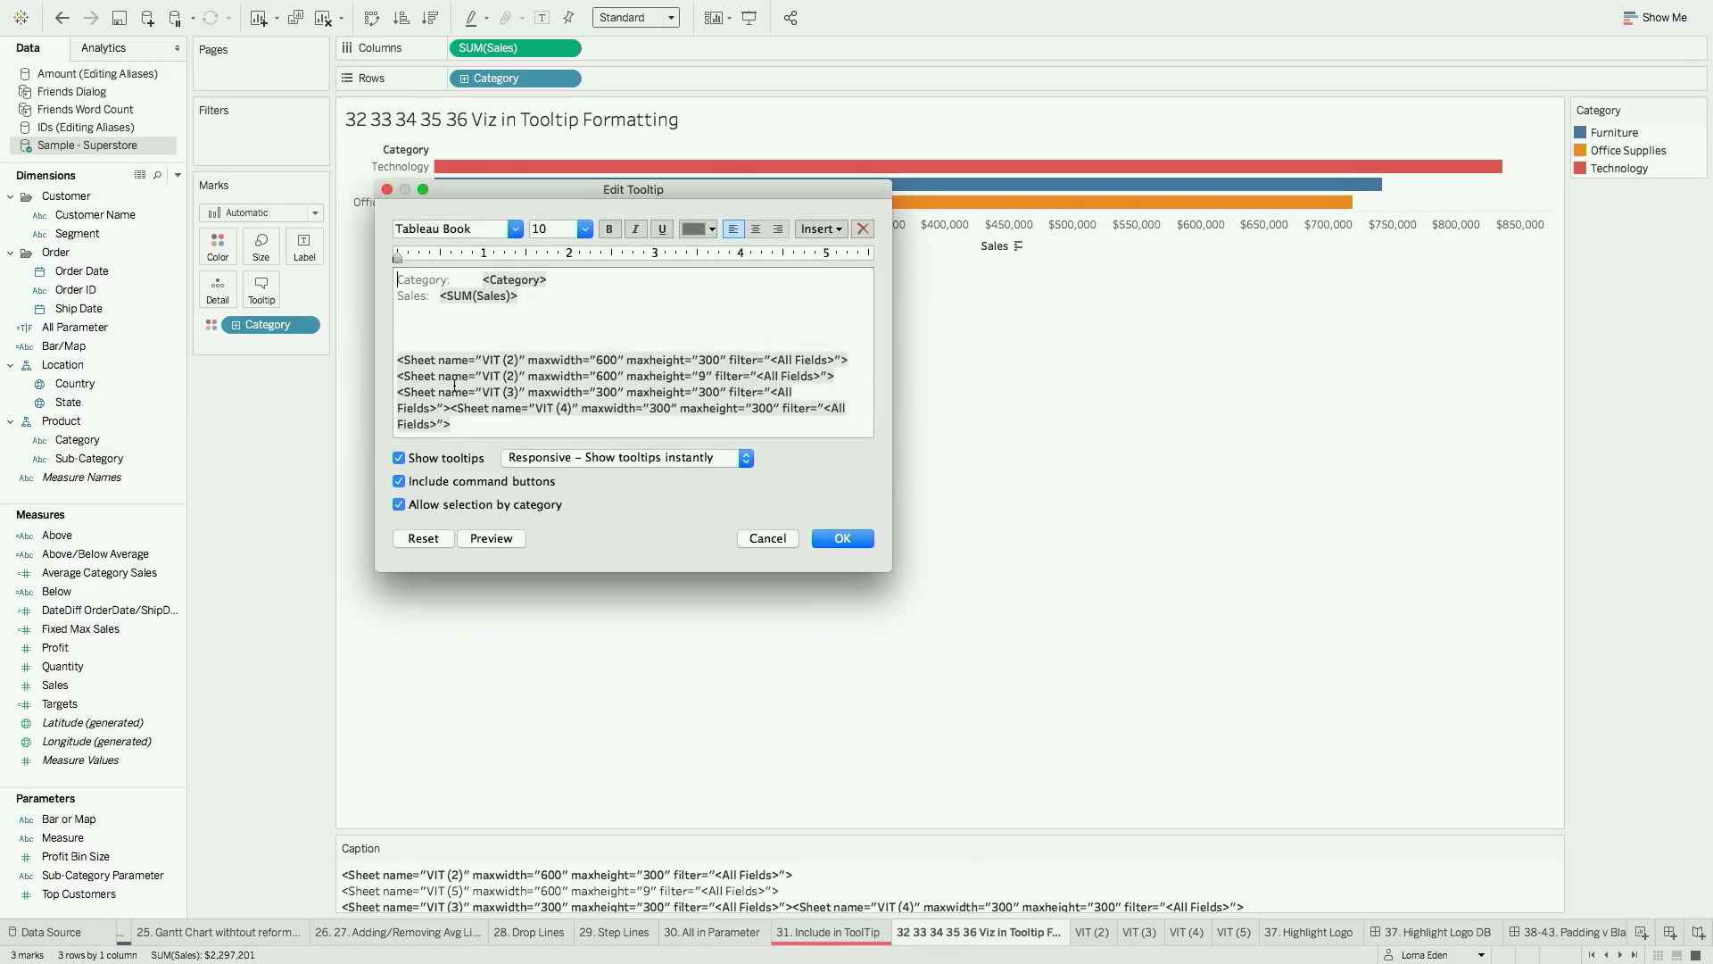
triple_click(519, 376)
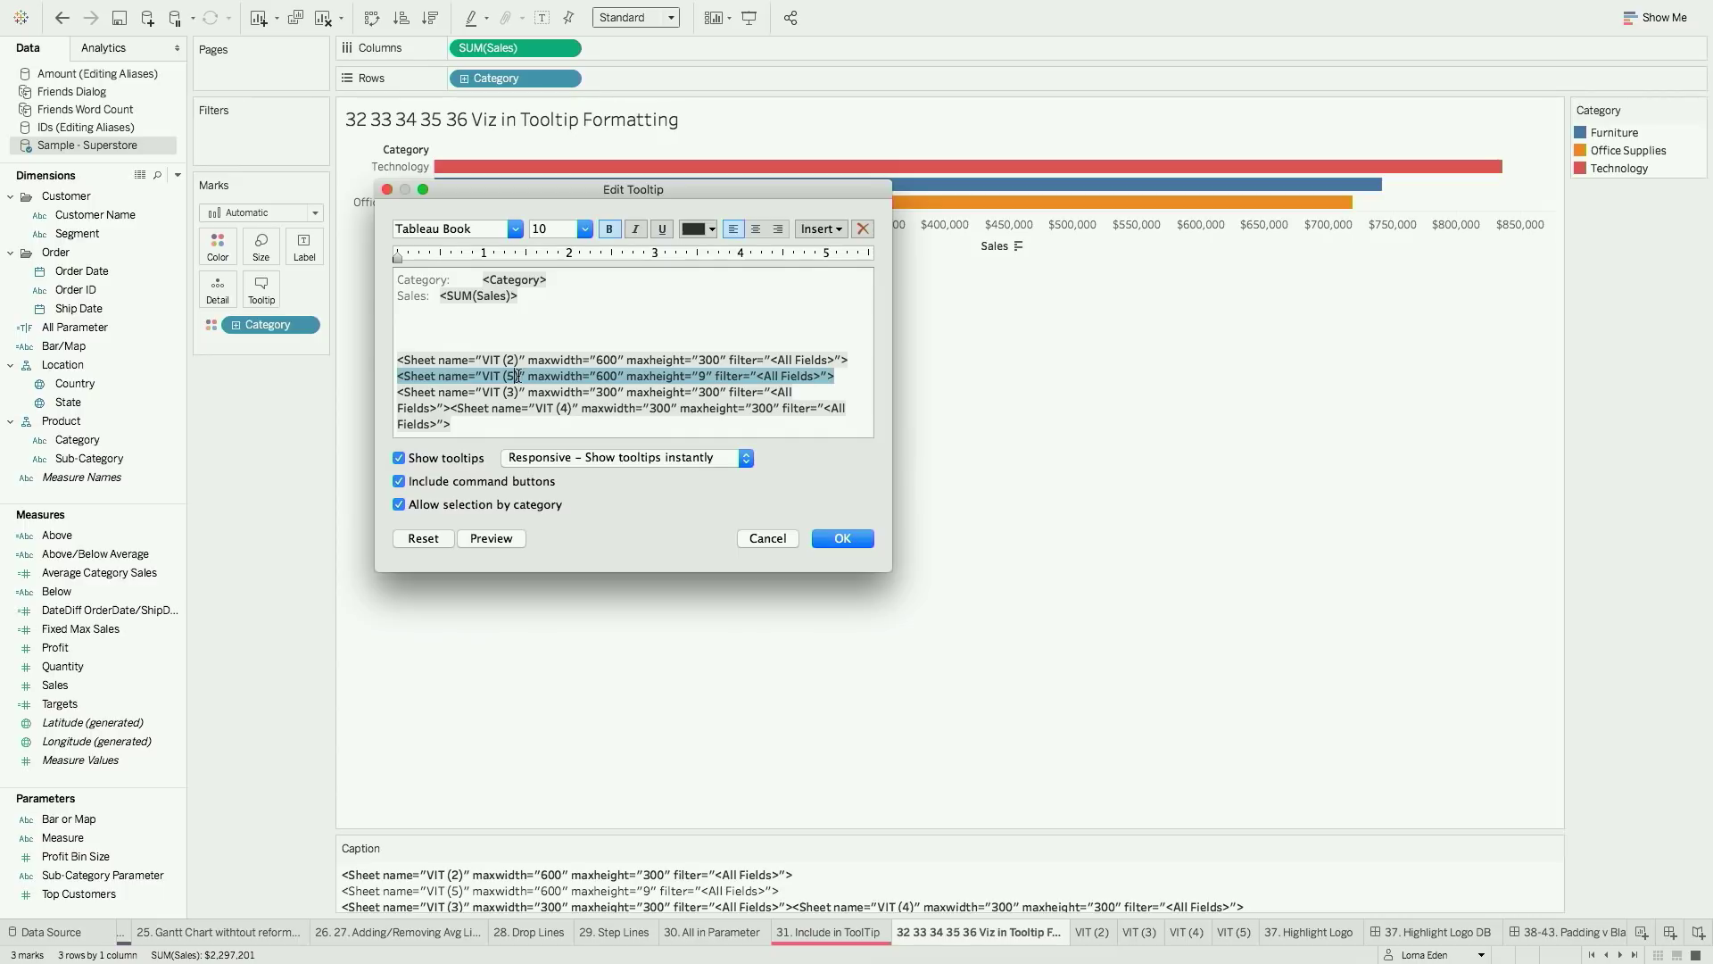
click(832, 537)
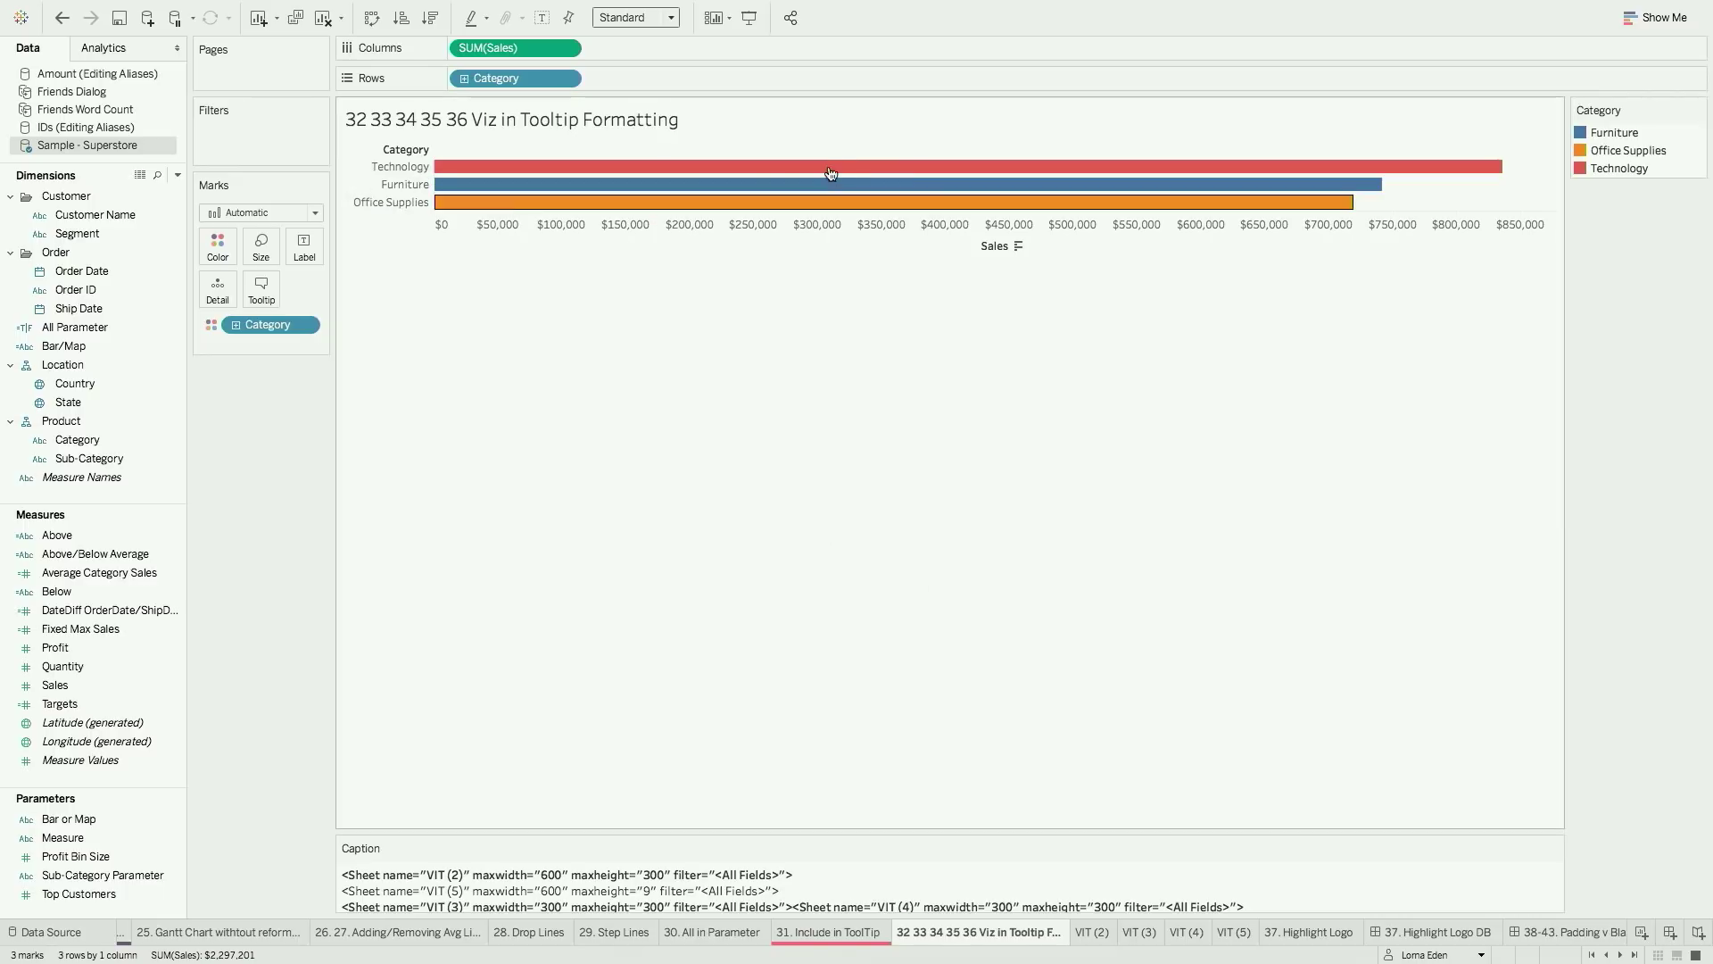
mouse_move(829, 175)
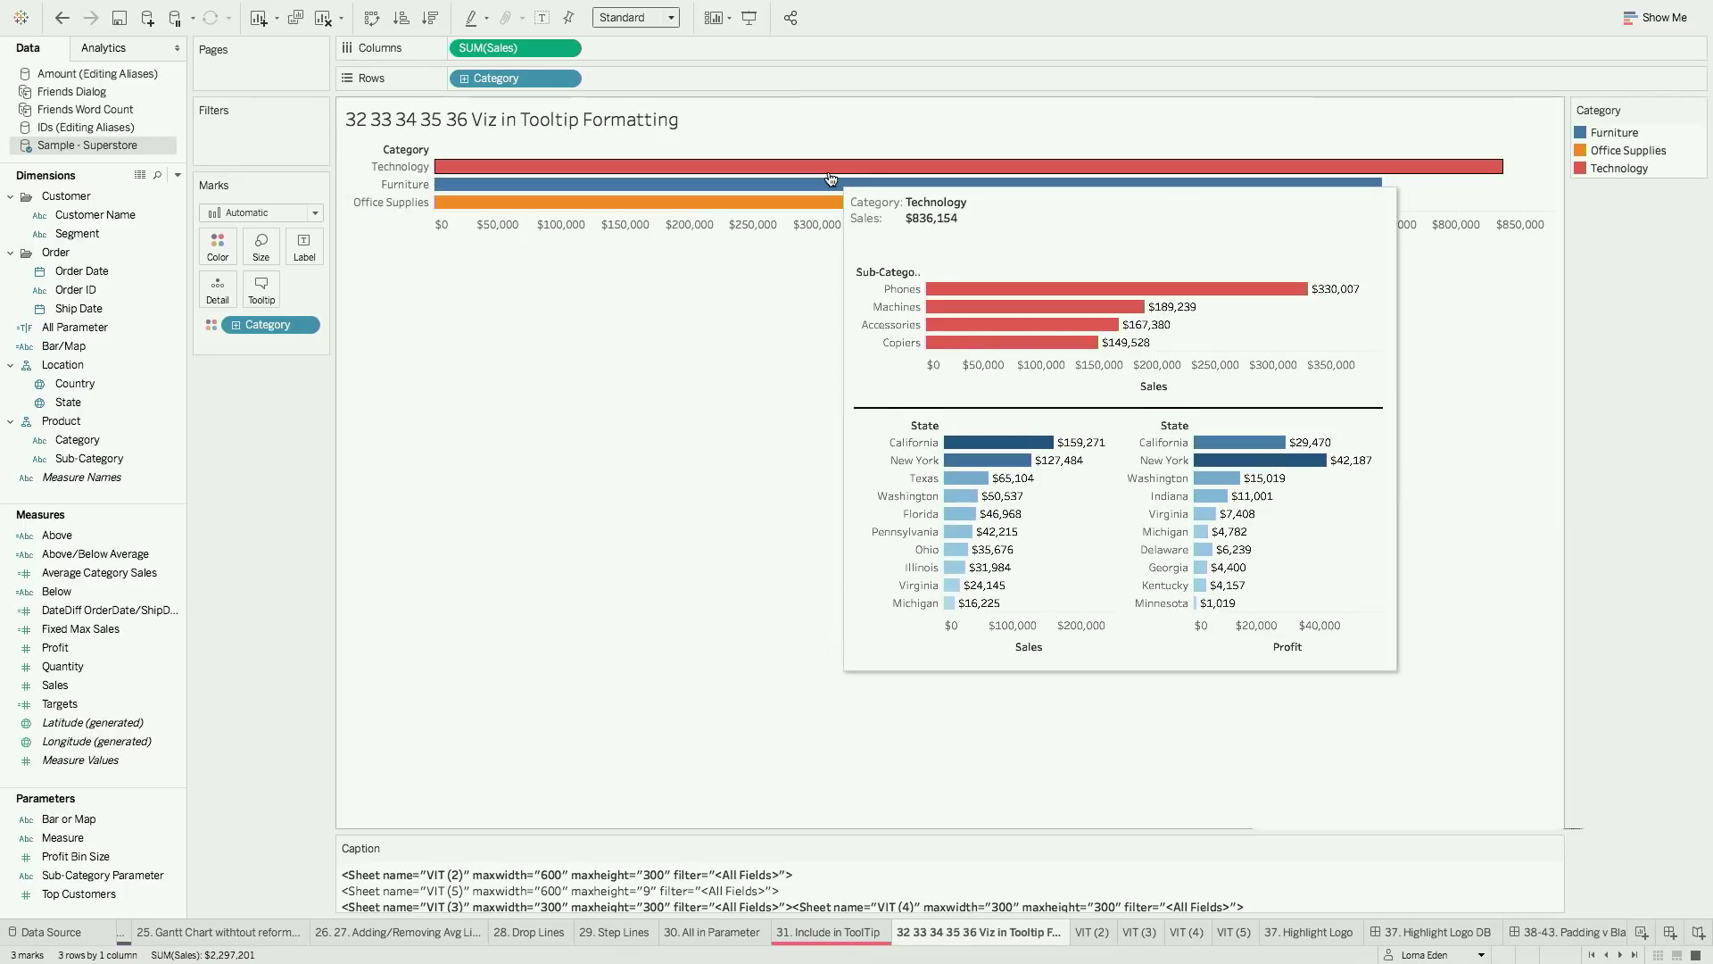
right_click(985, 941)
click(1049, 834)
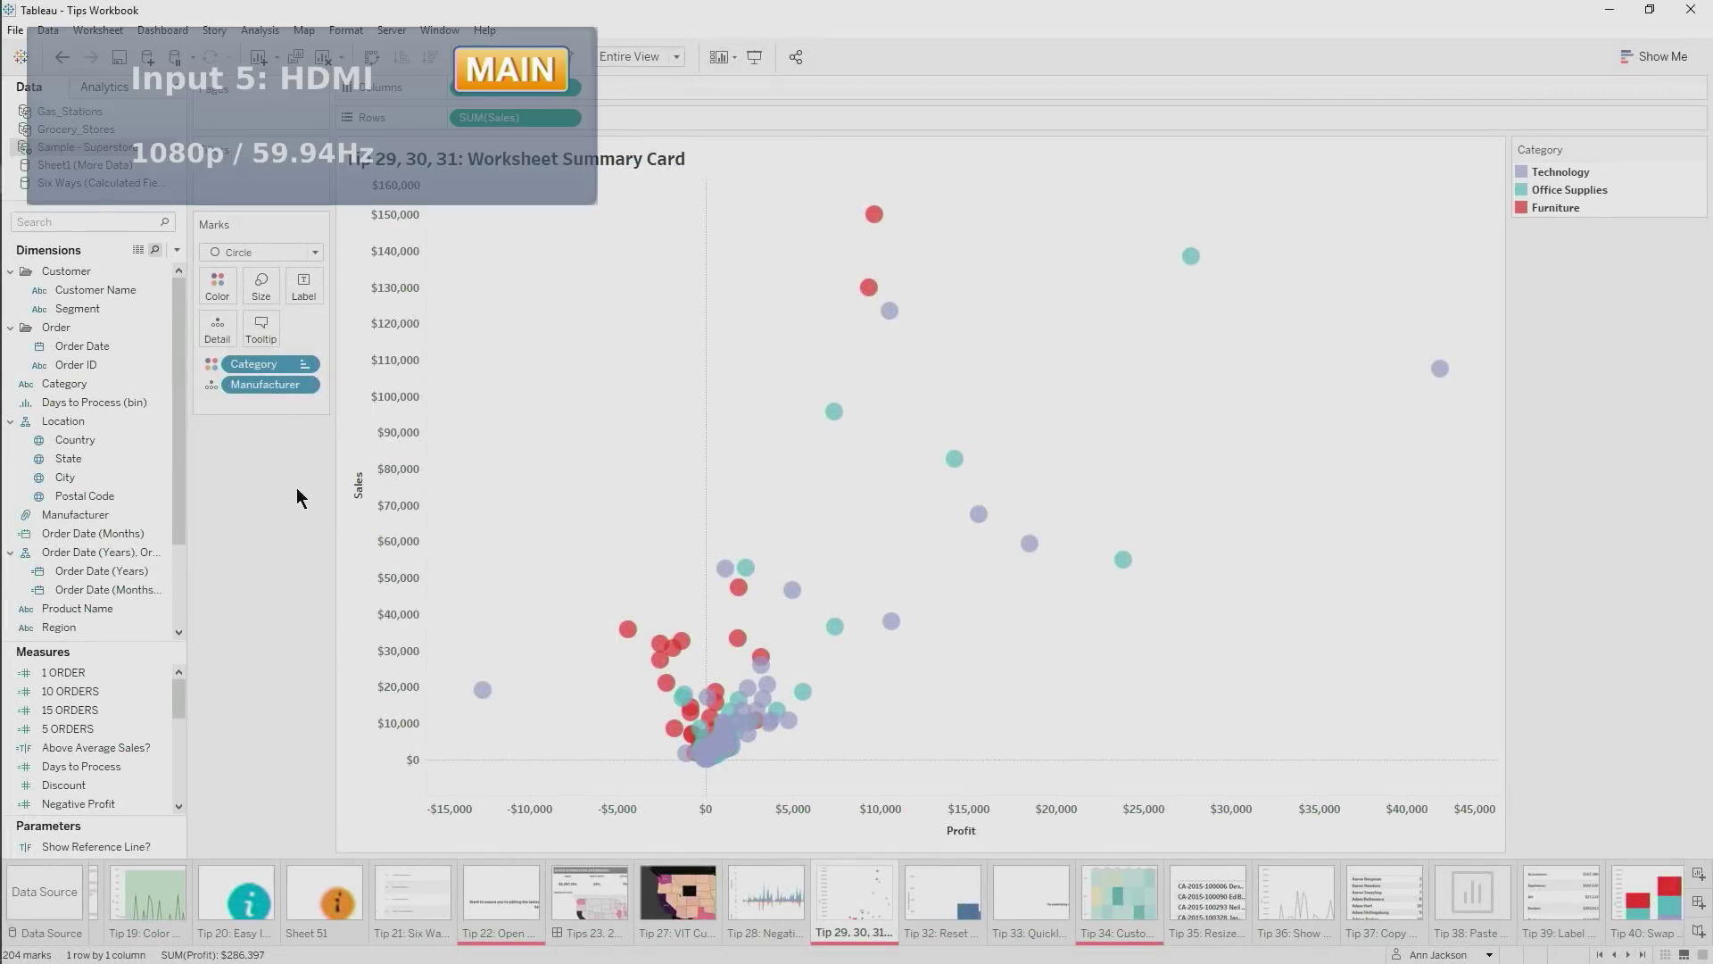
Show the Summary card for the scatter plot and check it against a selection of the three upper marks near $10,000 profit, then clear the selection
right_click(276, 468)
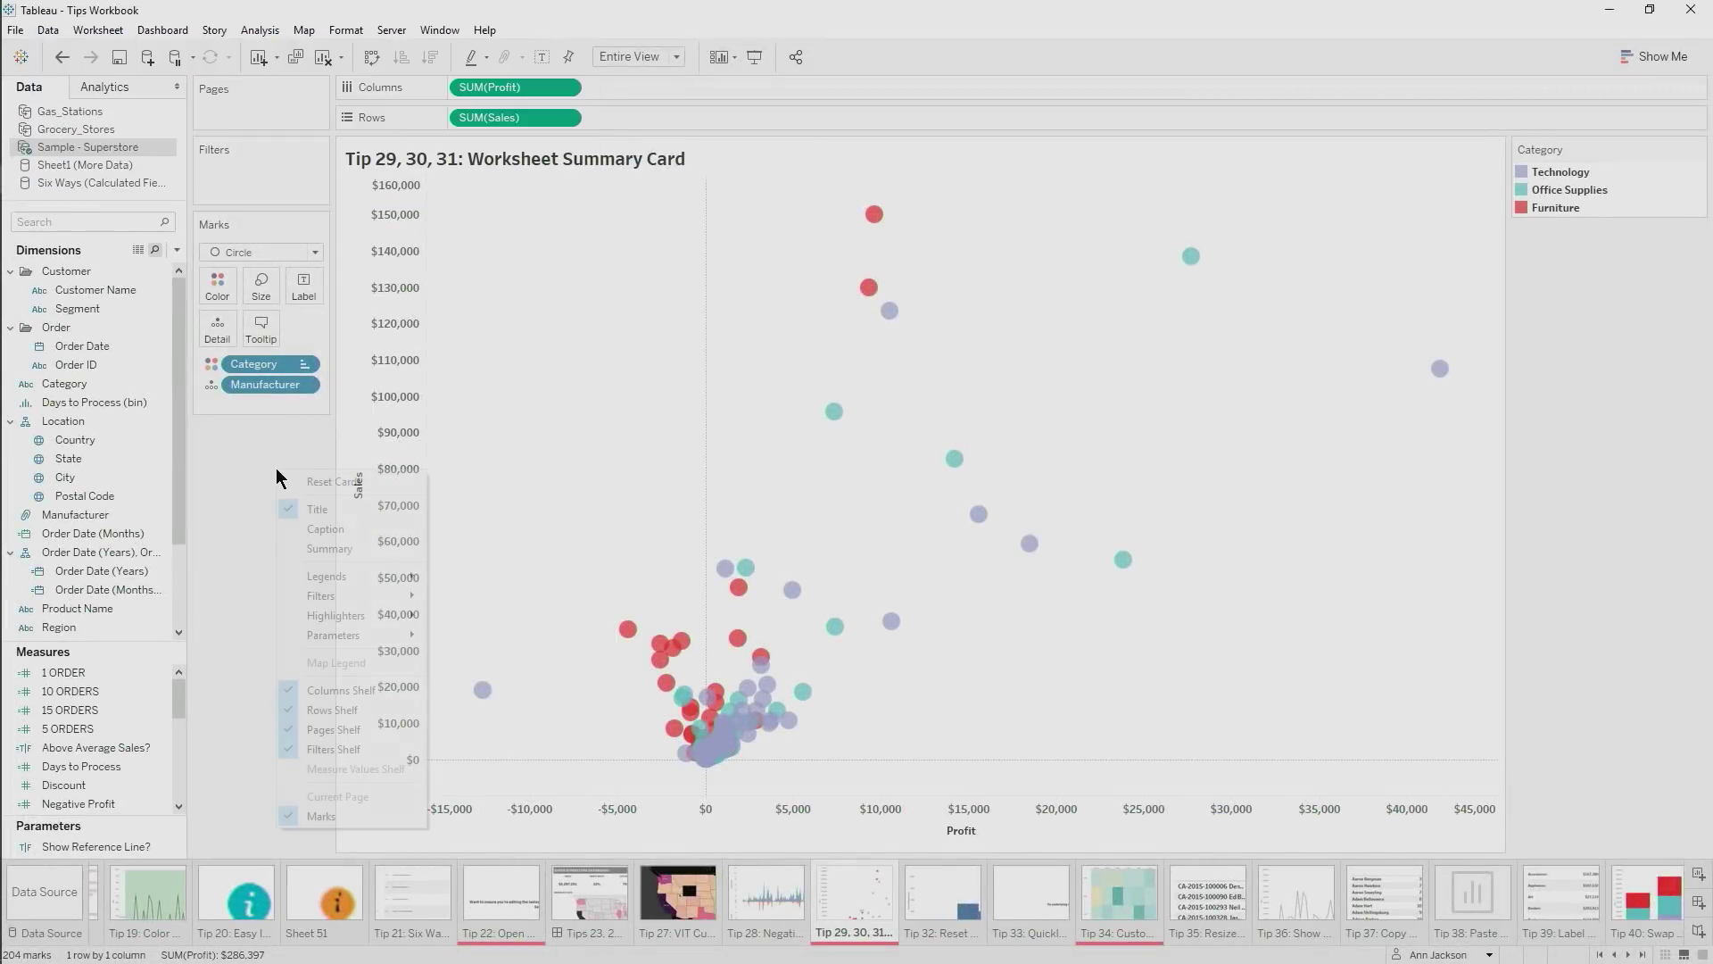
click(361, 548)
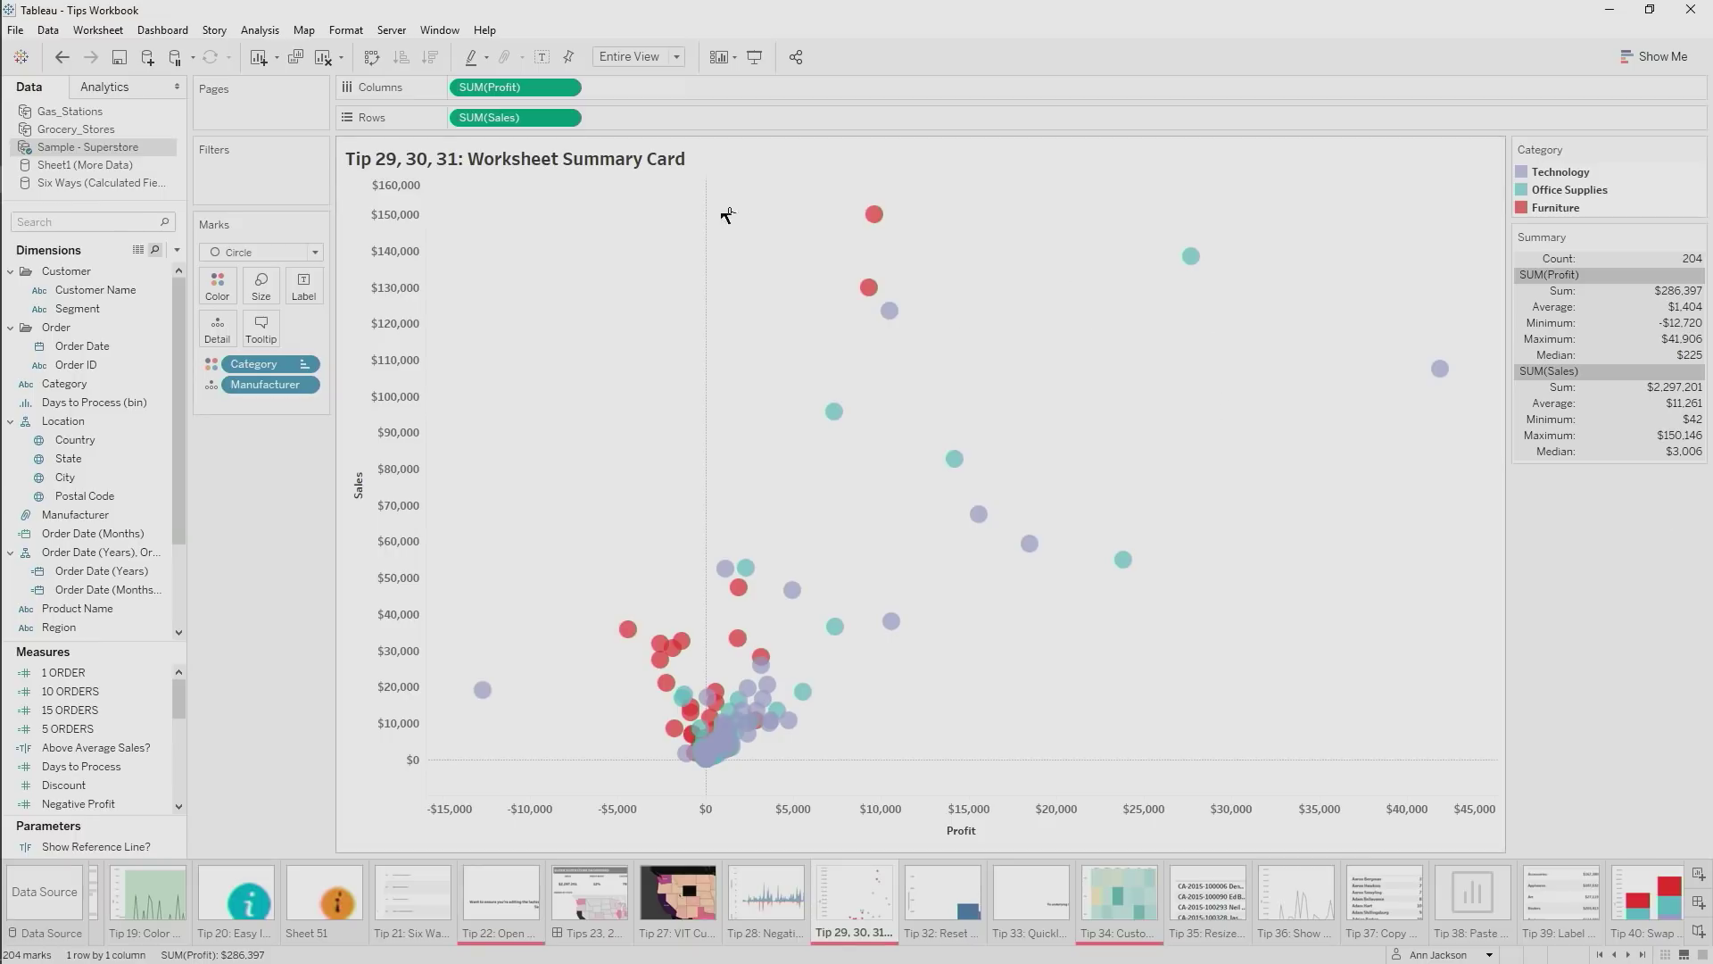
drag(792, 183, 1014, 360)
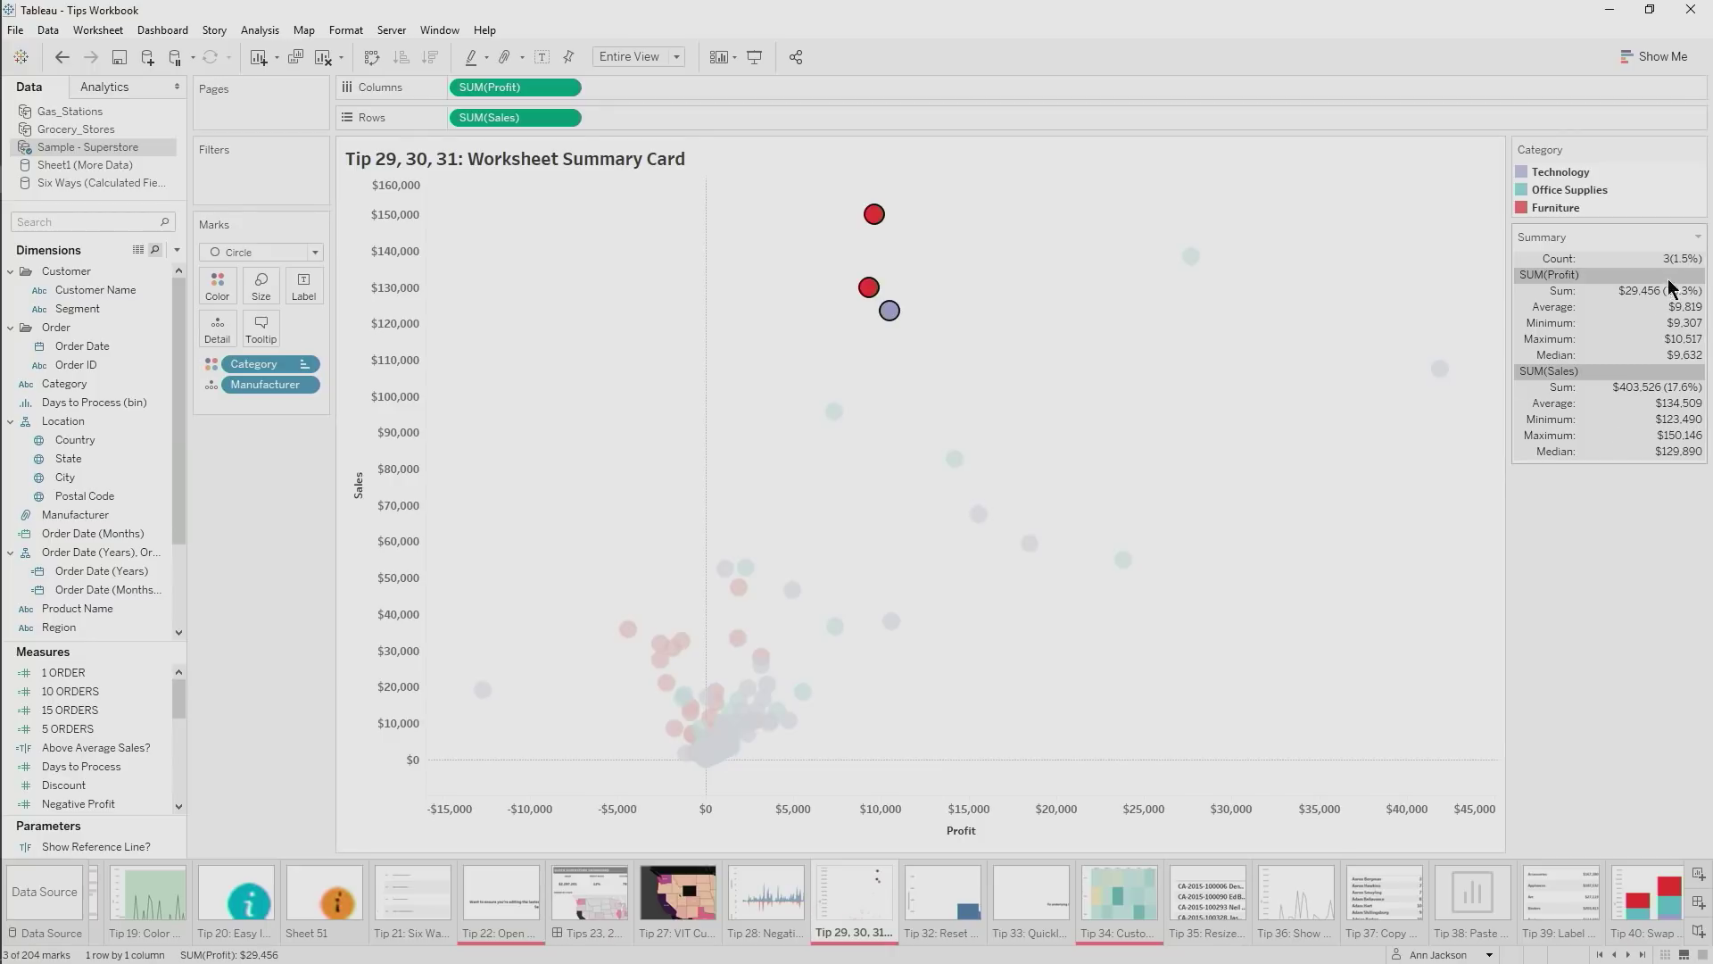
click(1071, 306)
Add First quartile to the statistics on the Summary card and look over the remaining statistic options
click(1698, 236)
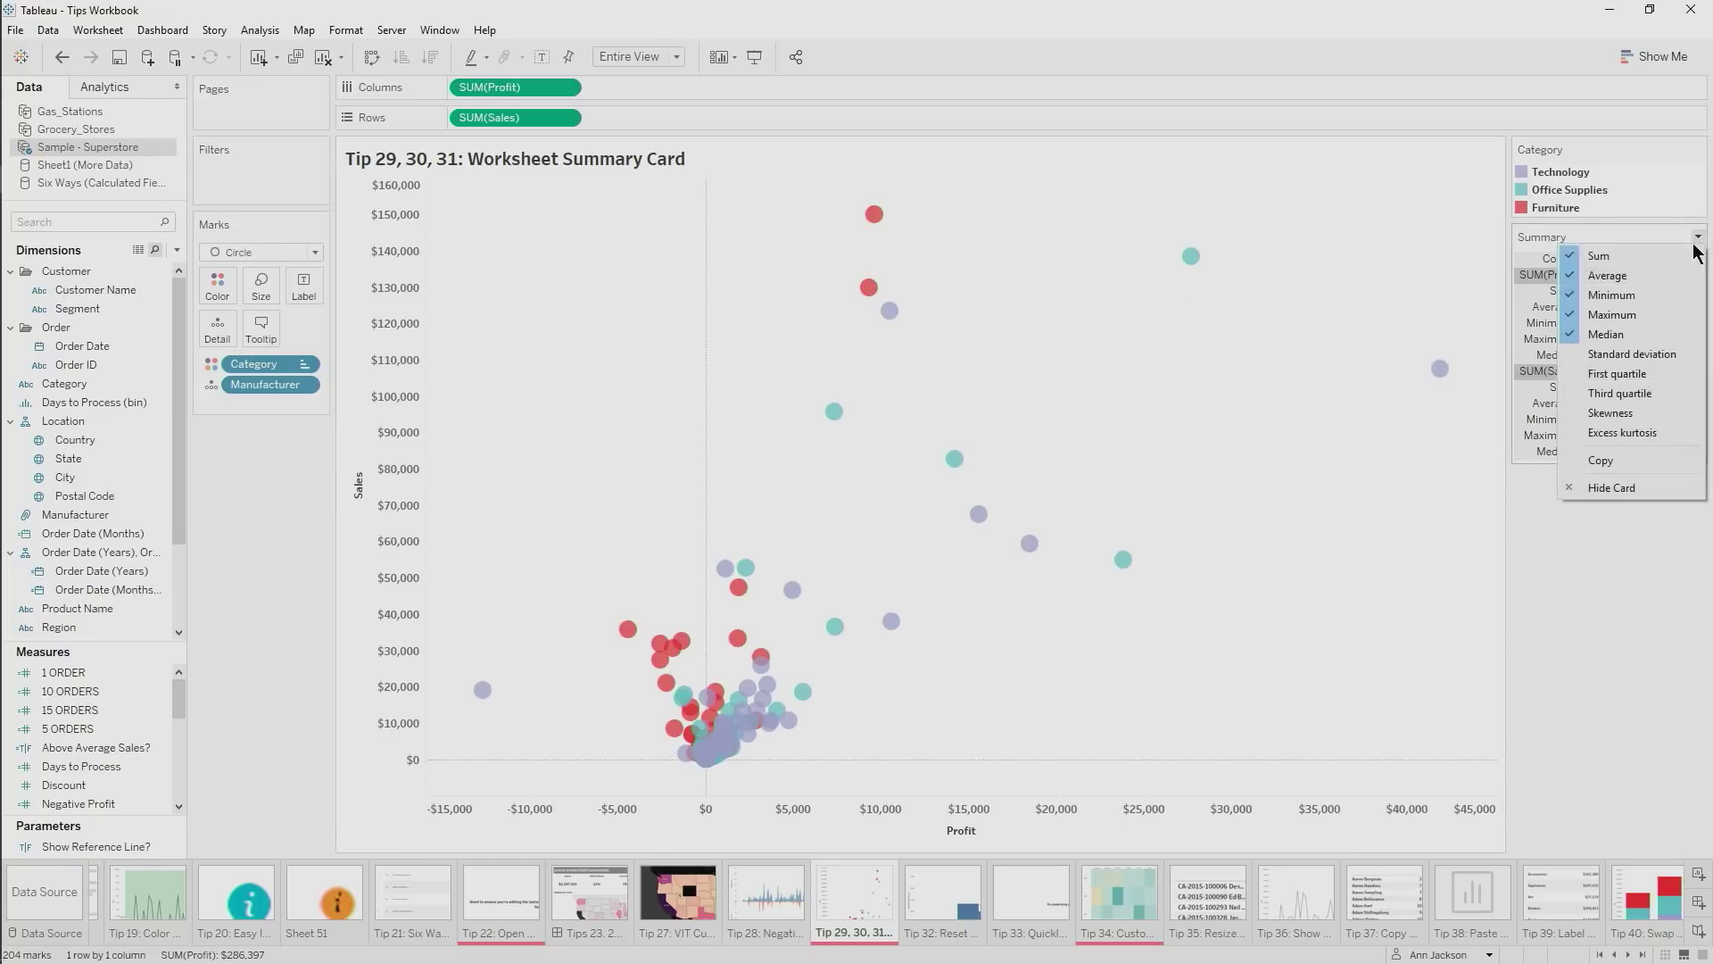
click(1643, 374)
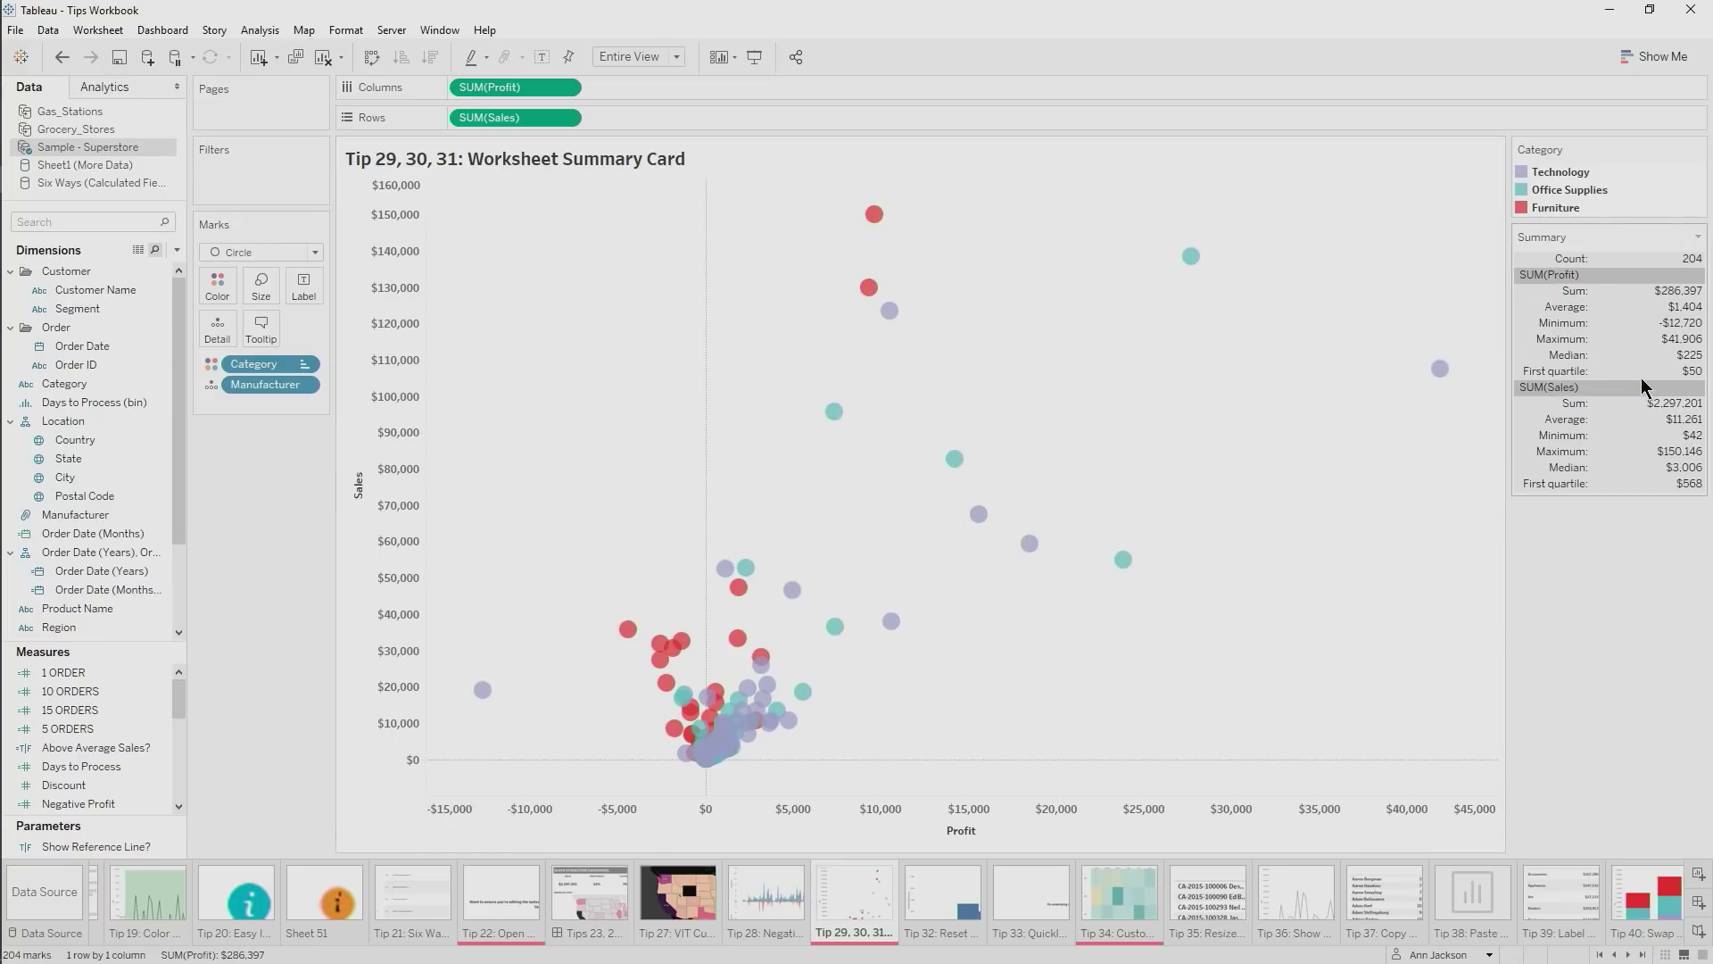
click(1698, 239)
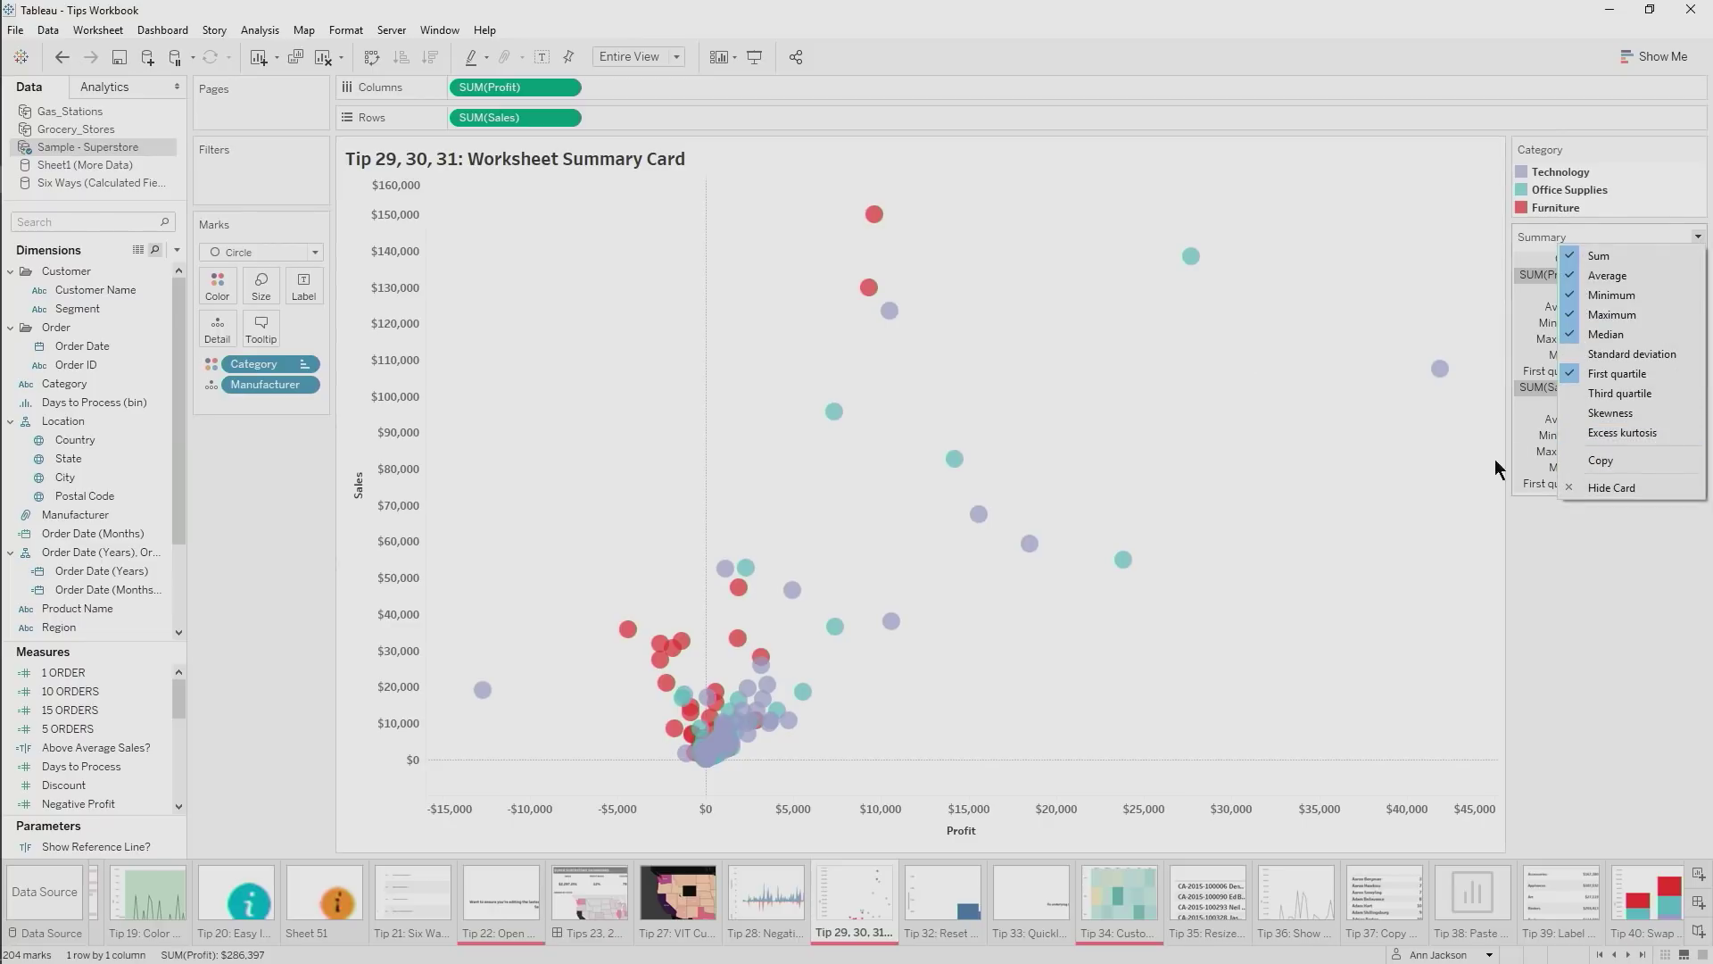
click(1435, 526)
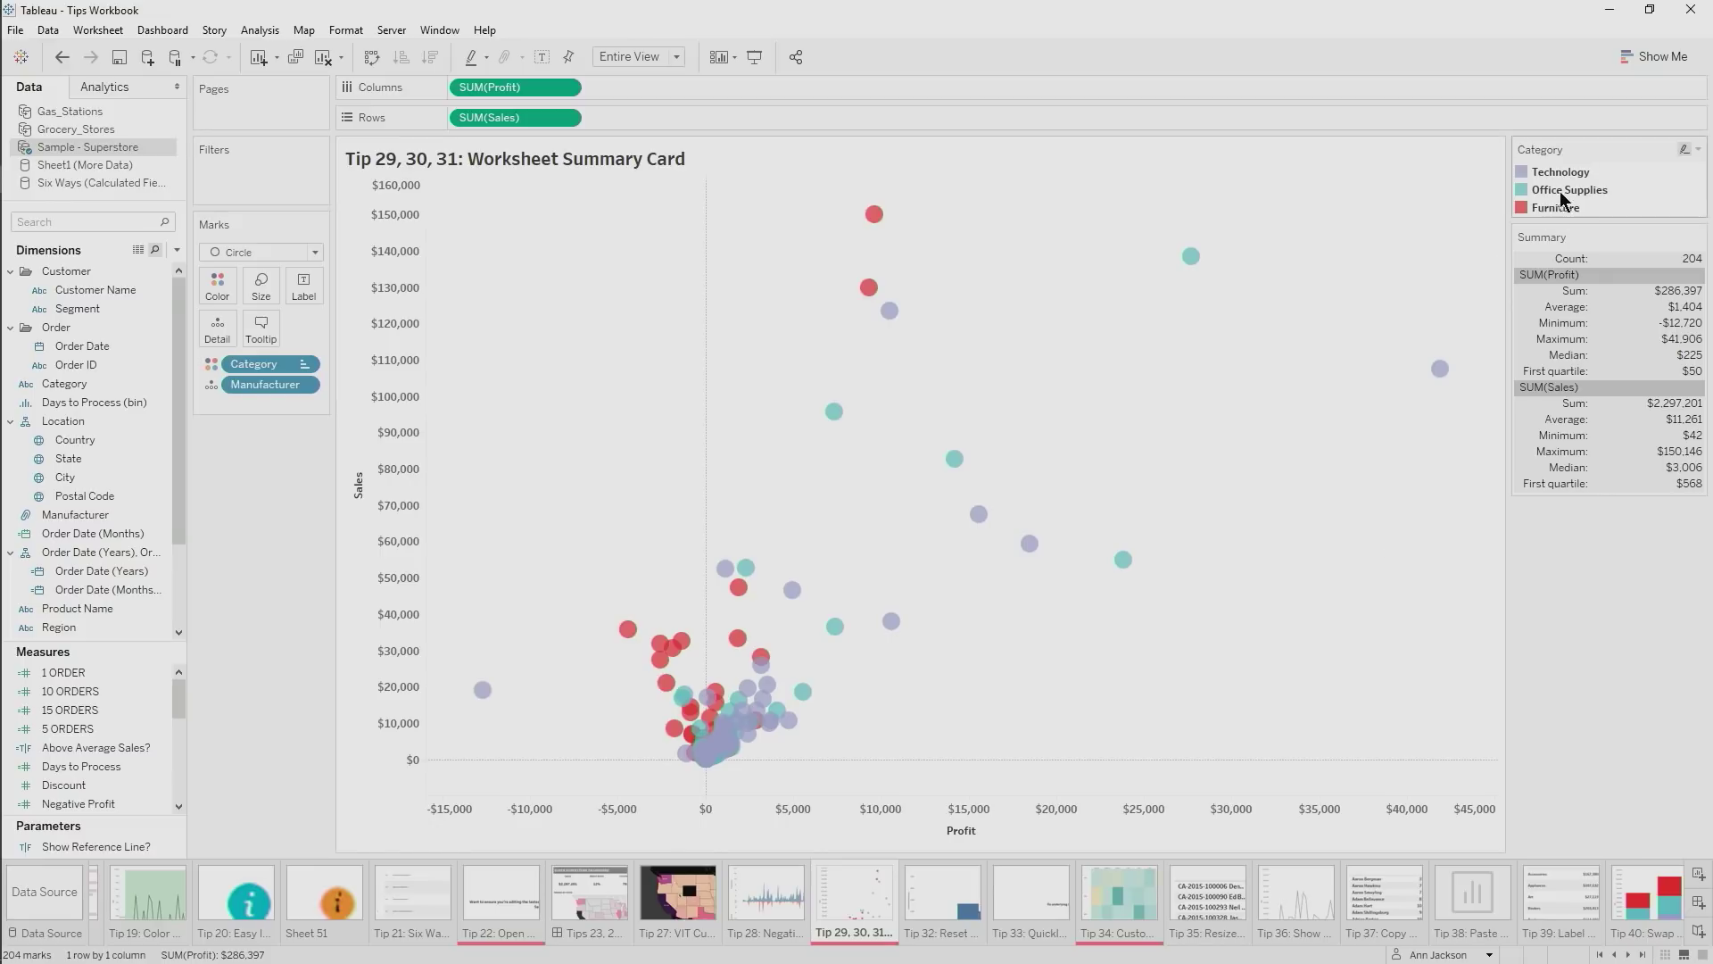
Reorder the Category color legend to Furniture, Technology, Office Supplies and clear the highlight
drag(1561, 194, 1428, 209)
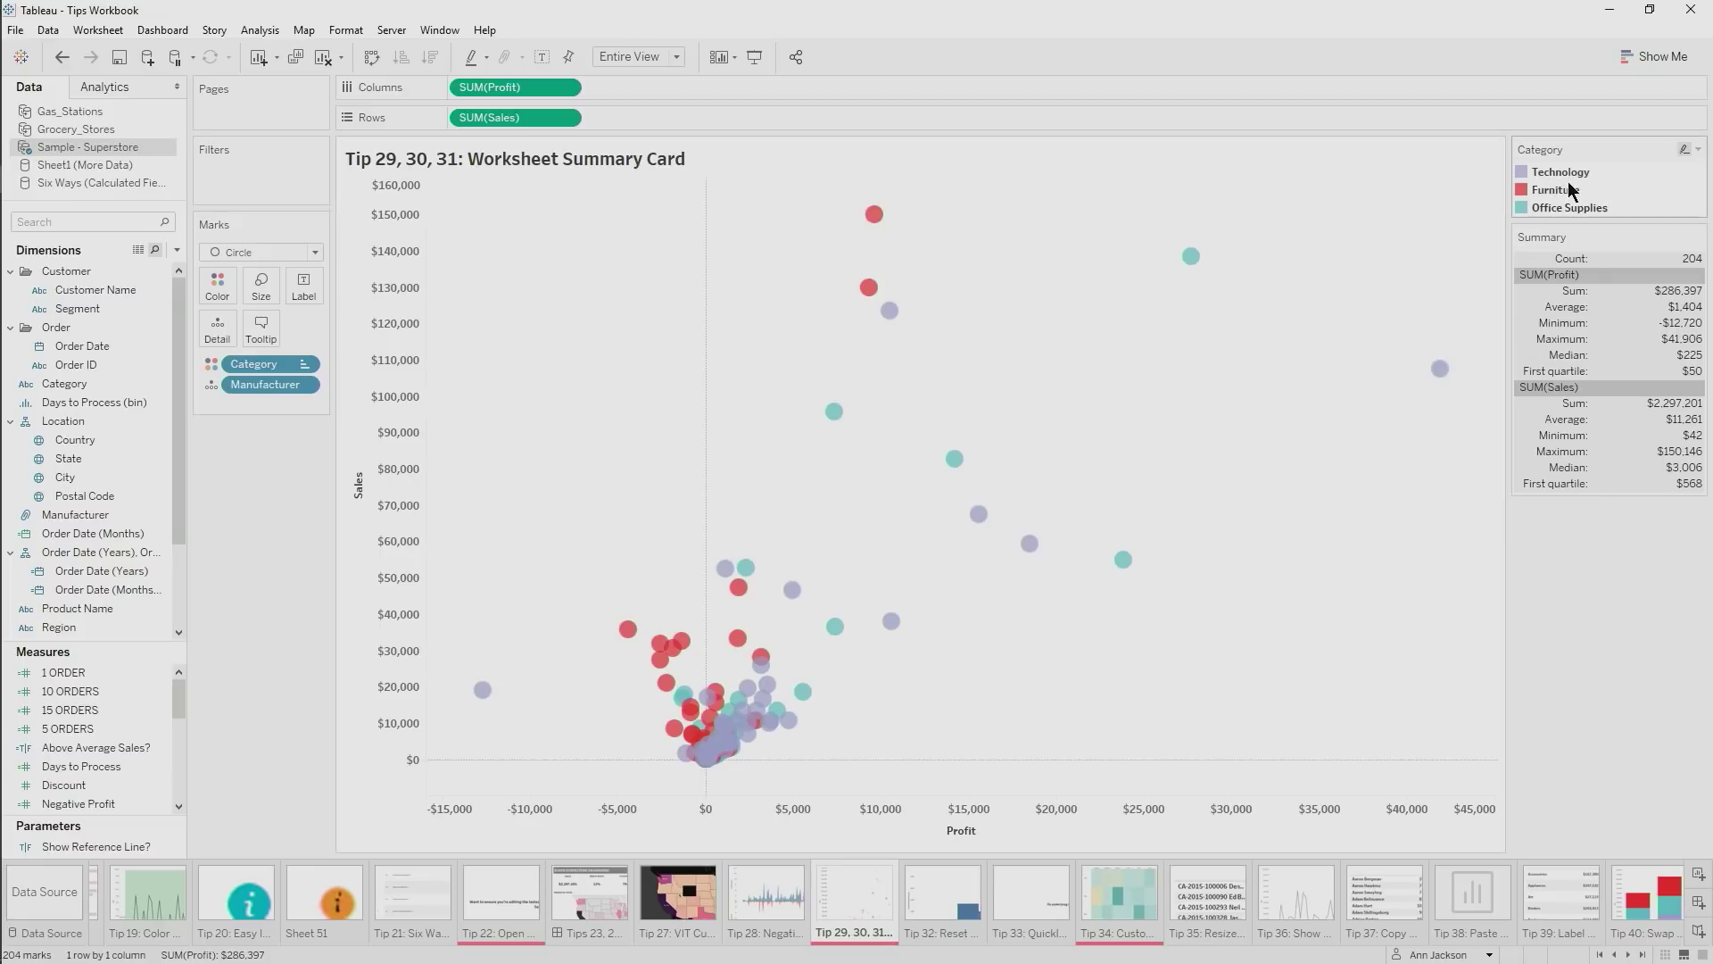
mouse_move(1572, 189)
mouse_down()
mouse_move(1535, 179)
mouse_move(1557, 168)
mouse_up()
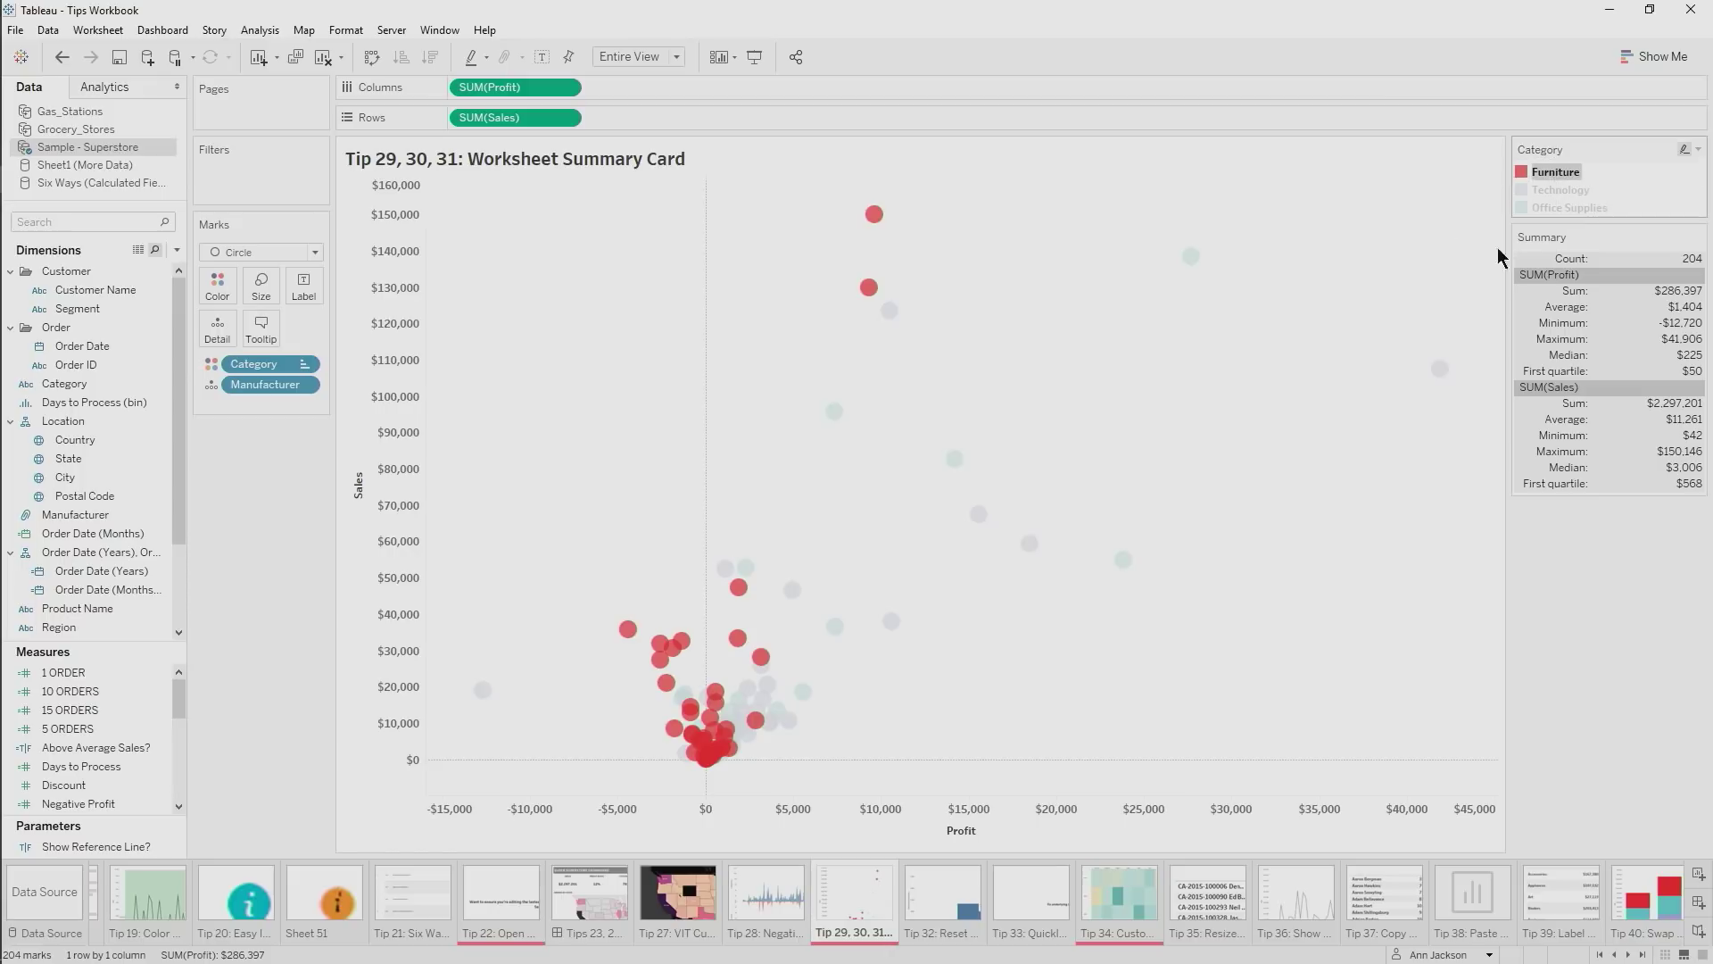
click(1443, 311)
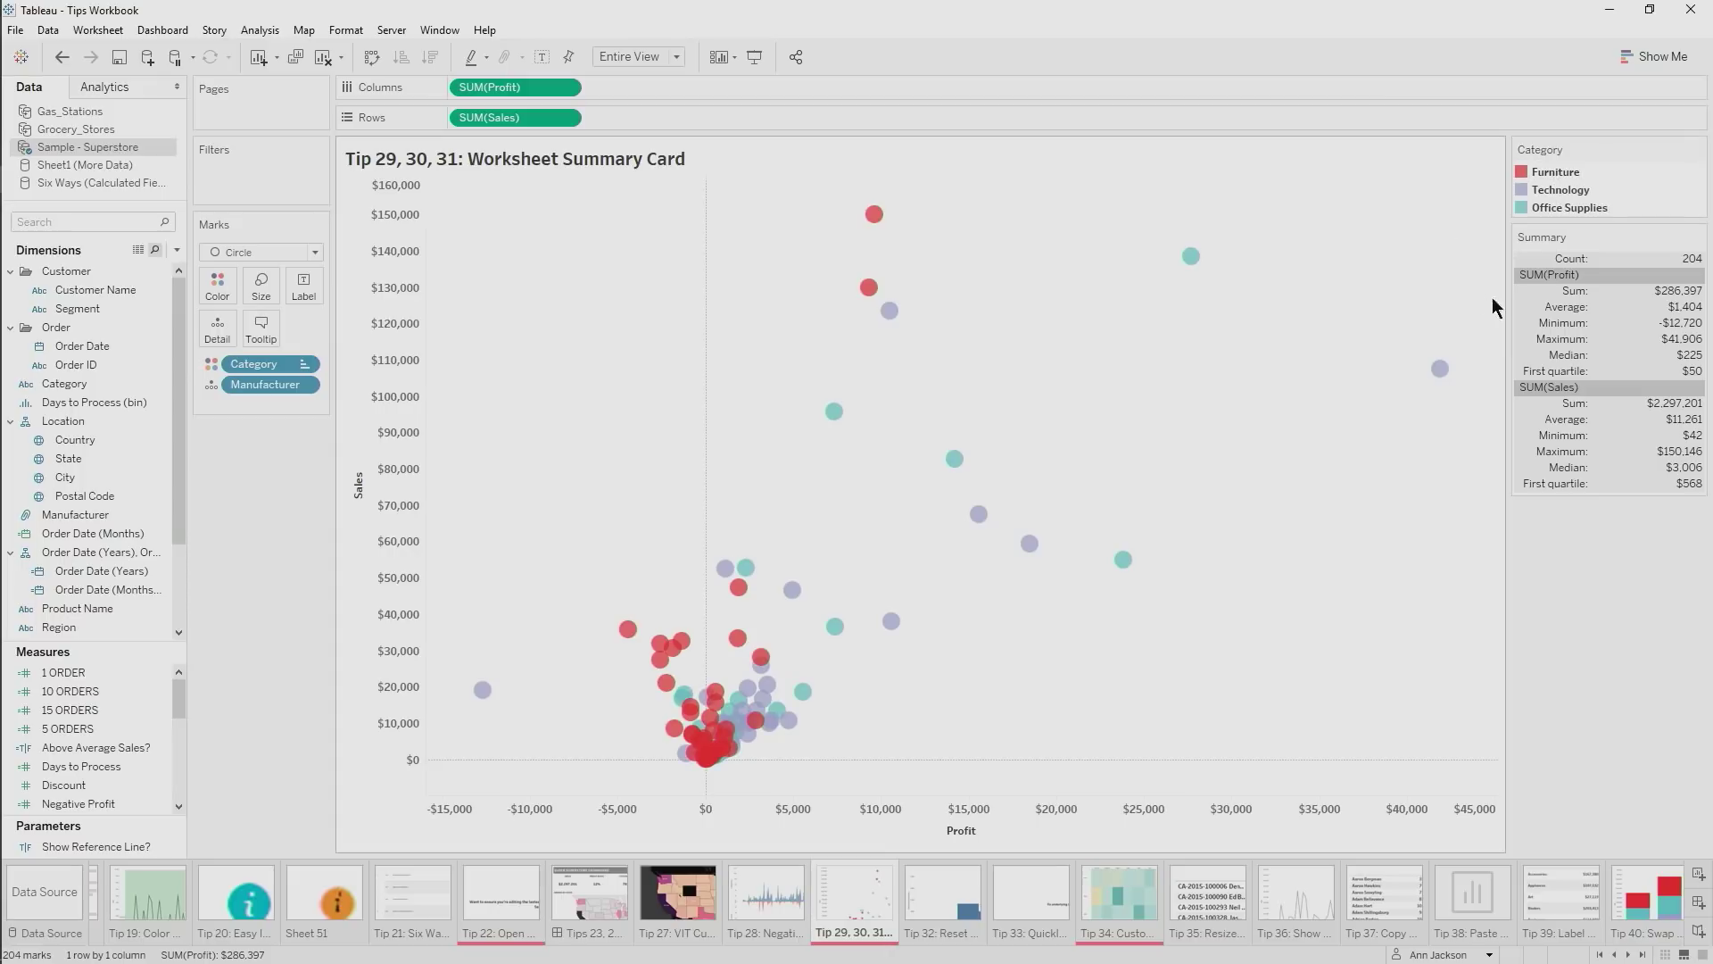
Set the alias of the Furniture item in the Category legend to "fur"
right_click(1559, 175)
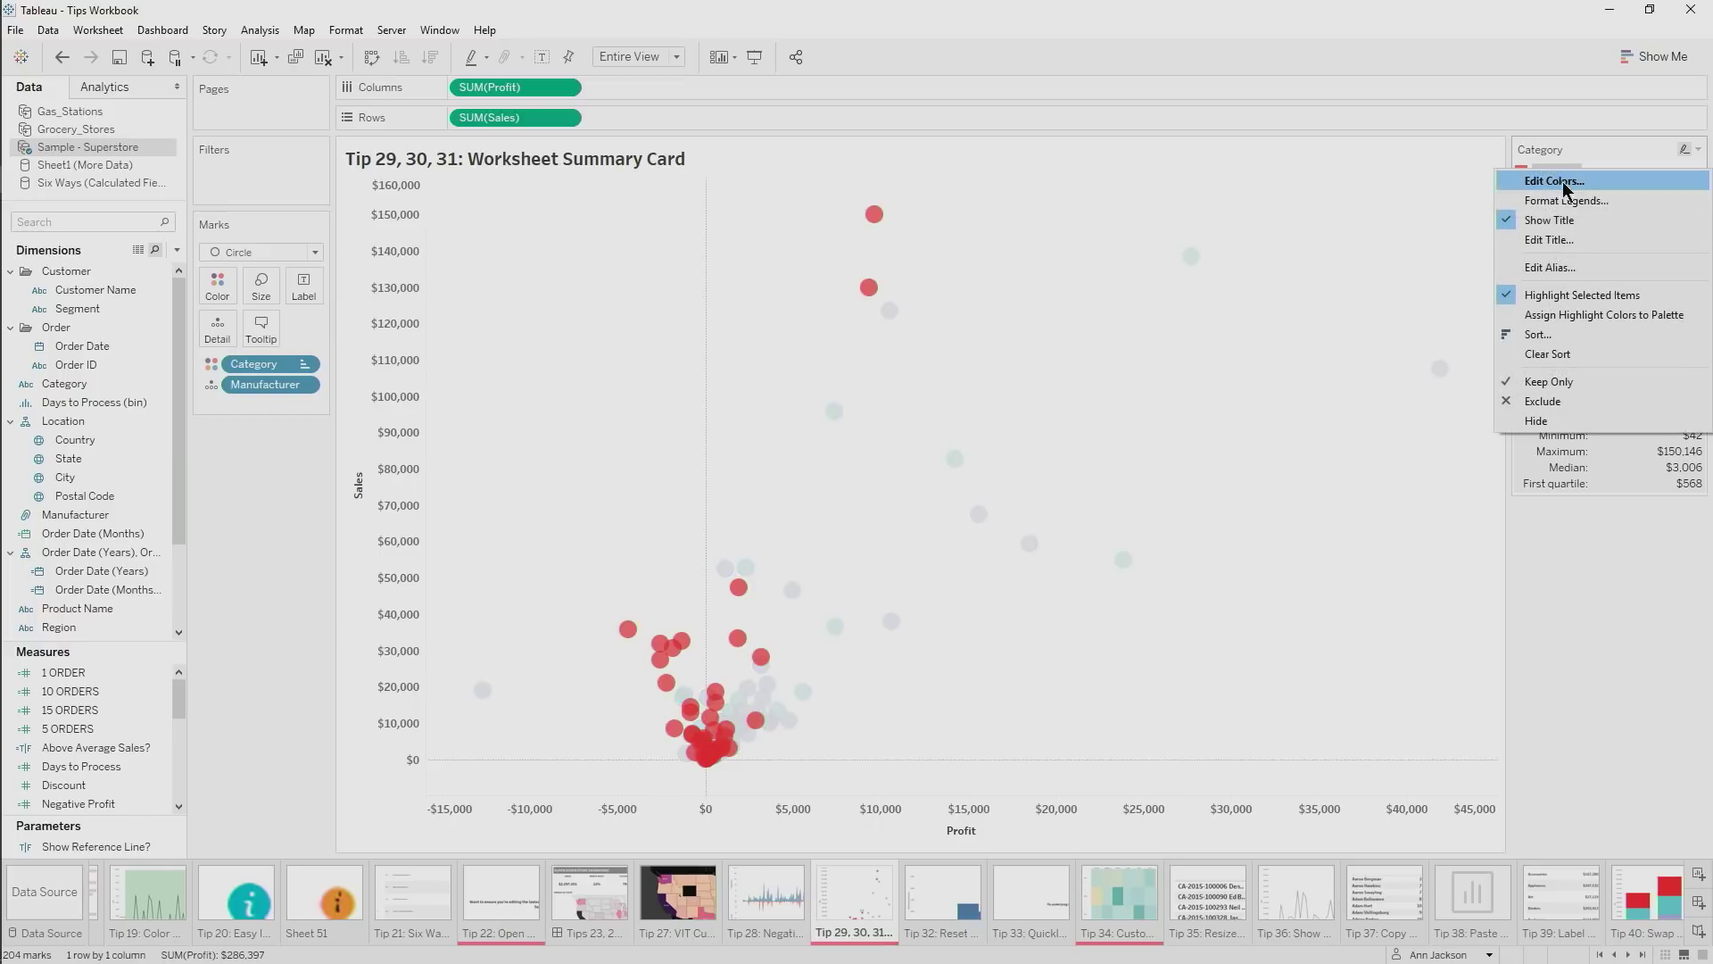
click(1561, 267)
text(fur)
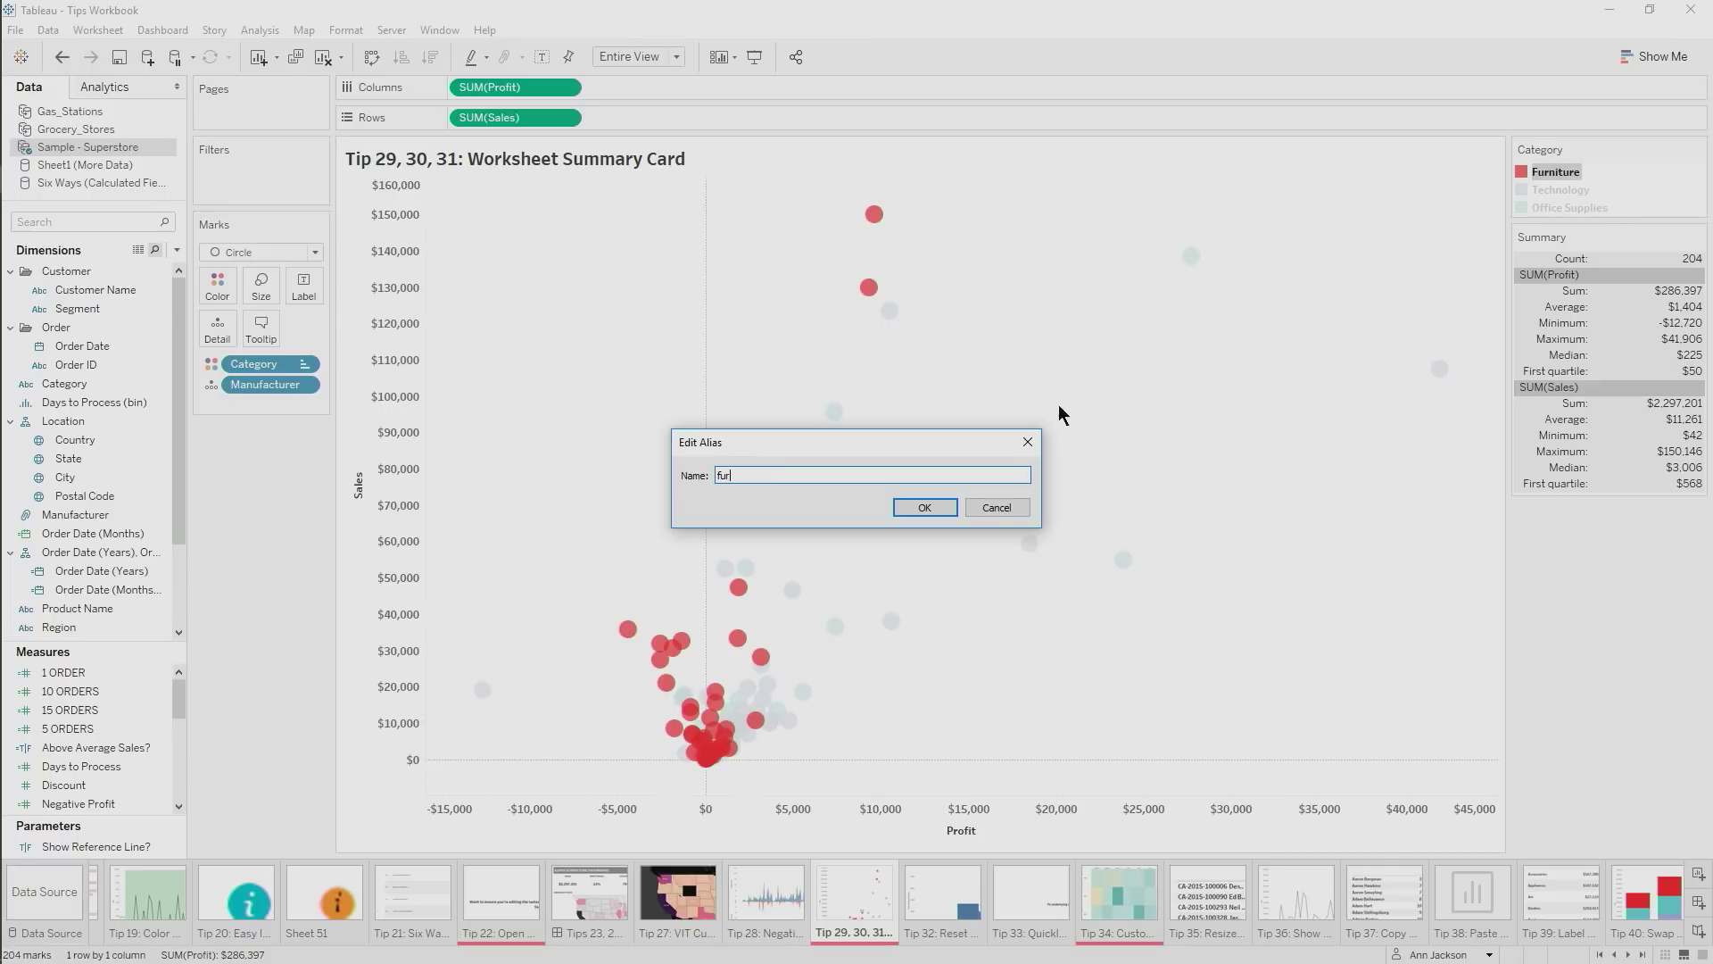
click(927, 508)
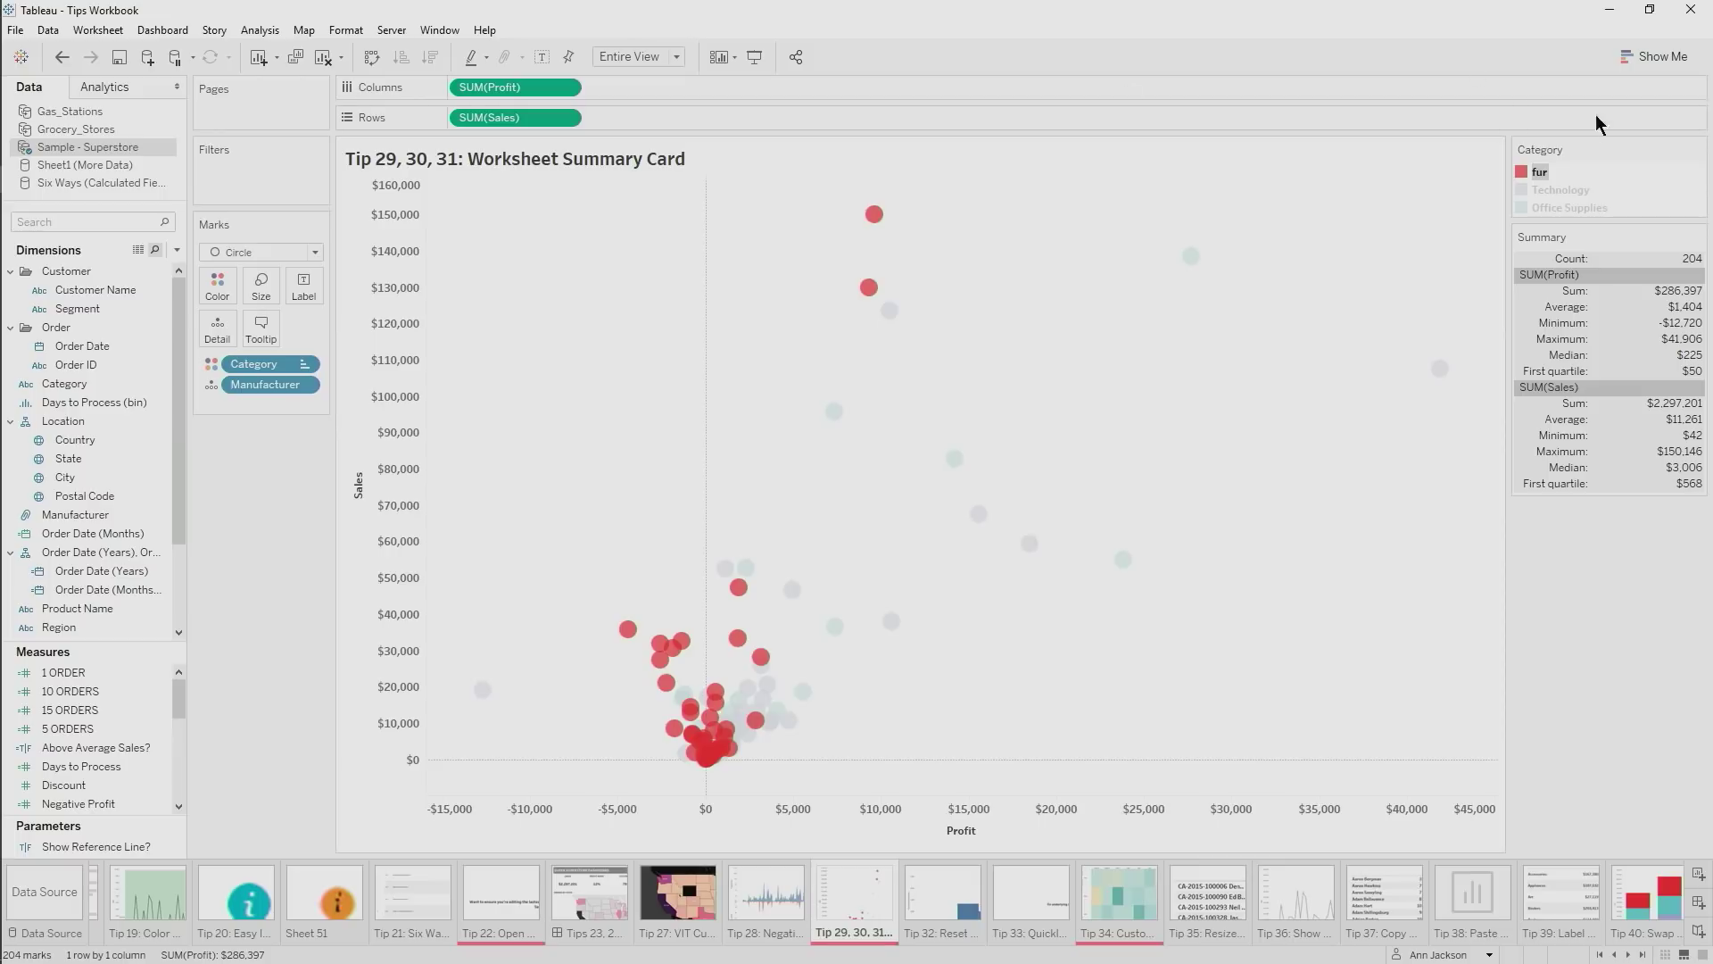
Reset the rearranged cards on the Tip 32 sheet to their default layout
click(948, 899)
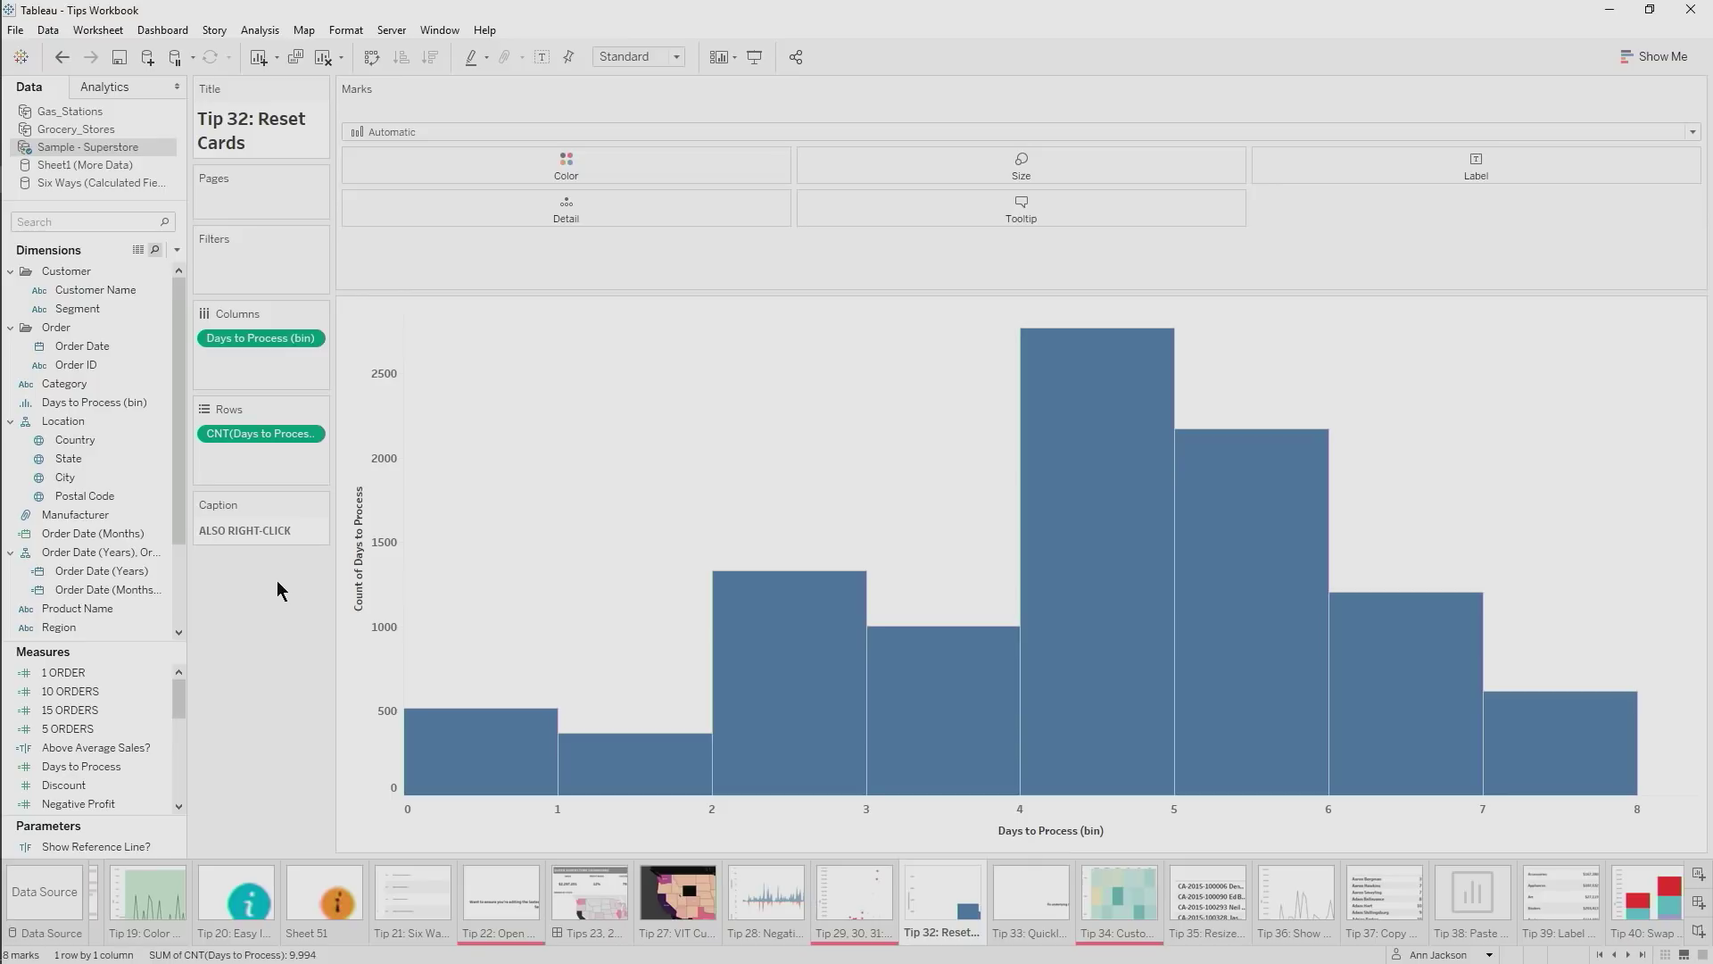
right_click(254, 604)
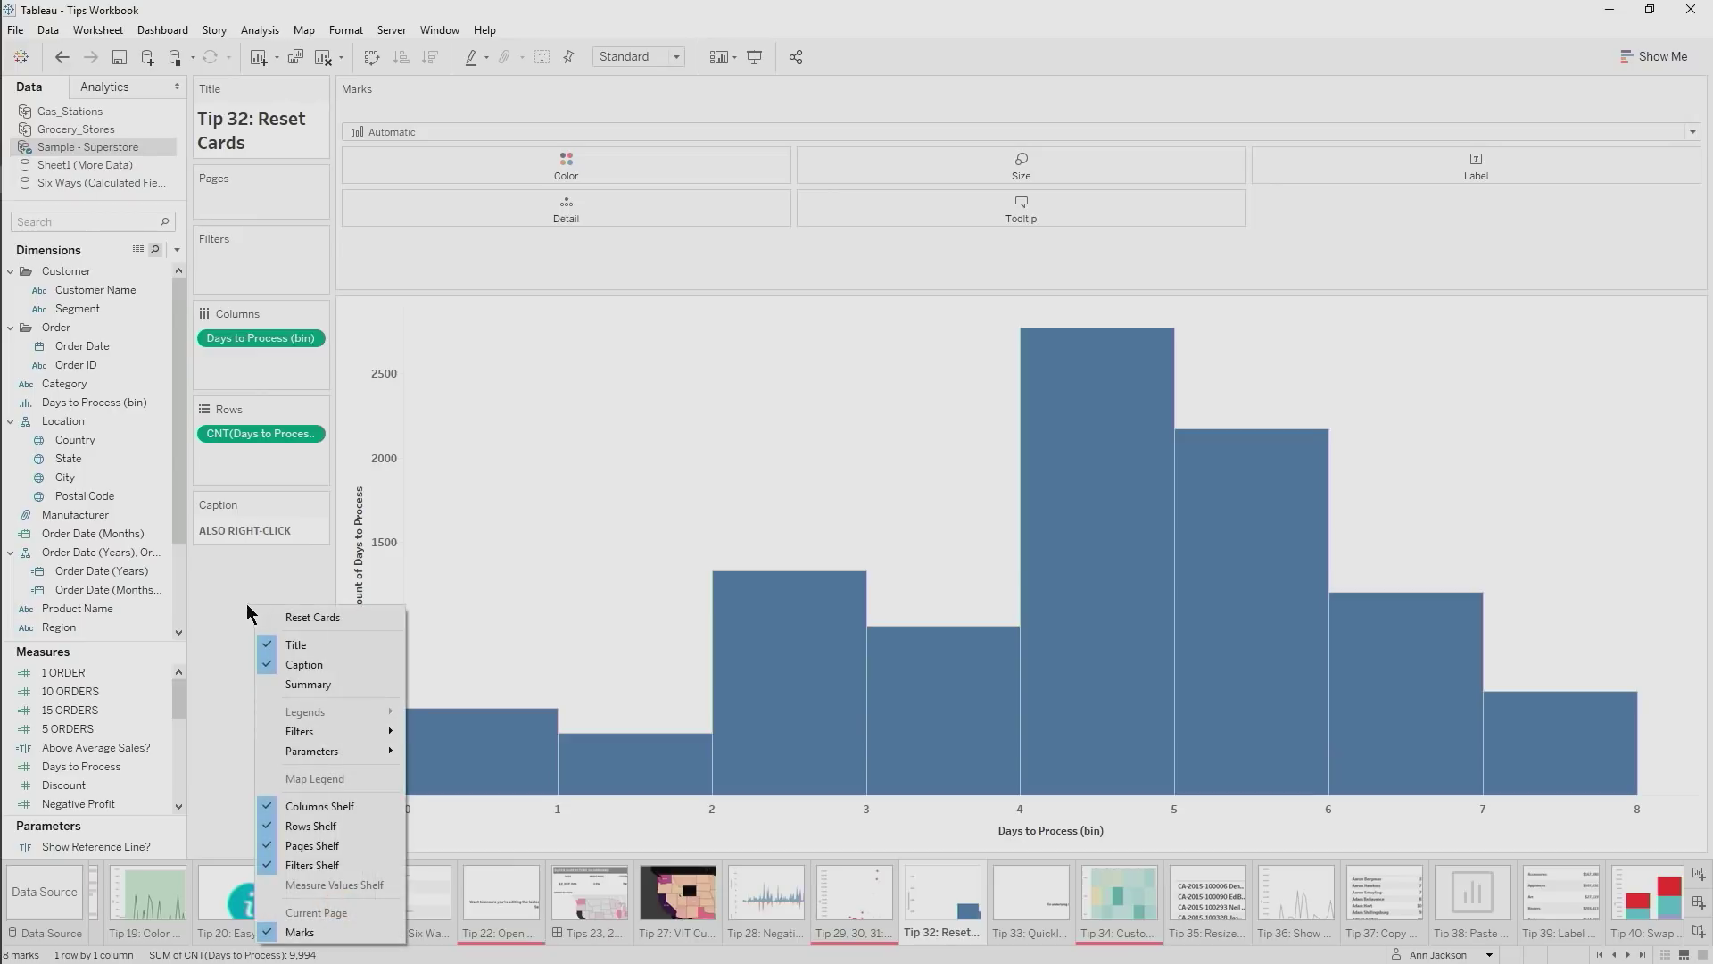
click(308, 613)
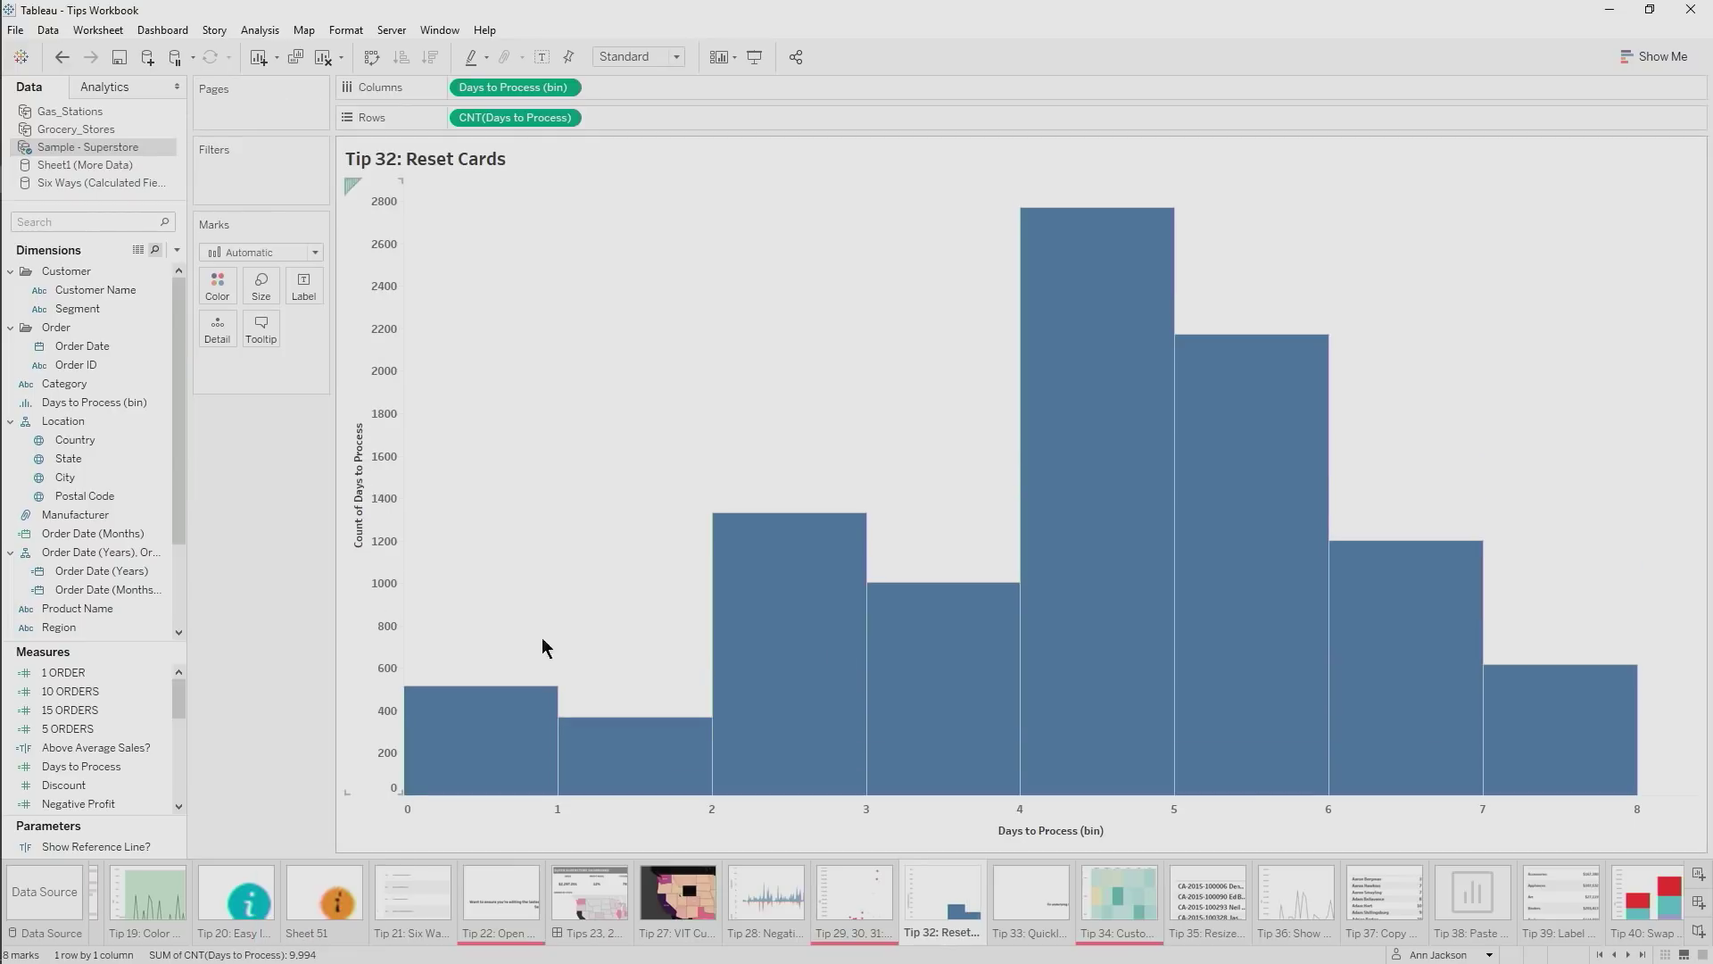
From the Tip 33 sheet, open the Six Ways data source and start editing its Calculated Fields How To connection
click(1035, 904)
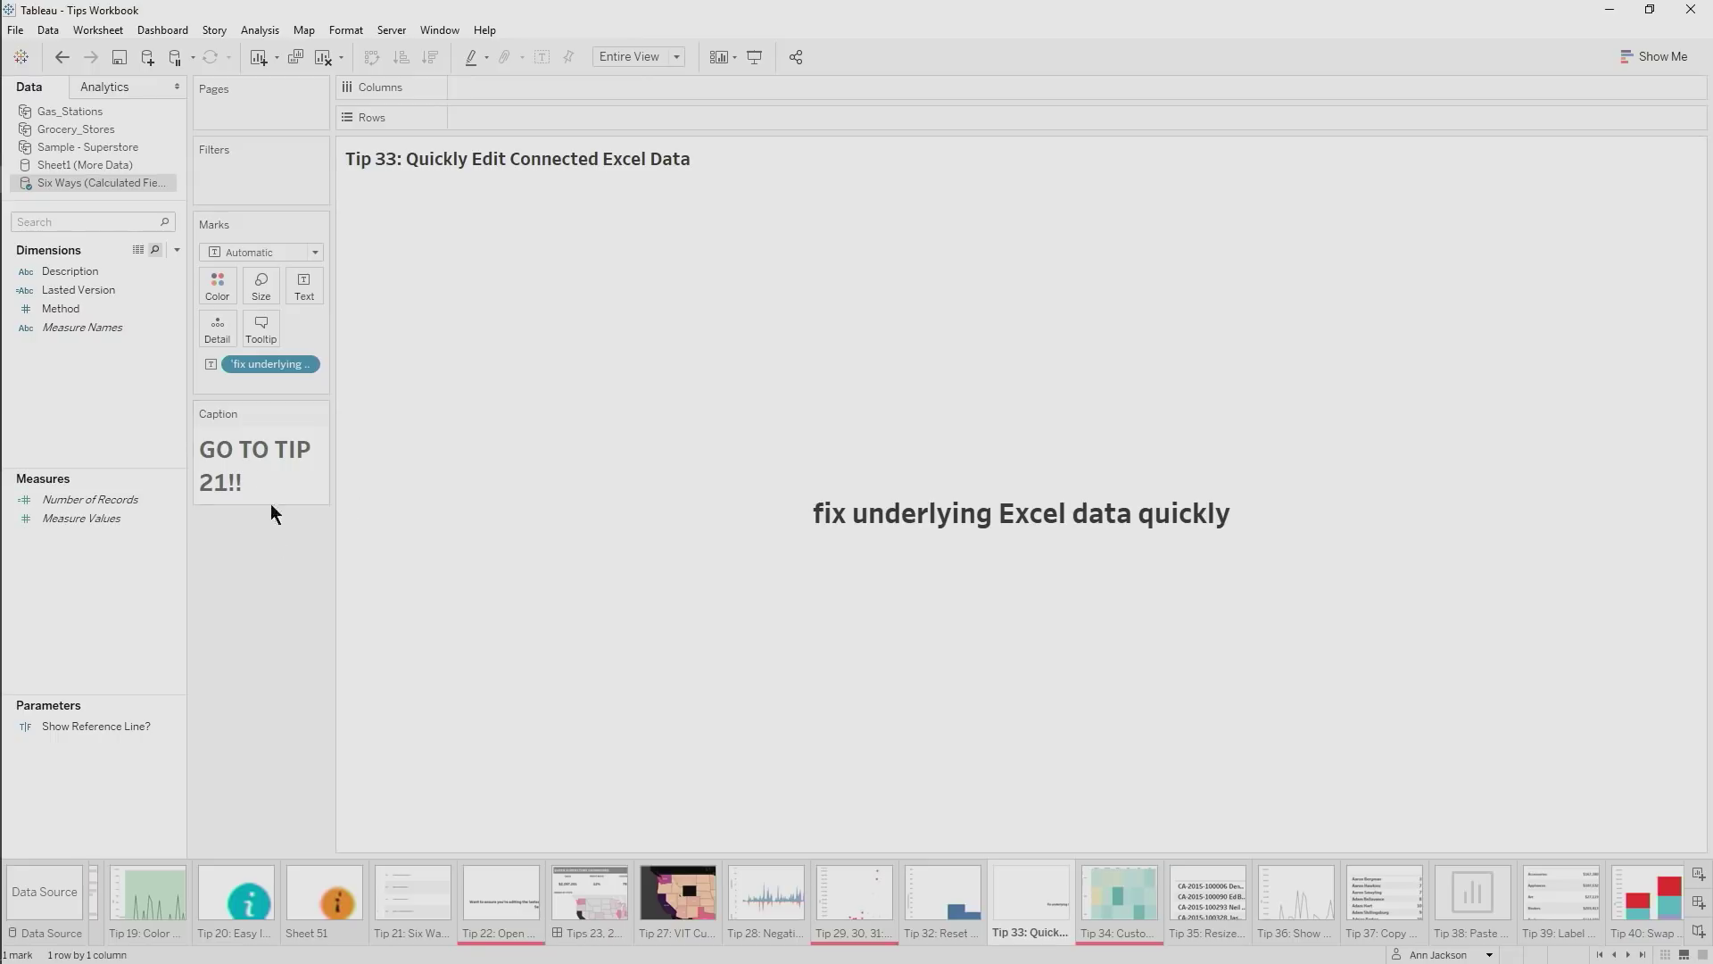
right_click(107, 180)
click(143, 188)
click(202, 136)
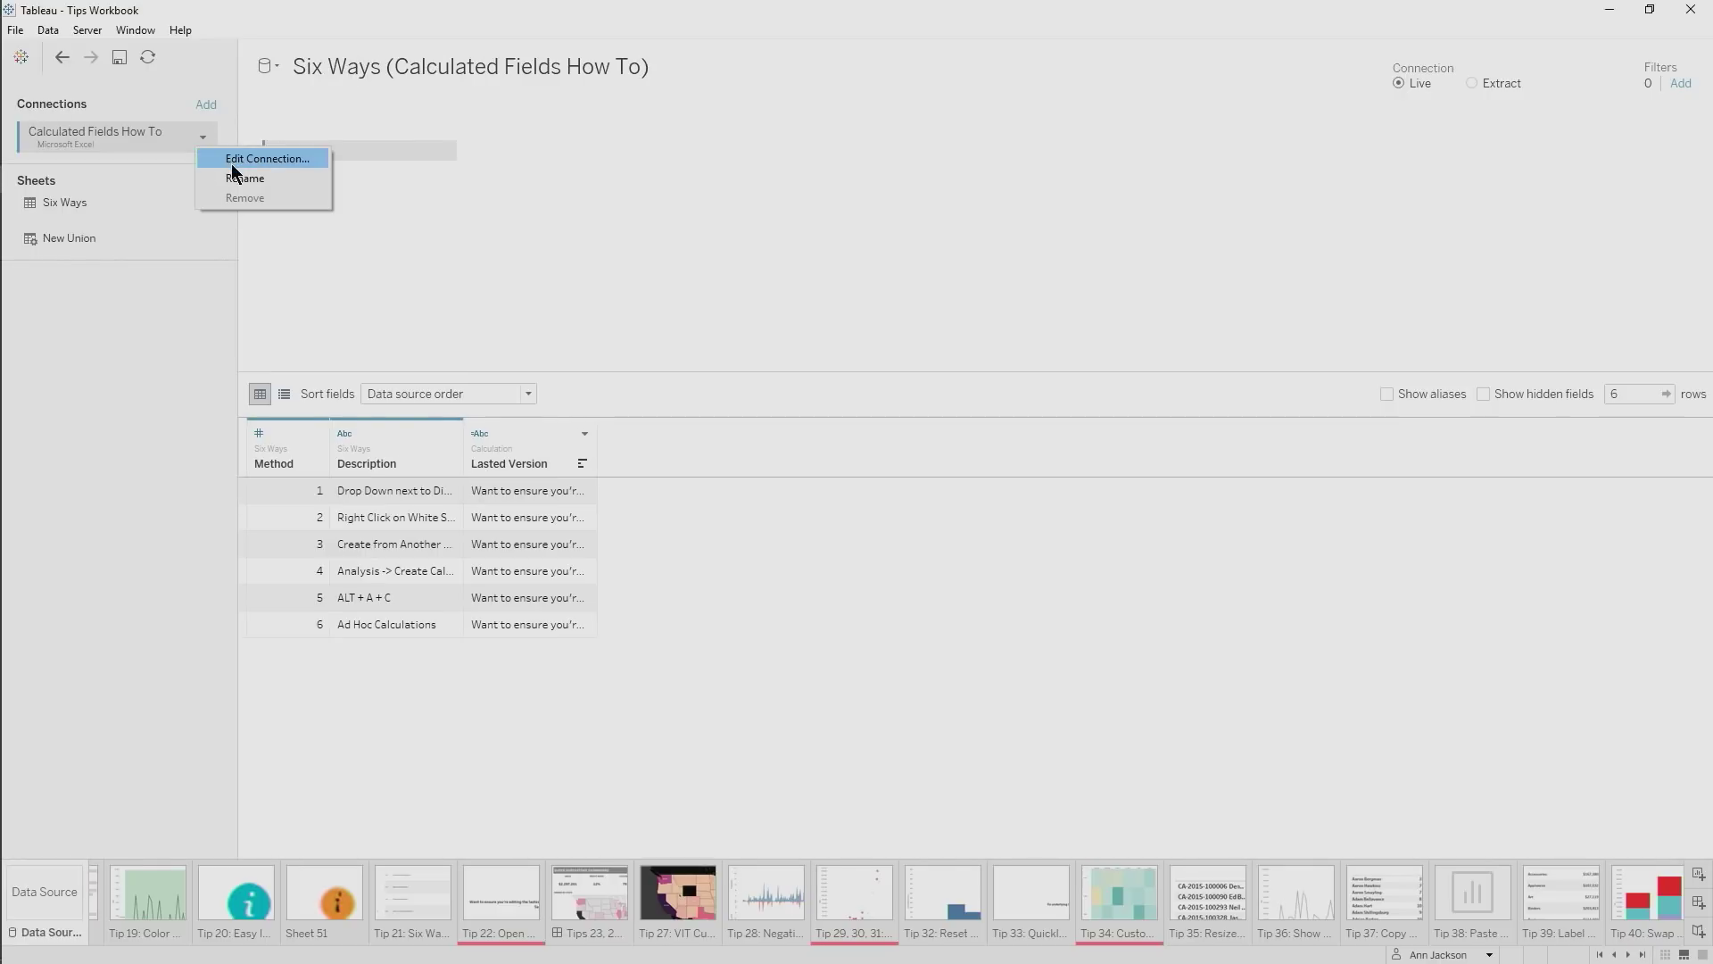
click(234, 160)
Open the Calculated Fields How To workbook in Excel directly from the connection's file selection dialog
click(822, 453)
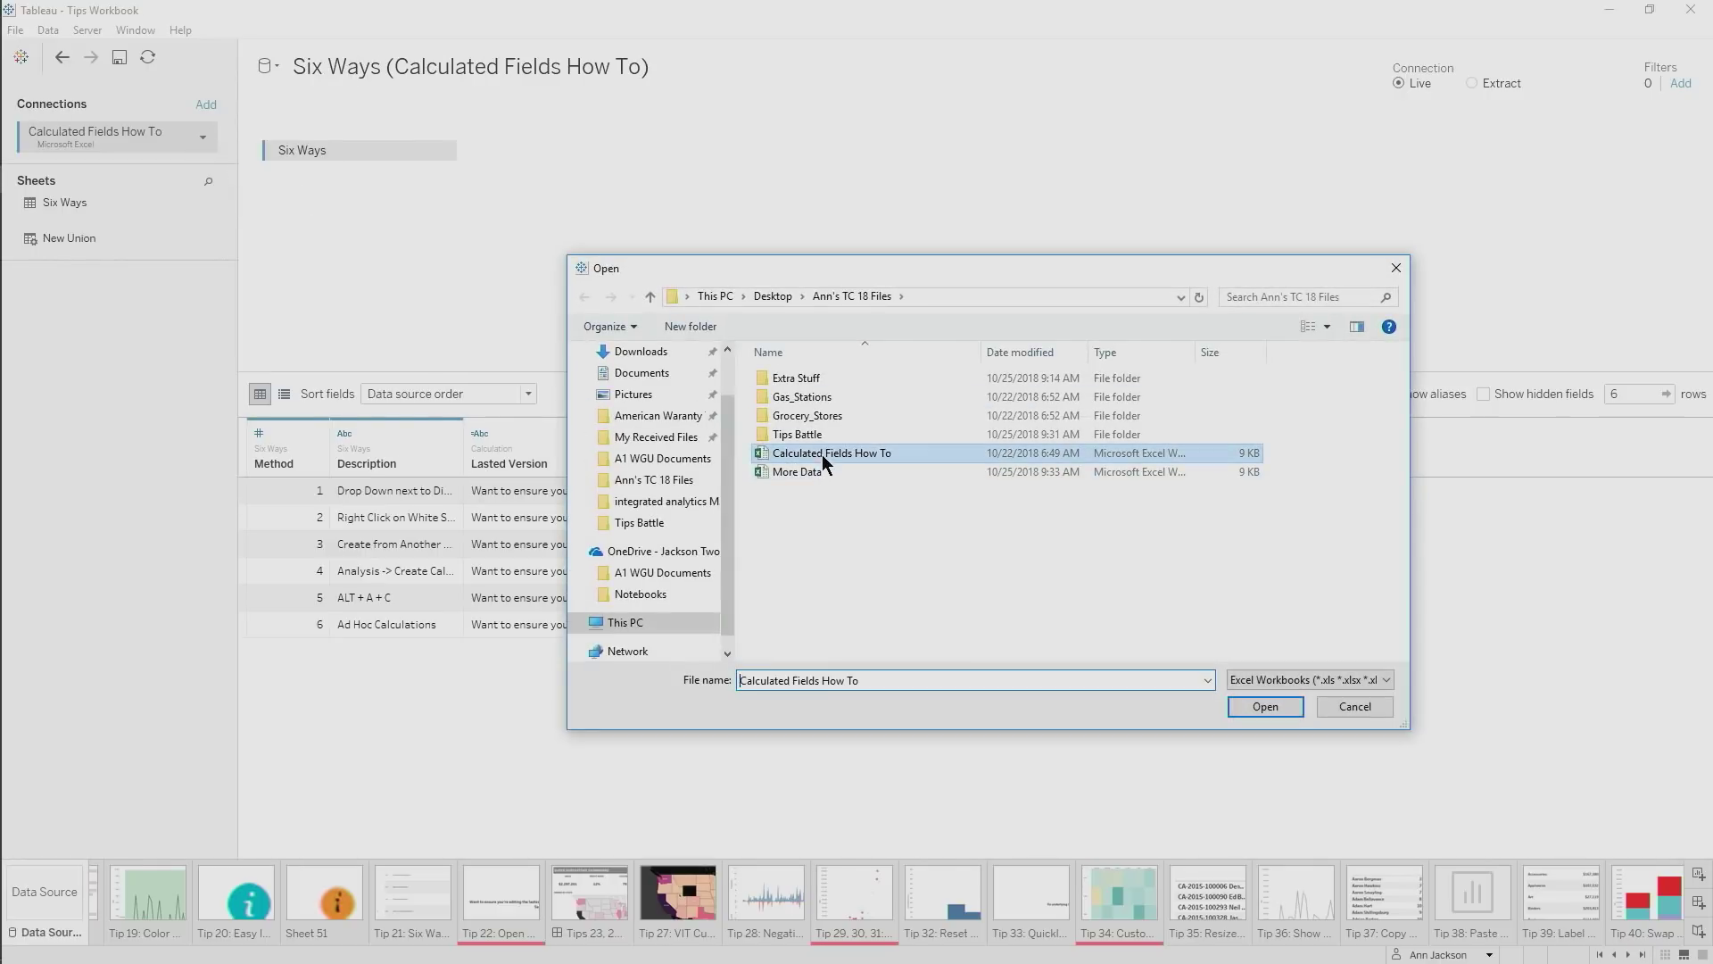
right_click(821, 452)
click(748, 496)
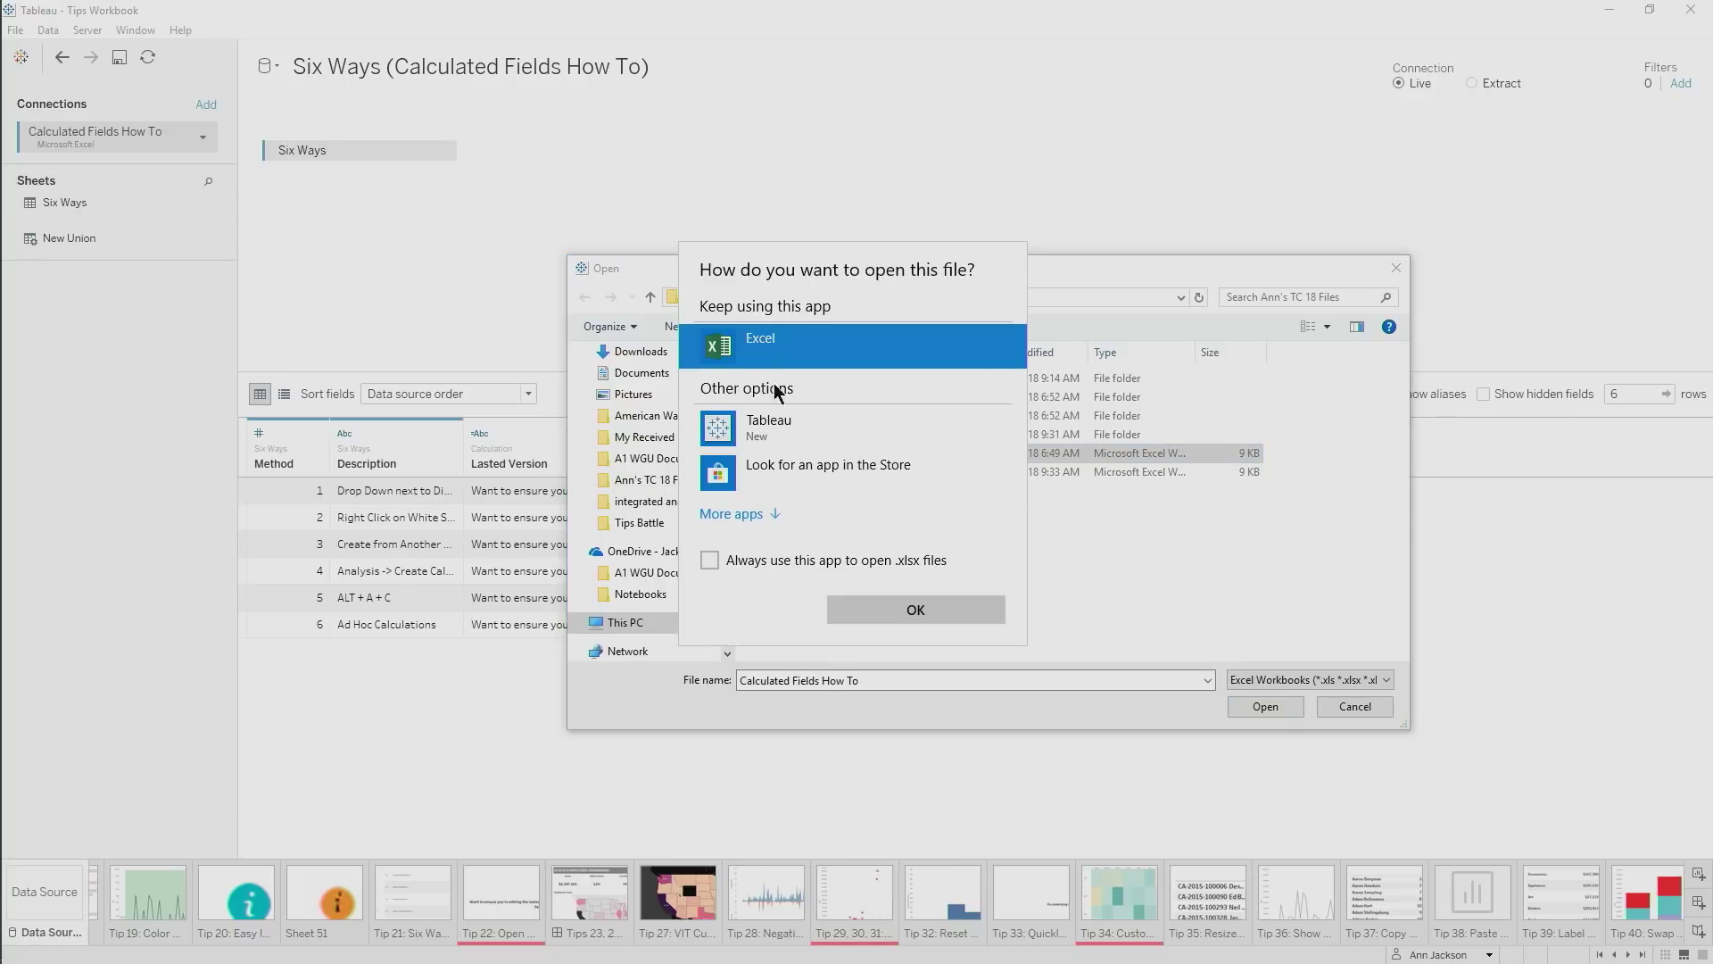
click(928, 611)
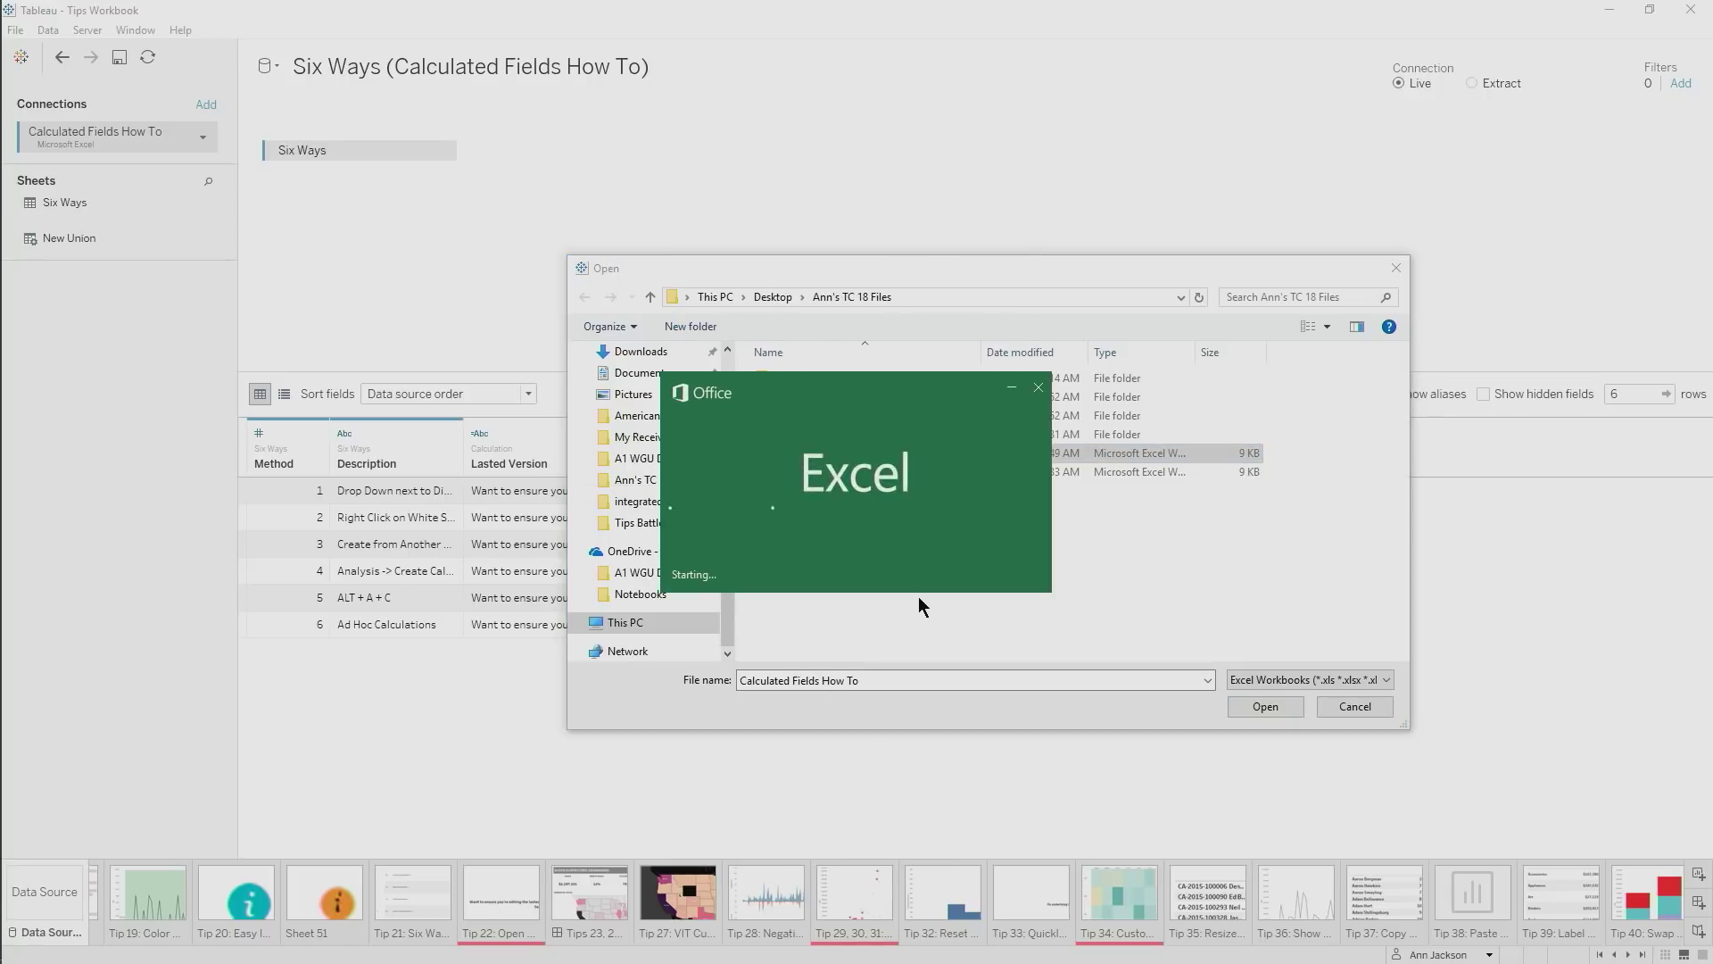
Add a row with Method 7 and Description "drop down by rows", save and close the workbook, and dismiss the connection's file dialog
click(165, 334)
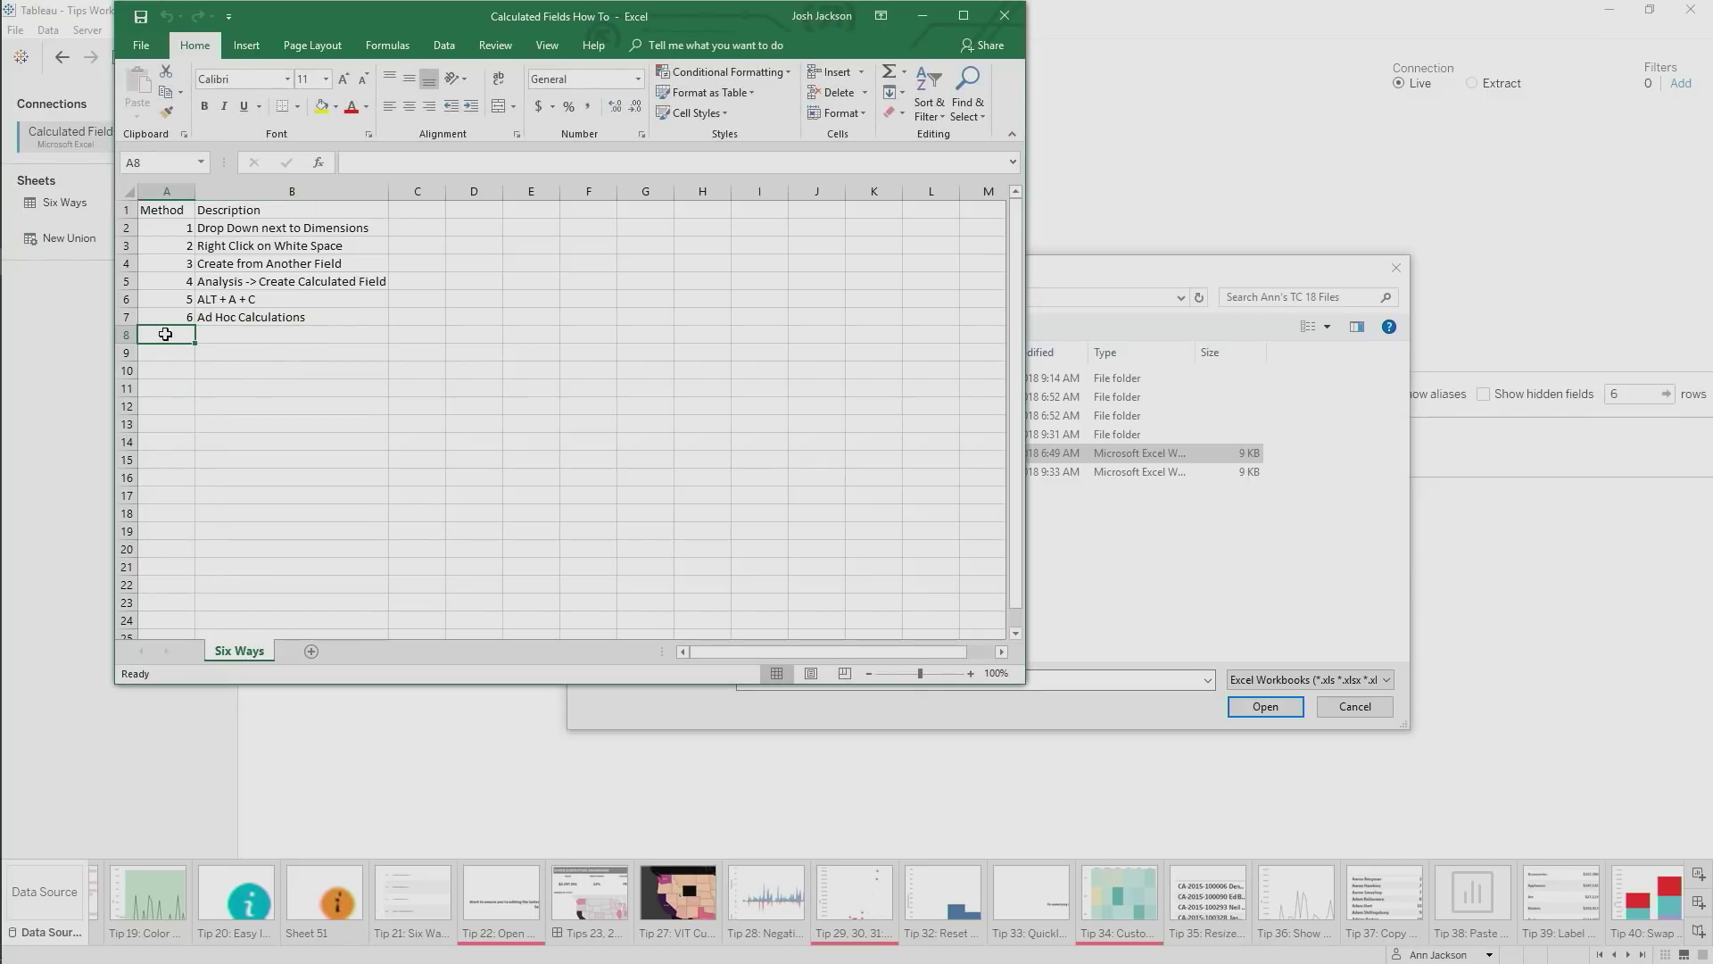
text(7)
key(Tab)
text(drop down )
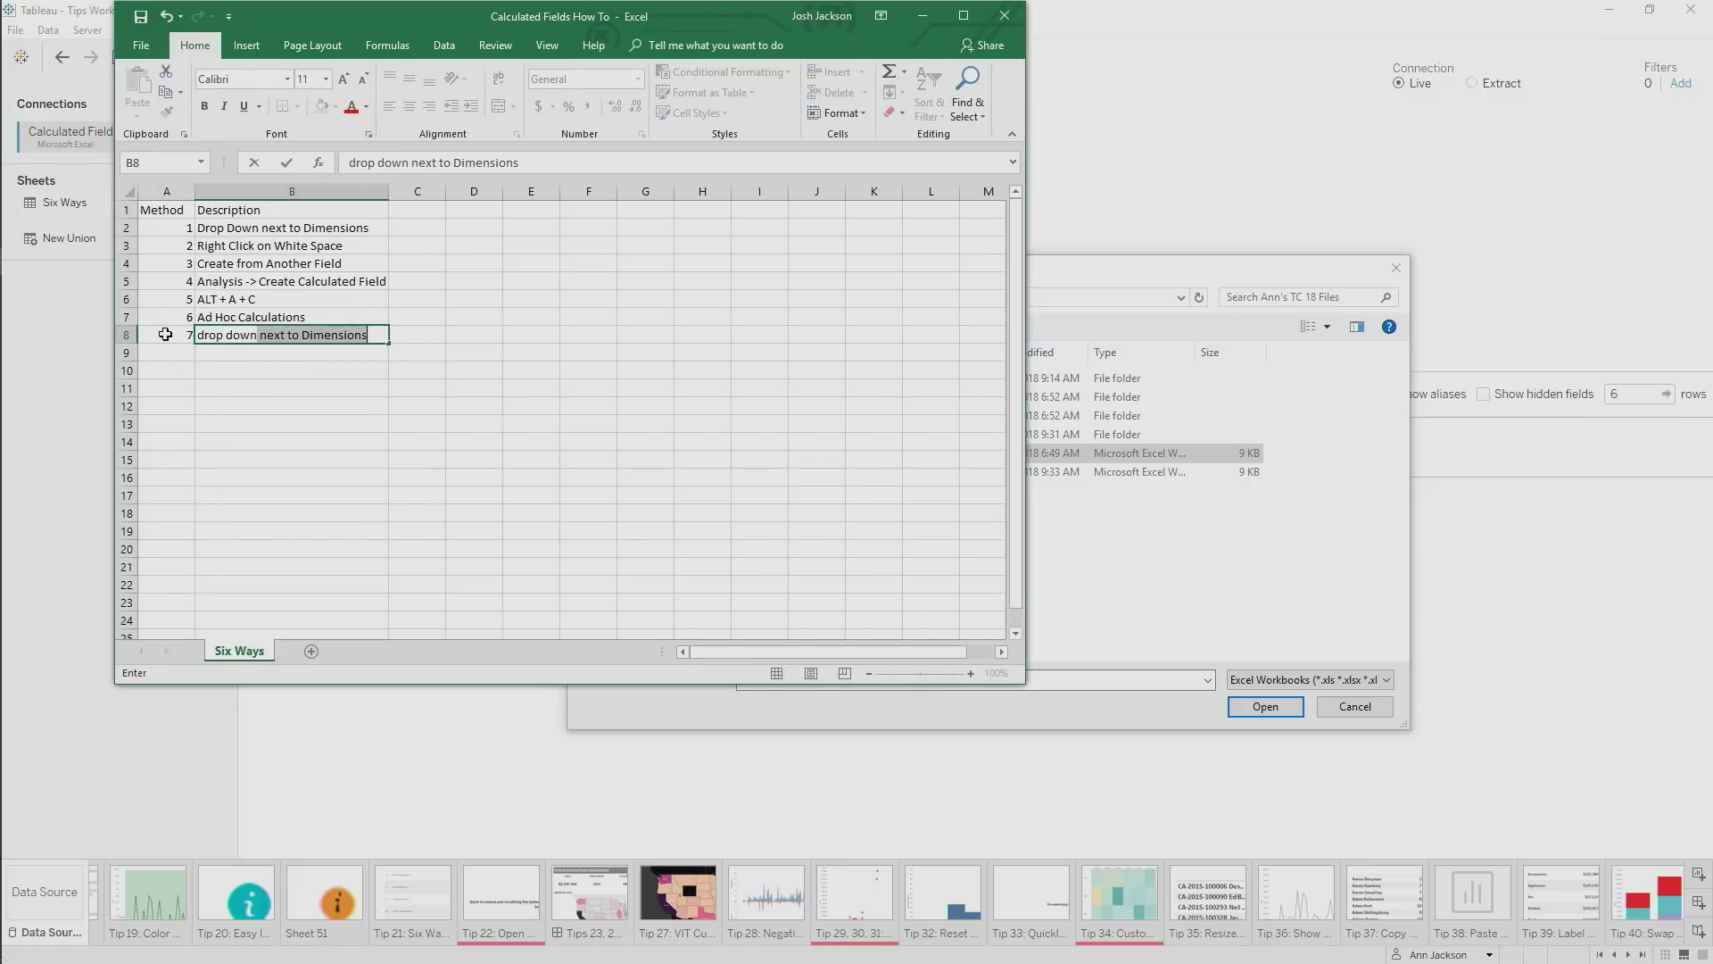
text(by rows)
key(Return)
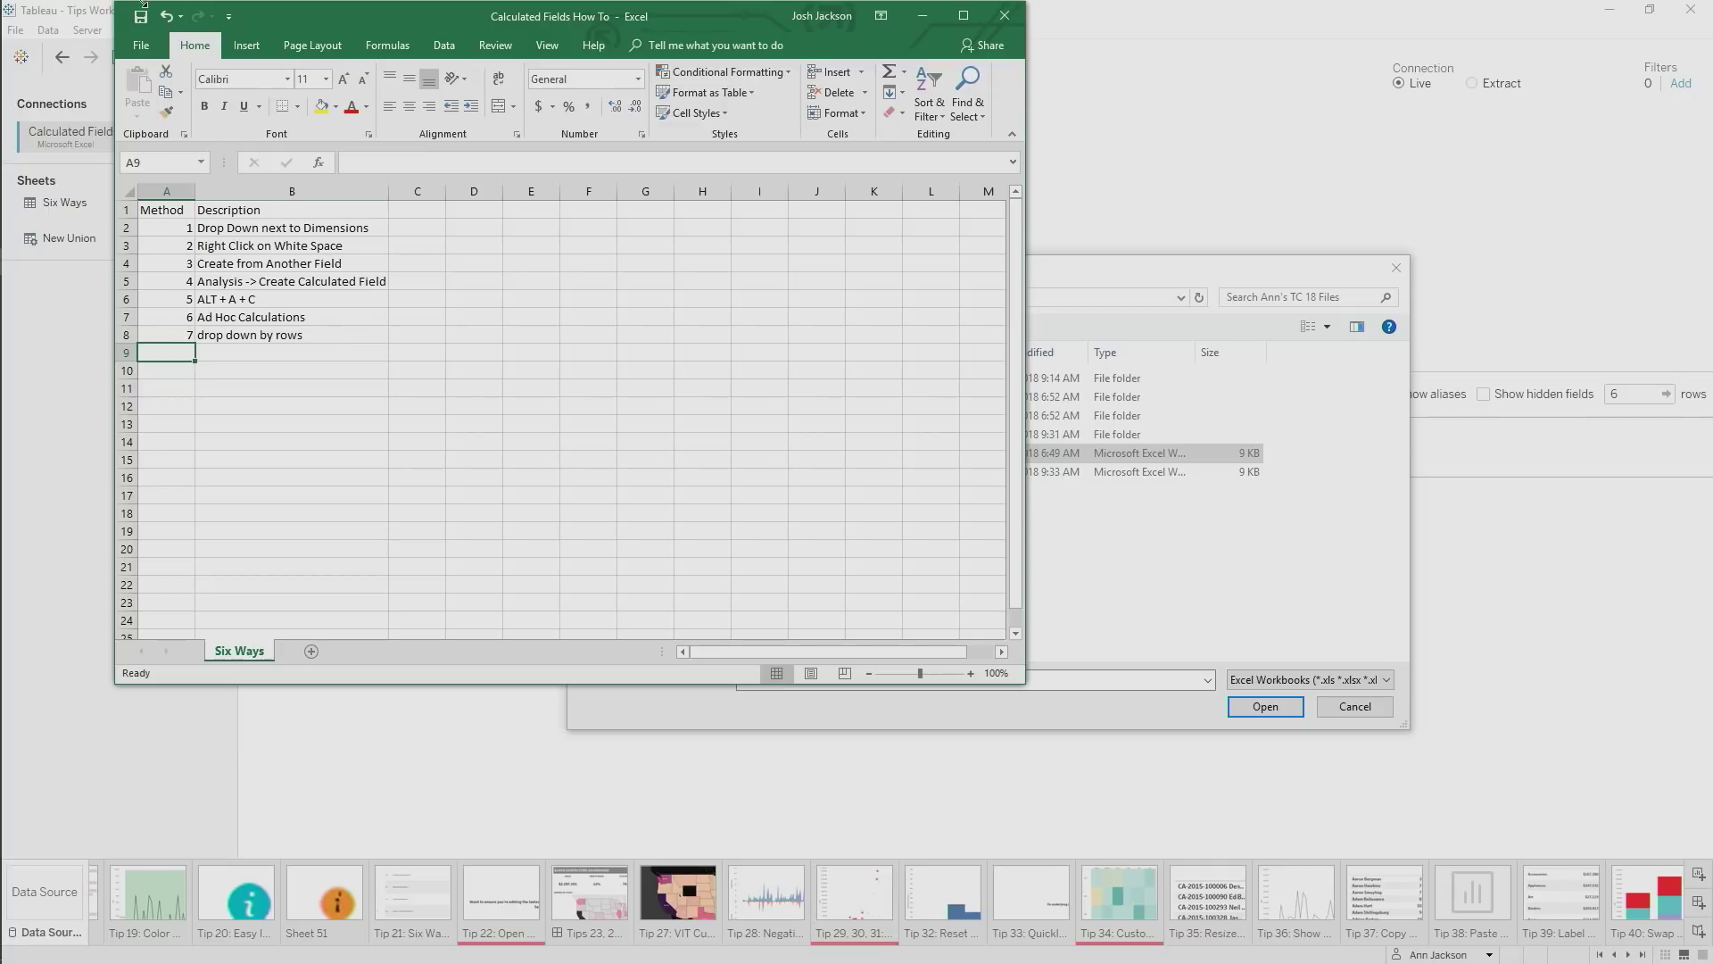
click(141, 17)
click(1005, 15)
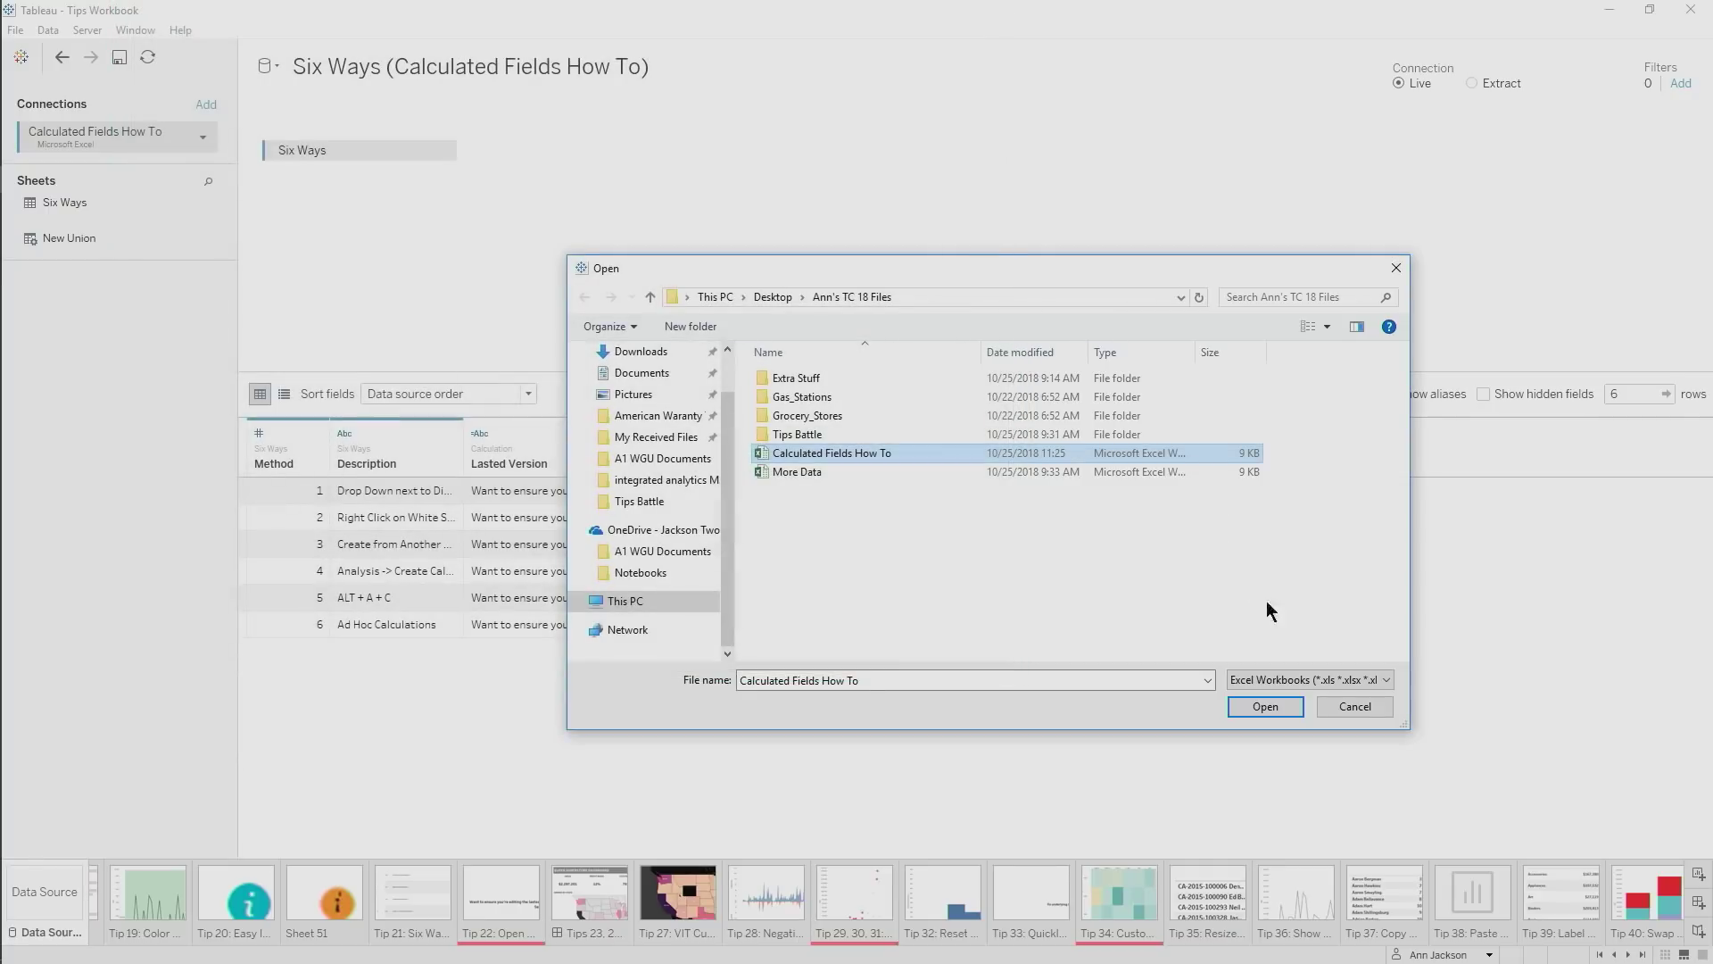
click(1354, 706)
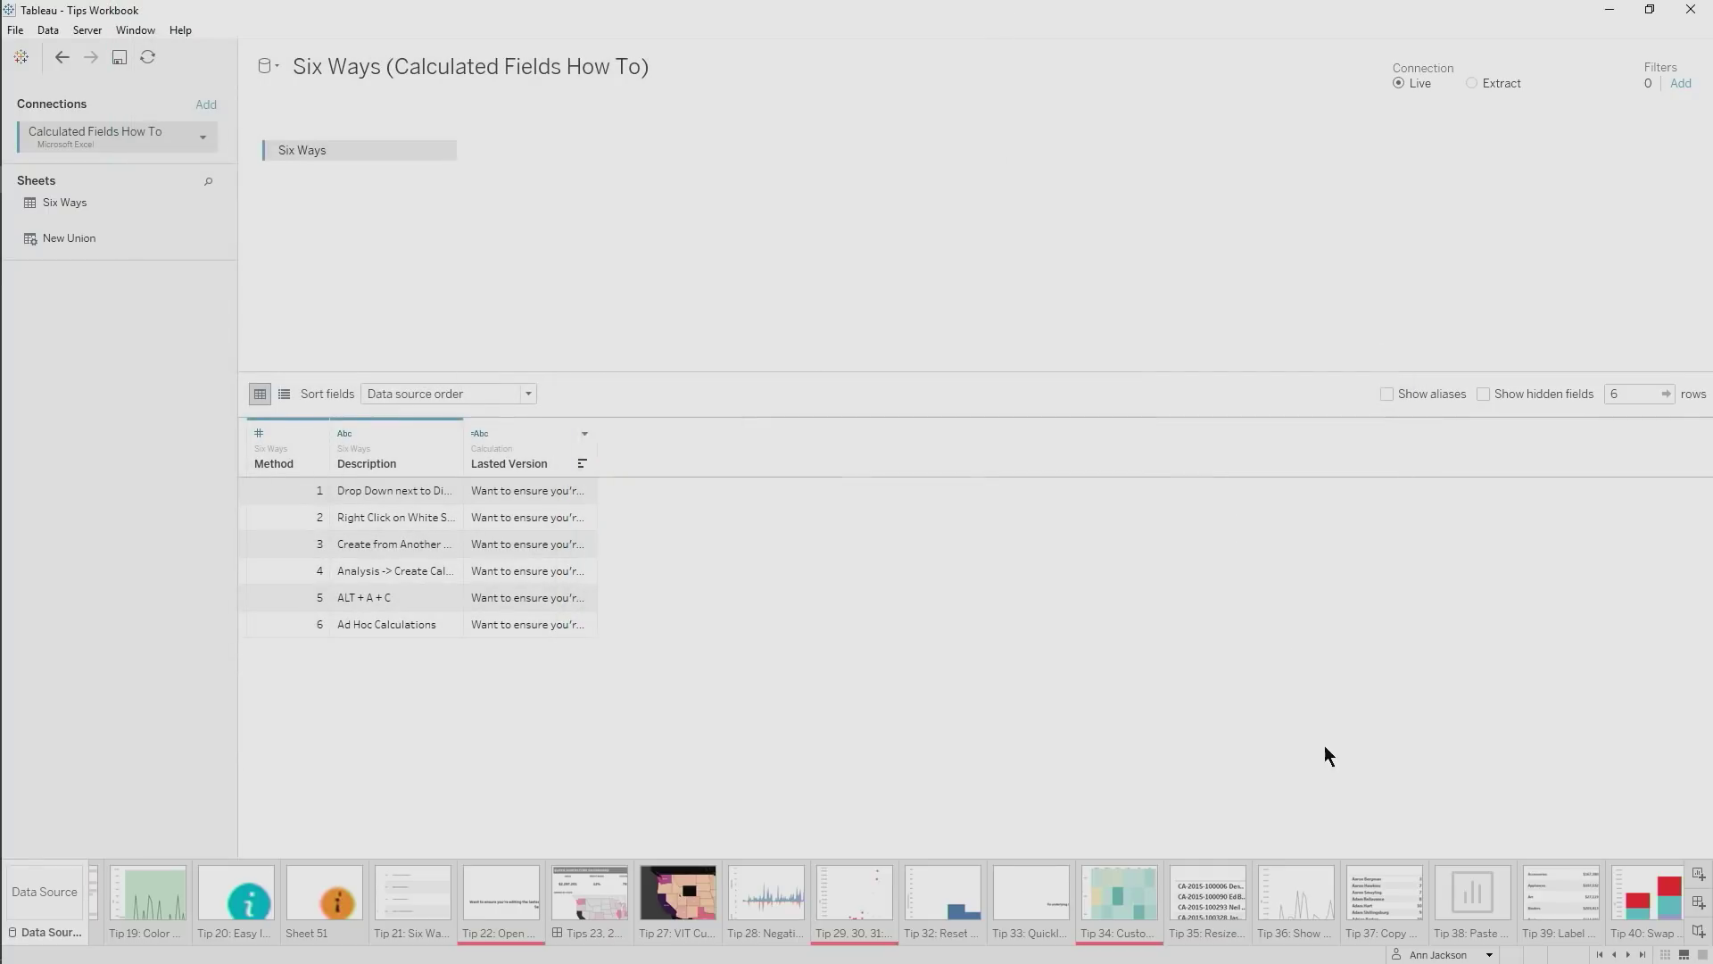
Find and open the Tip 21: Six Ways to Make a Calculated Field sheet through the sheet sorter
click(1684, 955)
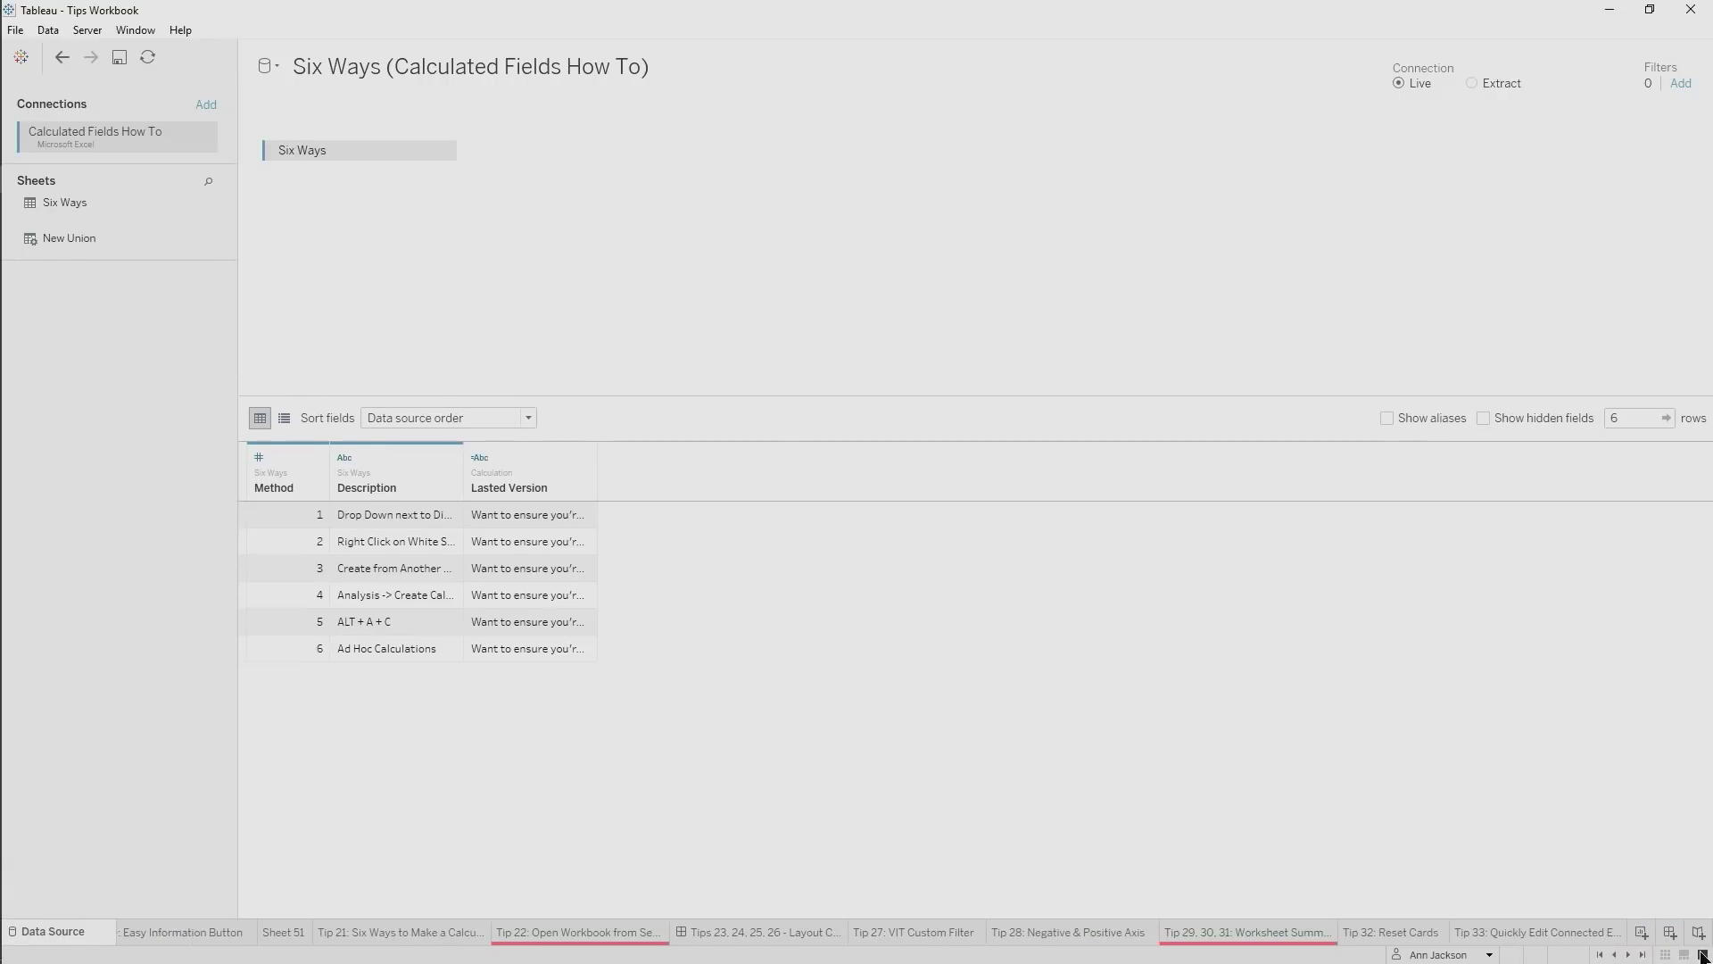
click(719, 932)
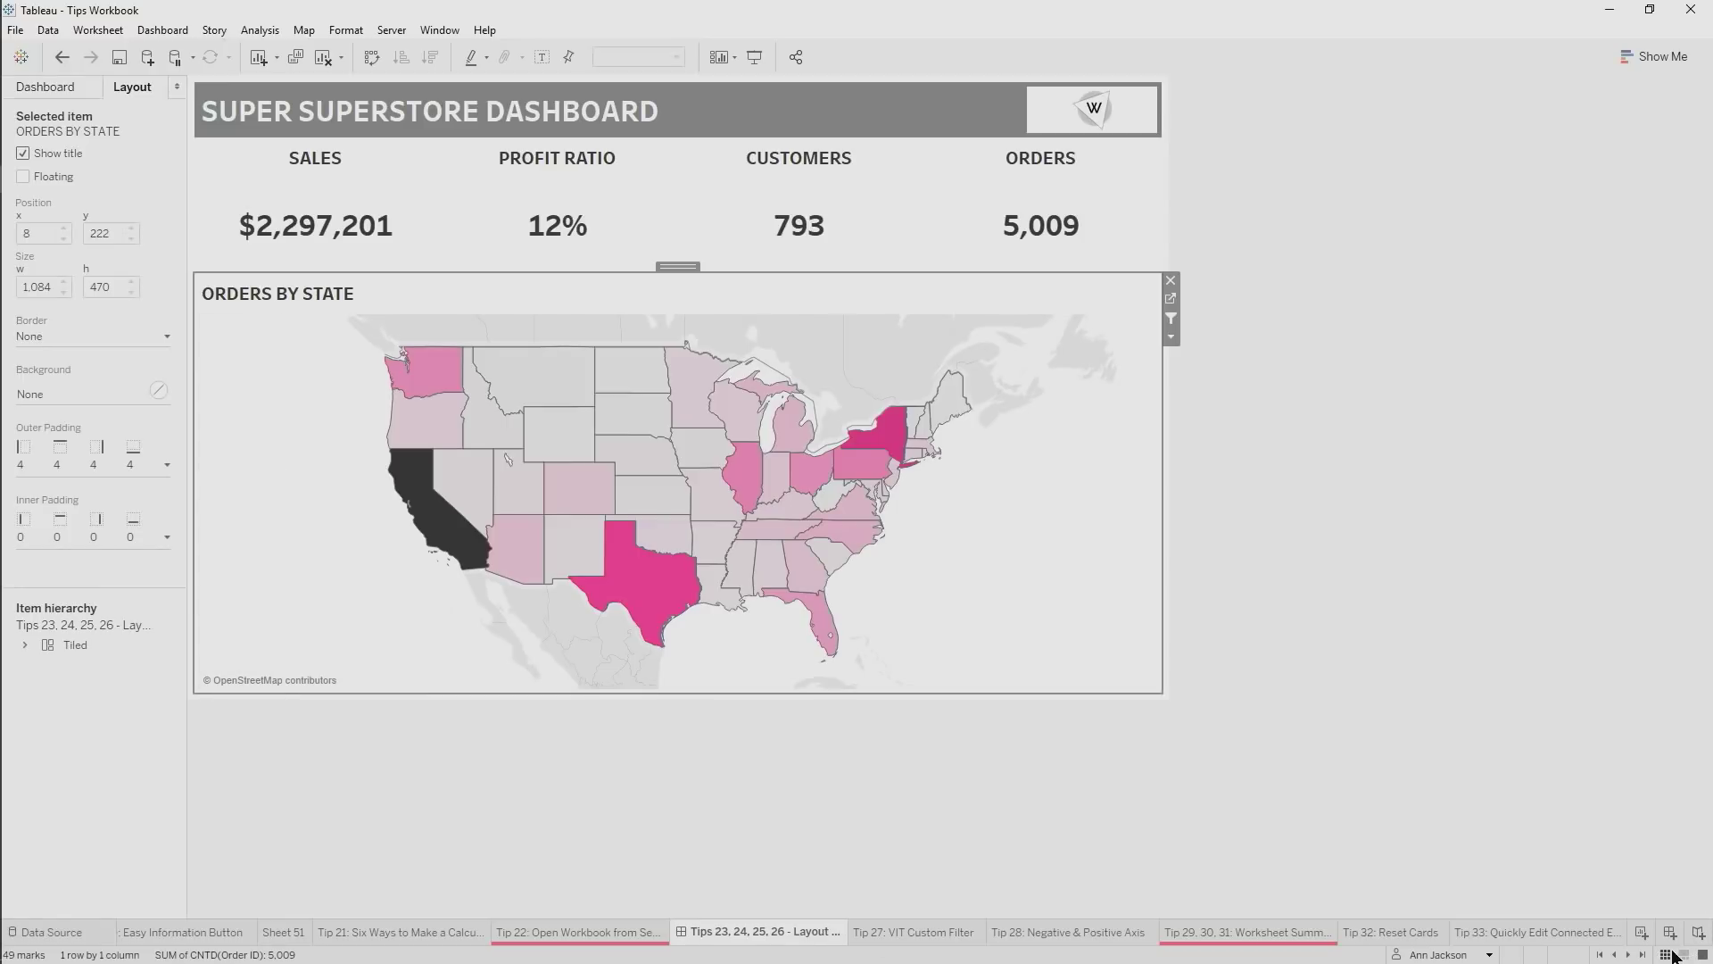
click(1666, 955)
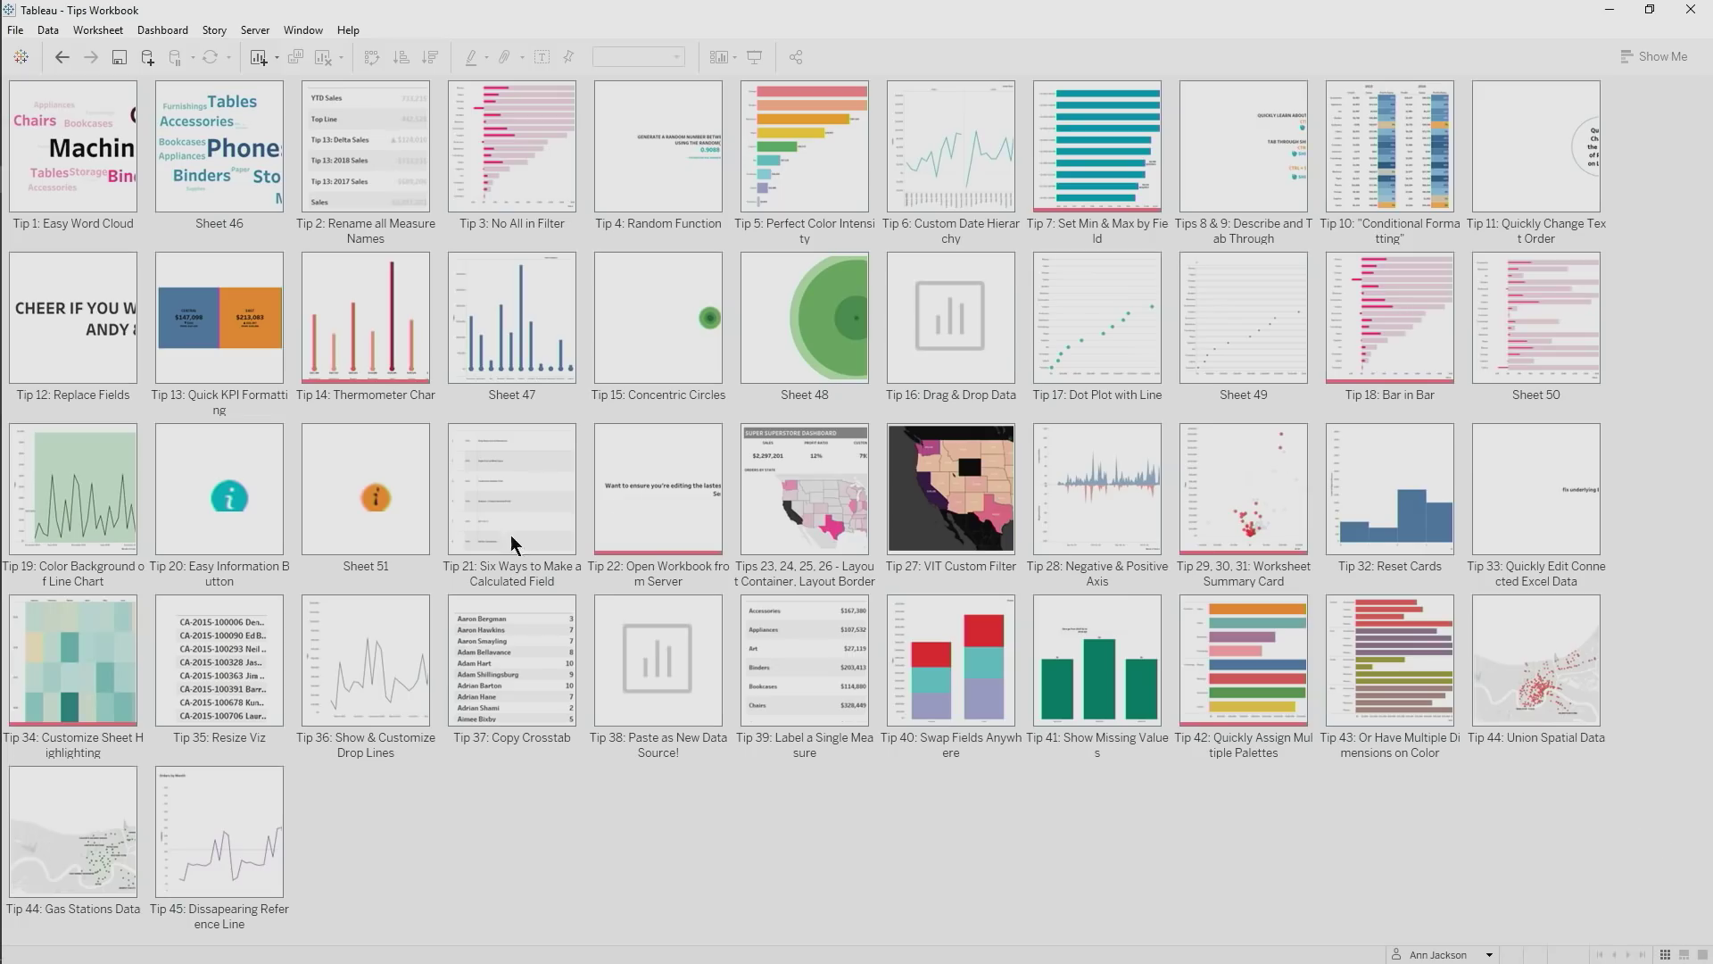
click(523, 470)
double_click(515, 471)
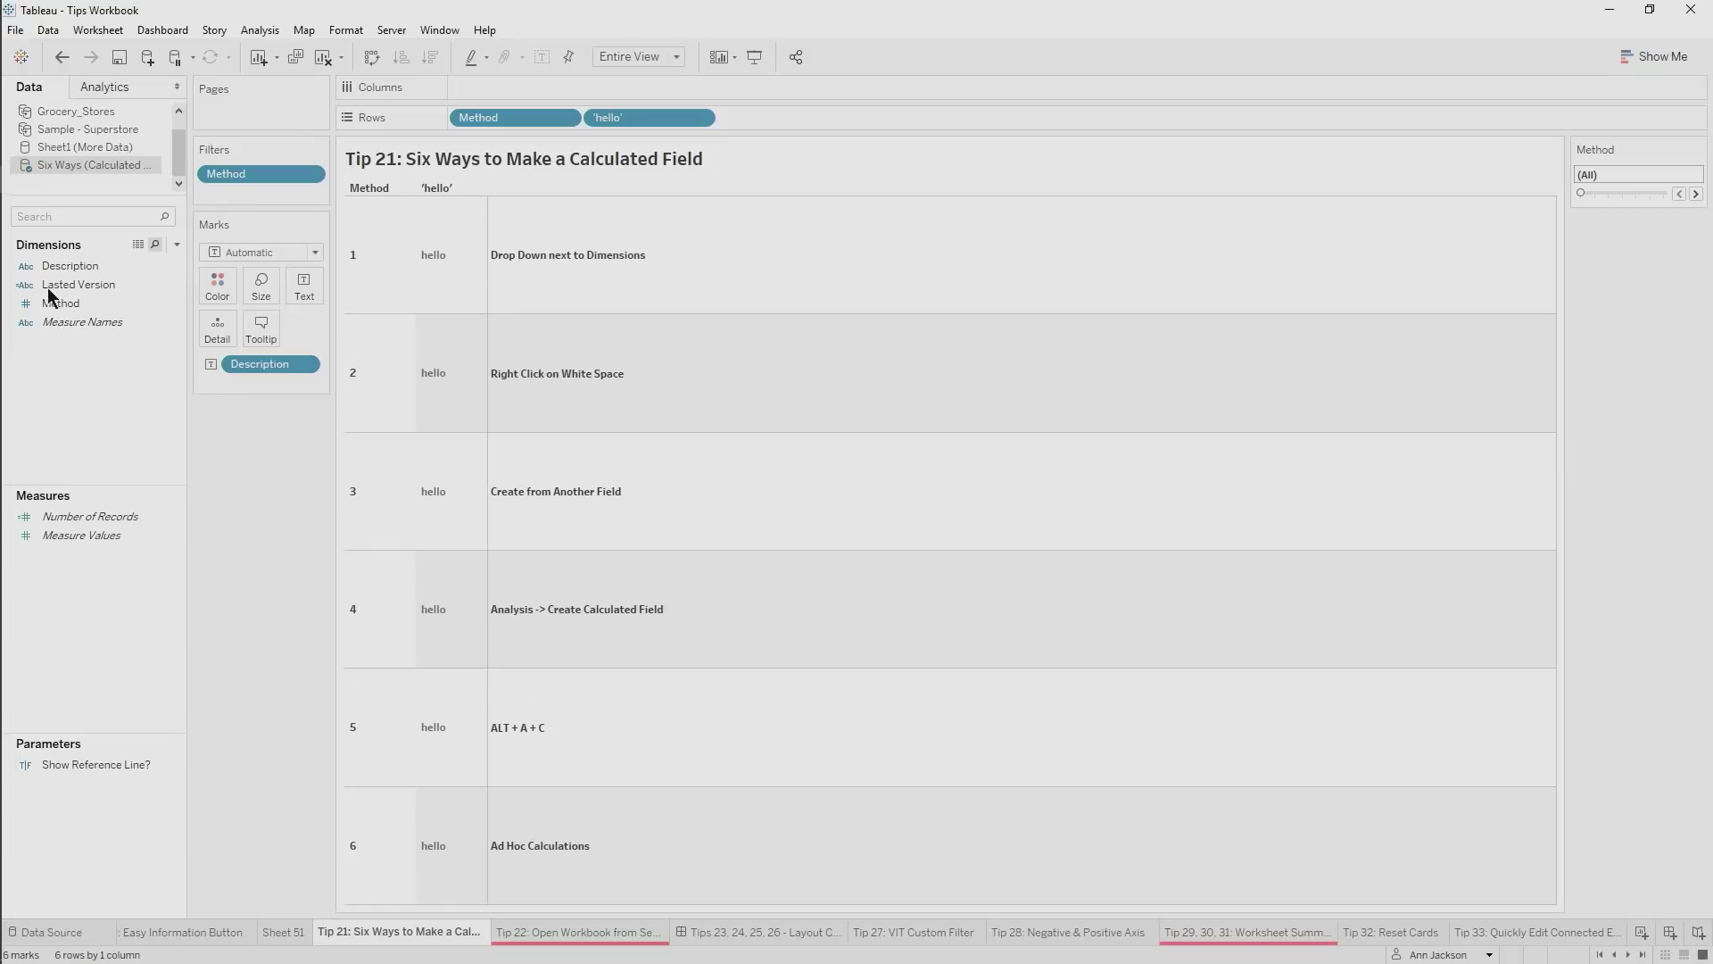
Refresh the Six Ways data source on the Tip 21 sheet and return to the Tip 33 sheet
right_click(47, 165)
click(101, 196)
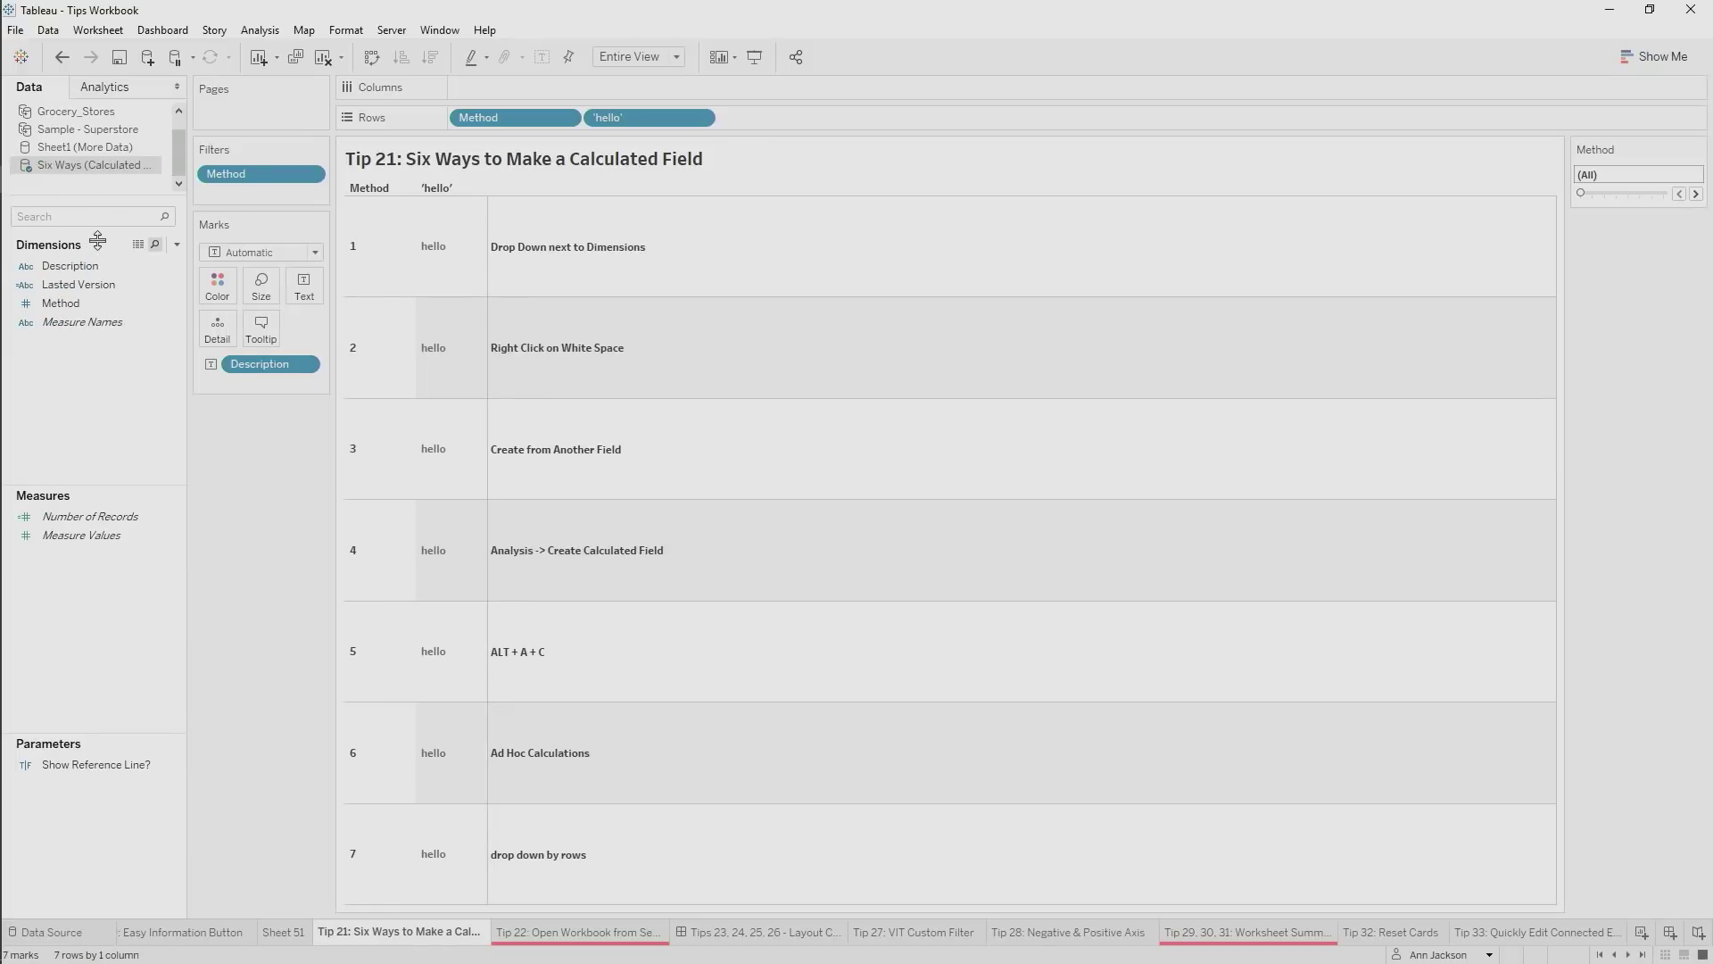
click(1586, 934)
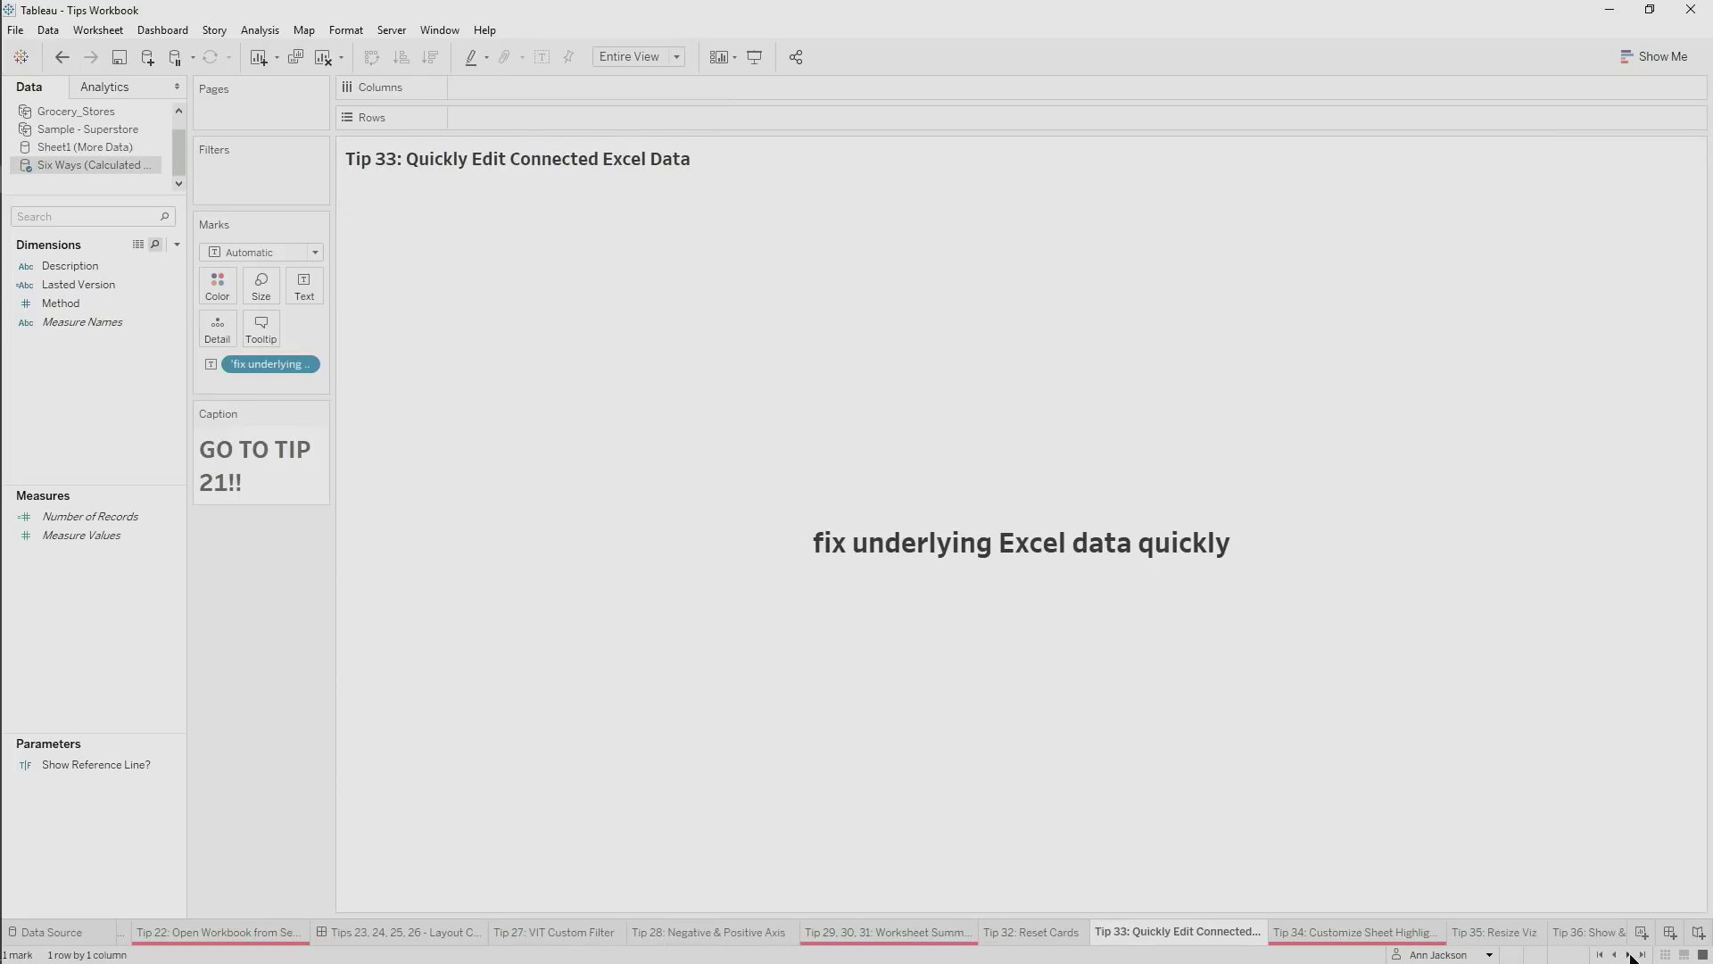
mouse_move(1388, 943)
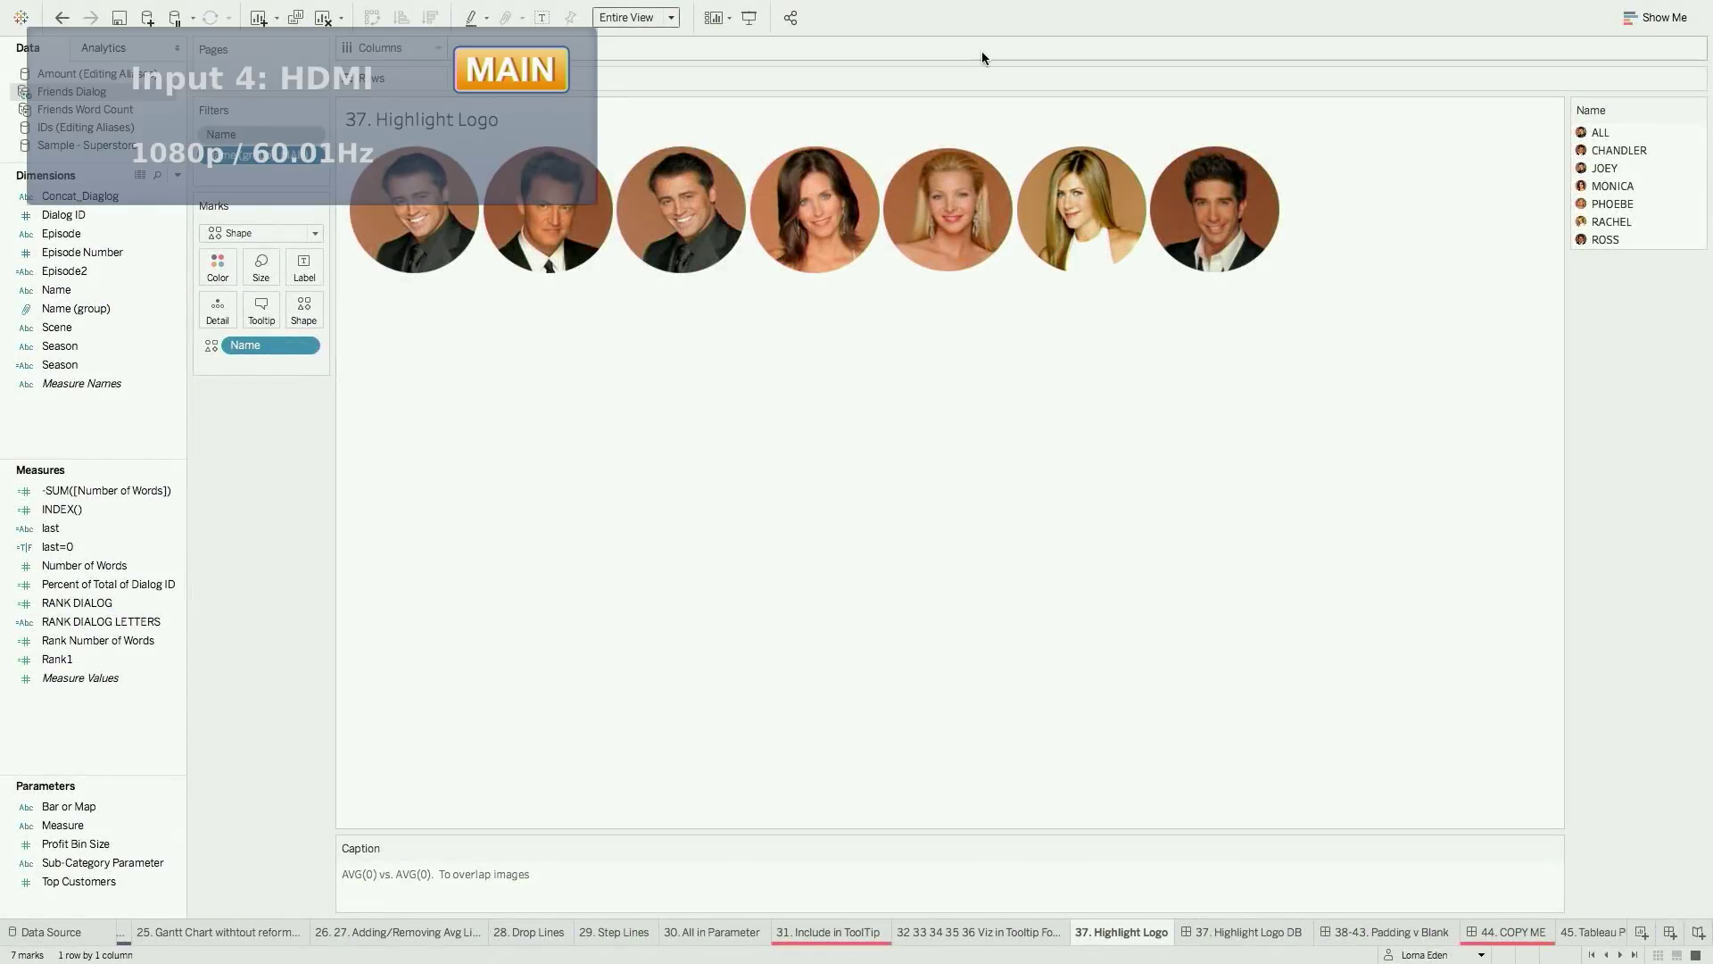
Add an ad hoc AVG(0) calculation to Columns on the 37. Highlight Logo sheet and hide its axis header
double_click(907, 51)
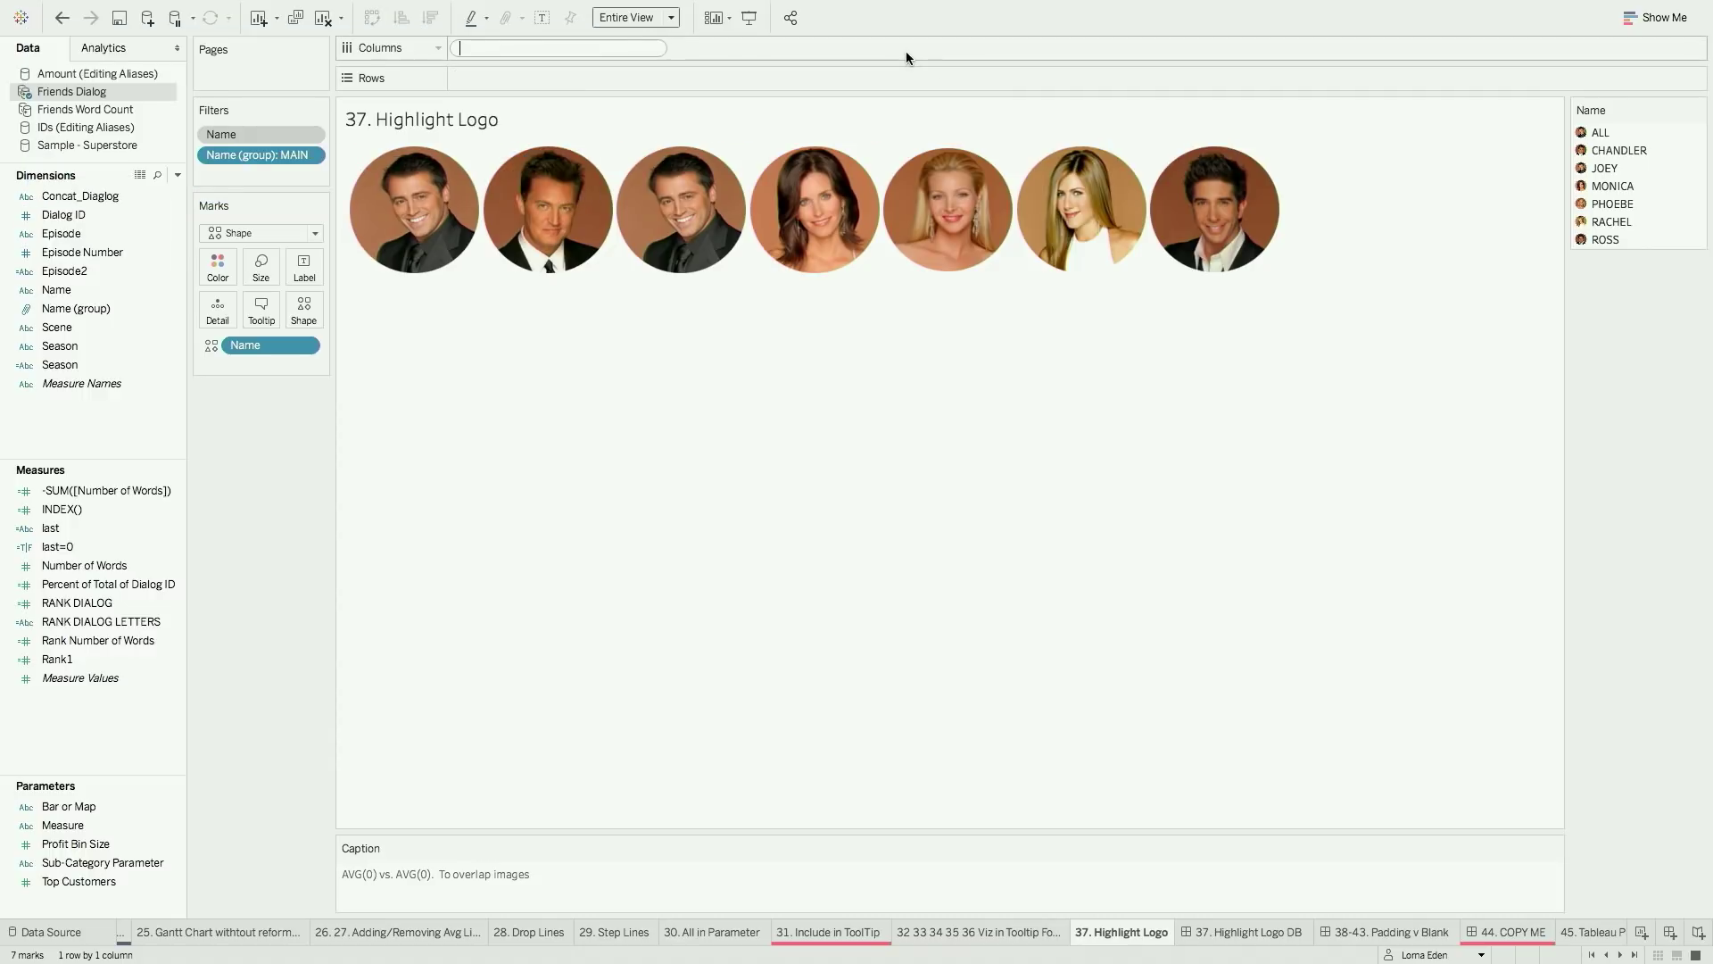
text(a  cg)
key(Return)
text(0)
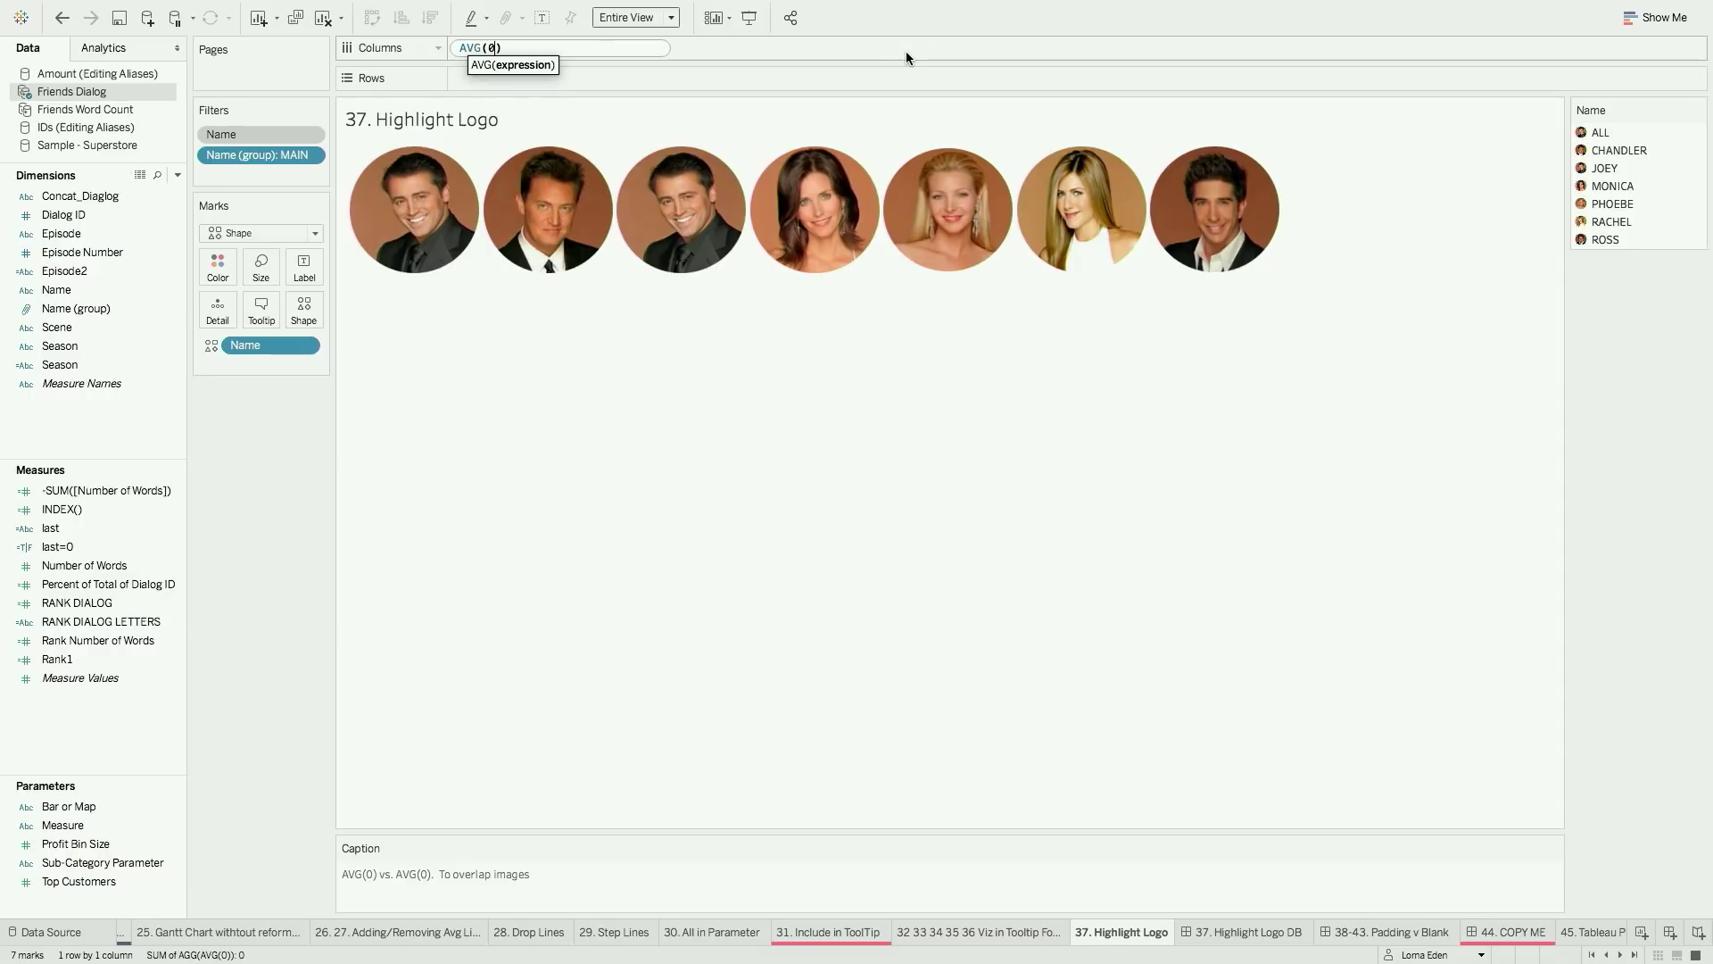
key(Return)
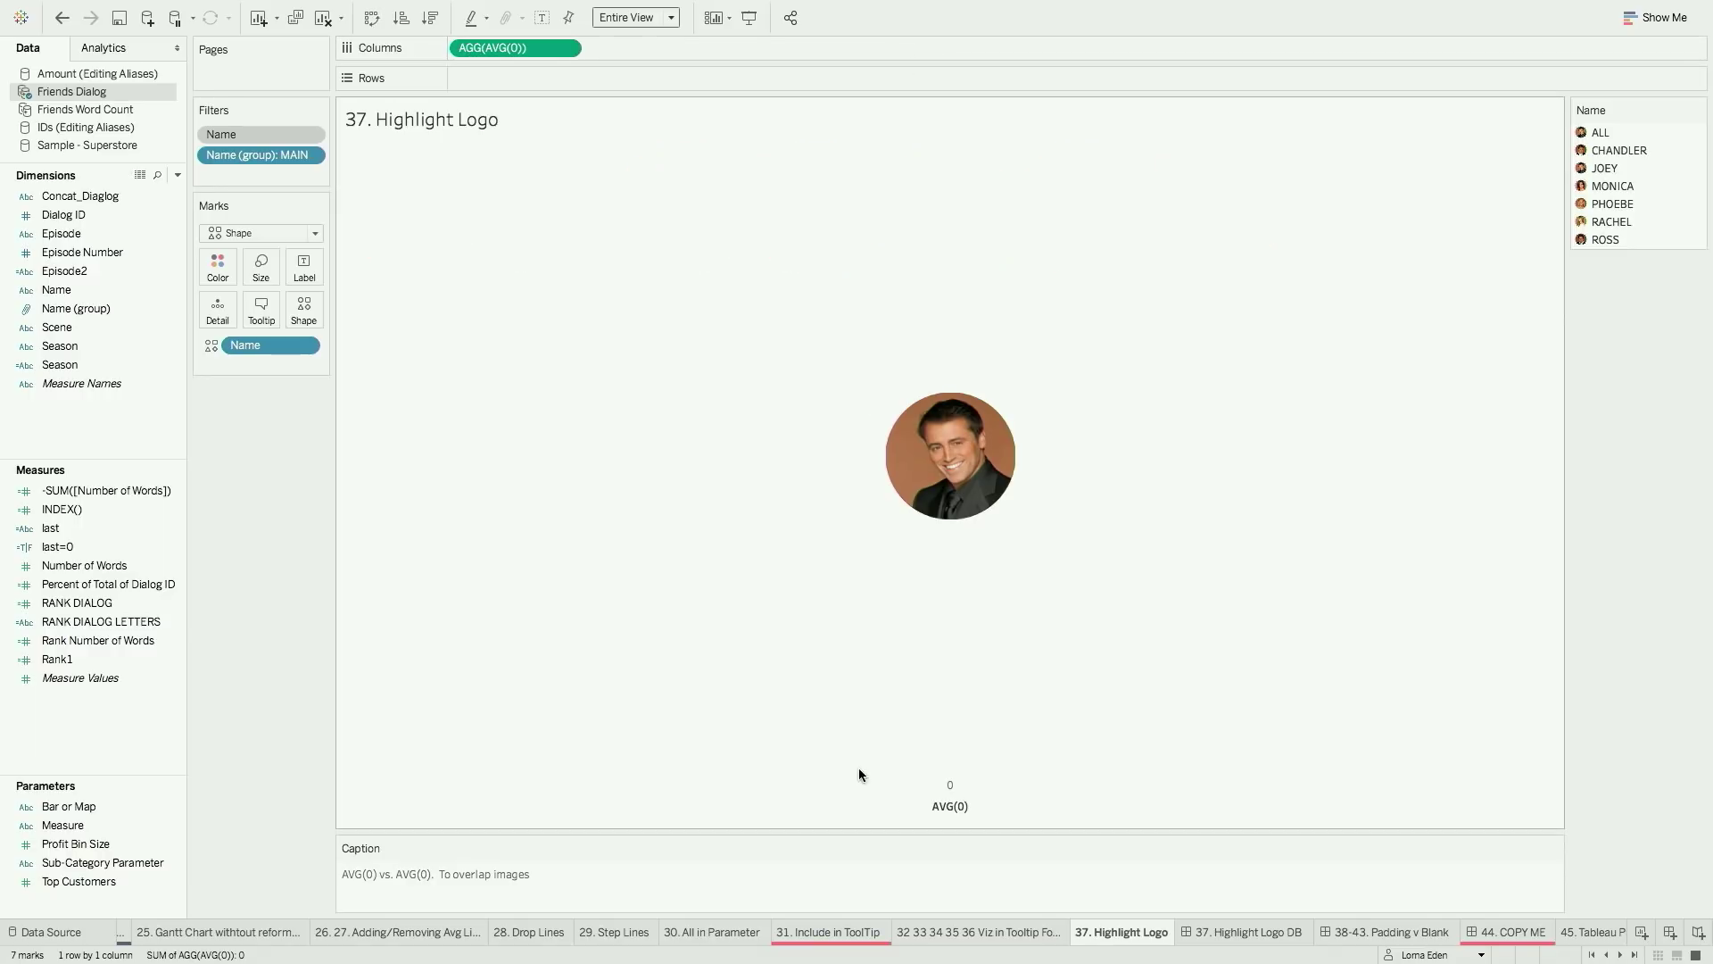
right_click(853, 794)
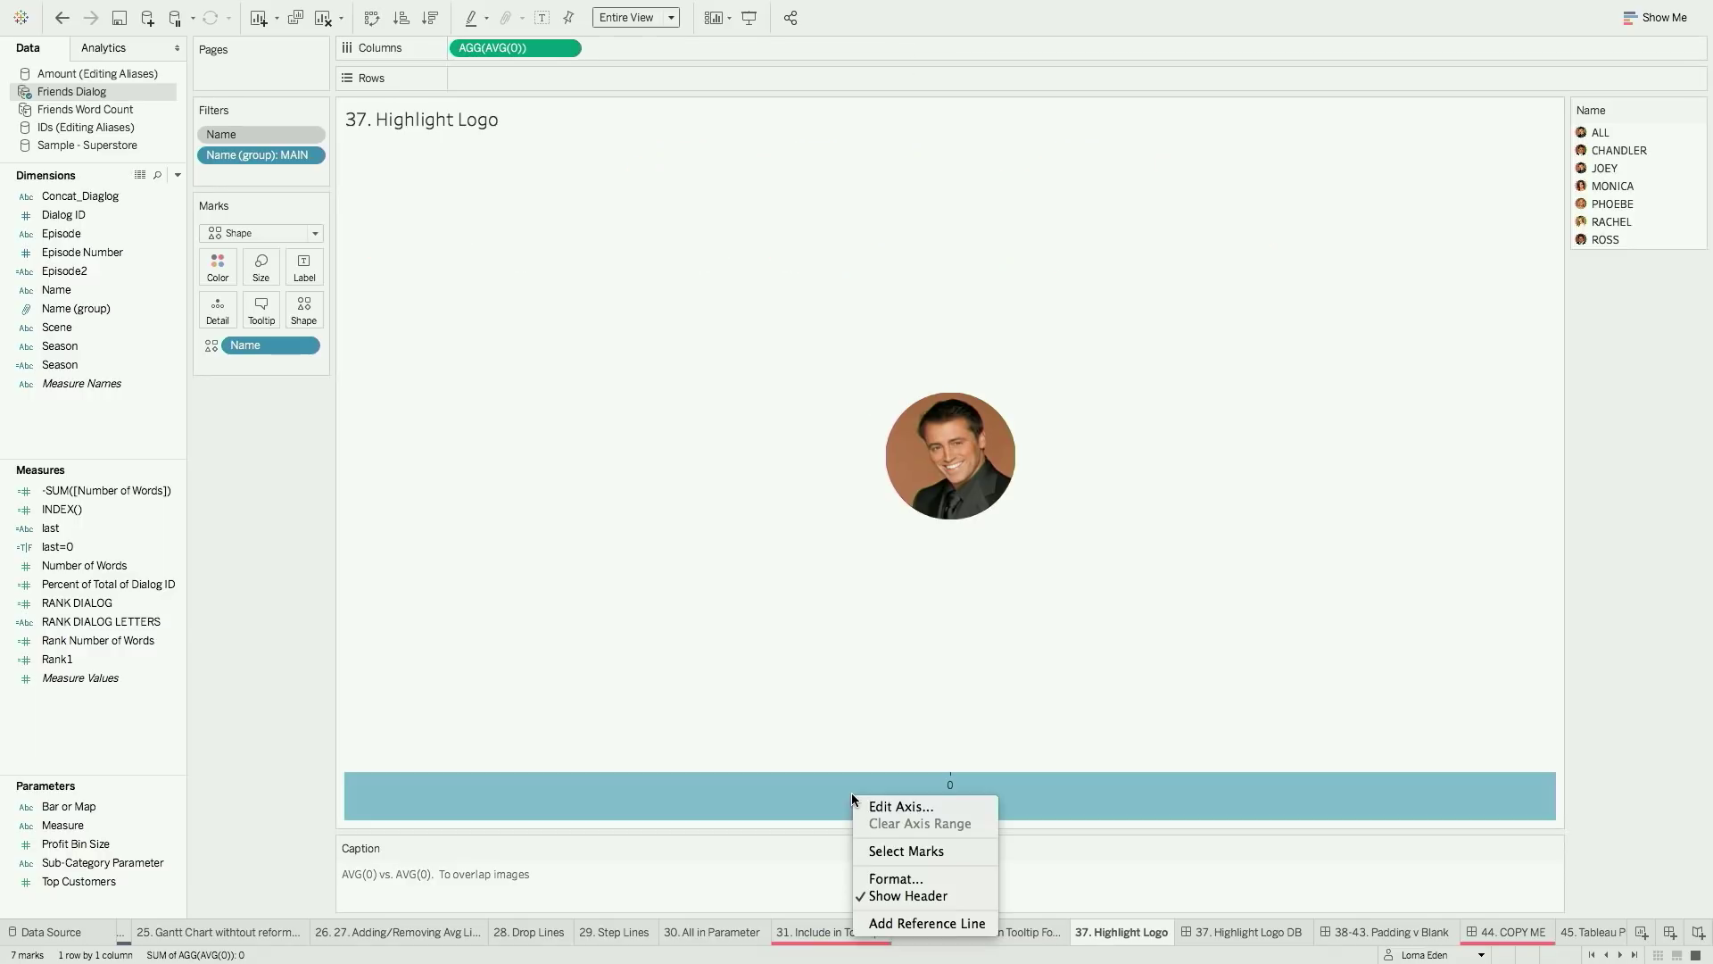
click(907, 895)
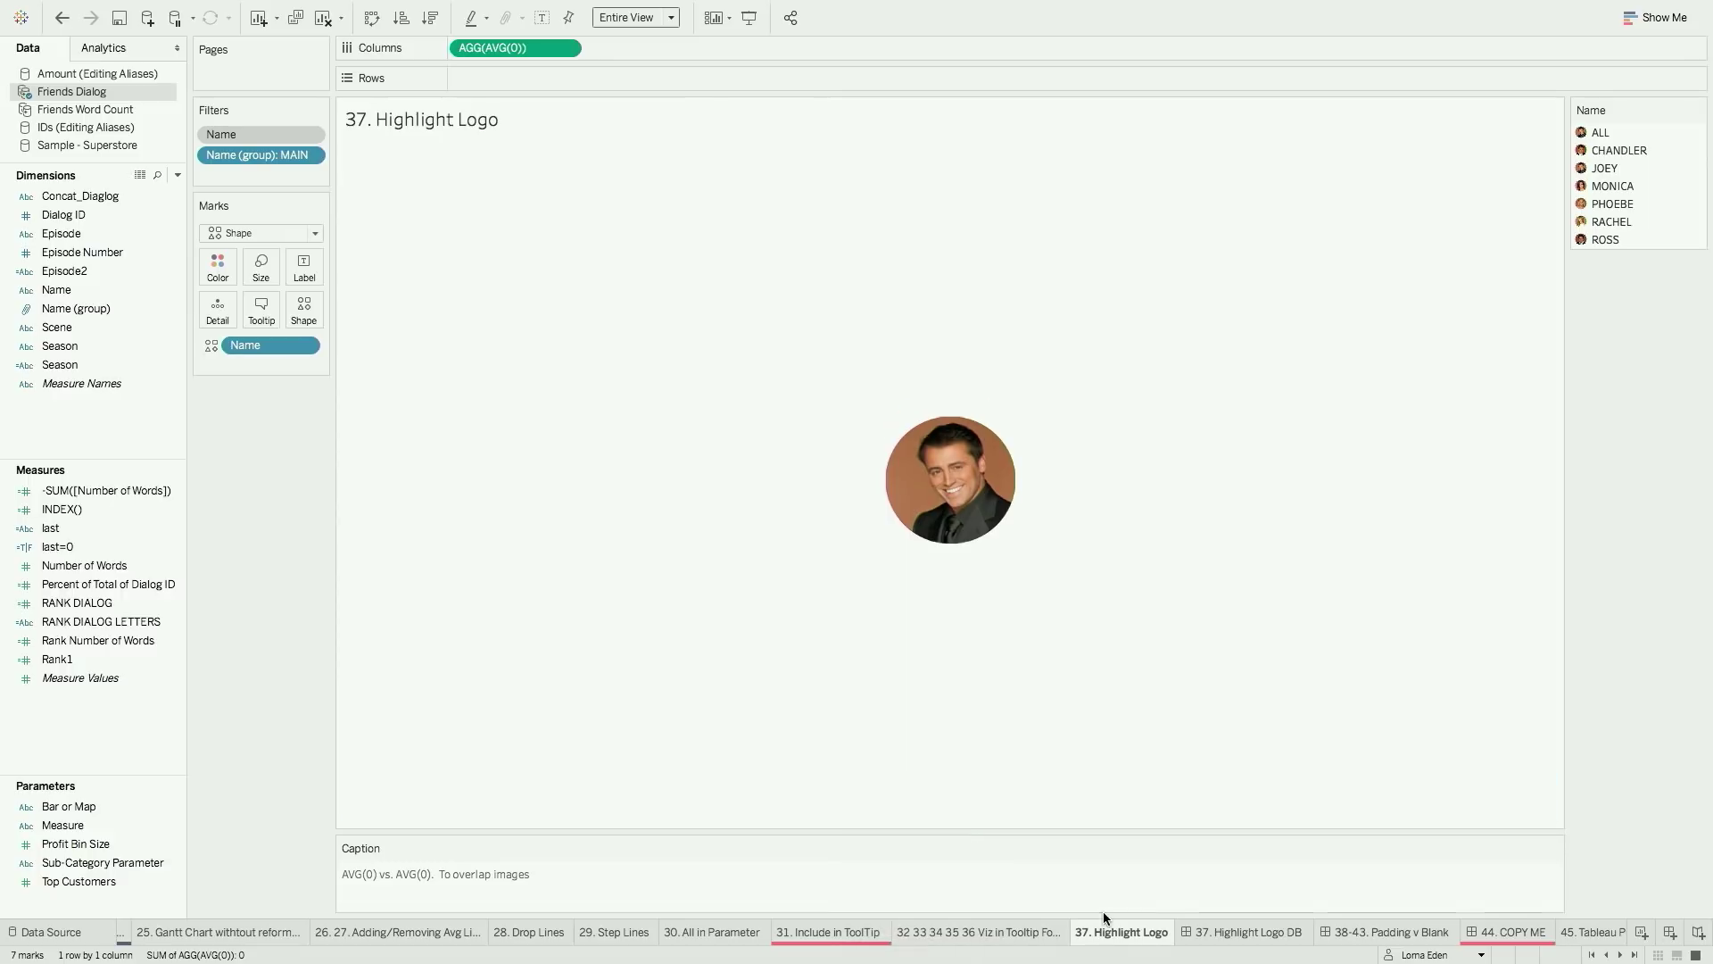
On the 37. Highlight Logo DB dashboard, highlight MONICA with the Find a Character highlighter
click(1211, 933)
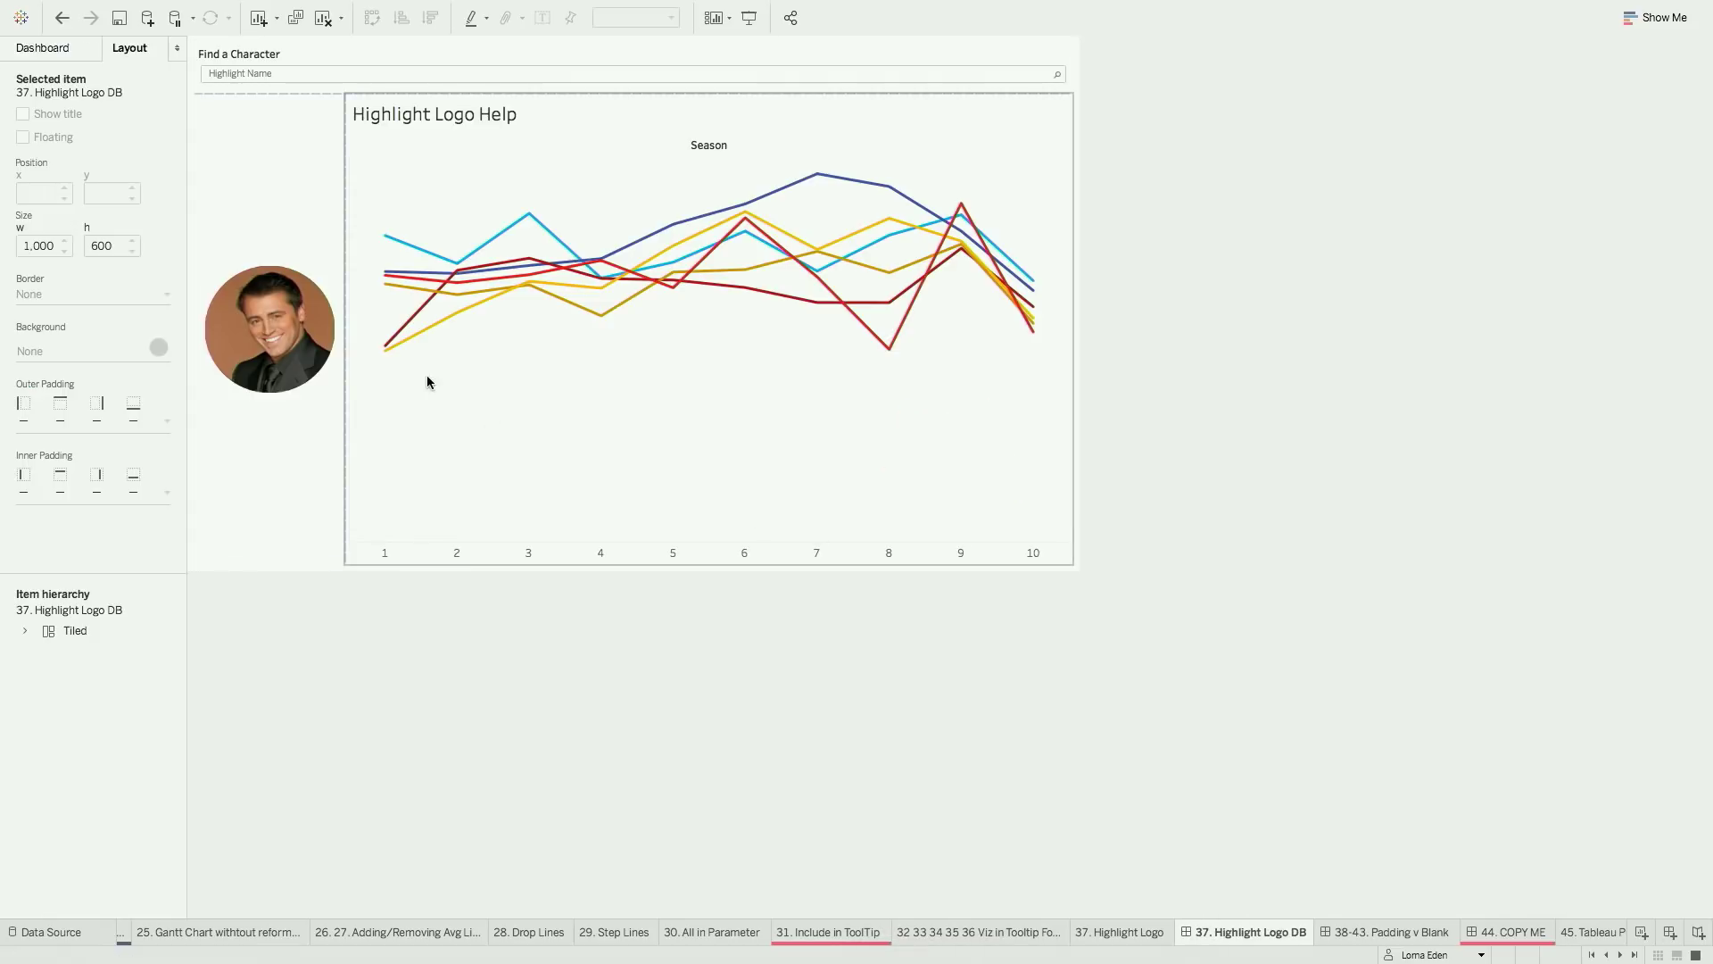
click(417, 75)
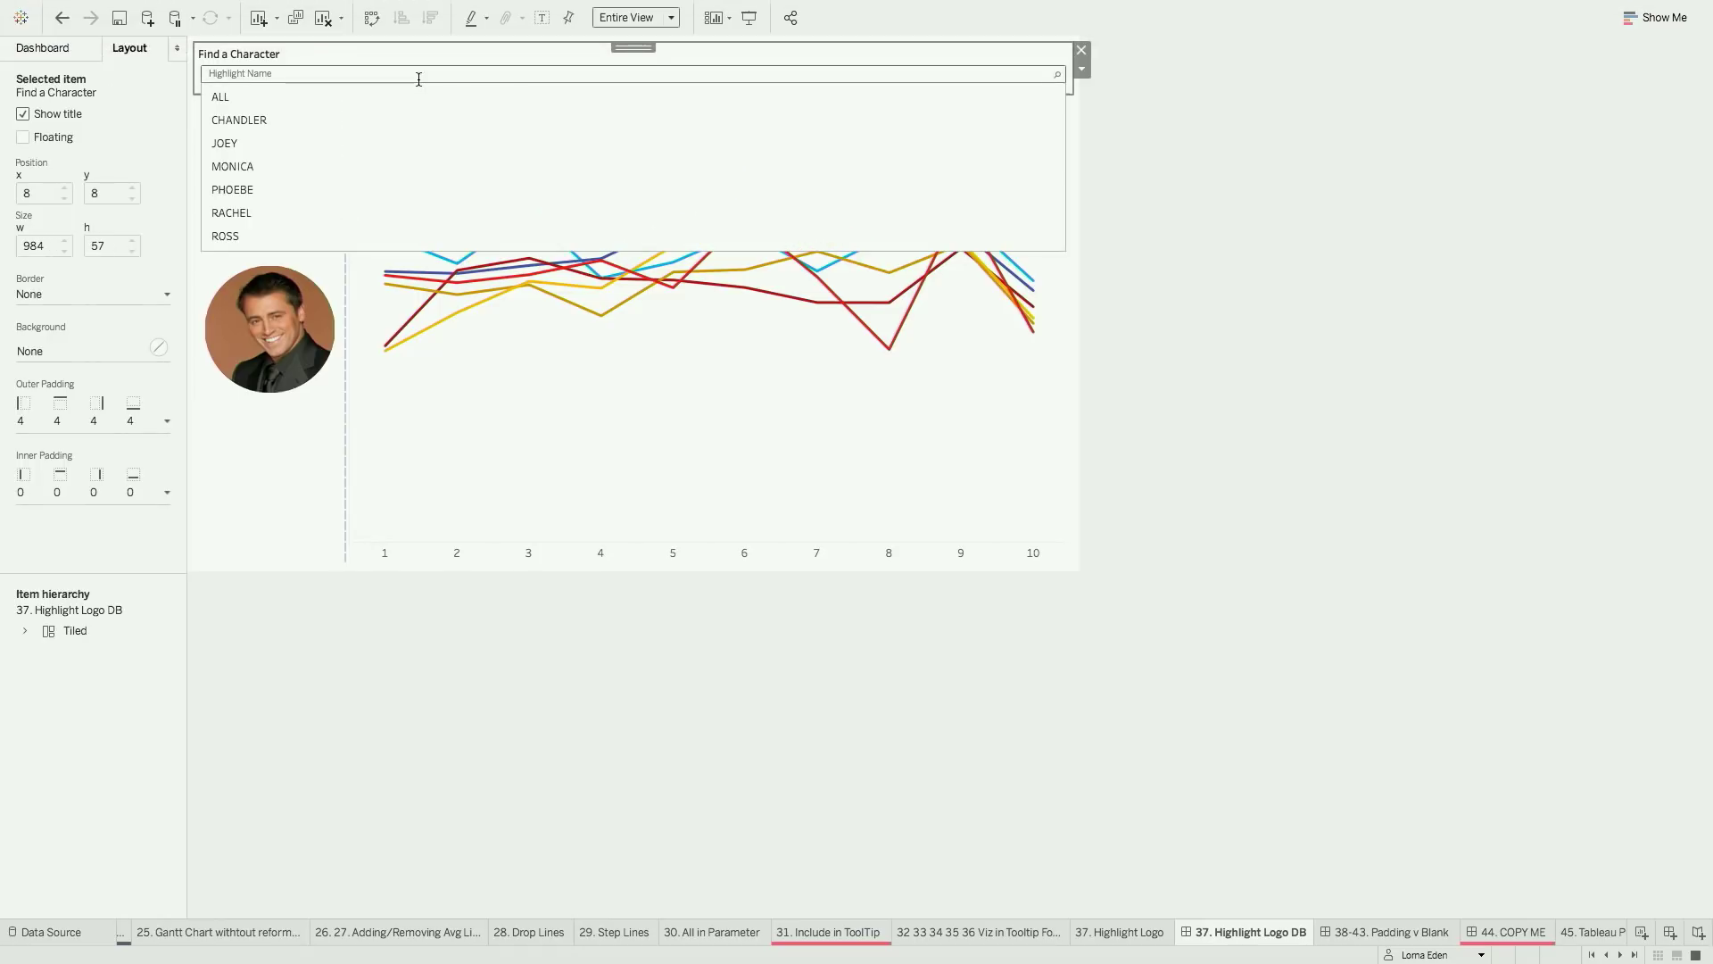
click(339, 164)
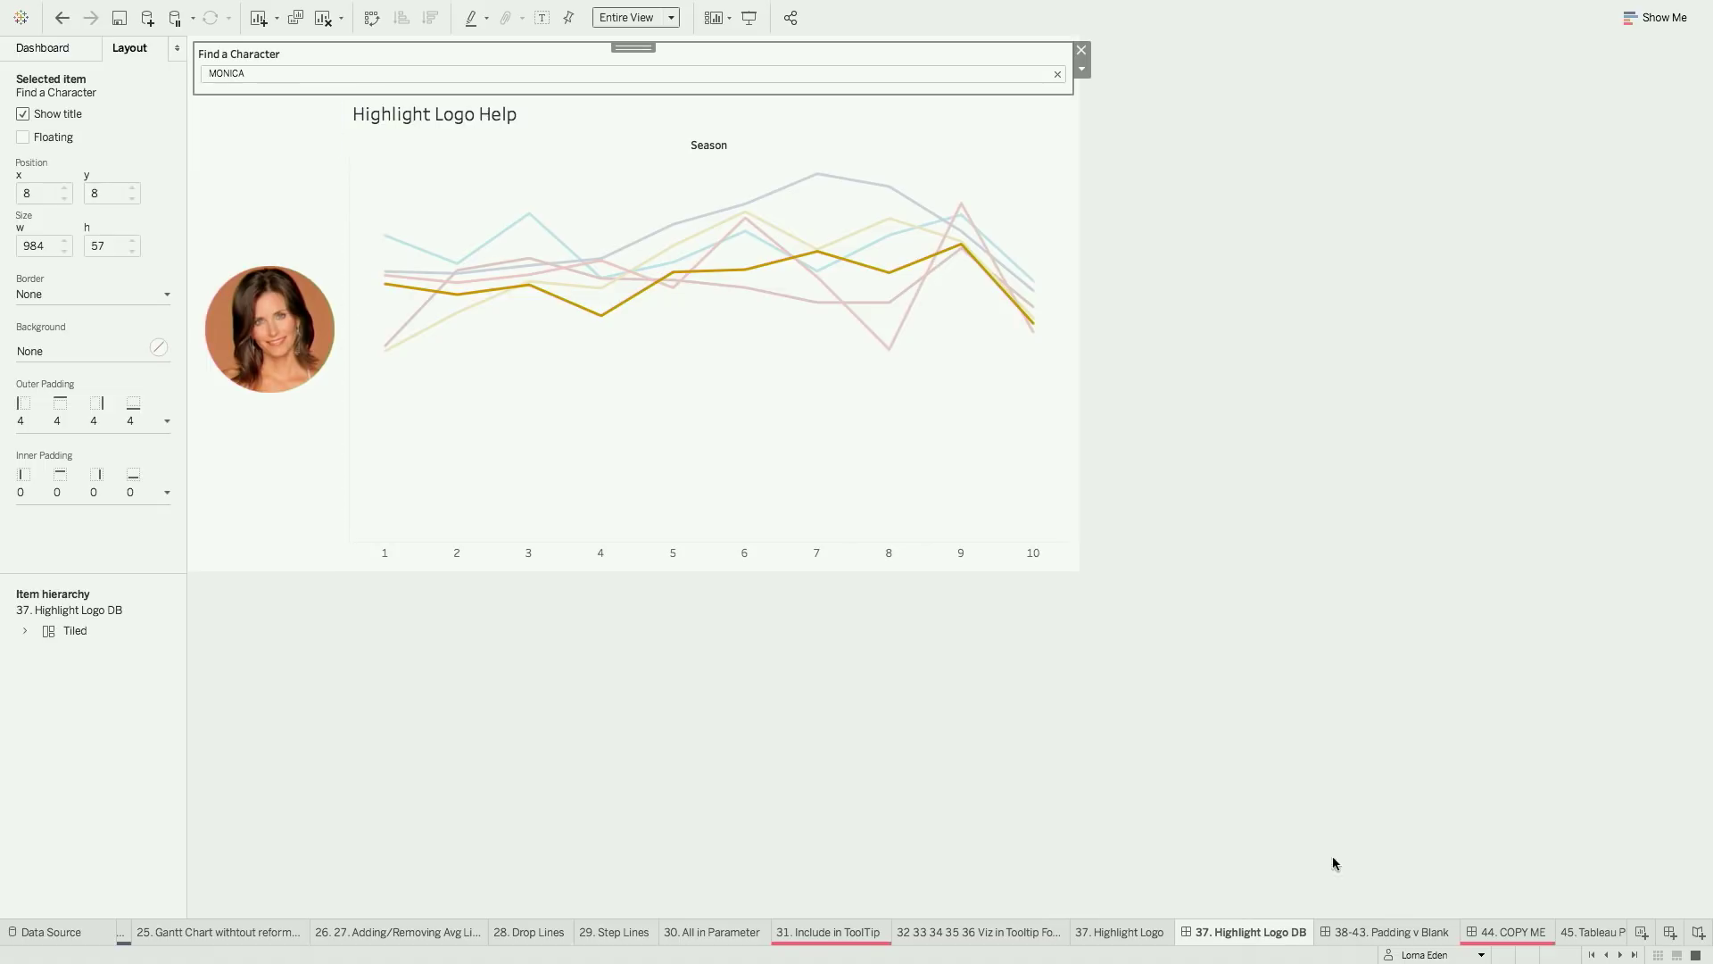
On the 38-43. Padding v Blank dashboard, give the Padding v Blanks sheet a solid border in the second-thickest line weight
click(1410, 933)
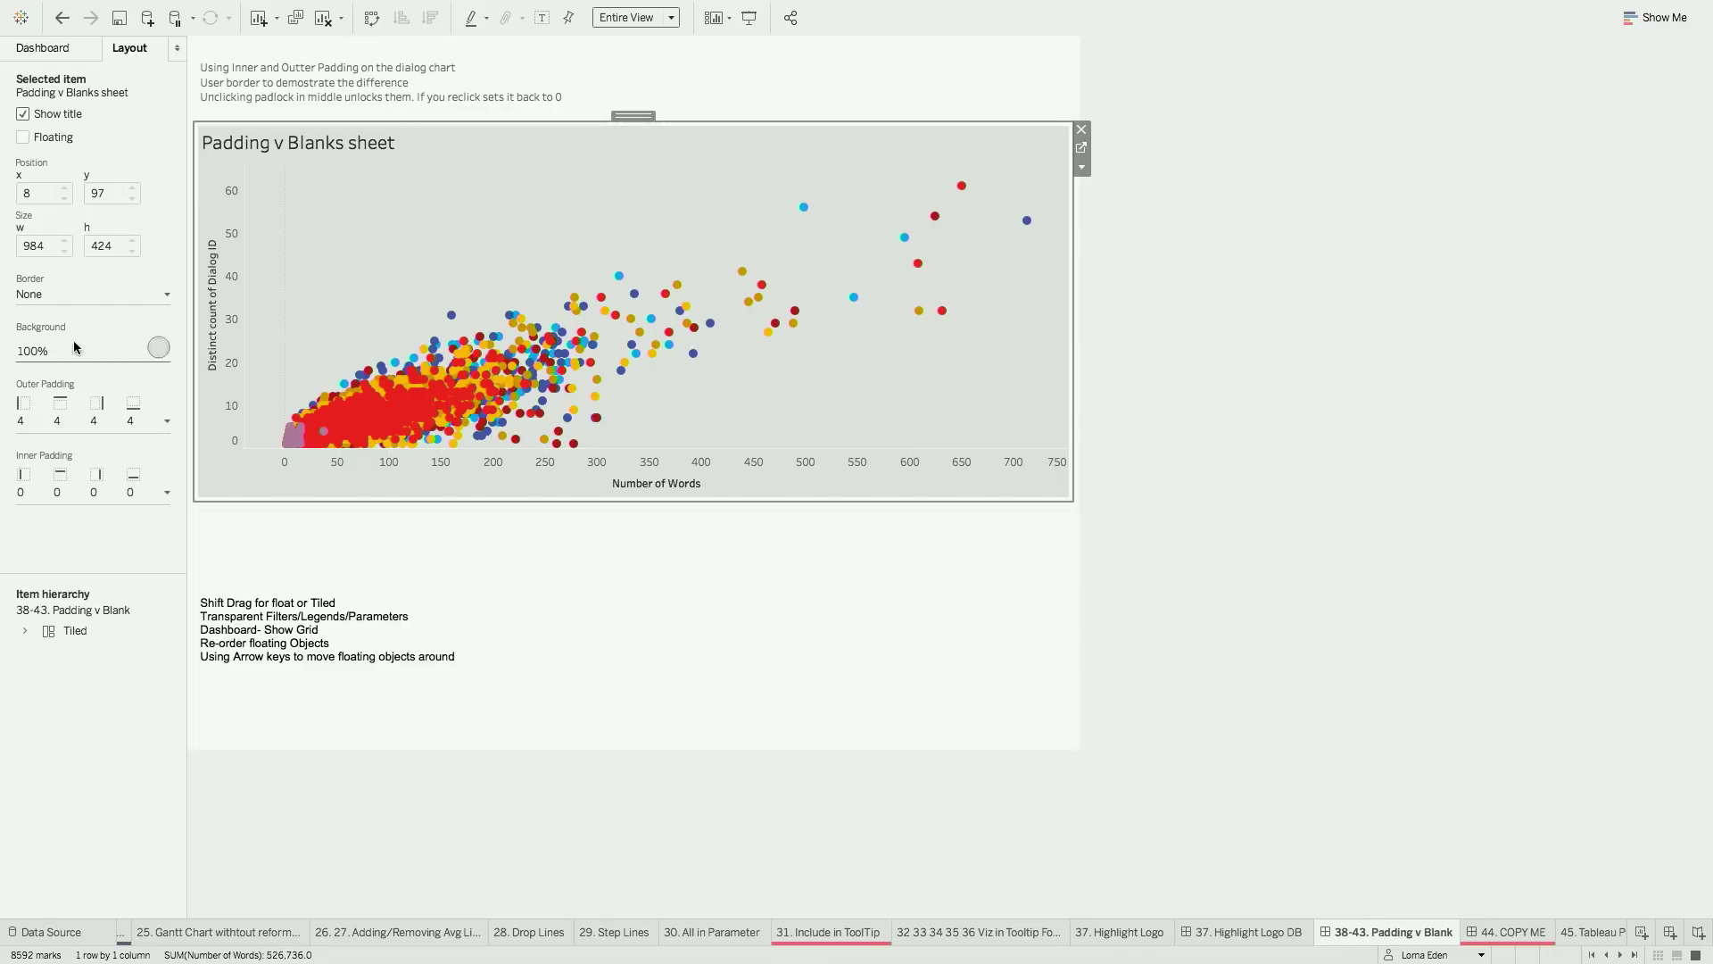
click(90, 296)
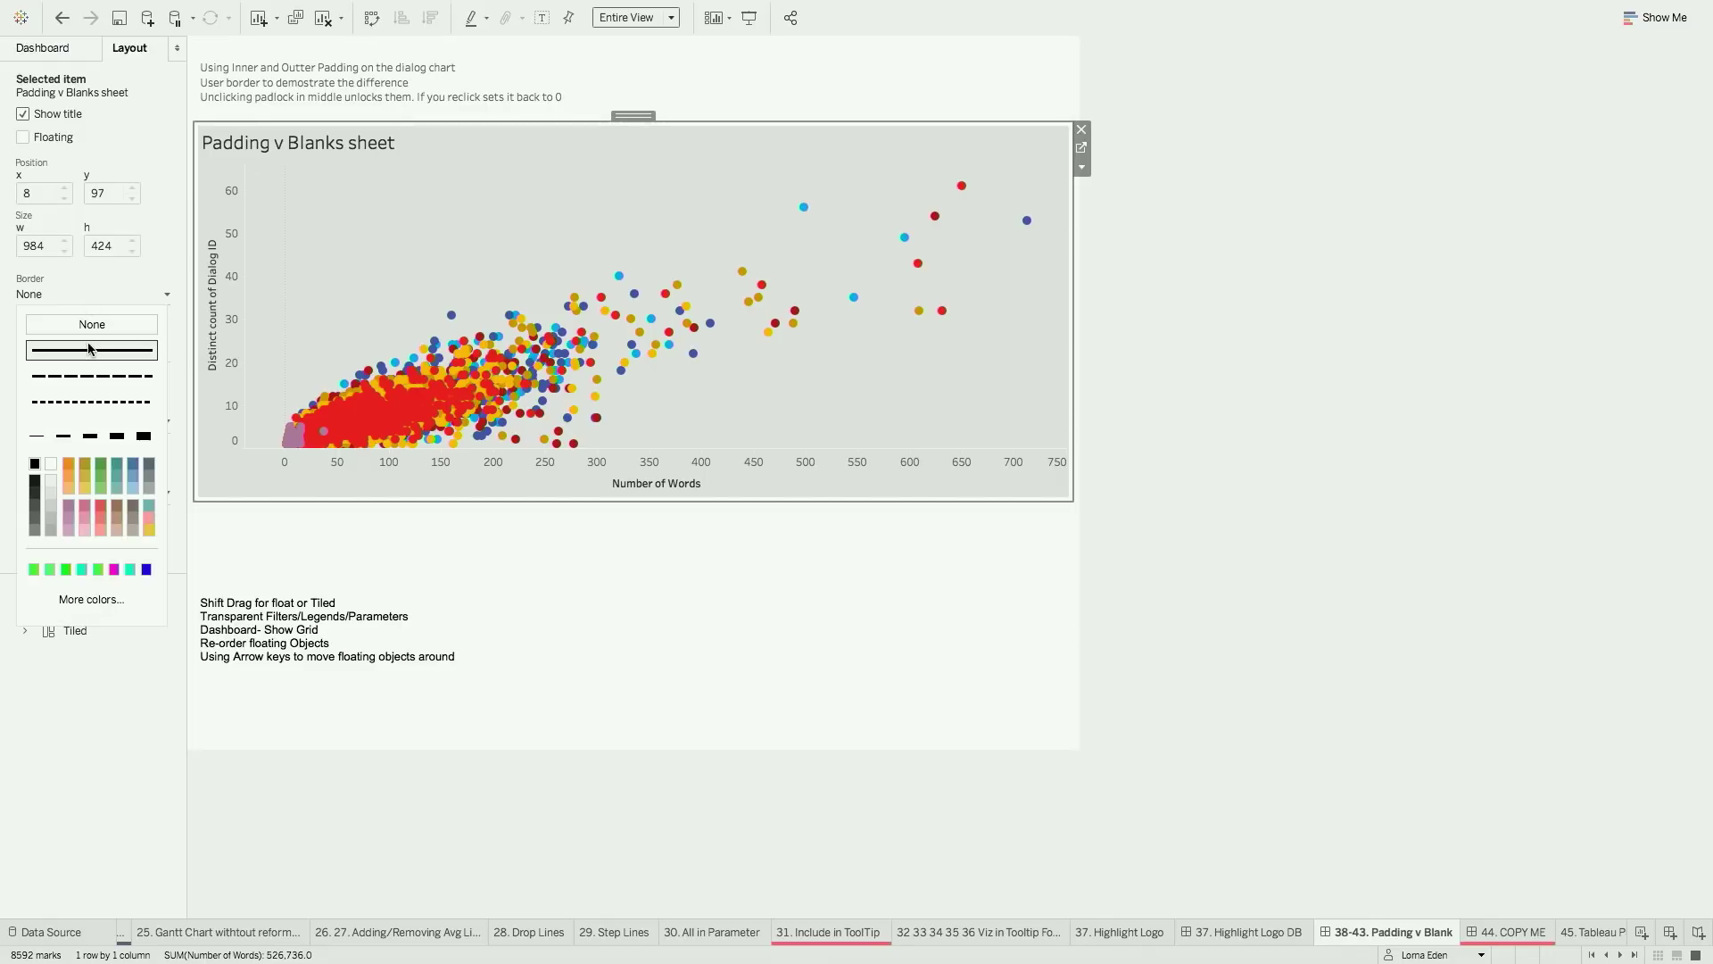
click(91, 349)
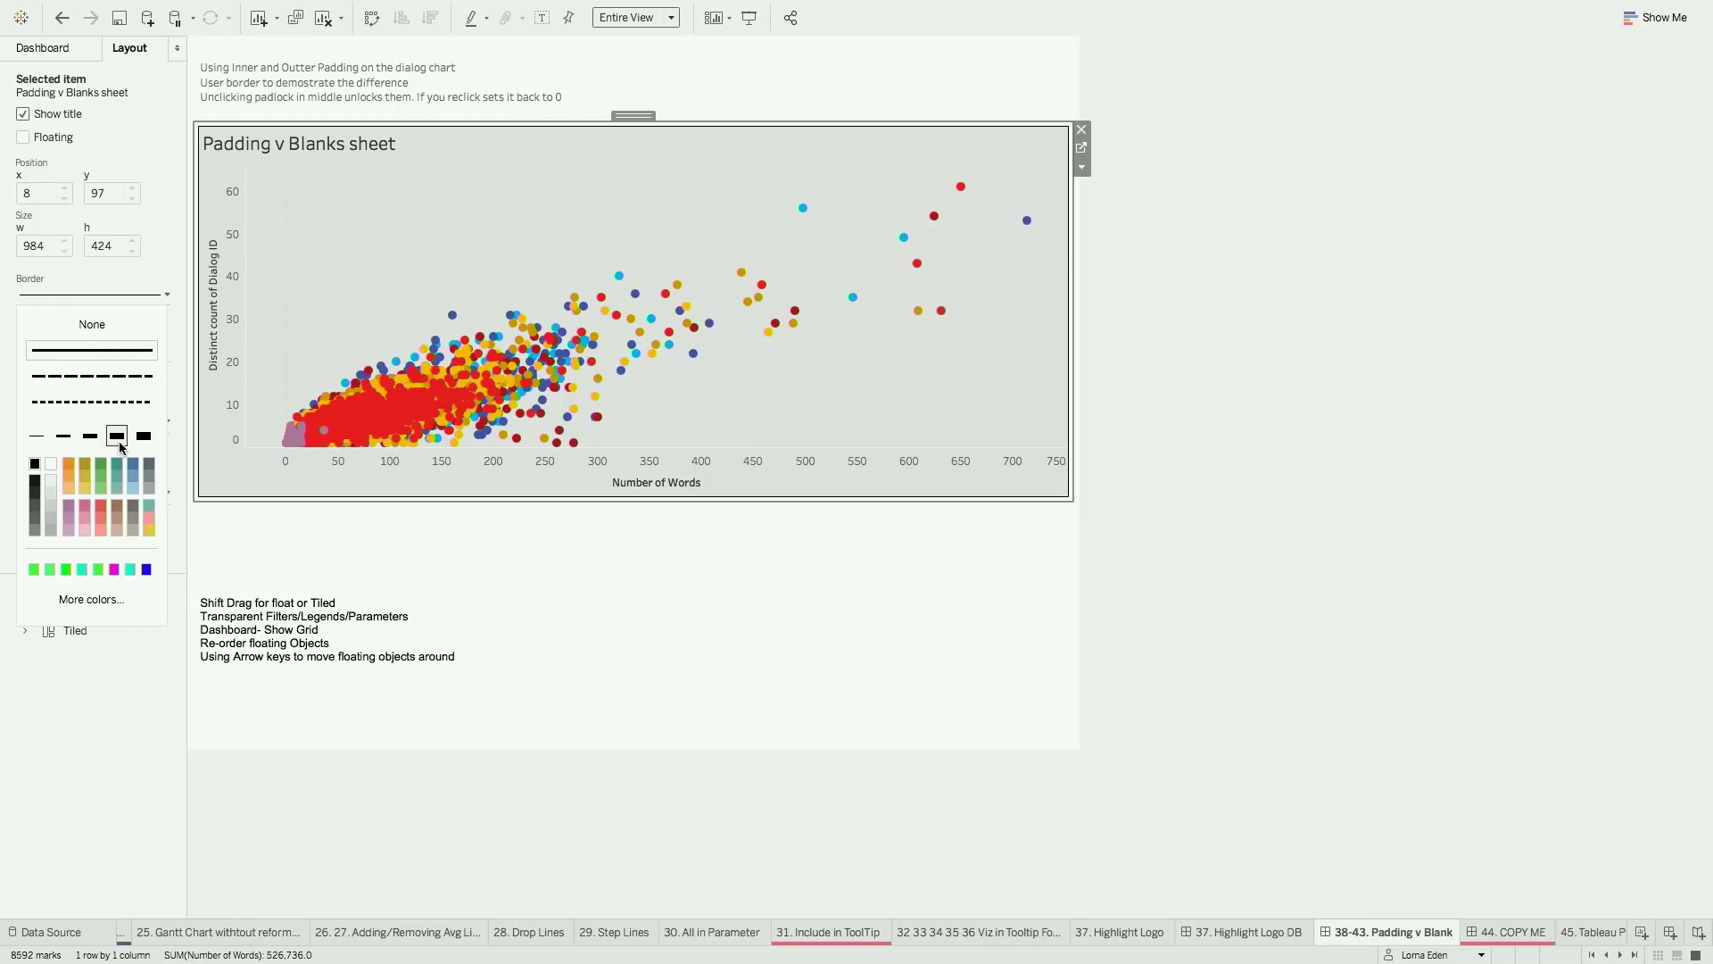
click(117, 436)
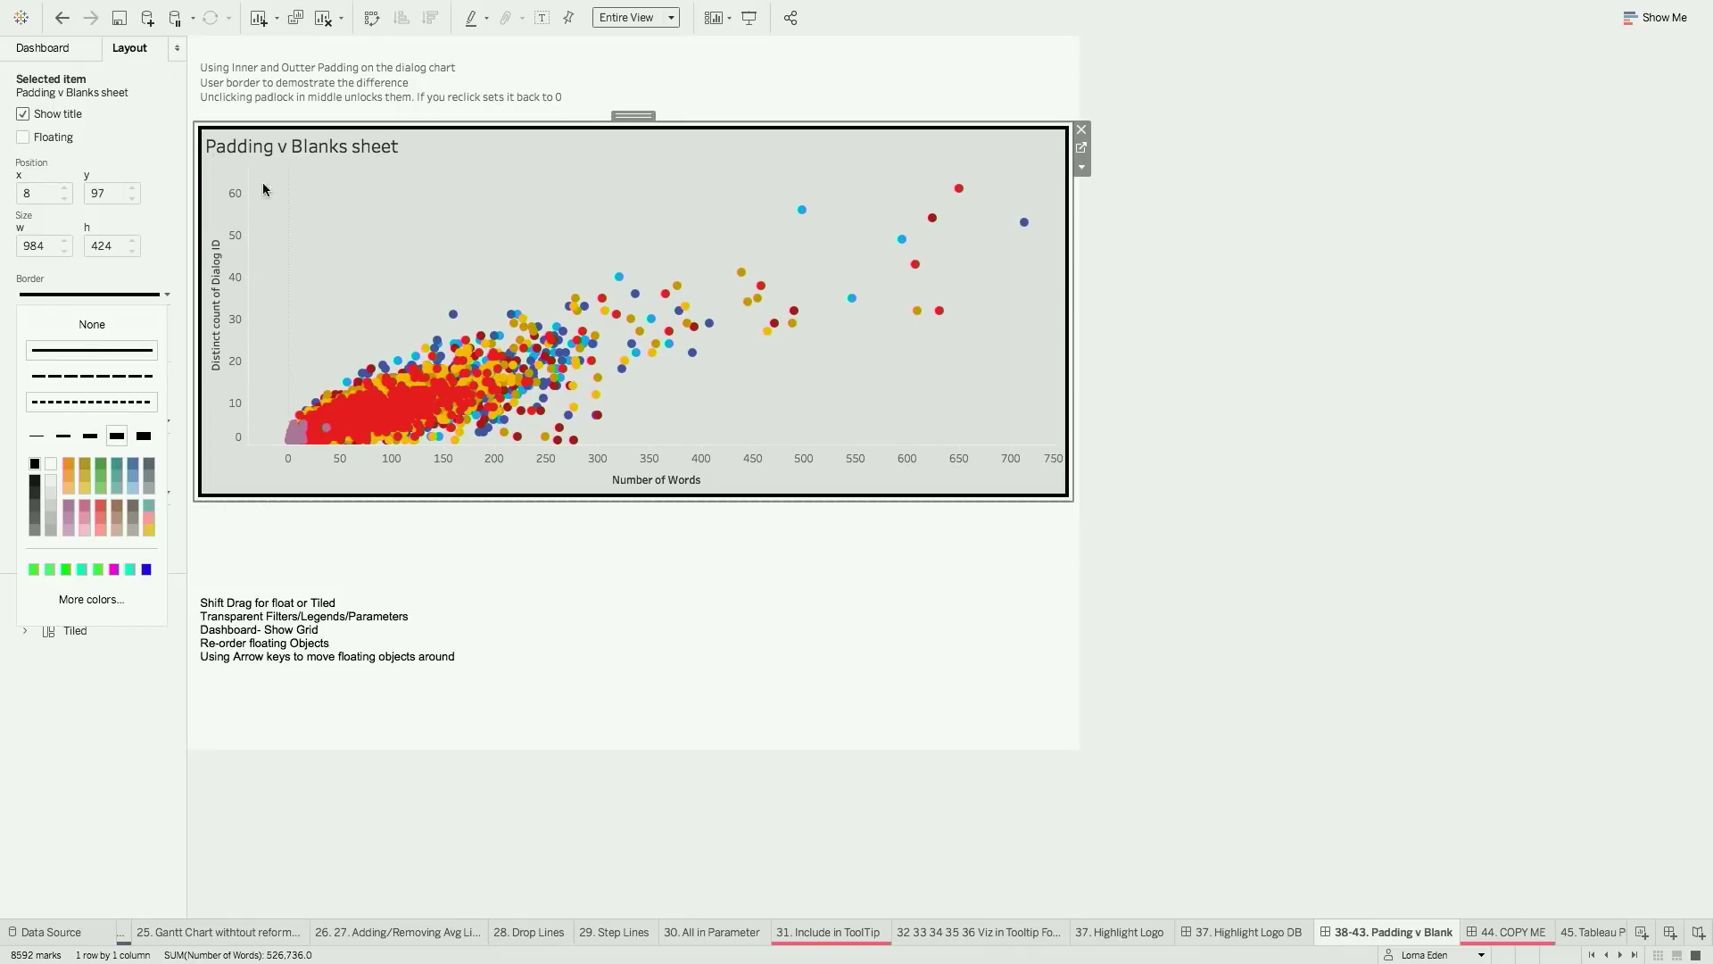
click(266, 236)
Set both the outer and the inner padding of the Padding v Blanks sheet to 40 on all sides
click(157, 419)
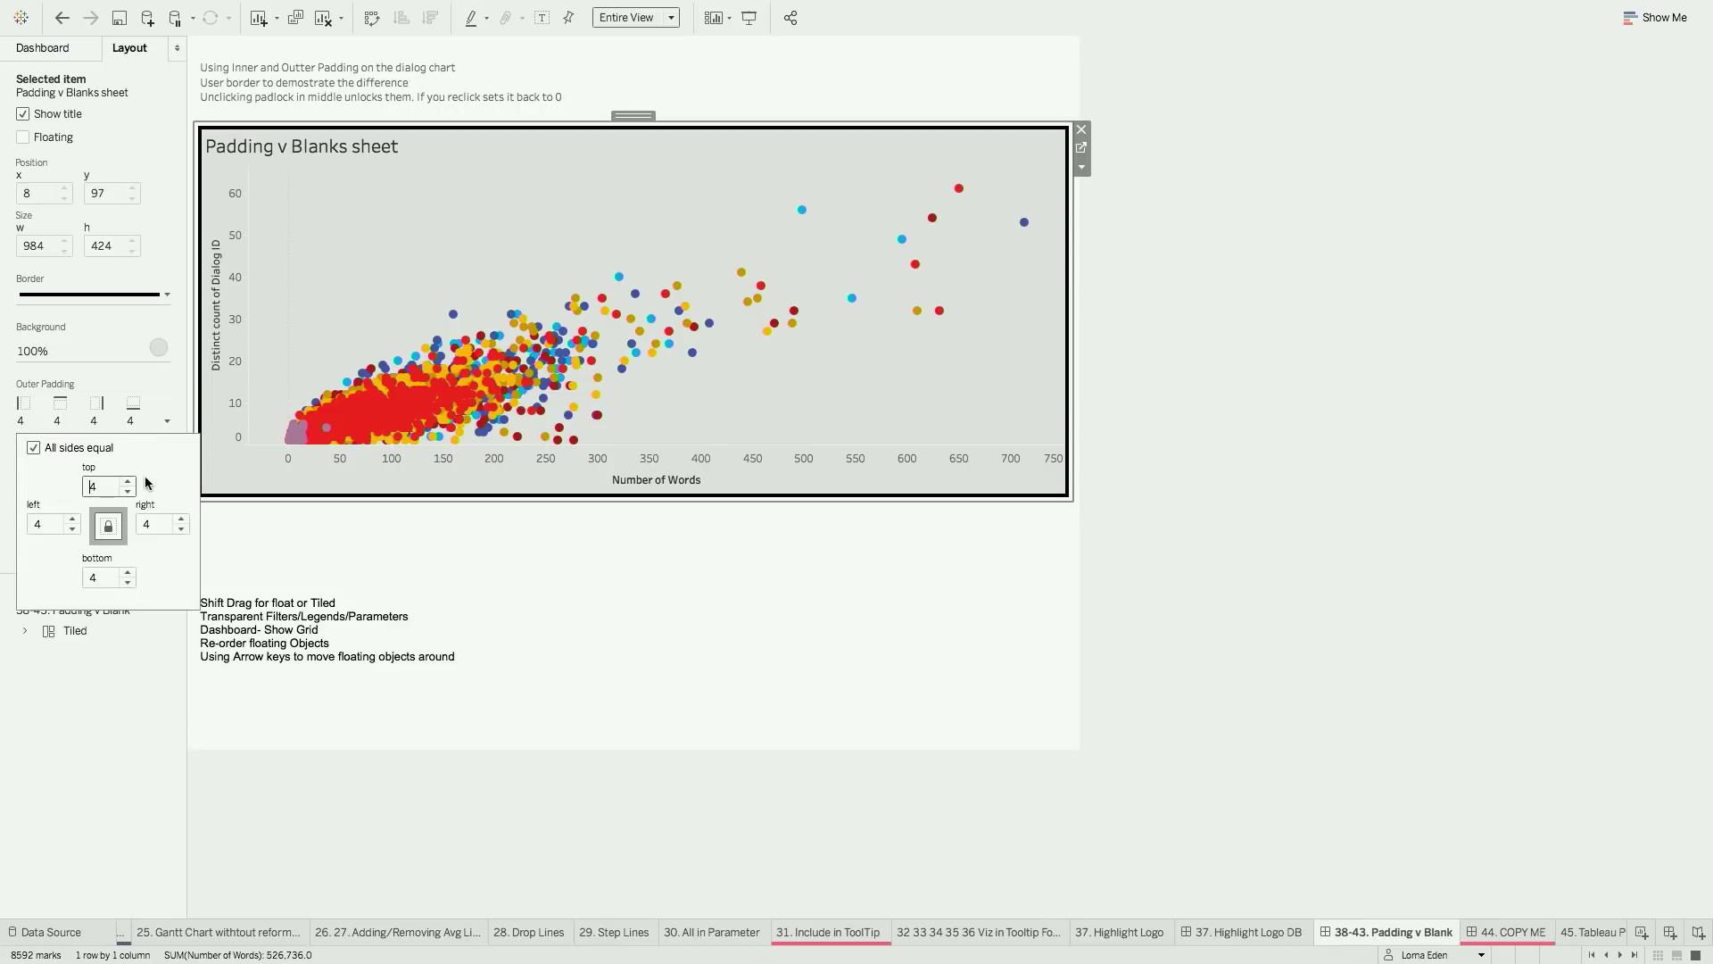
text(0)
key(Return)
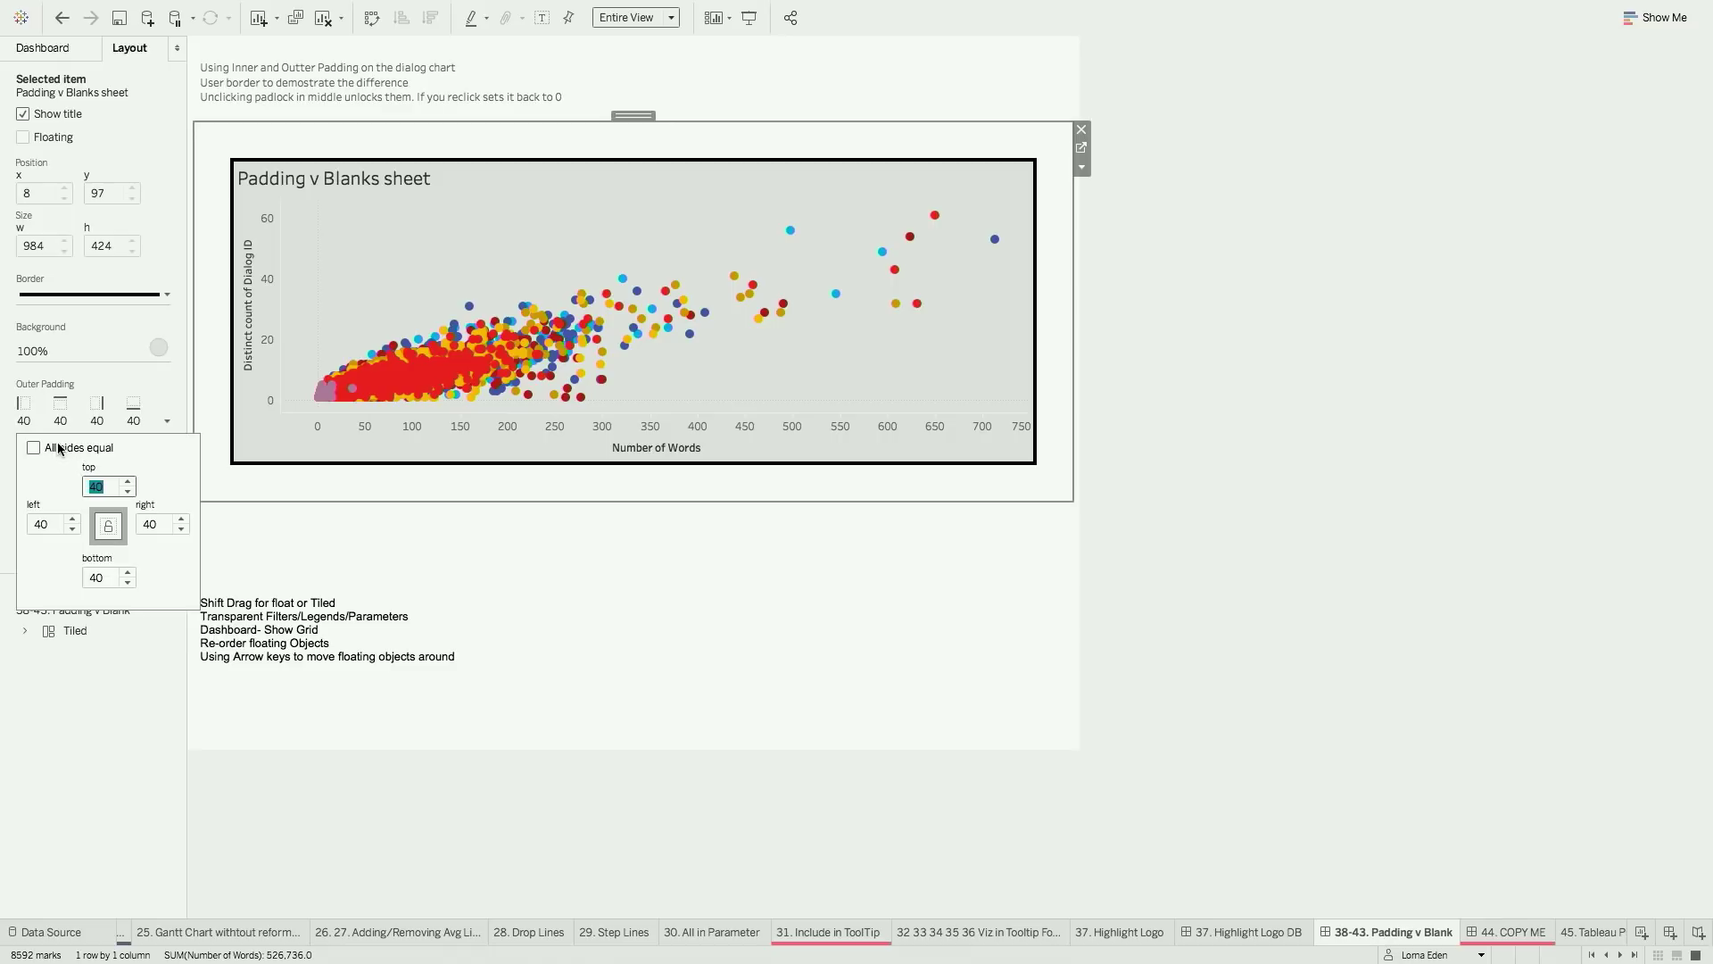
click(167, 421)
click(166, 493)
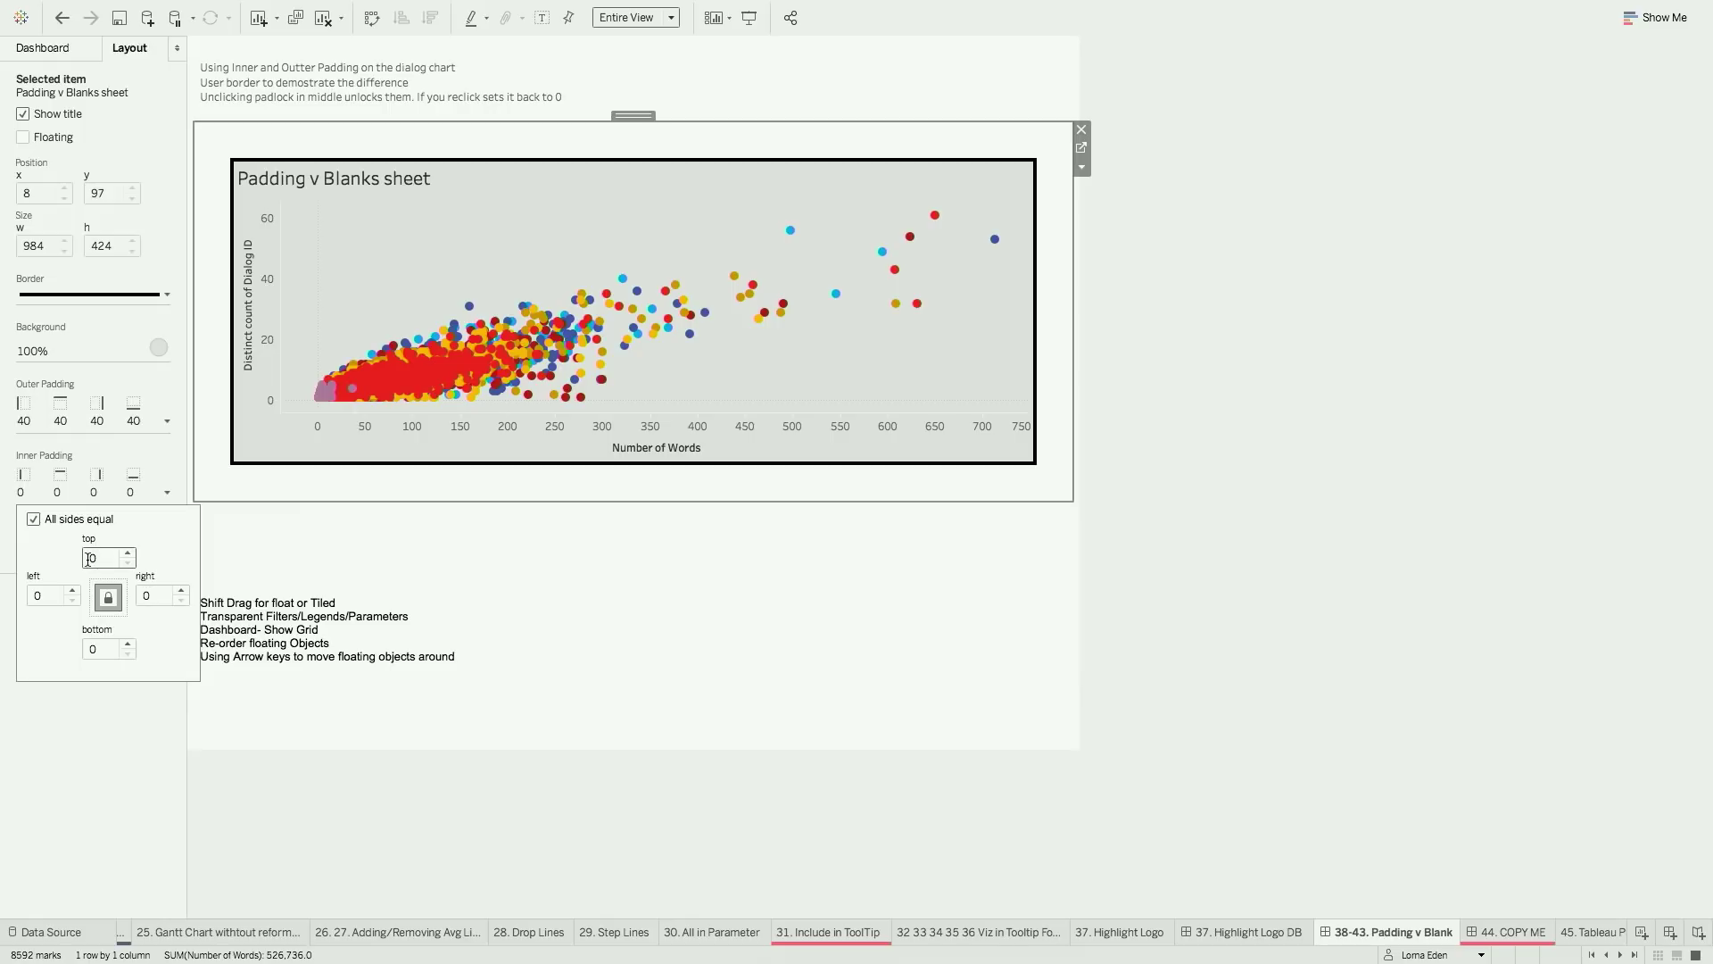
text(4)
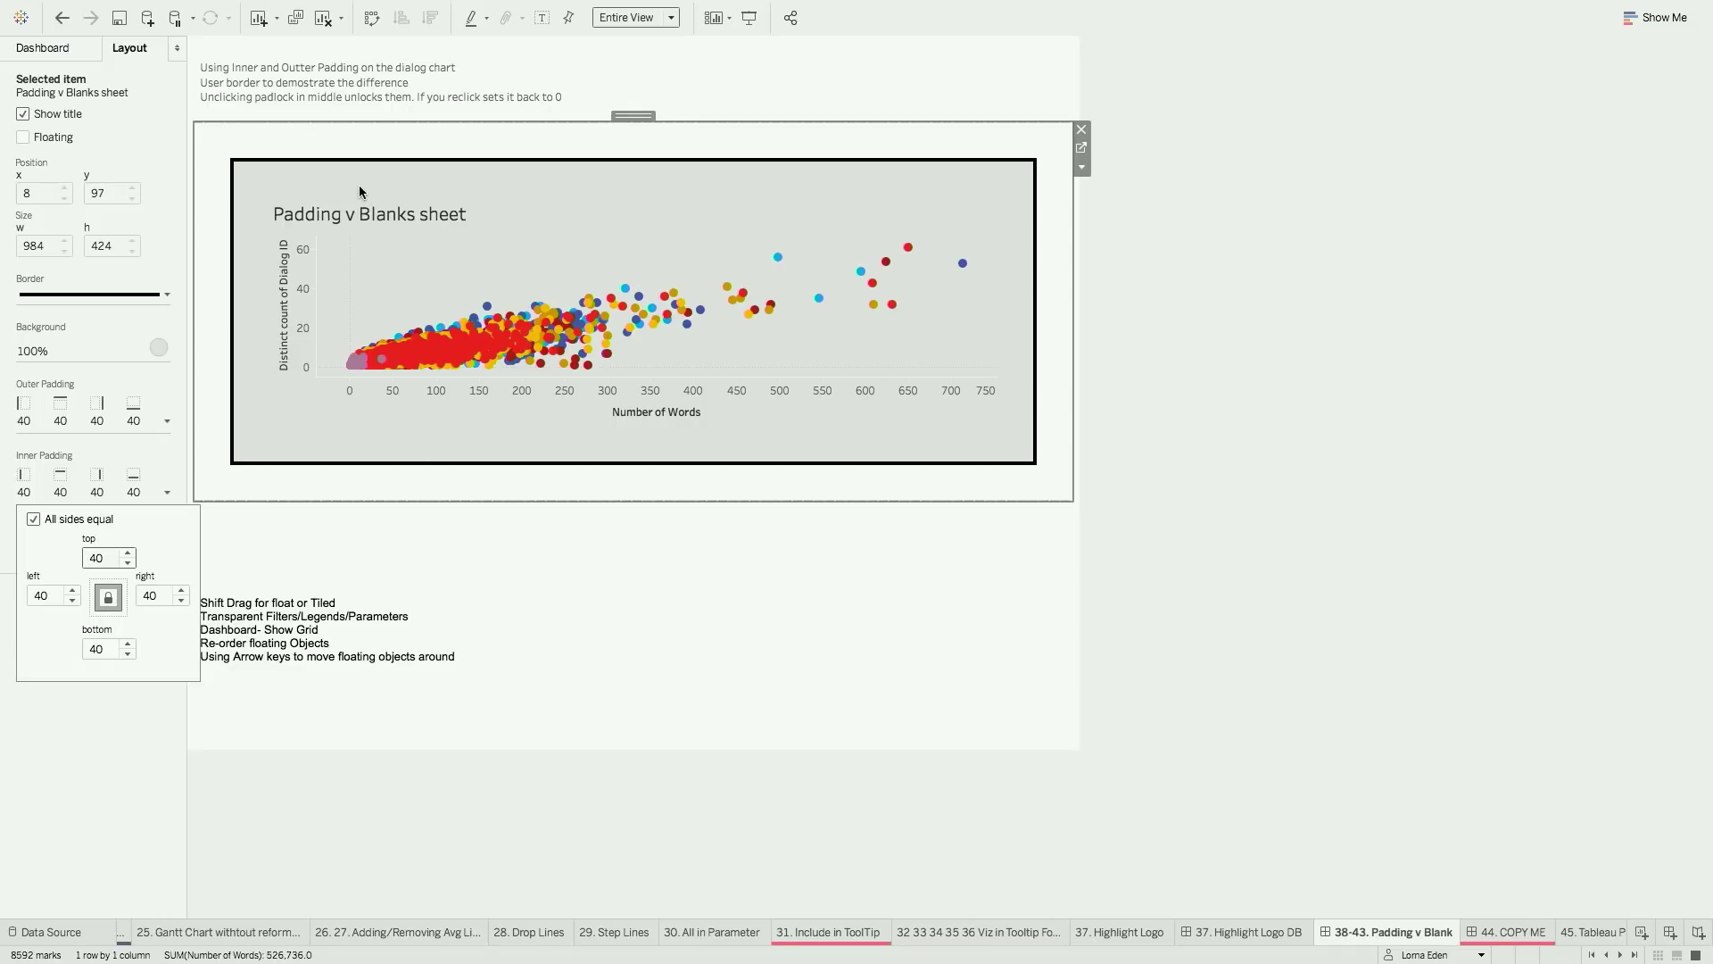
Add a tiled Blank object to the dashboard, to the right of the Padding v Blanks sheet
click(56, 51)
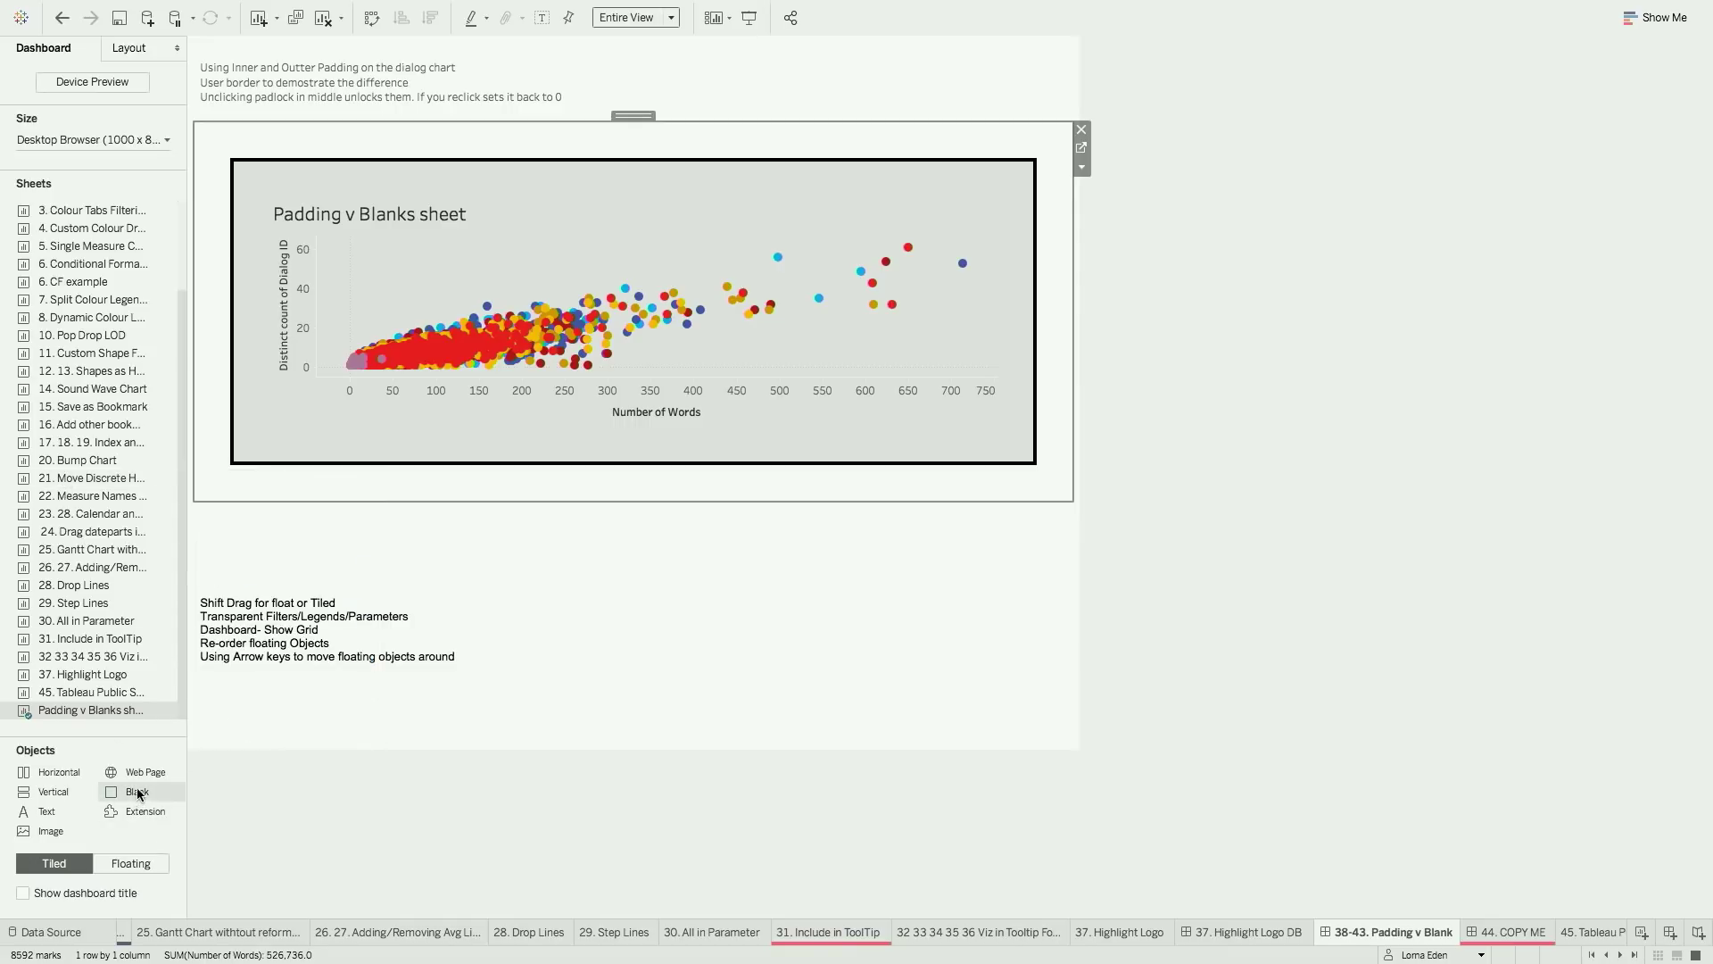
drag(139, 794, 796, 351)
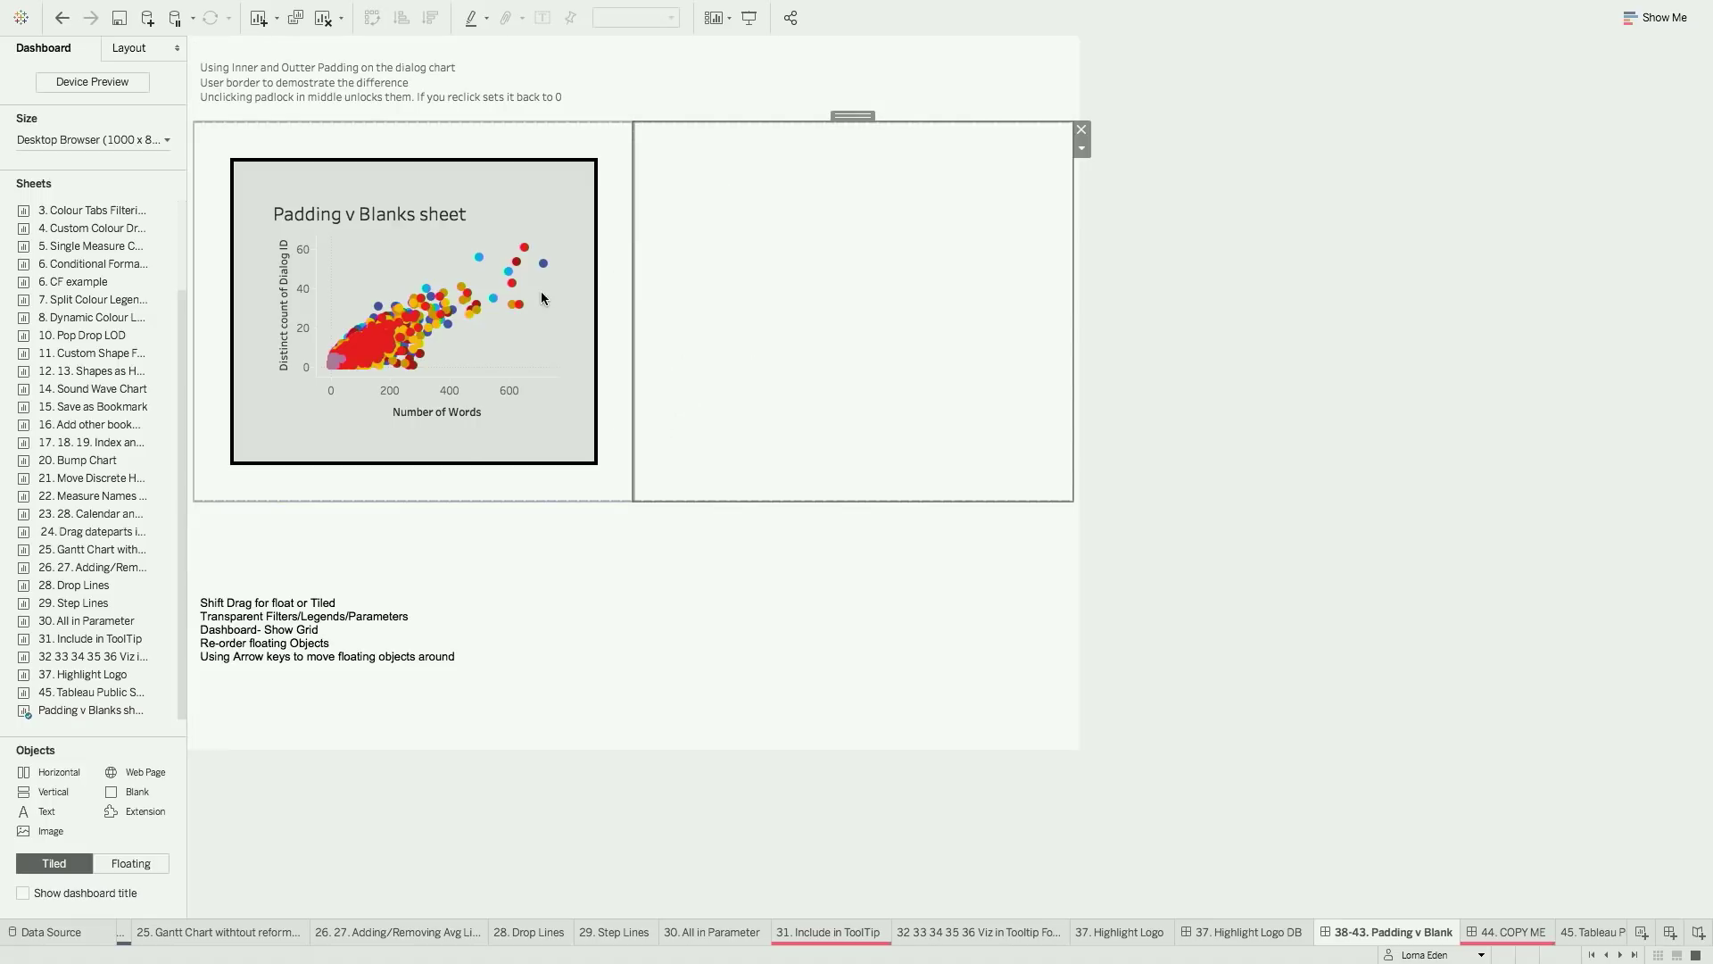
Show the Name color legend for the Padding v Blanks sheet and float it over the scatter plot
click(543, 264)
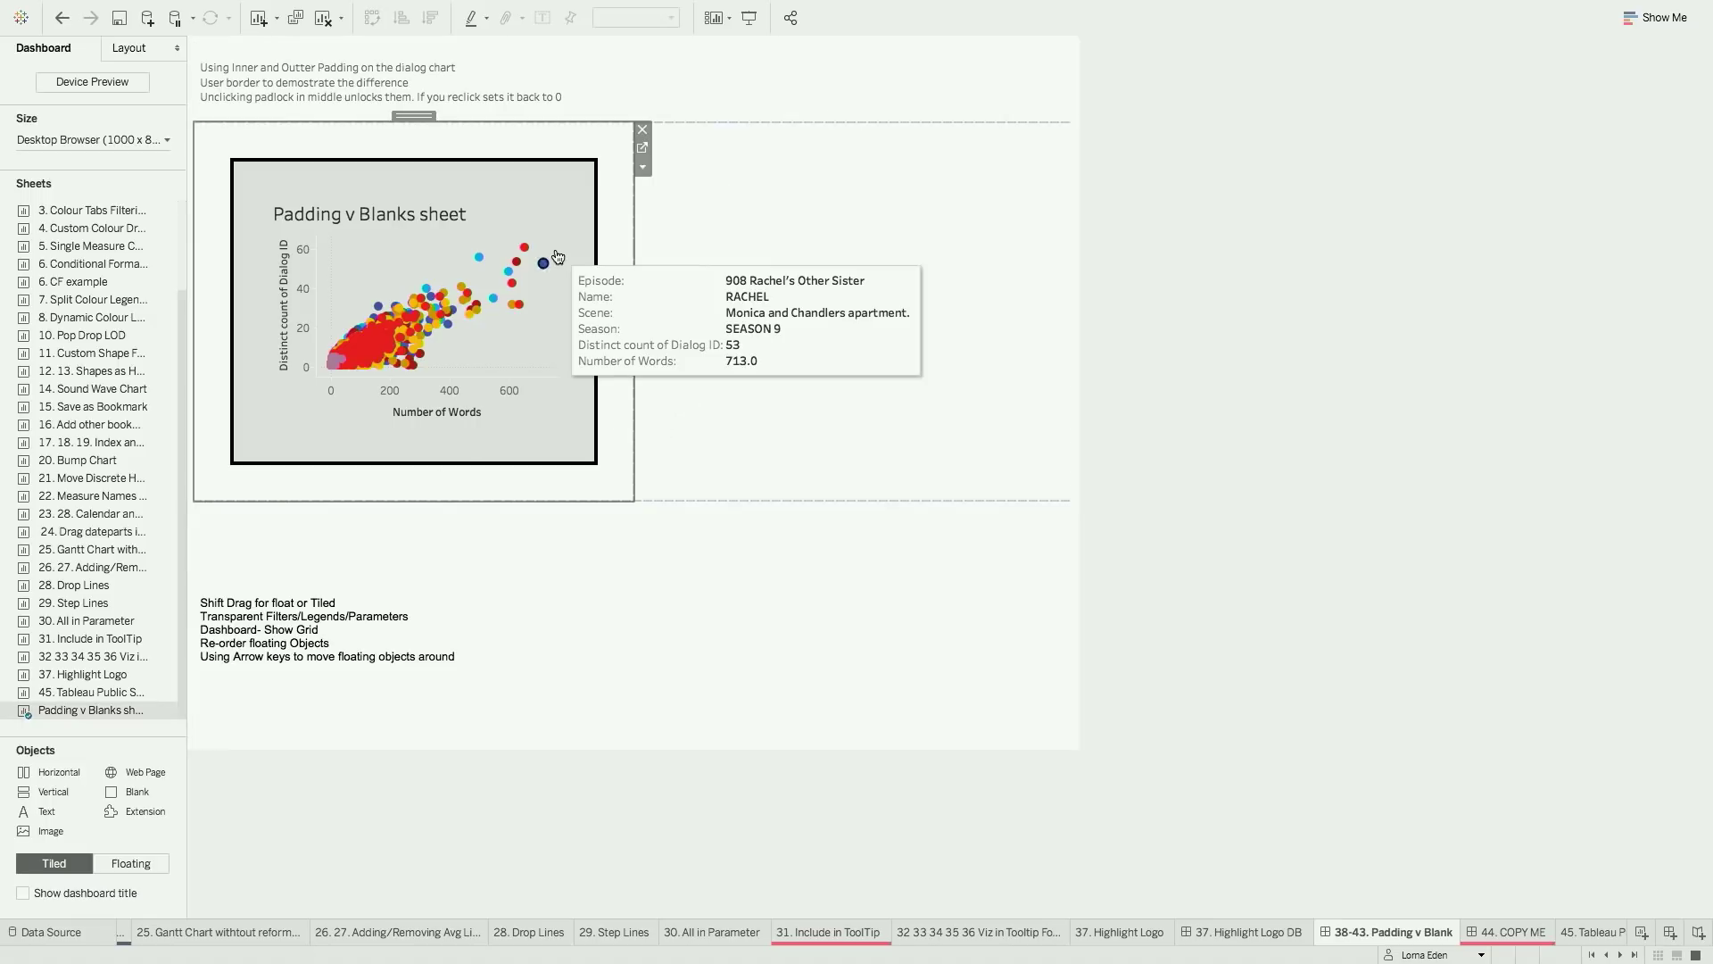
click(642, 168)
mouse_move(751, 284)
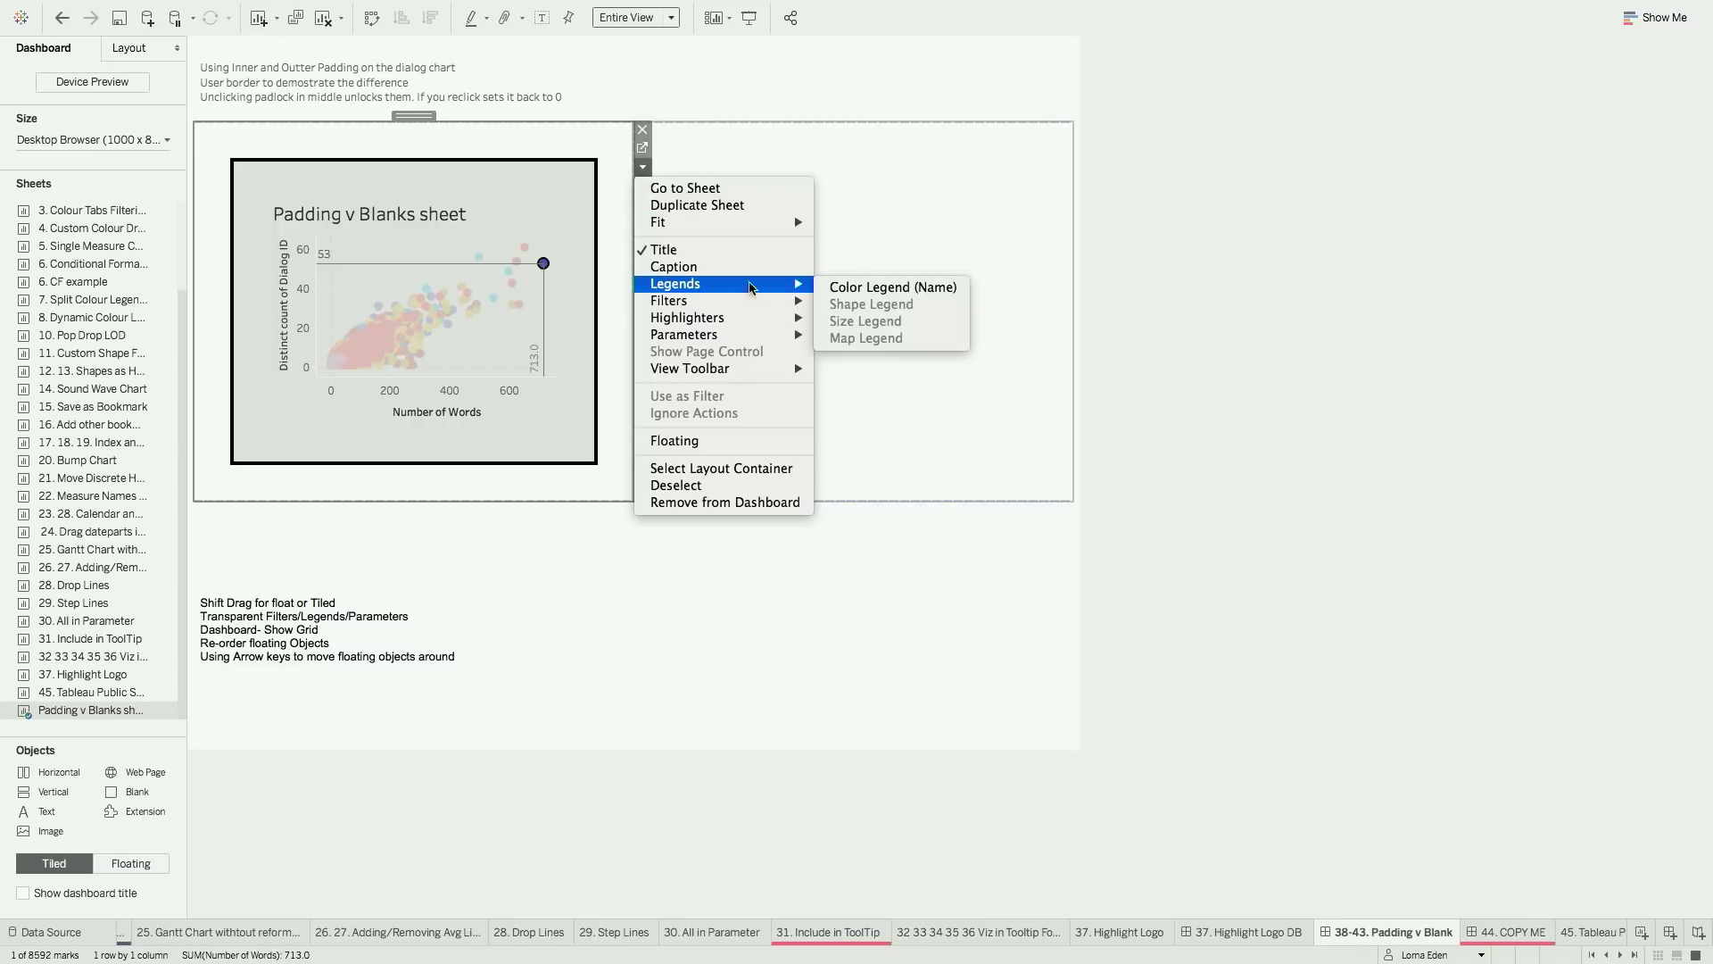
click(852, 289)
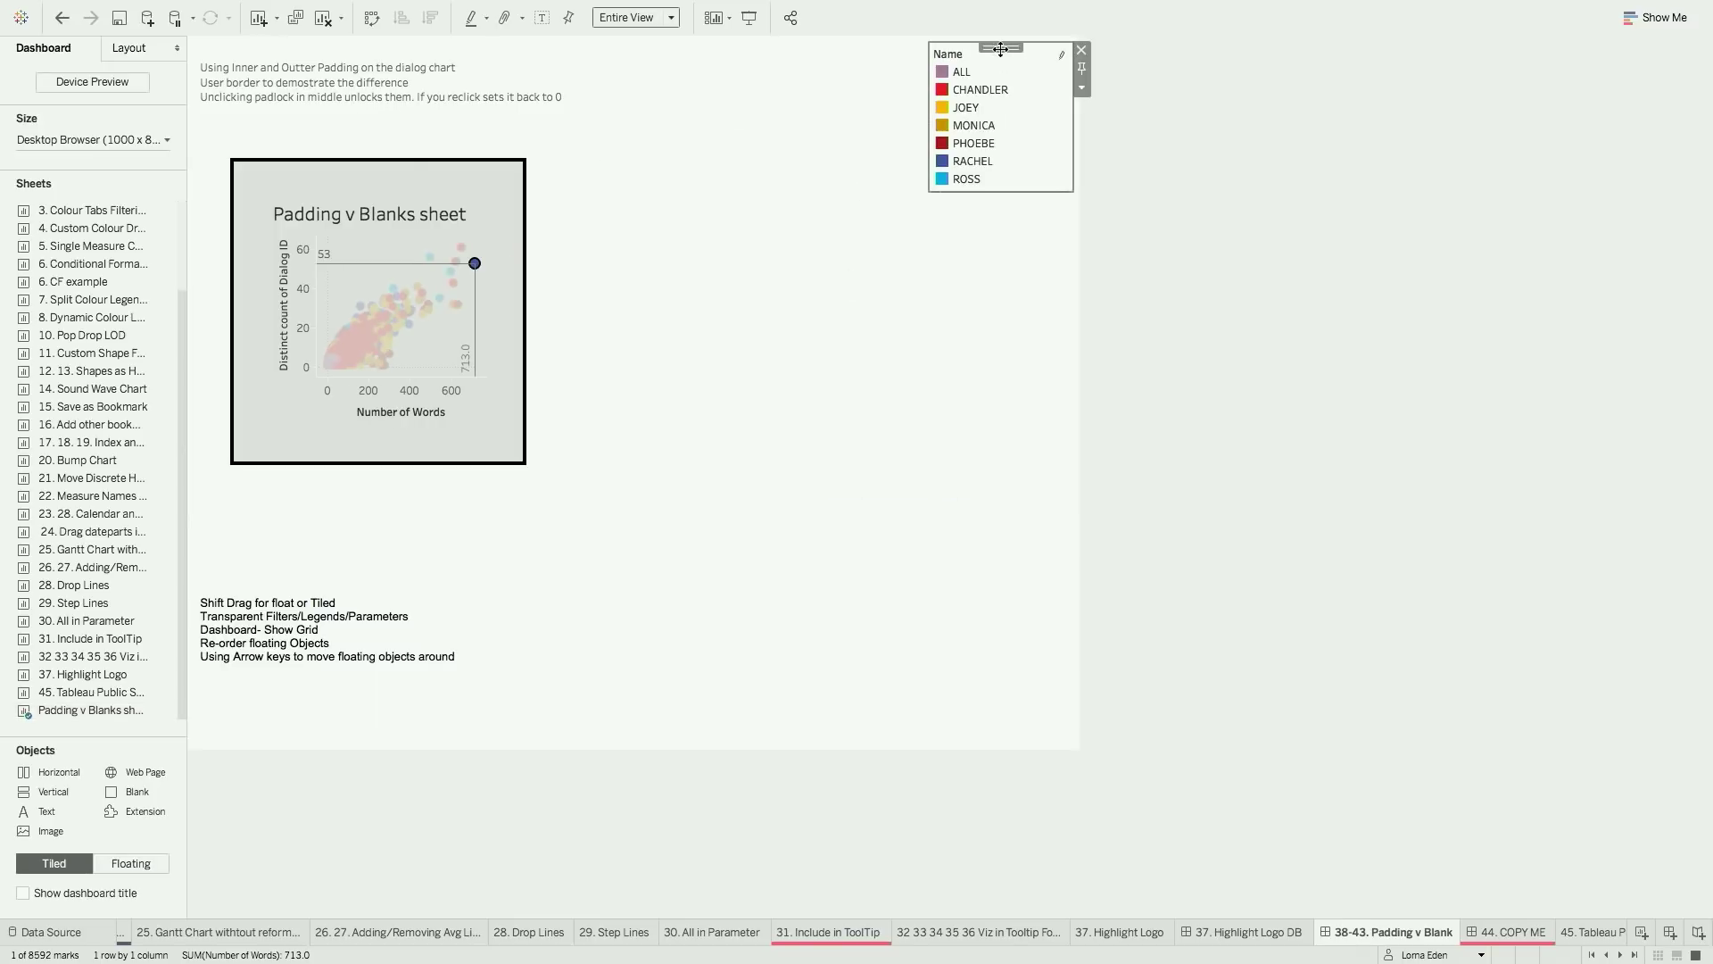
drag(1001, 49, 519, 174)
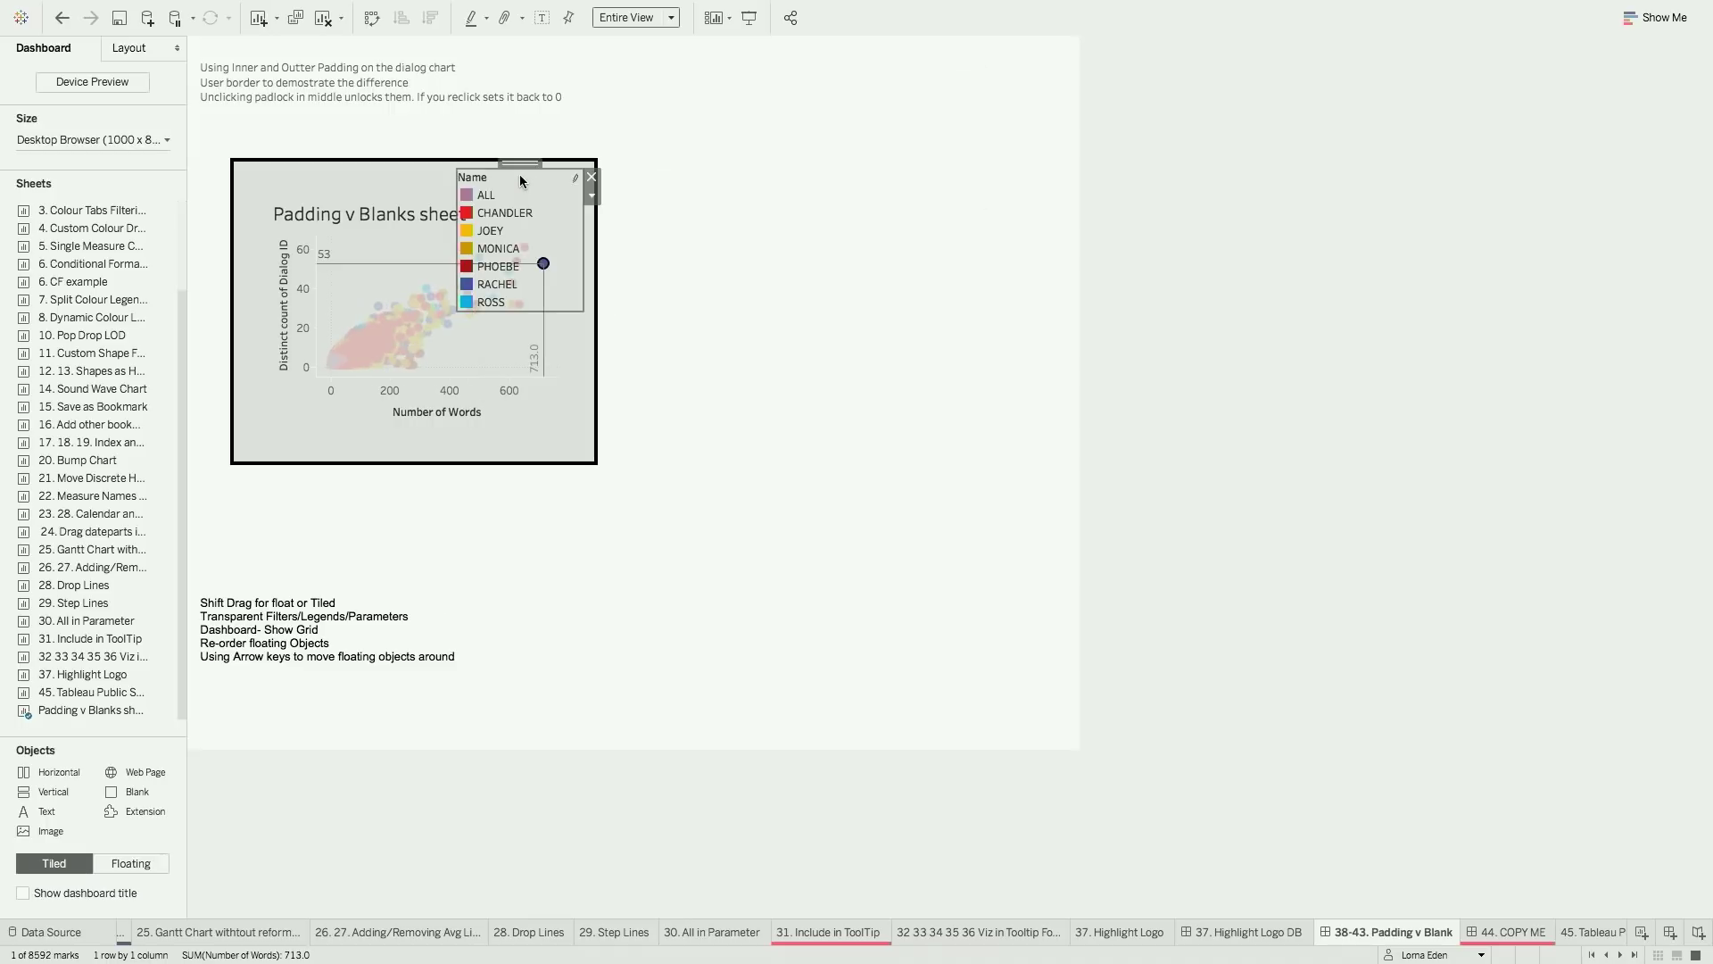
Remove the Blank object from the dashboard and shift the floating Name legend right, clear of the sheet title
click(1006, 141)
click(1077, 140)
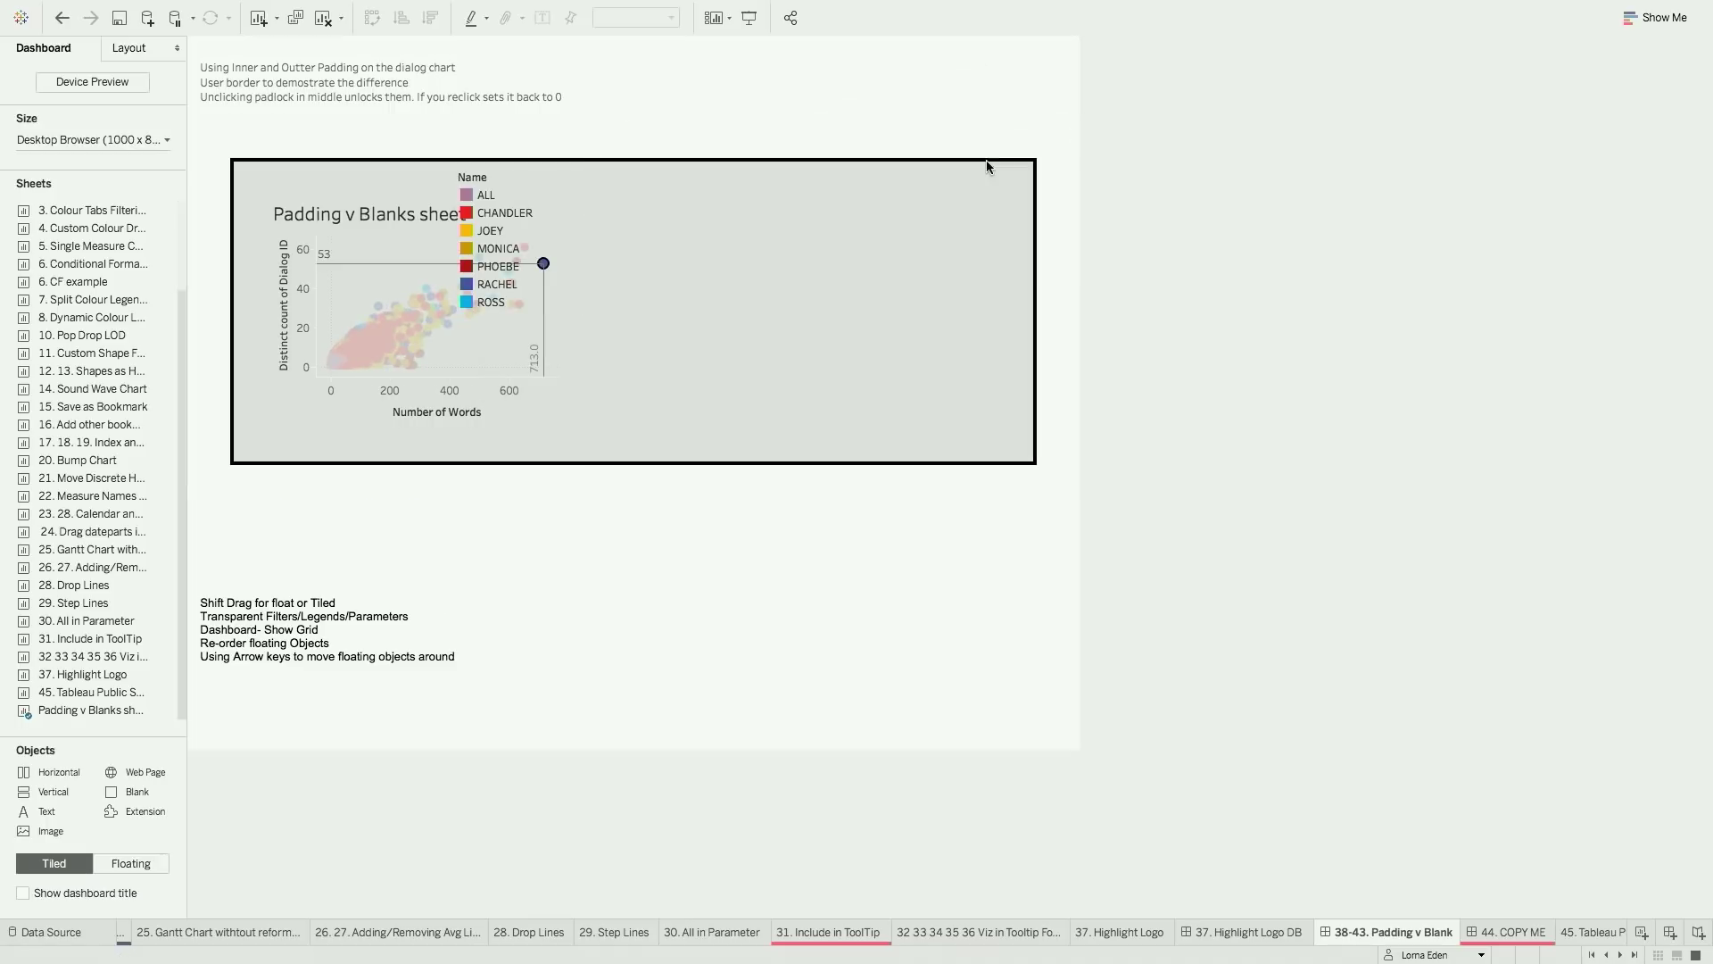
click(510, 185)
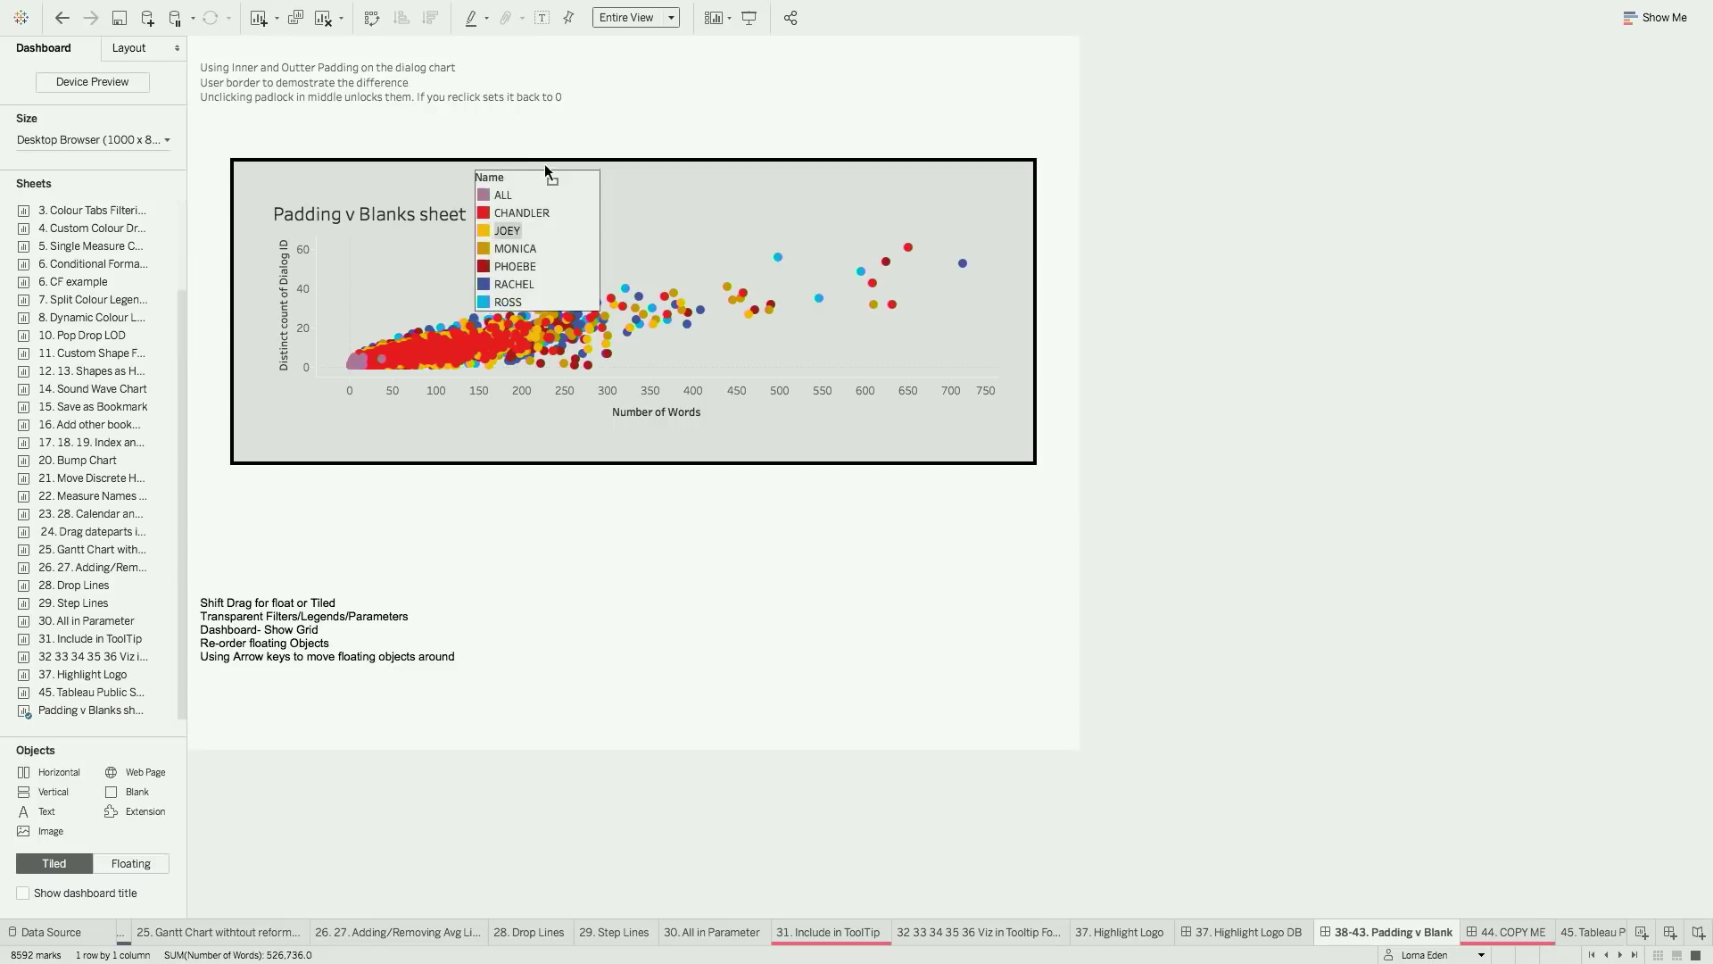
drag(547, 169, 597, 166)
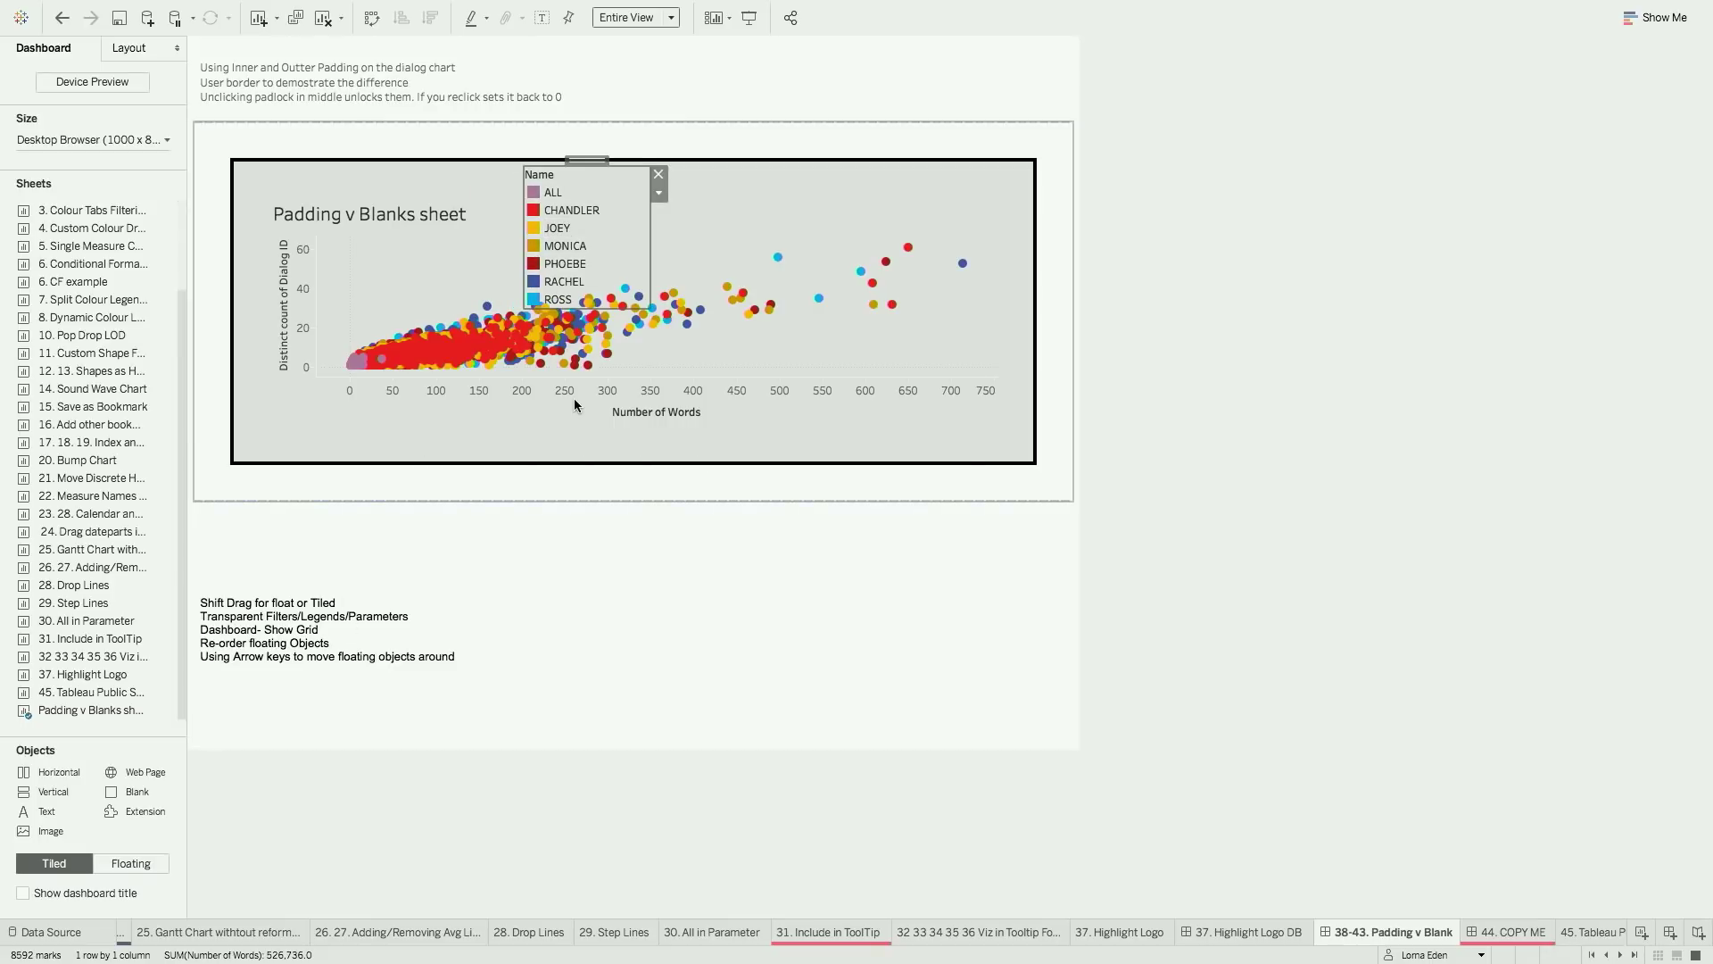
Nudge the floating Name legend to the right in small increments and slightly back to the left
key(Right)
key(Right)
key(Right)
key(Right)
key(Right)
key(Right)
key(Right)
key(Right)
key(Right)
key(Right)
key(Right)
key(Right)
key(Right)
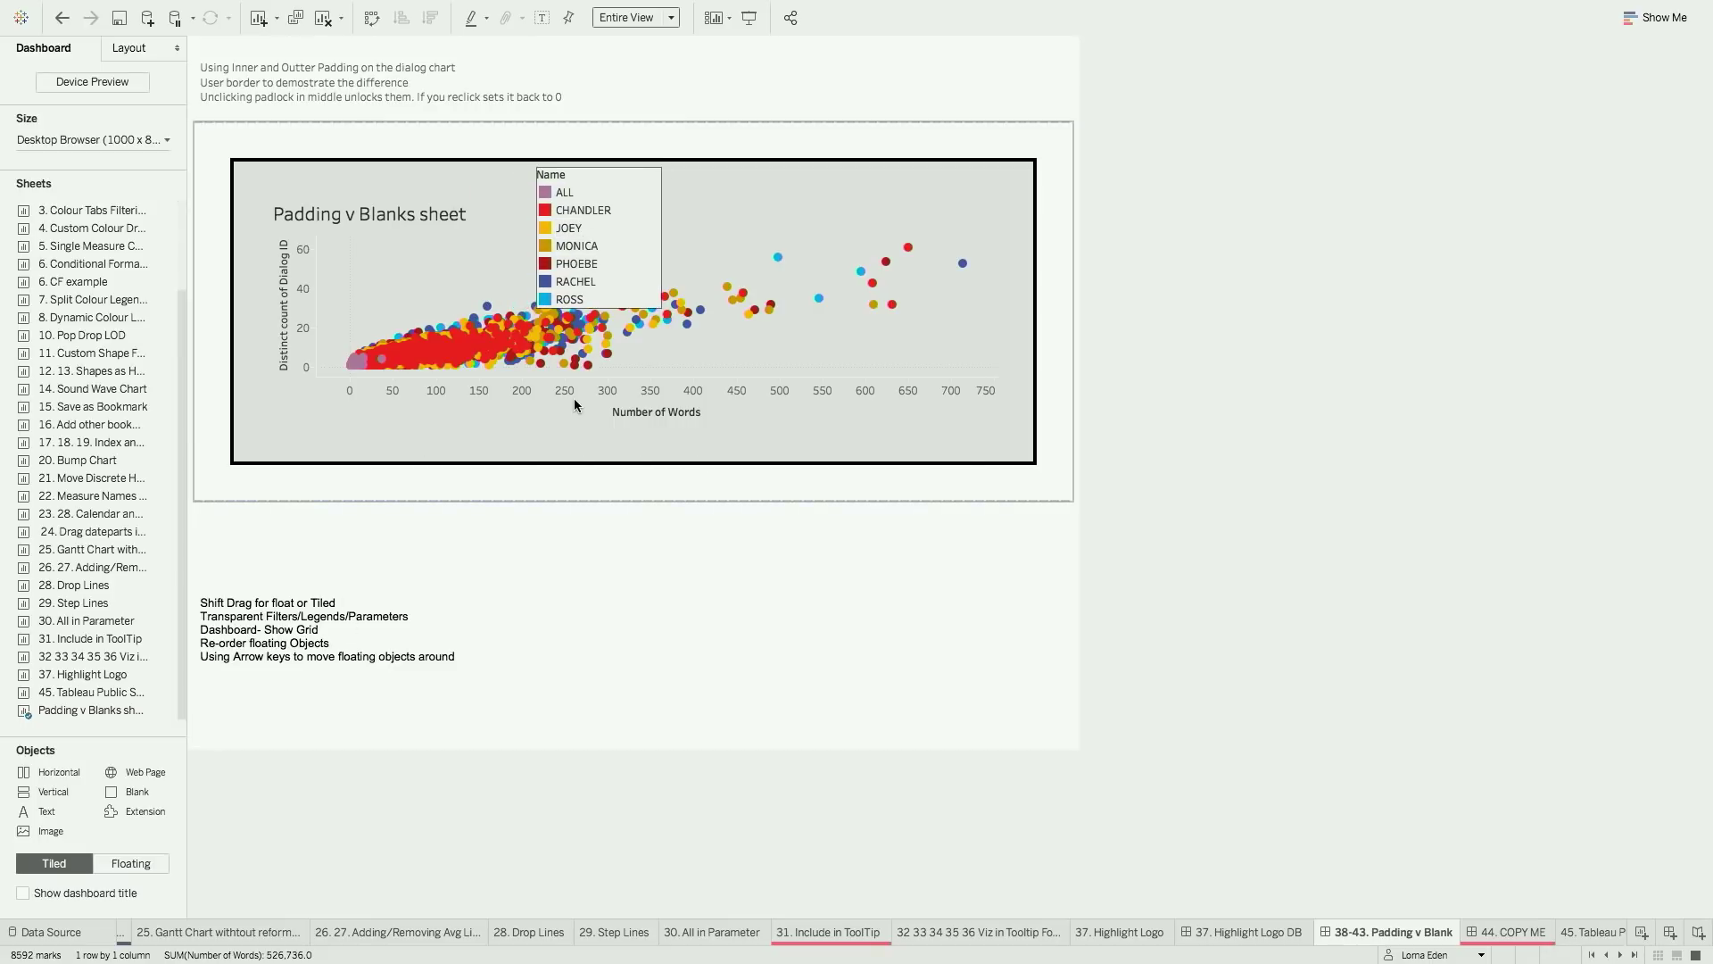
key(Left)
key(Left)
key(Left)
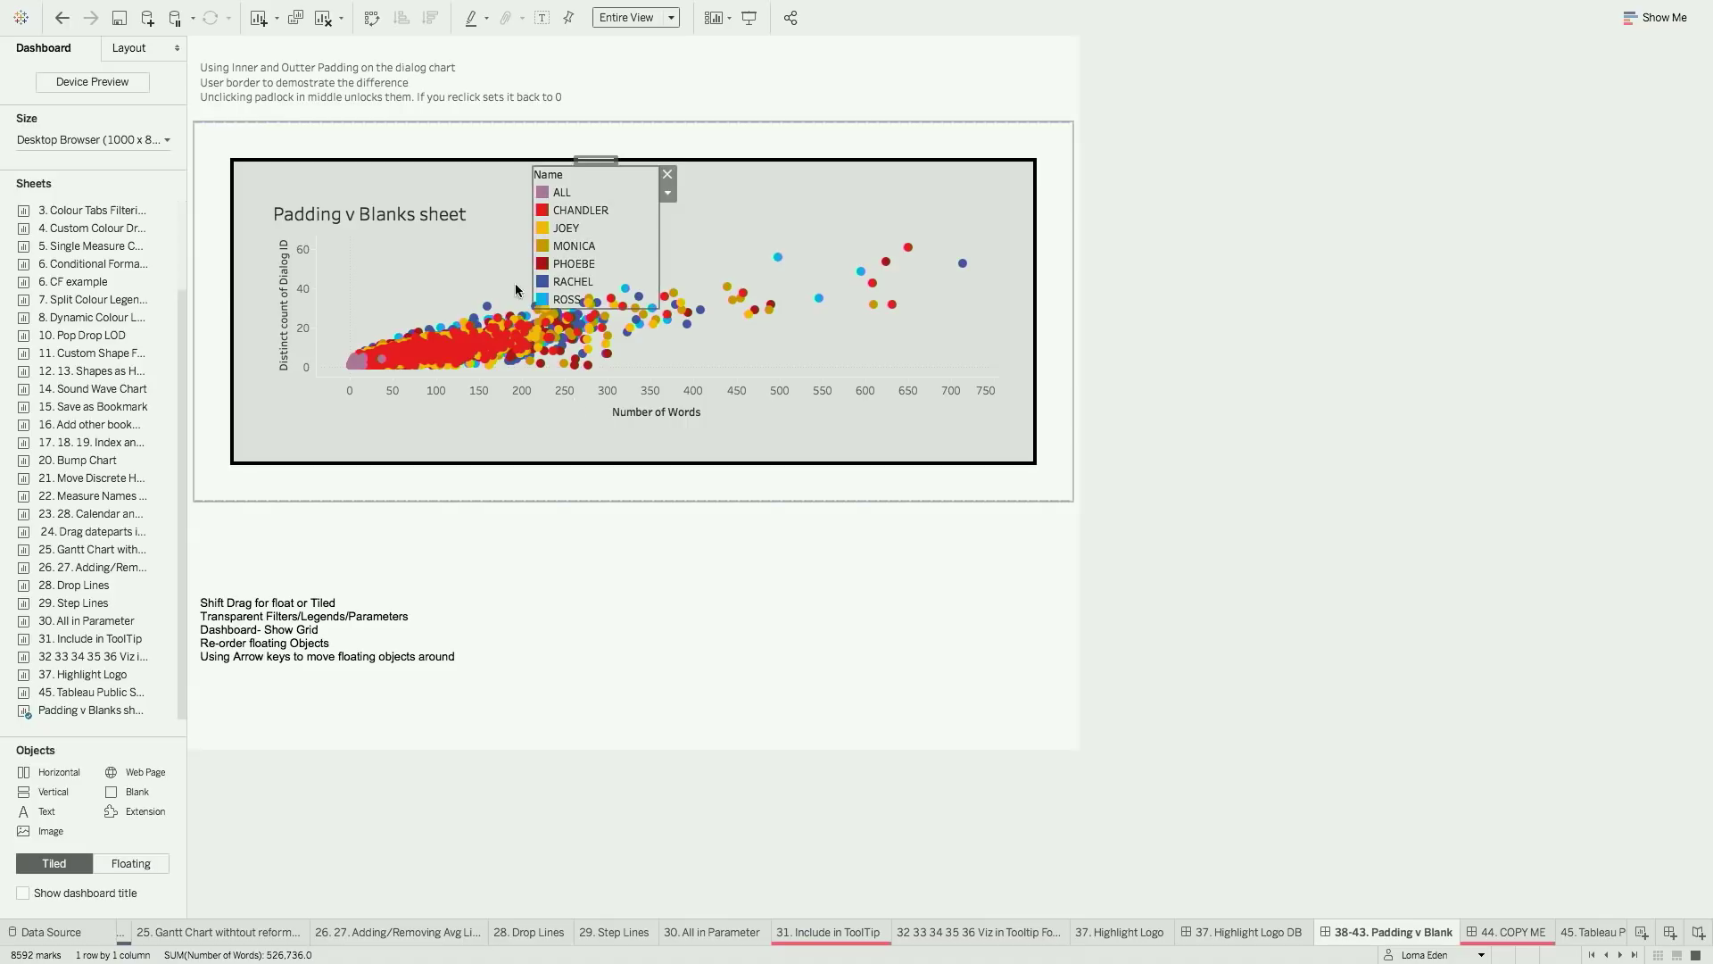
Show the layout grid on the dashboard
mouse_move(576, 6)
click(324, 13)
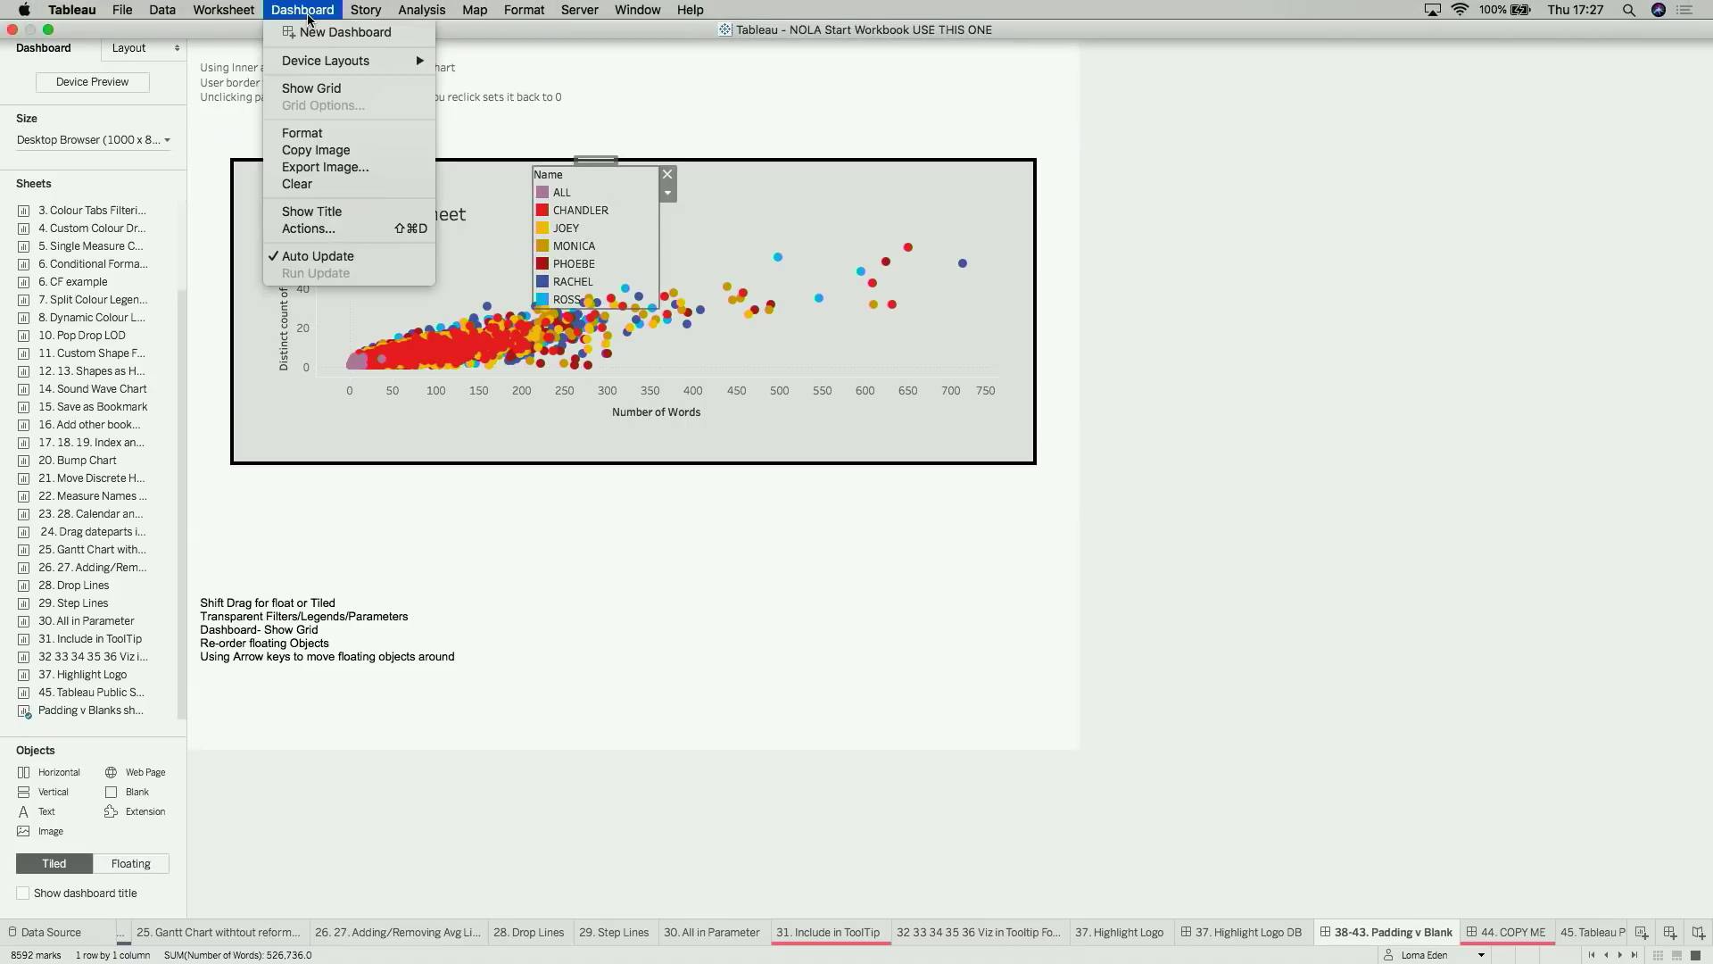
click(317, 89)
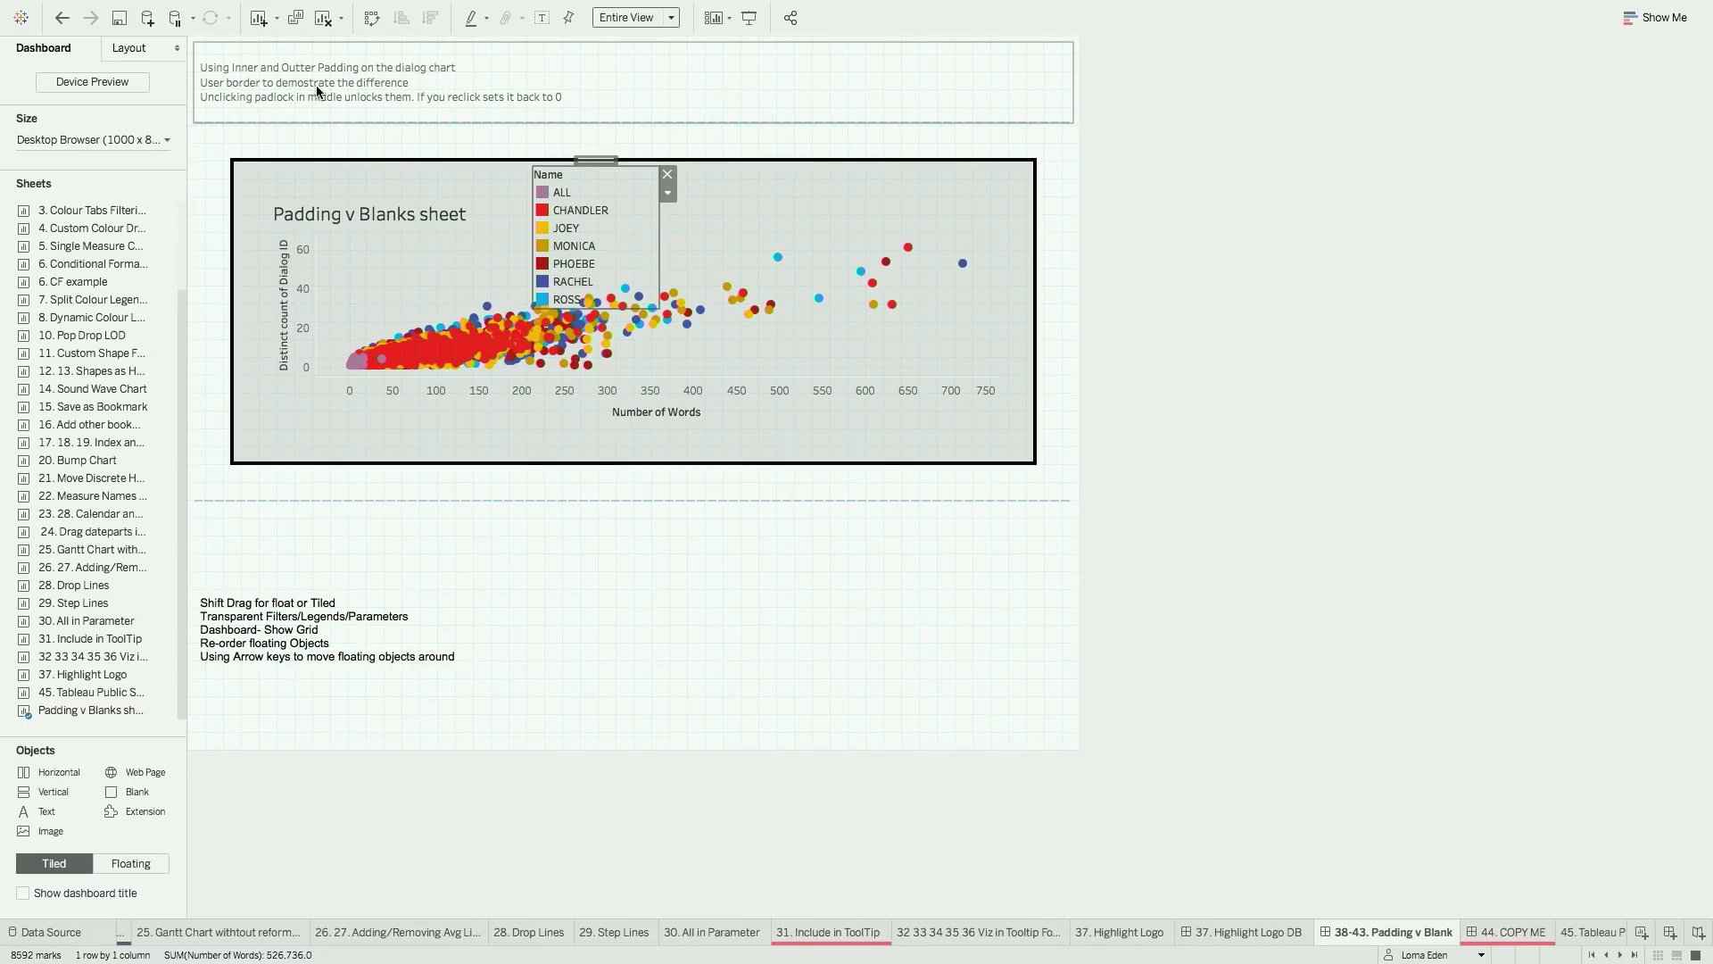
Add the 14. Sound Wave Chart sheet as a floating object overlapping the scatter plot and the Name legend
mouse_move(90, 352)
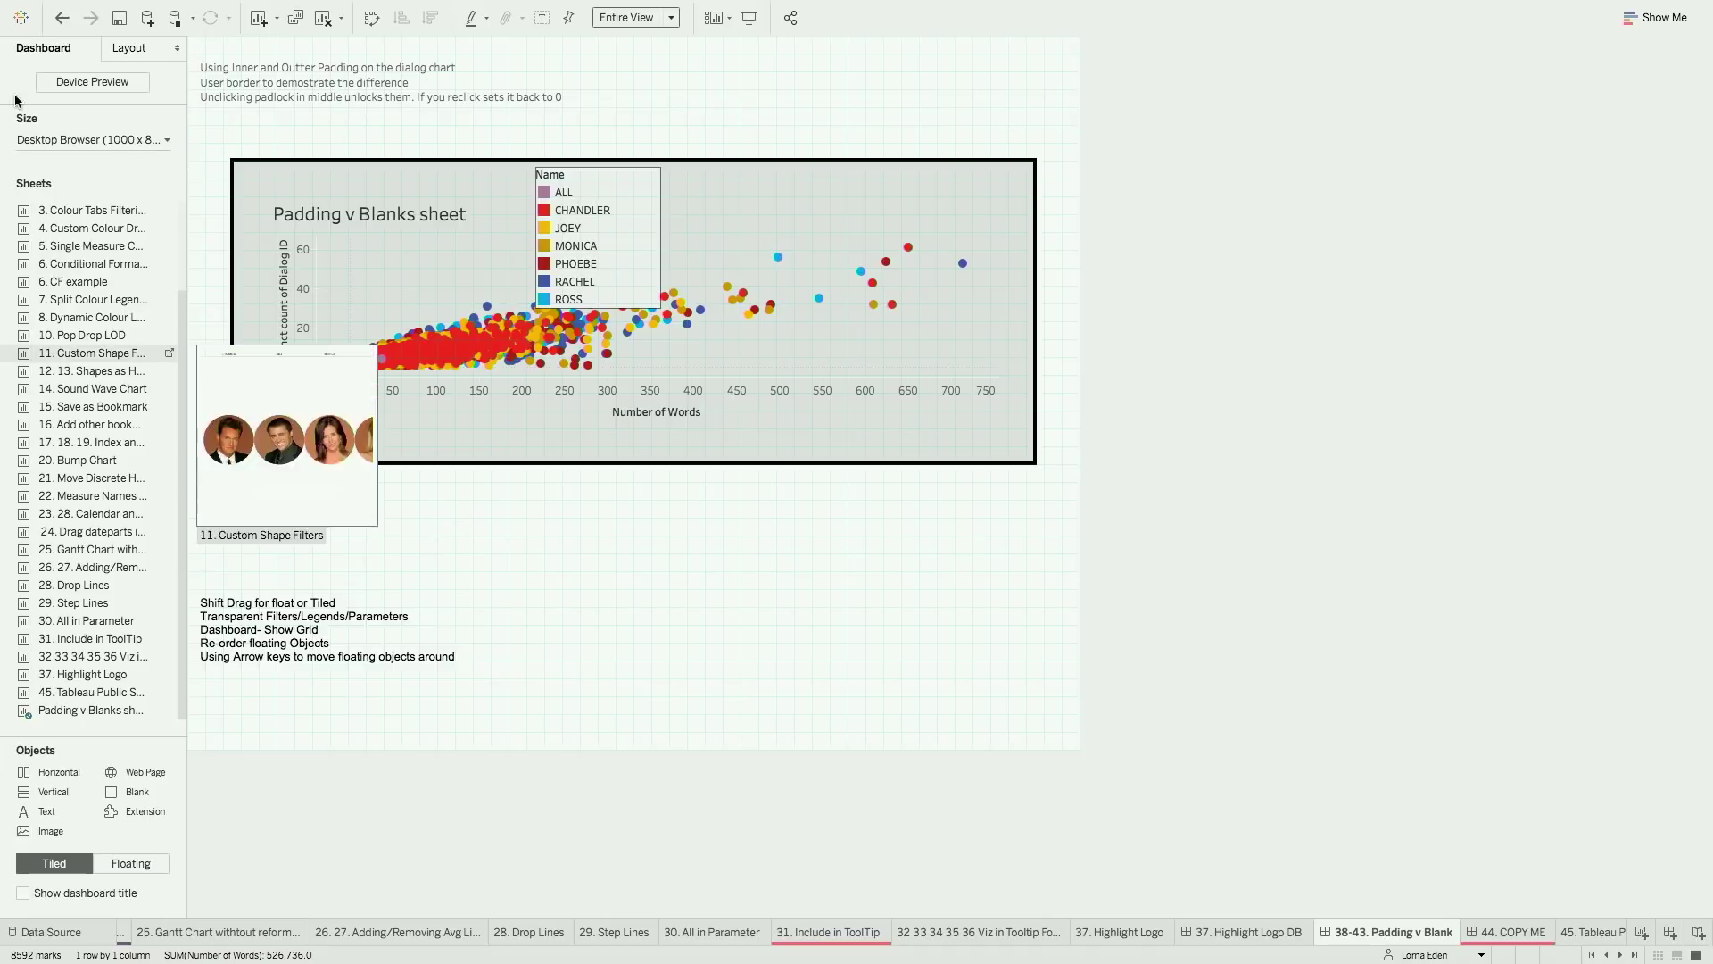
click(129, 48)
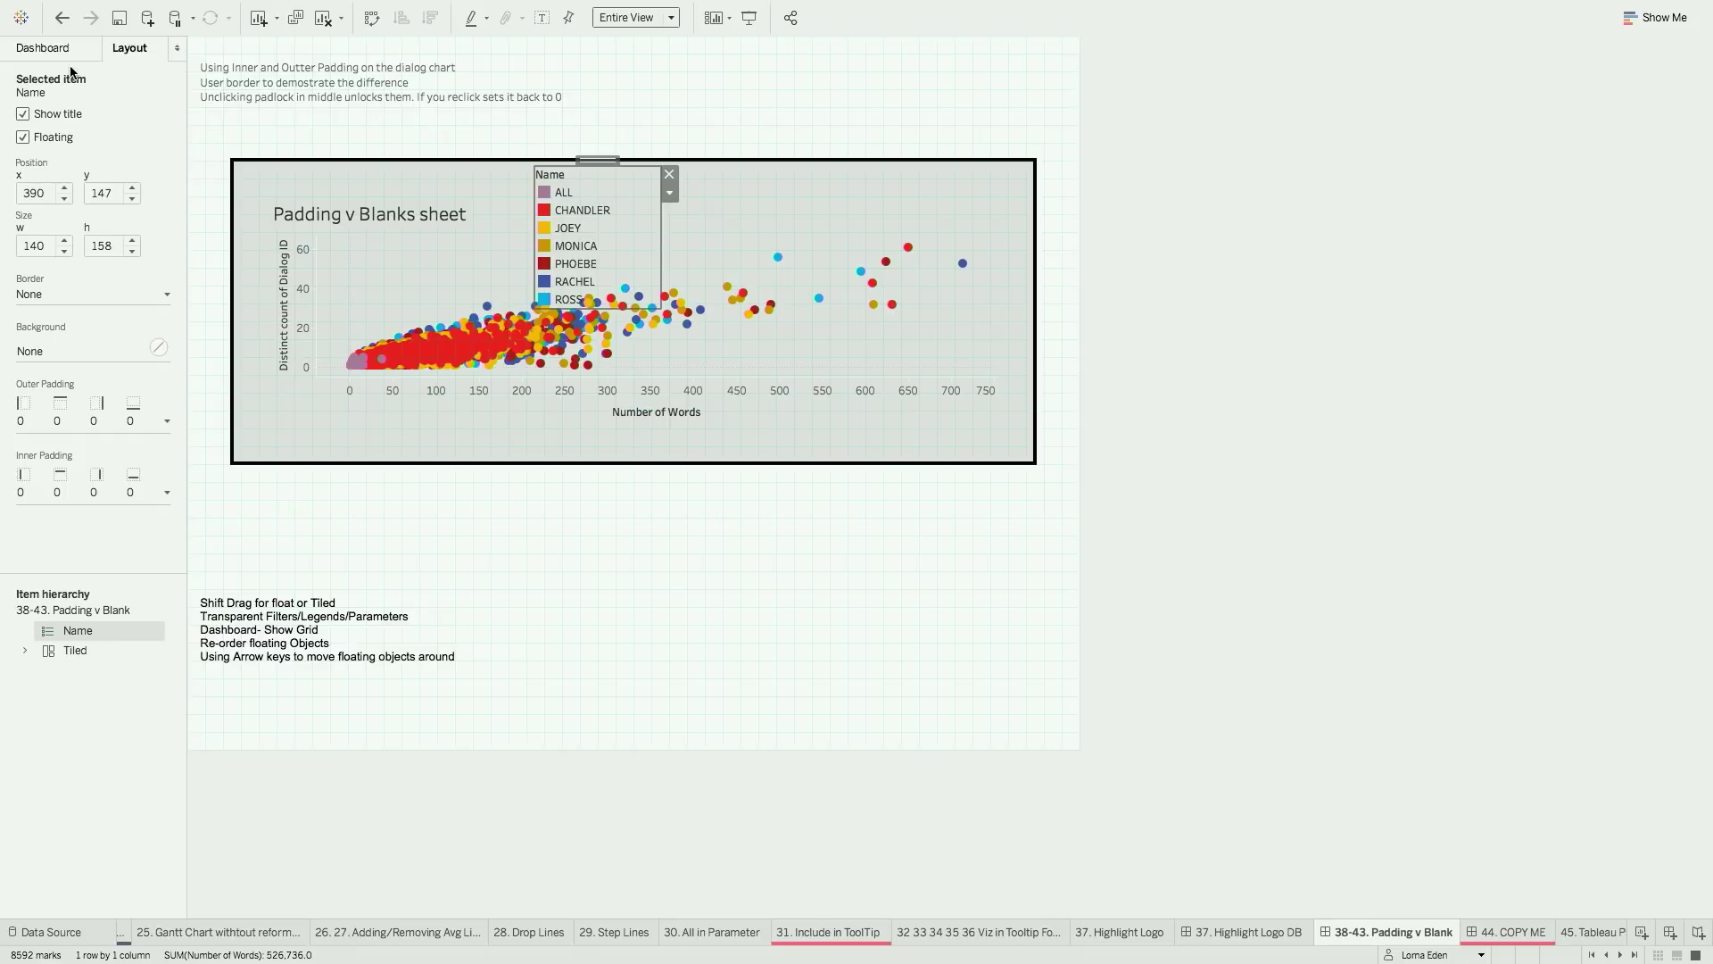
click(47, 48)
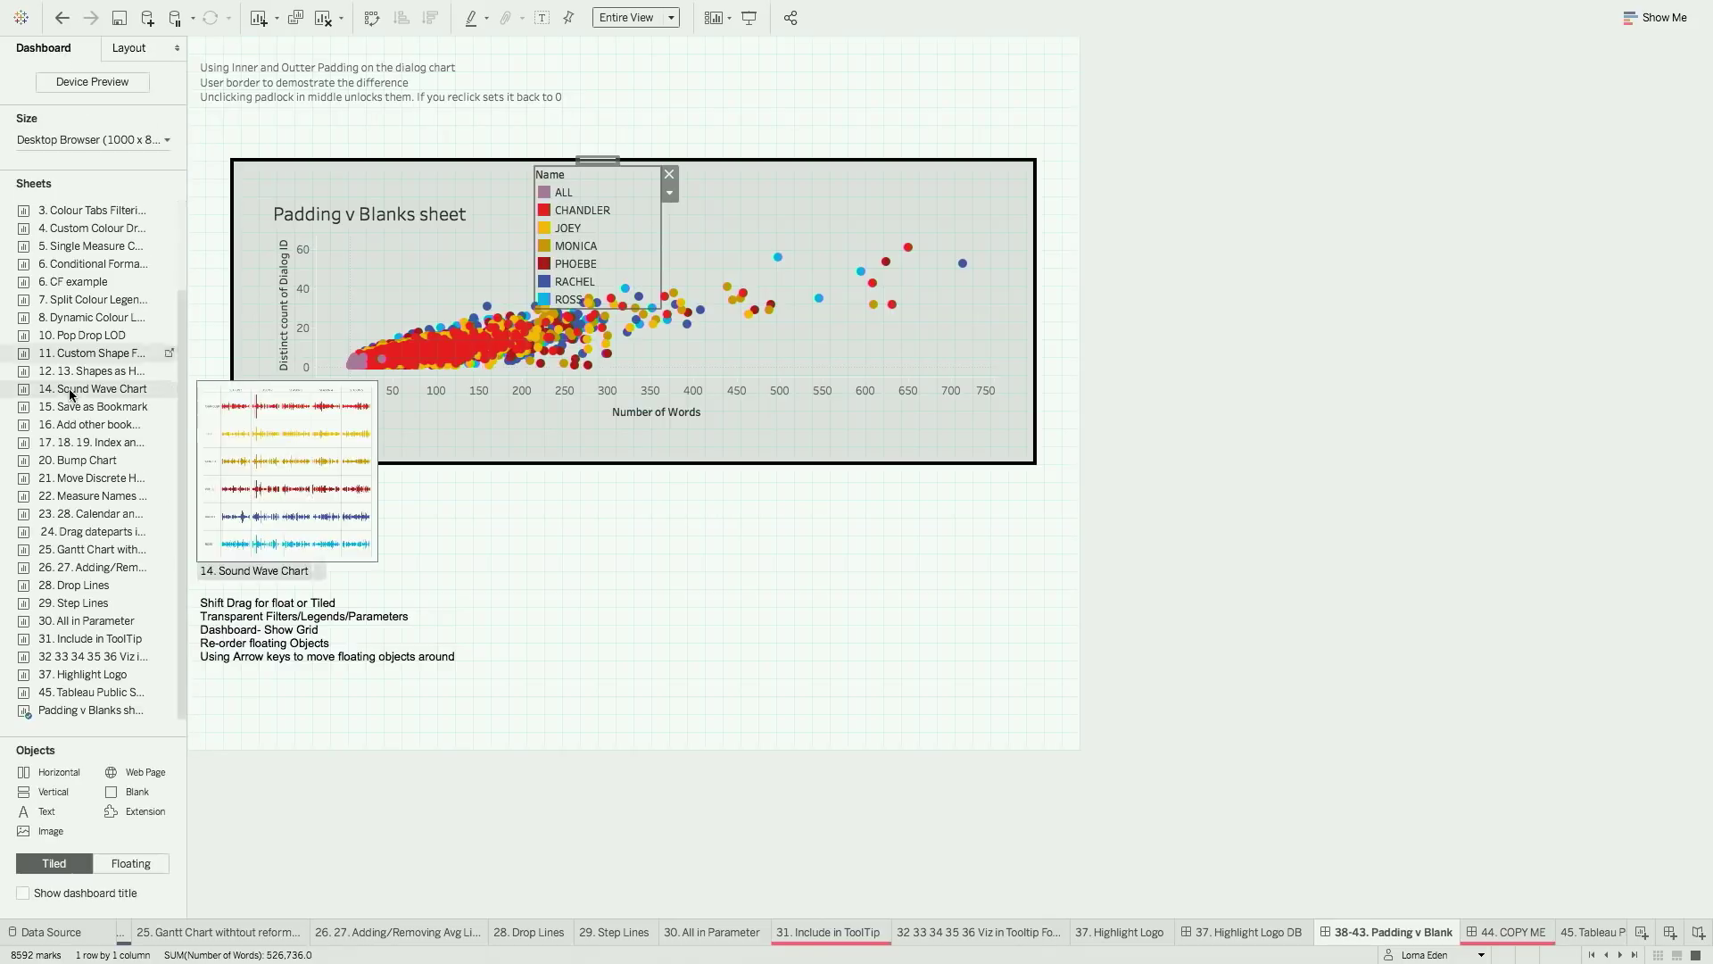
drag(72, 389, 400, 248)
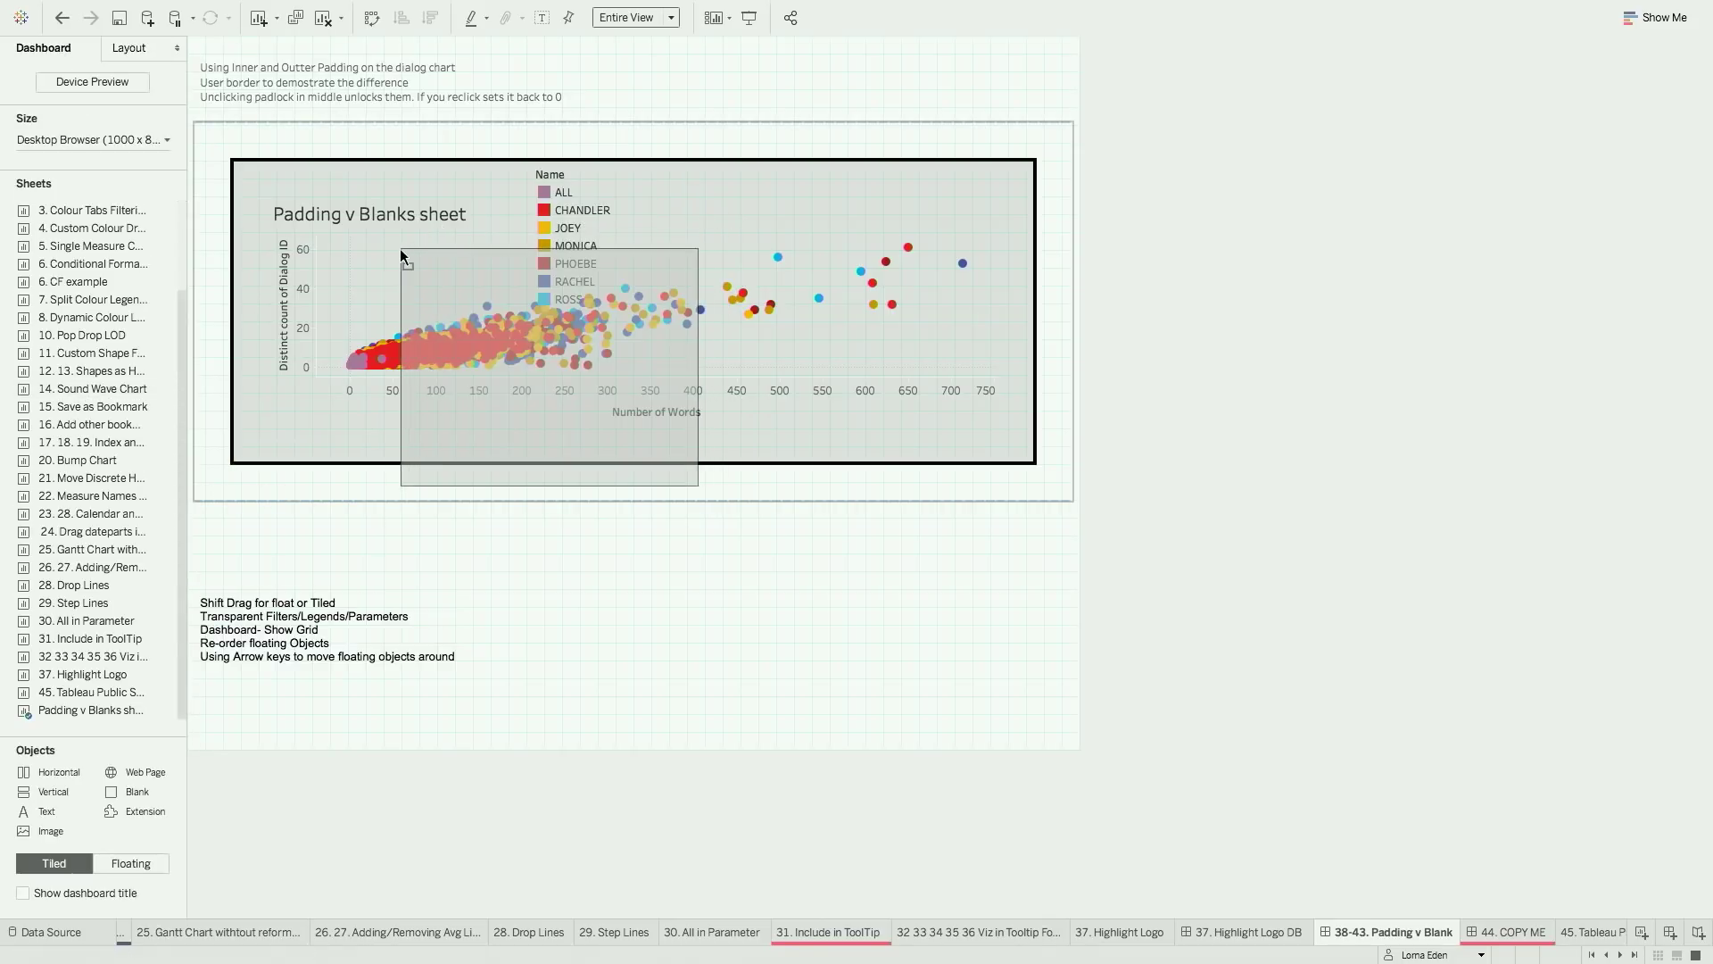
Reorder the floating objects to put 14. Sound Wave Chart behind the Name legend, and bring it back in front
click(153, 52)
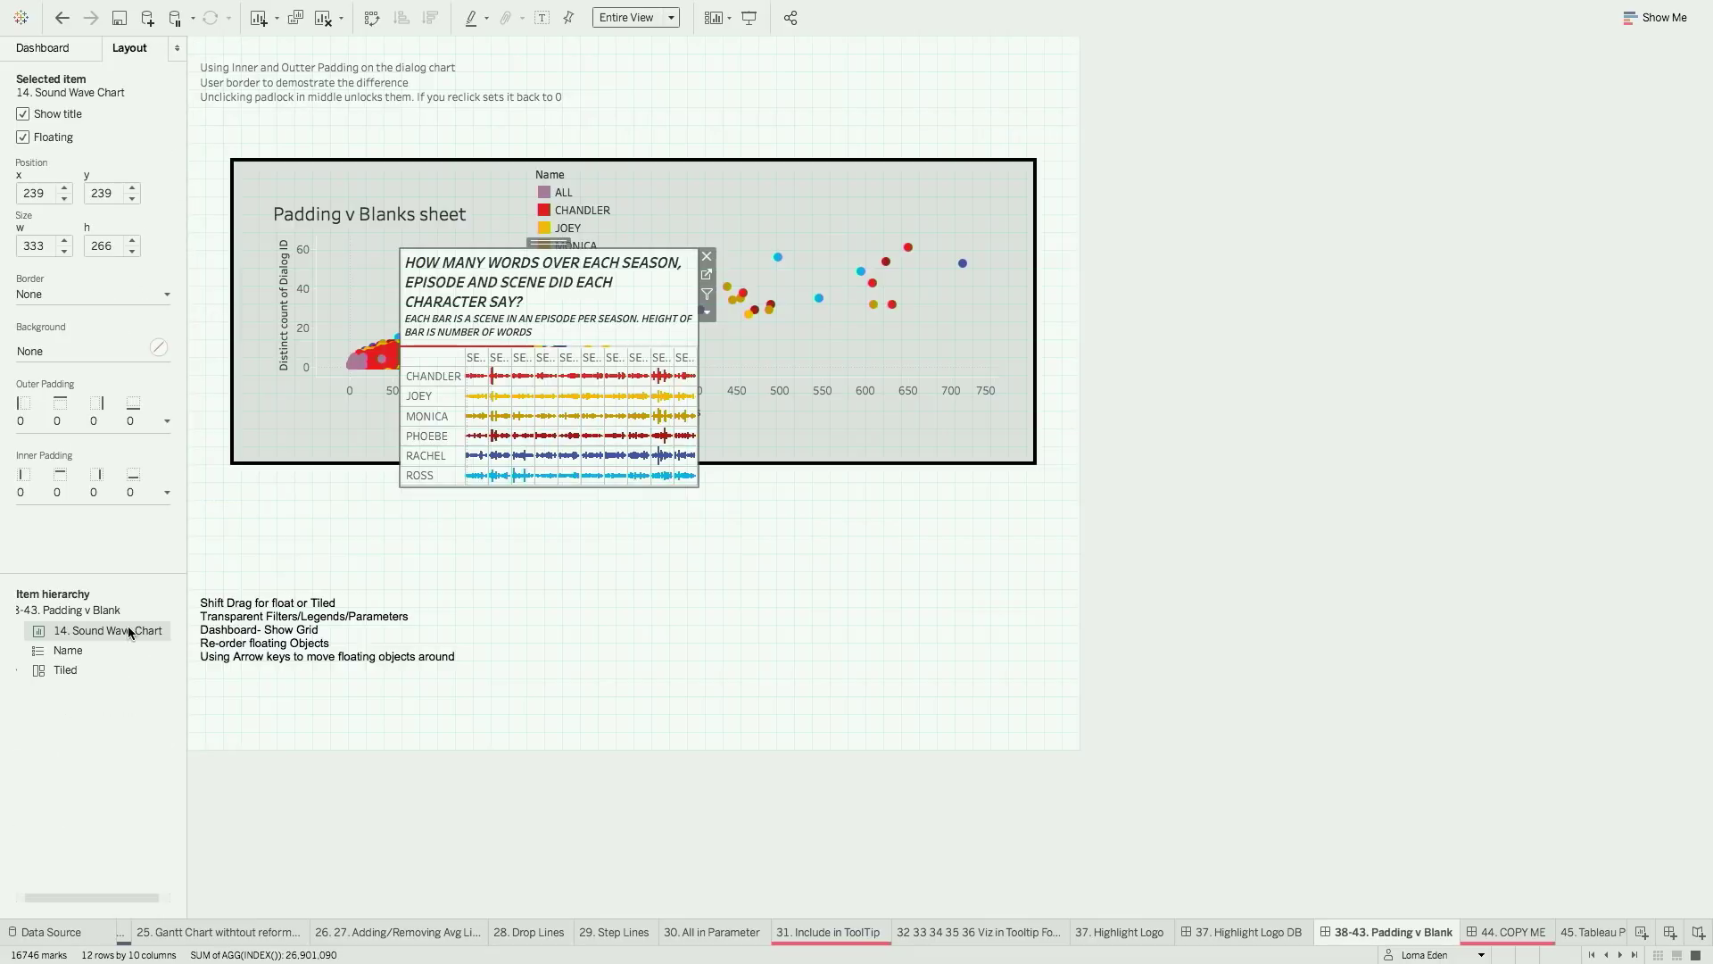
drag(101, 637, 104, 651)
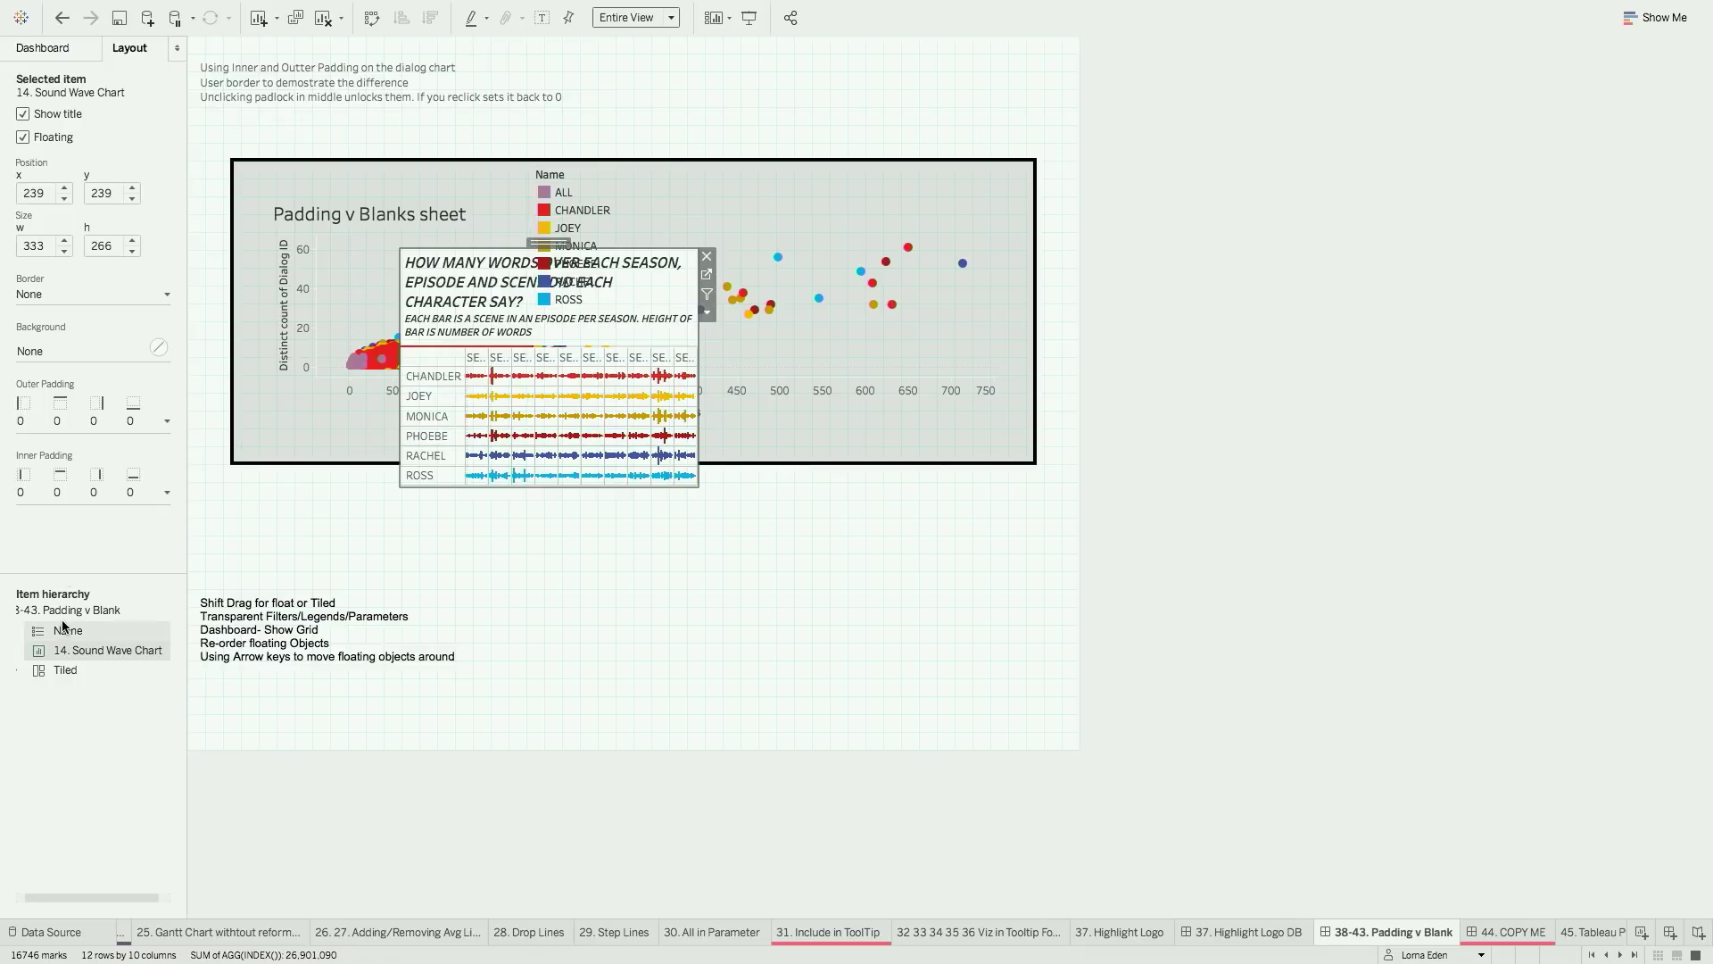
drag(72, 650, 76, 629)
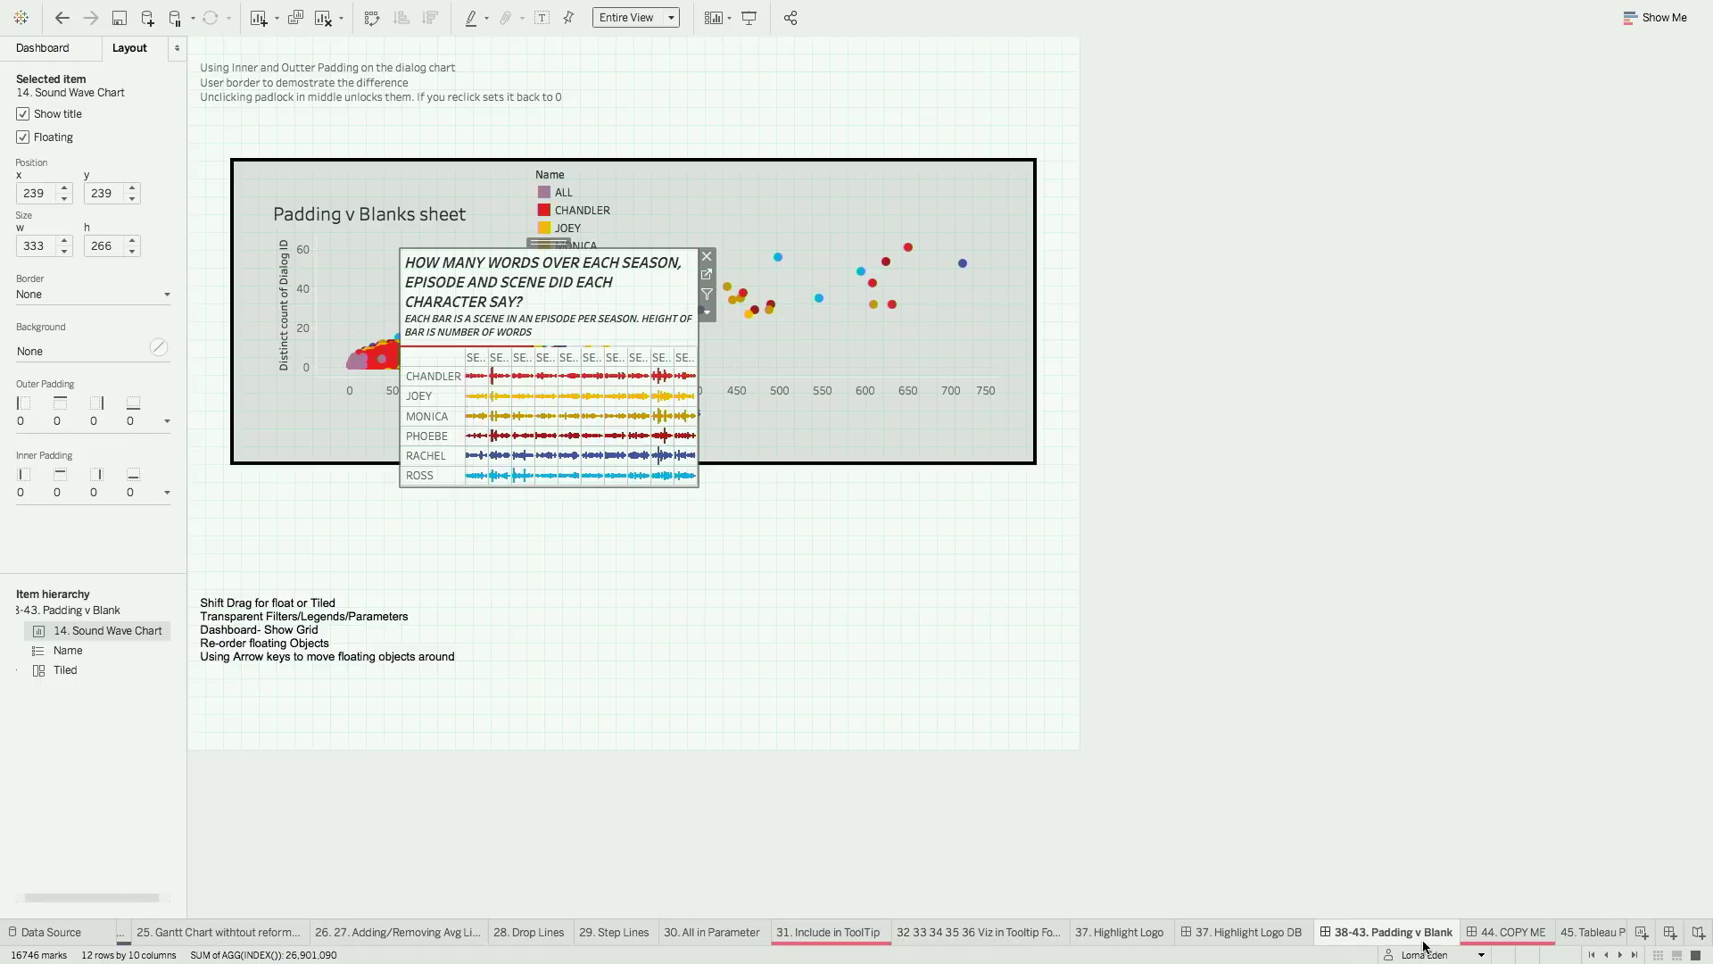
Copy the 44. COPY ME dashboard and paste it into a new workbook
click(1502, 934)
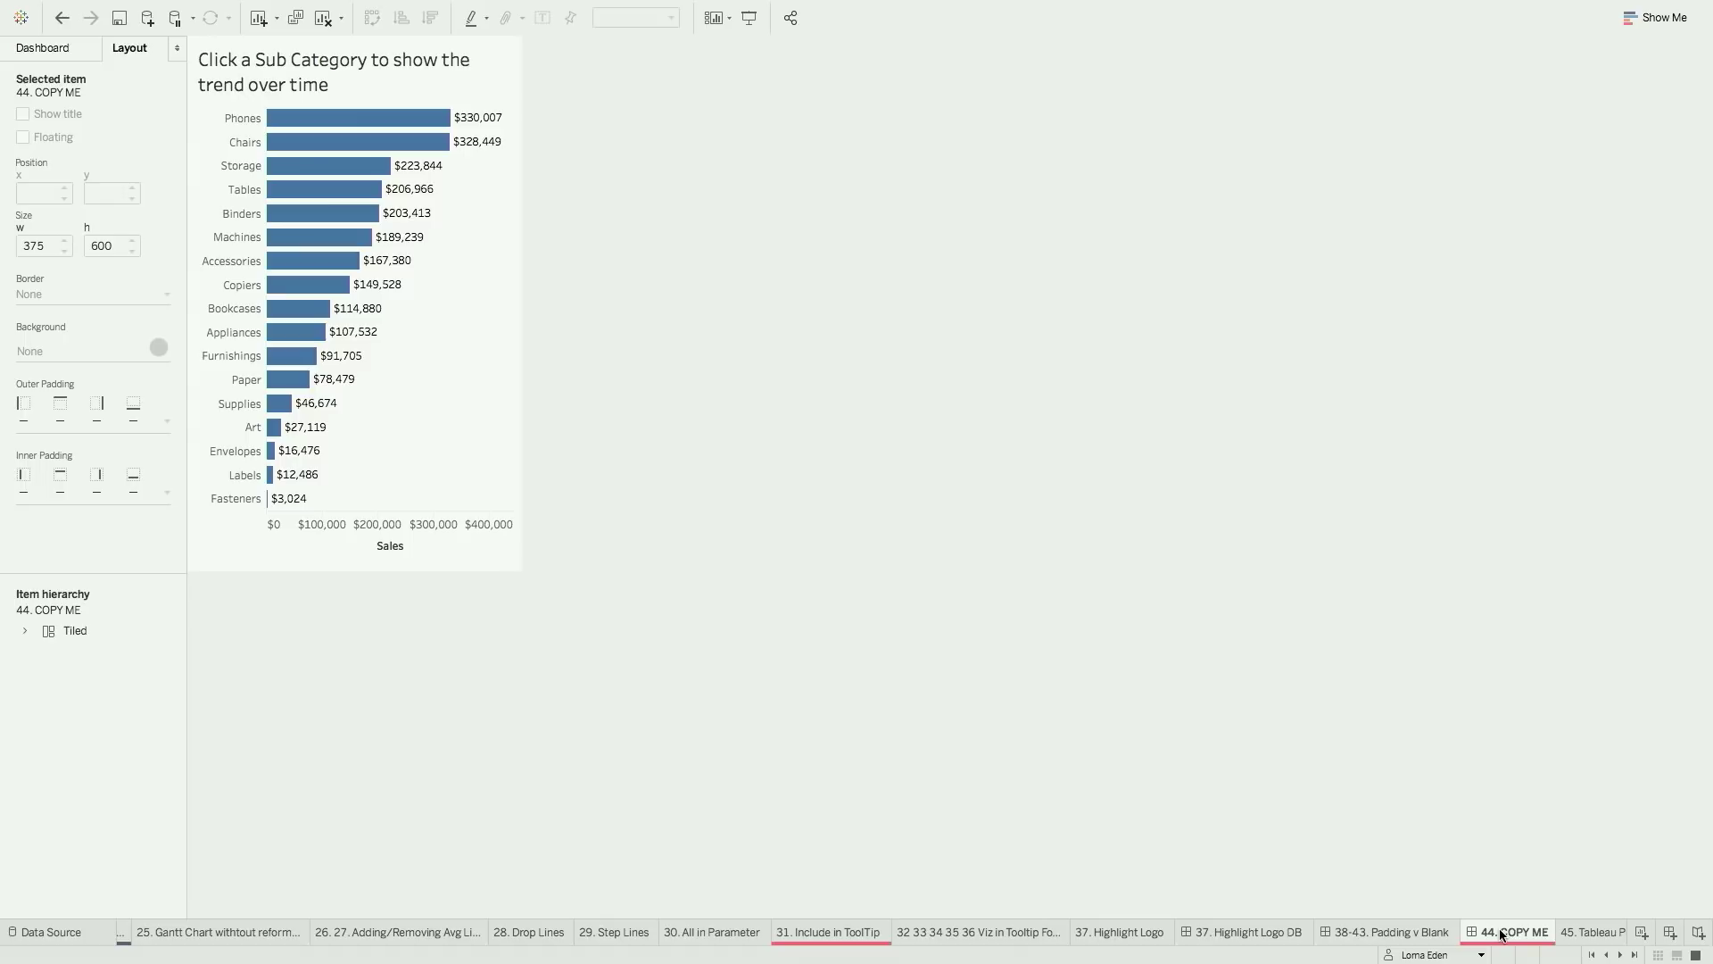
right_click(1502, 935)
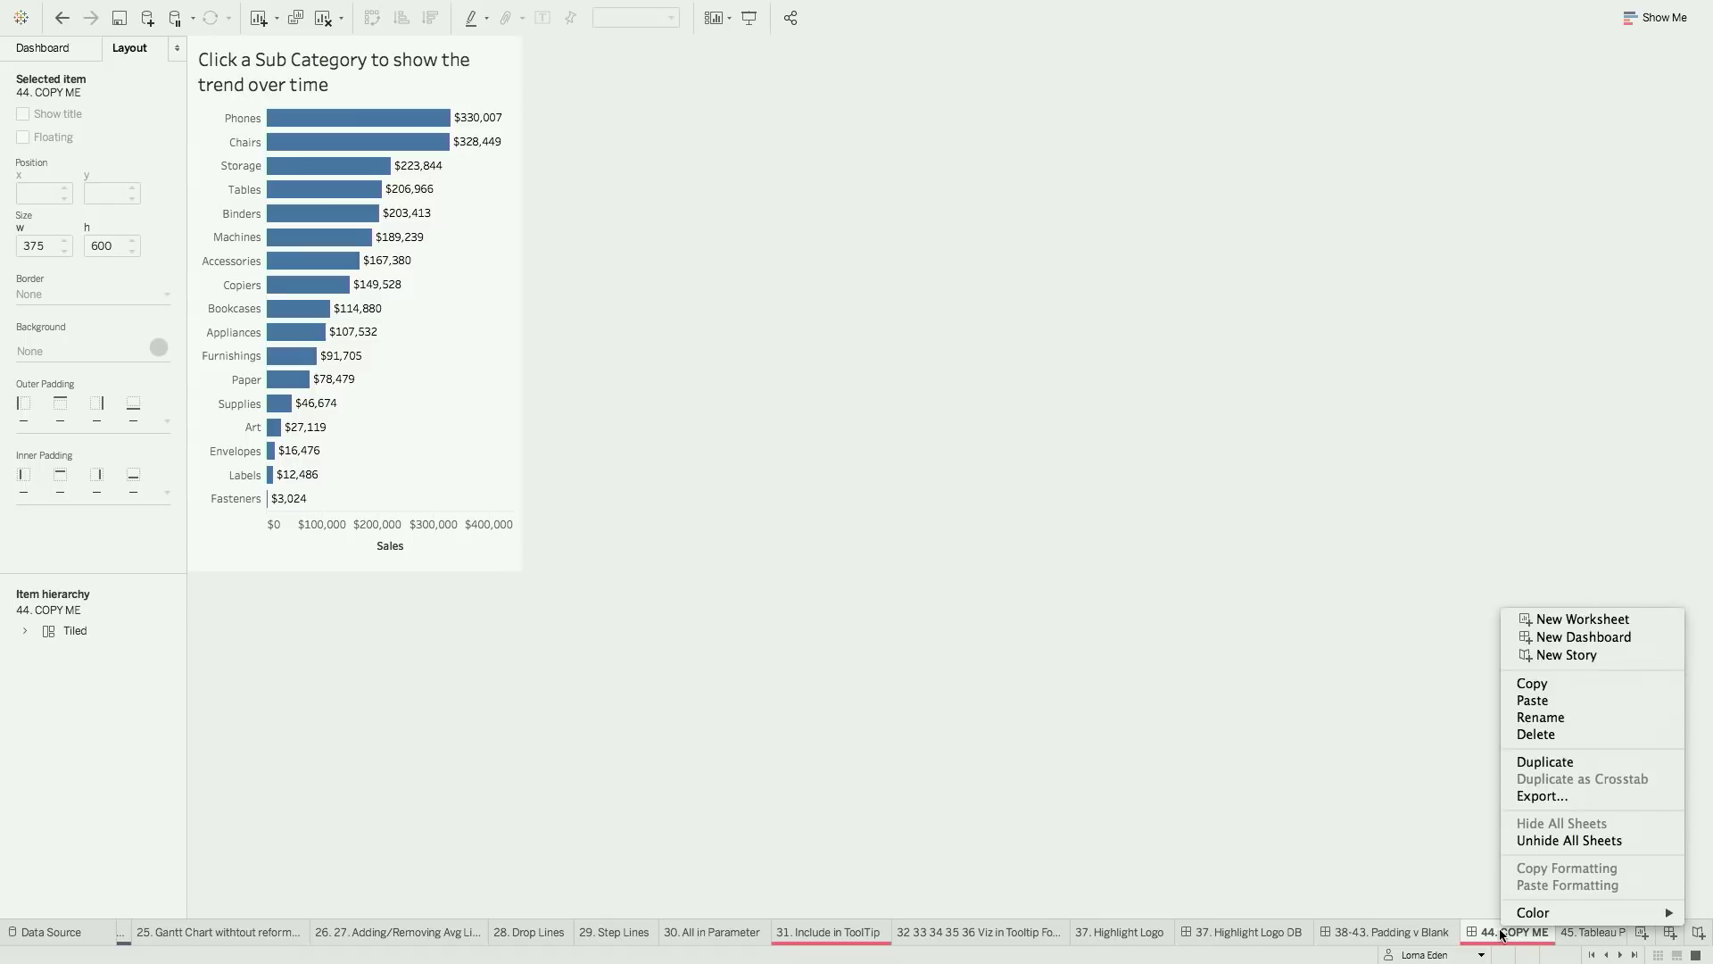
click(1573, 684)
key(ctrl+n)
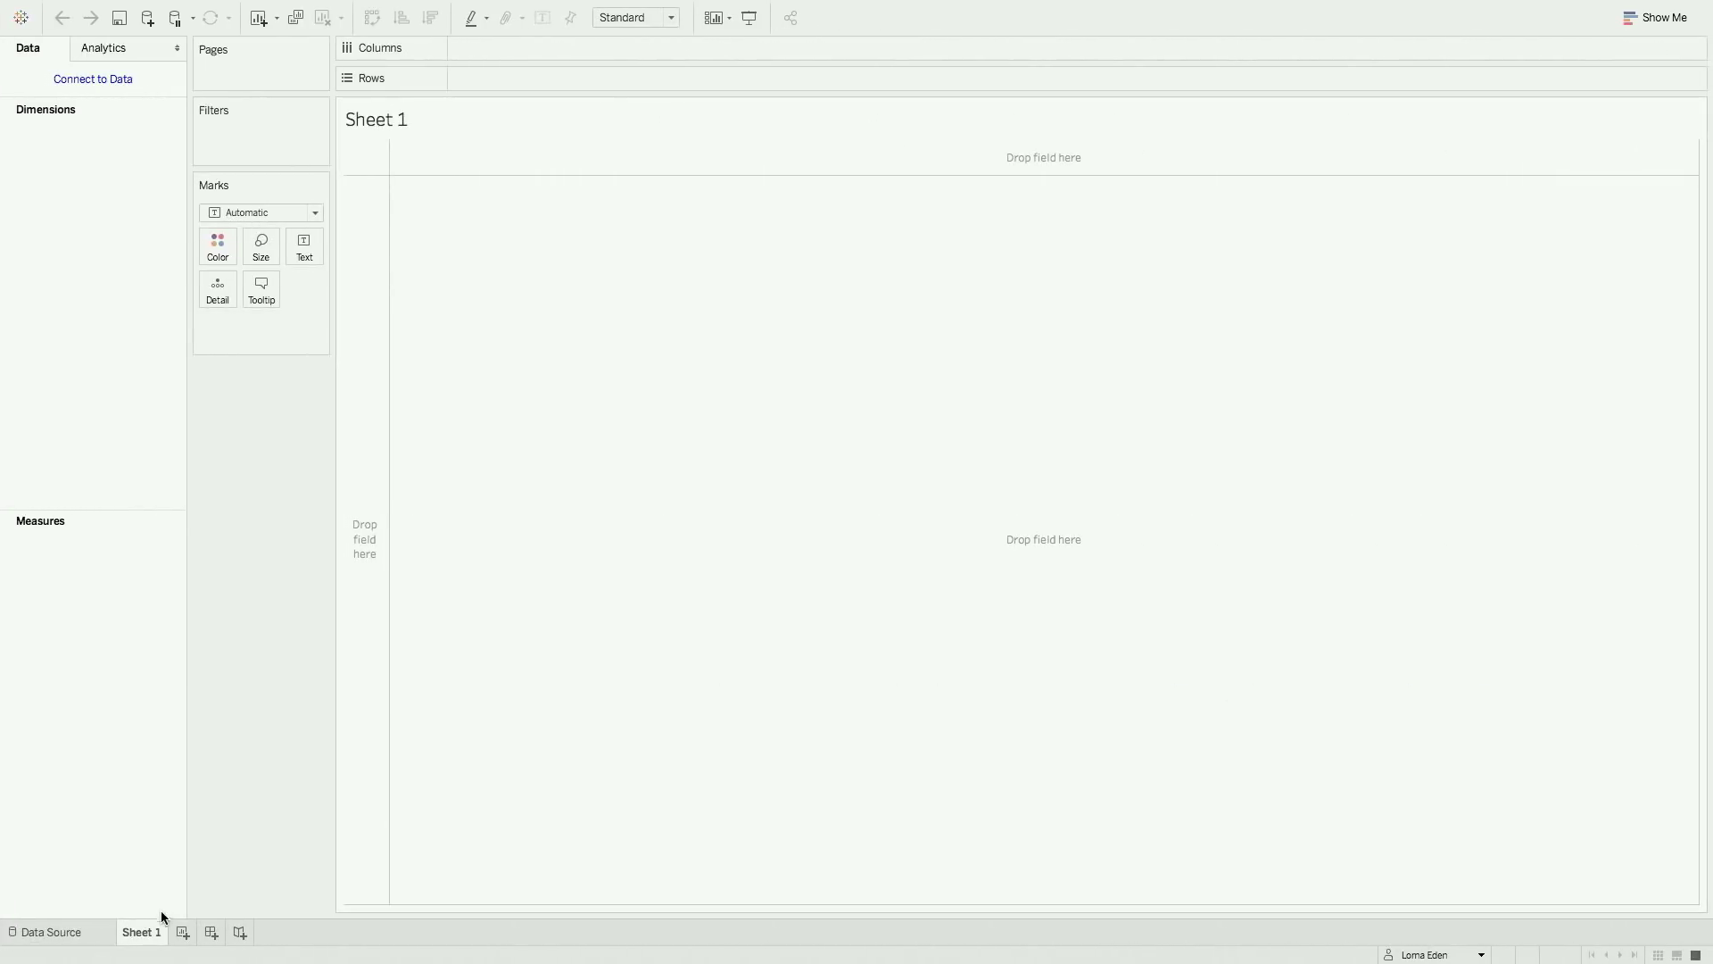
right_click(154, 931)
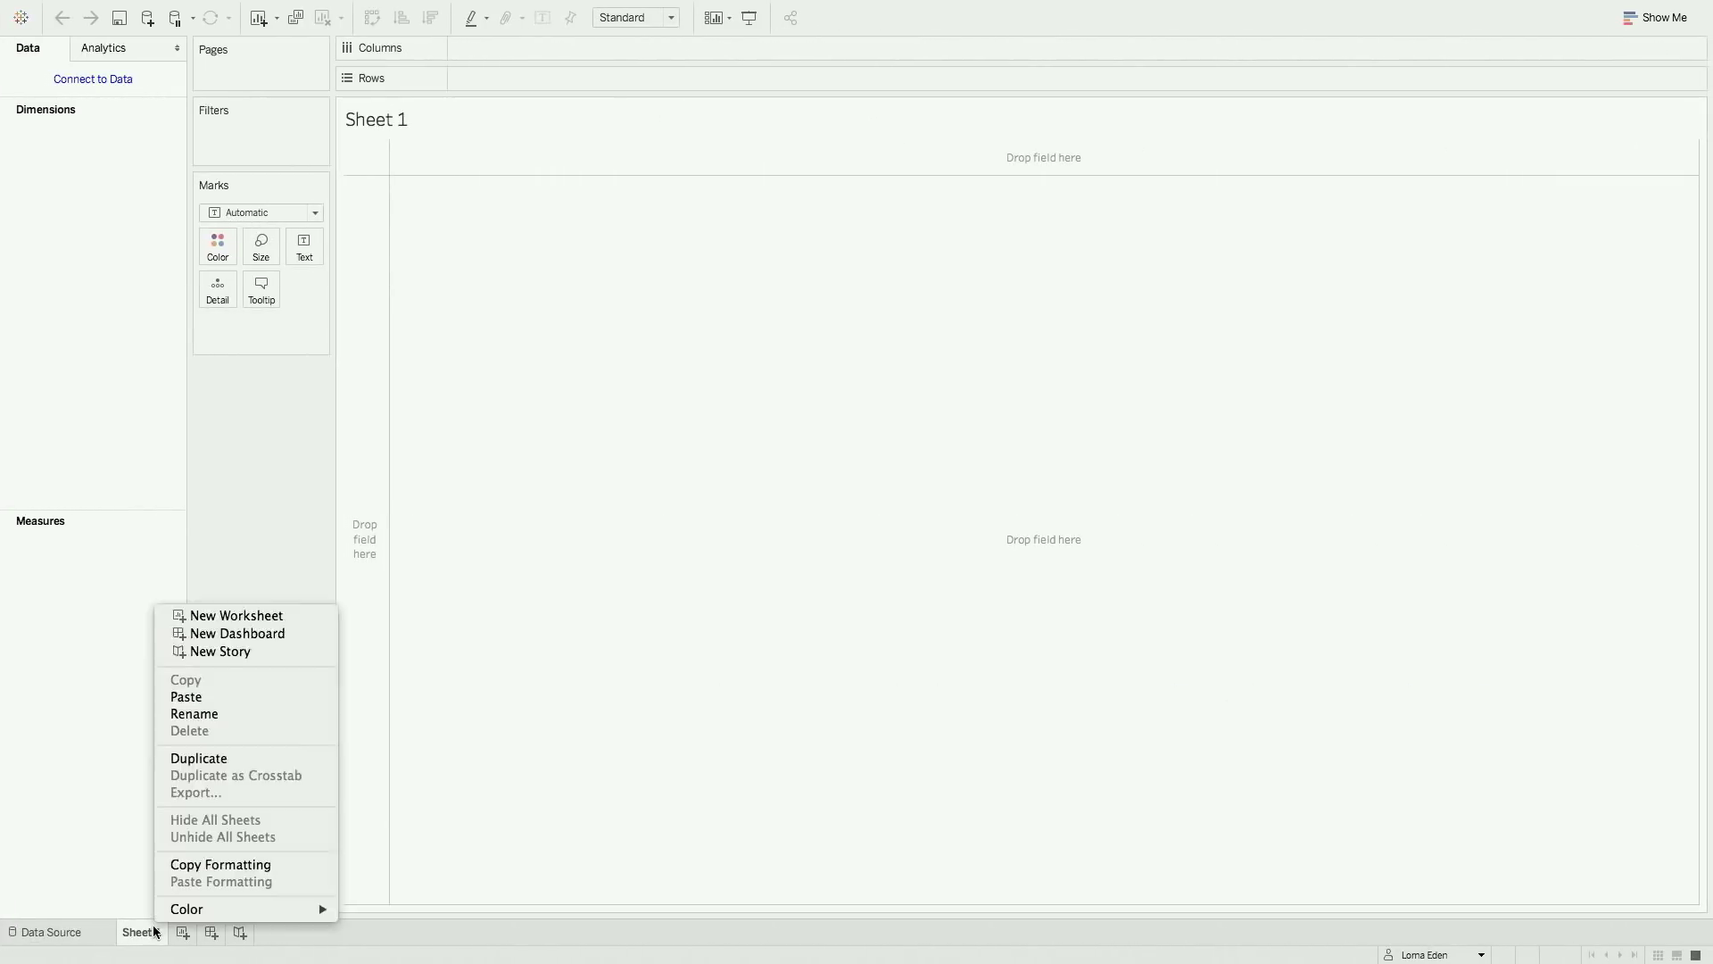
click(243, 695)
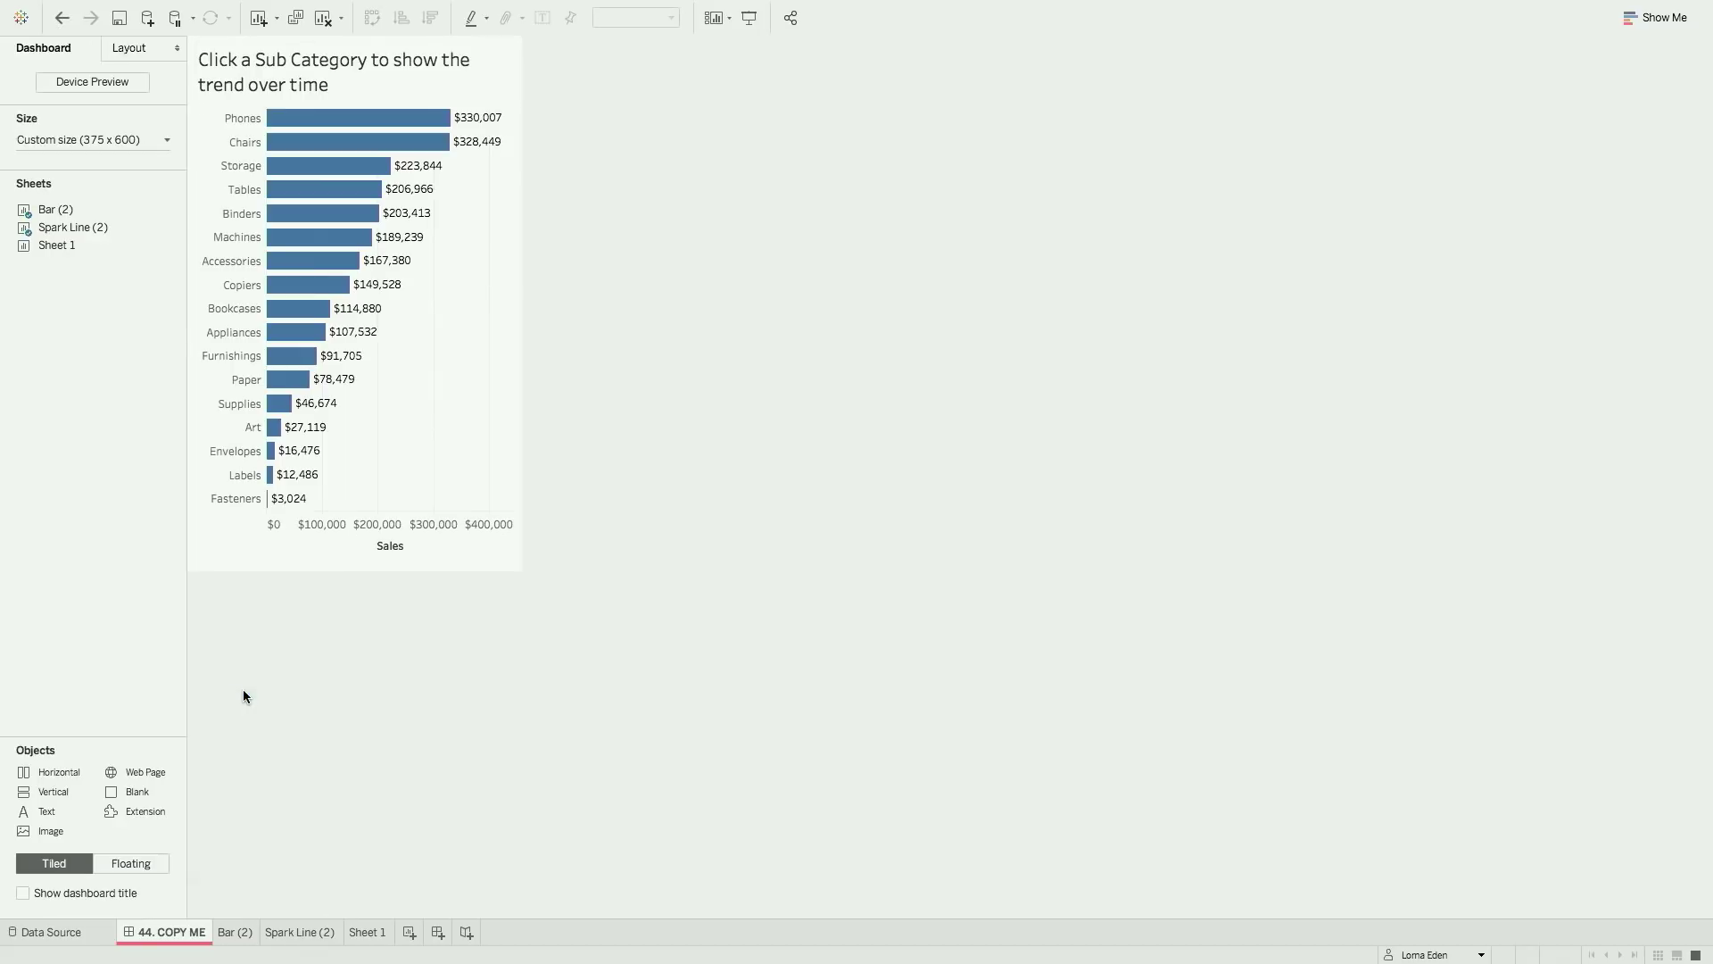
Check the pasted Bar (2) and Spark Line (2) sheets and return to the original workbook
click(251, 934)
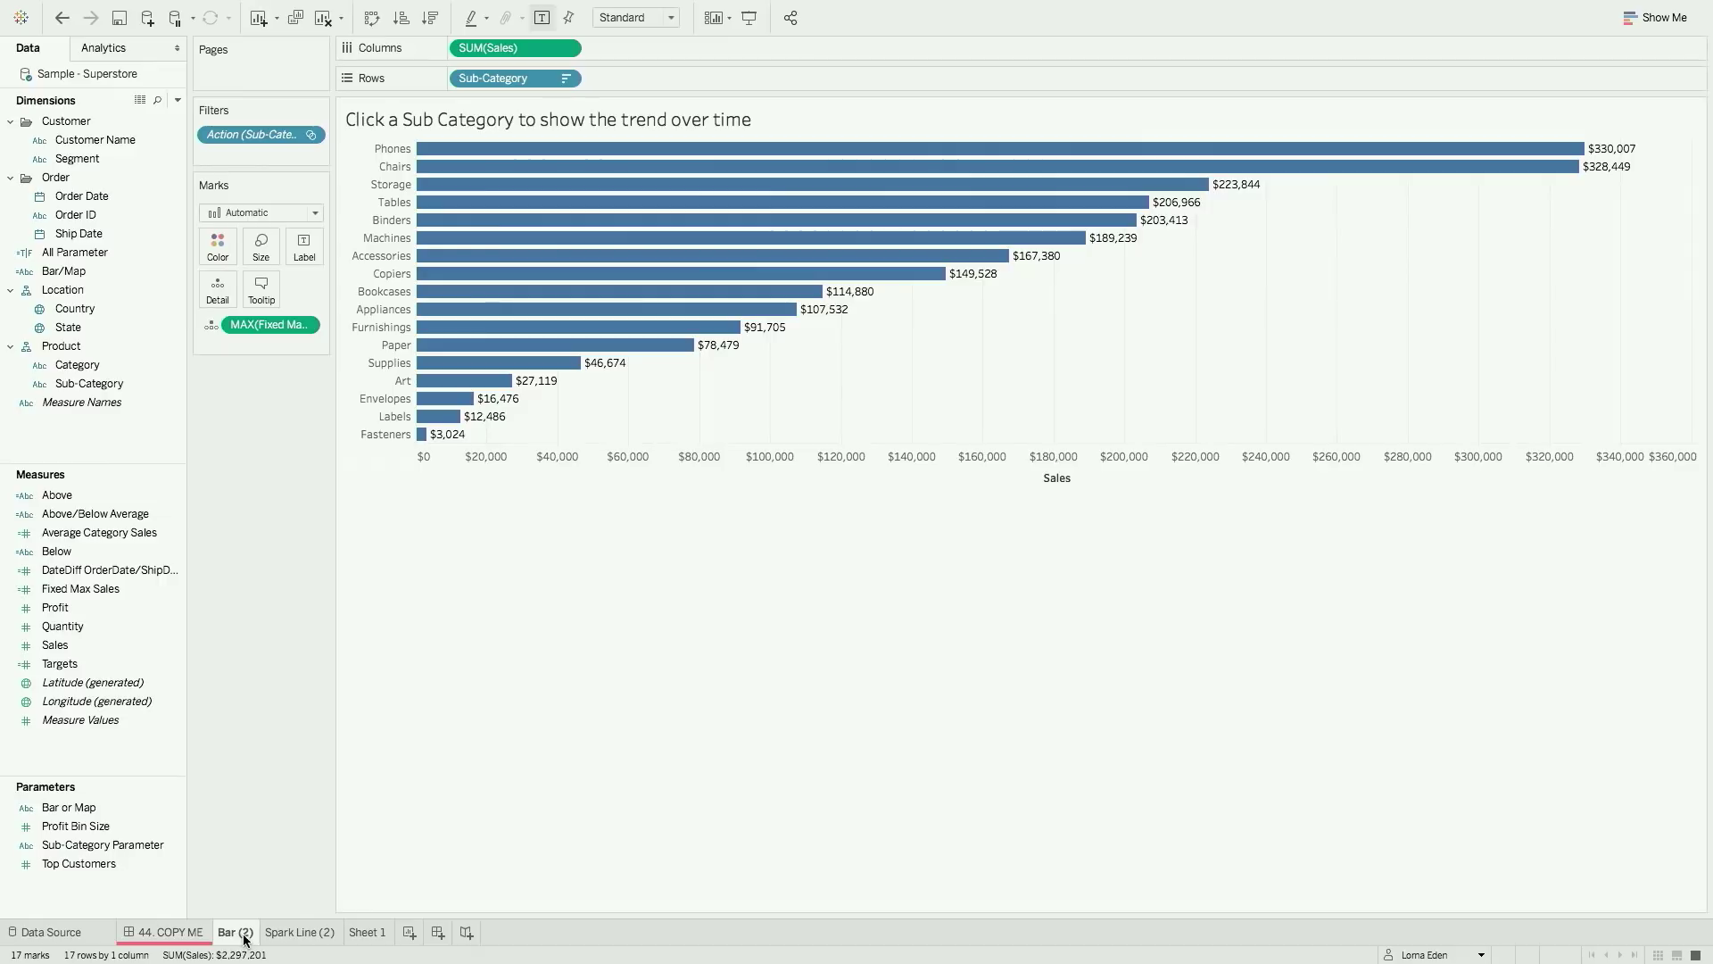
click(298, 935)
key(ctrl+Left)
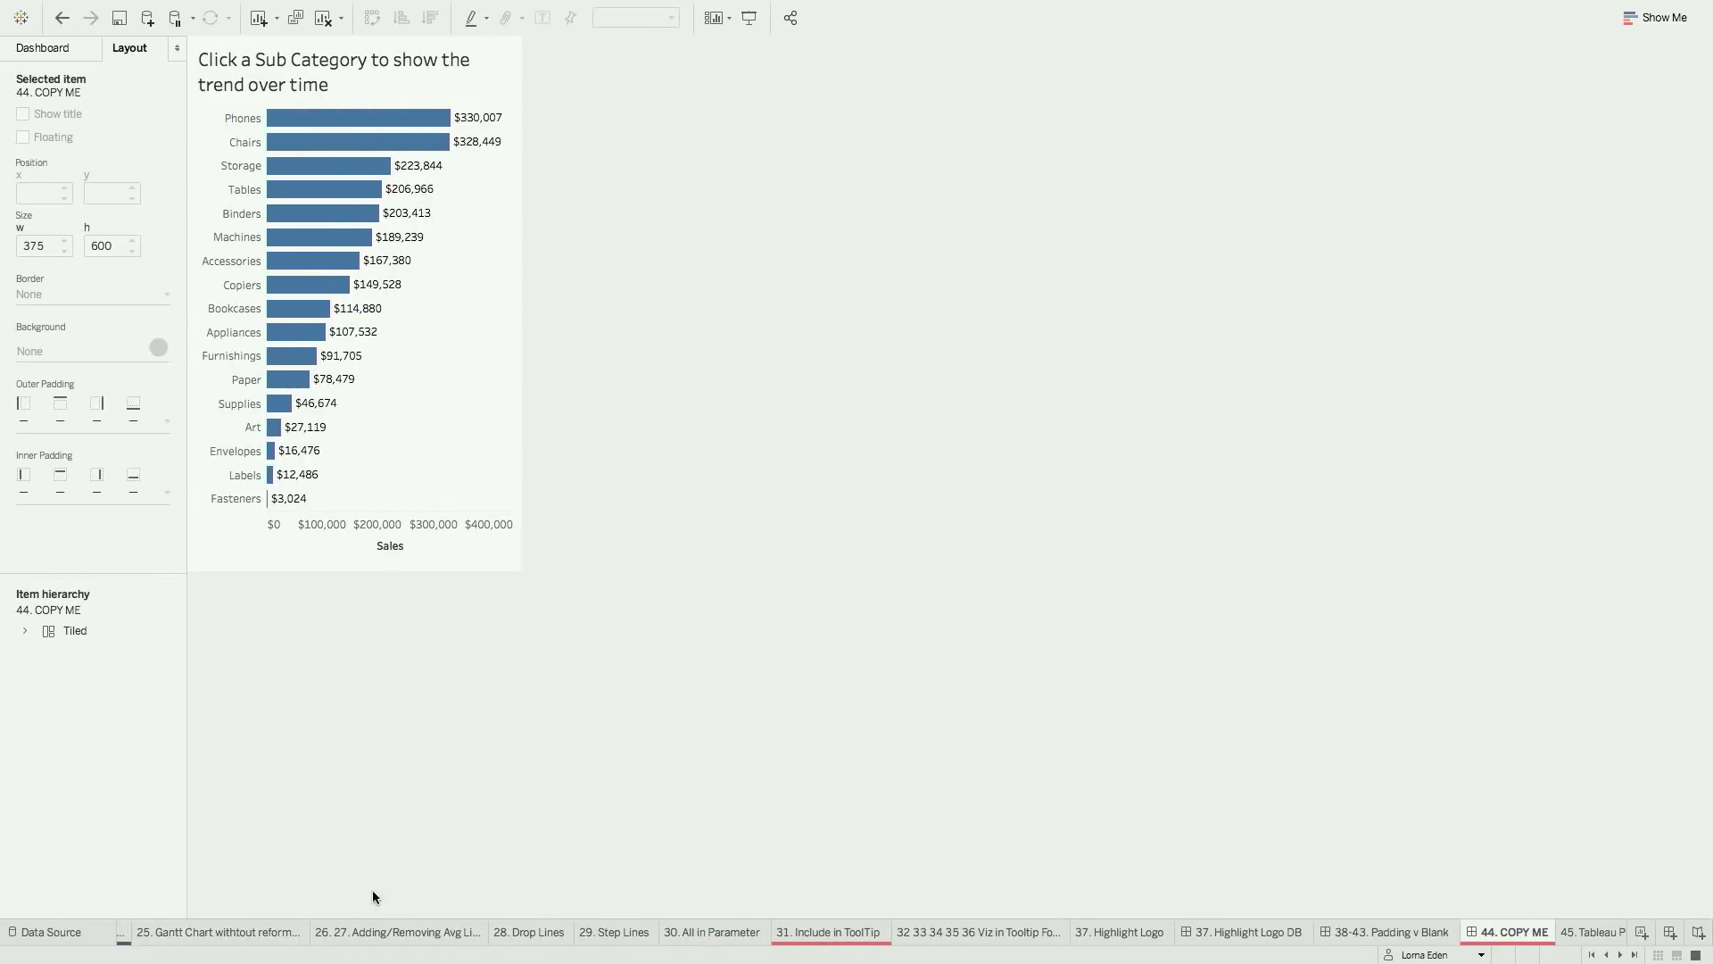
Open the Tableau Public tip sheet and switch to the browser tab of the Mr.Men and Little Miss Story workbook
click(1588, 932)
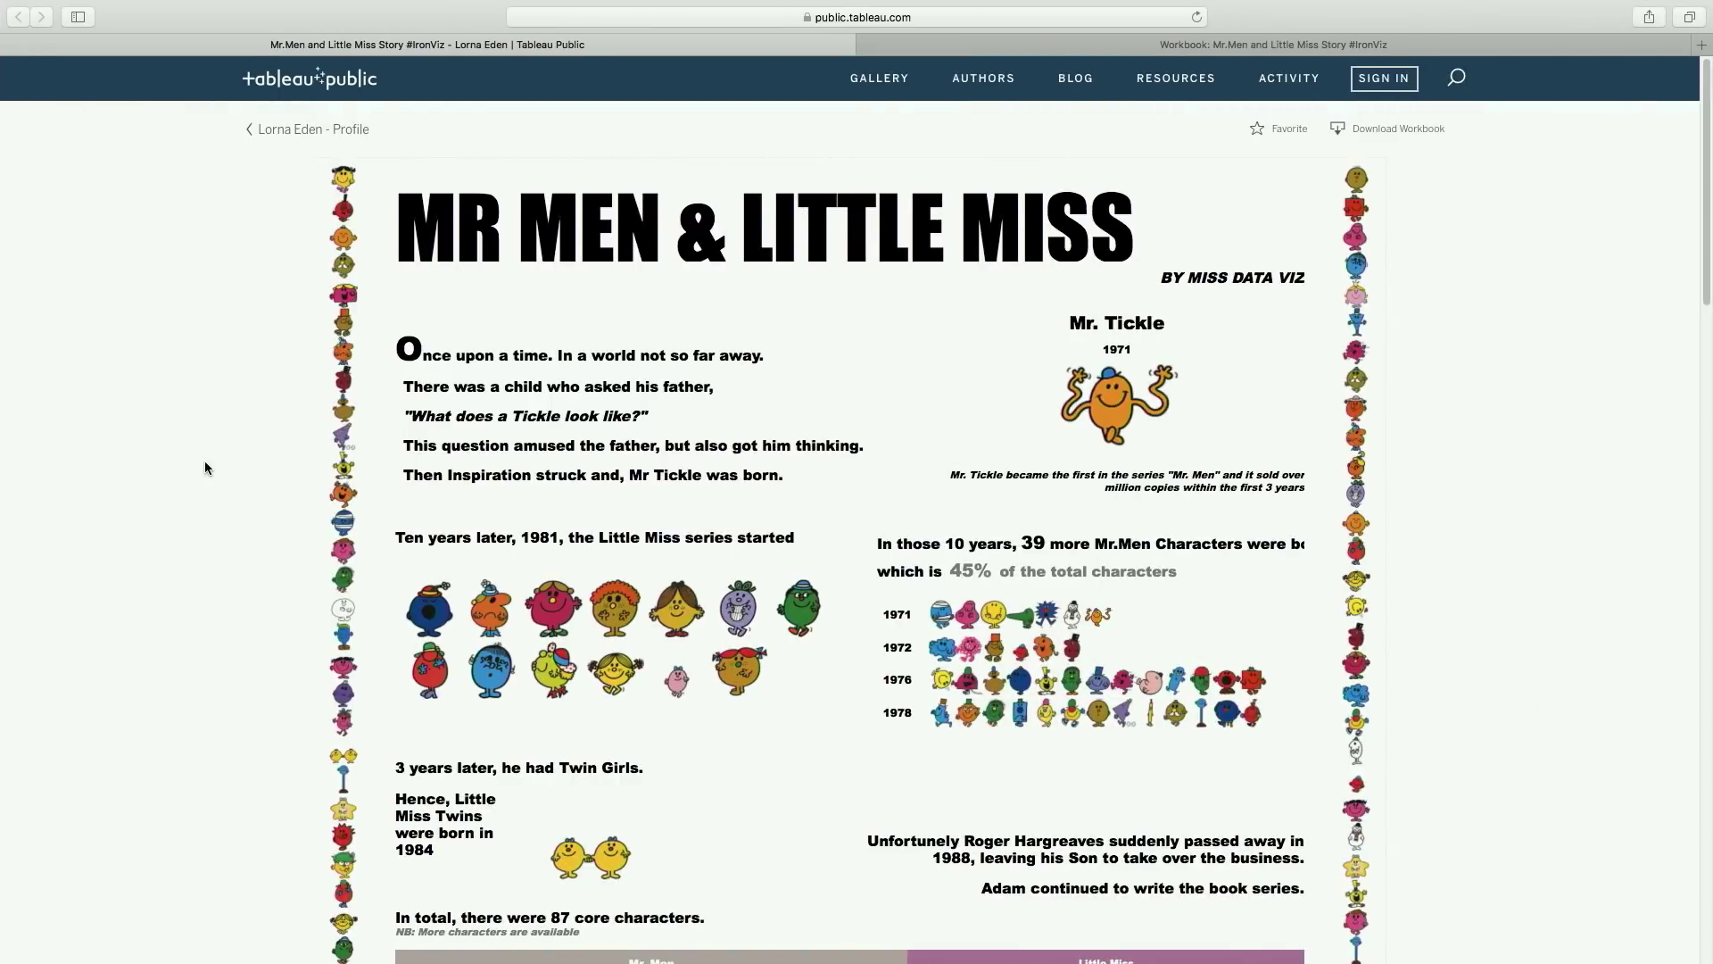
click(1001, 45)
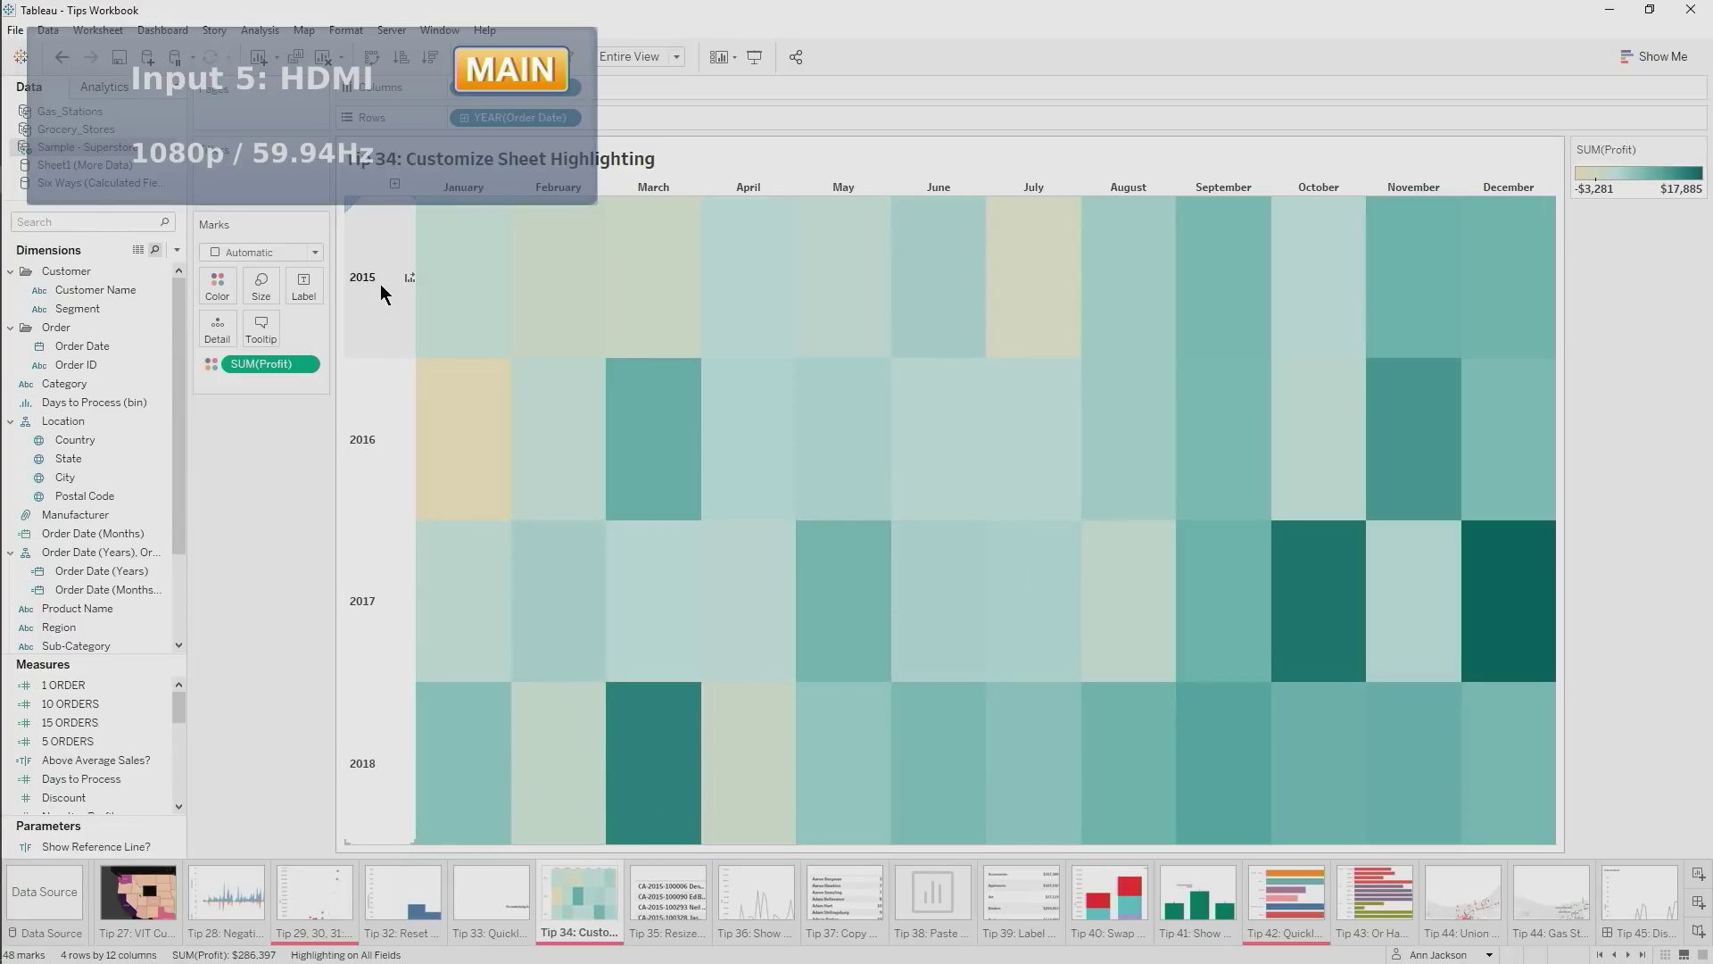
Examine the default highlighting on the Tip 34 heatmap using the 2015 and January headers, leaving both deselected
click(382, 287)
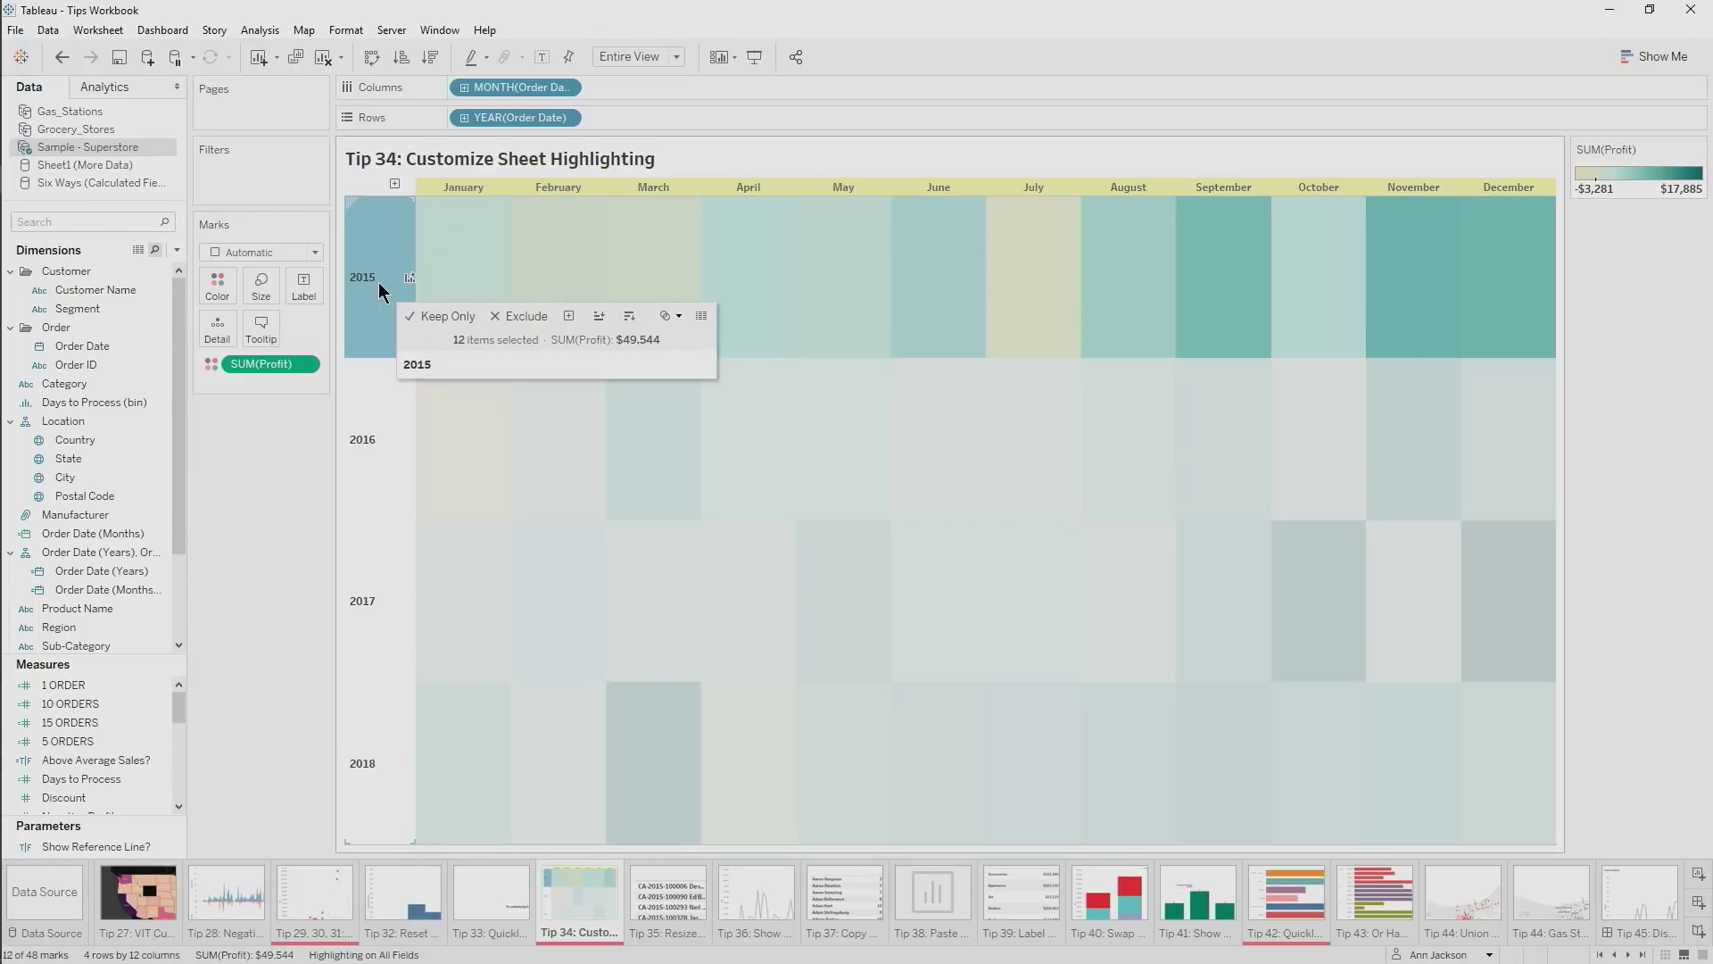
click(378, 282)
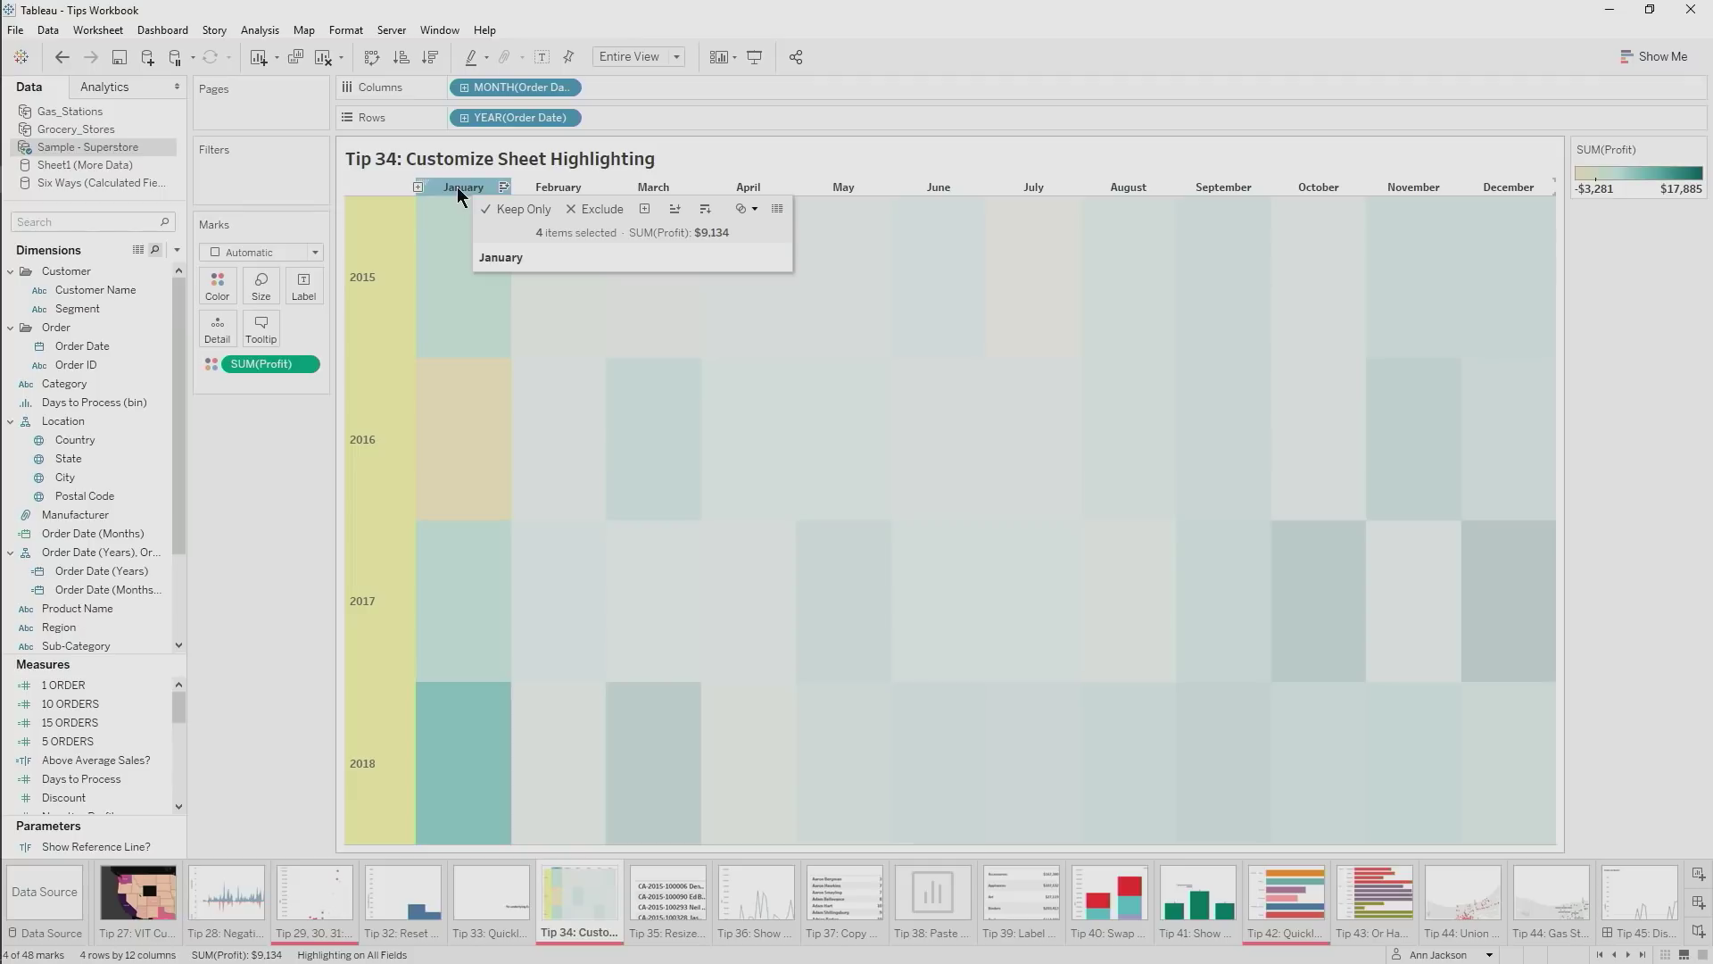
click(458, 187)
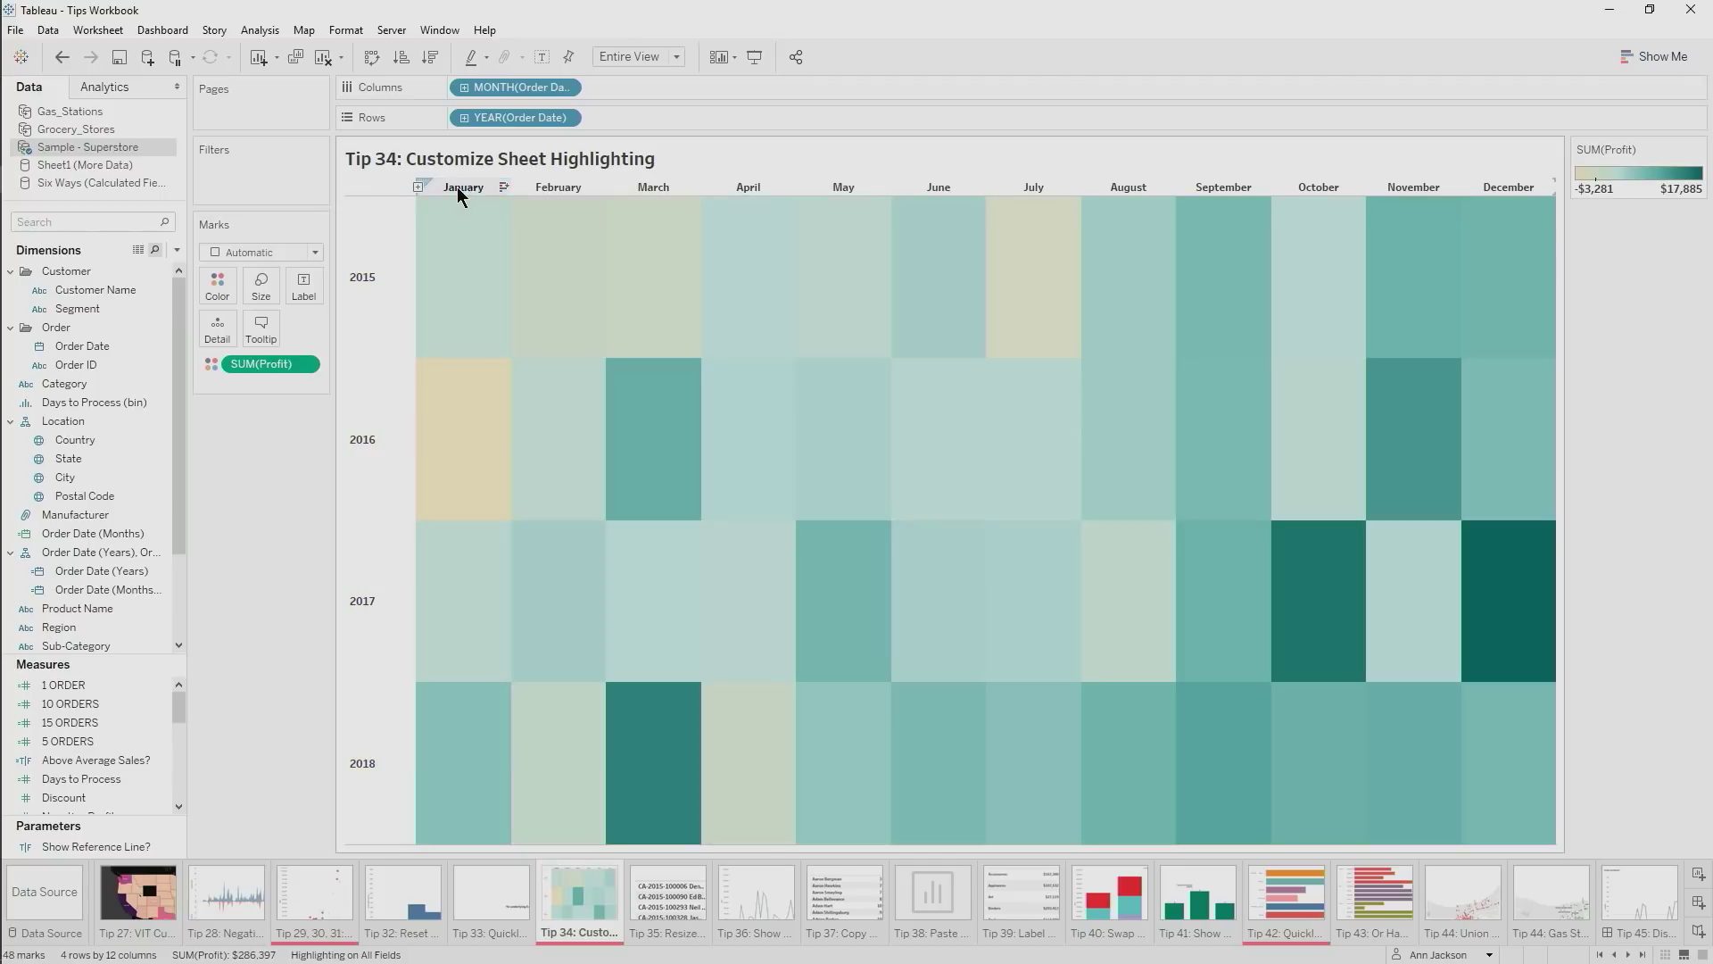
Disable highlighting for the Tip 34 sheet and test it on the 2015 and January headers
click(483, 62)
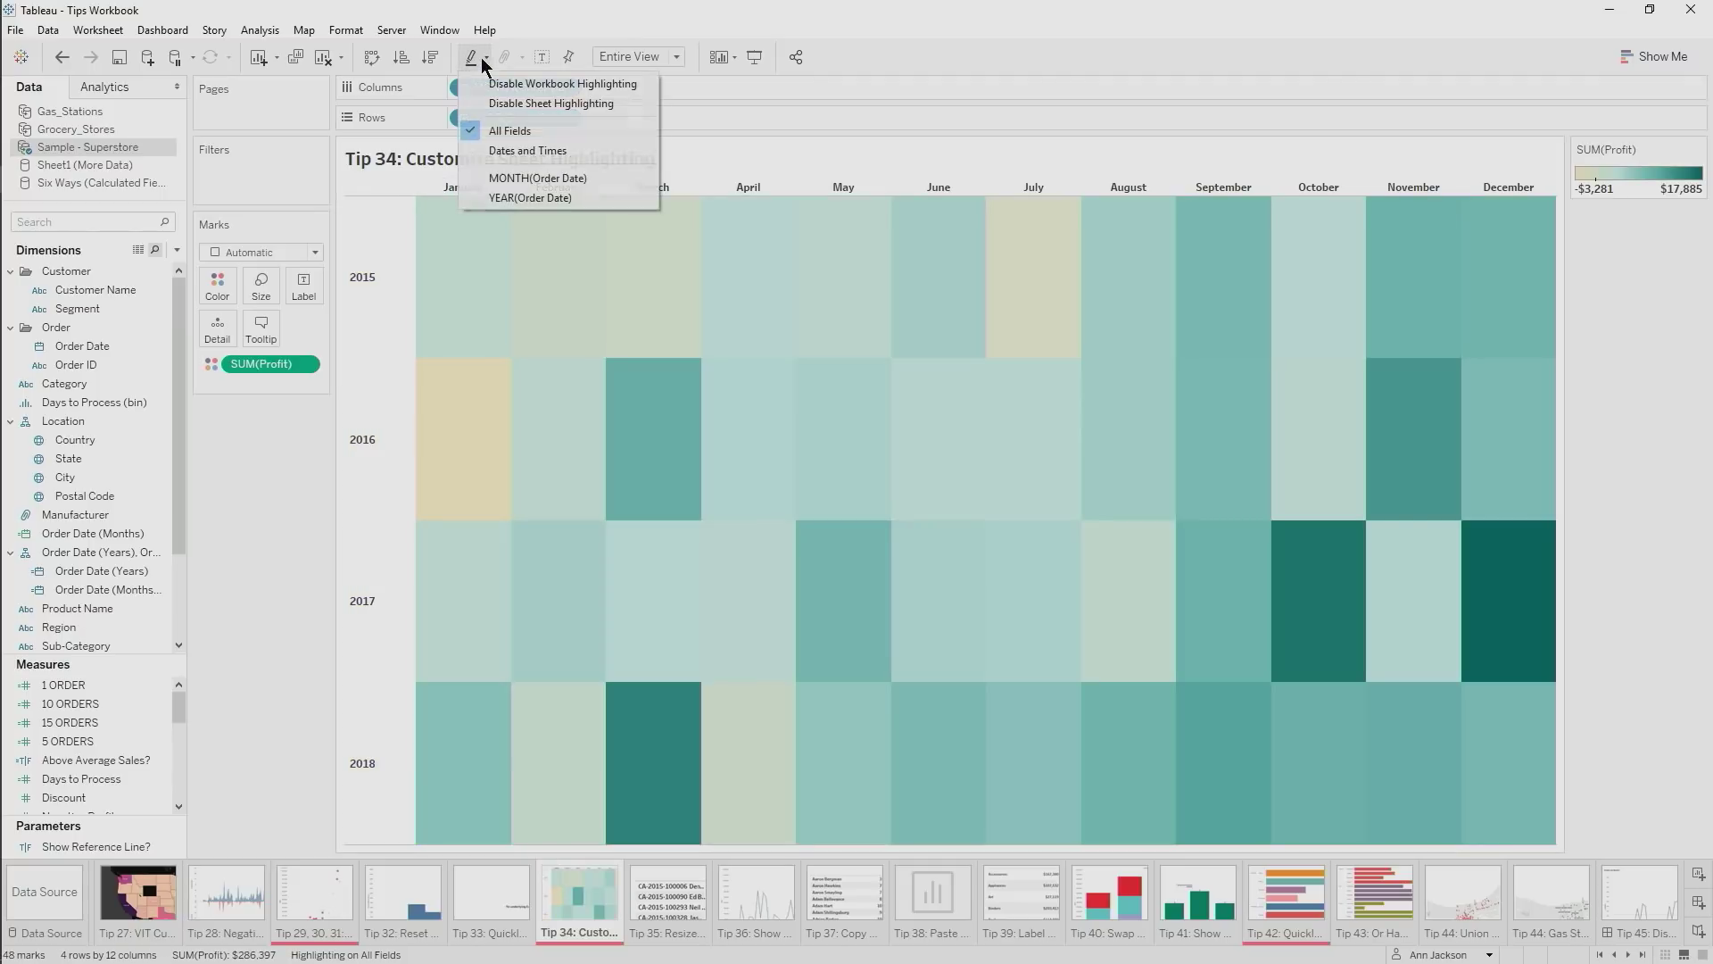
click(500, 104)
click(377, 297)
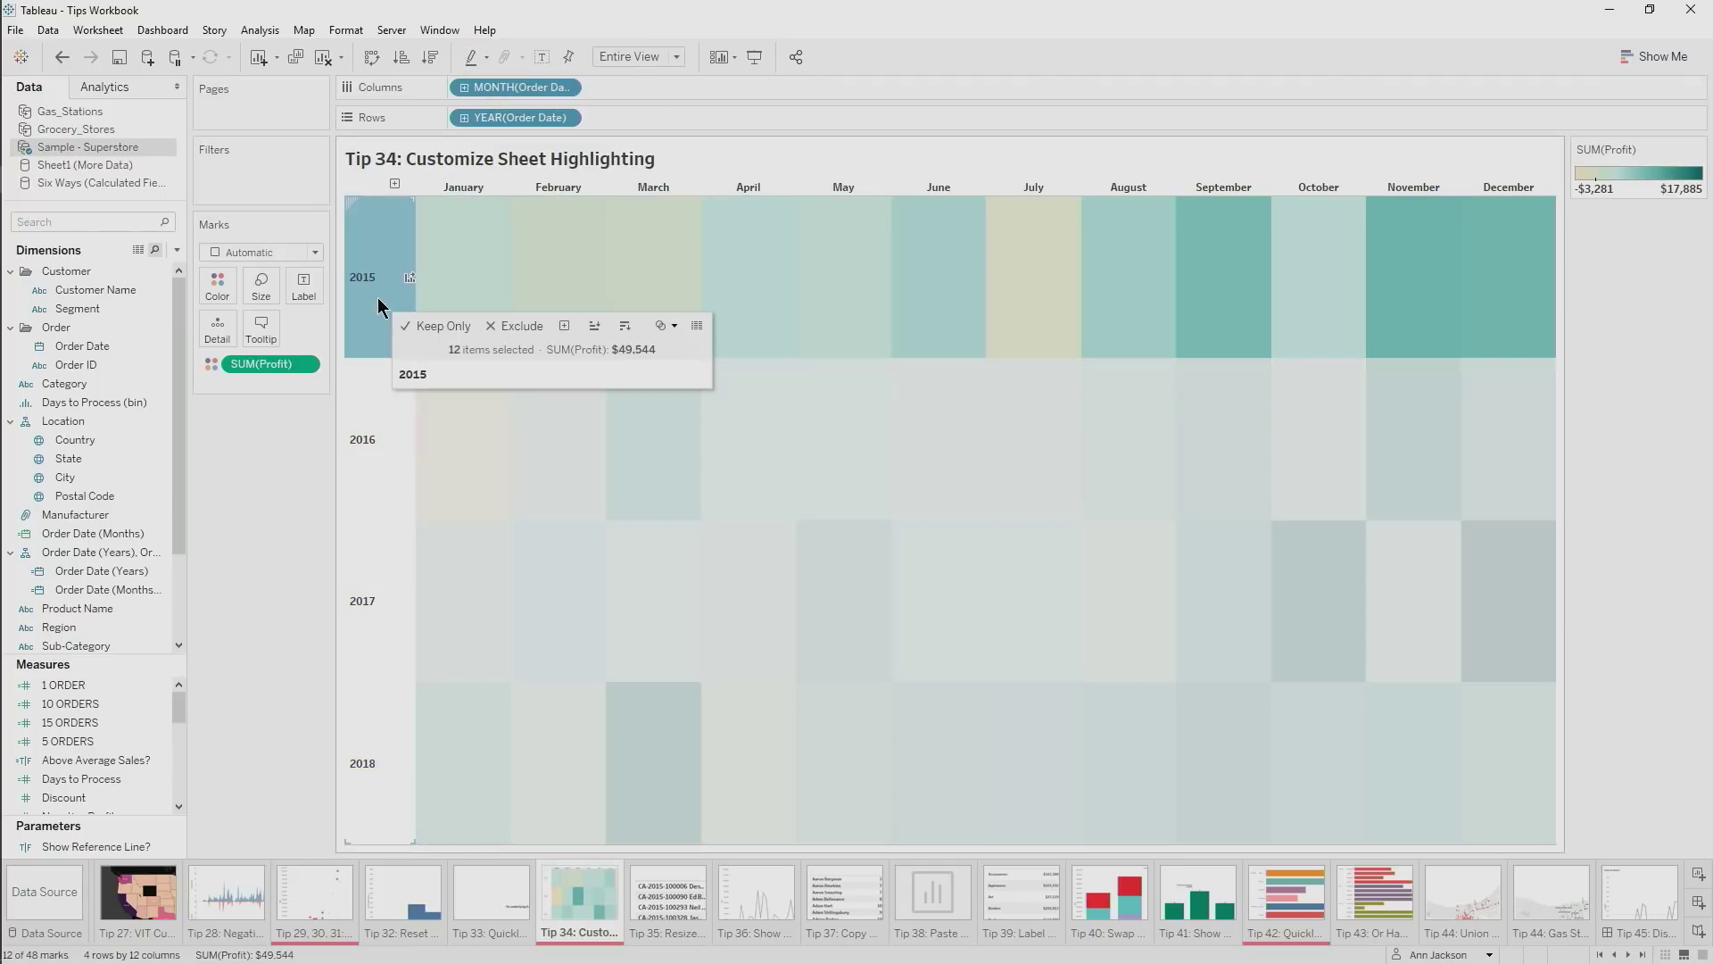
click(375, 287)
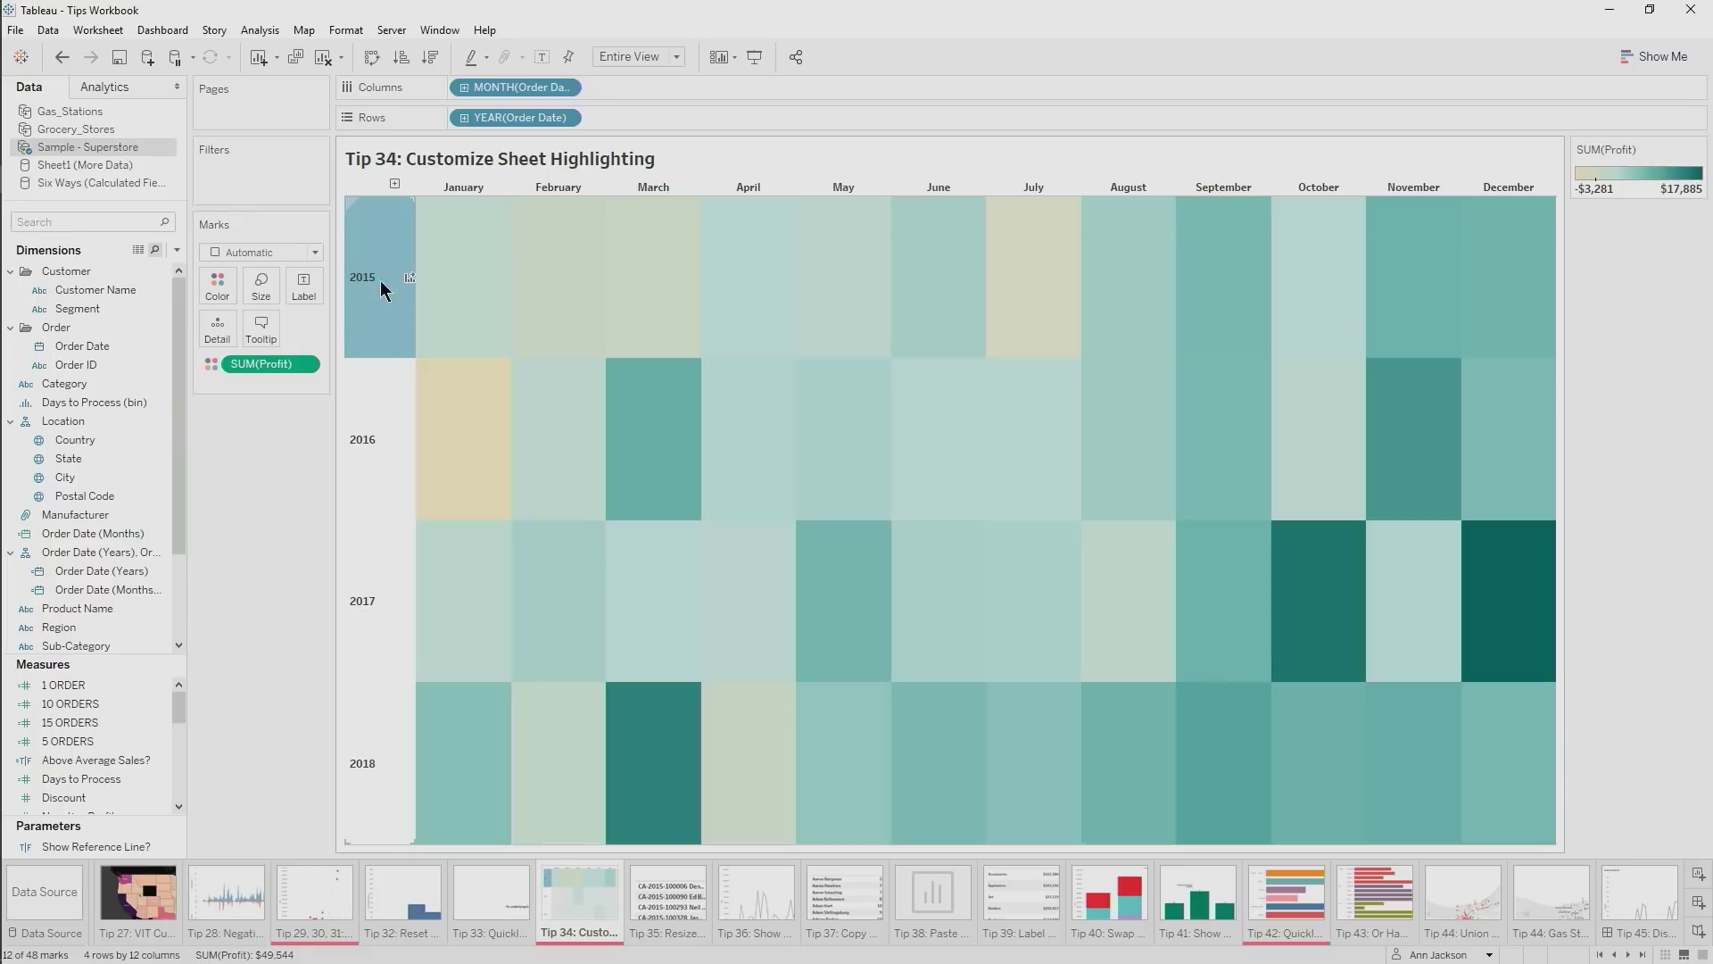
click(478, 184)
click(479, 183)
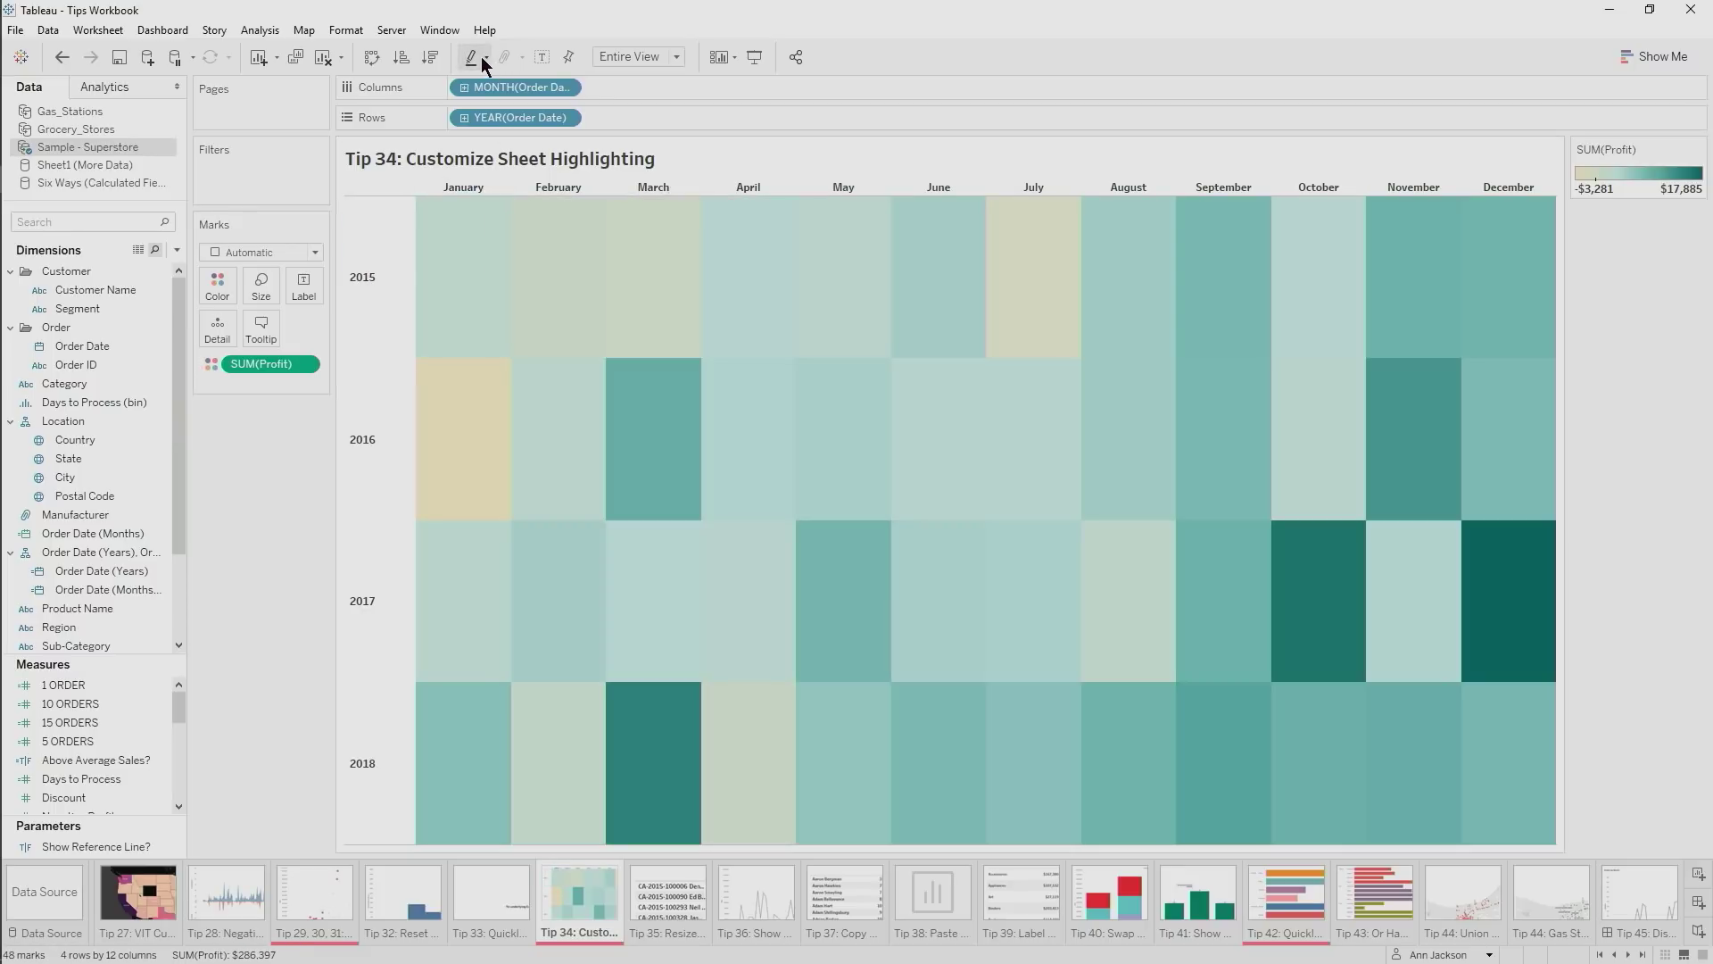
Re-enable sheet highlighting, limit it to YEAR(Order Date), and test it on the January header
click(482, 57)
click(516, 104)
click(487, 57)
click(505, 197)
click(467, 183)
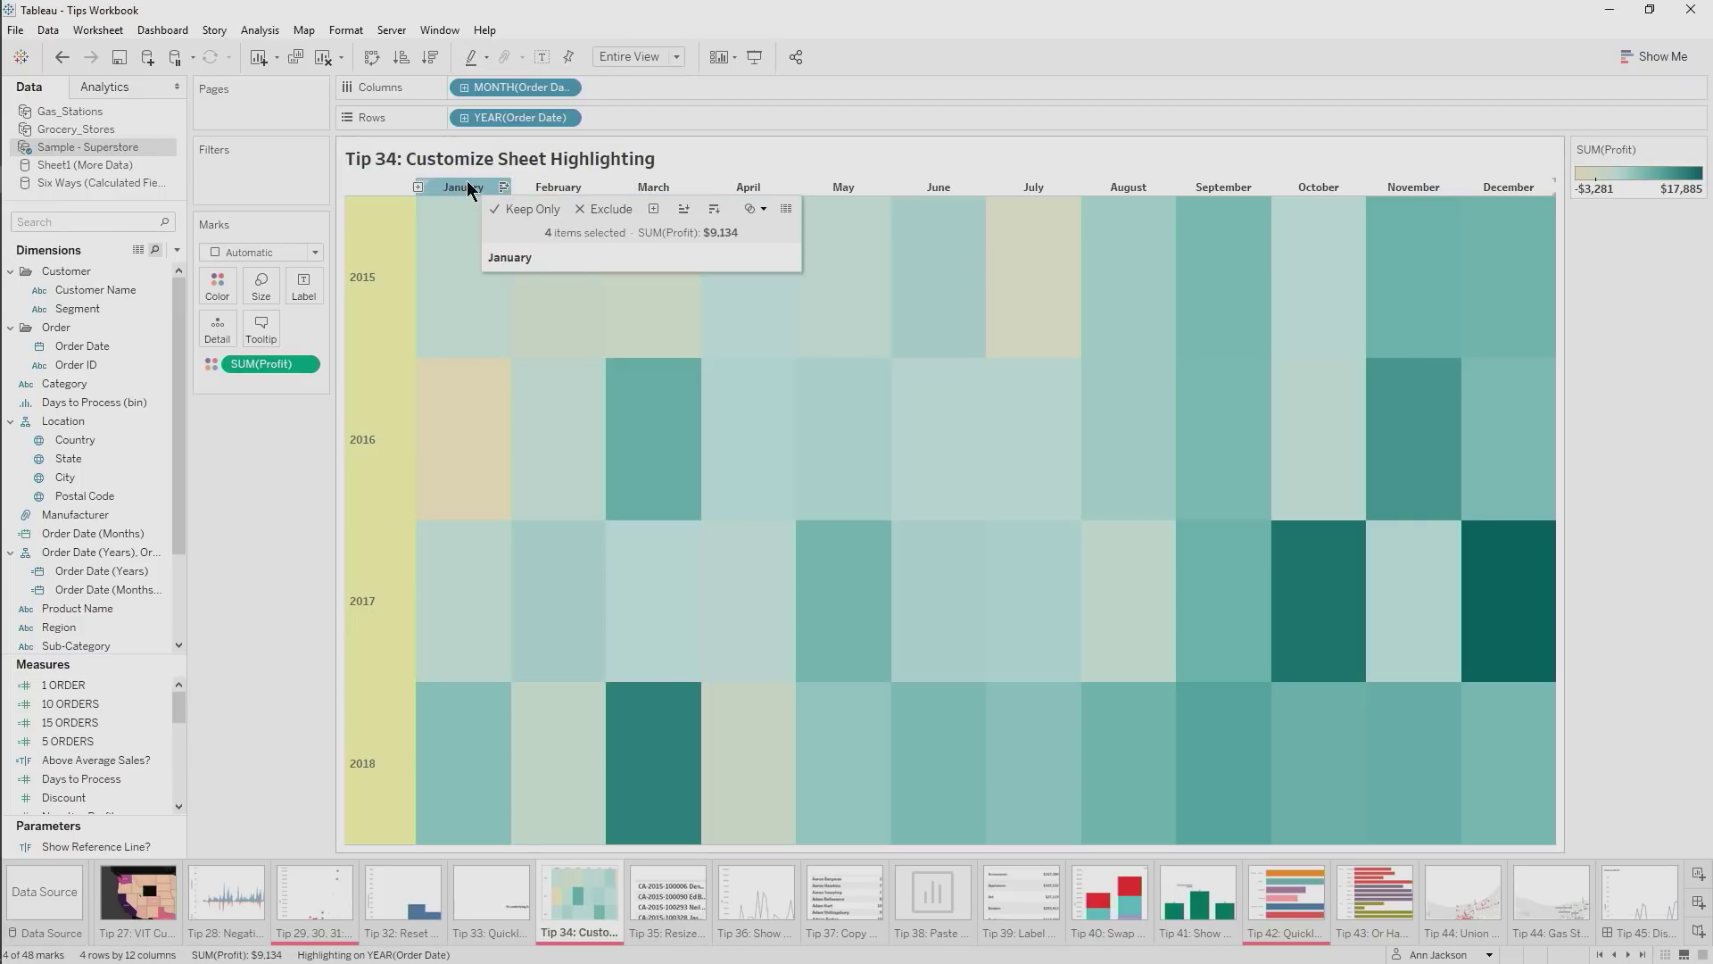
Test the YEAR-only highlighting on the 2015 header of the Tip 34 heatmap, leaving the header deselected
click(389, 288)
click(389, 288)
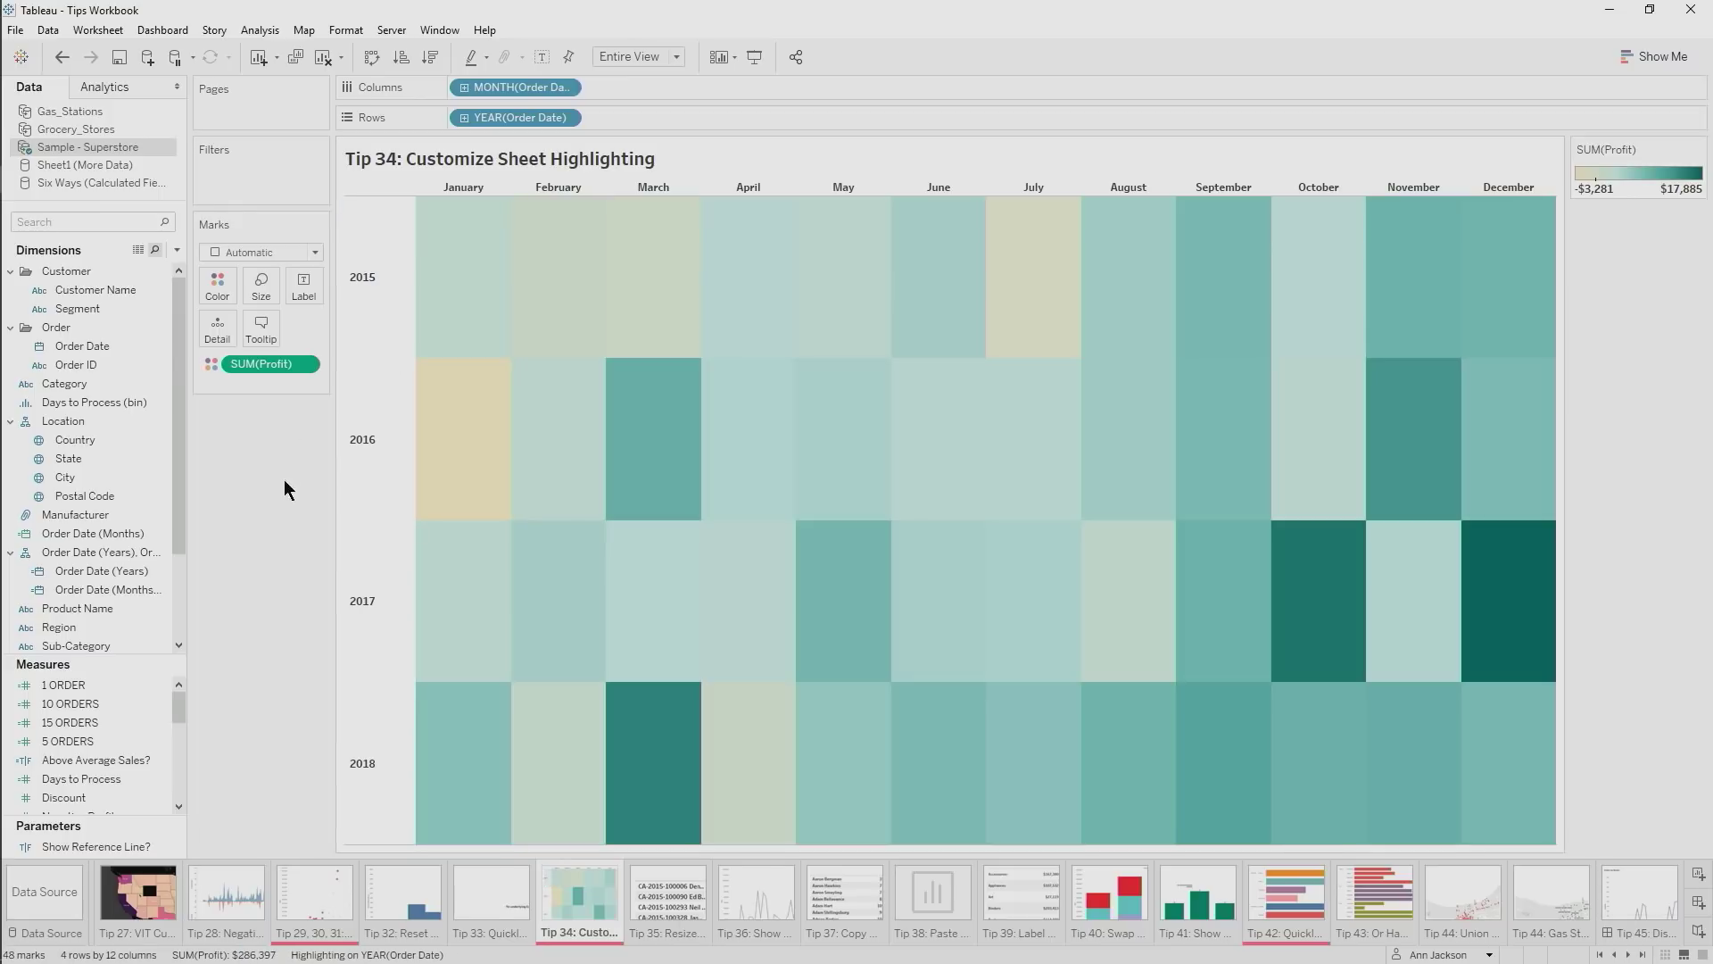
Open the Tip 35: Resize Viz sheet and increase the row height of its Order ID table
key(ctrl+Tab)
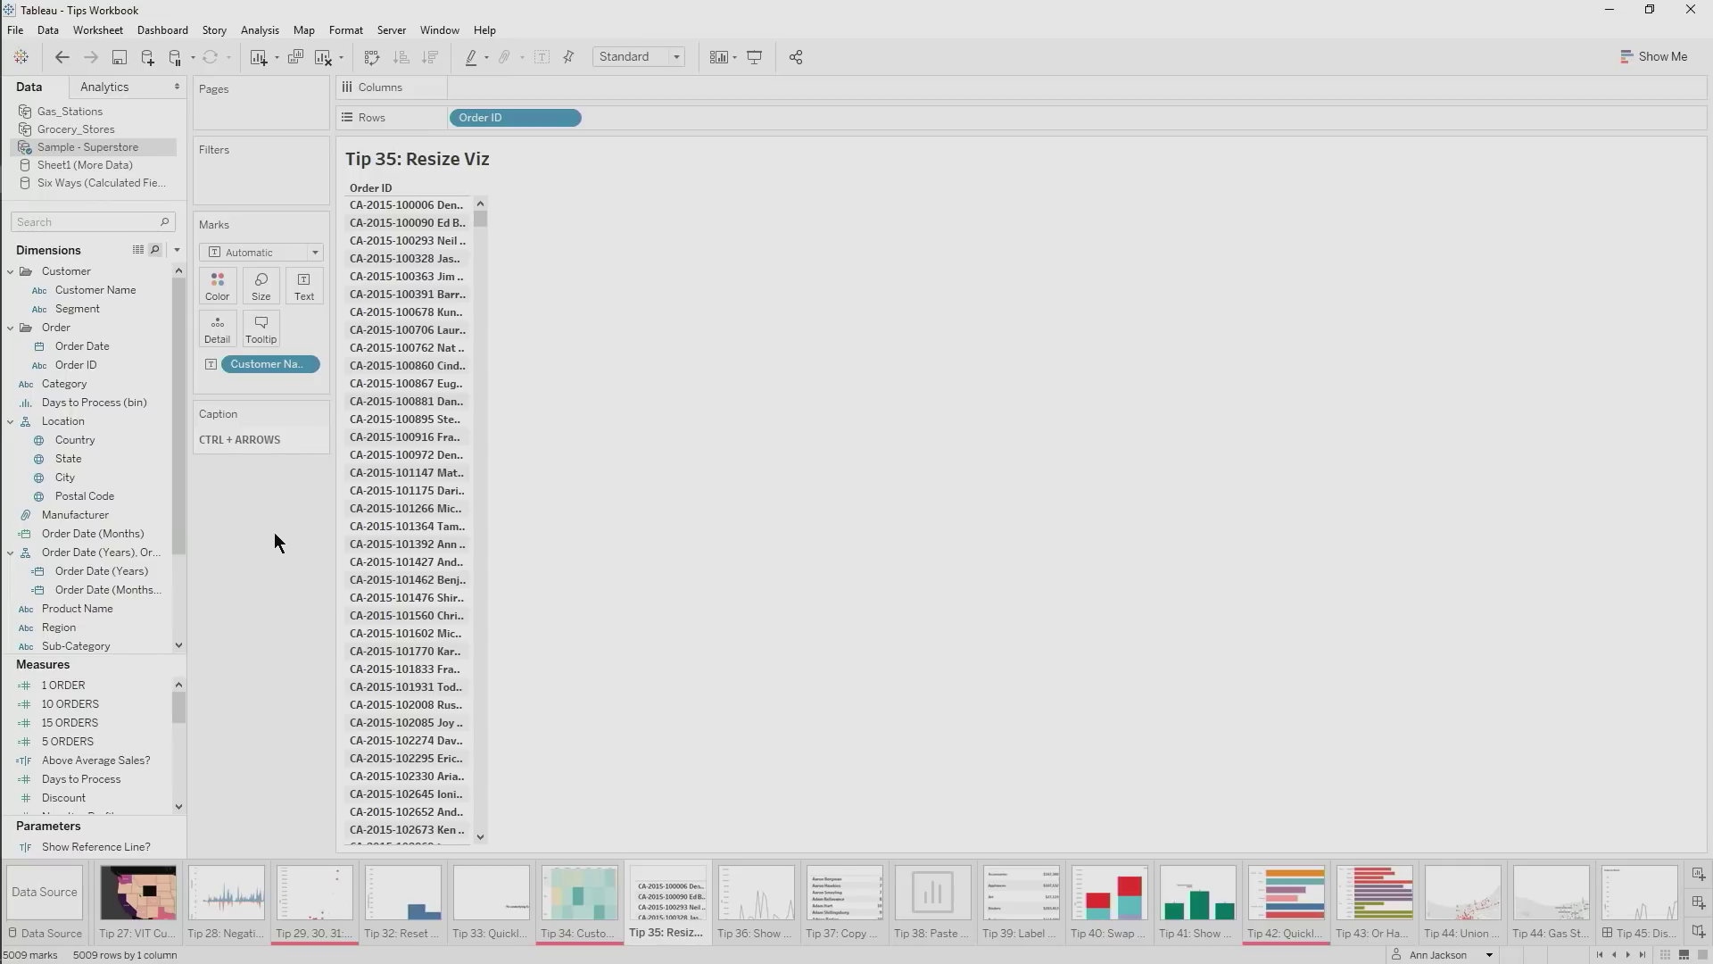
key(ctrl+Down)
key(ctrl+Down)
key(ctrl+Up)
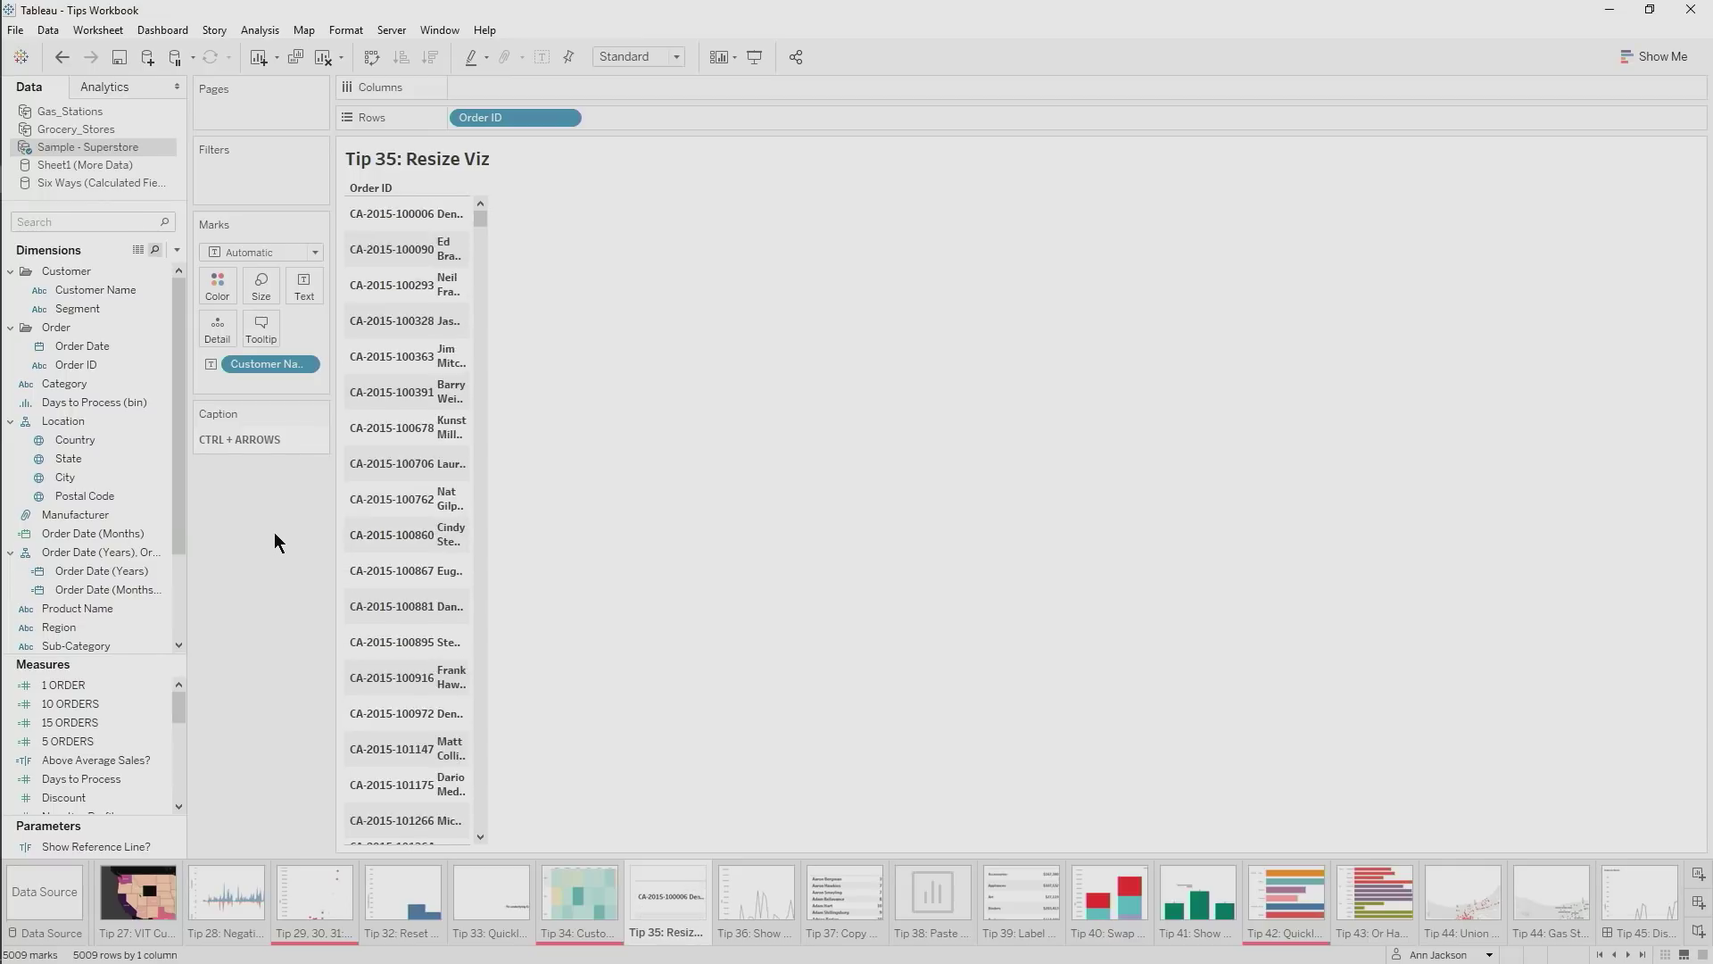
key(ctrl+Up)
key(ctrl+Down)
Widen the Tip 35 table until every customer name fits on a single line
key(ctrl+Right)
key(ctrl+Right)
key(ctrl+Right)
key(ctrl+Right)
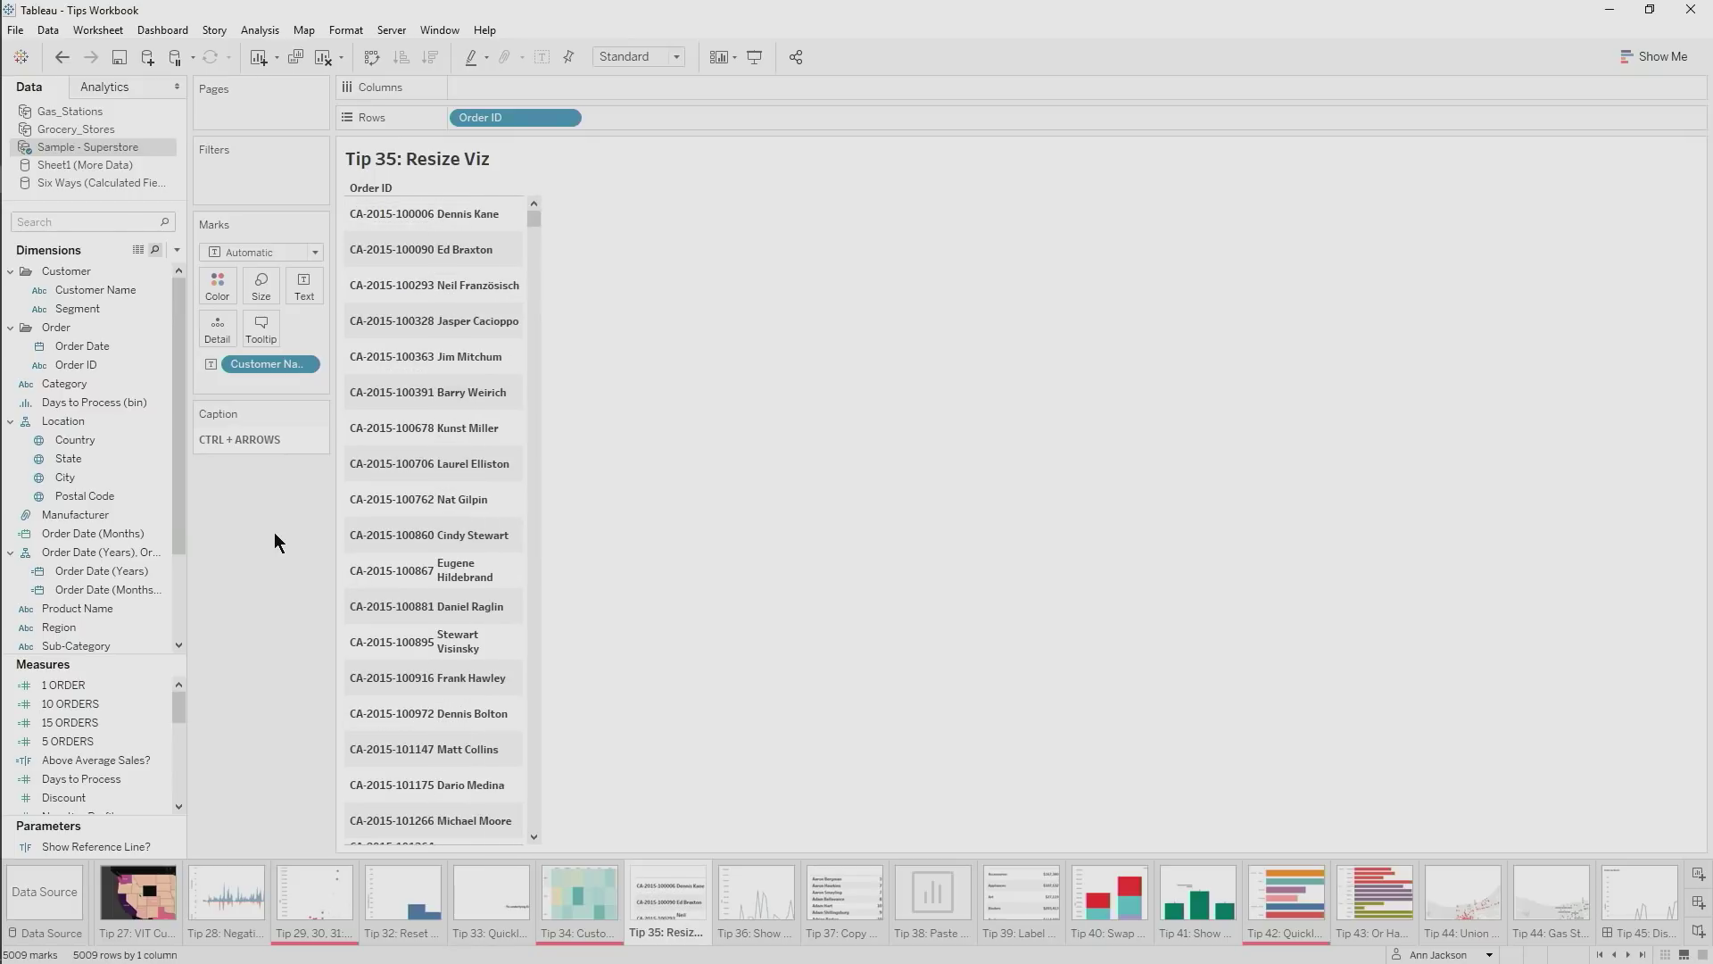
key(ctrl+Left)
key(ctrl+Left)
key(ctrl+Right)
key(ctrl+Right)
key(ctrl+Right)
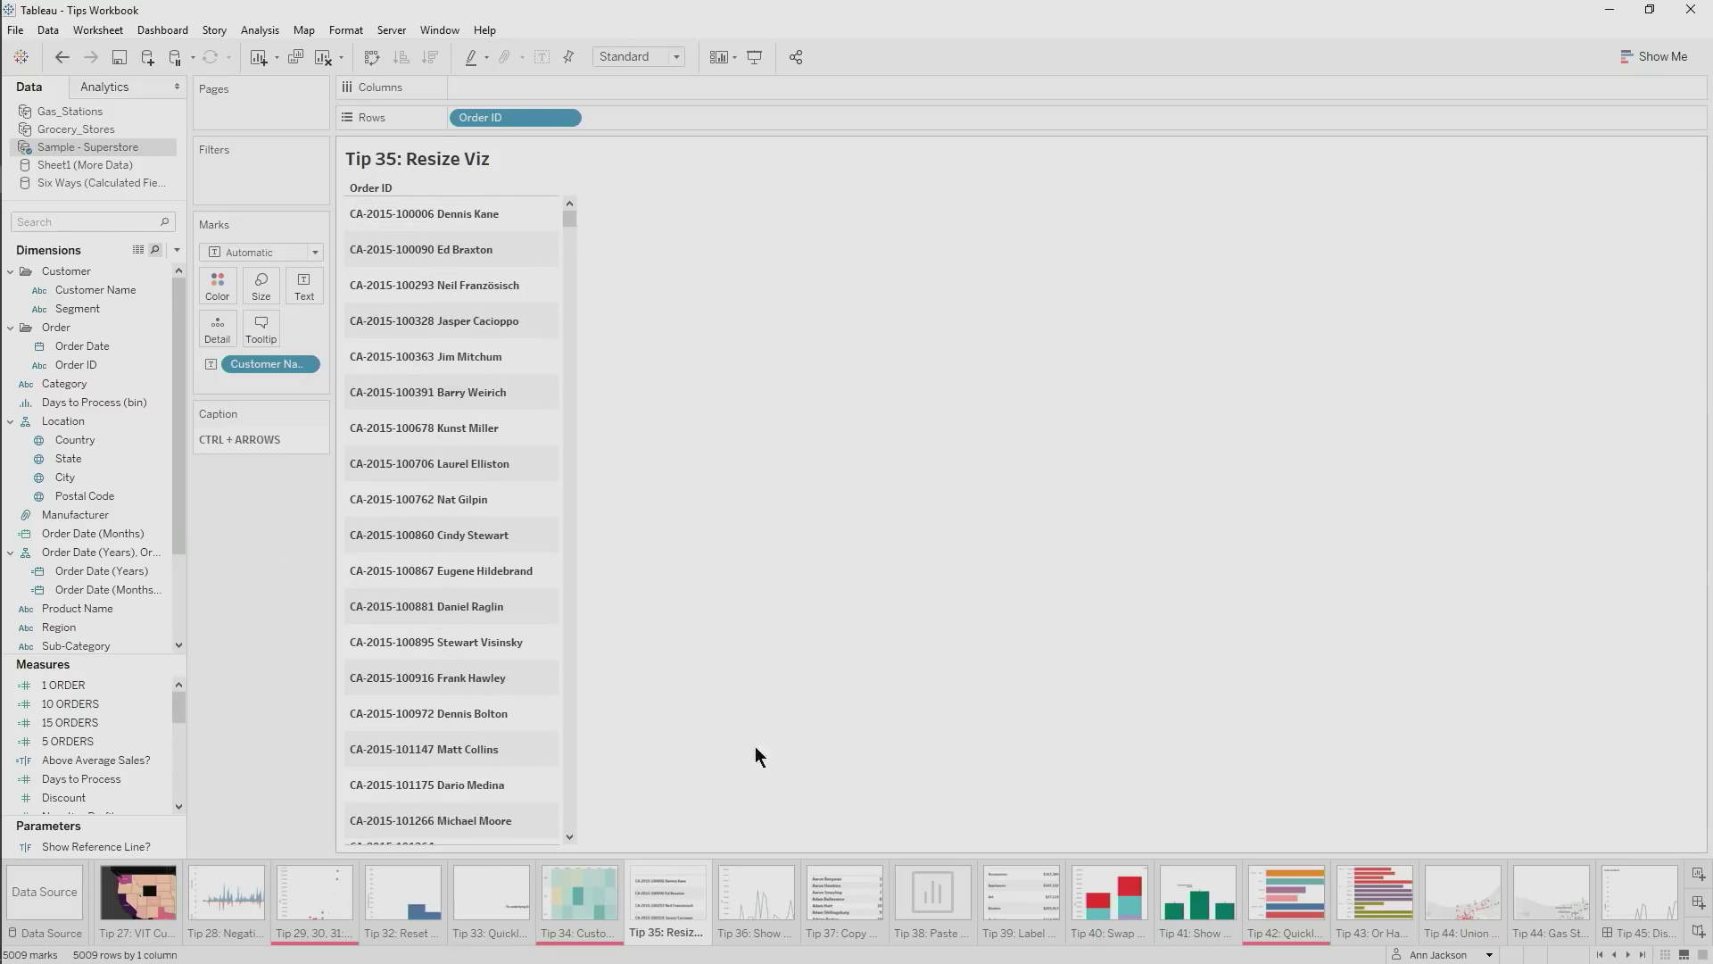
Open the Tip 36 sheet and examine the drop lines on the November 2015 point, along with the chart's drop line option
click(756, 901)
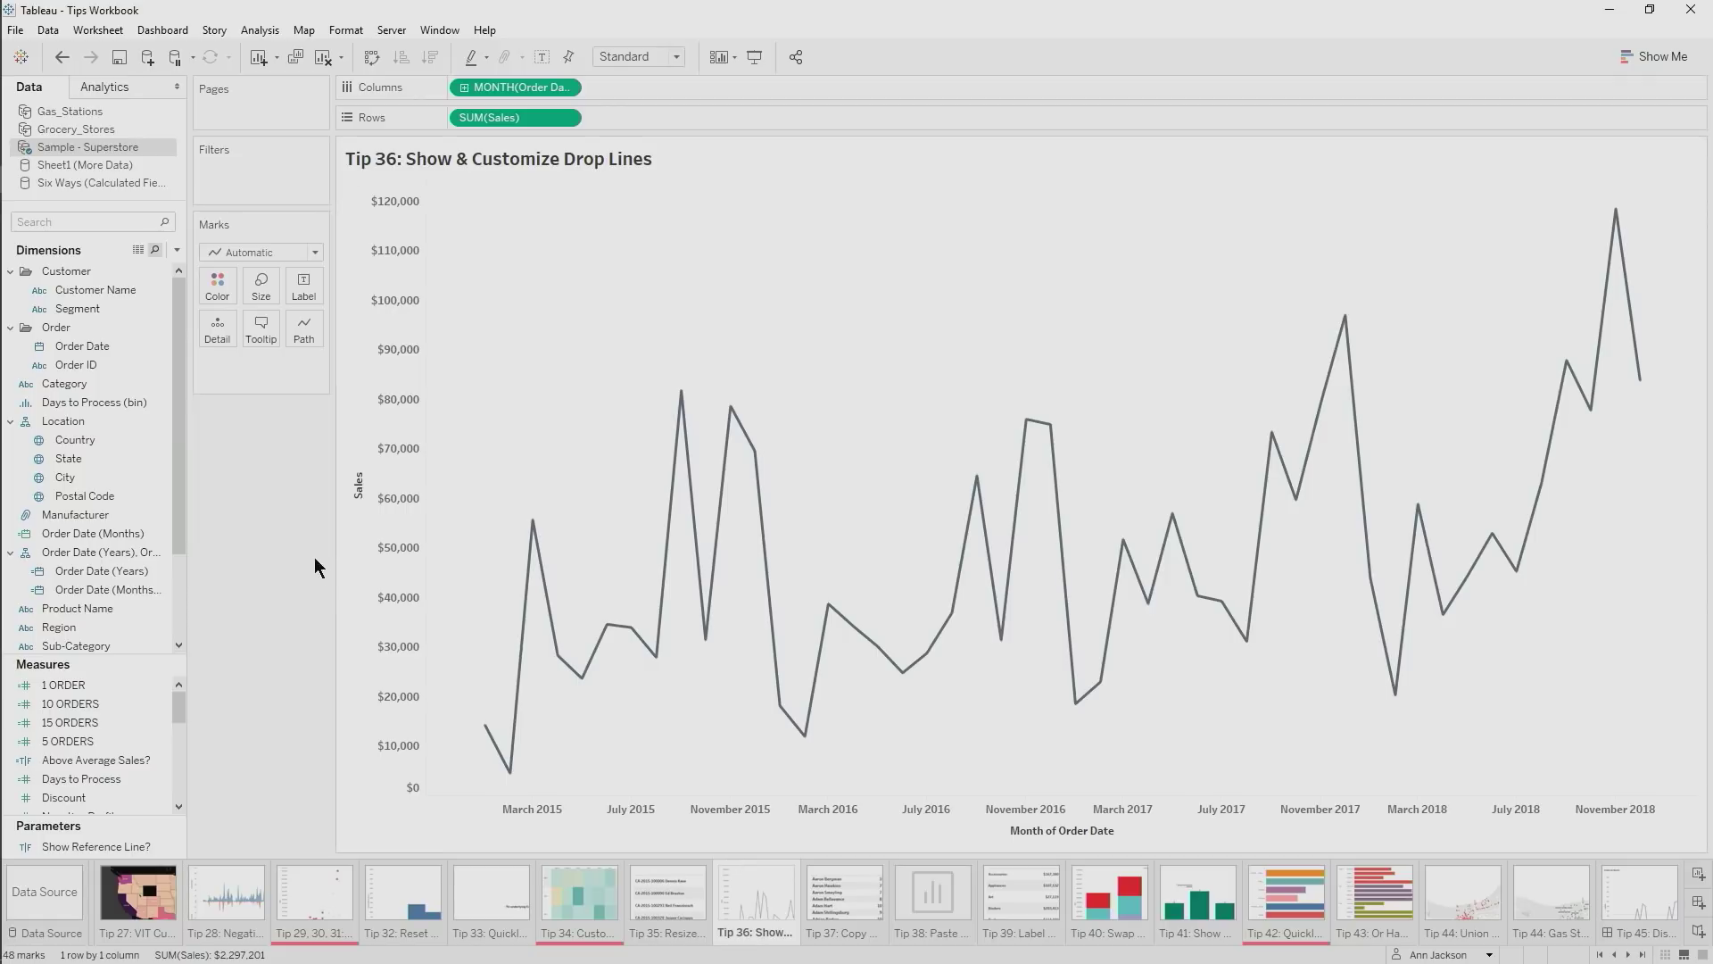
click(730, 408)
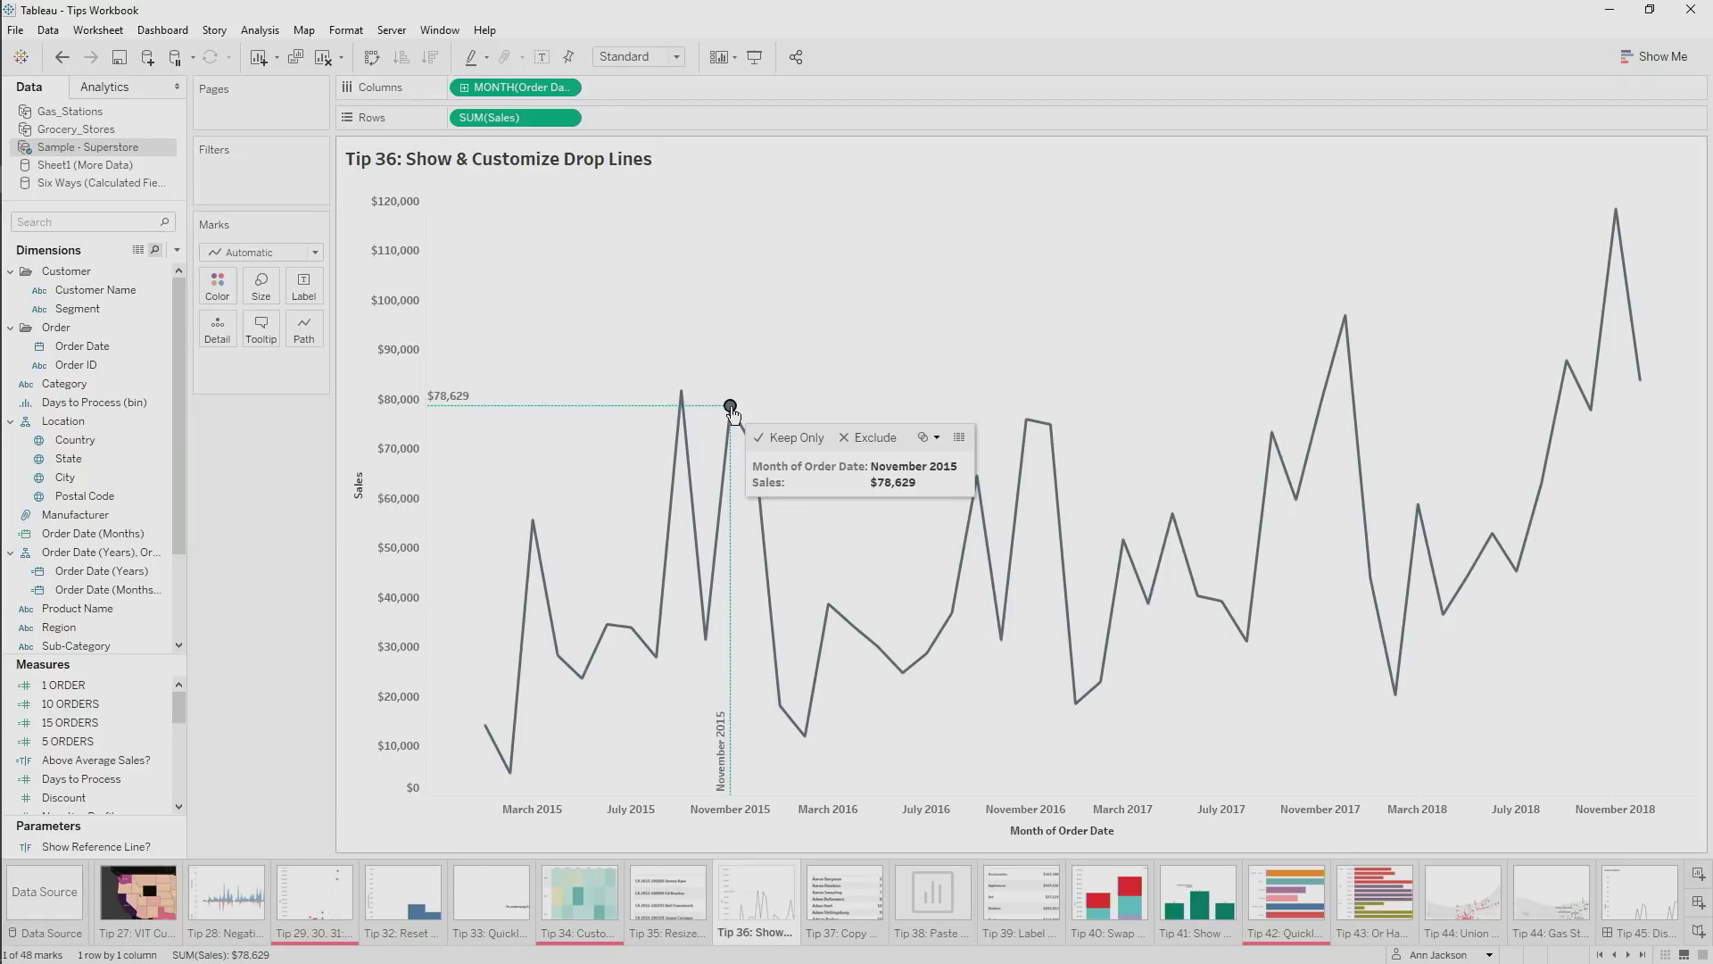
click(757, 372)
right_click(757, 372)
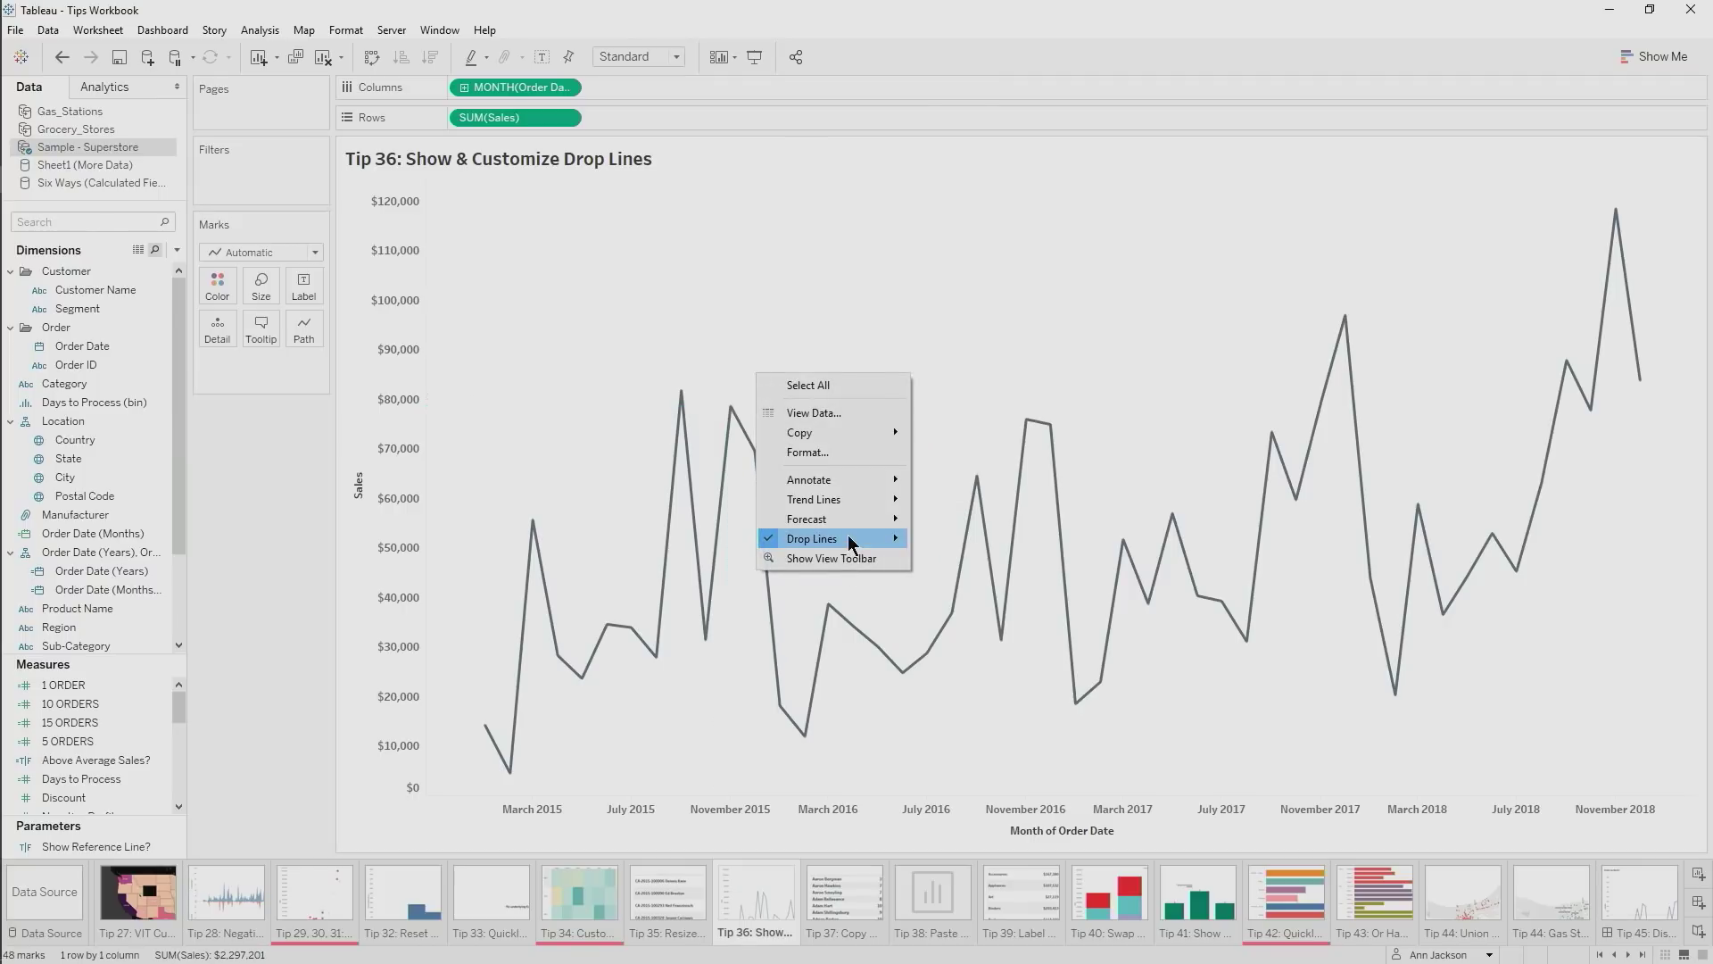
mouse_move(862, 539)
click(710, 330)
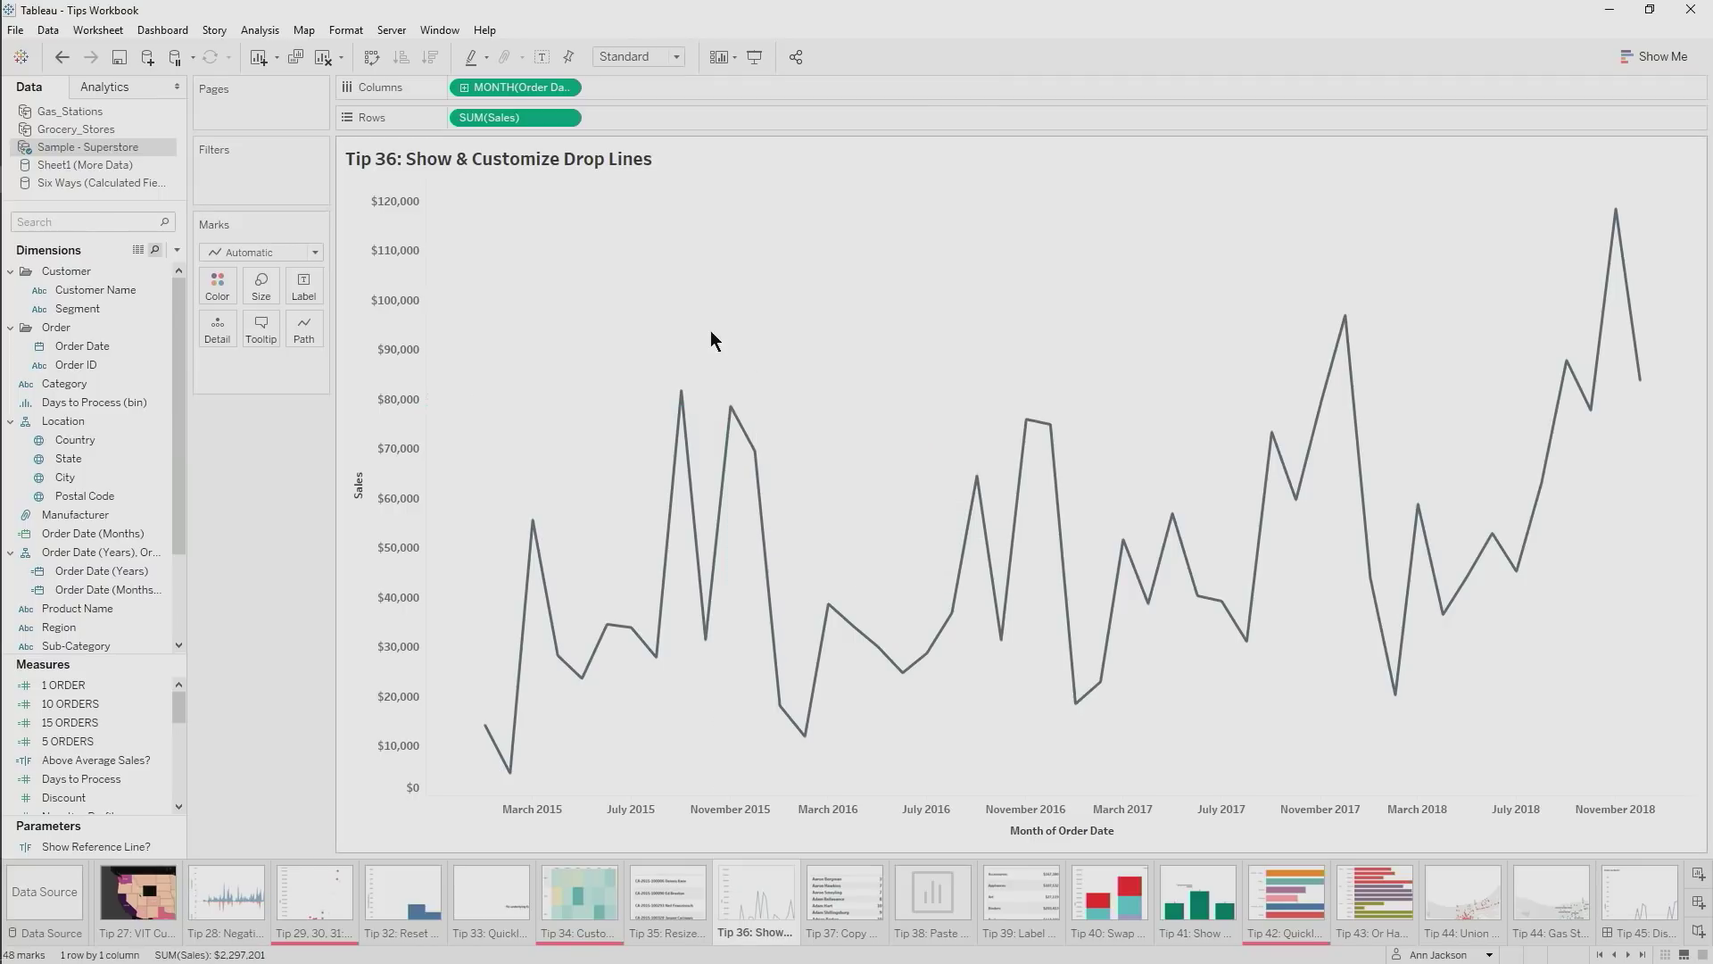
click(731, 408)
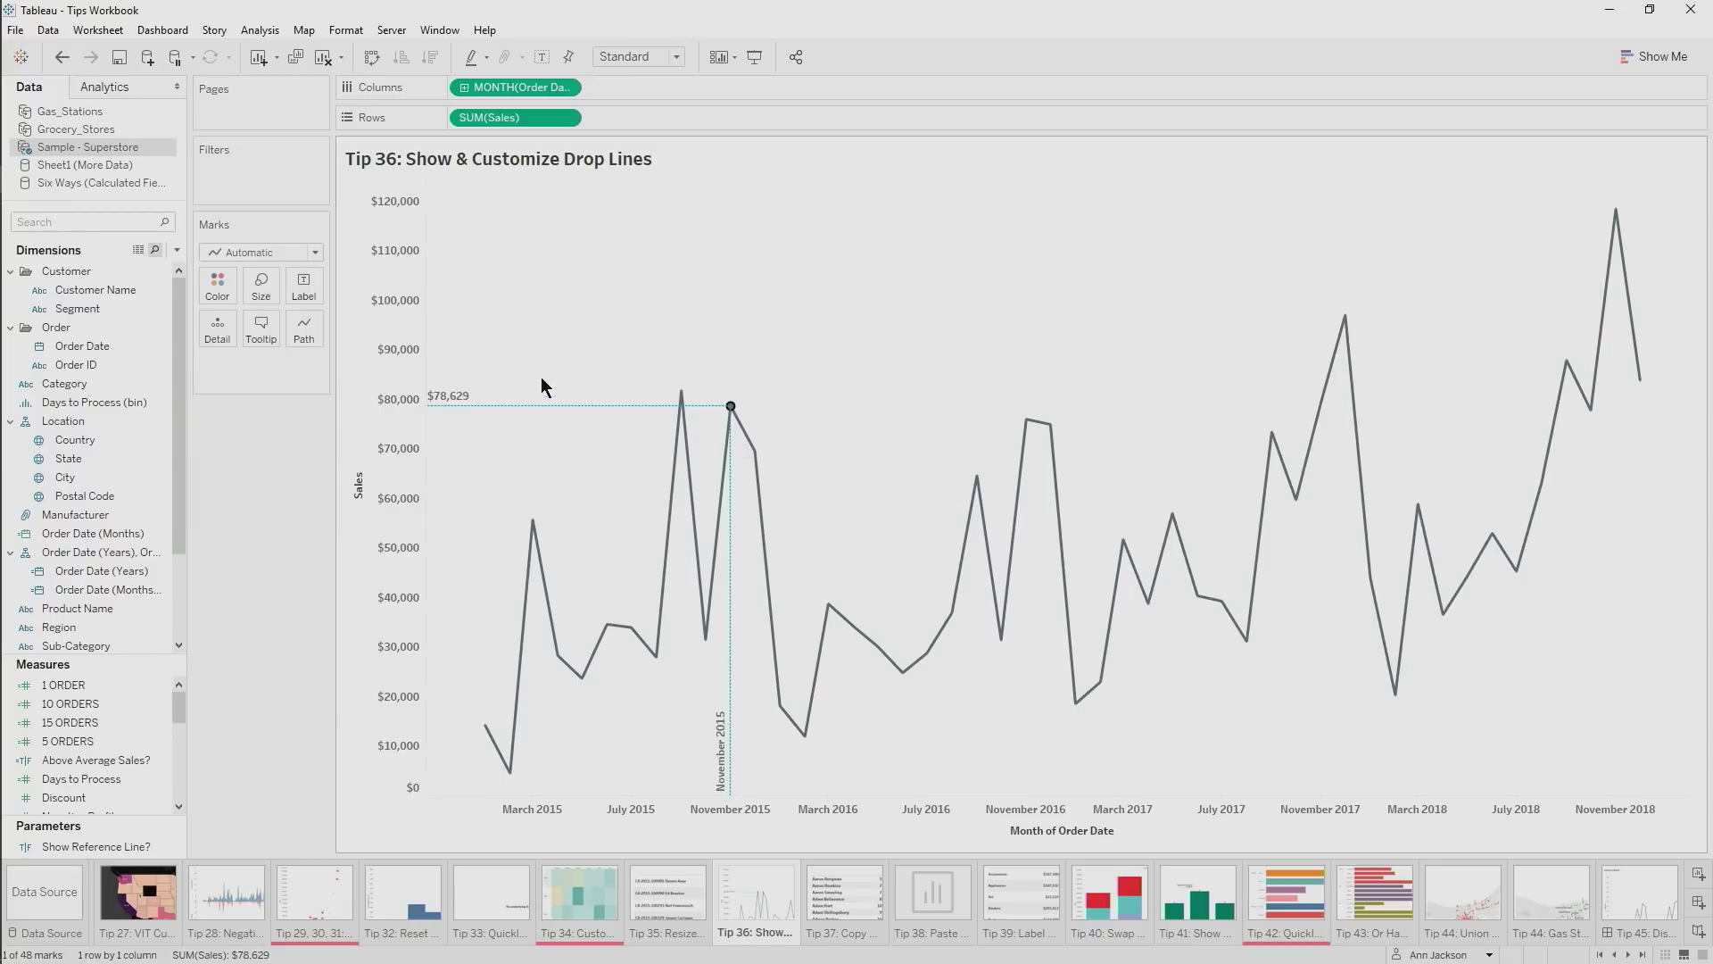
Show the line formatting settings of the Tip 36 sheet to review its drop line style
click(341, 31)
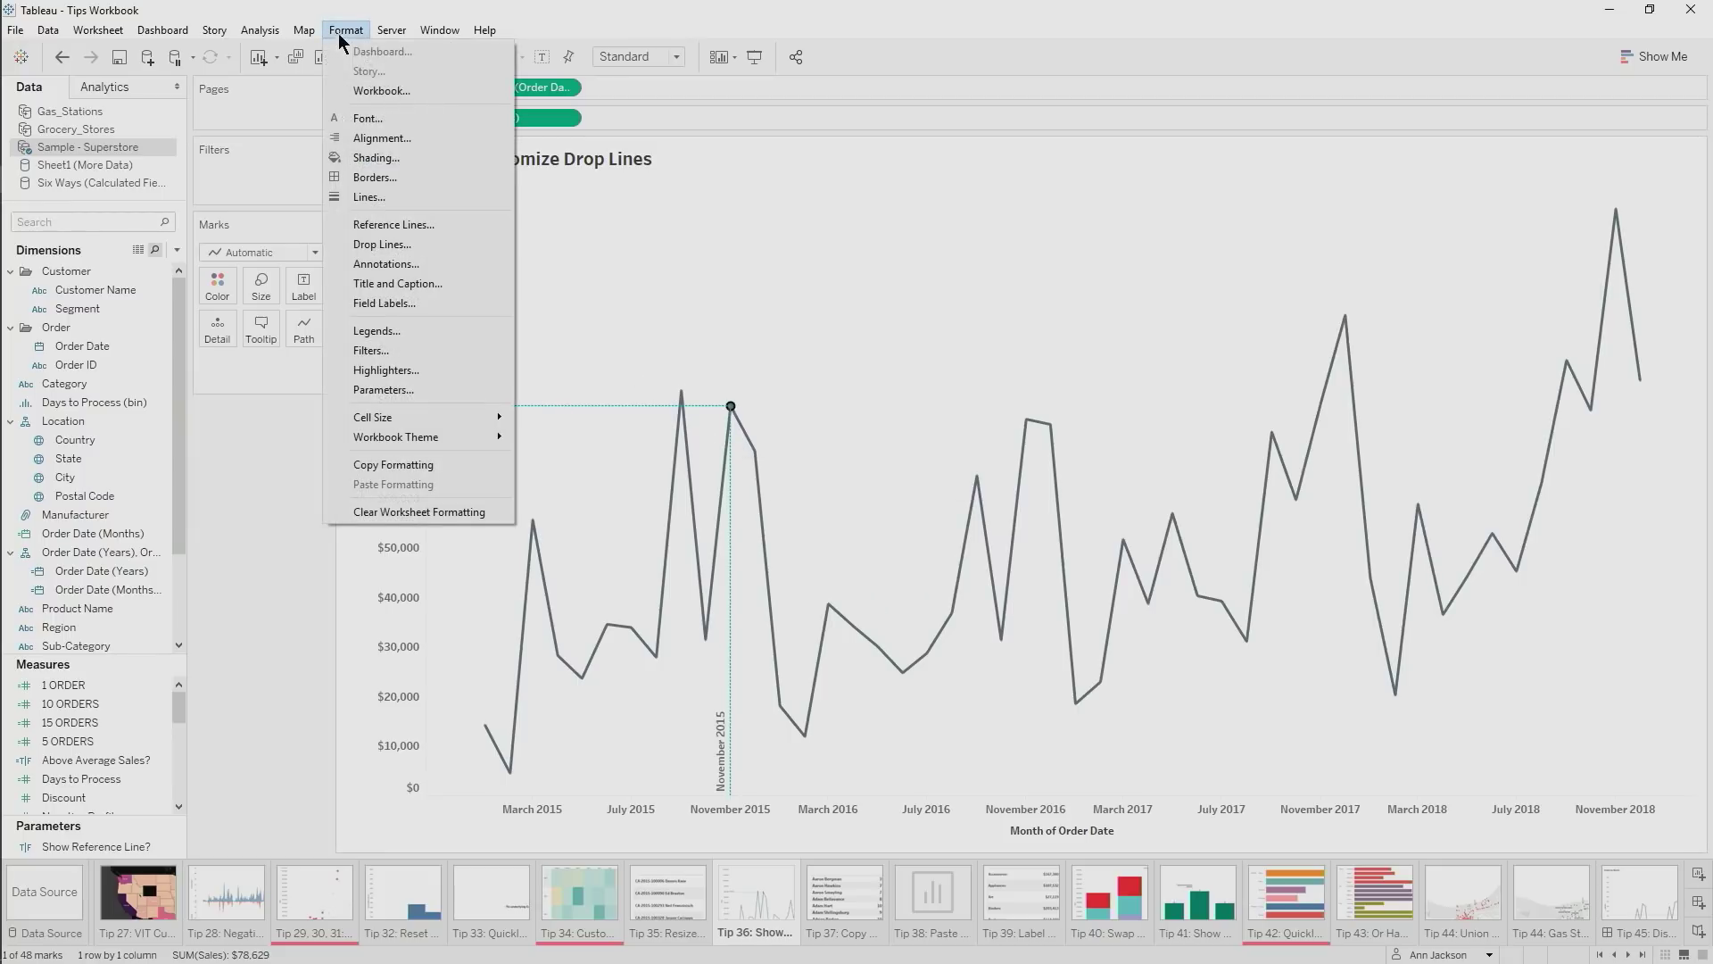
click(388, 197)
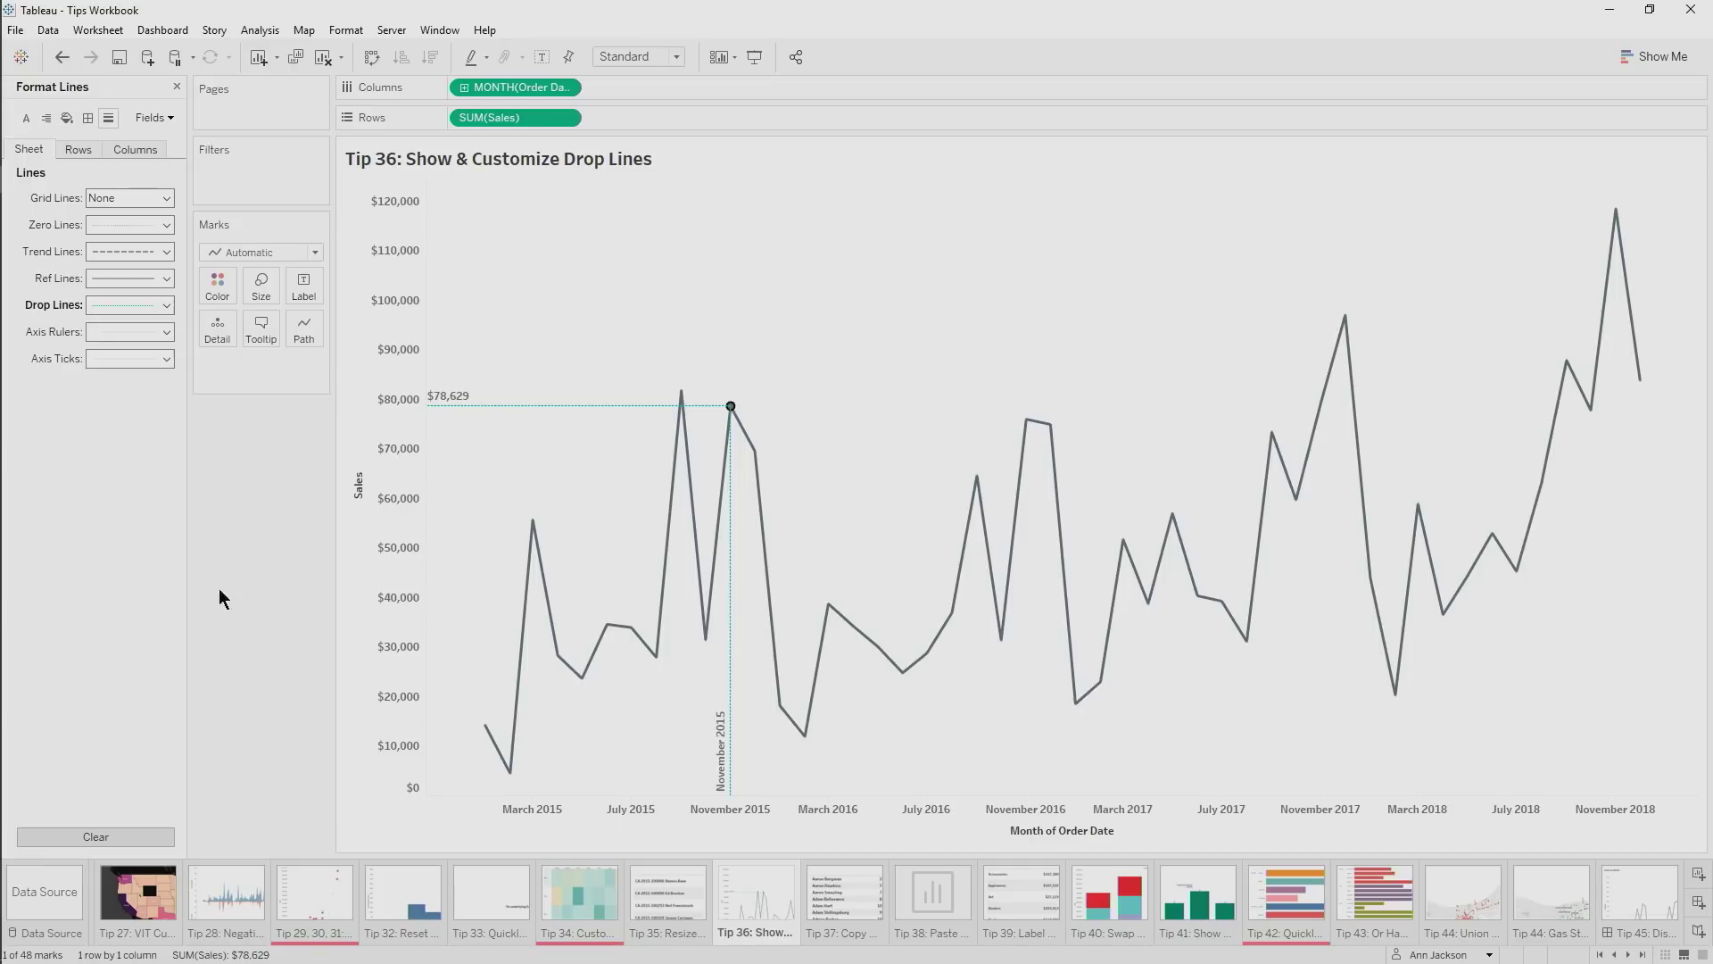
click(723, 732)
Open the Tip 37: Copy Crosstab sheet, close the line formatting, and copy the view as a crosstab
click(839, 880)
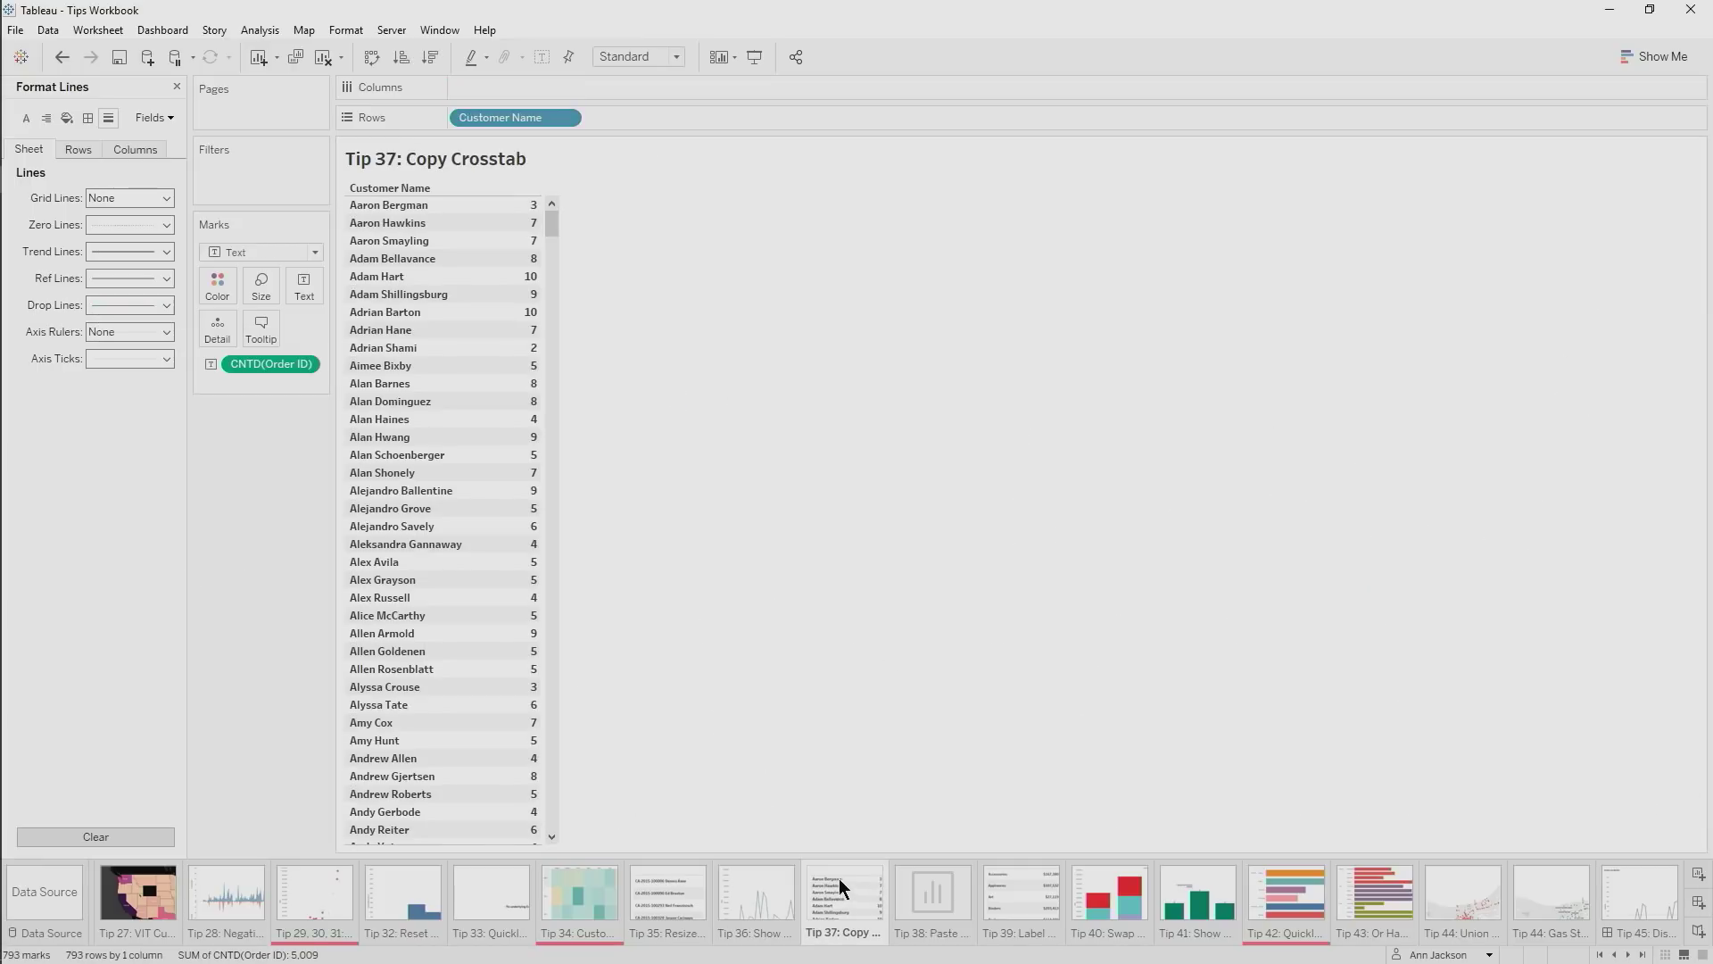
click(177, 88)
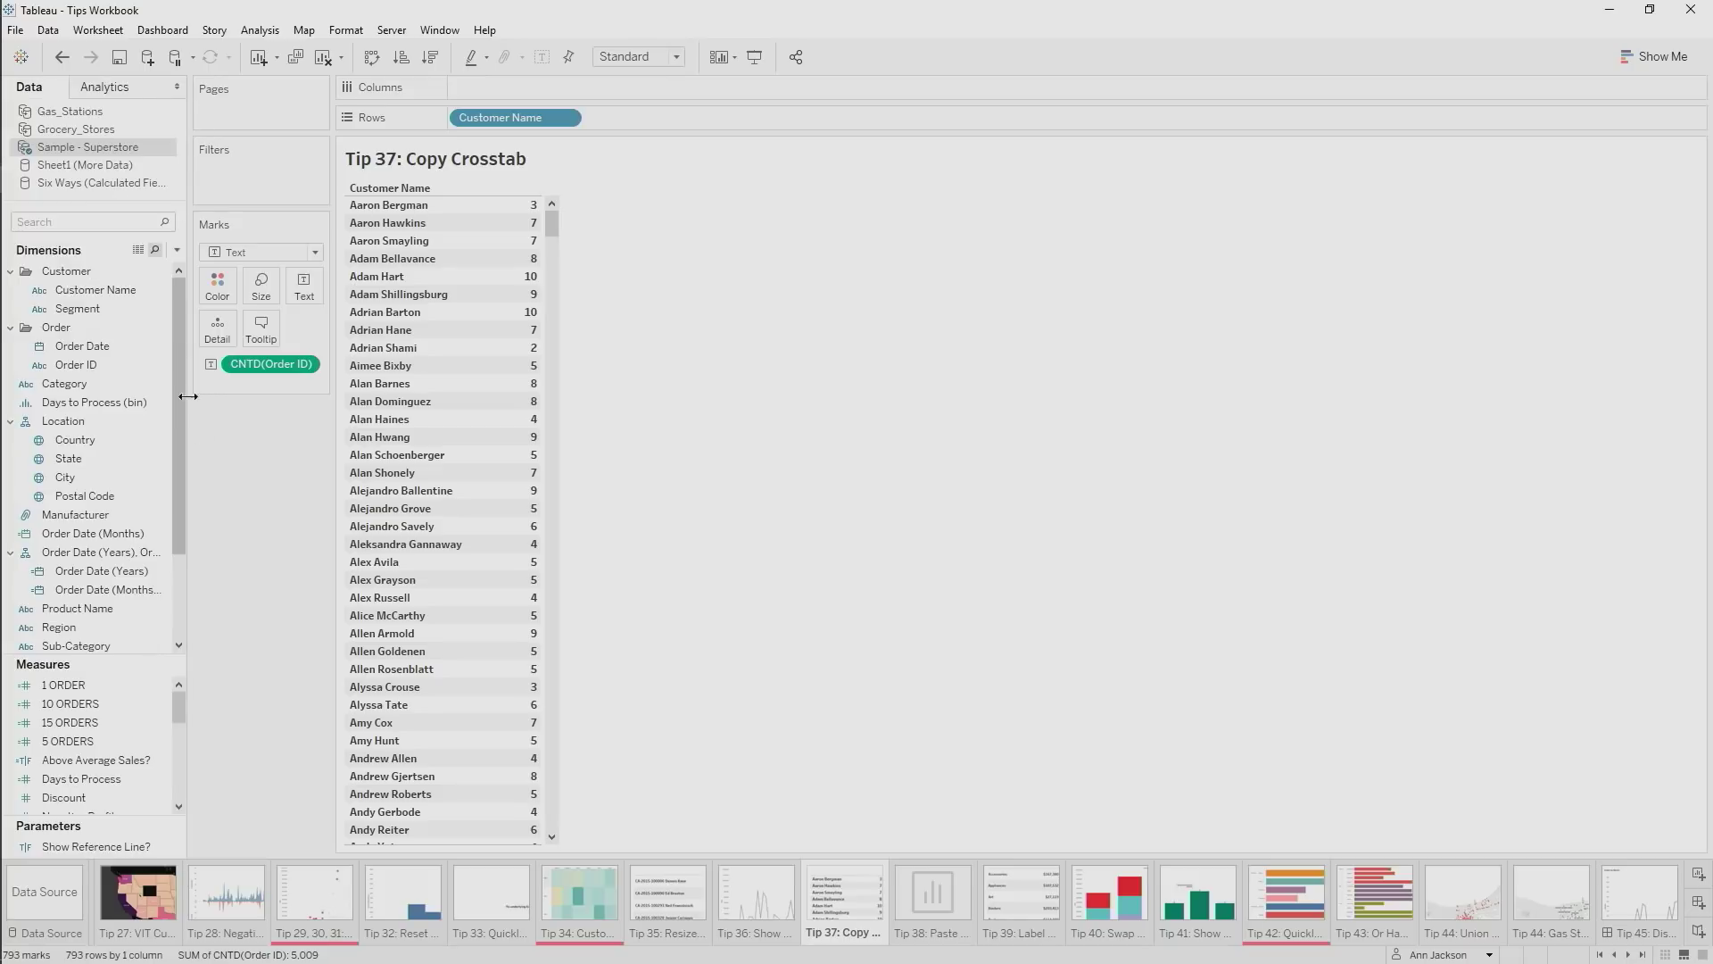
click(98, 30)
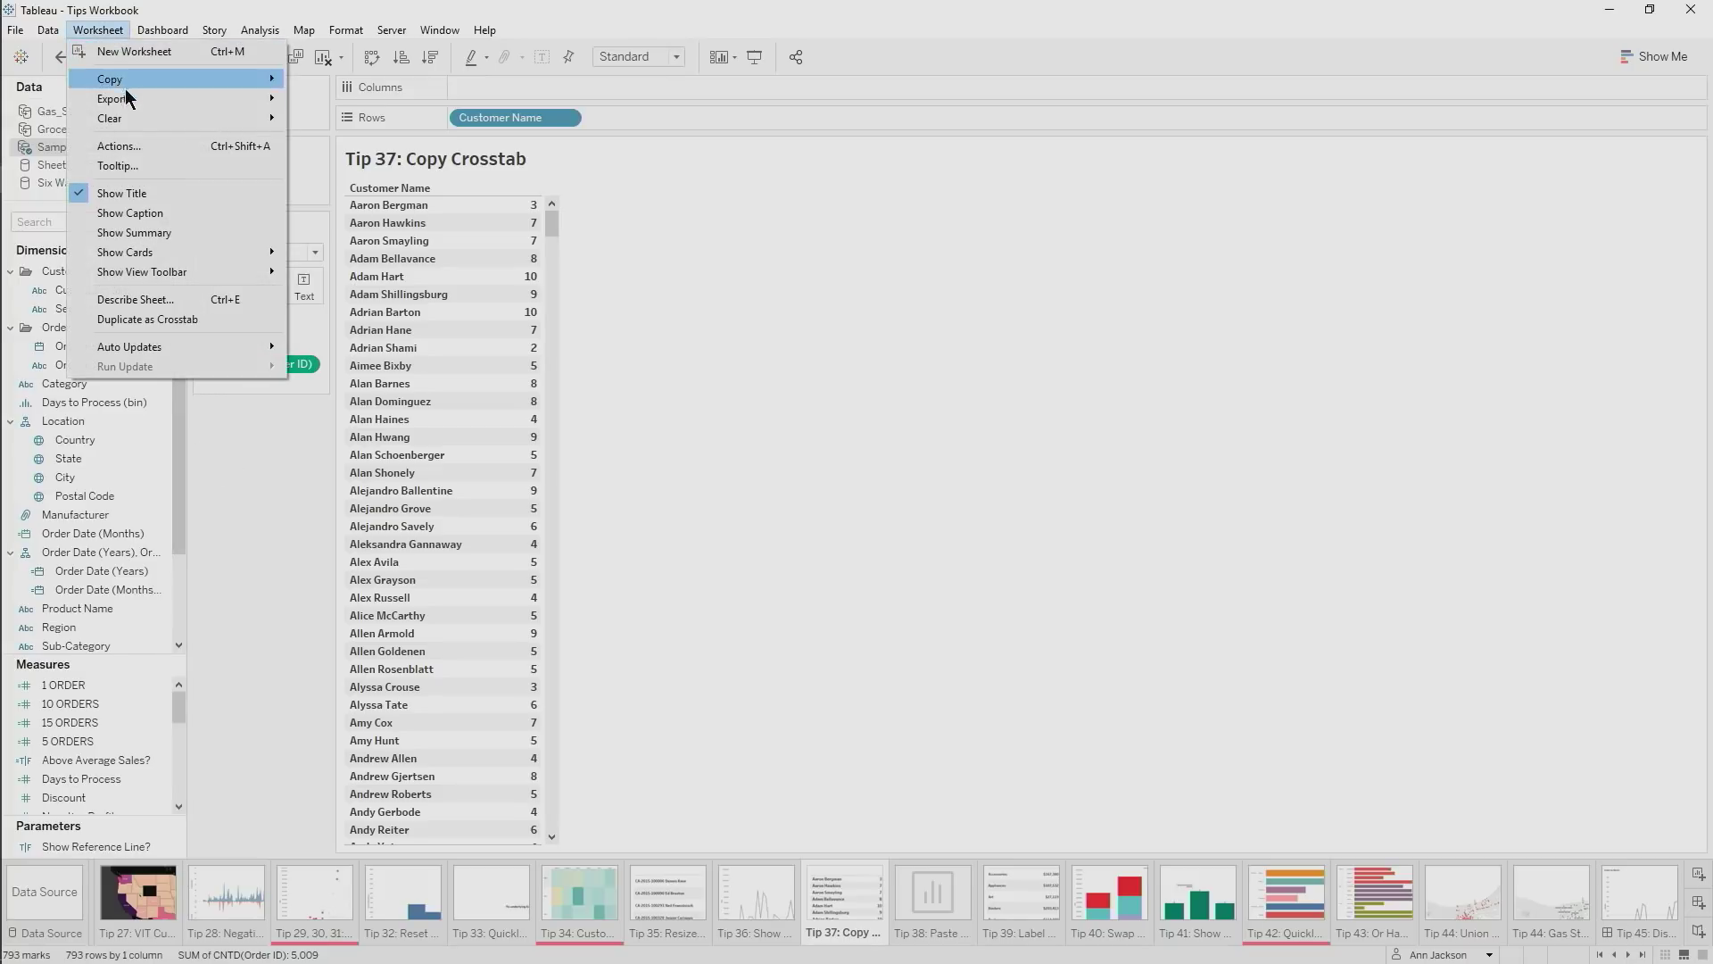
mouse_move(127, 93)
click(217, 444)
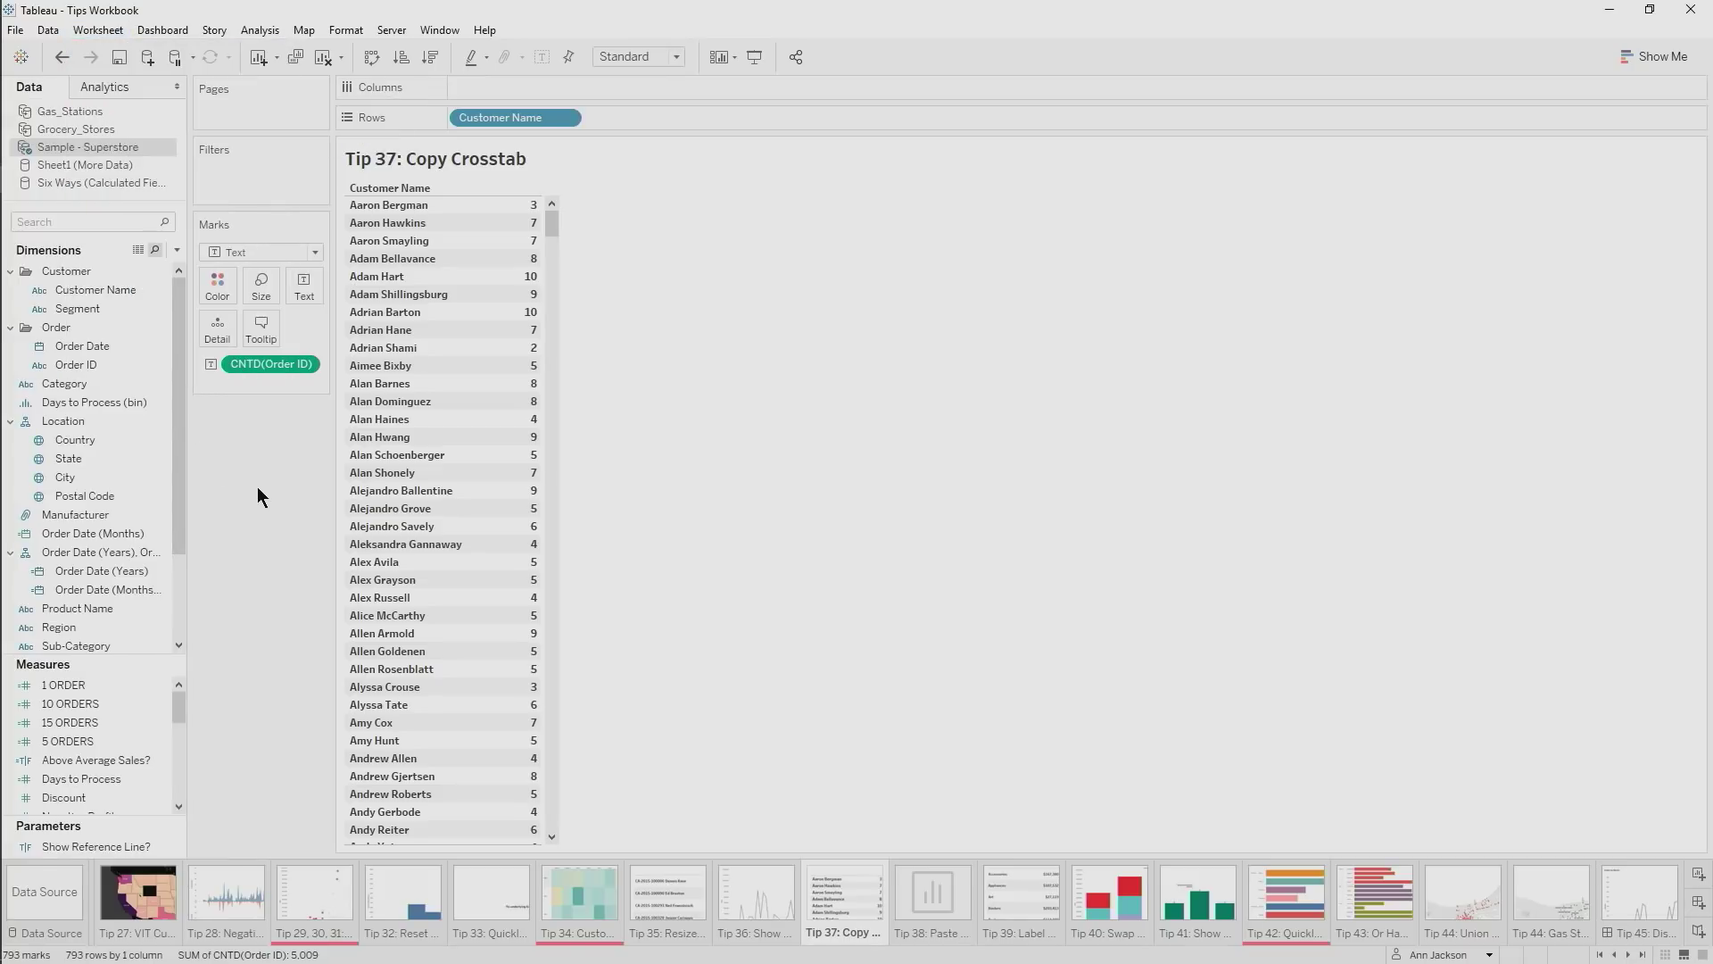
click(98, 30)
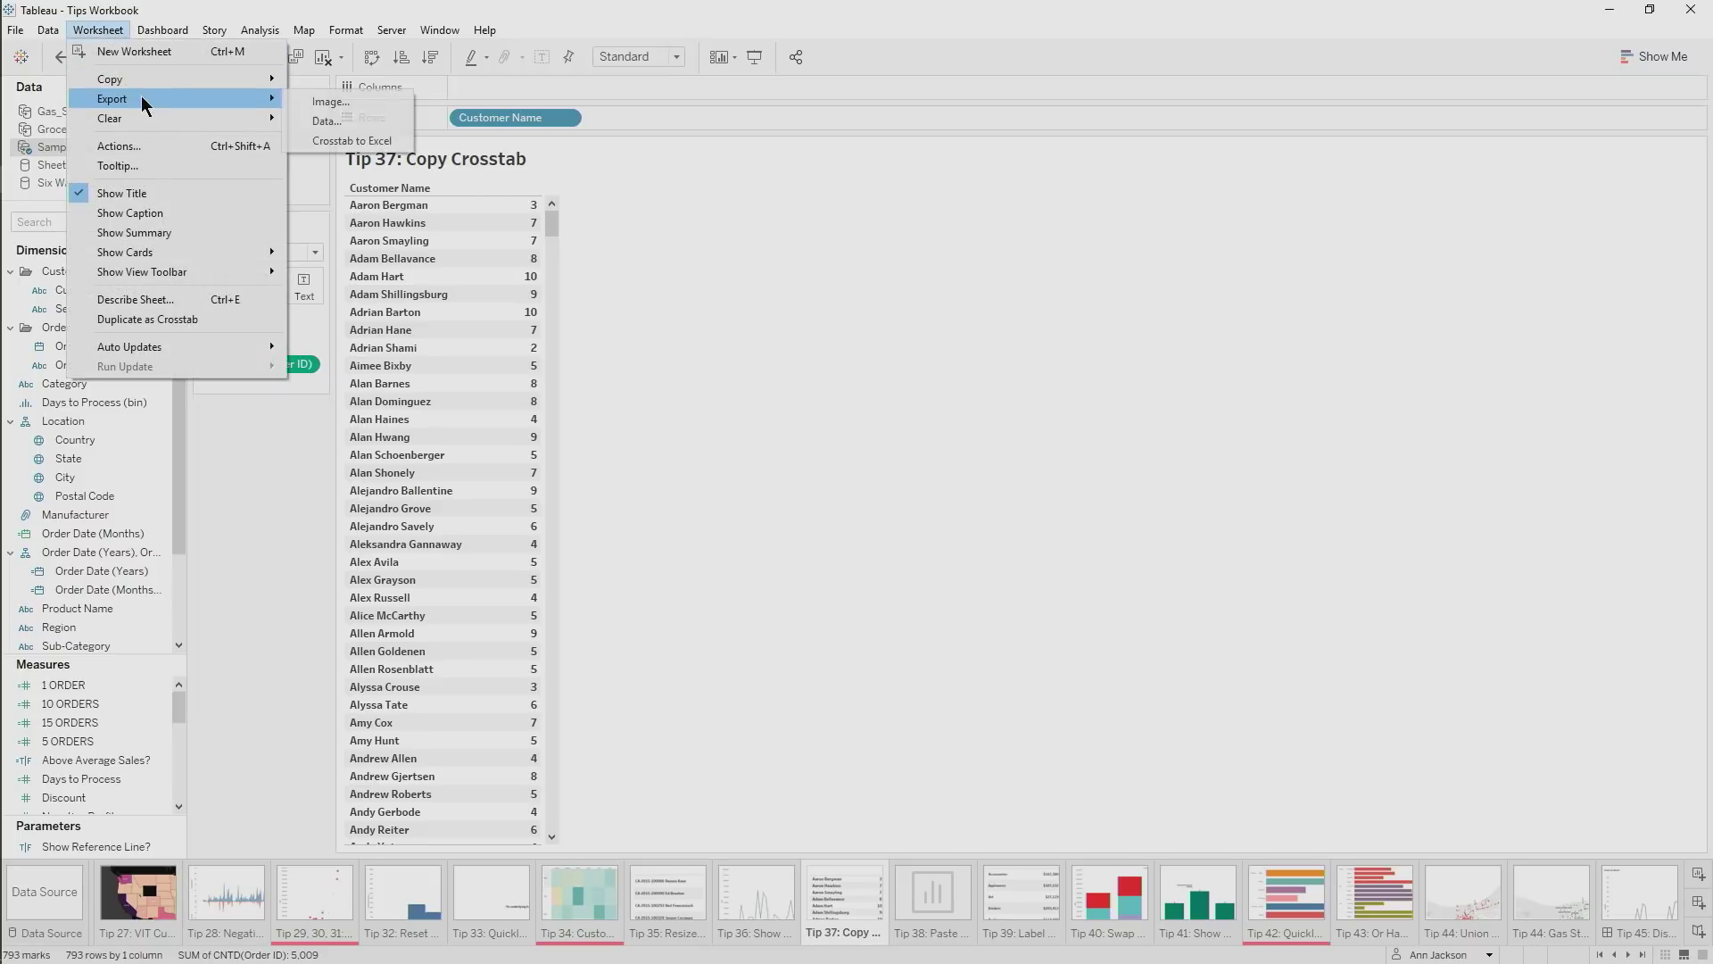
mouse_move(198, 82)
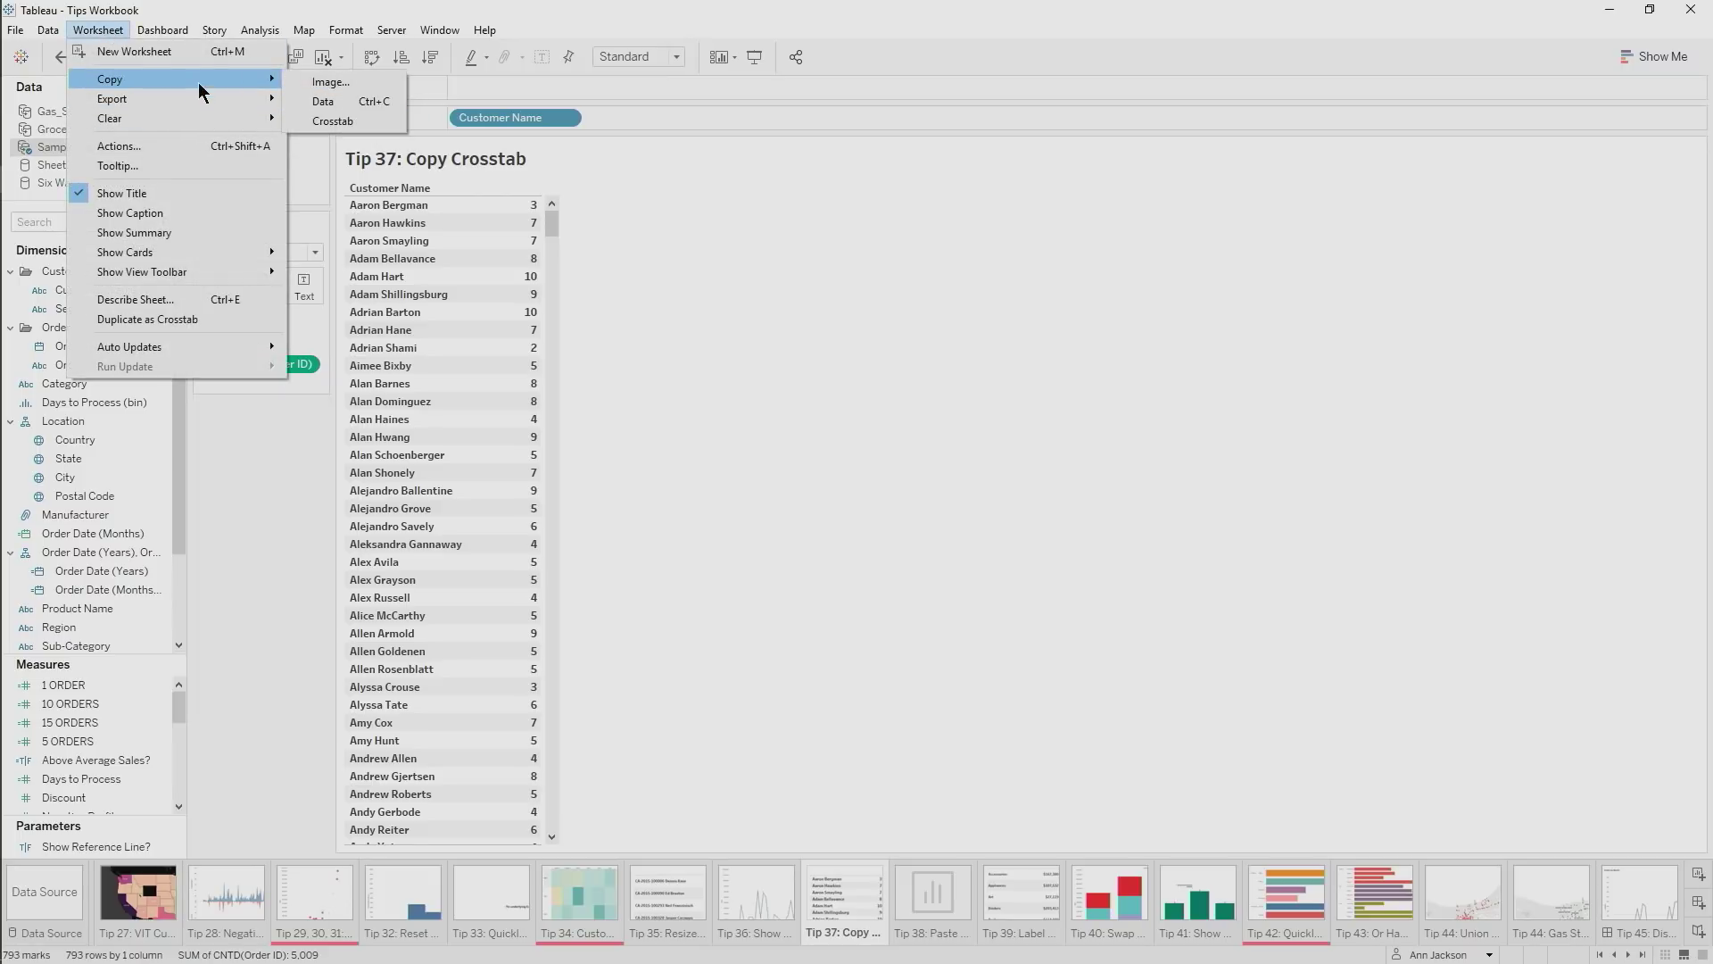
click(331, 120)
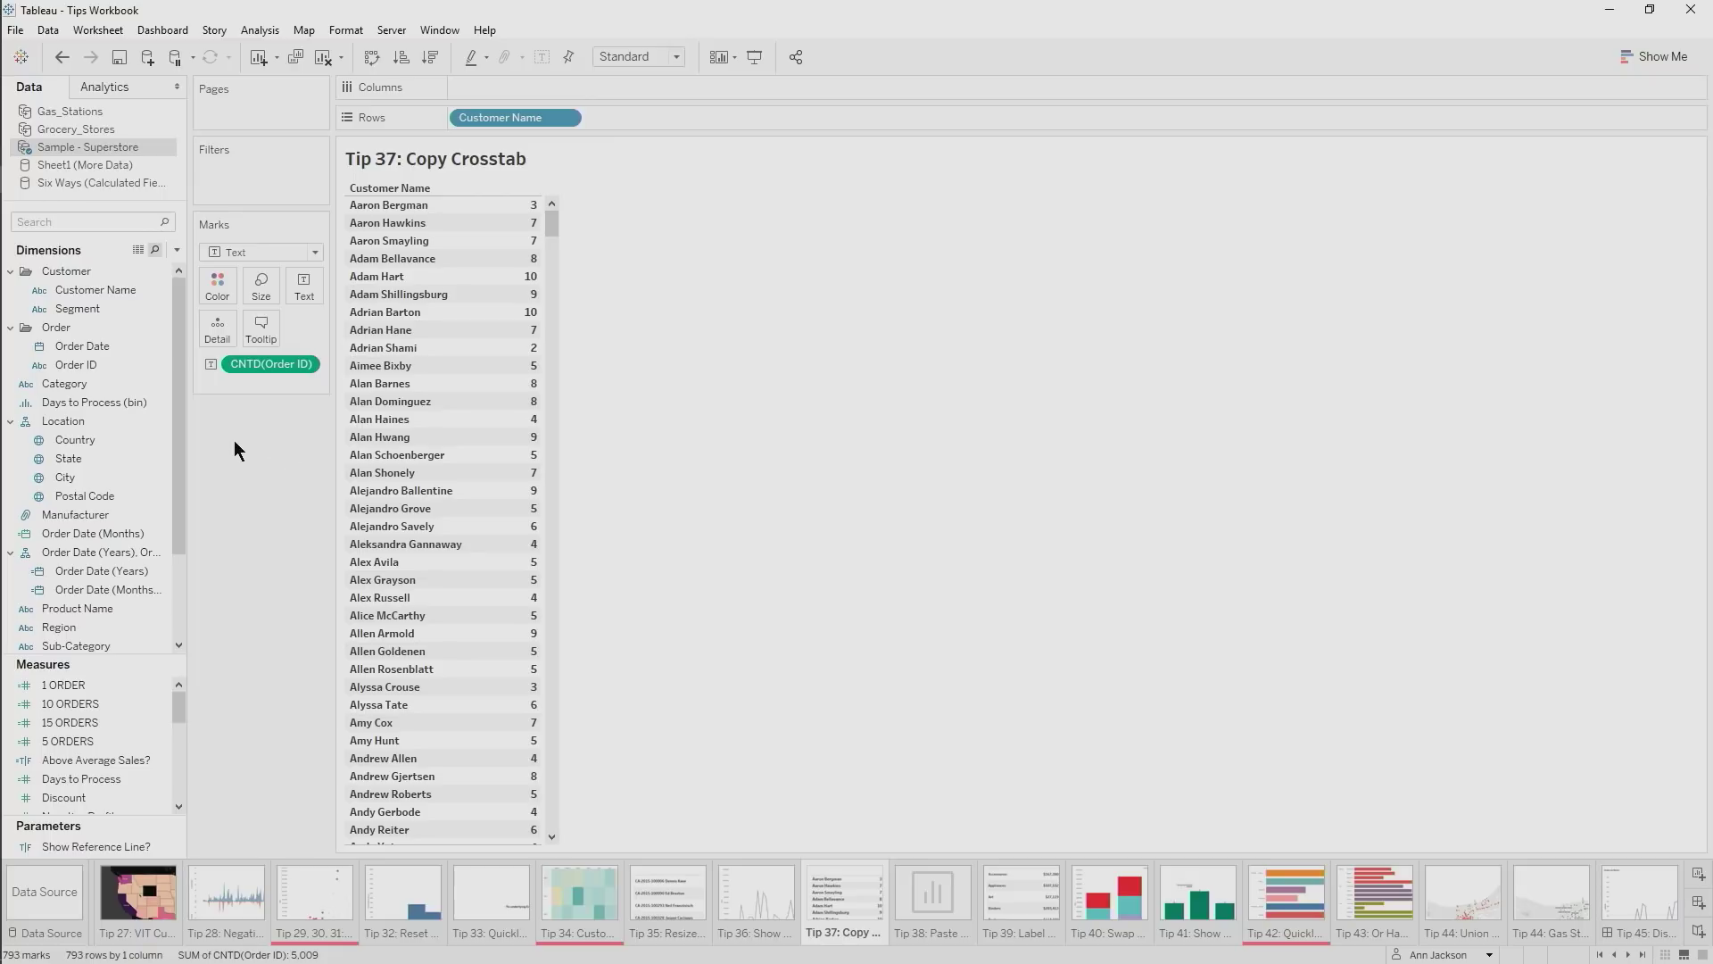
Paste the copied crosstab as a new data source in the Tip 38 sheet, and open the Tip 39 sheet
click(928, 892)
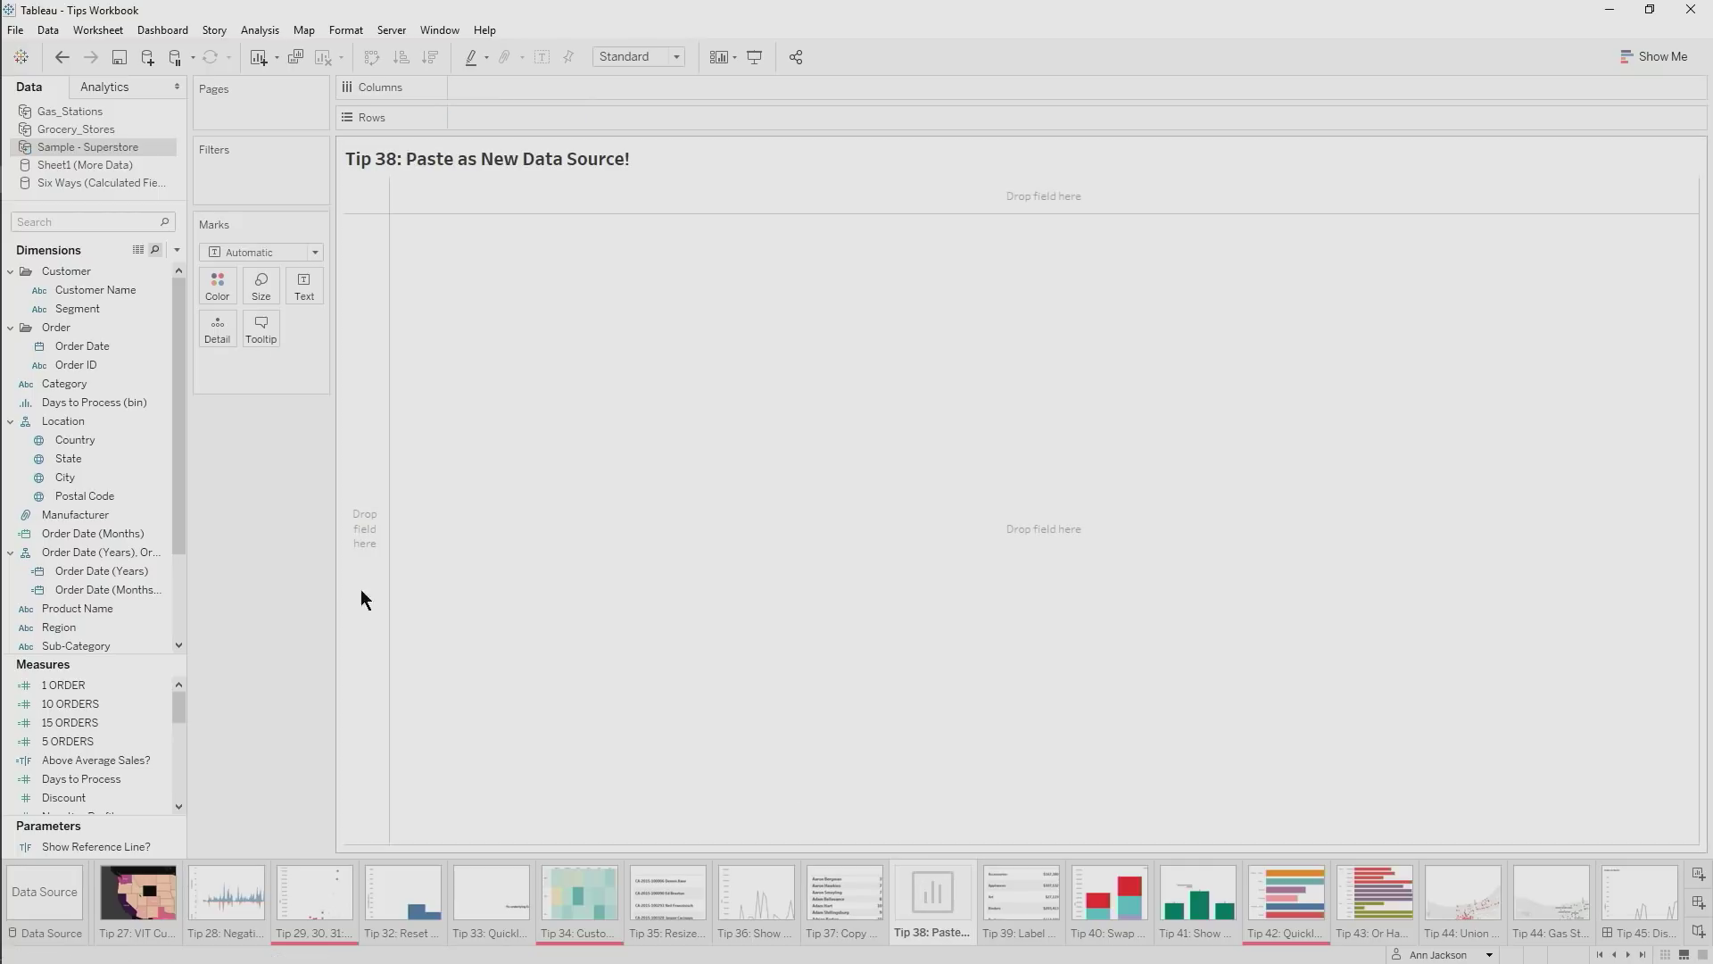
right_click(306, 518)
click(252, 532)
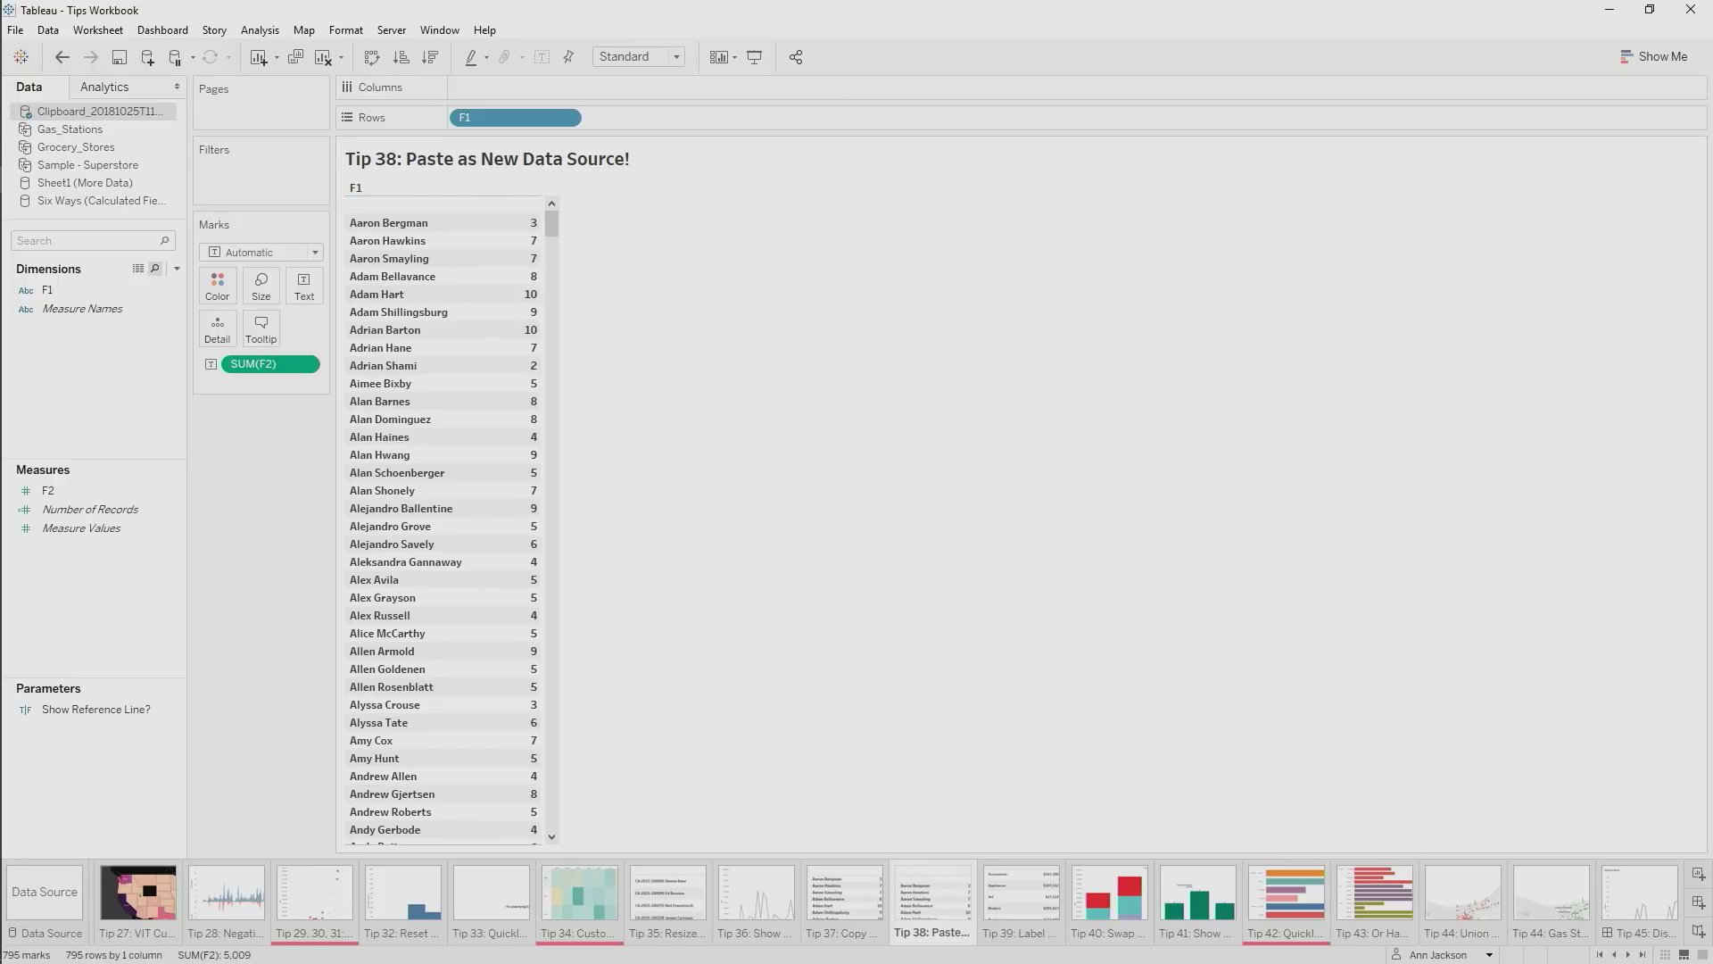
click(1035, 895)
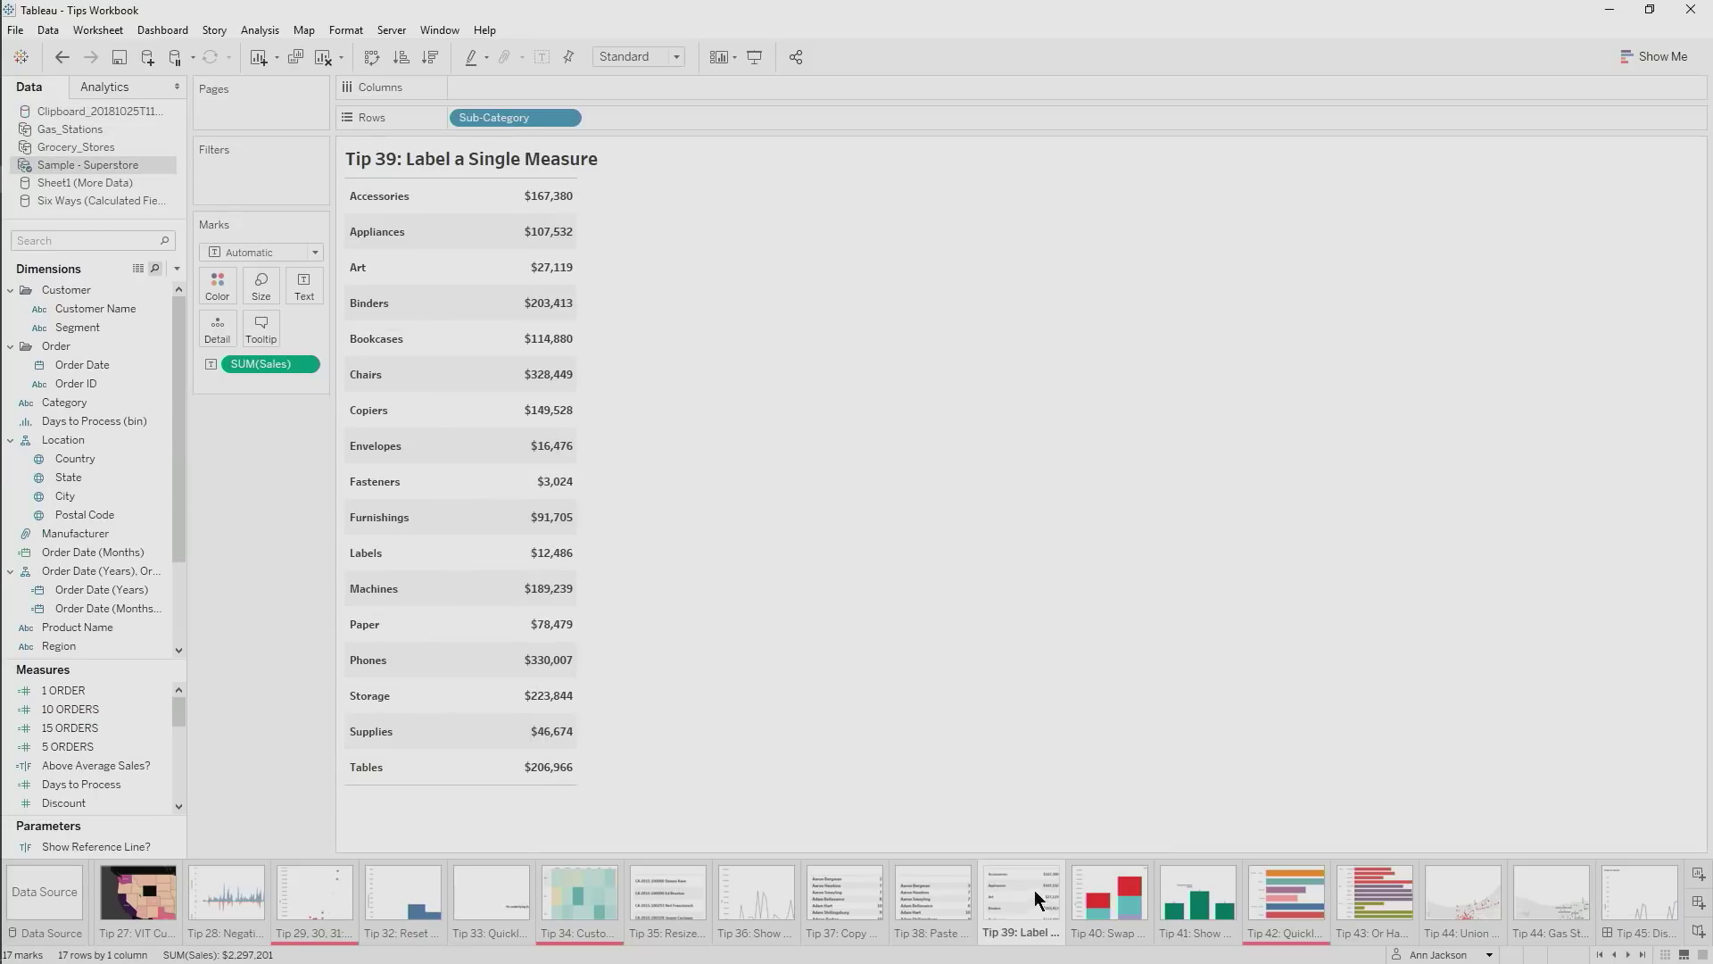
Try labeling the single measure with an ad-hoc 'Sales' calculation on Columns, and remove it again
double_click(478, 86)
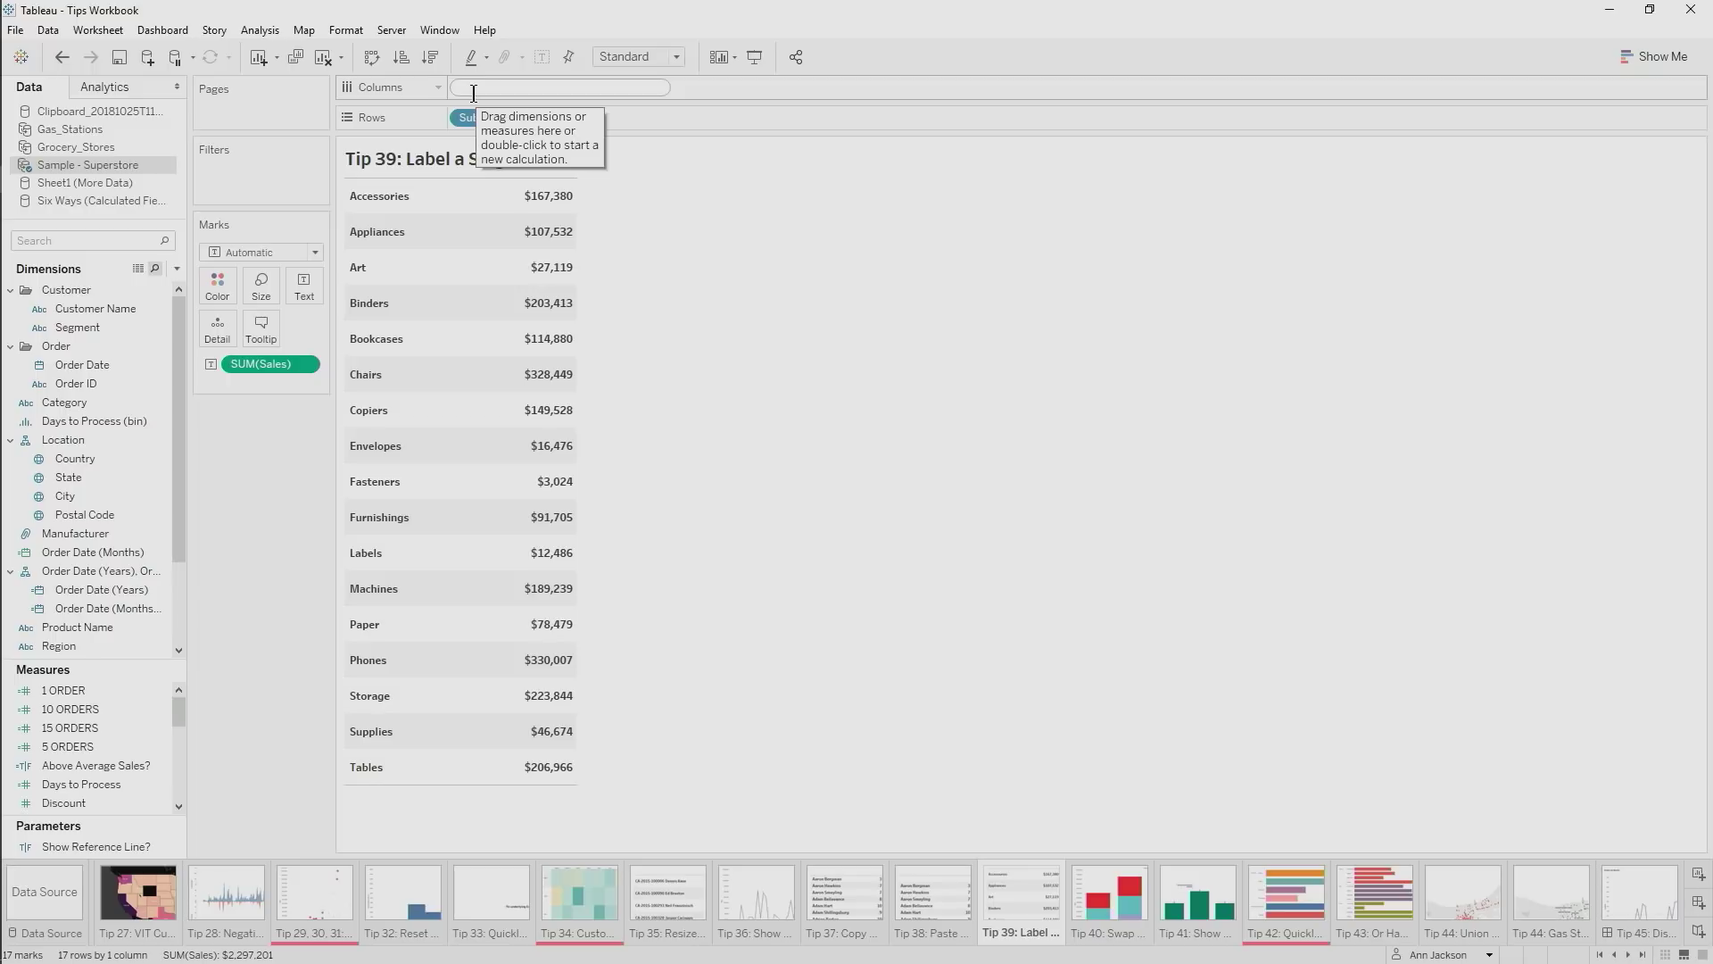
text('Sales)
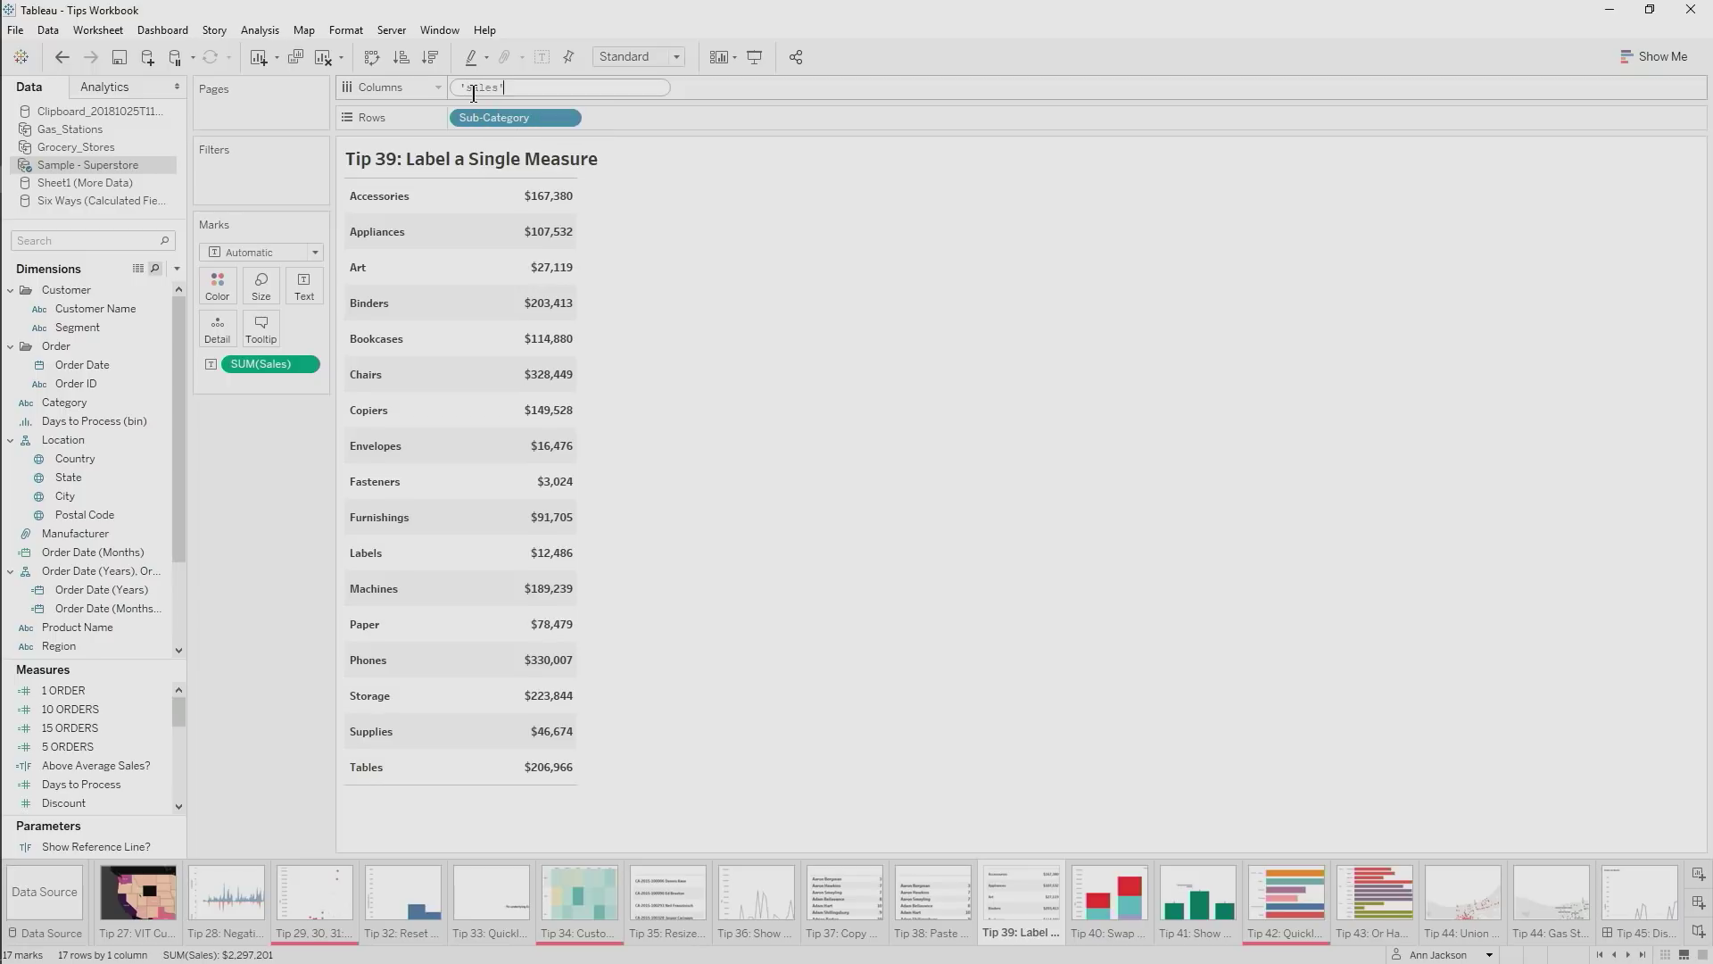
key(Return)
drag(479, 94, 268, 464)
Find the measure fields with "mea", add Measure Names to Columns, and replace SUM(Sales) on Text with Measure Values
click(47, 240)
text(mea)
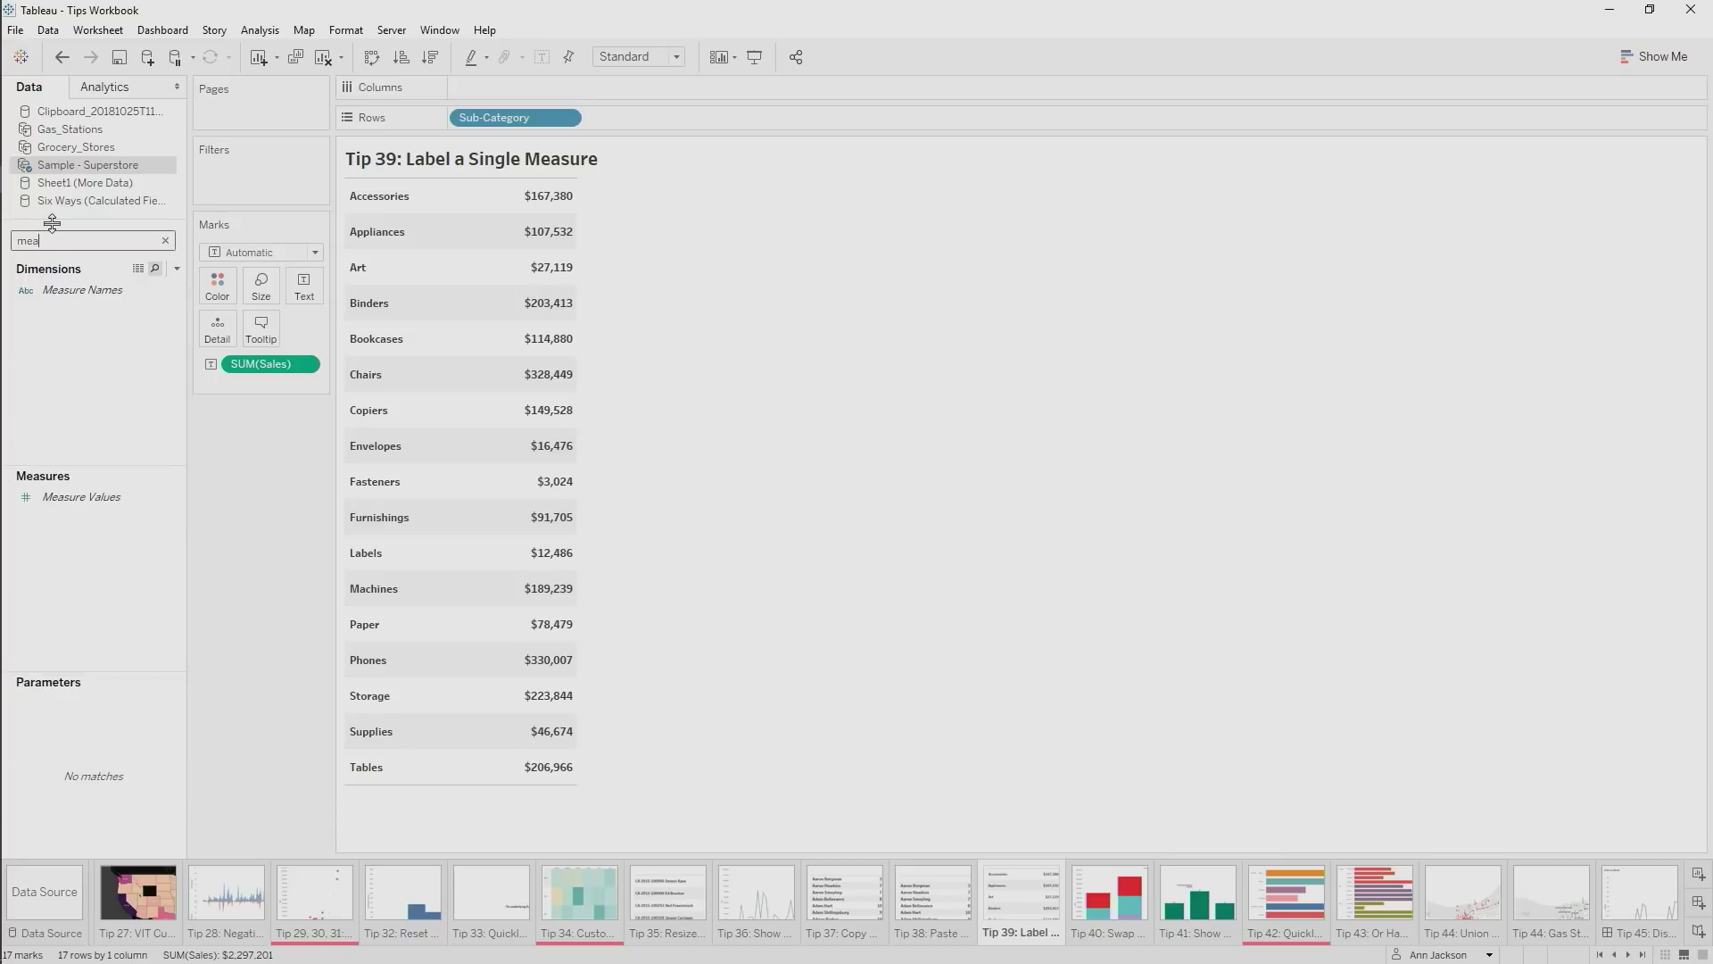
drag(123, 293, 527, 87)
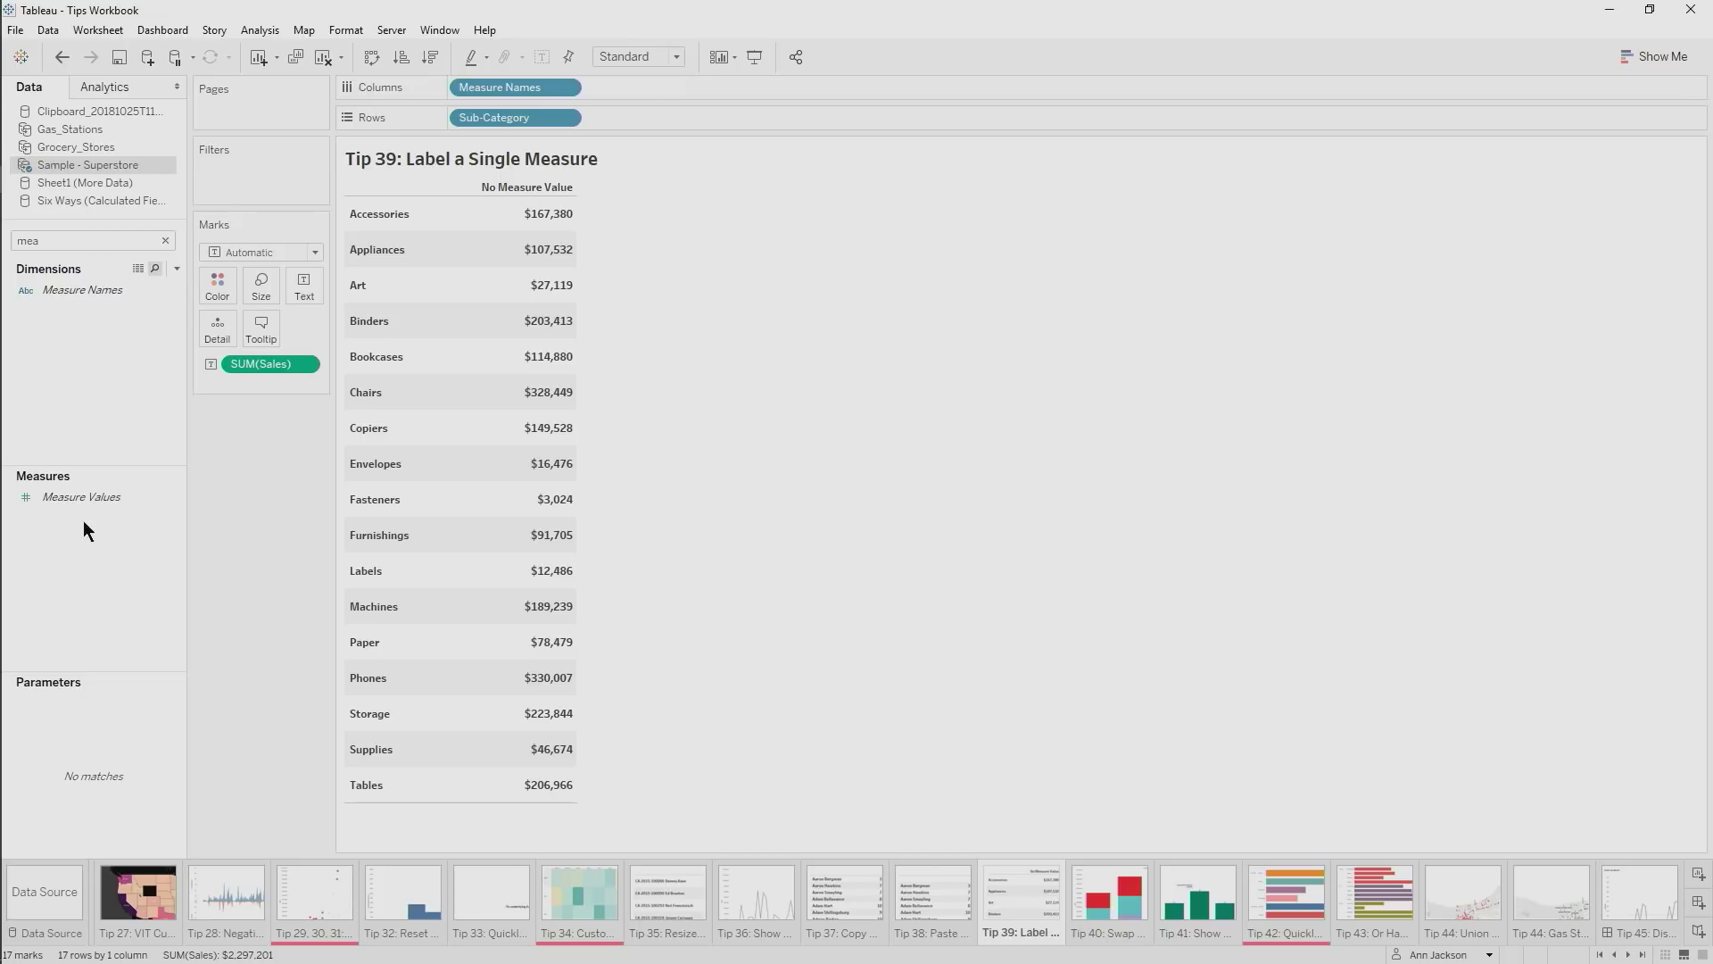
drag(82, 497, 254, 363)
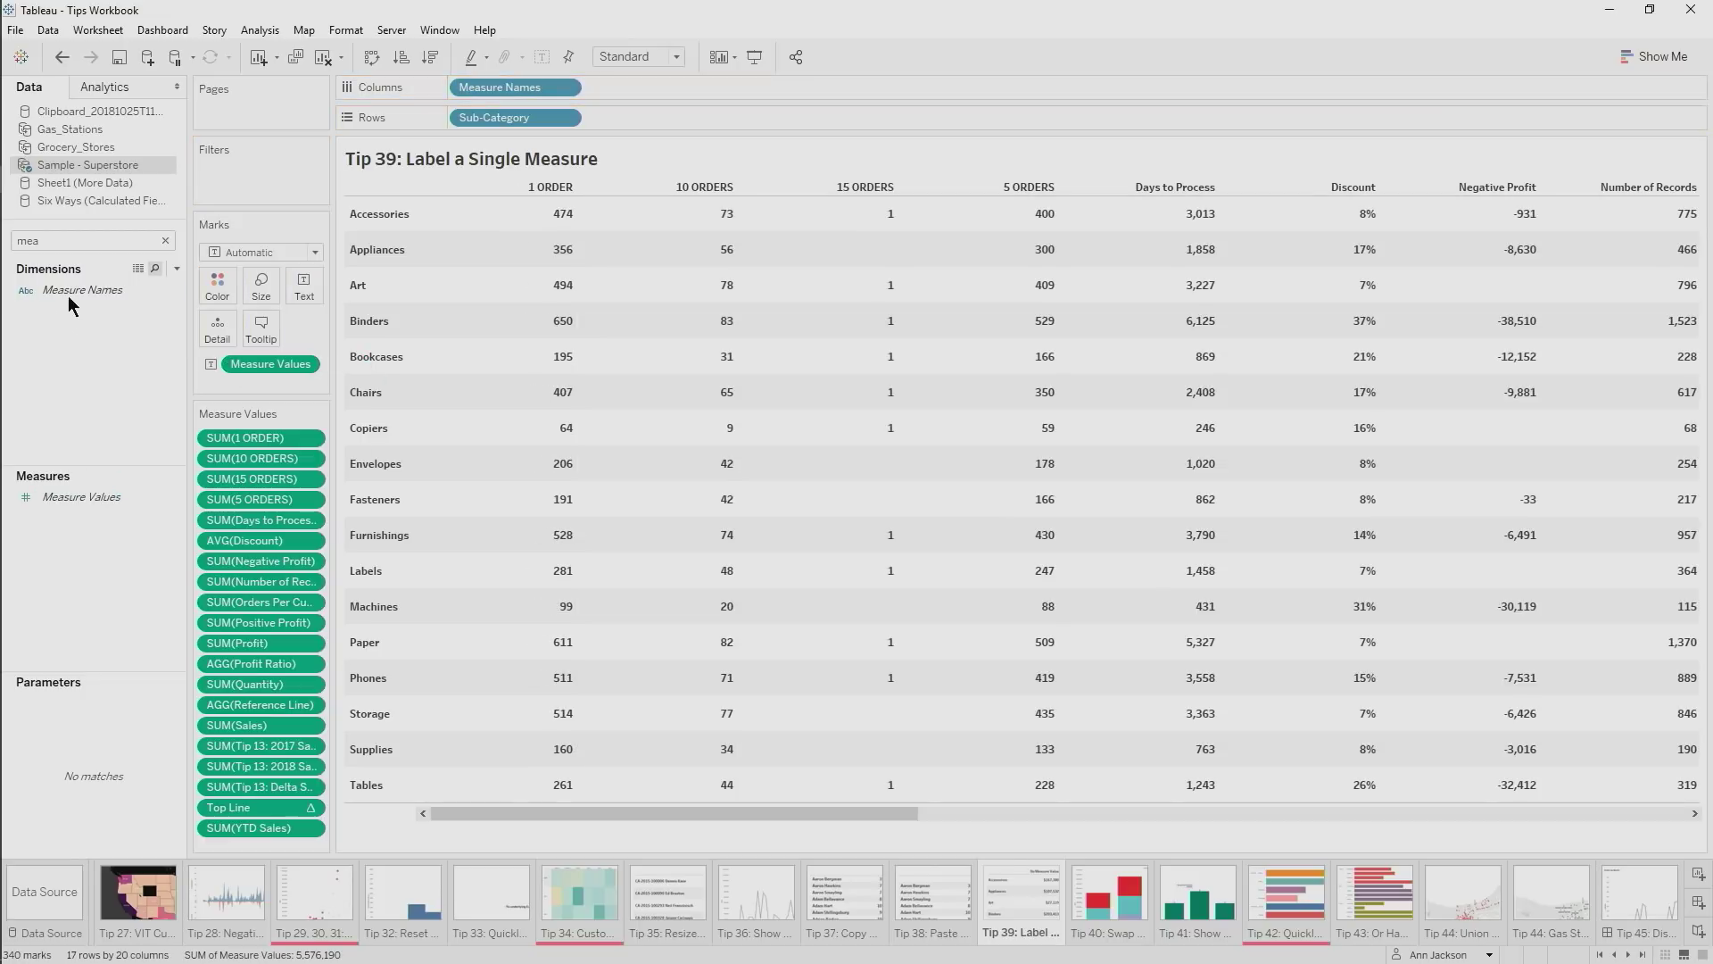
Add a Measure Names filter to the Tip 39 sheet and limit it to Sales only
drag(68, 296, 241, 174)
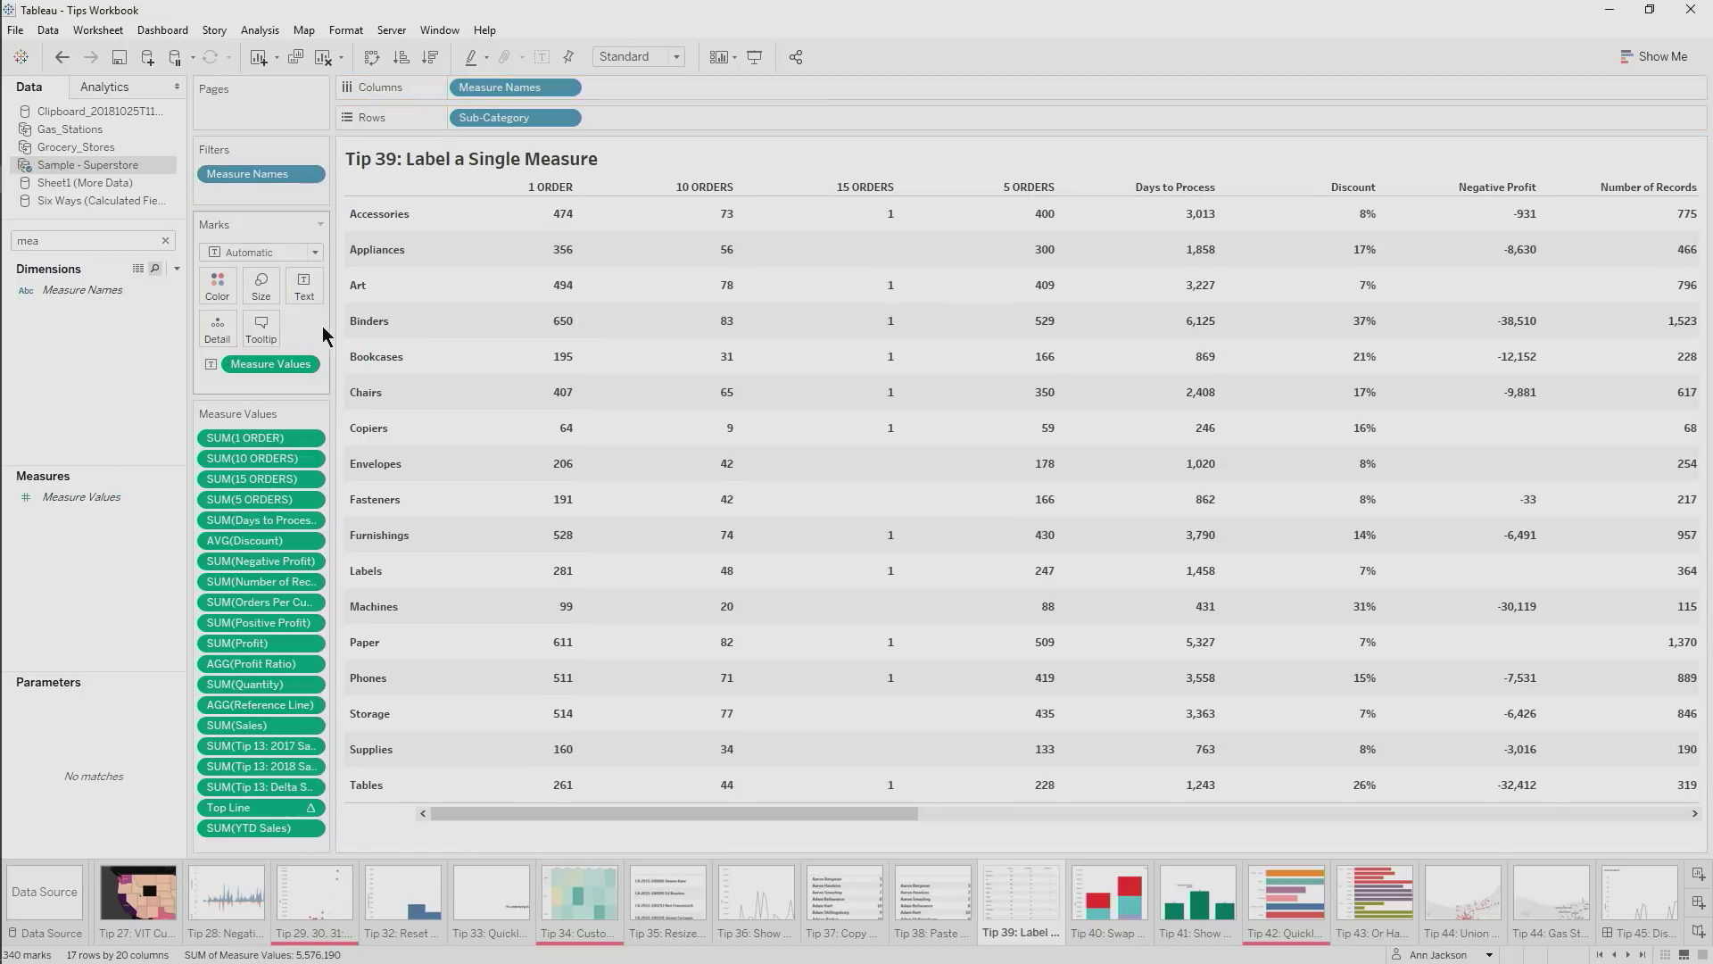
click(309, 174)
click(348, 197)
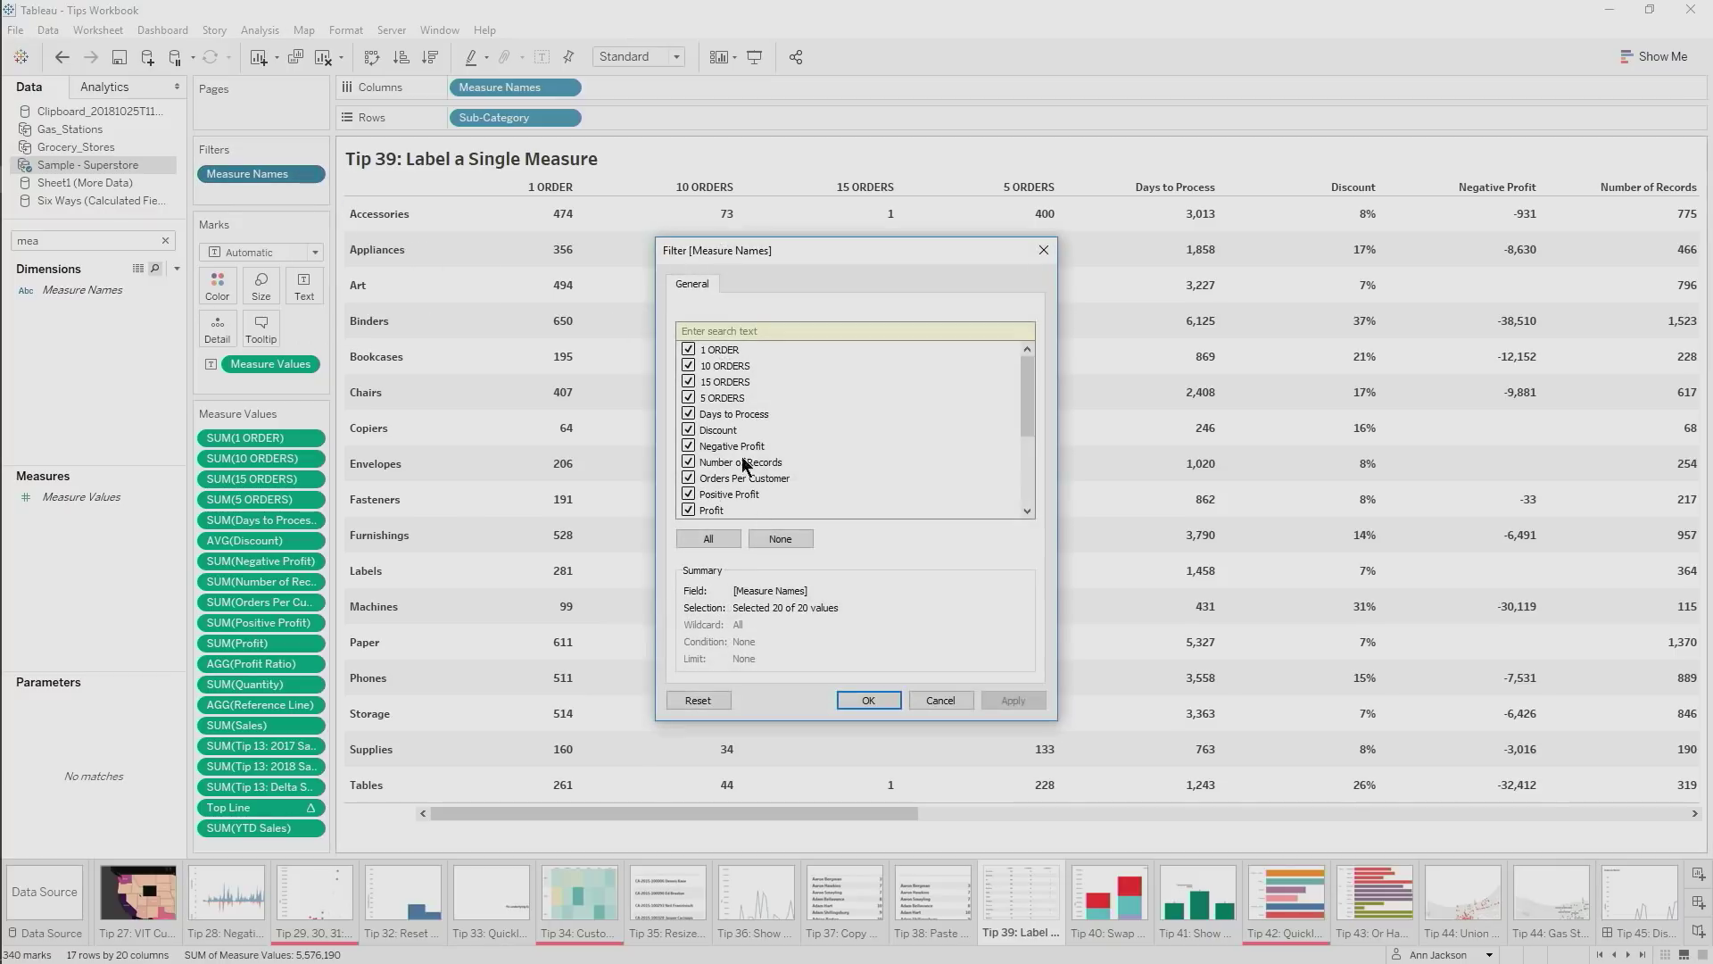
click(780, 539)
scroll(695, 500, down, 3)
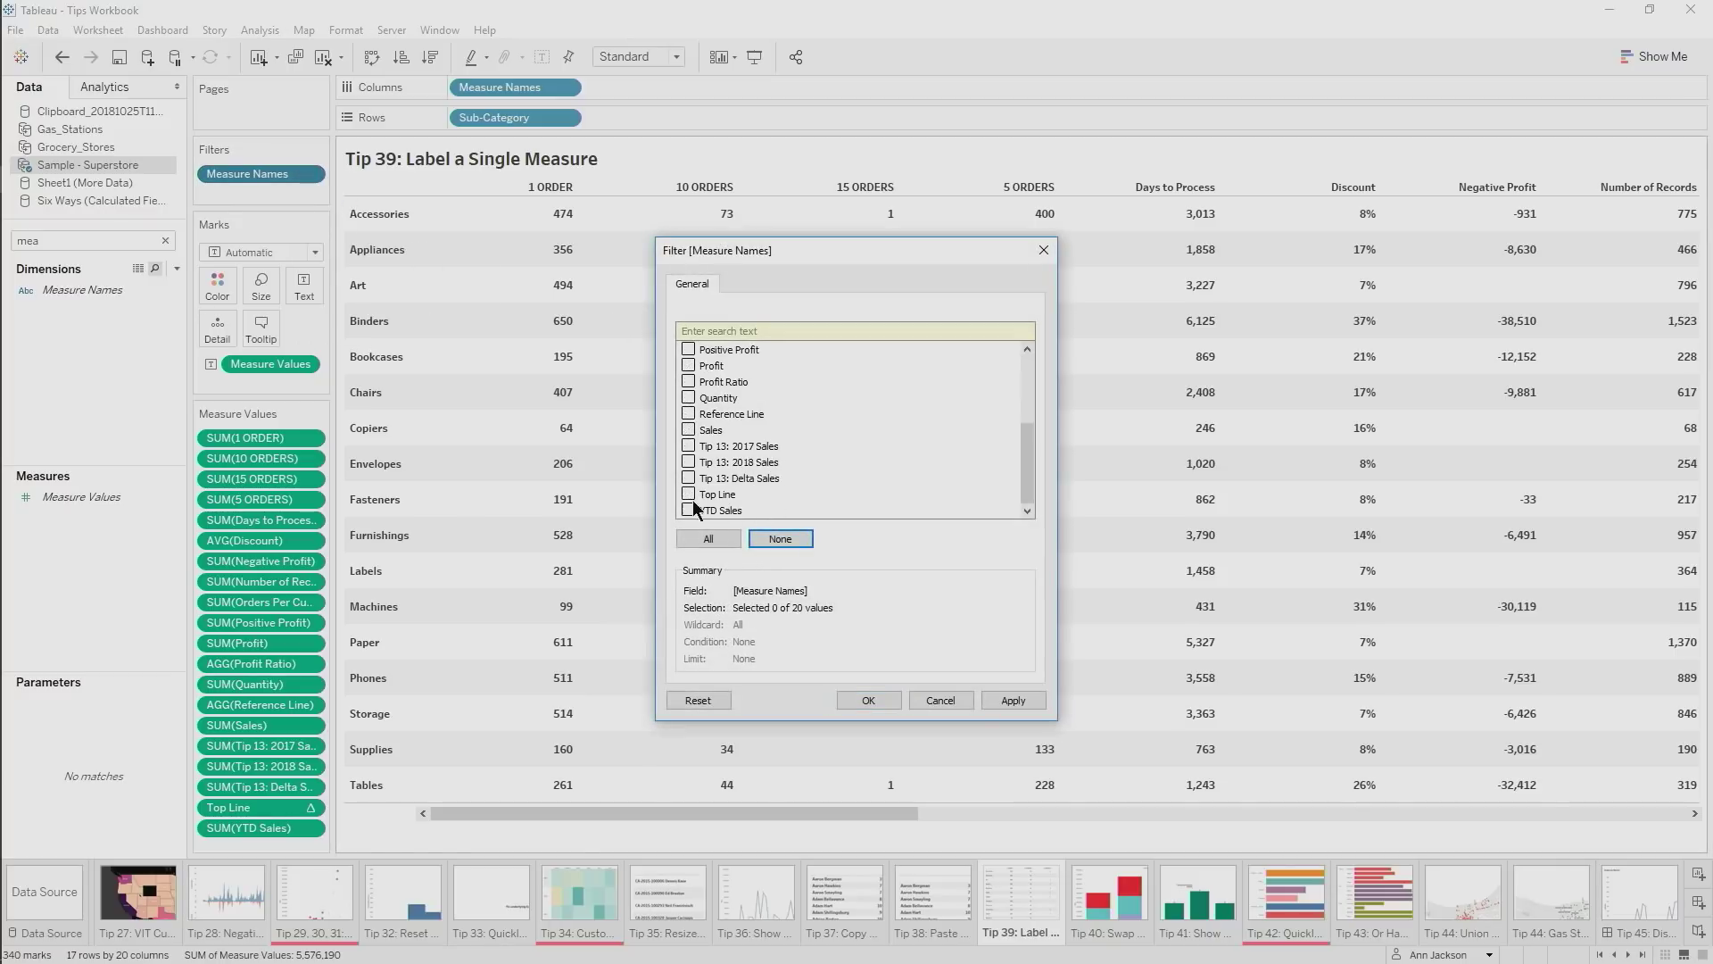
click(696, 430)
click(870, 701)
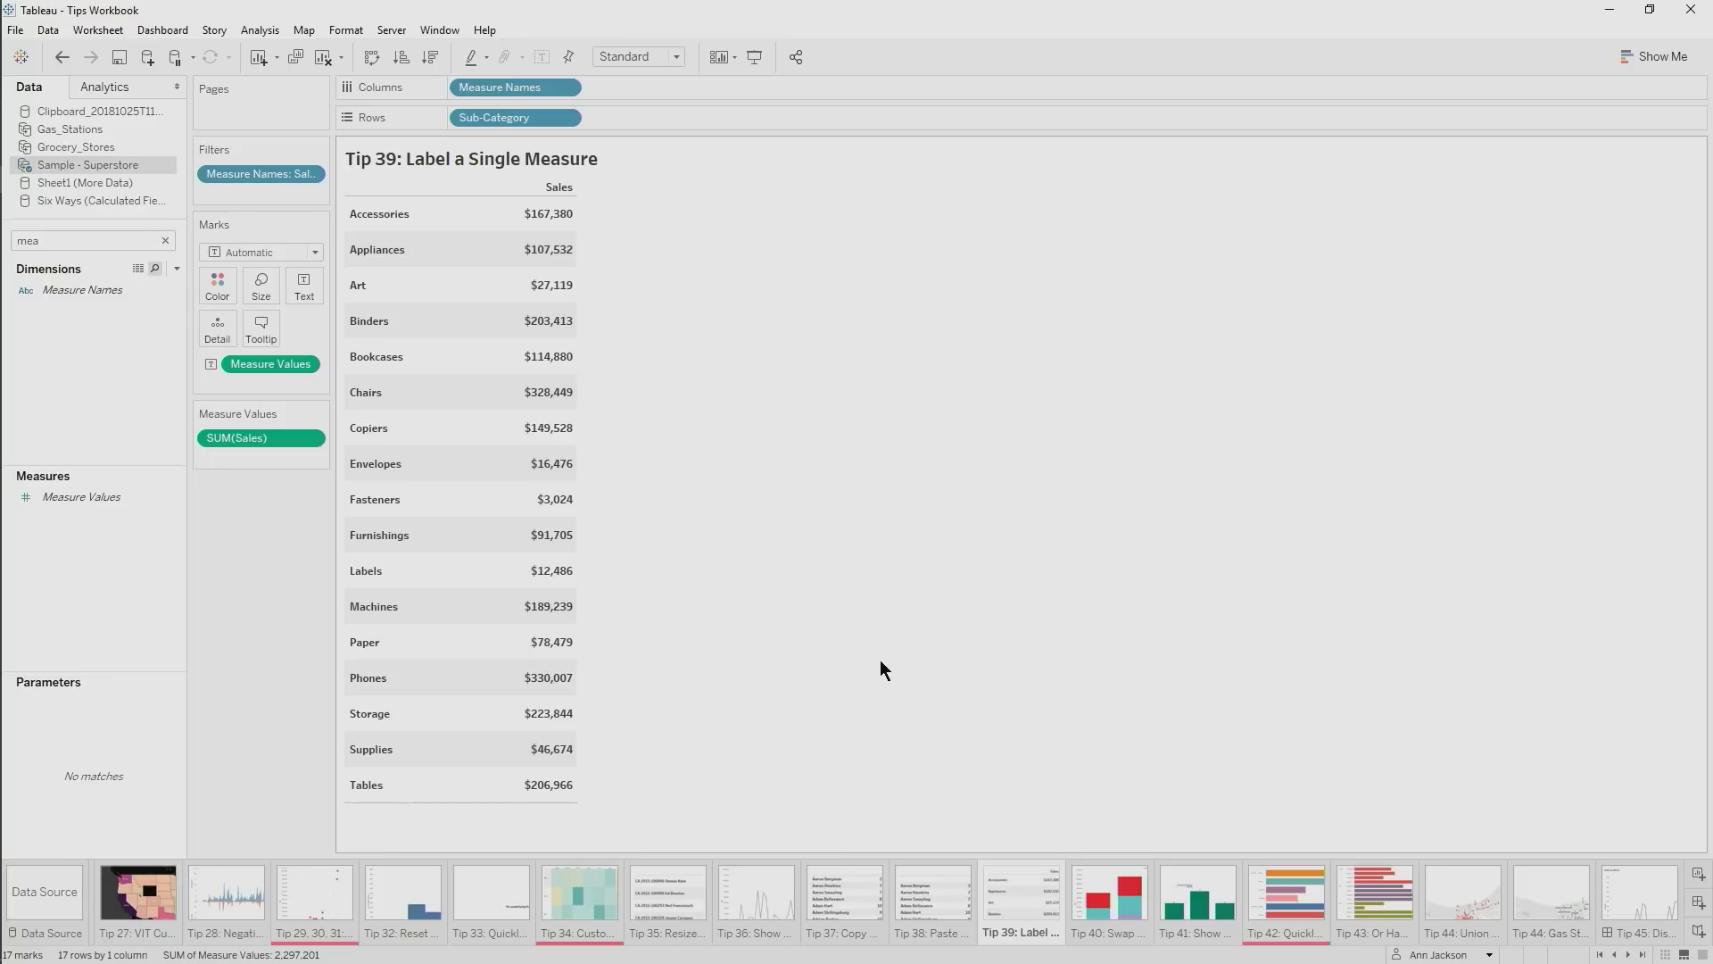
Open the Tip 40 sheet and swap Category on Color with Region on Columns
click(1110, 892)
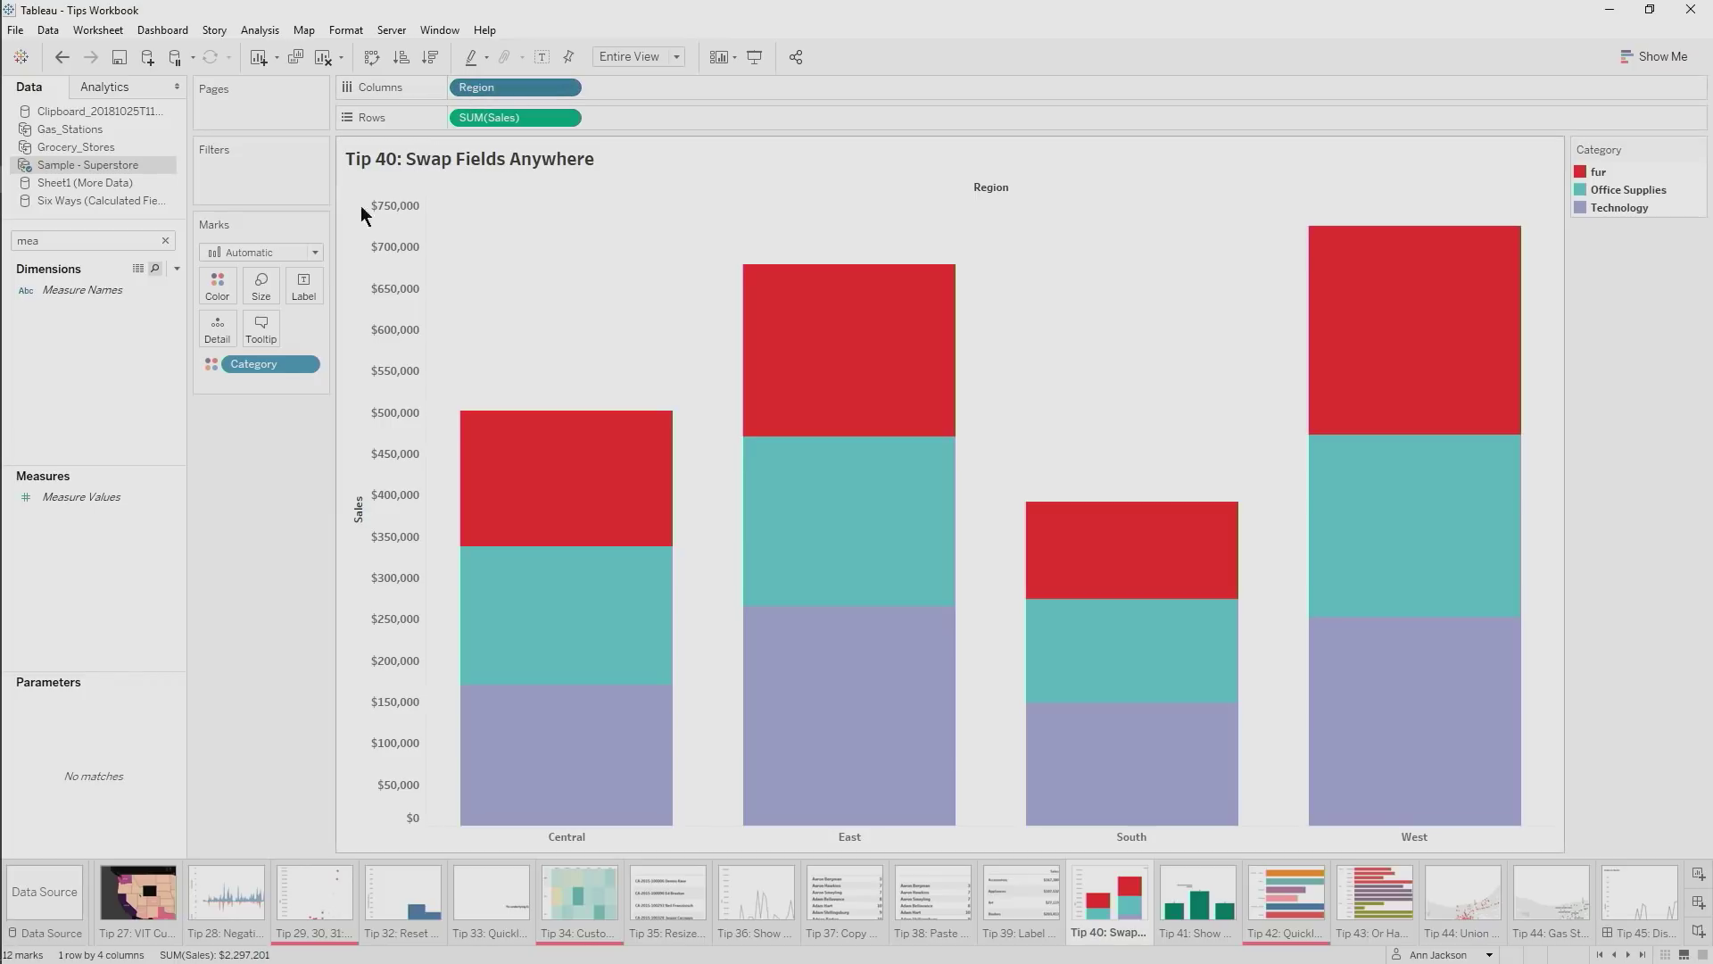
right_click(273, 361)
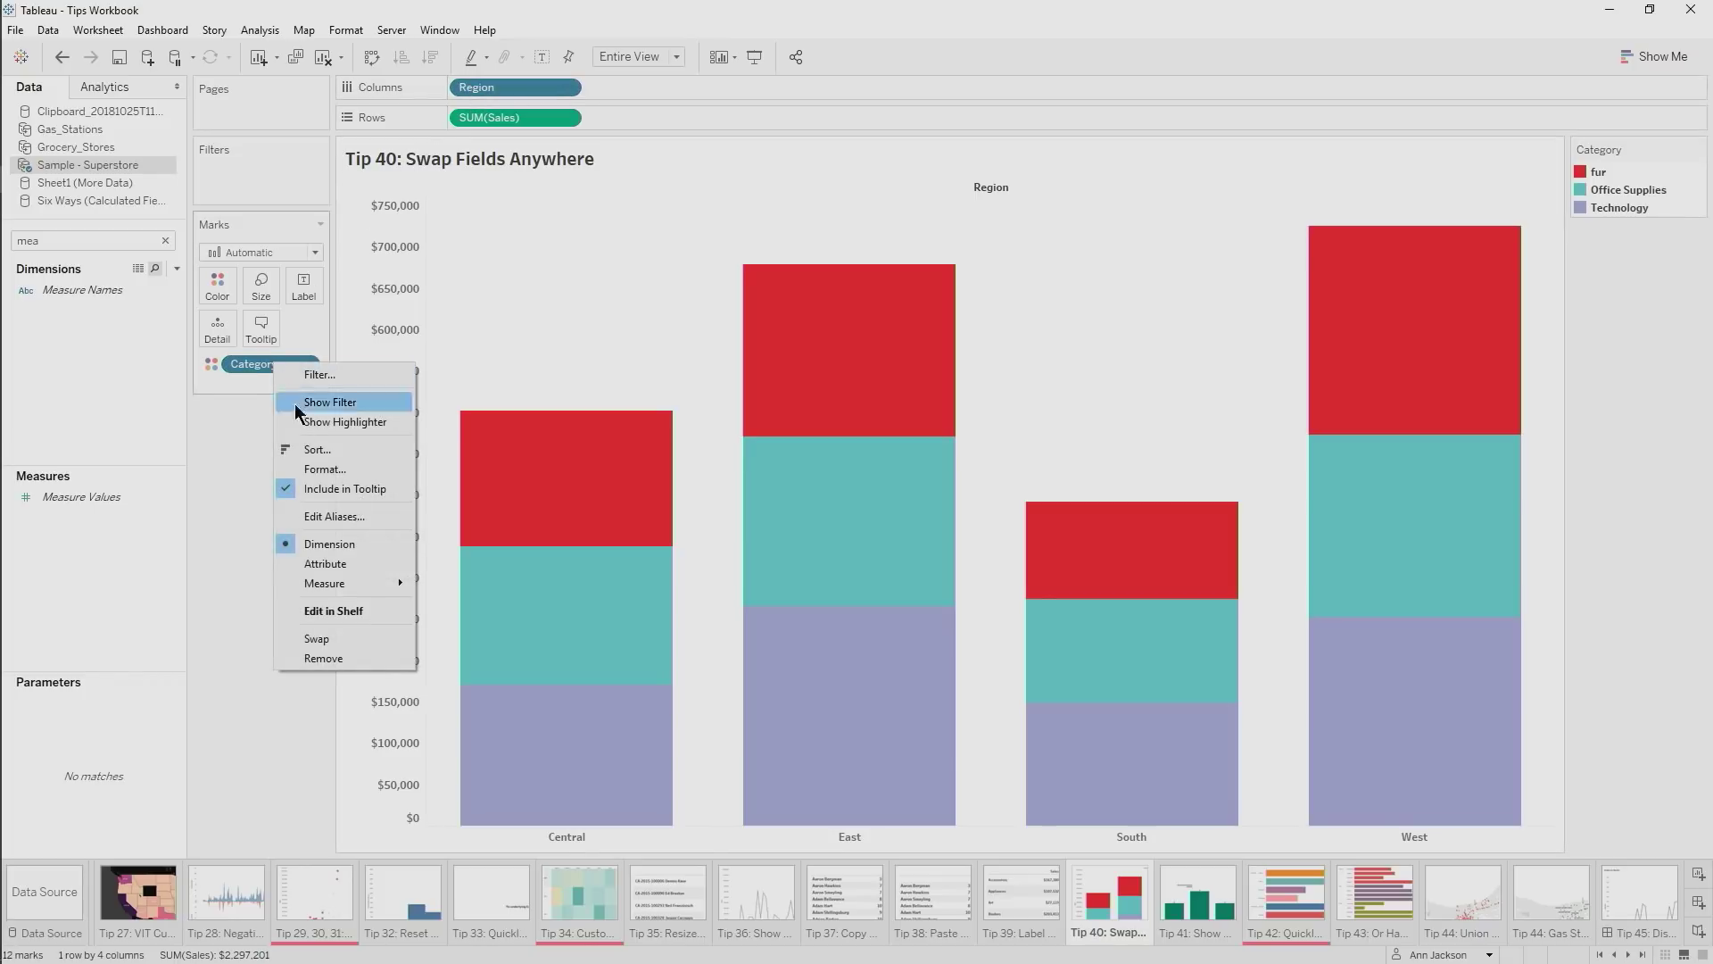
click(363, 641)
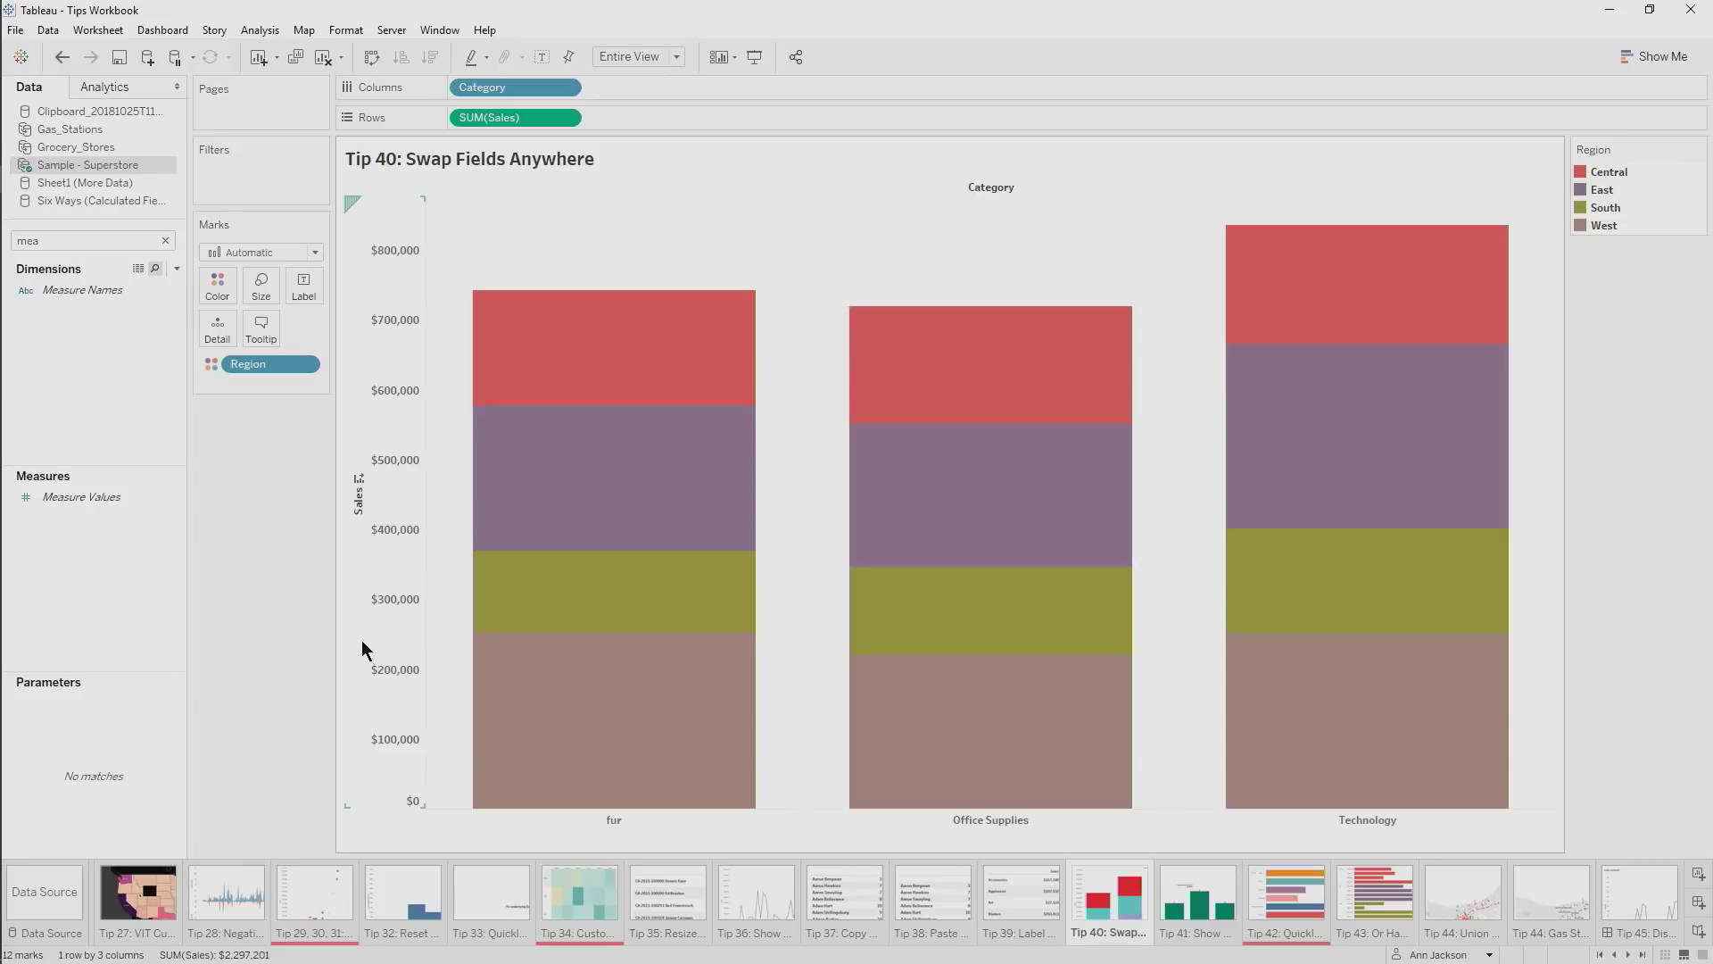
Duplicate the SUM(Sales) field on Rows in the Tip 40 chart
drag(475, 129, 475, 125)
right_click(475, 125)
click(223, 574)
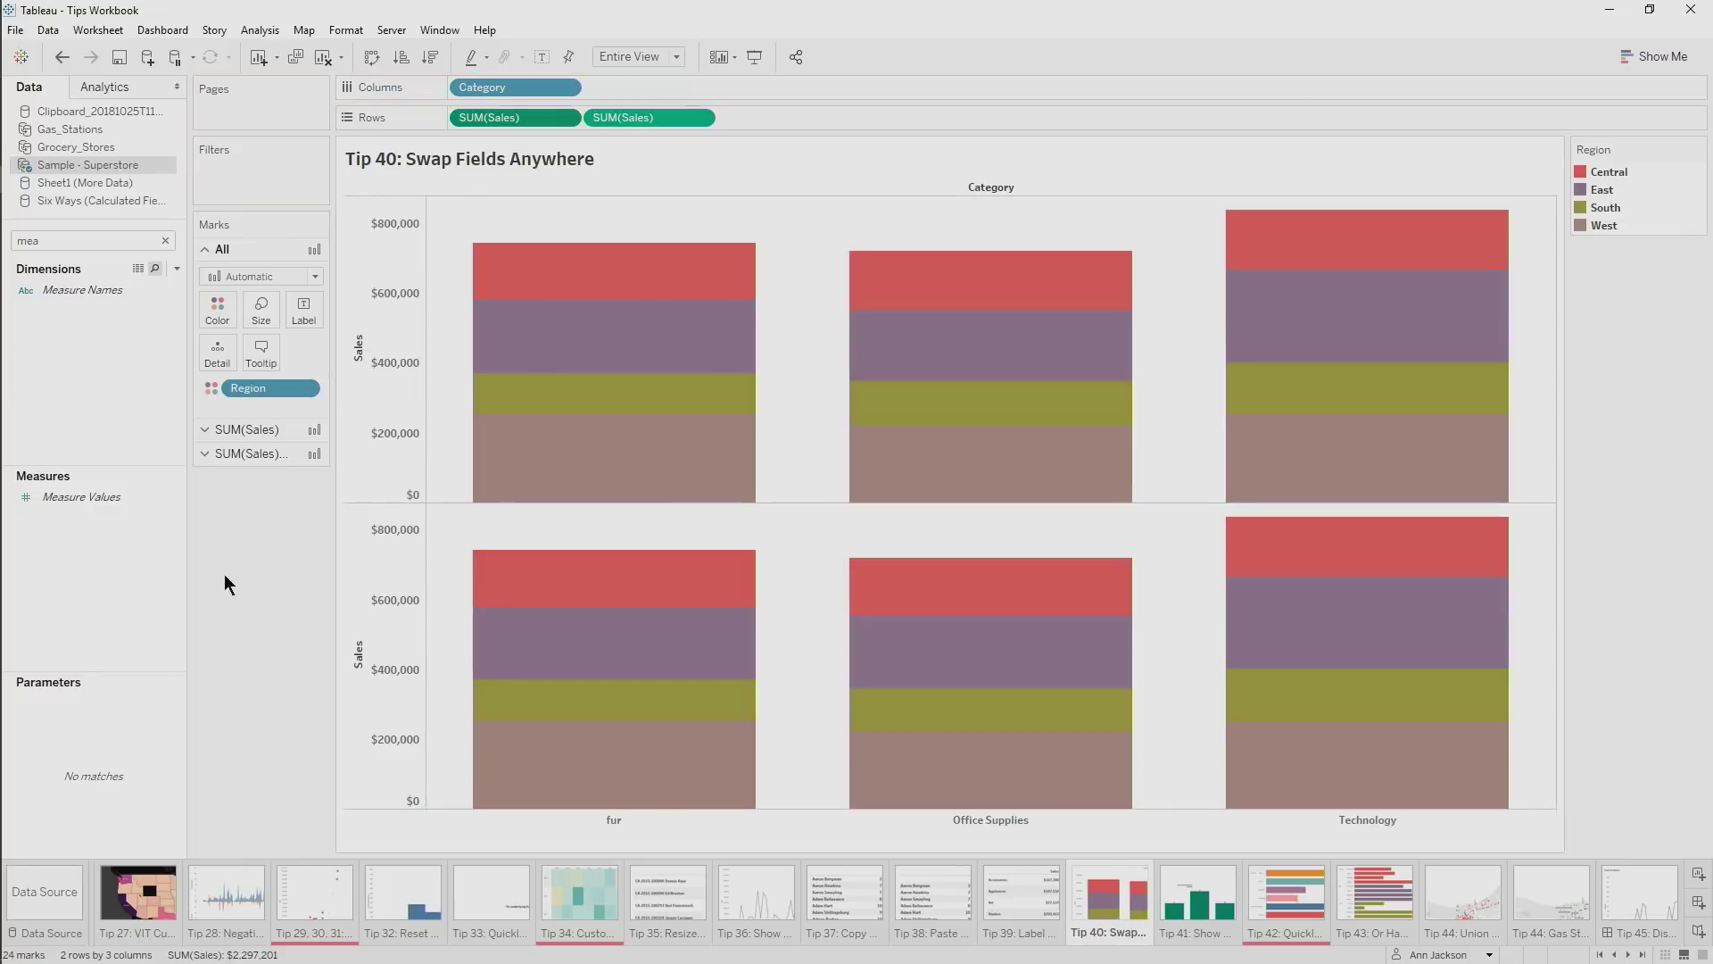
Undo the SUM(Sales) duplication on Rows and try swapping SUM(Sales) on Rows with Region on Color
click(61, 56)
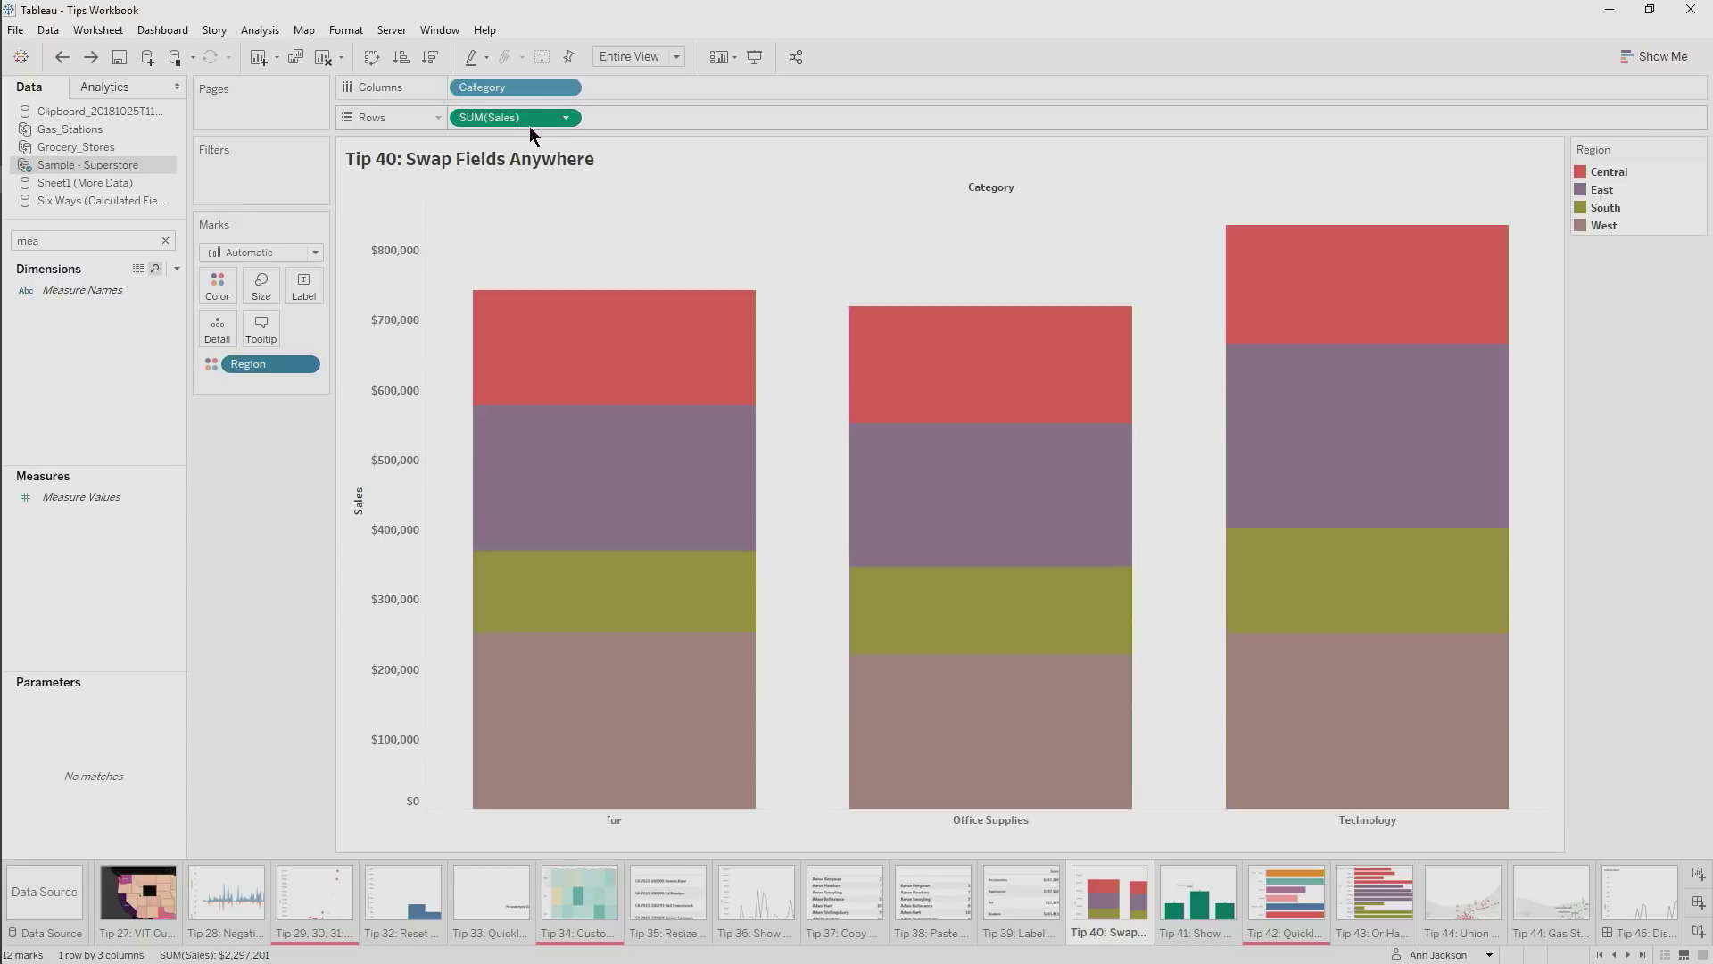
right_click(534, 117)
click(597, 376)
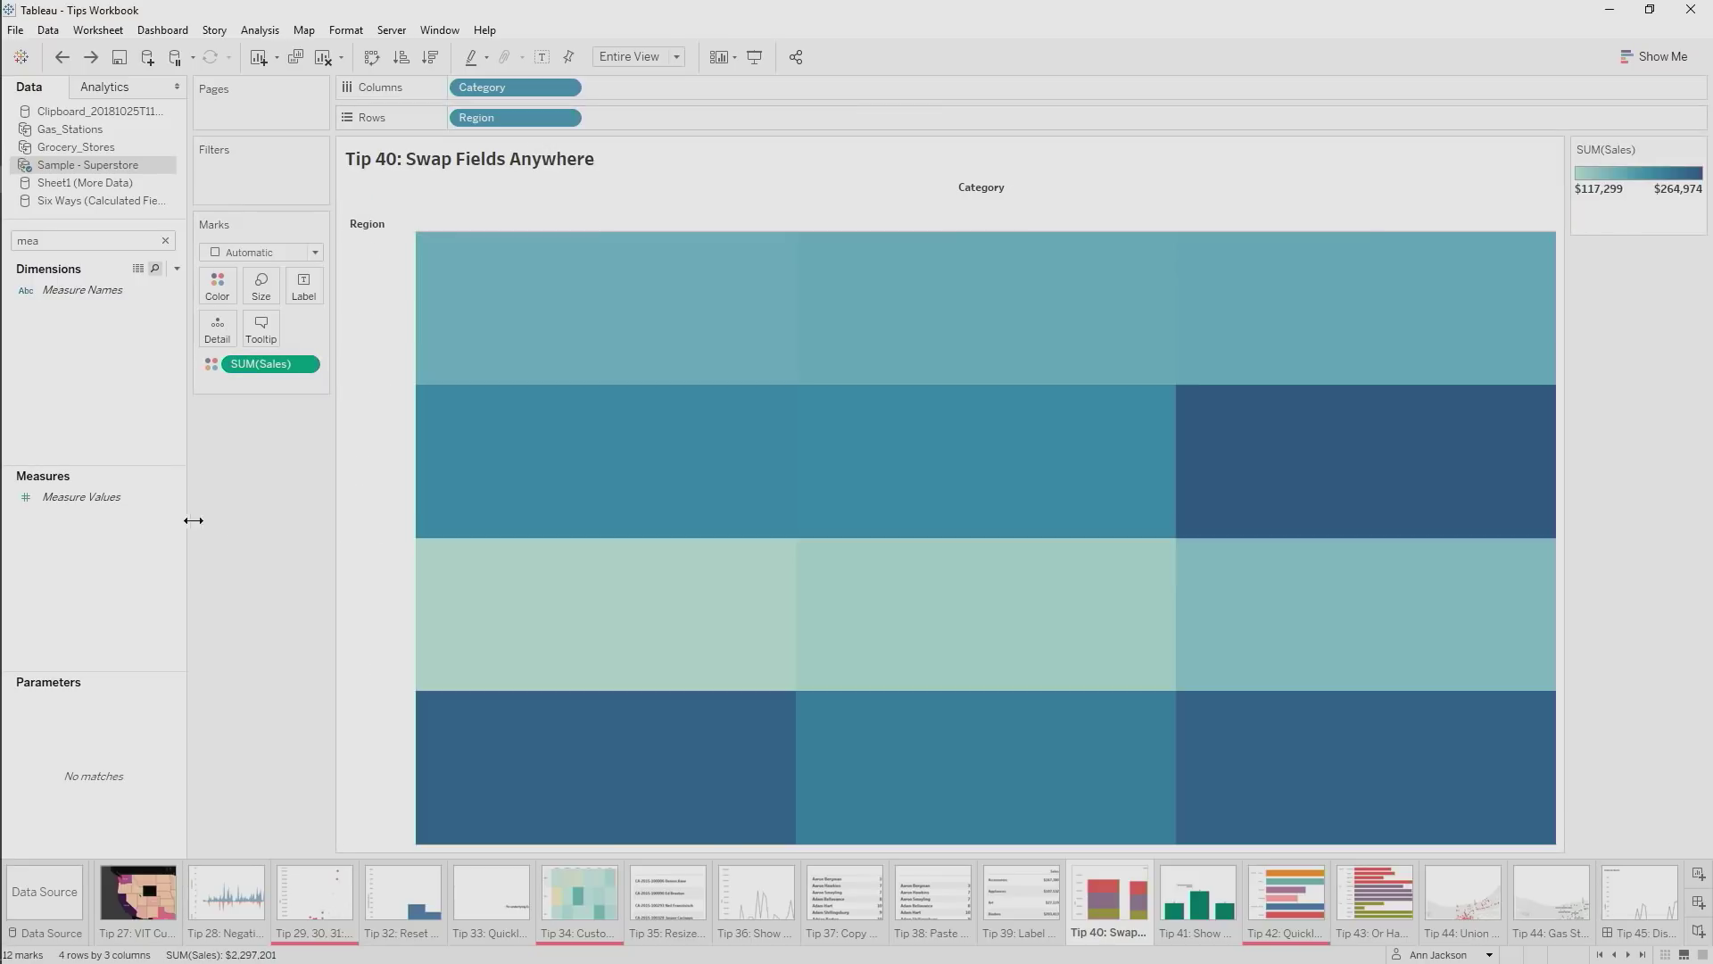
click(65, 61)
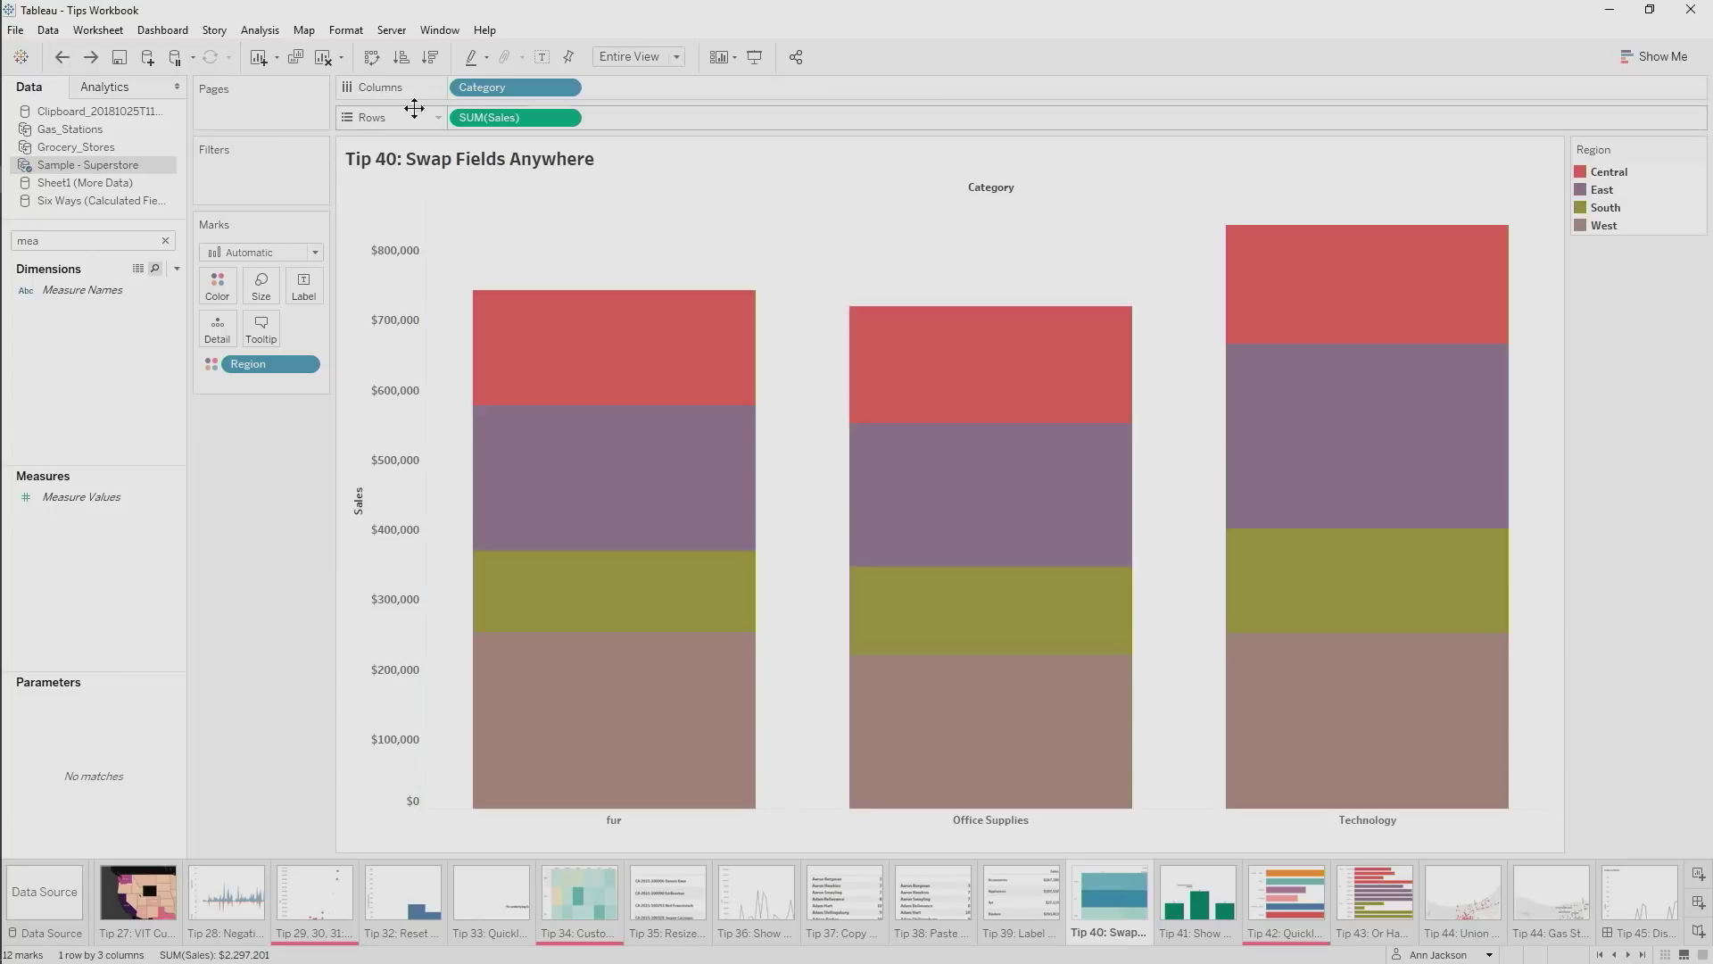
Cycle the fields of the Tip 40 chart twice with the Cycle Fields command
click(267, 32)
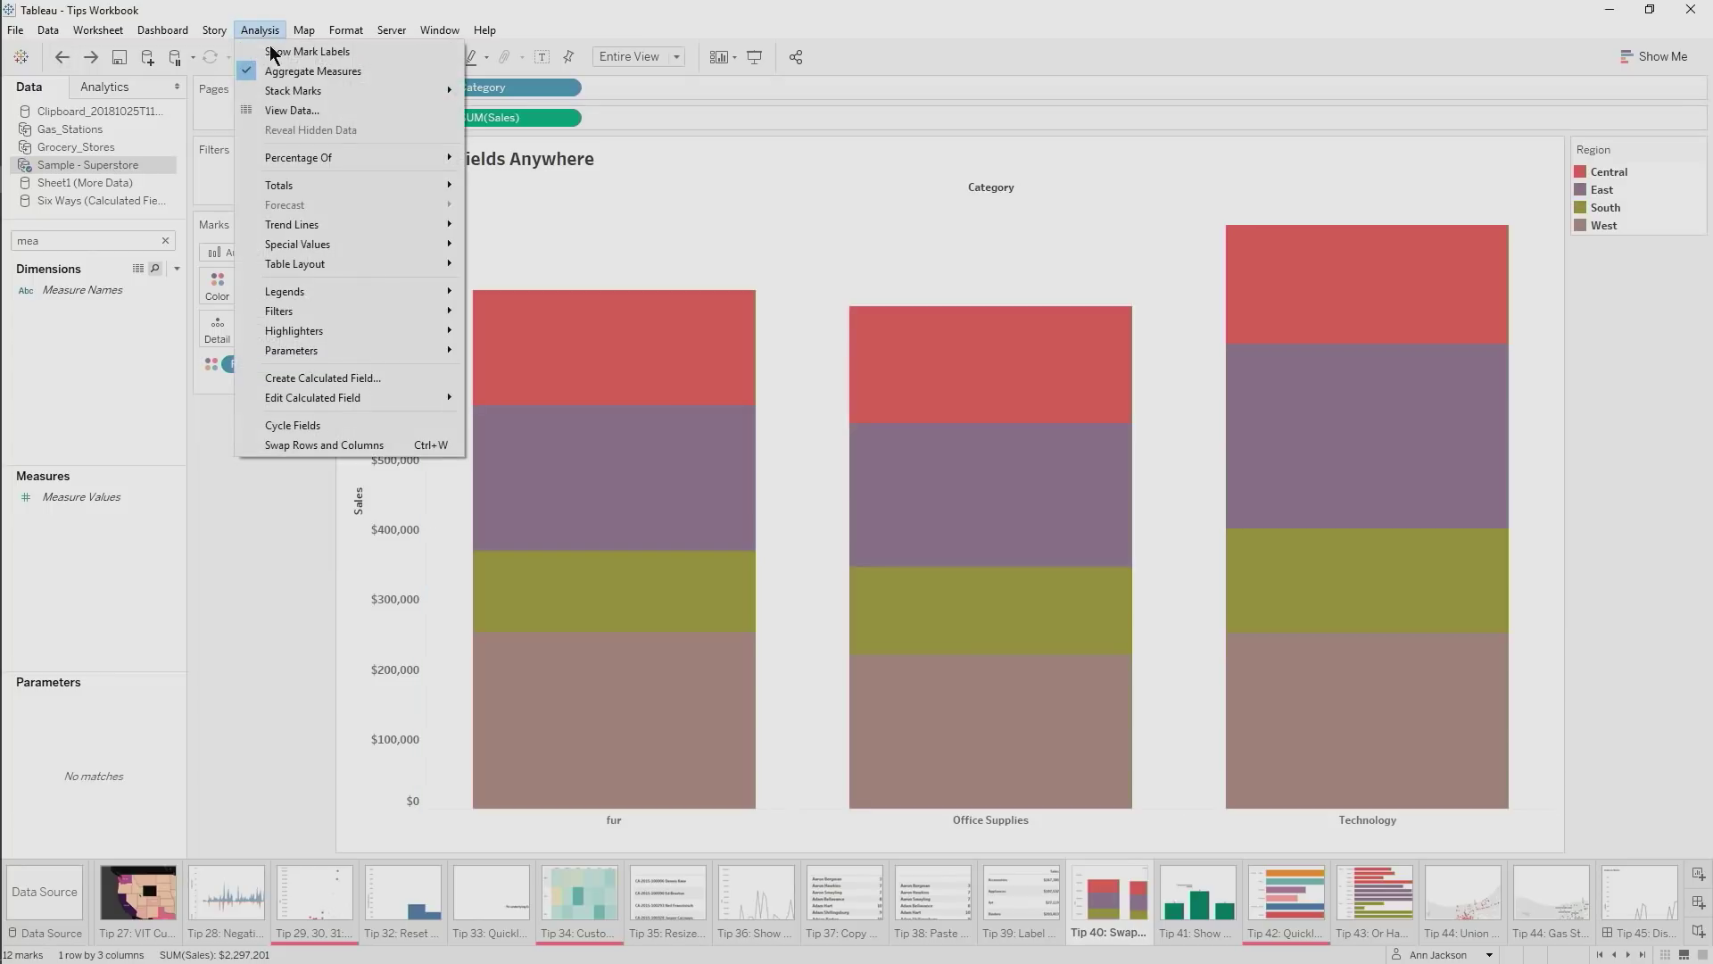
click(363, 421)
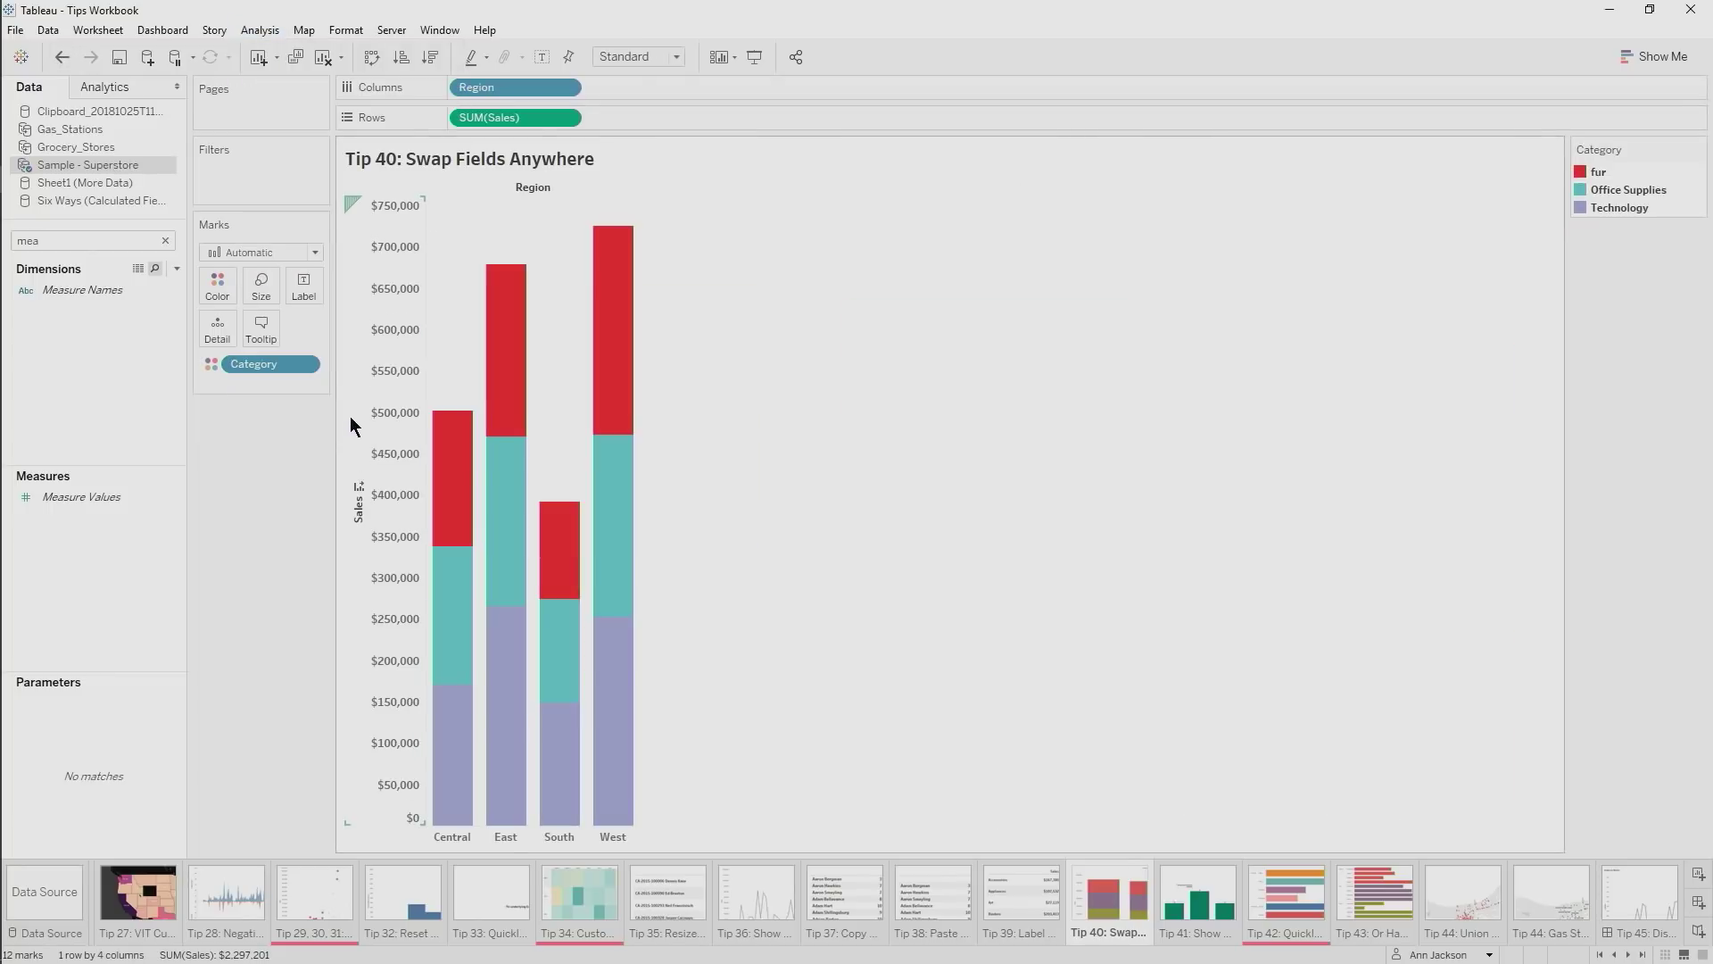
click(260, 30)
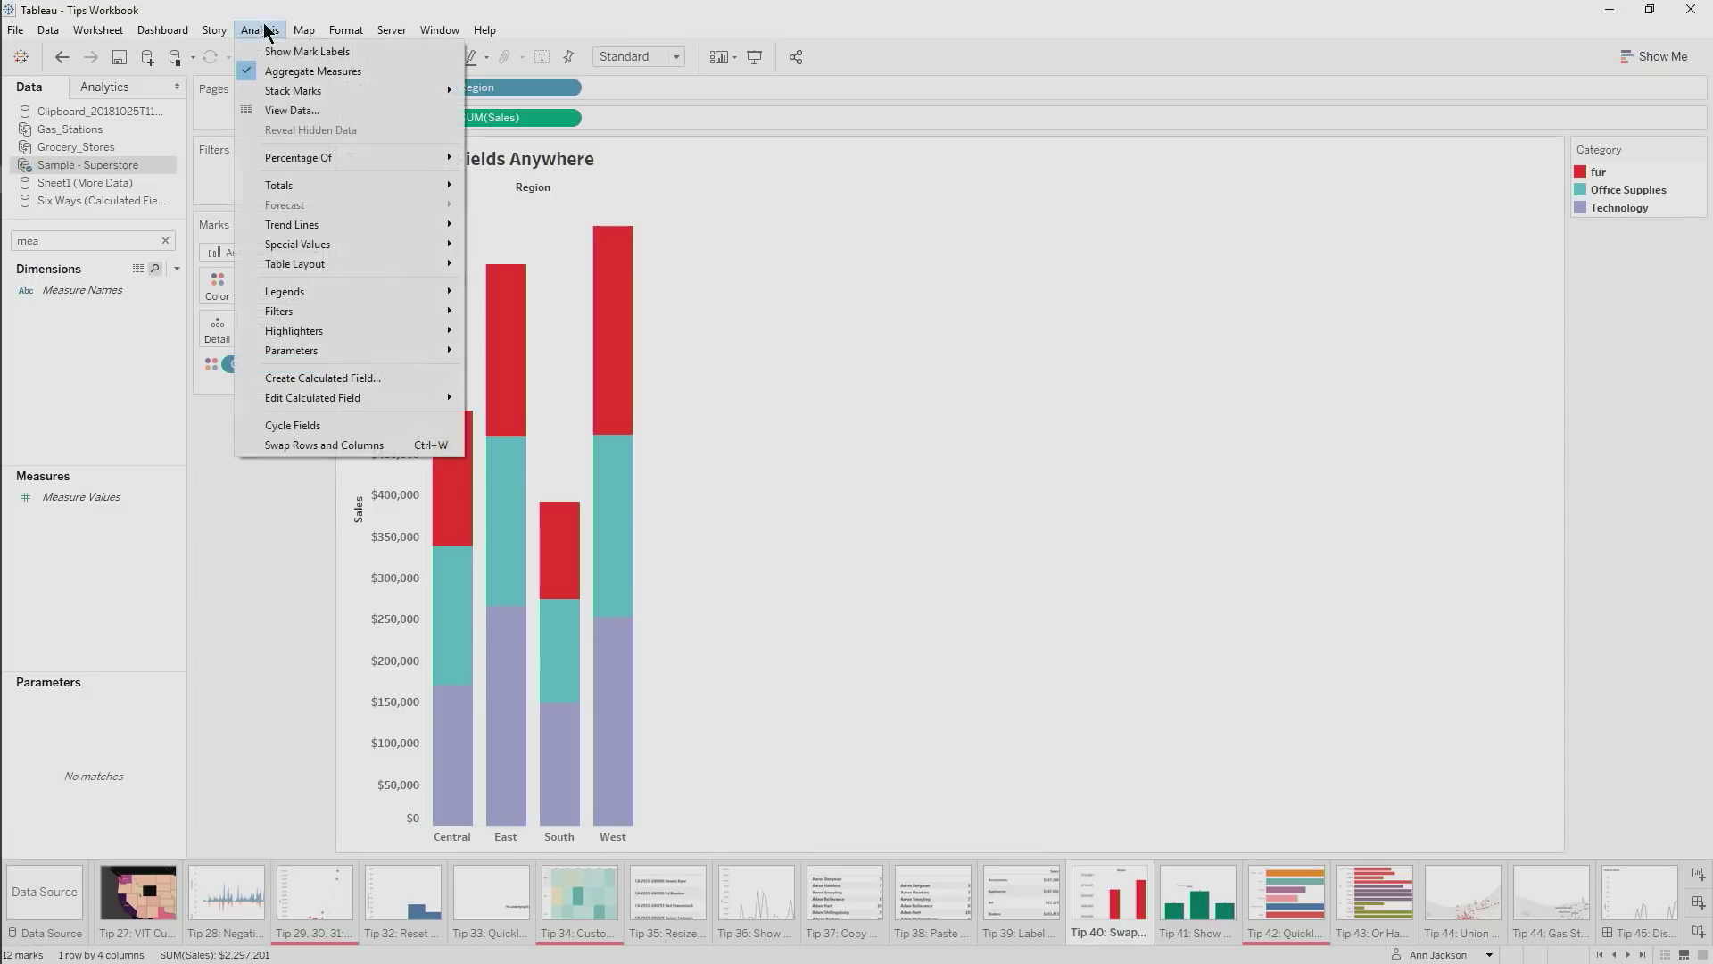
click(341, 418)
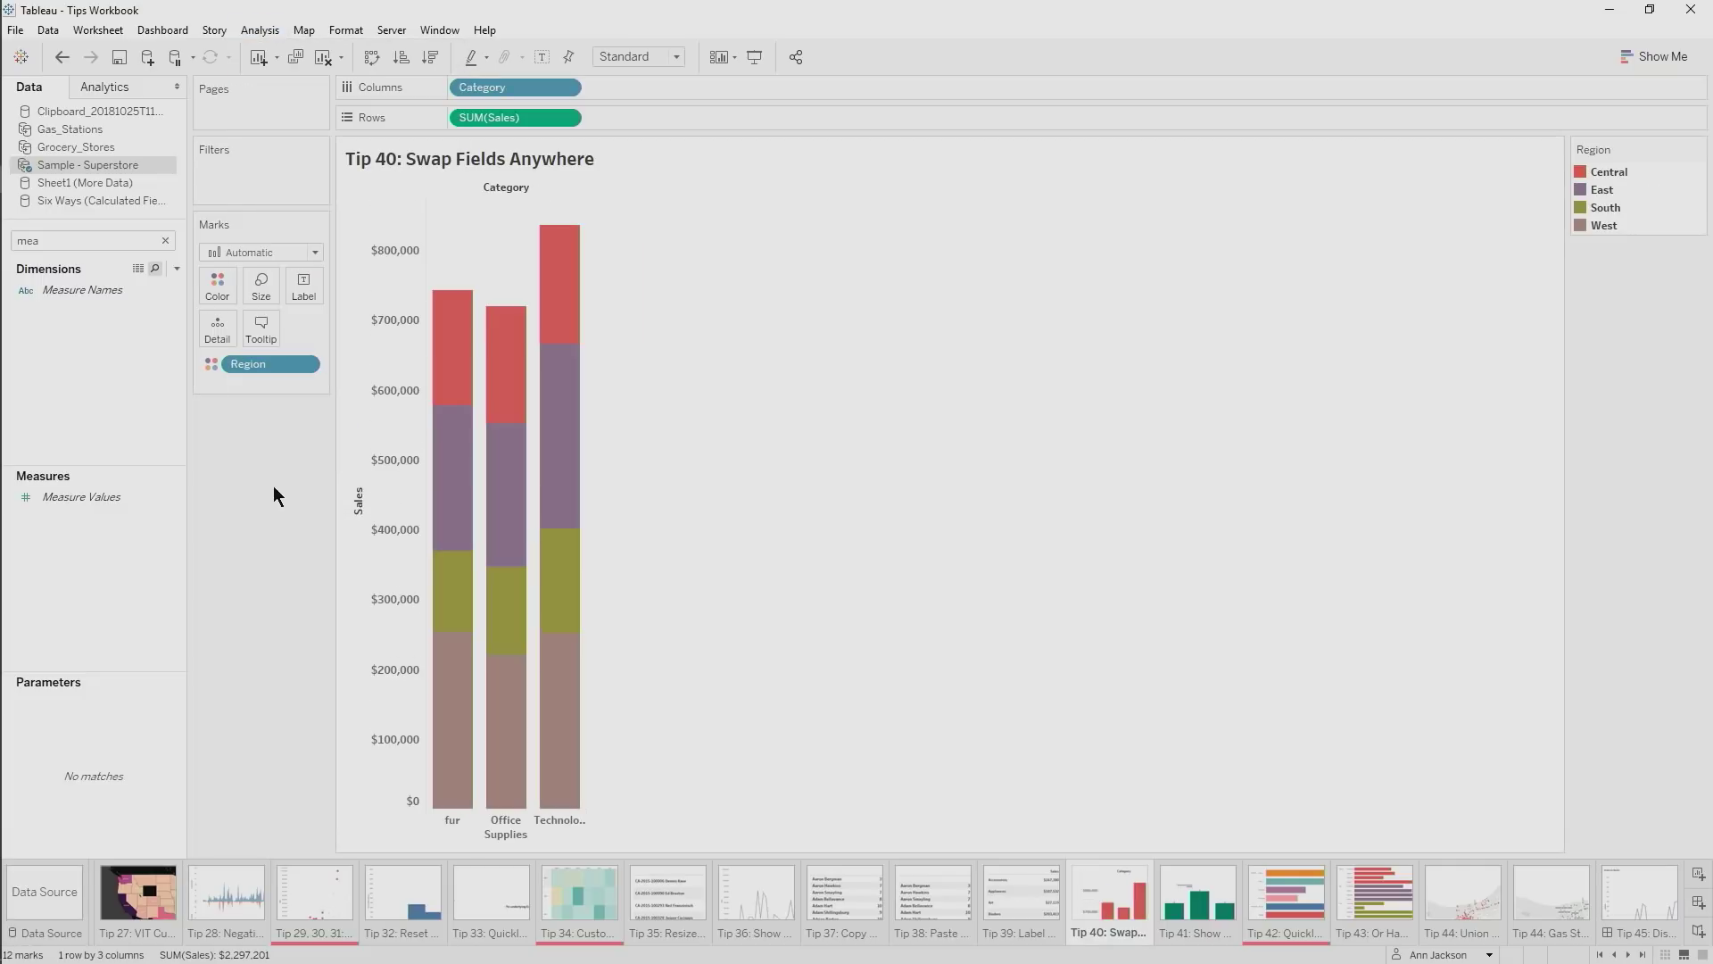
Open the Tip 41 sheet and show missing values for the quarter of Order Date on Columns
click(1214, 908)
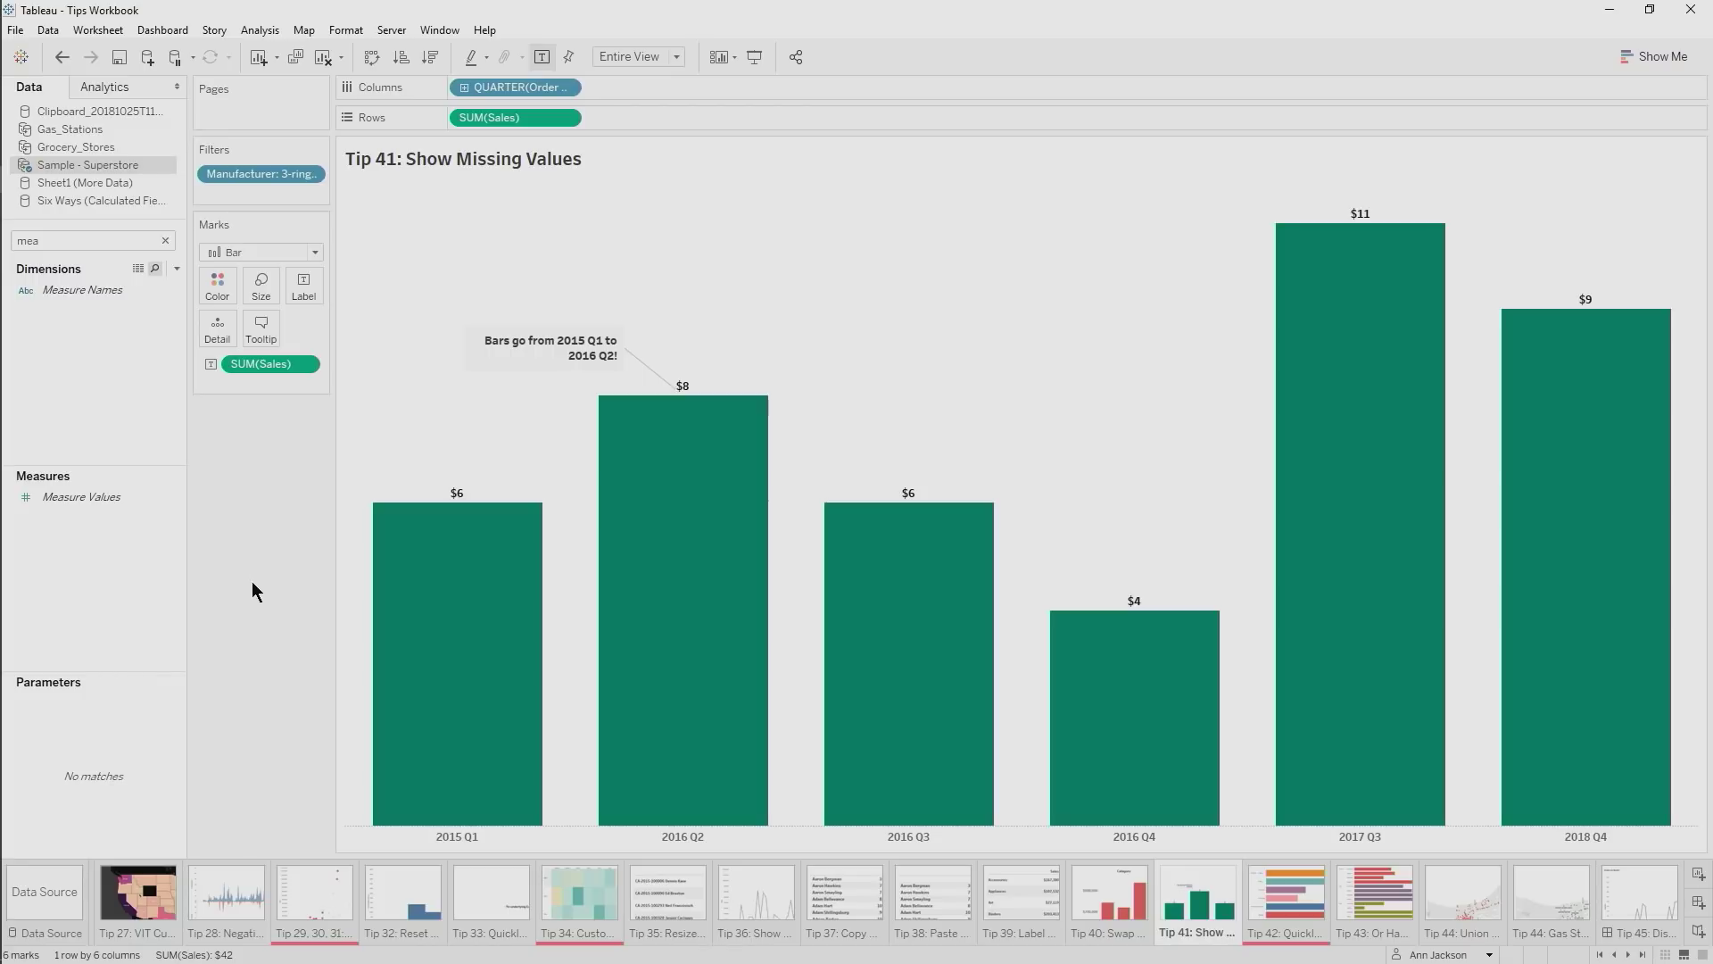
mouse_move(513, 605)
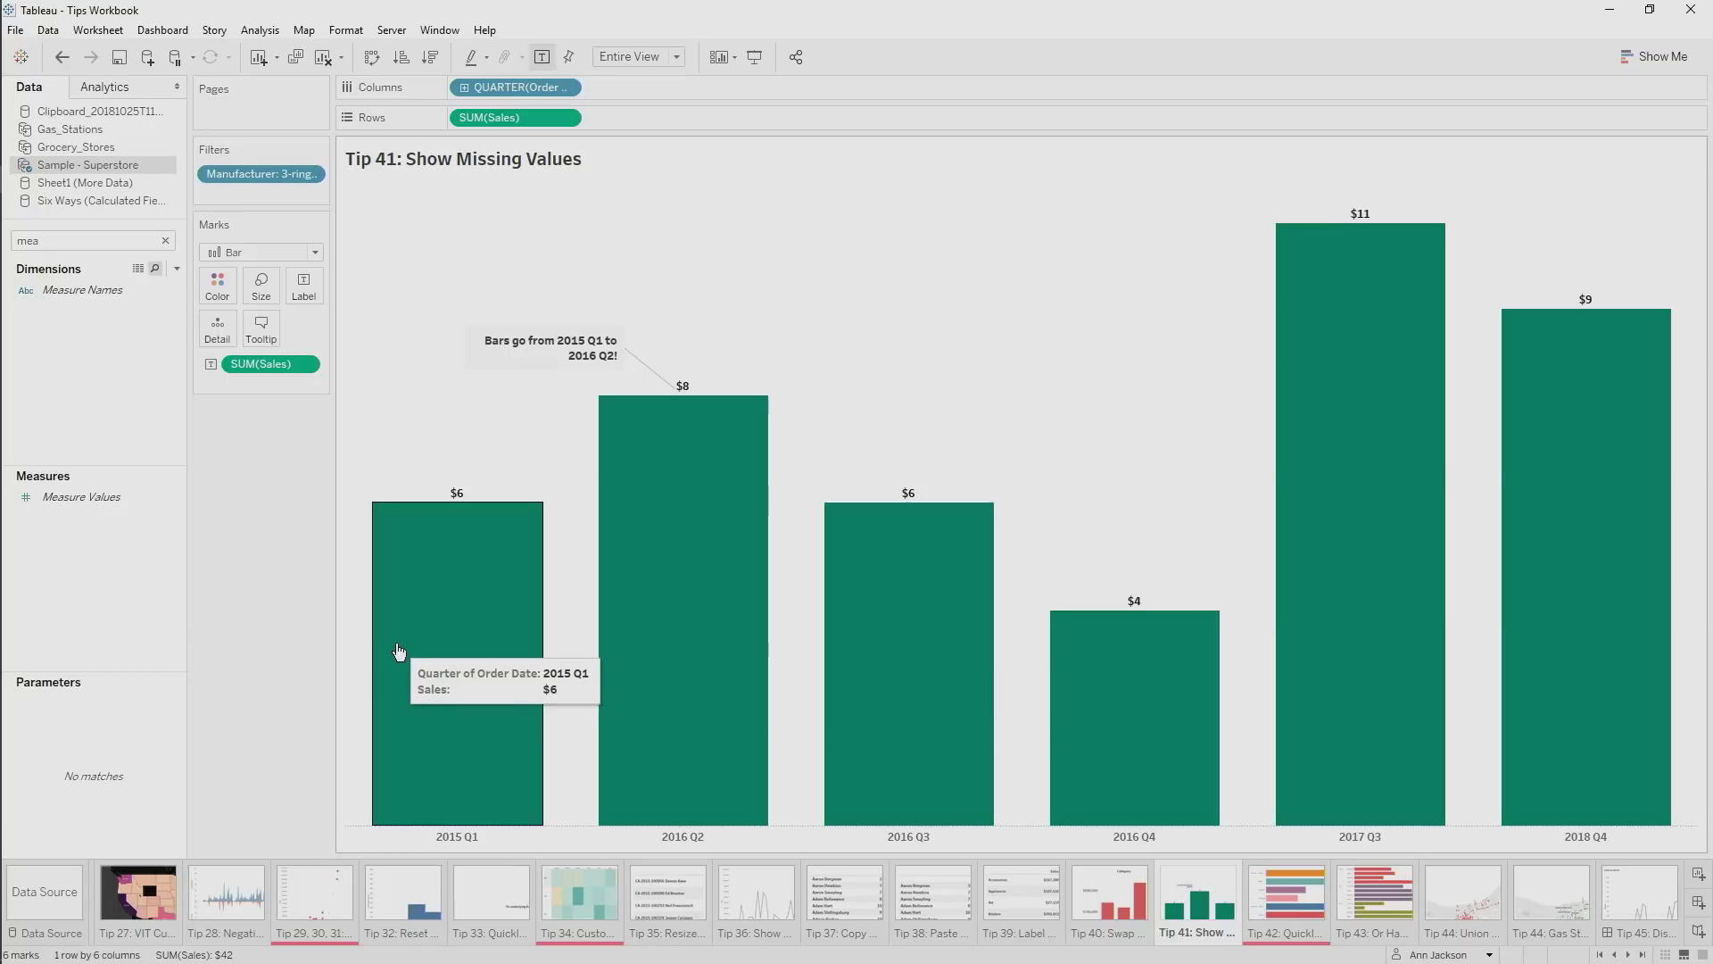
mouse_move(698, 620)
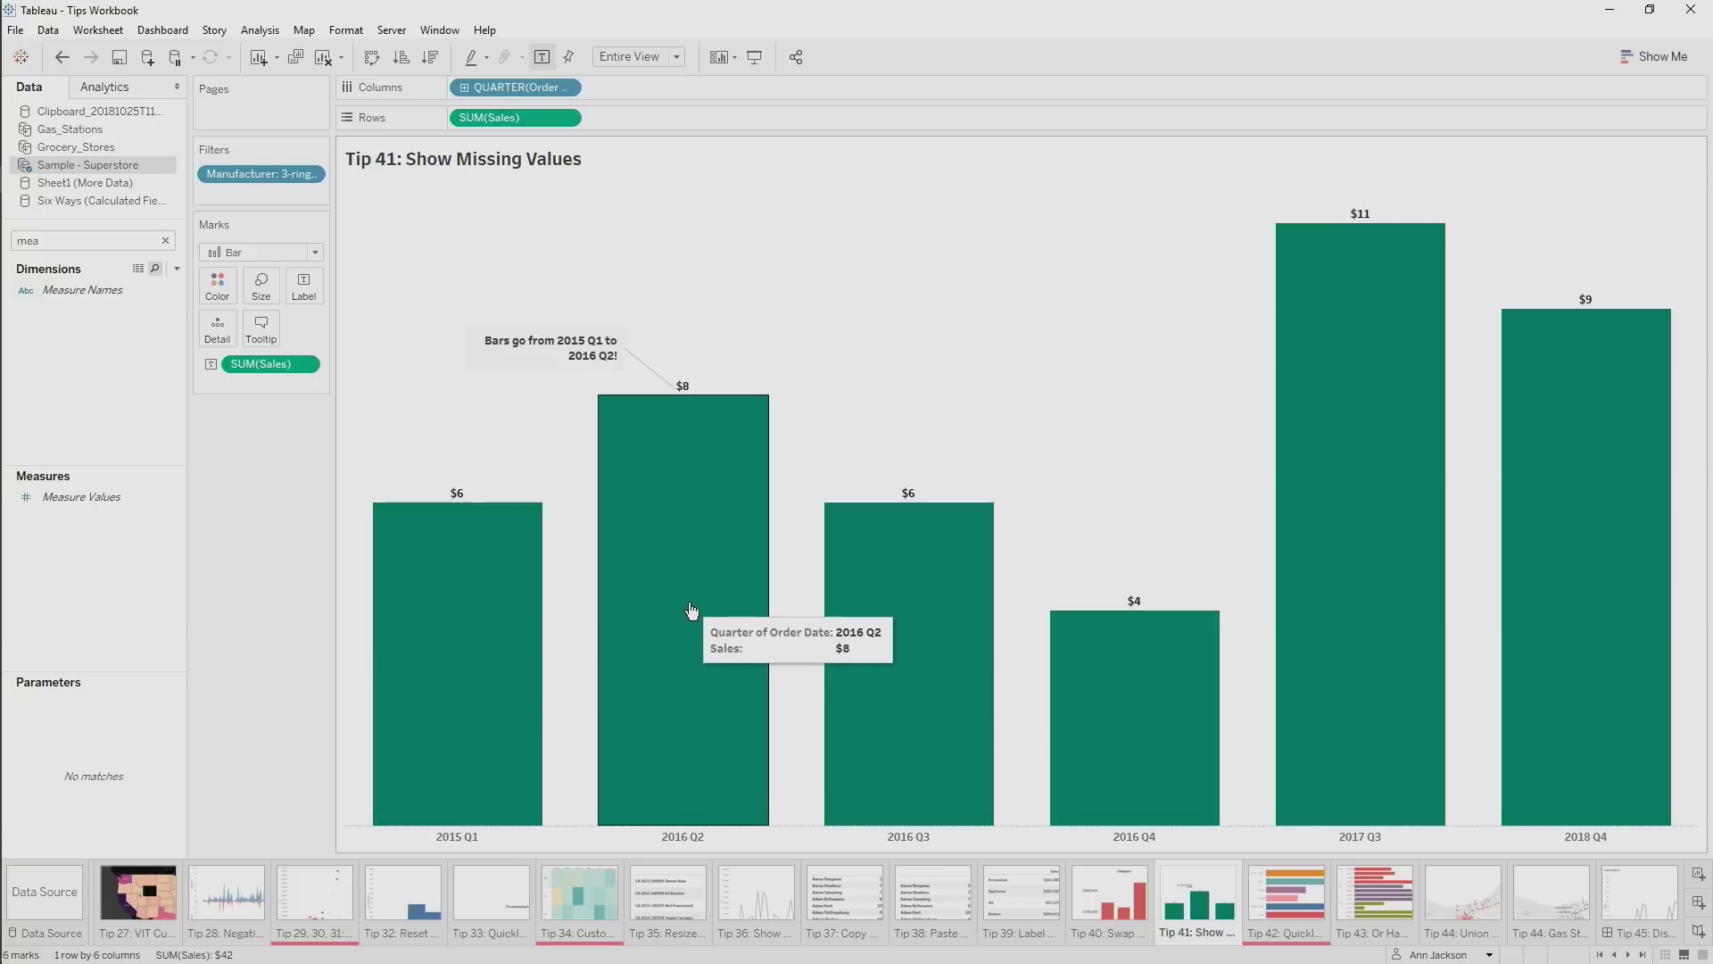
right_click(547, 87)
click(635, 255)
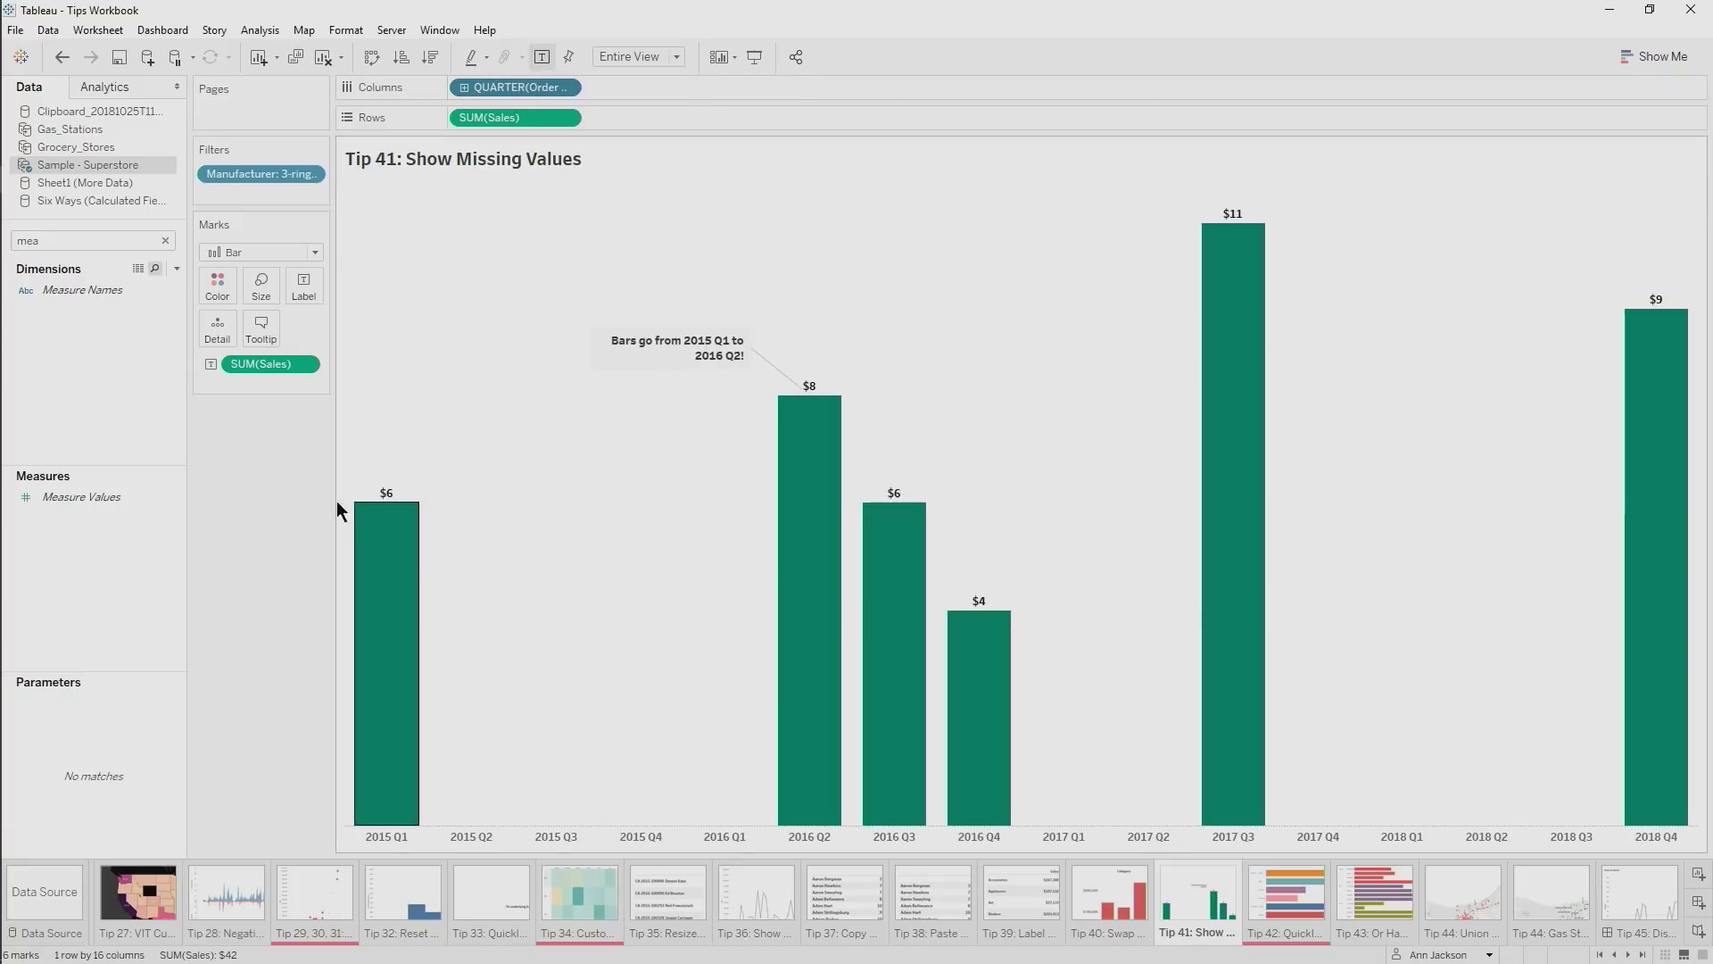
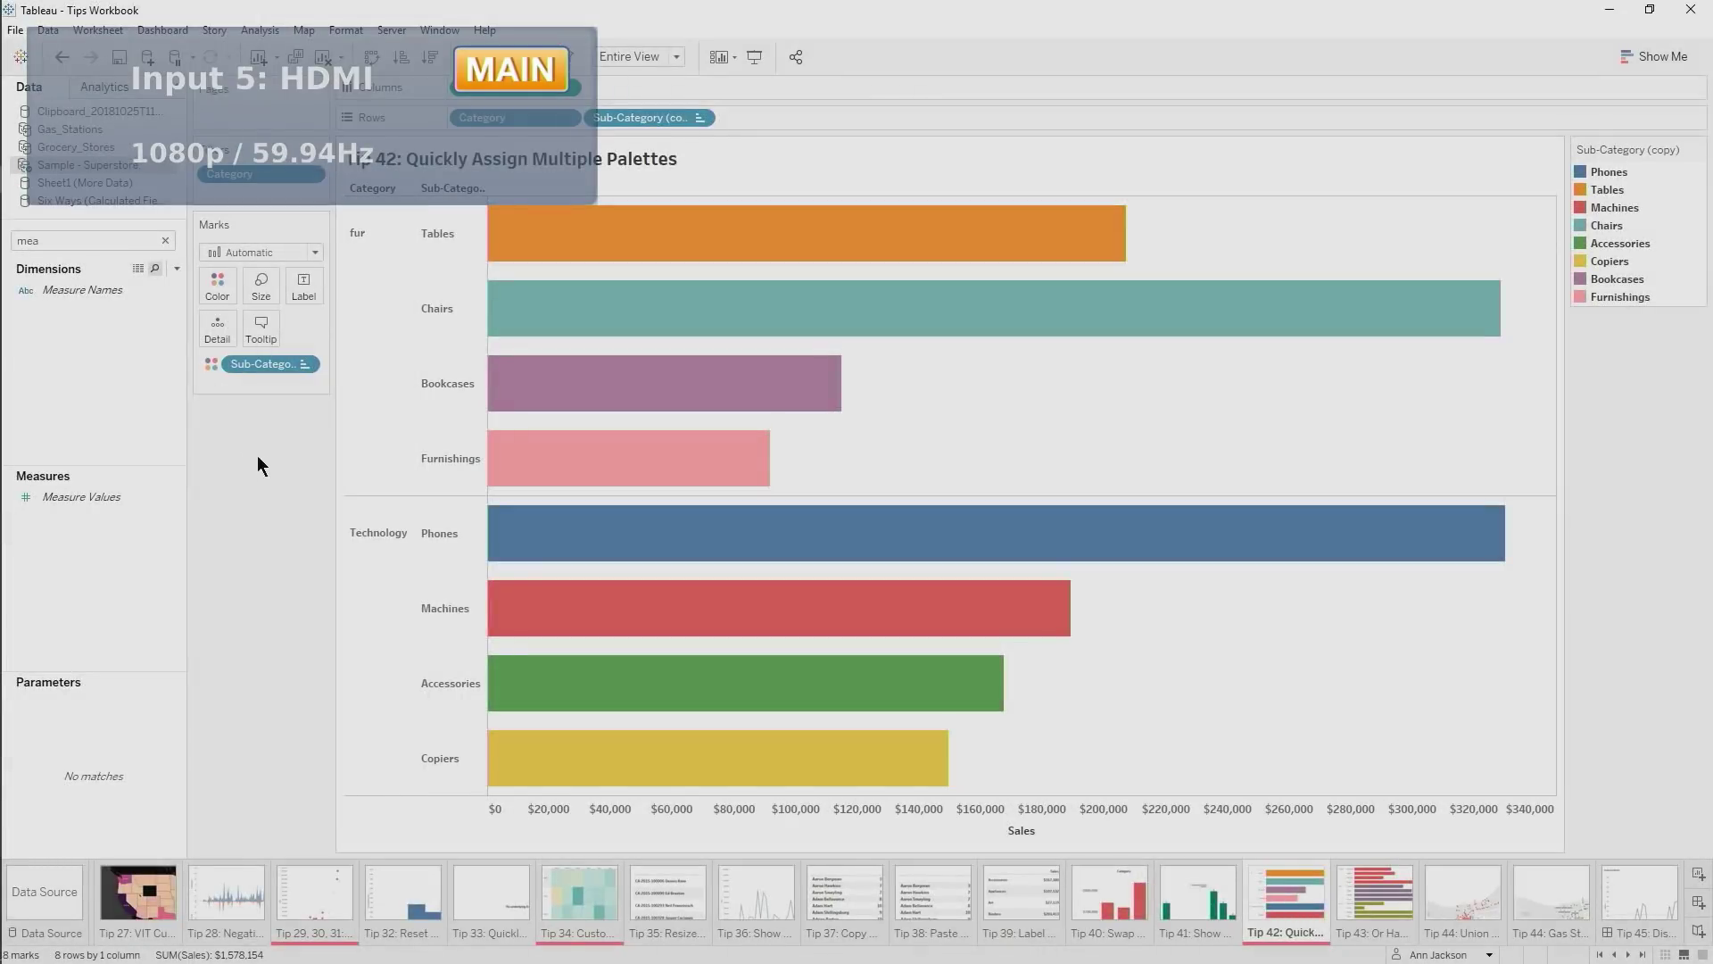
In the Tip 42 color settings, assign the Jewel Bright palette to Tables, Chairs, Bookcases and Furnishings
click(218, 294)
click(261, 343)
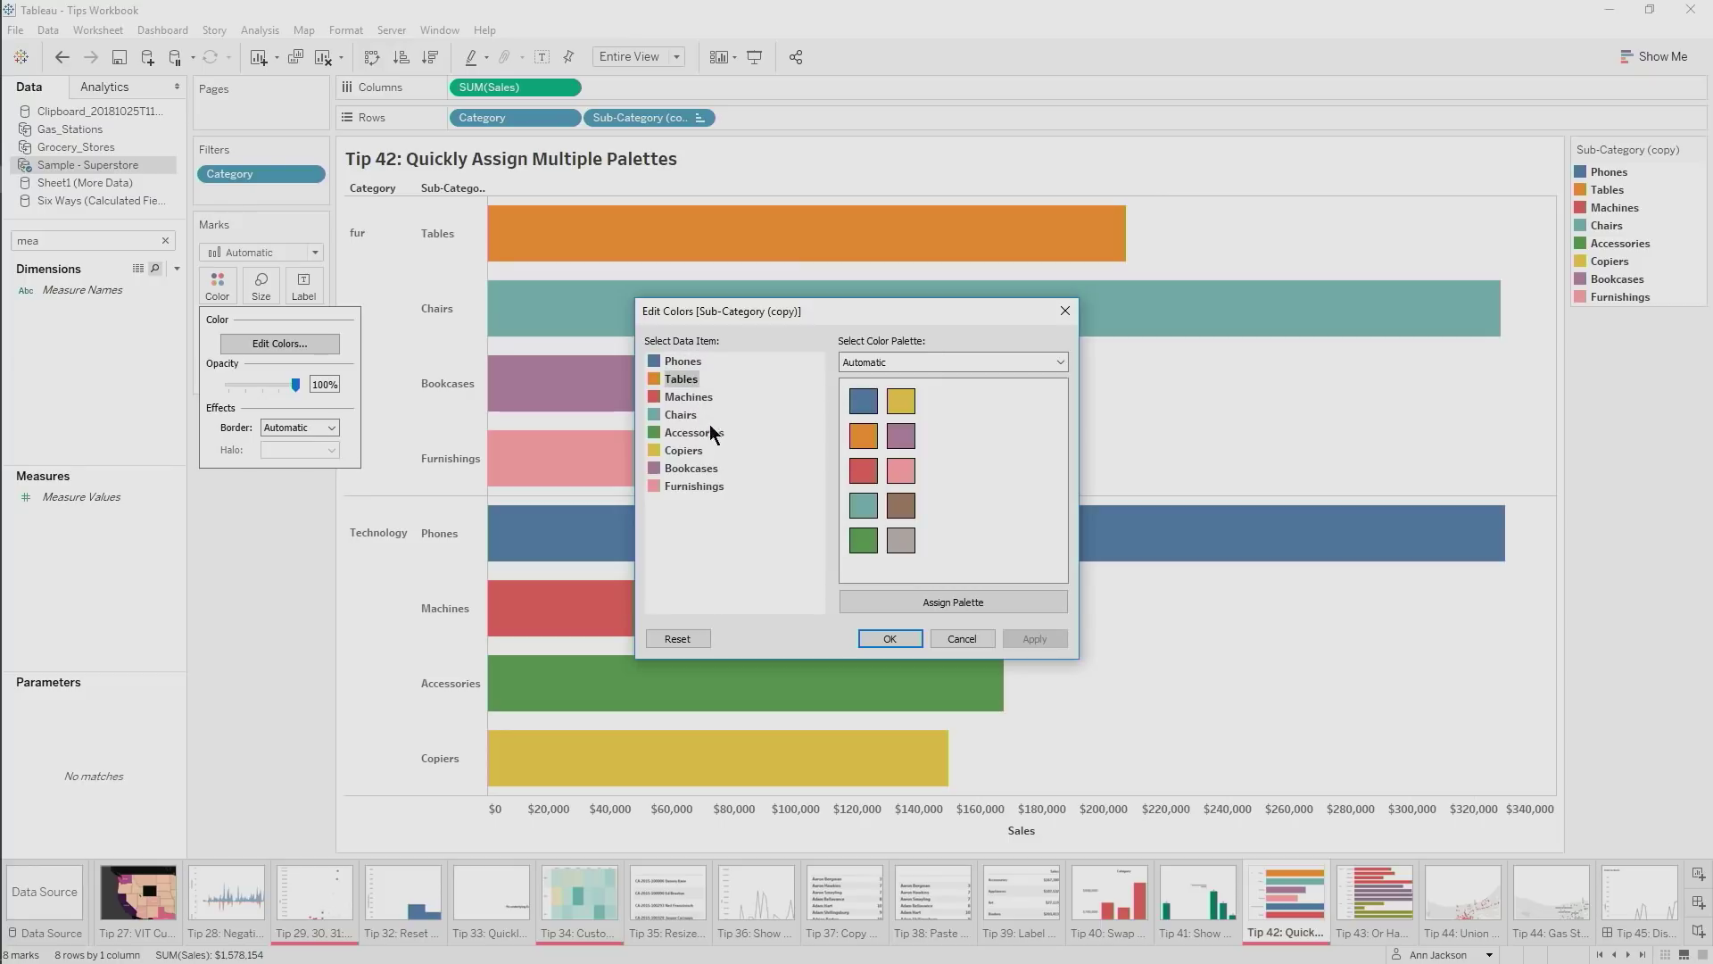
ctrl+click(683, 418)
ctrl+click(705, 482)
click(948, 361)
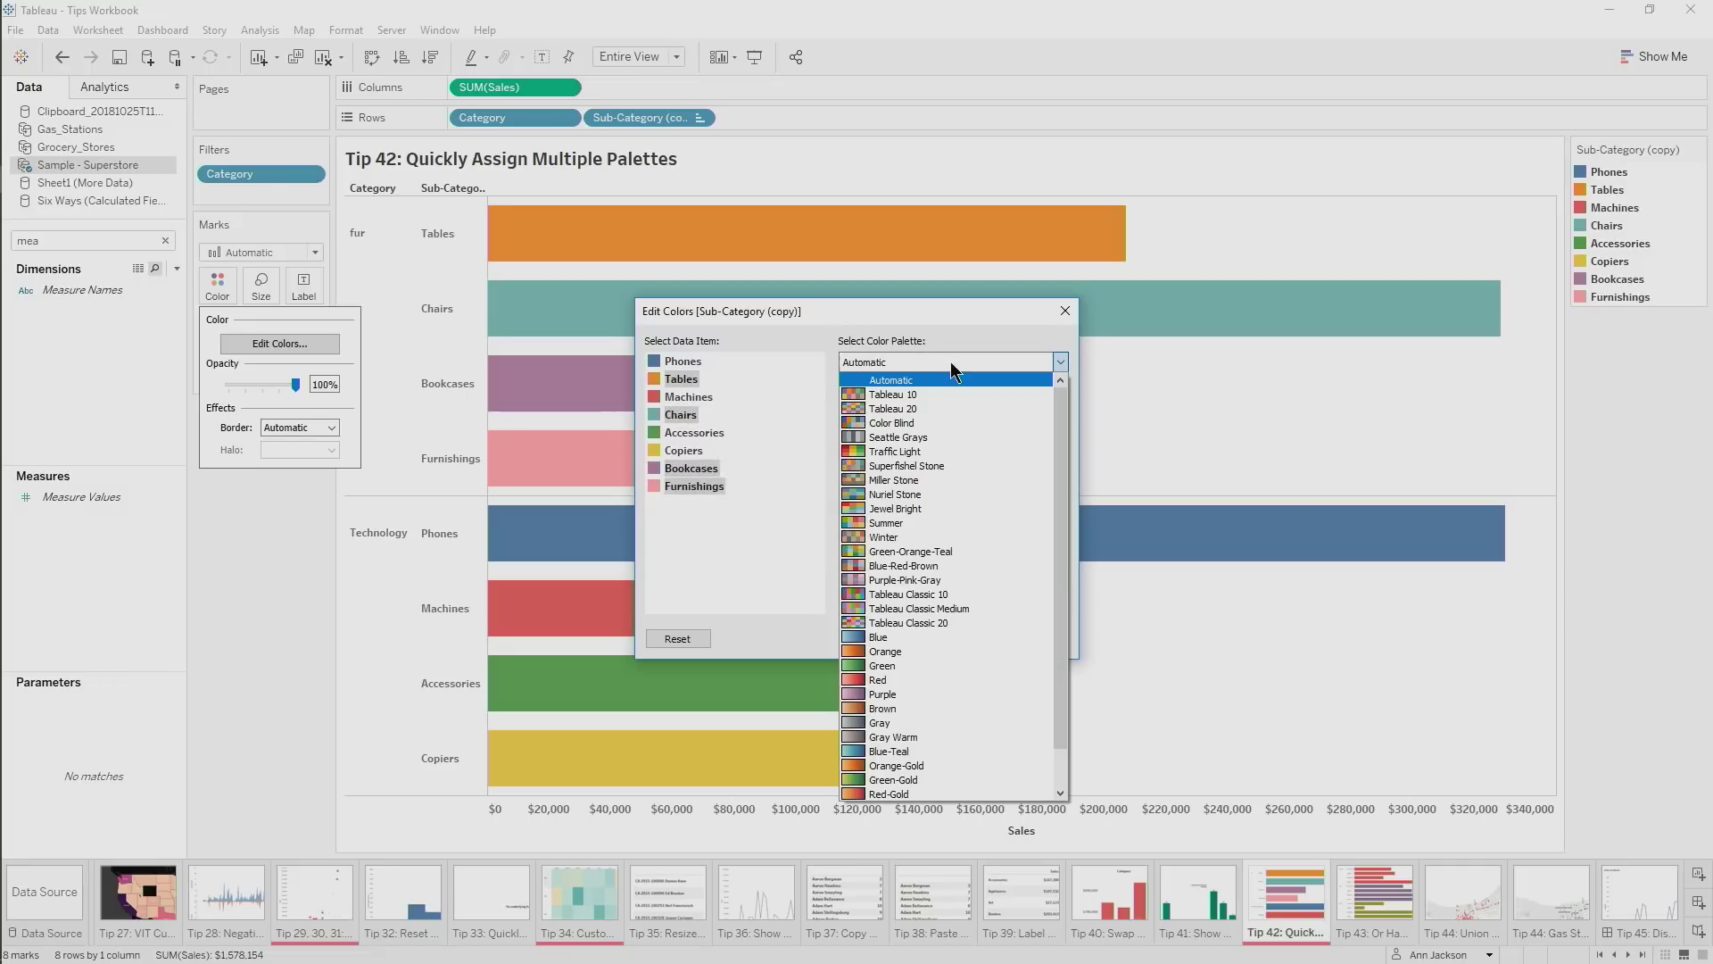
click(962, 505)
click(957, 602)
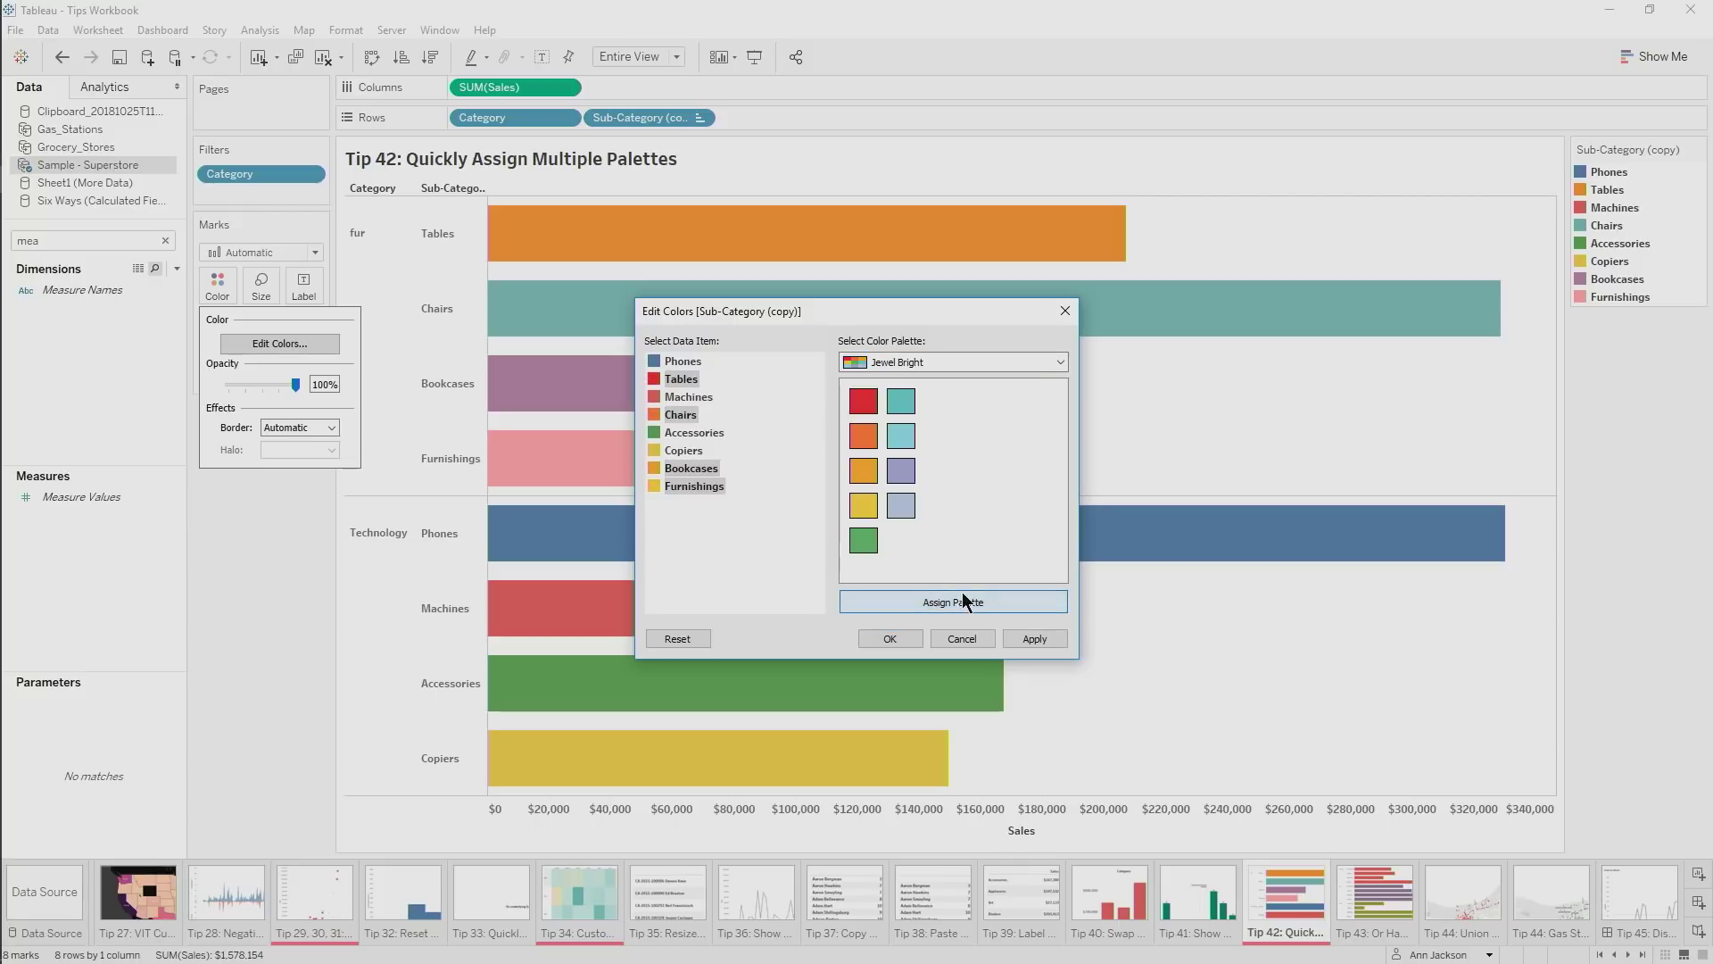
click(962, 598)
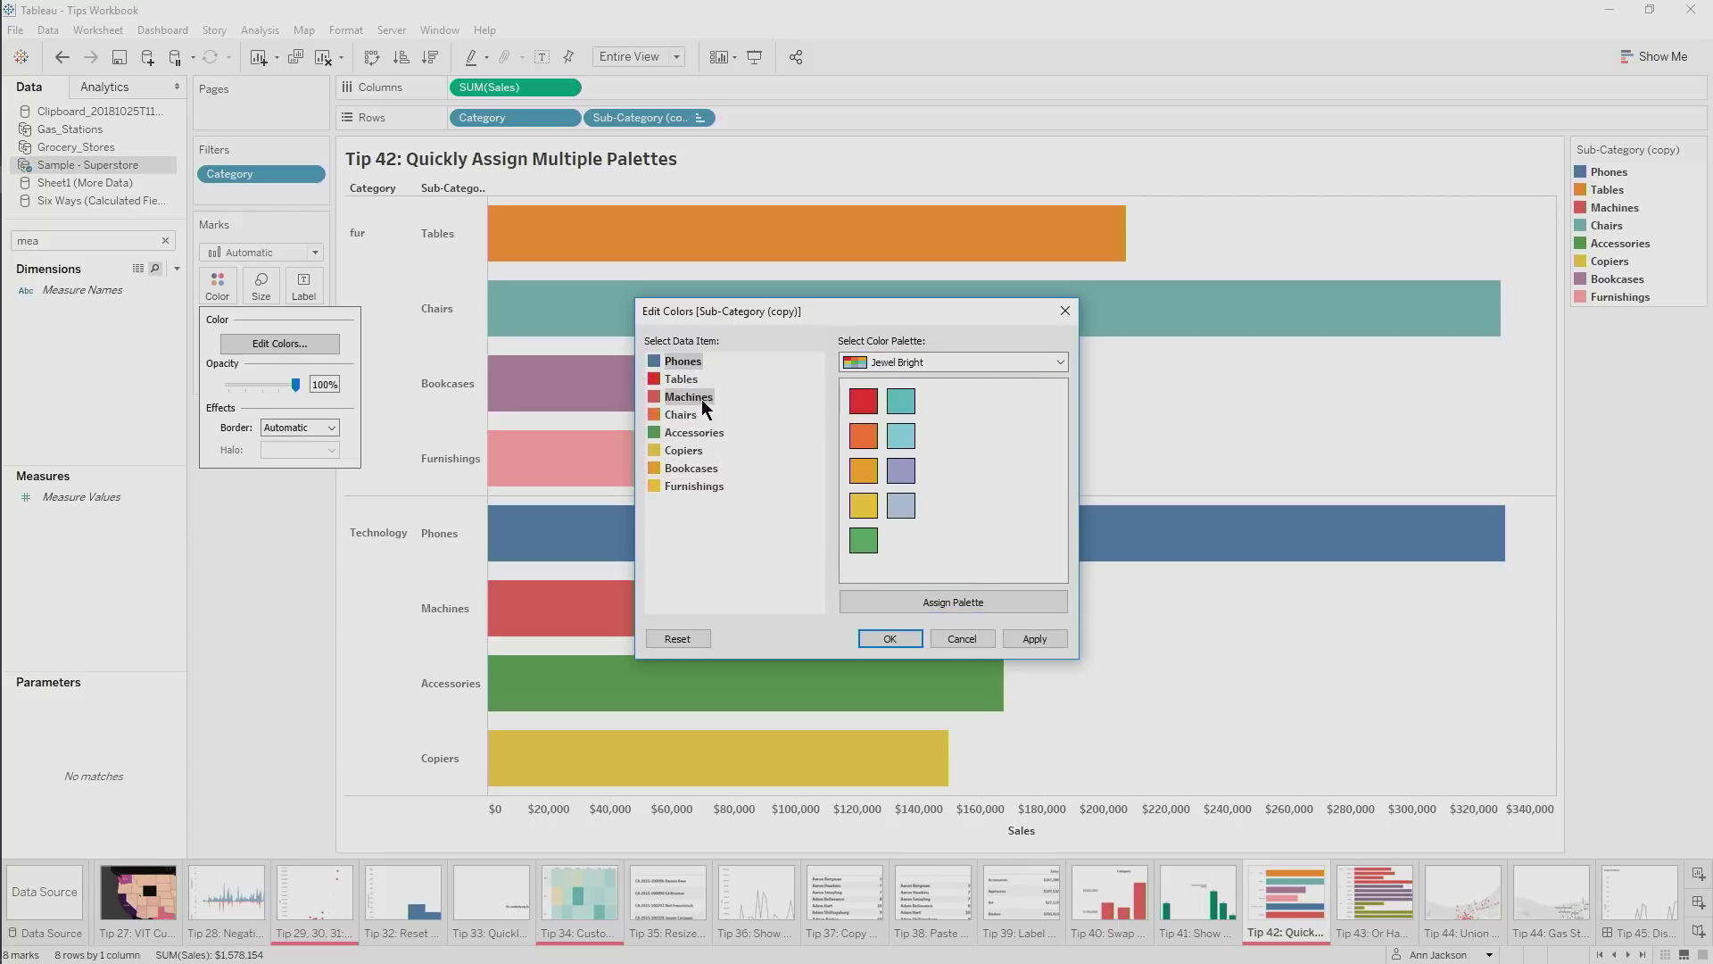
Assign the Winter palette to Phones, Machines, Accessories and Copiers and apply the color changes
click(948, 362)
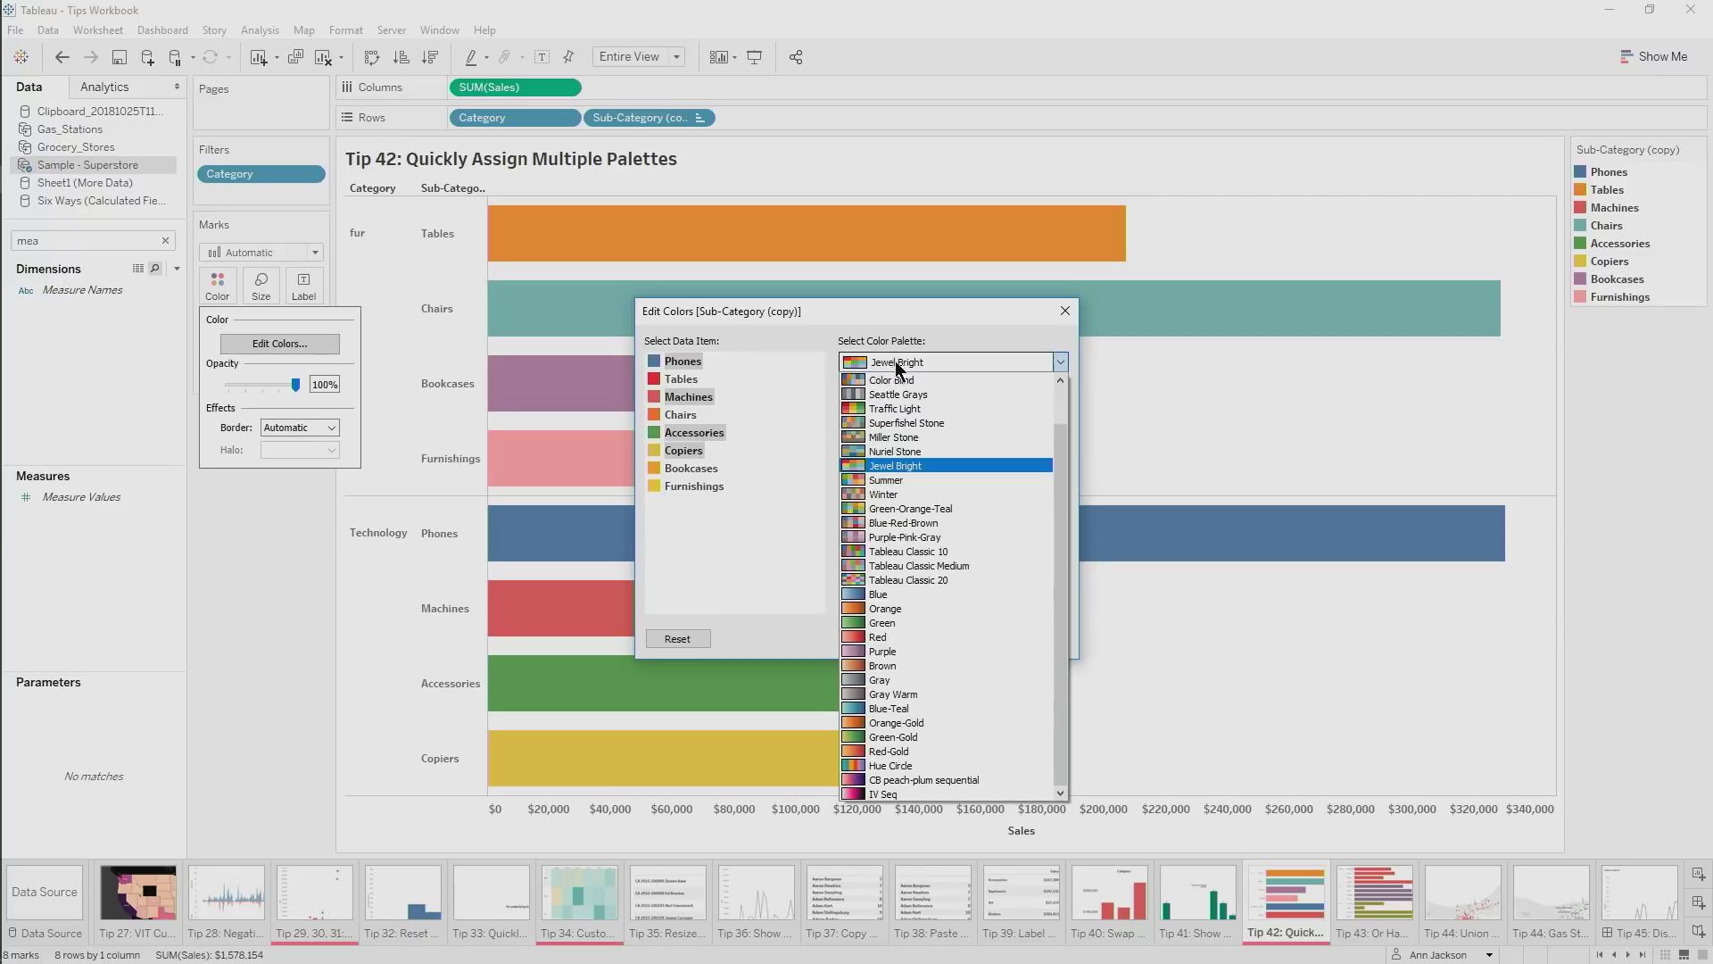
click(935, 489)
click(953, 600)
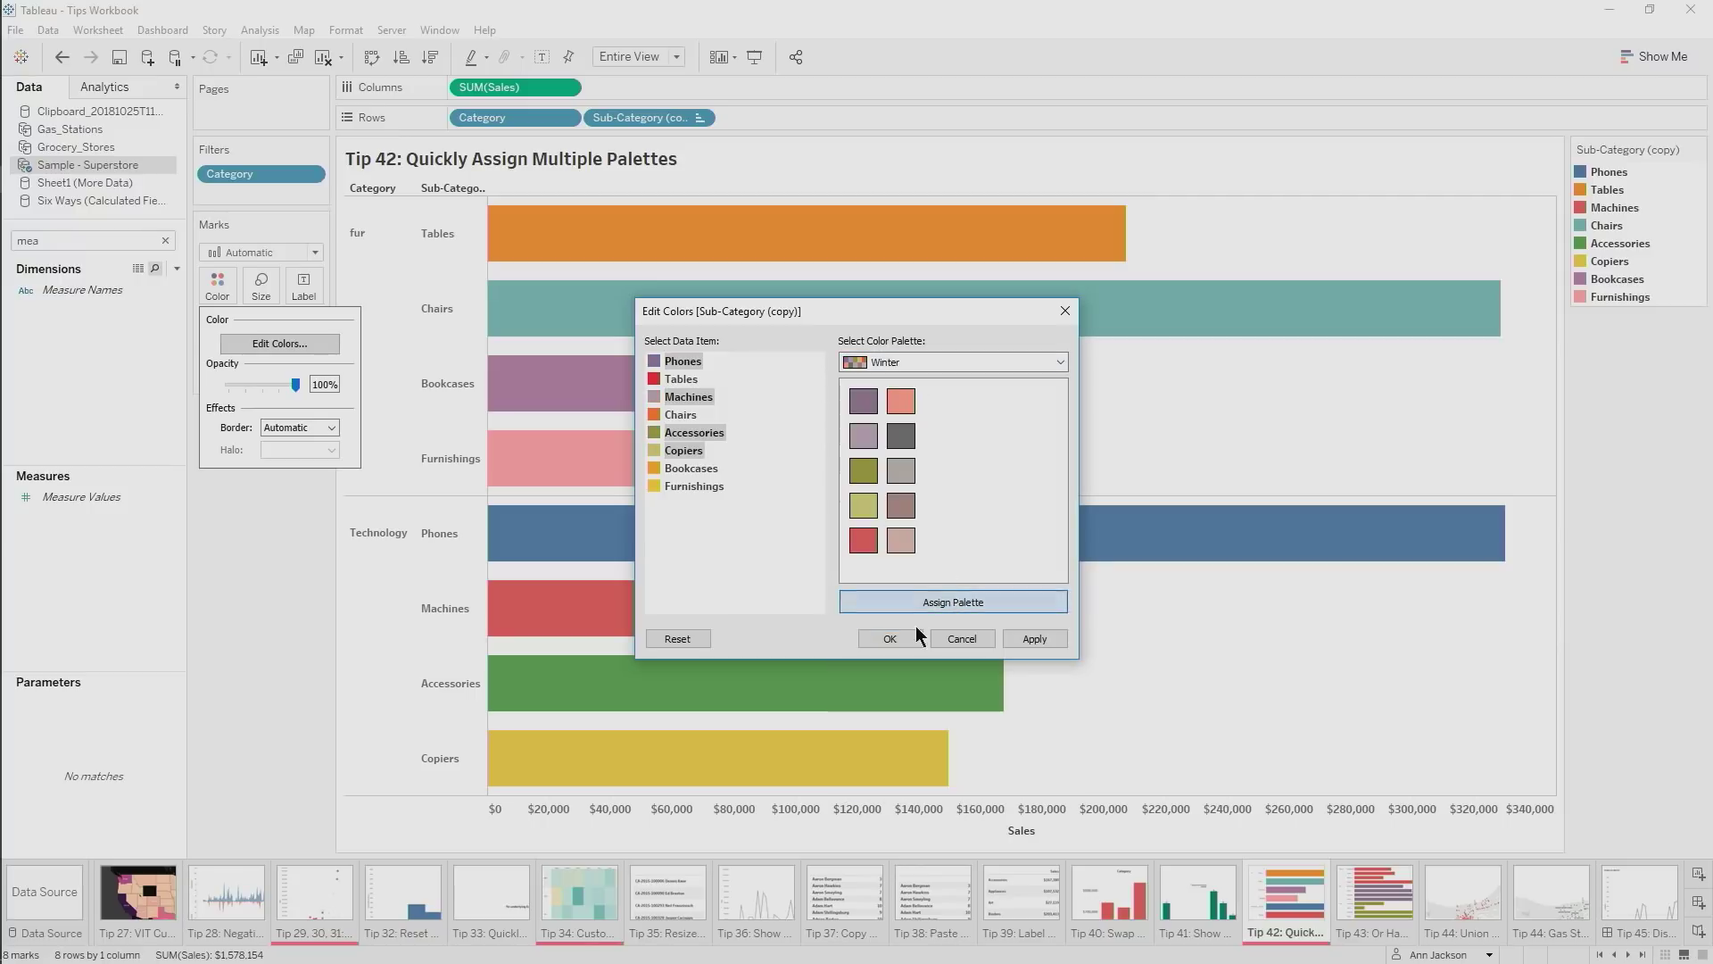
click(890, 638)
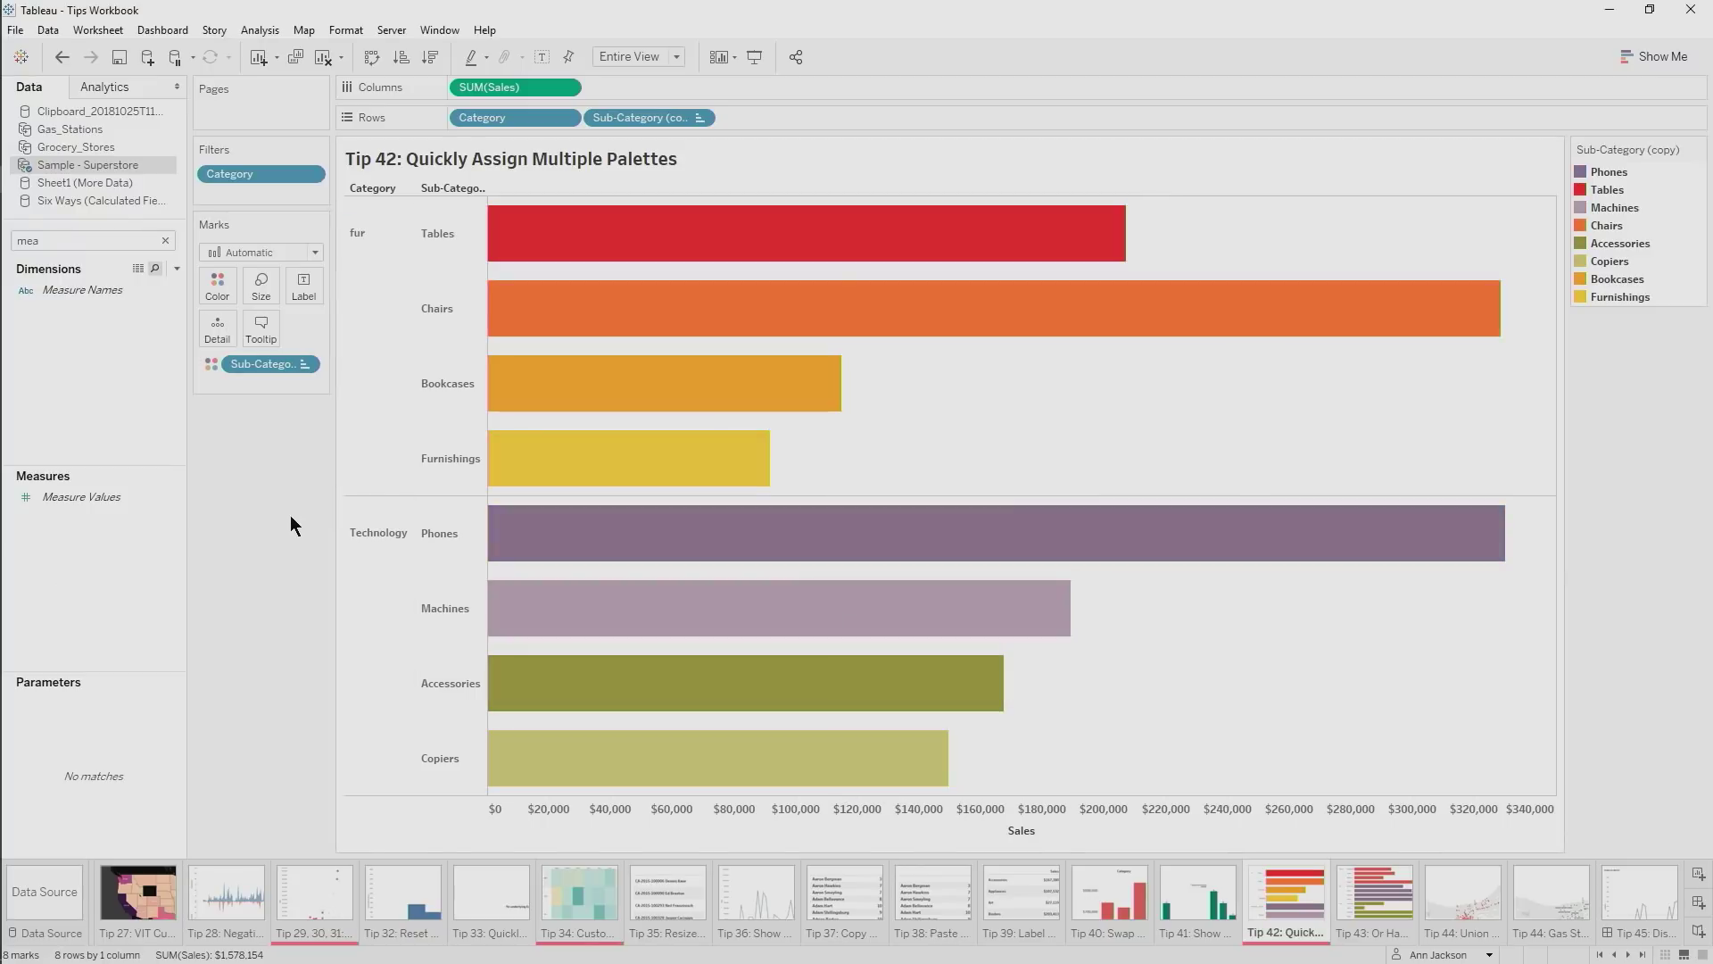
Open the Tip 43 sheet, clear the field search, and try replacing Region on Color with Sub-Category
click(1367, 896)
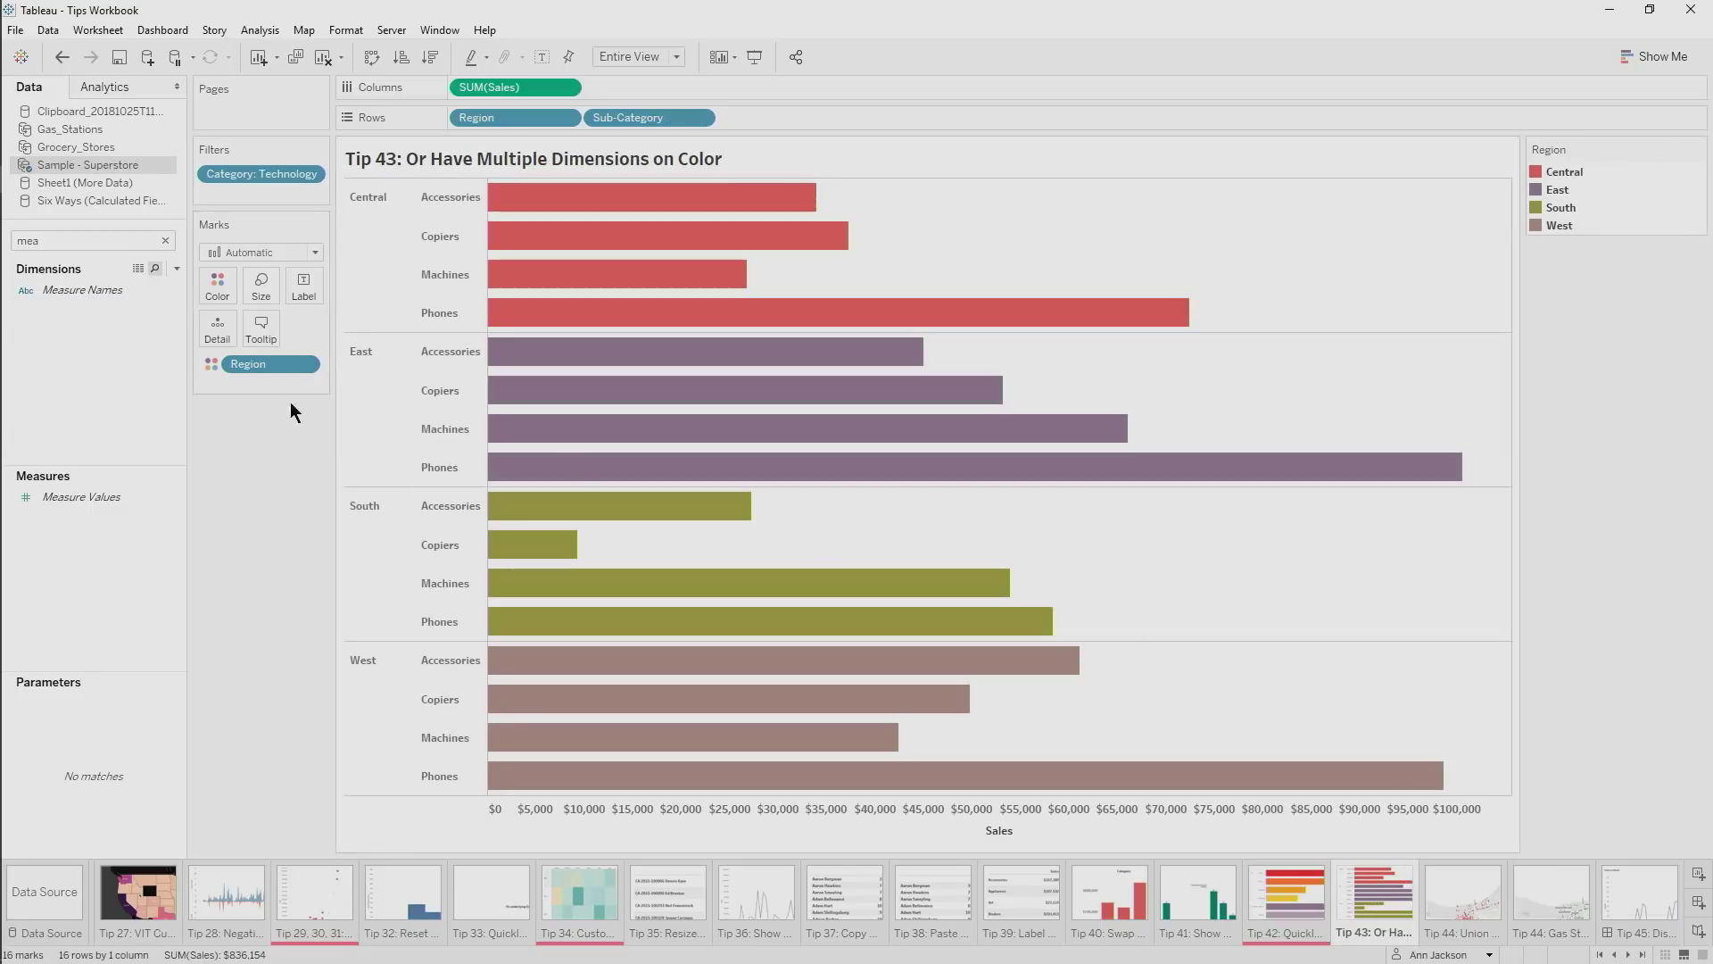
click(165, 241)
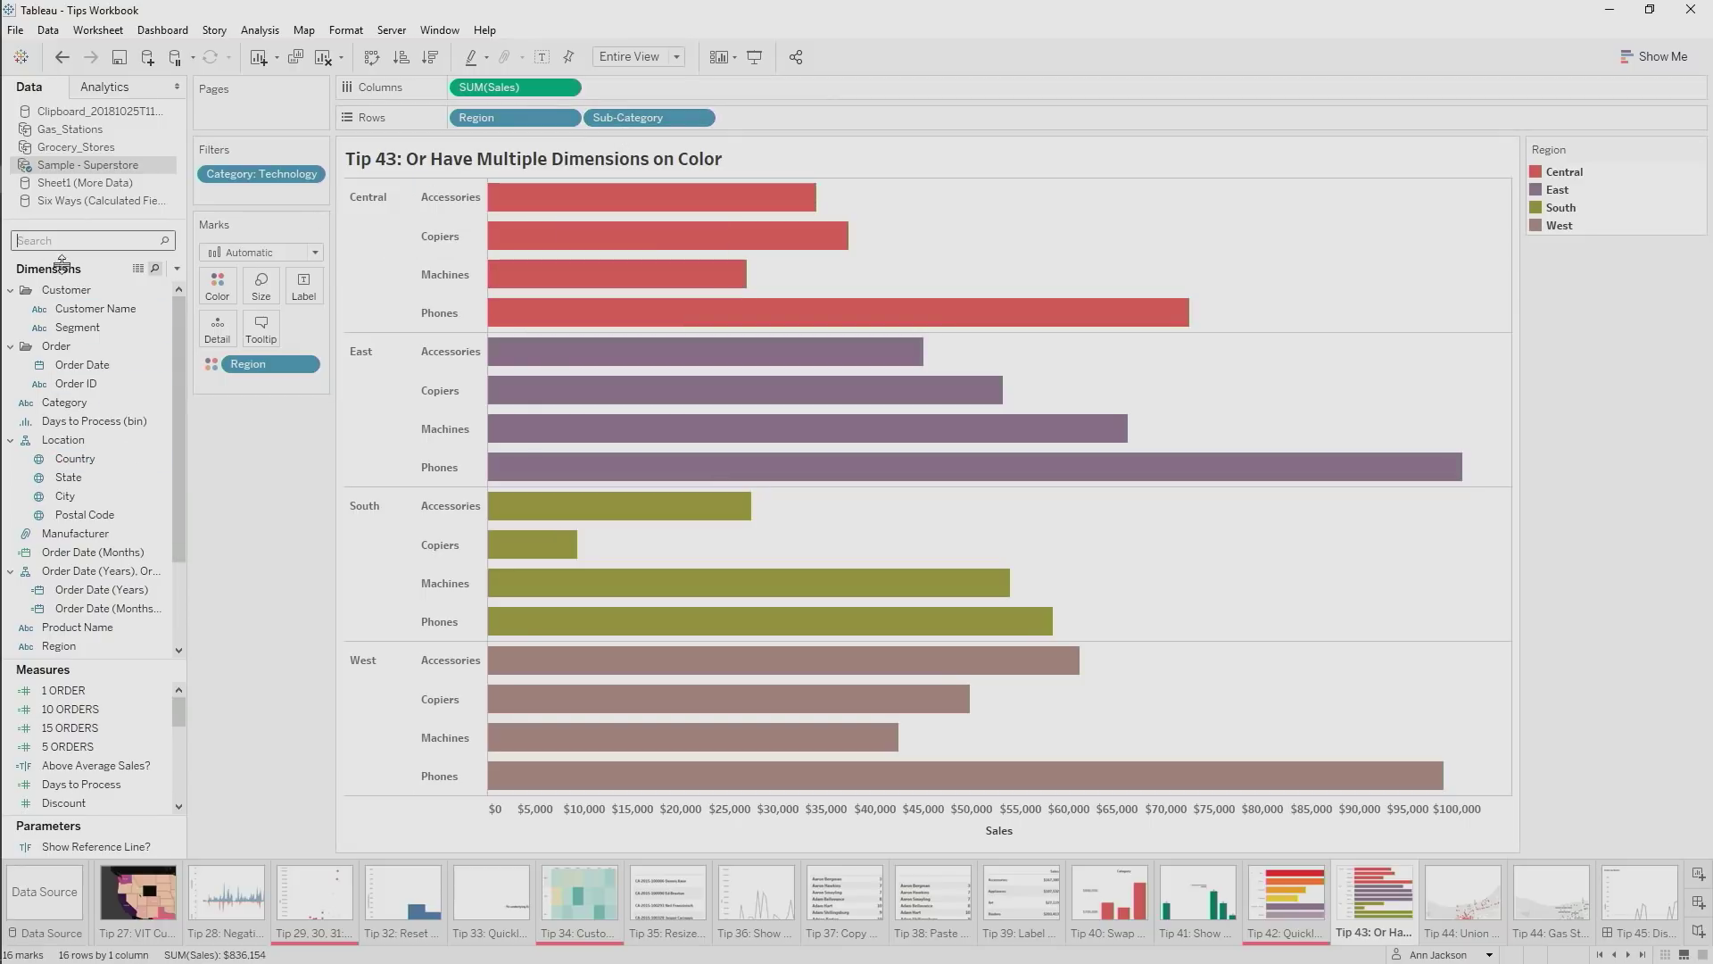
drag(628, 117, 213, 294)
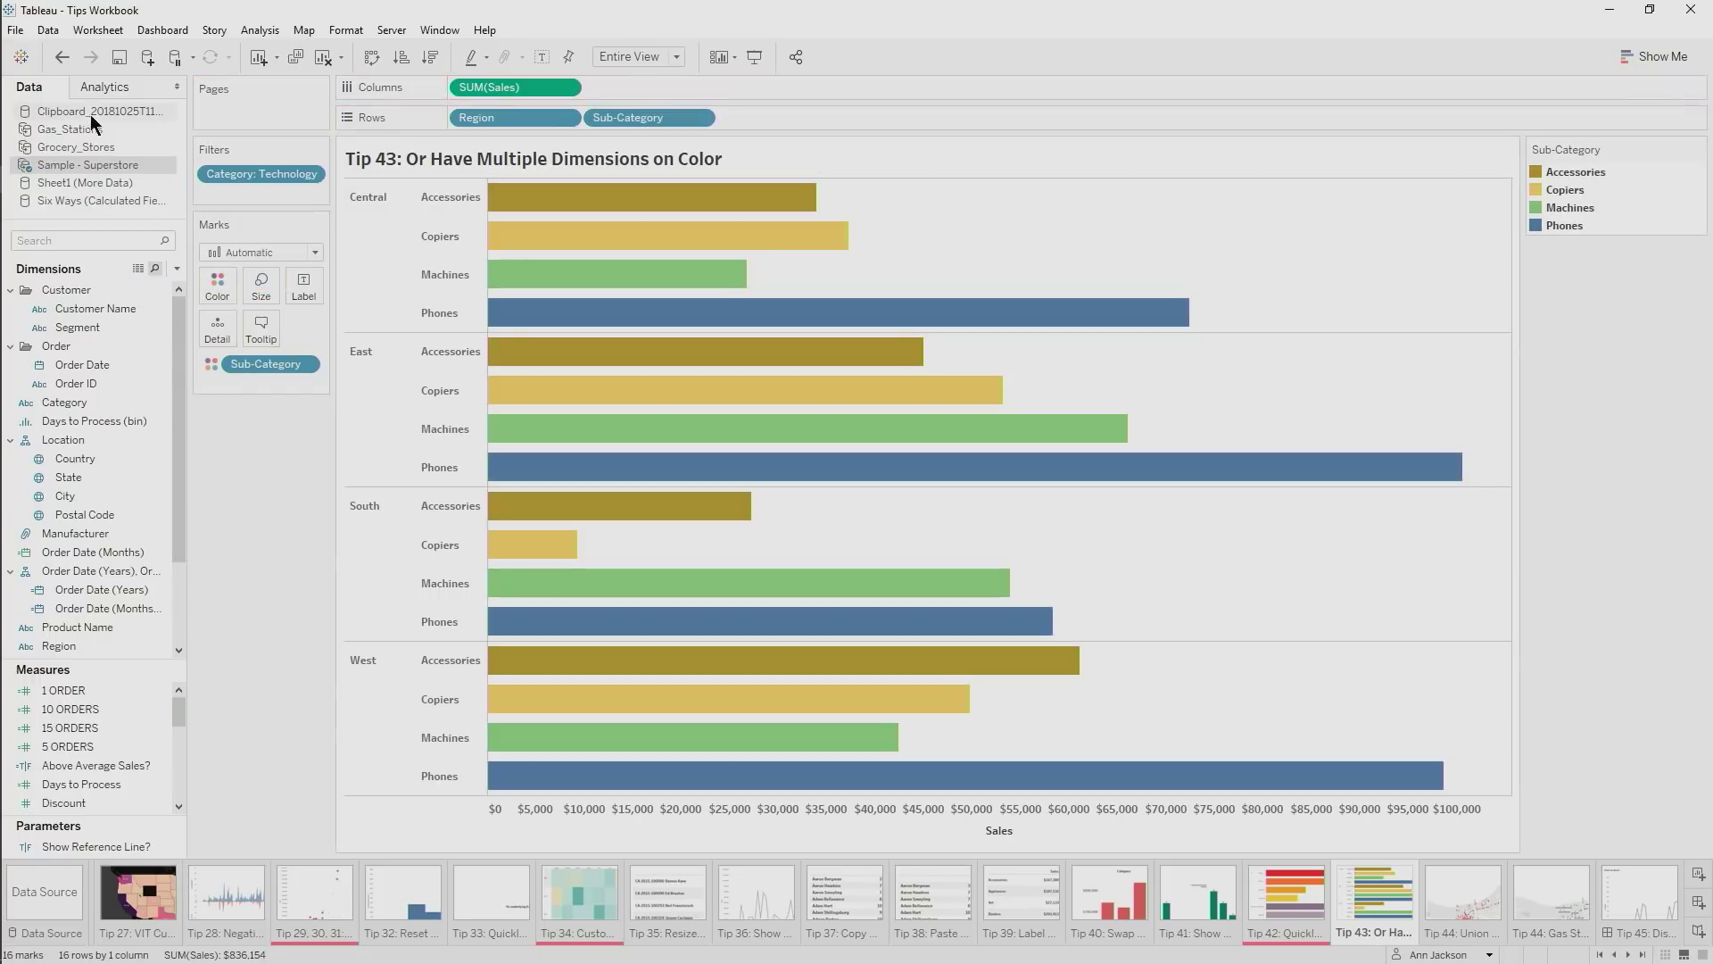
key(ctrl+z)
Add Sub-Category to the marks as Detail, change it to Color alongside Region, and place it above Region
drag(624, 119, 212, 339)
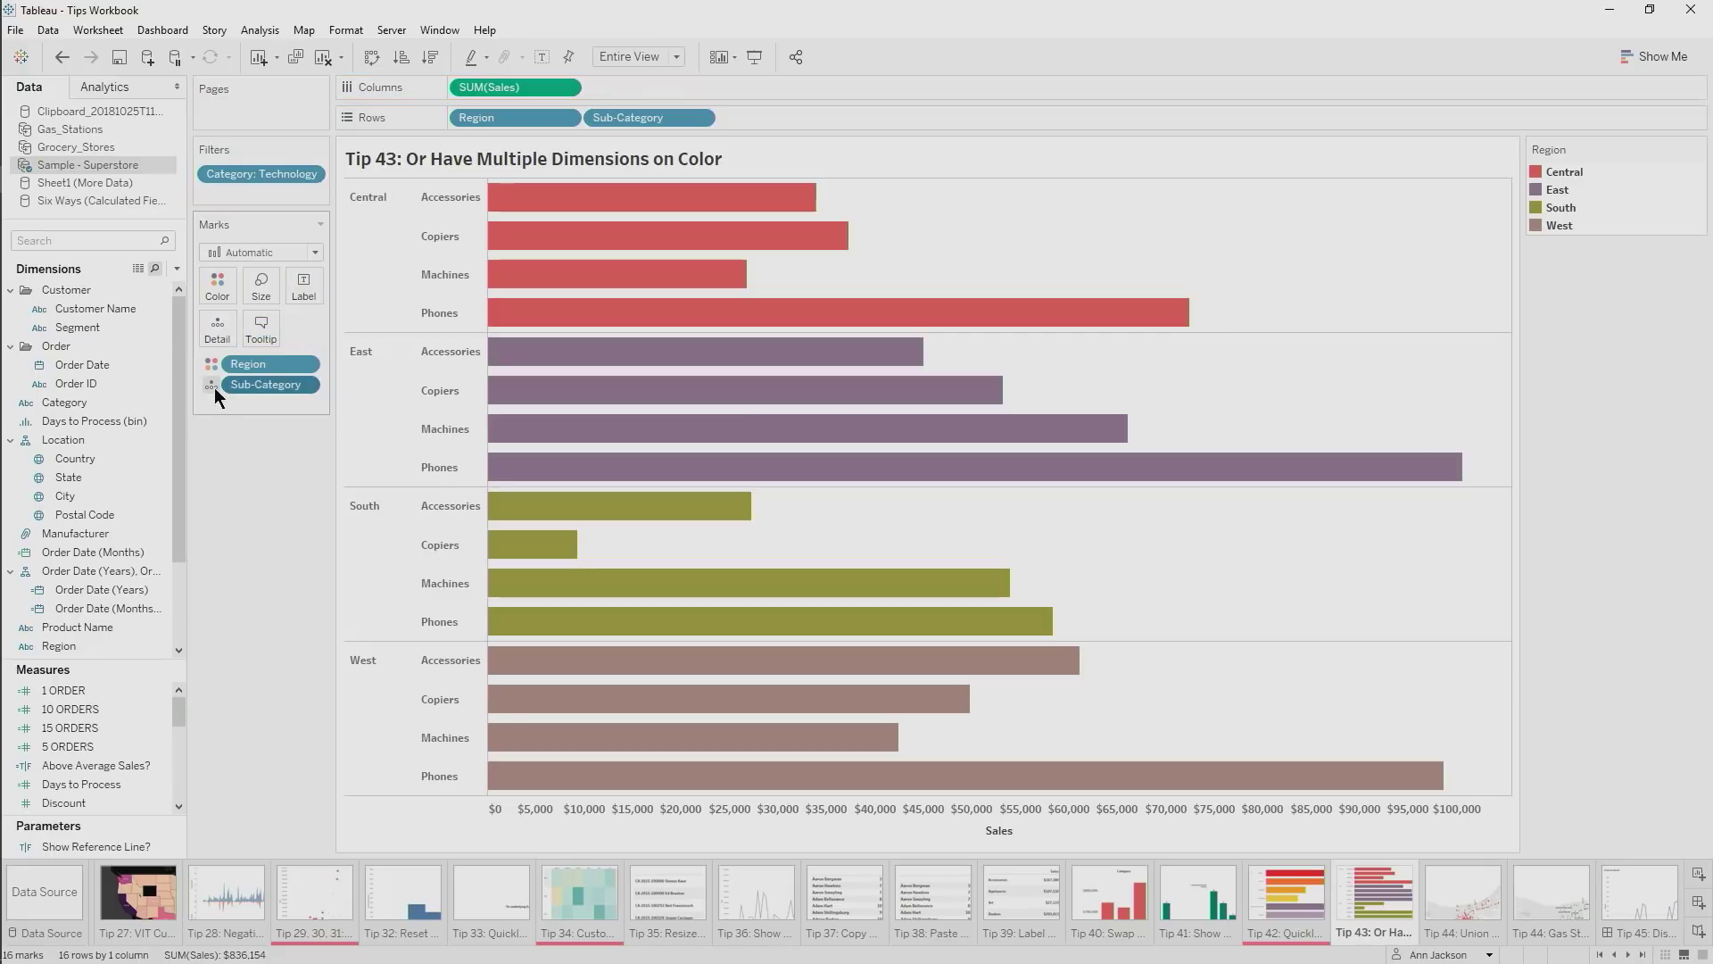
click(211, 385)
click(232, 405)
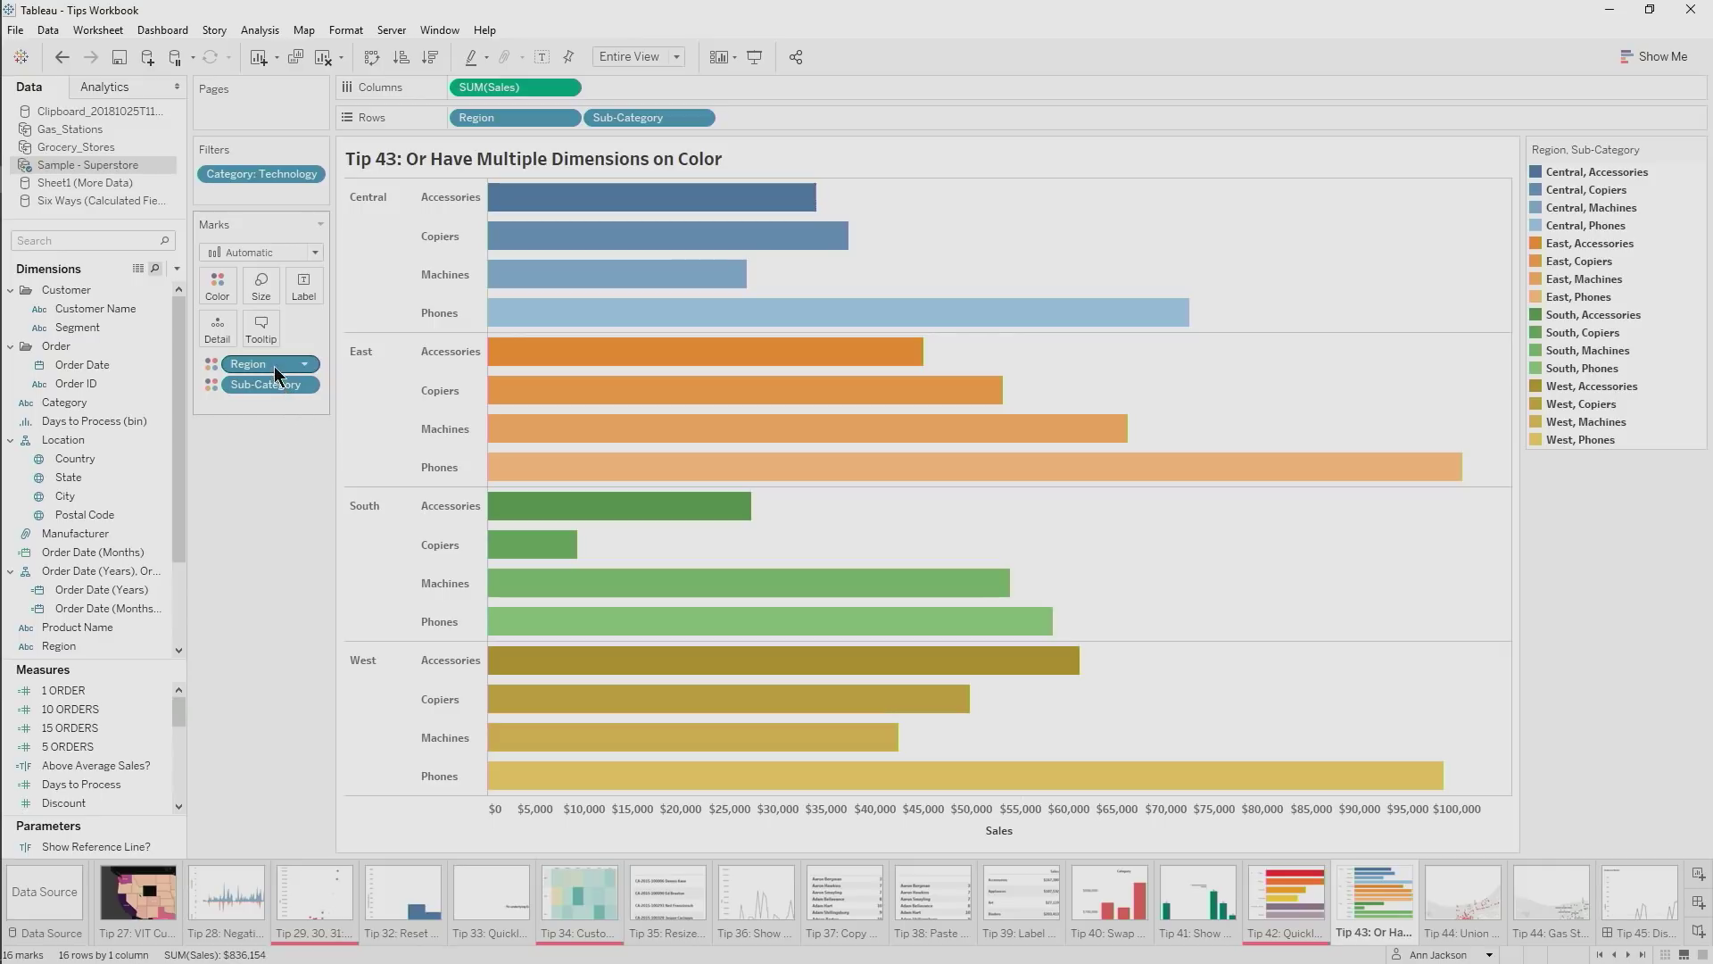
mouse_move(277, 366)
mouse_down()
mouse_move(255, 396)
mouse_move(273, 398)
mouse_up()
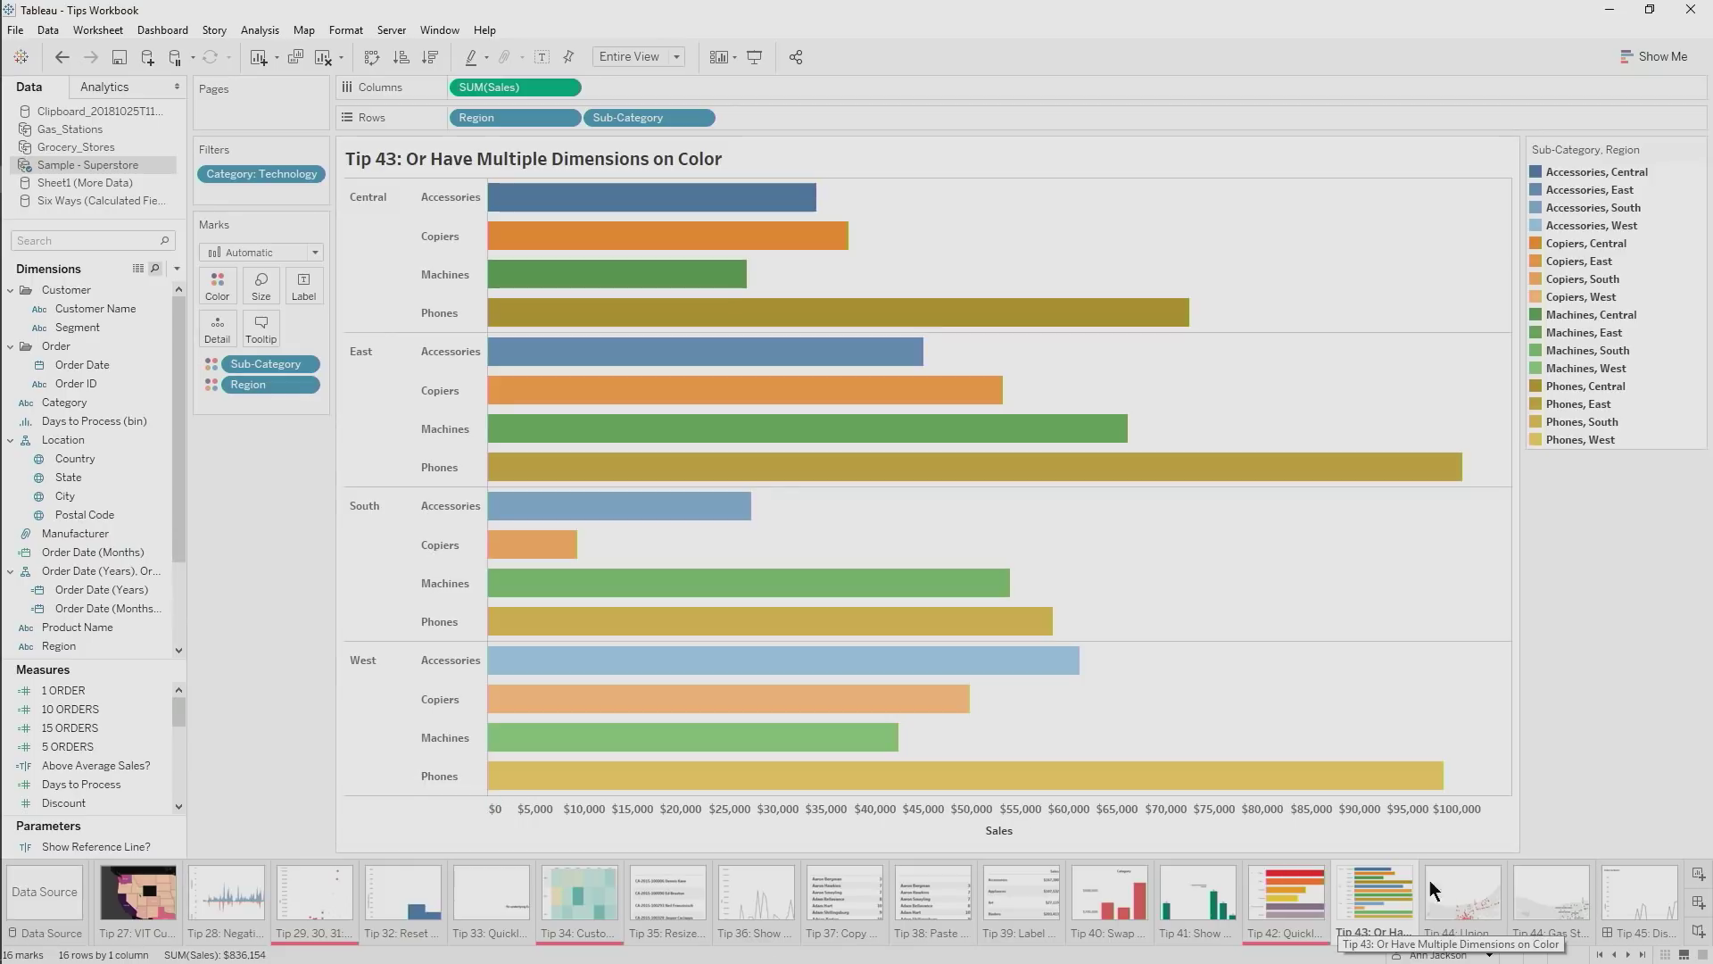
Compare the Tip 44 Union Spatial Data map with the Gas Stations Data map and return to the union sheet
click(1468, 888)
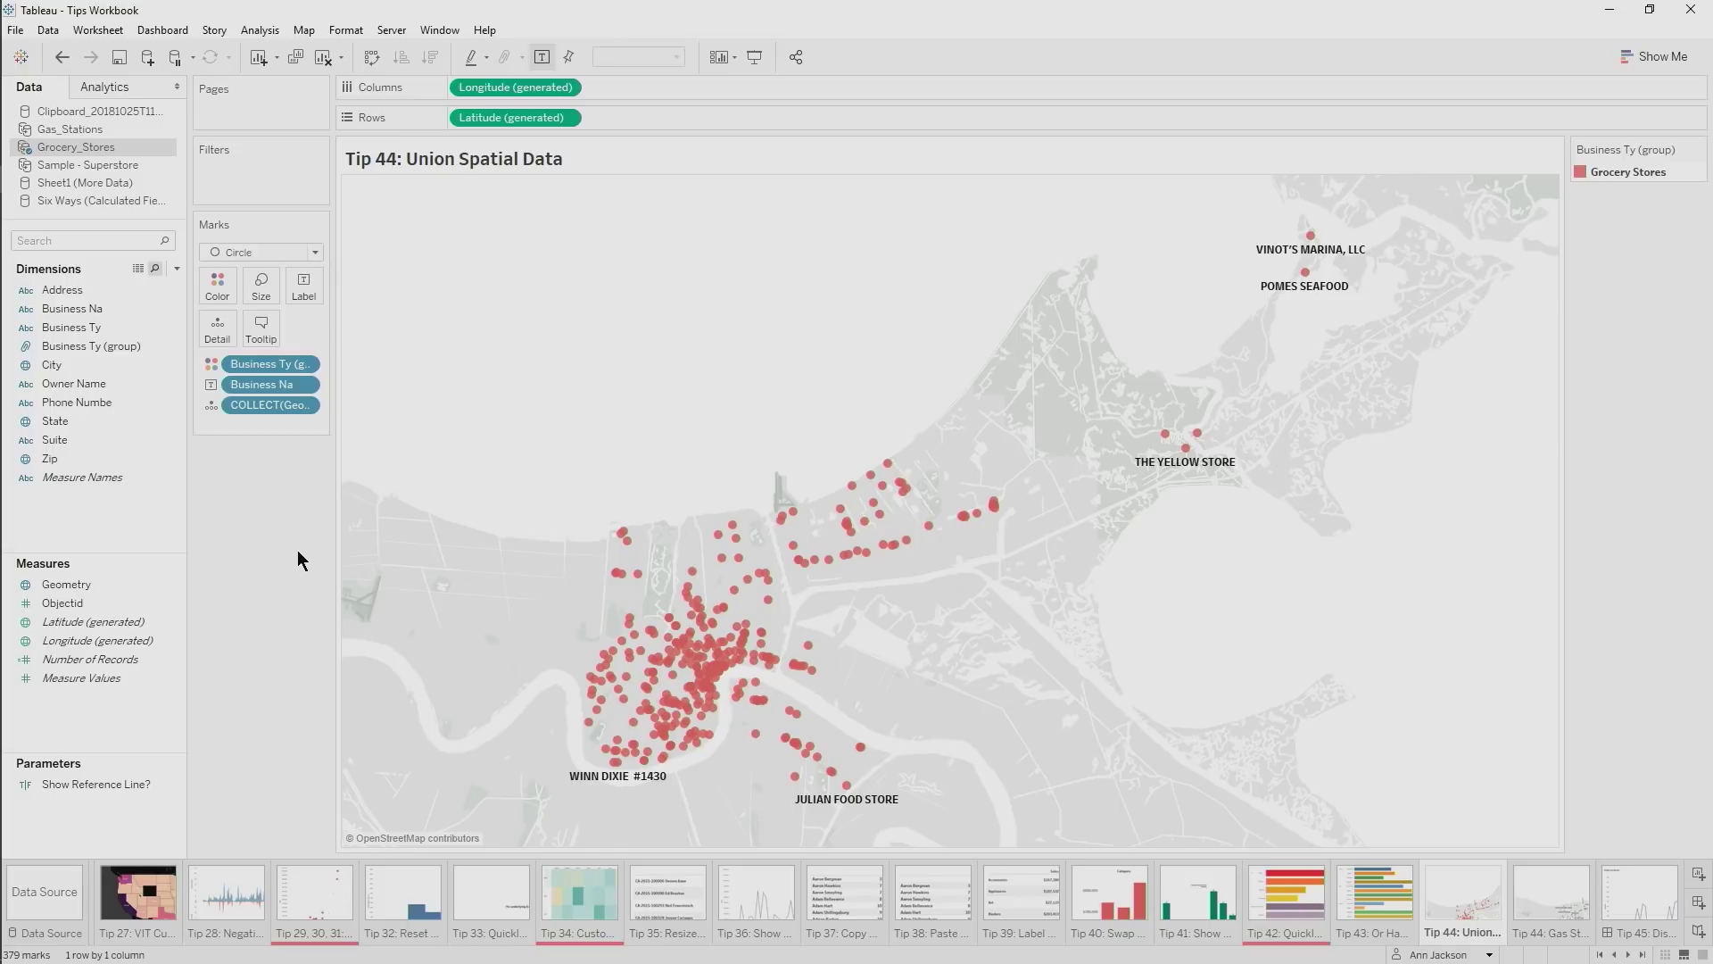
click(1547, 896)
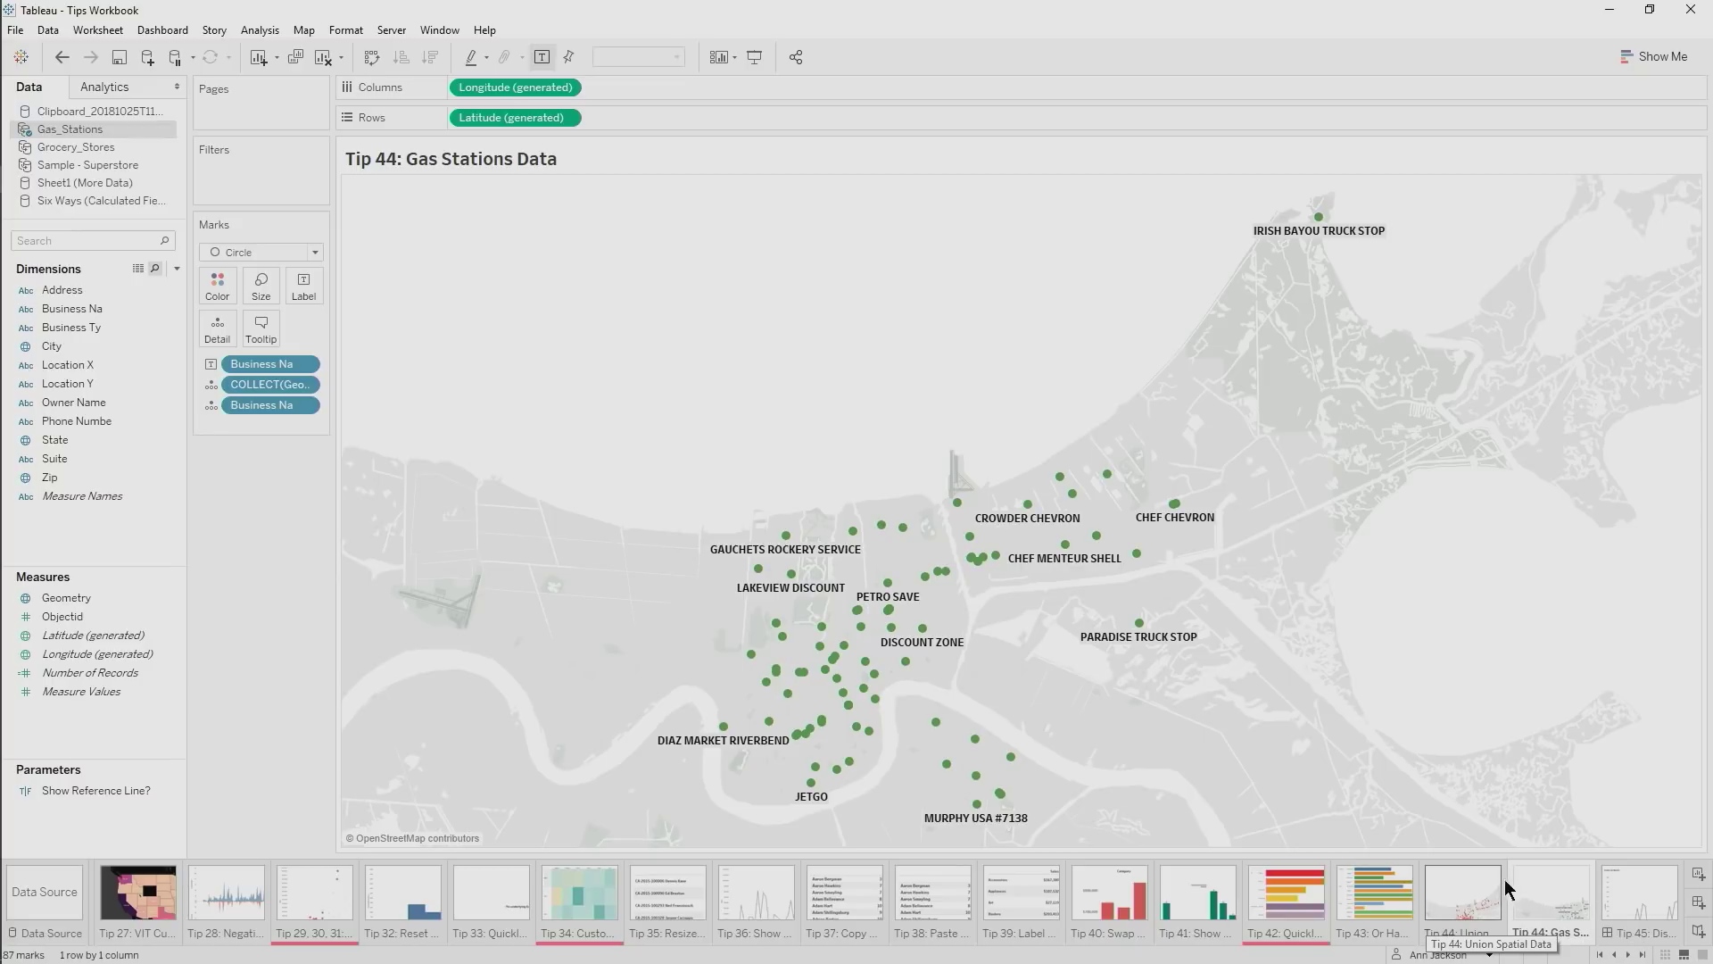
click(1468, 897)
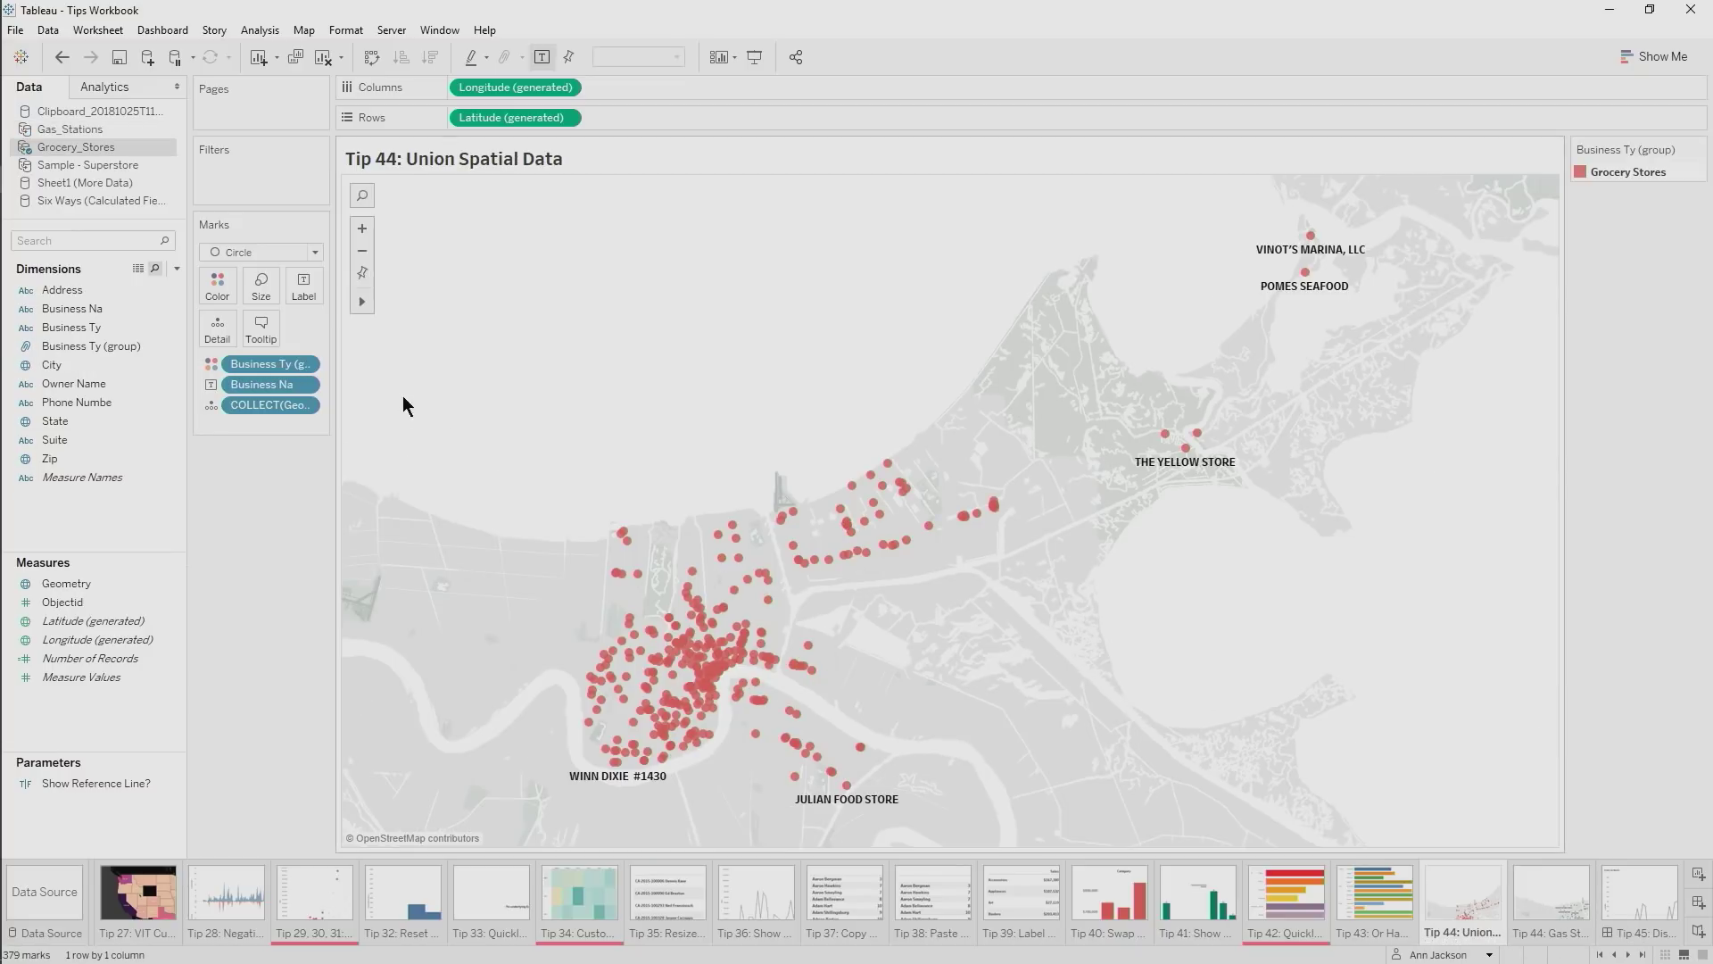
Append the gas stations Tableau data extract file to the Grocery_Stores extract
right_click(111, 147)
mouse_move(229, 340)
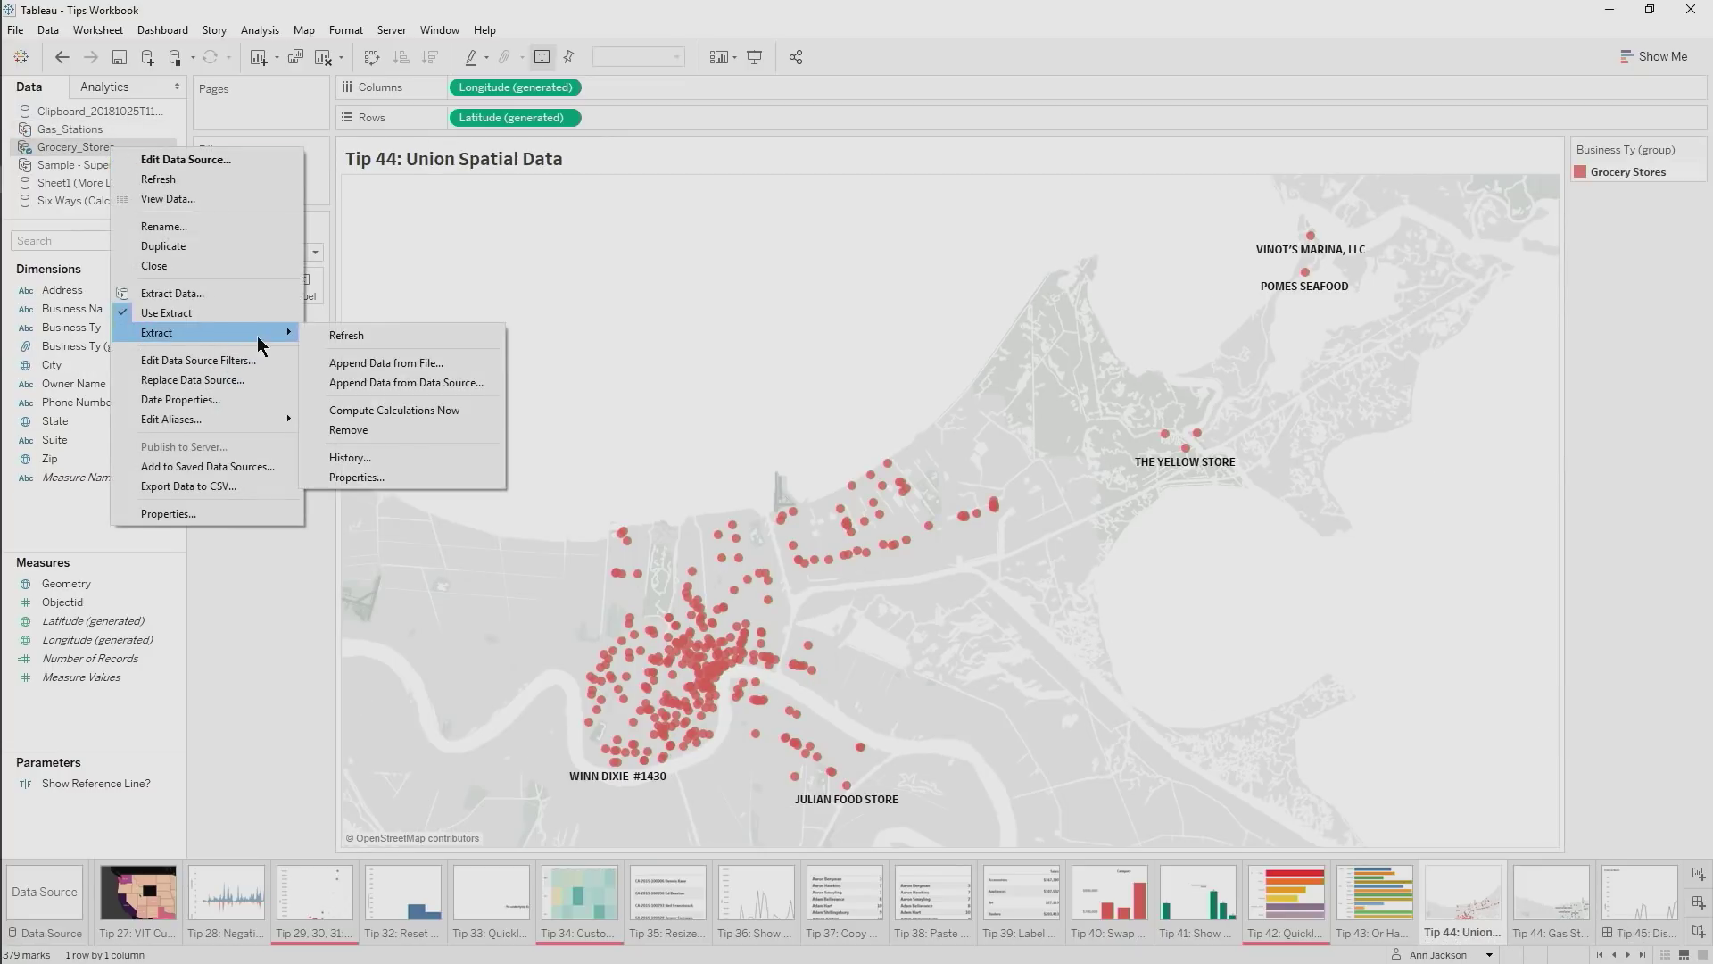
click(377, 362)
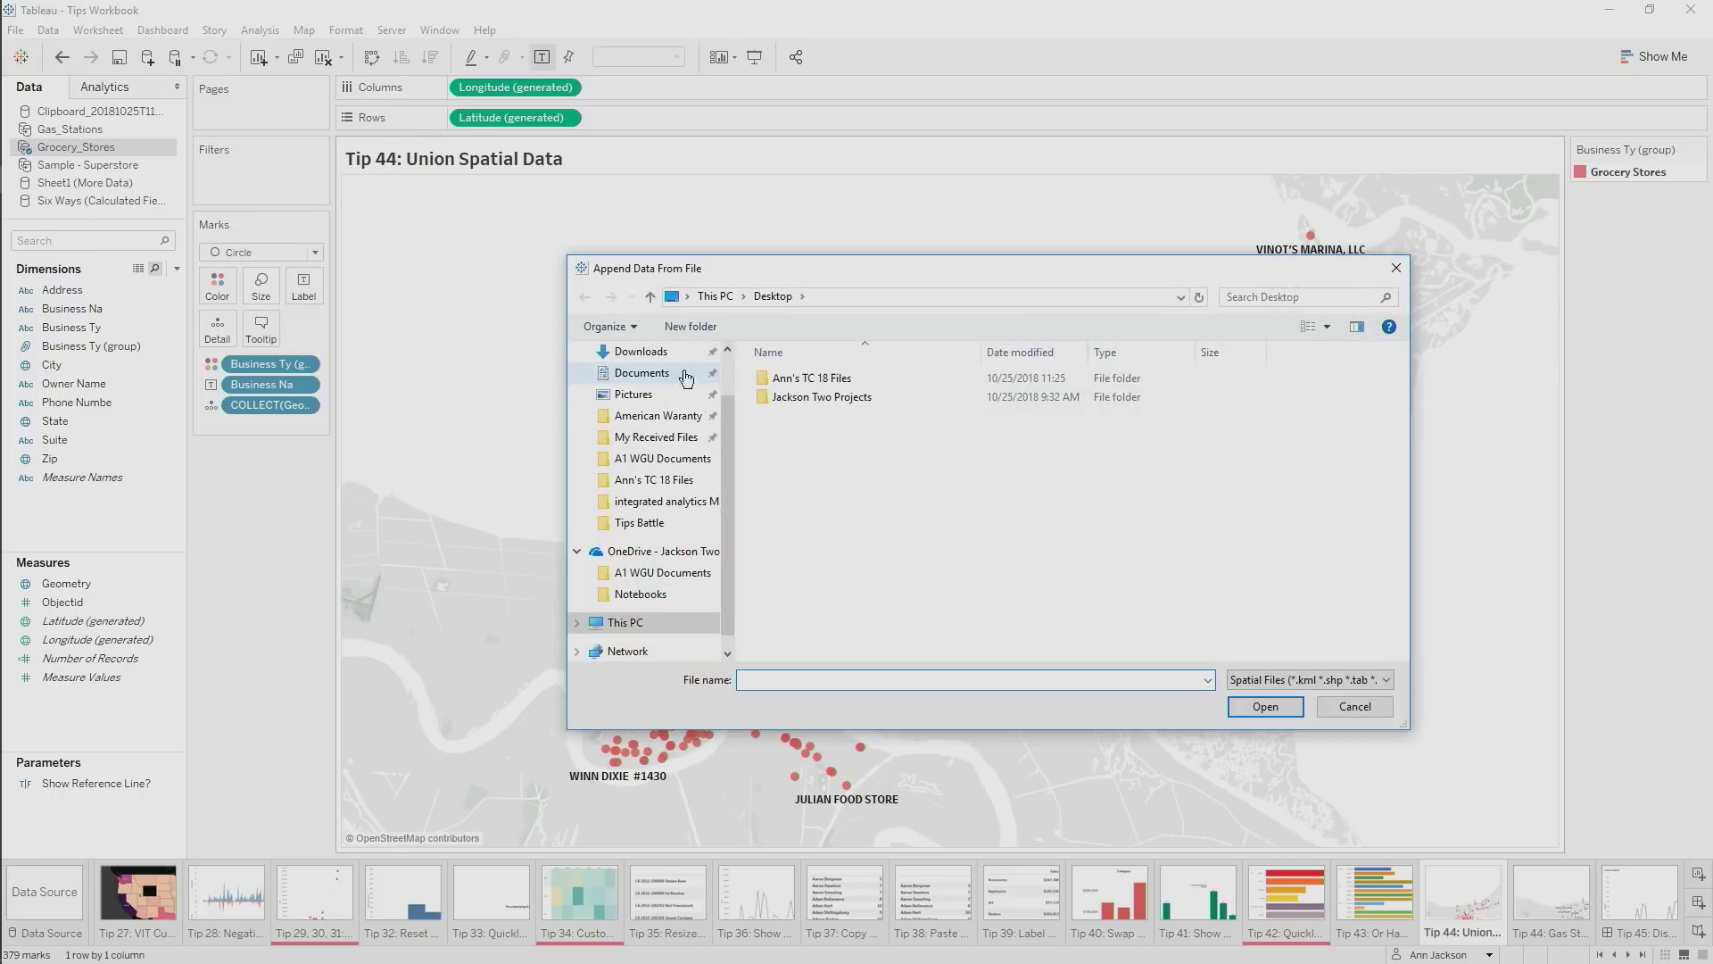
double_click(790, 378)
click(1317, 678)
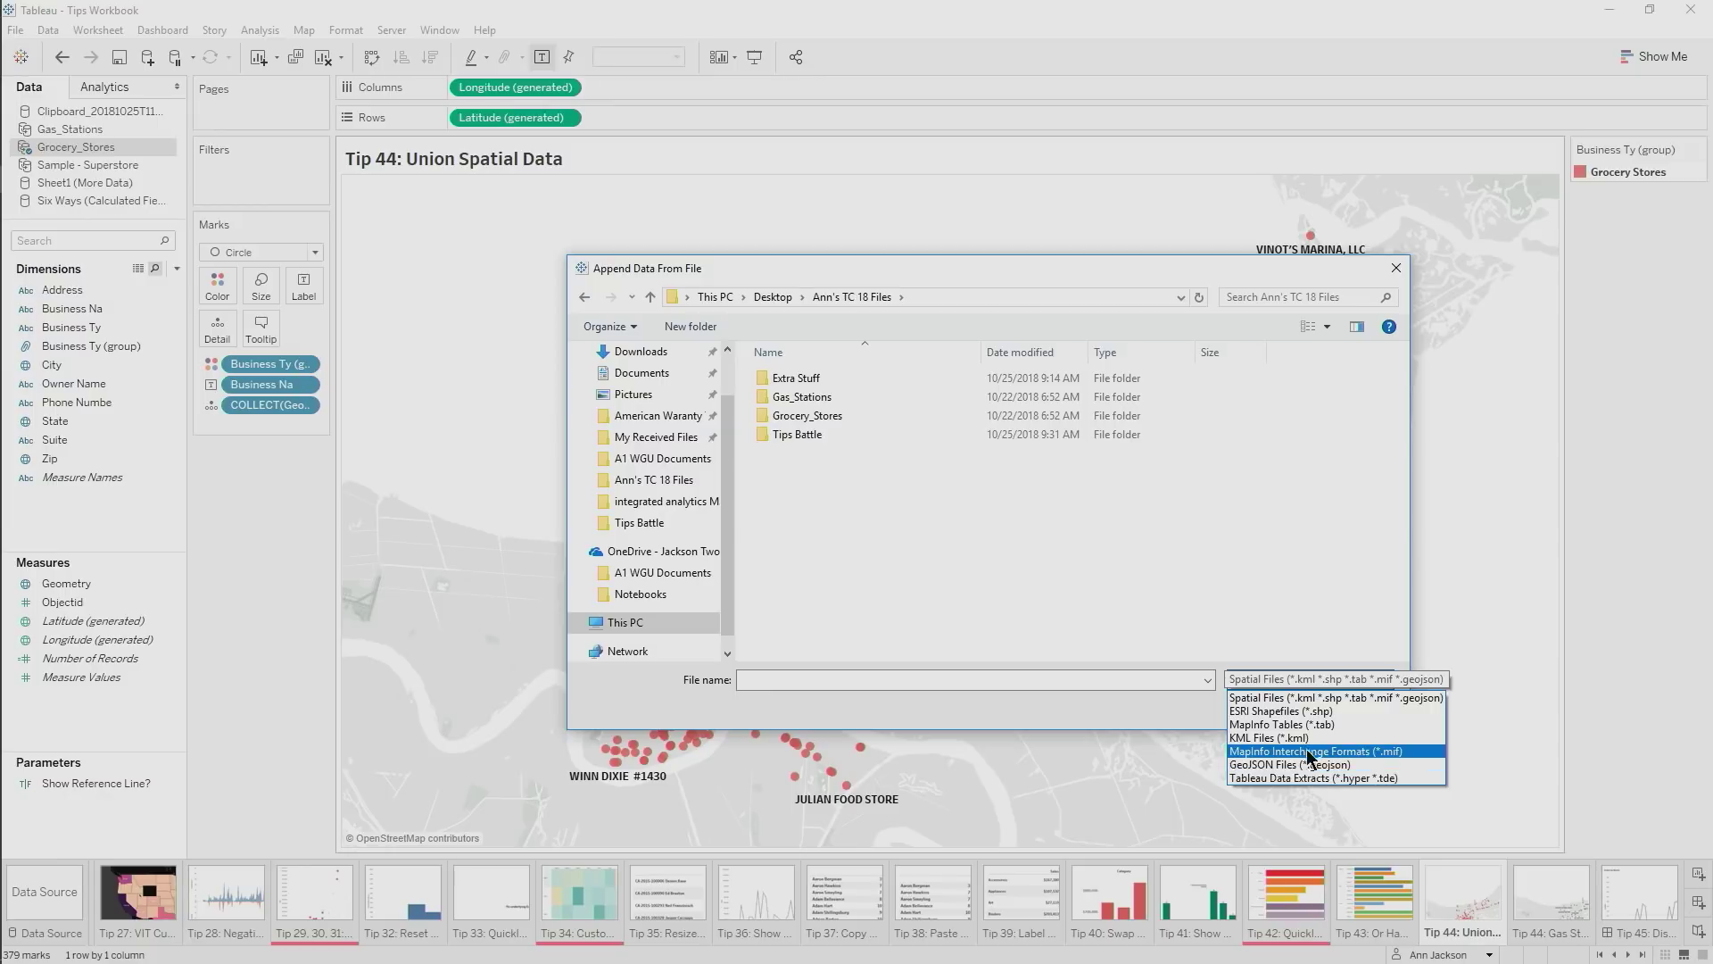
click(1301, 779)
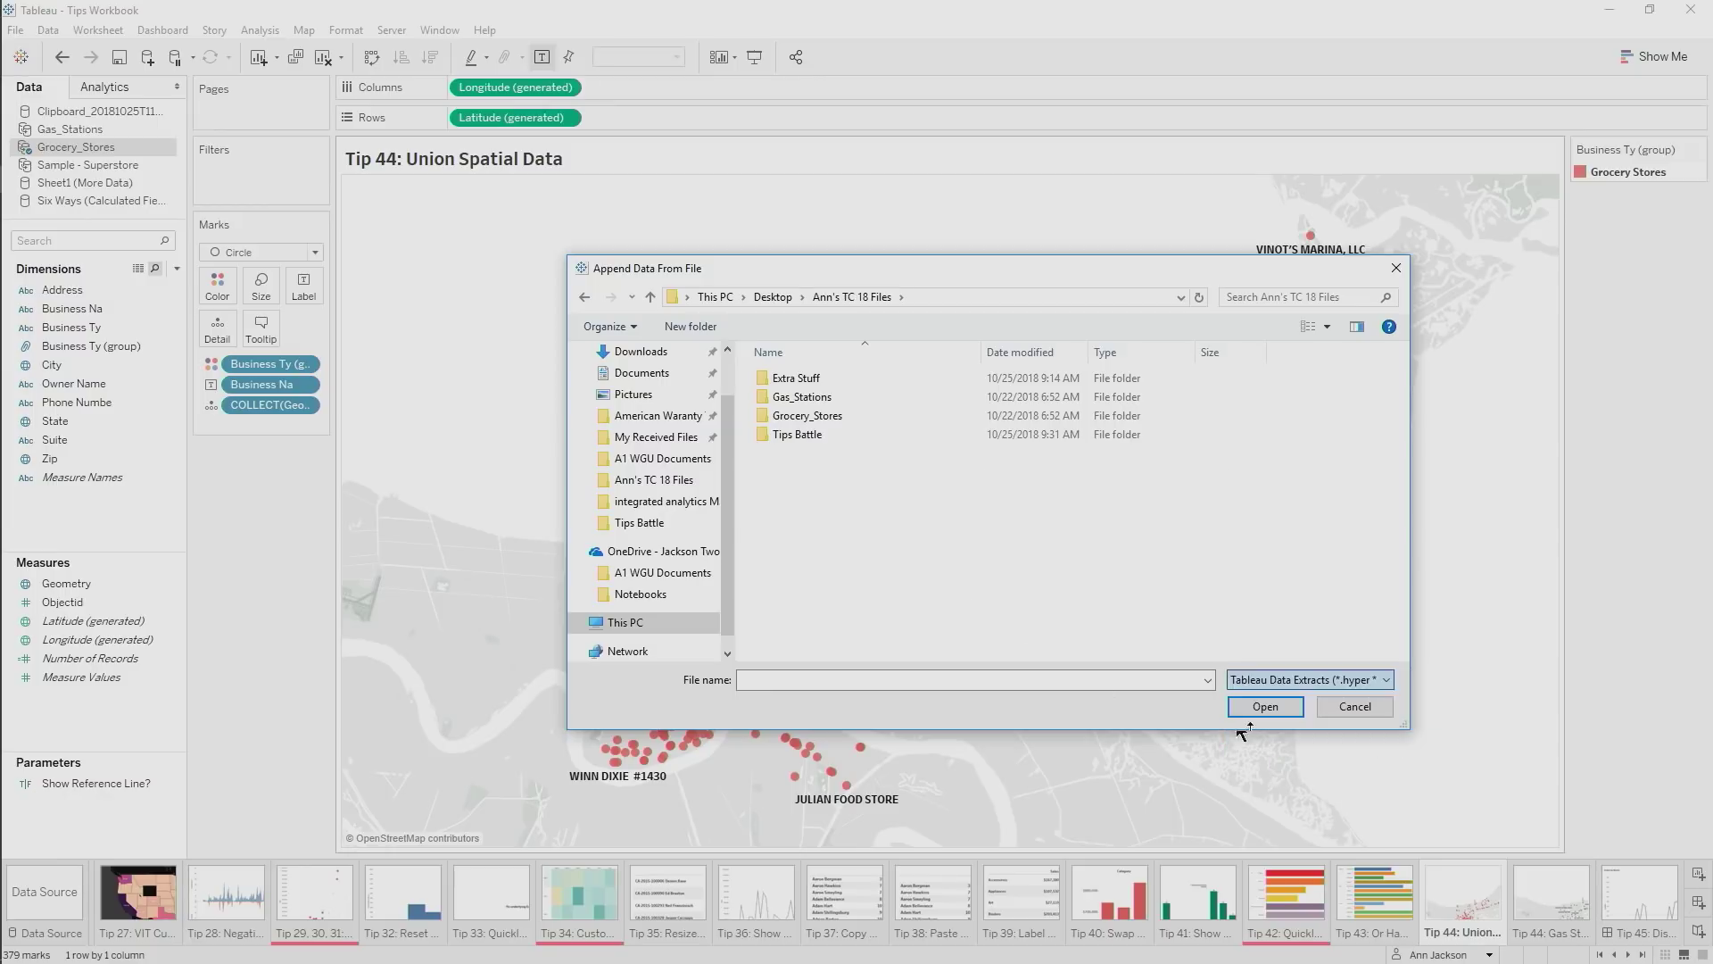
click(786, 455)
click(1264, 706)
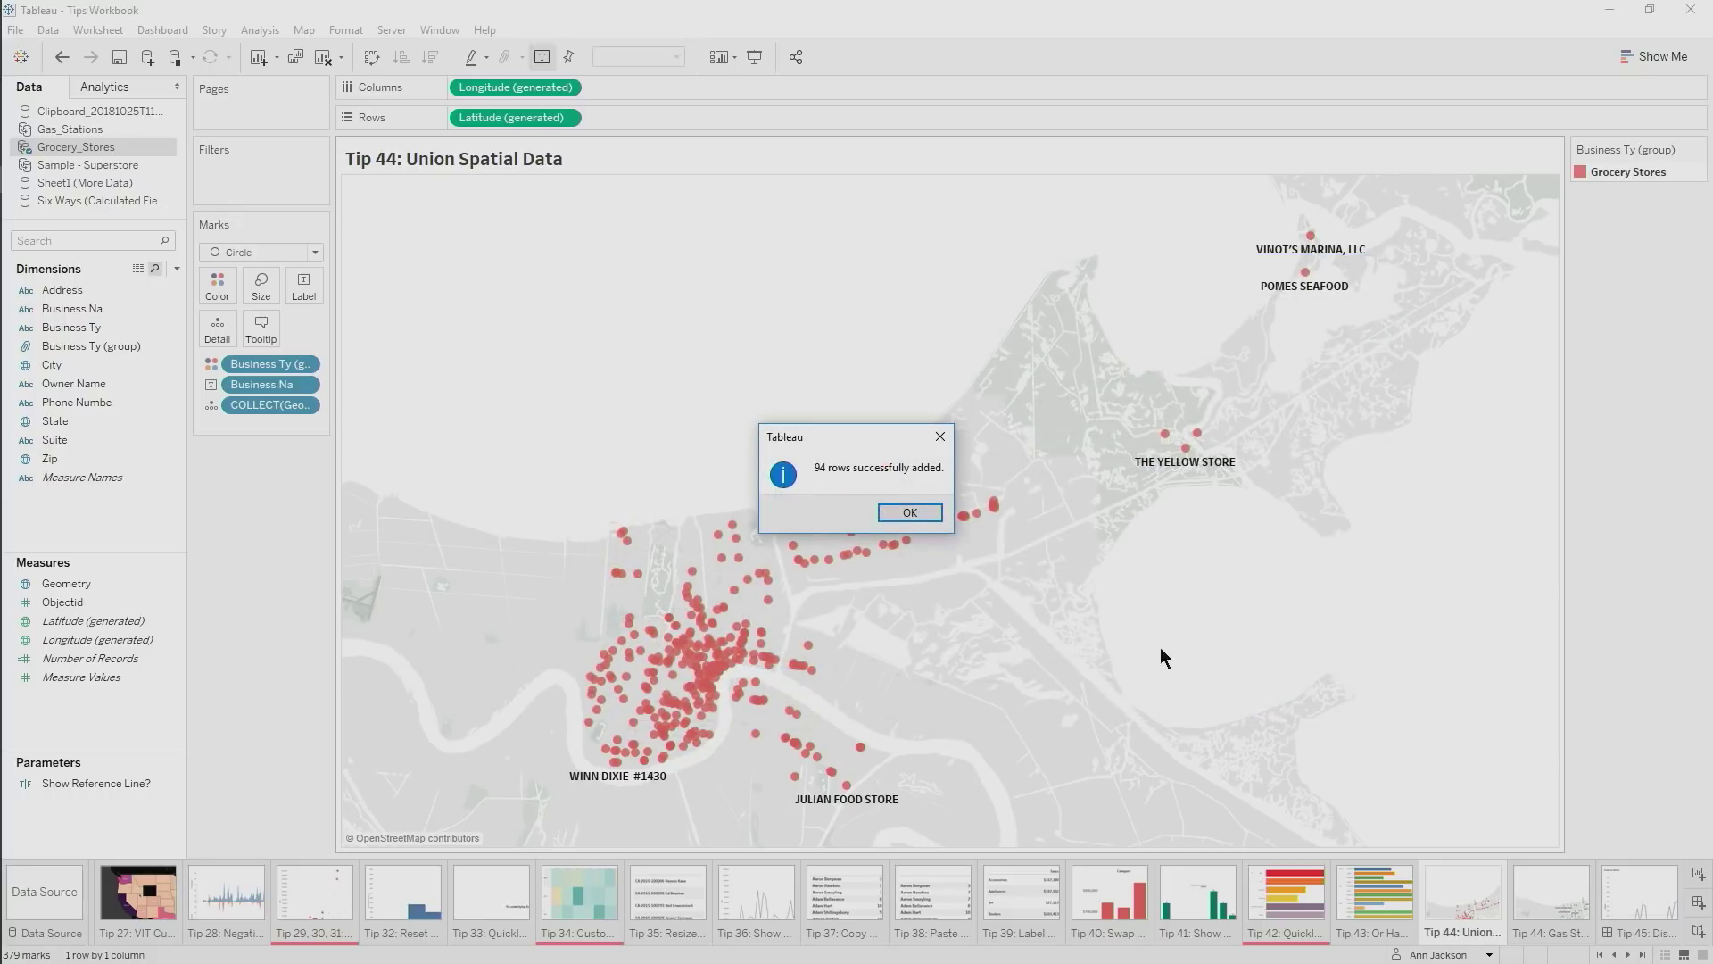
click(912, 516)
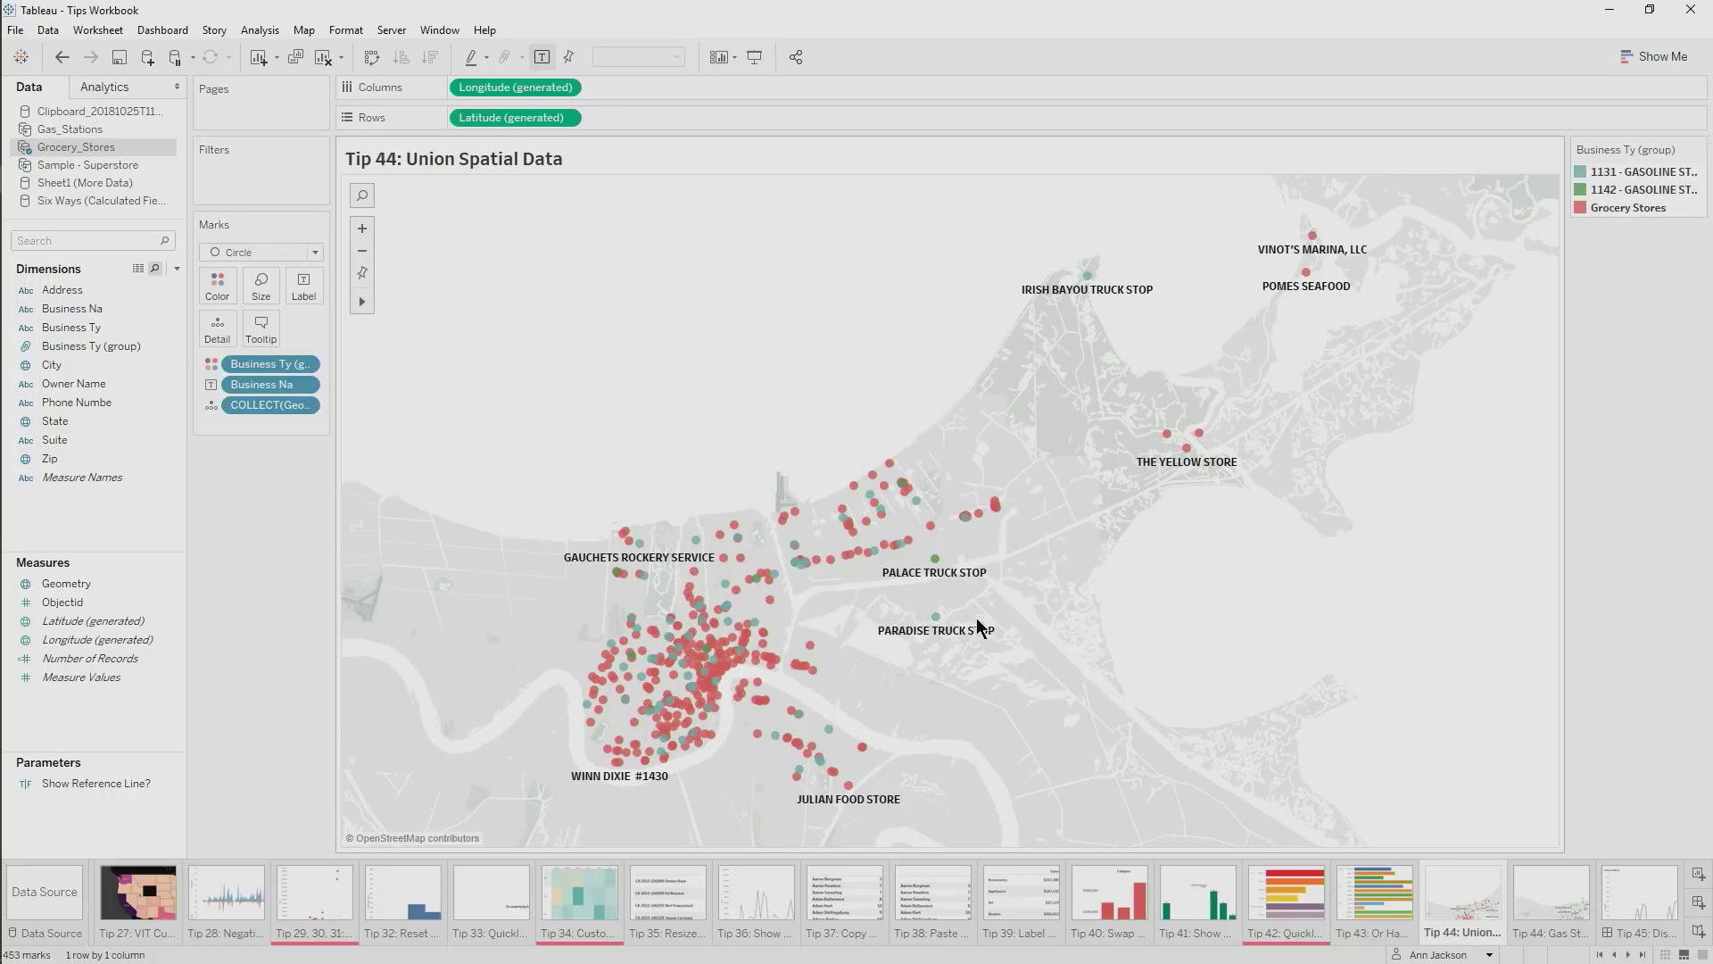
Open the Tip 45 dashboard and test the reference line toggle by switching it to NO and back to YES
click(1621, 898)
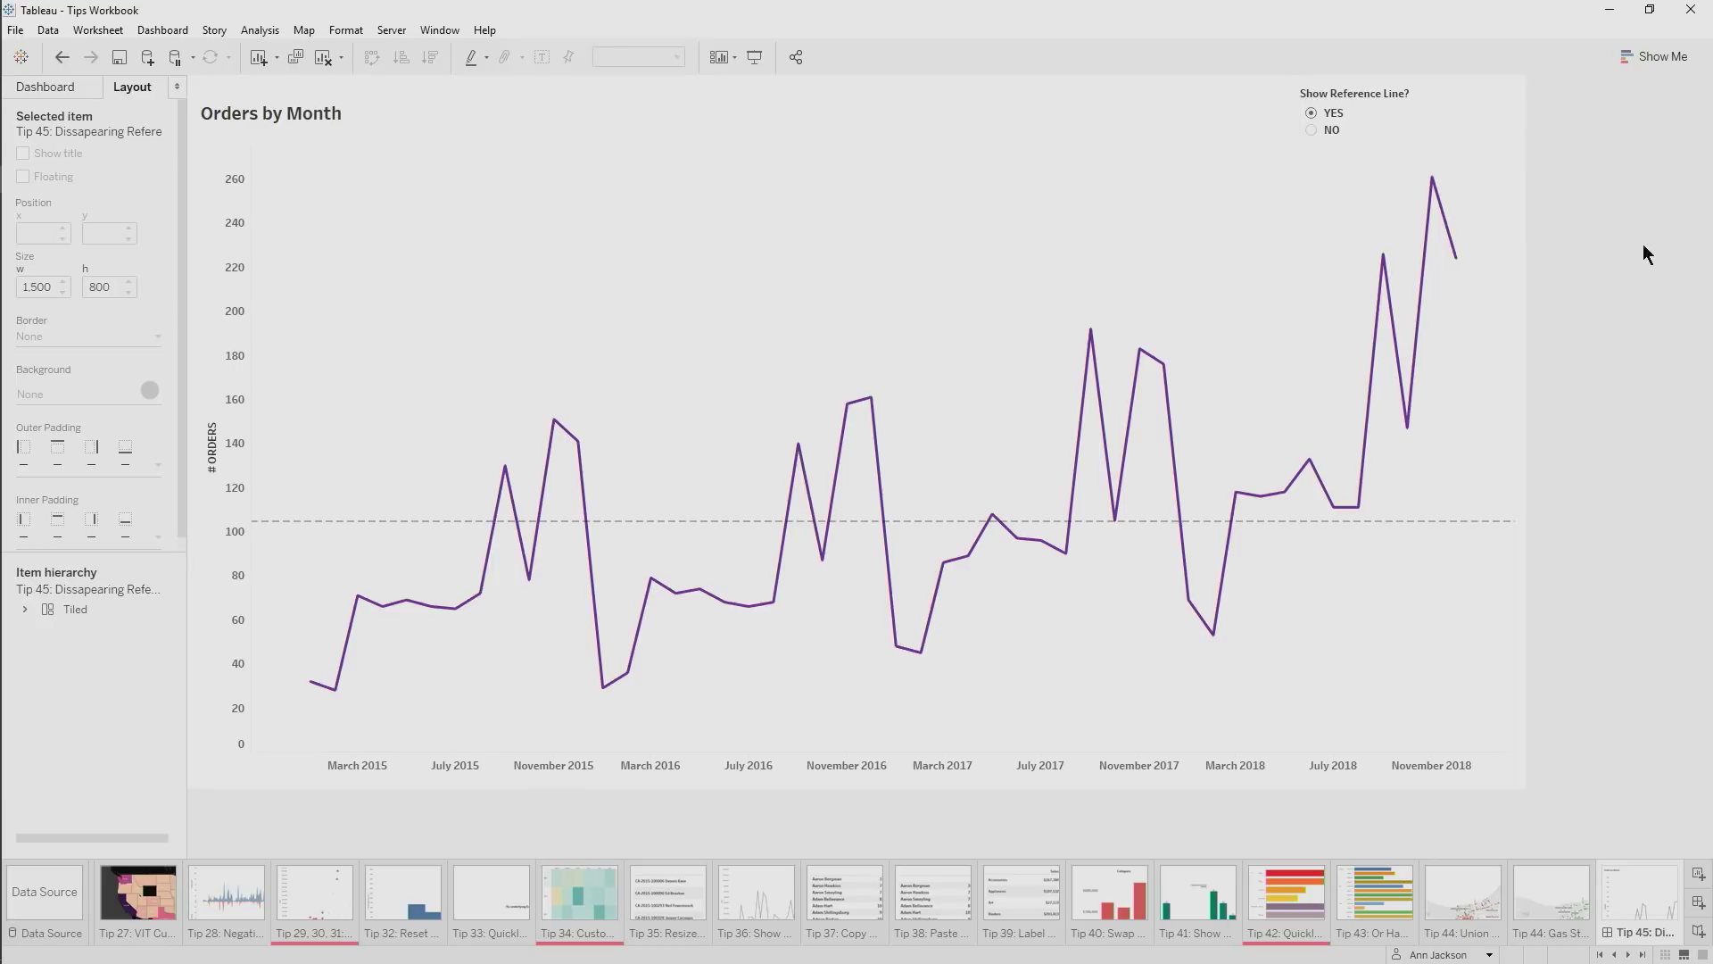
click(40, 87)
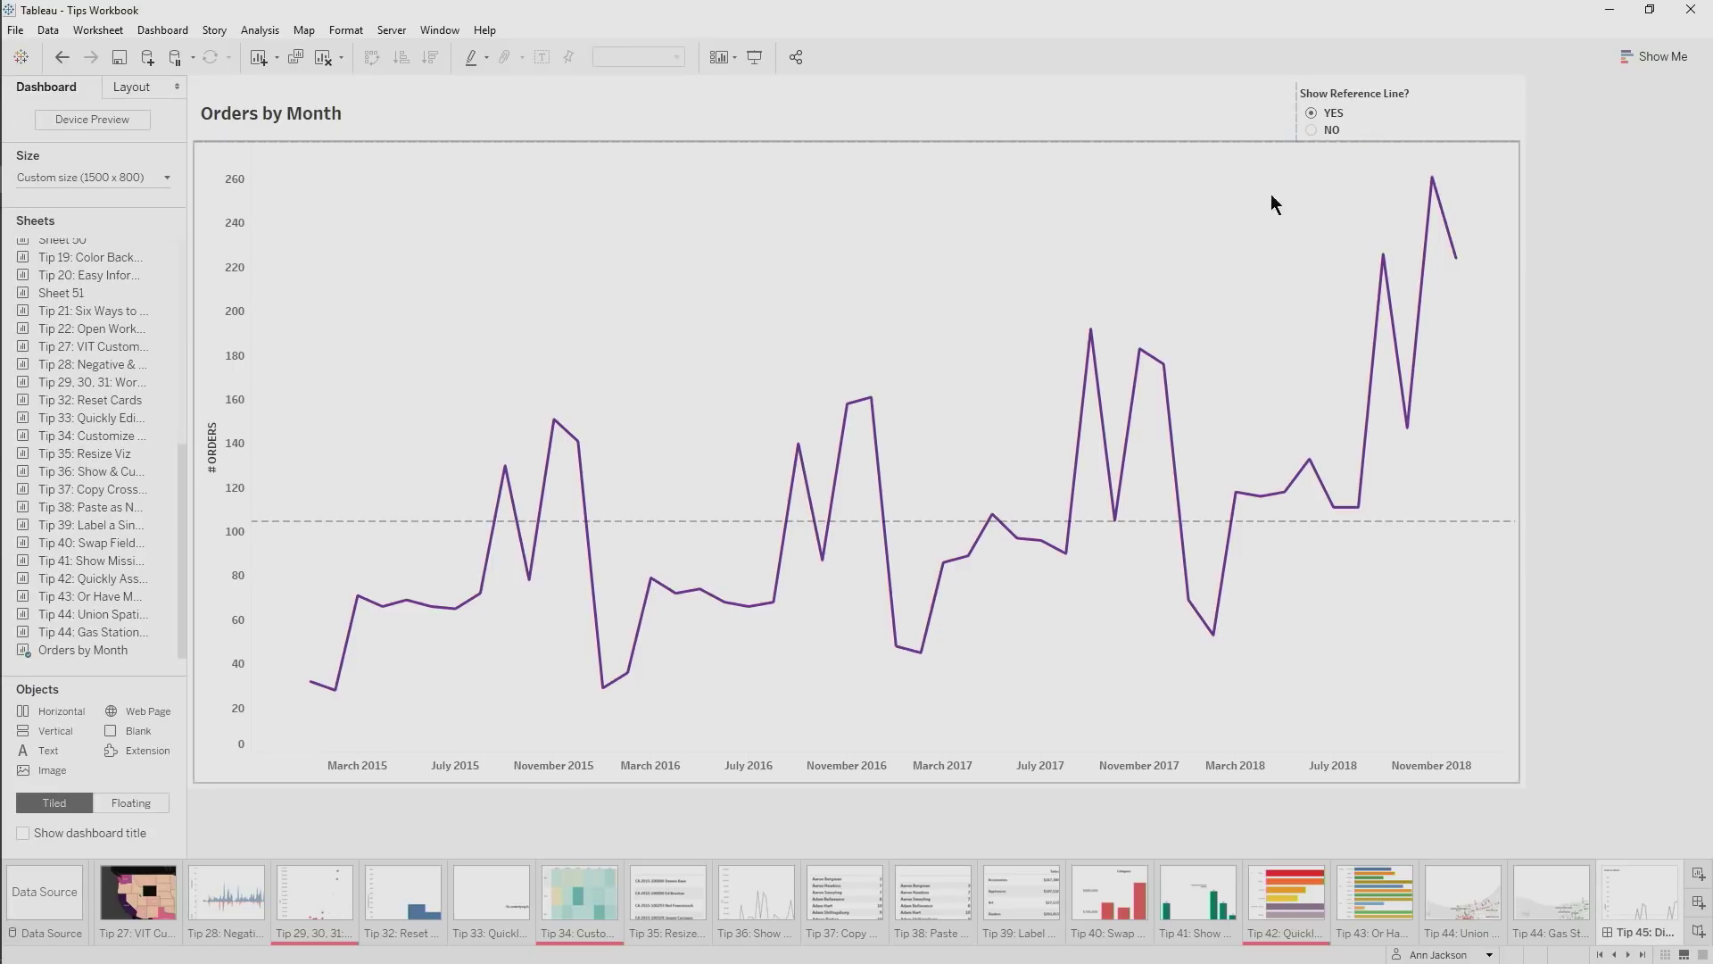
click(1309, 129)
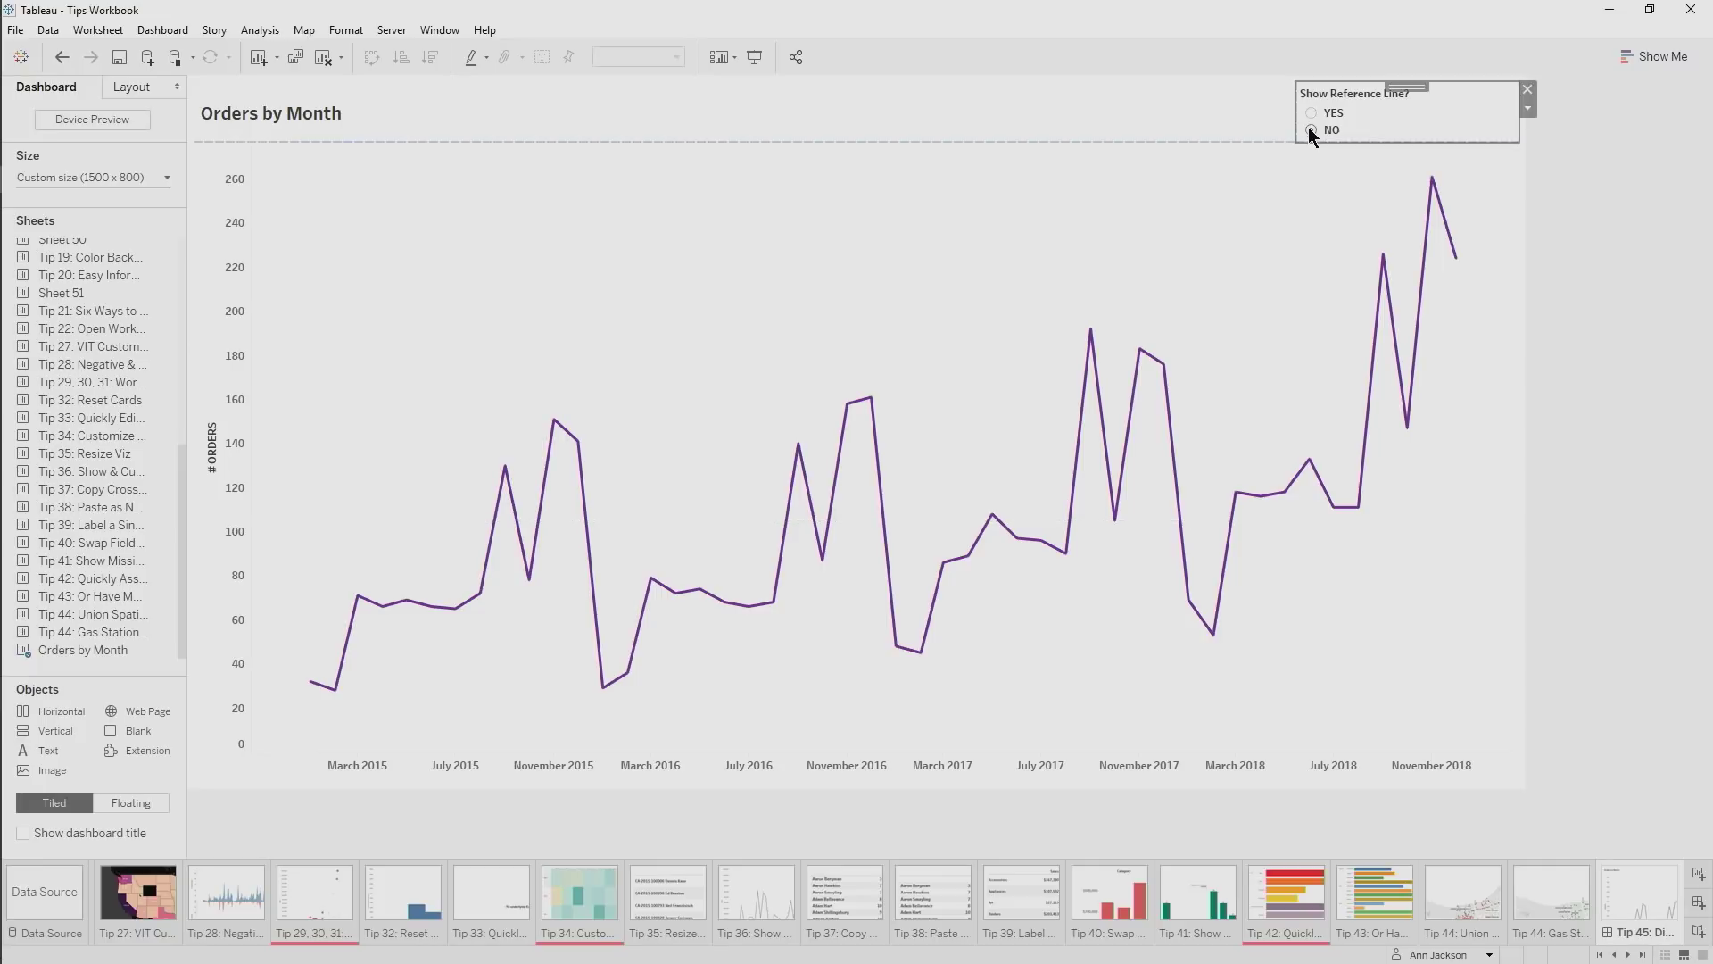
click(1310, 113)
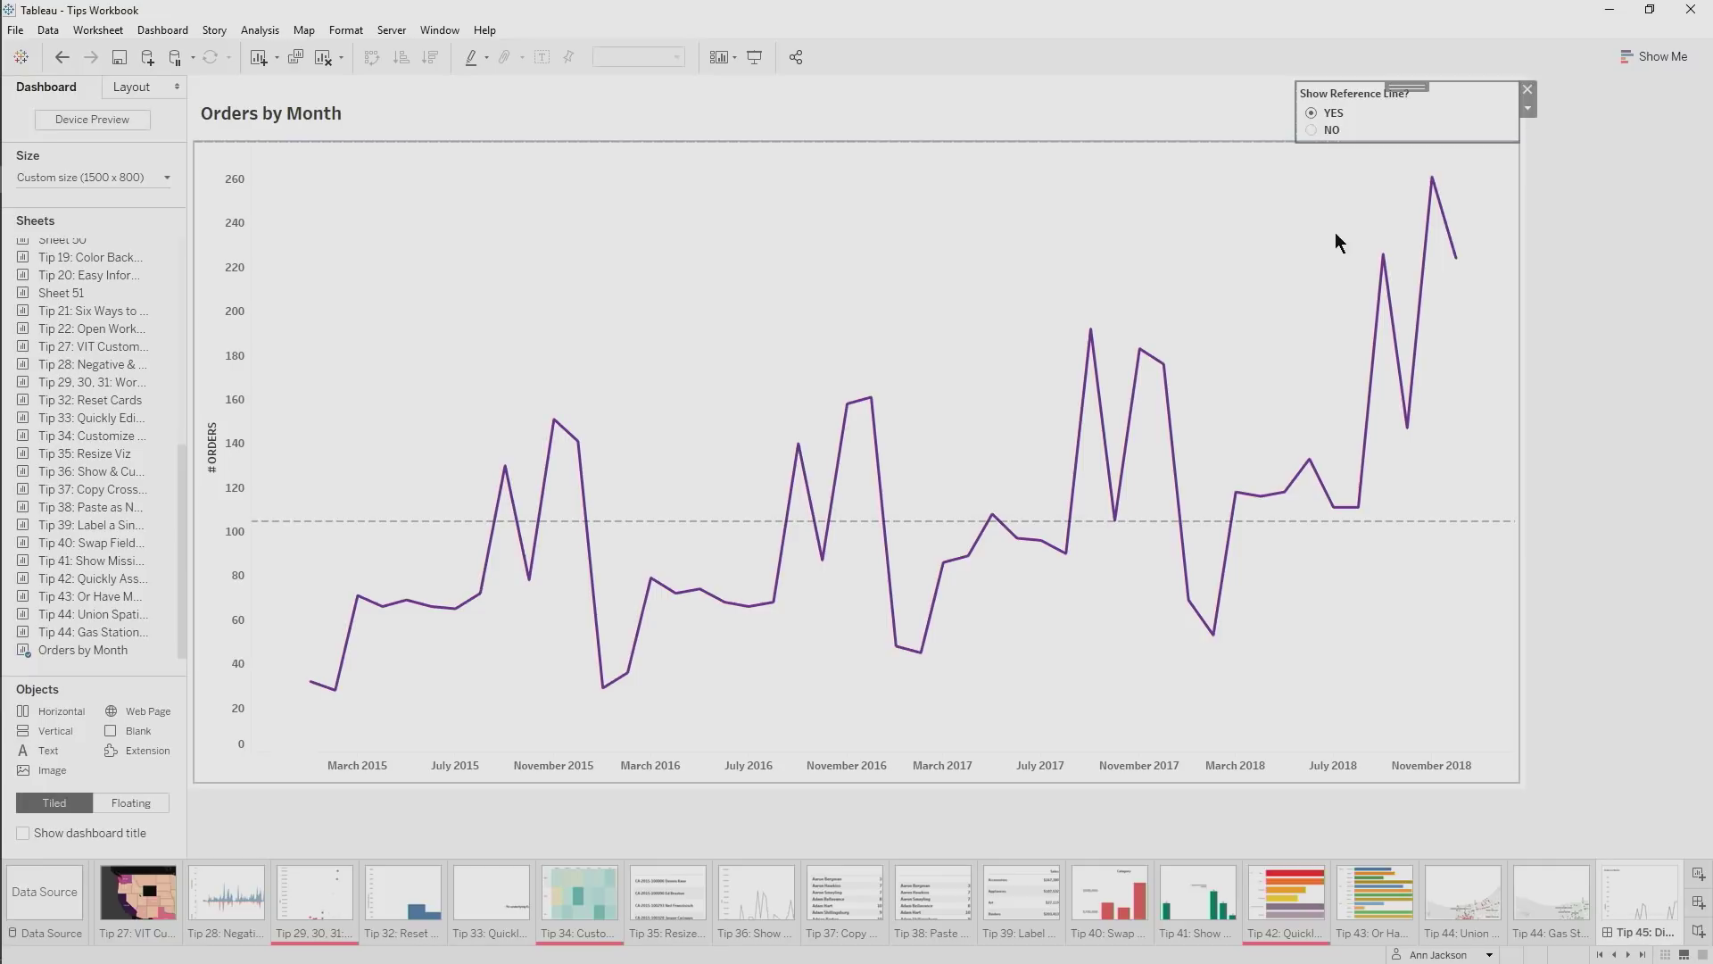
Open the Orders by Month sheet and inspect the settings of the Show Reference Line? parameter
click(169, 646)
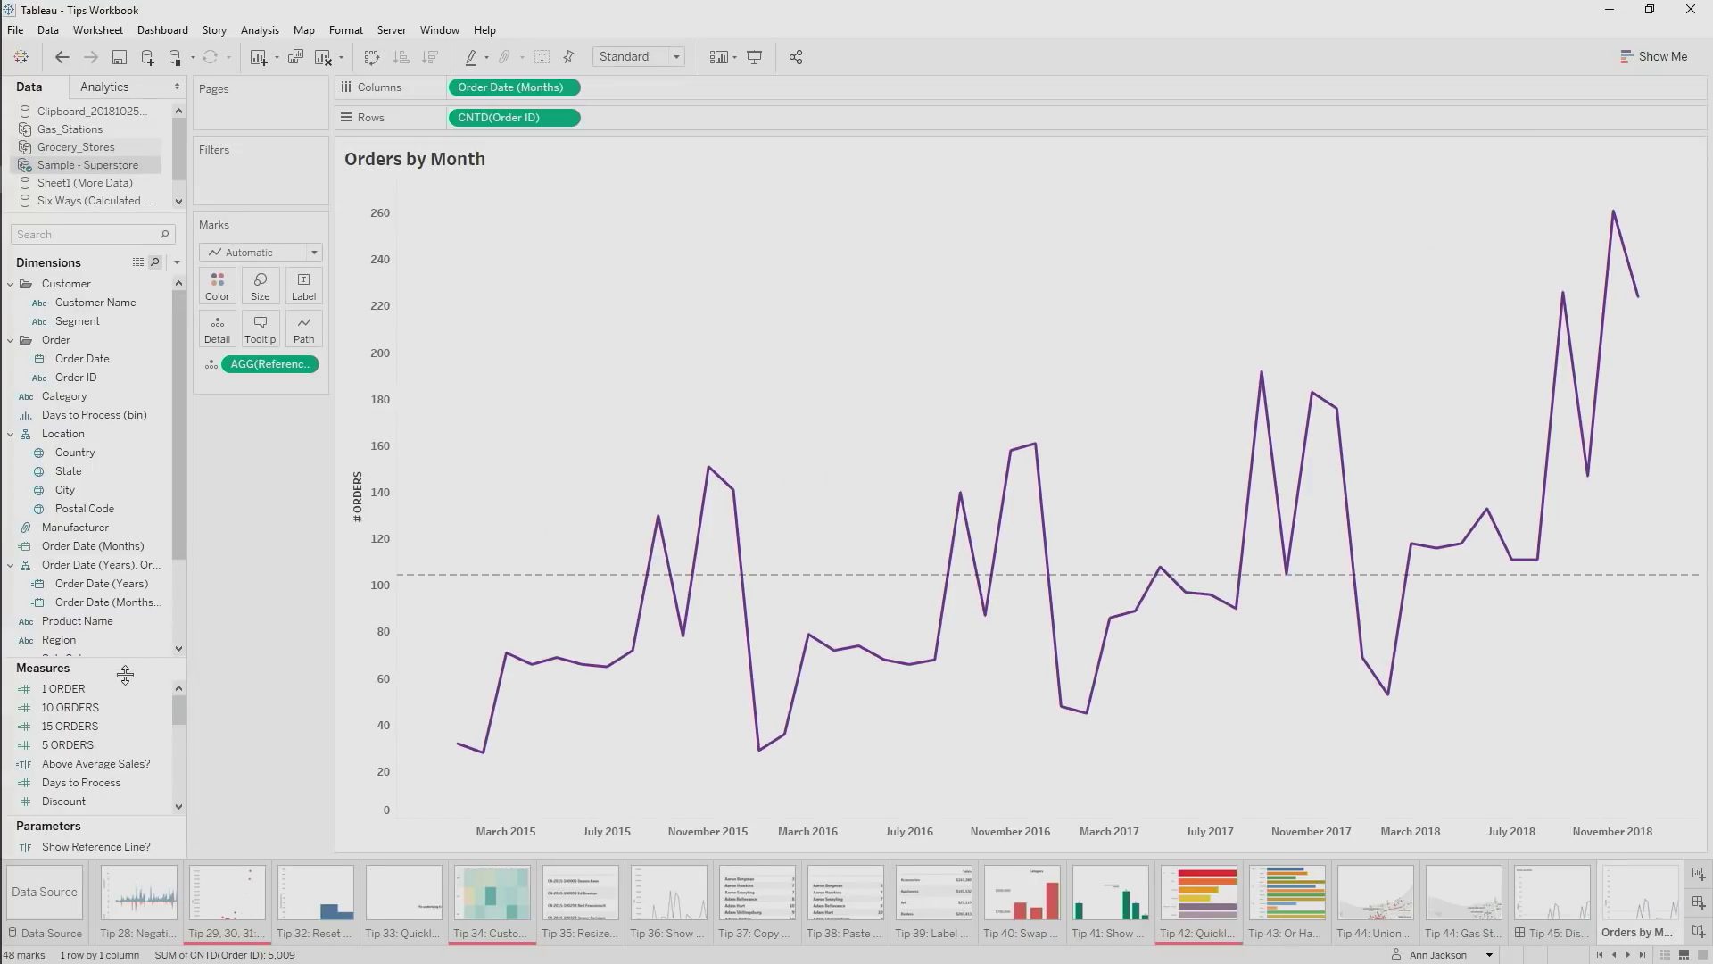
drag(129, 661, 132, 567)
drag(131, 828, 132, 749)
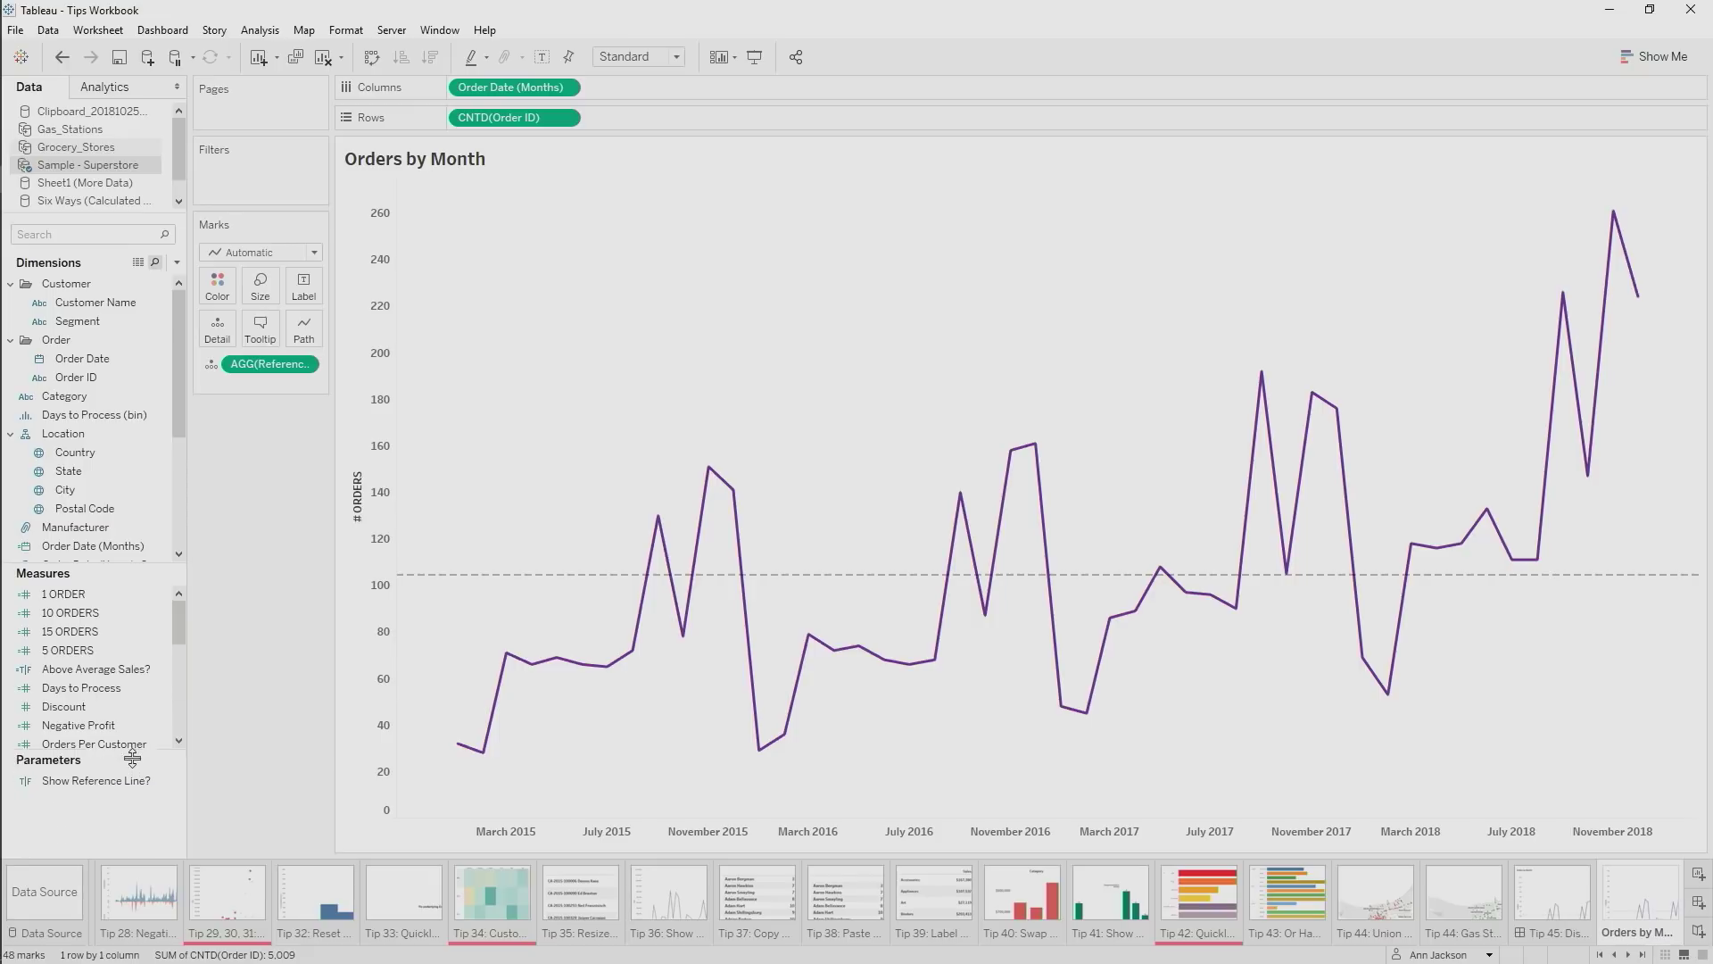
click(129, 767)
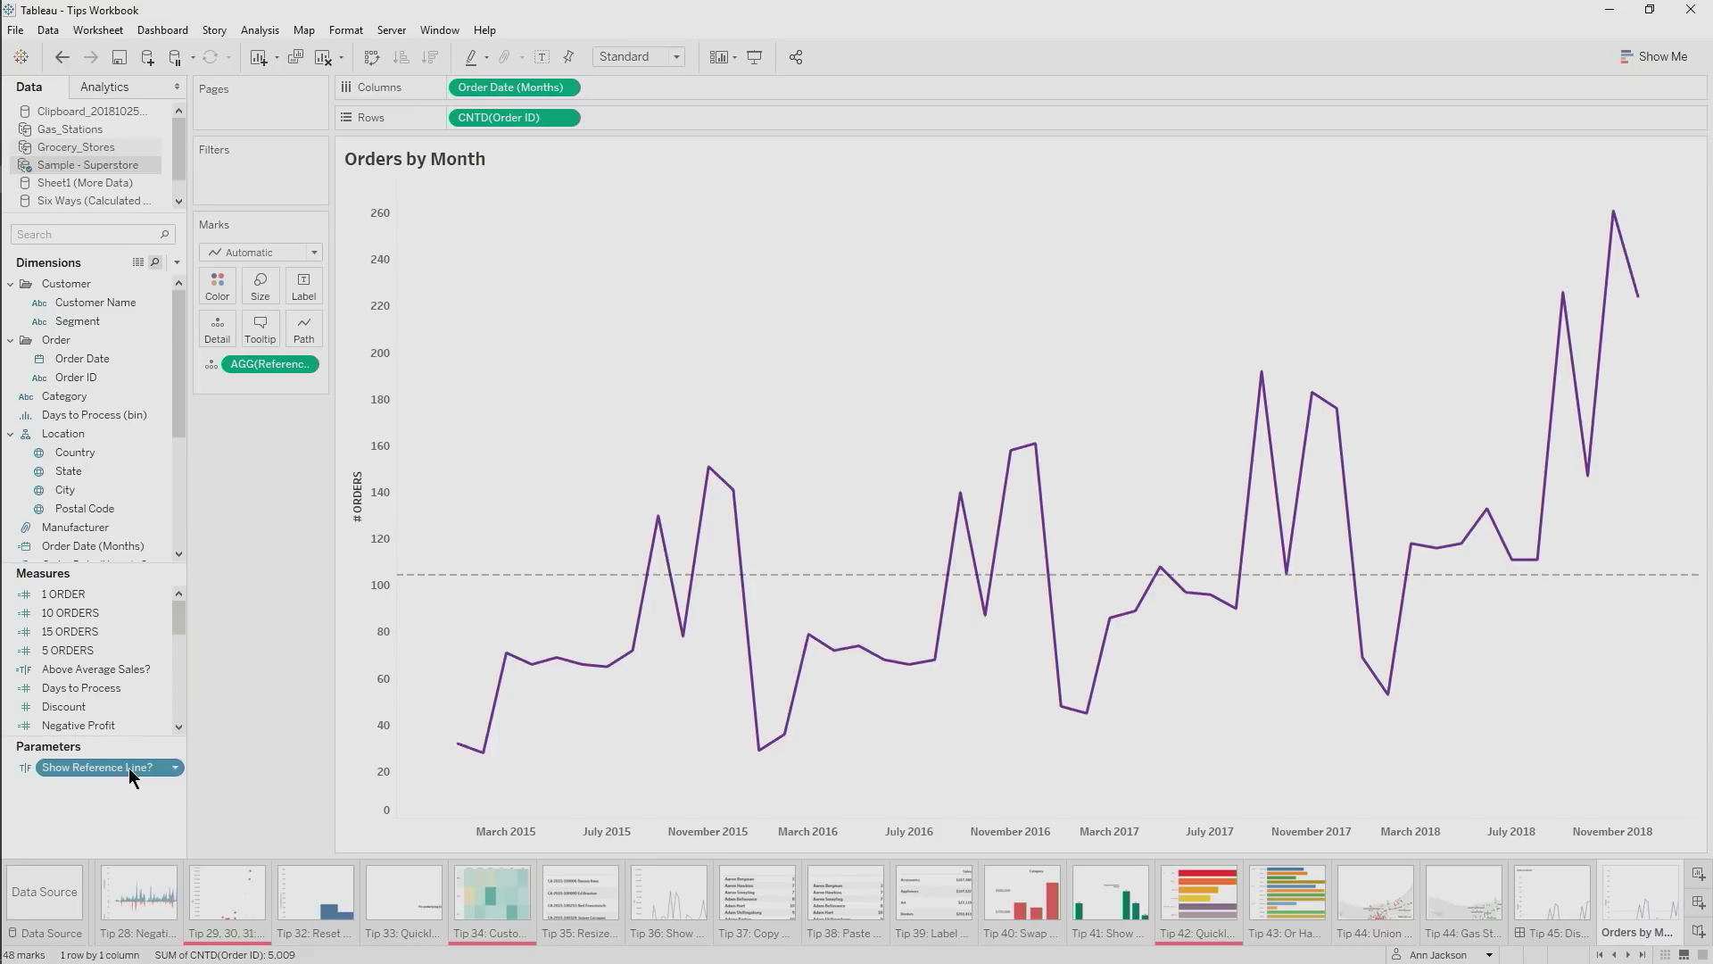
right_click(129, 767)
key(Escape)
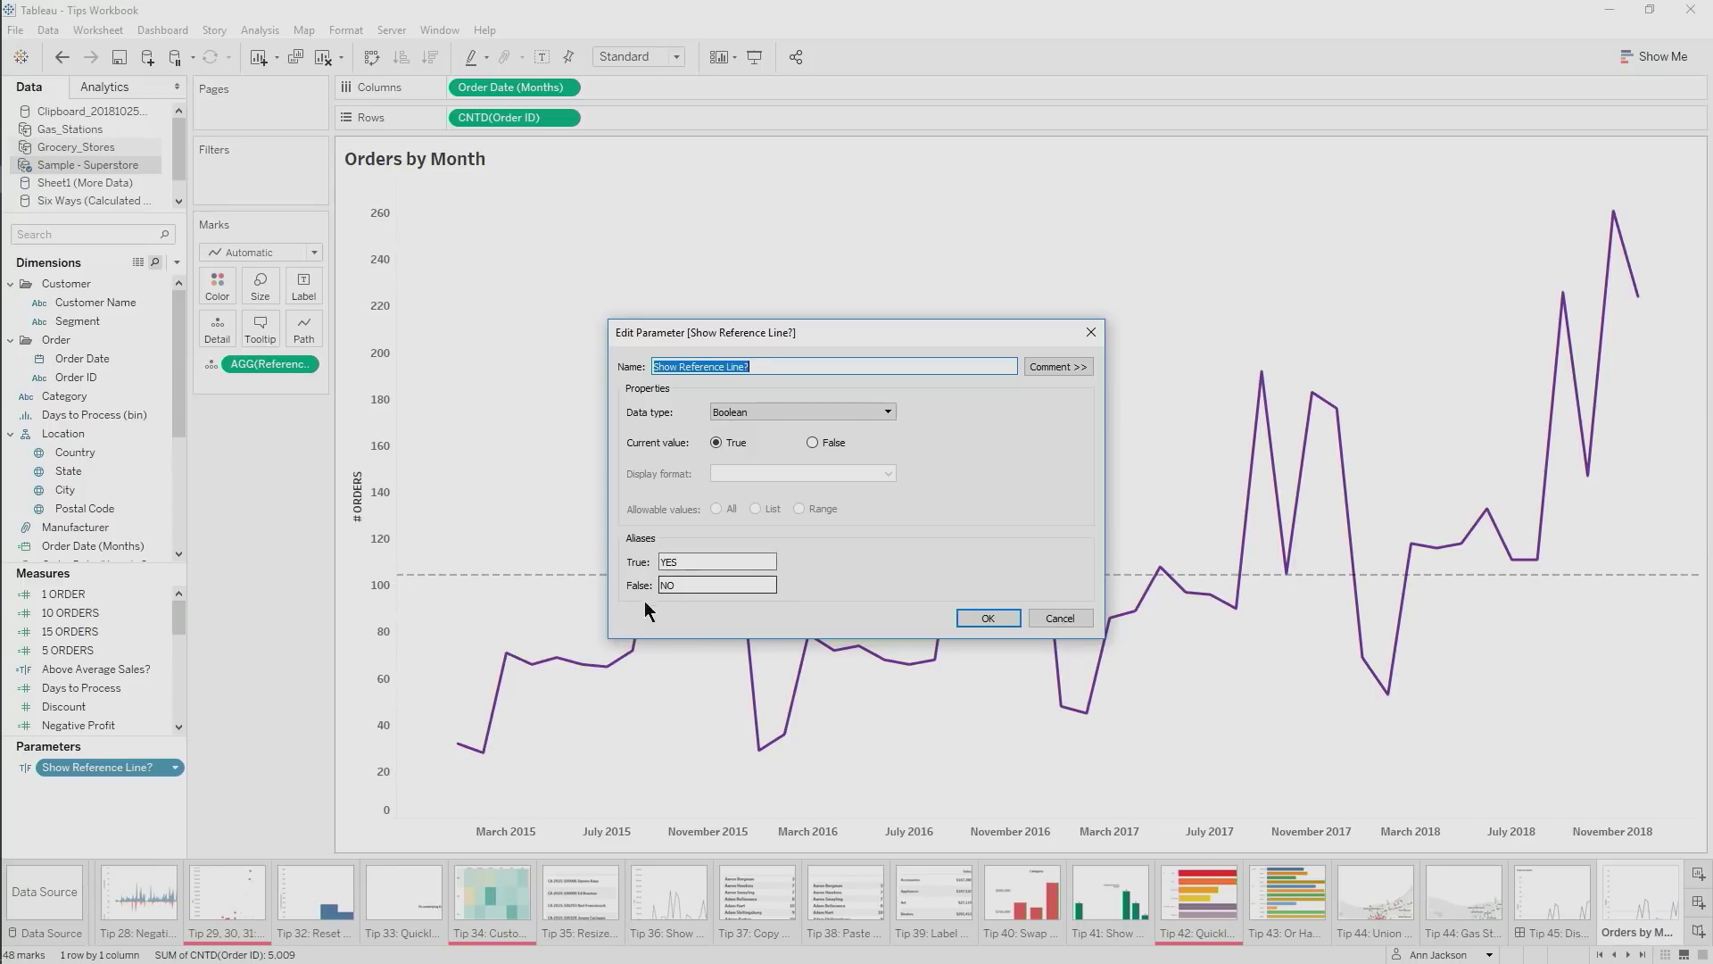
click(1047, 620)
Search the fields for "ref" and examine the formula of the Reference Line calculated field
click(100, 234)
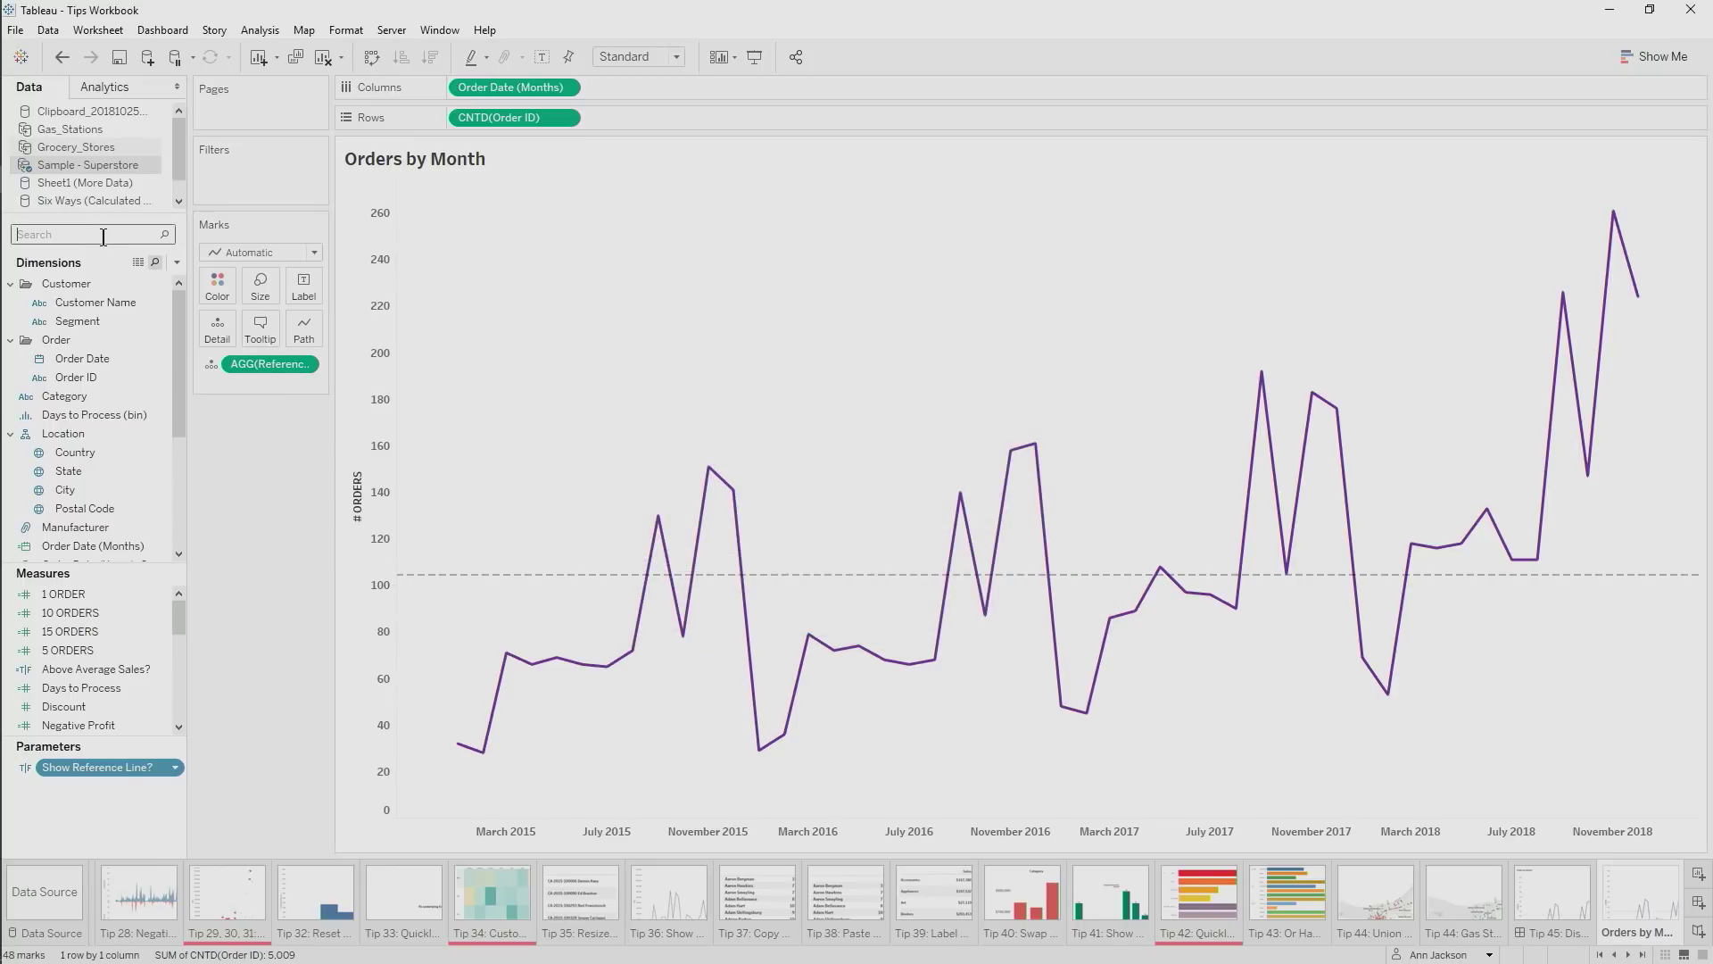
text(ref)
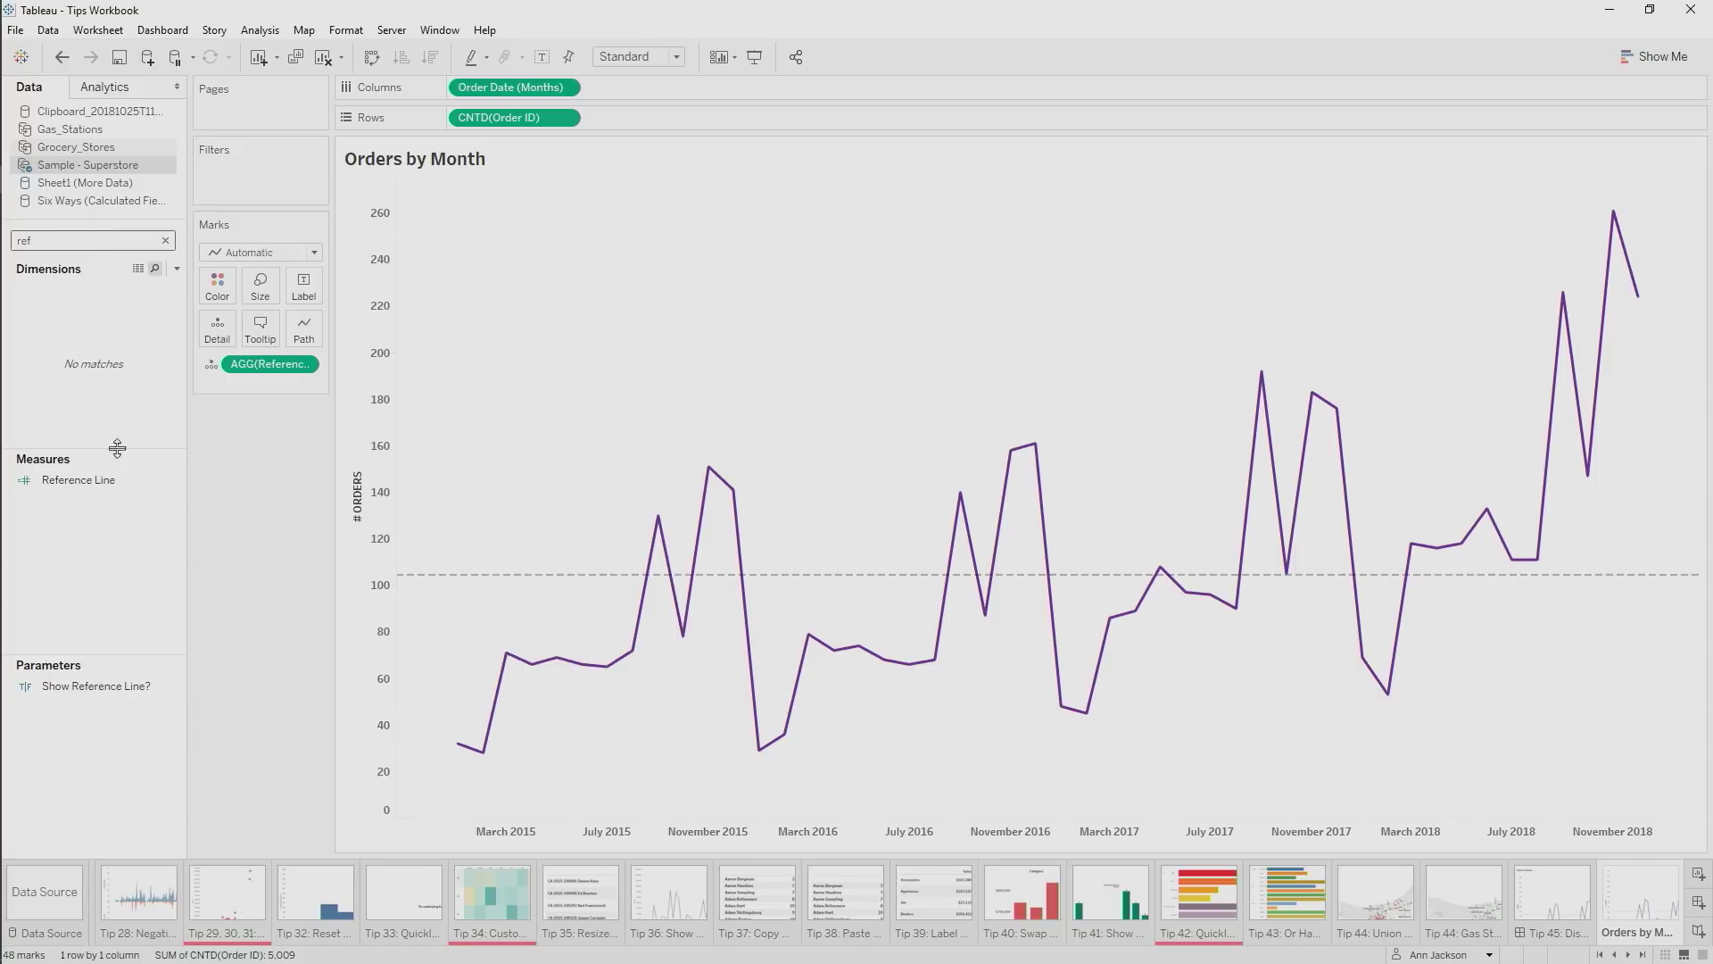
right_click(87, 484)
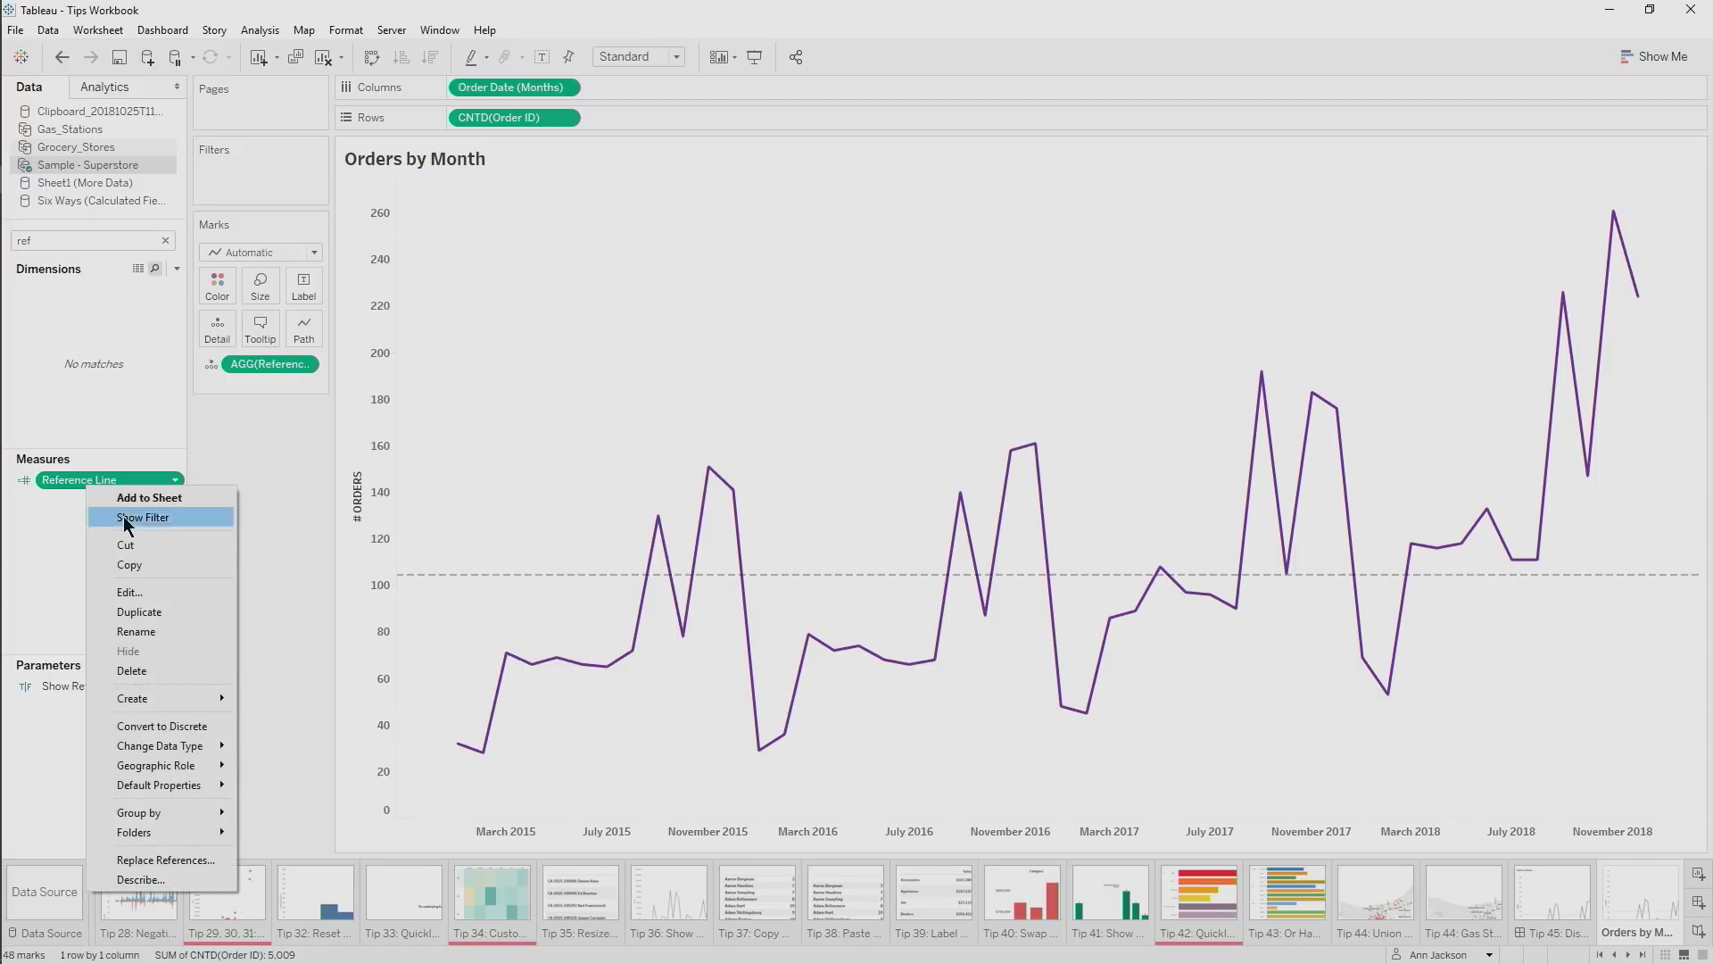
click(155, 590)
drag(712, 117, 1045, 275)
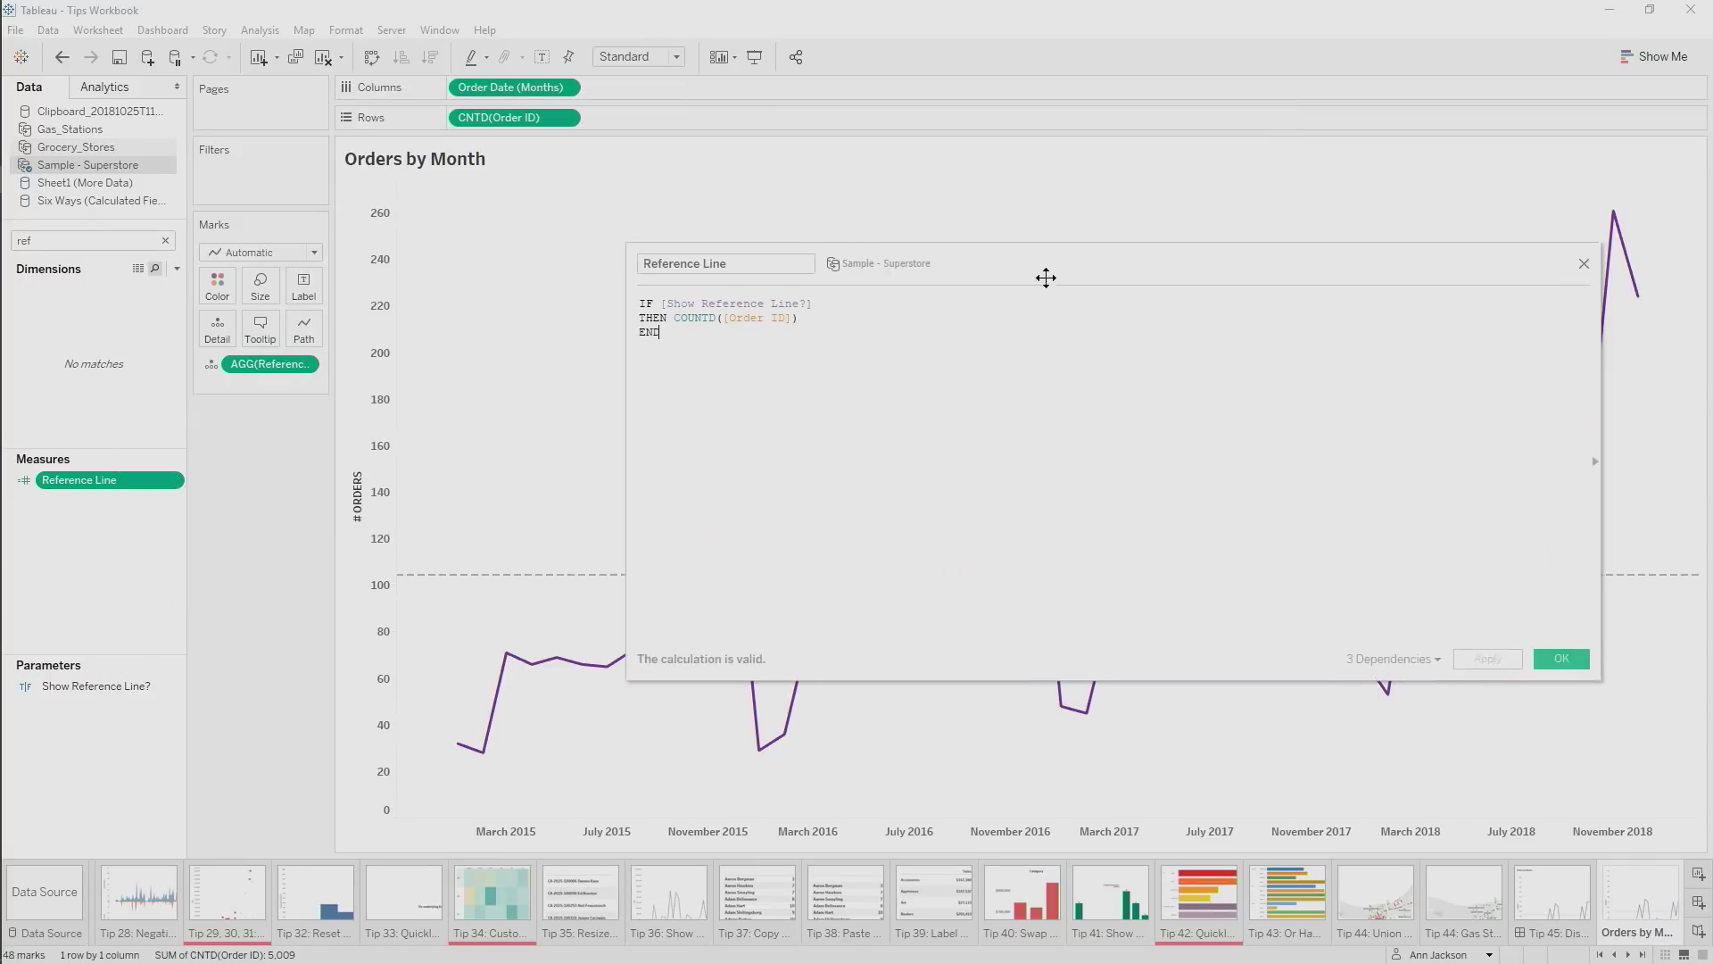
ctrl+scroll(1044, 384, up, 5)
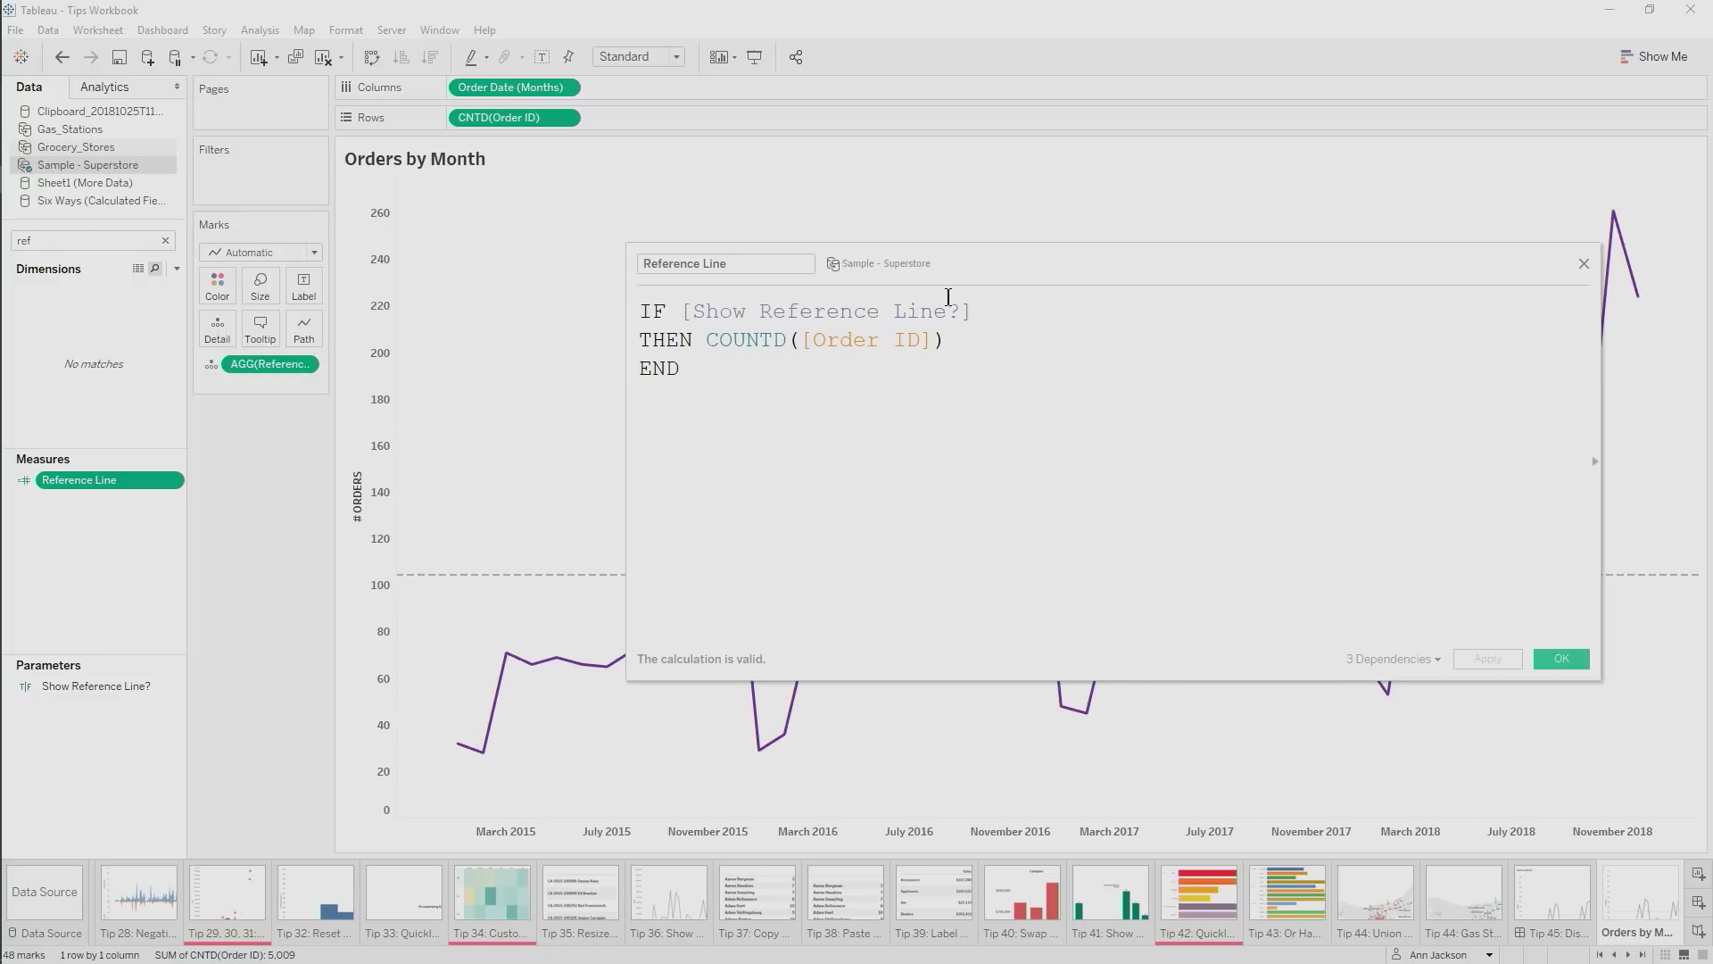
click(1584, 264)
Return to the Tip 45 dashboard and set Show Reference Line? to NO
click(1546, 889)
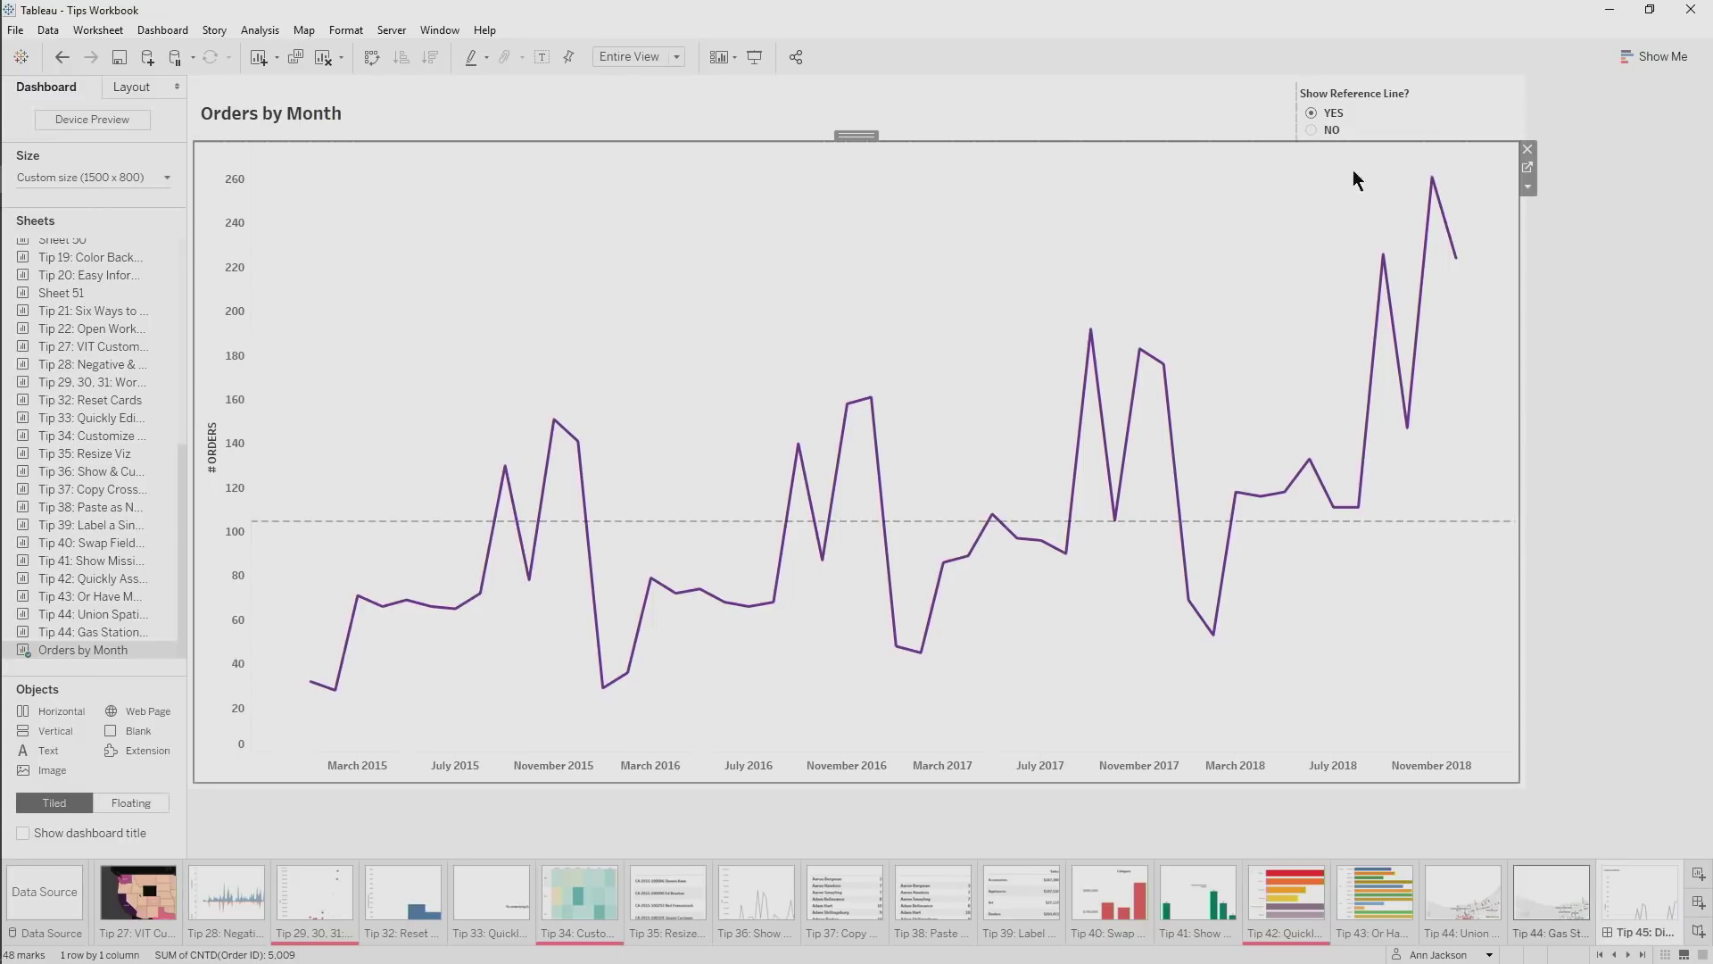
click(1308, 127)
click(1310, 128)
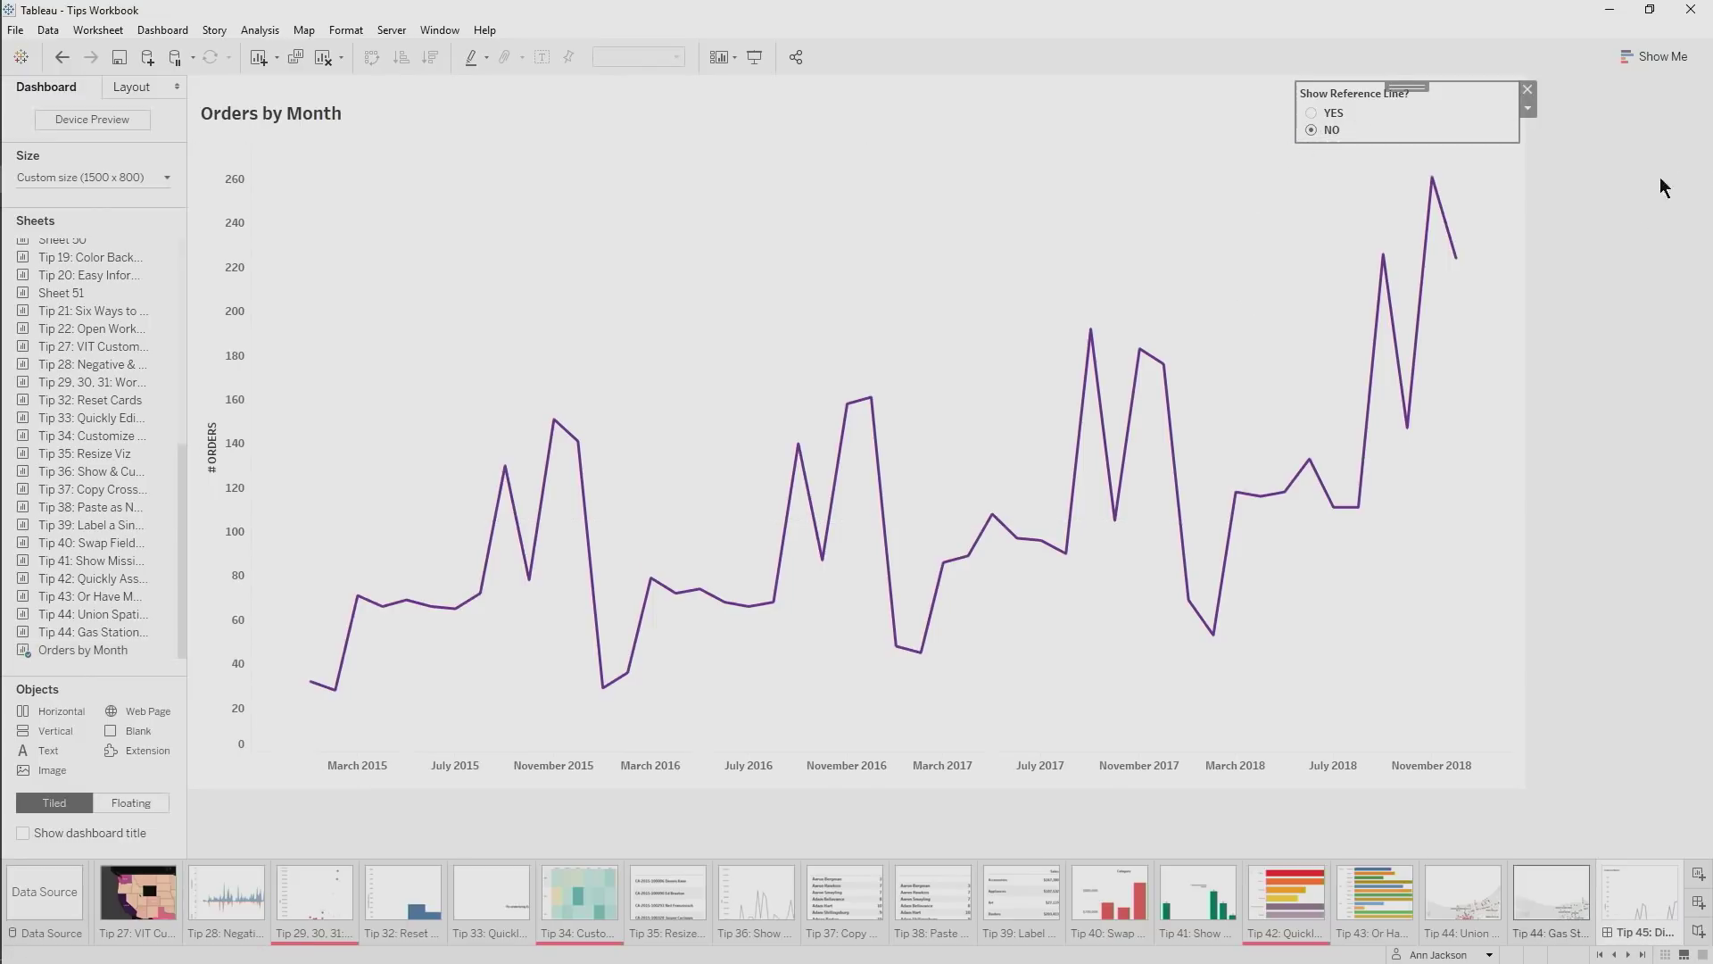
click(1626, 234)
Switch to the Tableau Mapping Tip - FINAL workbook showing the Businesses in the US map
click(1610, 10)
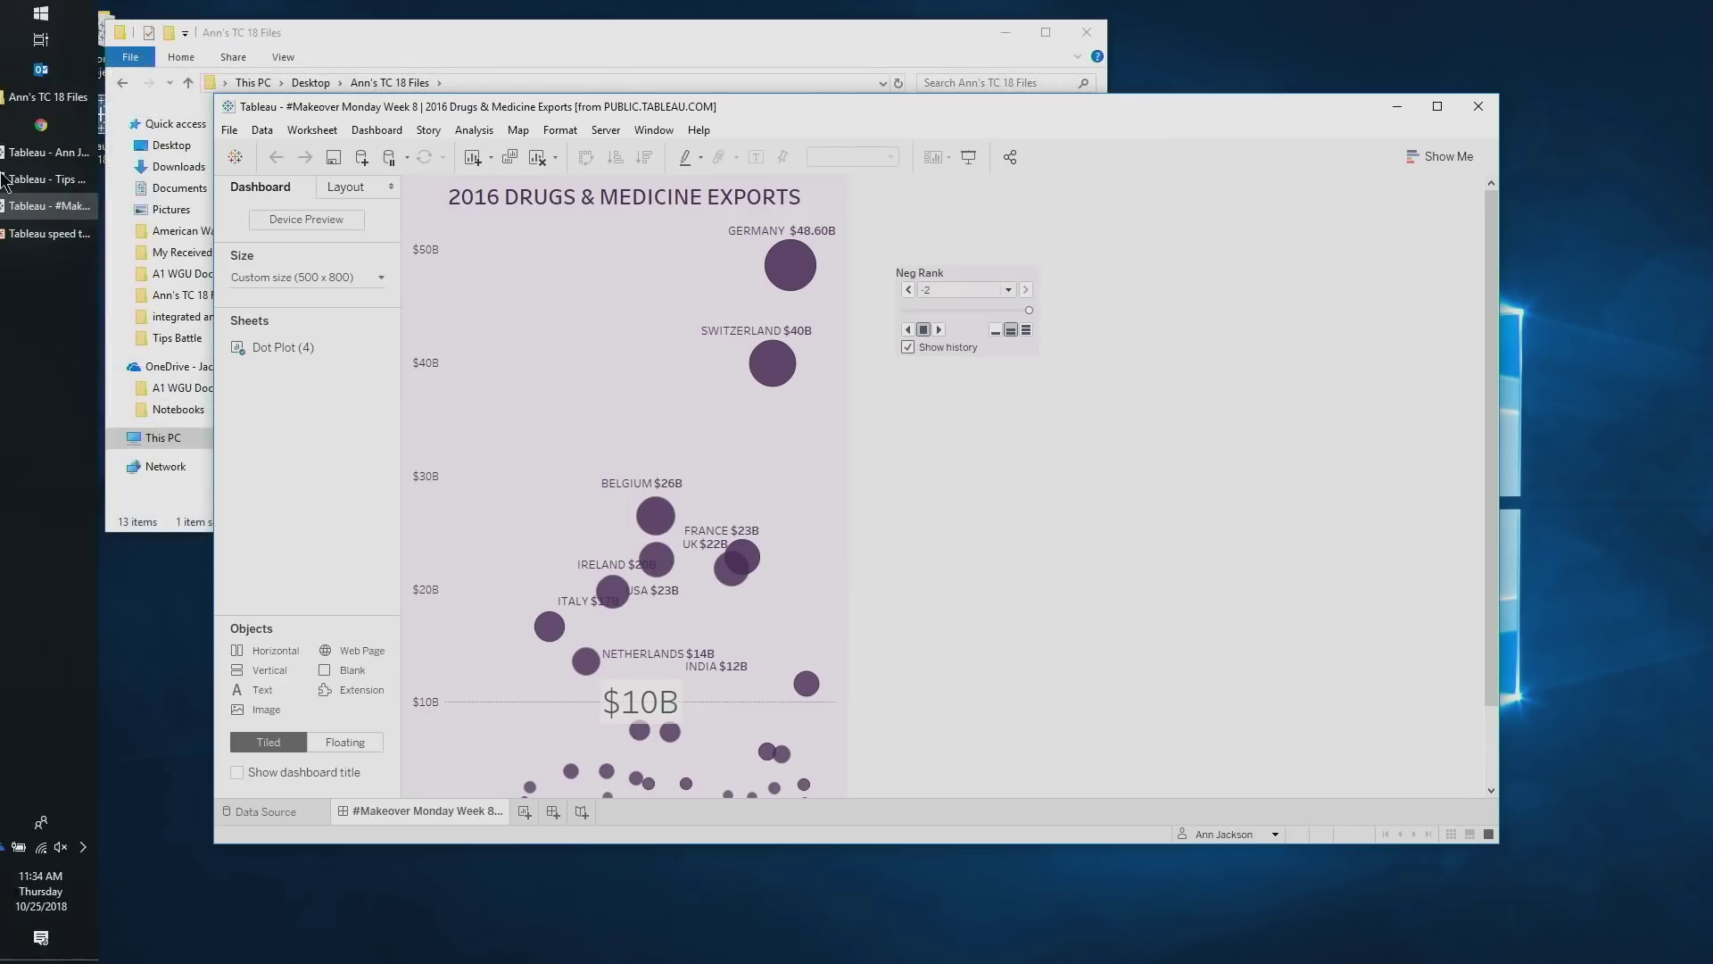
click(56, 186)
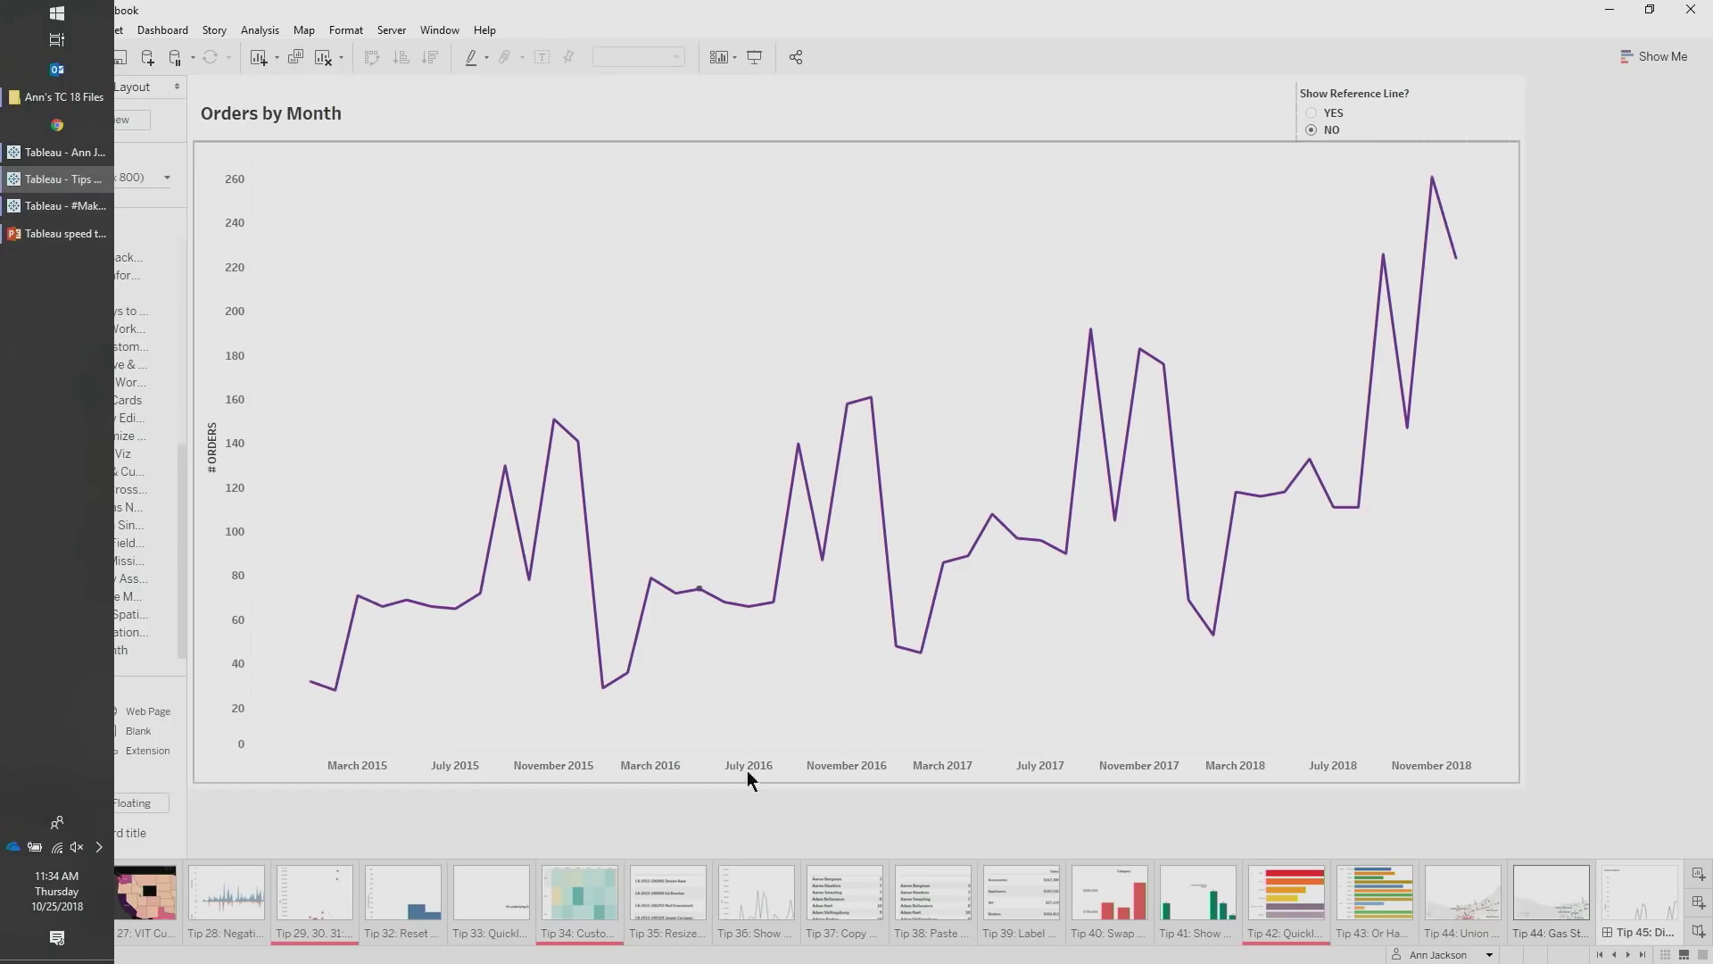
click(47, 157)
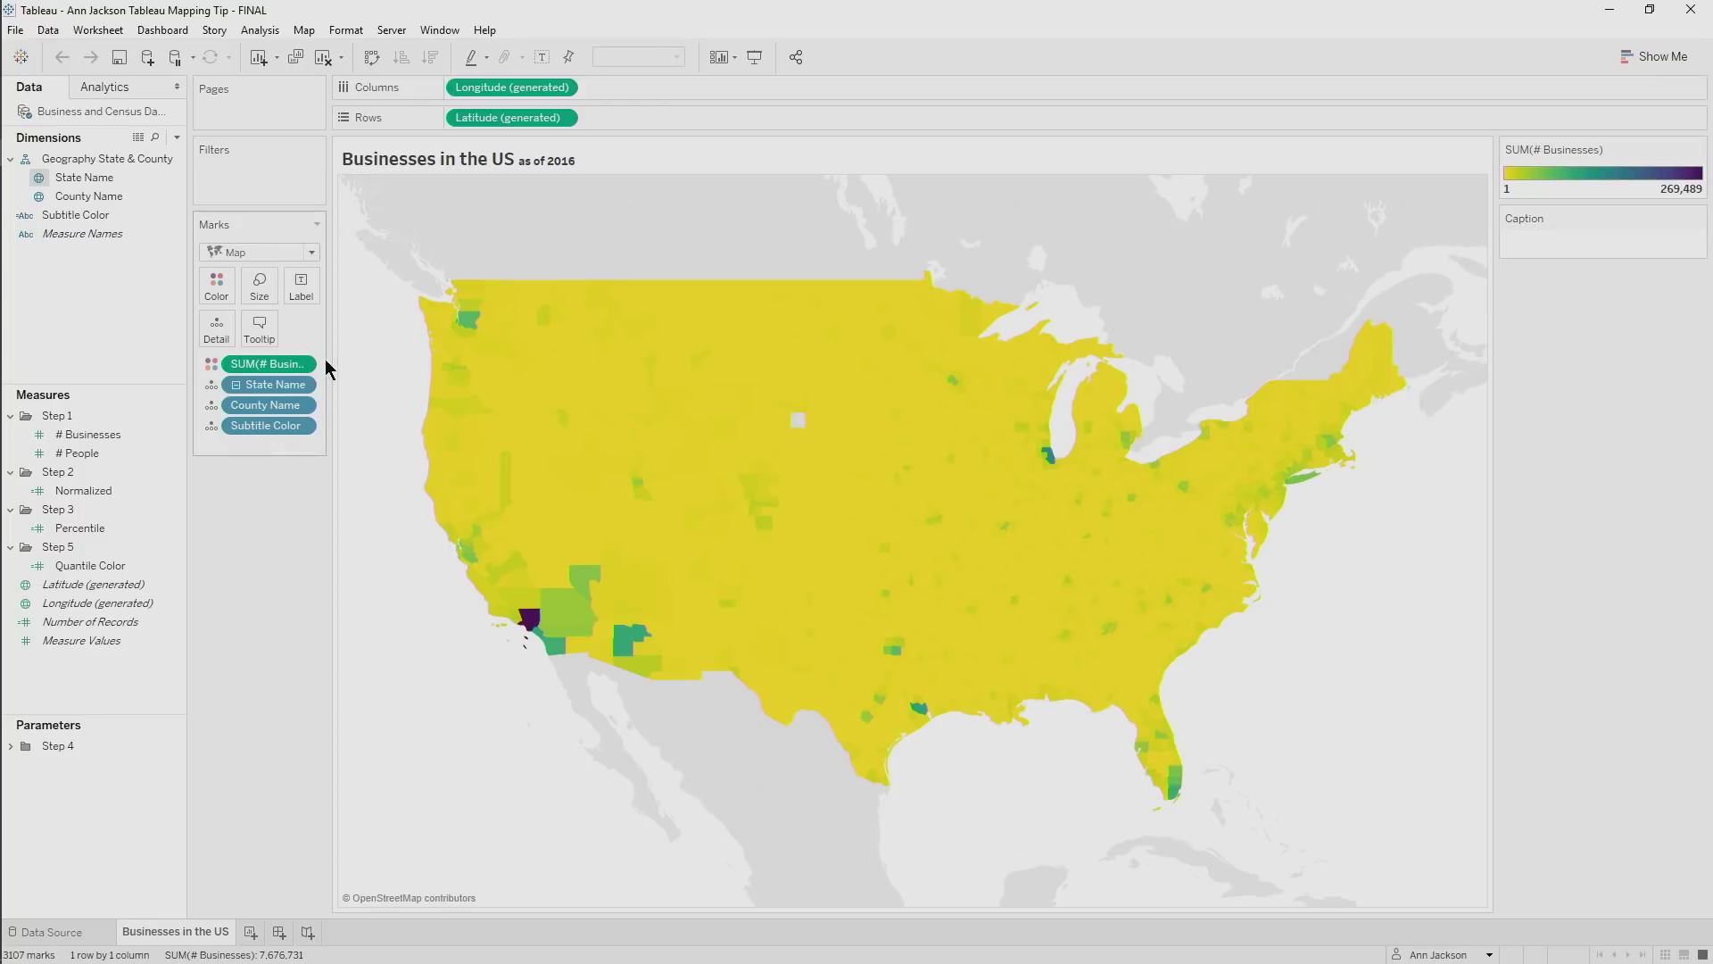
Replace # Businesses on Color with Normalized and apply a Percentile quick table calculation to it
drag(327, 368, 366, 371)
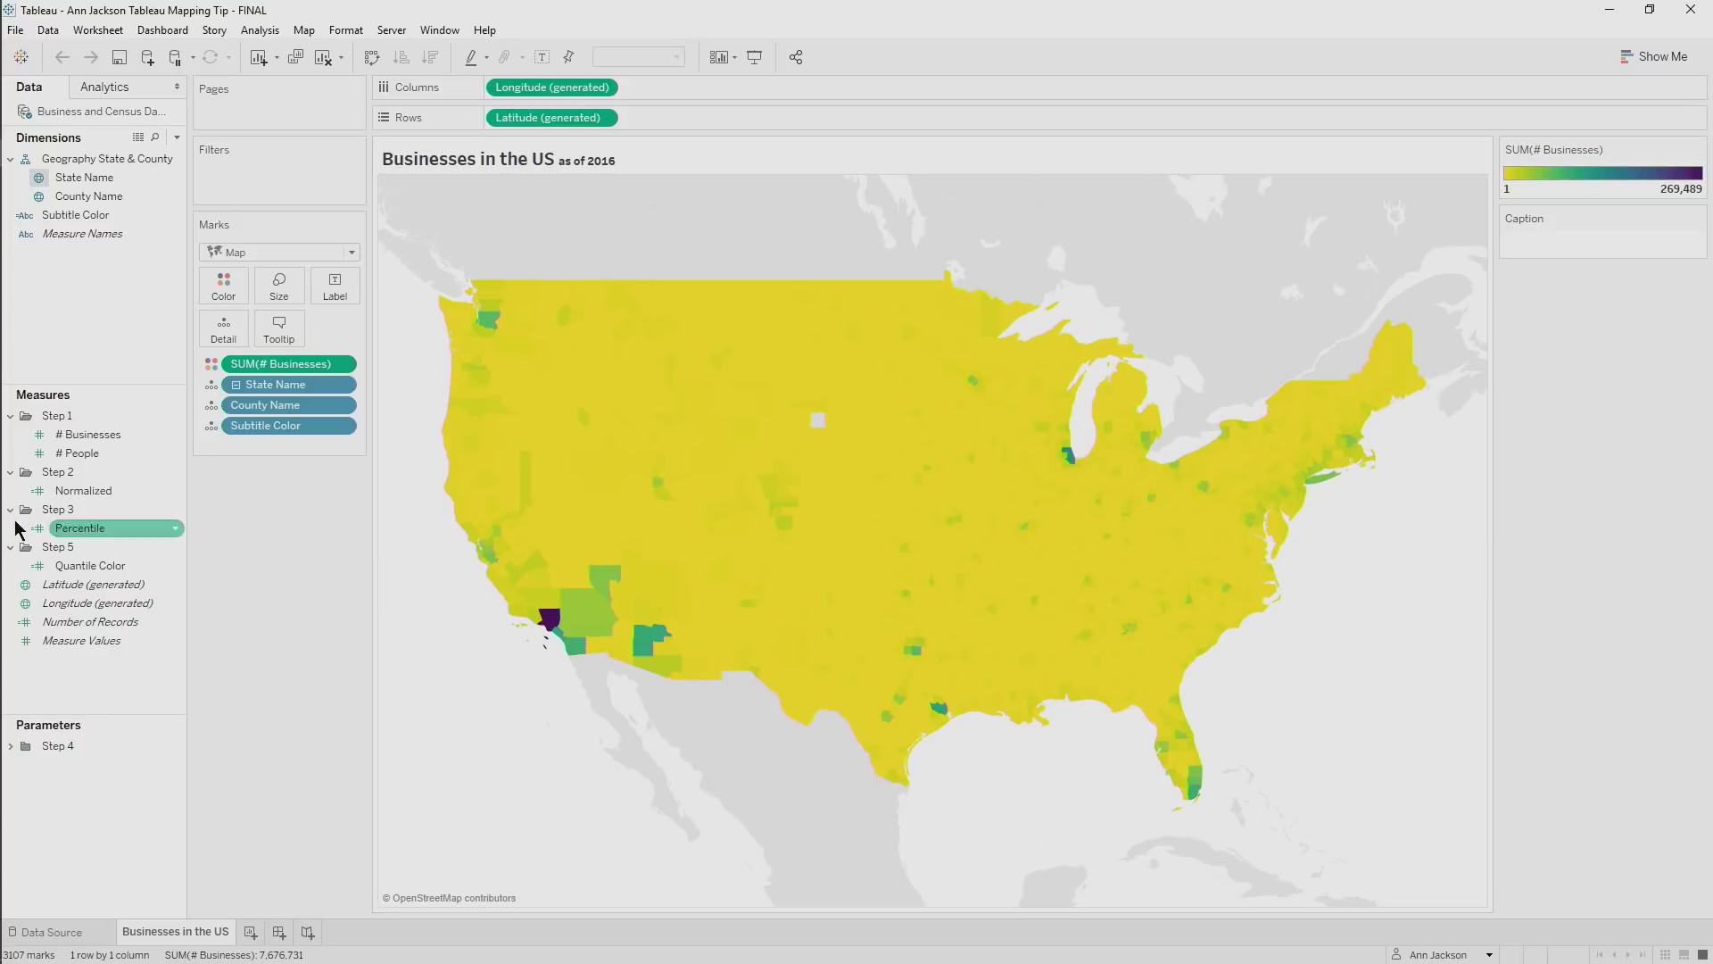
drag(83, 490, 285, 366)
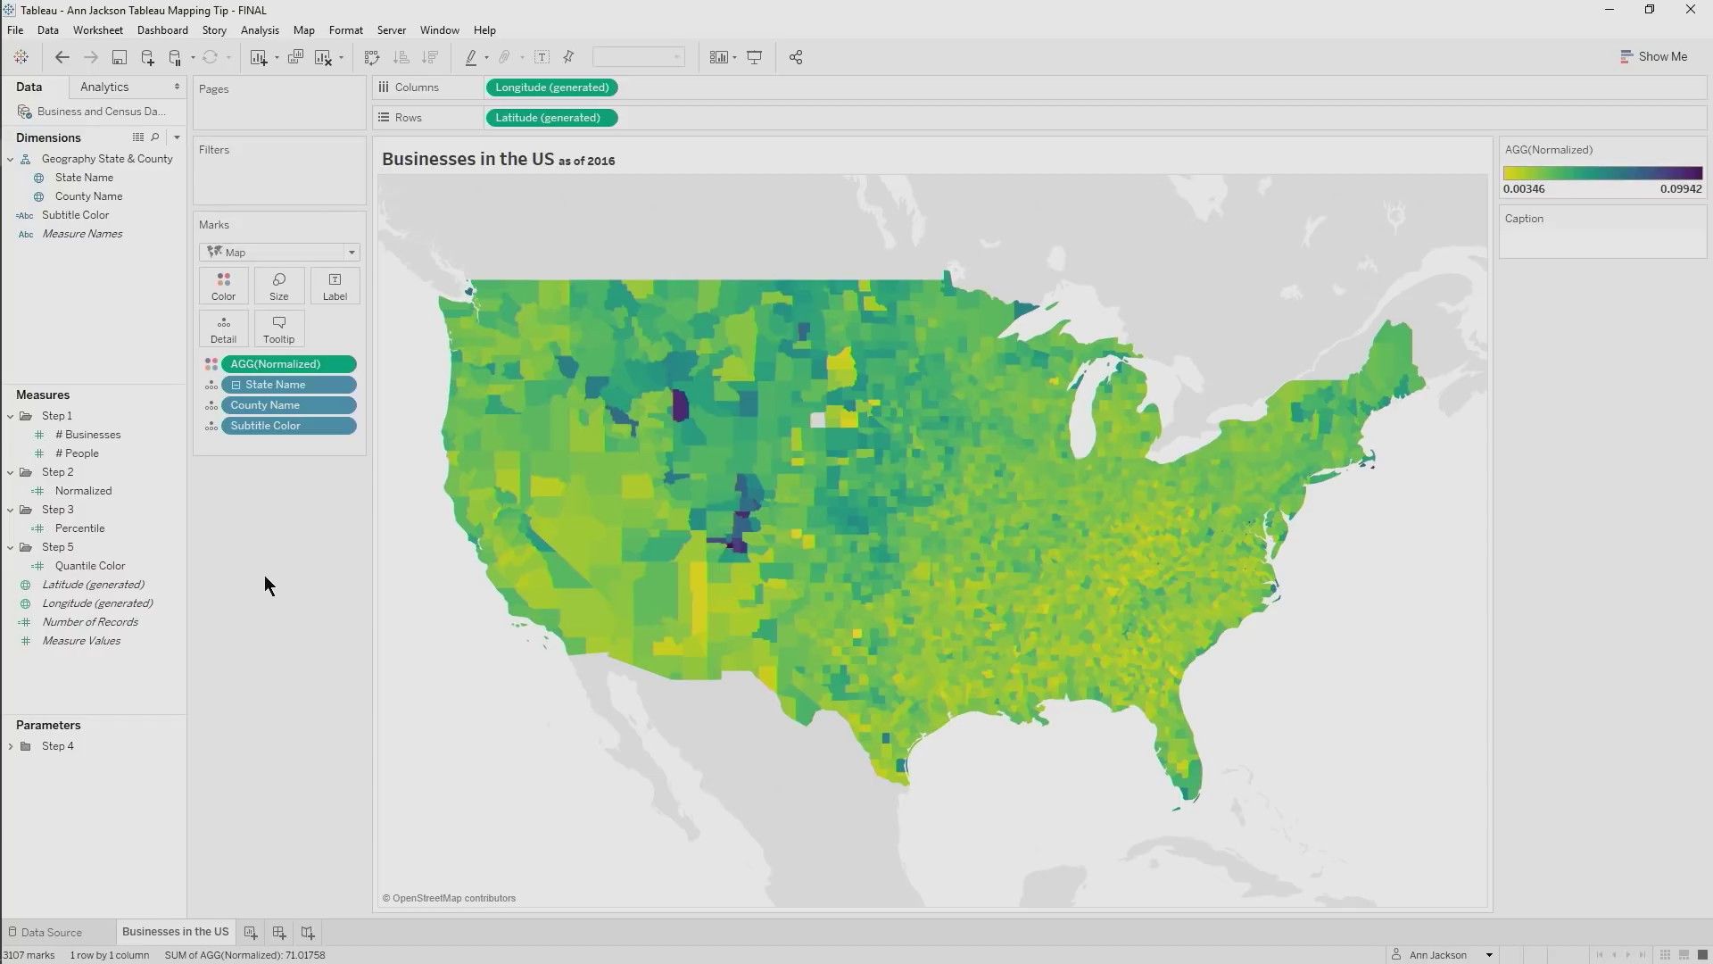
right_click(296, 362)
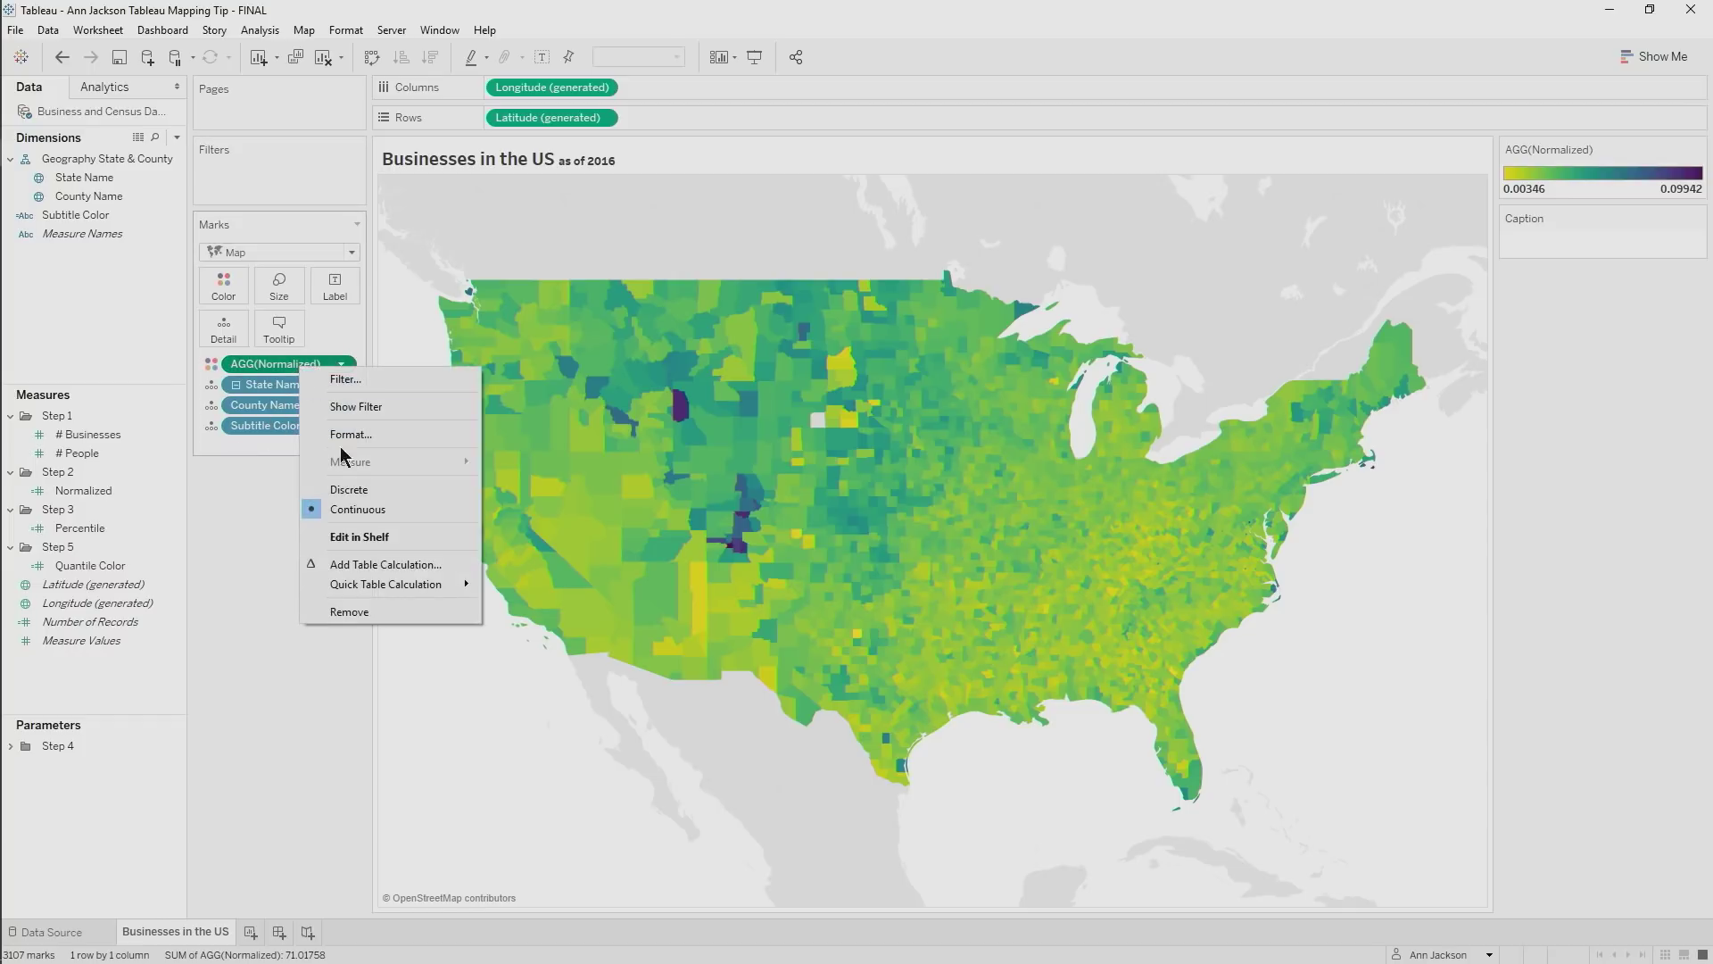
mouse_move(432, 585)
click(536, 684)
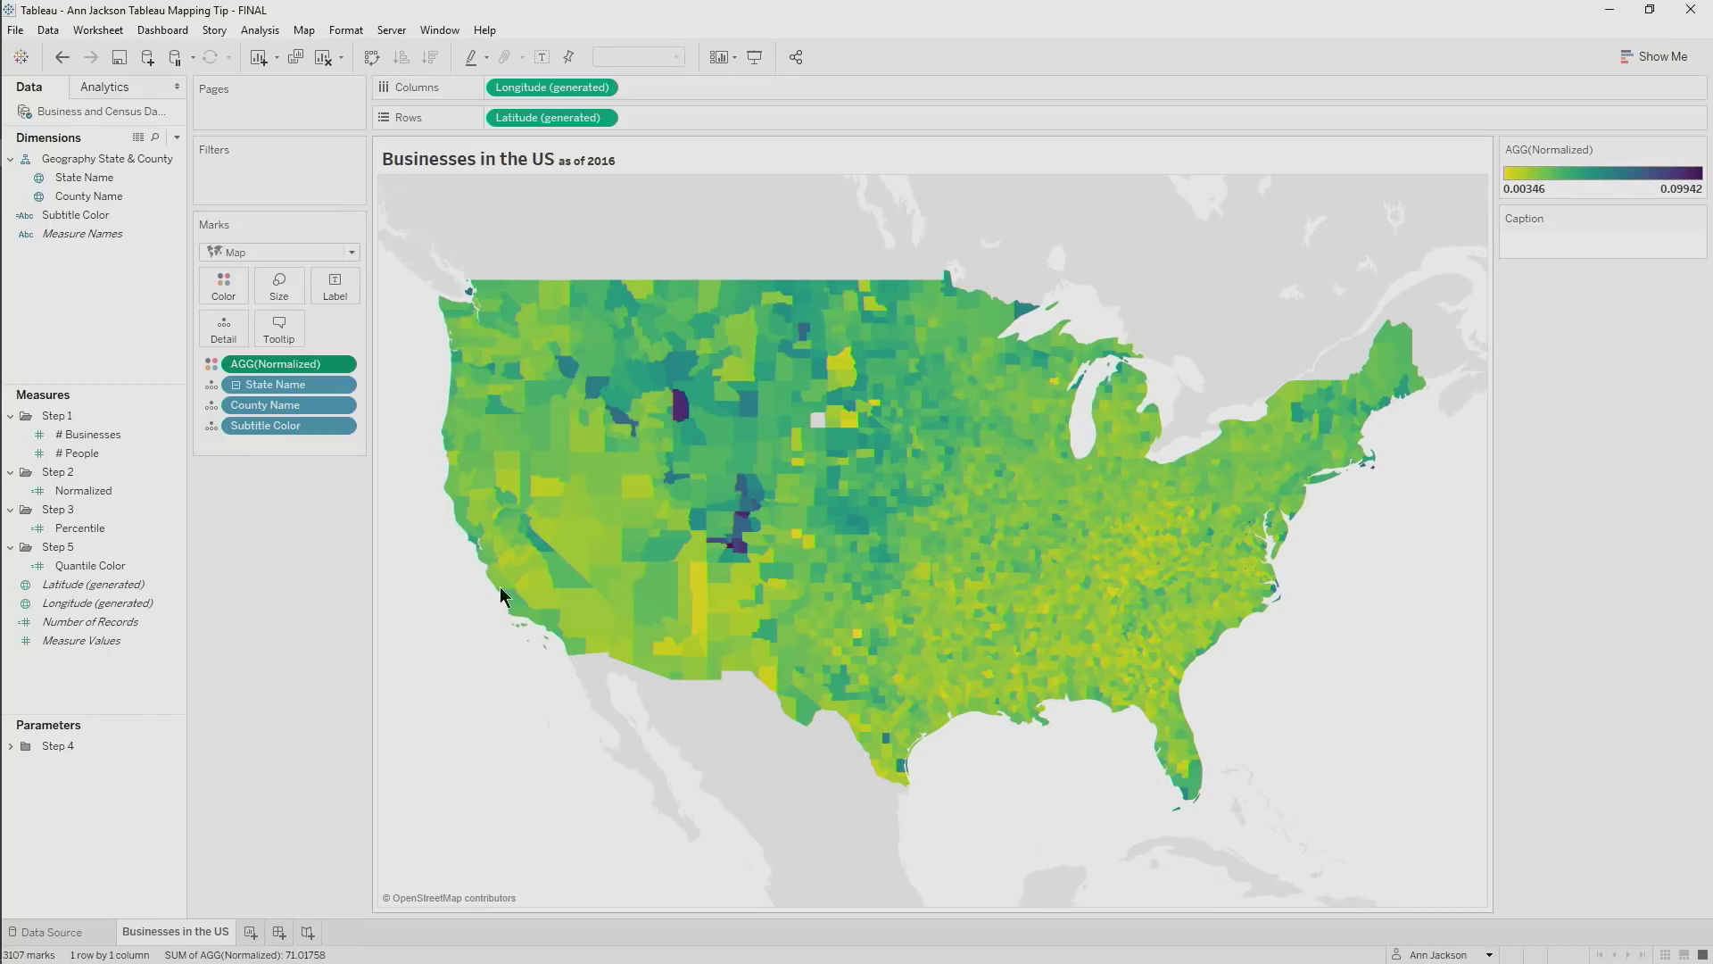
Edit the percentile colors to use stepped color with 4 steps and apply the change to the map
click(225, 286)
click(265, 344)
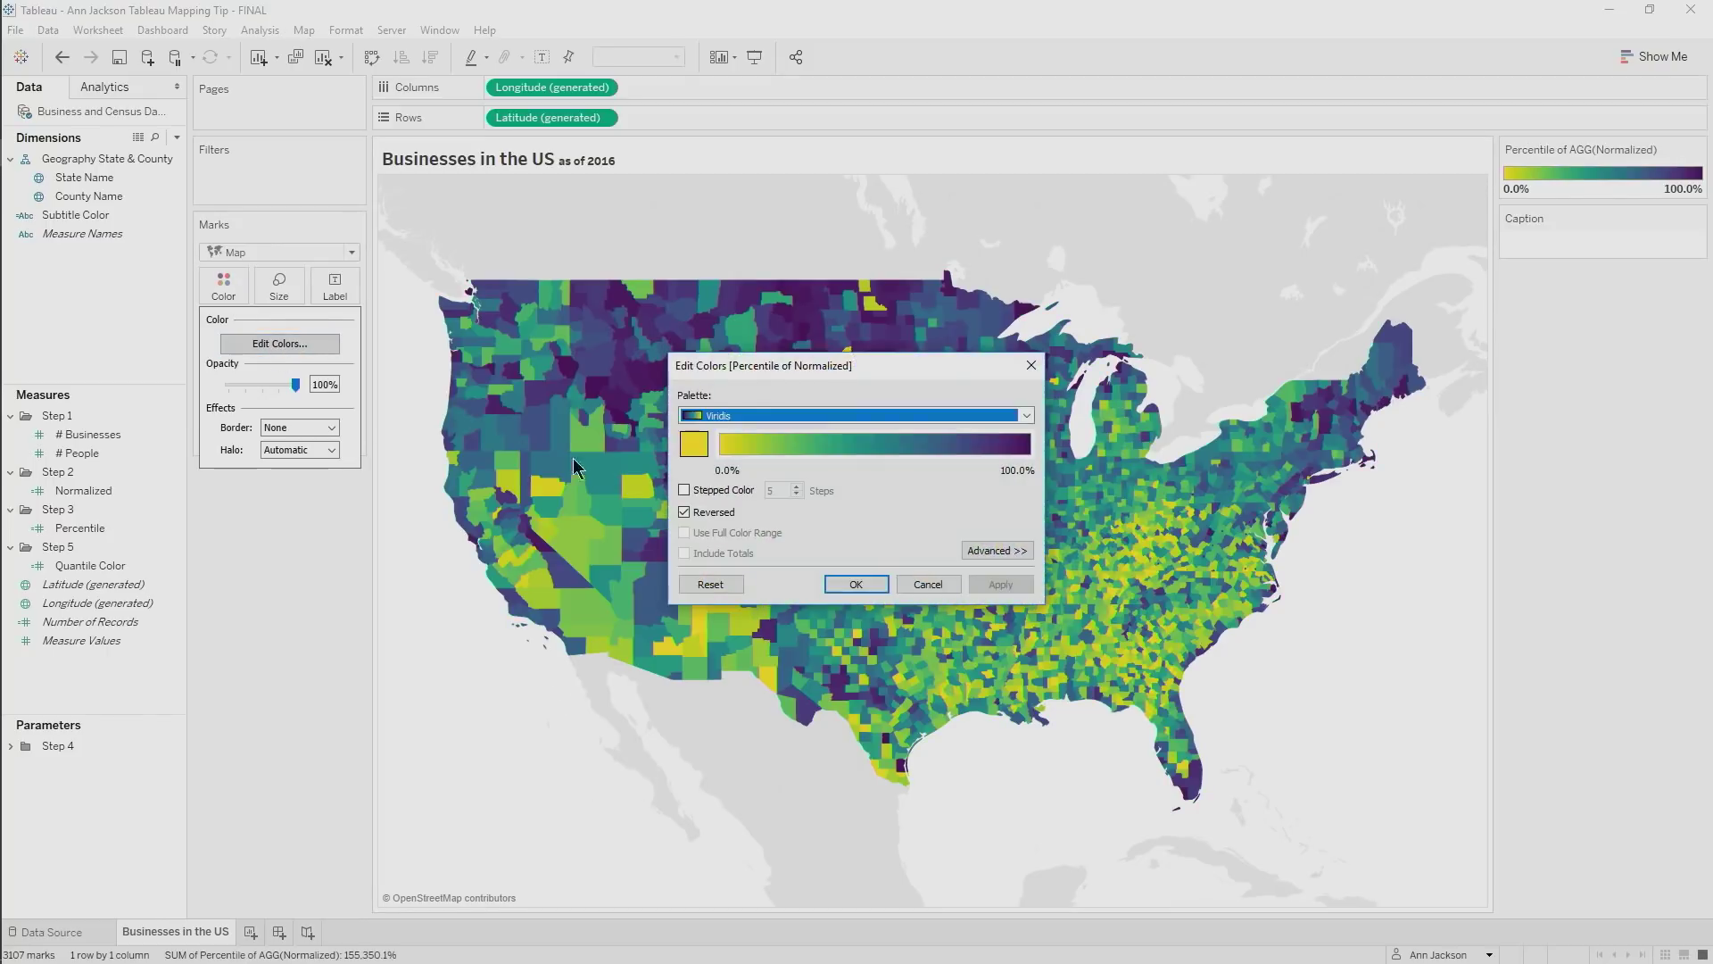
click(685, 491)
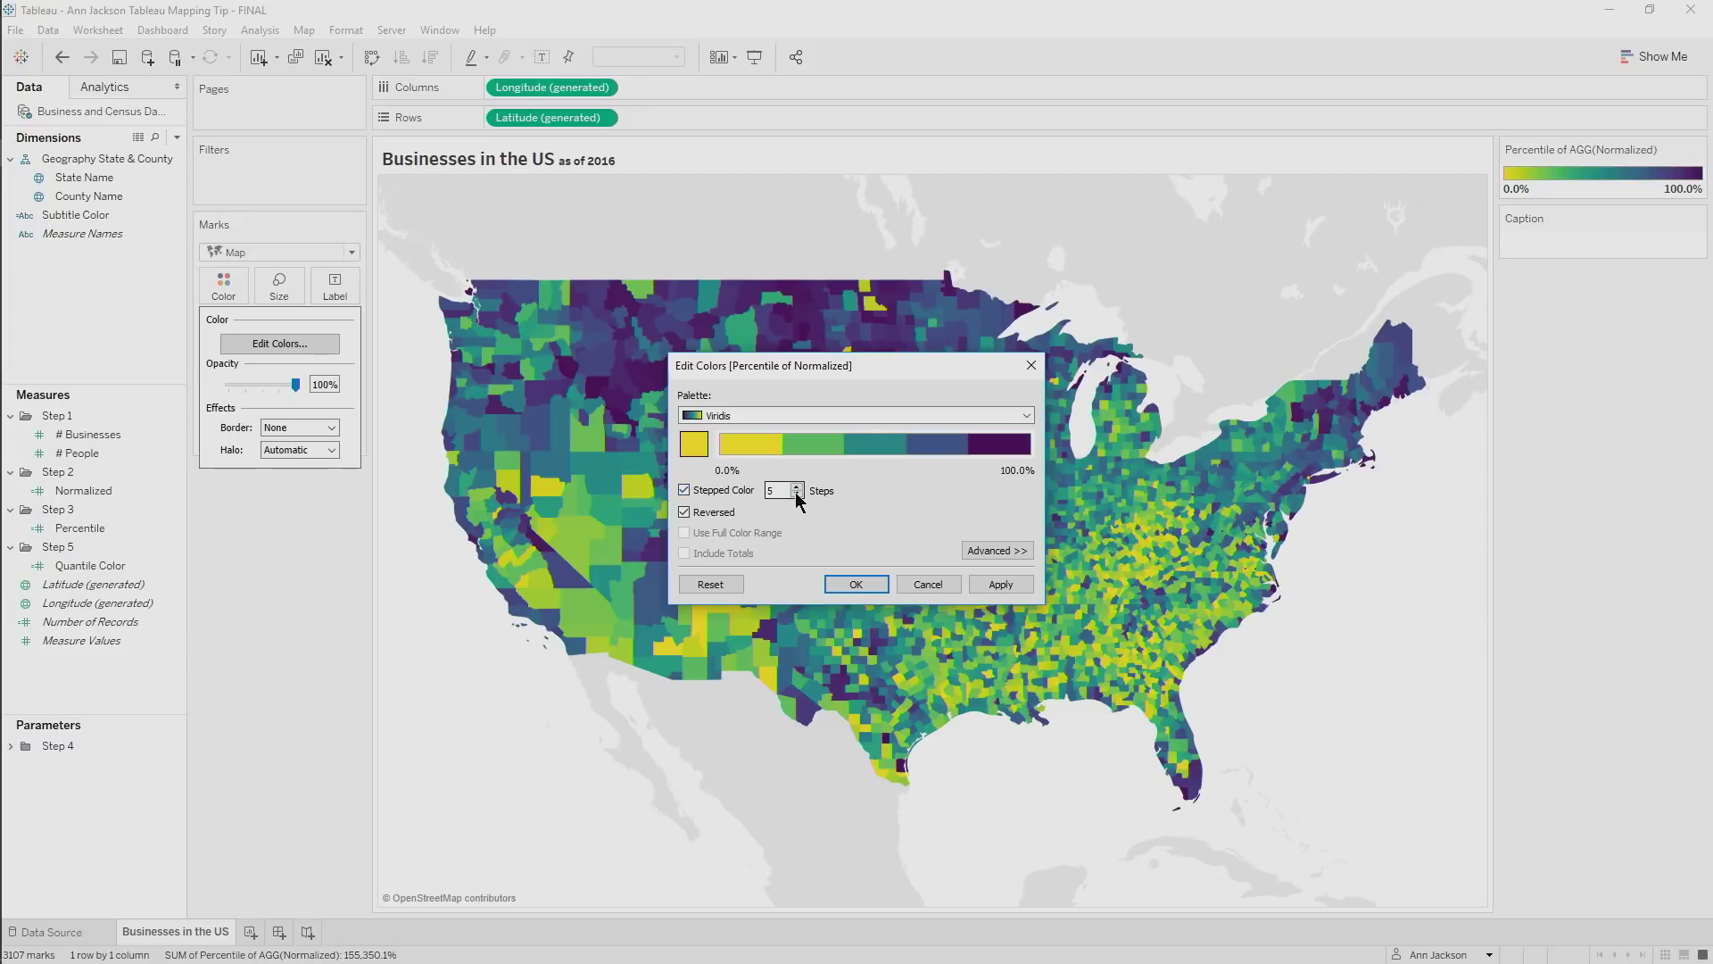
click(796, 494)
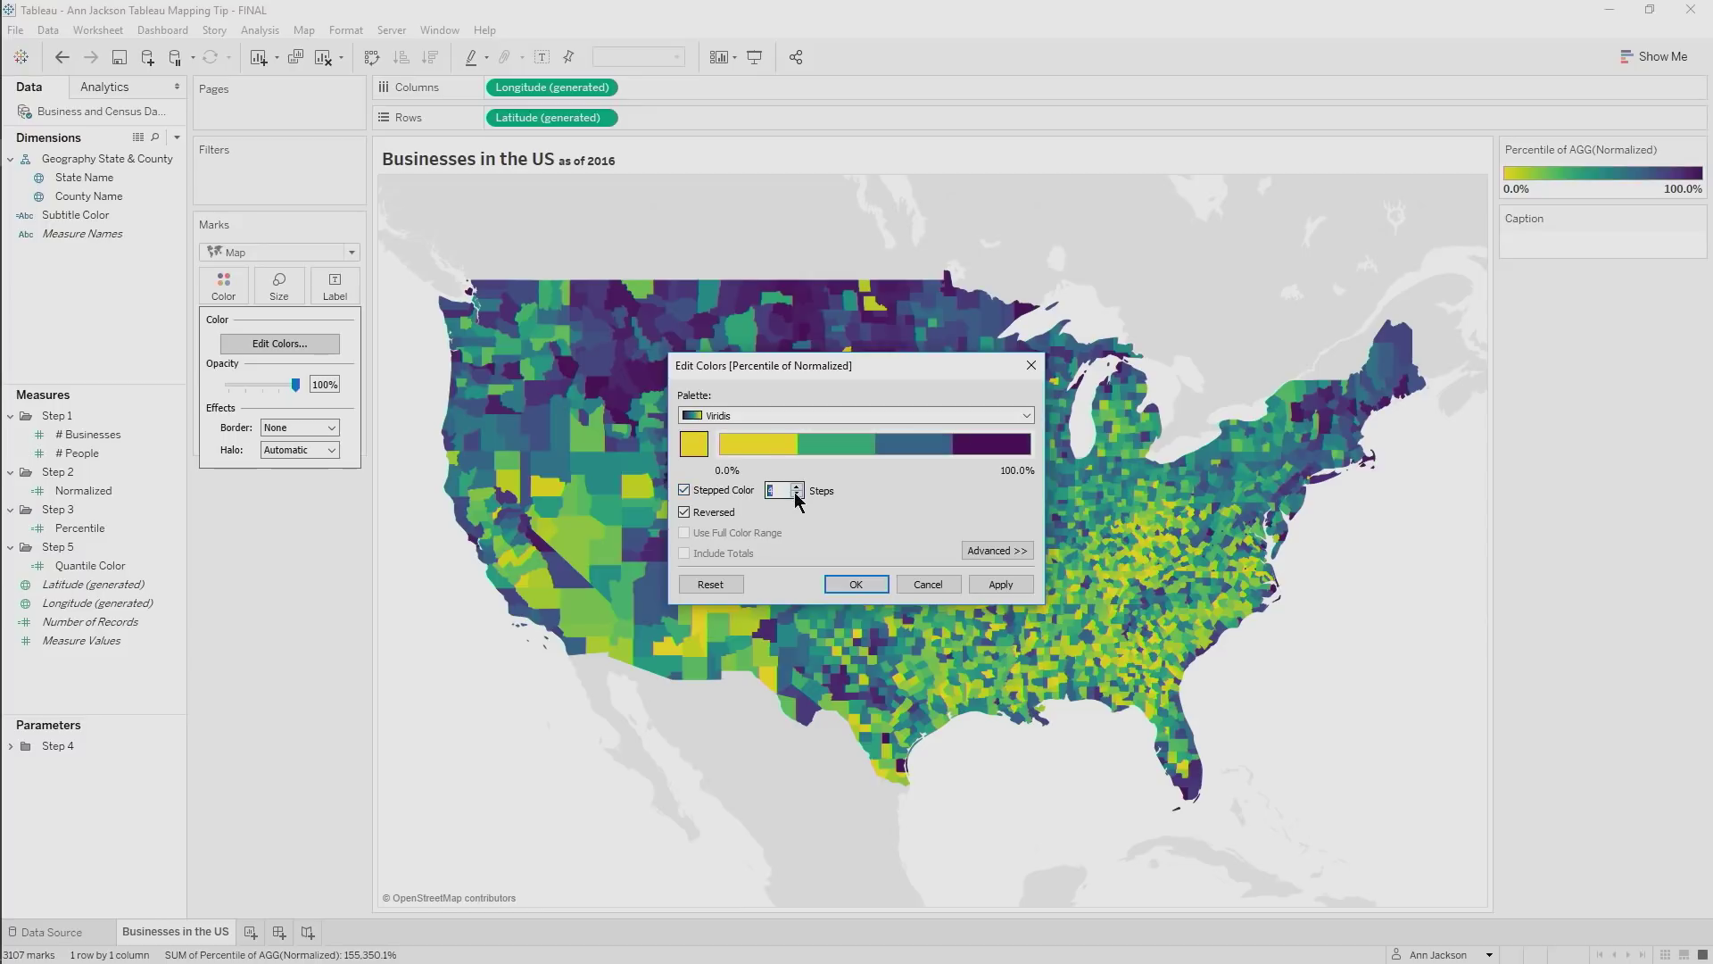
click(993, 582)
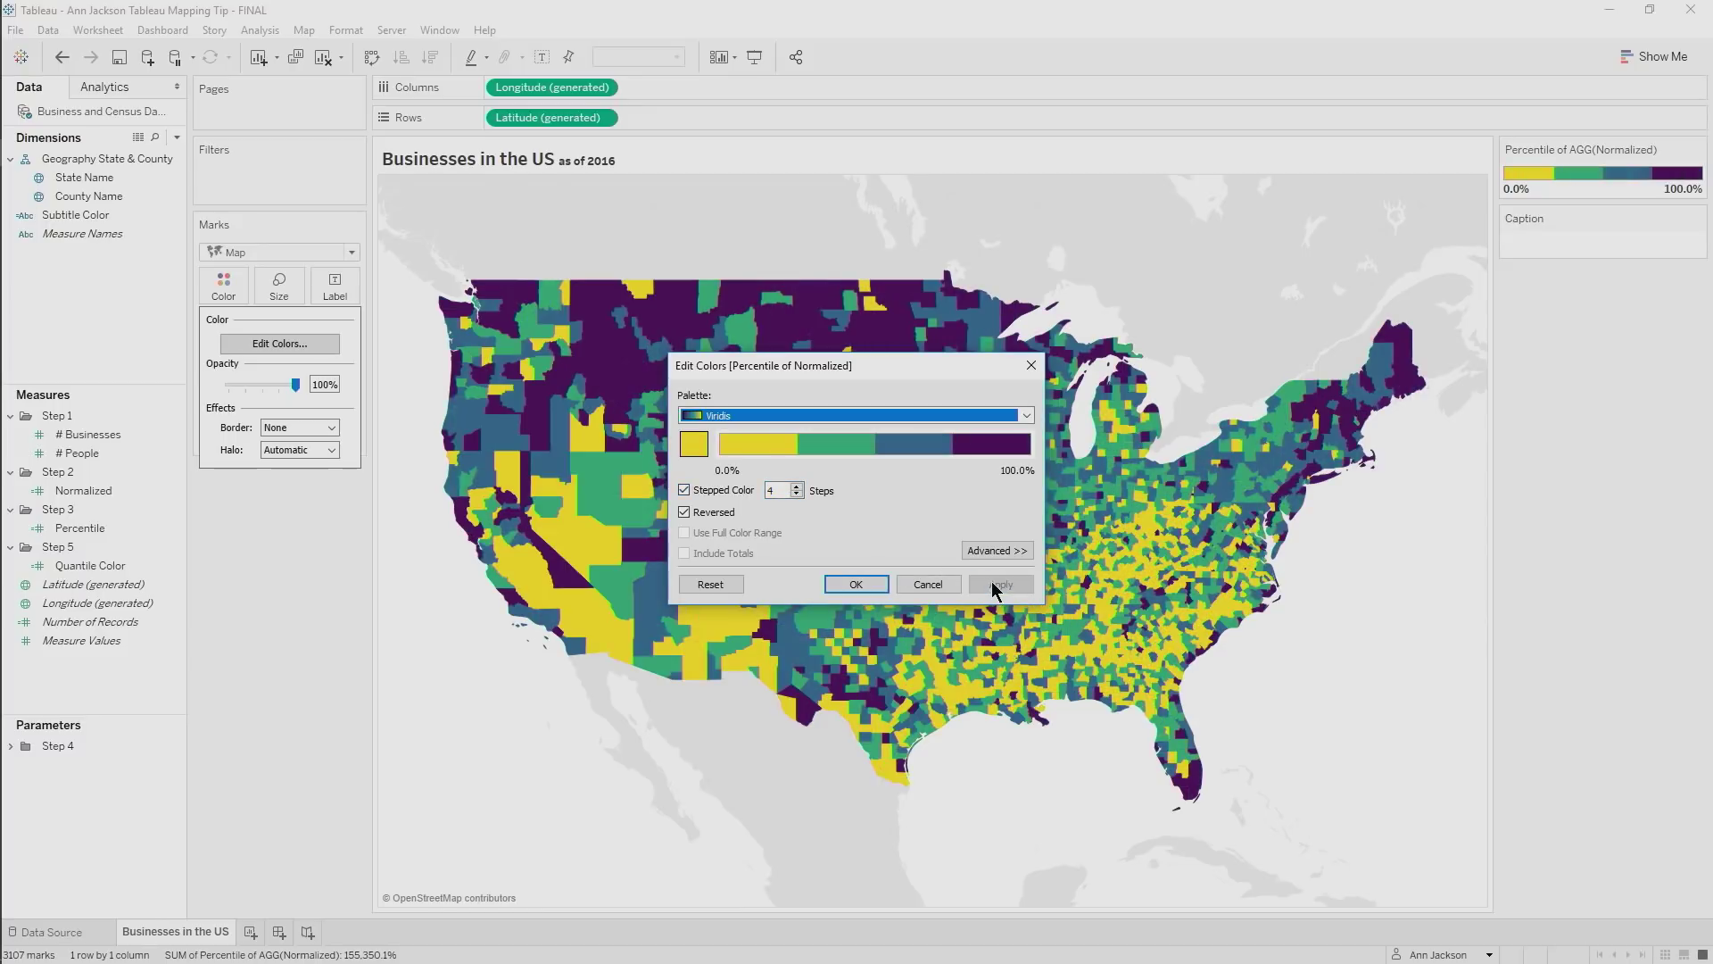
Set the stepped color to 10 steps, apply it to the map, and close the color settings
double_click(784, 488)
text(10)
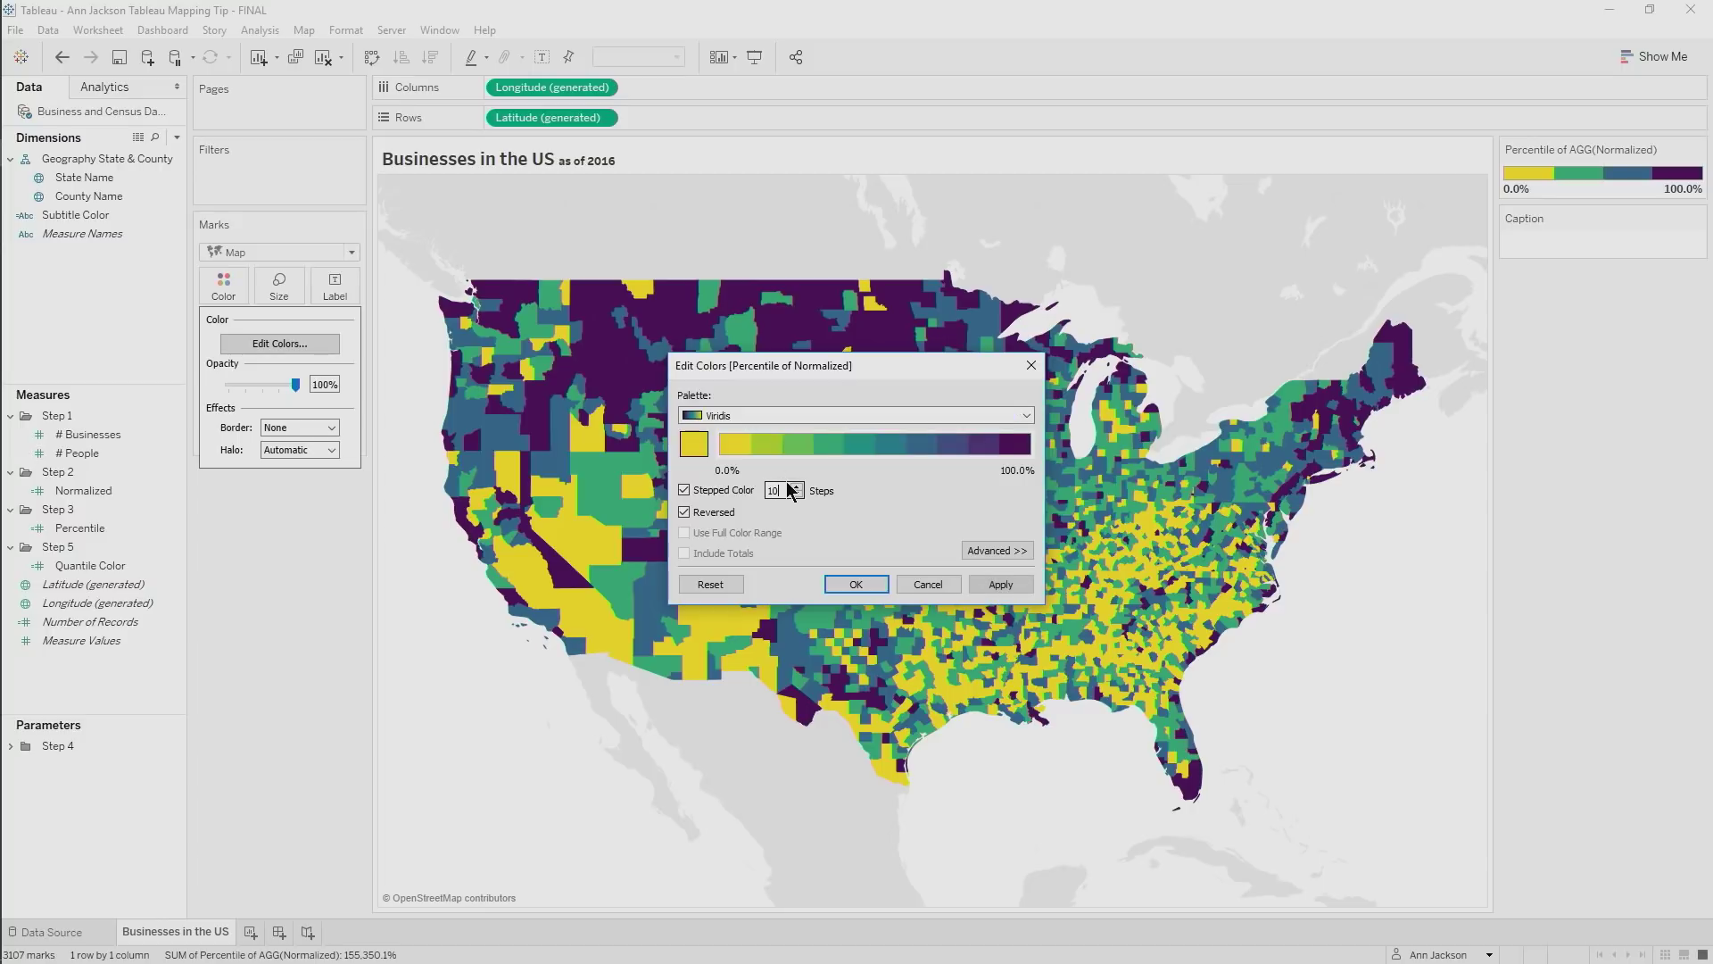
click(1000, 585)
drag(924, 368, 1378, 462)
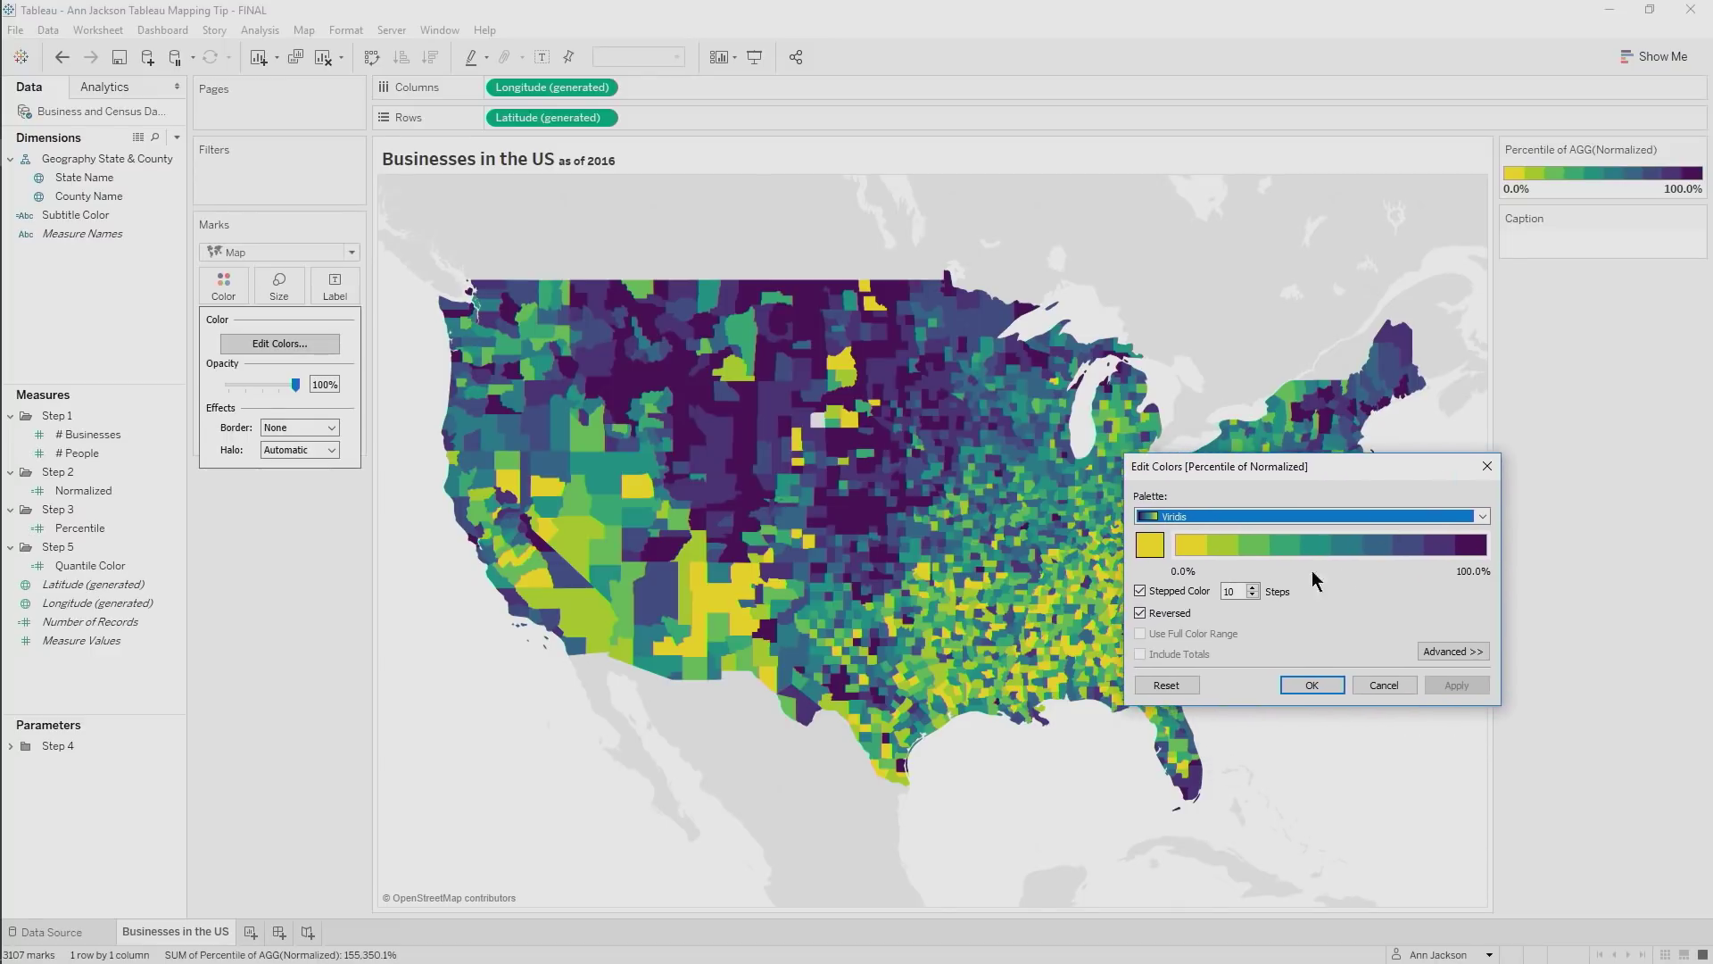
click(1172, 595)
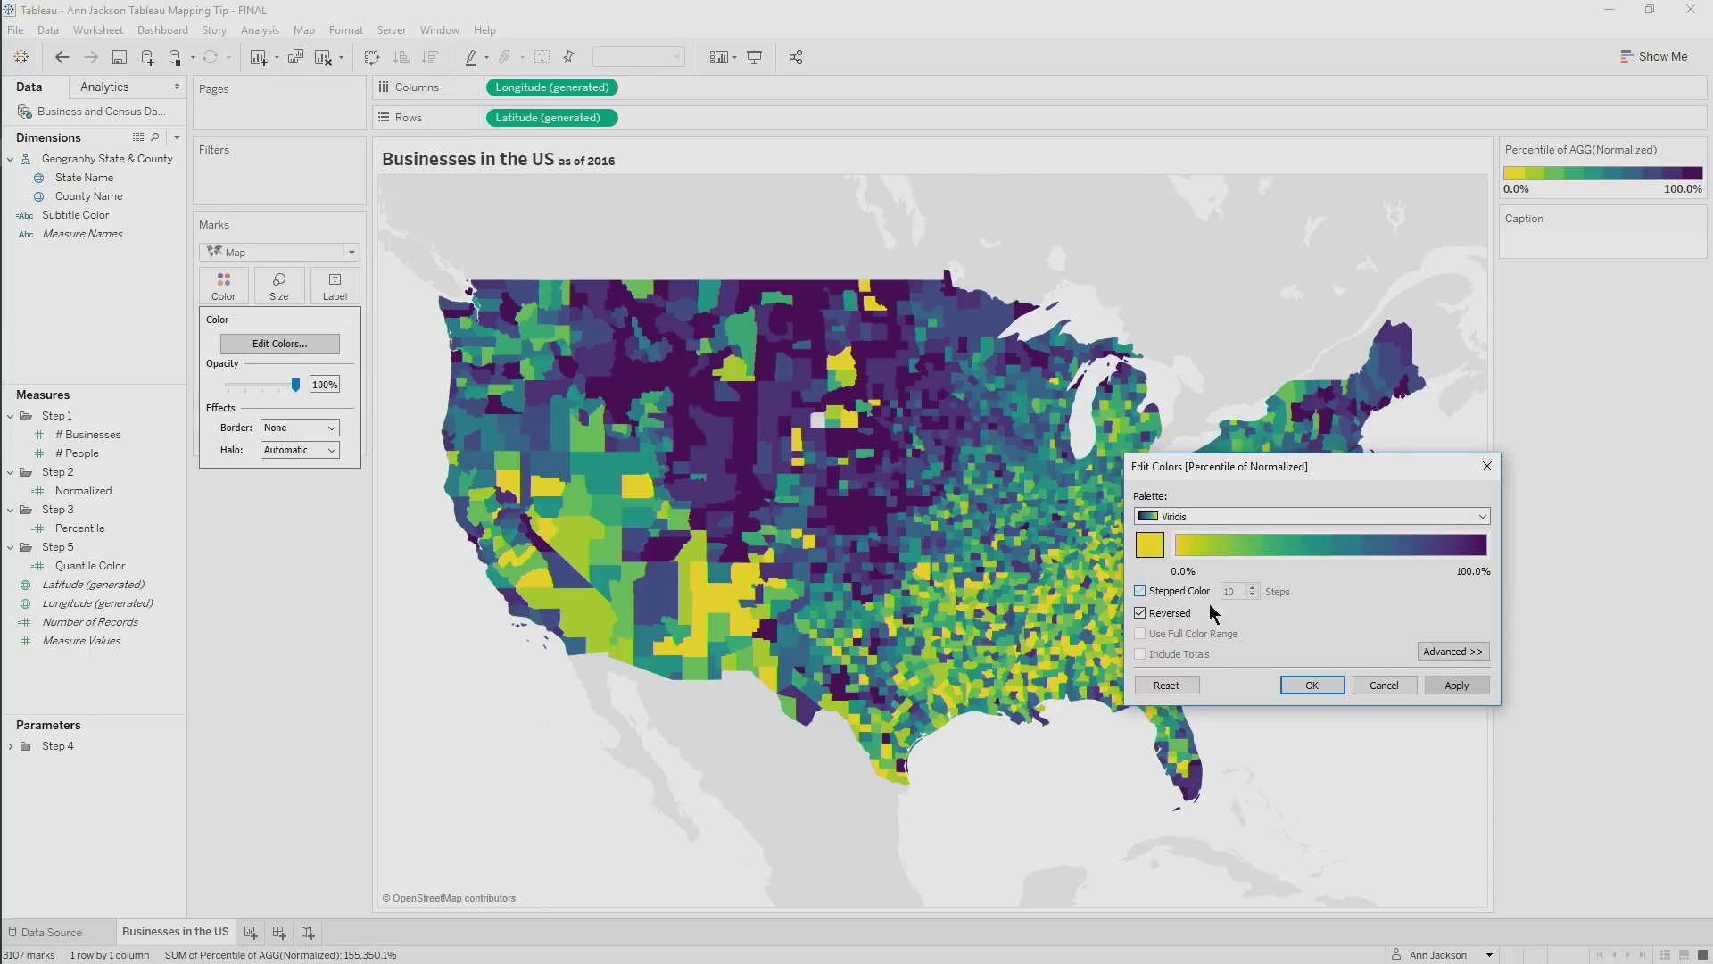
click(1384, 685)
Expand the Step 4 parameter folder and inspect the Quantile parameter's data type and range settings
click(10, 746)
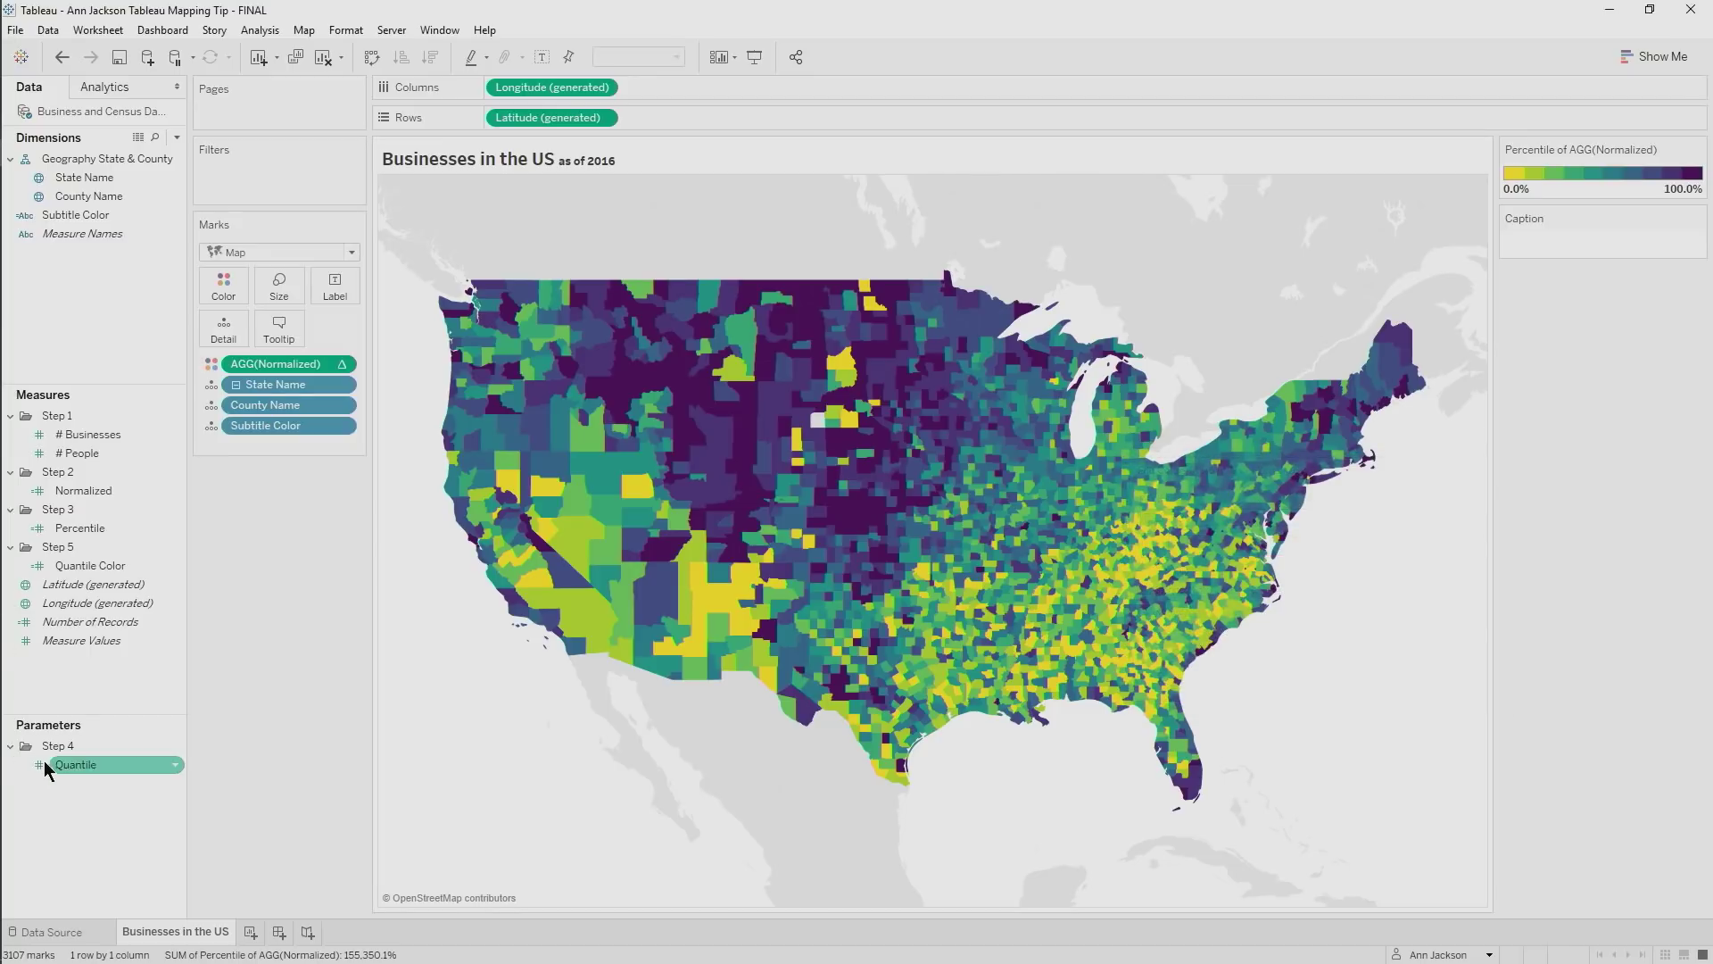
right_click(56, 766)
click(148, 540)
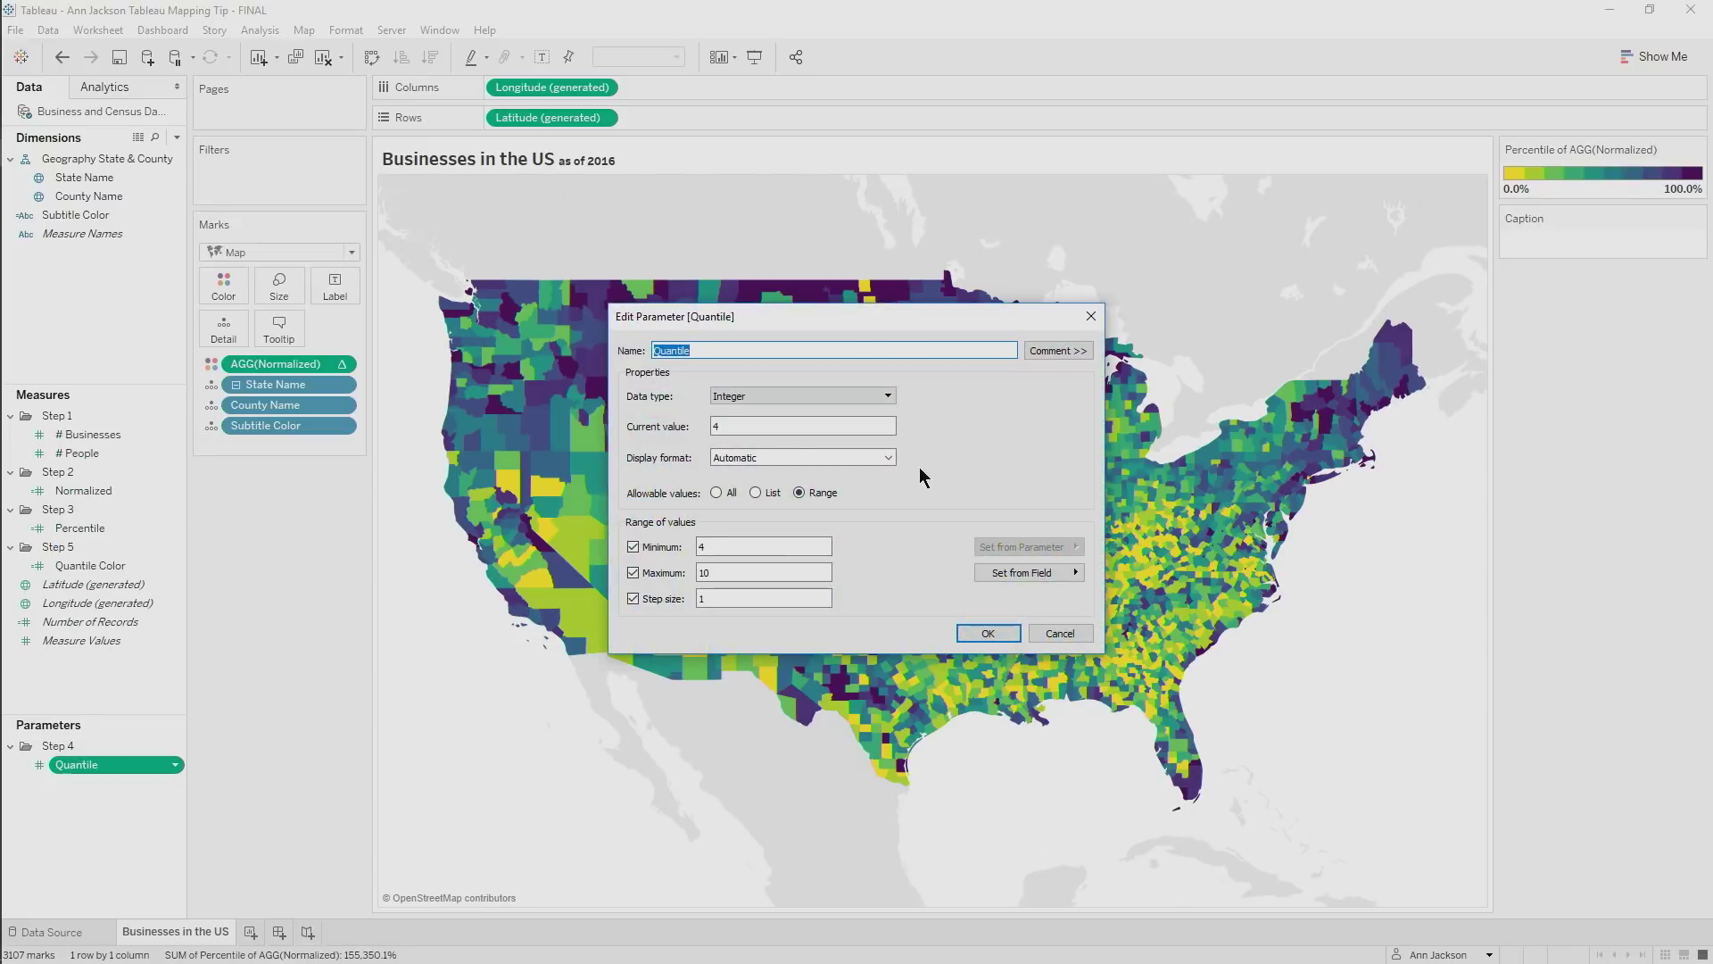
click(1071, 635)
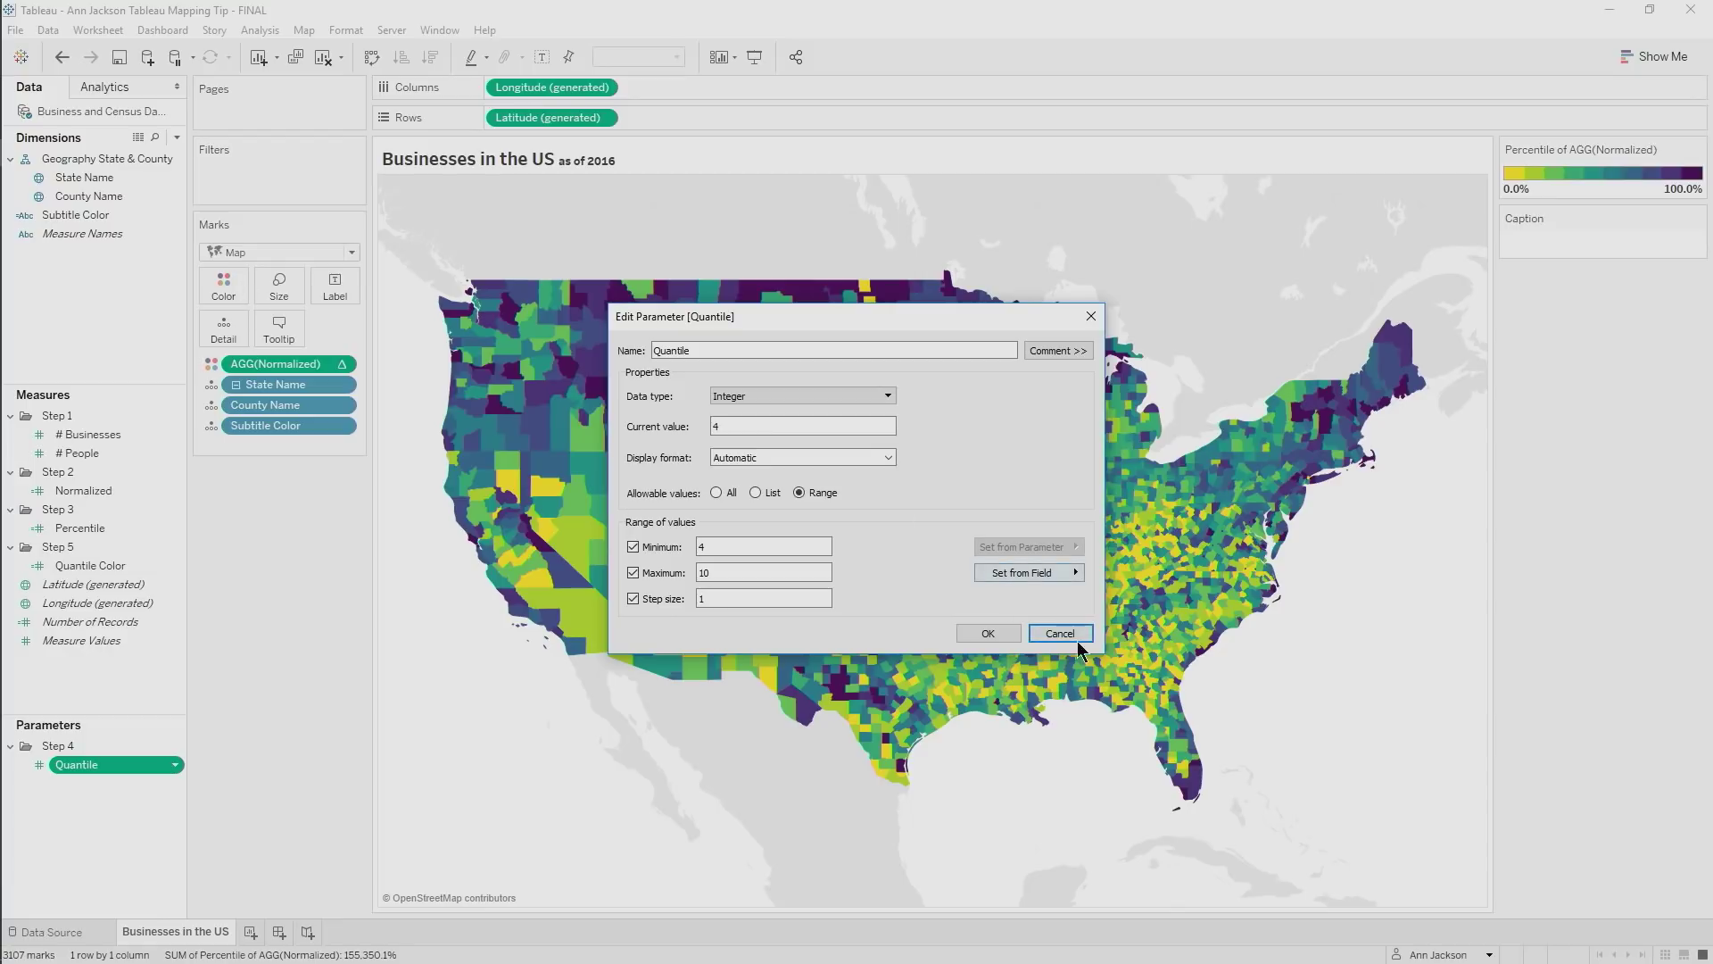
Open the Quantile Color calculation and enlarge its editor to examine the whole formula
right_click(161, 568)
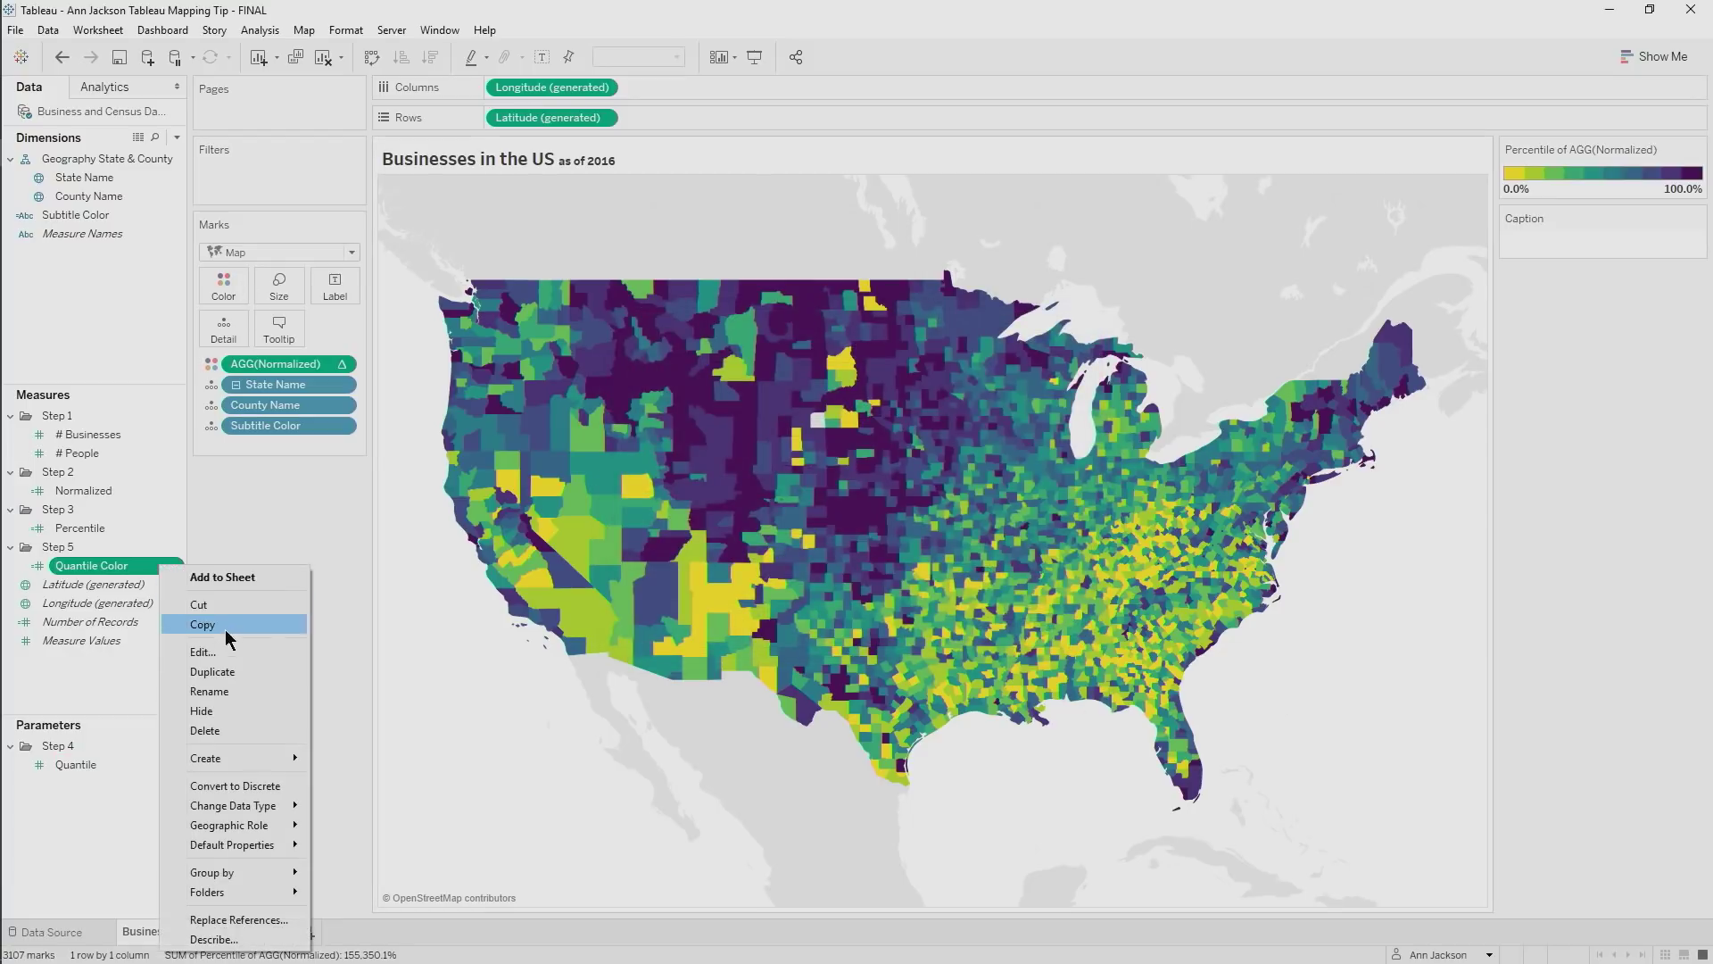
click(231, 652)
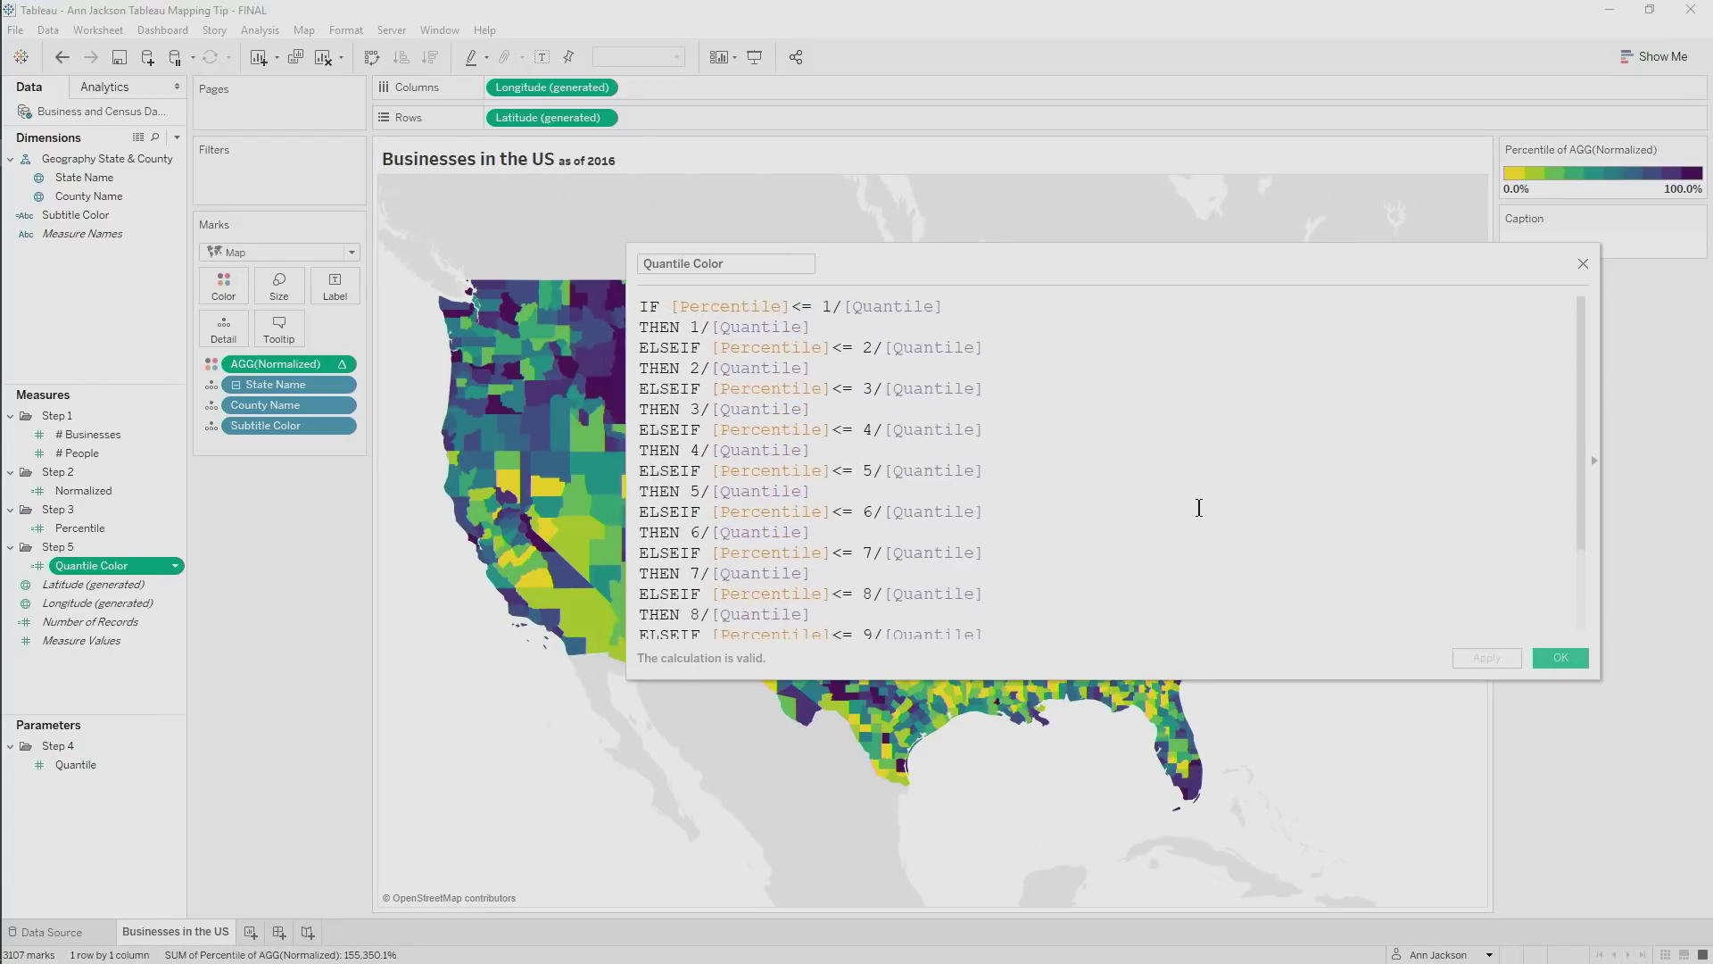
drag(1338, 680, 1323, 803)
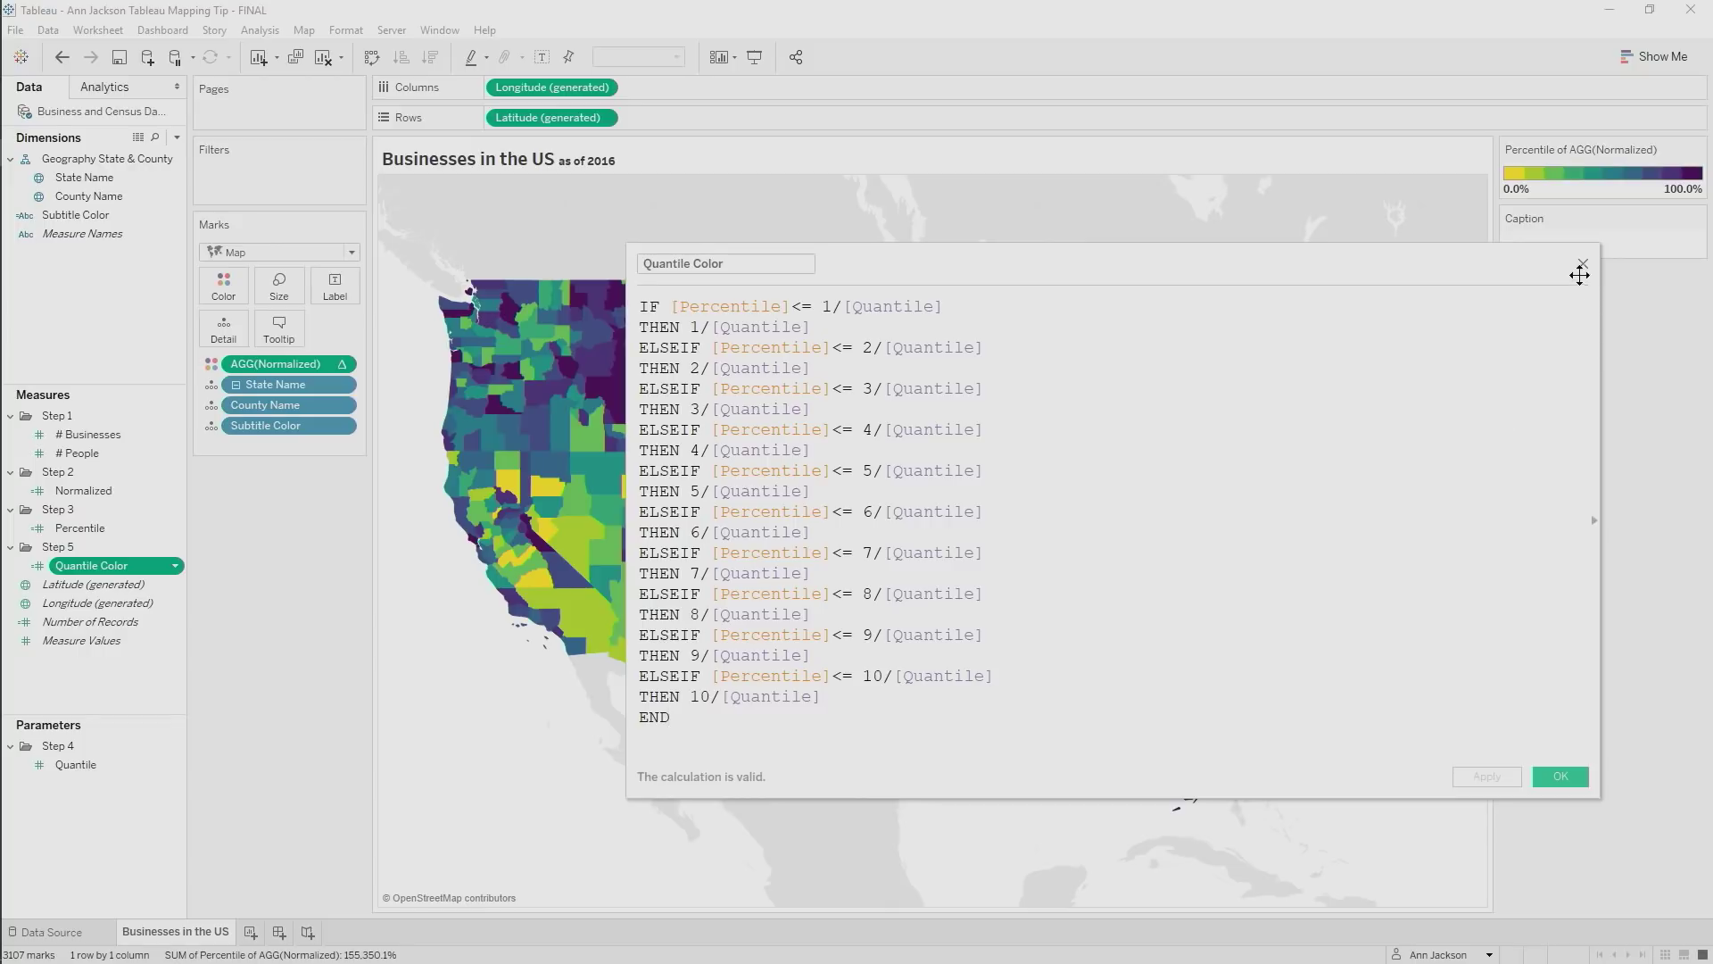
Close the Quantile Color formula, color the county map by Quantile Color, and show the Quantile parameter control
click(1582, 265)
drag(85, 565, 248, 366)
right_click(87, 766)
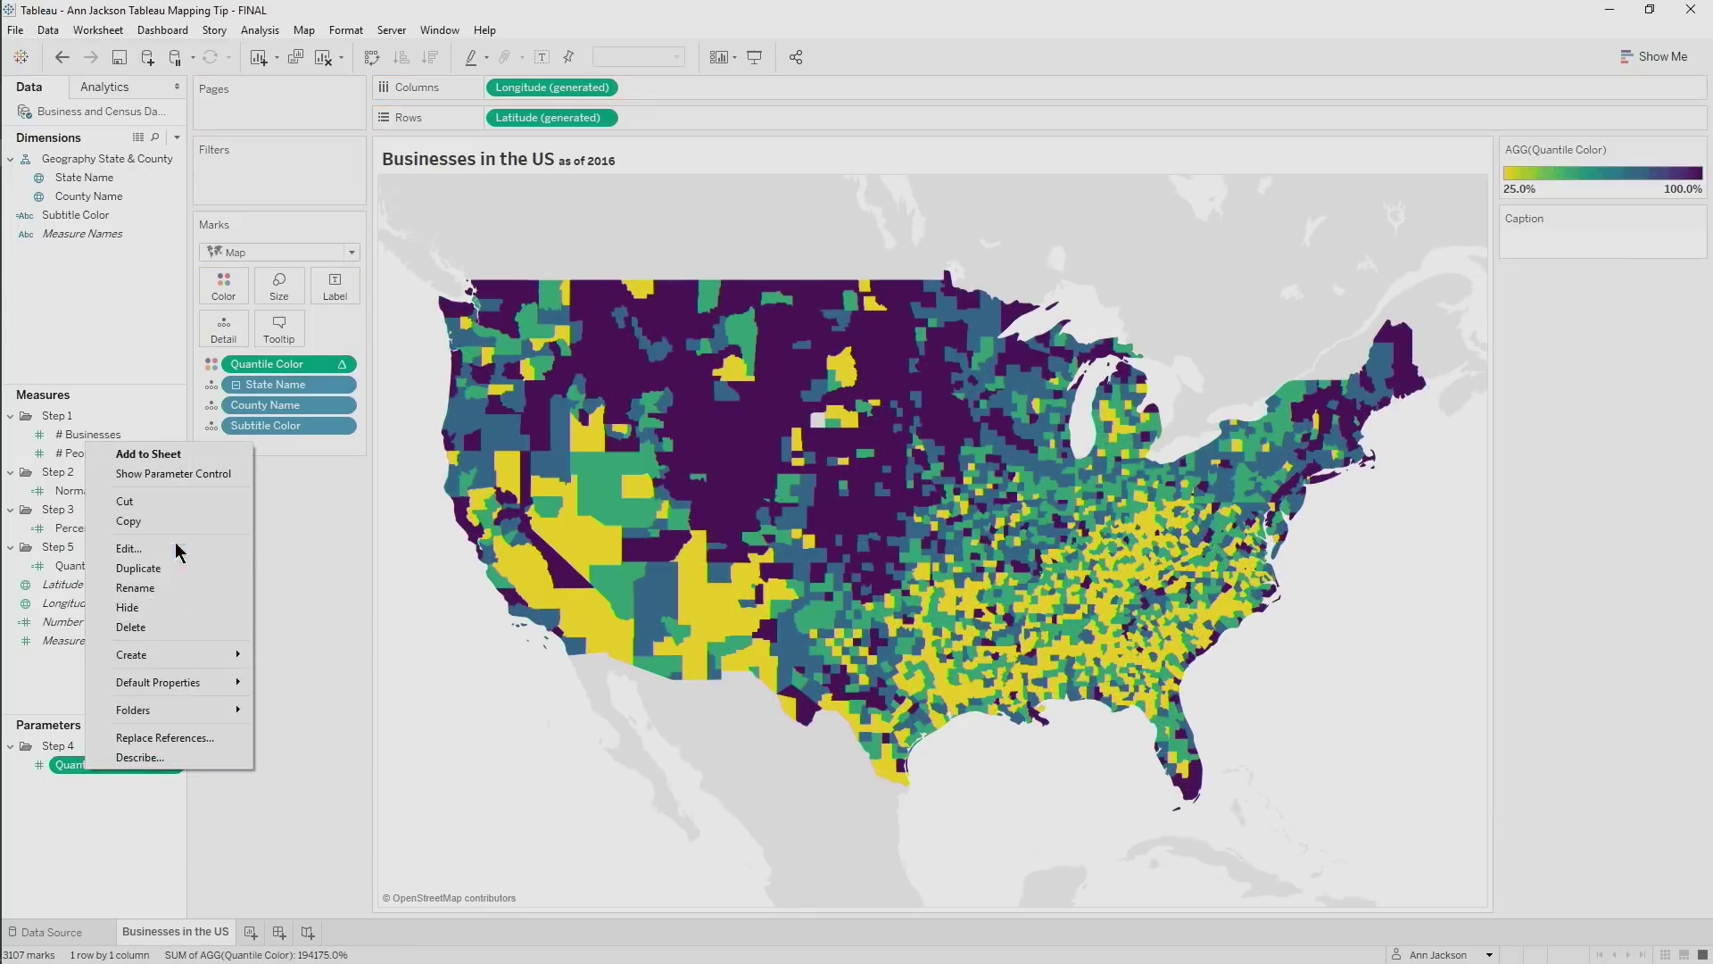
click(178, 474)
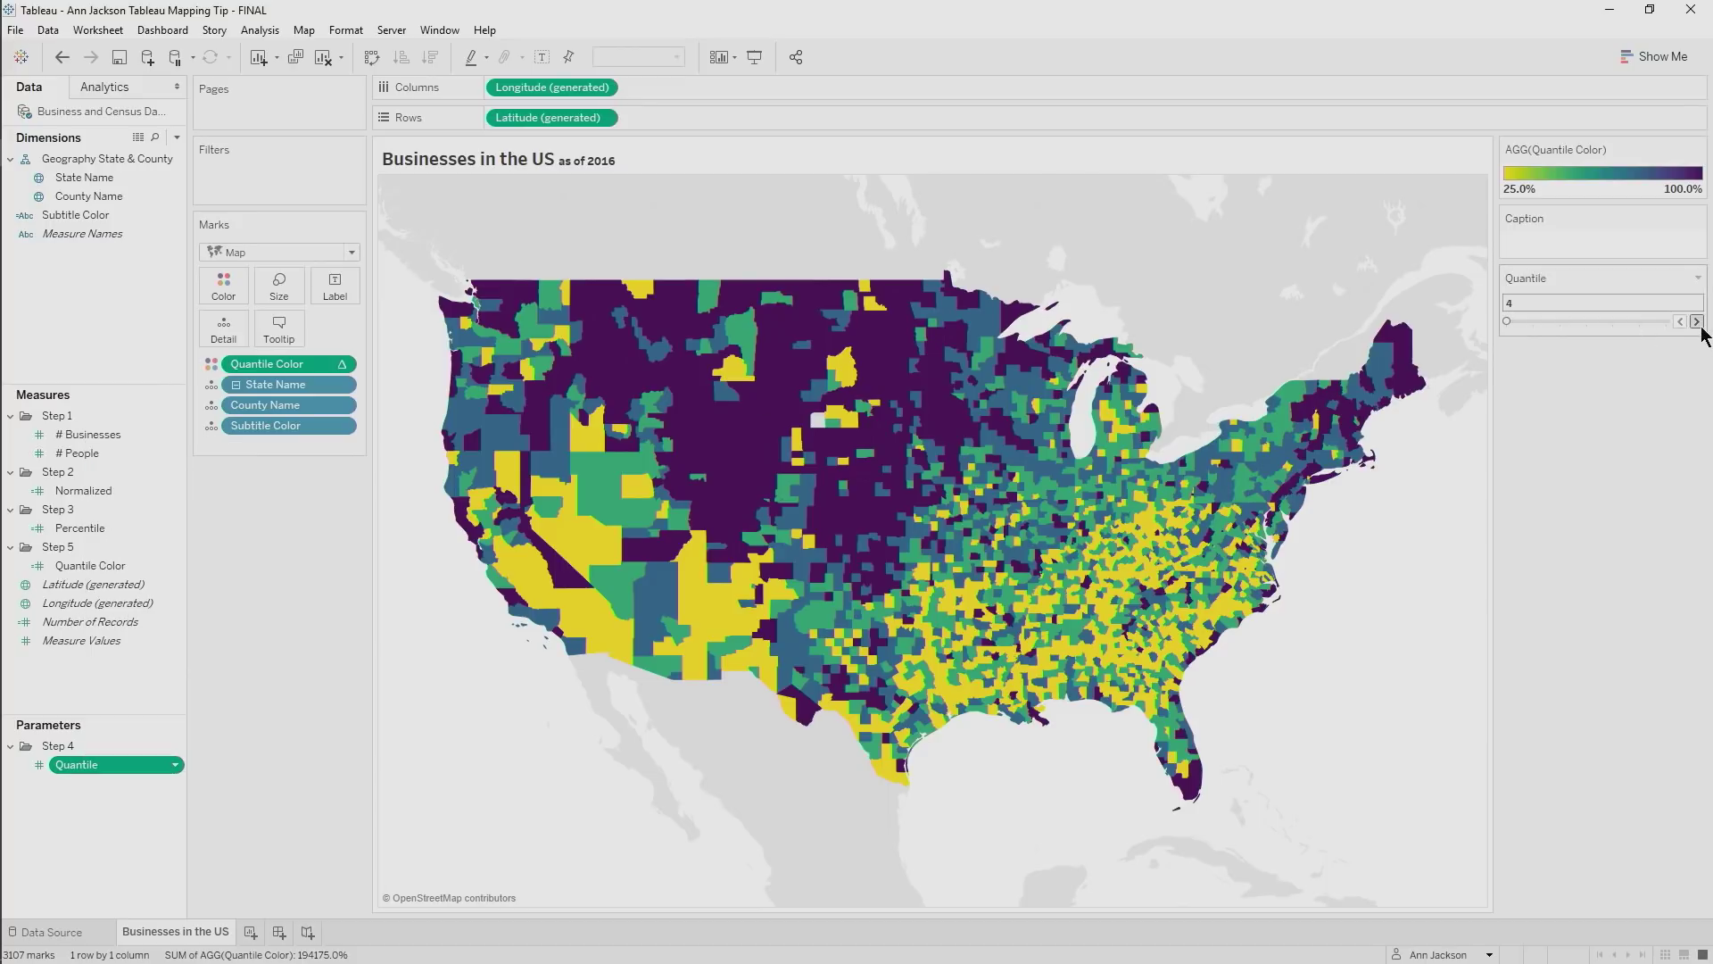
Raise the Quantile parameter one step at a time through 5 and 6 to 7 to recolor the map
click(1697, 321)
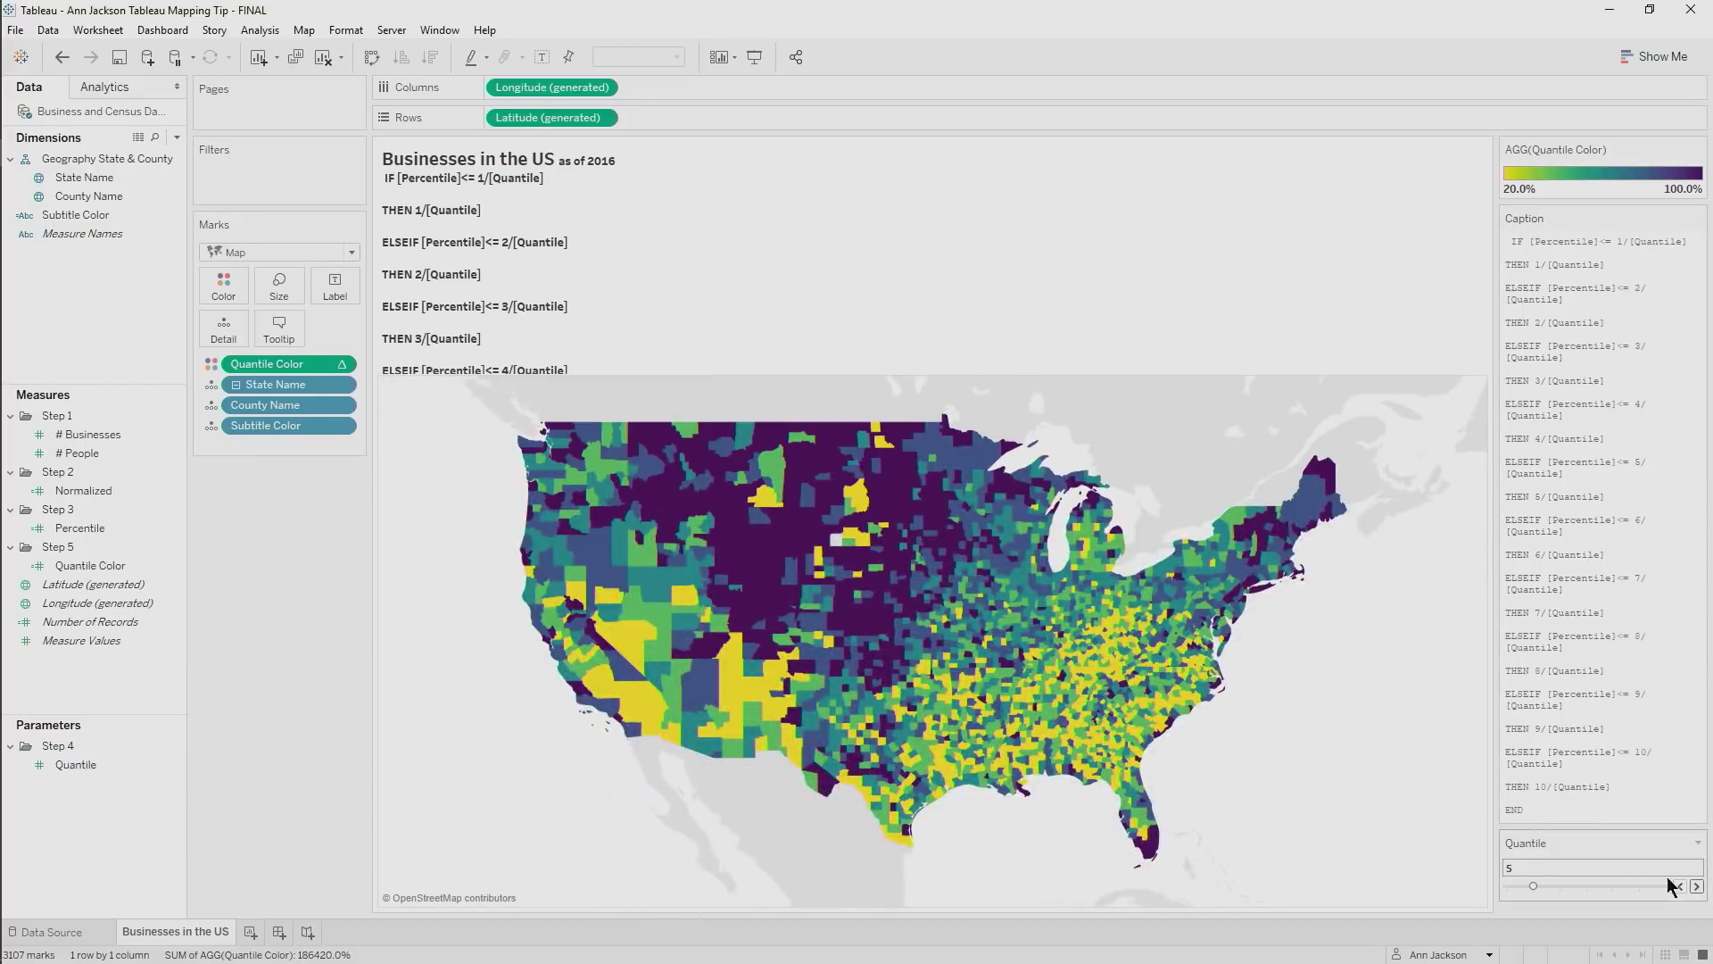
click(1696, 887)
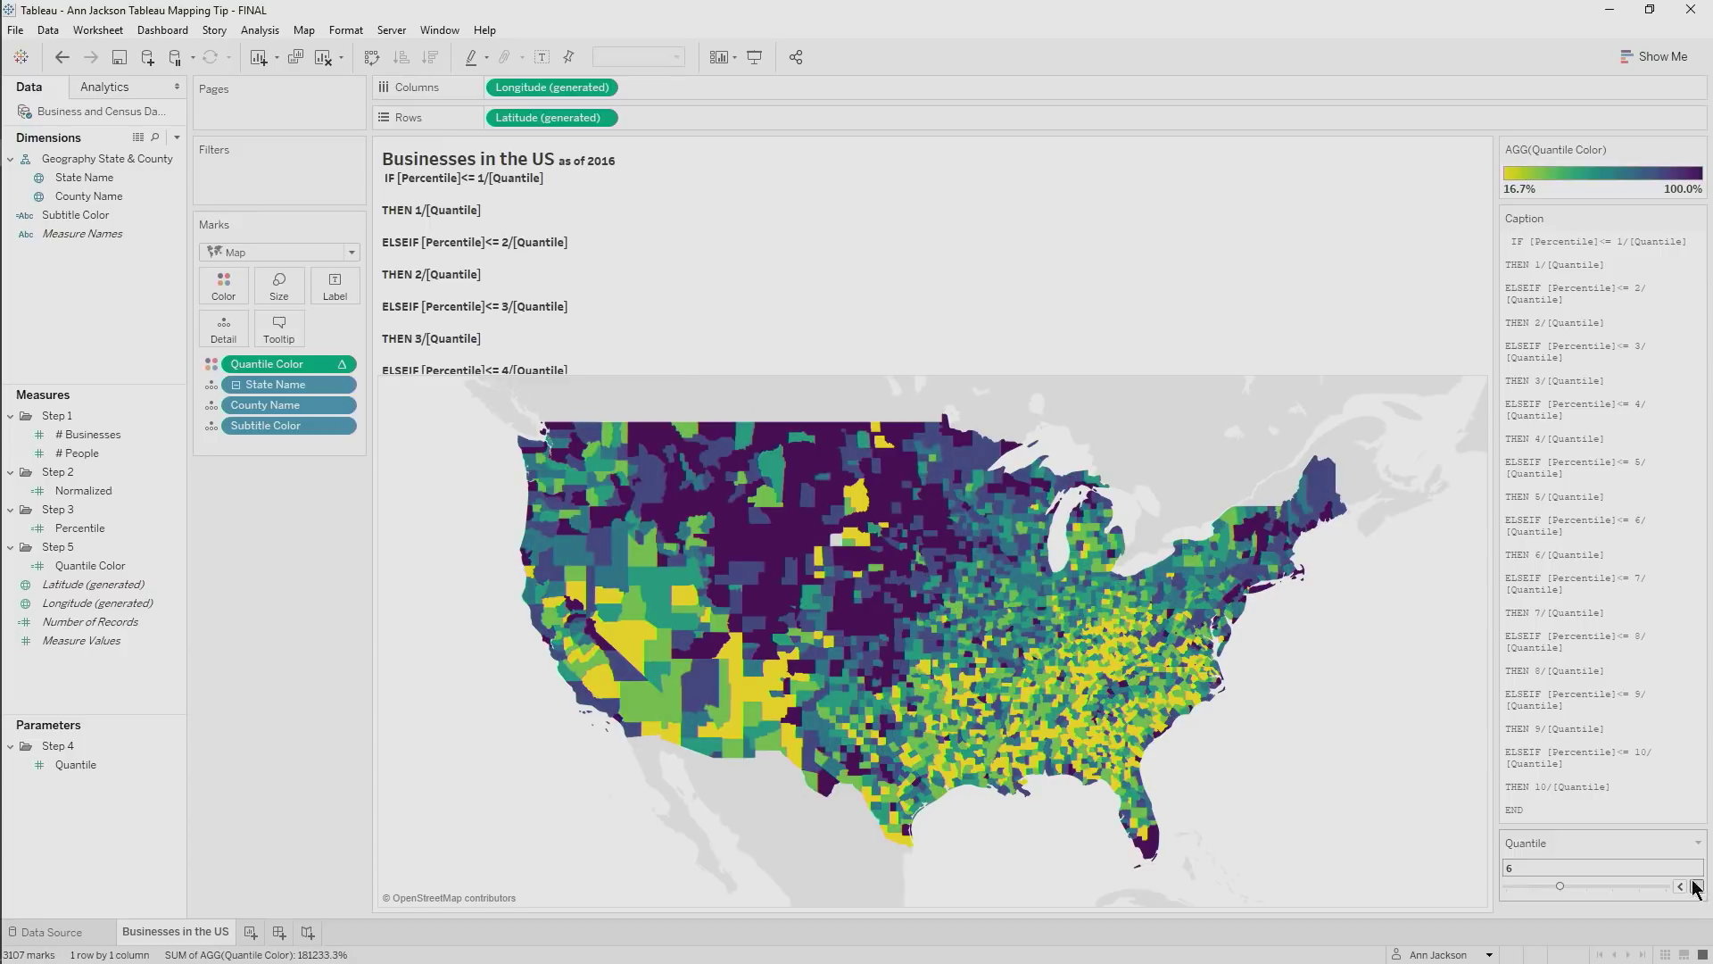
click(1696, 887)
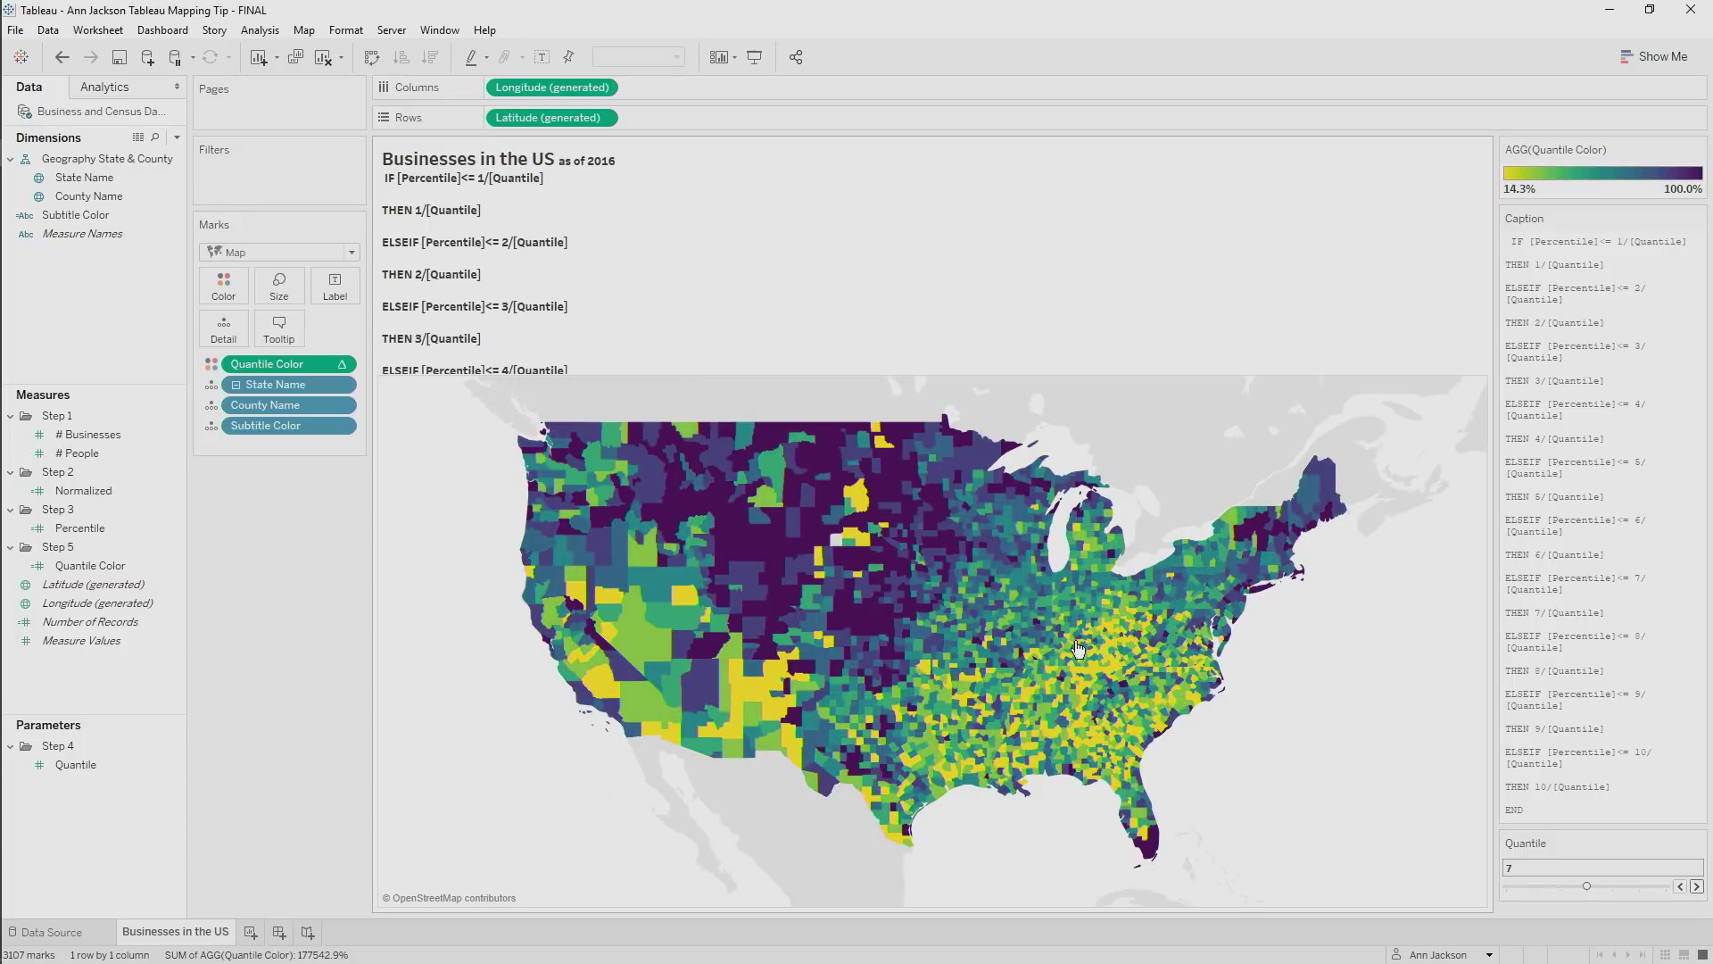
mouse_move(538, 556)
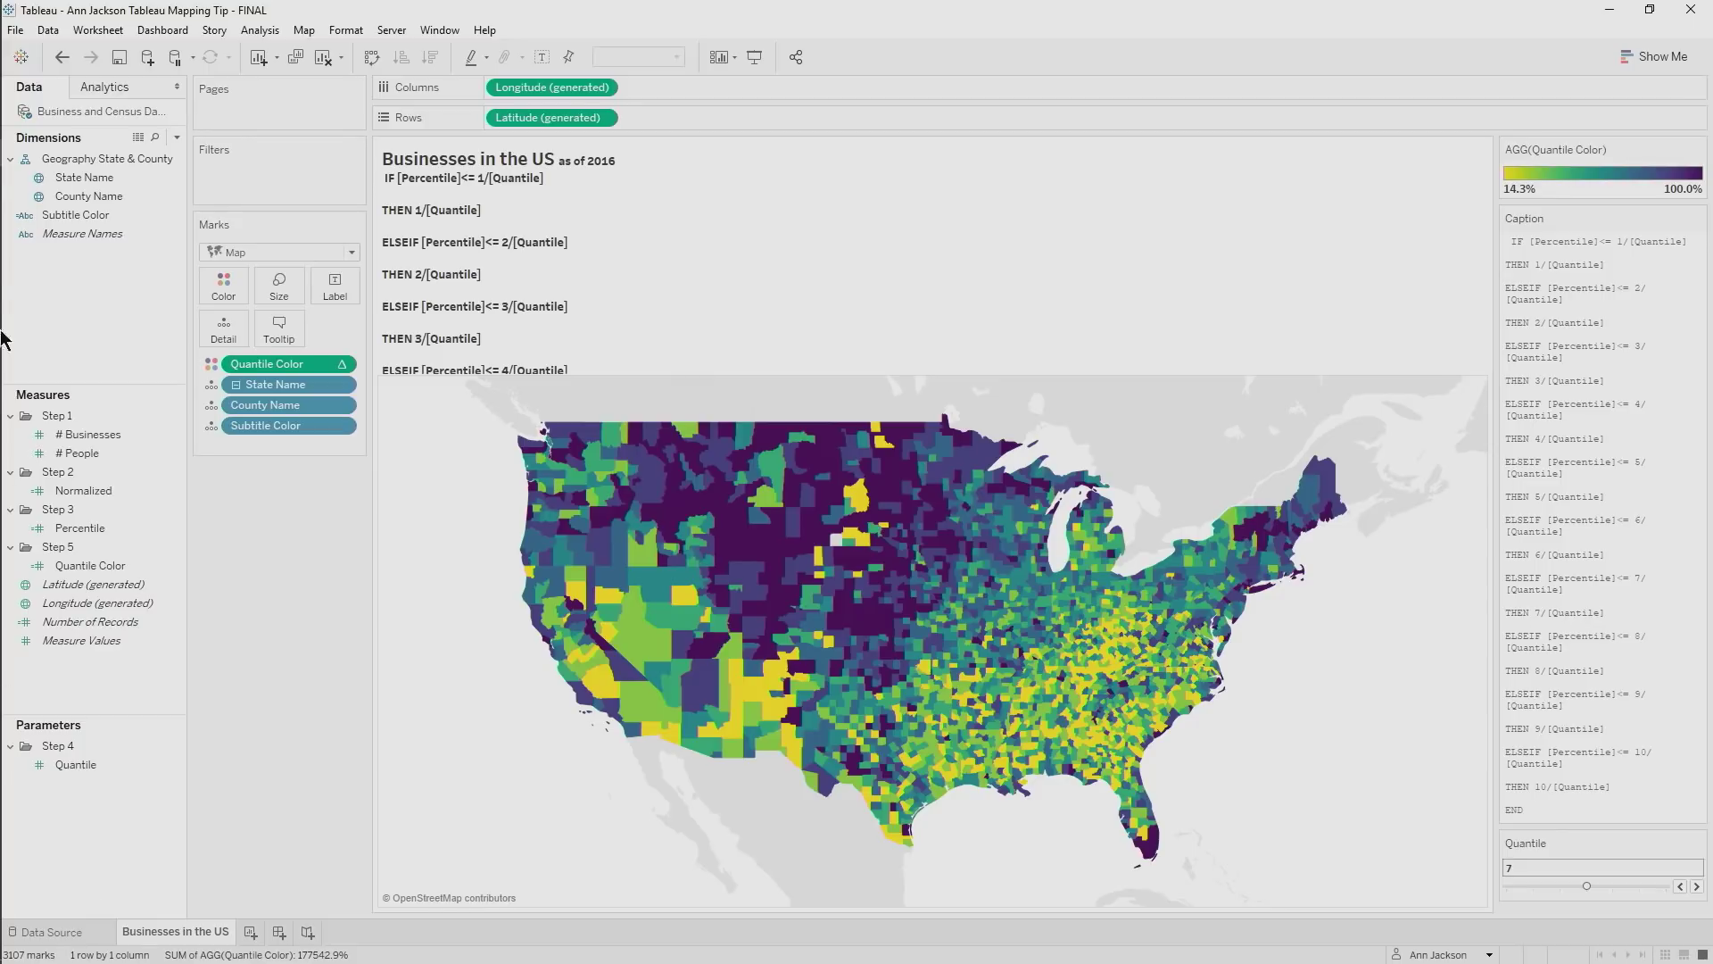
Switch to the Tableau speed tipping presentation in PowerPoint and start the slide show from slide 4, "Don't bother taking notes!"
mouse_move(5, 172)
click(39, 233)
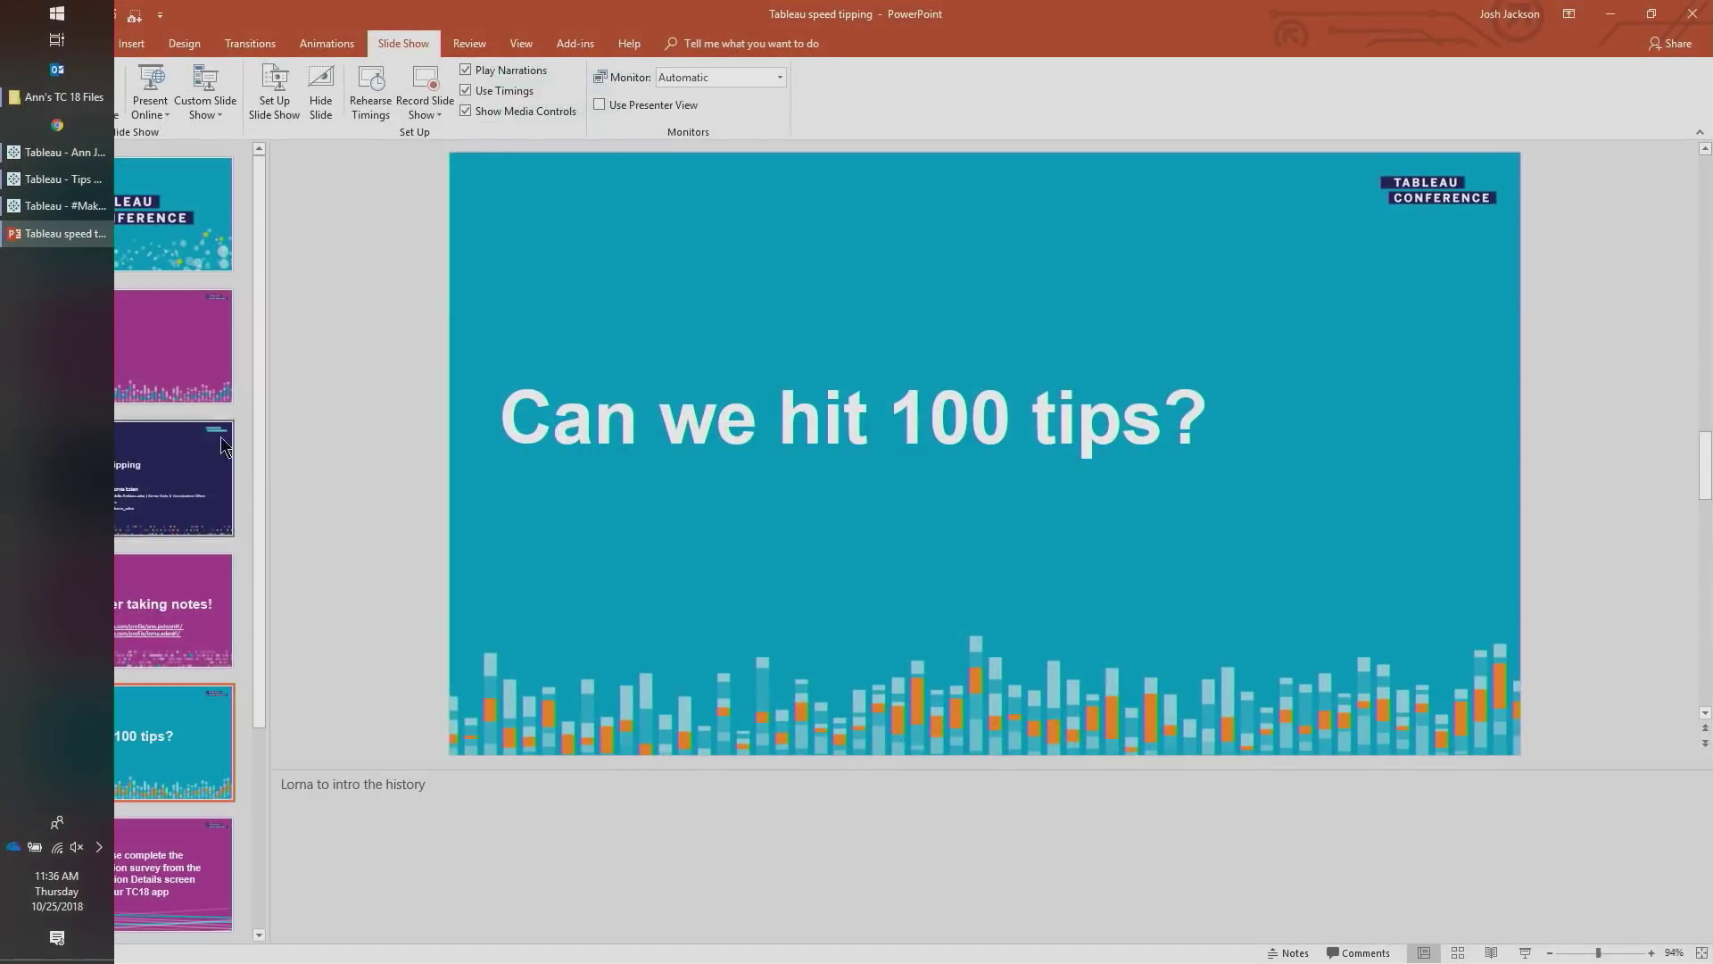
click(170, 393)
click(148, 596)
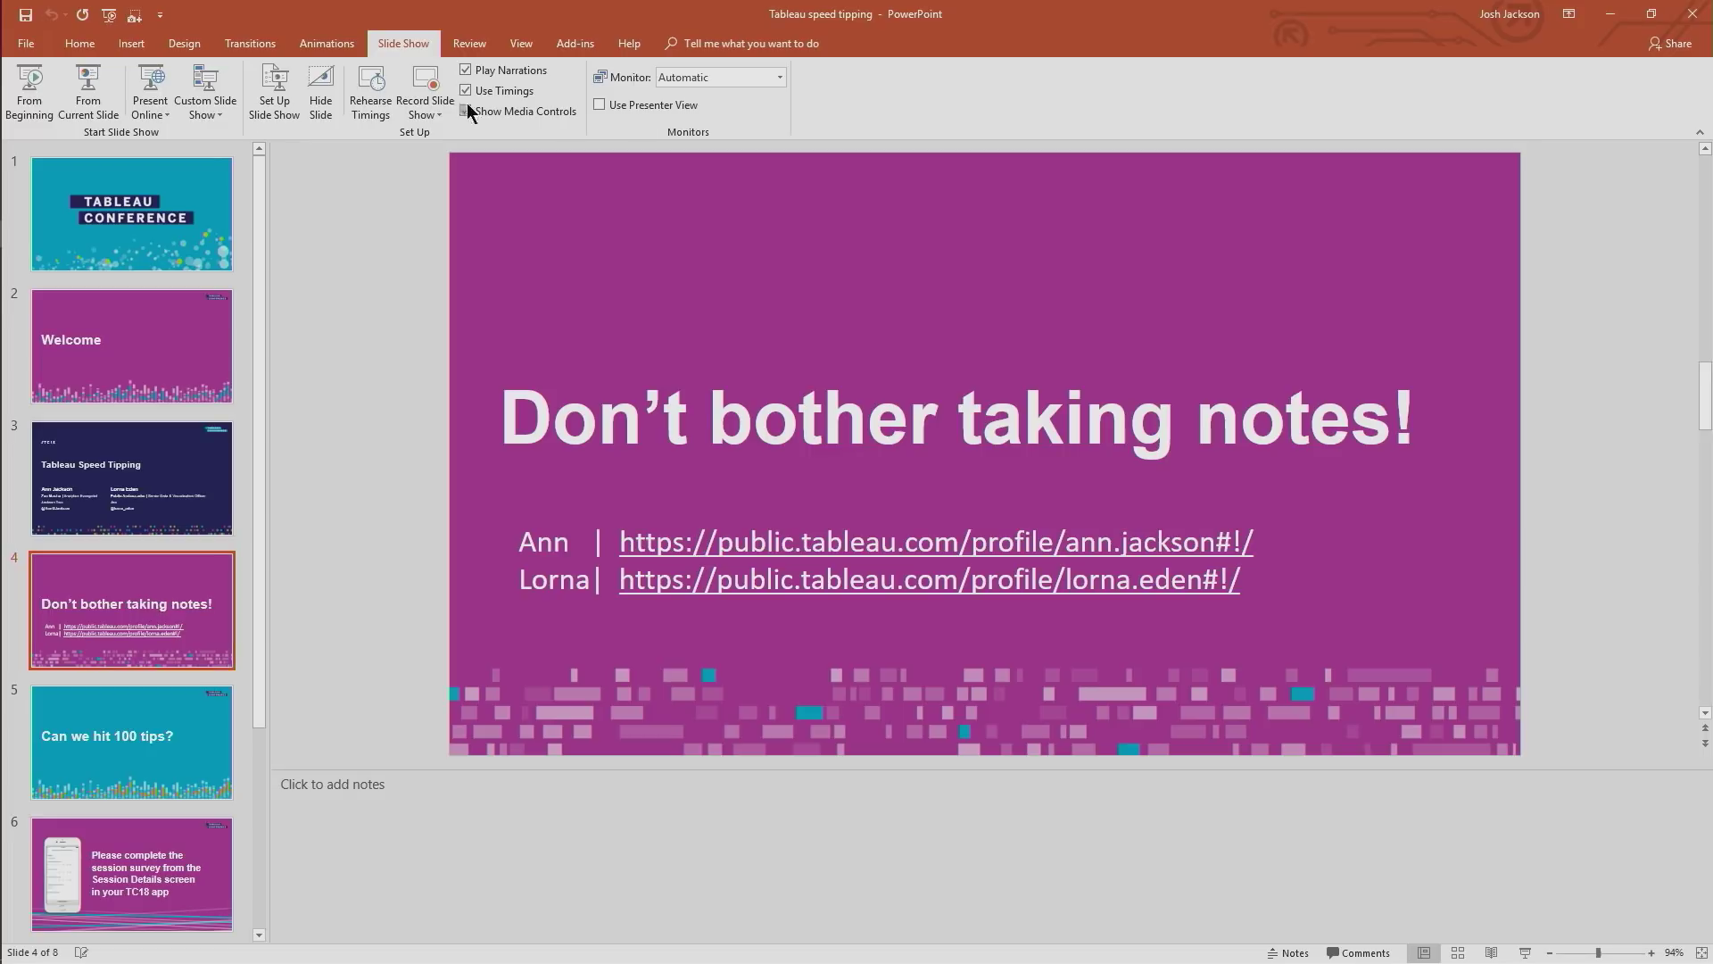
click(87, 94)
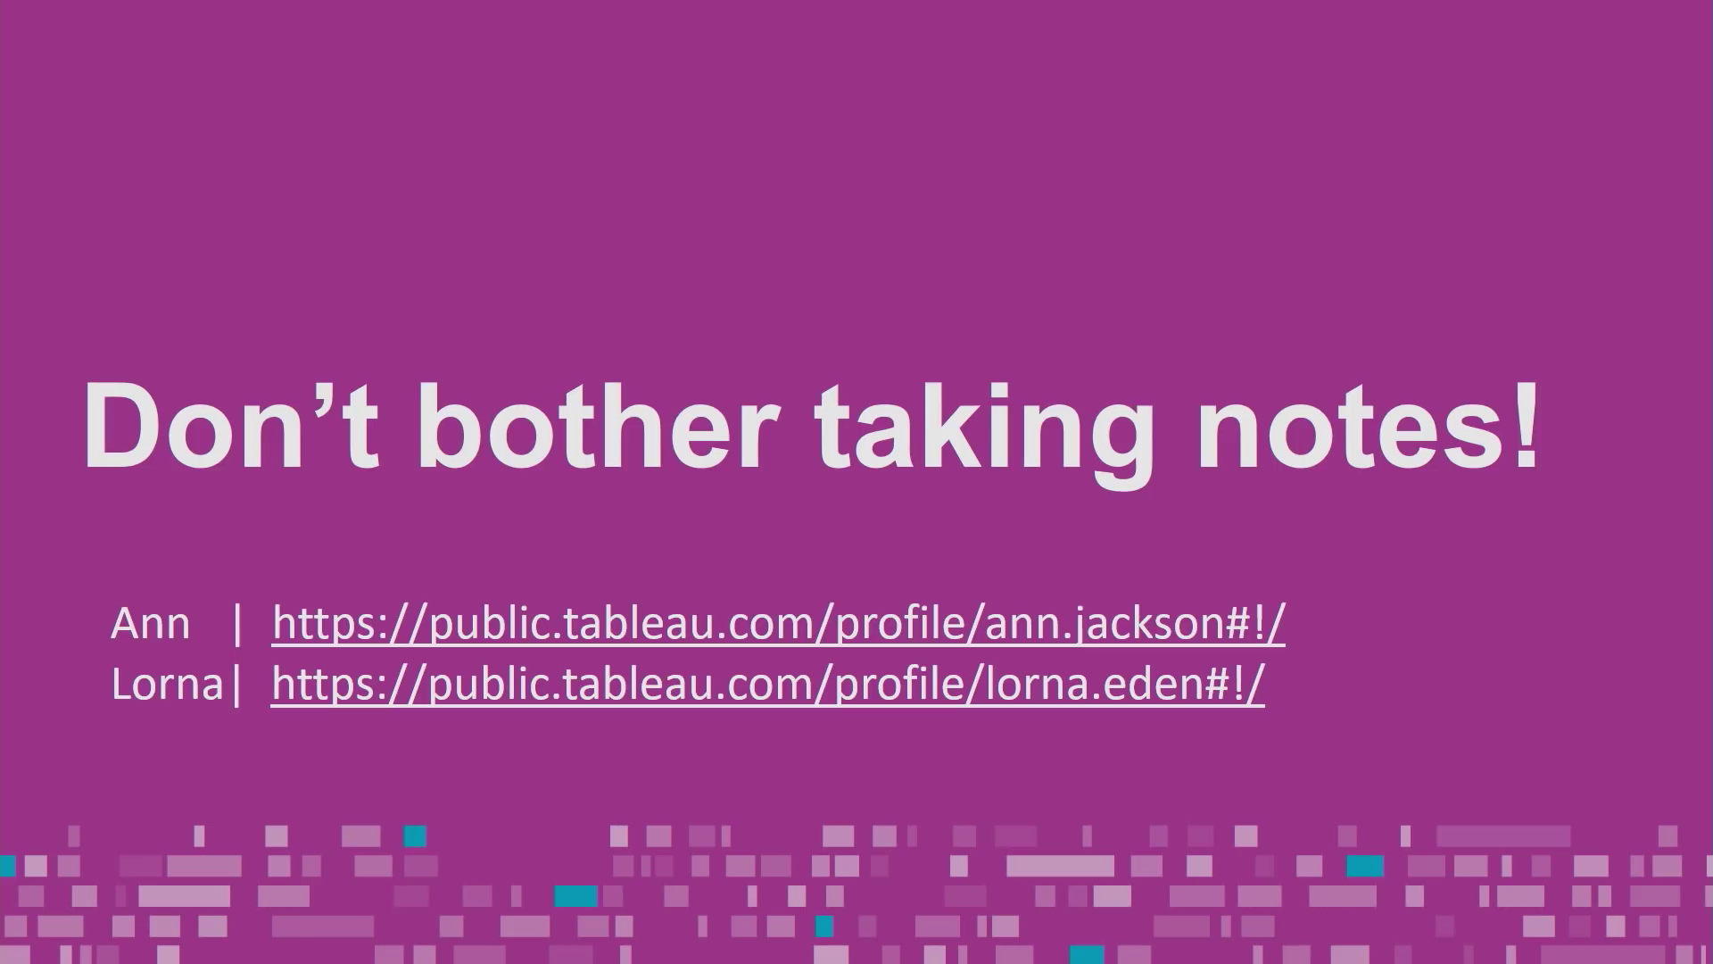